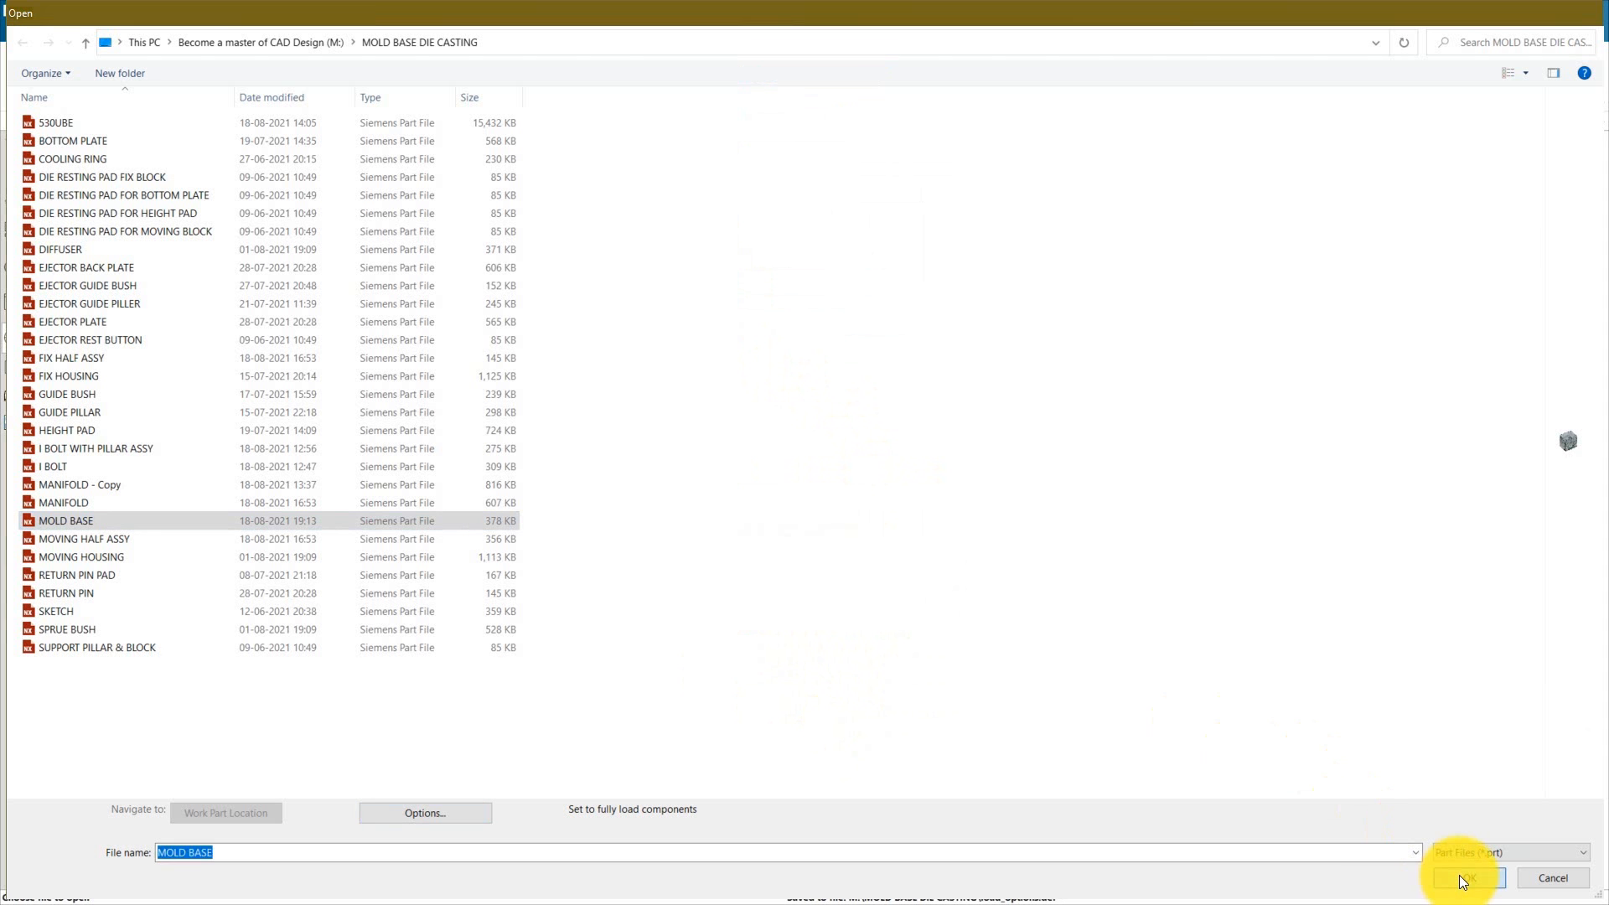
Step: Open the MOLD BASE assembly and expand the FIX HALF ASSY and MOVING HALF ASSY subassemblies in the assembly navigator
left_click(1469, 876)
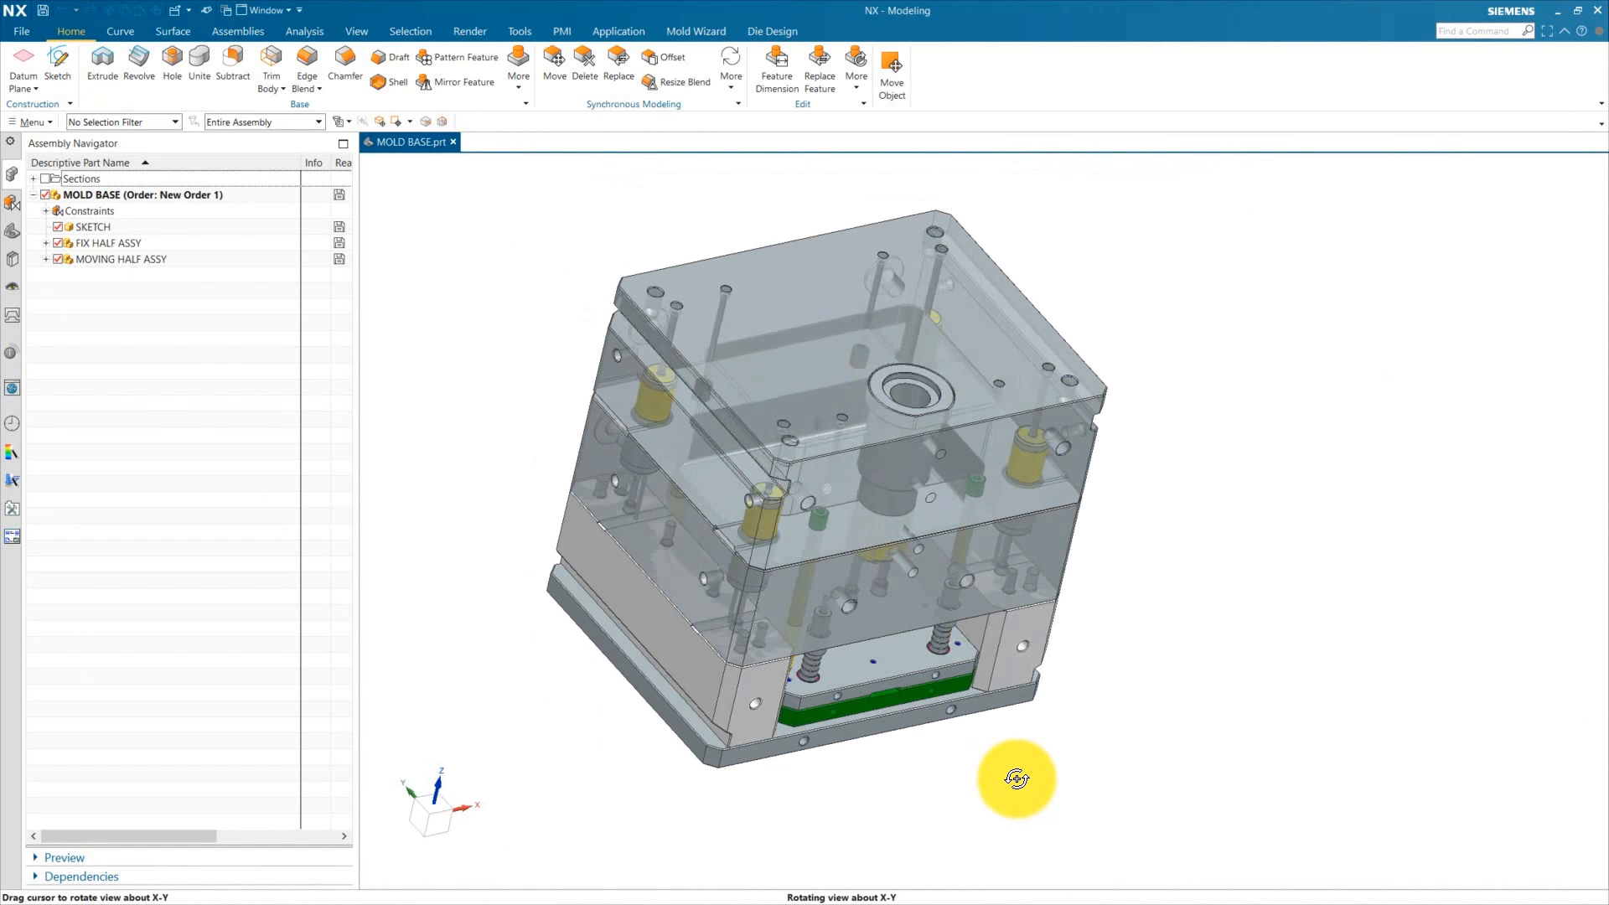
left_click_drag(359, 271, 642, 277)
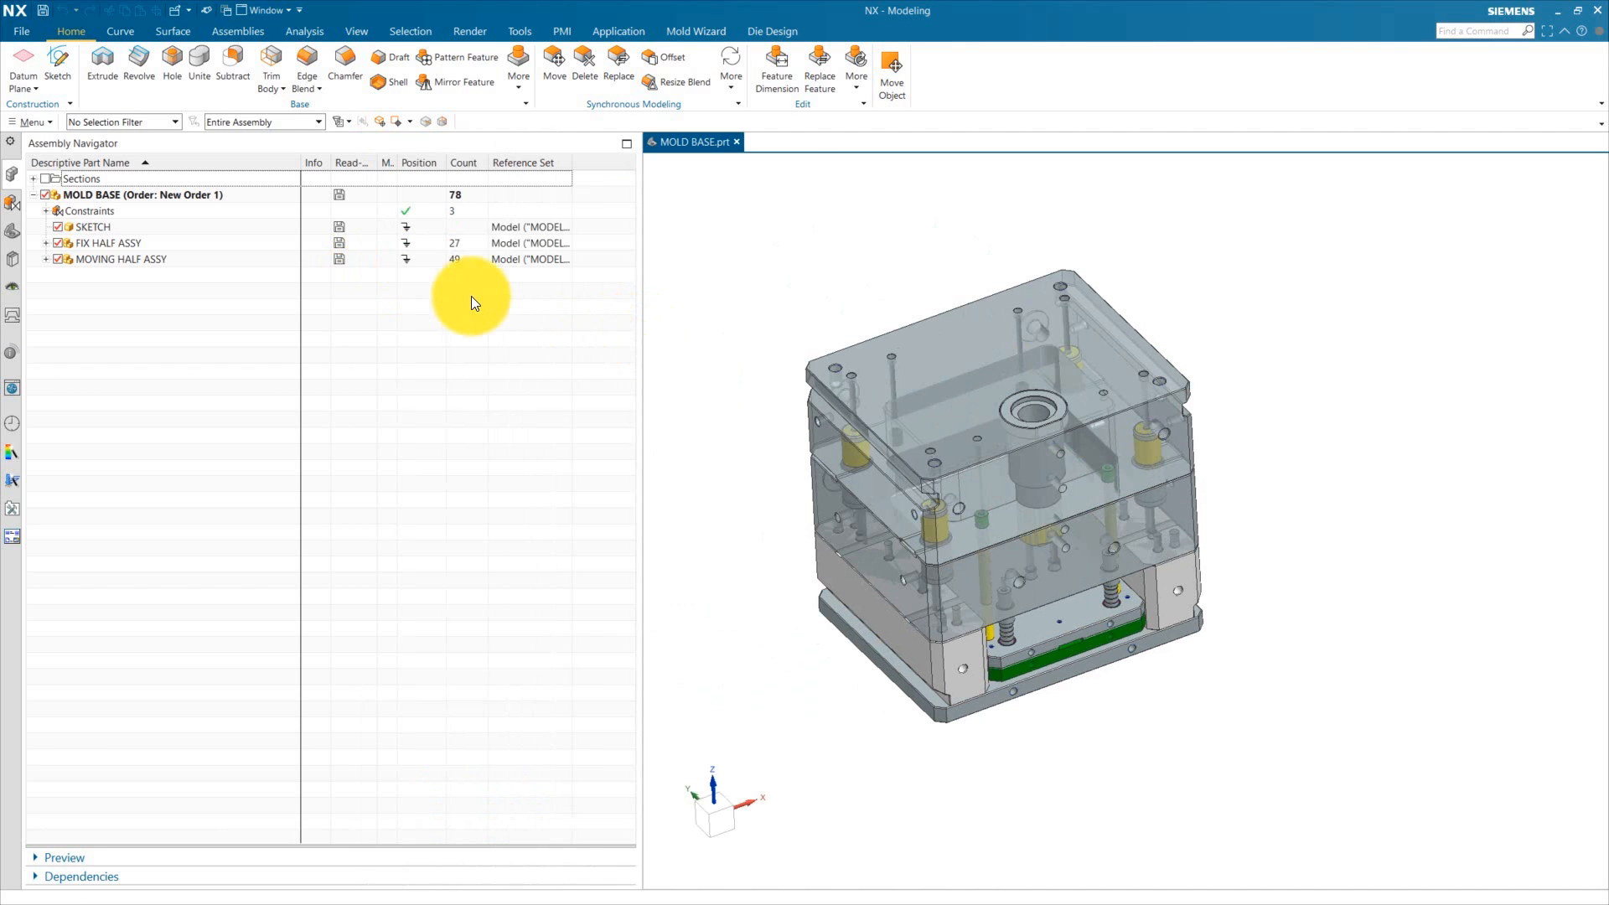
left_click(44, 243)
left_click(45, 388)
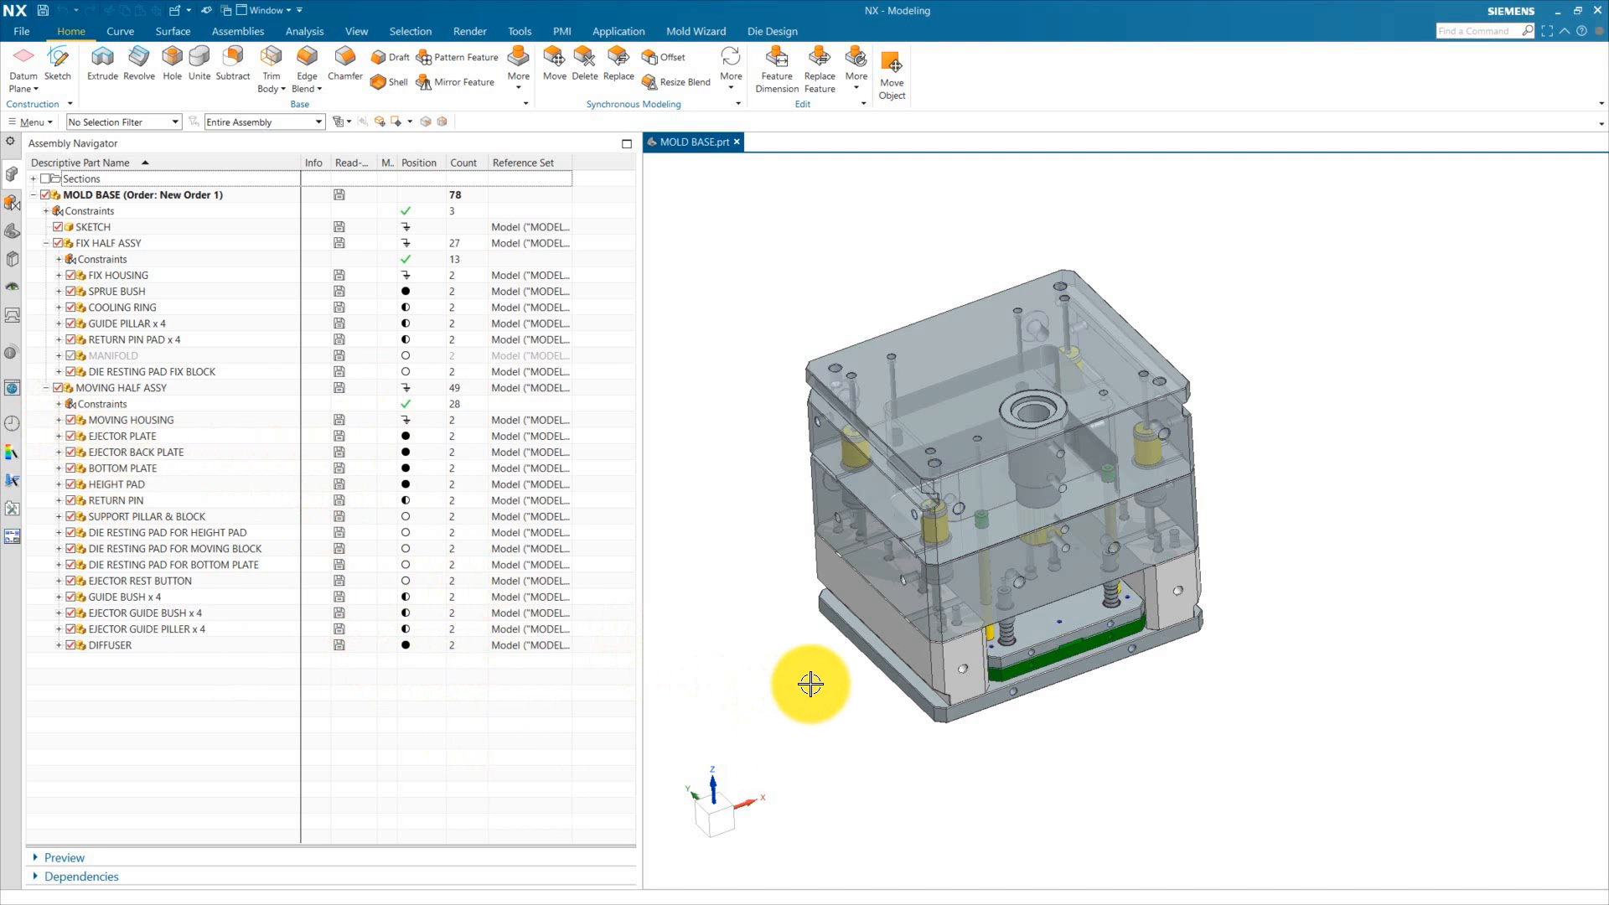
Step: Inspect the mold base components and their placement in the assembly from several viewing angles
mouse_move(1221, 683)
middle_mouse_down()
mouse_move(1246, 737)
mouse_move(1235, 691)
middle_mouse_up()
scroll(800, 498, "up", 1)
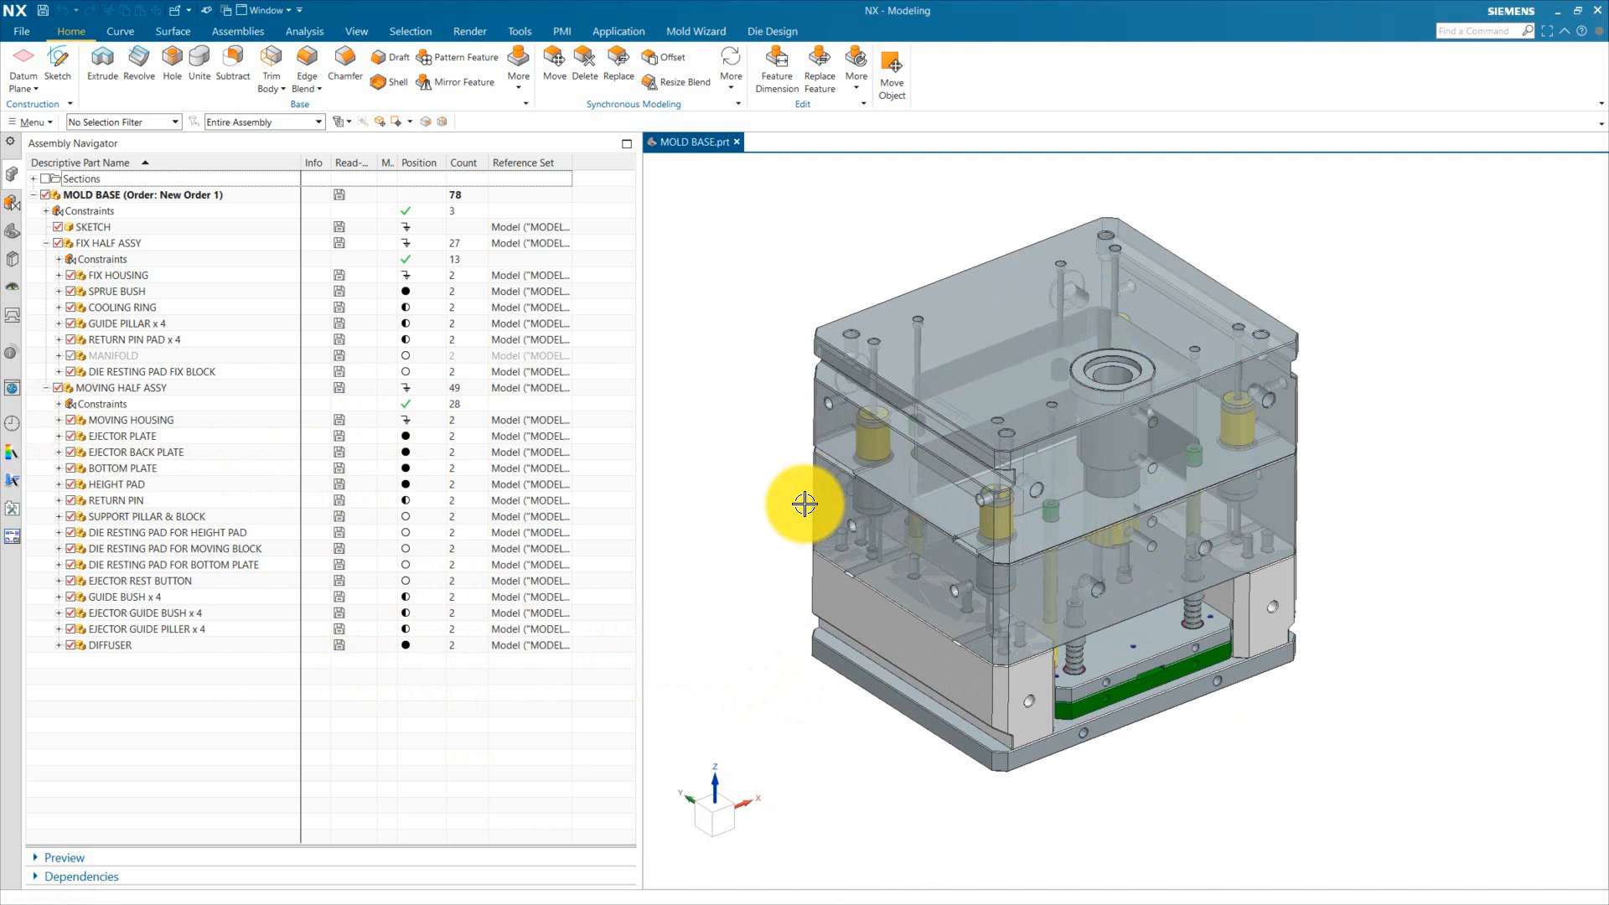
scroll(1324, 565, "up", 1)
scroll(1326, 571, "down", 1)
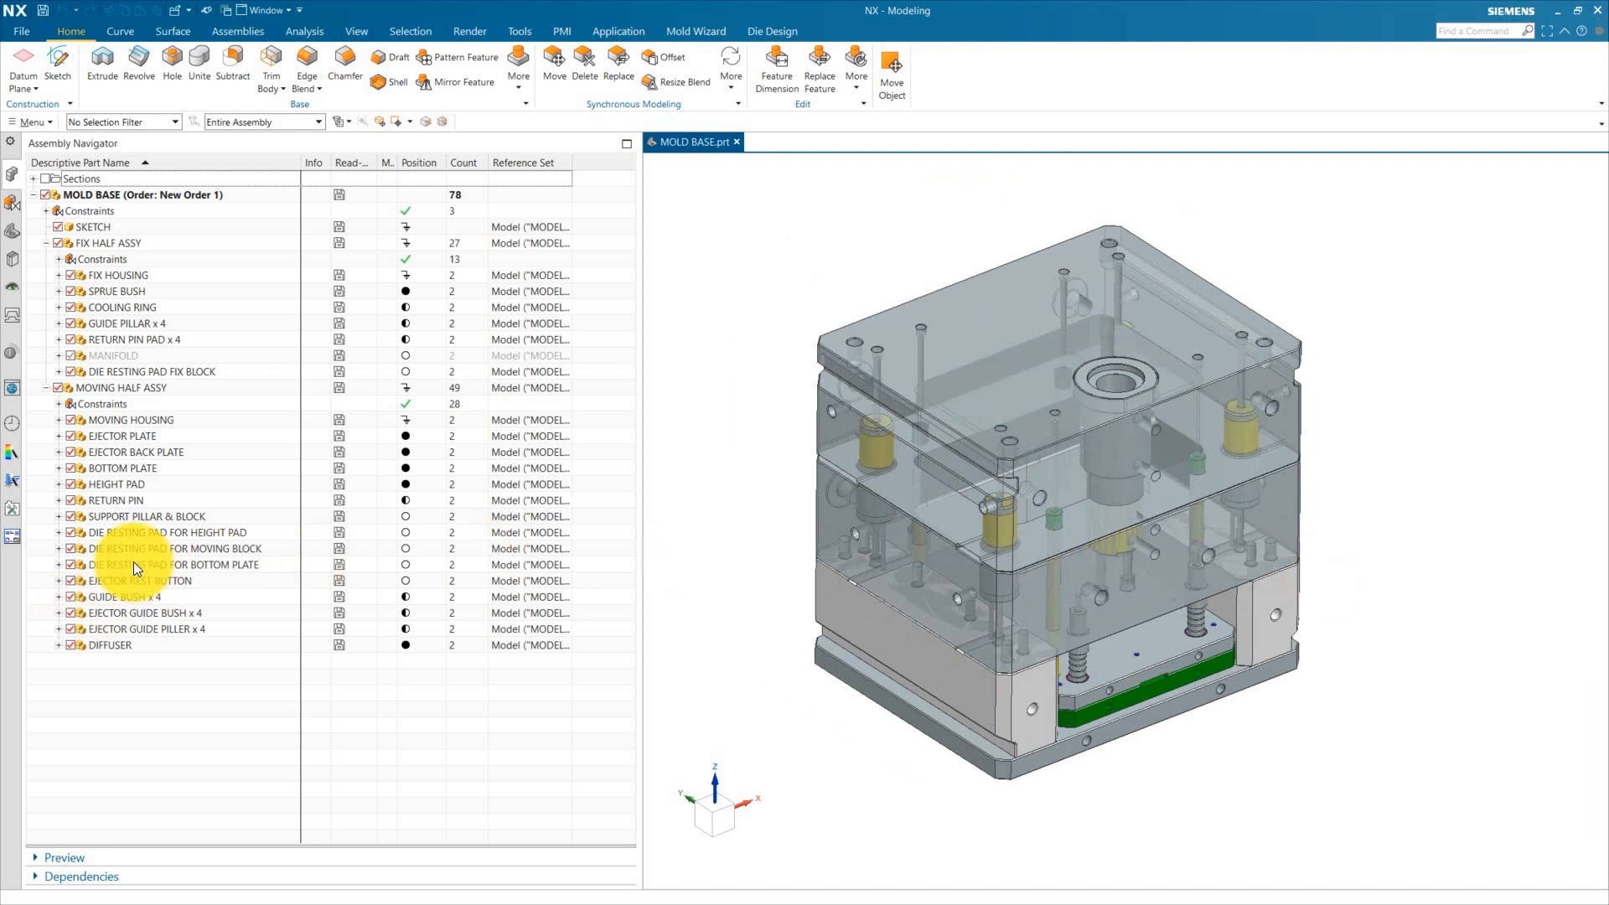
left_click(135, 516)
key("Escape")
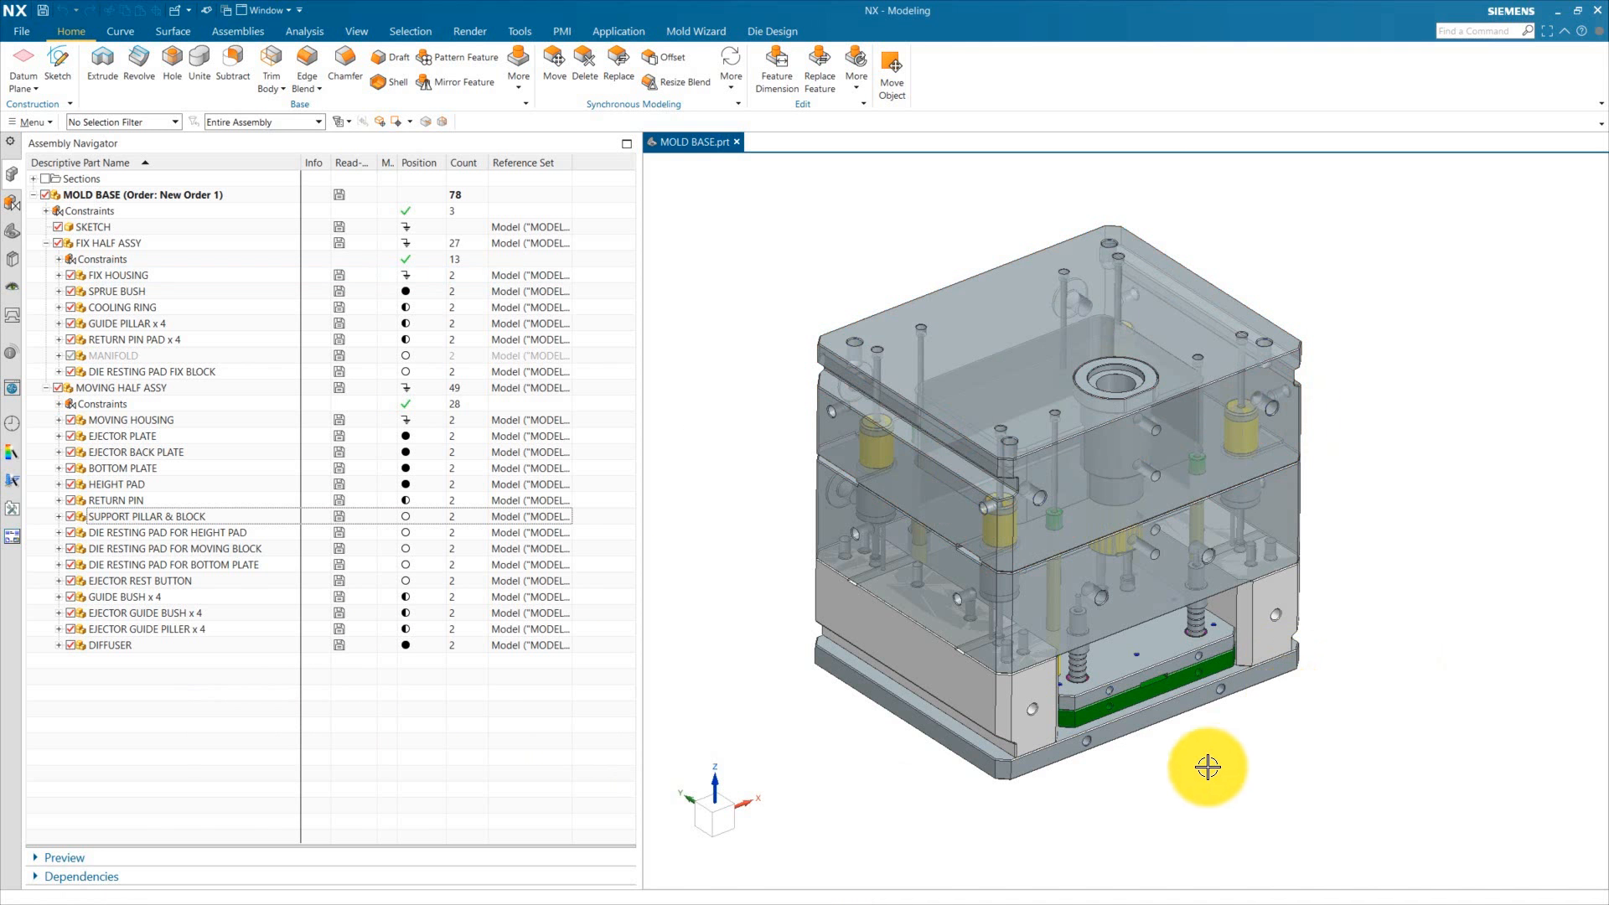
scroll(1030, 721, "up", 3)
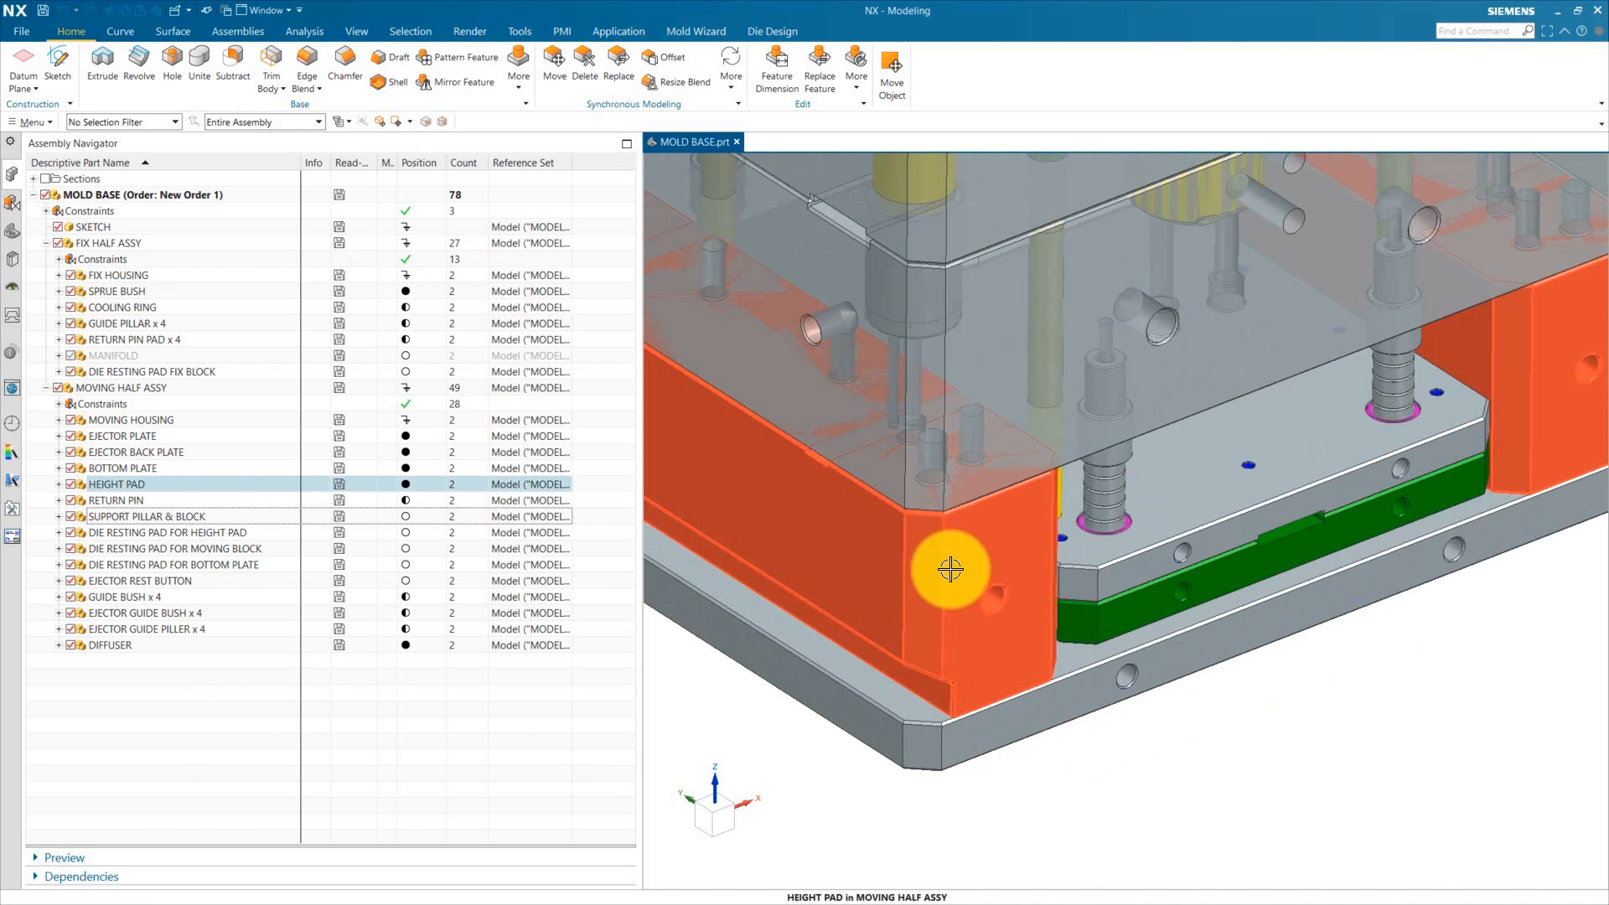
scroll(946, 557, "down", 5)
middle_click_drag(1160, 715, 1084, 682)
scroll(890, 517, "up", 7)
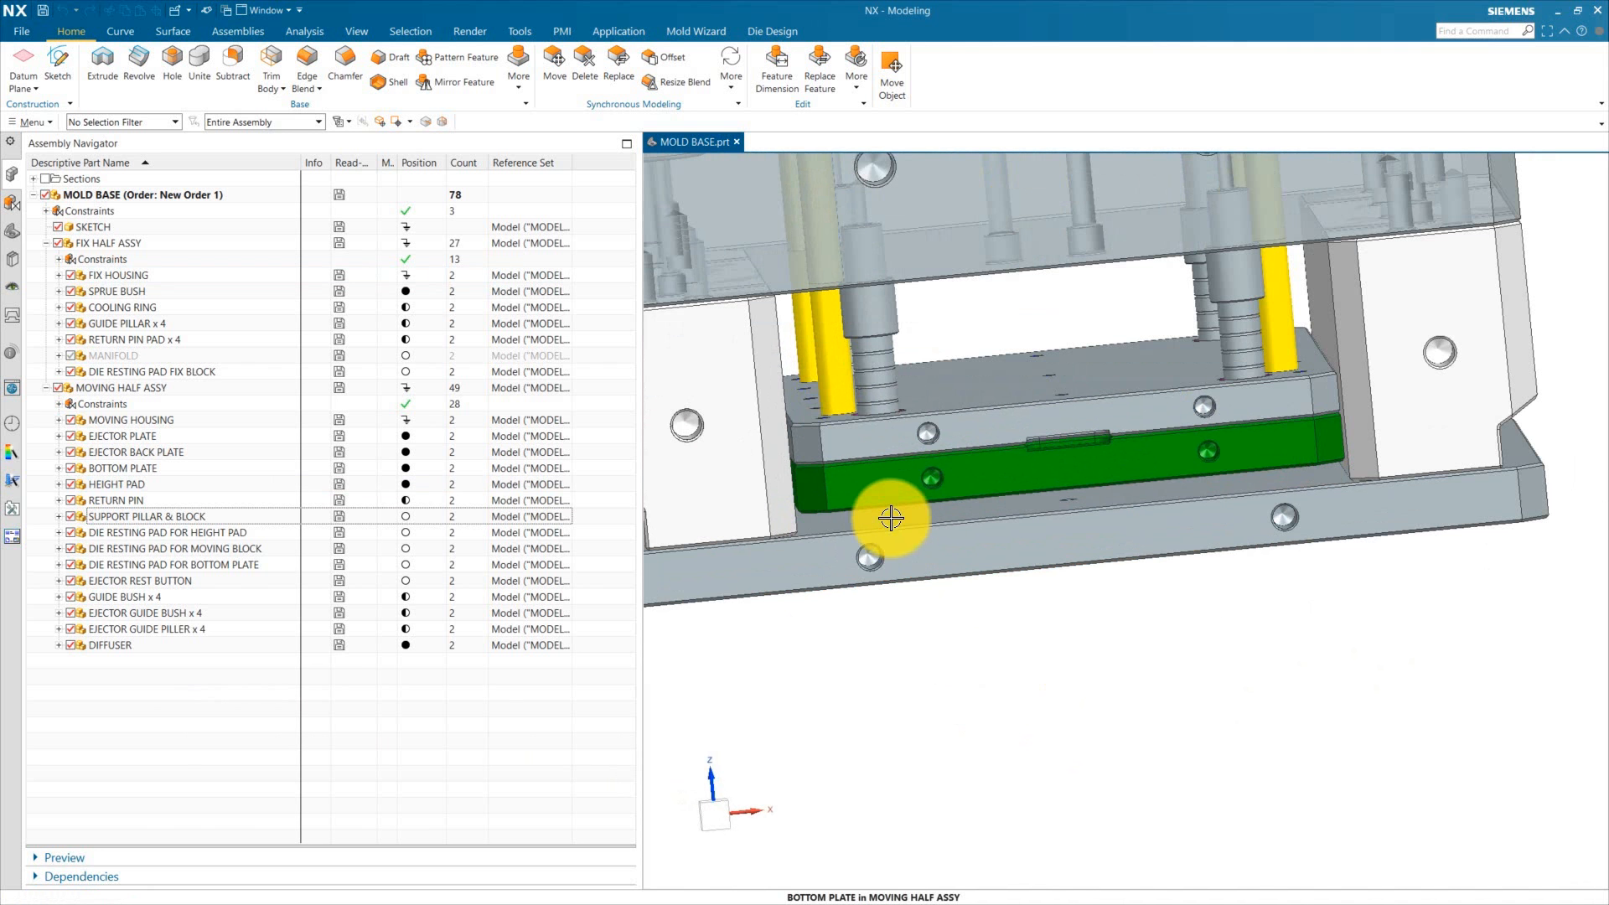
scroll(912, 568, "down", 4)
middle_click_drag(911, 567, 945, 744)
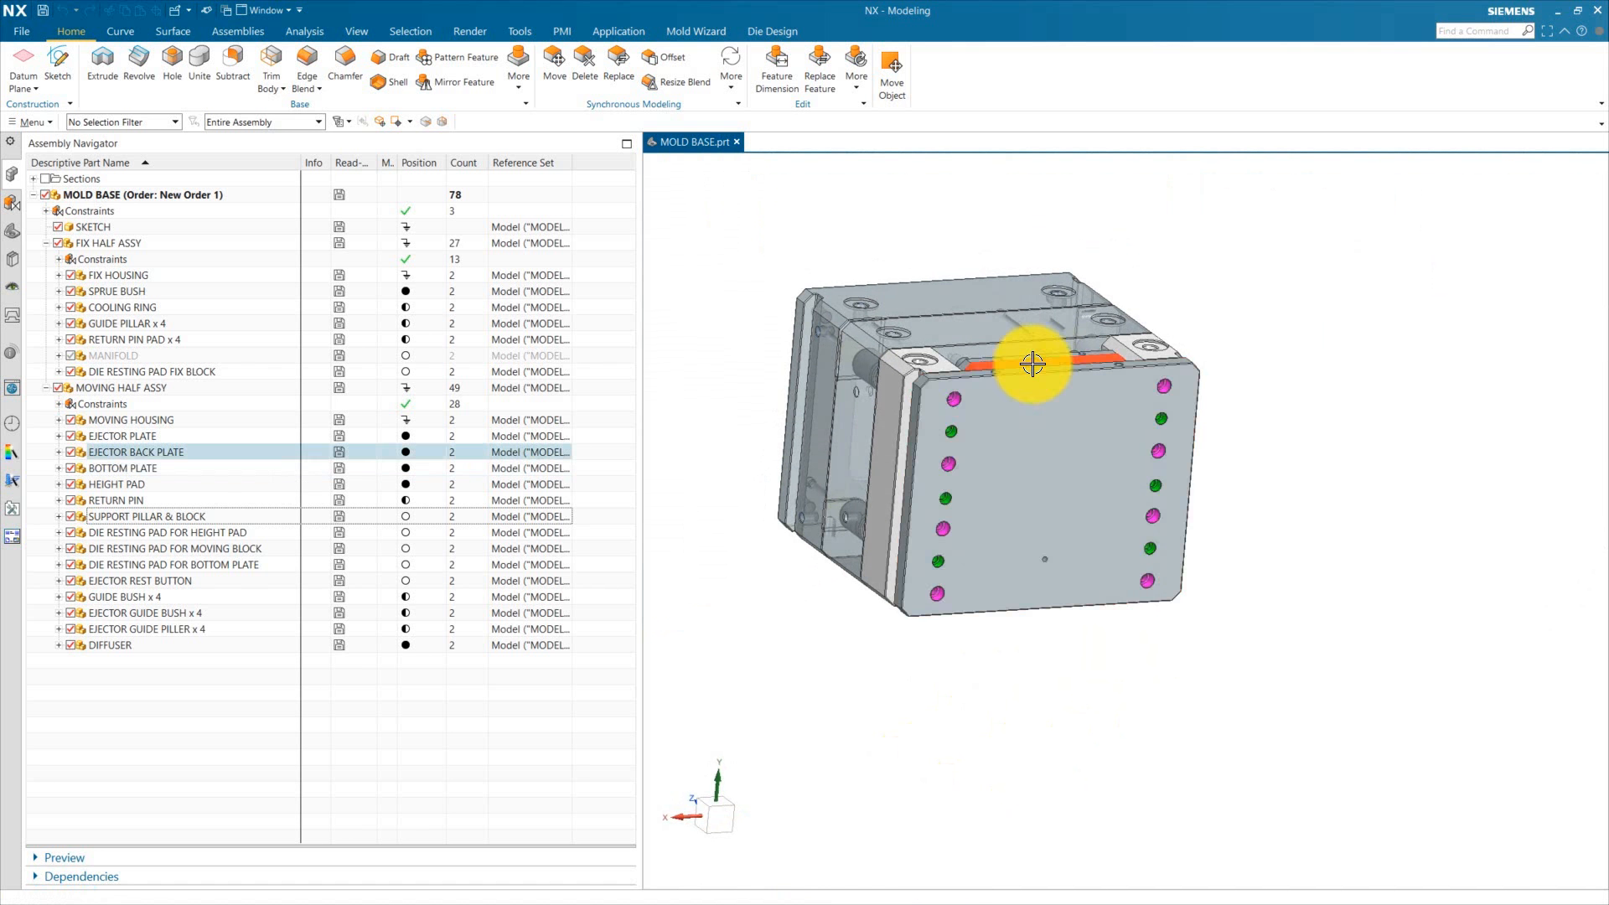
scroll(983, 365, "up", 4)
scroll(1466, 646, "down", 5)
middle_click_drag(1466, 646, 1425, 683)
scroll(1196, 381, "up", 5)
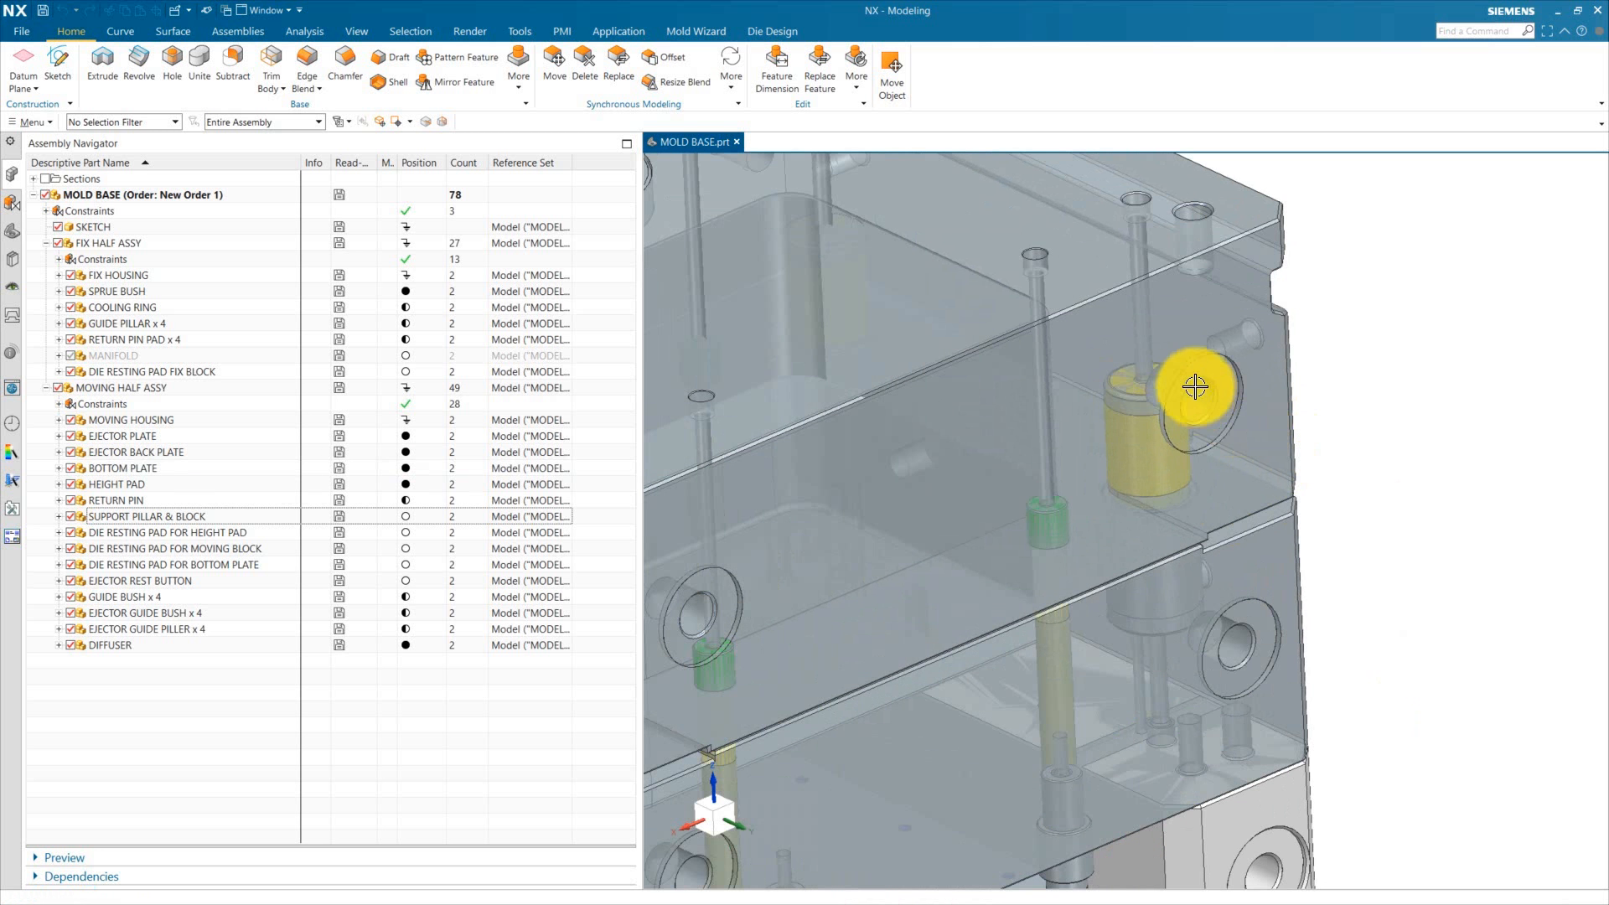
scroll(1186, 410, "down", 5)
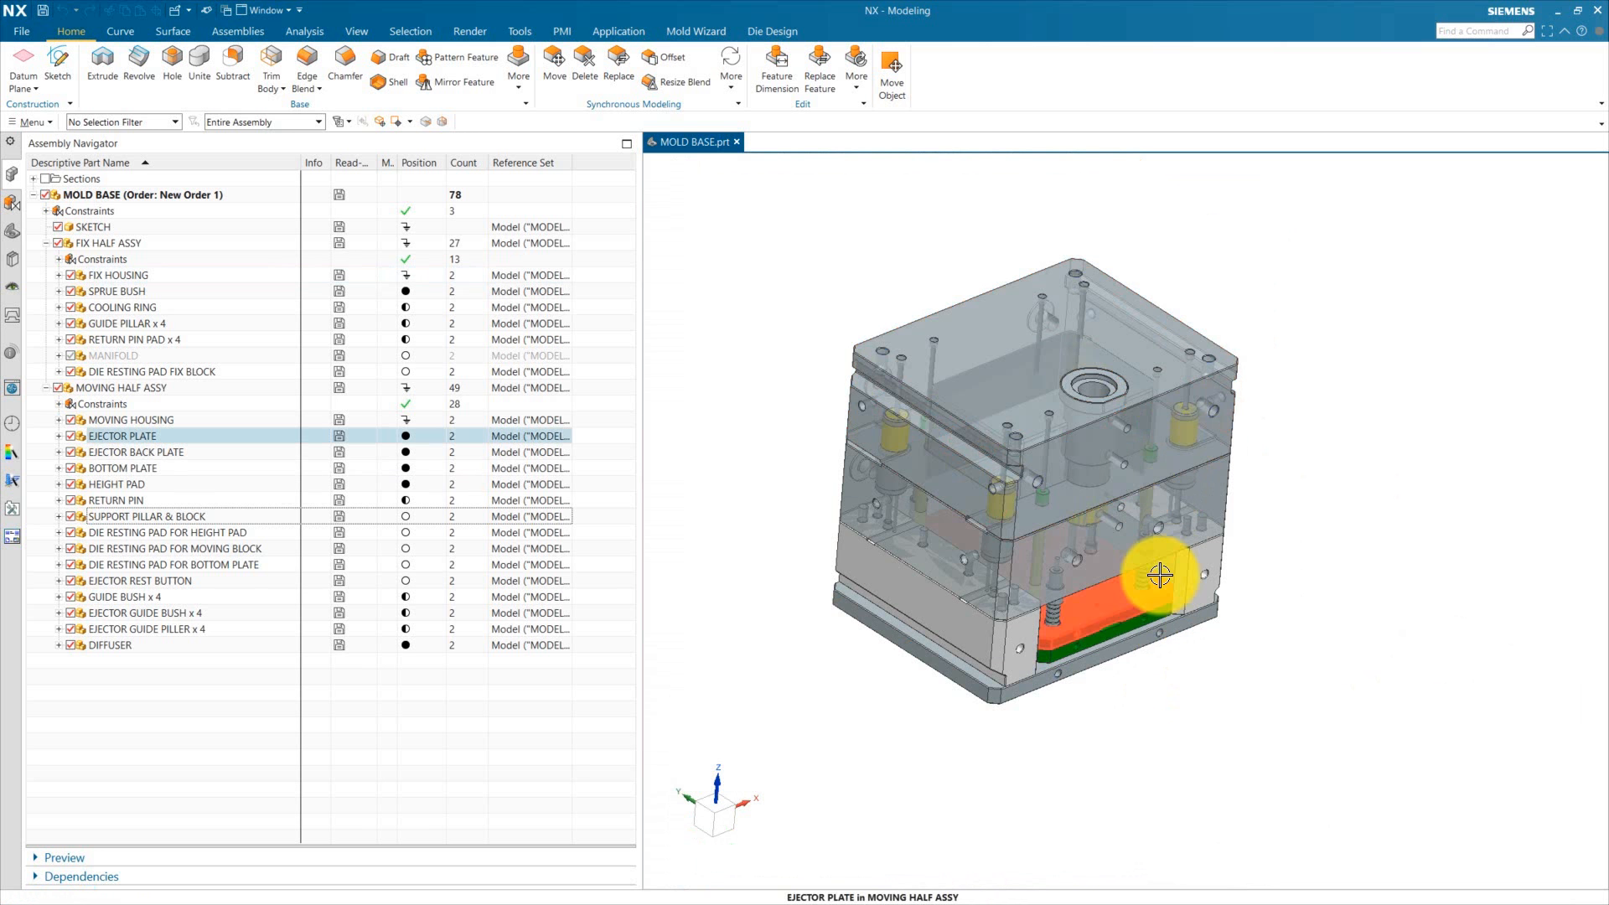
scroll(1106, 457, "up", 3)
middle_click_drag(1383, 532, 1388, 552)
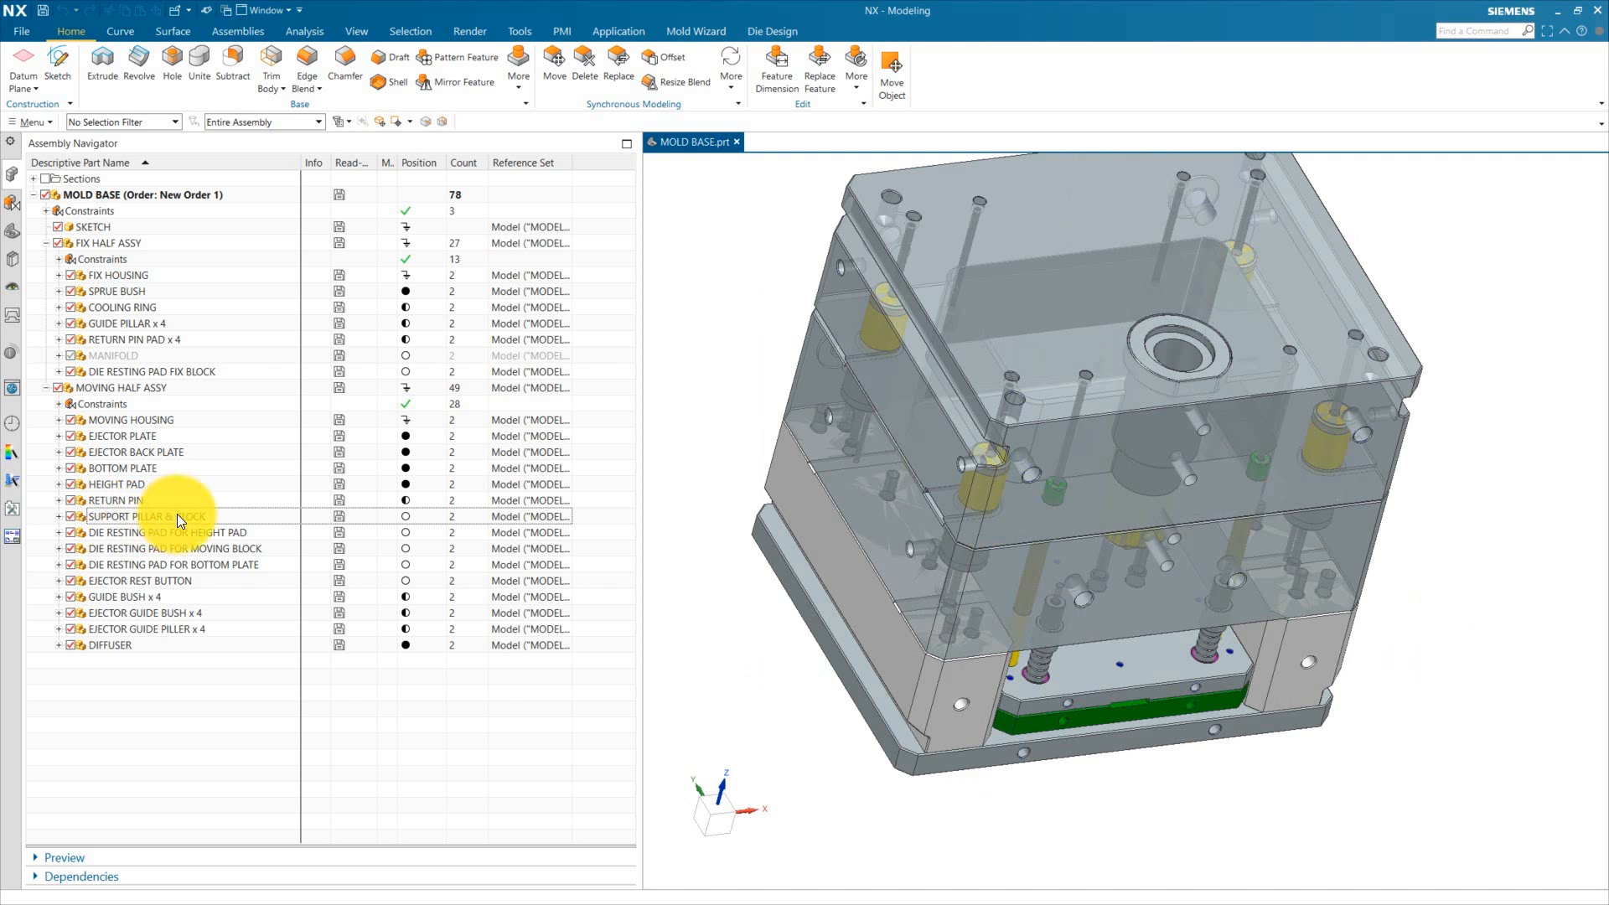
Step: Make SUPPORT PILLAR & BLOCK the work part within the mold base assembly
double_click(179, 517)
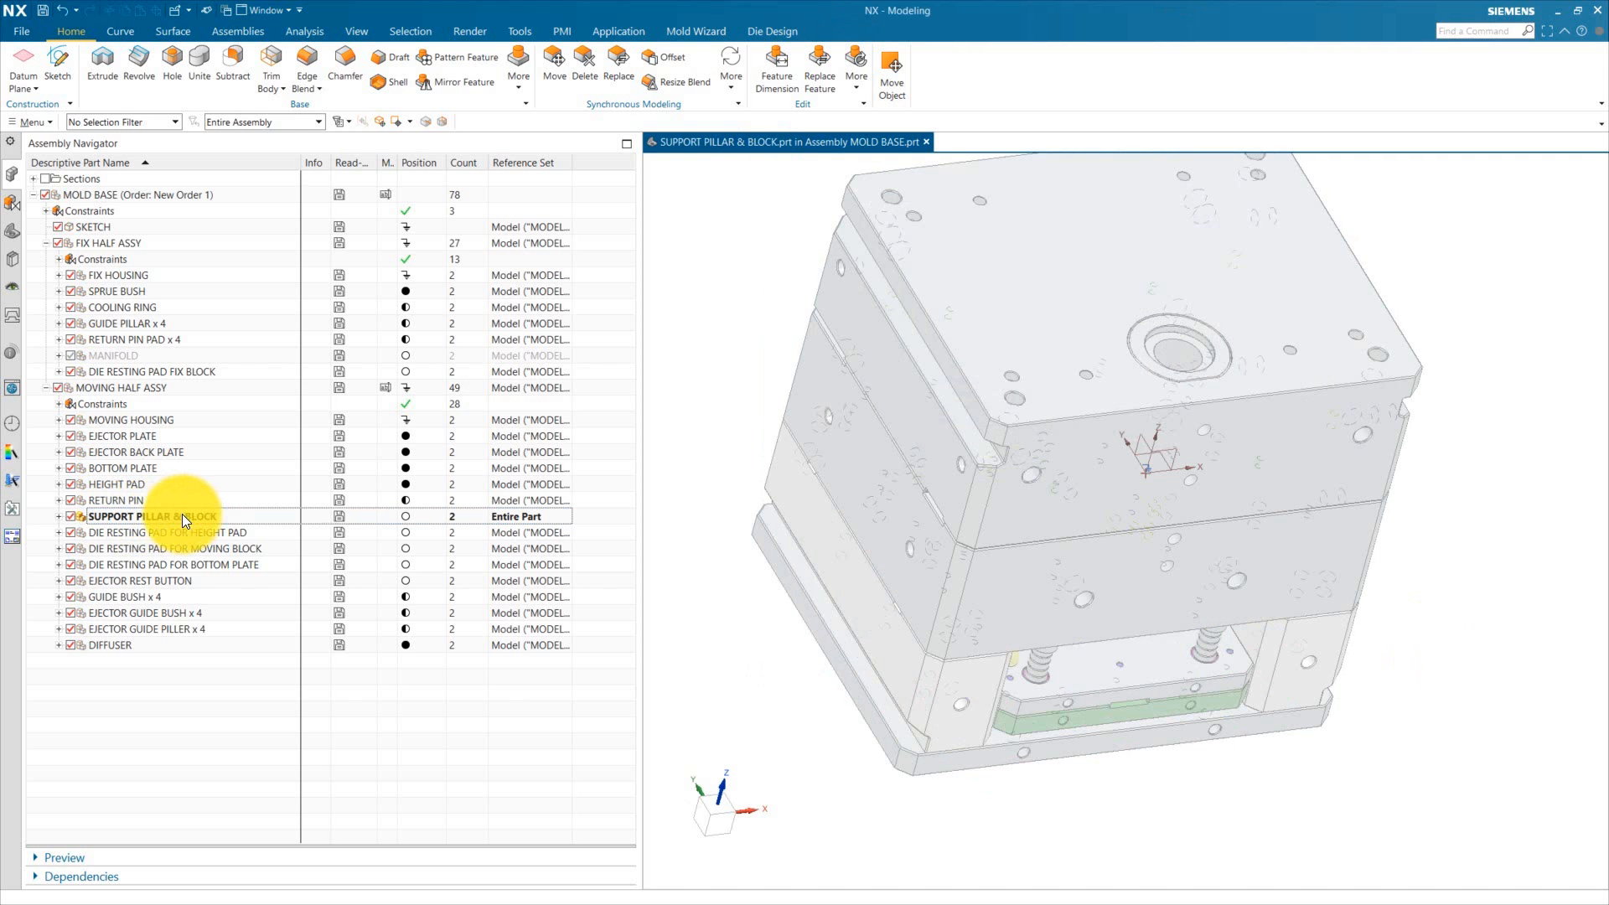
left_click(58, 517)
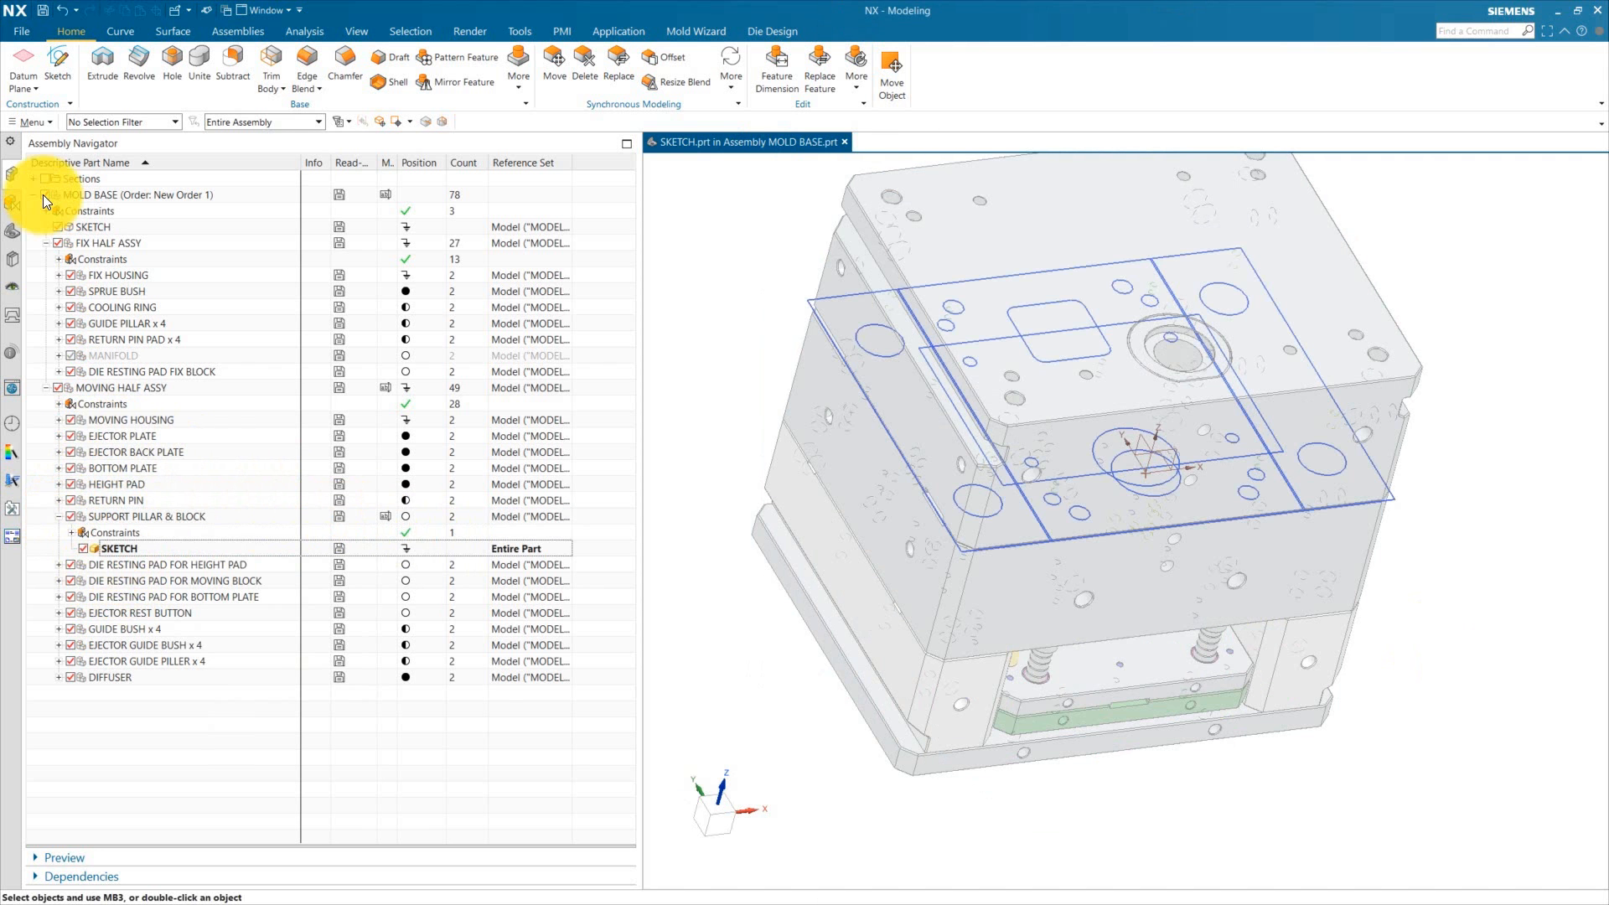
double_click(84, 549)
double_click(75, 516)
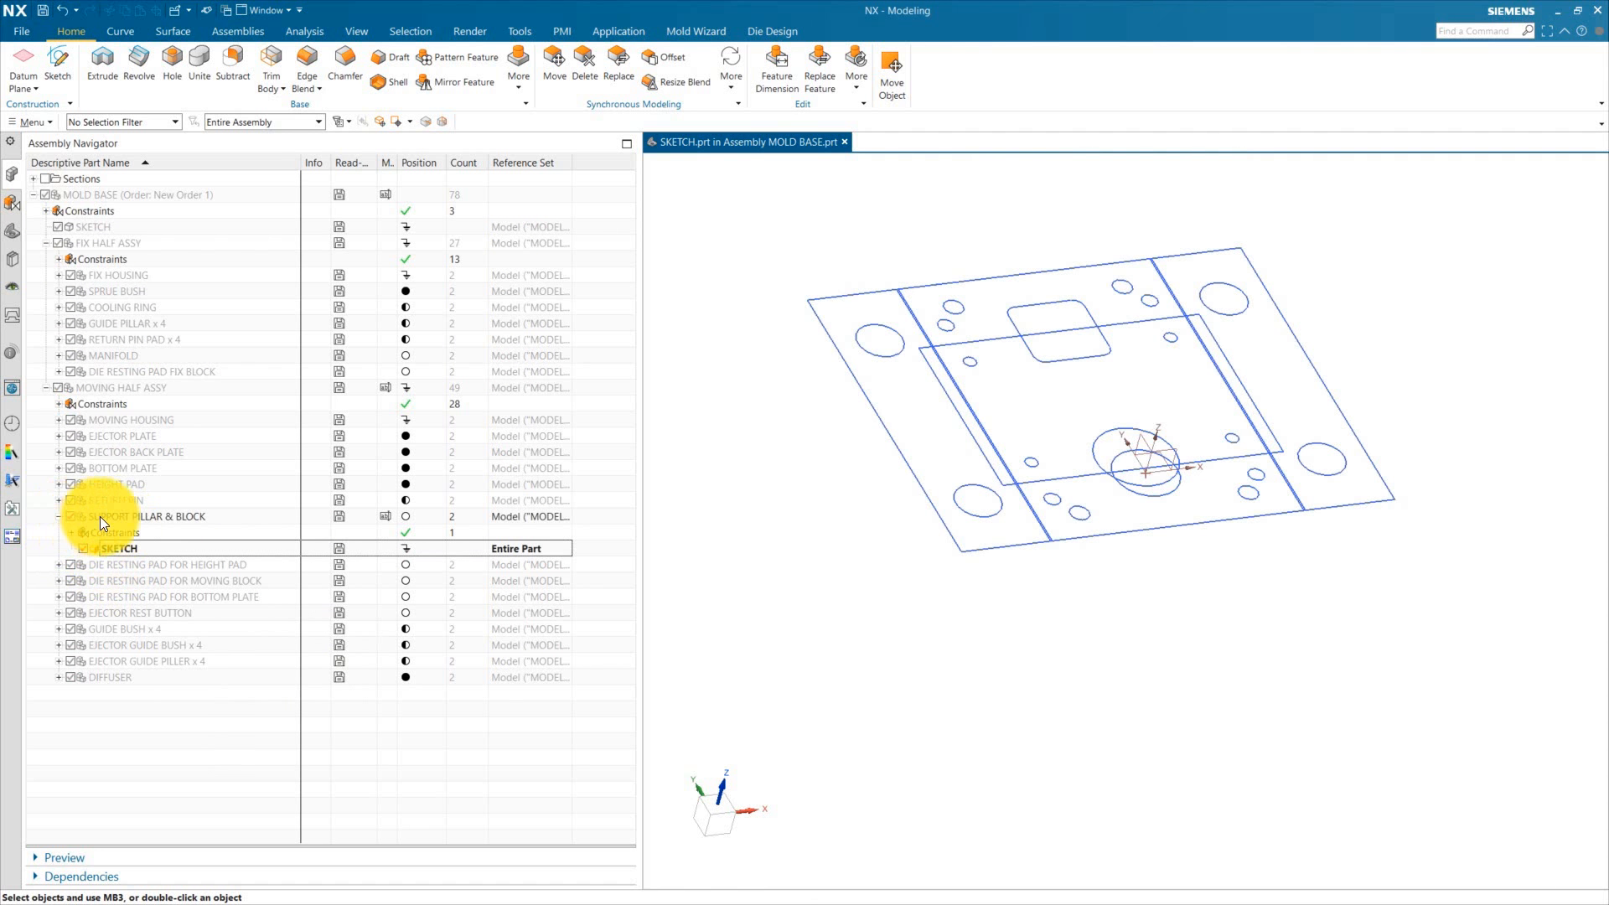
Step: Set the SKETCH component's reference set to Entire Part and switch to the part navigator
left_click(117, 546)
right_click(117, 546)
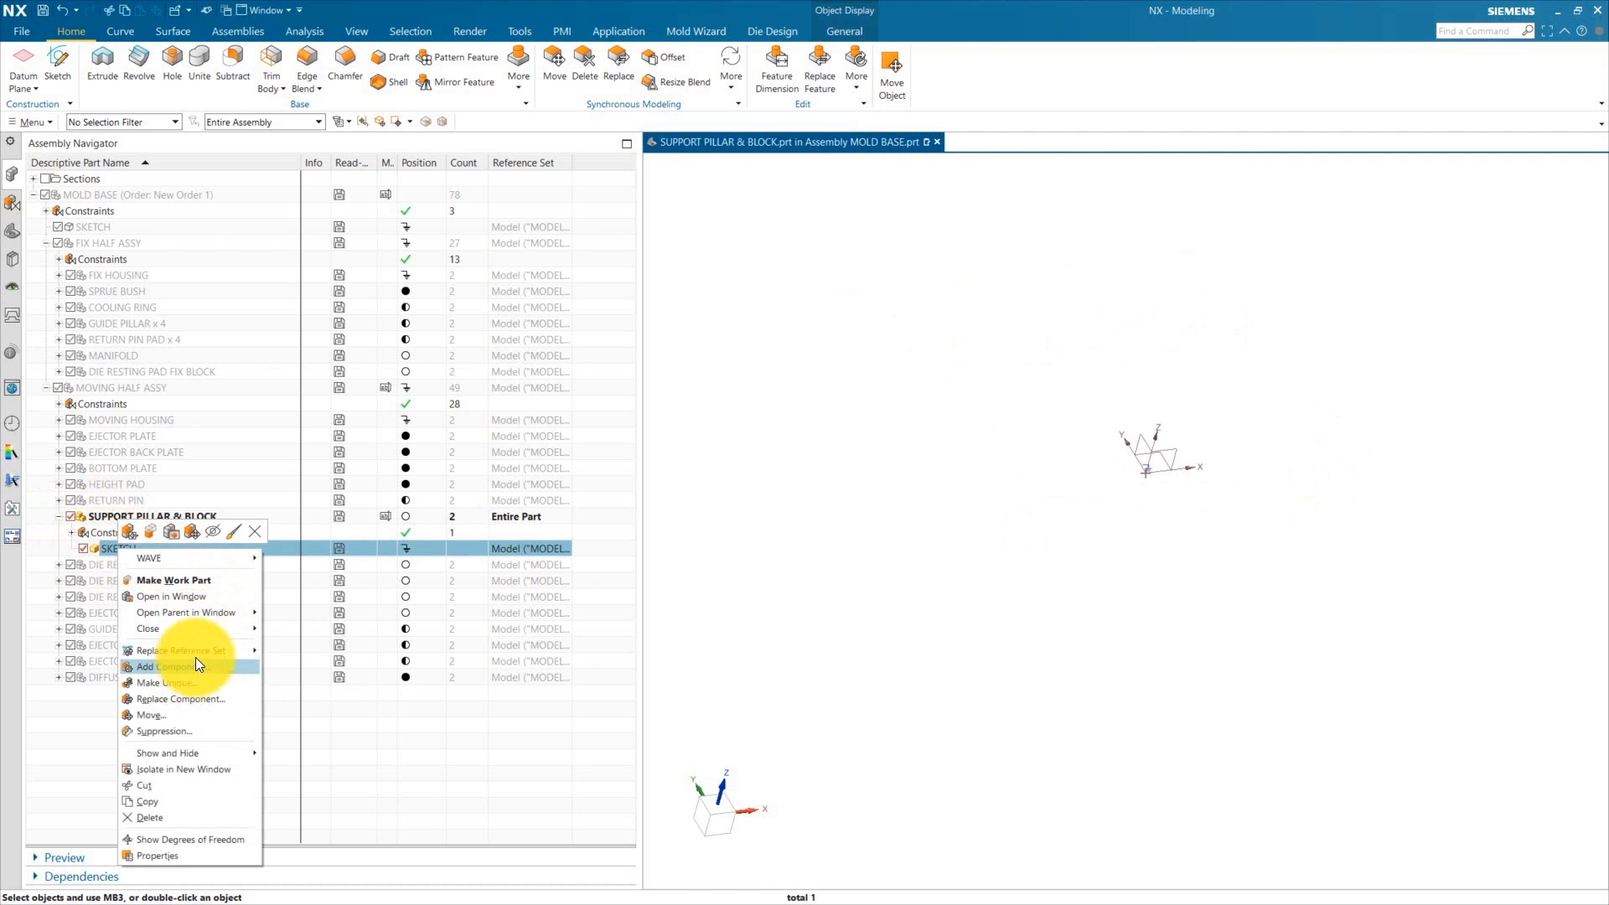
left_click(307, 669)
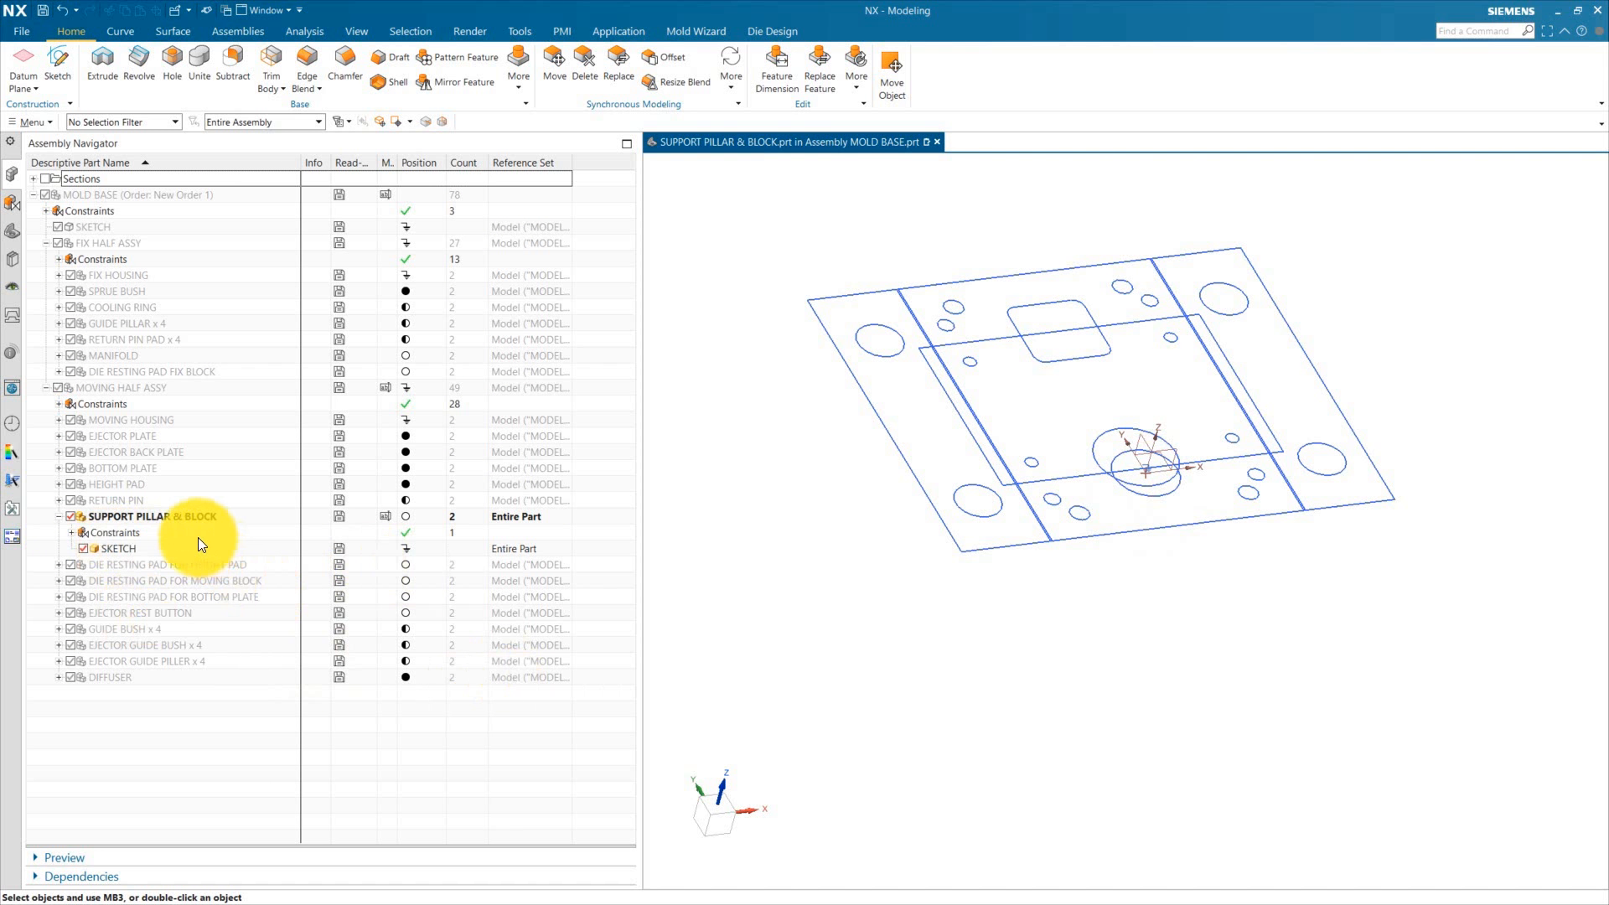
mouse_move(963, 641)
middle_mouse_down()
mouse_move(987, 693)
mouse_move(981, 649)
middle_mouse_up()
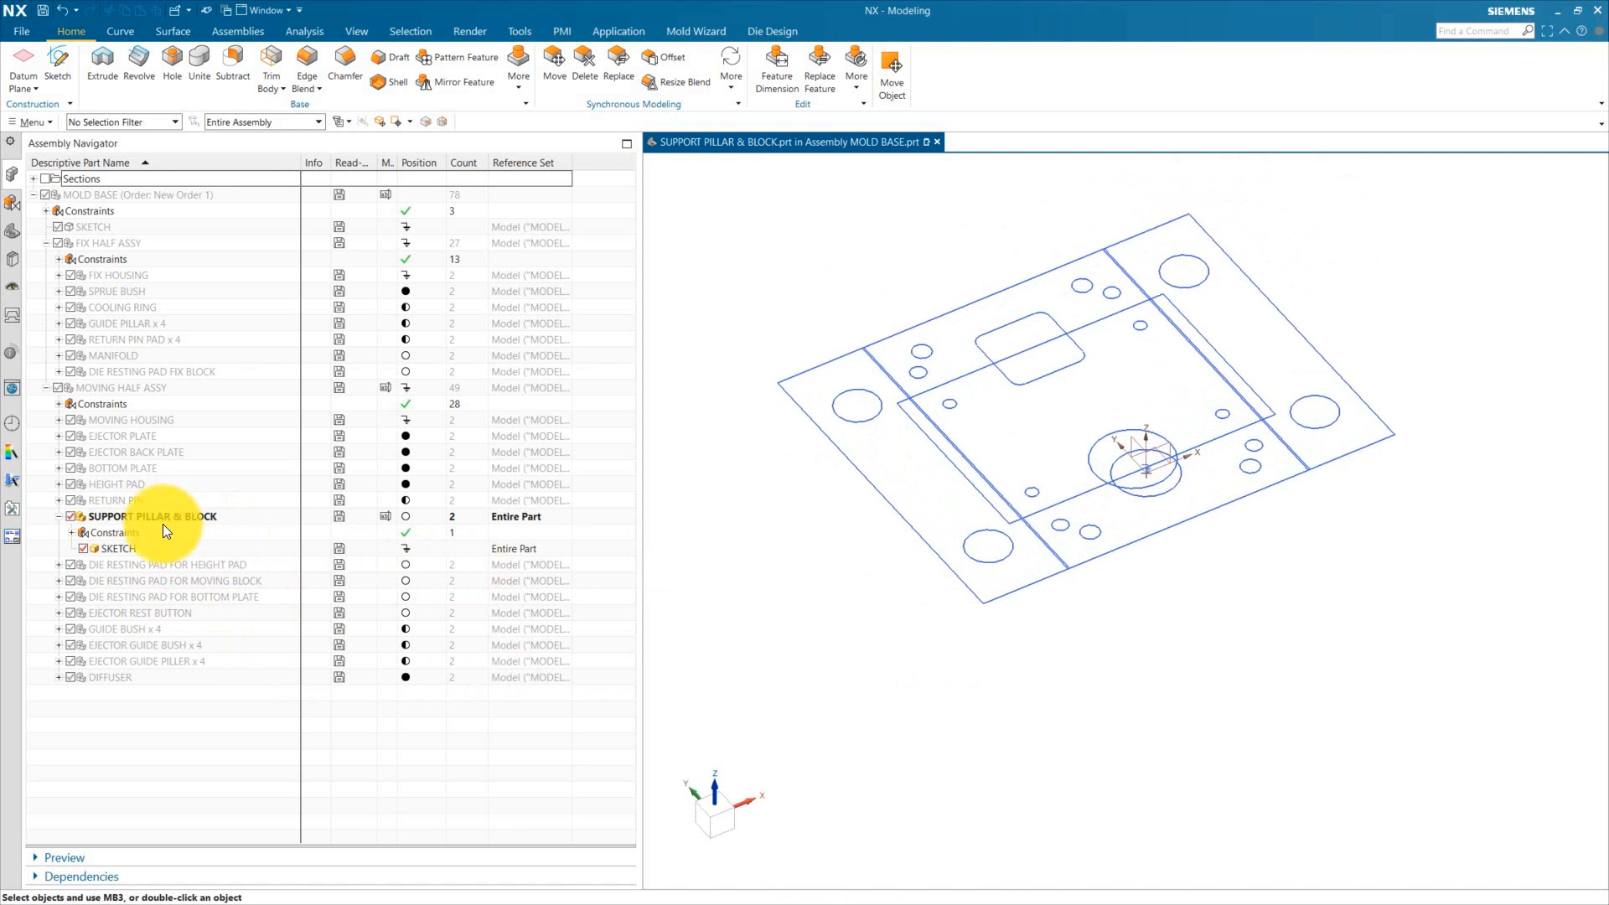
left_click(13, 229)
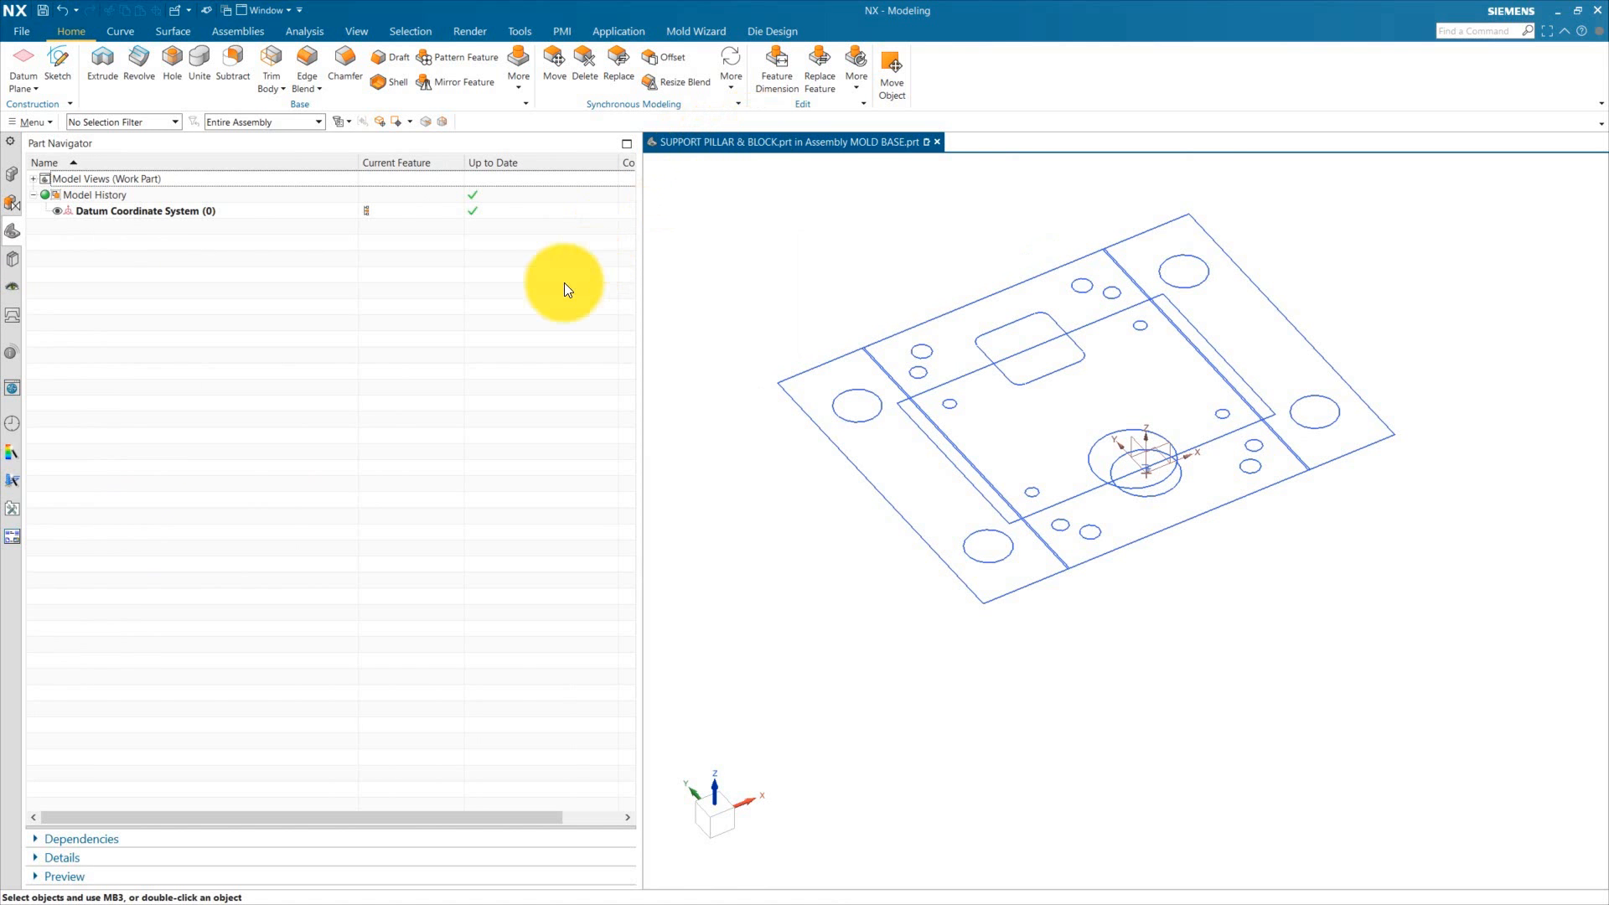
Step: Link the SKETCH component's sketch into the support pillar part with WAVE Geometry Linker
left_click(239, 32)
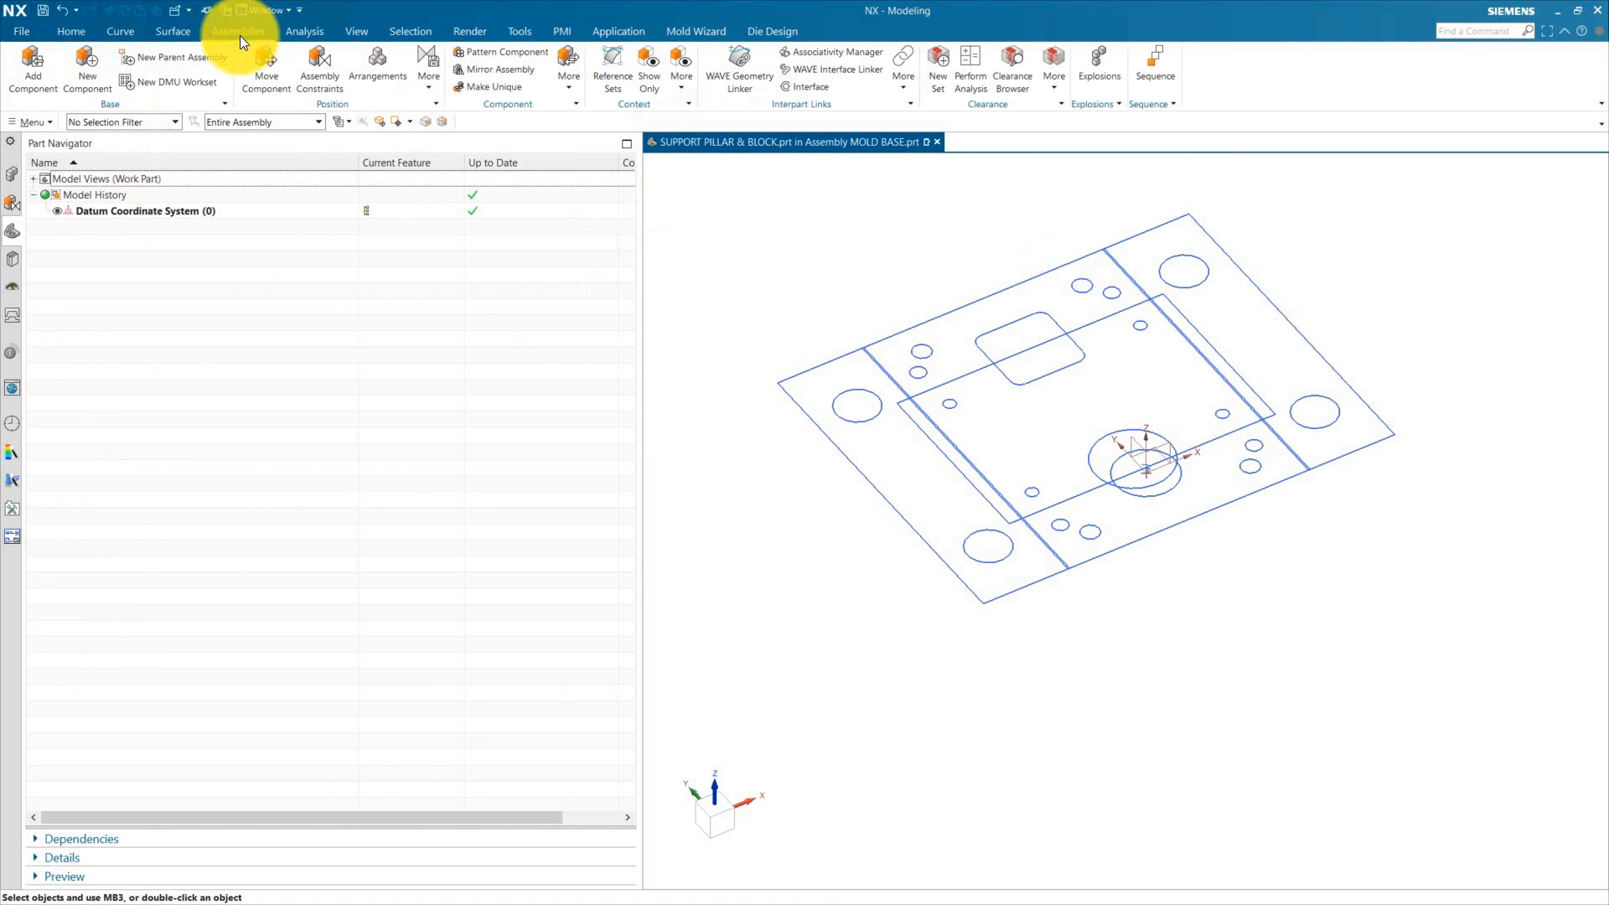
left_click(746, 78)
left_click(706, 41)
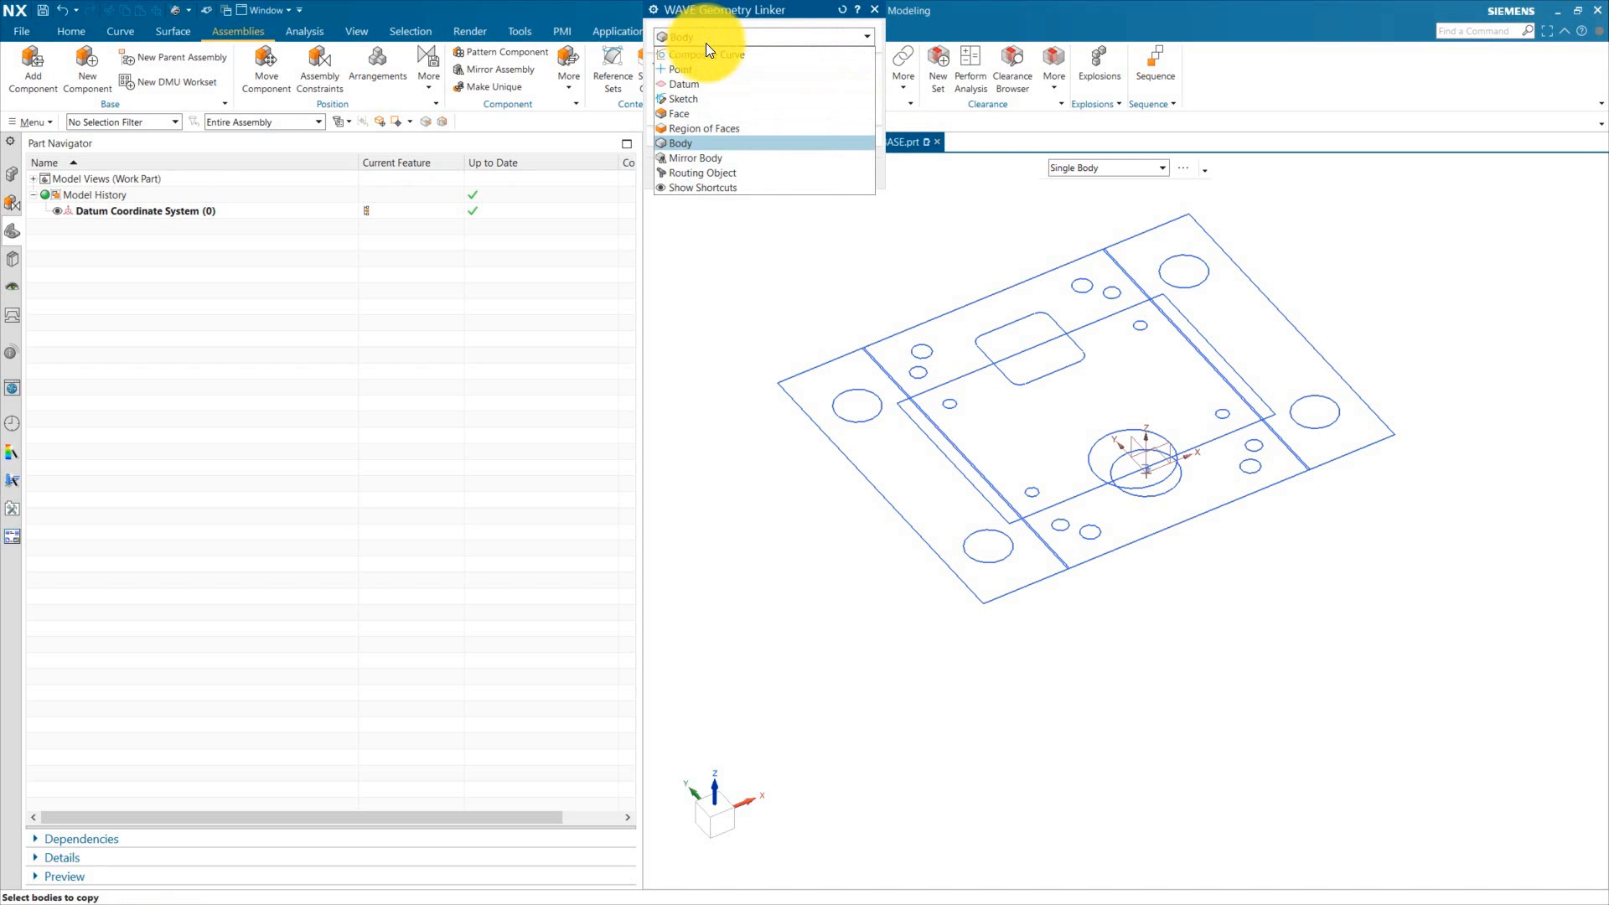
left_click(683, 98)
scroll(1020, 314, "up", 2)
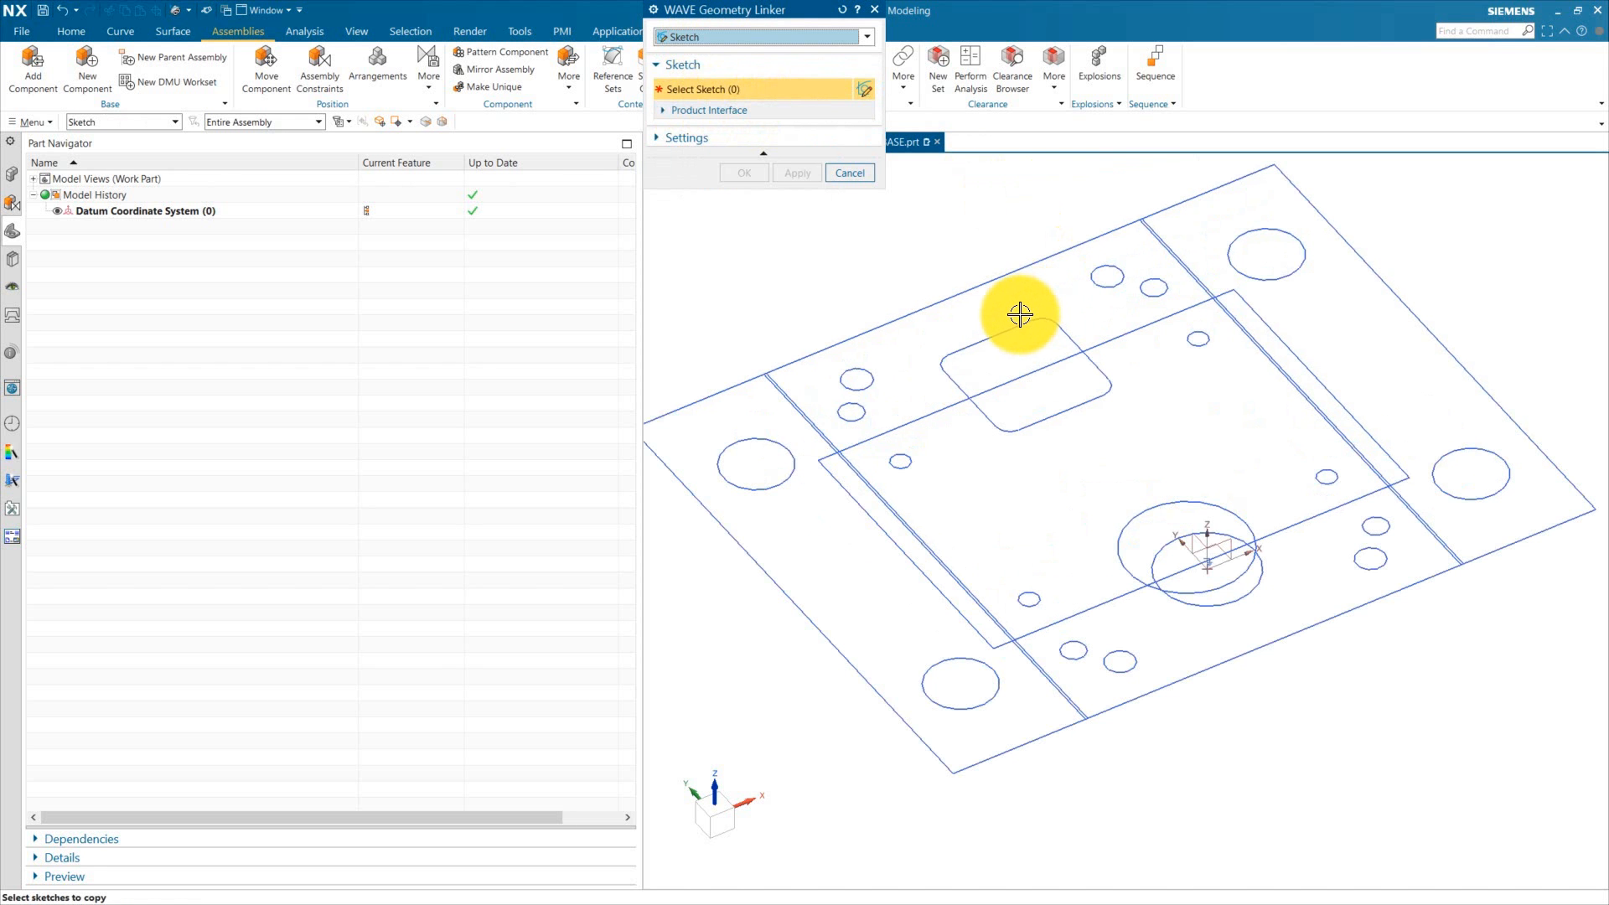
left_click(1011, 332)
left_click(741, 174)
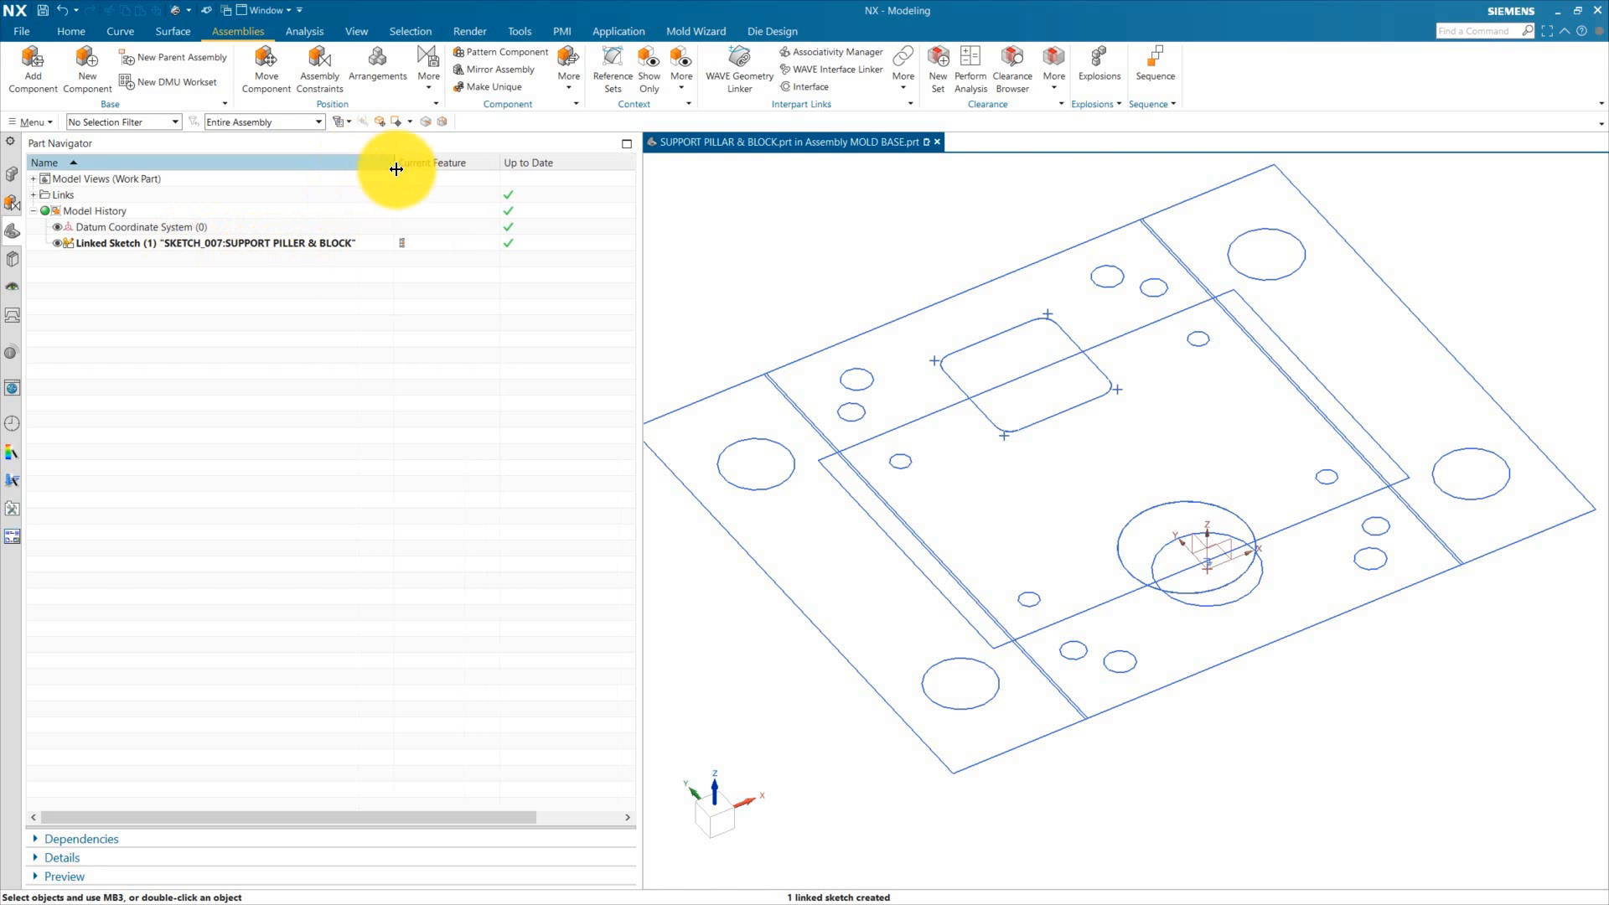
Step: Set the SKETCH component's reference set back to Model and show the MOVING HALF ASSY again
scroll(987, 371, "down", 1)
left_click(12, 173)
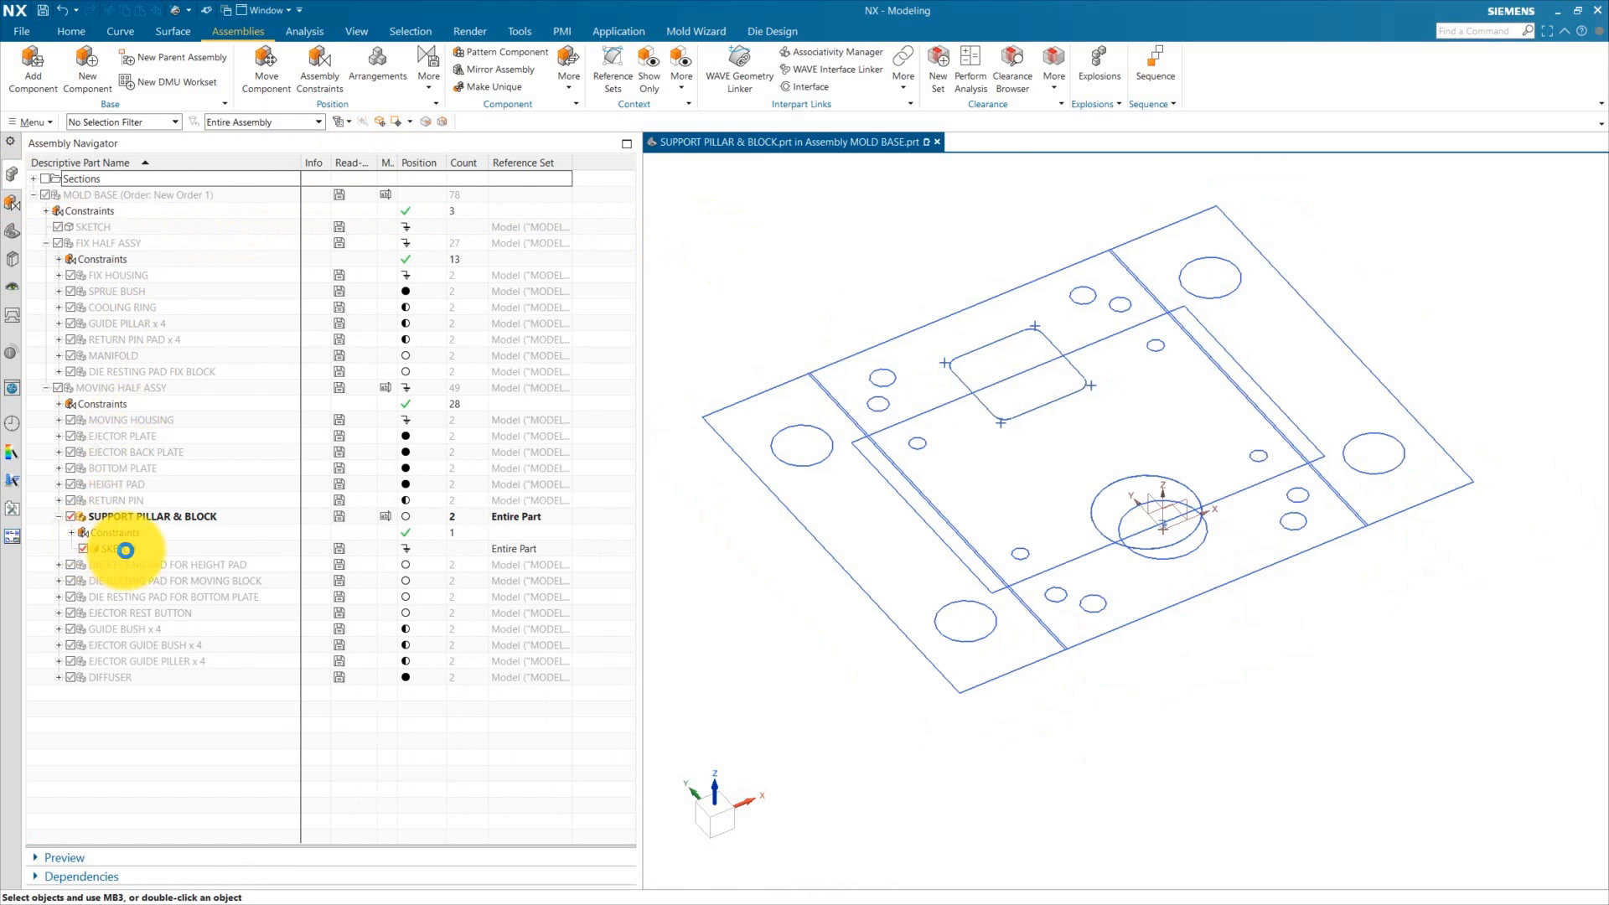
right_click(134, 549)
left_click(307, 654)
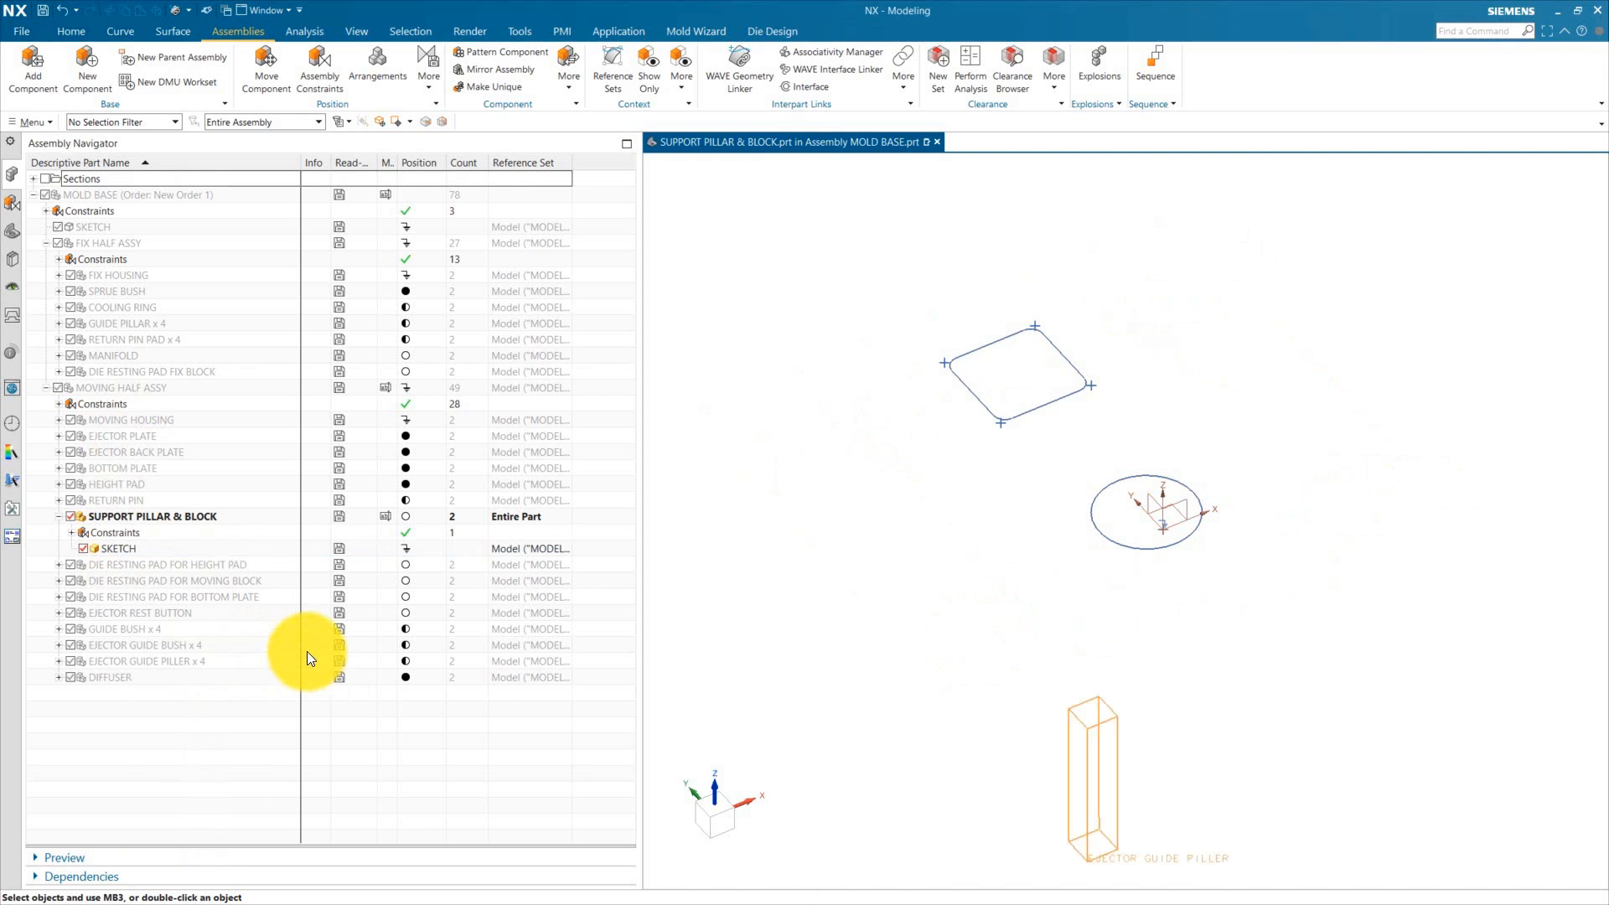
left_click(58, 387)
middle_click_drag(820, 488, 977, 424)
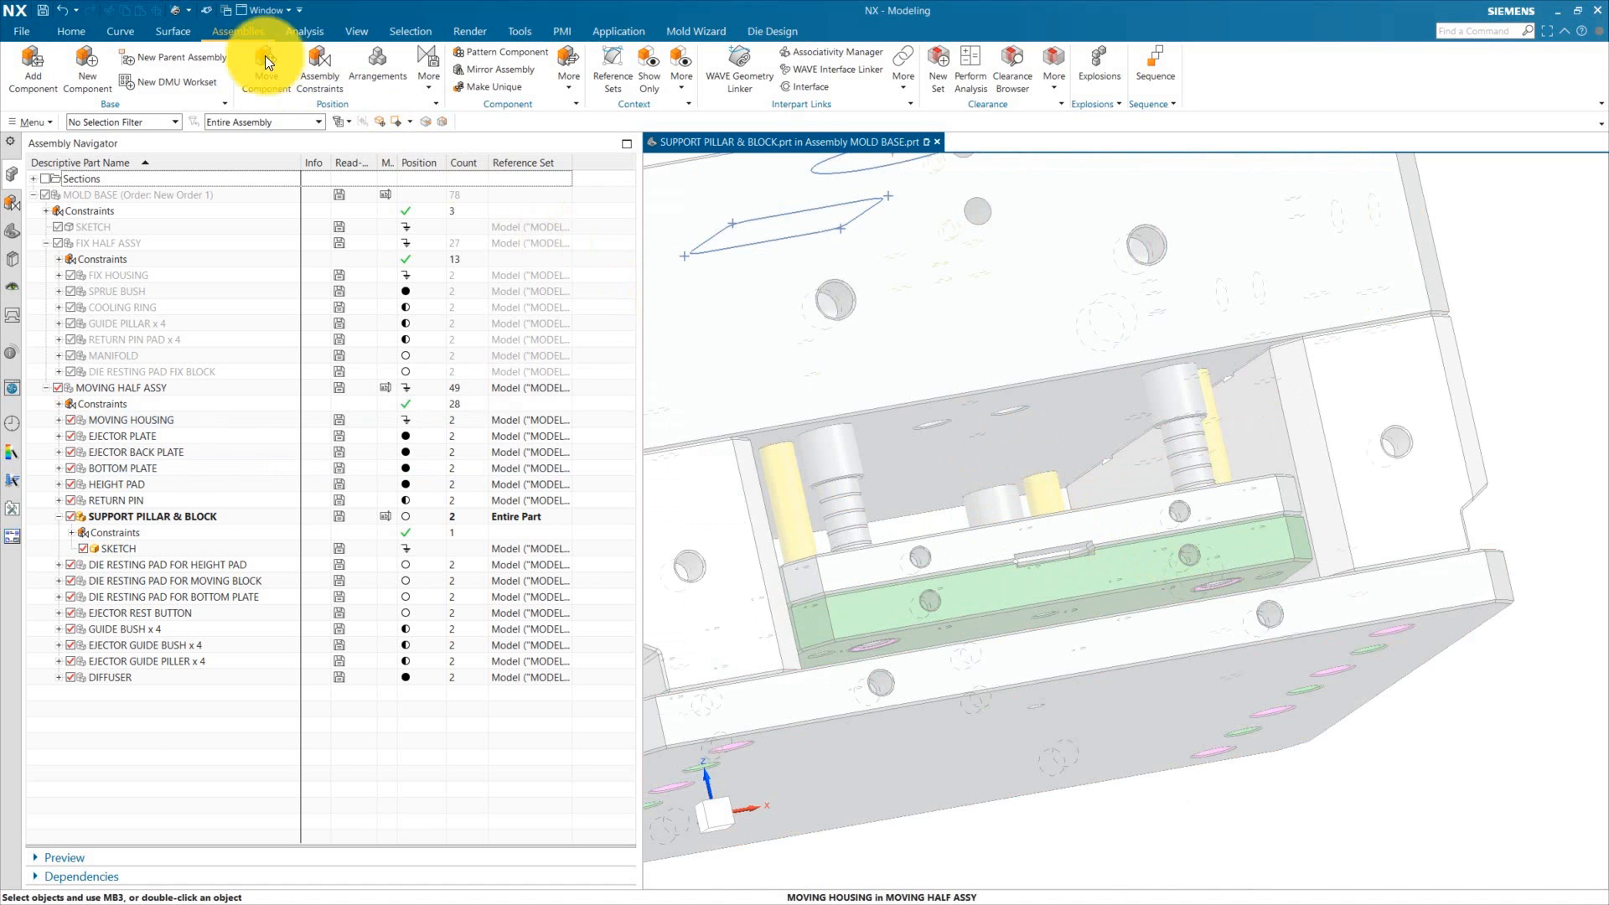
Step: Measure the projected clearance between the moving housing face and the bottom plate face along the vertical vector
left_click(315, 32)
left_click(33, 64)
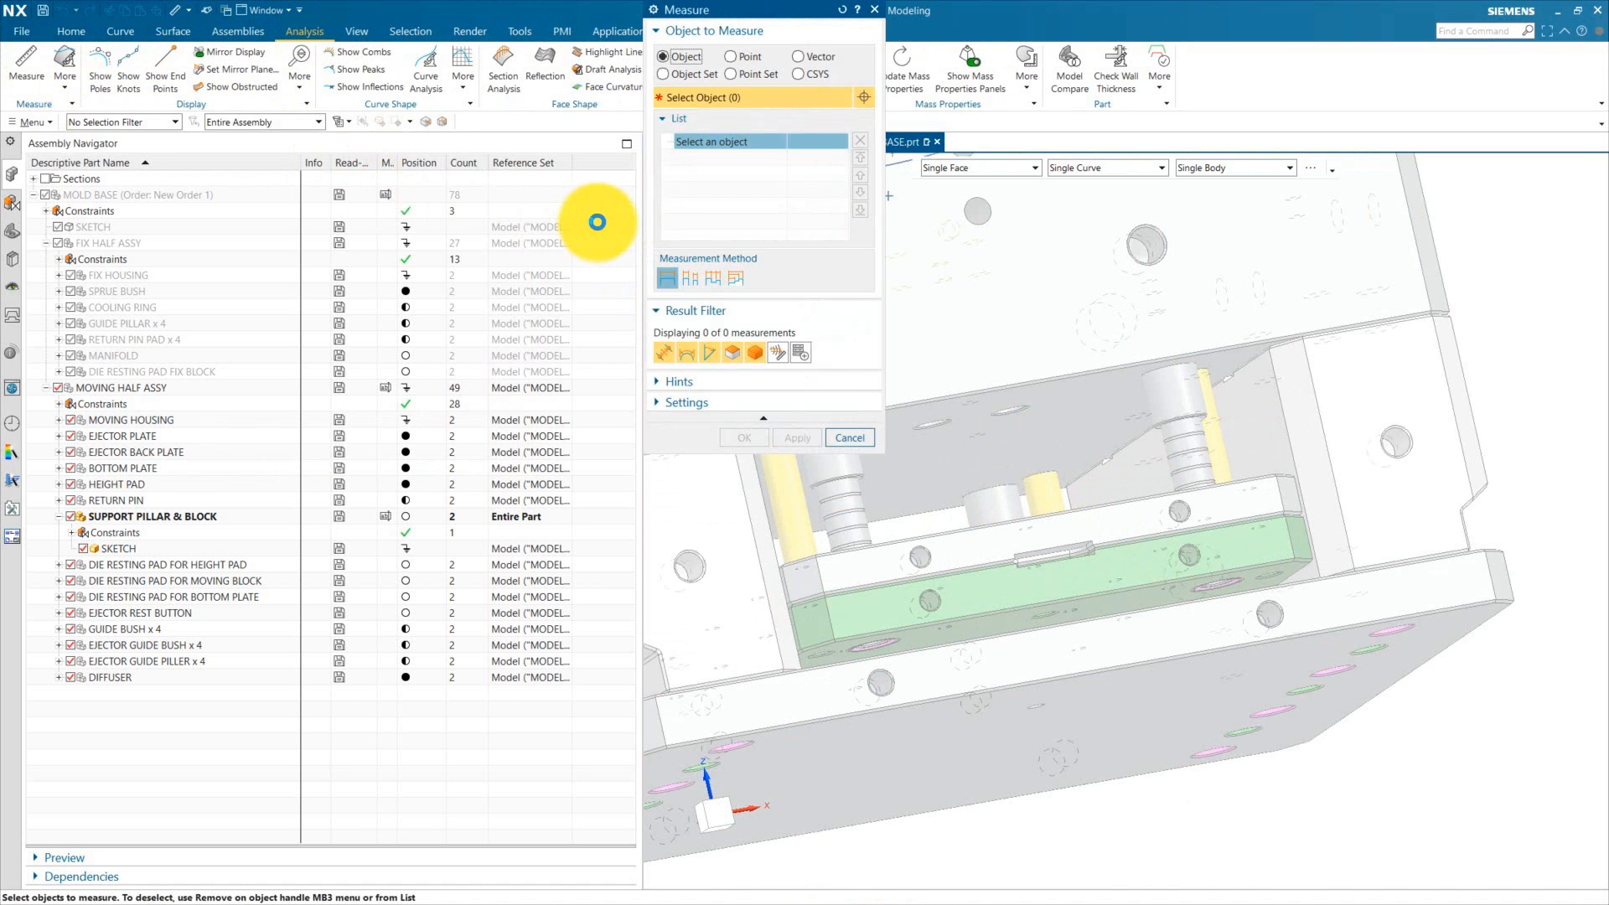
left_click(801, 56)
left_click(1141, 555)
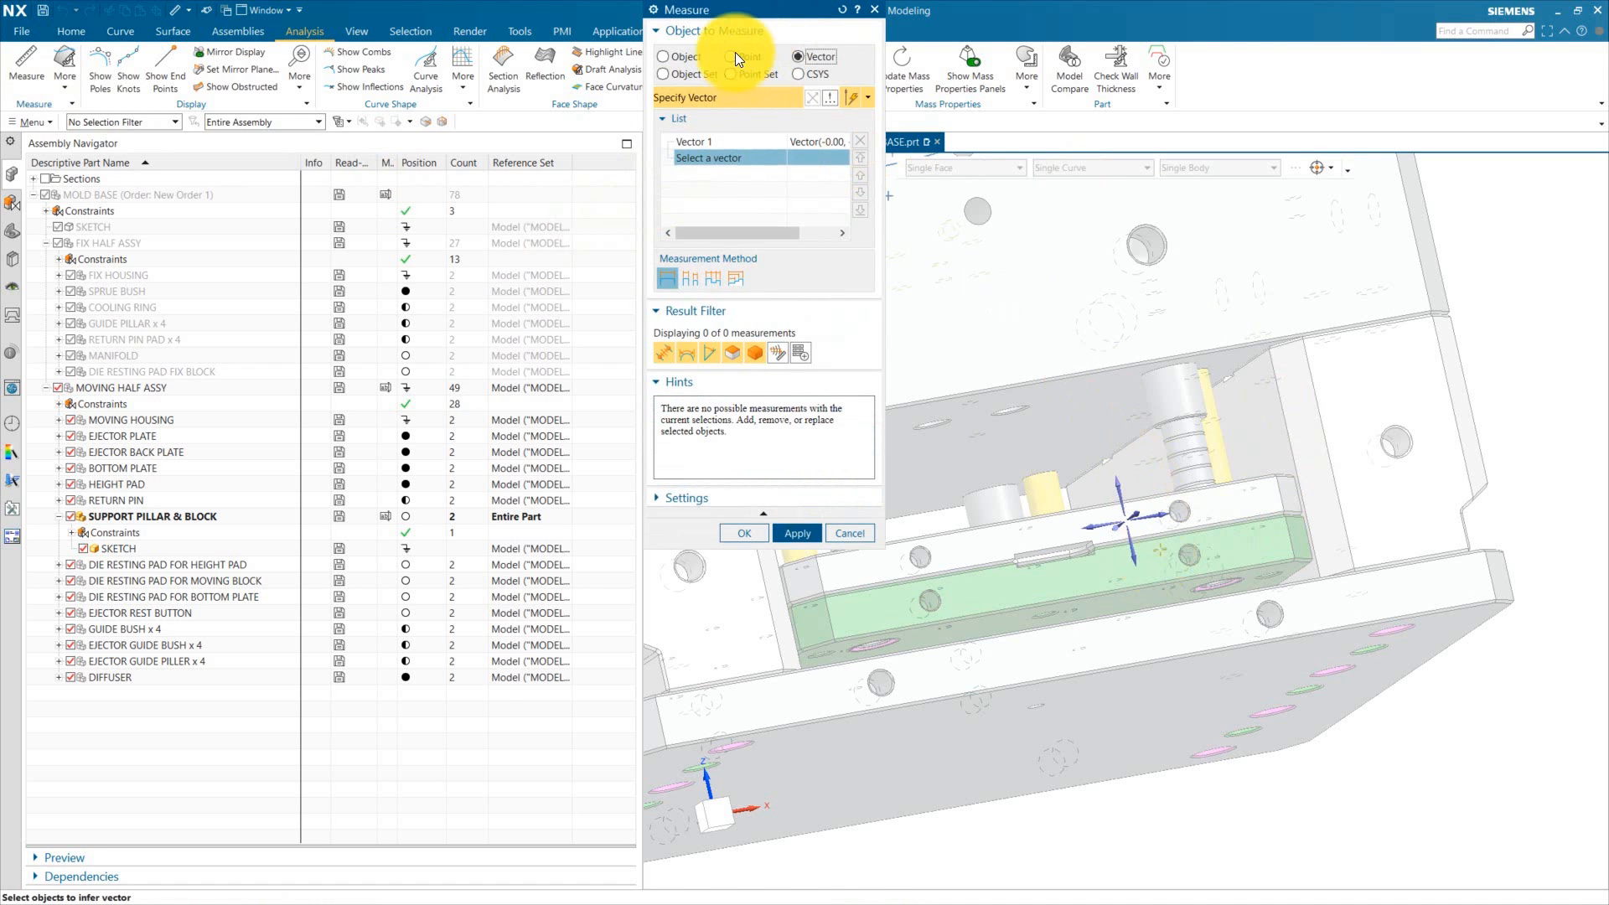
left_click(663, 56)
left_click(942, 379)
scroll(942, 380, "down", 2)
middle_click_drag(1170, 615, 1185, 659)
scroll(1171, 464, "up", 3)
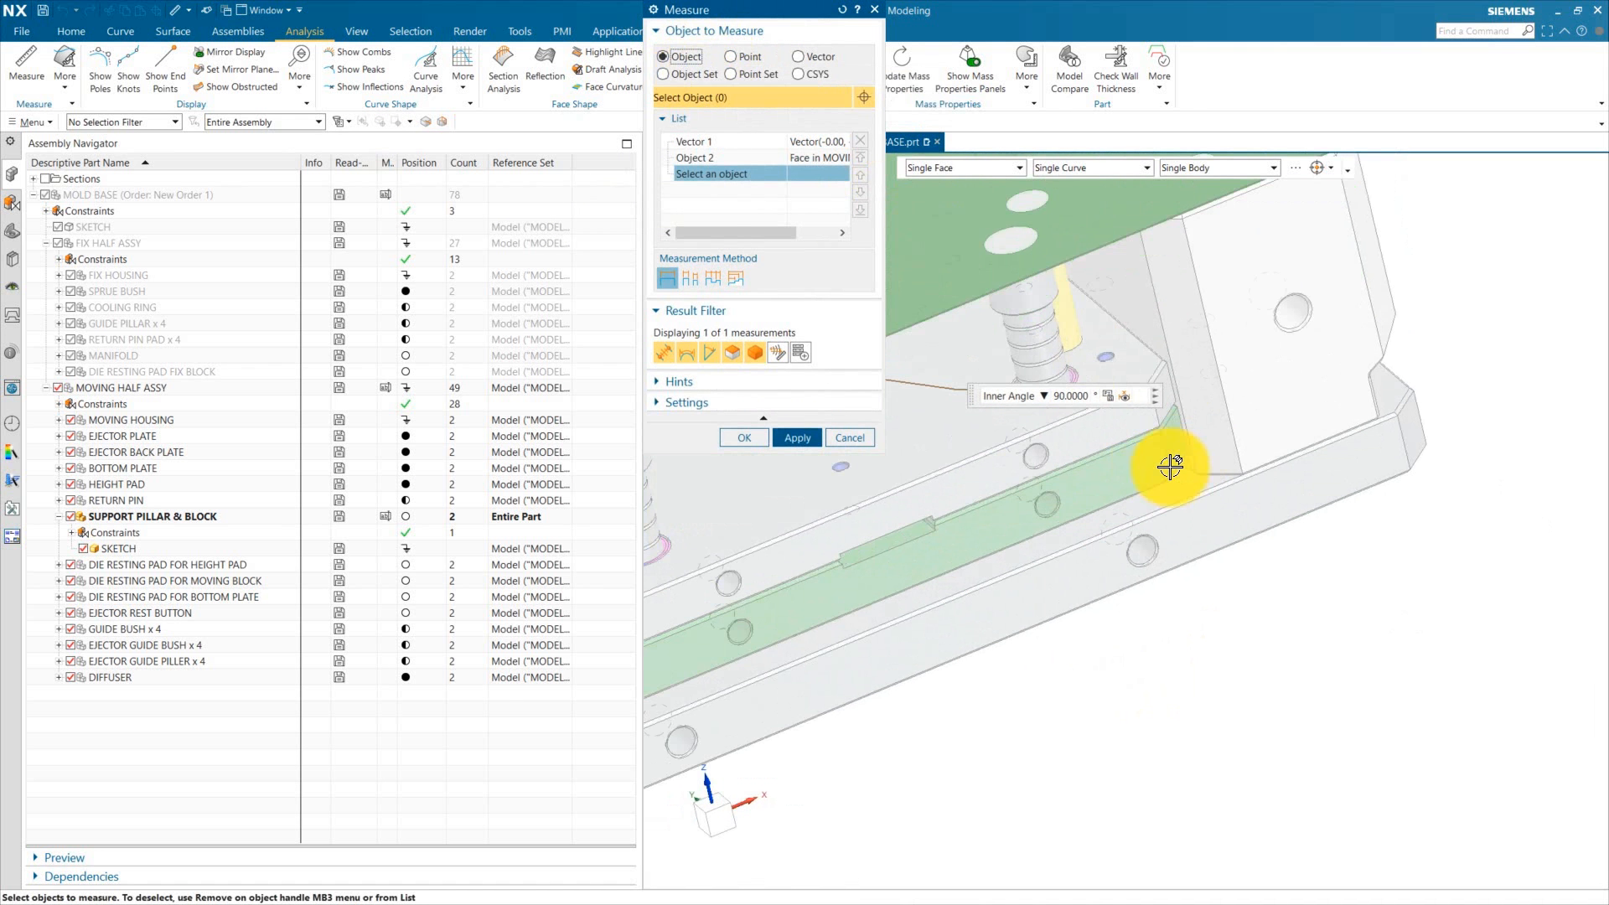
left_click(1171, 465)
scroll(1174, 470, "down", 3)
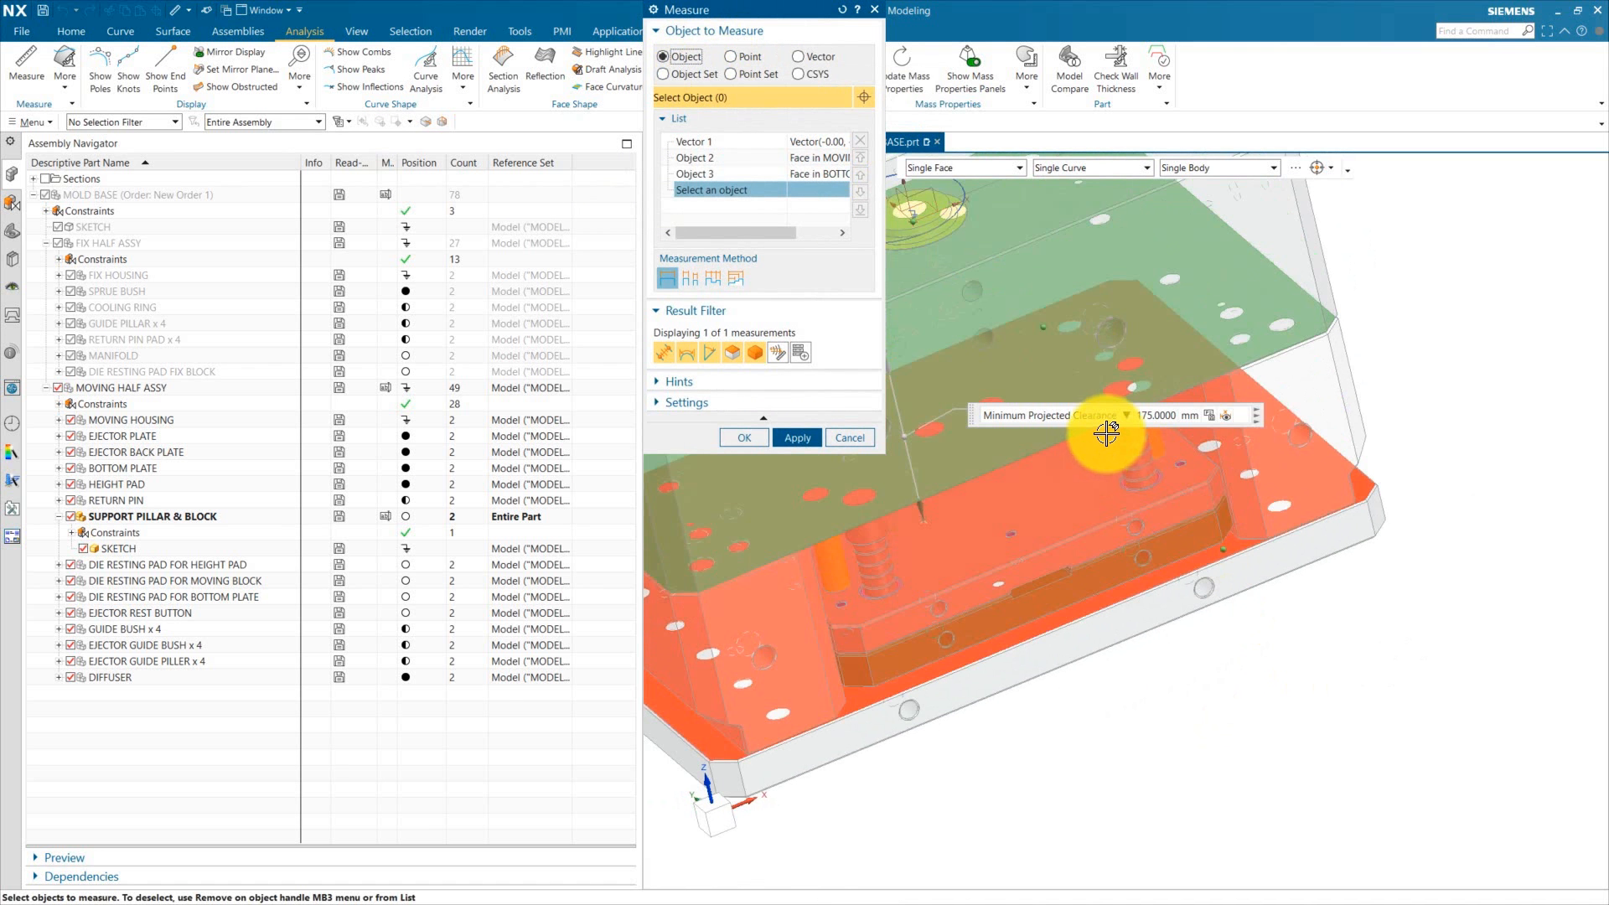
left_click(745, 437)
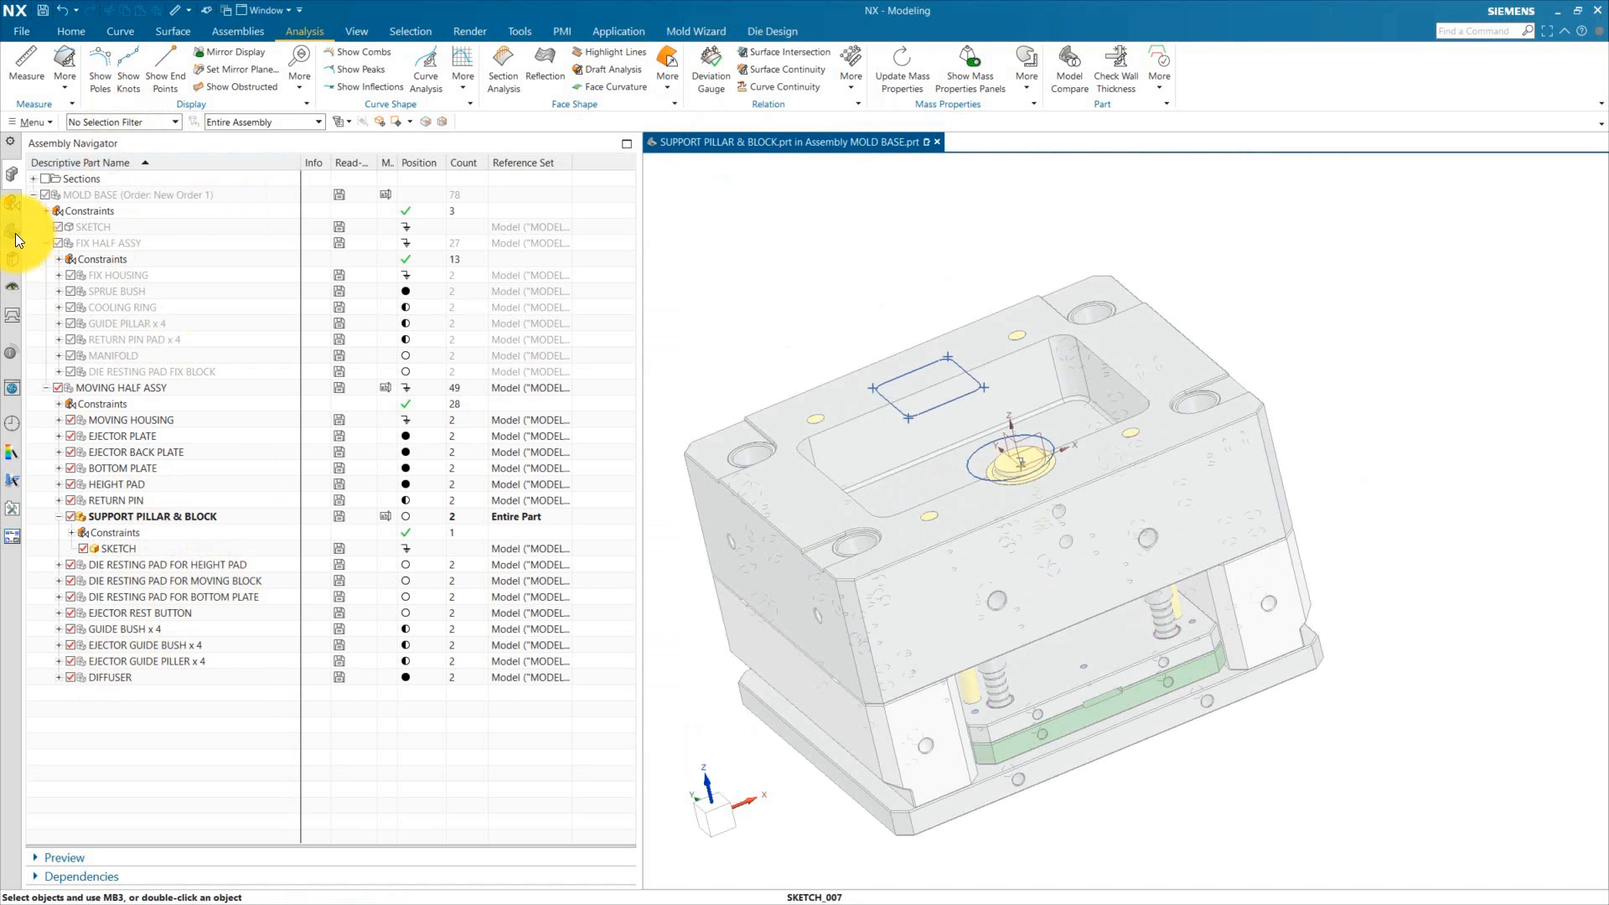
Step: Extrude the linked sketch profiles from 0 to 175 mm to create the support pillar and block solids
left_click(14, 234)
left_click(97, 242)
left_click(62, 28)
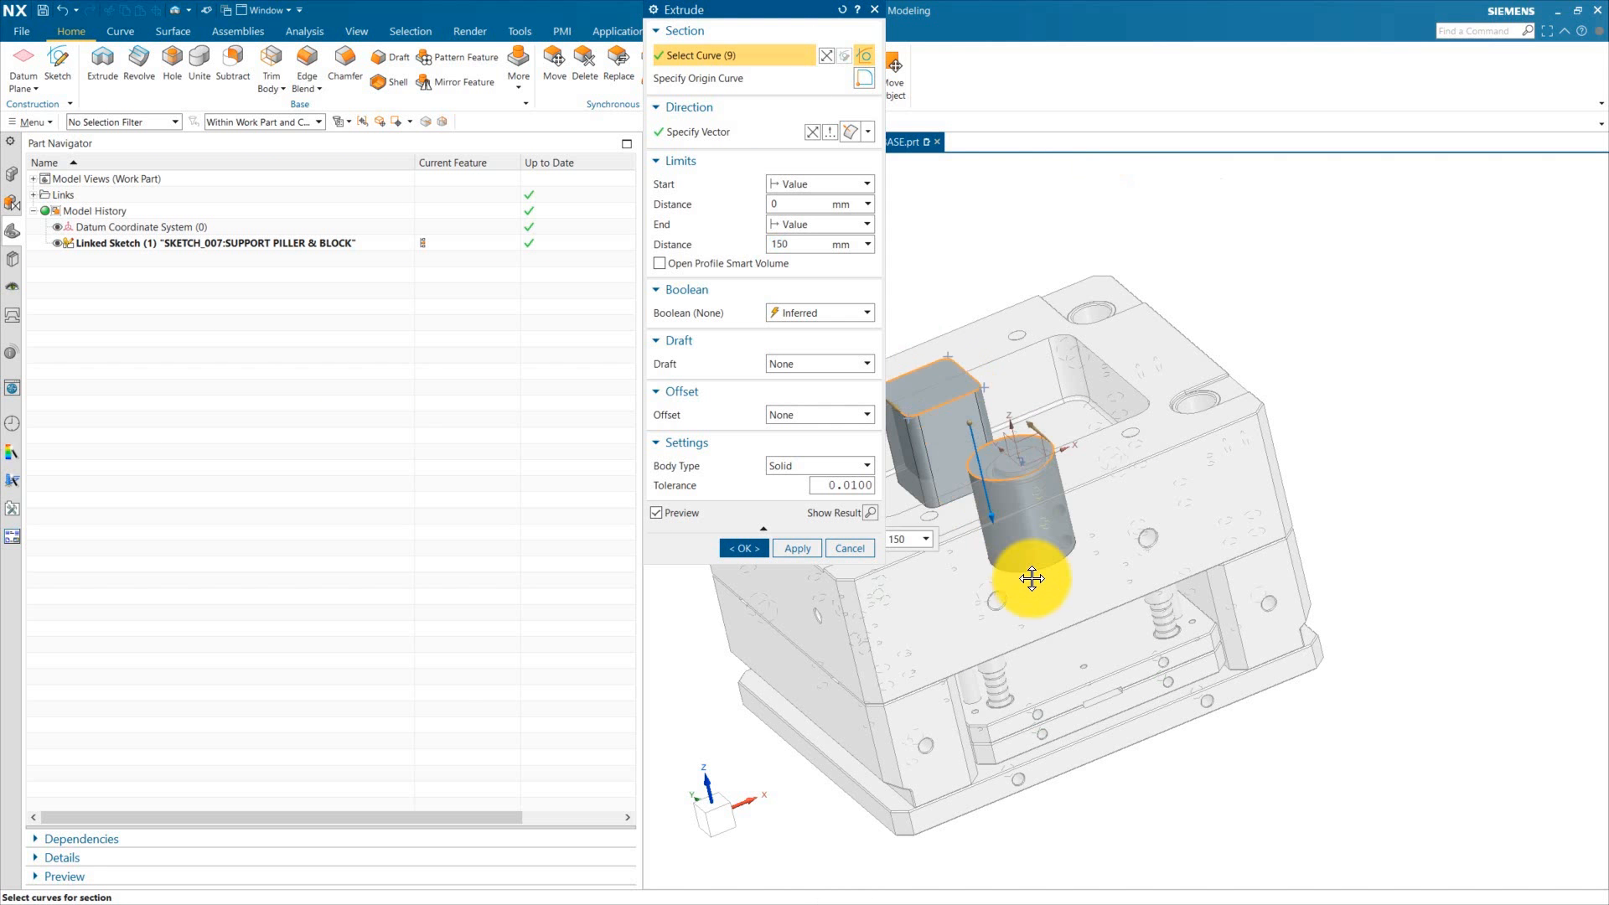
key("Return")
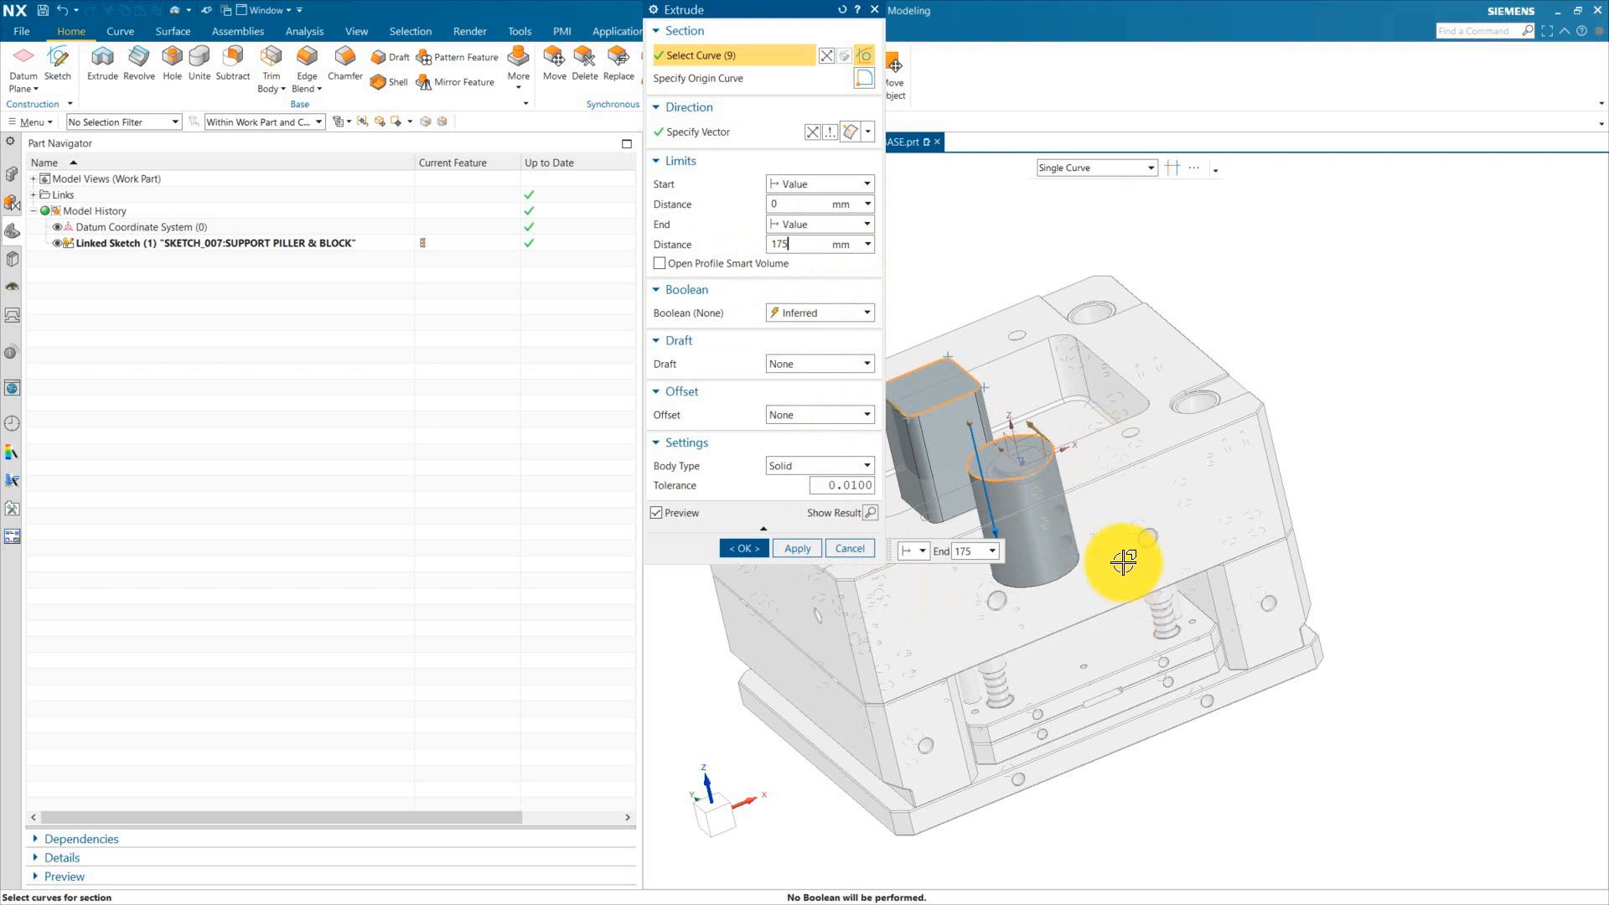
scroll(1176, 620, "down", 3)
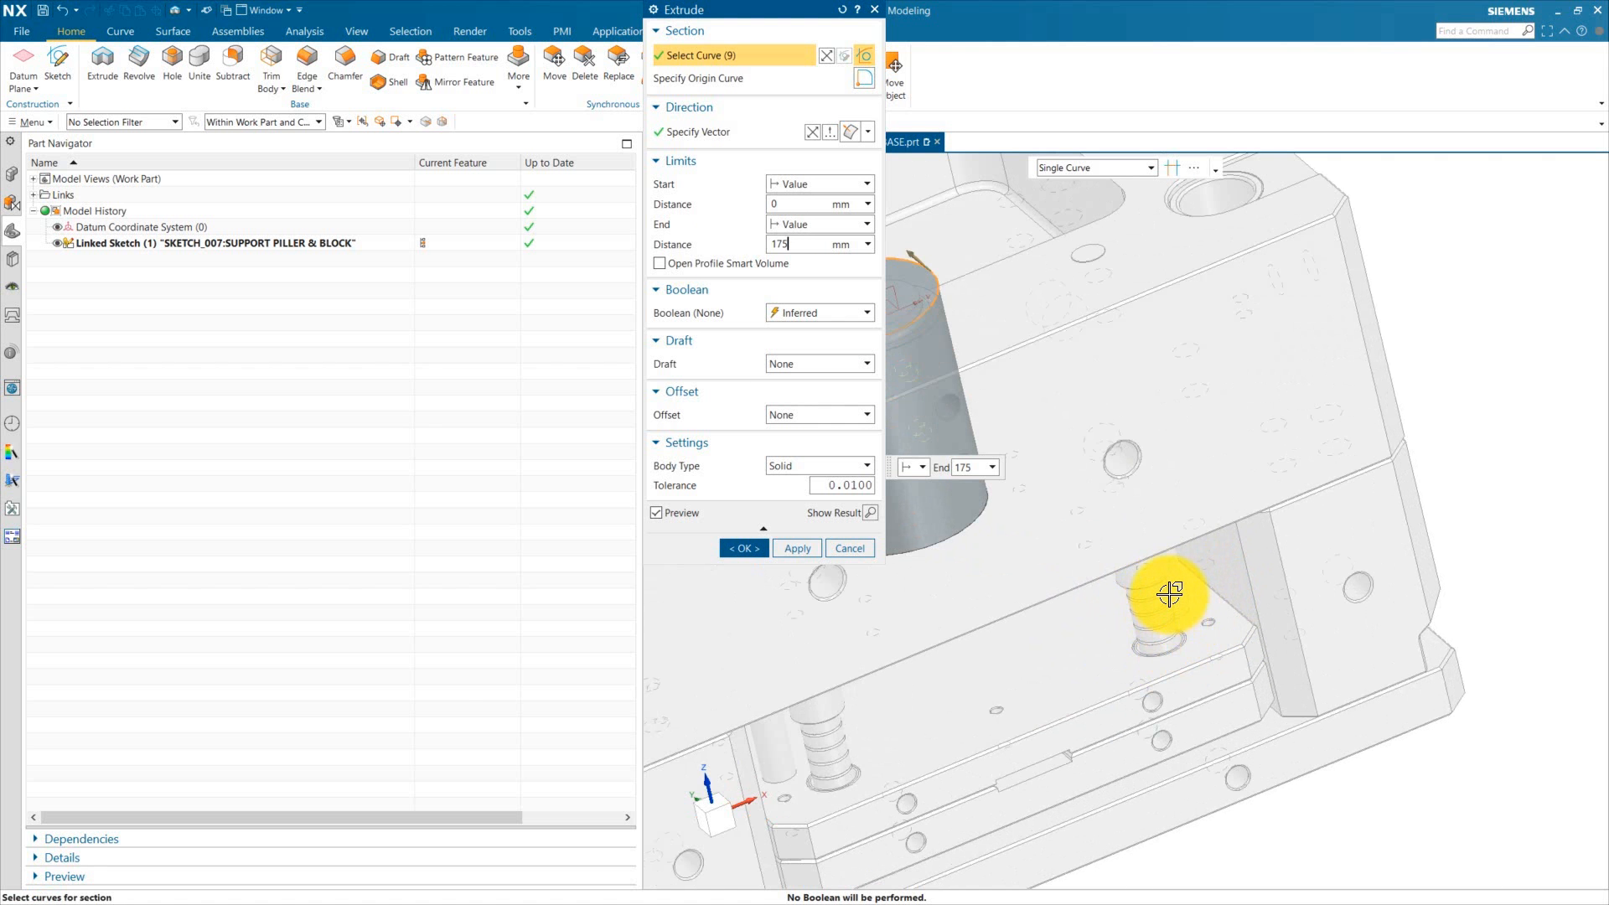
scroll(1170, 594, "up", 4)
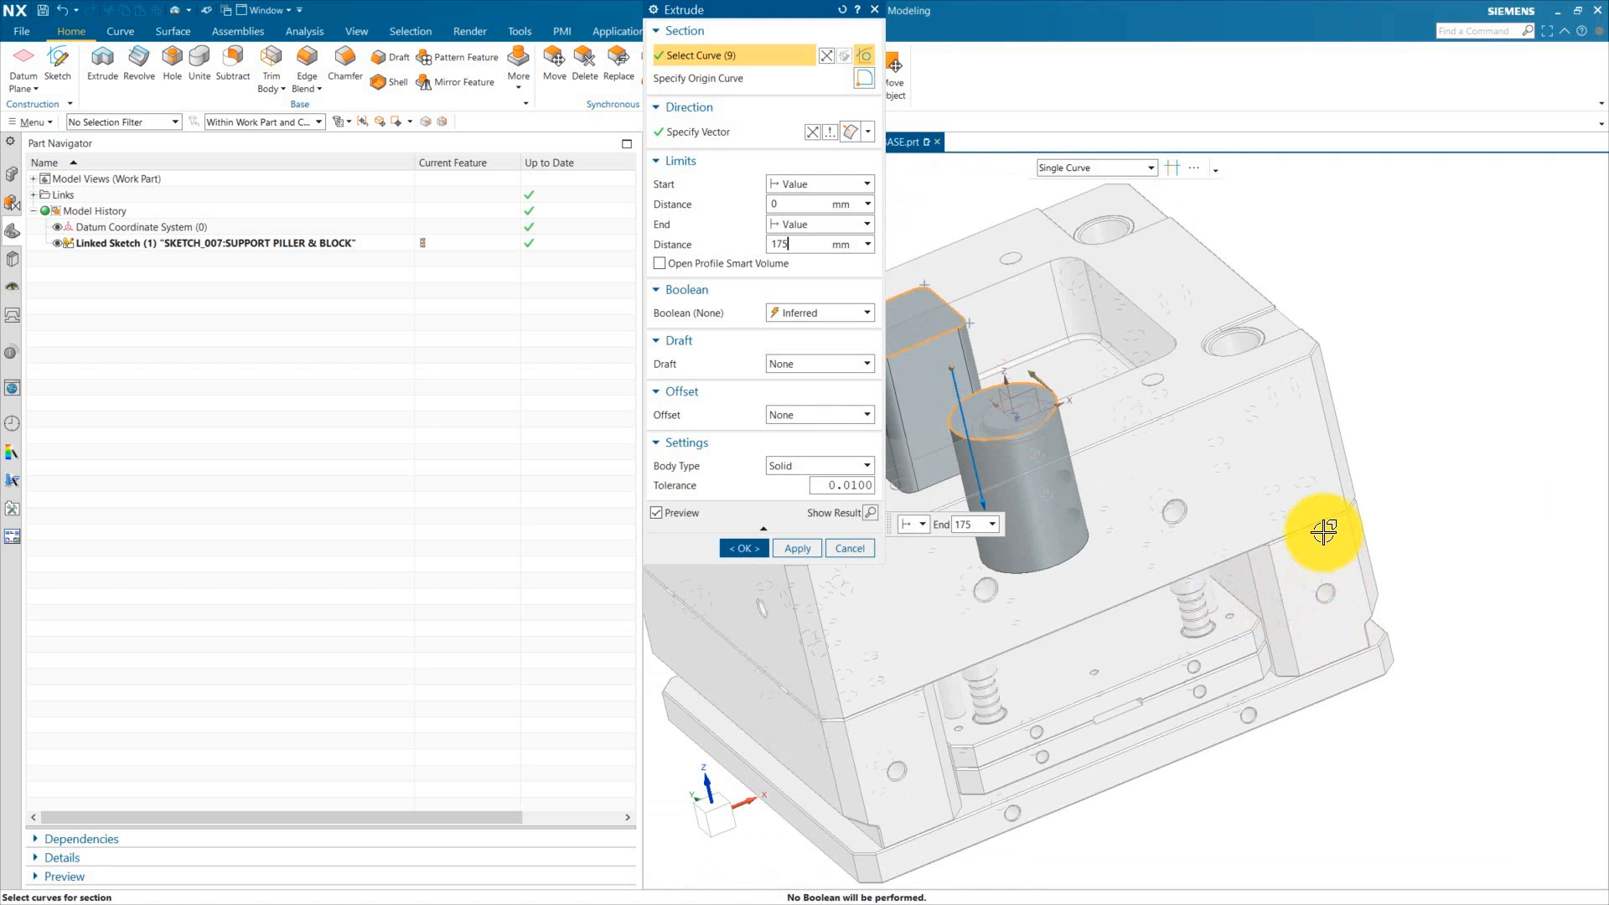
scroll(1336, 561, "up", 3)
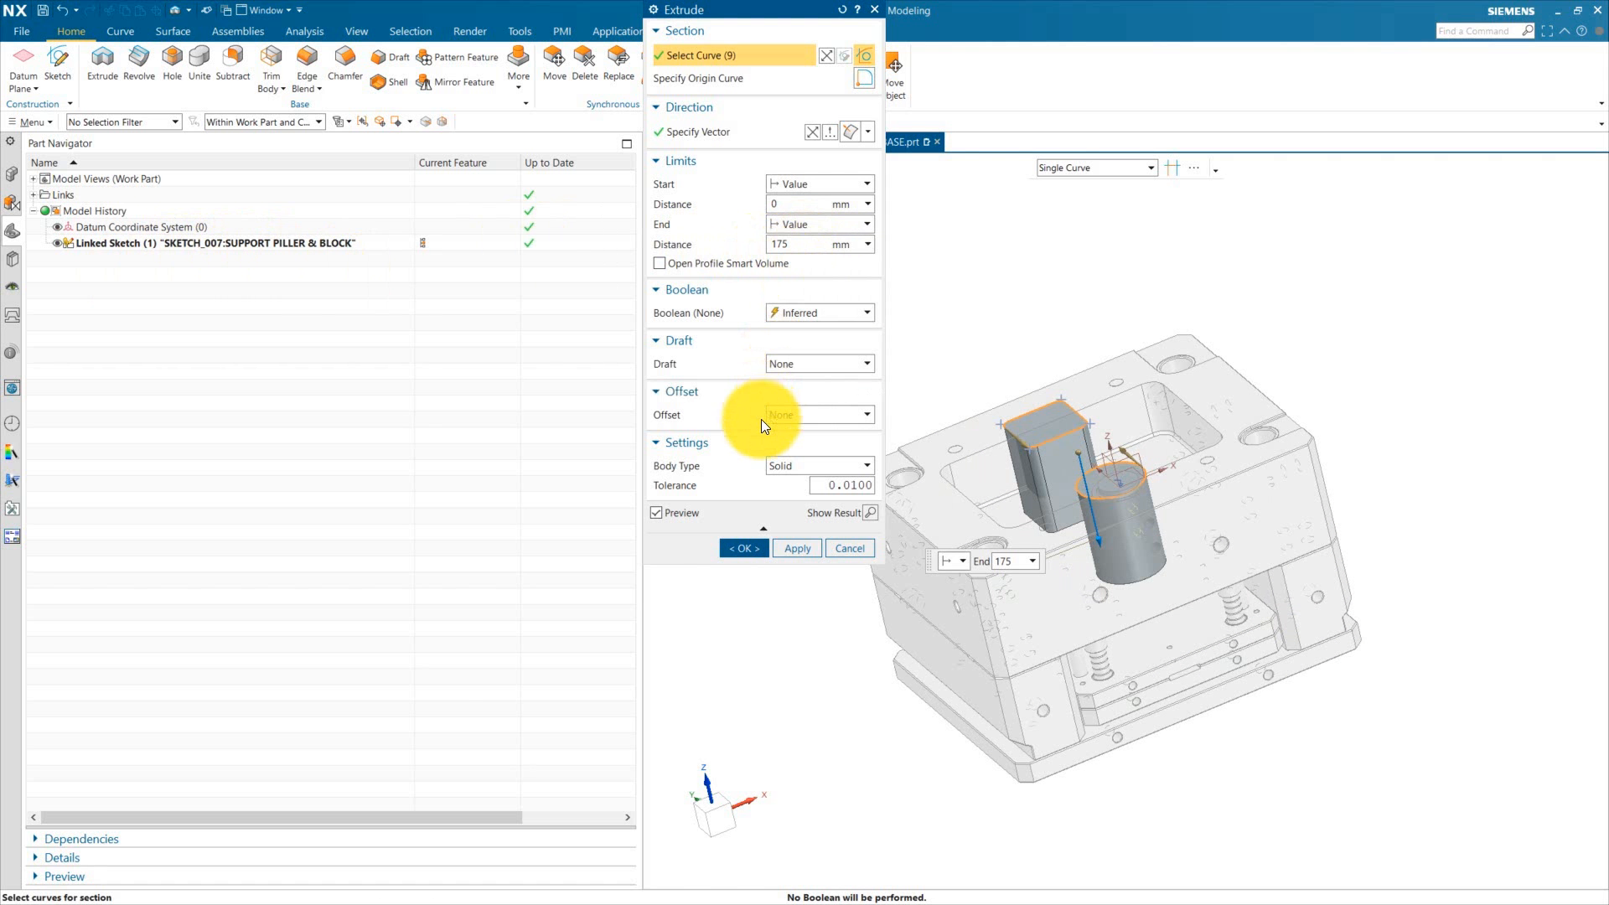
left_click(751, 550)
Step: Toggle visibility of the moving half components to inspect the extruded pillar and block against the moving housing
left_click(15, 176)
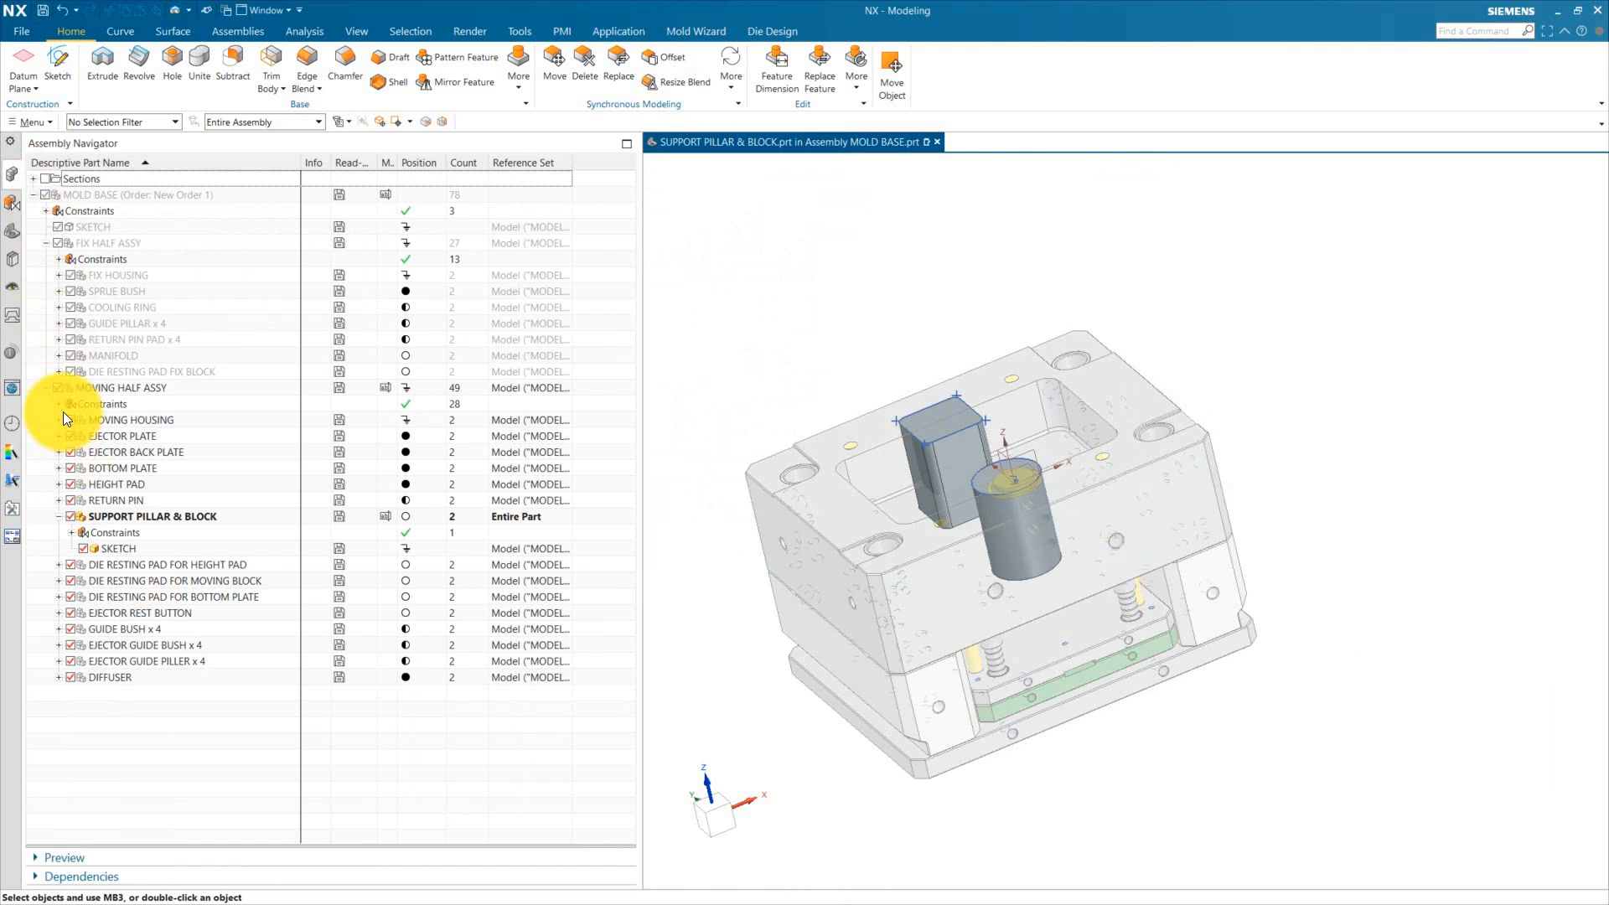
left_click(48, 388)
left_click(57, 388)
left_click(47, 388)
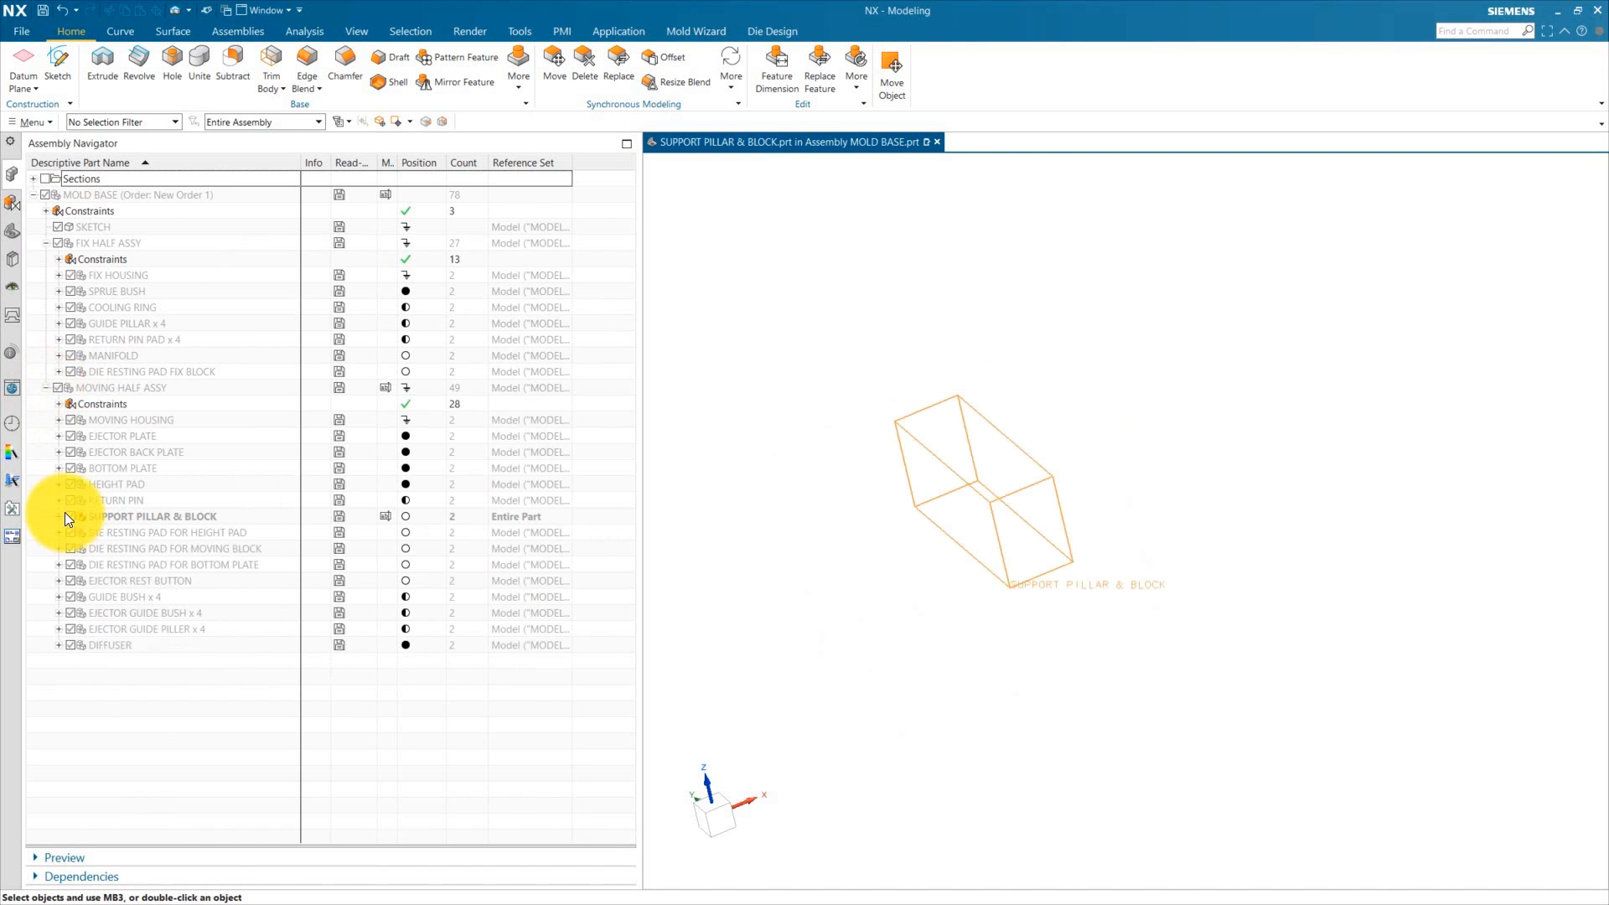
left_click(69, 516)
mouse_move(1038, 555)
middle_mouse_down()
mouse_move(1024, 557)
mouse_move(1034, 536)
middle_mouse_up()
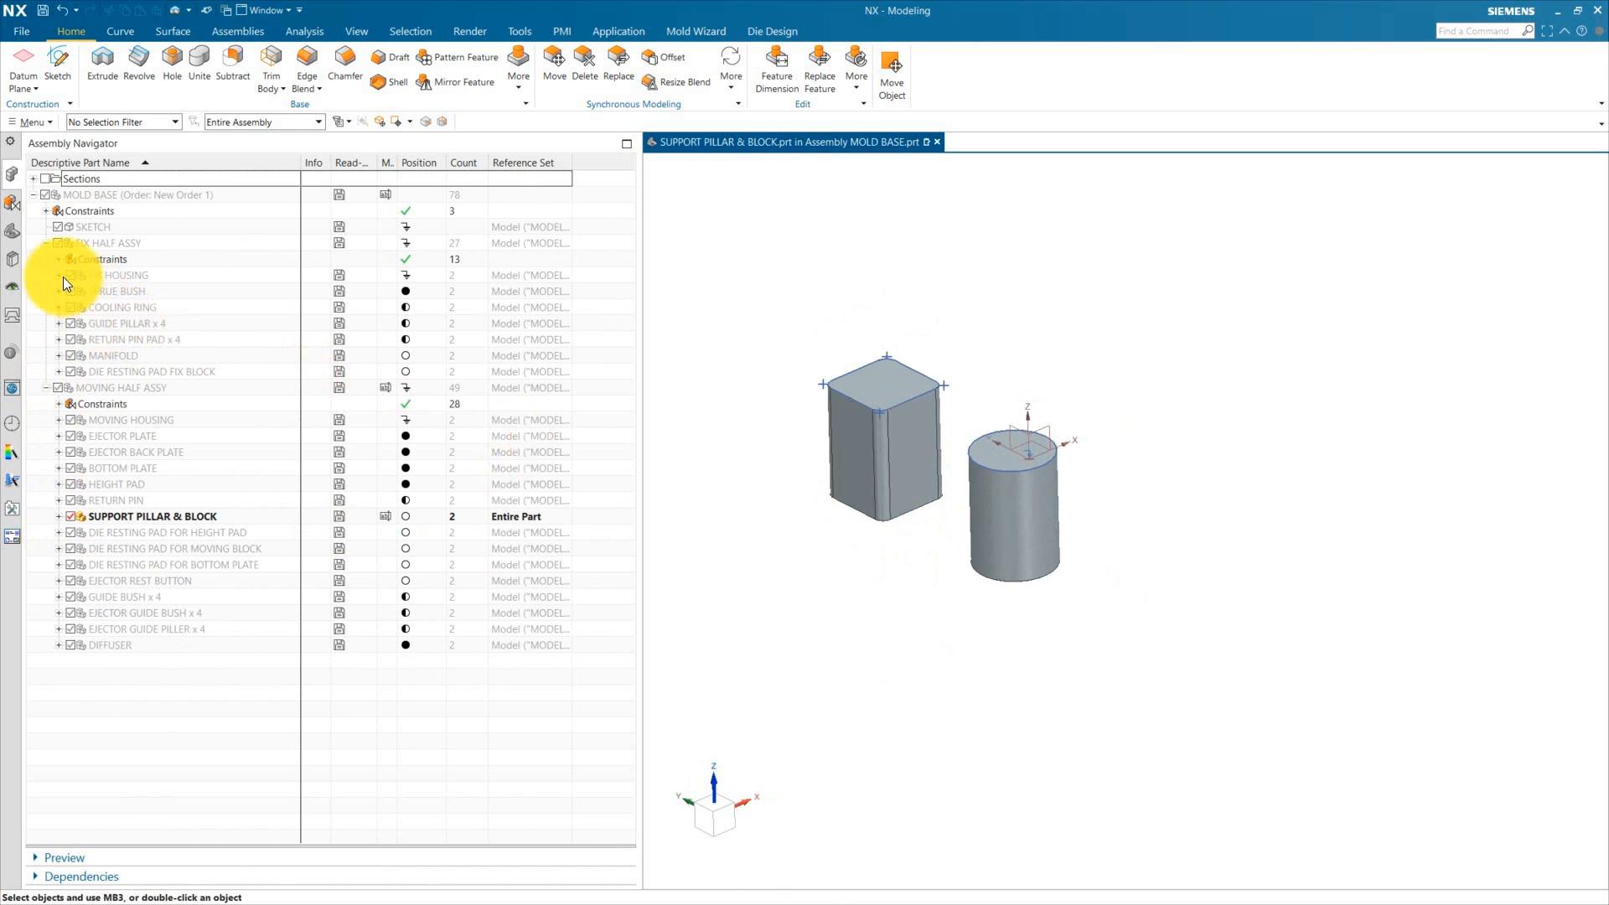
left_click(12, 203)
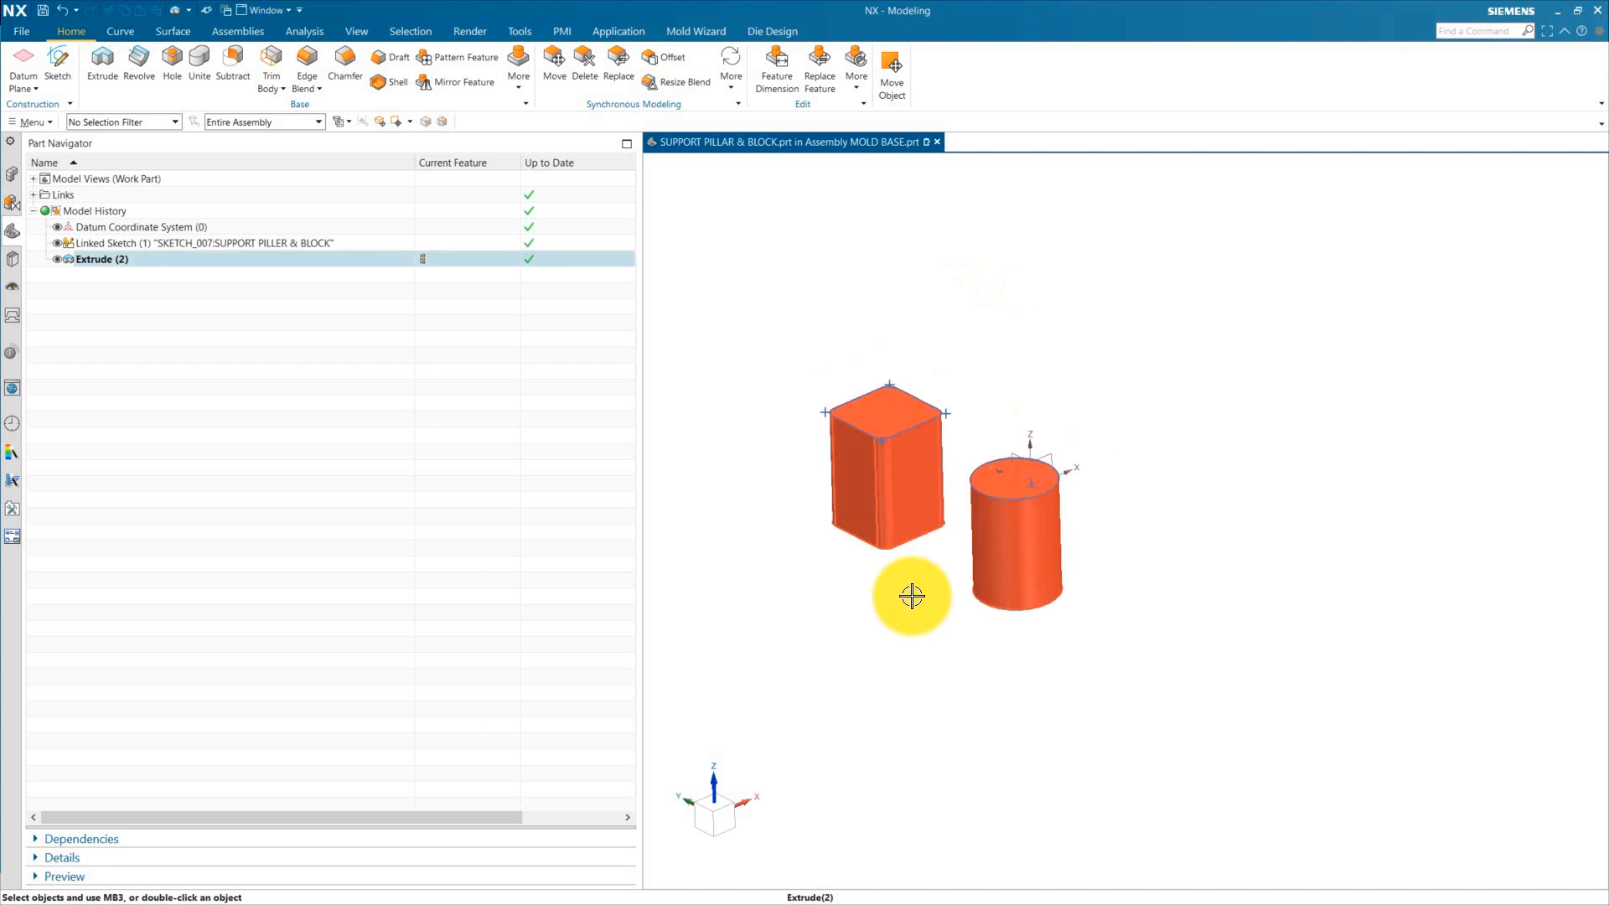
middle_click_drag(908, 593, 898, 467)
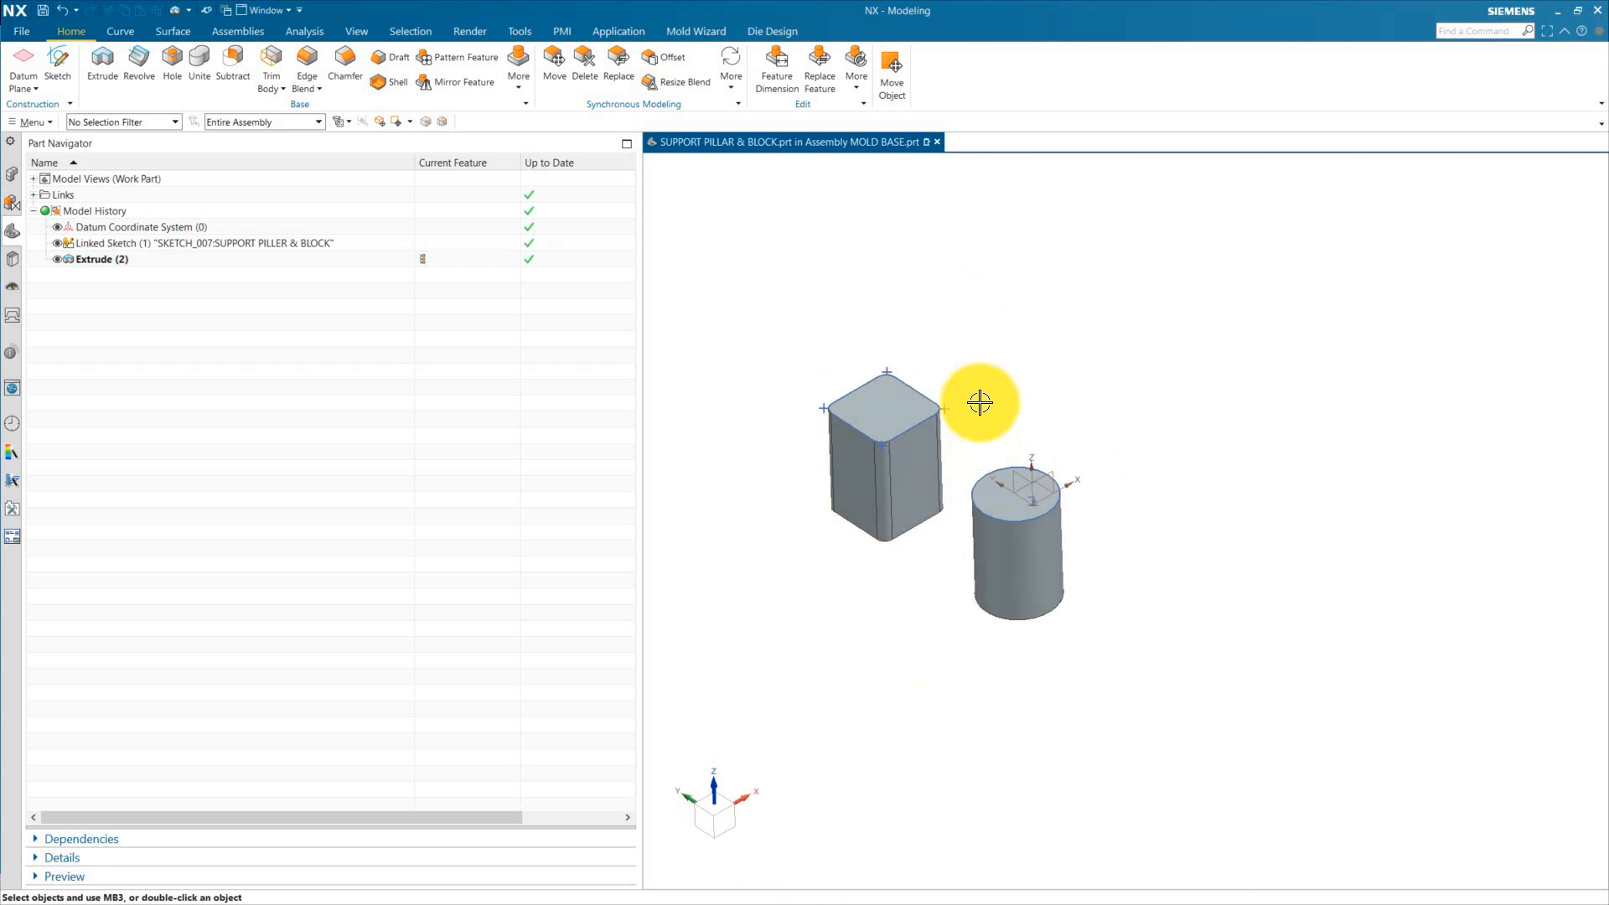
left_click(12, 174)
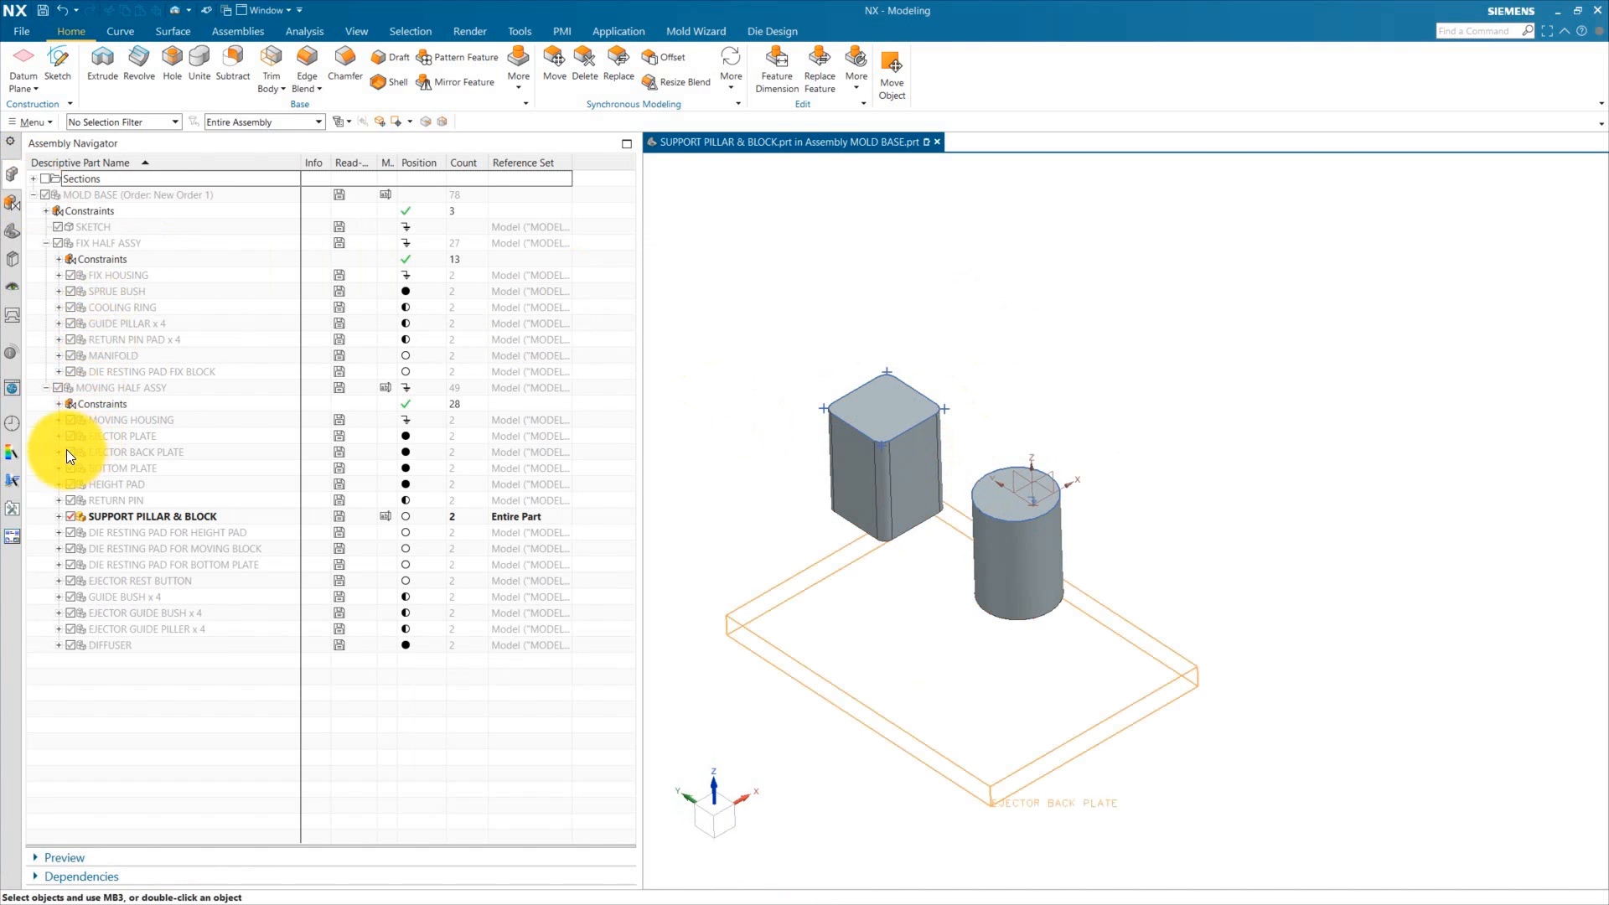
left_click(72, 421)
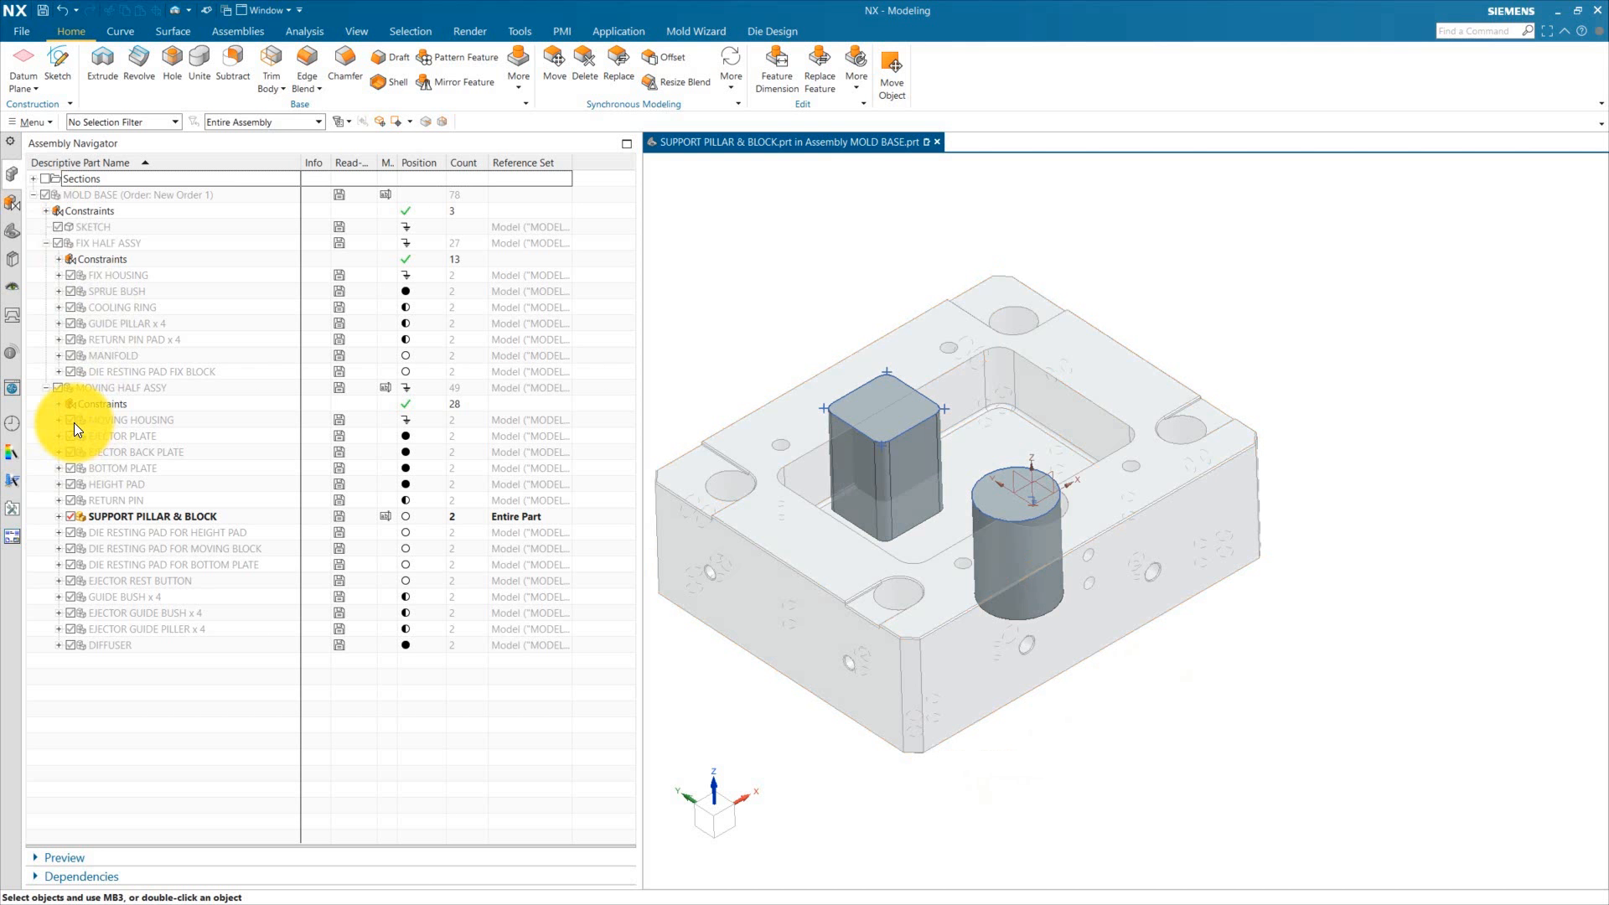
Step: Hide the moving housing and make SUPPORT PILLAR & BLOCK the work part again
double_click(134, 195)
middle_click_drag(1009, 604, 611, 565)
mouse_move(1032, 483)
middle_mouse_down()
mouse_move(1062, 554)
mouse_move(1020, 490)
middle_mouse_up()
middle_click_drag(926, 760, 979, 702)
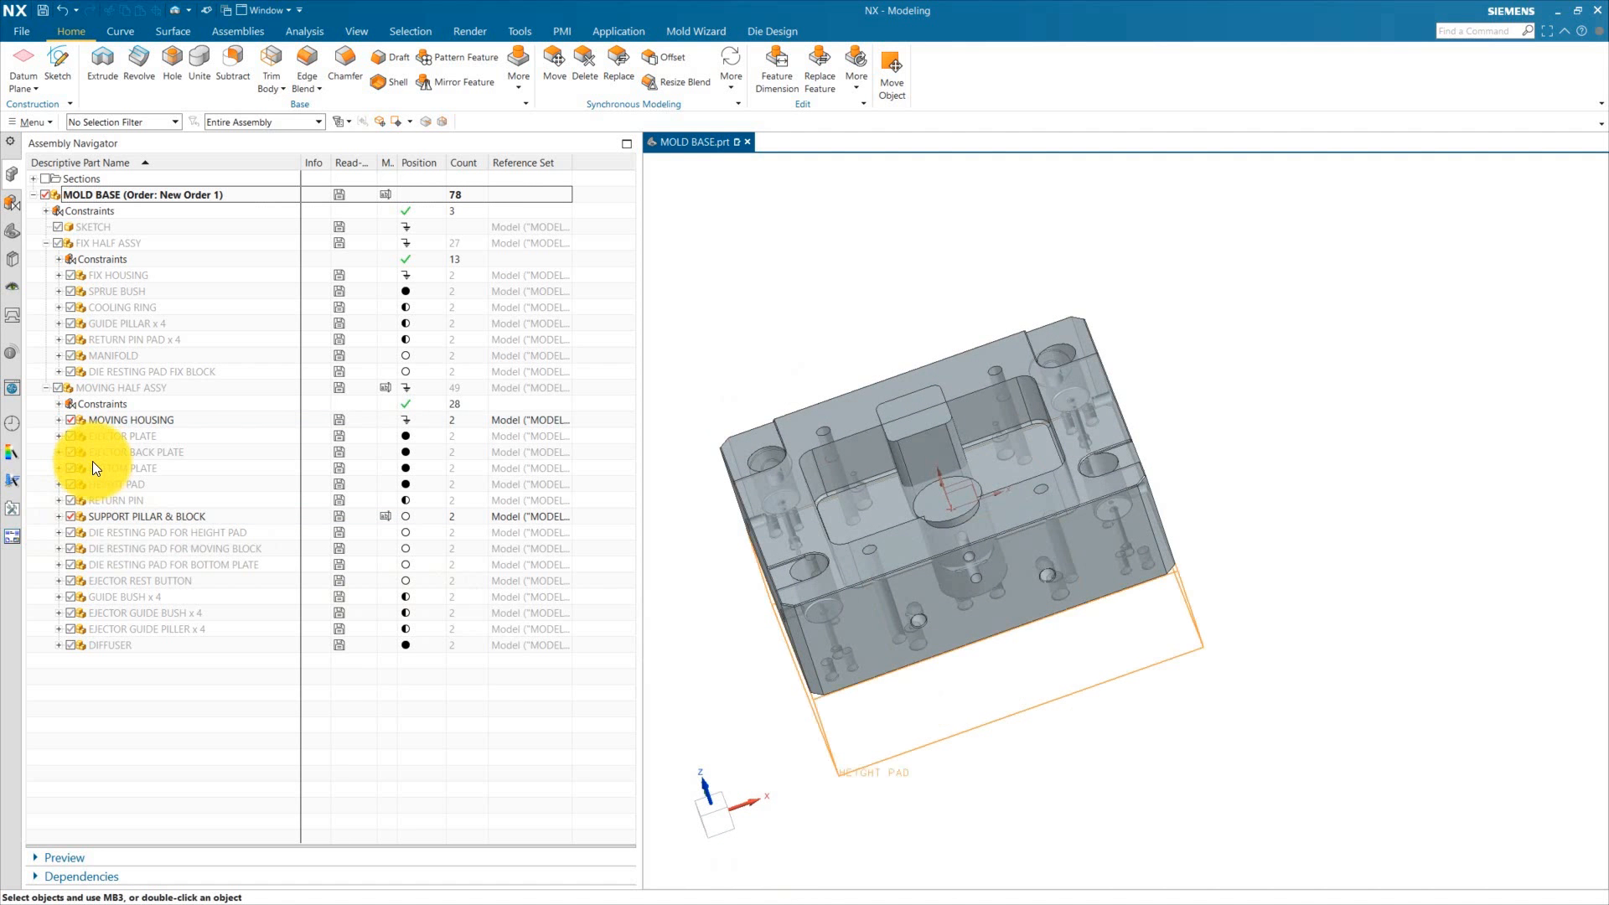
left_click(73, 420)
middle_click_drag(959, 657, 894, 531)
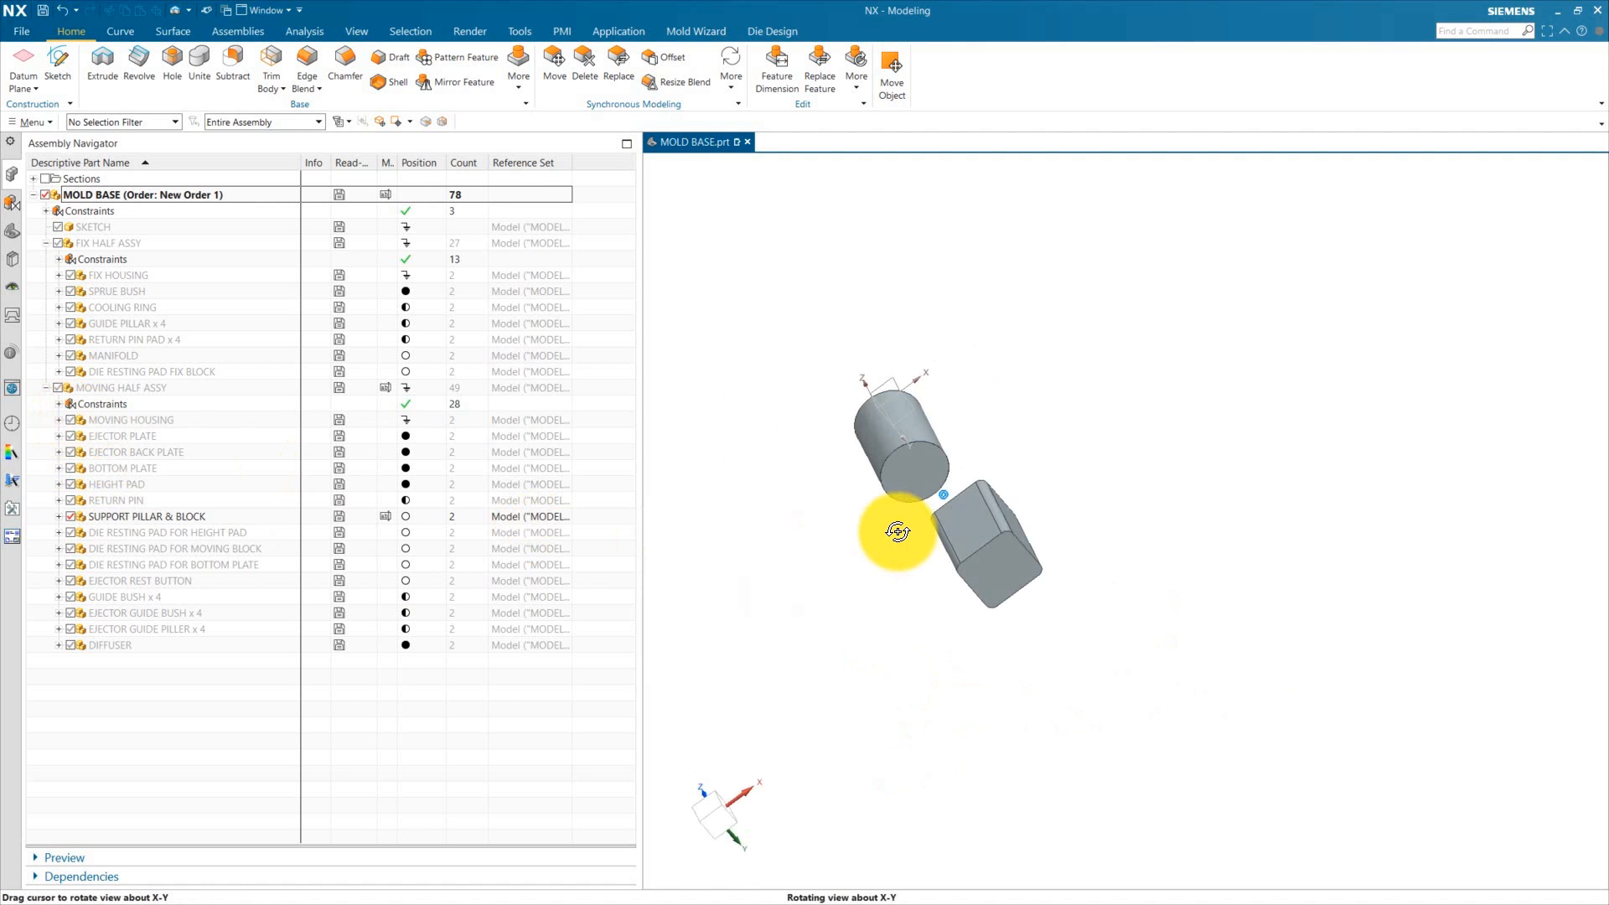
double_click(136, 517)
left_click(11, 232)
Step: Start a Counterbored hole with Screw Clearance sizing at the centre of the cylindrical pillar's end face
left_click(172, 63)
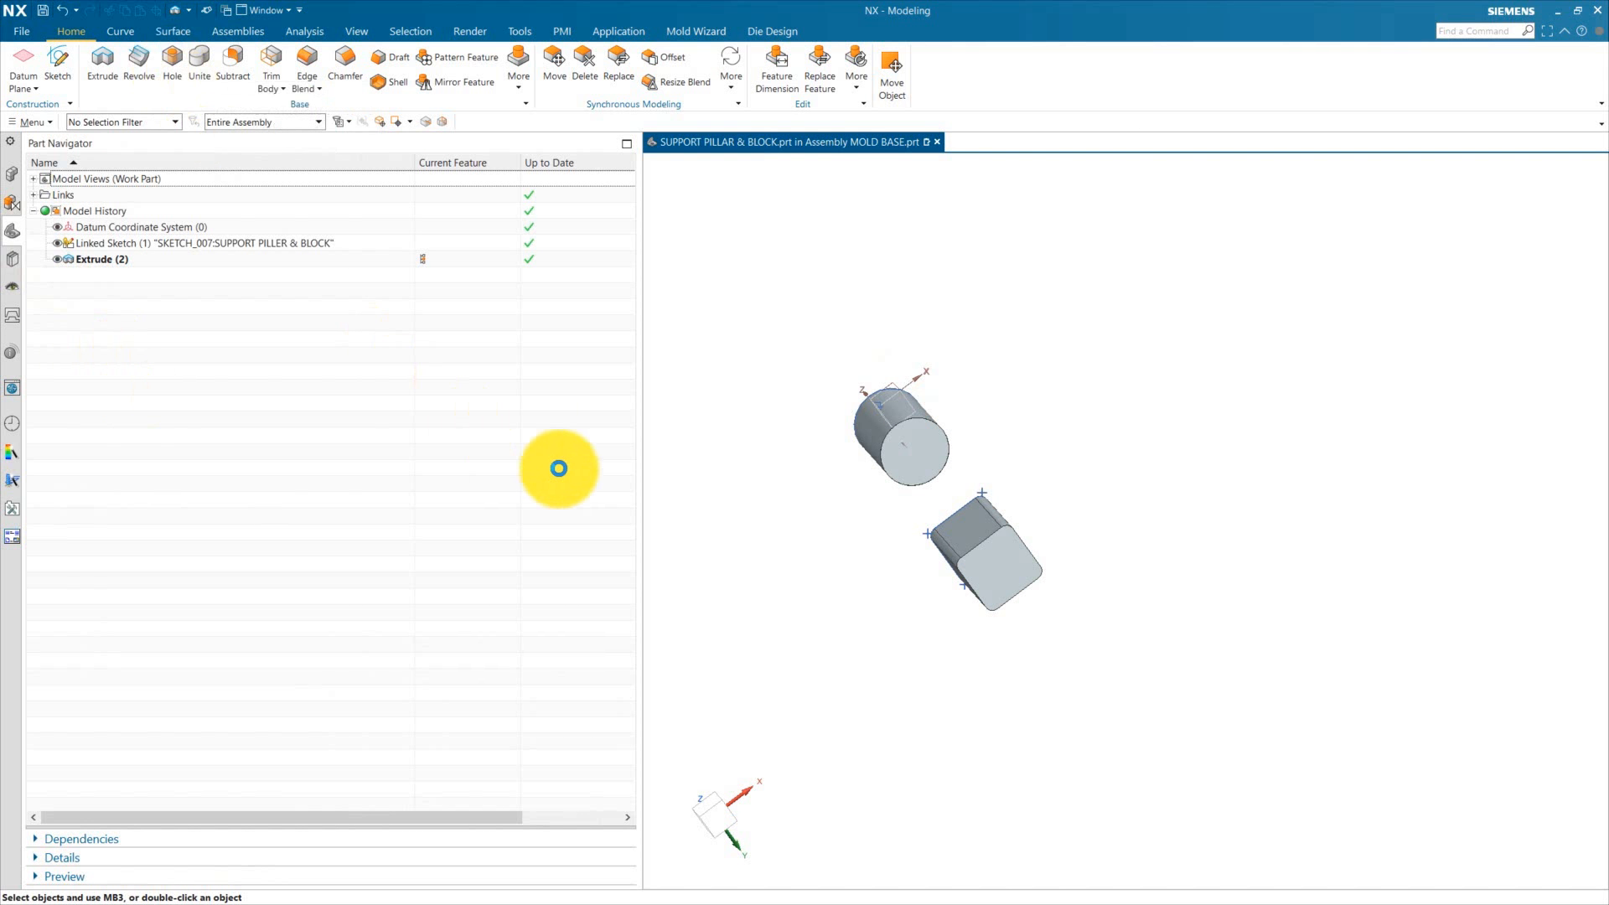
left_click(935, 422)
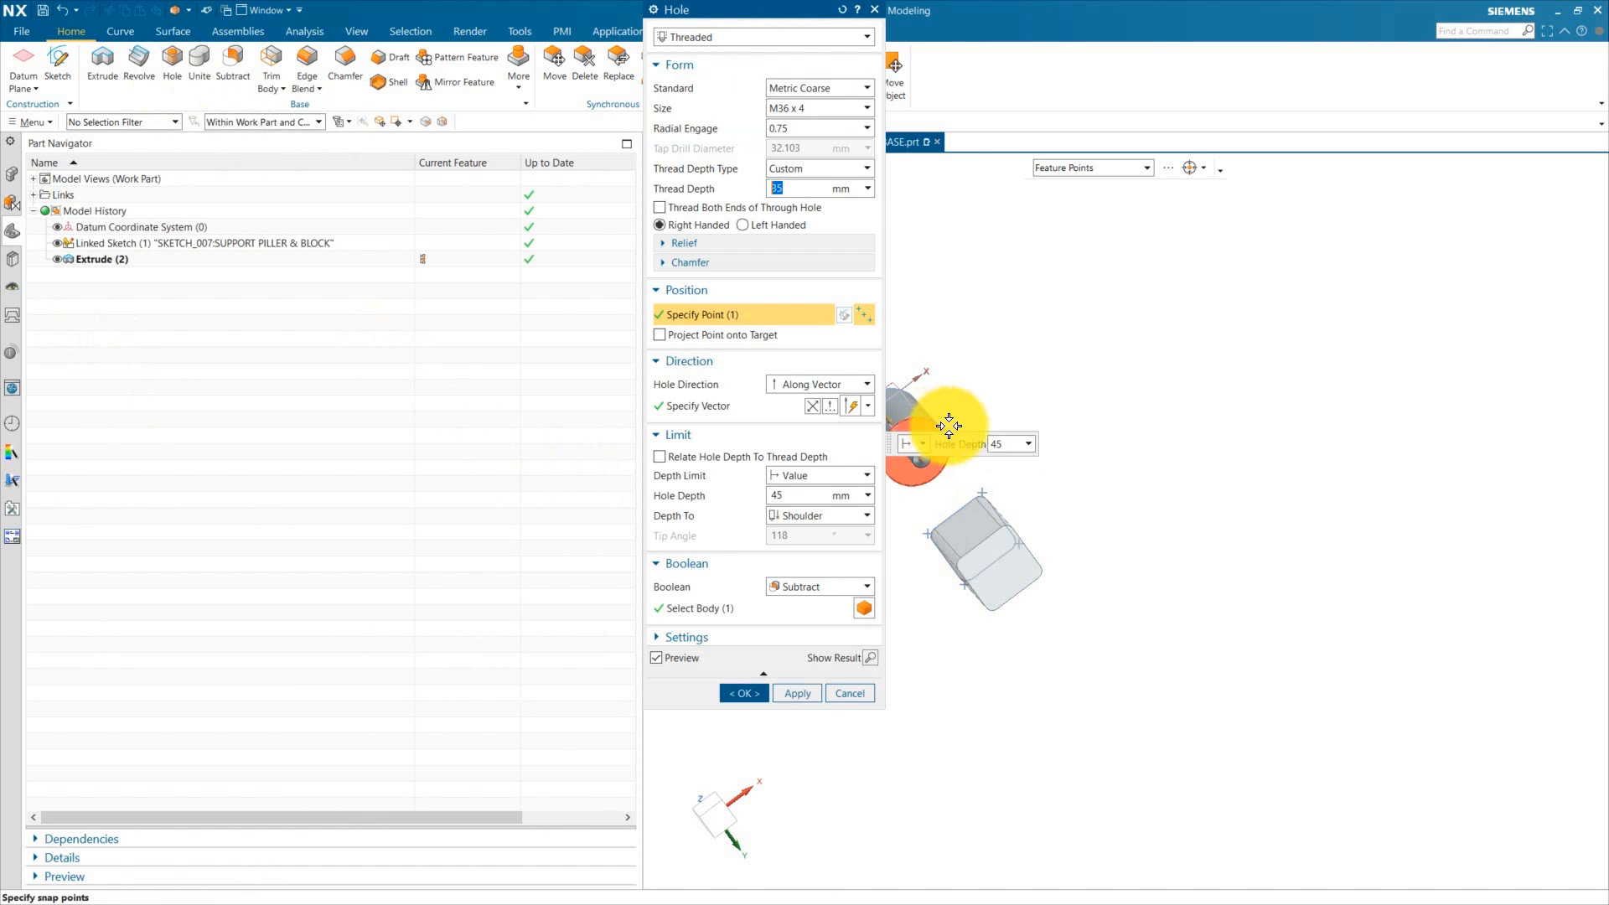
middle_click_drag(941, 424, 1210, 539)
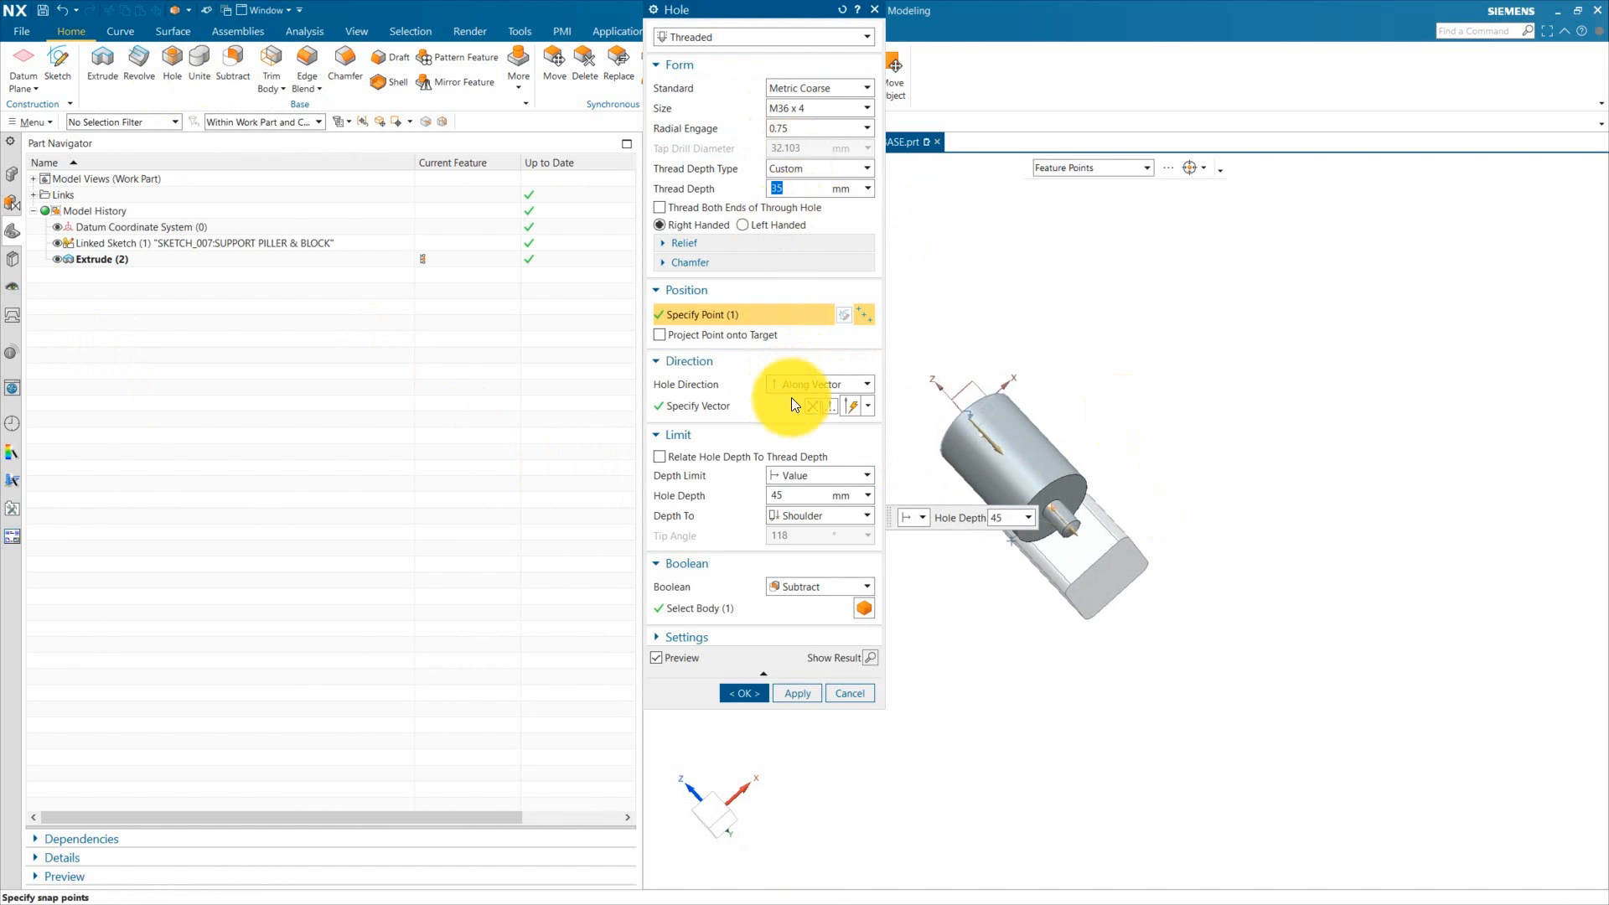
left_click(696, 37)
left_click(691, 68)
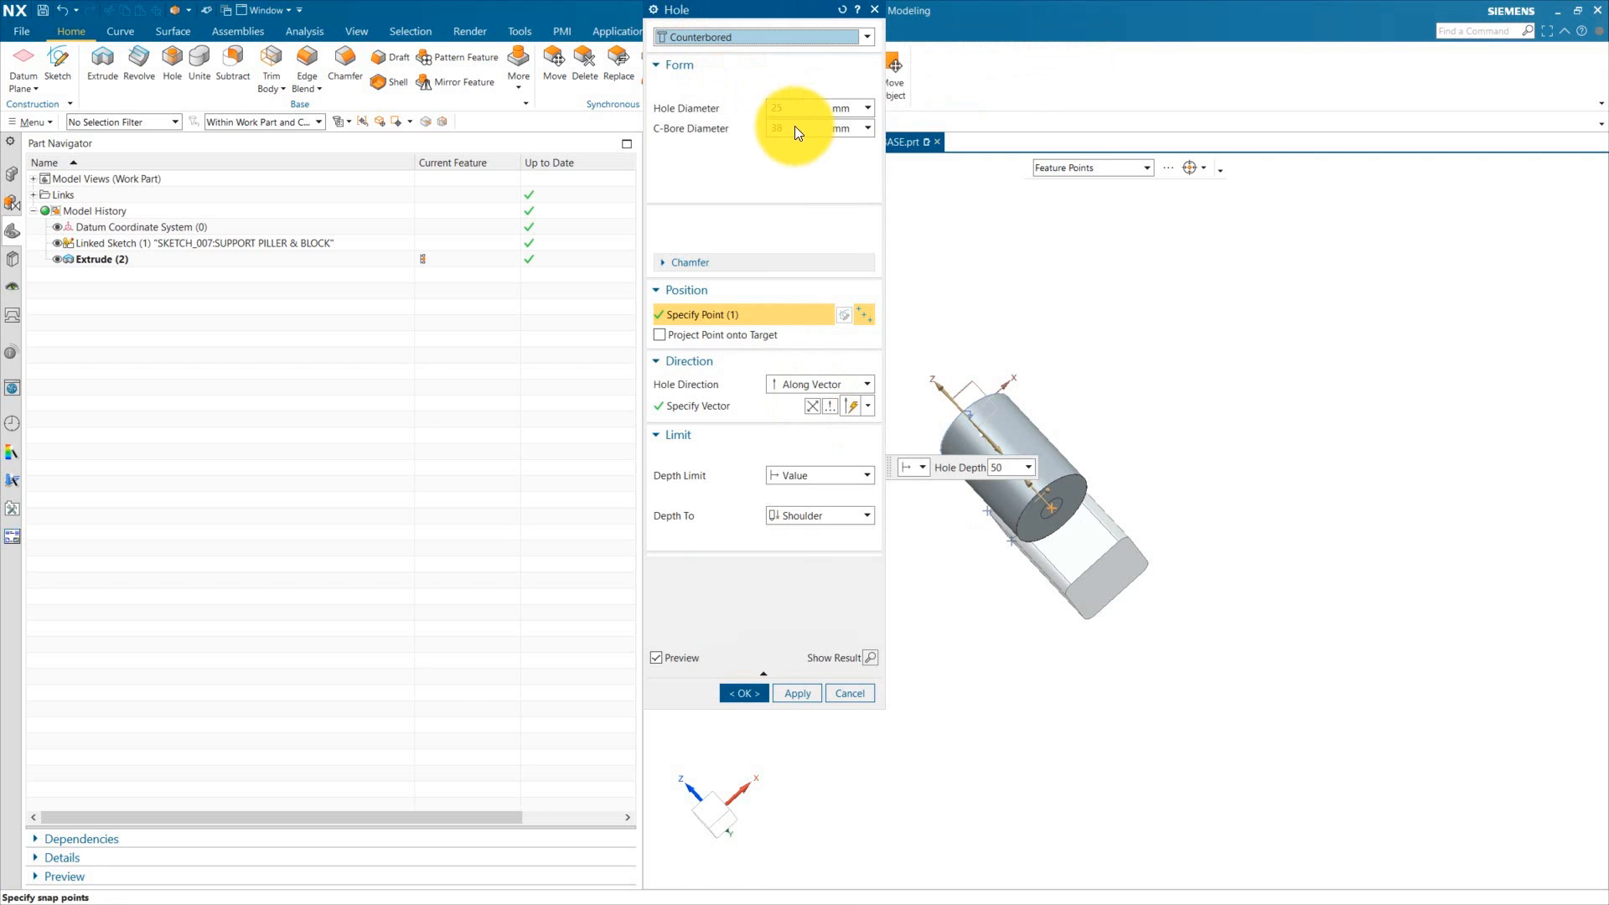
left_click(810, 86)
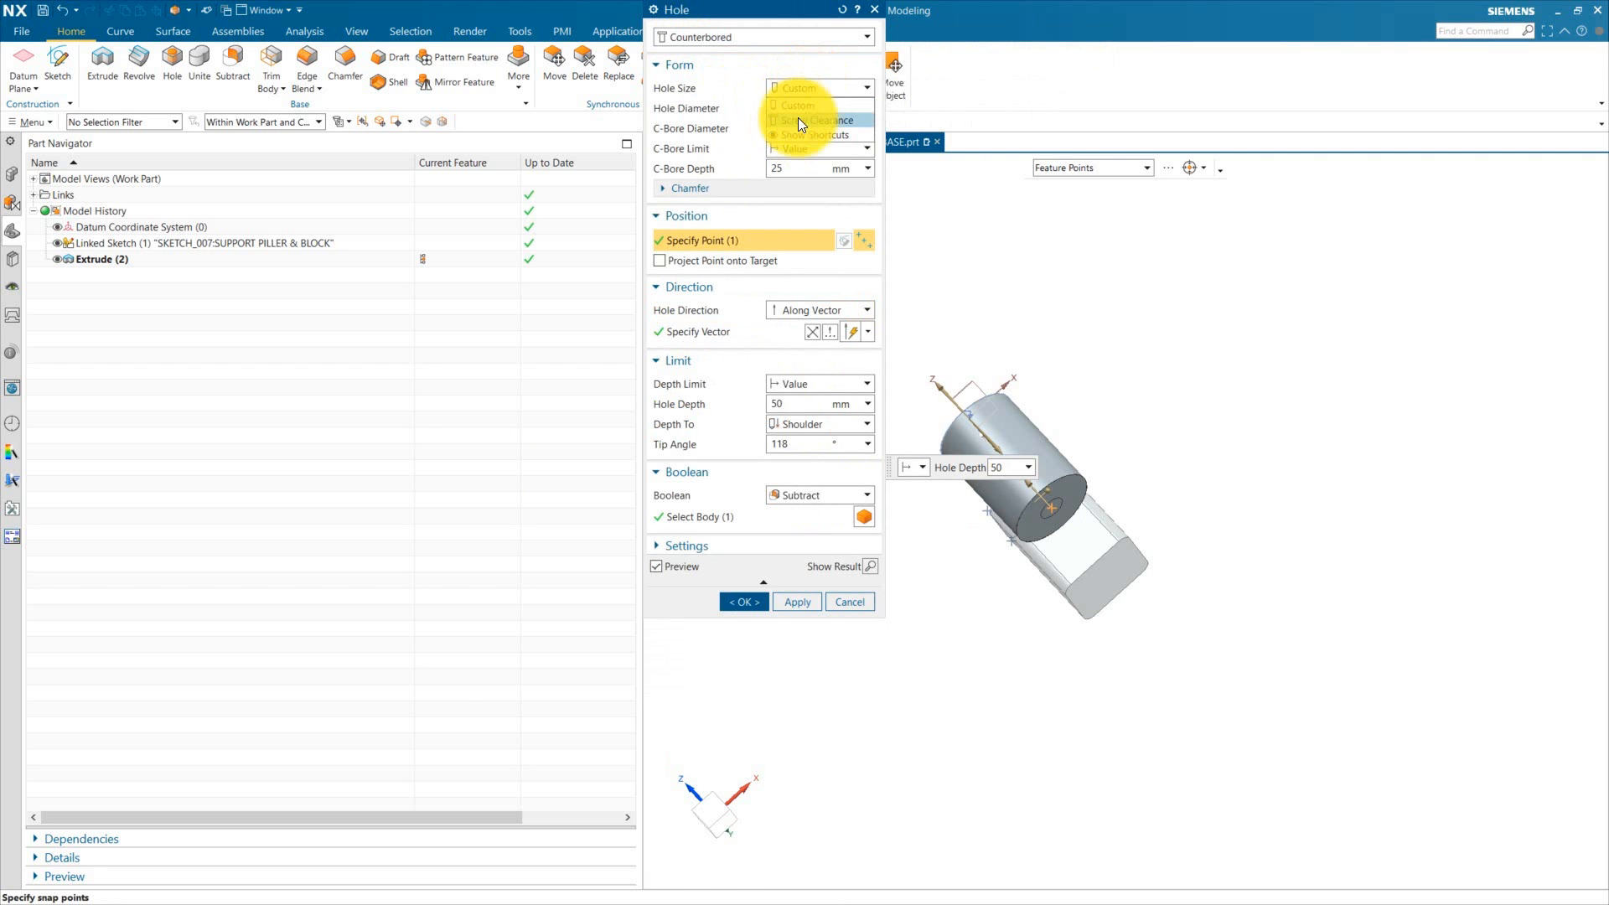
left_click(799, 119)
Step: Set the M16 Socket Head 4762 clearance hole's depth limit to Through Body and create it
middle_click(943, 547)
middle_click_drag(962, 624, 1042, 536)
scroll(943, 548, "up", 5)
double_click(1001, 479)
scroll(1041, 535, "up", 2)
left_click_drag(1042, 536, 1027, 644)
left_click(821, 461)
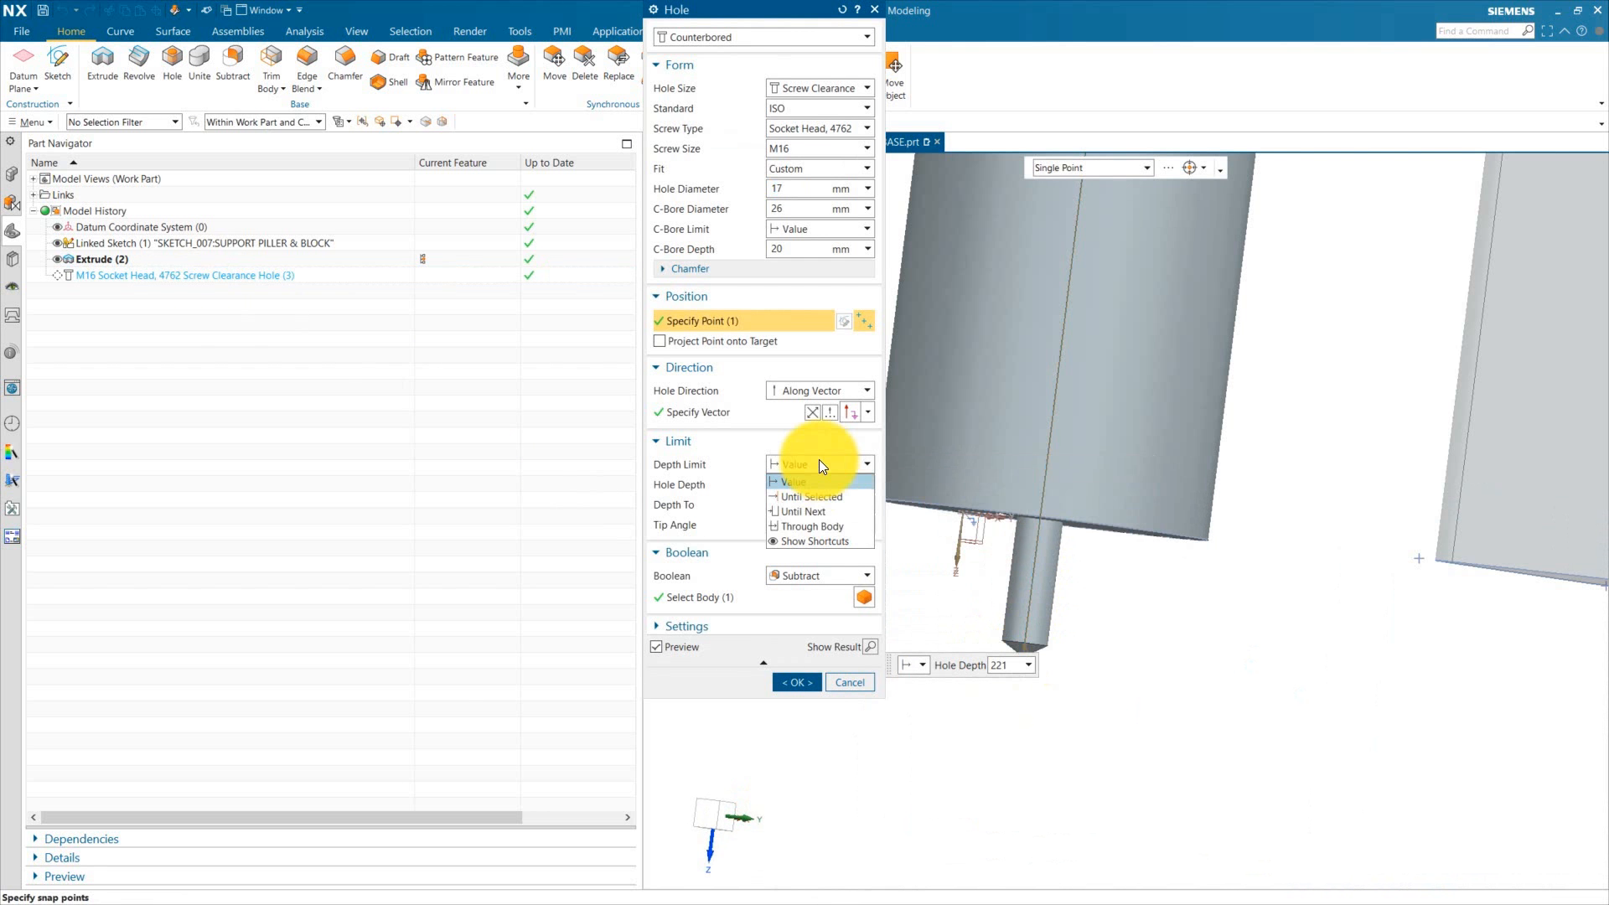
left_click(804, 525)
scroll(916, 560, "down", 4)
middle_click_drag(916, 561, 1052, 518)
middle_click(1052, 517)
scroll(1056, 513, "down", 3)
scroll(1135, 549, "up", 3)
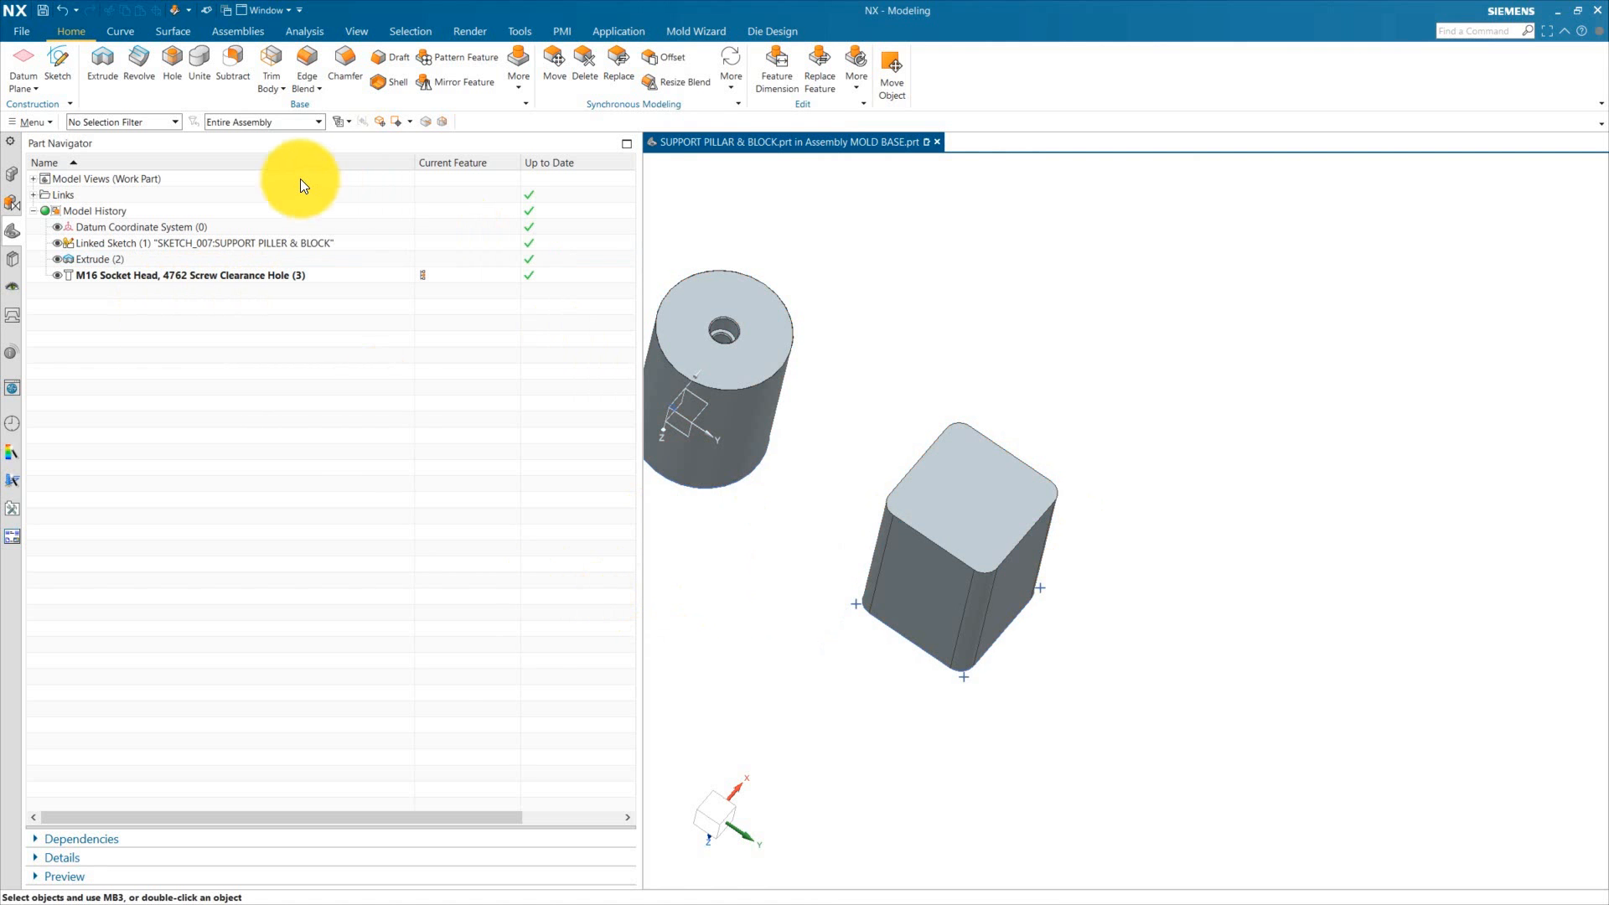
Step: Start another hole and create a sketch on the square block's top face for its hole positions
left_click(186, 74)
left_click(840, 316)
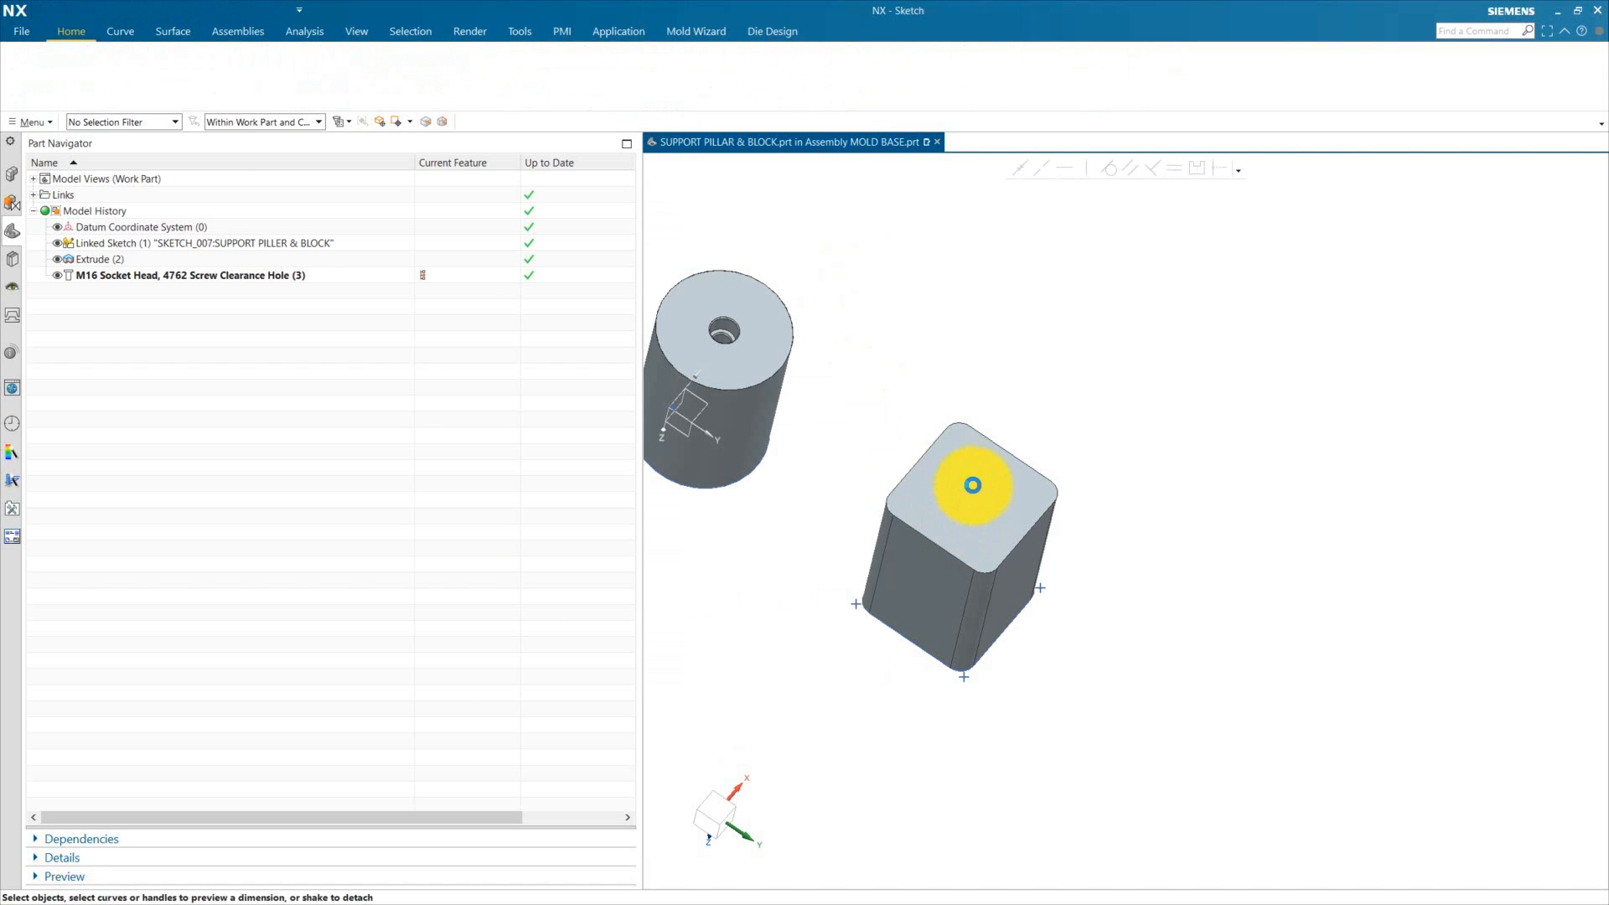
left_click(963, 481)
left_click(1143, 497)
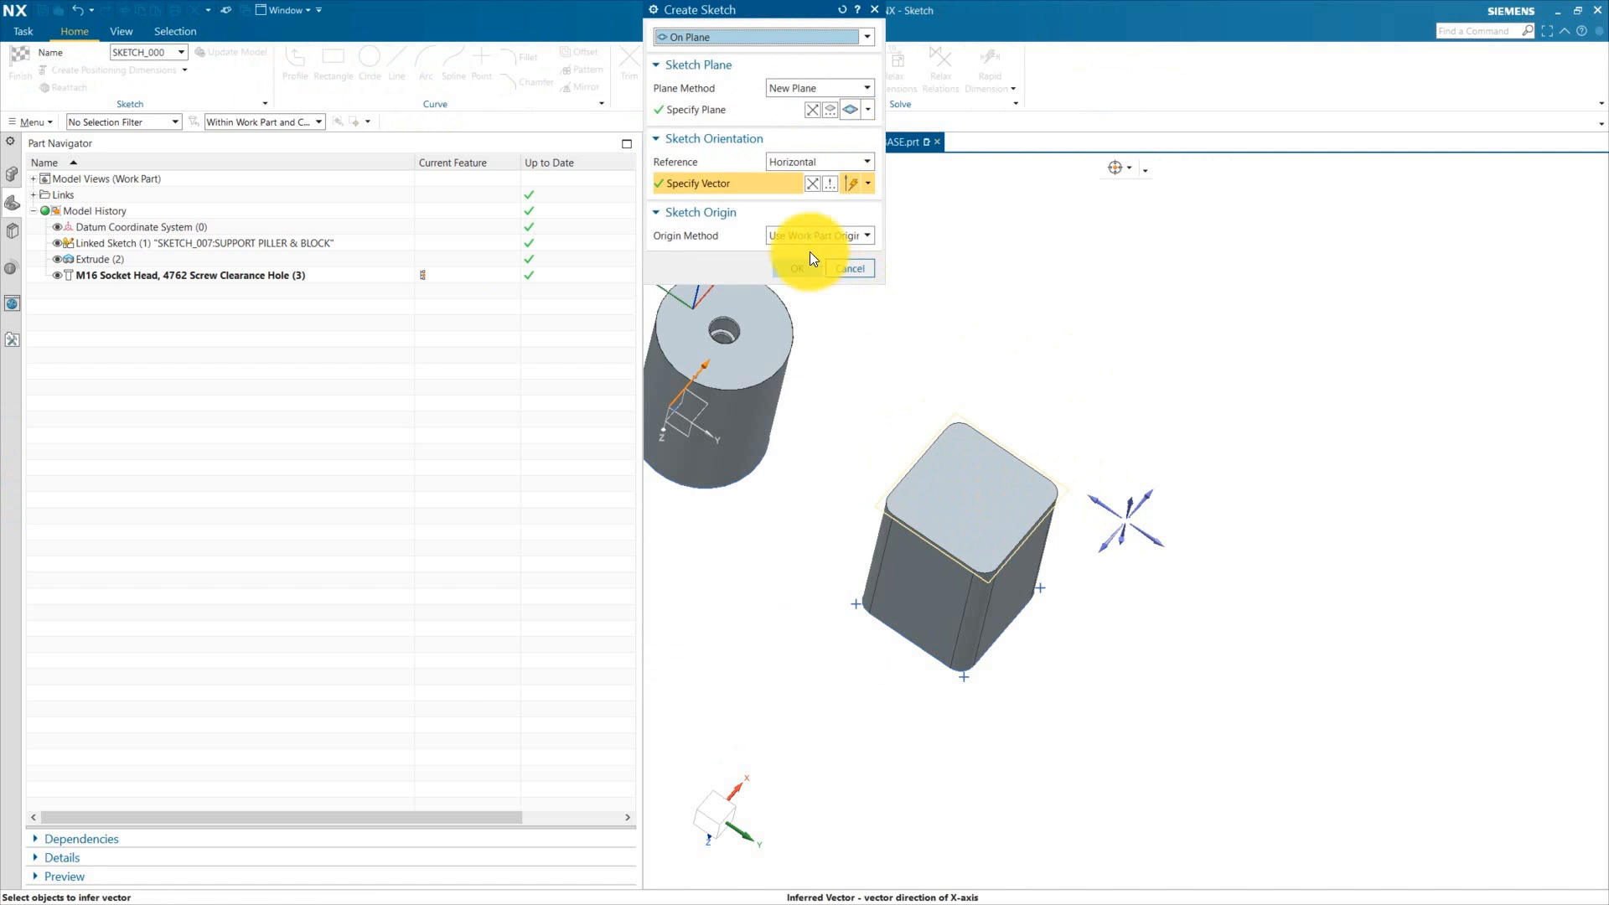
left_click(803, 267)
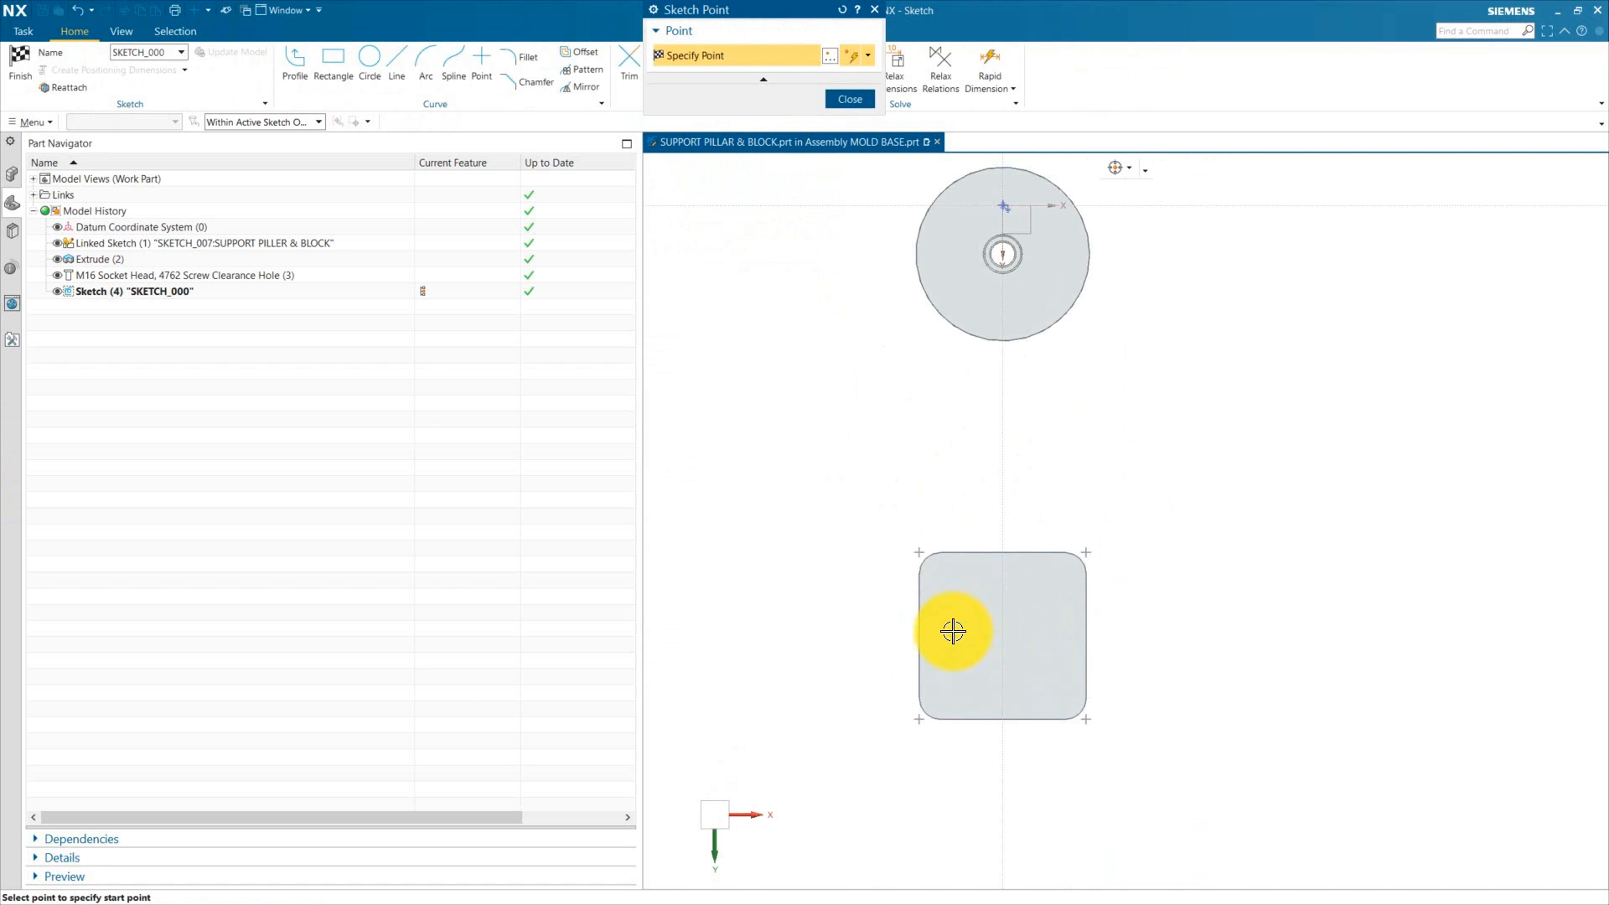
left_click(850, 99)
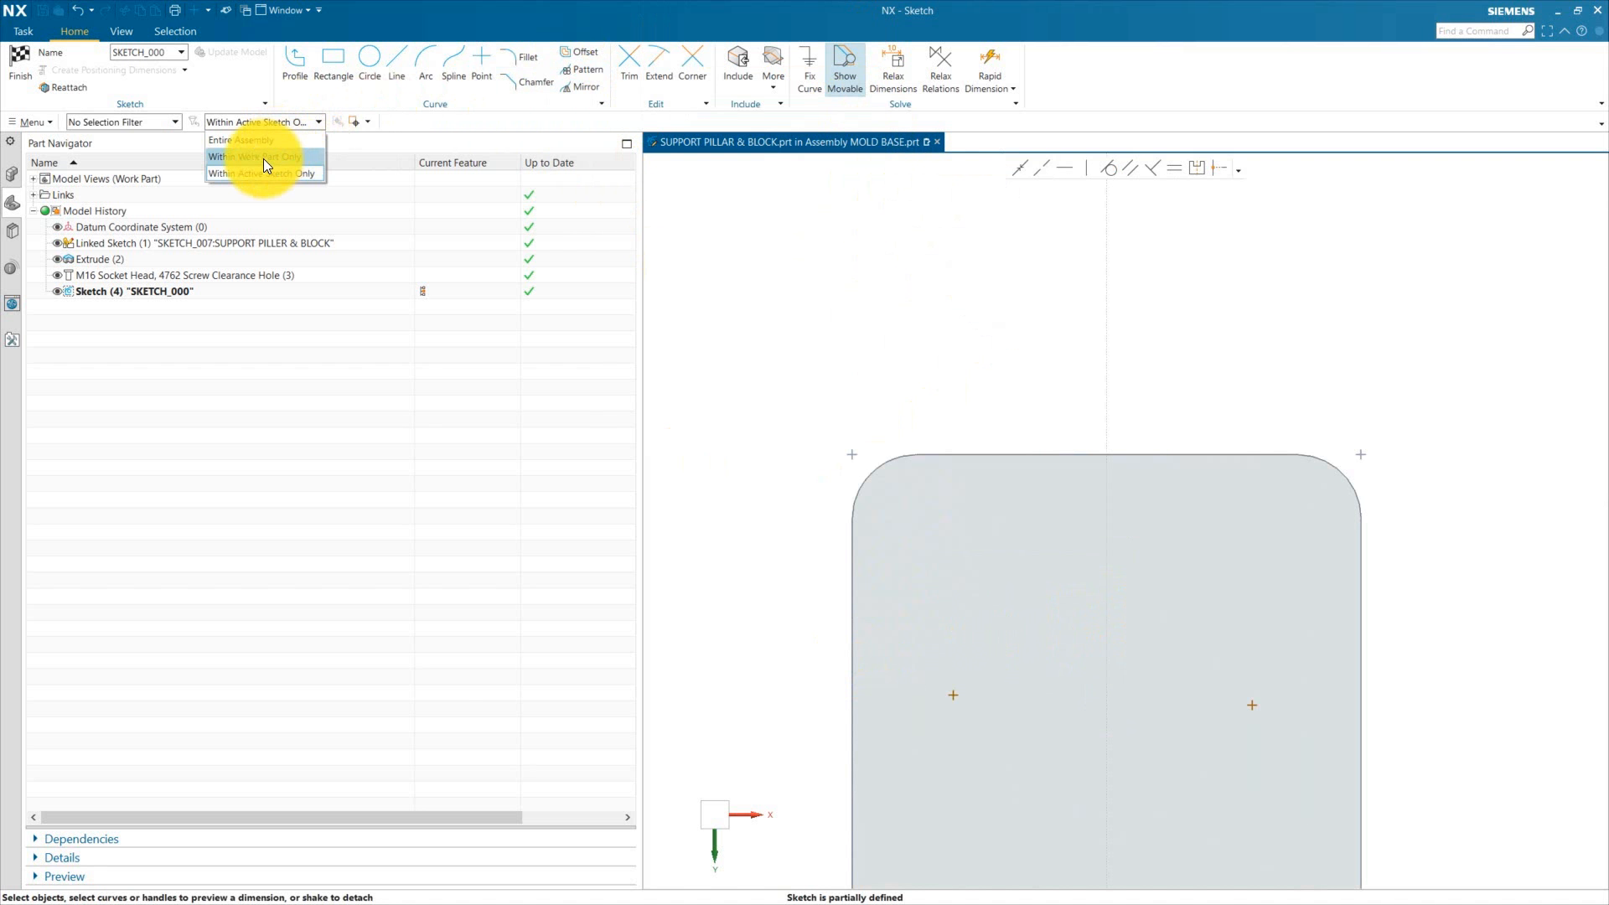
Step: Dimension the two hole points 20 mm from the block's sides and 60 mm from its top edge
left_click(264, 159)
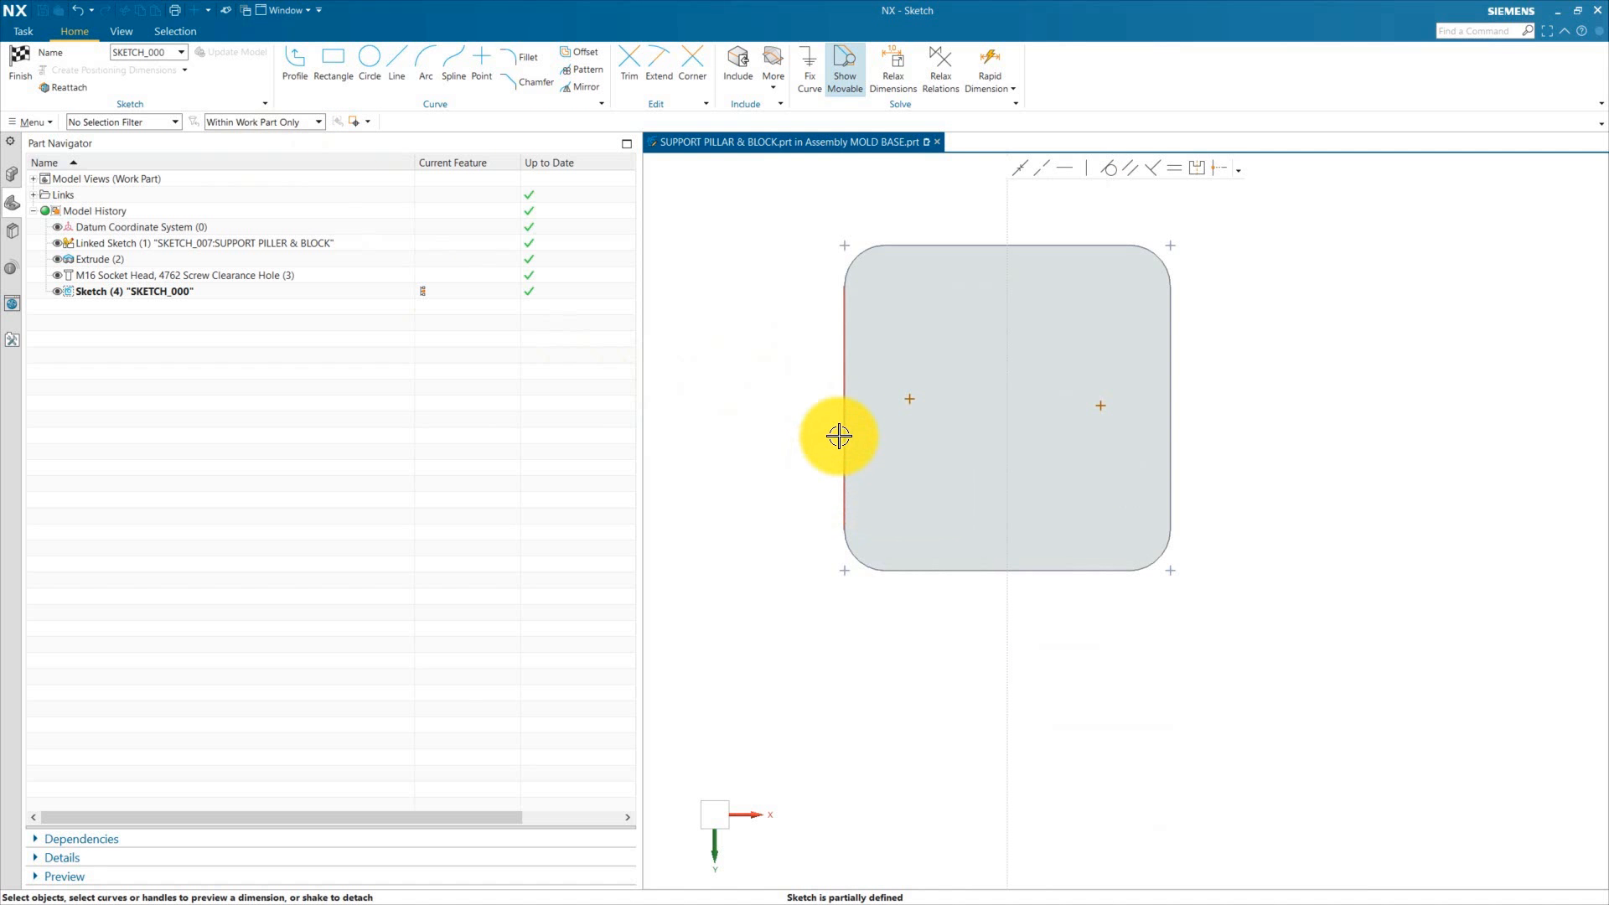
left_click(830, 682)
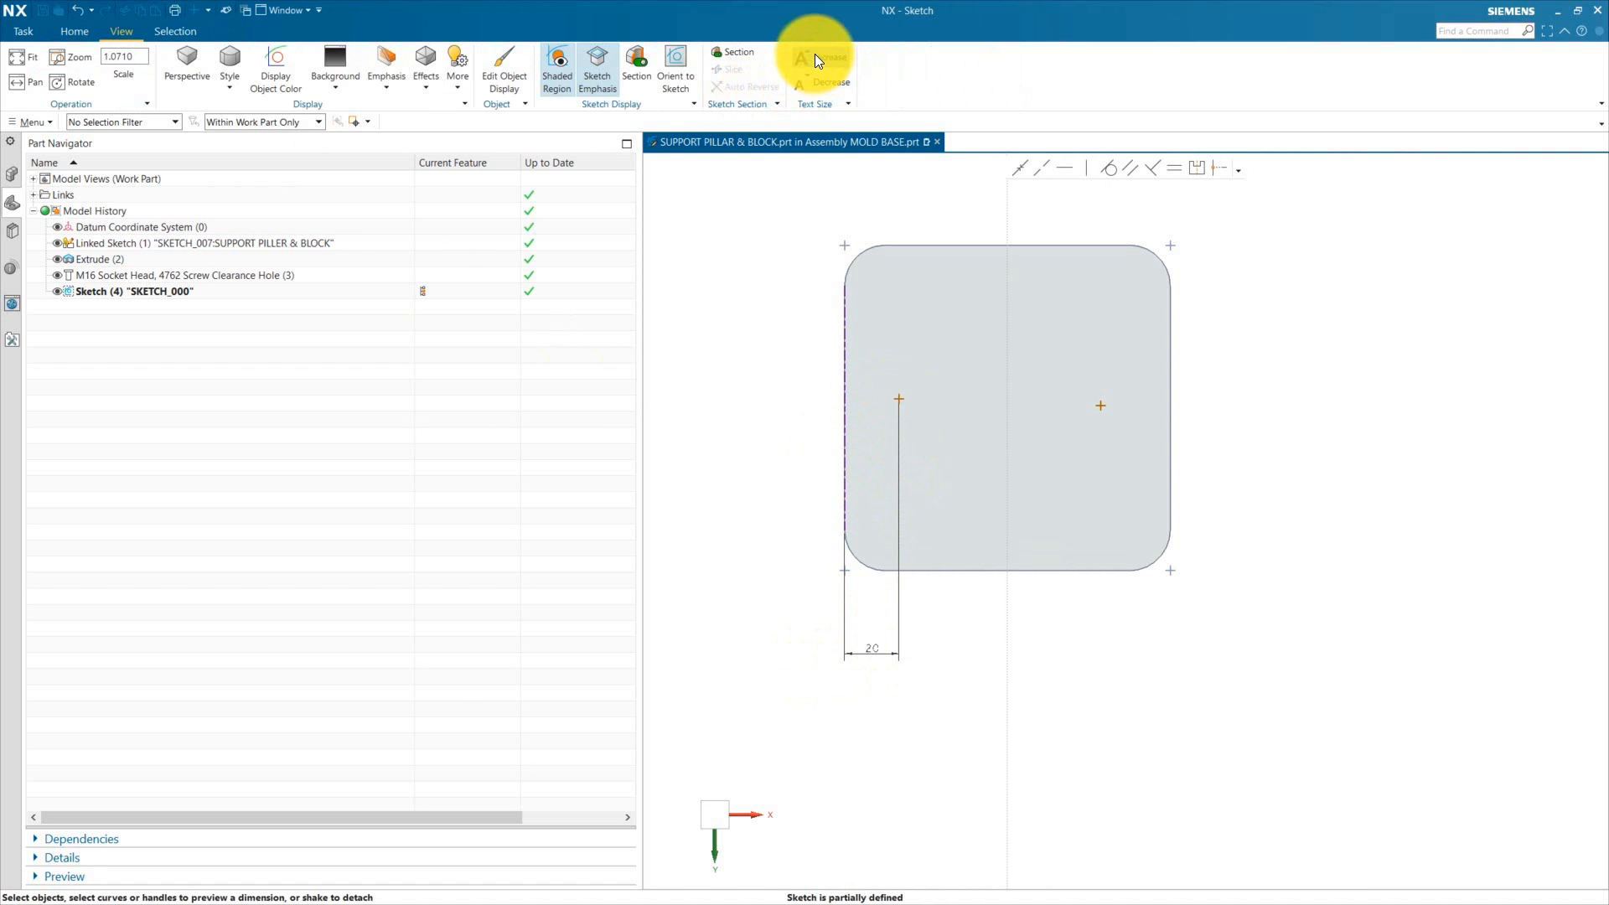
left_click(814, 55)
left_click(815, 54)
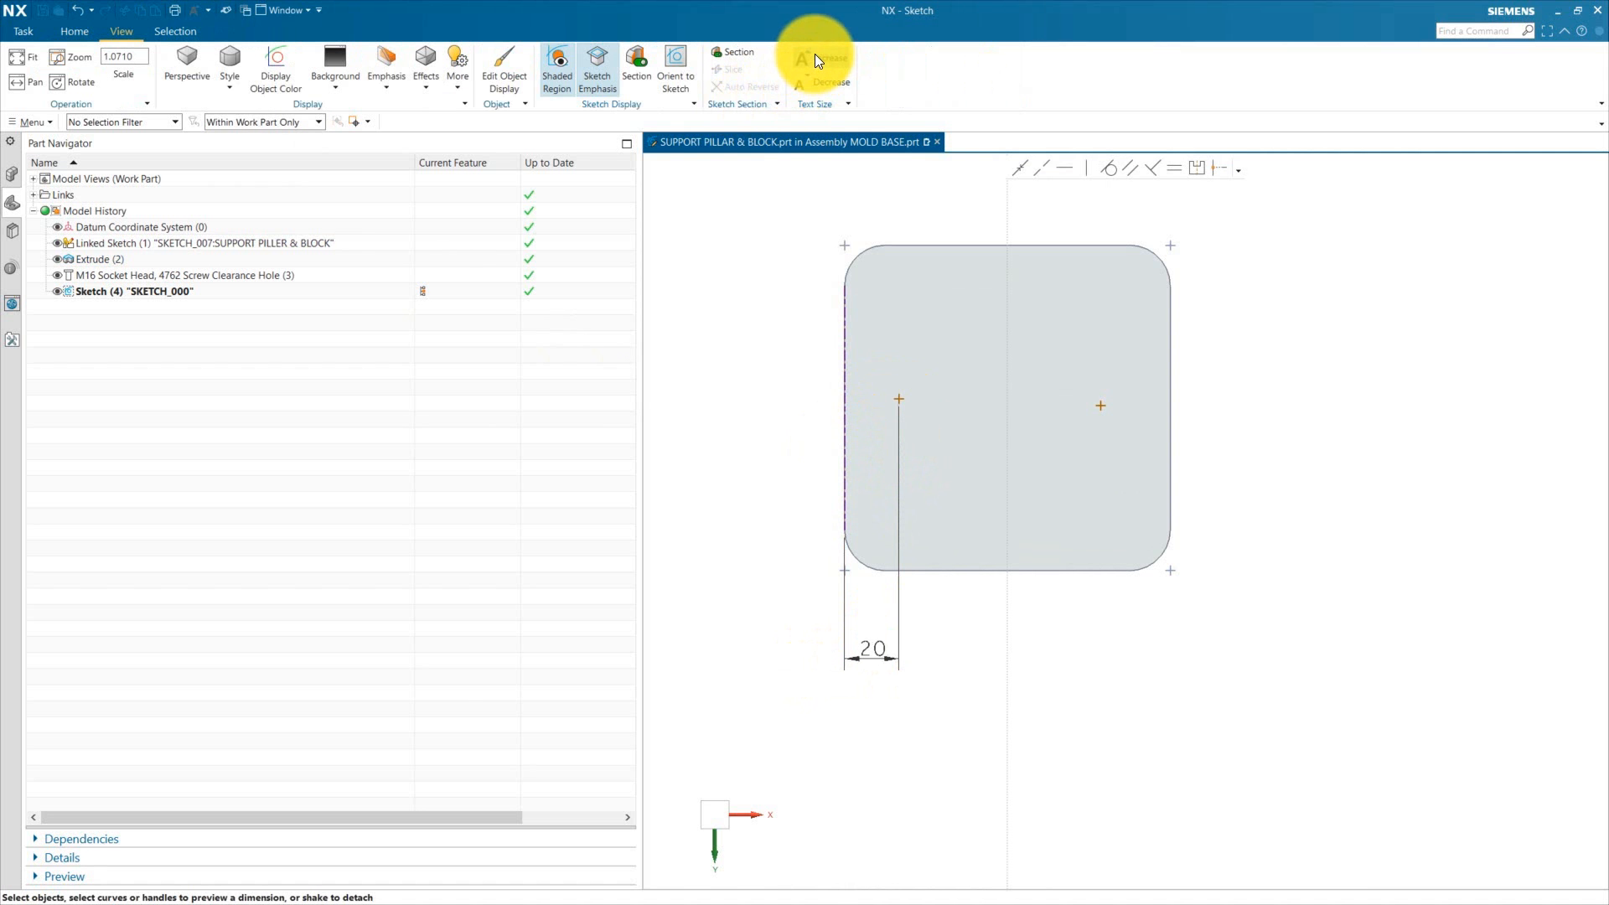
left_click(814, 54)
left_click(73, 34)
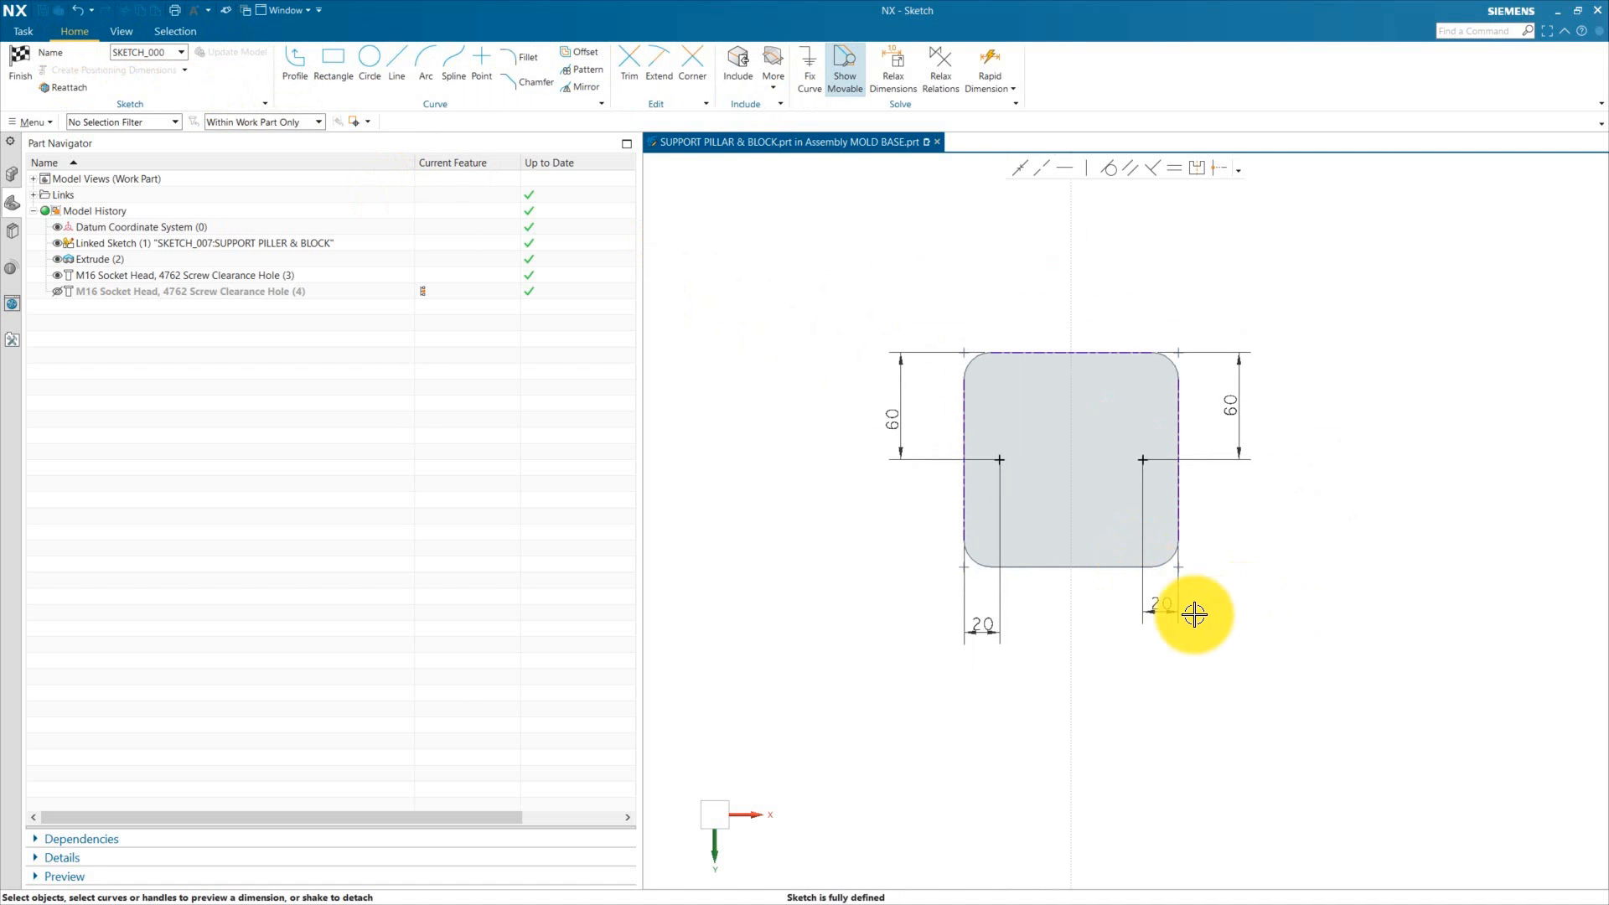
Step: Finish the sketch and create the counterbored M16 clearance holes through the block
left_click(17, 62)
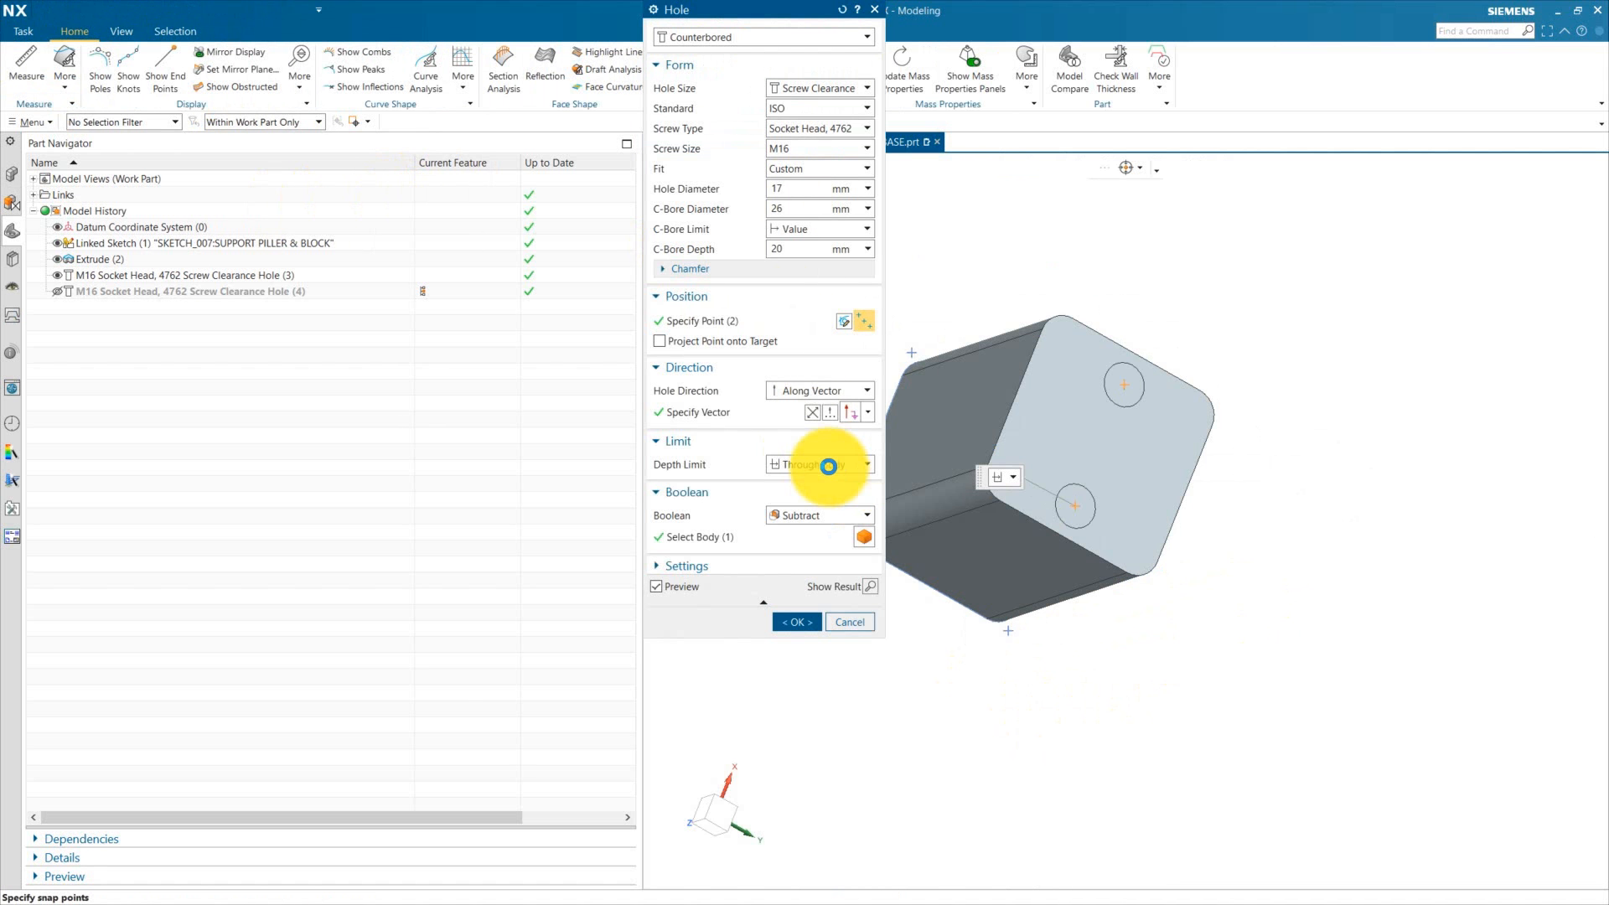
scroll(1017, 636, "down", 3)
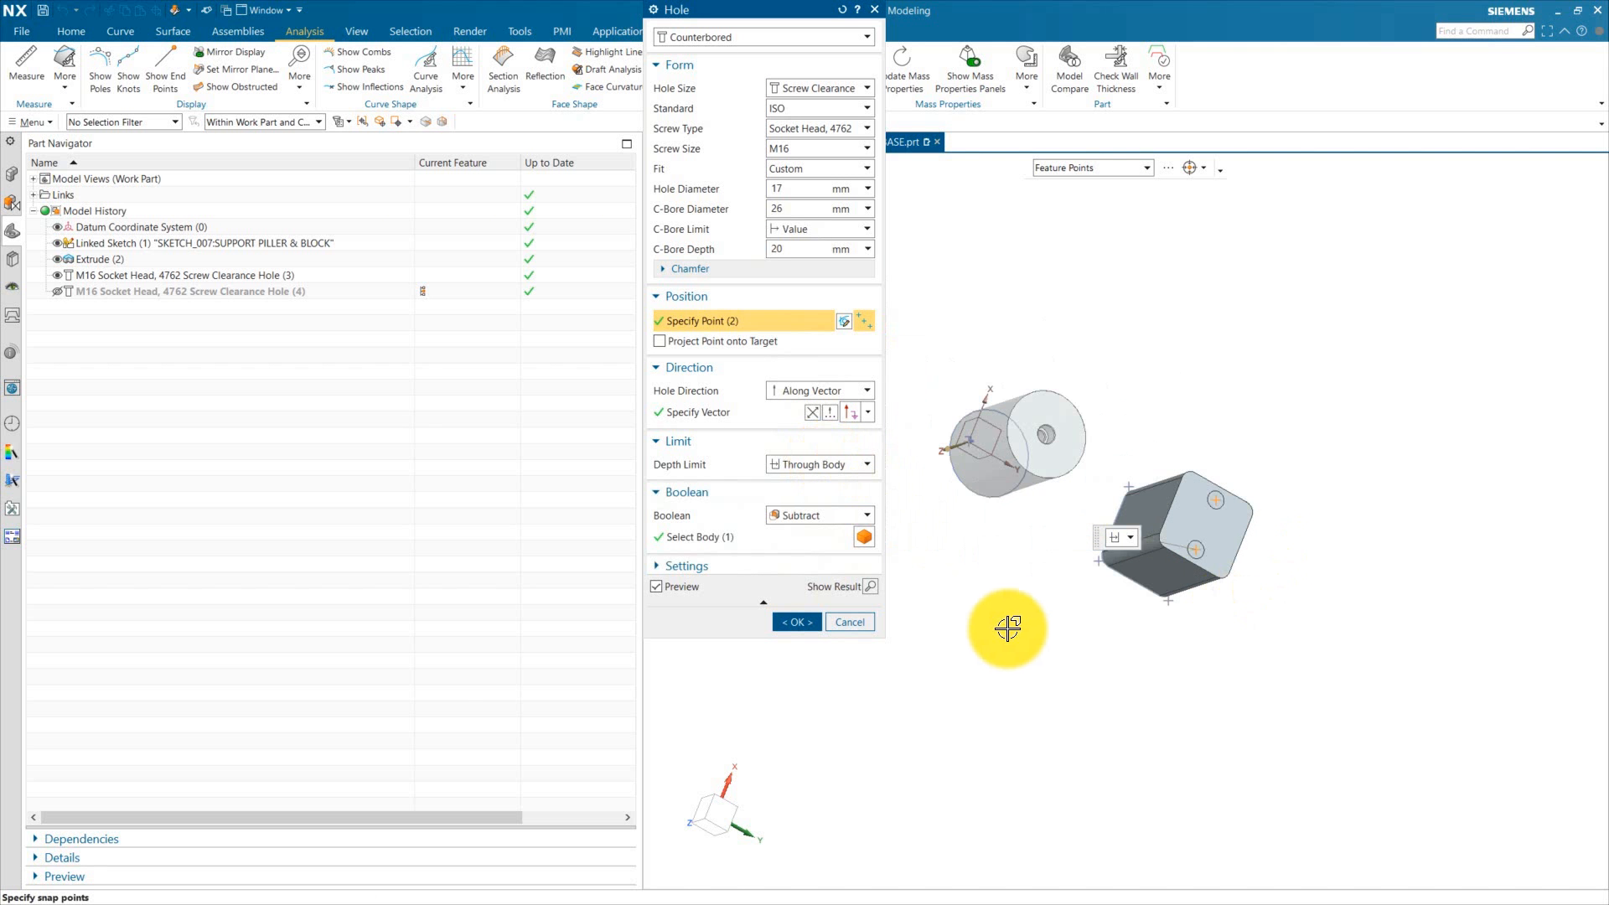
scroll(1016, 635, "up", 3)
left_click(796, 622)
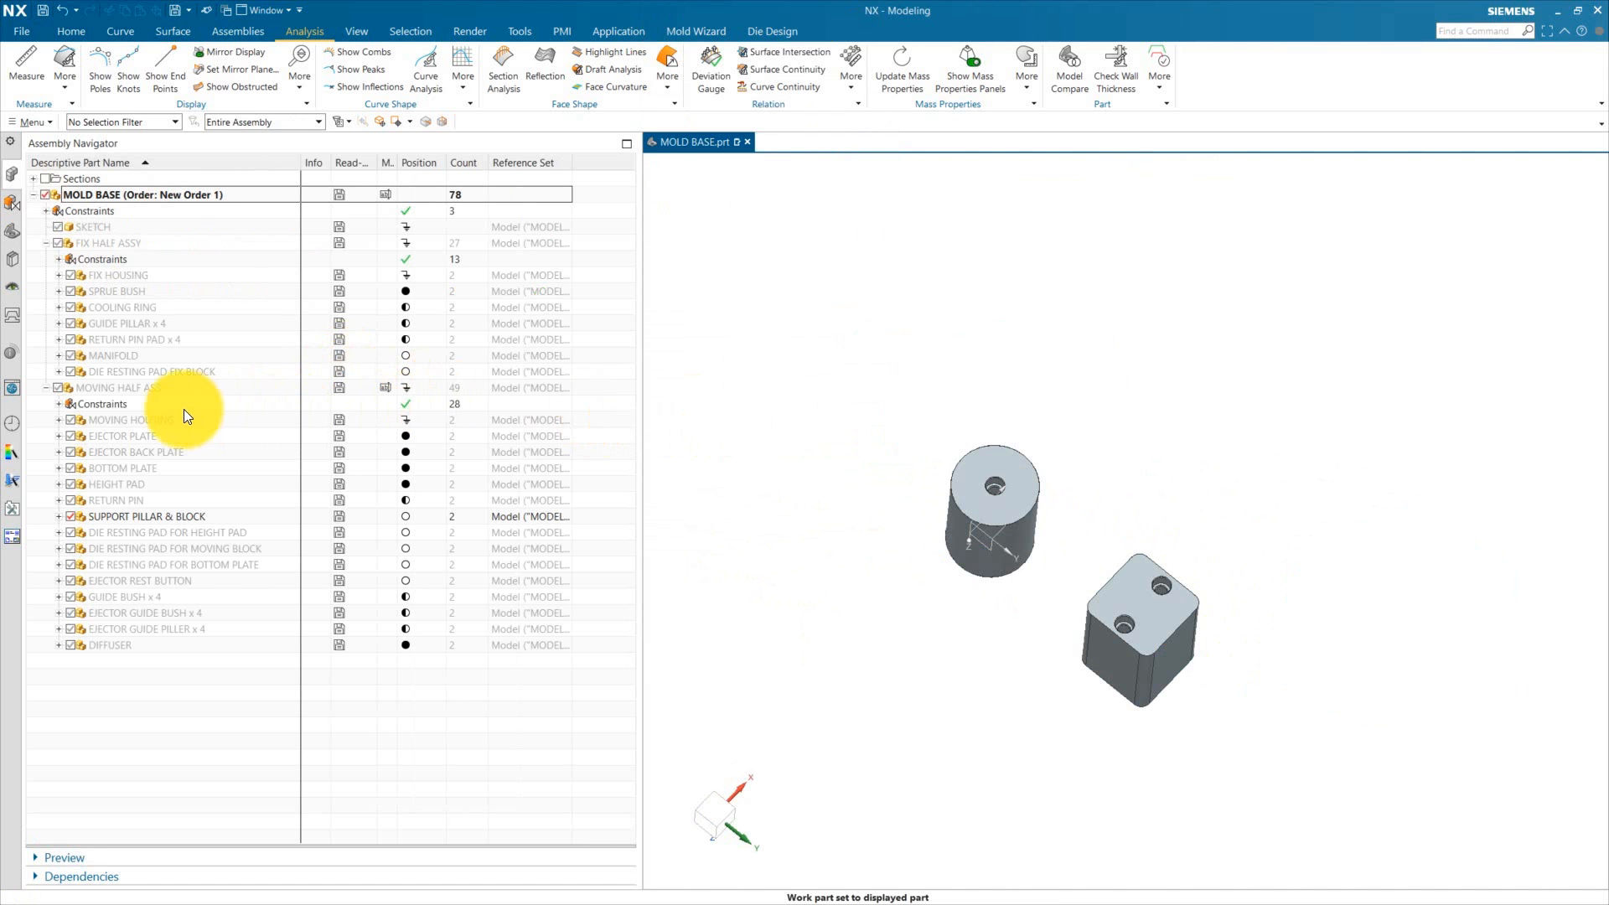
Step: Show the moving housing again and make MOVING HALF ASSY the work part
left_click(70, 420)
middle_click_drag(815, 455, 1062, 705)
right_click(139, 514)
left_click(198, 329)
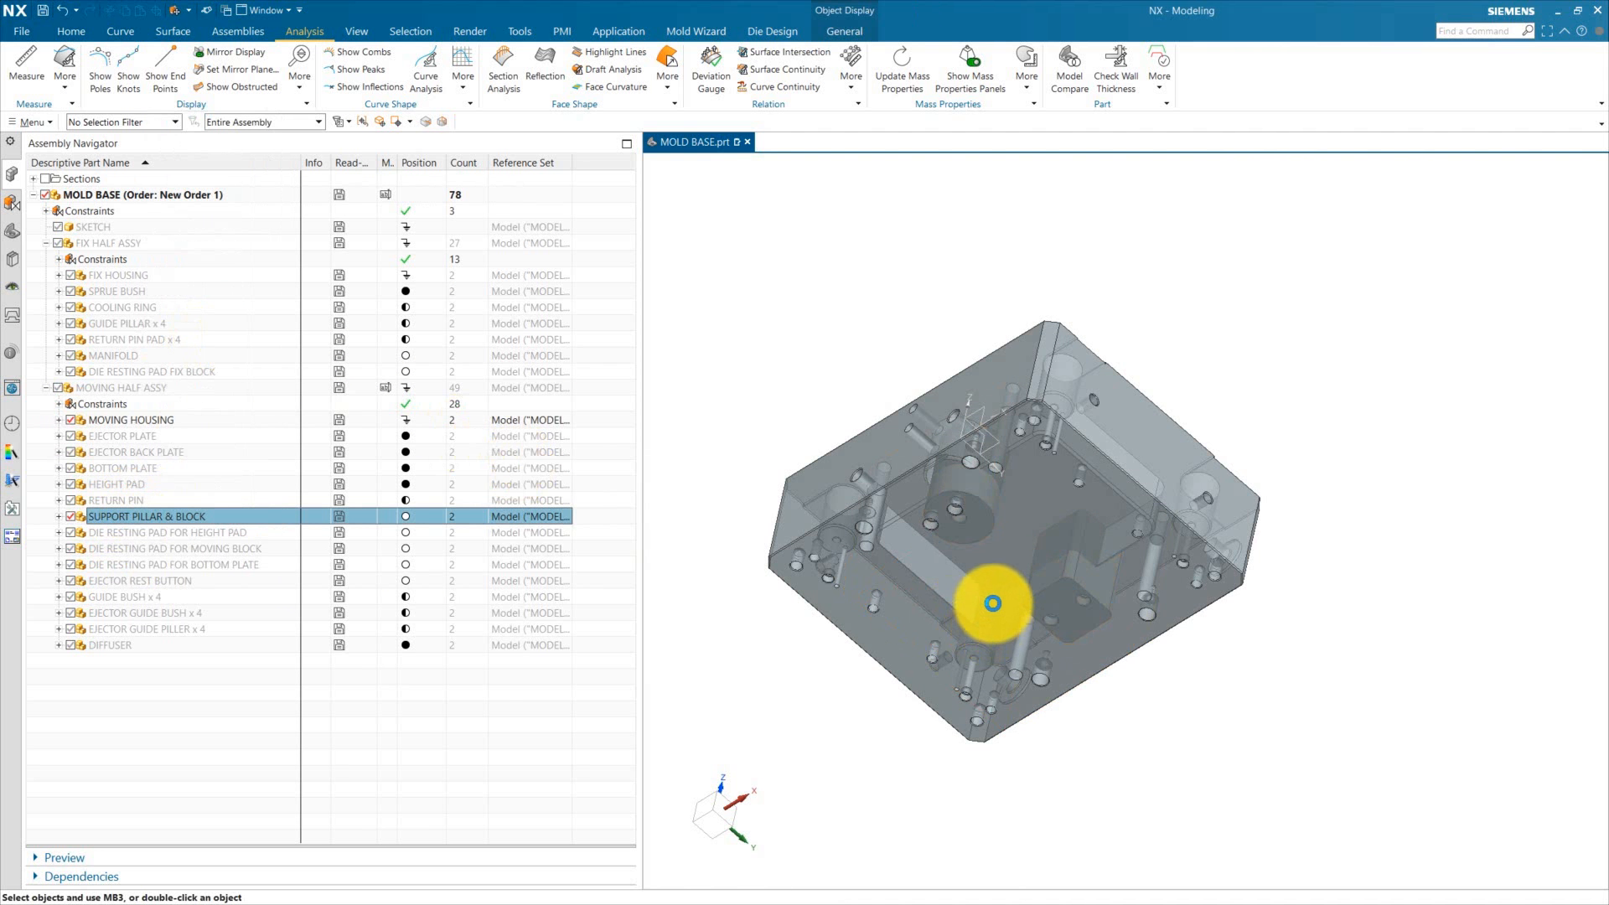
left_click_drag(1034, 492, 937, 737)
left_click(744, 261)
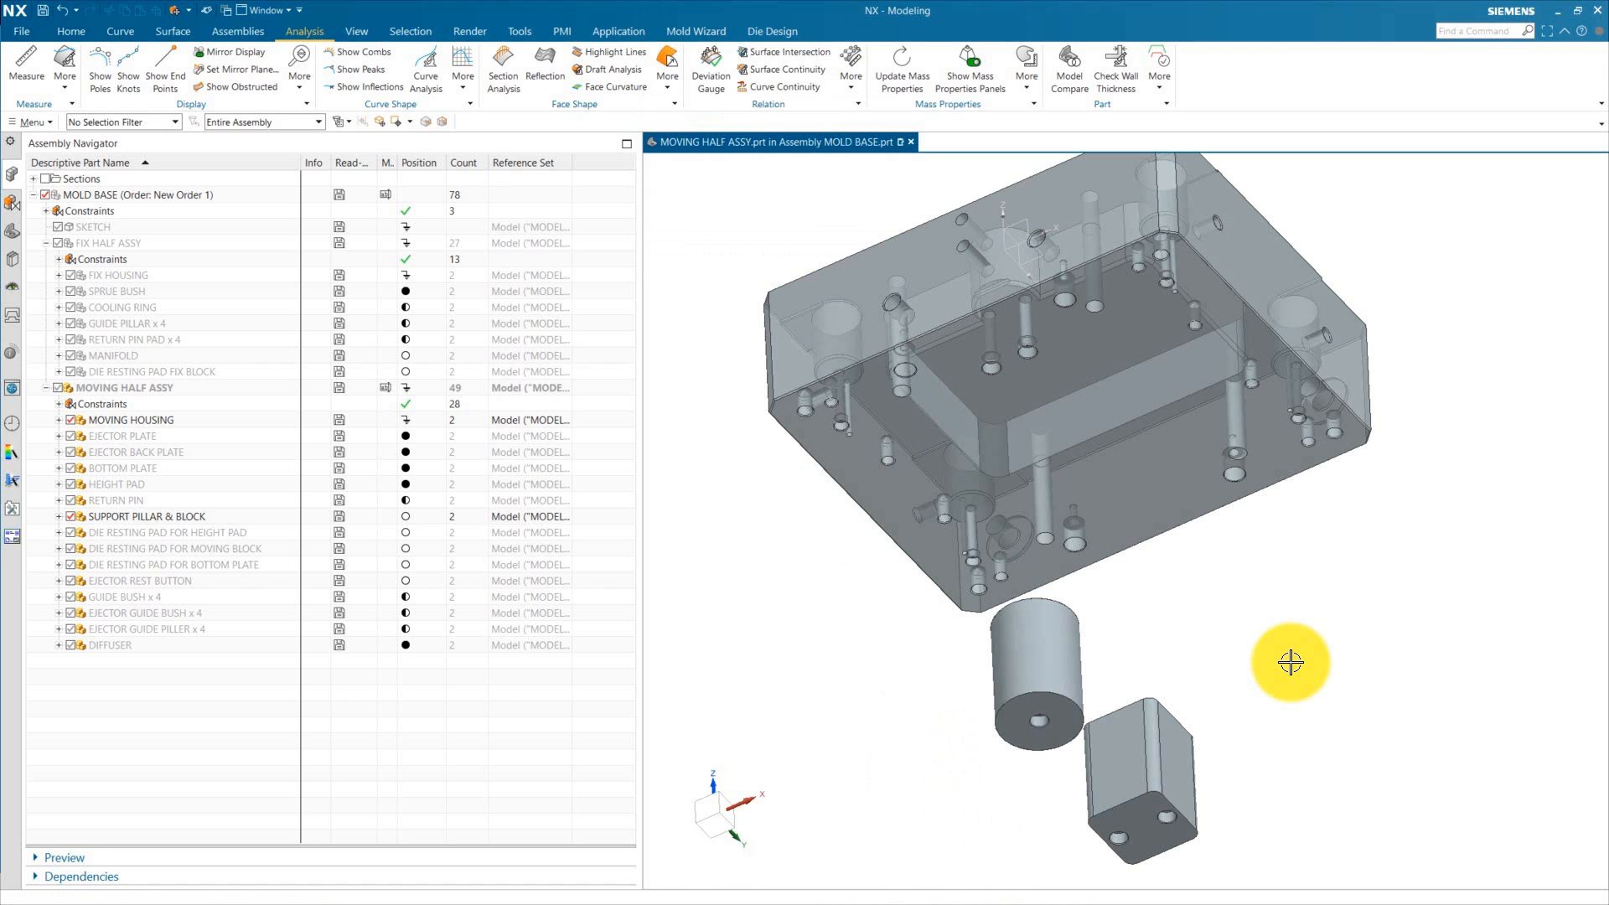
left_click(238, 31)
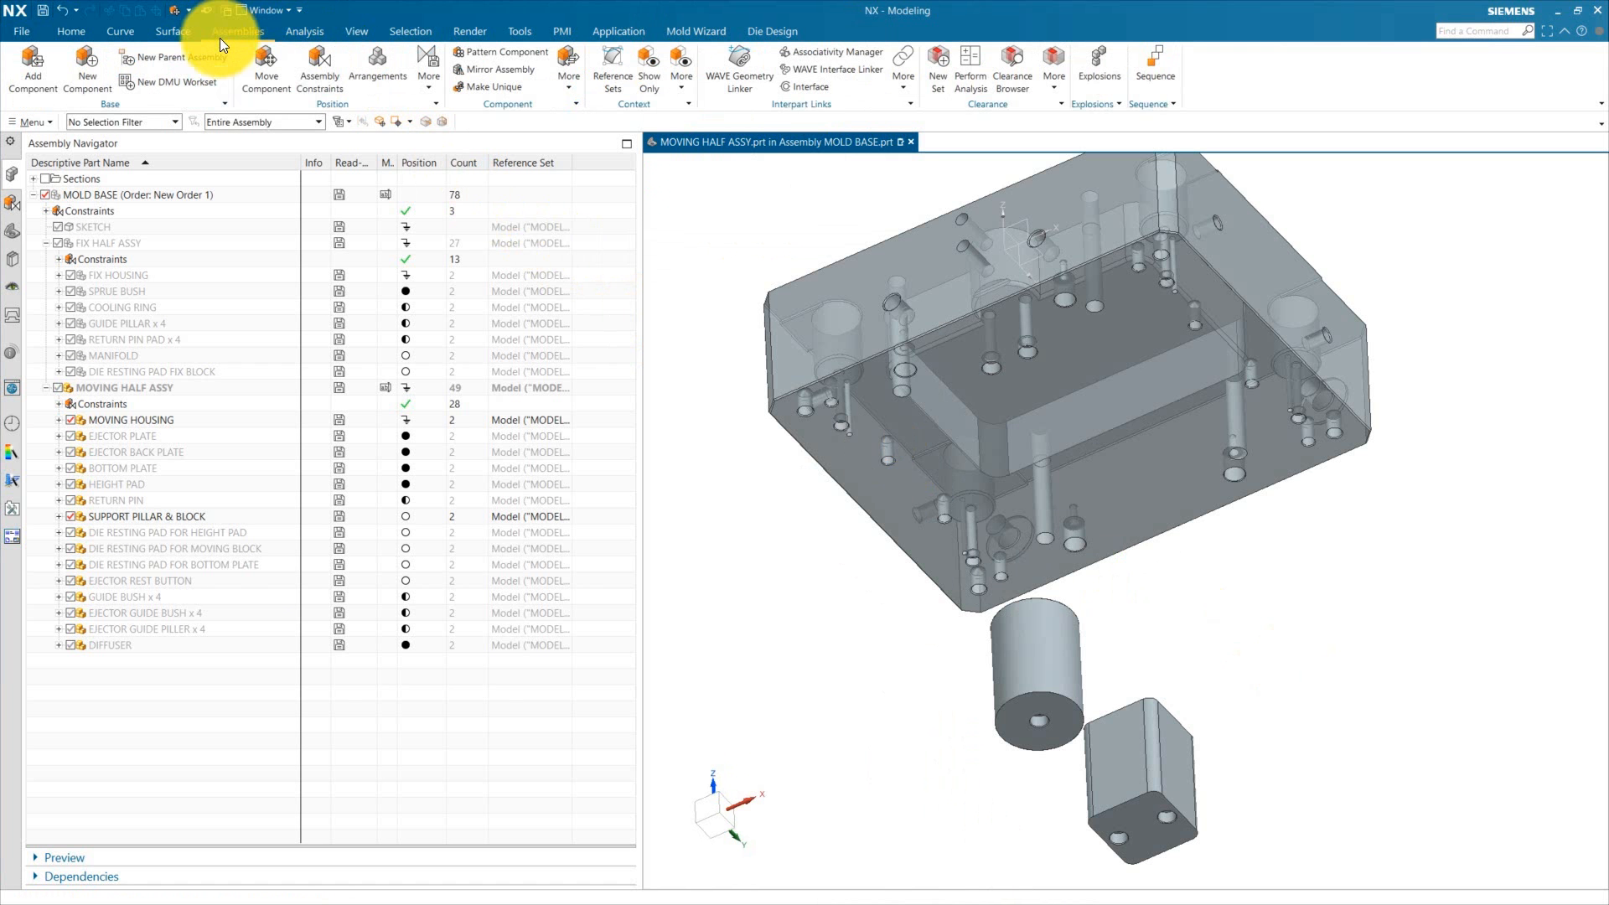
Step: Add a touch-align assembly constraint between a face of the support pillar & block and a face of the moving housing
middle_click_drag(813, 634, 880, 584)
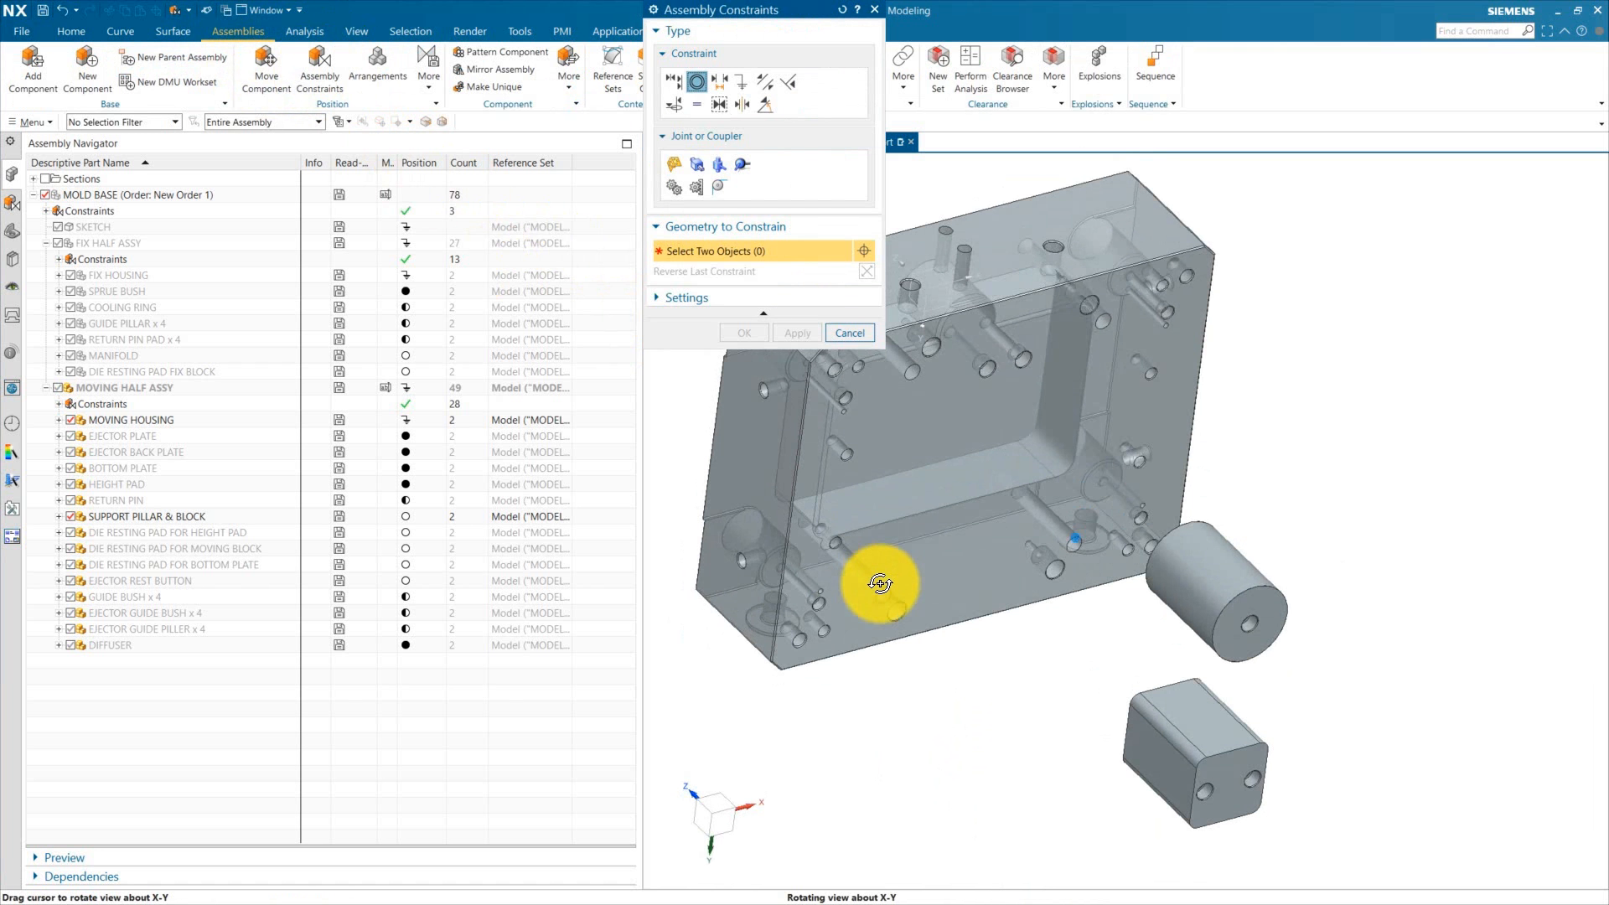
left_click(680, 81)
left_click(970, 374)
scroll(964, 503, "down", 2)
middle_click_drag(909, 643, 1078, 683)
left_click(1138, 615)
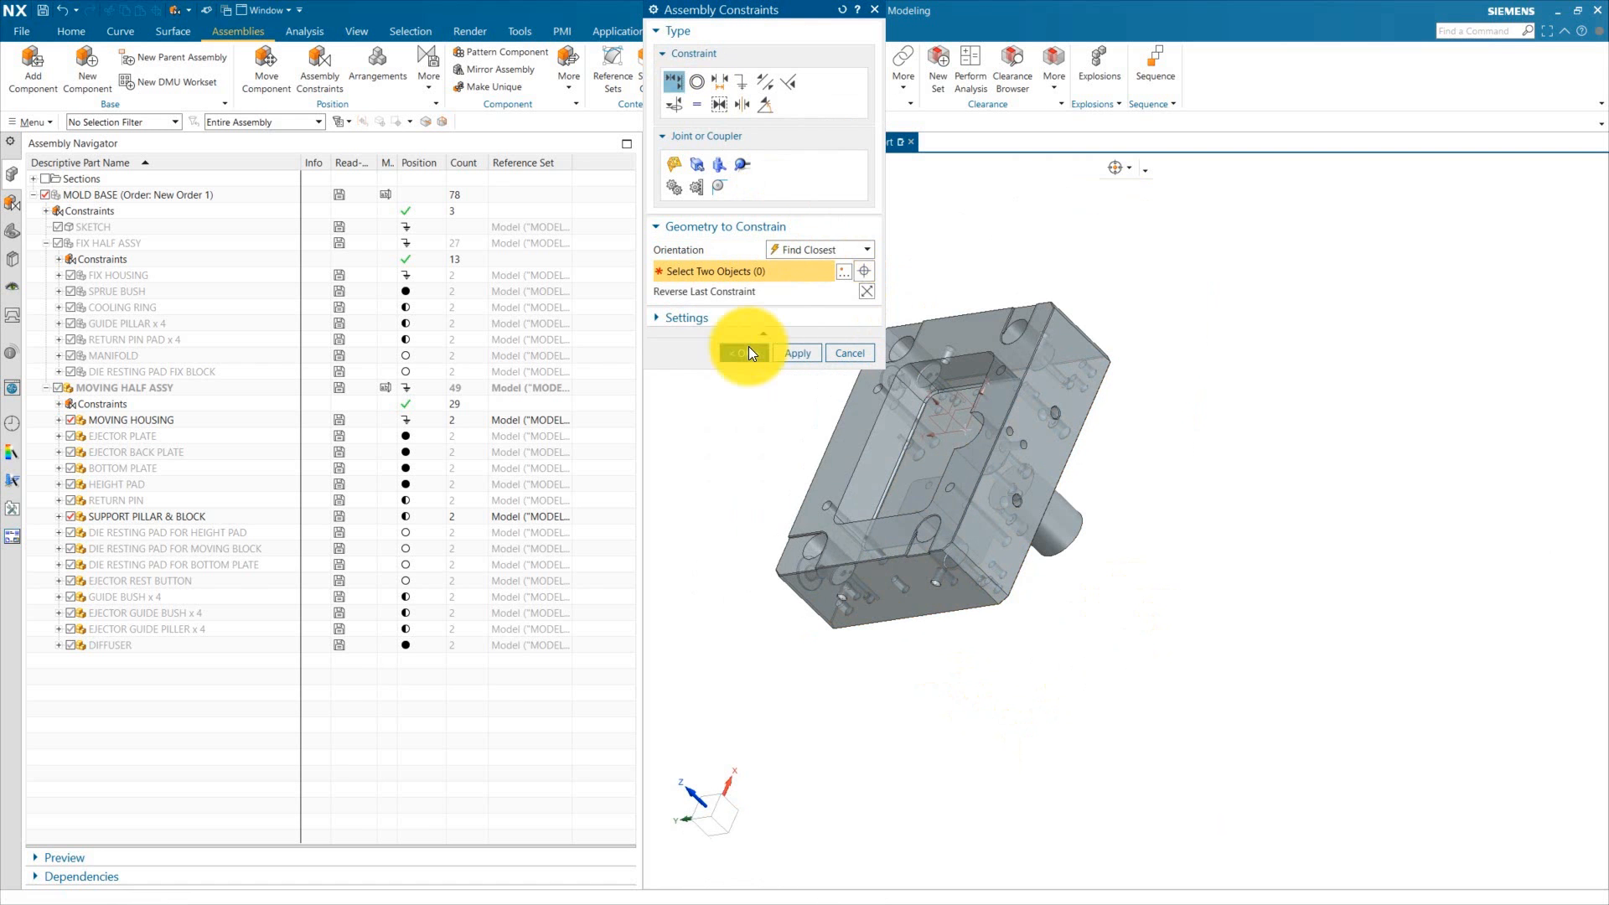
left_click(744, 353)
Step: Display the remaining degrees of freedom of SUPPORT PILLAR & BLOCK
key("F8")
right_click(167, 518)
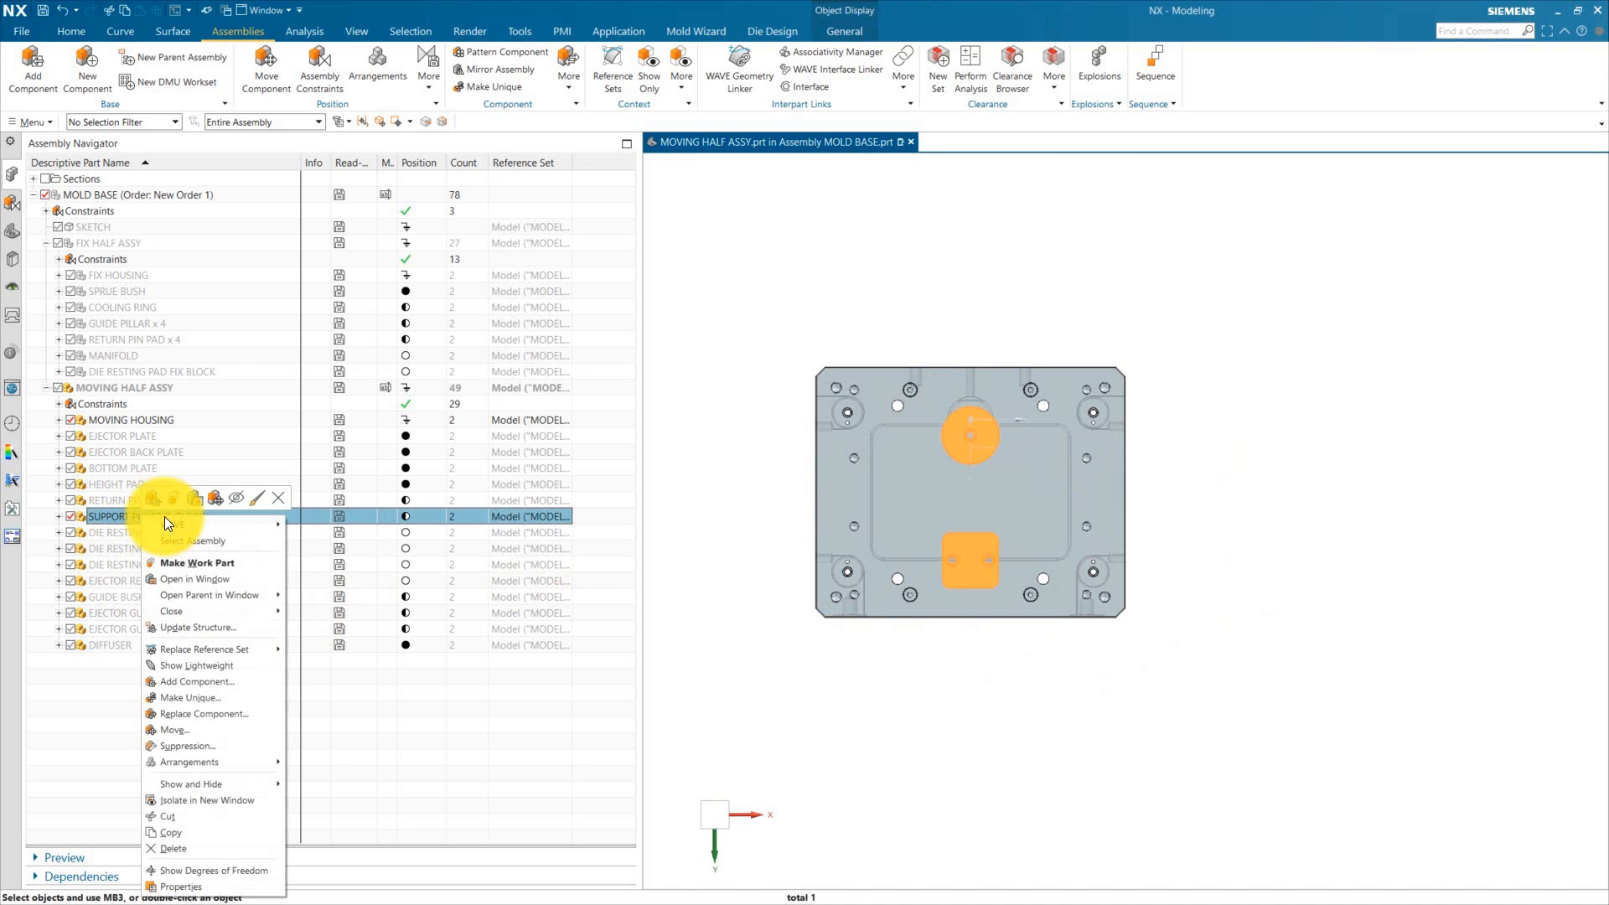
left_click(214, 871)
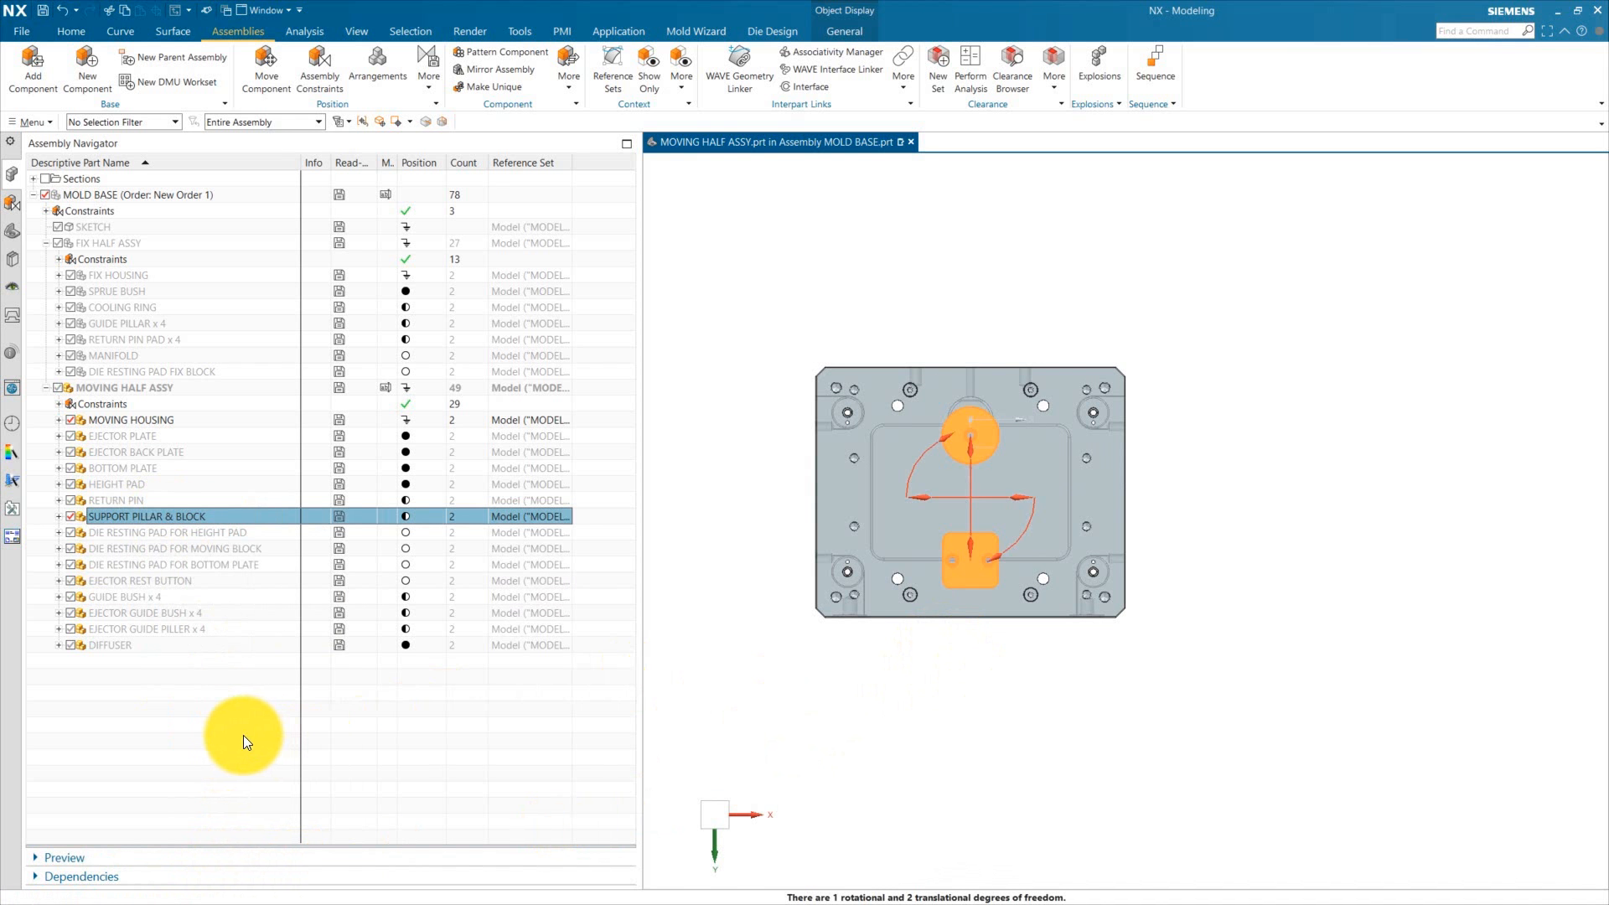
left_click(273, 742)
Step: Add a distance assembly constraint of 280 mm between the support block and the moving housing
middle_click_drag(972, 704, 1006, 754)
left_click(327, 76)
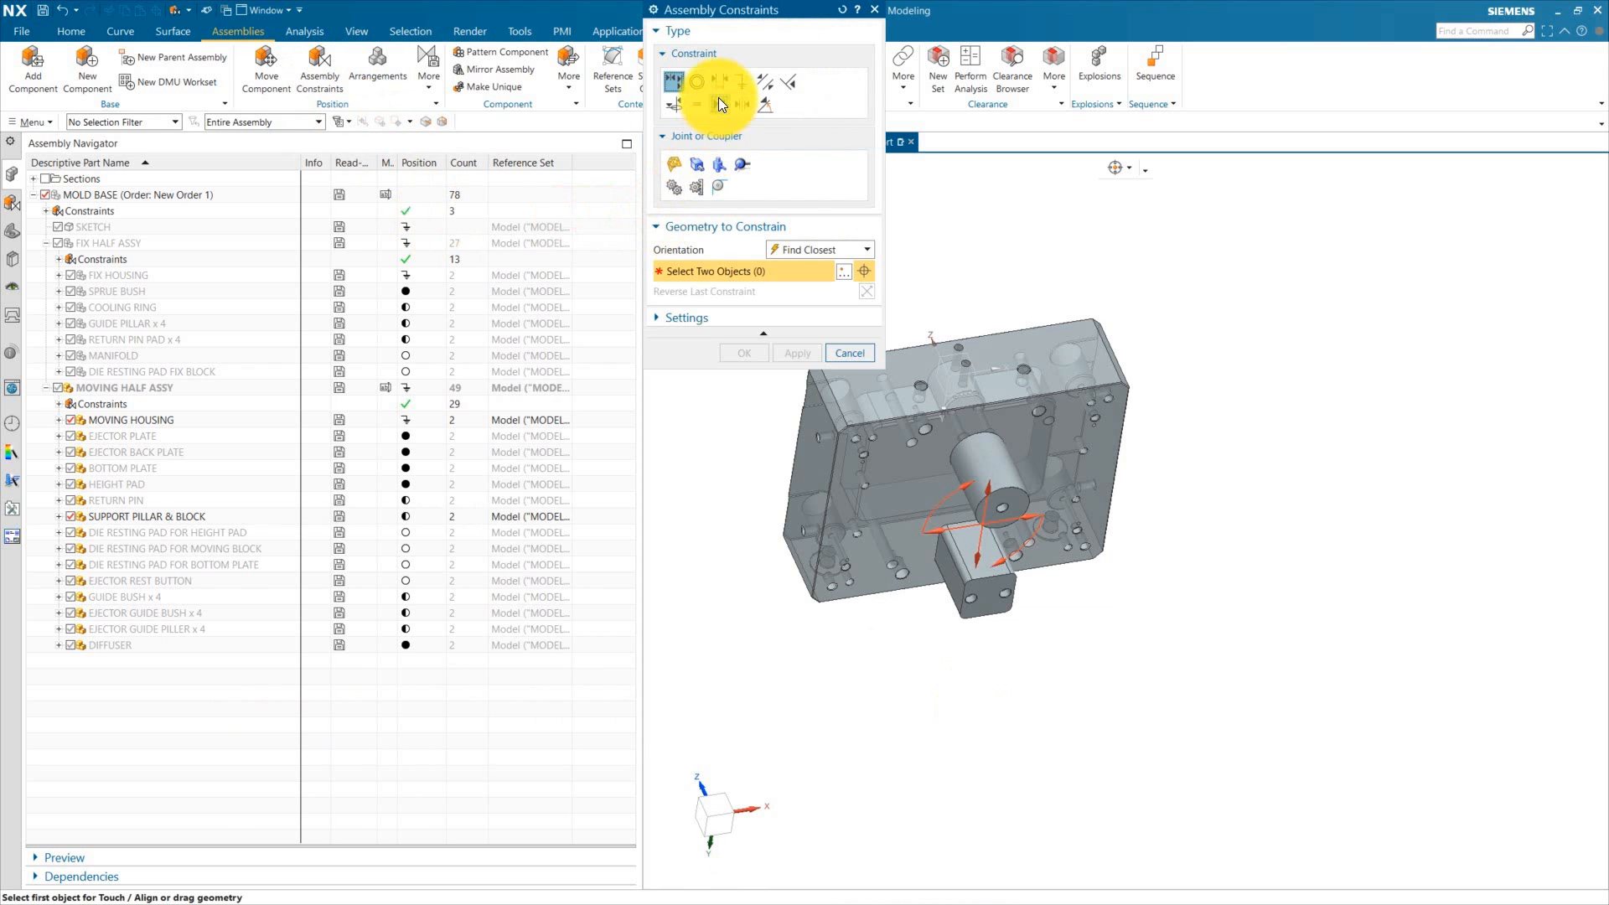
left_click(719, 83)
left_click(834, 532)
scroll(1018, 456, "down", 3)
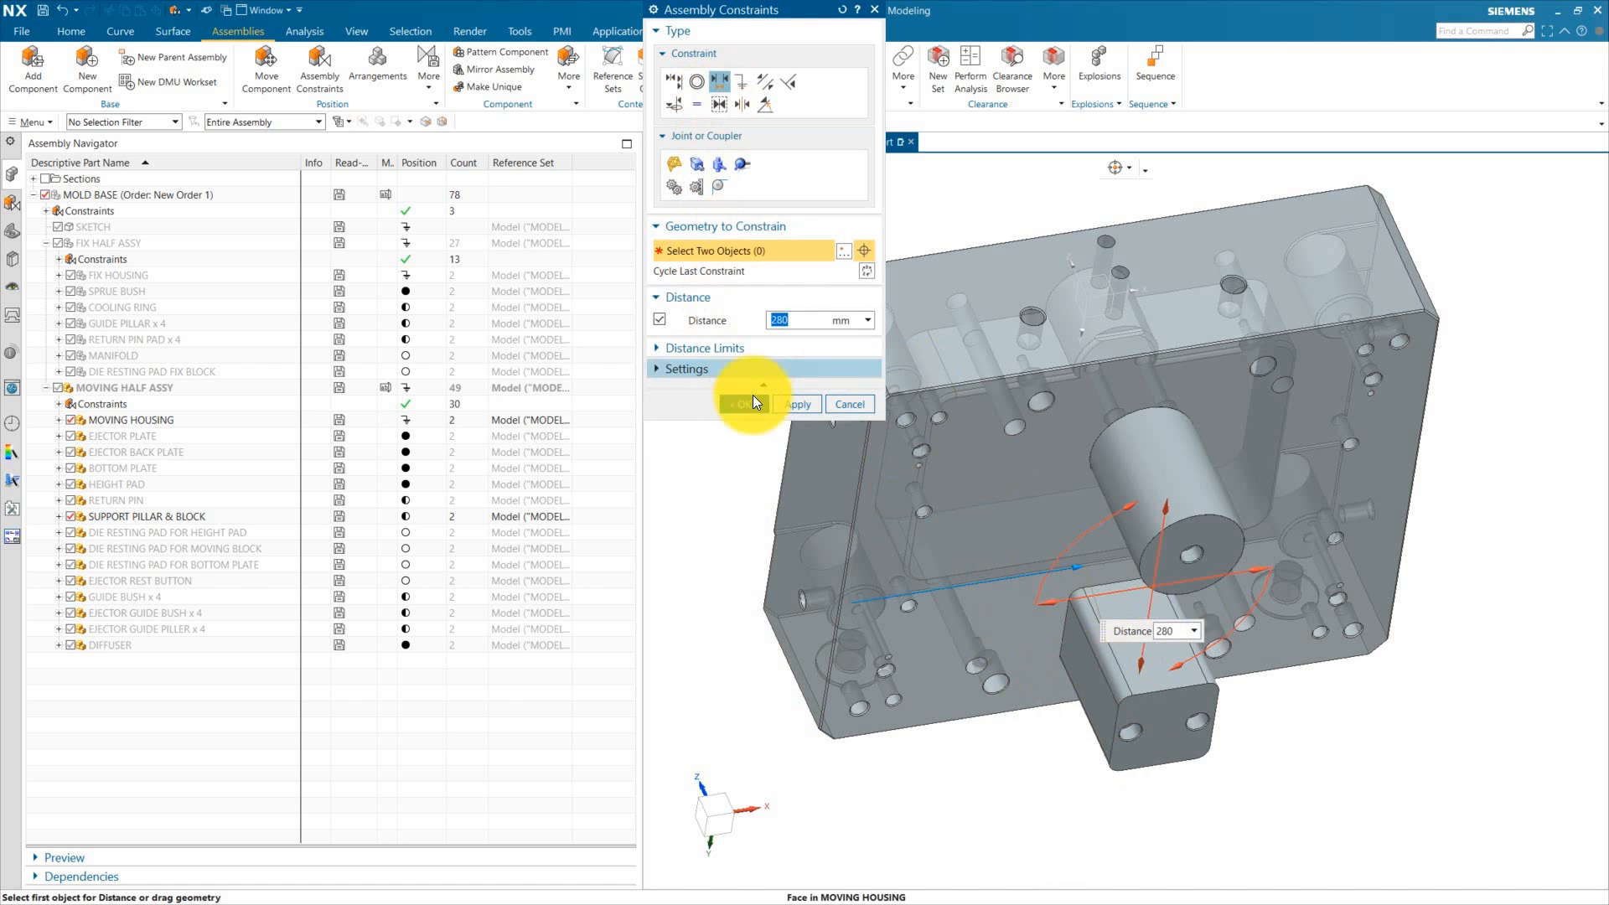
left_click(747, 400)
Step: Add another assembly constraint to the pillar and block, then show its remaining degrees of freedom
key("Home")
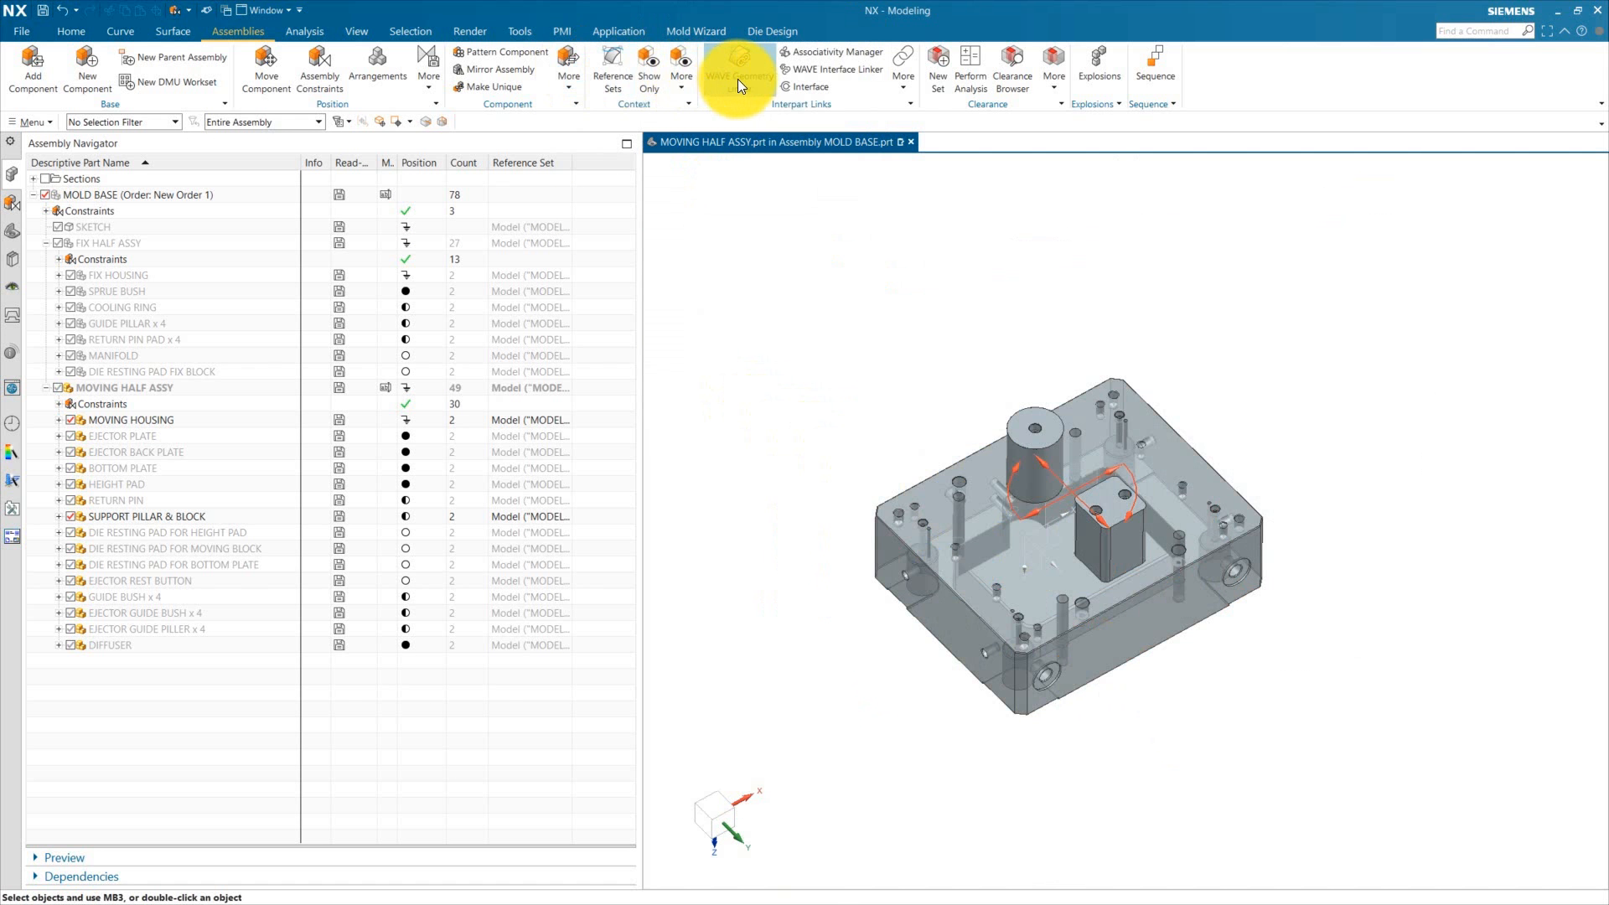
left_click(324, 74)
right_click(1024, 426)
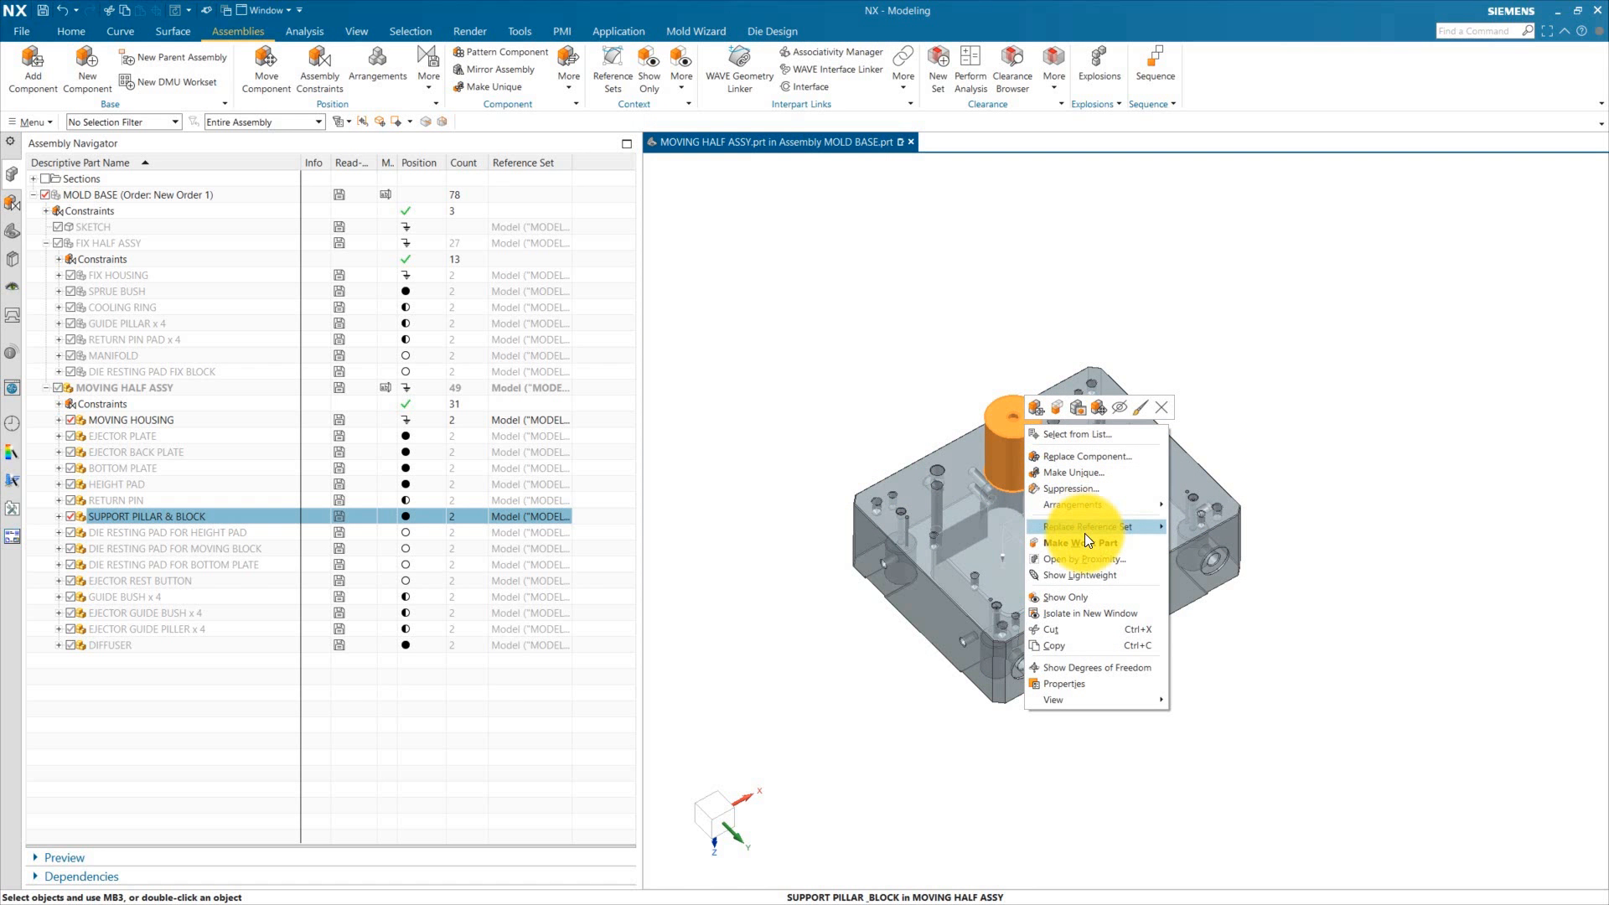
left_click(1086, 668)
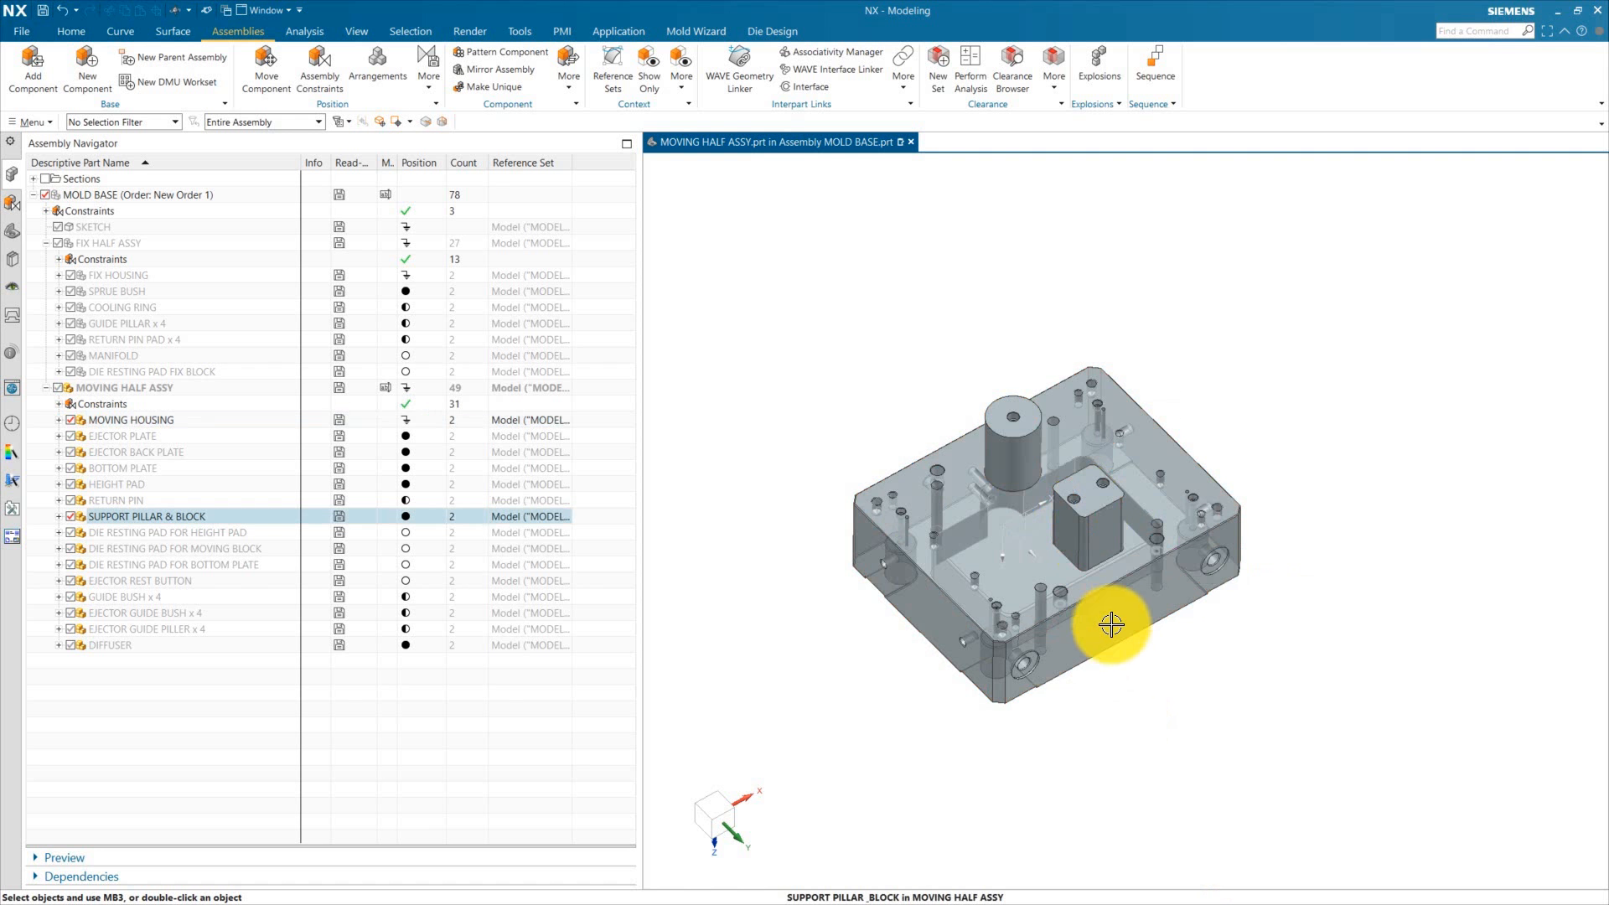
Step: Expand the SUPPORT PILLAR & BLOCK node to inspect its constraints and sketch
middle_click_drag(1124, 606, 925, 593)
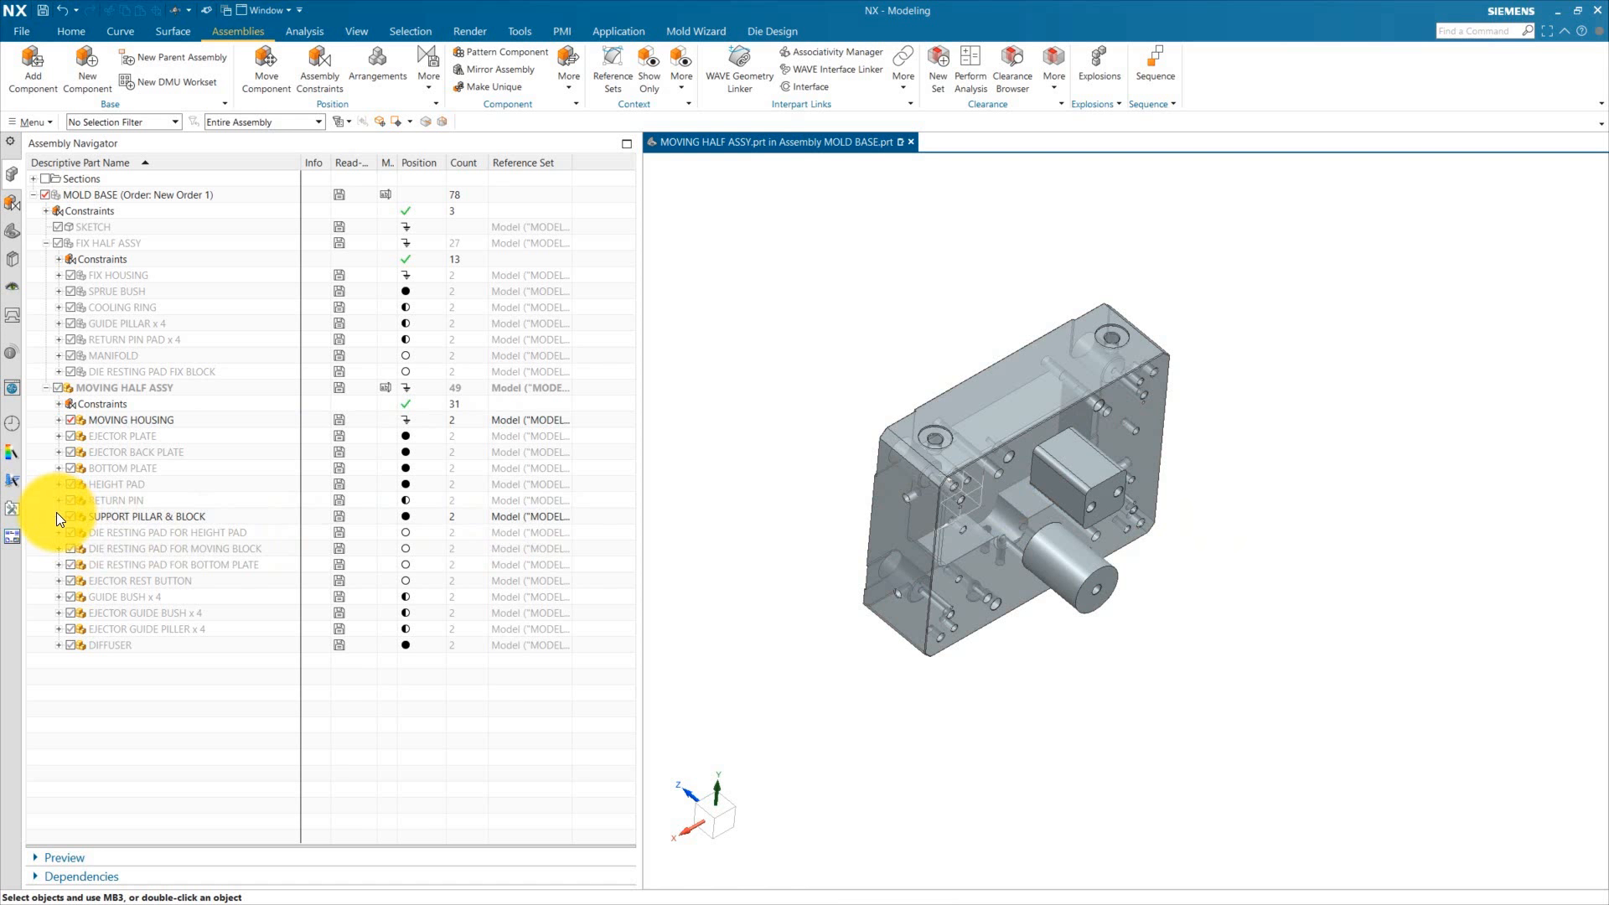
left_click(59, 515)
left_click(71, 533)
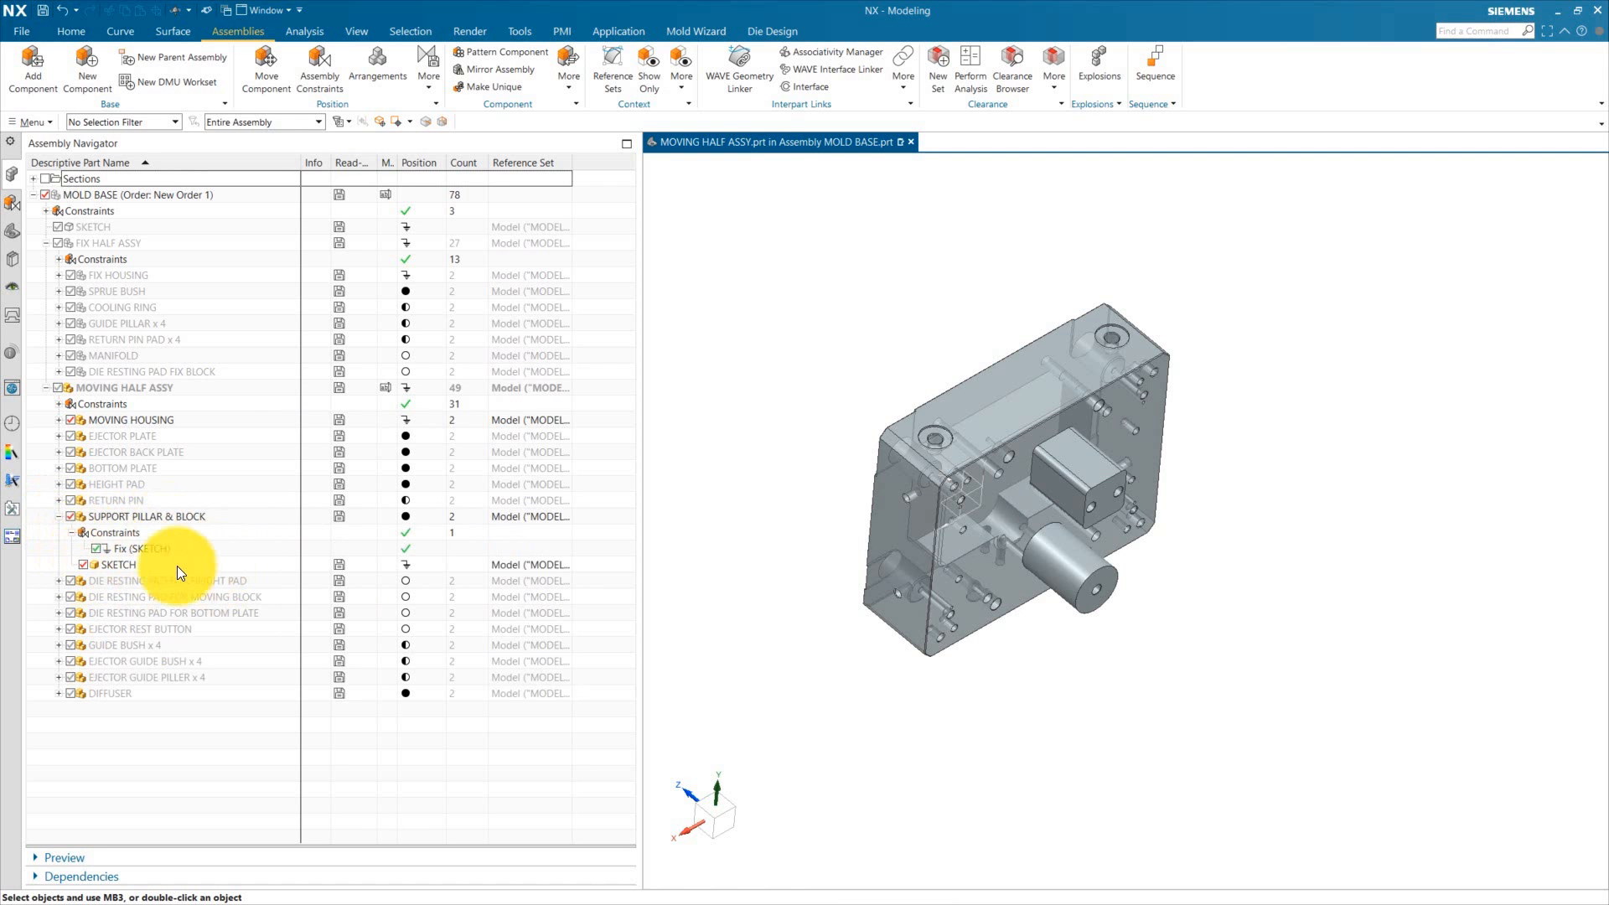
middle_click_drag(1078, 402, 1014, 502)
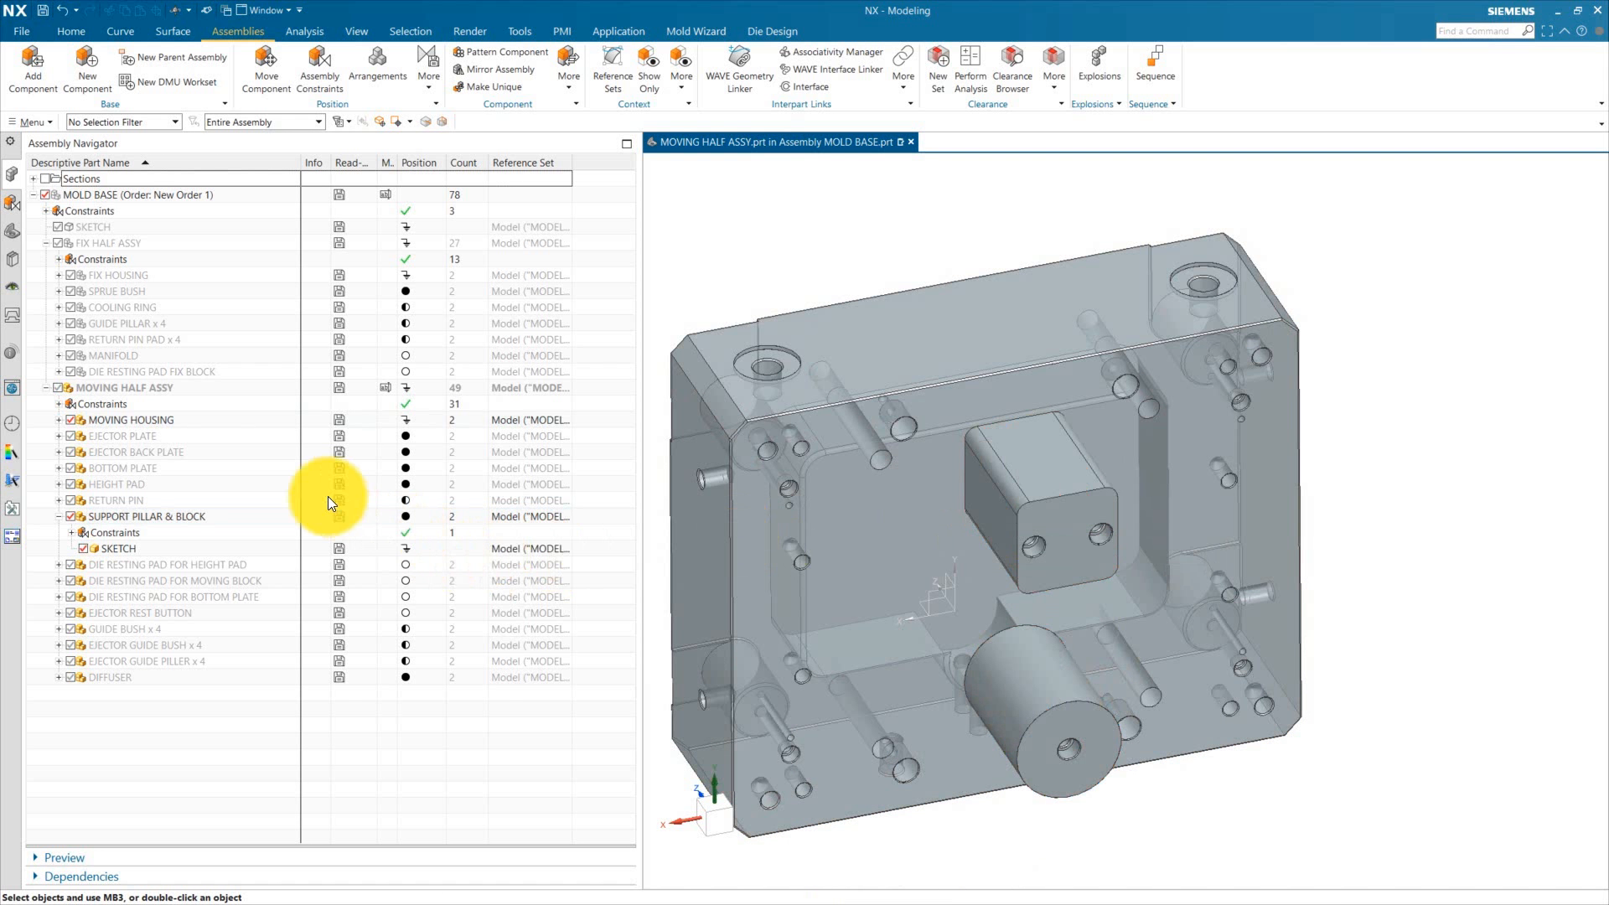
Step: Make MOVING HOUSING the work part and open its part history
double_click(146, 419)
middle_click_drag(865, 563, 1070, 596)
left_click(12, 233)
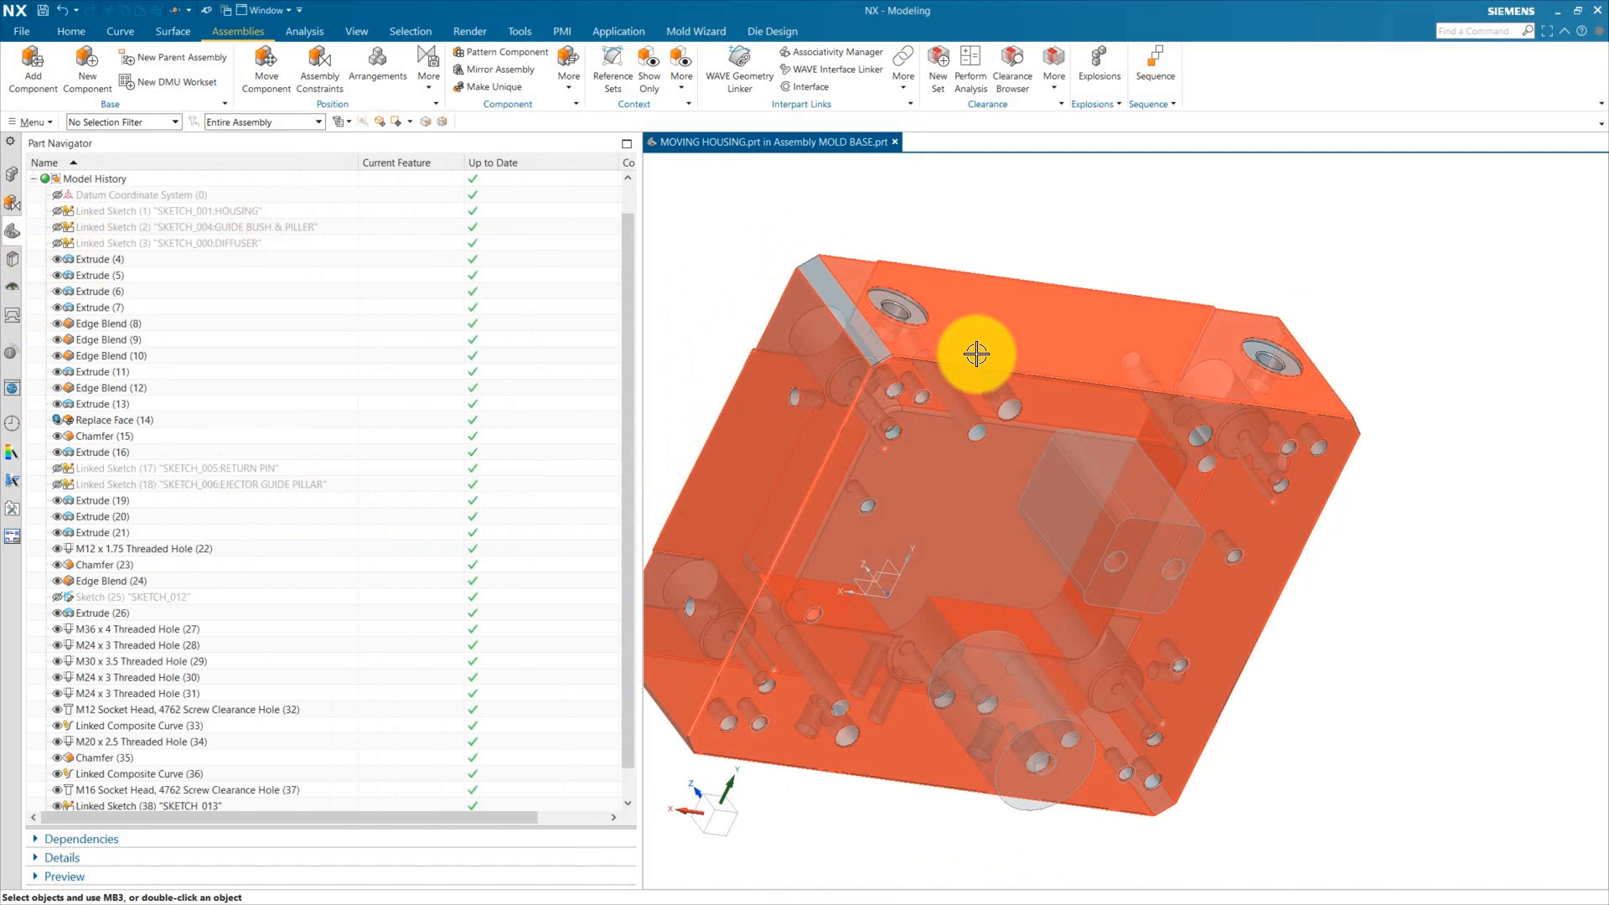
Step: Hide the moving housing's solid body to expose the pillar and block
left_click(1031, 331)
key("ctrl+b")
scroll(1042, 465, "up", 2)
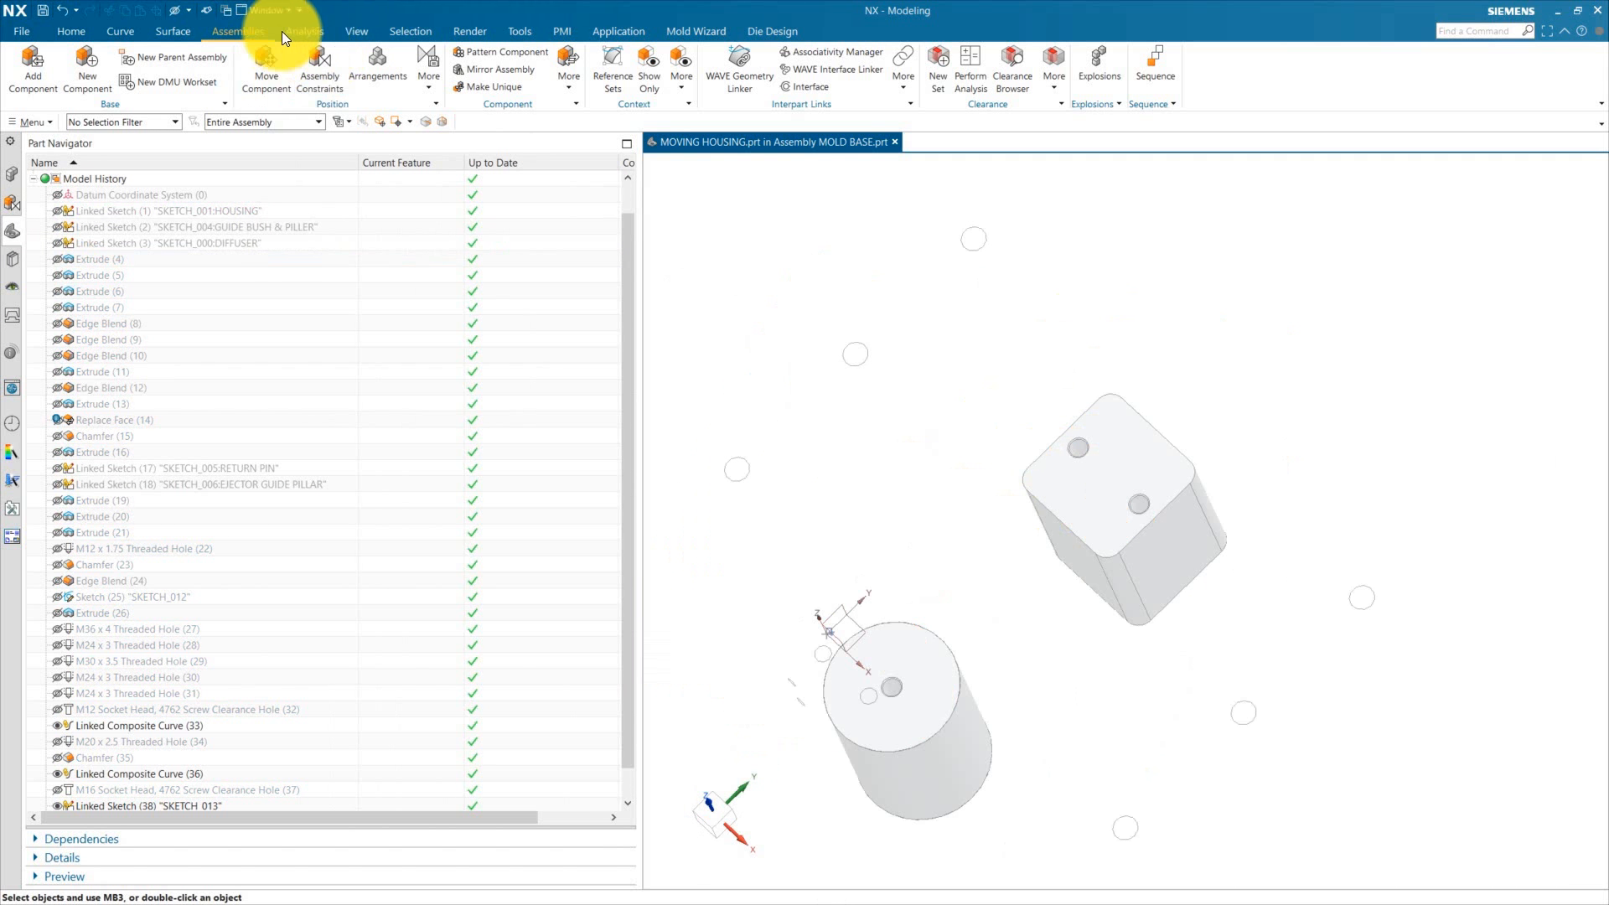
Step: Use WAVE Geometry Linker to link the three hole edges of the pillar and block into the housing as a composite curve
left_click(741, 67)
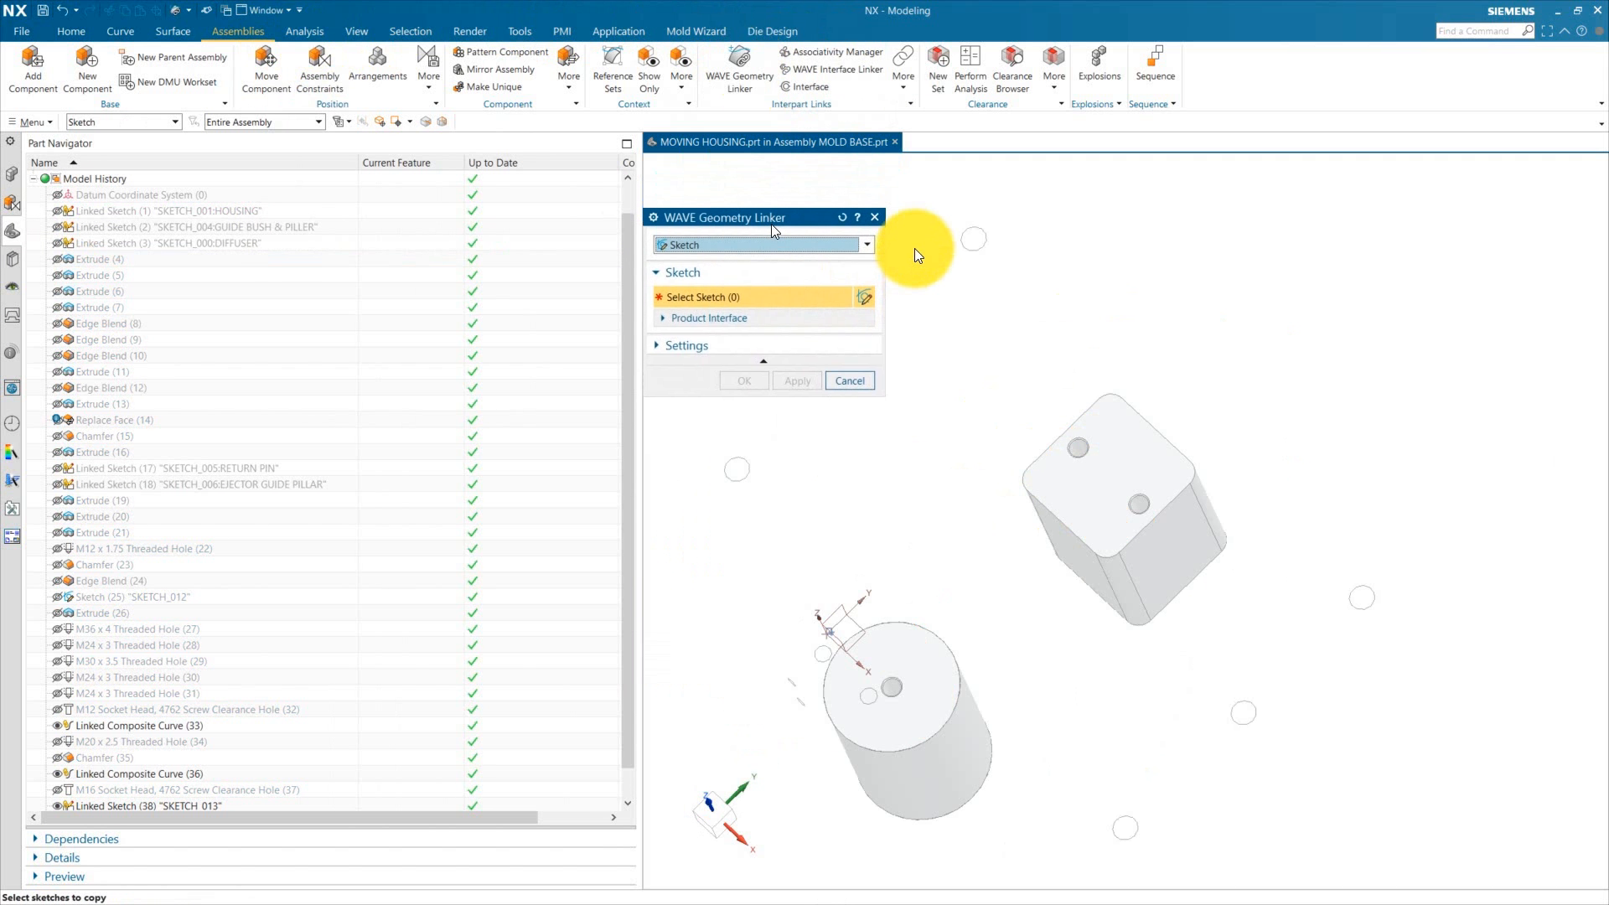
left_click(864, 270)
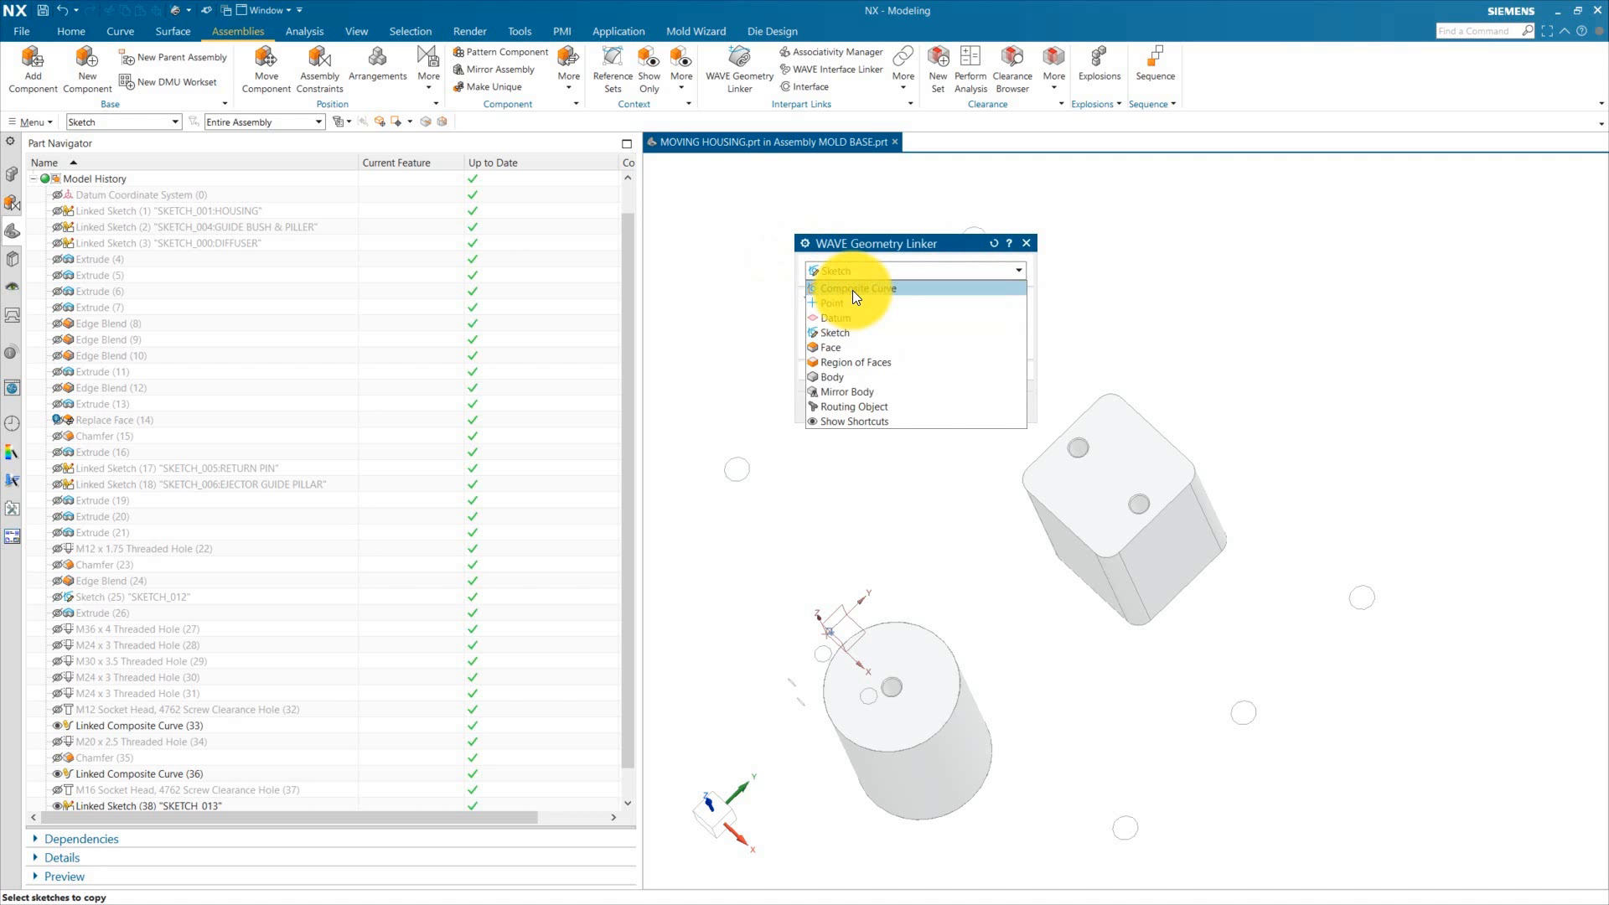
left_click(852, 290)
scroll(1073, 433, "up", 5)
left_click(1028, 463)
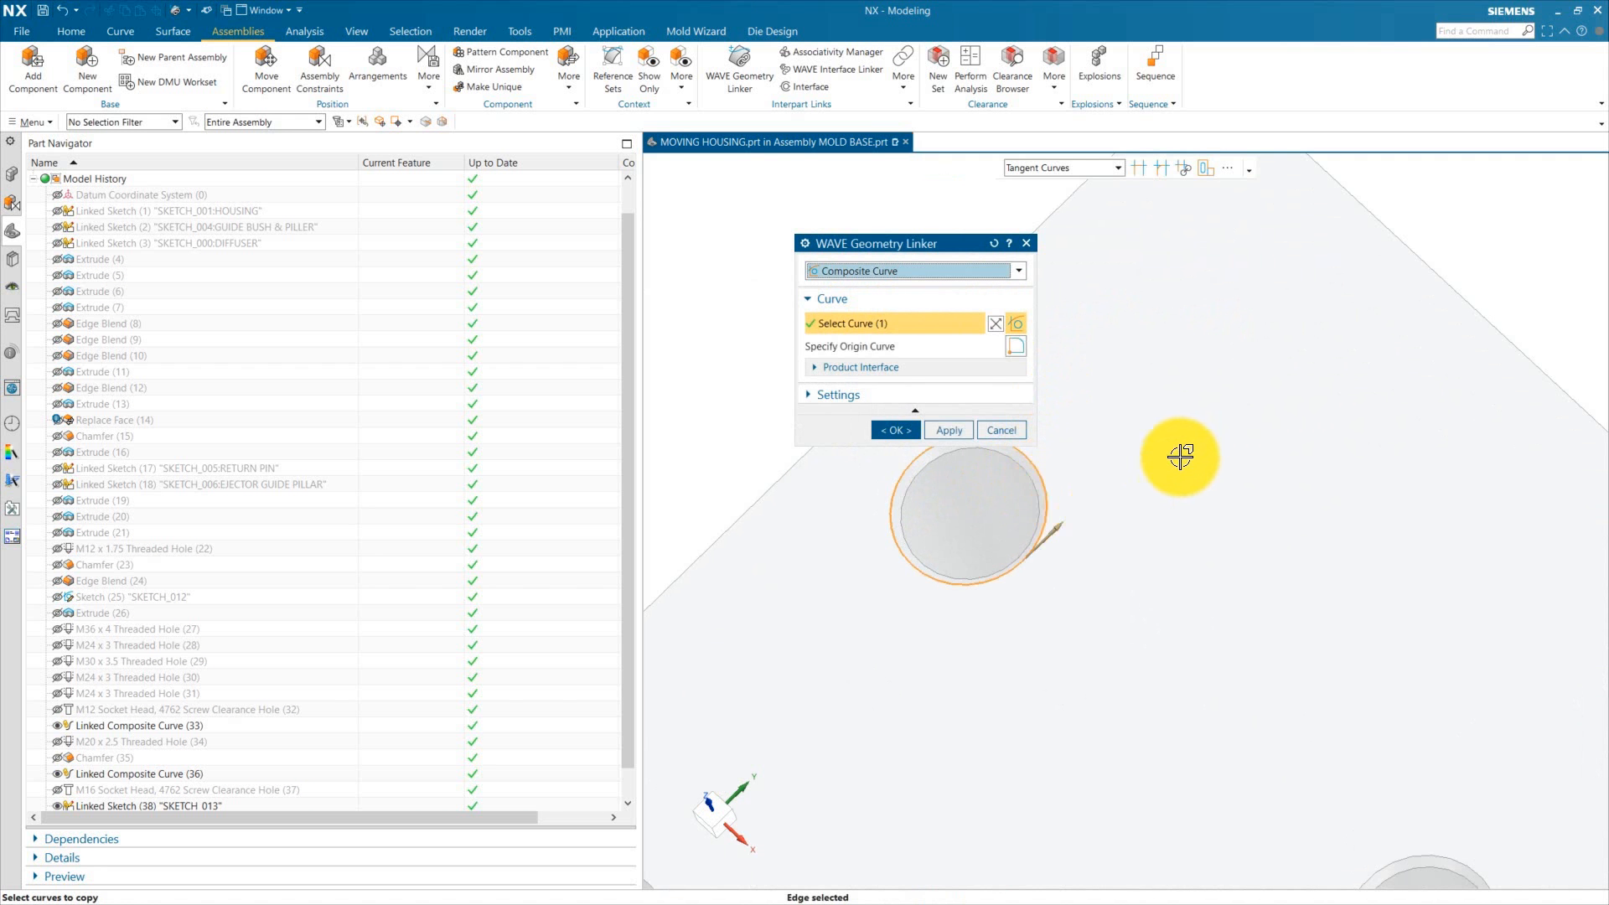
scroll(1182, 452, "down", 4)
scroll(1290, 587, "up", 3)
left_click(1282, 561)
scroll(1349, 478, "down", 3)
scroll(1362, 482, "down", 3)
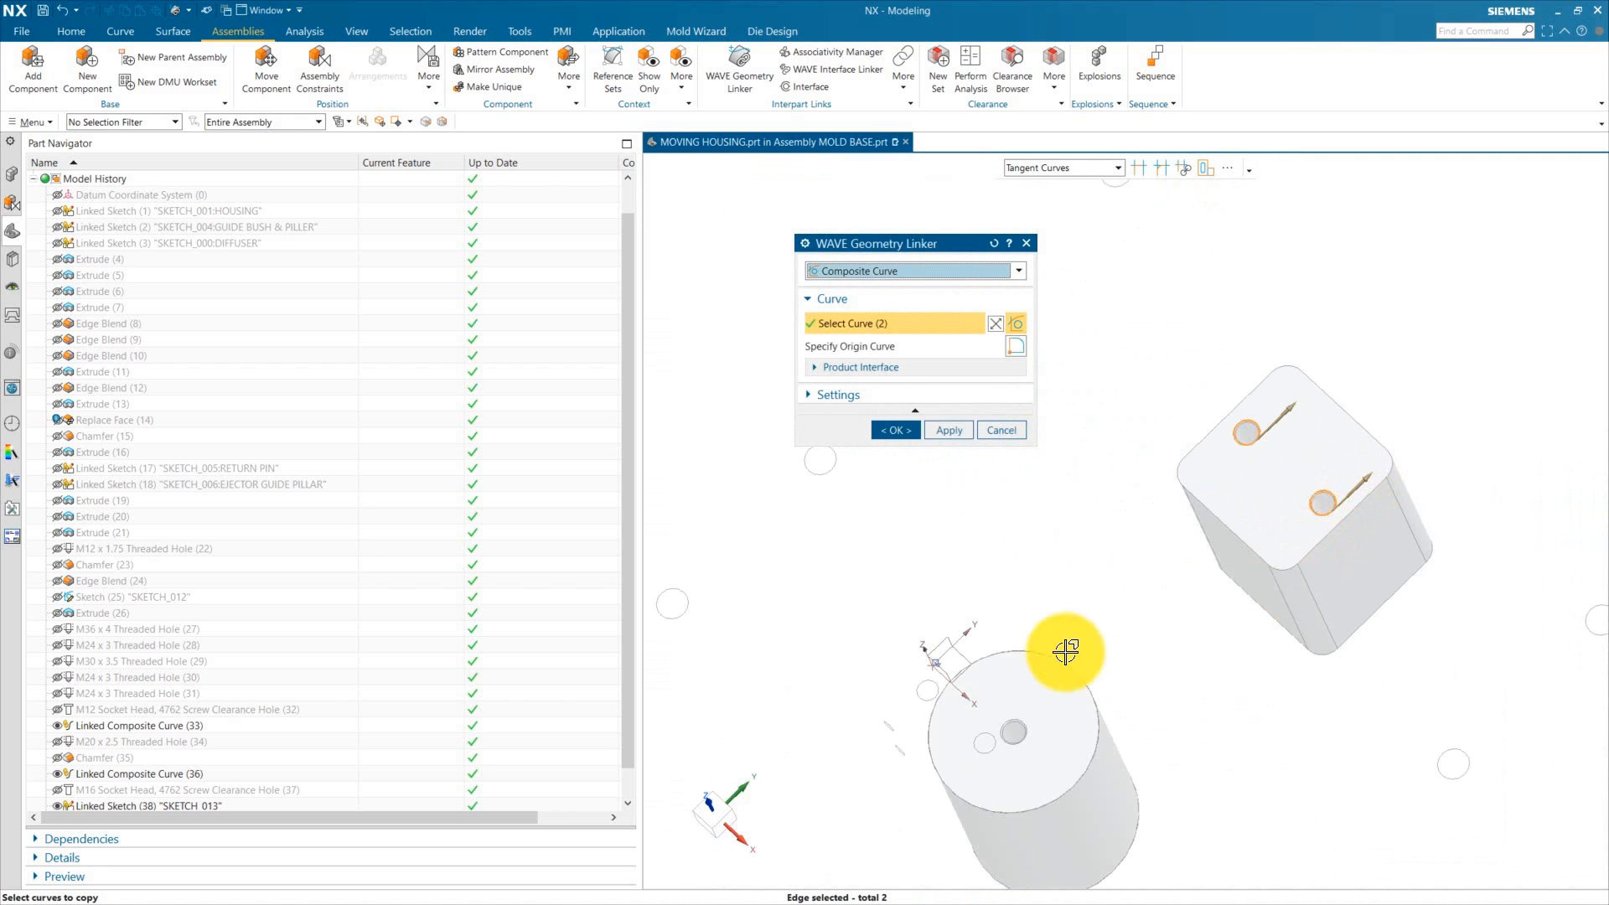
scroll(1056, 738, "up", 3)
left_click(1018, 719)
scroll(1144, 528, "down", 3)
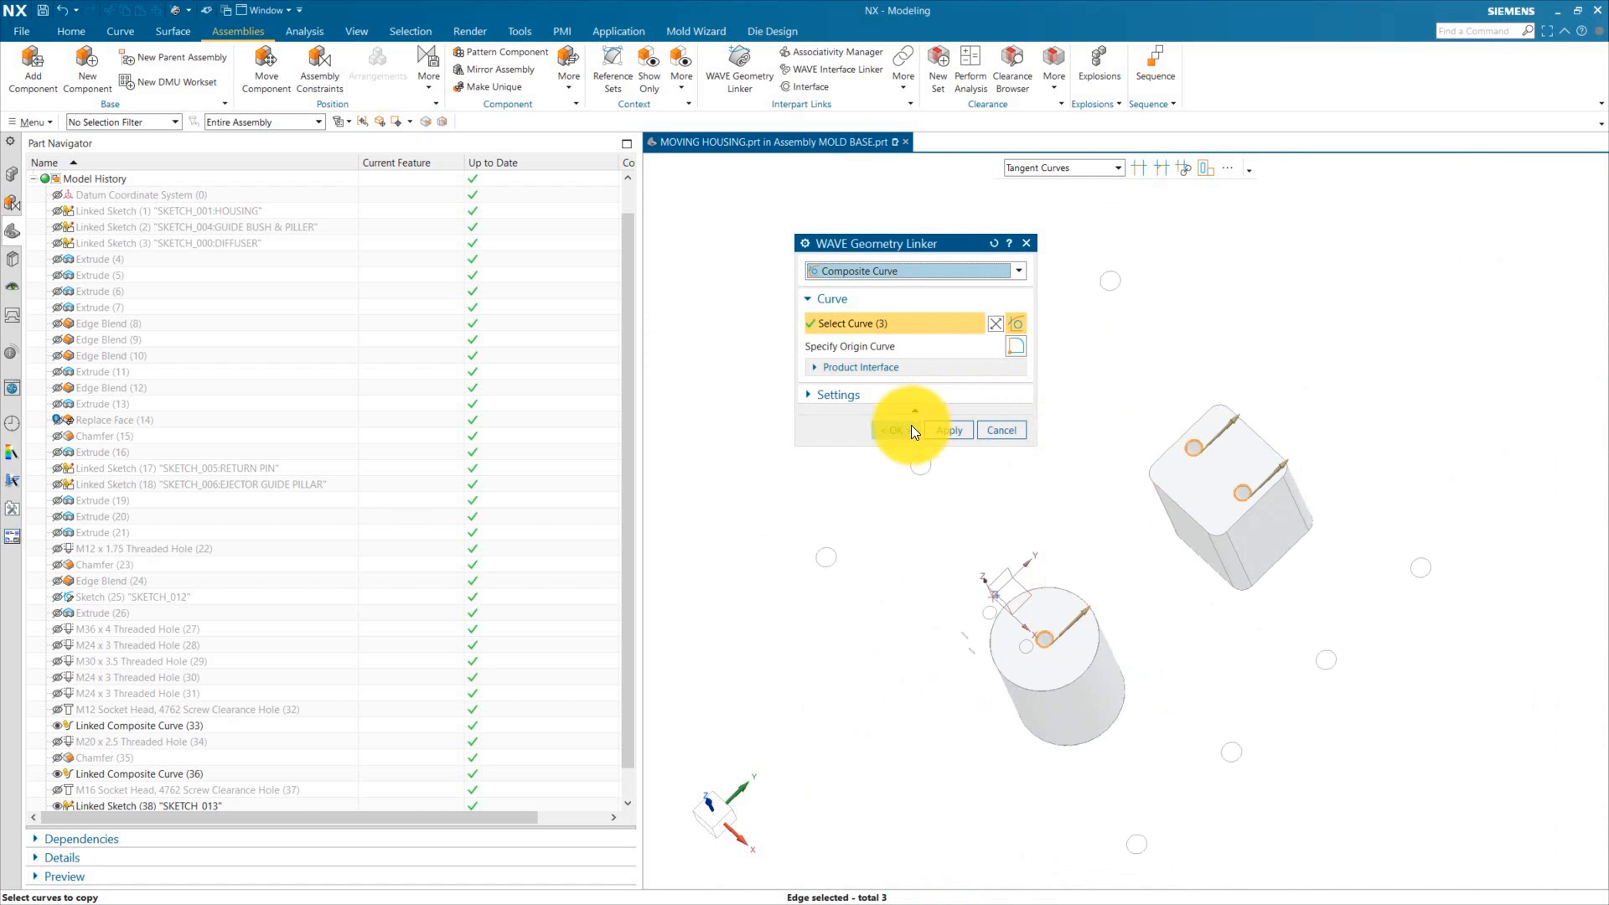
left_click(832, 395)
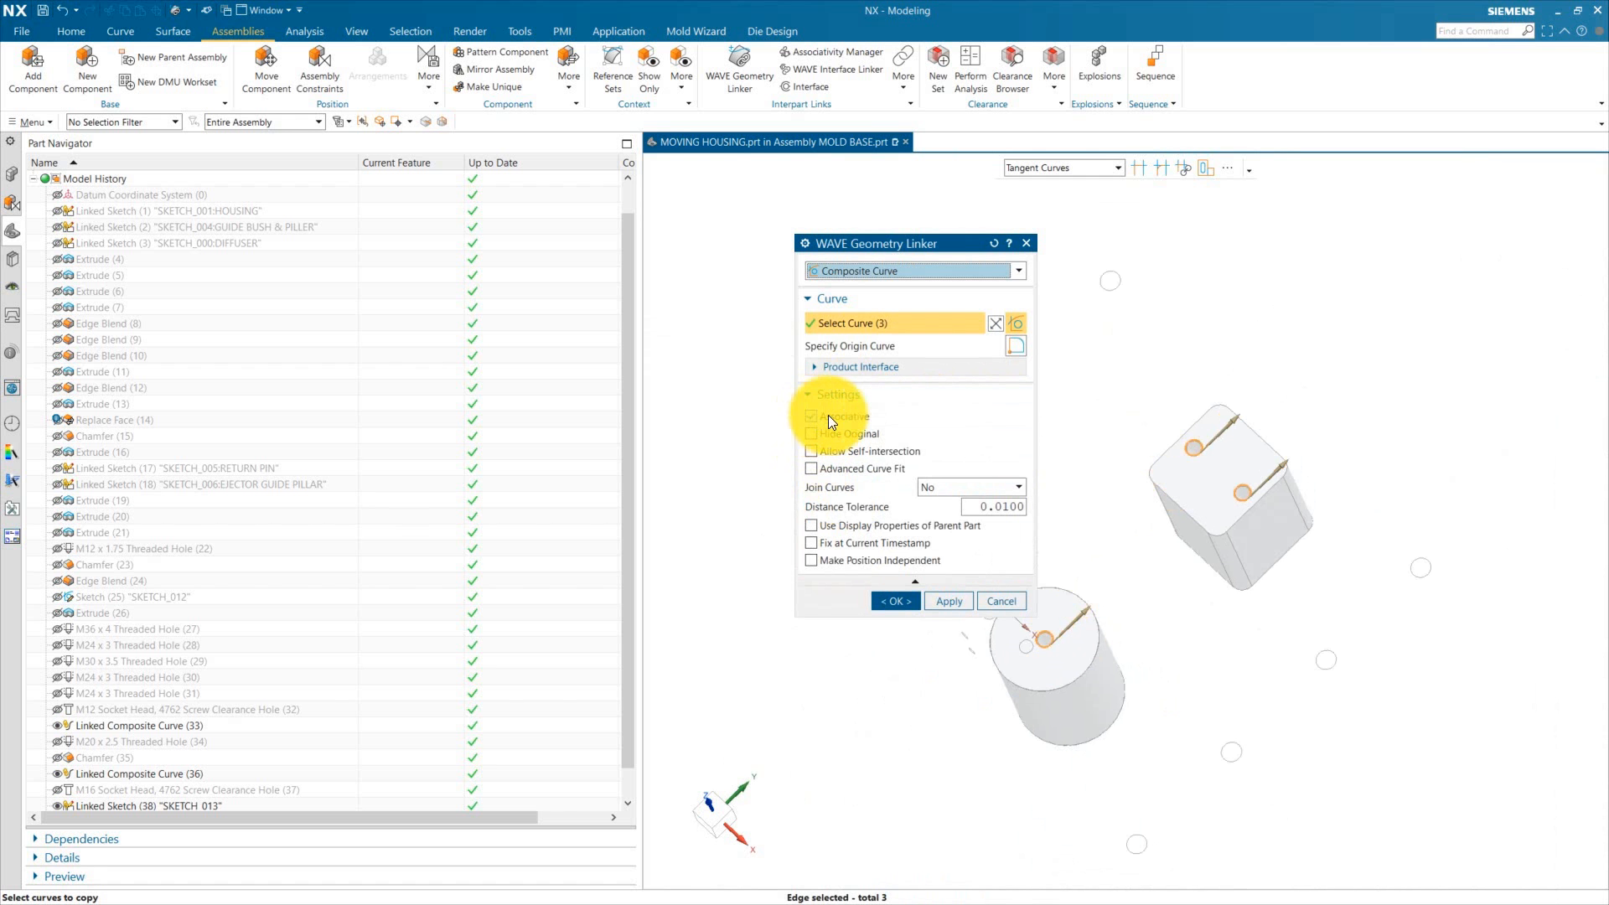
left_click(892, 601)
Step: Hide the support pillar & block's sketch in the assembly
left_click(12, 174)
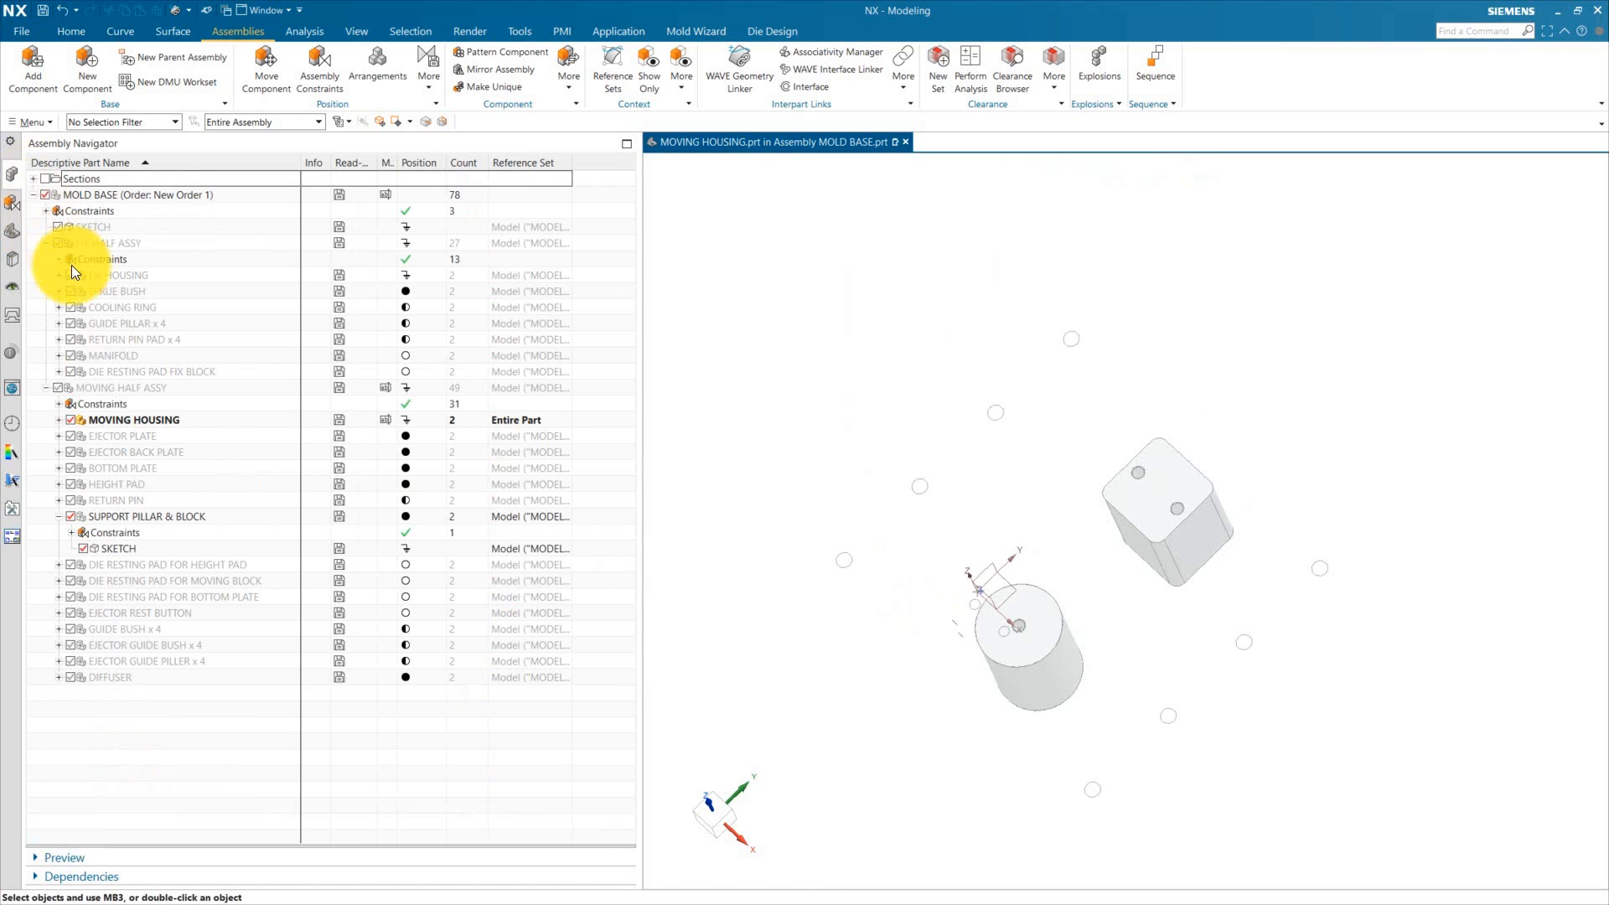
left_click(83, 547)
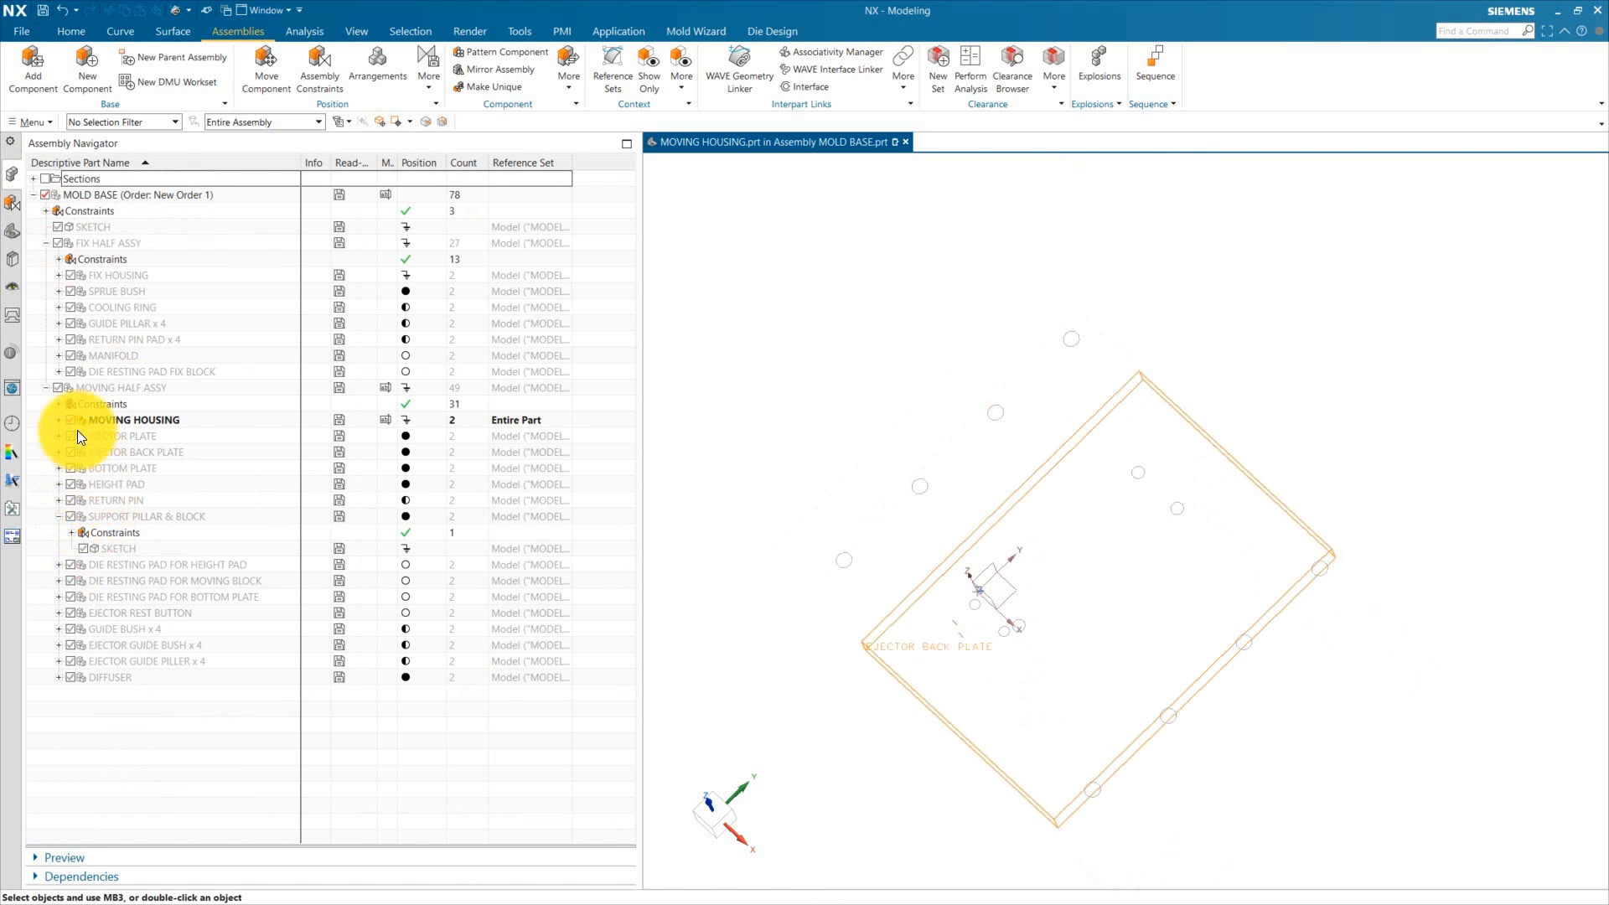
left_click(14, 235)
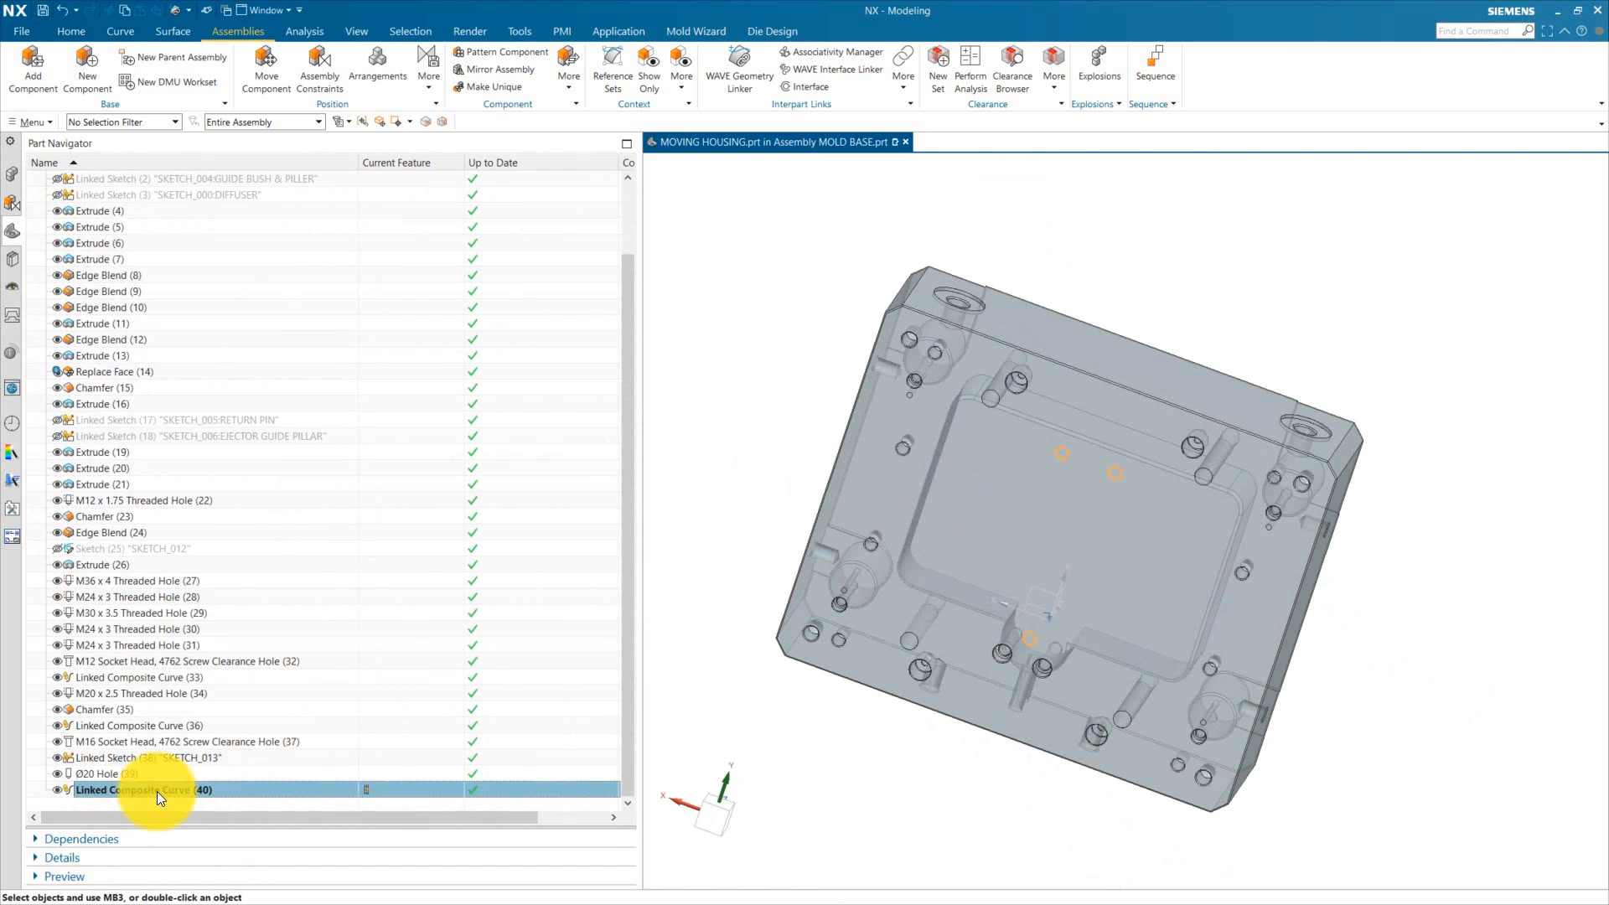
Step: Change the linked composite curve's display colour to red
key("ctrl+j")
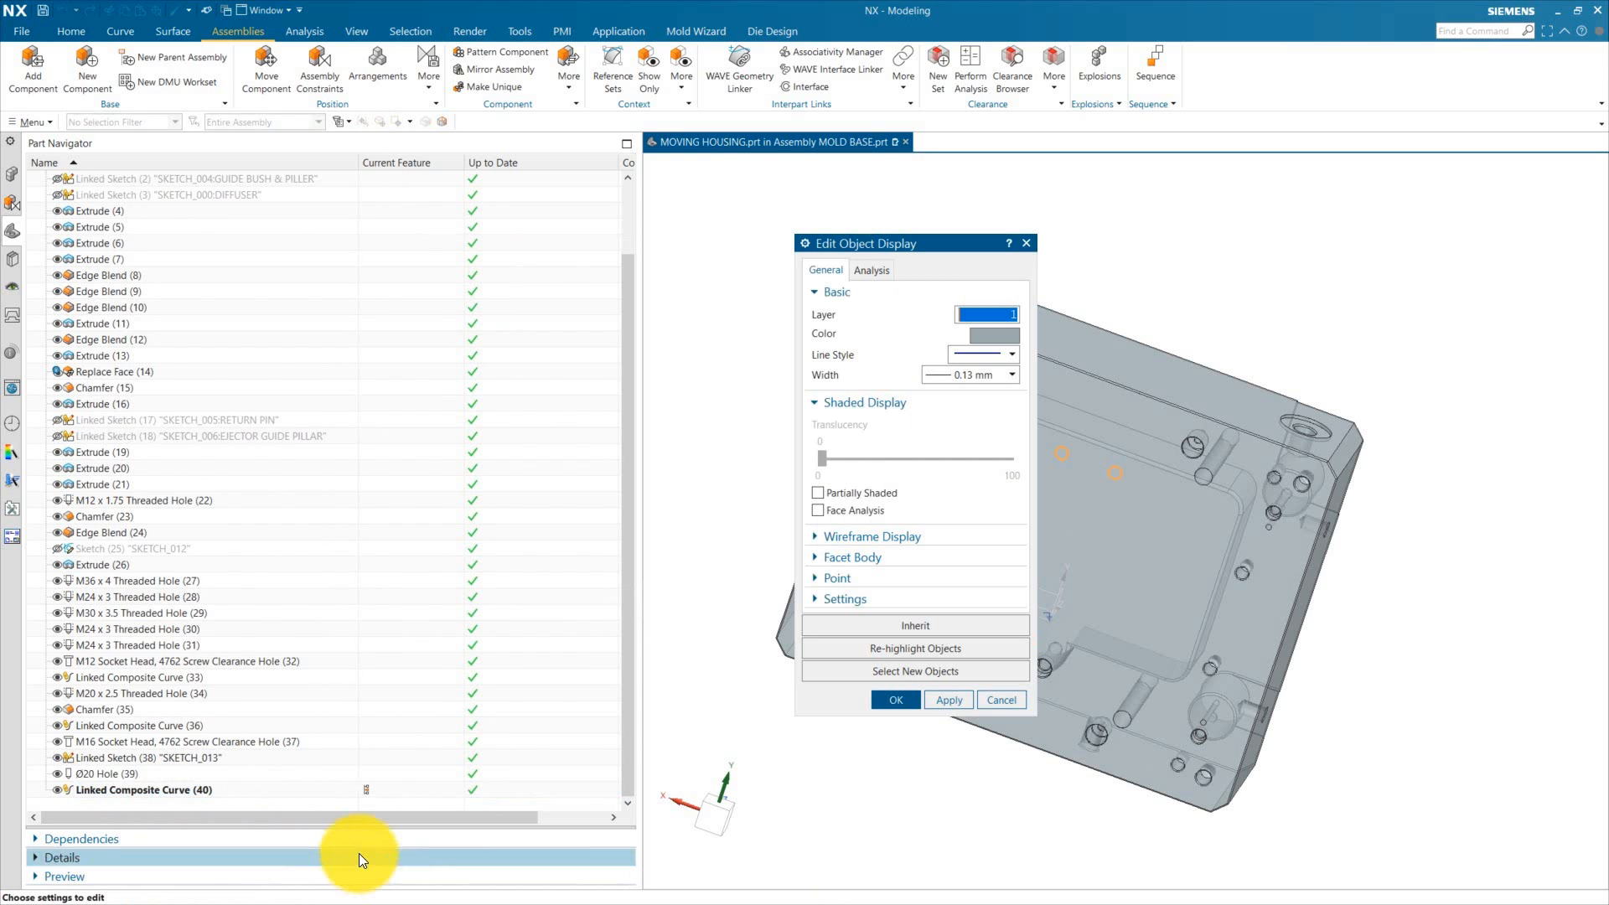
left_click(997, 334)
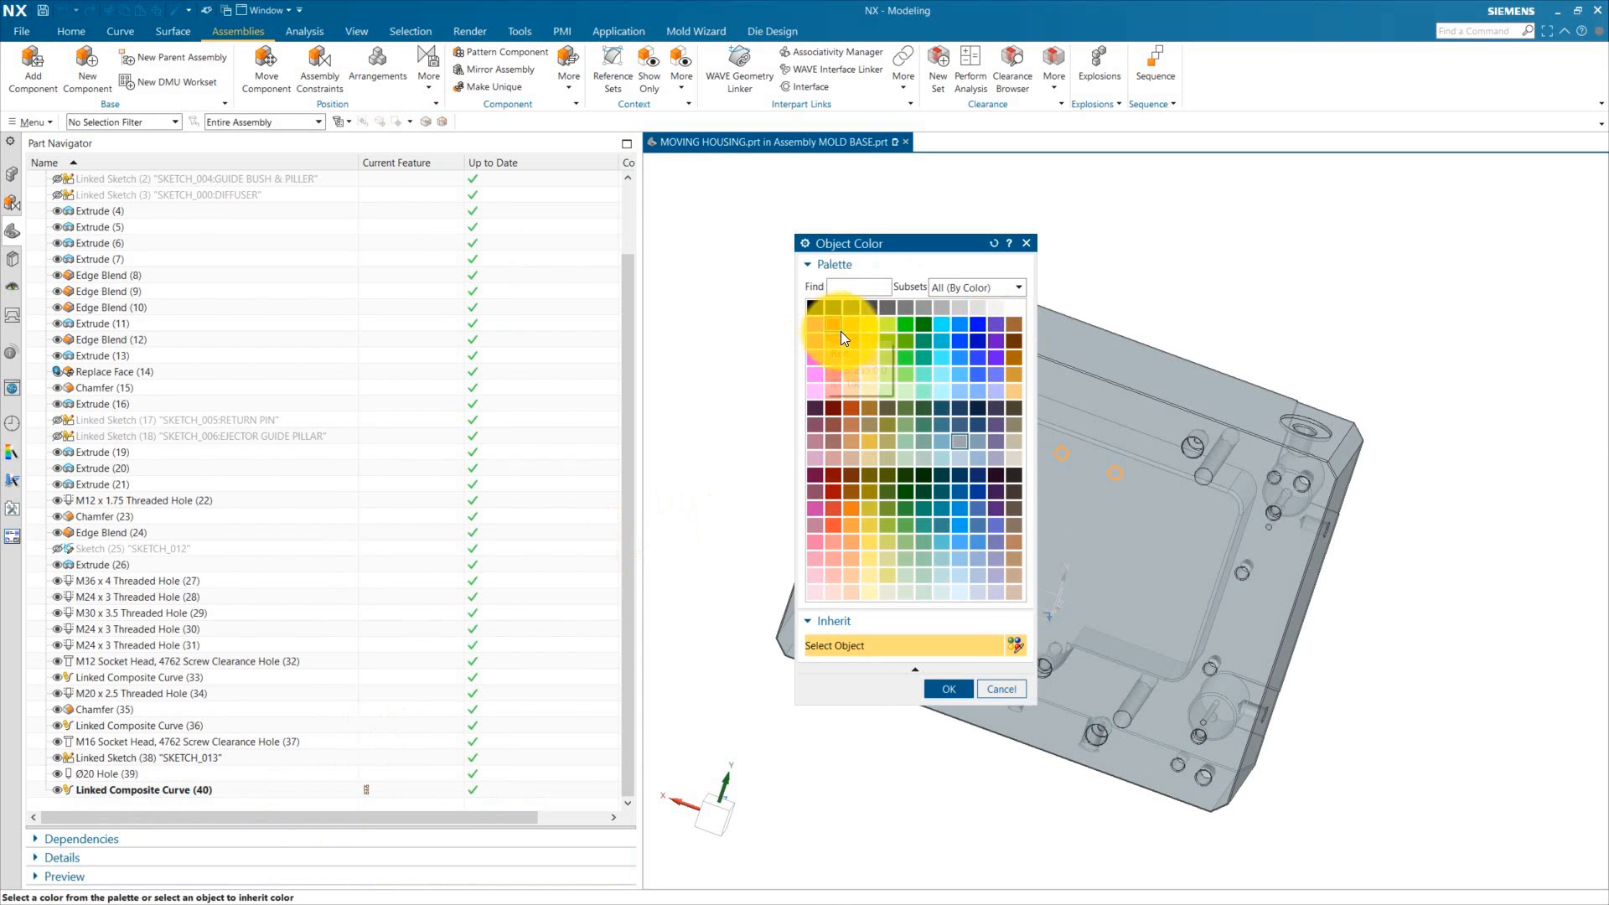
left_click(967, 695)
left_click(884, 797)
Step: Start a threaded M16 x 2 hole in the housing and place it at the first linked circle's centre
middle_click_drag(1048, 754, 1160, 528)
scroll(1085, 634, "up", 4)
scroll(1006, 681, "down", 4)
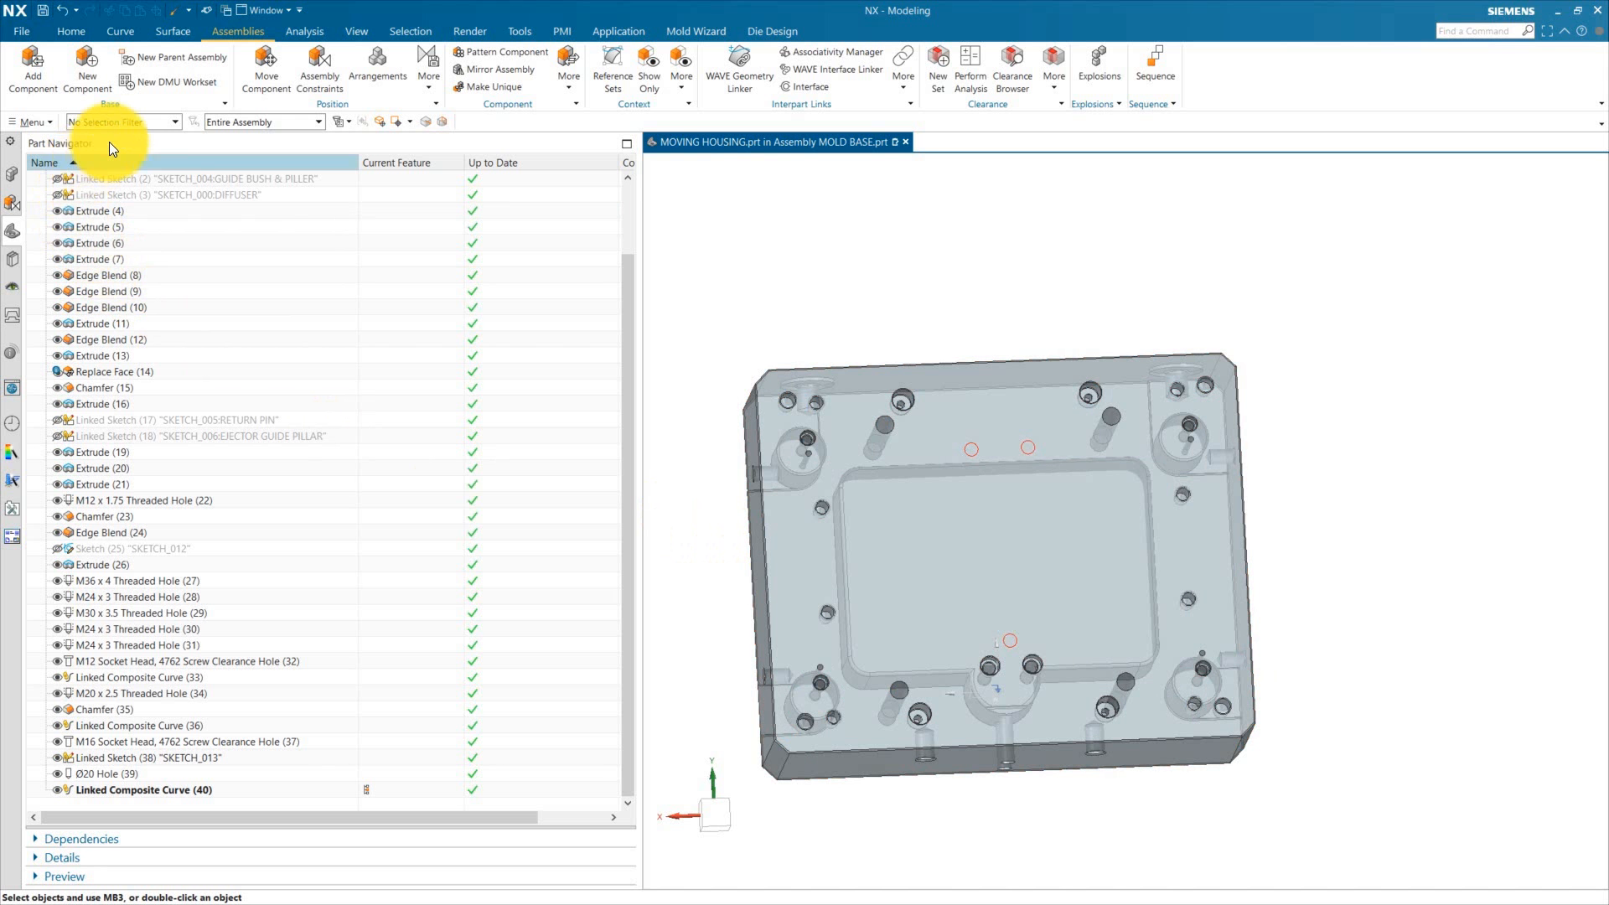
left_click(82, 26)
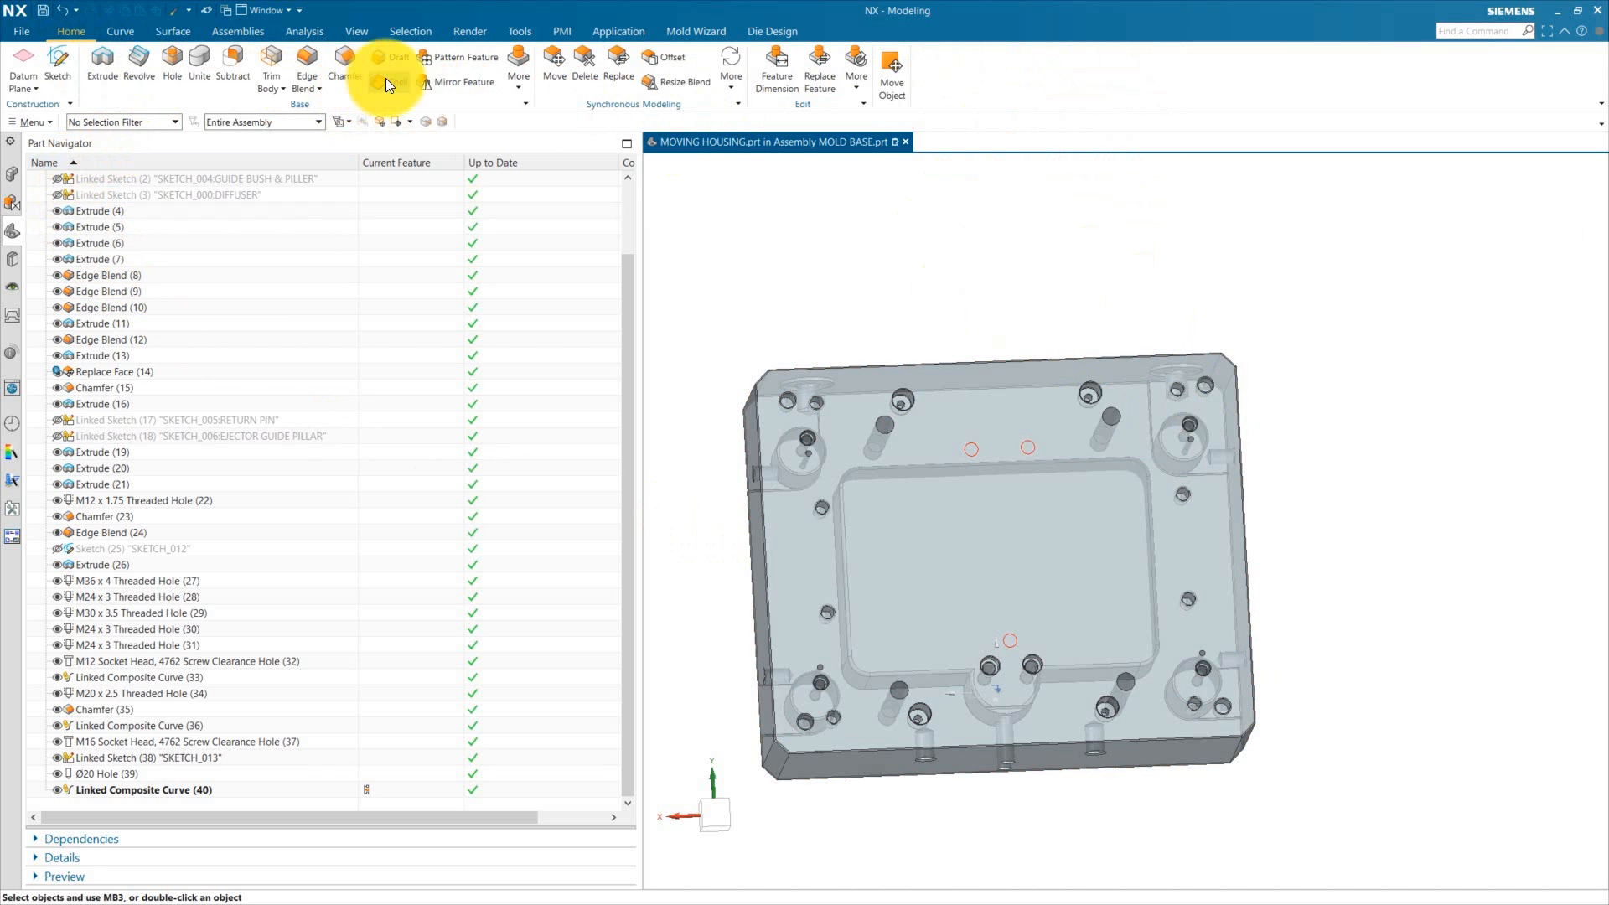
left_click(771, 169)
left_click(700, 249)
middle_click_drag(1113, 269, 1126, 374)
left_click(830, 240)
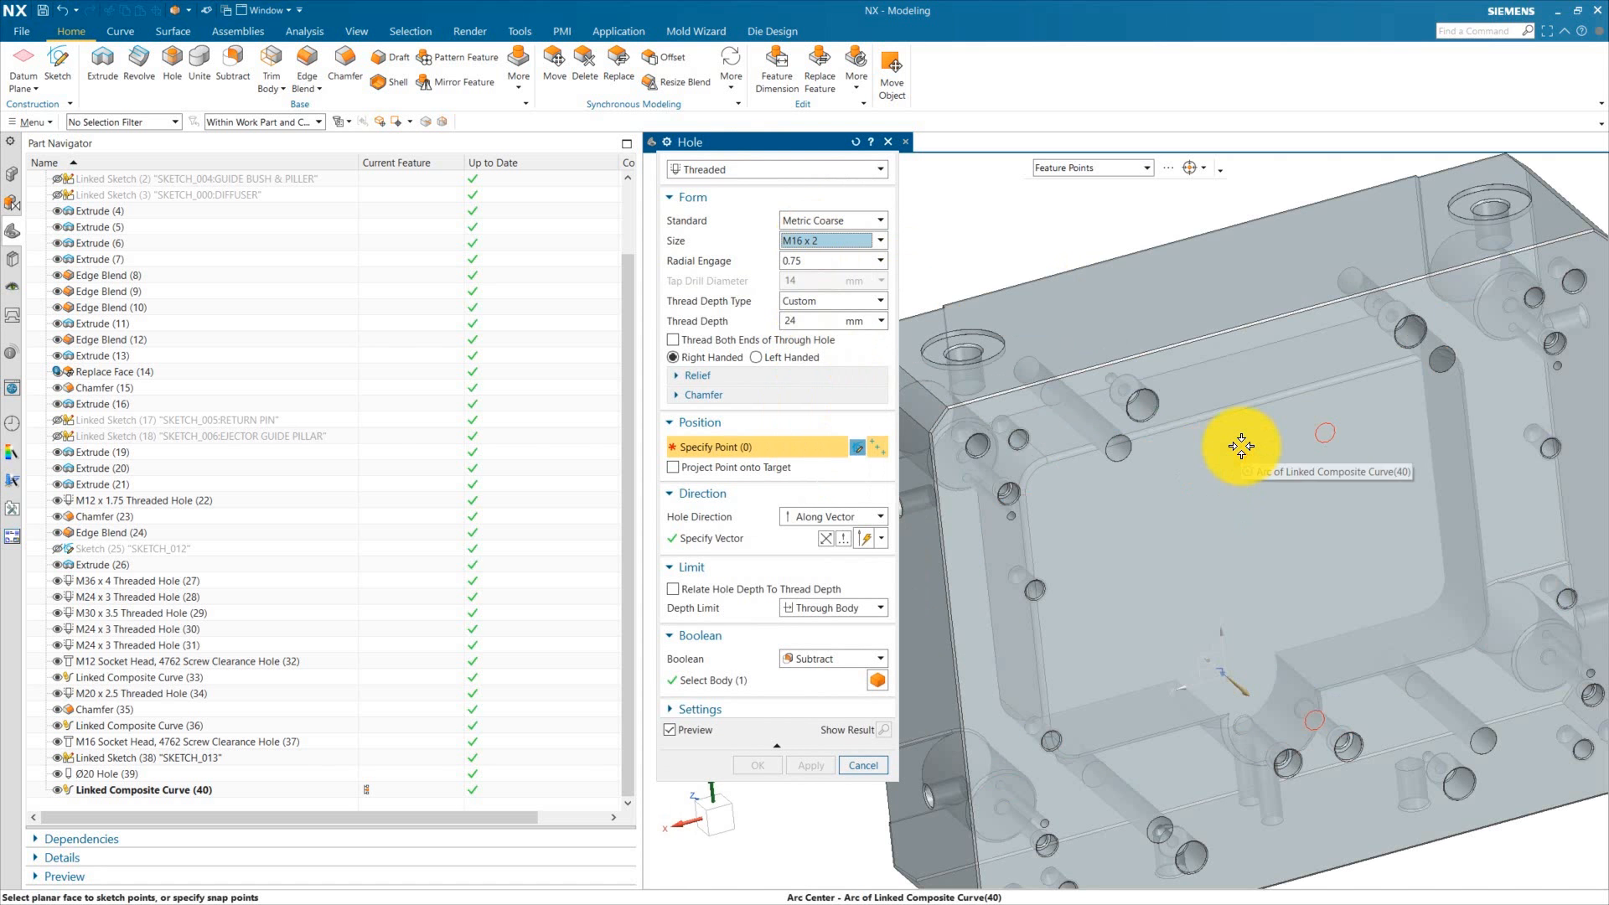
left_click(1241, 448)
scroll(1322, 456, "down", 3)
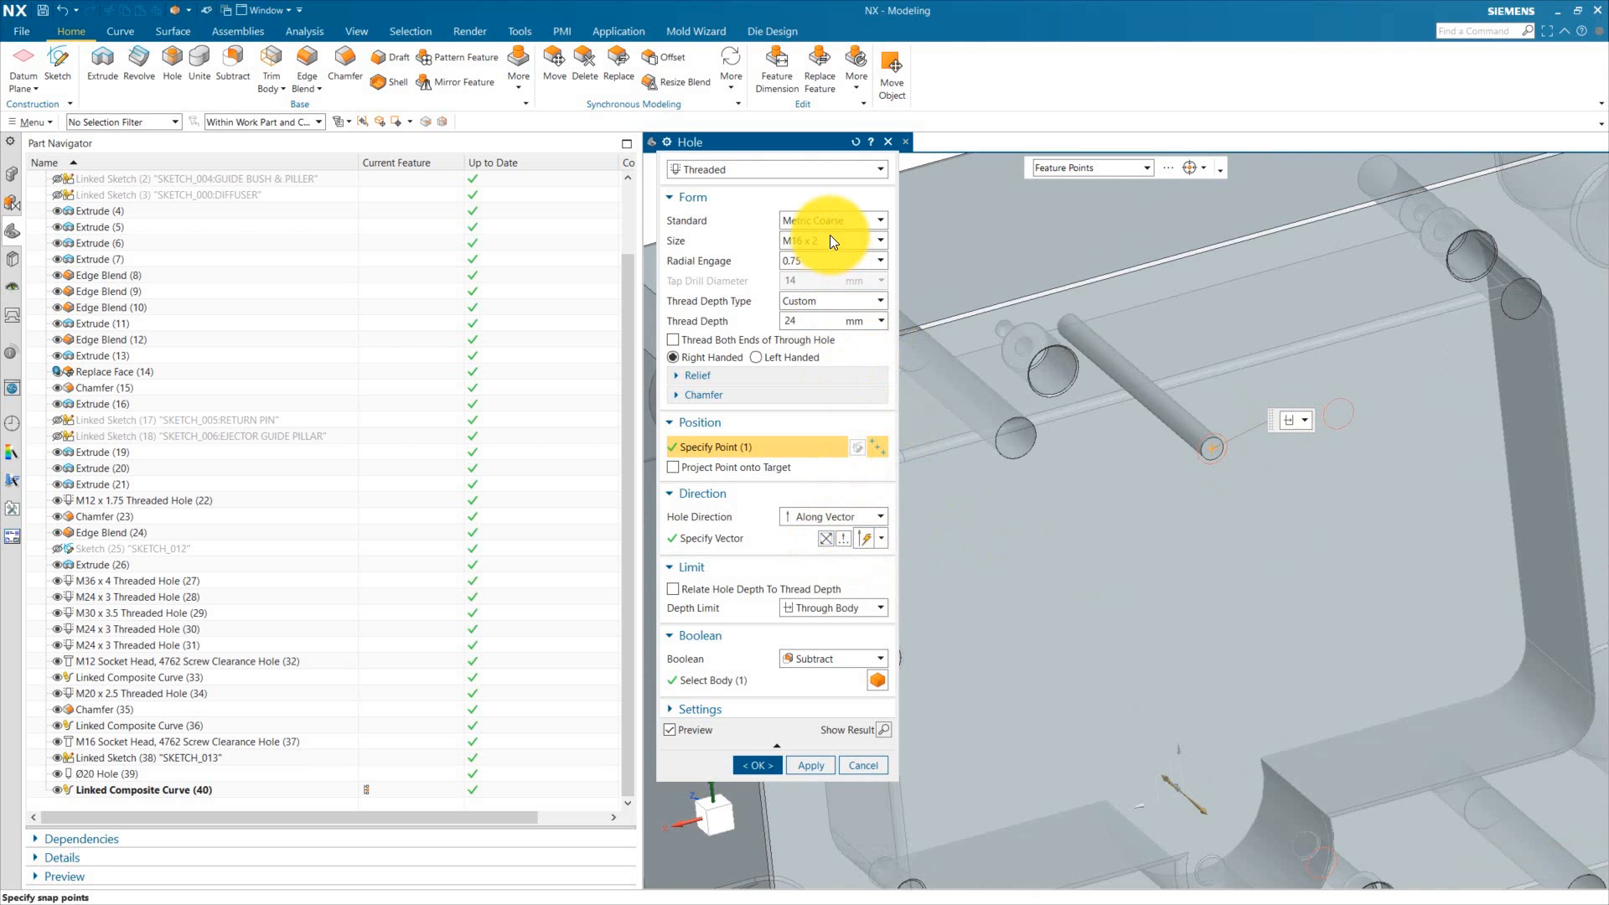
middle_click_drag(1174, 470, 1199, 492)
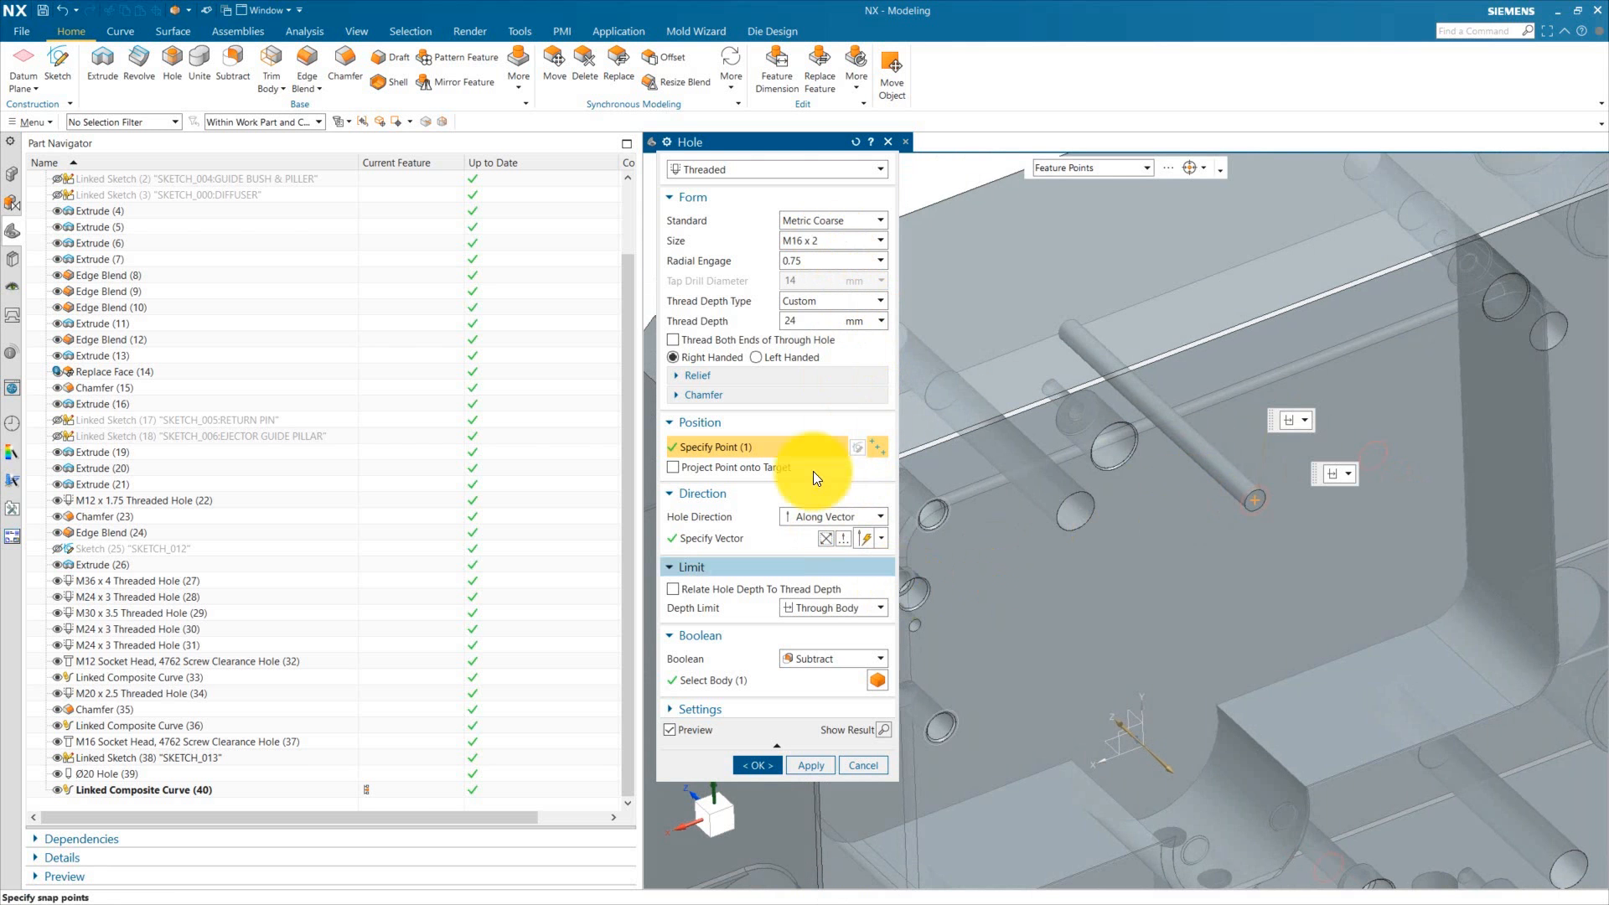
Step: Set the hole depth limit to Value and add the other two linked circle centres as hole positions
left_click(829, 607)
left_click(813, 624)
scroll(1036, 518, "up", 3)
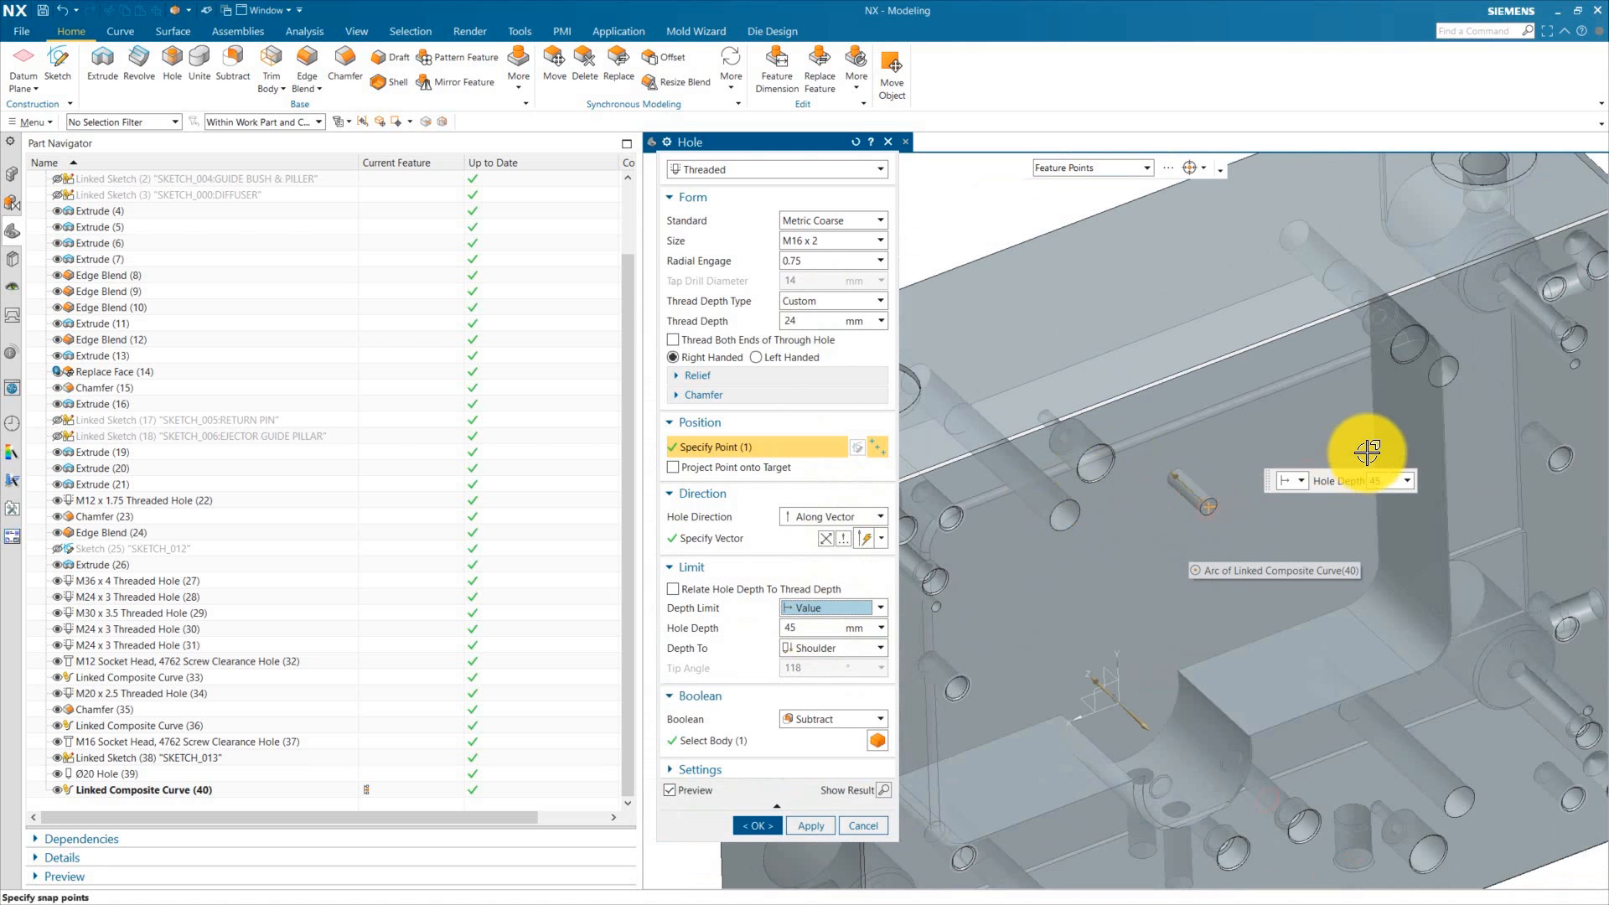
scroll(1365, 453, "down", 4)
left_click(1242, 466)
scroll(1138, 424, "down", 3)
scroll(1131, 813, "up", 3)
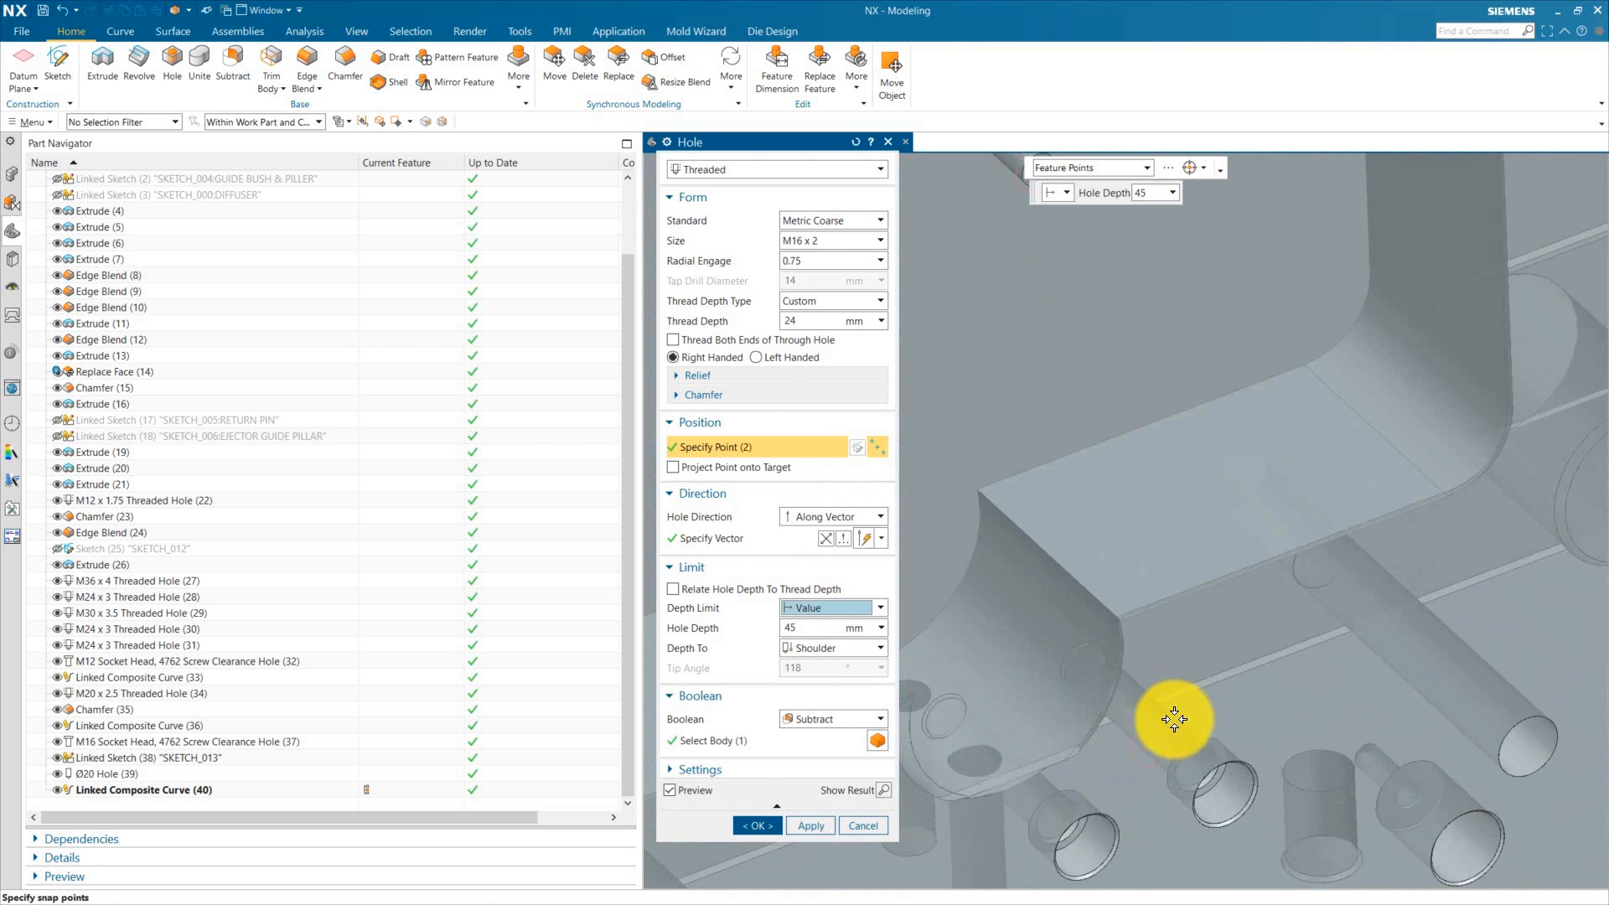
left_click(1154, 723)
scroll(1127, 653, "down", 3)
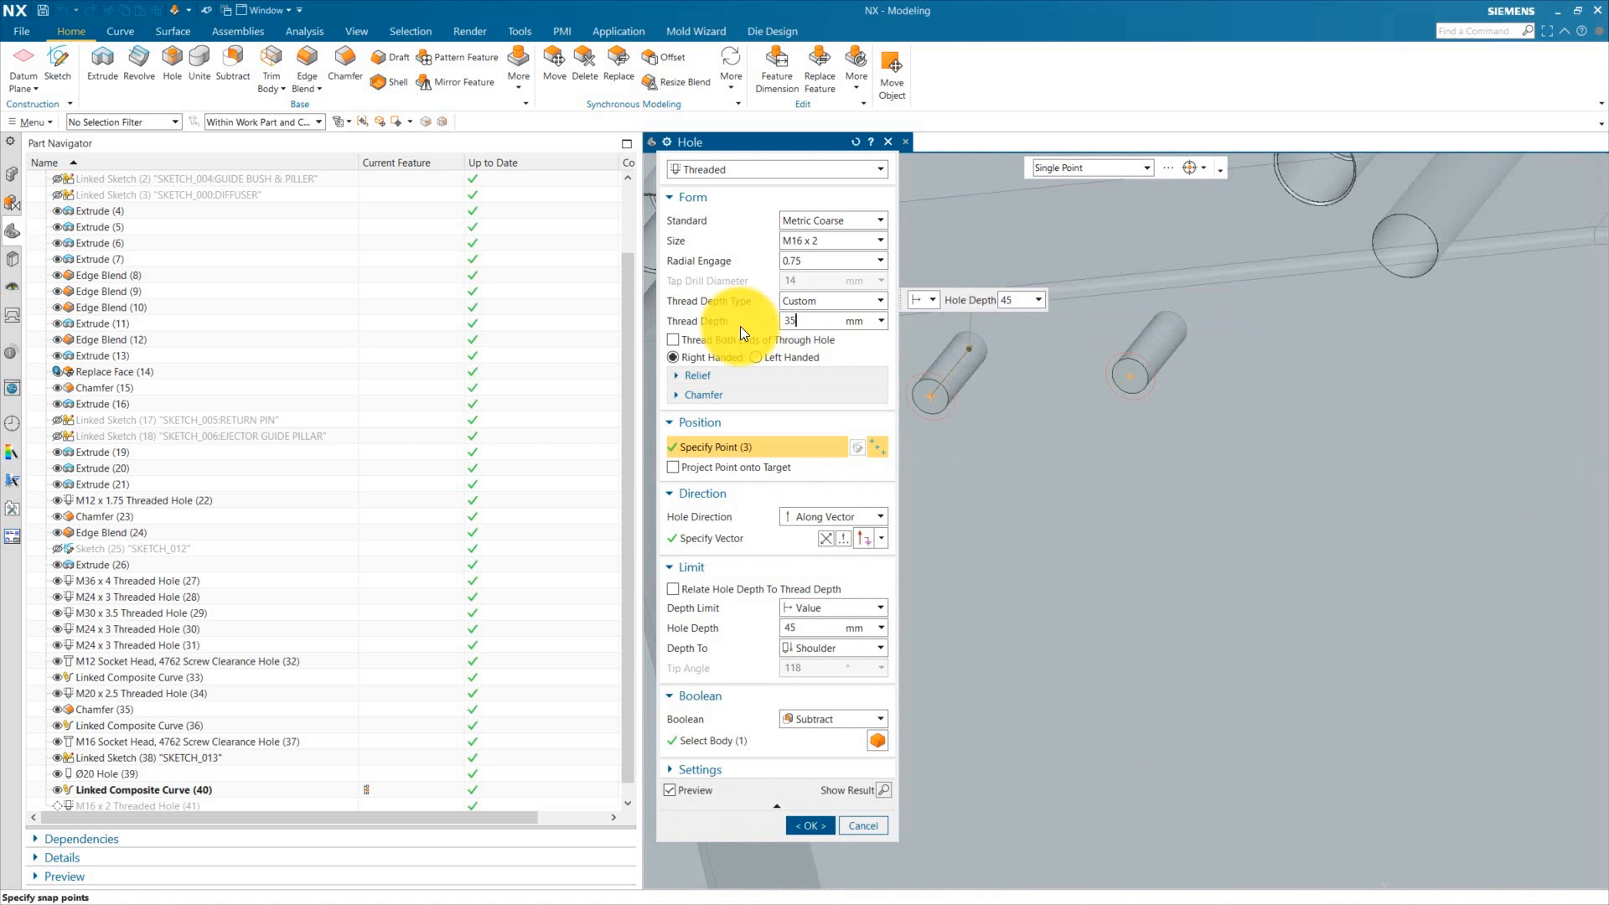
Step: Set the hole depth to 40 mm and create the threaded holes
left_click_drag(811, 628, 731, 625)
type("40")
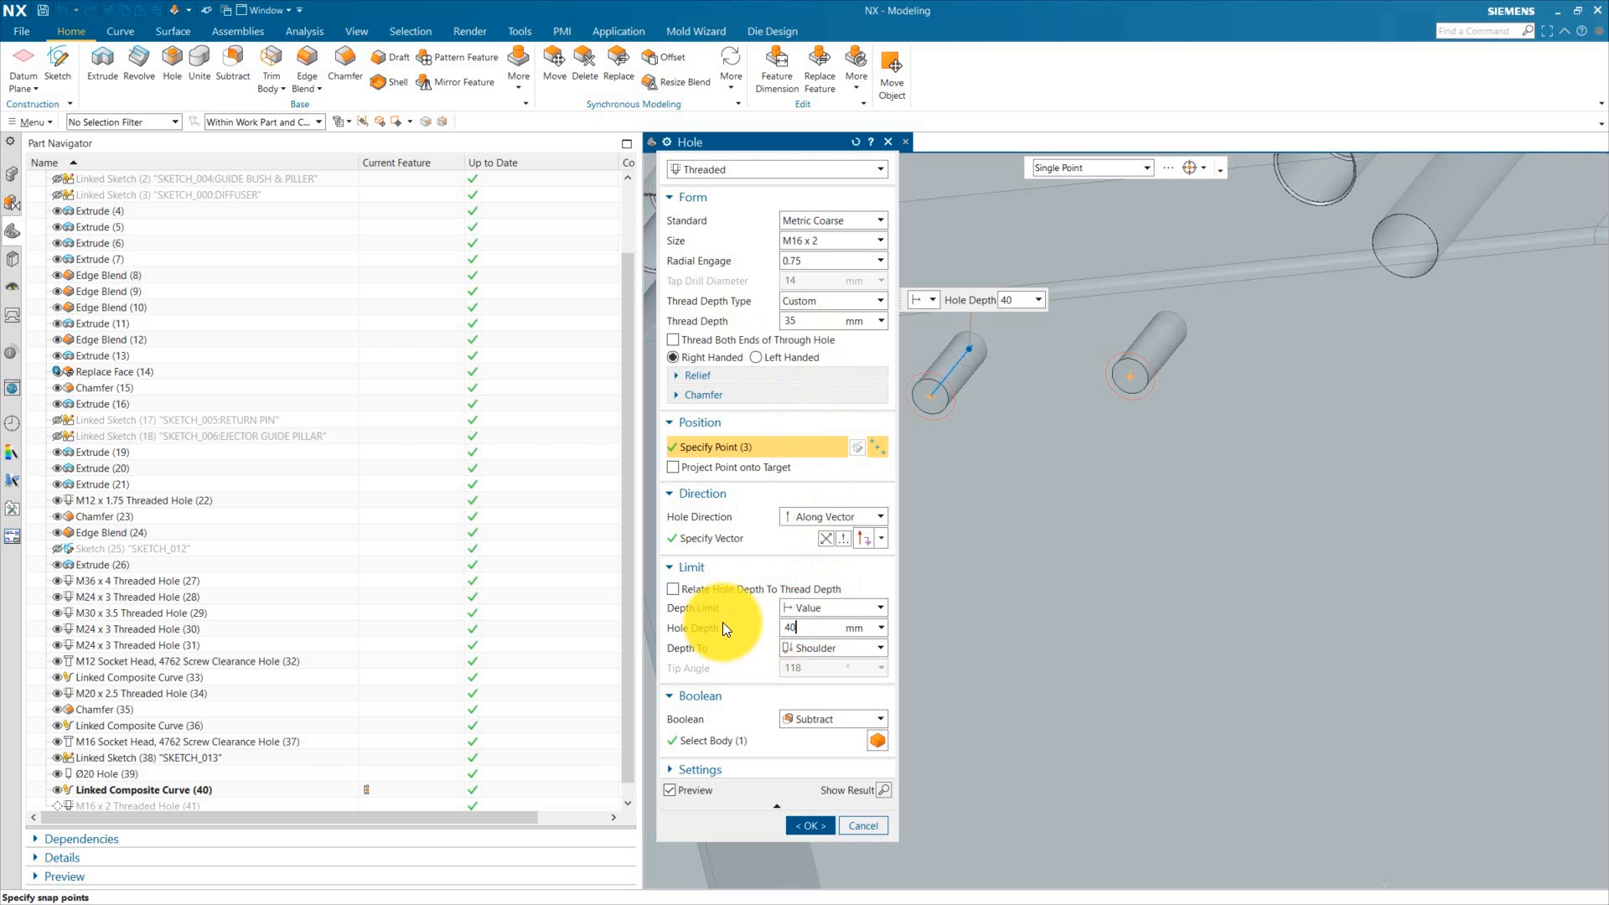
key("Return")
left_click(811, 826)
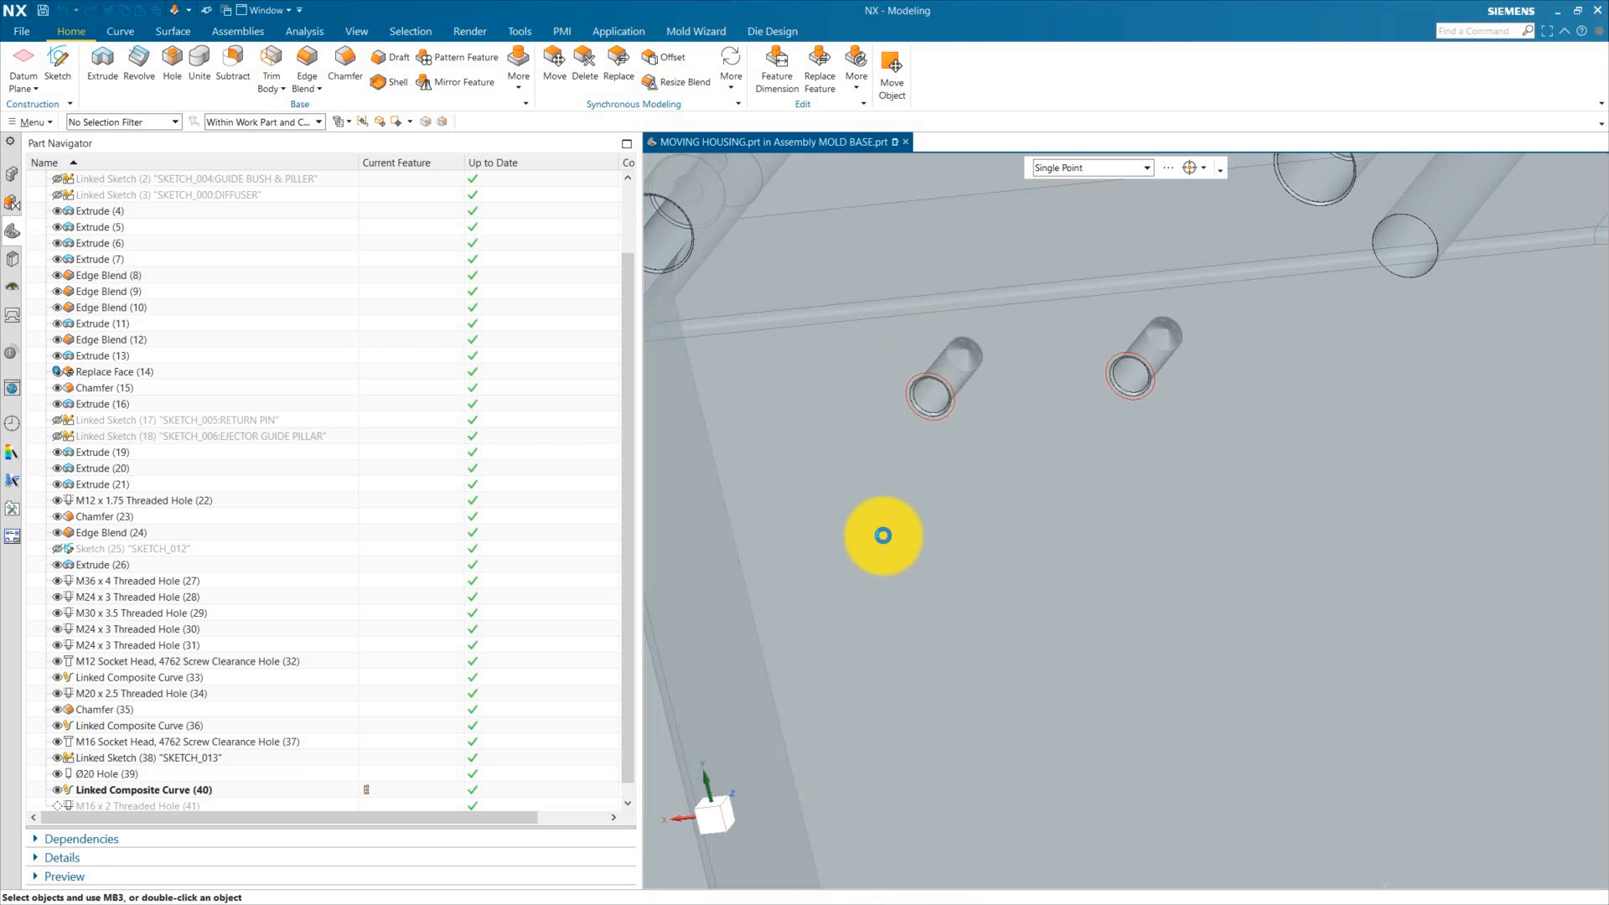
Step: Hide the linked composite curve in the moving housing
left_click(58, 774)
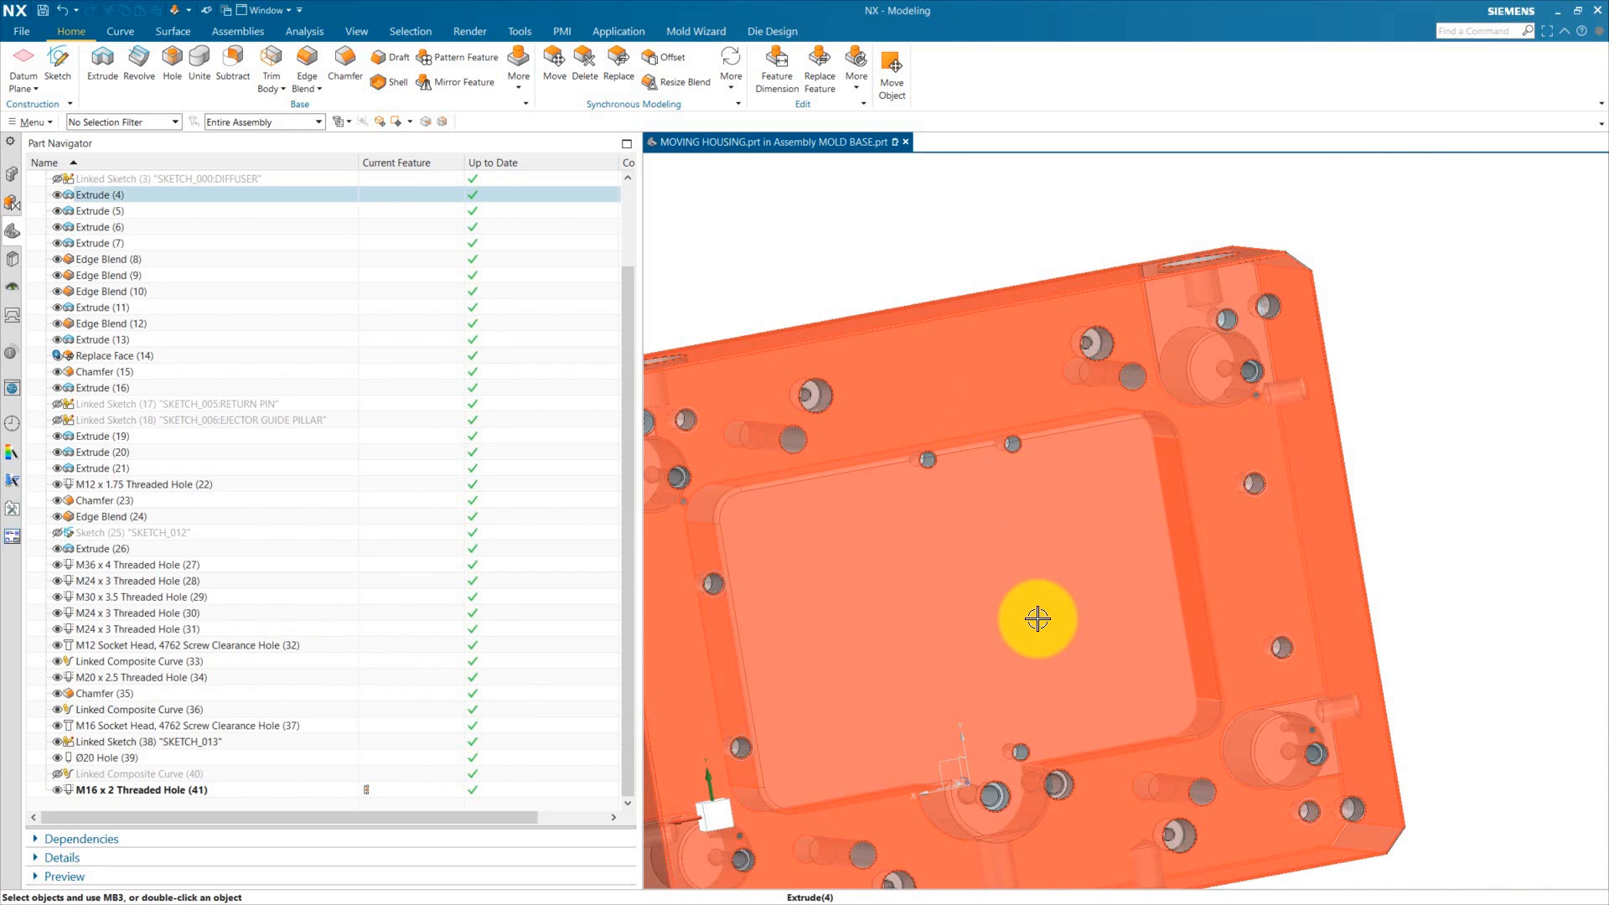
middle_click_drag(1034, 618, 1021, 588)
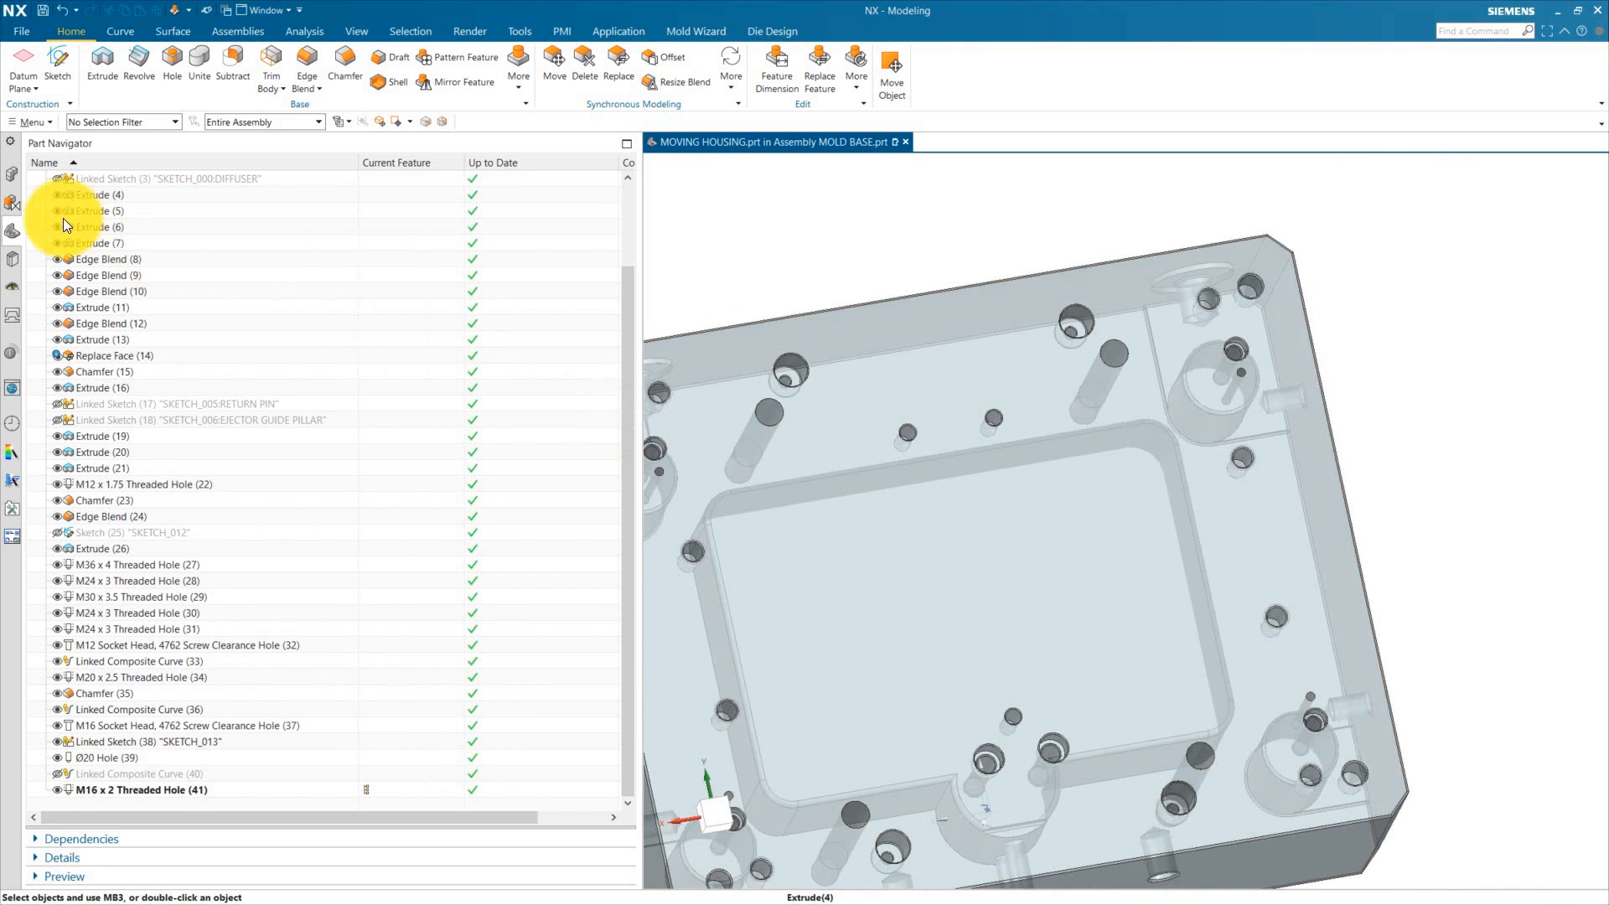
Step: Make the MOLD BASE assembly the displayed work part and expand the SUPPORT PILLAR & BLOCK component
left_click(10, 166)
double_click(107, 197)
left_click(68, 515)
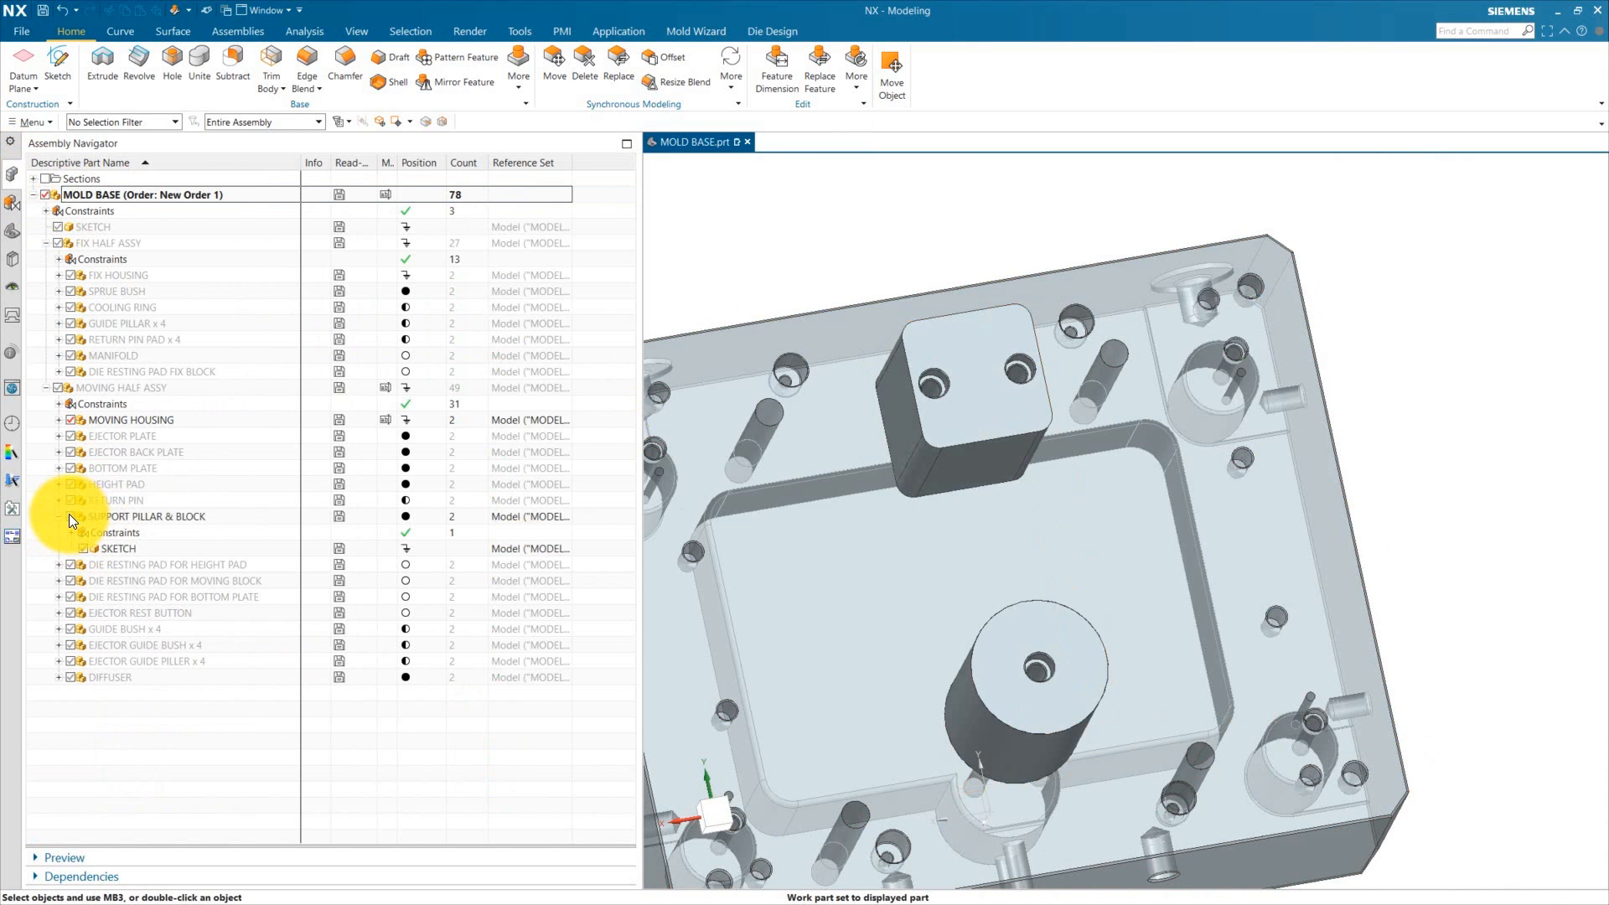
middle_click_drag(998, 388, 1200, 746)
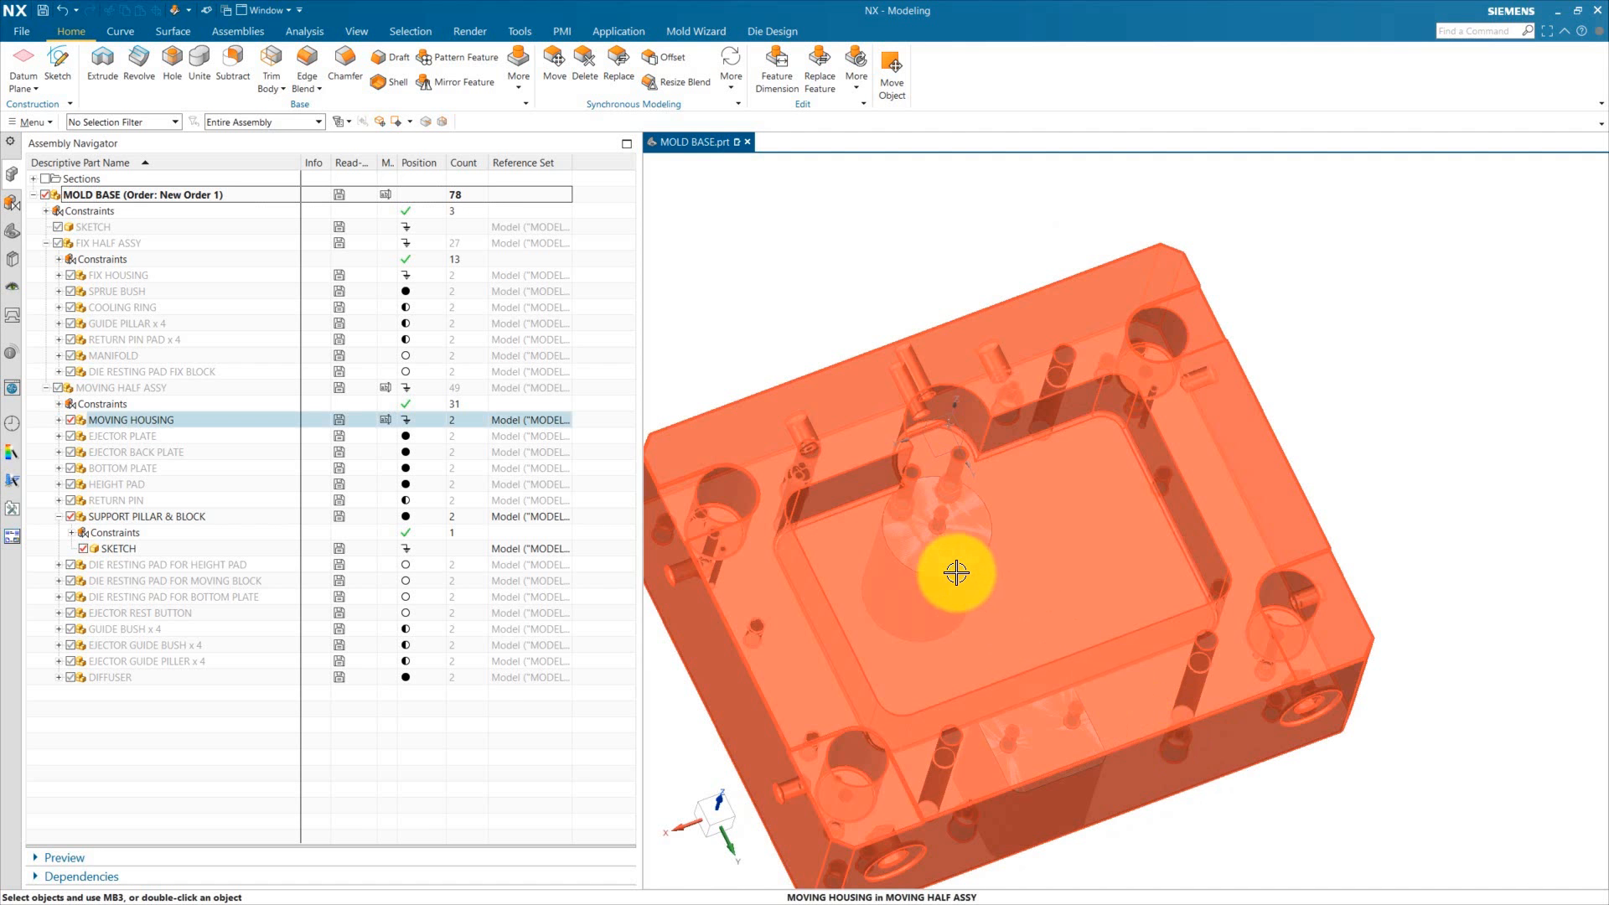
scroll(945, 497, "down", 3)
middle_click_drag(964, 504, 983, 506)
middle_click_drag(1042, 640, 1030, 586)
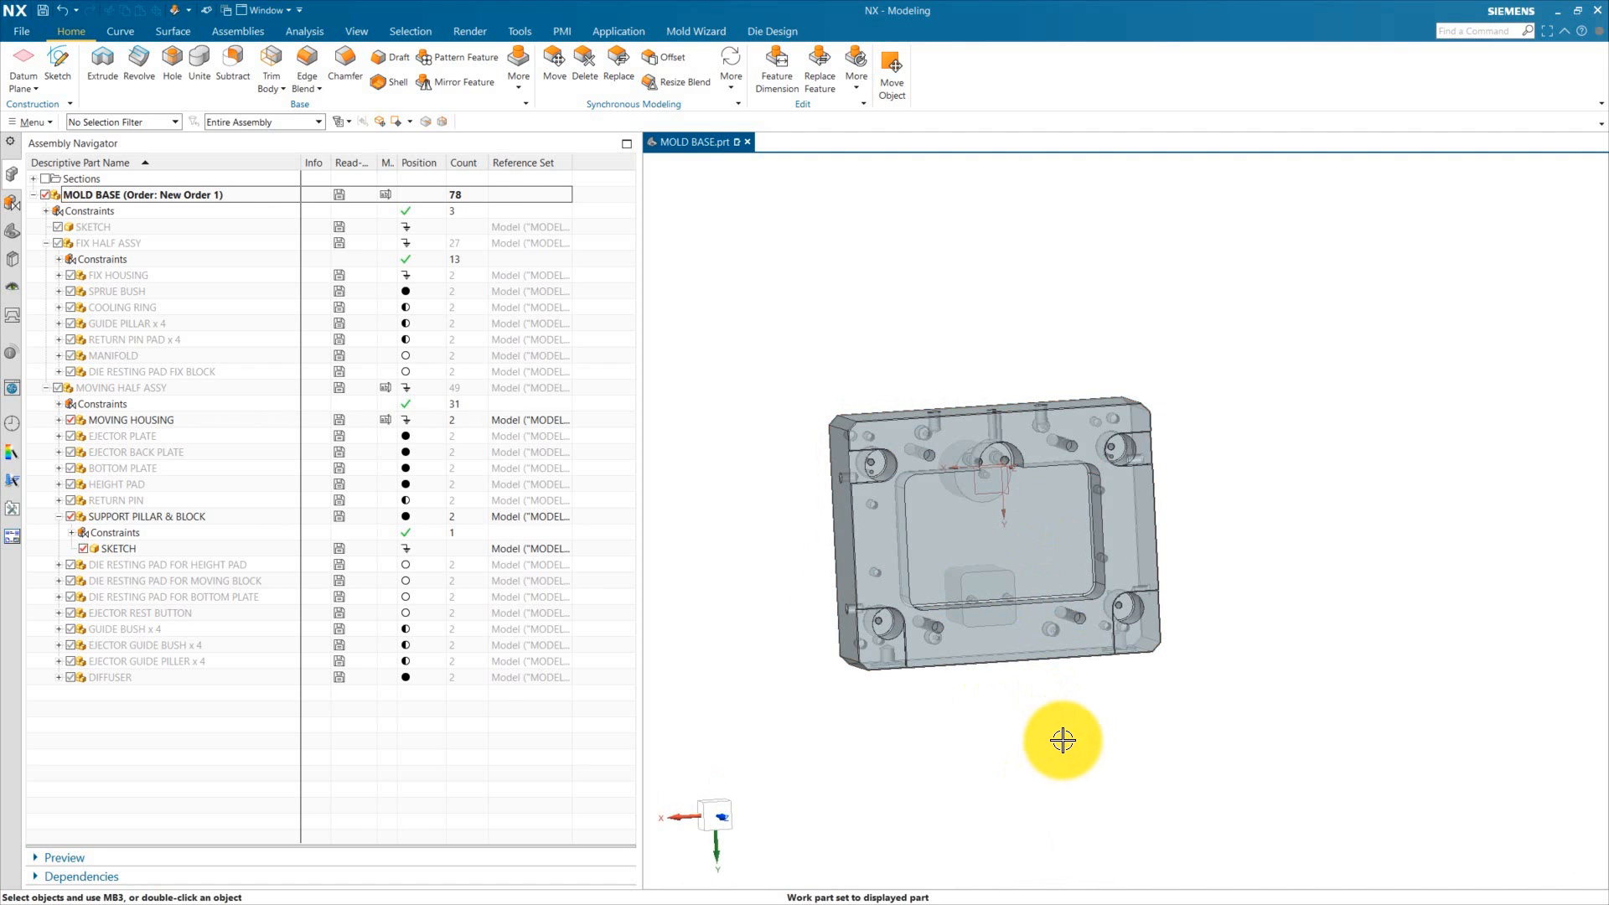
left_click(922, 504)
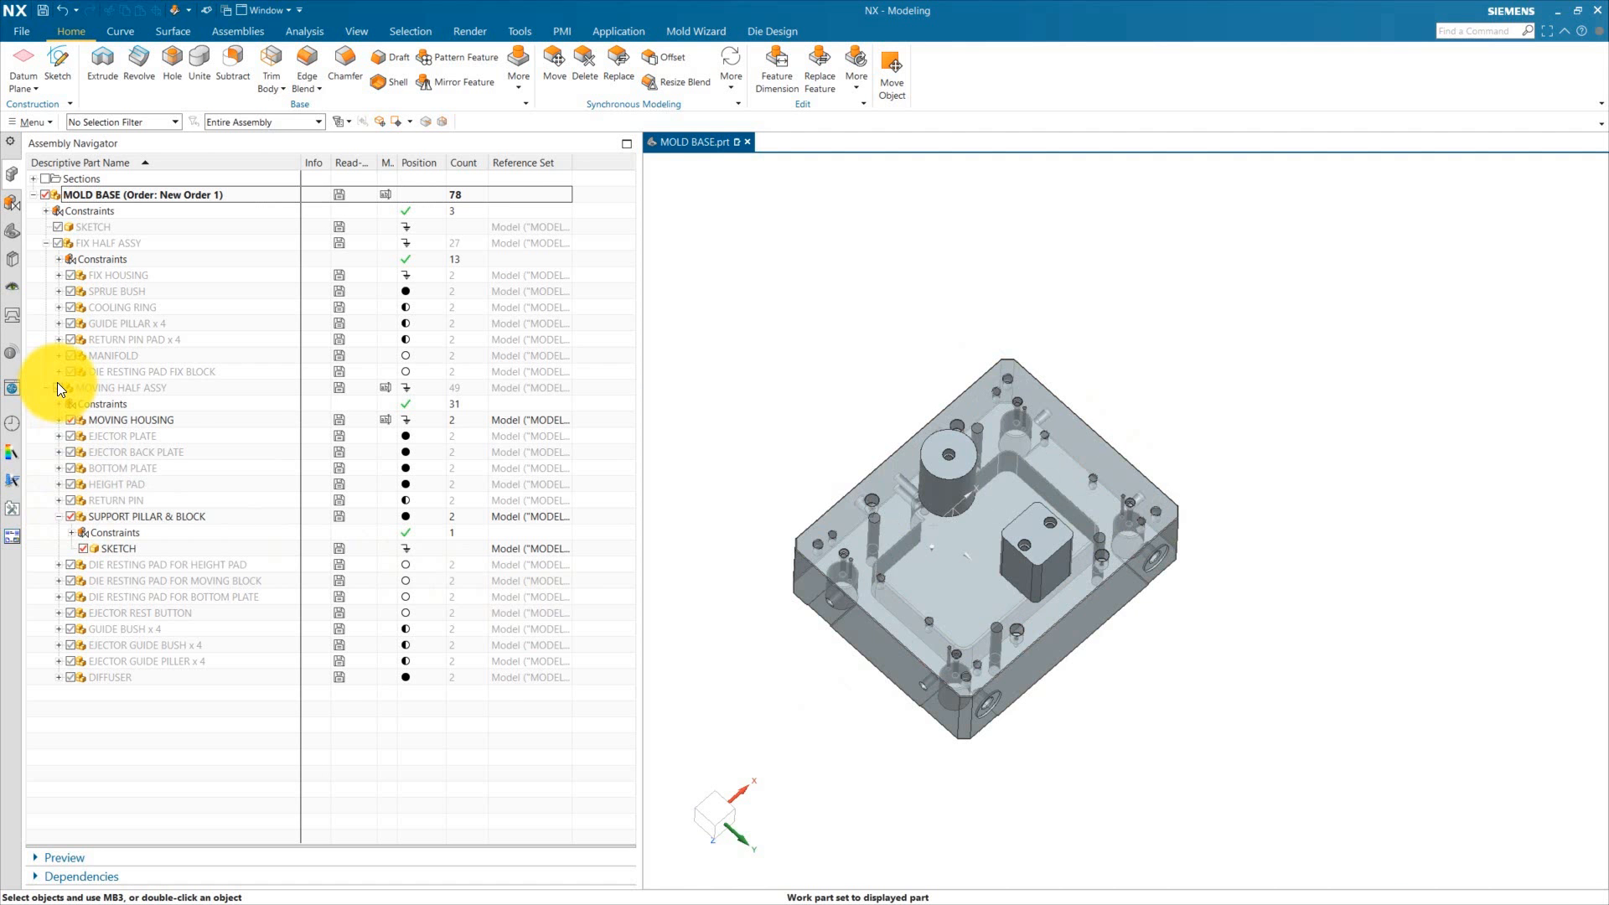
left_click(57, 386)
left_click(57, 386)
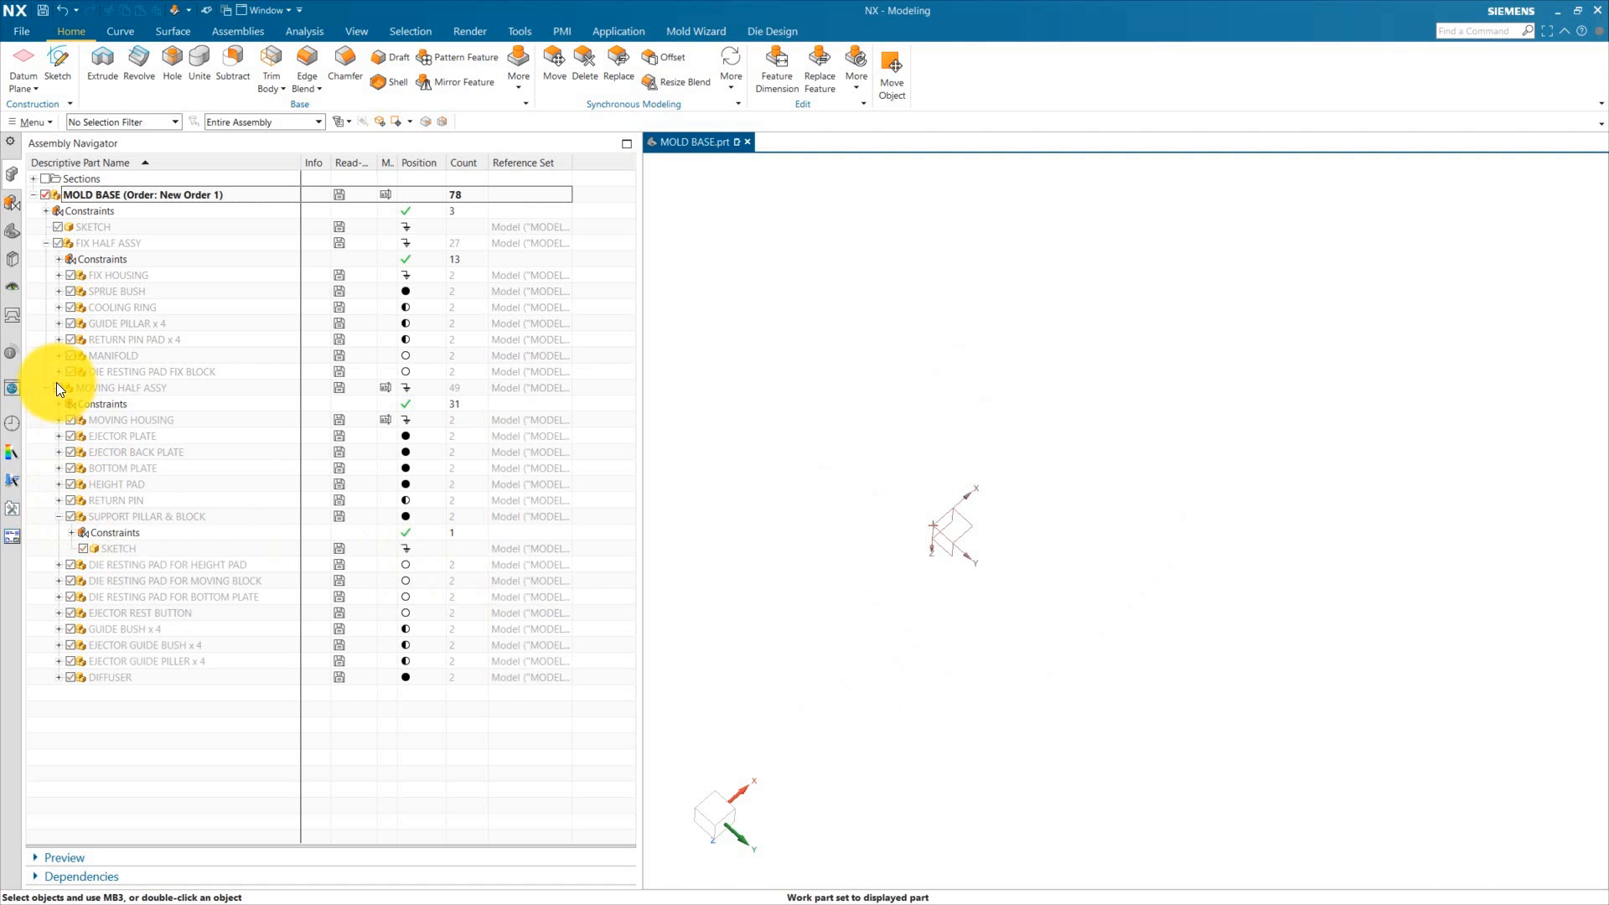
left_click(57, 387)
middle_click_drag(1070, 707, 812, 492)
scroll(945, 441, "up", 3)
scroll(864, 544, "up", 3)
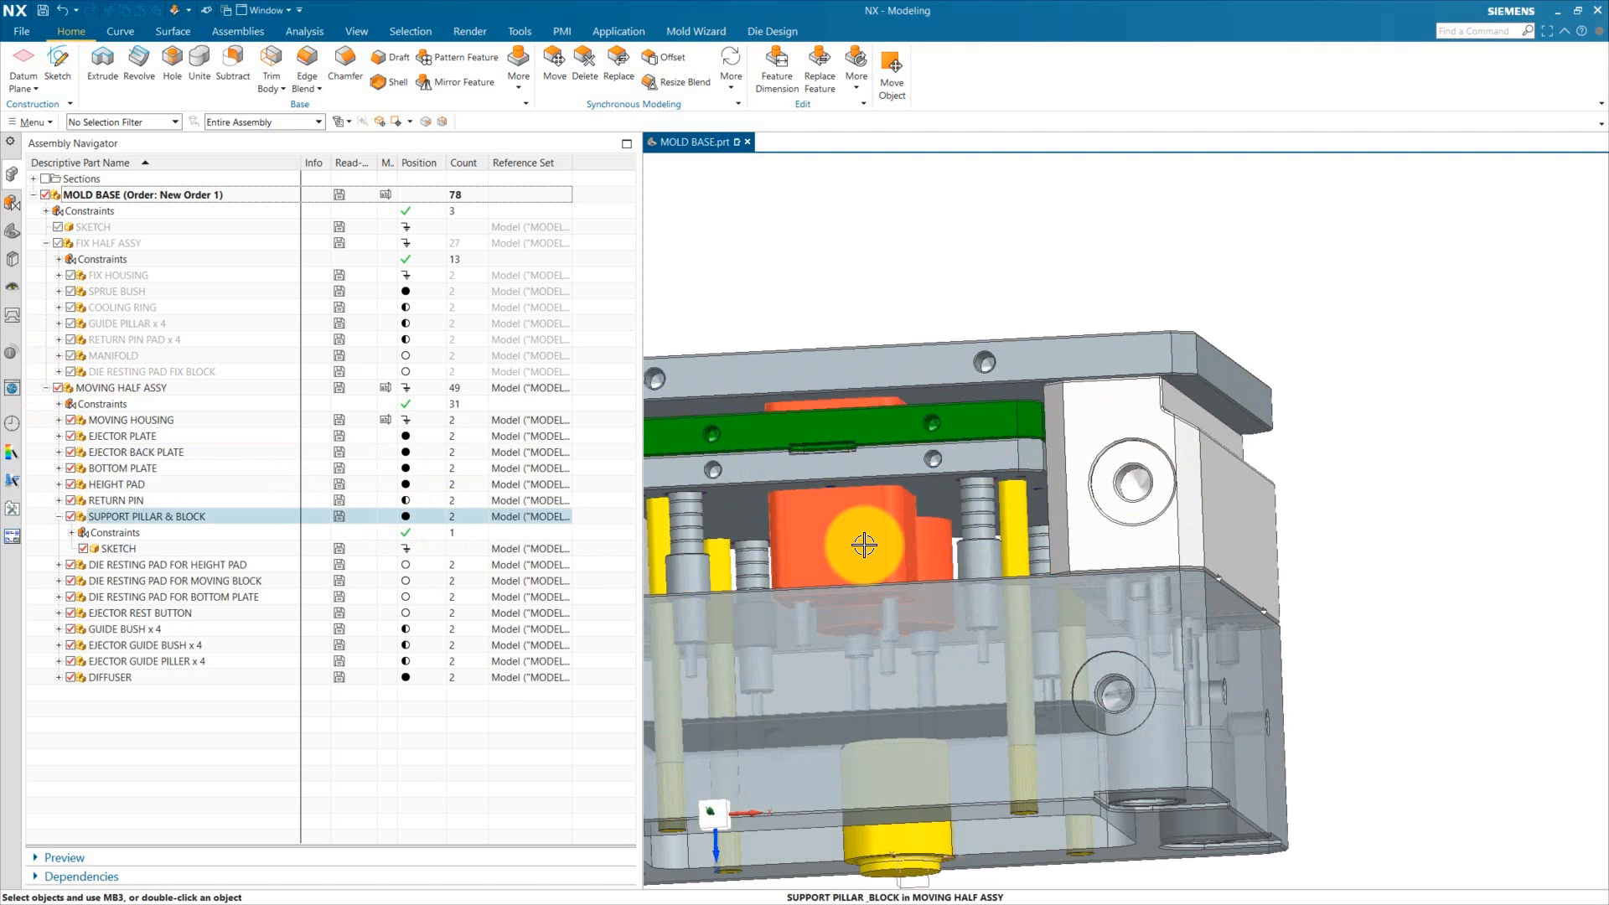
key("F8")
Step: Make the support pillar and block the work part and inspect its extrude feature's settings
double_click(927, 429)
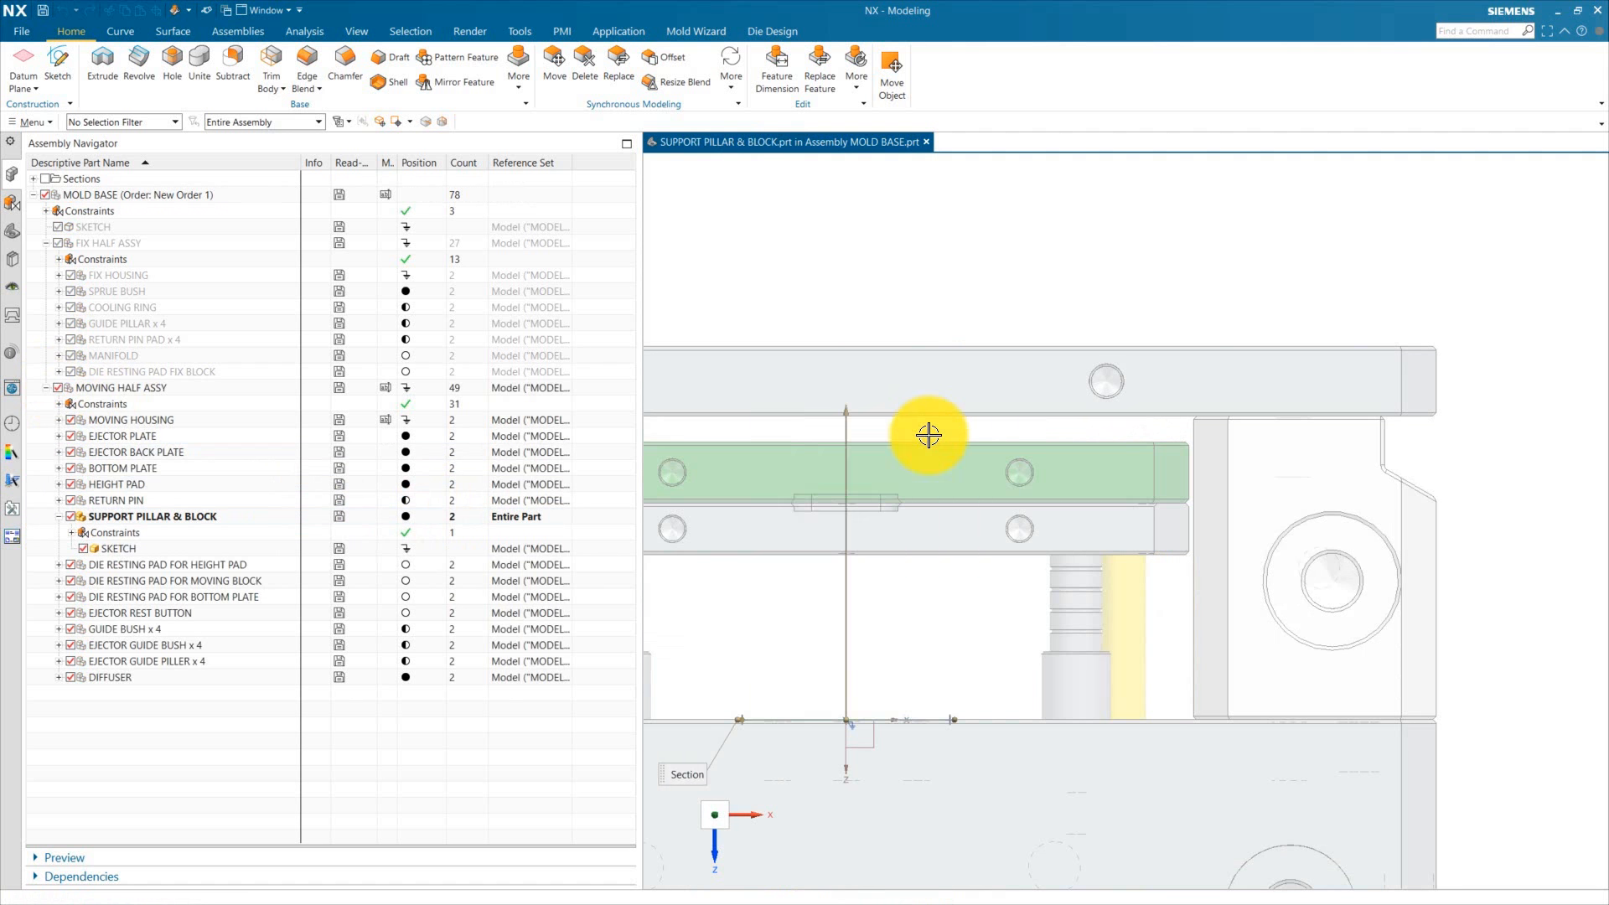
double_click(928, 435)
scroll(928, 435, "up", 3)
middle_click_drag(928, 435, 1161, 406, "shift")
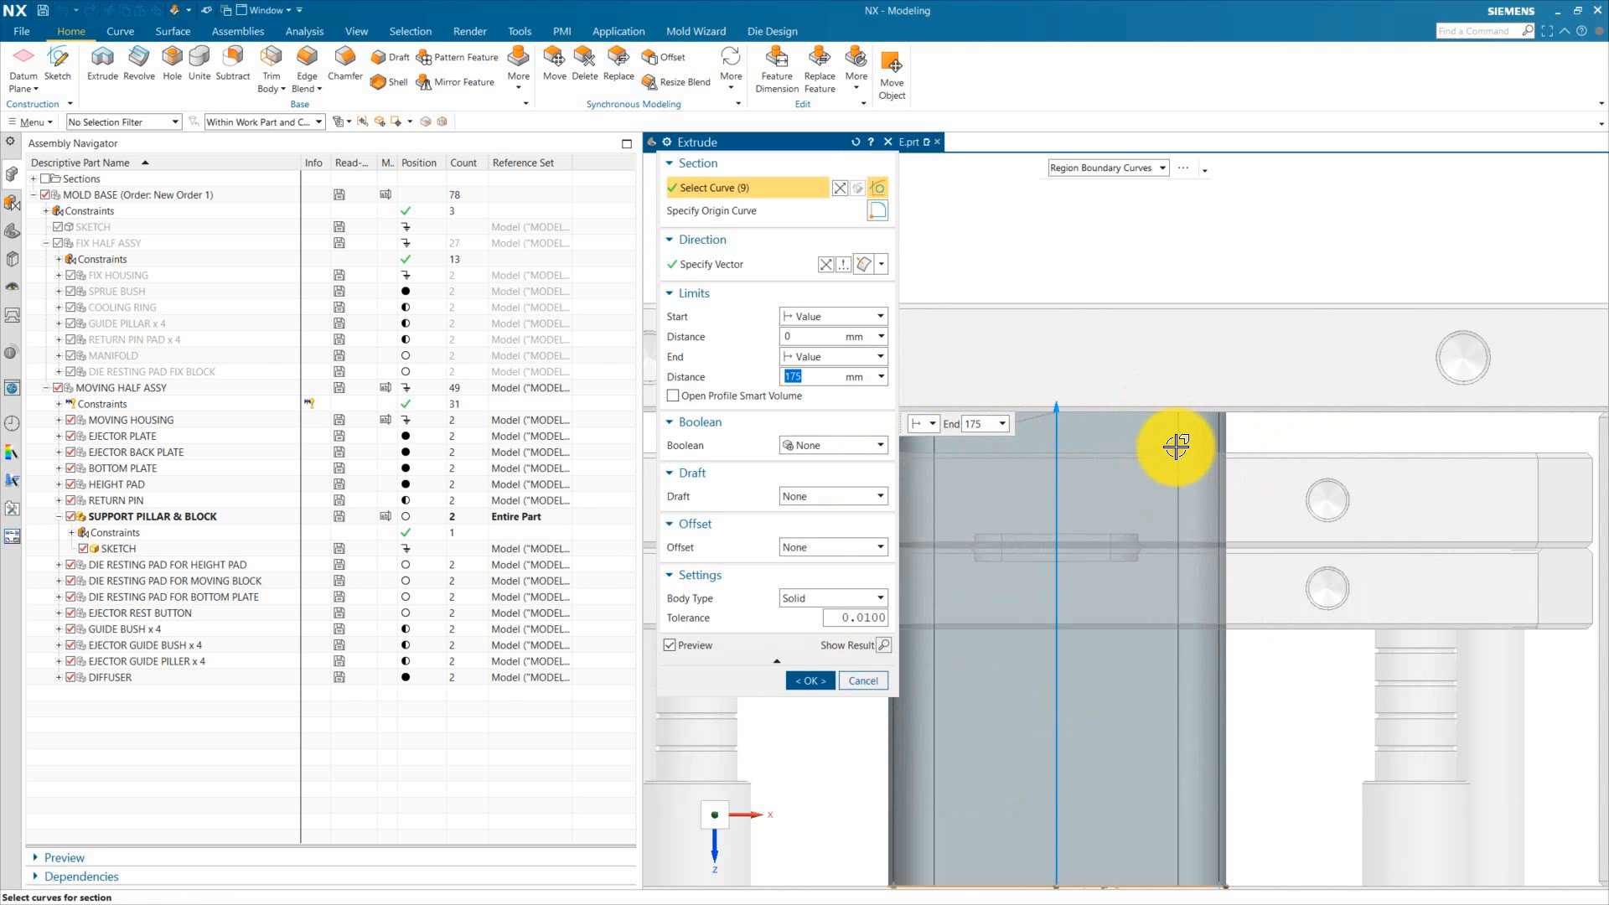
left_click(826, 679)
scroll(1070, 528, "down", 3)
Step: Return to the mold base assembly and make the EJECTOR PLATE the work part
double_click(123, 194)
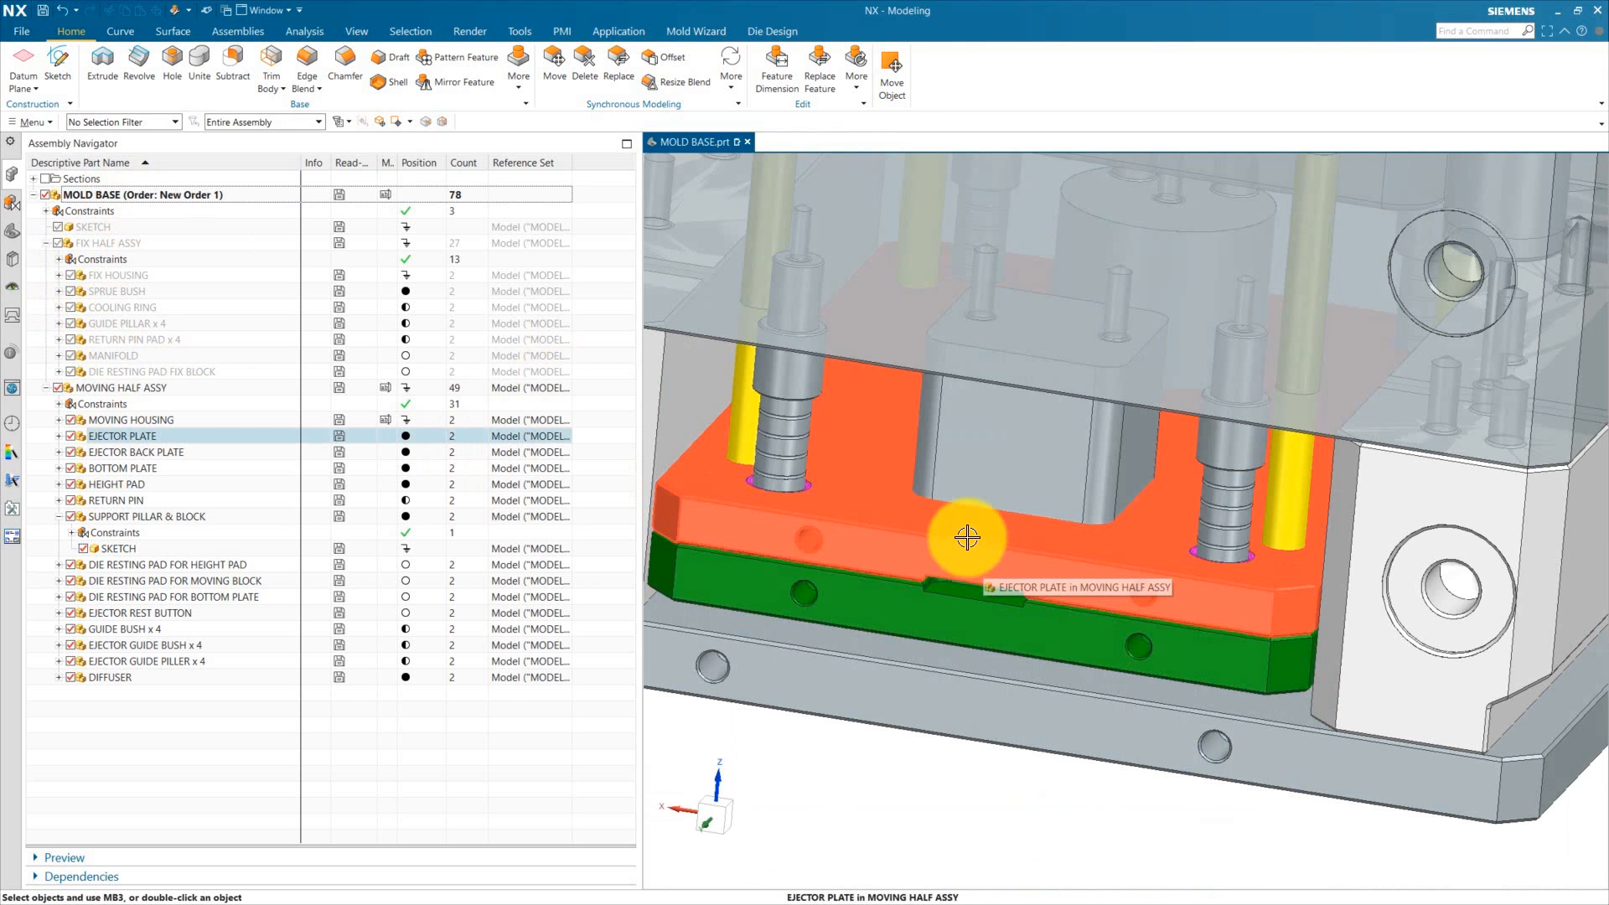
scroll(963, 531, "up", 5)
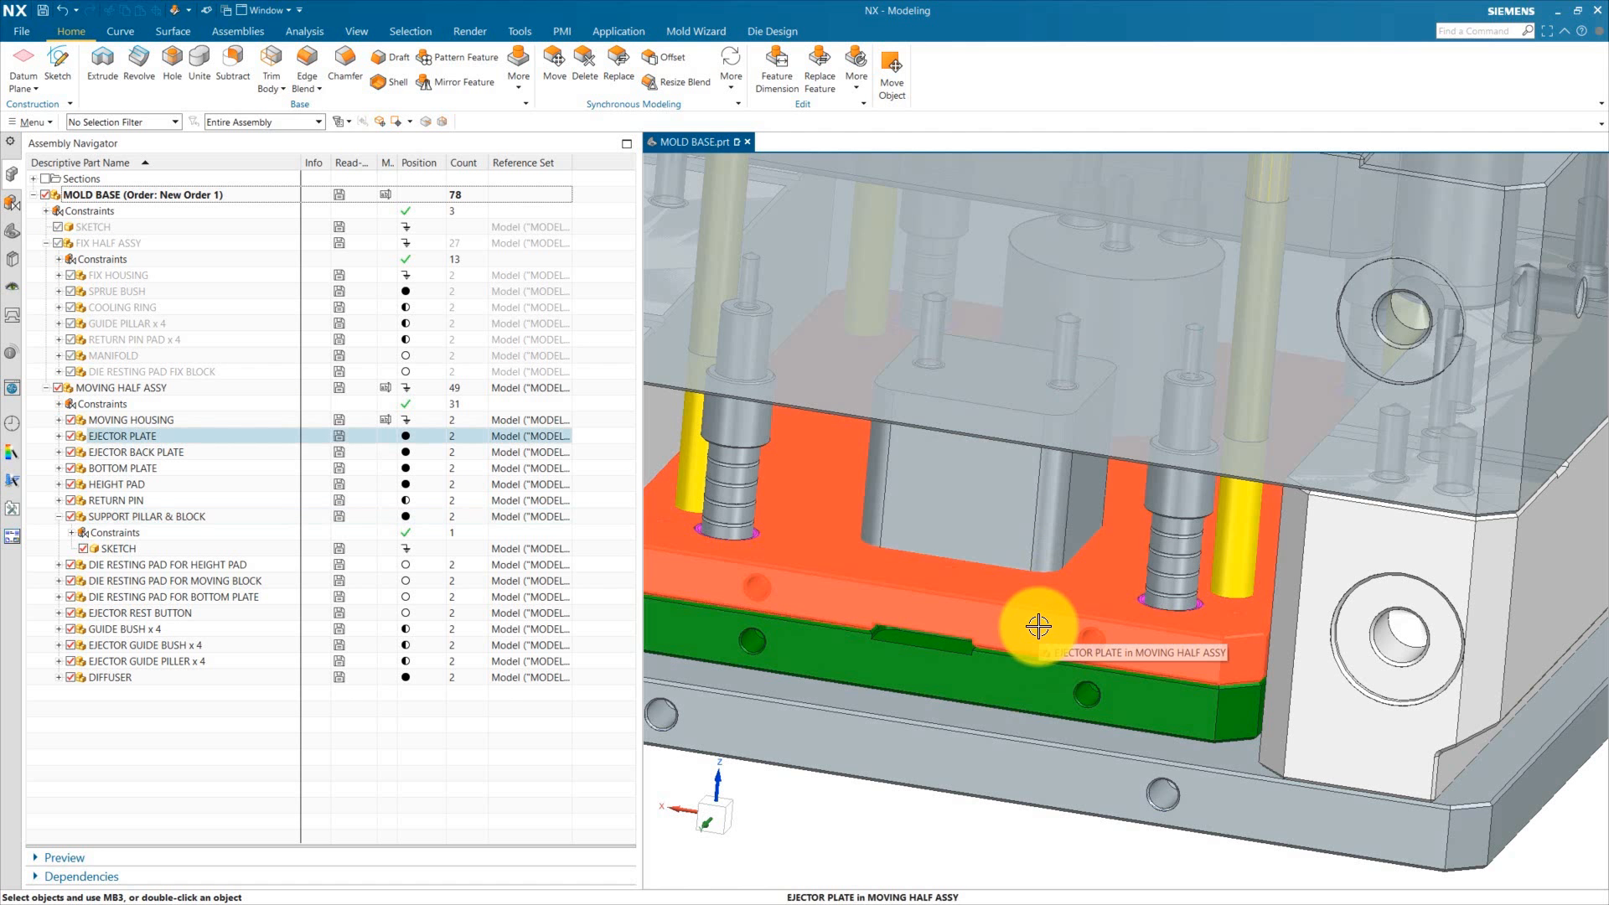
left_click(1038, 626)
scroll(1038, 627, "down", 3)
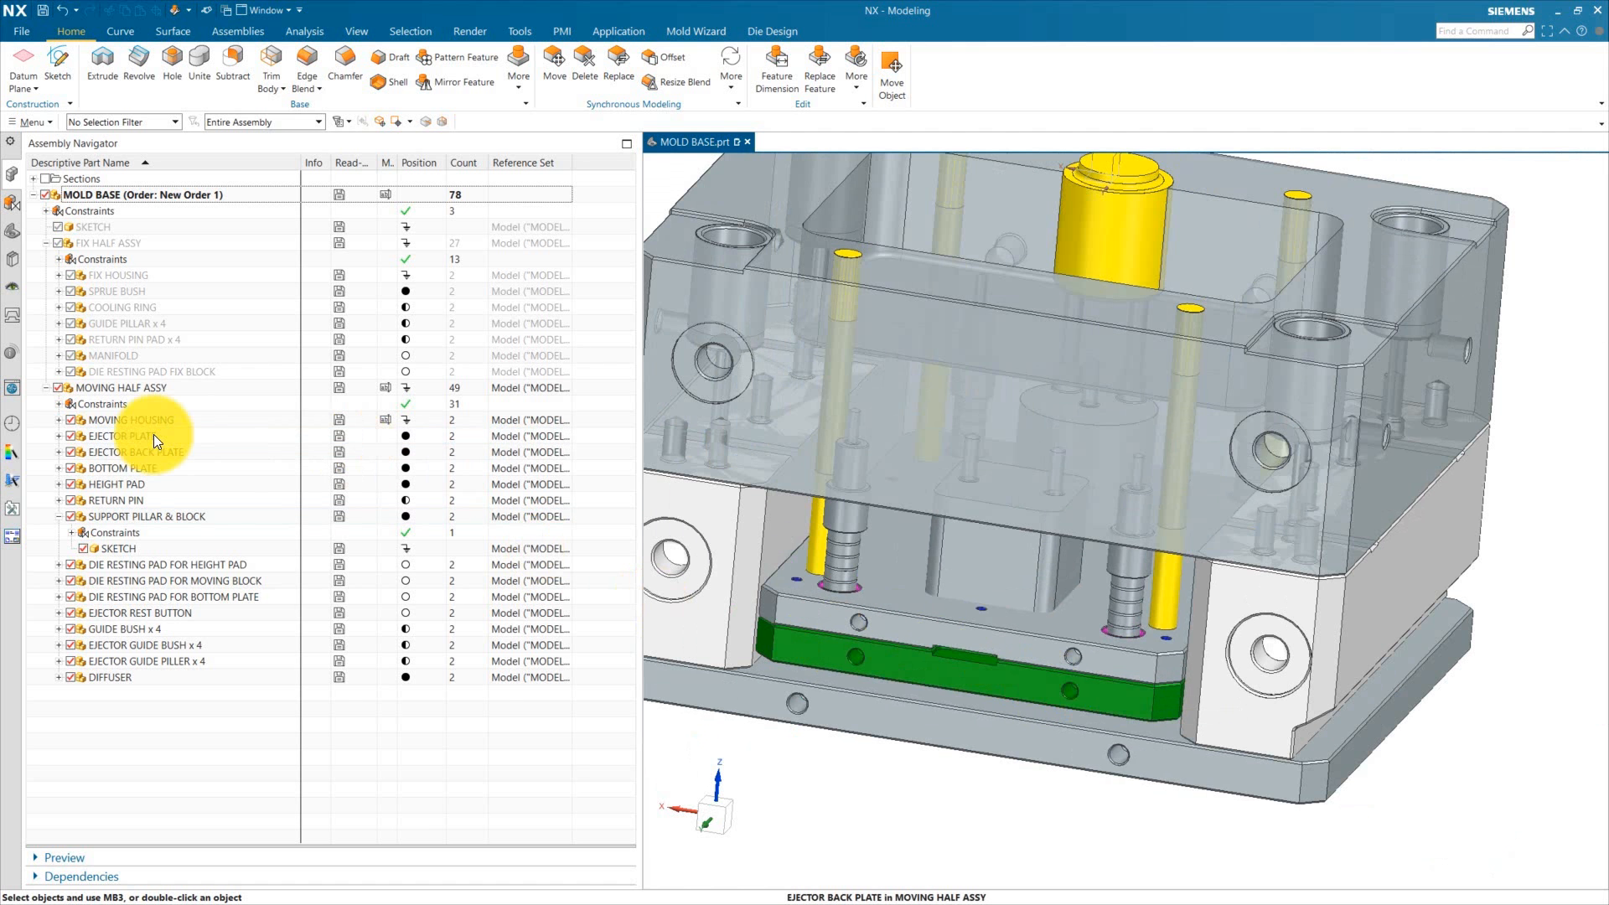
double_click(153, 434)
Step: Open the ejector plate in its own window
left_click(13, 232)
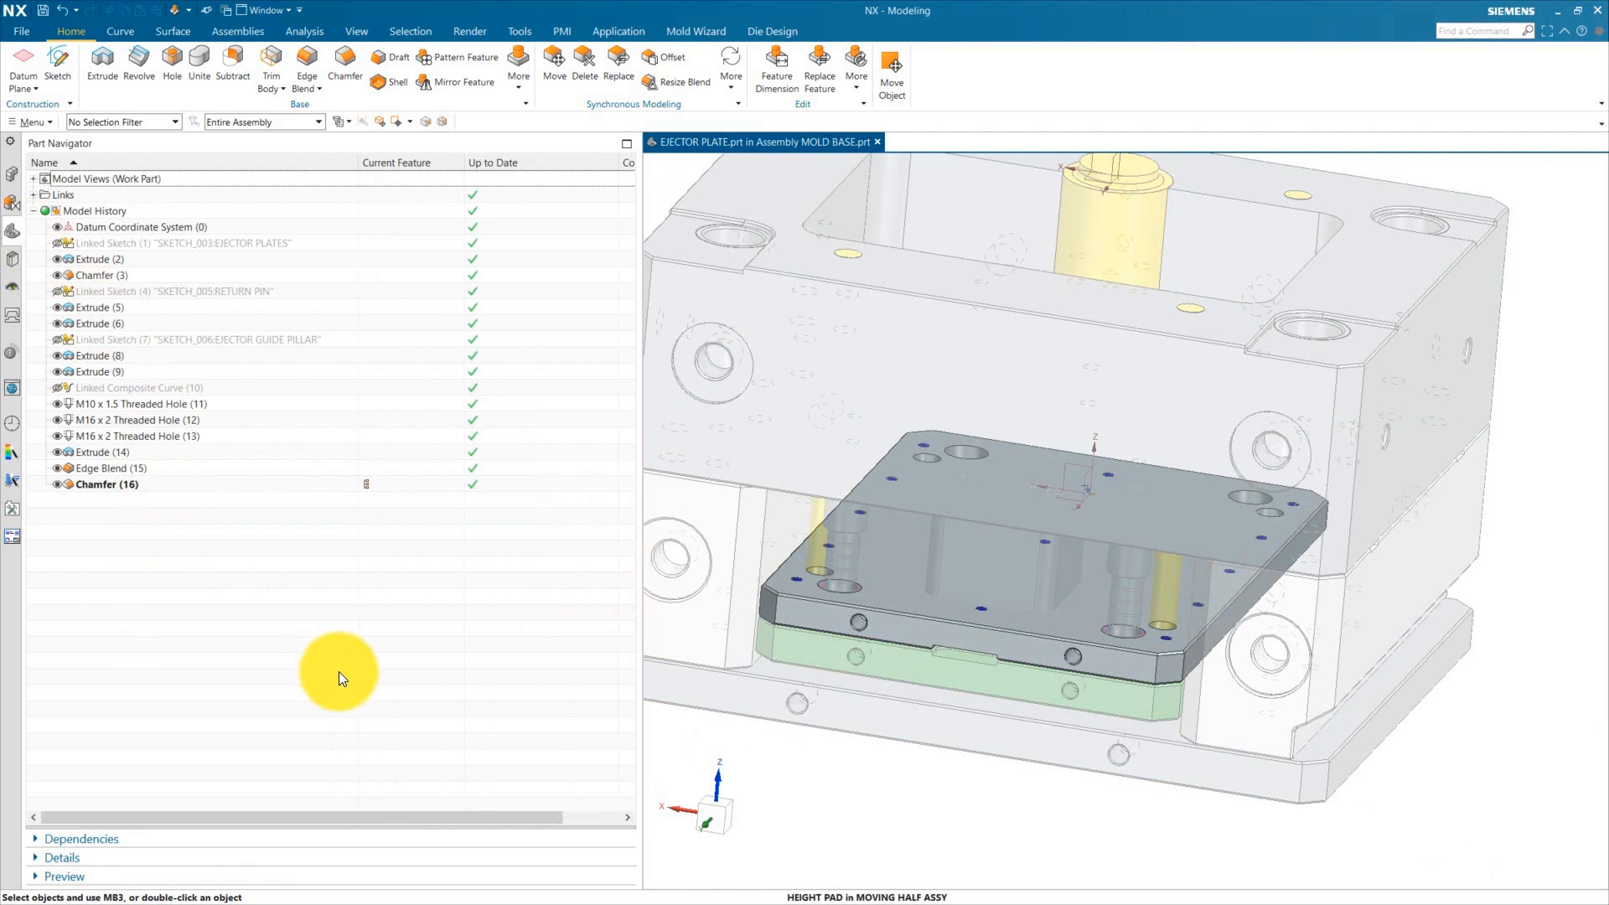
left_click(12, 173)
right_click(118, 438)
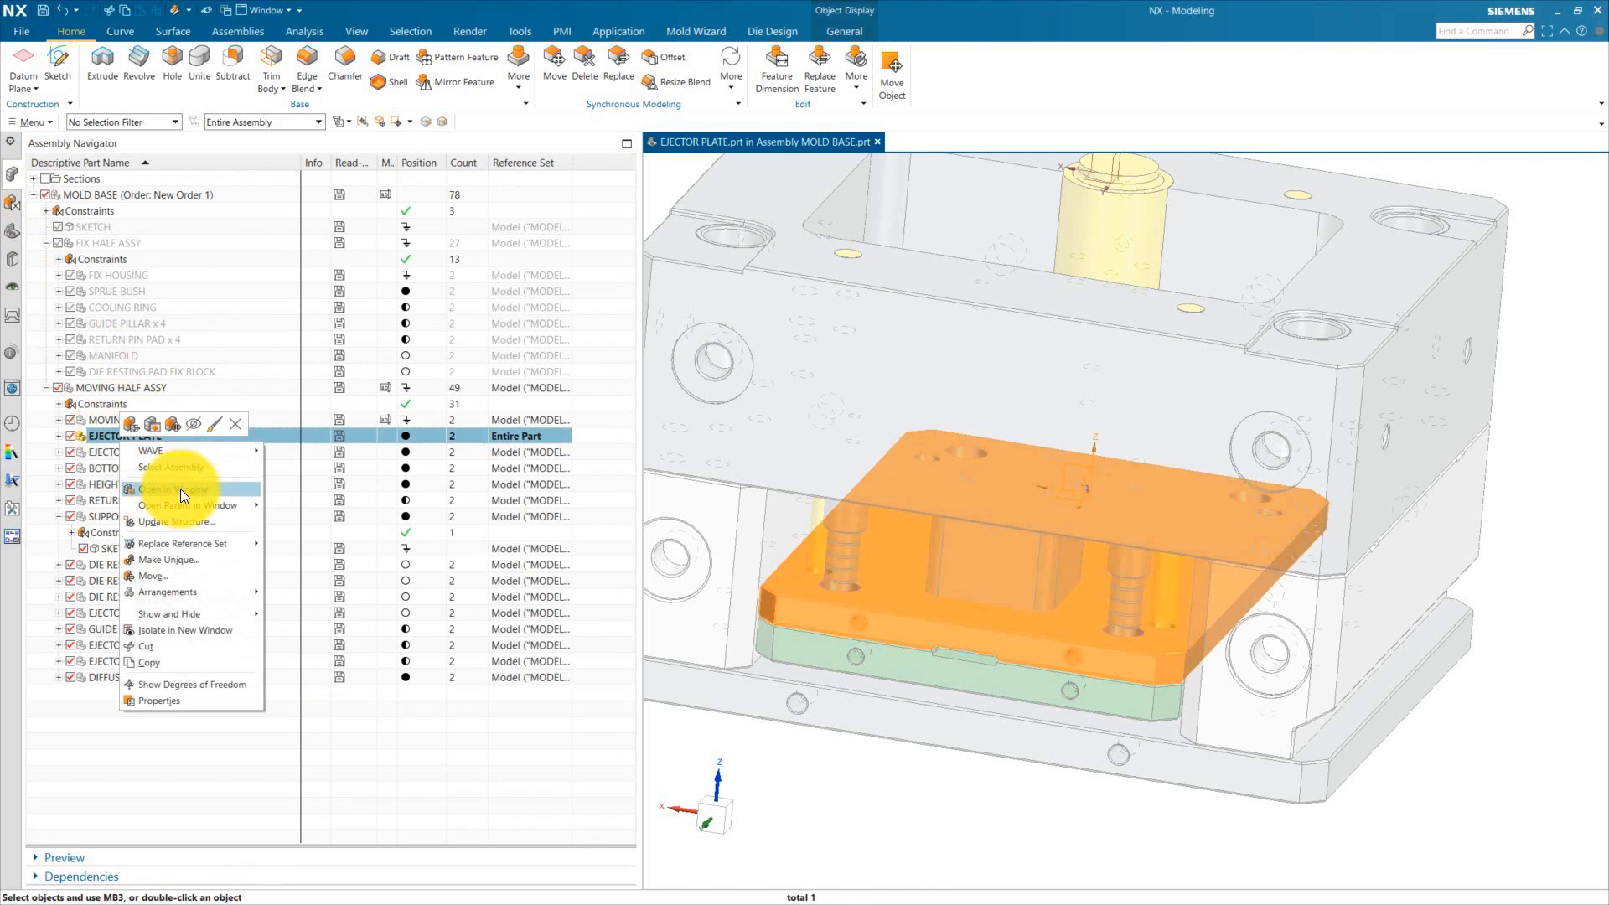
left_click(179, 489)
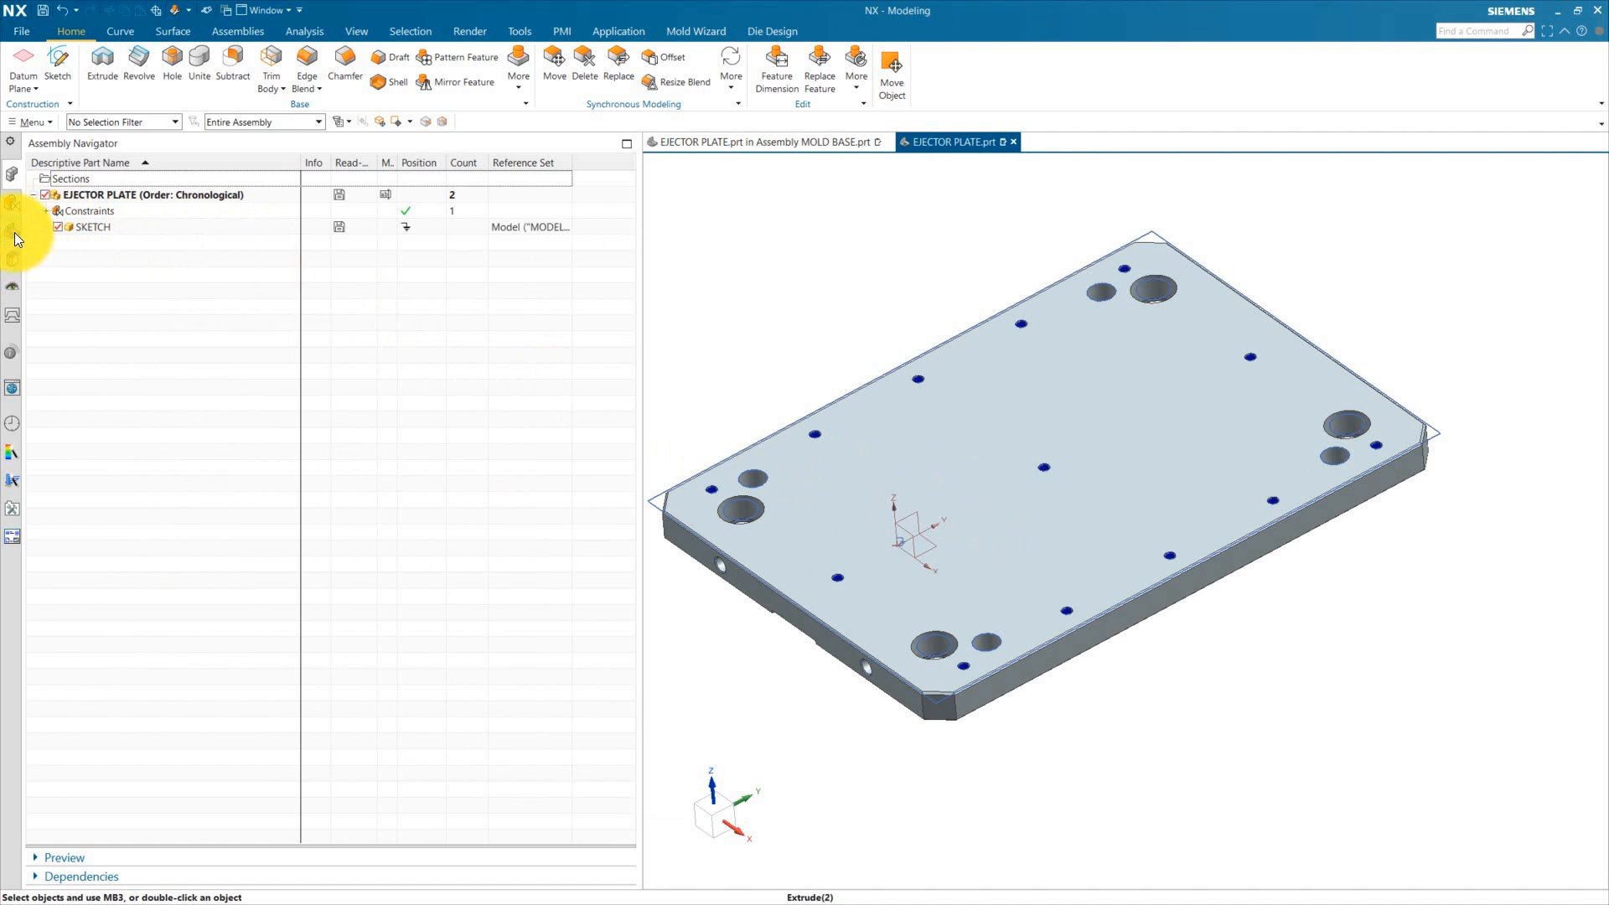
Step: Replace the reference set of the ejector plate's SKETCH component with Entire Part
left_click(100, 226)
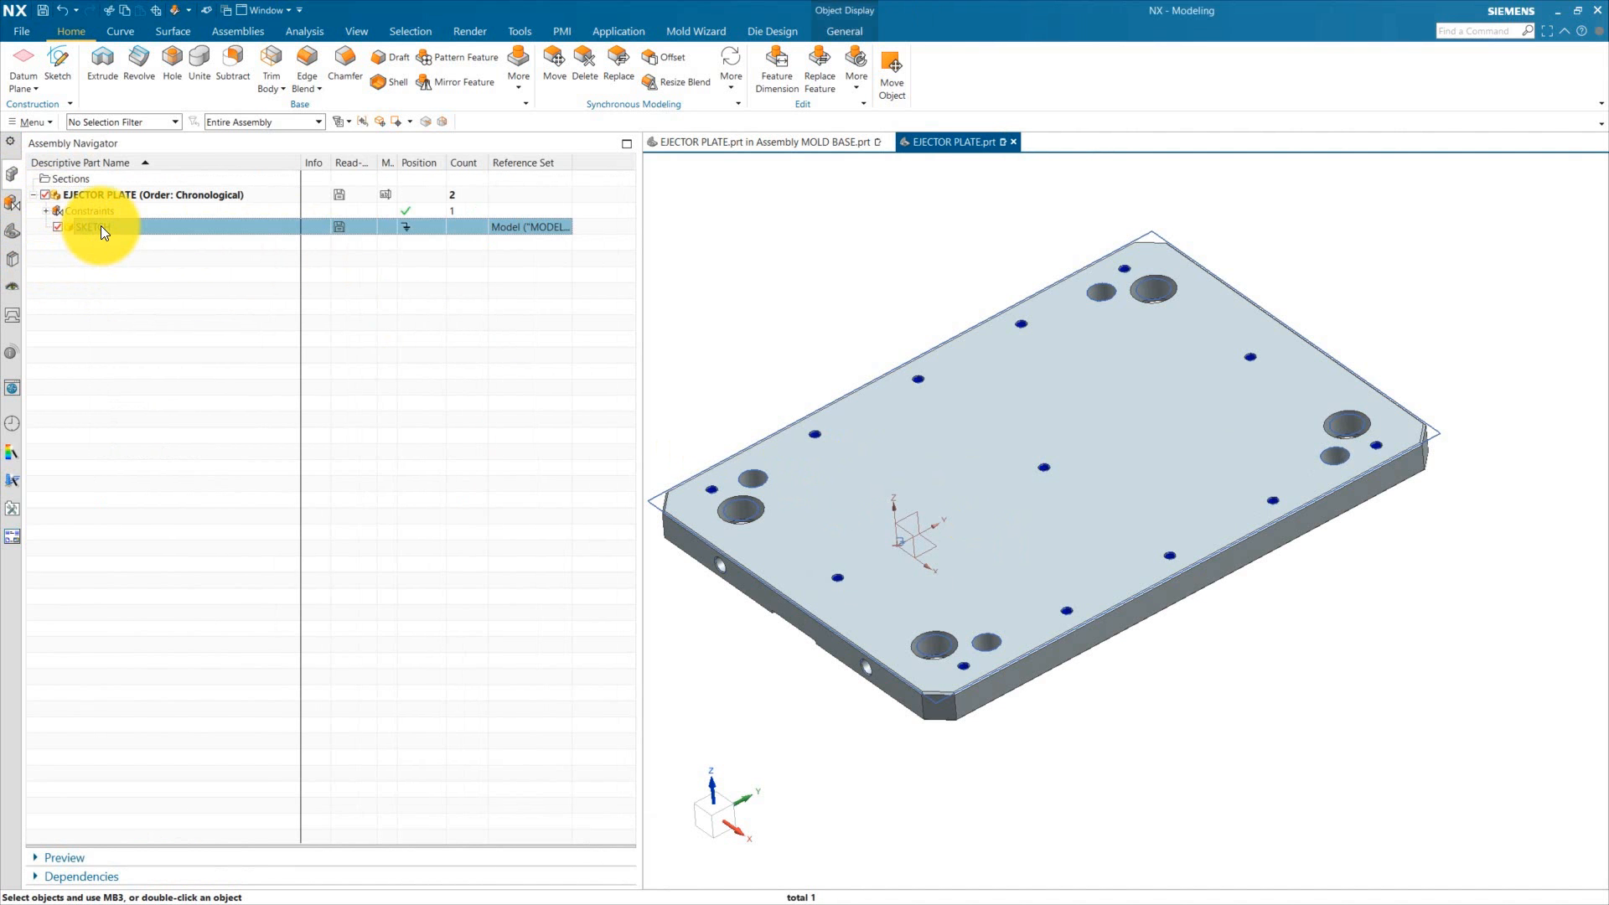
right_click(101, 225)
mouse_move(198, 328)
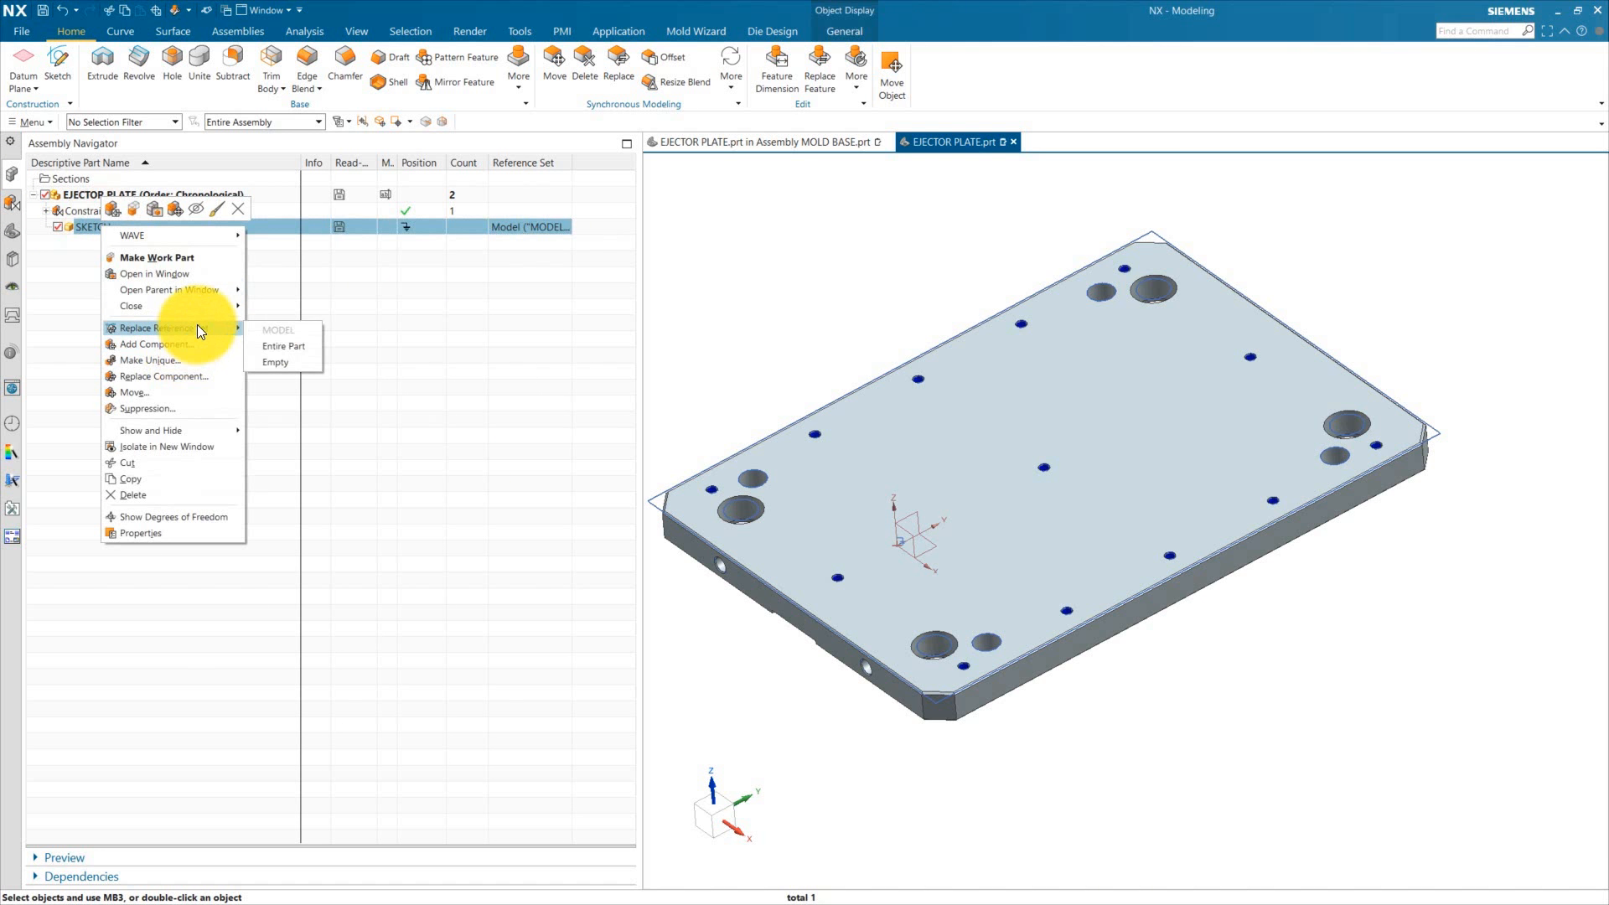
left_click(278, 344)
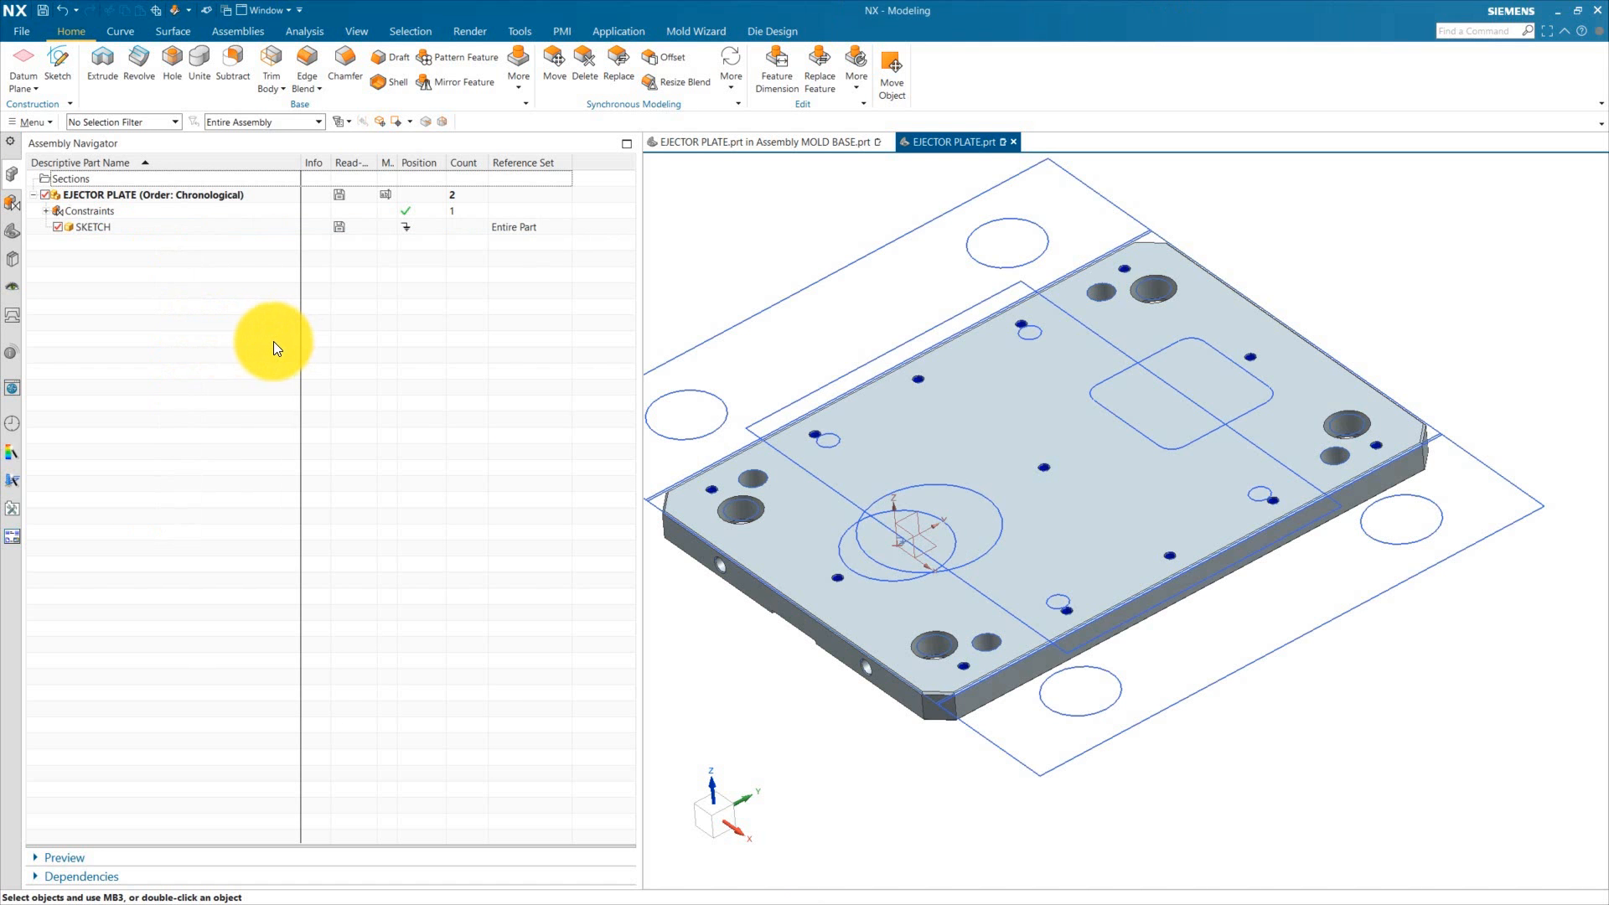
left_click(15, 233)
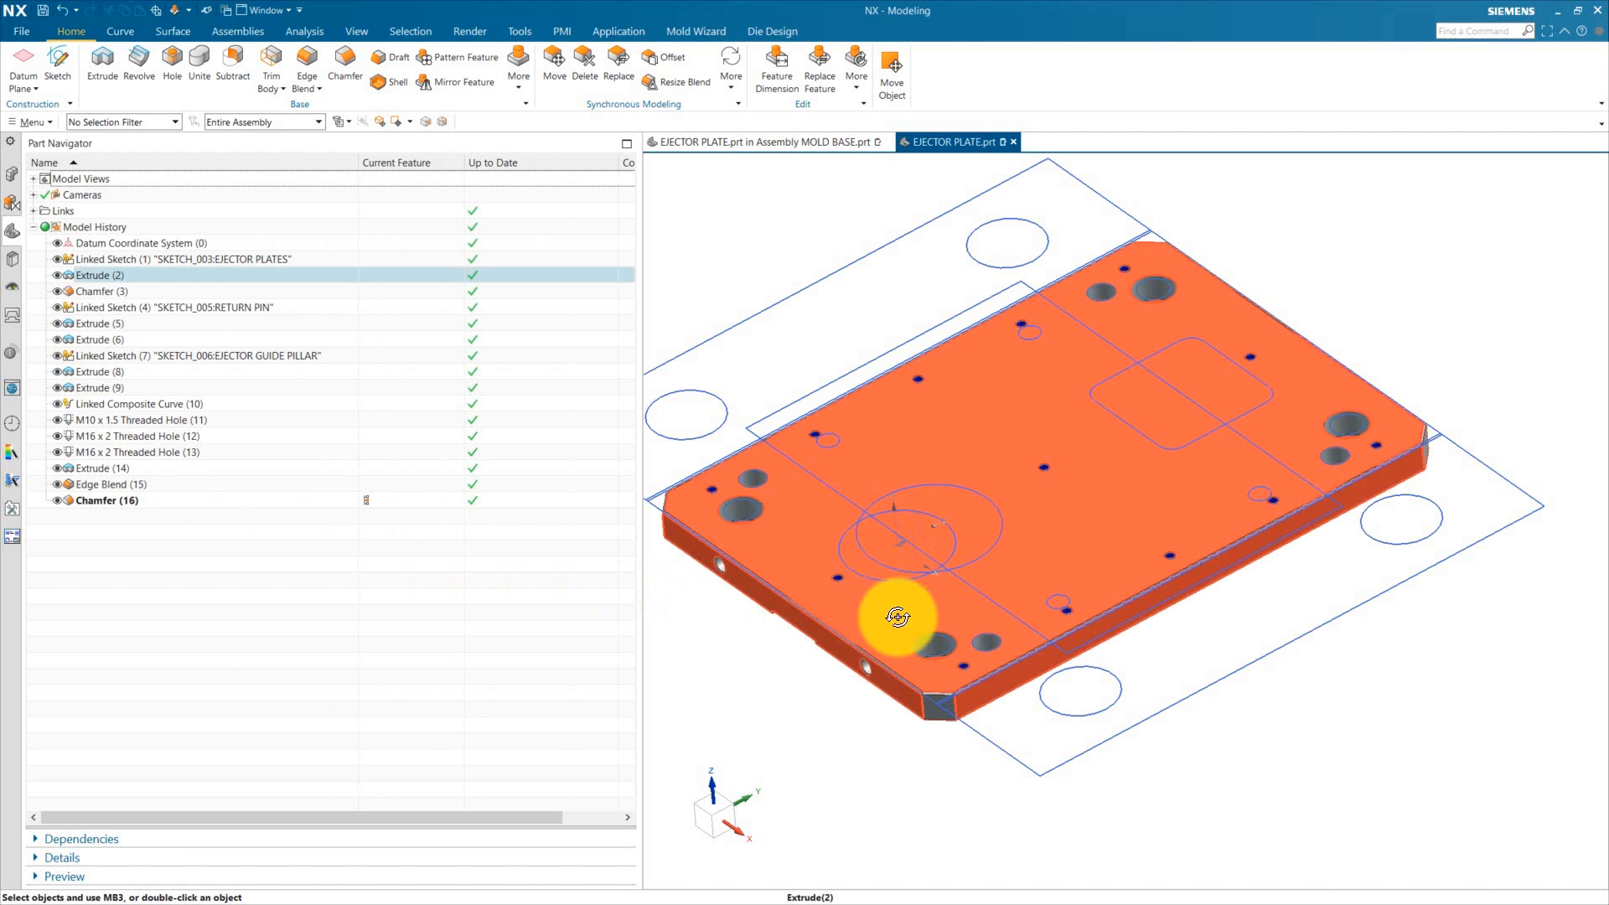
middle_click_drag(898, 617, 872, 587)
Step: Link the support pillar and block sketch into the ejector plate with the WAVE Geometry Linker as a Sketch
left_click(125, 31)
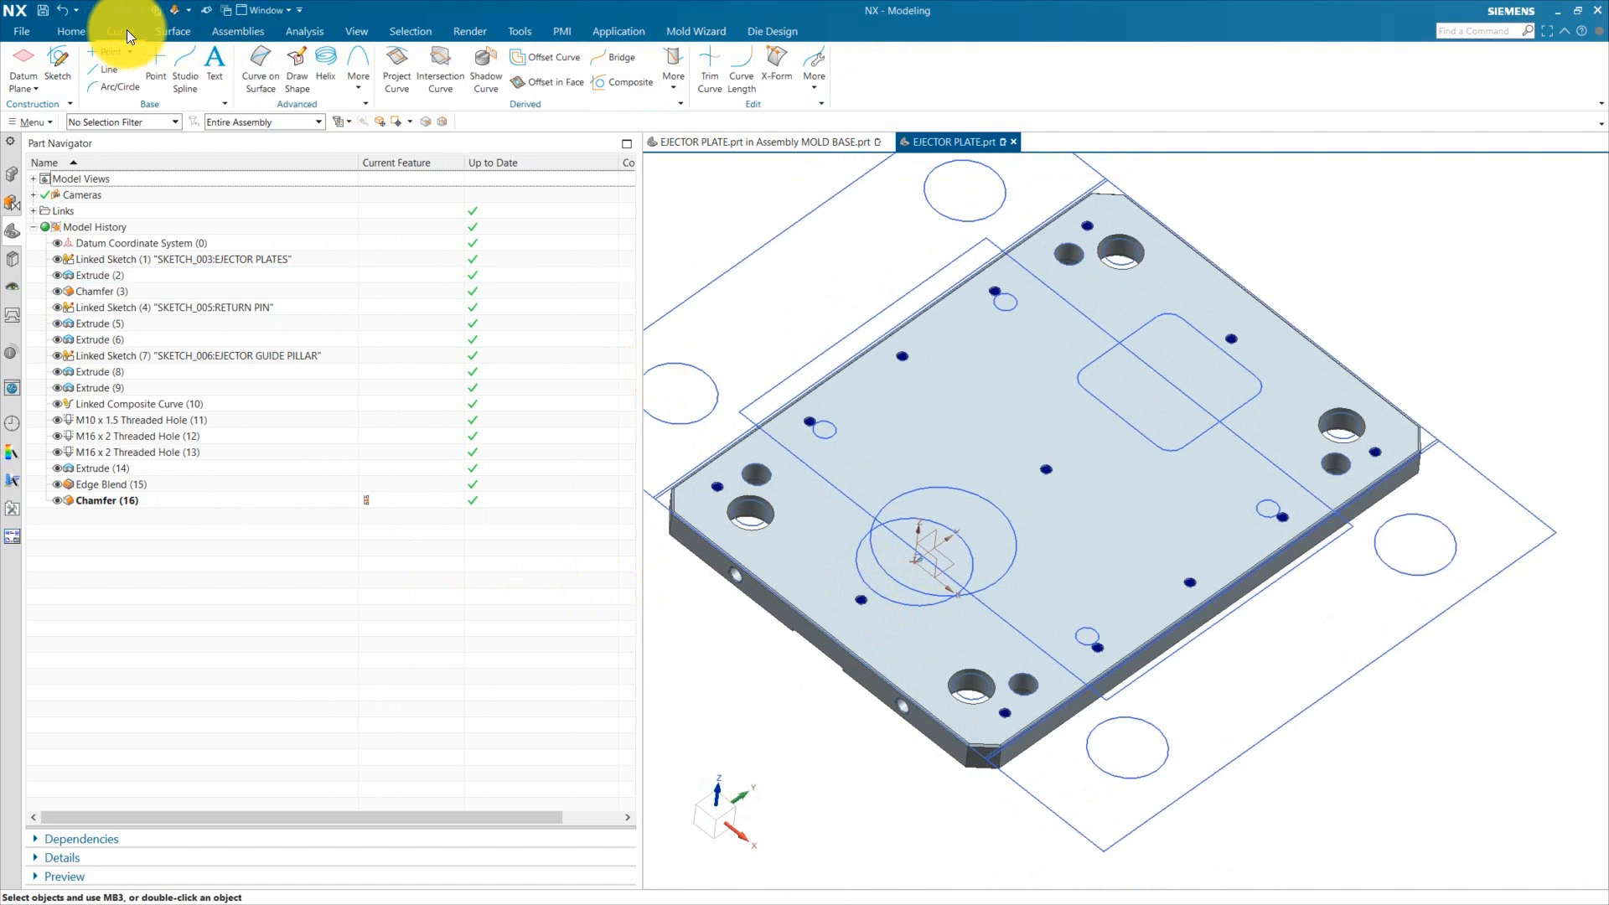
left_click(243, 31)
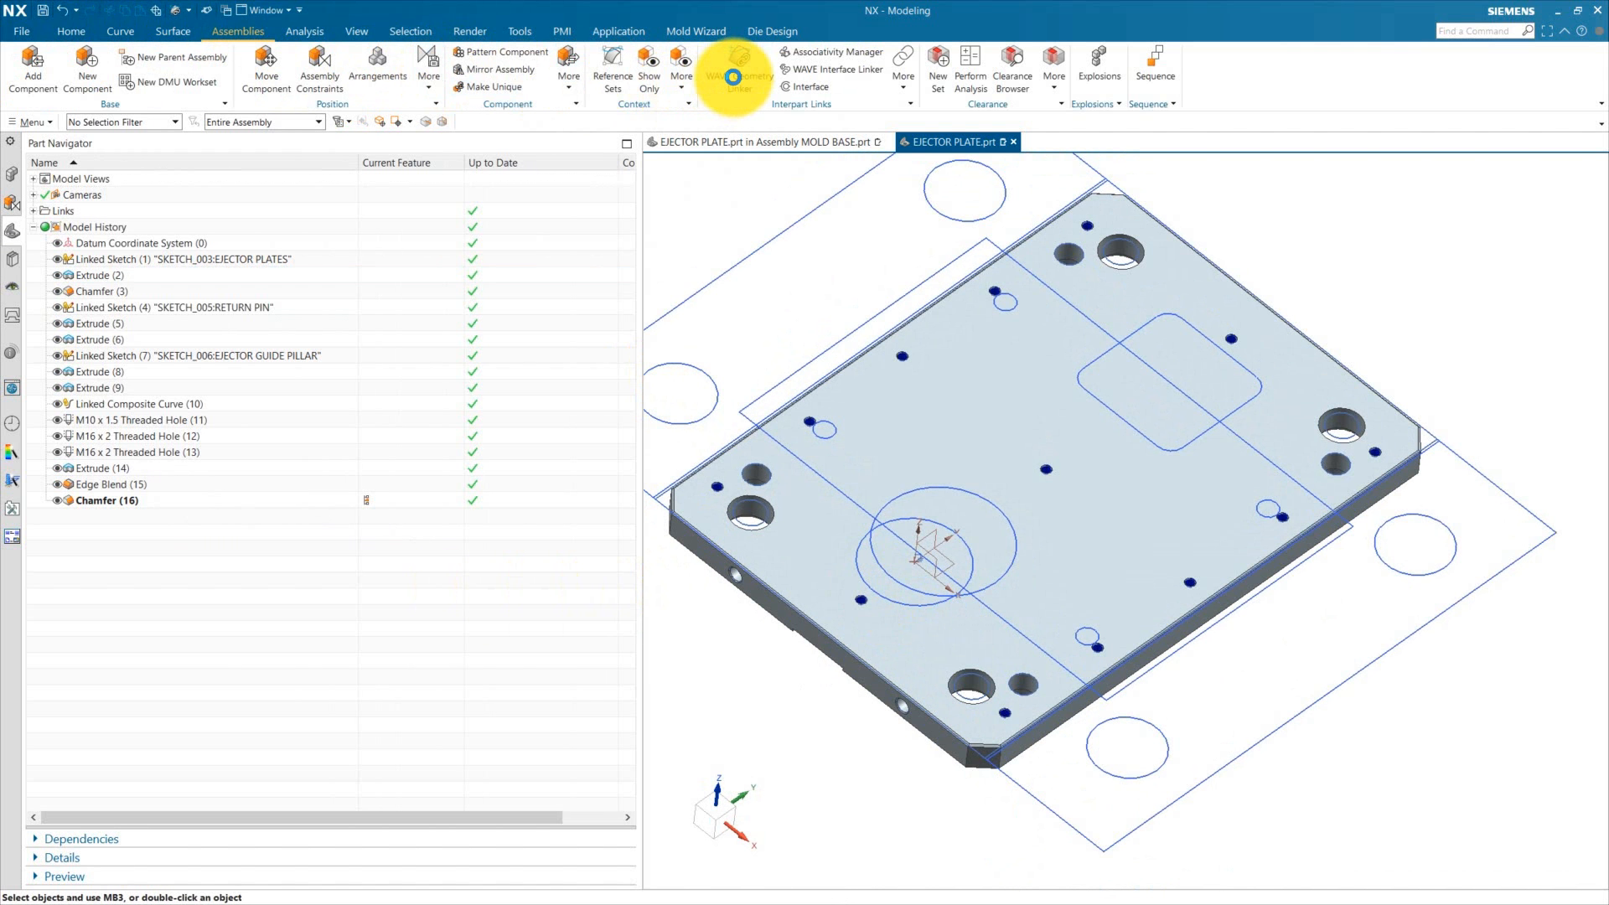
left_click(732, 76)
left_click(716, 168)
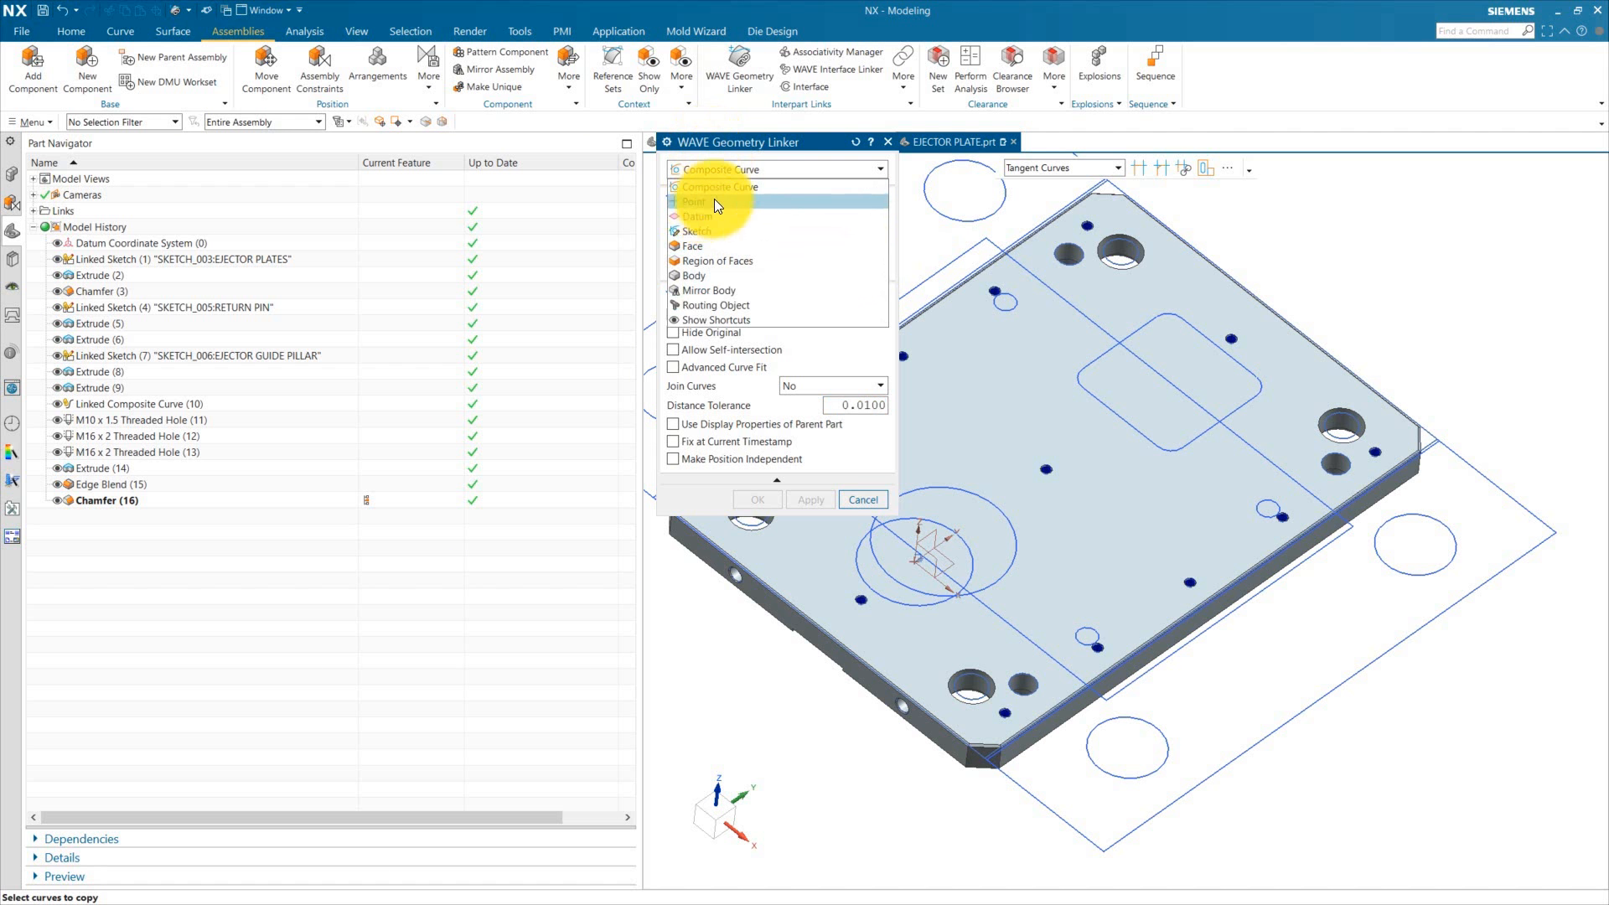
left_click(704, 231)
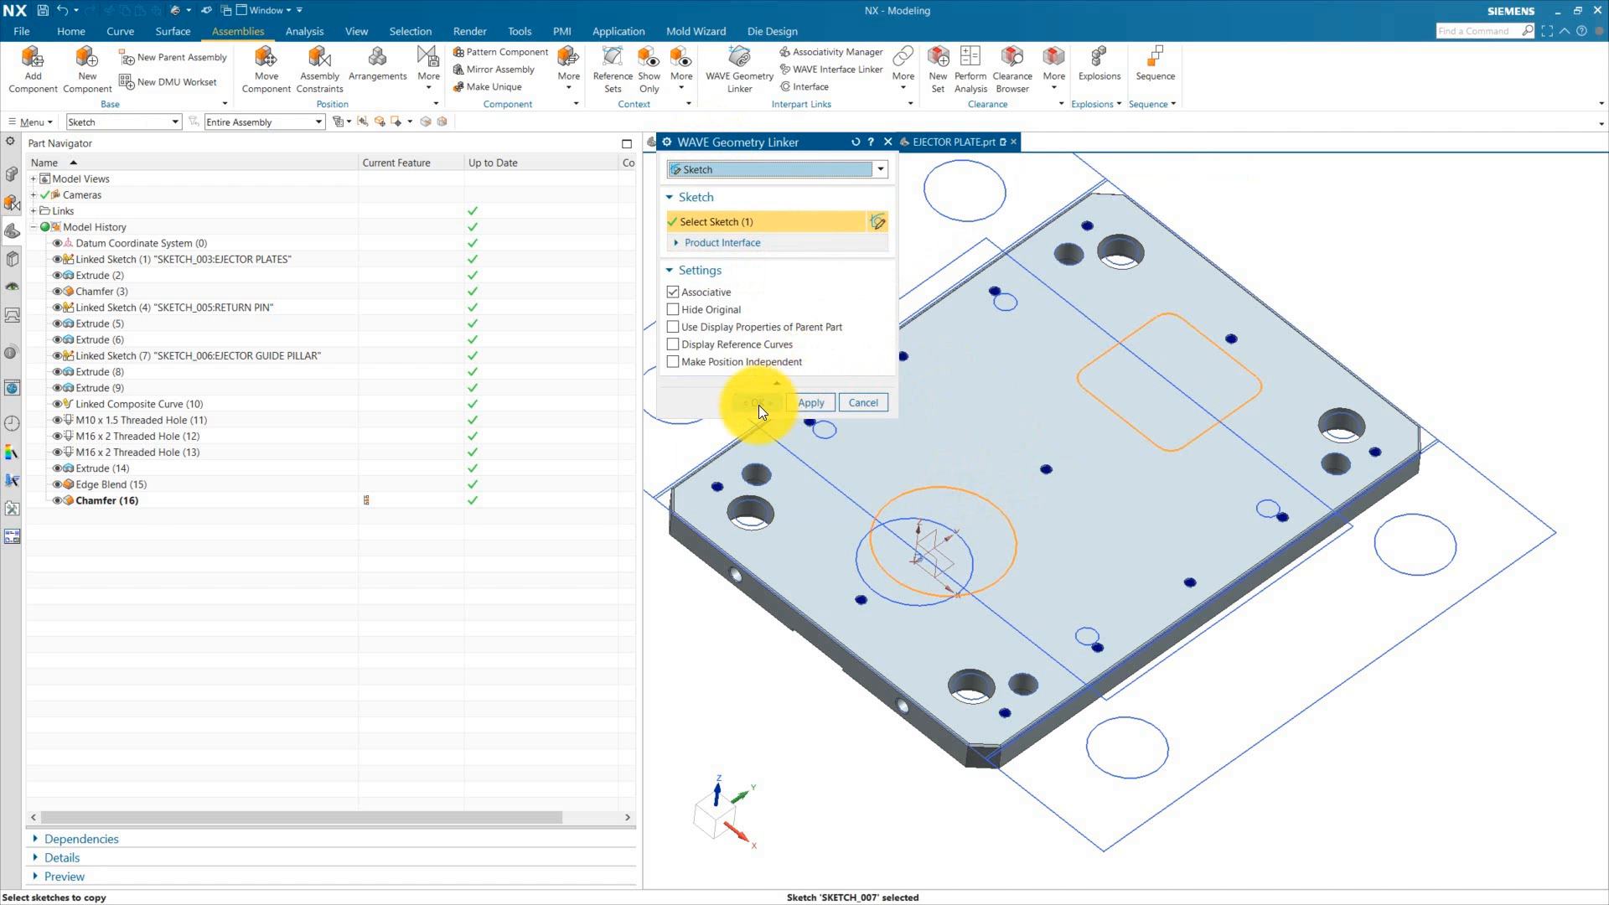
left_click(758, 405)
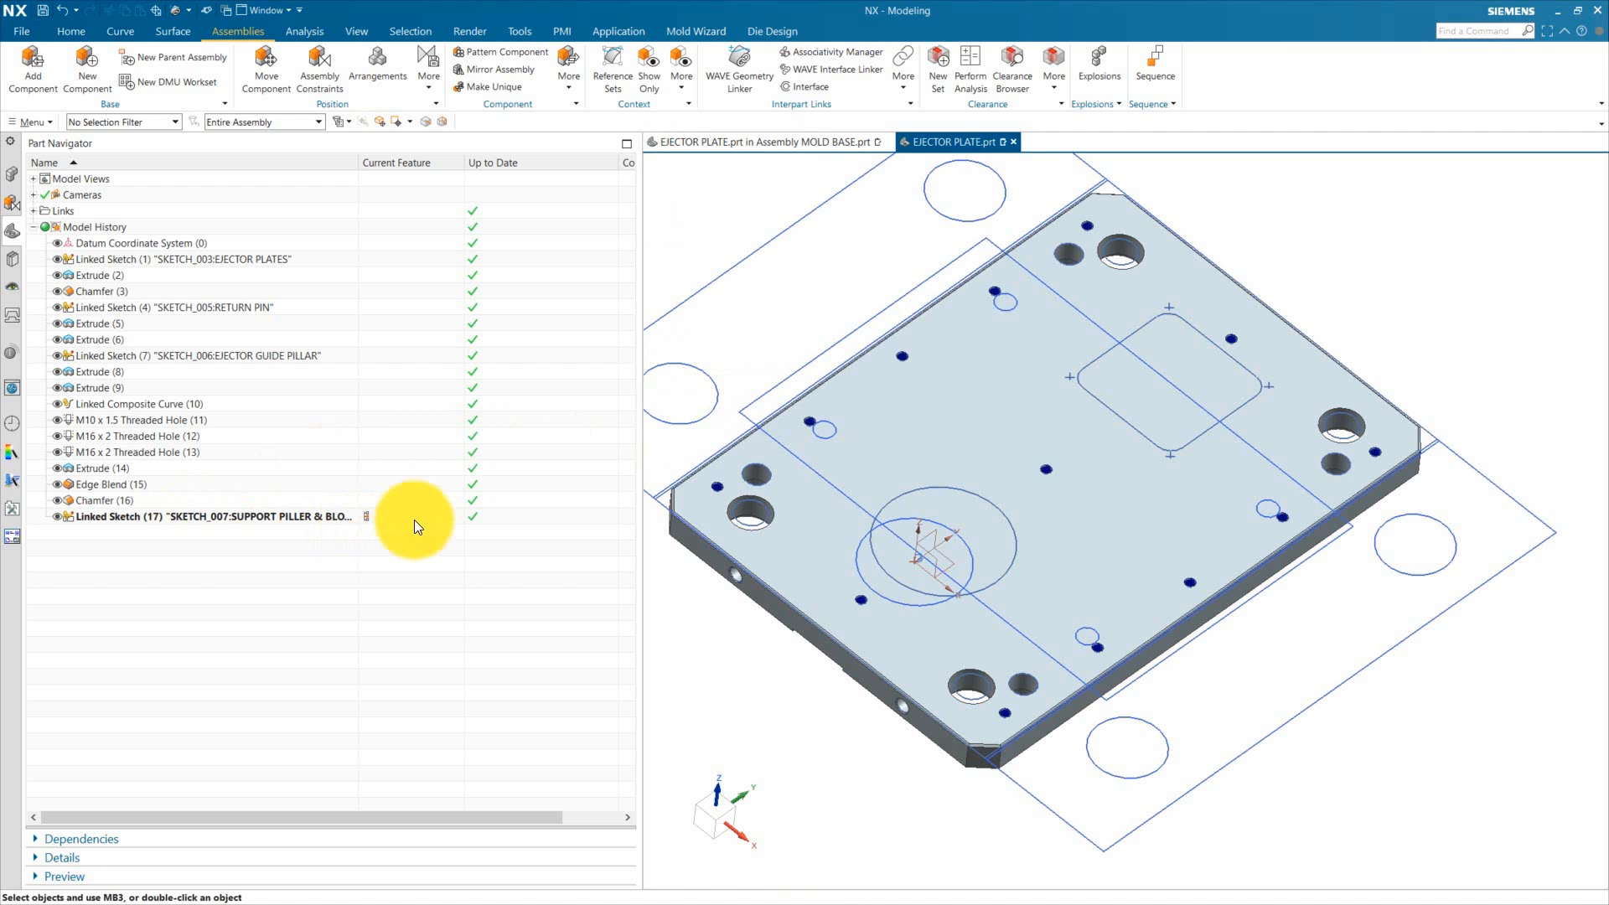
Step: Hide the SKETCH component in the ejector plate
left_click(12, 173)
left_click(78, 226)
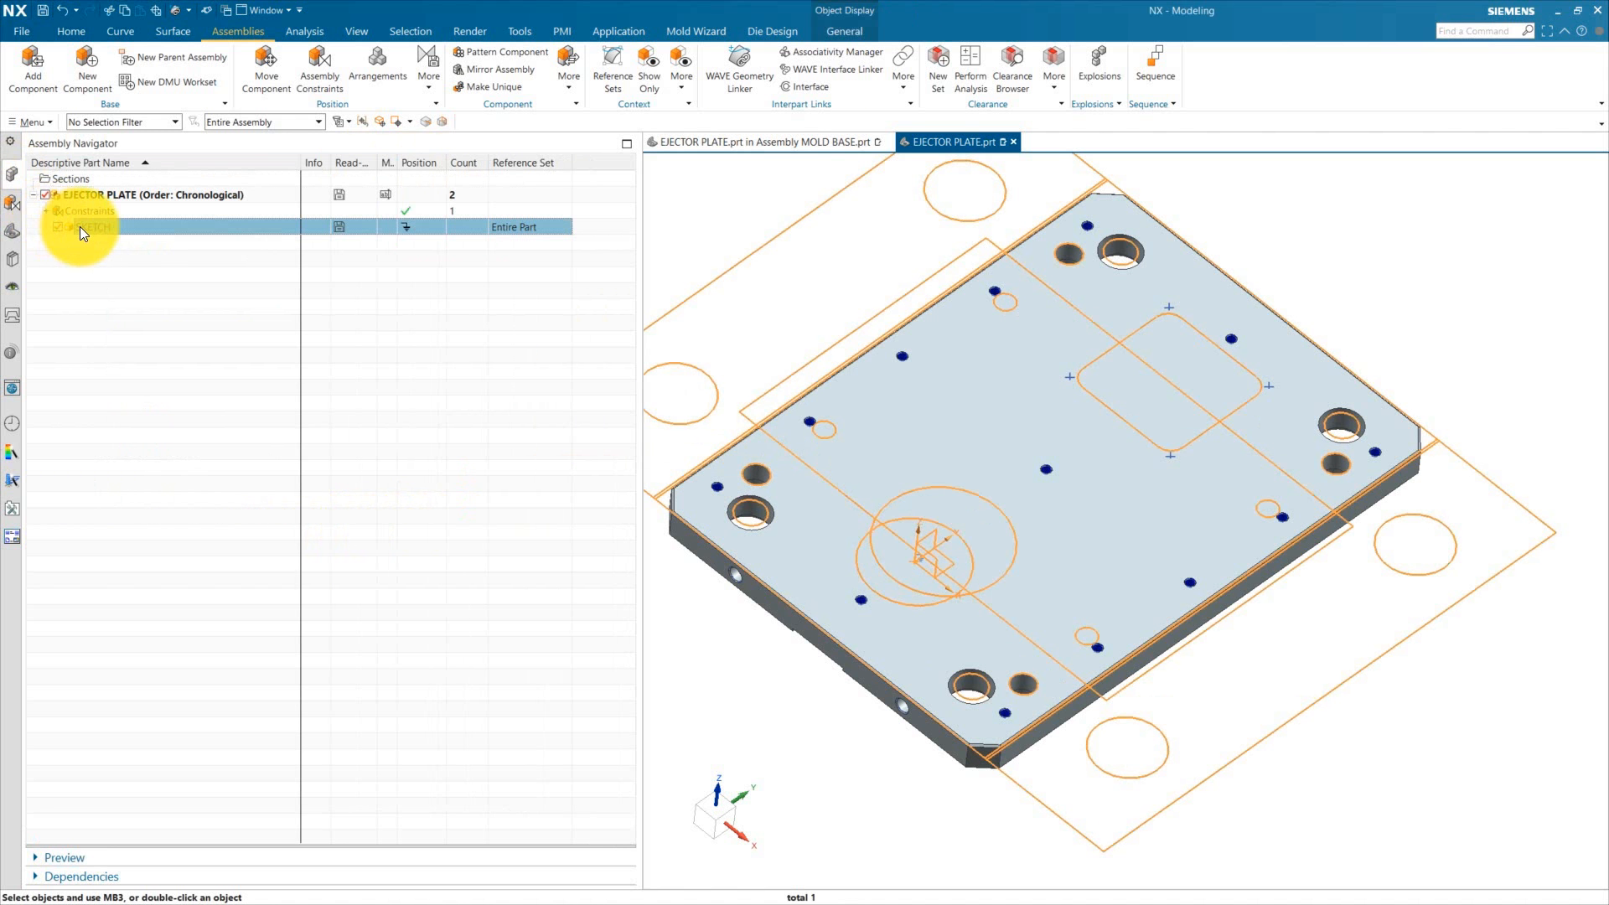
right_click(78, 226)
left_click(59, 234)
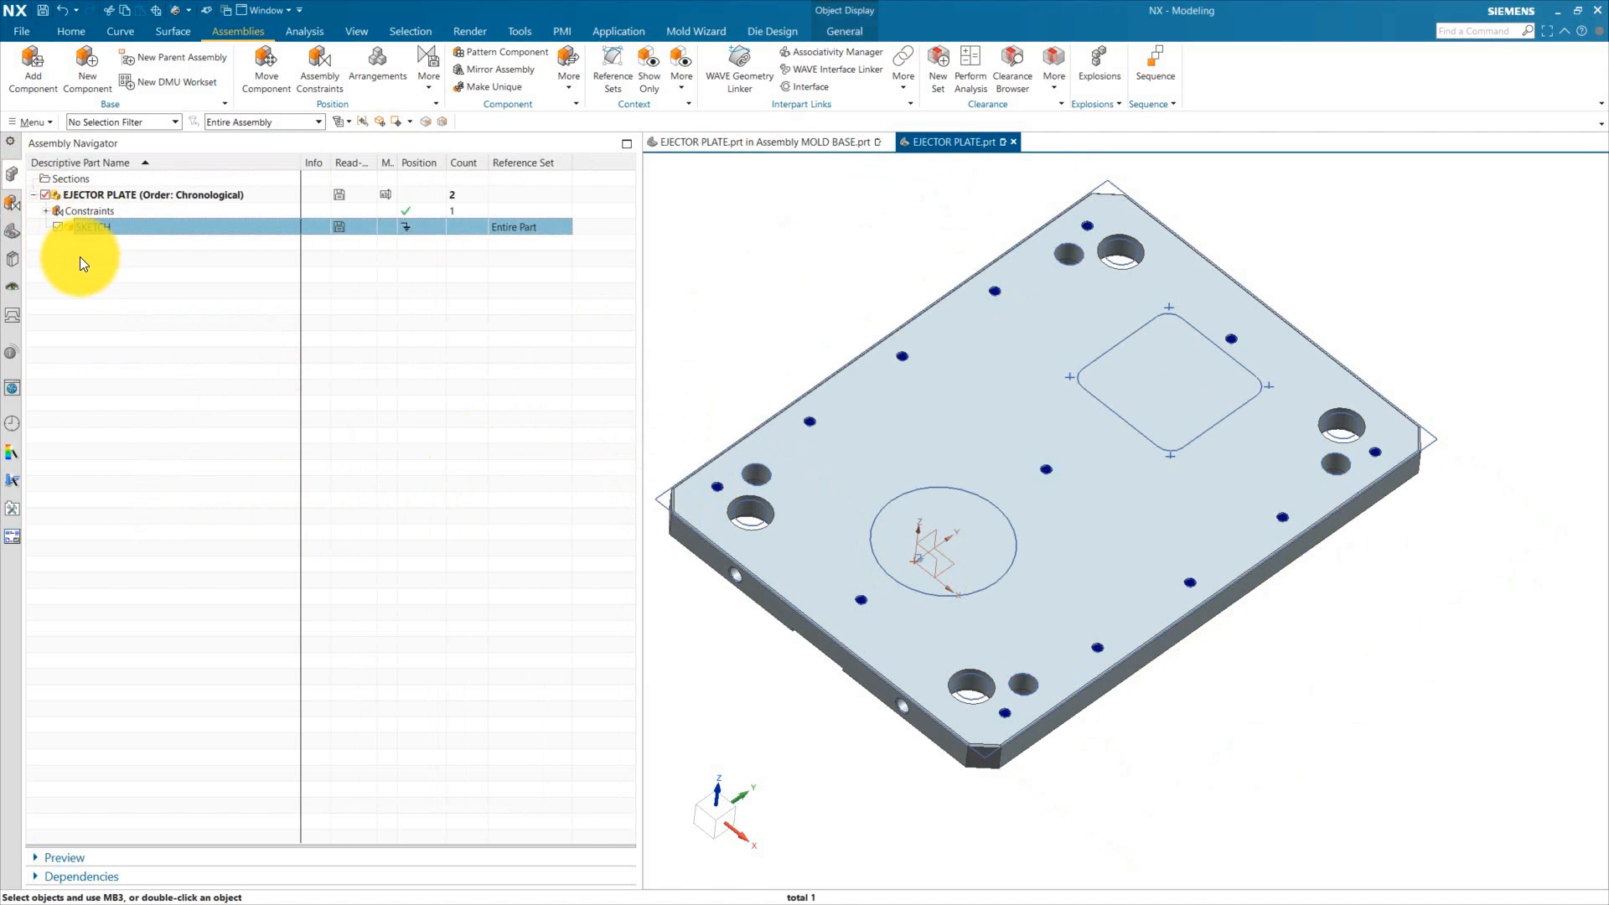
left_click(14, 232)
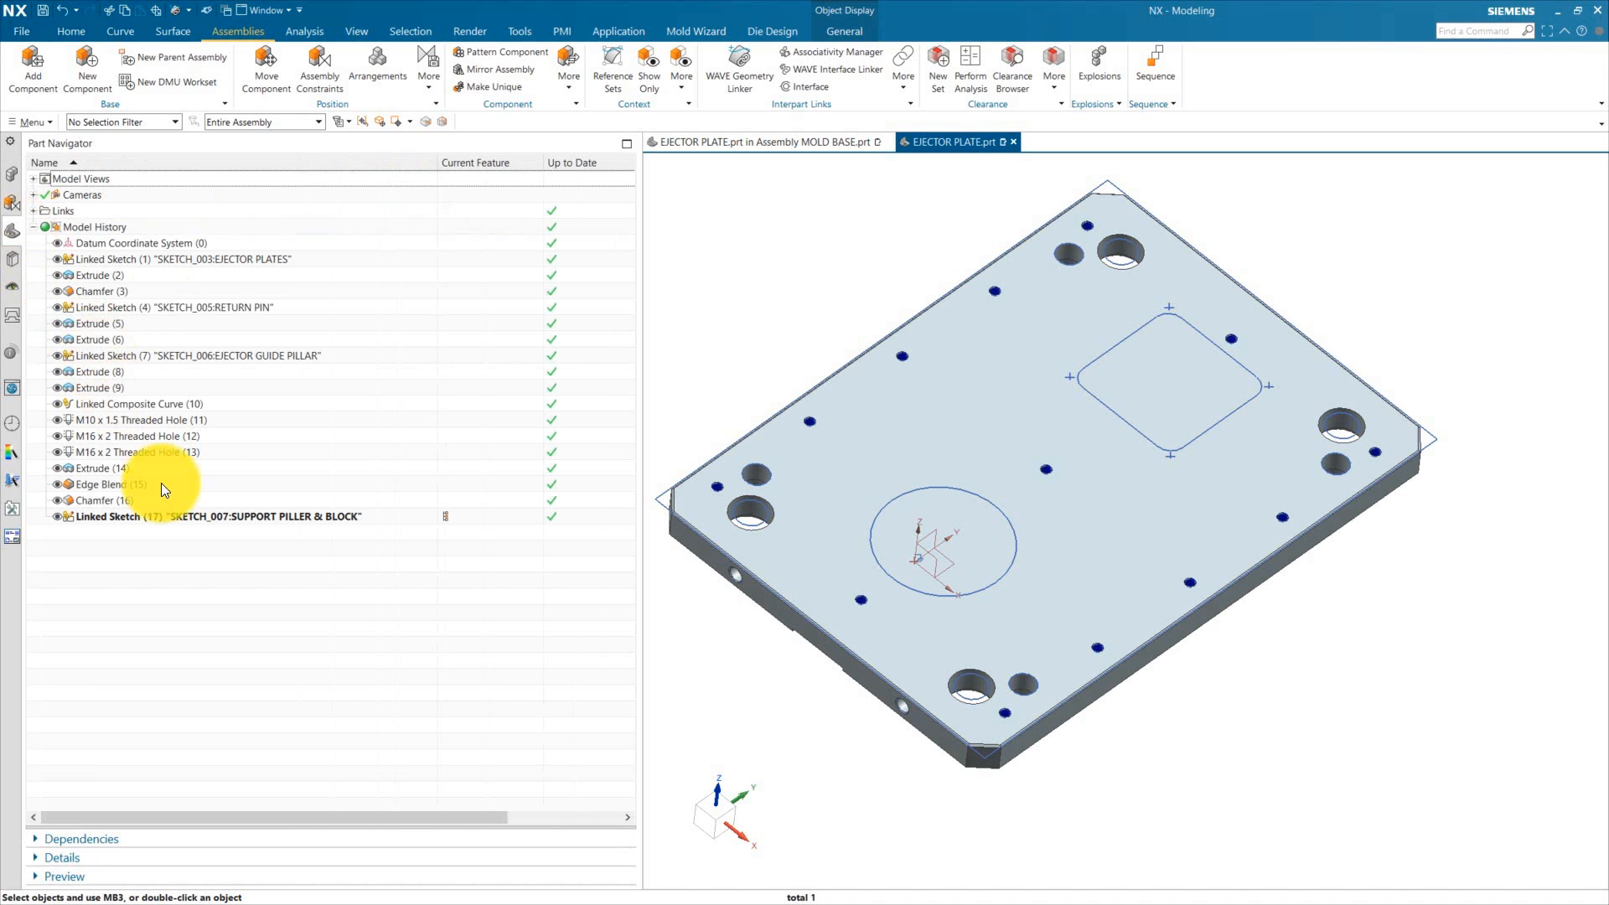
Step: Extrude the linked support pillar sketch downward as a subtract cut with the end set to Through All
left_click(72, 28)
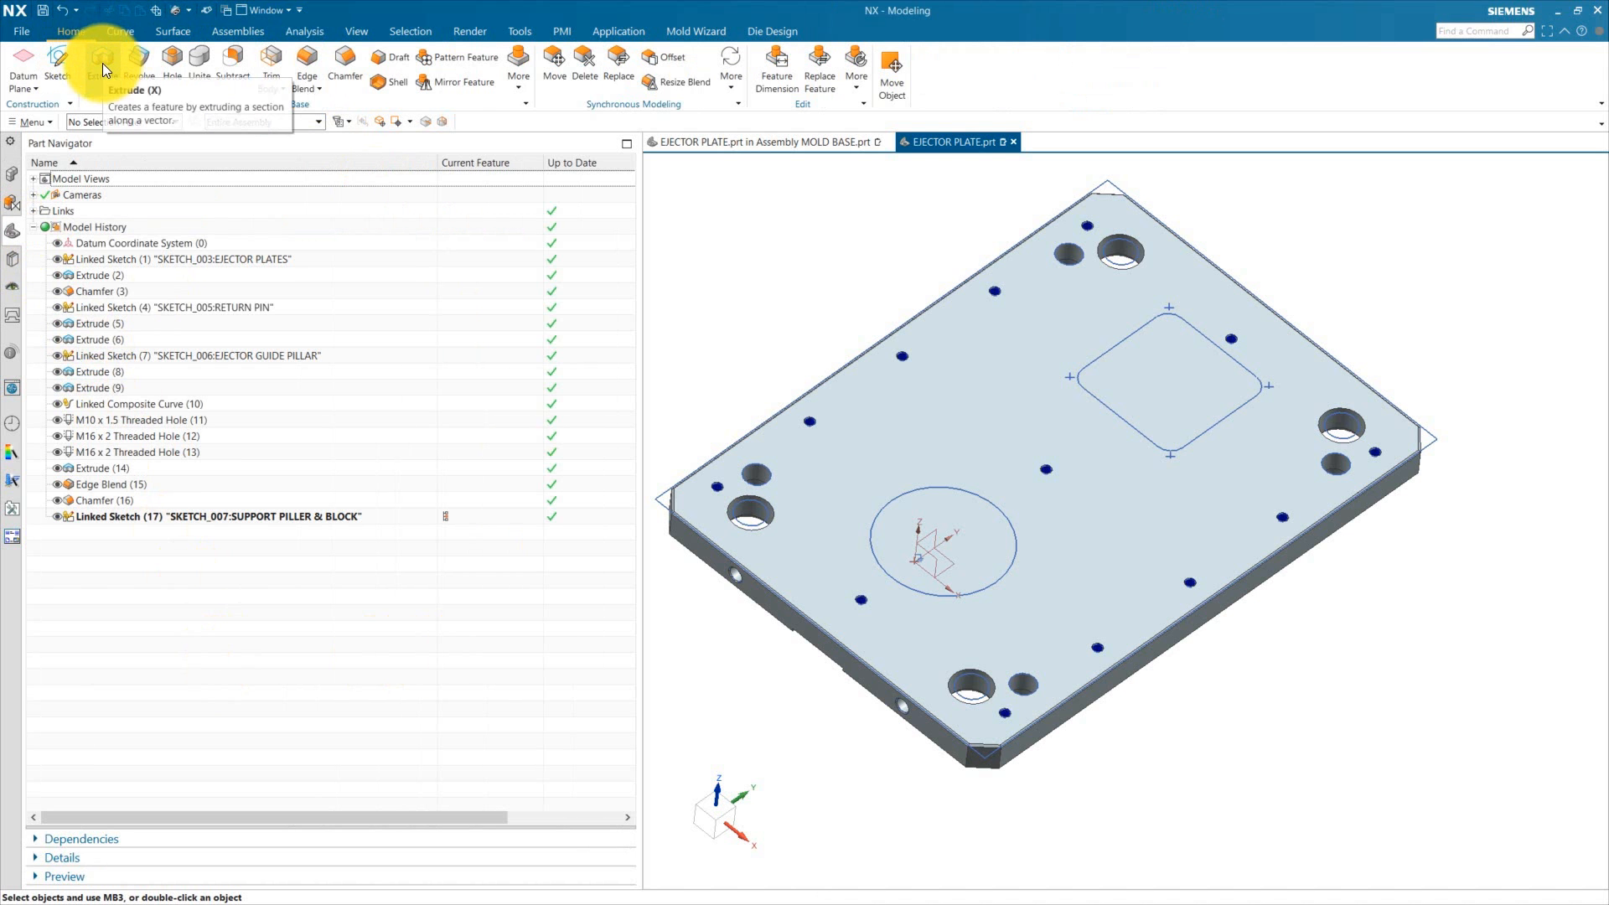
left_click(181, 519)
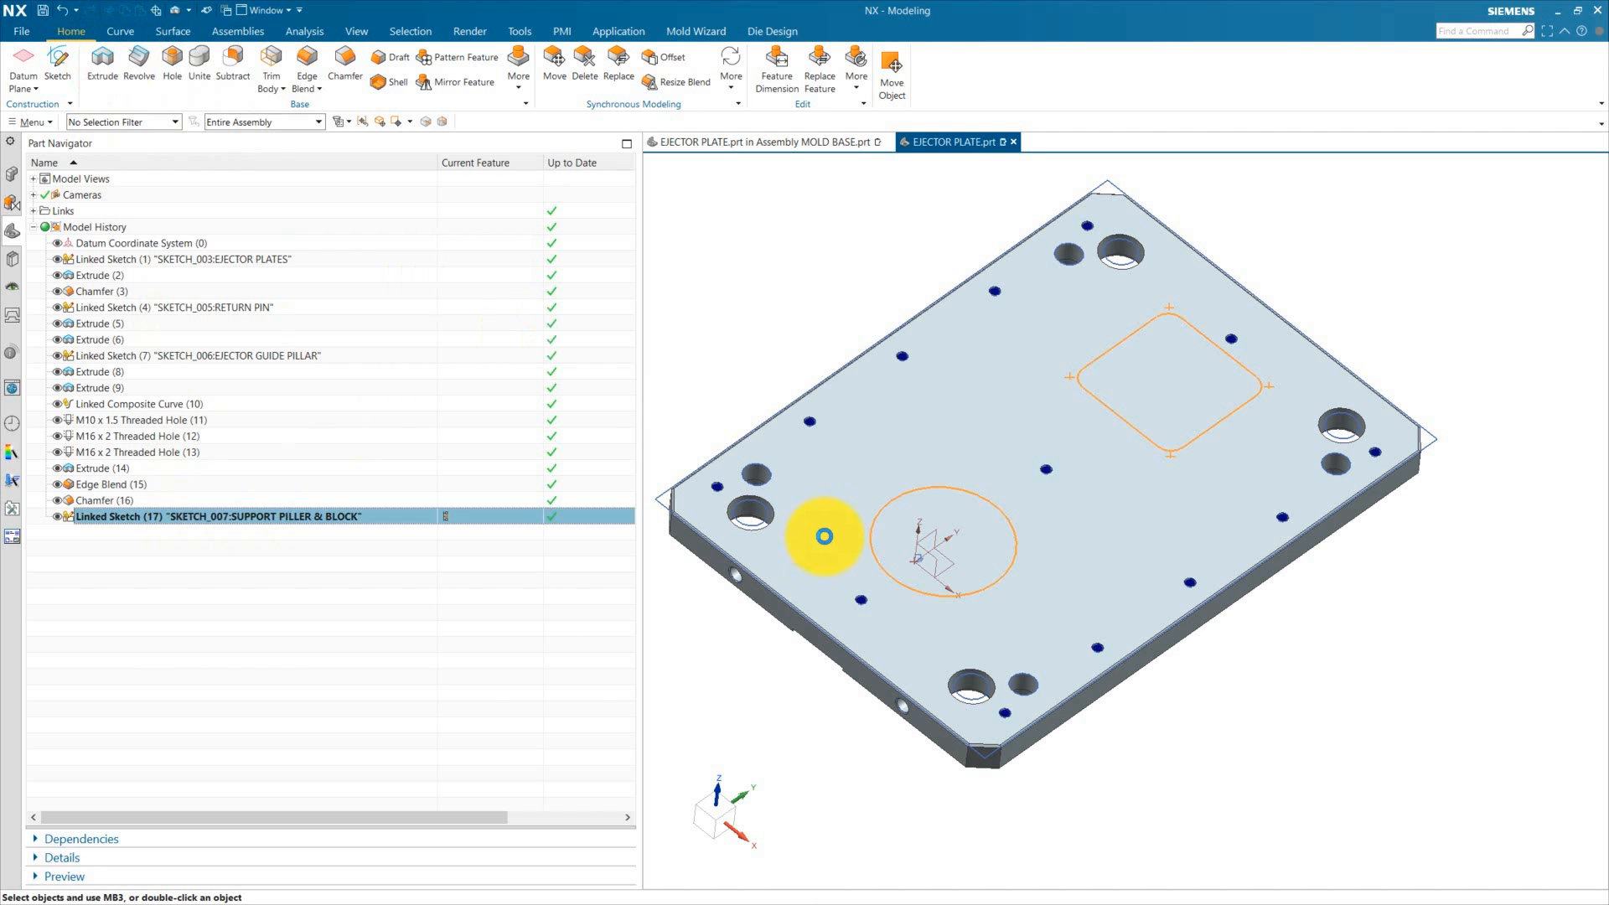
key("x")
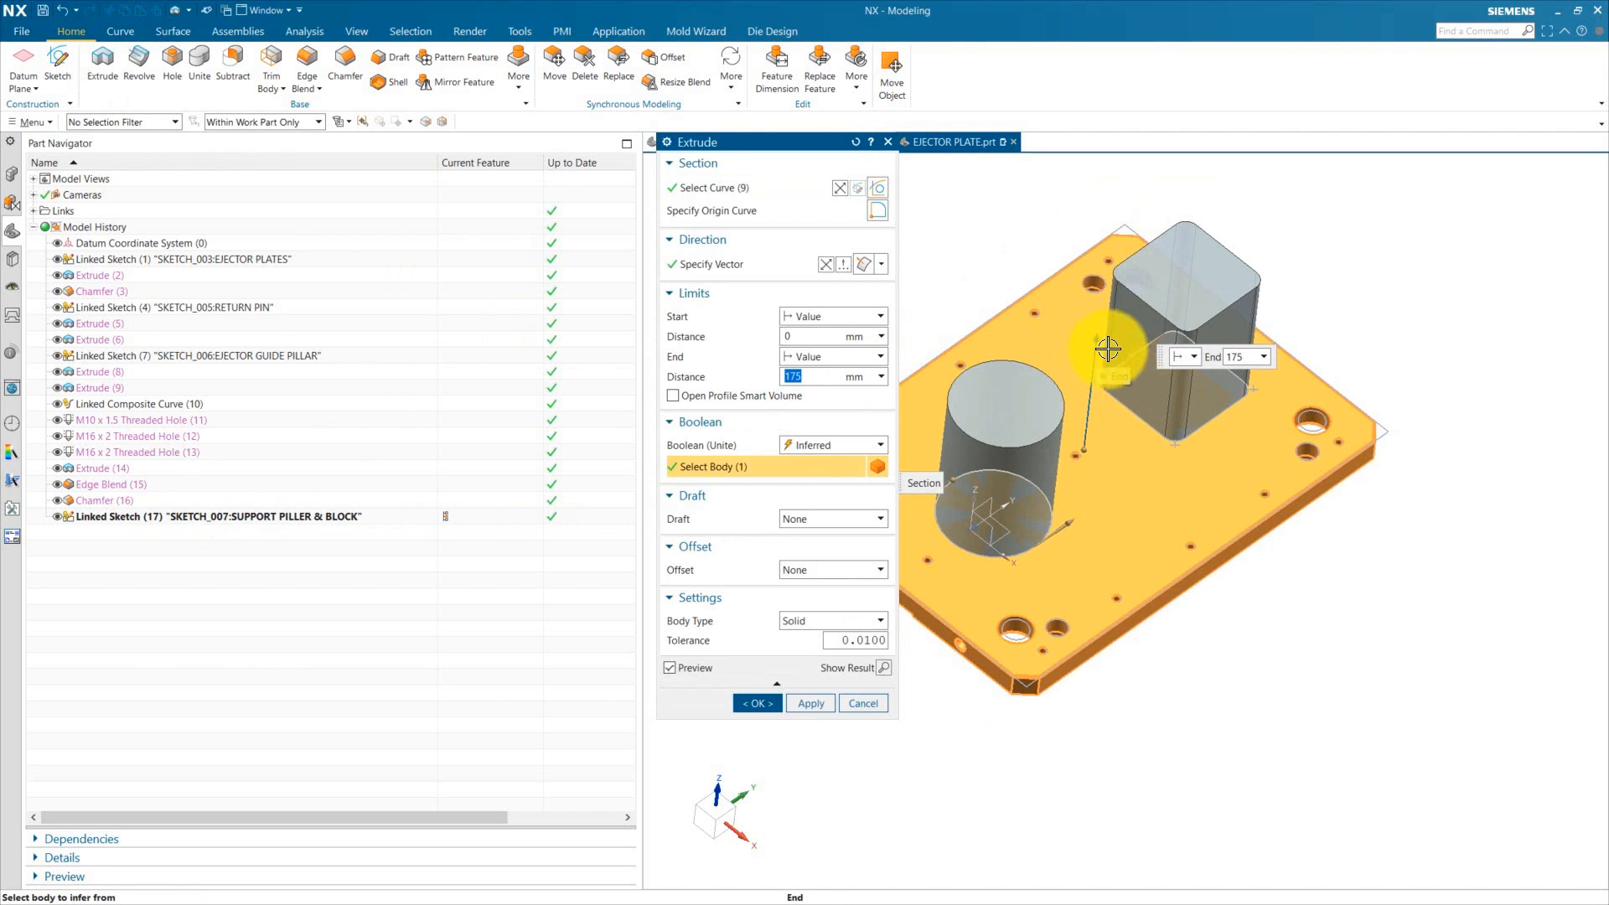
left_click_drag(1100, 341, 1117, 618)
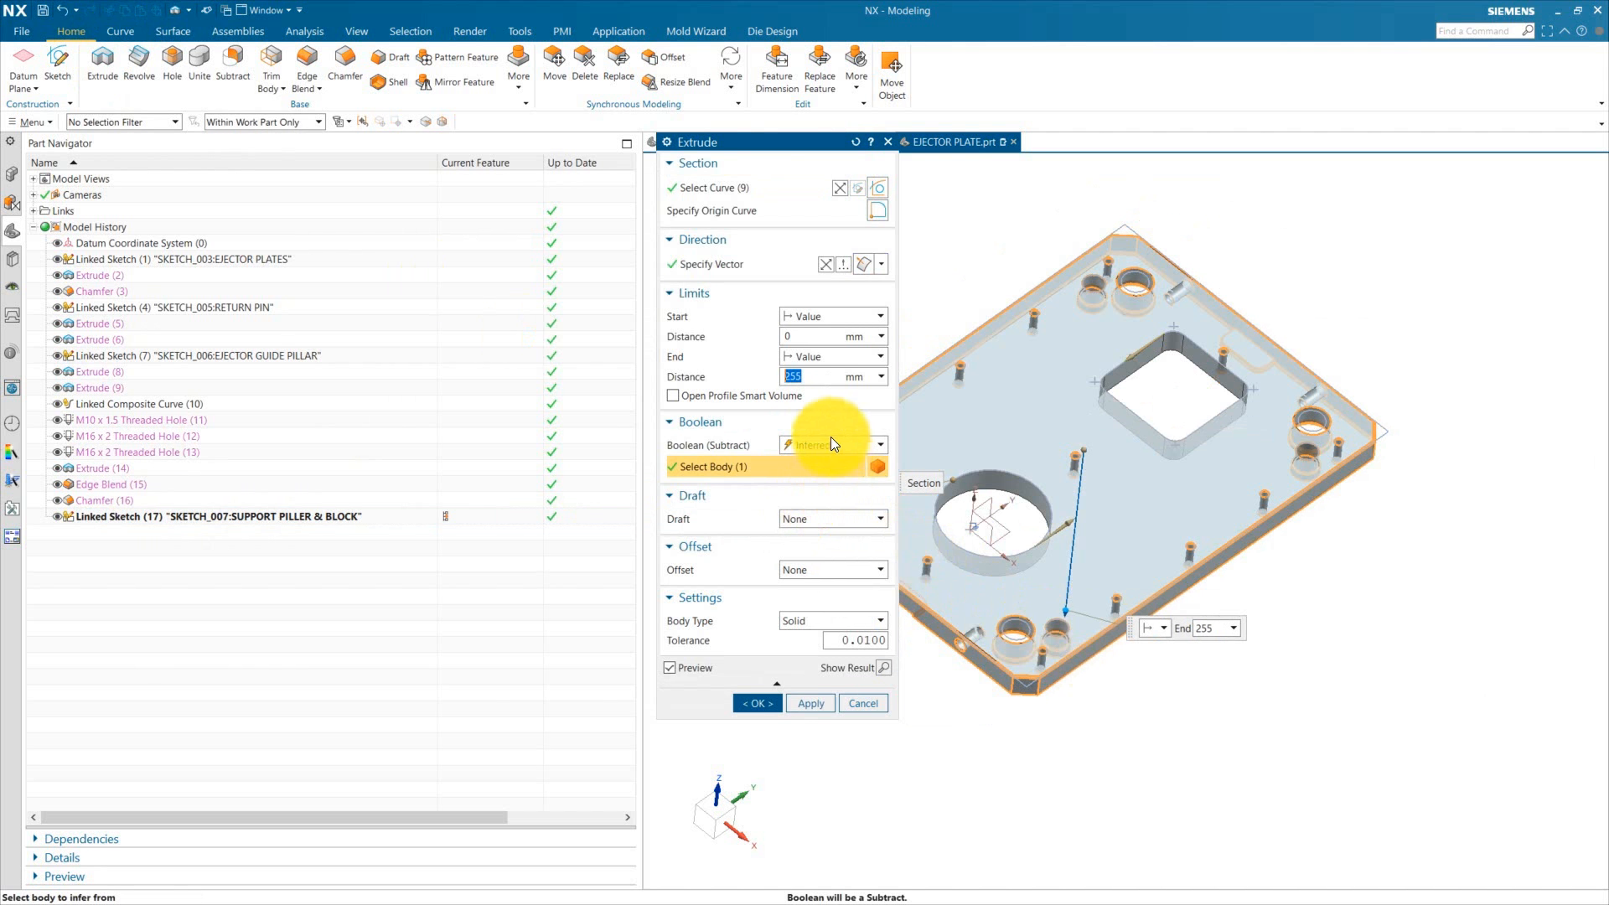
left_click(821, 358)
left_click(820, 477)
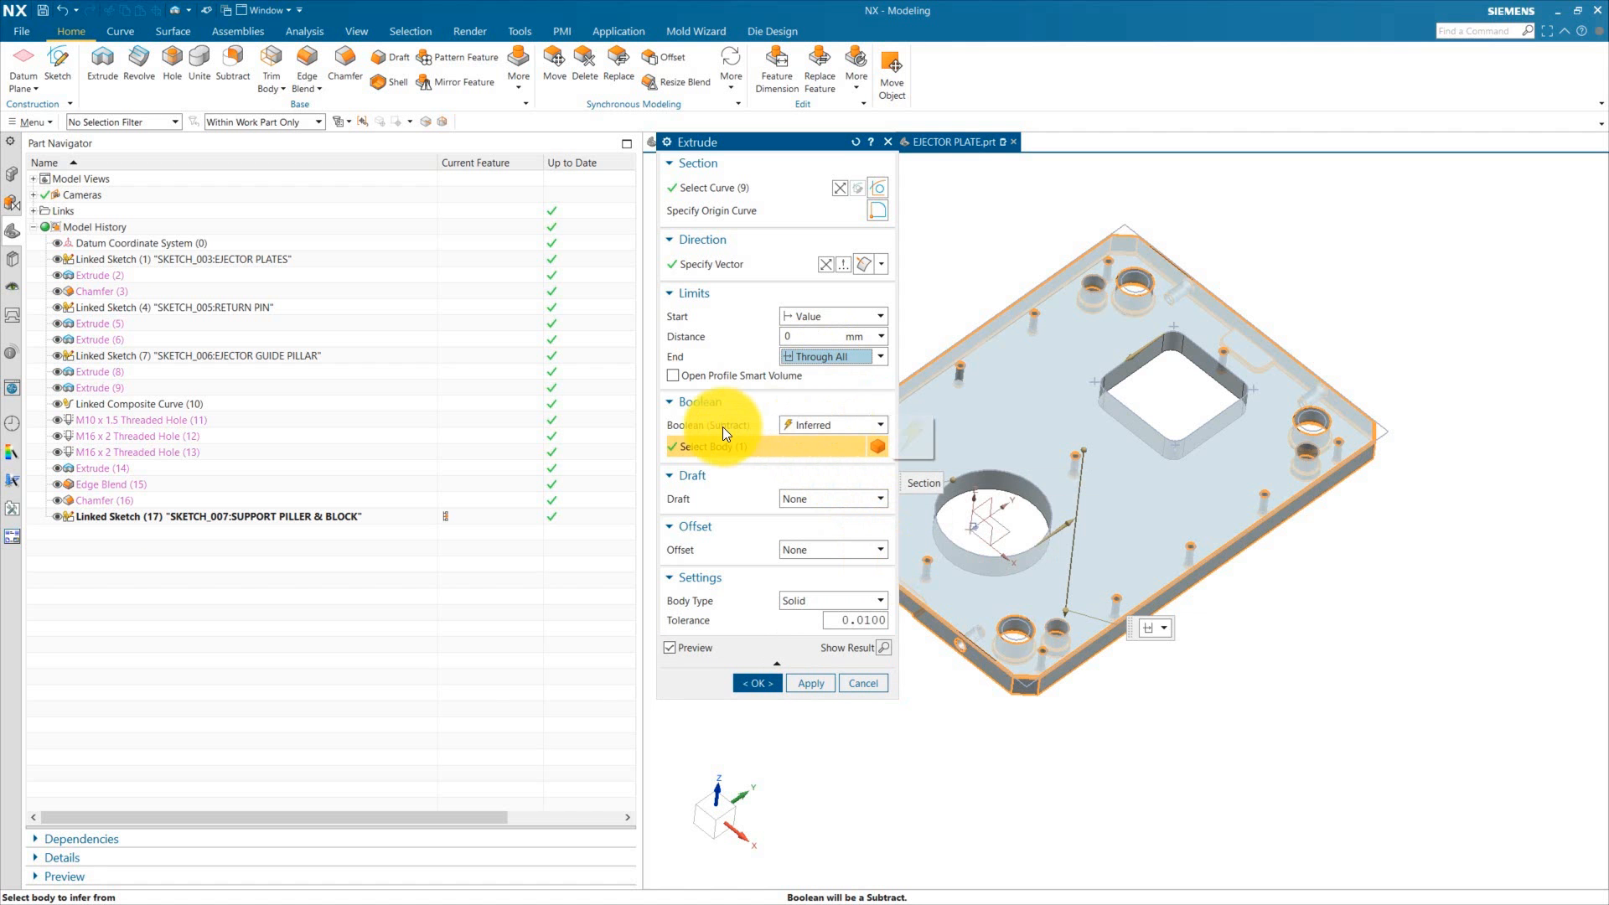
Step: Give the support pillar cut a single-sided offset of 2 mm and complete the extrusion
left_click(812, 550)
left_click(811, 575)
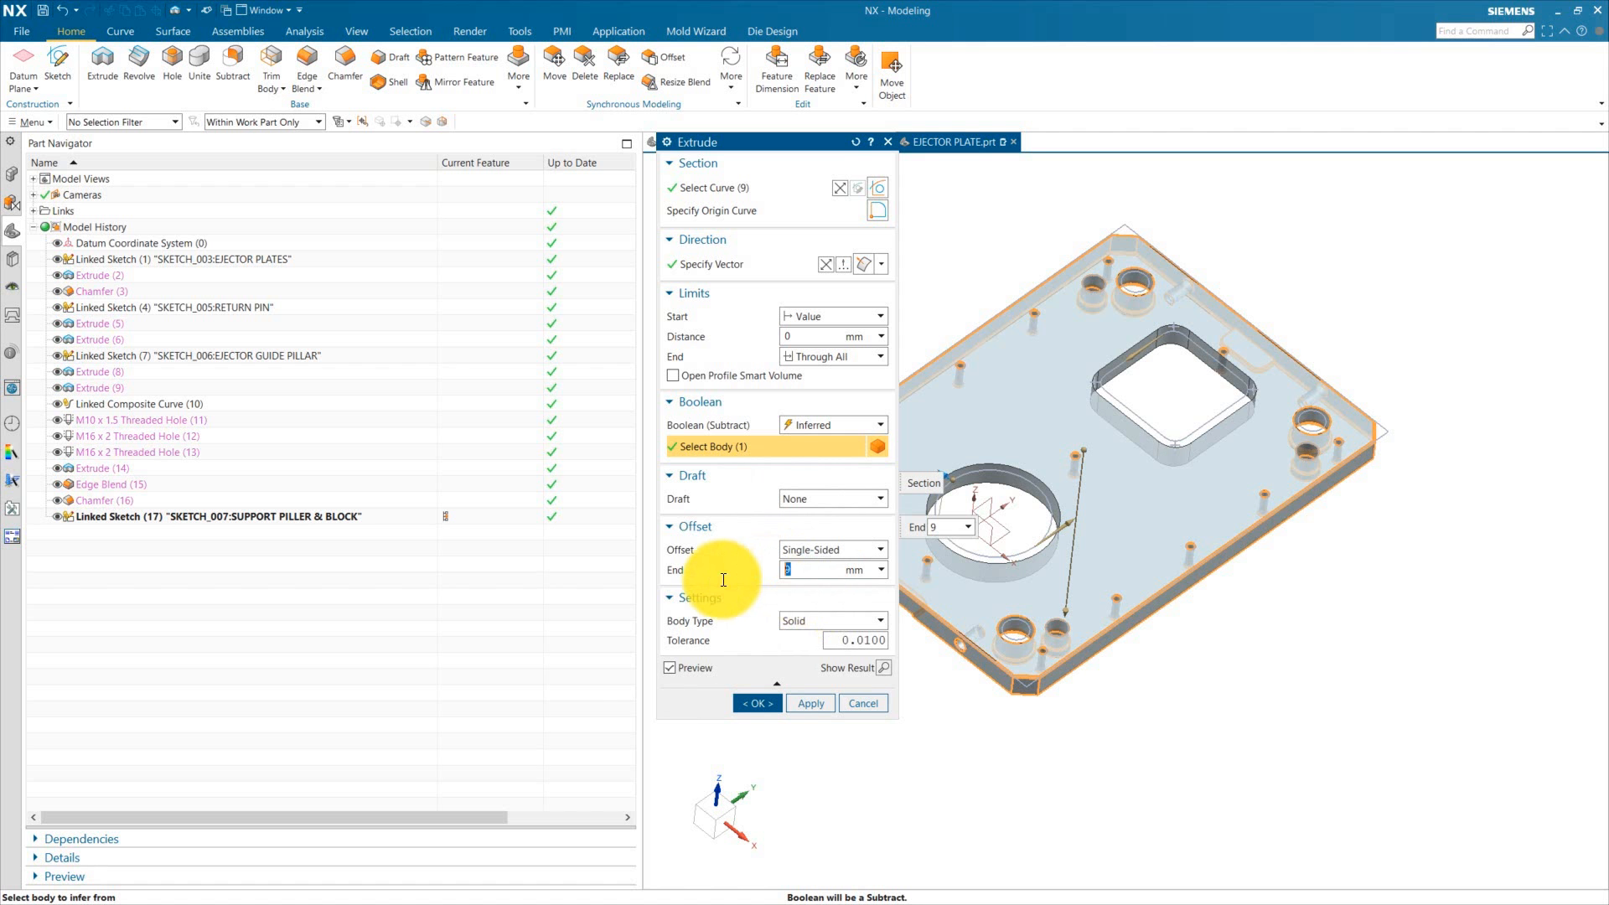
type("2")
key("Return")
middle_click_drag(1156, 526, 1209, 547, "shift")
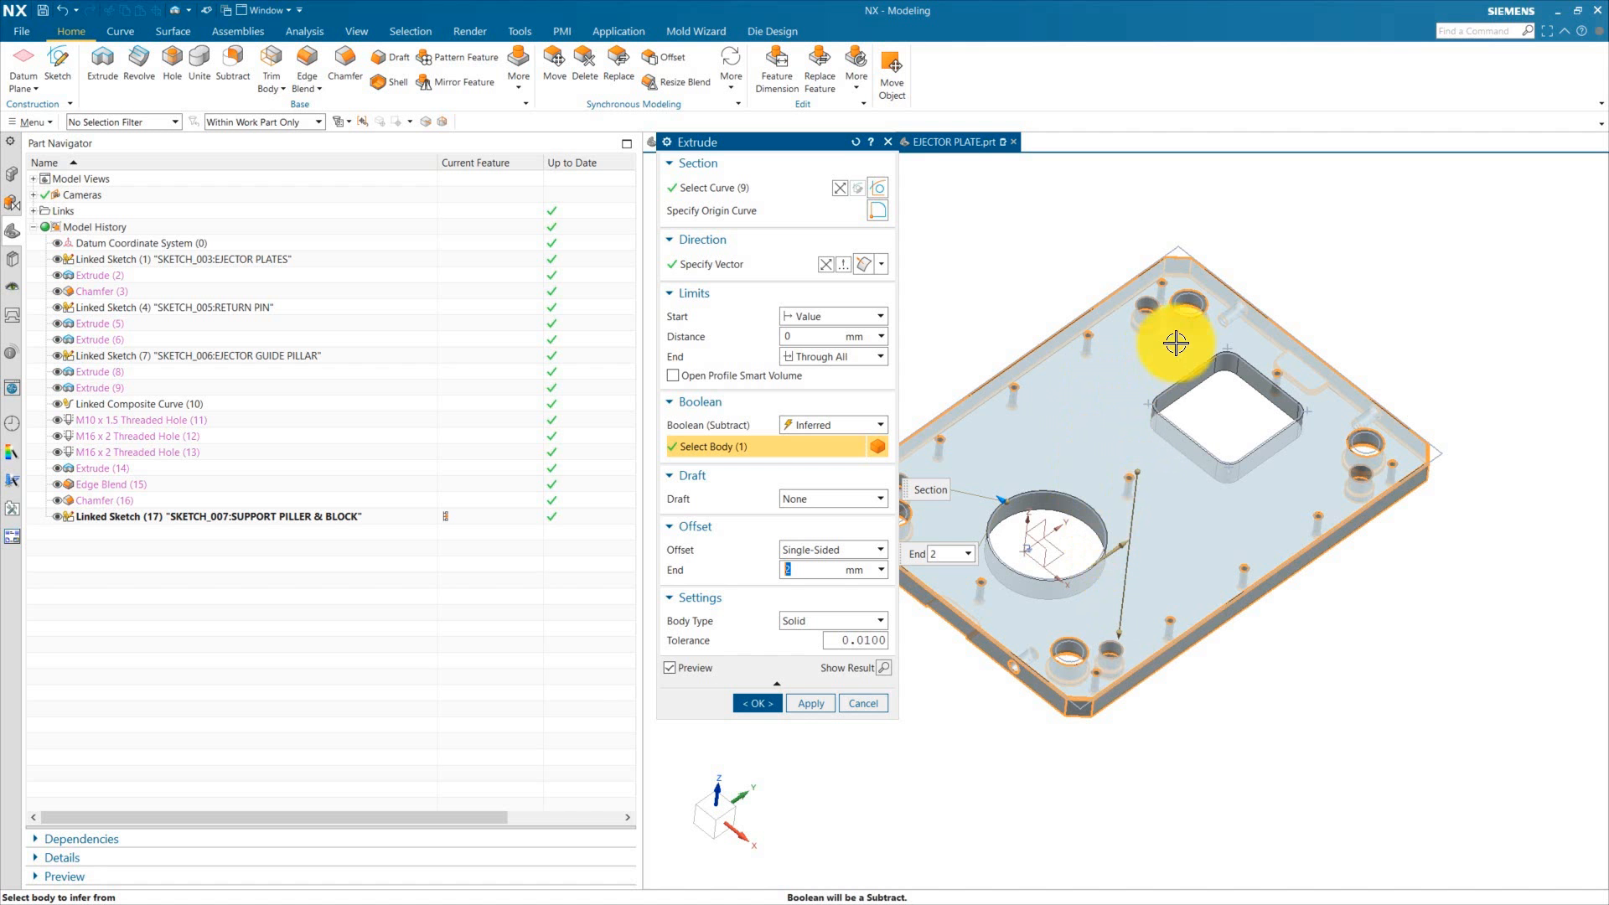
scroll(1176, 344, "up", 3)
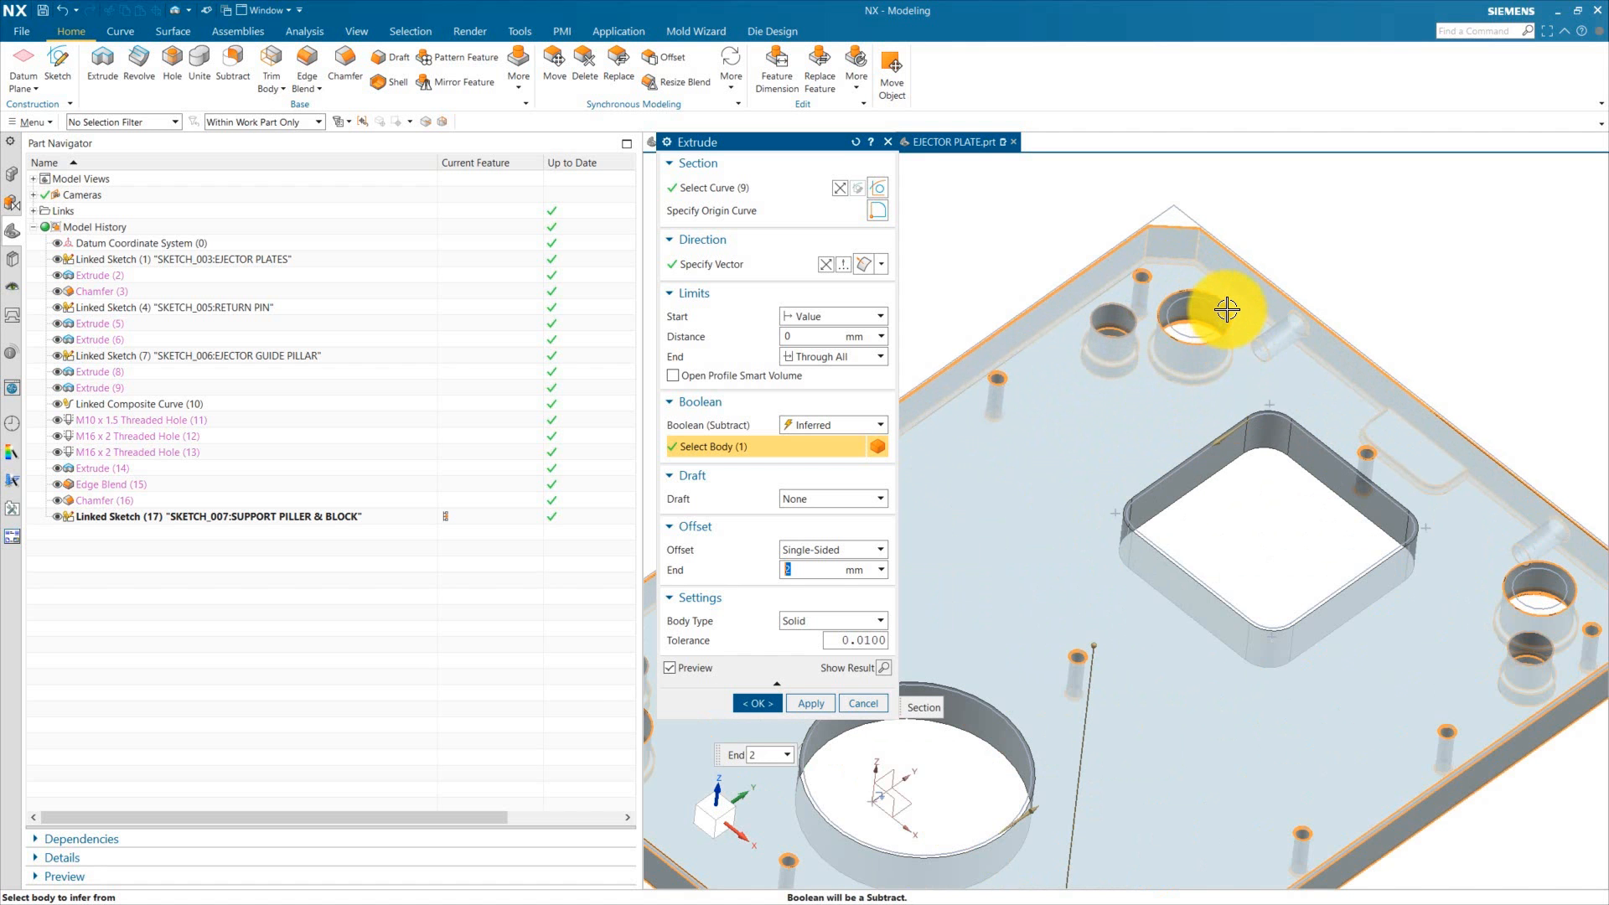
scroll(1187, 433, "down", 5)
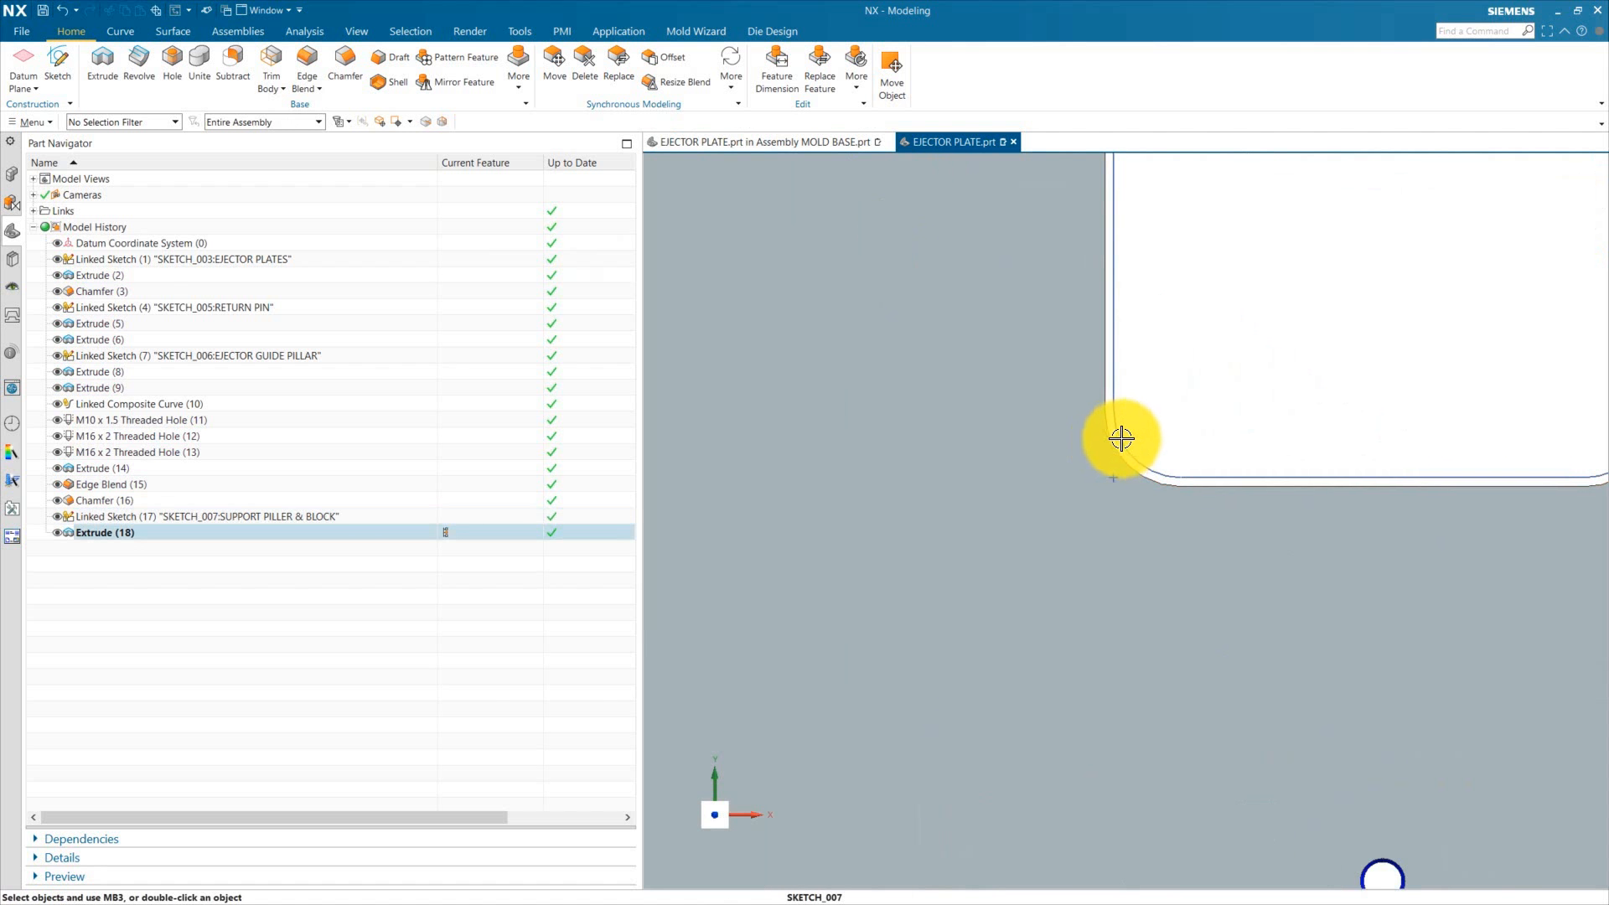
scroll(1077, 486, "down", 6)
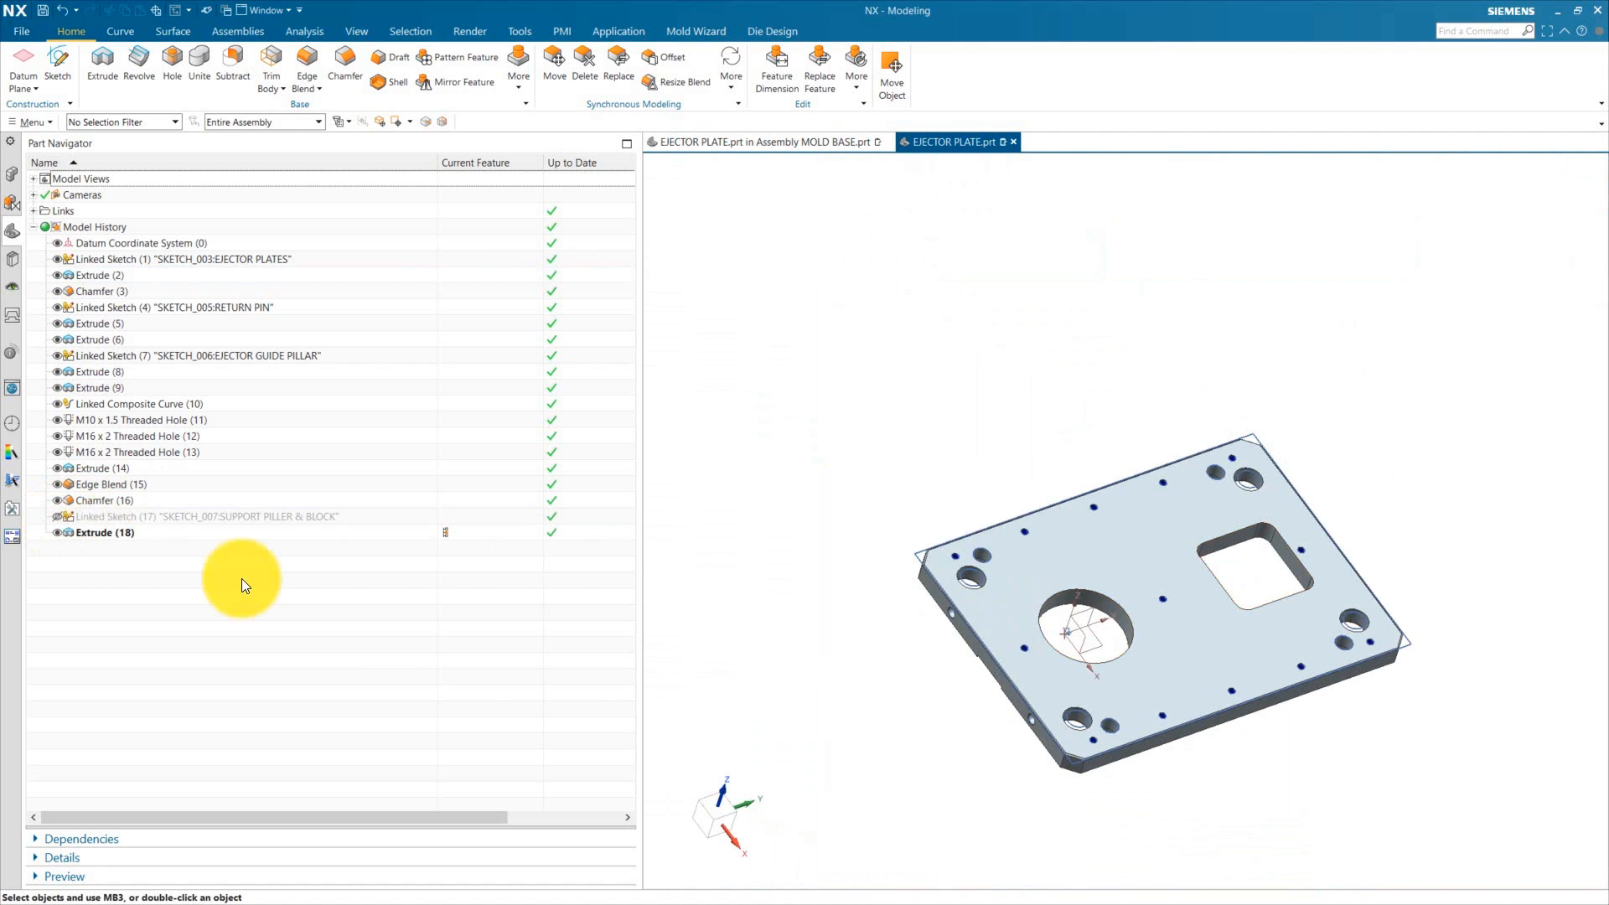
middle_click_drag(869, 442, 895, 481)
scroll(1094, 729, "up", 1)
Step: Chamfer the edges of the new circular and square pockets in the ejector plate by 2 mm
left_click(355, 66)
left_click(1121, 590)
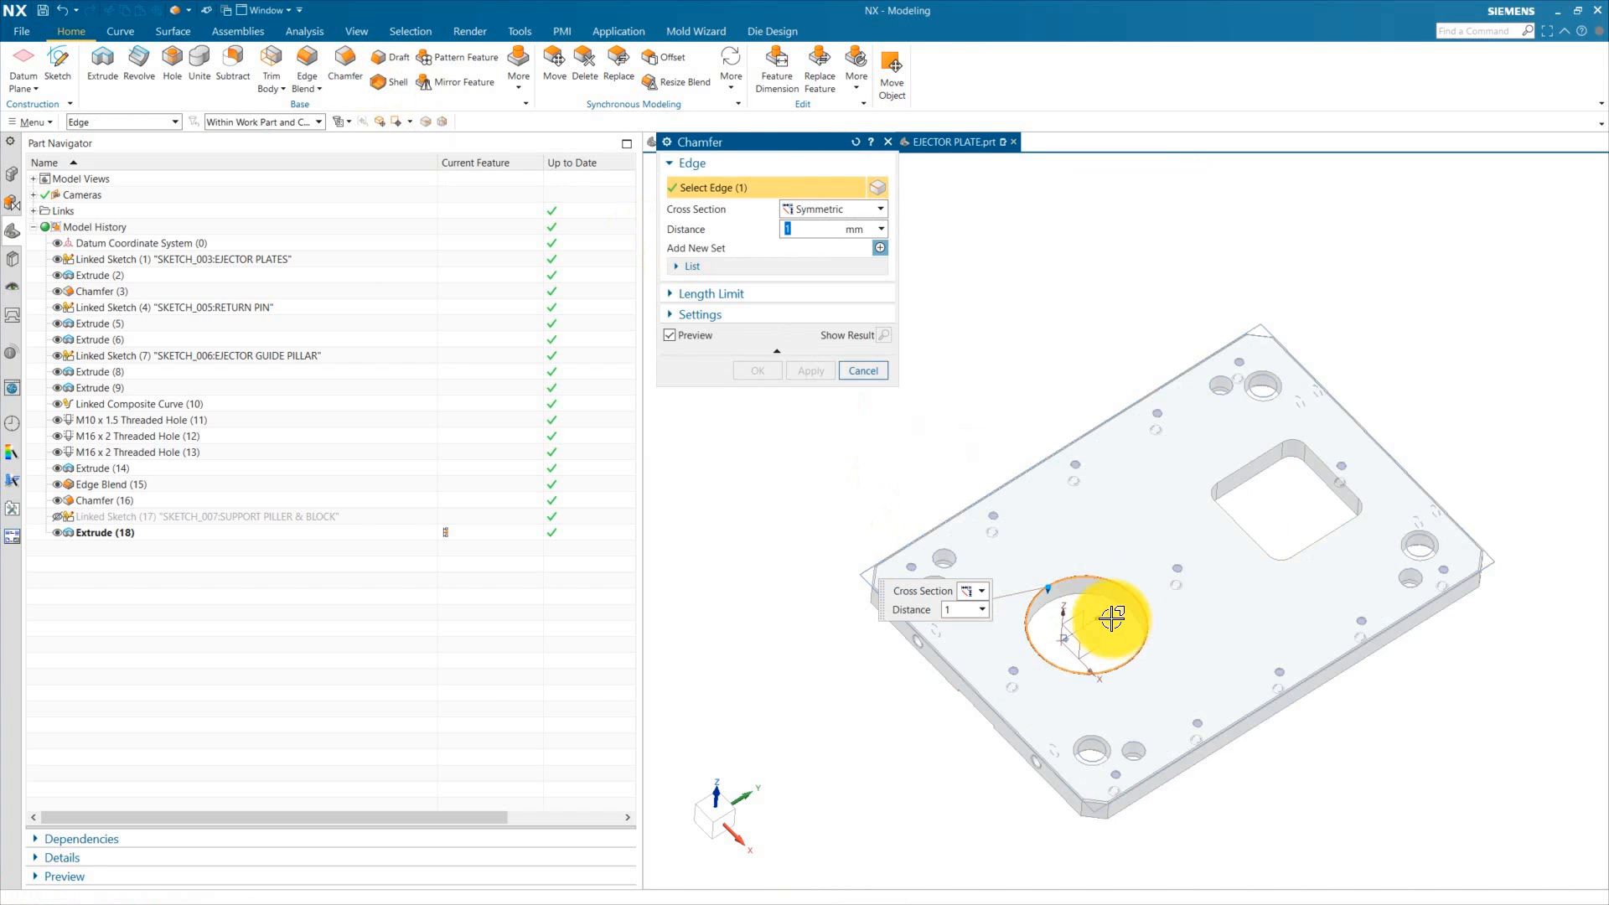
left_click(1249, 466)
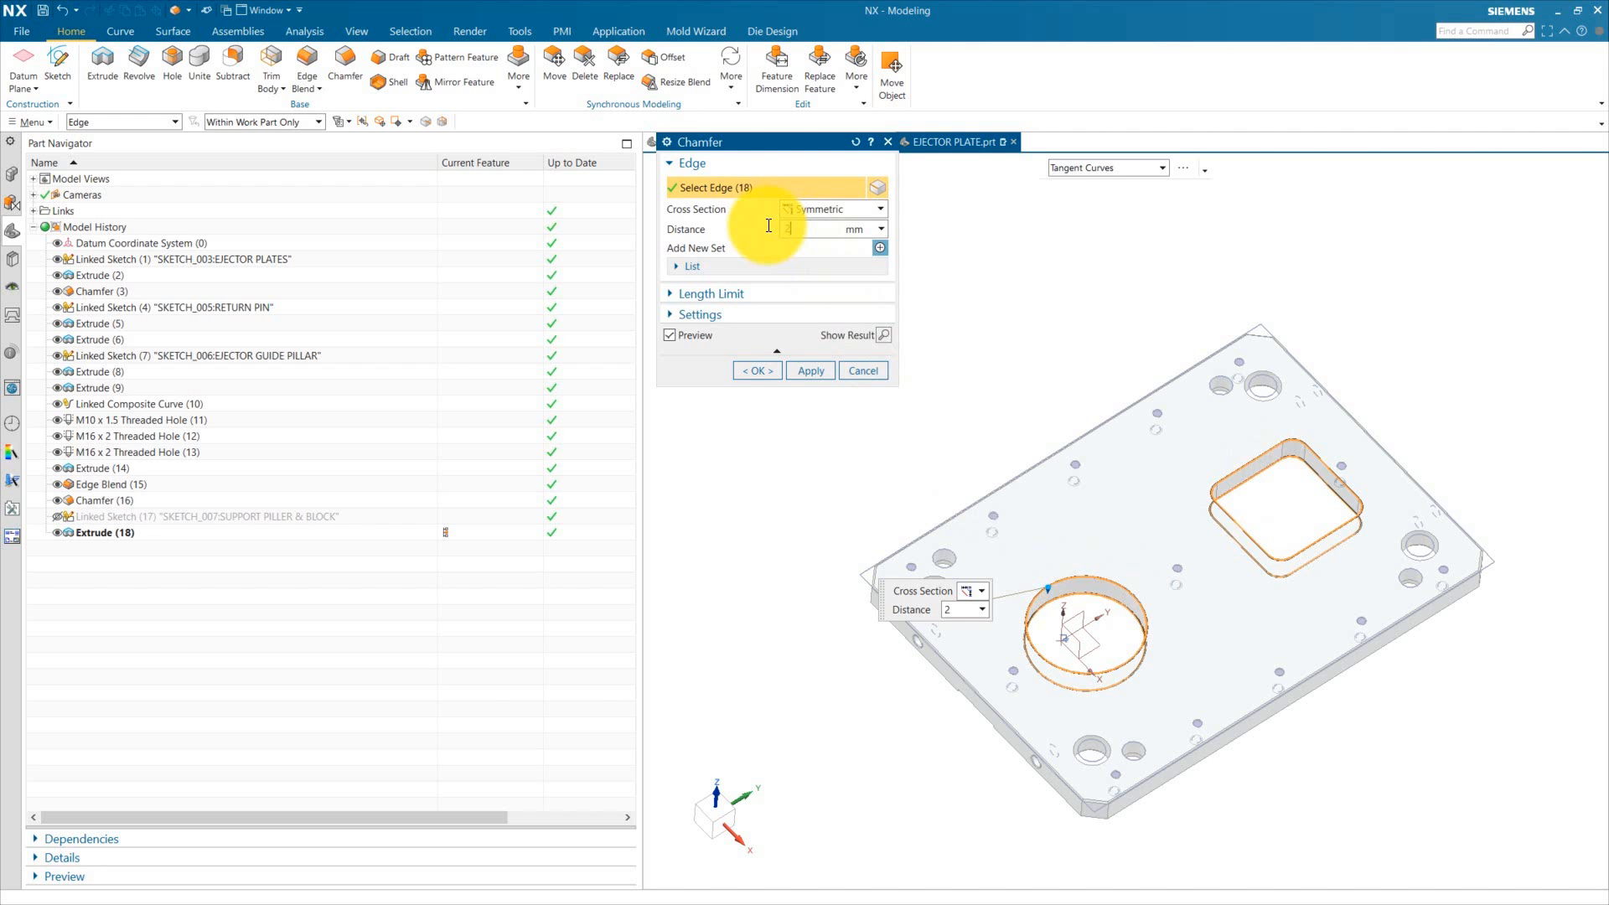
middle_click(1095, 618)
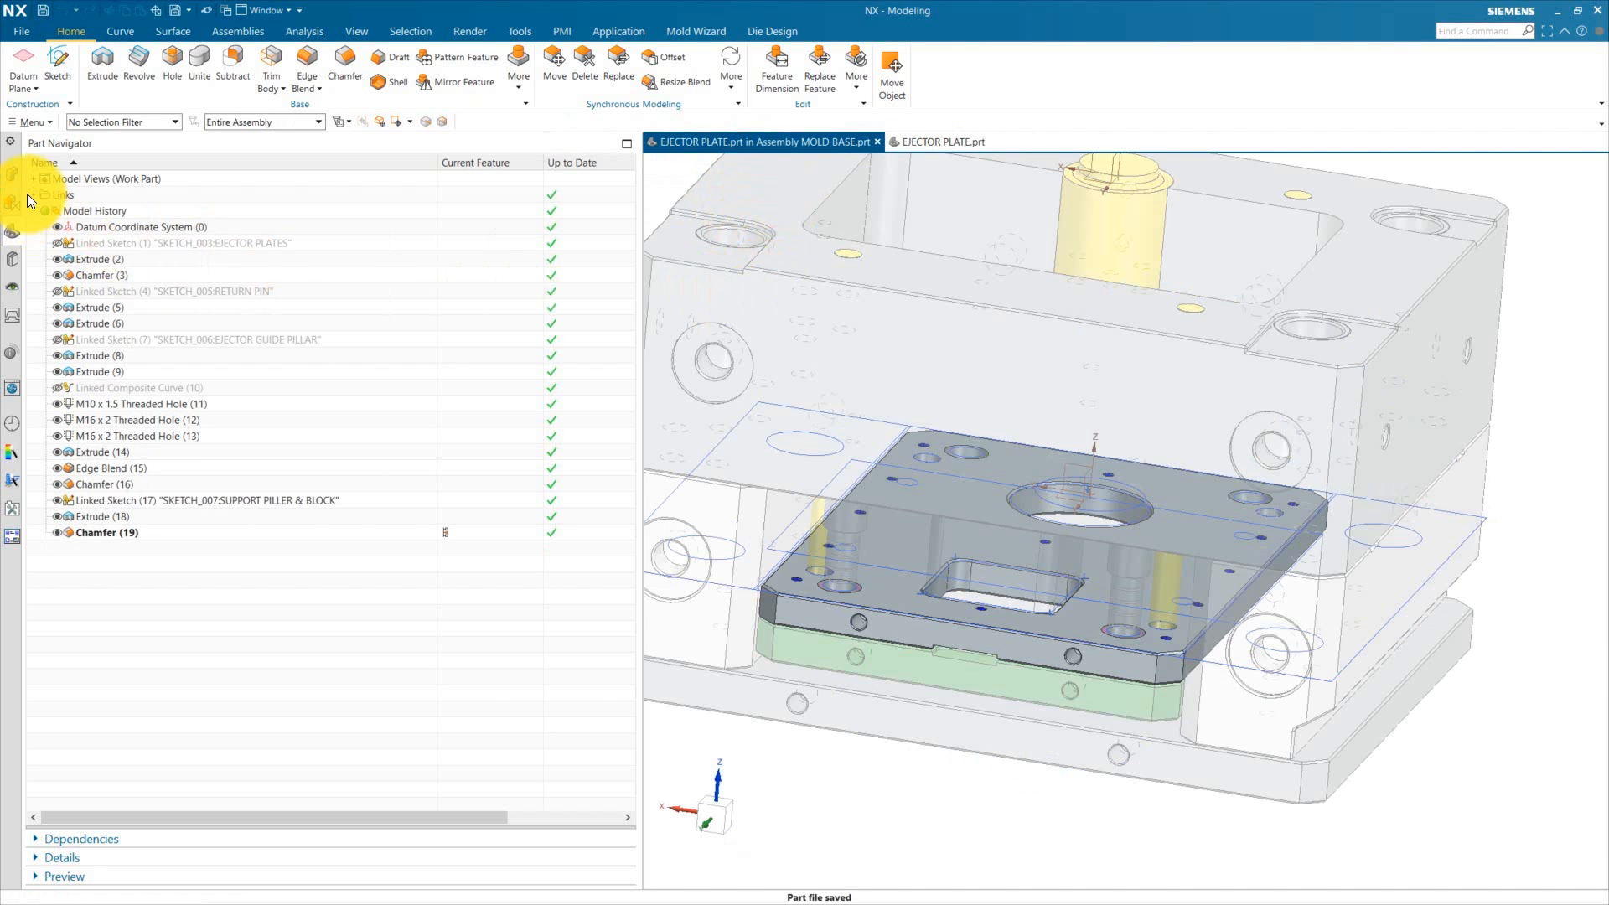
Step: Switch back to the mold base assembly as the displayed part
left_click(12, 174)
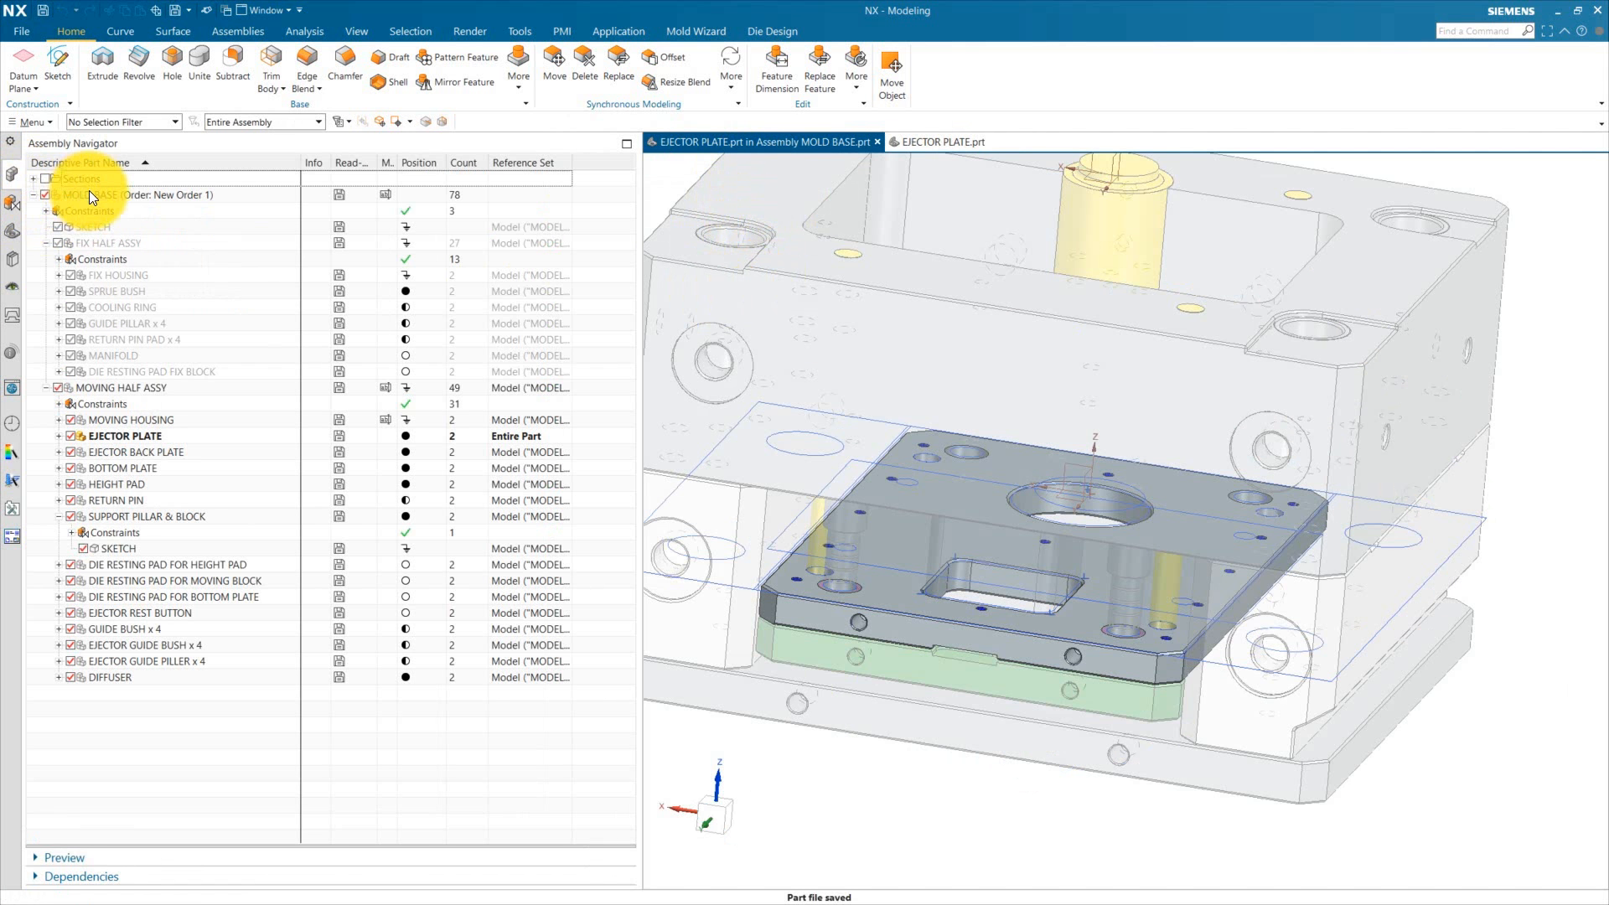
double_click(90, 197)
scroll(1000, 571, "up", 1)
scroll(1134, 490, "down", 6)
middle_click_drag(1146, 503, 1105, 619)
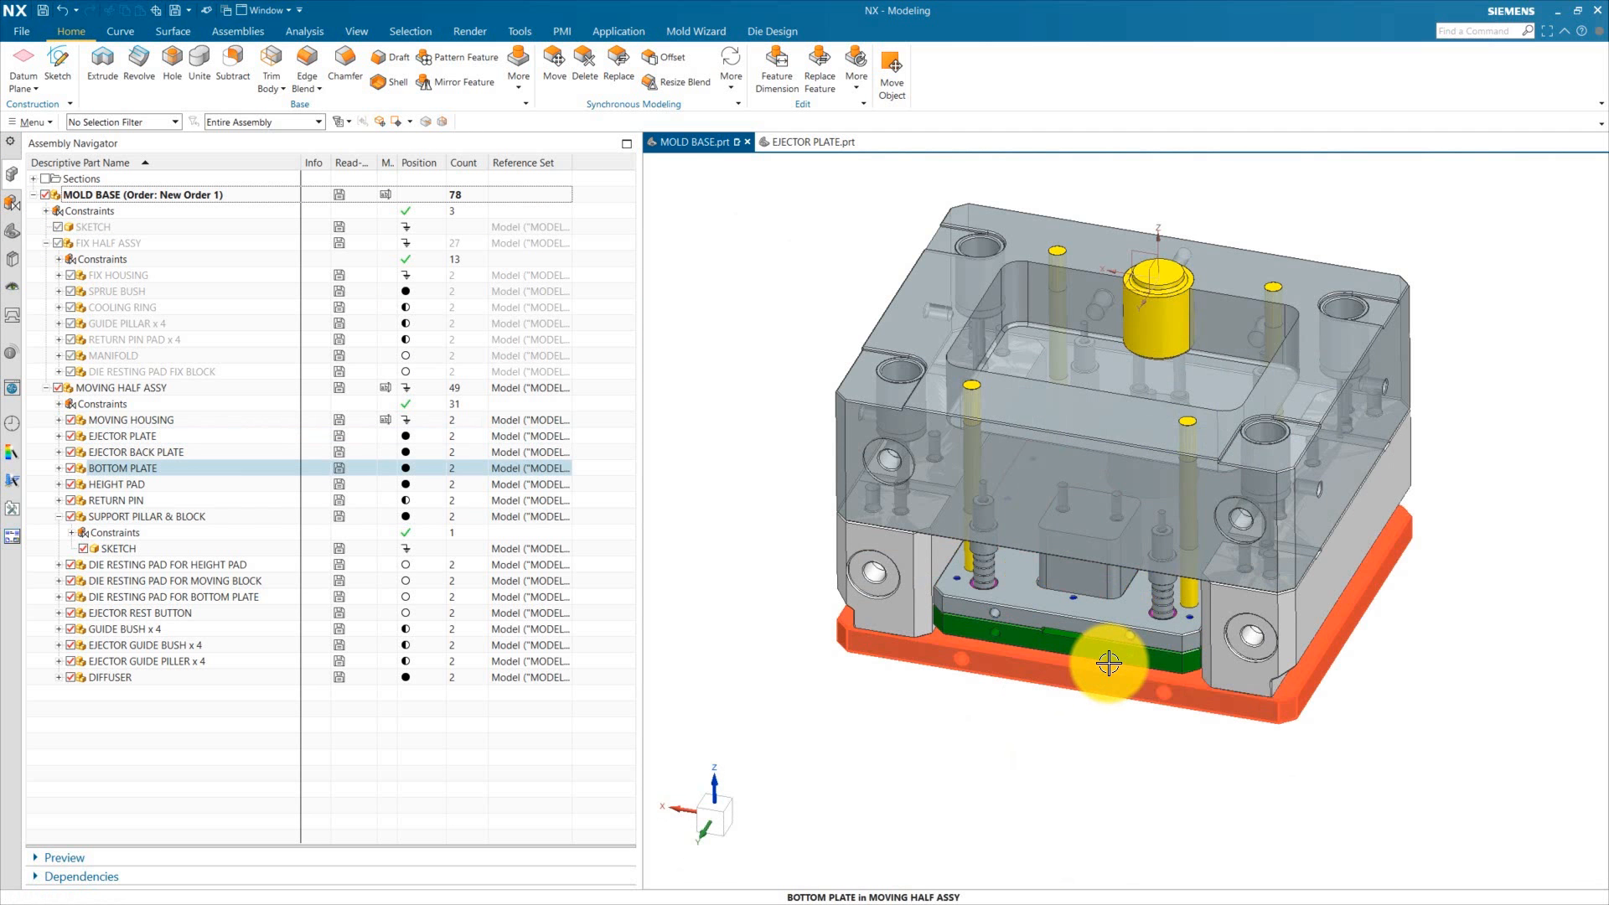
Step: Make the ejector back plate the work part and open it in its own window
double_click(1112, 650)
scroll(1047, 662, "up", 8)
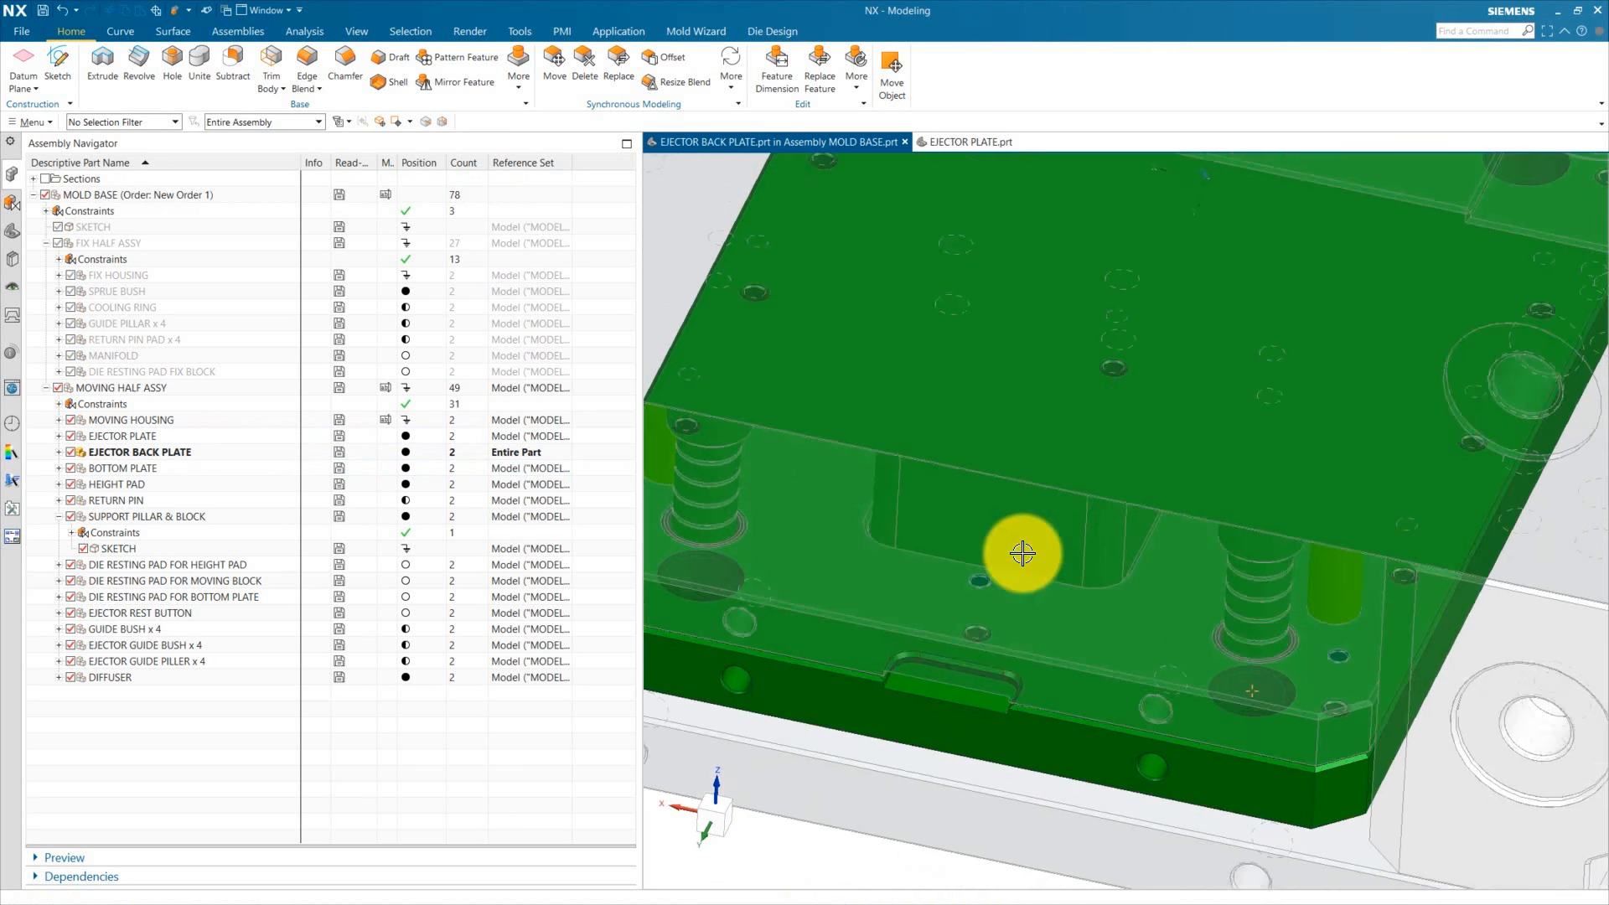
scroll(1023, 553, "down", 5)
middle_click_drag(1059, 693, 1036, 456)
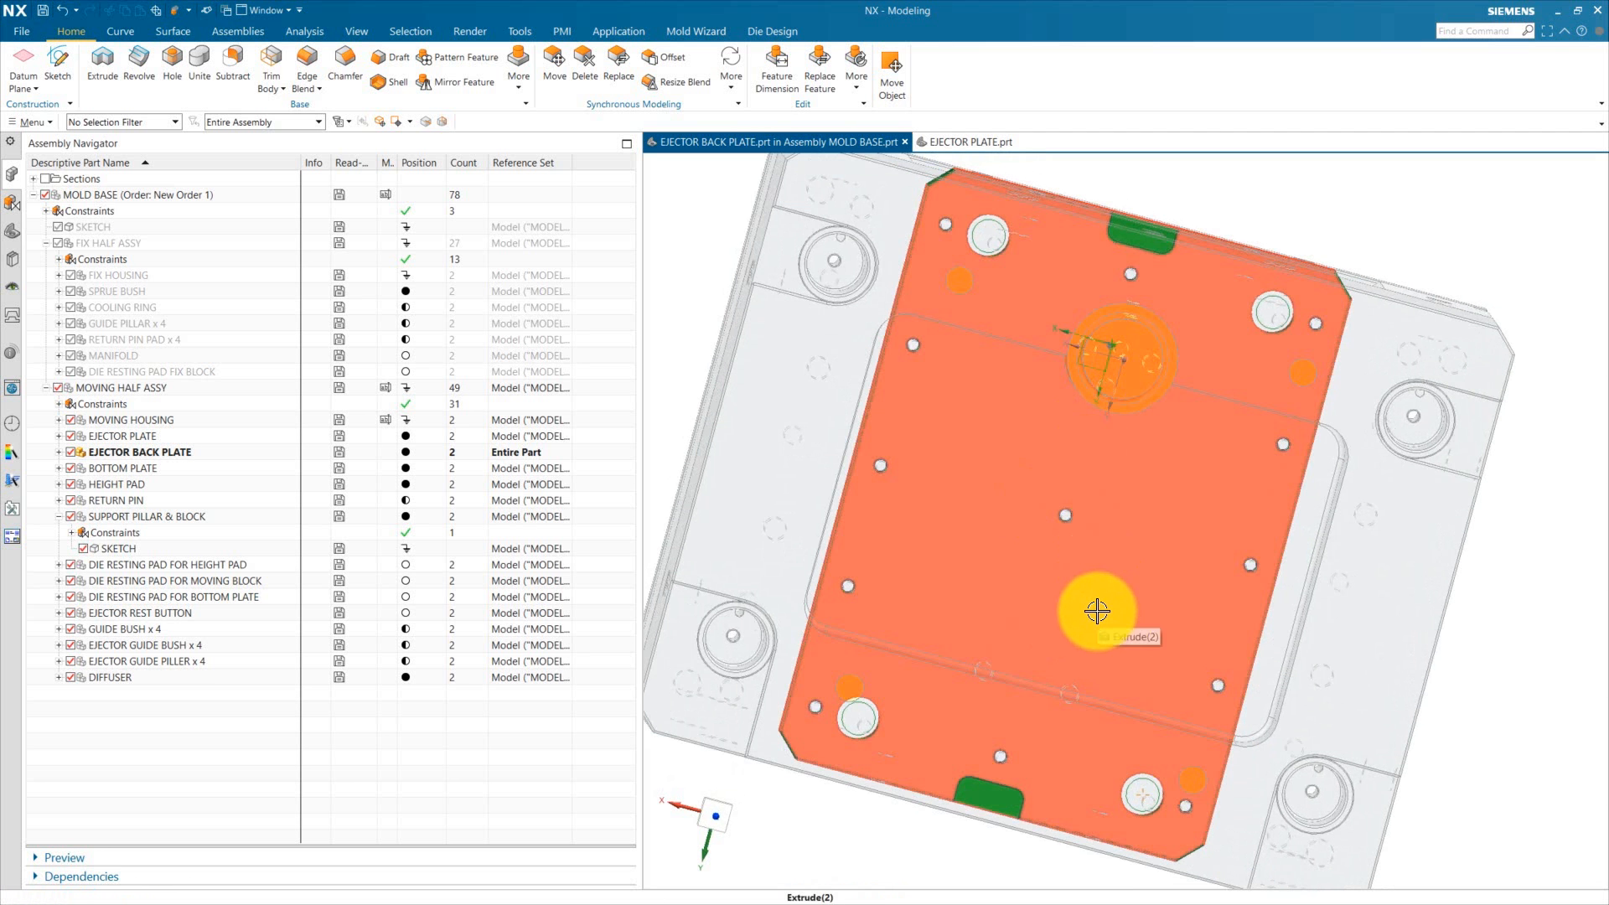
middle_click_drag(1097, 611, 1121, 488)
right_click(143, 452)
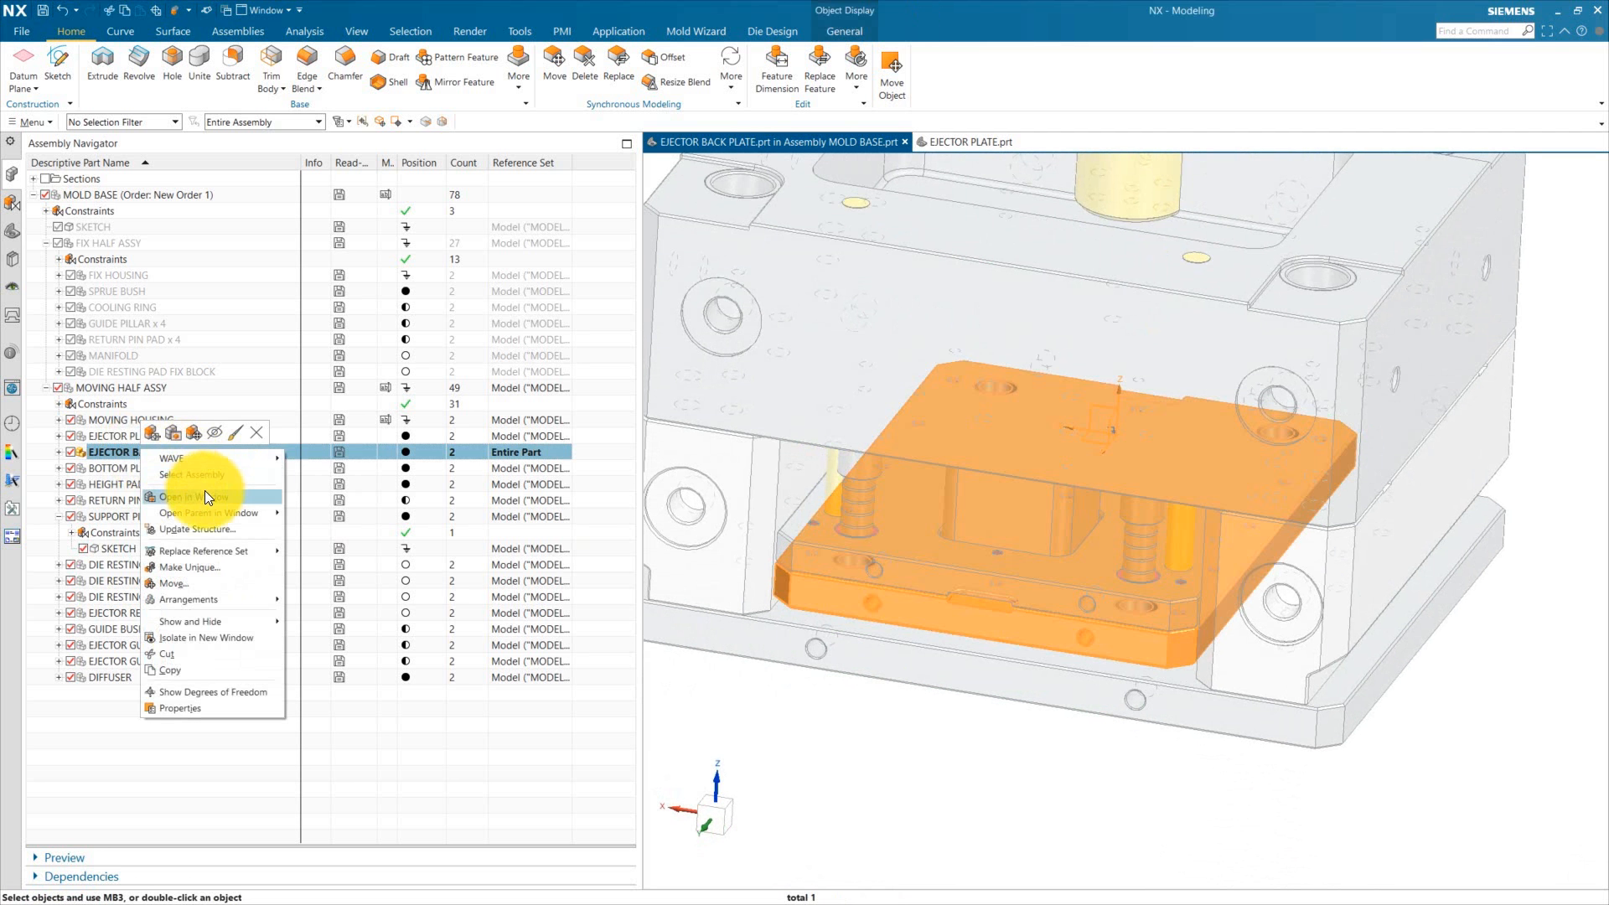
left_click(207, 498)
middle_click_drag(959, 575, 1190, 671)
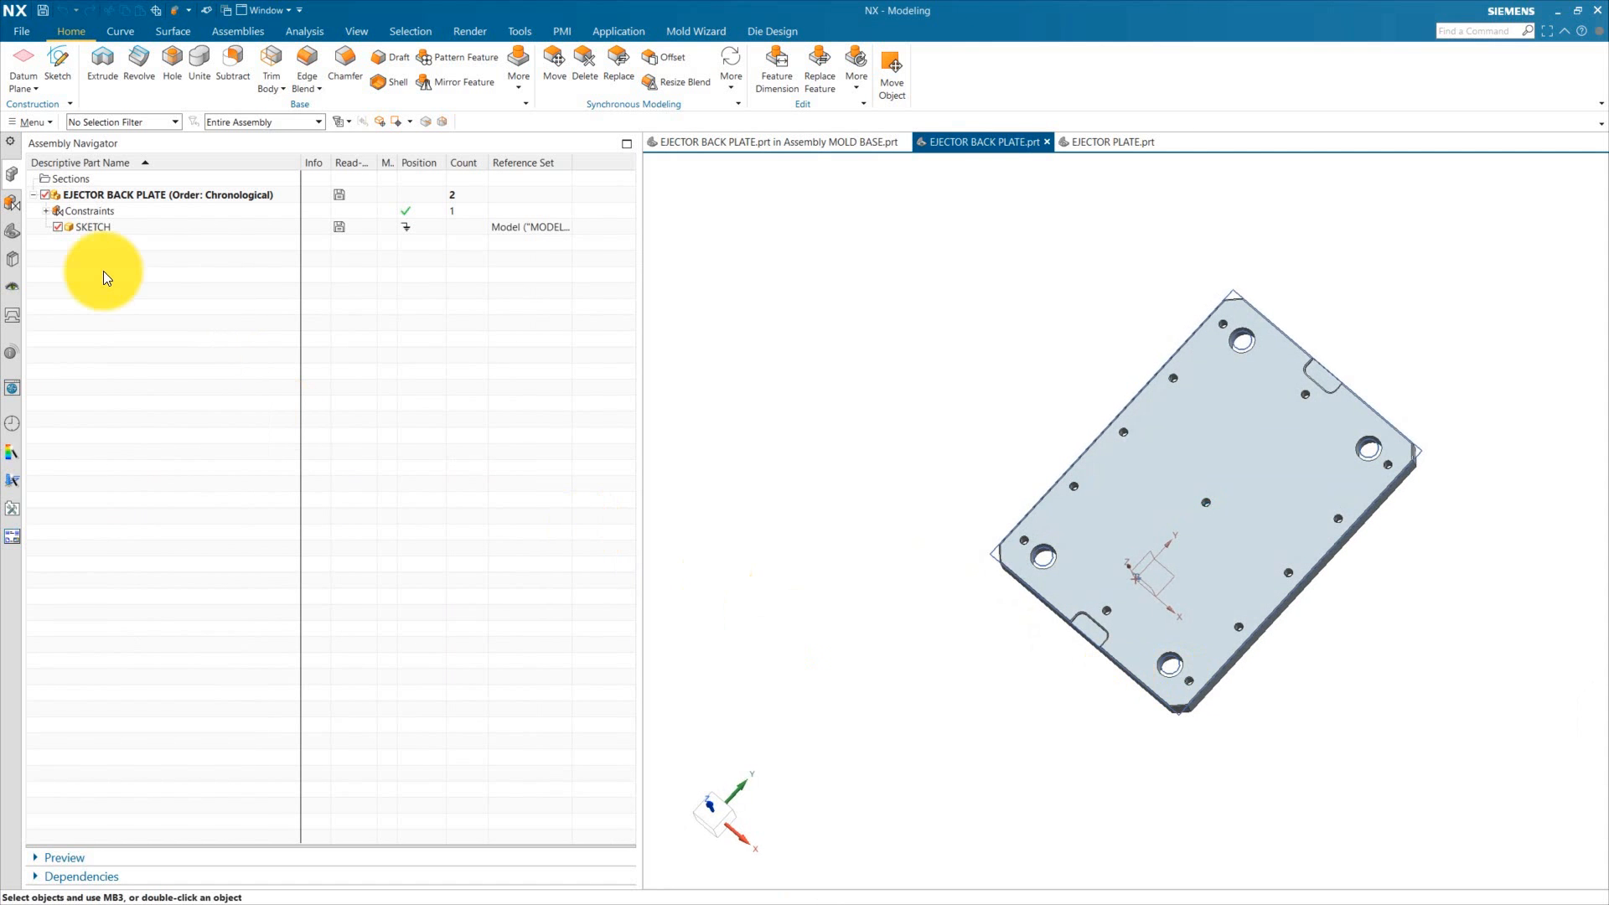
Step: Replace the reference set of the ejector back plate's SKETCH component with Entire Part
right_click(98, 226)
mouse_move(210, 325)
left_click(266, 342)
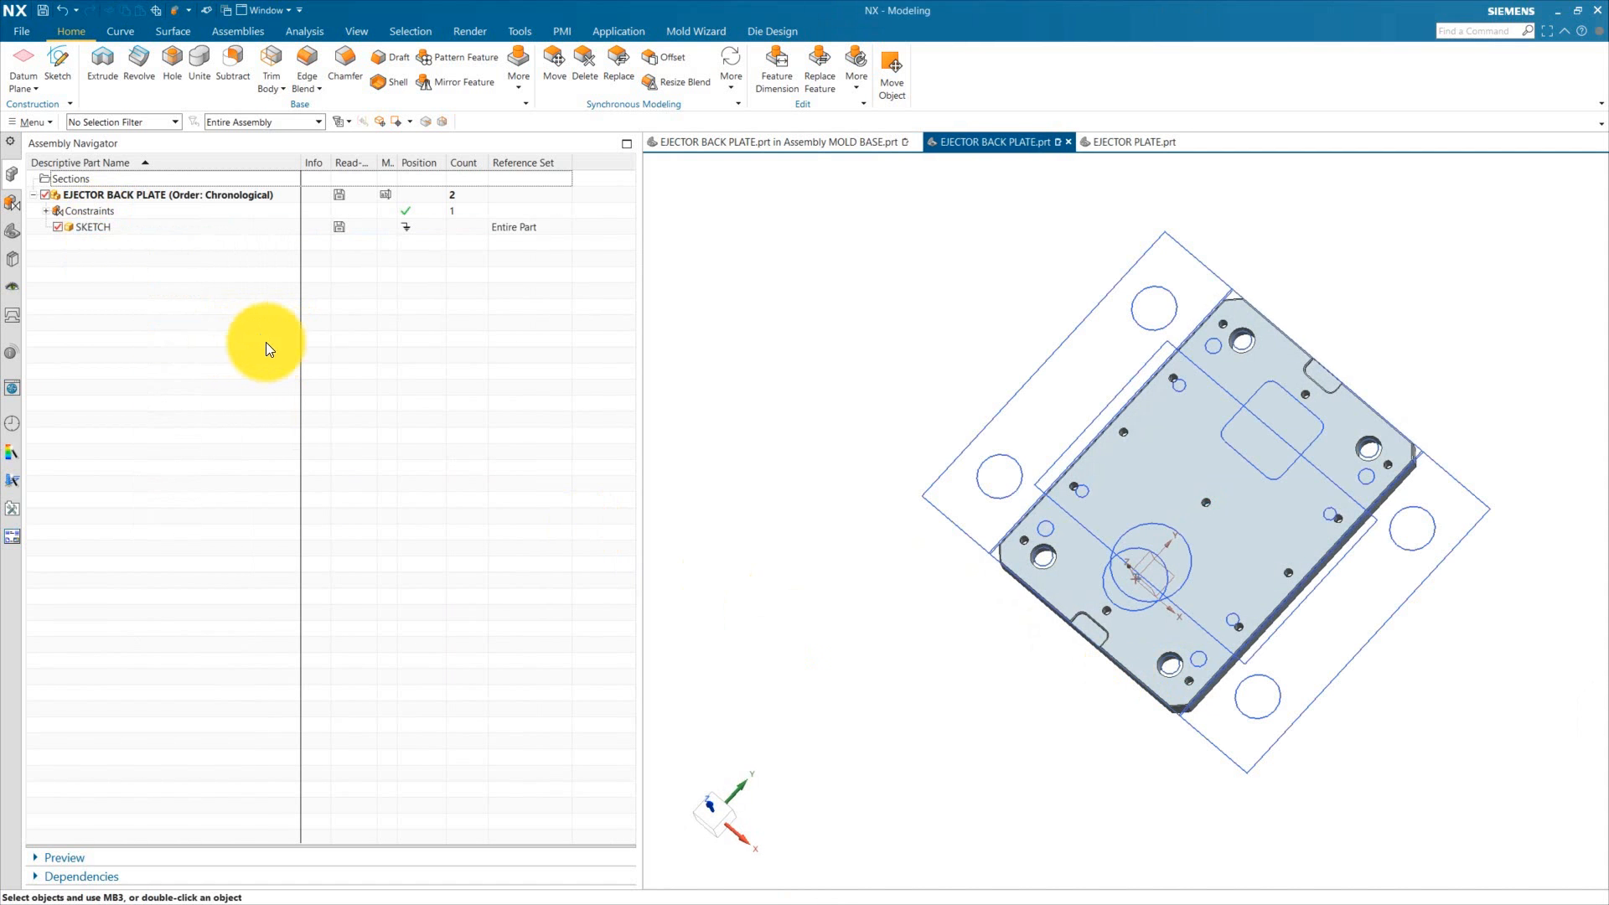
Step: Link the support pillar and block sketch into the ejector back plate with the WAVE Geometry Linker as a Sketch
left_click(21, 237)
left_click(239, 32)
left_click(739, 67)
scroll(1183, 522, "up", 3)
left_click(1173, 542)
left_click(746, 401)
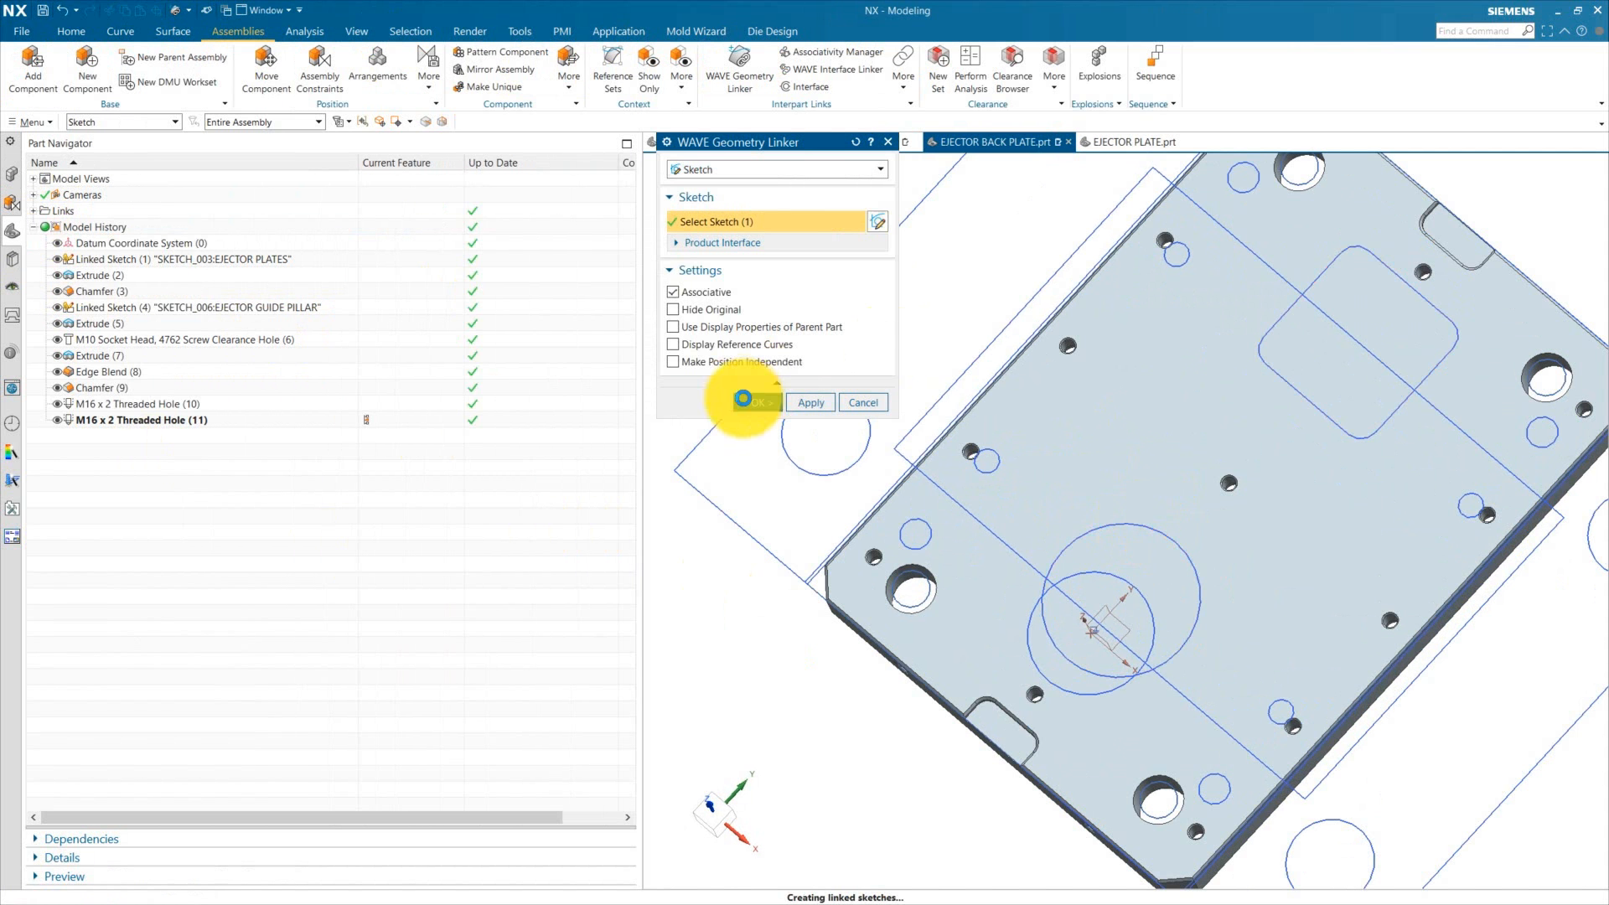
Step: Hide the SKETCH component in the ejector back plate
left_click(14, 175)
left_click(57, 227)
left_click(13, 231)
Step: Extrude the linked support pillar sketch downward as a Through All subtract cut with a single-sided offset
middle_click_drag(1157, 587, 1152, 444)
left_click(180, 437)
left_click(71, 32)
left_click(103, 64)
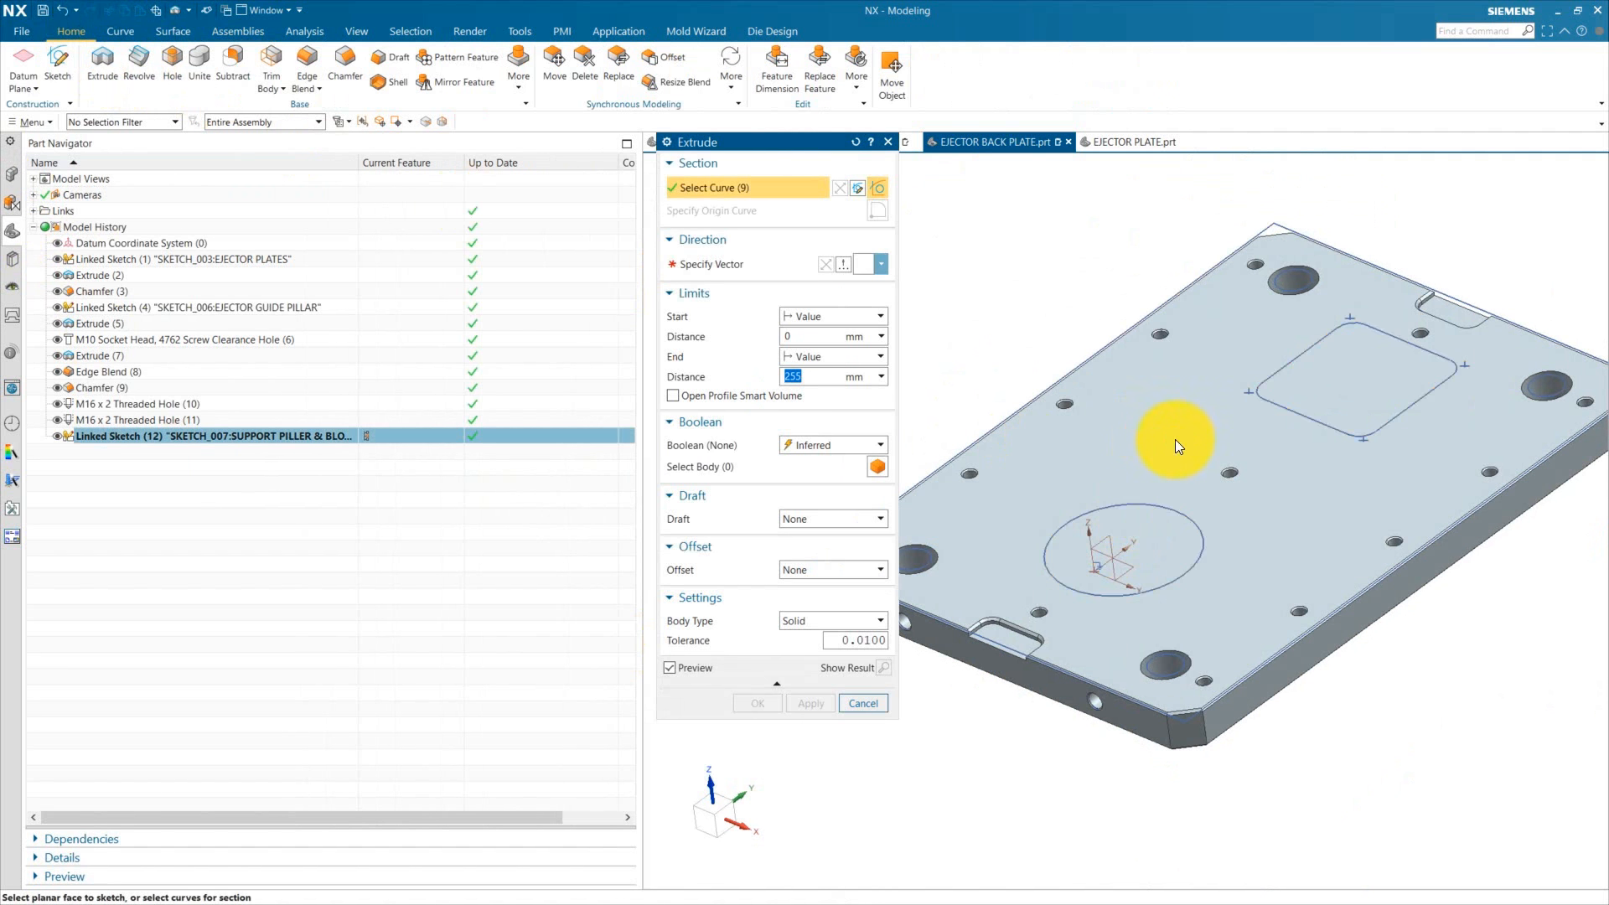
left_click(1174, 510)
left_click(826, 266)
left_click(828, 359)
left_click(811, 499)
left_click(804, 550)
left_click(818, 581)
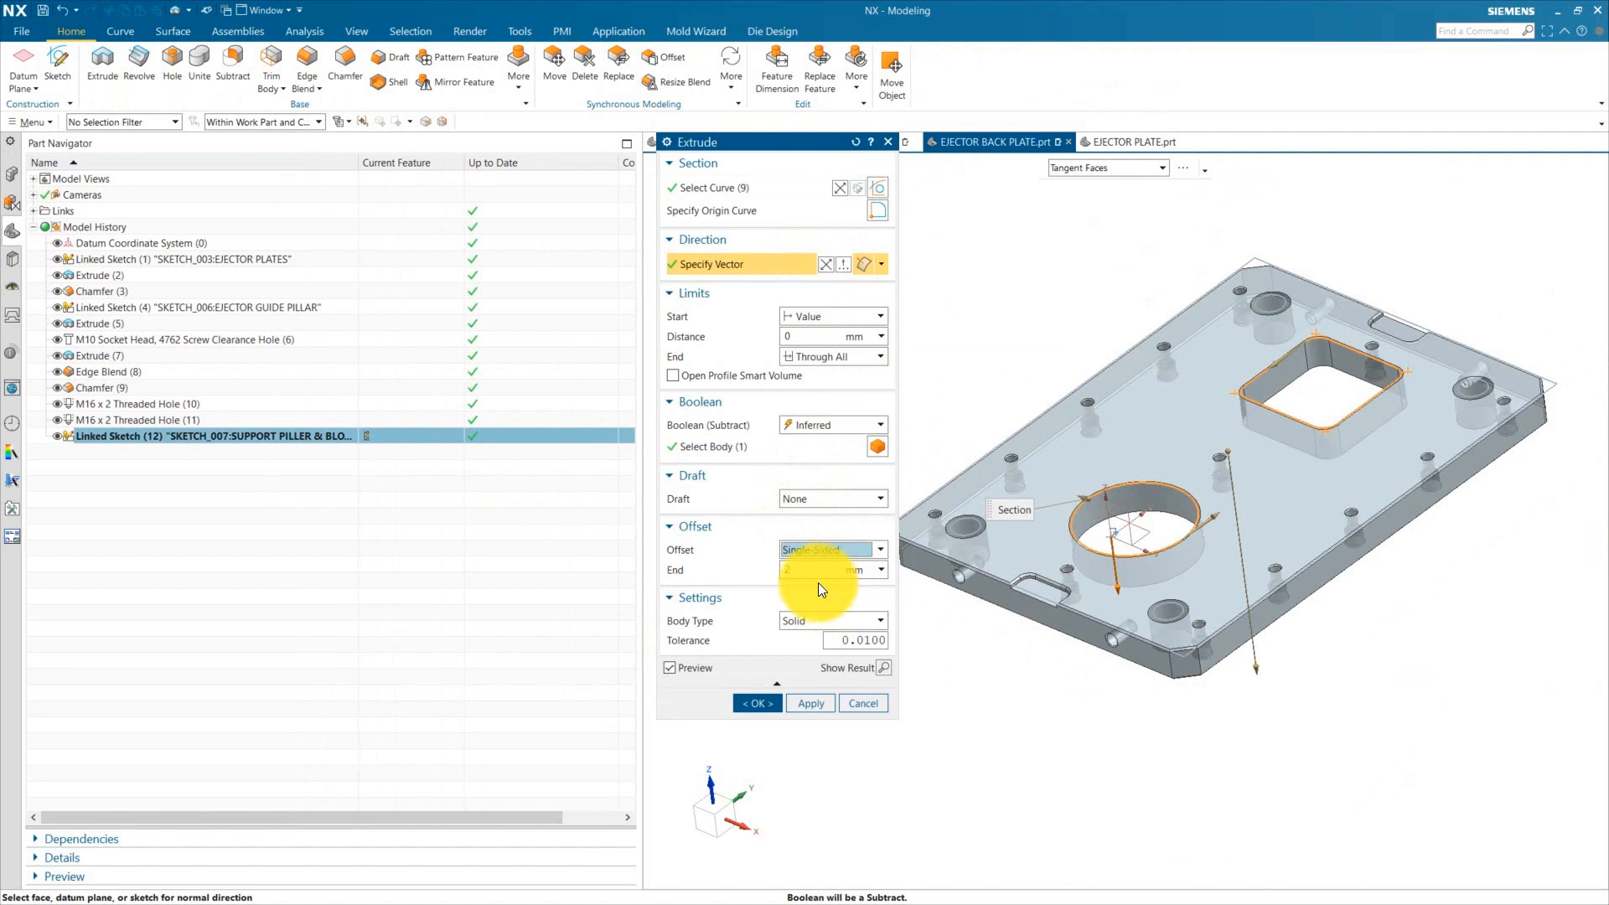
middle_click(967, 537)
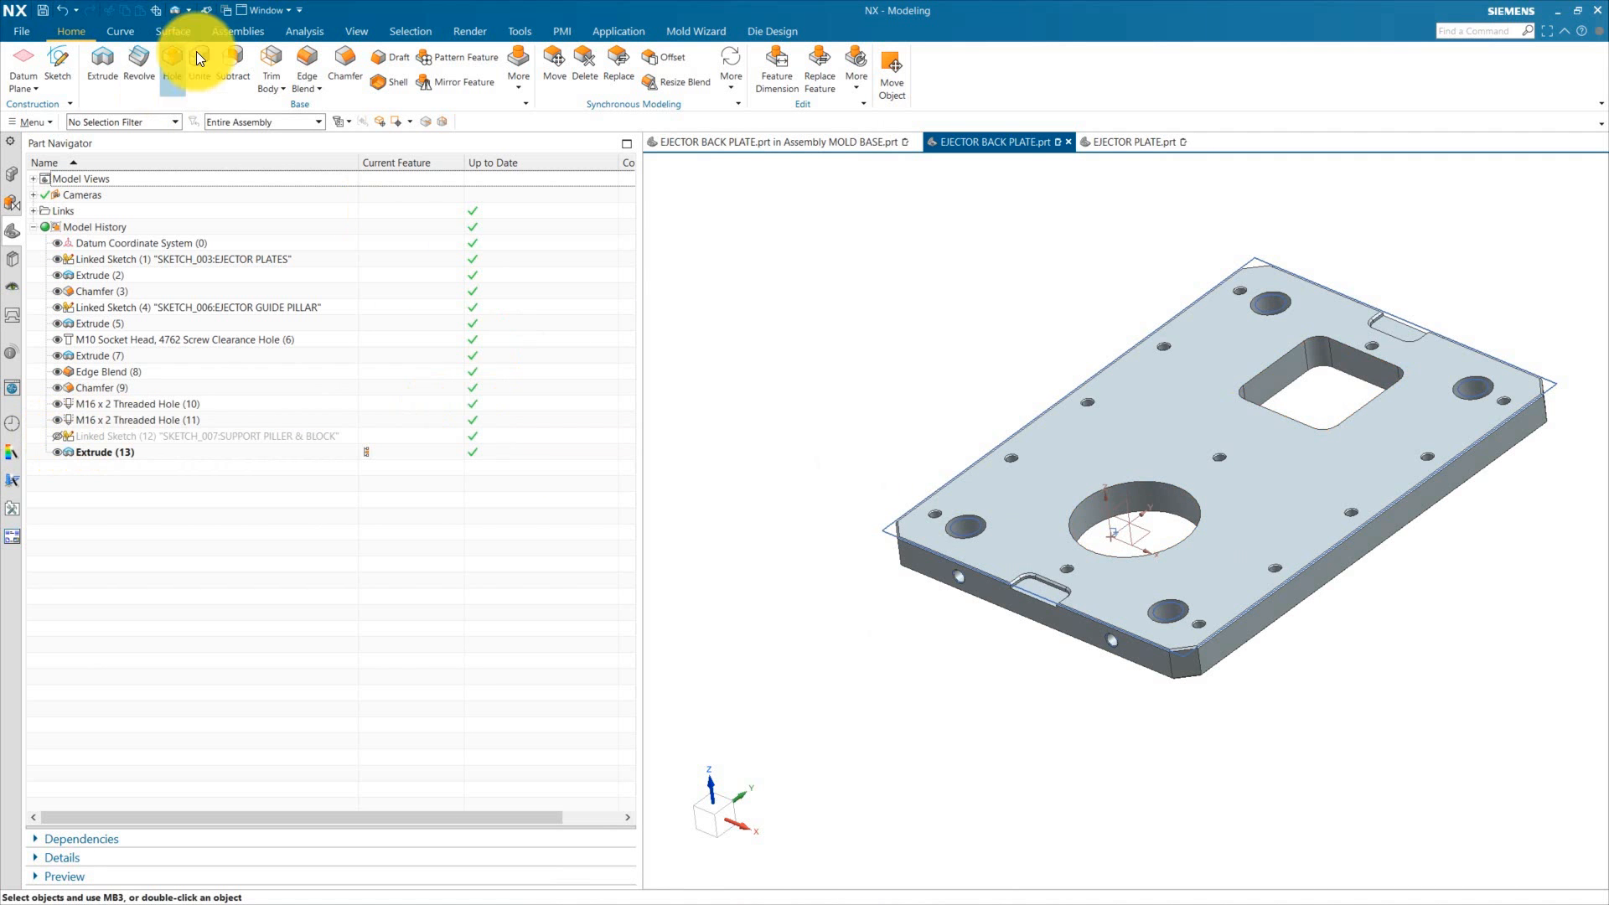
Step: Chamfer the edges of the new circular and square pockets in the ejector back plate by 2 mm
left_click(345, 64)
left_click(1185, 485)
scroll(1181, 482, "up", 5)
left_click(773, 375)
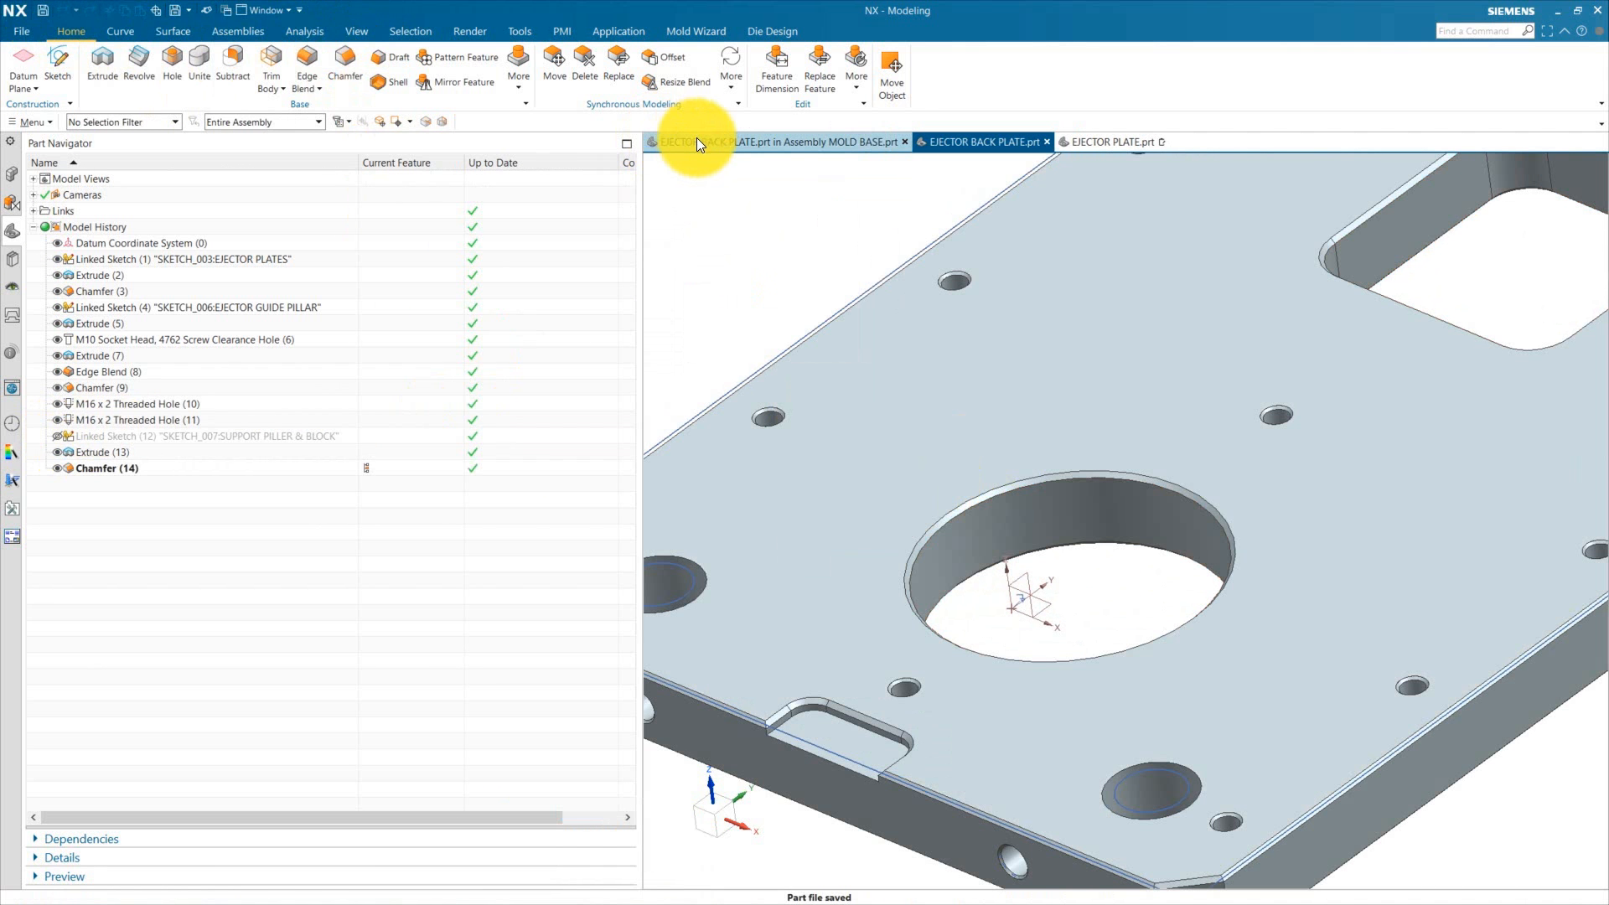
Step: Make the mold base assembly the work part again
left_click(697, 140)
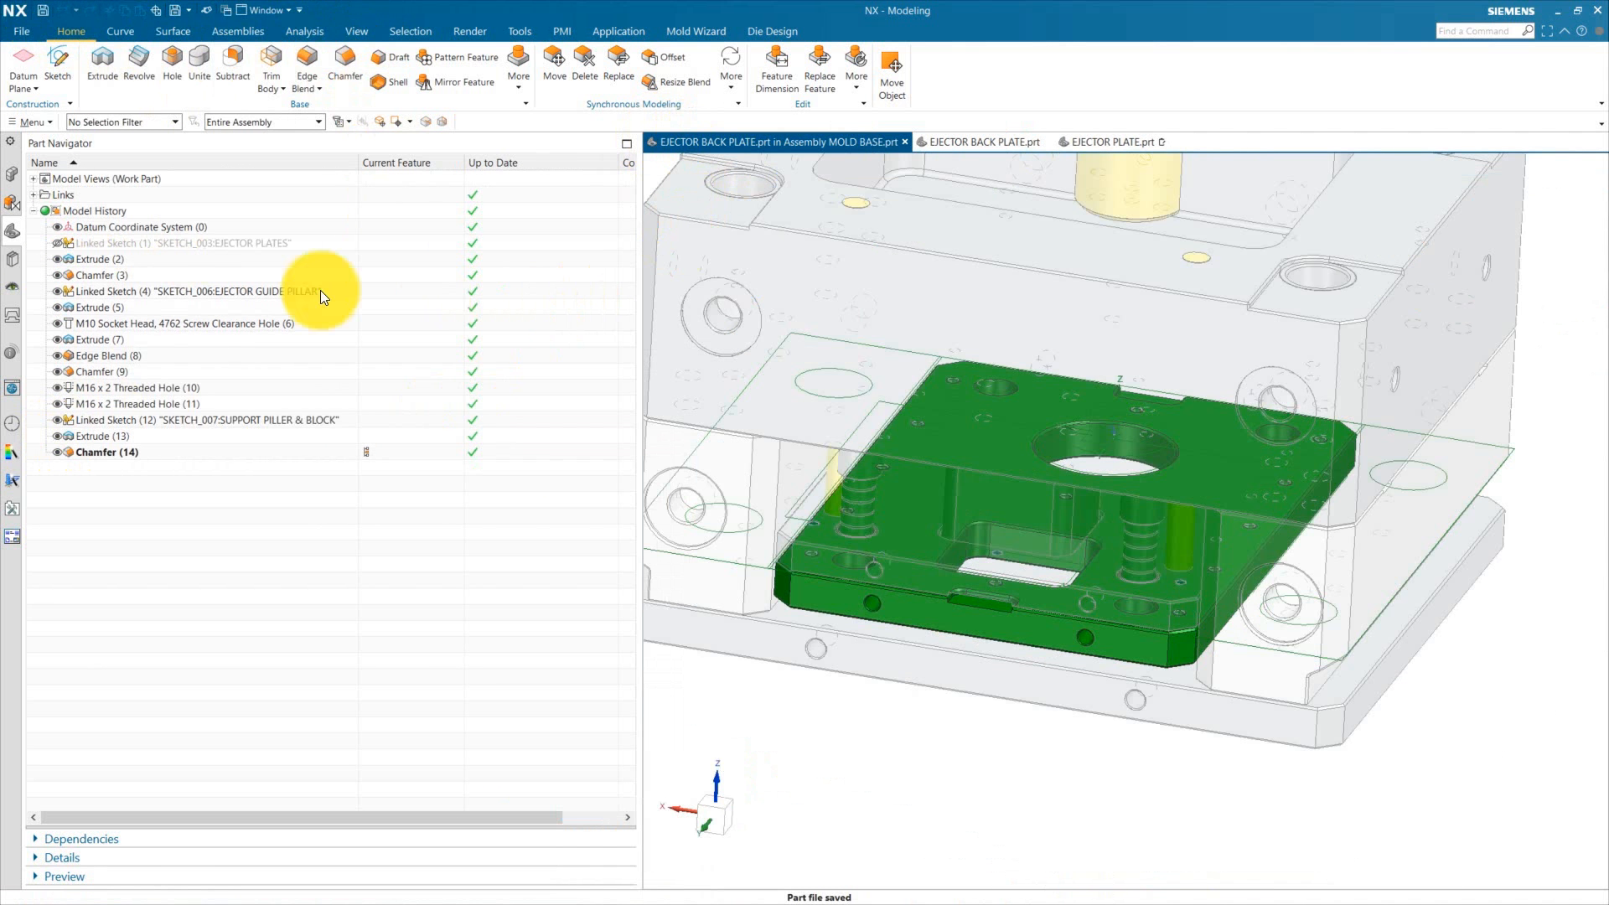
left_click(12, 177)
double_click(102, 194)
Step: Examine the ejector plate, ejector back plate and bottom plate around the support pillars in the assembly
scroll(988, 575, "up", 4)
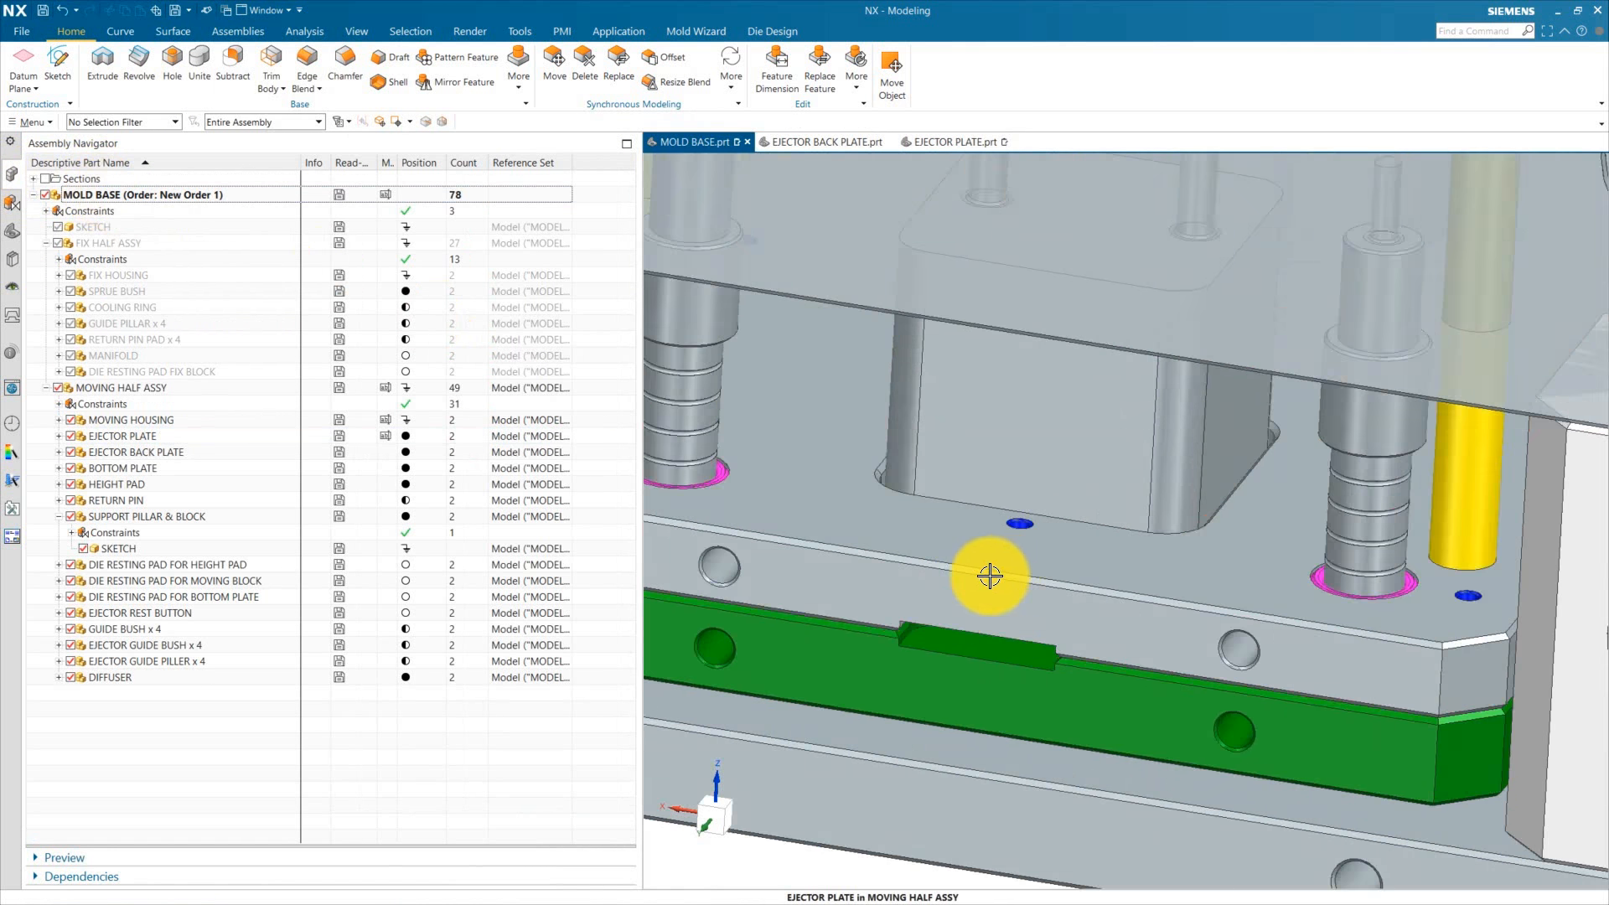
scroll(988, 575, "down", 3)
left_click(927, 578)
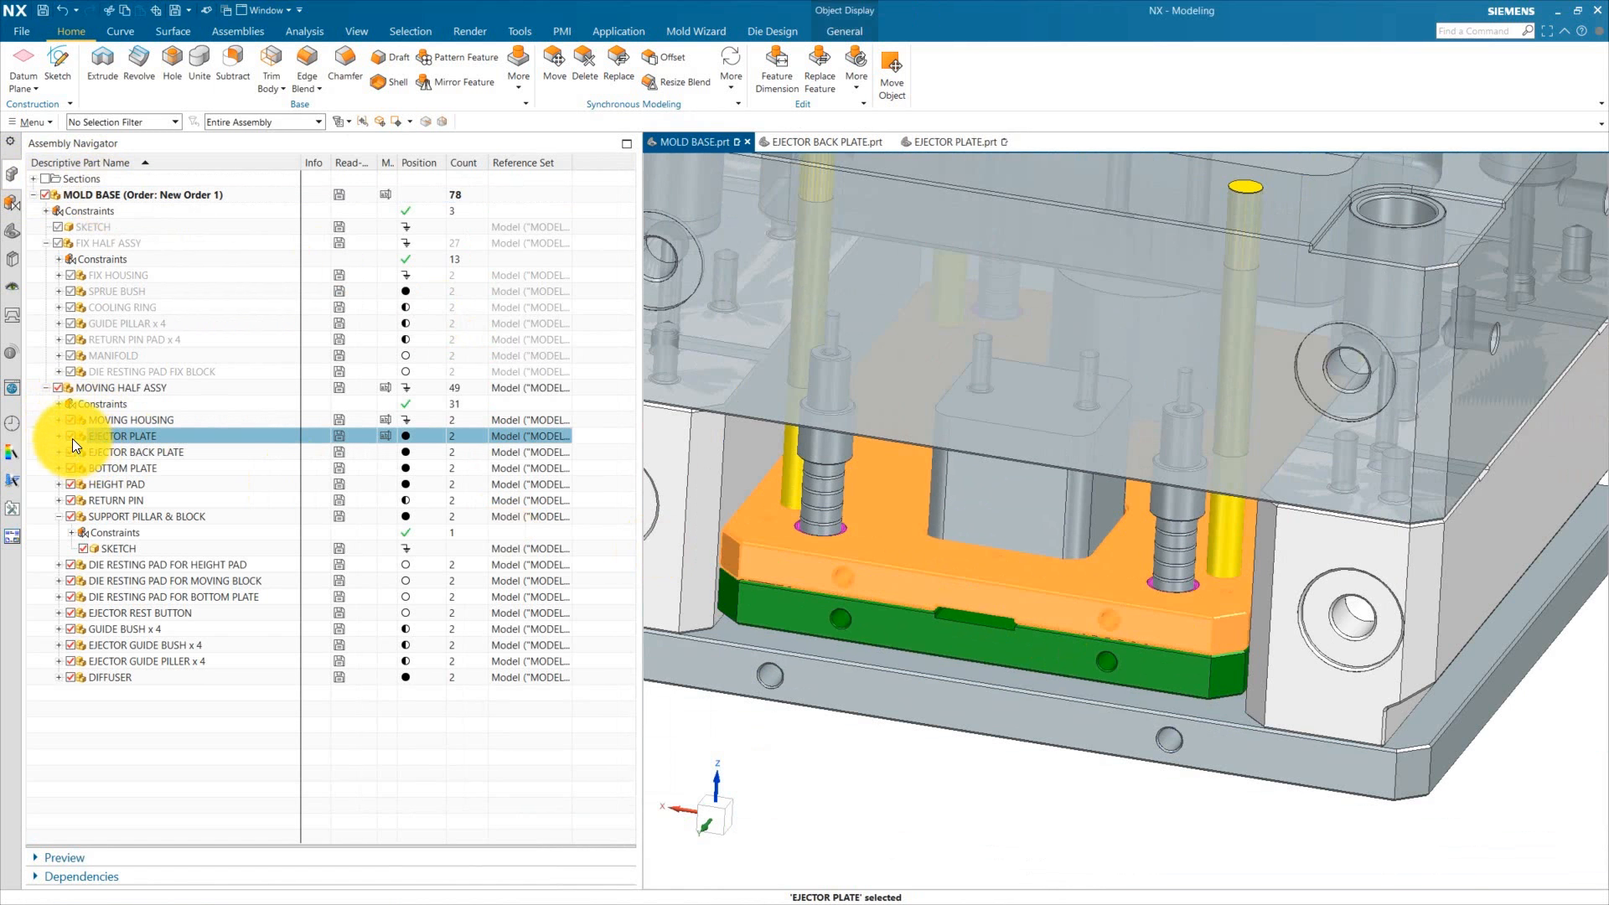
middle_click_drag(941, 578, 949, 598)
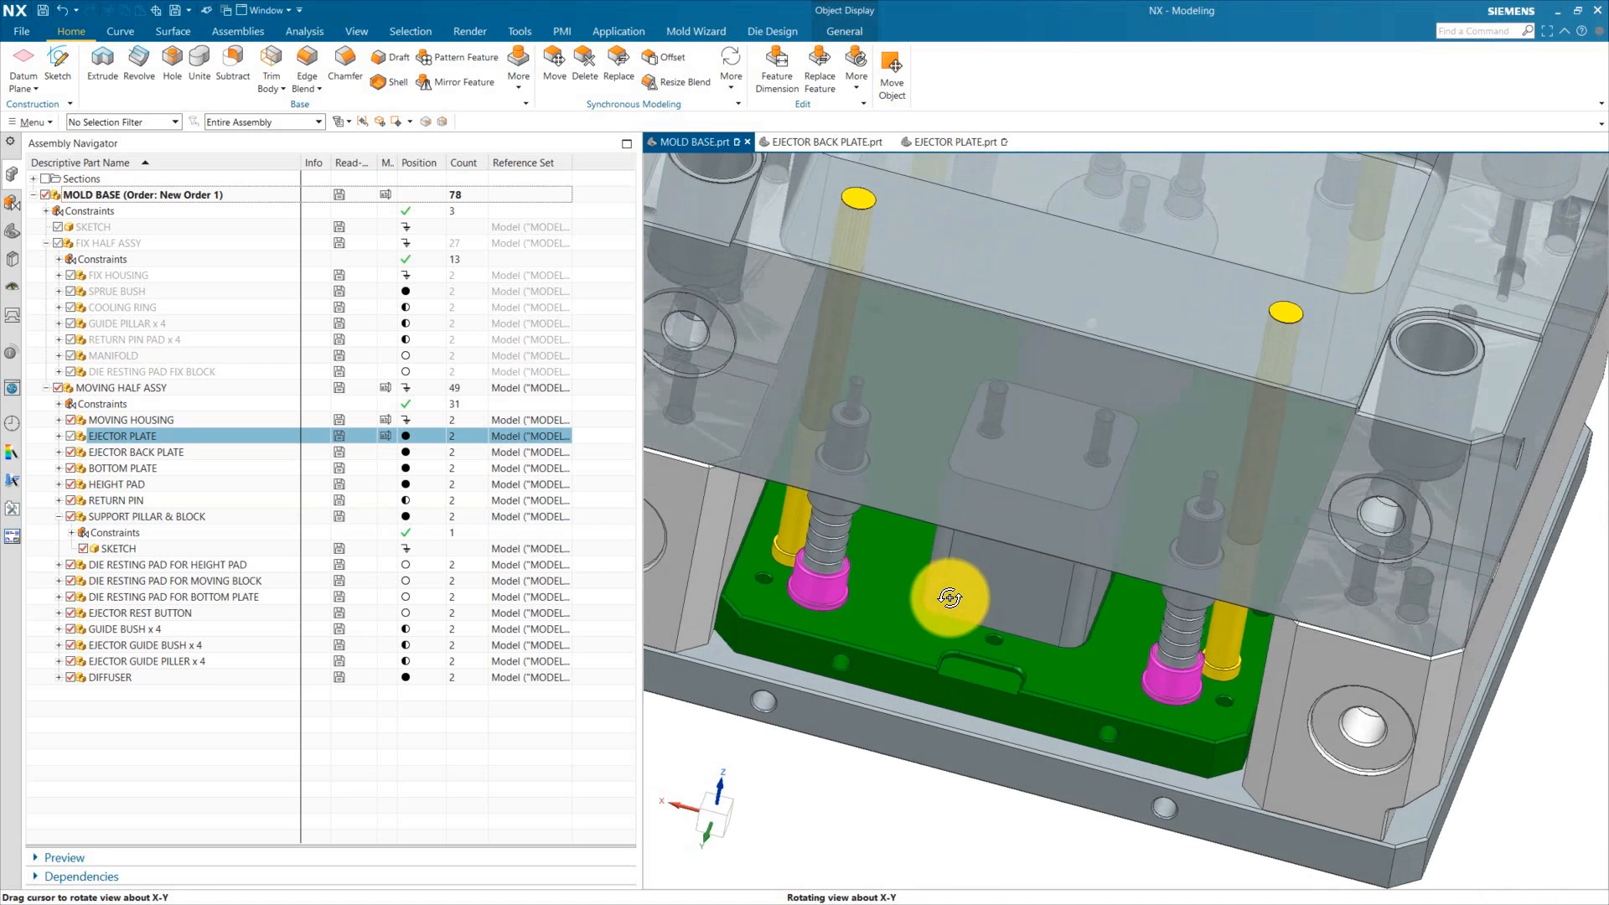
scroll(949, 598, "up", 5)
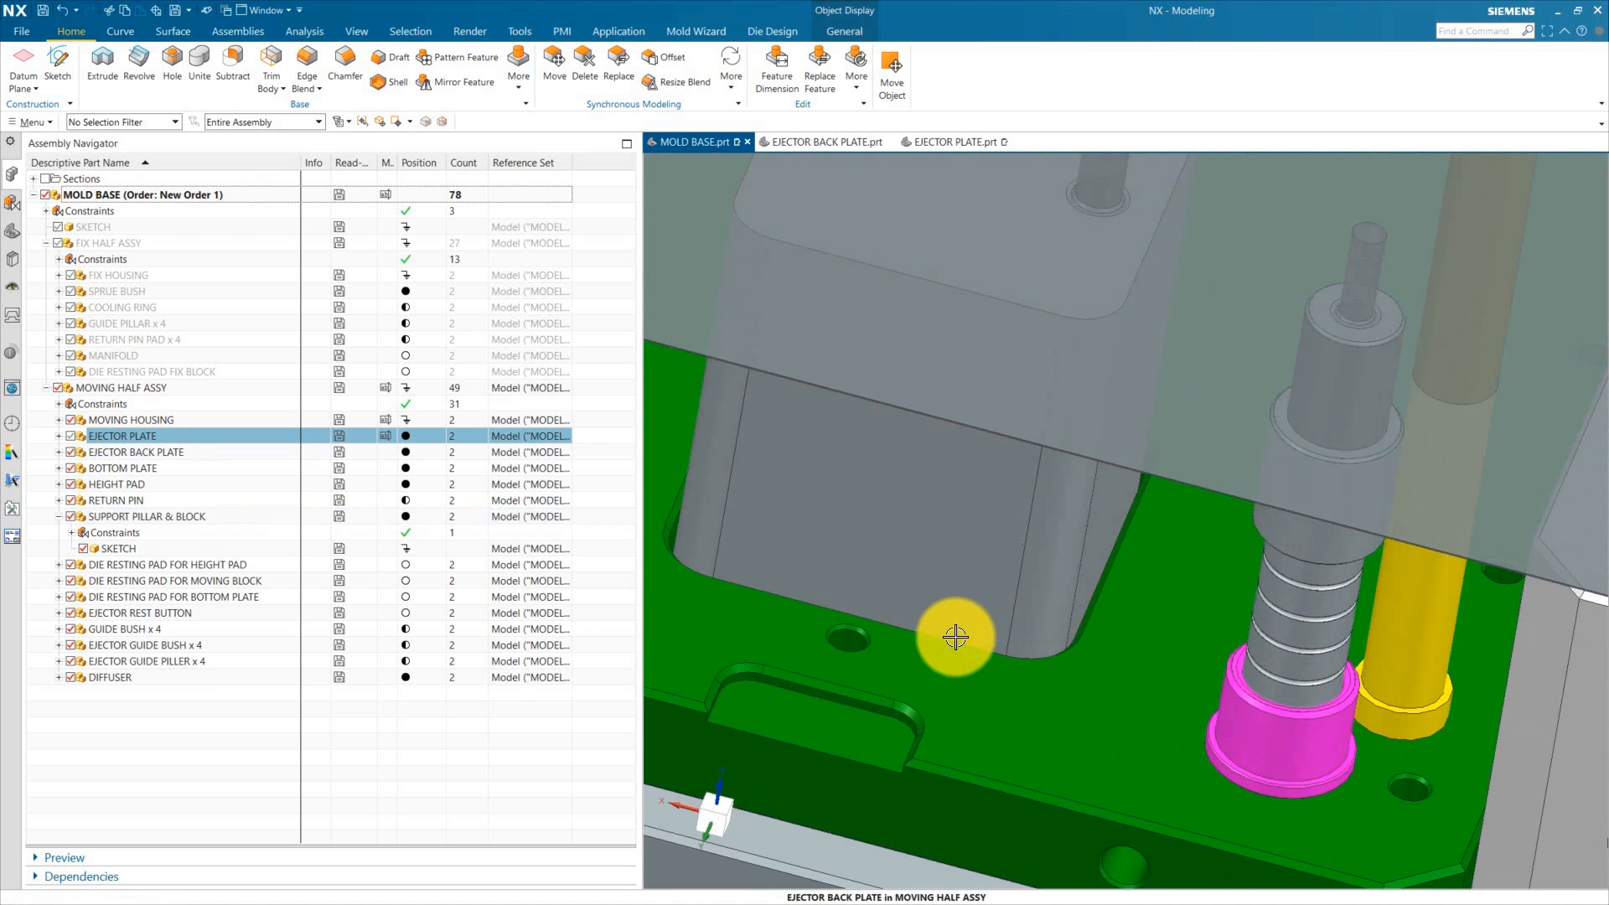
scroll(956, 637, "down", 3)
left_click(74, 438)
scroll(1089, 621, "down", 3)
middle_click_drag(1089, 621, 1022, 614)
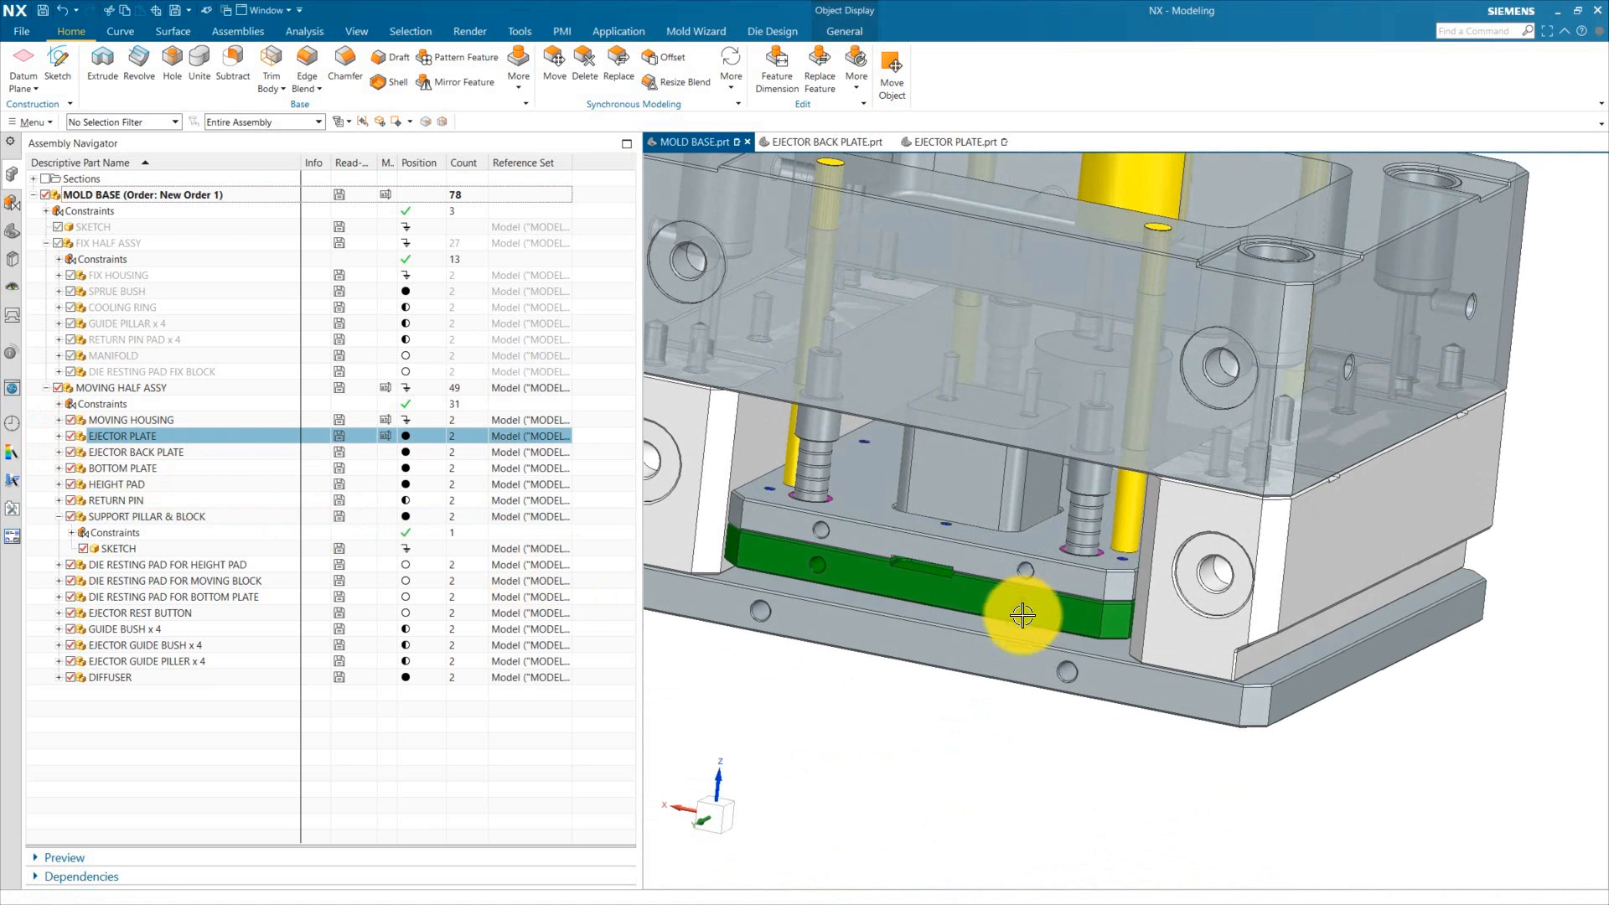
left_click(1022, 658)
left_click(72, 469)
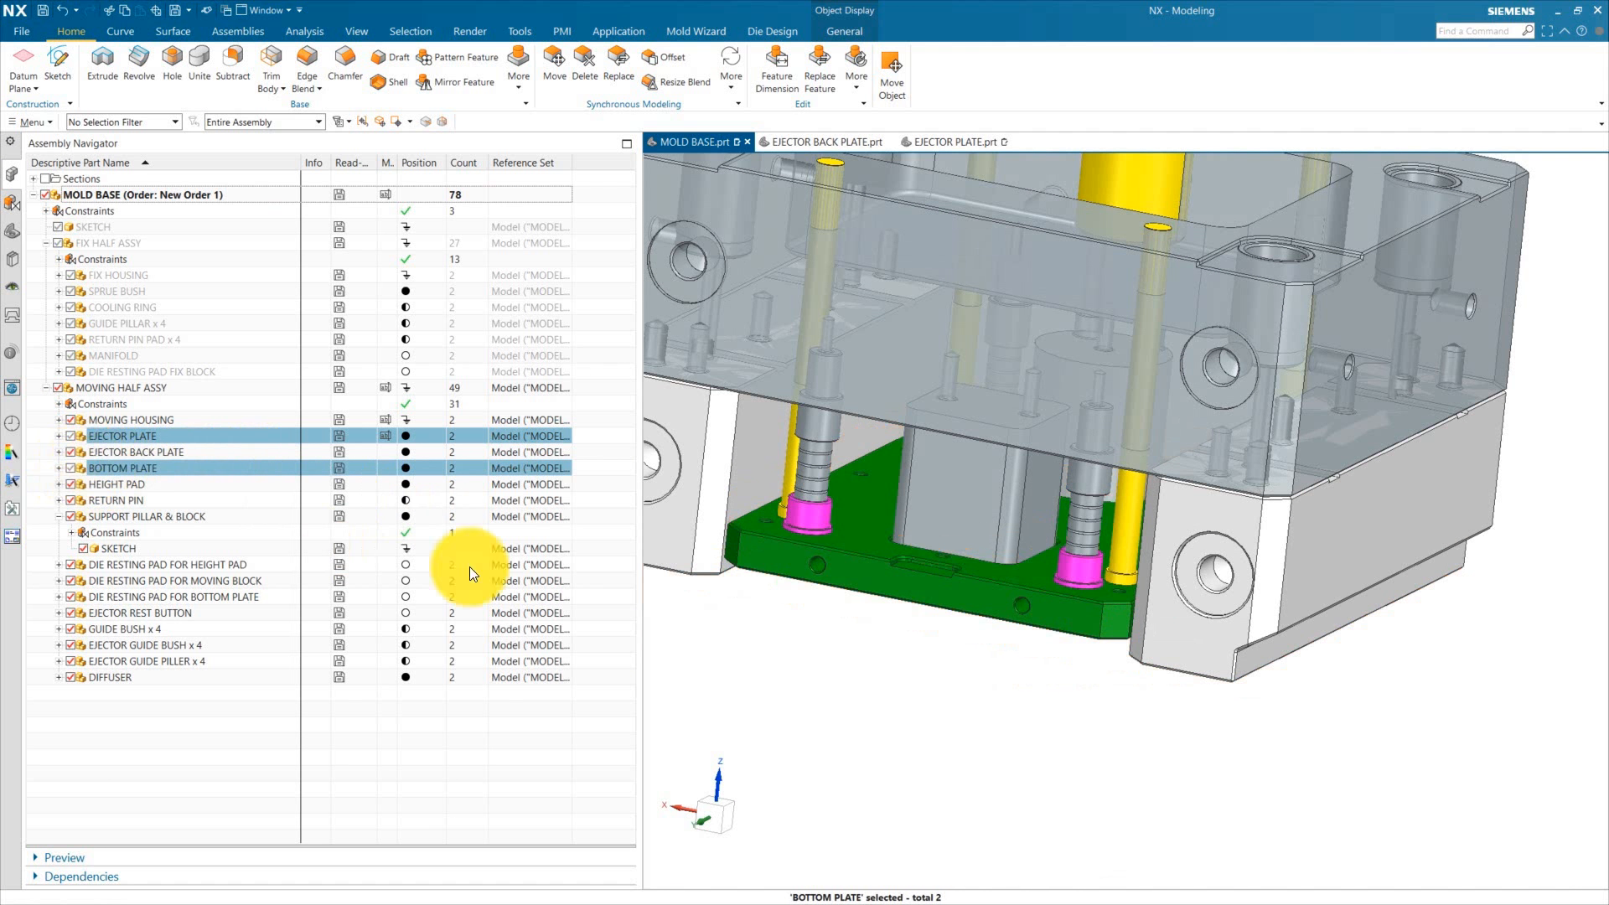
middle_click_drag(947, 670, 973, 537)
scroll(989, 567, "down", 2)
middle_click_drag(1028, 435, 1004, 314)
scroll(1004, 307, "up", 4)
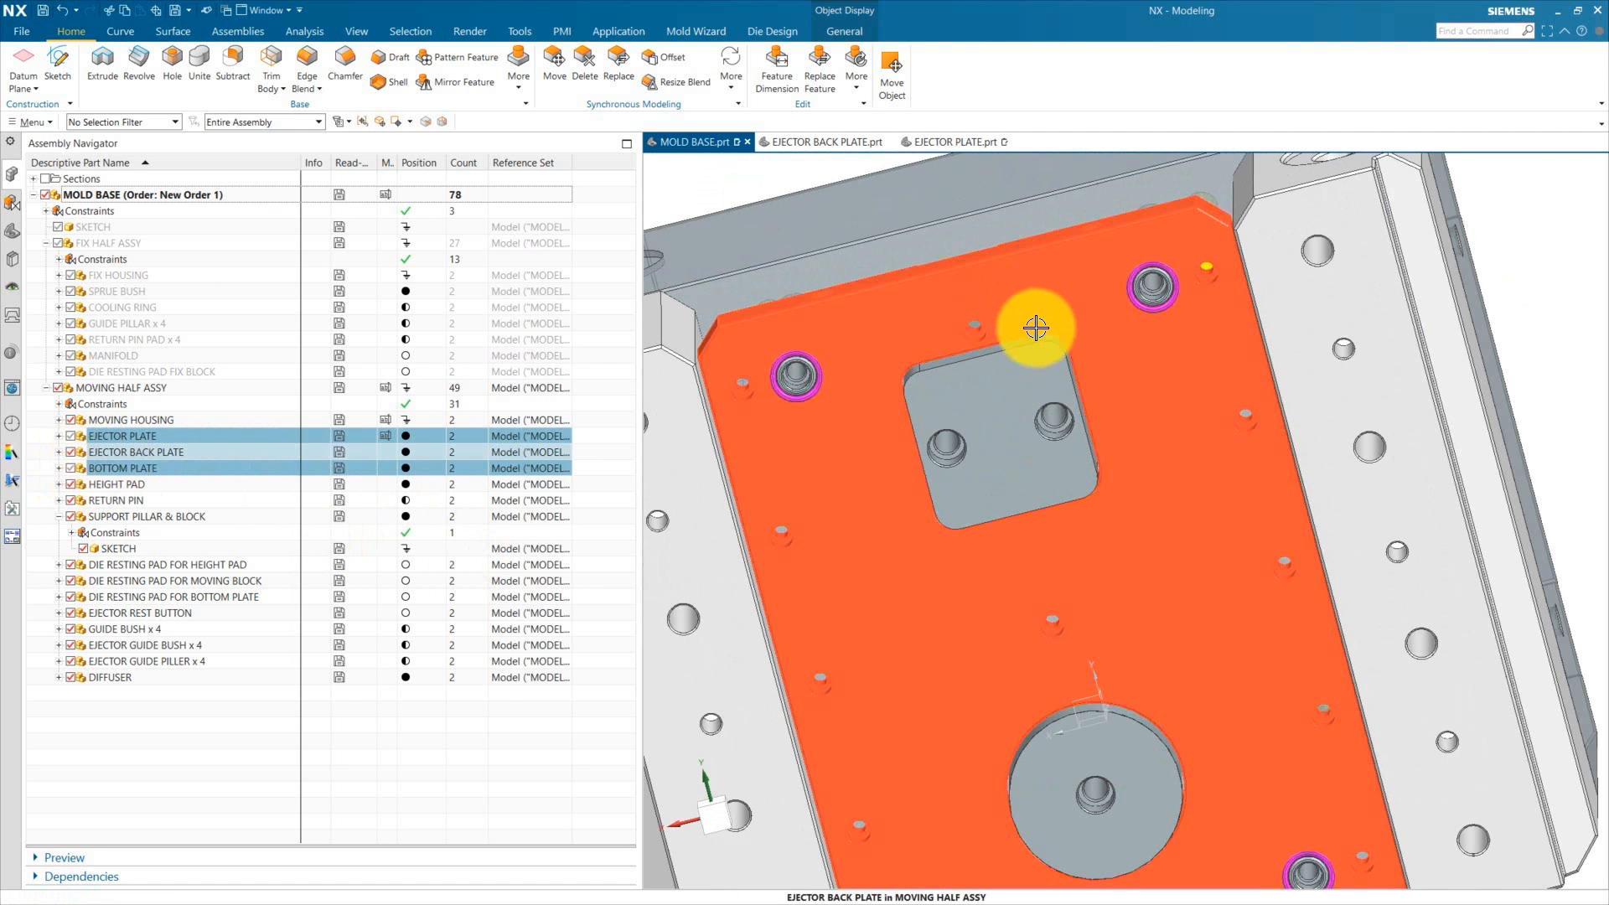
key("F8")
scroll(1045, 319, "up", 2)
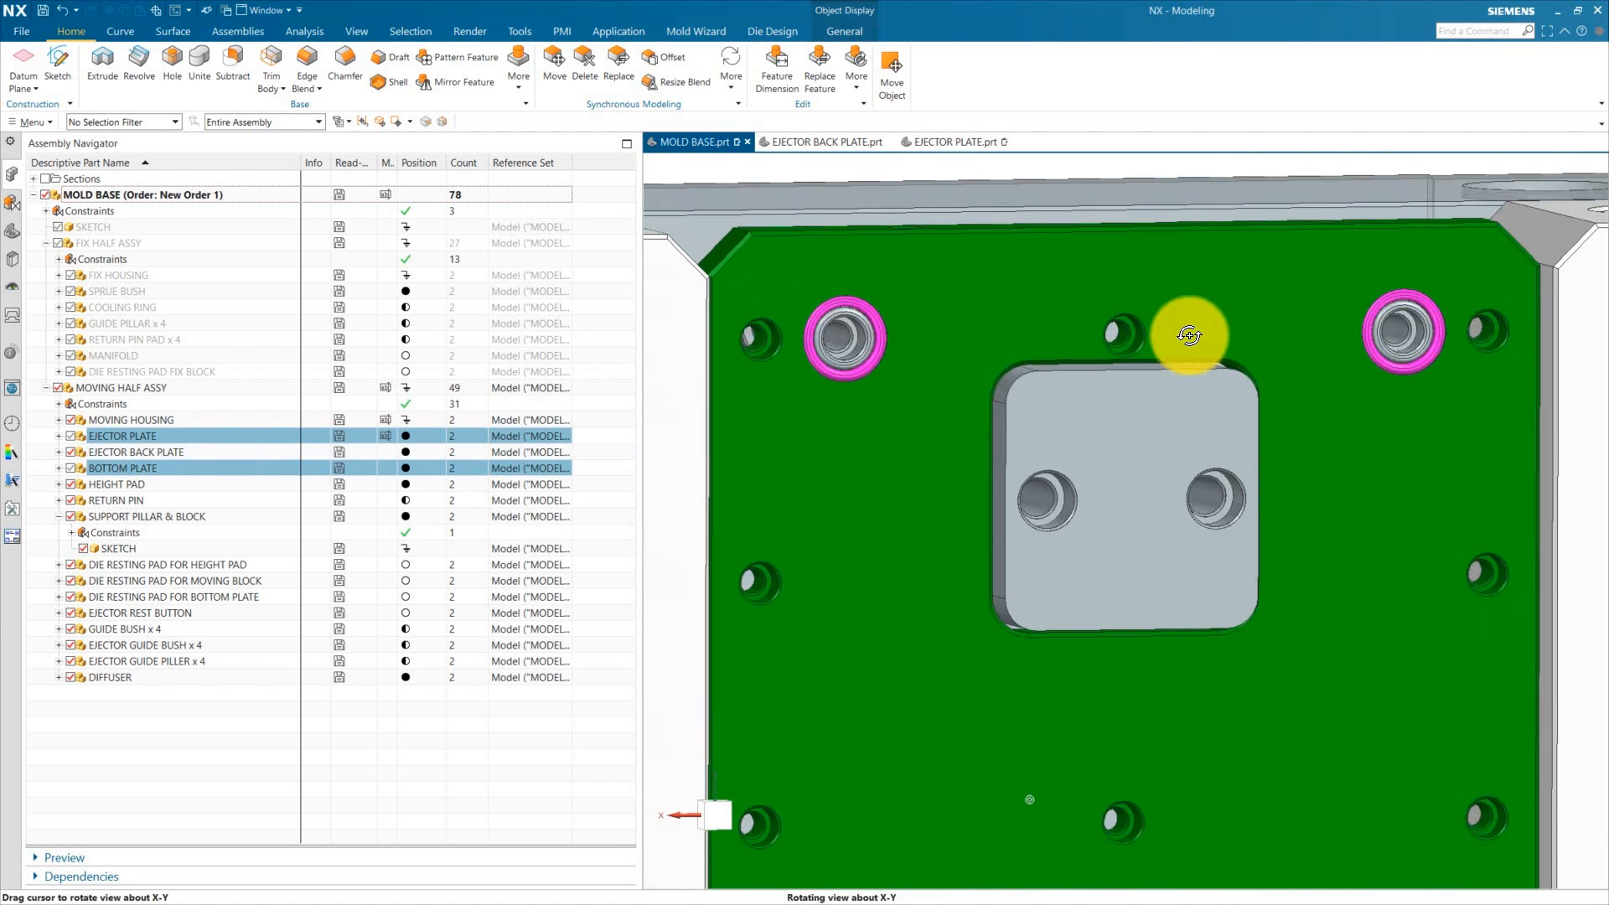
middle_click_drag(1193, 334, 1162, 440)
Step: Make the ejector back plate the work part within the assembly
double_click(1006, 505)
left_click(12, 231)
left_click(1026, 518)
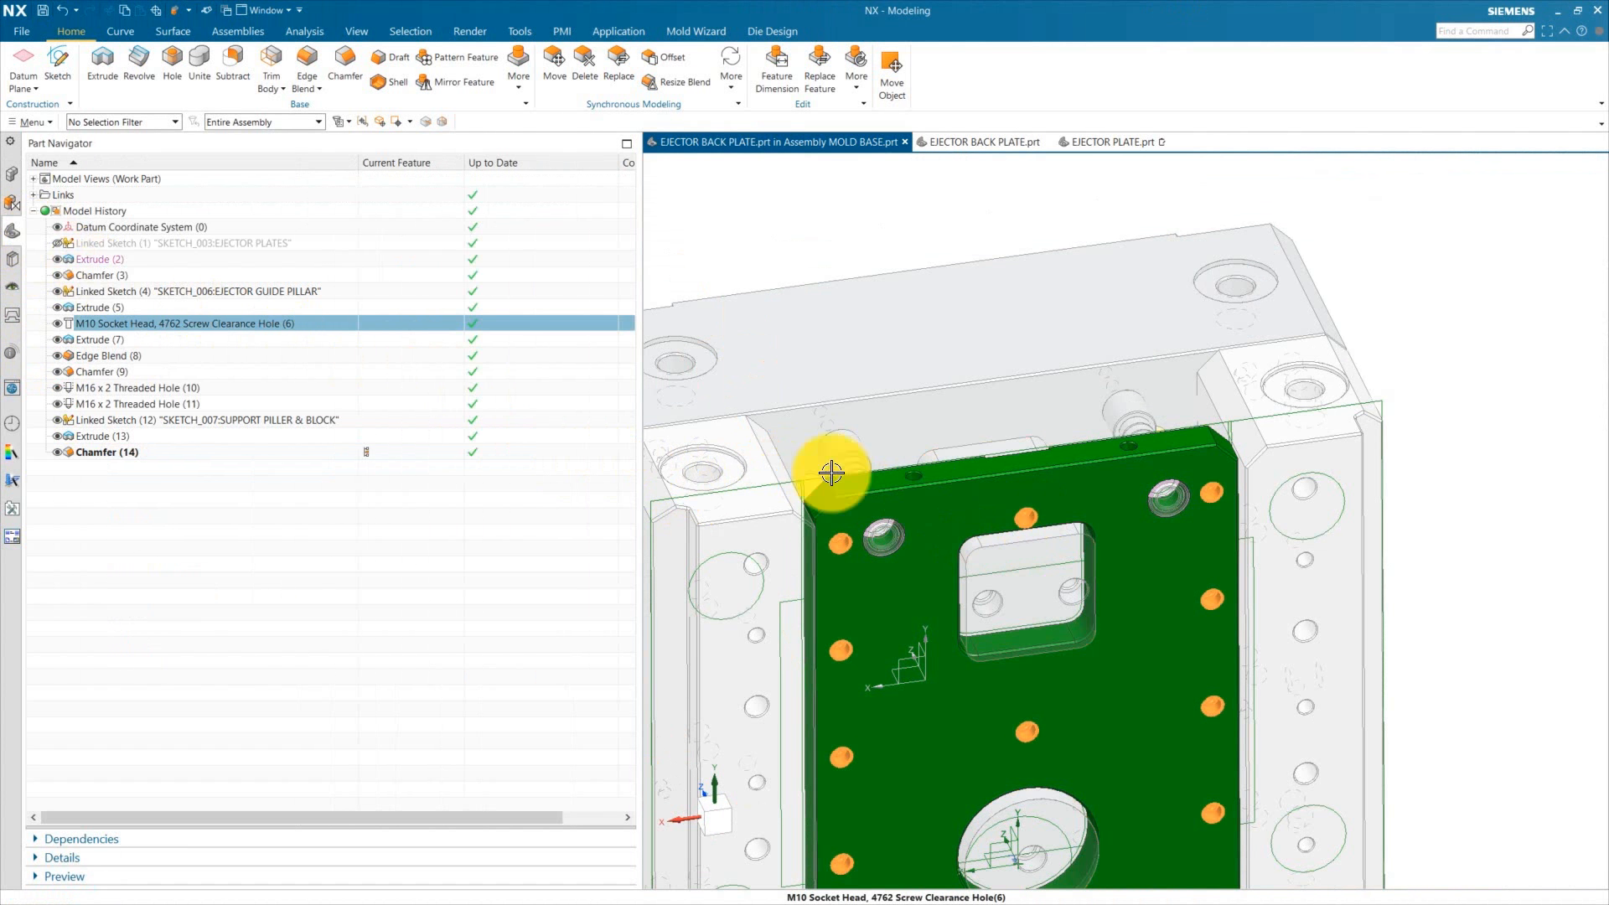
Step: Open the M10 socket head screw clearance hole feature and review the dimensions of its position sketch, then accept the hole
double_click(134, 320)
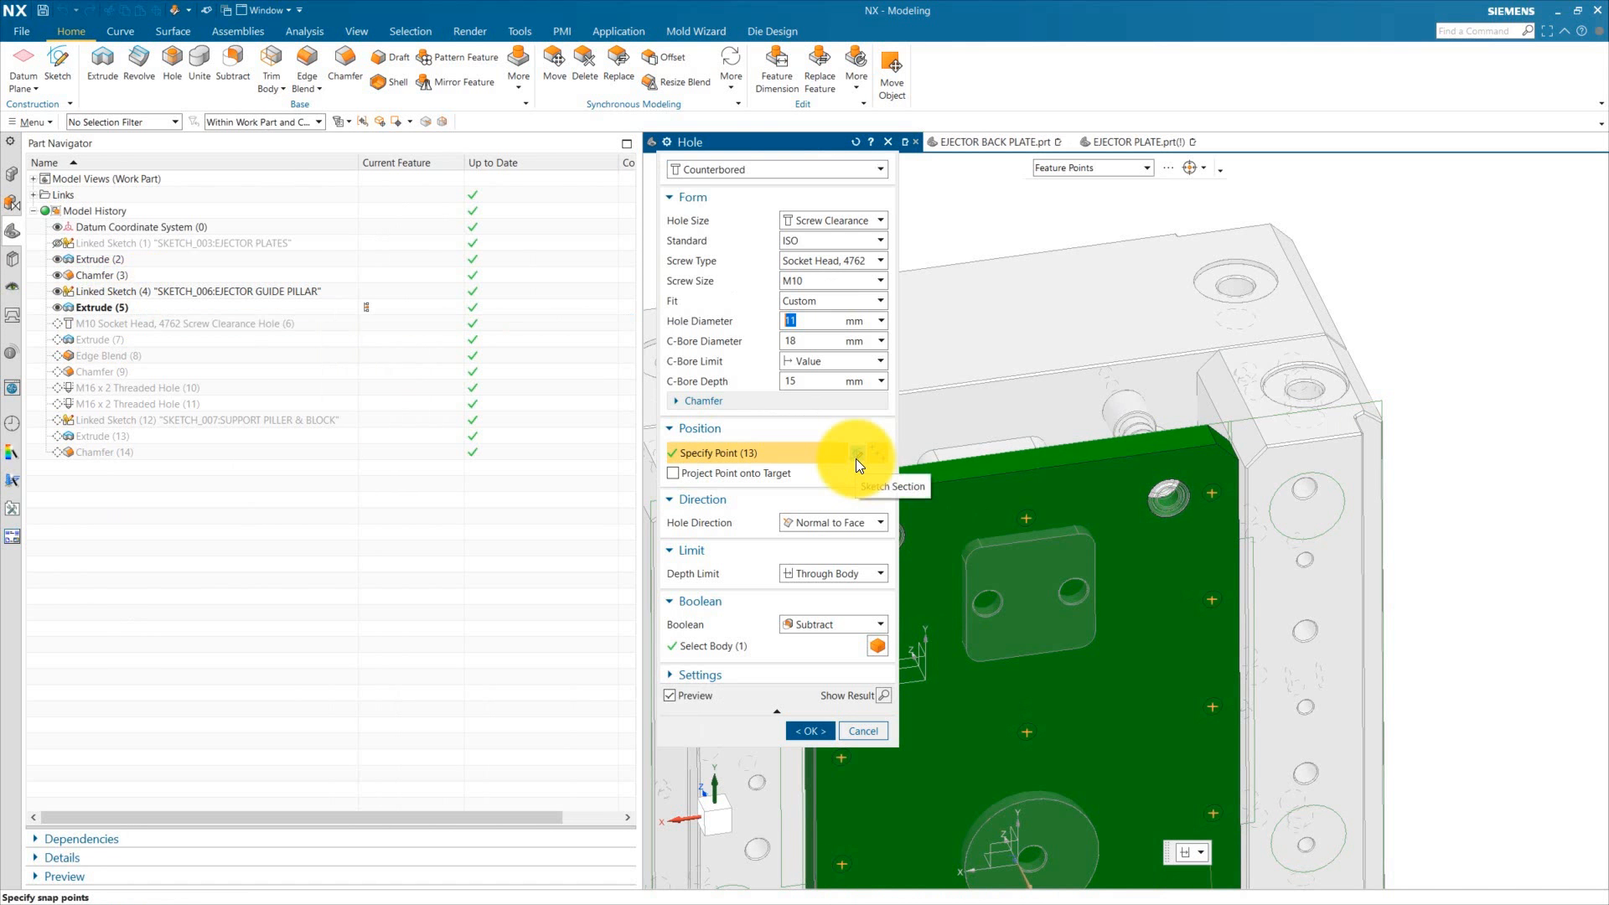
left_click(952, 456)
scroll(1193, 309, "up", 5)
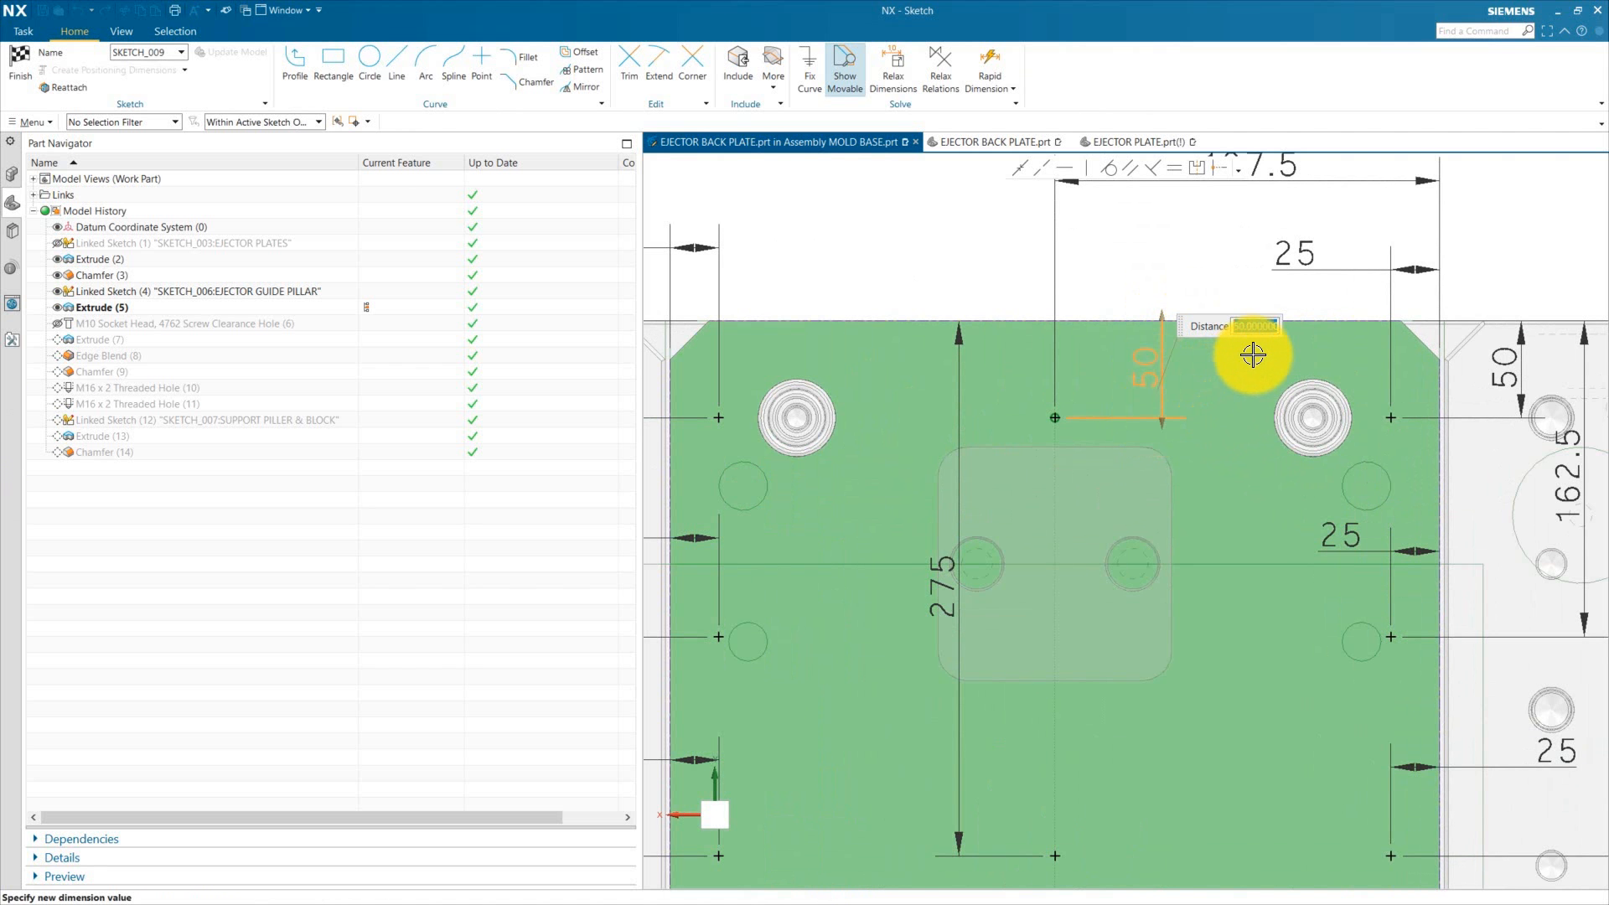
scroll(1090, 436, "down", 5)
scroll(1056, 637, "up", 4)
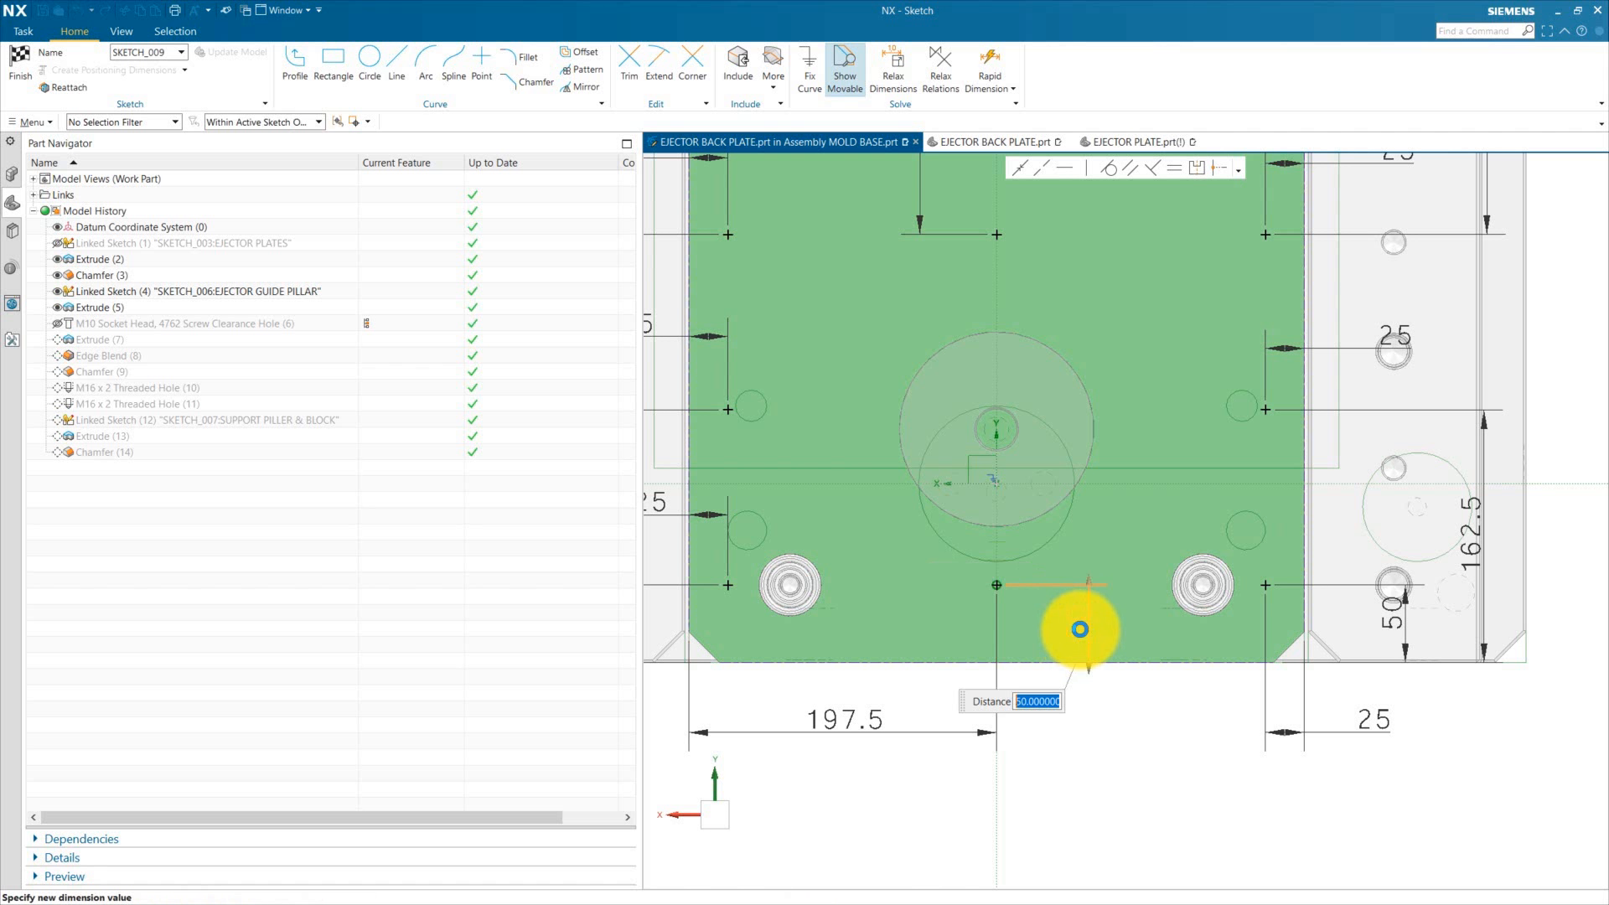
scroll(1039, 545, "up", 2)
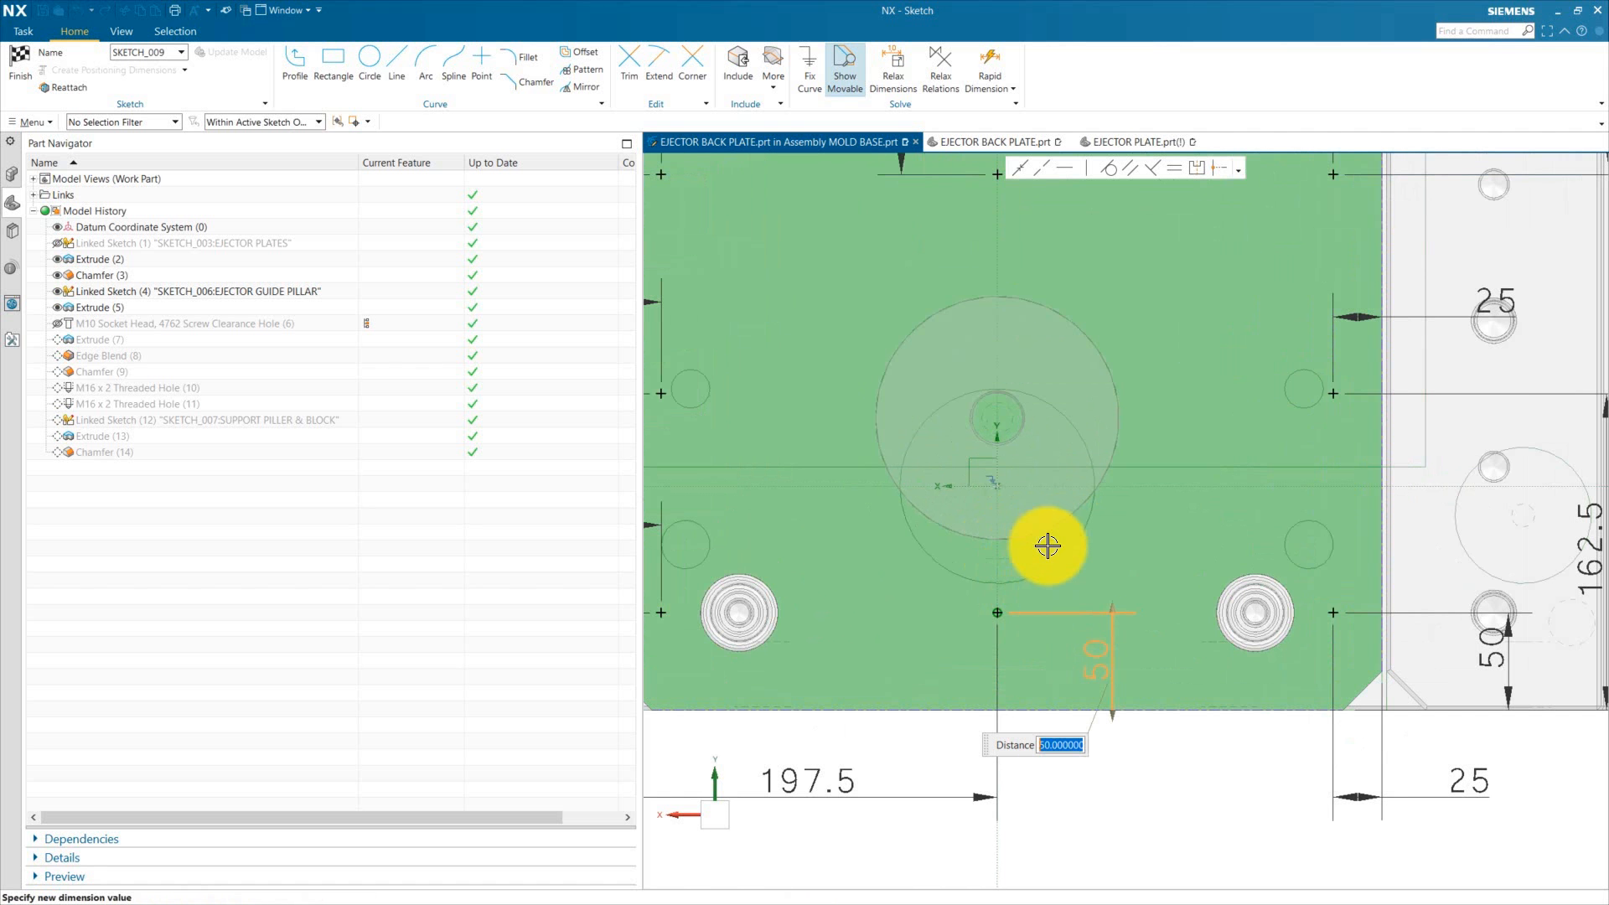
left_click(1120, 803)
scroll(1040, 670, "down", 5)
scroll(1024, 538, "up", 2)
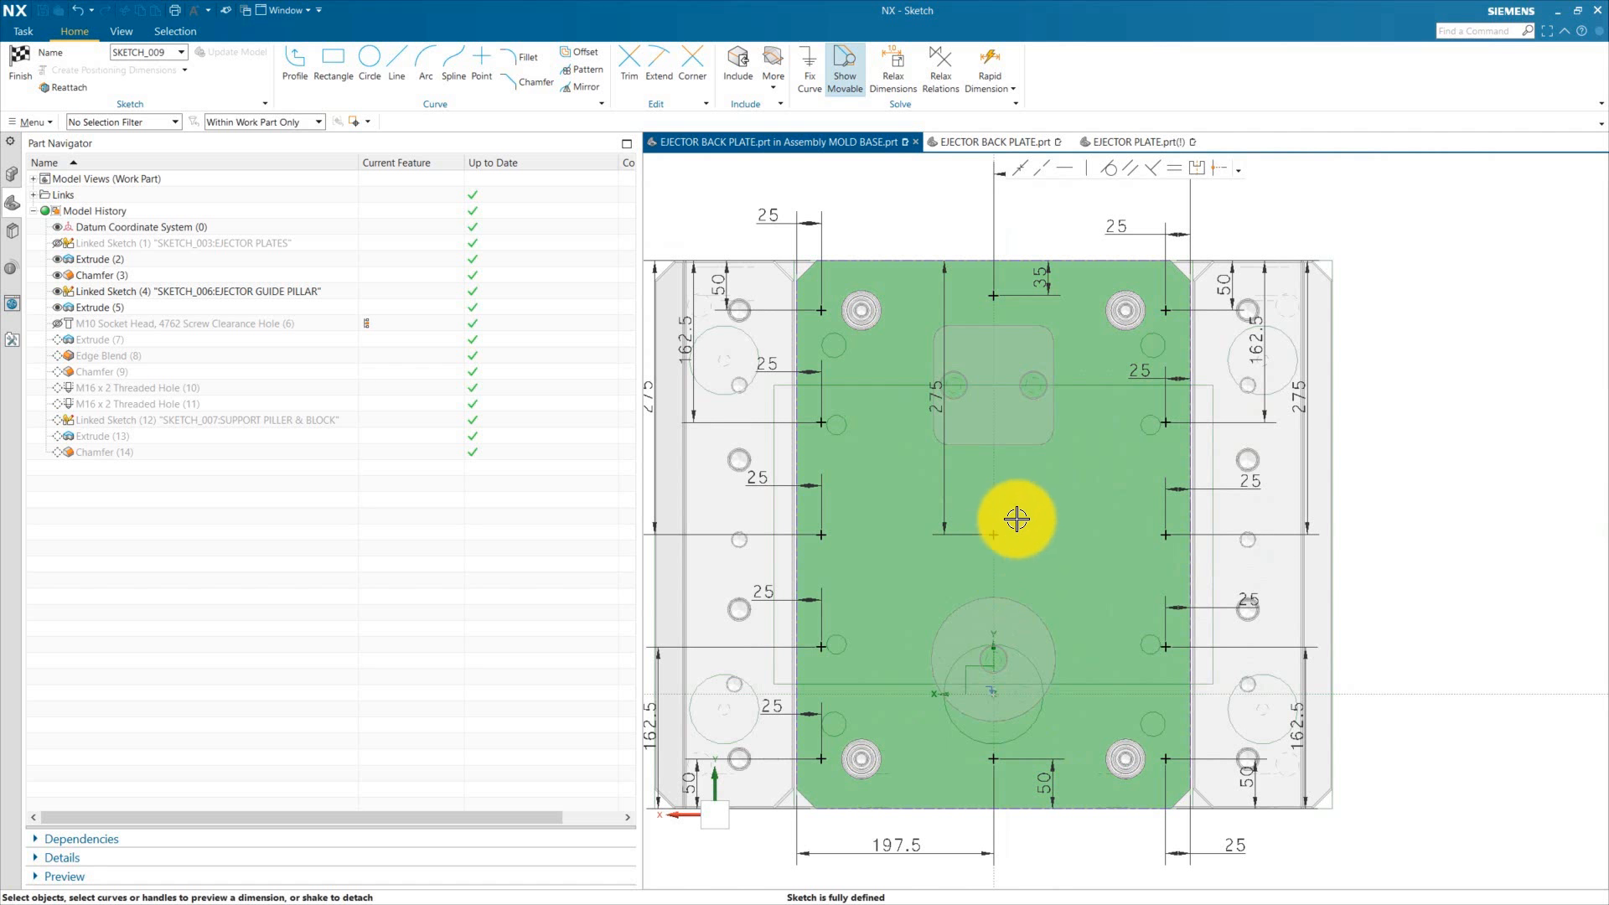
scroll(1117, 596, "up", 1)
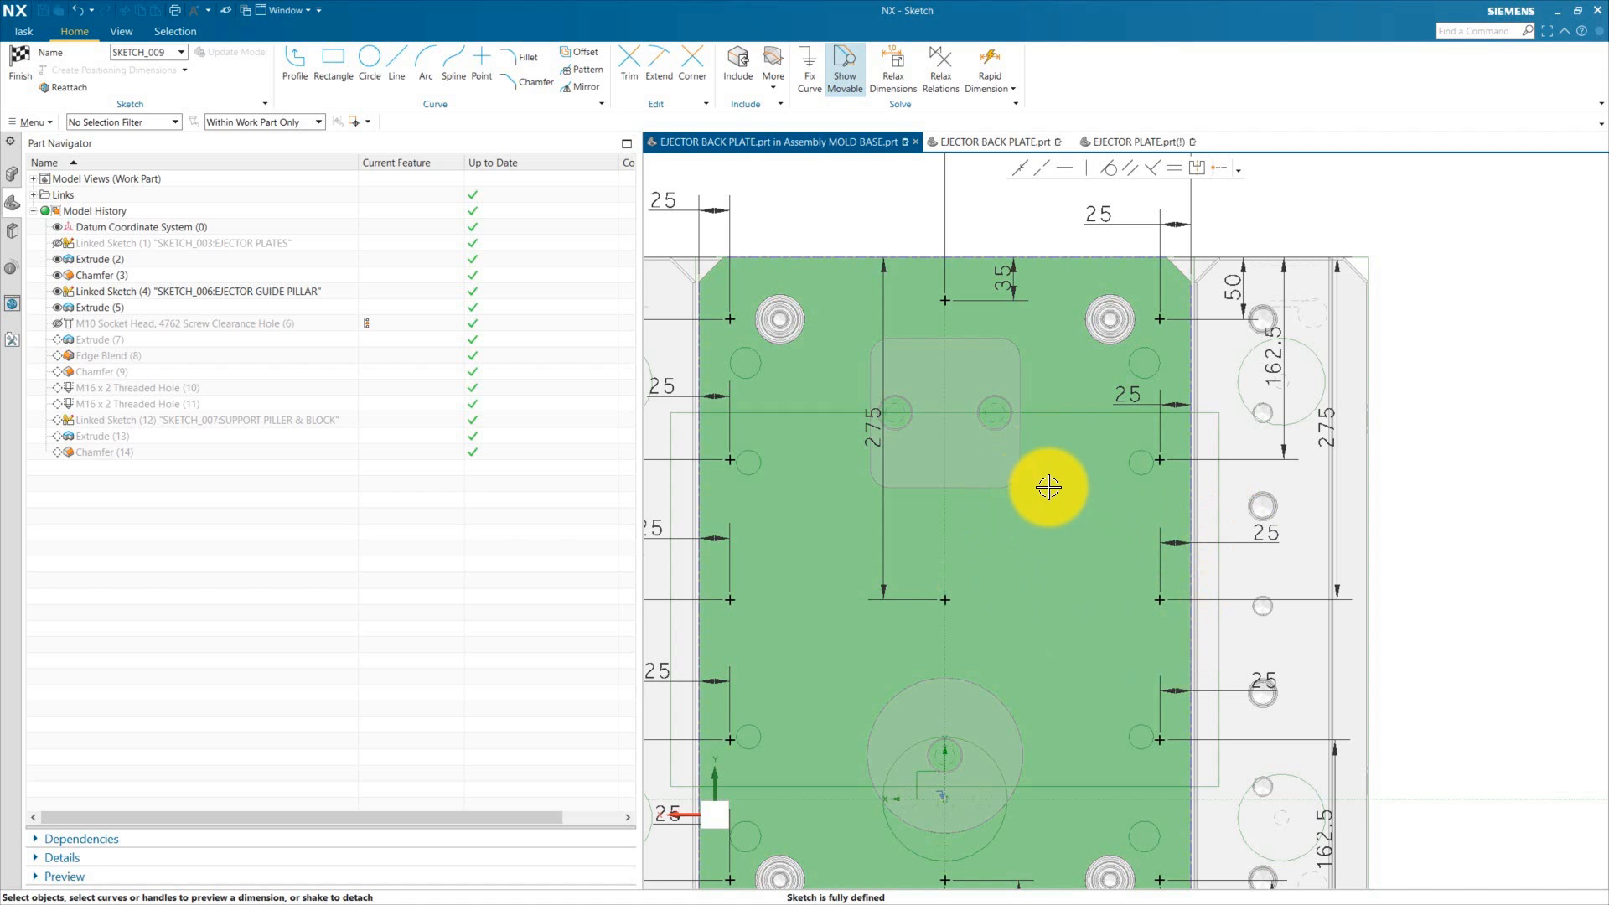
scroll(1049, 487, "down", 3)
scroll(1060, 437, "up", 3)
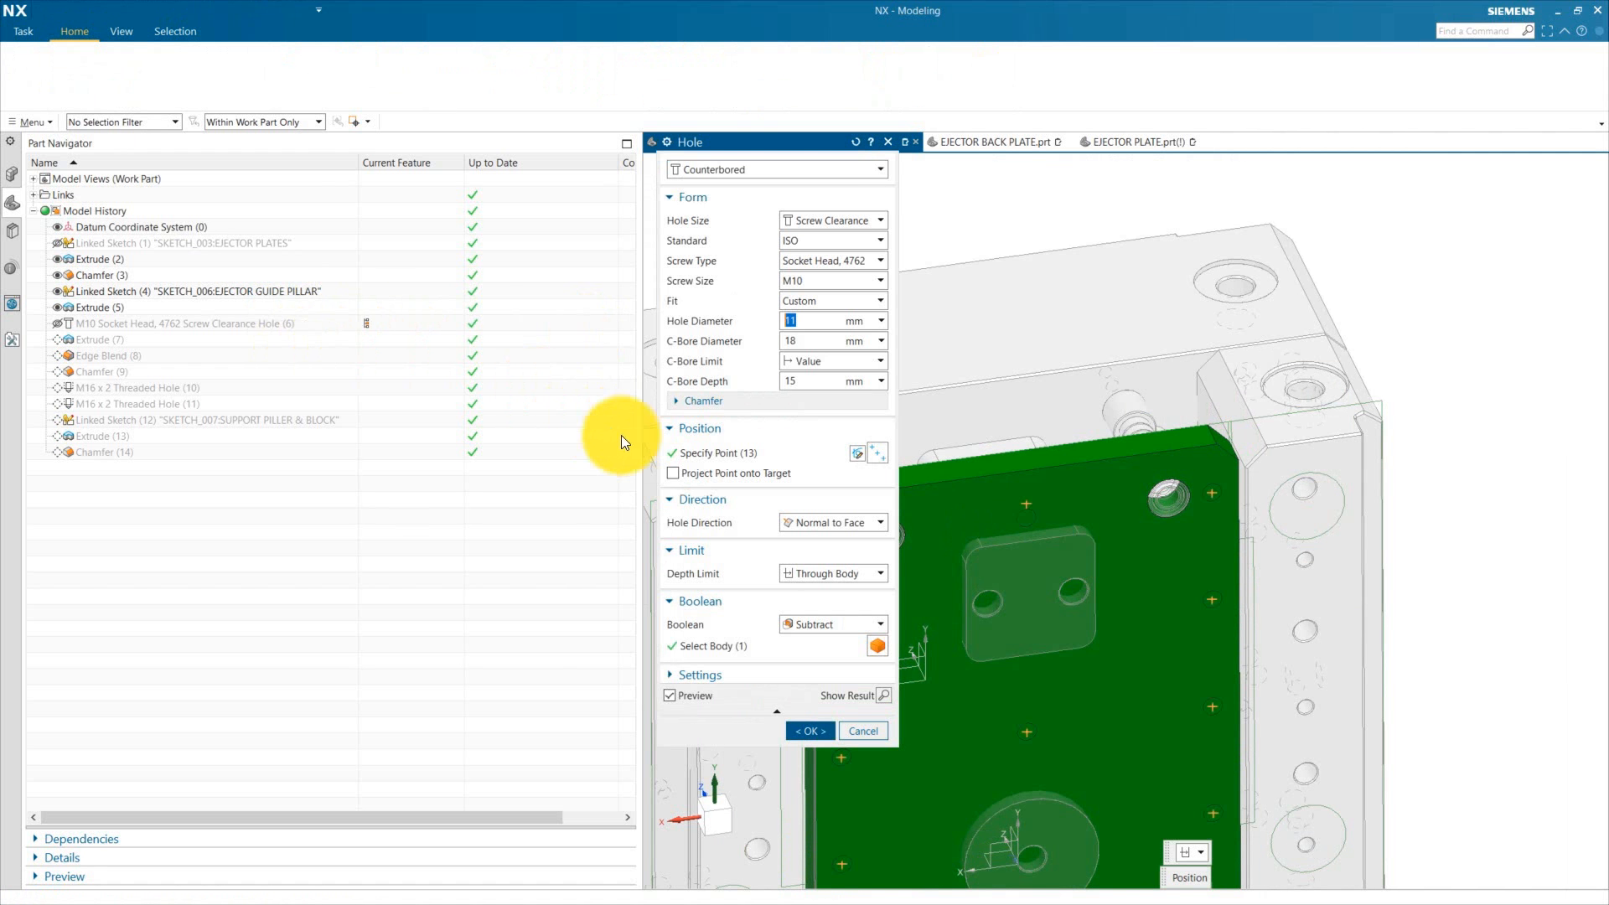
left_click(818, 730)
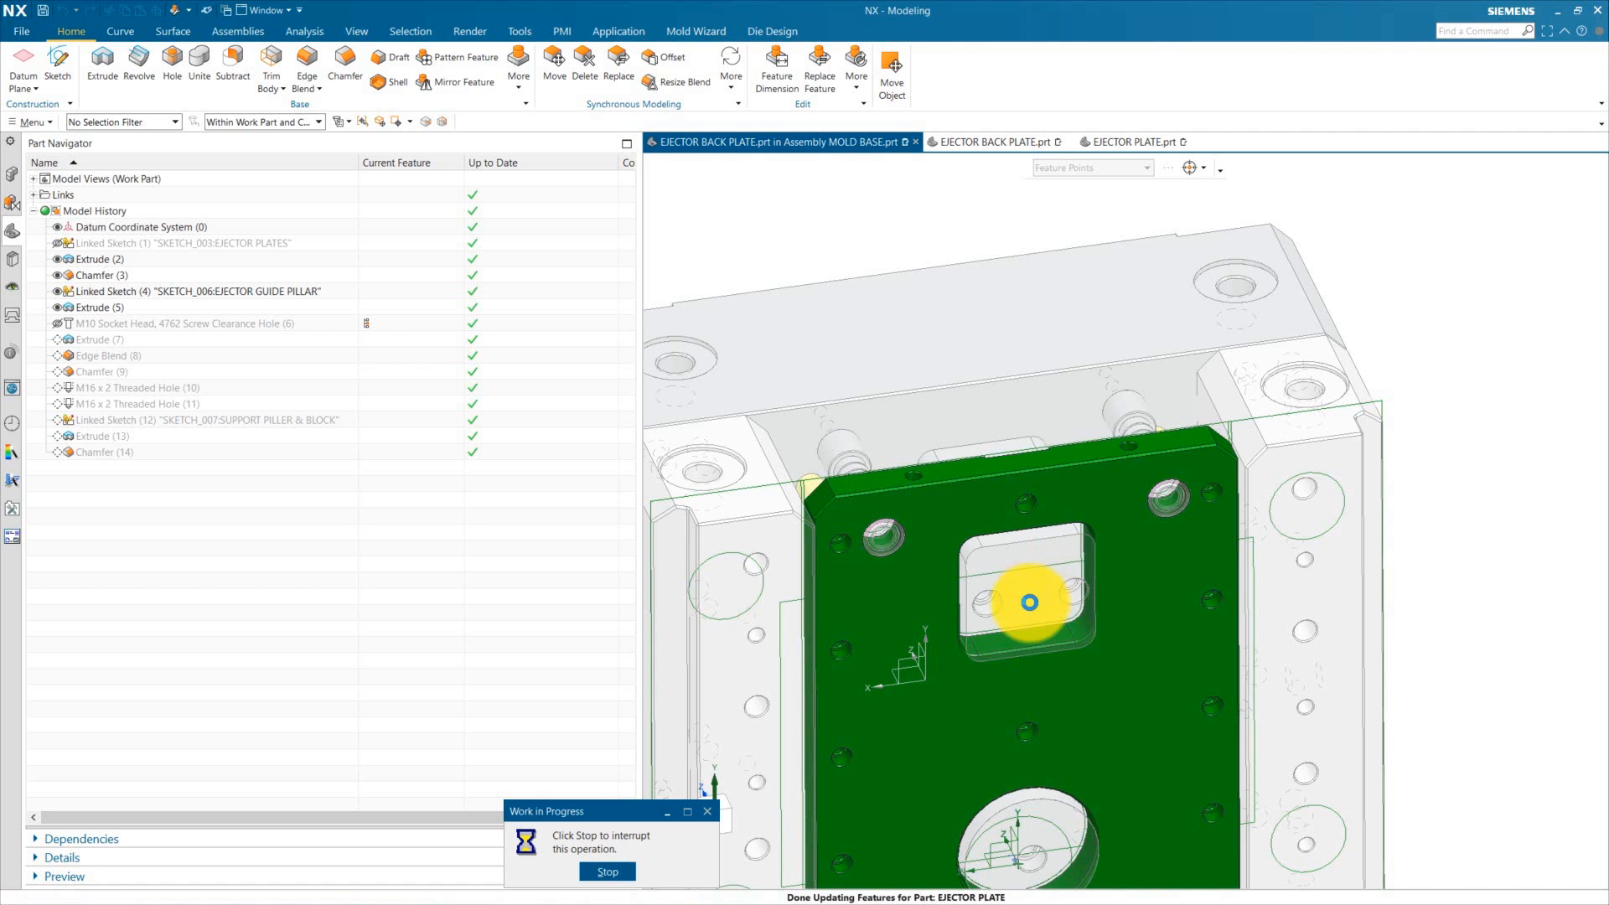
Step: Make the mold base assembly the work part and re-check the ejector back plate hole position sketch before accepting the hole
left_click(13, 175)
double_click(82, 201)
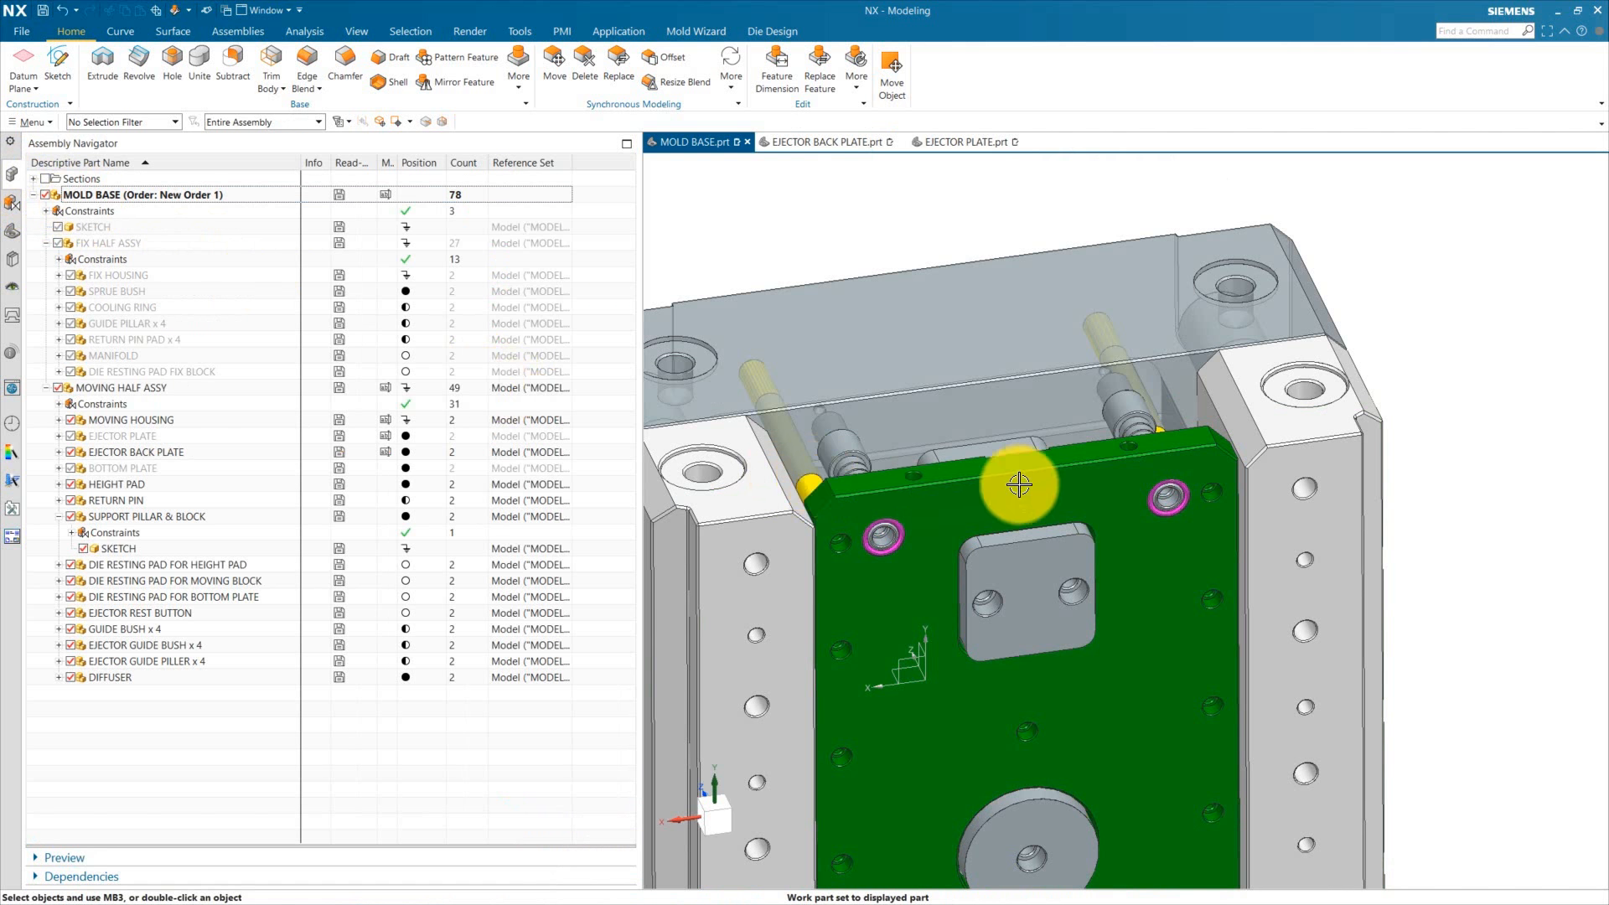
middle_click_drag(963, 488, 1037, 807)
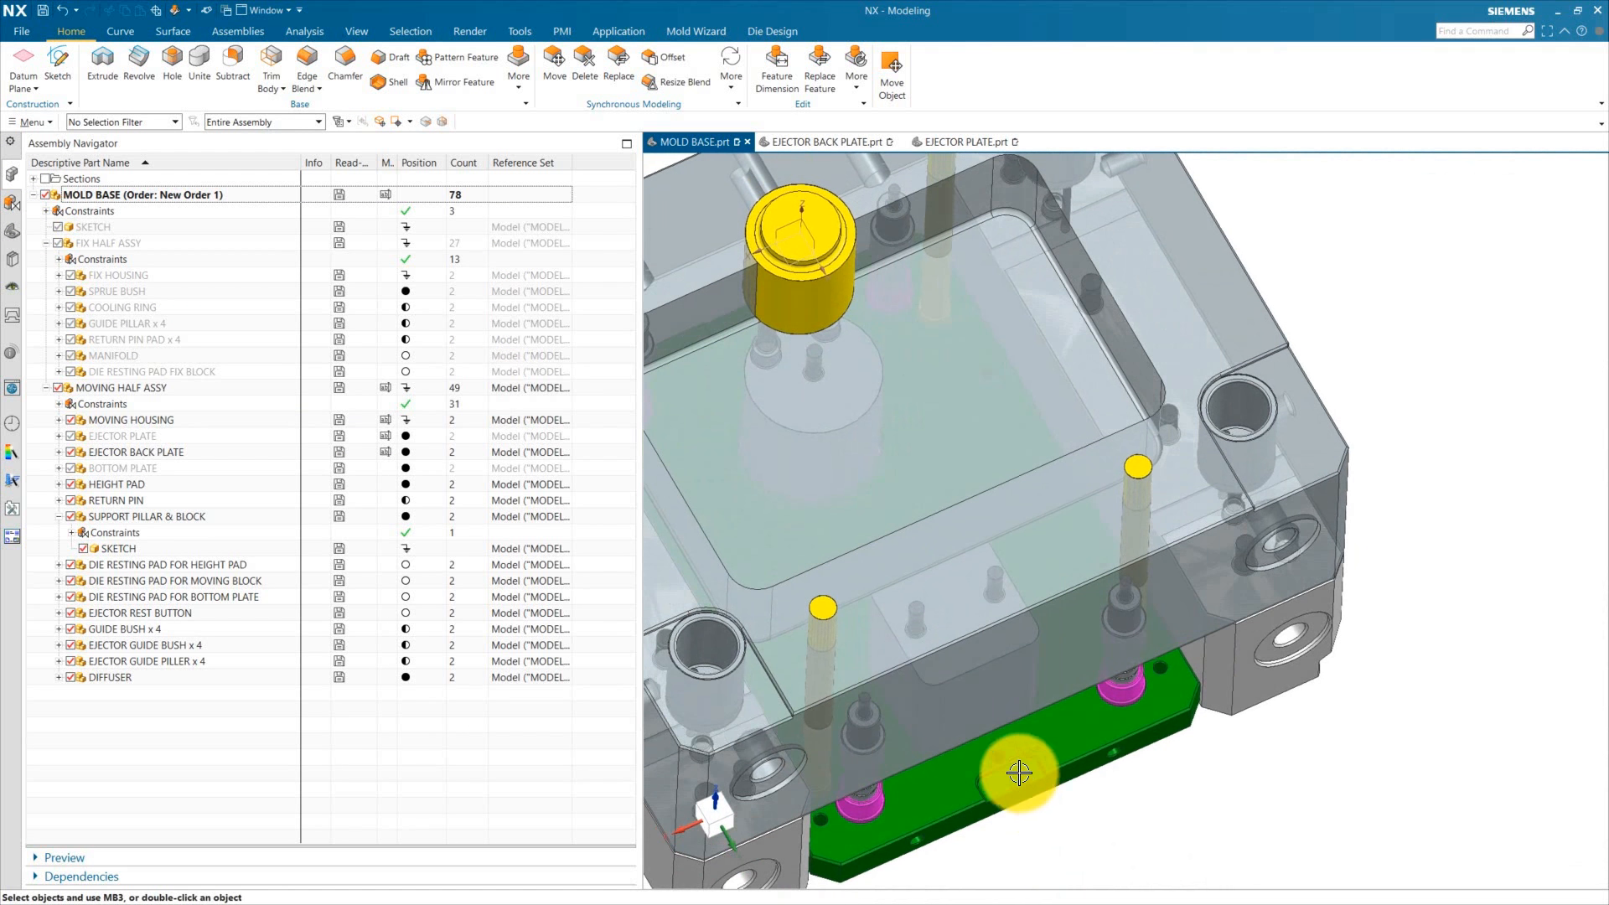
scroll(972, 758, "up", 6)
scroll(989, 752, "down", 2)
middle_click_drag(988, 754, 992, 787)
mouse_move(1000, 728)
middle_mouse_down()
mouse_move(963, 682)
mouse_move(1013, 639)
mouse_move(1020, 719)
mouse_move(989, 576)
mouse_move(1013, 435)
middle_mouse_up()
scroll(1013, 435, "up", 1)
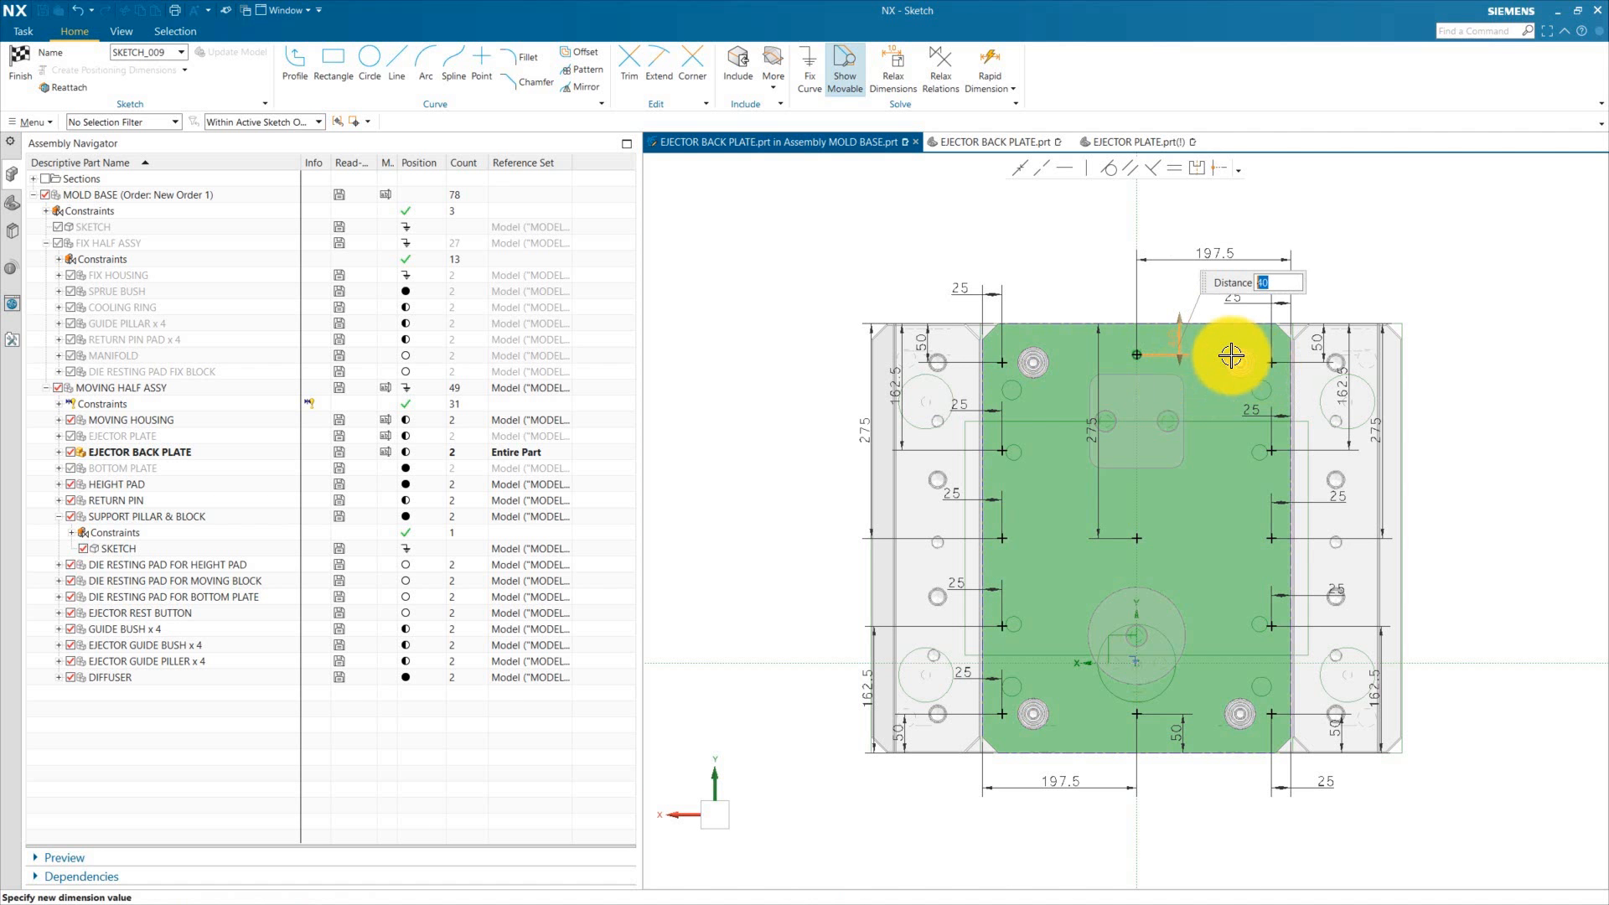
key("Return")
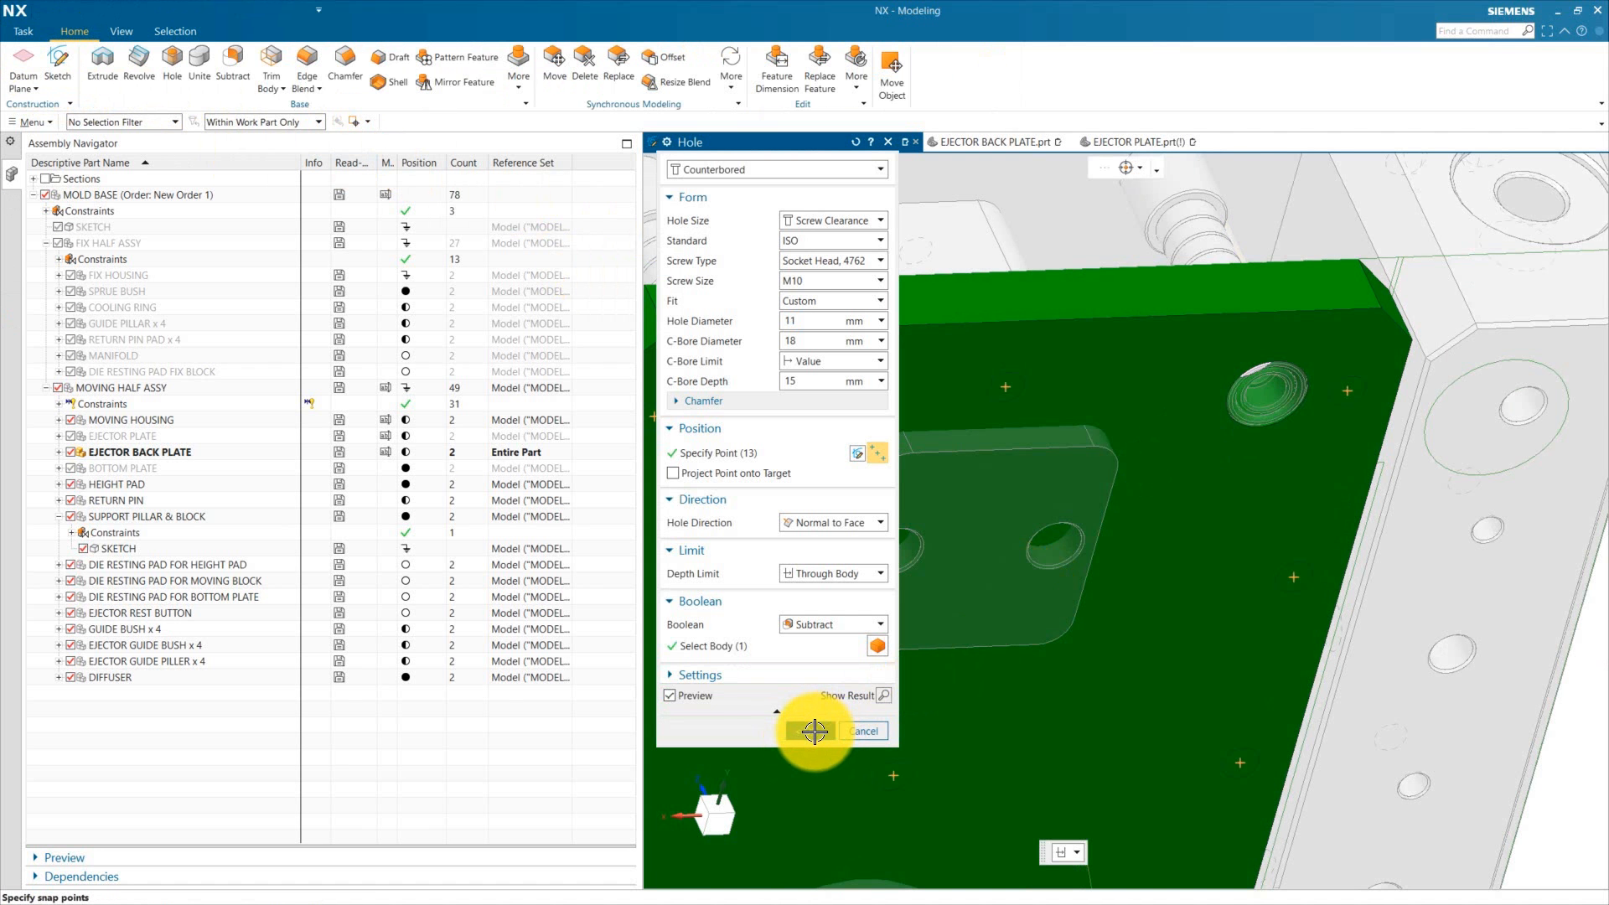
left_click(814, 732)
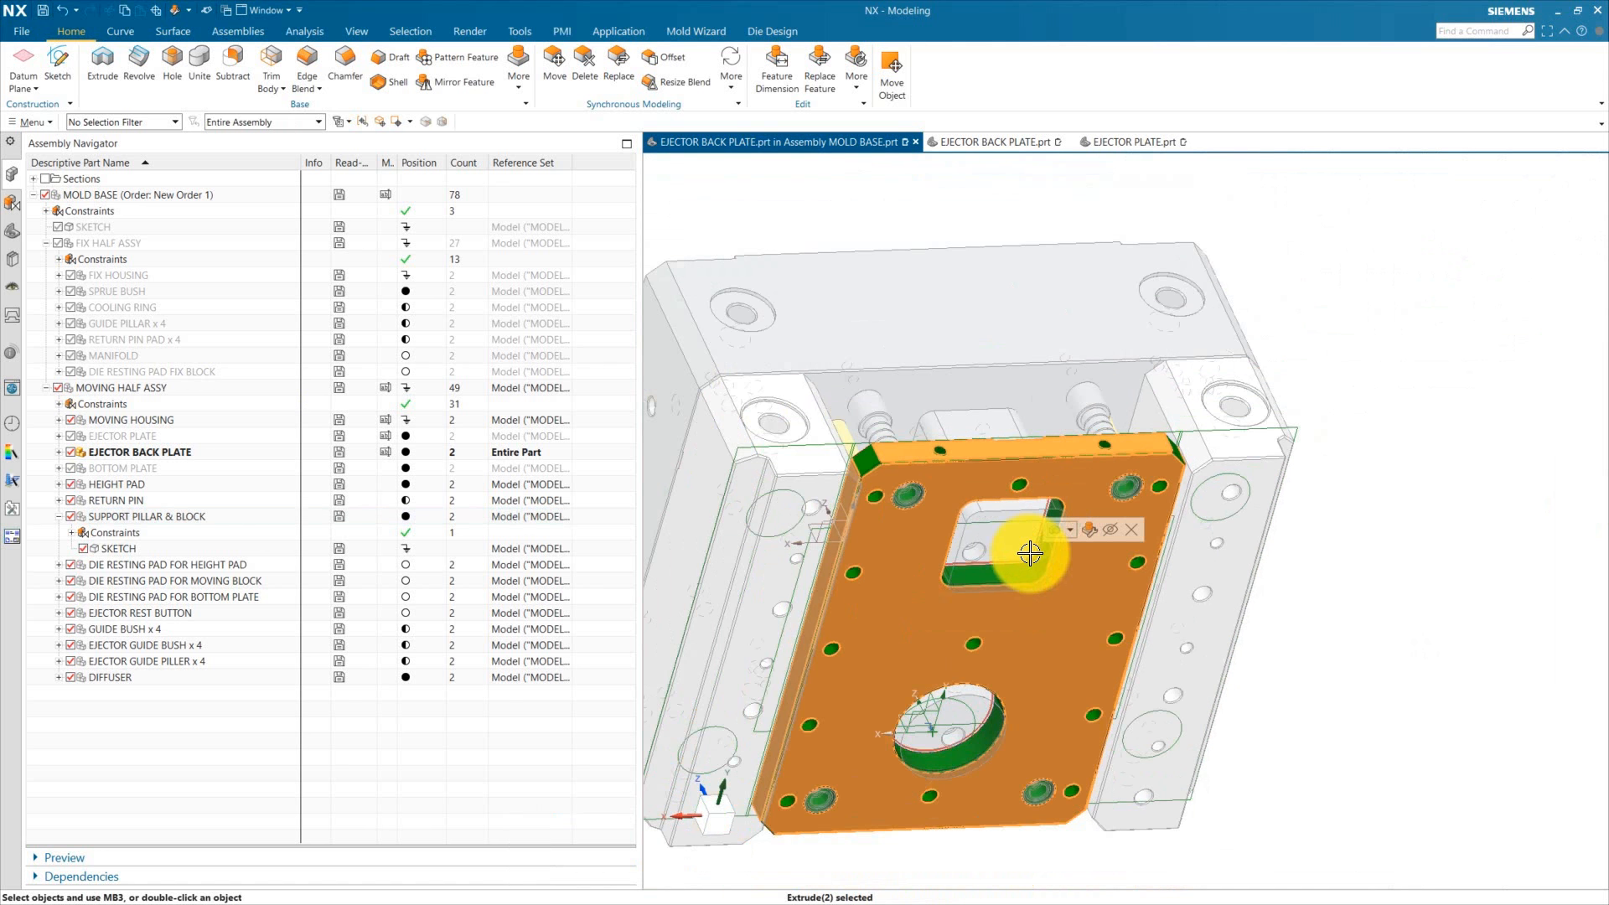
Step: Make the mold base assembly the work part again and show the ejector plate in the assembly
middle_click_drag(1124, 556, 1052, 661)
scroll(1053, 661, "up", 5)
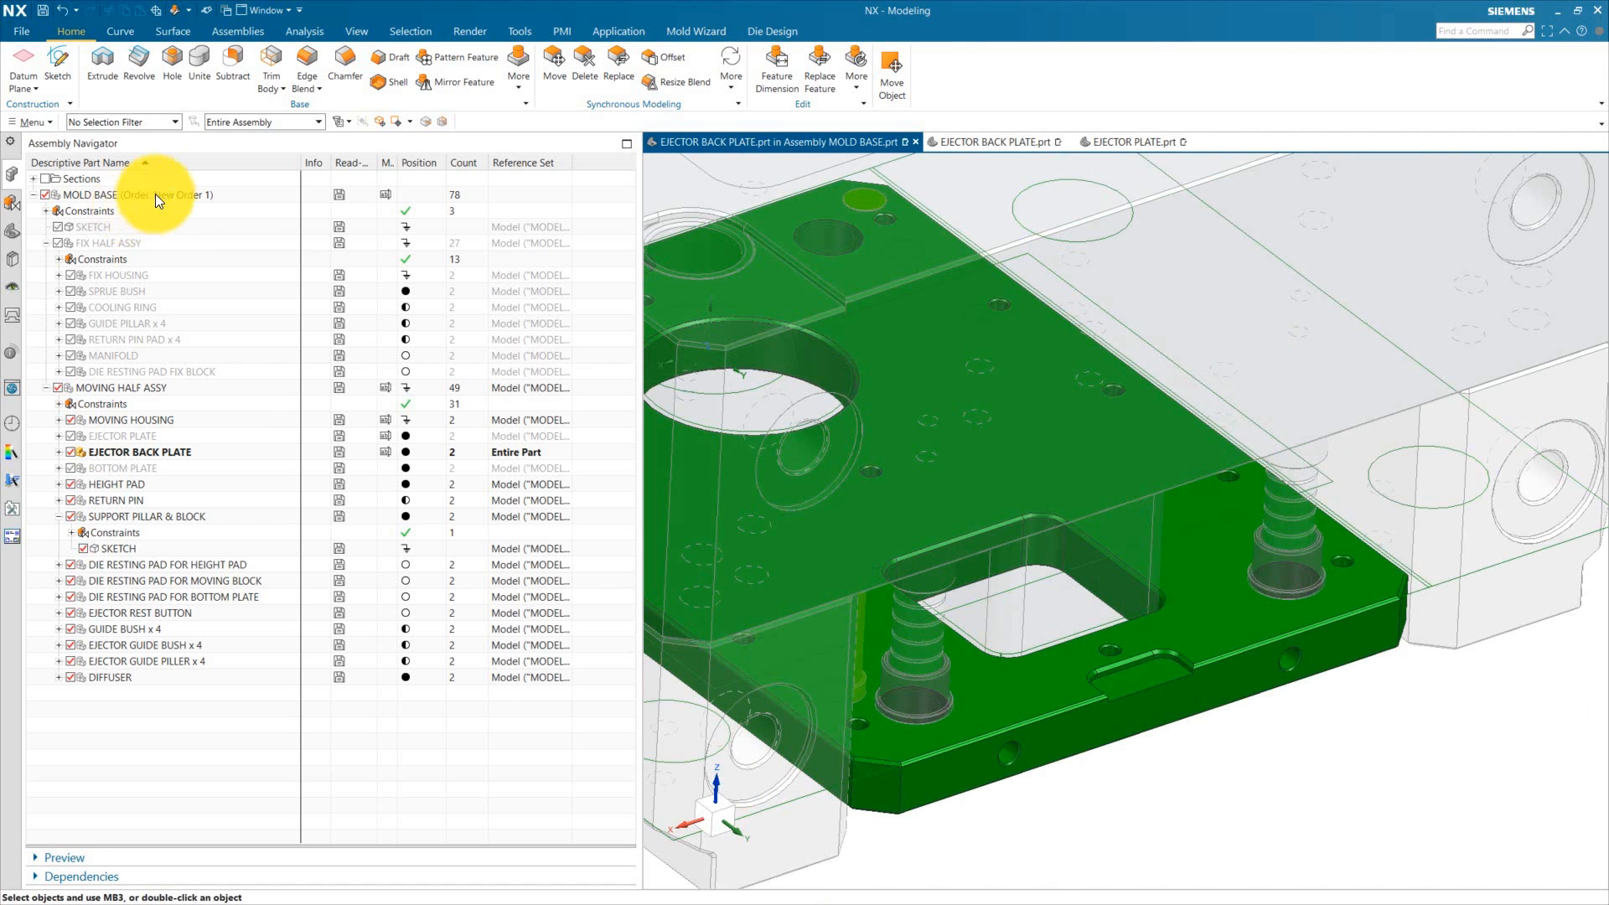
double_click(154, 194)
scroll(1117, 647, "down", 3)
mouse_move(1091, 767)
middle_mouse_down()
mouse_move(1076, 803)
mouse_move(1089, 792)
middle_mouse_up()
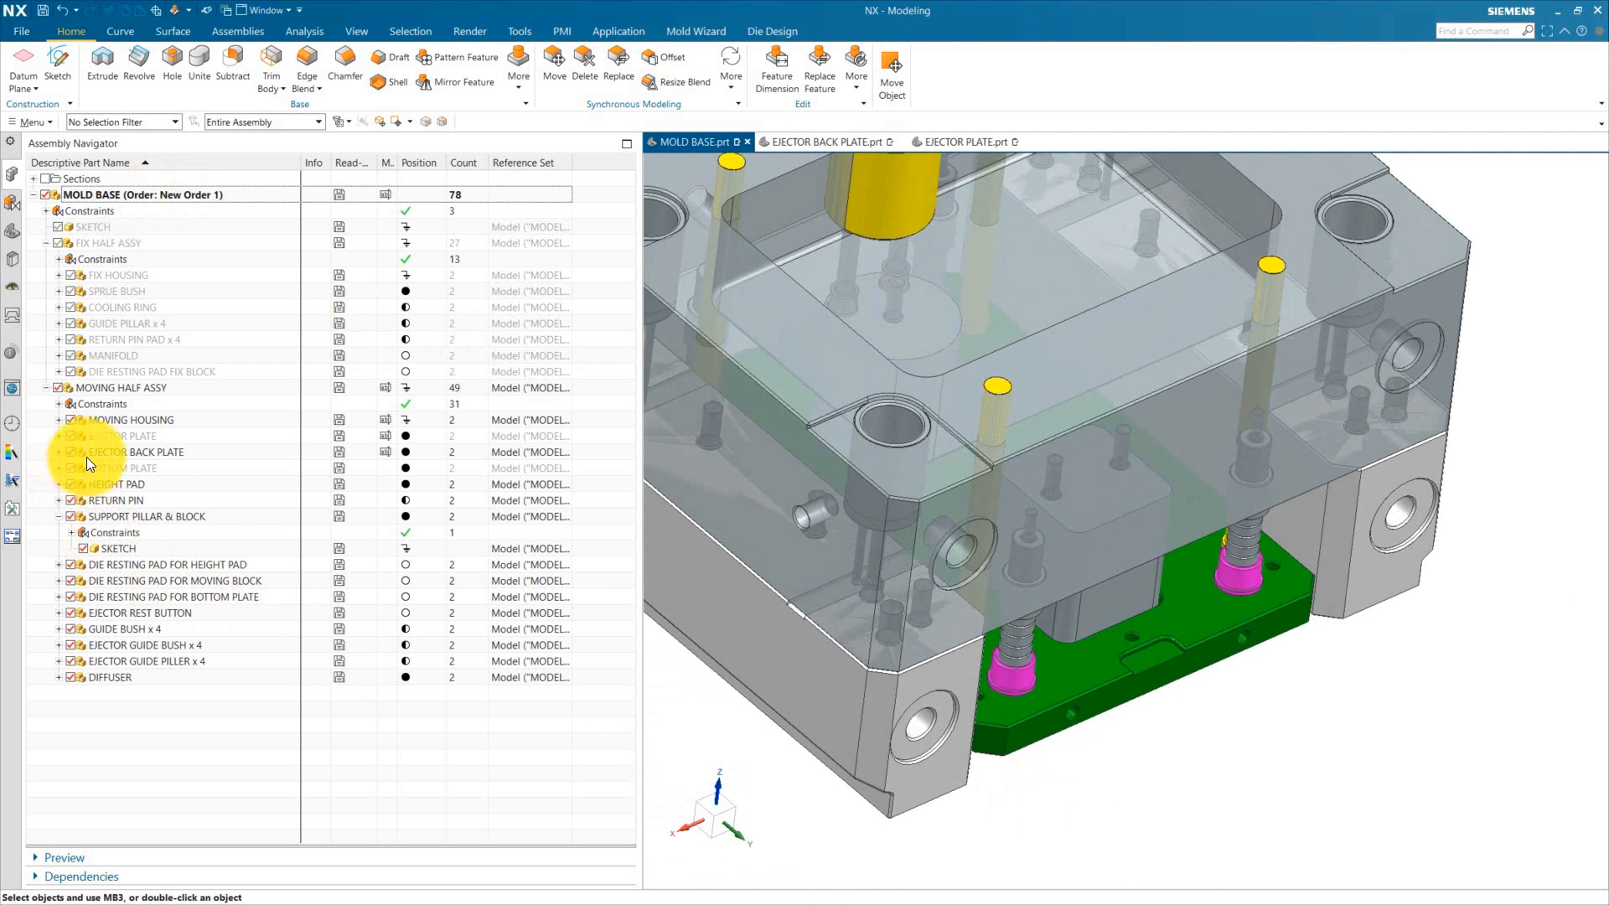
left_click(70, 436)
middle_click_drag(1142, 689, 1048, 386)
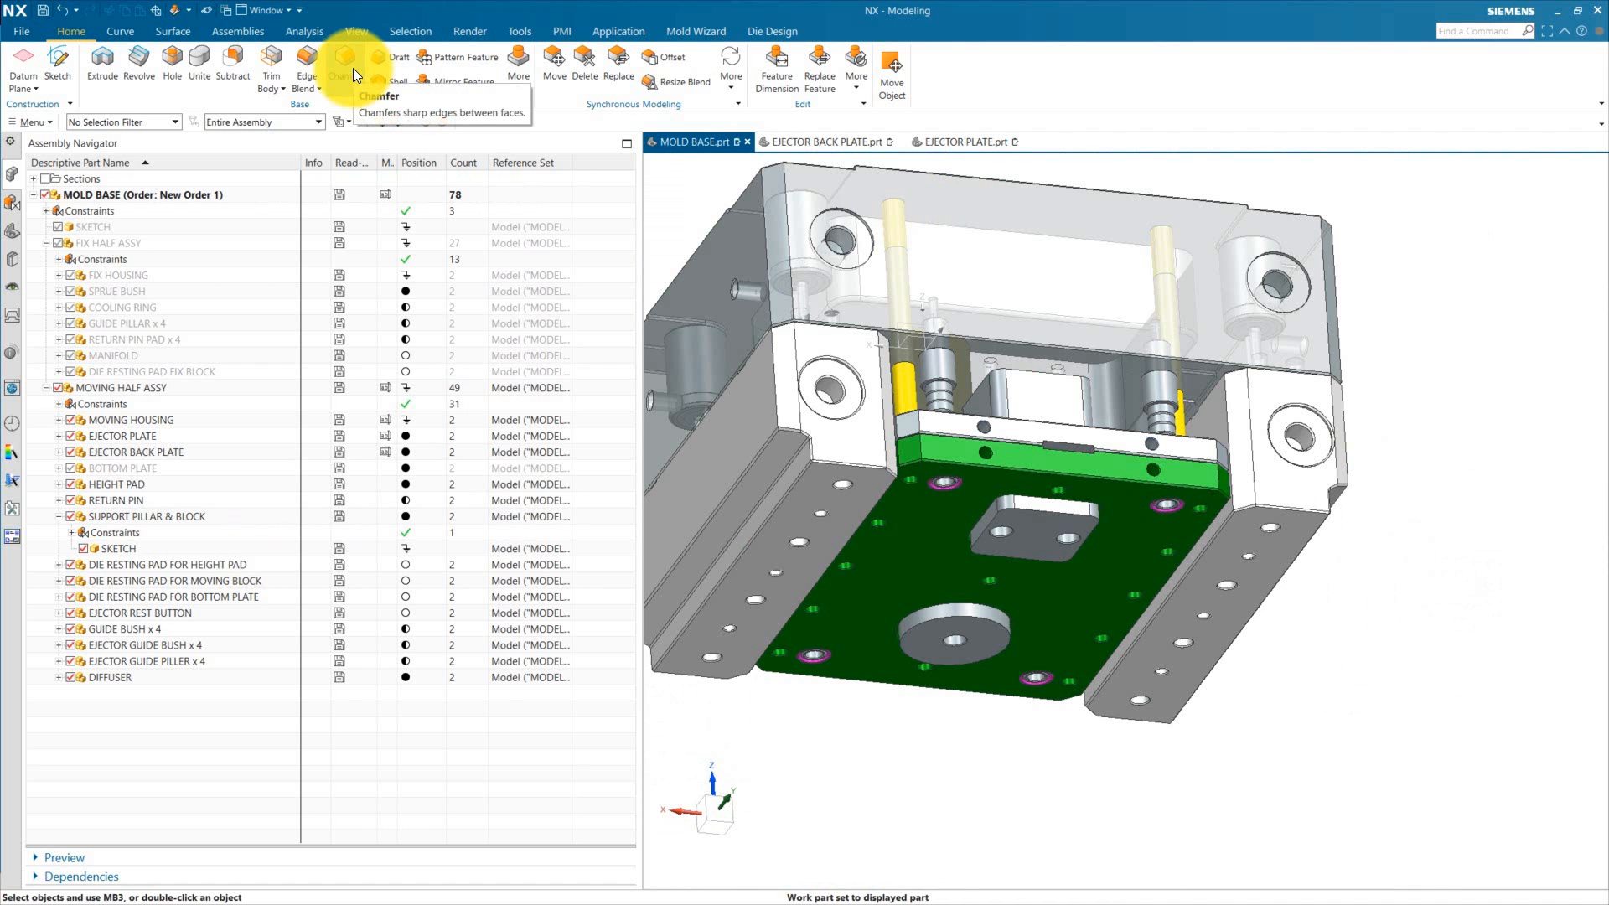
Step: Chamfer the edges of the support block and support pillar by 2 mm
left_click(352, 69)
scroll(1123, 474, "up", 4)
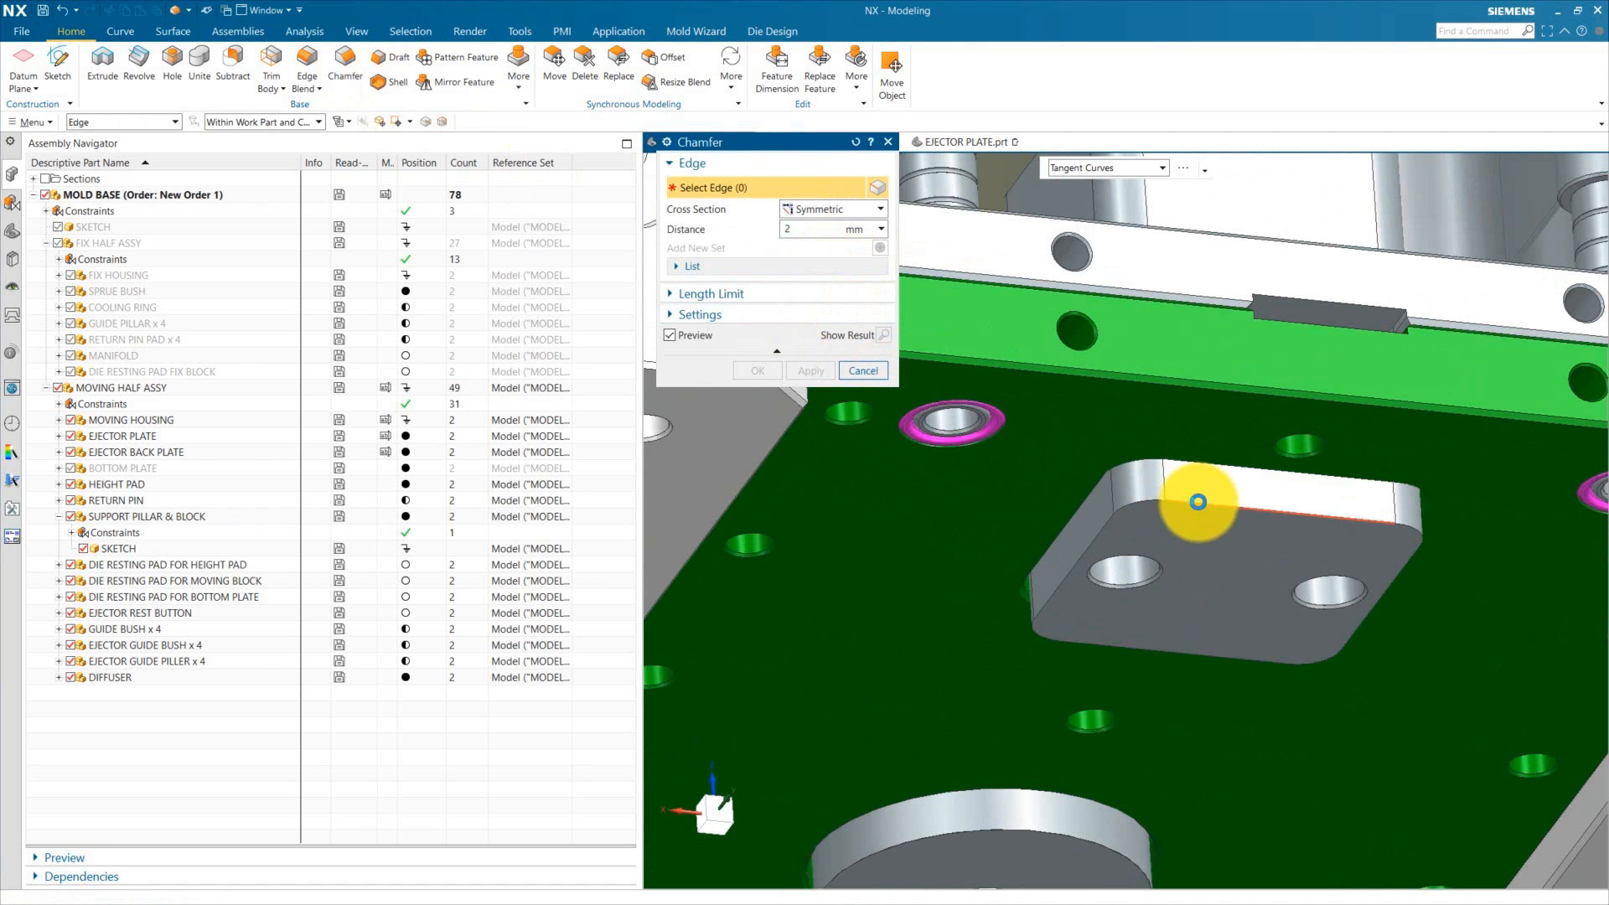
left_click(1198, 502)
scroll(1045, 460, "down", 5)
scroll(1044, 570, "up", 6)
left_click(1069, 511)
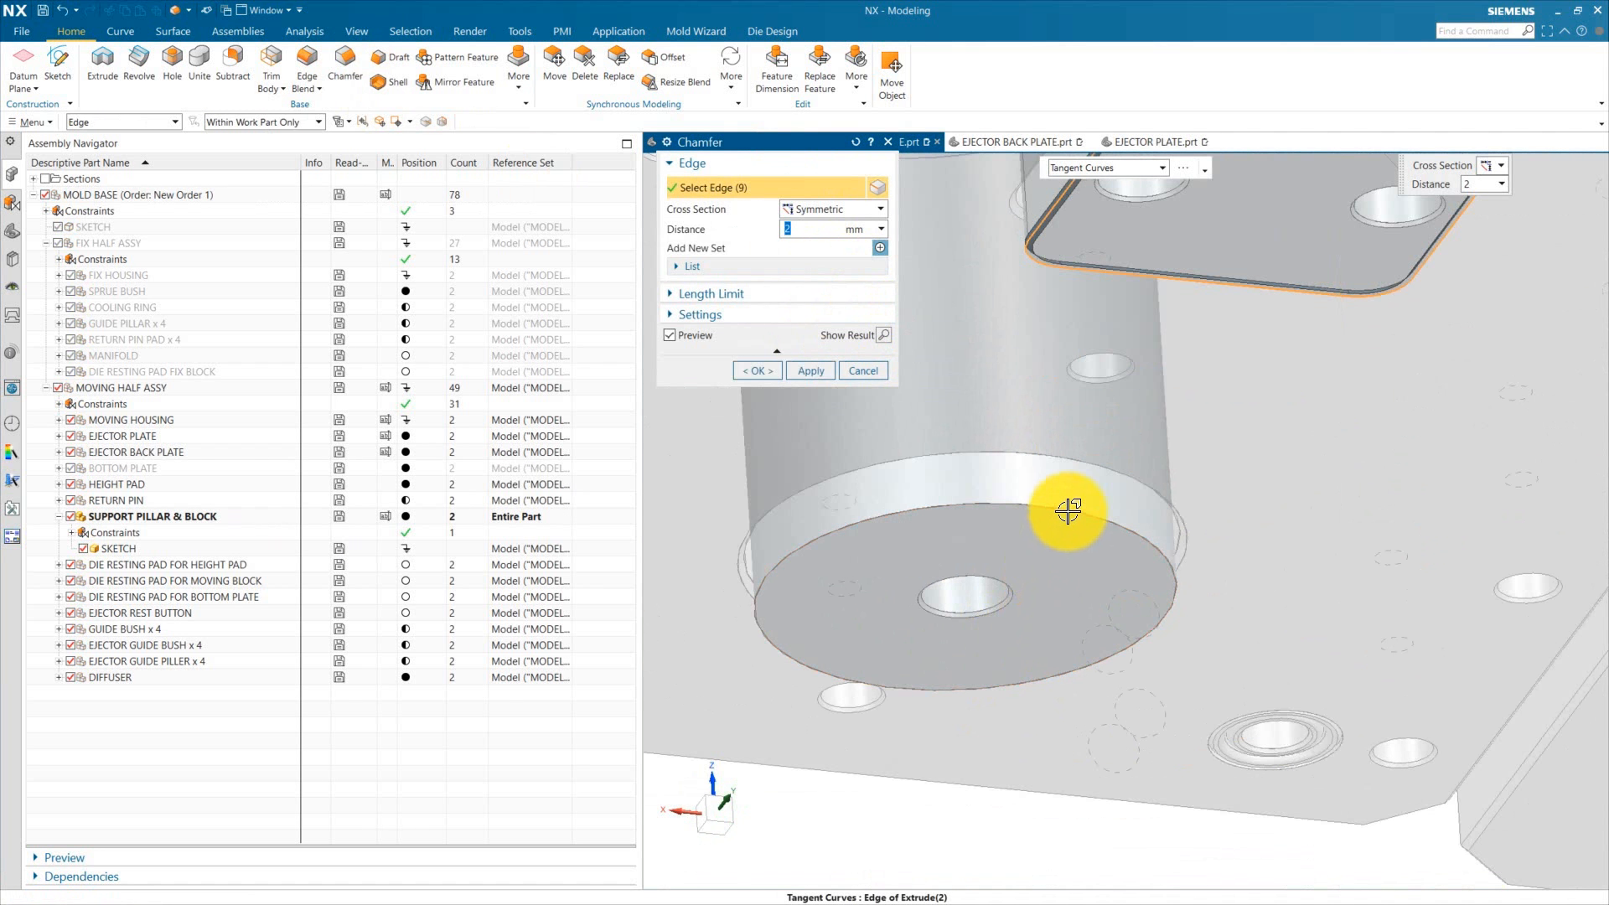
scroll(945, 555, "down", 4)
left_click(756, 368)
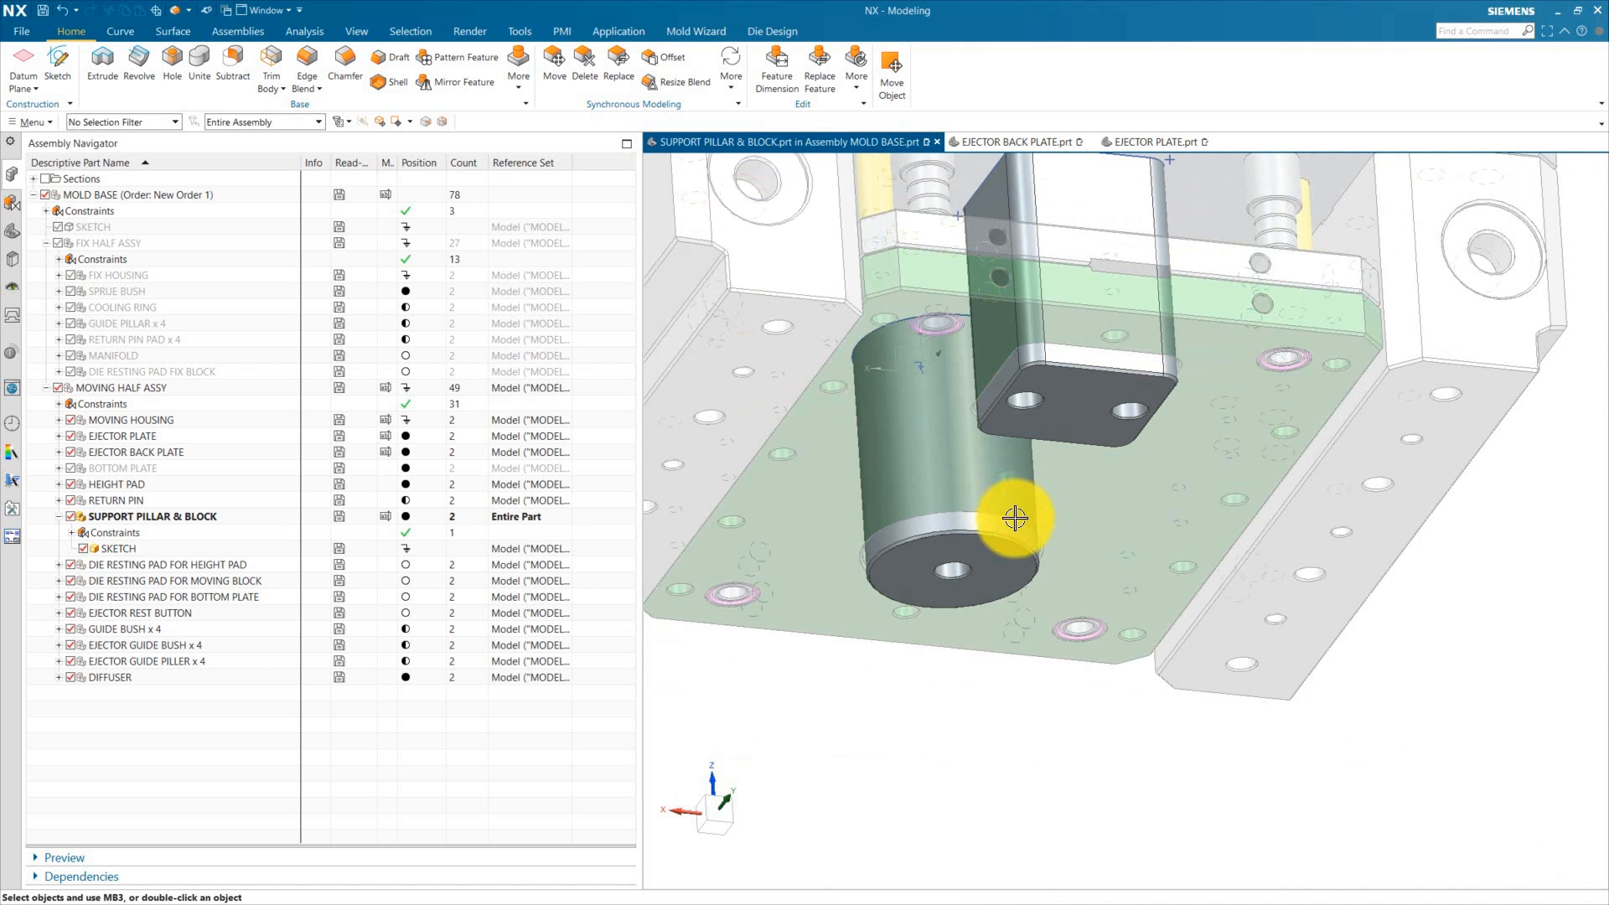
Step: Save all parts of the assembly
scroll(1014, 517, "down", 6)
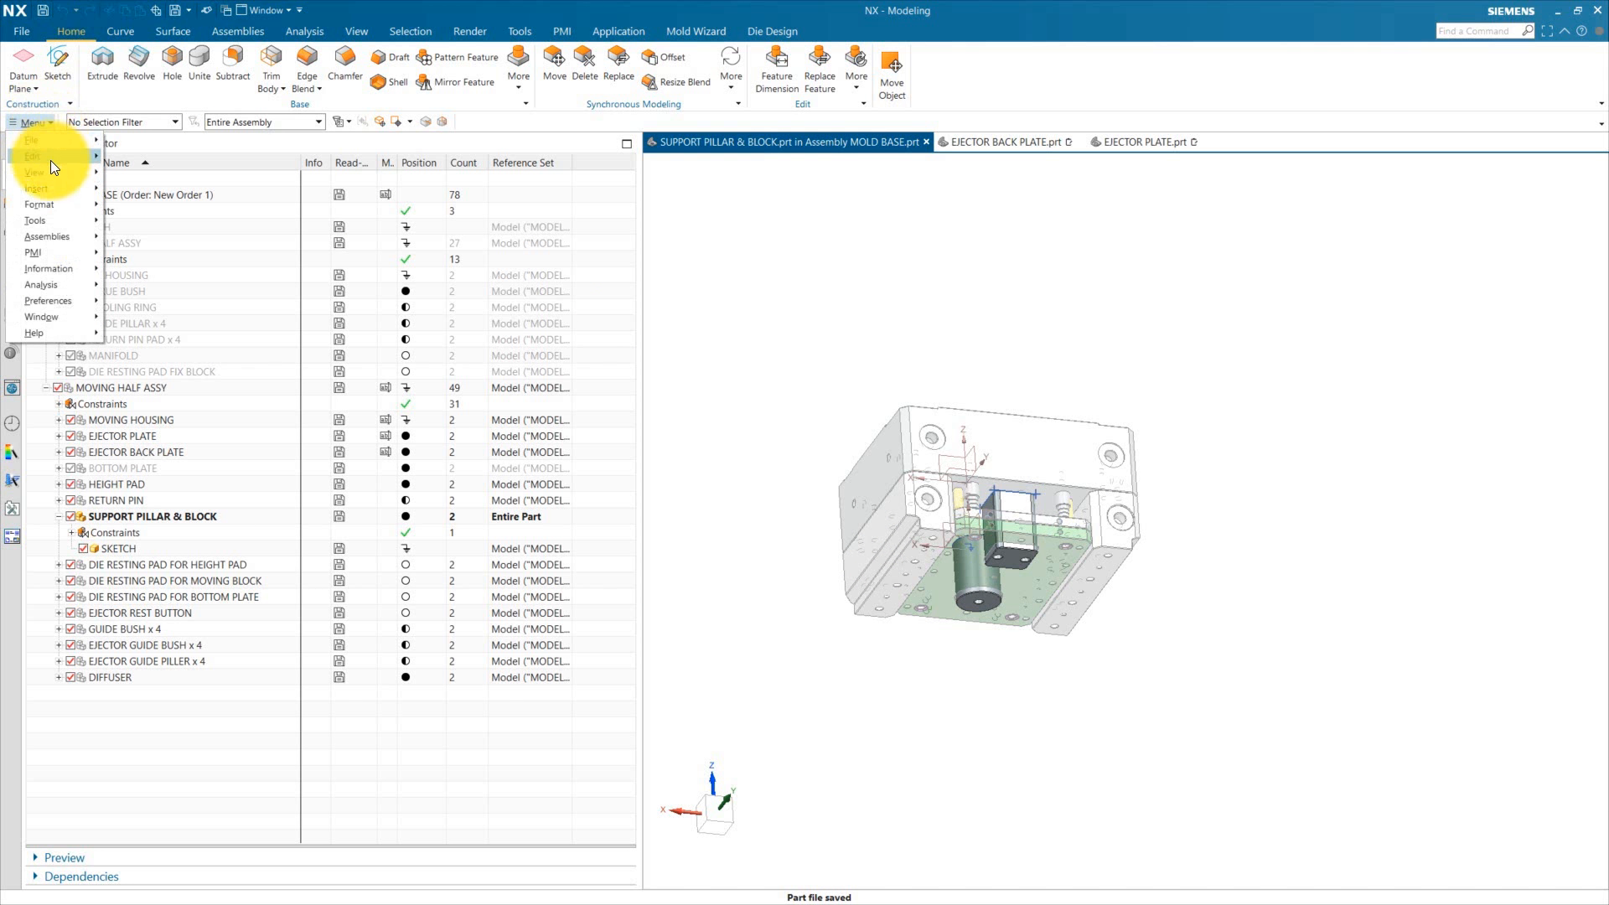
mouse_move(71, 139)
left_click(159, 244)
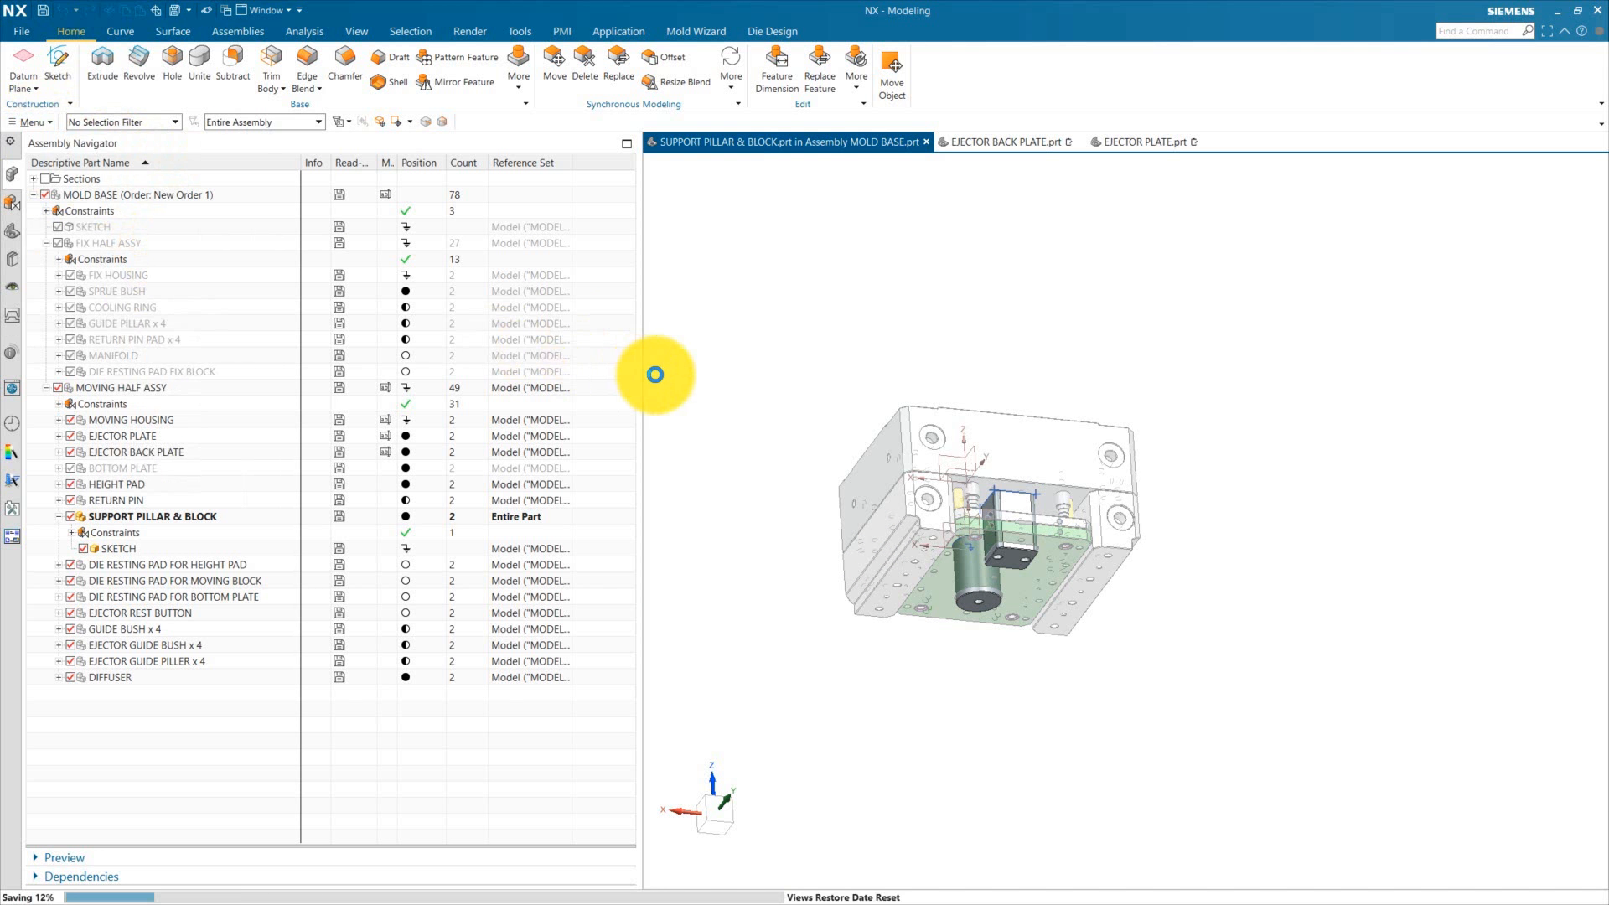
Step: Inspect the height pad's extrude settings, cancel, and return to the mold base as work part
double_click(117, 200)
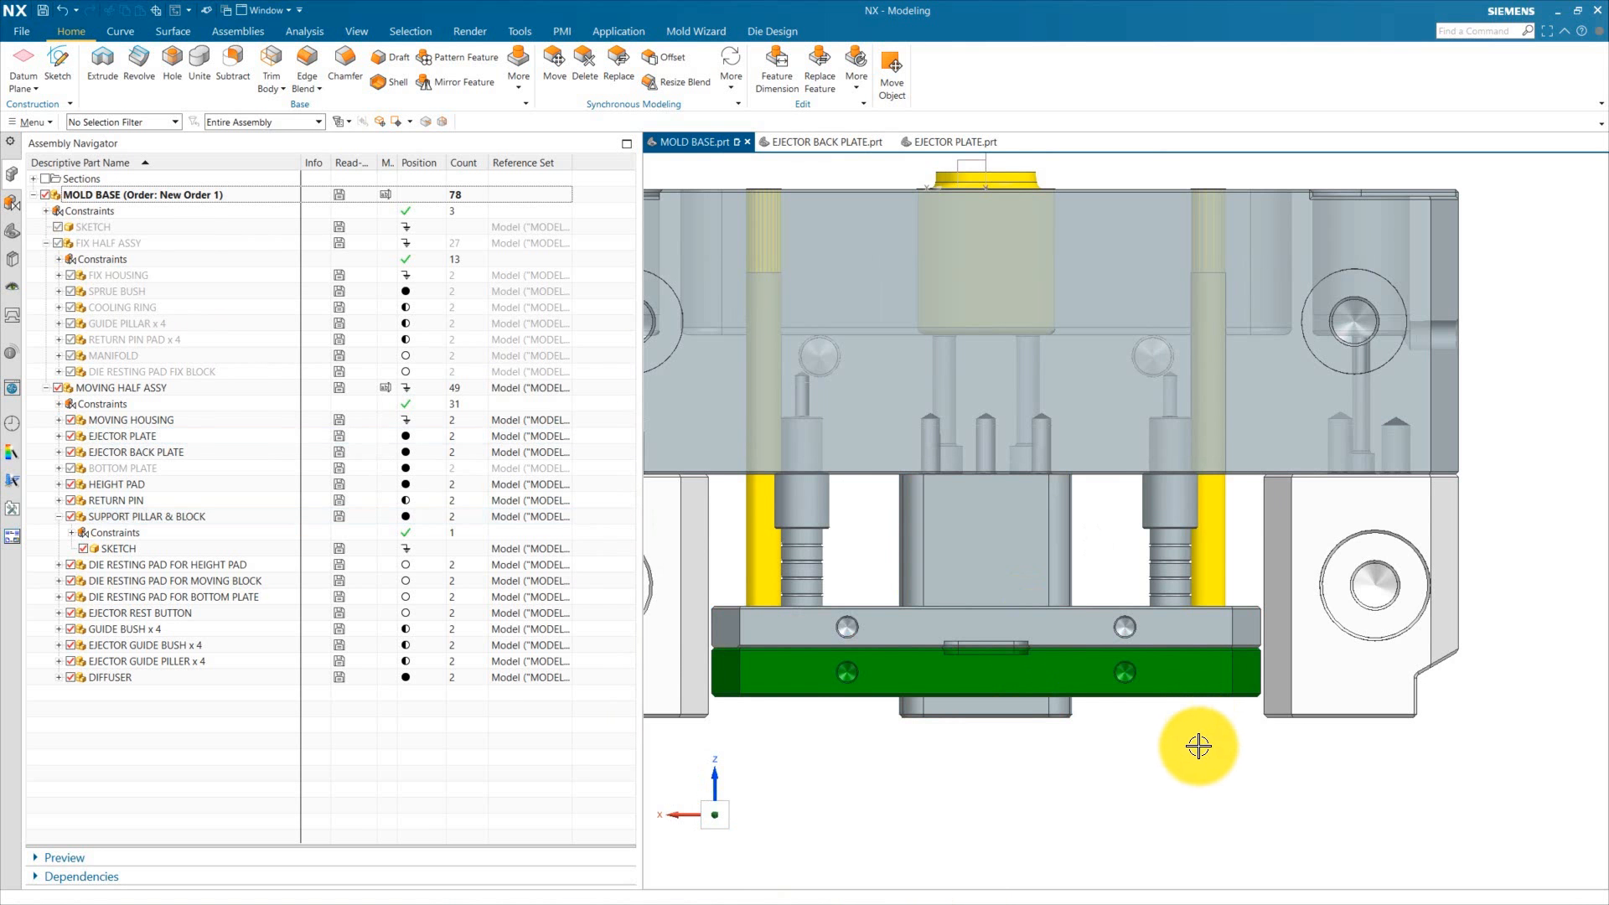
scroll(1038, 729, "down", 3)
scroll(823, 596, "up", 5)
double_click(833, 625)
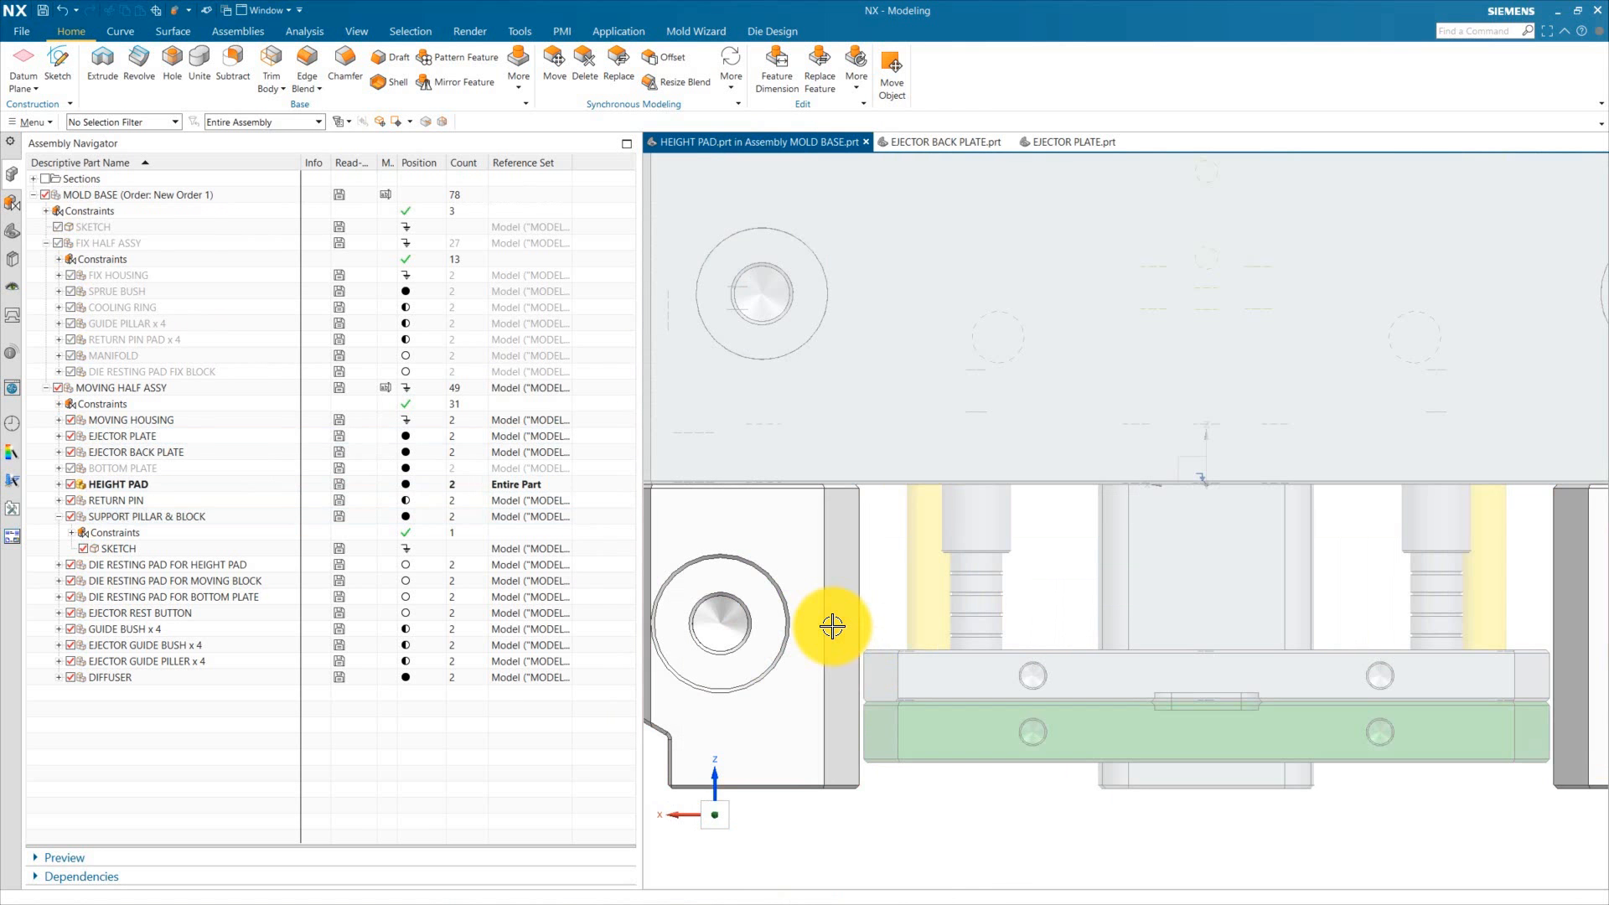
double_click(805, 575)
scroll(1262, 570, "down", 4)
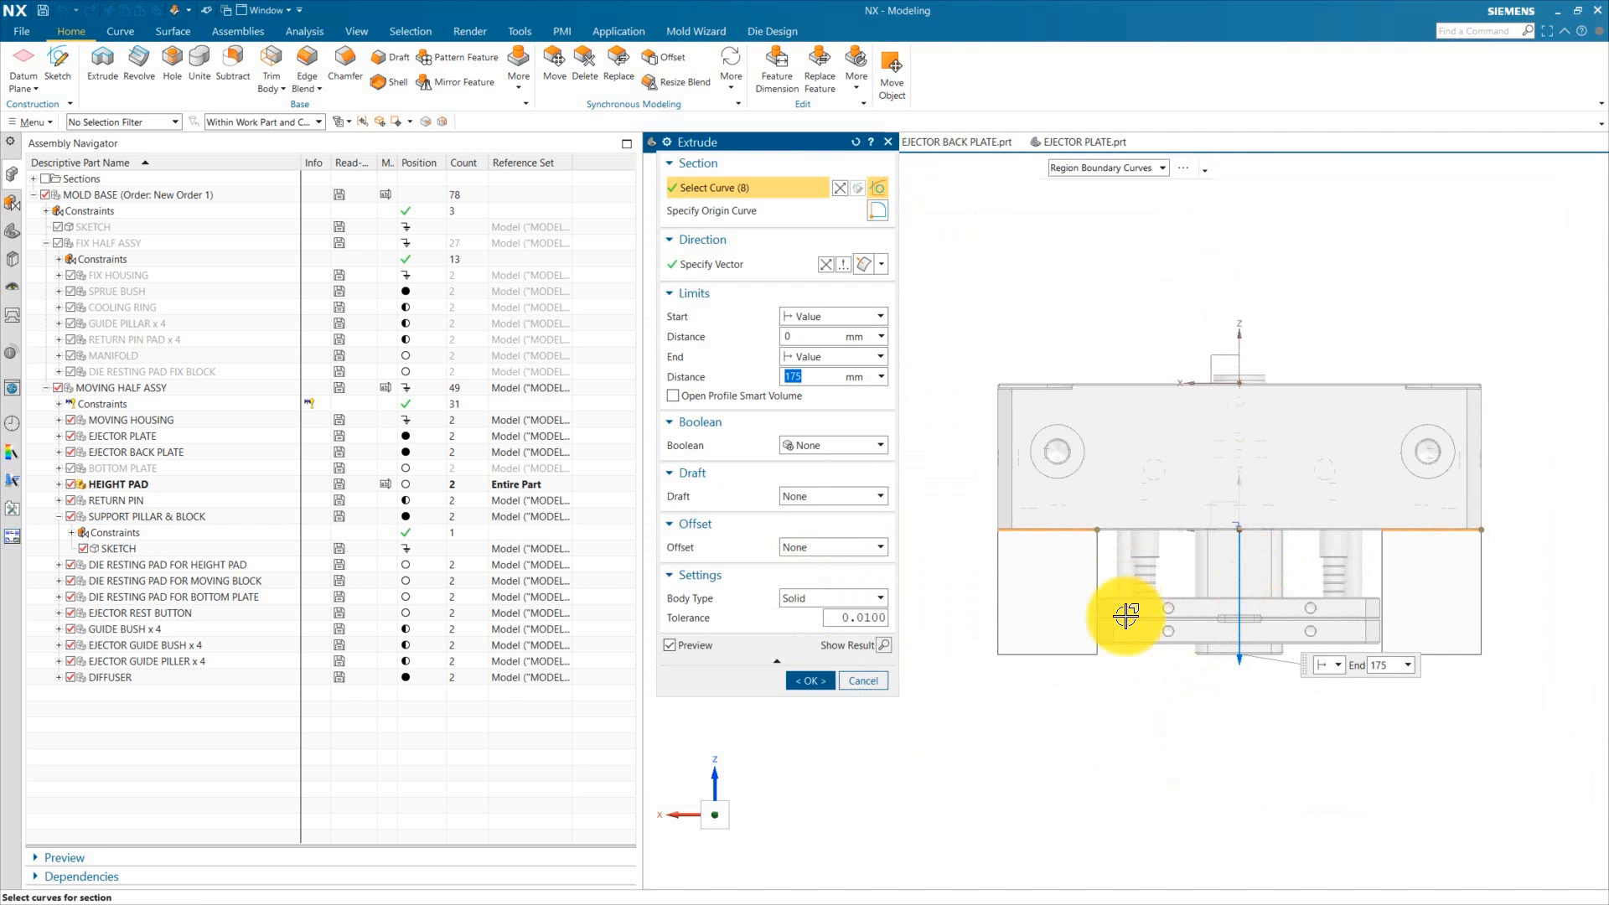
scroll(1228, 621, "up", 3)
key("Escape")
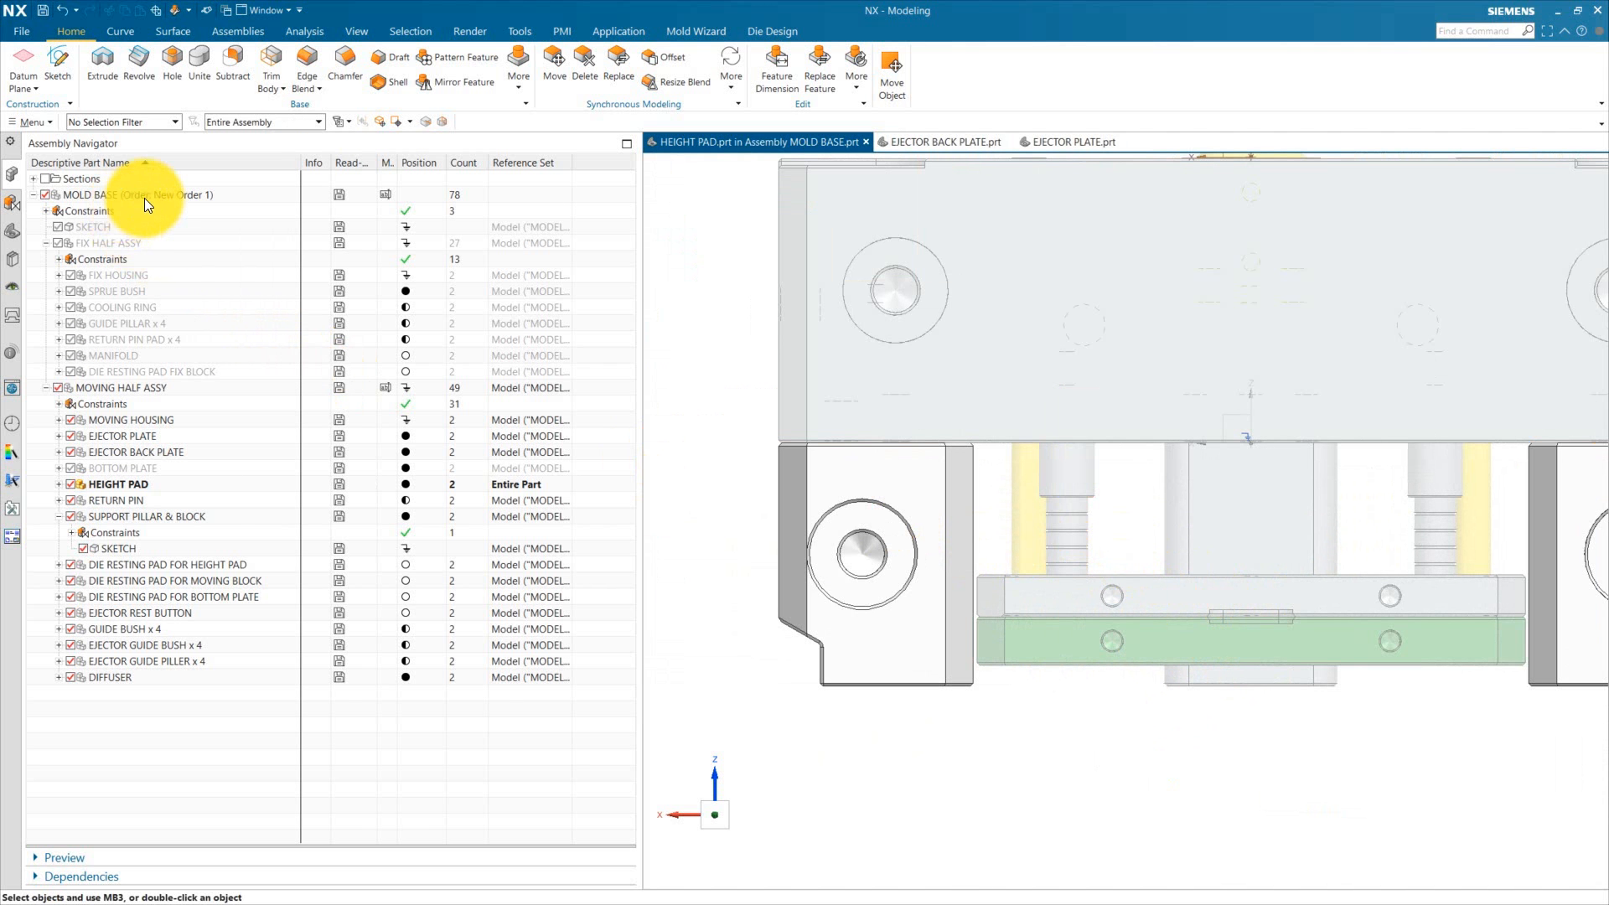
double_click(144, 198)
Step: Measure the vertical projected clearance between the ejector guide pillar and the ejector plate
scroll(944, 772, "down", 3)
middle_click_drag(945, 772, 998, 747)
scroll(1055, 600, "up", 5)
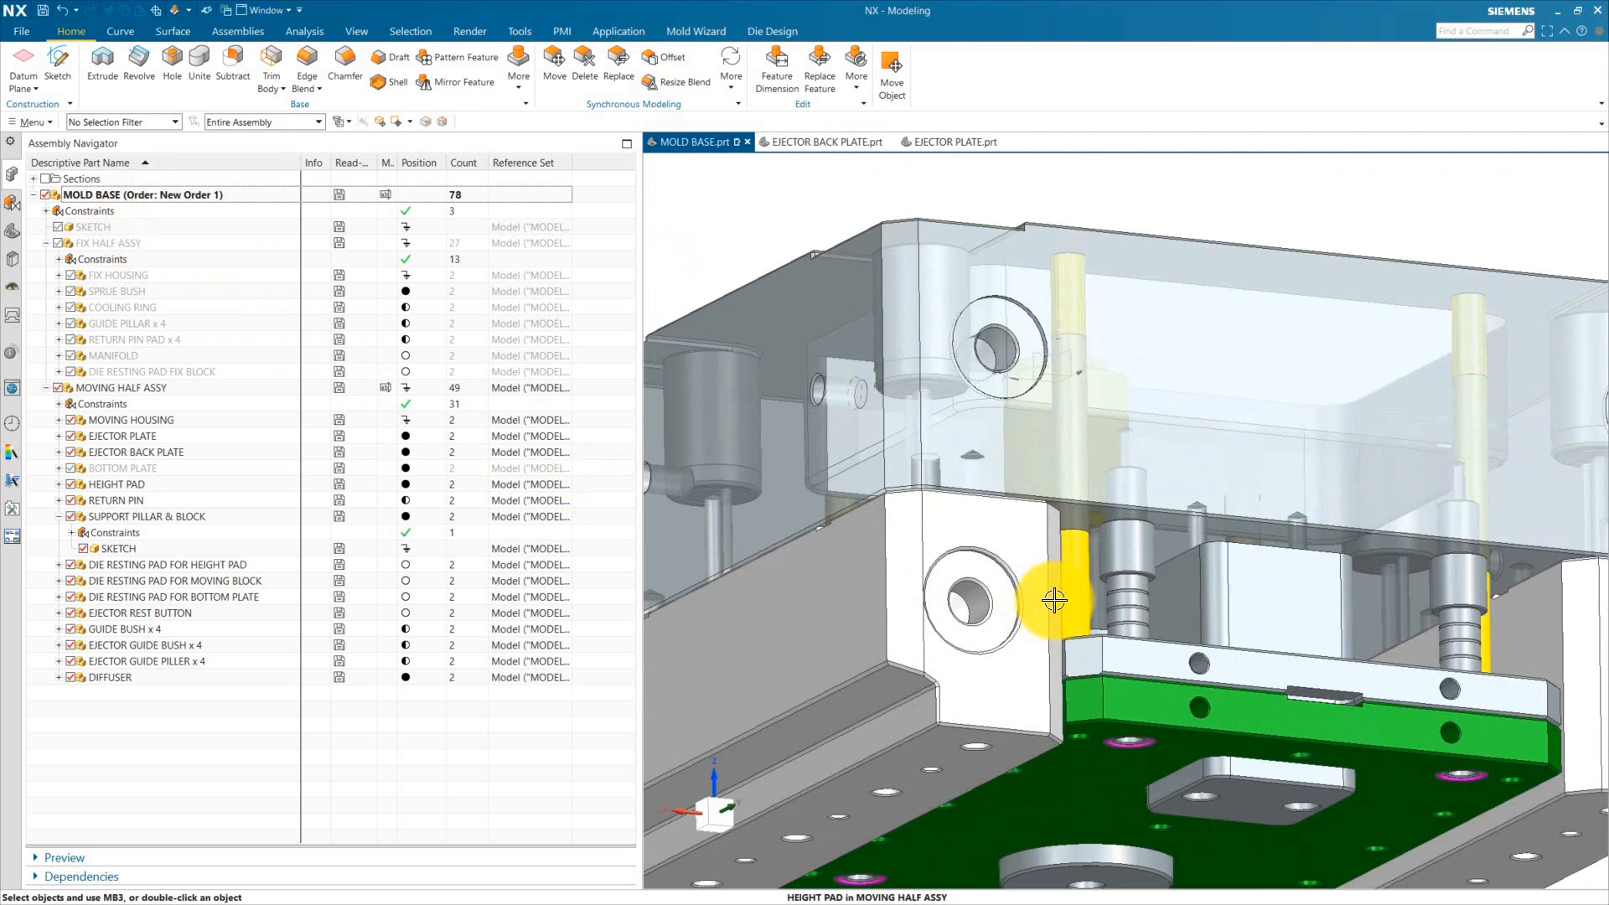
scroll(1161, 644, "up", 4)
scroll(1056, 536, "down", 4)
scroll(1084, 679, "up", 3)
middle_click_drag(943, 482, 880, 503)
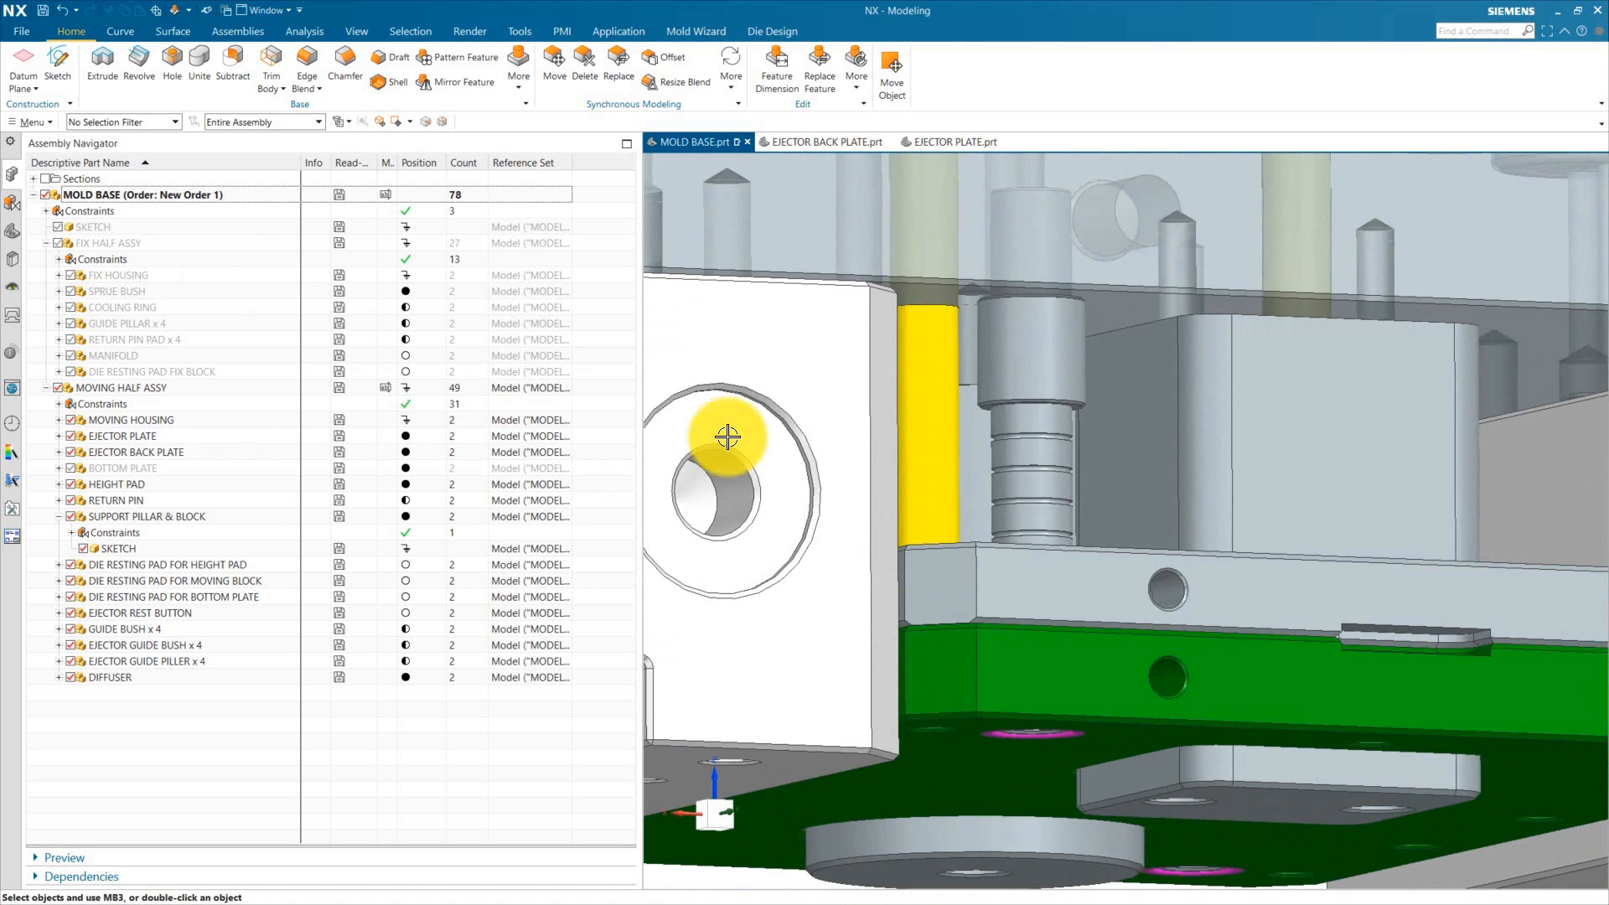
left_click(303, 31)
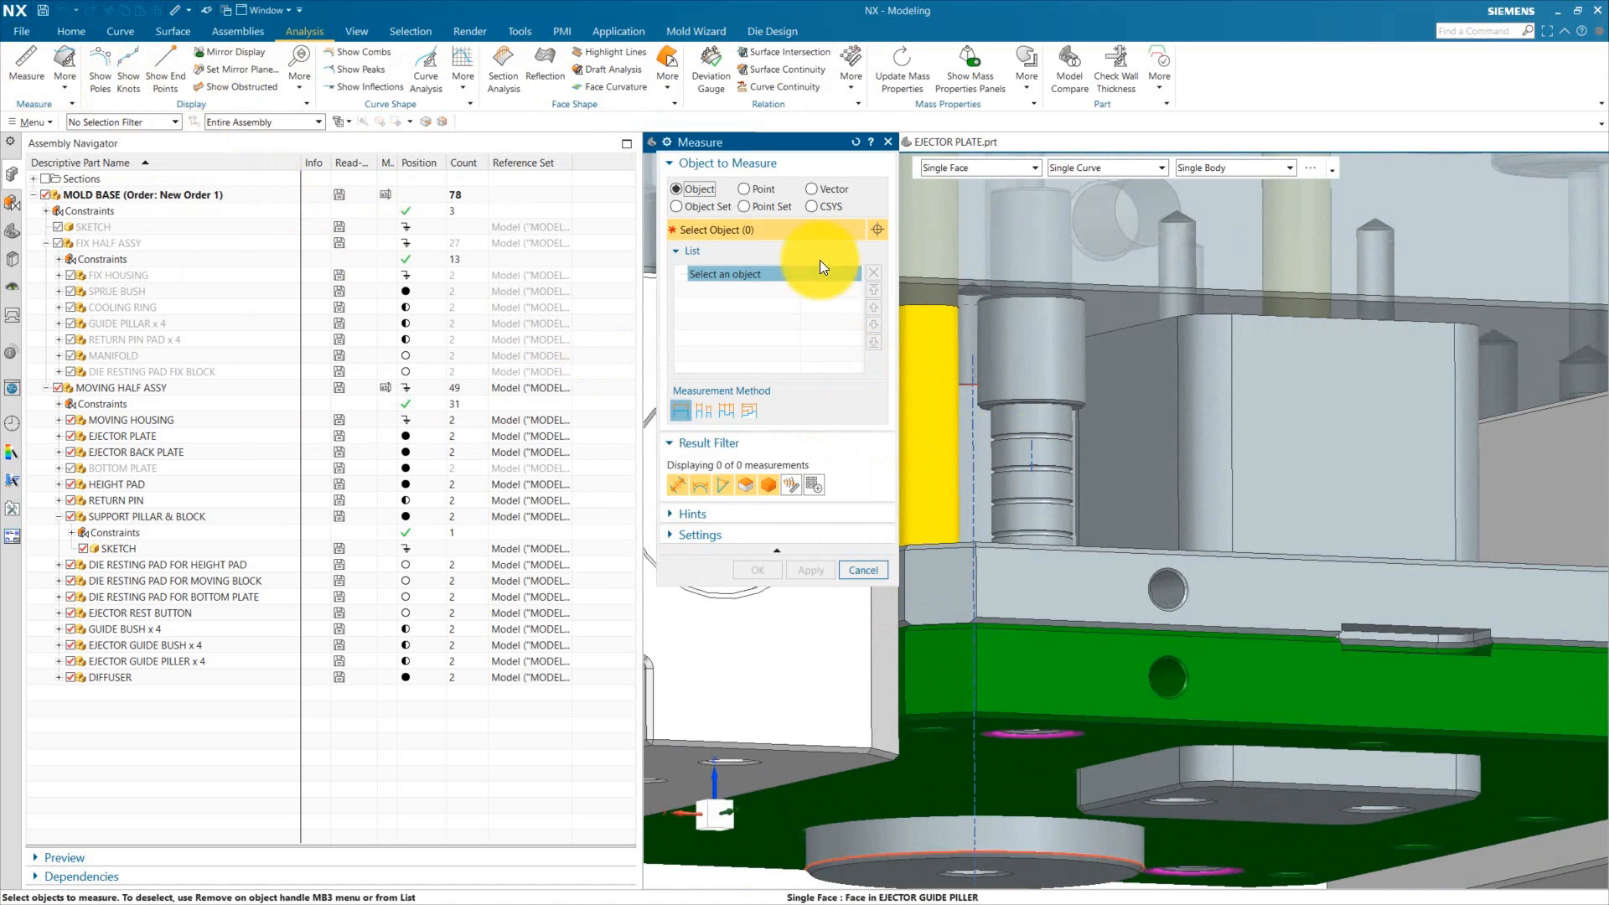
left_click(818, 190)
left_click(1133, 487)
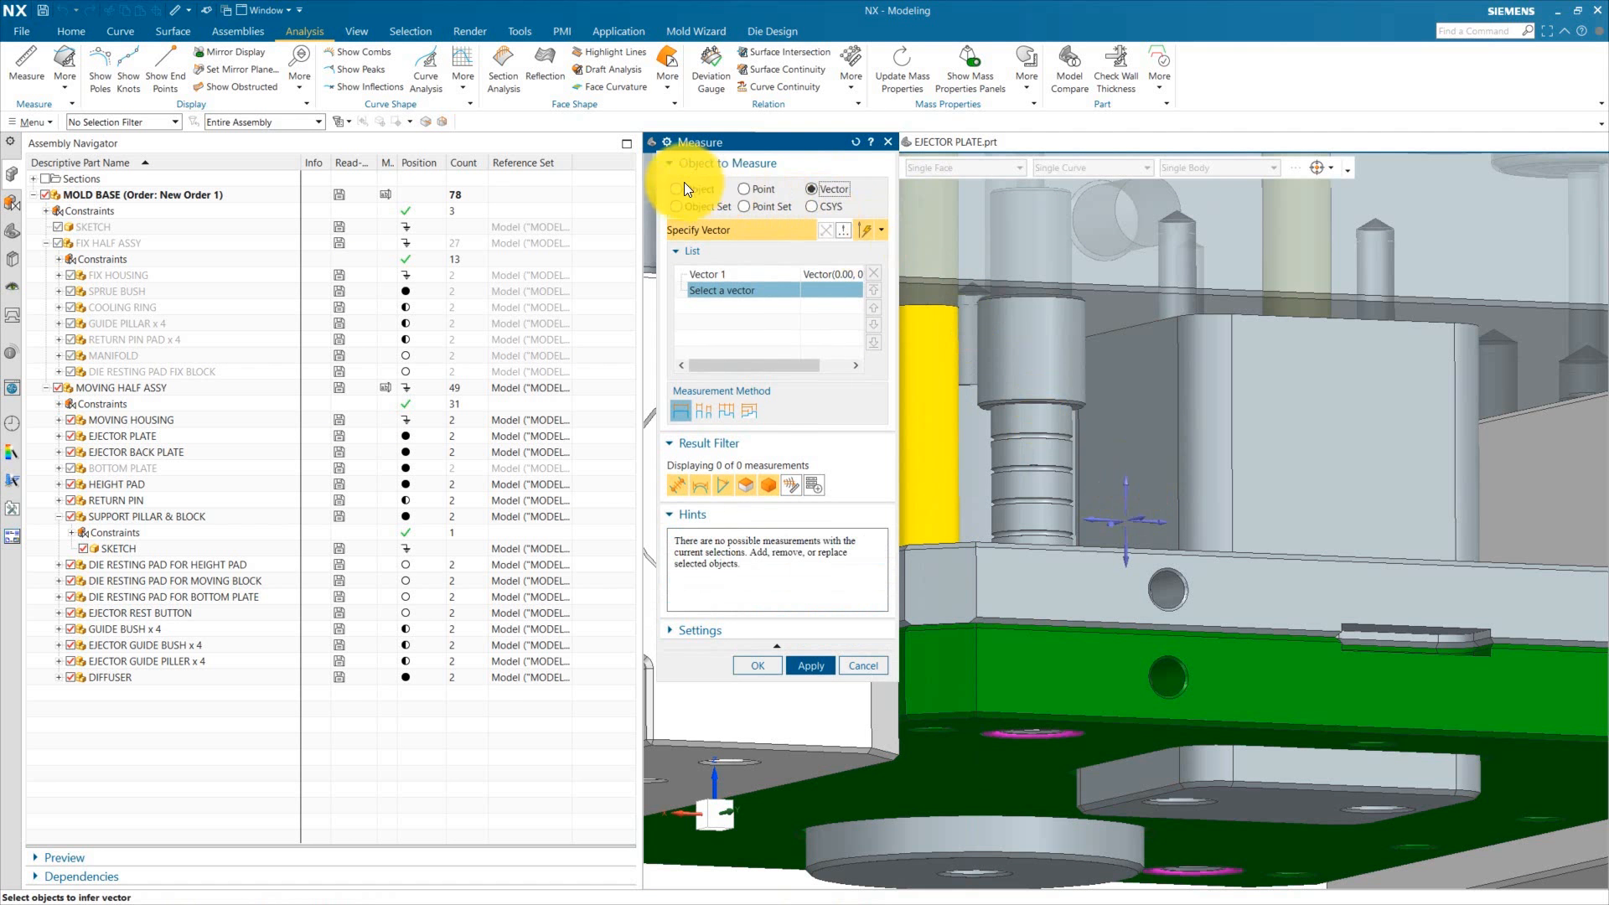
middle_click_drag(1006, 347, 1059, 298)
scroll(1104, 288, "up", 5)
left_click(1109, 290)
scroll(1081, 344, "down", 5)
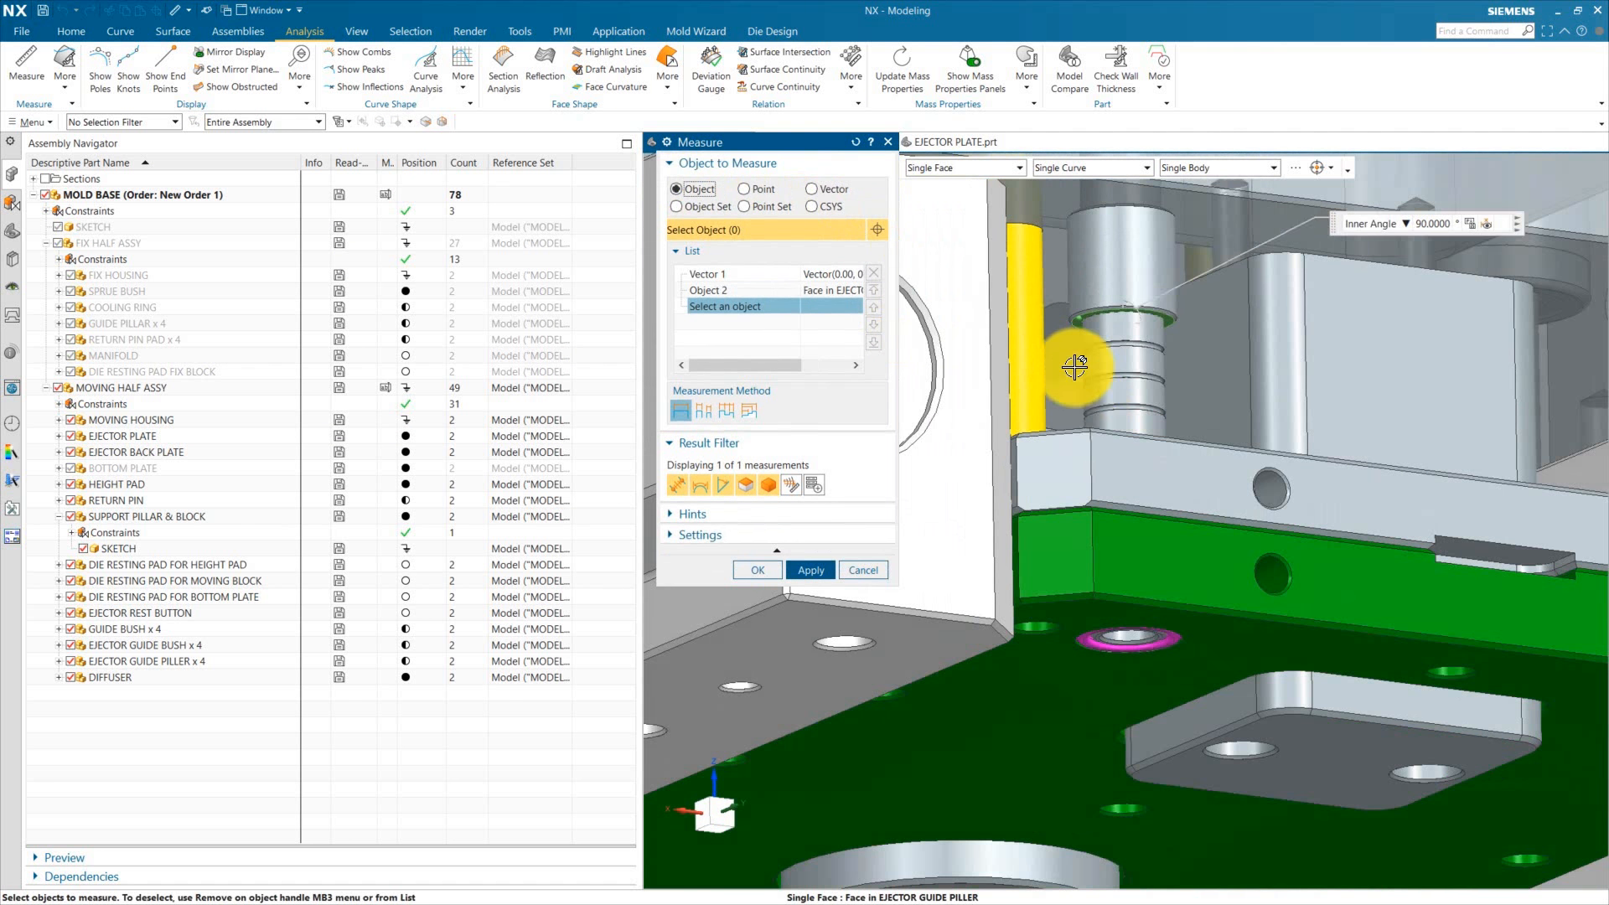
middle_click_drag(1088, 415, 1230, 808)
left_click(1218, 810)
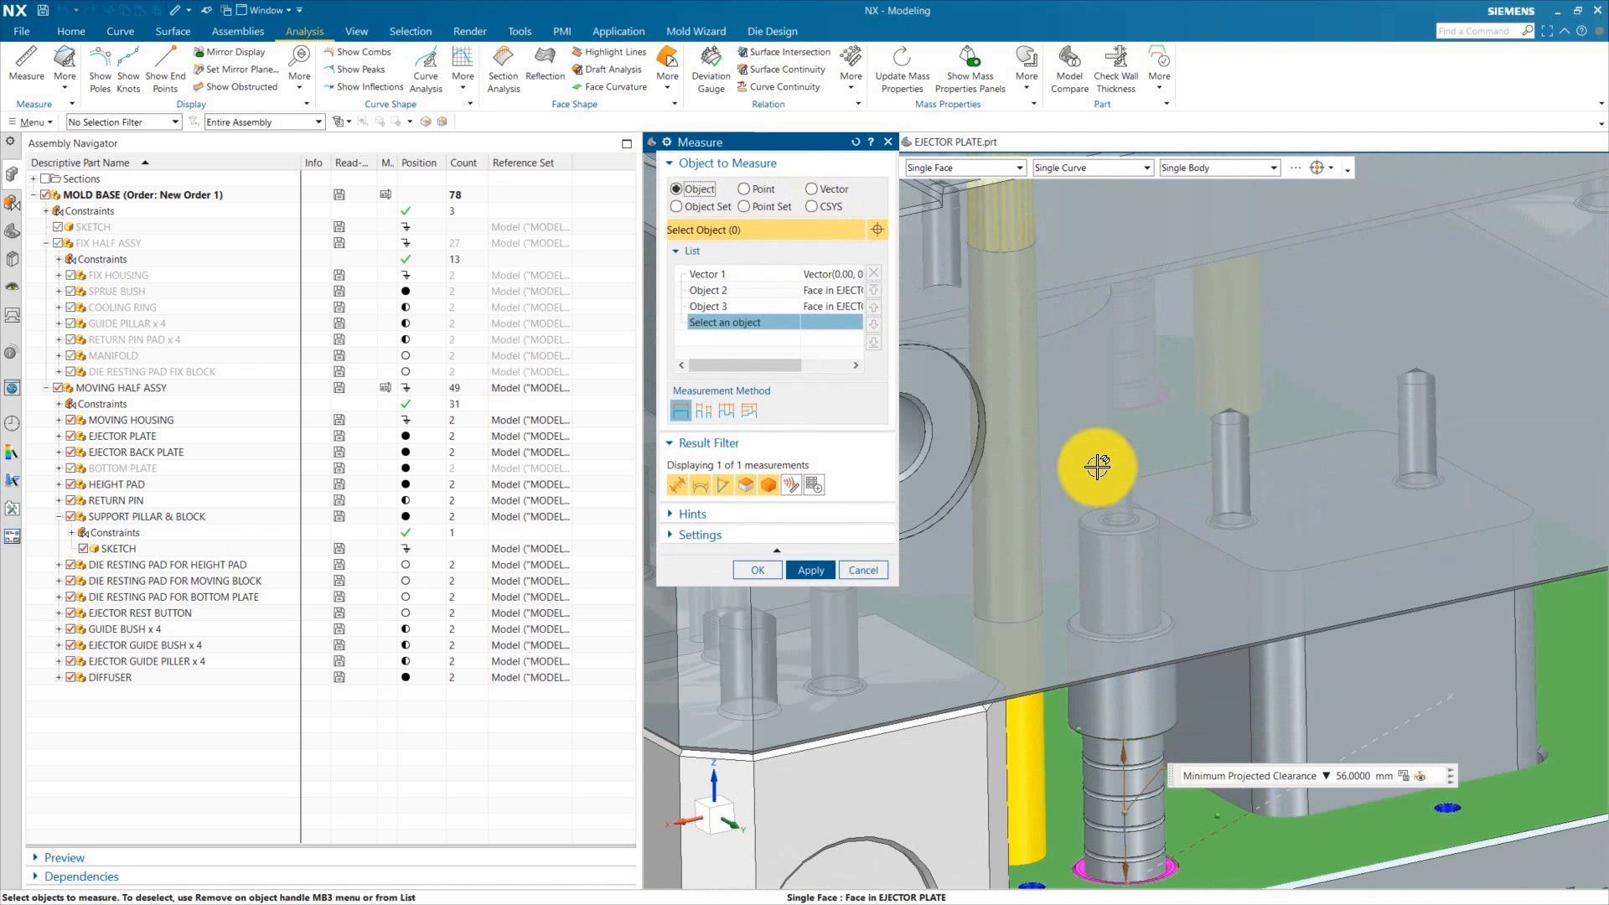
scroll(1098, 467, "down", 5)
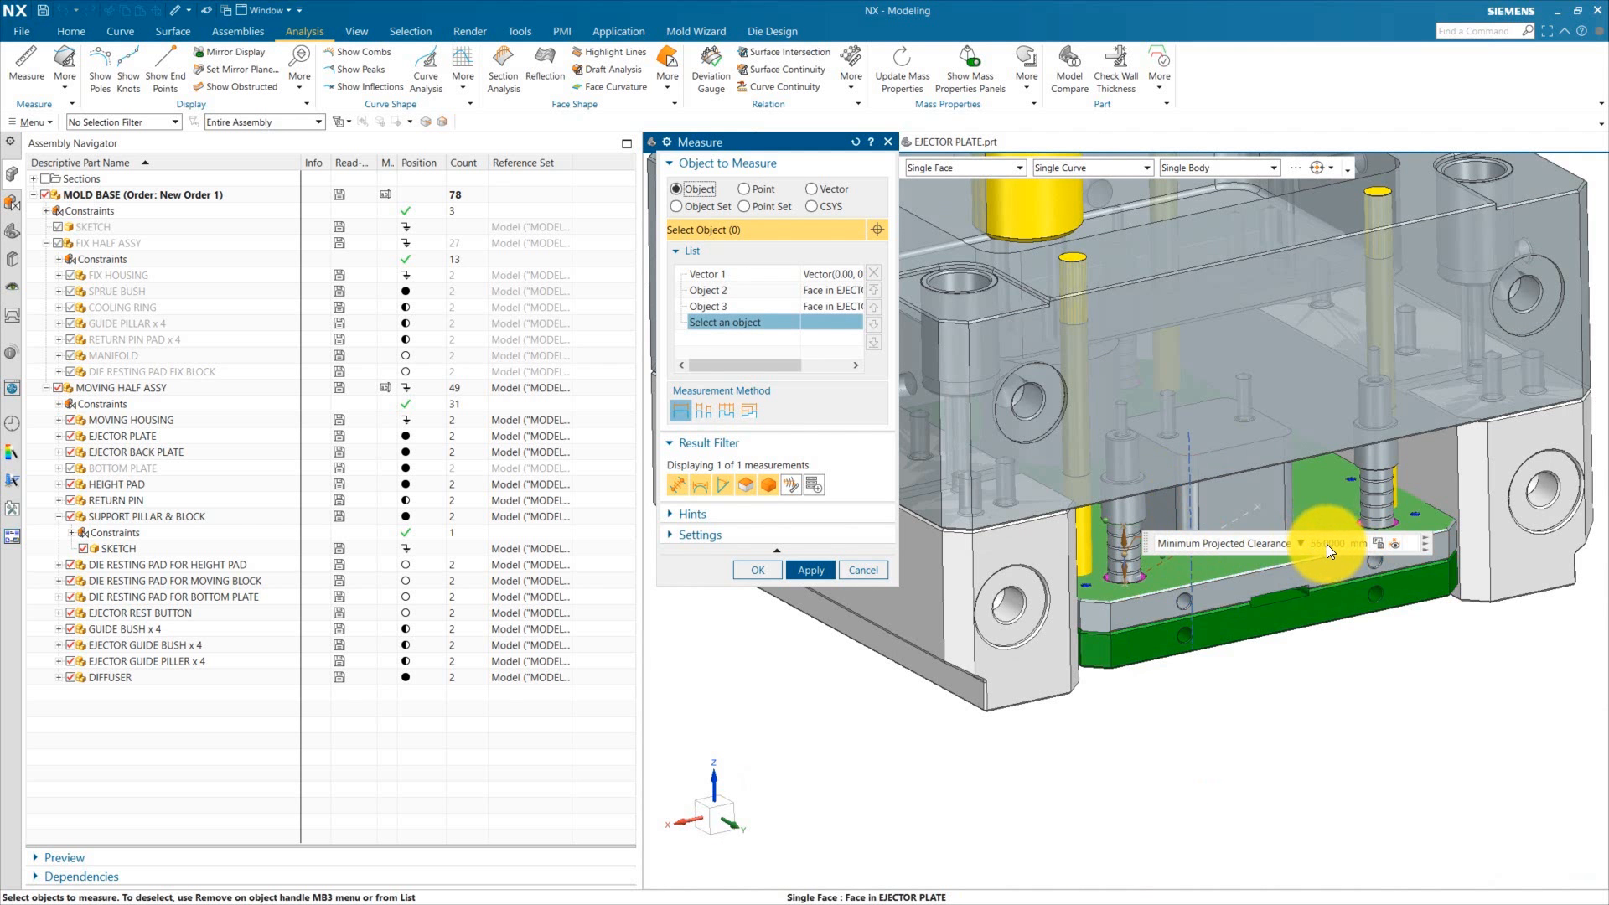
key("Escape")
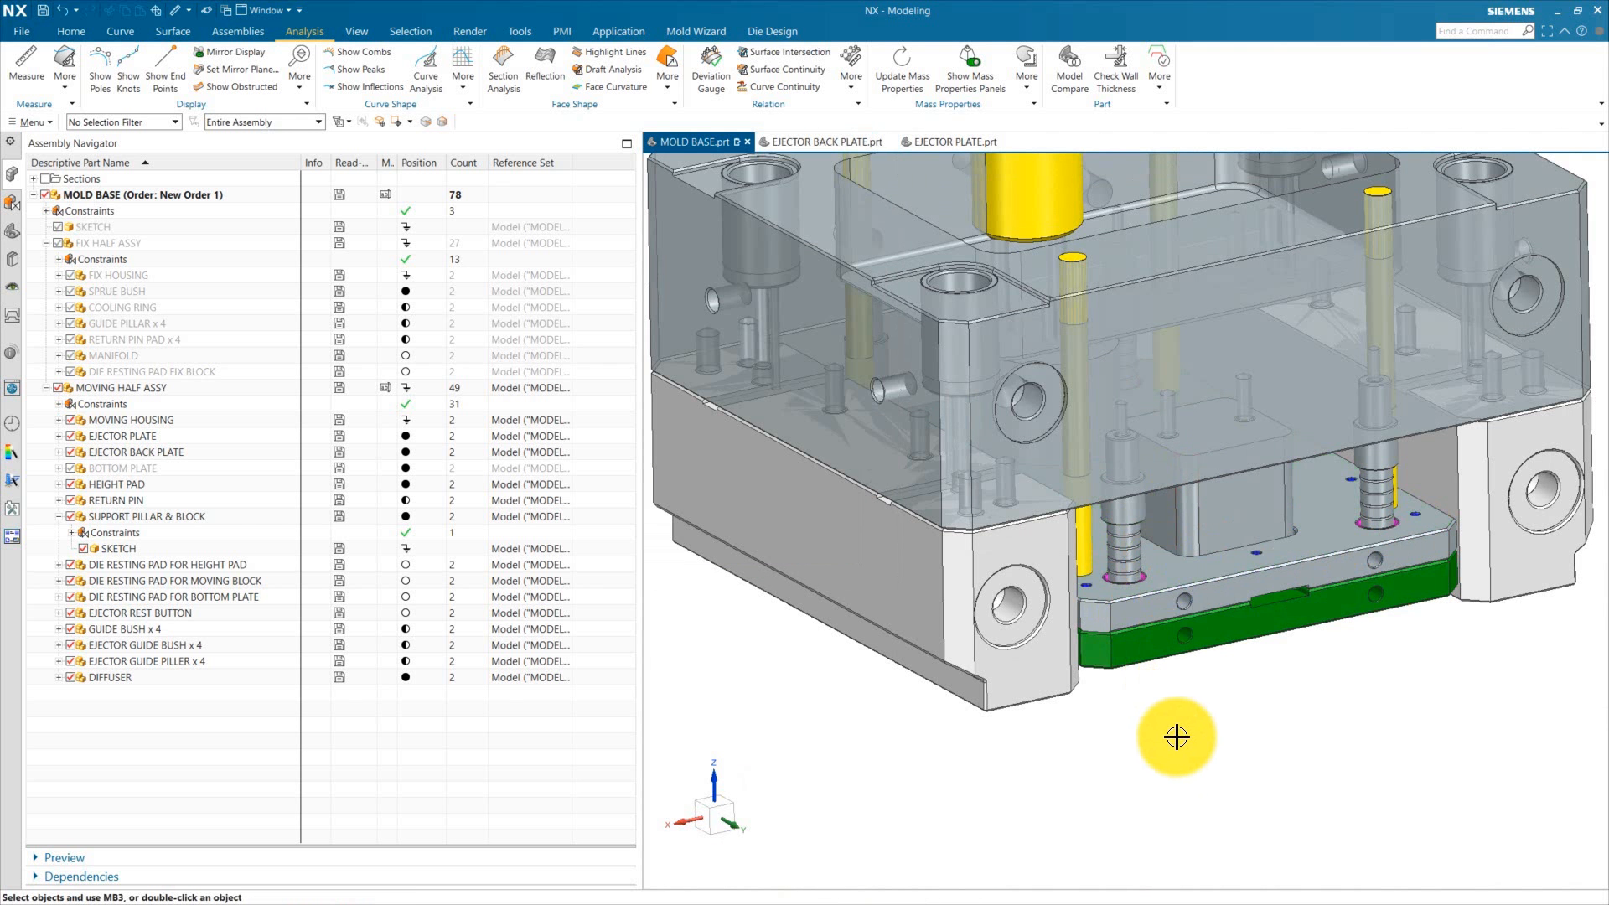
scroll(1145, 560, "up", 3)
middle_click_drag(1145, 561, 1047, 530)
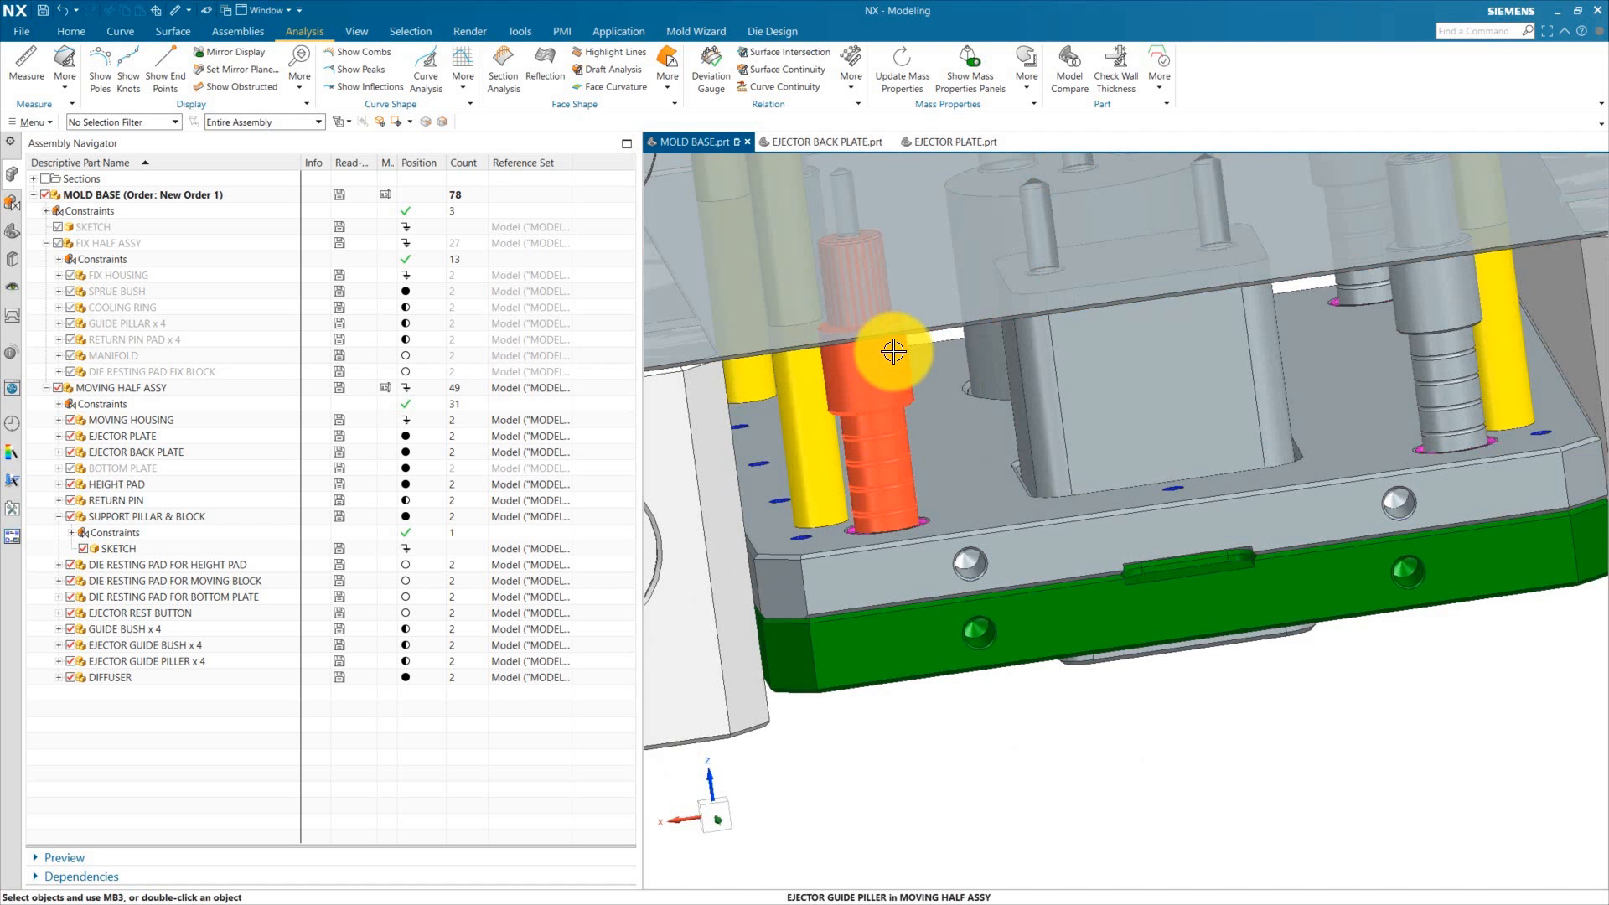
key("F8")
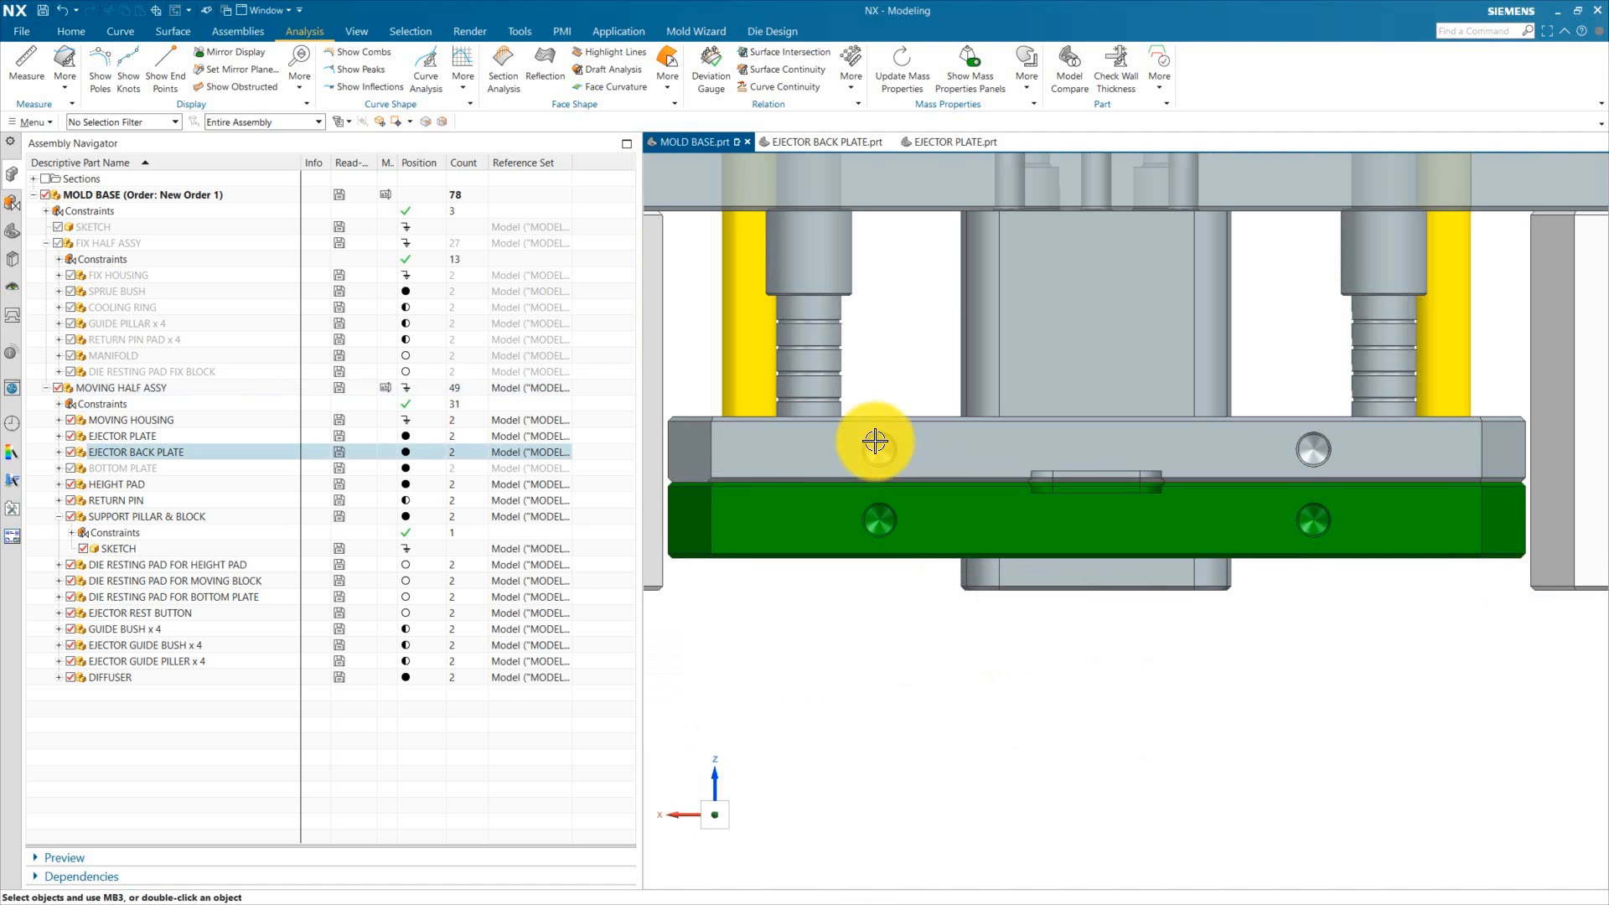
Step: Measure the minimum projected clearance along the vertical vector between the ejector plate and the height pad face
scroll(1070, 511, "down", 2)
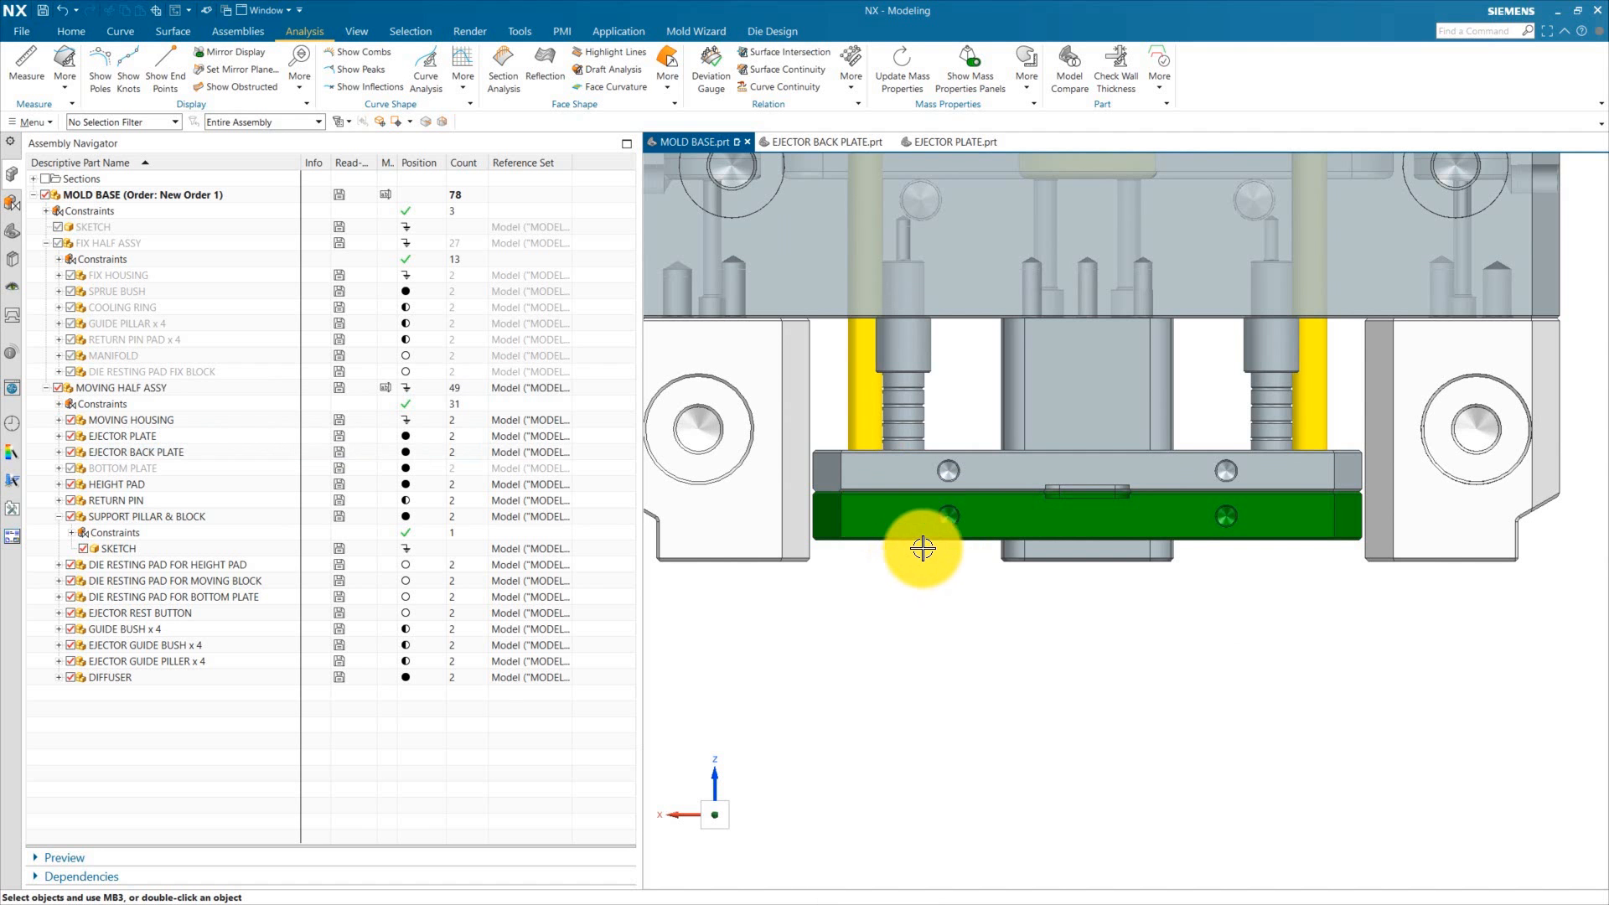
scroll(928, 599, "down", 3)
middle_click_drag(942, 673, 875, 577)
scroll(875, 575, "up", 2)
scroll(875, 575, "up", 1)
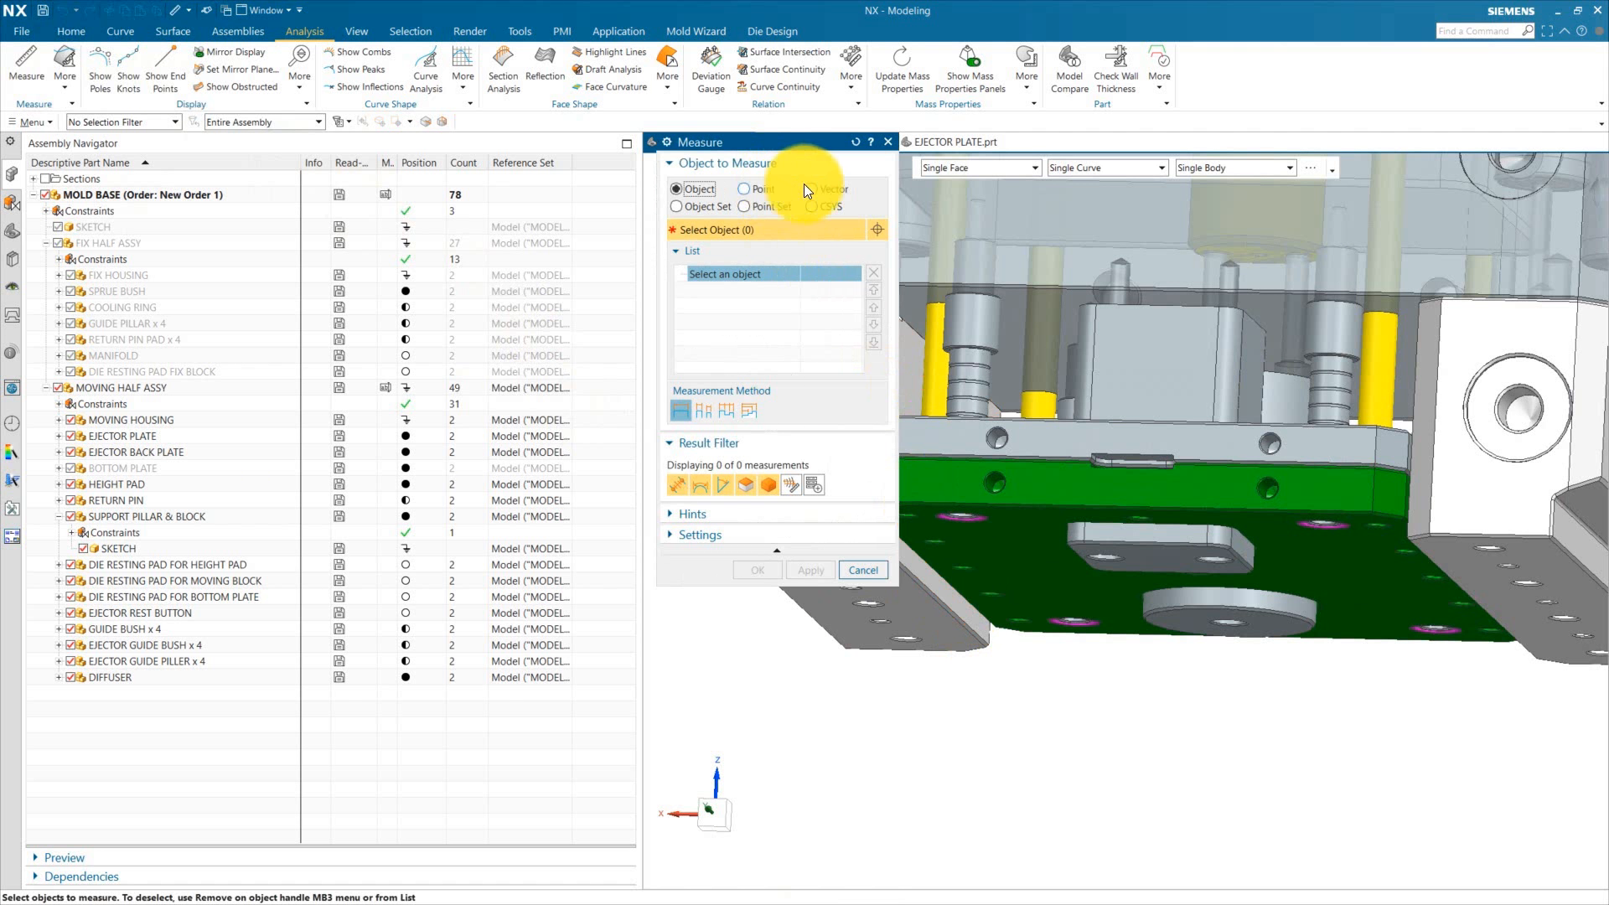
left_click(834, 190)
left_click(1125, 490)
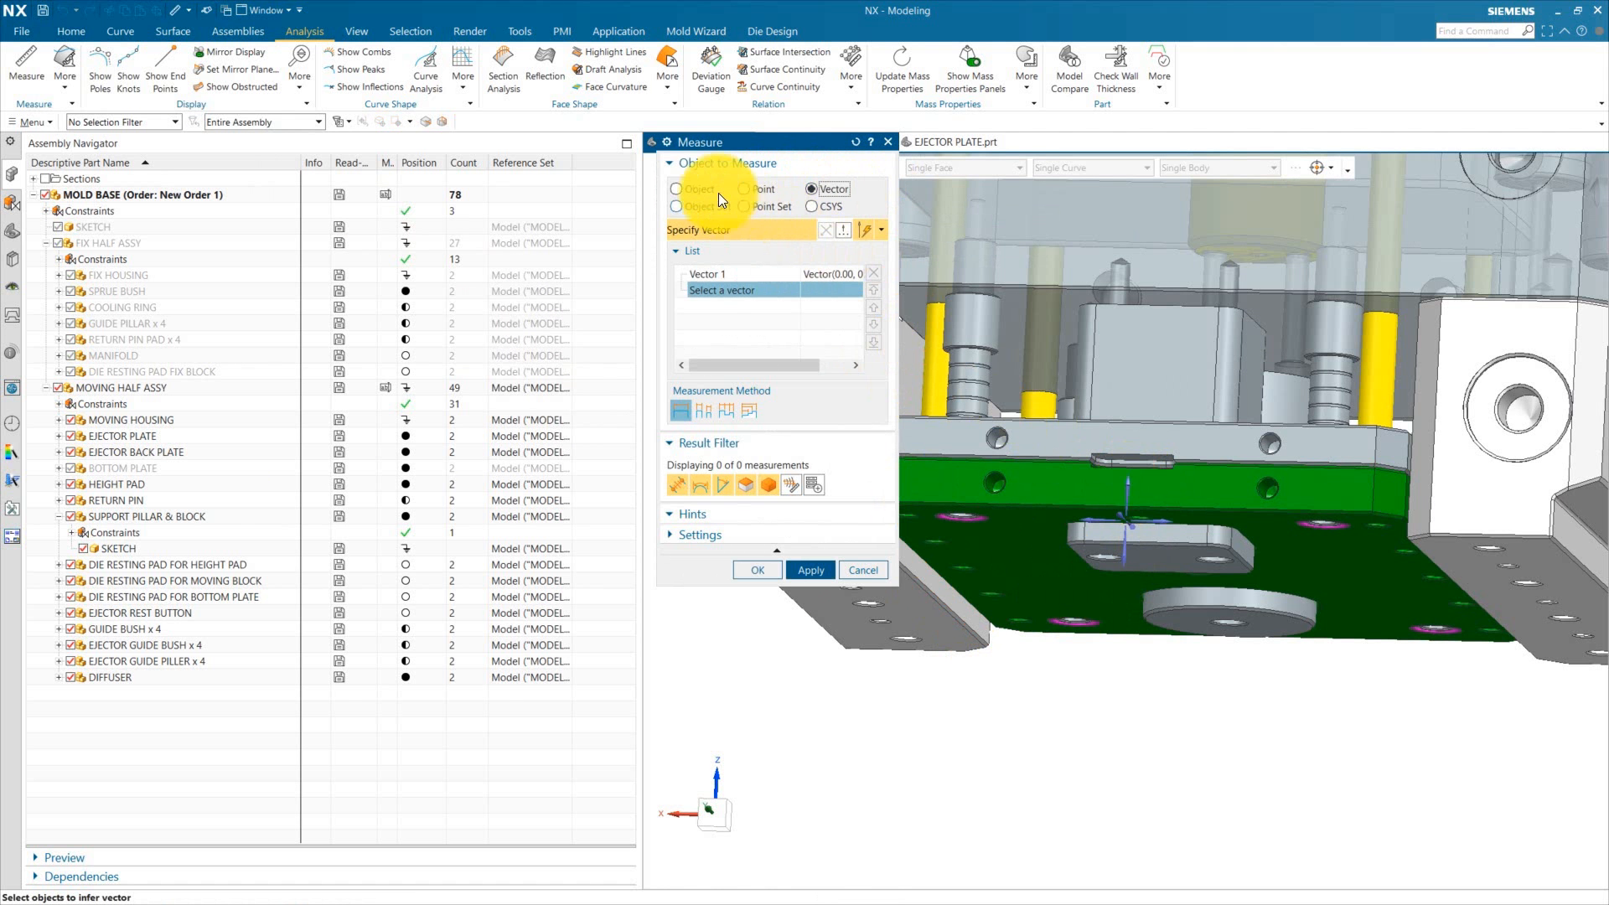
left_click(696, 189)
left_click(1263, 567)
middle_click_drag(1263, 567, 1023, 528)
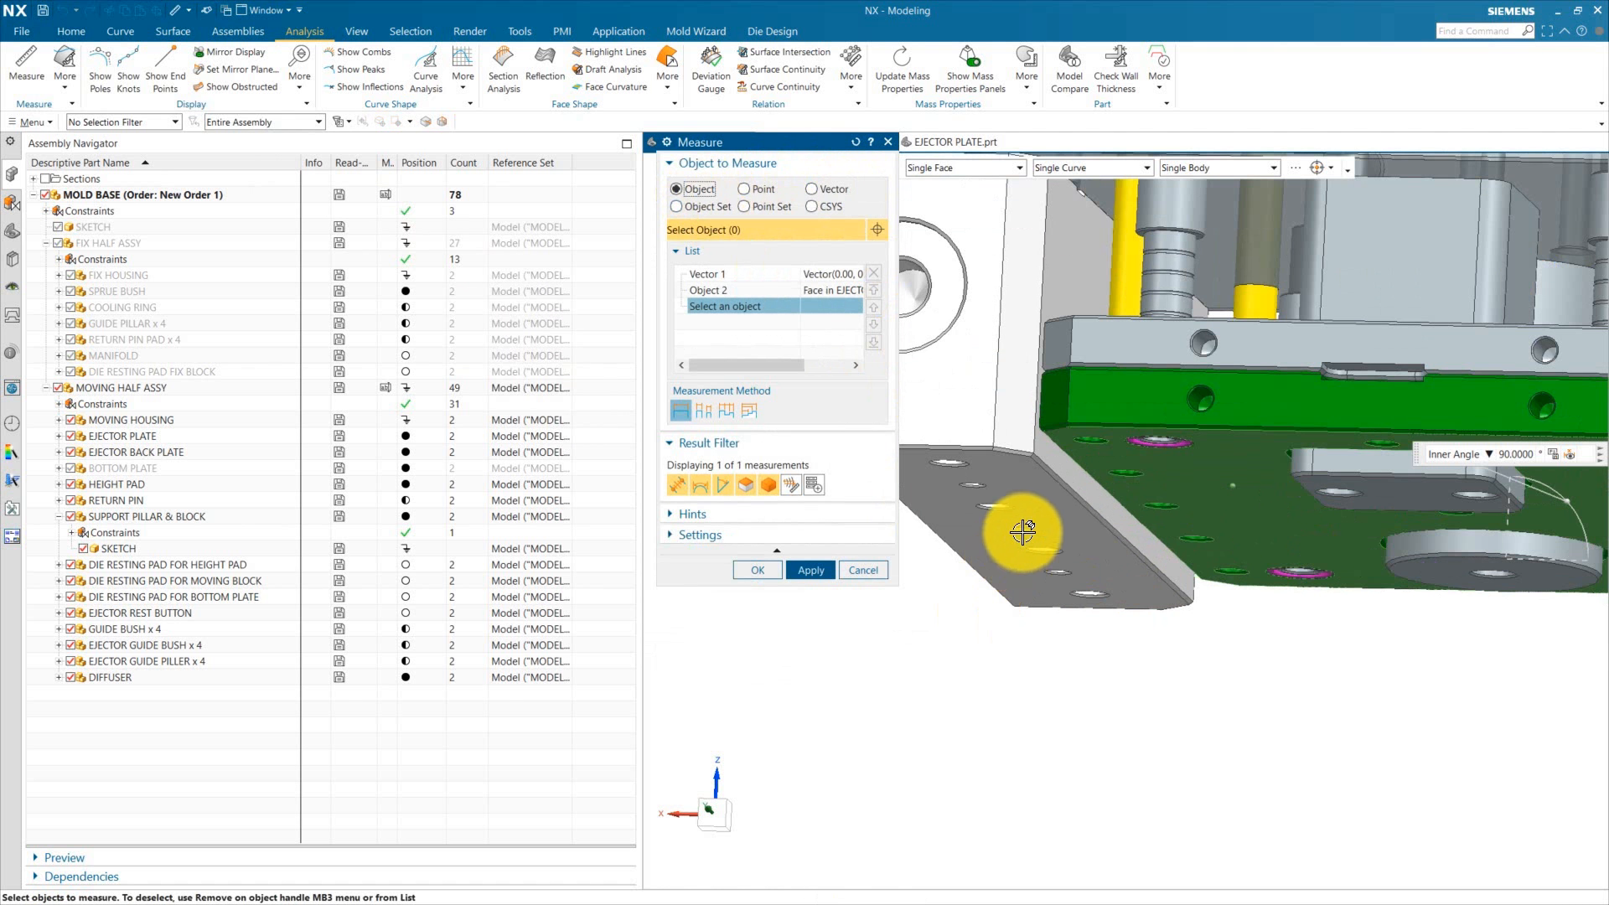
left_click(1053, 520)
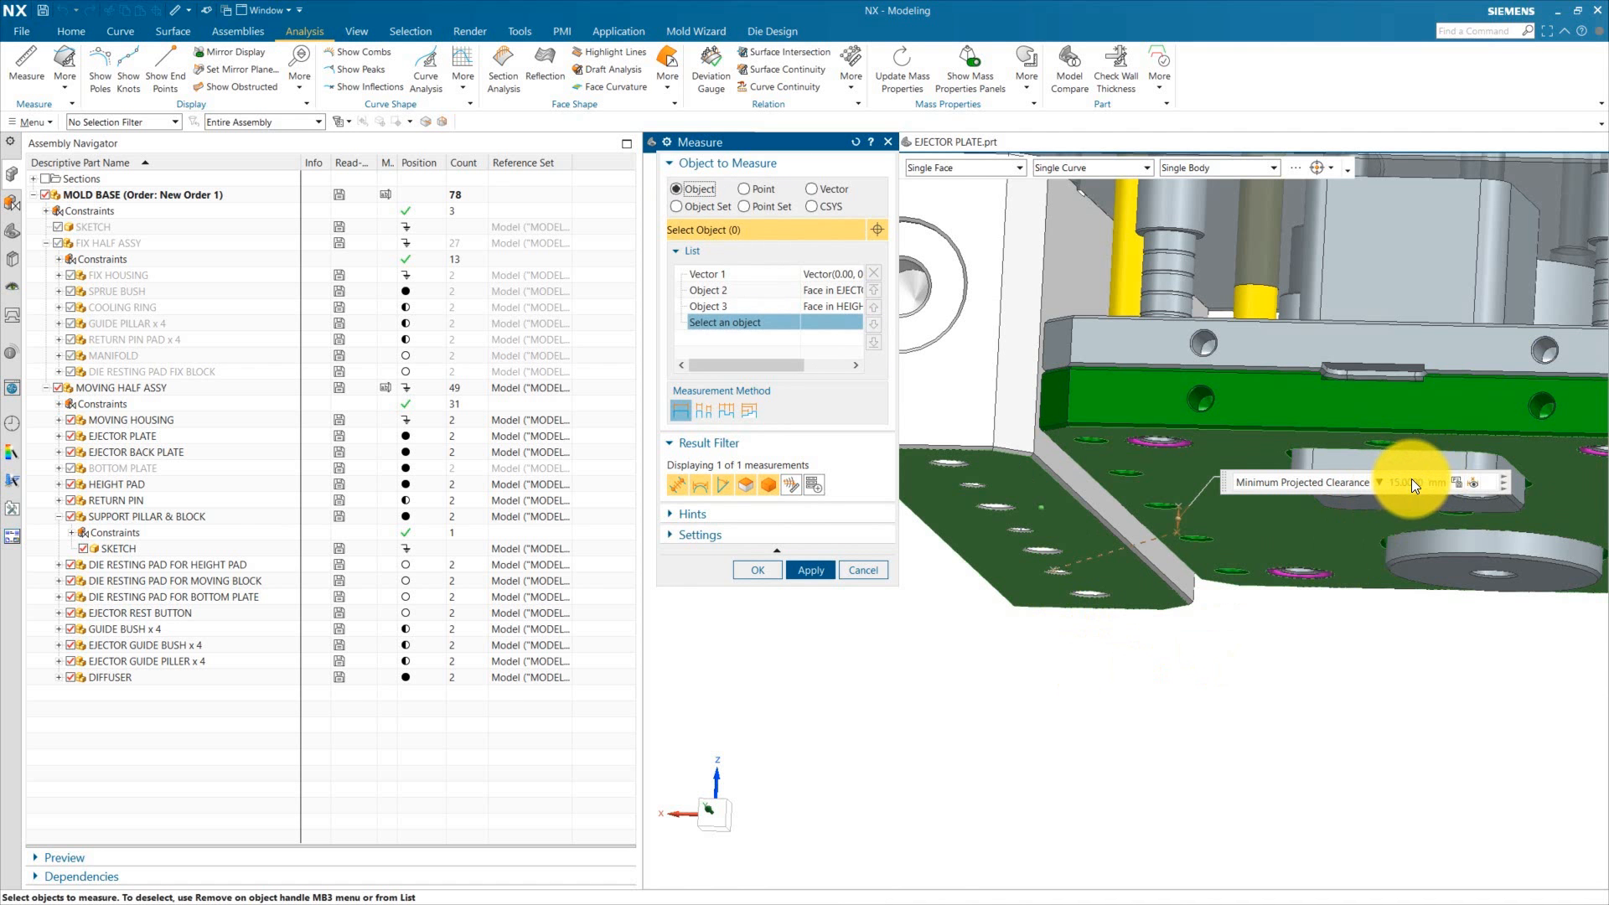
left_click(756, 570)
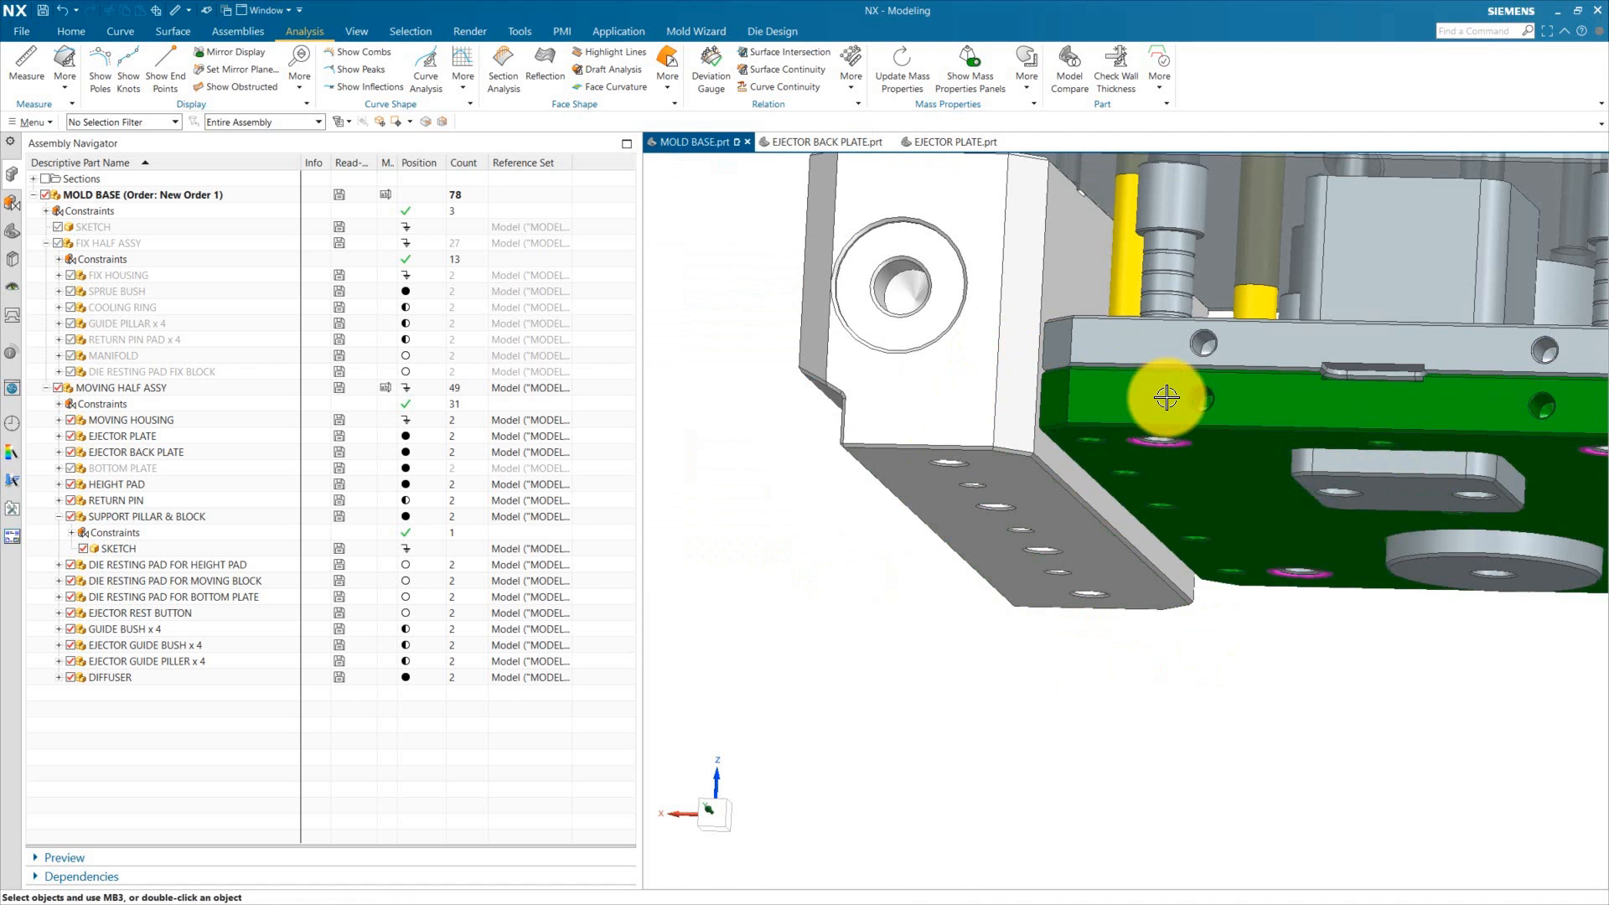
Step: Make the ejector back plate and then the ejector plate the work part, briefly starting and cancelling Extrude on each
double_click(1150, 462)
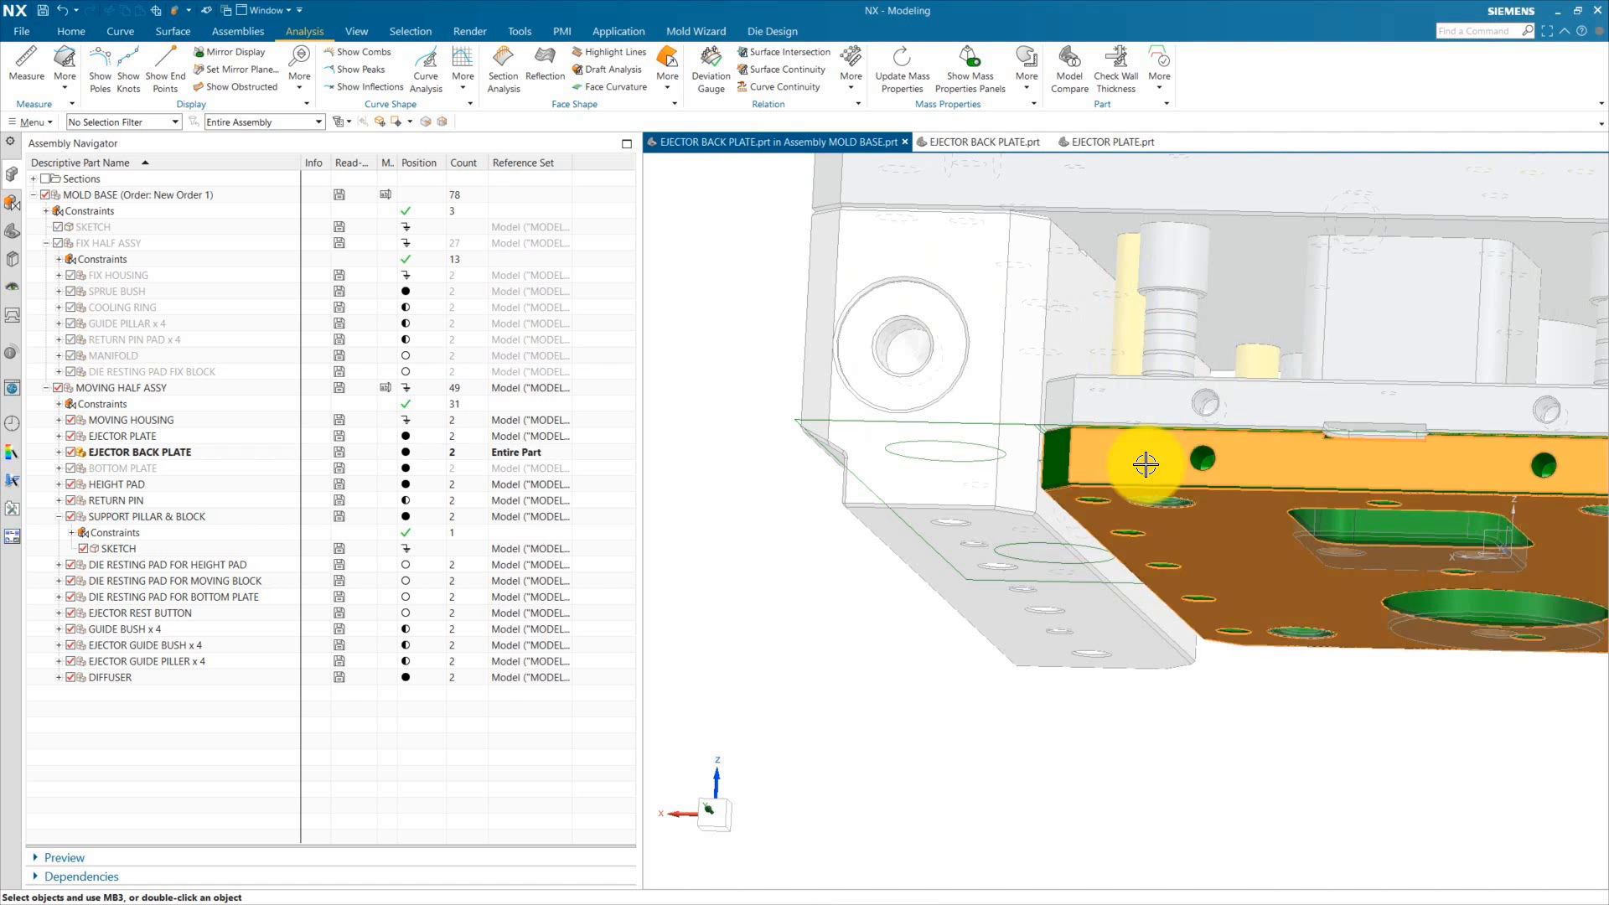
key("x")
left_click(870, 683)
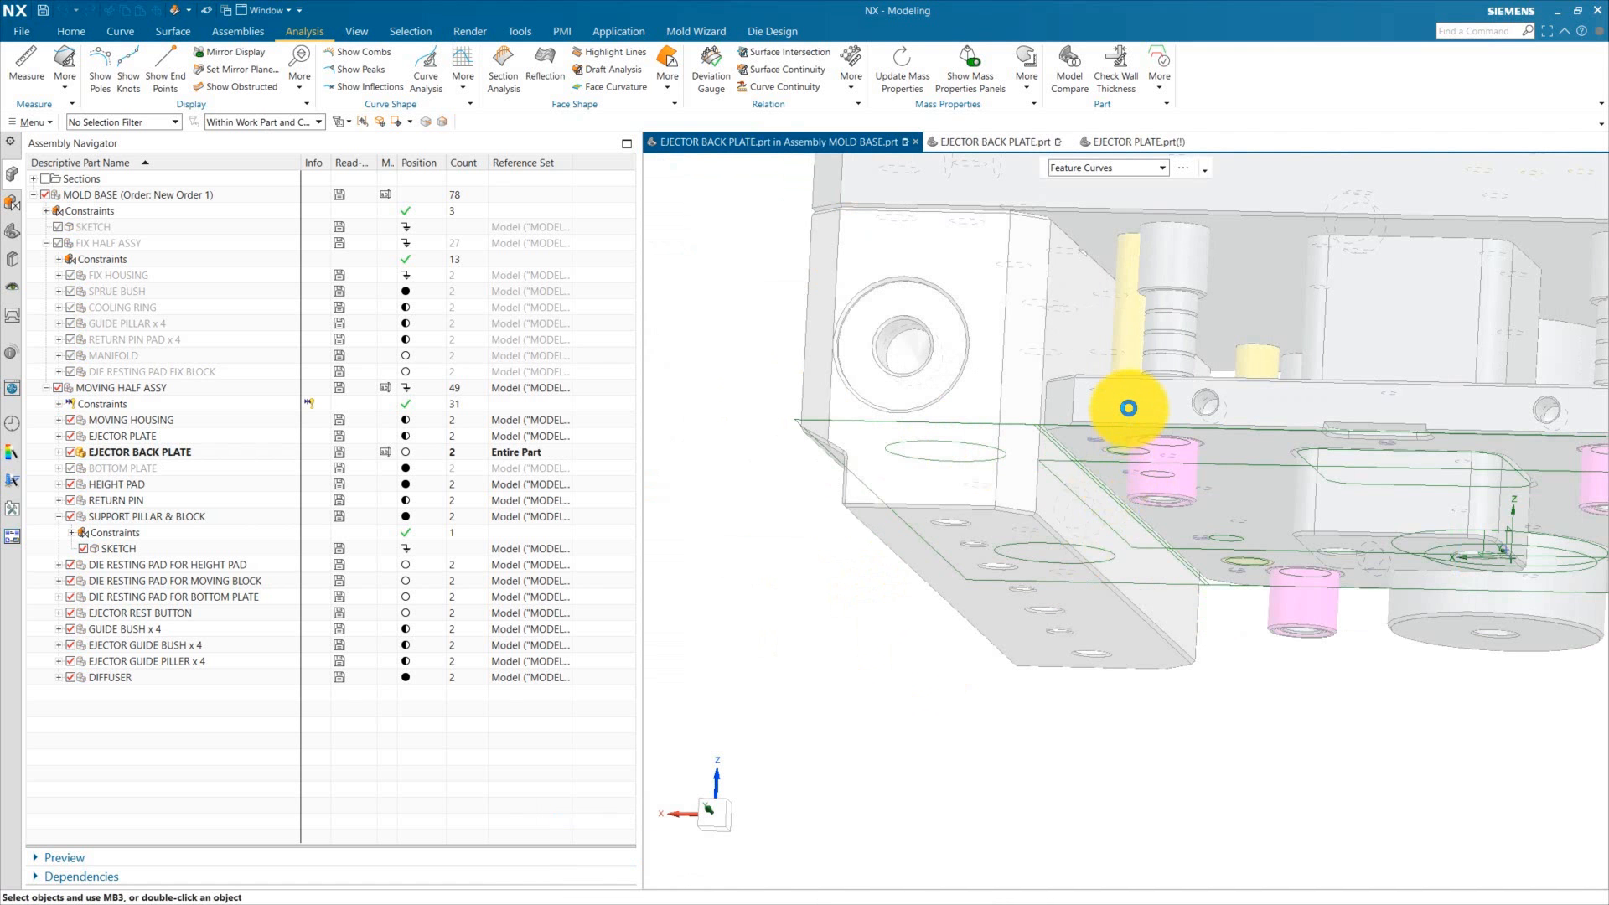
double_click(1119, 406)
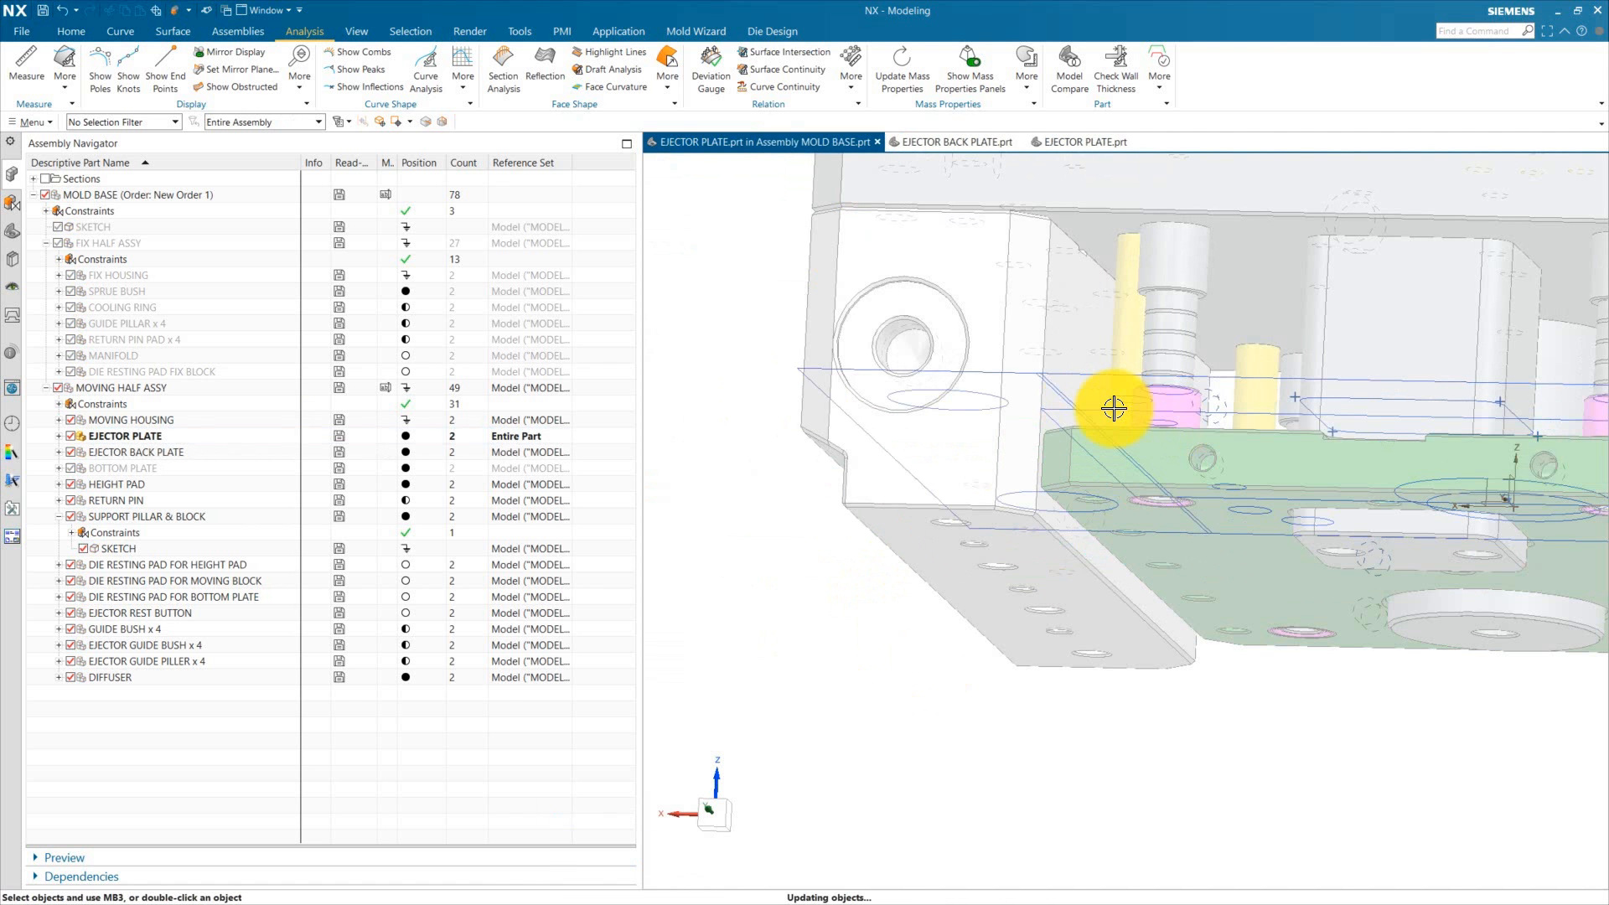
key("x")
left_click(863, 682)
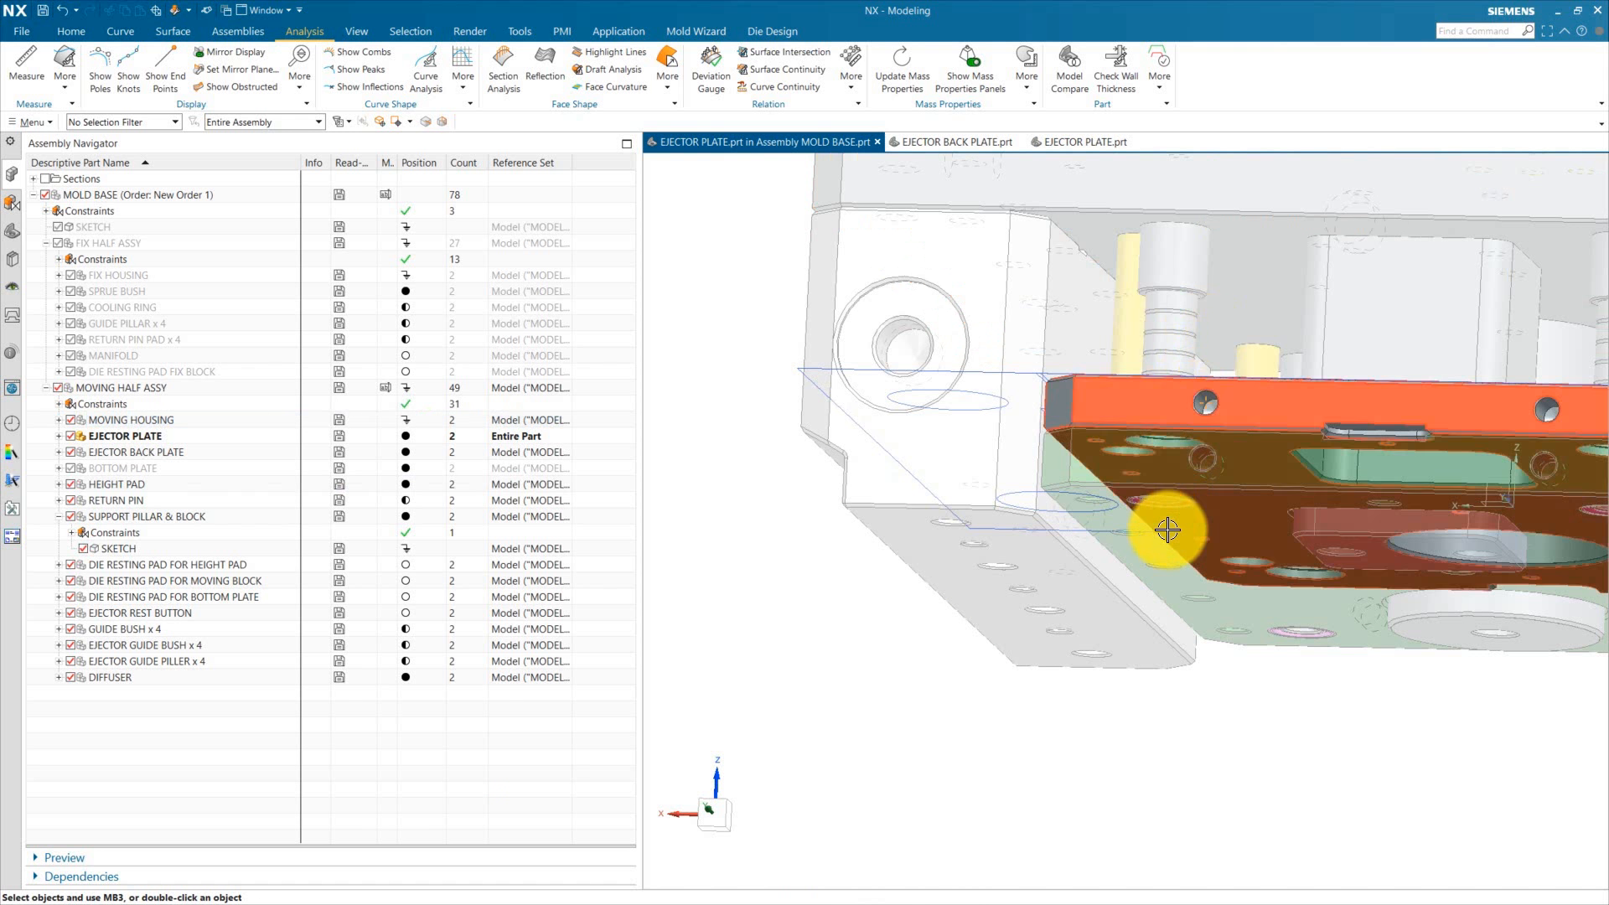
Step: Inspect the extrude features of the height pad and the support pillar & block, then return the mold base as work part
double_click(1001, 319)
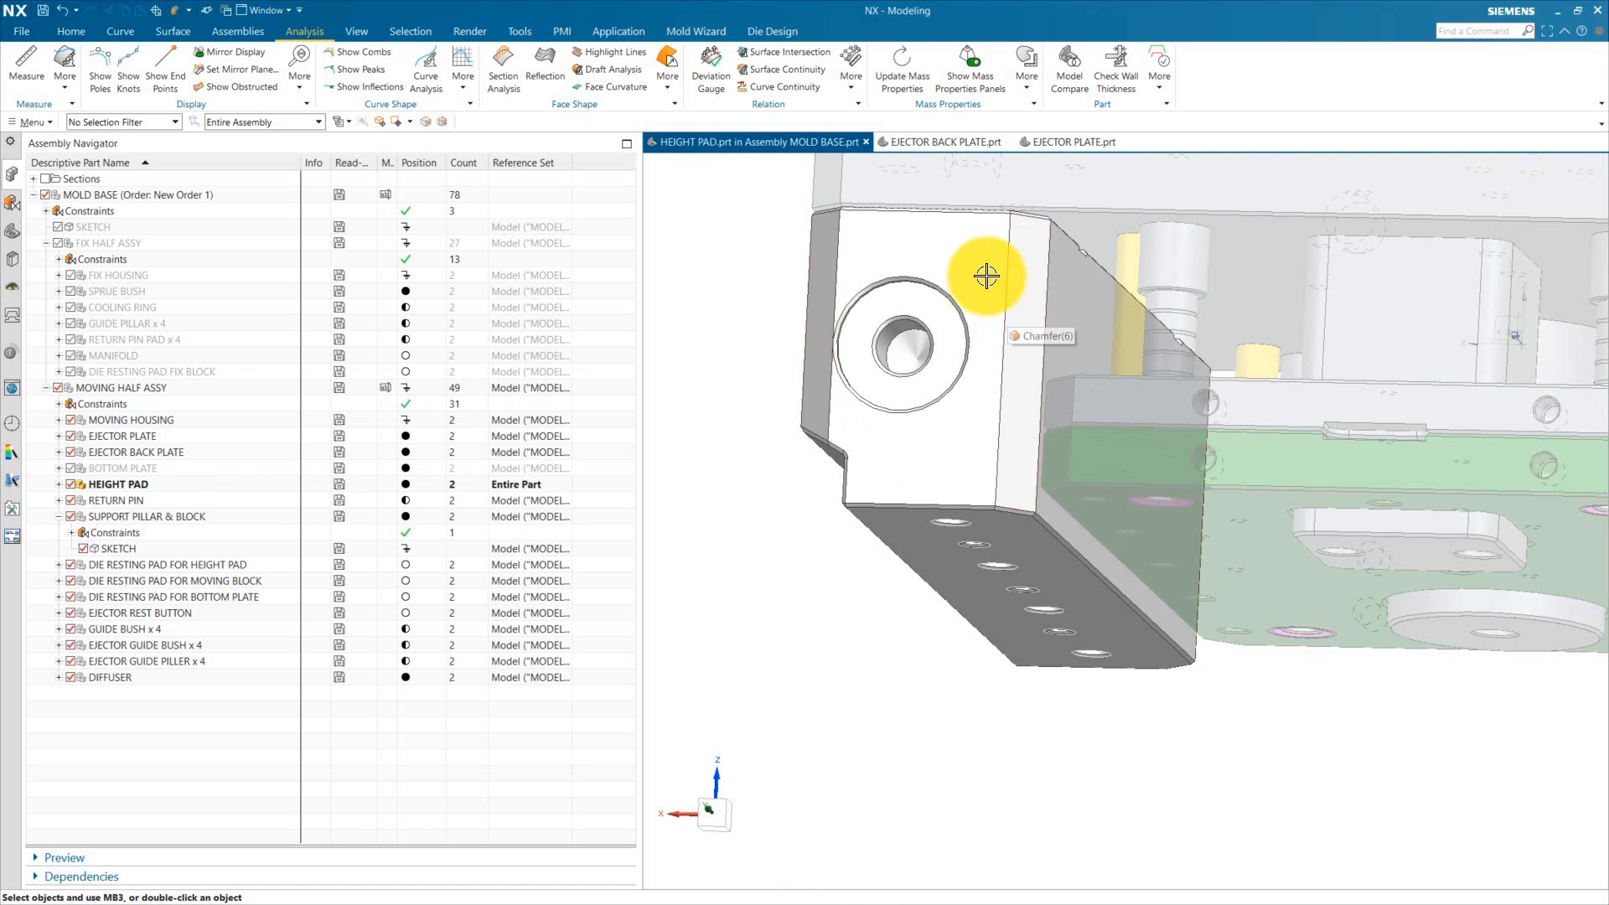
double_click(990, 228)
double_click(824, 381)
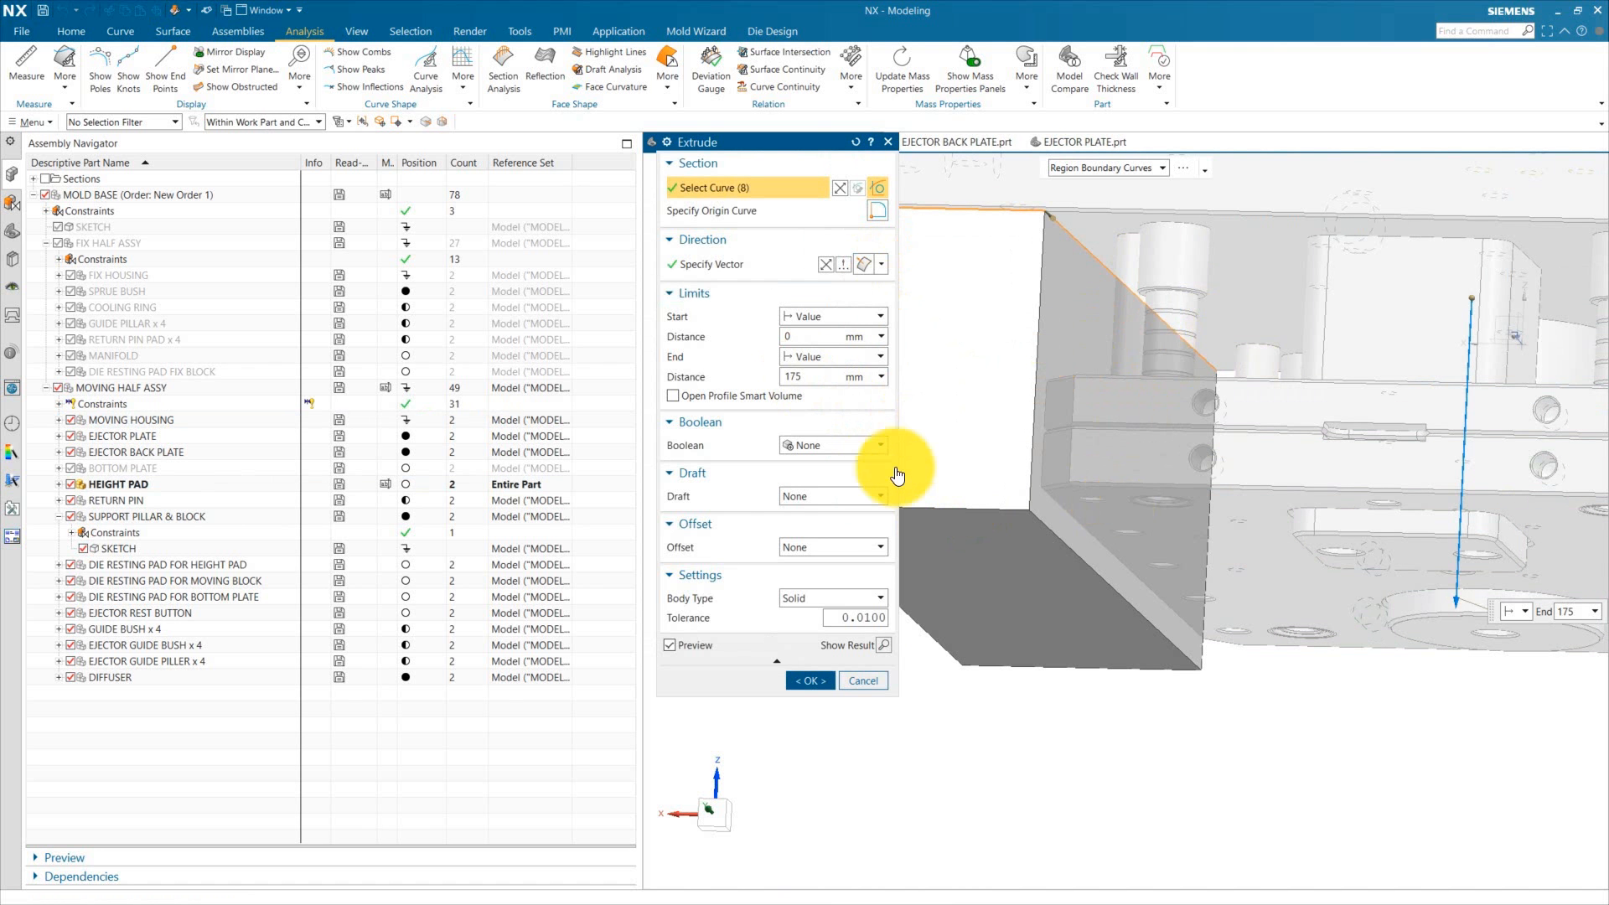
middle_click(883, 650)
middle_click_drag(1110, 671, 784, 518)
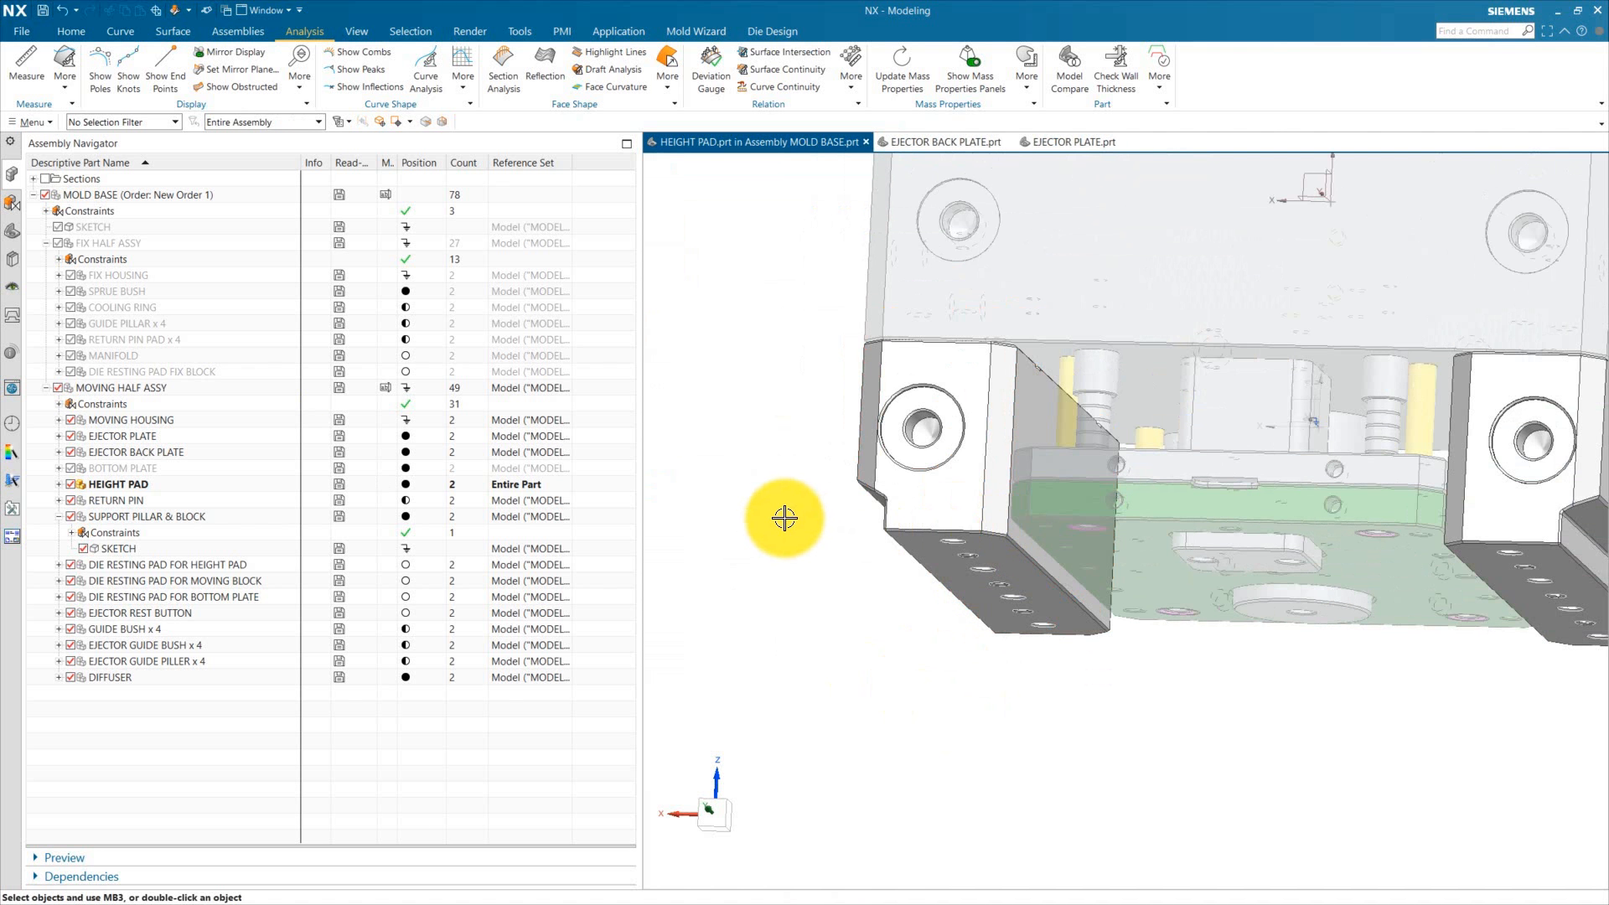
scroll(784, 518, "down", 2)
double_click(1082, 440)
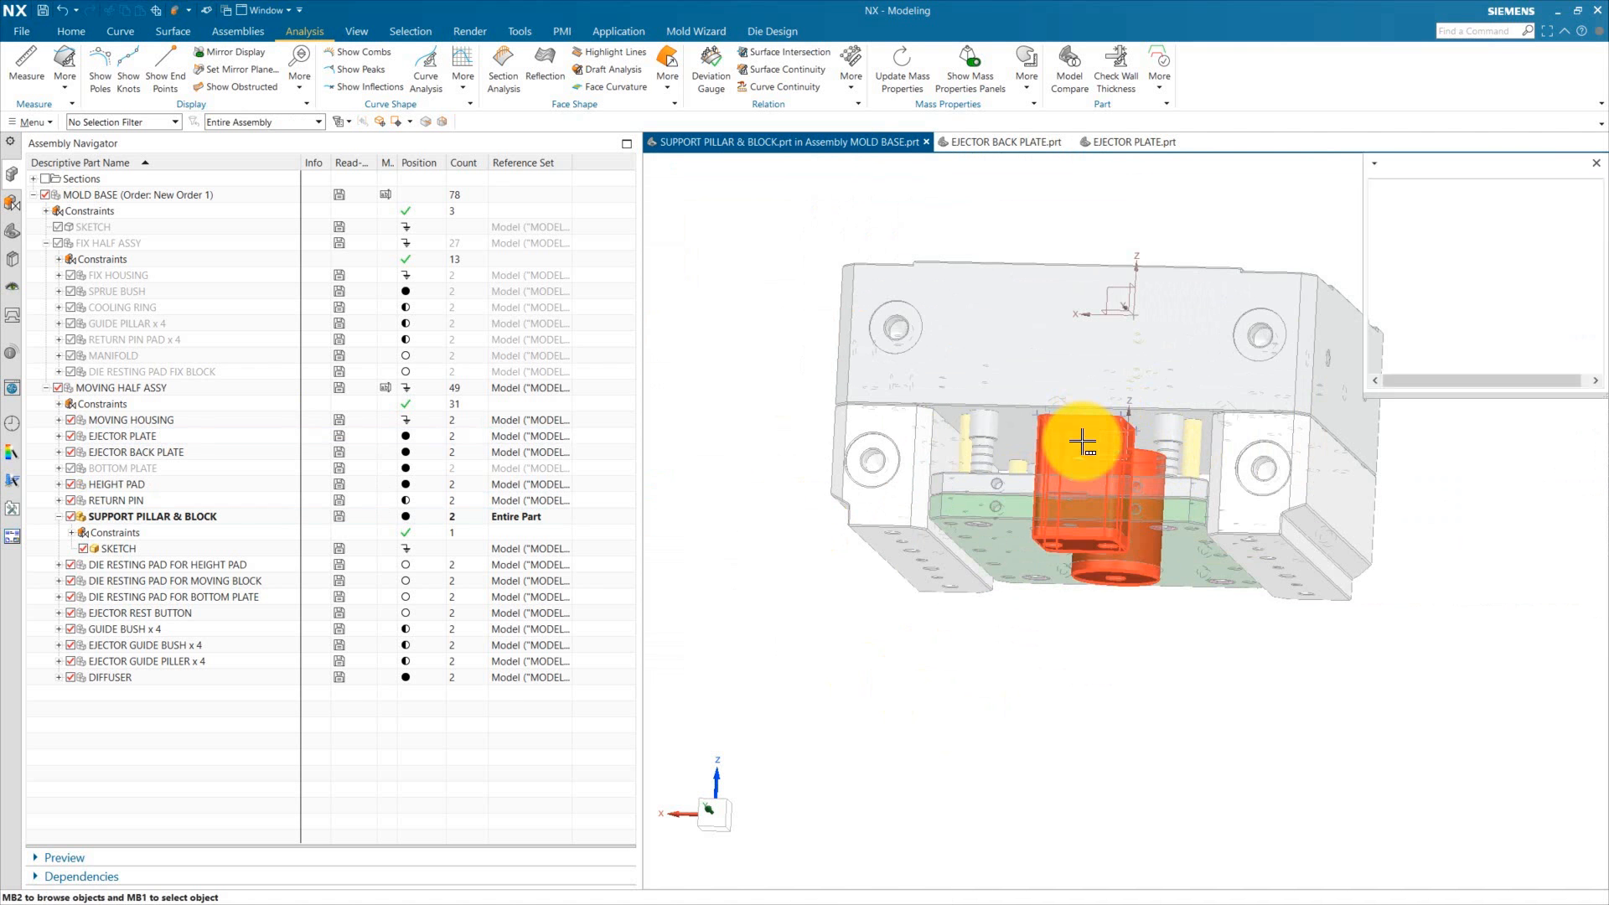
double_click(1058, 501)
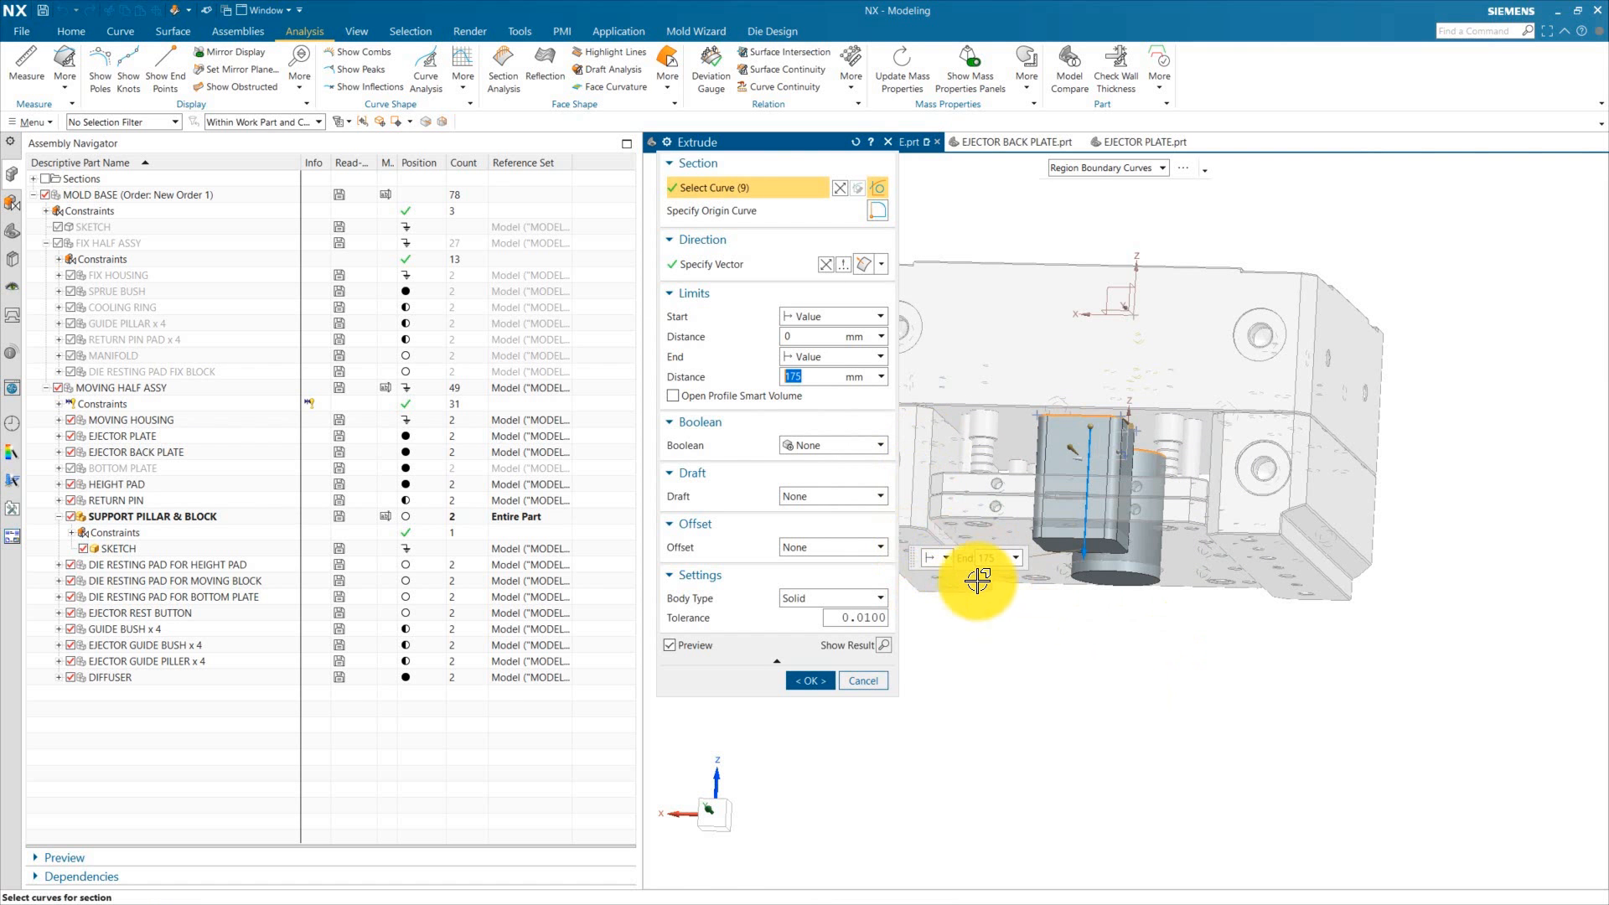
left_click(829, 684)
double_click(664, 424)
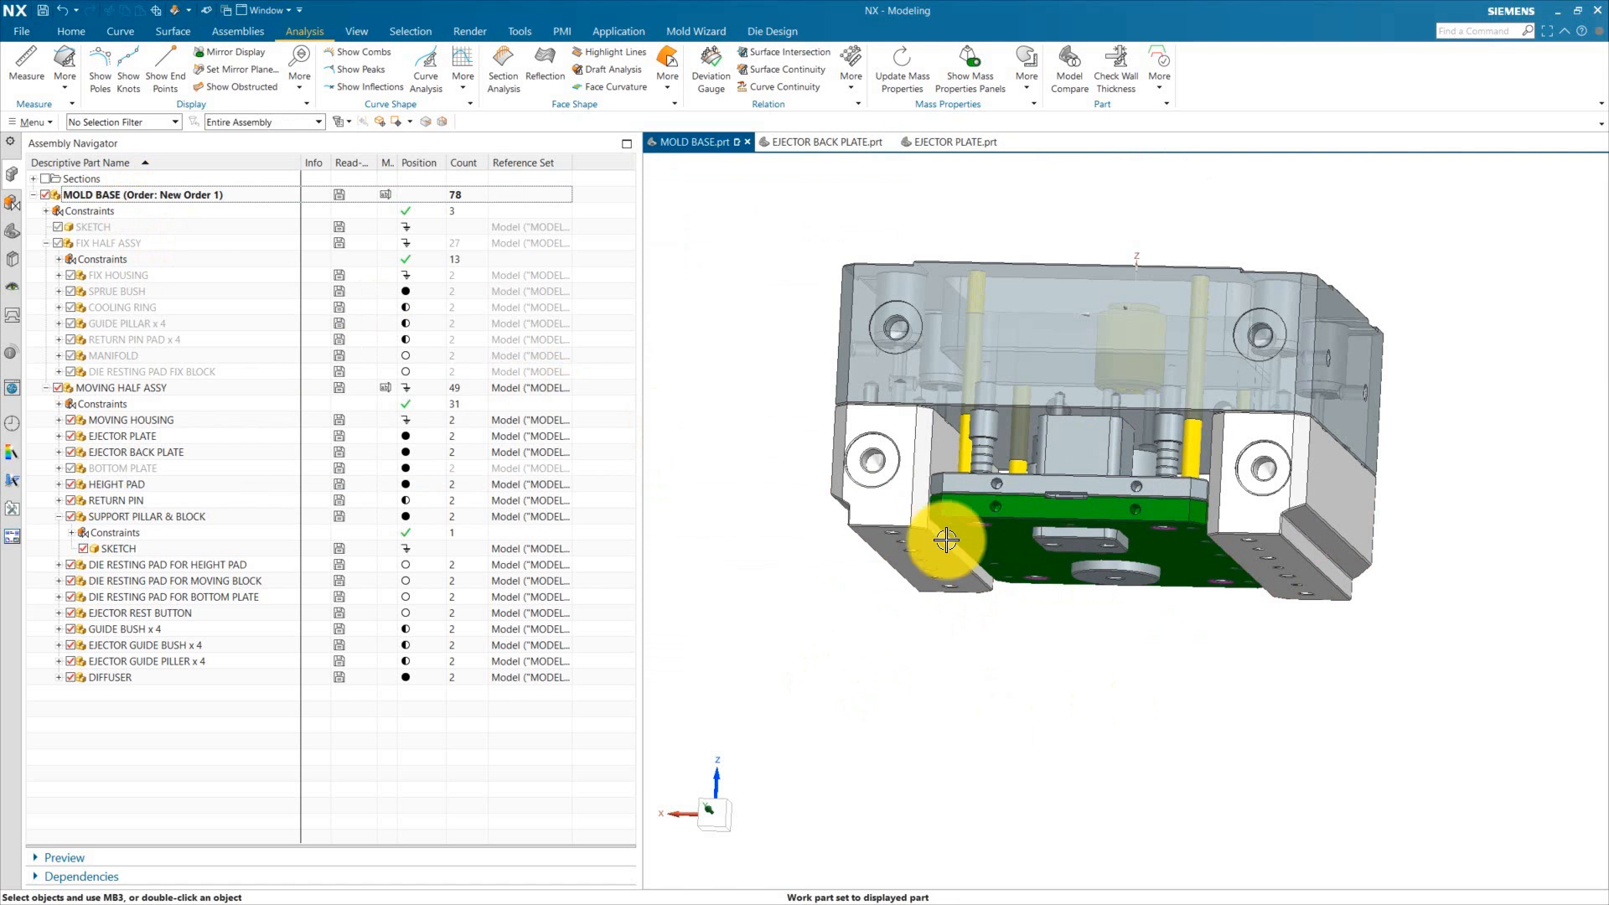
middle_click_drag(1076, 653, 1131, 384)
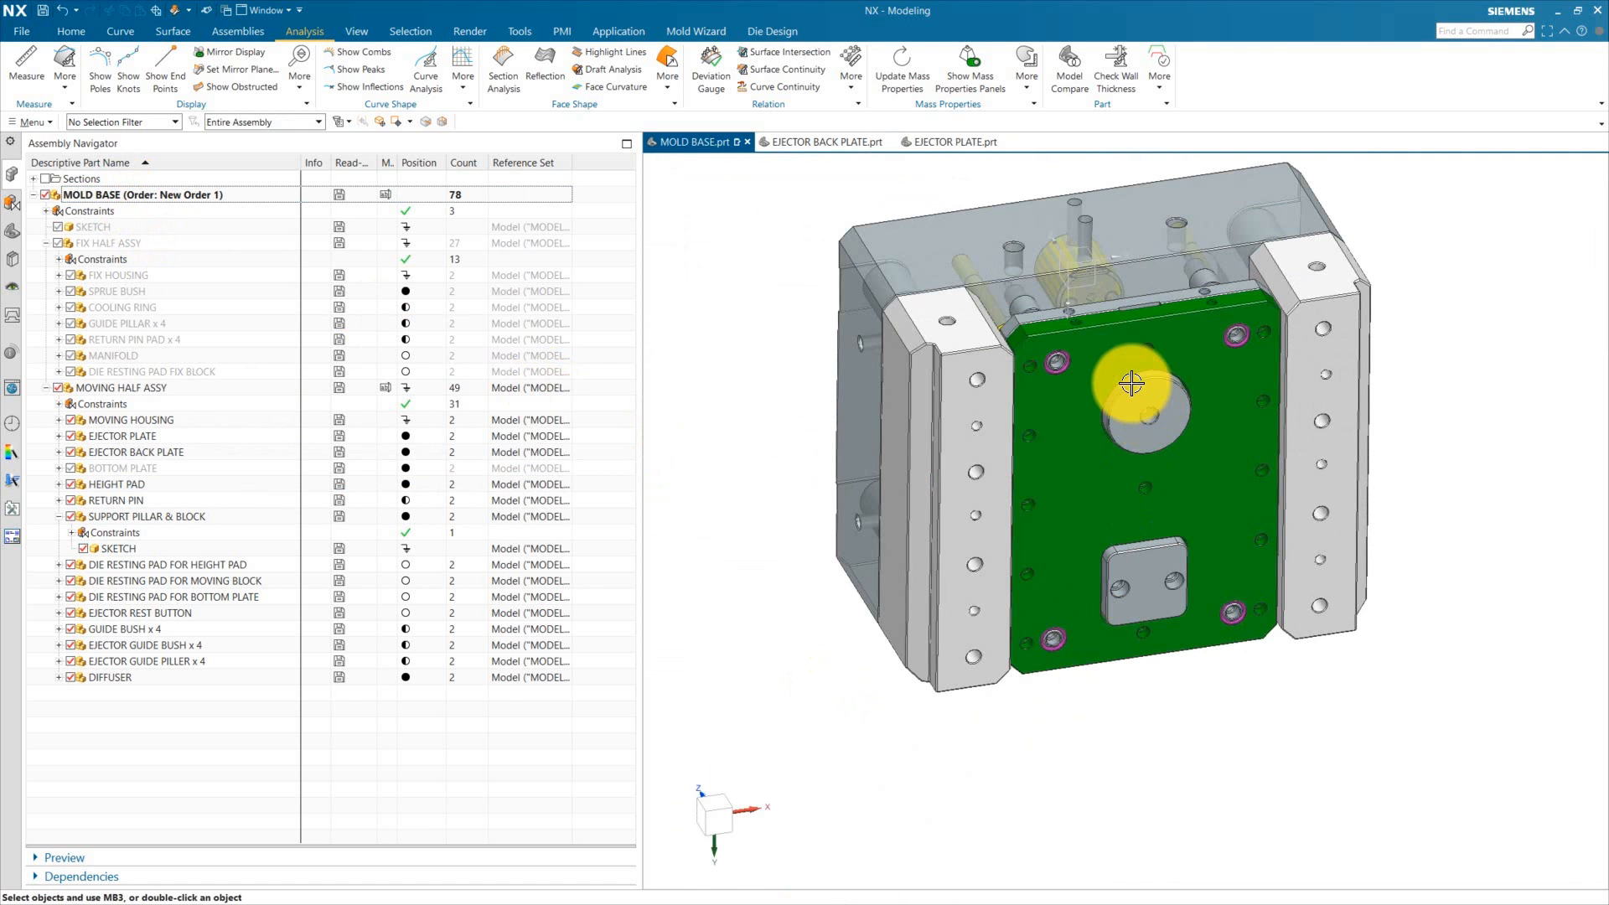
scroll(1089, 478, "down", 3)
scroll(1152, 470, "up", 3)
middle_click_drag(1039, 499, 1114, 729)
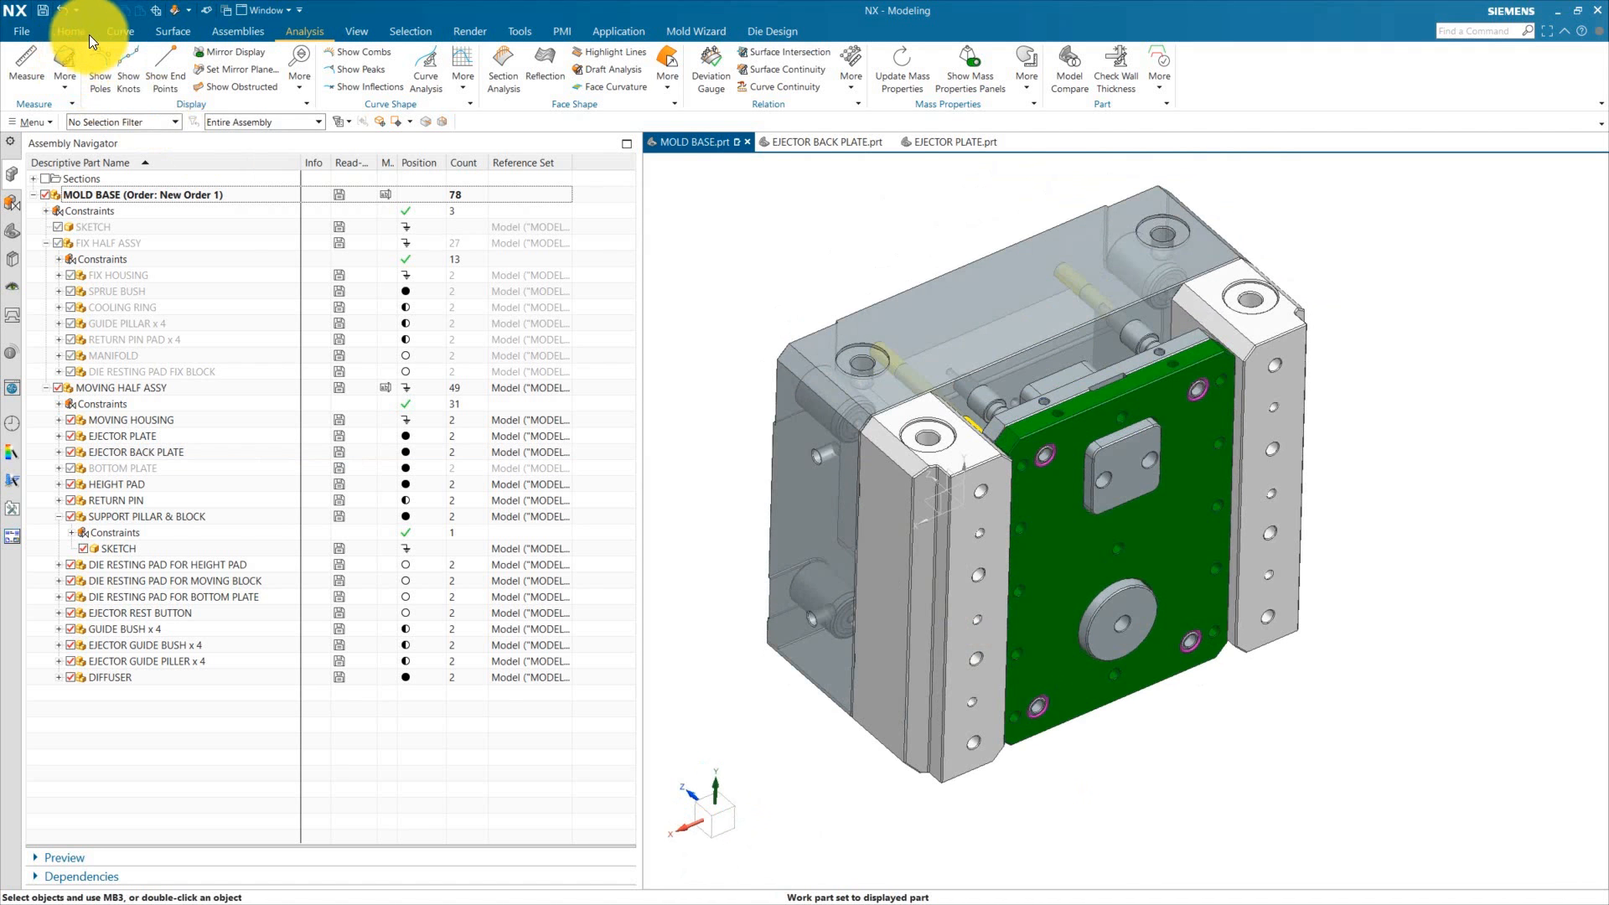
left_click(87, 31)
key("ctrl+o")
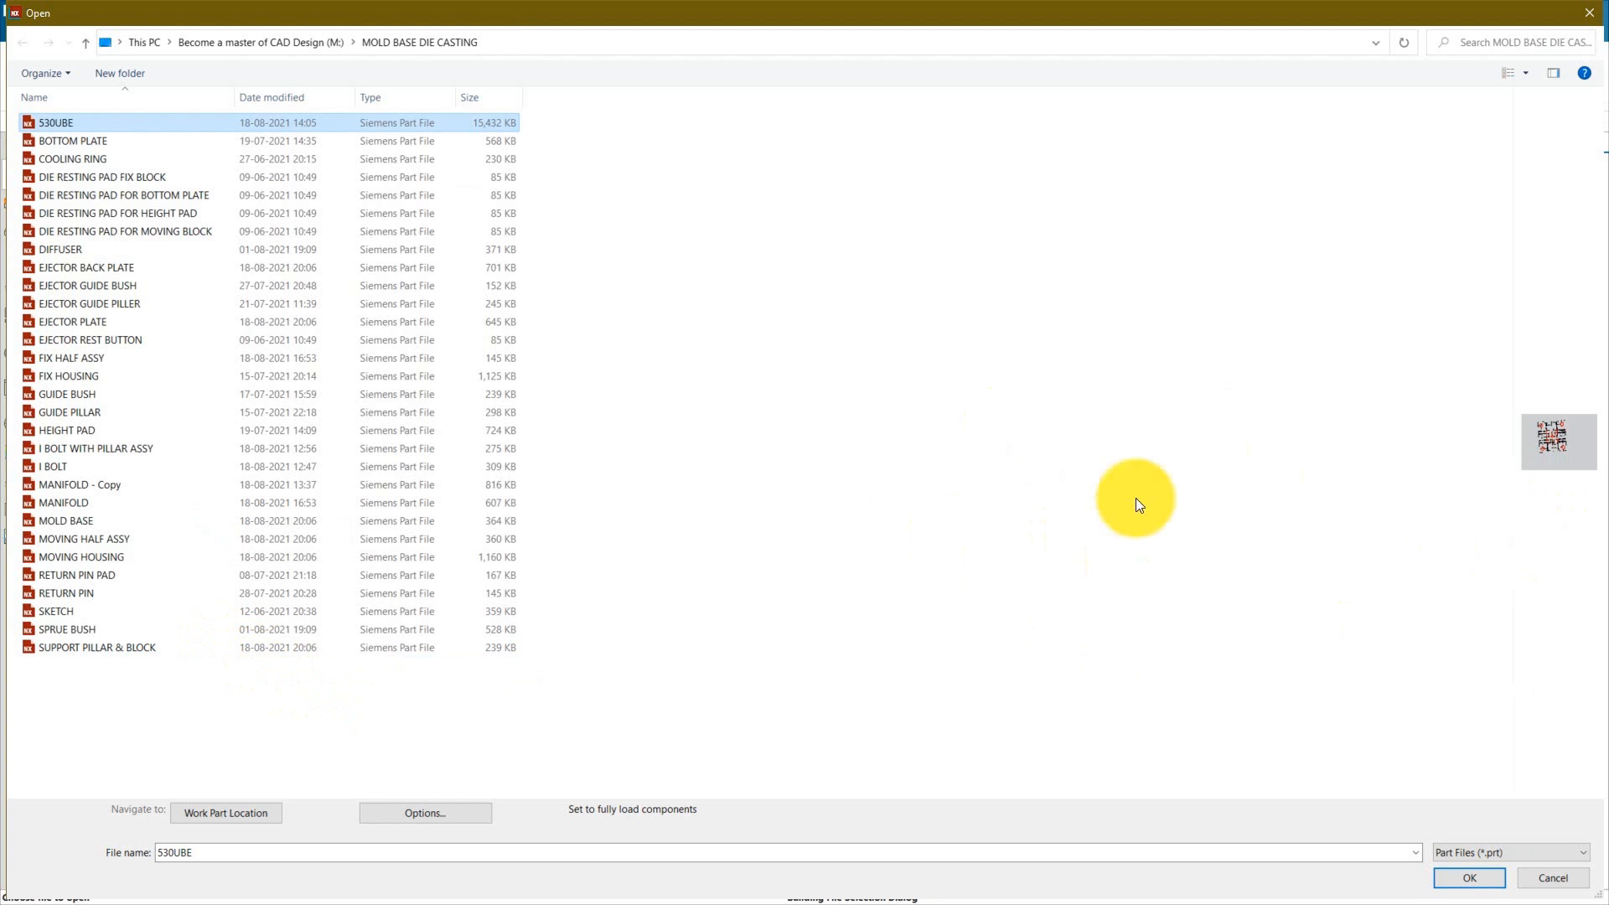
left_click(1589, 16)
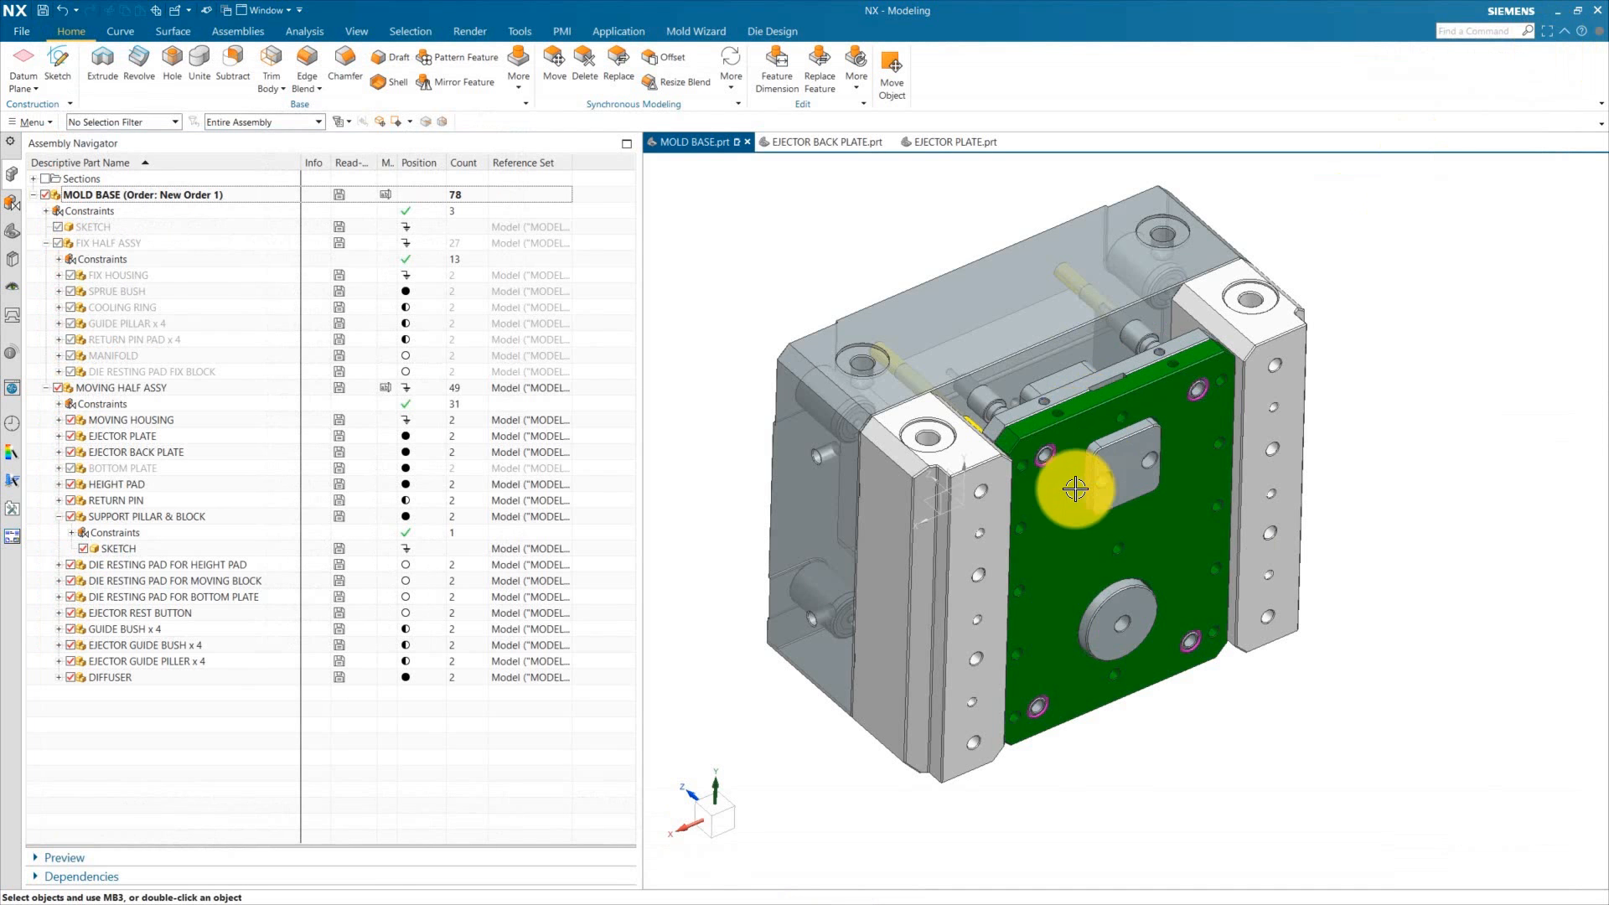
scroll(1092, 600, "up", 2)
scroll(1321, 658, "down", 2)
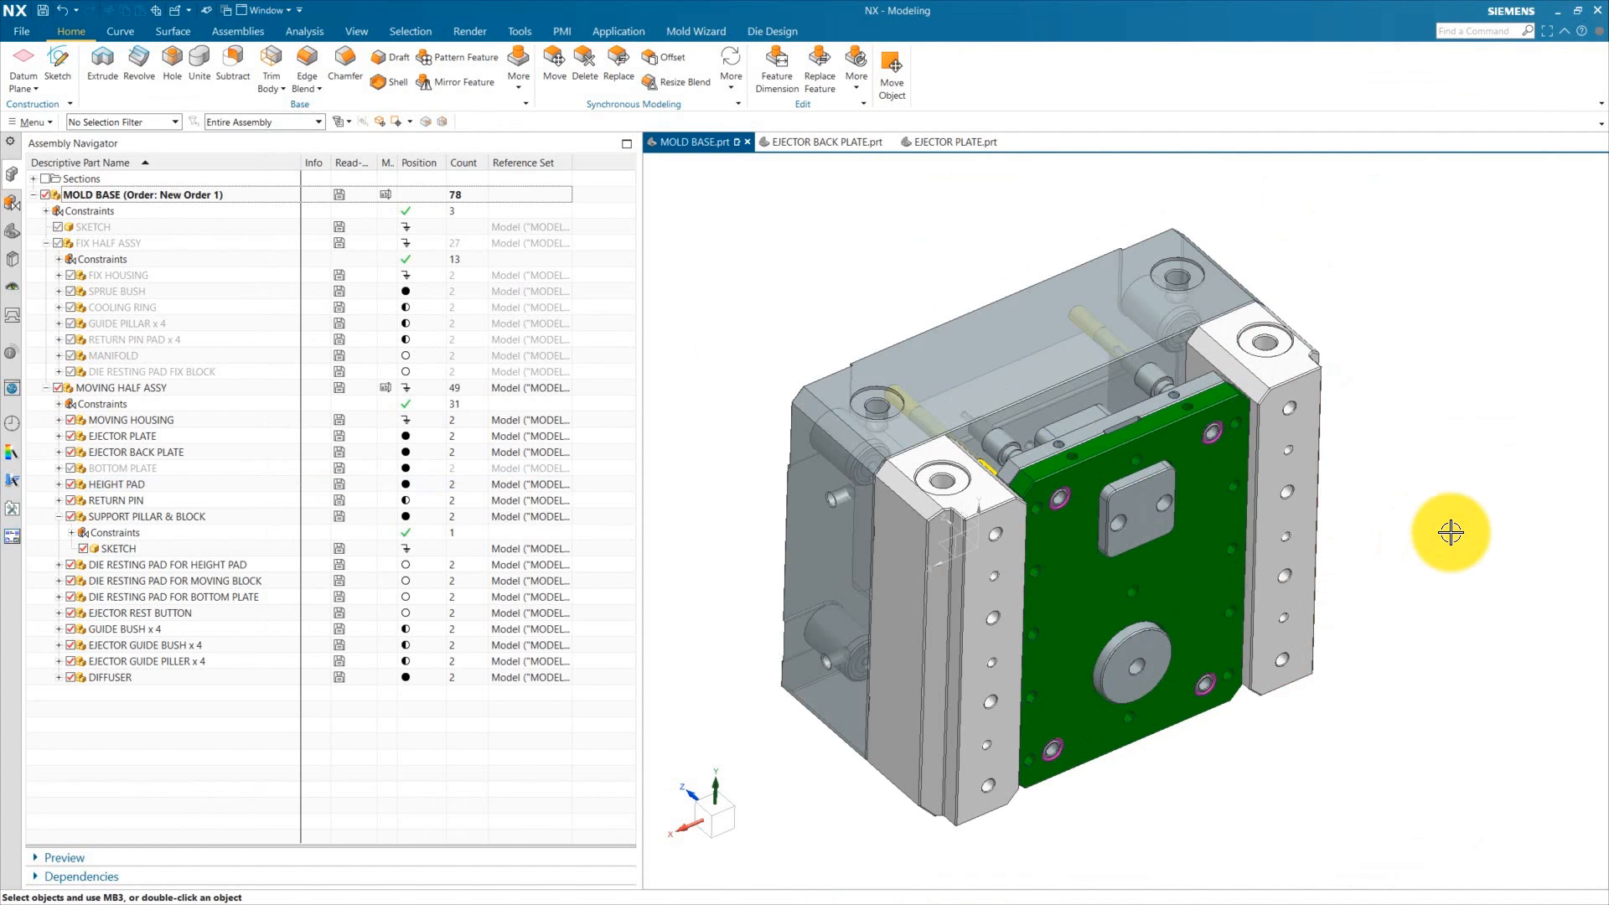
Step: Switch to the 530 T die platen drawing in Acrobat Reader and examine the moving platen's ejector rod hole pattern
key("alt+Tab")
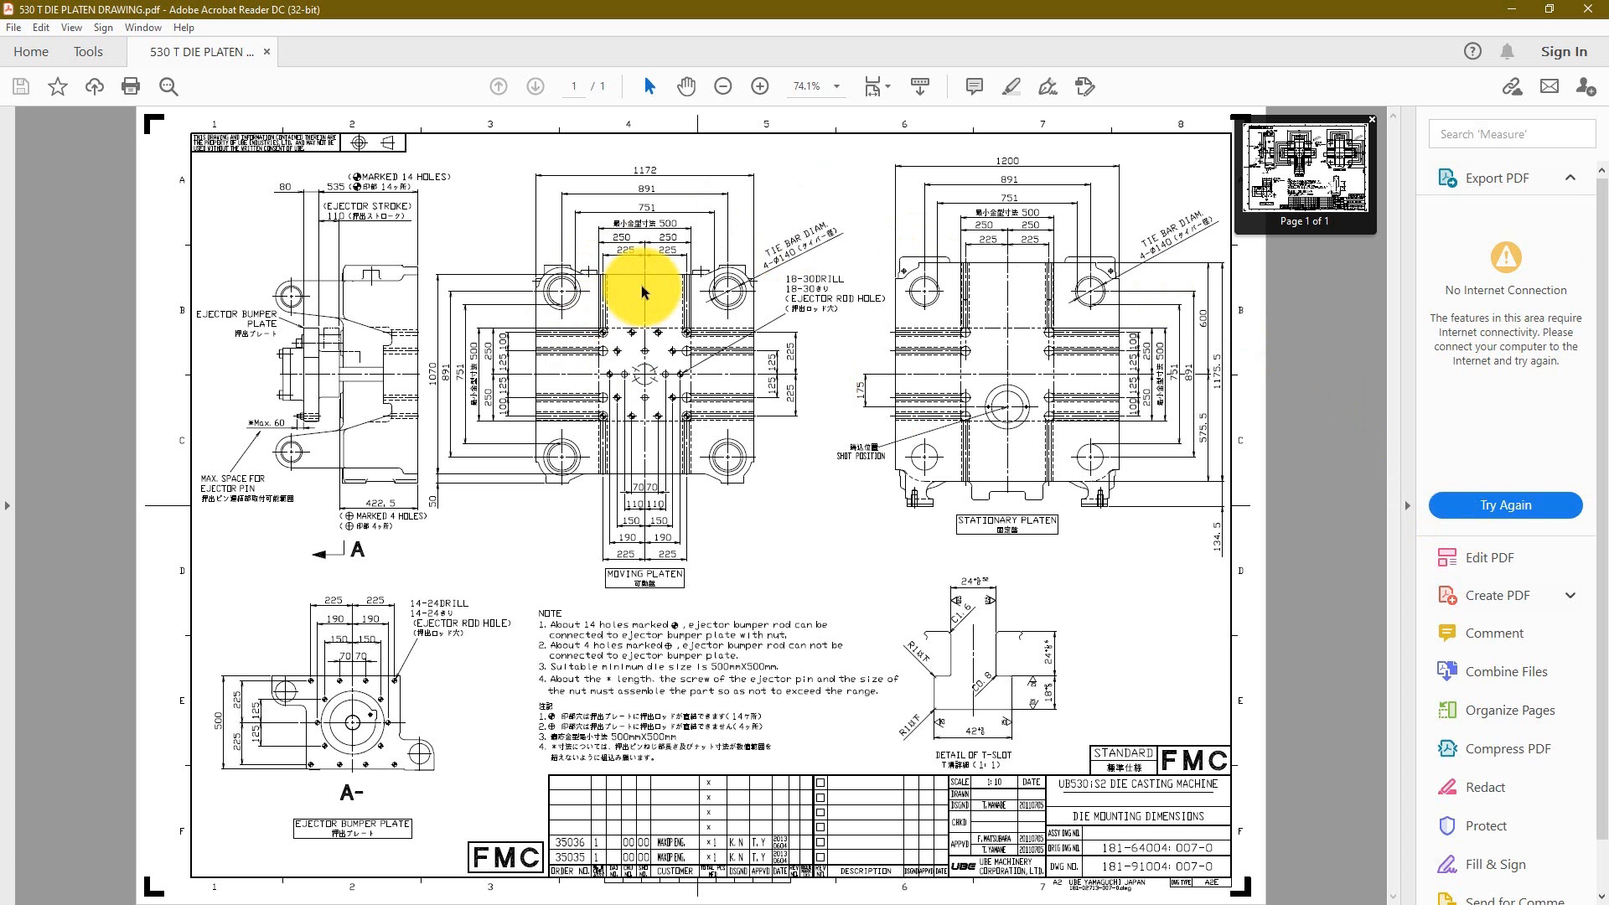
scroll(1194, 766, "up", 3, "ctrl")
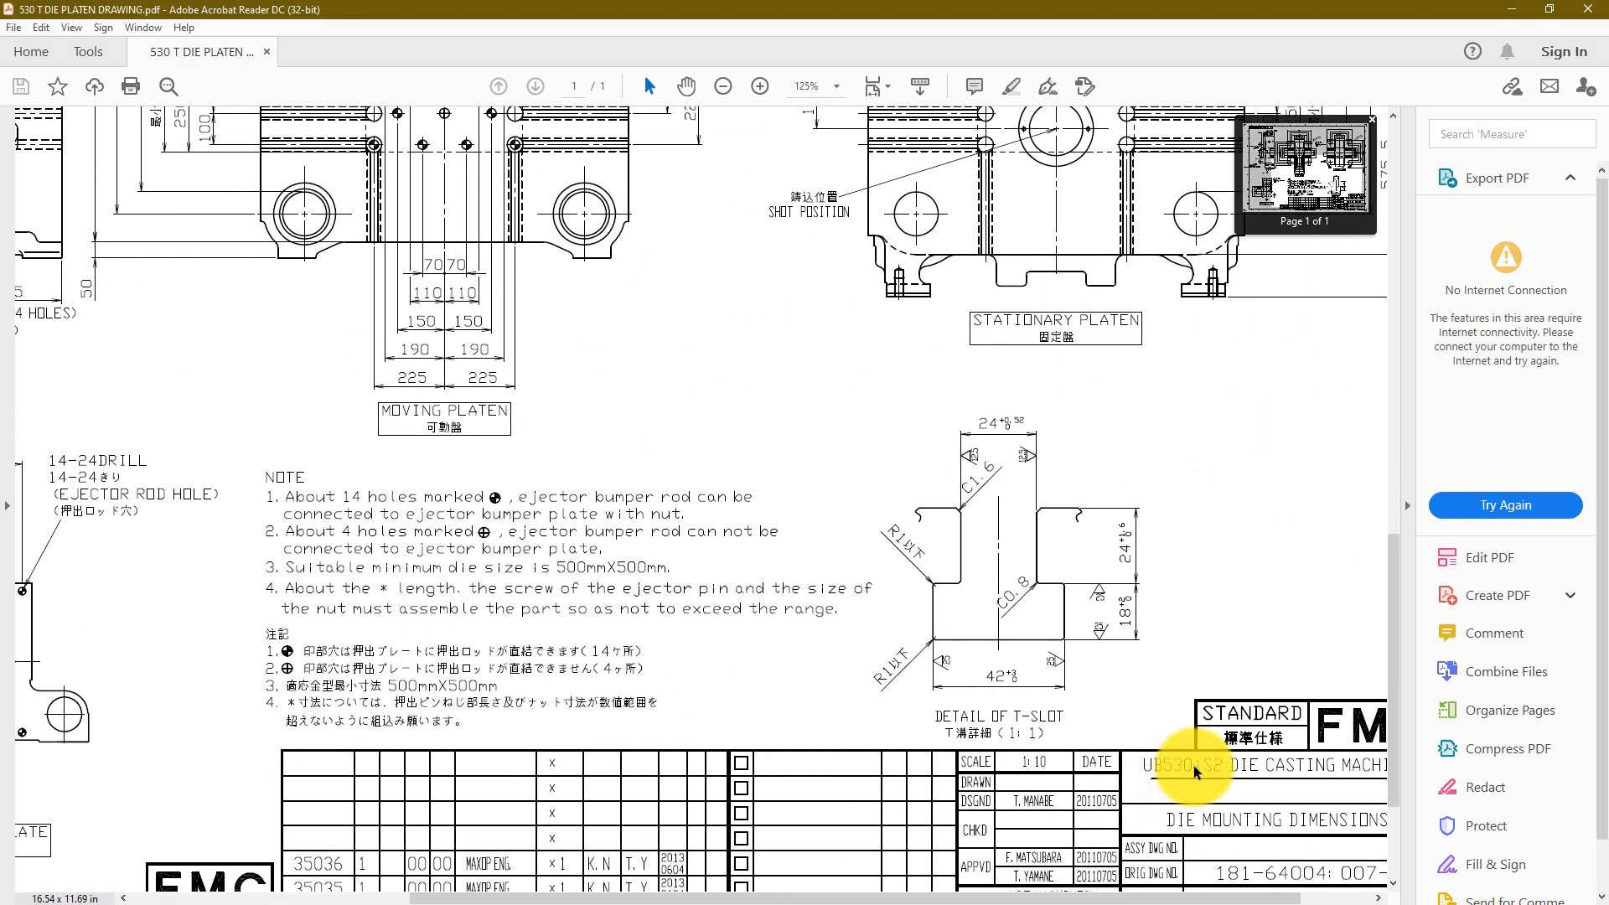
scroll(1194, 766, "down", 3, "ctrl")
scroll(637, 337, "up", 8, "ctrl")
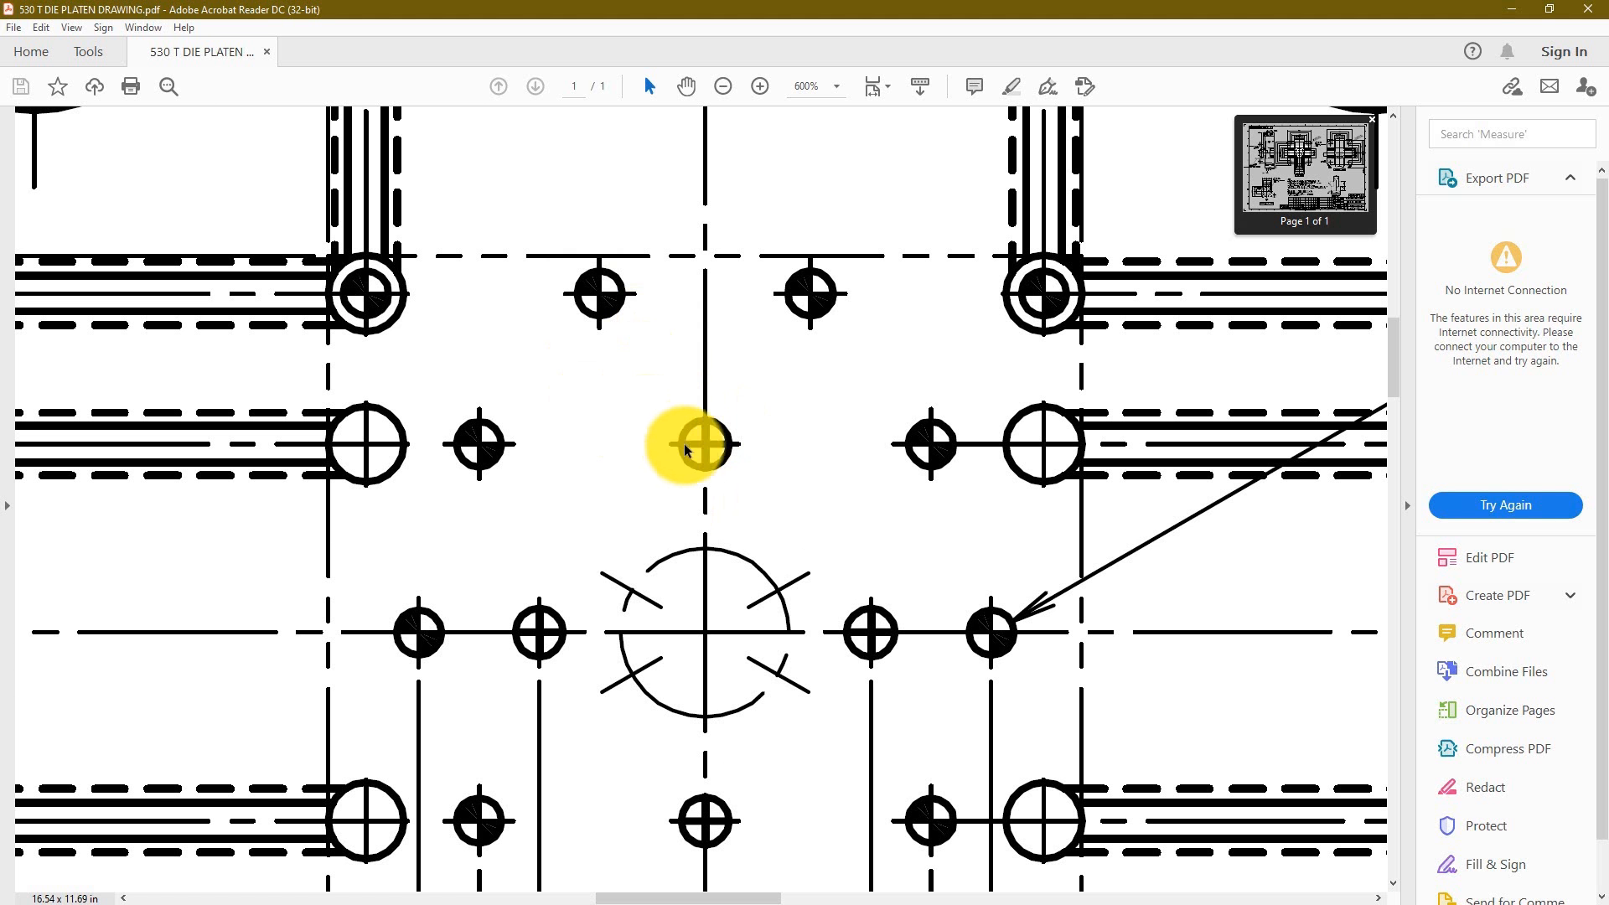
scroll(671, 403, "down", 1)
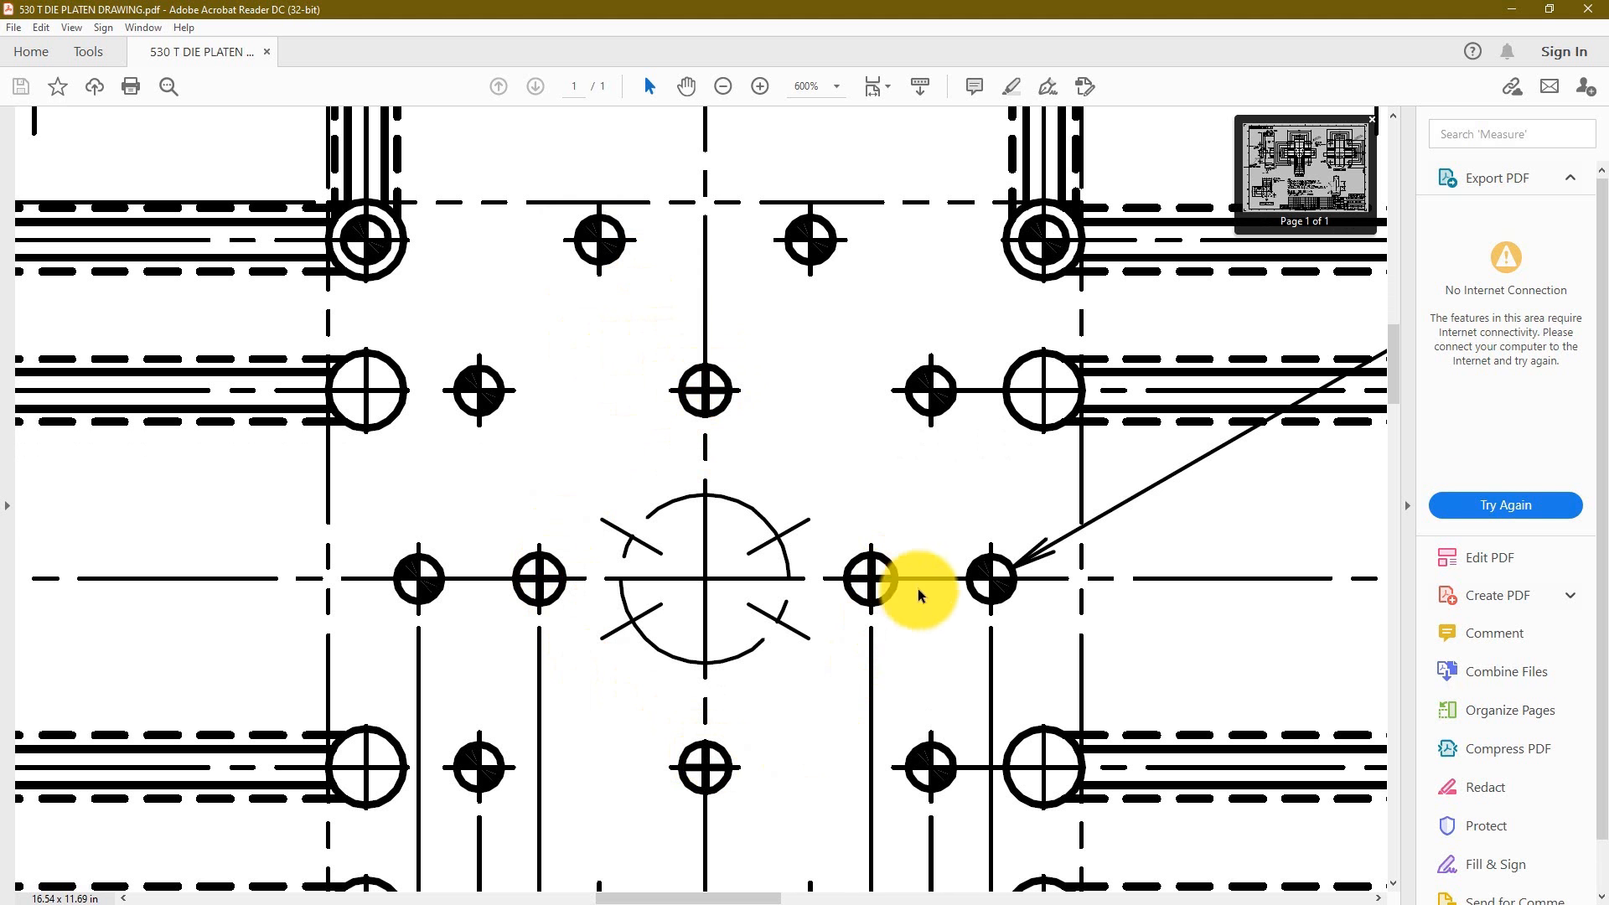
scroll(494, 404, "down", 5, "ctrl")
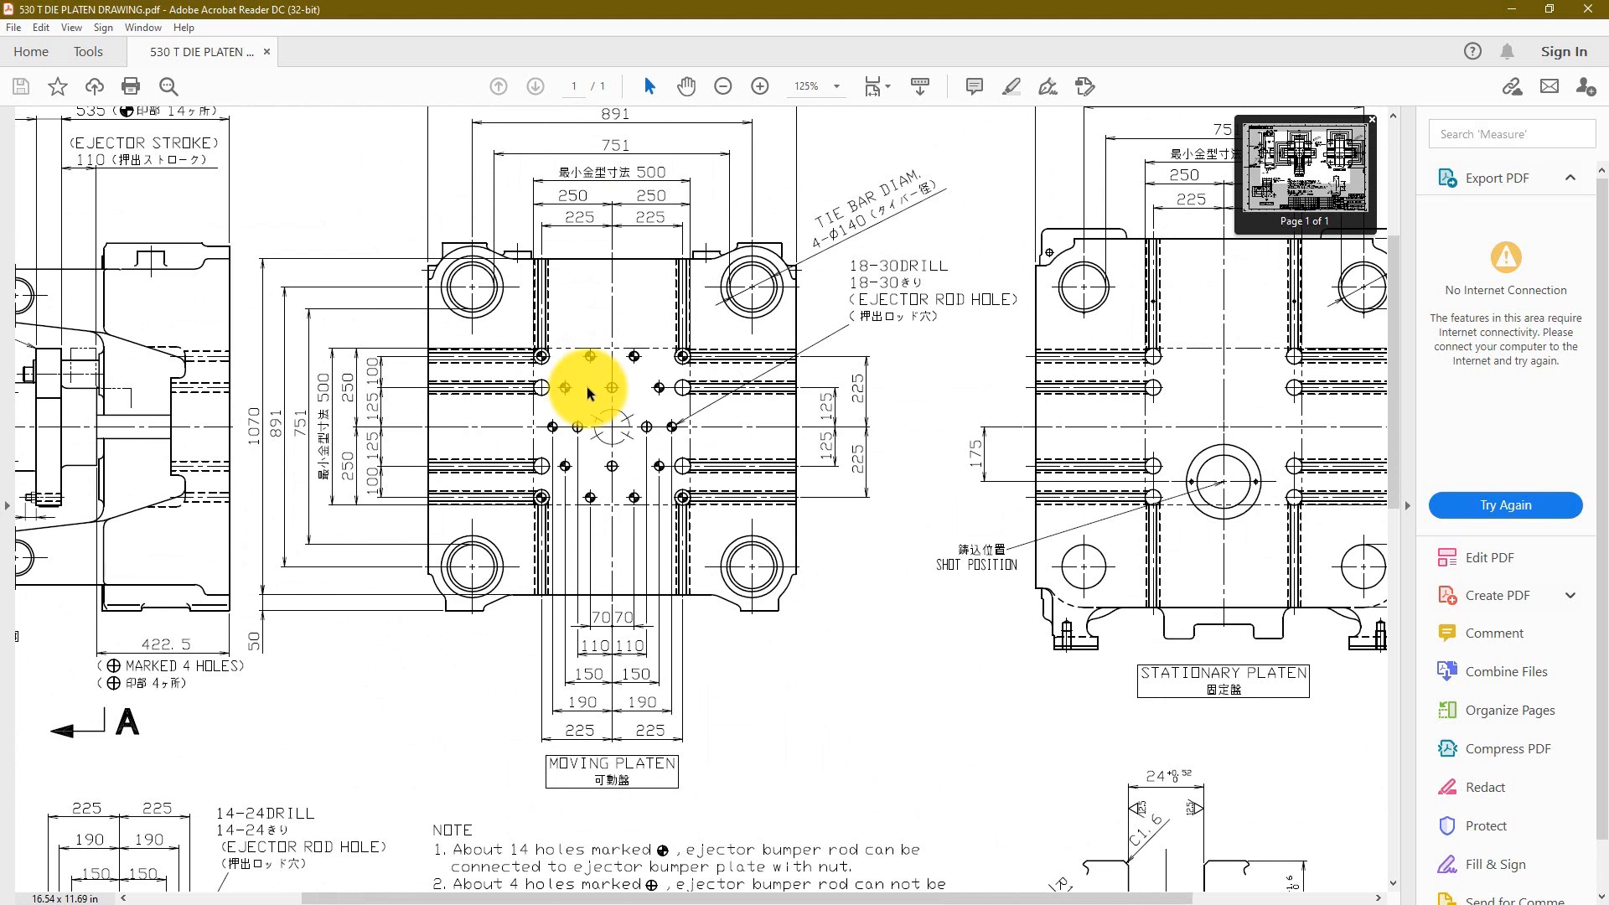
mouse_move(878, 703)
middle_mouse_down()
mouse_move(859, 650)
mouse_move(945, 721)
mouse_move(890, 676)
middle_mouse_up()
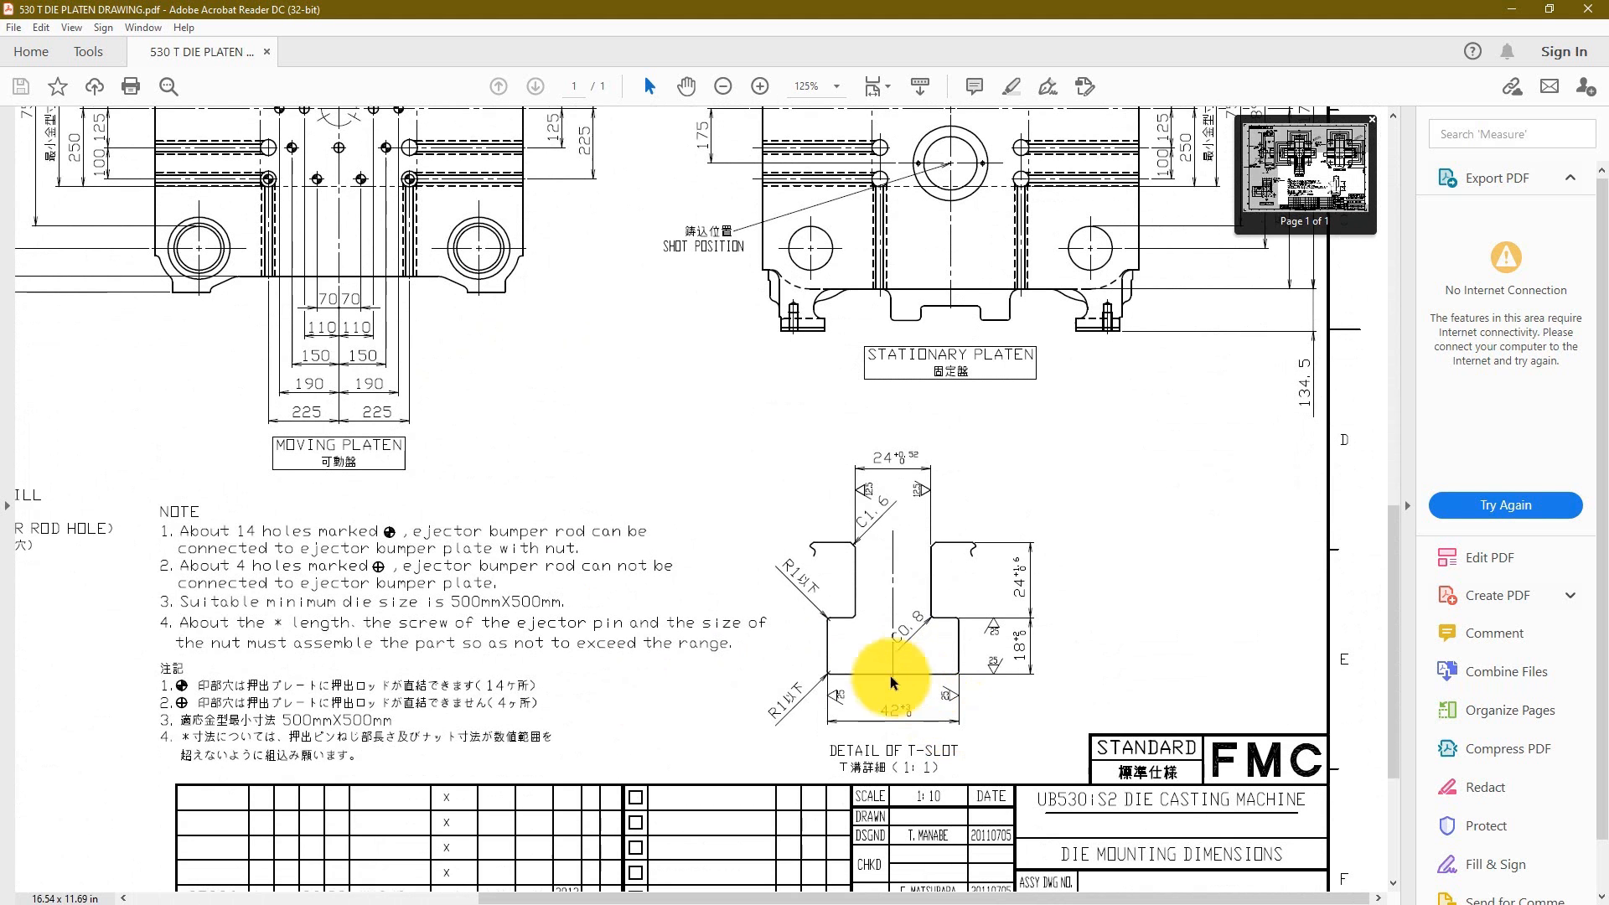
Step: Read the drawing notes about which ejector rod holes can connect to the ejector bumper plate
scroll(367, 576, "up", 4, "ctrl")
middle_click_drag(332, 508, 796, 514)
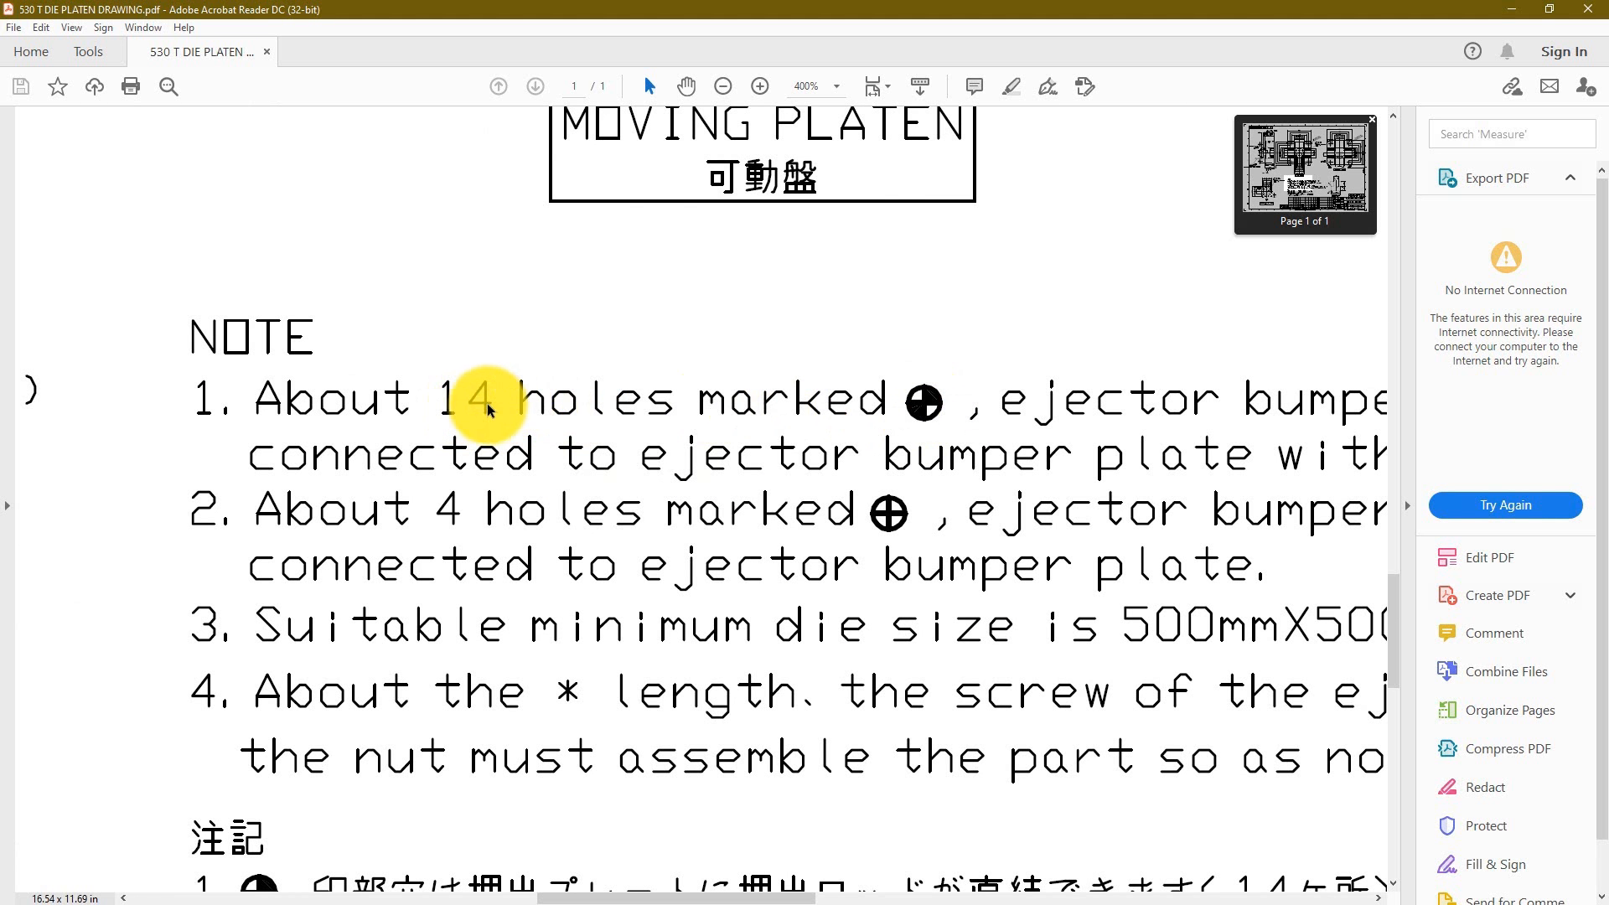
mouse_move(1306, 389)
middle_mouse_down()
mouse_move(1160, 431)
mouse_move(888, 434)
middle_mouse_up()
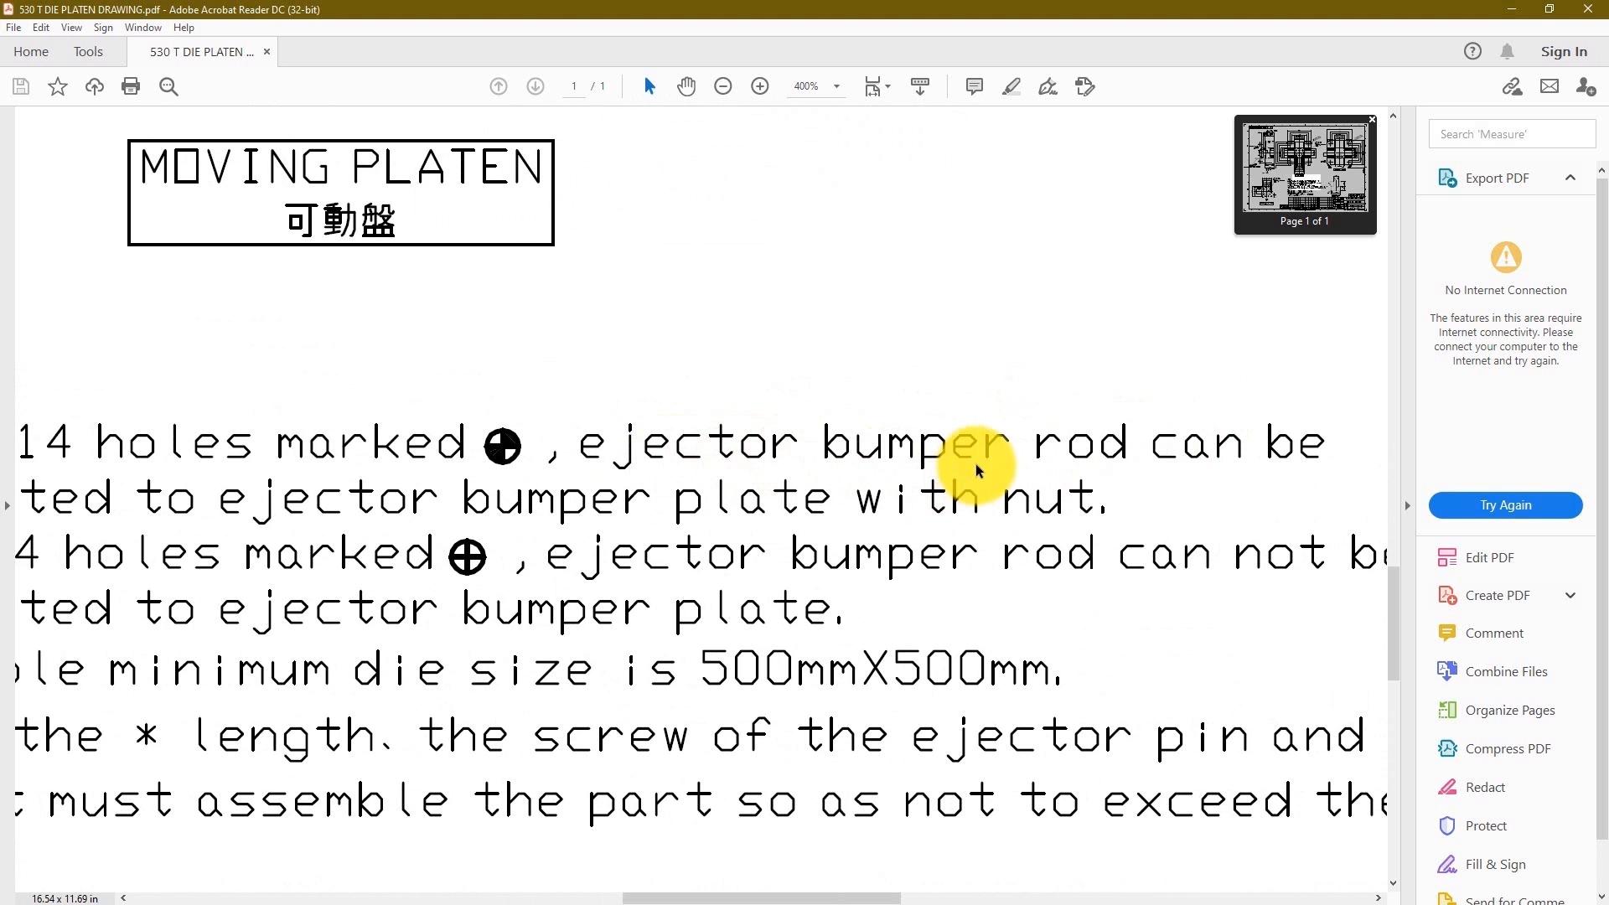
middle_click_drag(1322, 467, 631, 504)
mouse_move(957, 519)
middle_mouse_down()
mouse_move(1017, 531)
mouse_move(888, 477)
mouse_move(1058, 536)
mouse_move(1095, 521)
mouse_move(1012, 510)
mouse_move(1093, 509)
middle_mouse_up()
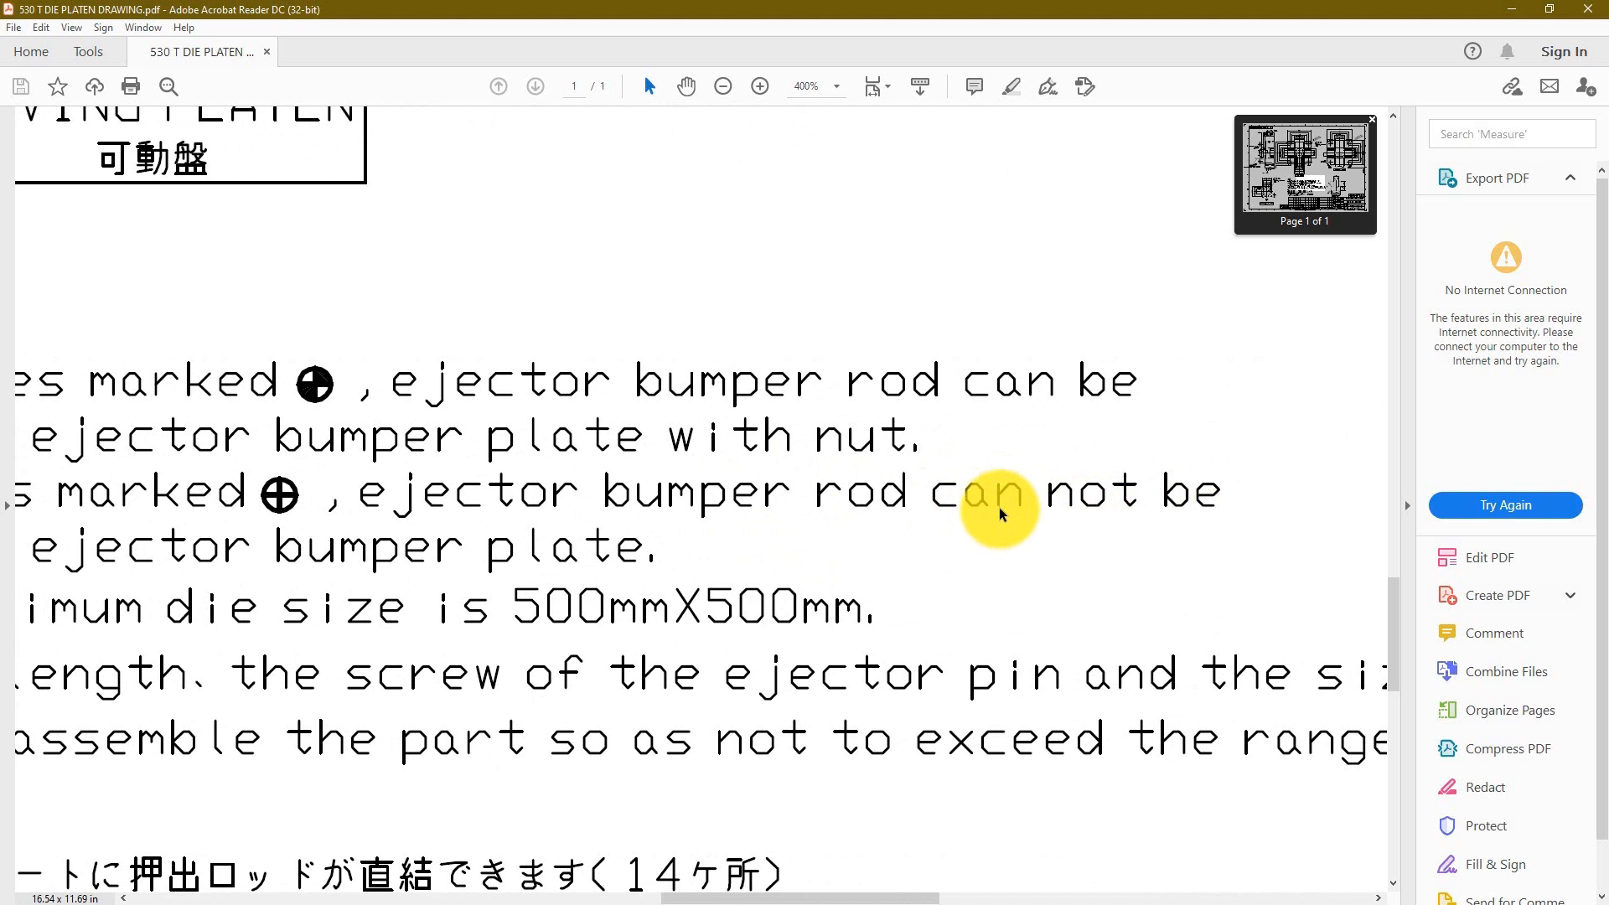
middle_click_drag(954, 494, 896, 489)
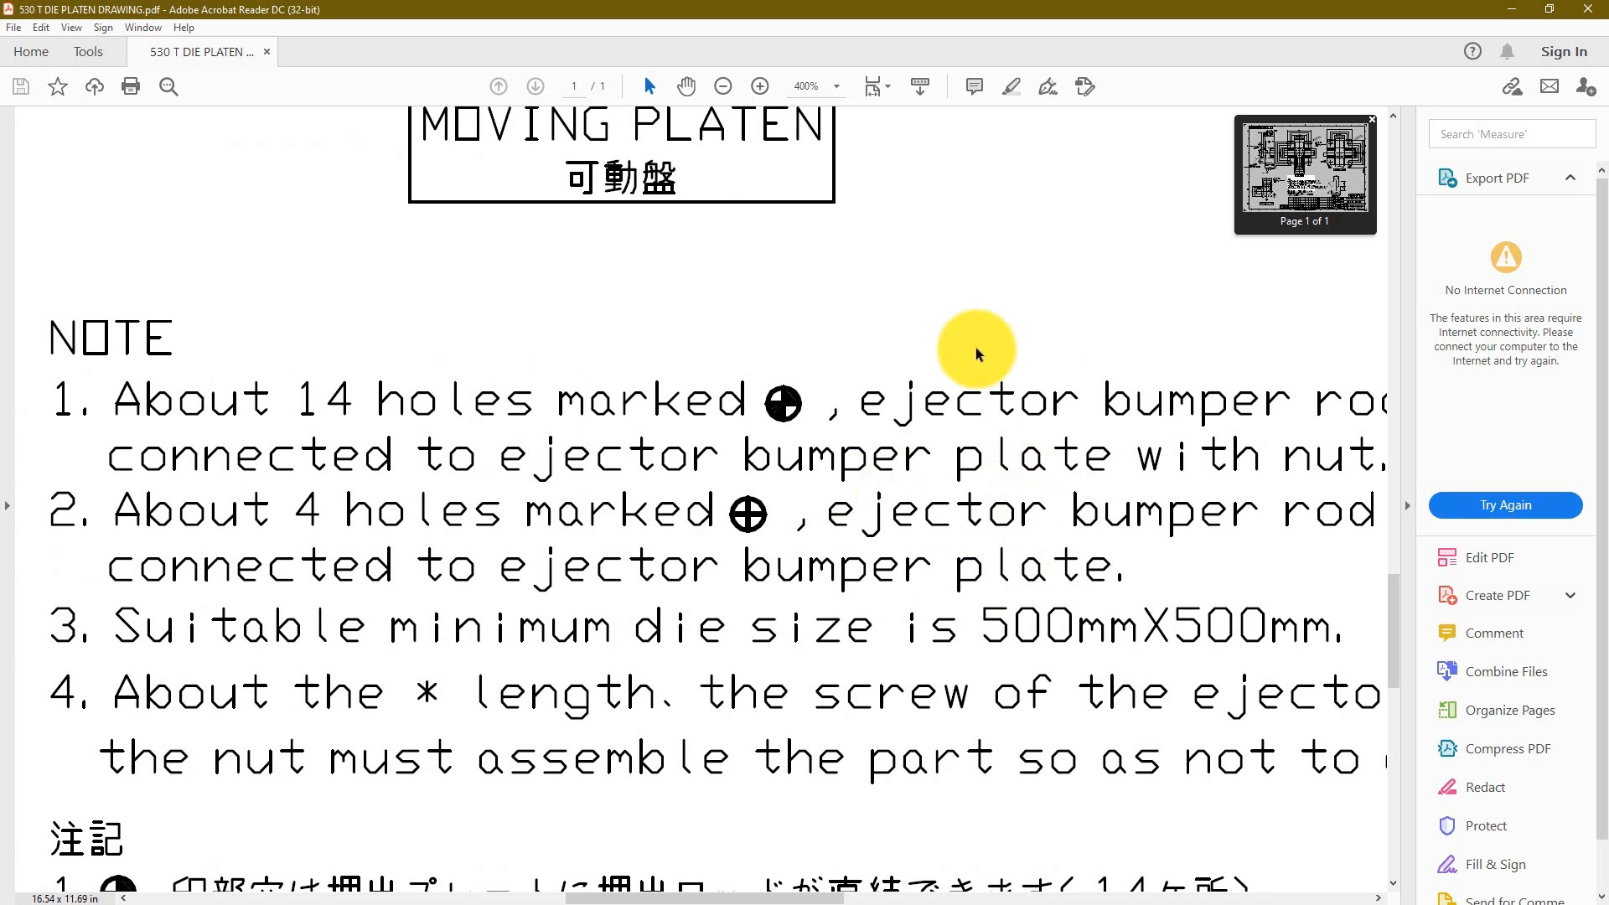
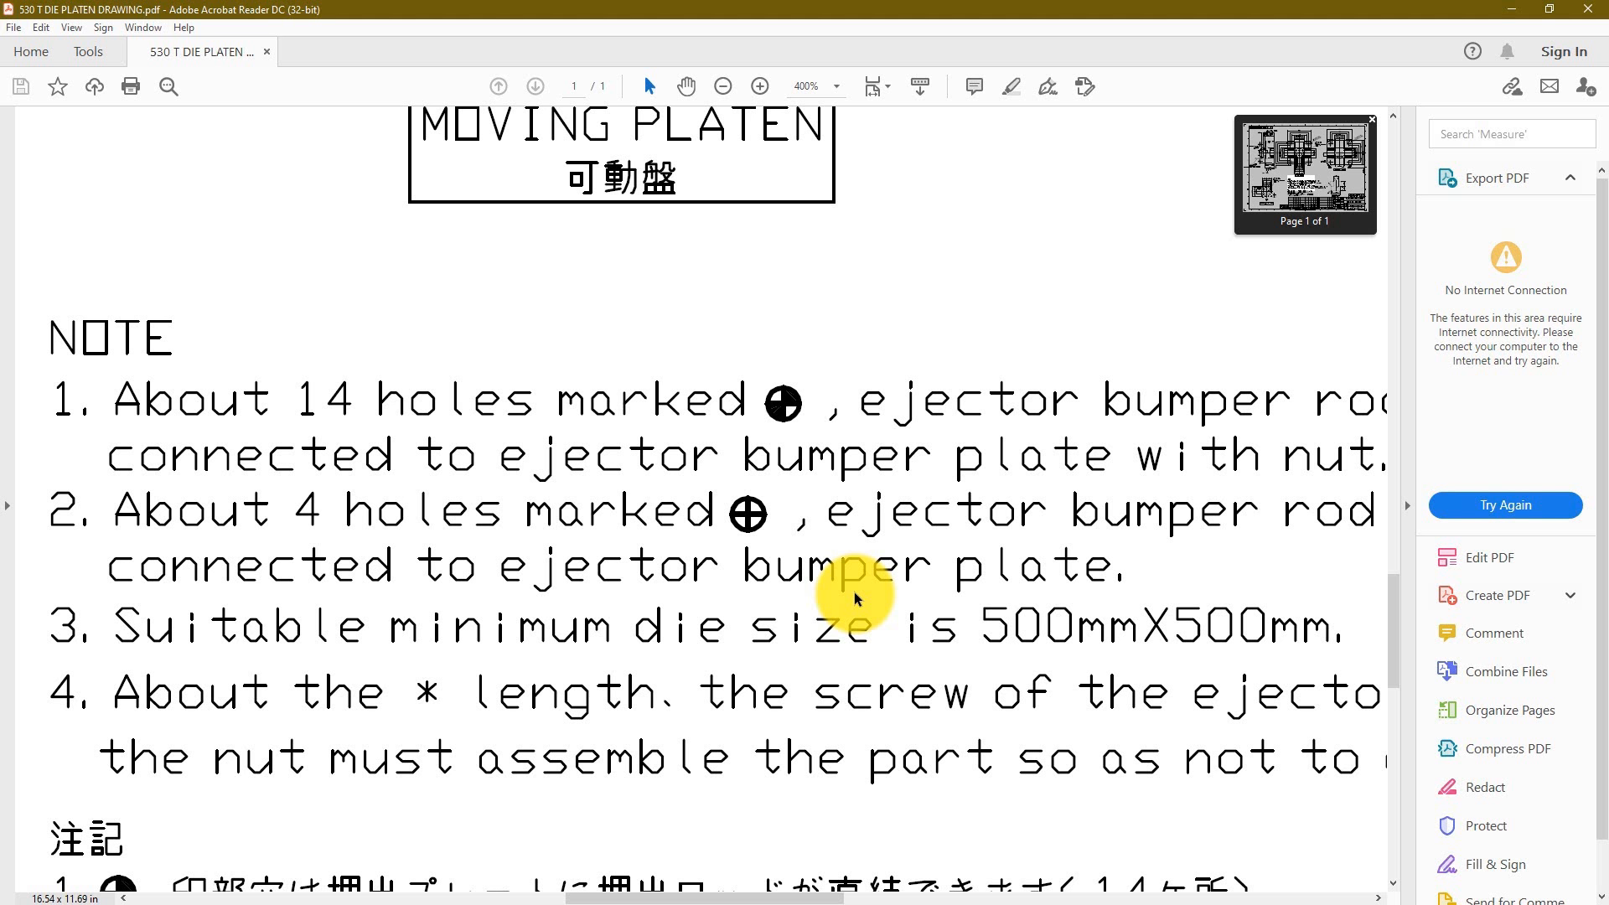
Step: Decline the save reminder and recheck the ejector rod hole note in the platen drawing
key("alt+Tab")
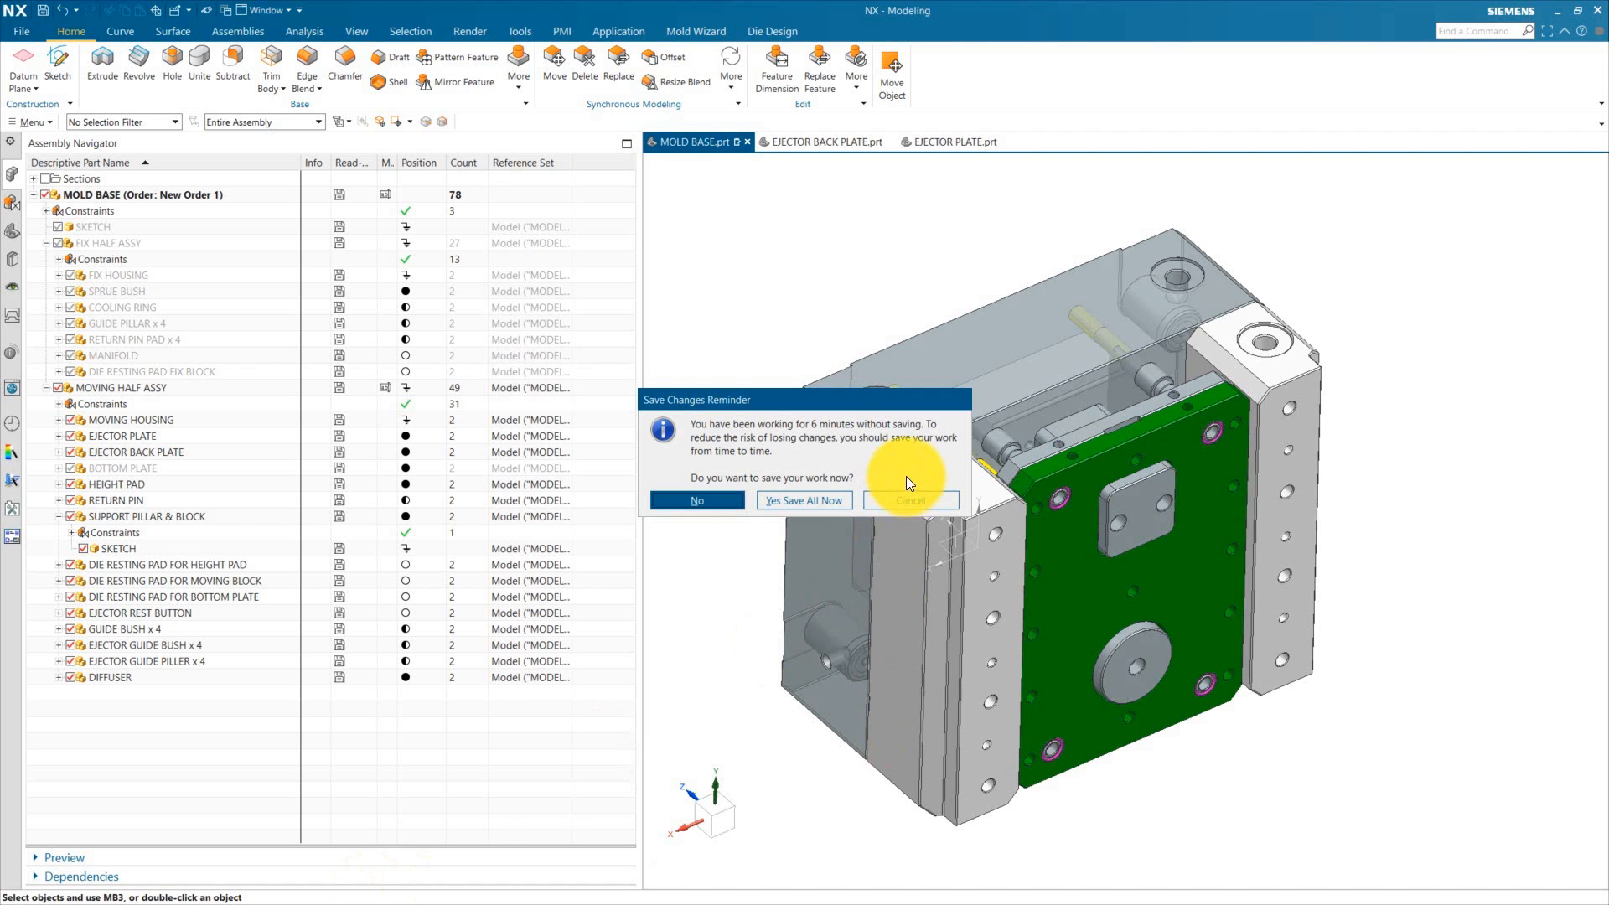
left_click(907, 503)
key("alt+Tab")
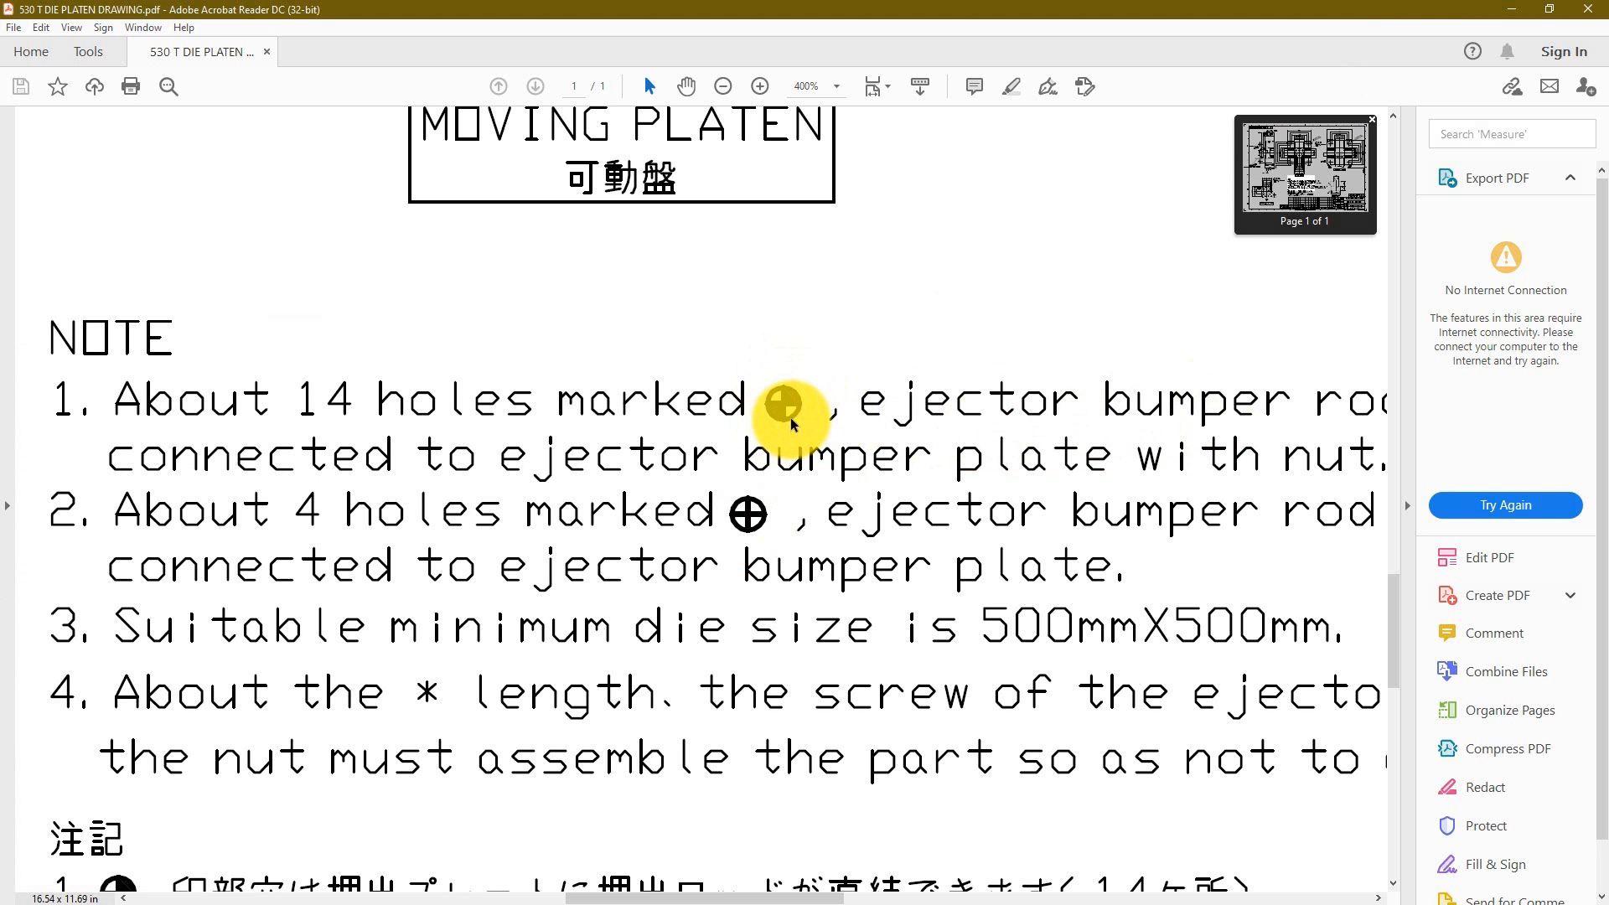
Step: Return to the 530UBE platen part and examine its ejector rod hole pattern
key("alt+Tab")
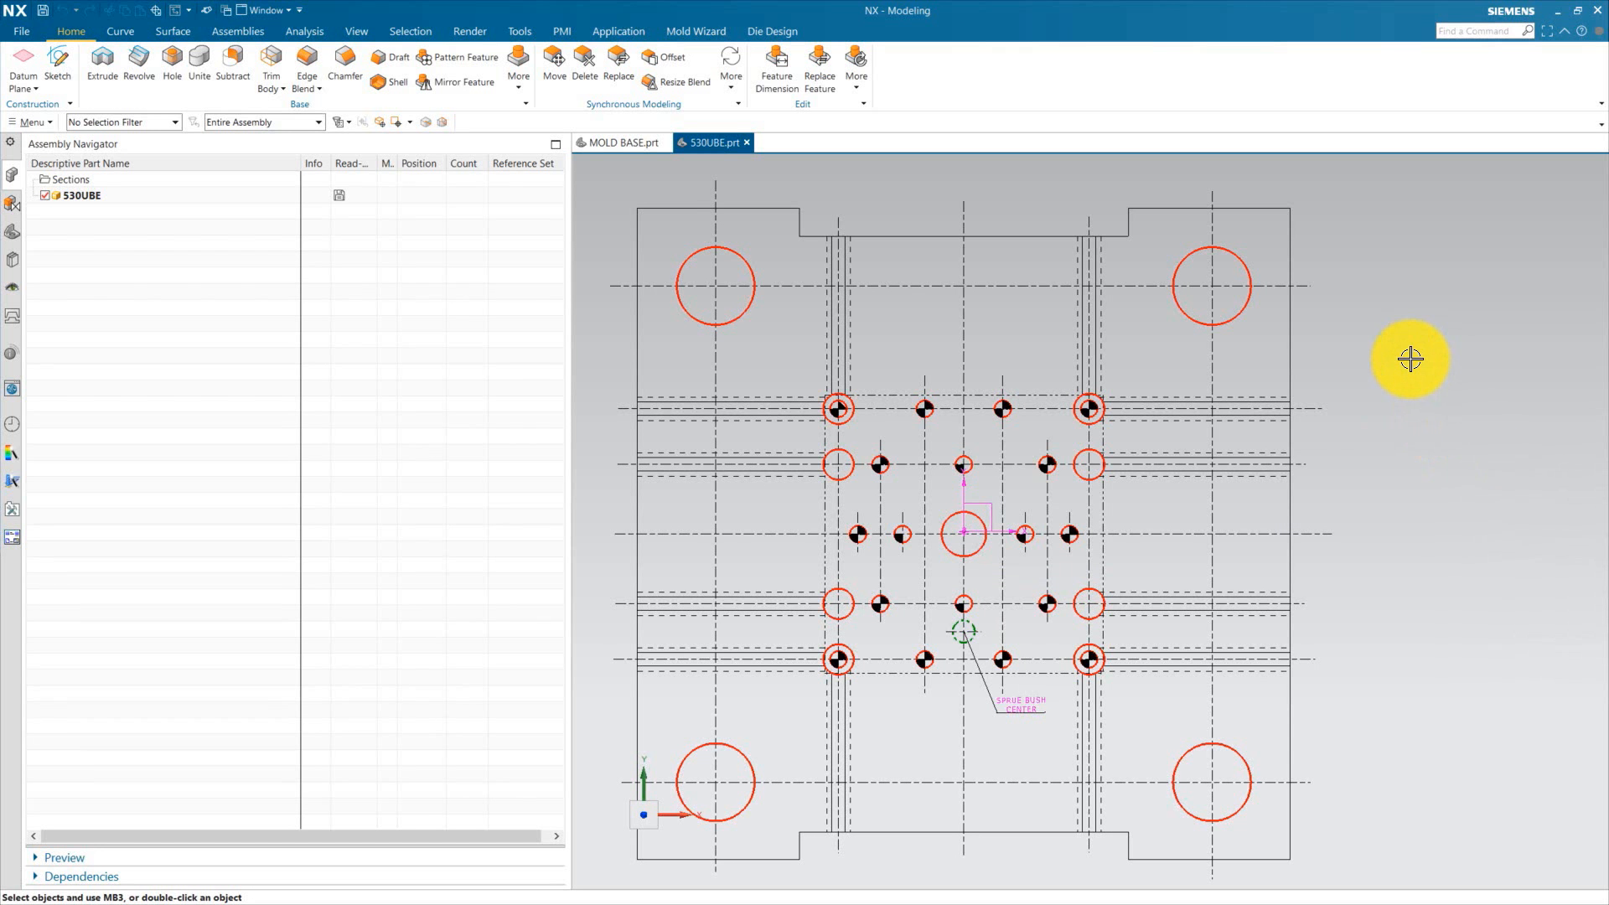
scroll(876, 420, "down", 1)
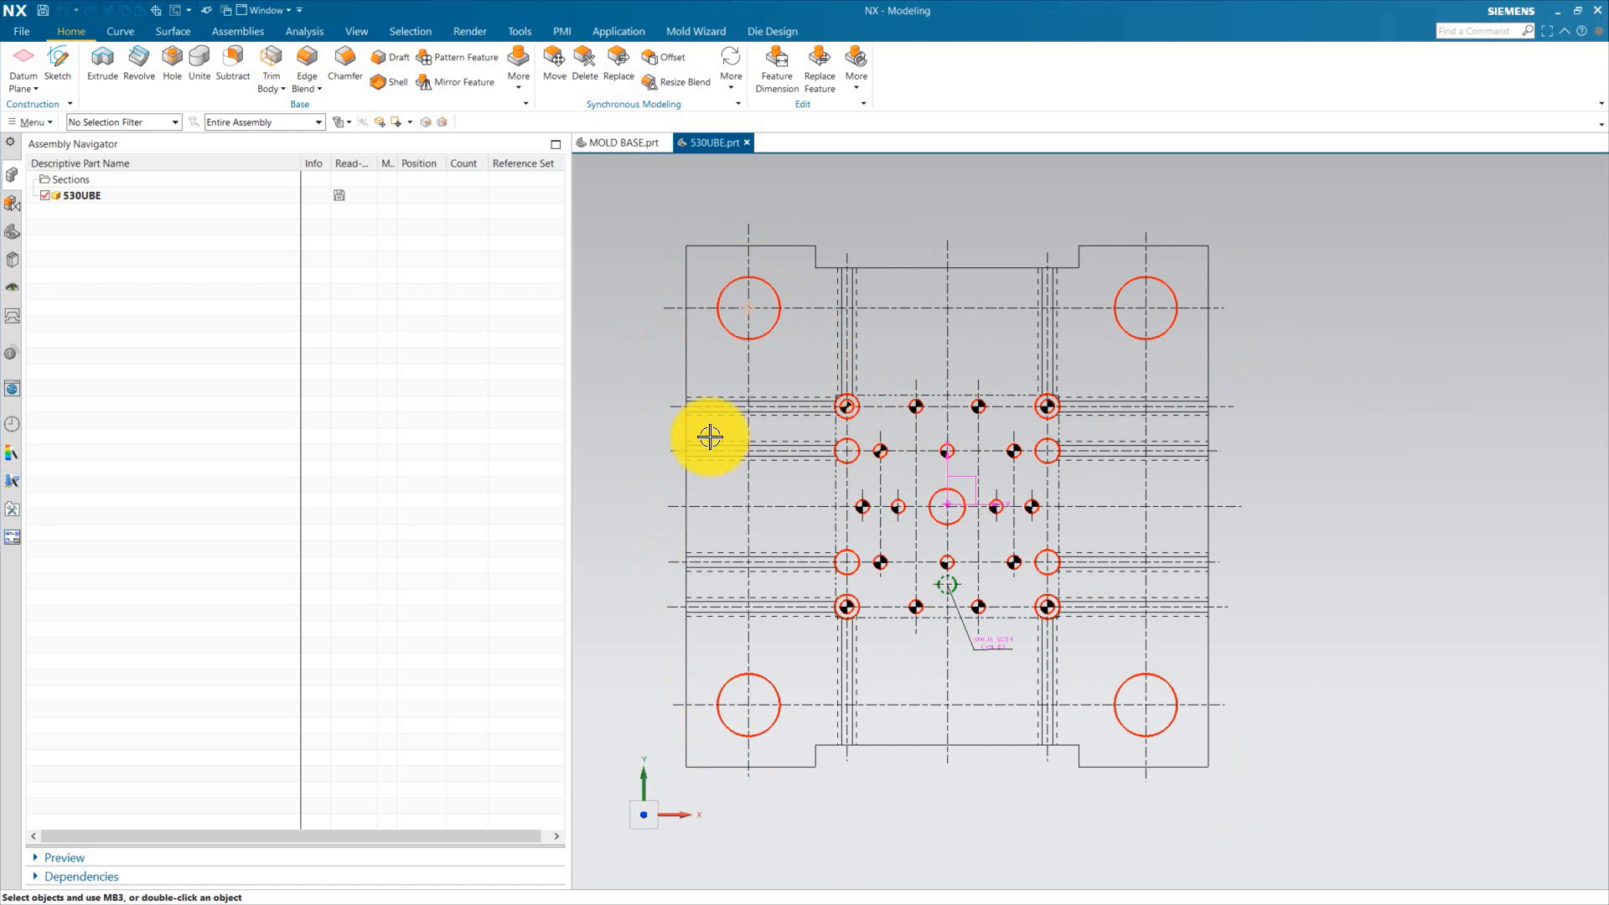
scroll(992, 644, "up", 2)
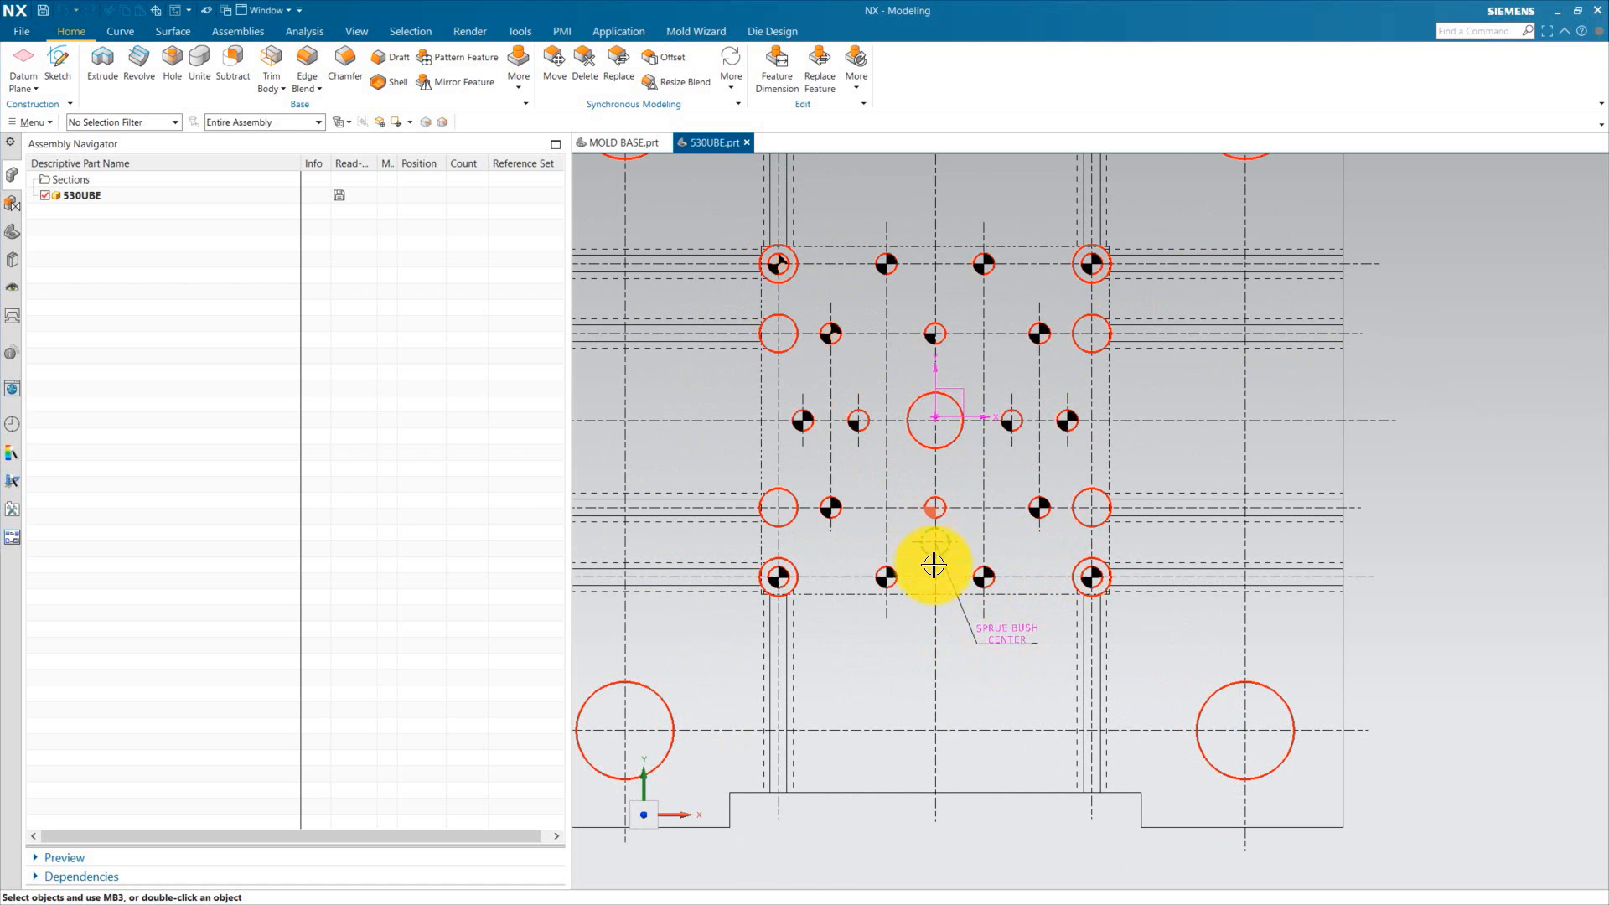
scroll(888, 240, "up", 3)
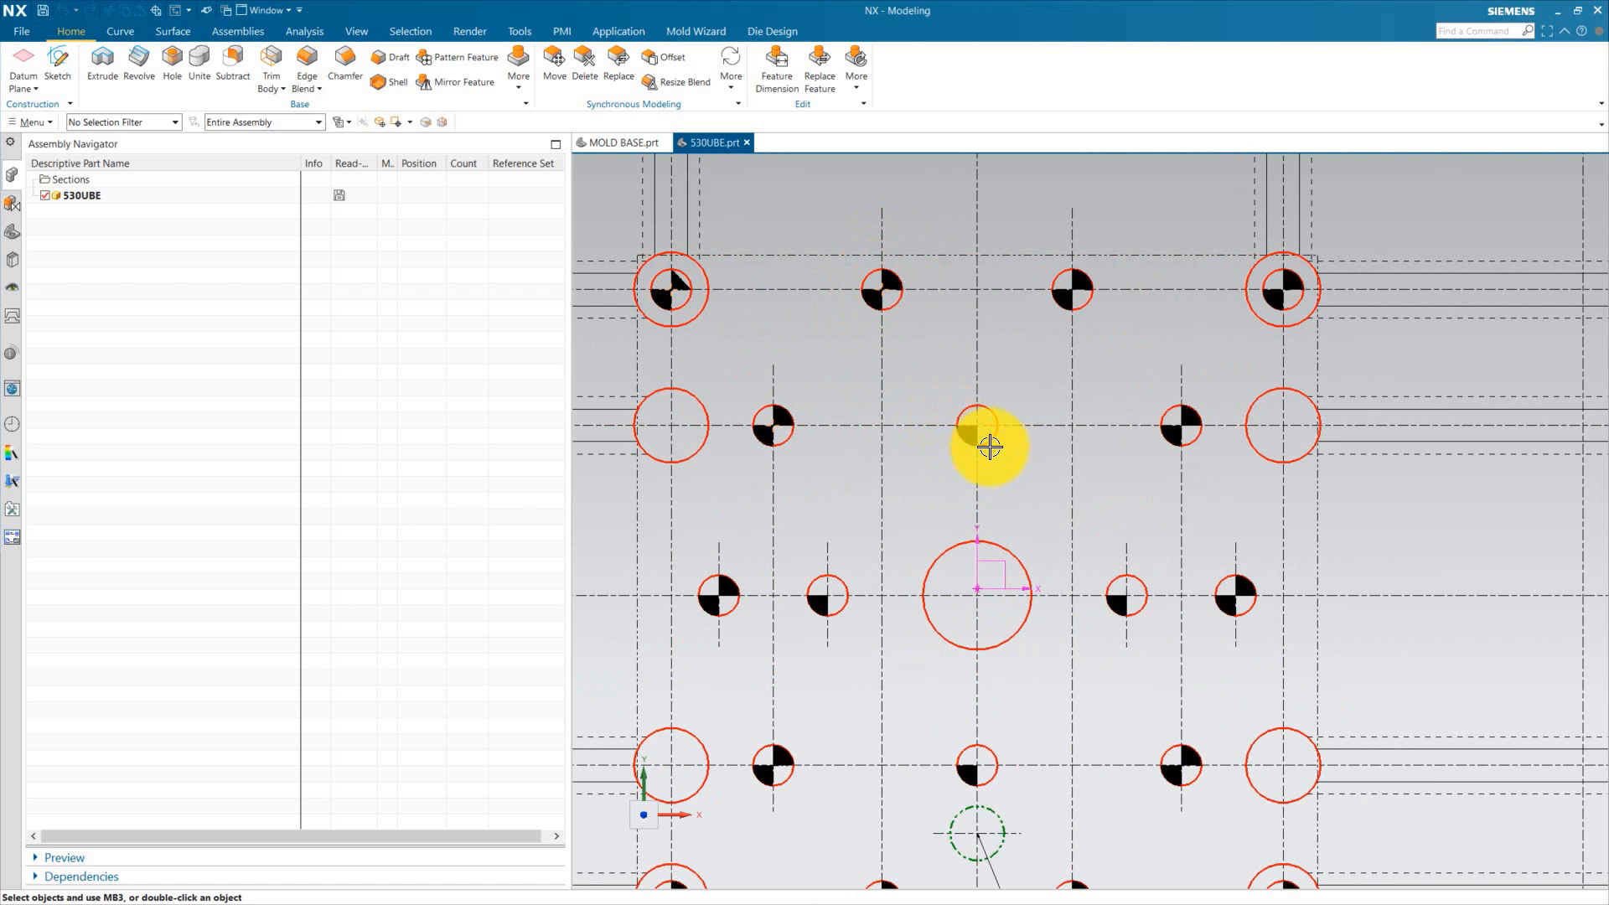
scroll(972, 424, "down", 1)
scroll(955, 431, "up", 1)
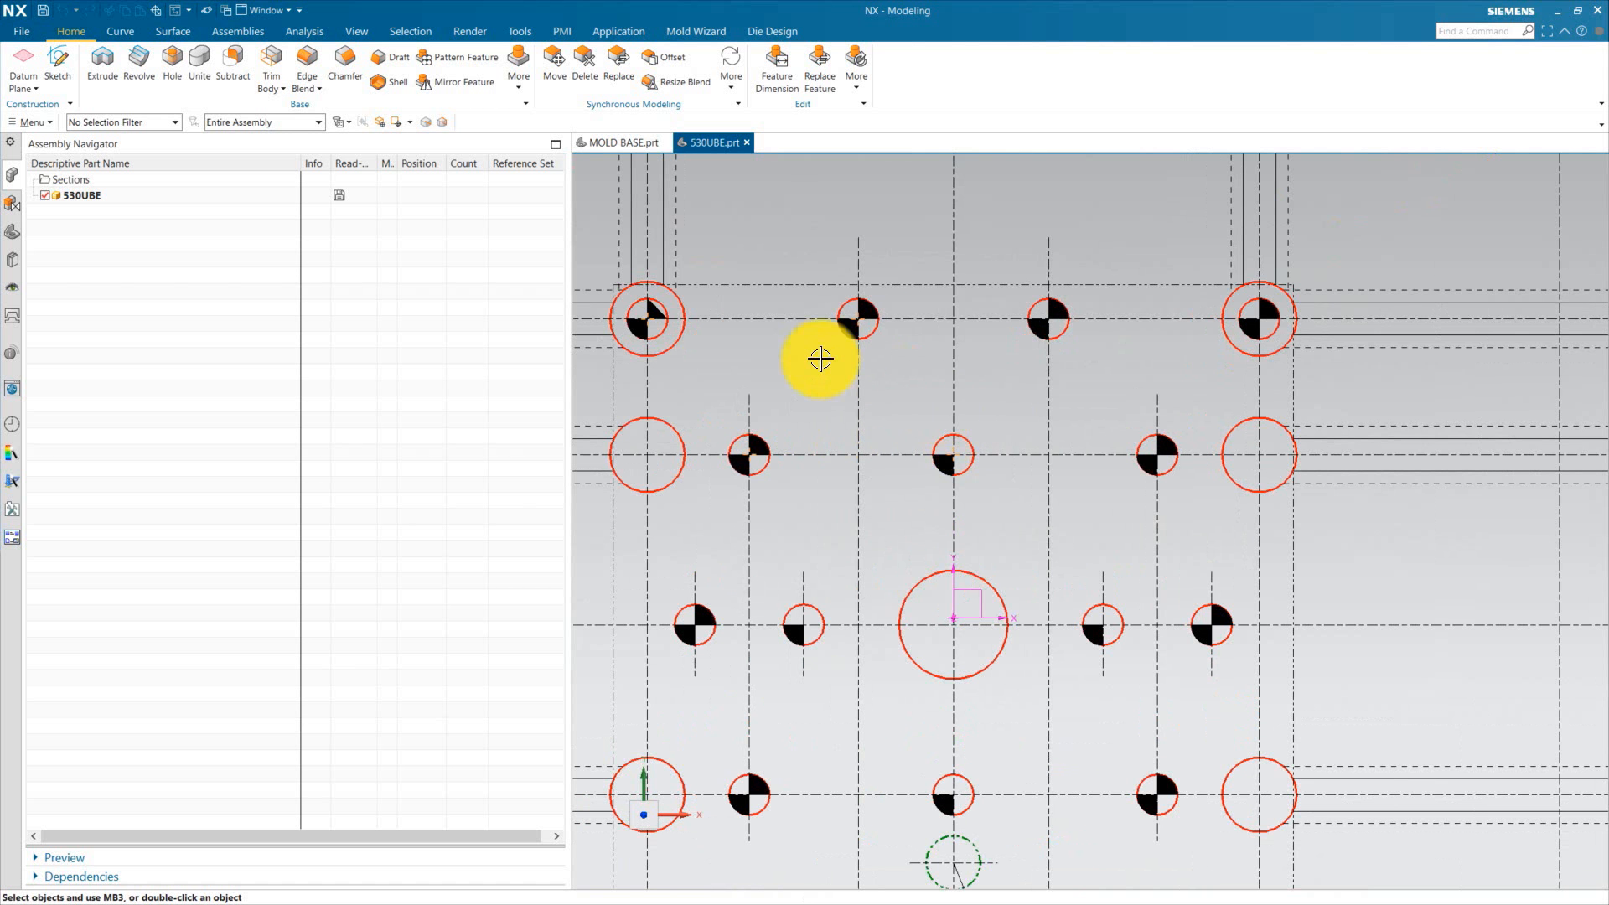
scroll(1009, 424, "down", 3)
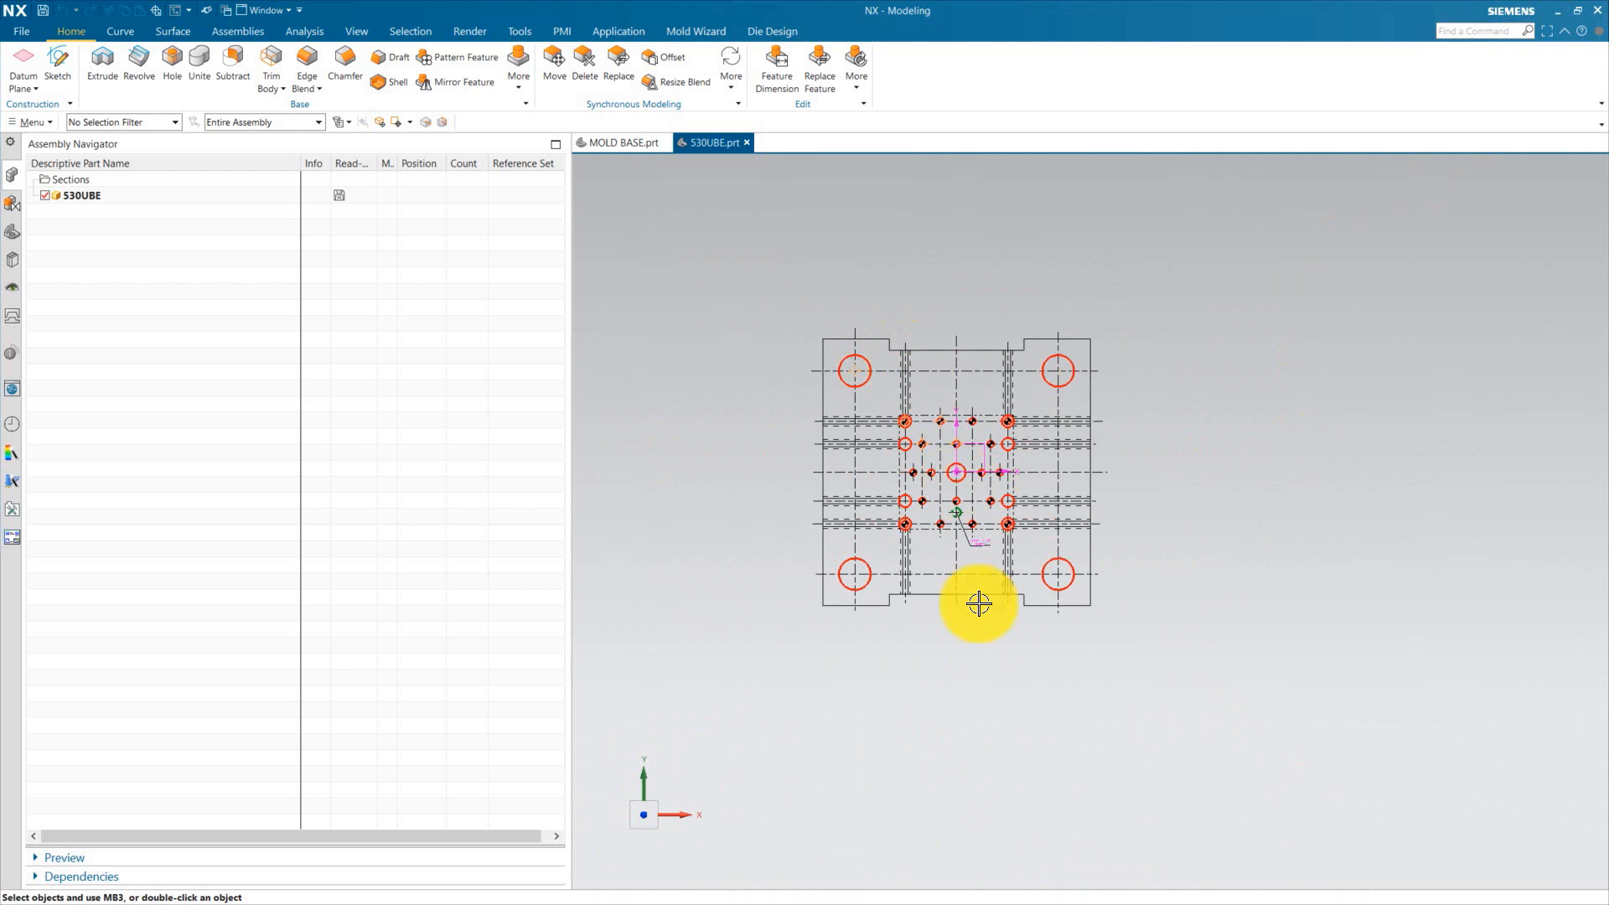
middle_click_drag(978, 604, 1034, 586)
scroll(968, 496, "up", 3)
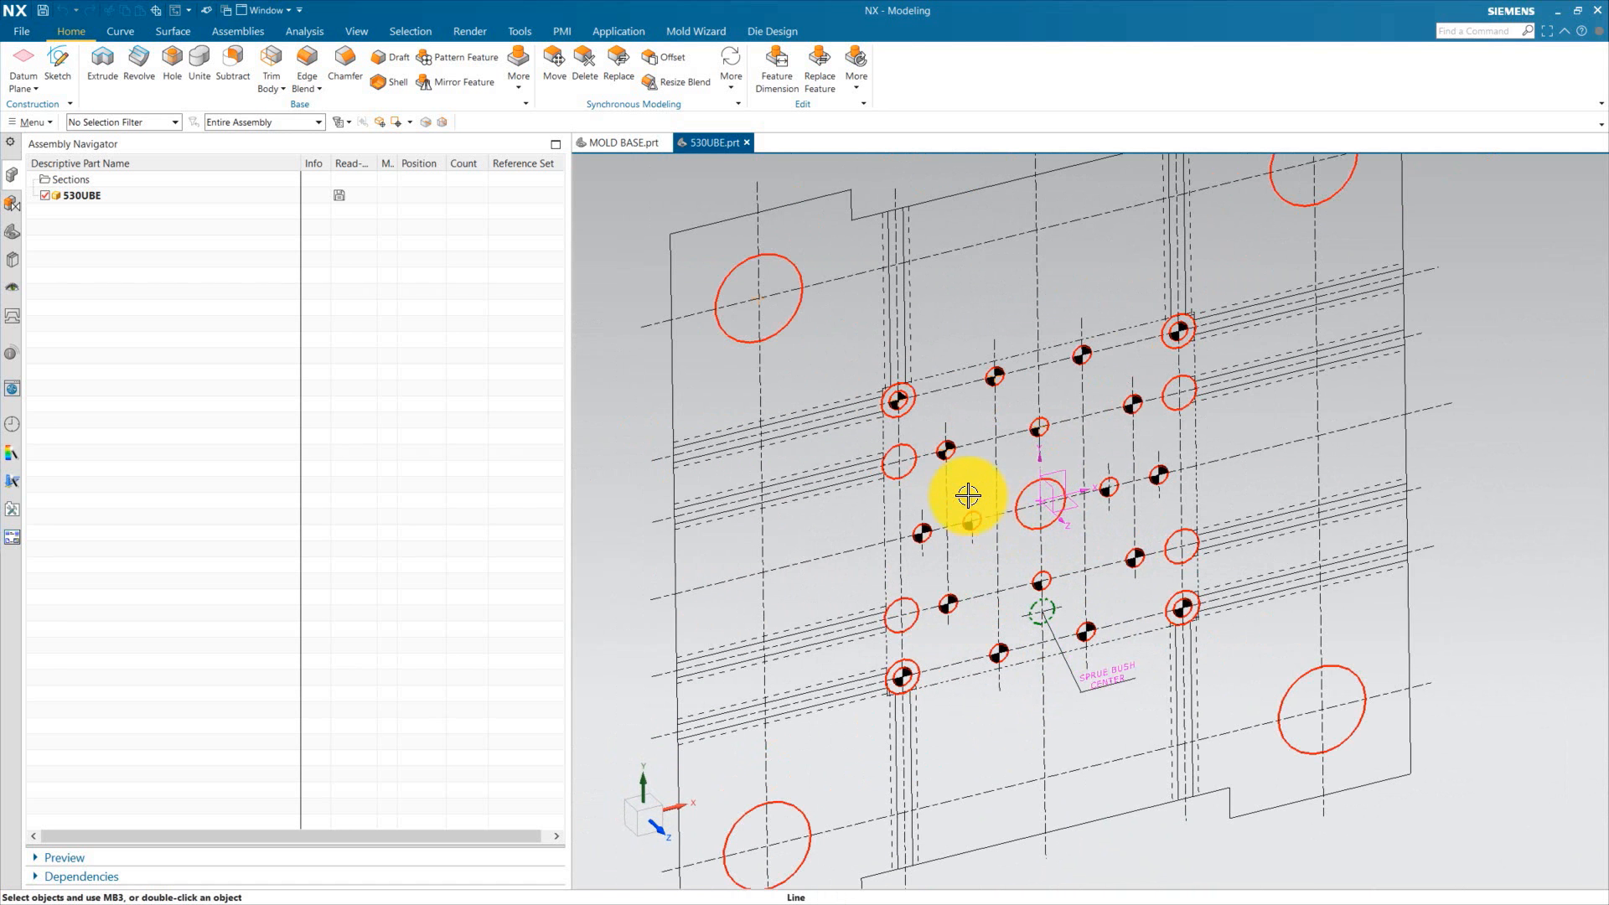
scroll(961, 531, "up", 2)
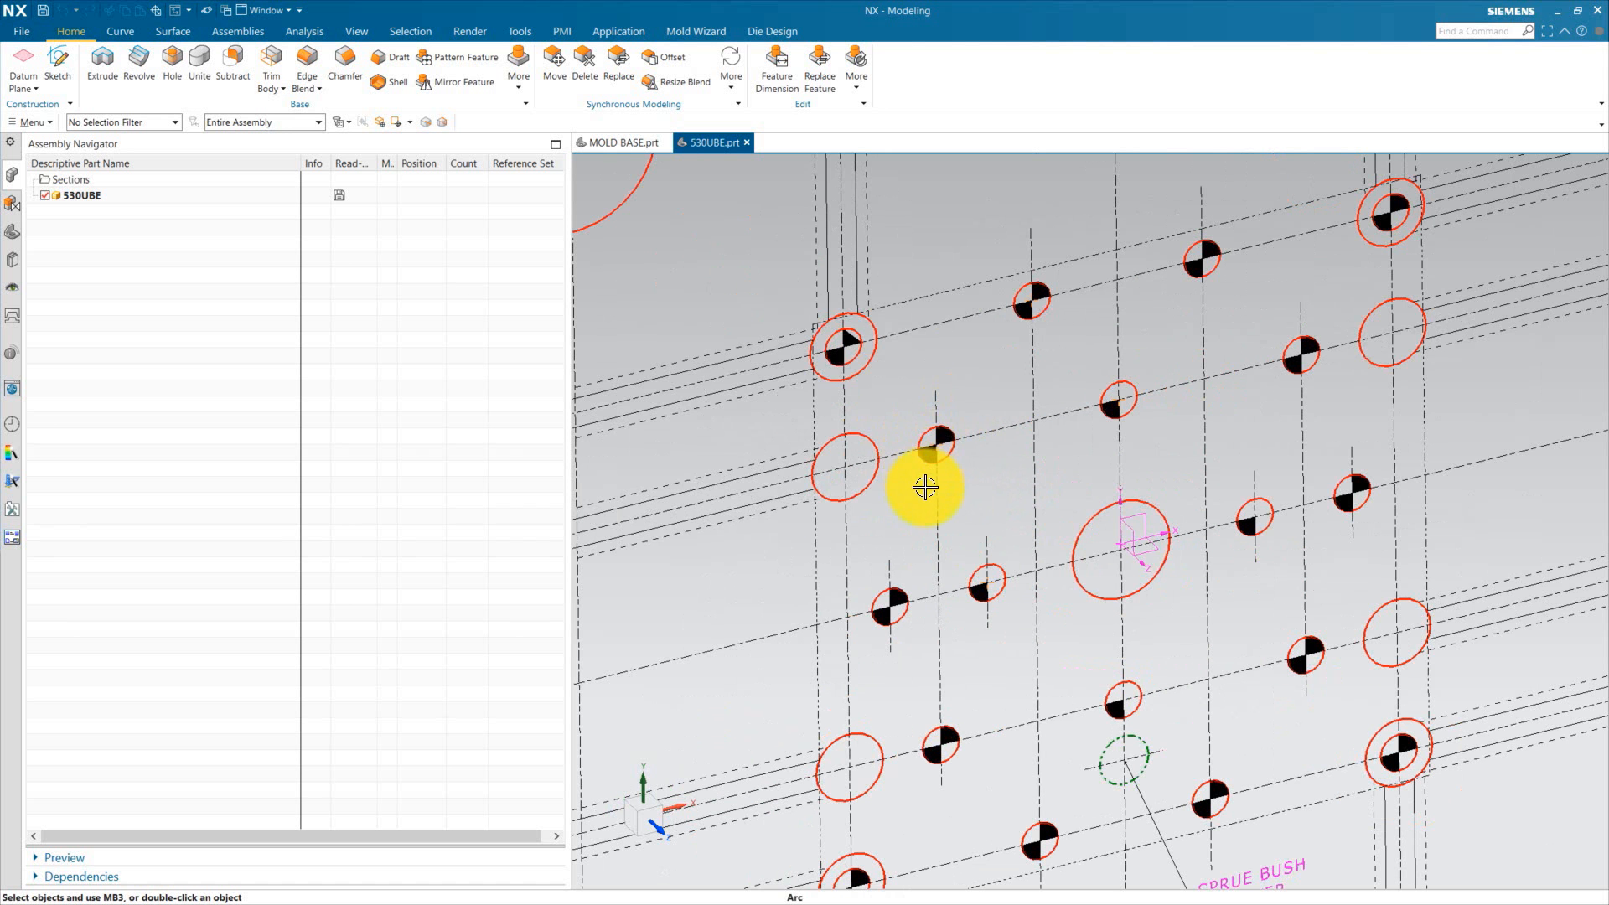
scroll(970, 503, "down", 4)
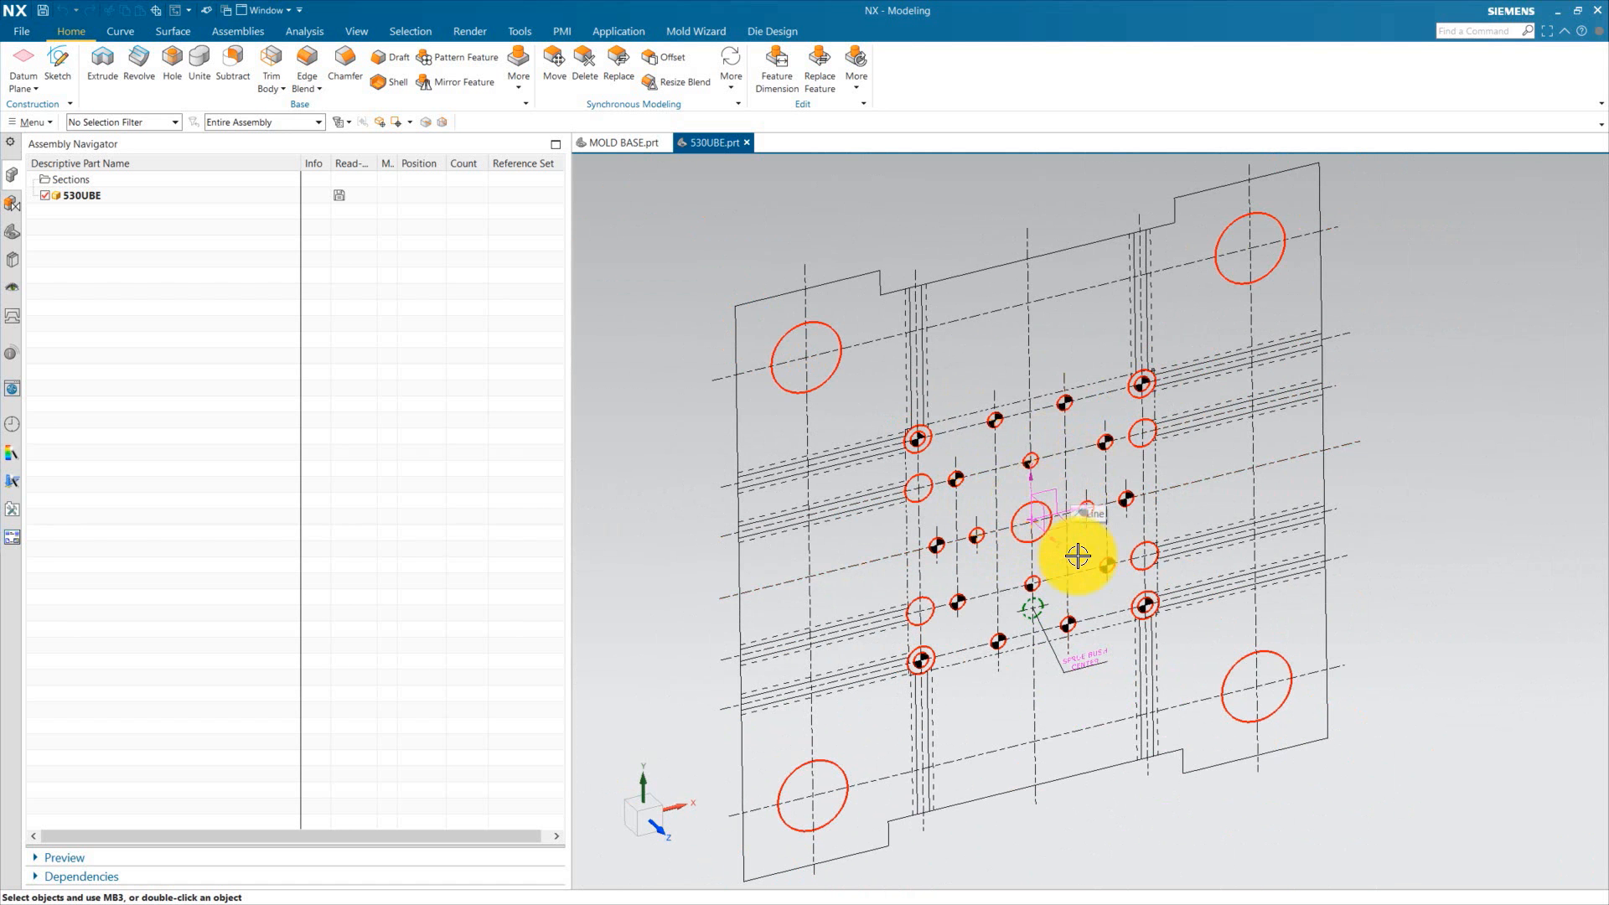
Step: Add the 530UBE platen part as a component to the mold base assembly
left_click(625, 142)
scroll(941, 575, "down", 5)
scroll(964, 718, "up", 3)
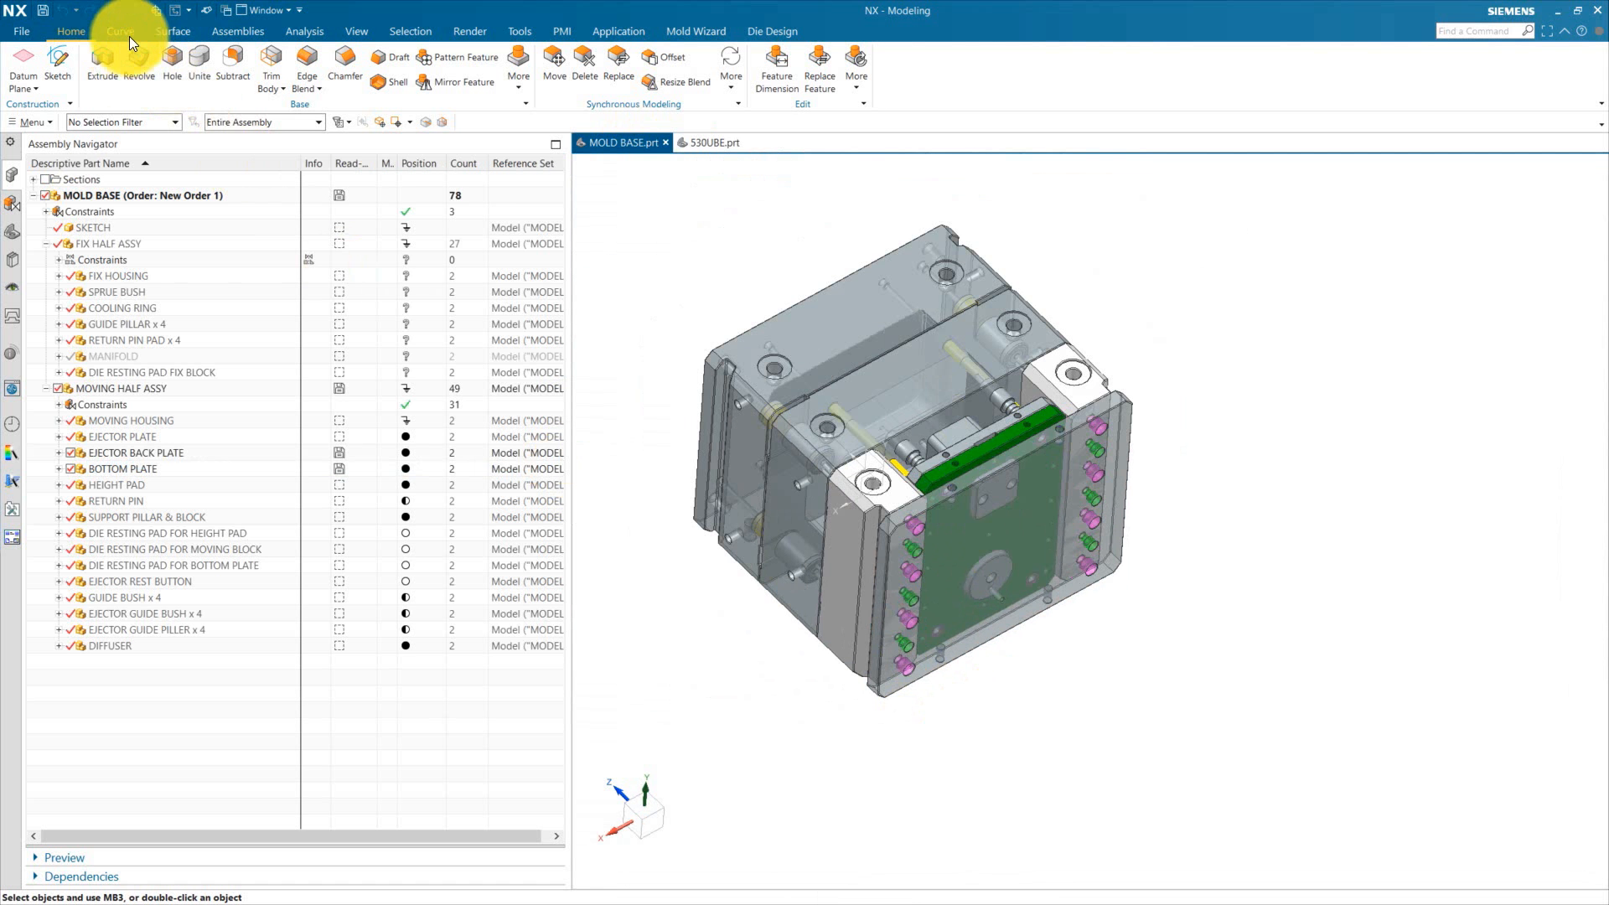
left_click(231, 32)
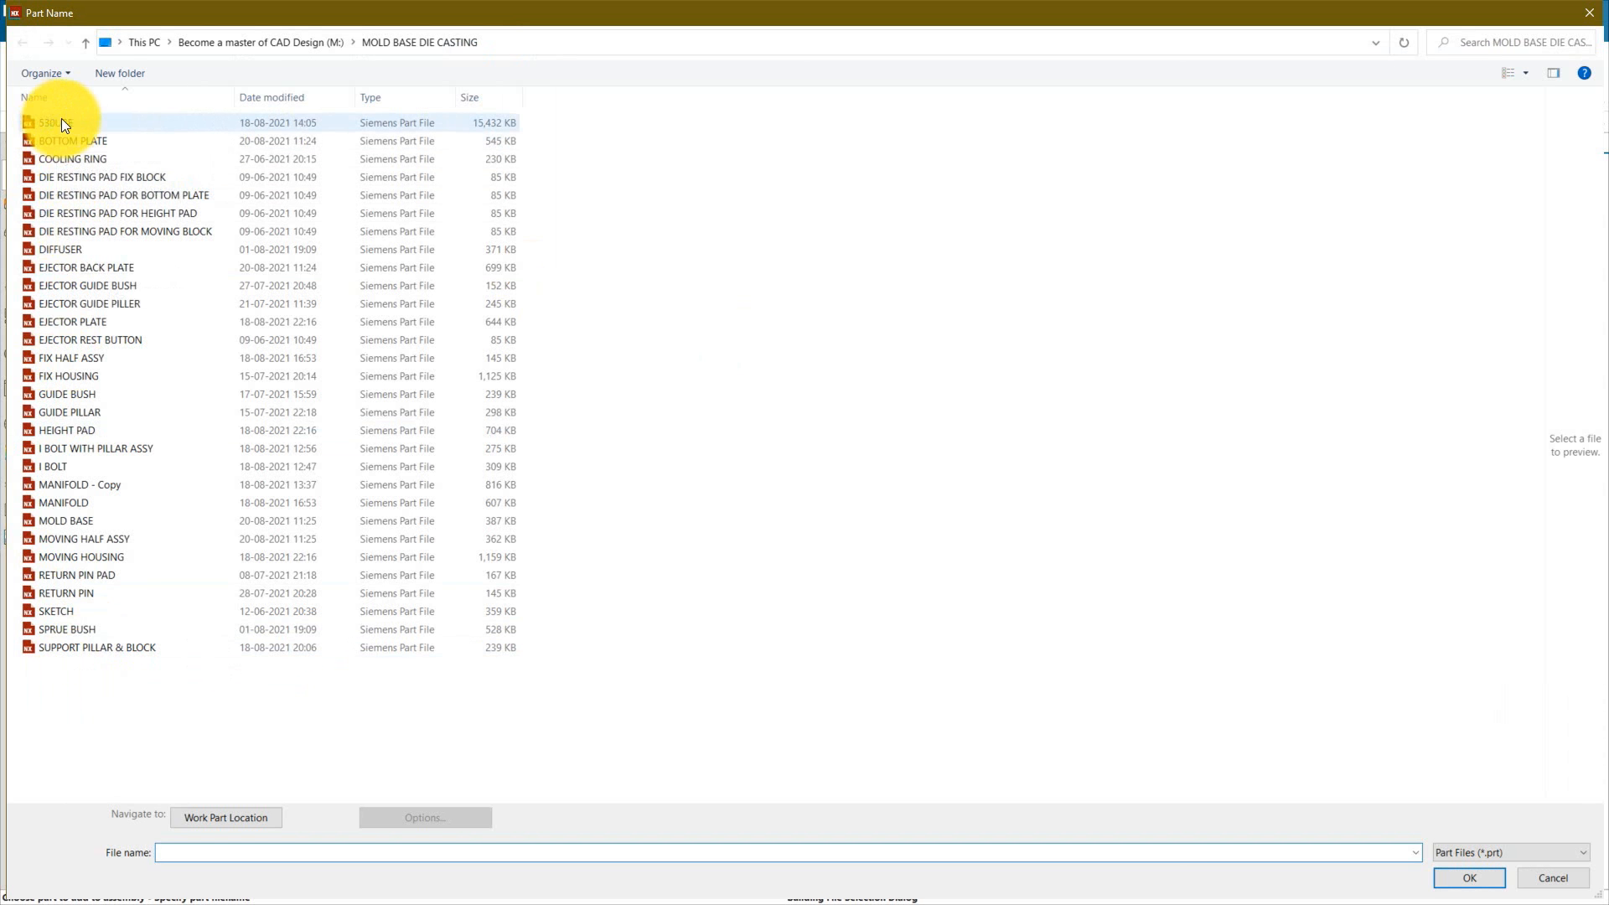
left_click(62, 122)
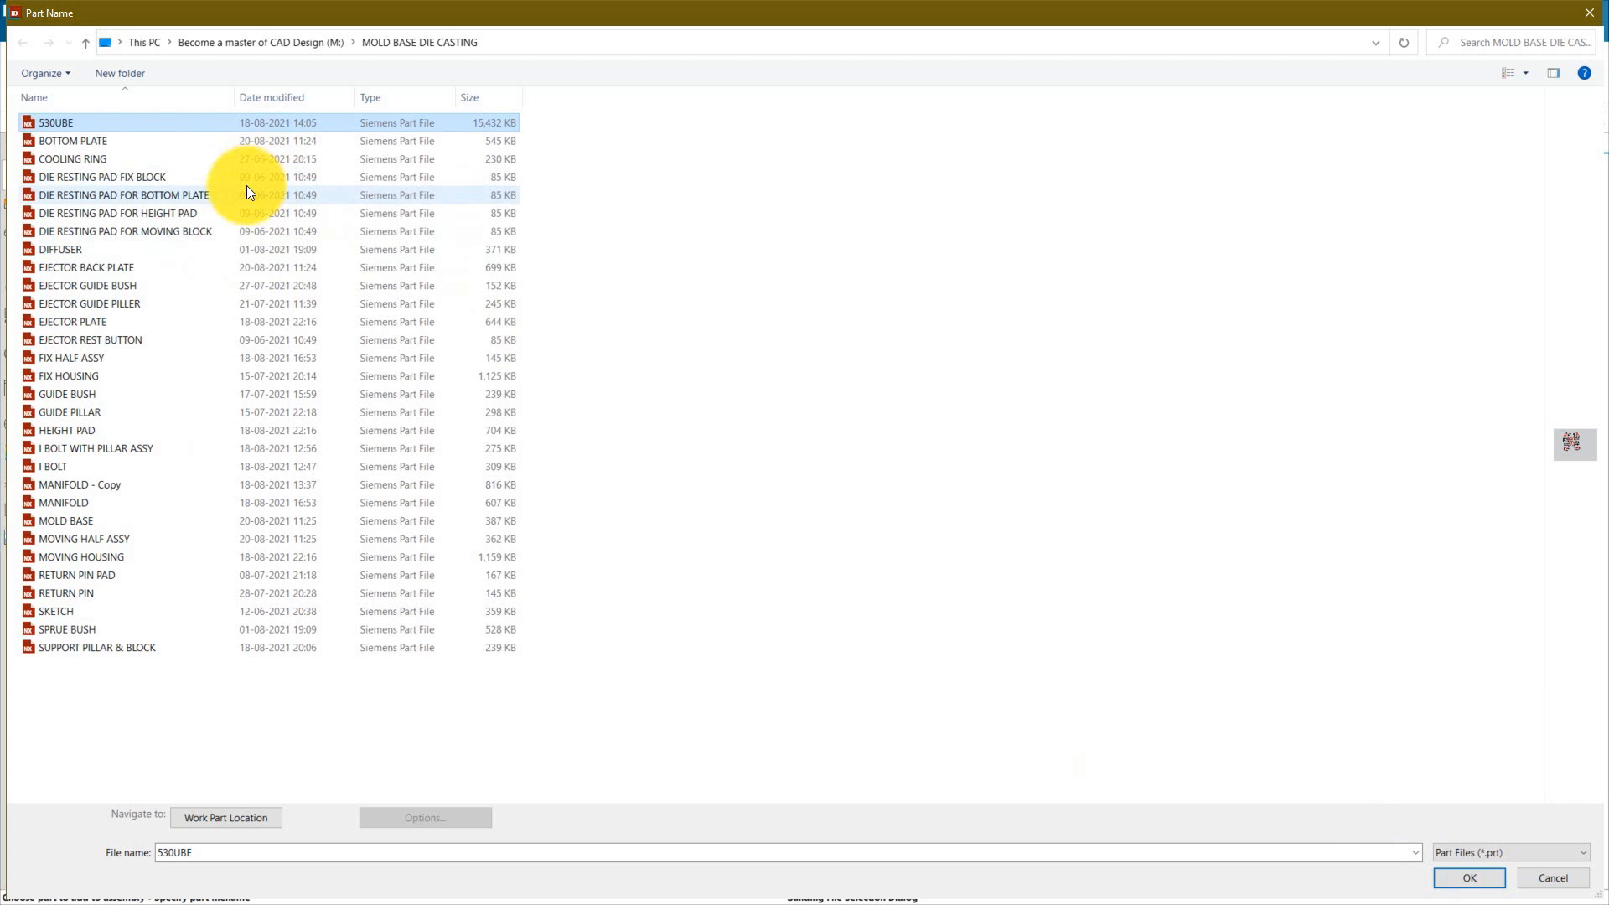
left_click(1470, 880)
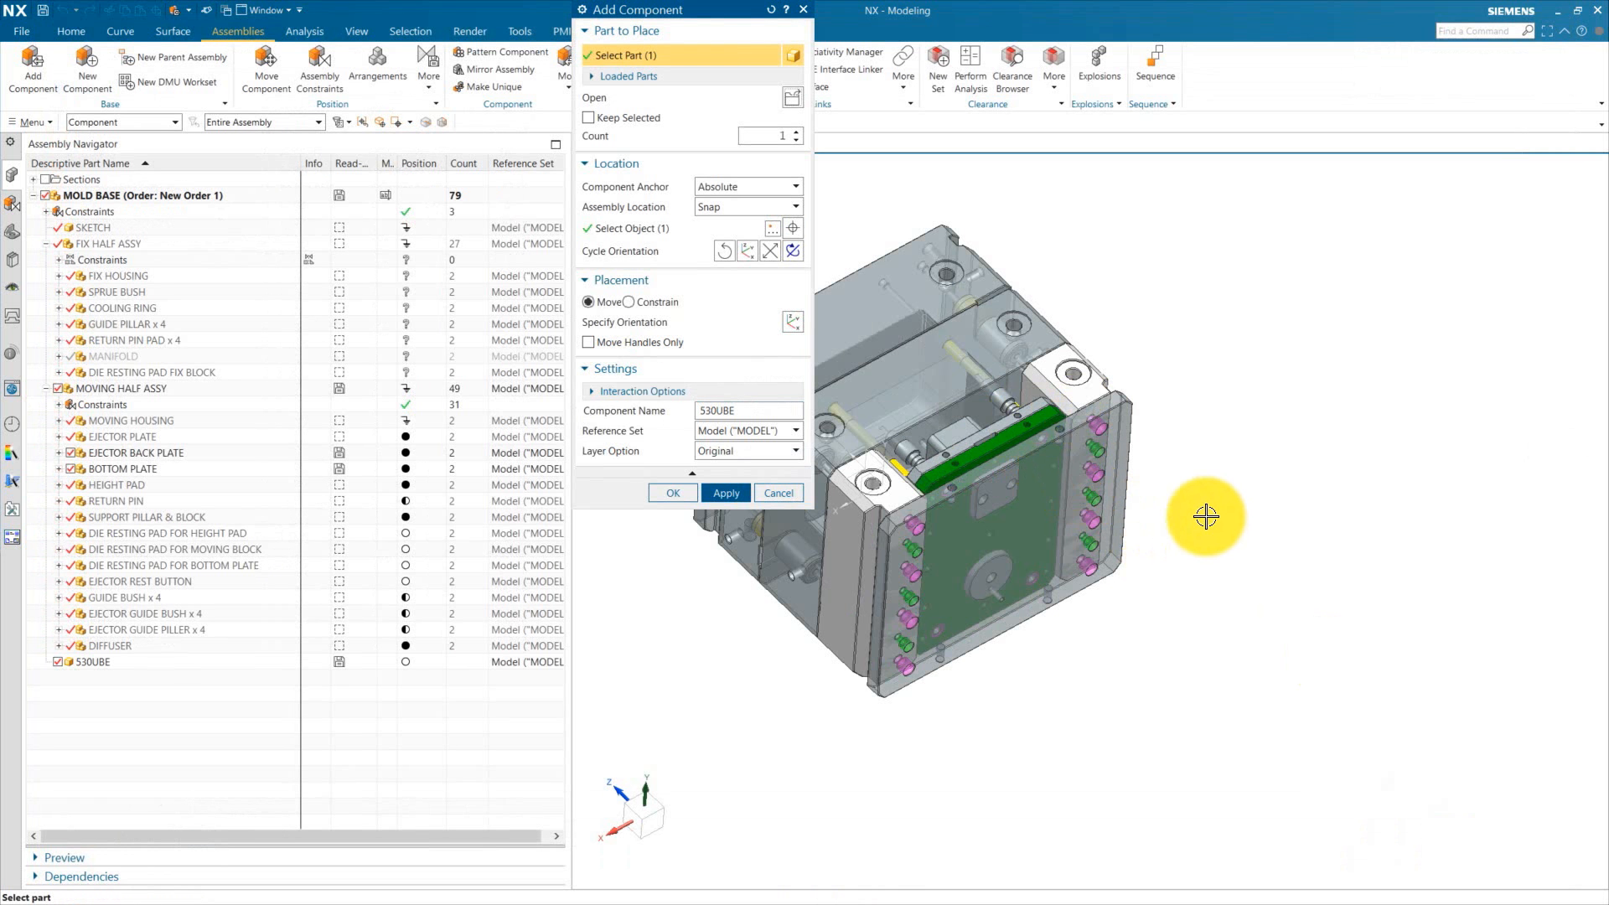
left_click(673, 493)
Step: Replace the 530UBE component's reference set with REFERENCE_SET
left_click(85, 662)
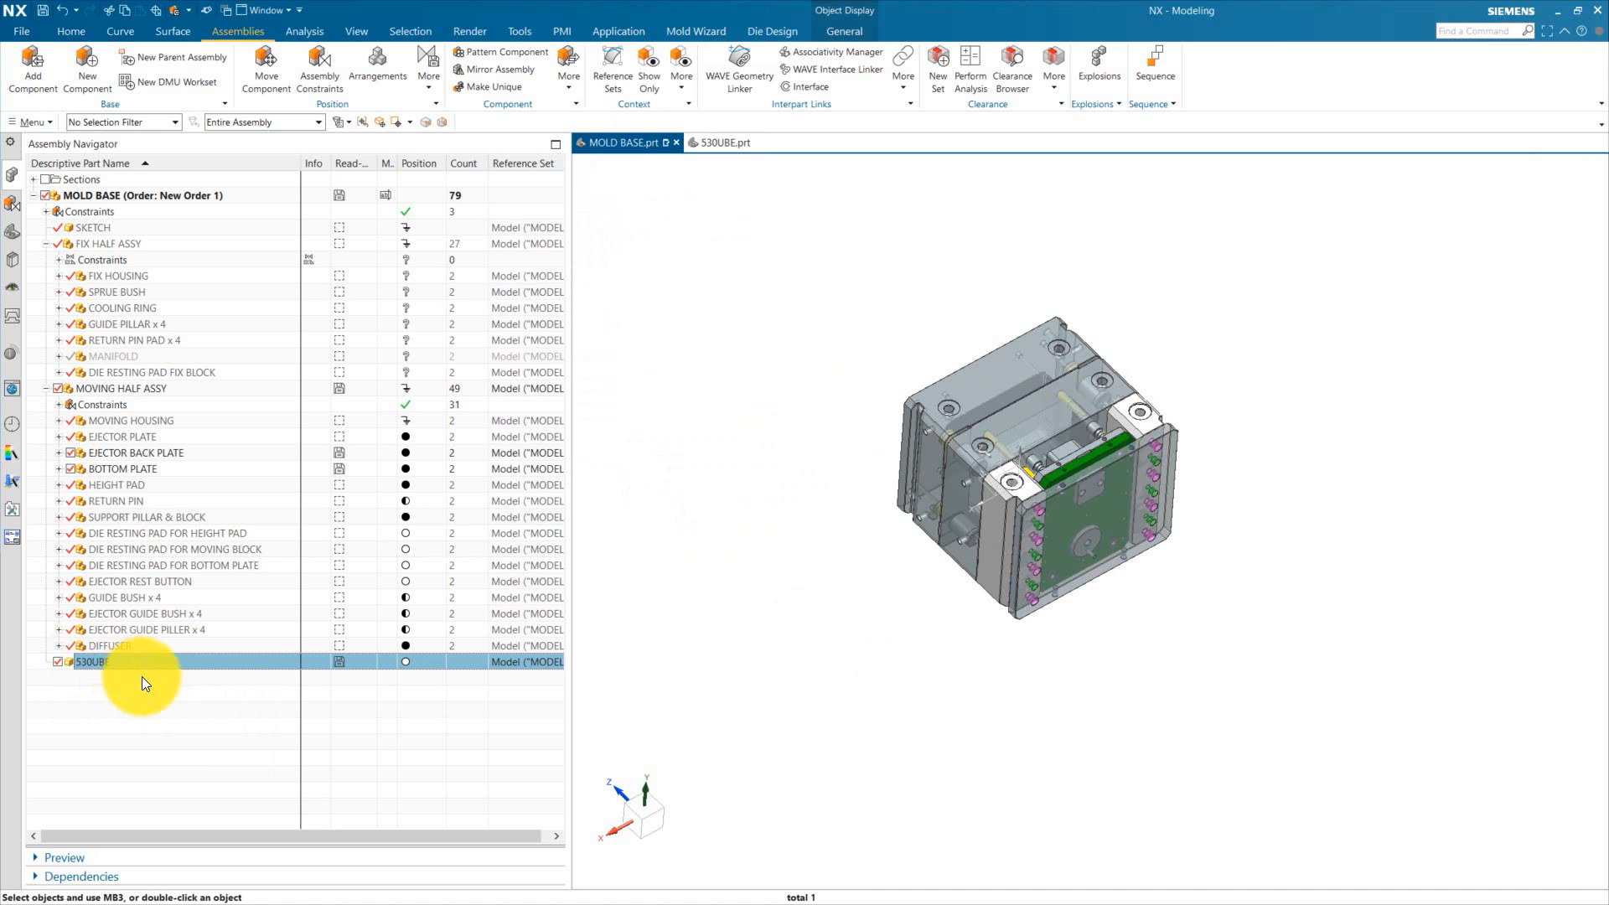
right_click(93, 659)
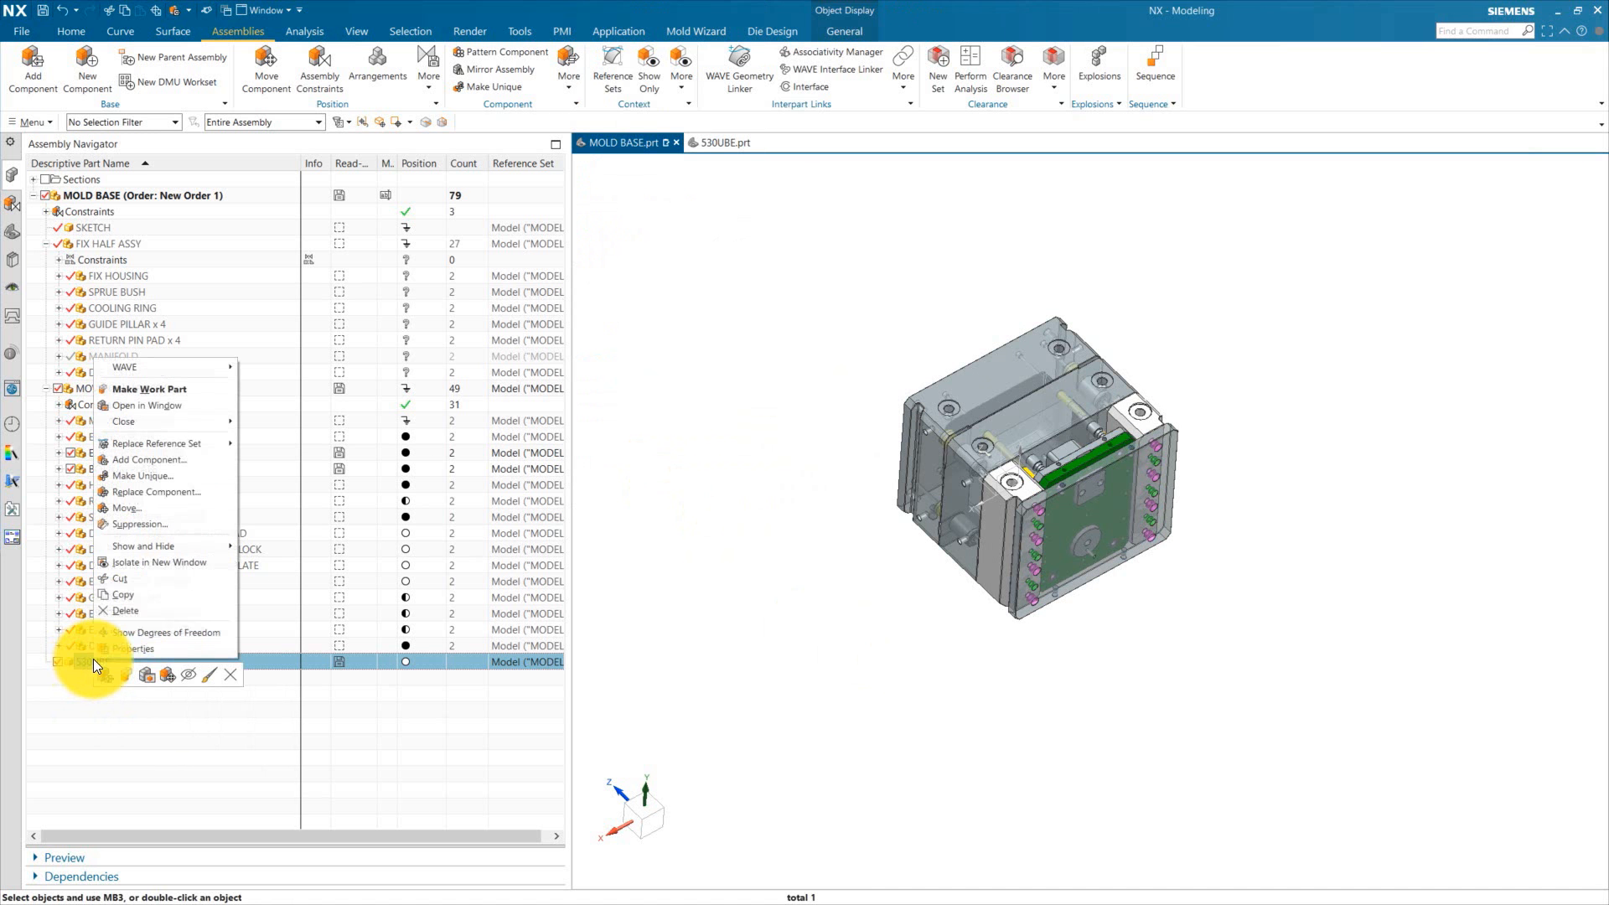
mouse_move(167, 443)
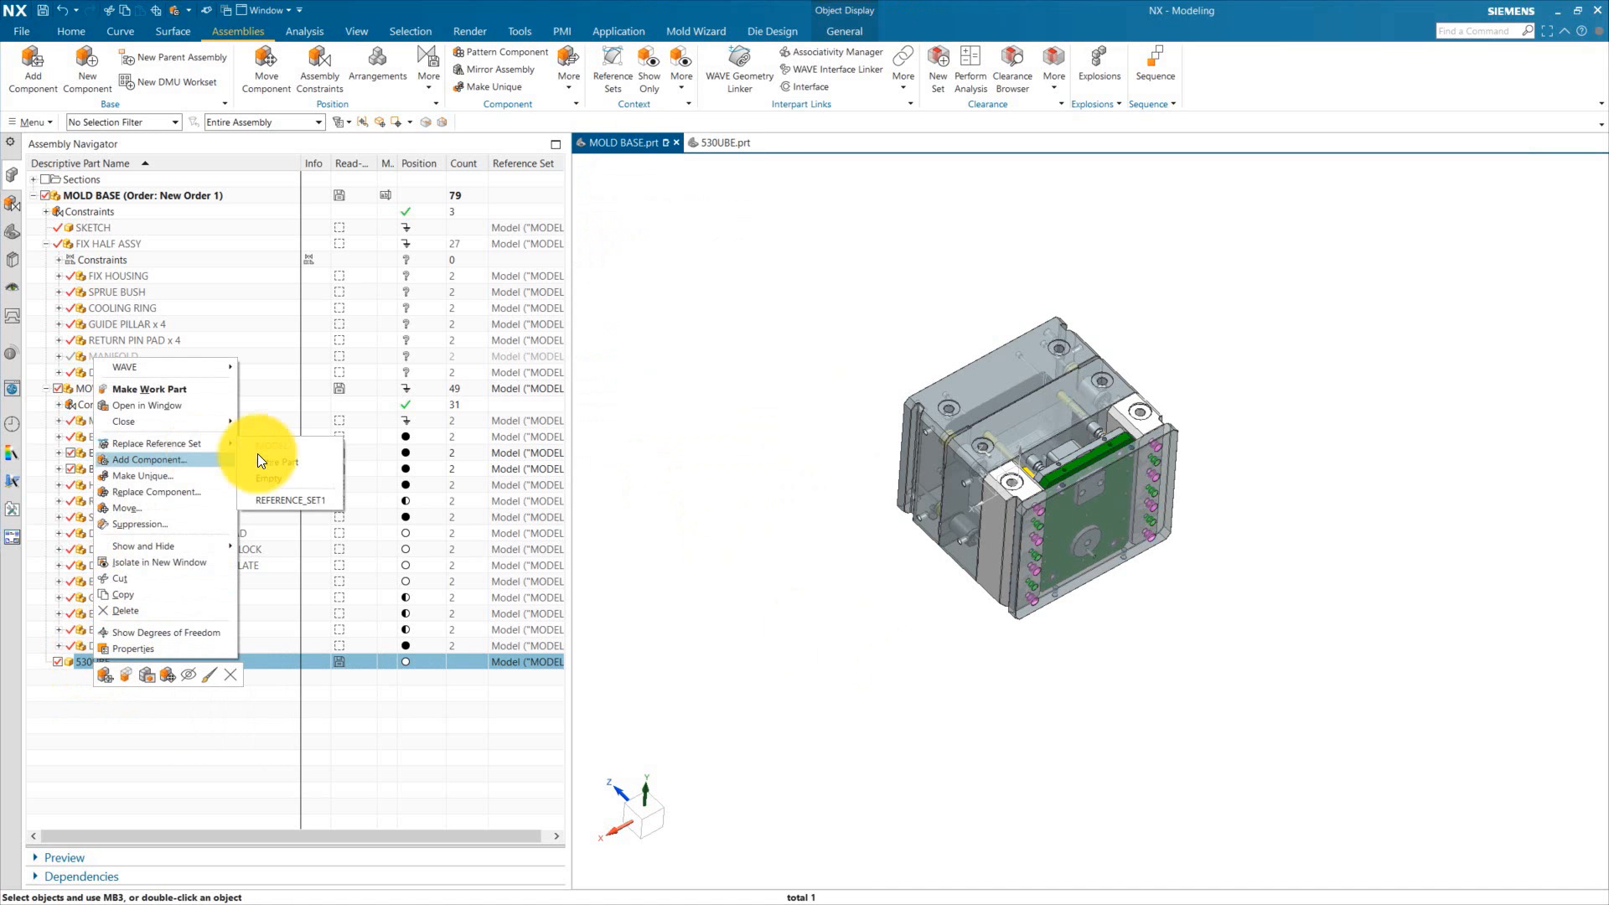
left_click(293, 500)
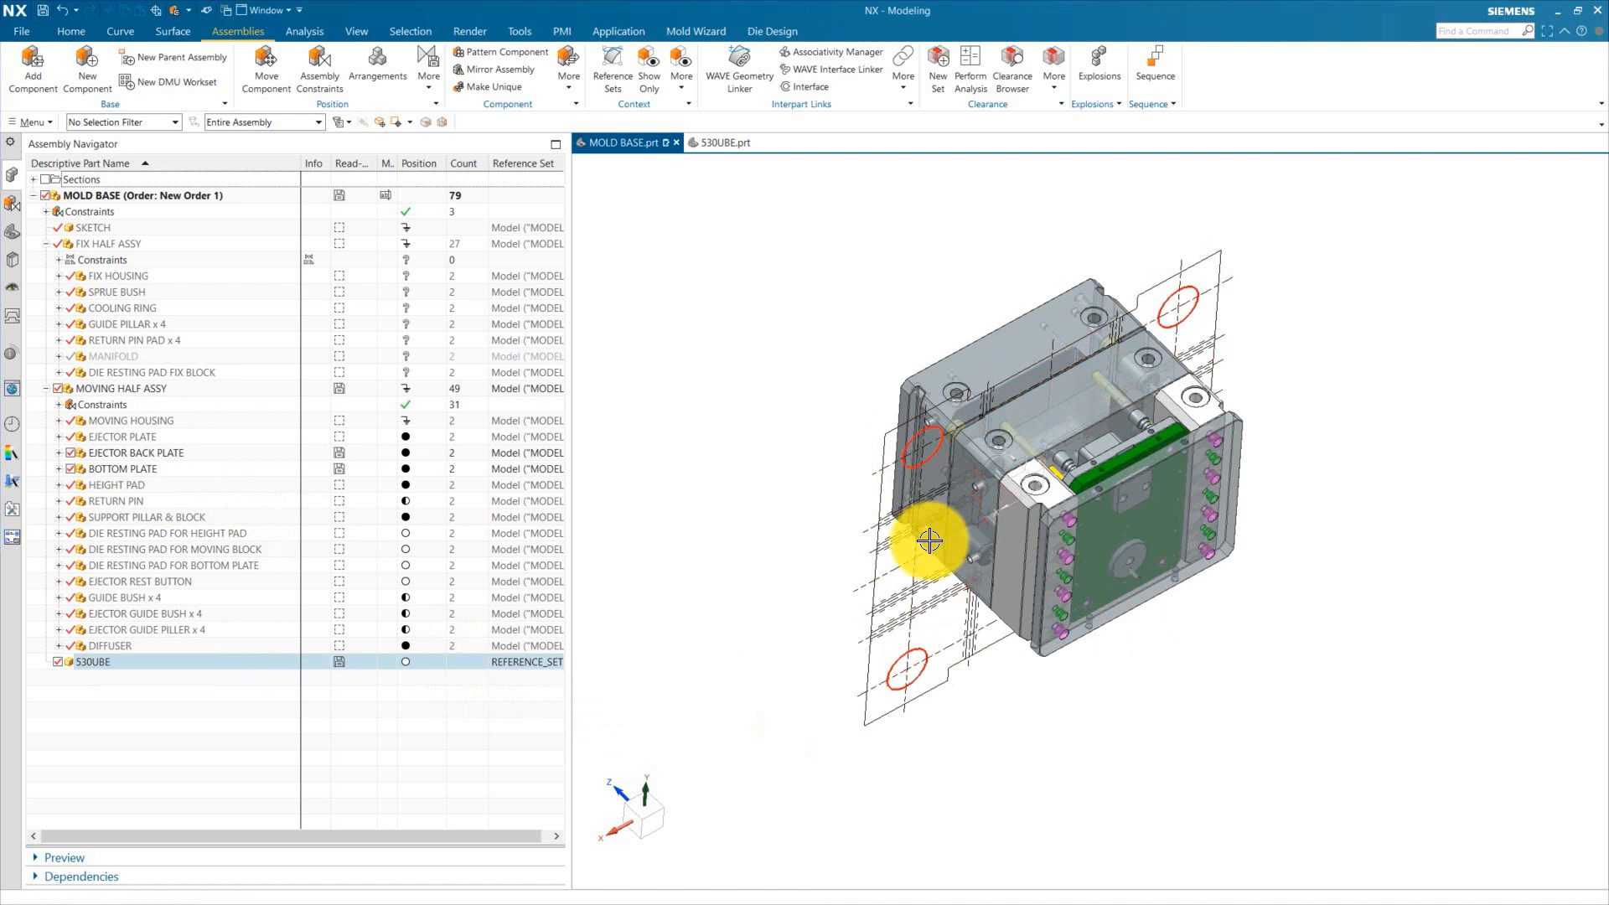
Step: Rotate the 530UBE component with Move Component using its dynamic rotation handle
right_click(84, 660)
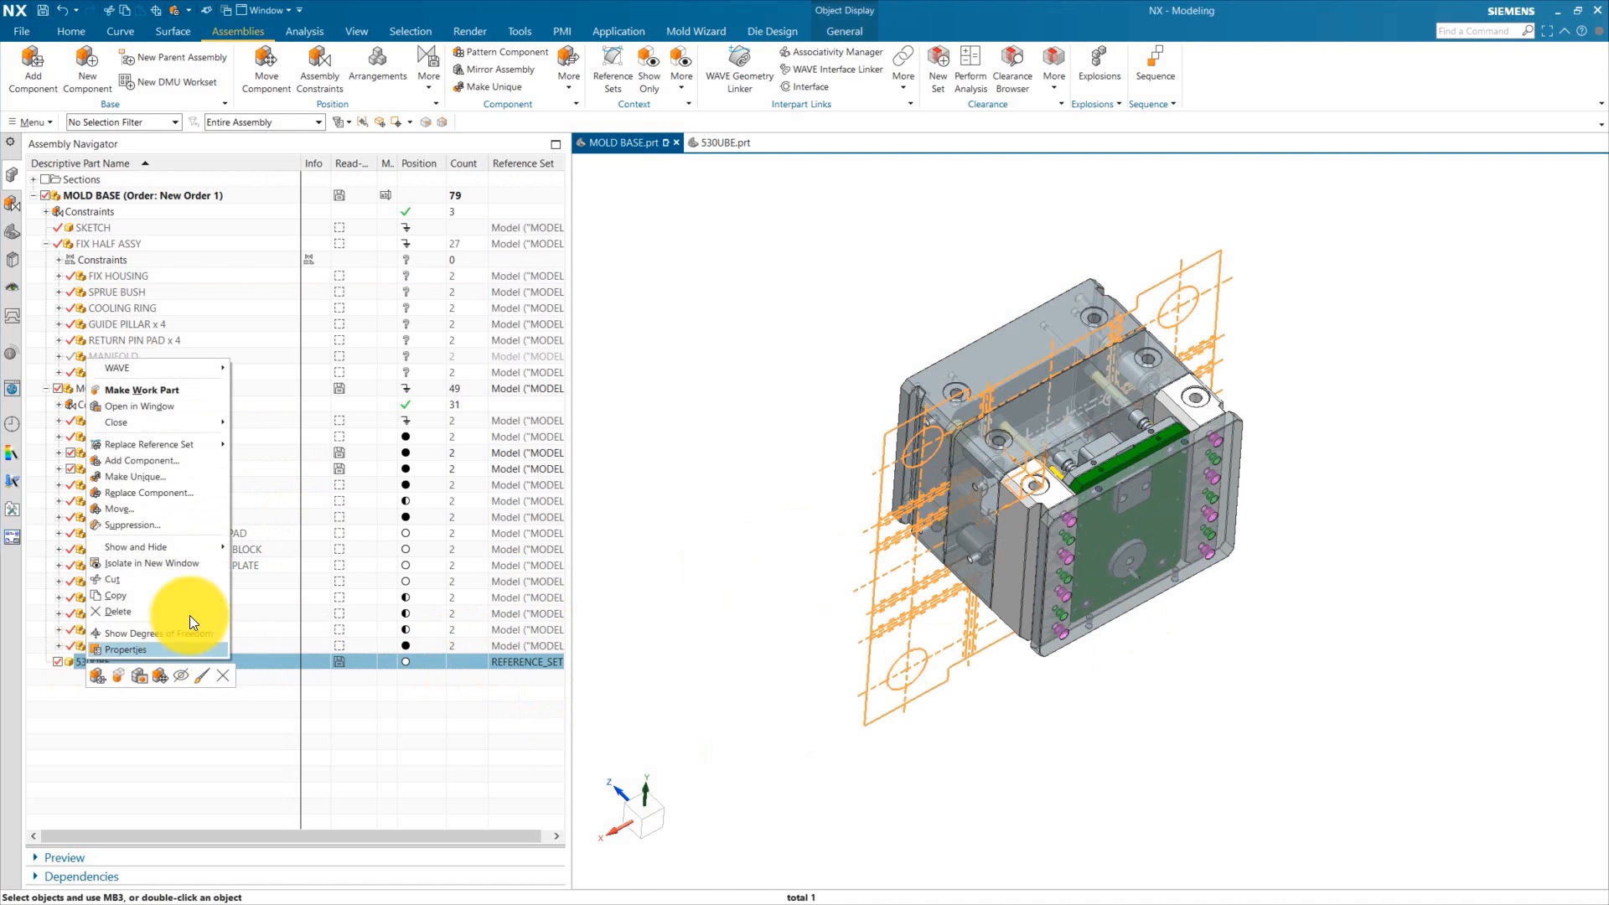
left_click(156, 677)
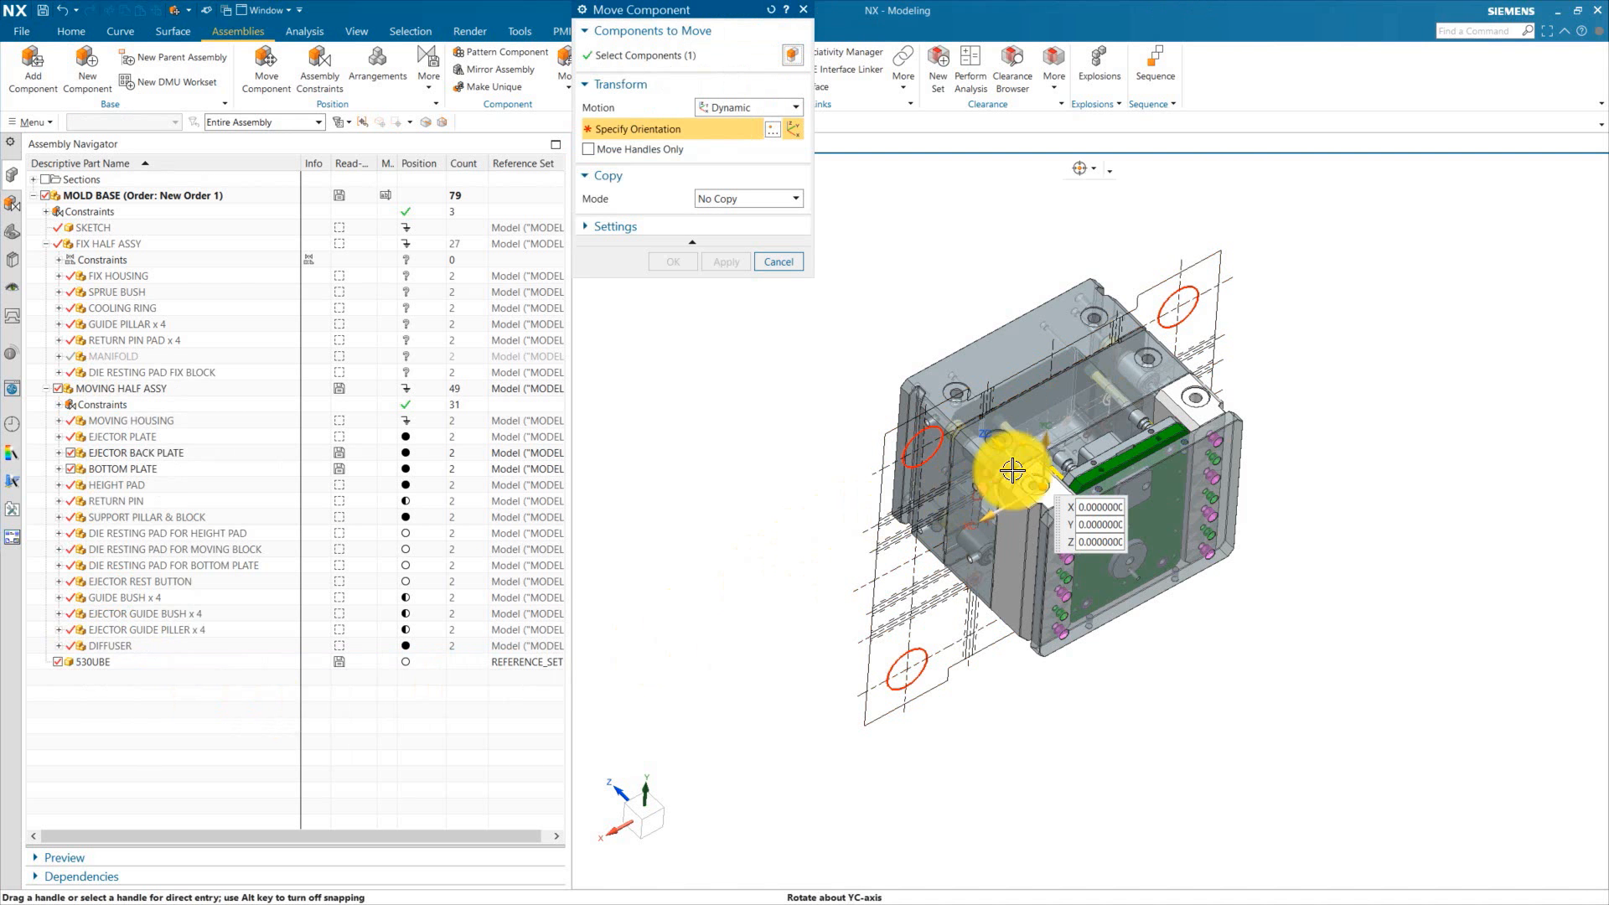
left_click_drag(1009, 450, 1218, 651)
left_click(689, 259)
Step: Inspect the platen's hole pattern against the mold base in the front view
scroll(891, 400, "down", 1)
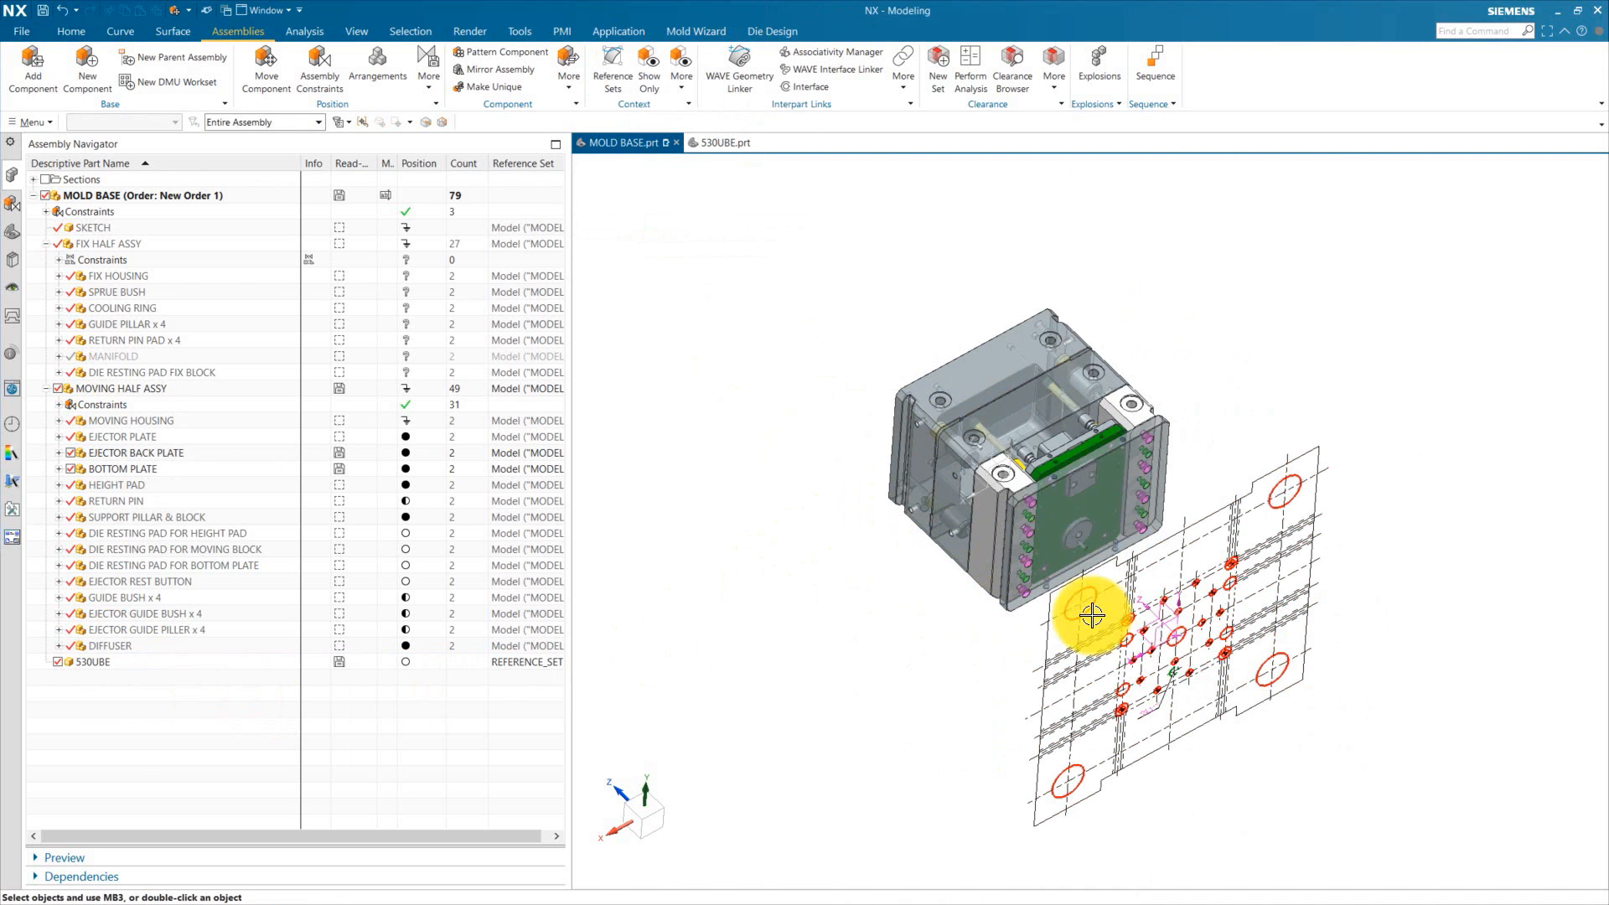
middle_click_drag(1234, 732, 1115, 629)
key("F8")
scroll(1092, 601, "up", 4)
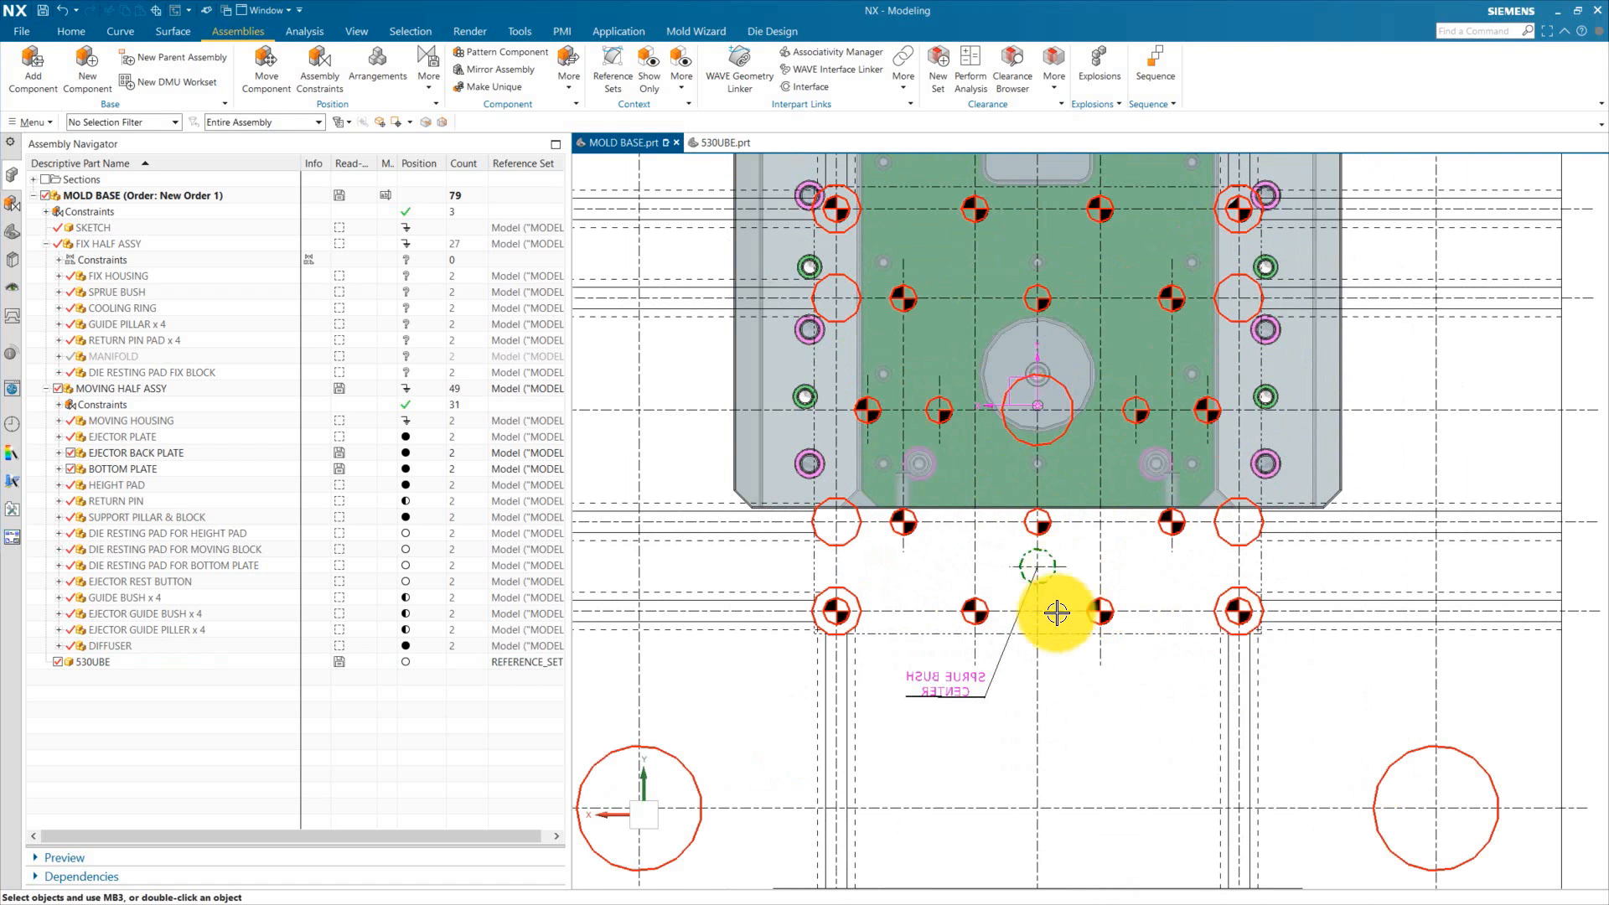
scroll(1039, 582, "down", 3)
middle_click_drag(1047, 610, 1000, 654)
scroll(1000, 653, "up", 4)
scroll(934, 719, "down", 4)
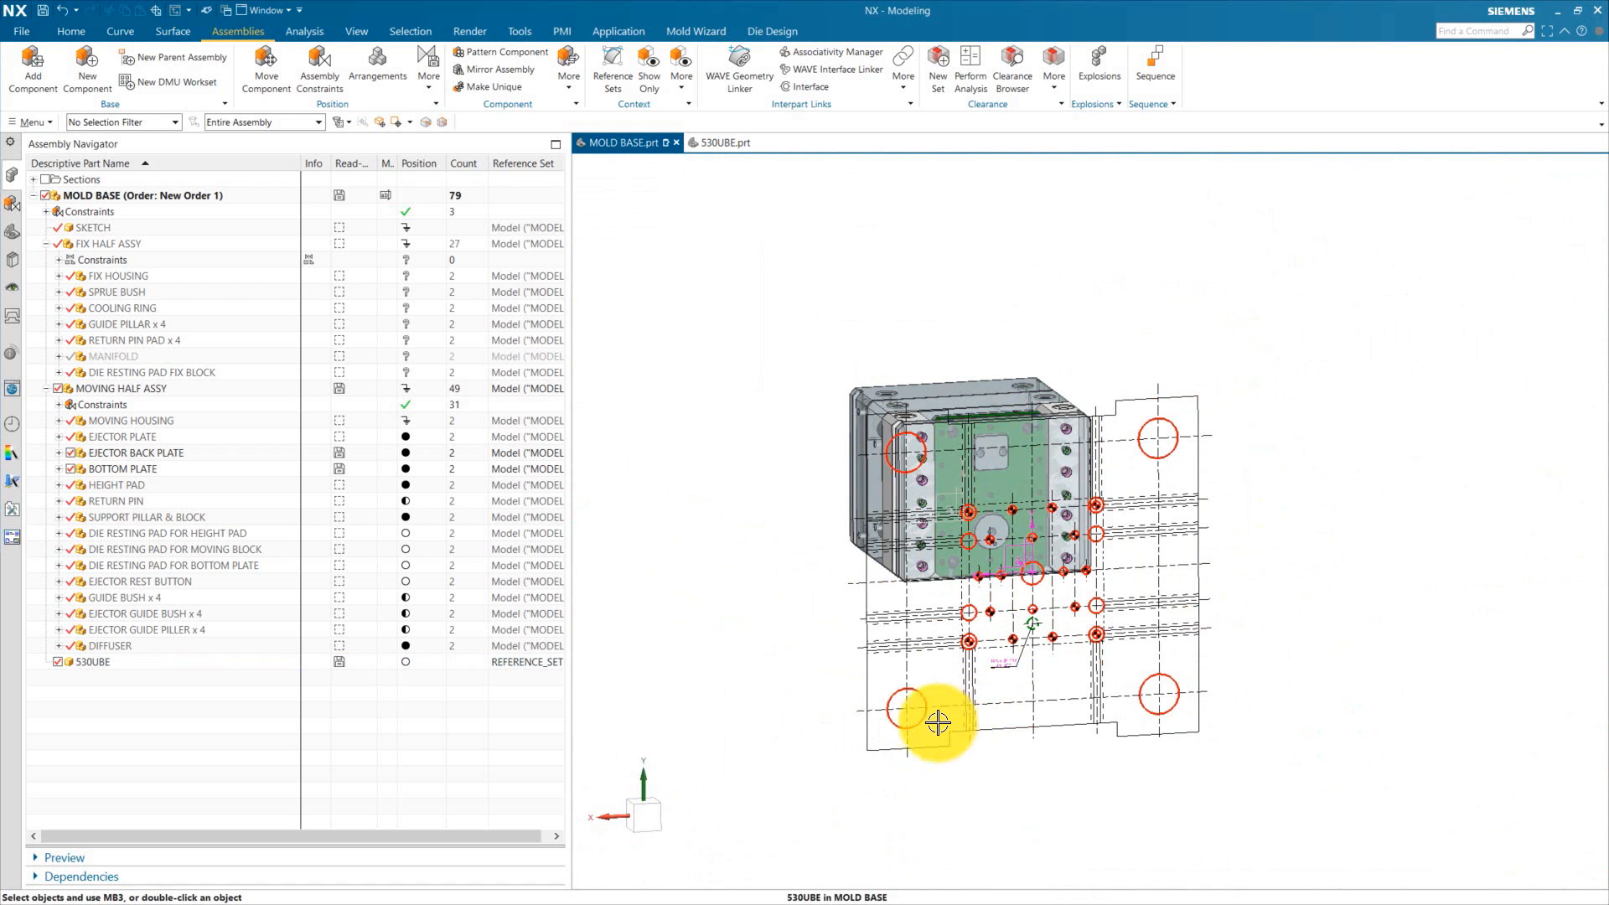
scroll(980, 736, "up", 4)
scroll(970, 722, "down", 4)
middle_click_drag(970, 722, 870, 640)
Step: Rotate the 530UBE component 90° about its YC axis with Move Component
right_click(98, 663)
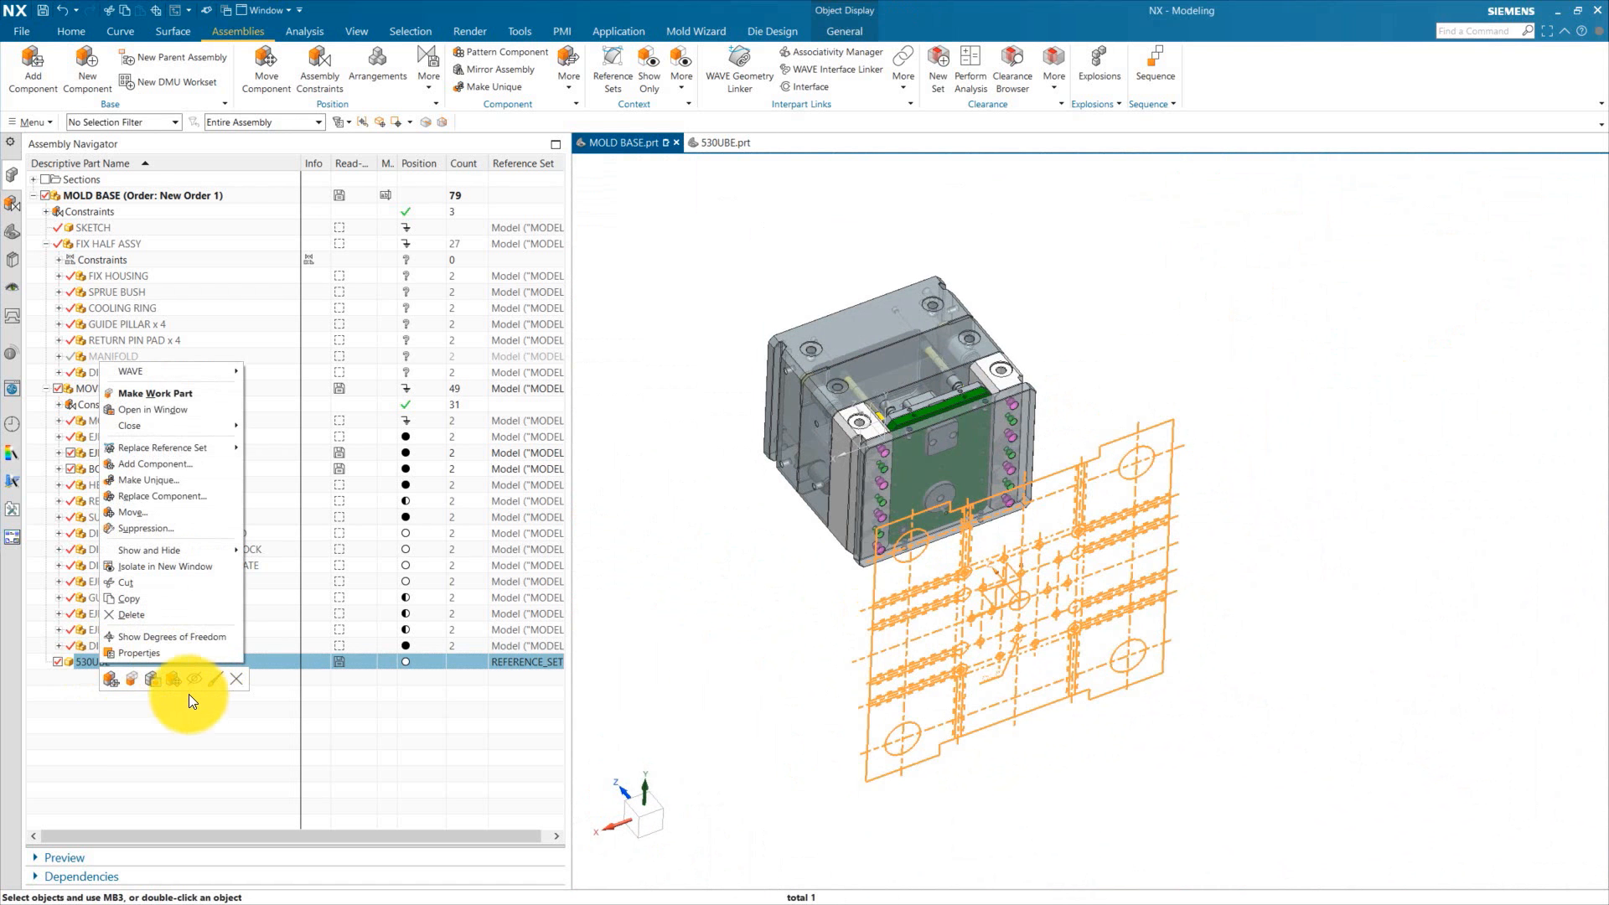
left_click(180, 680)
left_click(990, 585)
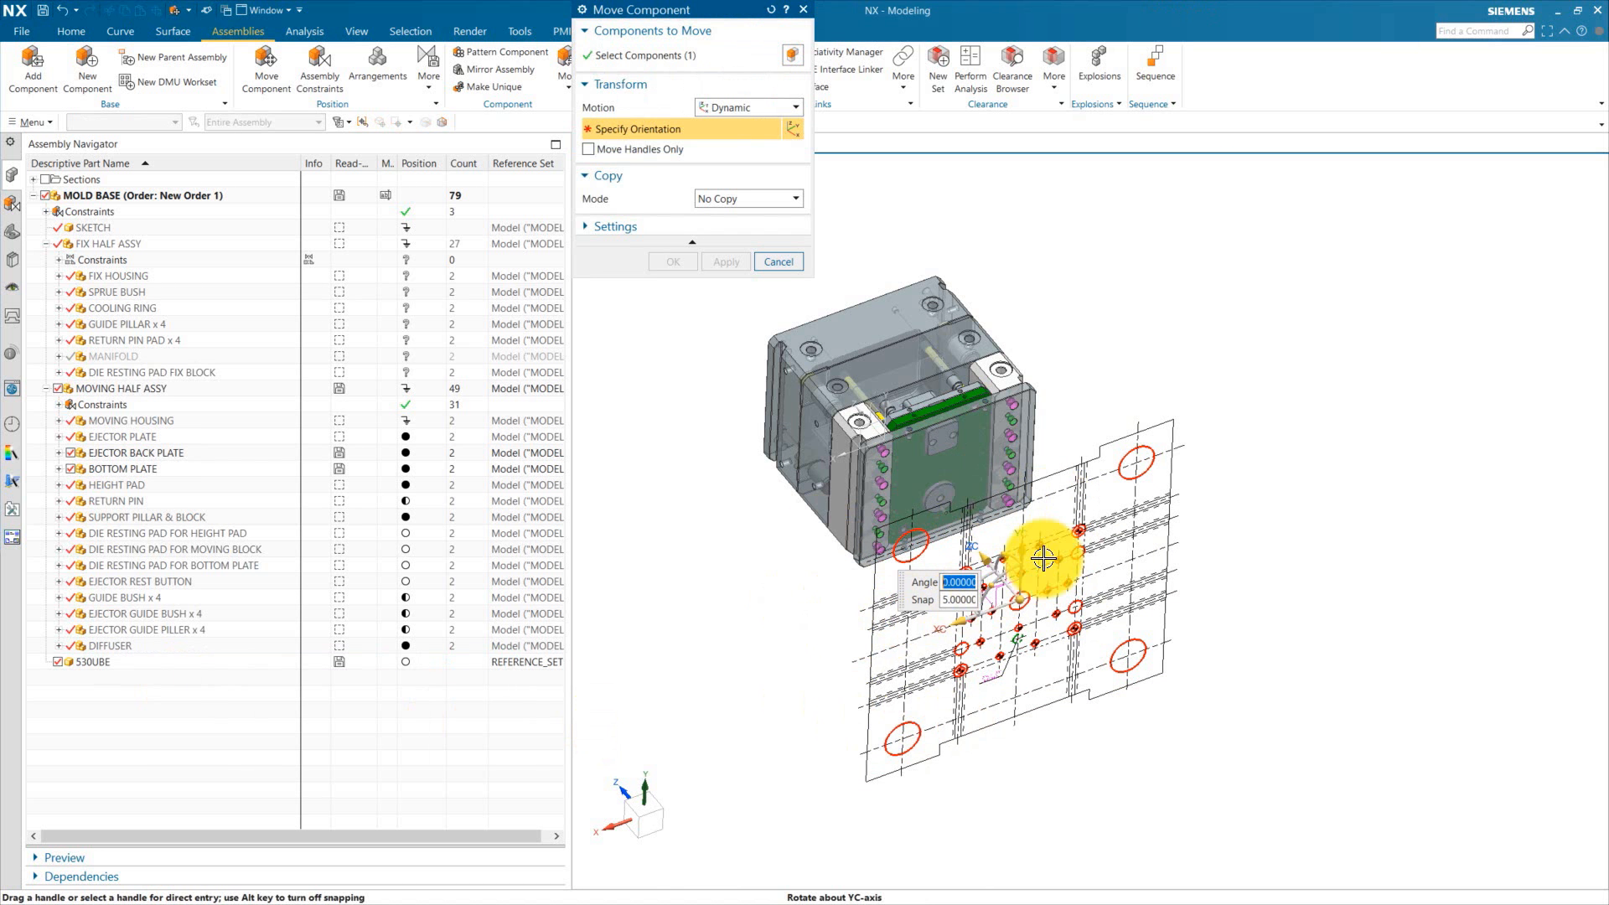
type("90")
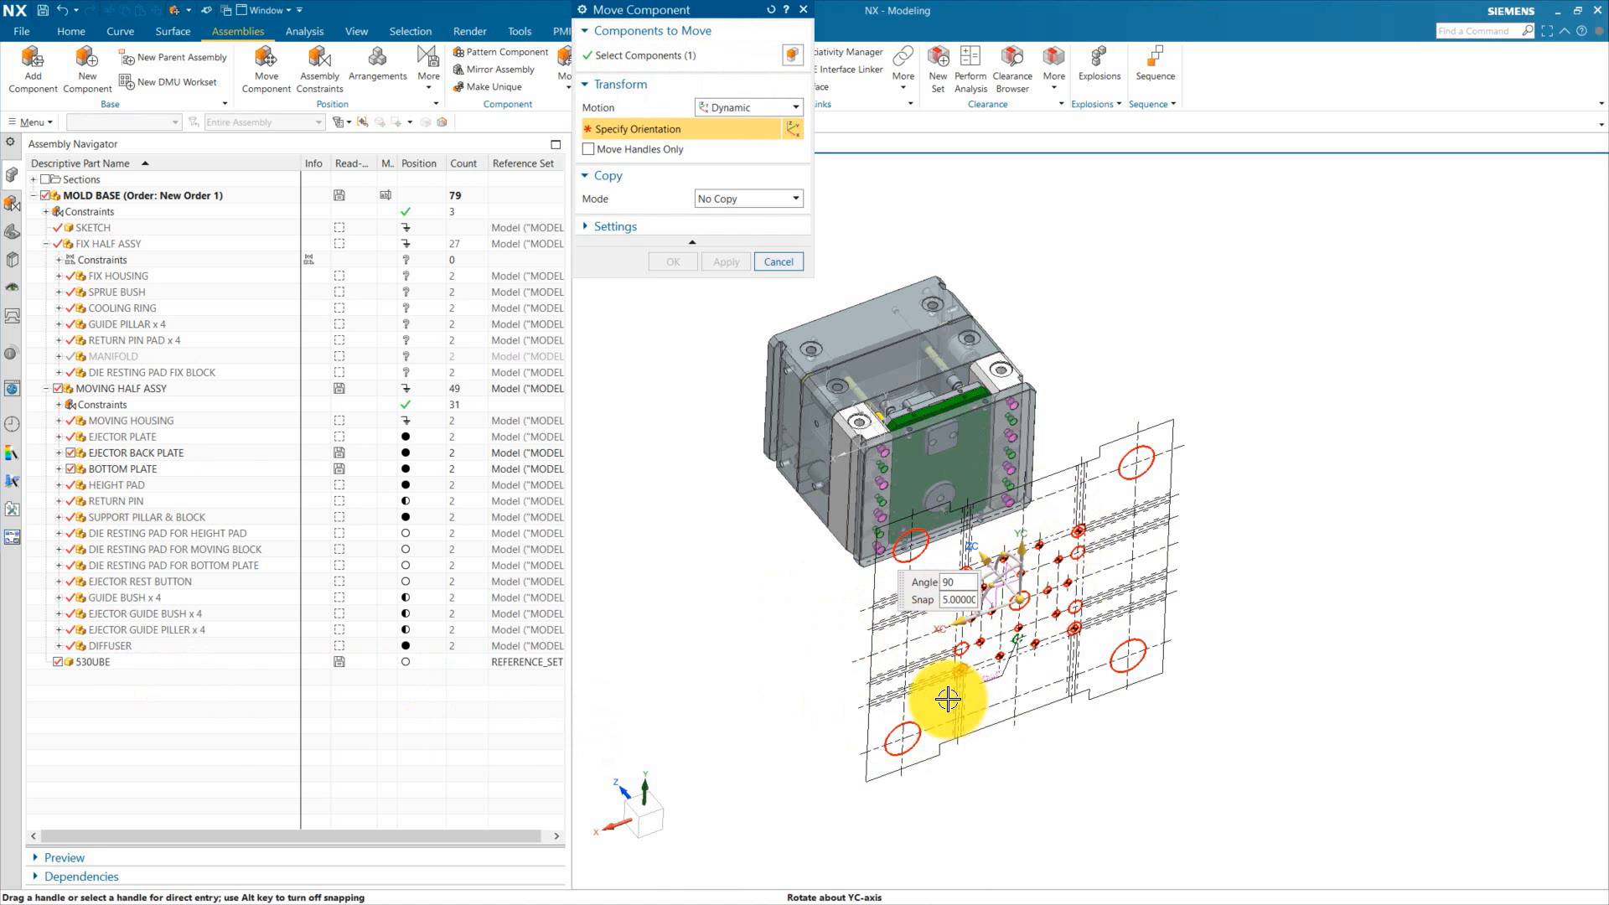
key("Return")
key("Return")
left_click(680, 258)
Step: Hide the fix half assembly in the mold base
mouse_move(913, 578)
middle_mouse_down()
mouse_move(1013, 657)
mouse_move(842, 724)
middle_mouse_up()
scroll(1019, 629, "up", 4)
scroll(1039, 633, "down", 4)
key("Escape")
left_click(59, 244)
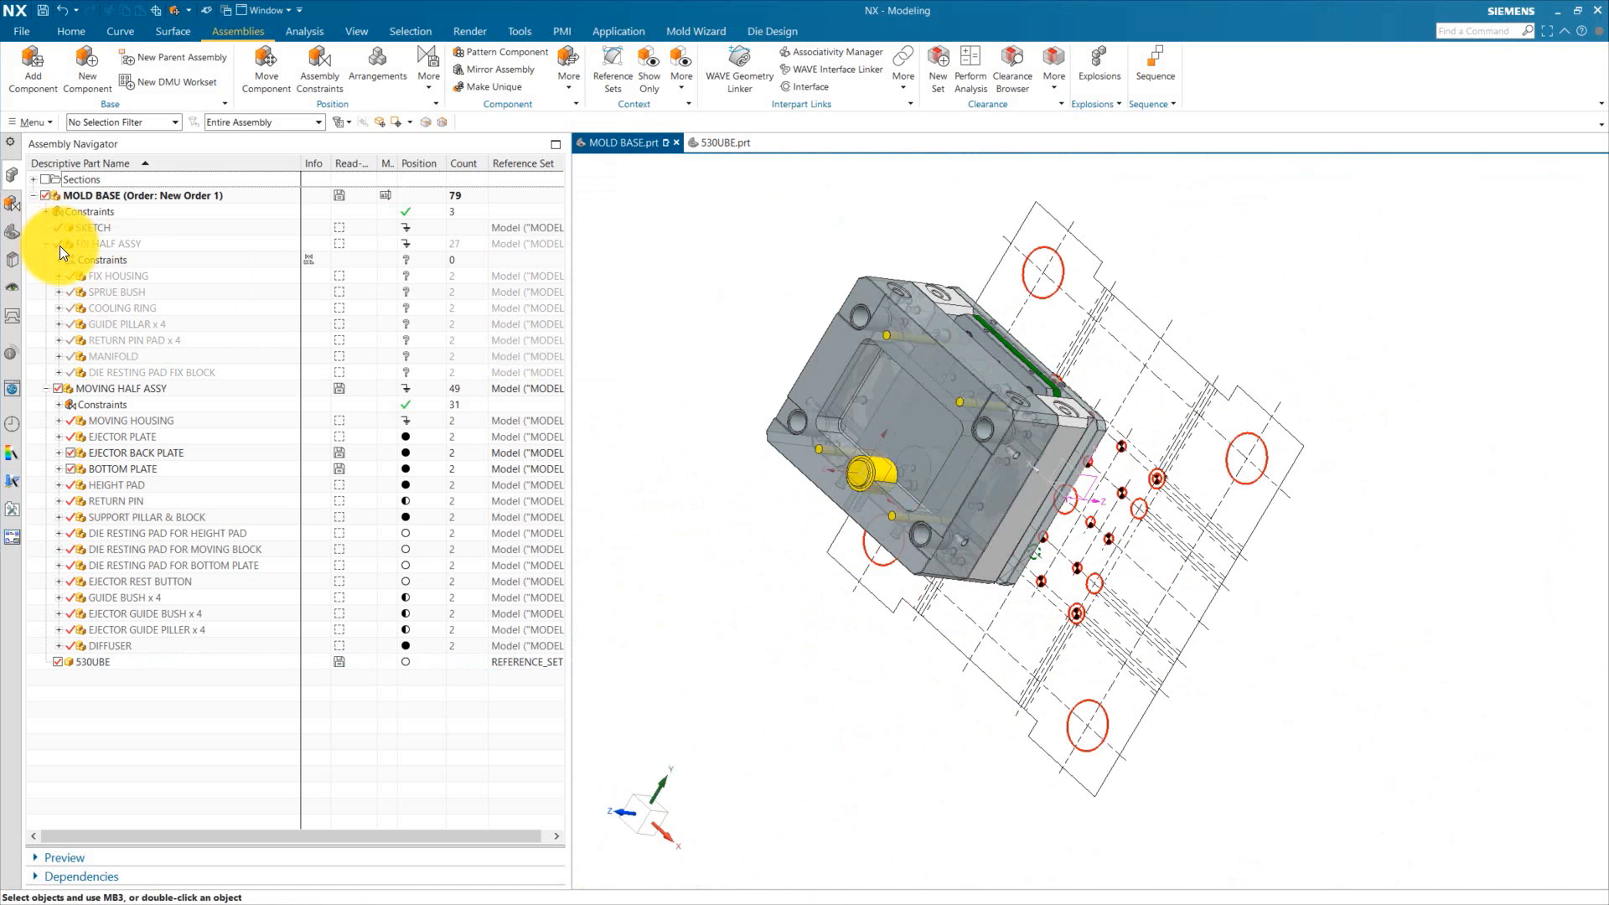
Step: Measure between the datum Z axis and the centerline near the diffuser
middle_click_drag(939, 543, 910, 419)
scroll(899, 402, "up", 4)
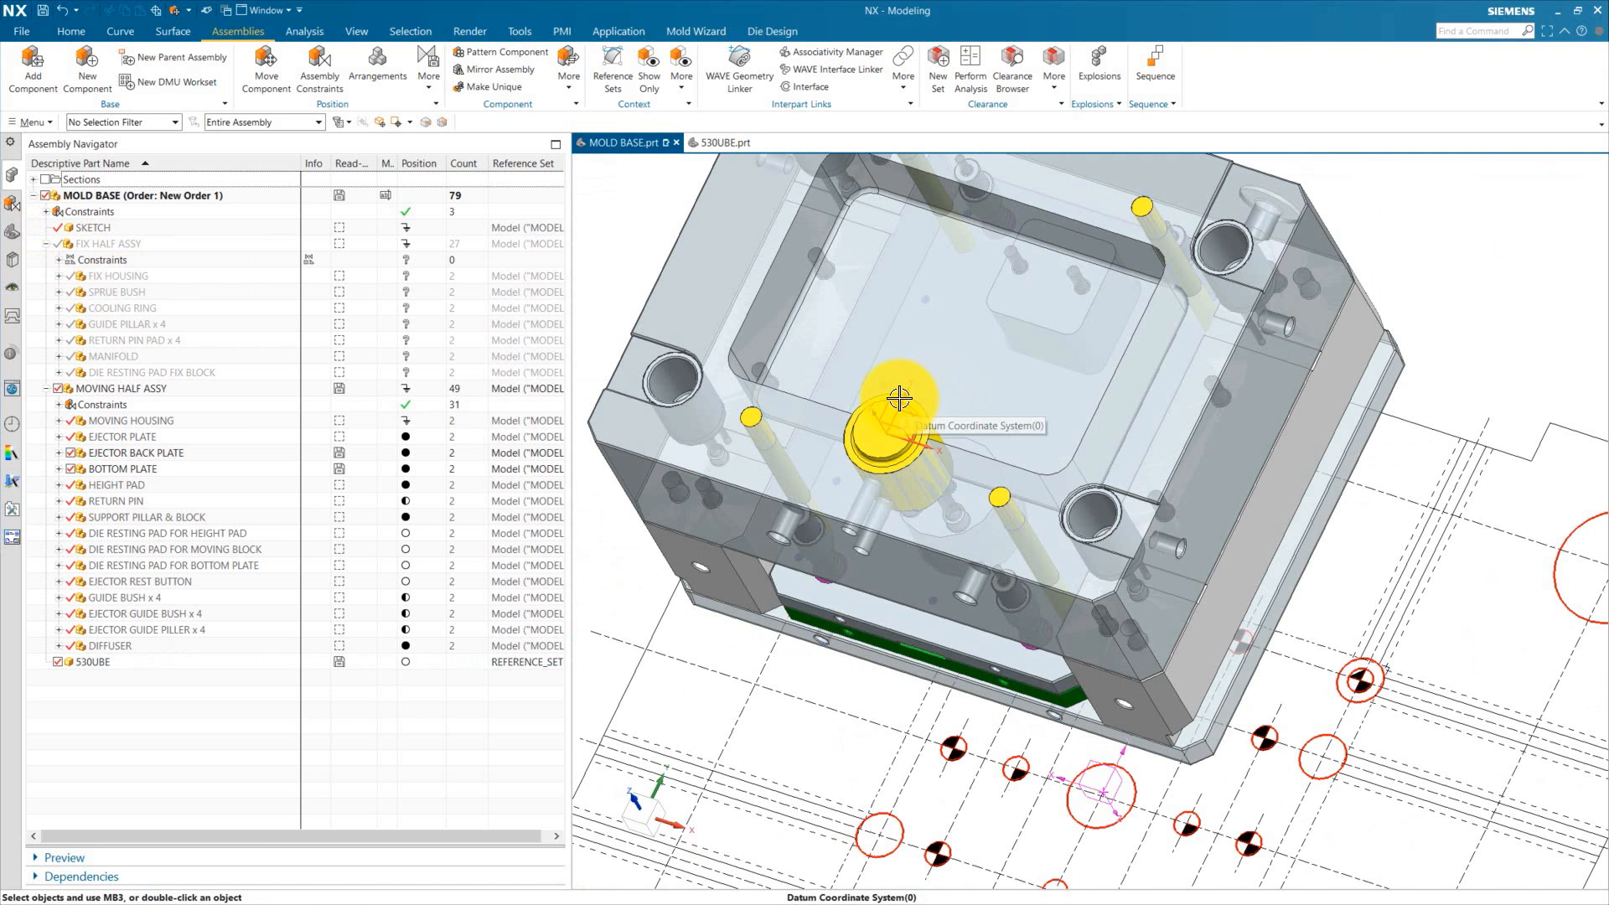
scroll(887, 453, "up", 6)
scroll(883, 438, "down", 4)
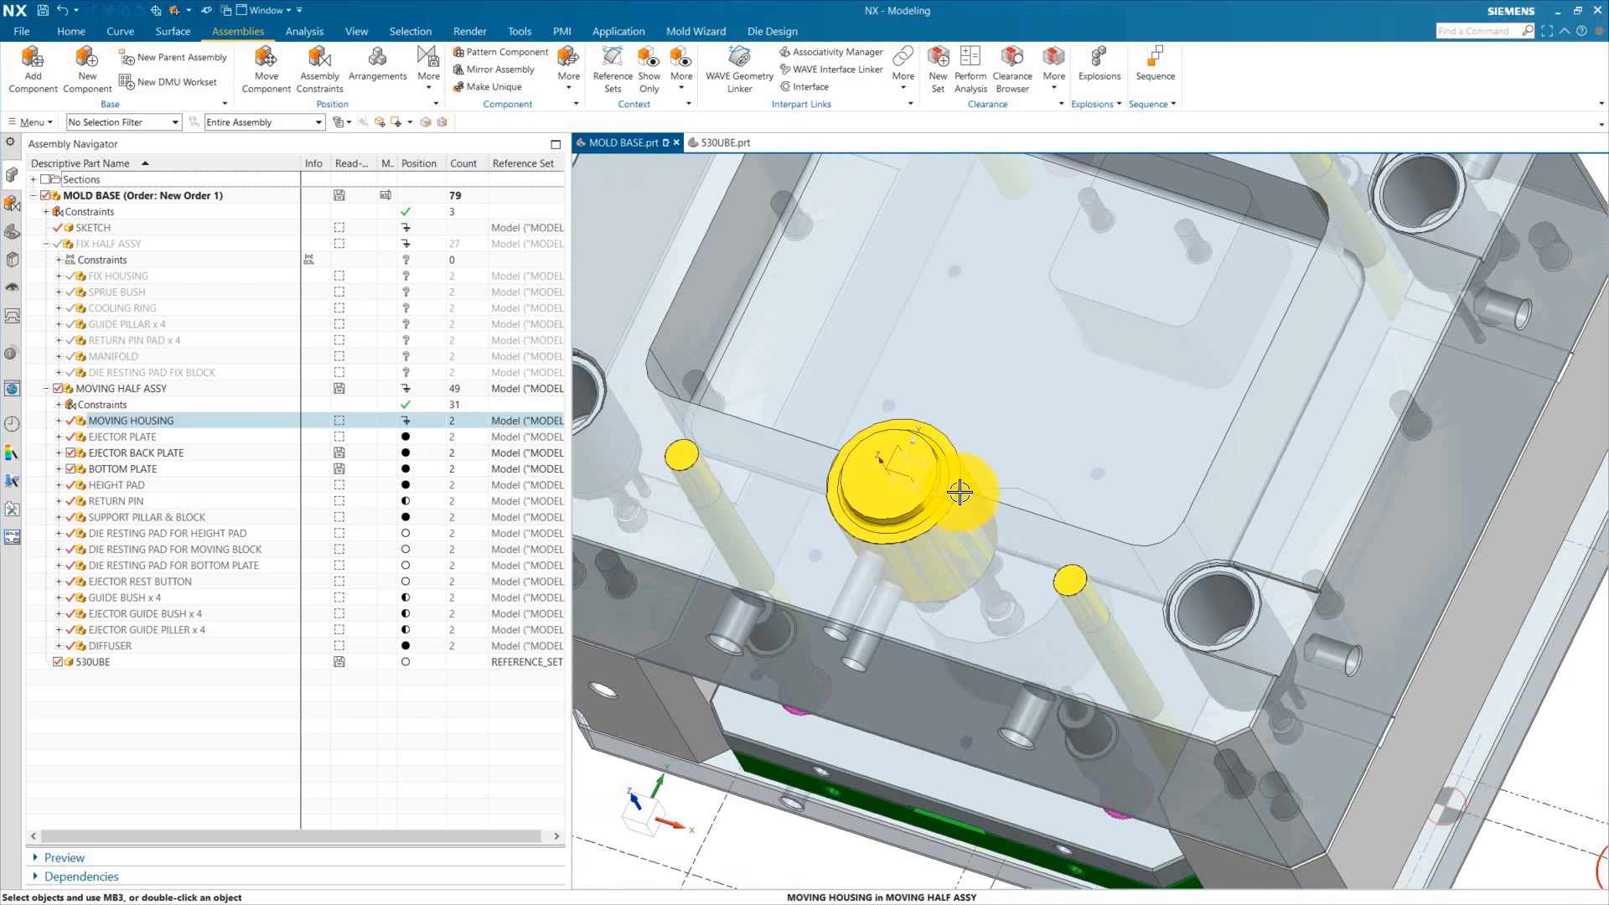
scroll(960, 492, "up", 3)
left_click(304, 31)
left_click(26, 65)
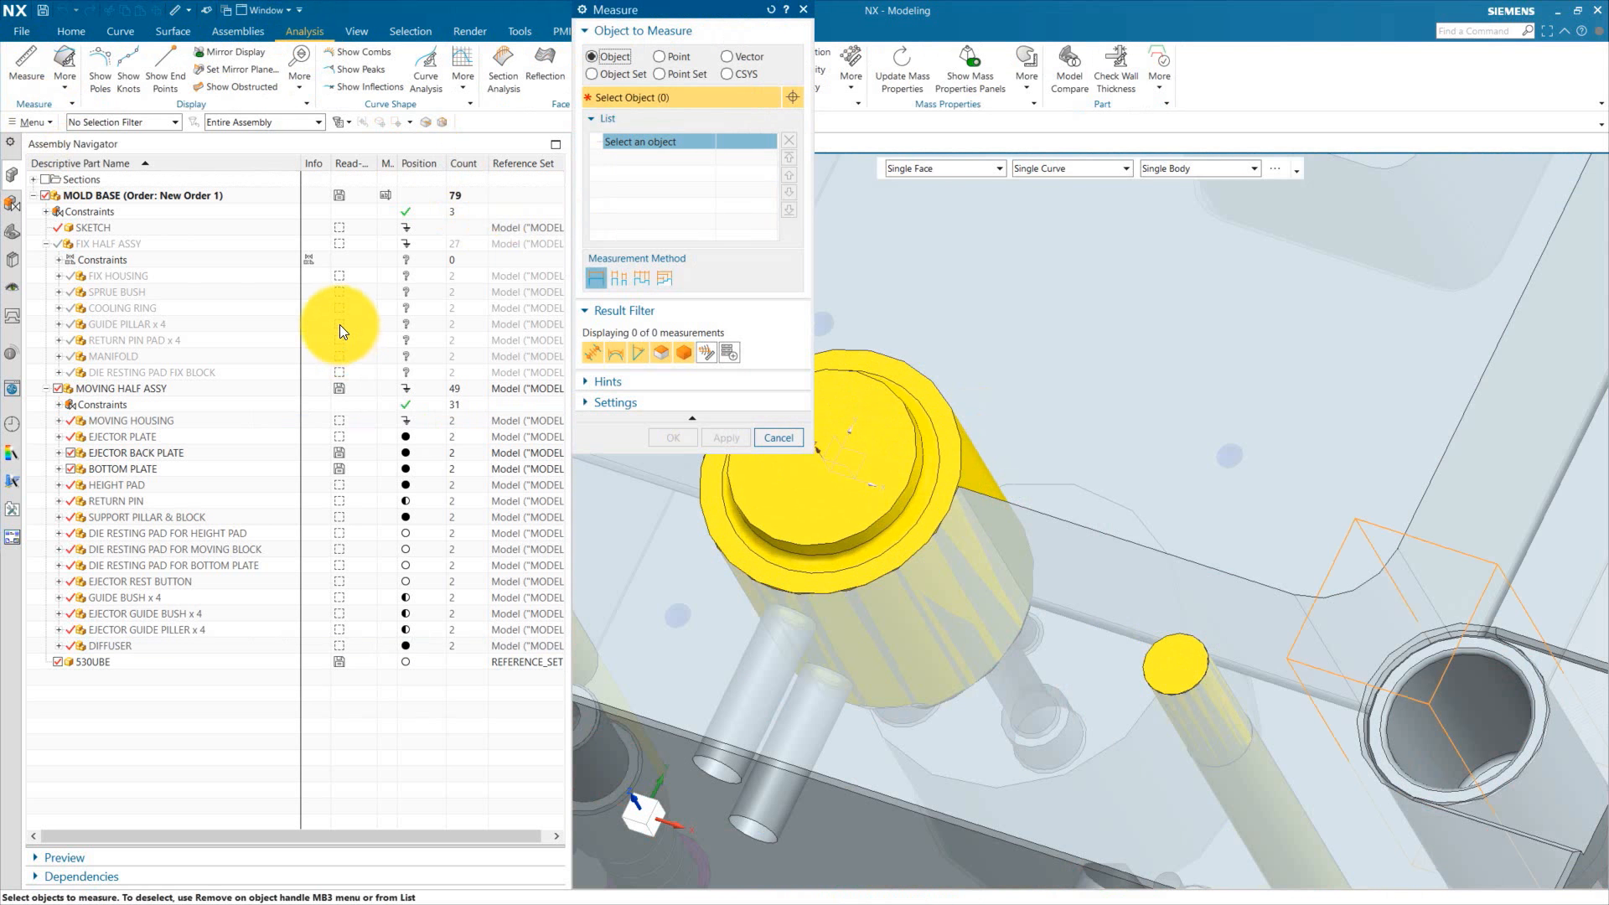
scroll(838, 457, "up", 3)
left_click(1073, 526)
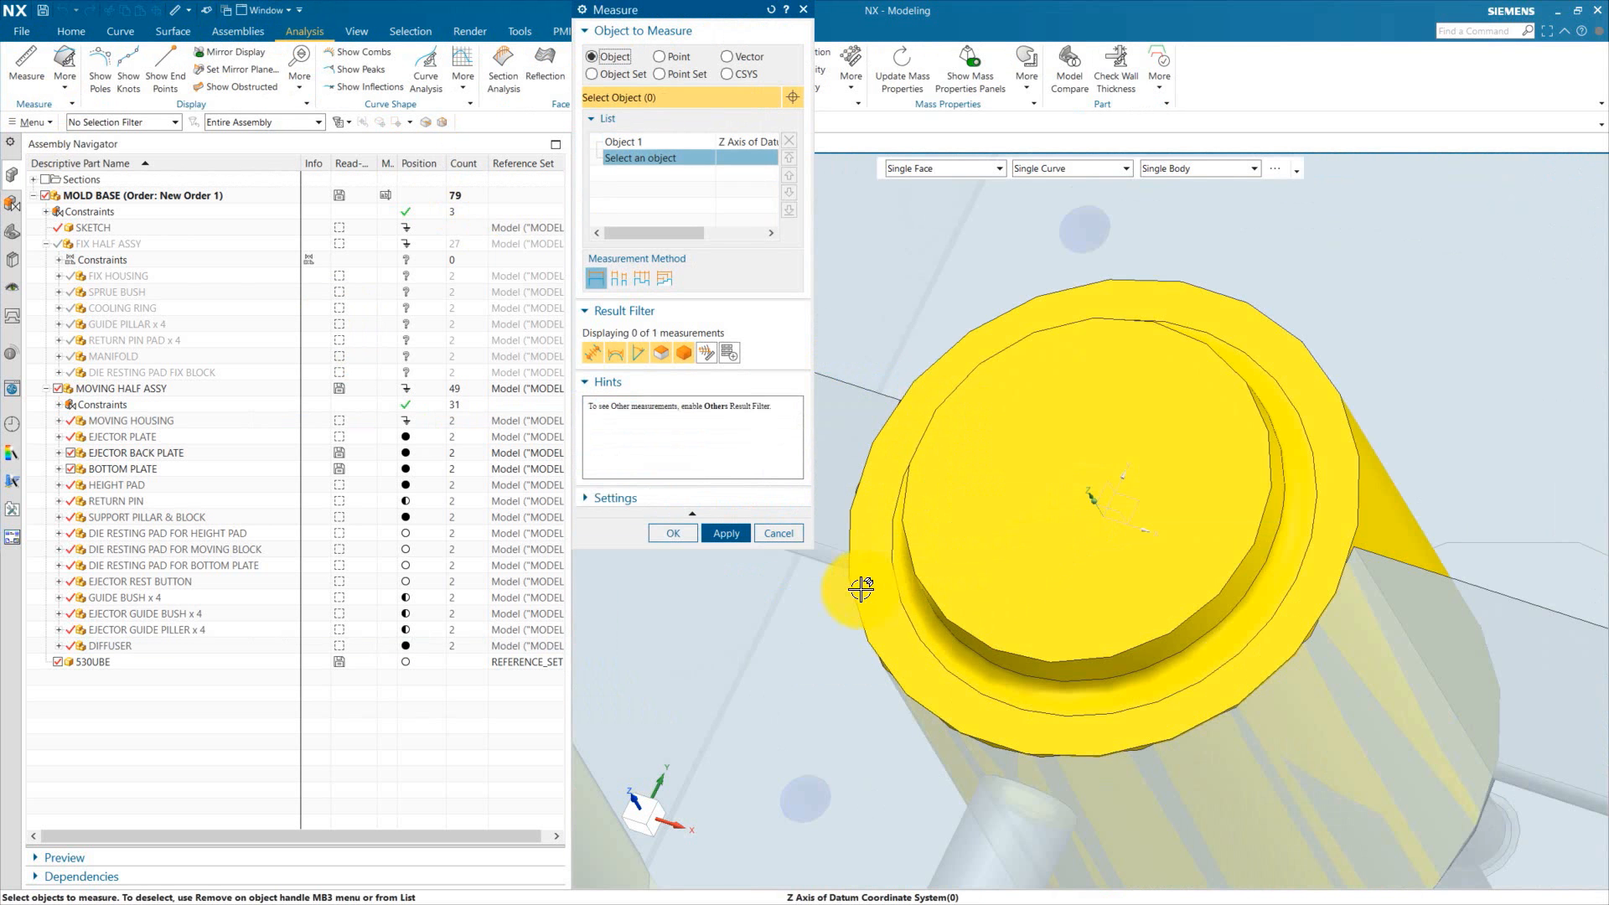
left_click(1212, 696)
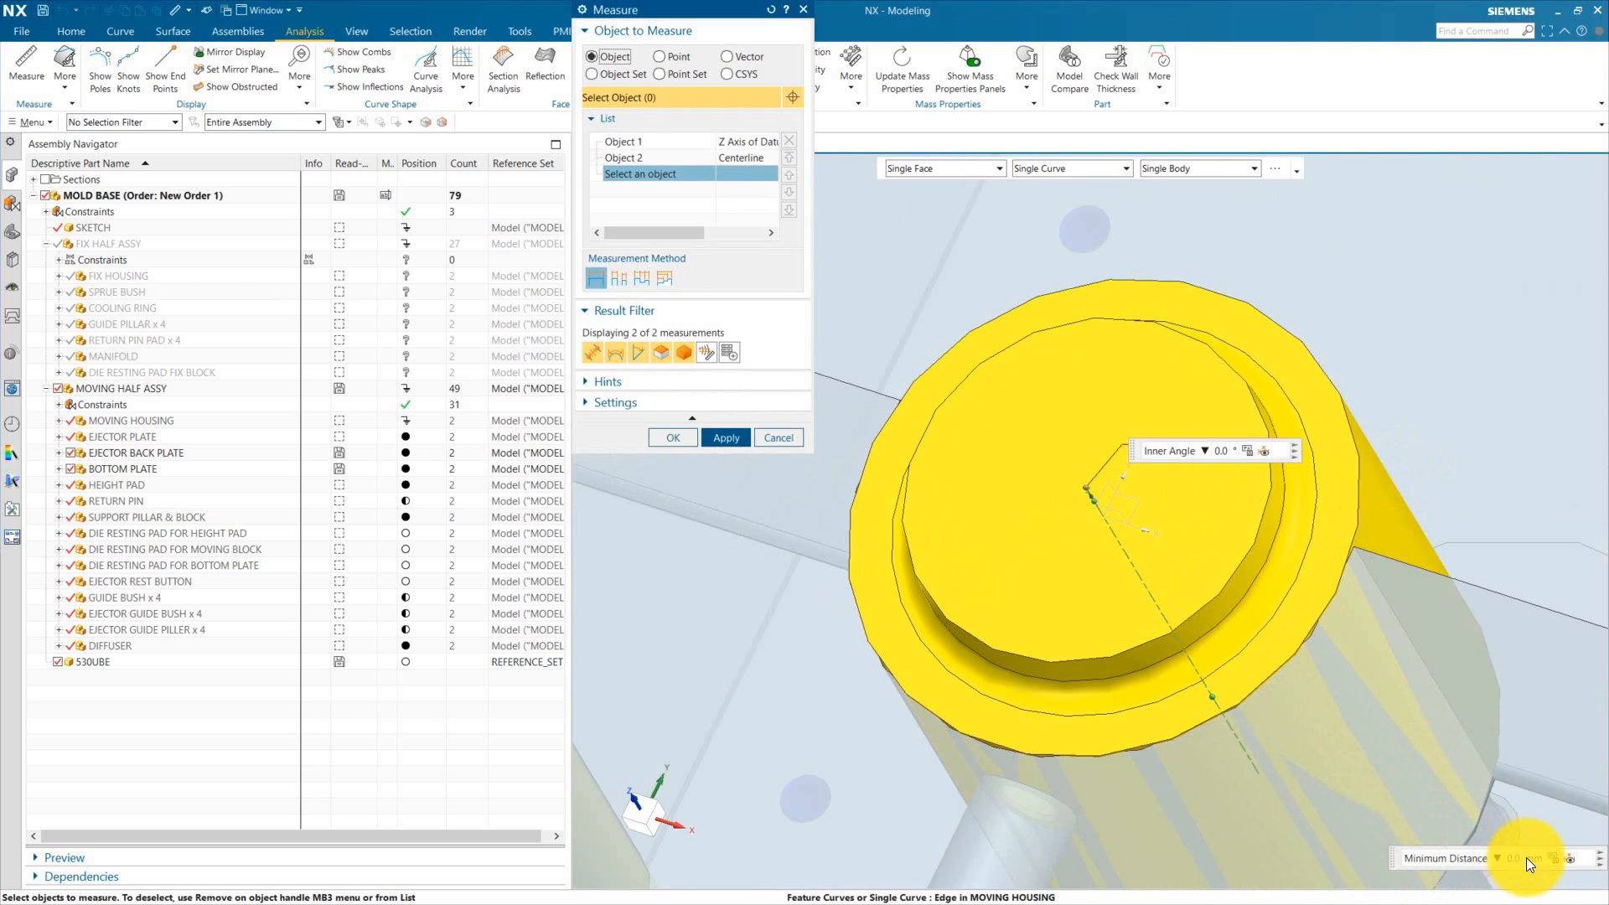
left_click(786, 438)
scroll(992, 459, "down", 10)
middle_click_drag(979, 504, 1170, 624)
scroll(1315, 730, "down", 2)
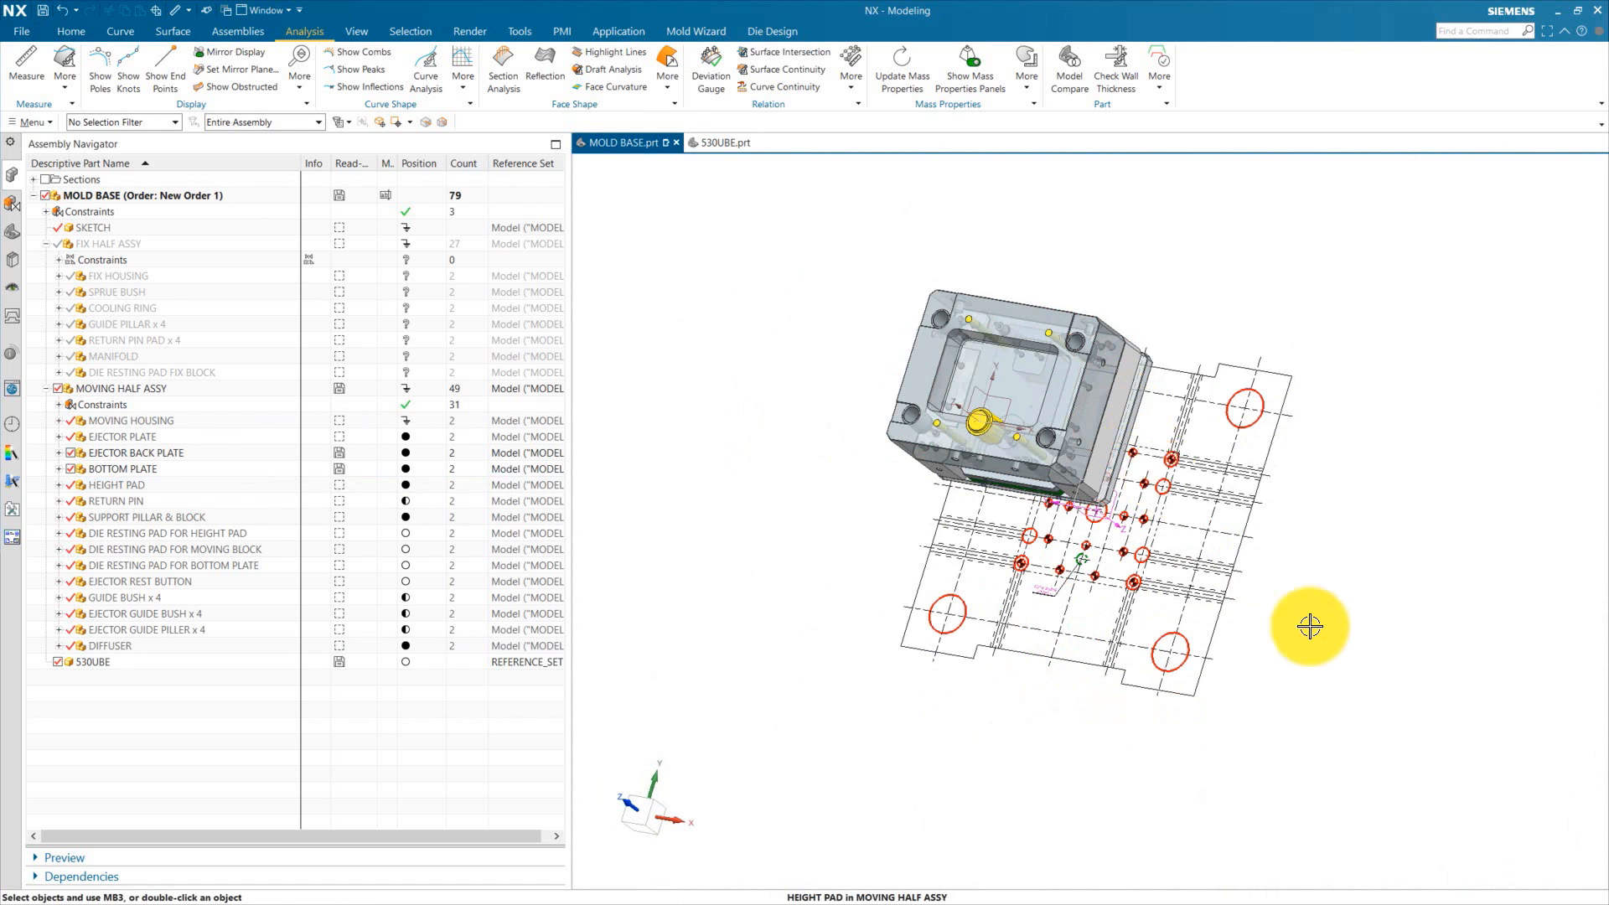
scroll(1070, 559, "up", 6)
scroll(1017, 693, "down", 4)
scroll(1117, 676, "up", 2)
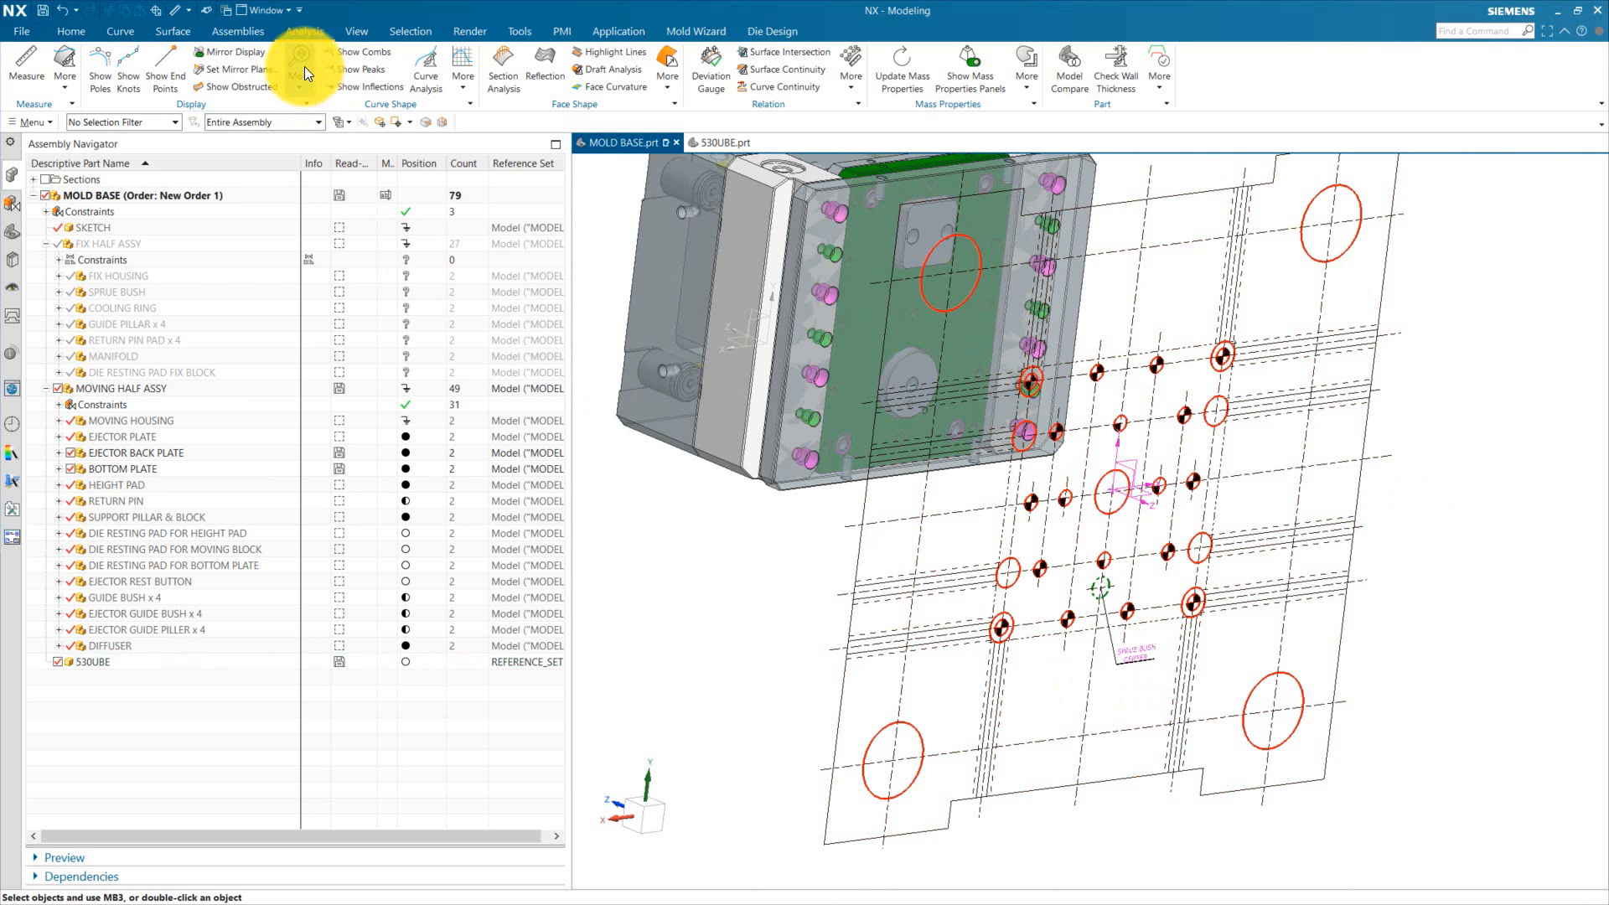
Step: Start Assembly Constraints and align the drawing's sprue bush center circle with the mold base's central bore
left_click(233, 34)
left_click(323, 67)
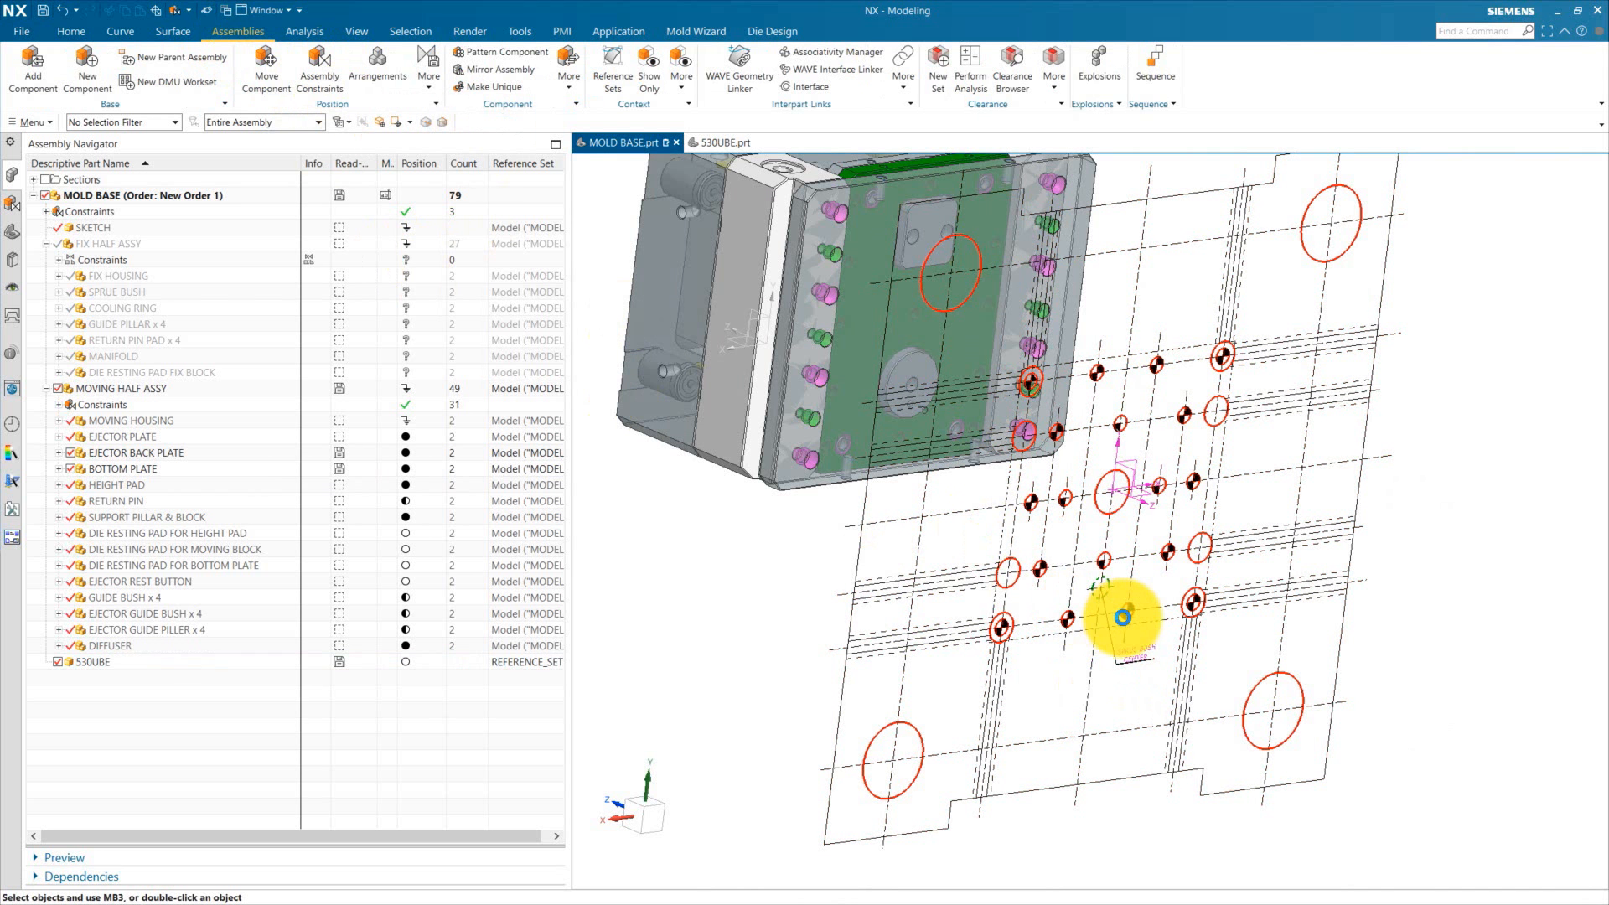
left_click(606, 82)
scroll(1101, 589, "up", 4)
left_click(1088, 588)
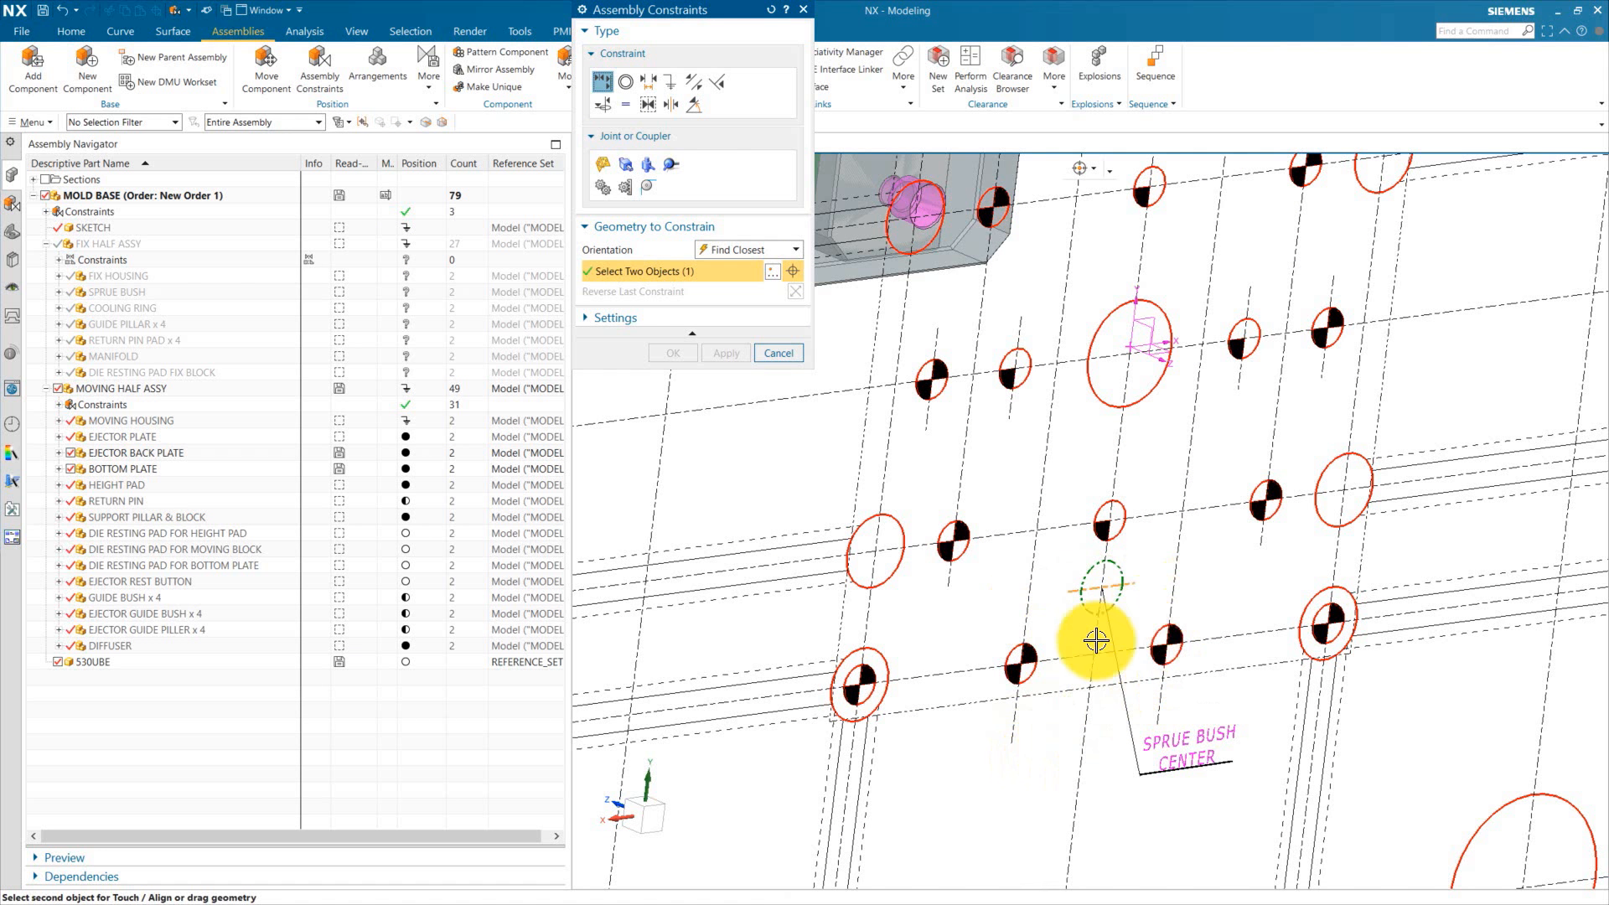
scroll(1081, 704, "down", 6)
middle_click_drag(1074, 729, 1047, 757)
middle_click_drag(1031, 650, 900, 772)
scroll(1004, 737, "up", 3)
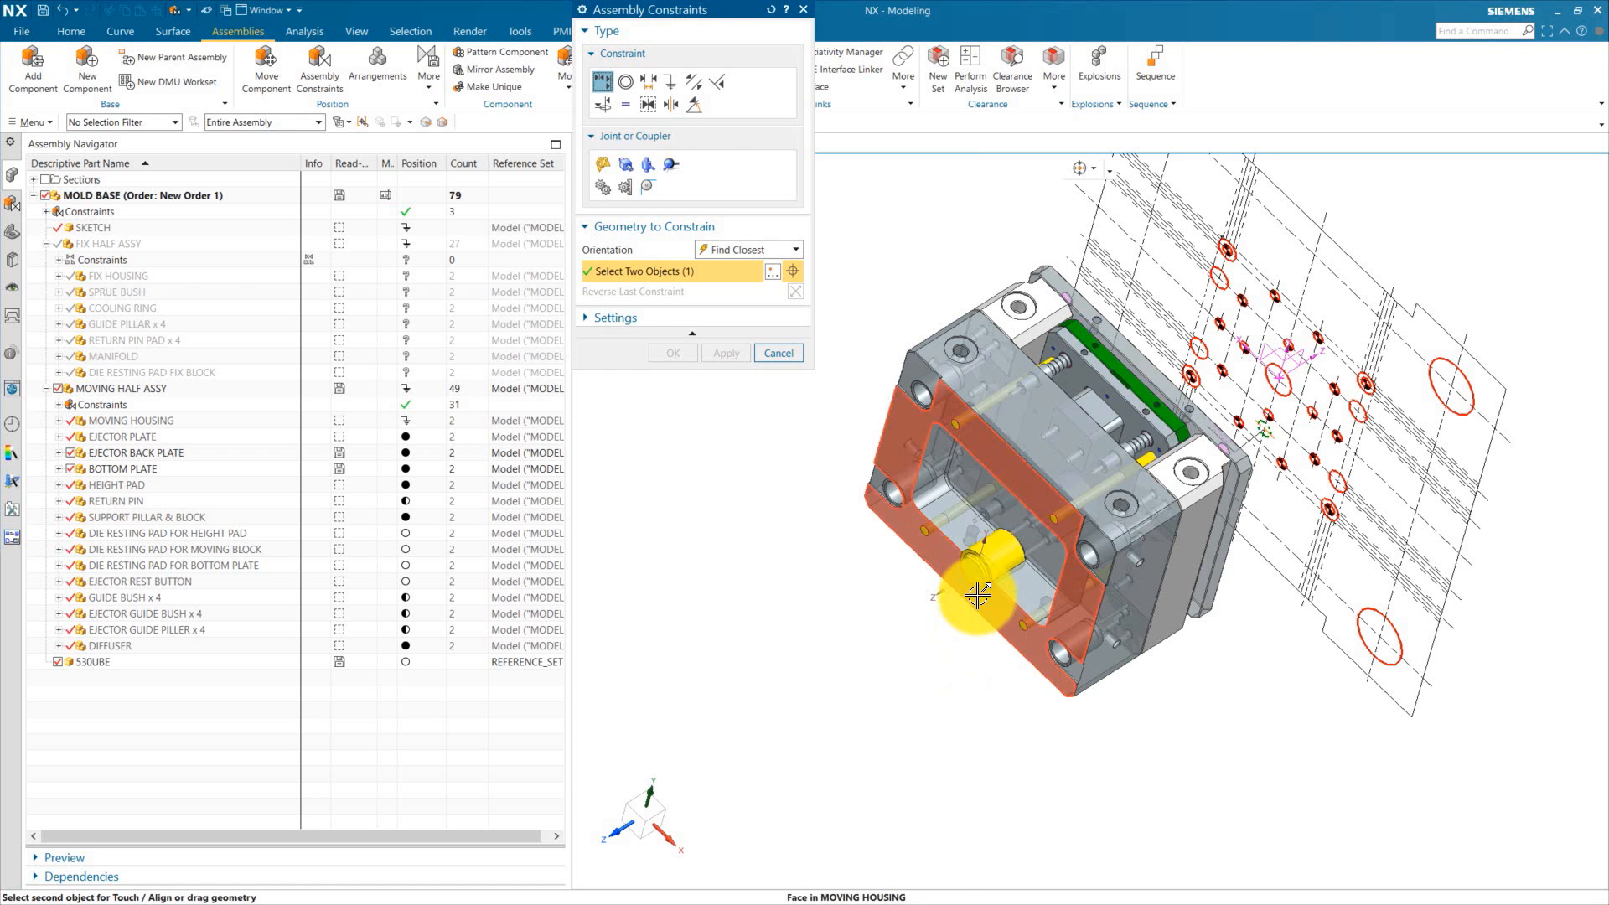
left_click(978, 595)
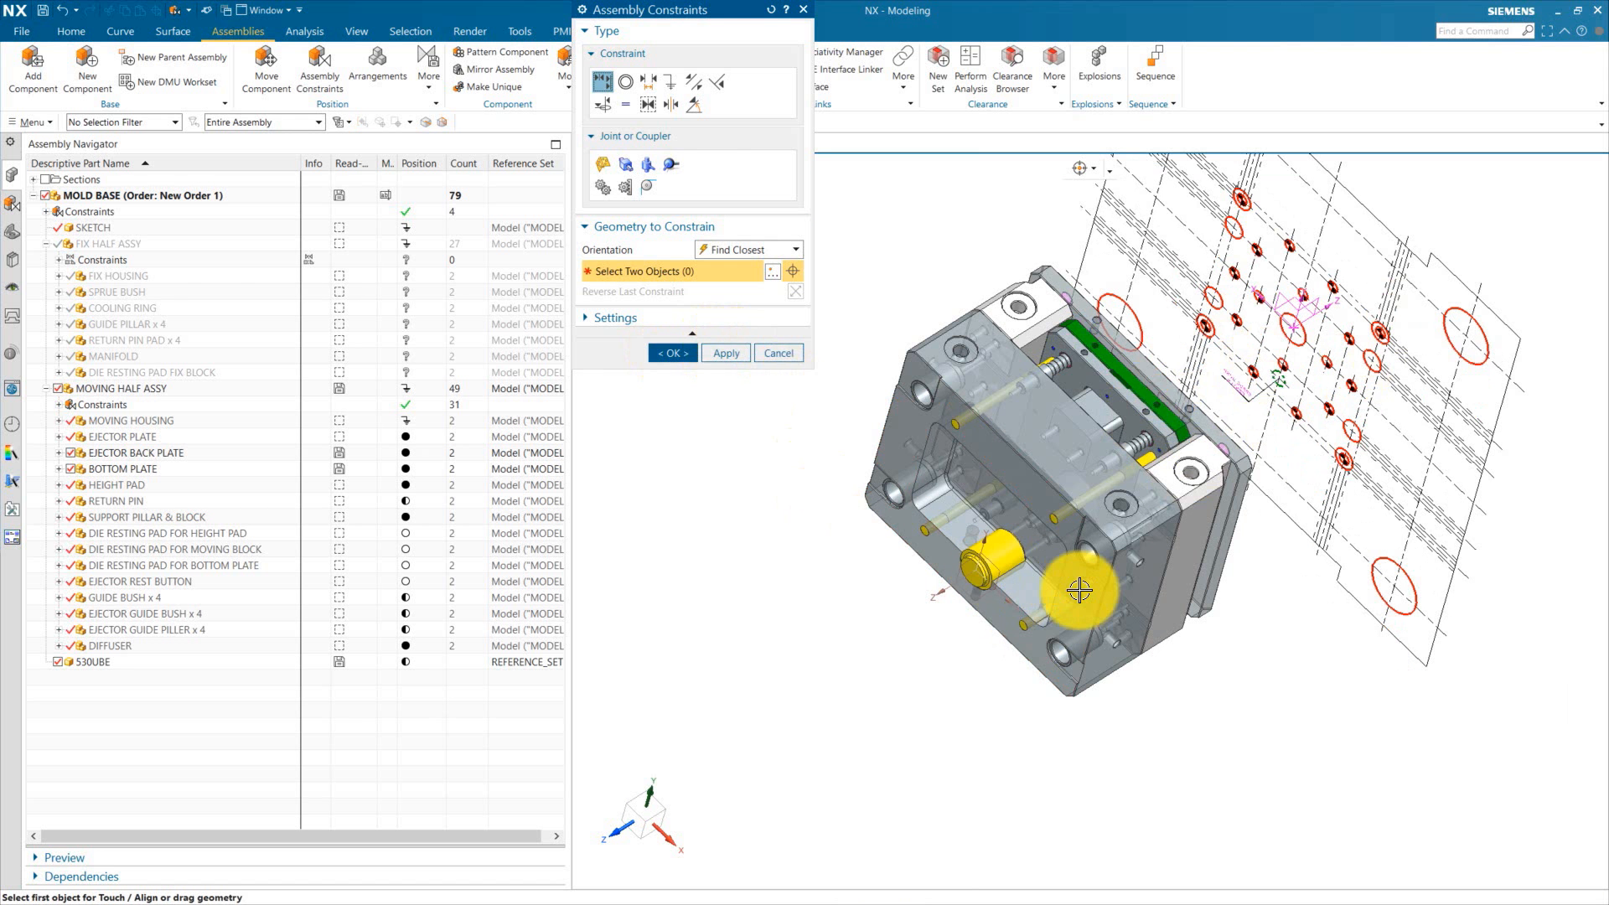
Step: Add a second alignment constraint between the 530UBE drawing and the mold base, then close the dialog
mouse_move(1246, 665)
middle_mouse_down()
mouse_move(1354, 647)
mouse_move(1142, 707)
mouse_move(1185, 605)
middle_mouse_up()
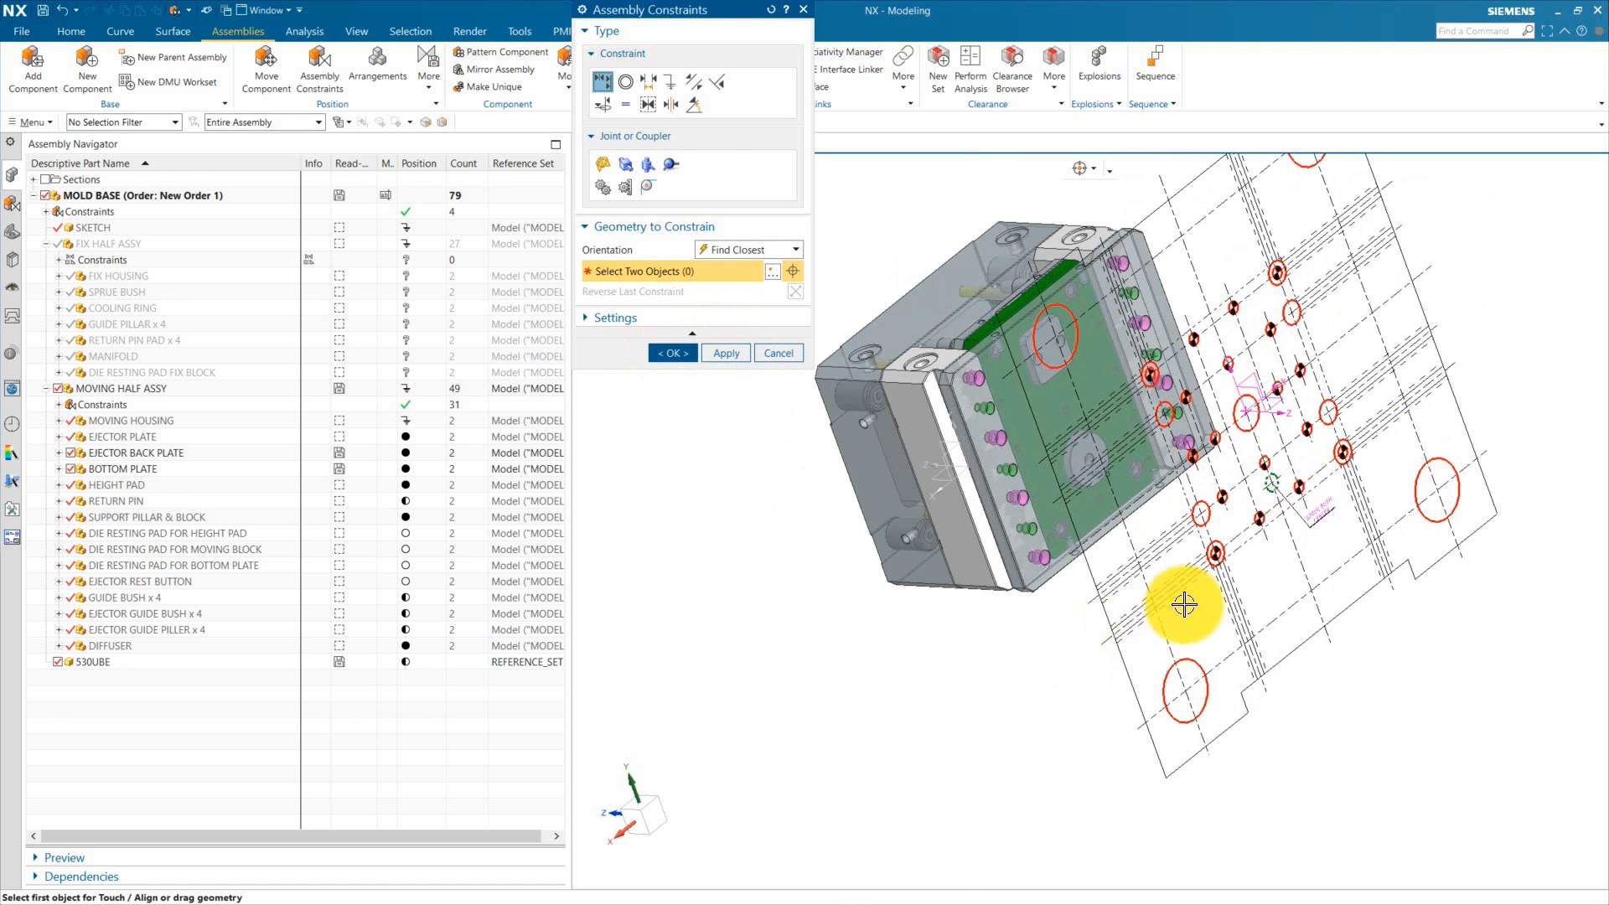
scroll(1243, 470, "up", 4)
left_click(1243, 575)
scroll(1135, 776, "down", 4)
middle_click_drag(1135, 776, 1002, 675)
scroll(1002, 674, "up", 4)
left_click(742, 350)
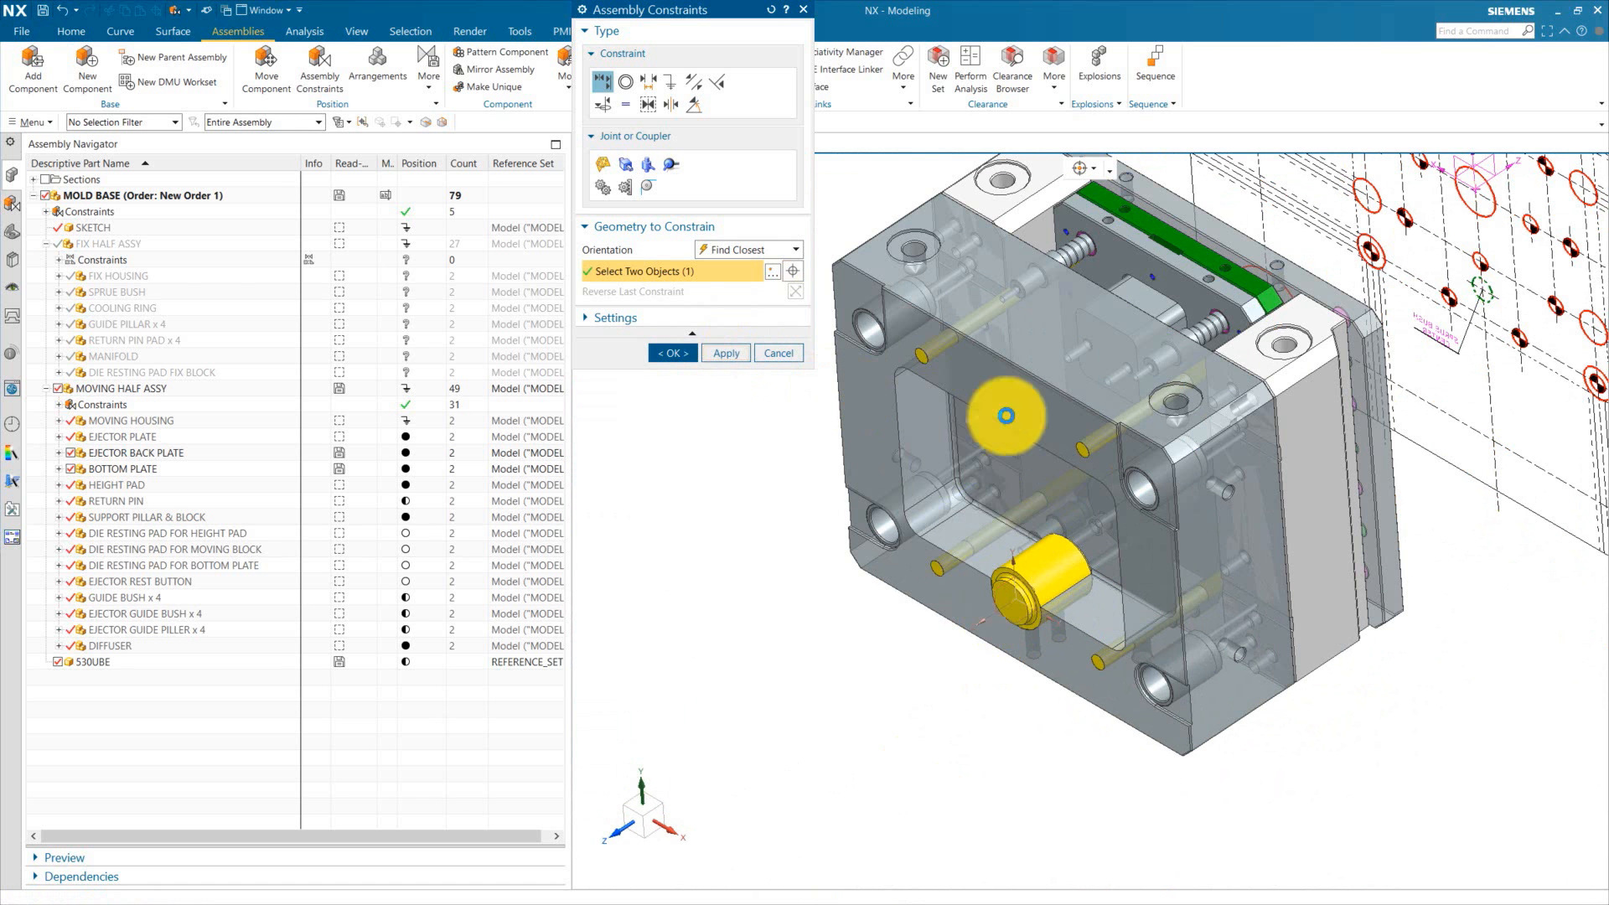
middle_click_drag(1006, 416, 1116, 614)
left_click(771, 362)
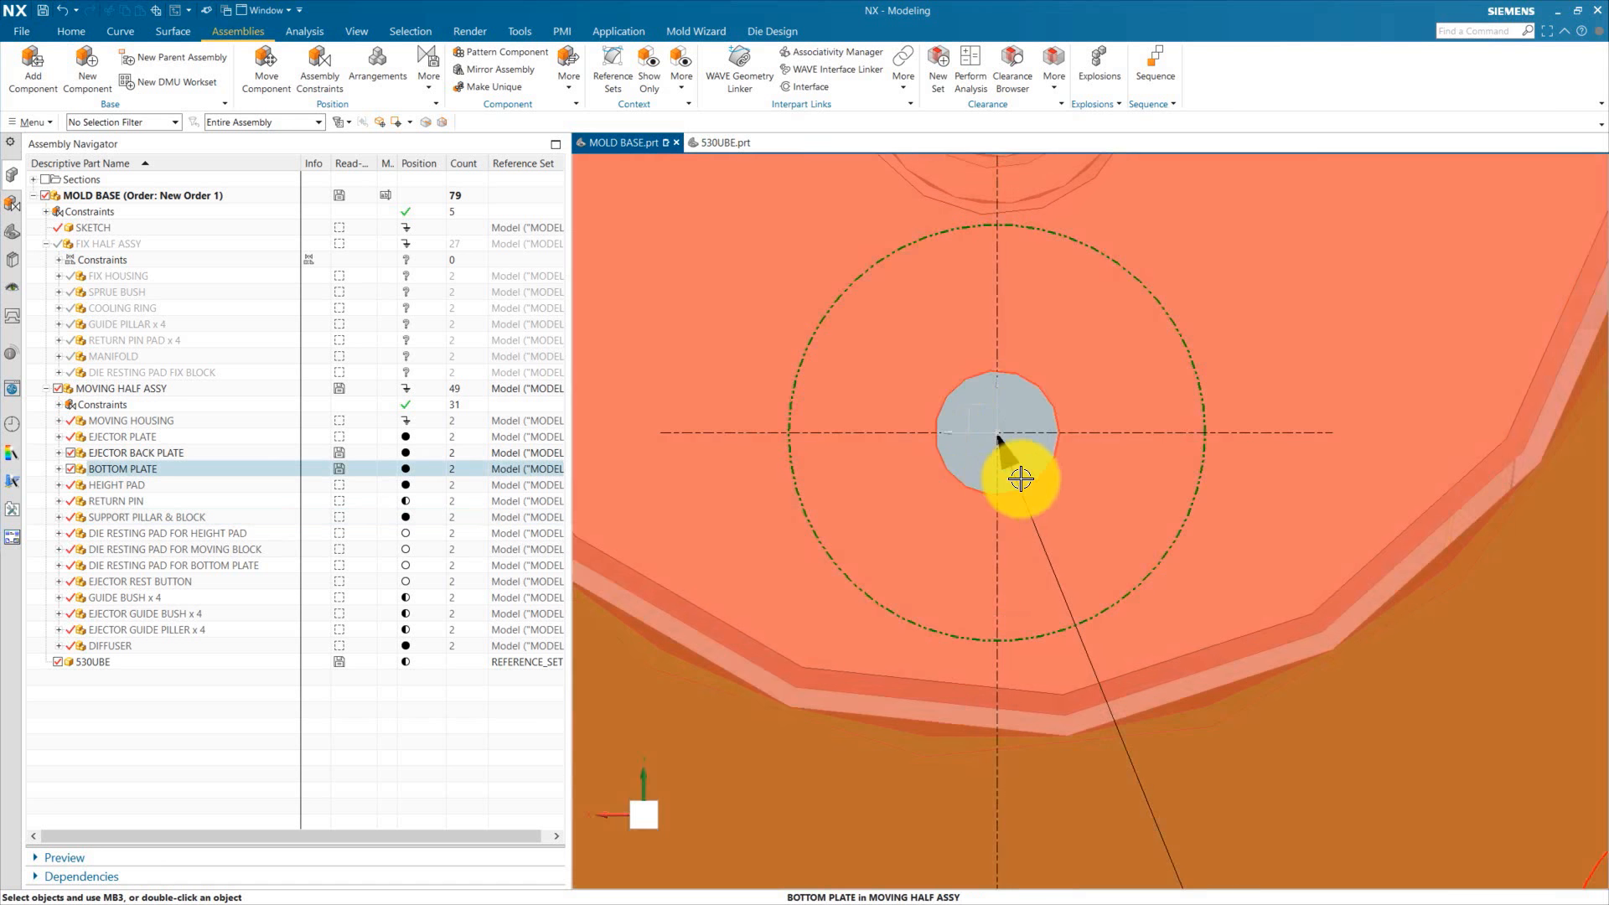
Step: Hide the bottom plate in the moving half assembly
scroll(1006, 493, "down", 10)
scroll(1081, 658, "up", 4)
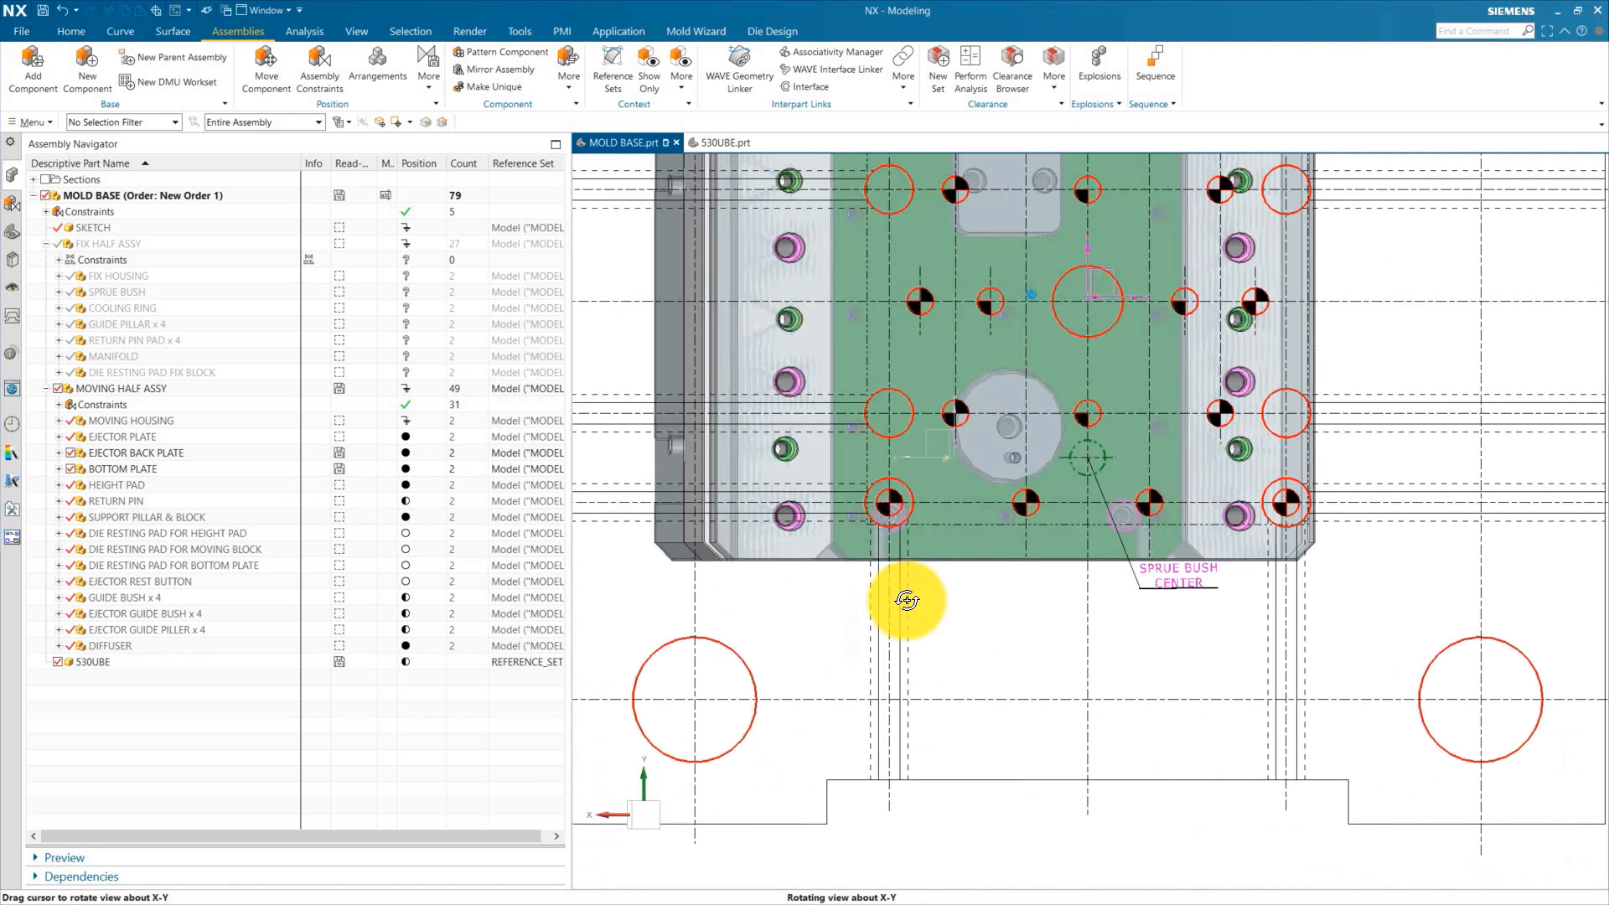
middle_click_drag(1024, 700, 990, 663)
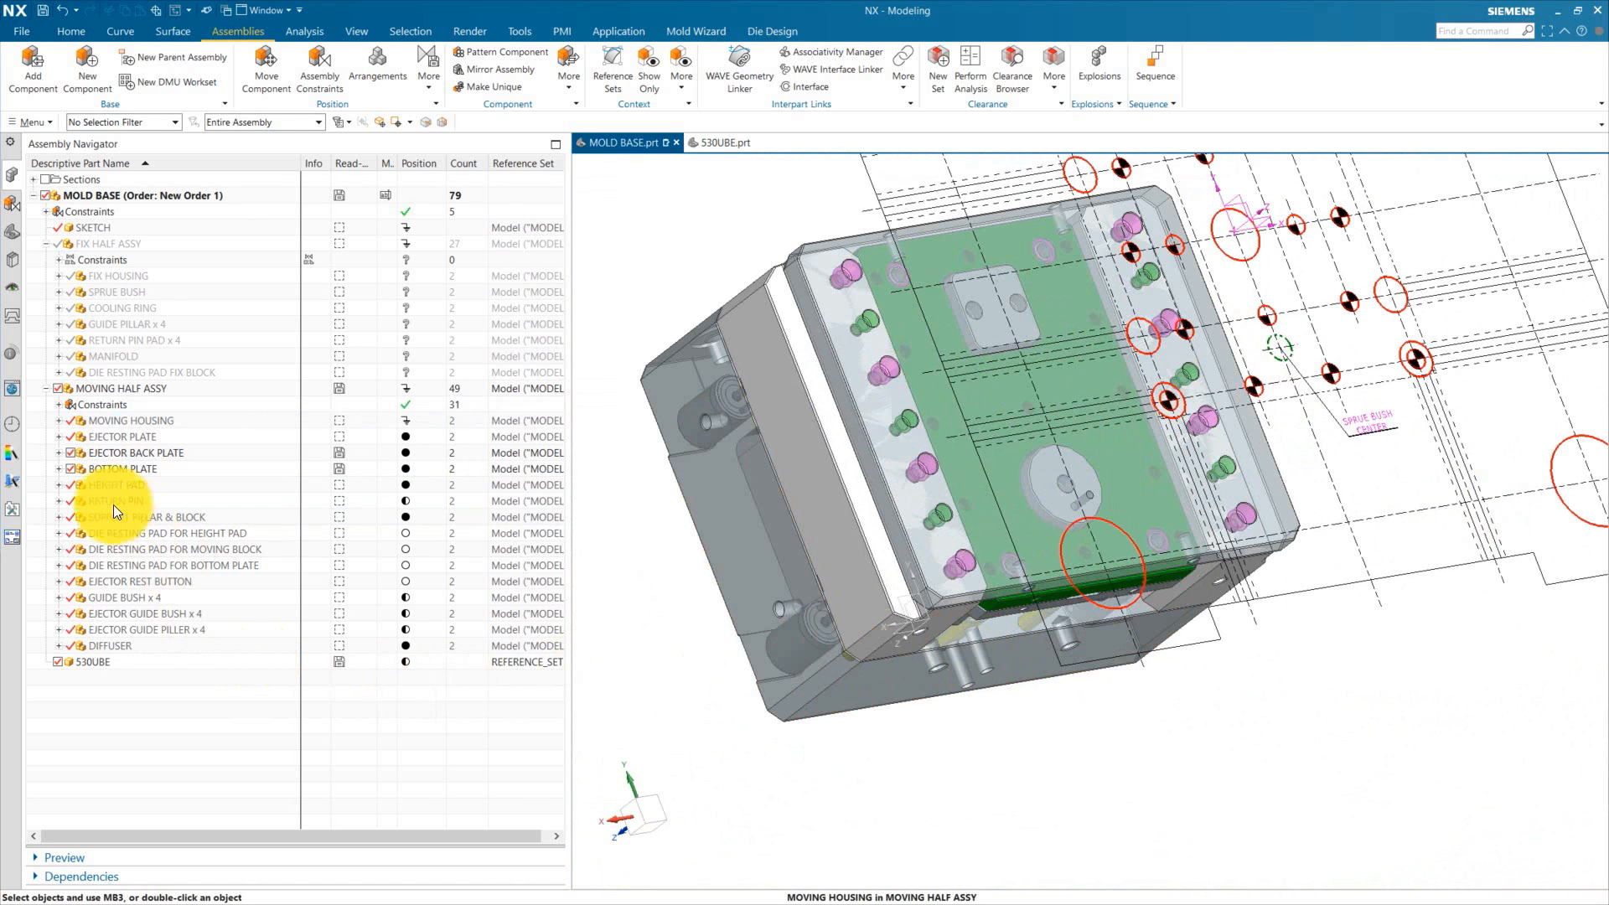
left_click(72, 470)
middle_click_drag(1216, 335, 1185, 237)
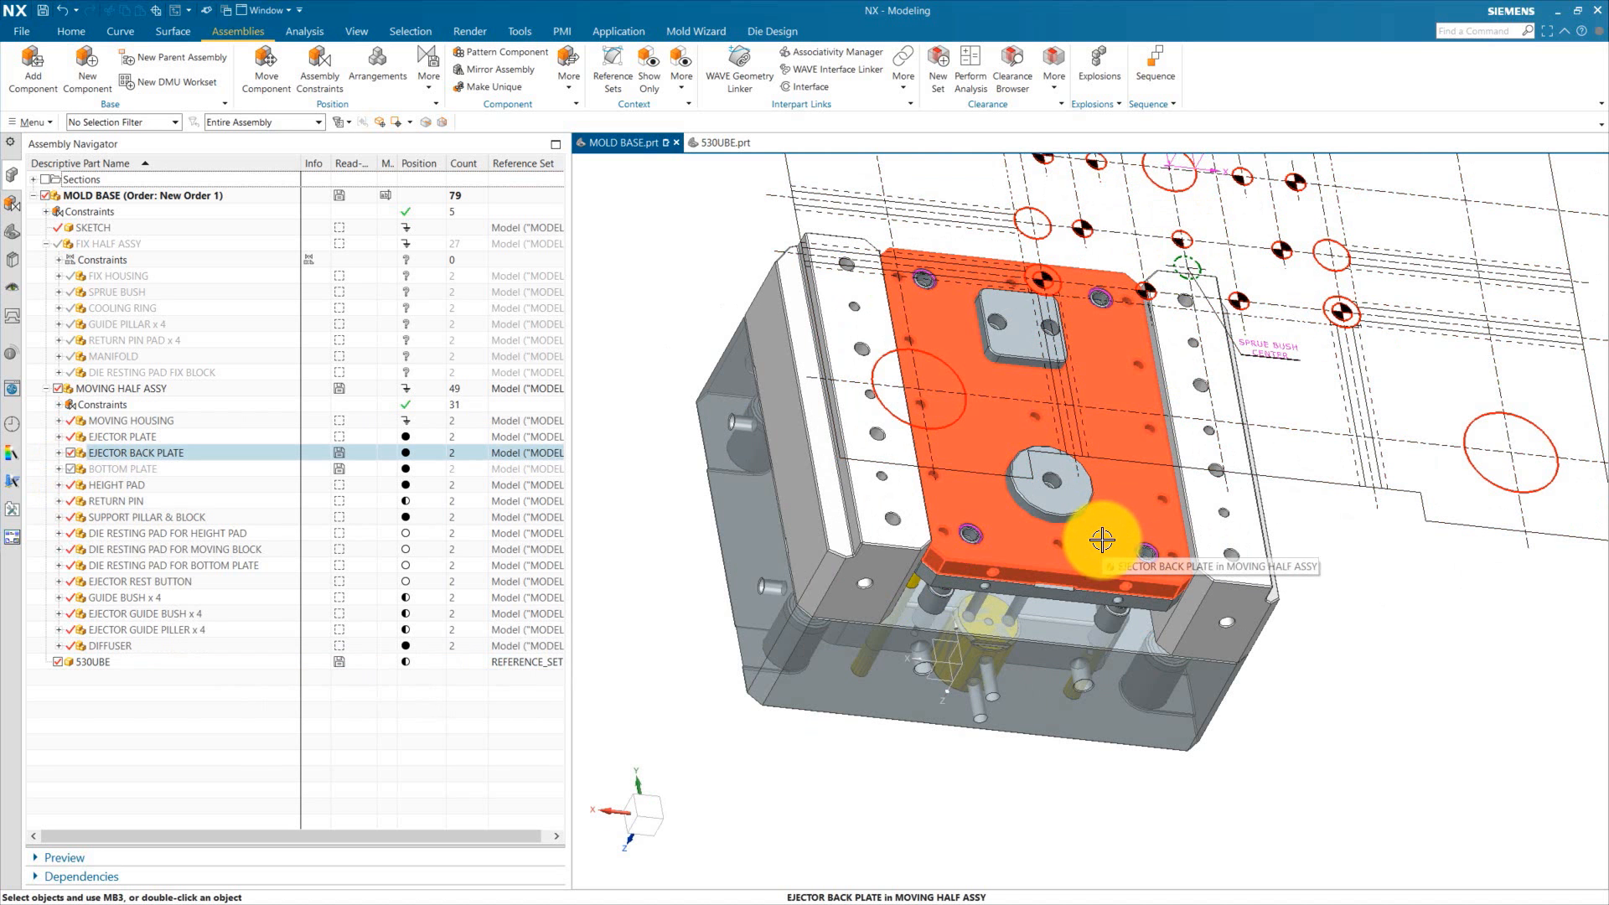
Step: Constrain a 530UBE drawing circle to the ejector back plate's central hole with Assembly Constraints and confirm
scroll(928, 761, "down", 2)
left_click(315, 72)
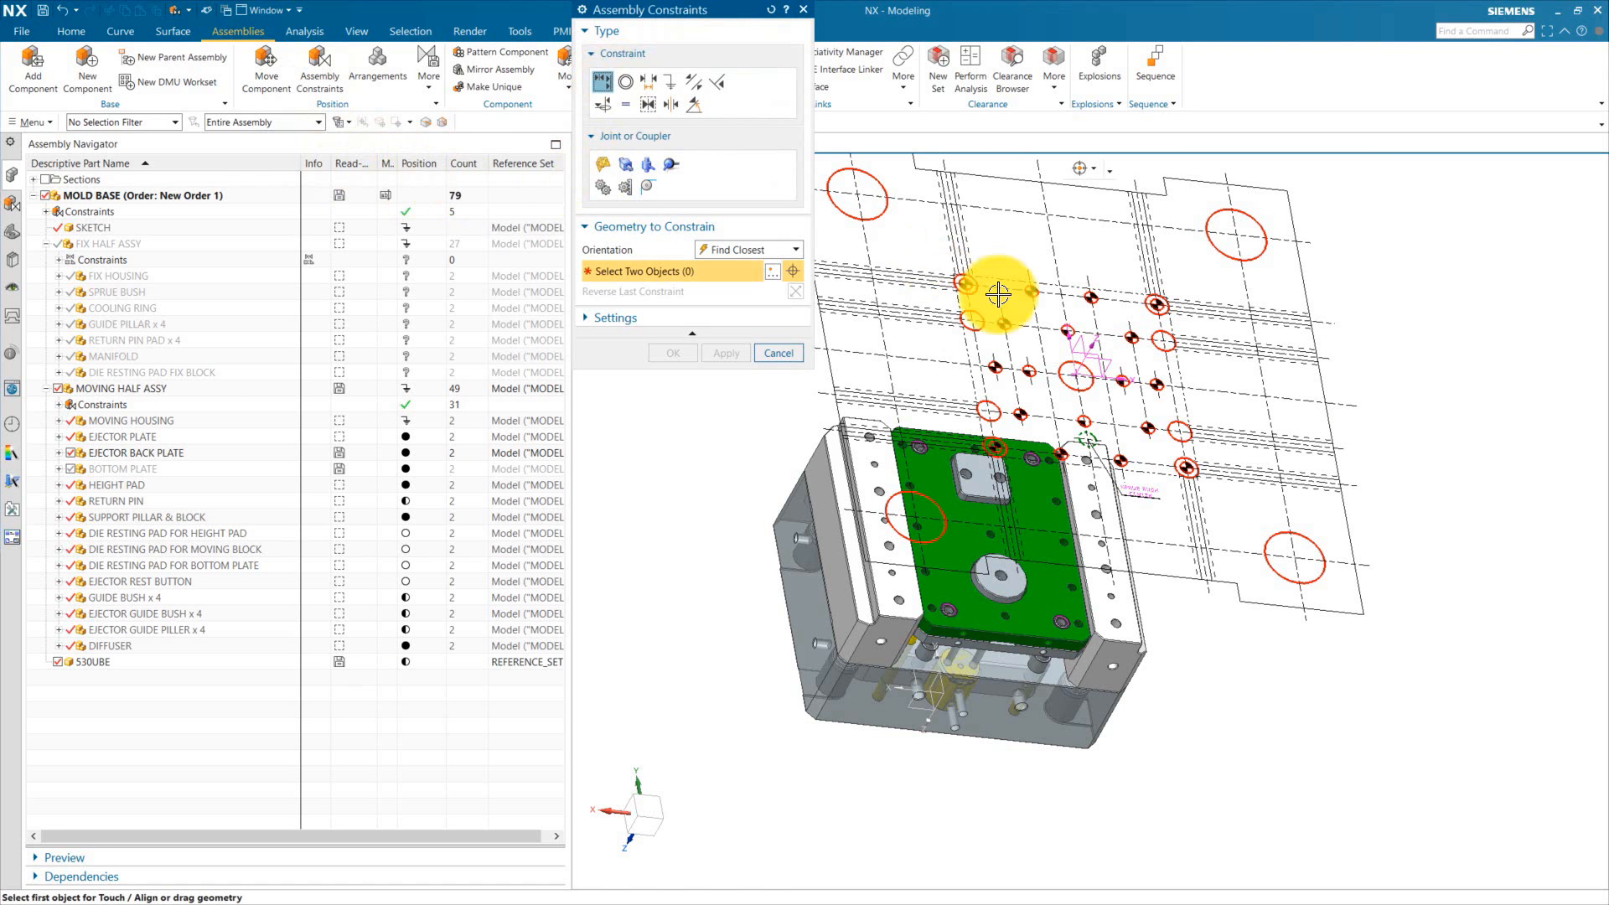
scroll(1068, 338, "up", 3)
left_click(1065, 386)
scroll(914, 469, "down", 2)
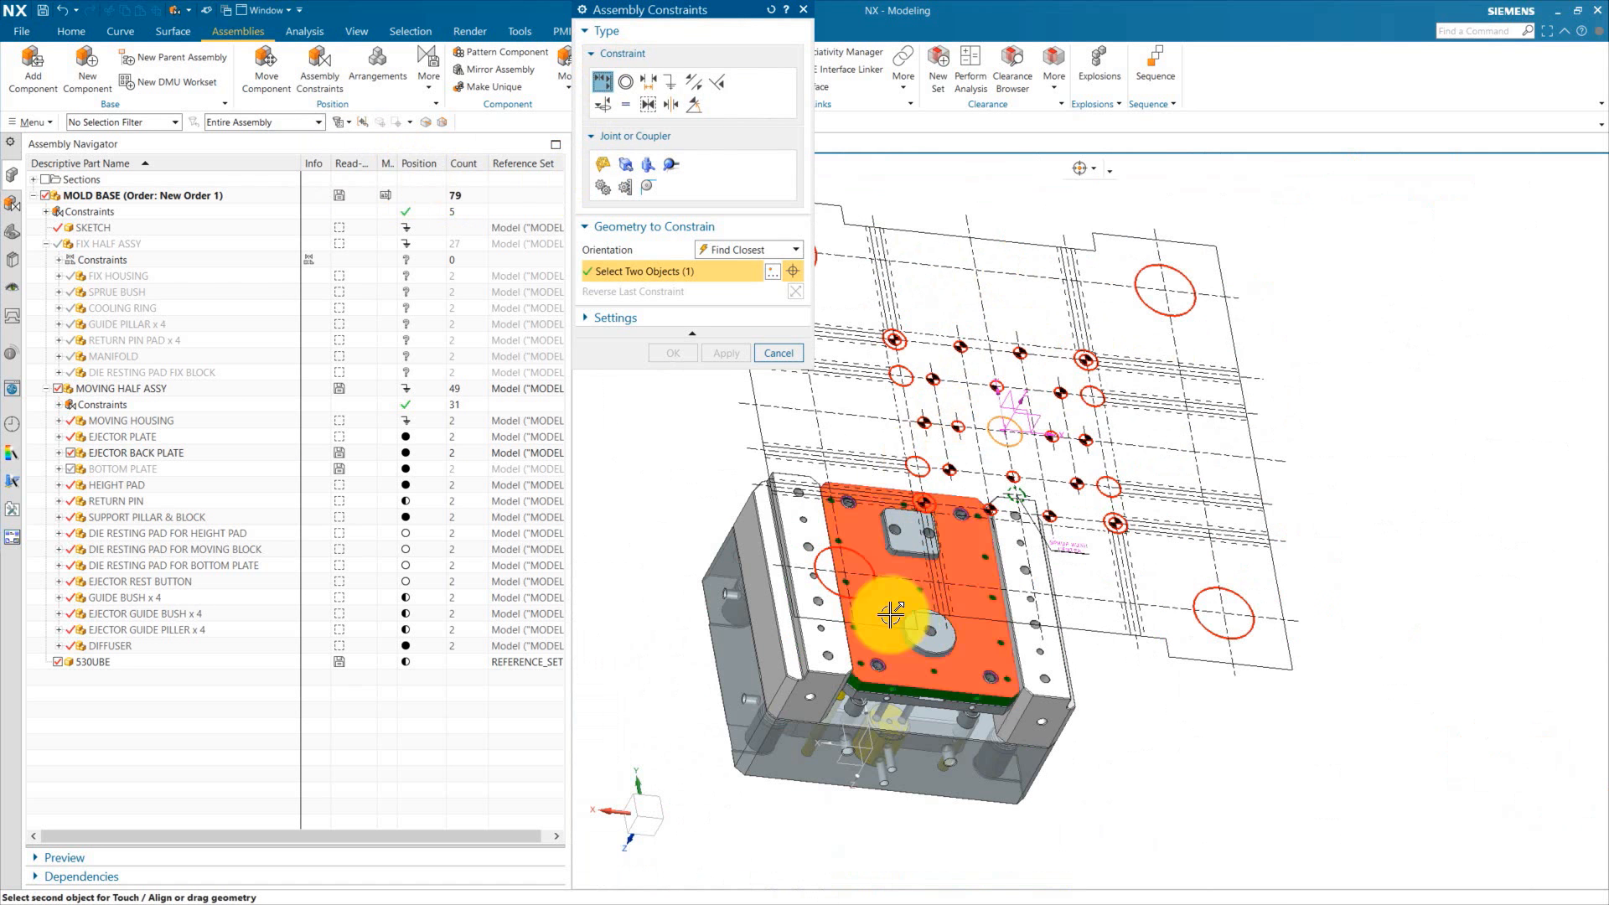
scroll(901, 567, "up", 2)
left_click(902, 567)
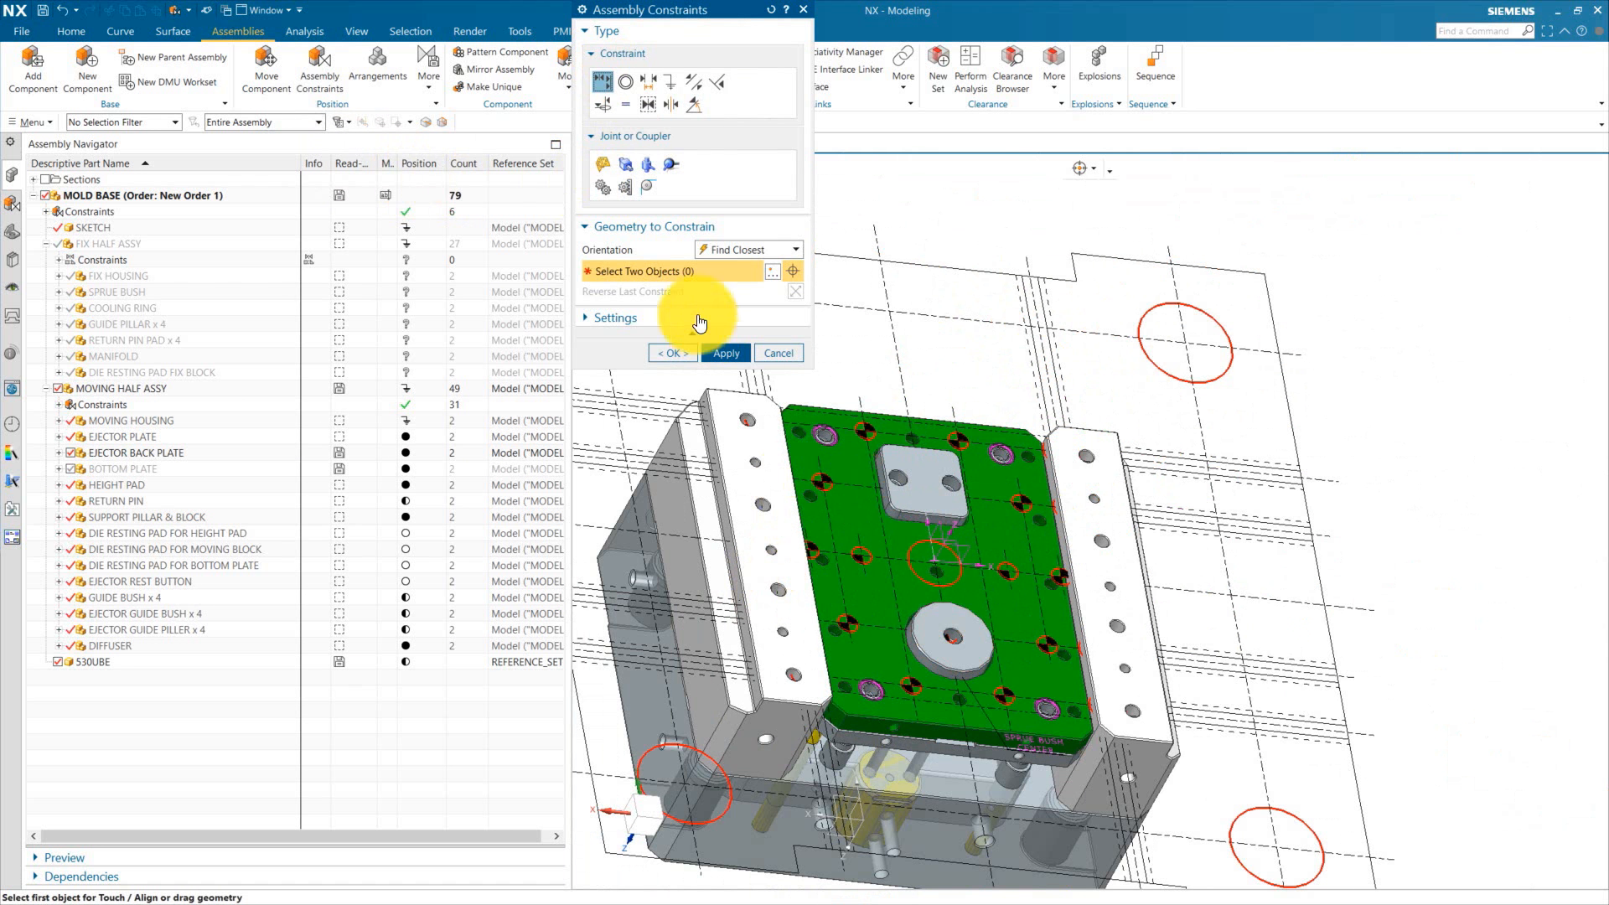
left_click(671, 360)
Step: Hide the support pillar and block component
scroll(802, 377, "down", 3)
scroll(880, 557, "up", 4)
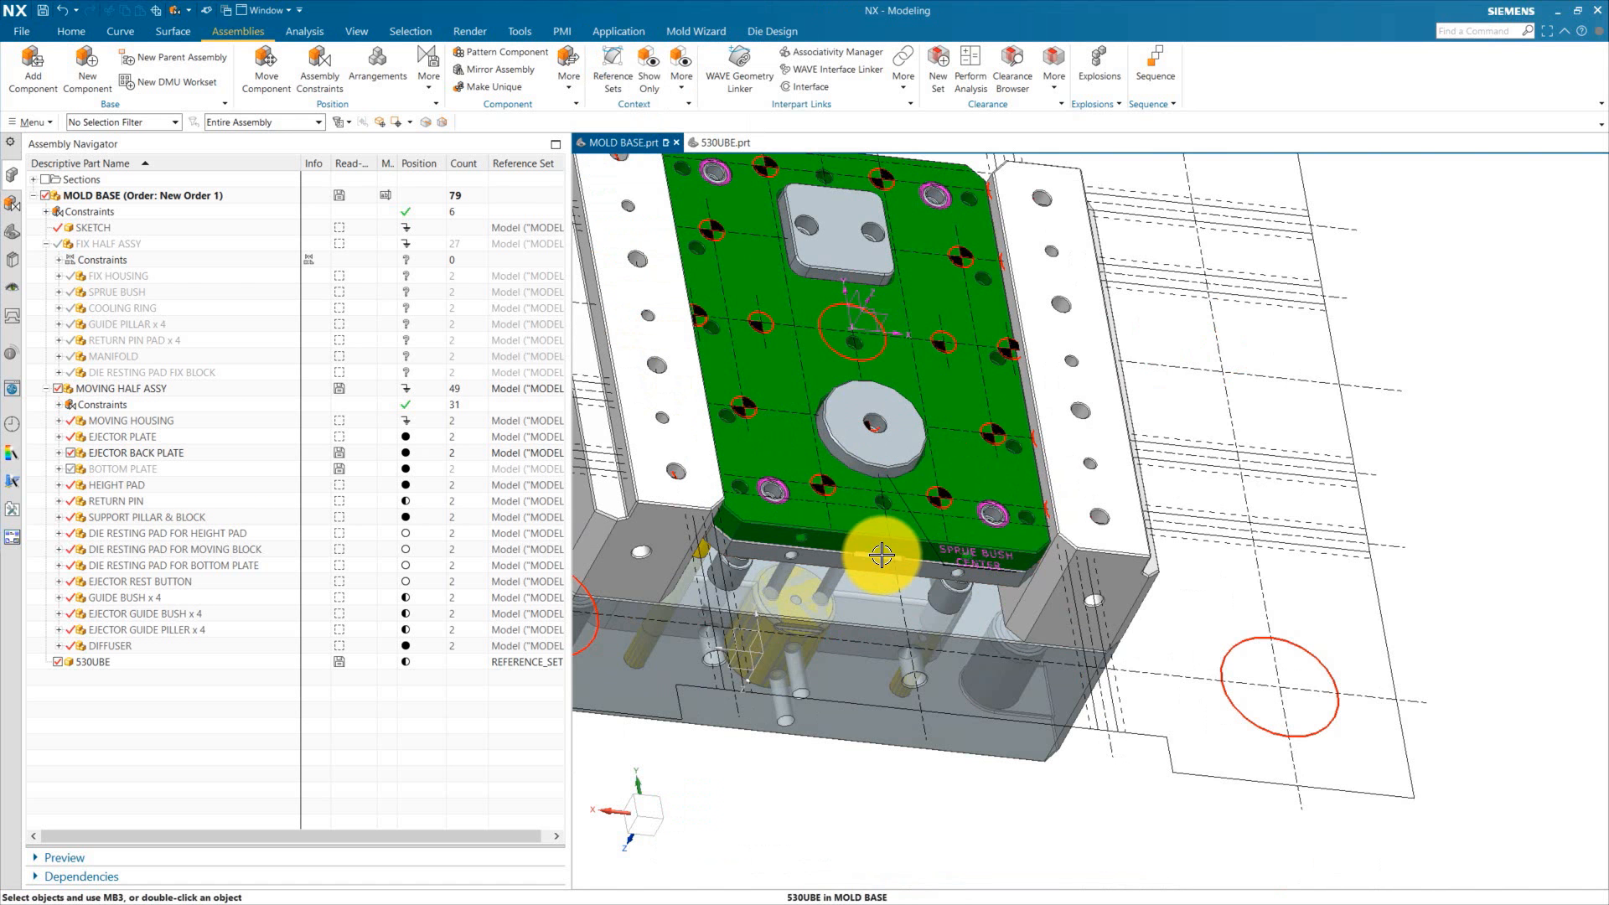
middle_click_drag(880, 556, 883, 596)
scroll(882, 596, "down", 3)
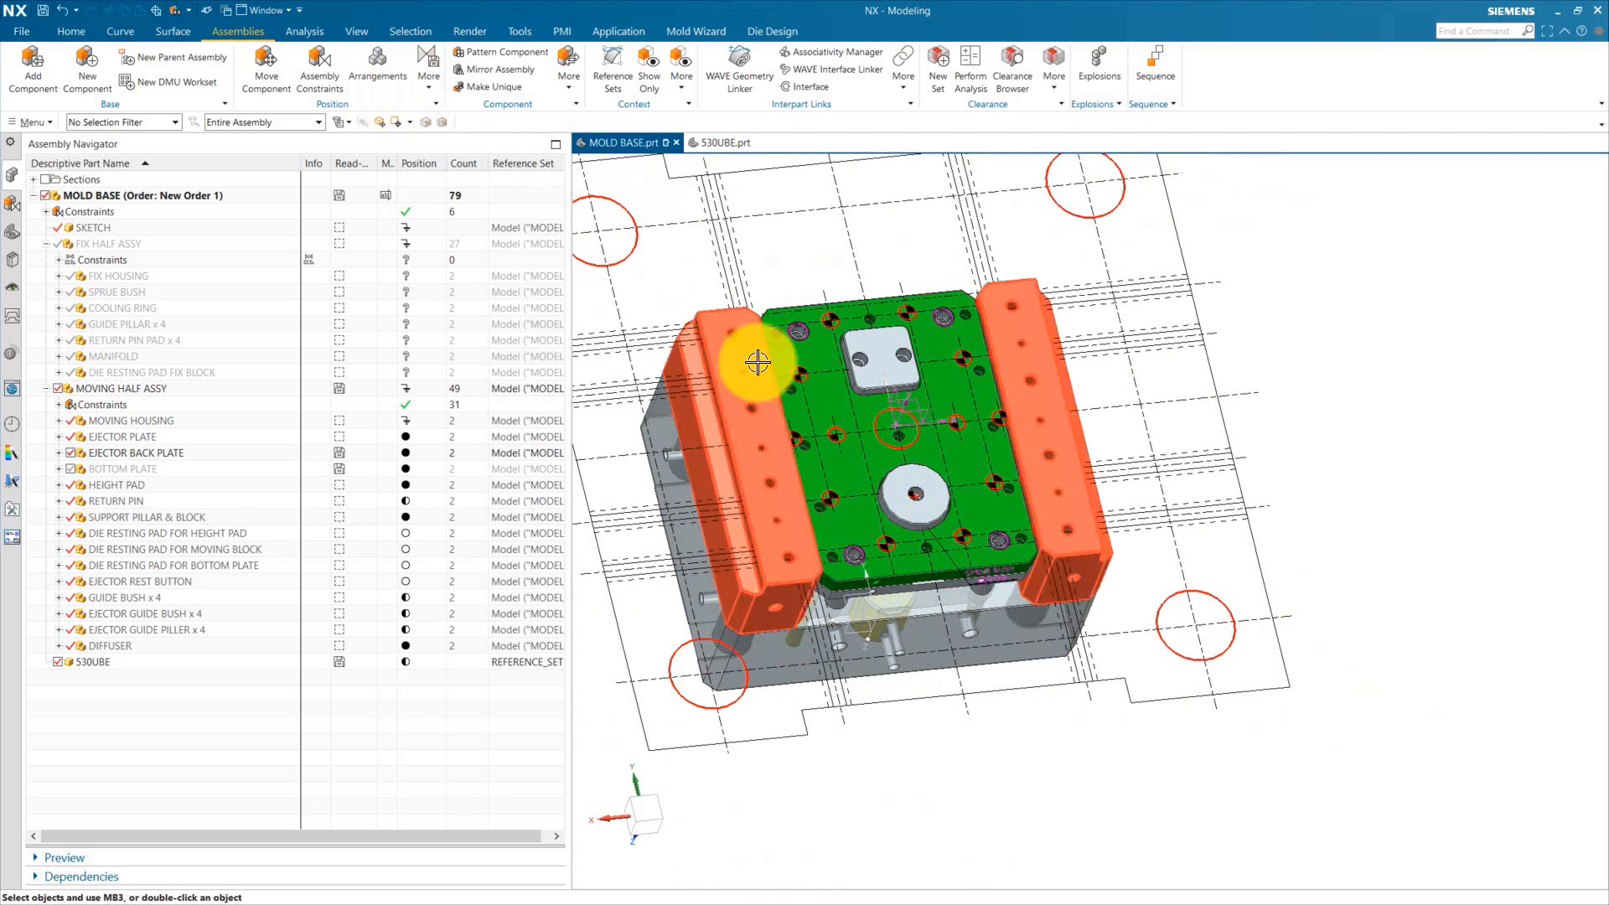
left_click(72, 519)
Step: Measure between the datum YZ plane and a 530UBE drawing centerline, then reset the measurement
left_click(304, 31)
left_click(25, 74)
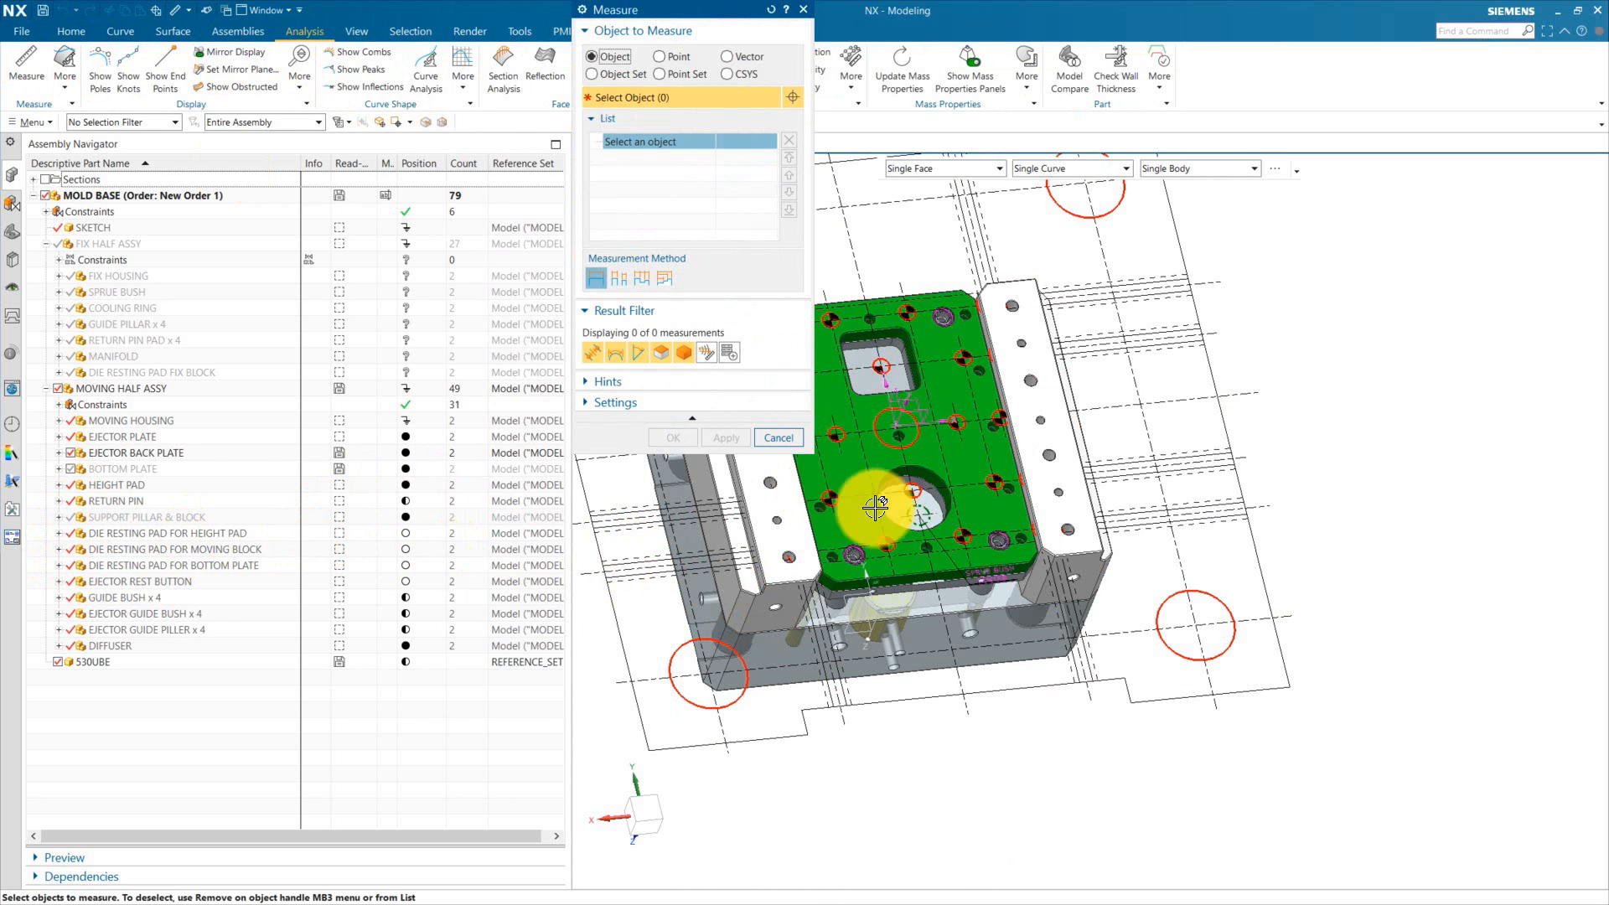
middle_click_drag(875, 511, 1455, 593)
left_click(1039, 550)
left_click(1204, 304)
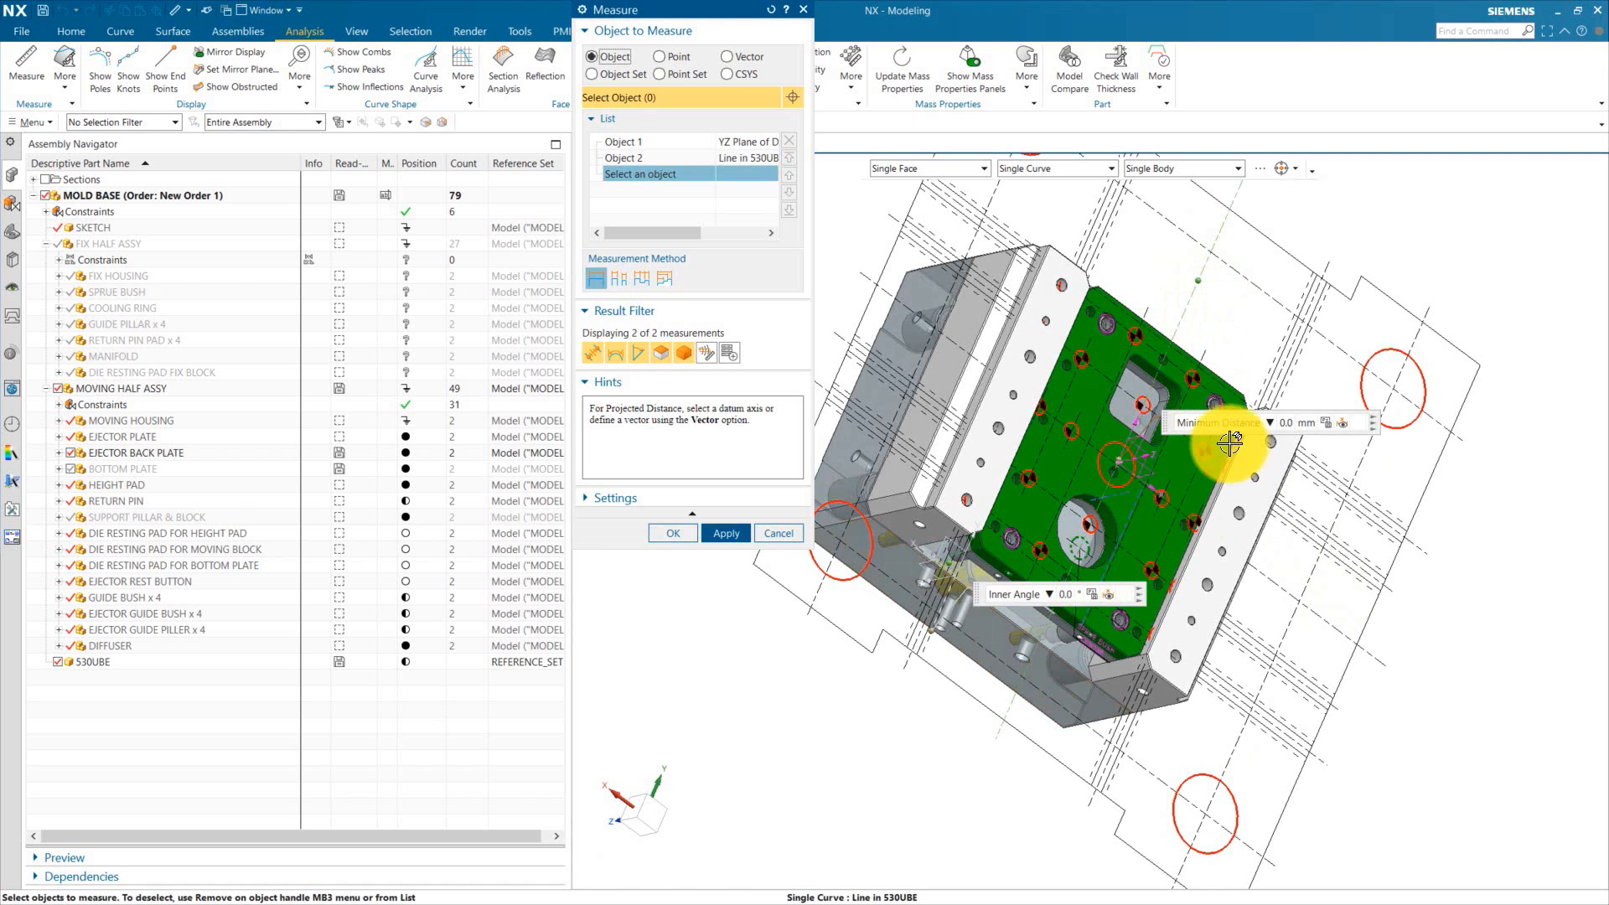
left_click(770, 9)
Step: Measure between the datum XZ plane and a 530UBE drawing centerline, then close Measure
middle_click(909, 244)
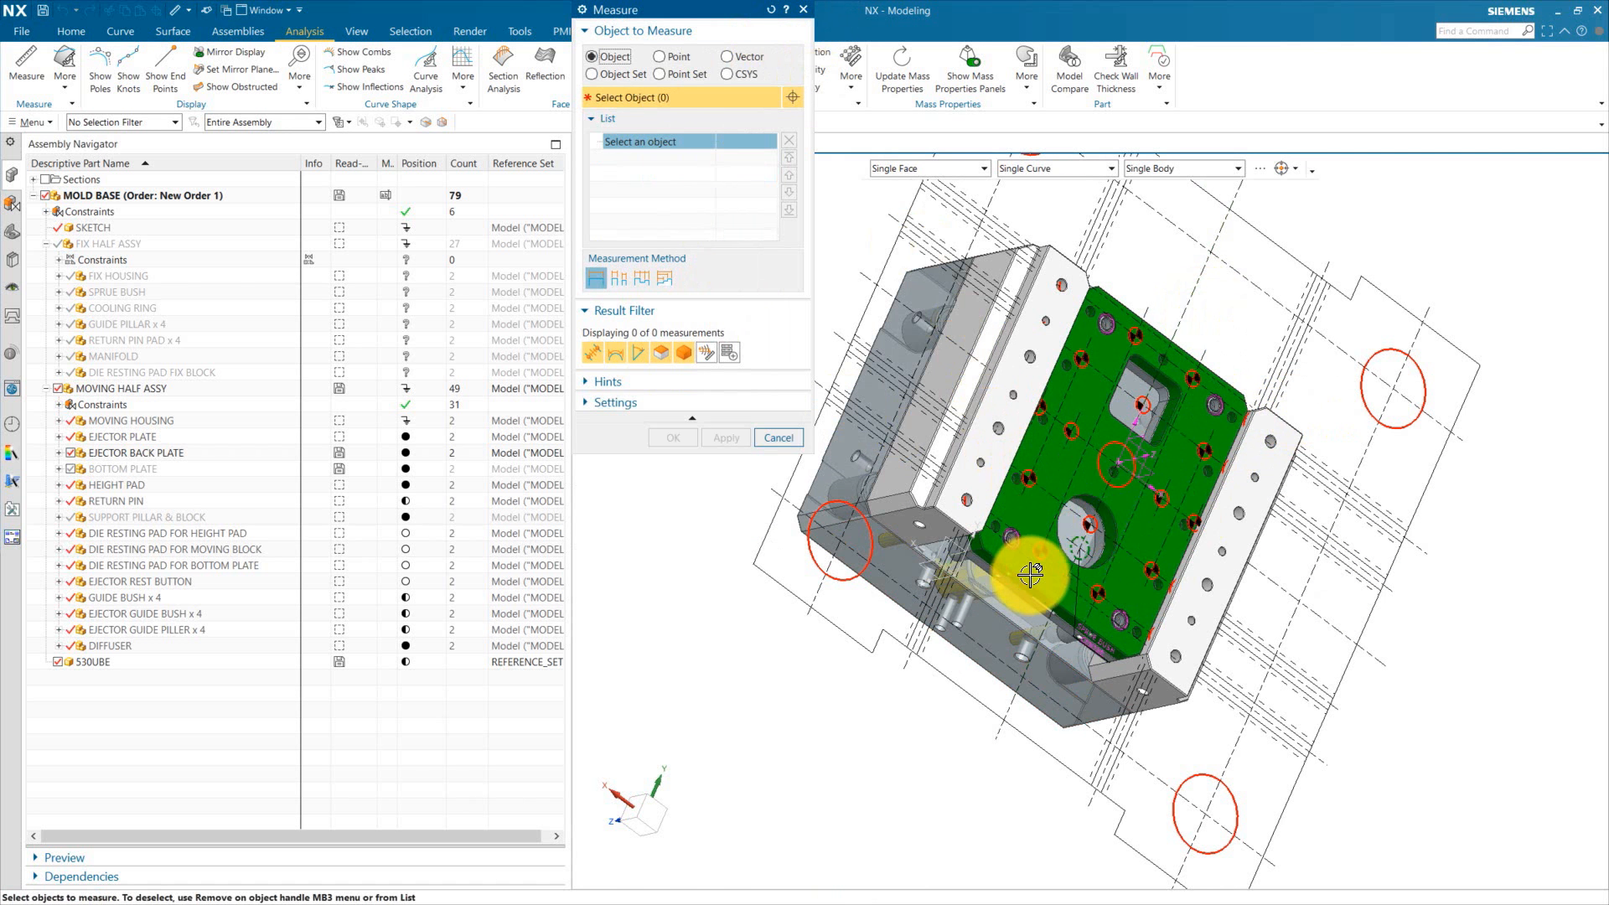
middle_click_drag(914, 696, 1070, 639)
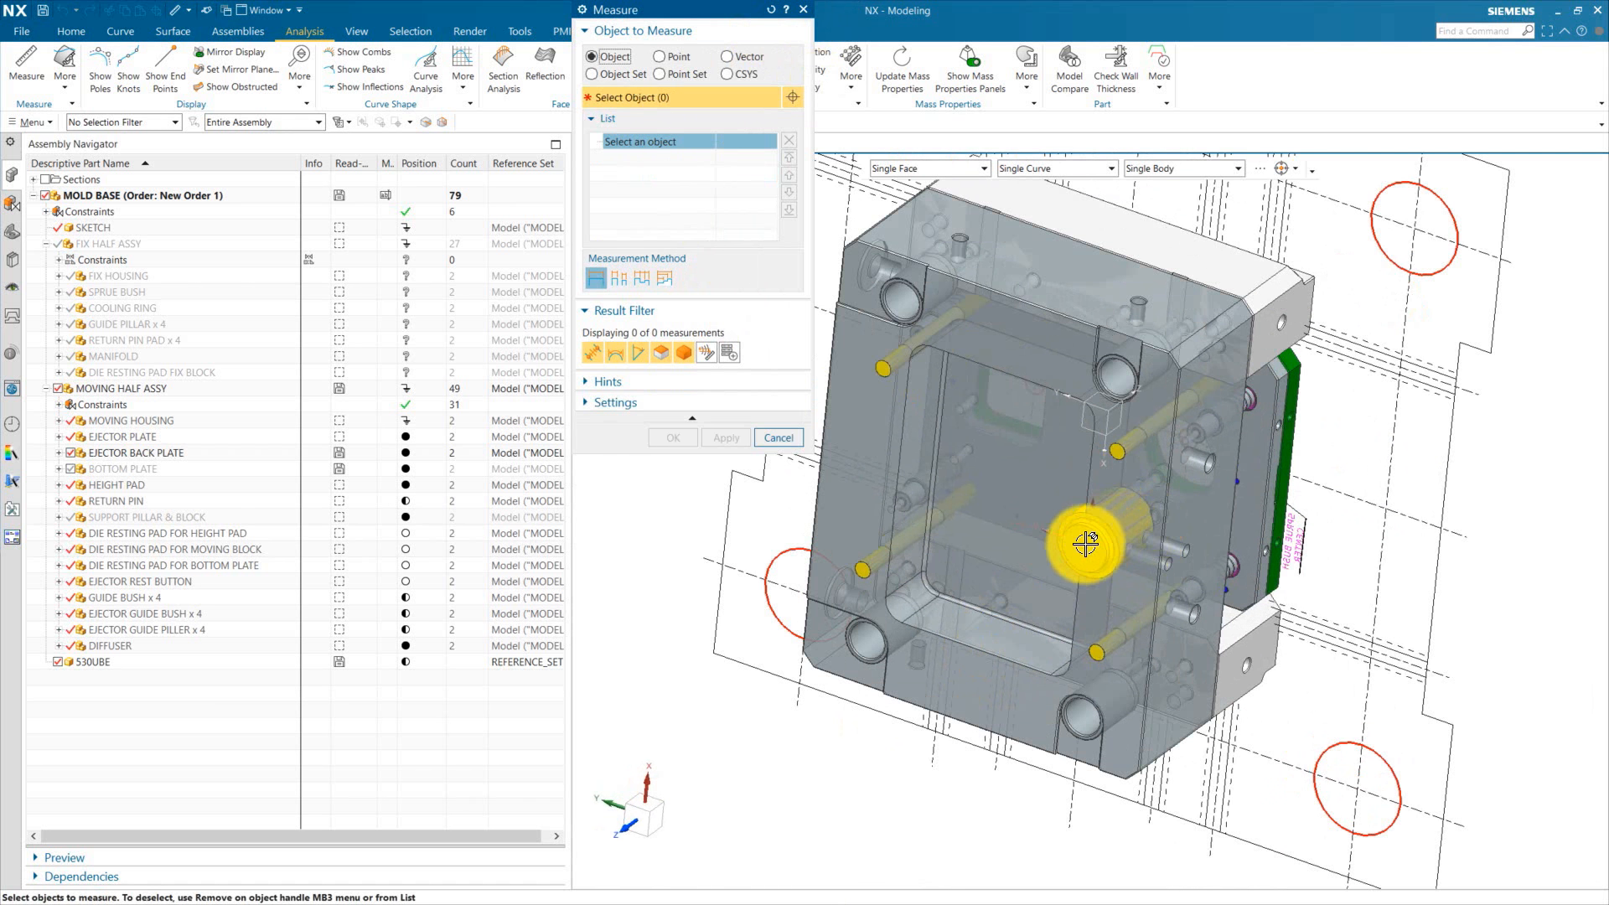
left_click(1068, 634)
middle_click_drag(1507, 611, 1339, 657)
scroll(963, 481, "up", 3)
left_click(954, 466)
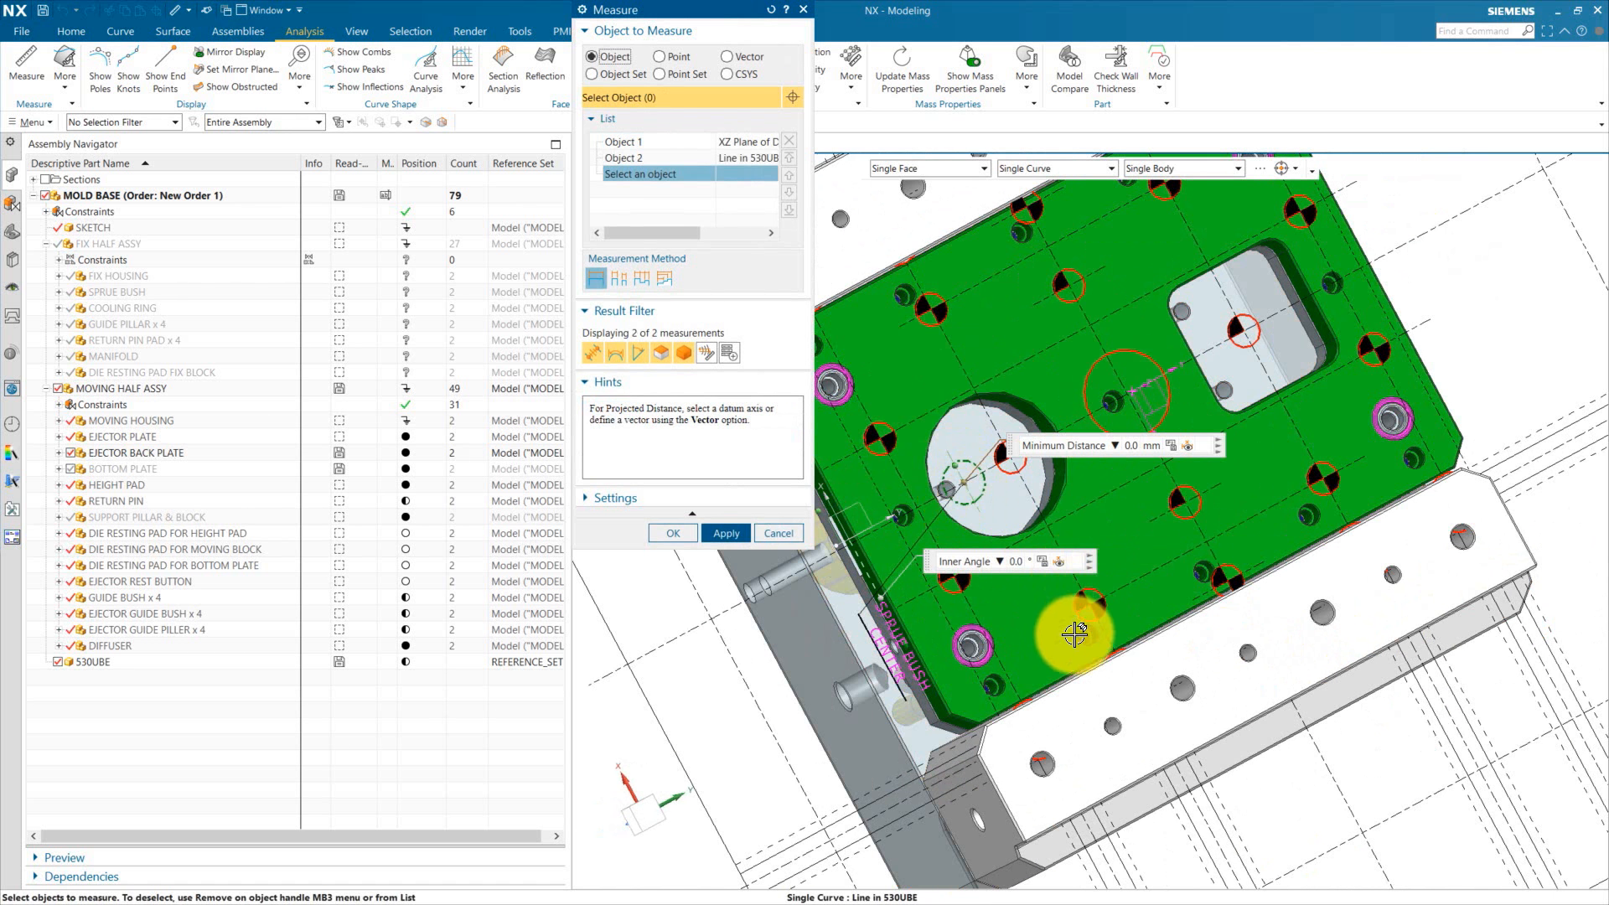
left_click(712, 534)
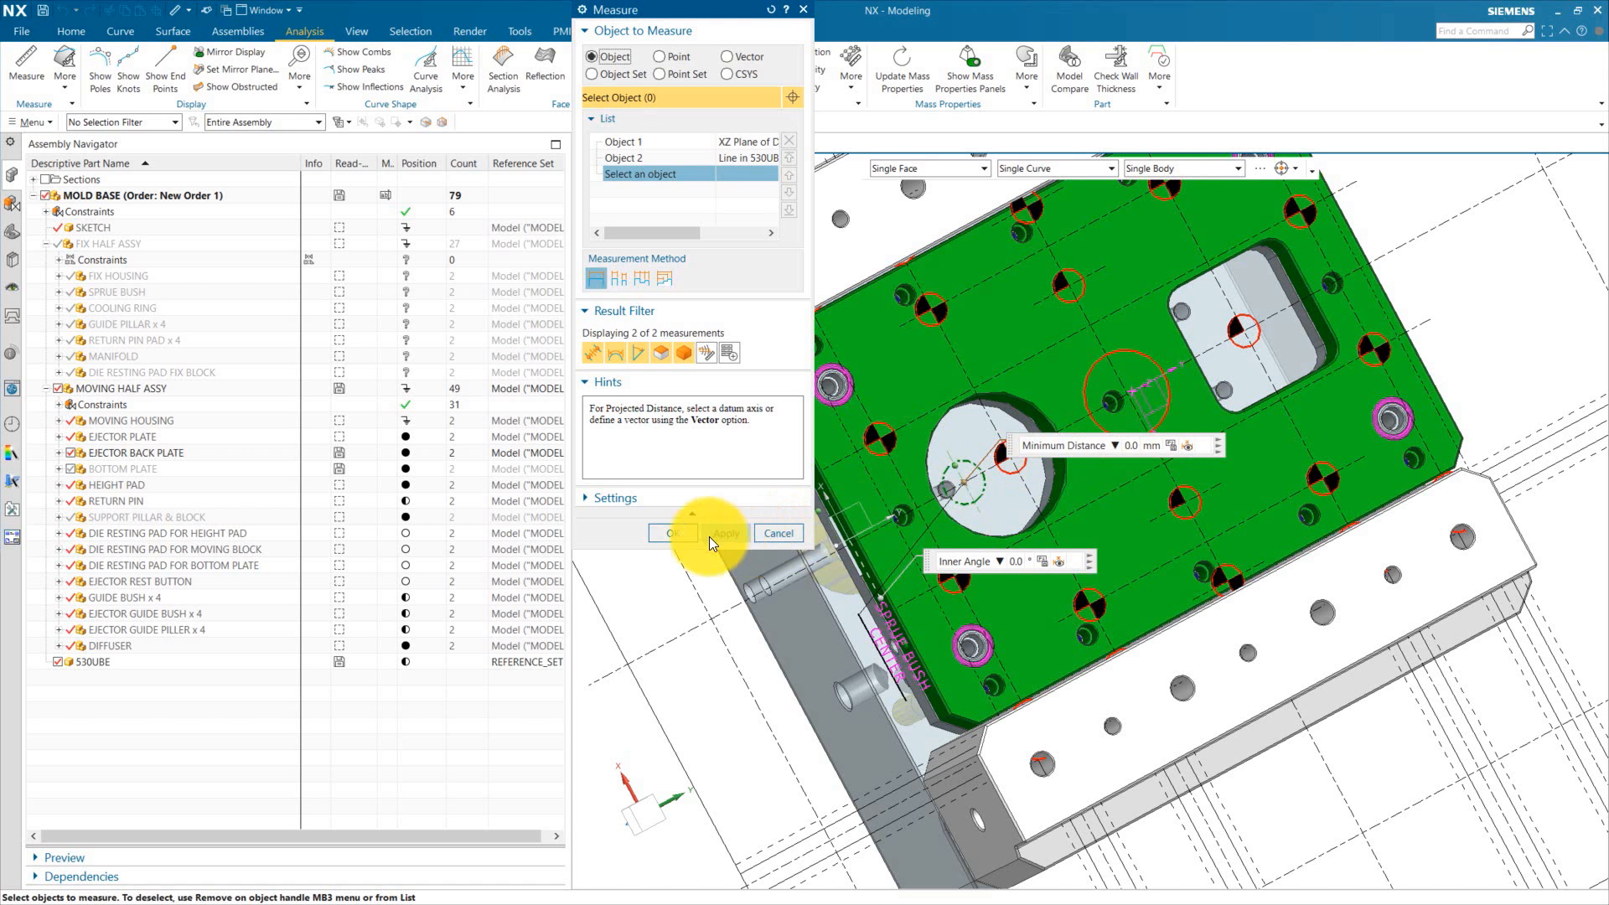
left_click(786, 534)
Step: Inspect the ejector back plate holes against the drawing's ejector rod holes in the top view
scroll(1042, 611, "down", 5)
scroll(927, 665, "up", 6)
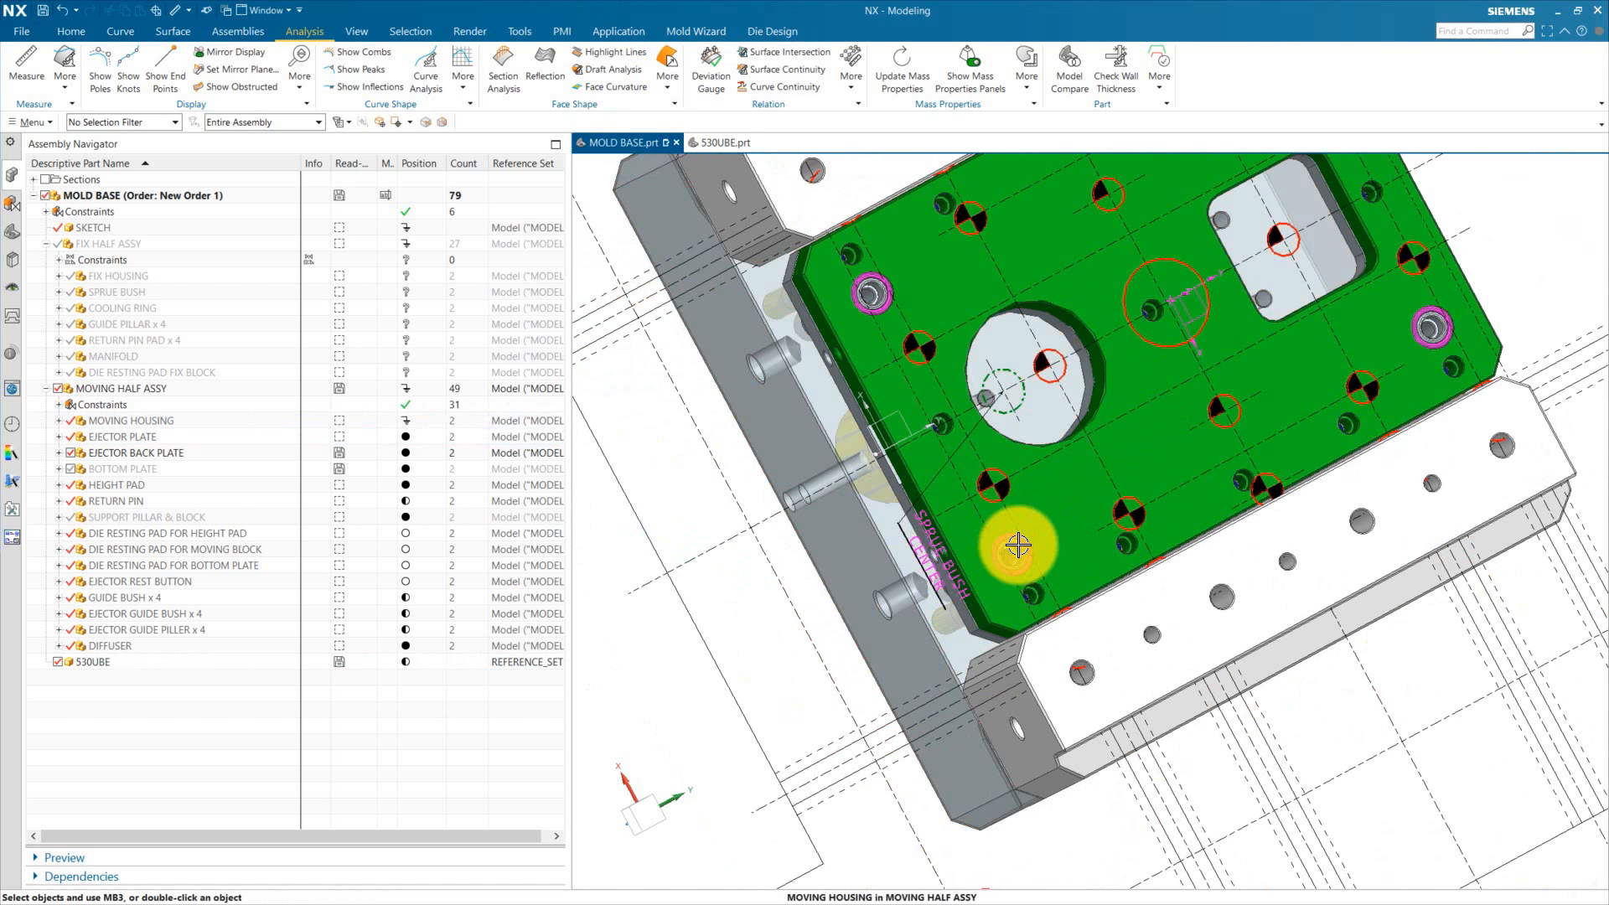
scroll(959, 539, "down", 3)
middle_click_drag(830, 567, 895, 672)
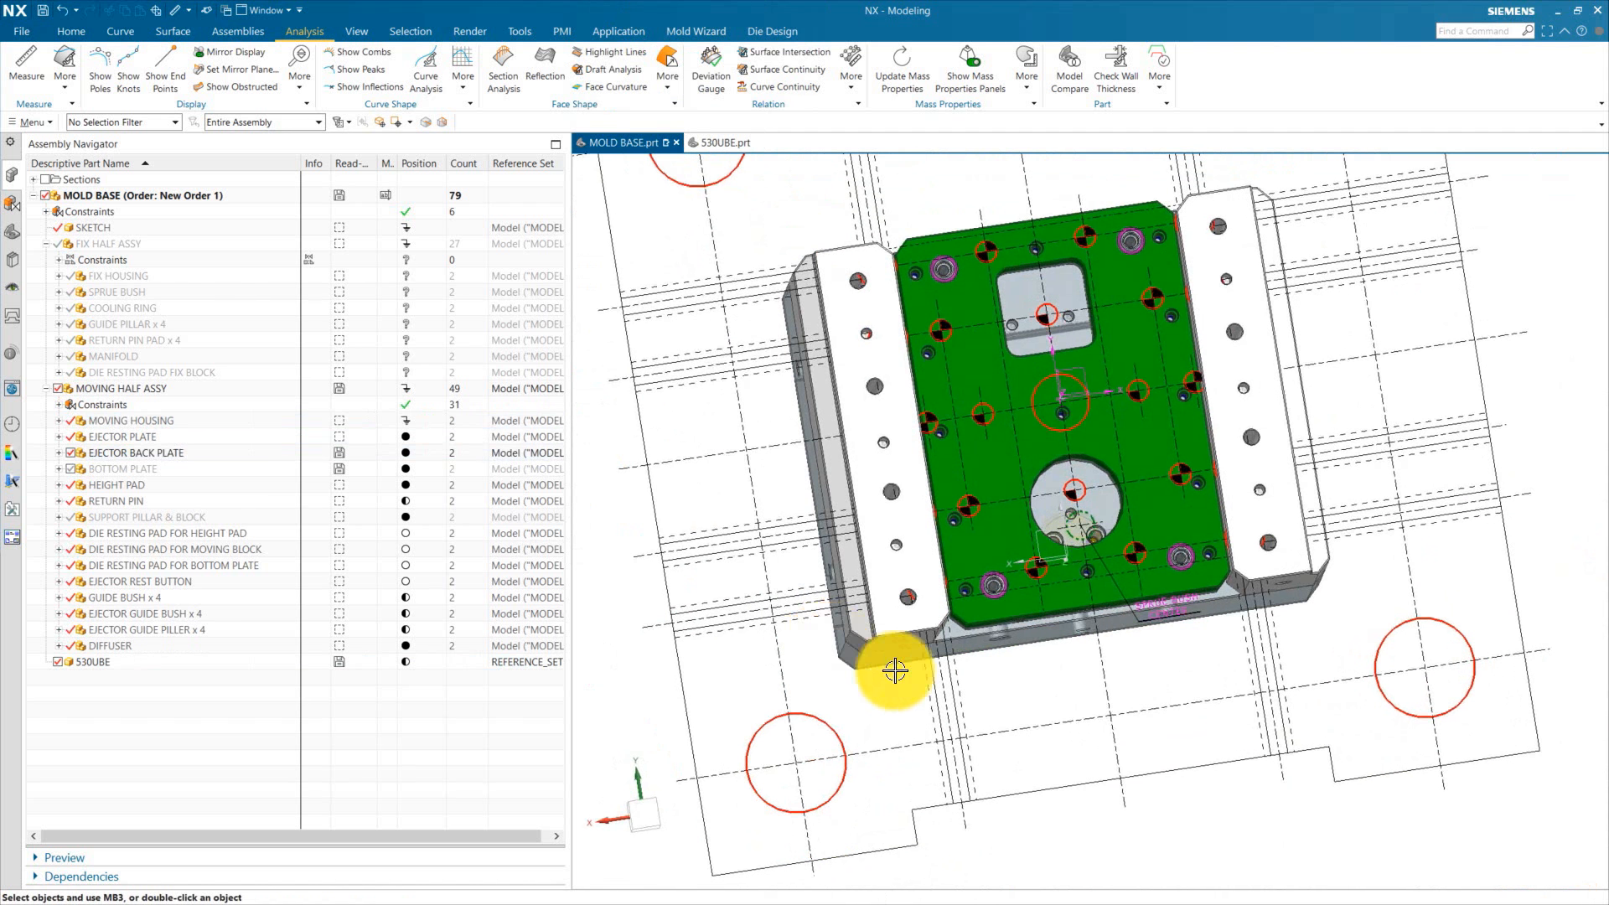
key("F8")
scroll(993, 294, "up", 3)
scroll(1575, 536, "down", 3)
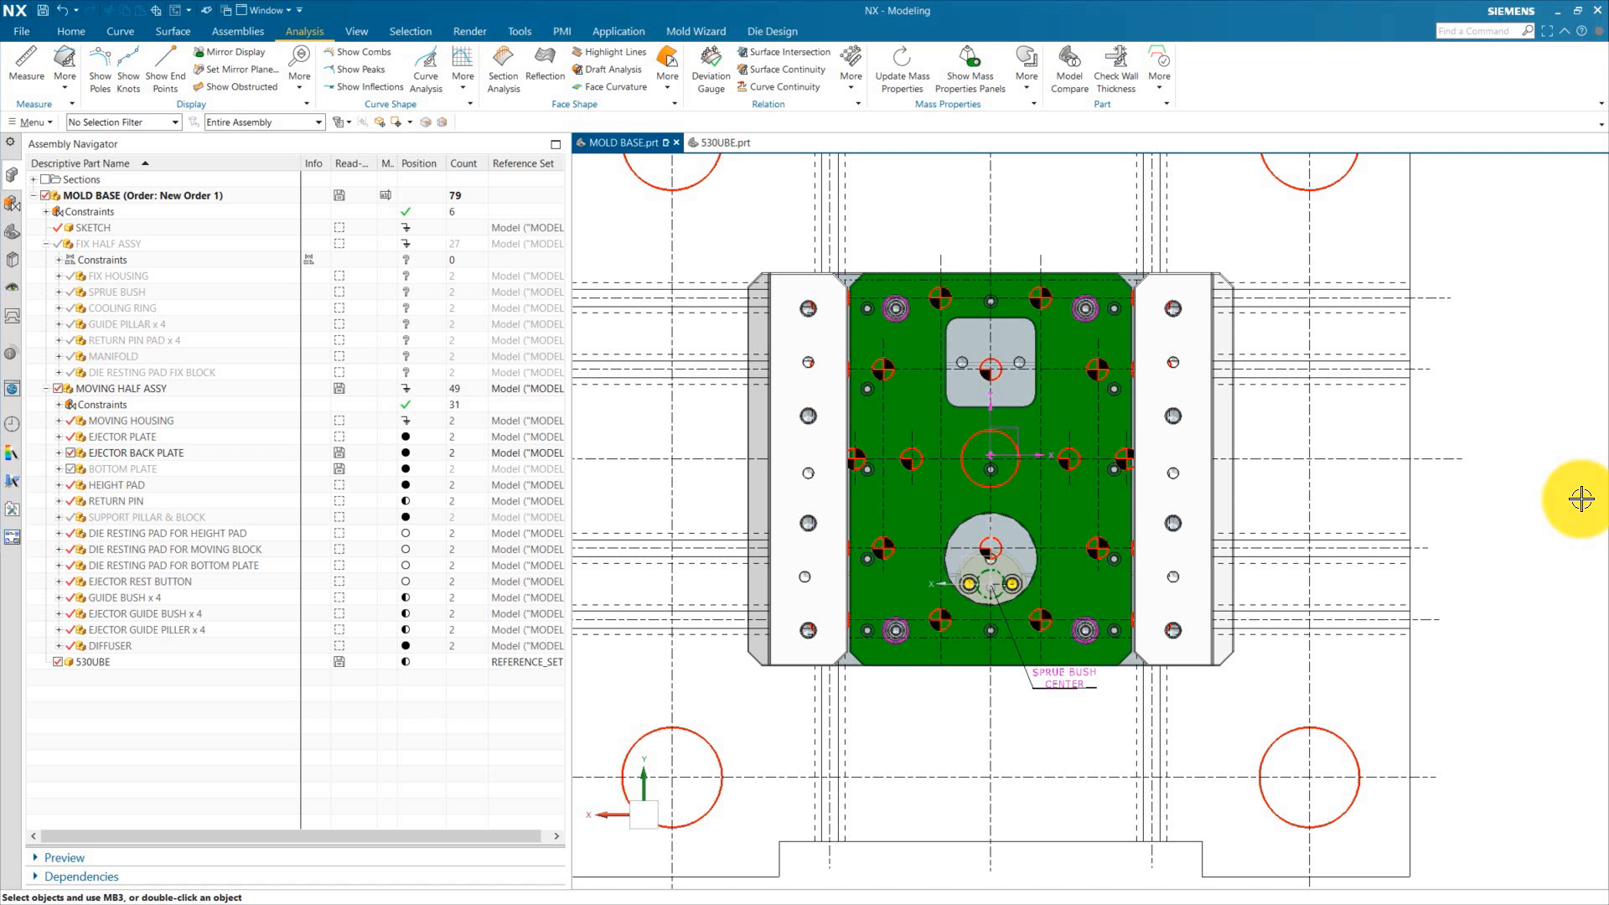
scroll(905, 396, "up", 1)
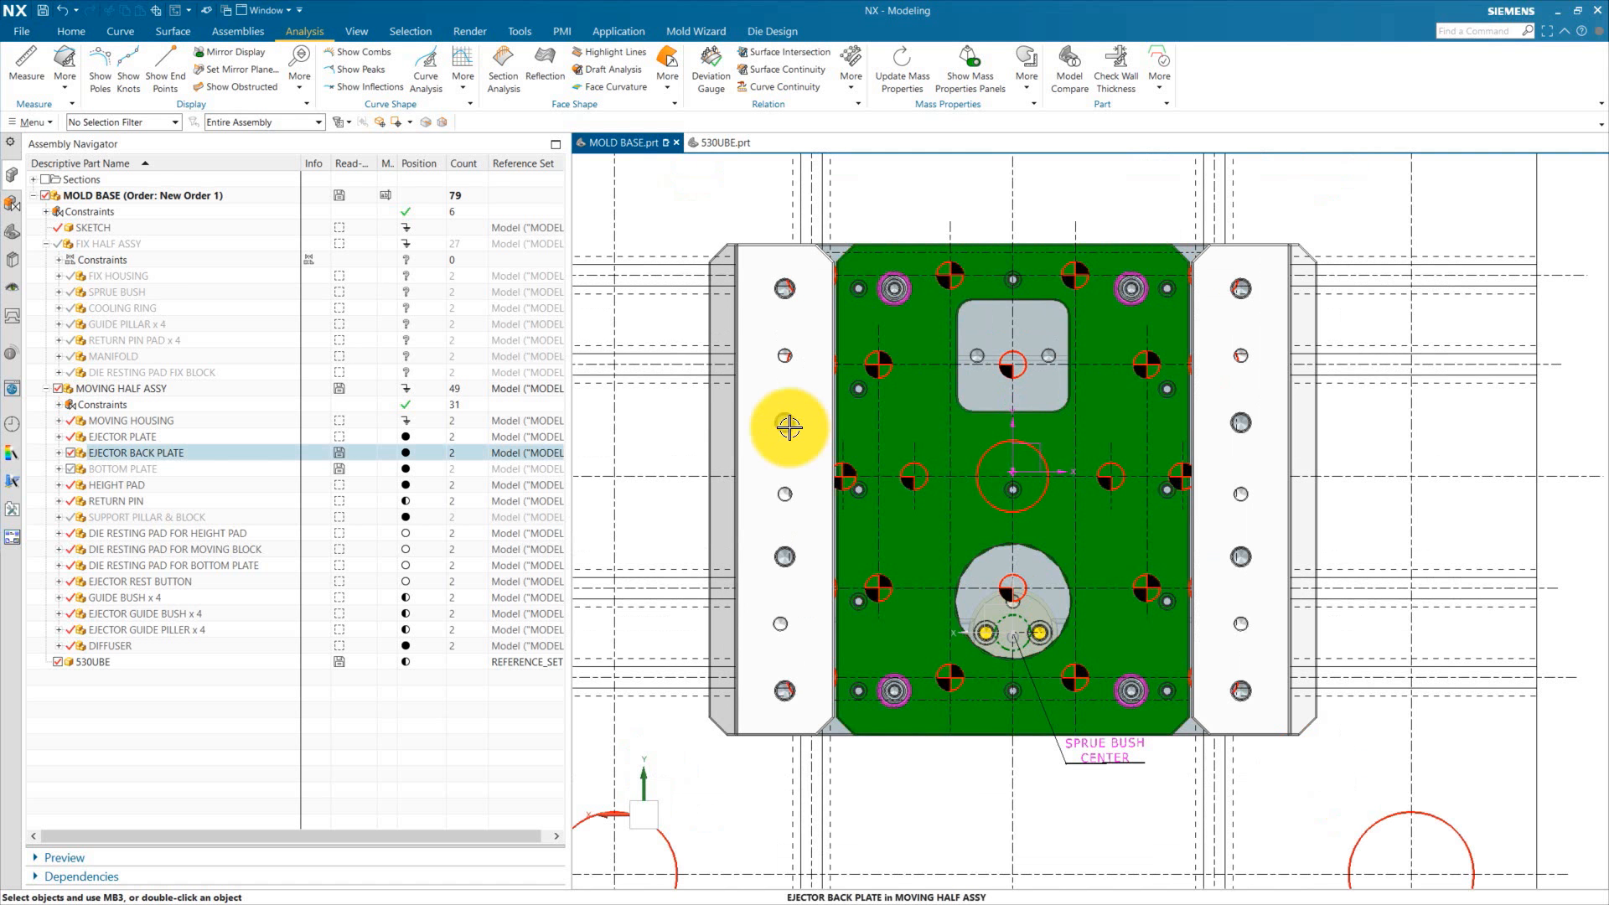
scroll(789, 429, "down", 1)
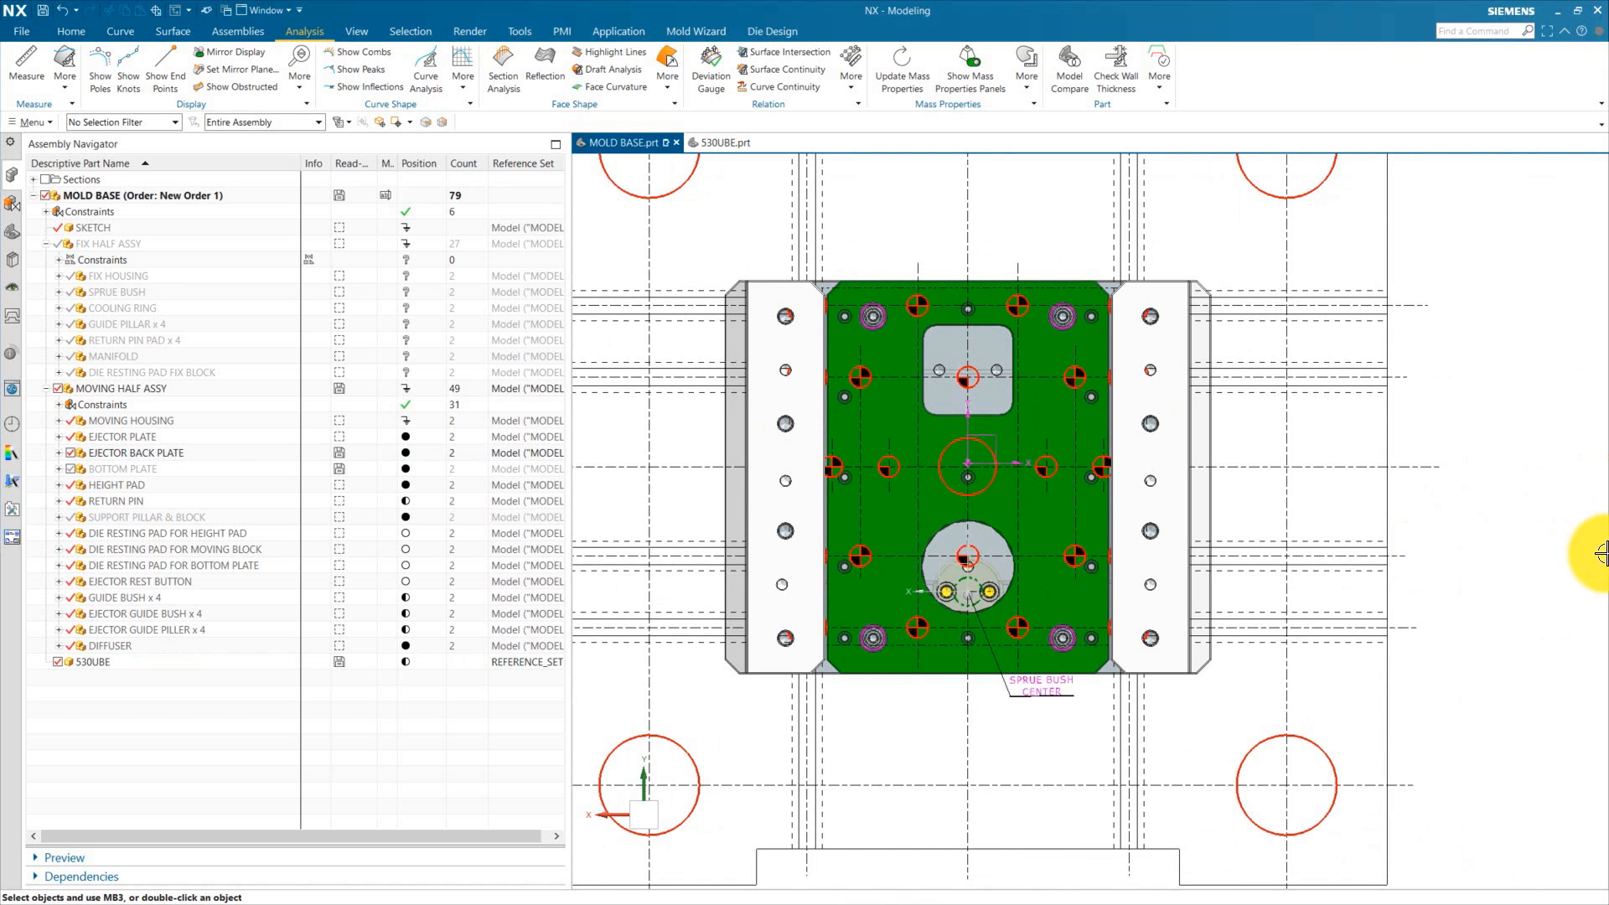
scroll(1006, 456, "up", 1)
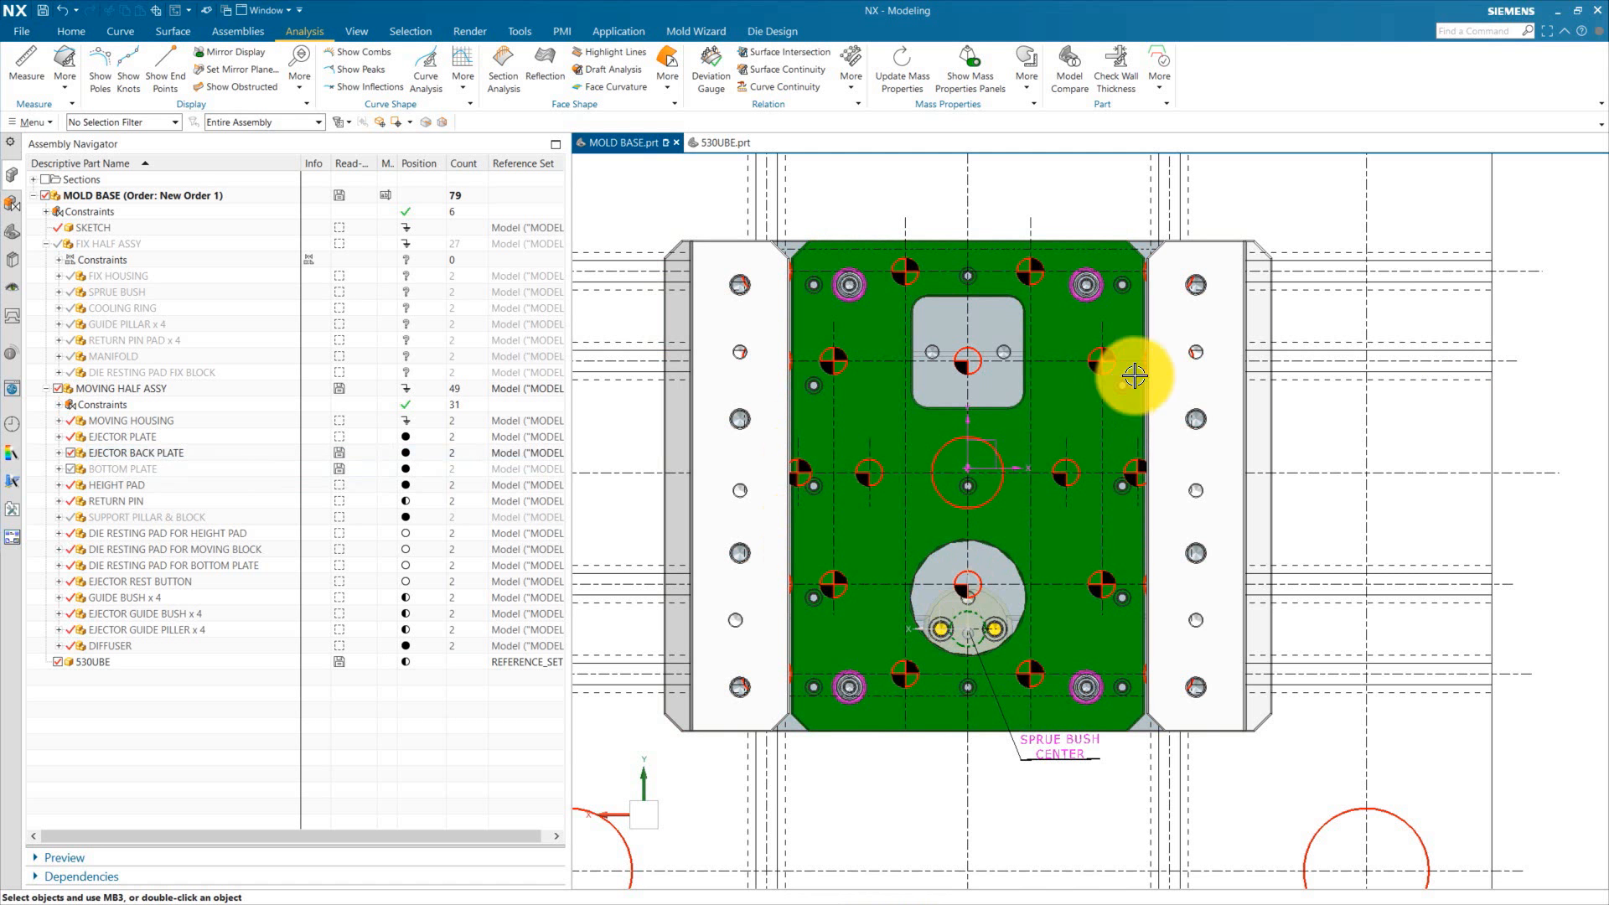
scroll(1550, 555, "up", 1)
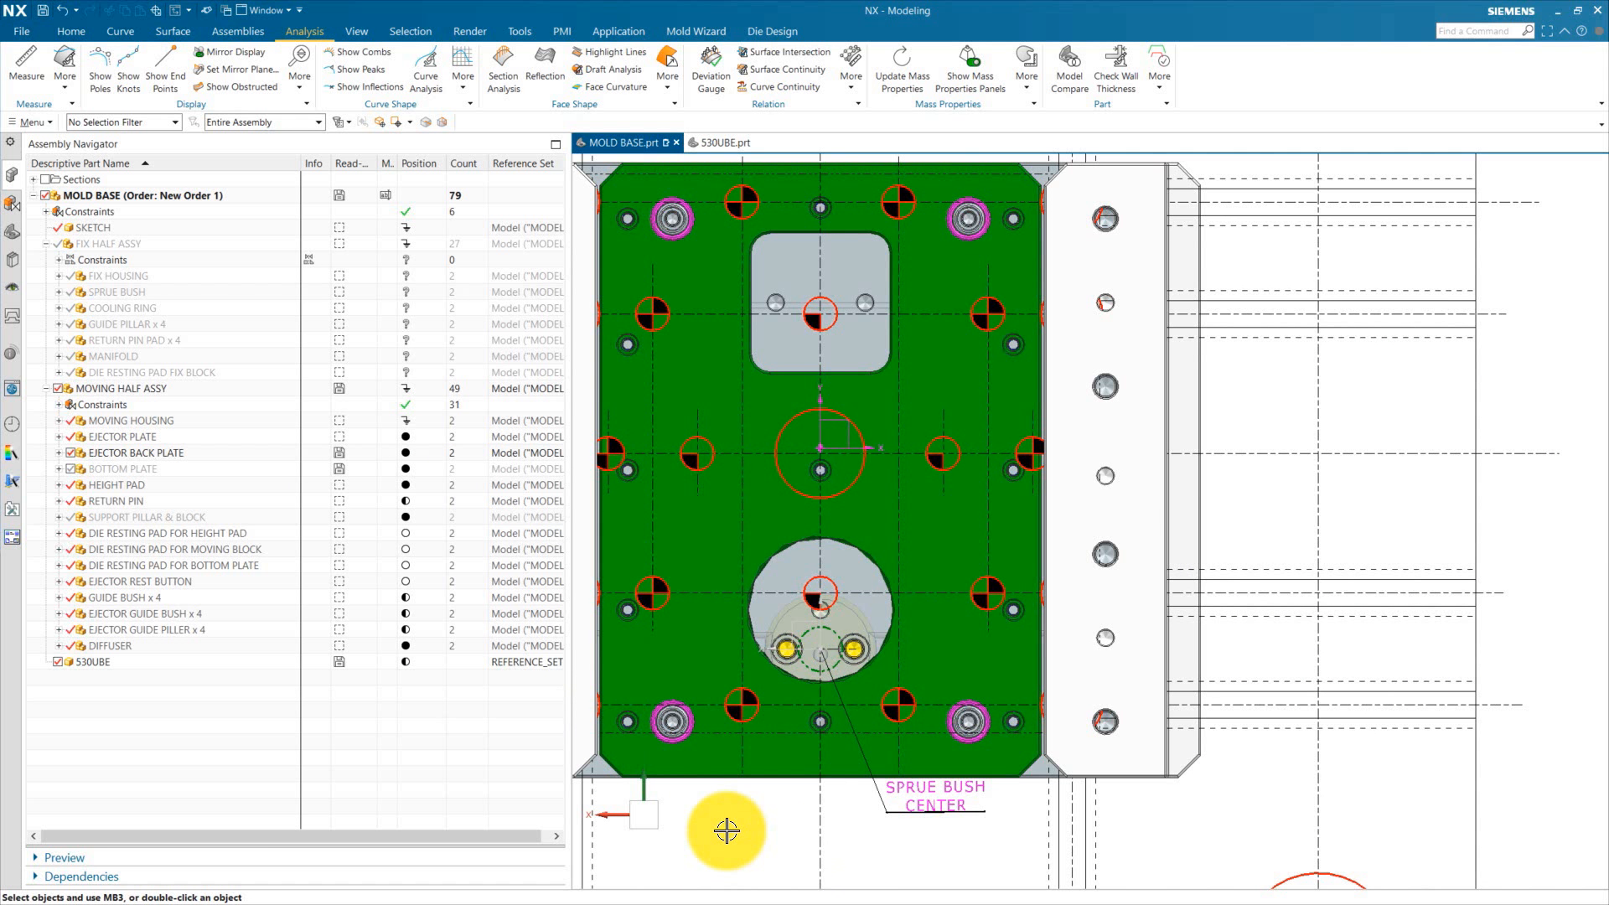
scroll(627, 608, "up", 6)
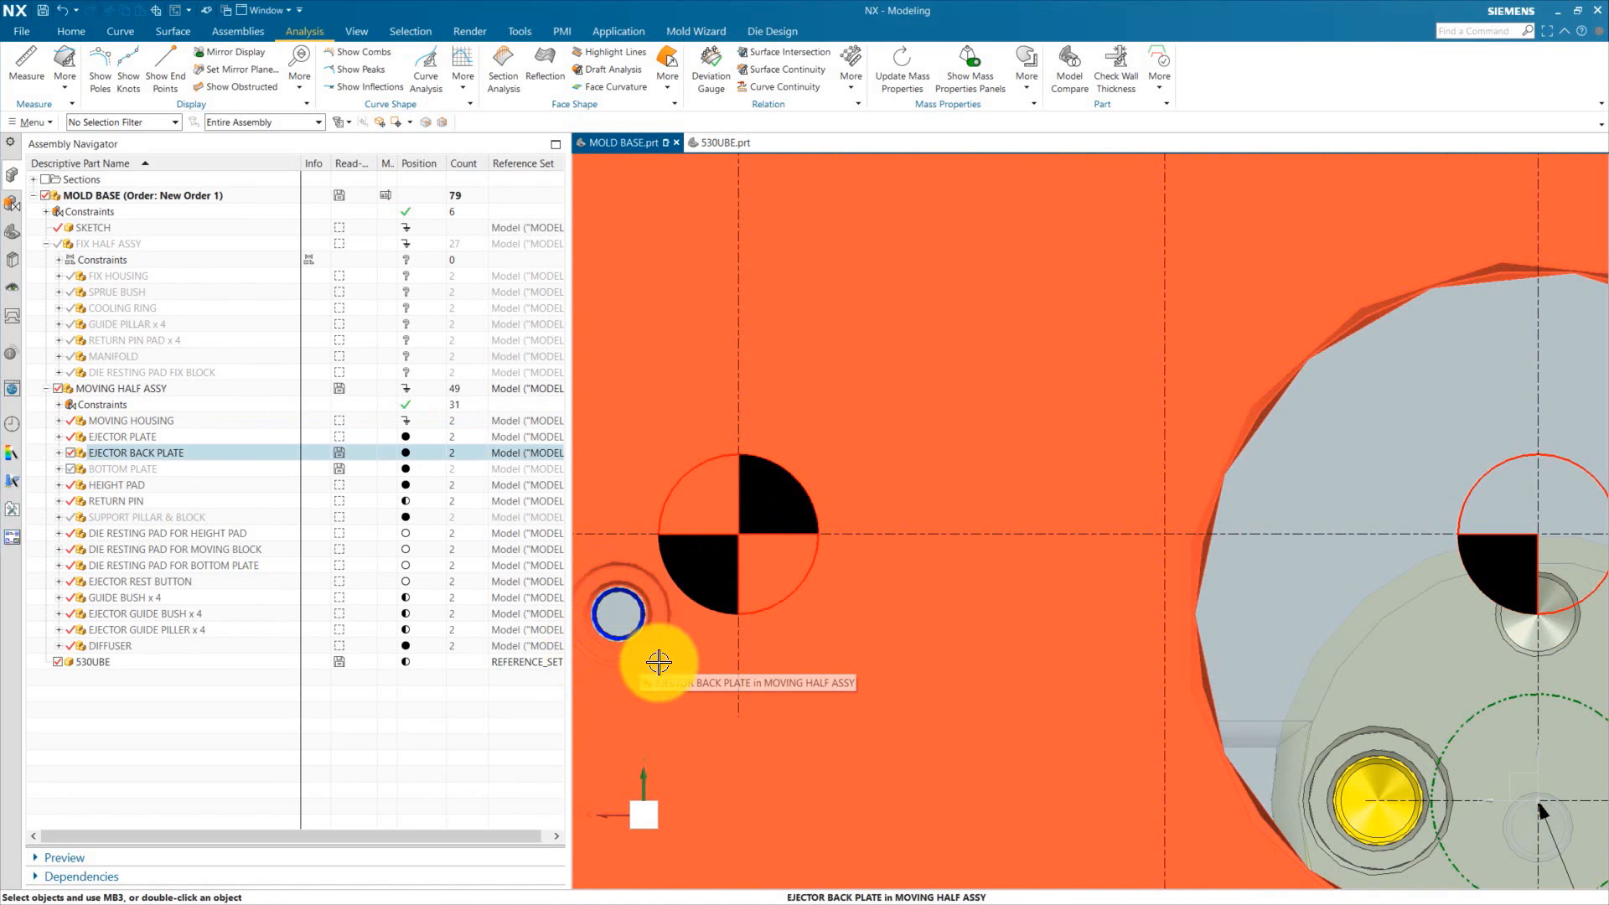
scroll(659, 662, "down", 4)
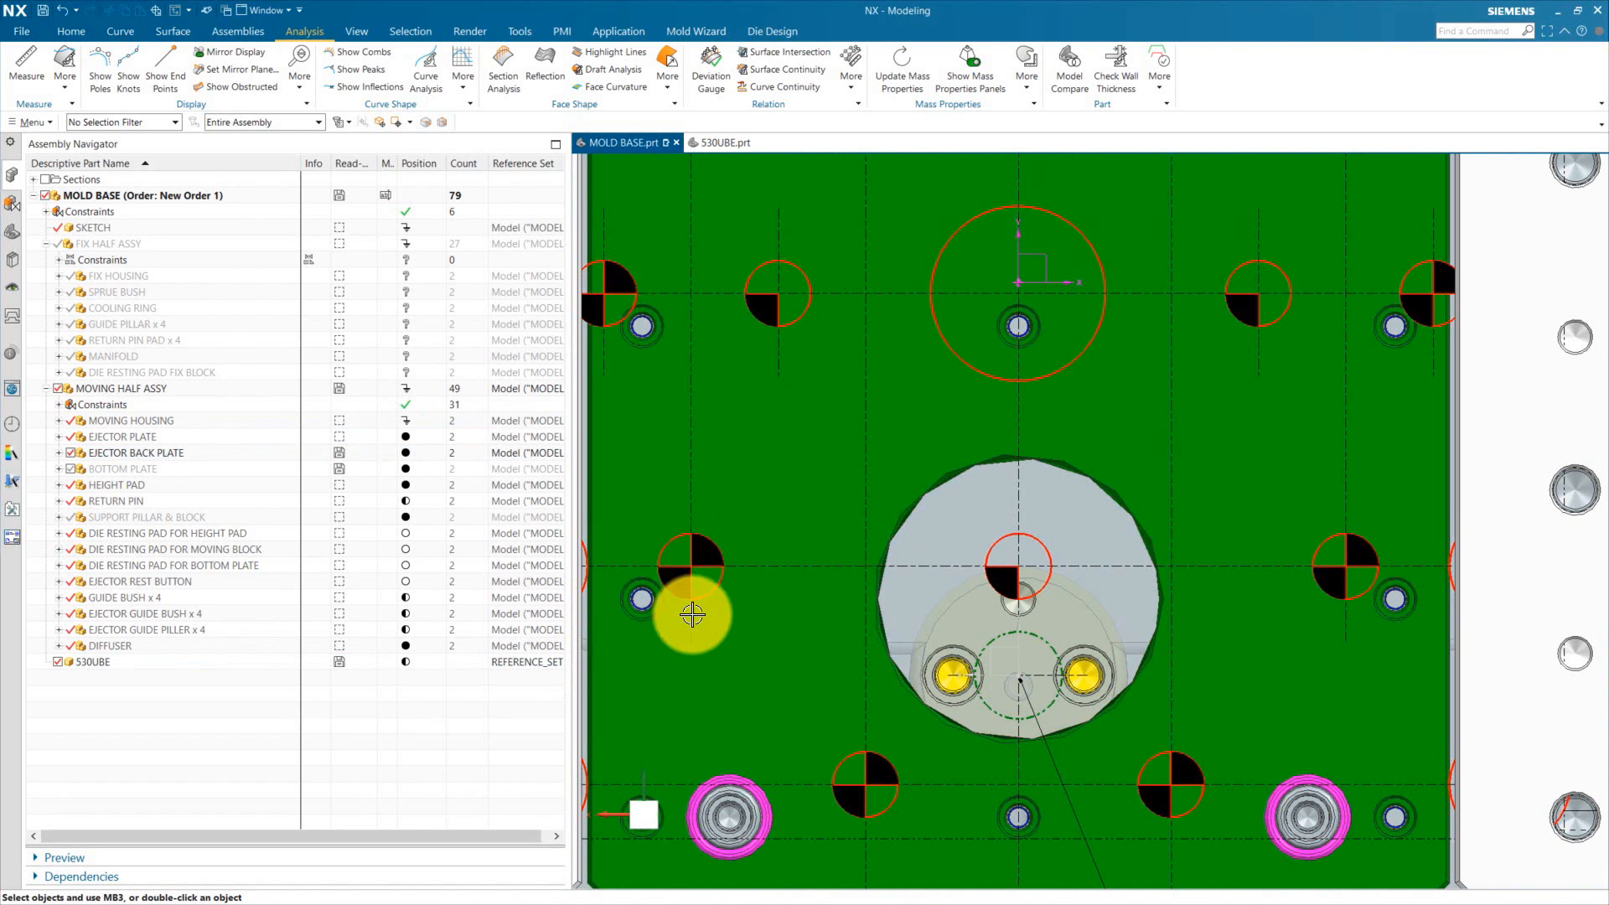
scroll(671, 539, "down", 5)
scroll(900, 493, "up", 2)
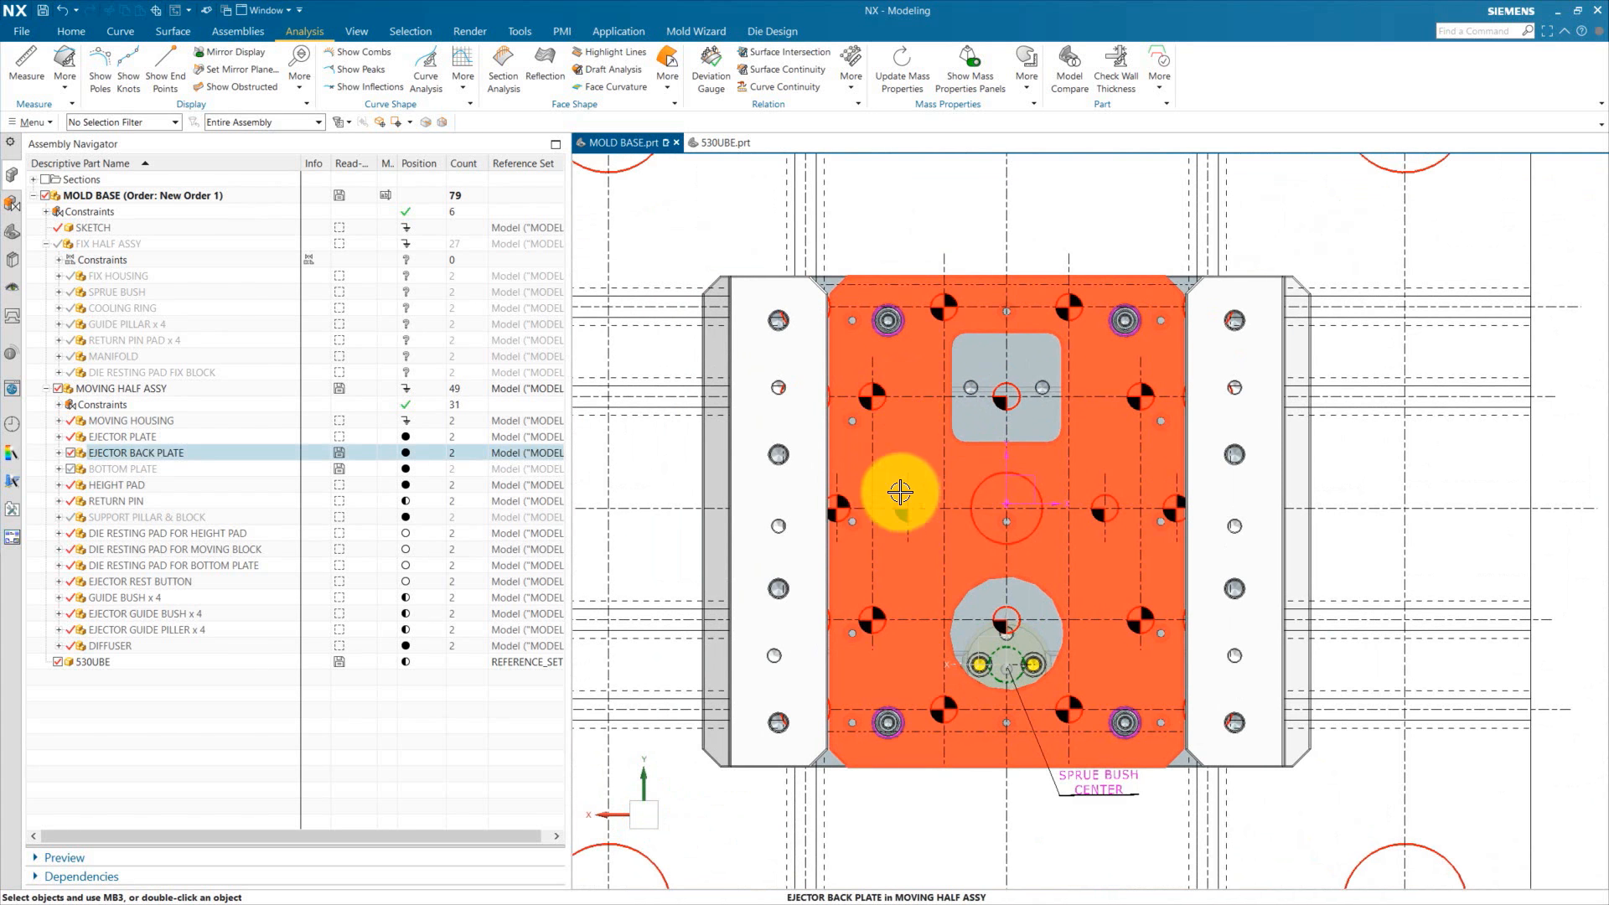
middle_click_drag(901, 493, 894, 369)
left_click(905, 499)
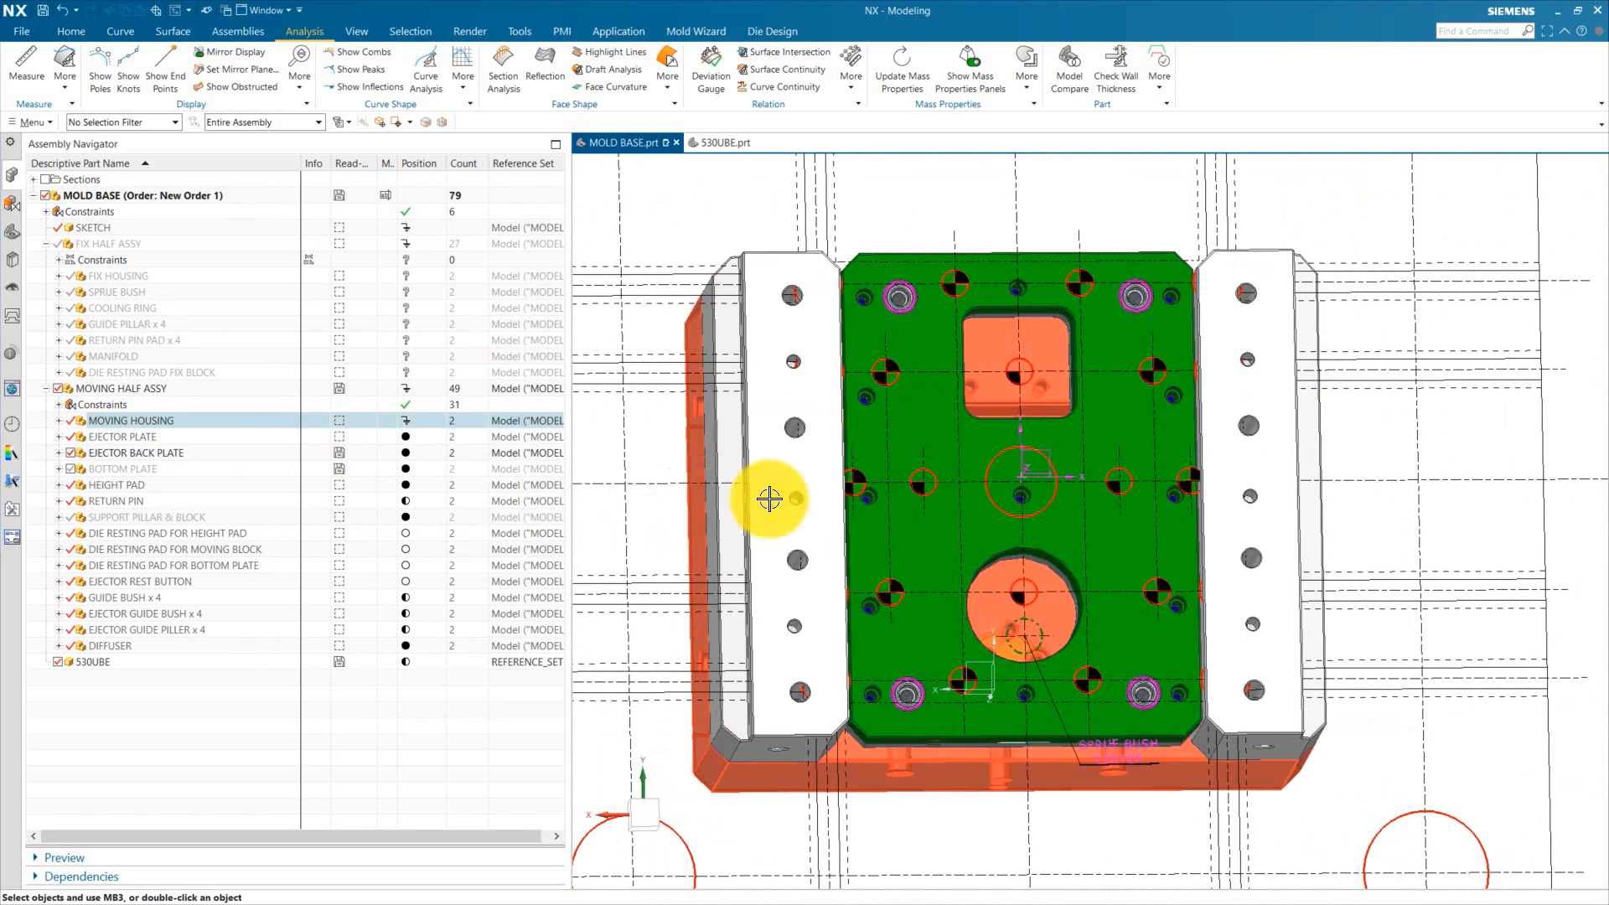
double_click(908, 434)
middle_click_drag(1015, 641, 909, 625)
double_click(129, 195)
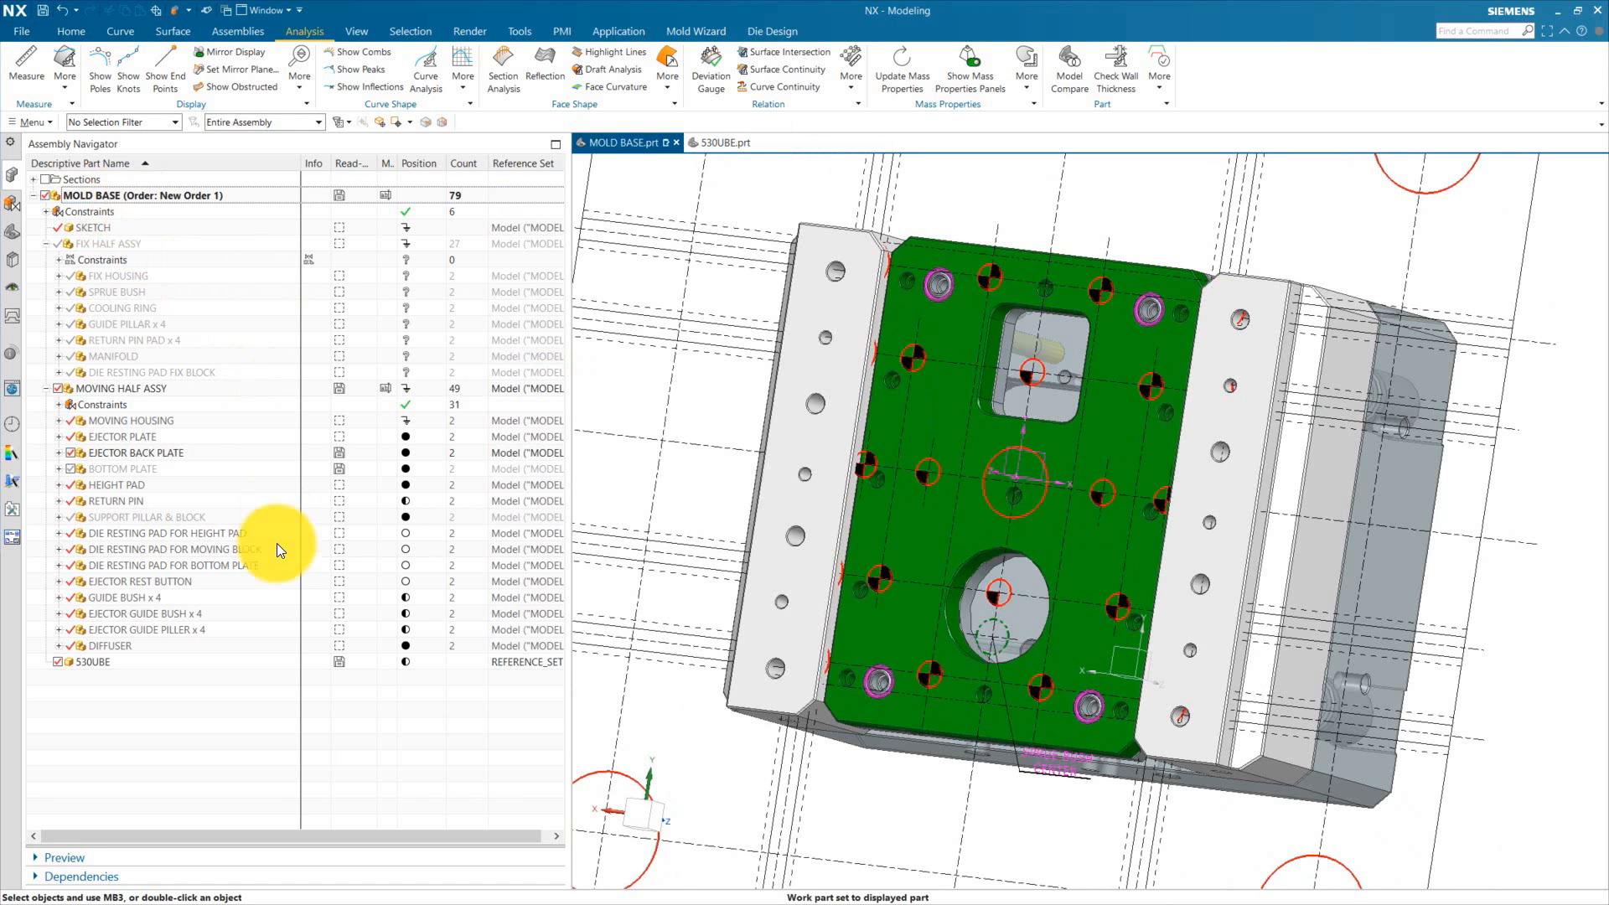
Step: Show the degrees of freedom of the 530UBE component
left_click(83, 662)
right_click(85, 660)
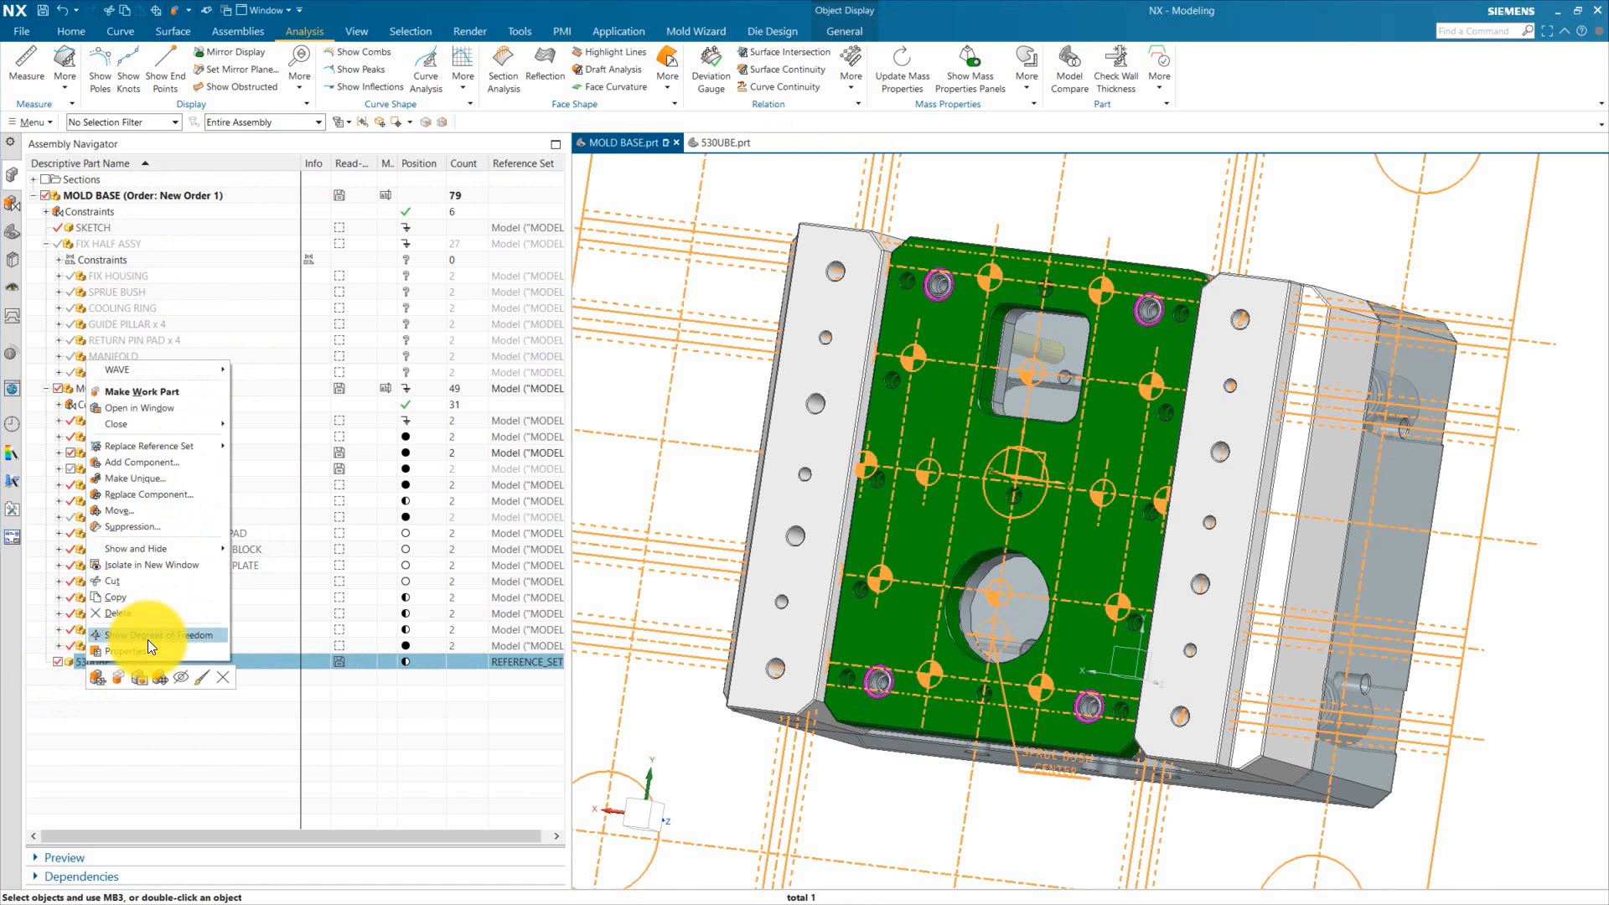
left_click(148, 640)
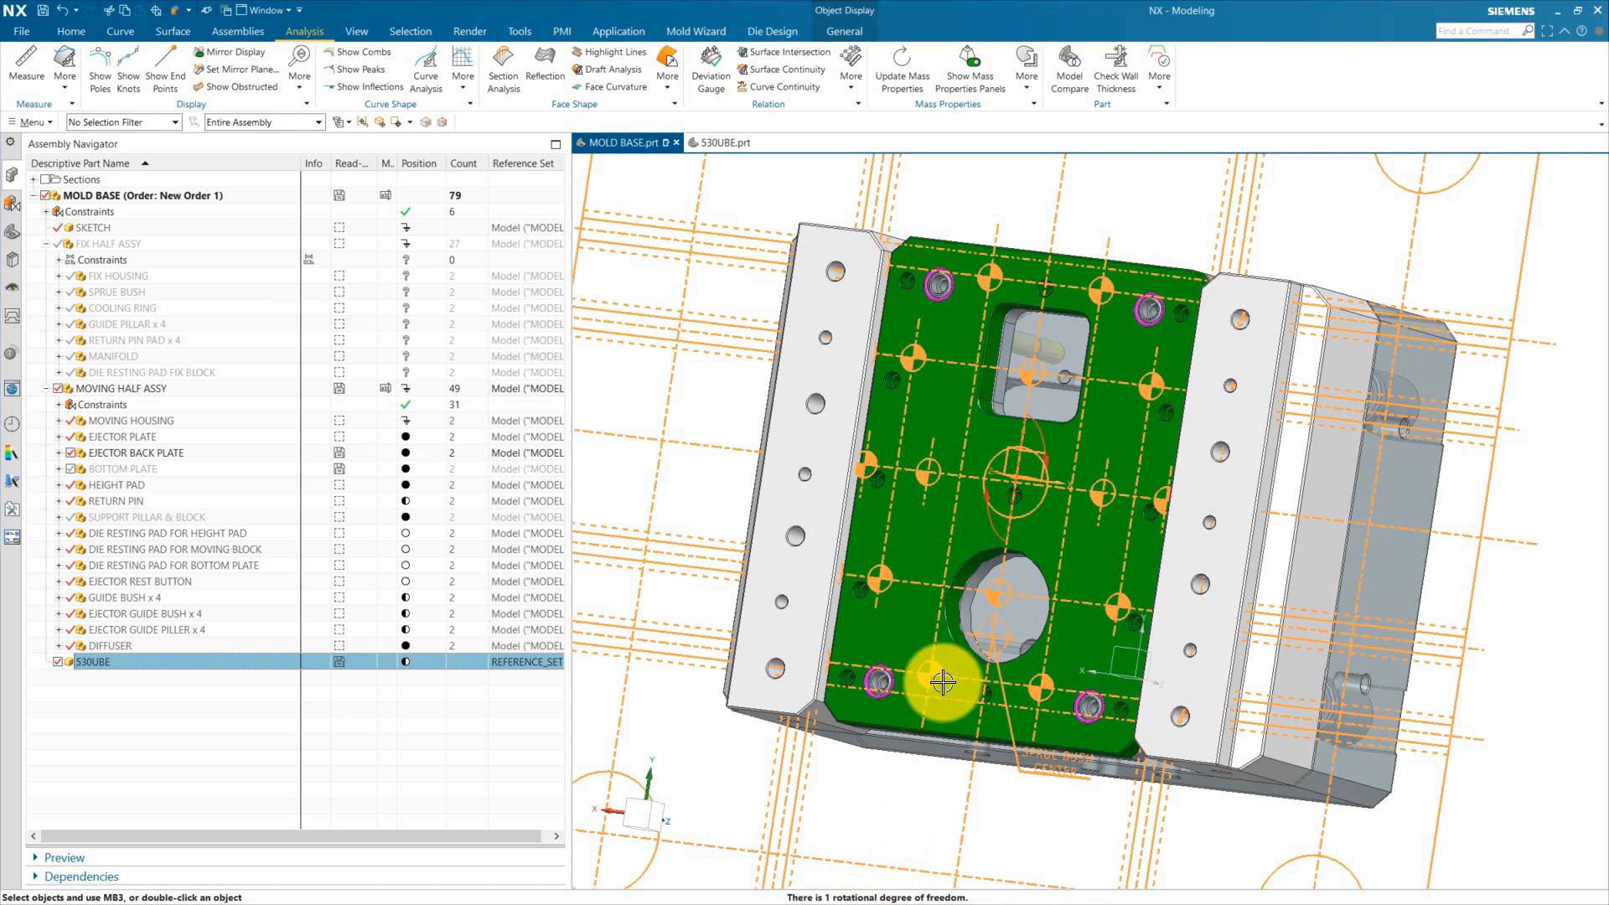
Step: Add a Touch Align assembly constraint between an ejector back plate hole and the matching 530UBE drawing circle
scroll(954, 628, "down", 3)
right_click(1441, 301)
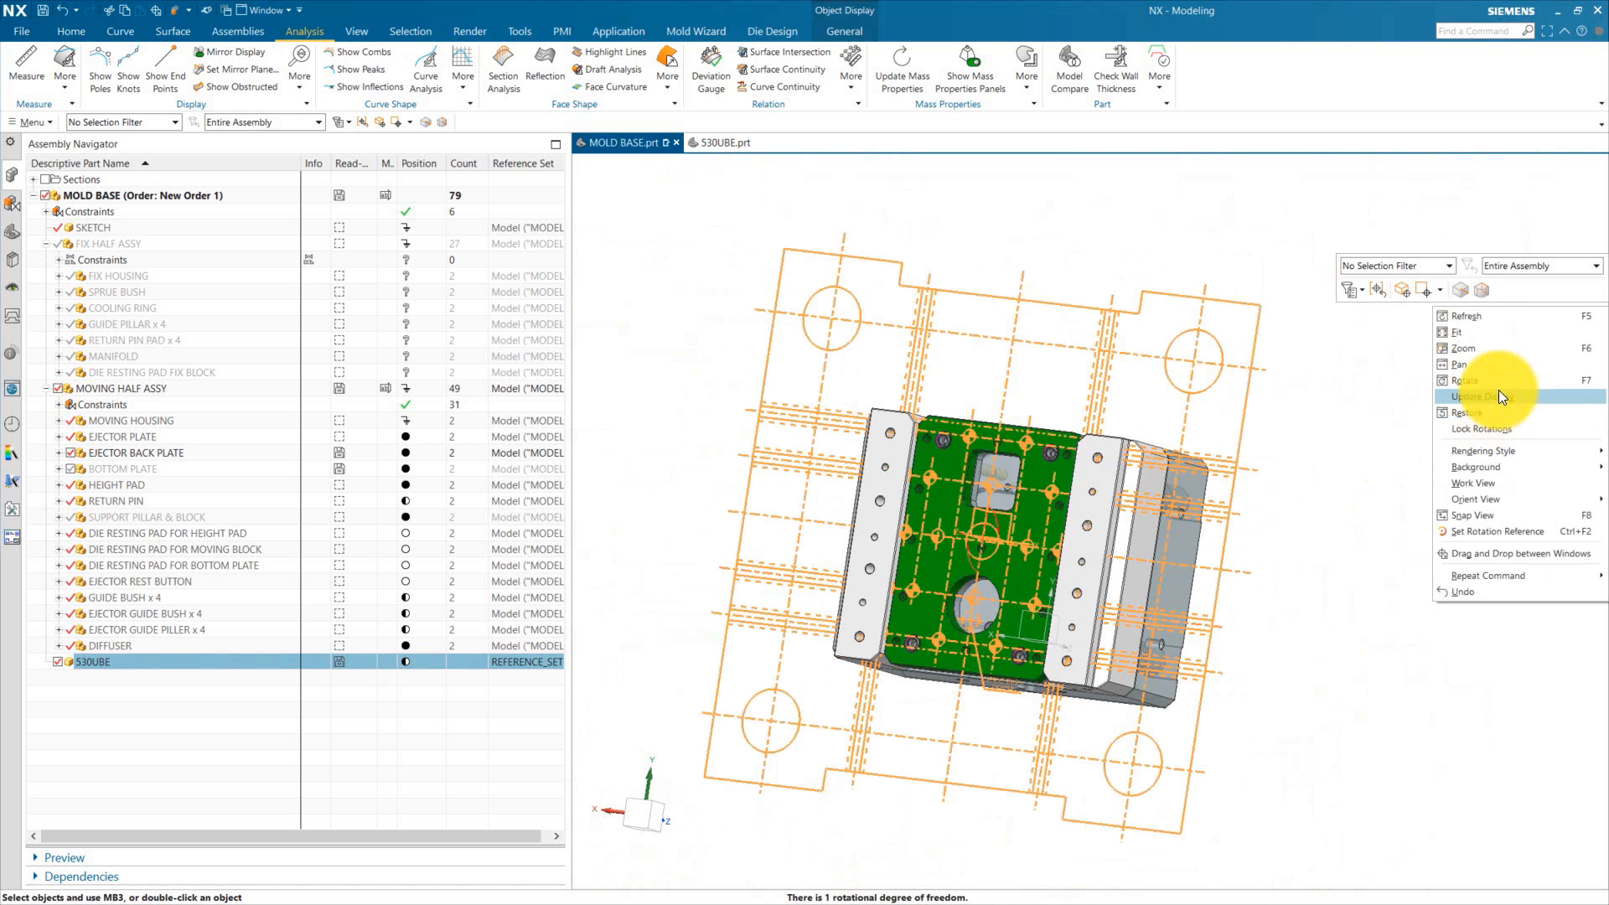
left_click(1501, 397)
left_click(237, 36)
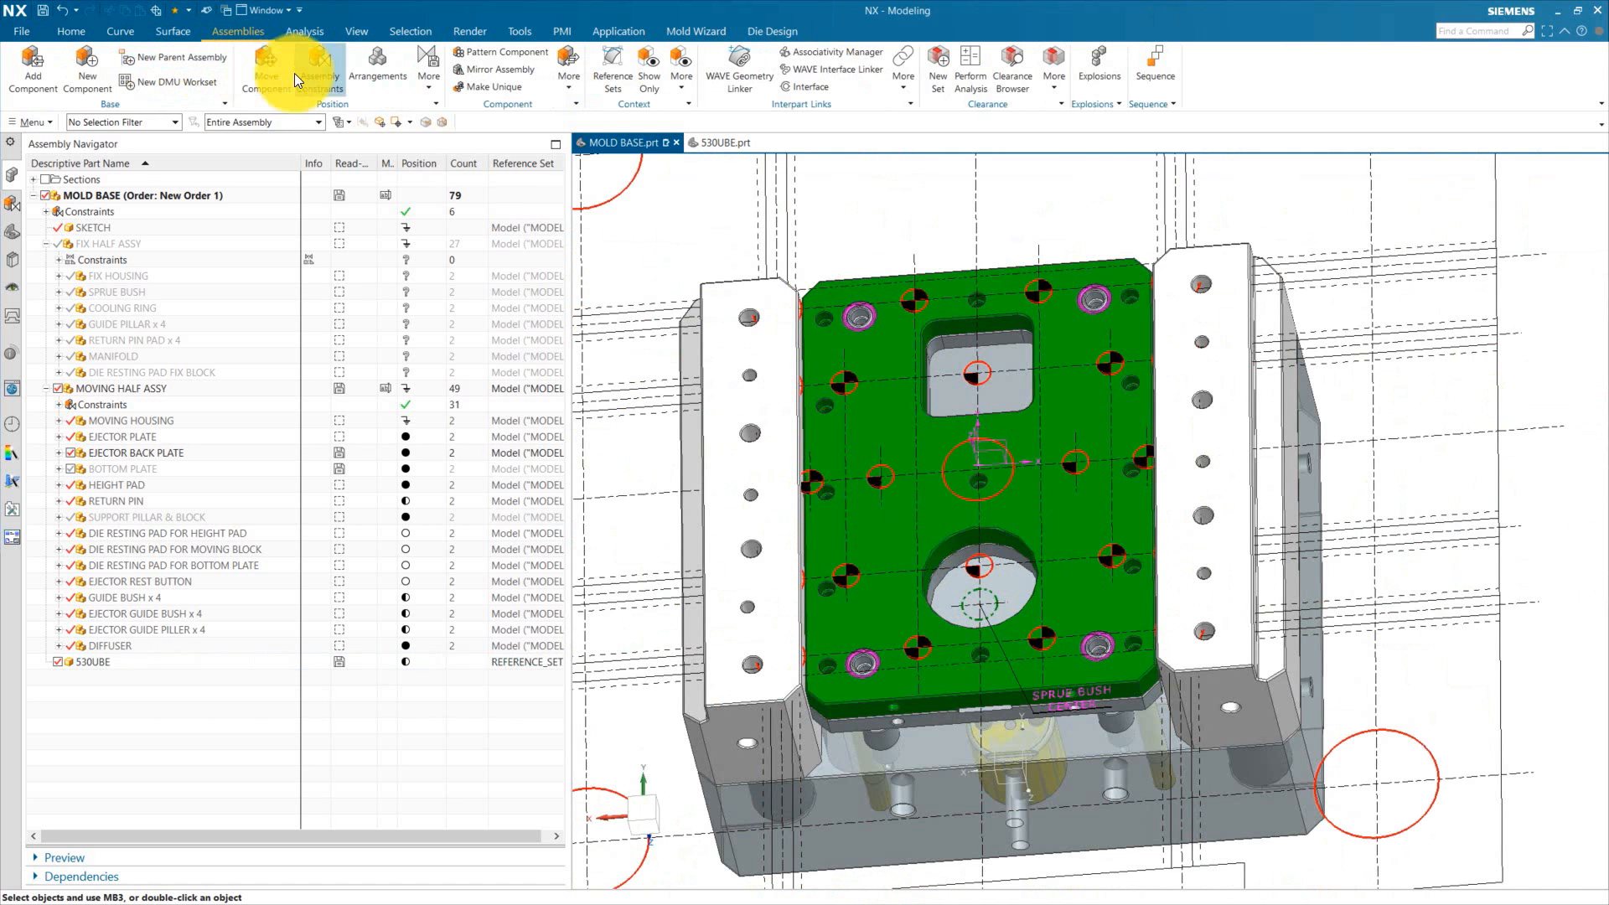
left_click(295, 73)
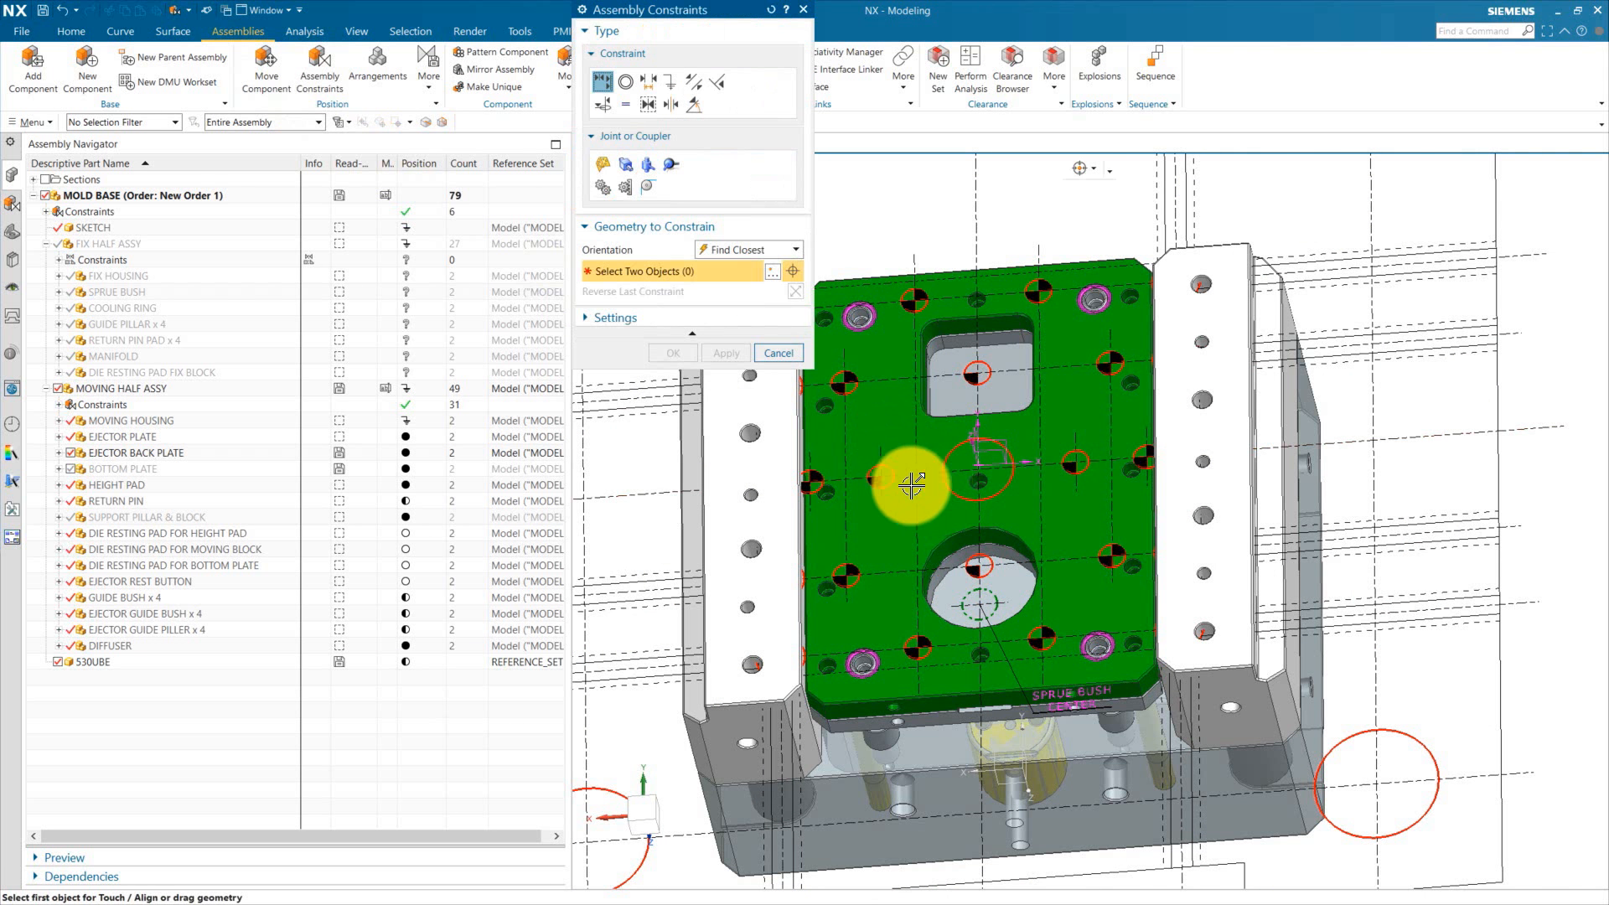
scroll(905, 581, "up", 3)
scroll(981, 664, "down", 2)
scroll(915, 683, "up", 3)
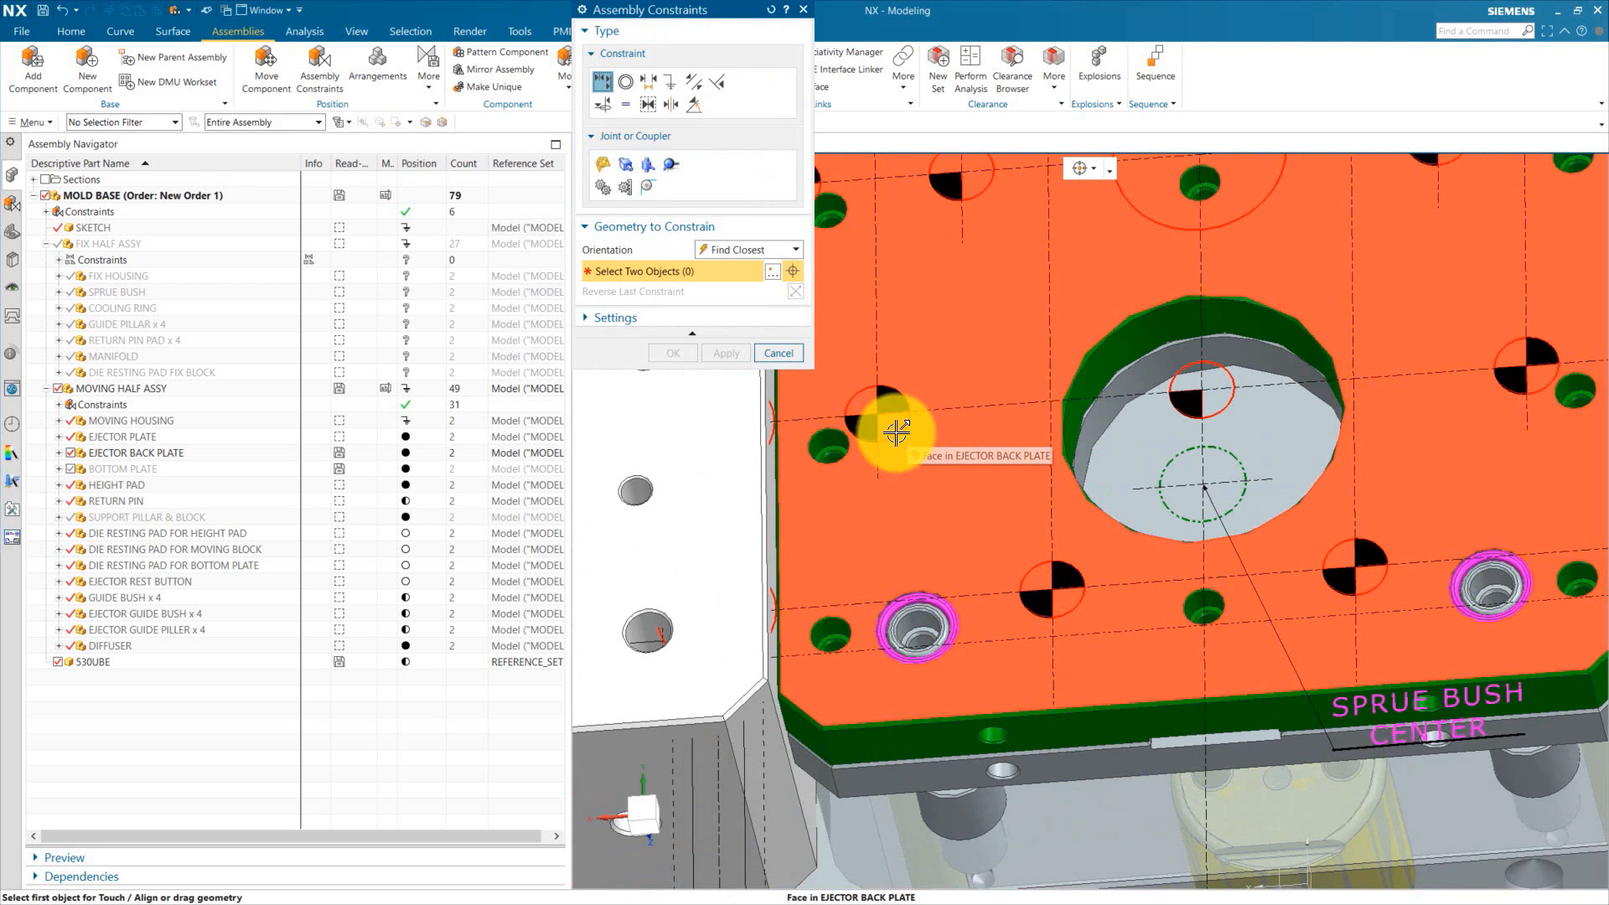
left_click(898, 431)
left_click(973, 314)
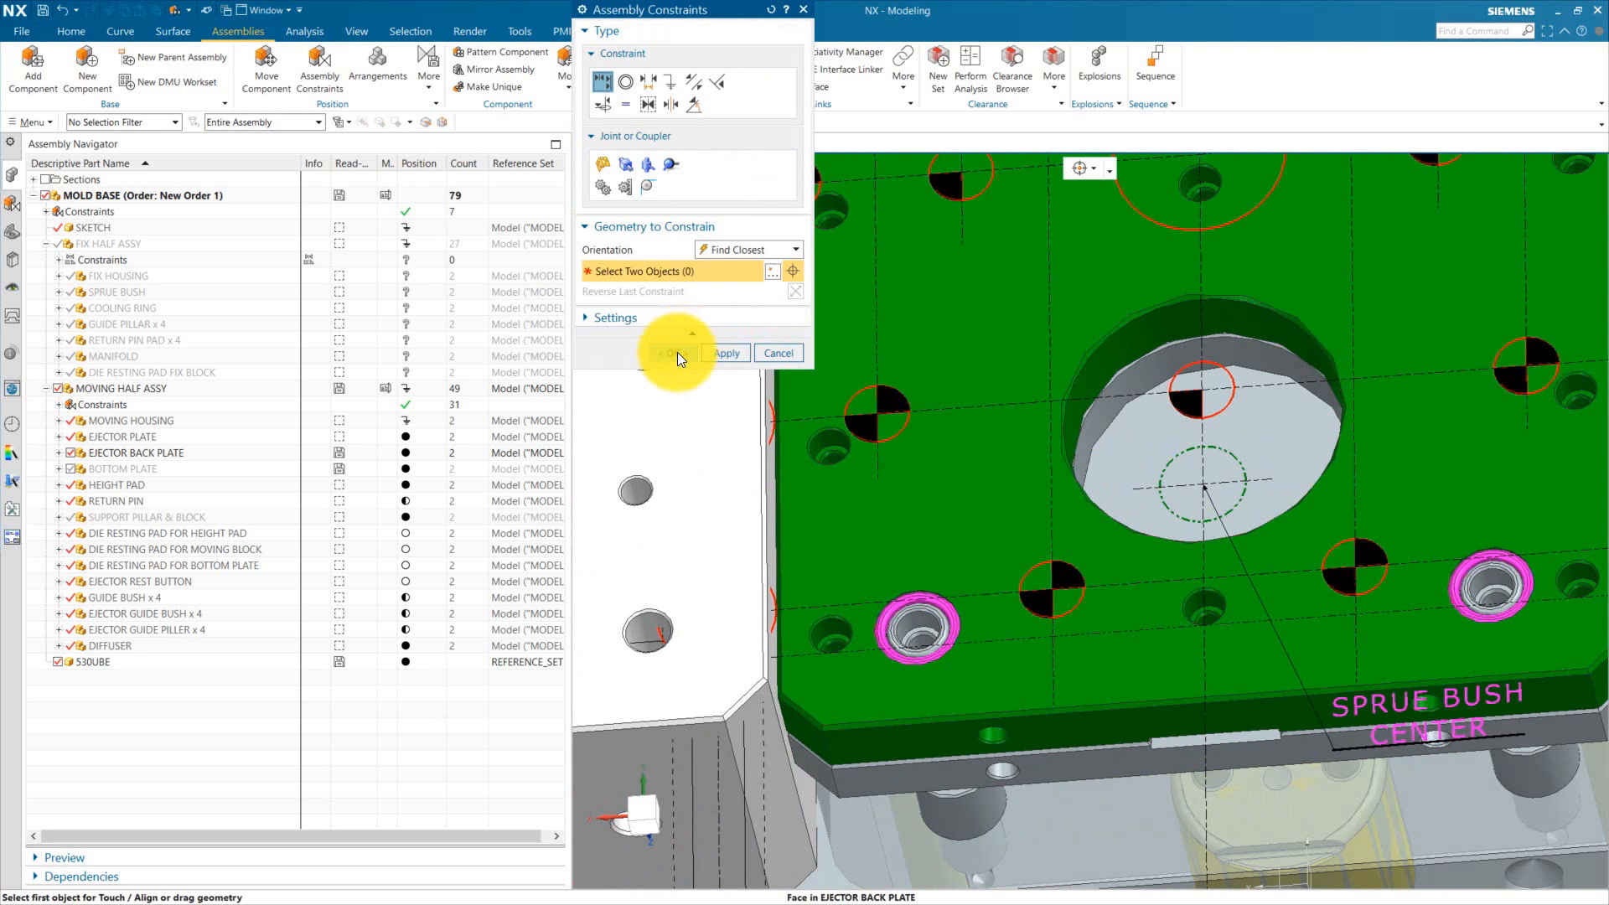
left_click(676, 352)
Step: Check the remaining degrees of freedom of the 530UBE component again
scroll(783, 819, "down", 5)
right_click(119, 662)
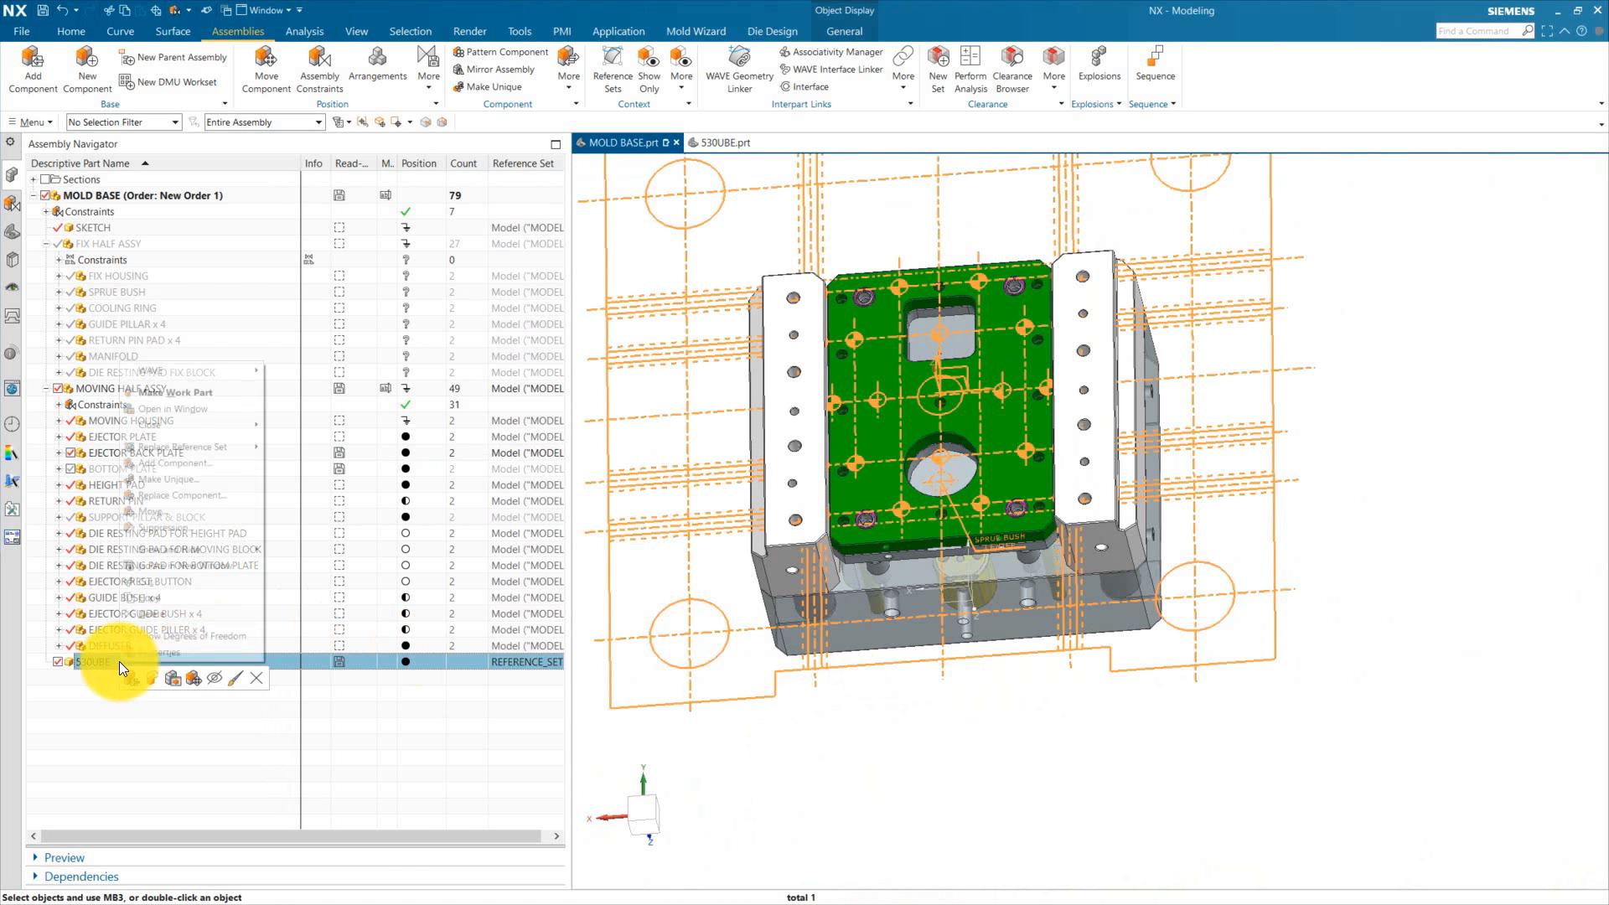
left_click(203, 615)
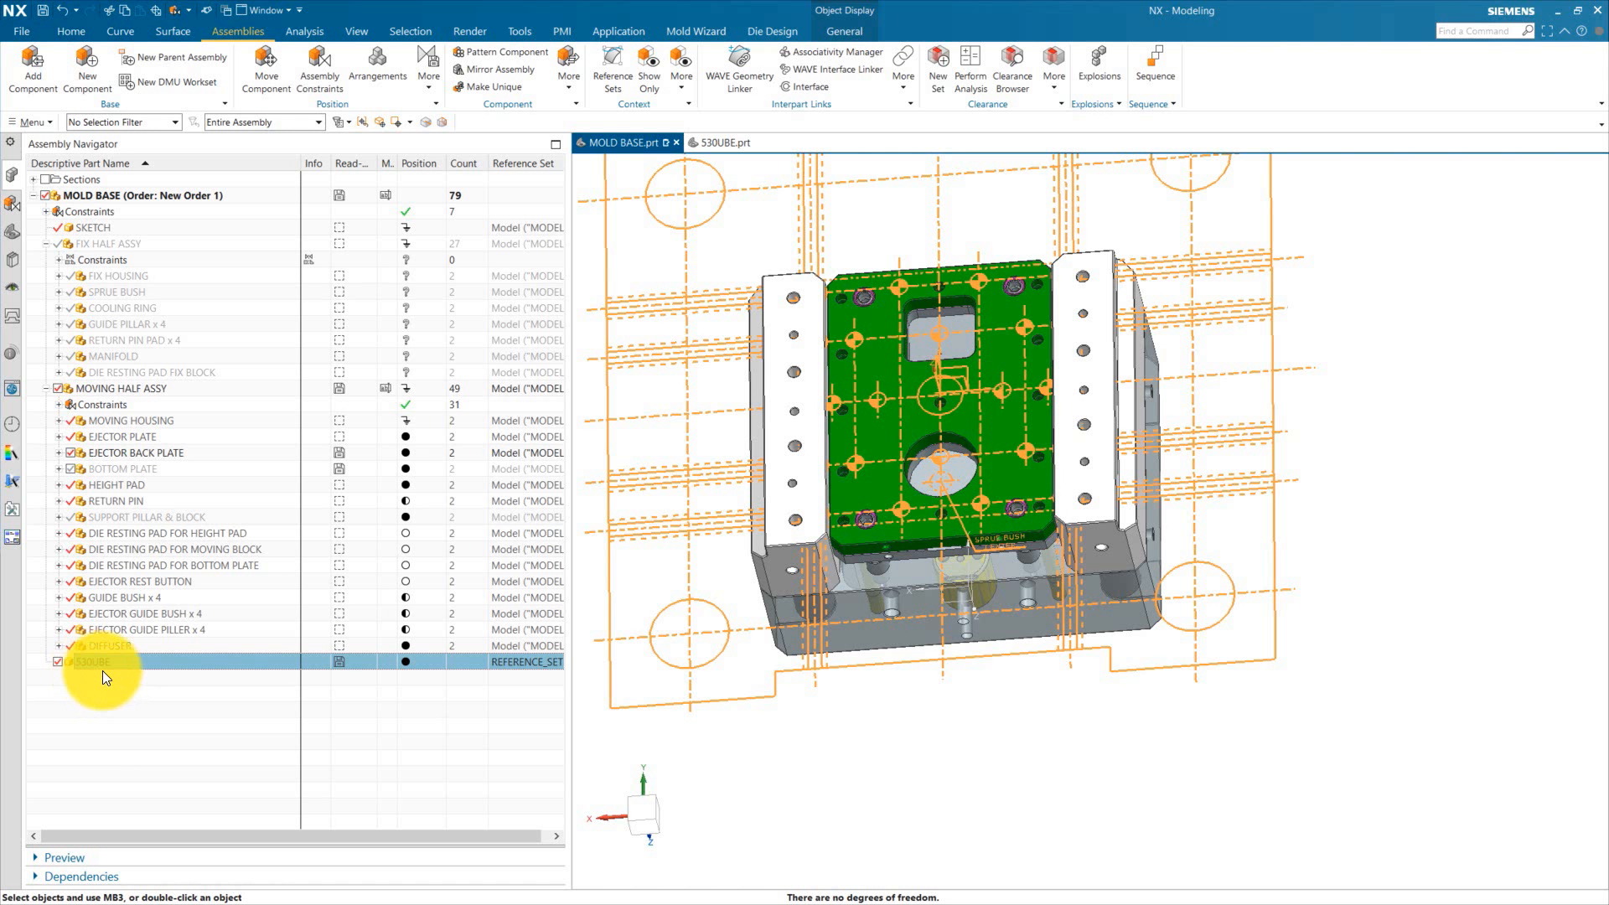
left_click(454, 750)
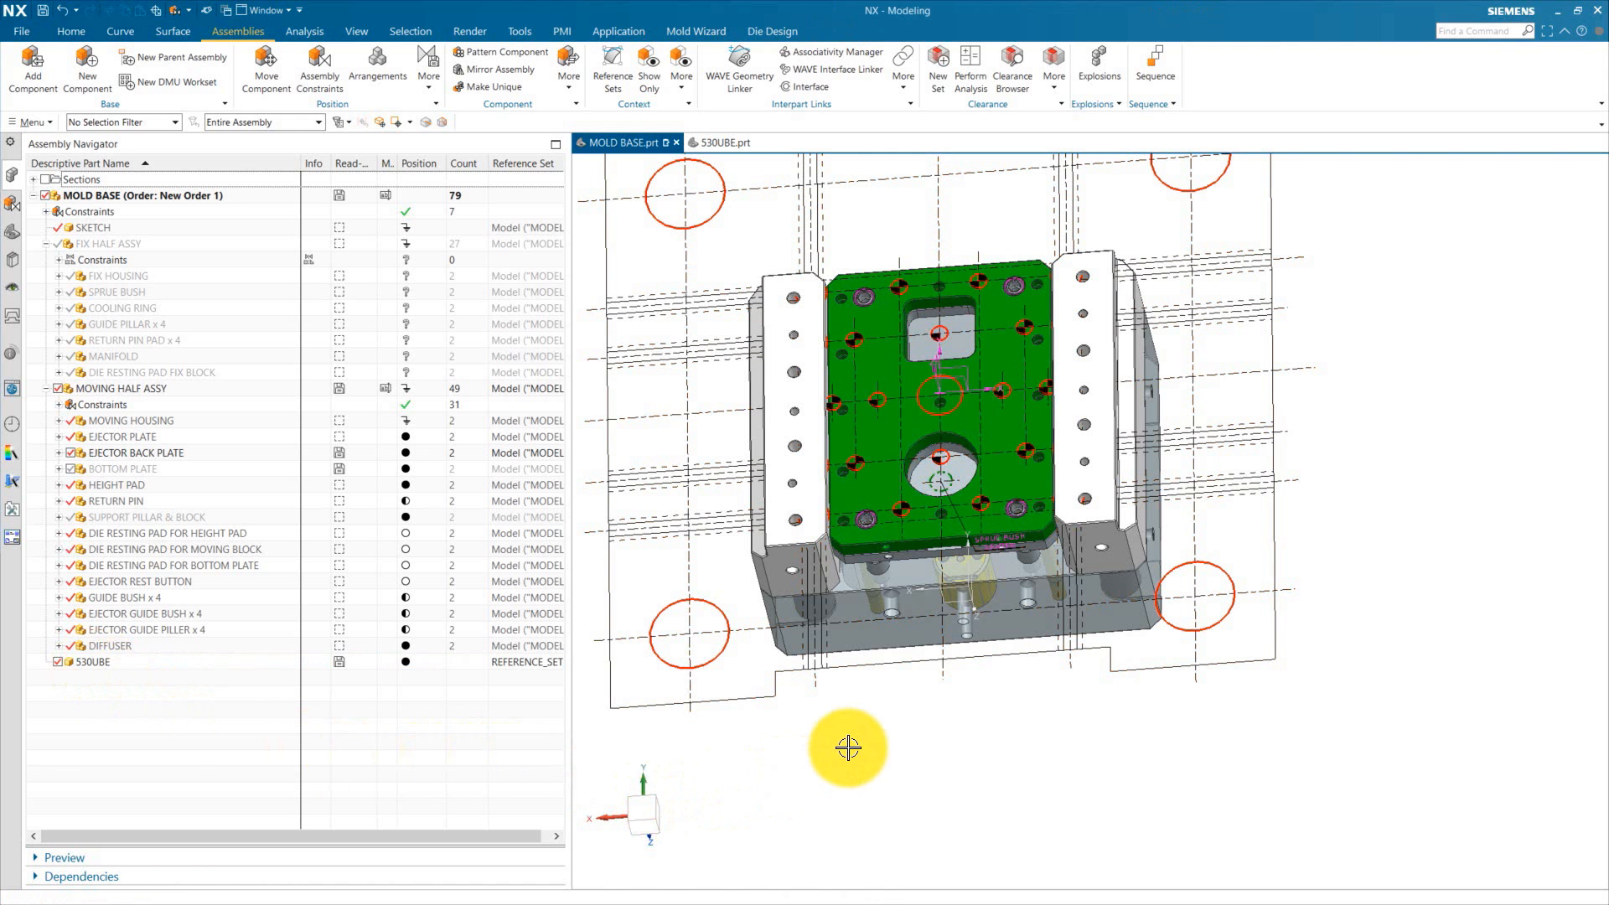
Step: Make the ejector back plate the work part and fit it in the view
middle_click_drag(984, 765, 1042, 841)
scroll(963, 488, "up", 2)
scroll(1011, 481, "down", 3)
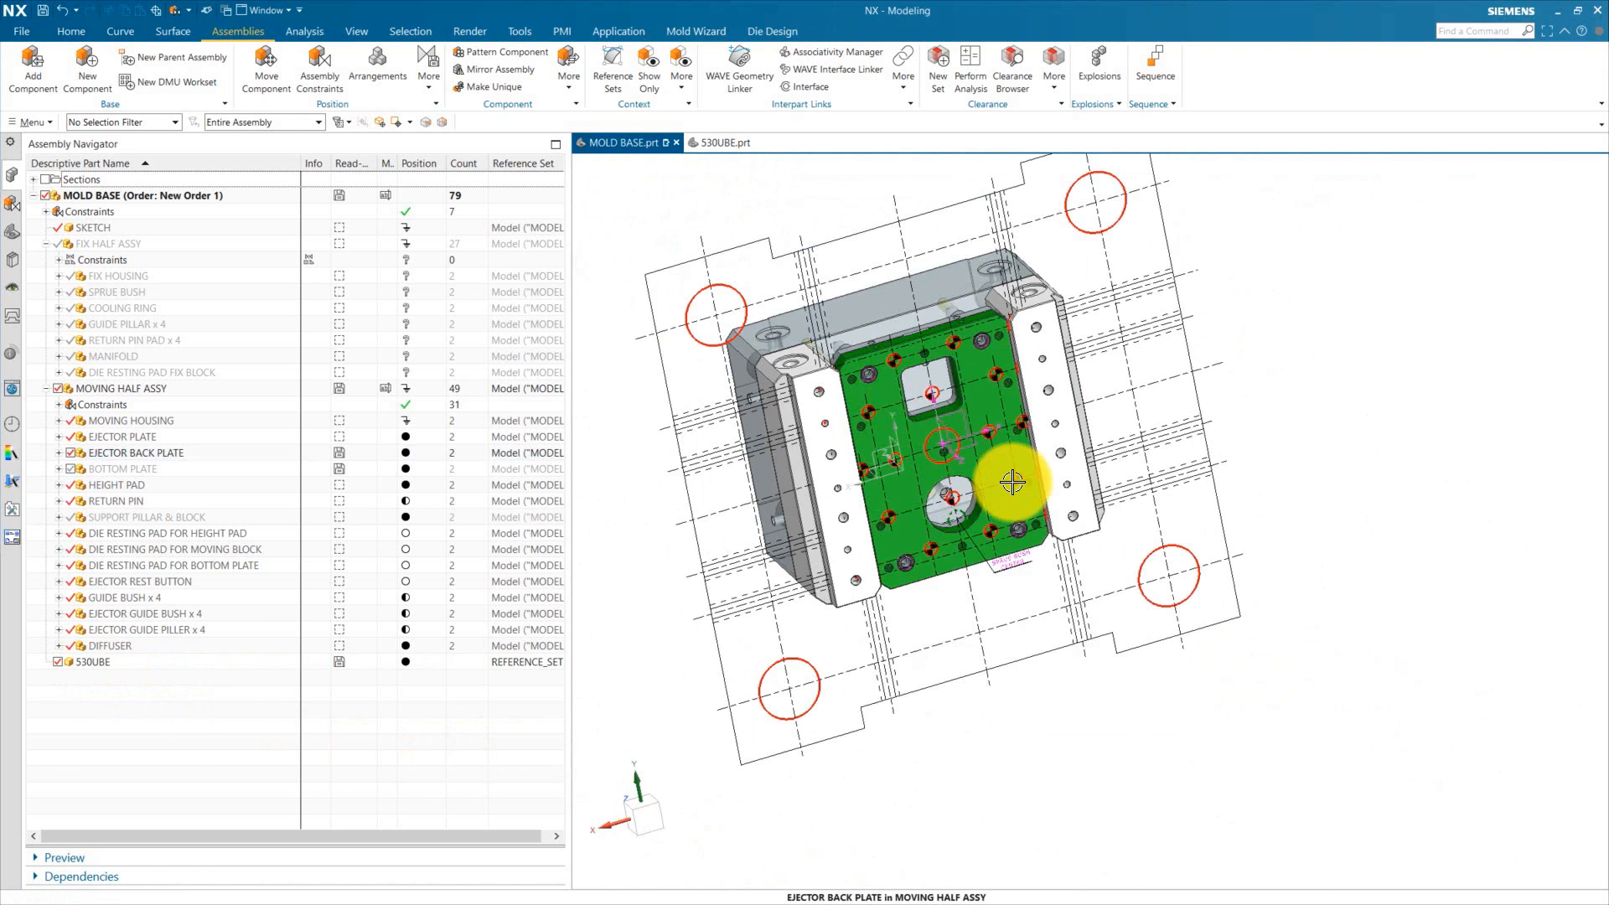
double_click(134, 452)
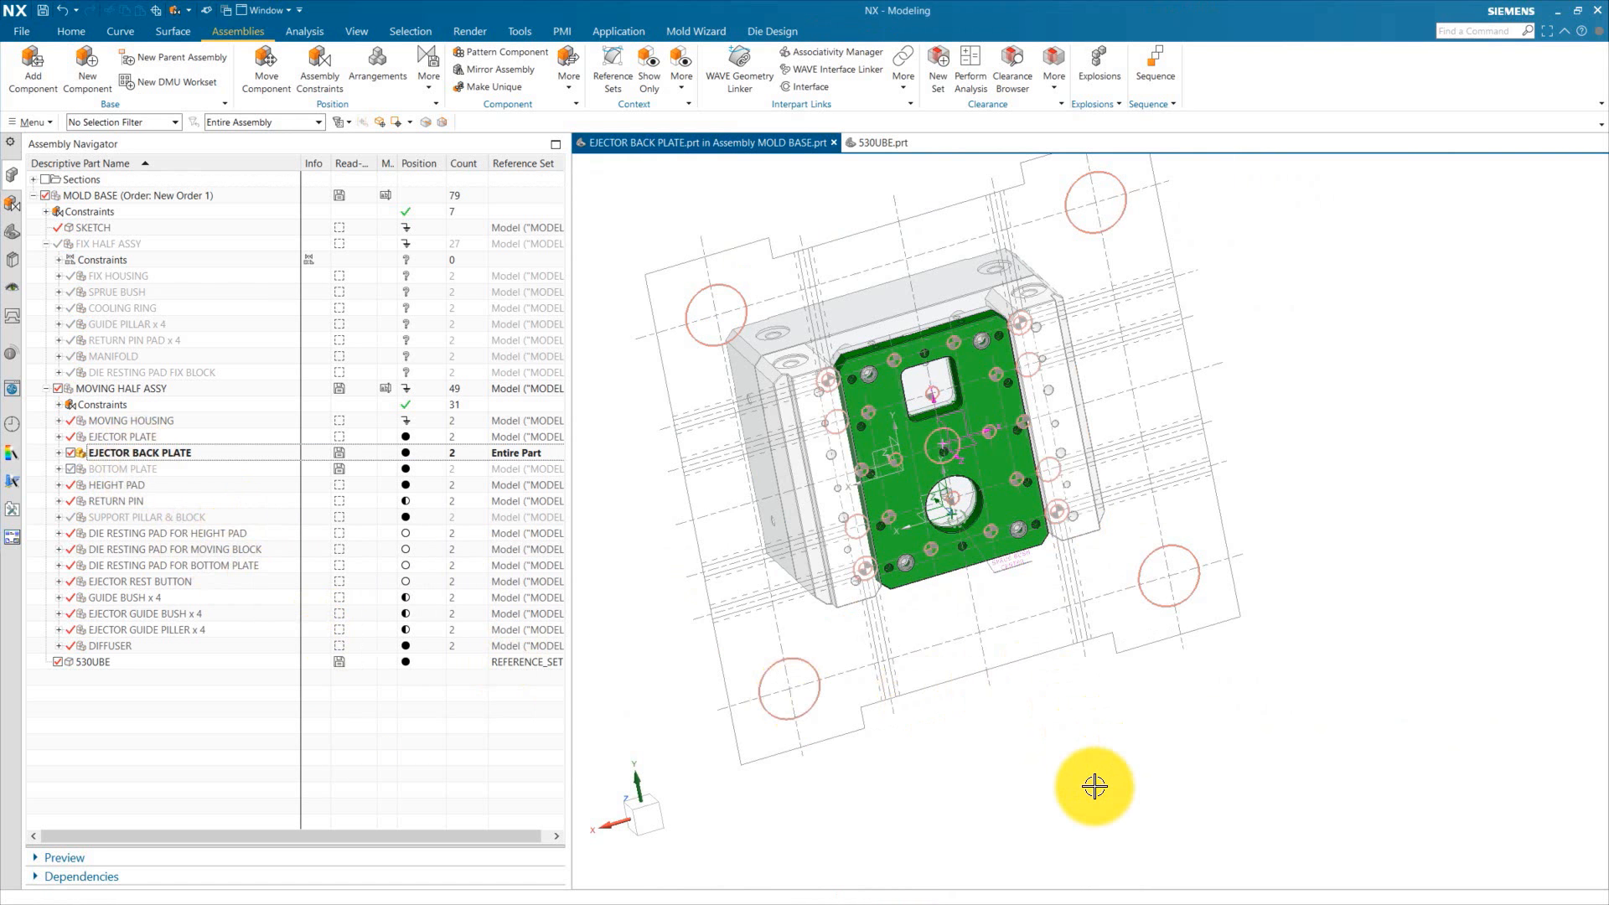
key("F8")
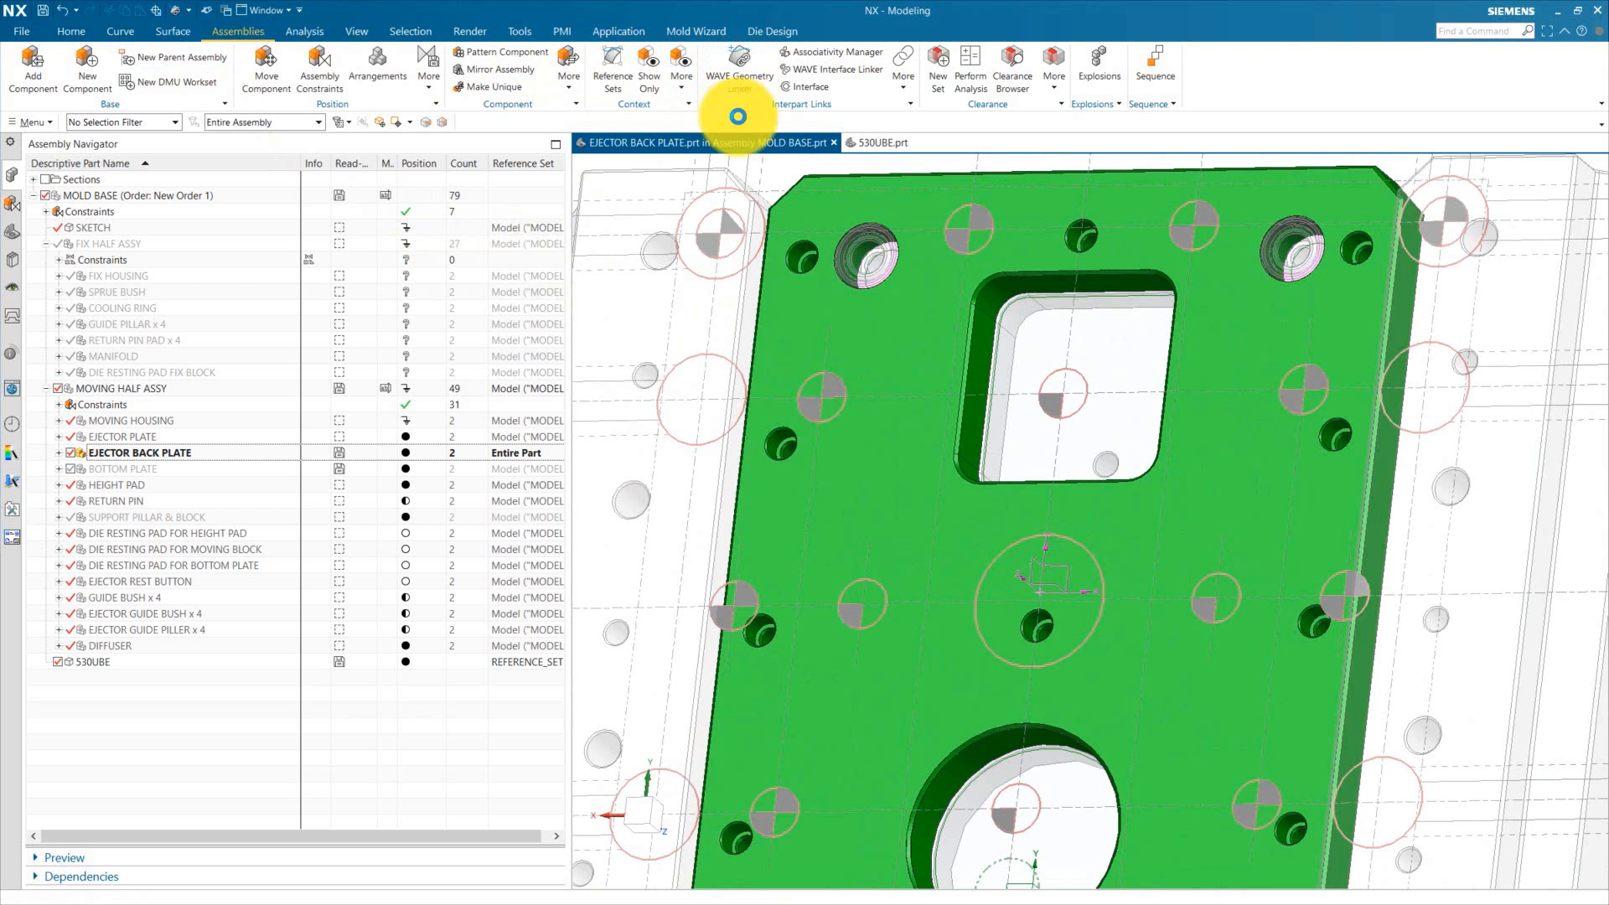
Step: Link four 530UBE ejector rod hole circles into the ejector back plate as a composite curve with WAVE Geometry Linker
left_click(642, 37)
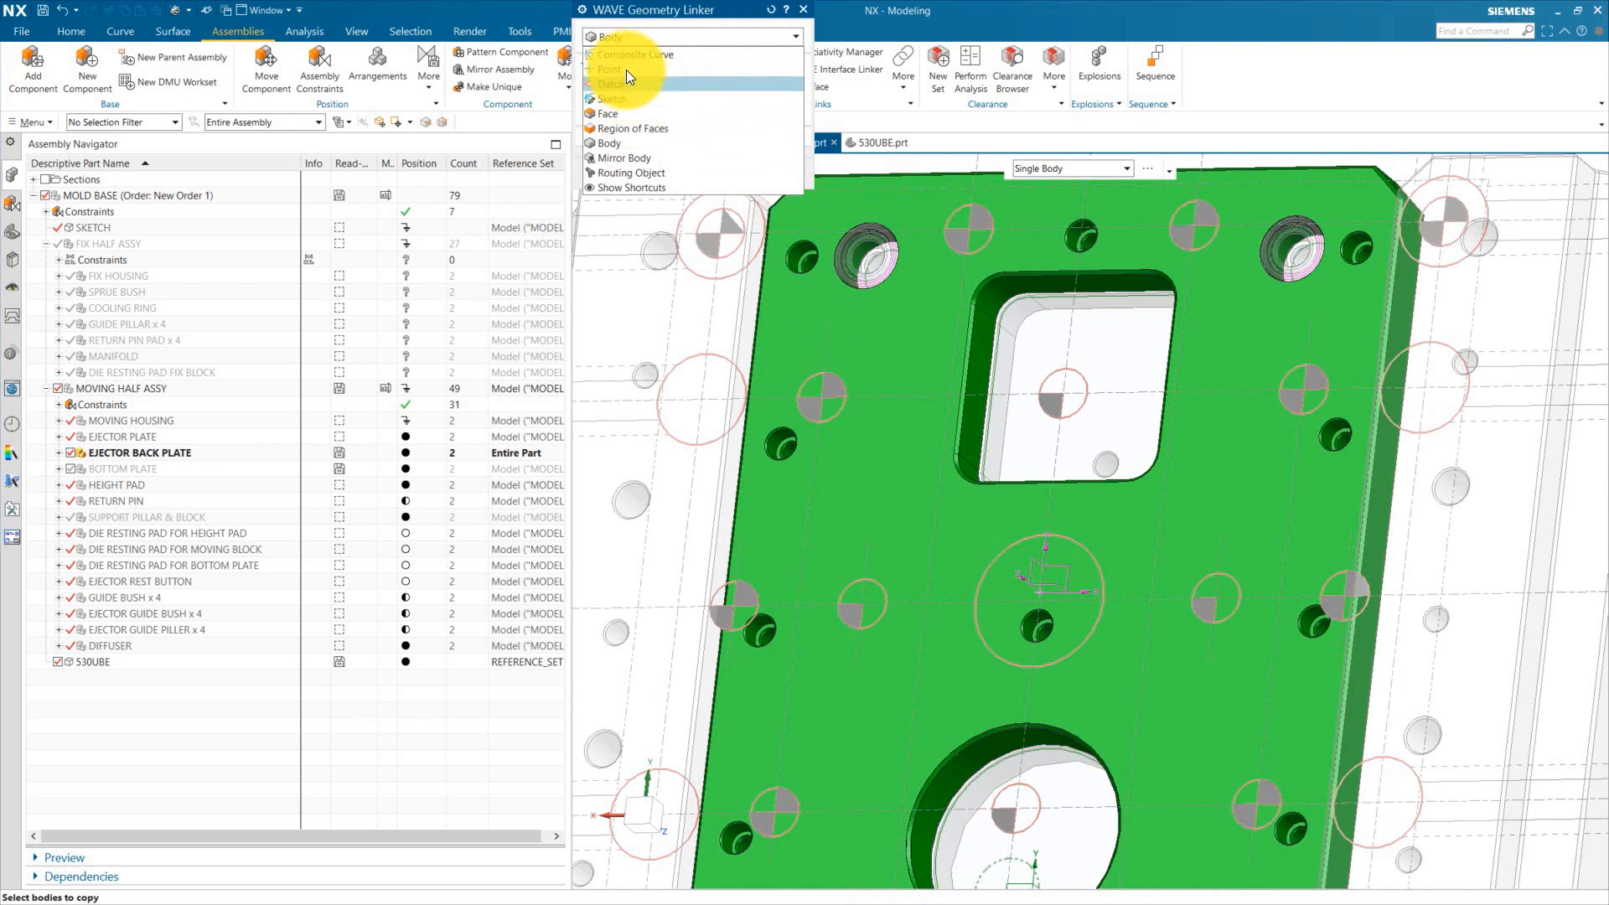
left_click(635, 55)
scroll(847, 362, "up", 3)
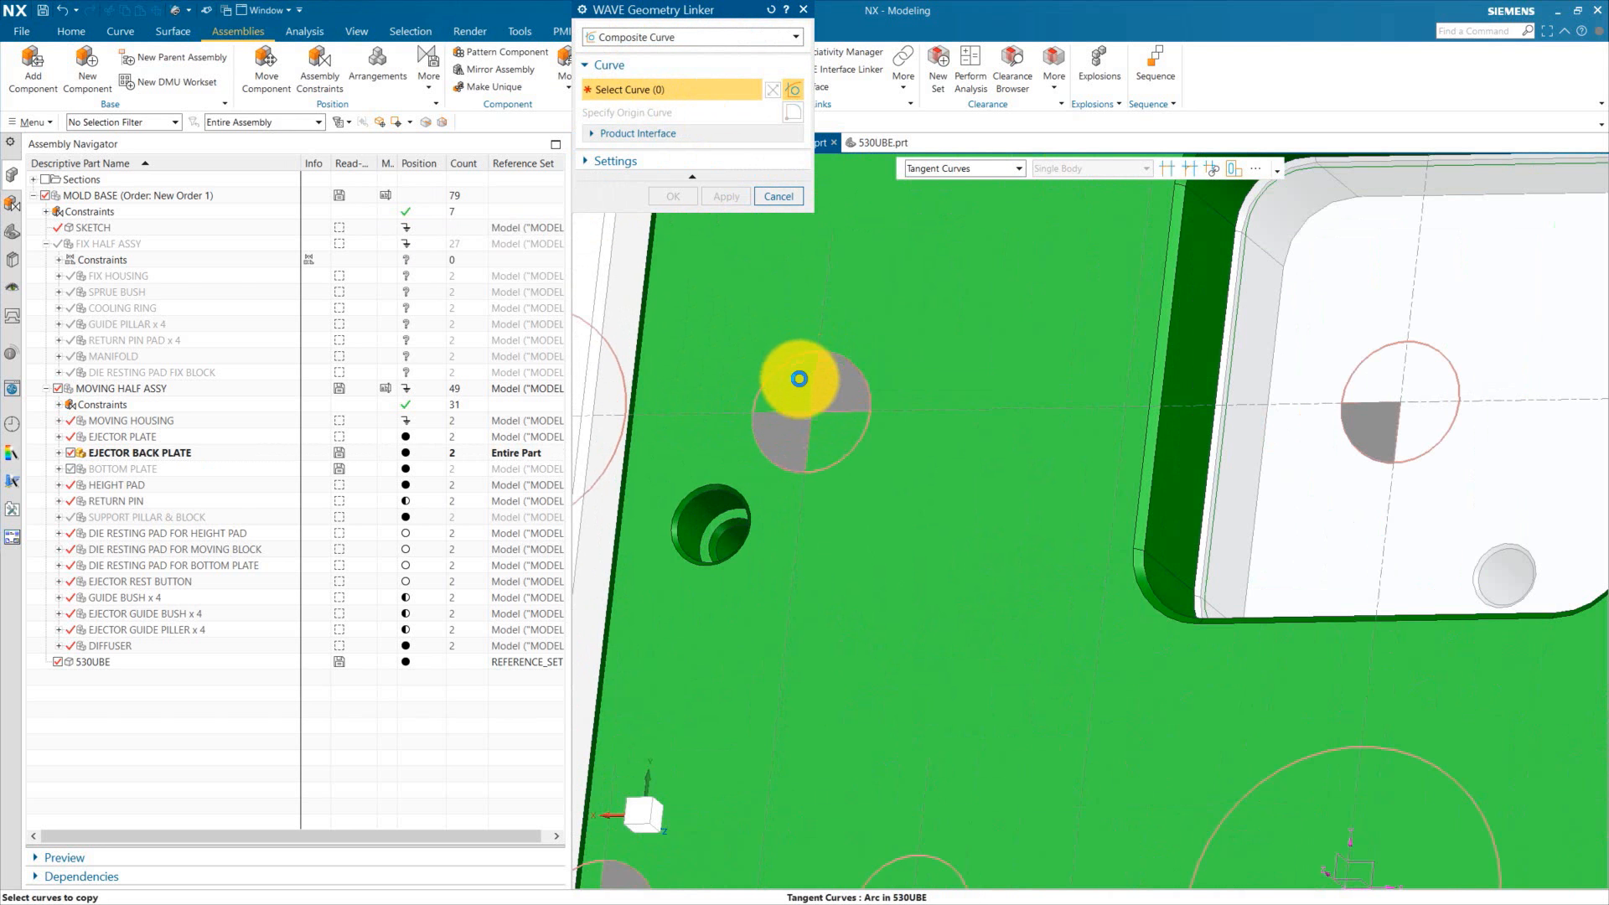
scroll(683, 366, "down", 3)
left_click(682, 630)
left_click(1135, 584)
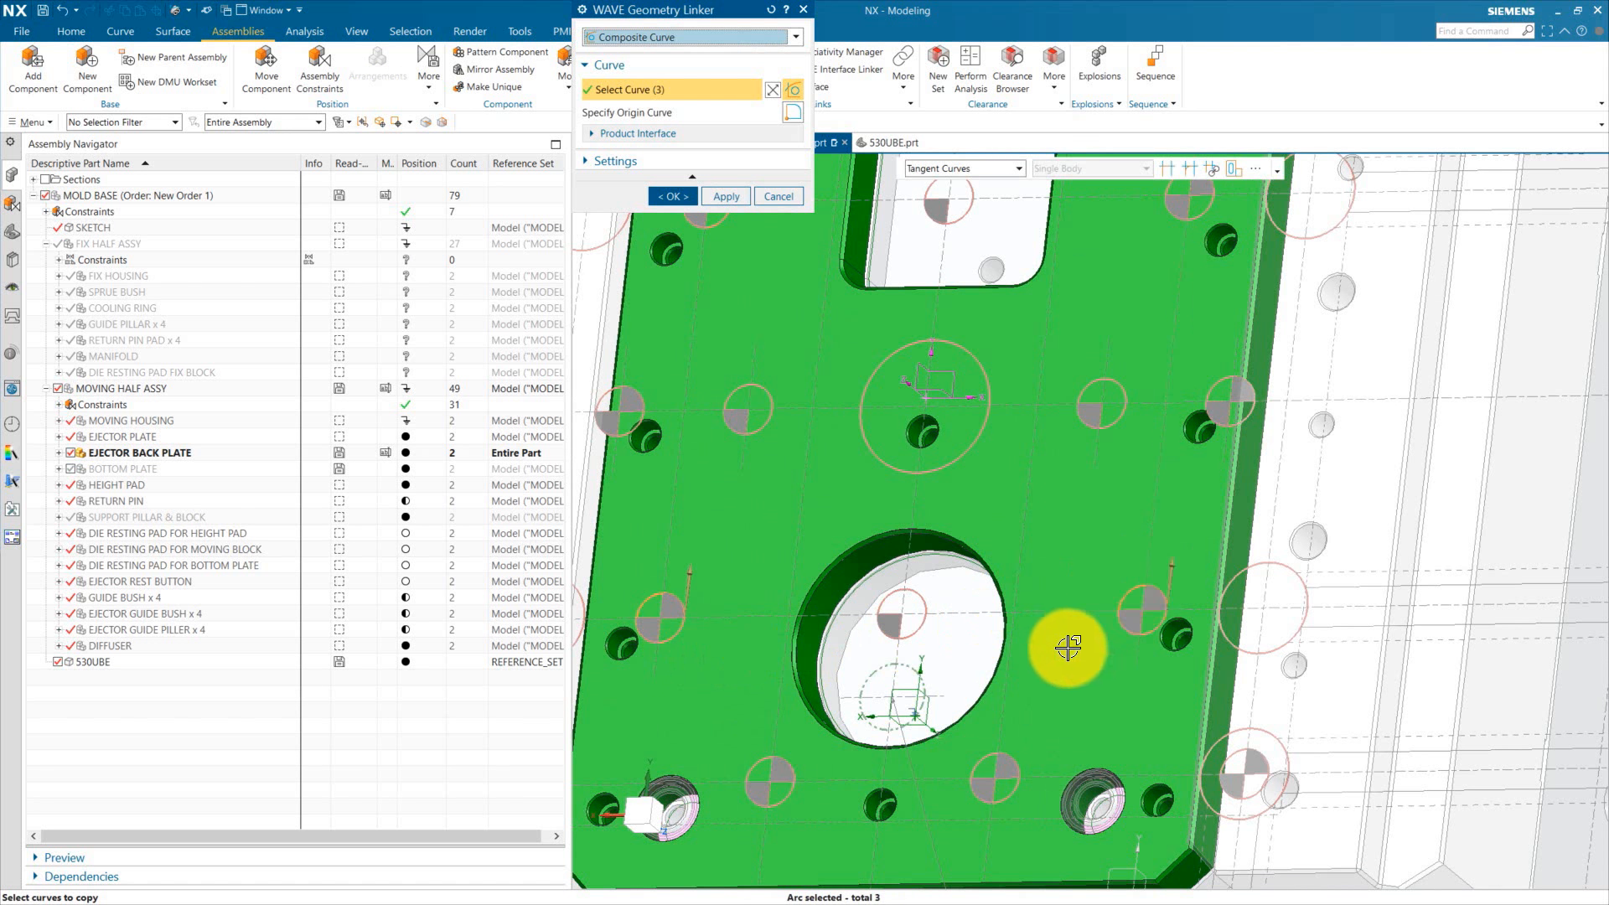
scroll(1068, 648, "down", 3)
scroll(1157, 336, "up", 3)
left_click(1128, 325)
scroll(1138, 402, "down", 3)
left_click(674, 198)
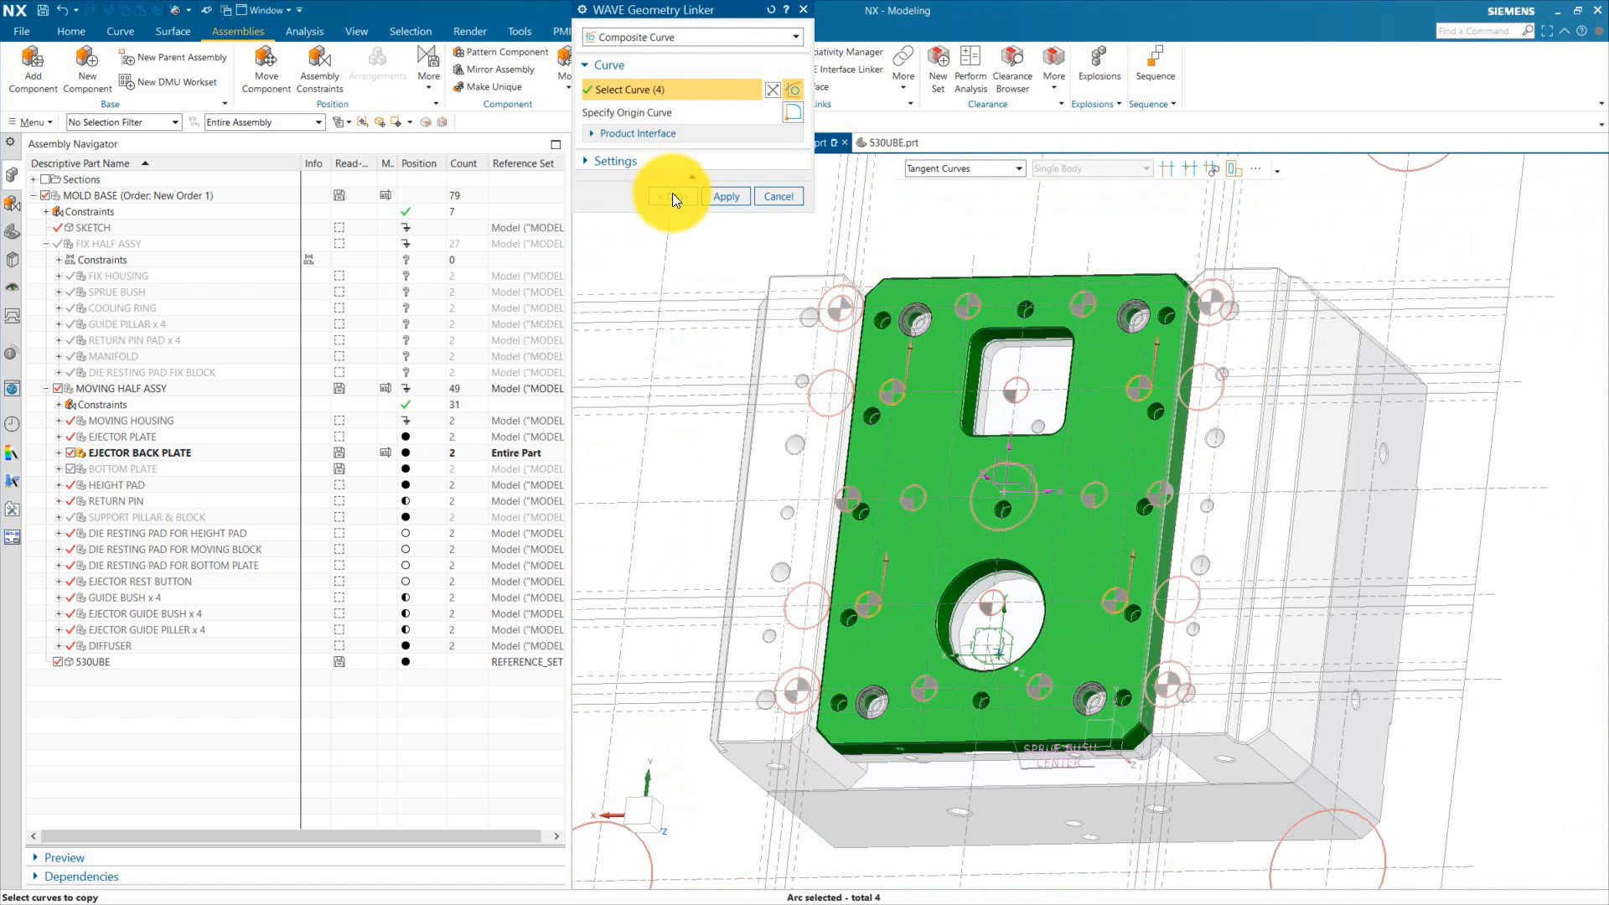
scroll(892, 406, "down", 2)
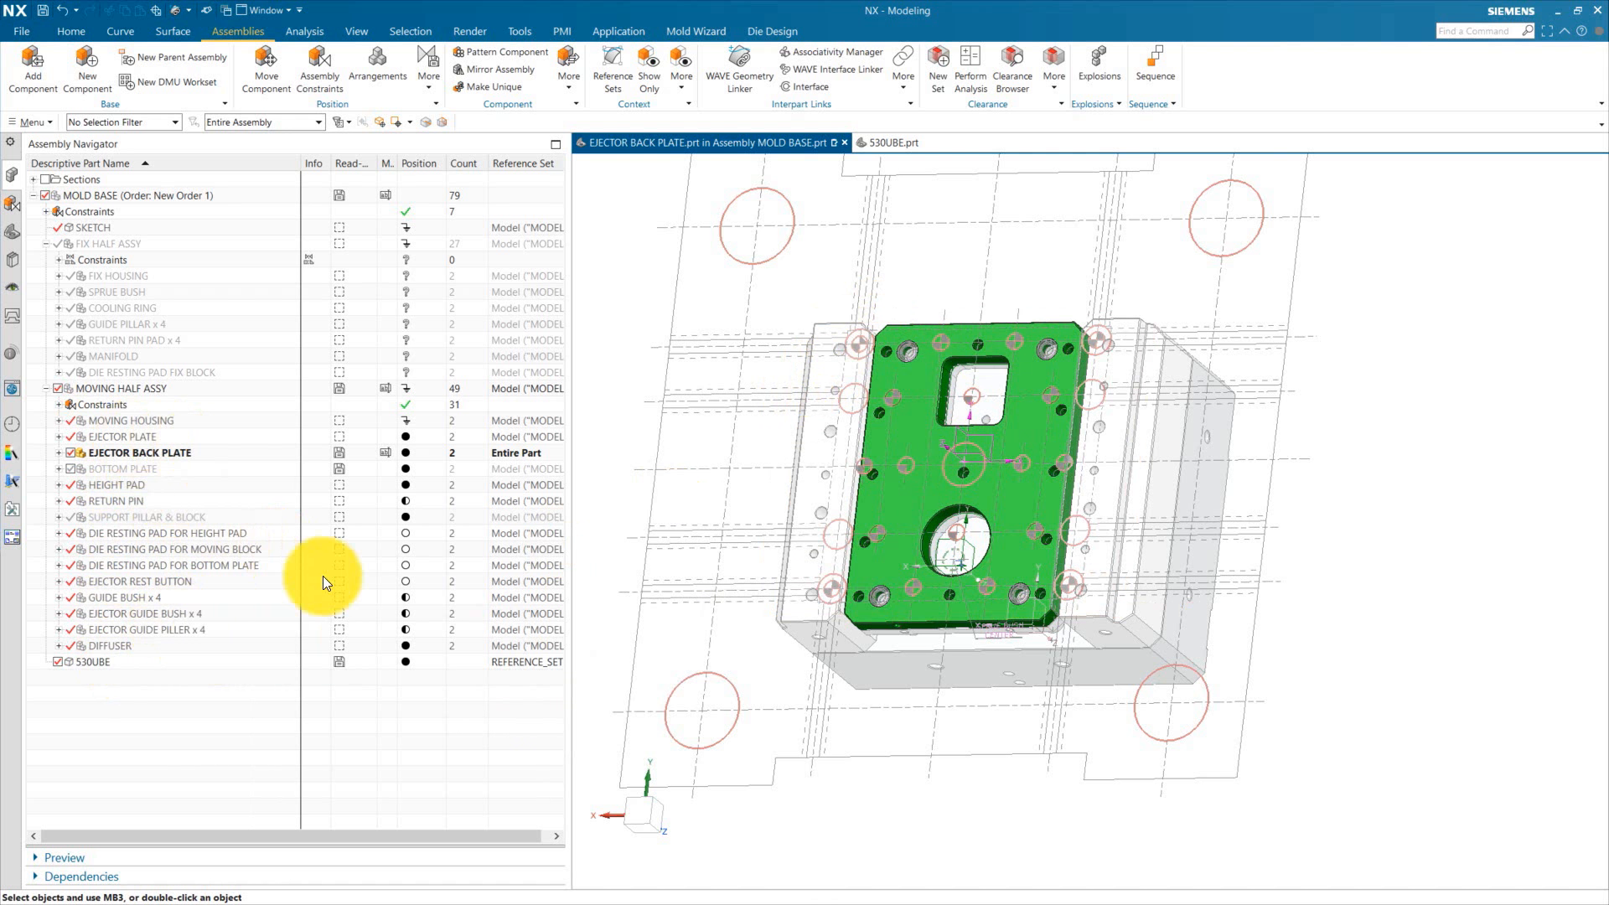
Step: Make the mold base the work part again and hide the 530UBE component
double_click(109, 193)
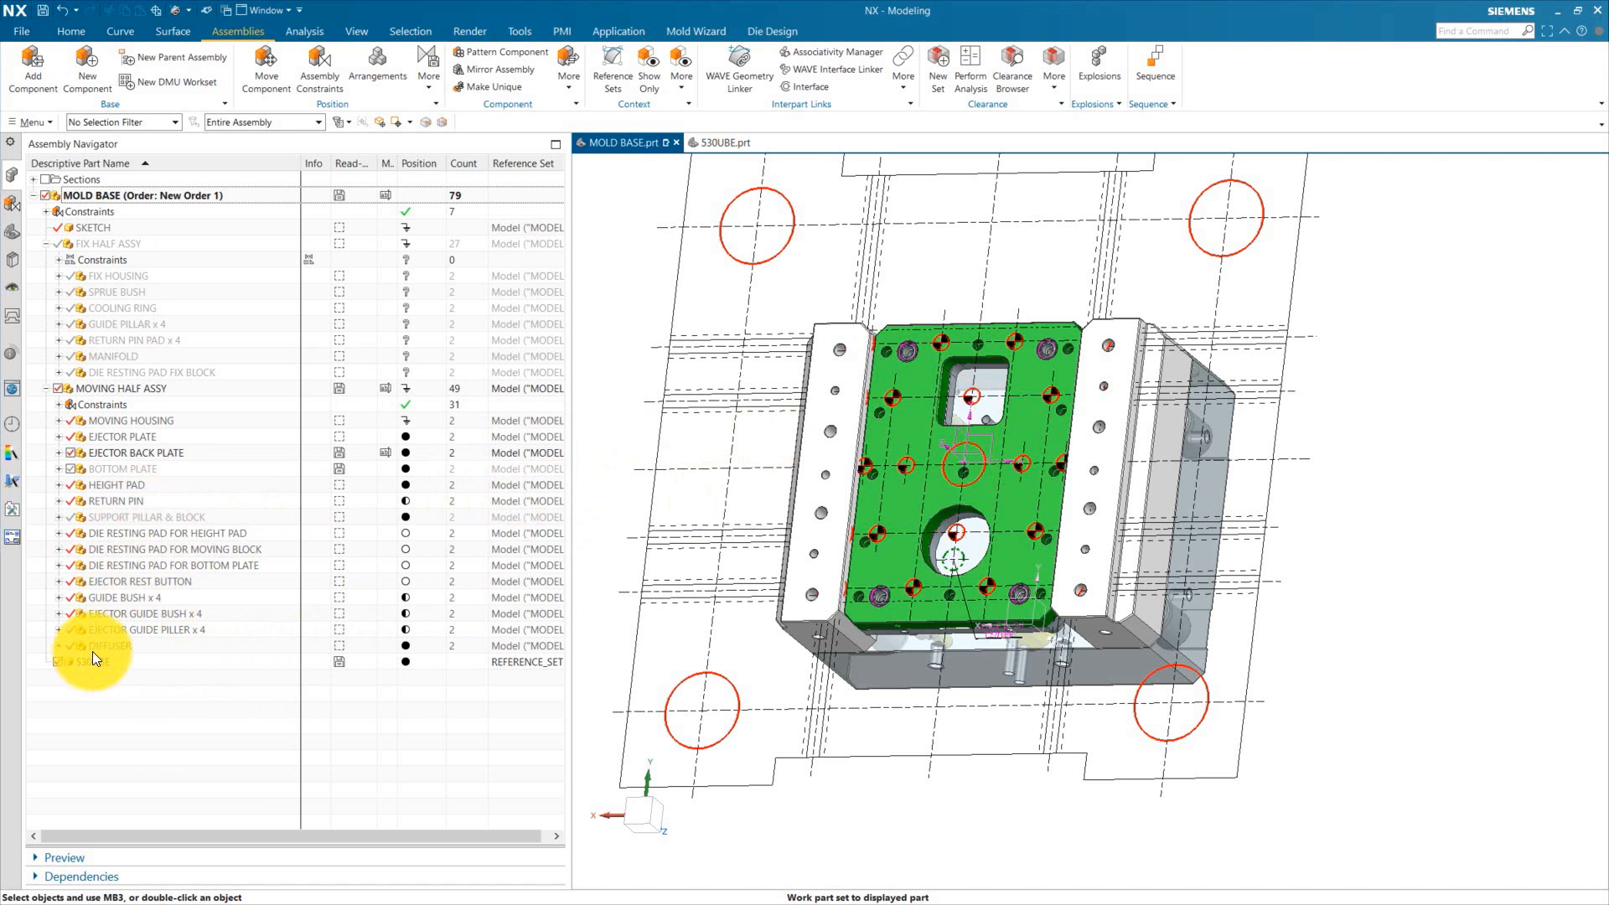
left_click(58, 662)
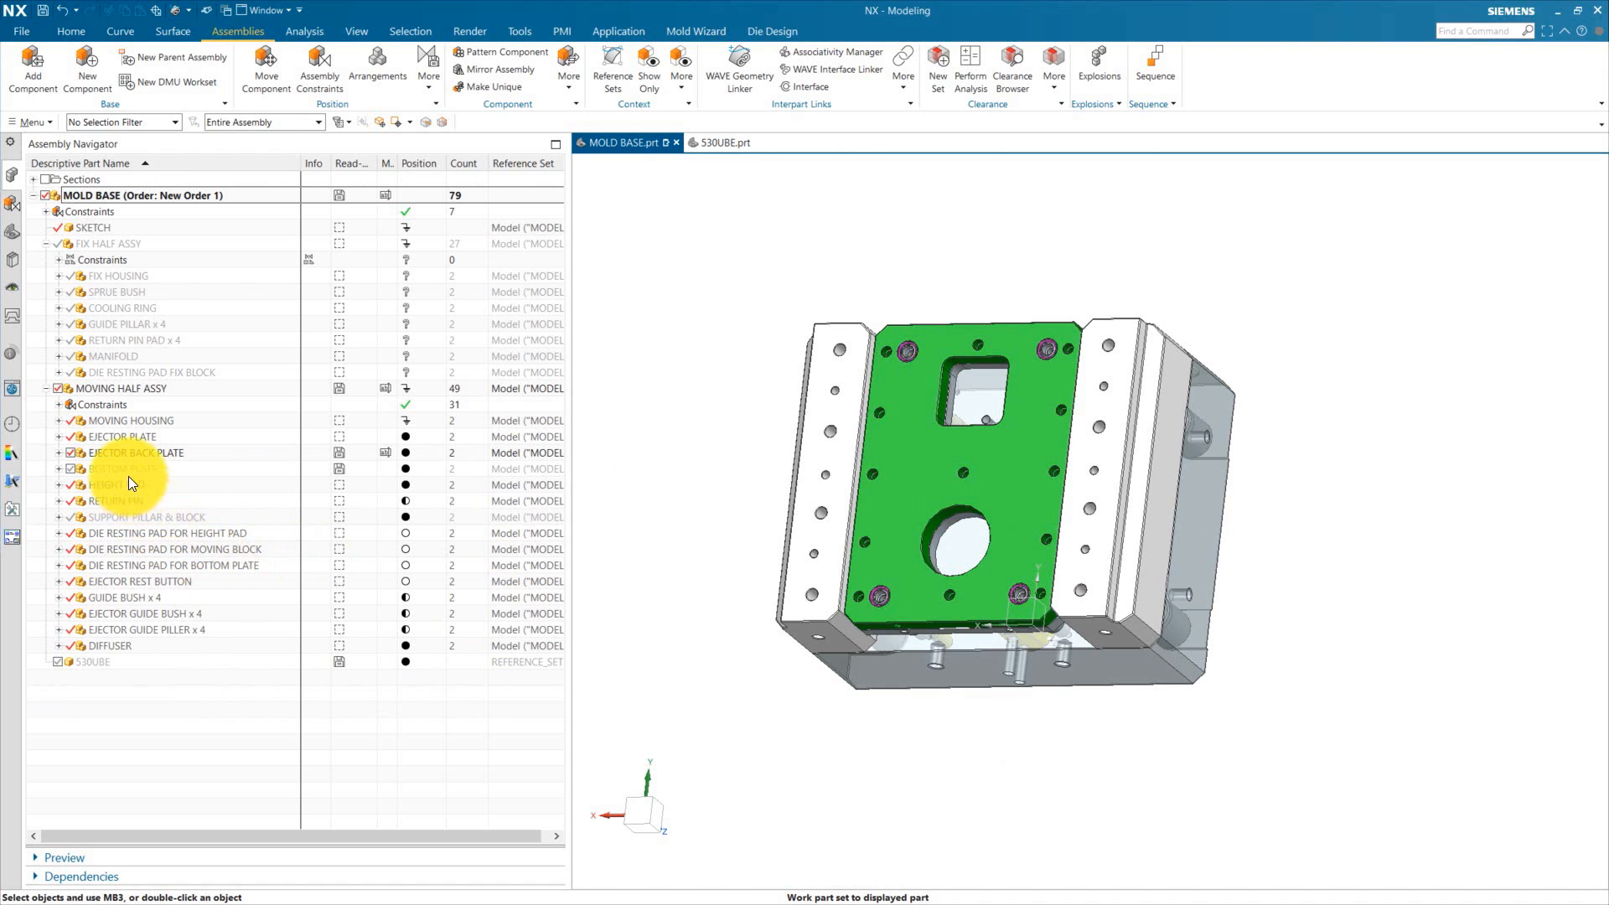
Step: Make the ejector back plate the work part, recolor its linked composite curve red, and save the part
double_click(150, 458)
left_click(13, 238)
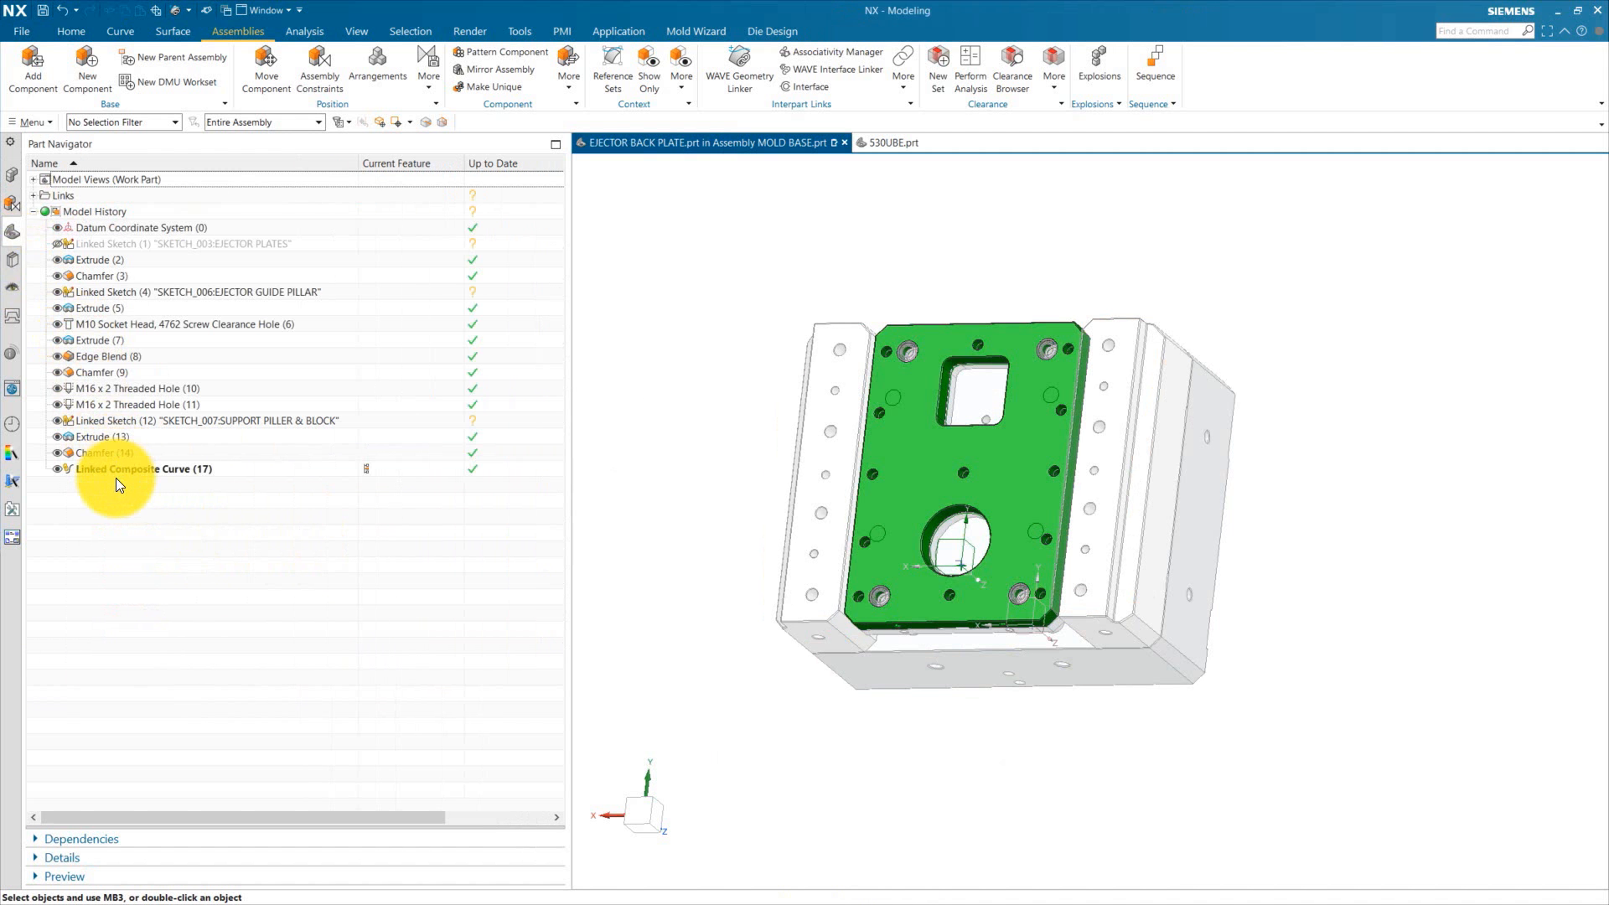
left_click(116, 476)
right_click(213, 474)
left_click(251, 733)
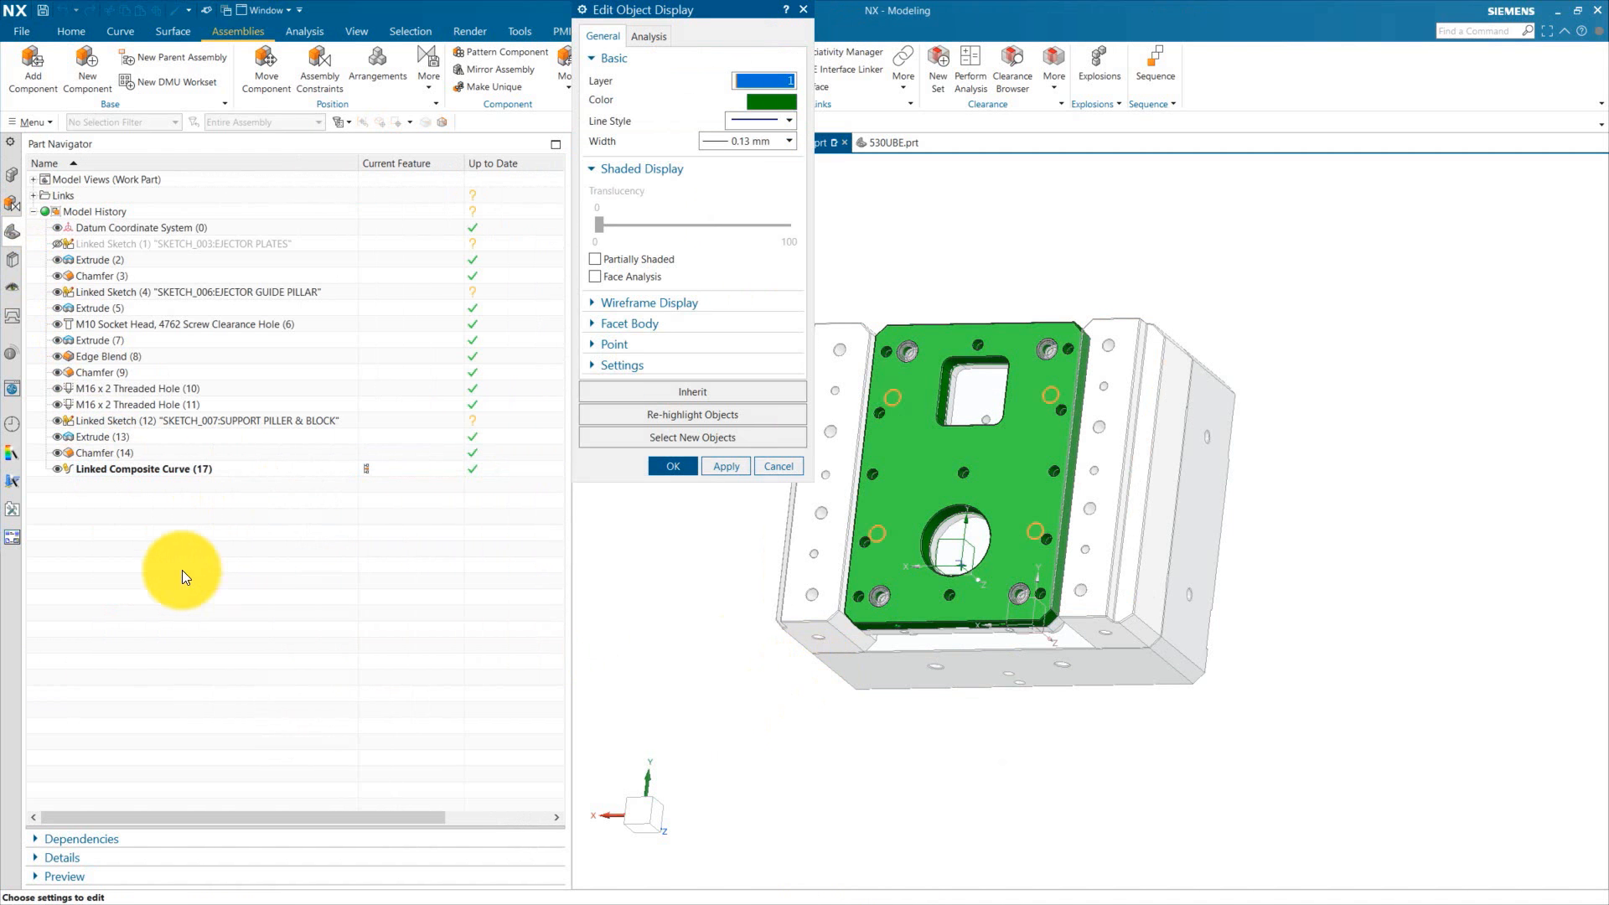
left_click(769, 102)
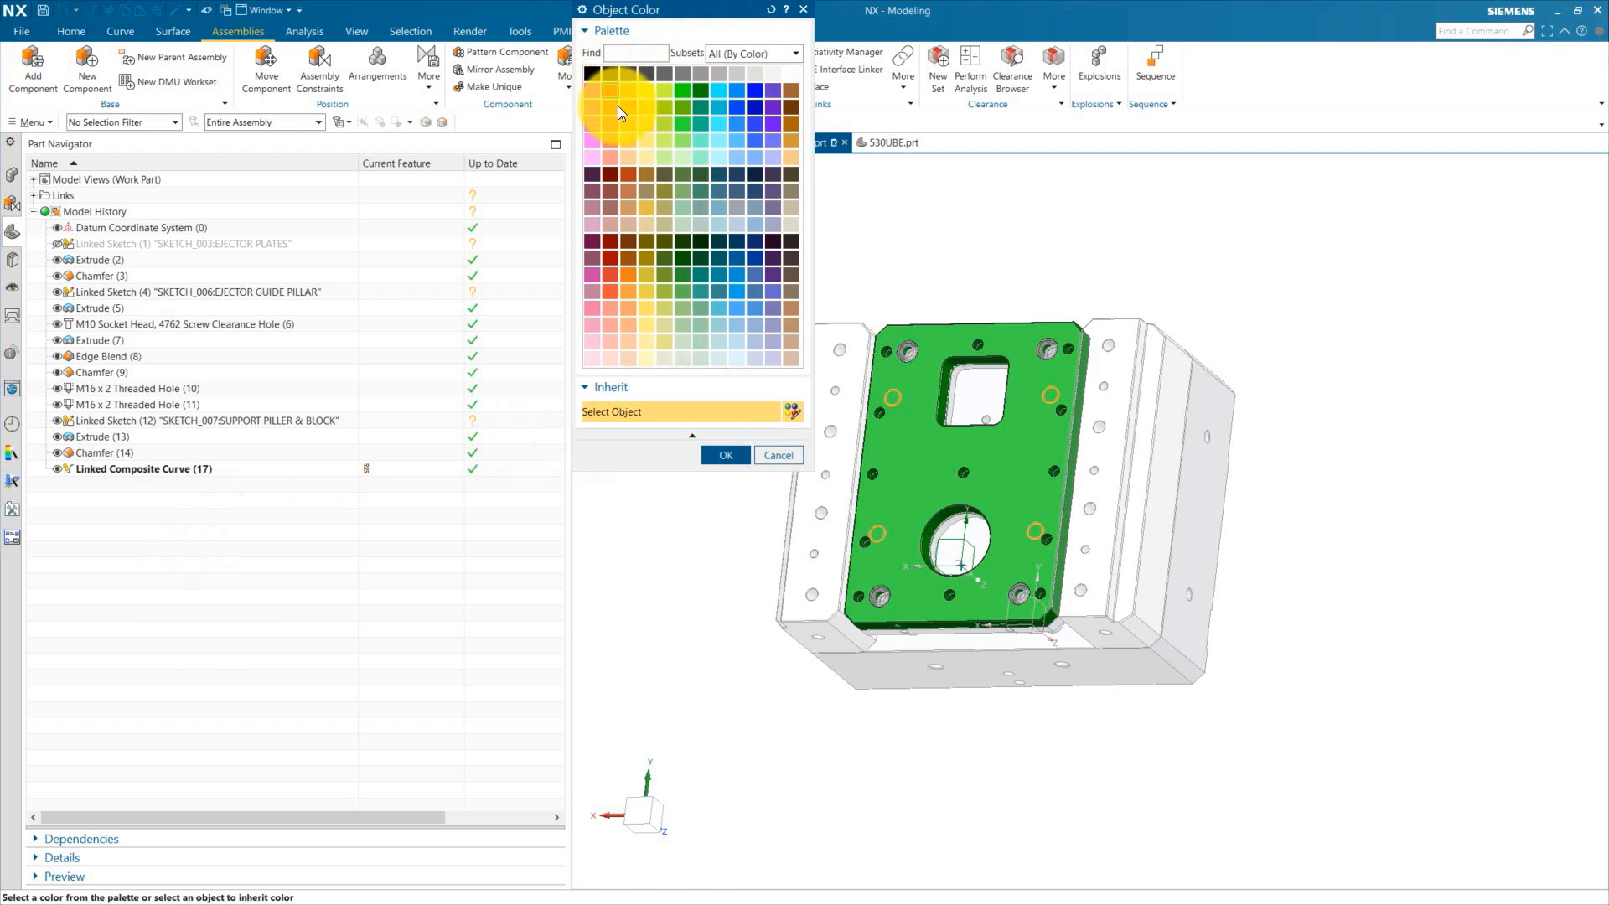
left_click(726, 455)
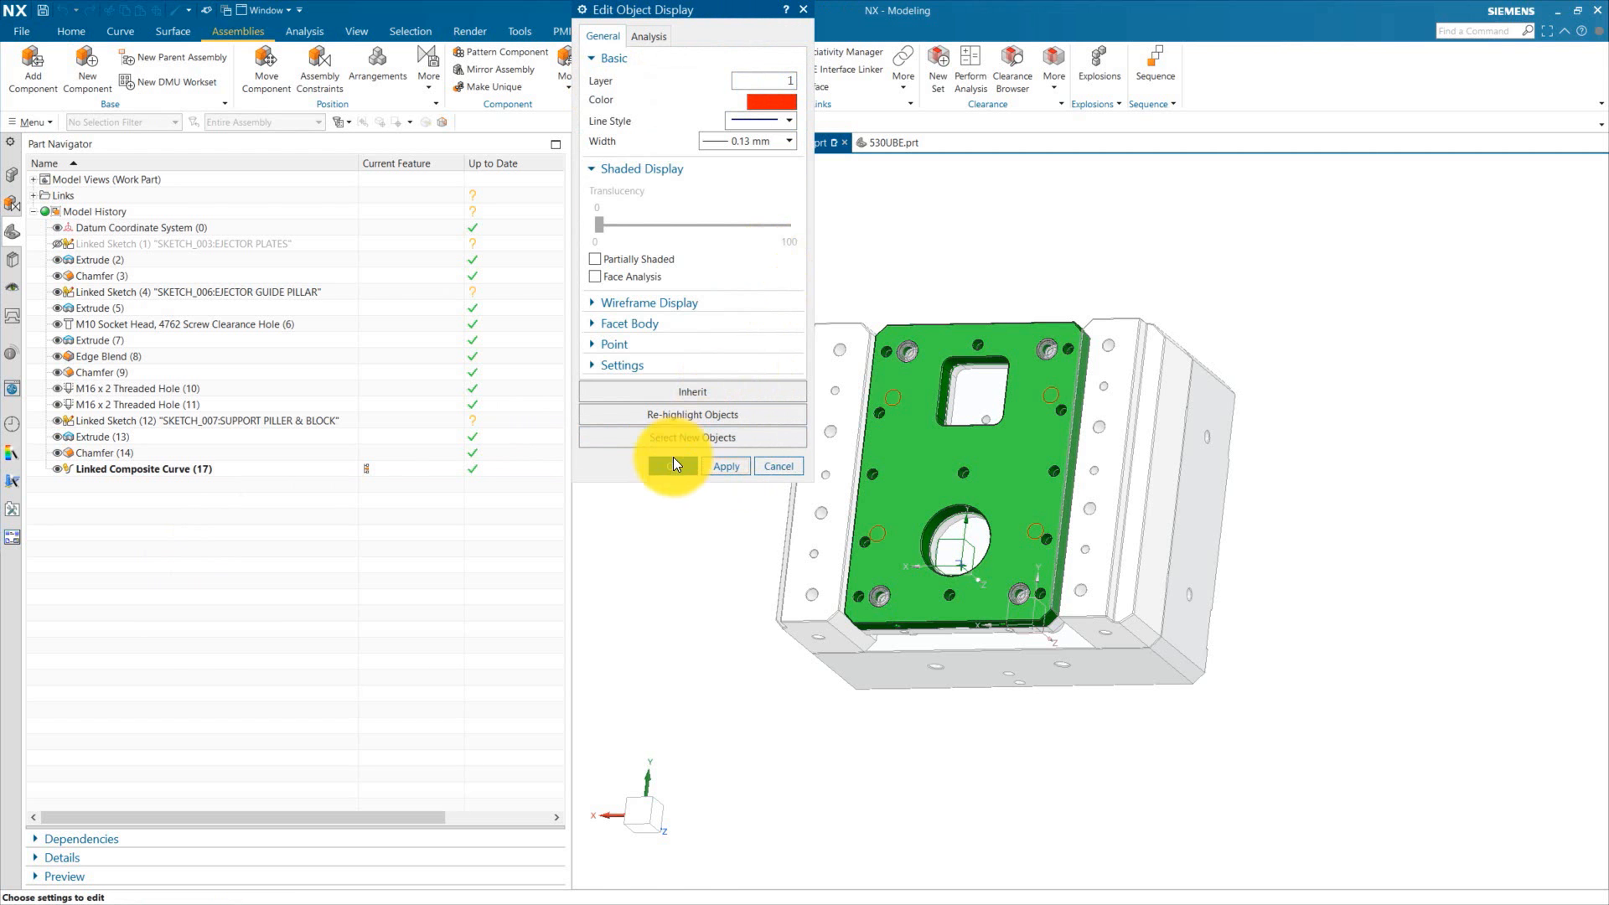
left_click(673, 466)
scroll(941, 404, "down", 4)
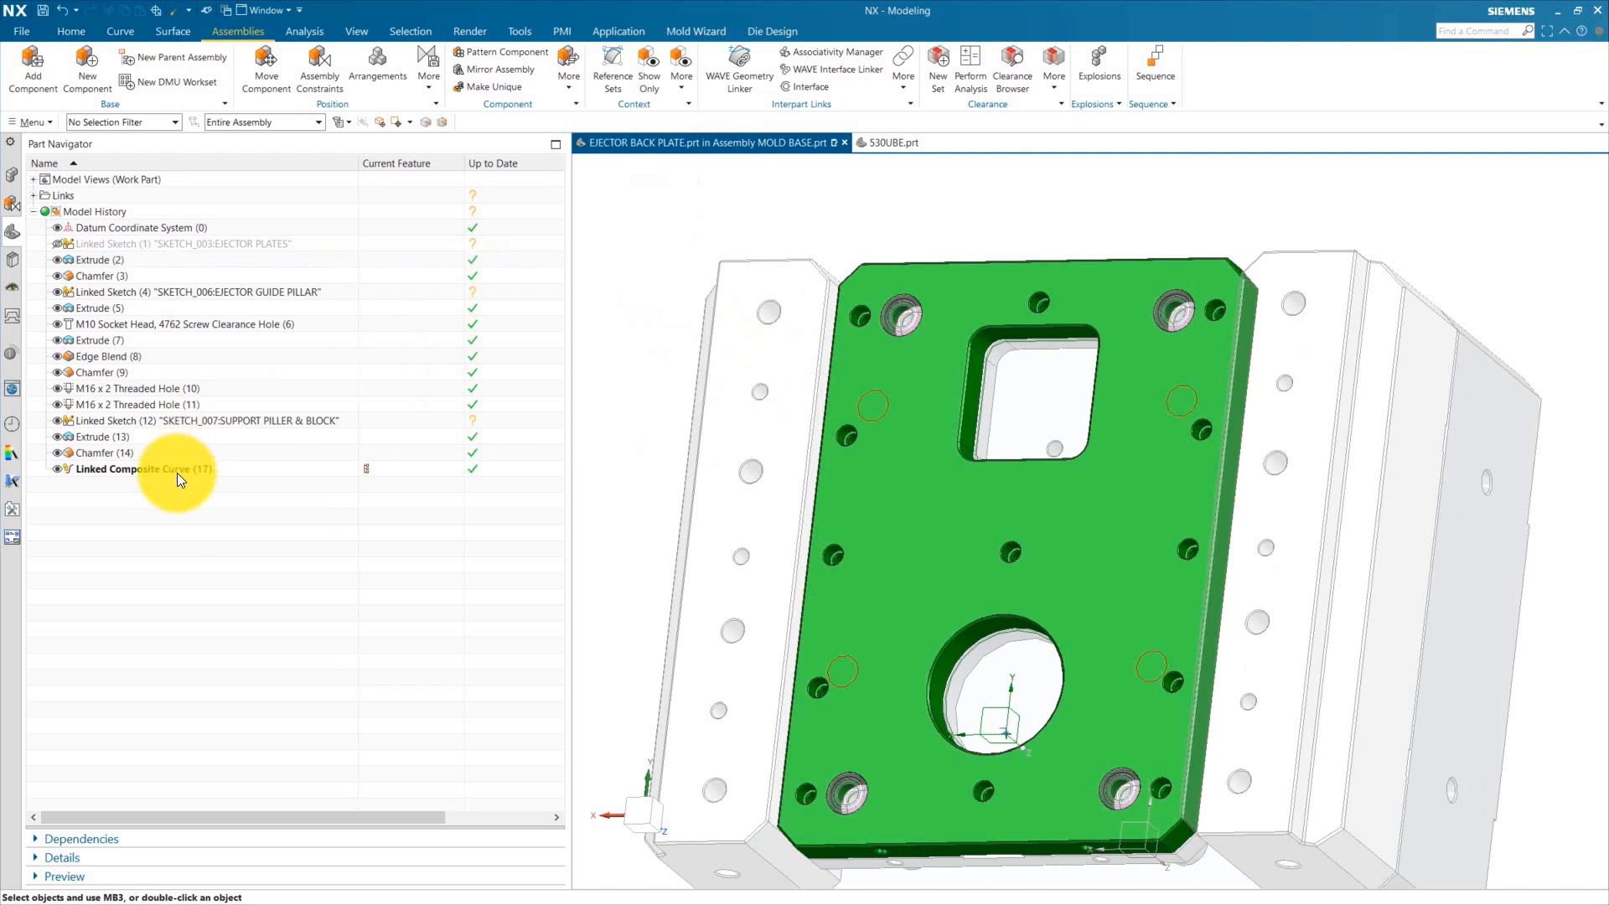
key("ctrl+s")
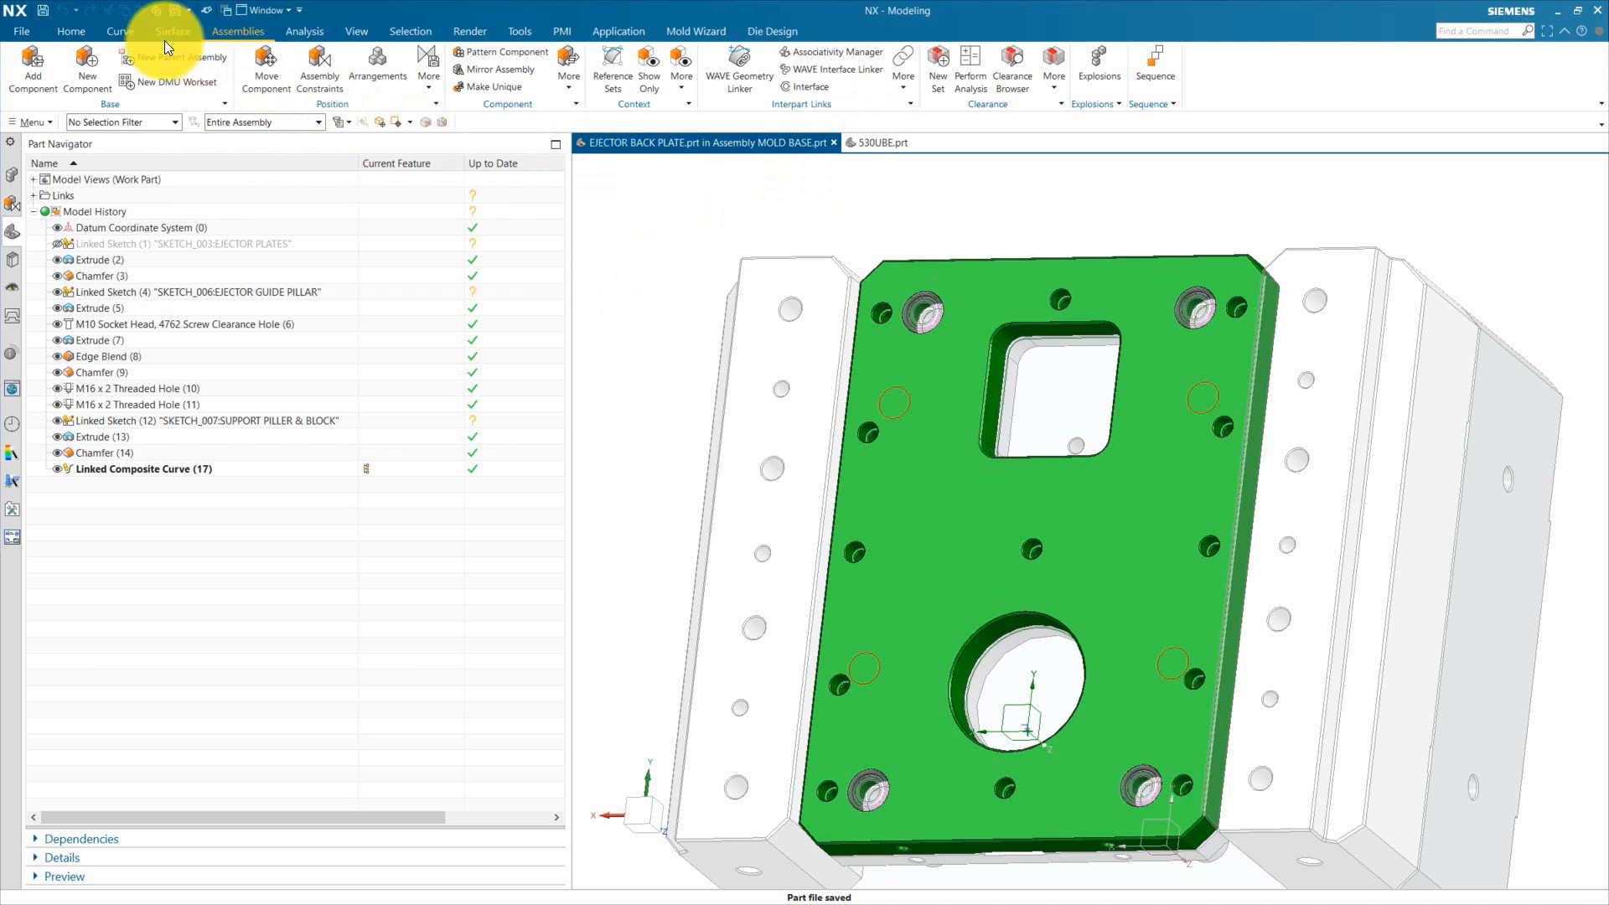
Step: Start a threaded Hole on the ejector back plate and place points at the centers of the four linked circles
left_click(73, 31)
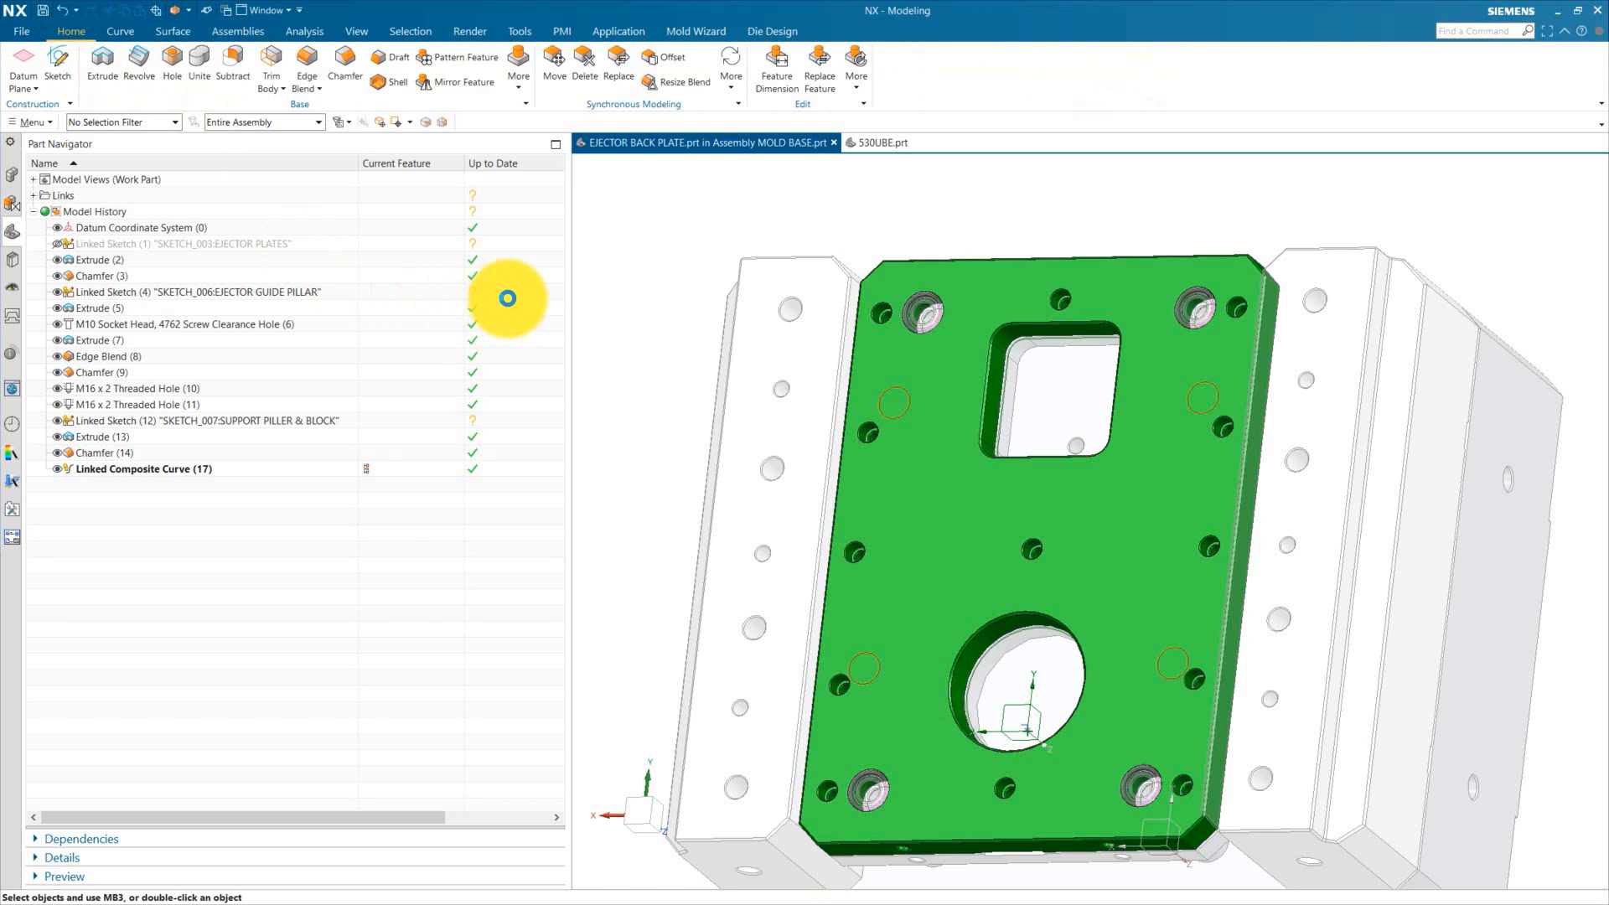
left_click(630, 39)
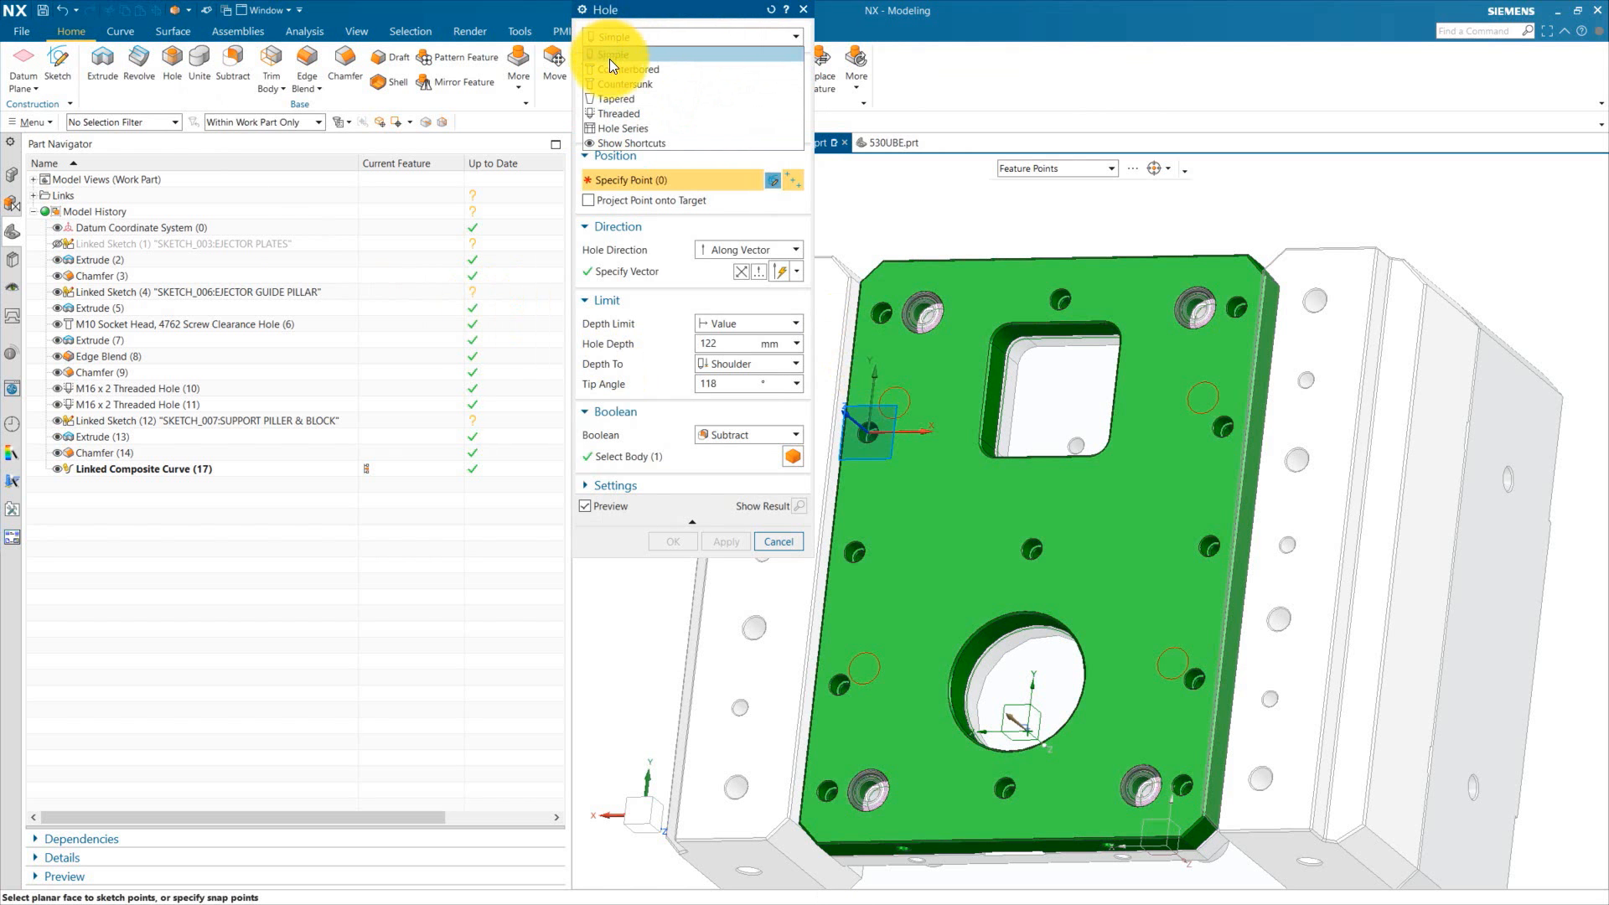
left_click(622, 112)
scroll(899, 393, "up", 3)
left_click(909, 388)
scroll(960, 368, "down", 3)
scroll(1290, 385, "up", 2)
scroll(1274, 379, "up", 1)
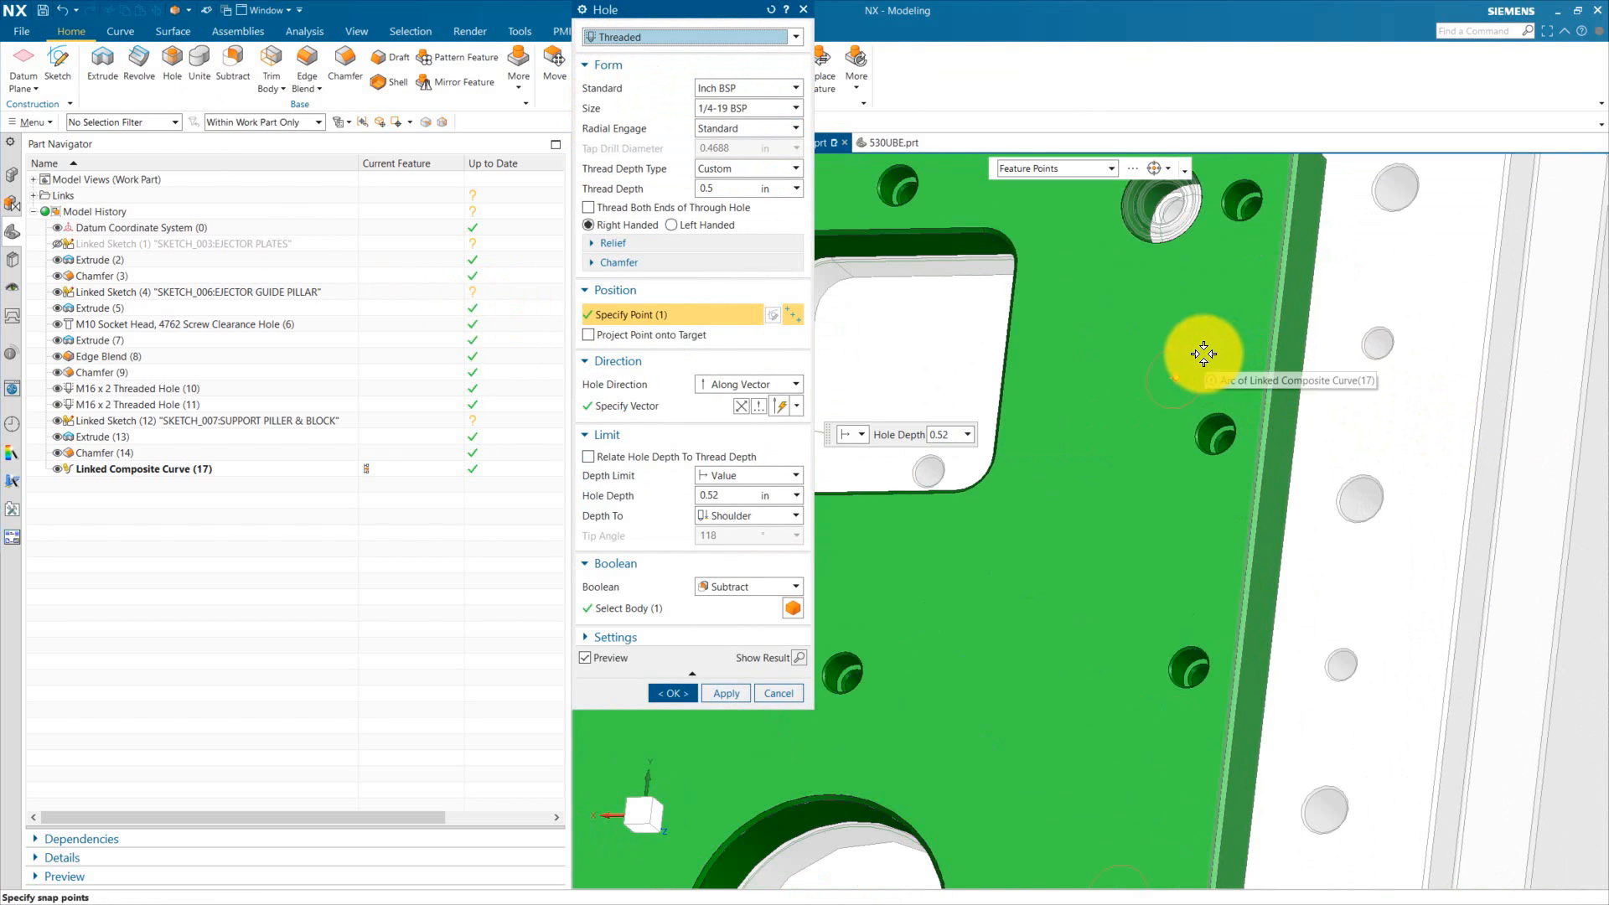
left_click(1204, 355)
scroll(1207, 319, "down", 5)
scroll(1058, 533, "up", 4)
left_click(872, 452)
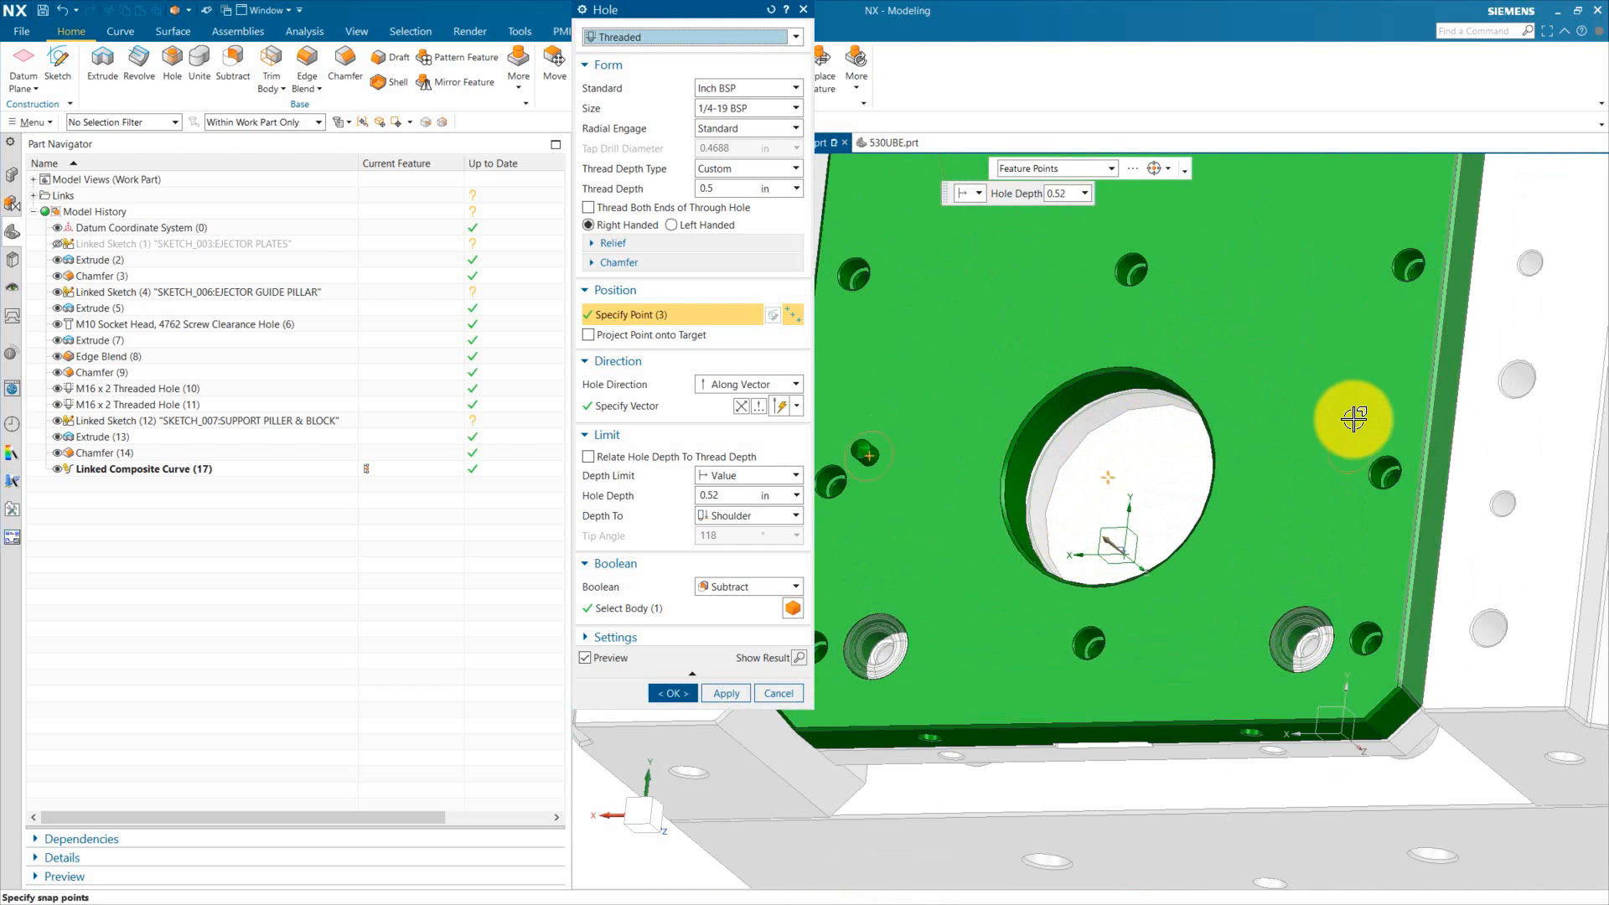
left_click(1349, 447)
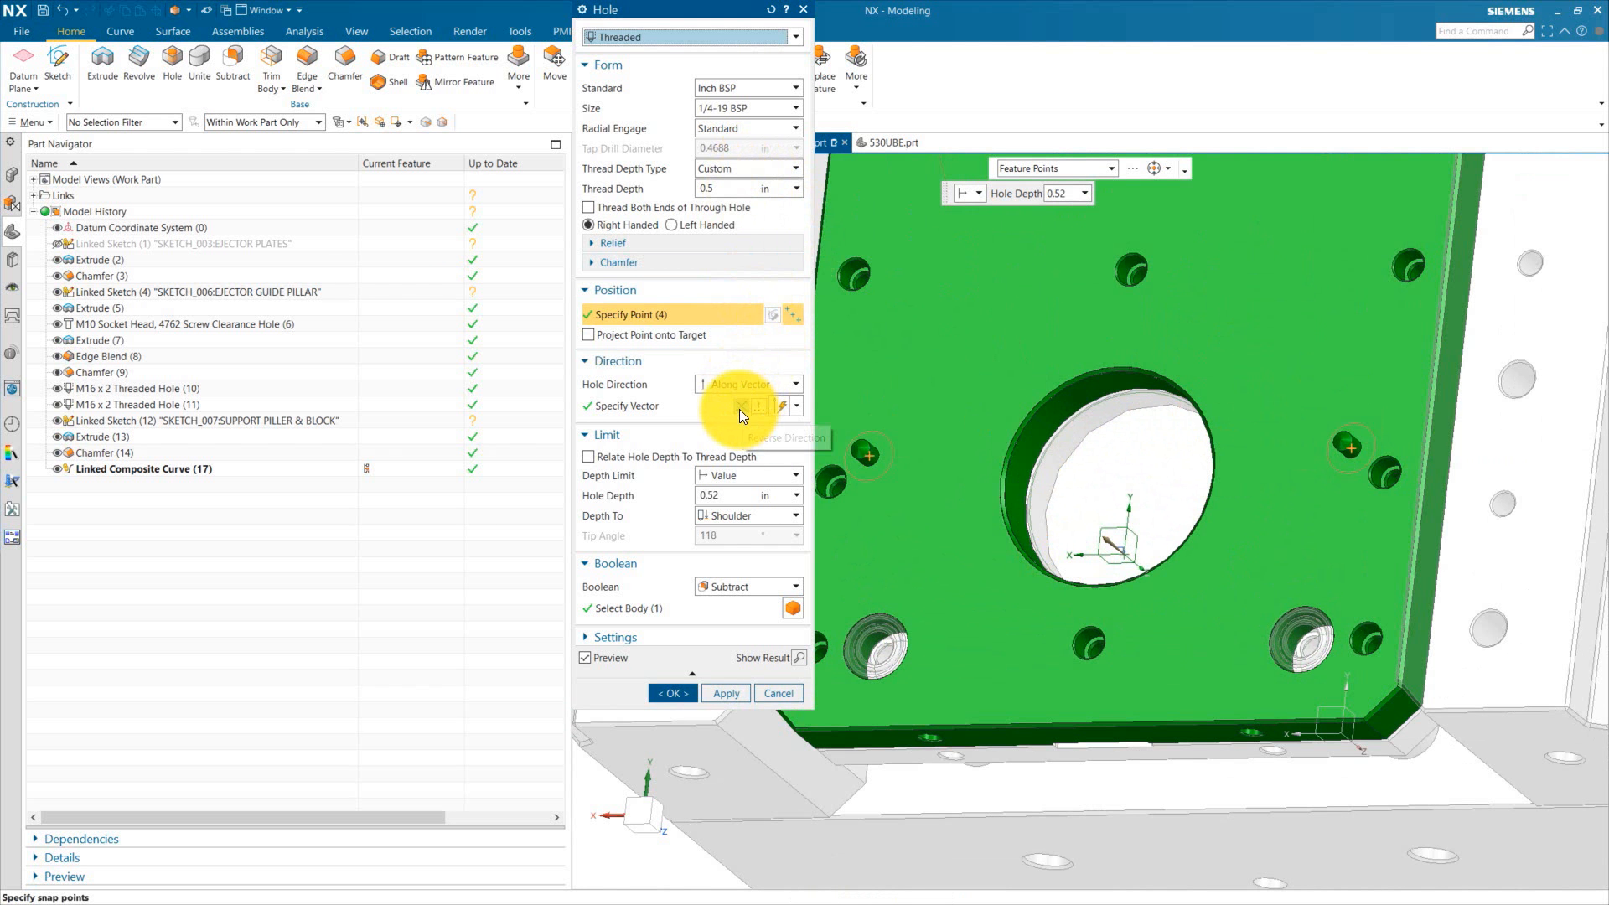
Step: Set the threaded holes to Metric Coarse M24 x 3 with a Through Body depth limit and create them
left_click(731, 87)
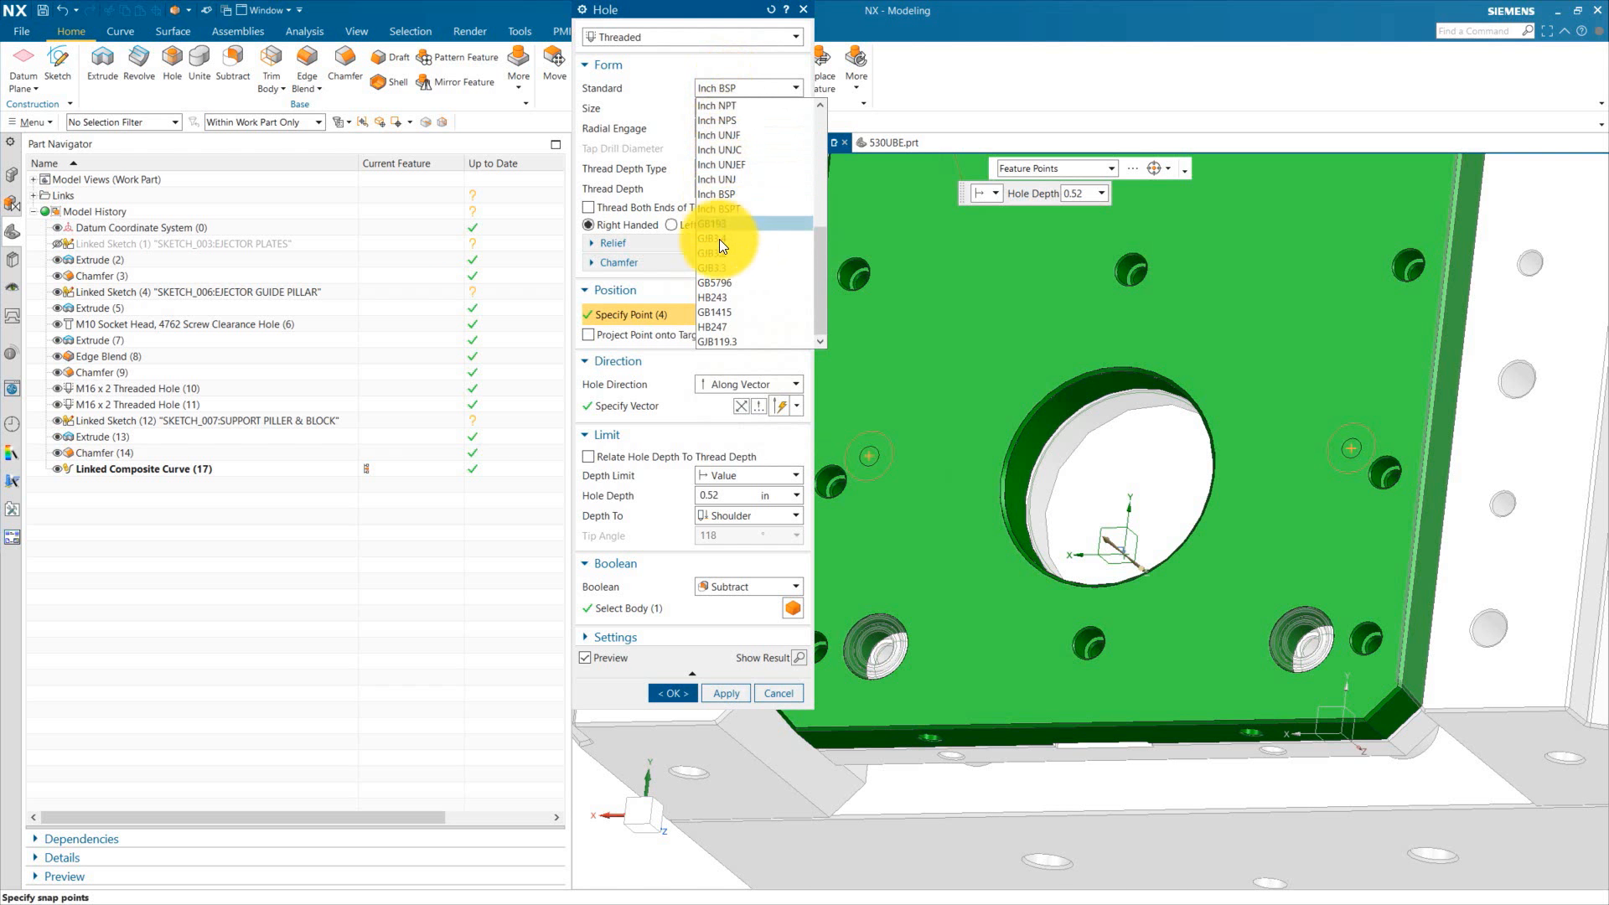
scroll(732, 269, "up", 6)
left_click(738, 105)
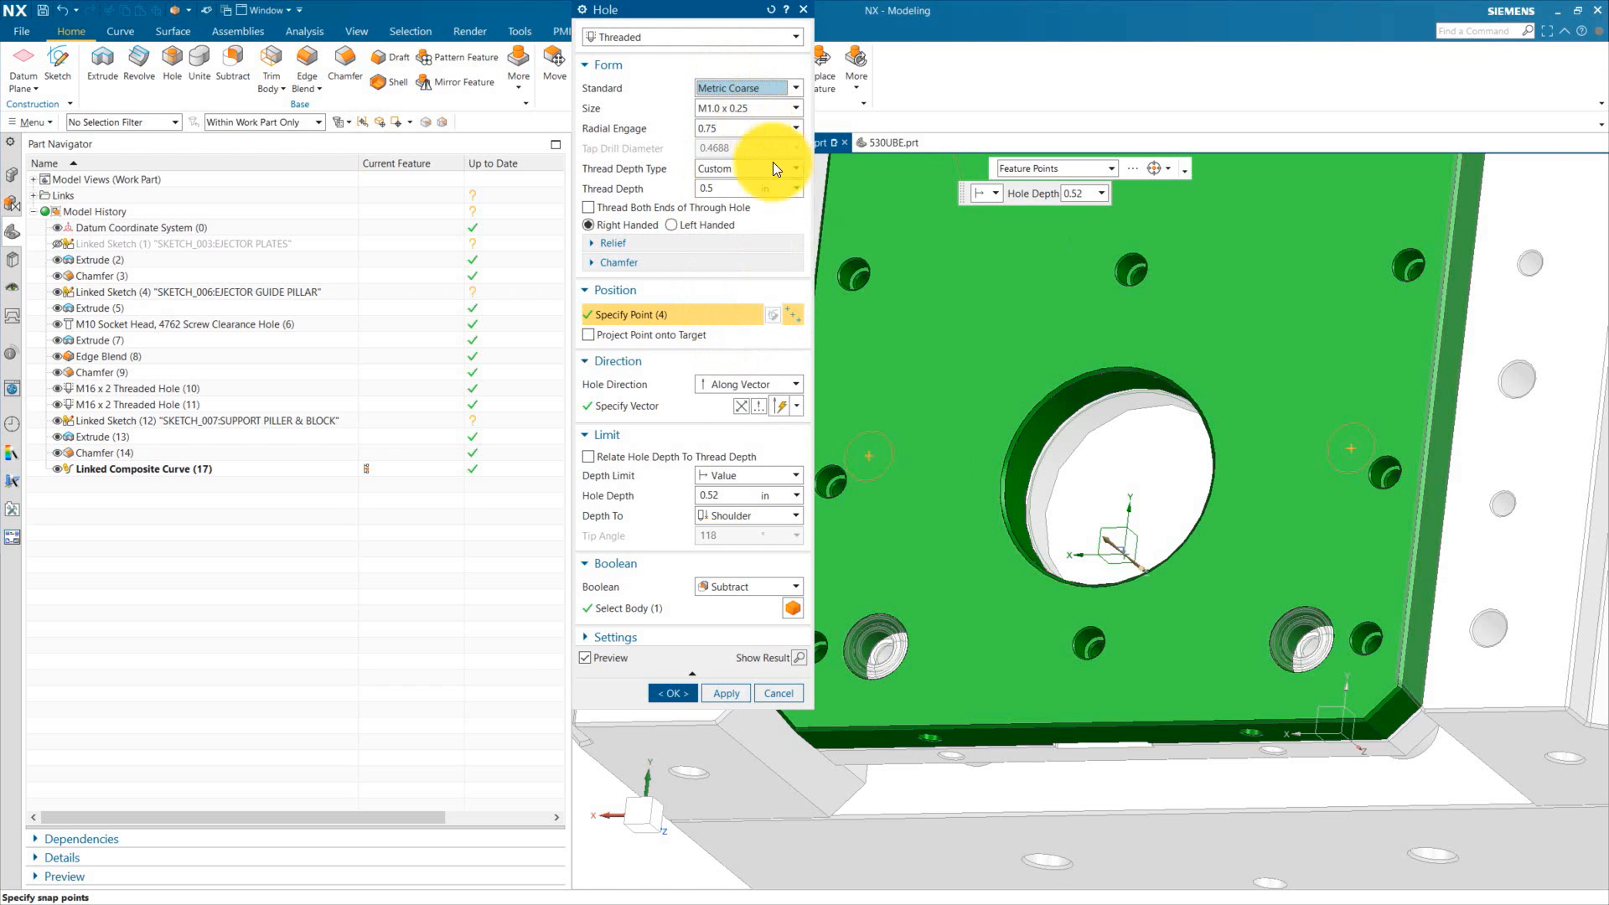
left_click(737, 107)
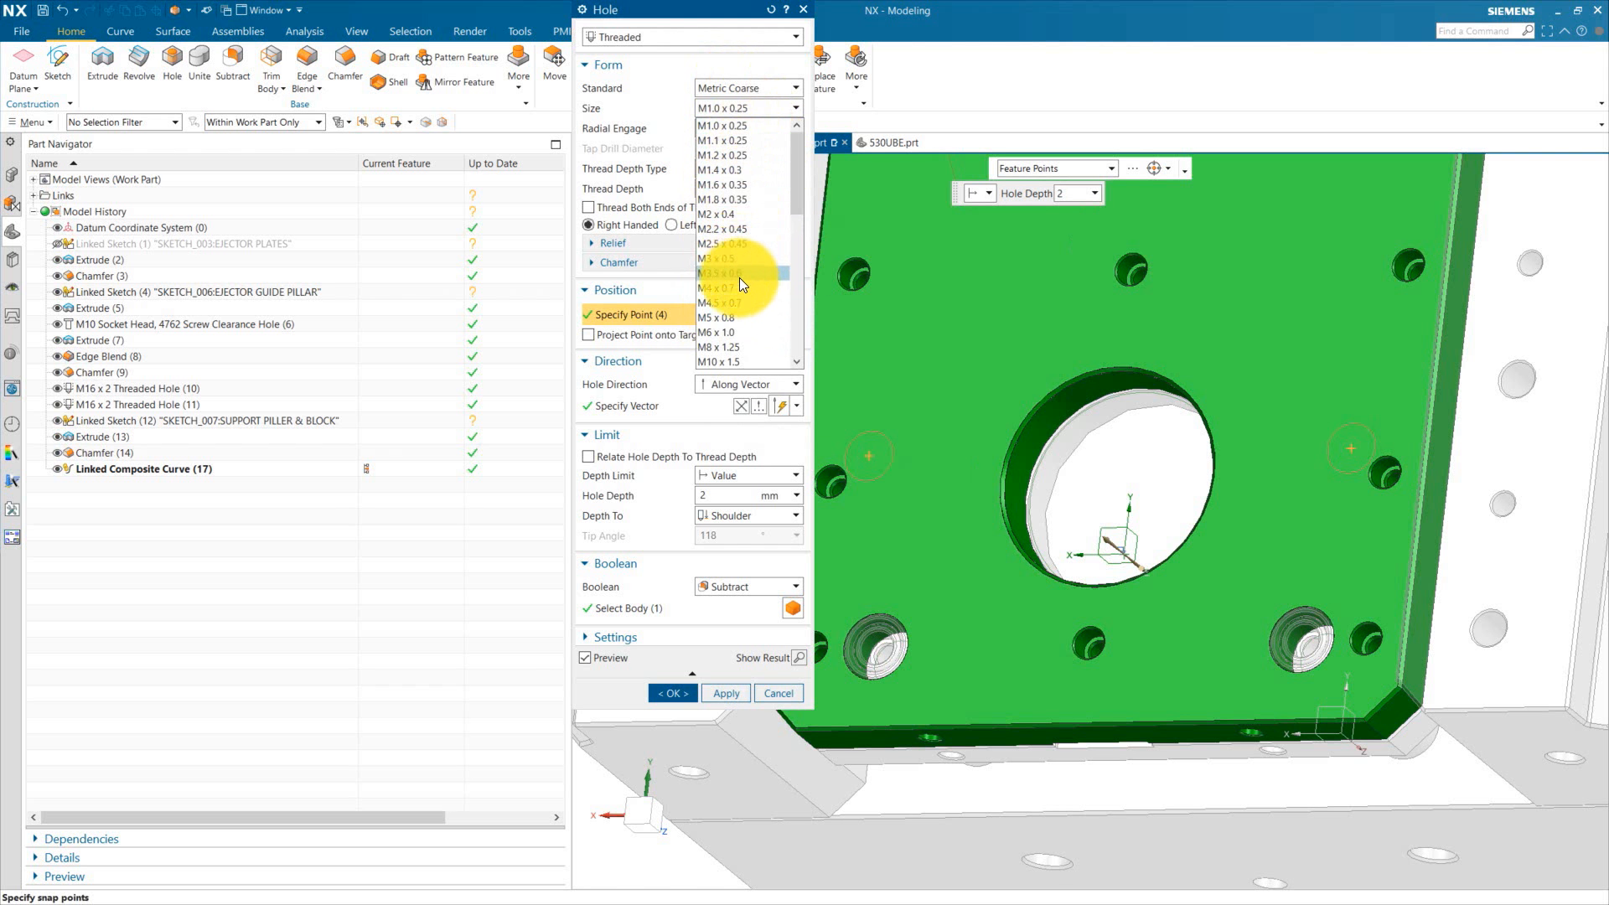
scroll(732, 331, "down", 3)
scroll(731, 350, "down", 1)
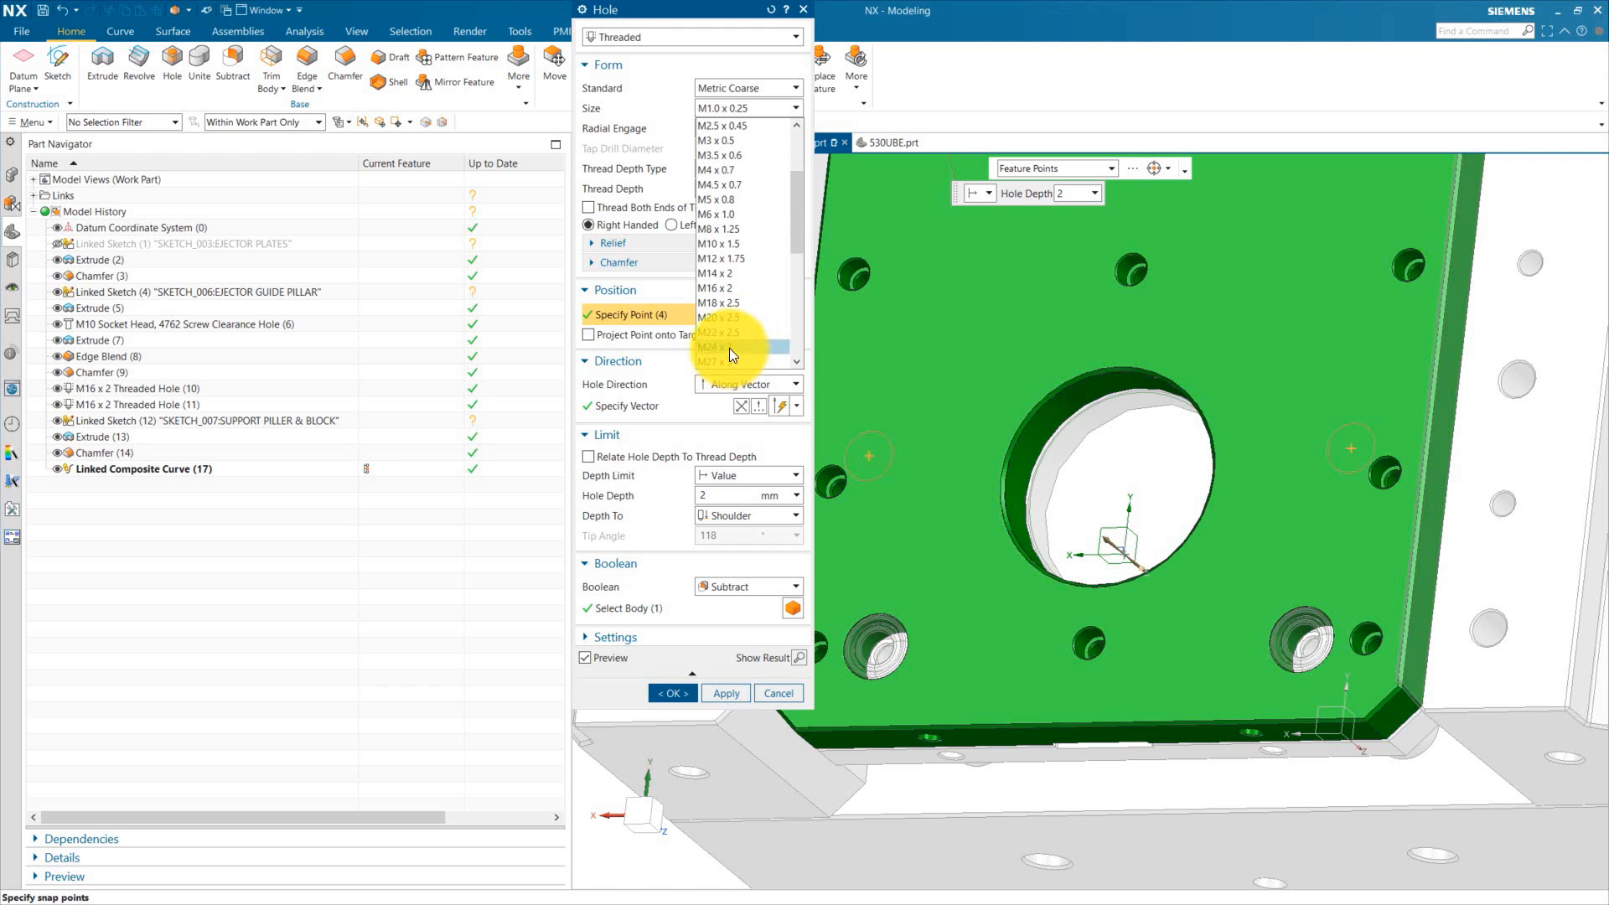
left_click(729, 349)
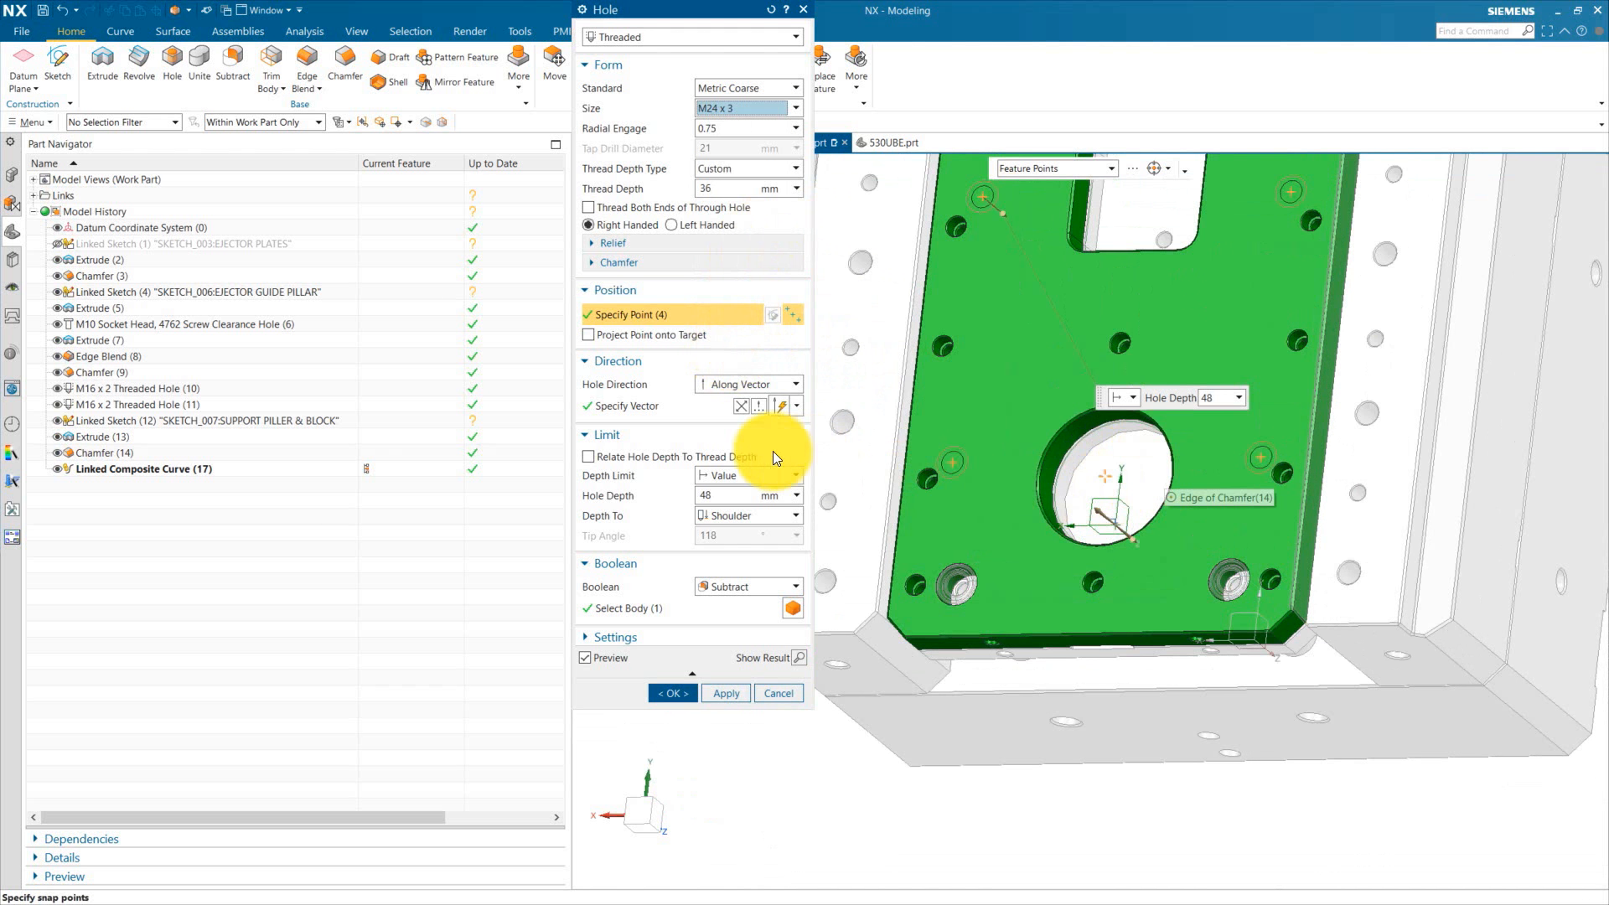
left_click(736, 474)
left_click(744, 543)
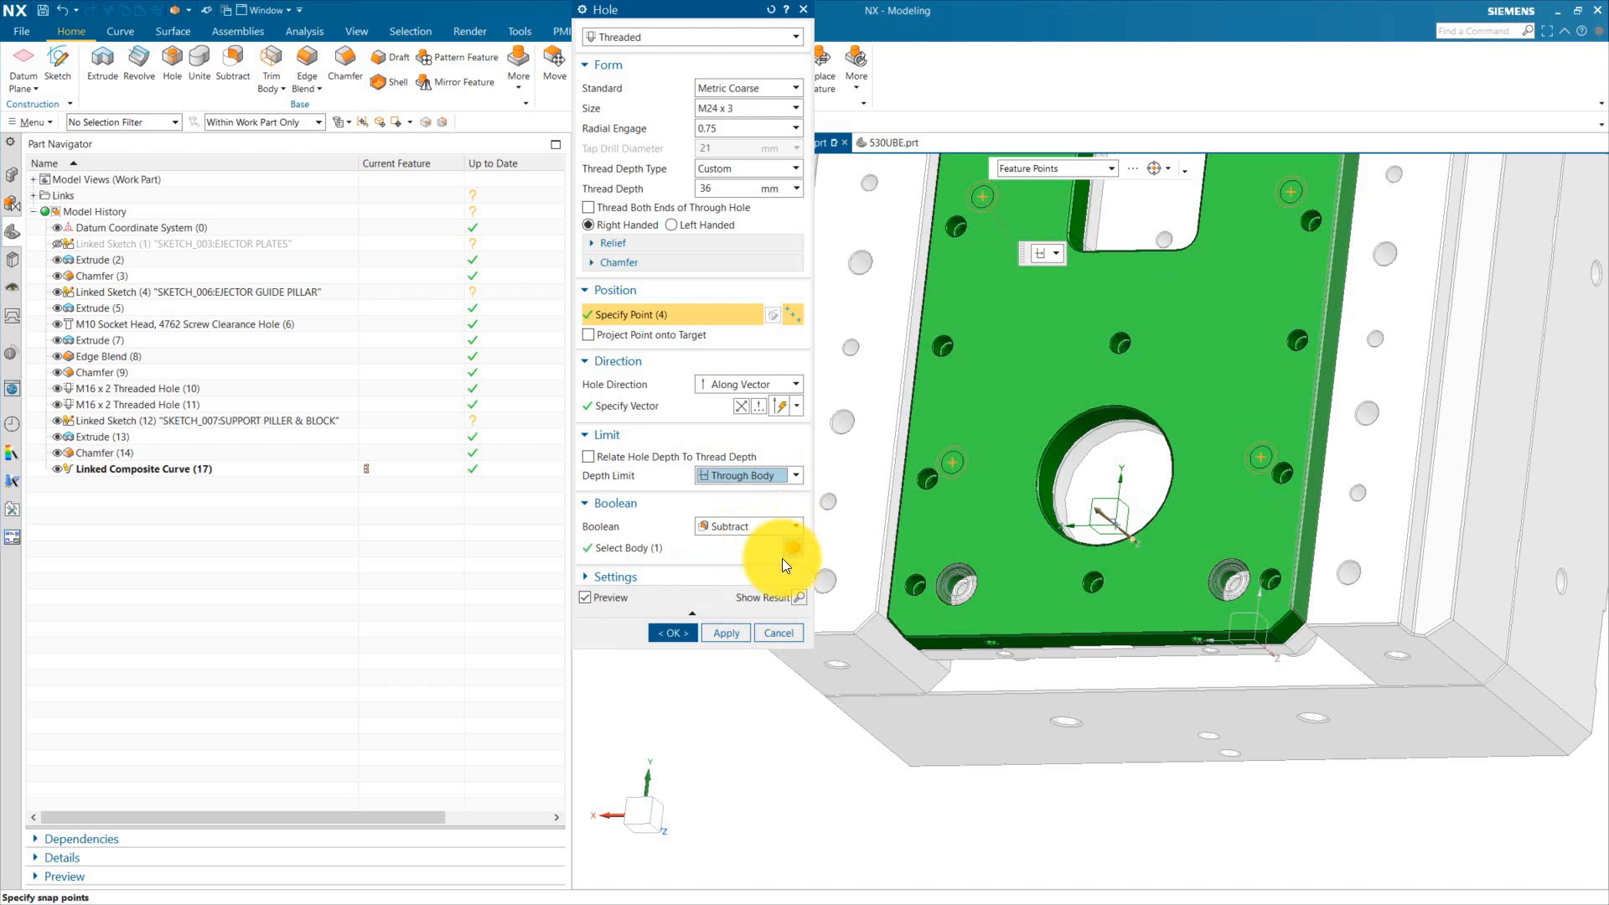
left_click(672, 633)
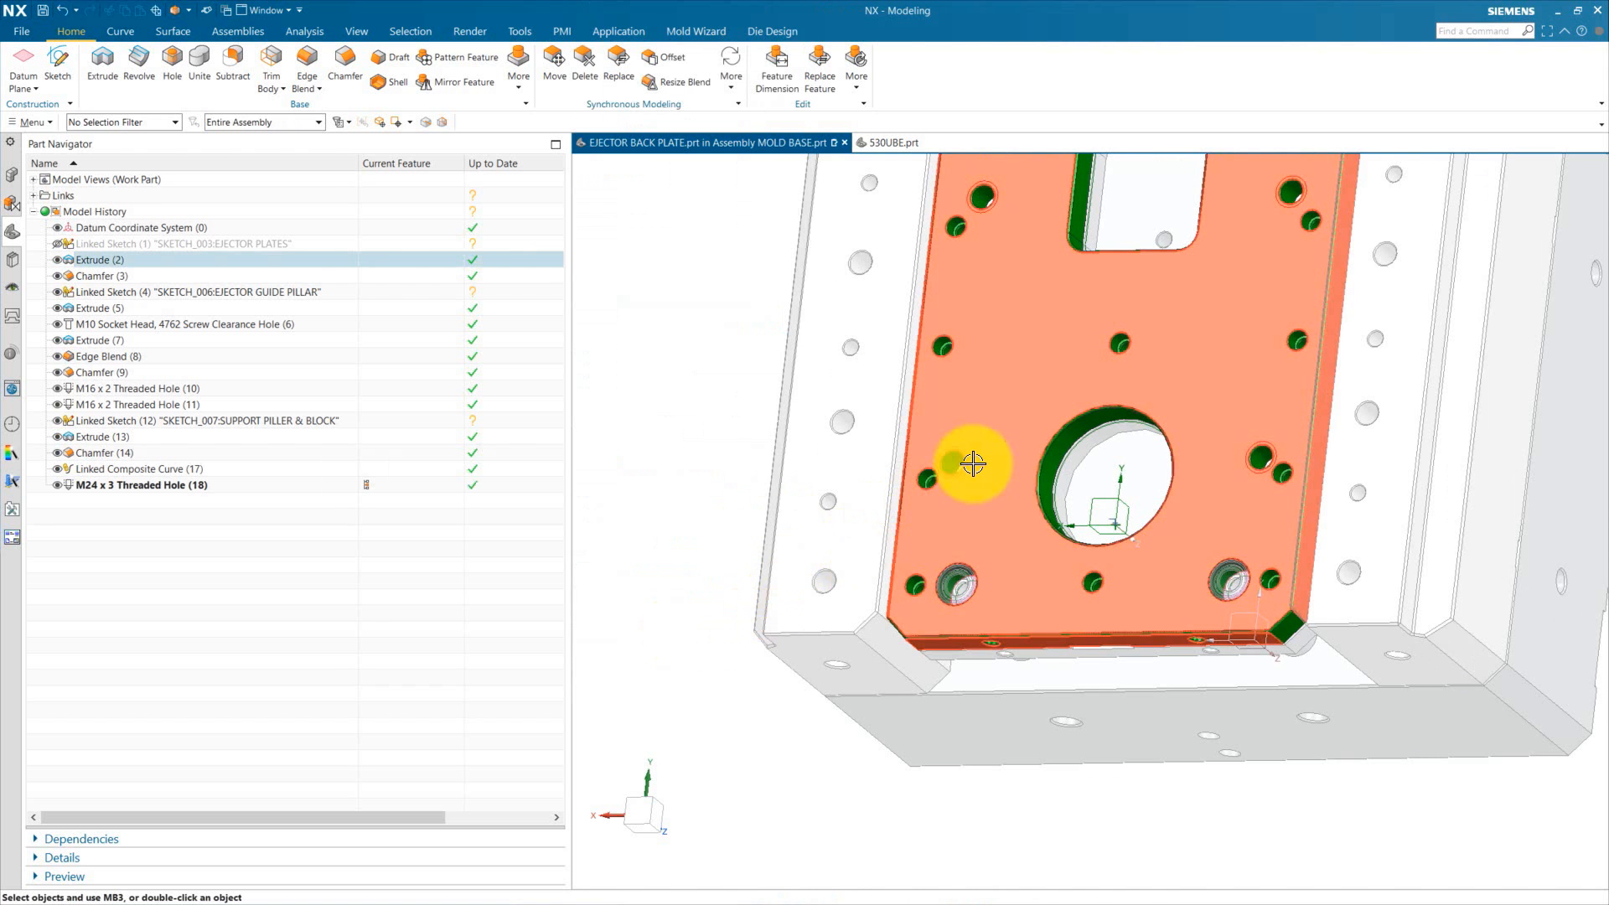
Step: Inspect the new threaded holes on the ejector back plate
scroll(1051, 503, "up", 5)
left_click(979, 515)
scroll(979, 516, "down", 2)
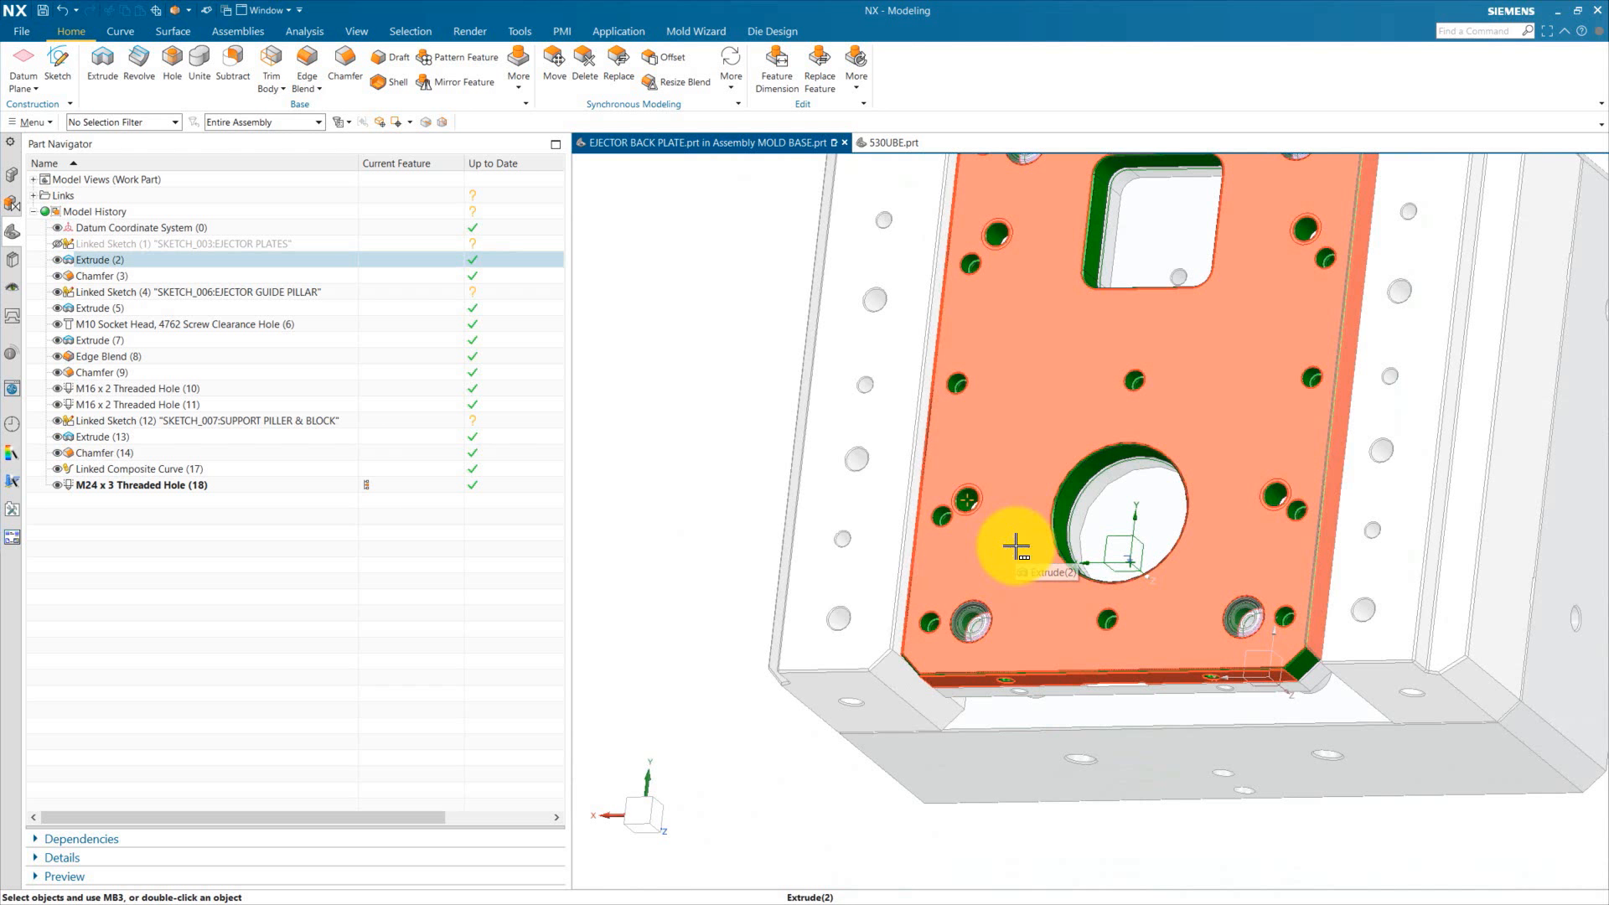
scroll(1016, 547, "up", 4)
key("Escape")
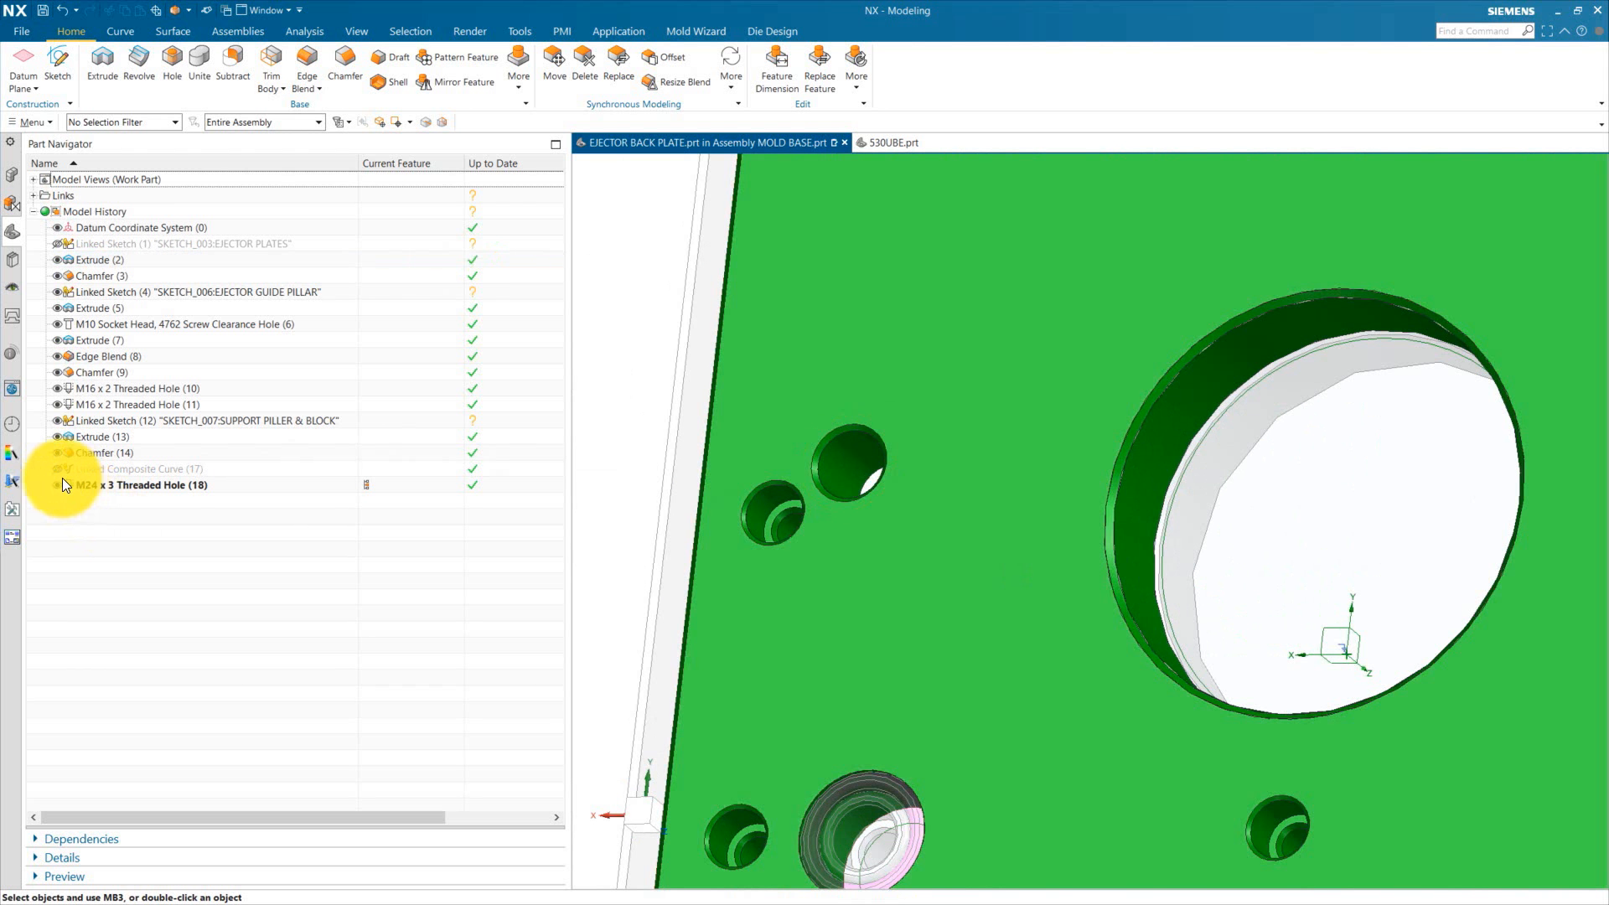
Step: Make the mold base the work part again
left_click(13, 176)
double_click(62, 194)
scroll(859, 445, "down", 4)
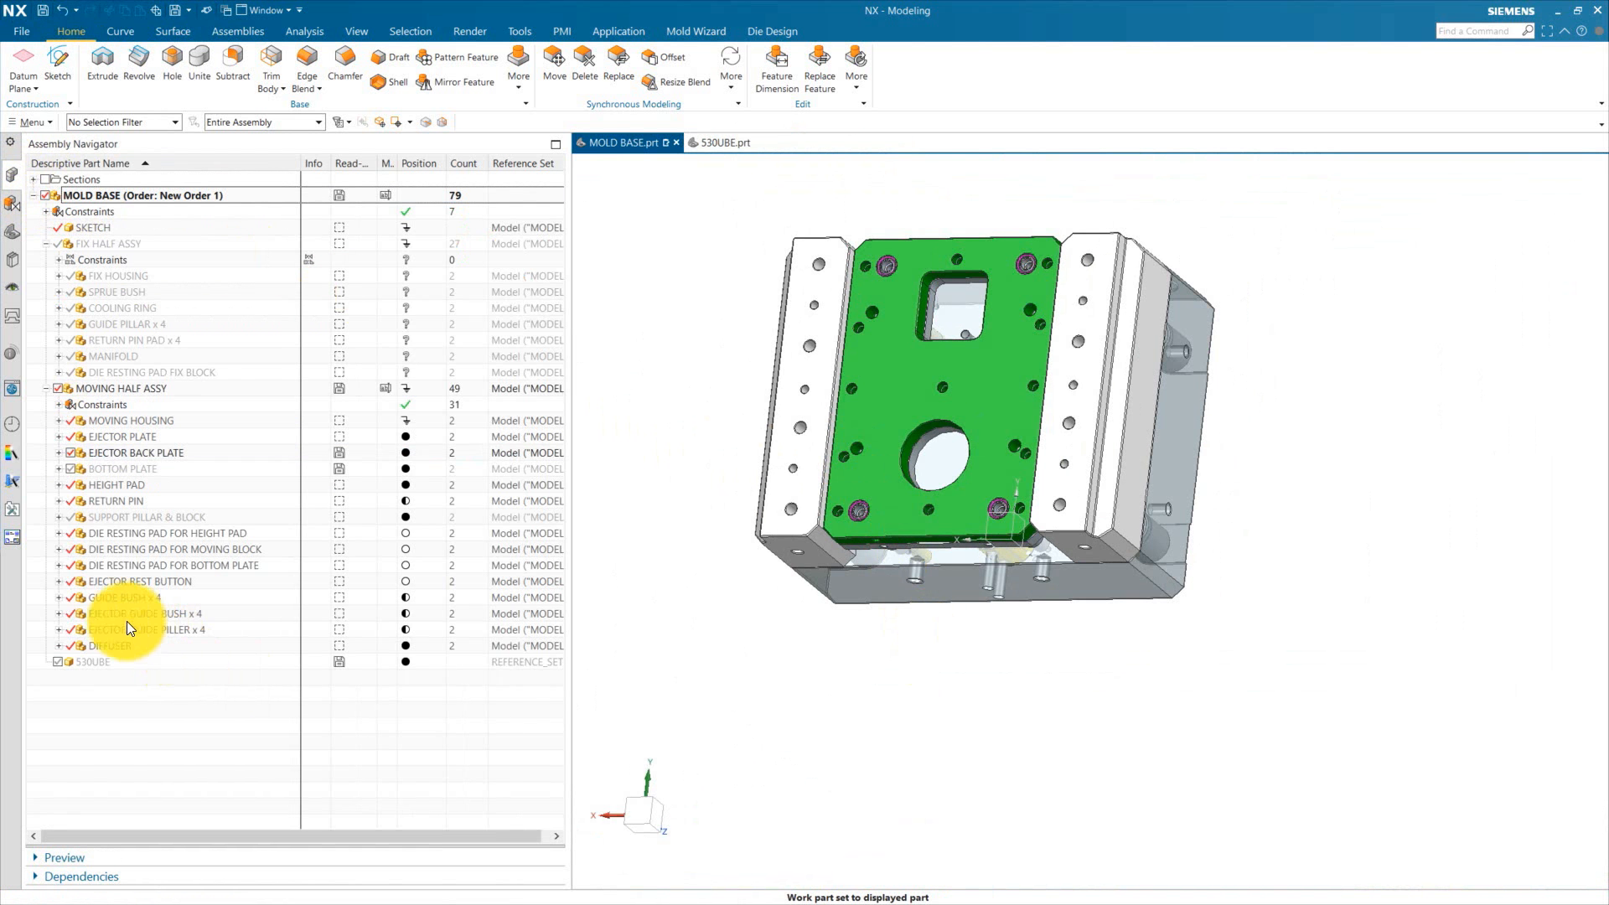
Step: Show the bottom plate and the 530UBE component, and make the bottom plate the work part
left_click(71, 468)
key("F8")
scroll(916, 467, "up", 5)
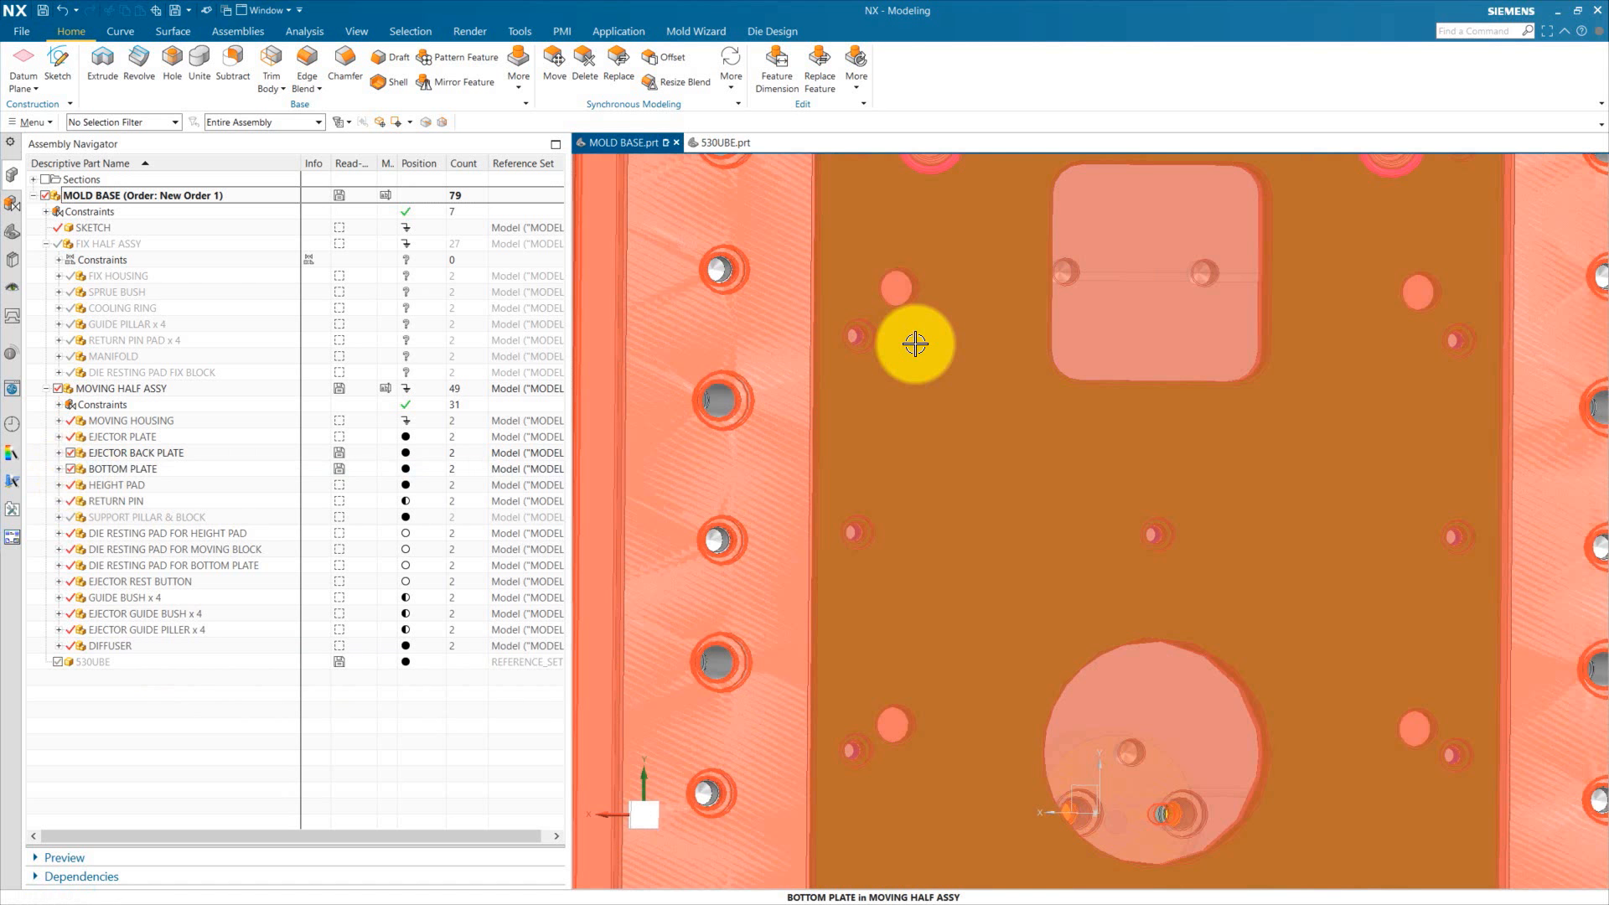
scroll(898, 439, "down", 6)
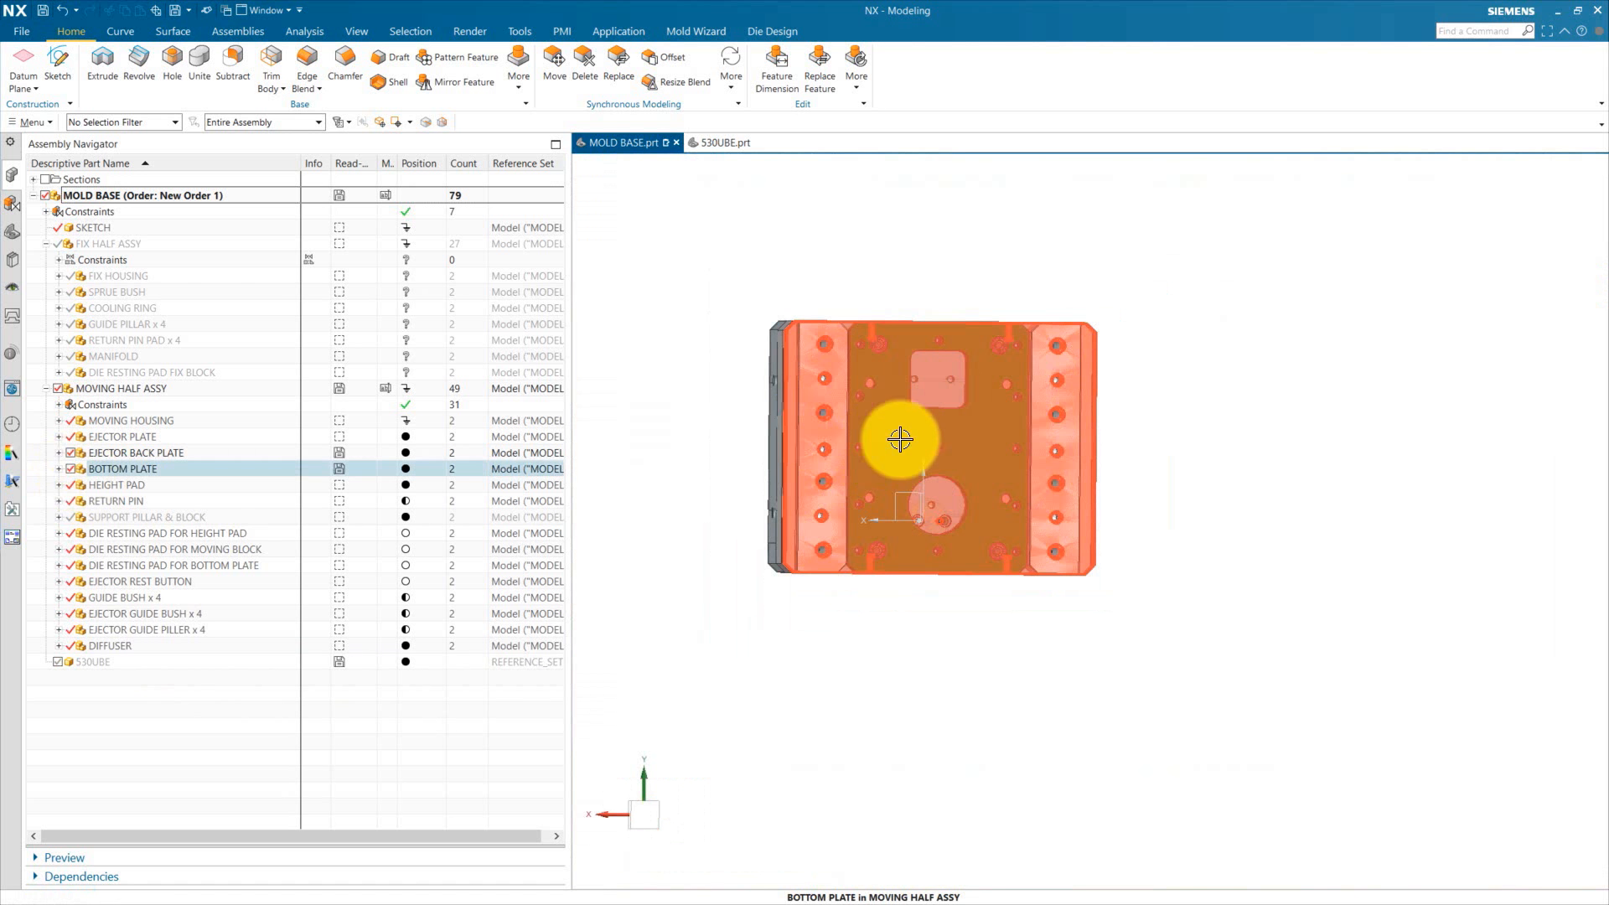
left_click(58, 661)
middle_click_drag(866, 528, 708, 474)
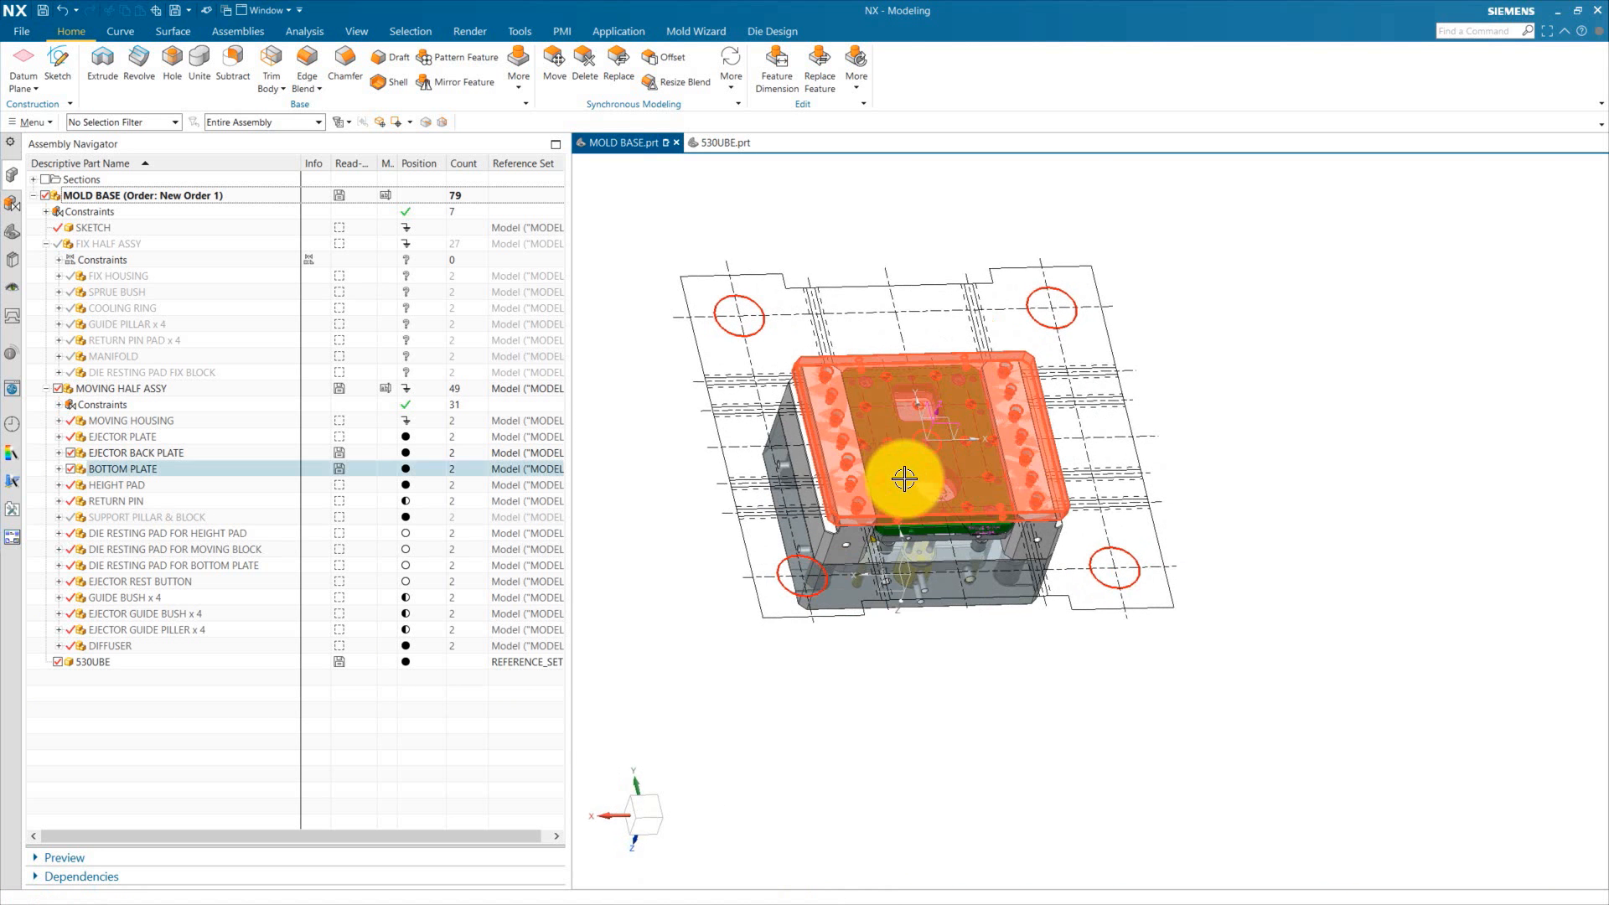
double_click(119, 471)
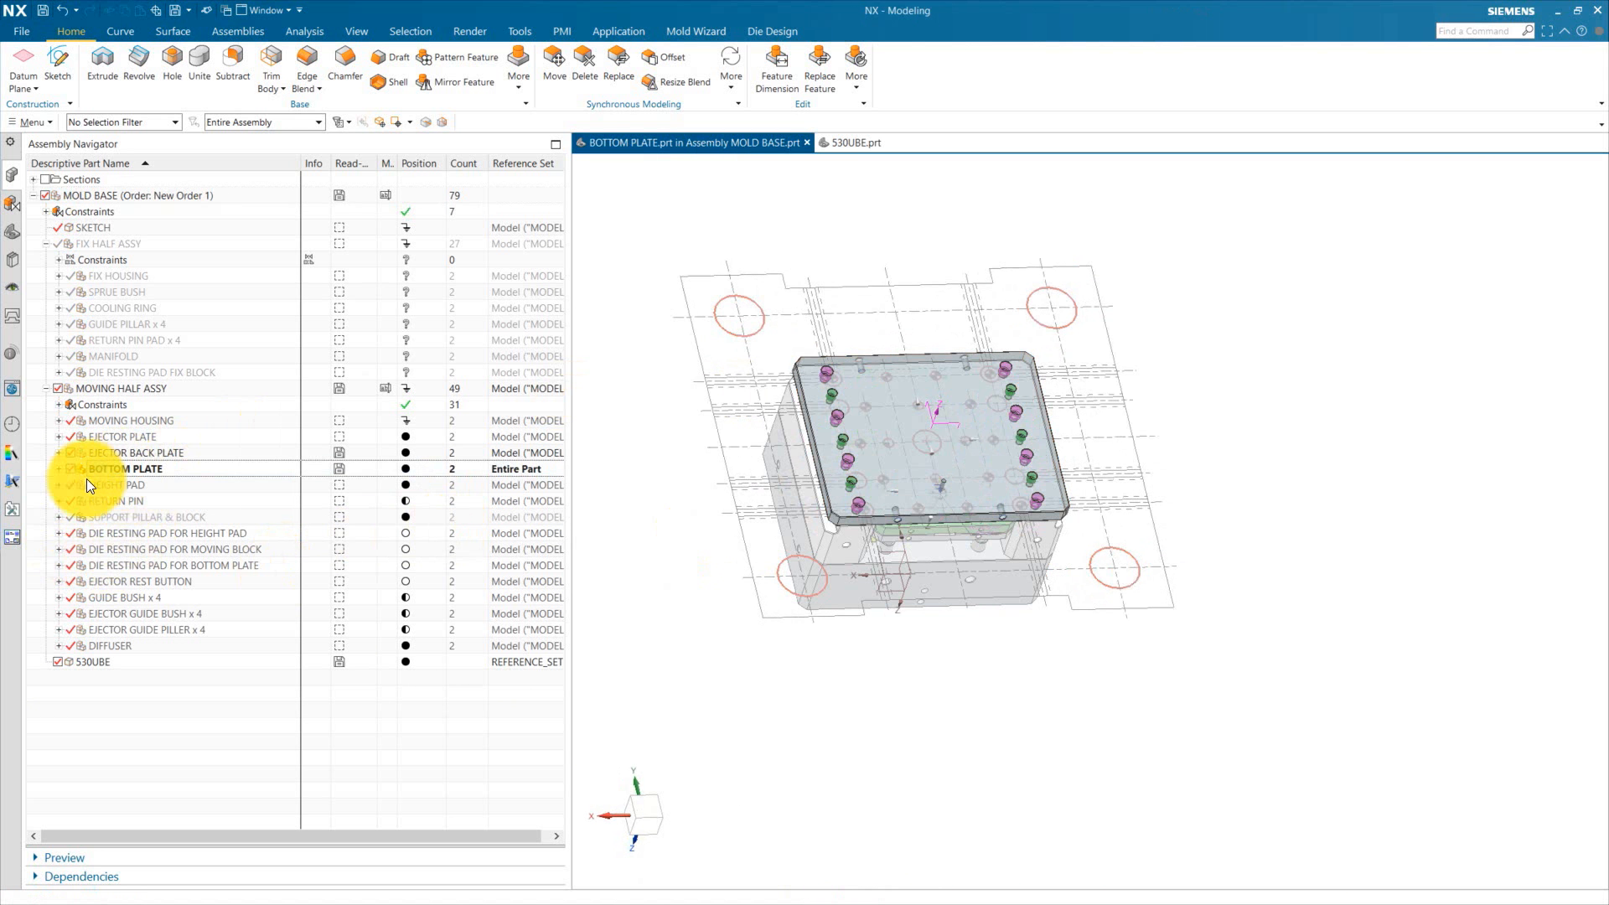
Step: Create a sketch on the top face of the bottom plate
left_click(13, 231)
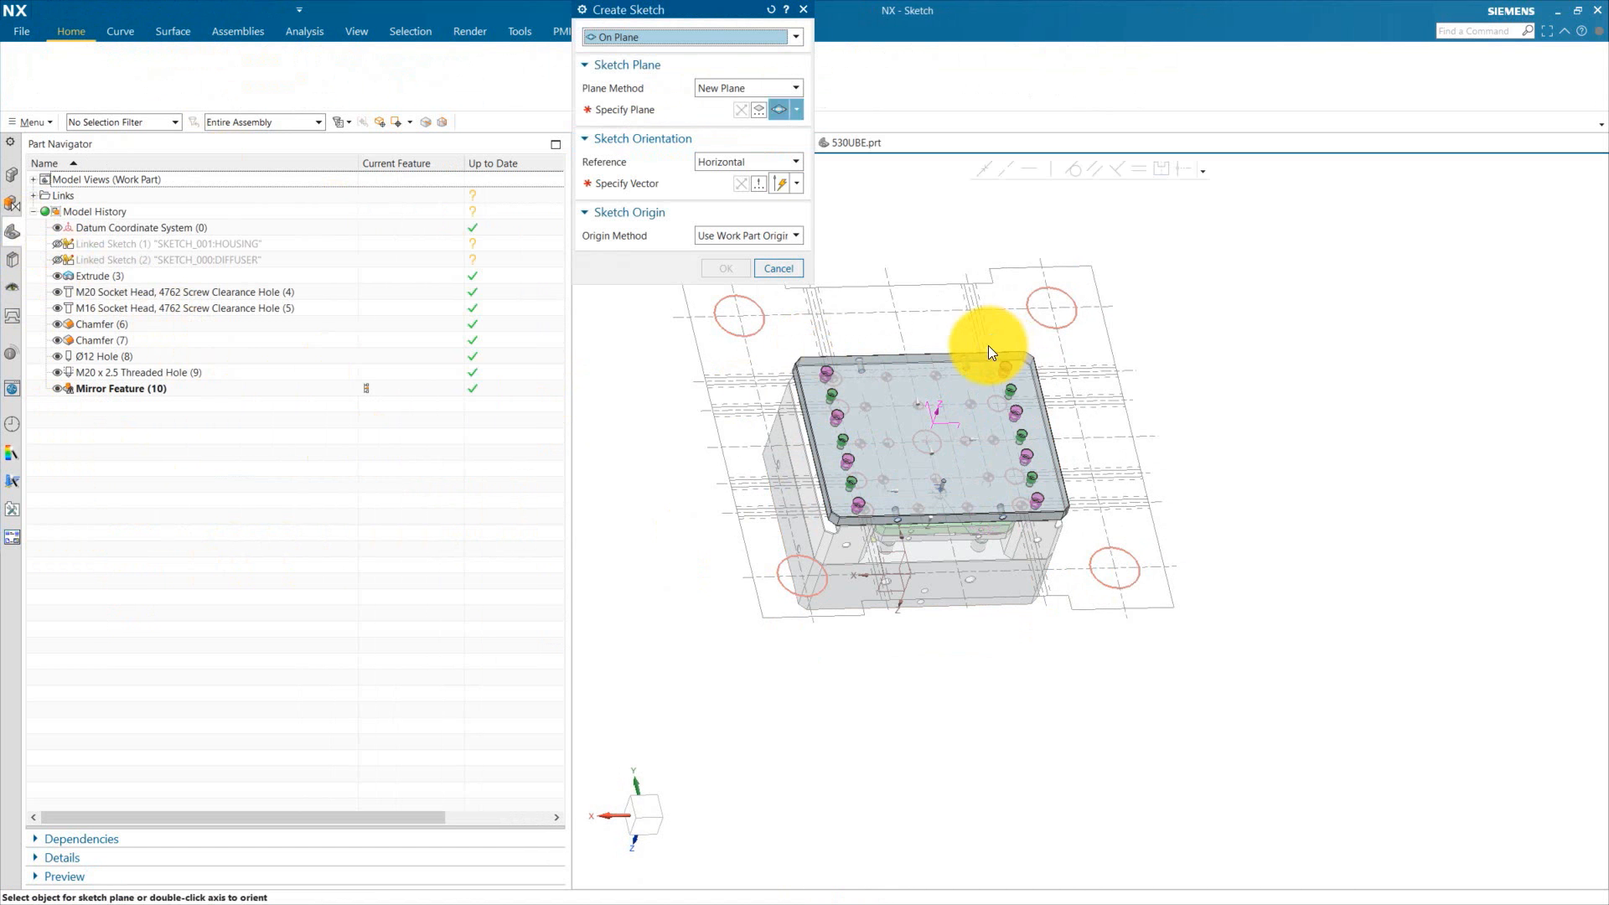
left_click(1061, 384)
left_click(1127, 517)
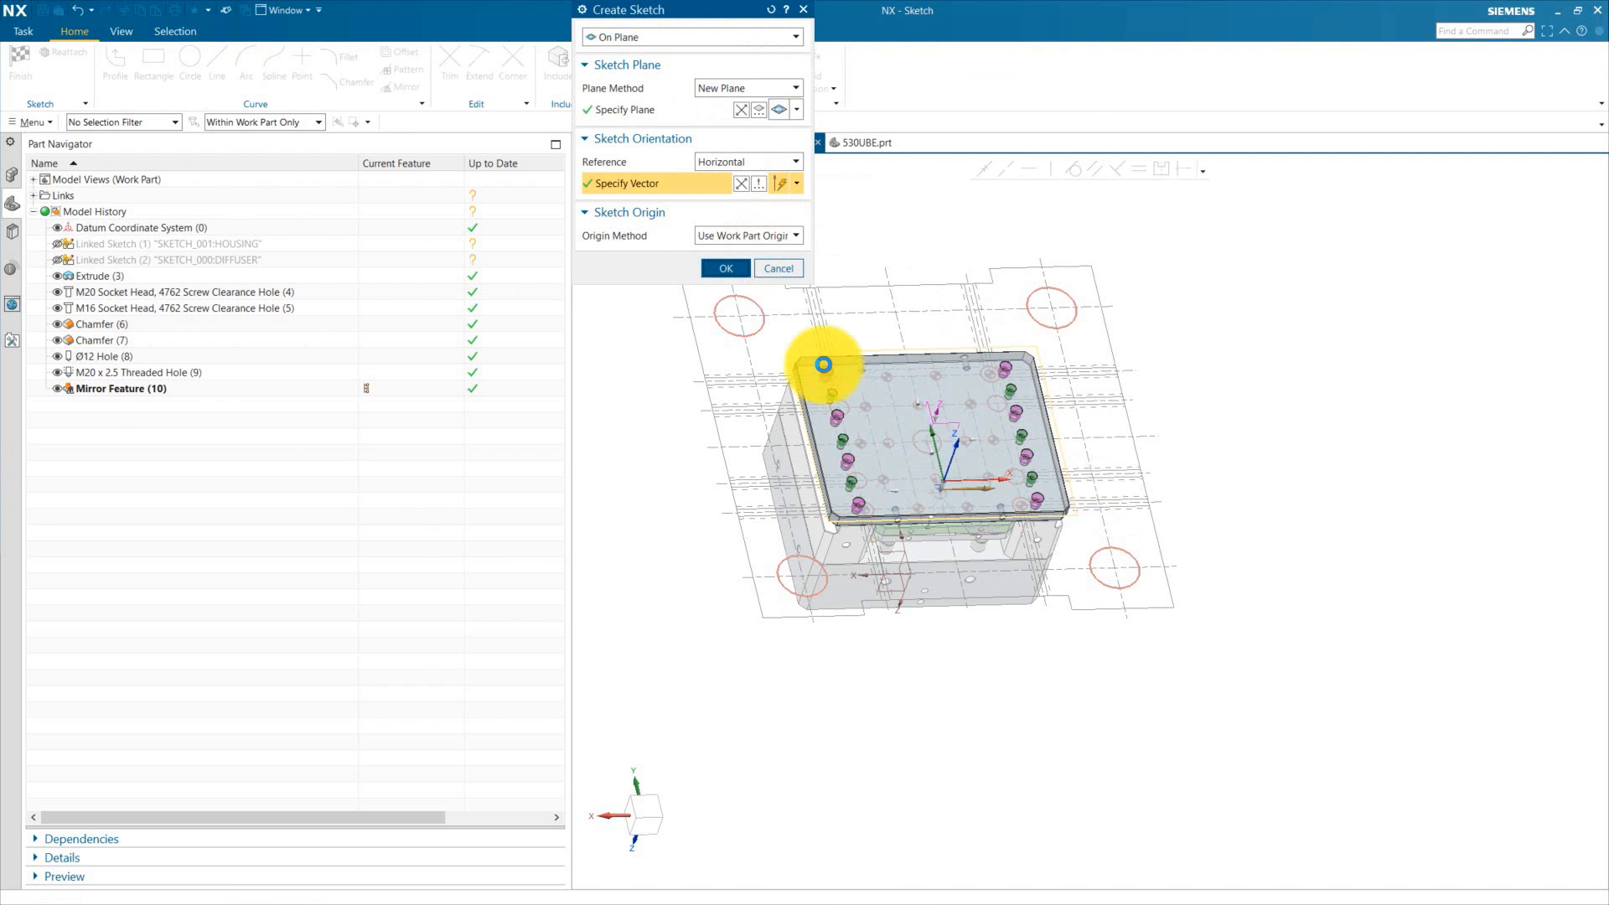
middle_click(833, 363)
left_click(715, 10)
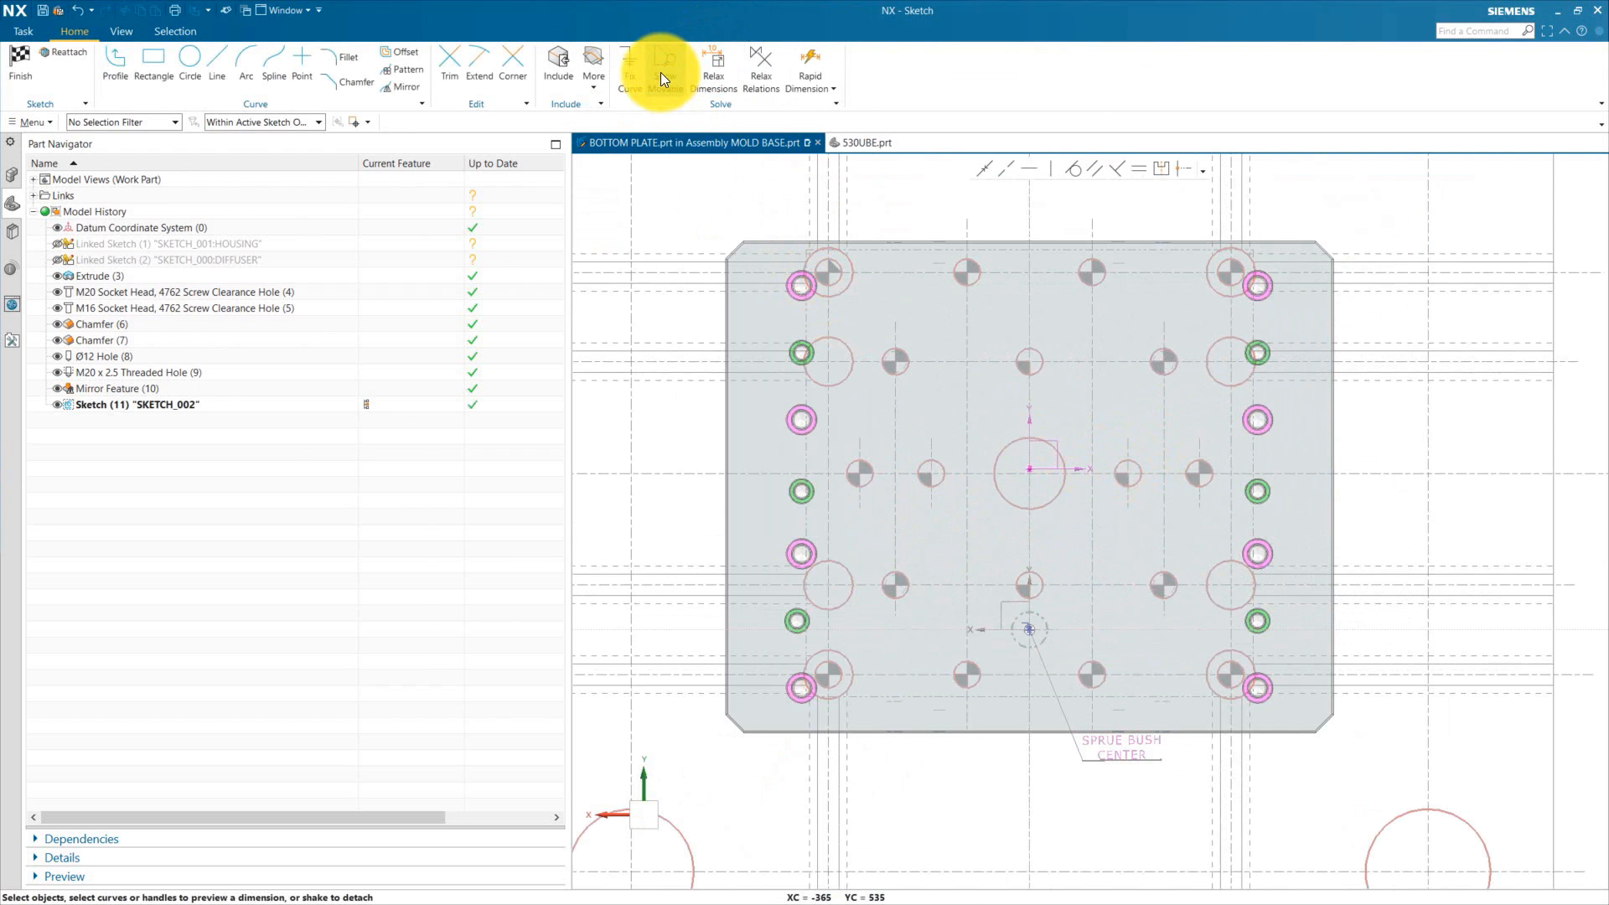
Step: Project the four 530UBE ejector rod hole circles into the sketch
left_click(623, 123)
mouse_move(934, 359)
middle_mouse_down()
mouse_move(877, 406)
mouse_move(891, 369)
middle_mouse_up()
scroll(831, 376, "up", 5)
left_click(835, 383)
scroll(801, 374, "down", 5)
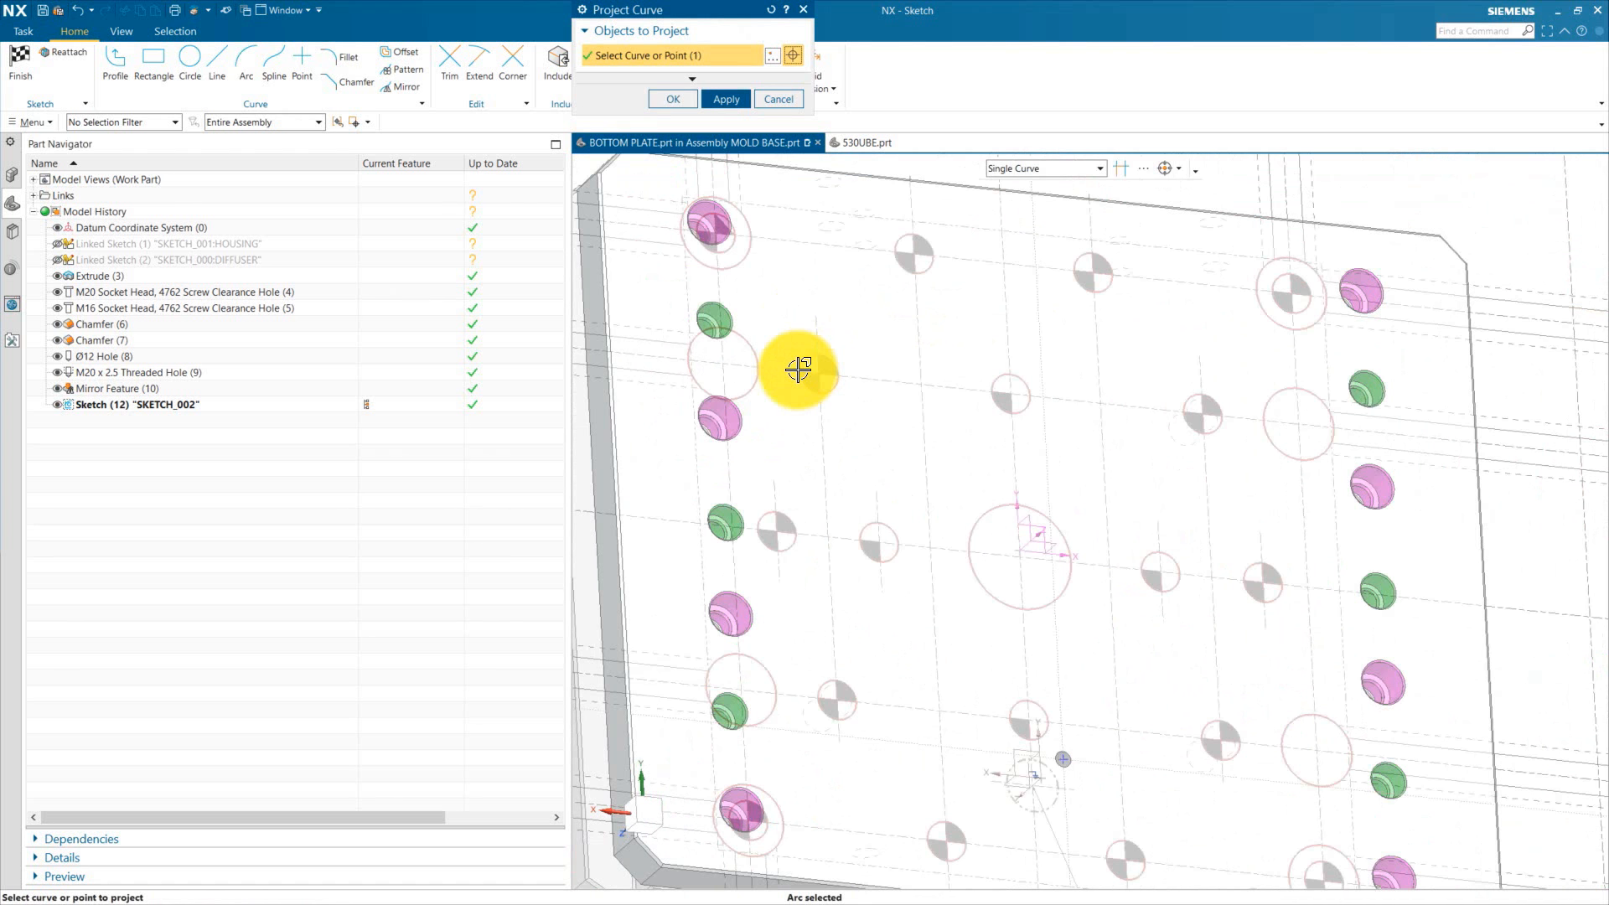
scroll(770, 542, "up", 3)
left_click(770, 541)
scroll(772, 538, "down", 3)
scroll(981, 360, "up", 3)
left_click(973, 374)
scroll(867, 299, "down", 3)
scroll(947, 551, "down", 5)
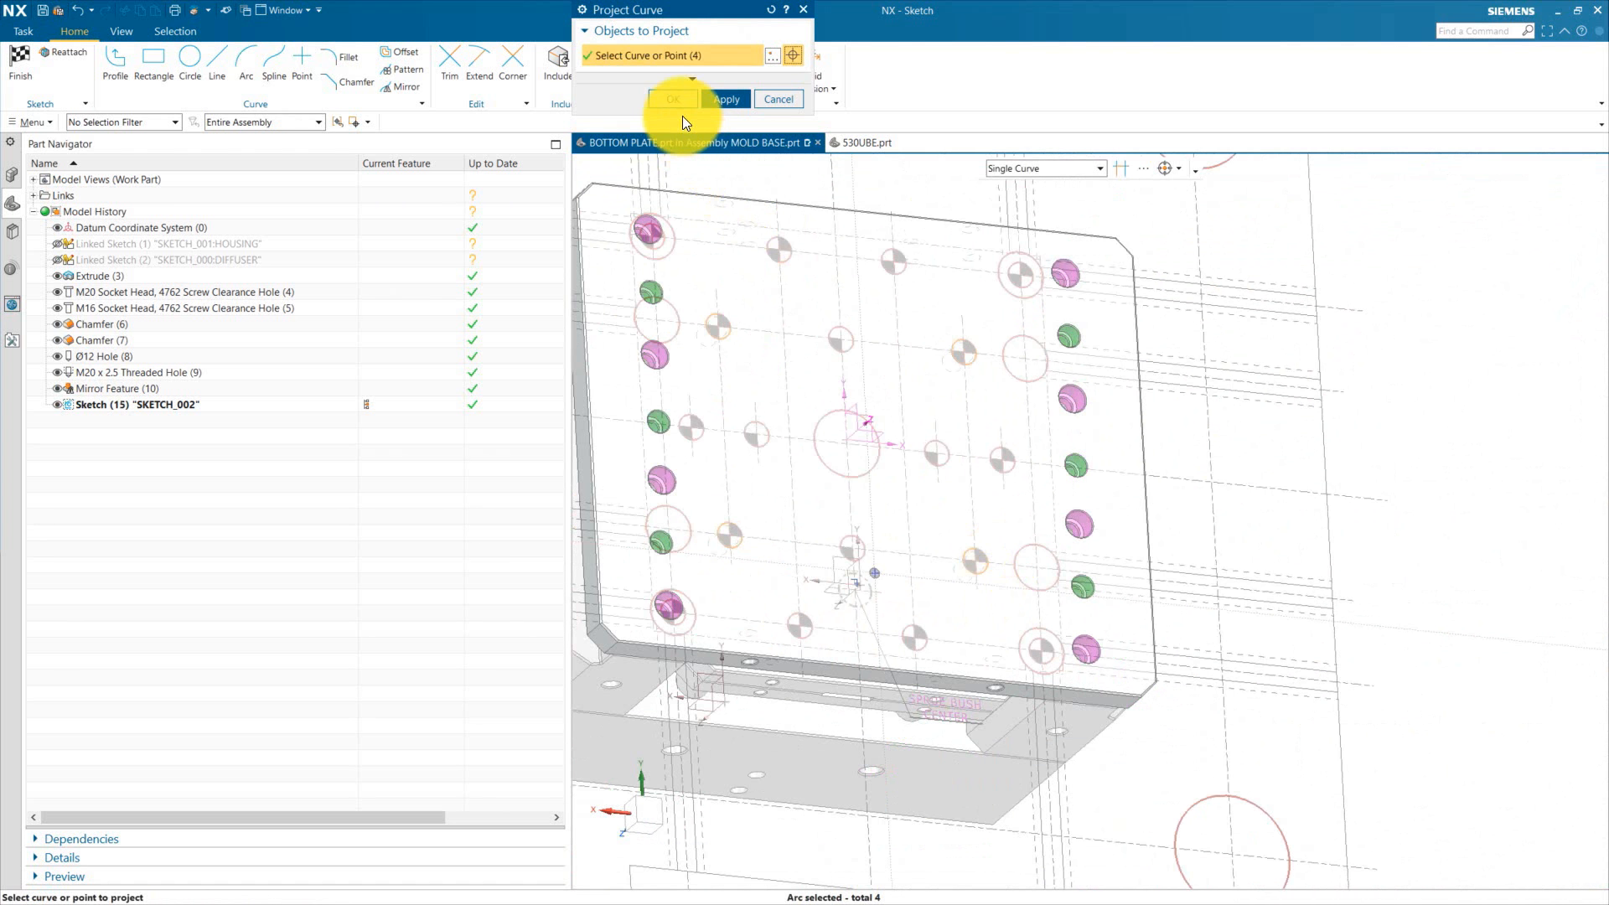
left_click(673, 99)
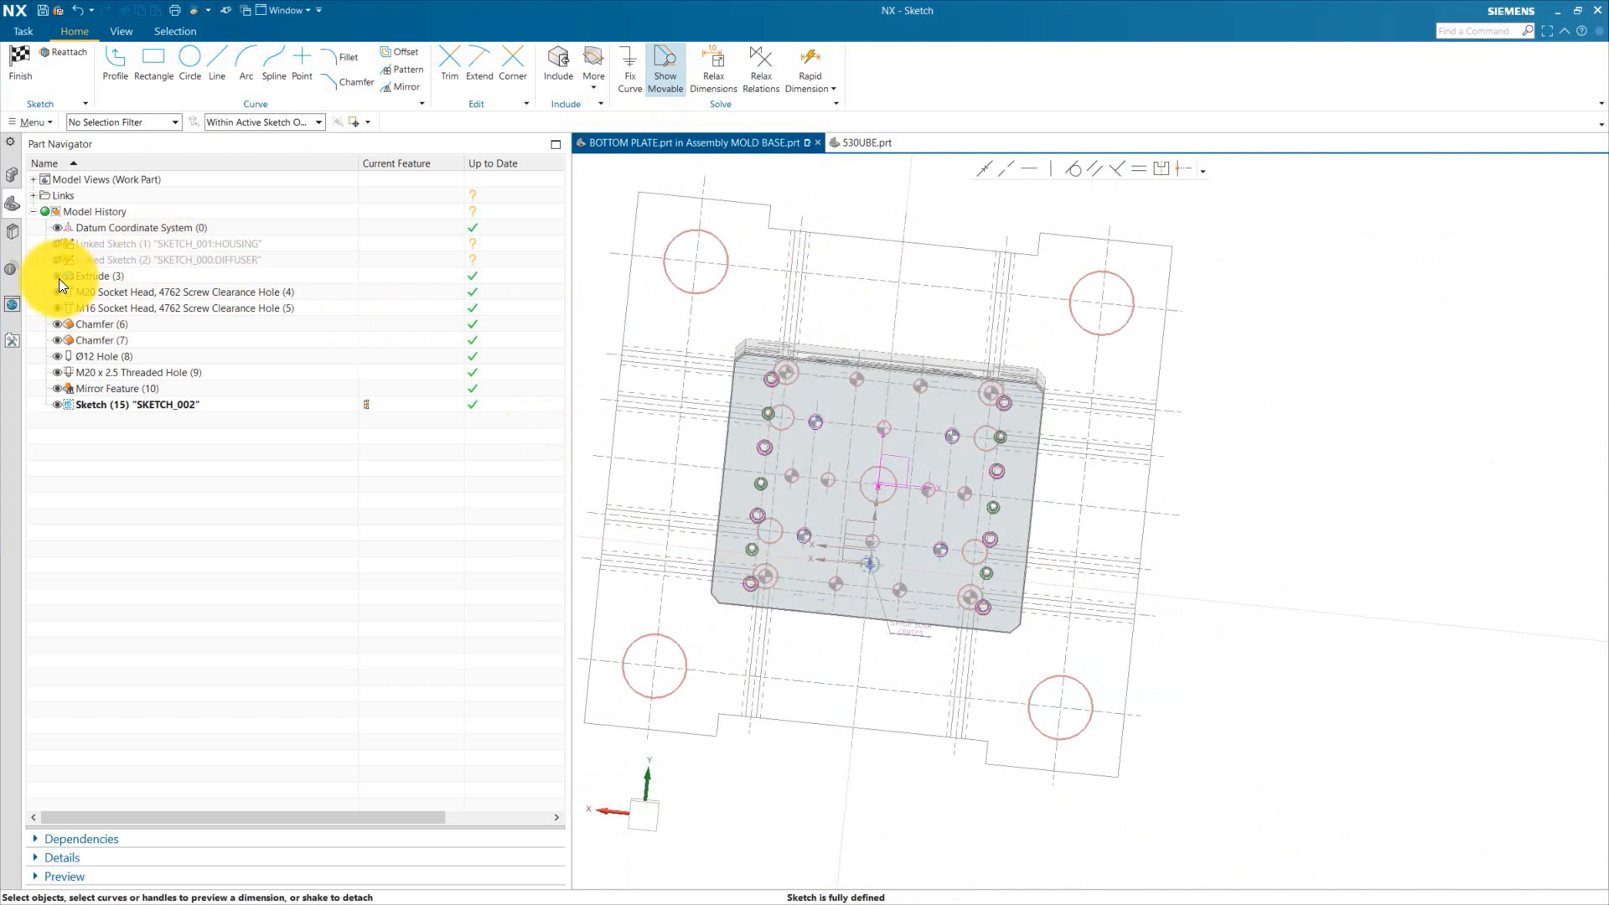
Step: Check the projected circles against the plate body and finish the sketch
left_click(58, 279)
scroll(830, 445, "up", 5)
mouse_move(830, 471)
middle_mouse_down()
mouse_move(871, 438)
mouse_move(873, 467)
mouse_move(866, 441)
mouse_move(822, 430)
mouse_move(828, 485)
mouse_move(864, 455)
middle_mouse_up()
left_click(59, 280)
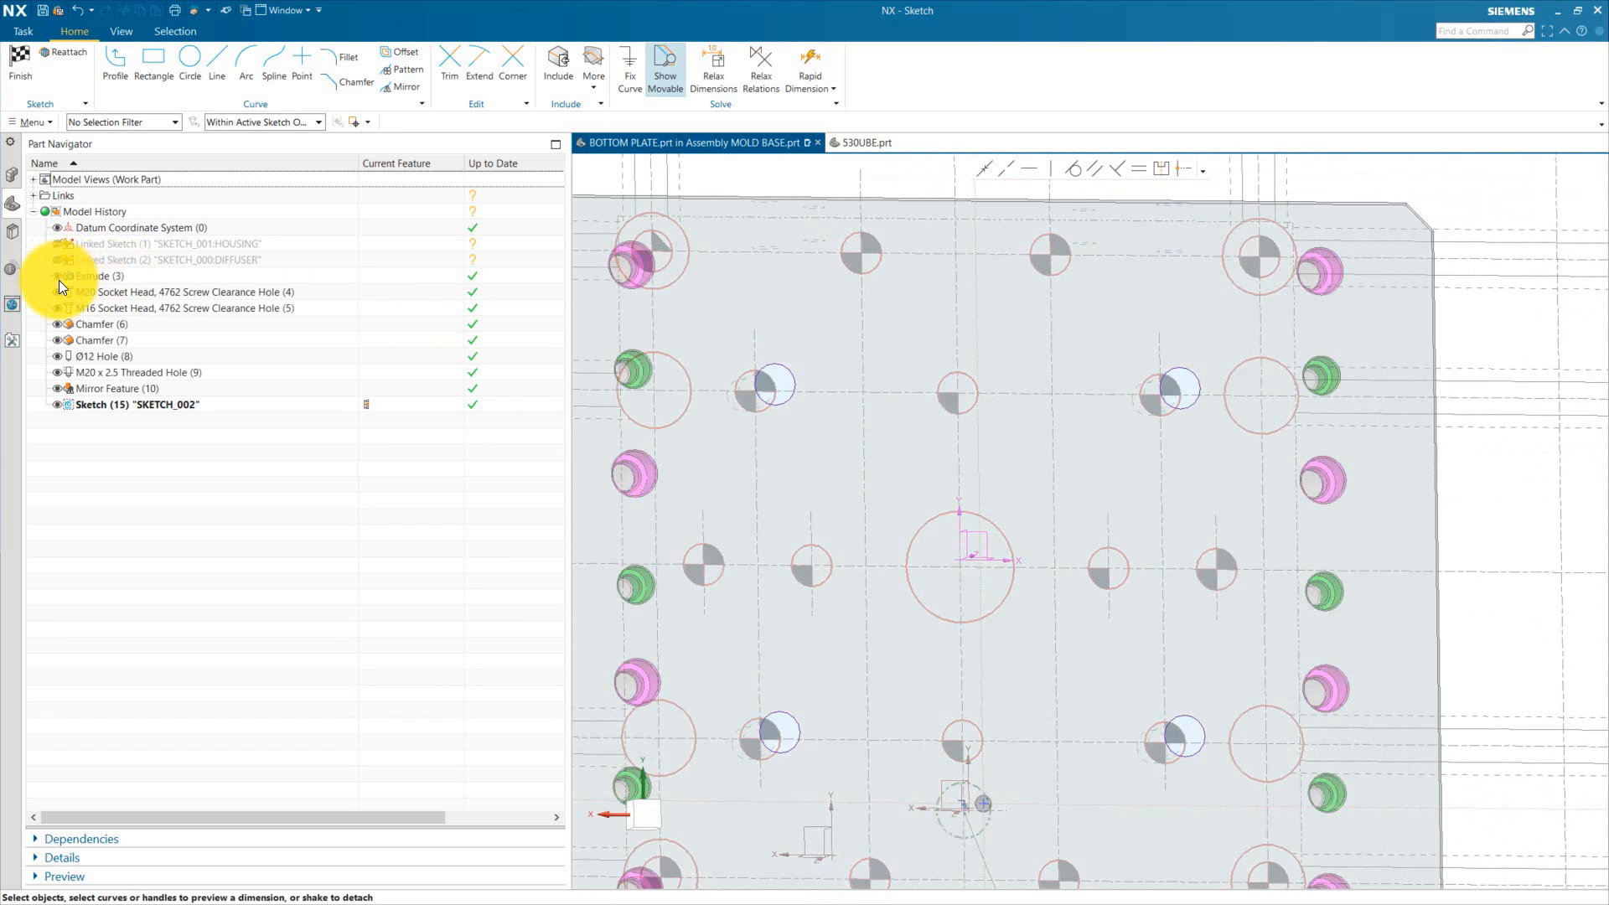
left_click(11, 174)
scroll(895, 419, "up", 3)
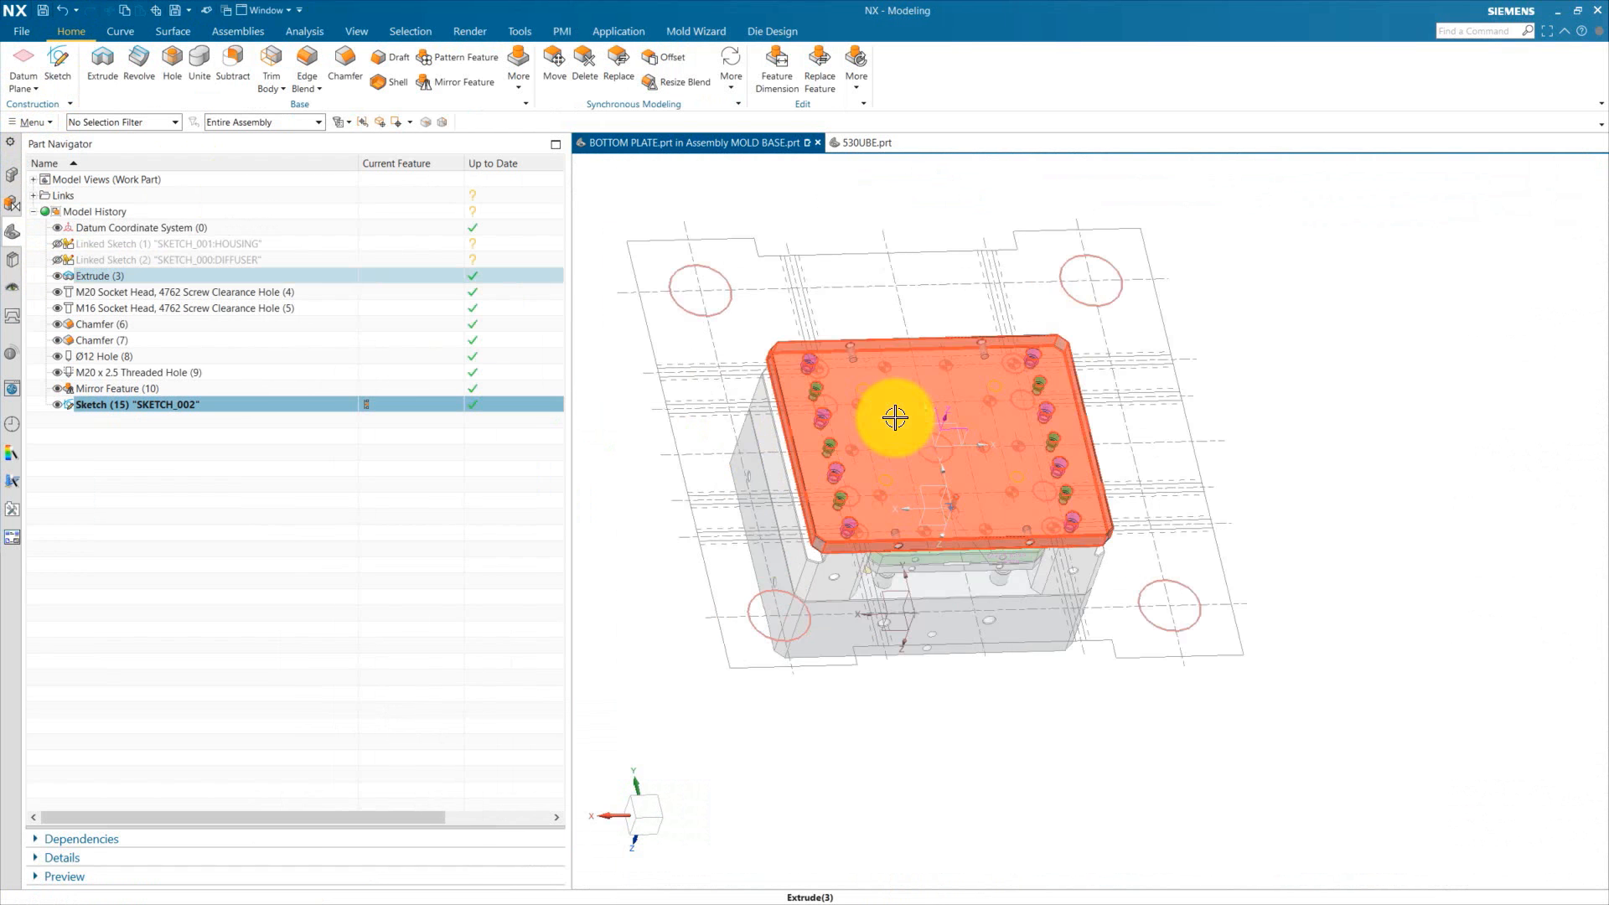
scroll(953, 475, "down", 2)
key("Escape")
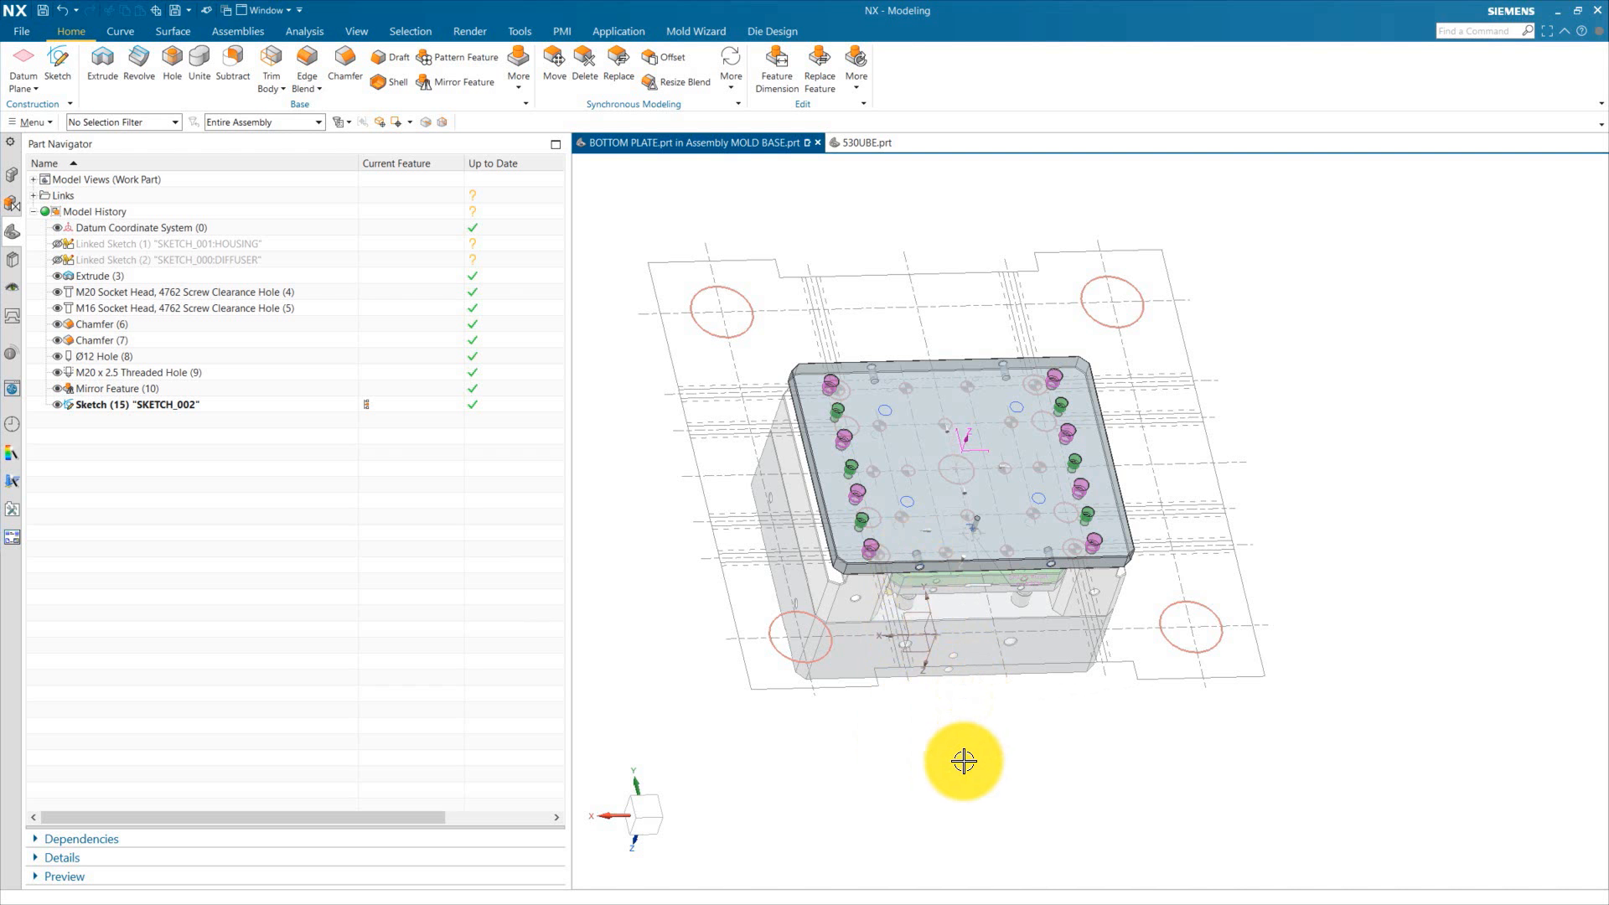
Step: Create four simple 35 mm Through Body holes in the bottom plate at the projected circle centers
middle_click_drag(918, 767, 883, 802)
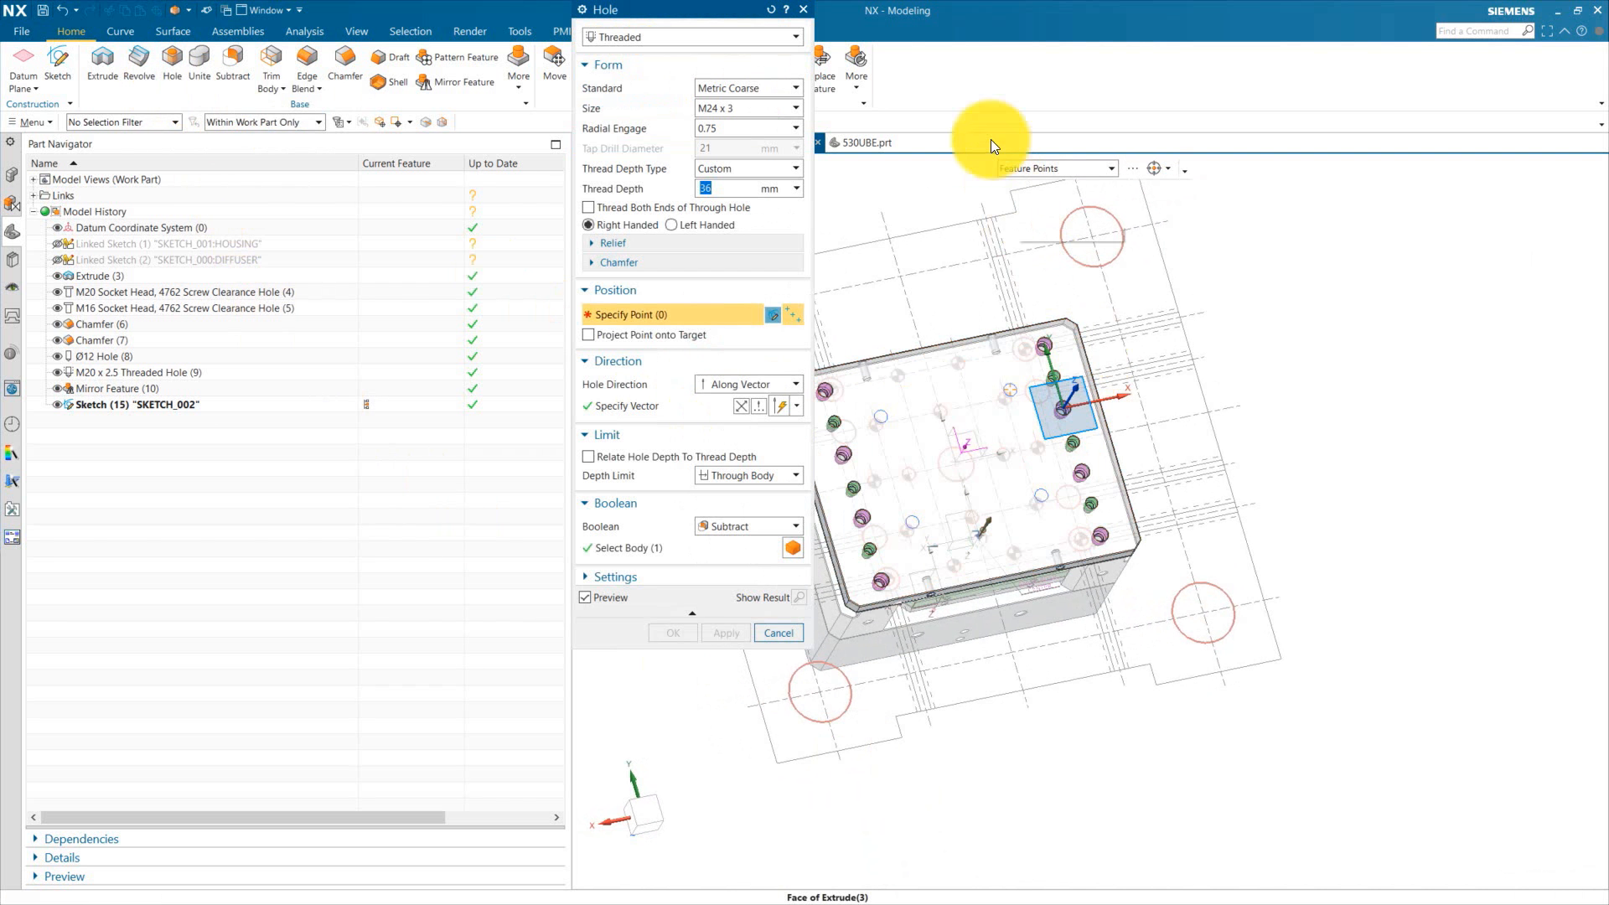
left_click(698, 35)
left_click(676, 54)
scroll(881, 427, "up", 4)
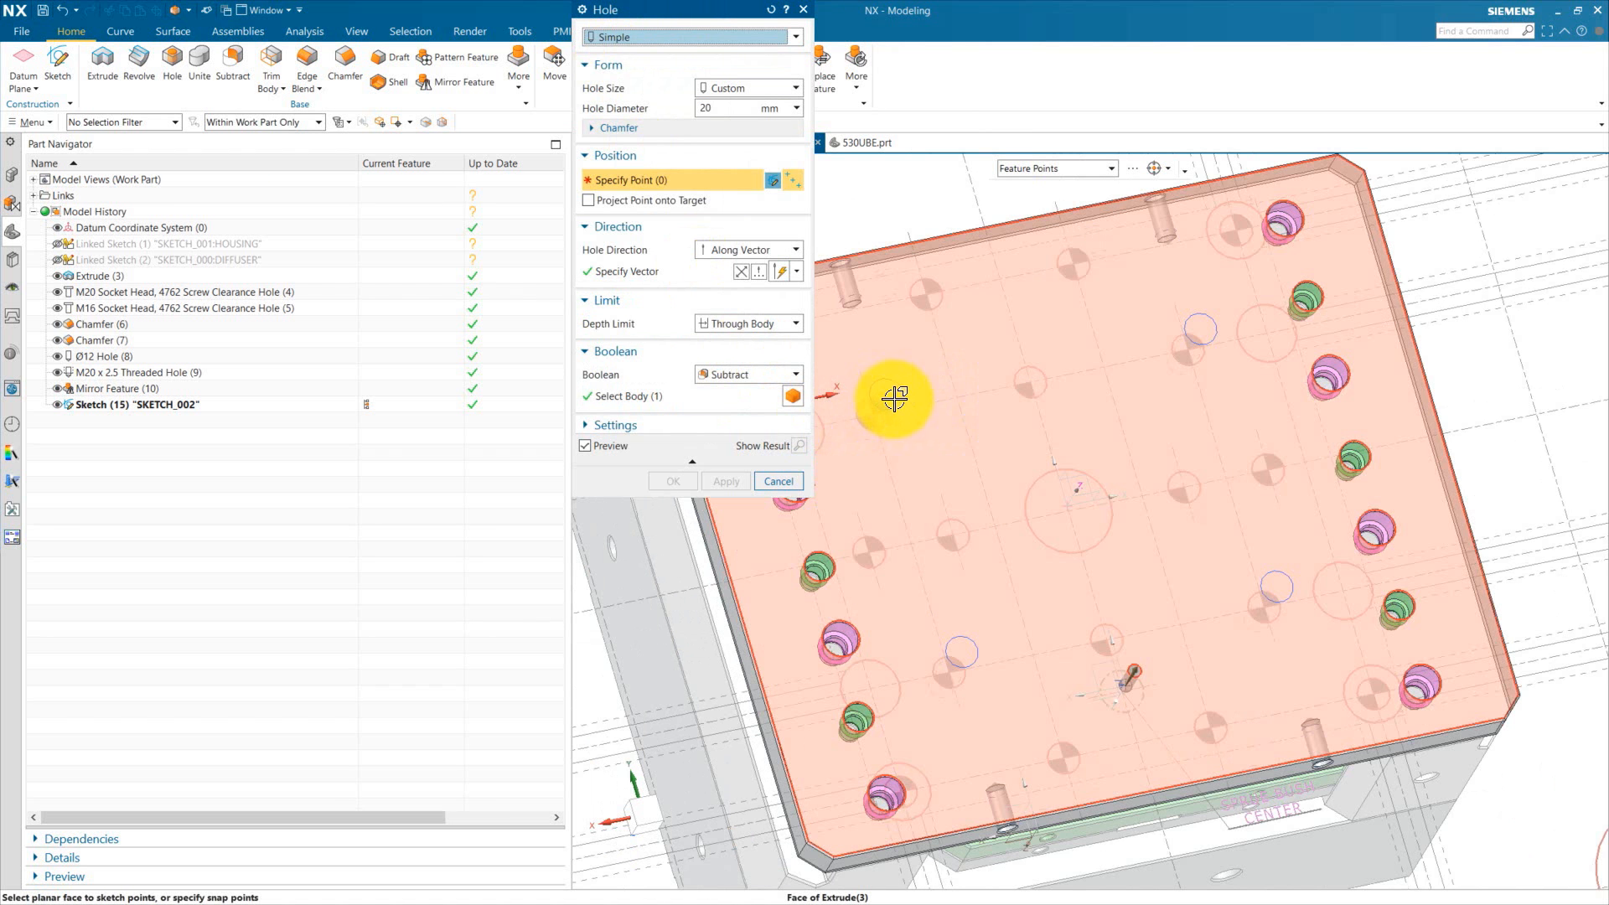
left_click(886, 390)
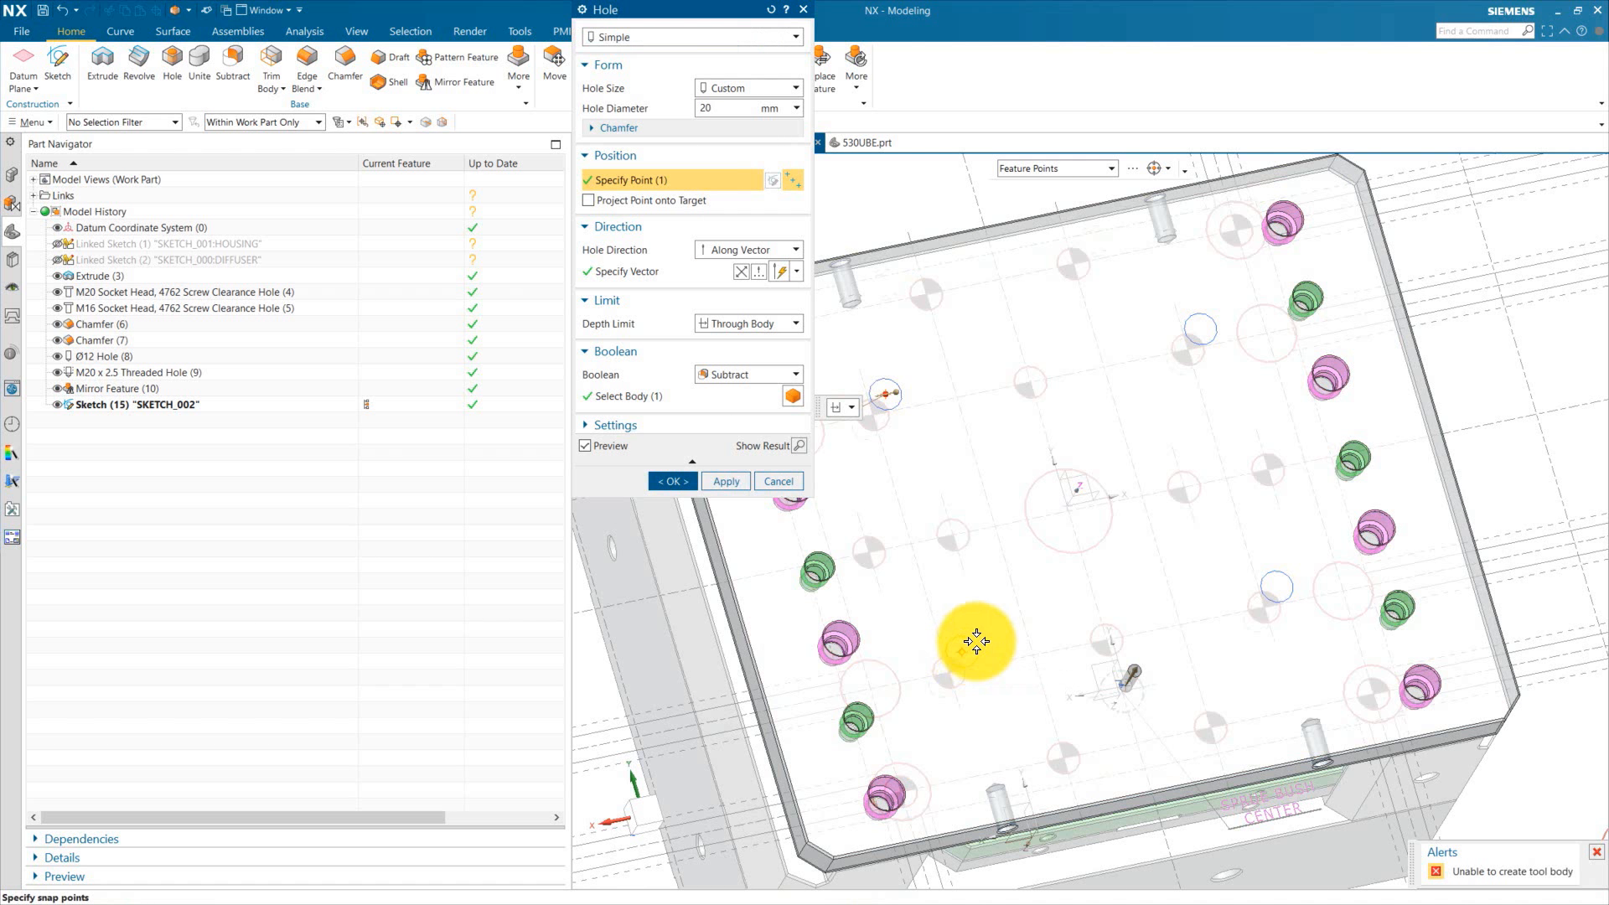
left_click(976, 641)
left_click(1288, 577)
left_click(1213, 319)
left_click(743, 273)
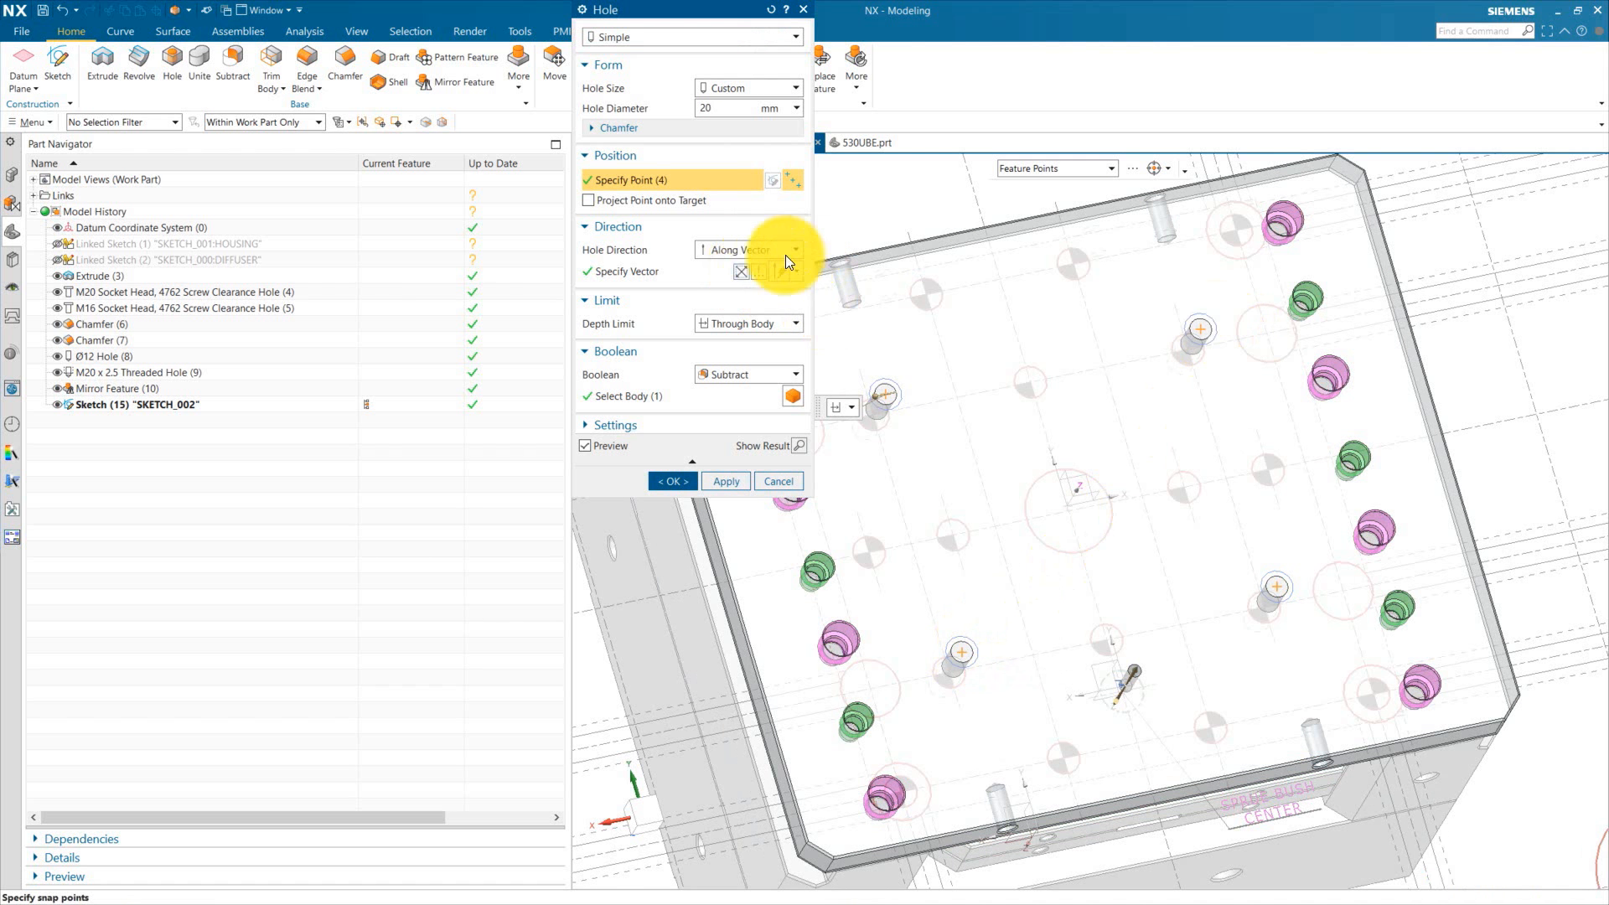
left_click(725, 109)
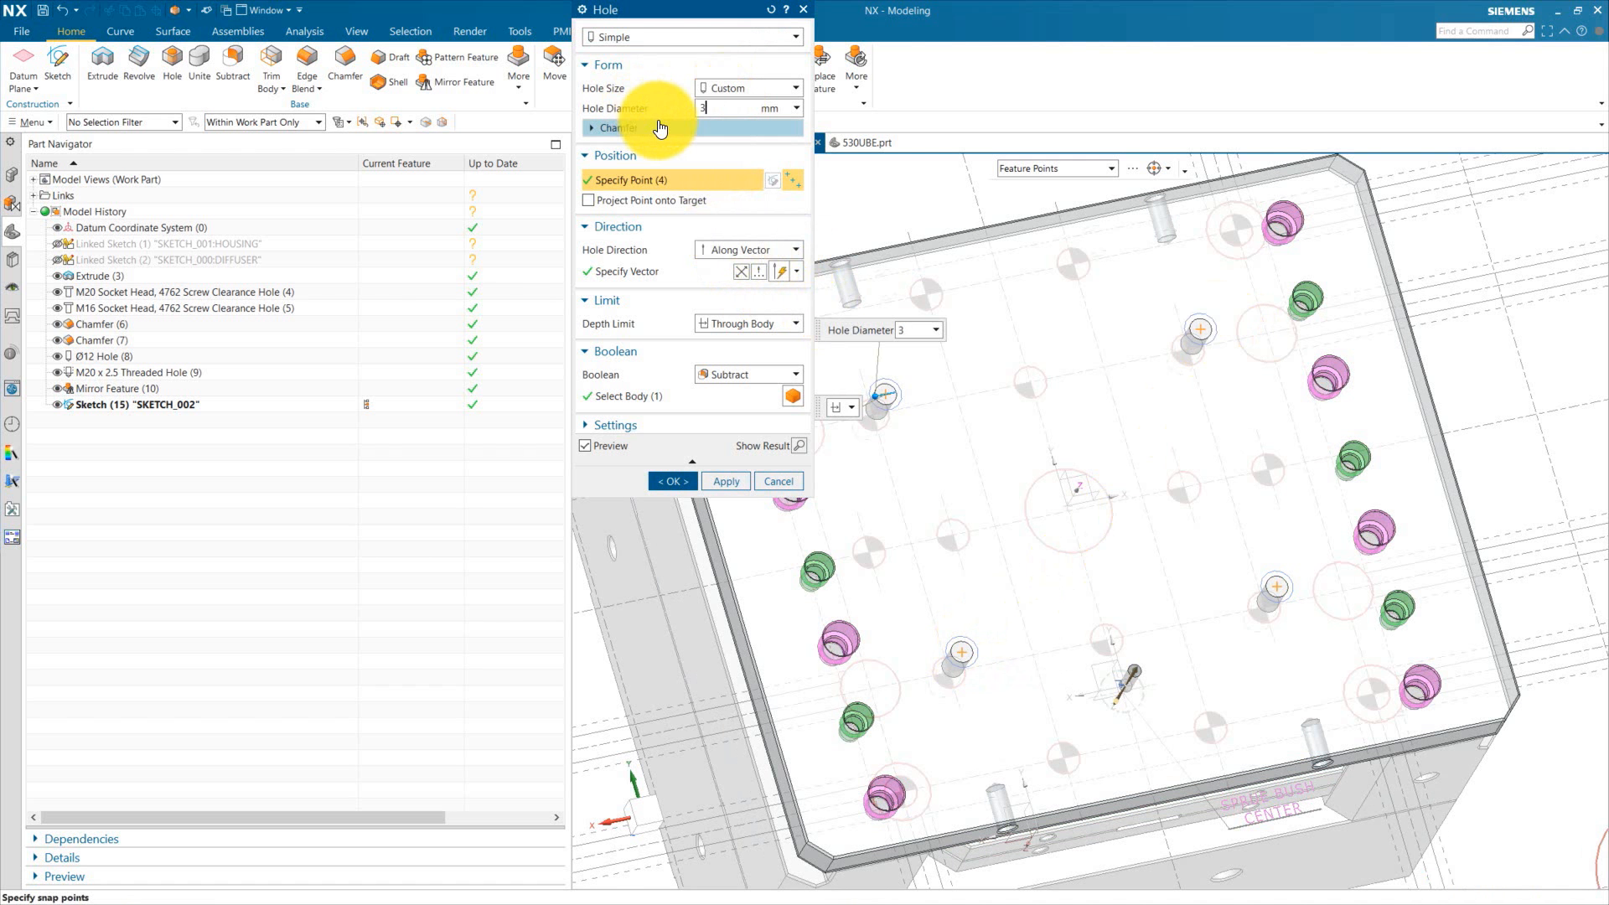
type("35")
key("Return")
left_click(676, 484)
Step: Save the bottom plate part
scroll(930, 381, "up", 4)
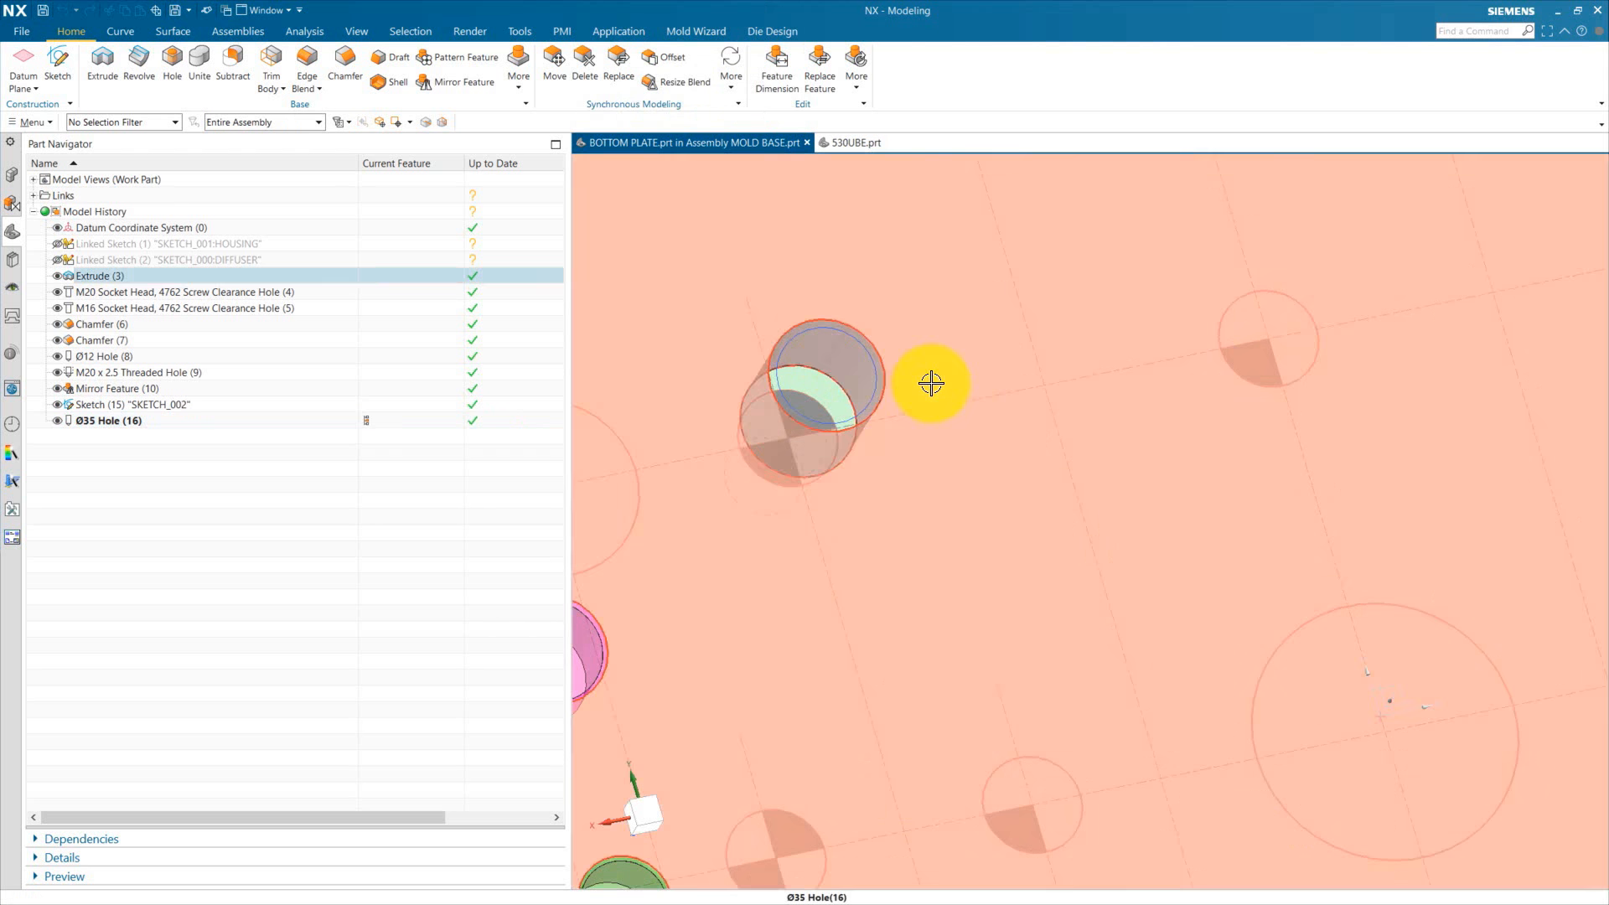
scroll(869, 399, "down", 2)
scroll(882, 394, "up", 4)
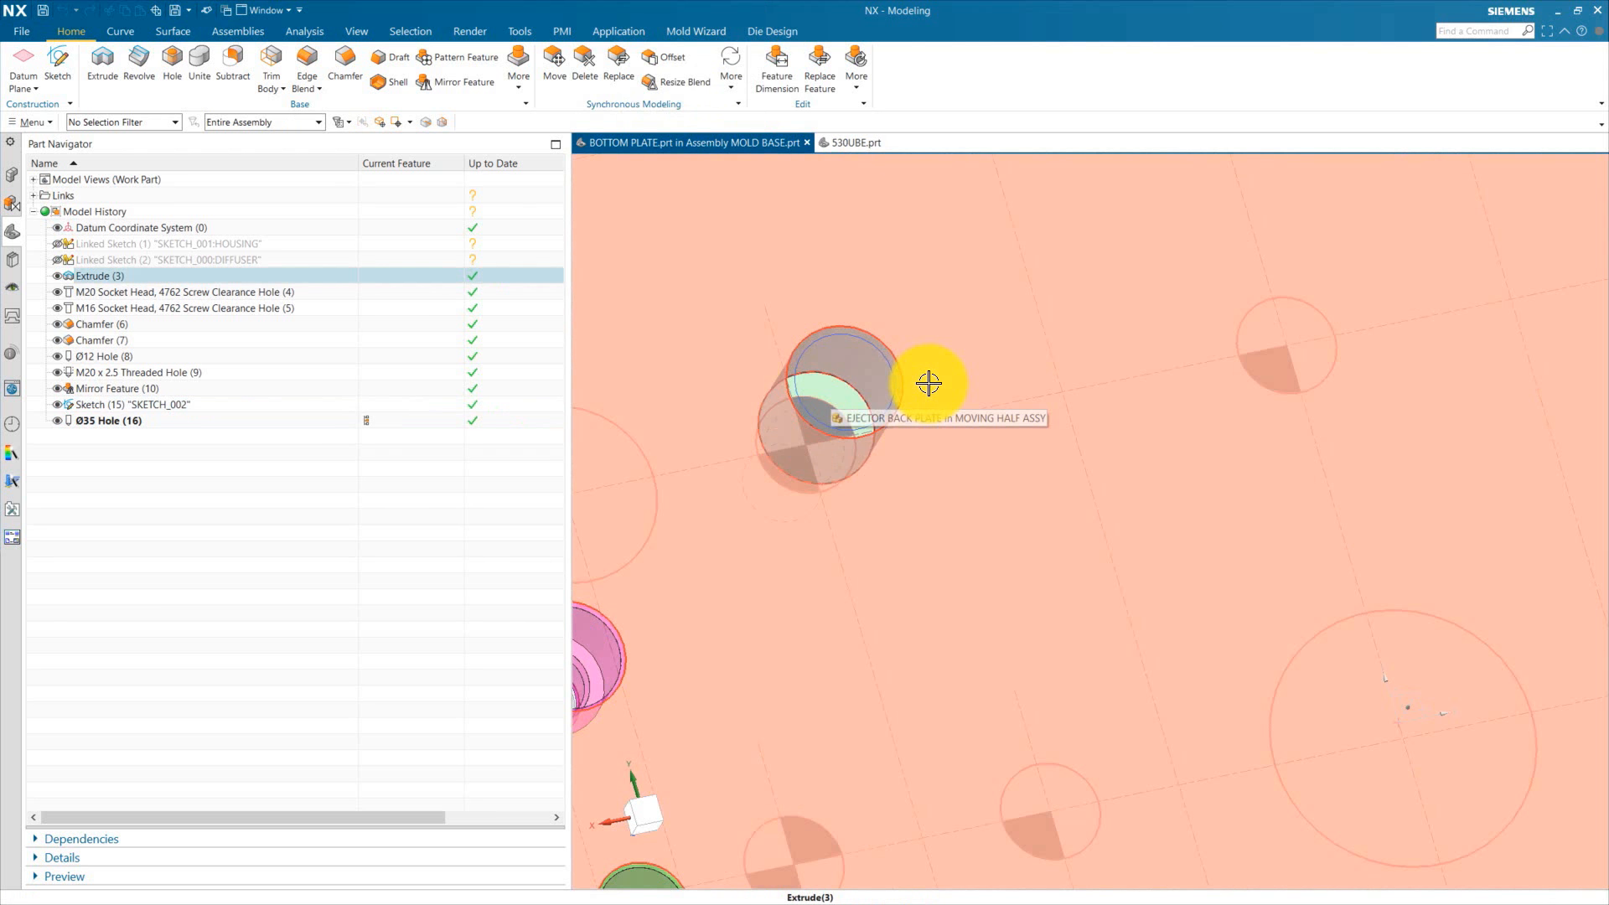
key("ctrl+s")
left_click(12, 176)
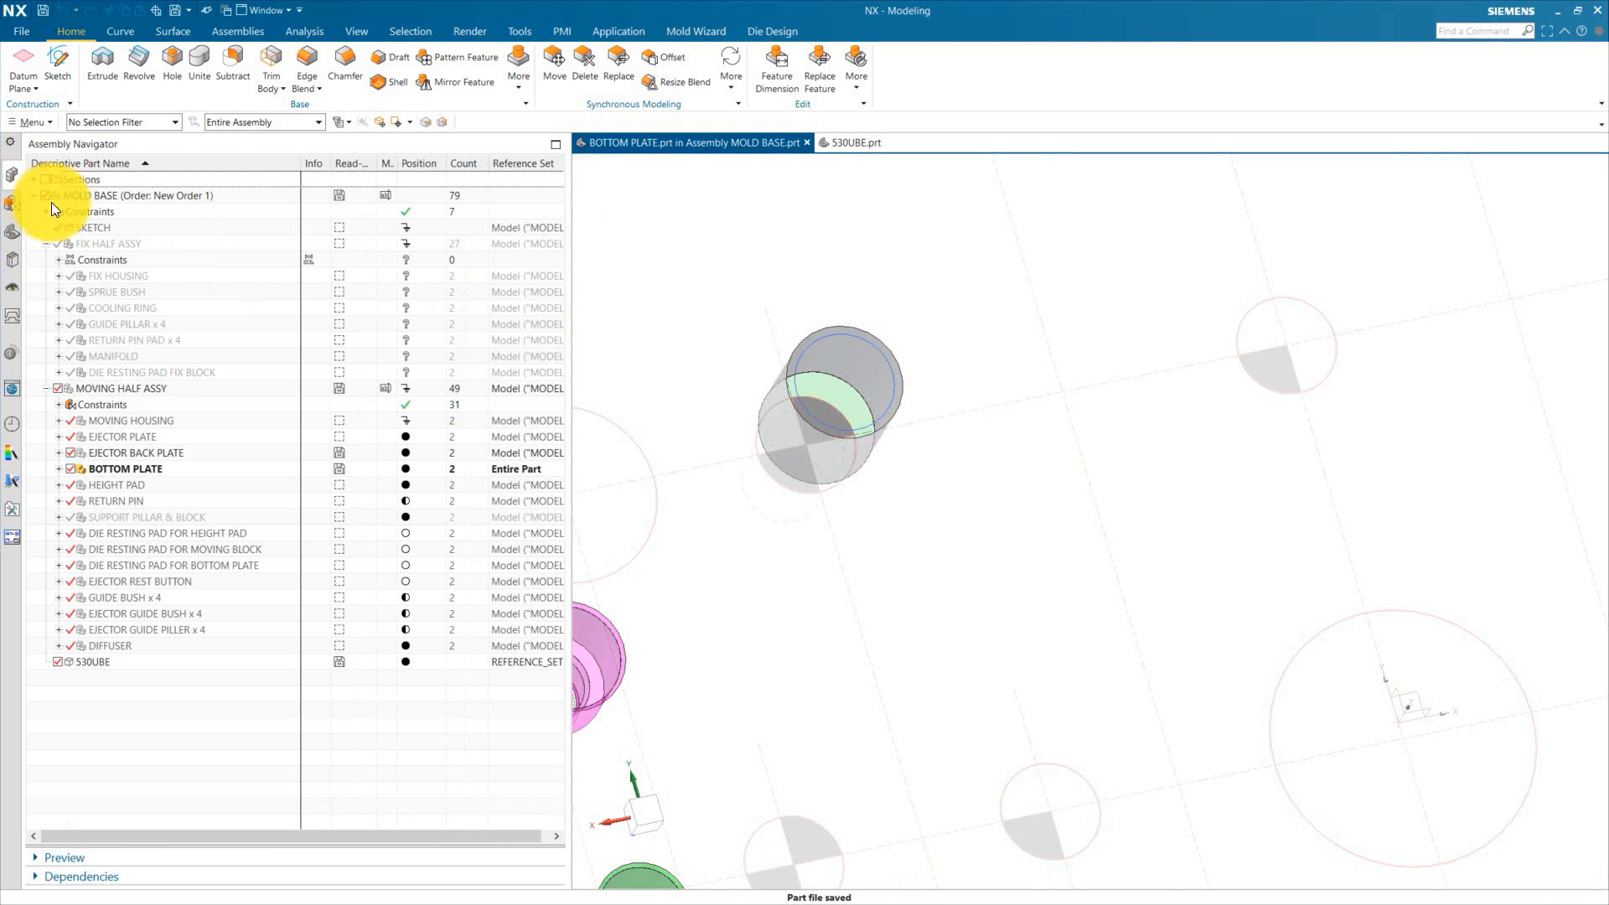
Step: Make the mold base the work part again
double_click(122, 196)
scroll(755, 405, "down", 9)
scroll(907, 464, "up", 4)
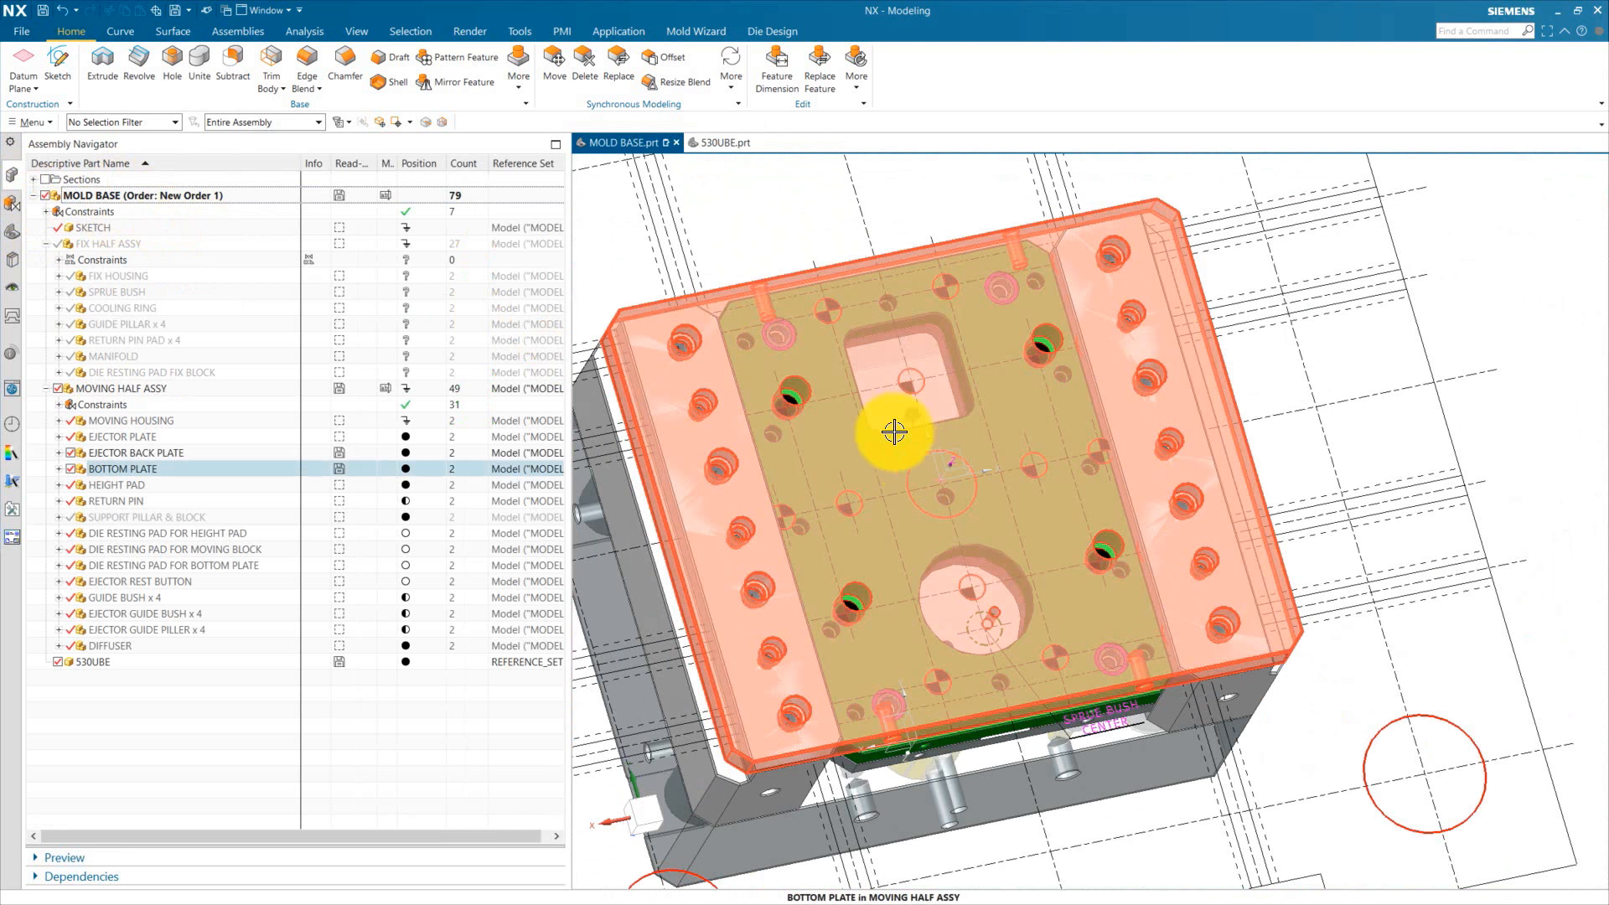
scroll(847, 471, "down", 2)
middle_click_drag(841, 509, 752, 179)
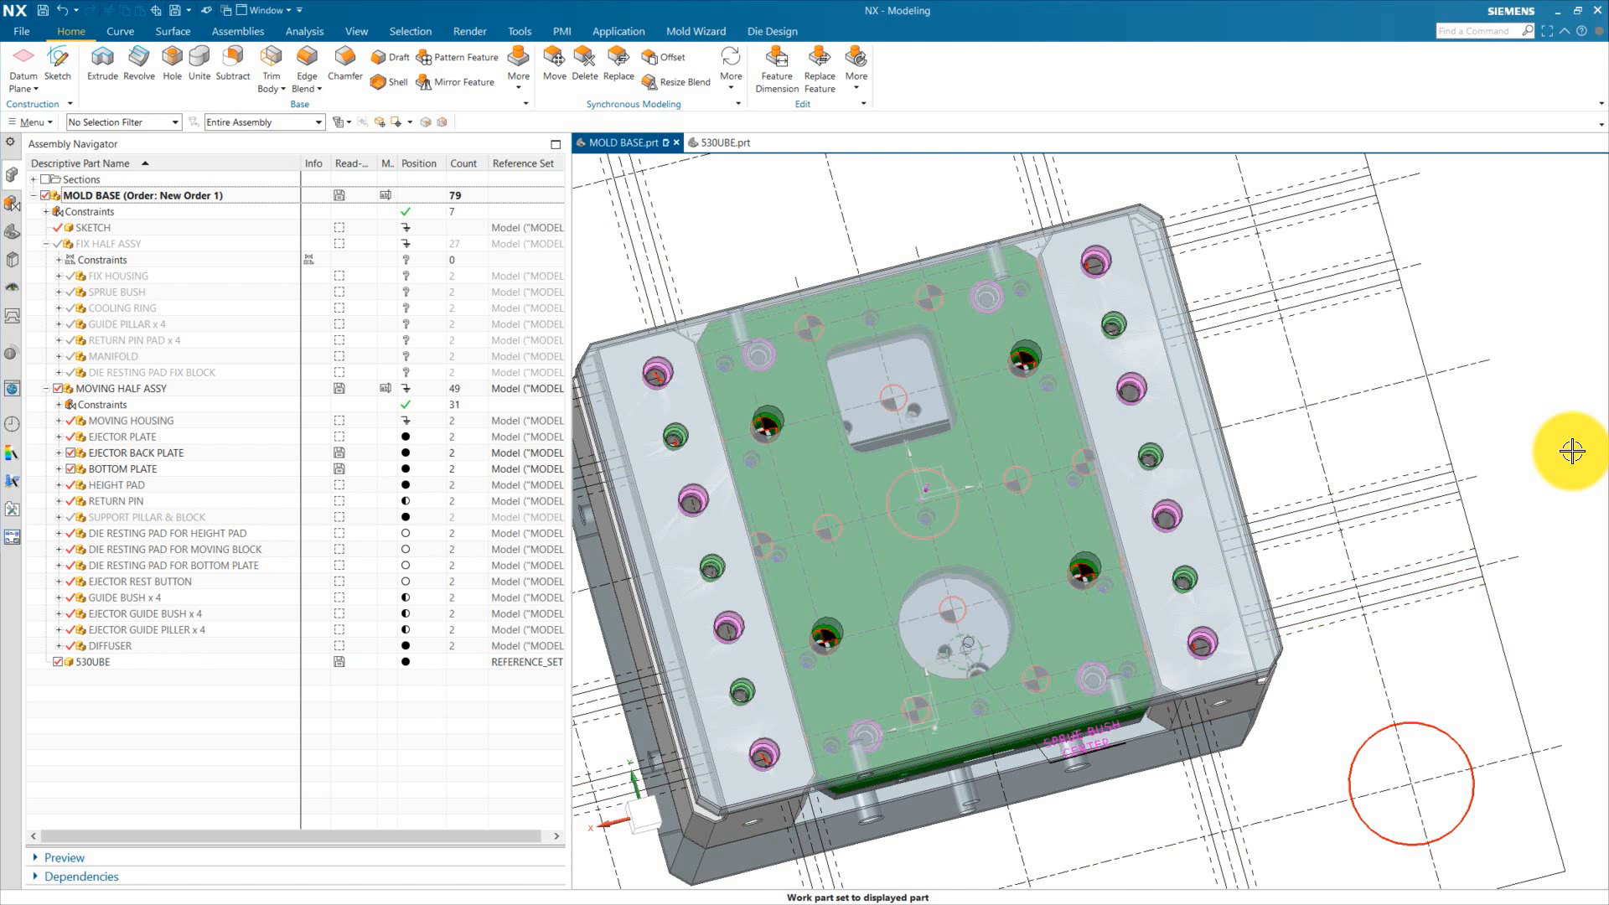
Step: Inspect the new holes in the bottom plate within the mold base assembly
middle_click_drag(1543, 436, 1552, 385)
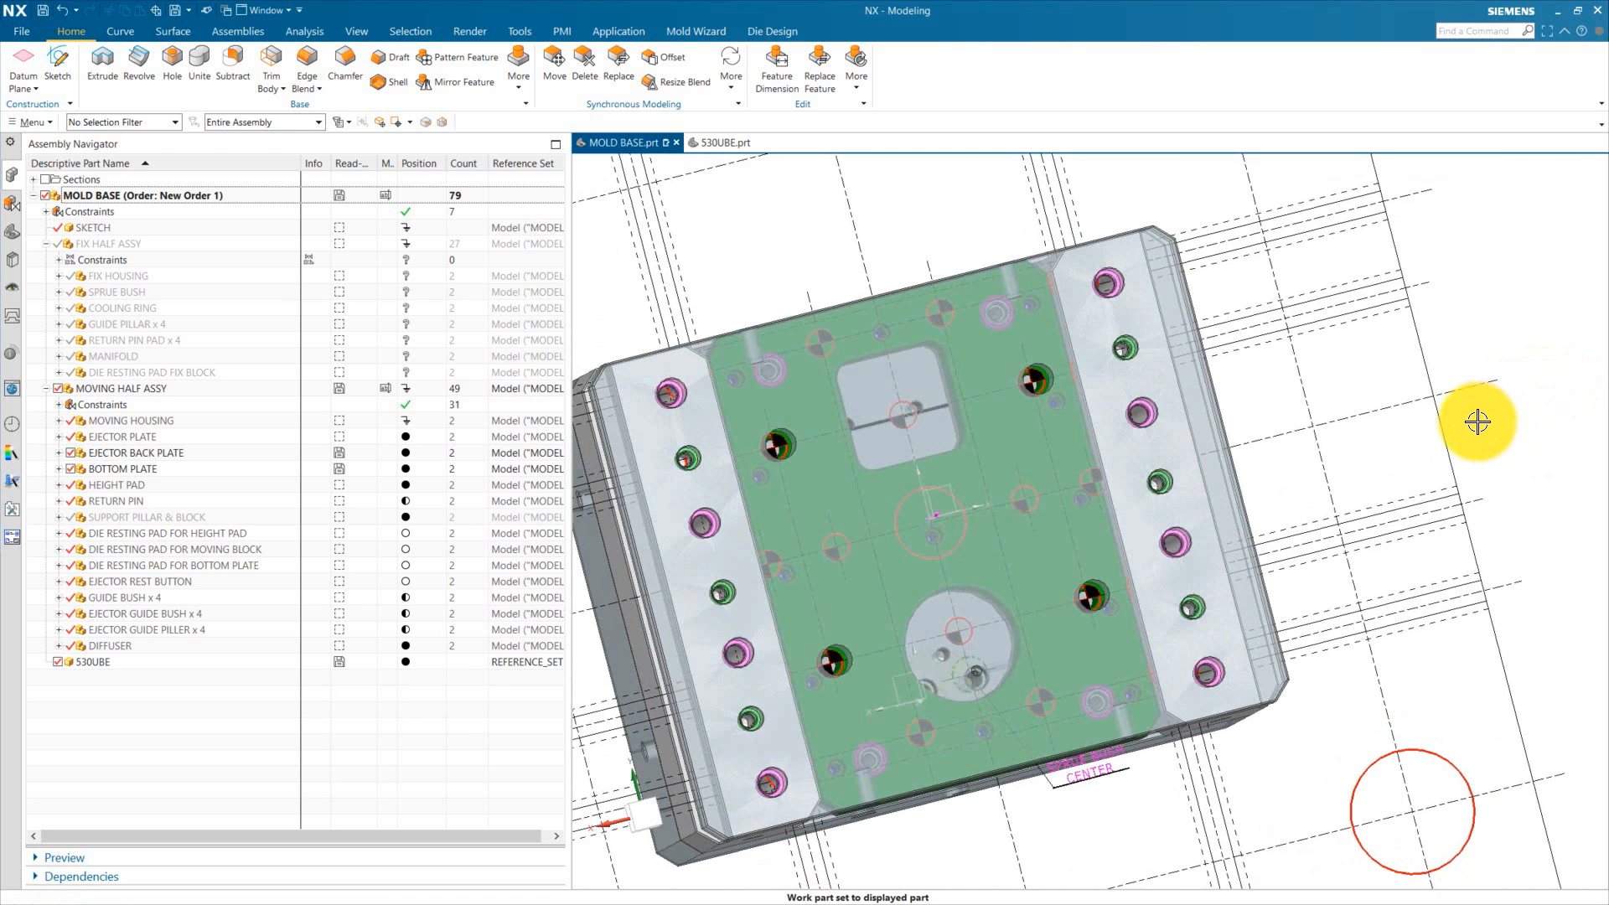
scroll(693, 456, "up", 10)
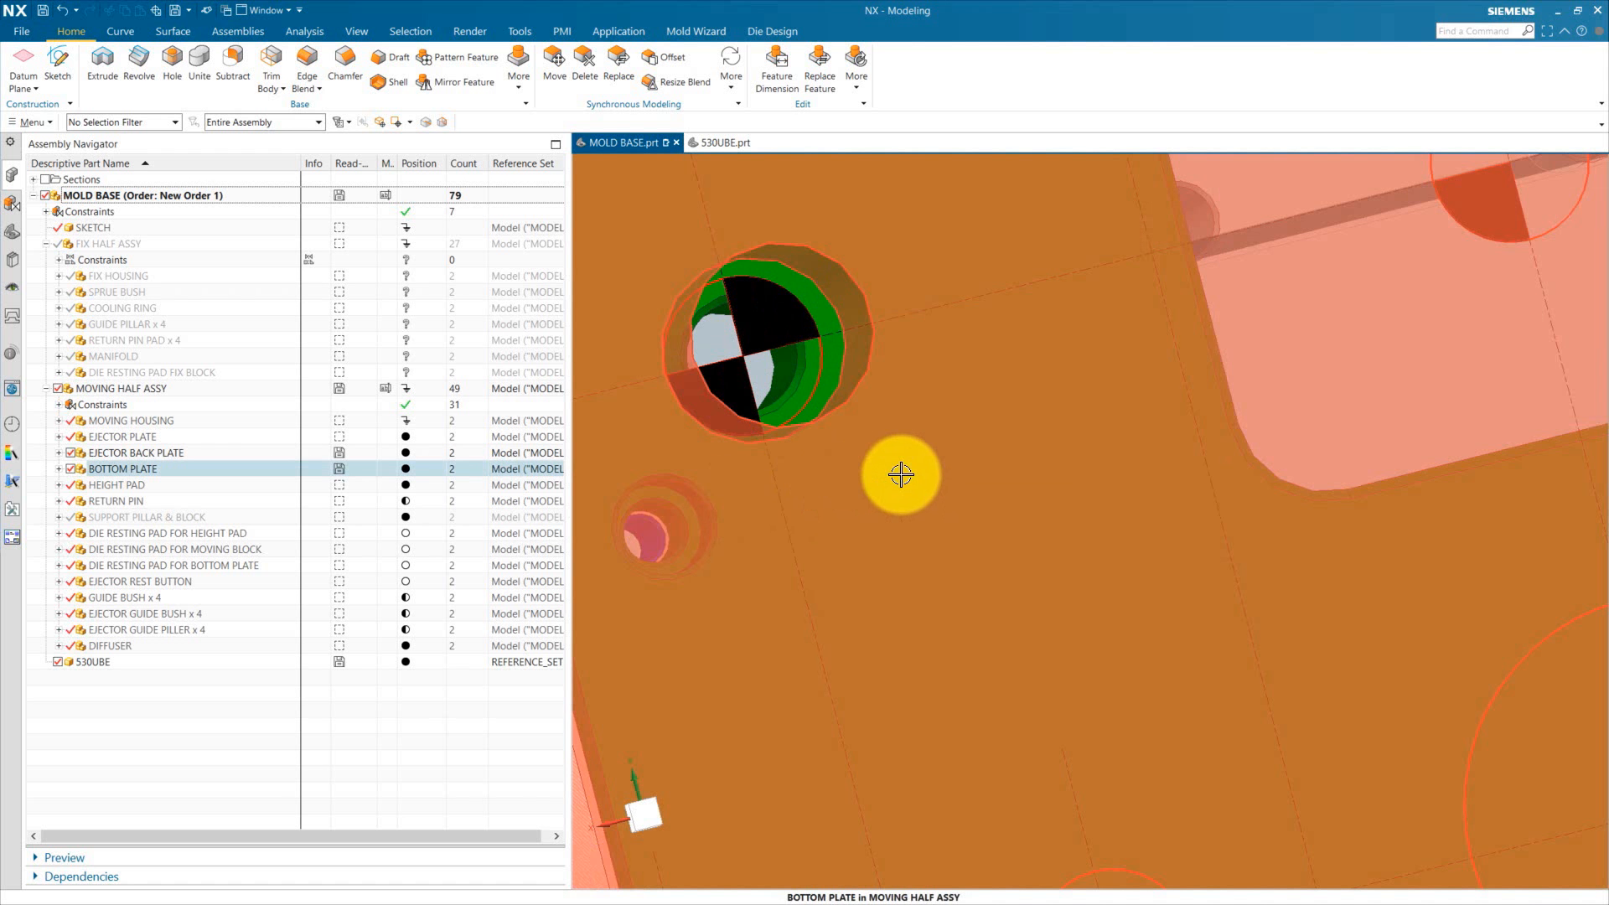
scroll(729, 446, "down", 3)
scroll(826, 305, "down", 2)
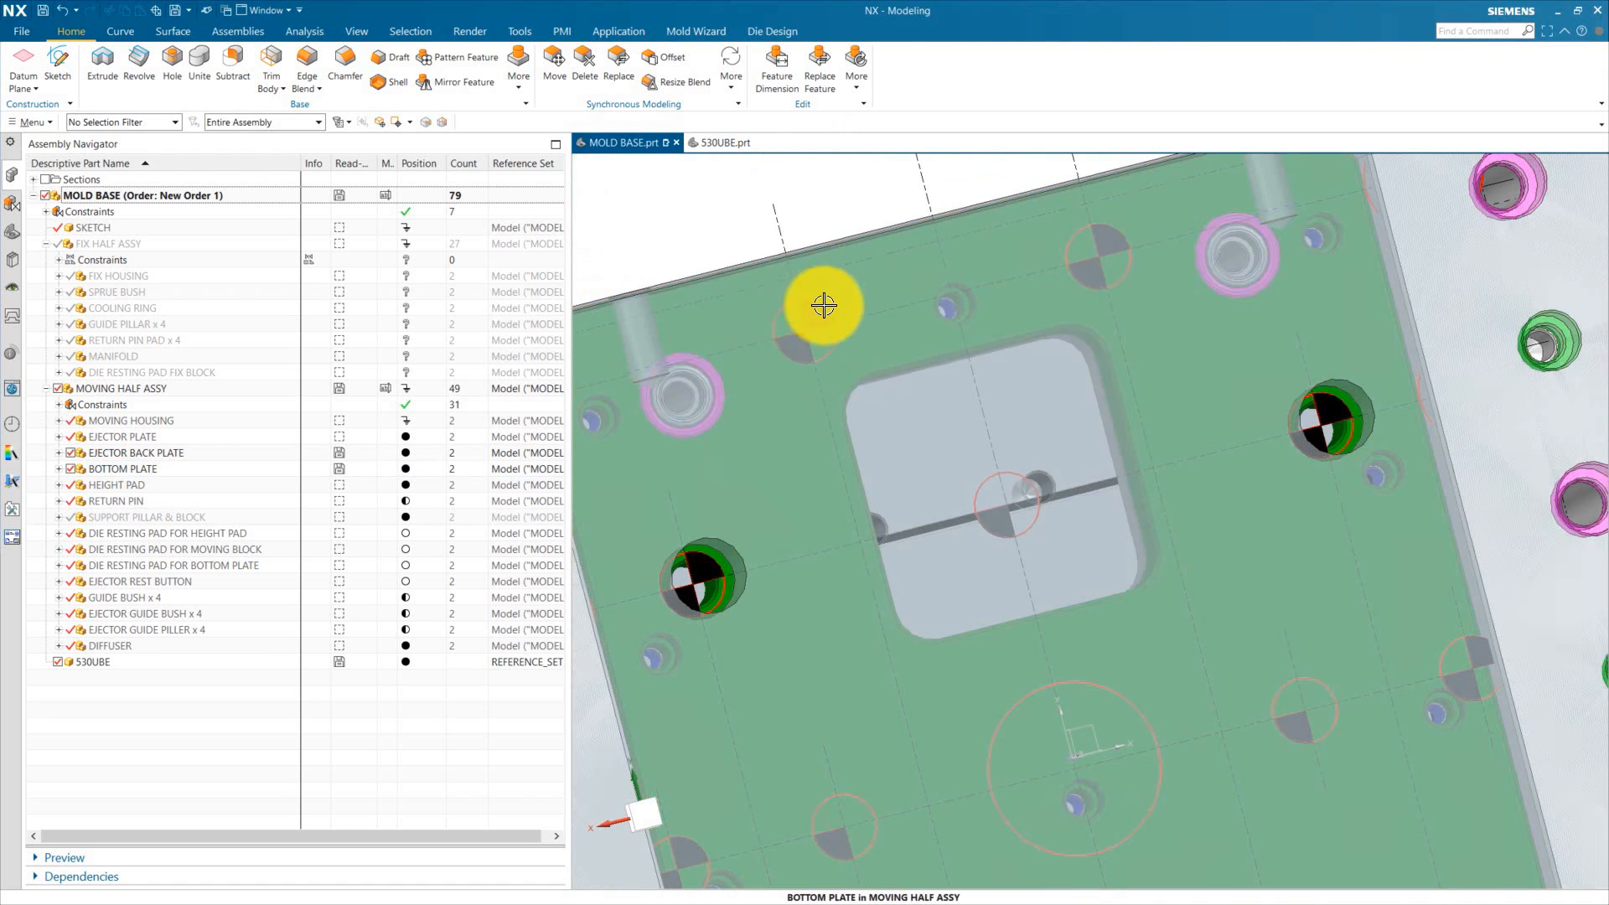
scroll(894, 356, "down", 5)
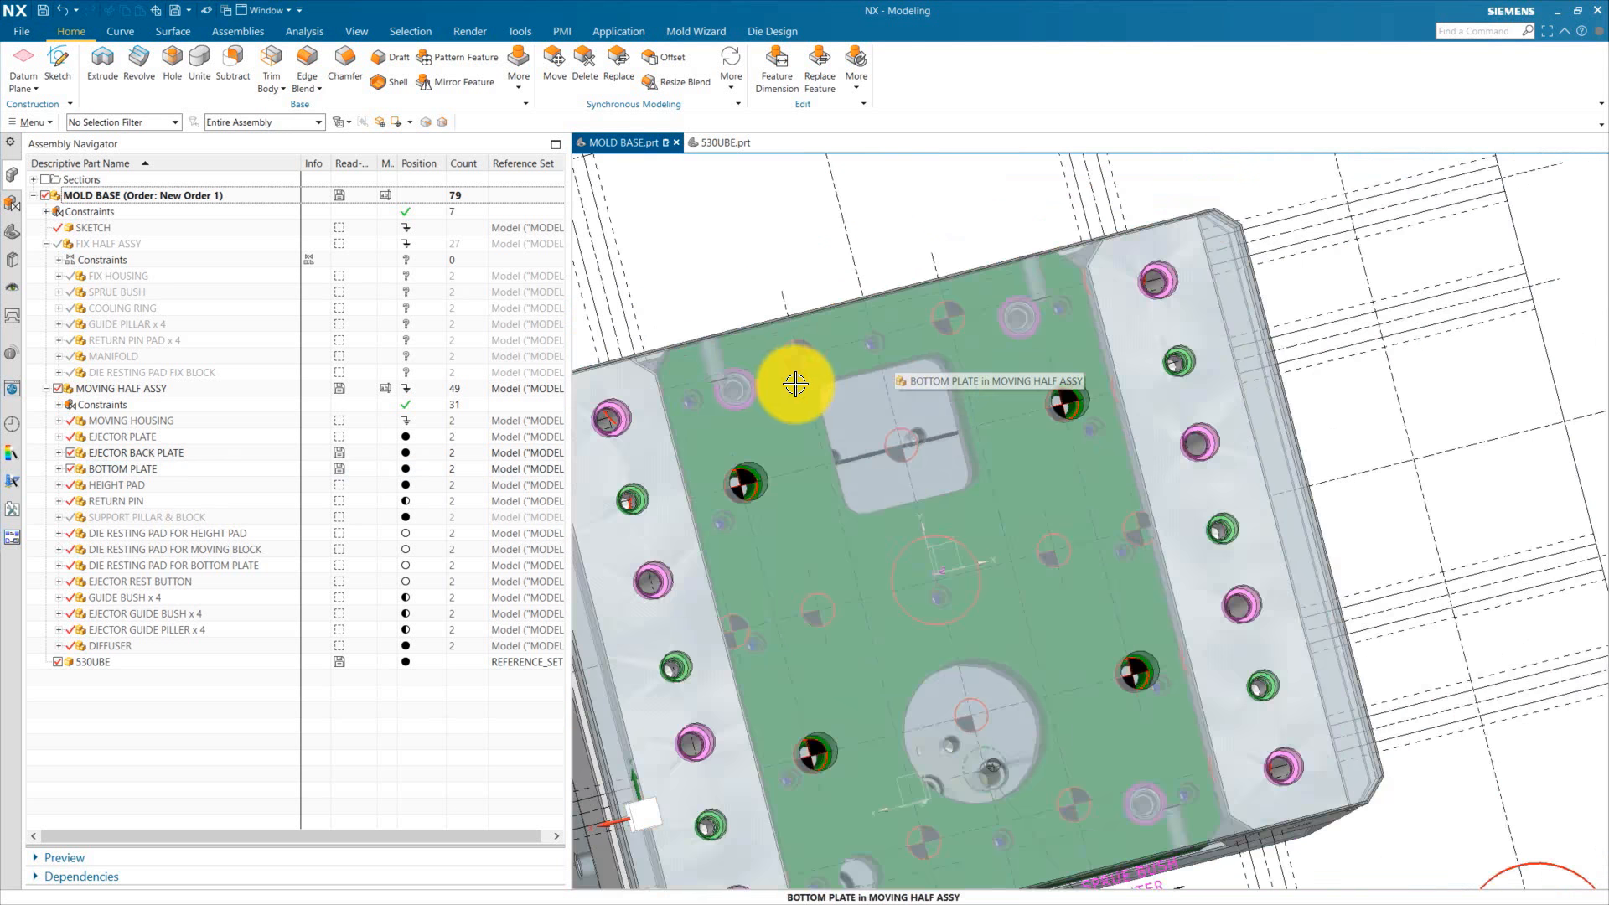
scroll(682, 456, "up", 5)
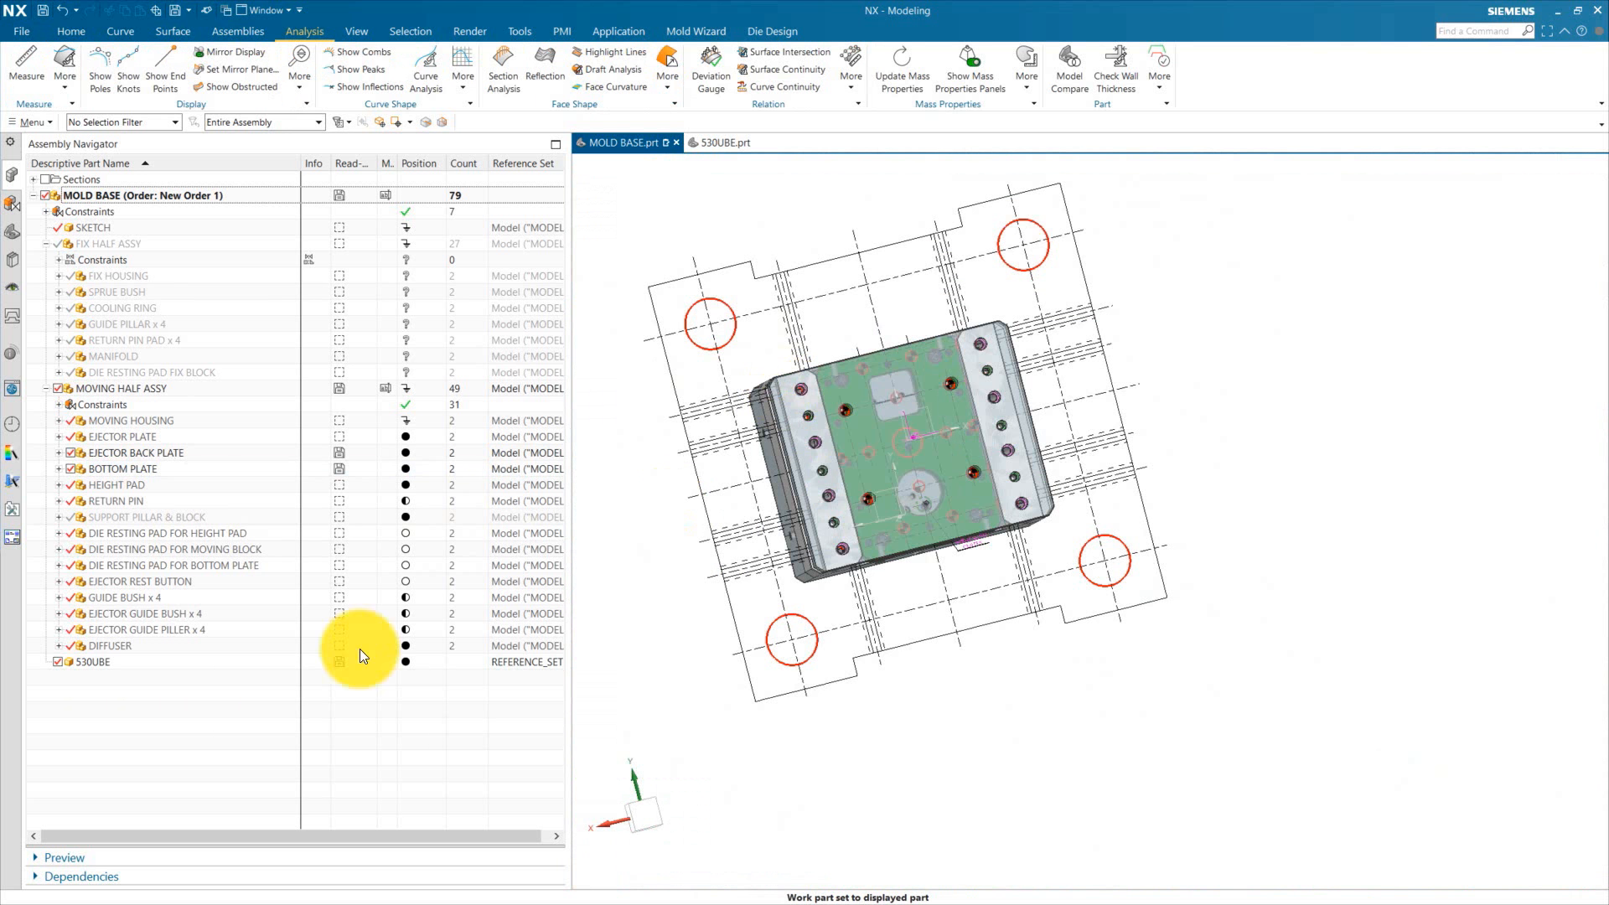
Step: Hide the 530UBE component and view the bottom plate's face
left_click(58, 662)
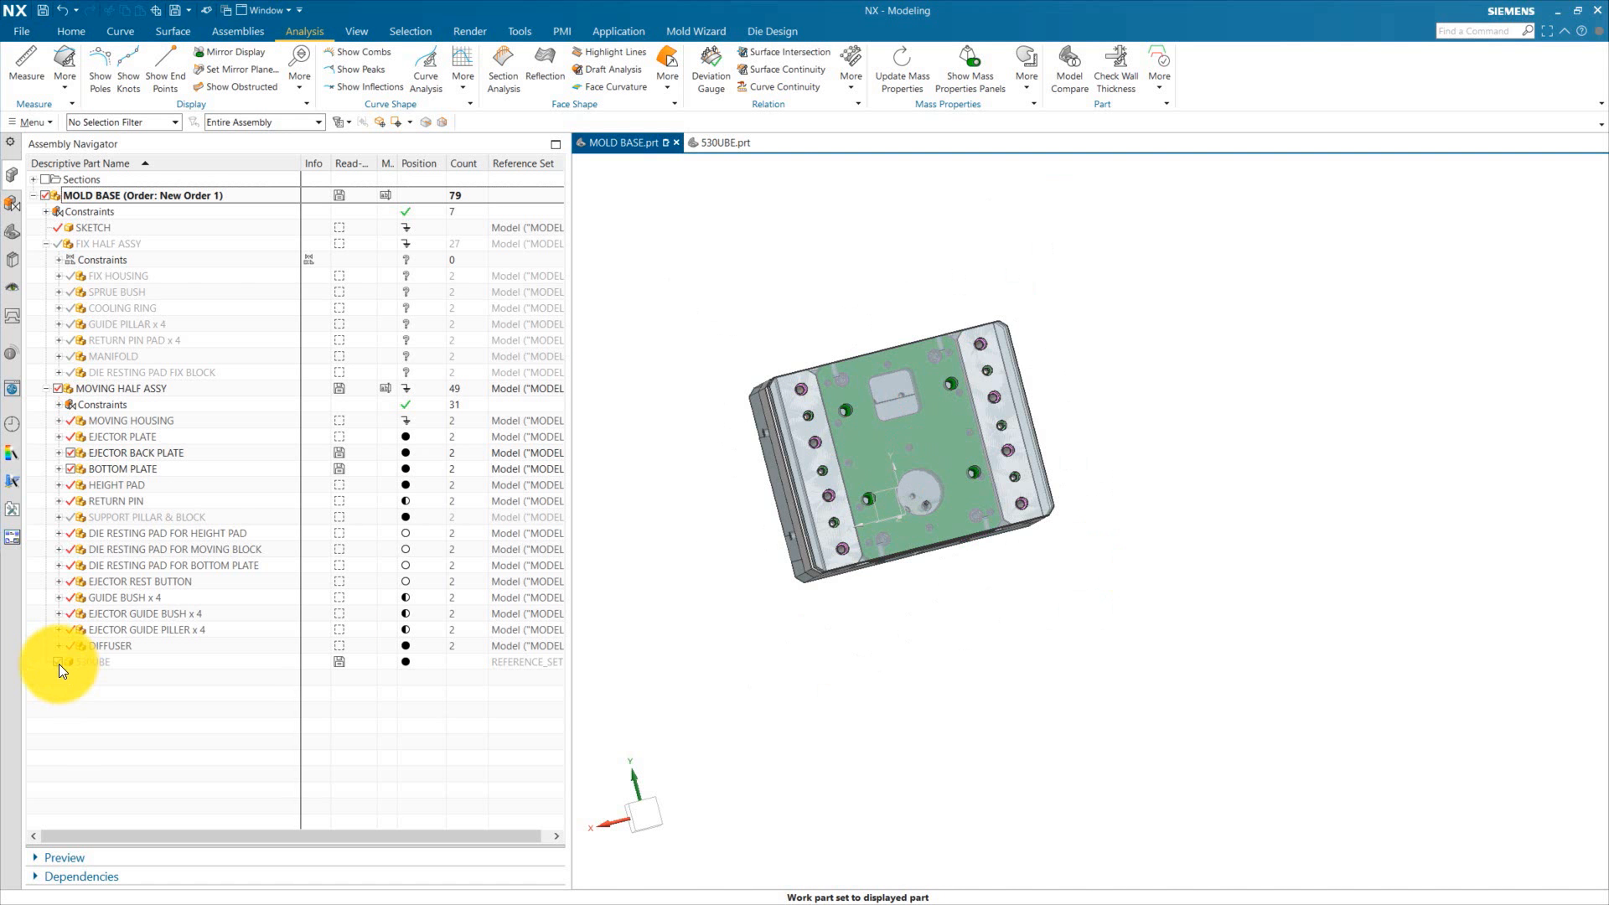
left_click(58, 661)
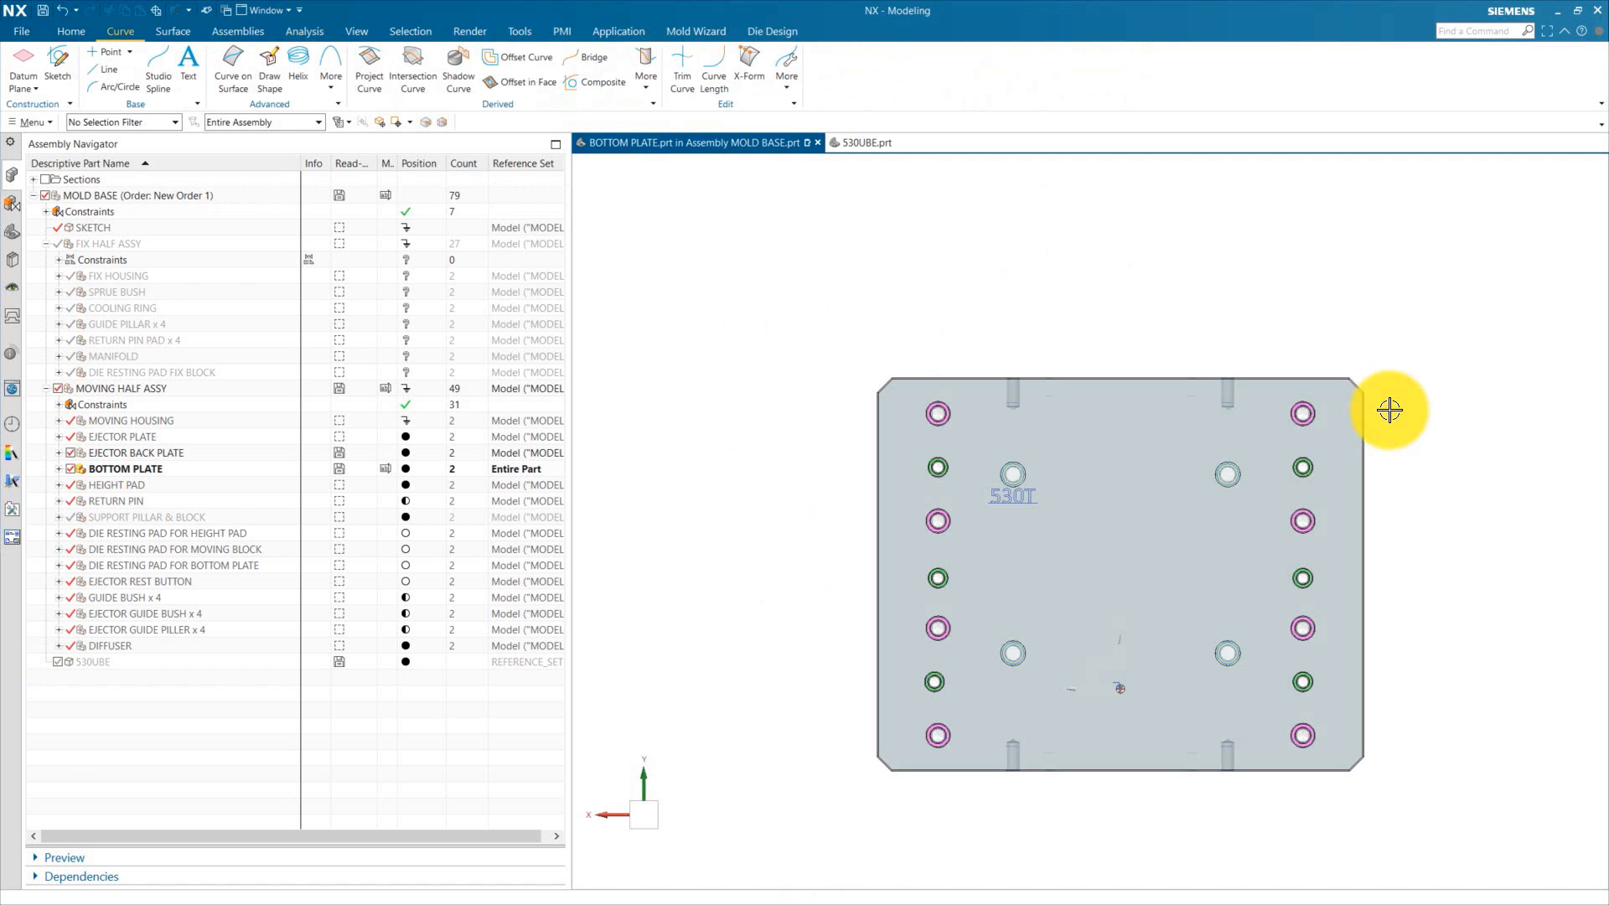
scroll(977, 485, "down", 5)
scroll(933, 465, "up", 5)
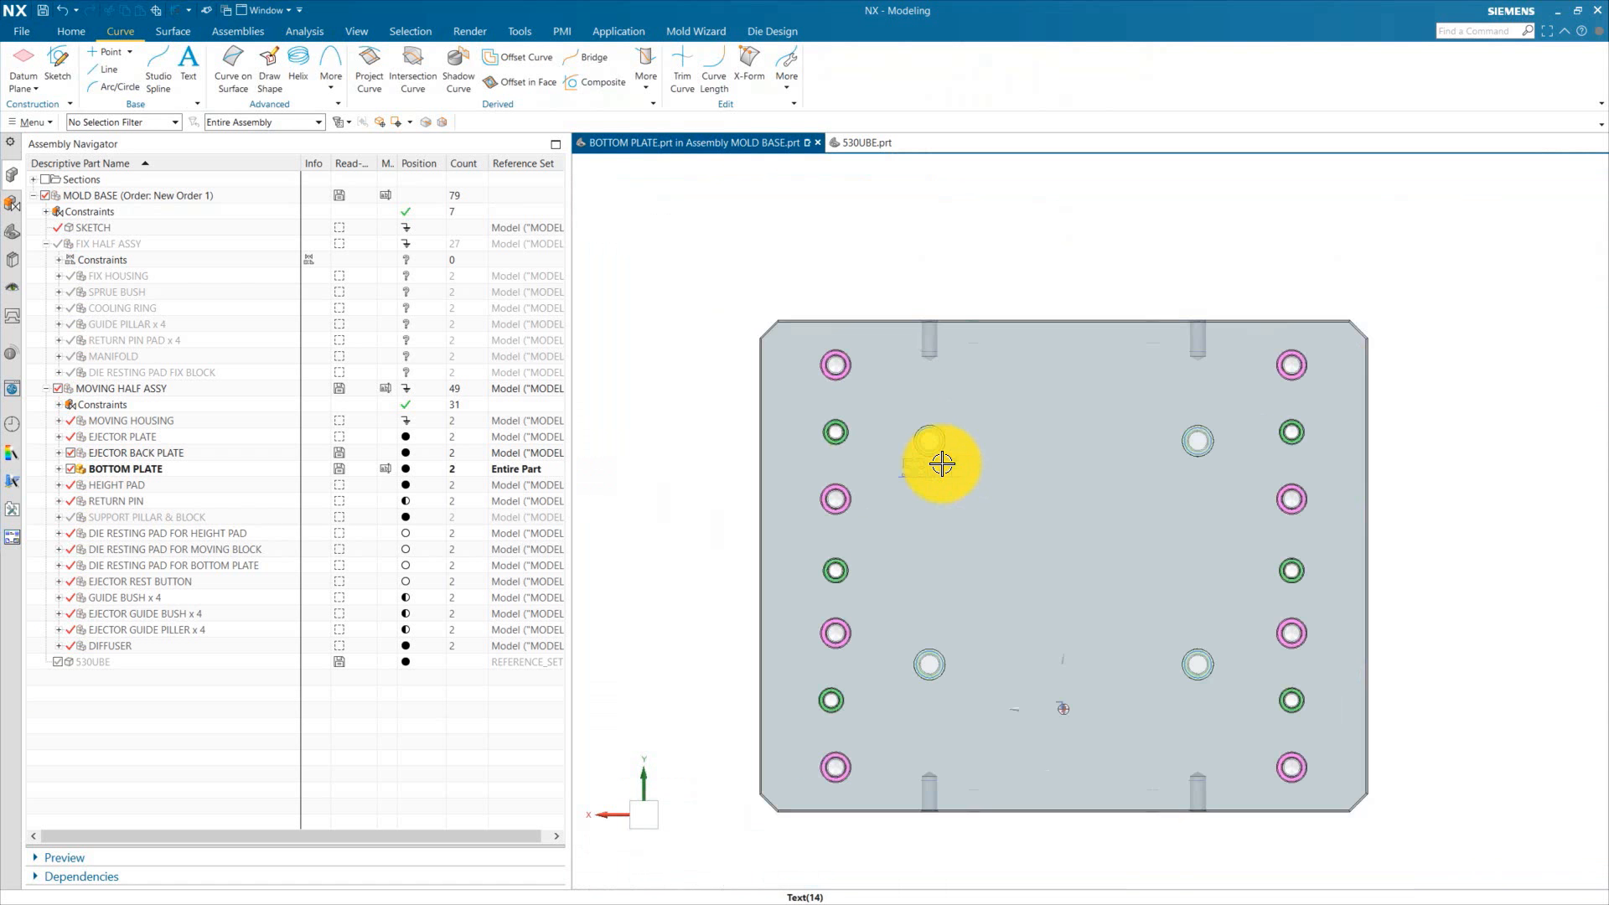
scroll(937, 460, "down", 5)
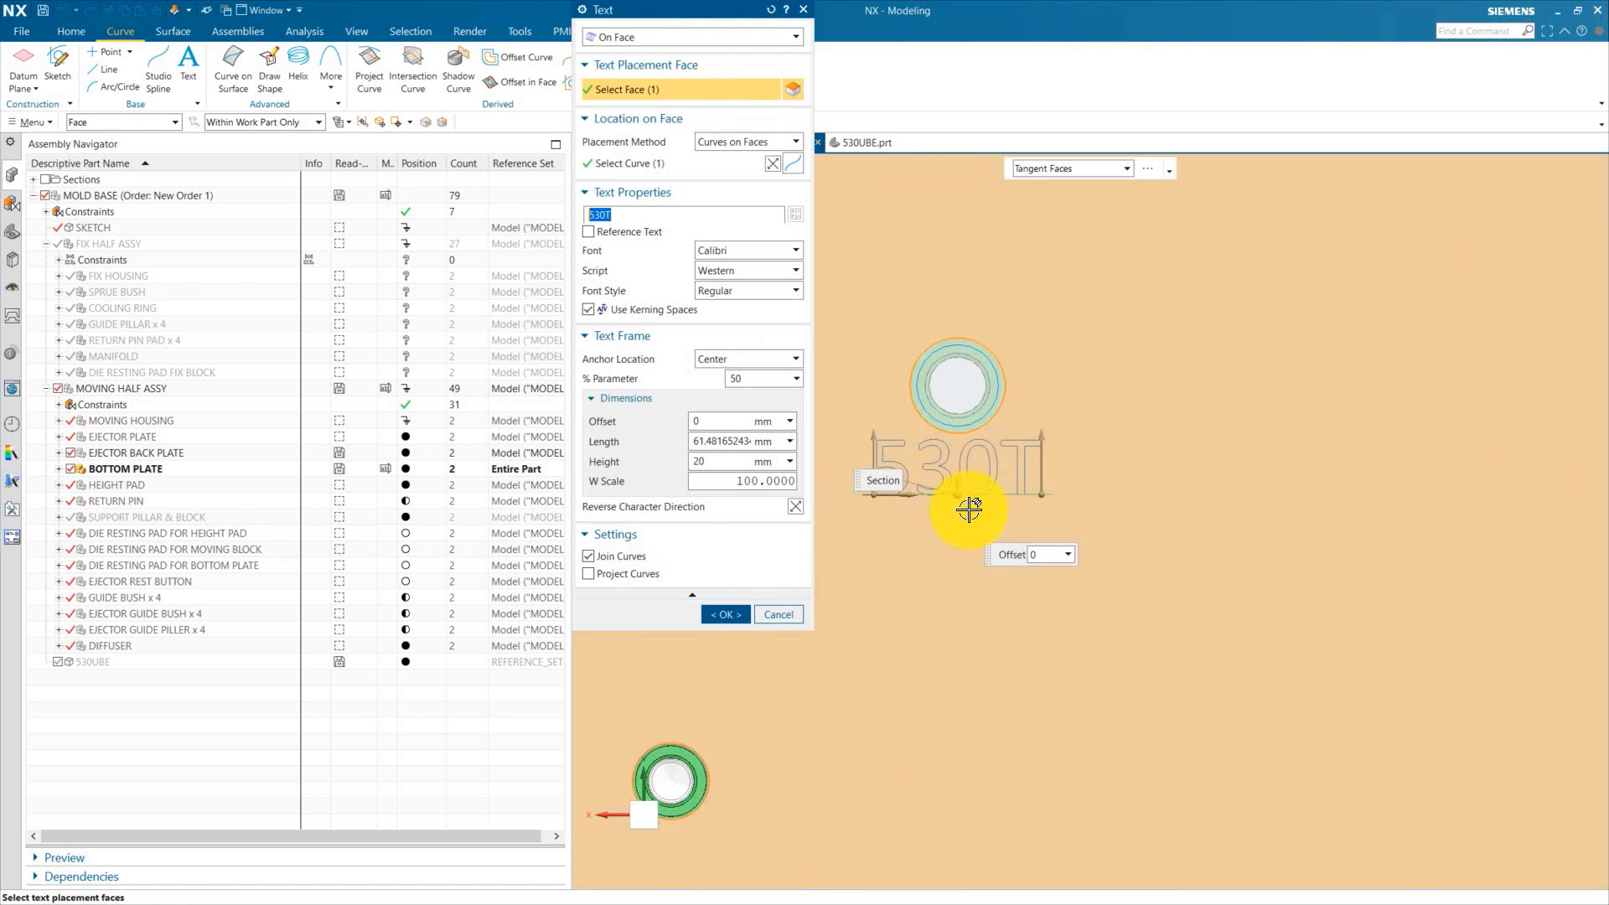
Step: Open the text placement sketch to review its positioning dimensions, then finish the sketch
key("Escape")
left_click(11, 232)
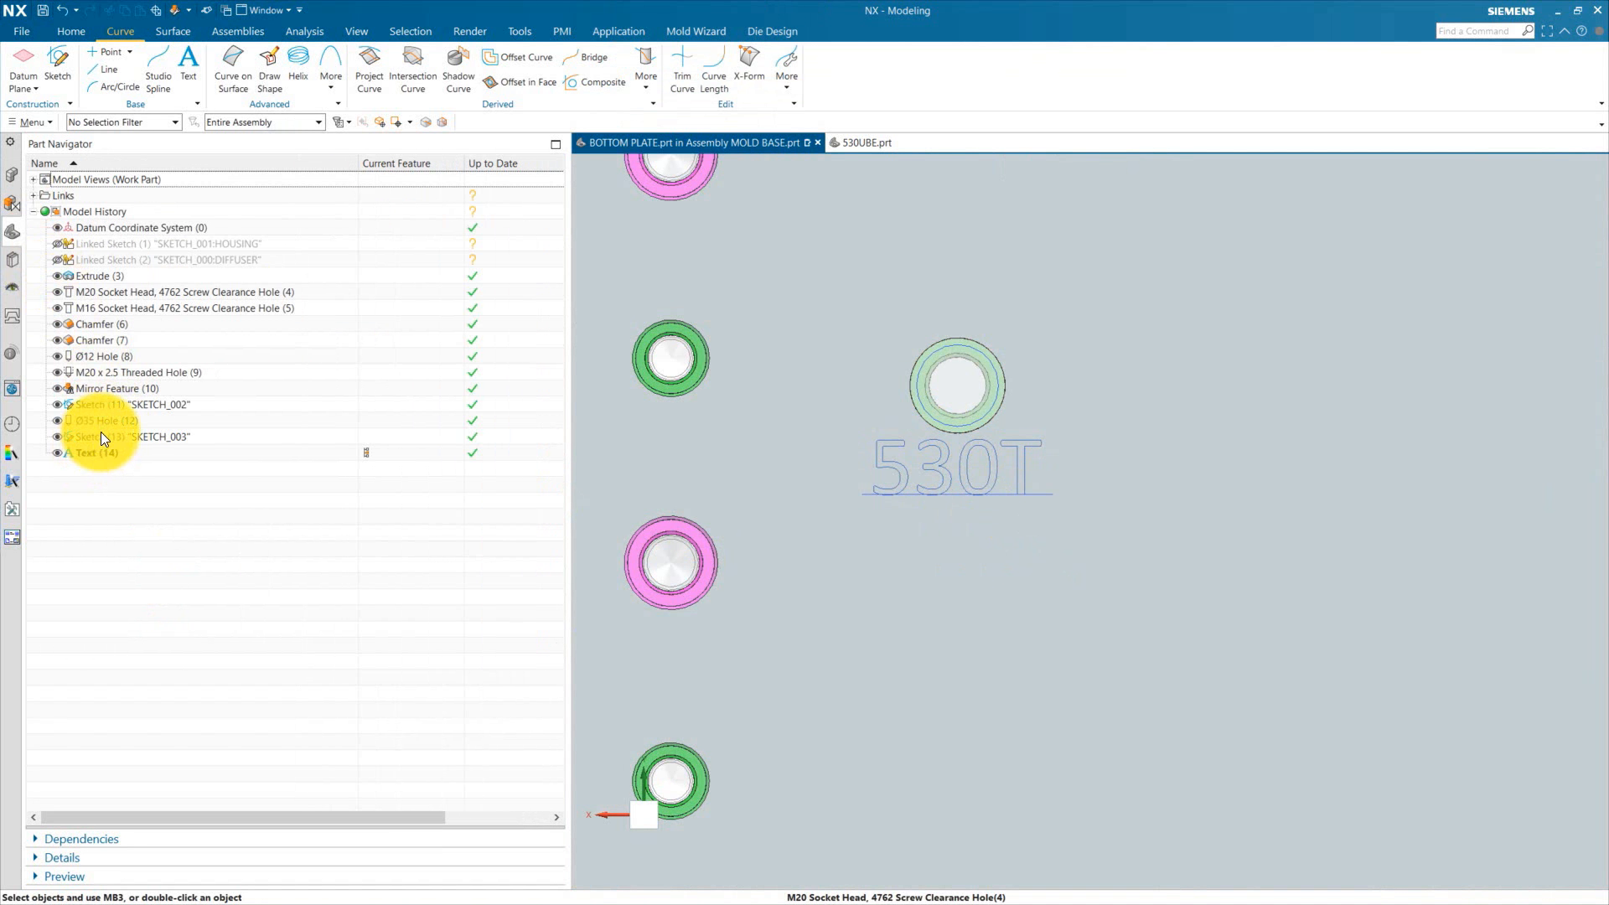
double_click(101, 434)
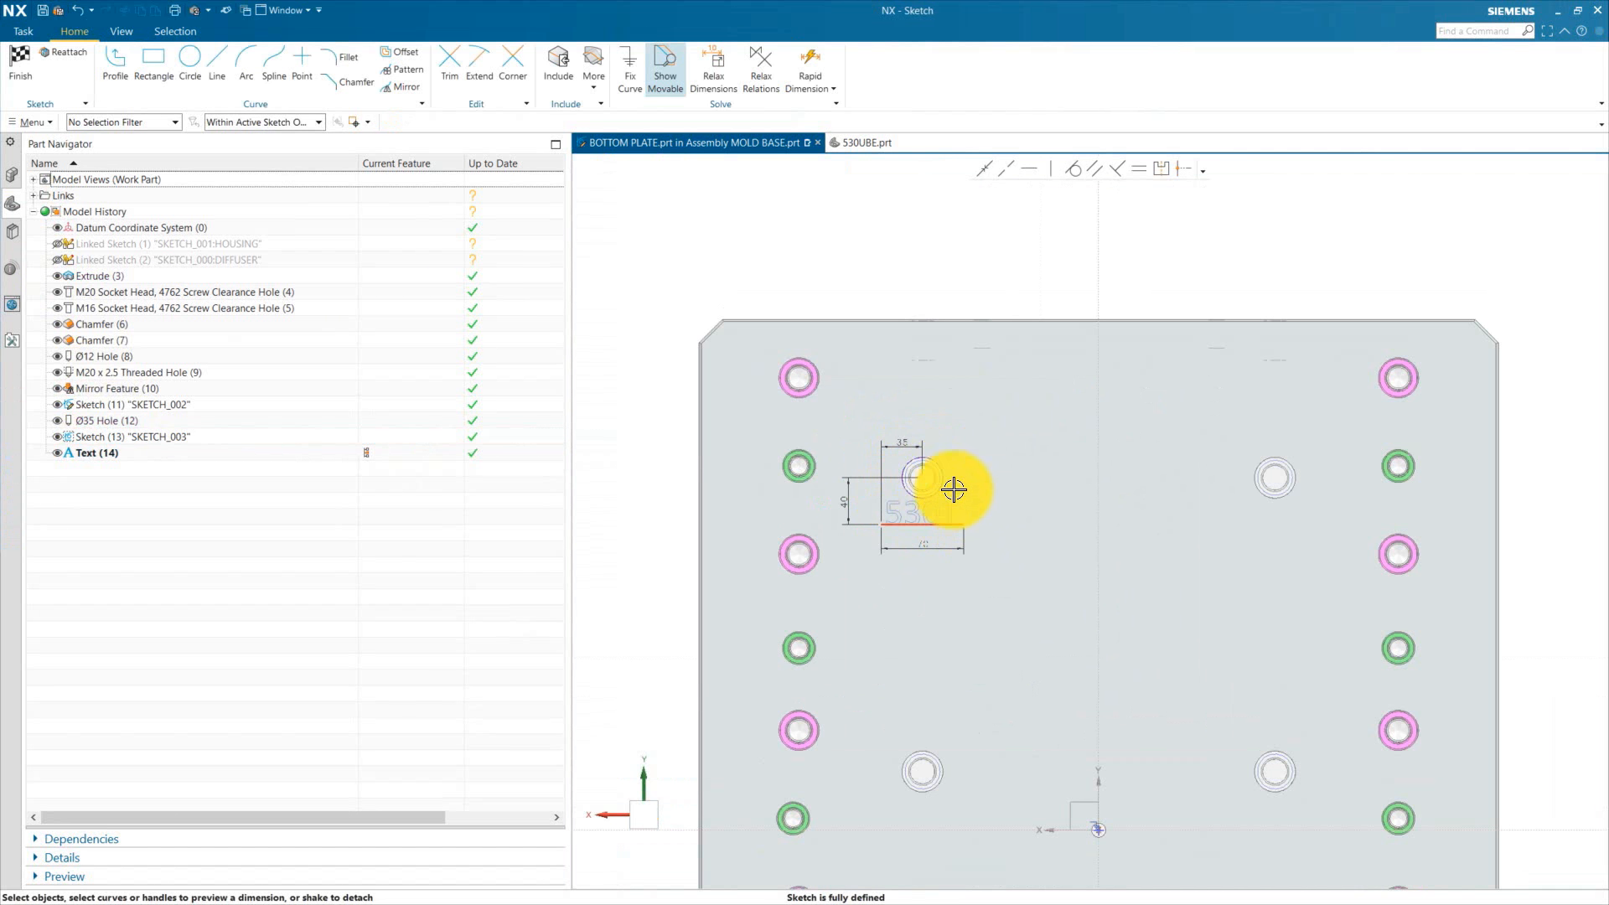
scroll(922, 513, "down", 4)
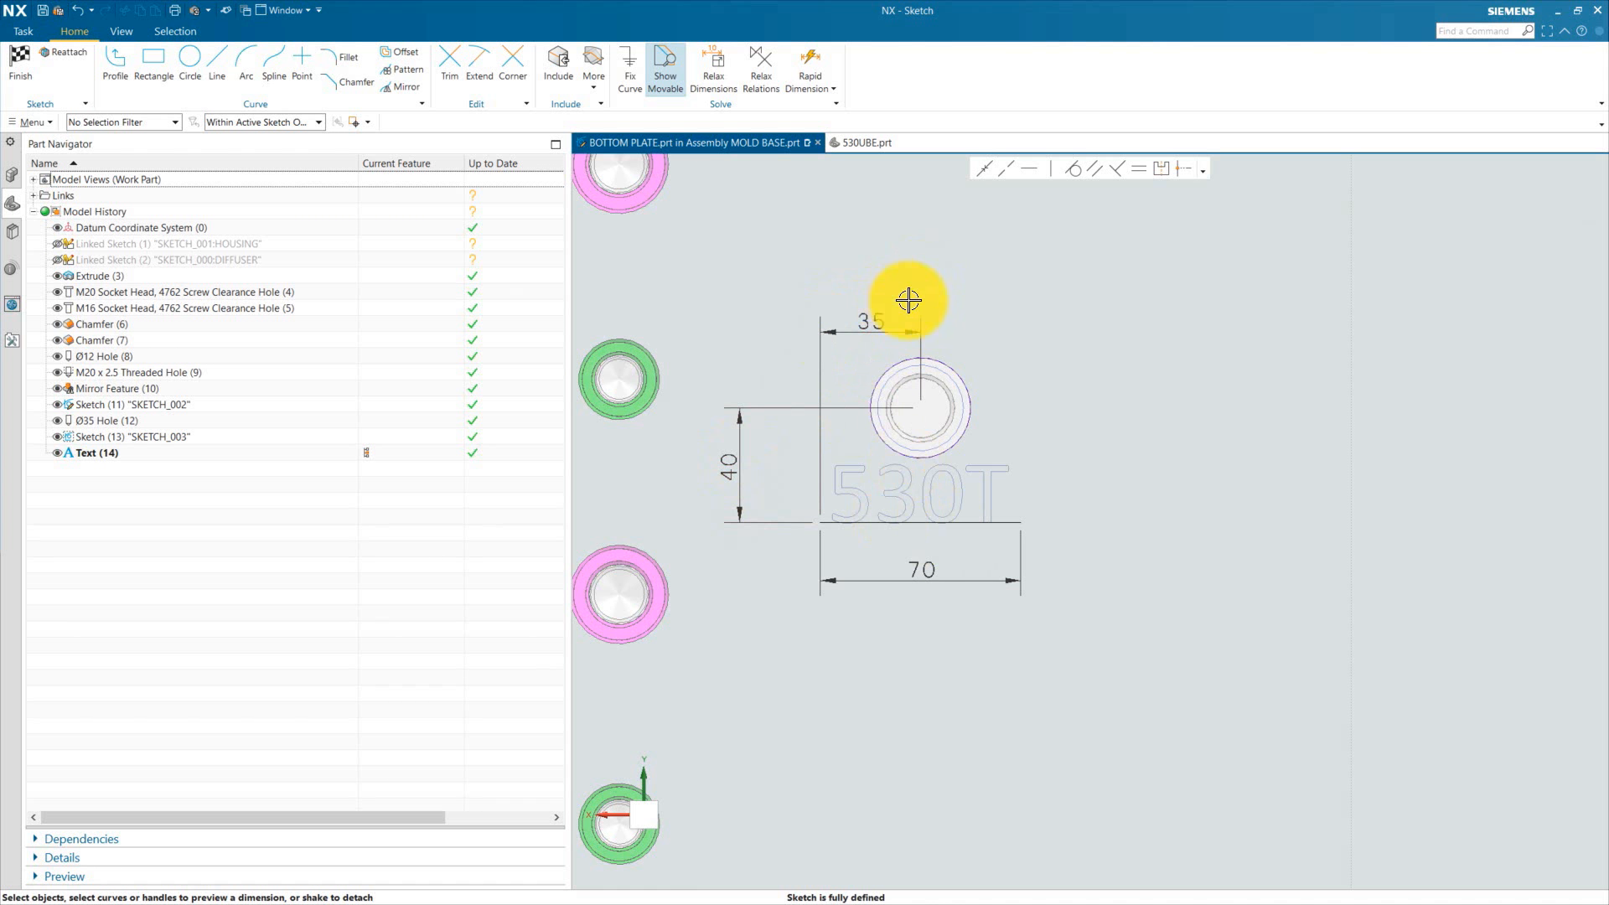
scroll(939, 519, "up", 3)
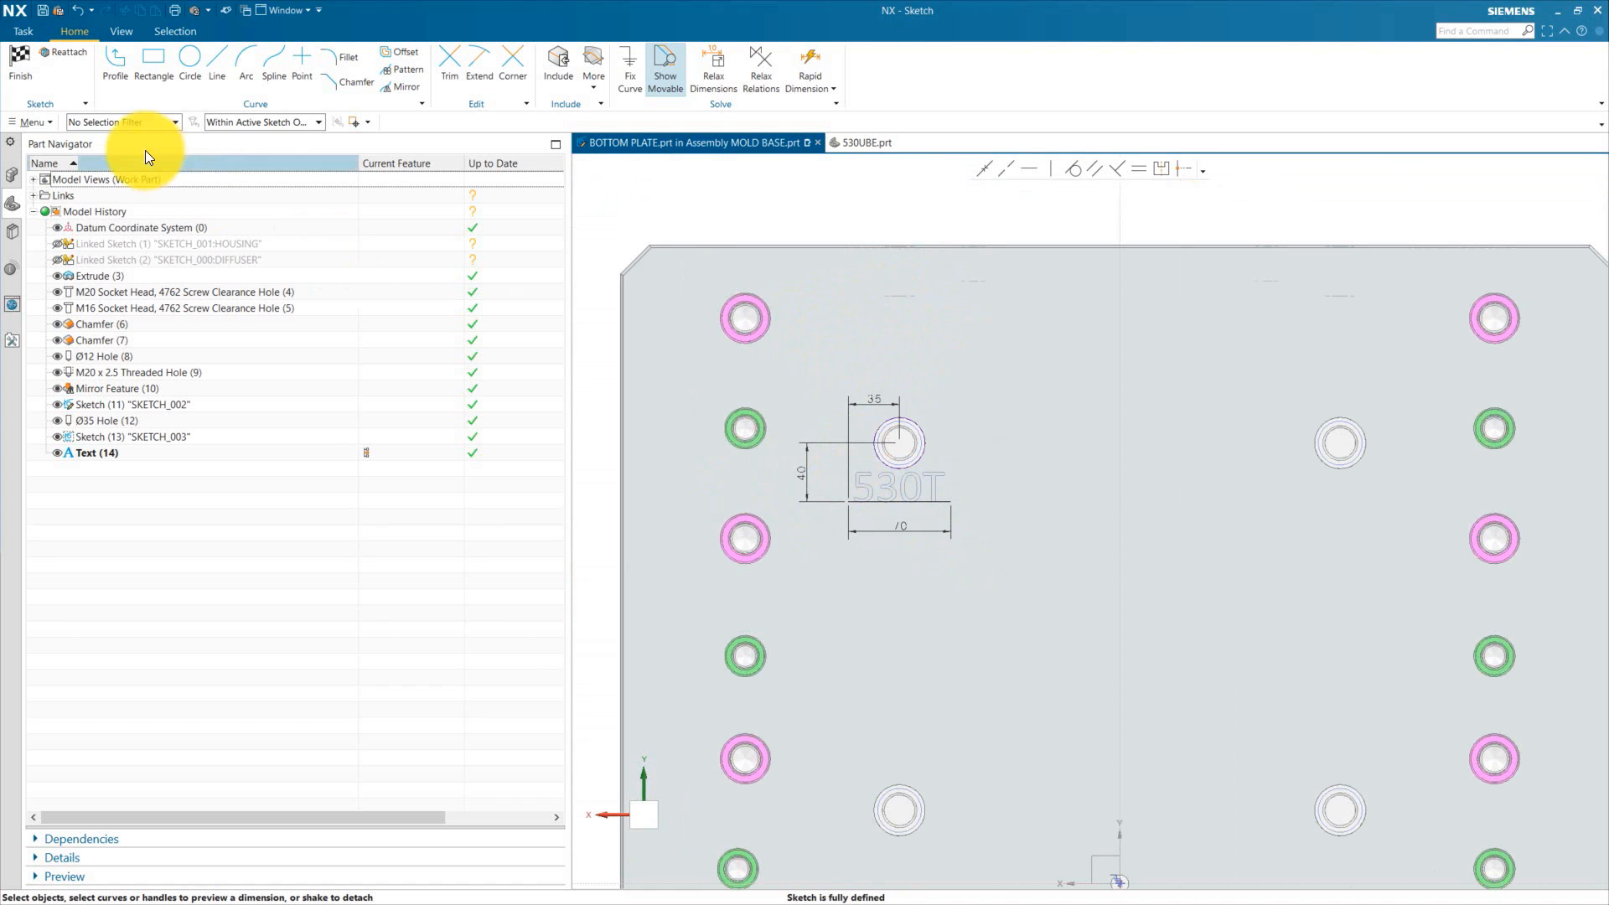
left_click(22, 64)
Step: Delete the existing 530T text feature from the bottom plate
left_click(182, 60)
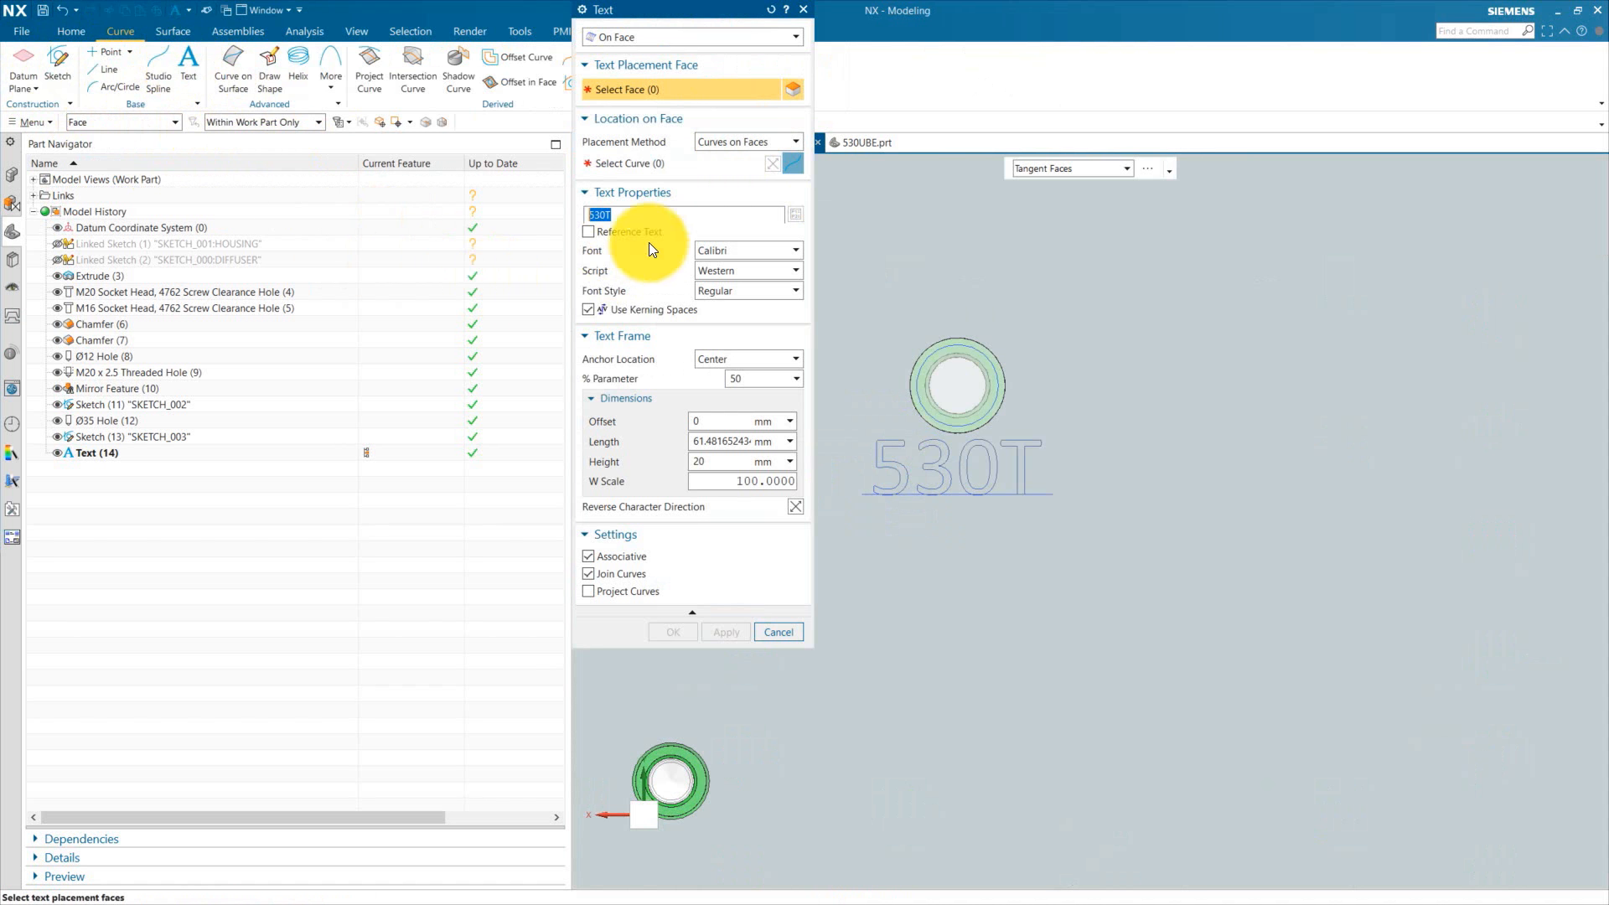
key("Escape")
left_click(1024, 432)
key("Delete")
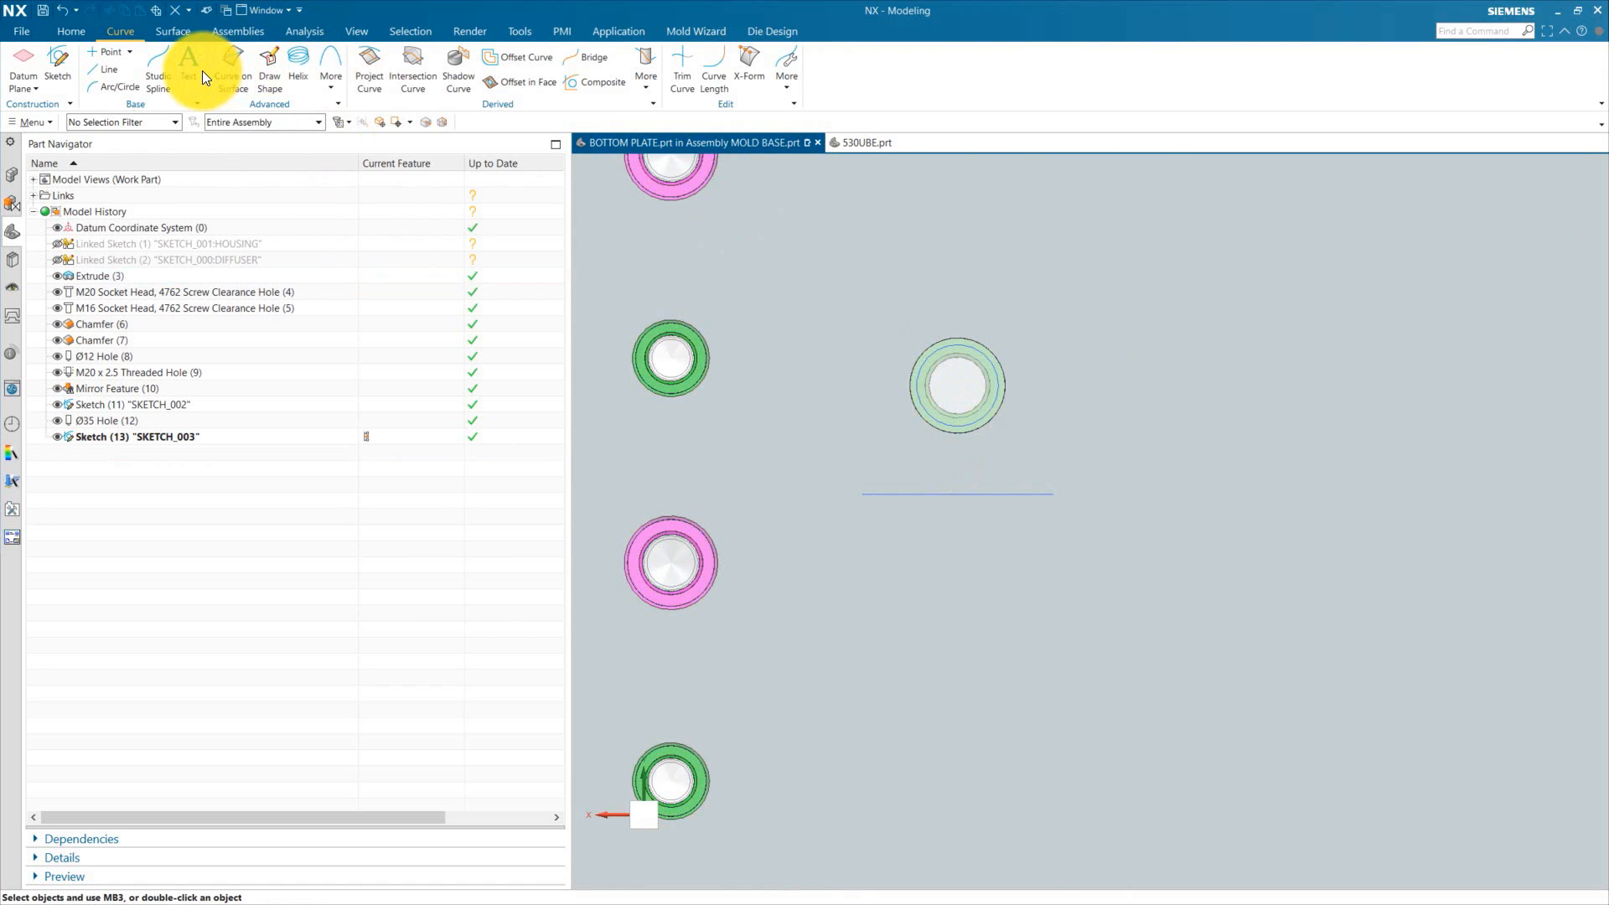
Step: Create 530T text on the bottom plate's face along the sketch line, 20 mm high, centred
left_click(623, 37)
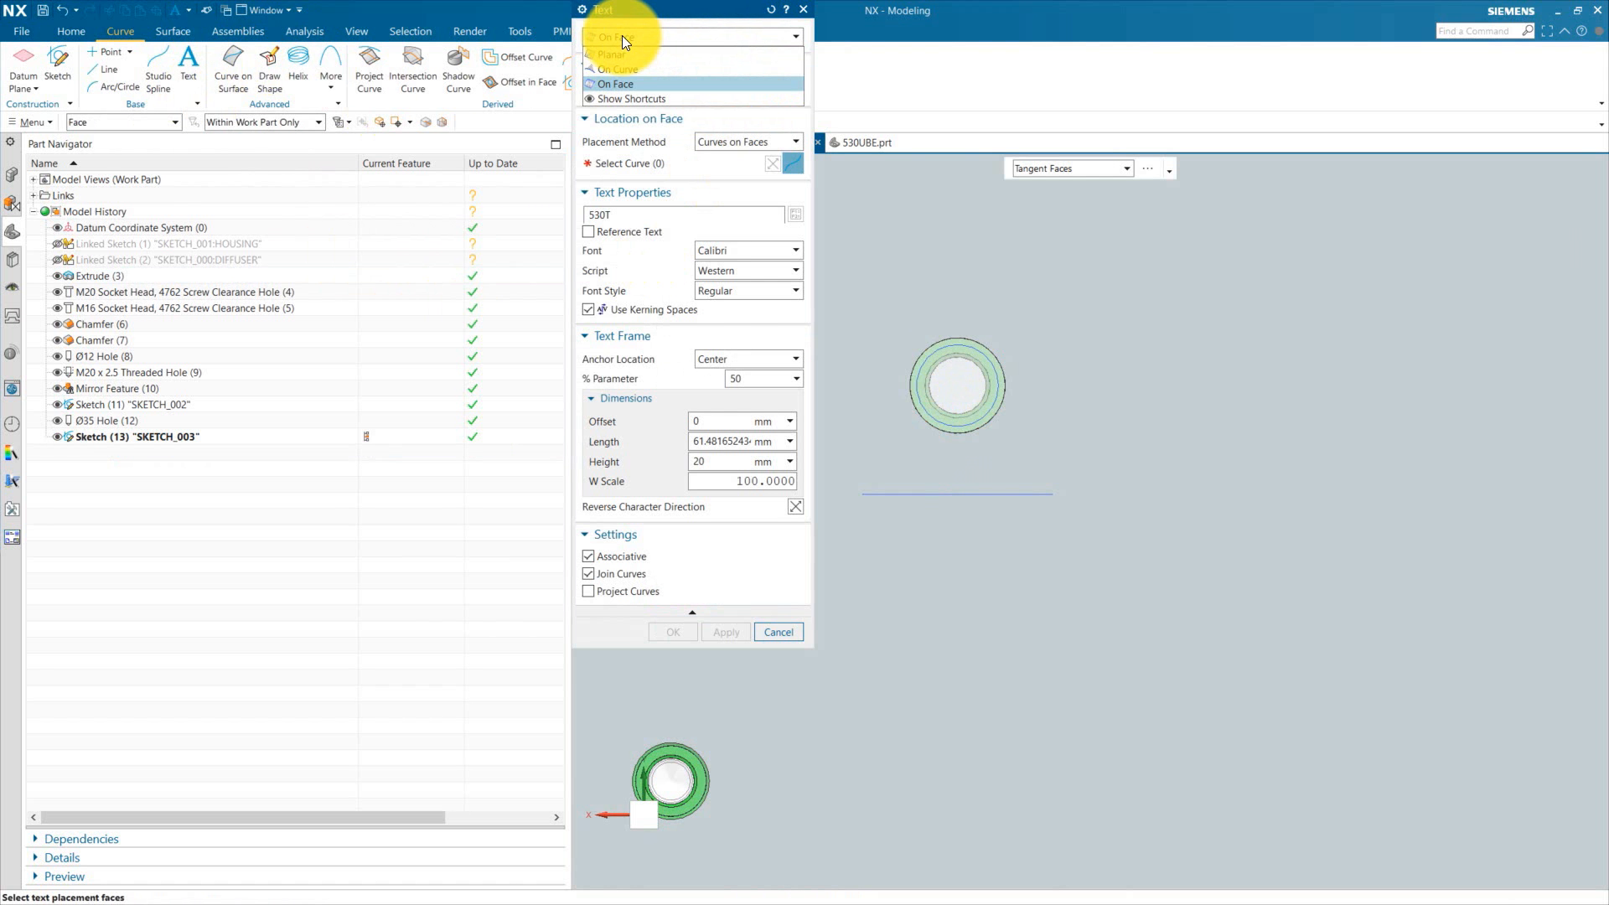
left_click(622, 35)
left_click(1043, 360)
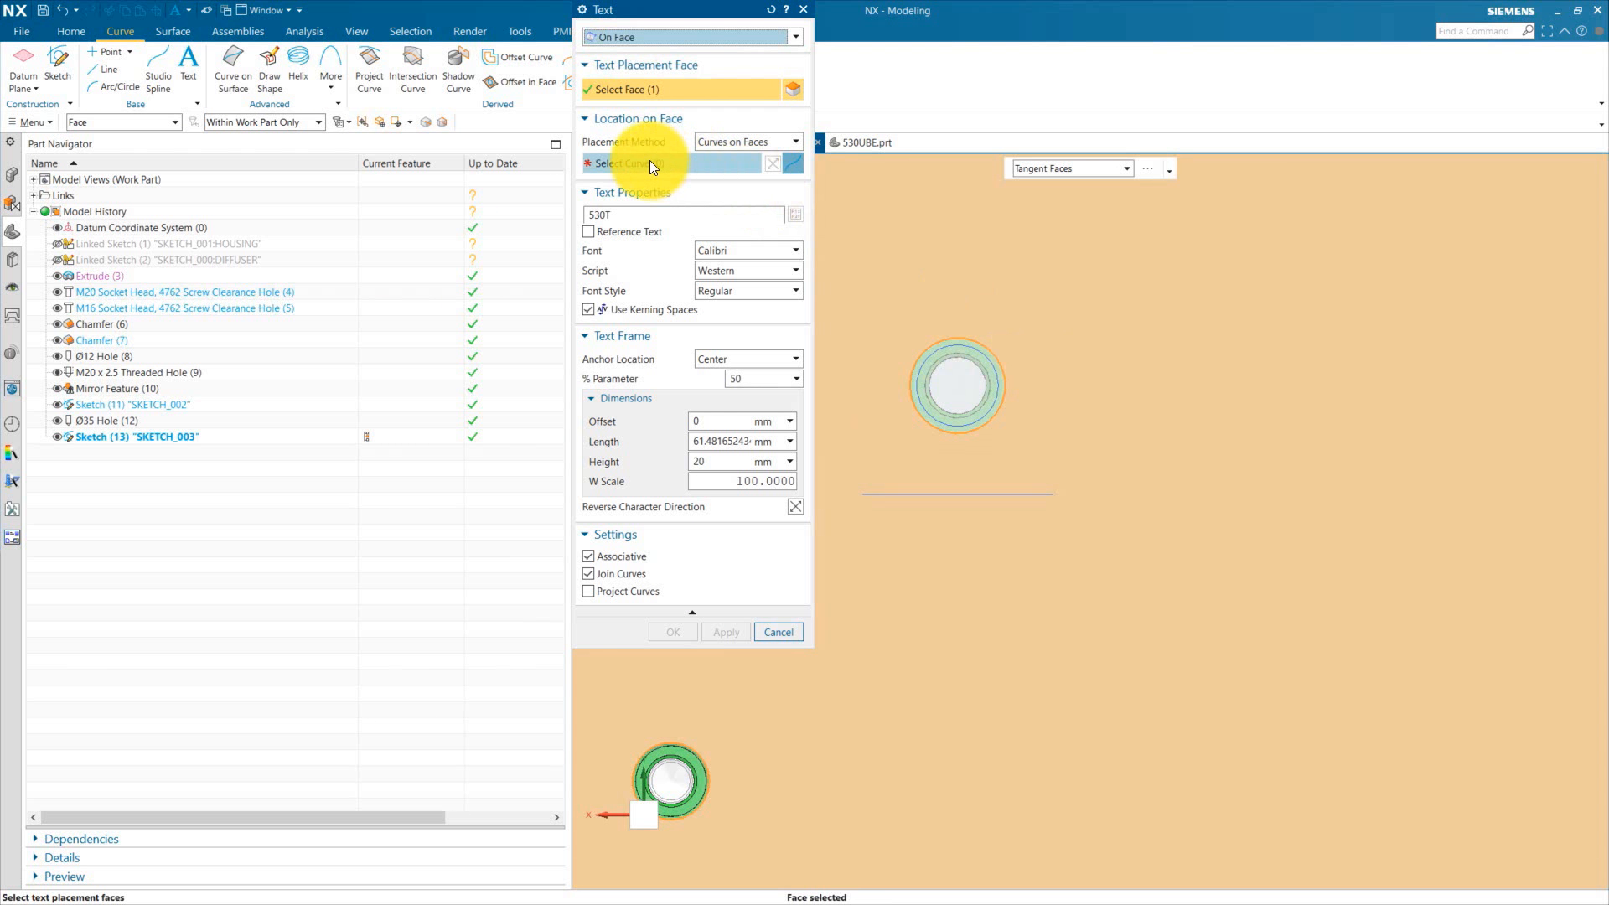
left_click(650, 164)
left_click(922, 488)
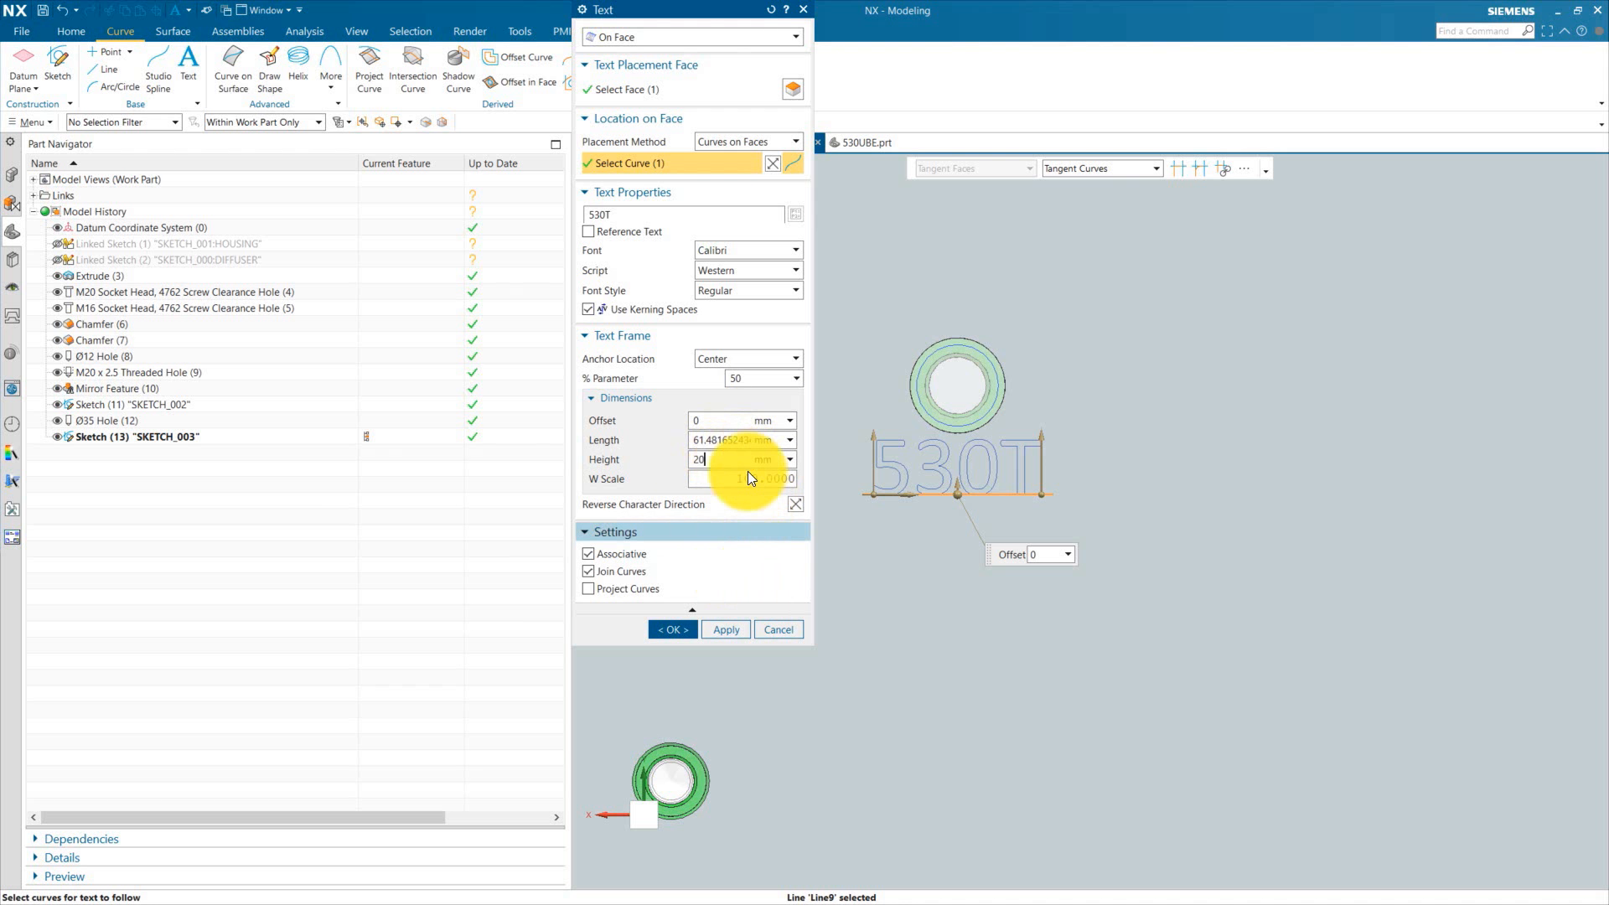
left_click(675, 630)
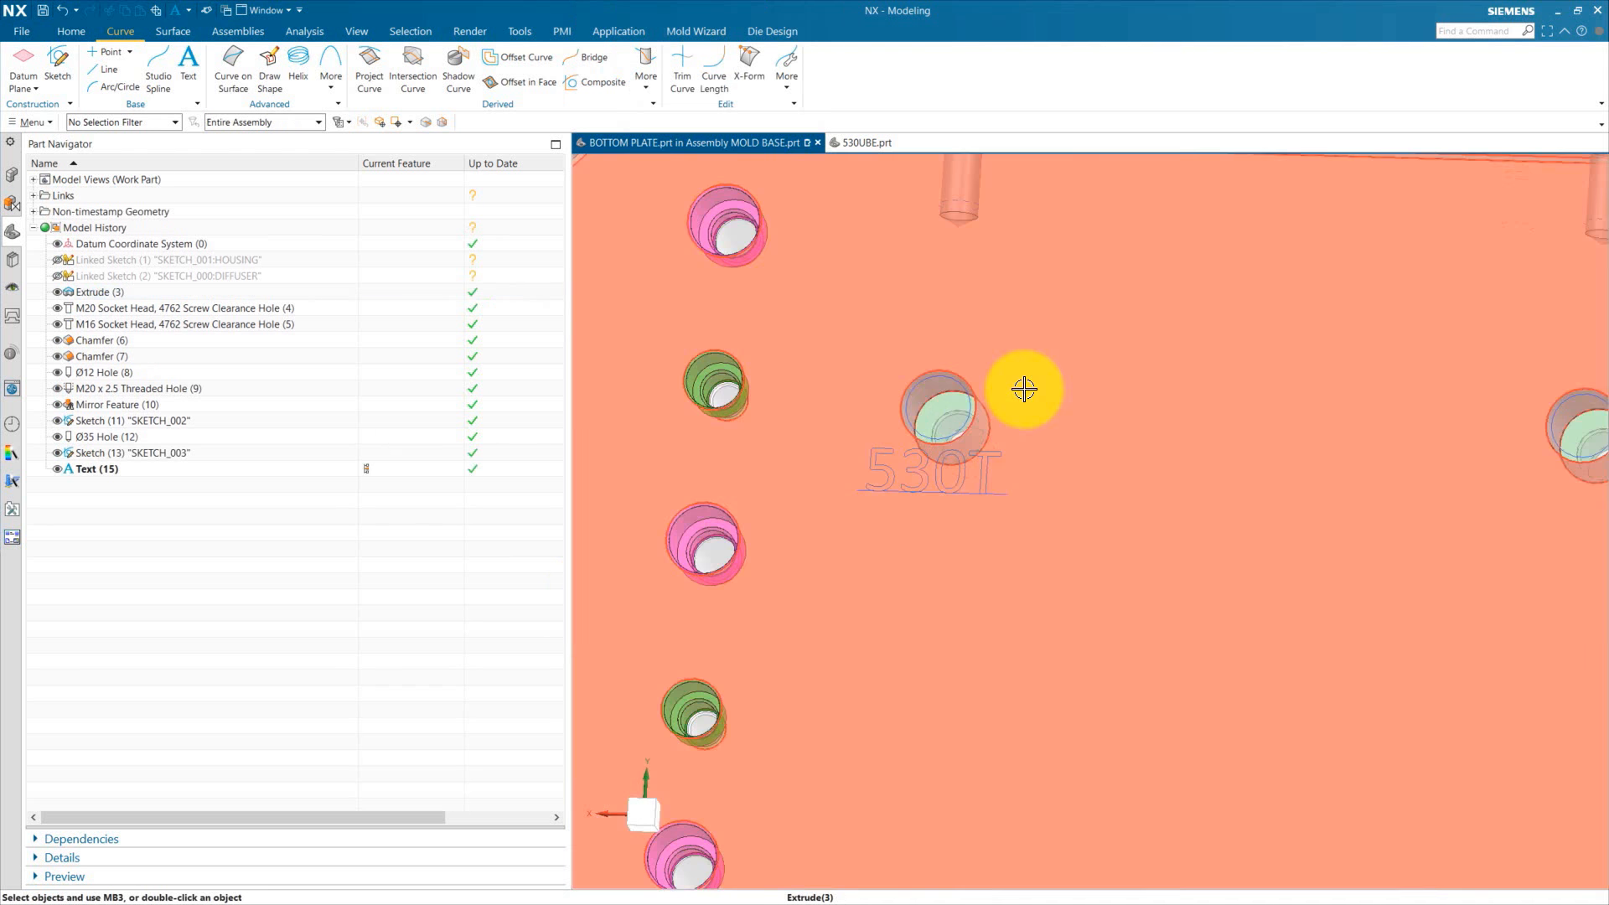
Step: Extrude the 530T text curves 1 mm as a separate body with no Boolean
scroll(1024, 389, "up", 2)
left_click(873, 504)
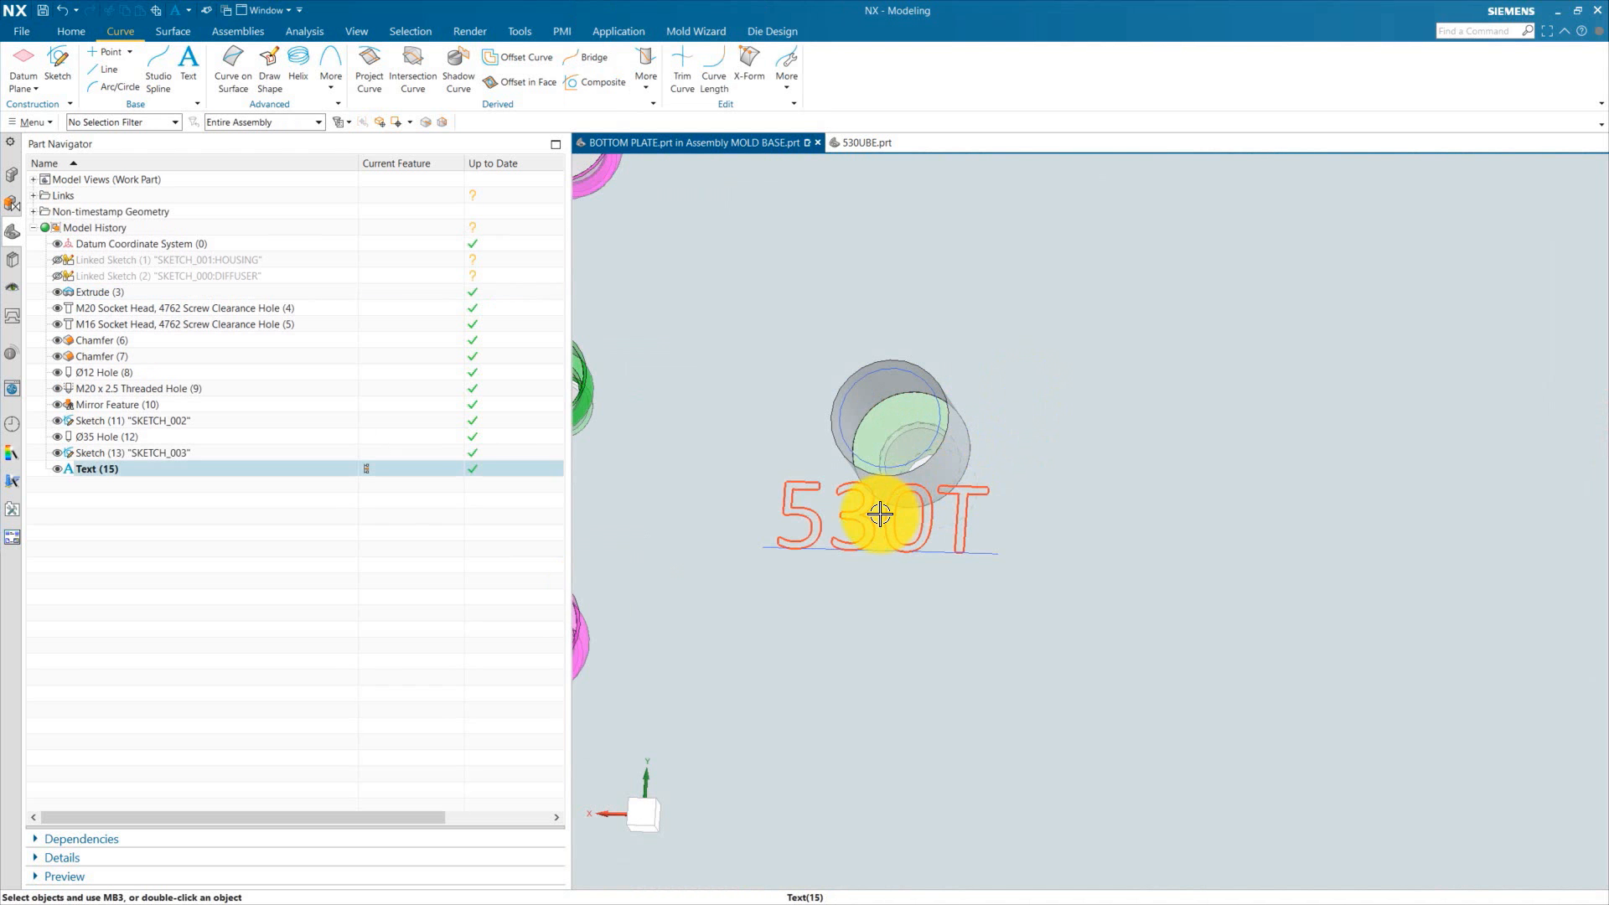
left_click(68, 32)
left_click(106, 67)
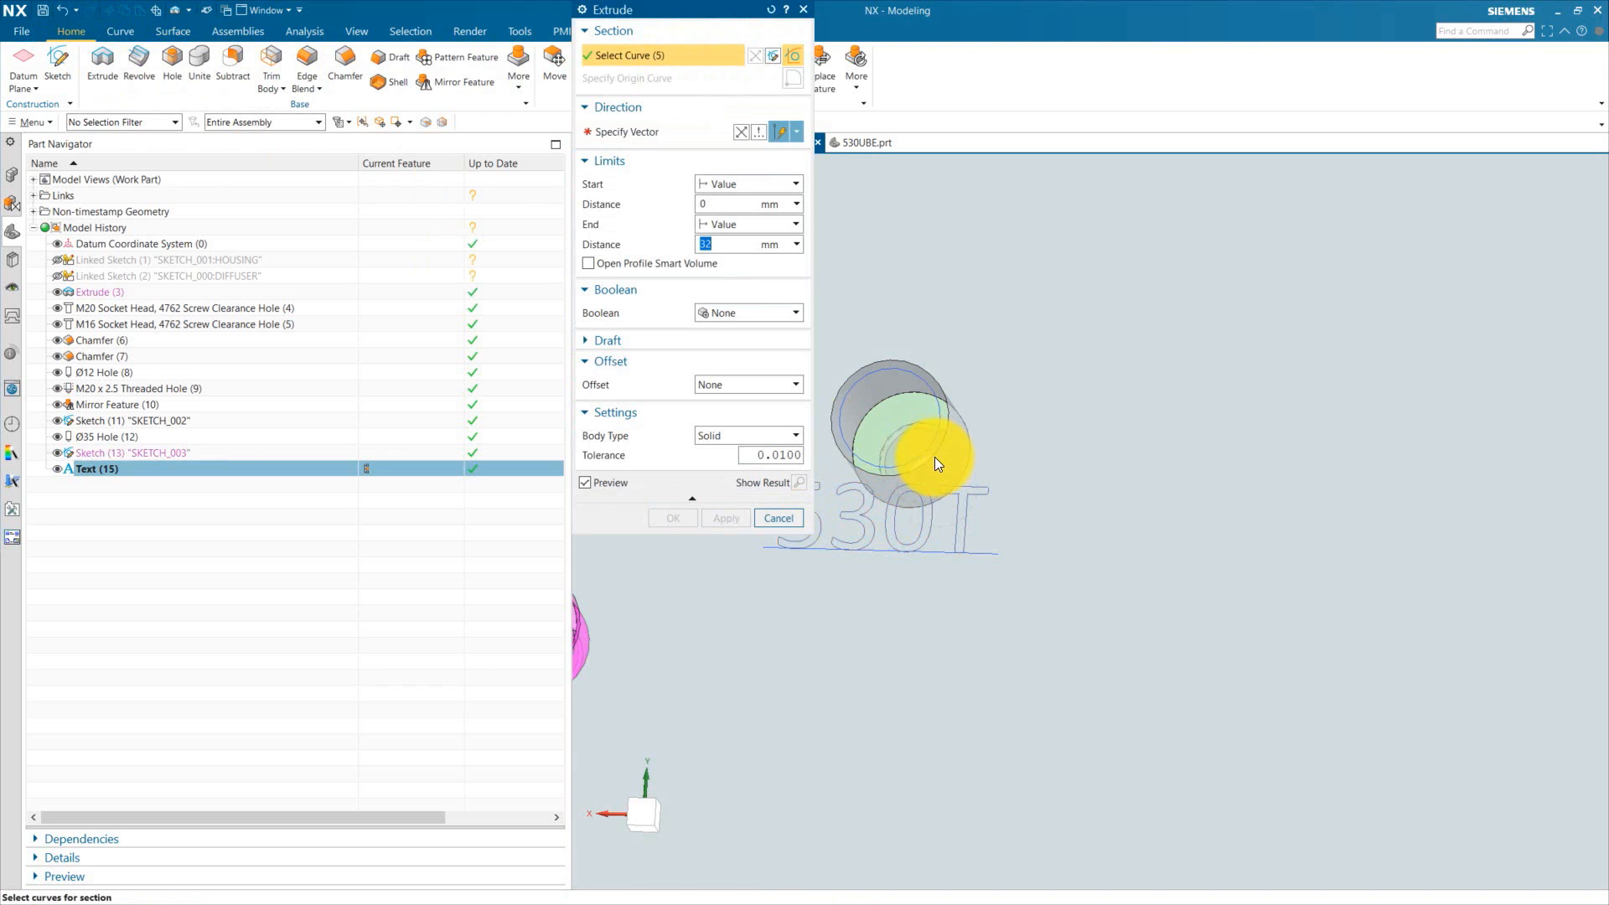
scroll(934, 459, "down", 1)
left_click_drag(719, 245, 669, 250)
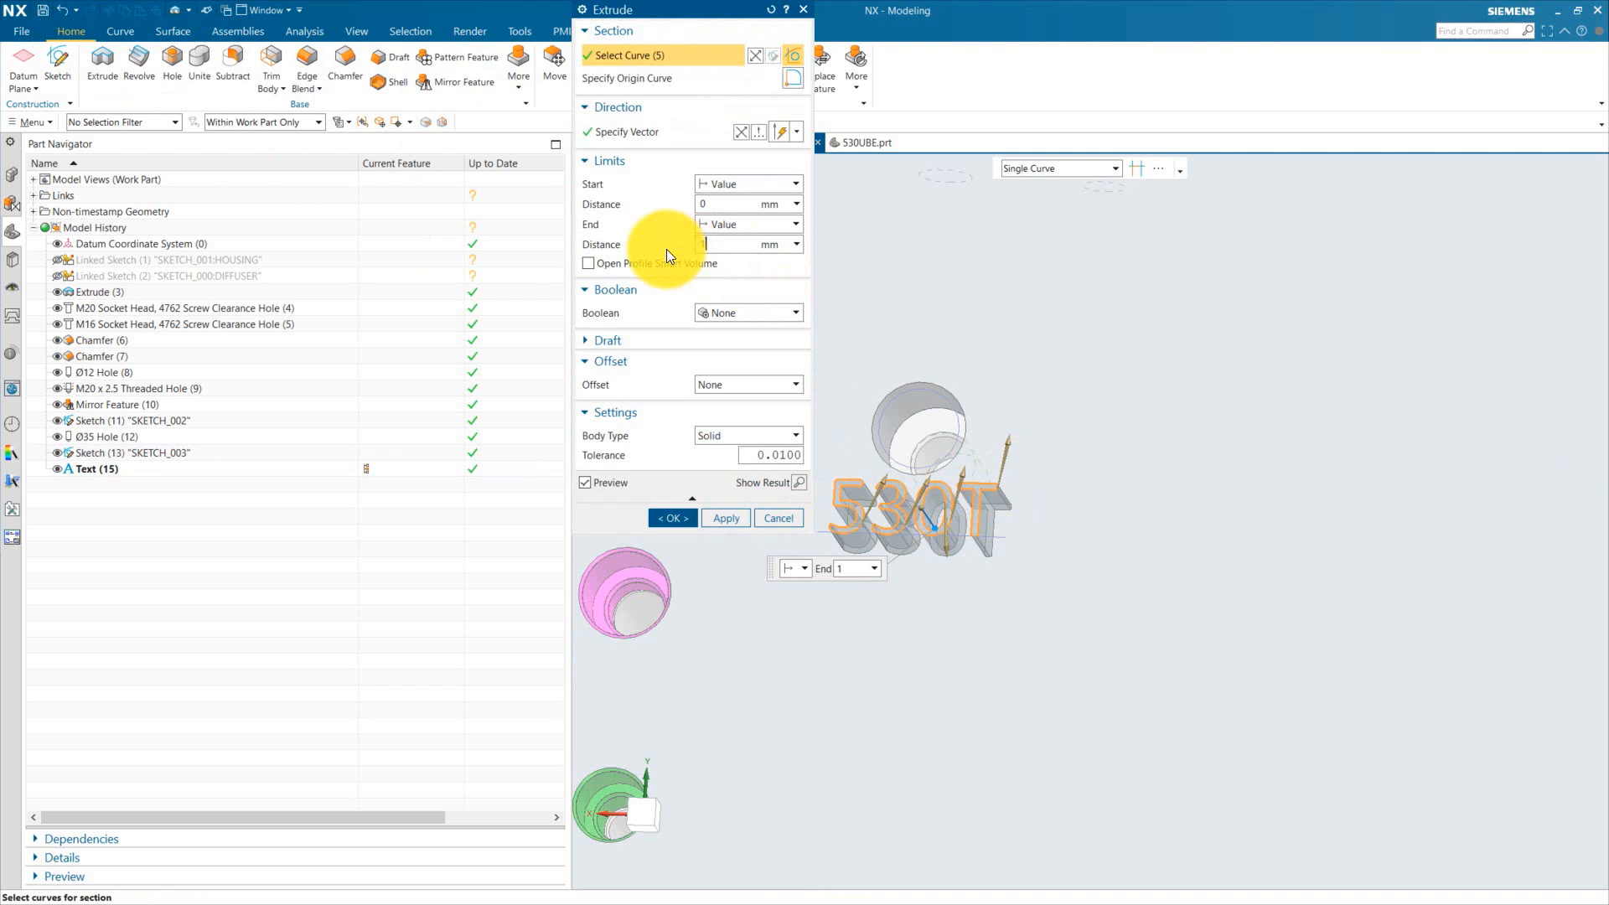
type("1")
left_click(731, 313)
left_click(730, 333)
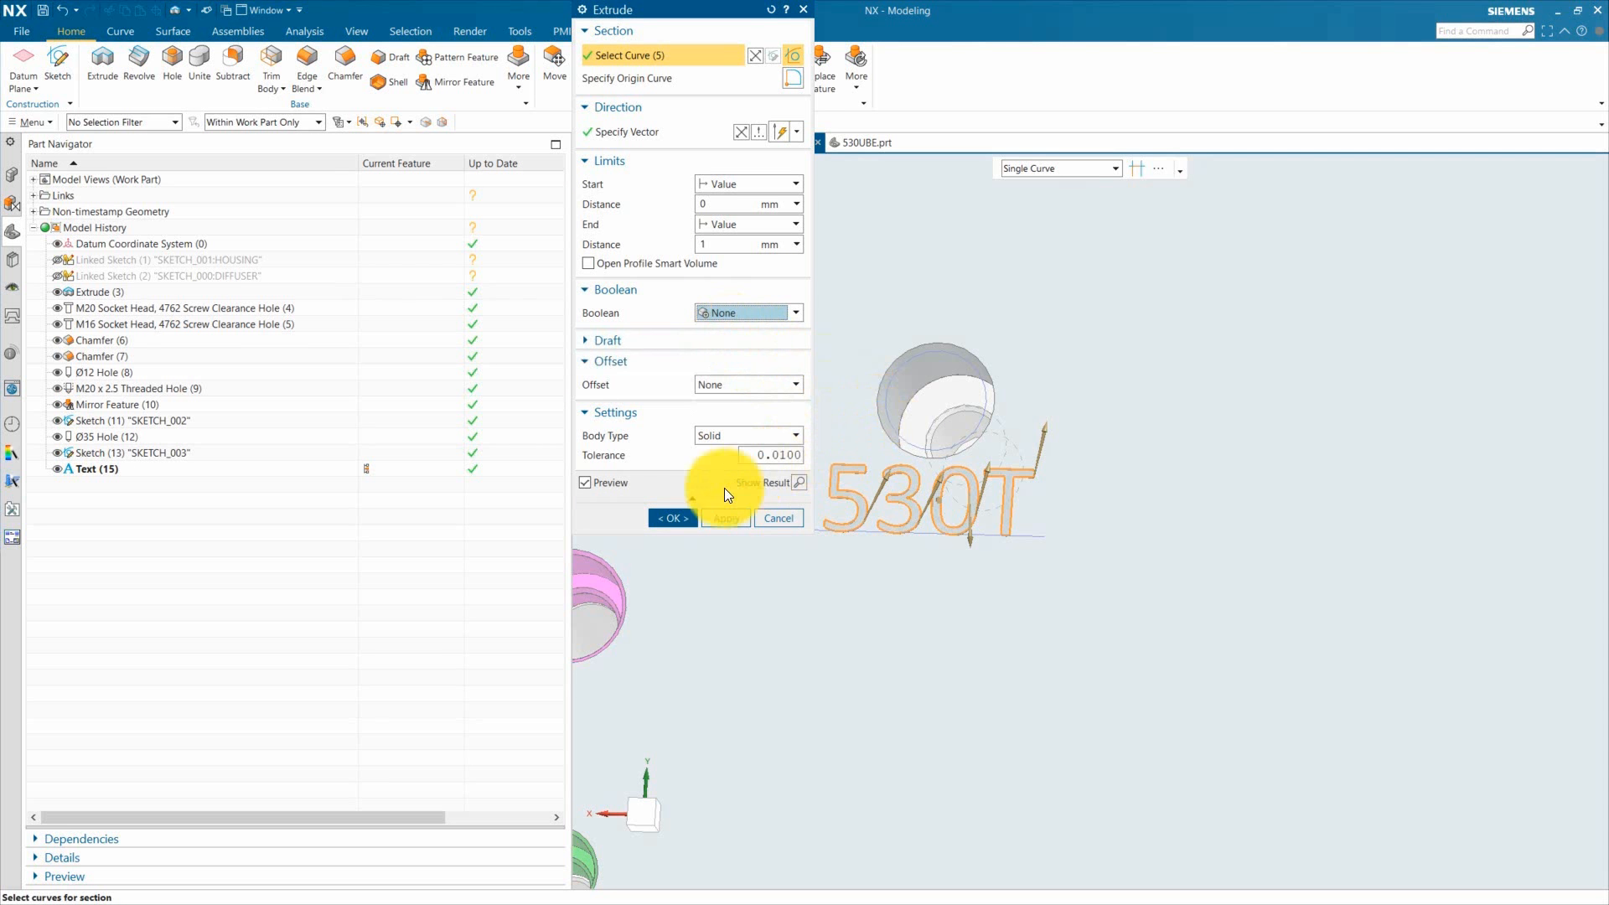
left_click(674, 518)
Step: Start Pattern Geometry on the extruded text with a General layout, using the Ø35 hole centre as the from point
scroll(745, 521, "down", 3)
middle_click_drag(791, 434, 900, 537)
scroll(877, 491, "up", 5)
scroll(805, 464, "down", 5)
middle_click_drag(1054, 770, 922, 570)
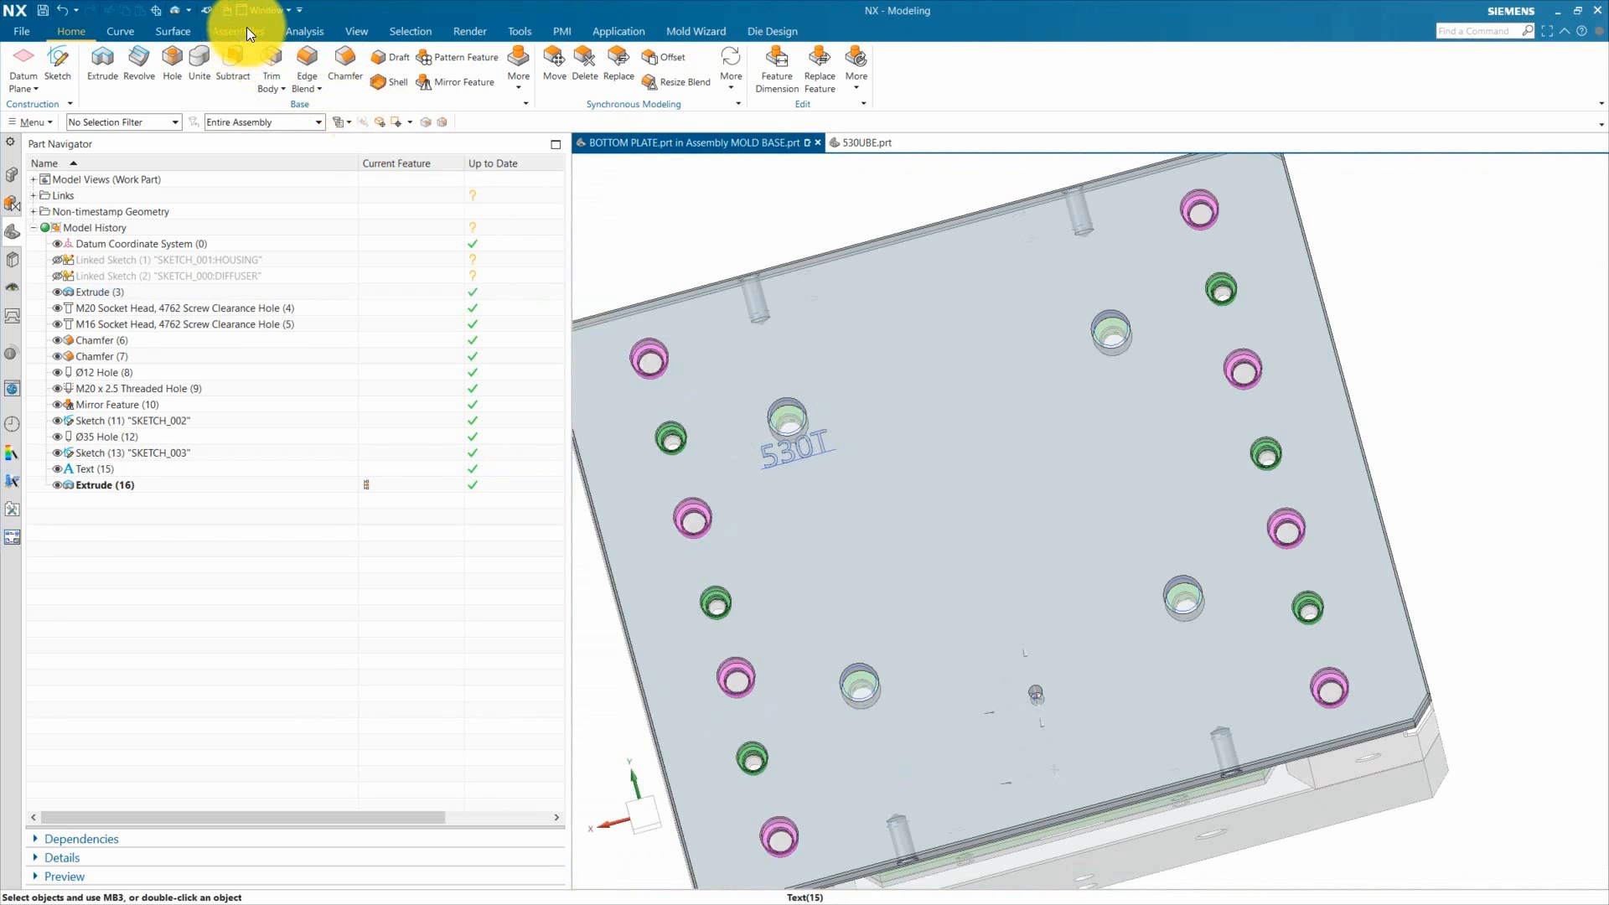
left_click(523, 84)
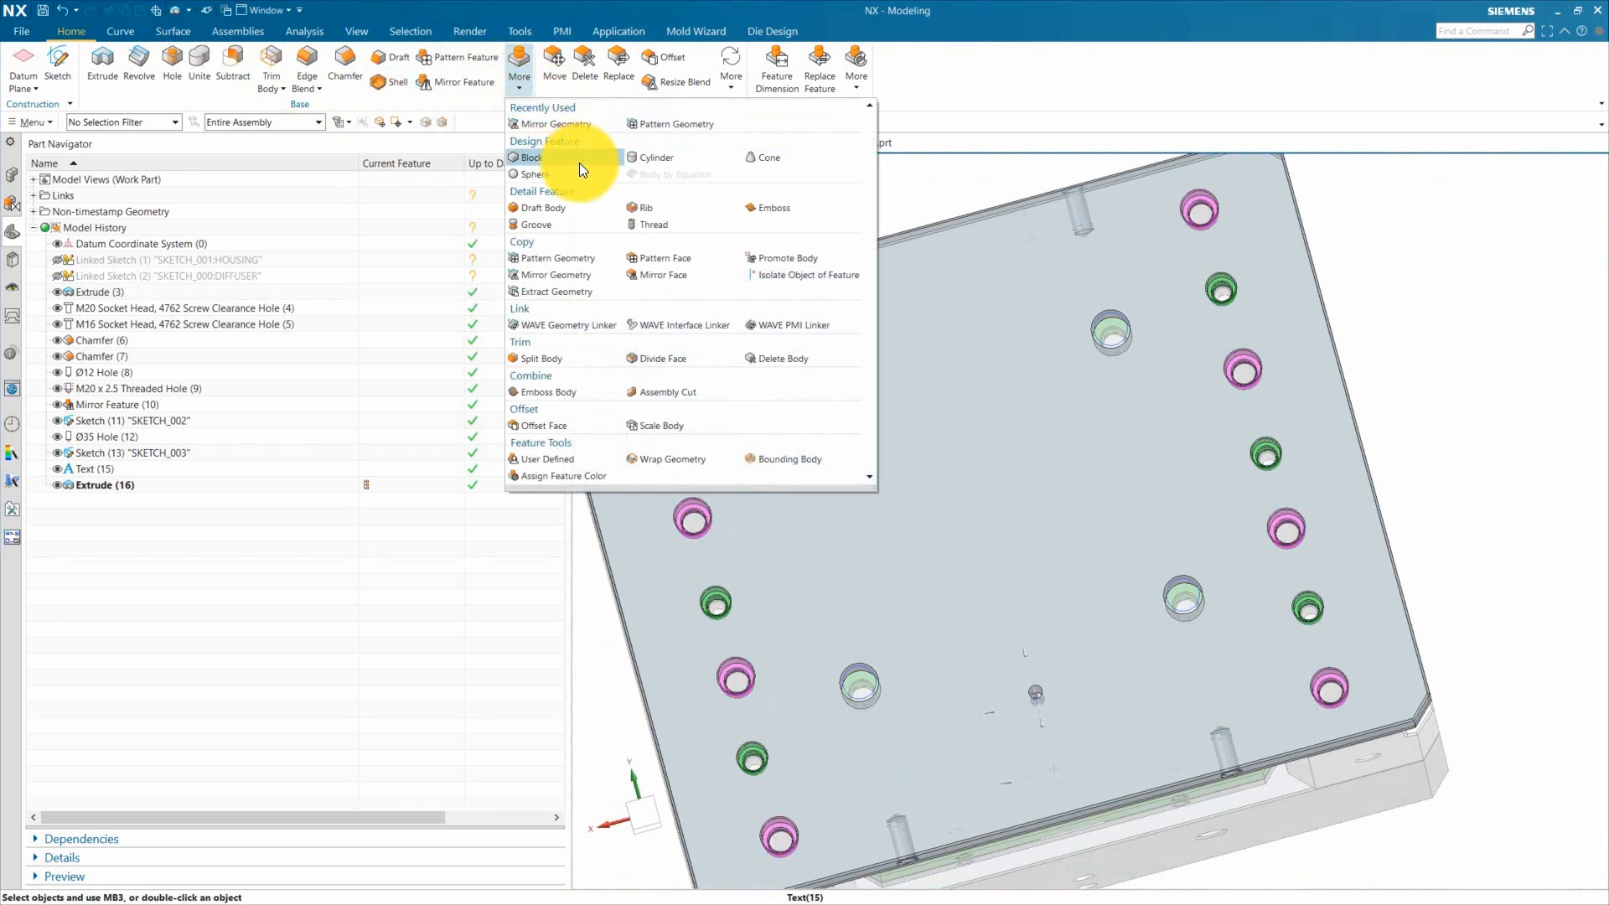
left_click(677, 134)
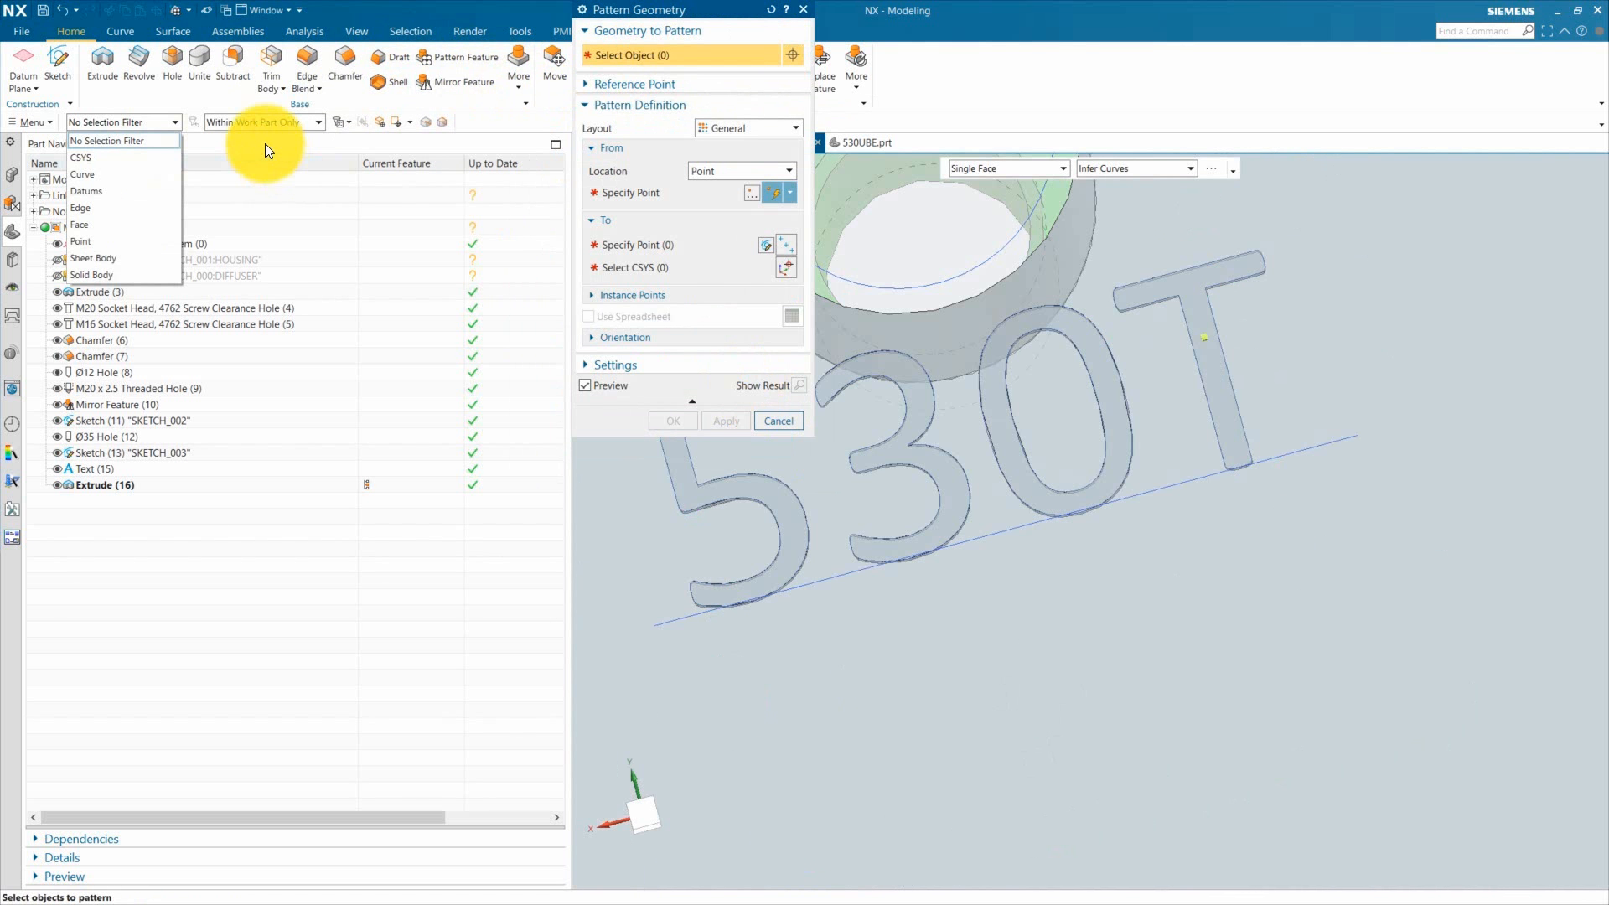
left_click(263, 148)
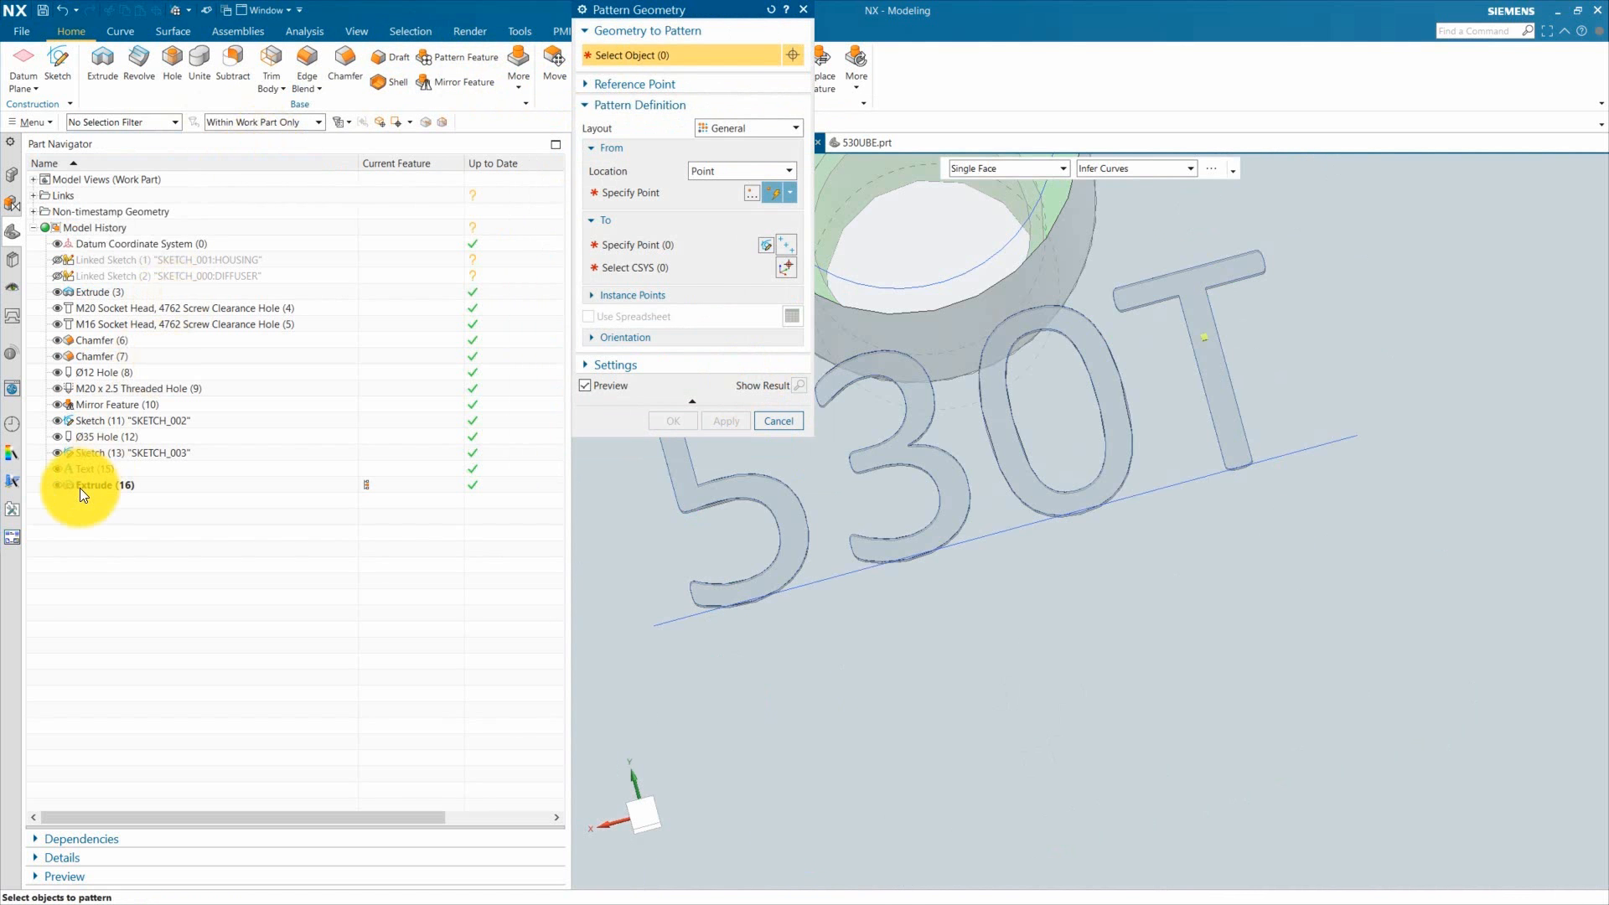
left_click(93, 484)
scroll(1063, 539, "down", 3)
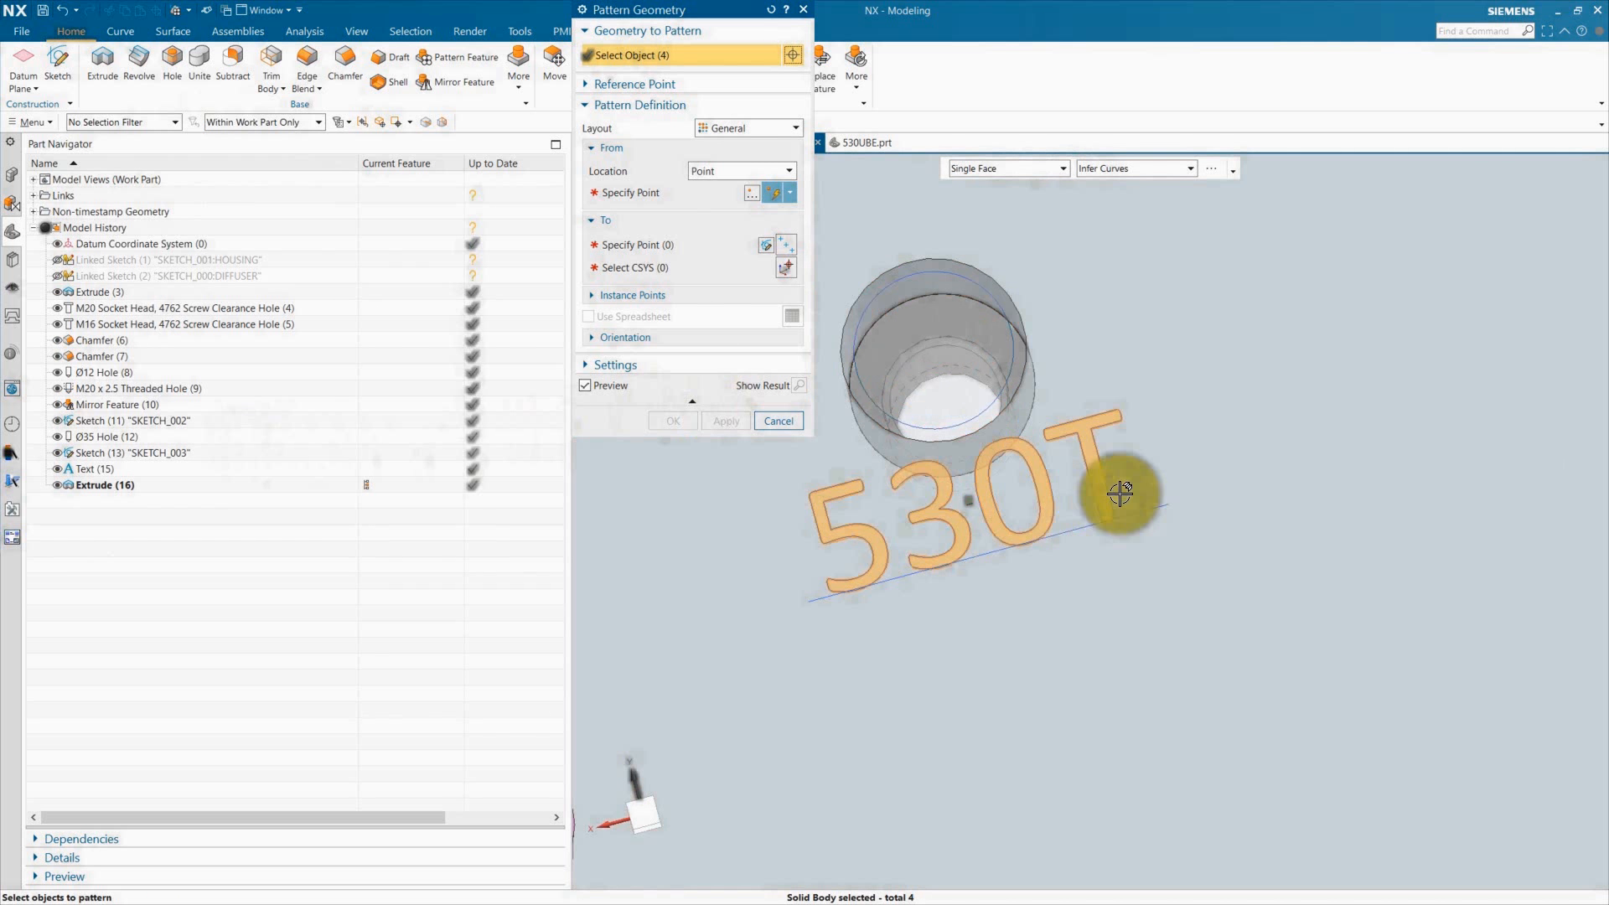
left_click(727, 125)
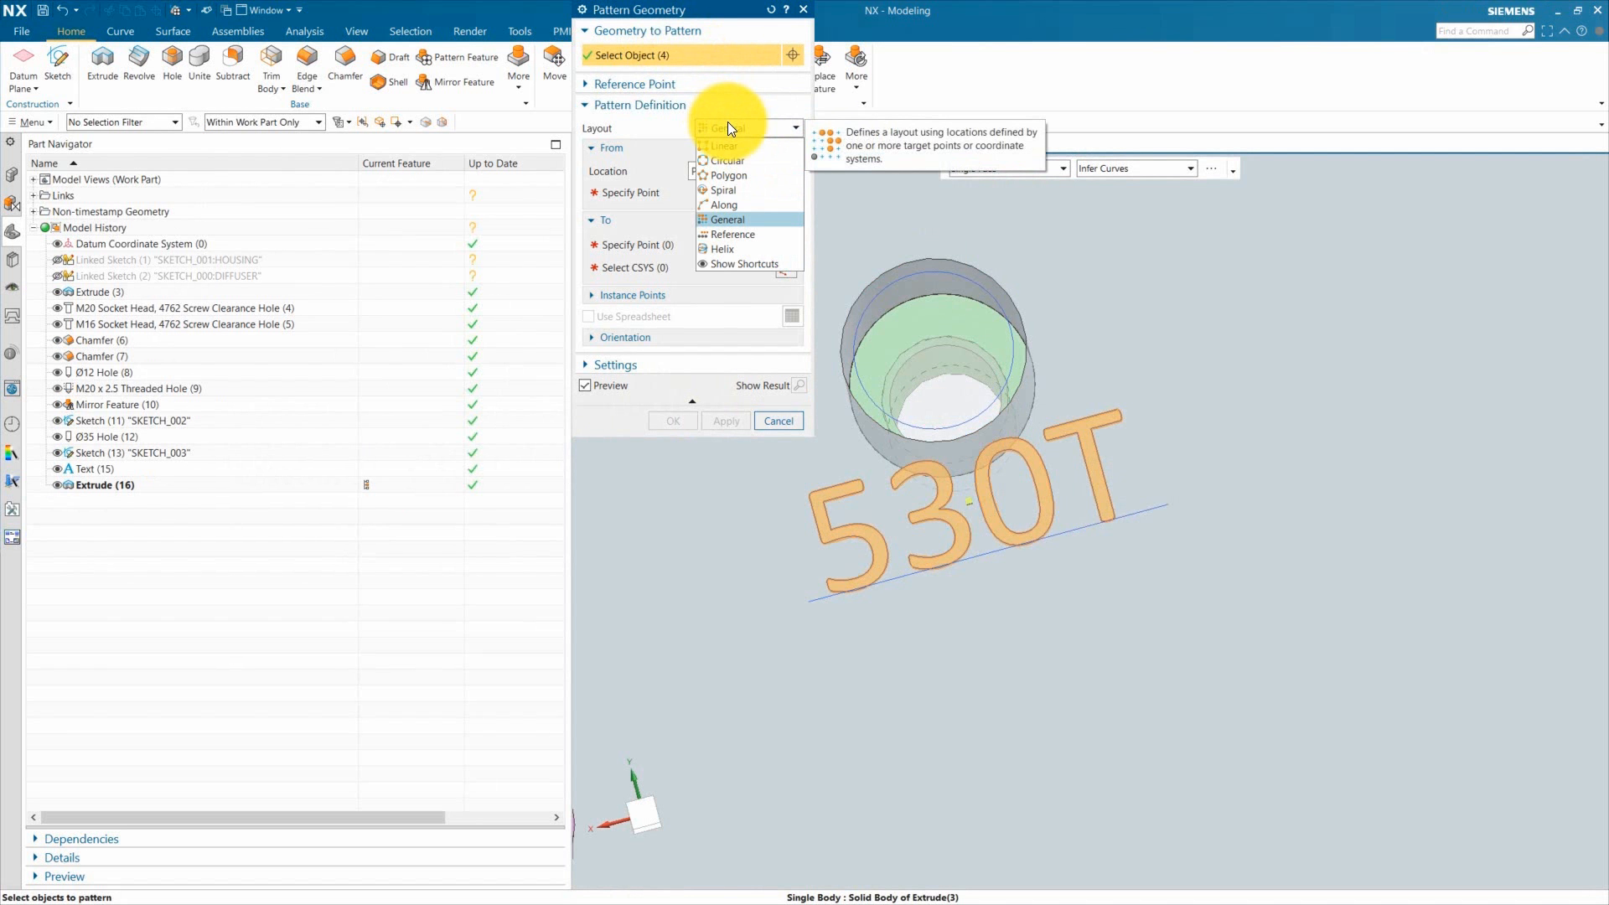
left_click(727, 122)
scroll(905, 490, "down", 2)
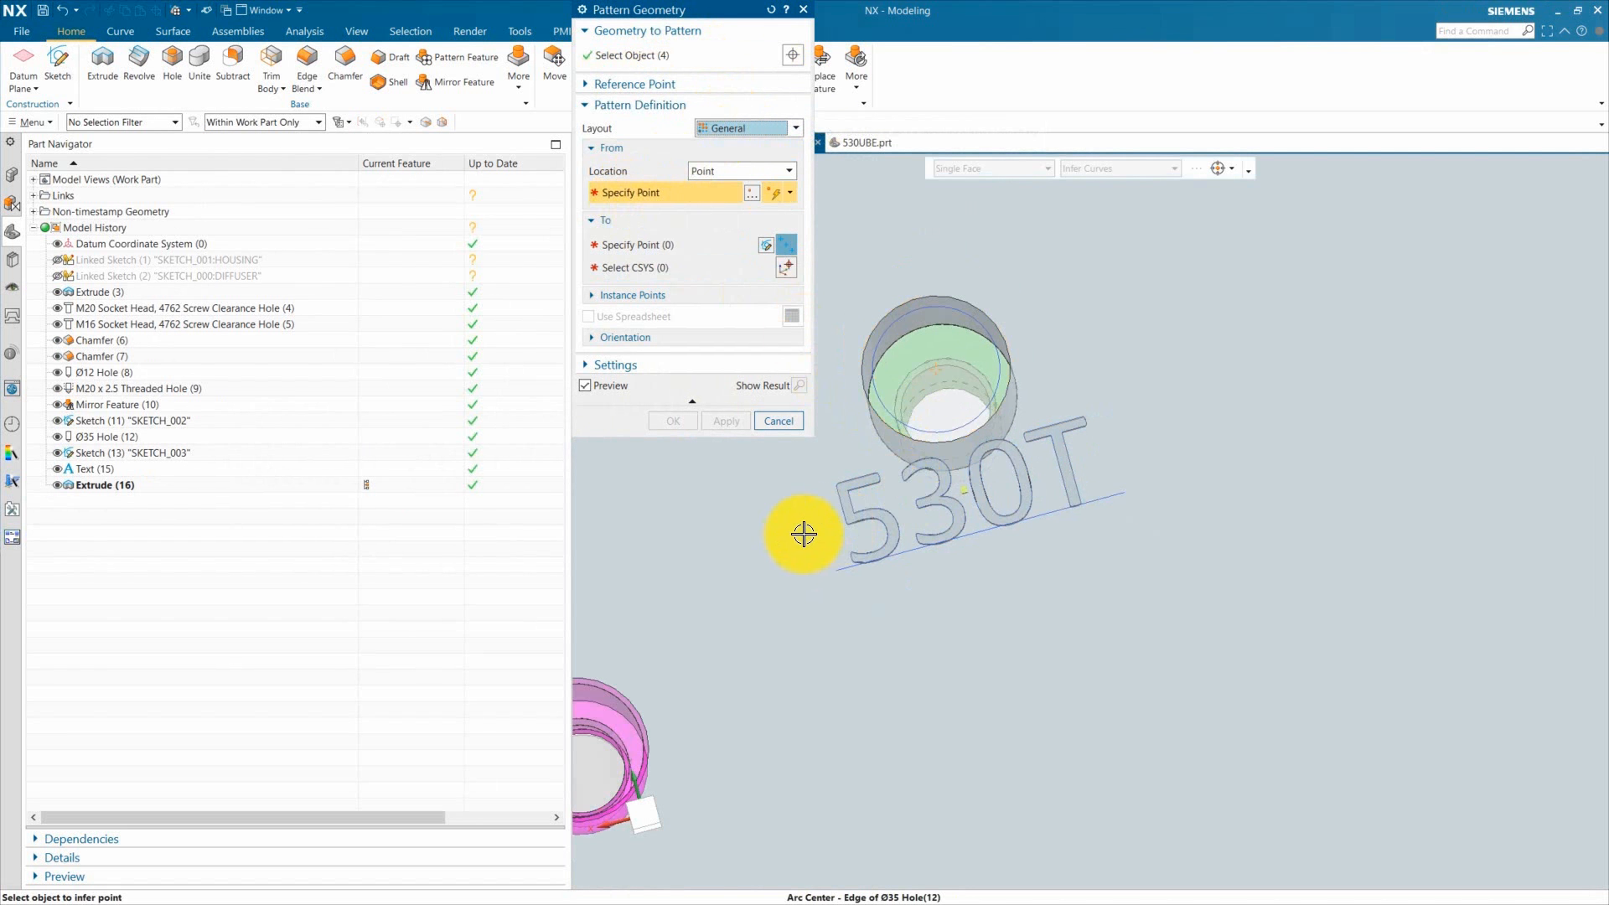
left_click(803, 534)
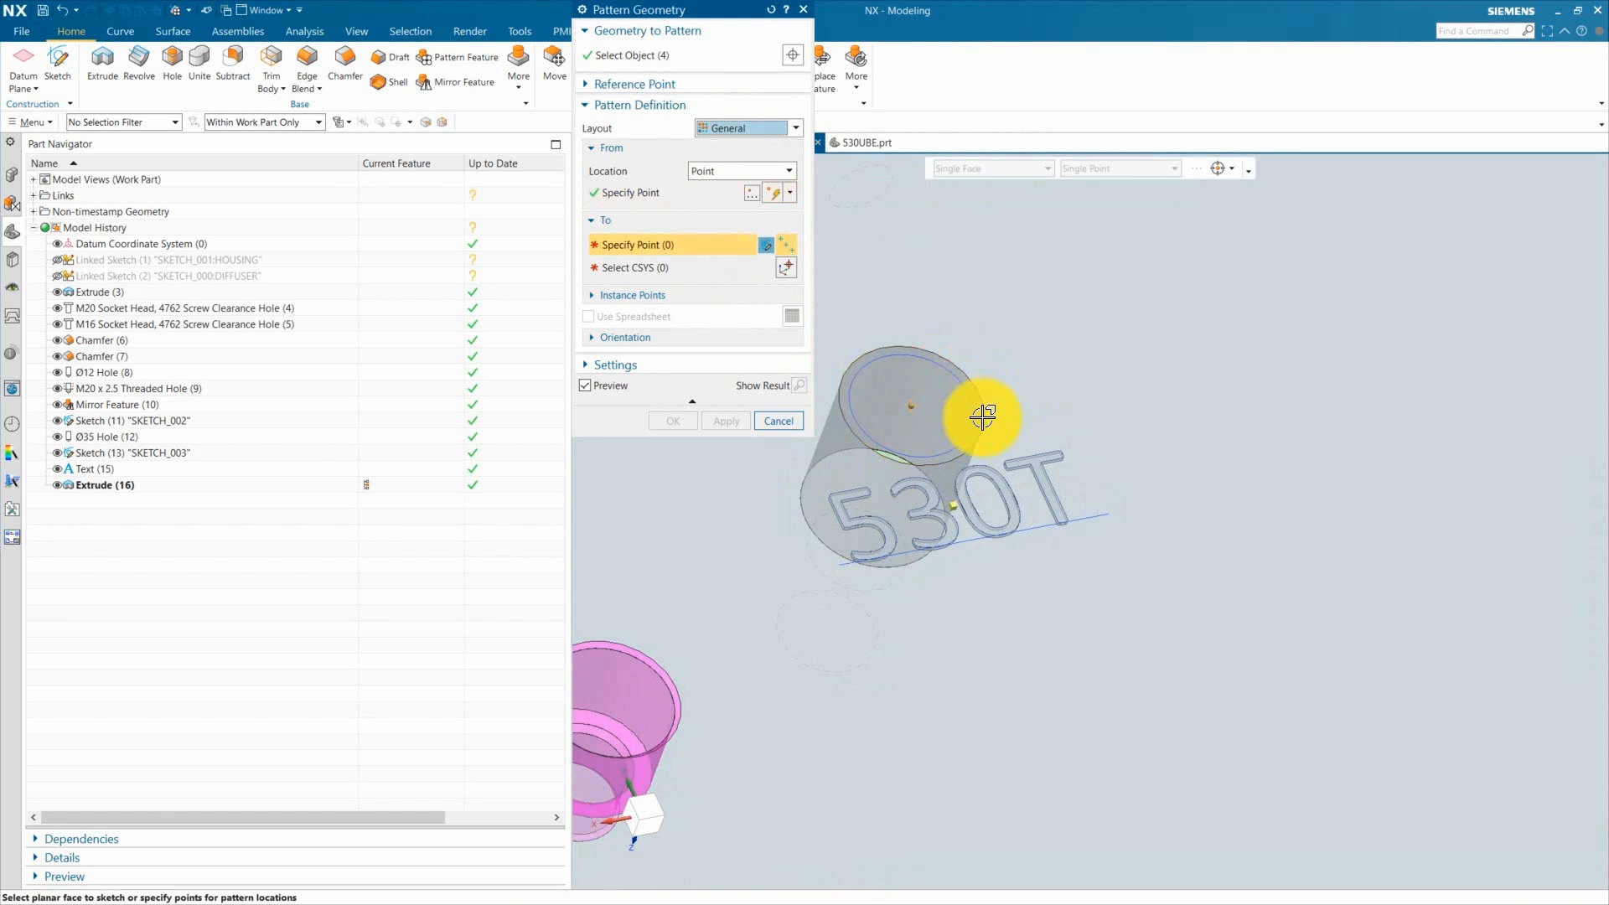
Step: Place copies of the text at the three other Ø35 ejector rod hole centres and finish the pattern
scroll(898, 470, "down", 5)
scroll(1142, 467, "up", 5)
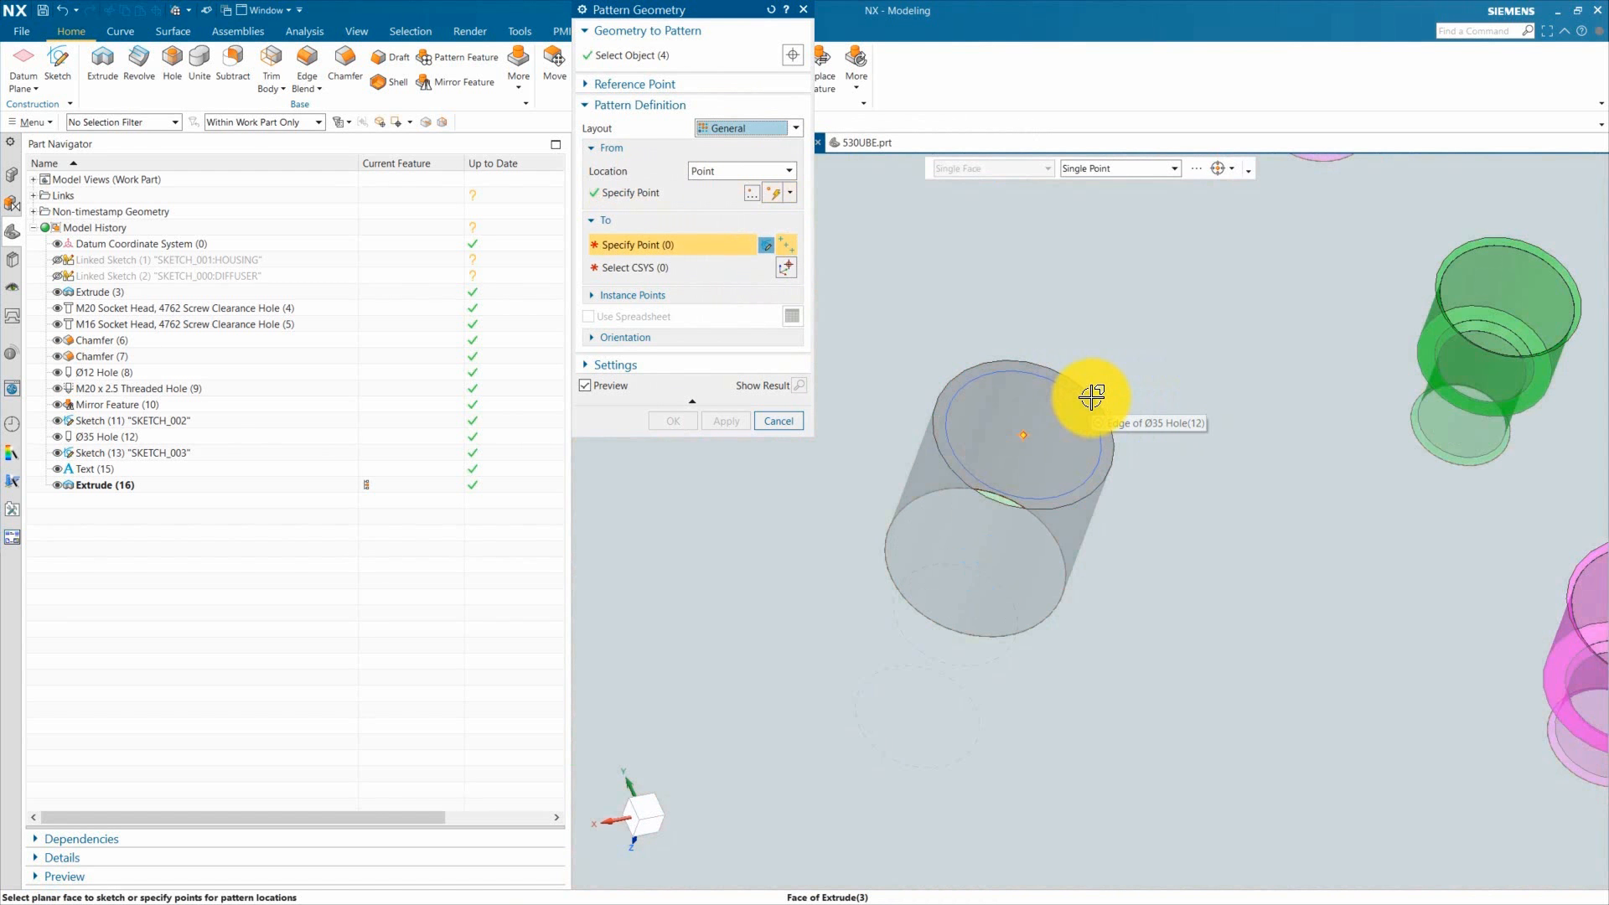
left_click(1088, 401)
scroll(1088, 398, "down", 5)
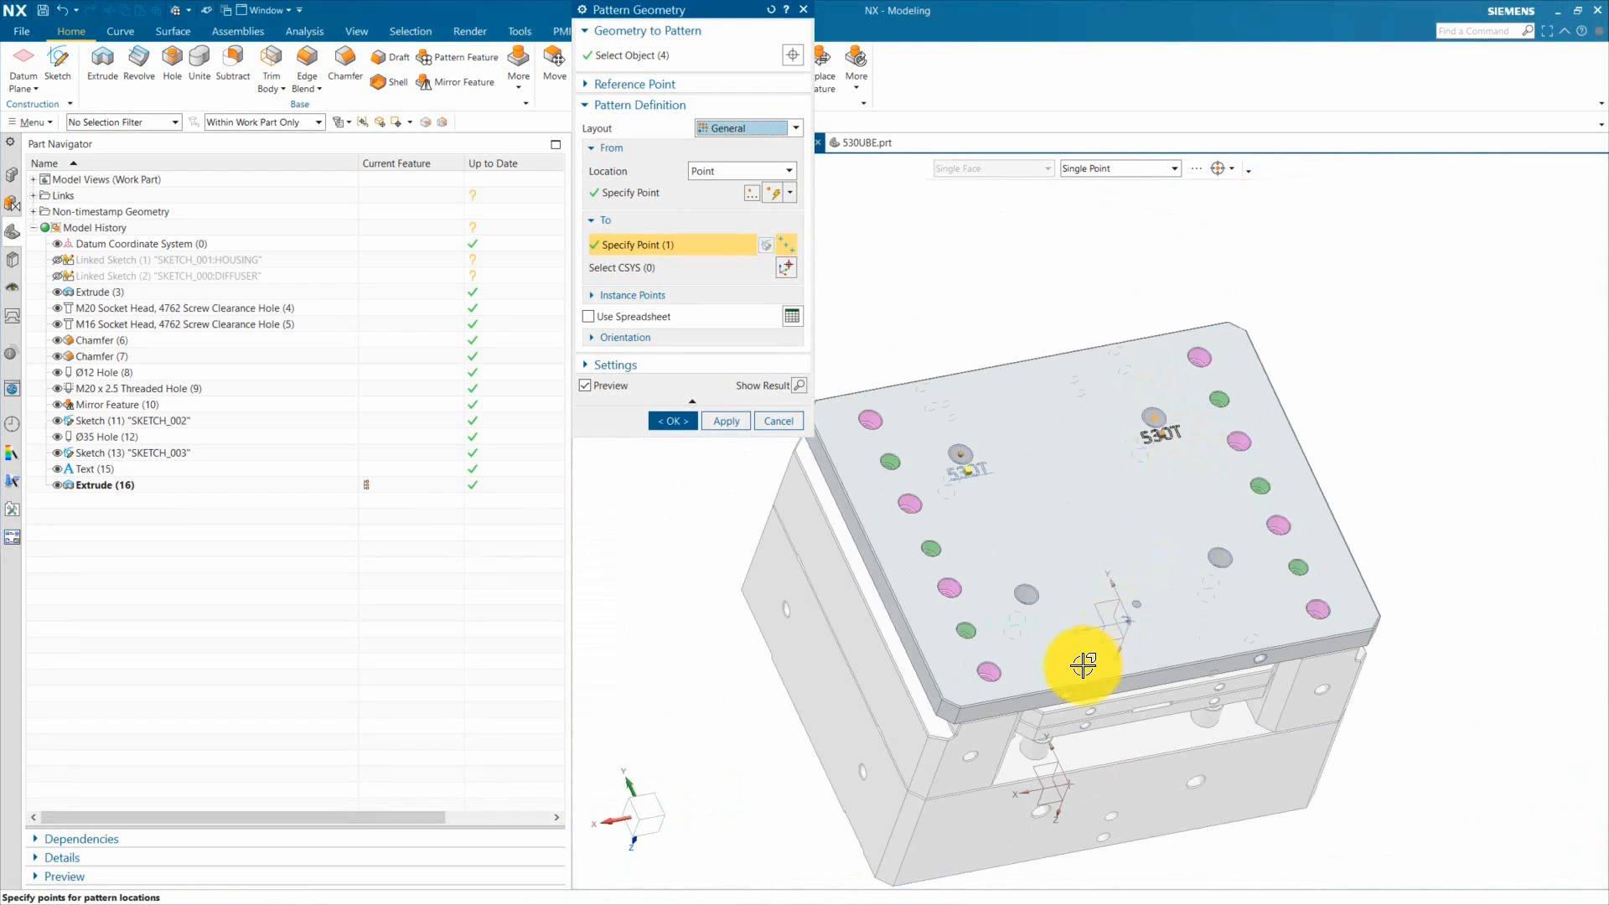
scroll(1083, 665, "up", 4)
left_click(976, 487)
scroll(1007, 524, "down", 5)
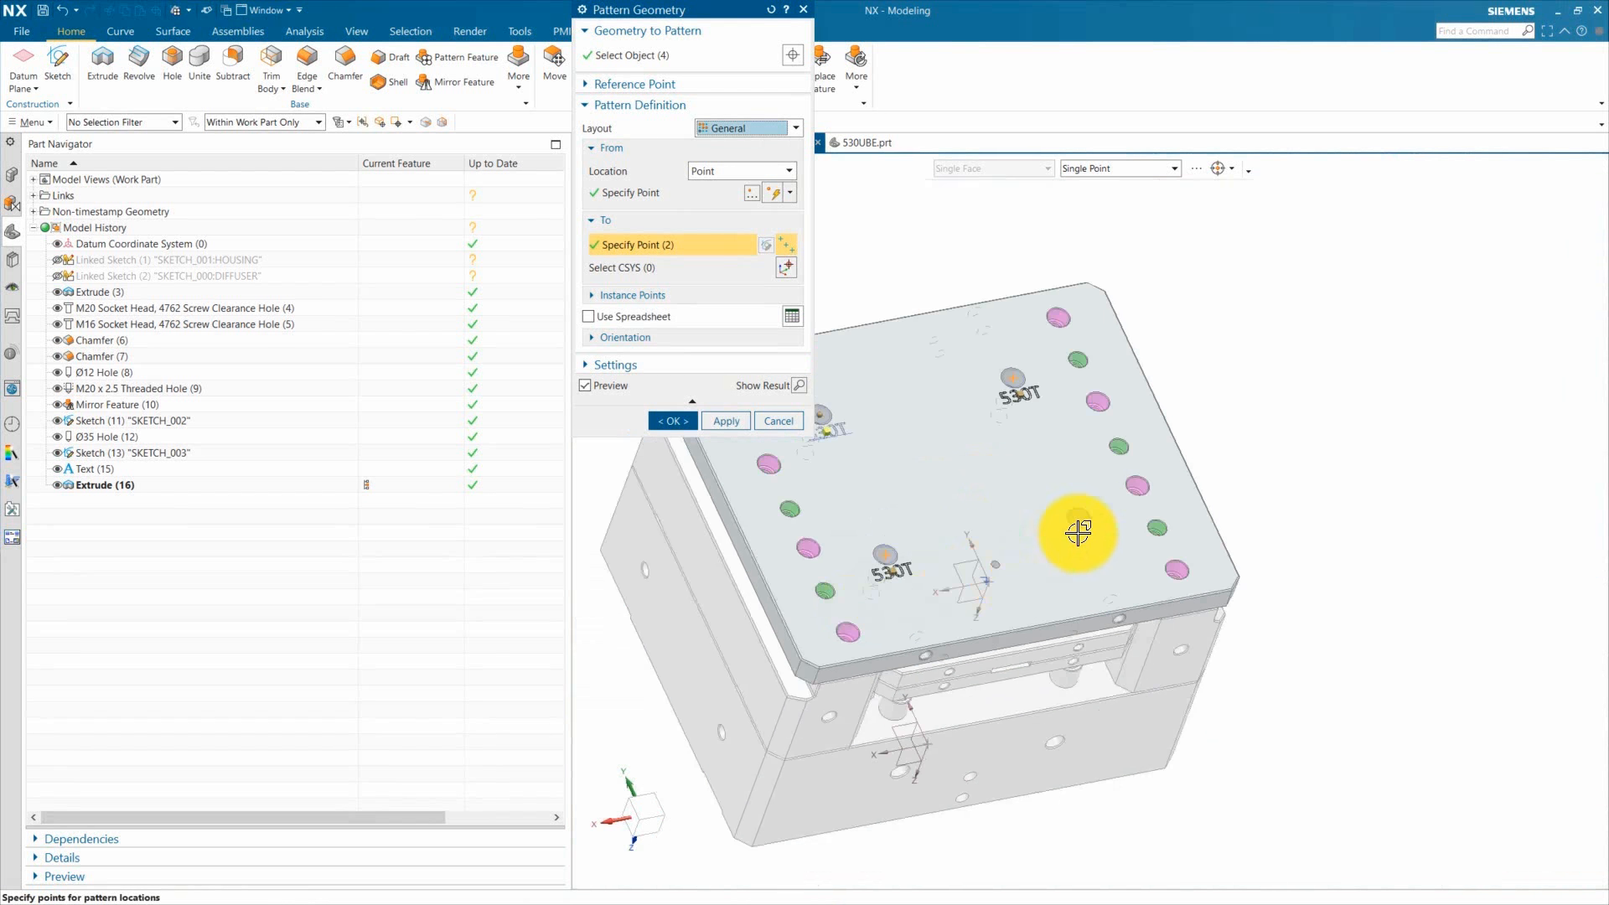
scroll(1078, 531, "up", 5)
left_click(1061, 521)
scroll(1112, 552, "down", 5)
left_click(749, 421)
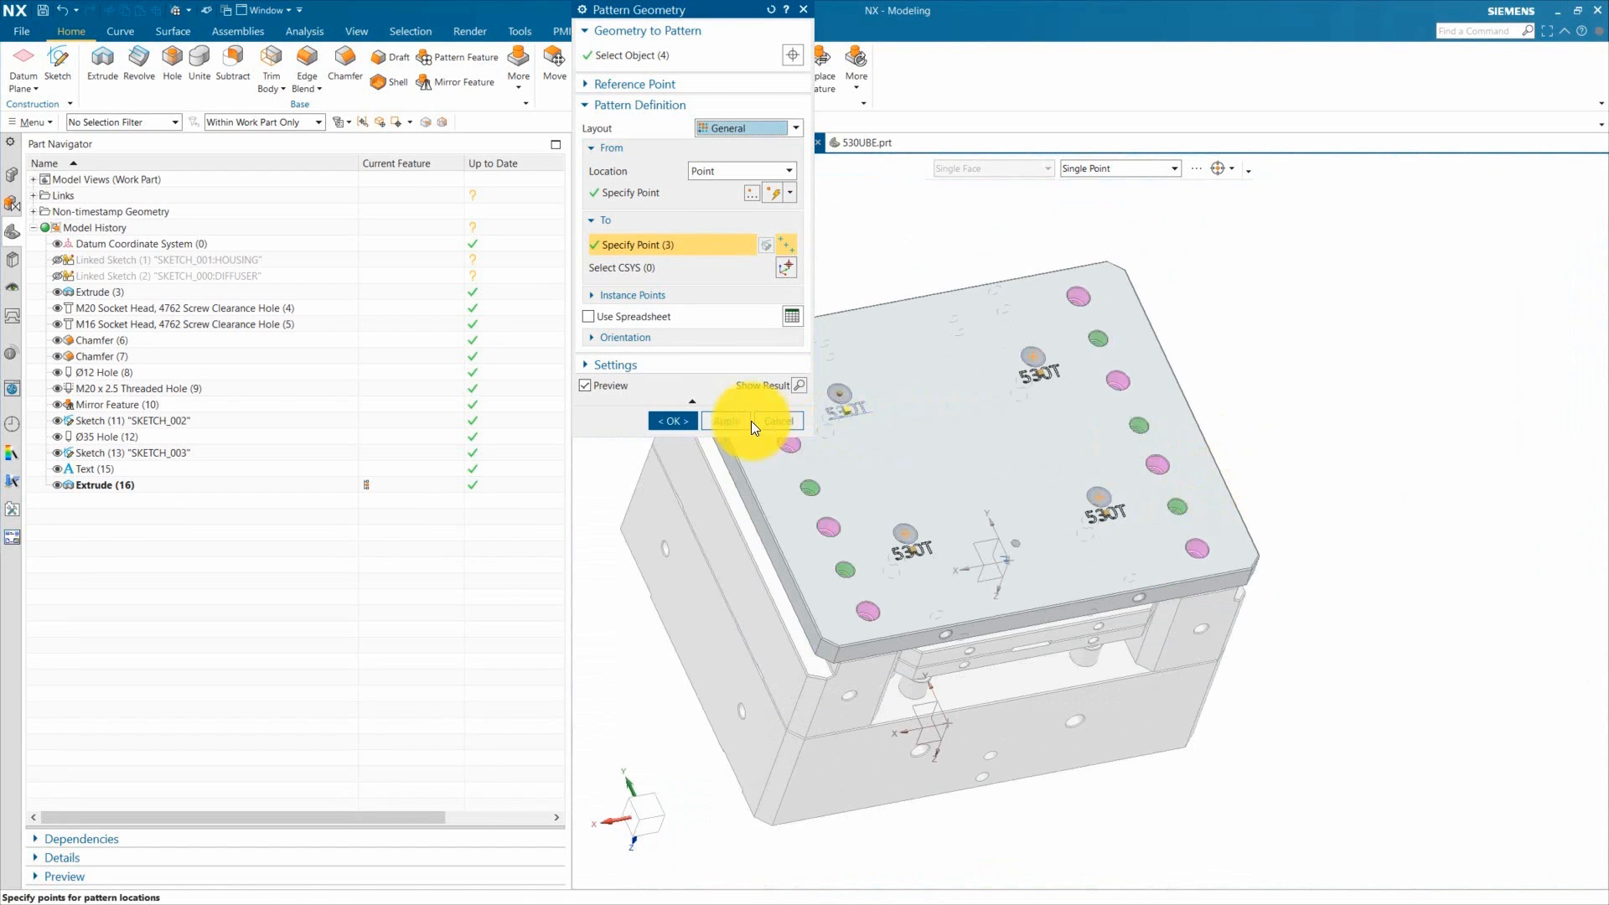
left_click(676, 420)
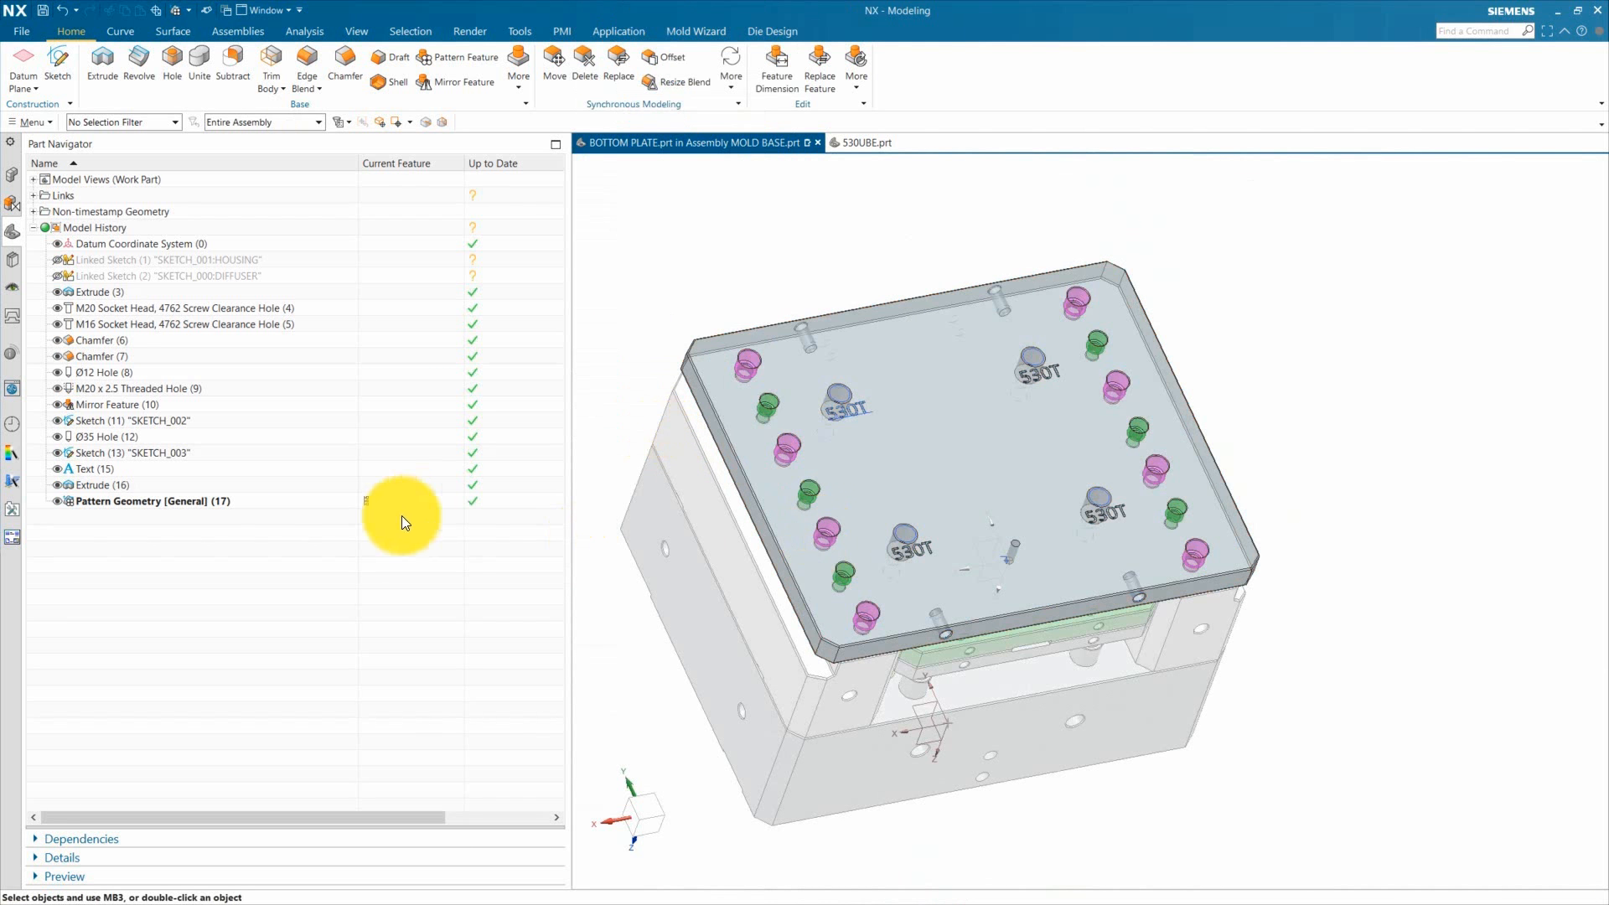
Step: Subtract the patterned text bodies from the bottom plate to engrave the 530T labels
scroll(822, 406, "up", 5)
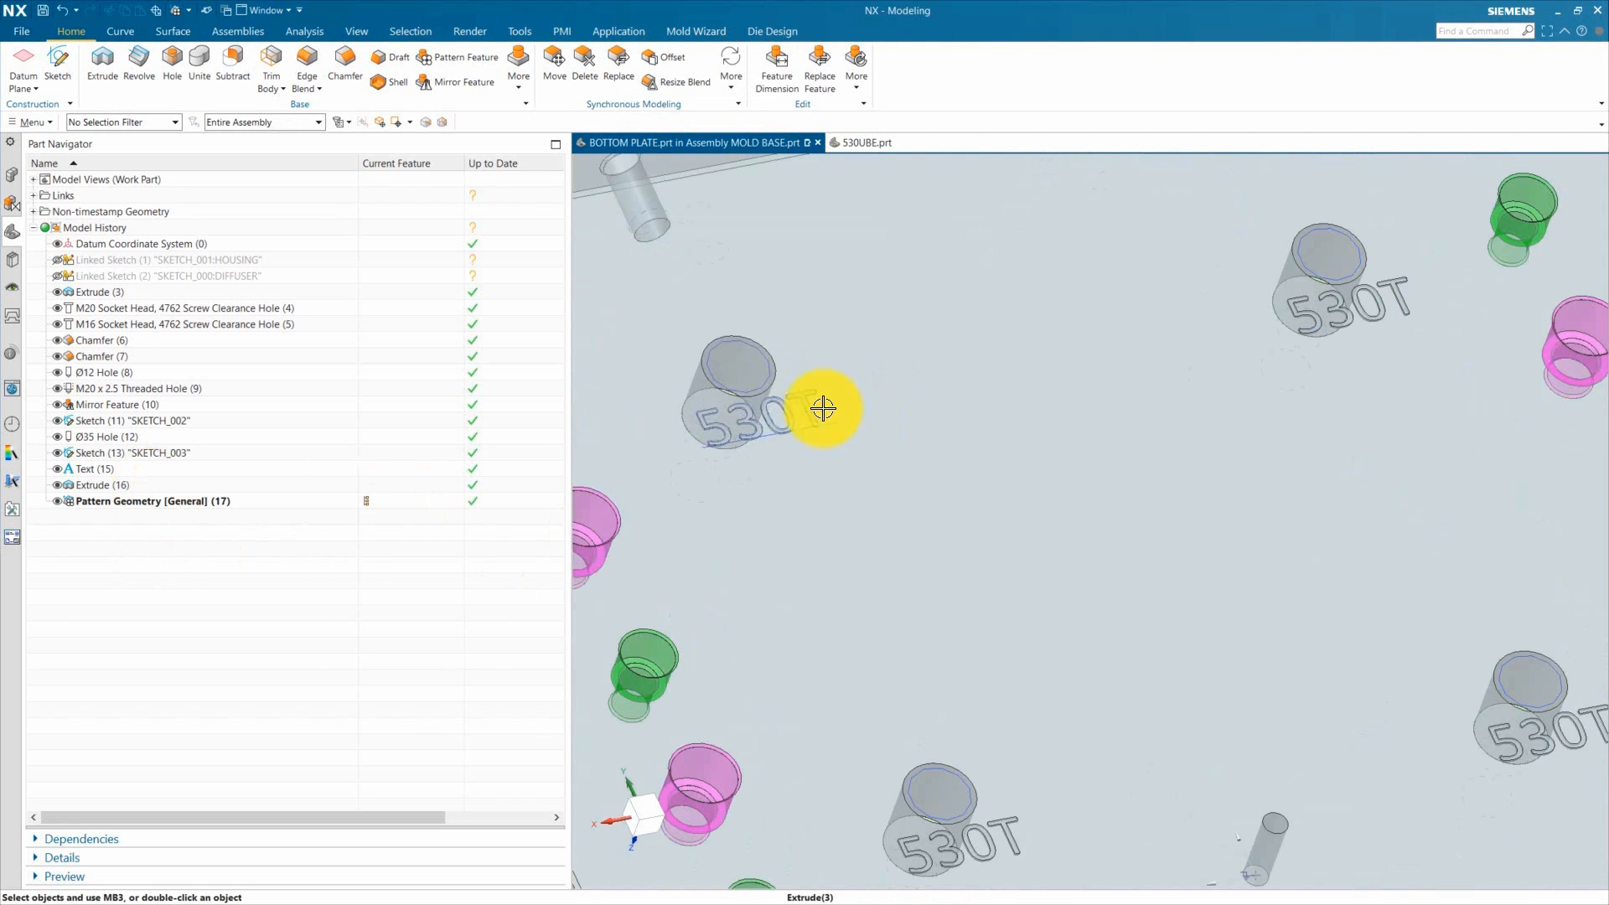
scroll(797, 420, "down", 5)
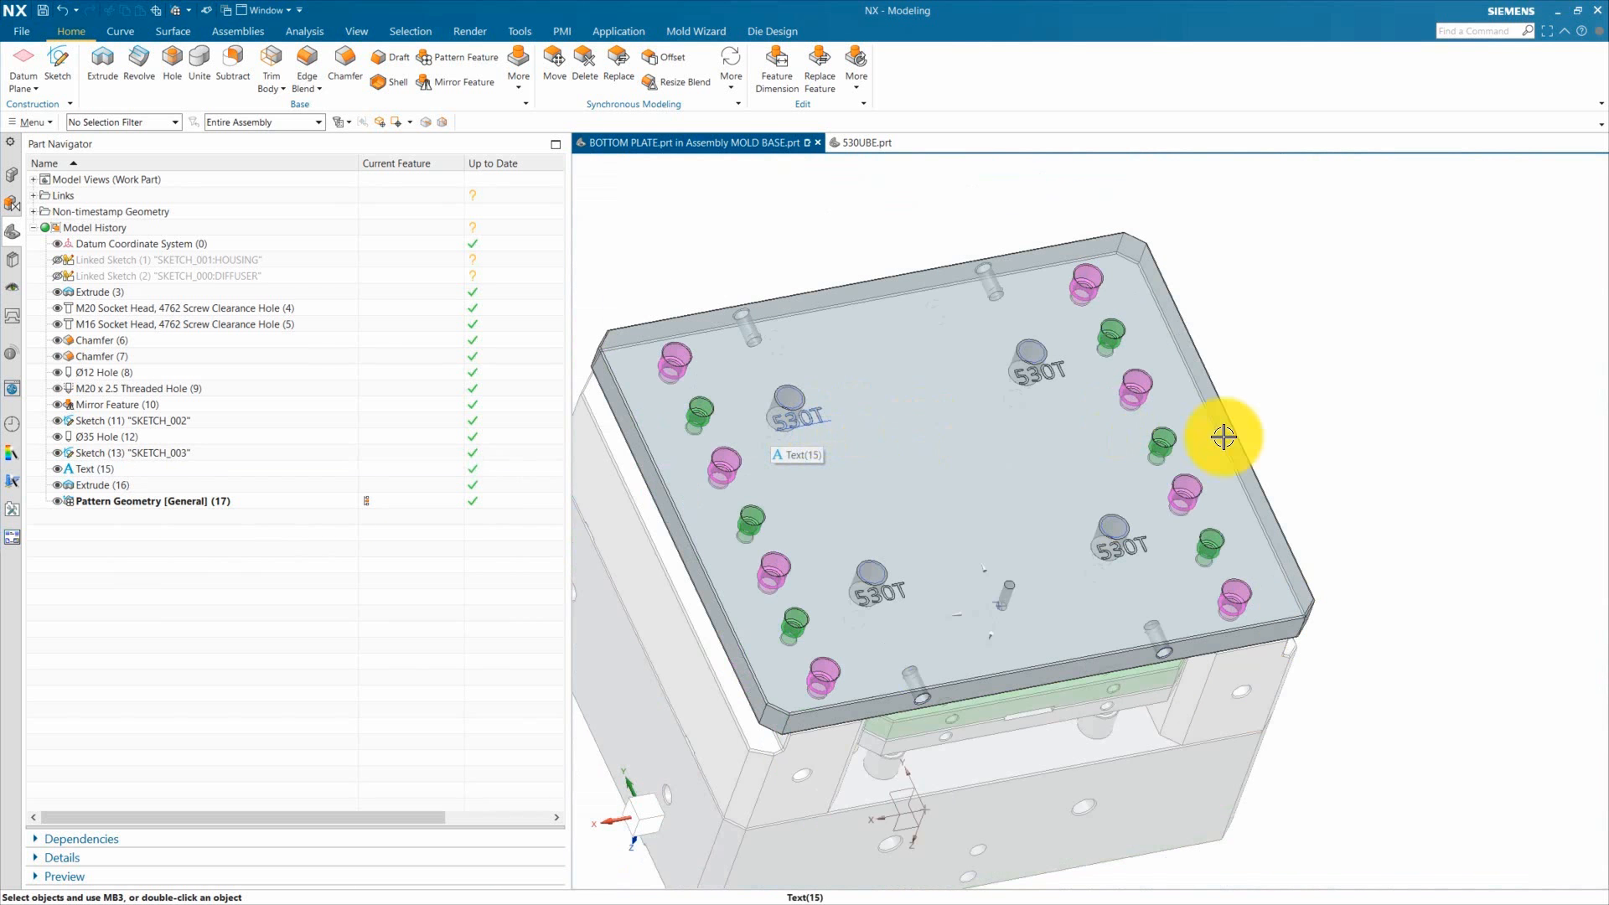
mouse_move(931, 636)
middle_mouse_down()
mouse_move(834, 575)
mouse_move(930, 611)
middle_mouse_up()
scroll(783, 564, "up", 8)
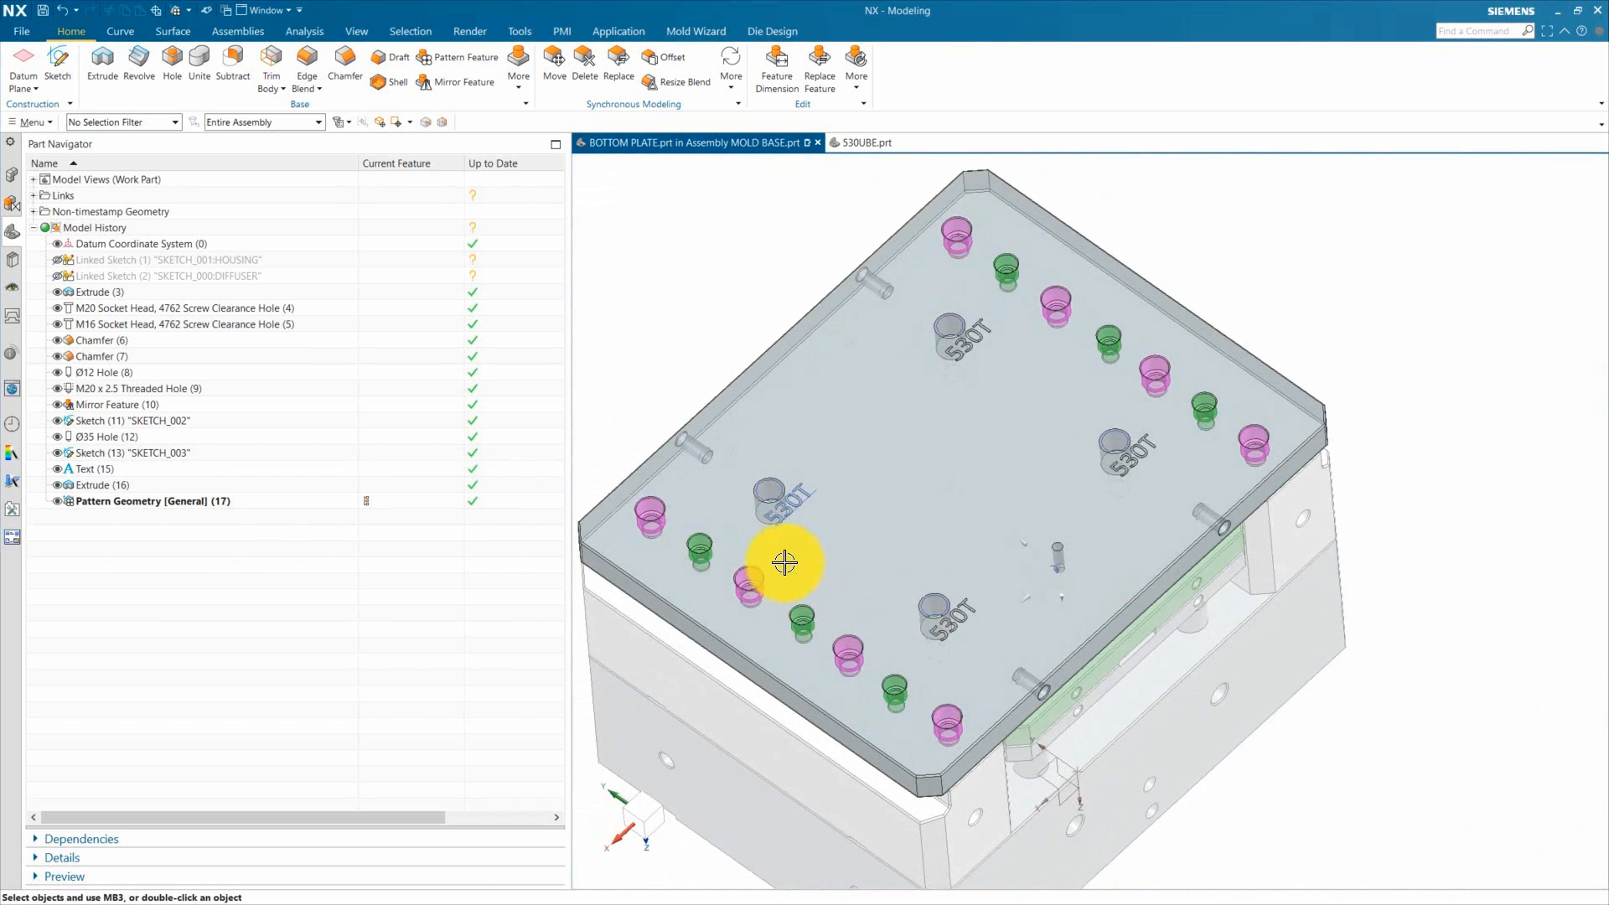
left_click(234, 61)
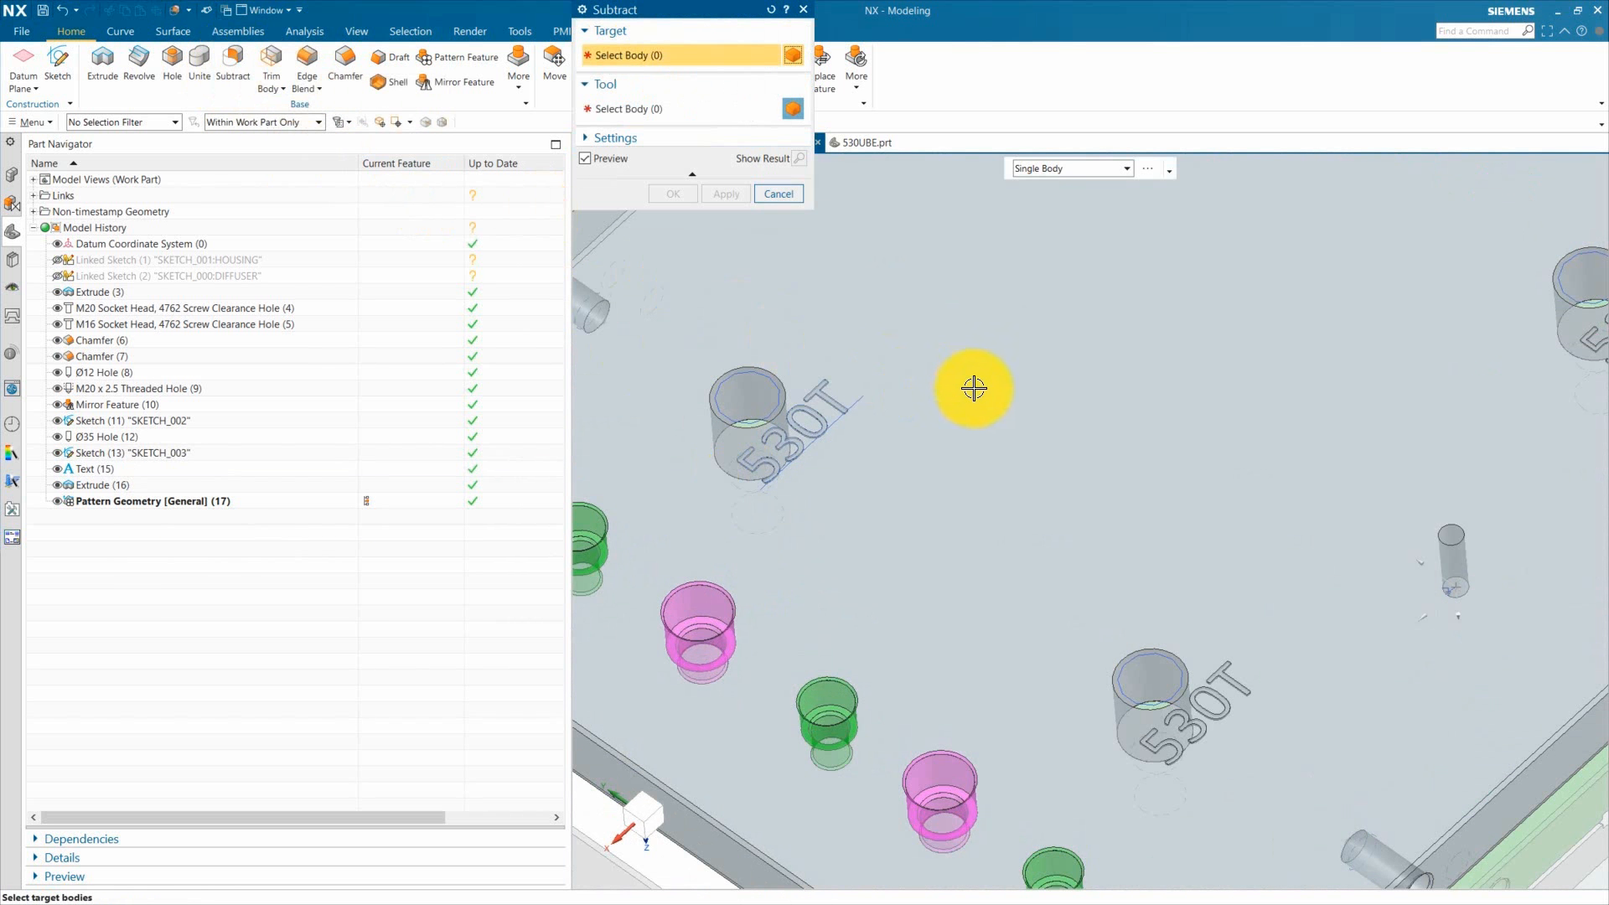
left_click(978, 383)
scroll(817, 411, "up", 5)
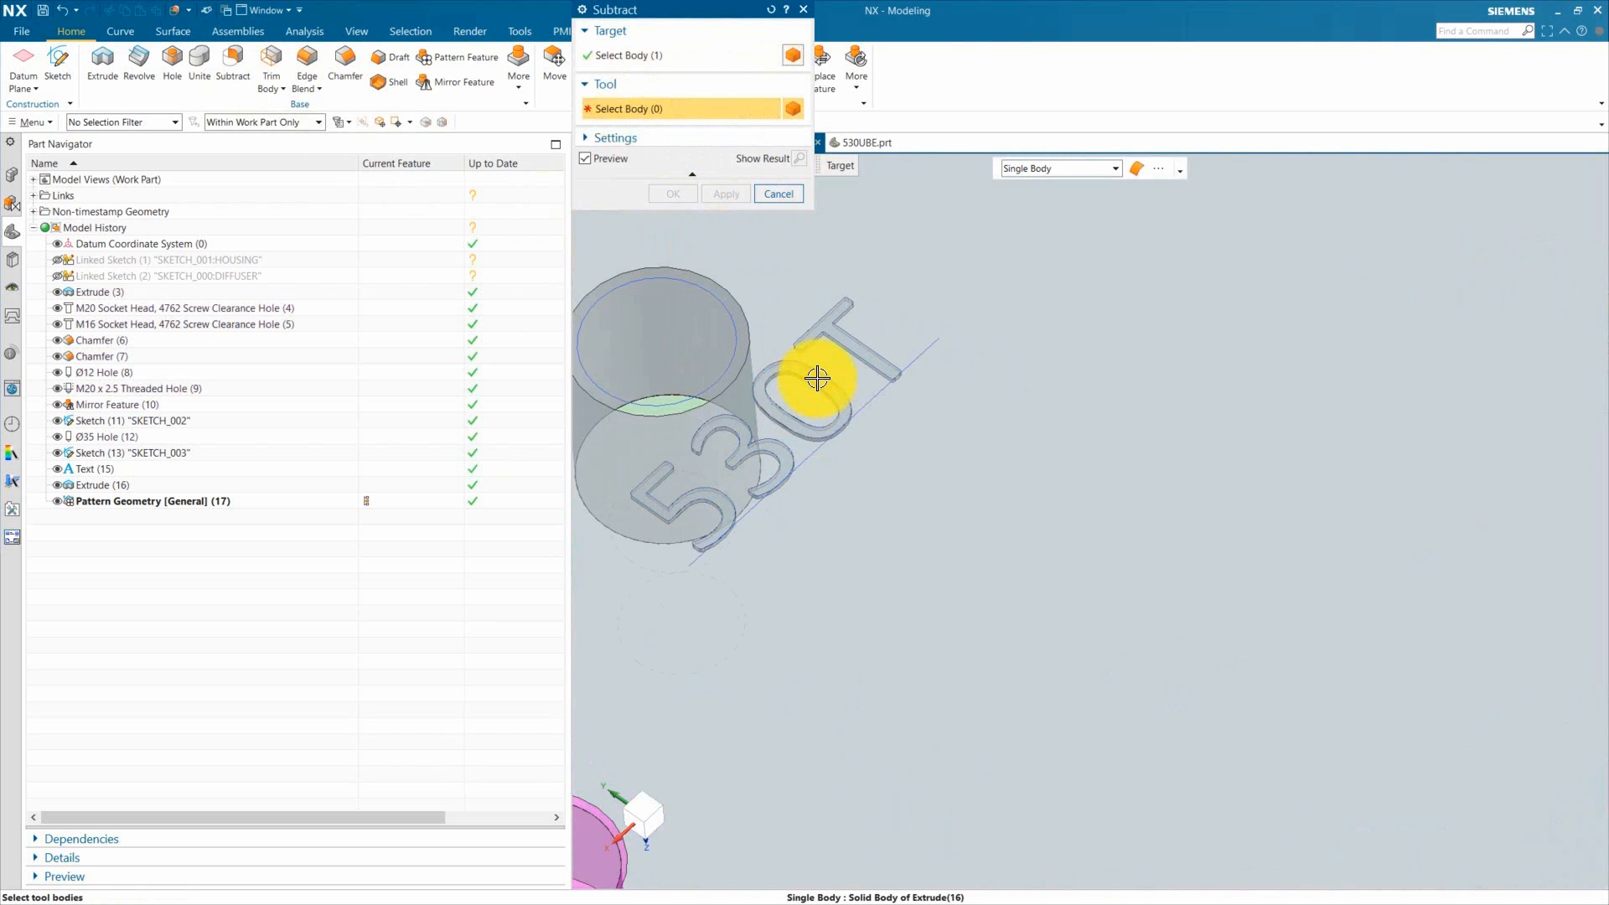
left_click(830, 325)
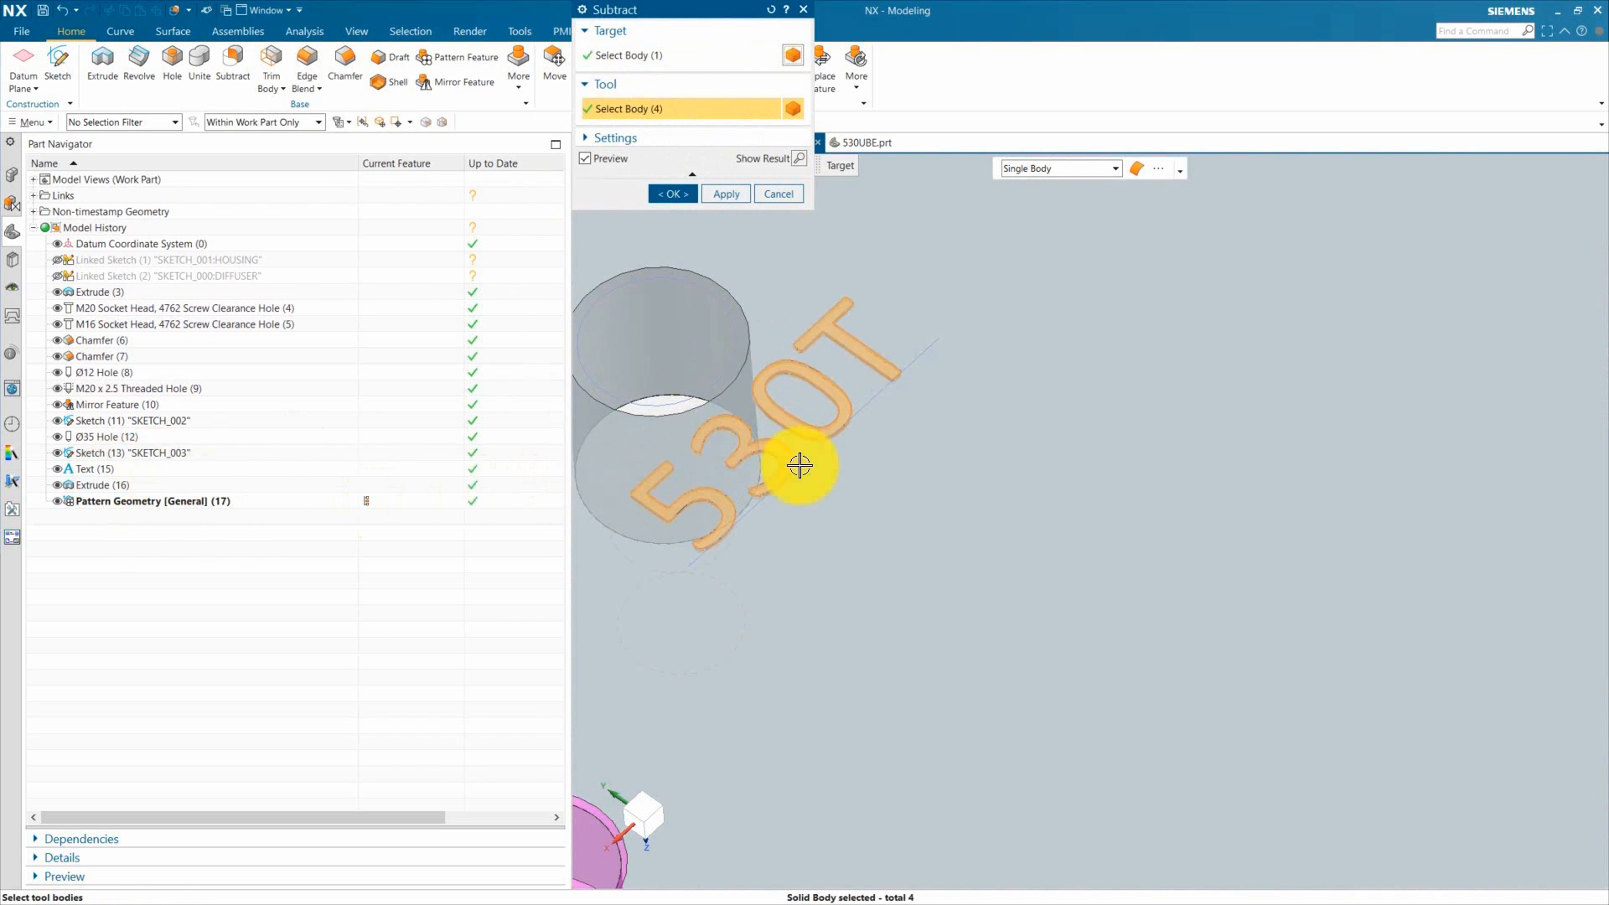
scroll(801, 466, "down", 5)
scroll(822, 450, "down", 6)
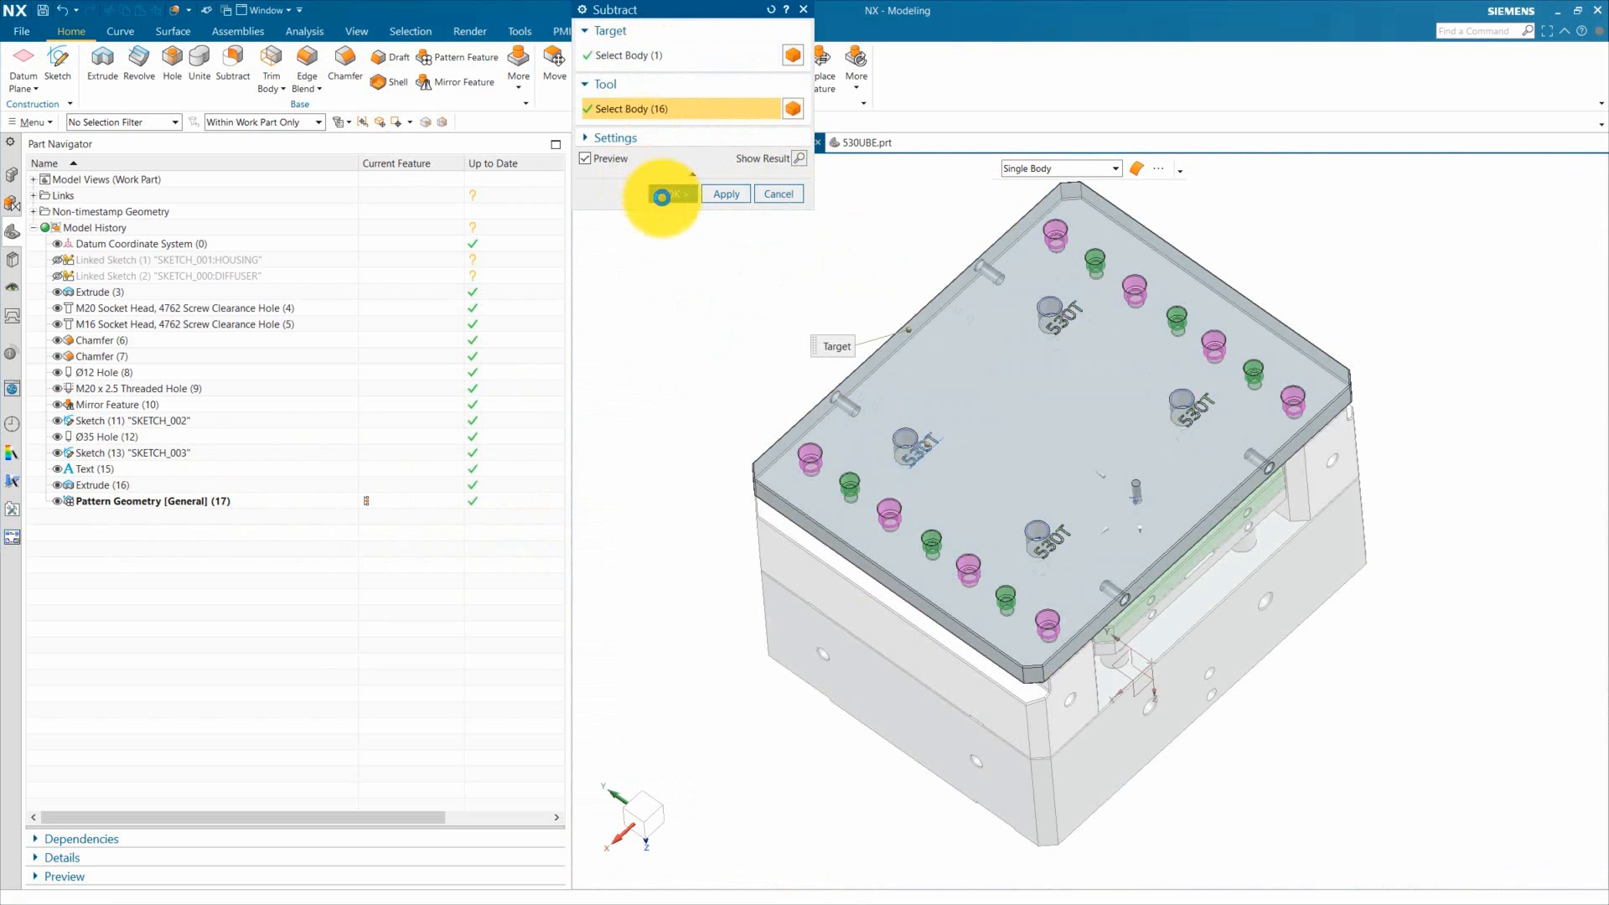
left_click(662, 194)
Step: Hide the text placement sketch and inspect the engraved labels on the plate
scroll(922, 456, "up", 8)
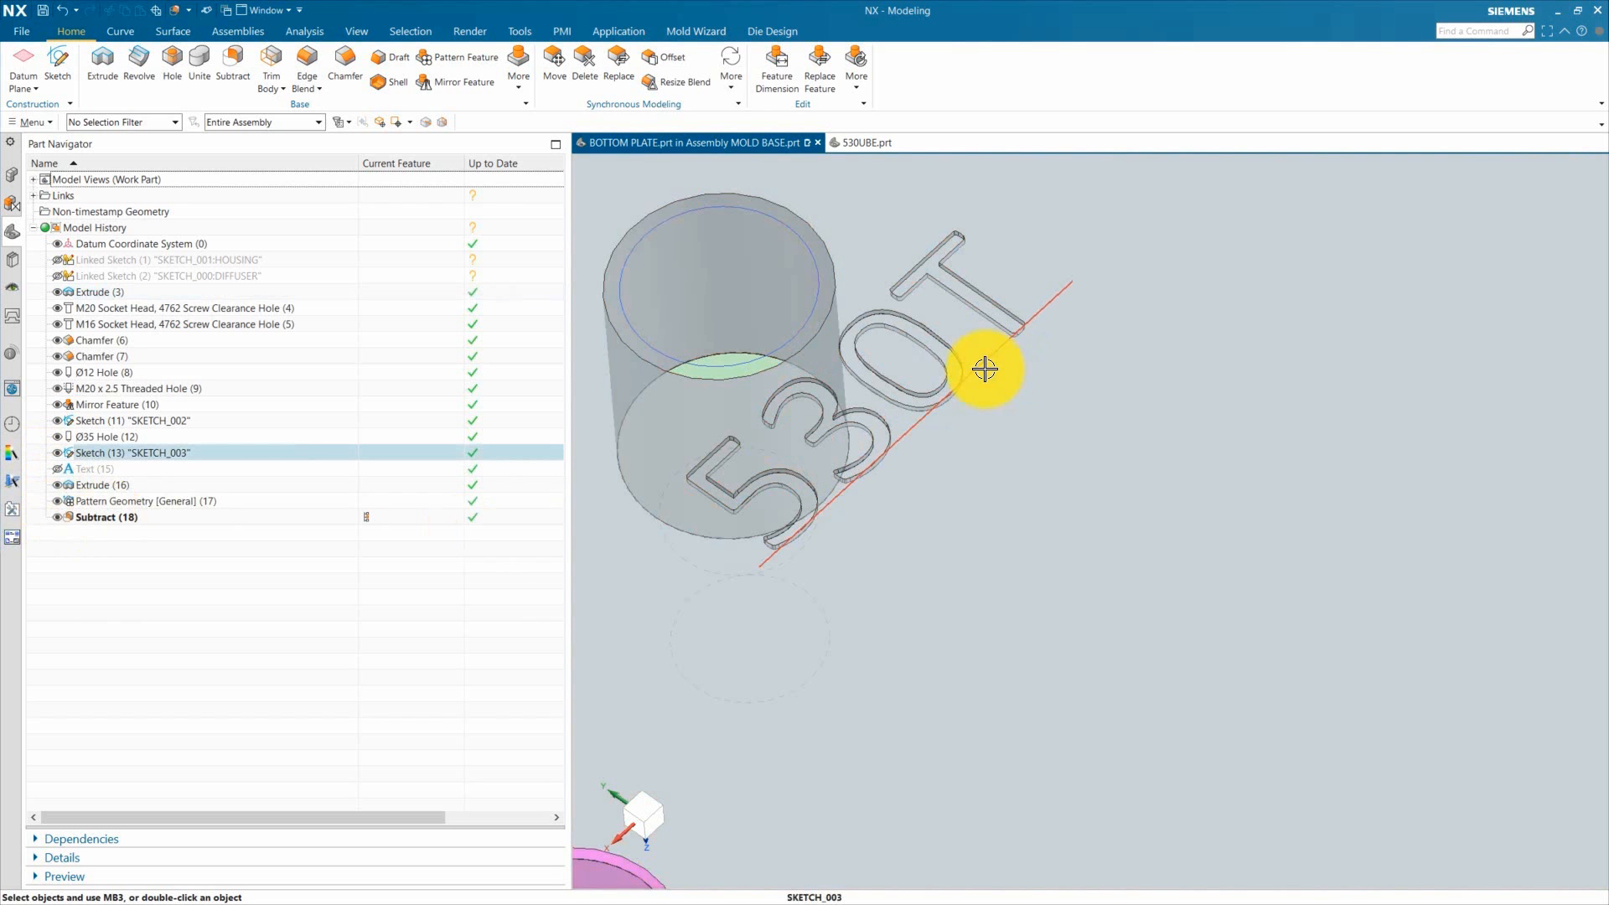
left_click(988, 364)
left_click(60, 456)
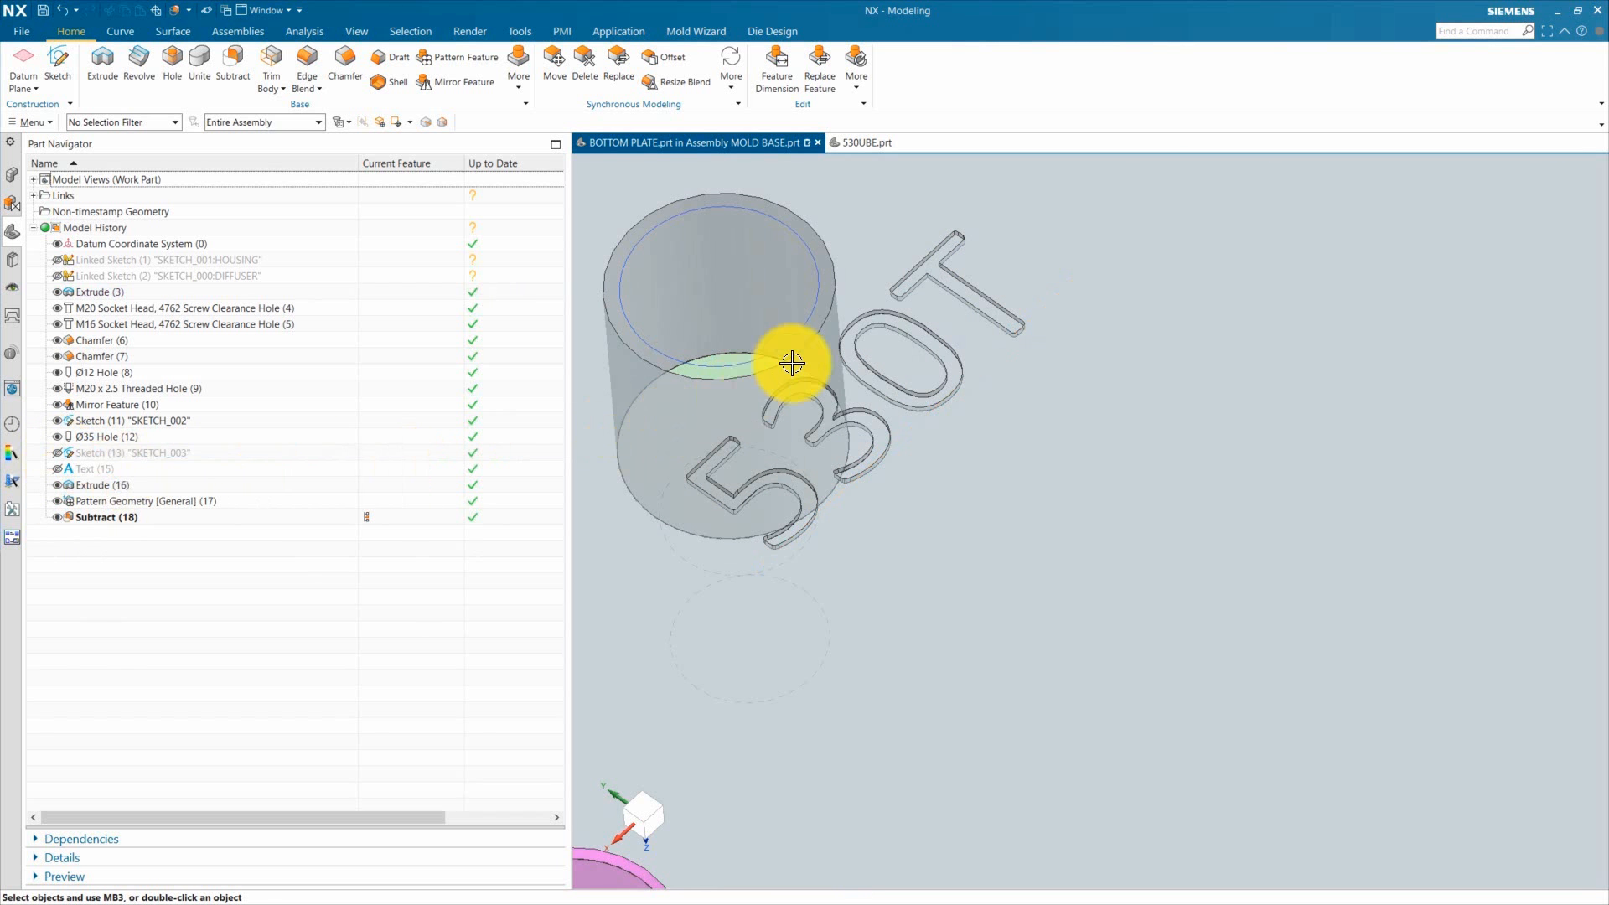
scroll(851, 402, "down", 10)
middle_click_drag(1040, 429, 1025, 538)
scroll(869, 350, "up", 5)
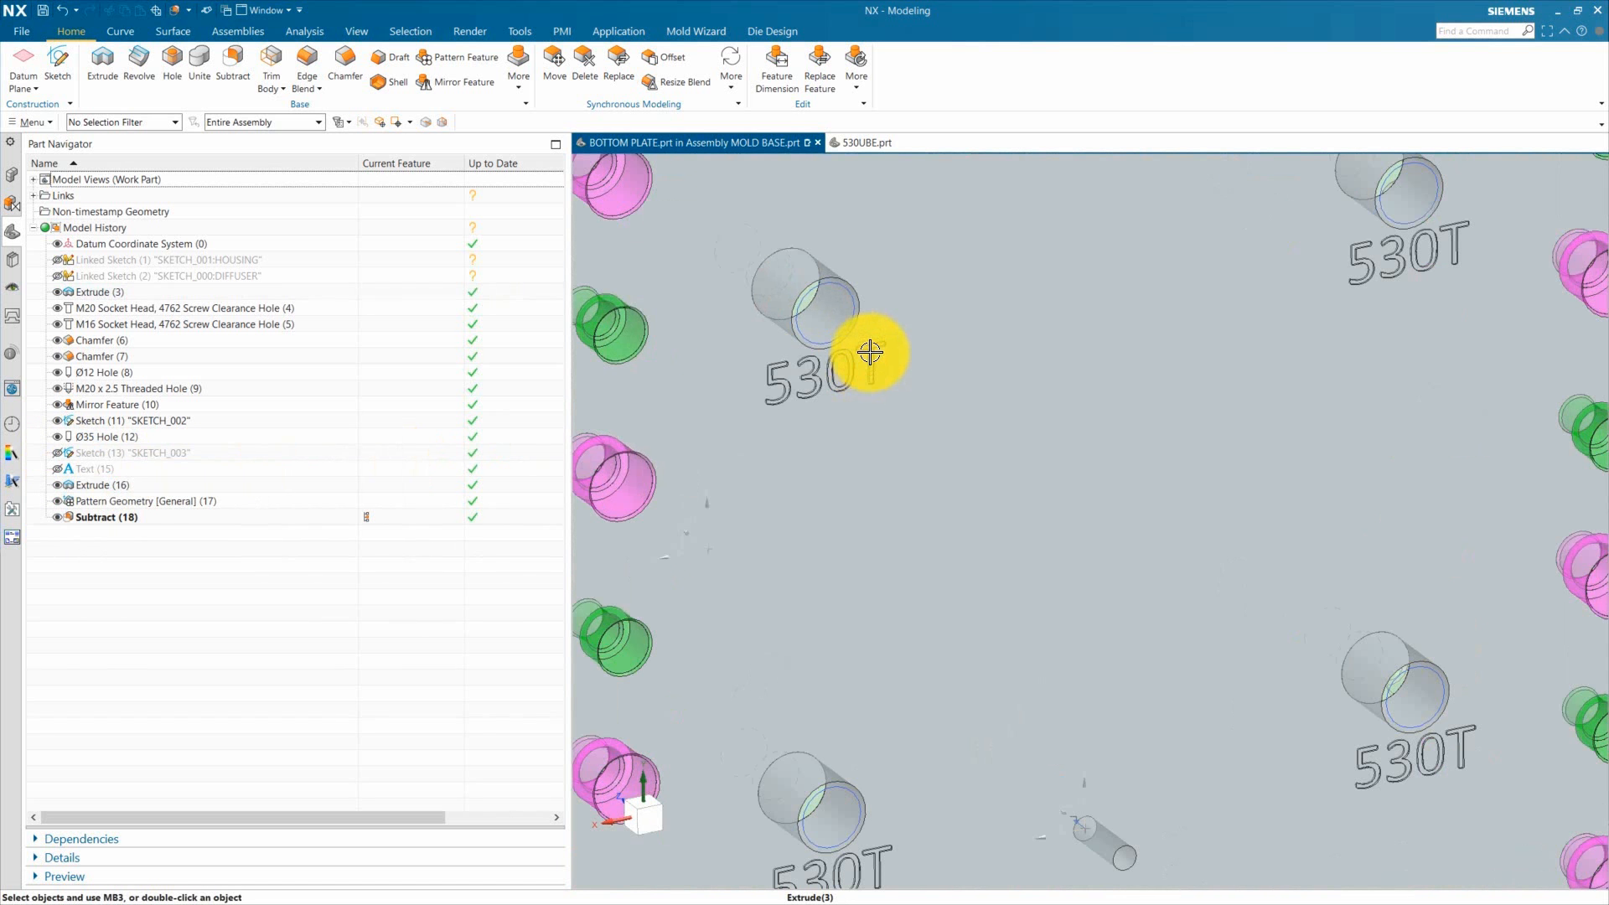
Step: Review the engraved 530T labels on the bottom plate, then hide the SKETCH_002 hole sketch
scroll(873, 424, "down", 5)
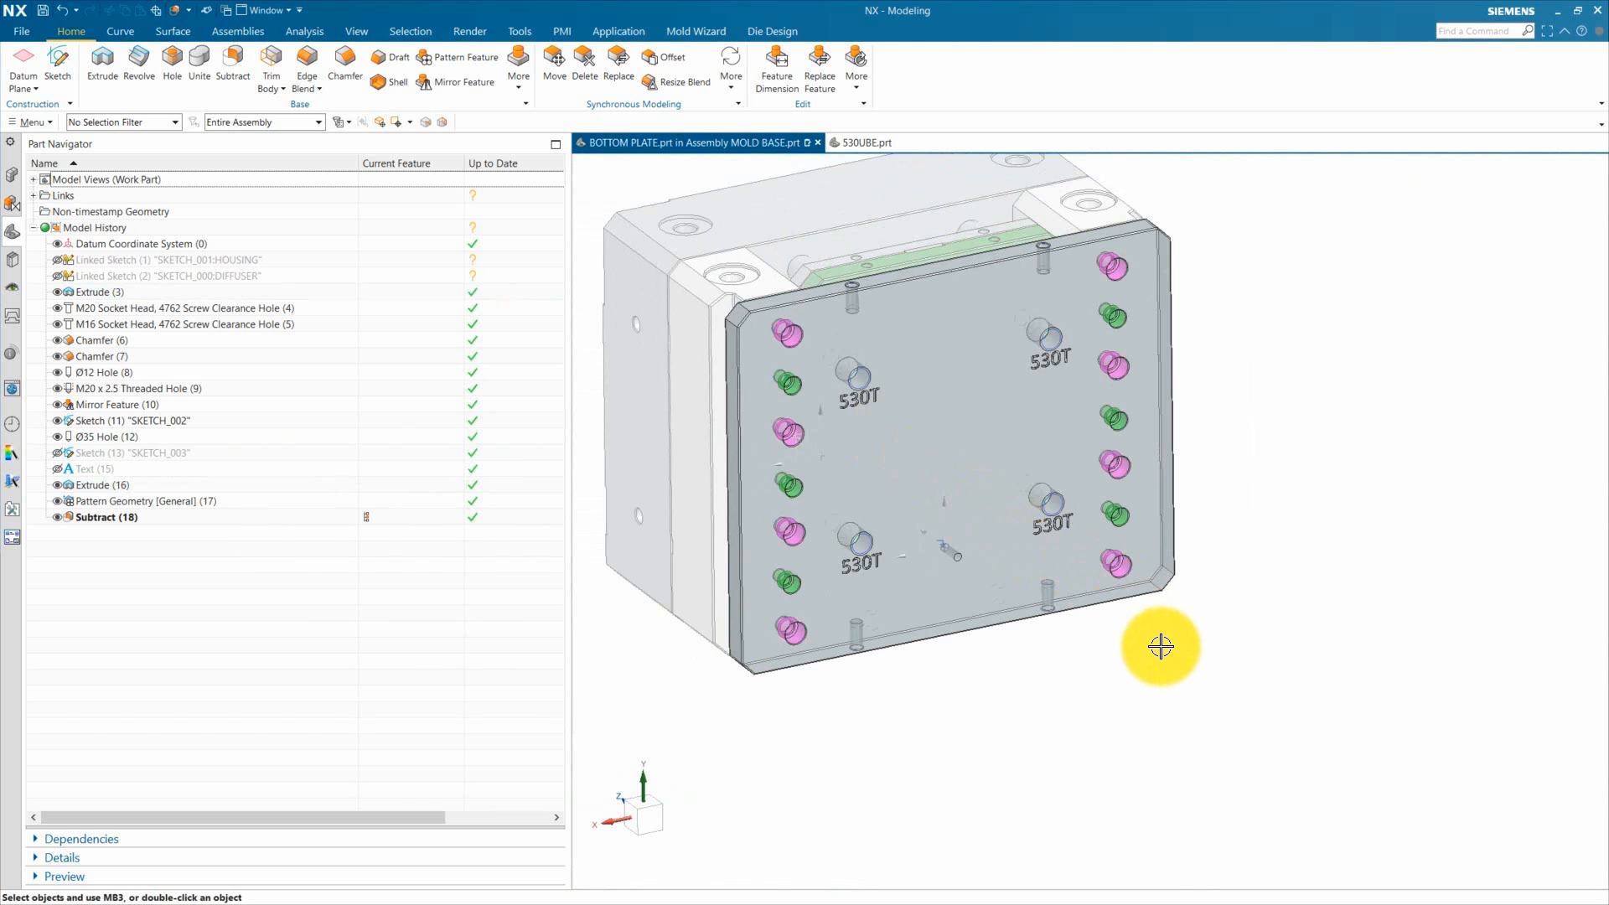
scroll(910, 378, "up", 5)
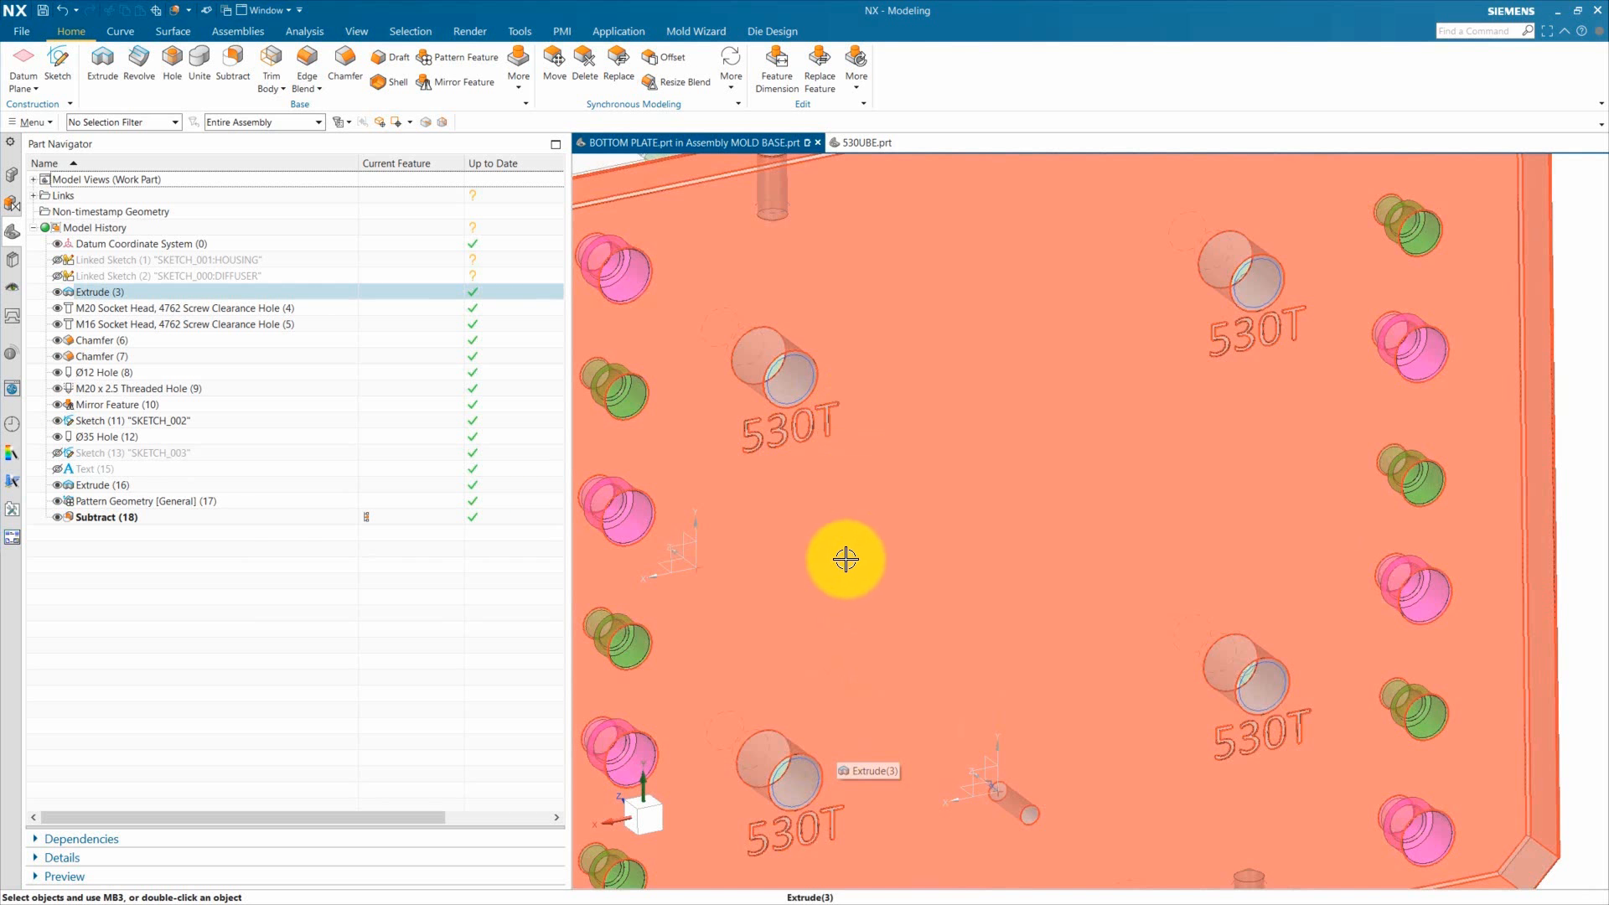
scroll(845, 559, "down", 5)
scroll(908, 401, "up", 5)
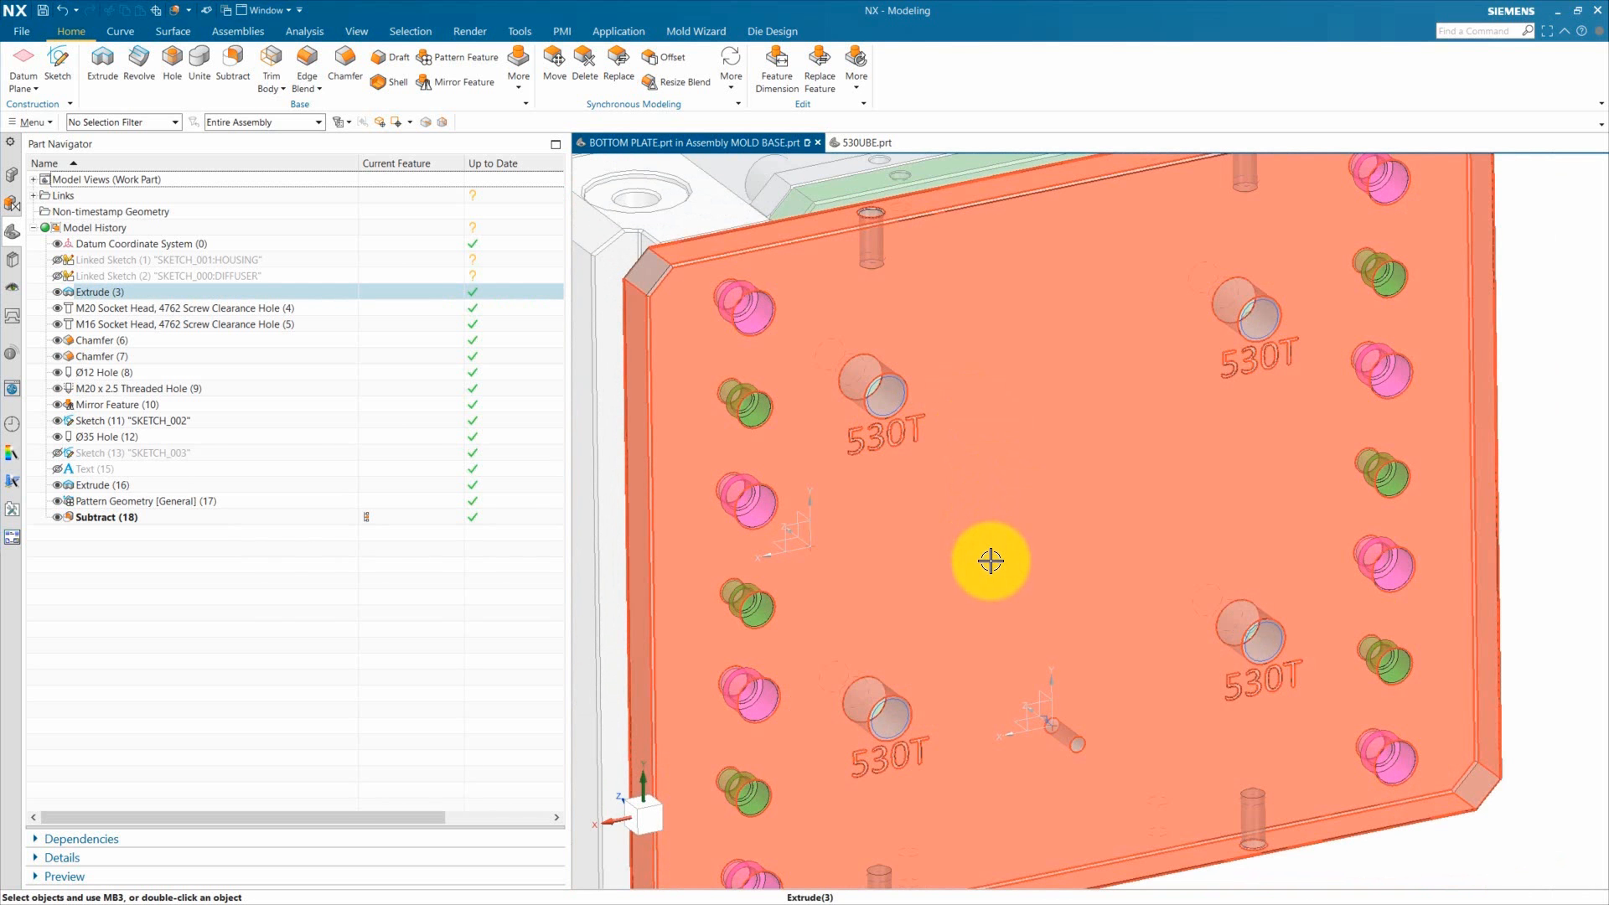
scroll(977, 478, "down", 3)
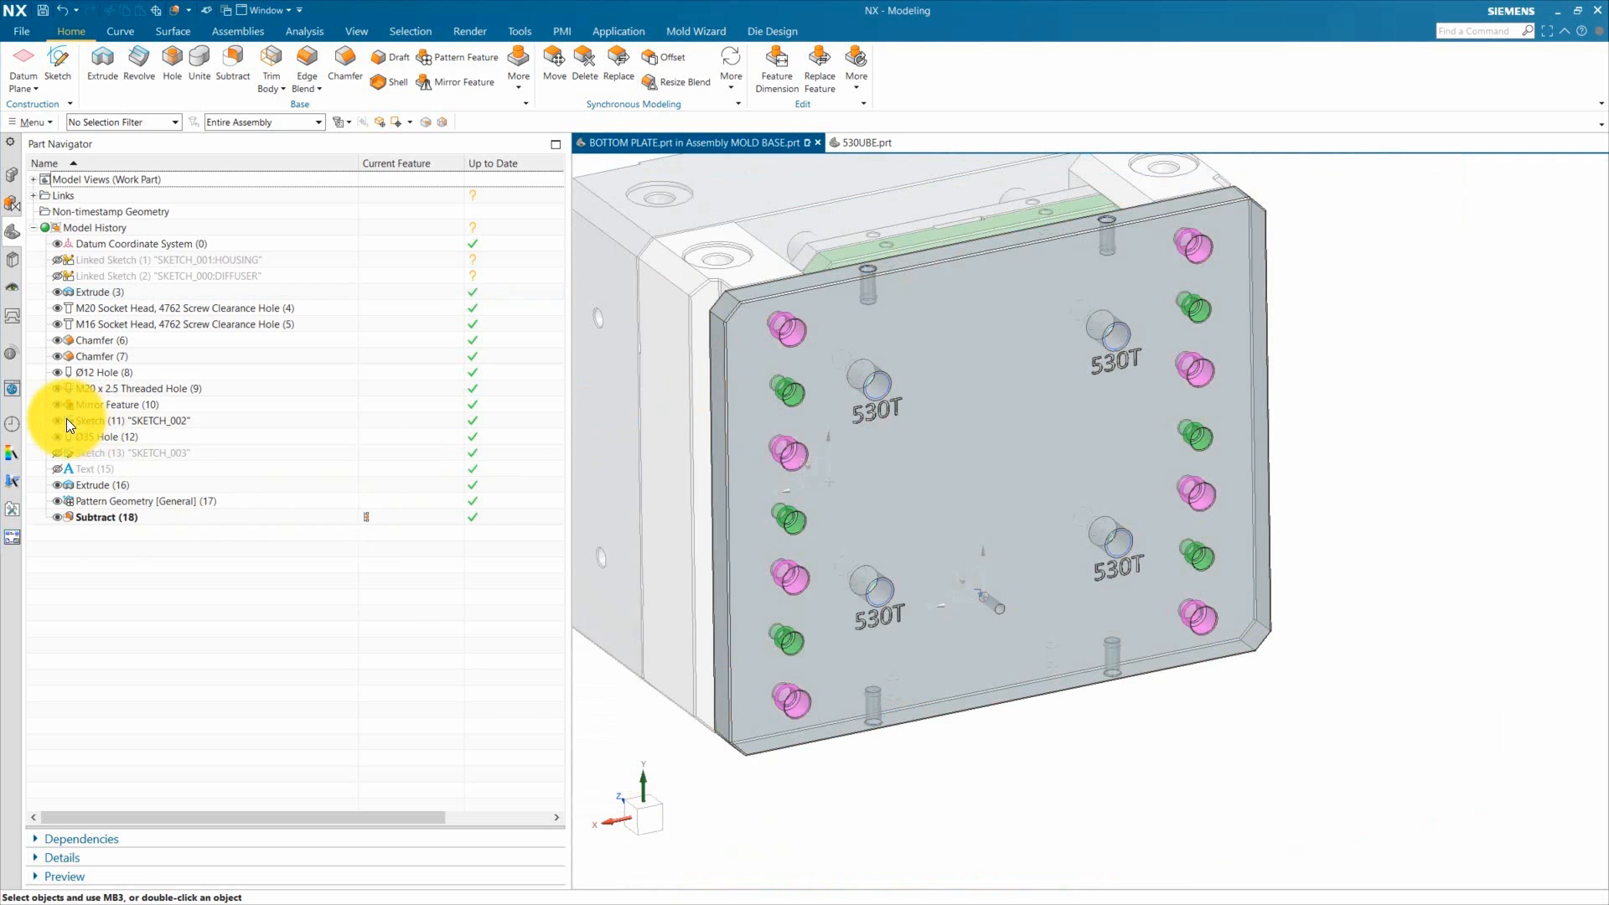
left_click(853, 390)
left_click(57, 420)
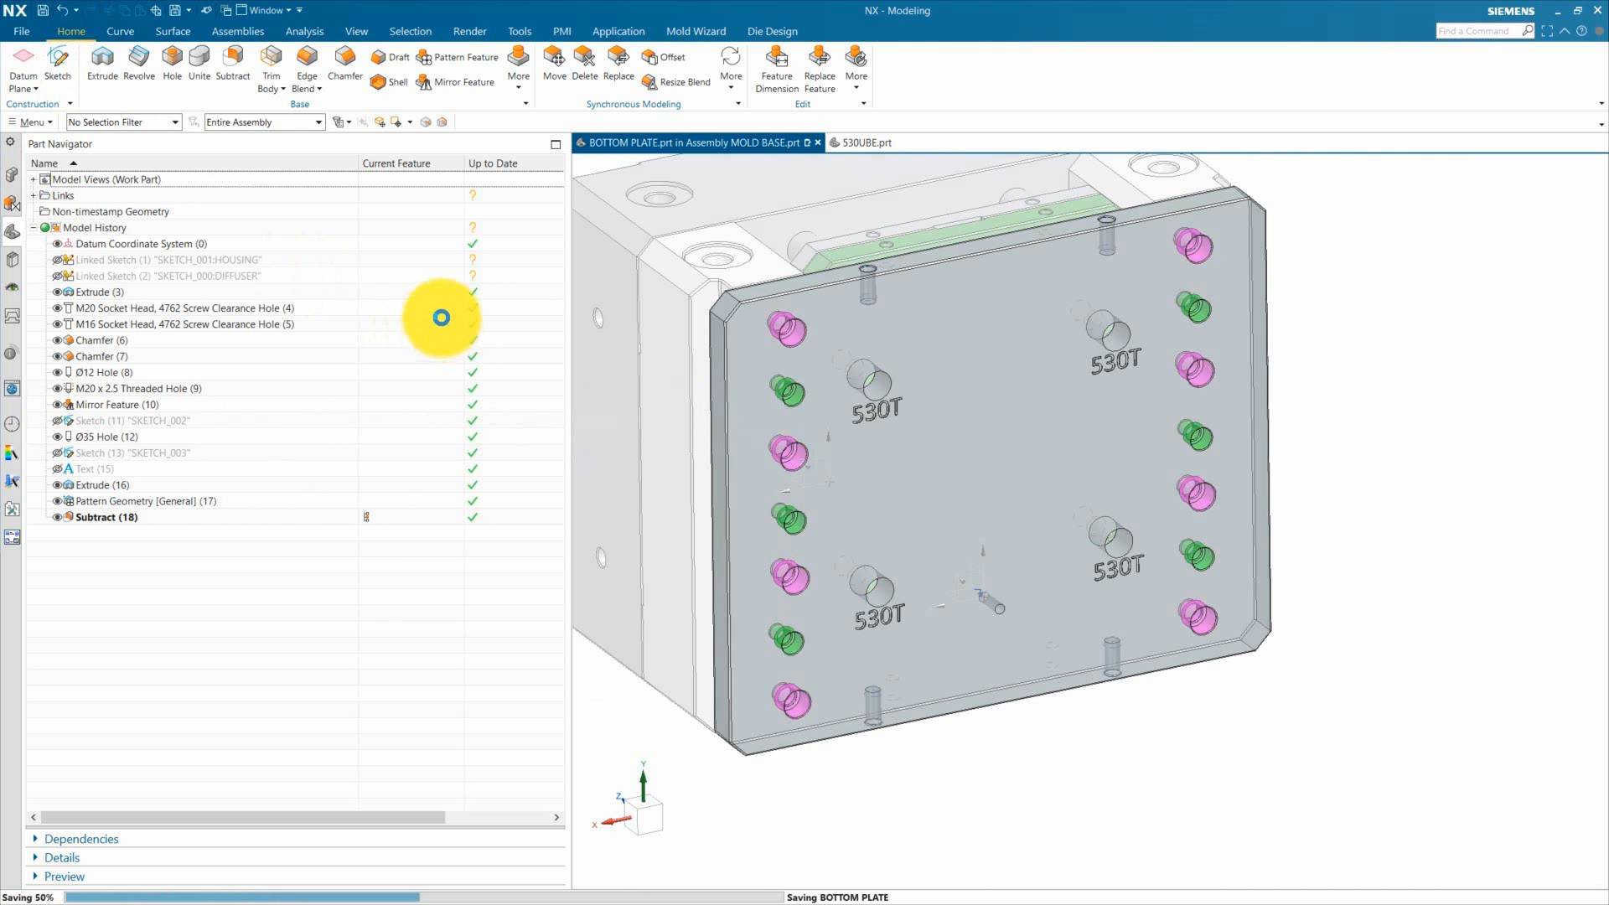
Step: Make the EJECTOR REST BUTTON the work part within MOLD BASE and display it on its own
left_click(12, 174)
double_click(134, 198)
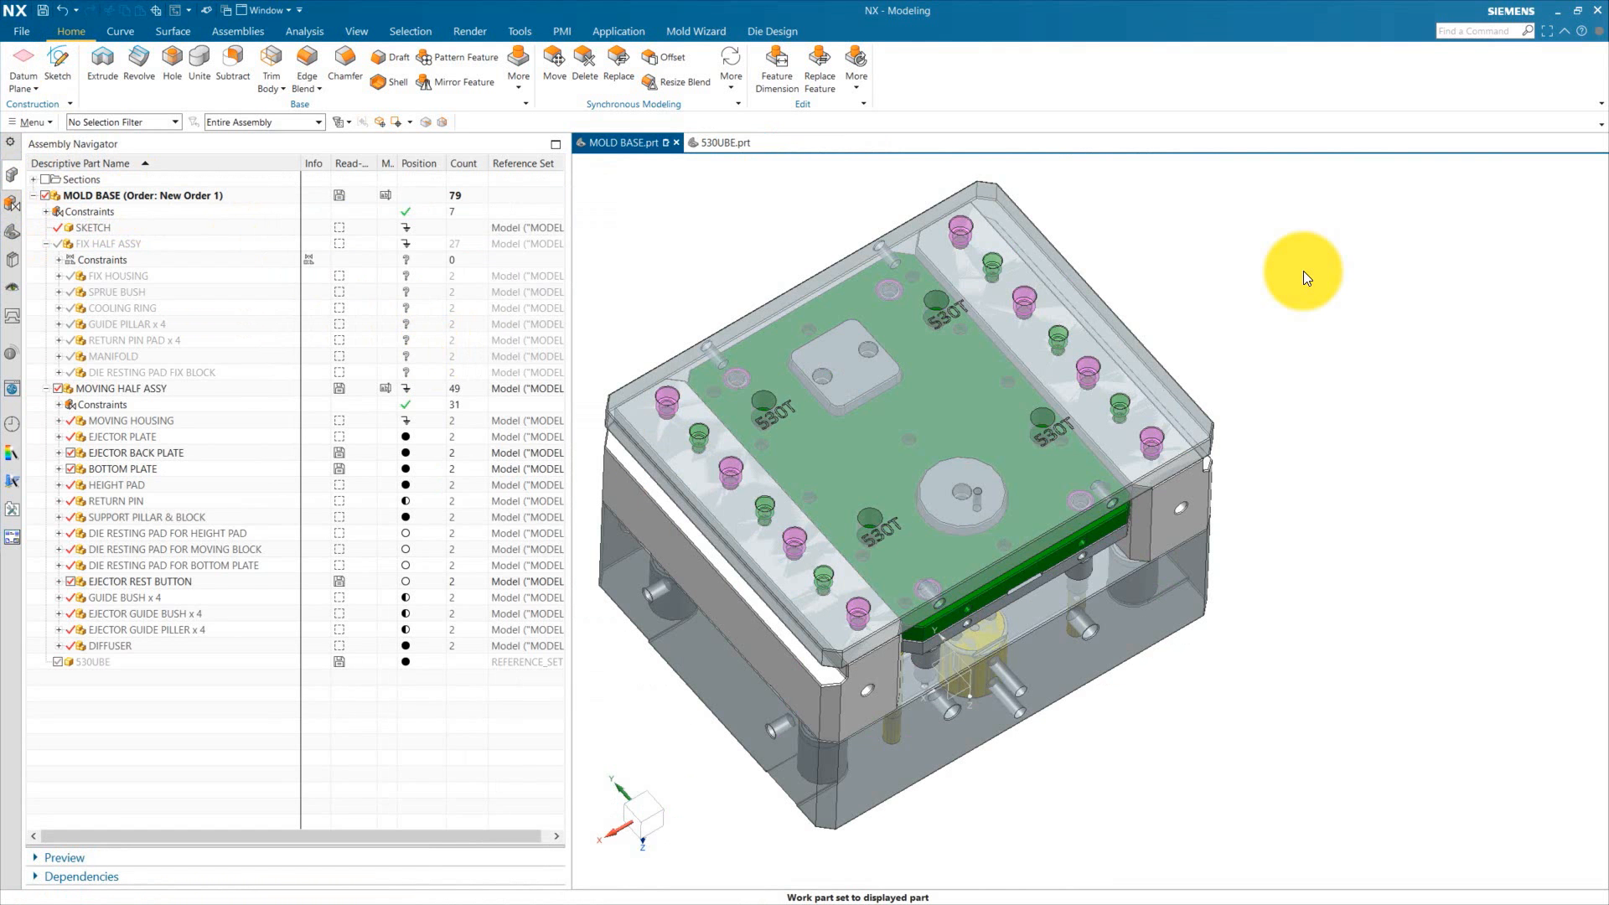
left_click(127, 580)
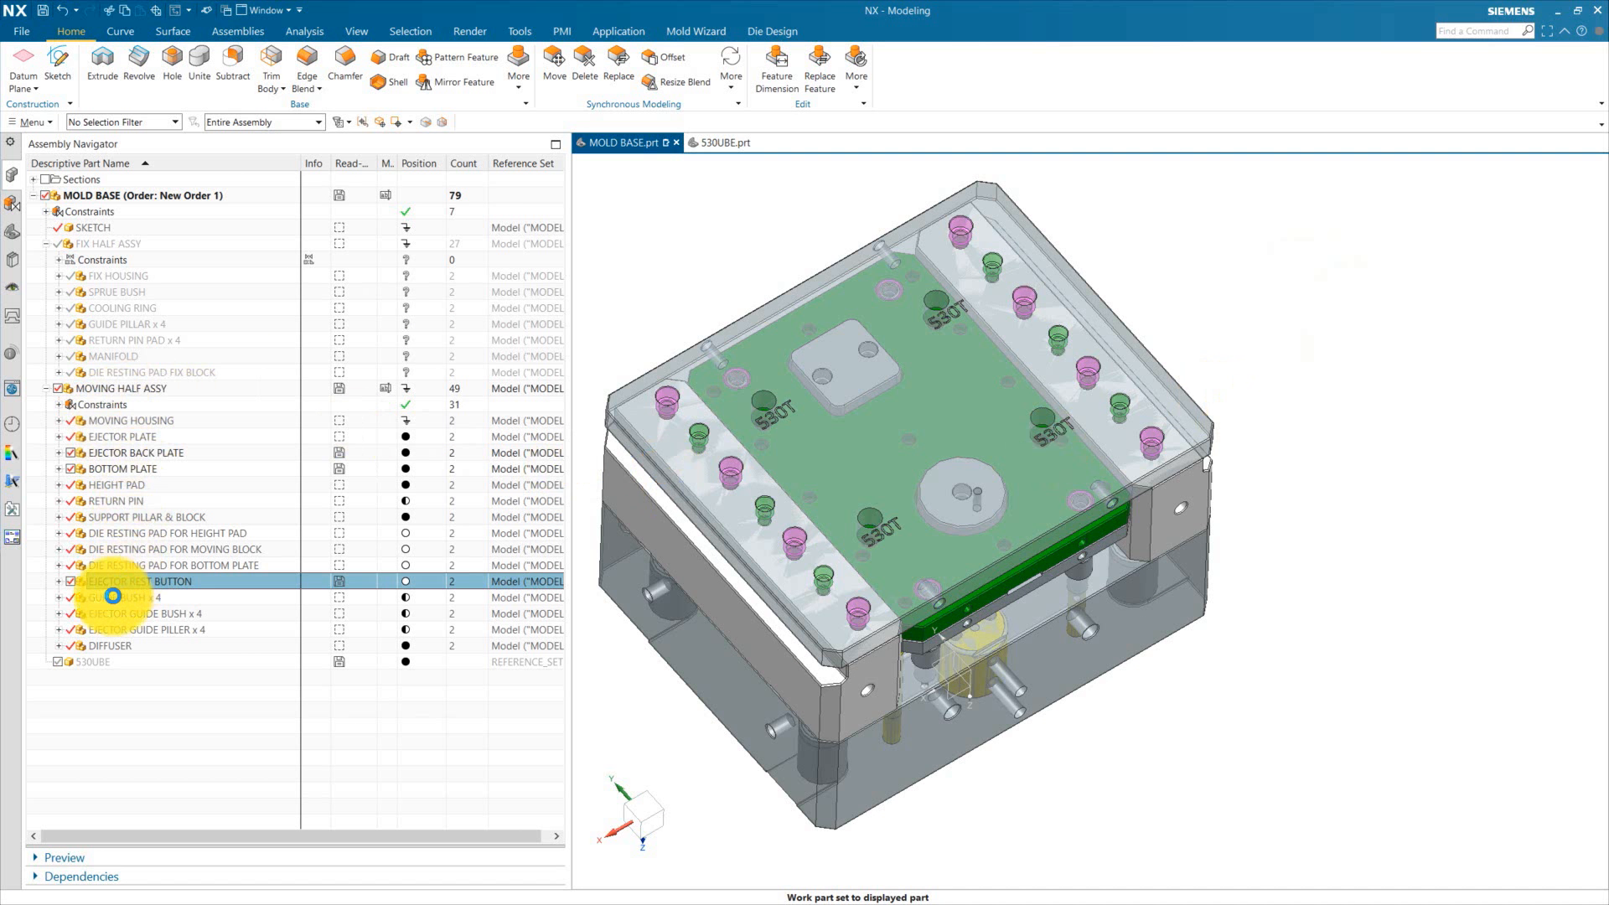
double_click(183, 586)
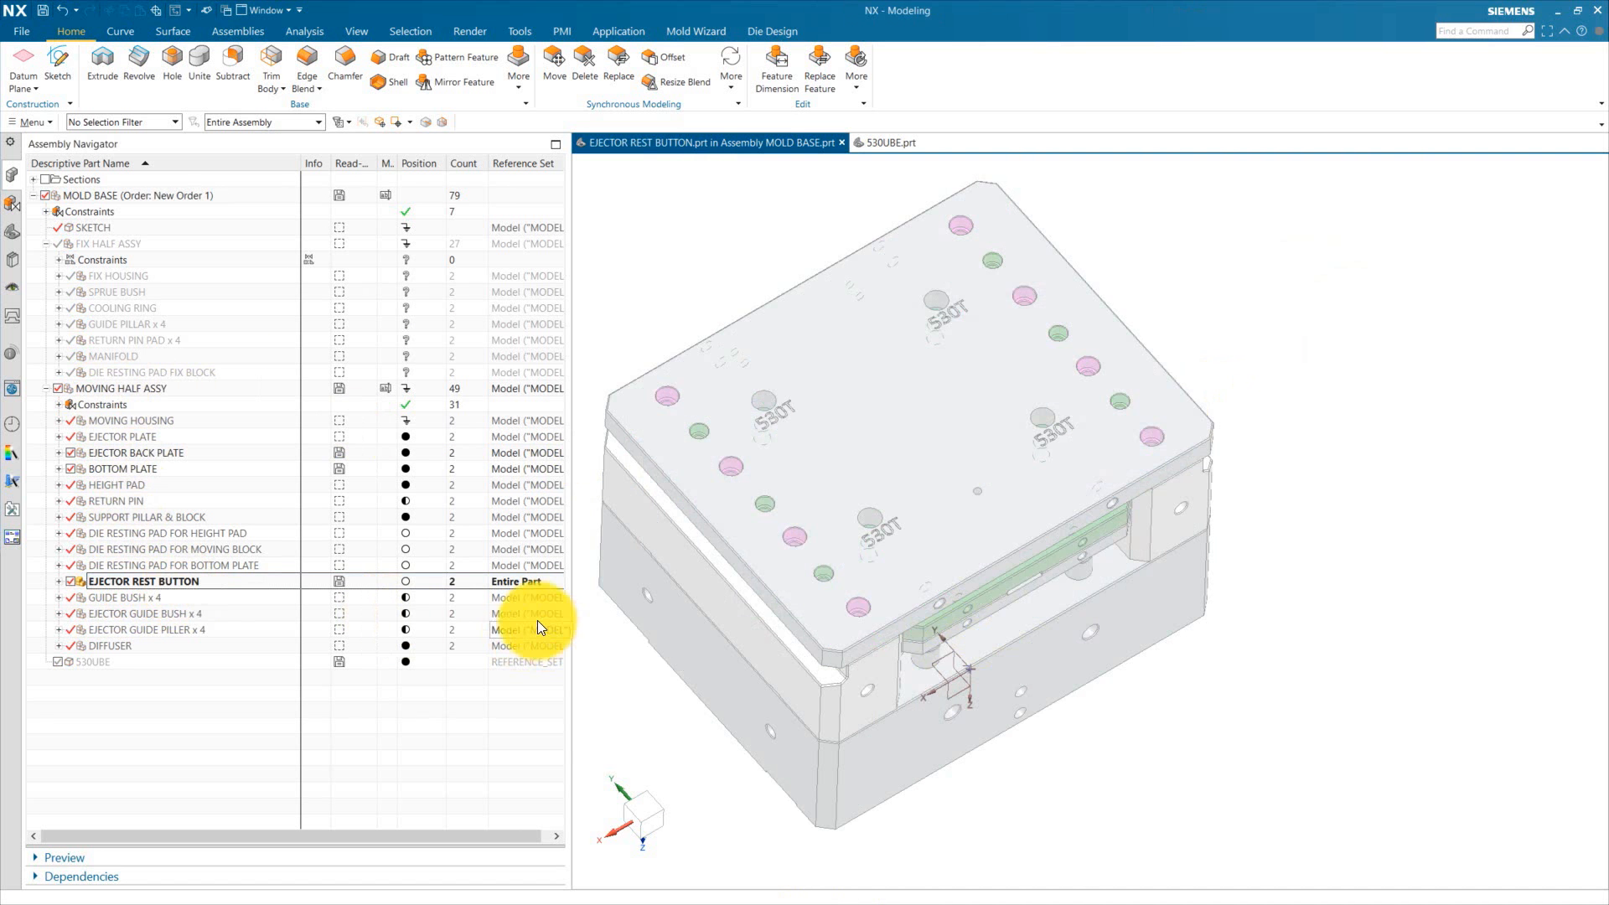
left_click(58, 389)
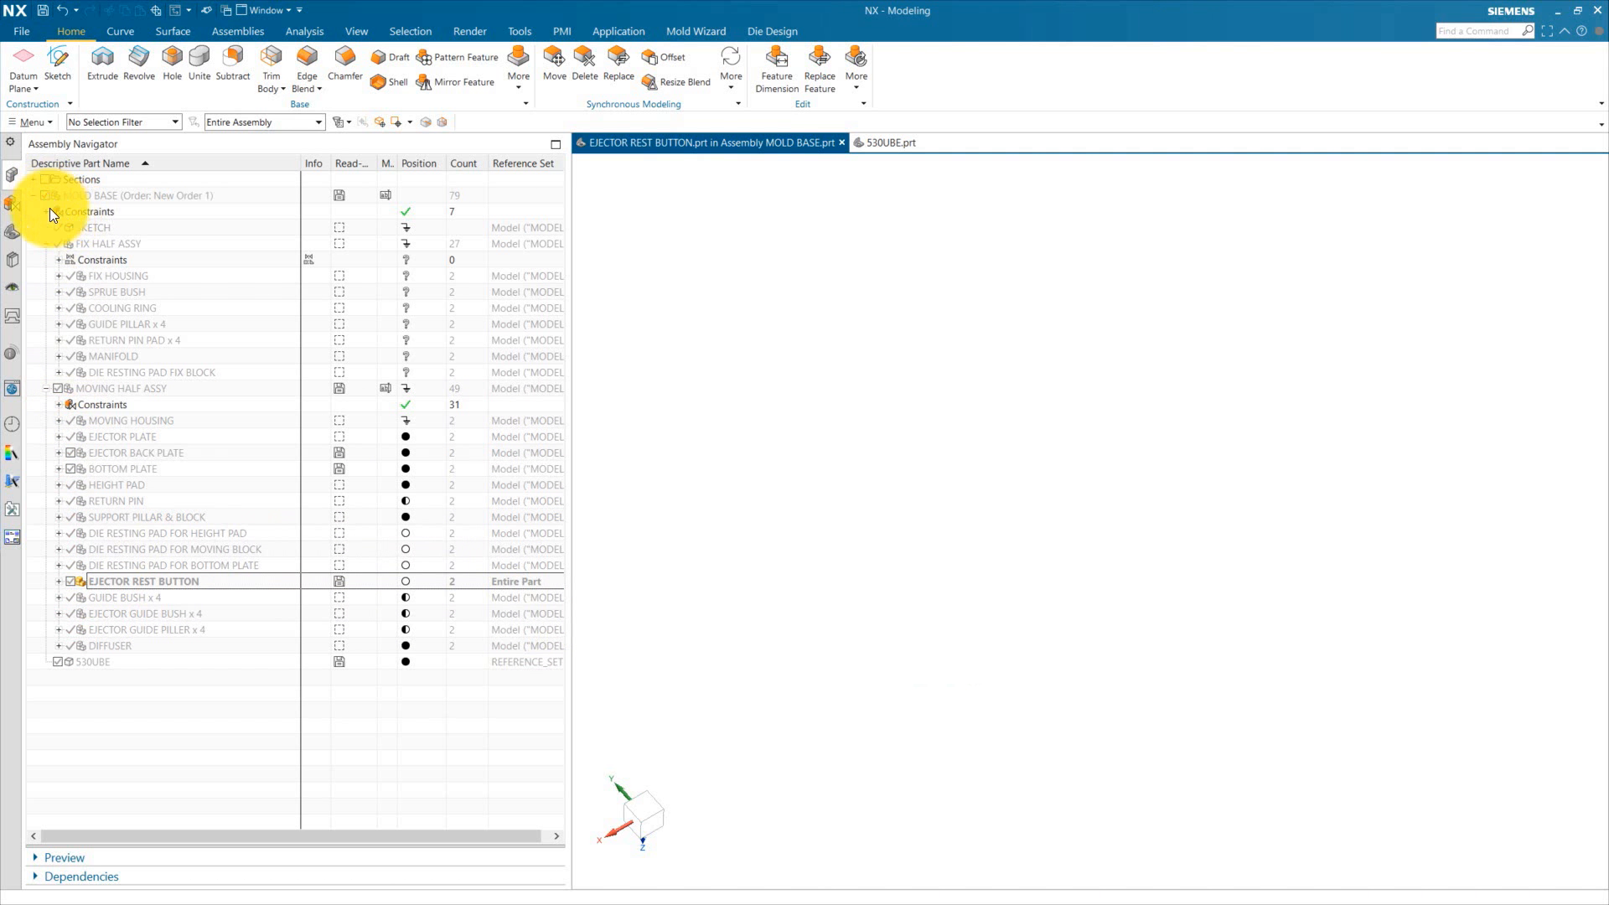
left_click(84, 585)
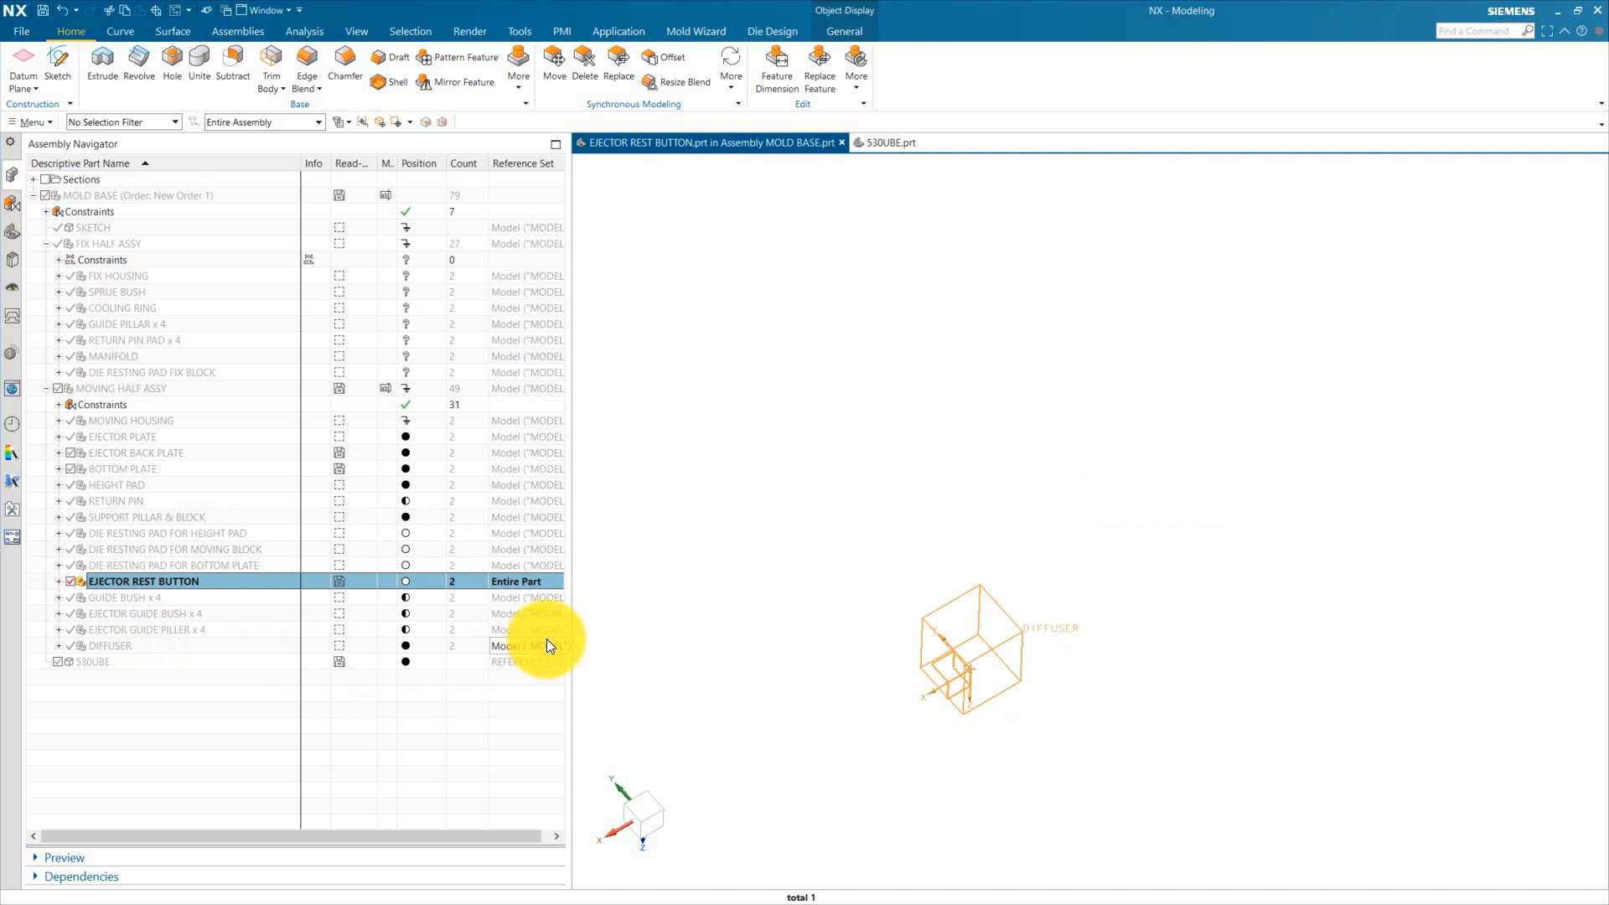
Step: Start a new sketch in the ejector rest button on the default plane and orientation
left_click(12, 228)
mouse_move(916, 671)
middle_mouse_down()
mouse_move(1050, 626)
mouse_move(1070, 646)
middle_mouse_up()
left_click(64, 68)
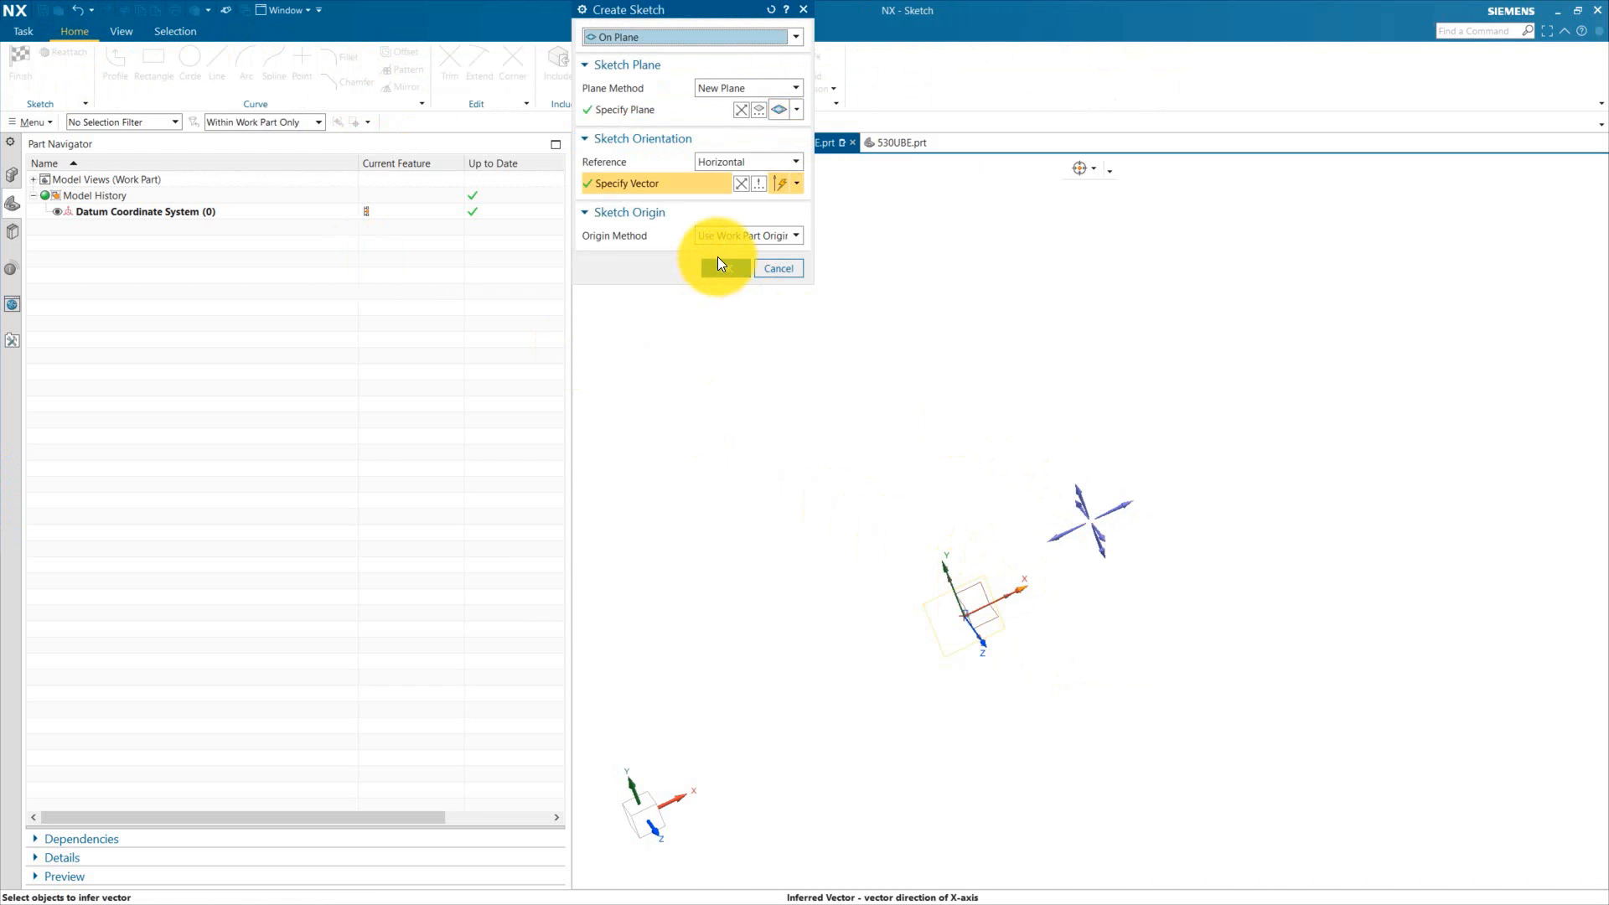
left_click(720, 267)
Step: Sketch a circle centred on the sketch origin, set its diameter to 30 mm, and finish the sketch
left_click(215, 52)
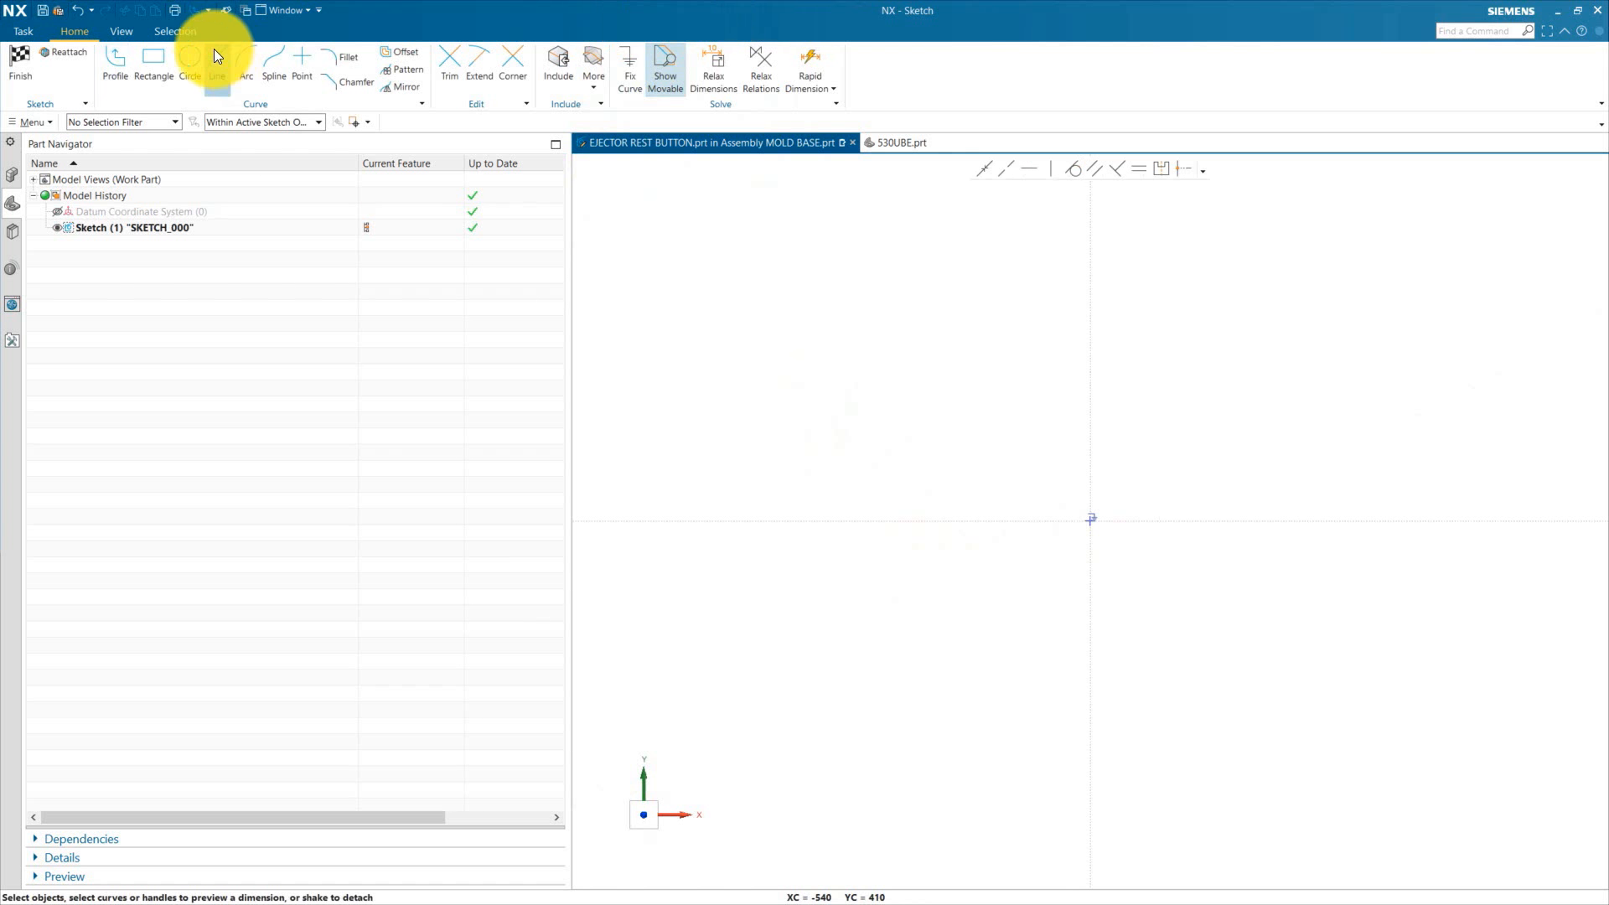
left_click(190, 60)
left_click(1090, 519)
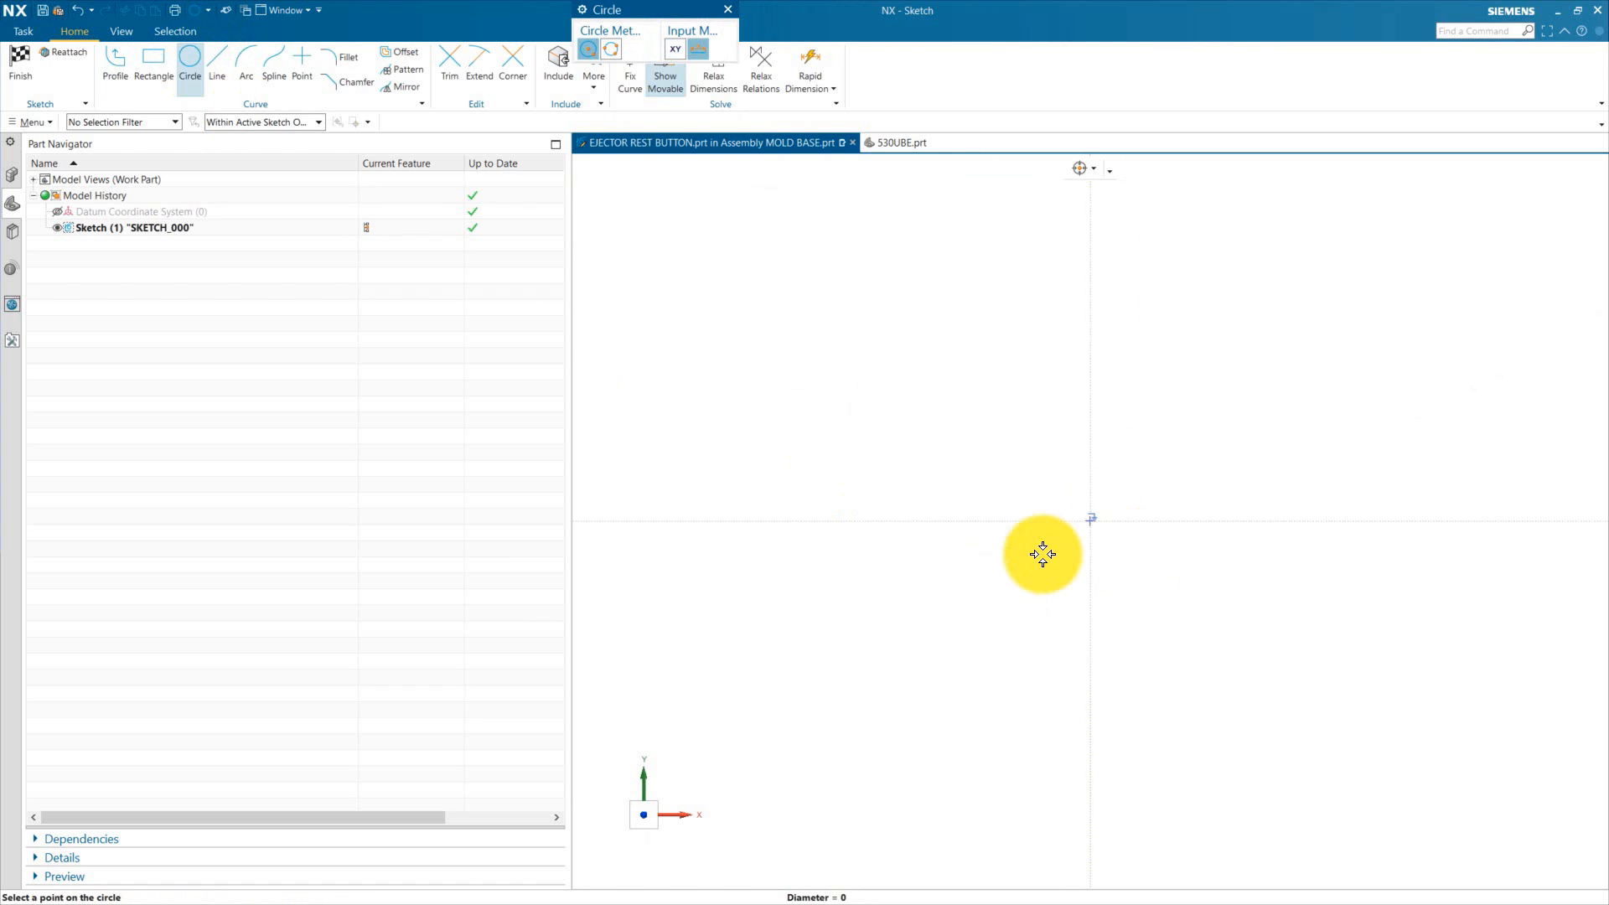
left_click(993, 597)
double_click(1215, 463)
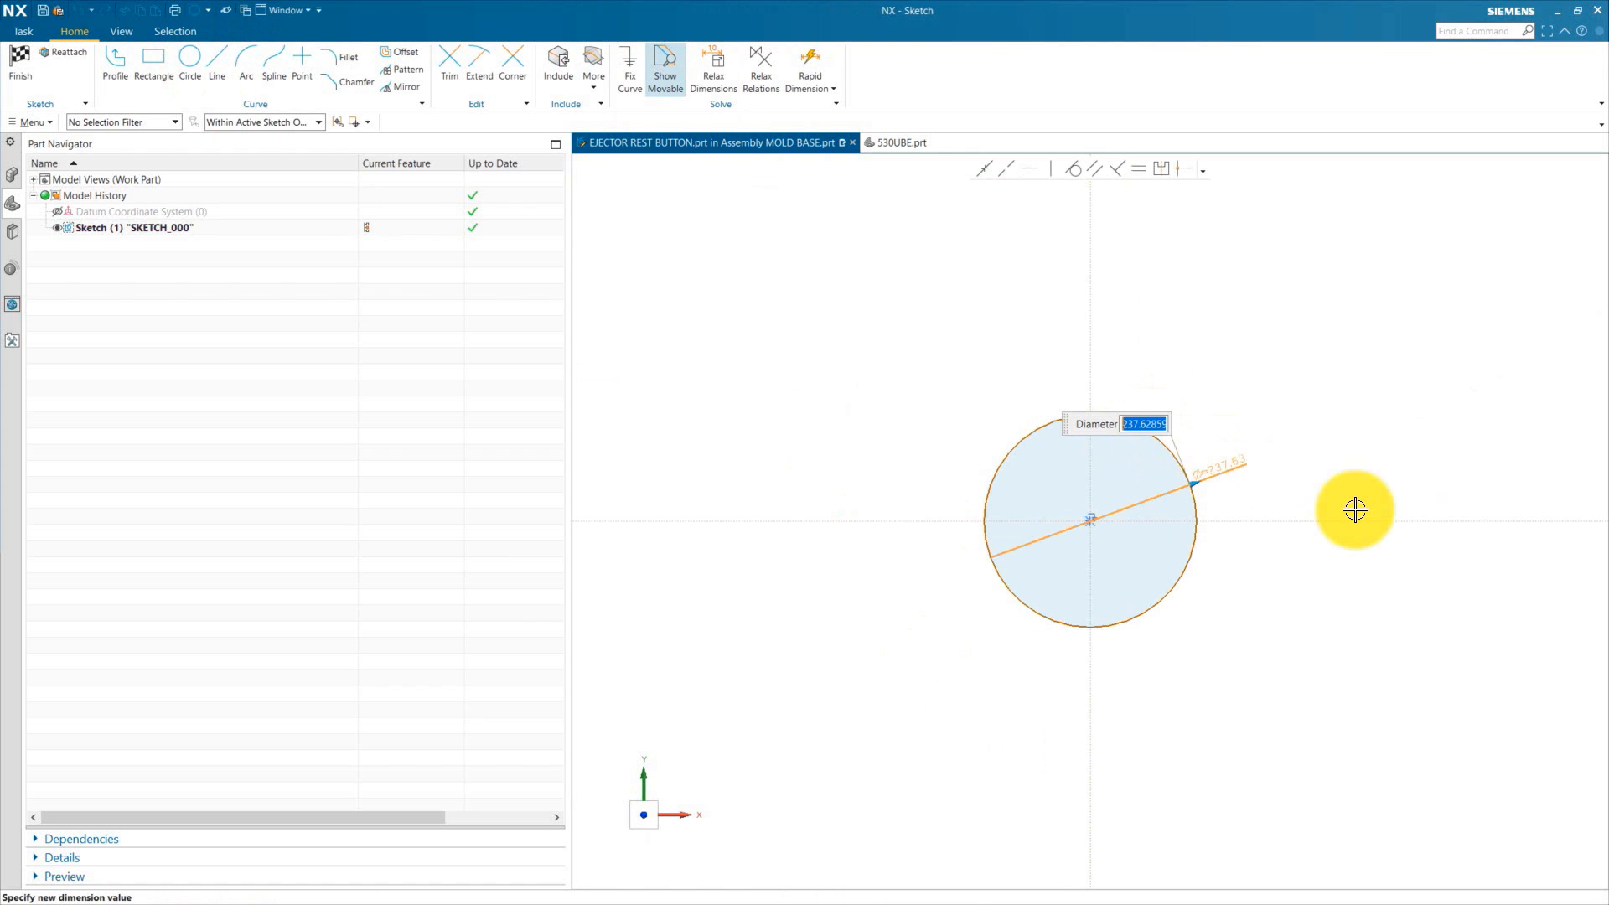
type("30")
key("Return")
key("Return")
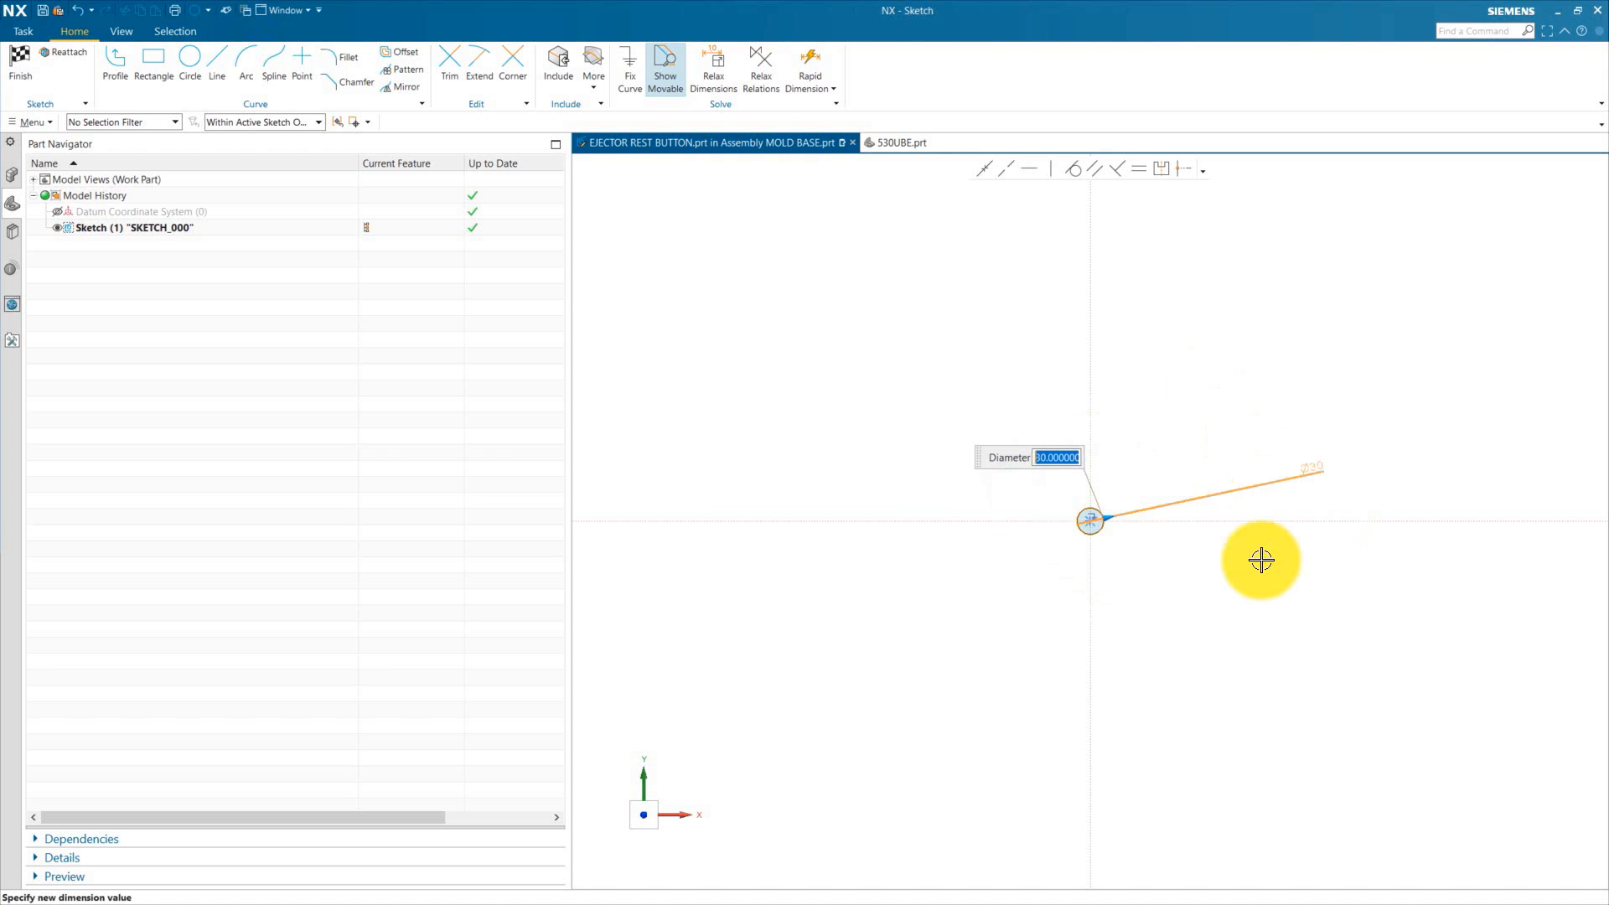
scroll(1200, 631, "up", 1)
key("Escape")
left_click_drag(1335, 426, 1112, 448)
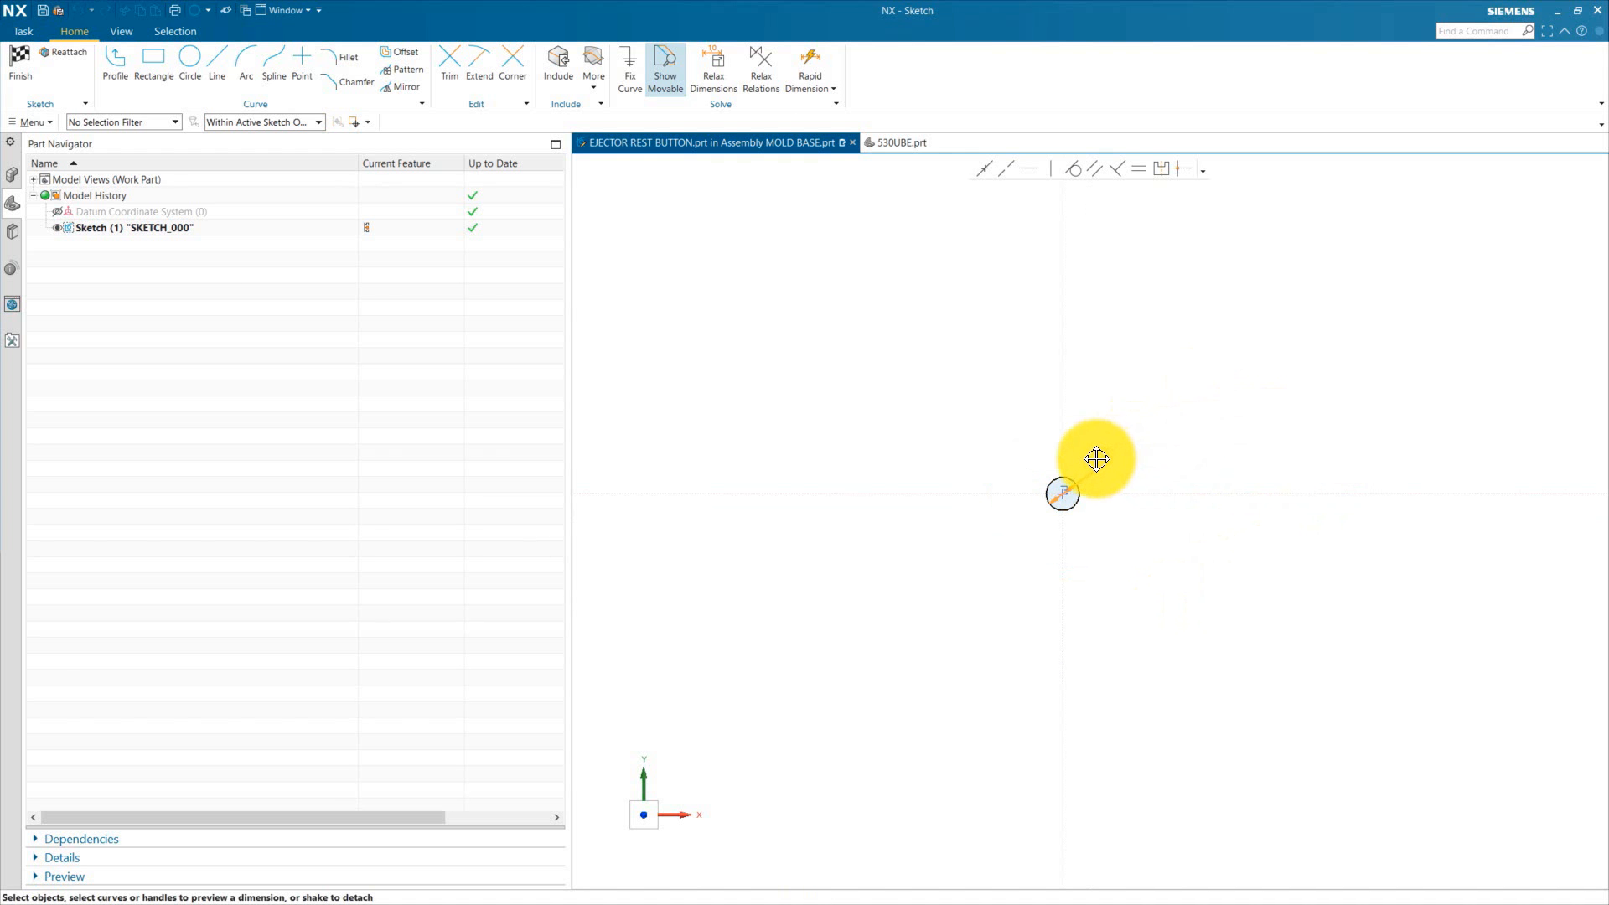
scroll(1069, 491, "up", 8)
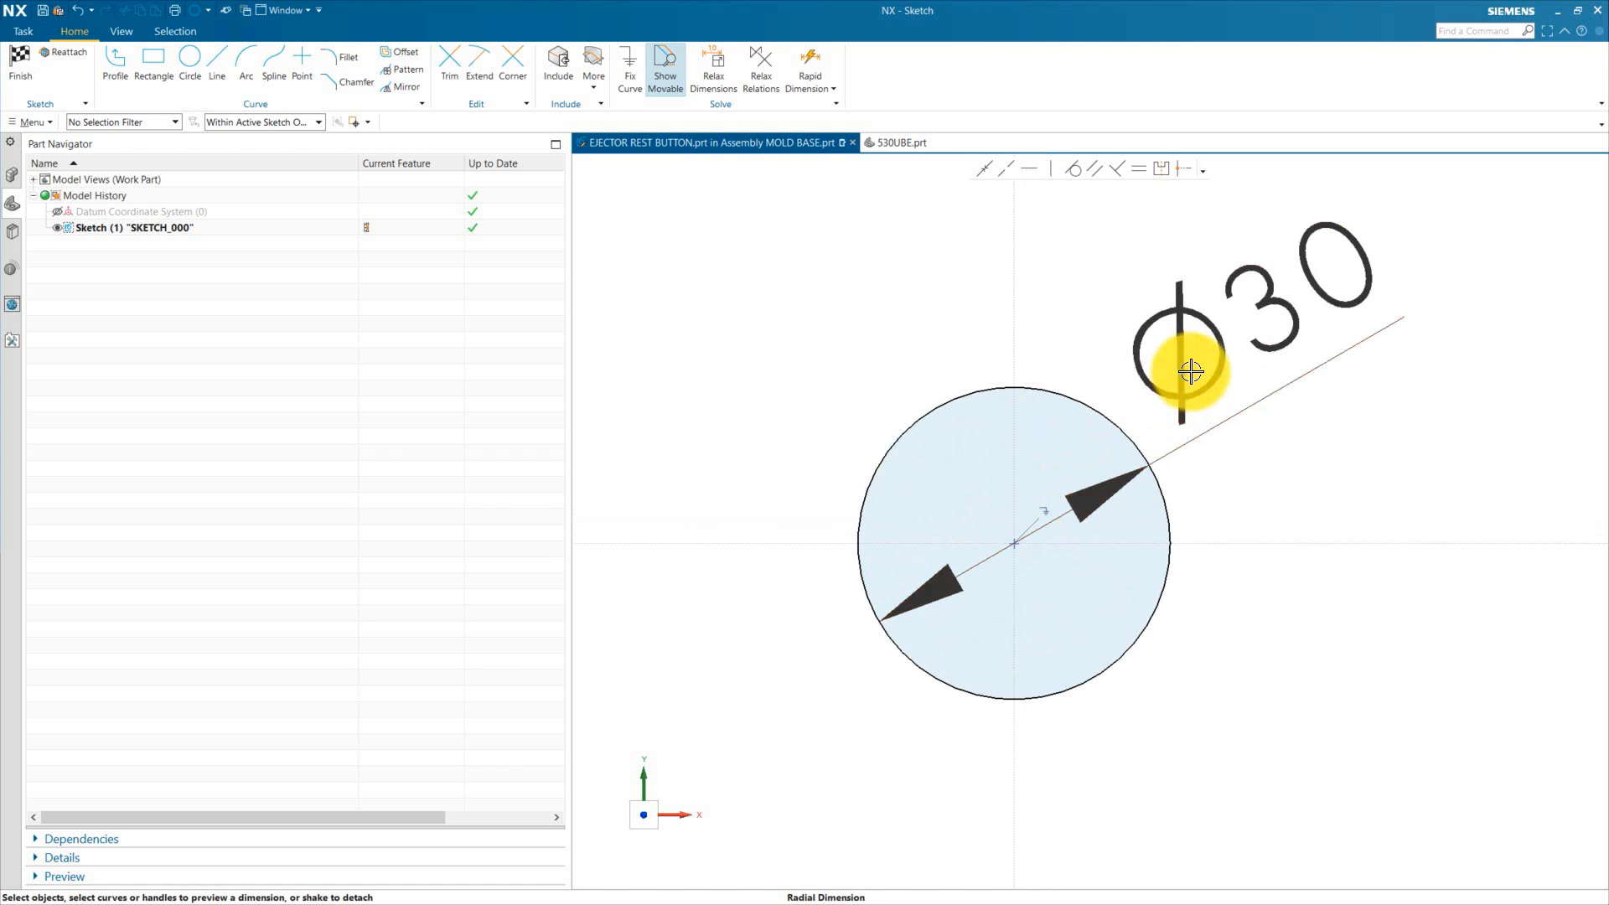
scroll(1095, 531, "down", 5)
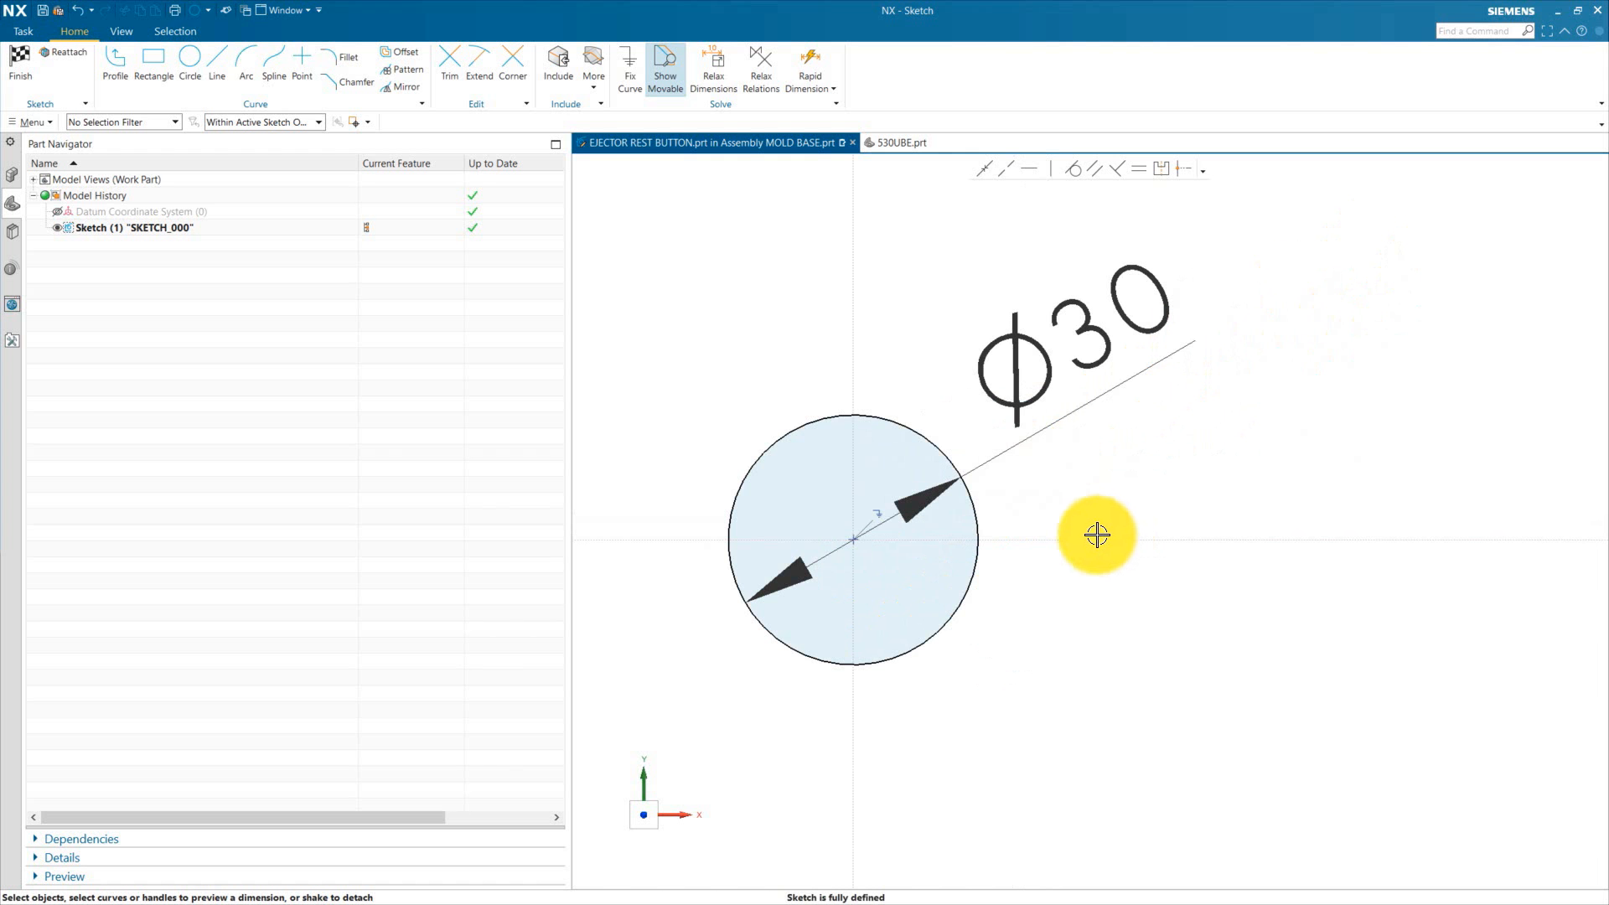
left_click(17, 64)
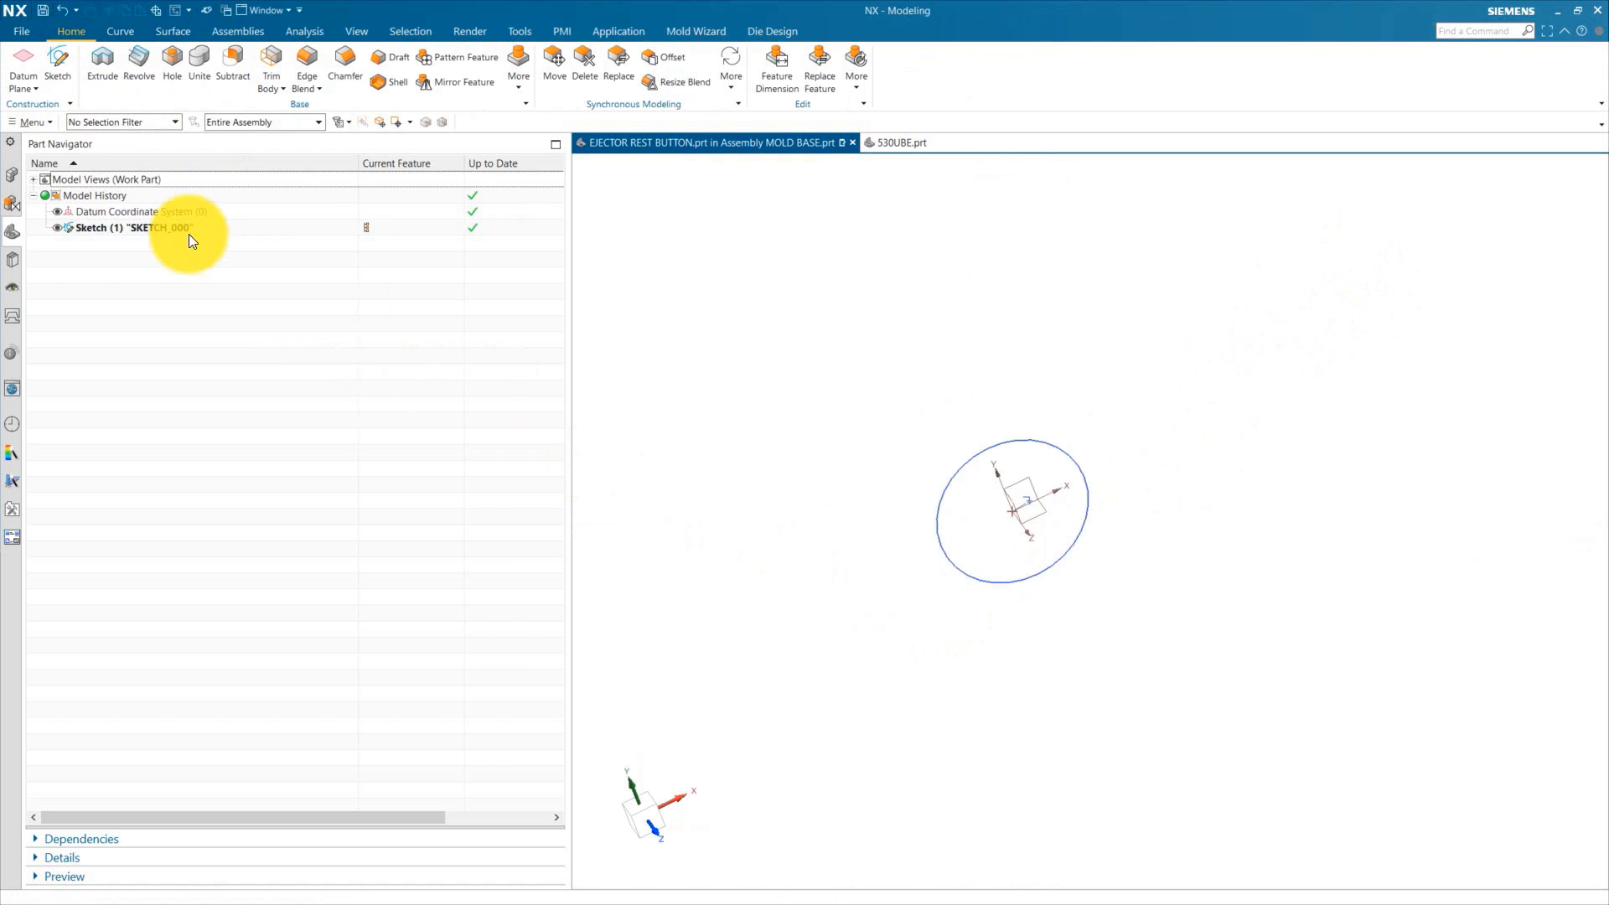
Step: Extrude the Ø30 circle 17 mm into a solid cylinder
left_click(110, 72)
left_click(984, 454)
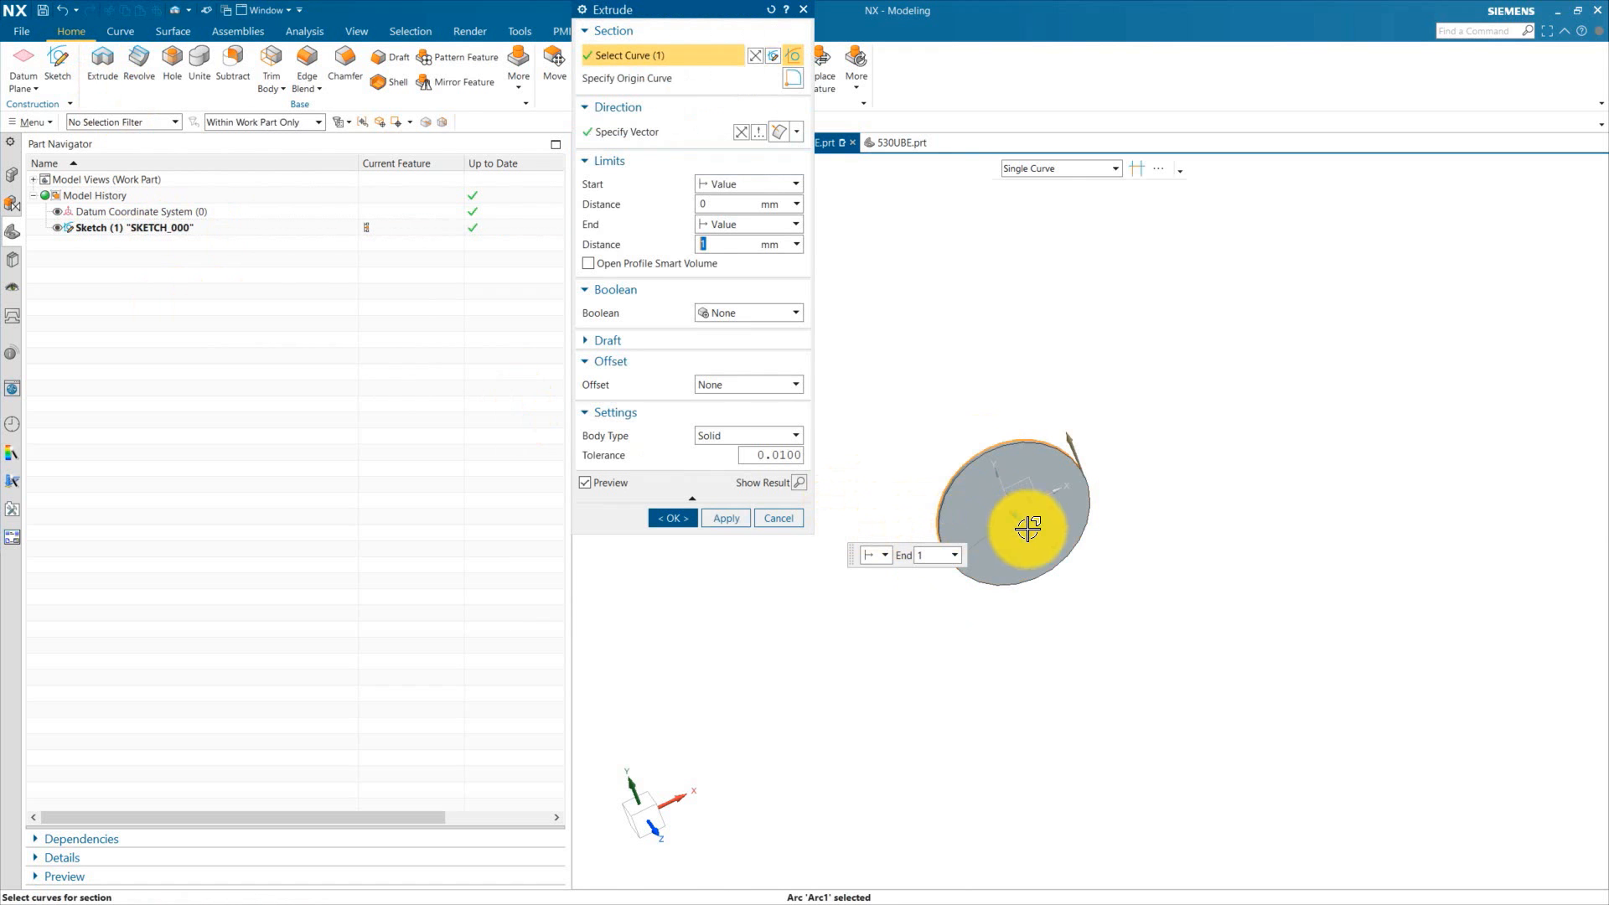
middle_click_drag(1091, 677, 1036, 552)
left_click_drag(1007, 498, 992, 434)
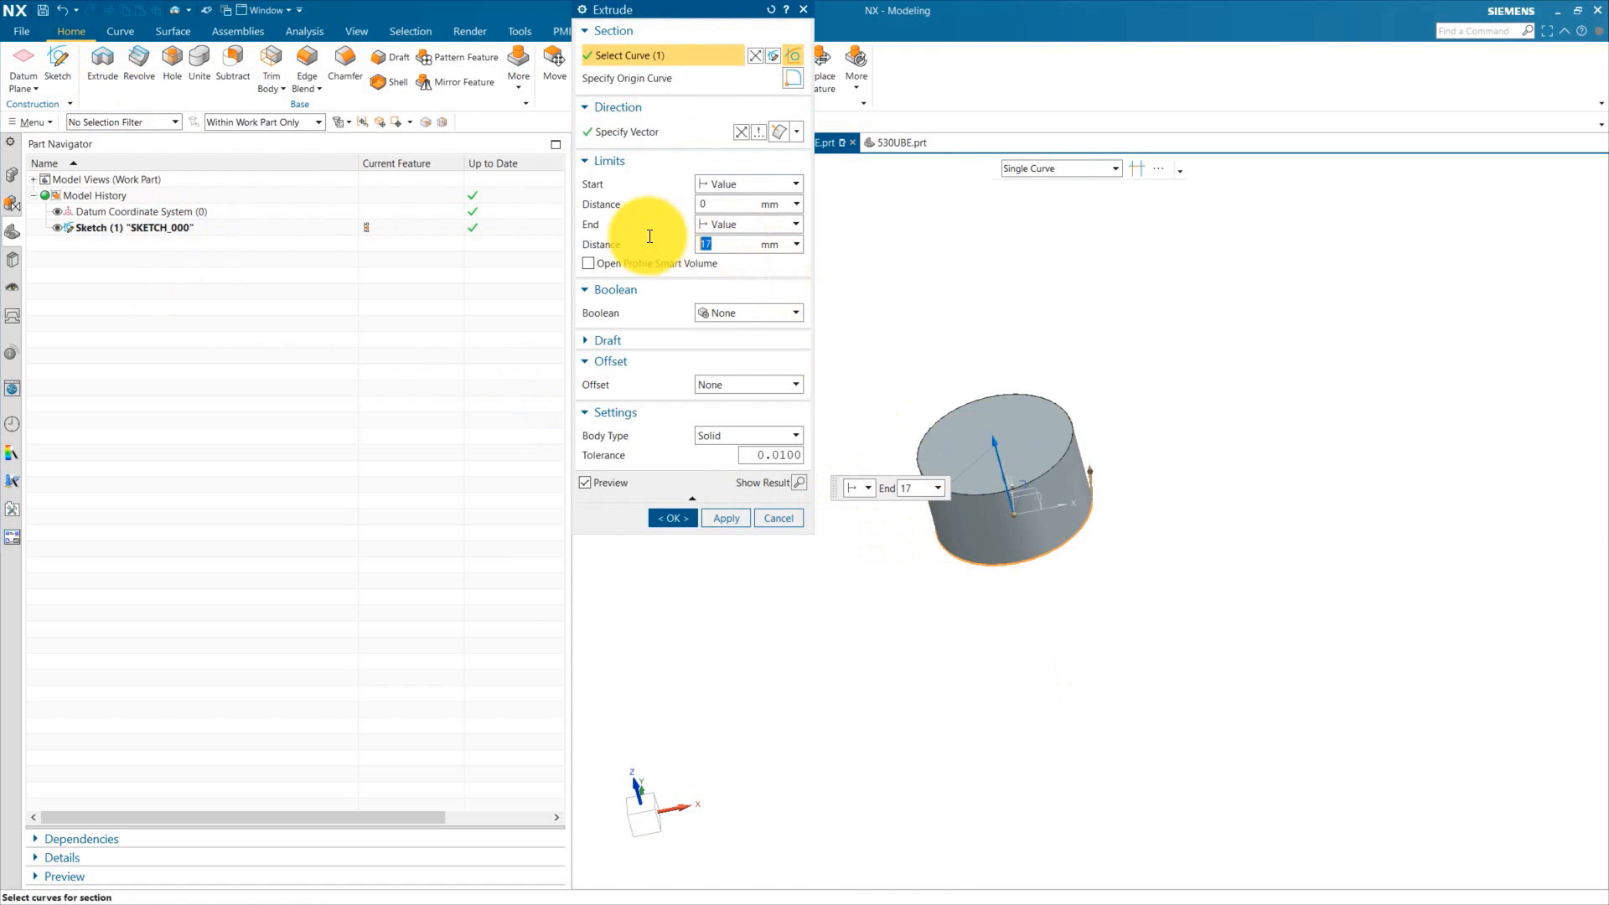
left_click(675, 518)
key("Return")
left_click(1063, 553)
left_click(1116, 539)
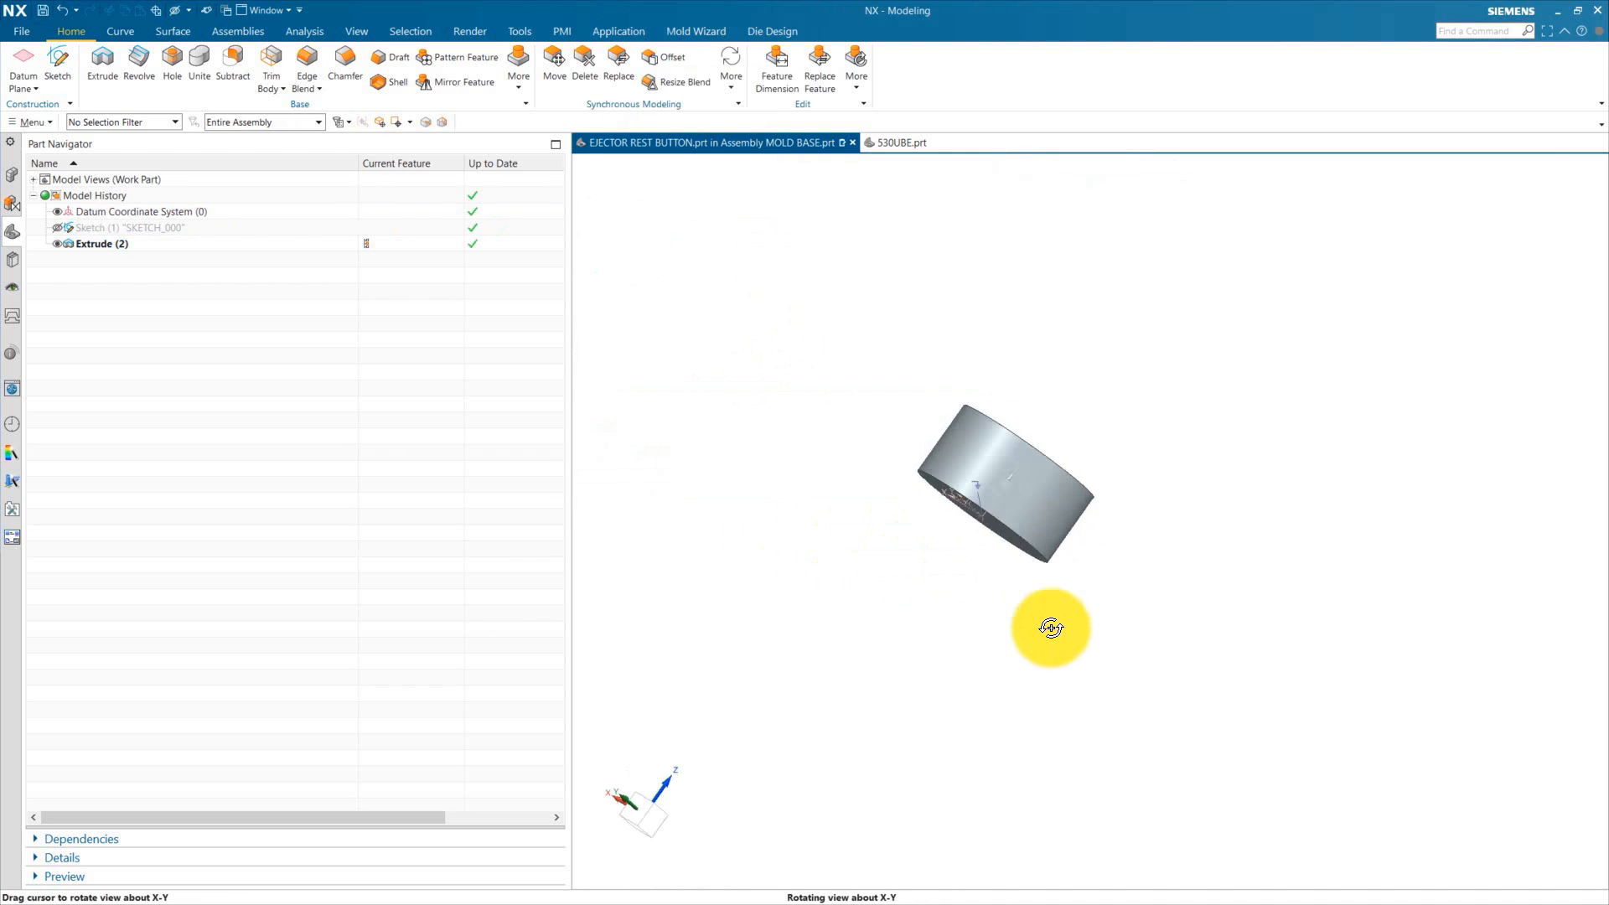
middle_click_drag(1050, 628, 966, 668)
Step: Chamfer both circular edges of the cylinder by 1.5 mm
left_click(344, 62)
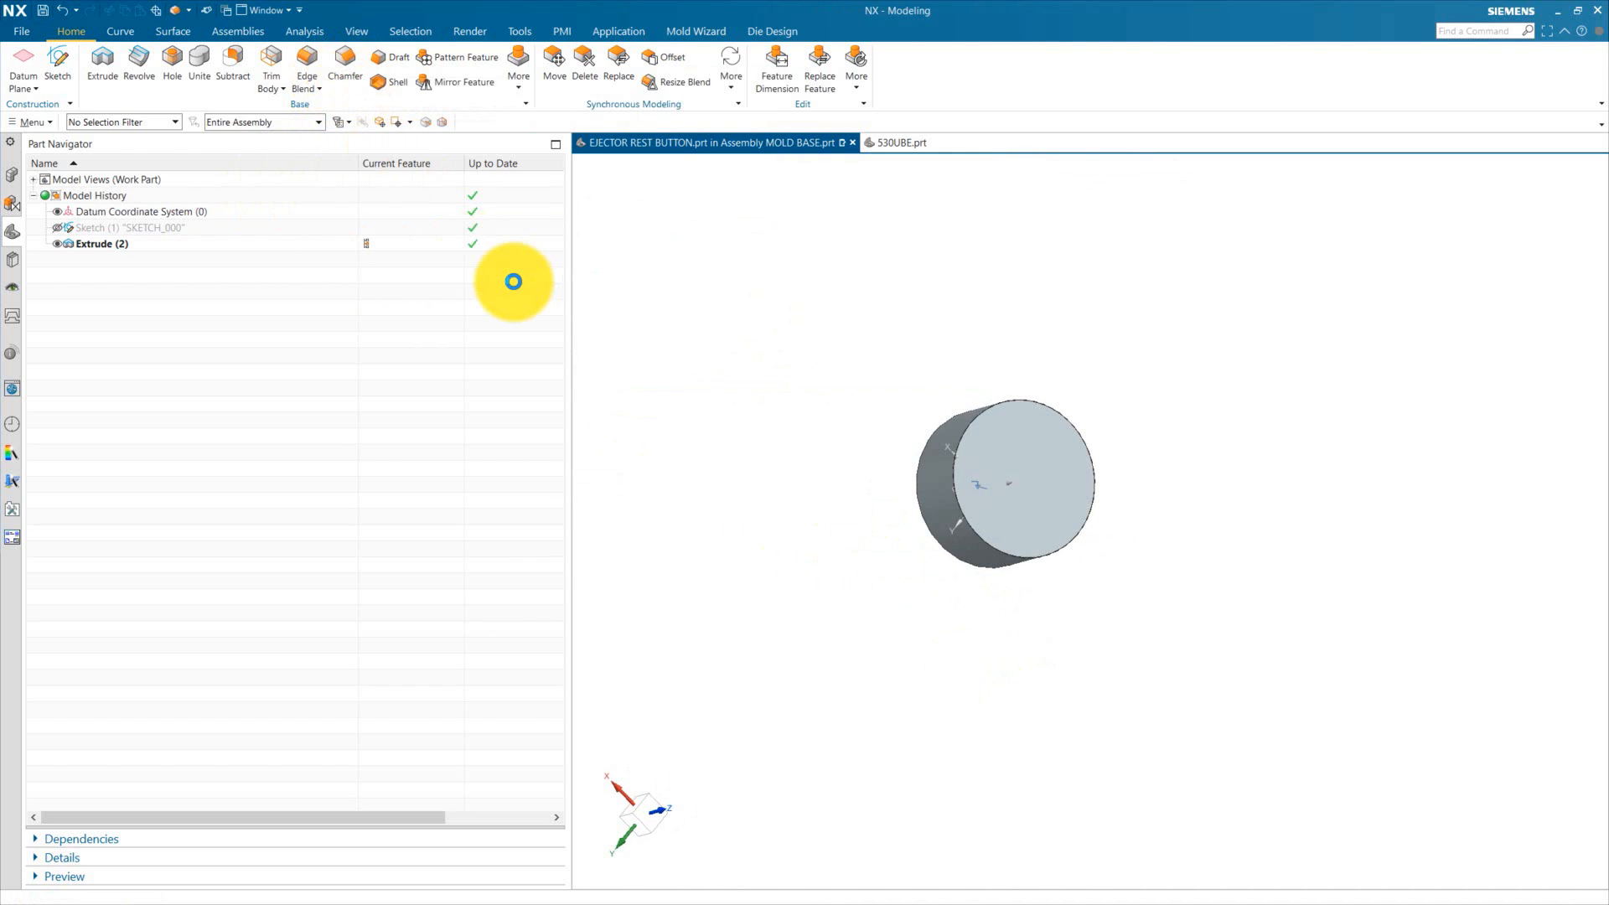
left_click(943, 424)
left_click(998, 578)
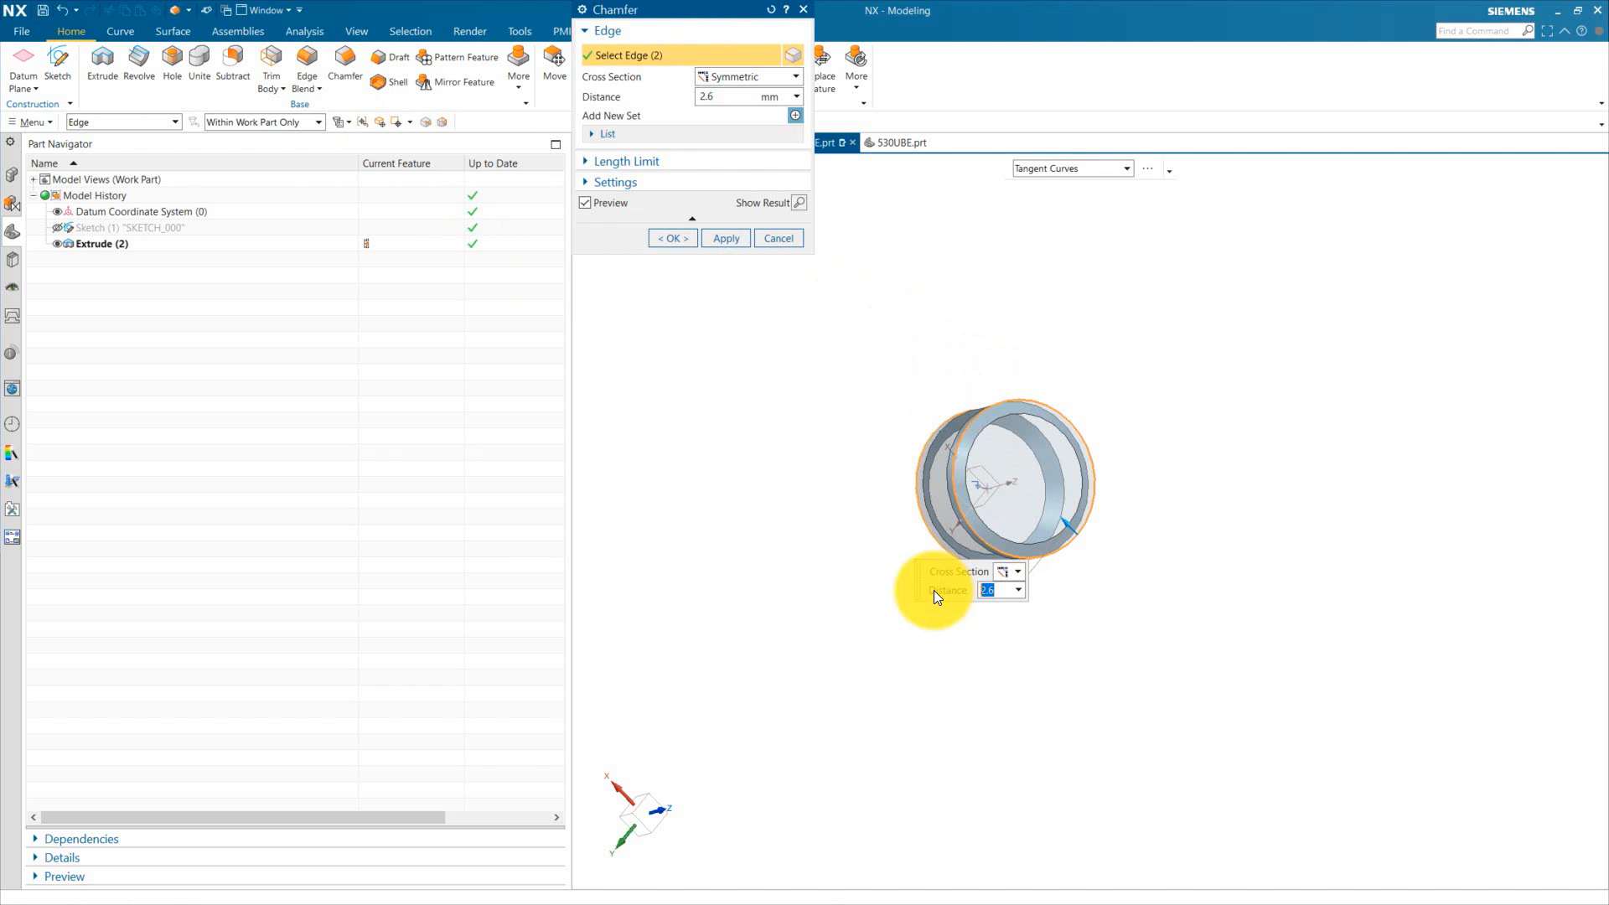
type("1.5")
left_click(687, 243)
middle_click_drag(738, 394, 1106, 645)
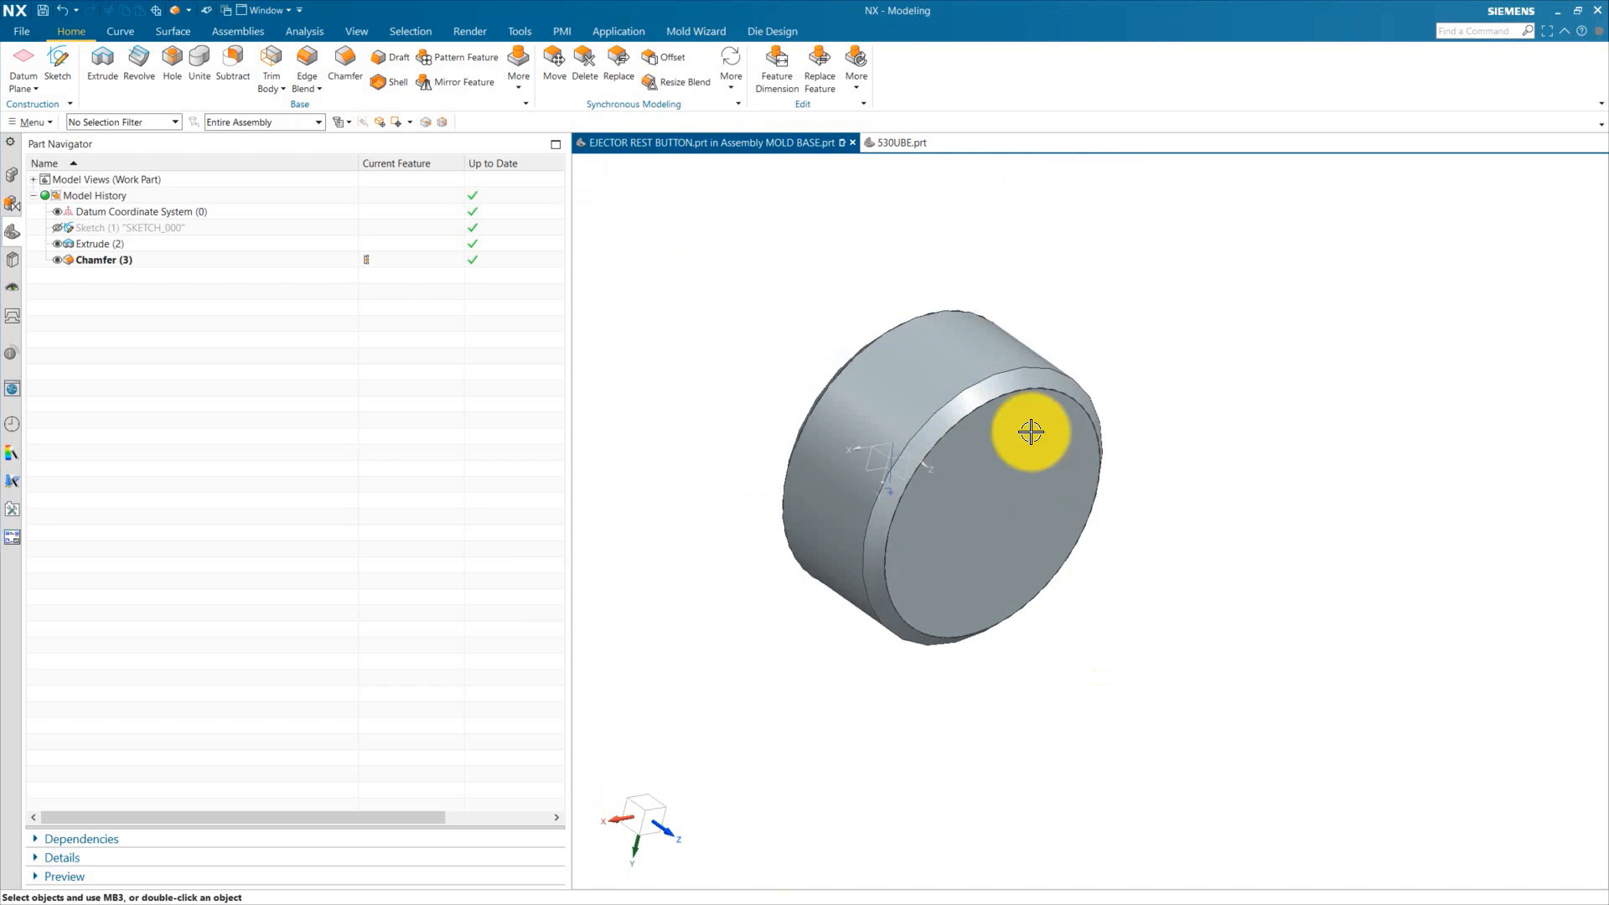
middle_click_drag(989, 419, 1084, 381)
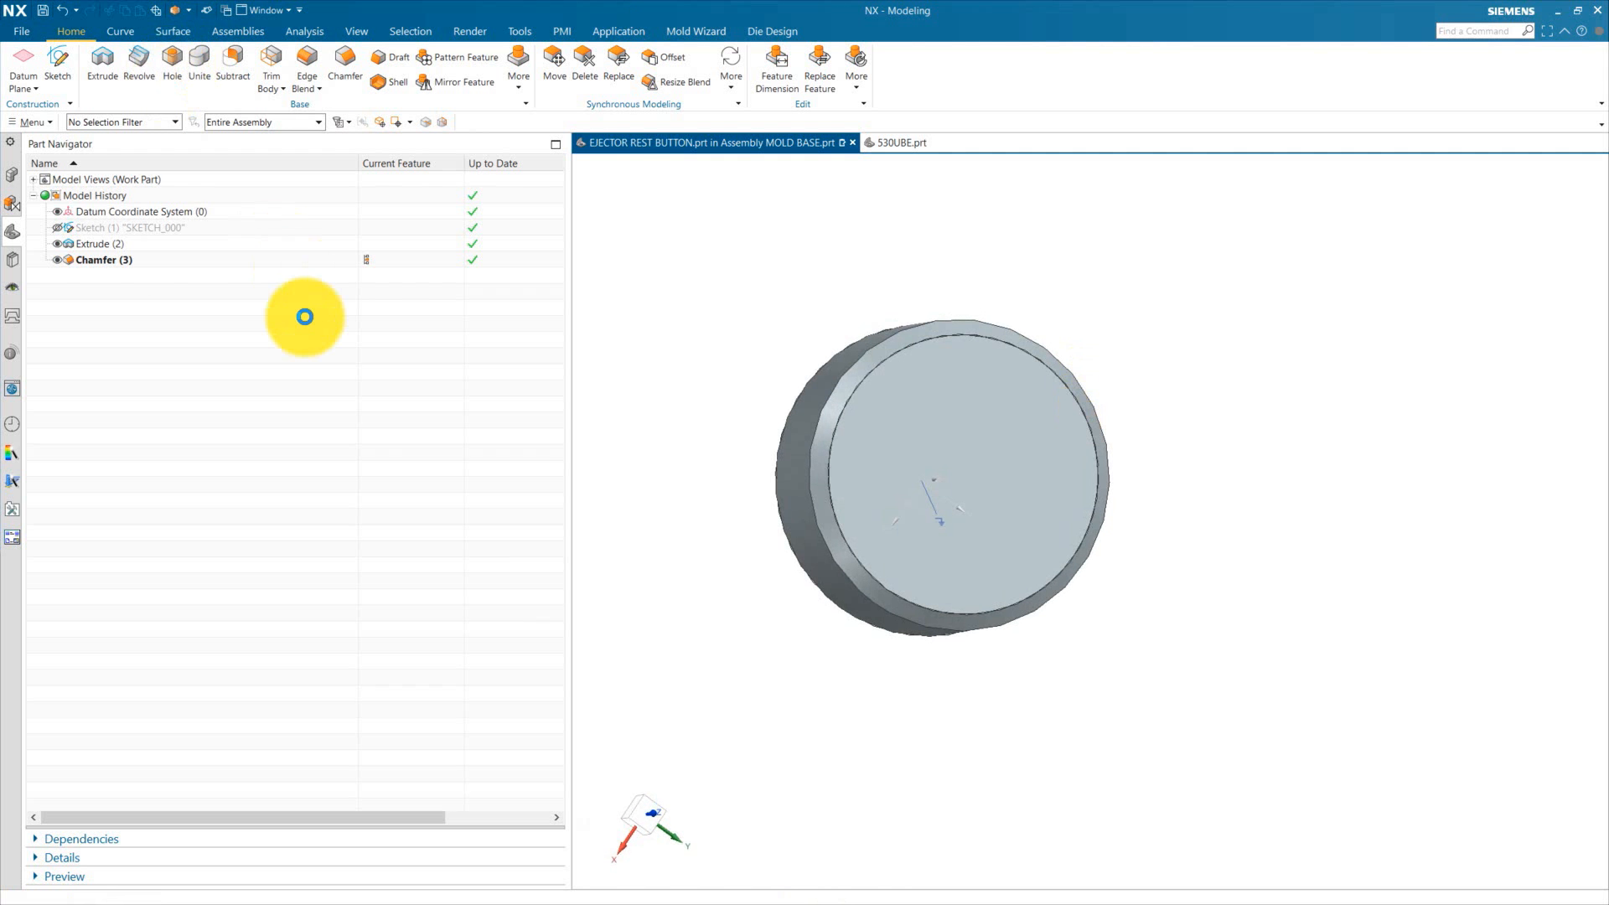
Step: Add a counterbored M8 socket head screw clearance hole with Normal (H13) fit through the cylinder's centre, through the body
left_click(172, 62)
left_click(695, 37)
left_click(620, 73)
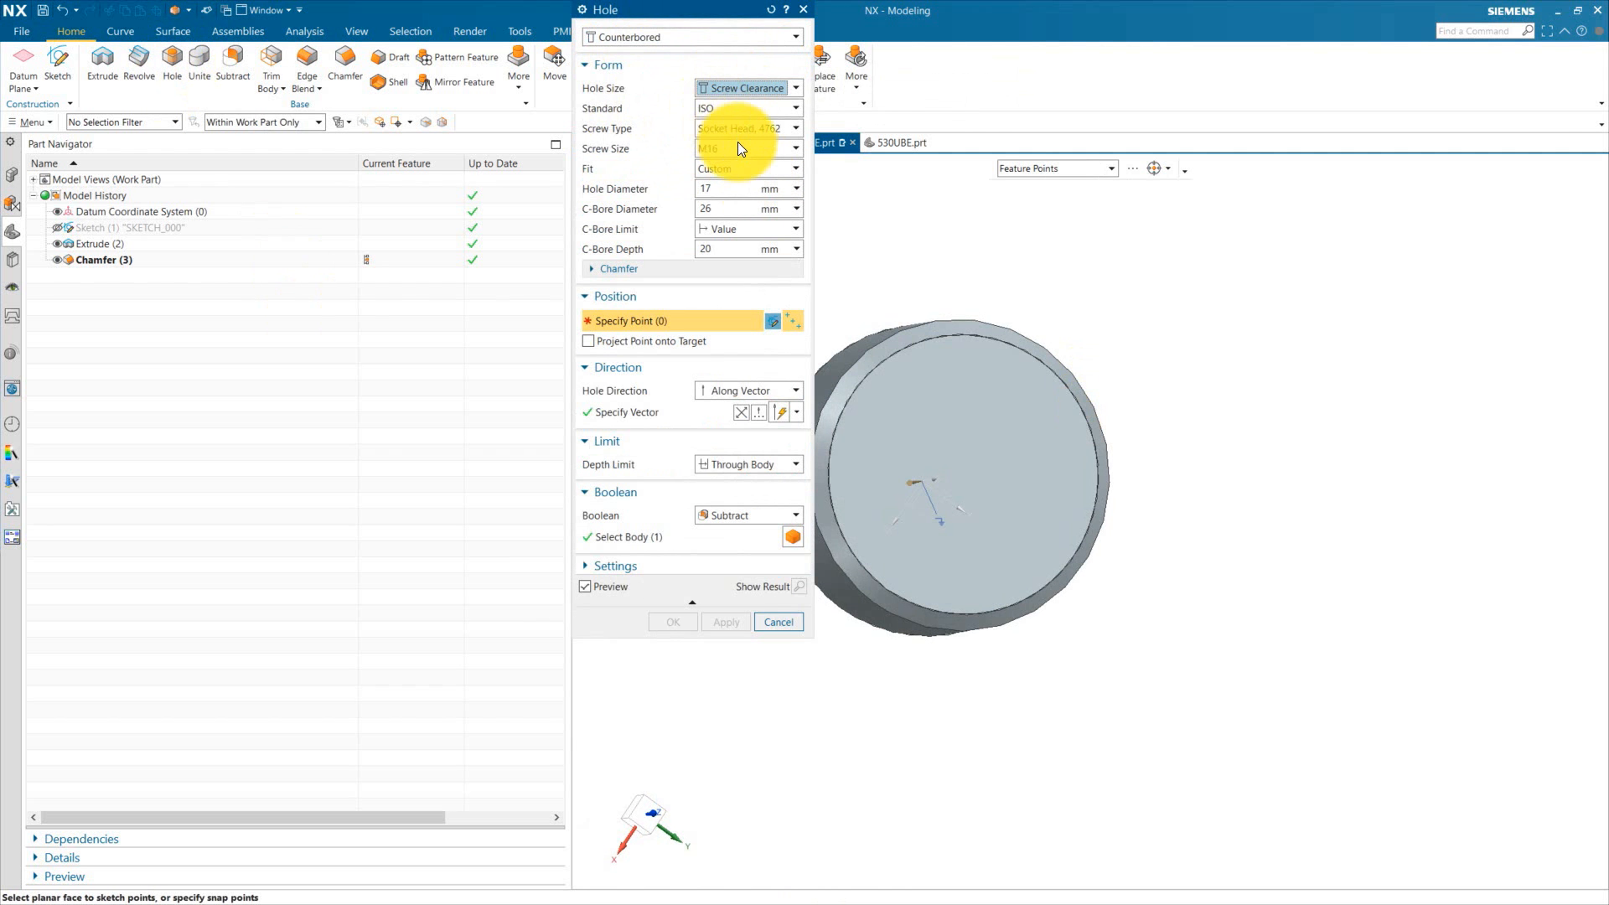
left_click(737, 149)
left_click(719, 263)
left_click(1003, 363)
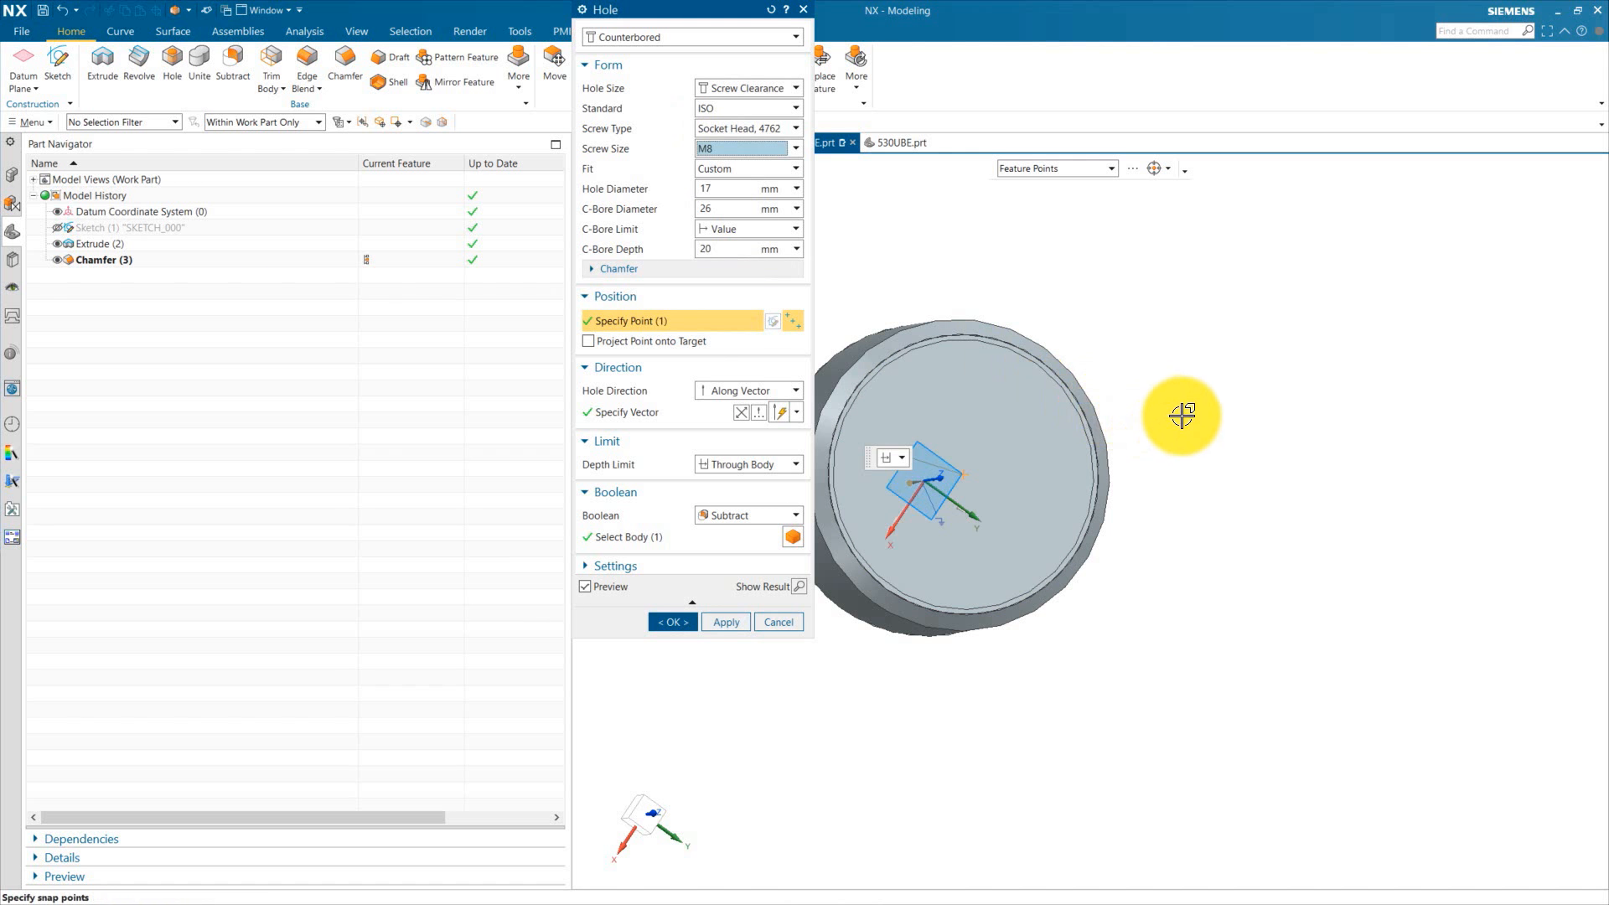
middle_click_drag(1181, 415, 1010, 687)
left_click(731, 168)
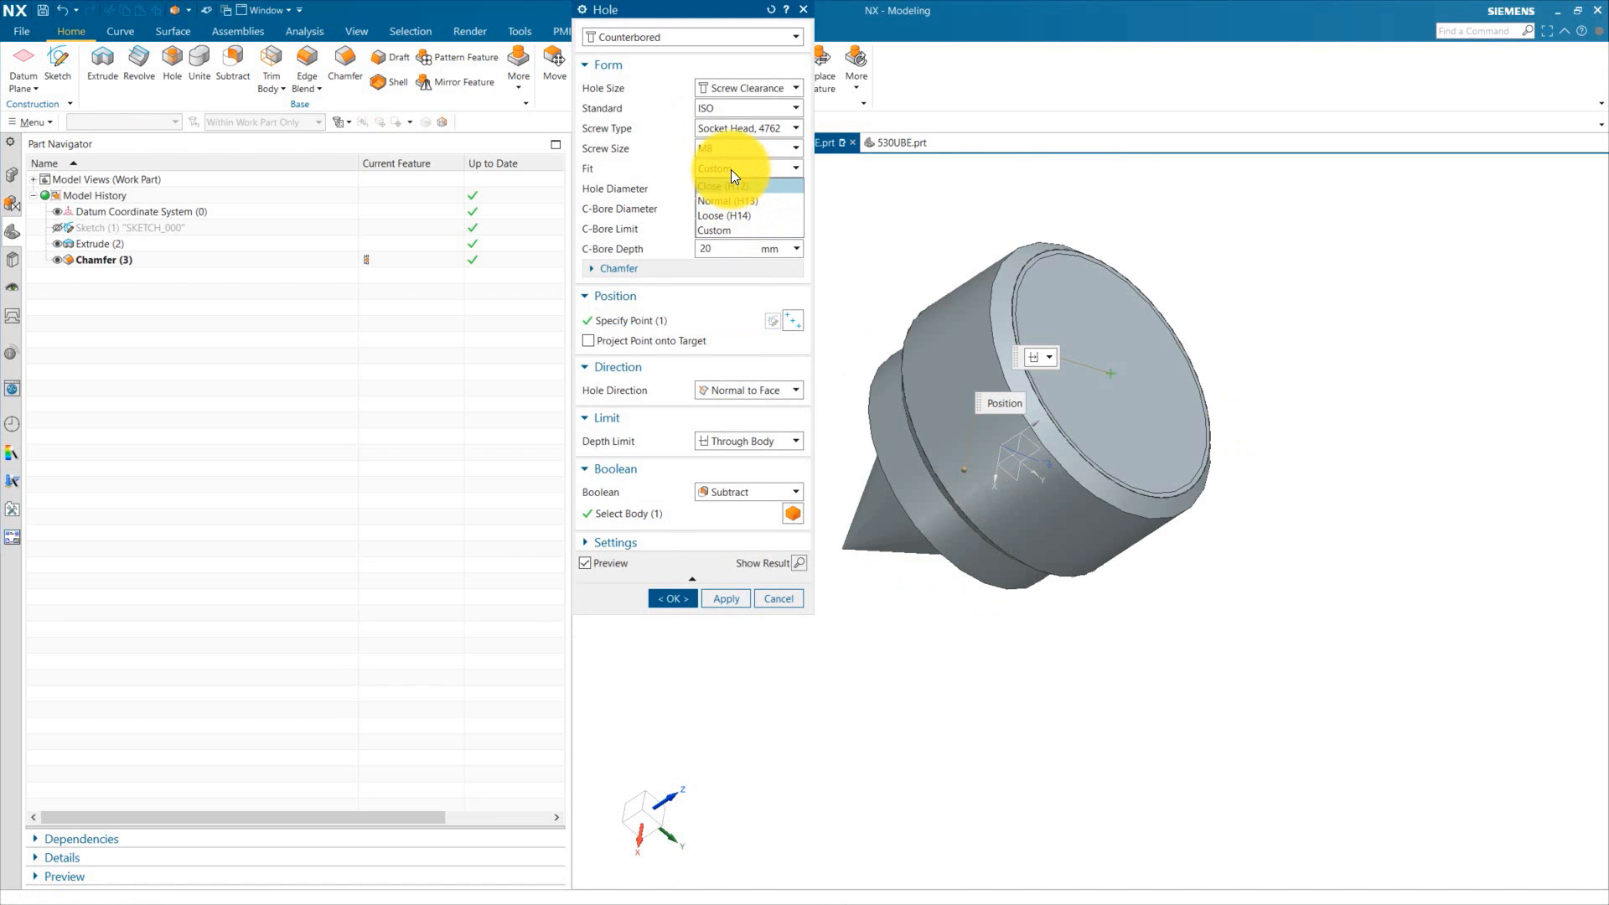
left_click(739, 202)
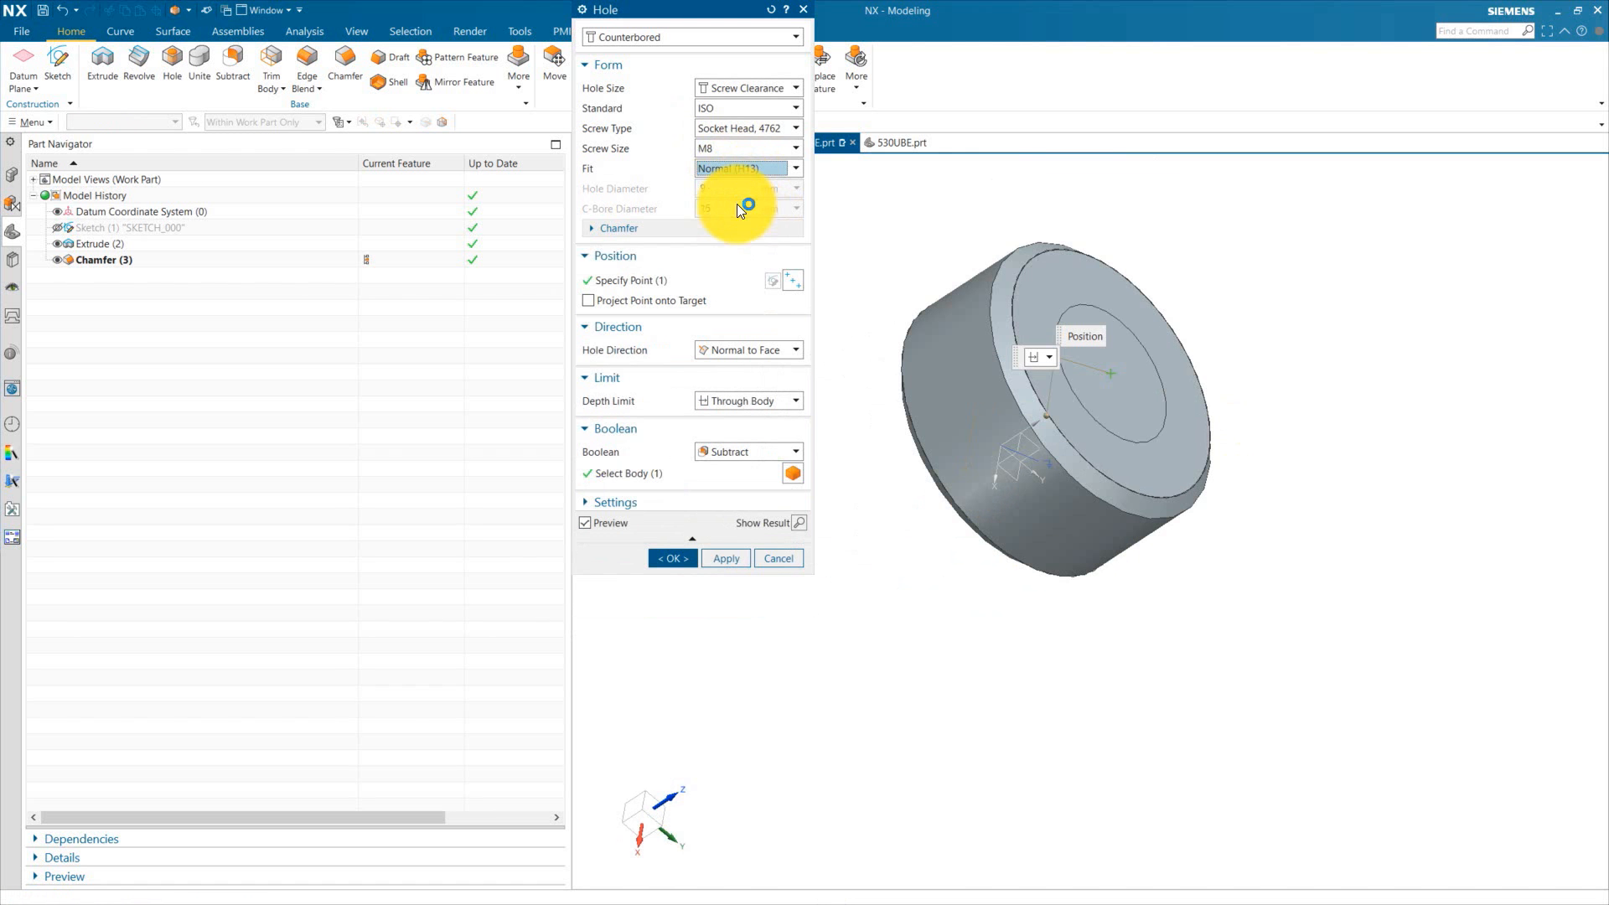
middle_click_drag(1251, 641, 1212, 719)
left_click(756, 400)
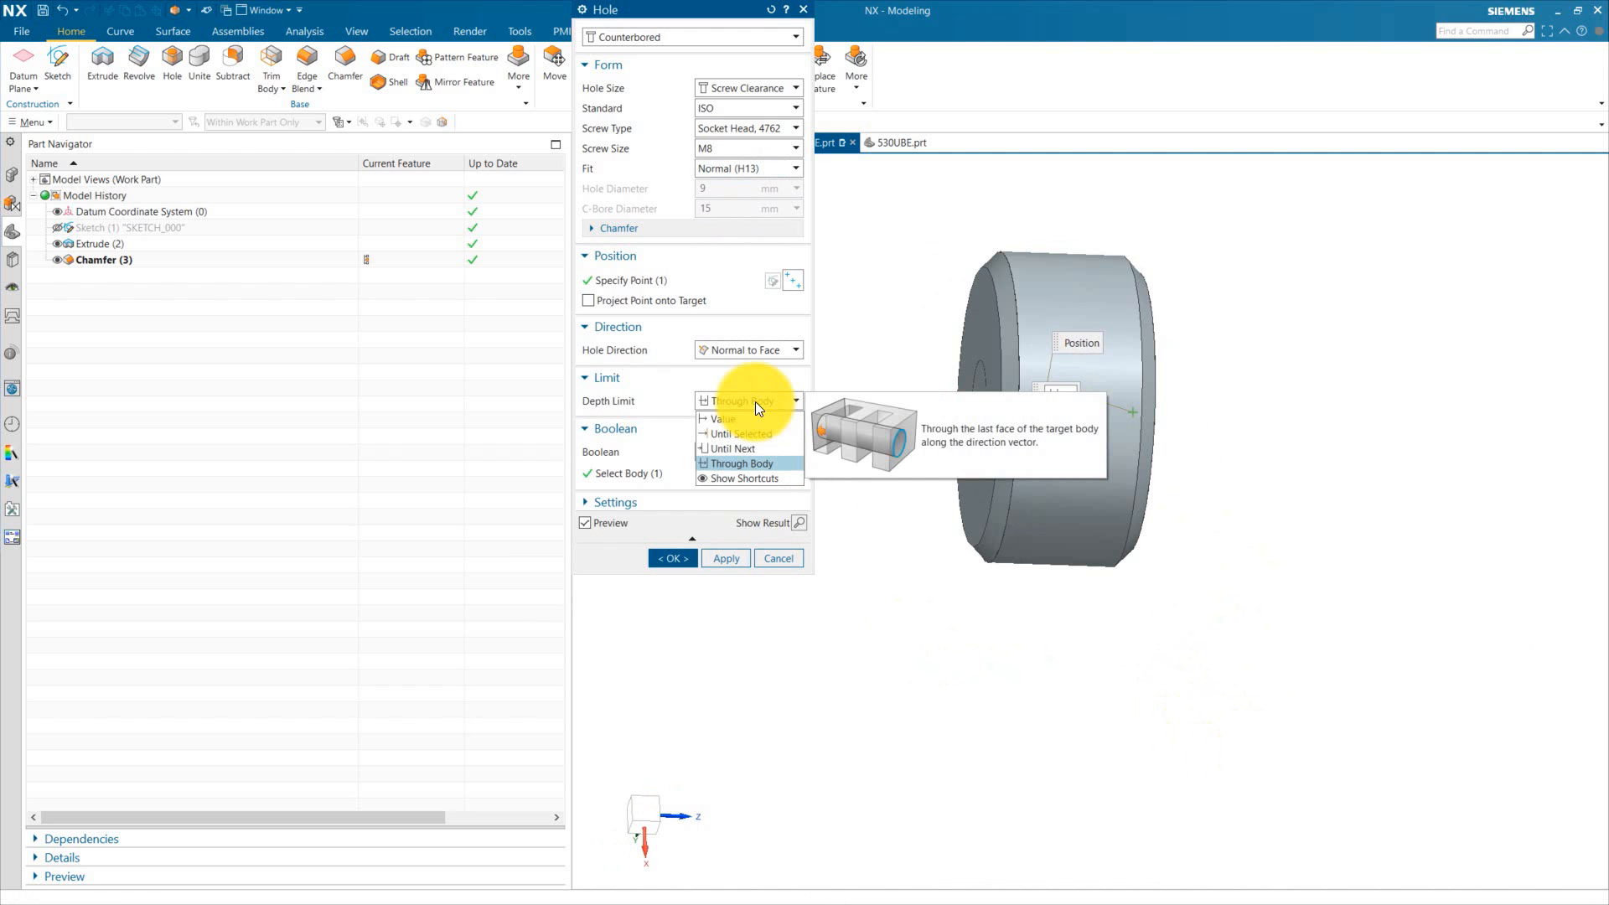
left_click(756, 400)
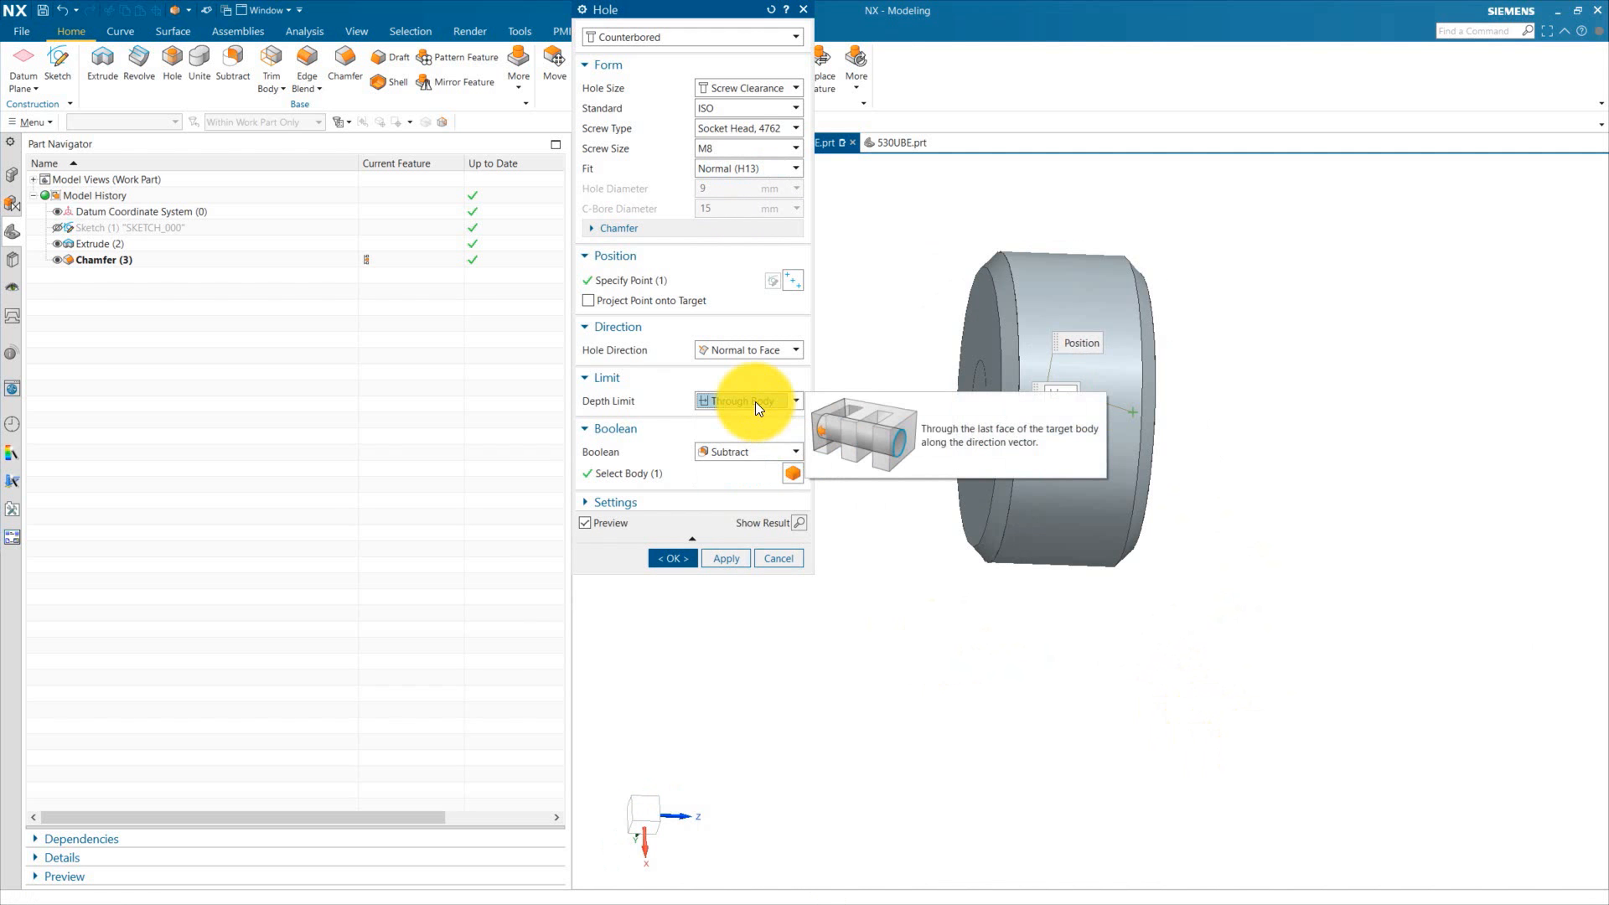
left_click(670, 558)
Step: Save the ejector rest button part
middle_click_drag(796, 620, 617, 154)
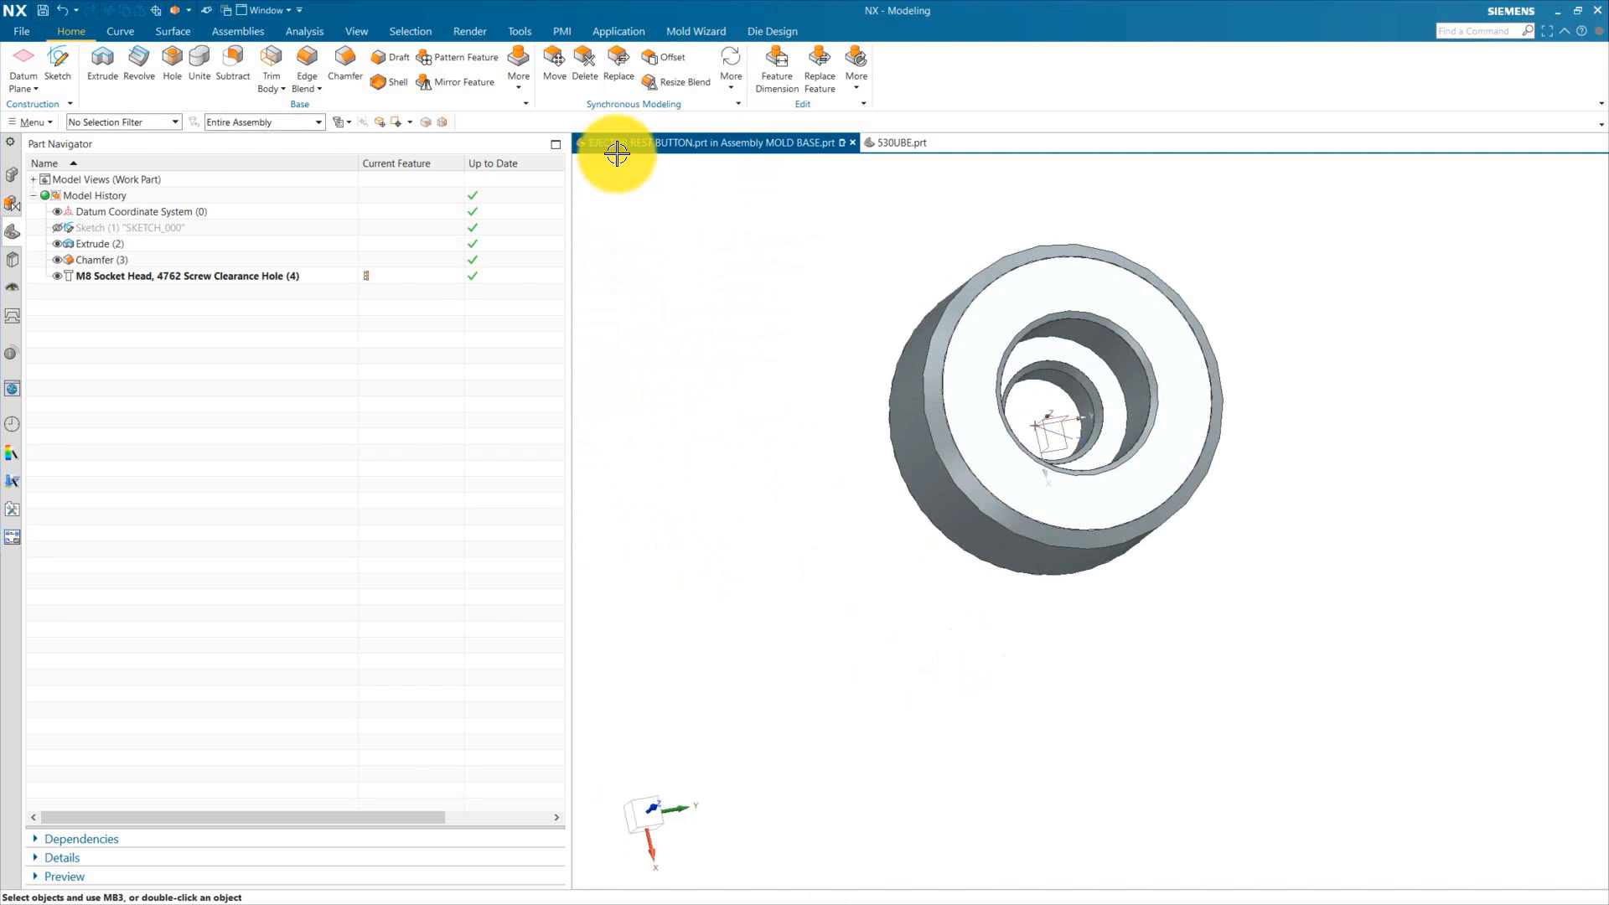
scroll(1173, 289, "up", 2)
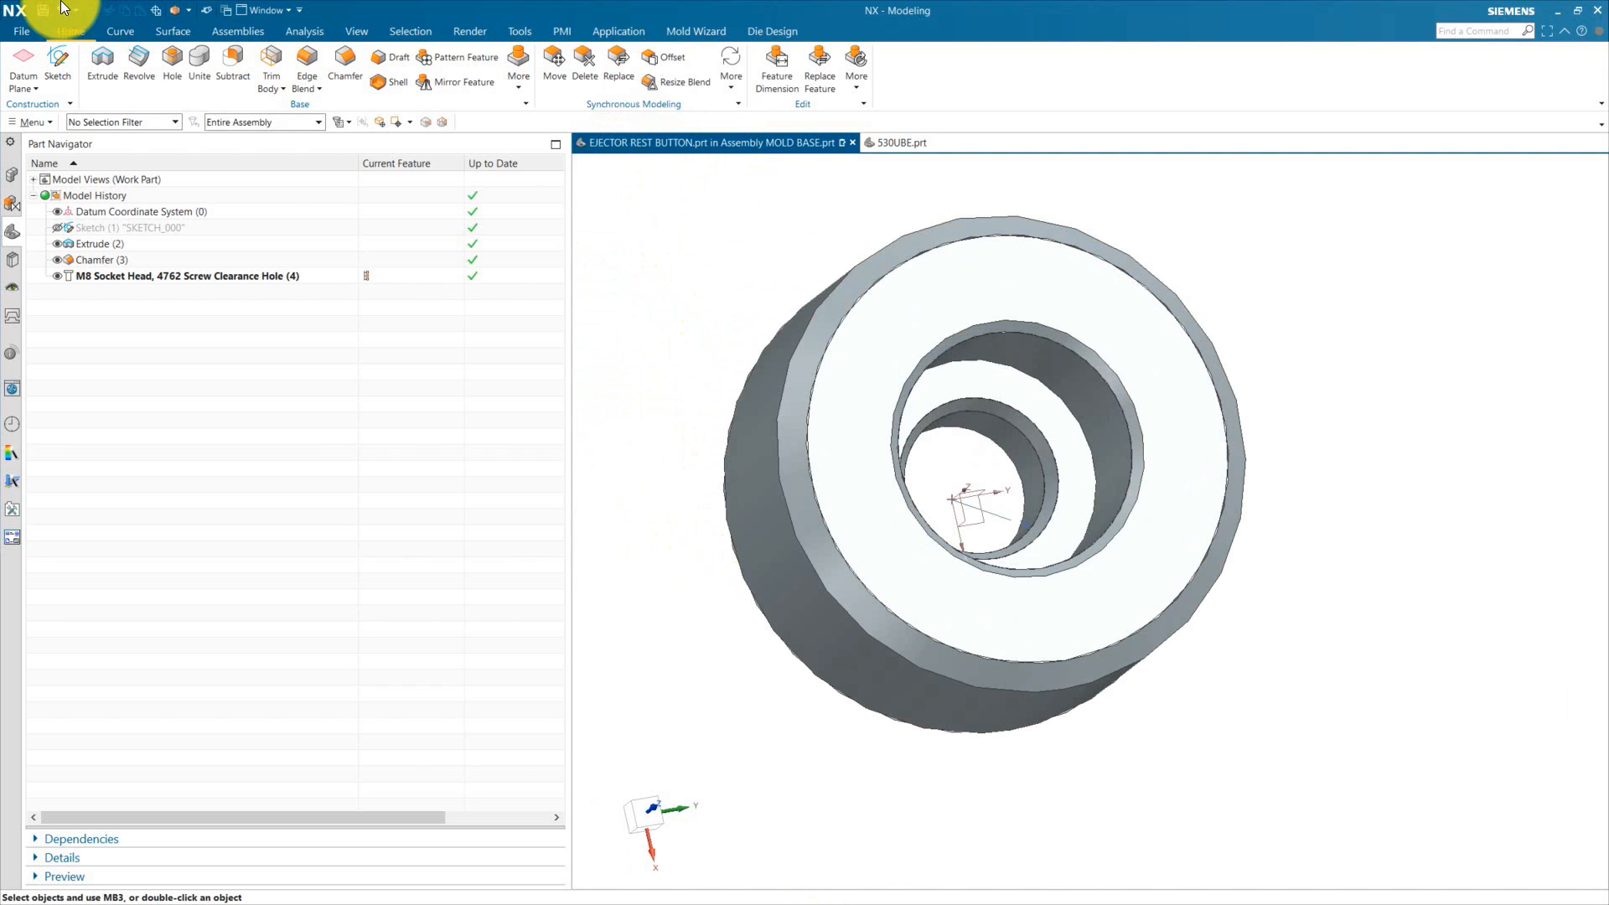
left_click(43, 11)
middle_click_drag(755, 276, 666, 399)
scroll(666, 398, "down", 3)
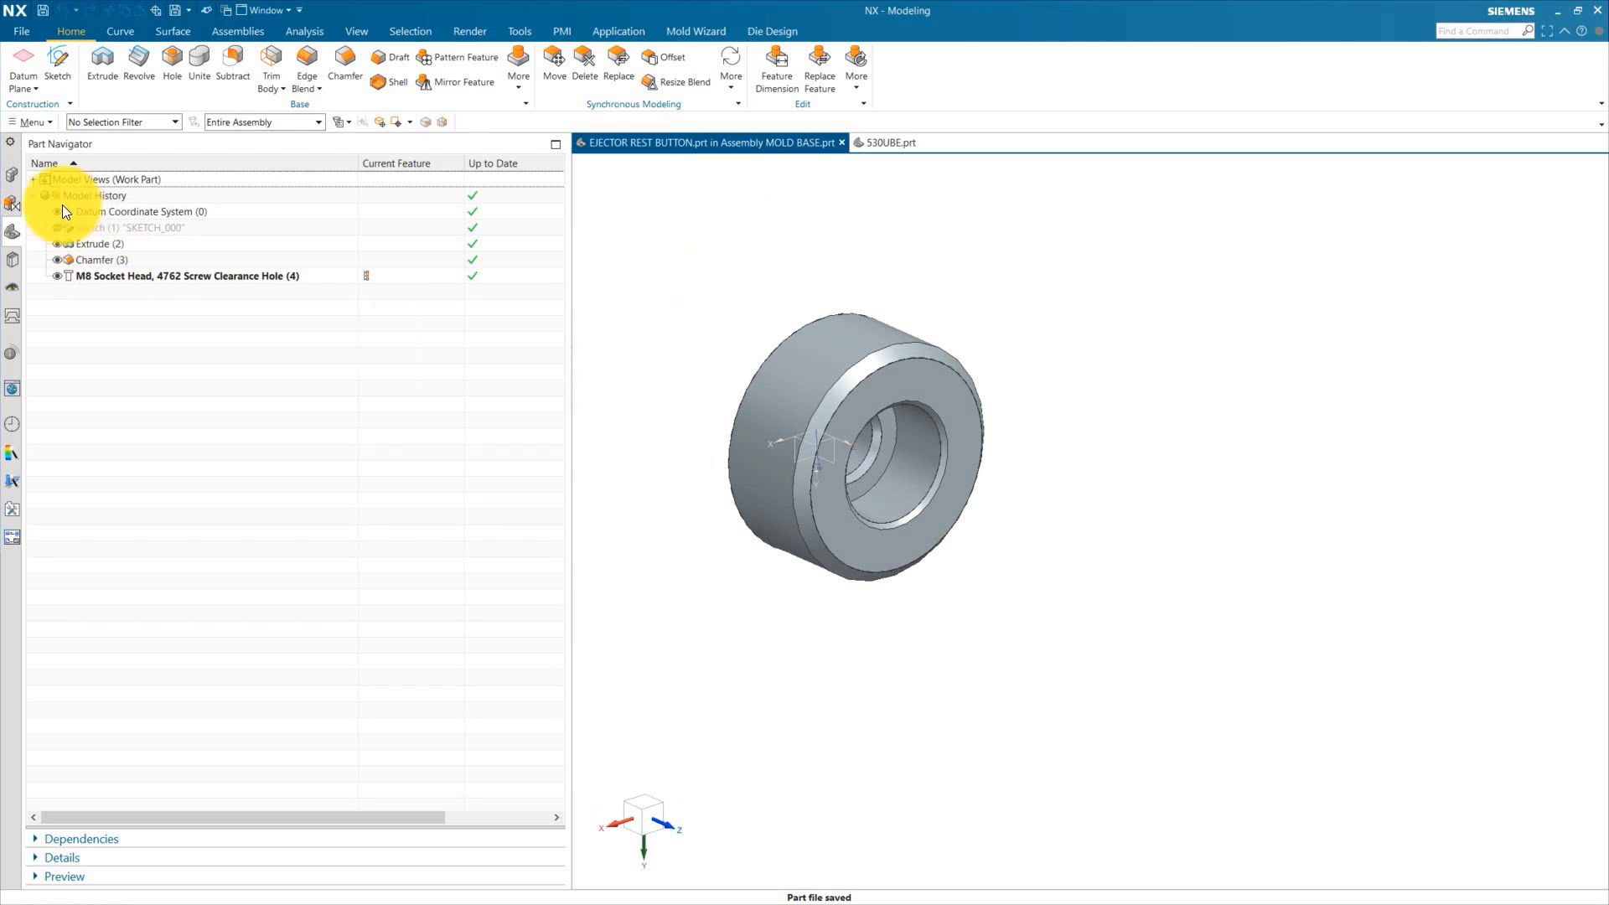
Step: Return to the MOLD BASE assembly and display the ejector back plate and moving housing components
left_click(12, 174)
double_click(101, 195)
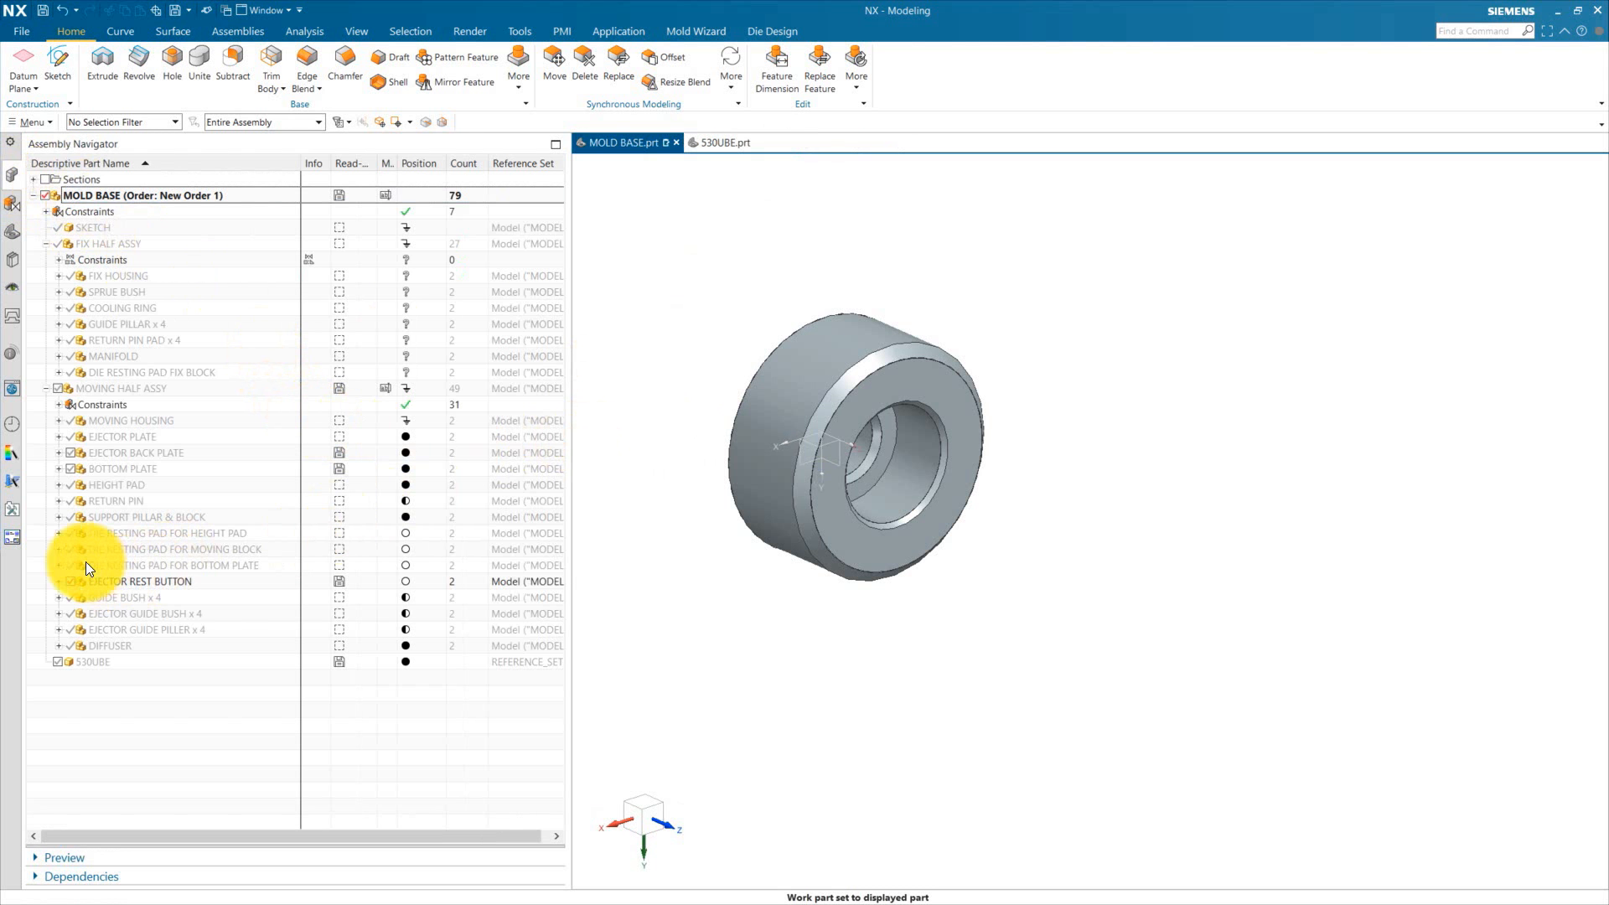
left_click(70, 453)
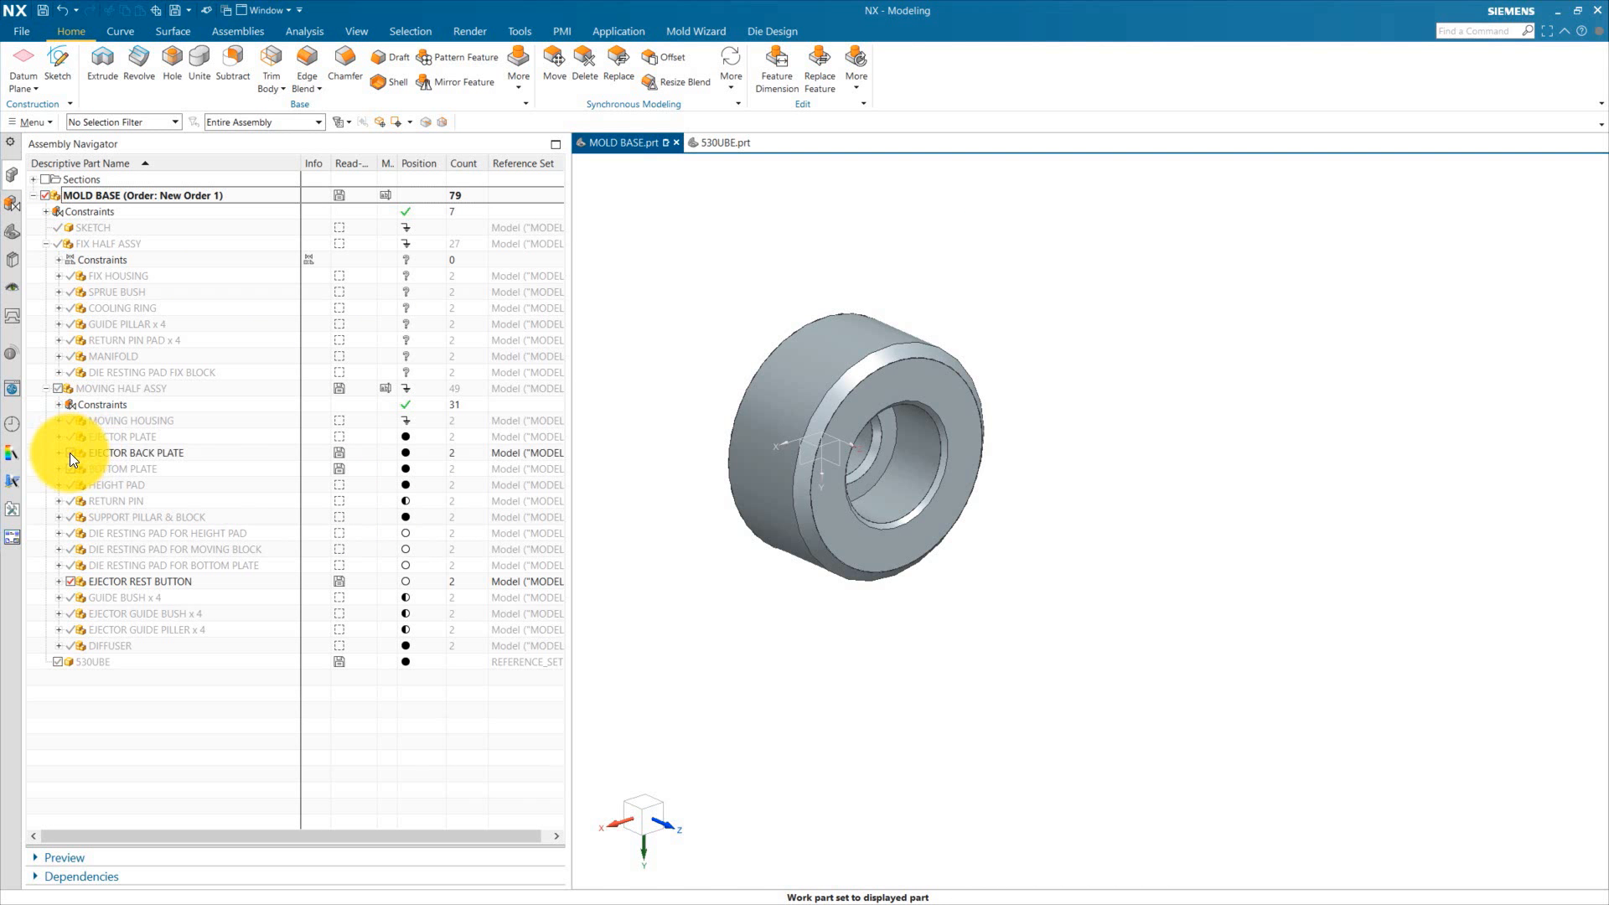
middle_click_drag(1038, 586, 1047, 503)
left_click(174, 580)
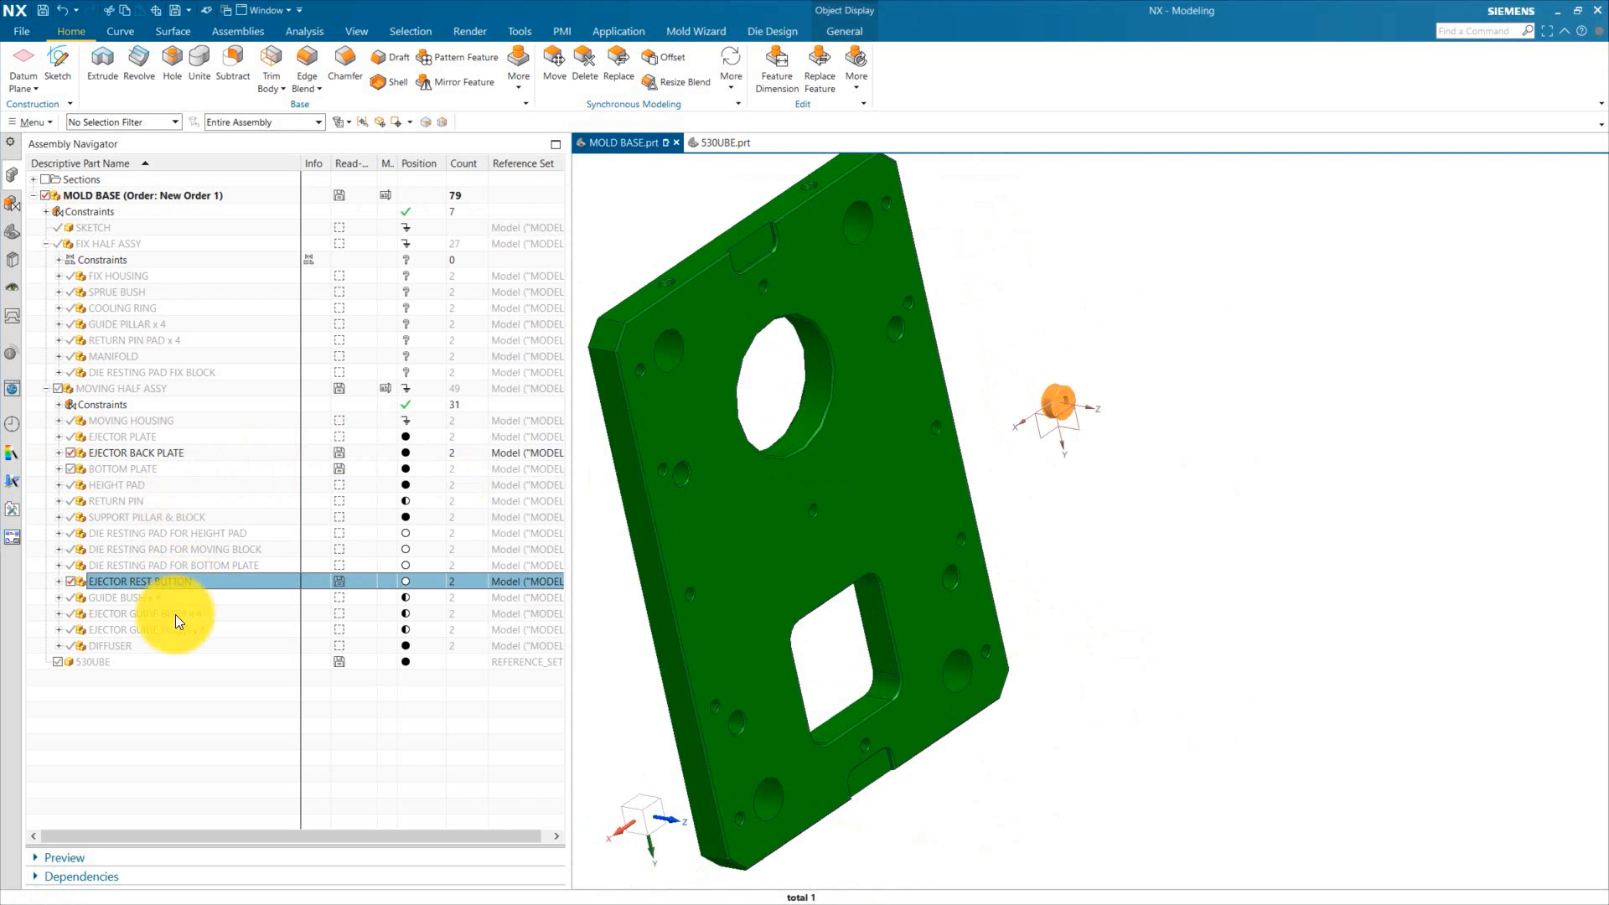
left_click(70, 421)
middle_click_drag(579, 637, 1052, 471)
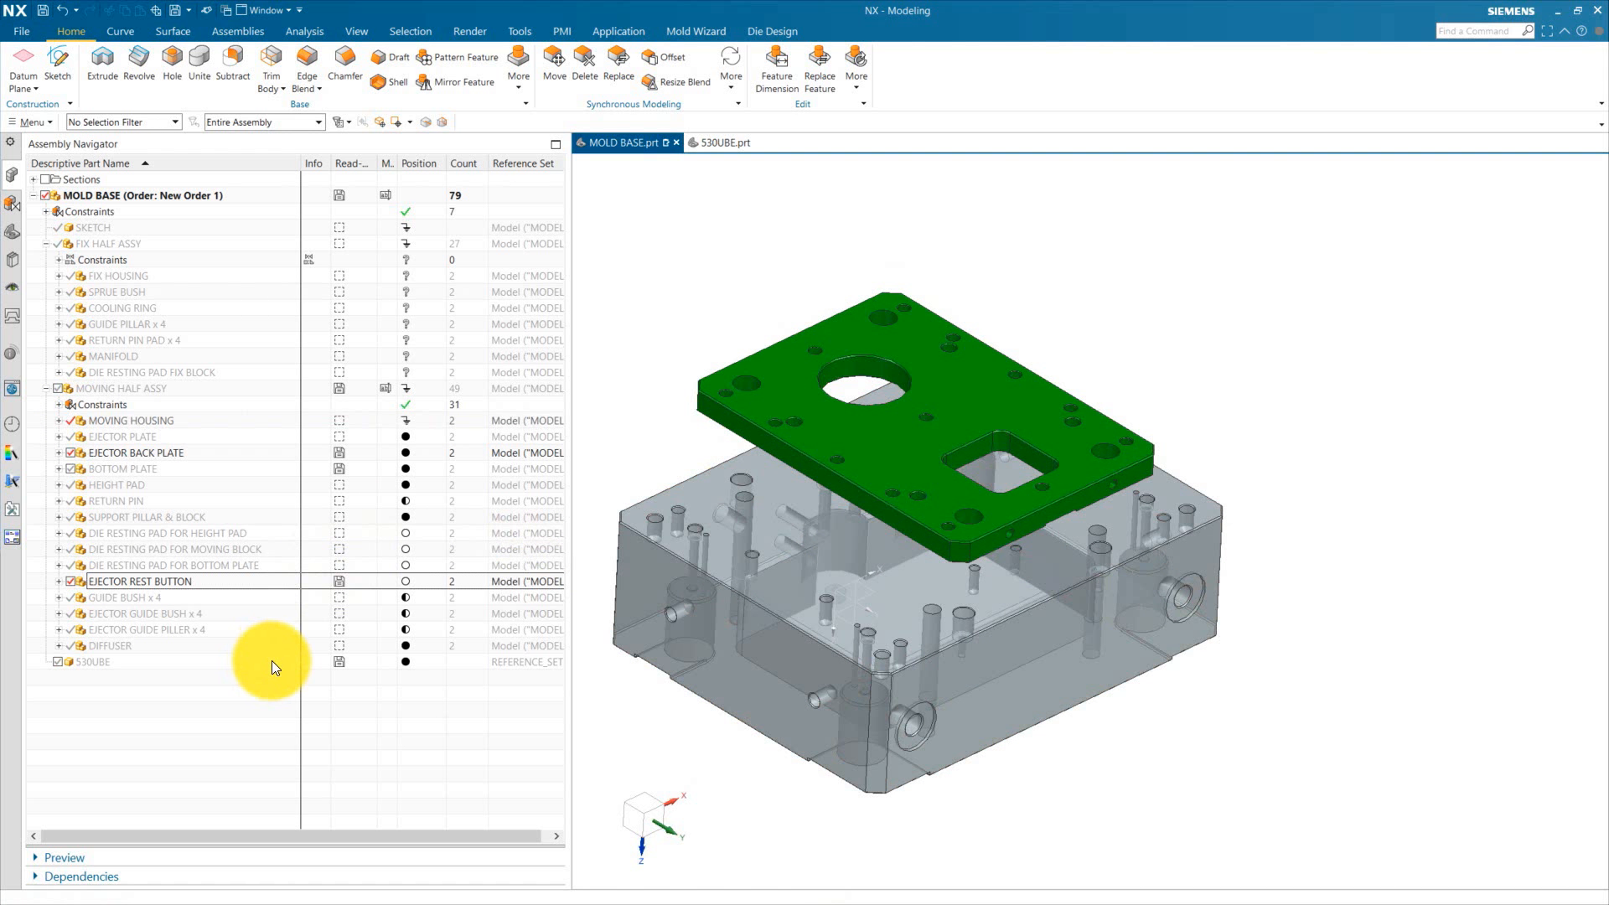
Step: Move the ejector rest button component clear of the assembly, above the ejector back plate
right_click(160, 578)
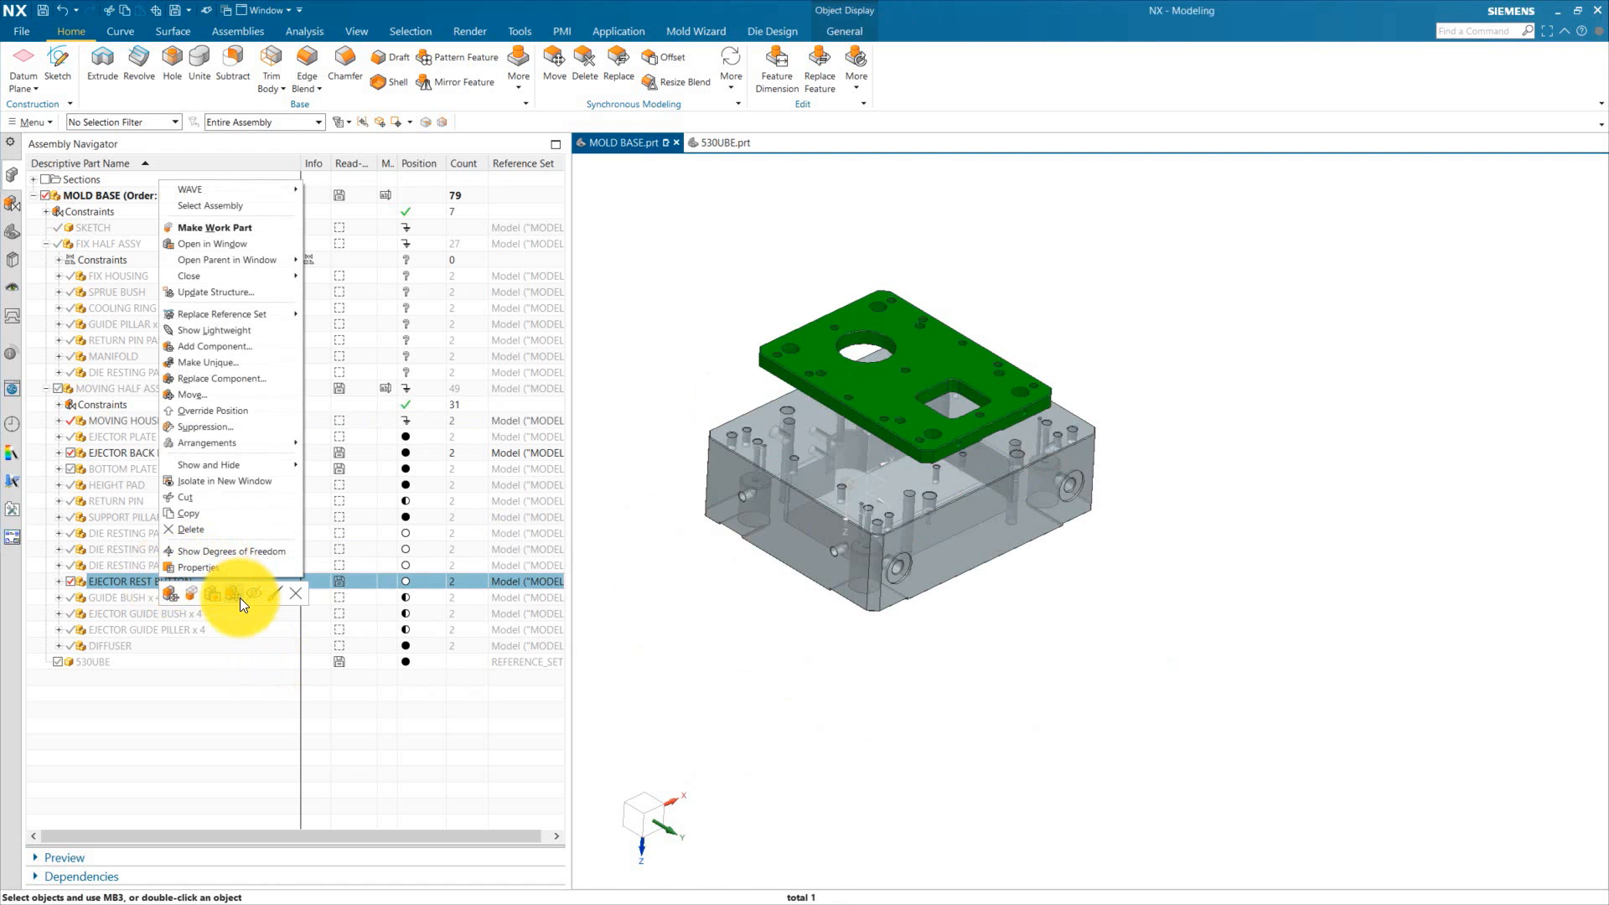
left_click(249, 598)
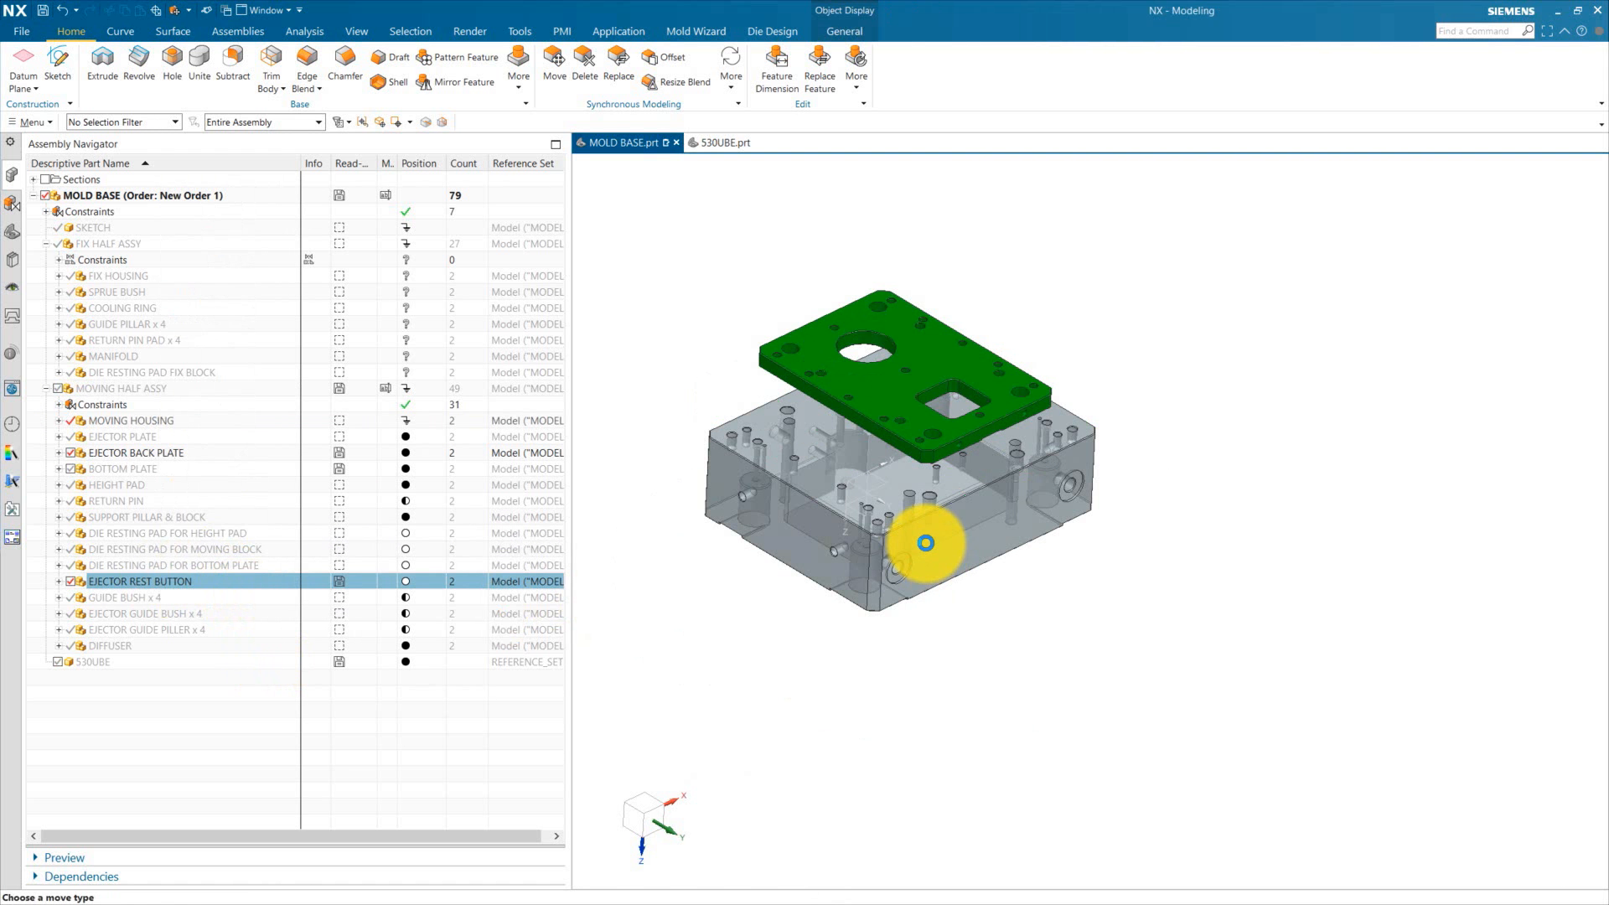
left_click_drag(846, 541, 873, 252)
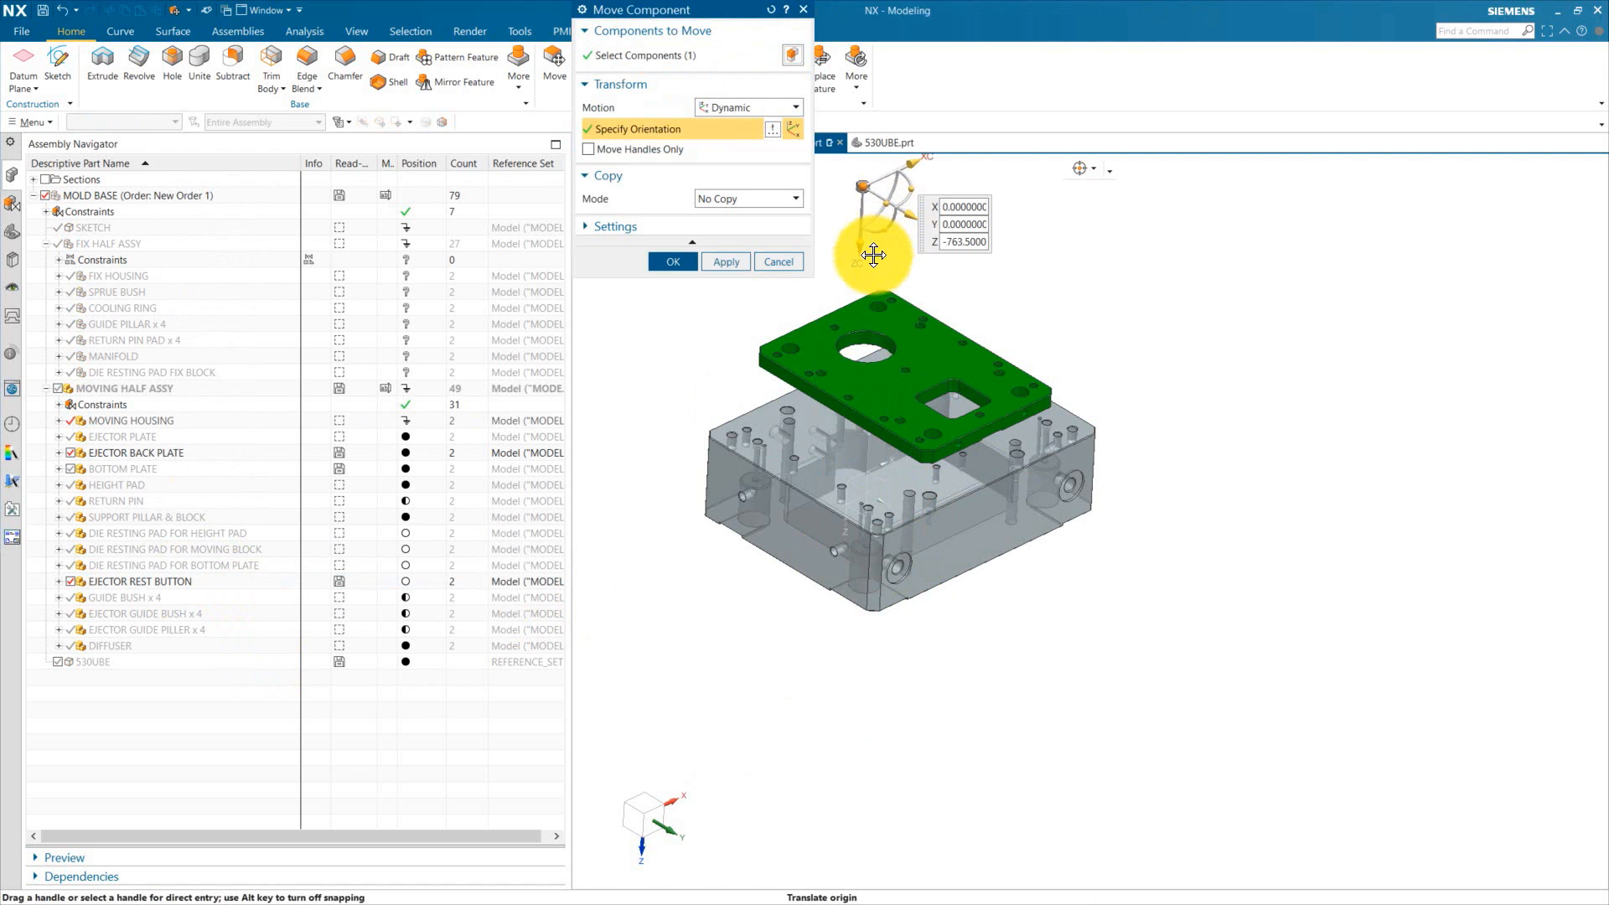
scroll(830, 243, "up", 3)
middle_click(894, 276)
scroll(892, 260, "up", 3)
scroll(891, 251, "down", 3)
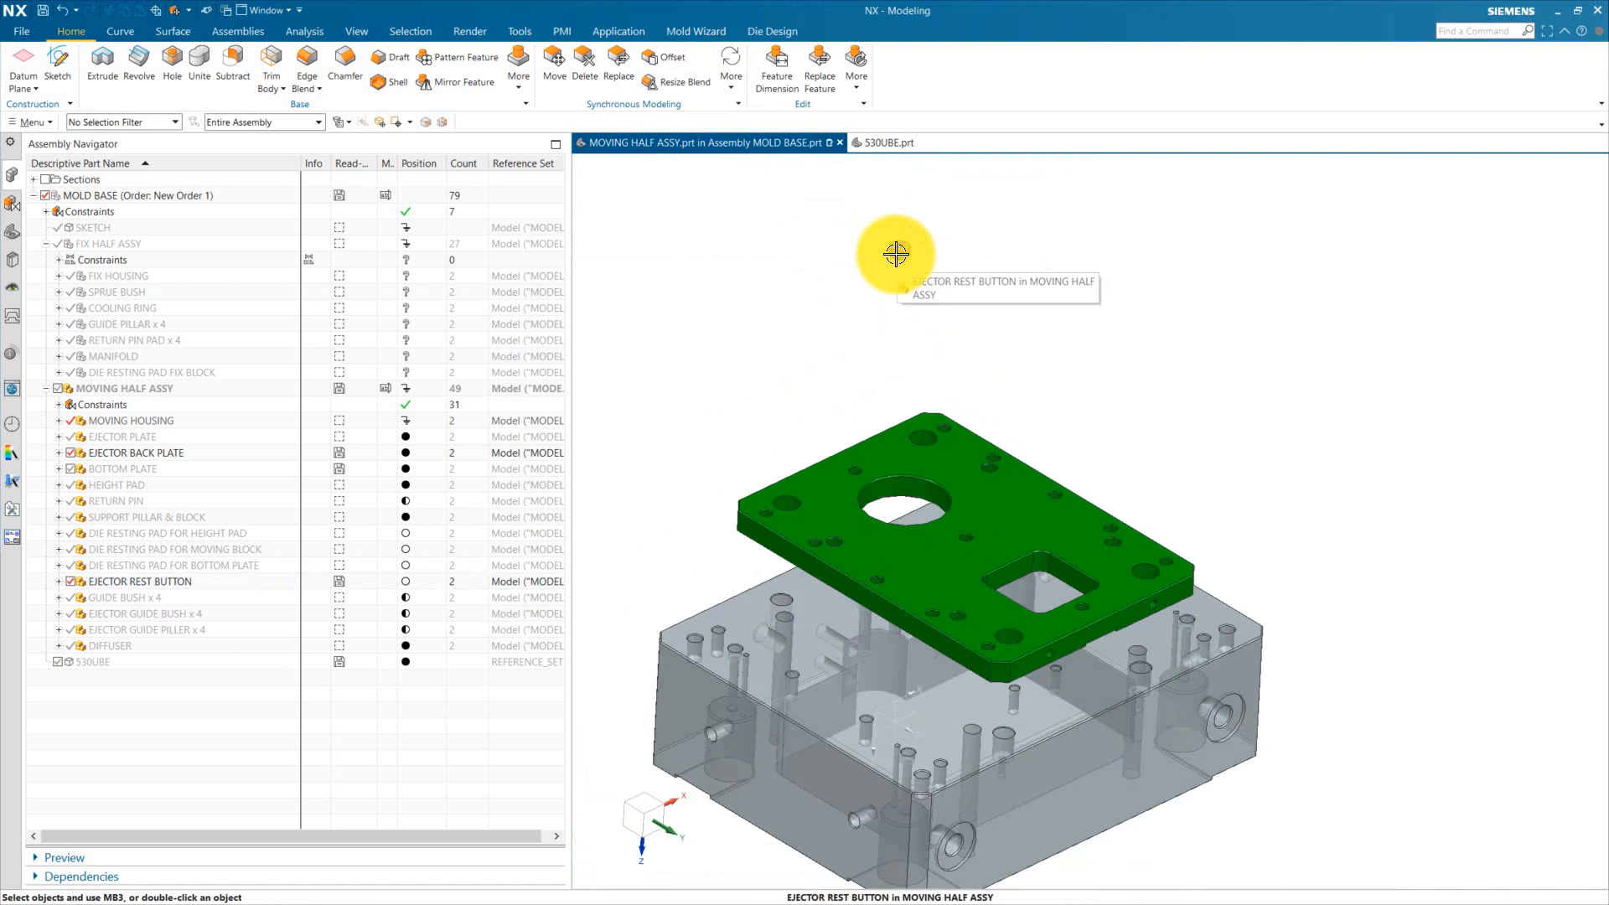
scroll(891, 260, "up", 3)
Step: Rotate the ejector rest button 180° about the YC axis with Move Component
left_click(911, 276)
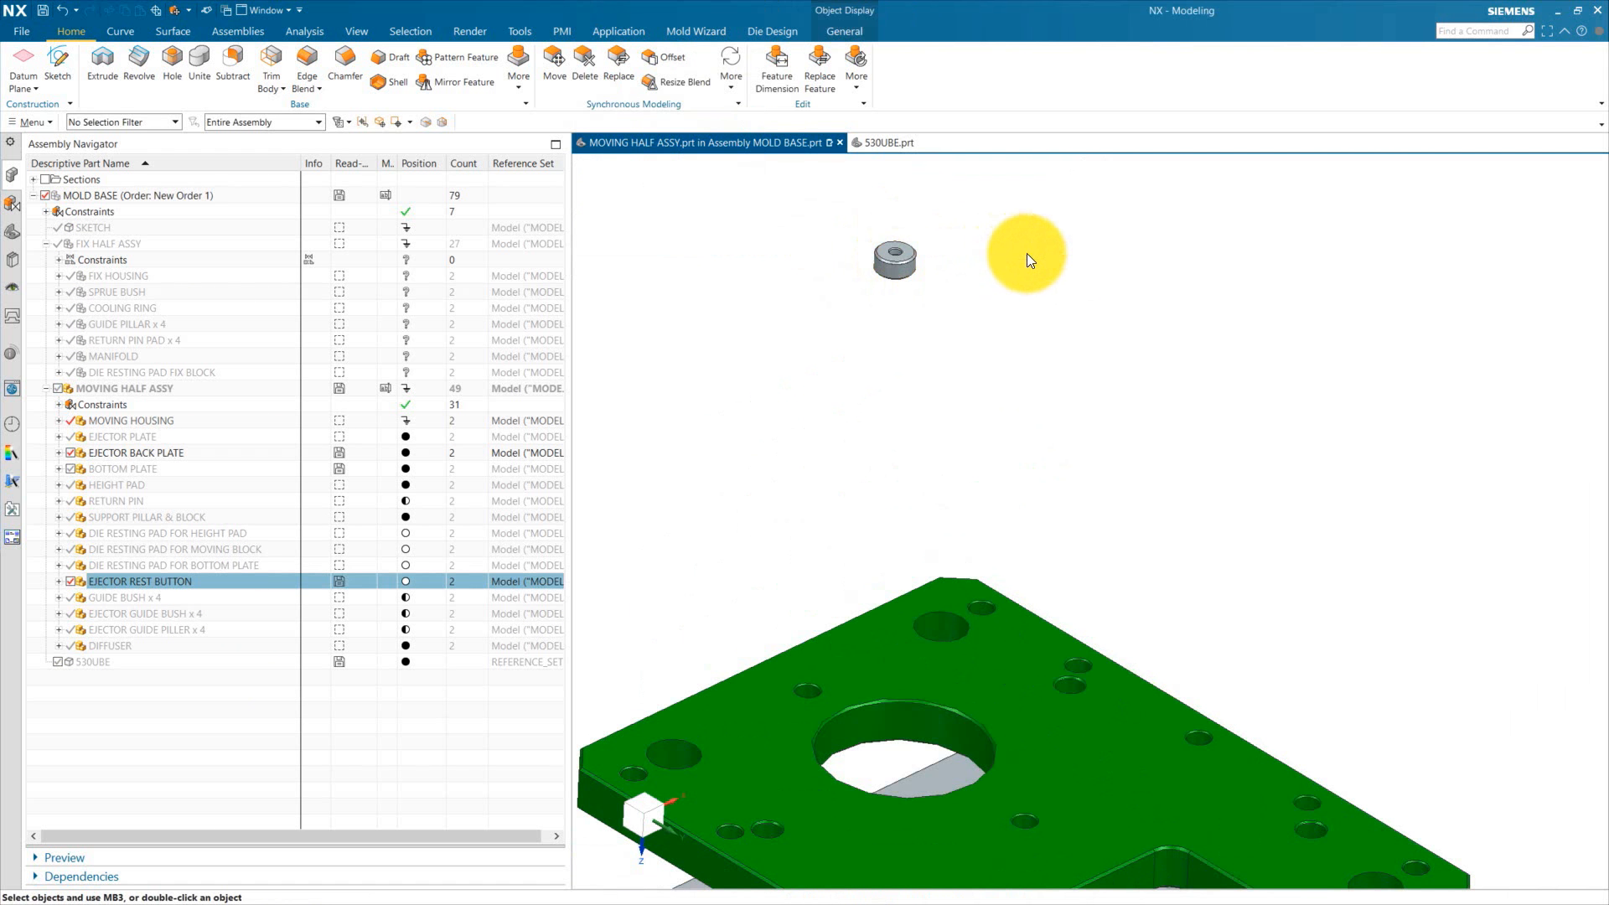
key("ctrl+t")
type("1")
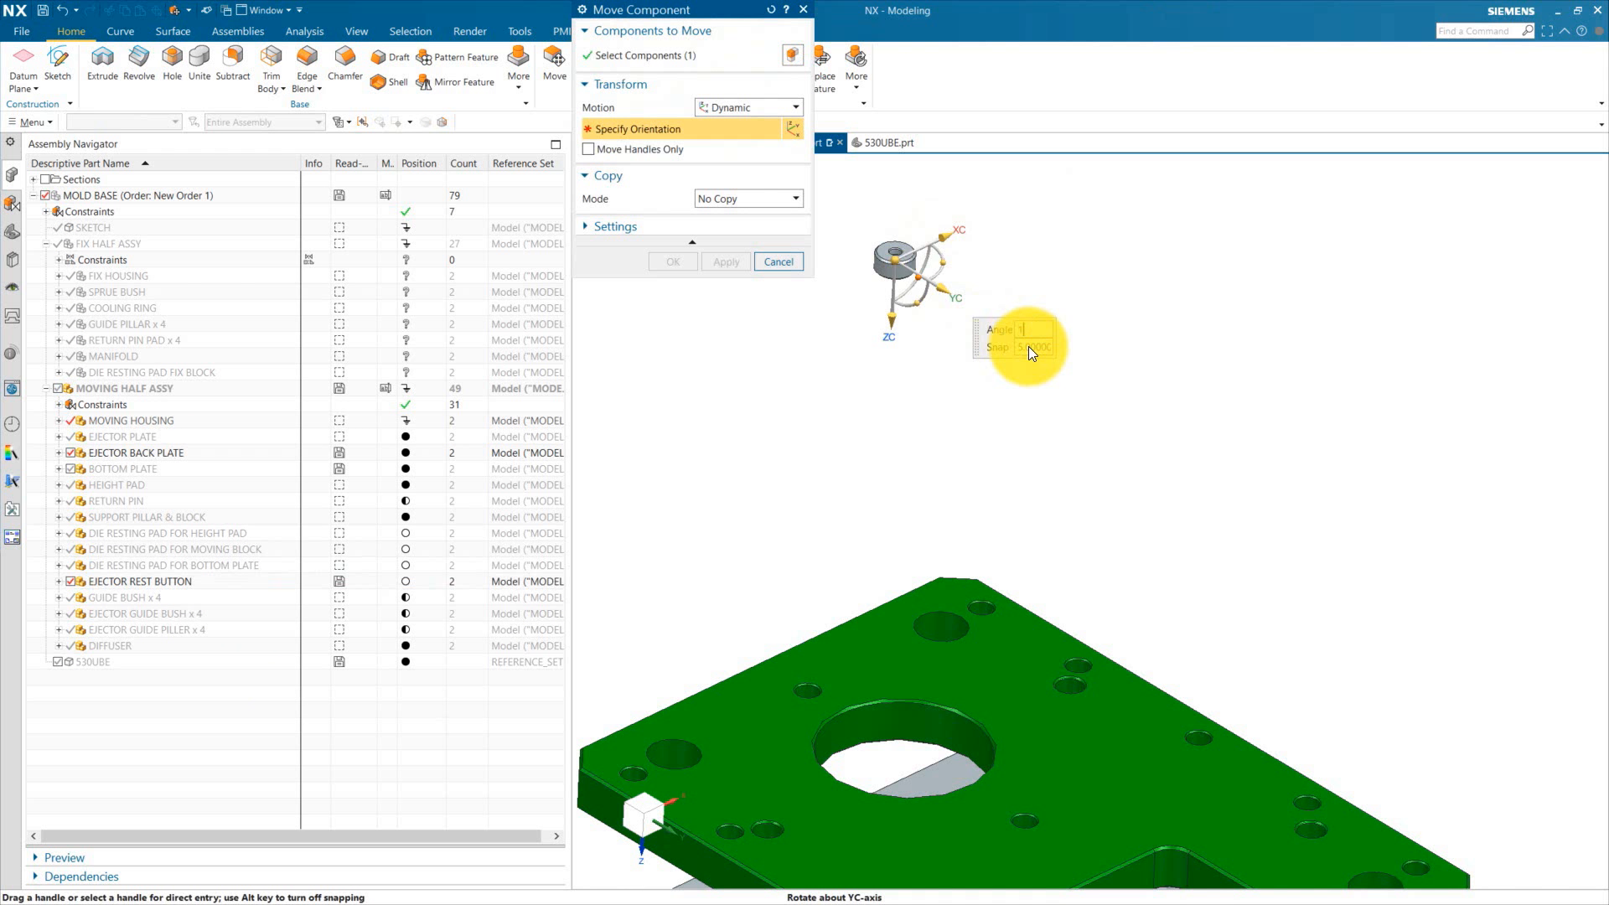
type("80")
key("Return")
left_click(677, 266)
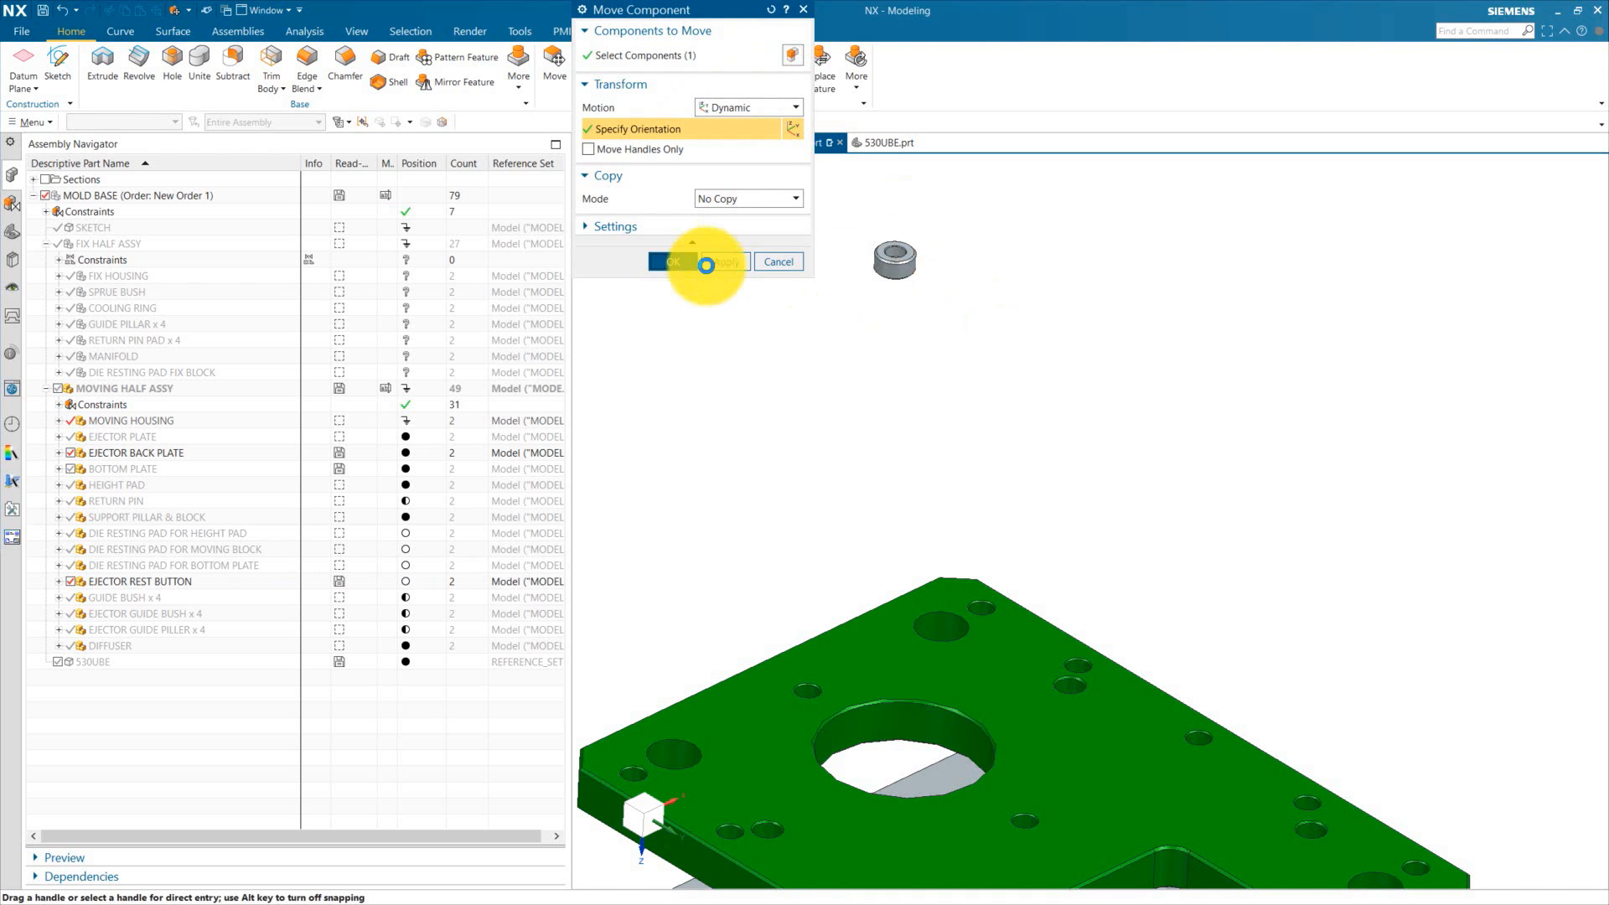
Step: Add a Touch Align constraint between the ejector rest button's face and the ejector back plate's underside
scroll(1006, 270, "down", 3)
mouse_move(1008, 273)
middle_mouse_down()
mouse_move(1013, 355)
mouse_move(1002, 277)
middle_mouse_up()
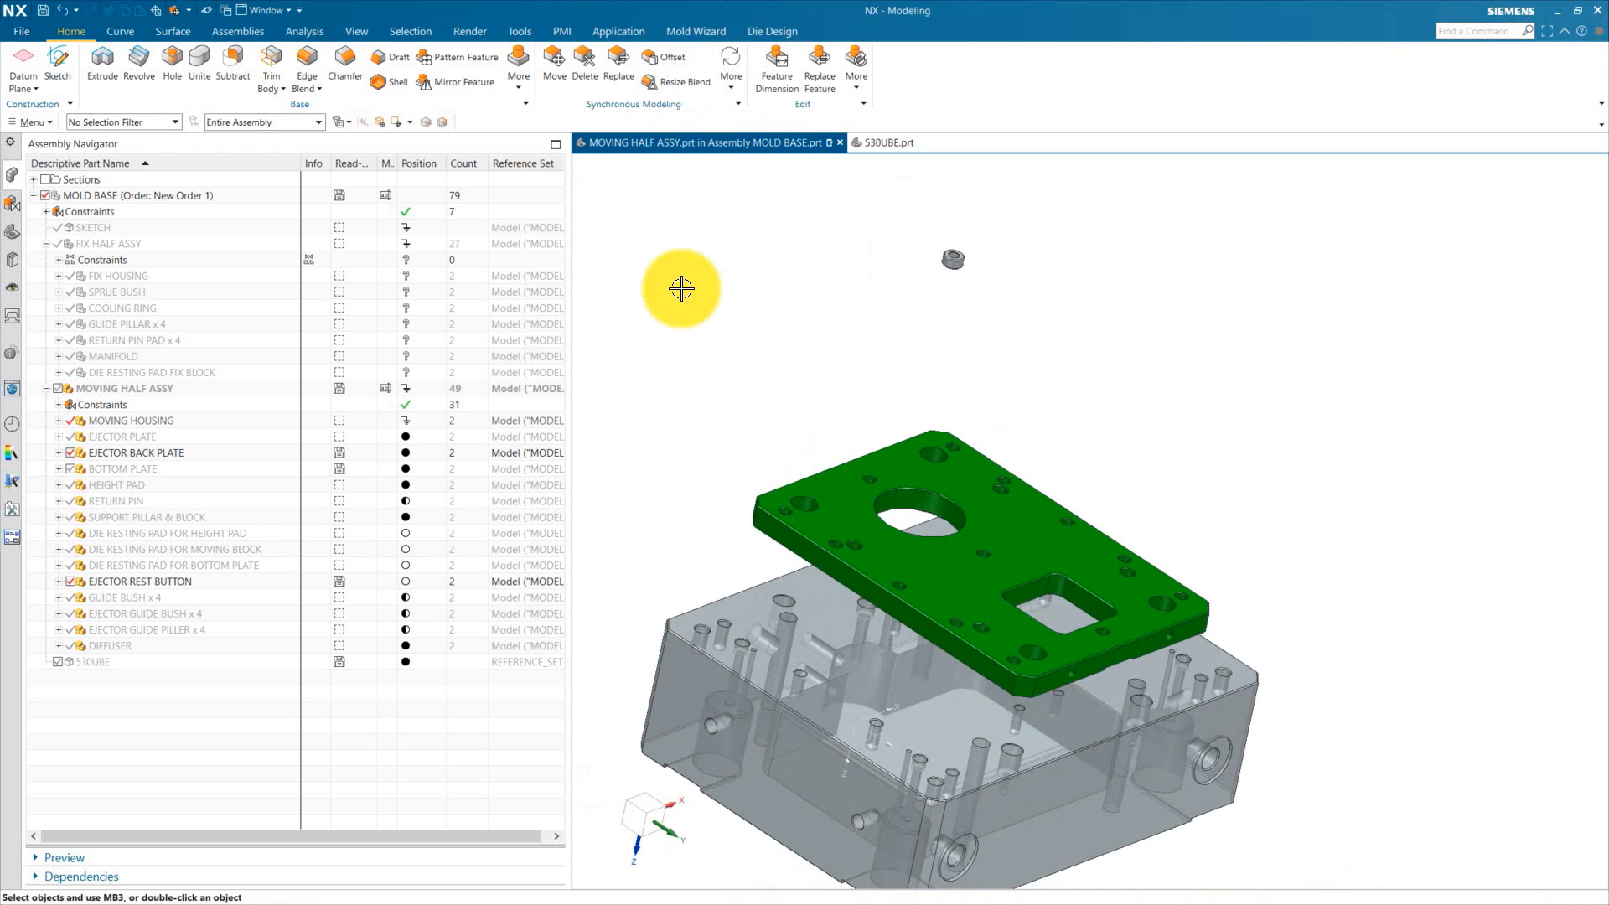
left_click(239, 31)
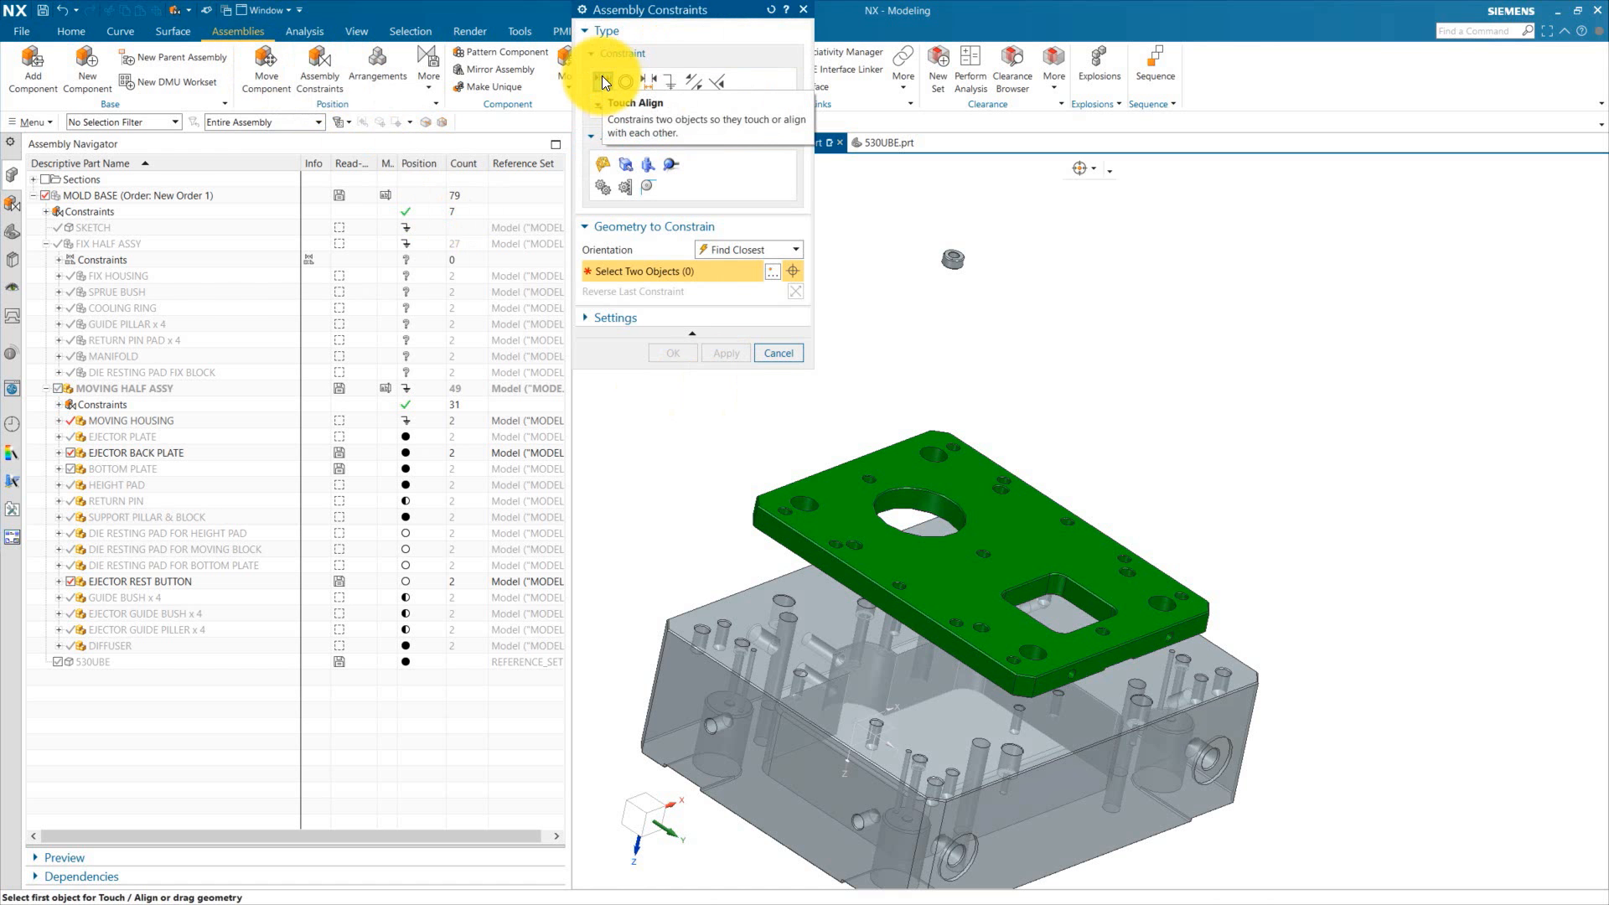
left_click(1049, 471)
middle_click_drag(1106, 470, 1091, 367)
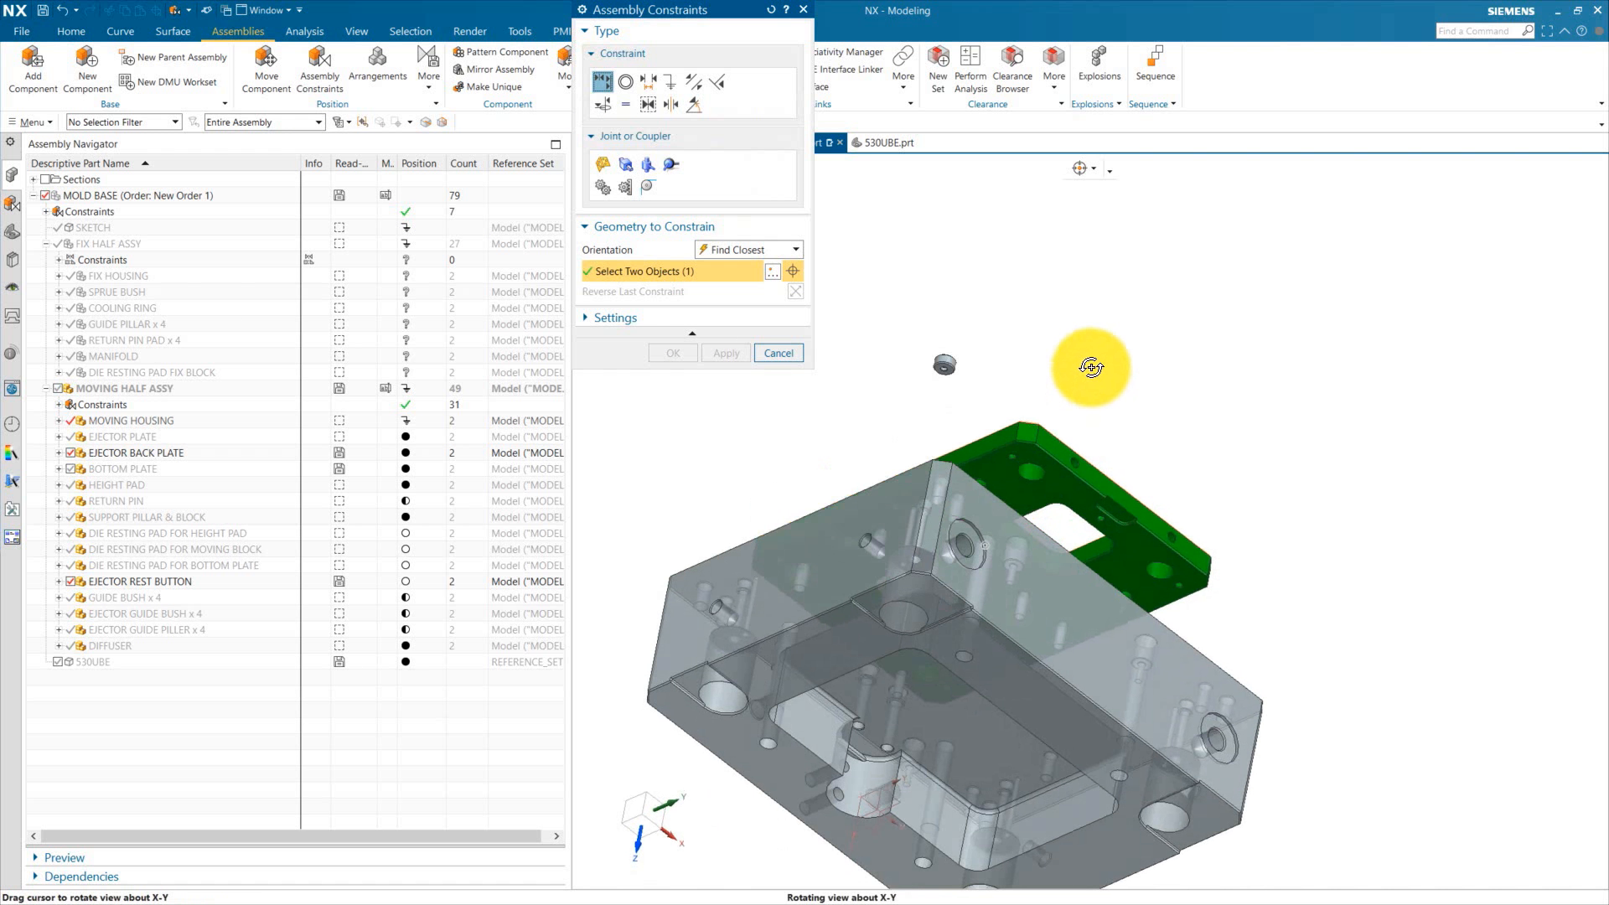
scroll(946, 382, "up", 4)
left_click(956, 343)
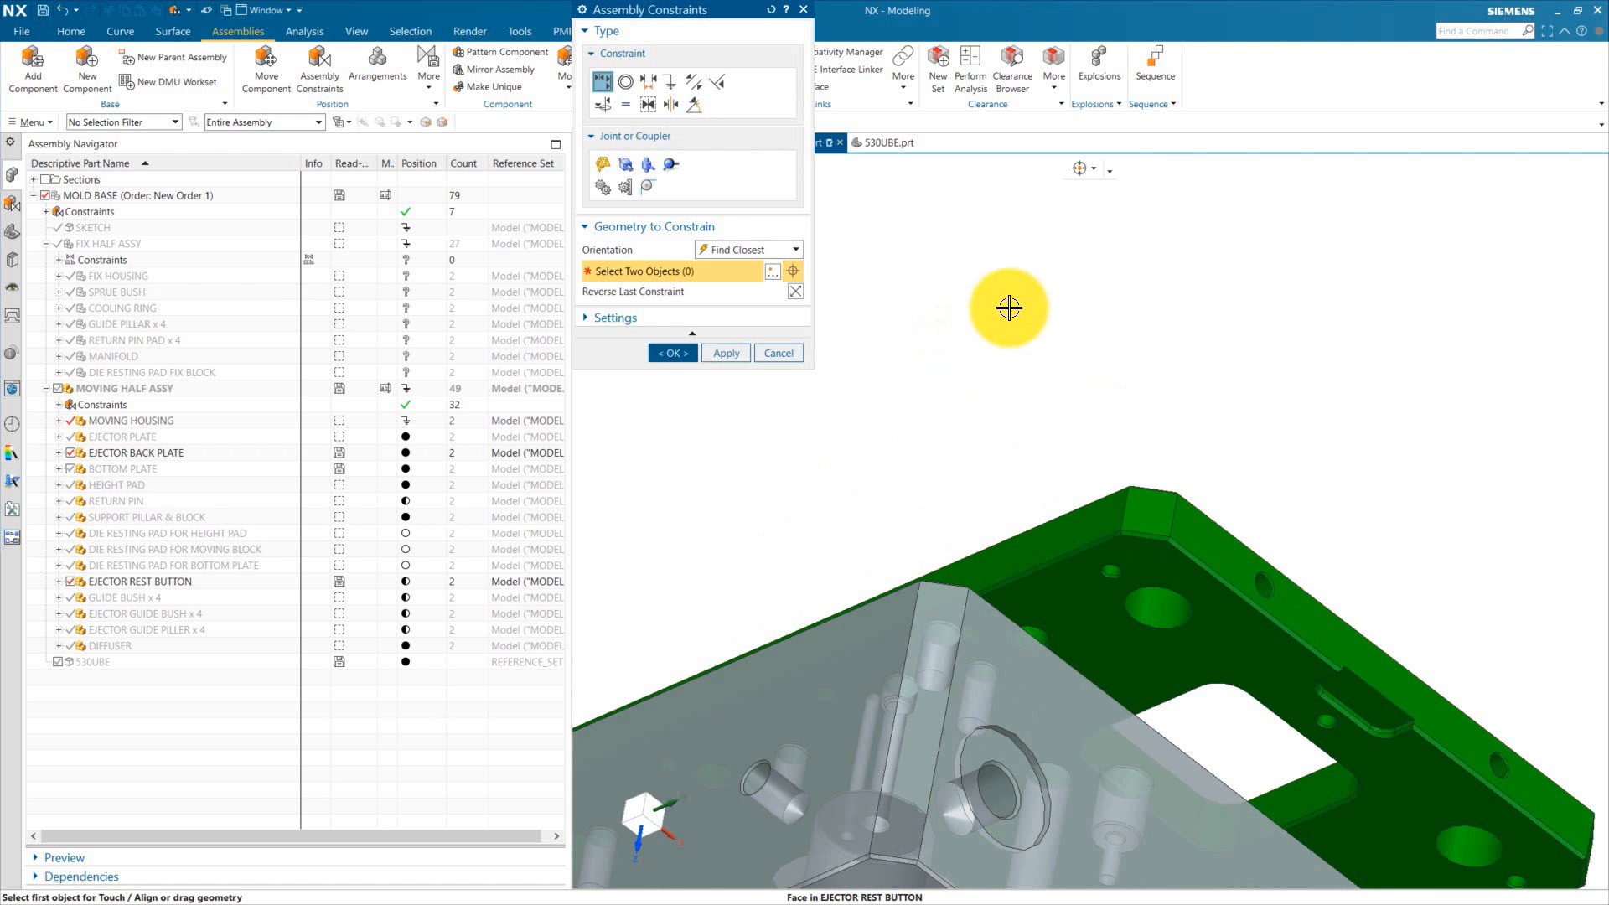
scroll(1013, 305, "down", 4)
middle_click_drag(1013, 306, 892, 423)
left_click(676, 351)
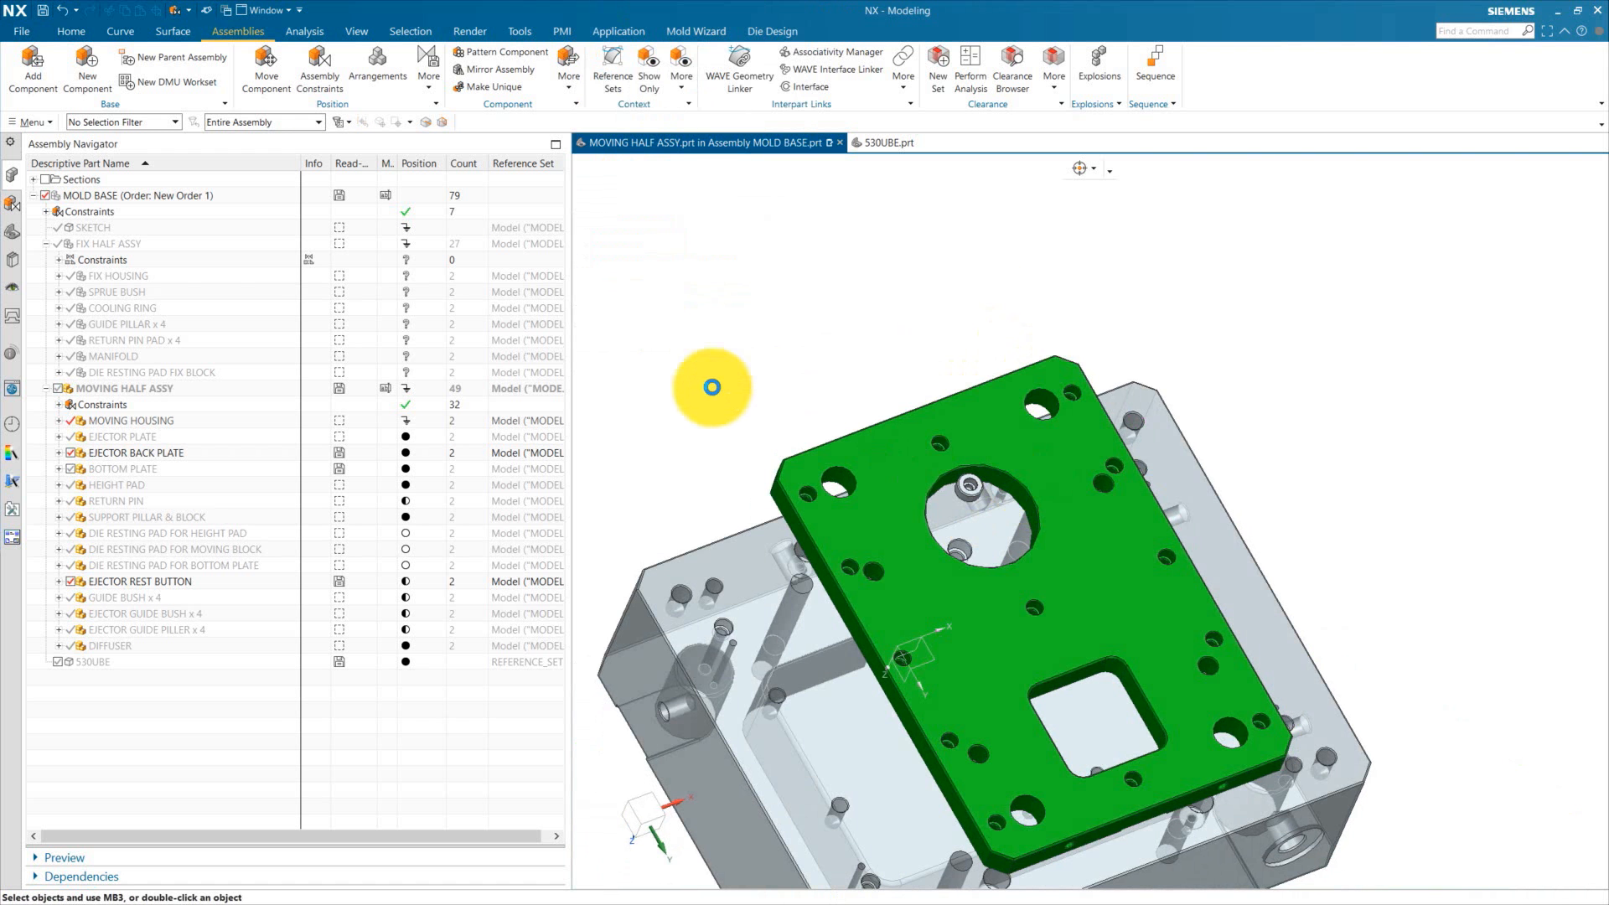
Step: Move the ejector rest button so it sits centred on a screw hole of the ejector back plate
scroll(902, 356, "down", 3)
key("F8")
scroll(1025, 496, "up", 6)
right_click(1025, 496)
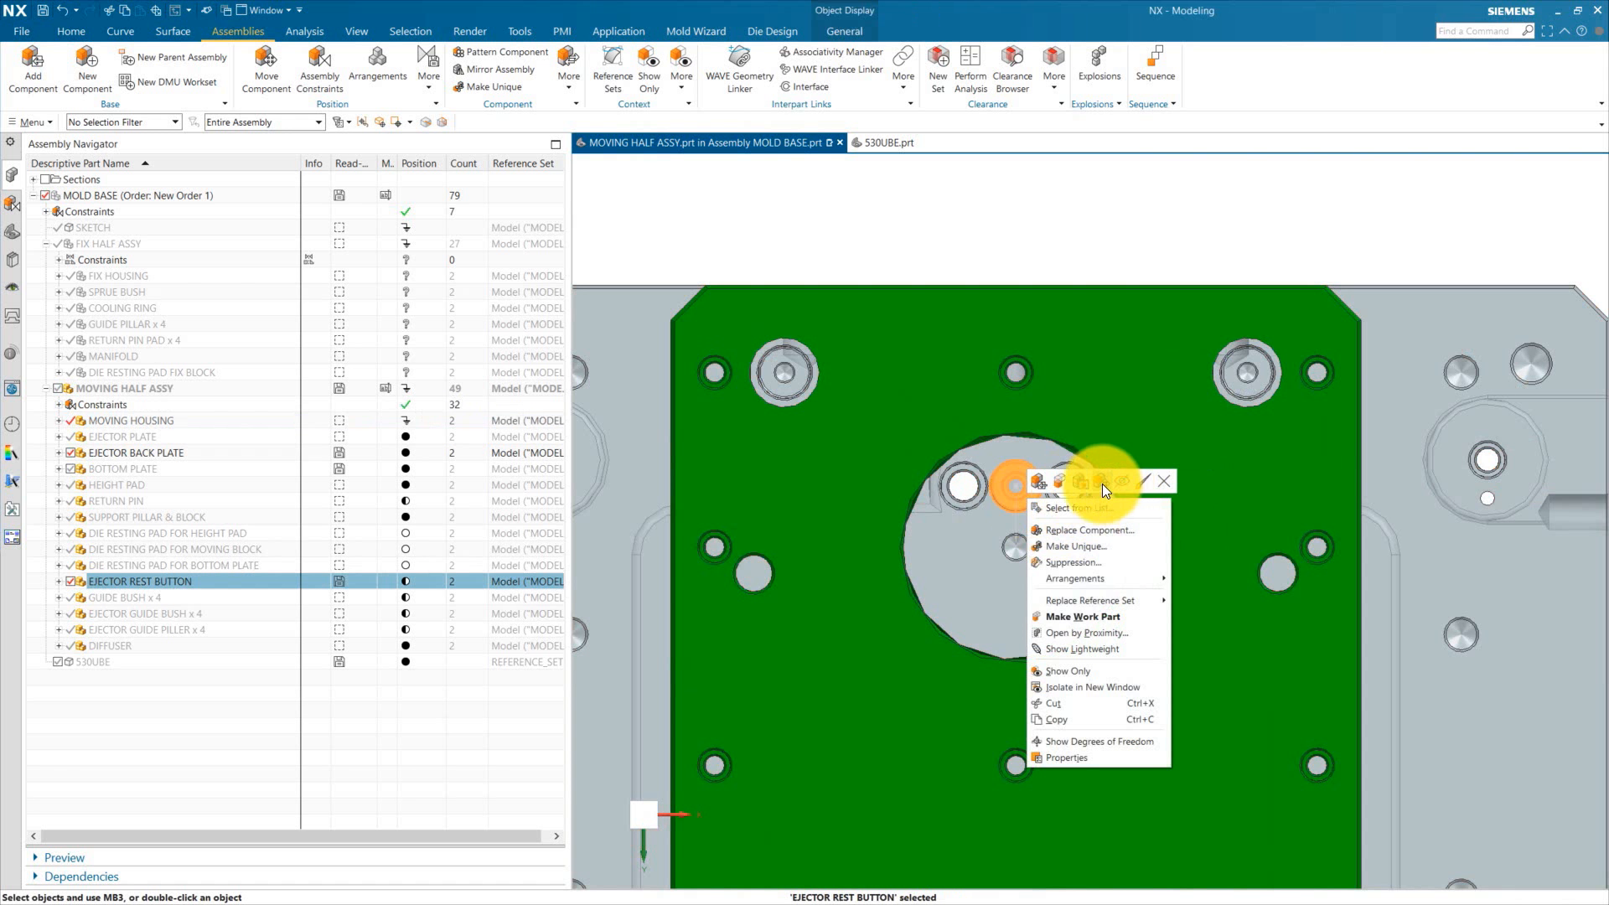
left_click(1027, 496)
left_click_drag(1023, 484, 909, 350)
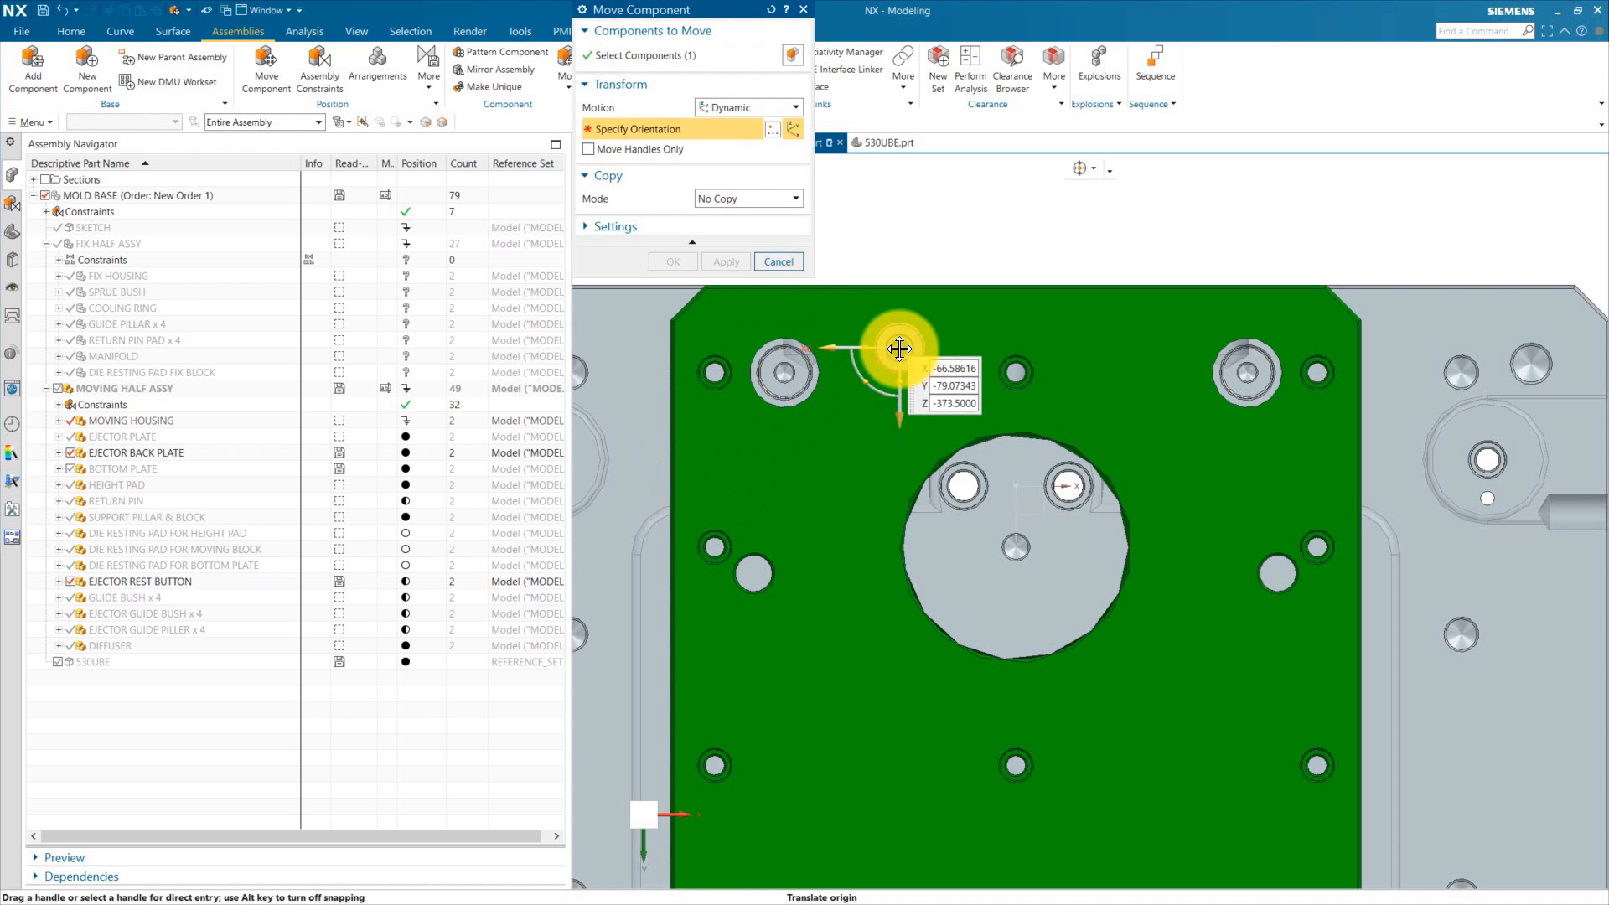
left_click_drag(898, 350, 863, 374)
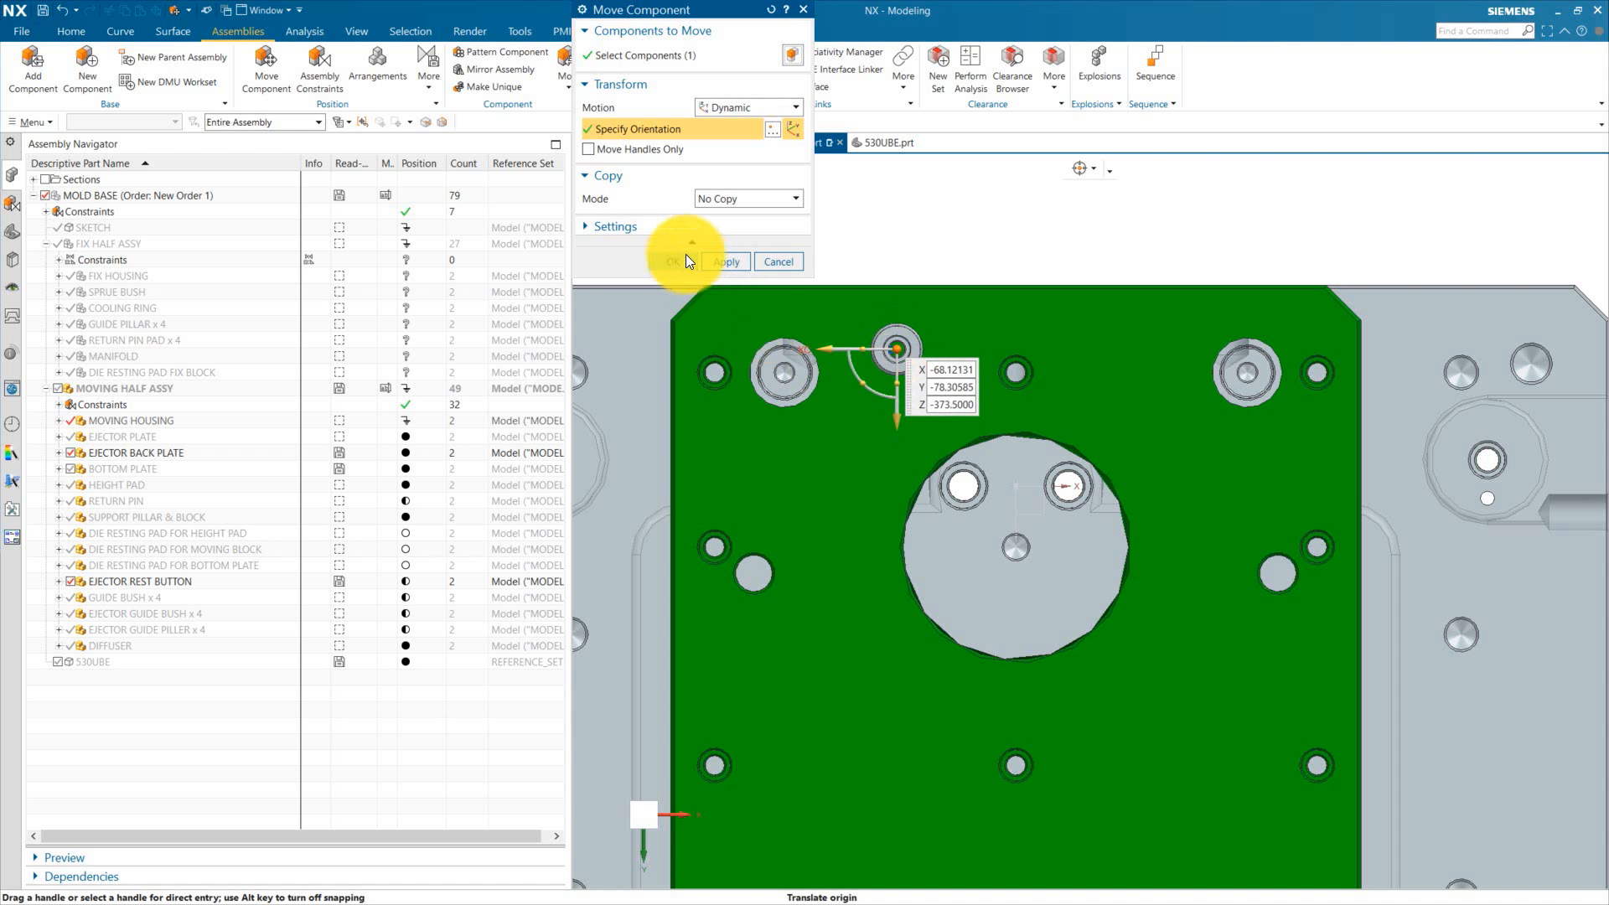
left_click(675, 260)
Step: Copy the ejector rest button onto nine more screw holes of the ejector back plate, giving ten buttons
right_click(817, 404)
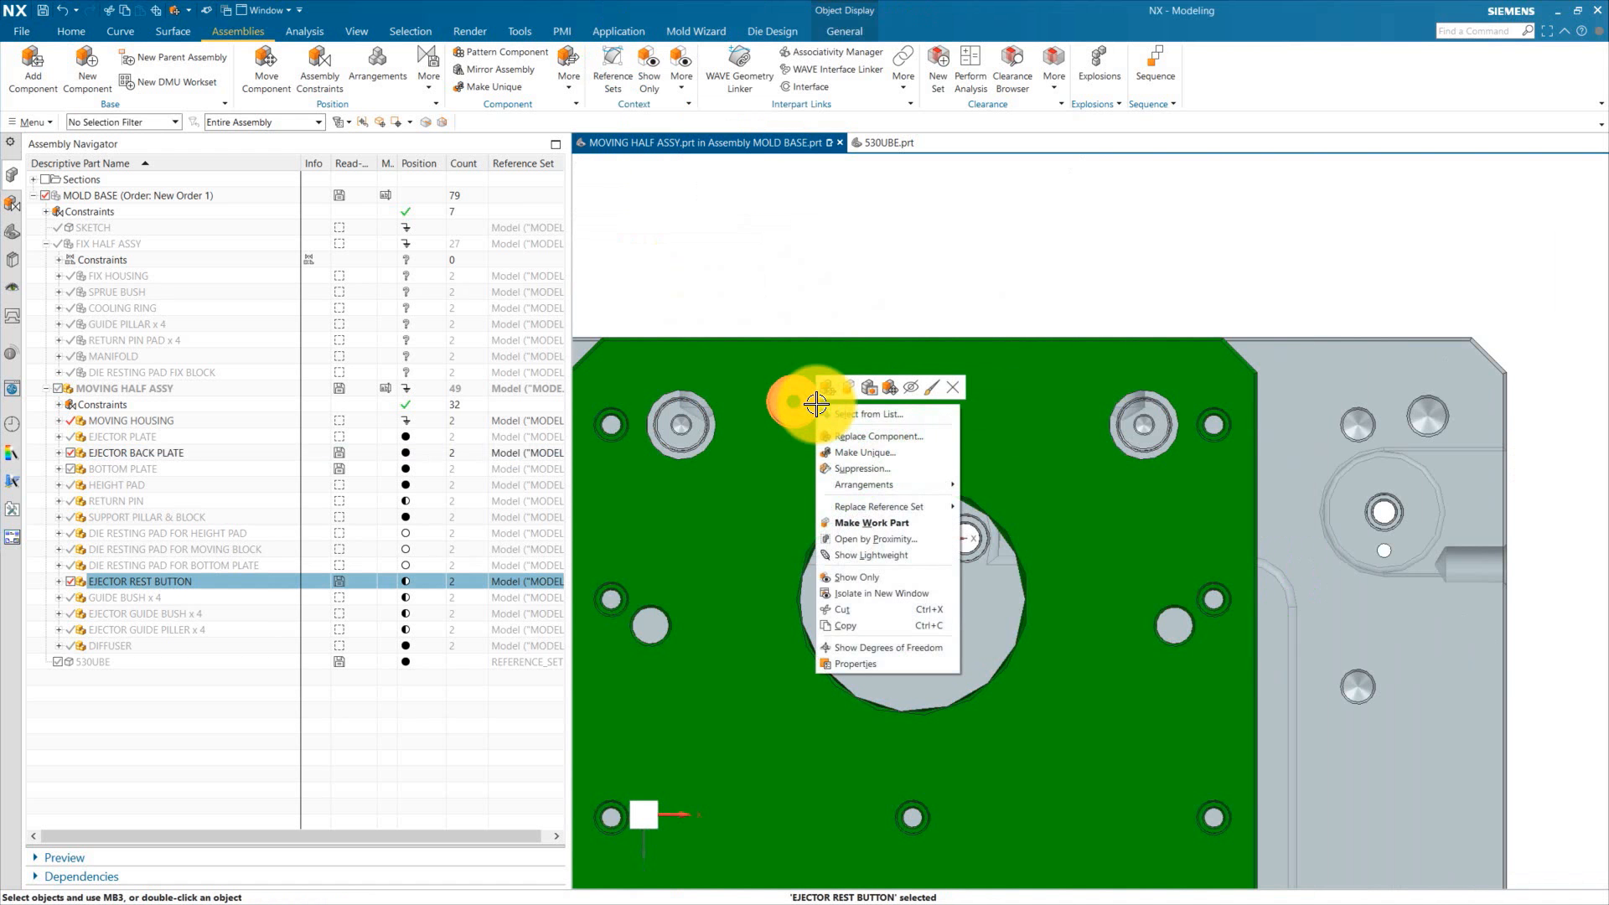
left_click(890, 386)
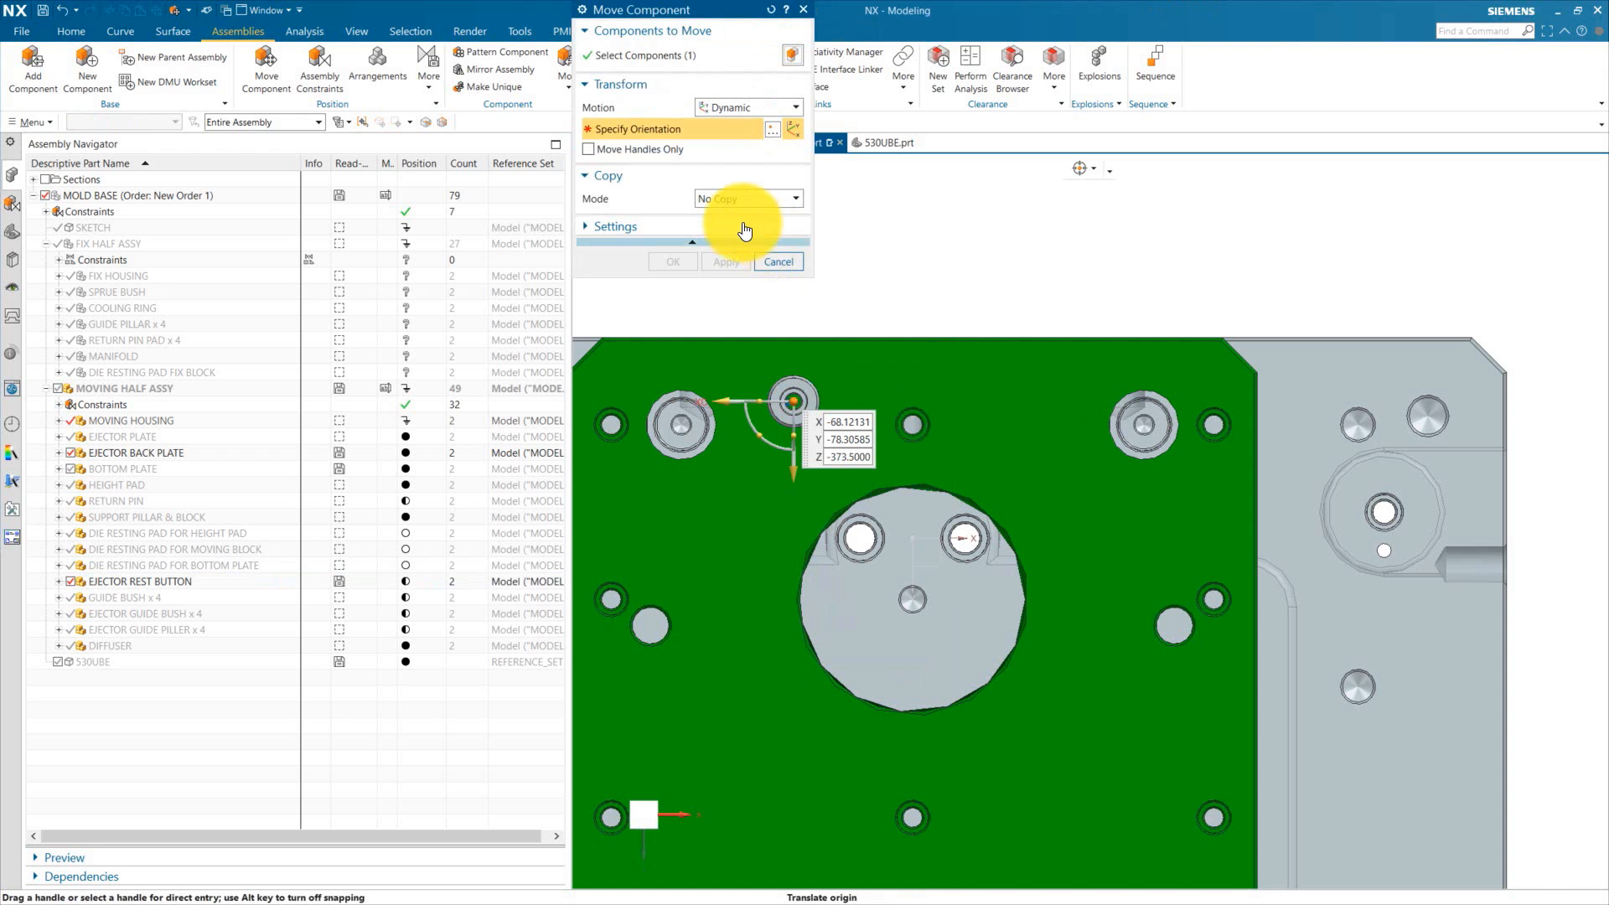
left_click(745, 230)
left_click(729, 232)
left_click_drag(794, 401, 1126, 525)
scroll(1073, 603, "down", 3)
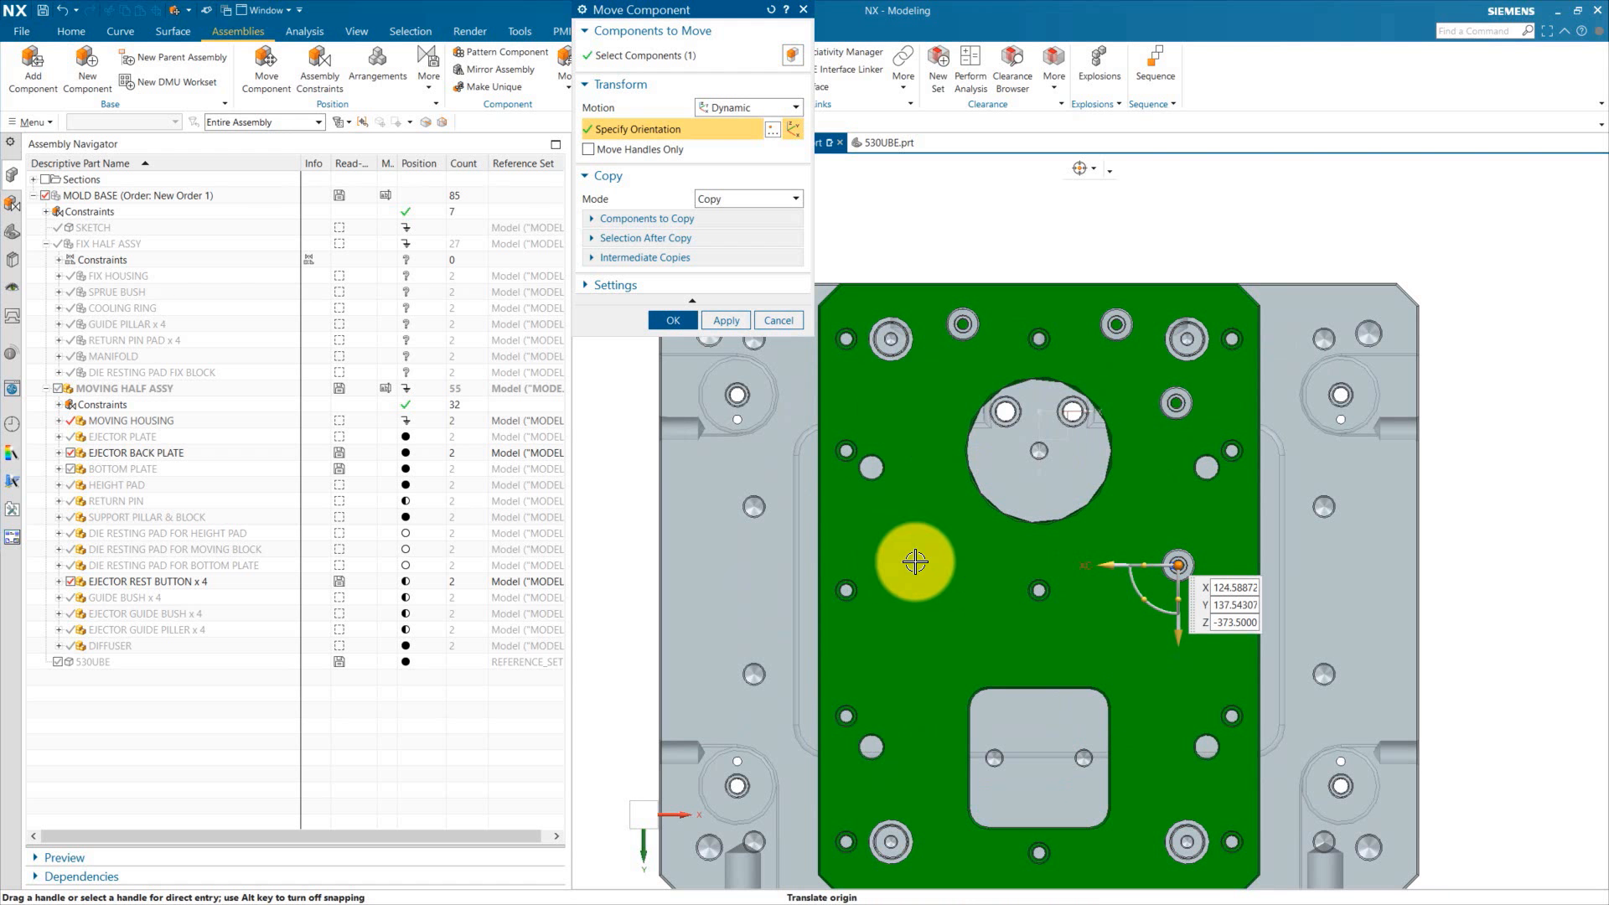
left_click(894, 402)
left_click(936, 599)
middle_click_drag(921, 778, 899, 643, "shift")
left_click(896, 652)
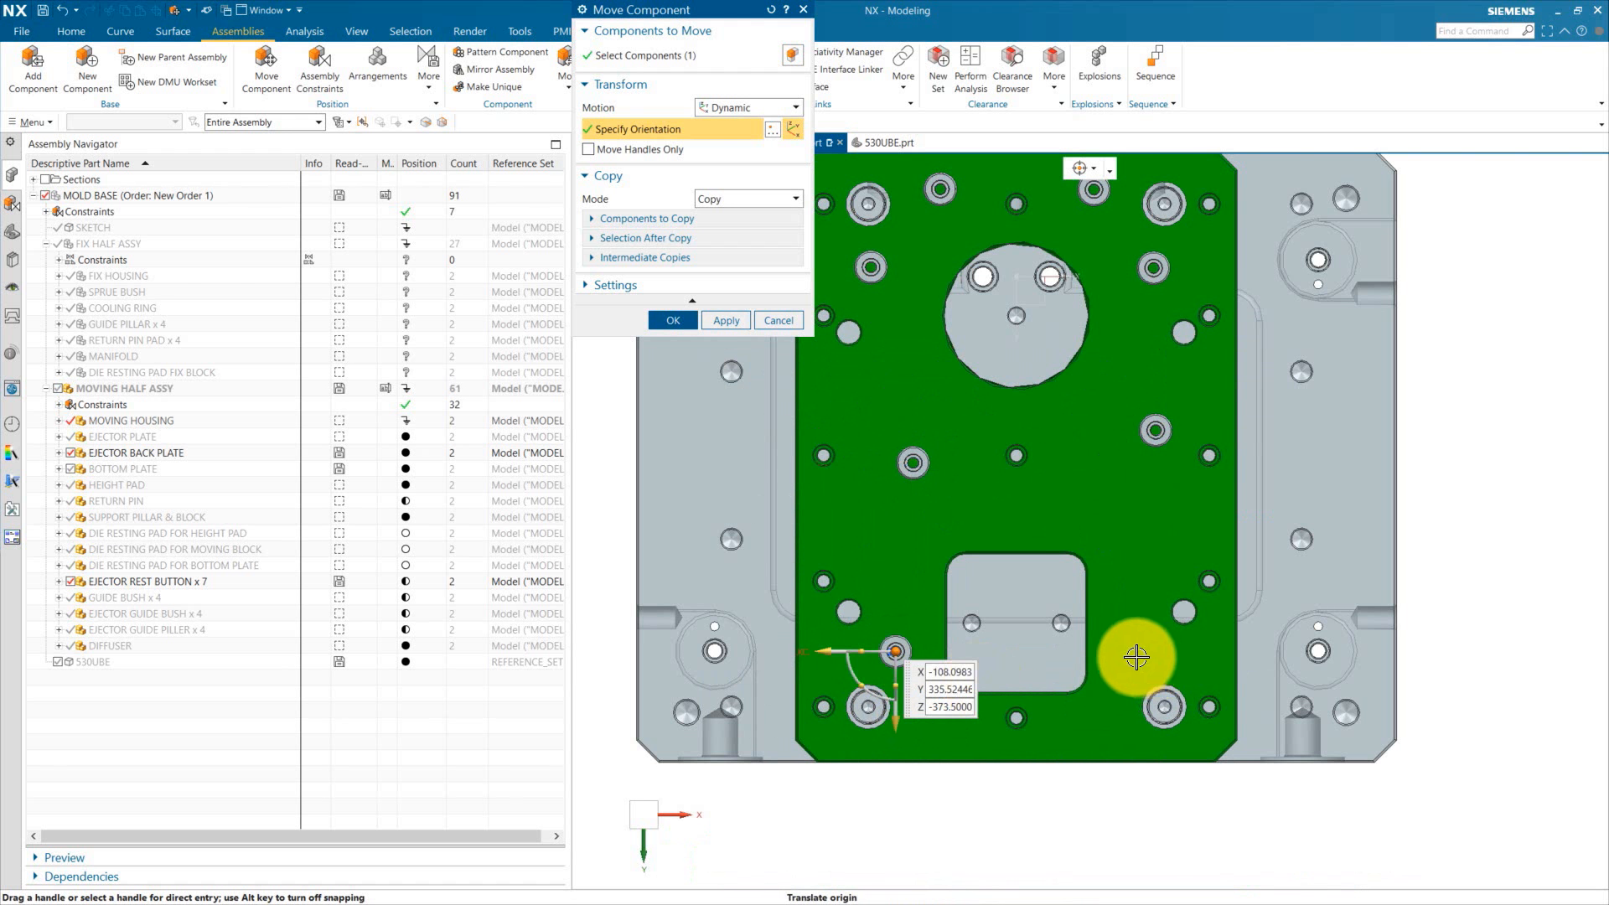
left_click(1136, 657)
scroll(1174, 738, "up", 2)
scroll(901, 709, "down", 4)
scroll(883, 715, "up", 1)
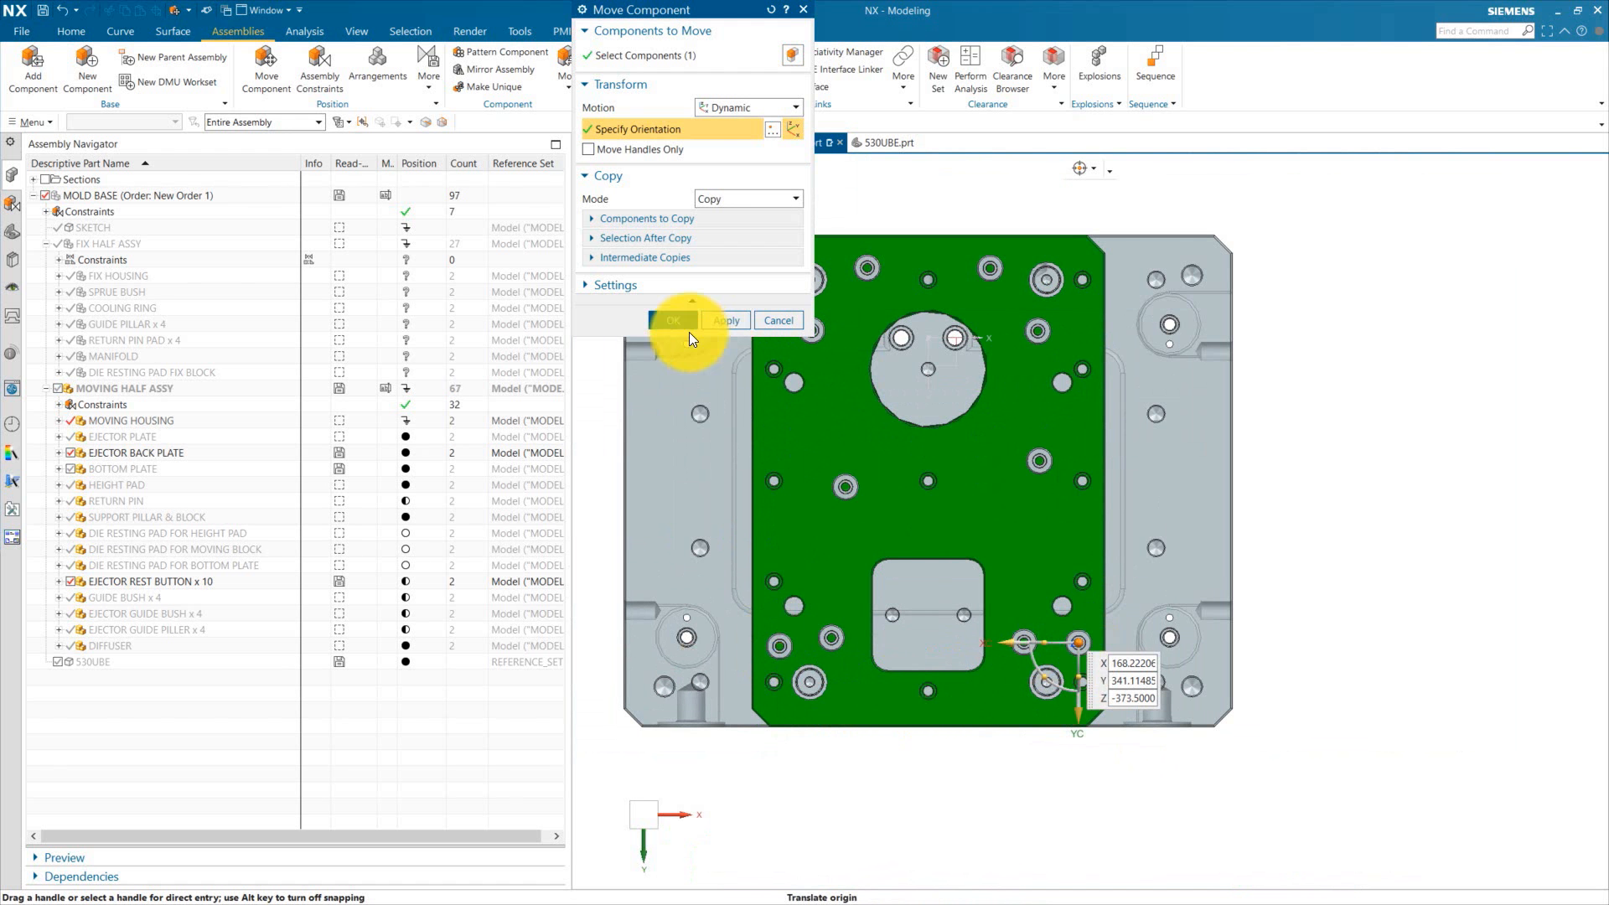
left_click(673, 320)
Step: Inspect the placement of the ejector rest buttons across the ejector back plate from several views
scroll(862, 244, "up", 2)
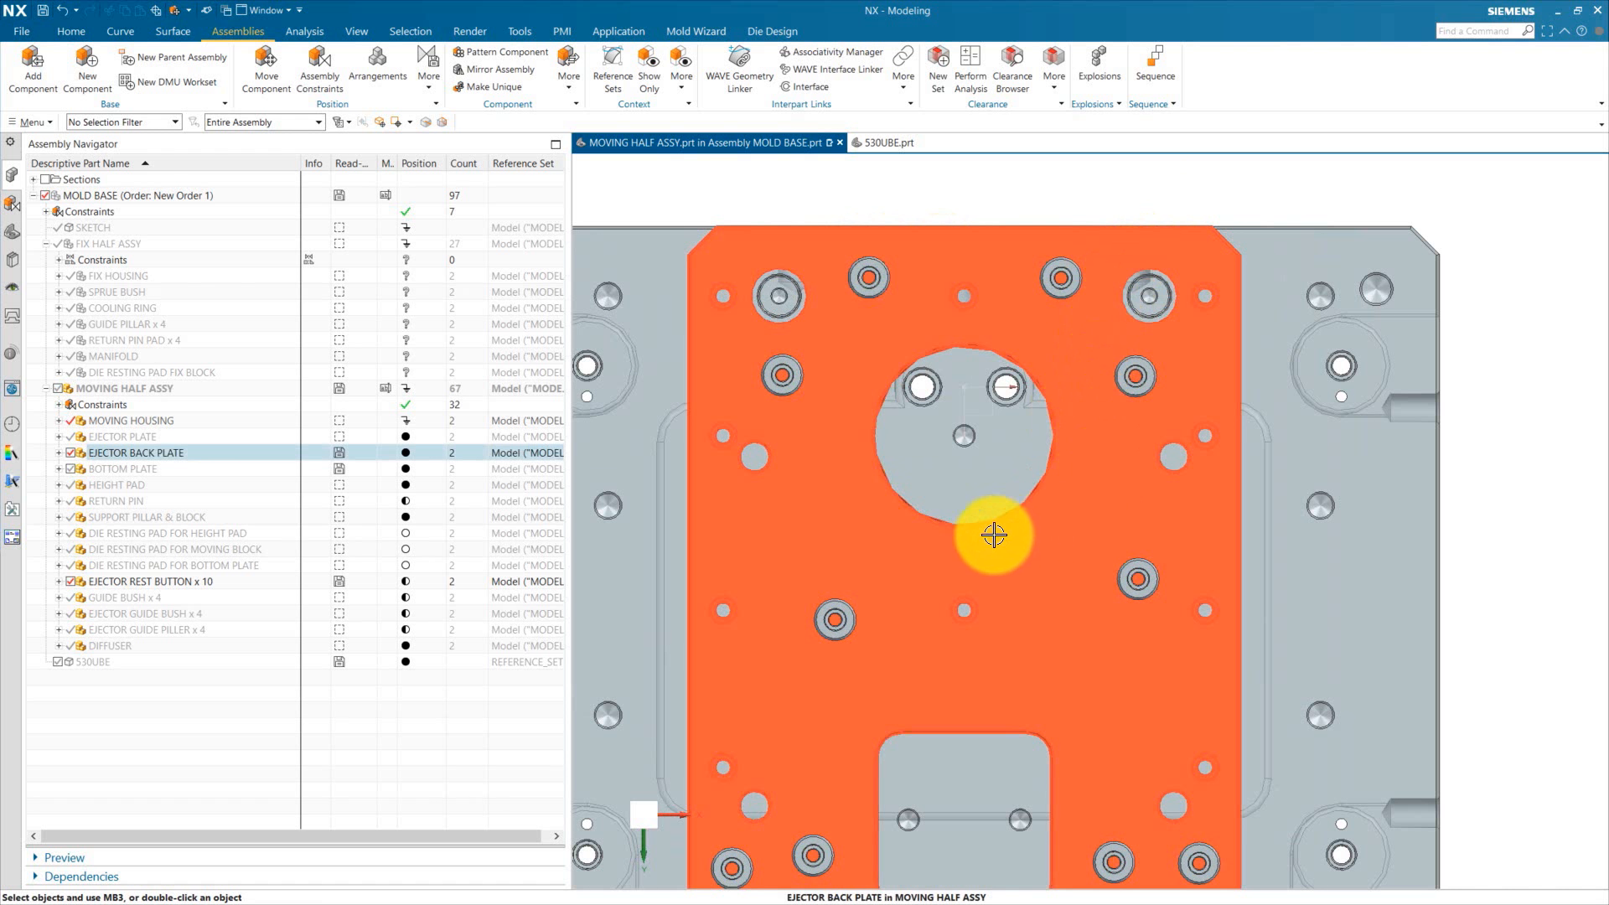
scroll(945, 294, "down", 1)
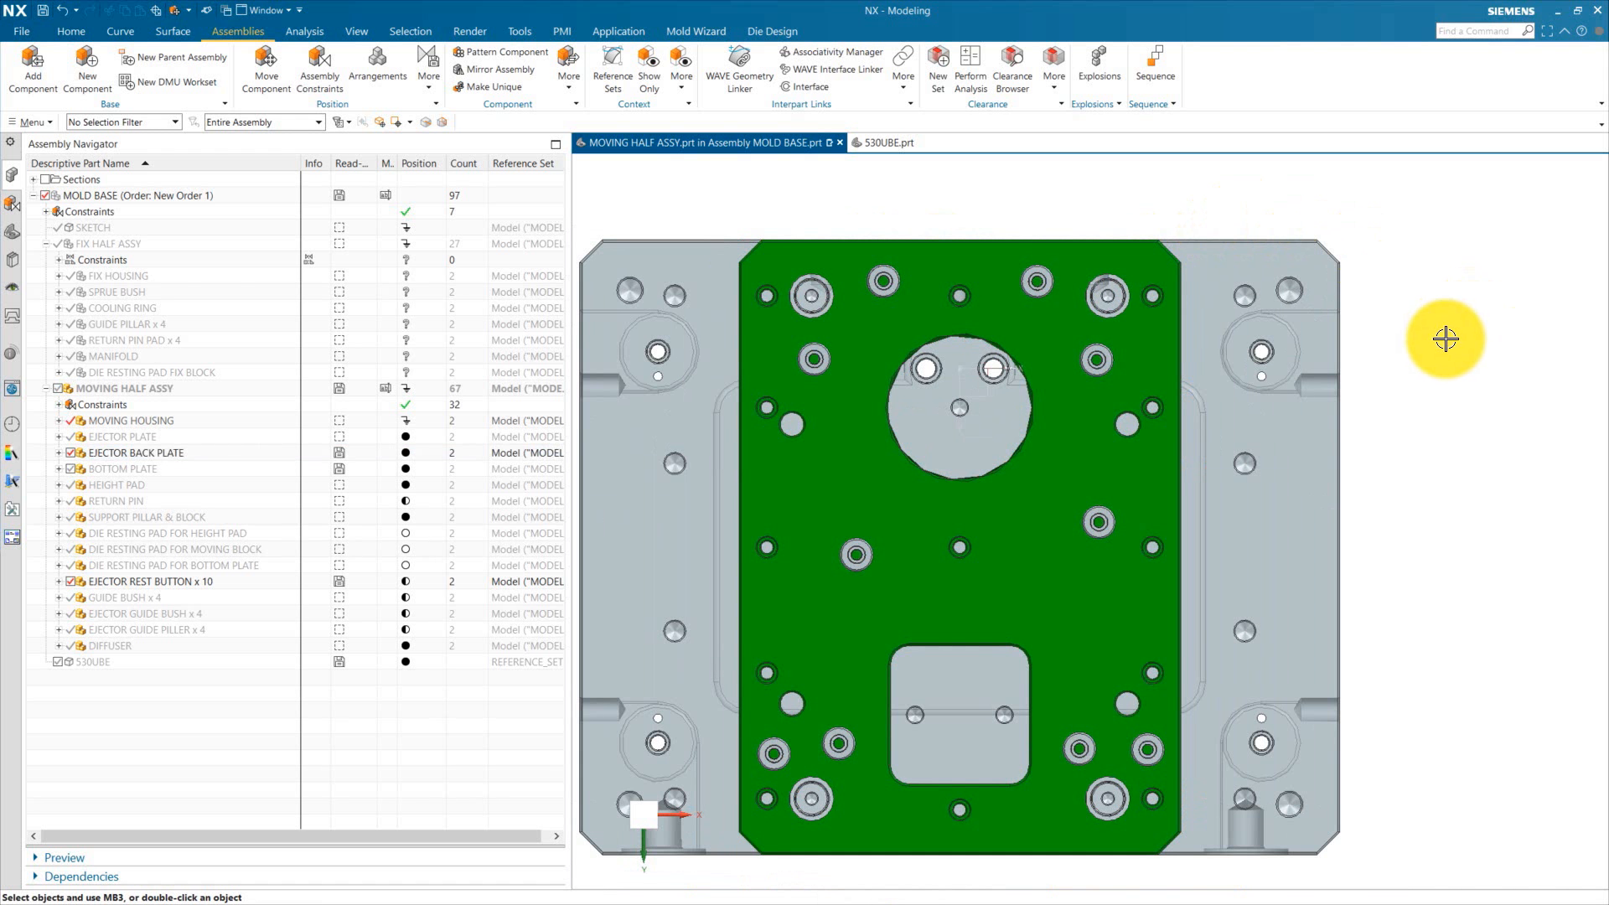
scroll(964, 377, "down", 2)
middle_click_drag(890, 452, 888, 309)
scroll(885, 311, "up", 4)
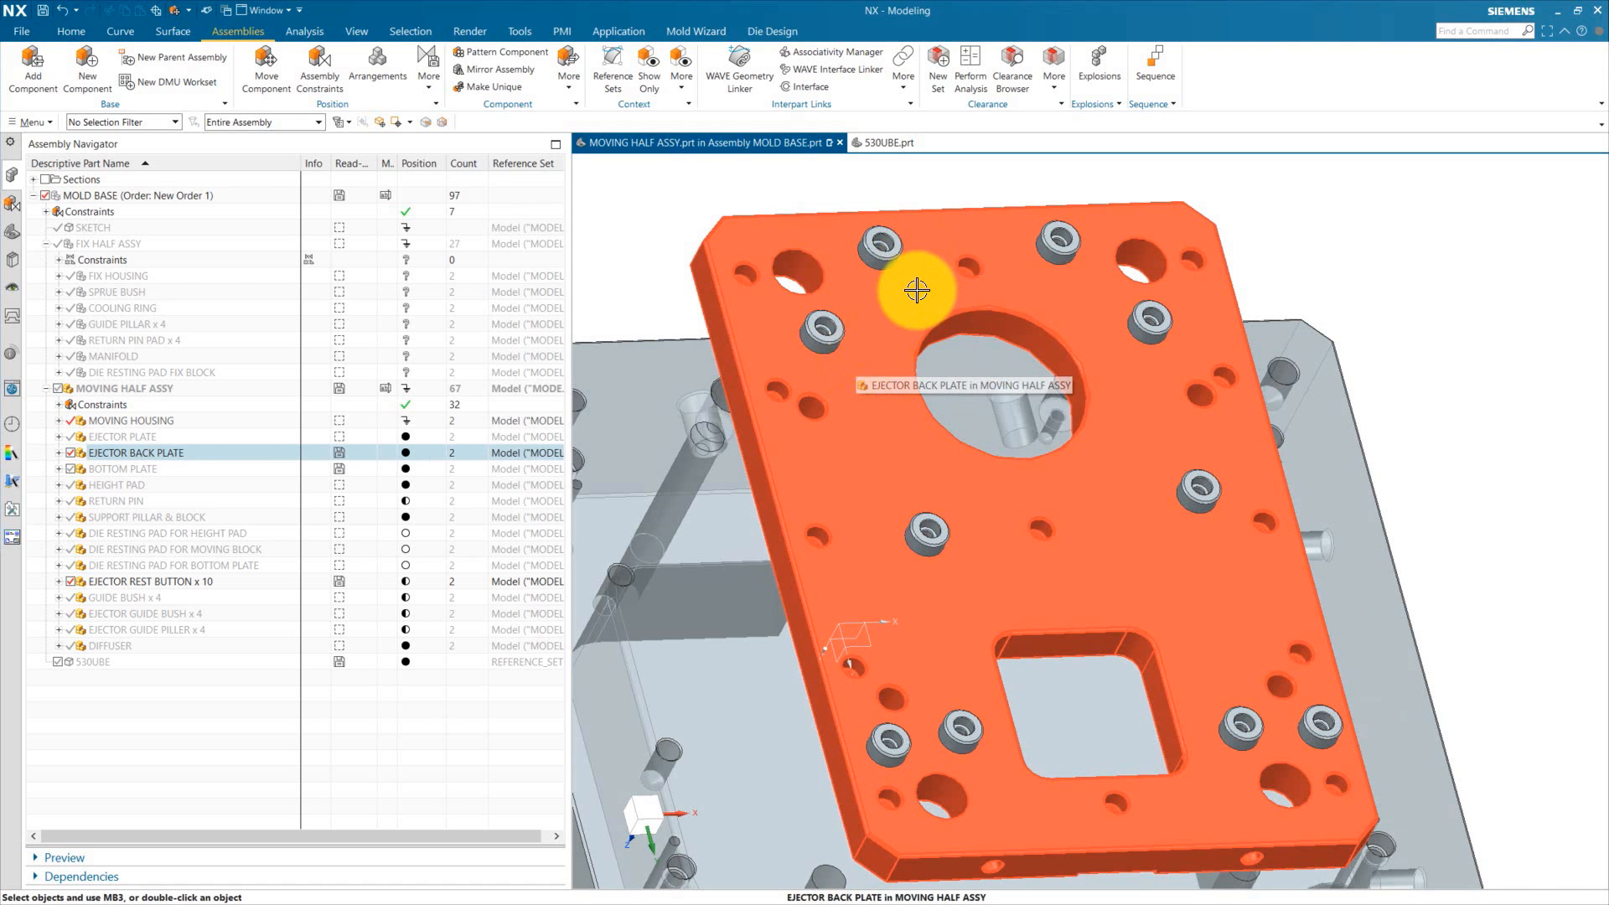
key("F8")
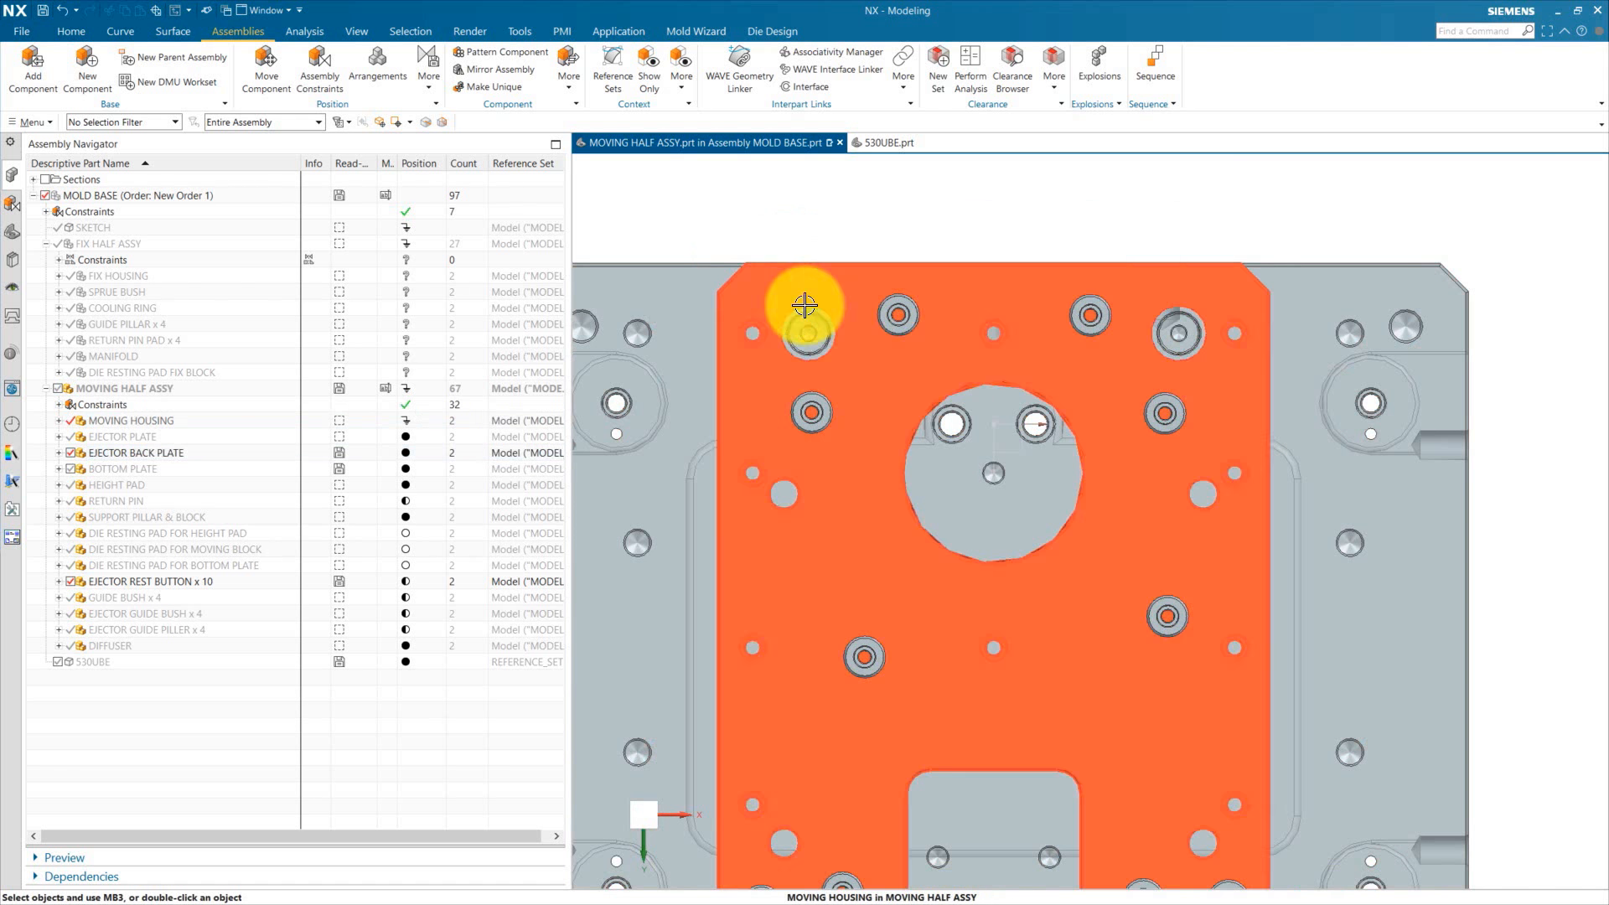
left_click(838, 339)
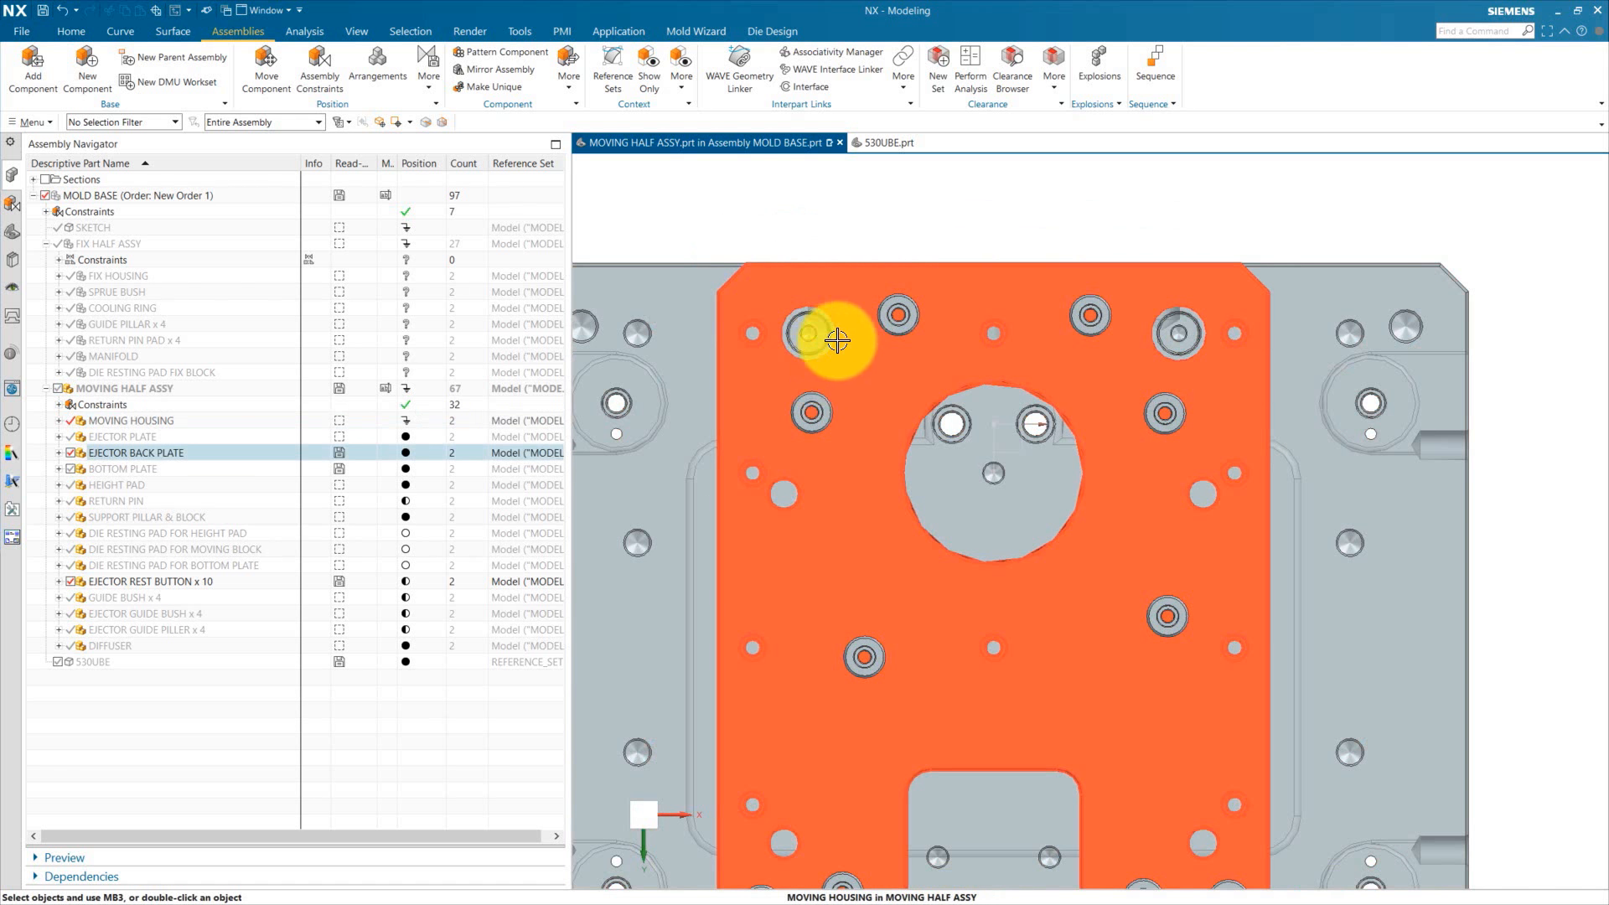
scroll(915, 386, "down", 1)
scroll(832, 844, "up", 3)
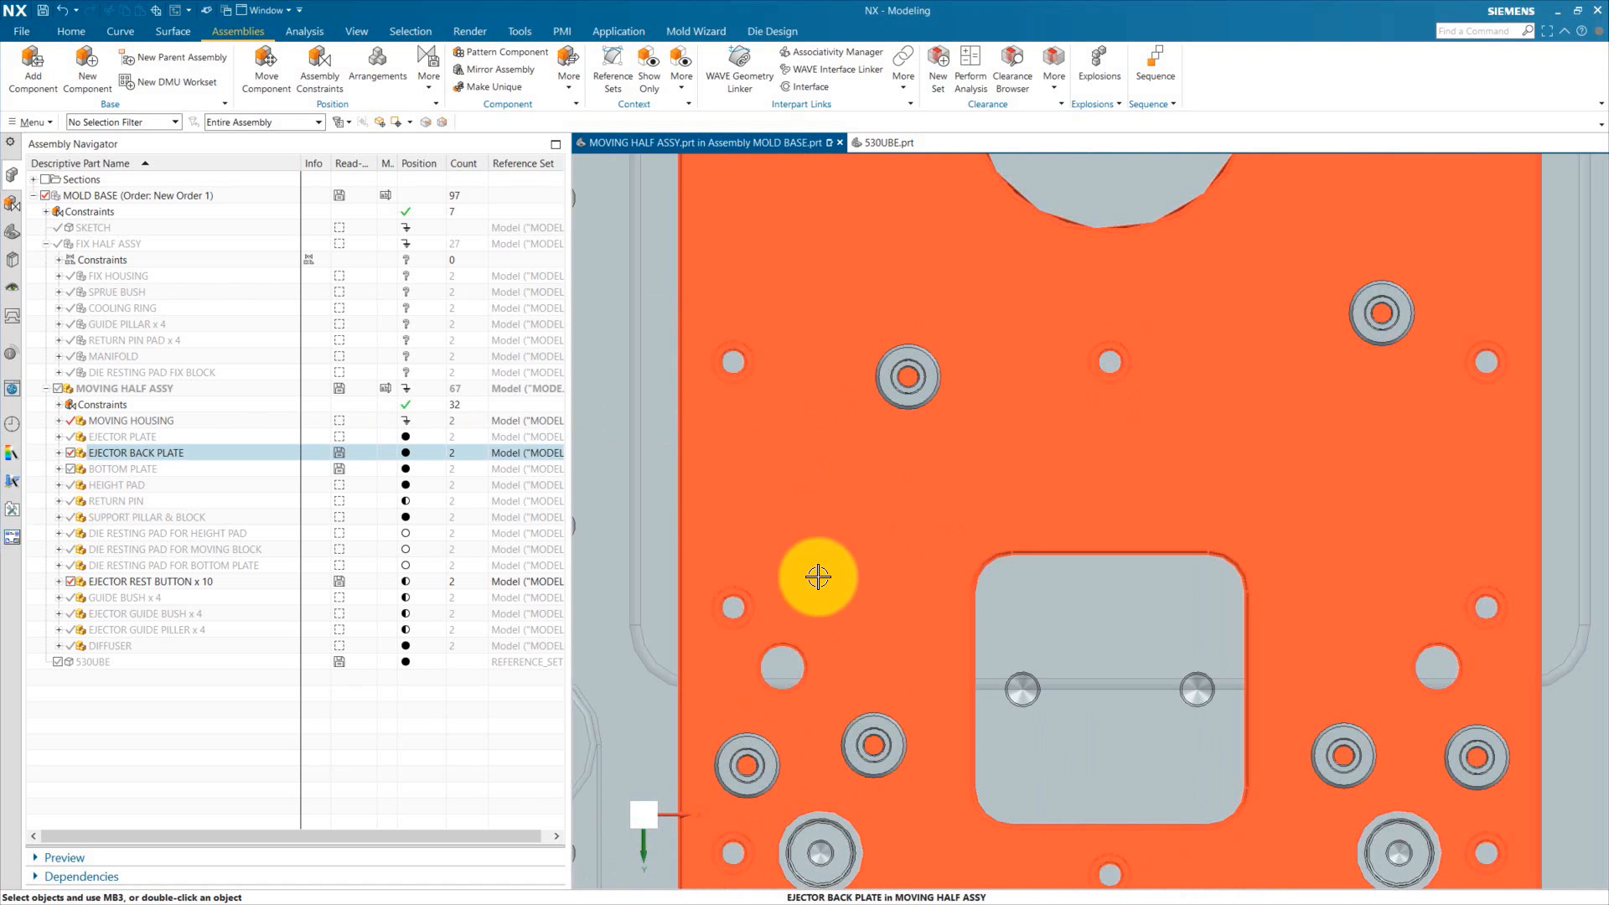
scroll(818, 575, "down", 2)
middle_click_drag(819, 579, 1050, 843)
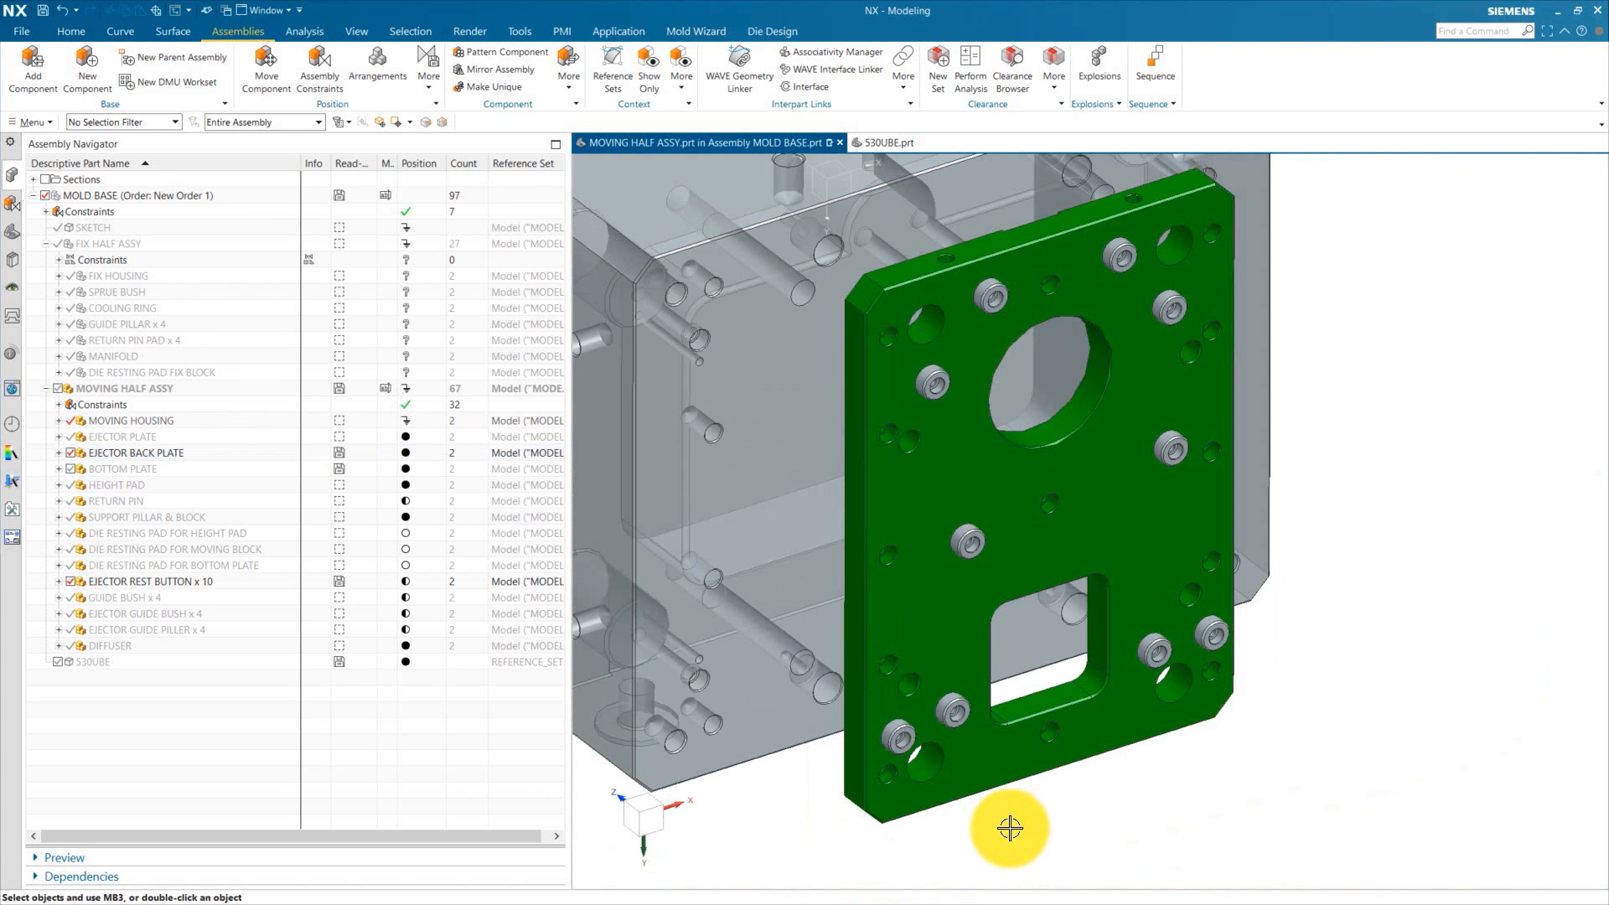
Step: Show the whole moving half assembly and inspect the rest buttons beneath the ejector plates
left_click(58, 389)
middle_click_drag(863, 419, 867, 591)
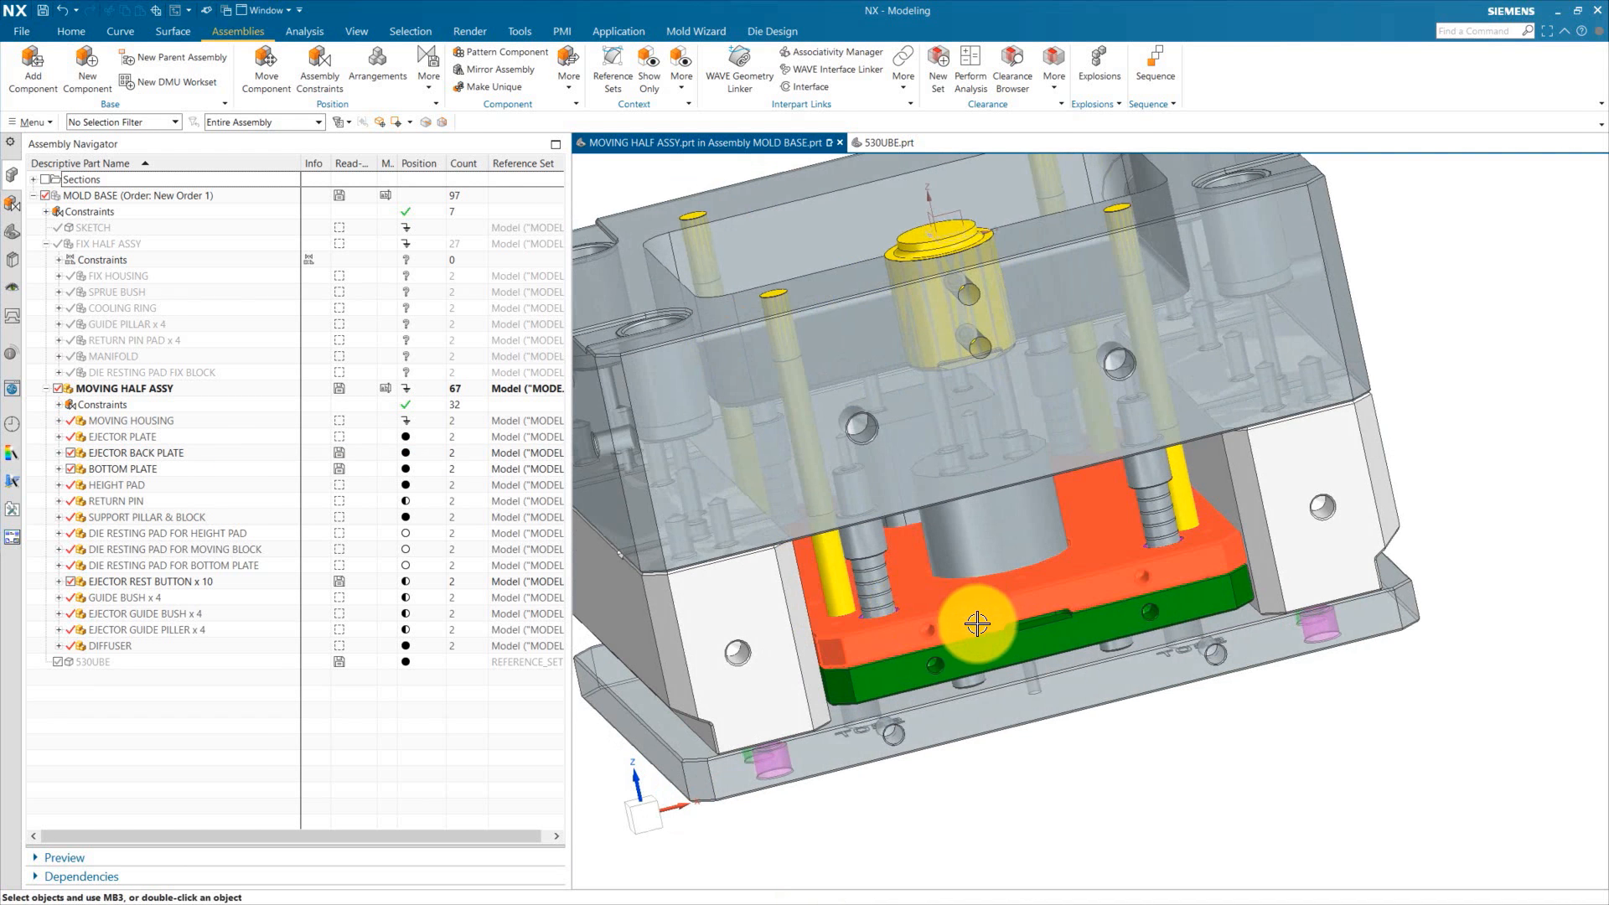
key("F8")
scroll(858, 642, "up", 3)
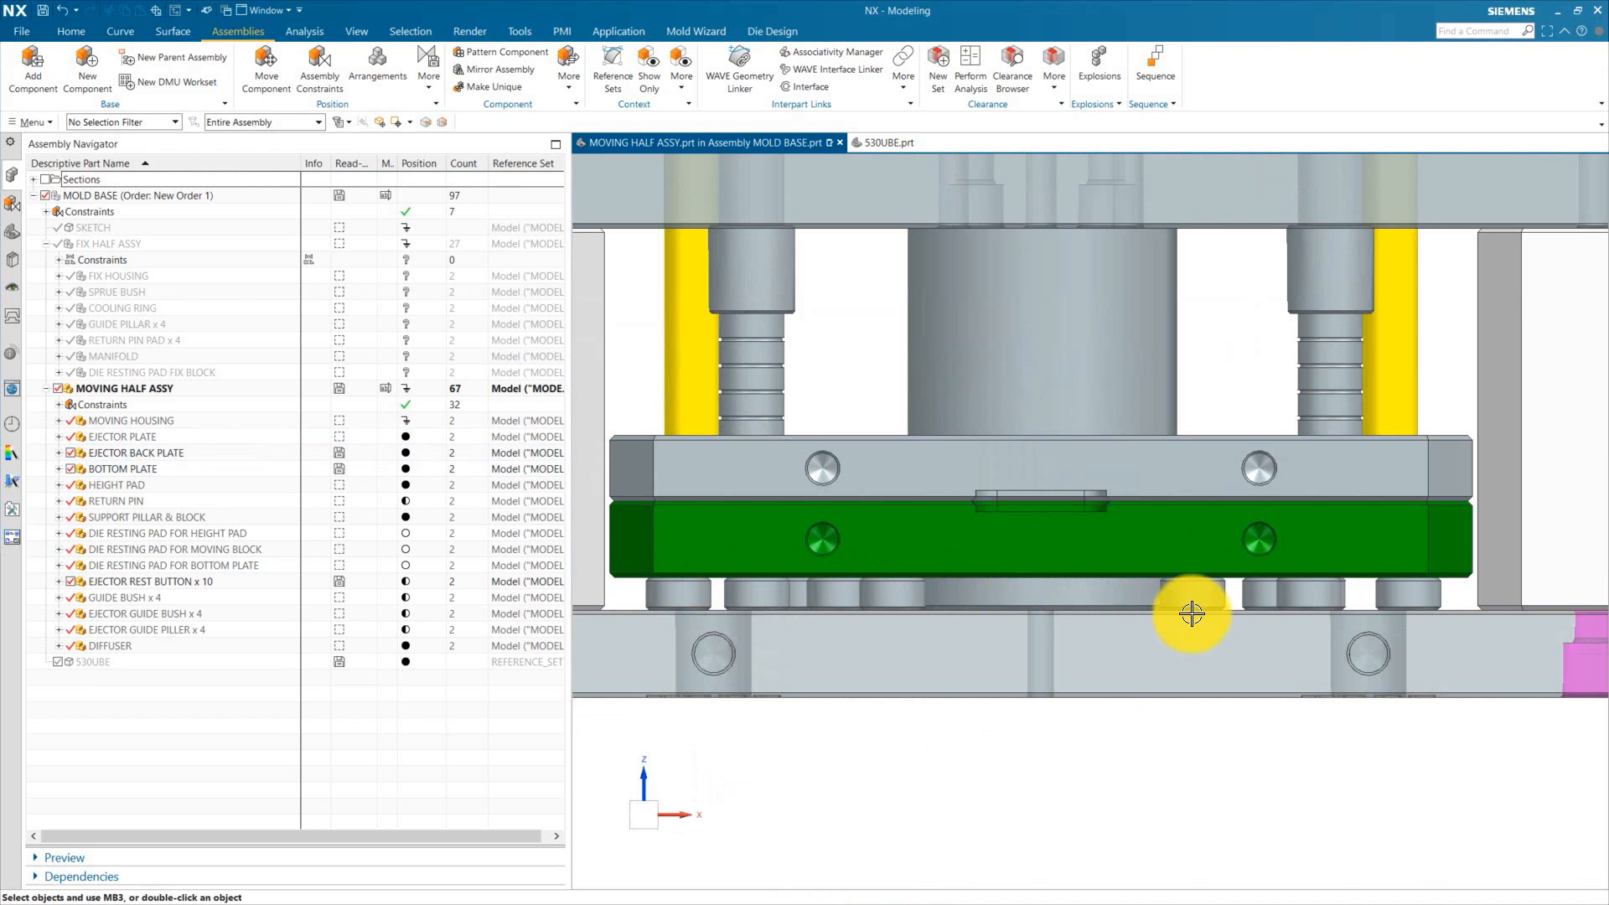
scroll(1203, 589, "down", 3)
middle_click_drag(1203, 588, 941, 528)
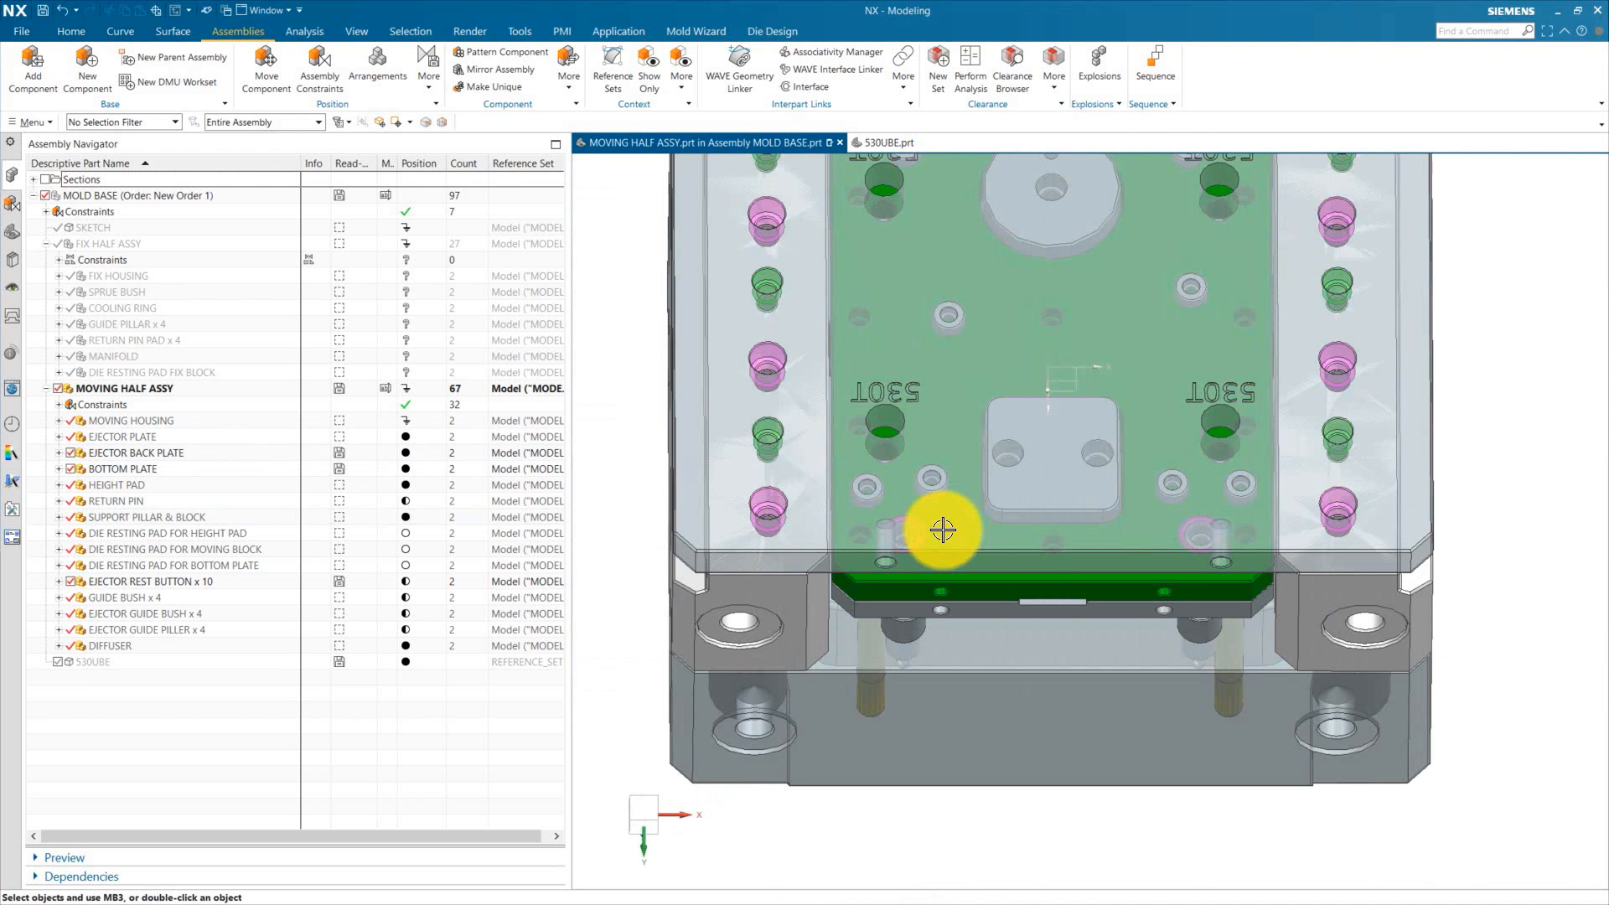
scroll(1045, 668, "down", 3)
middle_click_drag(1045, 668, 1000, 467)
Step: Hide the bottom plate and review the rest button layout on the ejector back plate
left_click(71, 468)
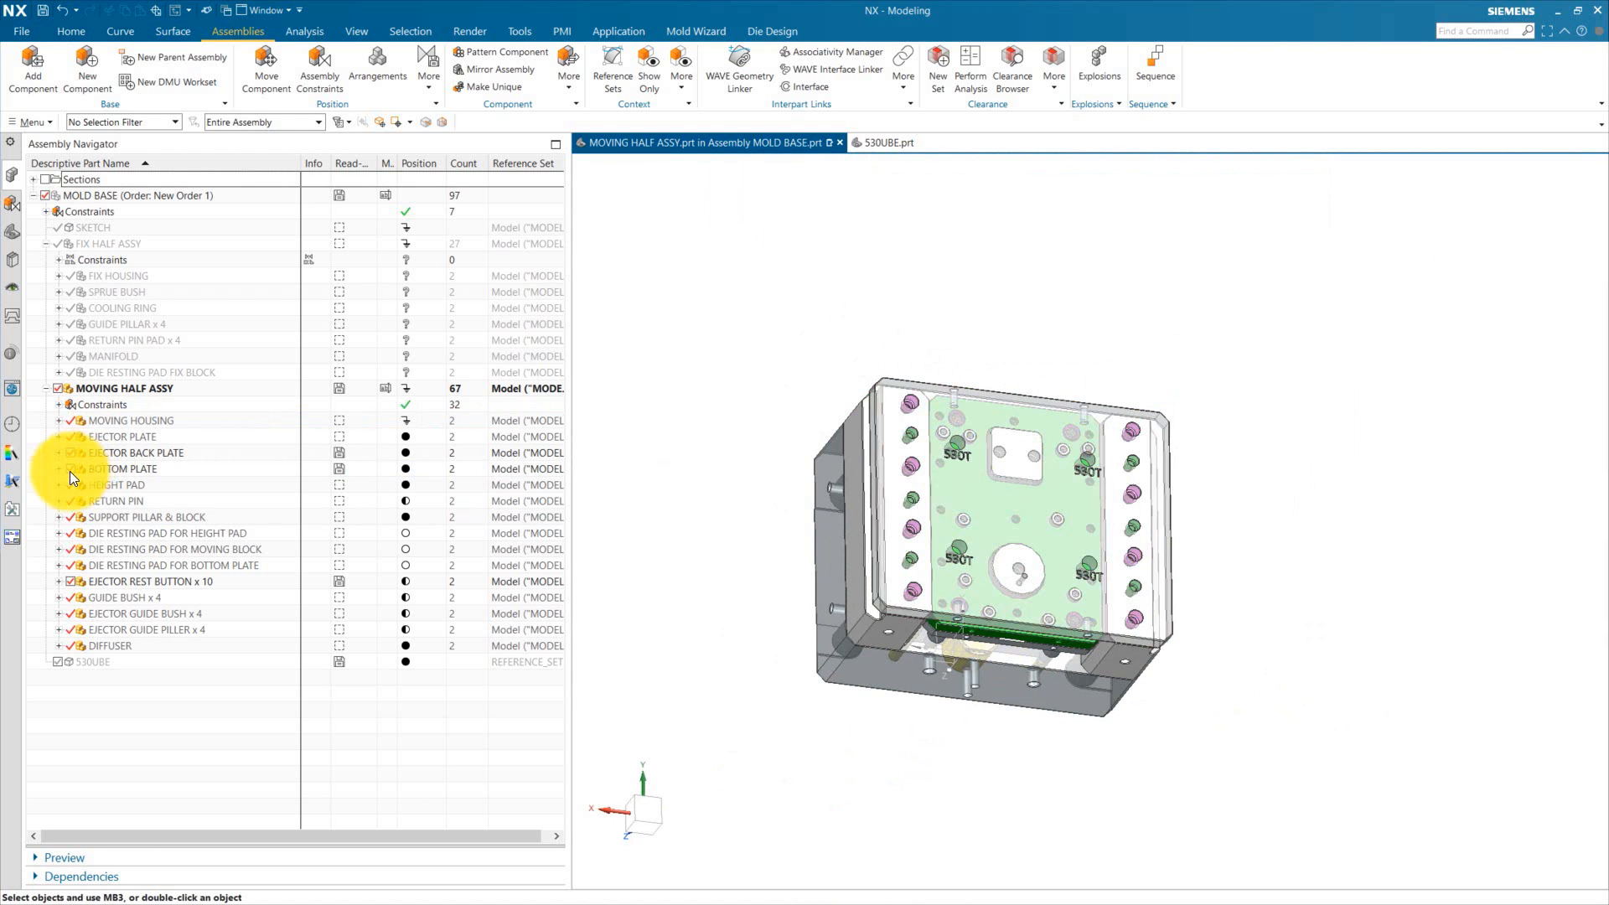
key("F8")
scroll(976, 461, "up", 5)
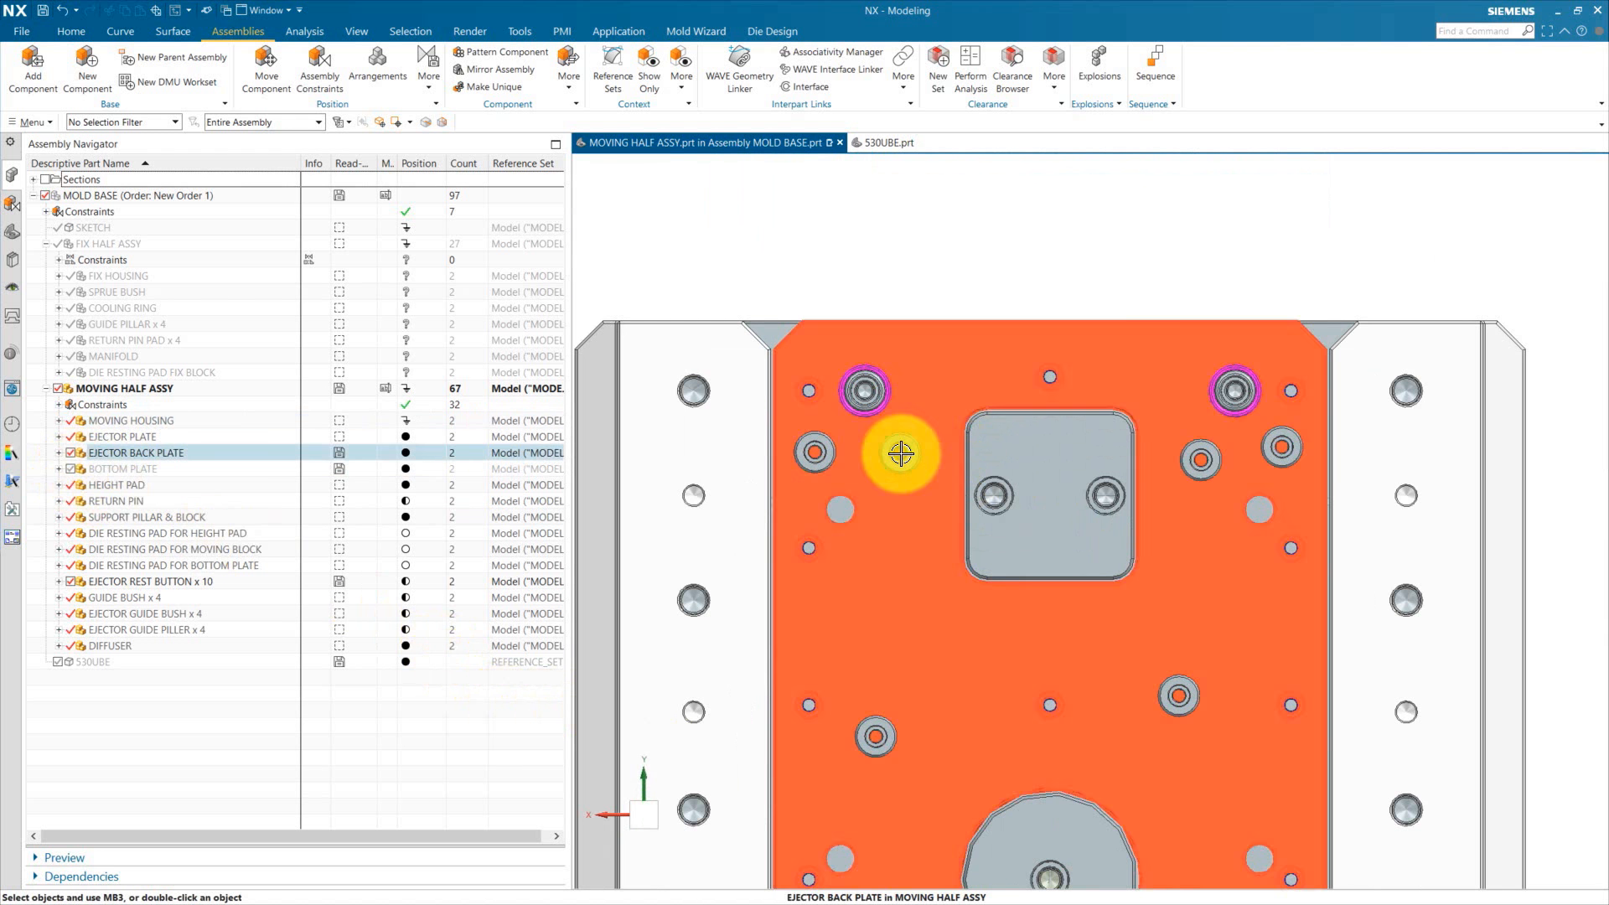
scroll(912, 449, "down", 5)
middle_click_drag(912, 453, 880, 806)
key("F8")
scroll(808, 475, "up", 5)
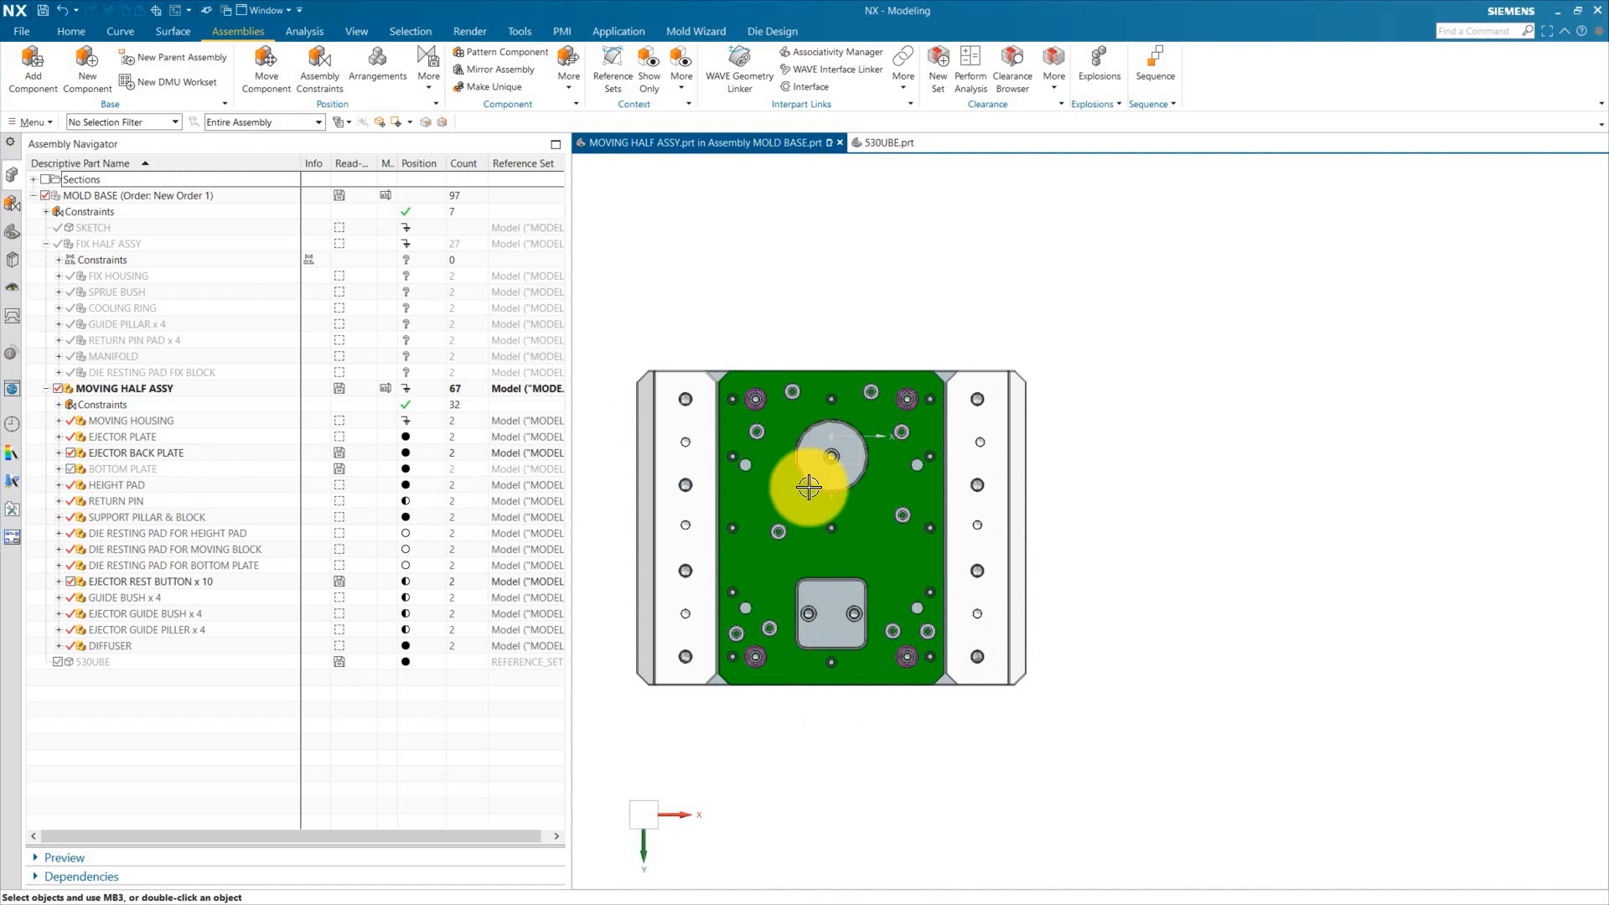
Step: Reposition an ejector rest button onto a screw hole beside the central opening of the ejector back plate with Move Component
left_click(767, 401)
key("ctrl+t")
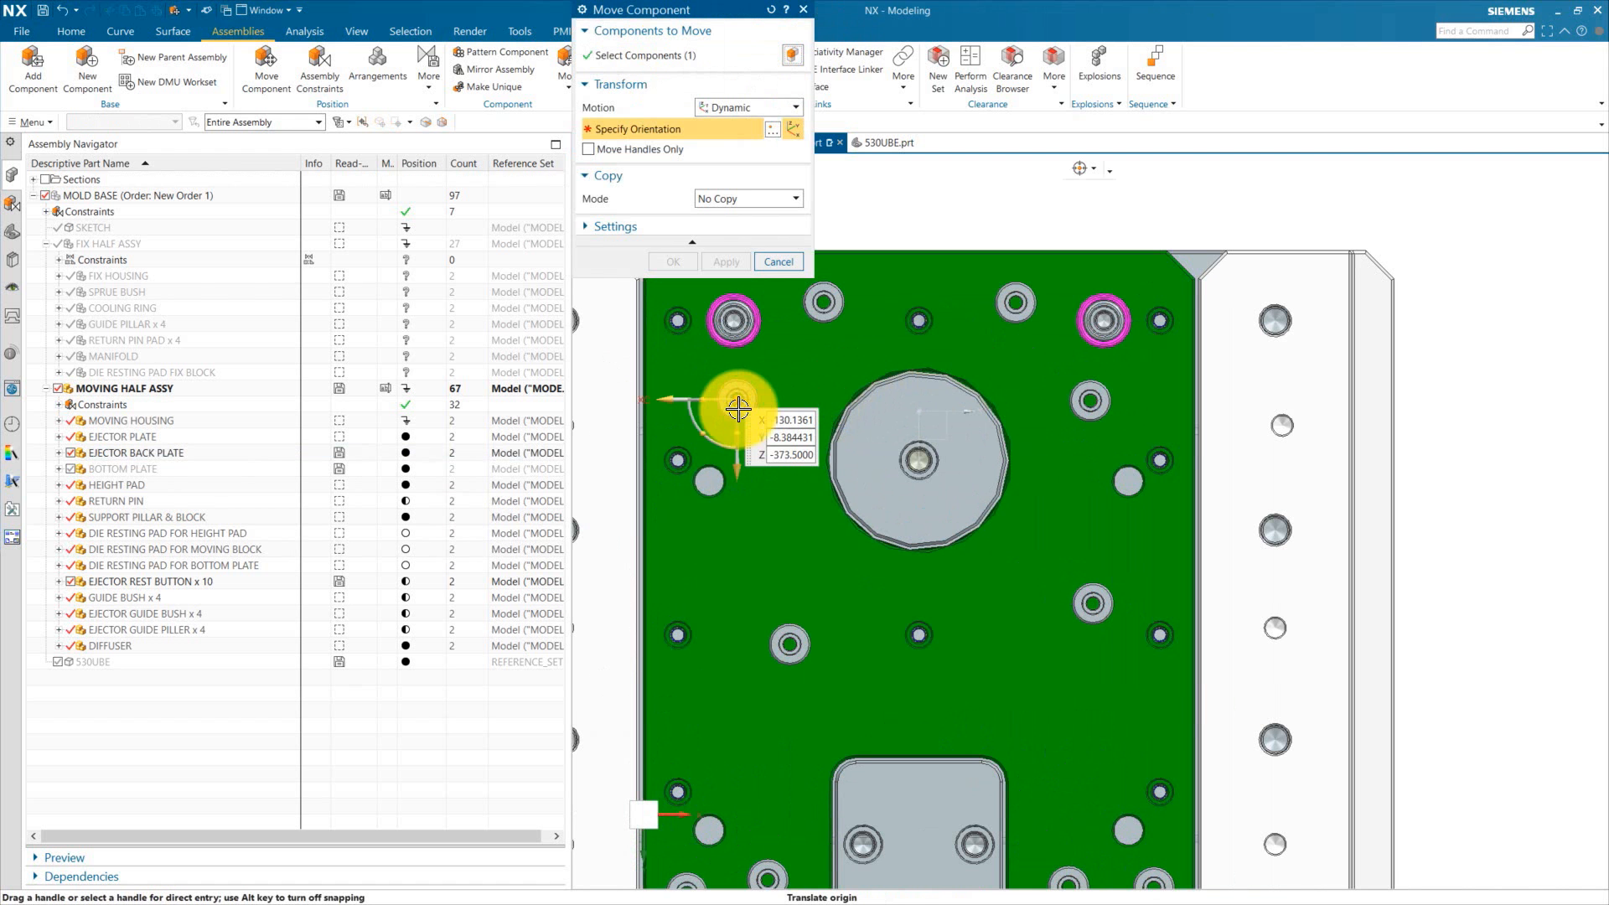
scroll(729, 402, "up", 3)
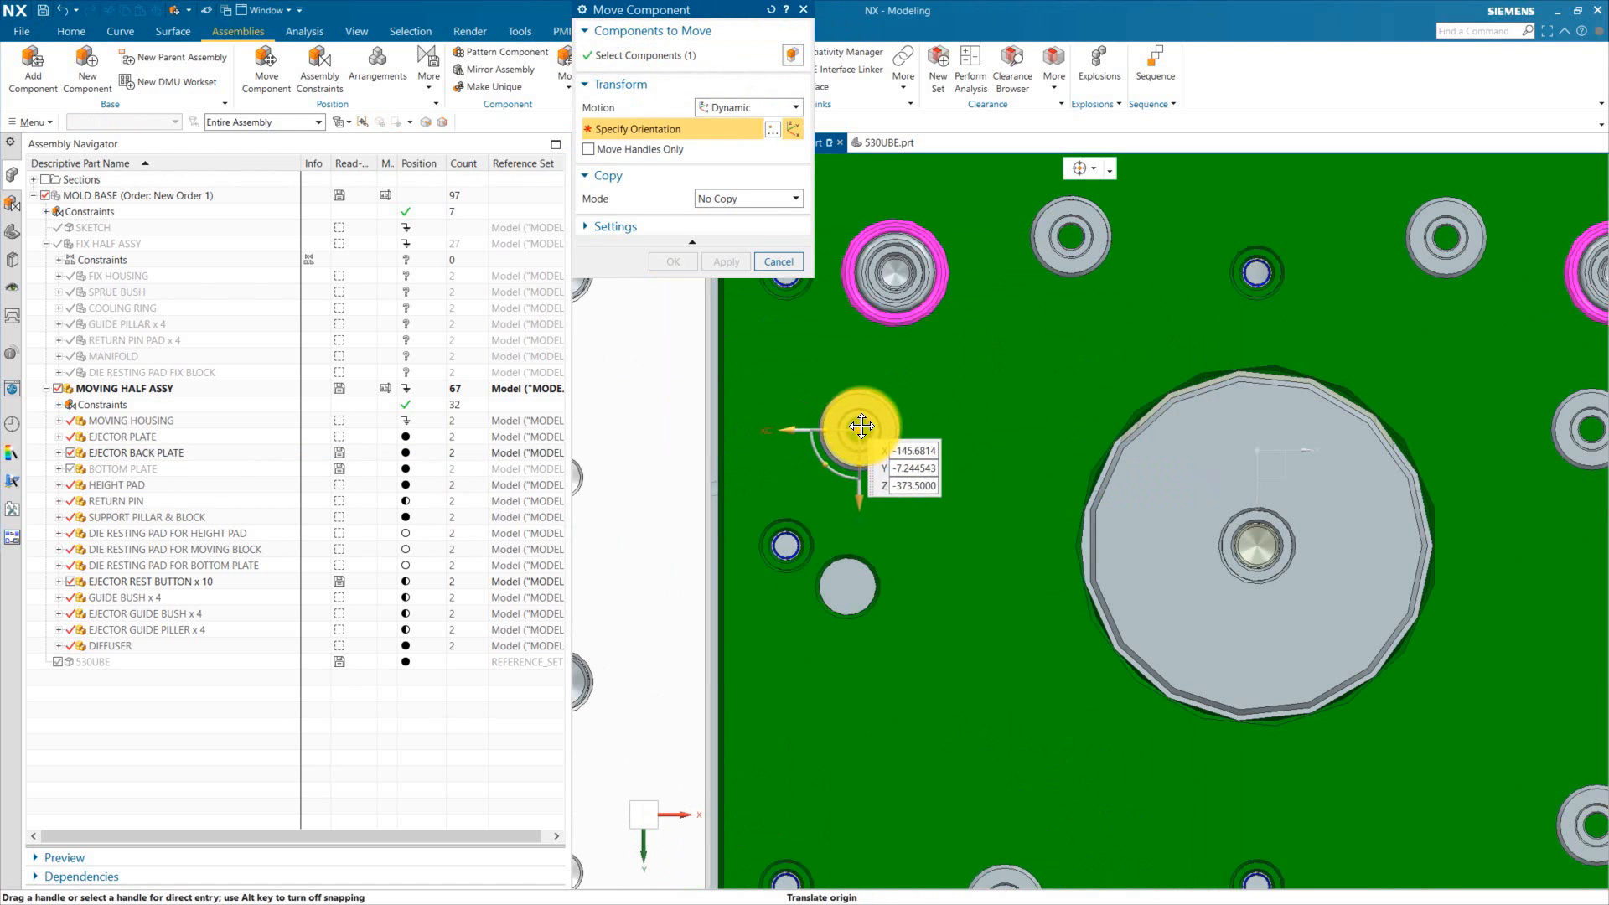
left_click(862, 427)
left_click(689, 264)
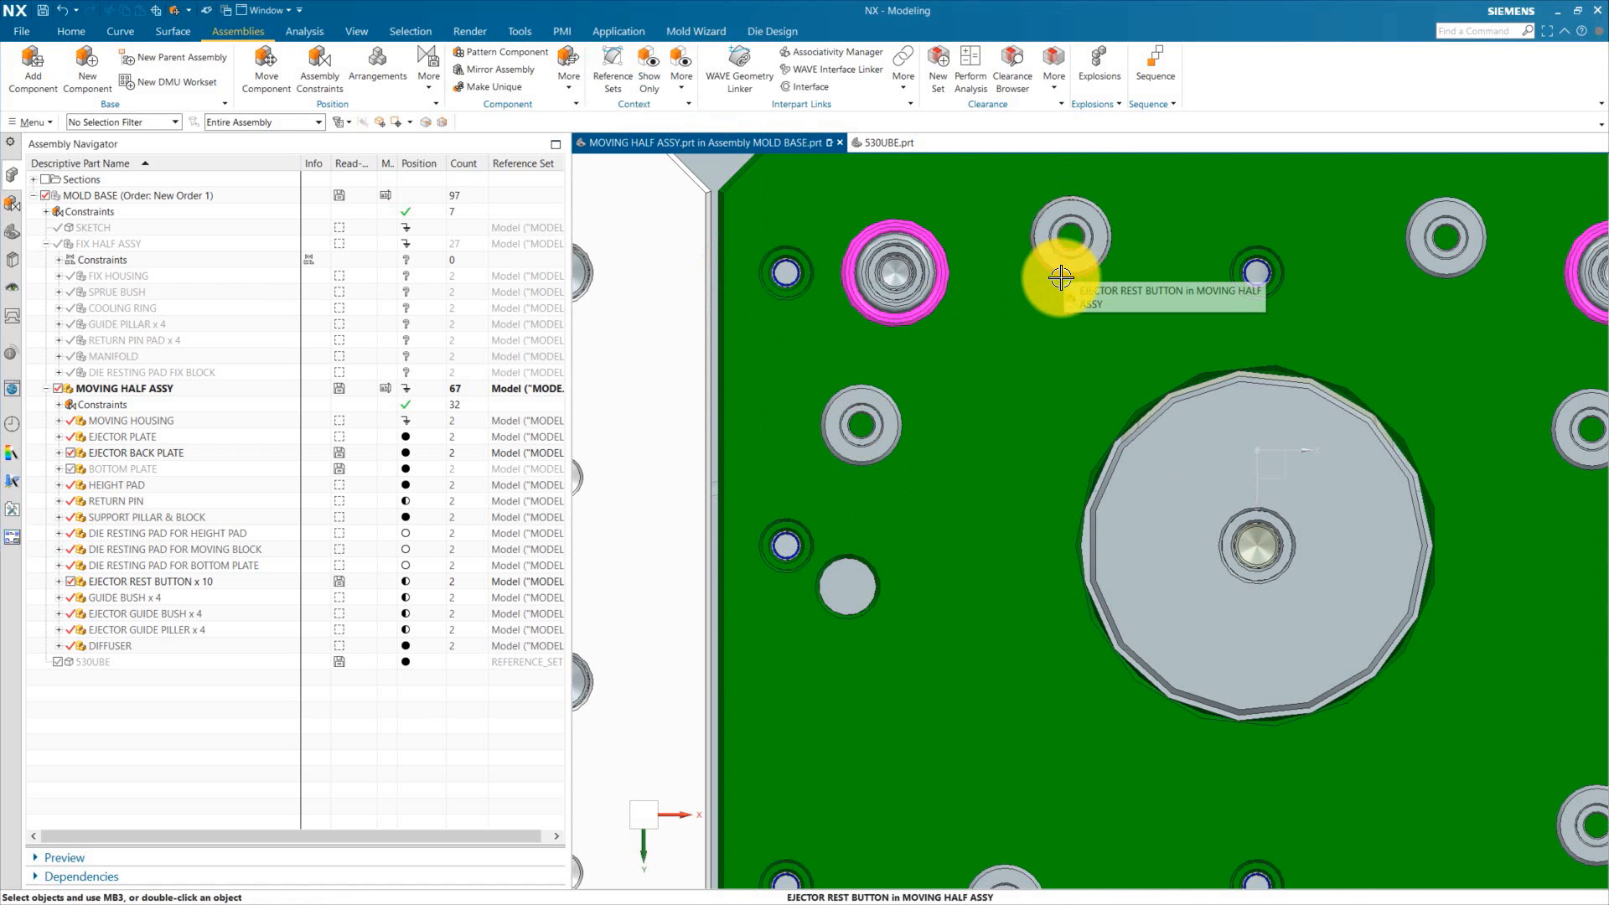
scroll(934, 378, "down", 3)
scroll(1007, 524, "down", 2)
scroll(1063, 668, "up", 3)
left_click(1379, 502)
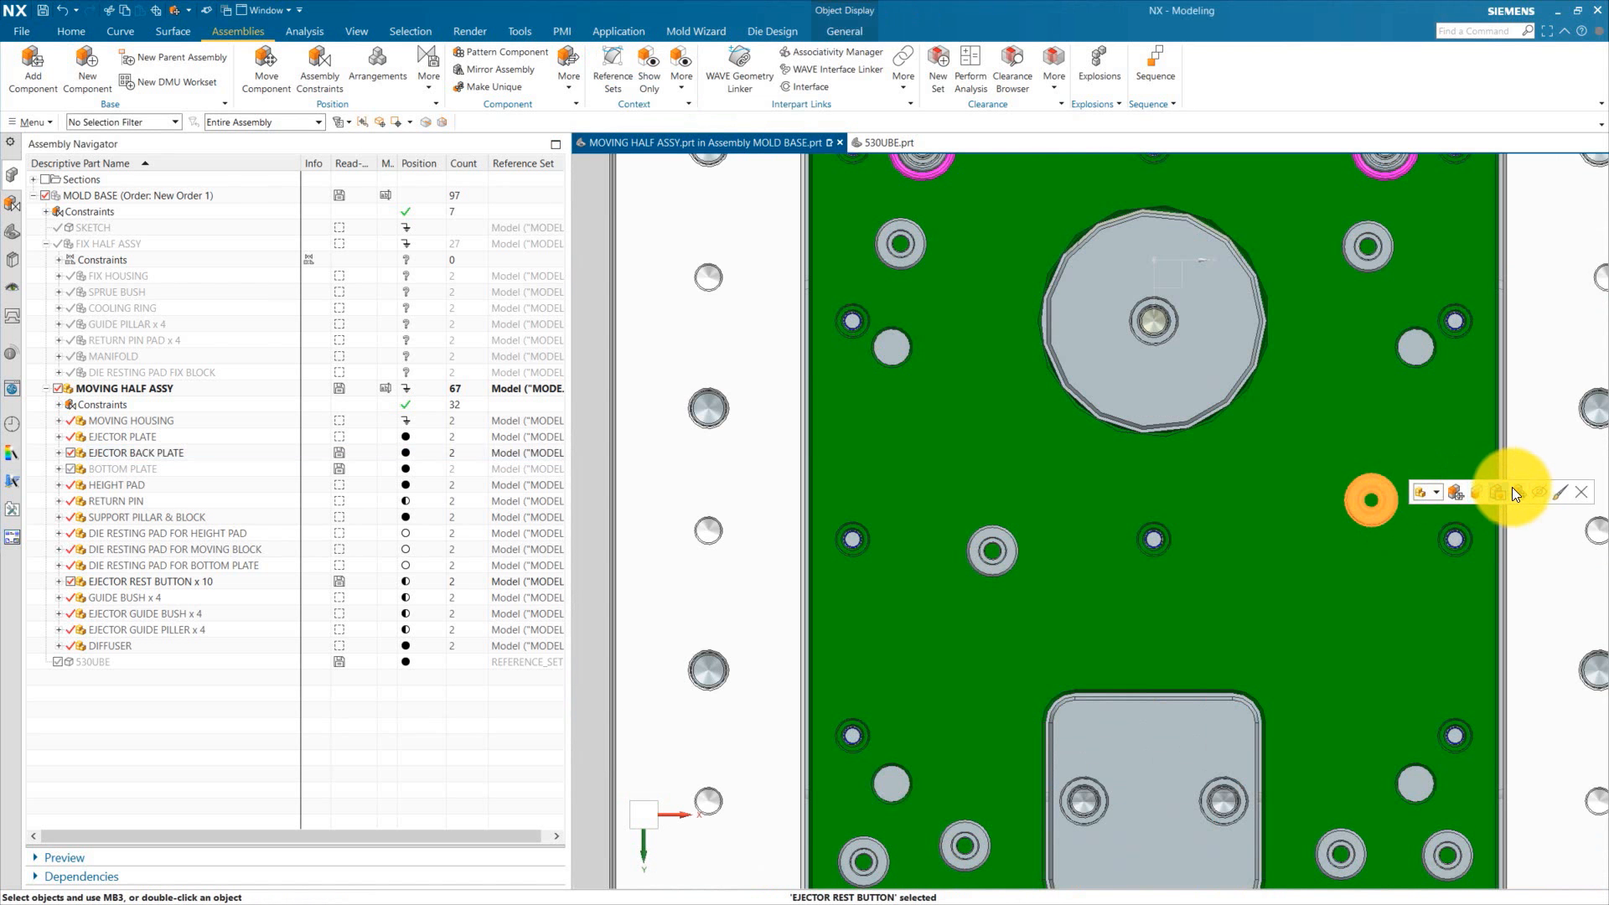
left_click_drag(1372, 501, 1298, 552)
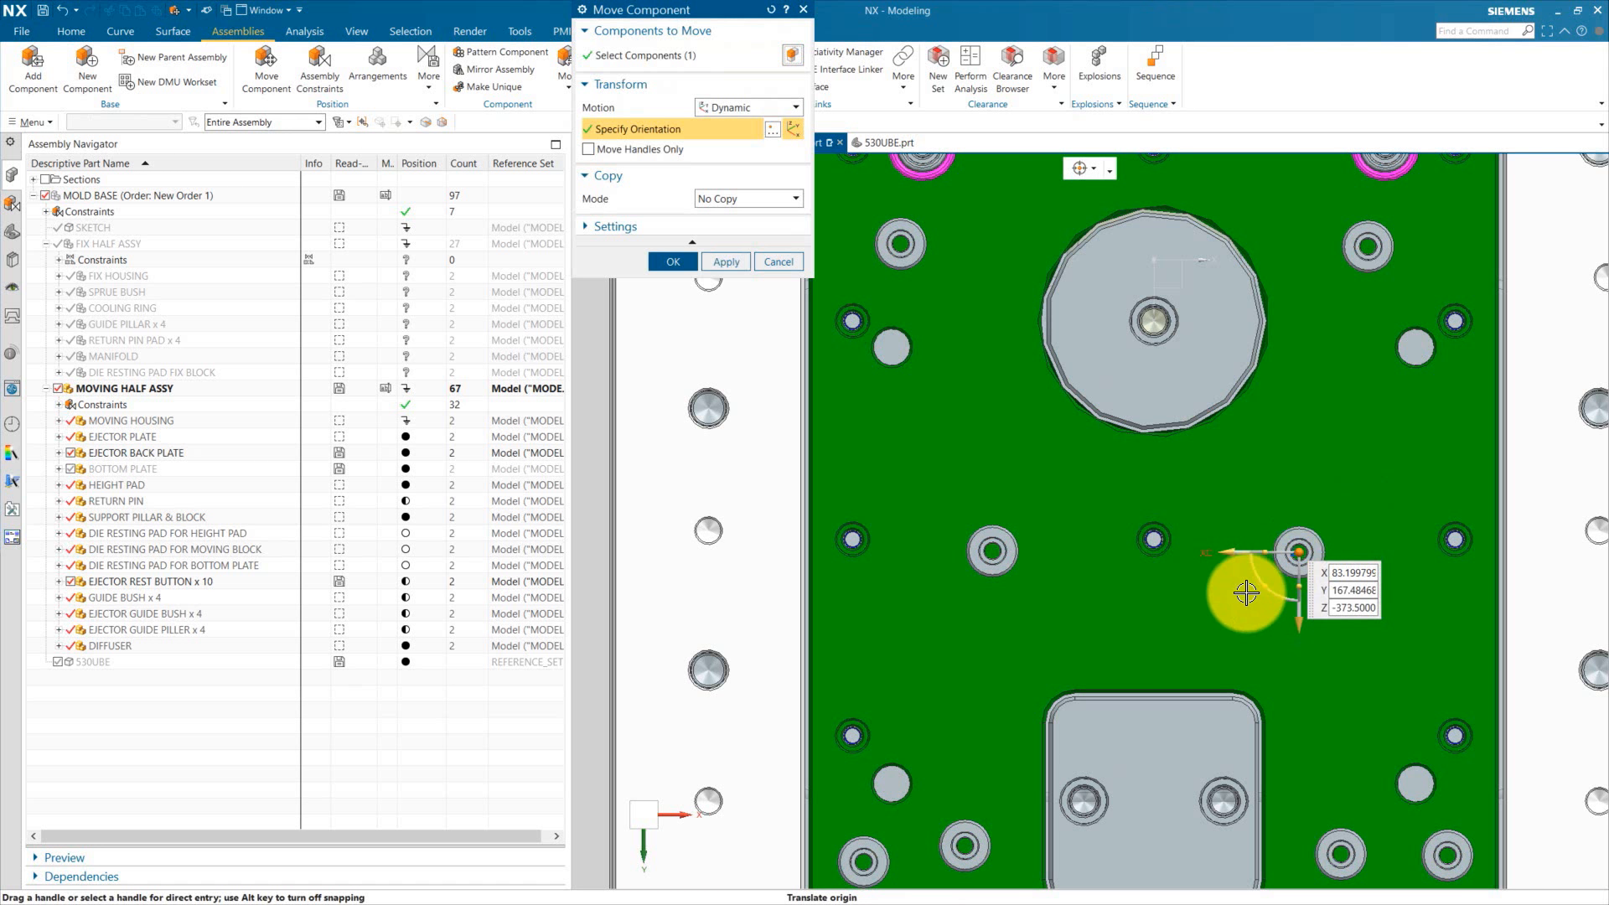
left_click(673, 262)
Step: Reposition two more rest buttons onto screw holes near the lower pocket of the ejector back plate
scroll(983, 480, "down", 3)
scroll(971, 665, "up", 3)
left_click(974, 666)
left_click(1127, 686)
left_click_drag(982, 668, 1042, 785)
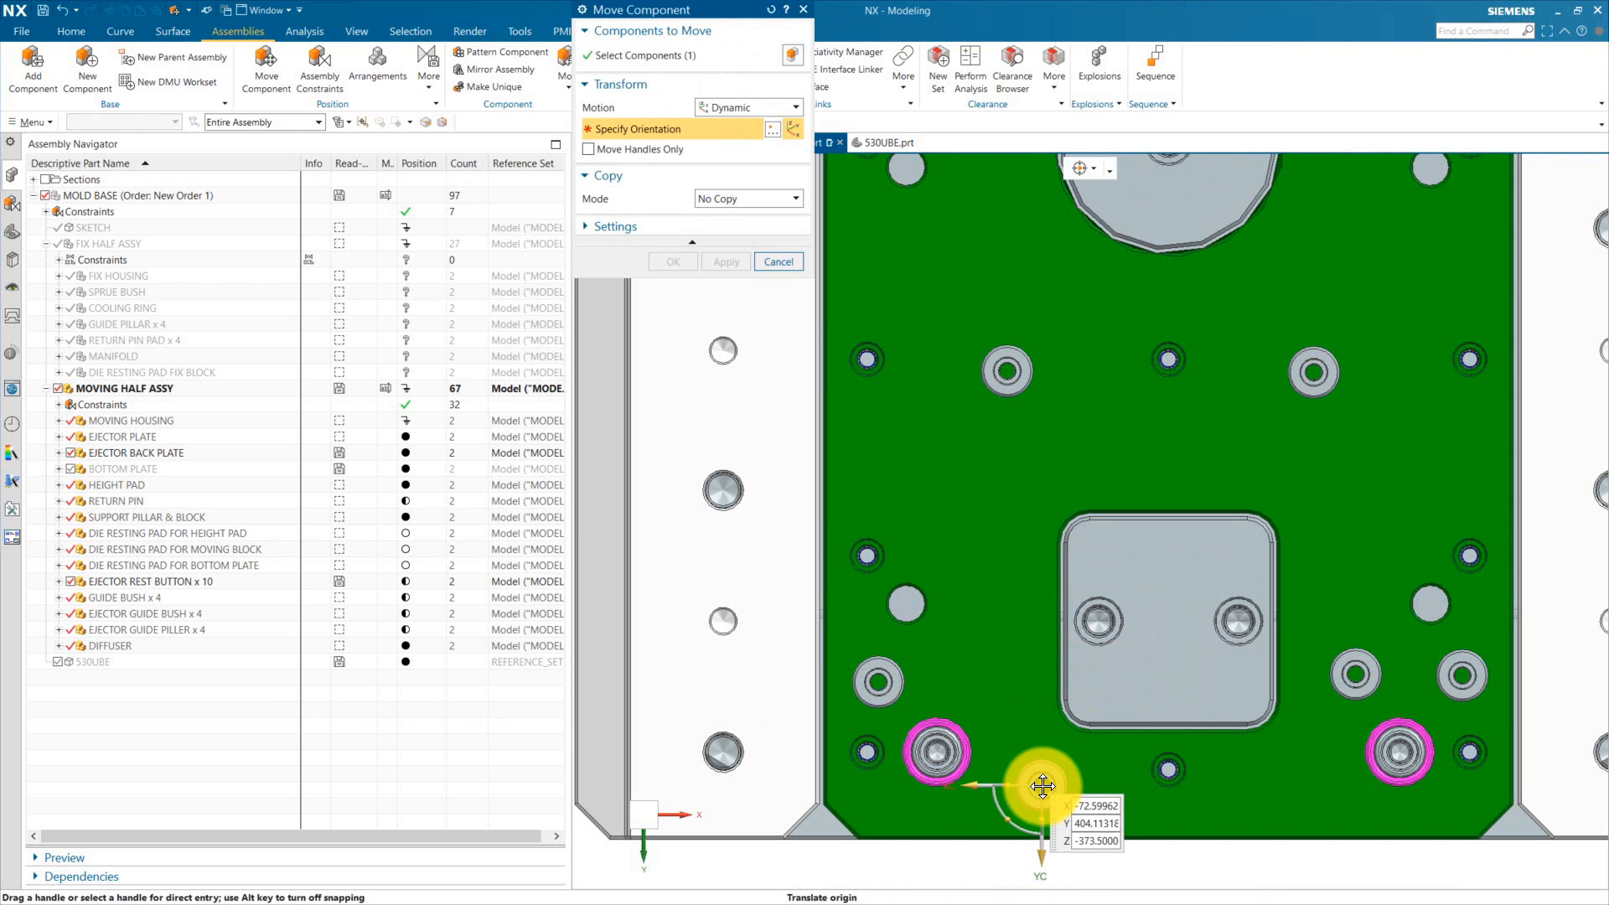
middle_click(1128, 757)
scroll(1066, 484, "down", 3)
scroll(1209, 578, "up", 3)
left_click(1209, 579)
left_click(1358, 584)
left_click_drag(1209, 578, 1158, 690)
middle_click(1159, 690)
Step: Adjust the position of the rest button near the lower left screw hole, then close Move Component
left_click(736, 577)
left_click(872, 553)
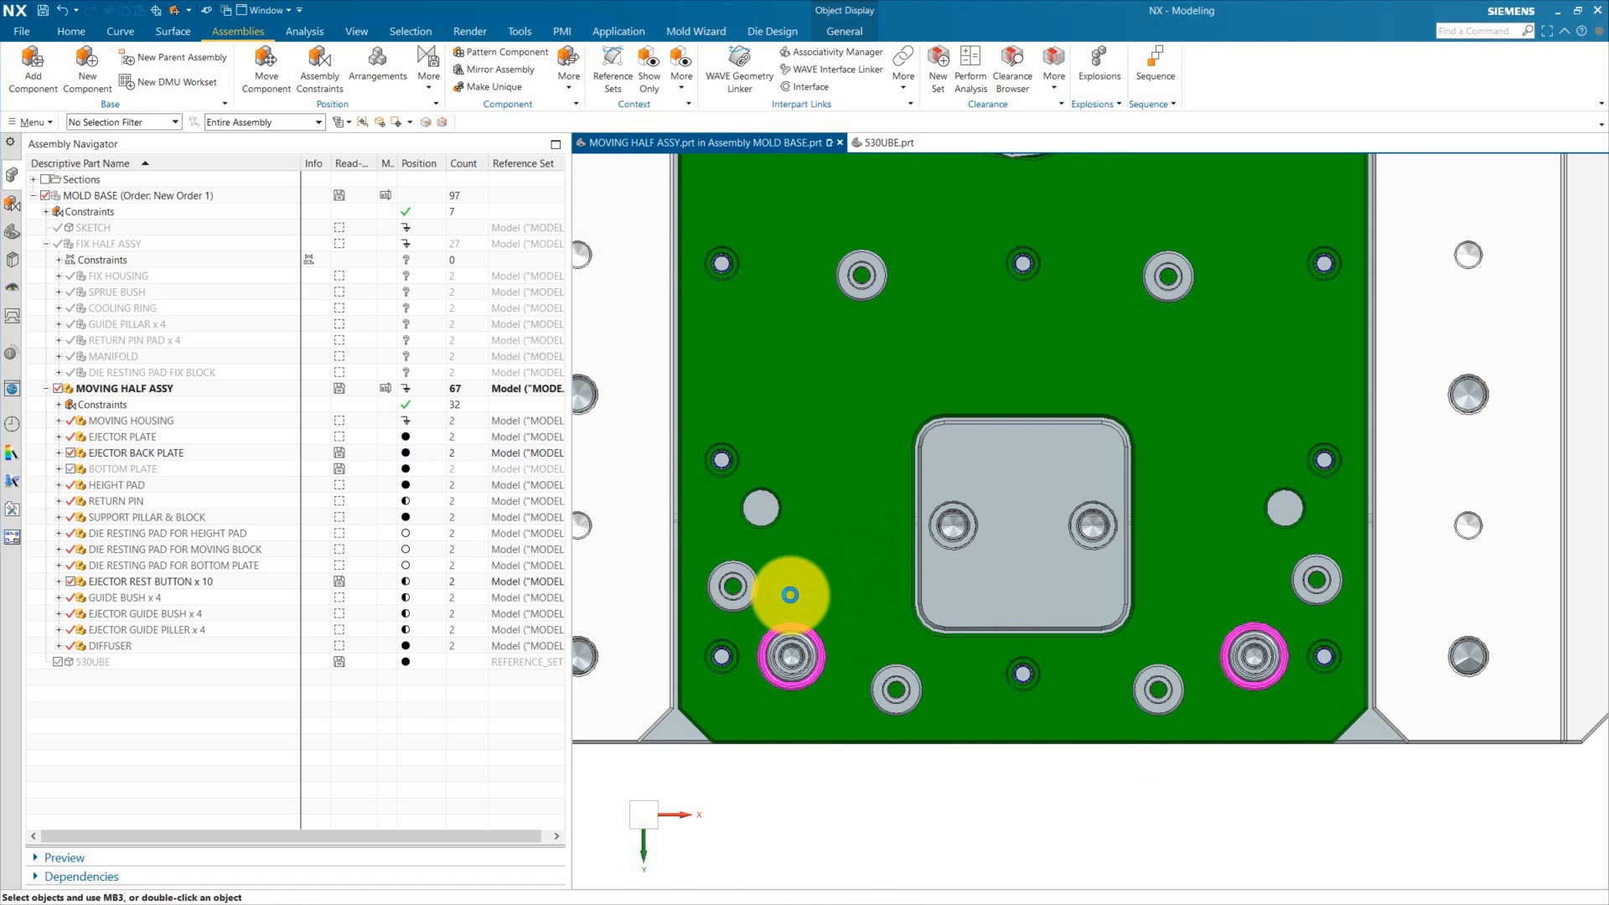
mouse_move(729, 578)
left_mouse_down()
mouse_move(757, 575)
mouse_move(813, 503)
mouse_move(820, 527)
mouse_move(824, 493)
mouse_move(800, 537)
mouse_move(734, 567)
left_mouse_up()
left_click(692, 265)
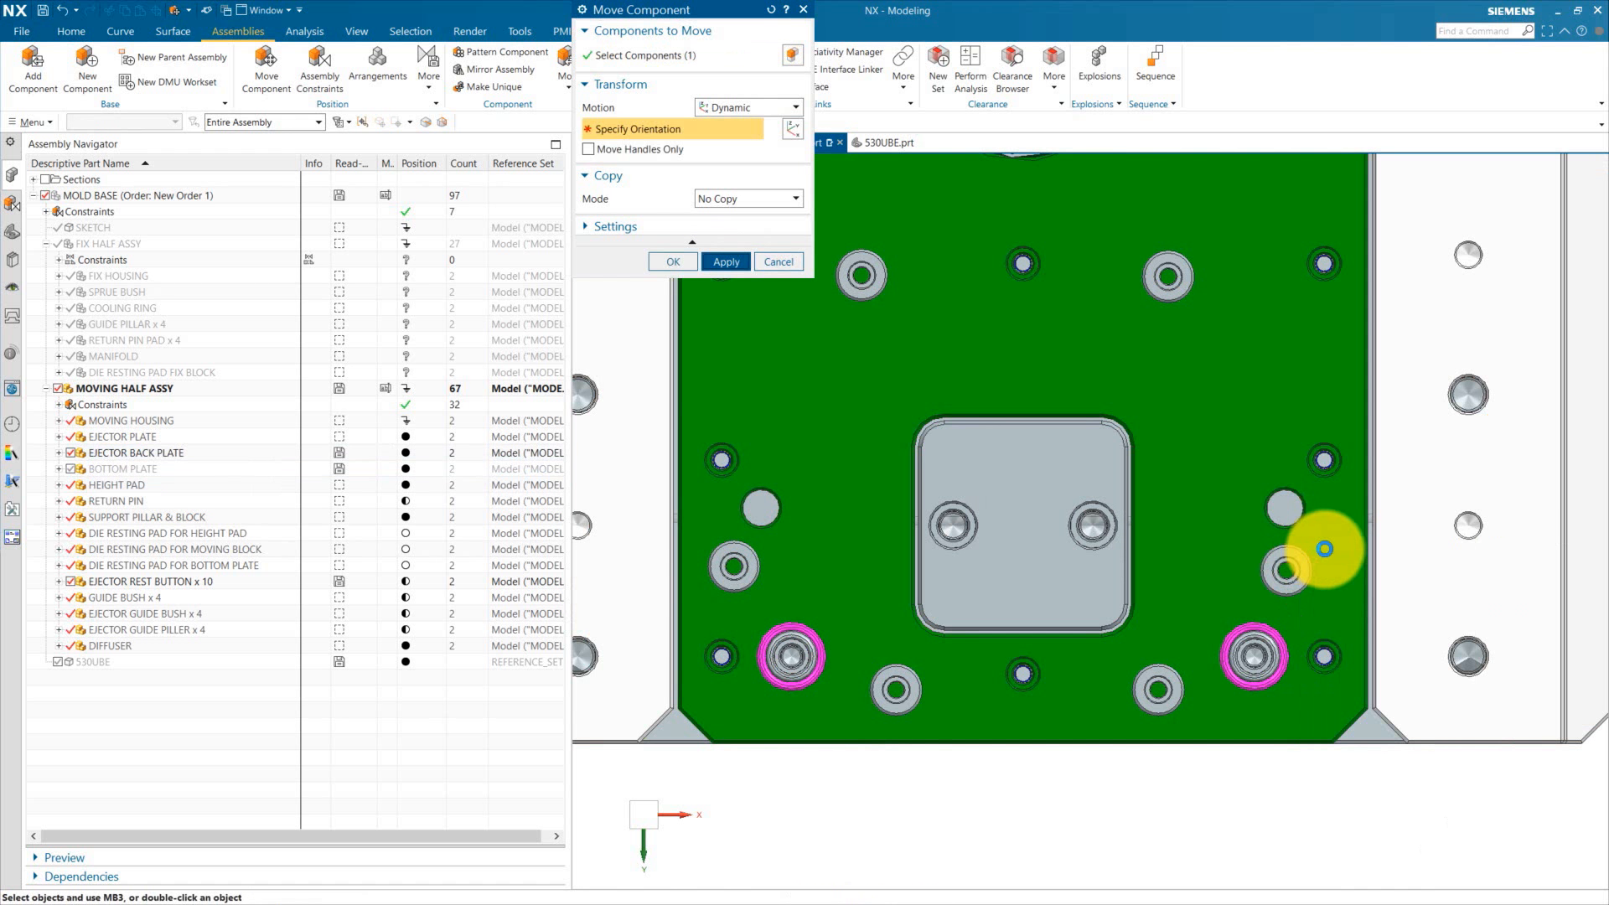
left_click(779, 262)
Step: Make the ejector back plate the work part of the assembly
key("ctrl+f")
scroll(962, 187, "up", 3)
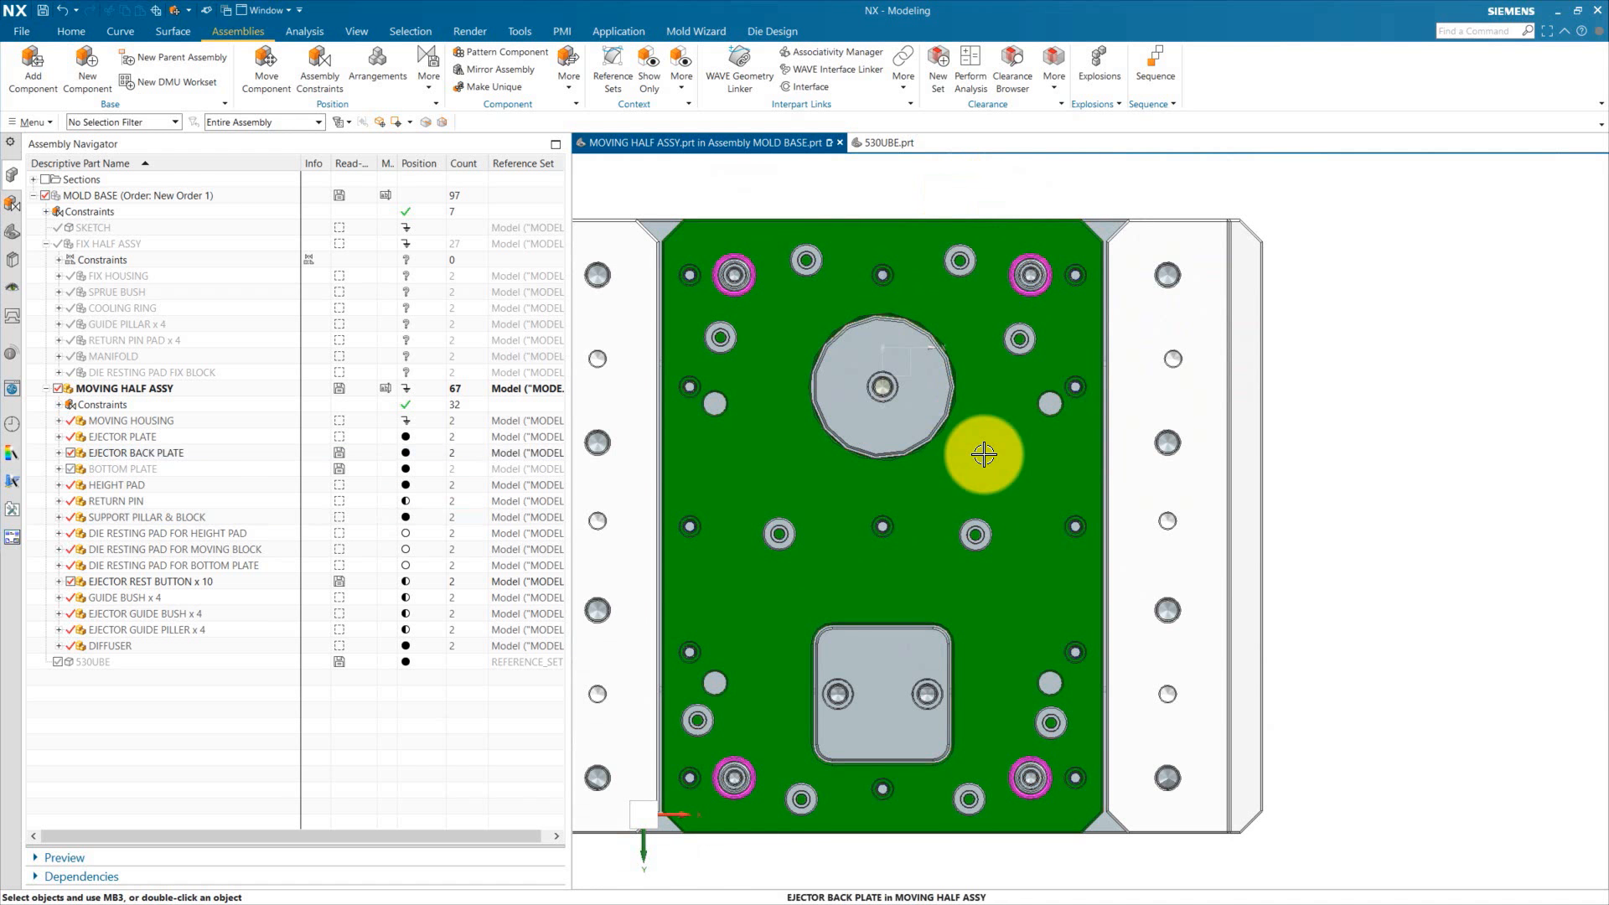
middle_click_drag(977, 456, 1017, 506)
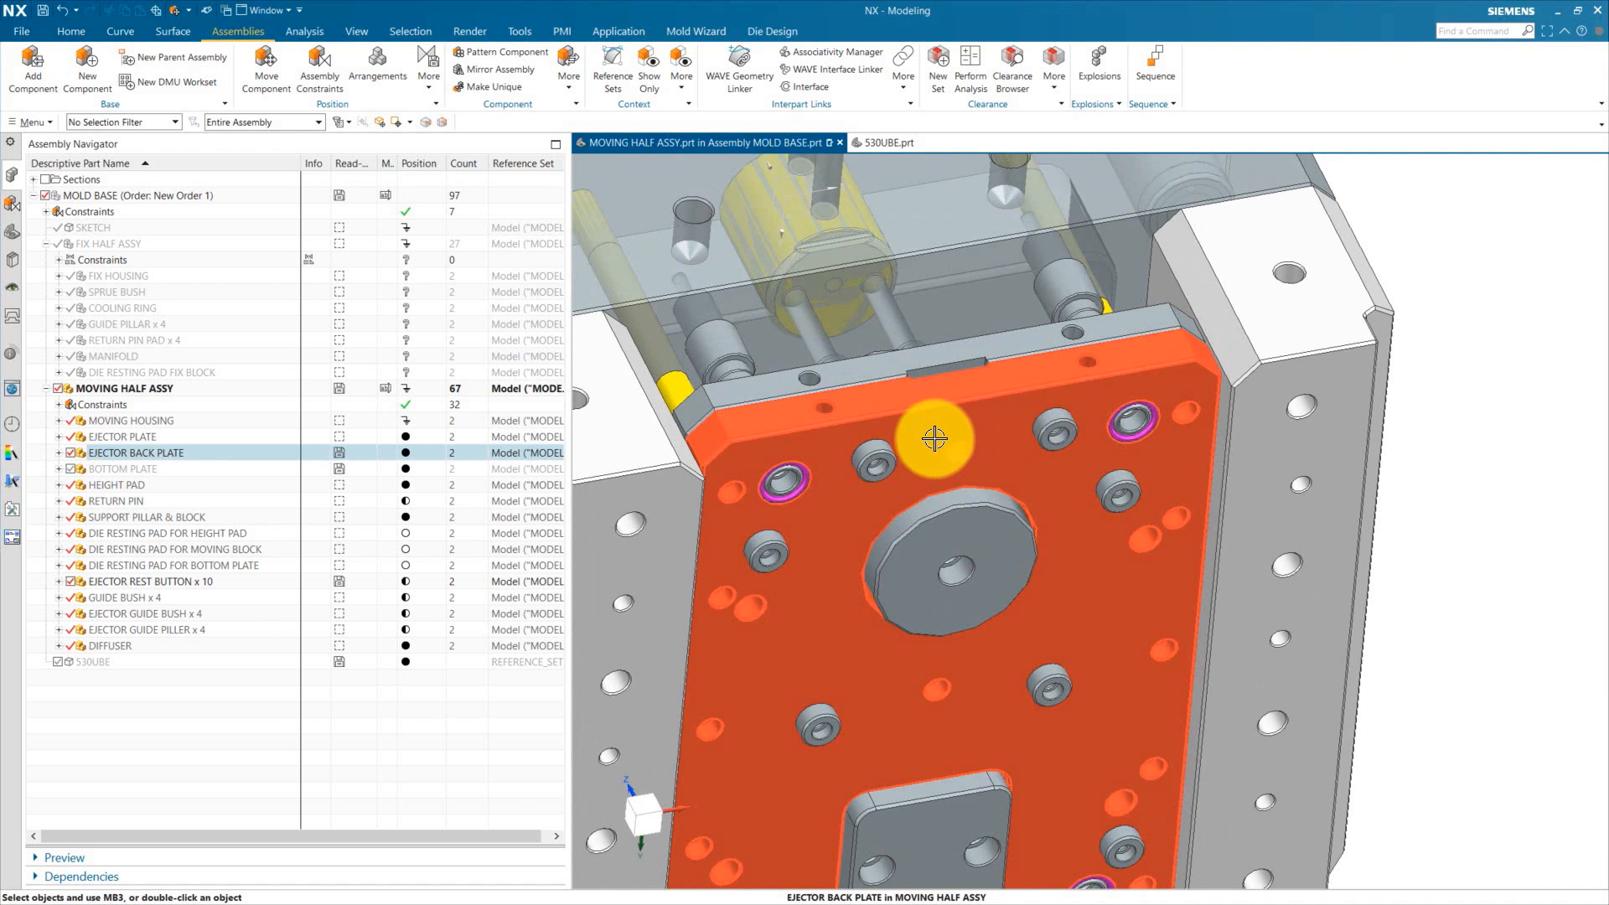
scroll(959, 445, "up", 3)
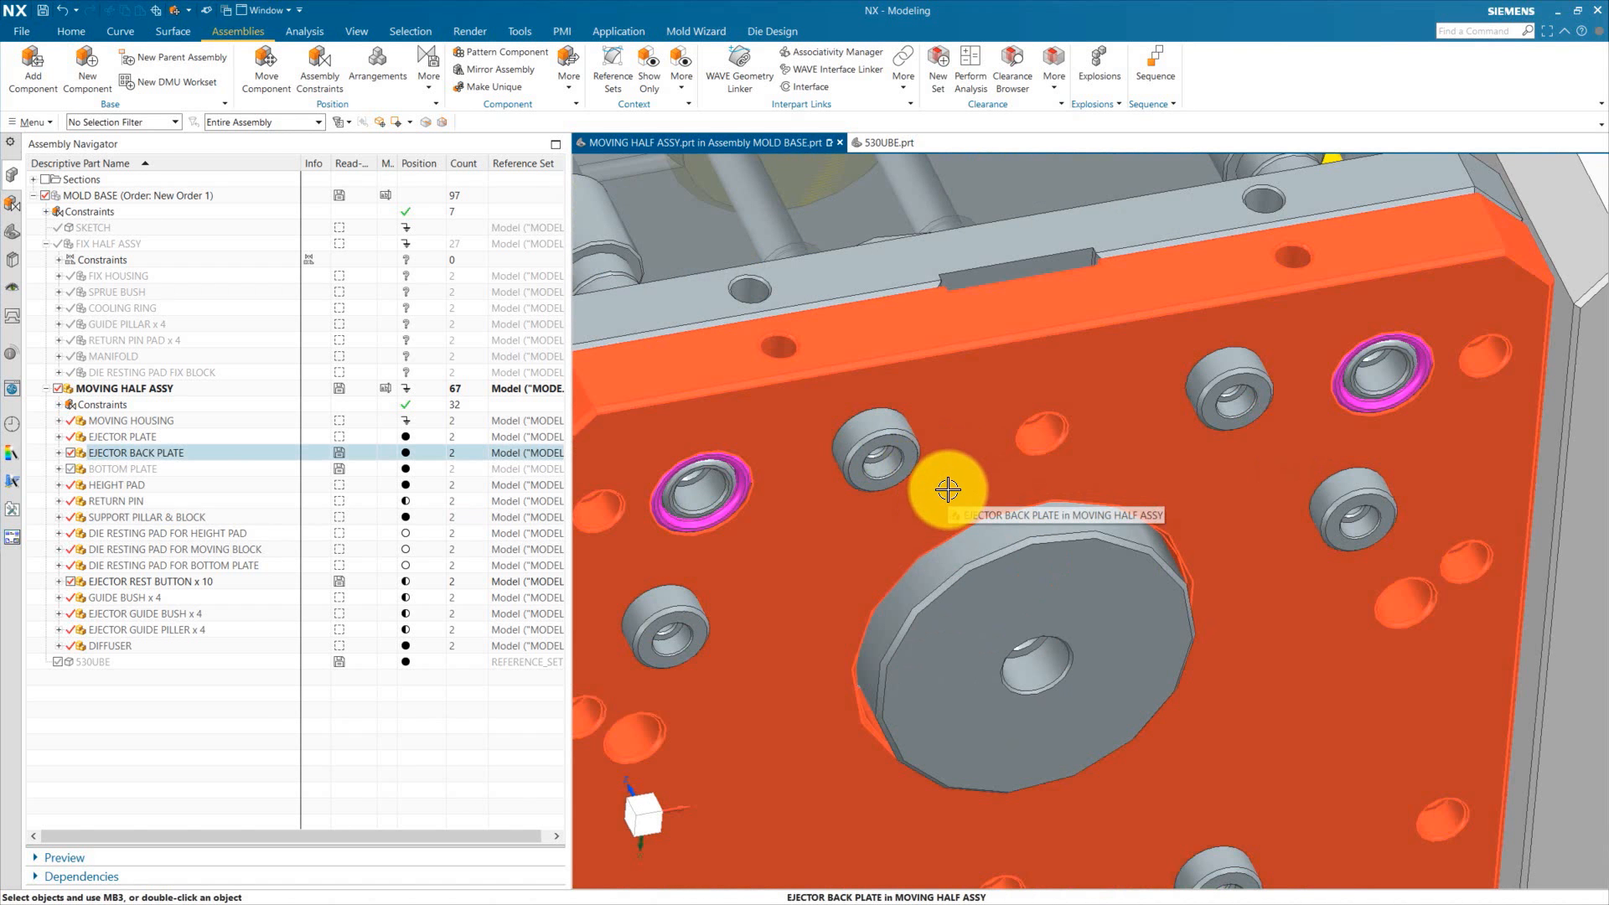
scroll(959, 391, "down", 3)
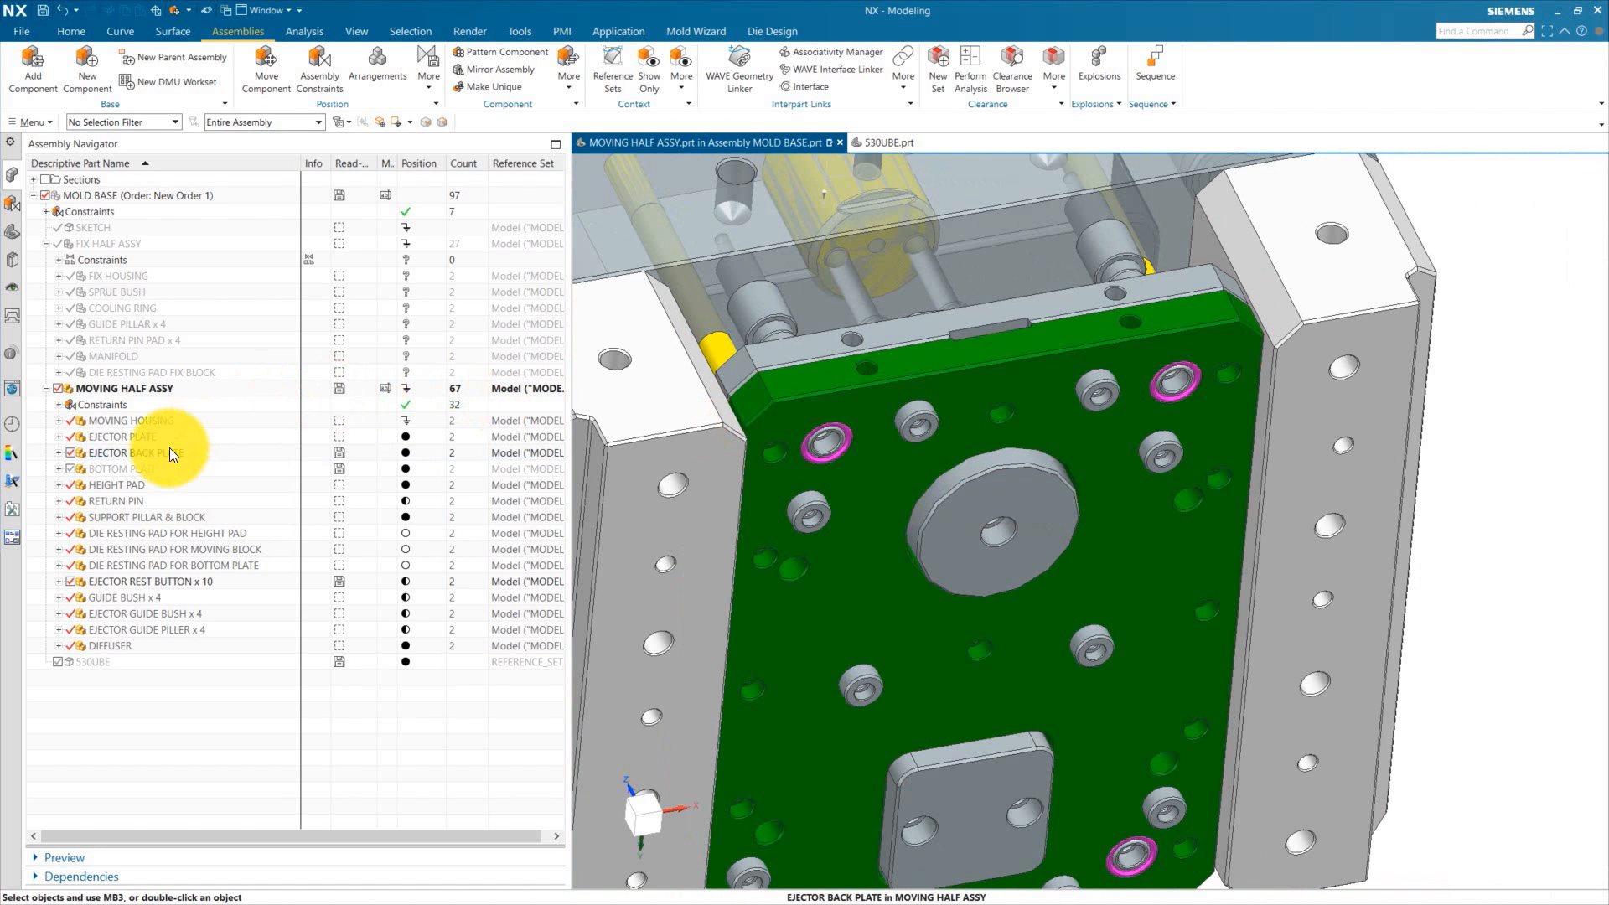
double_click(172, 454)
left_click(14, 239)
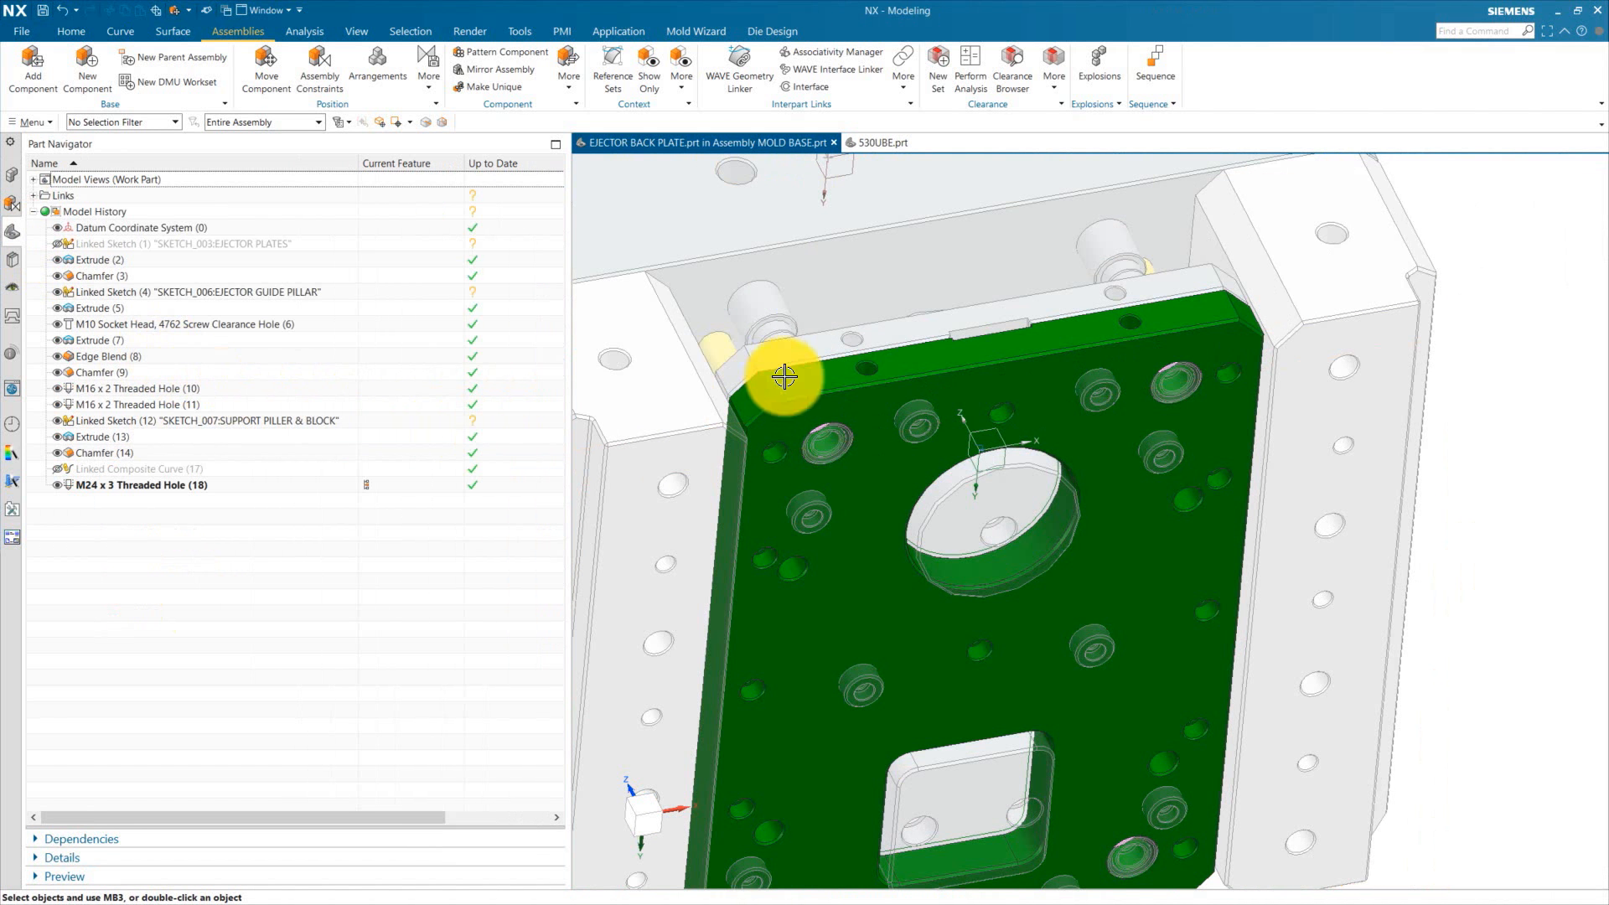
left_click(12, 174)
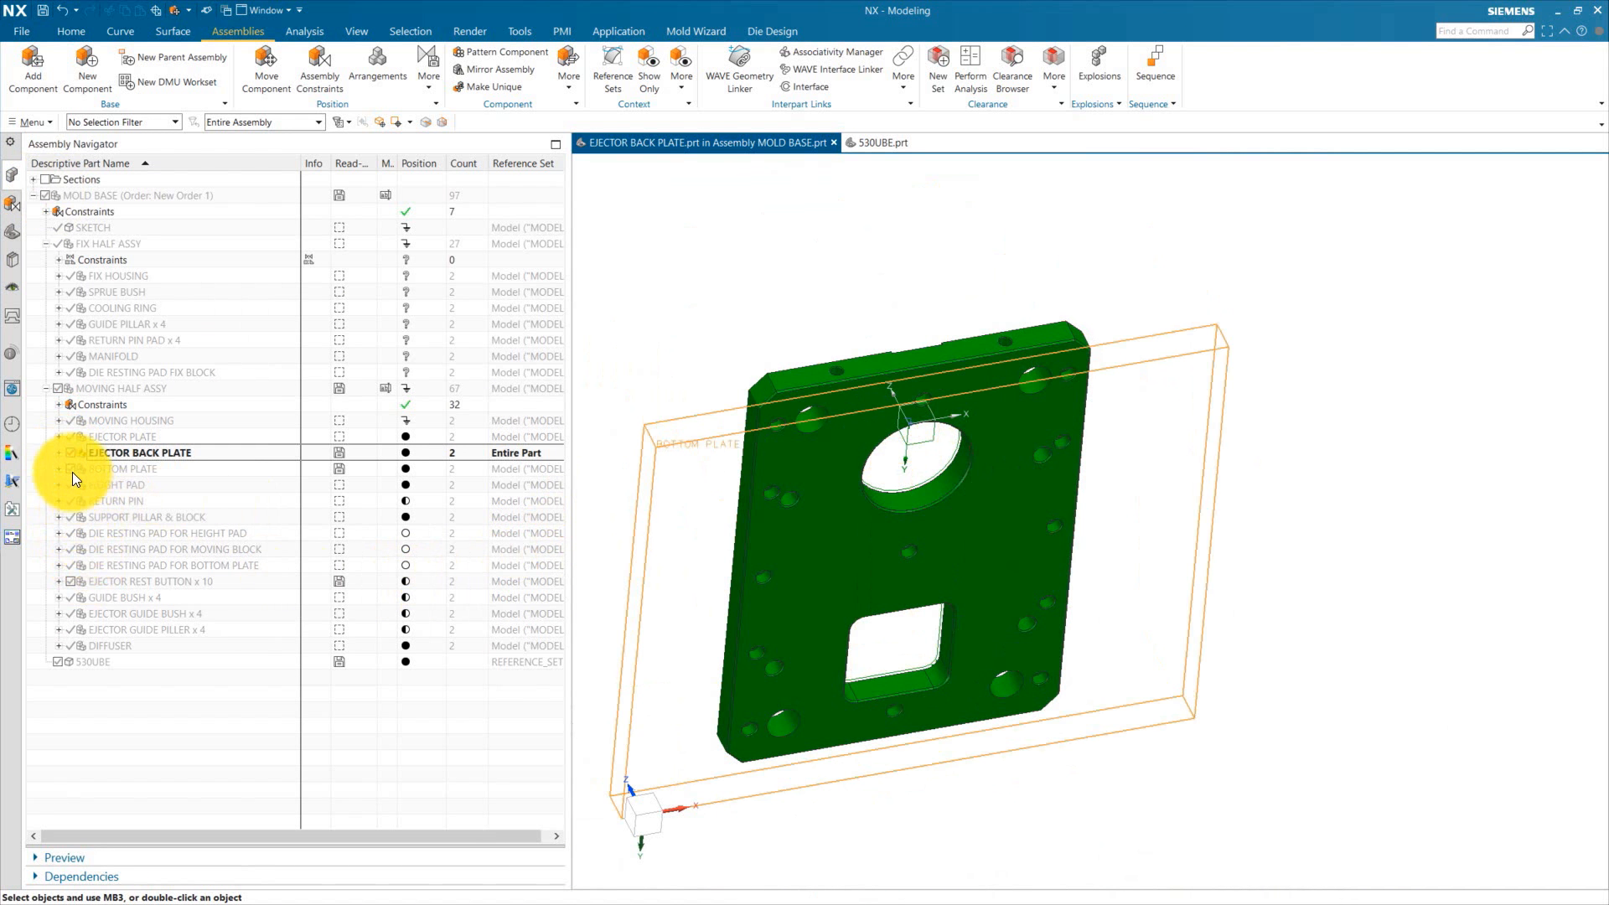
Step: Show the ejector rest buttons and hide the ejector back plate's solid body to expose the buttons
left_click(71, 583)
scroll(838, 424, "up", 5)
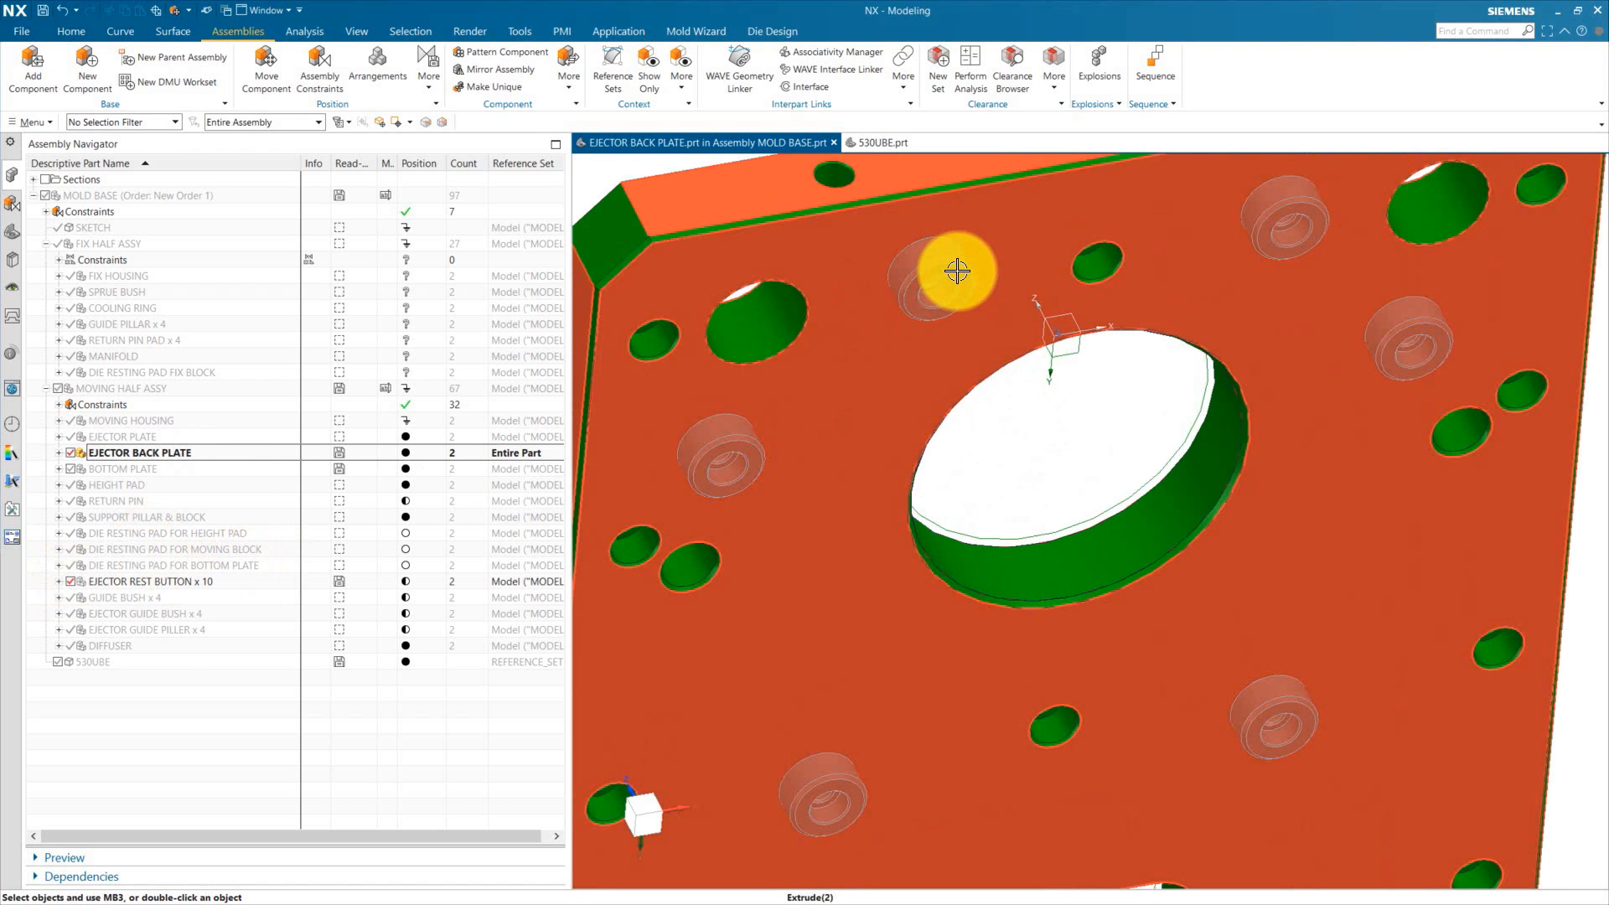
key("ctrl+f")
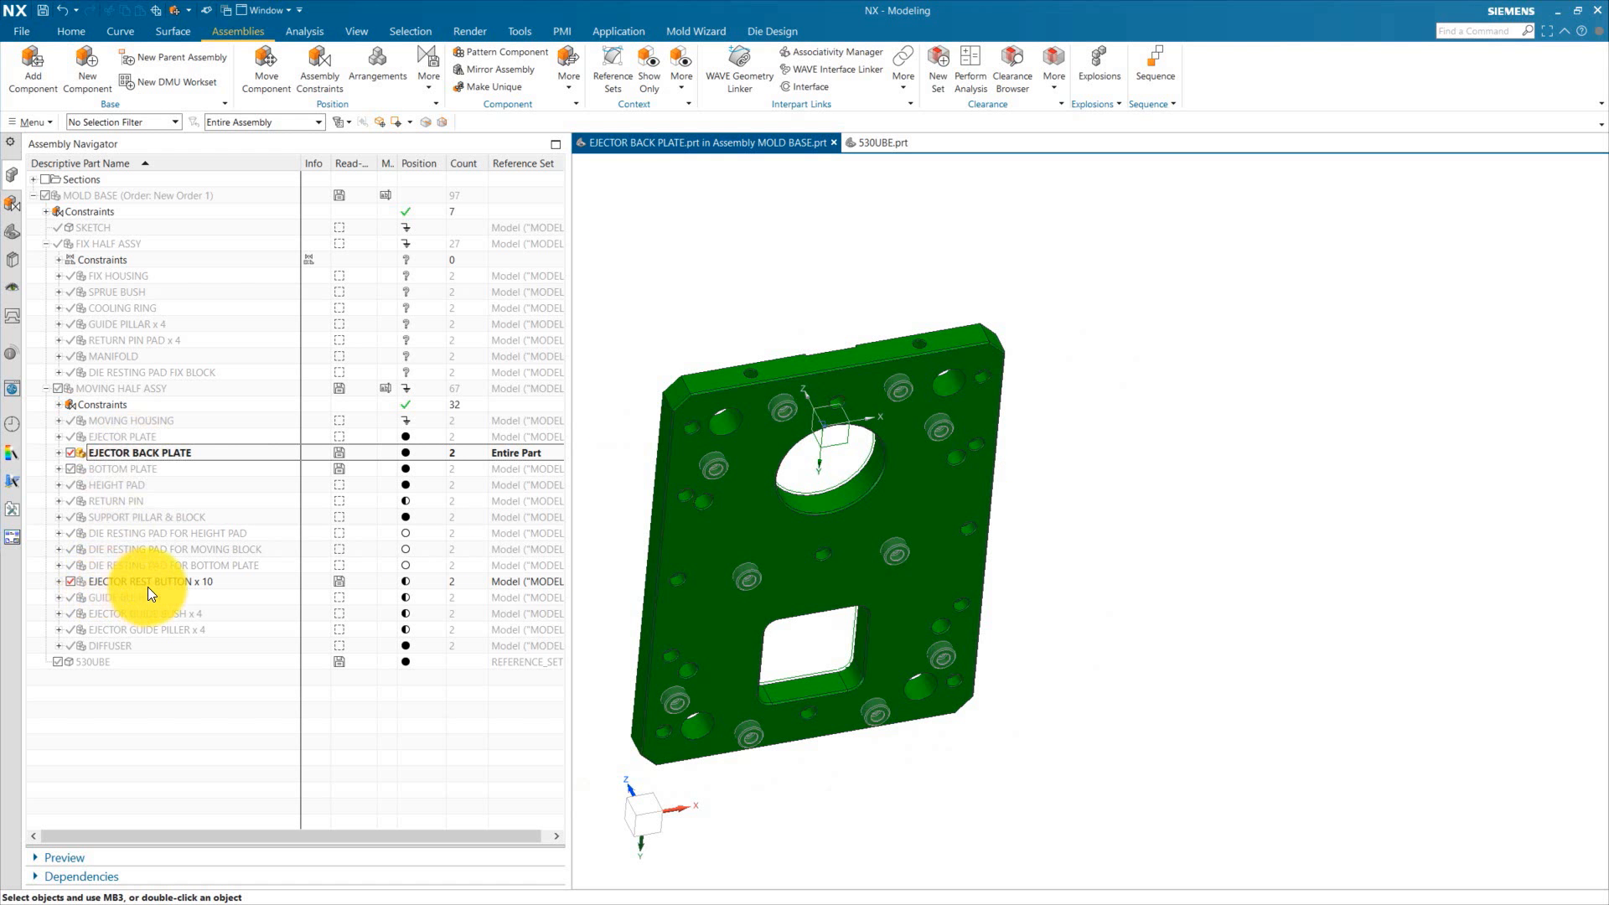
left_click(109, 453)
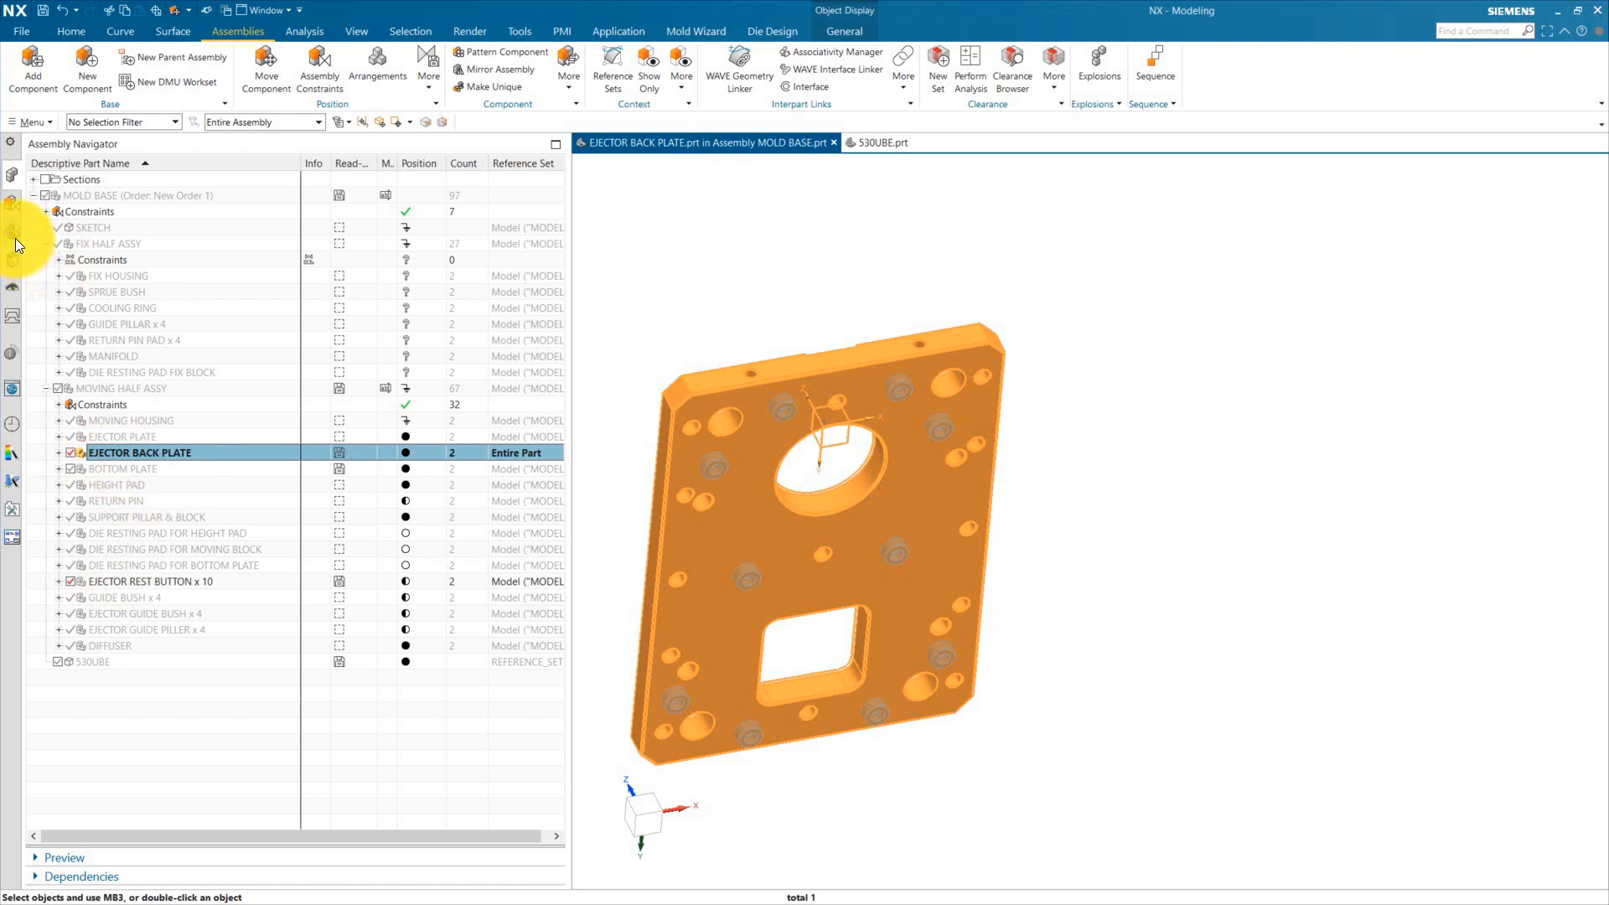
left_click(12, 232)
key("Escape")
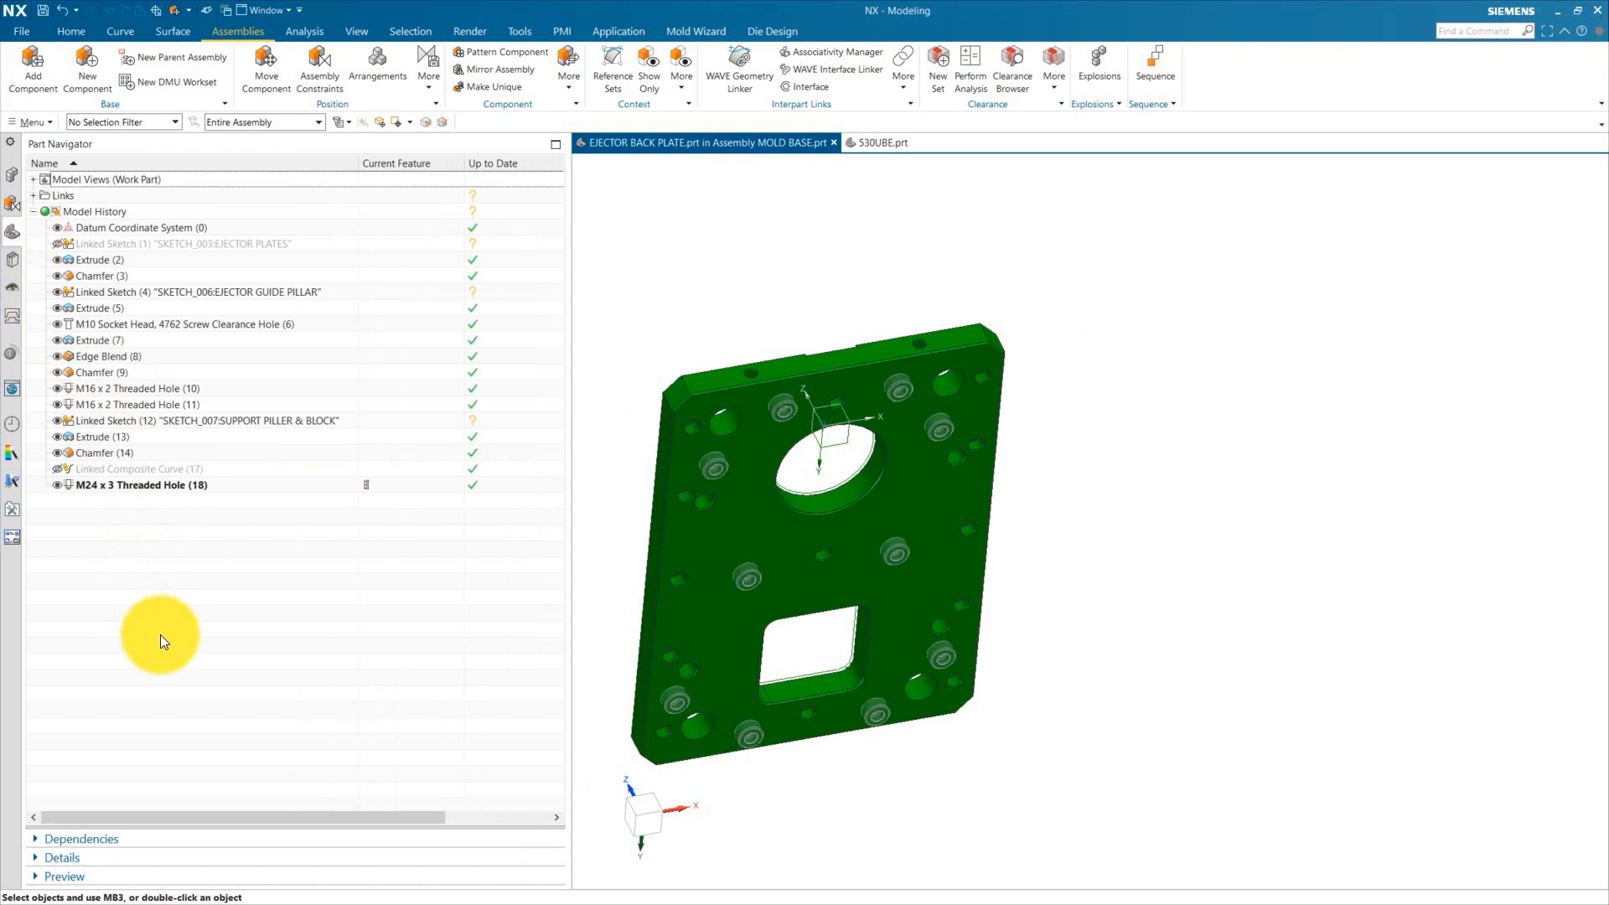
left_click(57, 260)
mouse_move(719, 343)
middle_mouse_down()
mouse_move(844, 377)
mouse_move(931, 436)
middle_mouse_up()
key("ctrl+f")
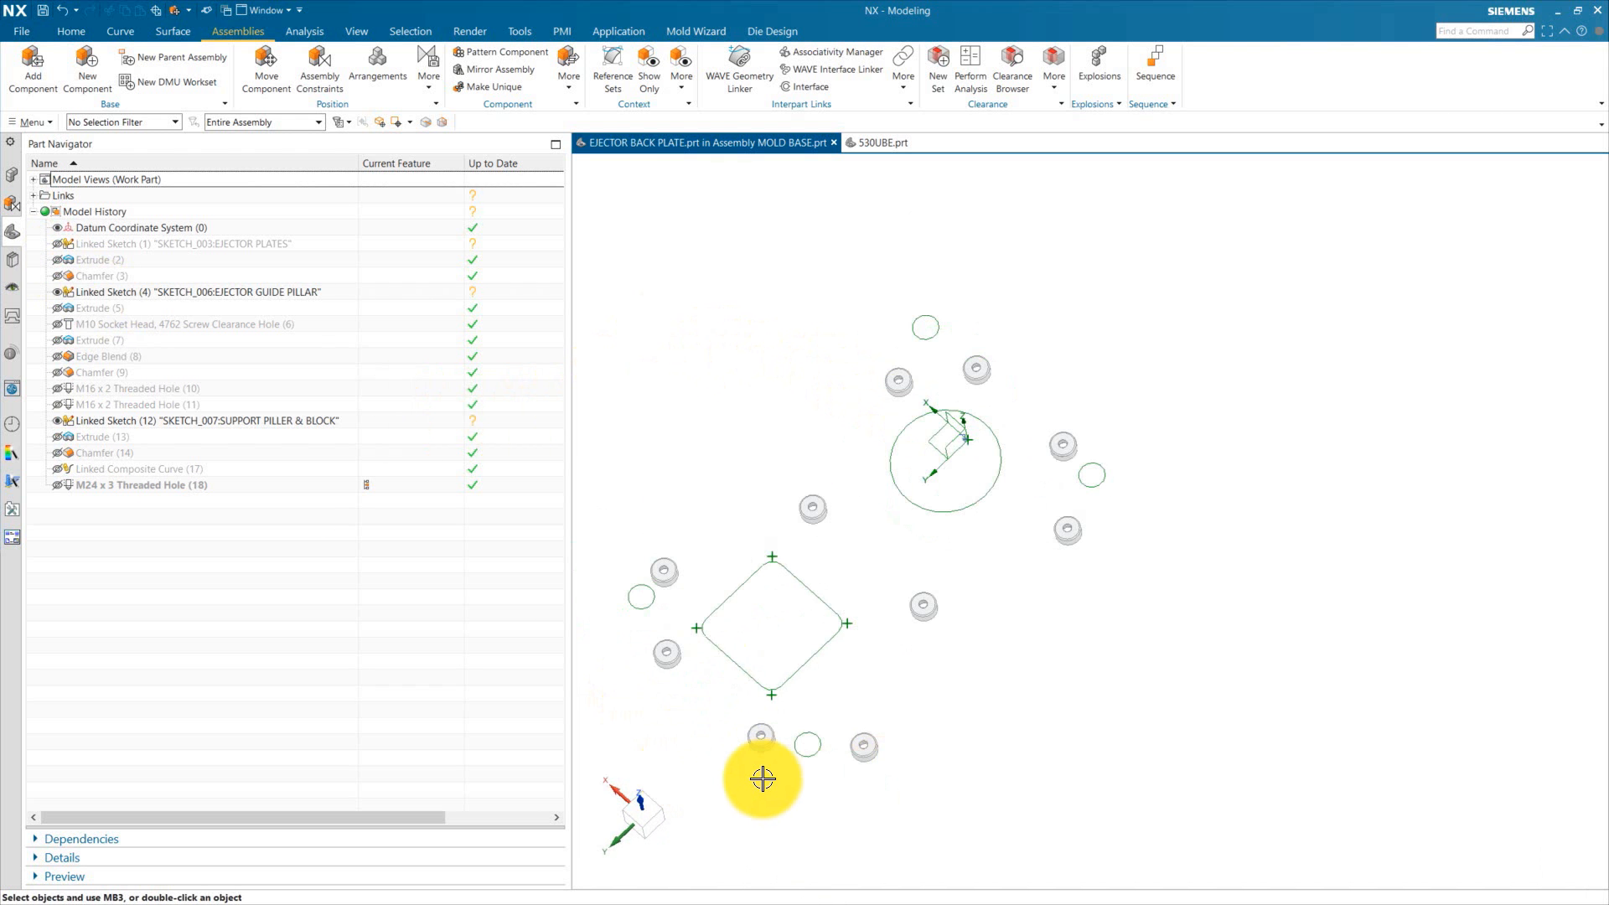
Step: Link the inner hole edge of each of the ten rest buttons into the ejector back plate with WAVE Geometry Linker, then save
left_click(734, 63)
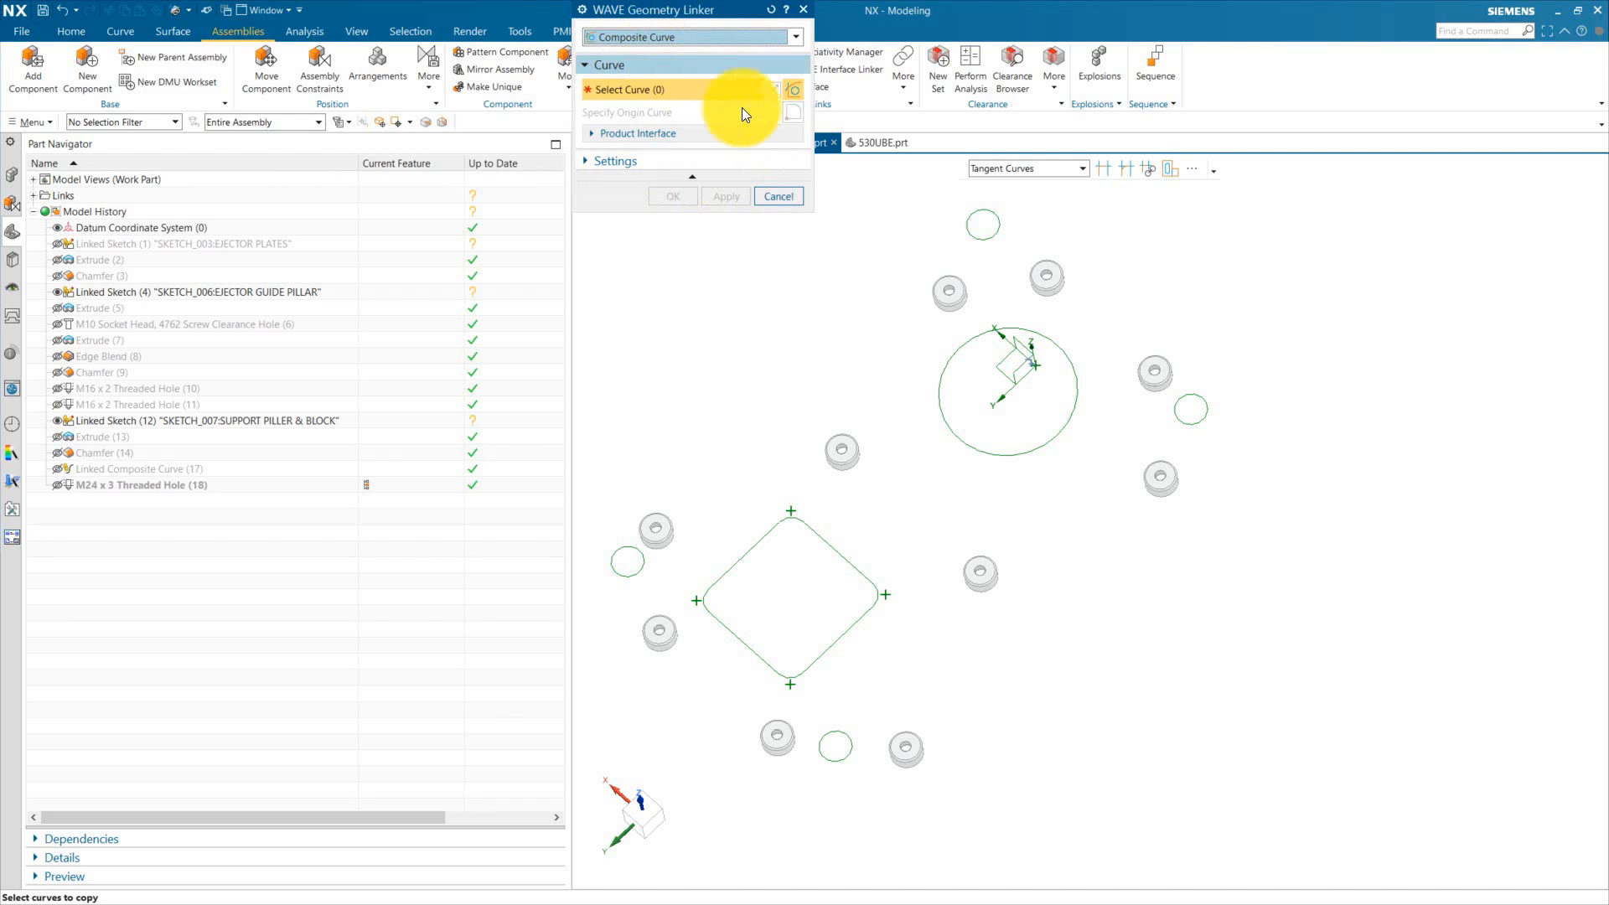
scroll(992, 226, "up", 6)
scroll(765, 415, "up", 3)
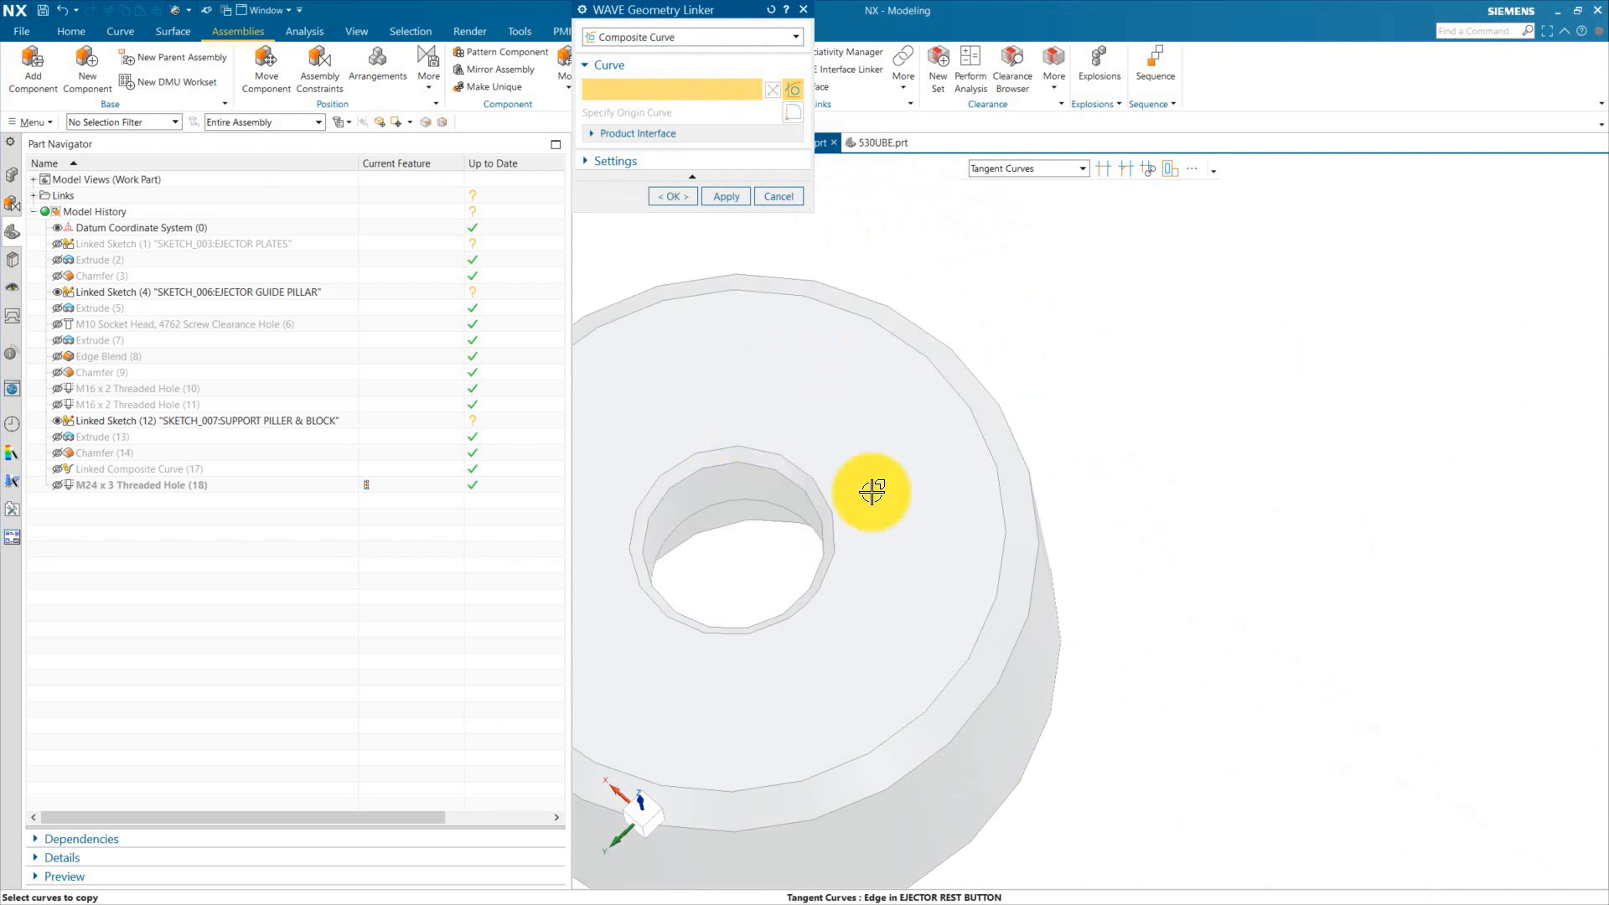
left_click(848, 492)
scroll(864, 450, "down", 3)
left_click(729, 197)
scroll(860, 382, "down", 3)
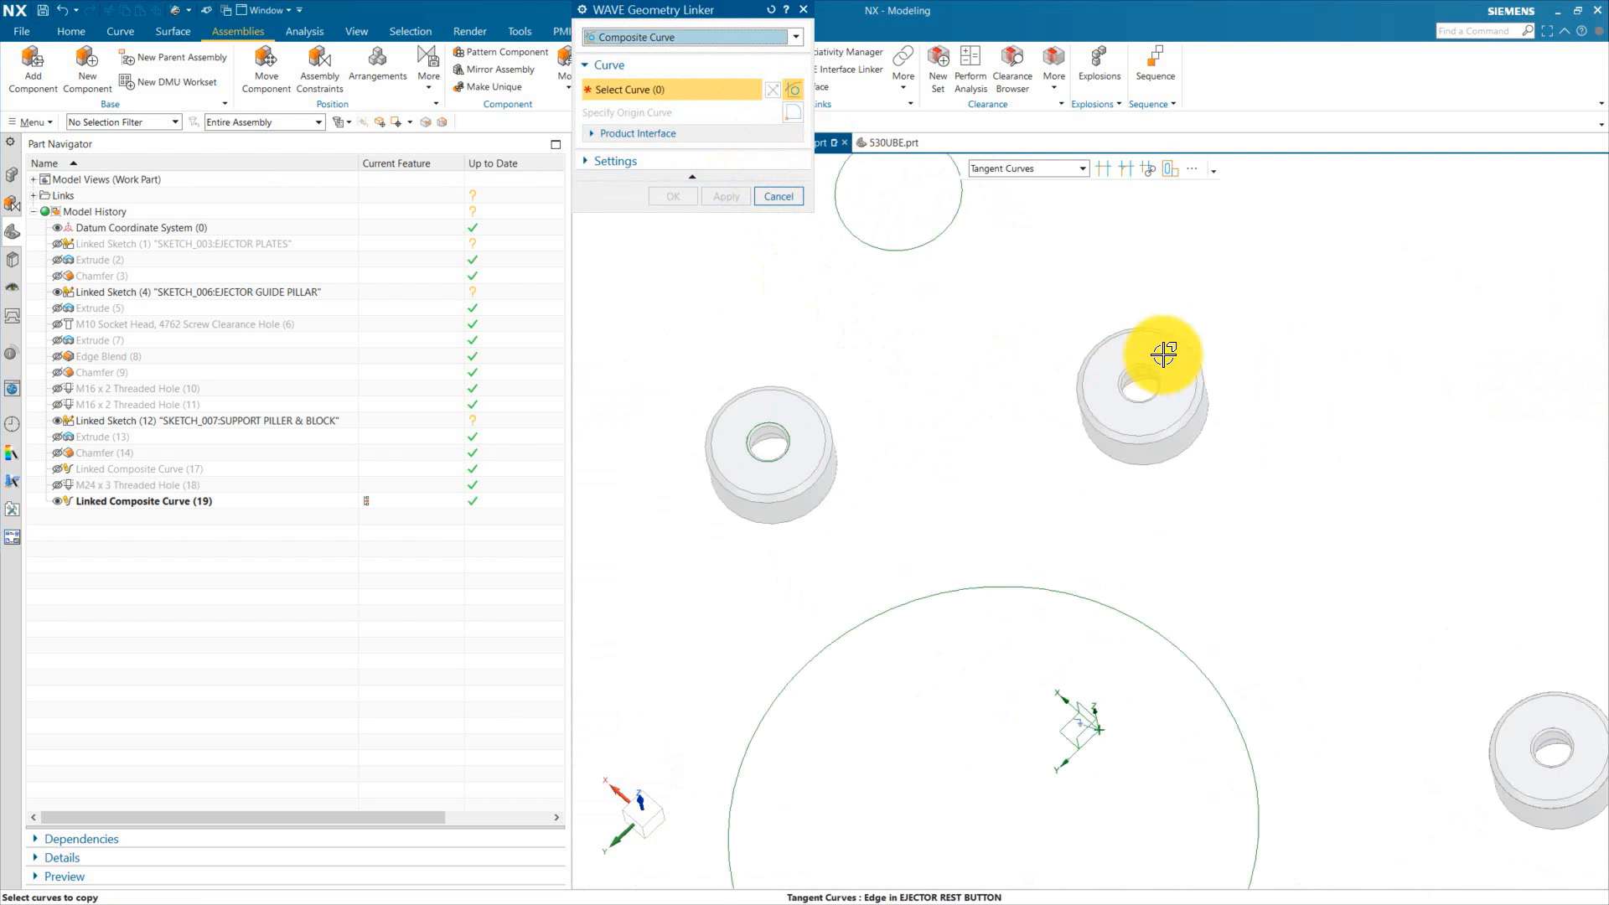
scroll(1163, 355, "up", 3)
left_click(1131, 374)
left_click(732, 196)
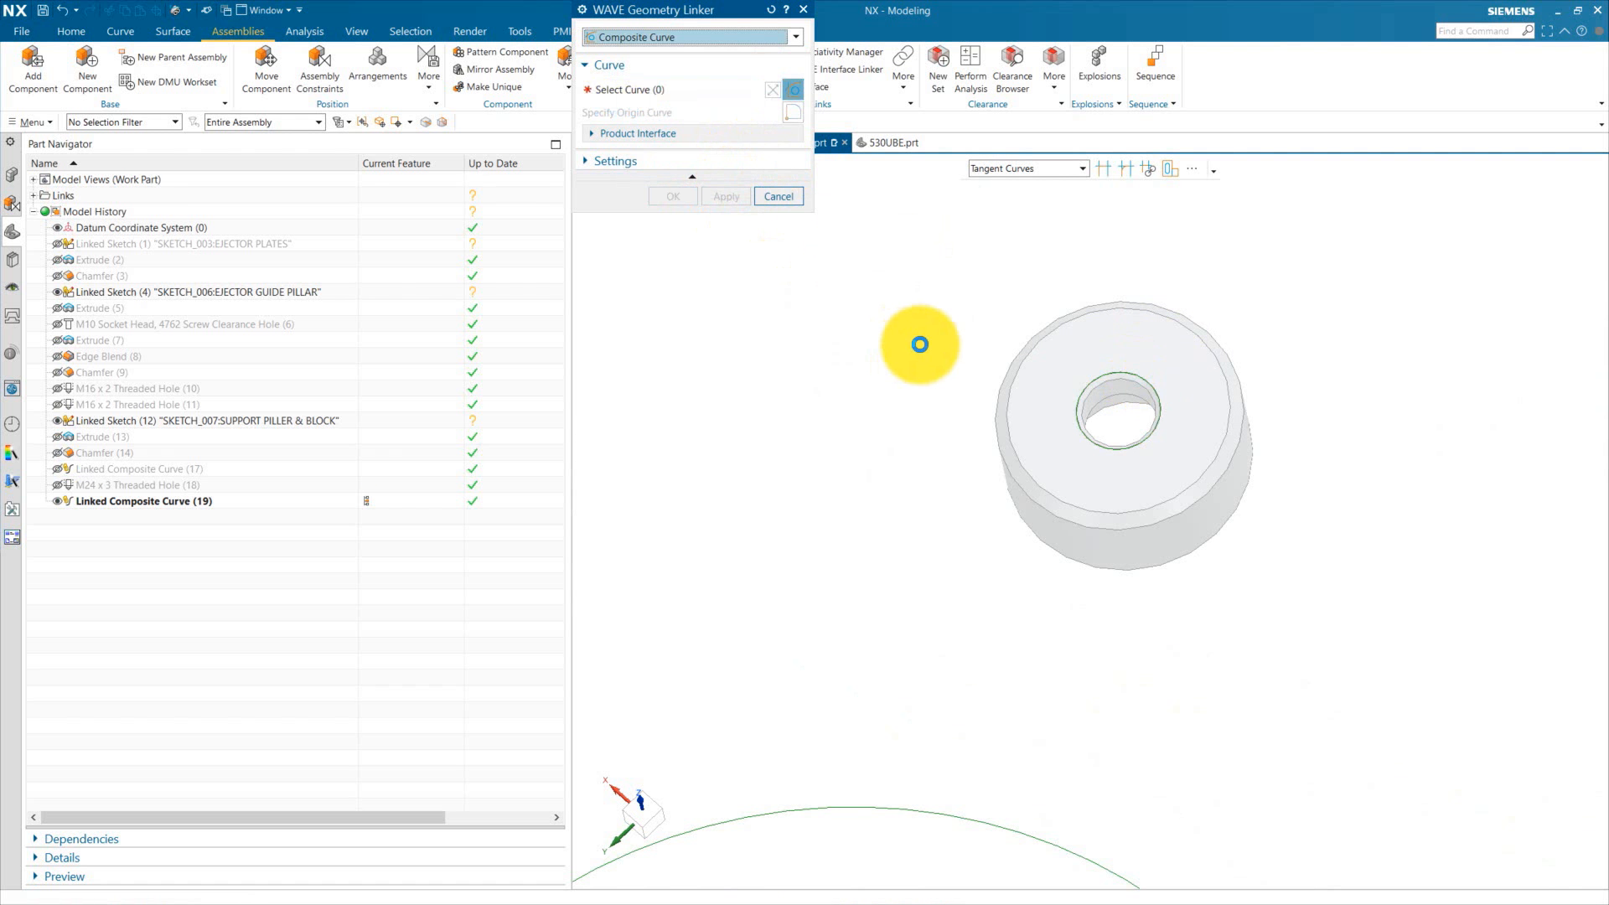
scroll(1149, 438, "down", 3)
scroll(1103, 432, "up", 3)
left_click(989, 453)
left_click(727, 196)
scroll(988, 378, "down", 3)
left_click(857, 515)
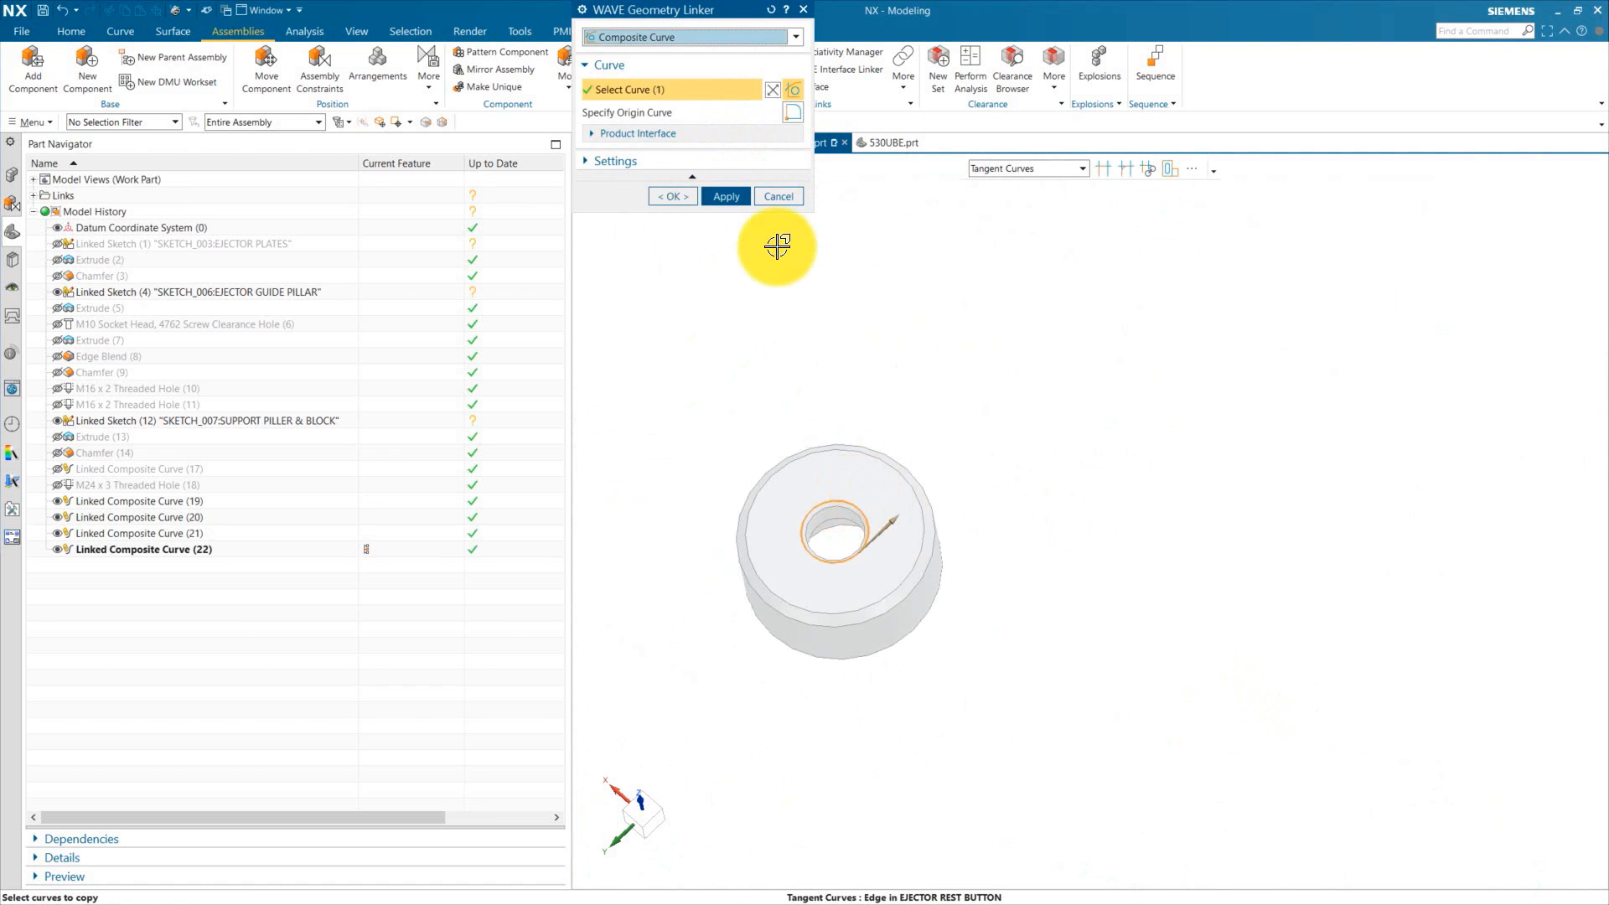
left_click(726, 196)
left_click(1019, 546)
left_click(724, 196)
scroll(1061, 542, "down", 3)
scroll(1061, 542, "up", 5)
left_click(1051, 537)
left_click(727, 196)
scroll(1009, 470, "down", 4)
scroll(959, 640, "up", 5)
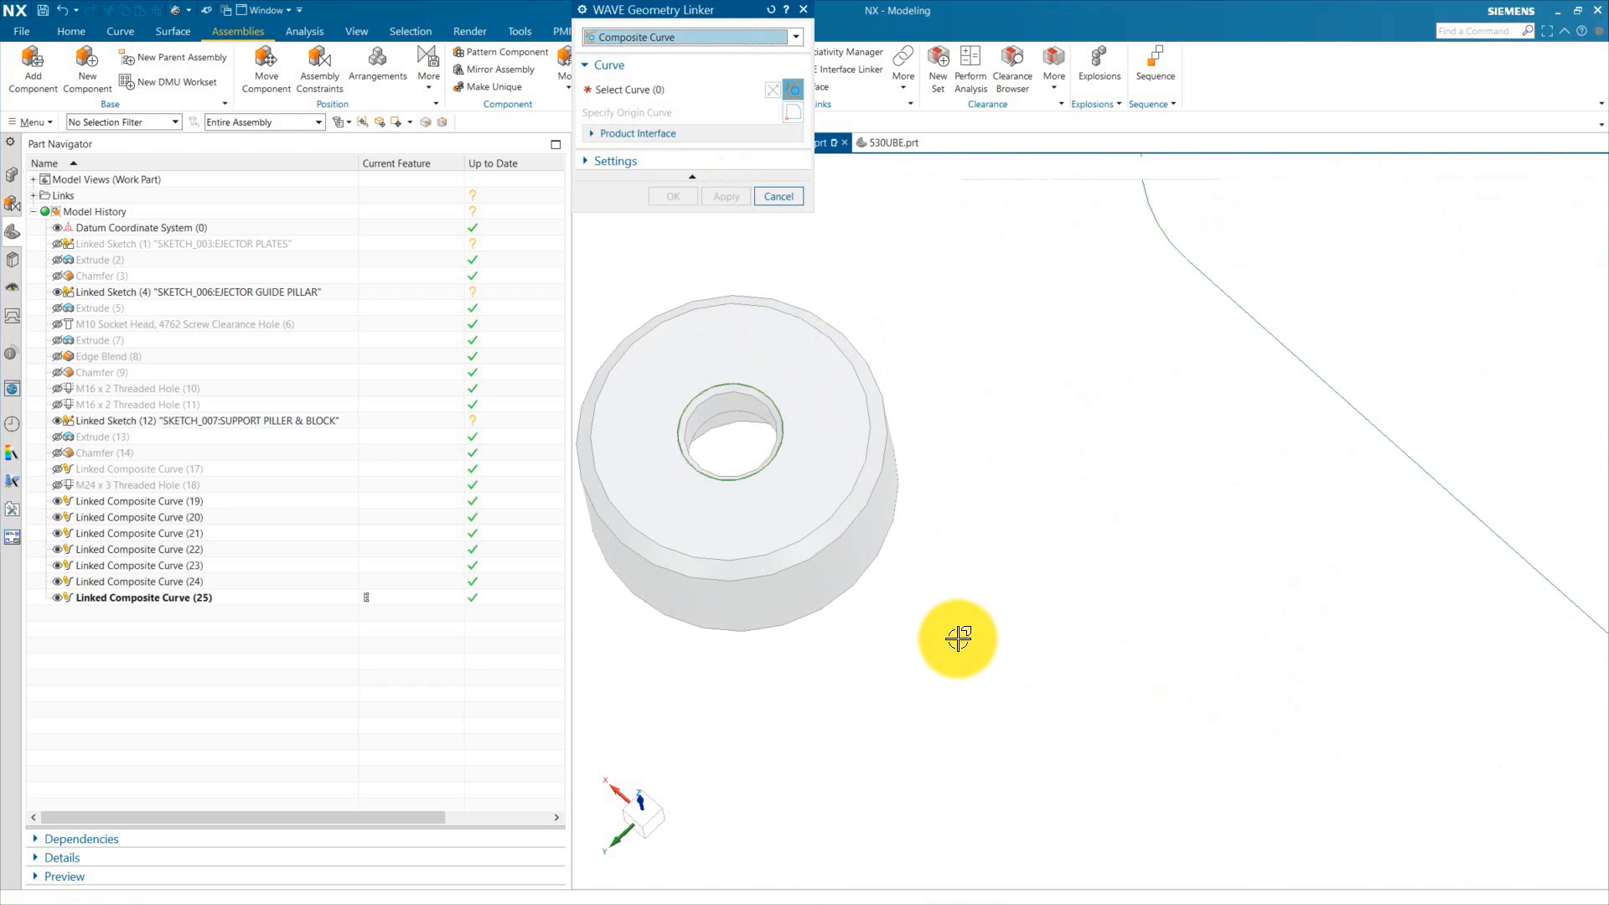
left_click(741, 426)
left_click(726, 196)
scroll(1349, 382, "down", 5)
left_click(781, 198)
key("ctrl+s")
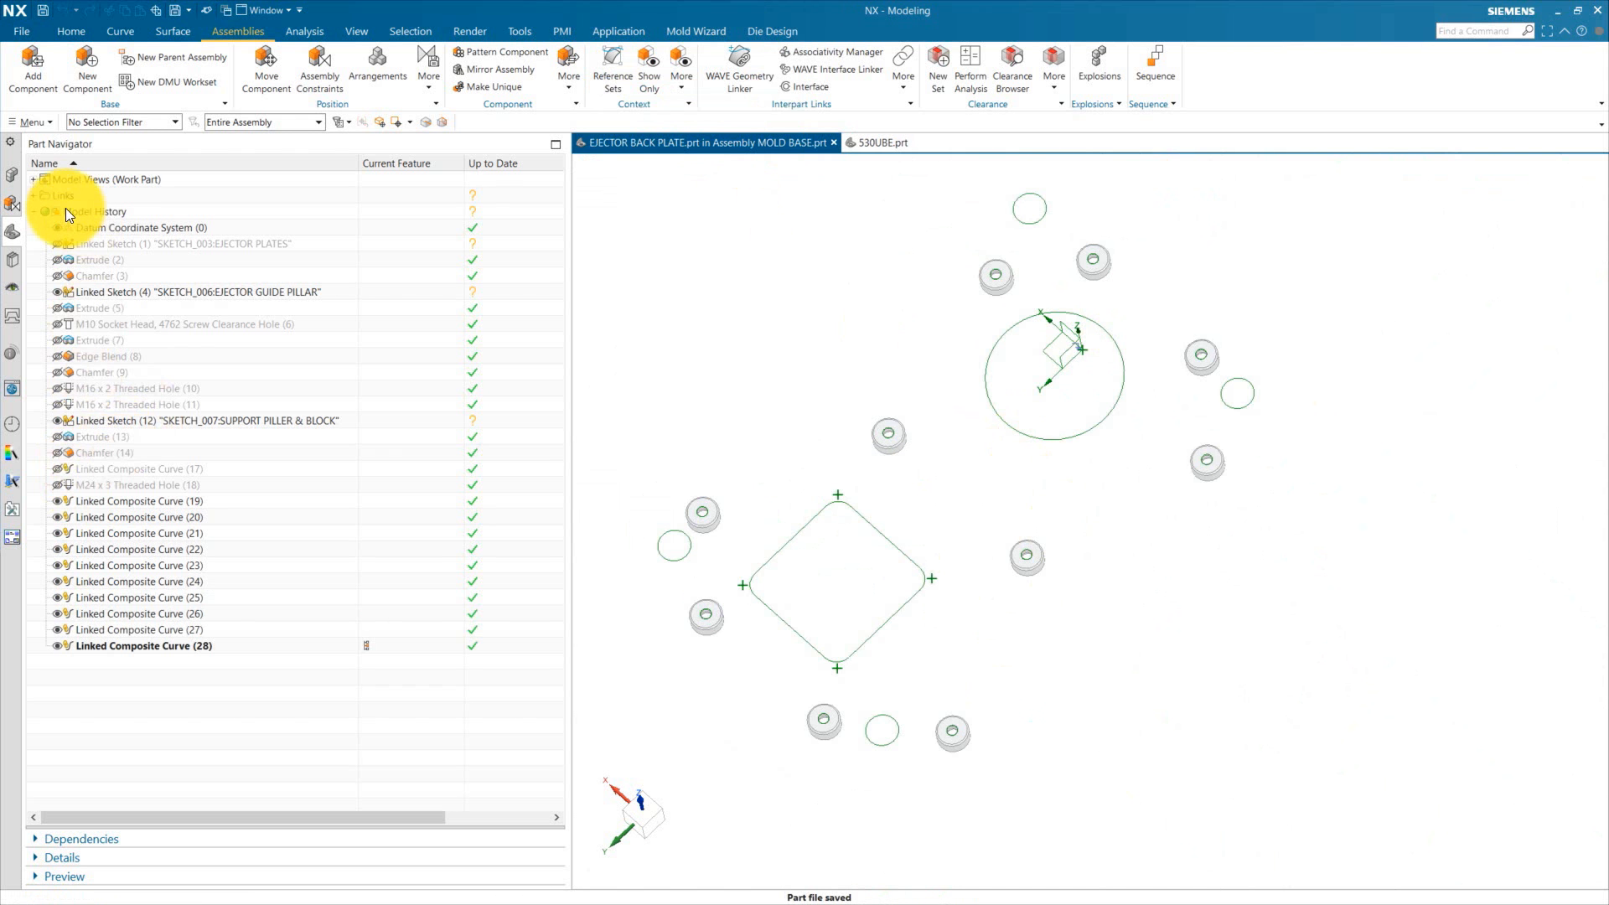
Step: Hide the ejector rest buttons and show the ejector back plate's solid body again
left_click(15, 202)
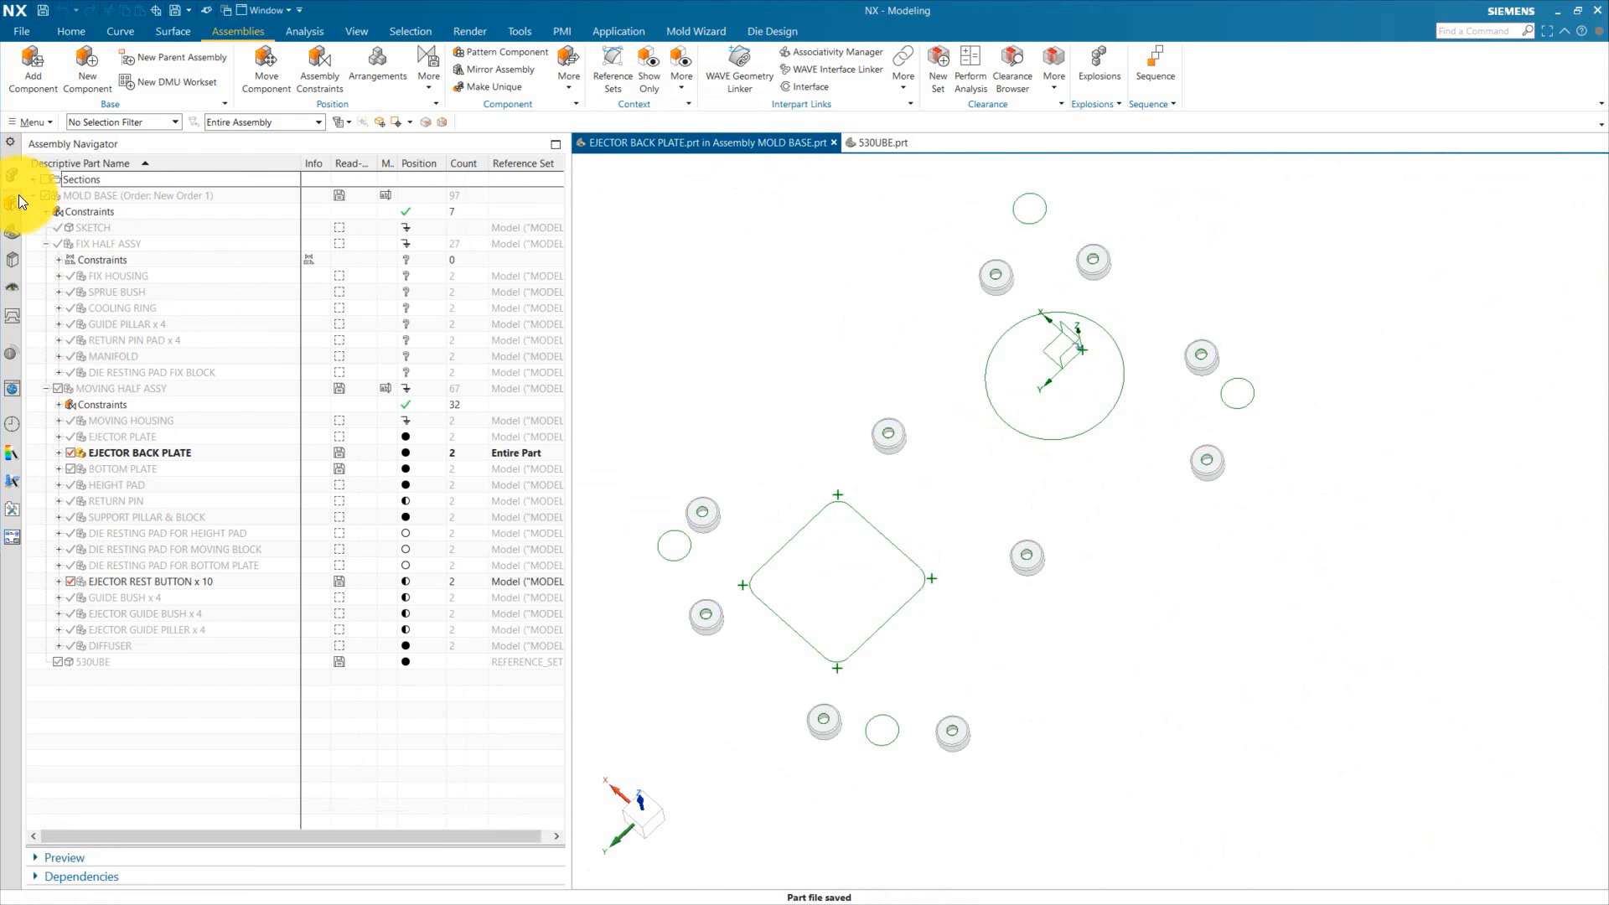
left_click(70, 581)
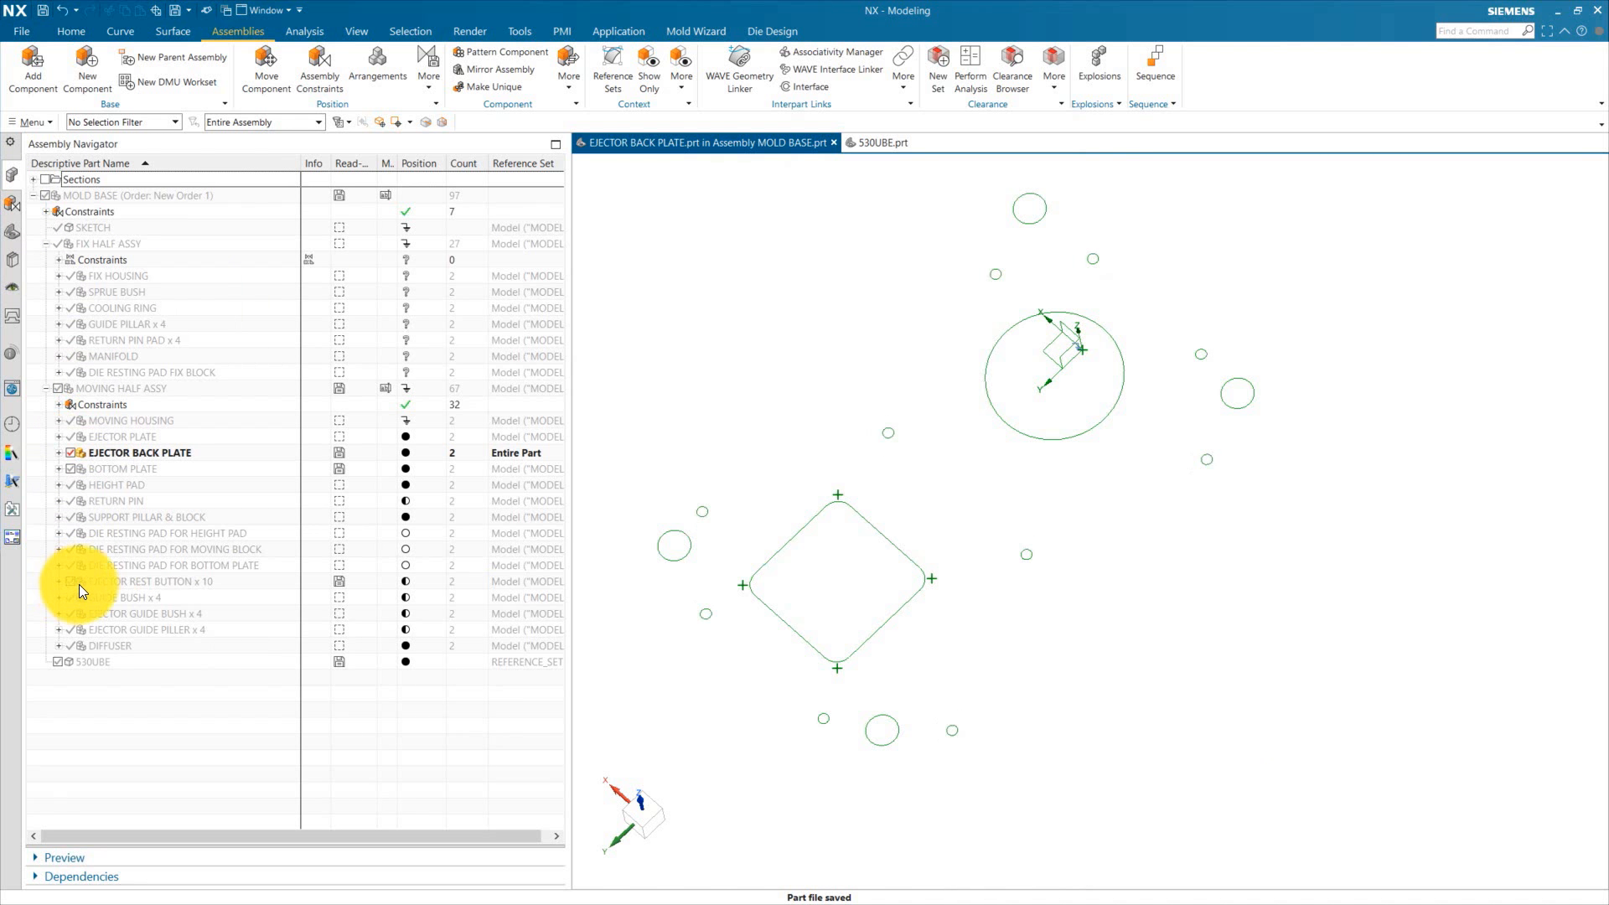
left_click(15, 231)
left_click(57, 259)
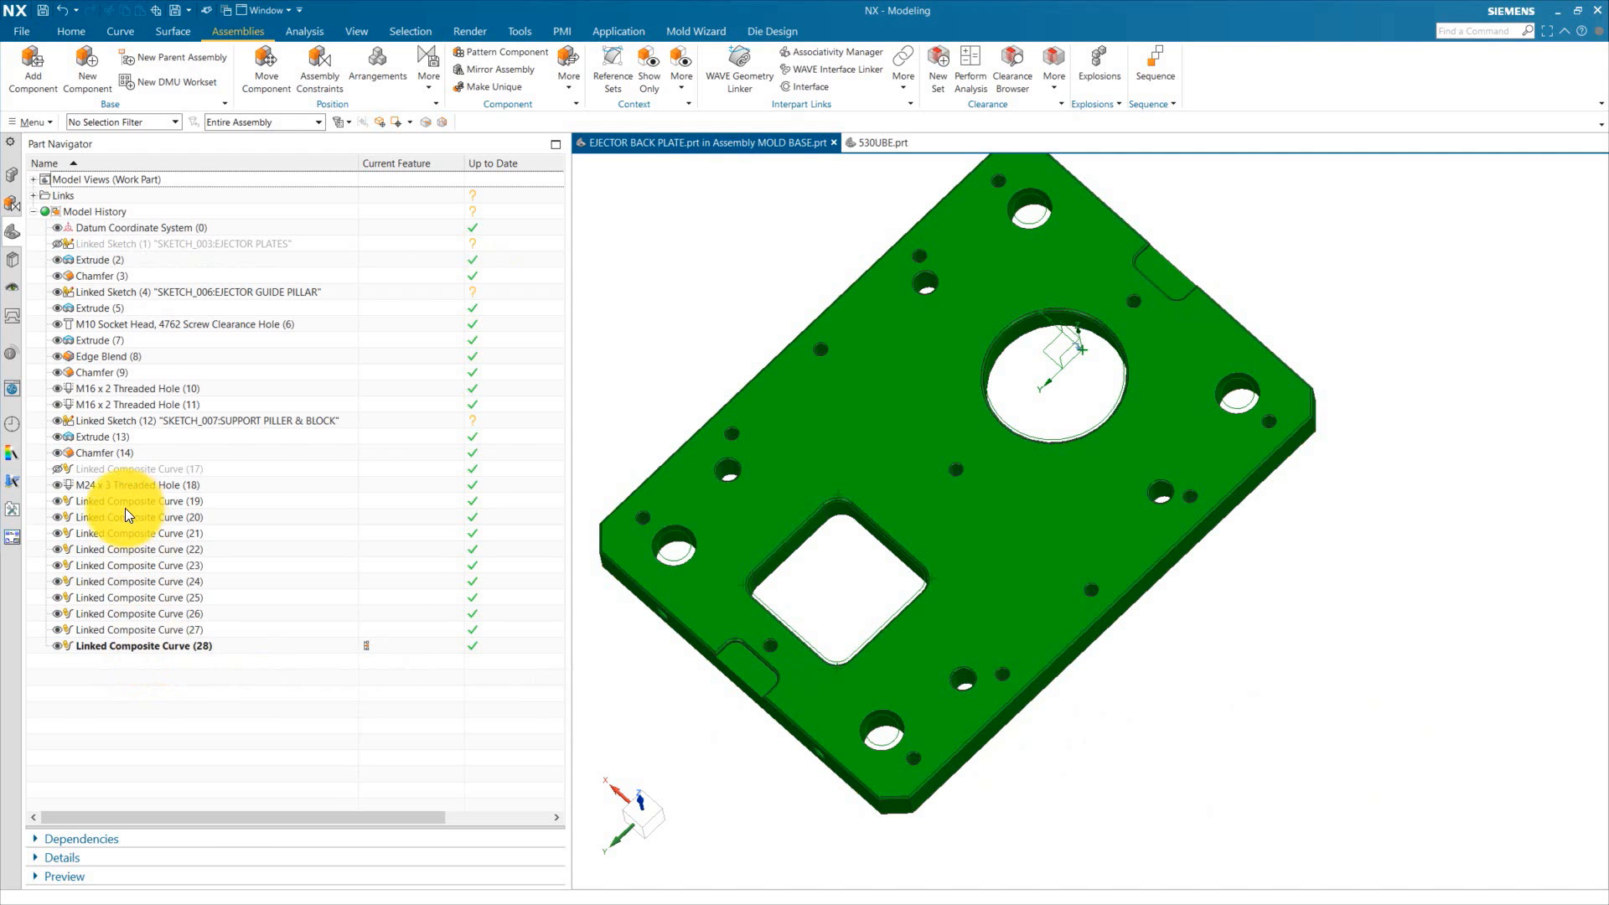
Step: Select the ten linked composite curves and change their display colour to red
left_click(134, 501)
middle_click_drag(964, 587, 553, 582)
middle_click_drag(926, 607, 776, 577)
key("Escape")
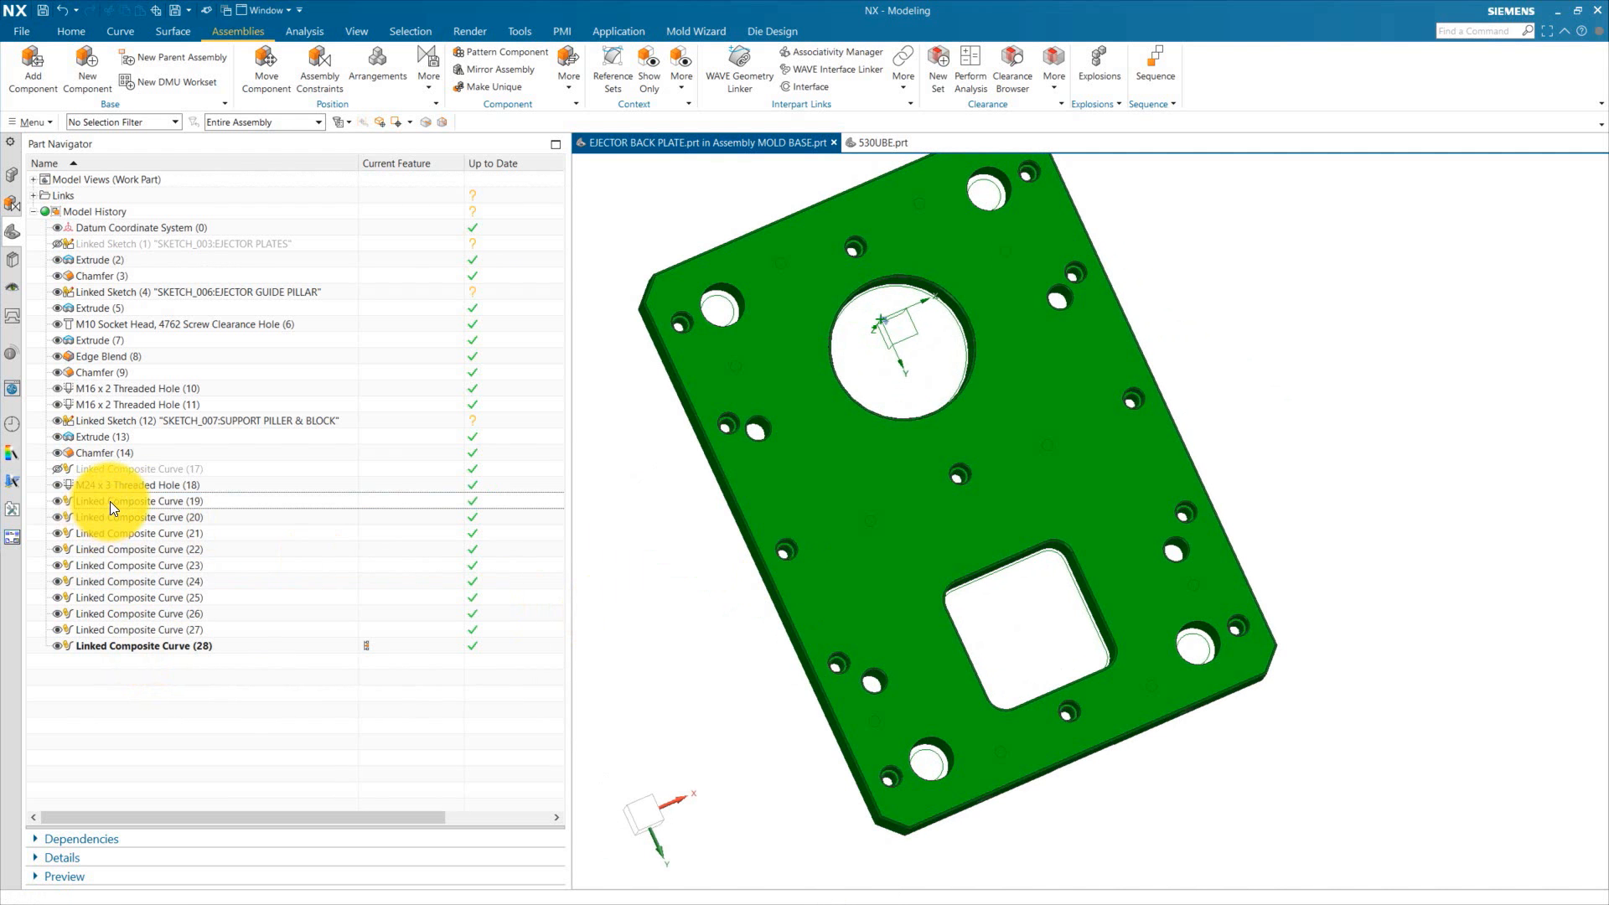
left_click(146, 650, "shift")
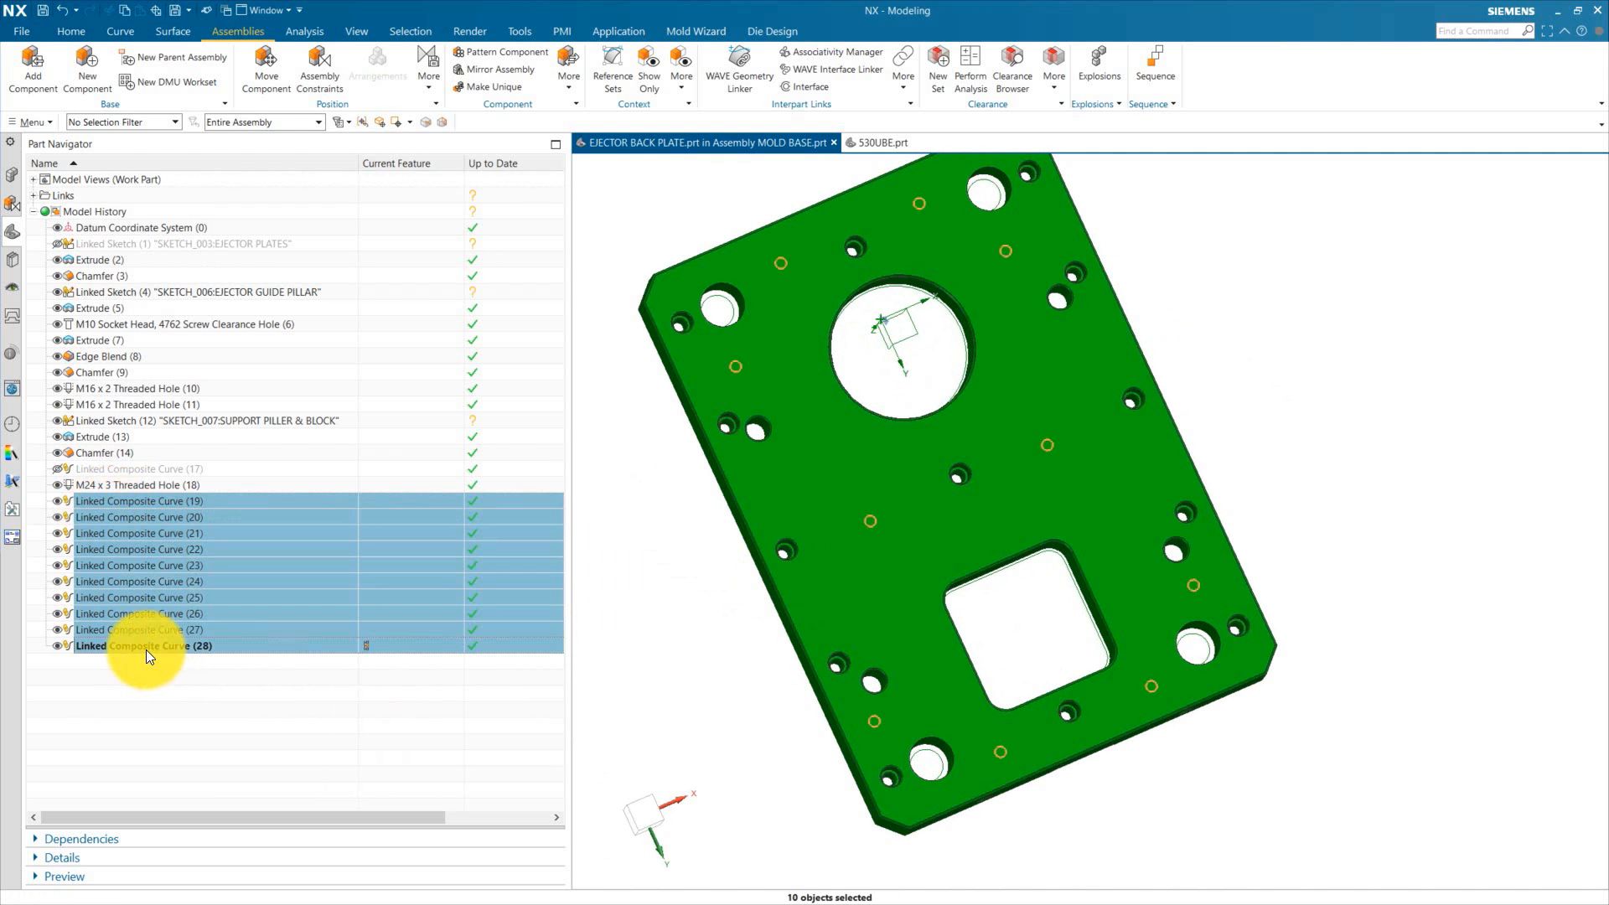
right_click(161, 544)
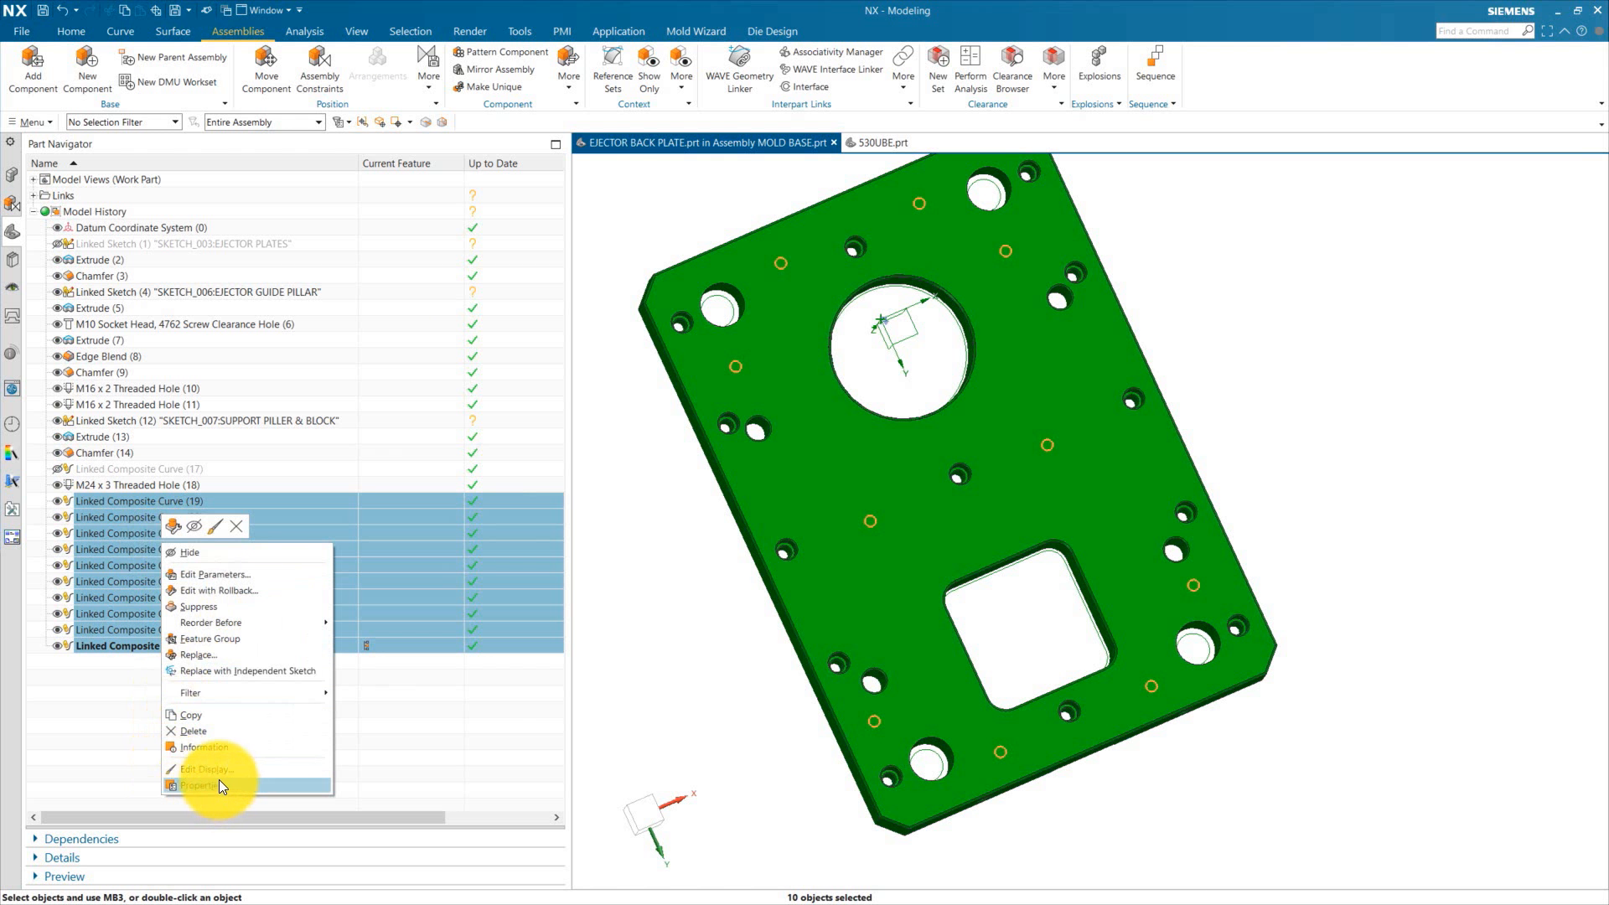
left_click(229, 768)
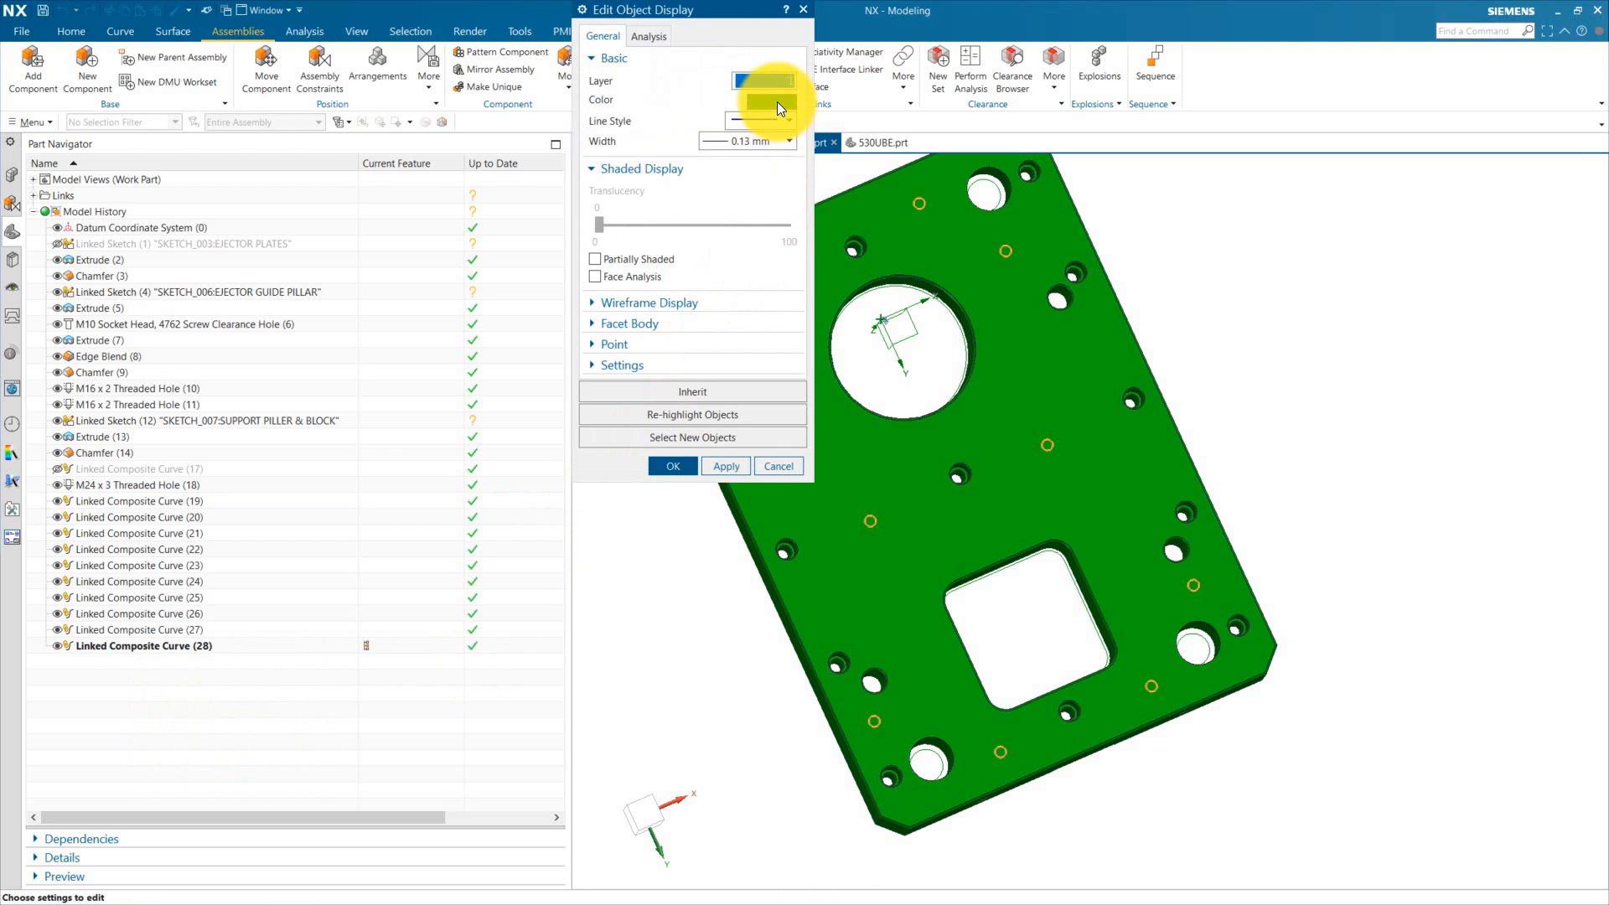
left_click(777, 102)
left_click(608, 94)
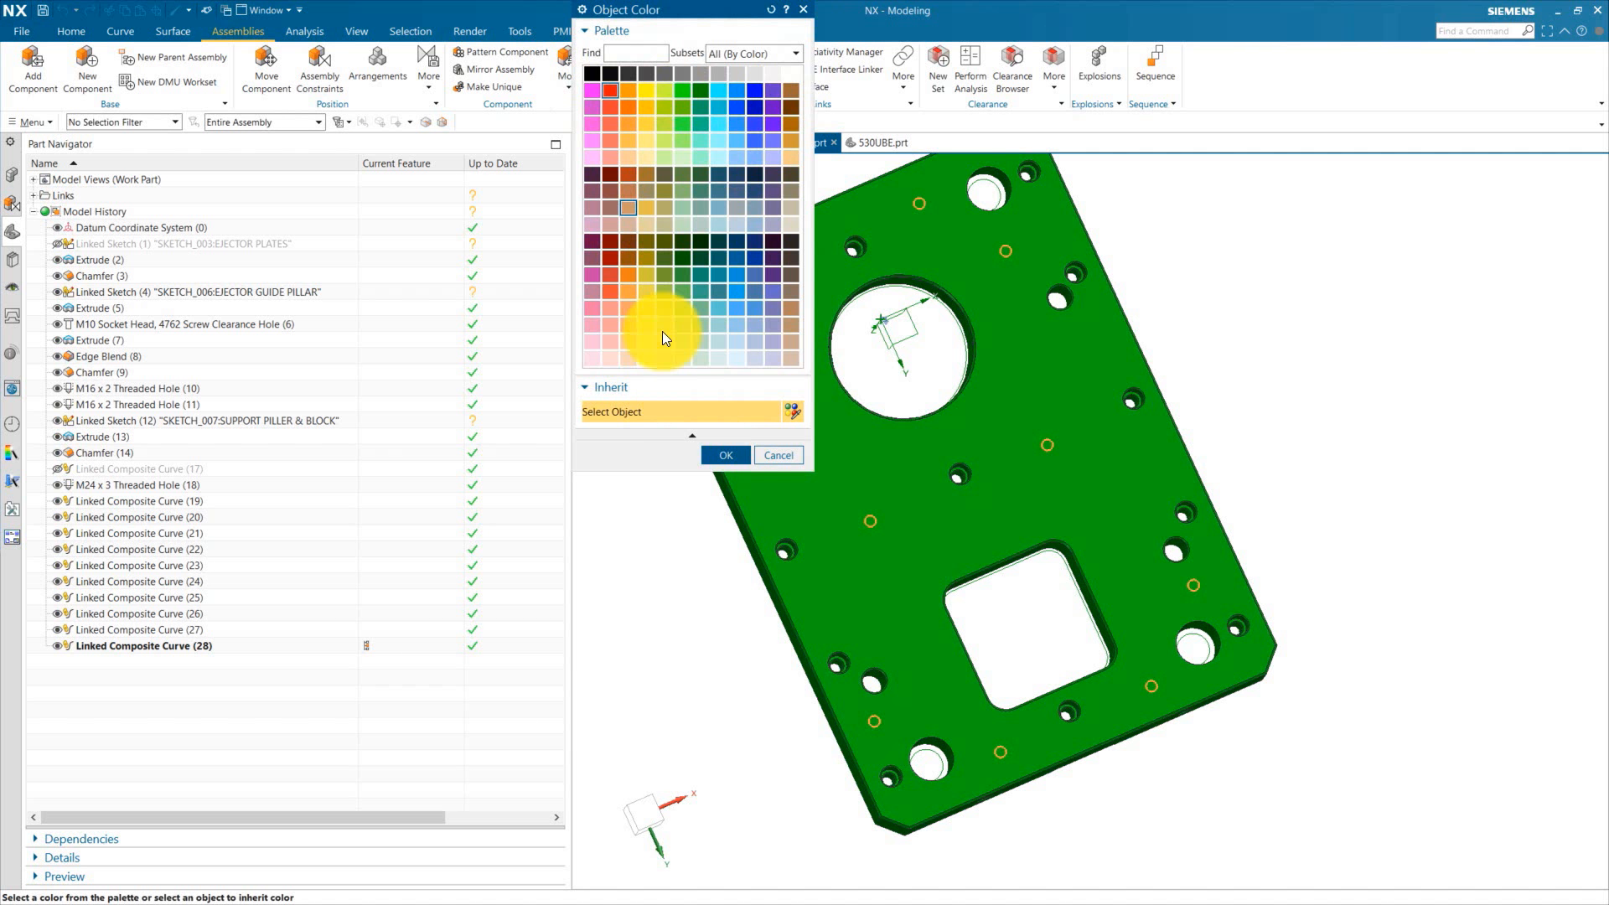
left_click(719, 455)
left_click(722, 466)
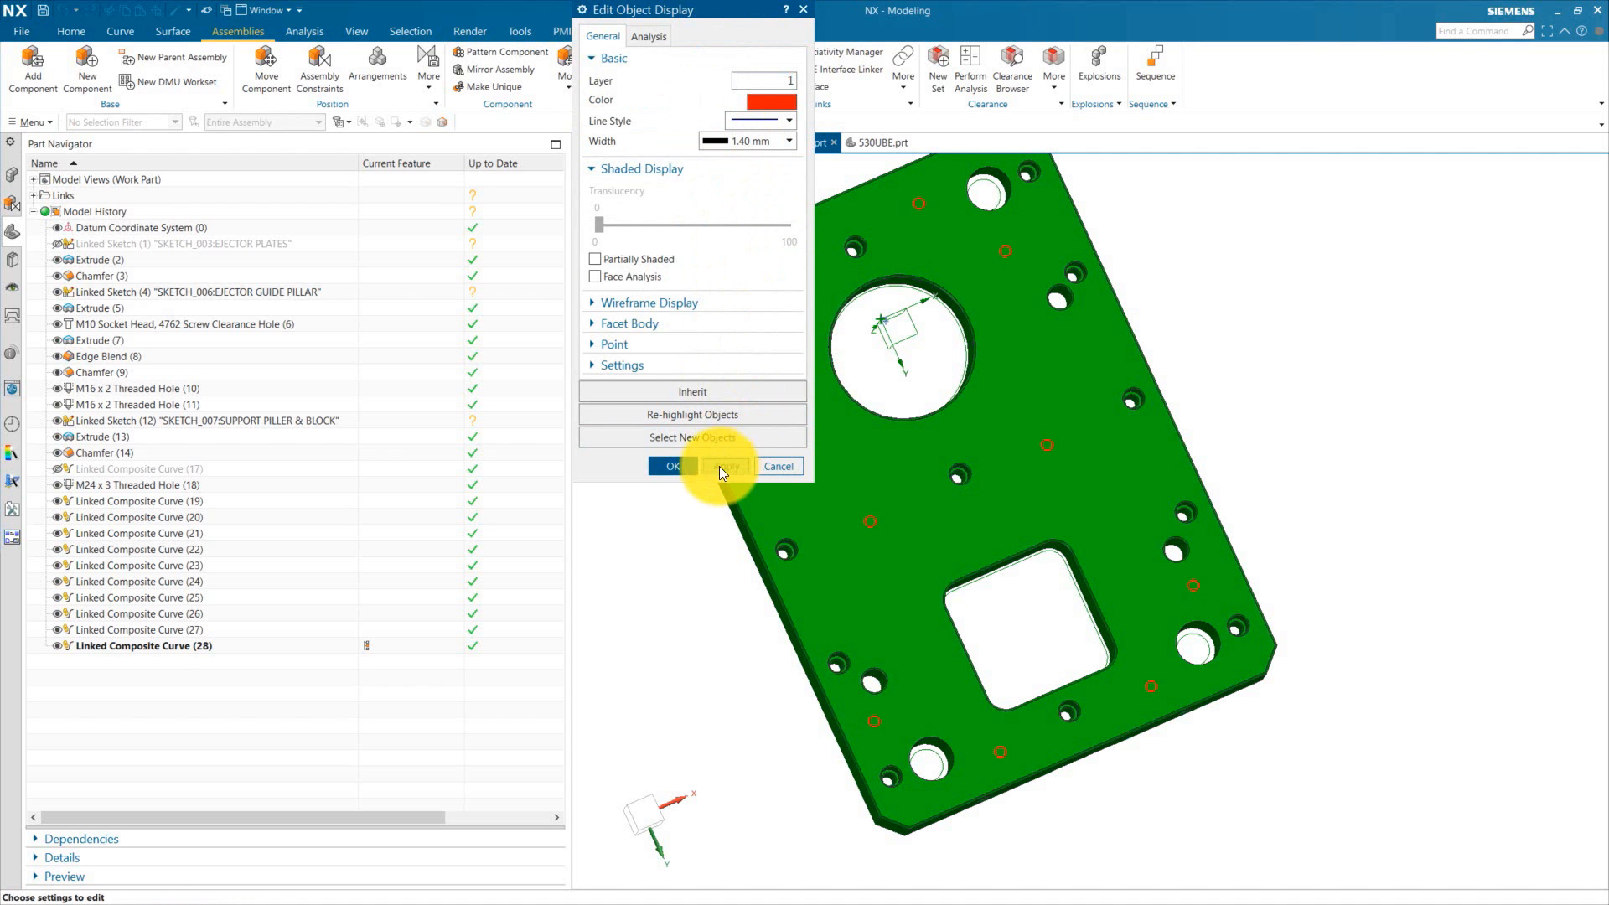
left_click(673, 466)
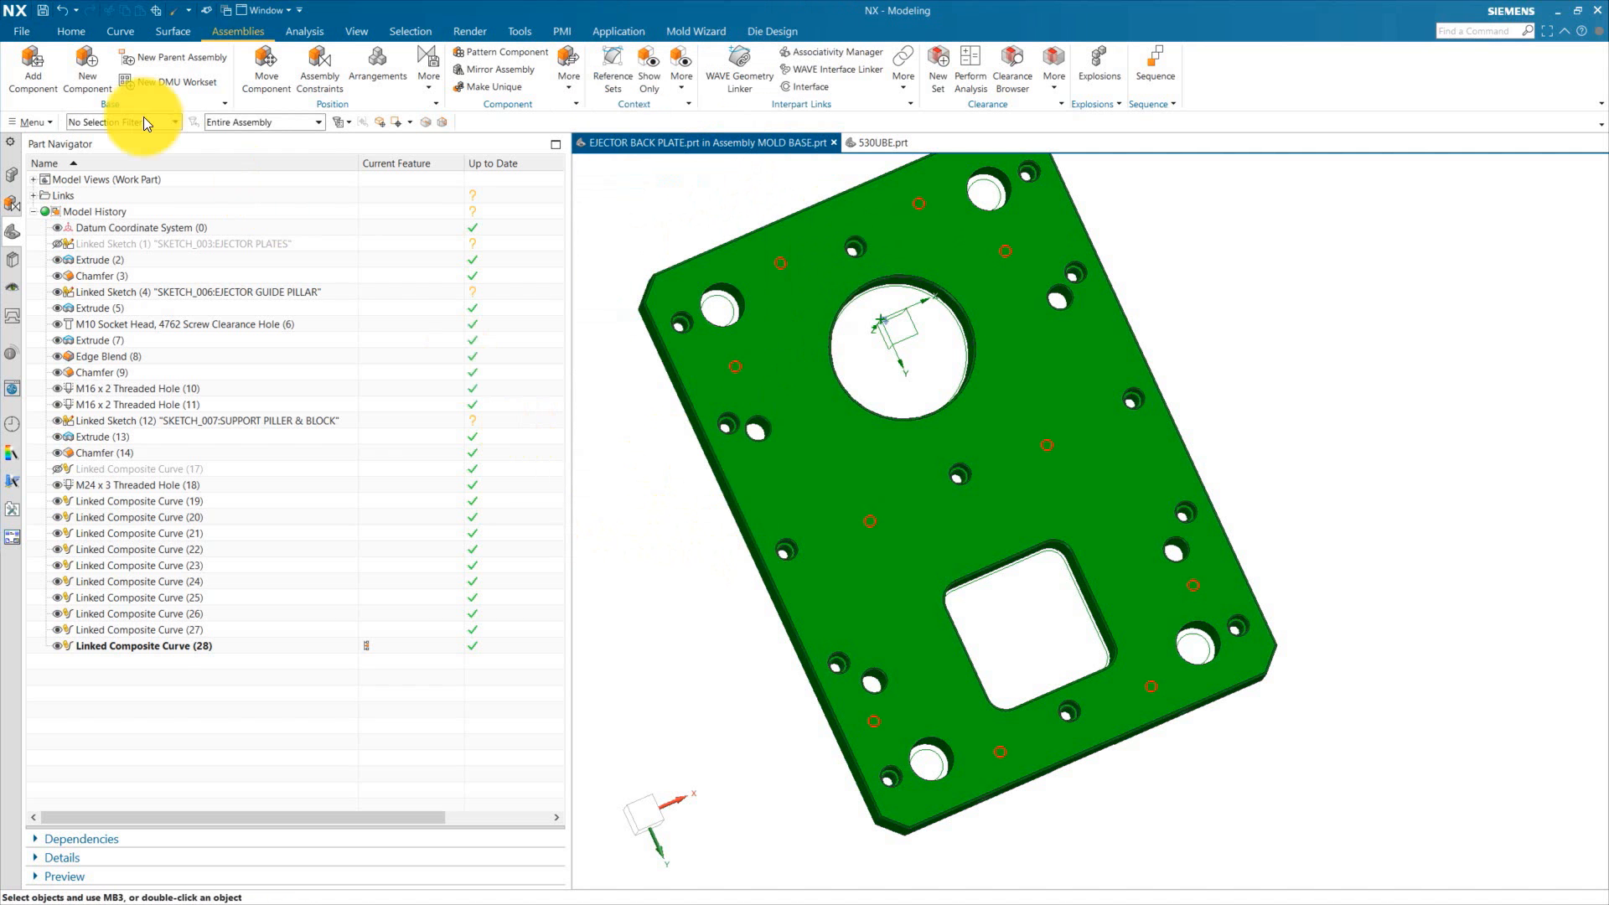
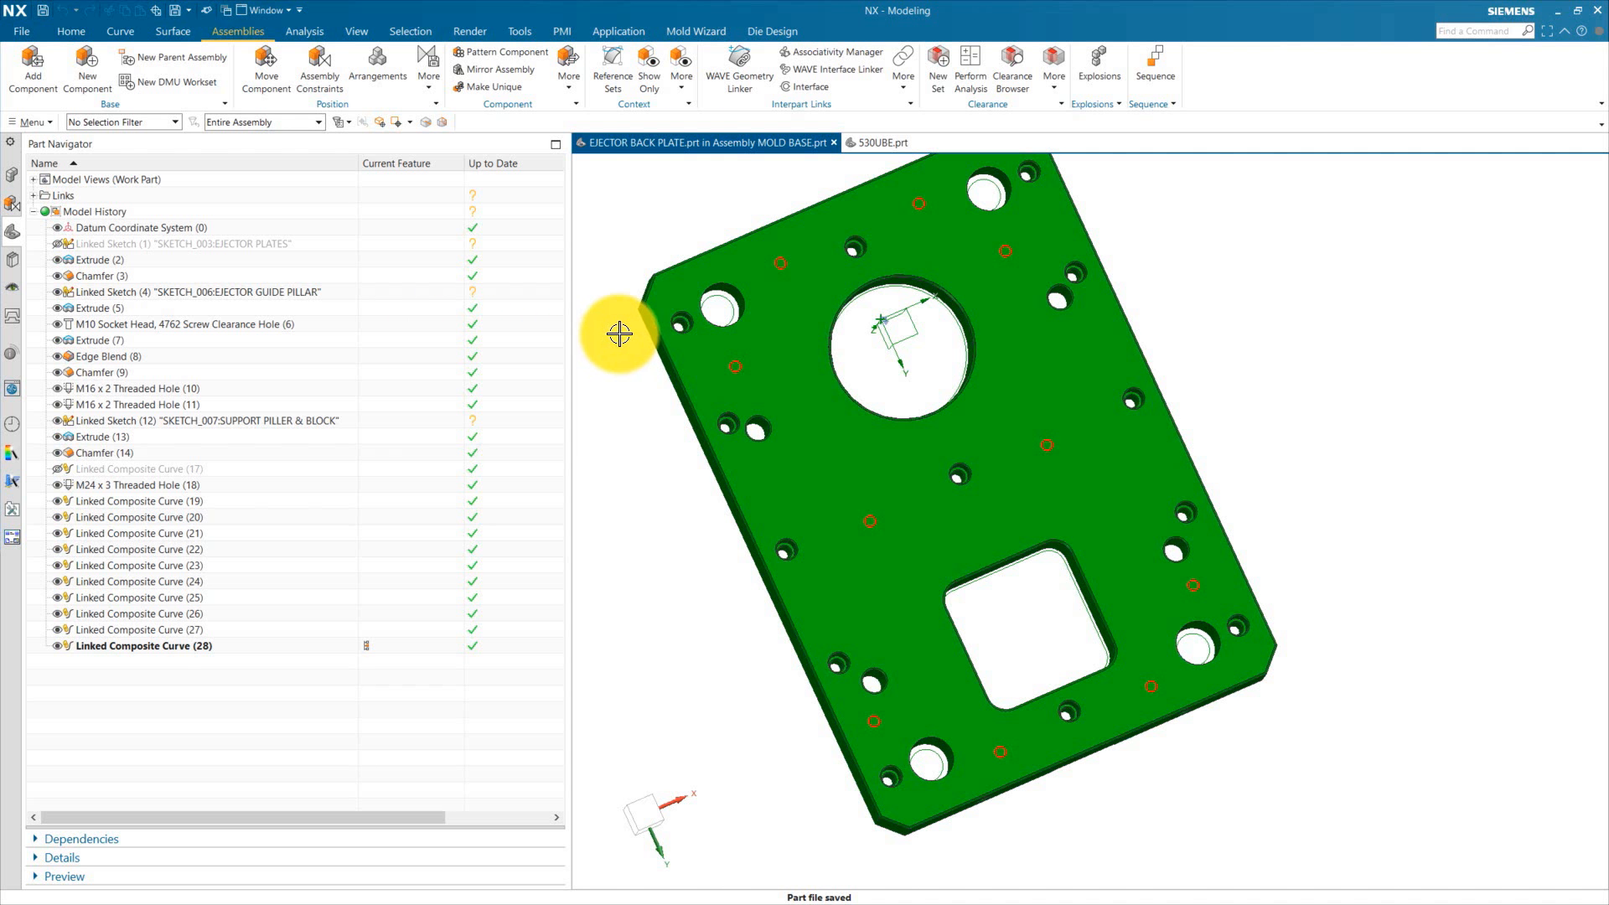
Step: Save the ejector back plate part
scroll(790, 251, "up", 3)
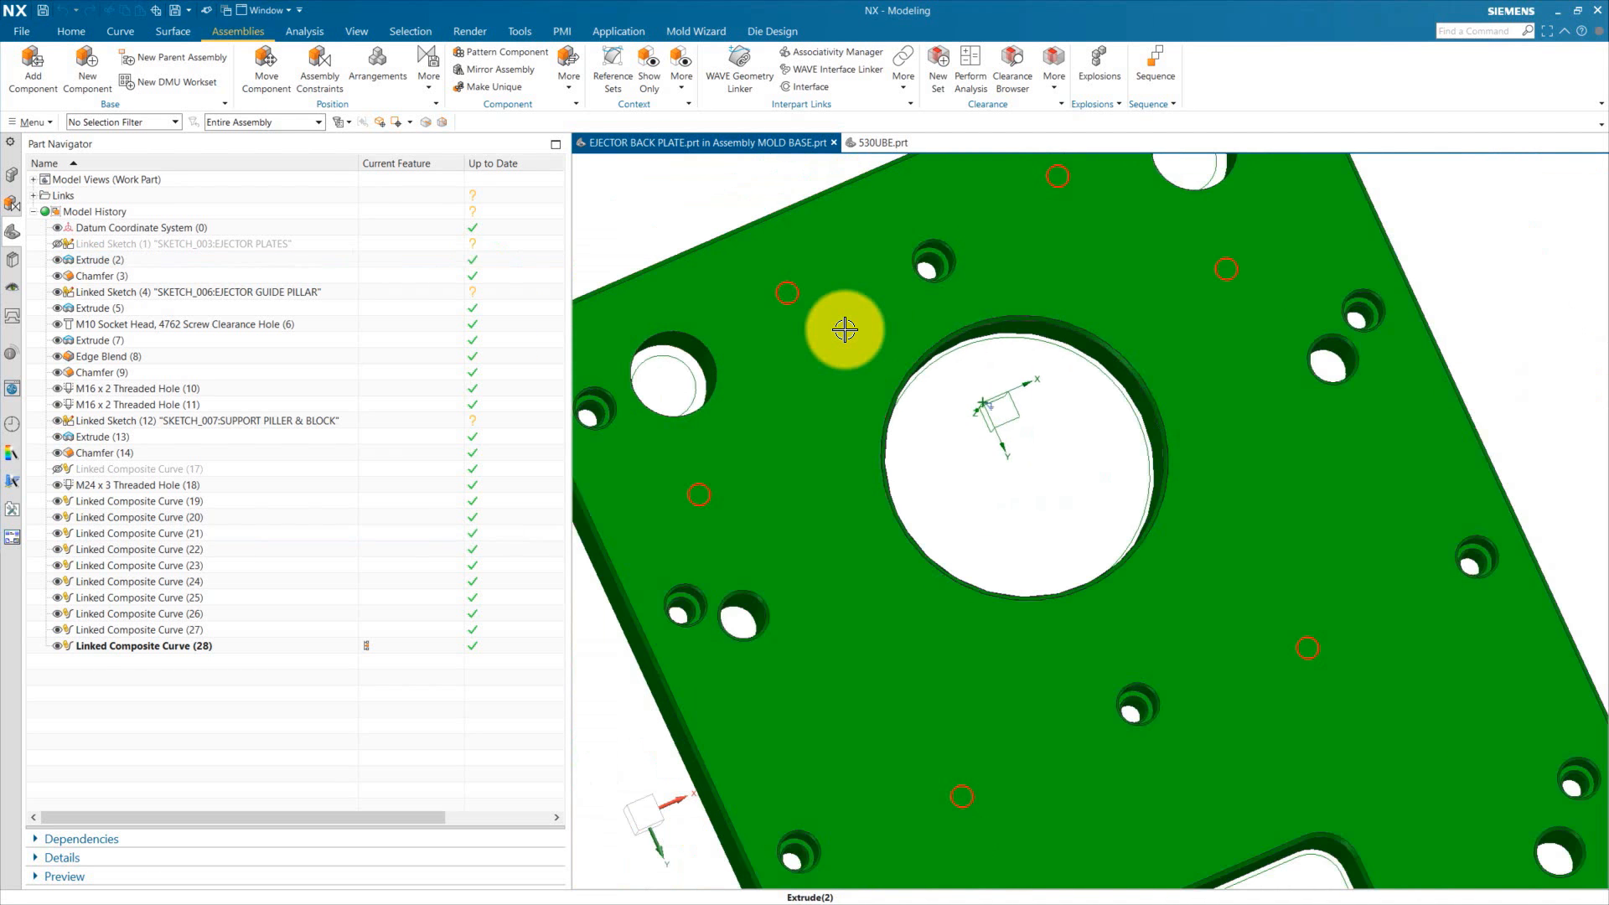
scroll(845, 329, "down", 1)
key("ctrl+s")
Step: Start a Hole feature of Threaded type with size M8 x 1.25 on the ejector back plate
left_click(84, 32)
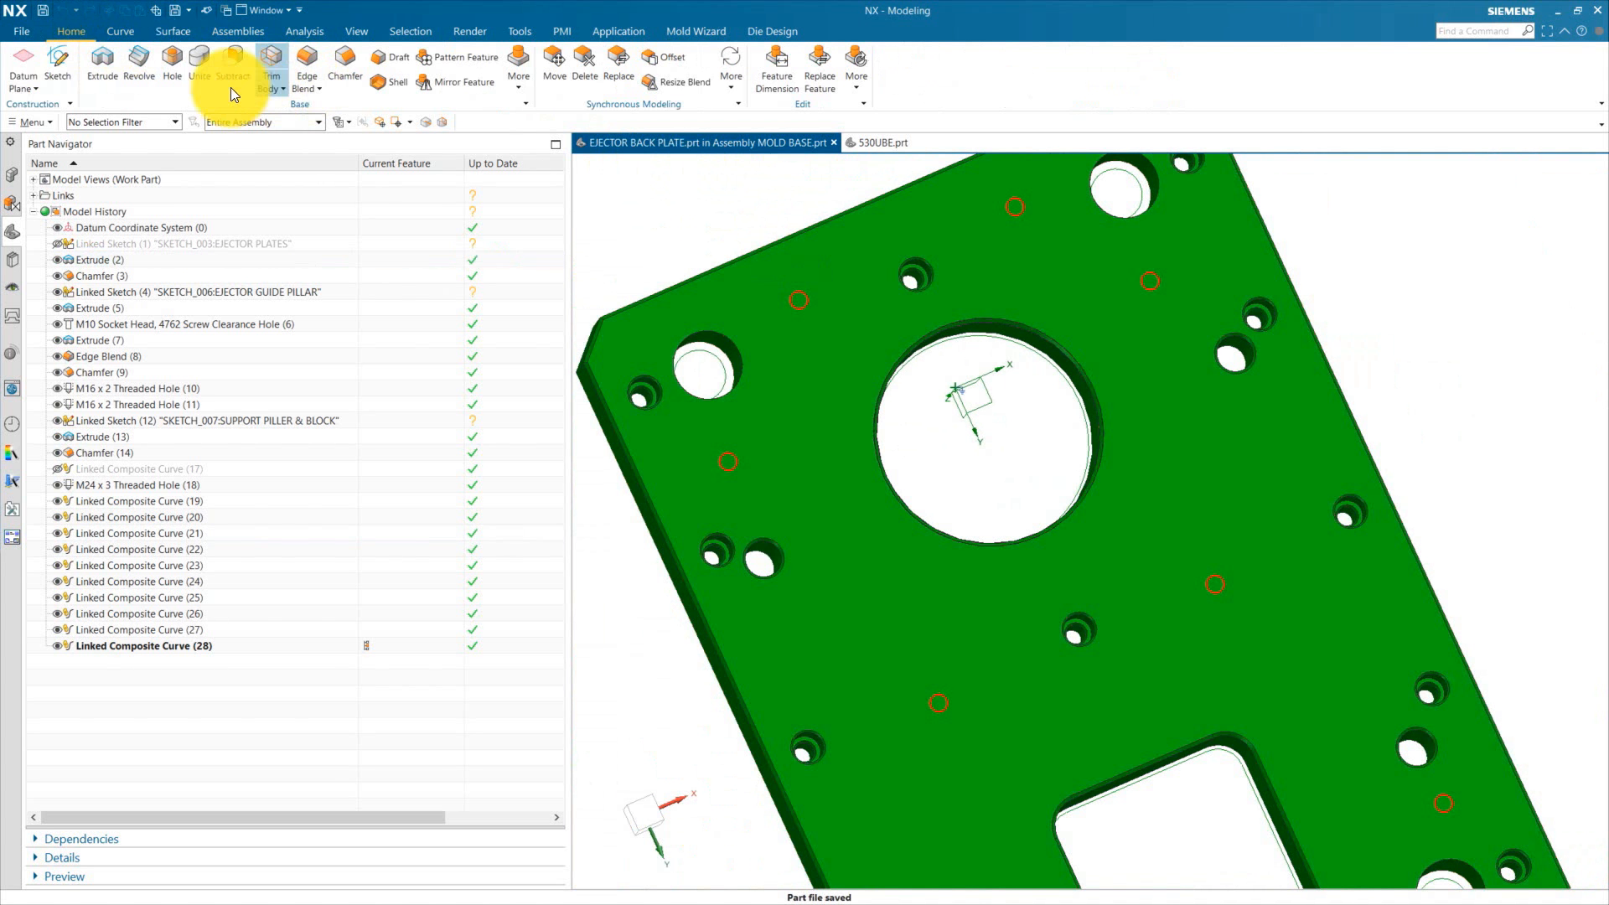
left_click(624, 37)
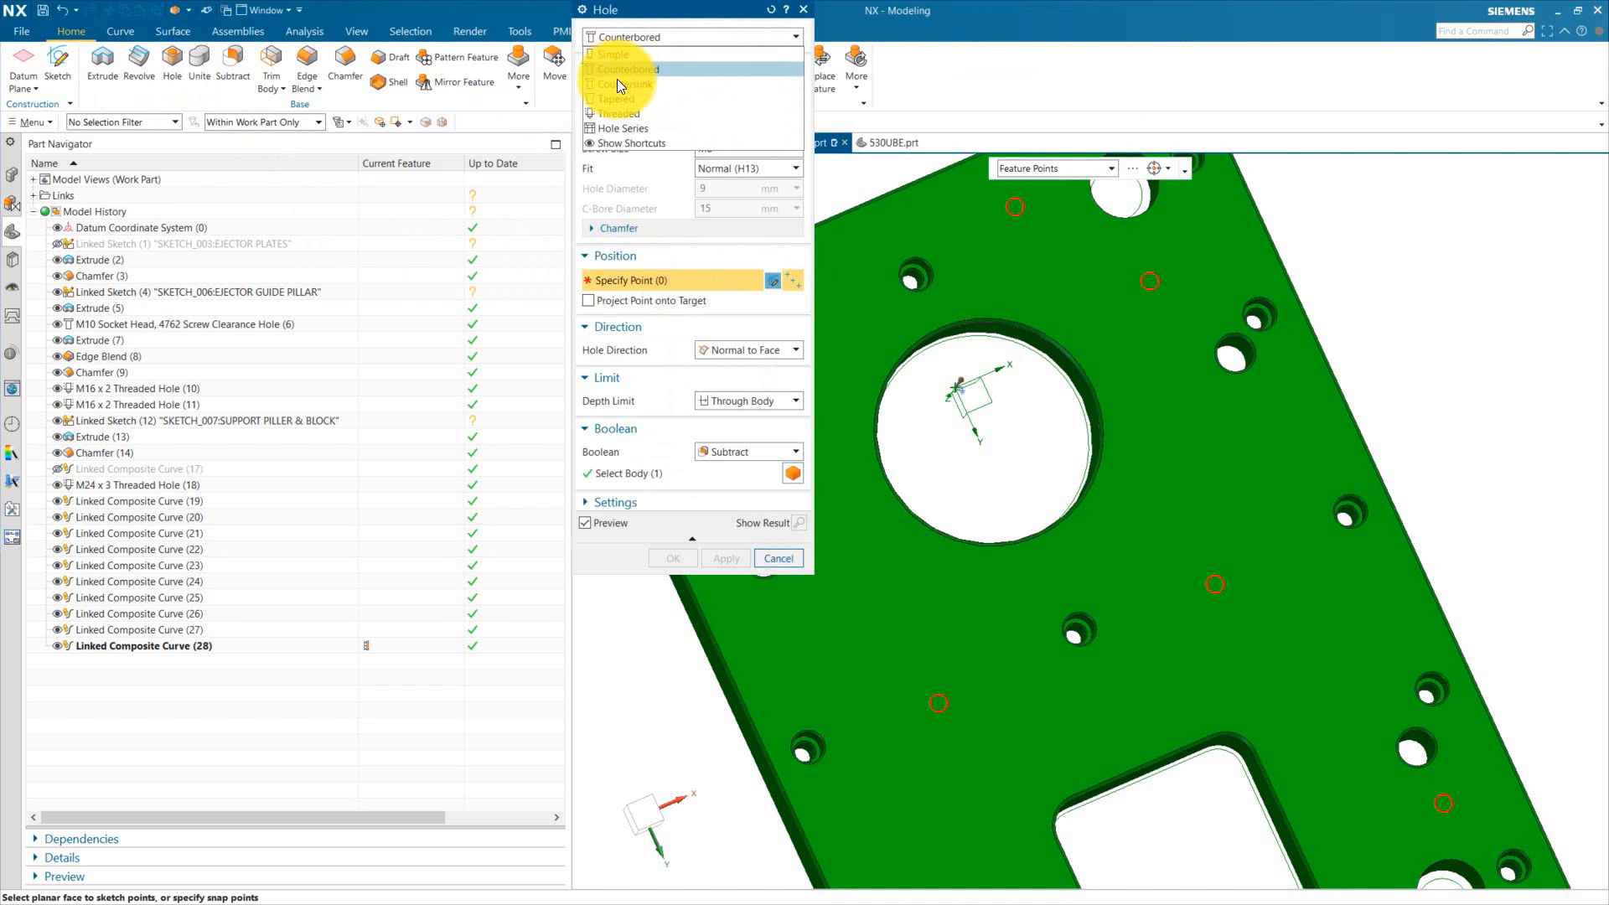
left_click(617, 122)
scroll(1194, 391, "down", 2)
left_click(731, 110)
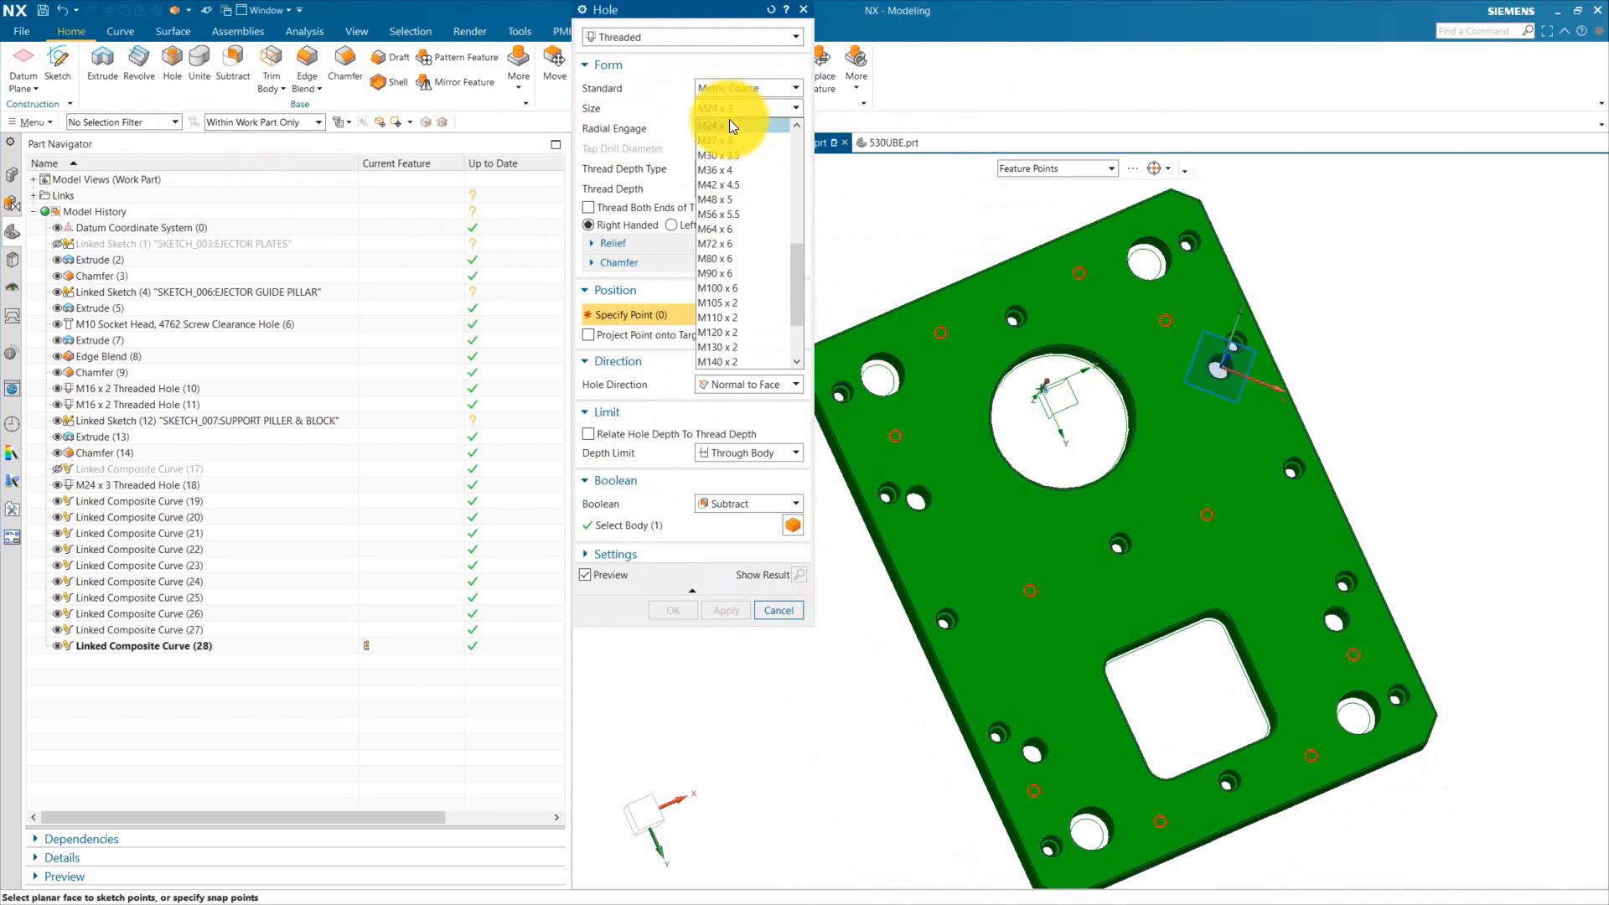
scroll(924, 377, "up", 5)
left_click(1010, 232)
Step: Place the threaded holes at the centres of the ten red linked circles and confirm the Hole feature
scroll(997, 260, "down", 4)
scroll(947, 360, "up", 3)
left_click(915, 420)
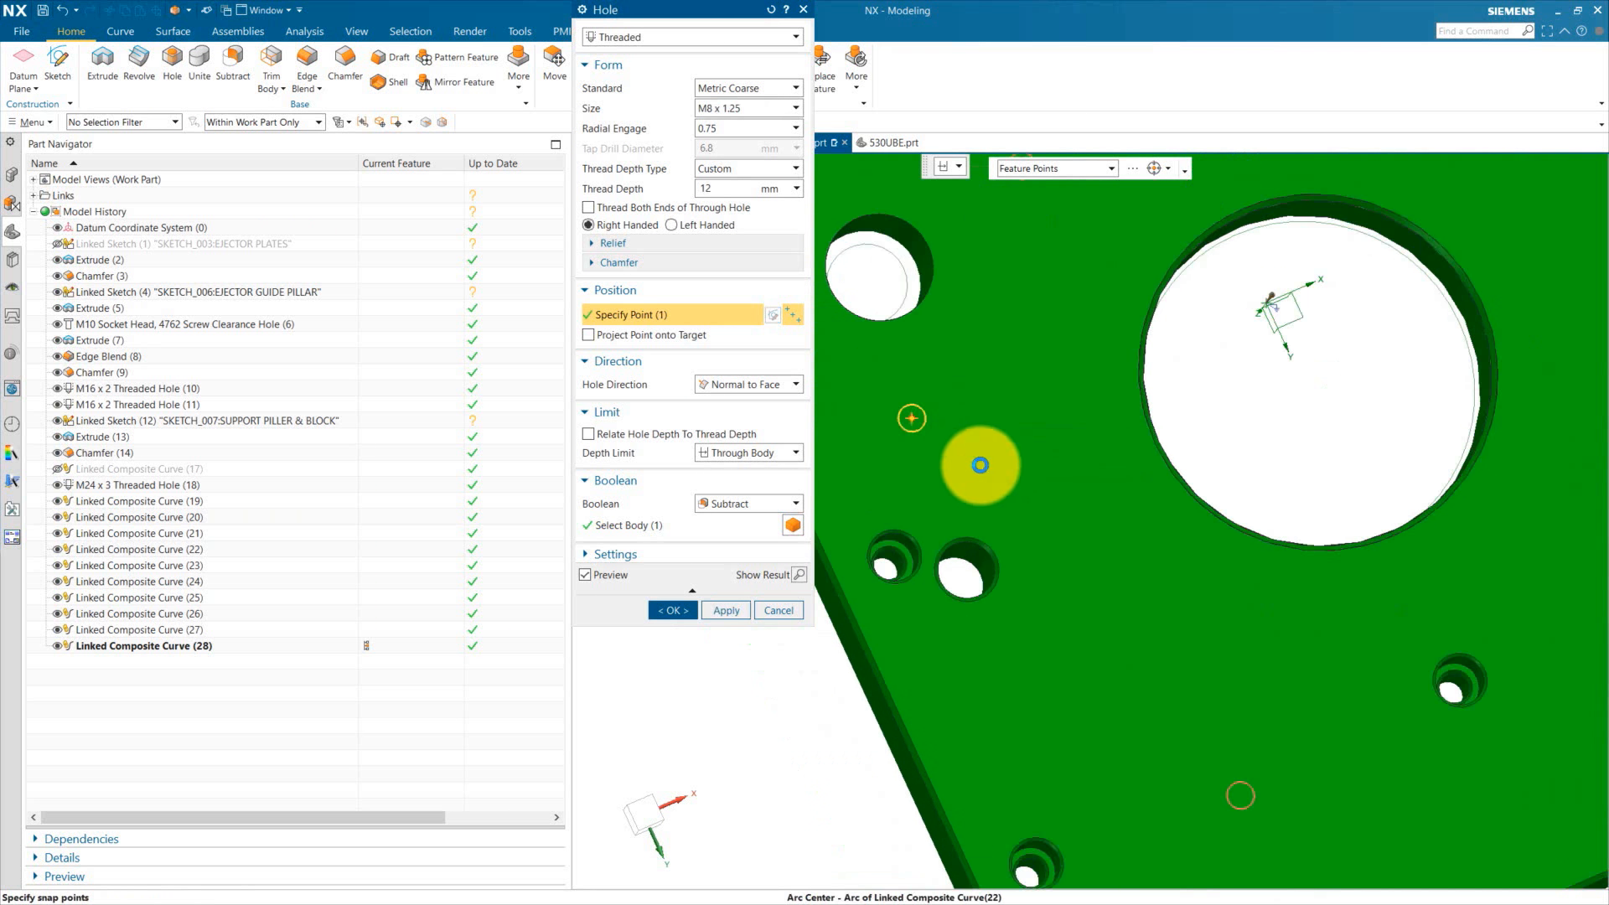
scroll(982, 466, "down", 4)
scroll(1034, 554, "up", 3)
left_click(963, 497)
scroll(965, 624, "down", 3)
scroll(1131, 524, "up", 3)
left_click(1142, 466)
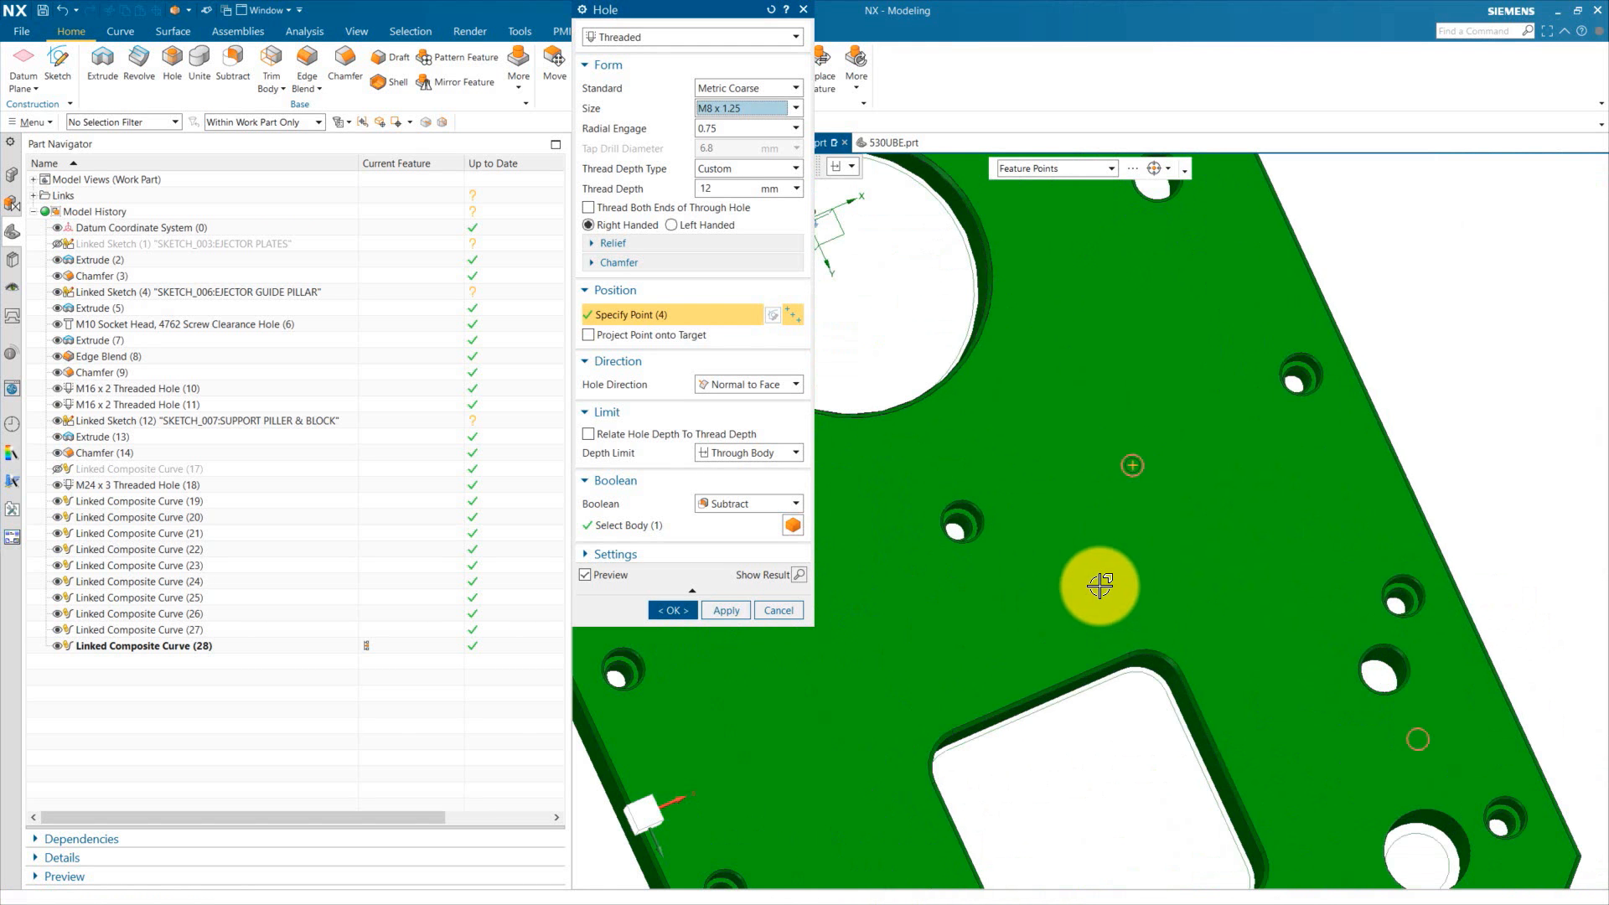
scroll(1113, 570, "down", 4)
scroll(1107, 385, "up", 4)
left_click(1086, 349)
left_click(920, 257)
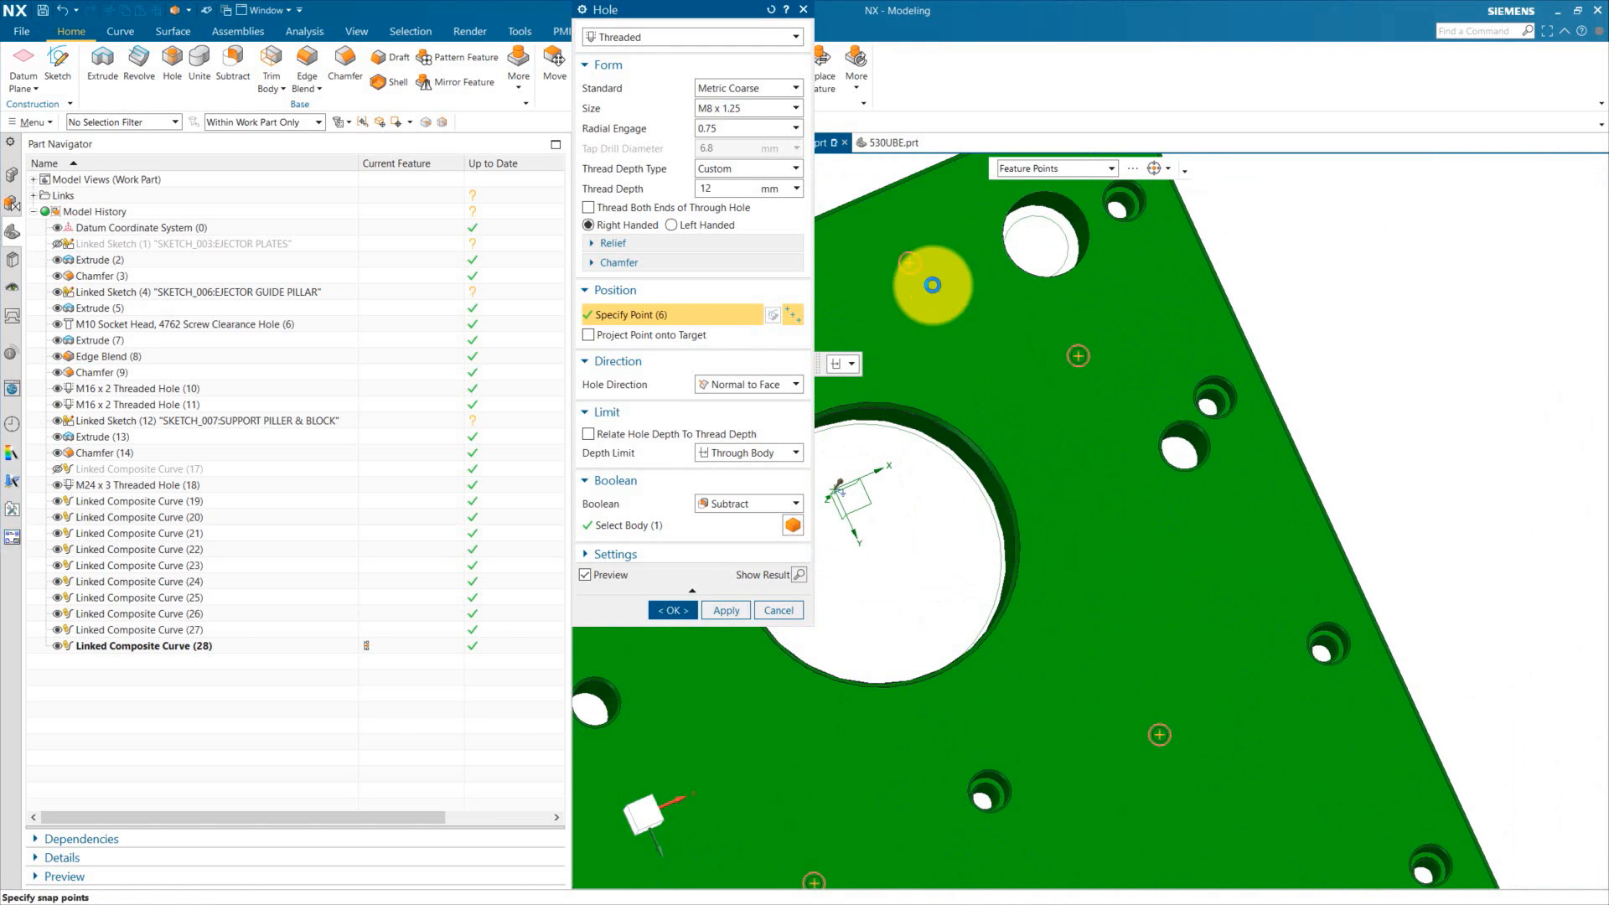
scroll(934, 285, "down", 4)
scroll(1269, 696, "up", 5)
left_click(1276, 572)
scroll(1127, 352, "down", 4)
scroll(1157, 520, "up", 4)
left_click(1112, 472)
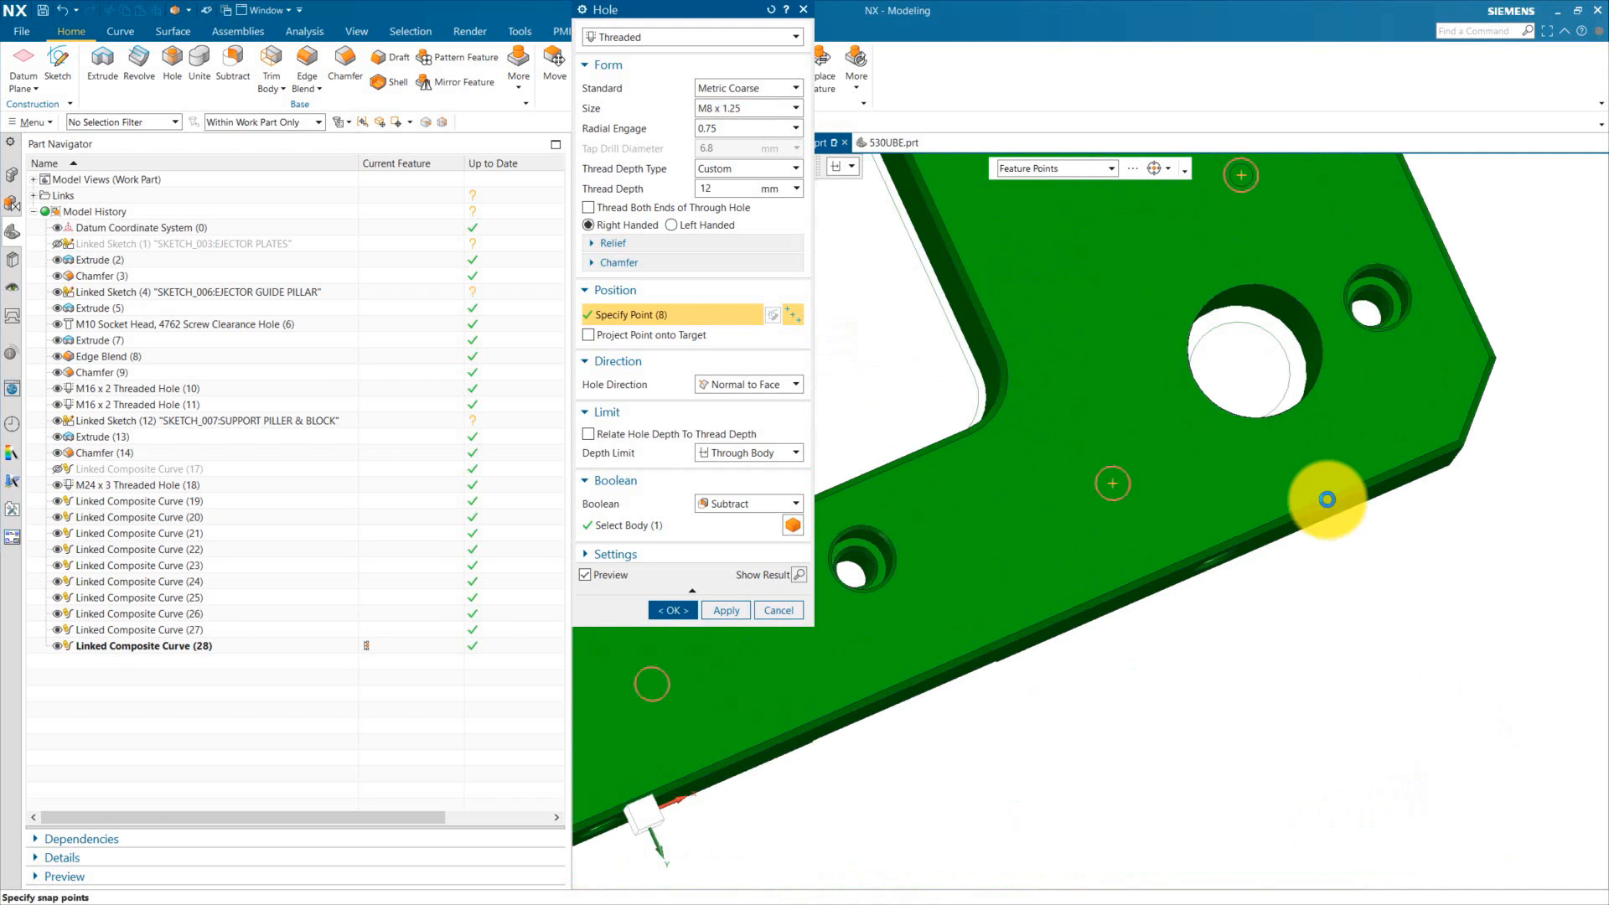
scroll(1333, 500, "down", 1)
left_click(792, 652)
scroll(1424, 678, "down", 2)
scroll(1427, 678, "down", 2)
scroll(1081, 617, "up", 5)
left_click(912, 660)
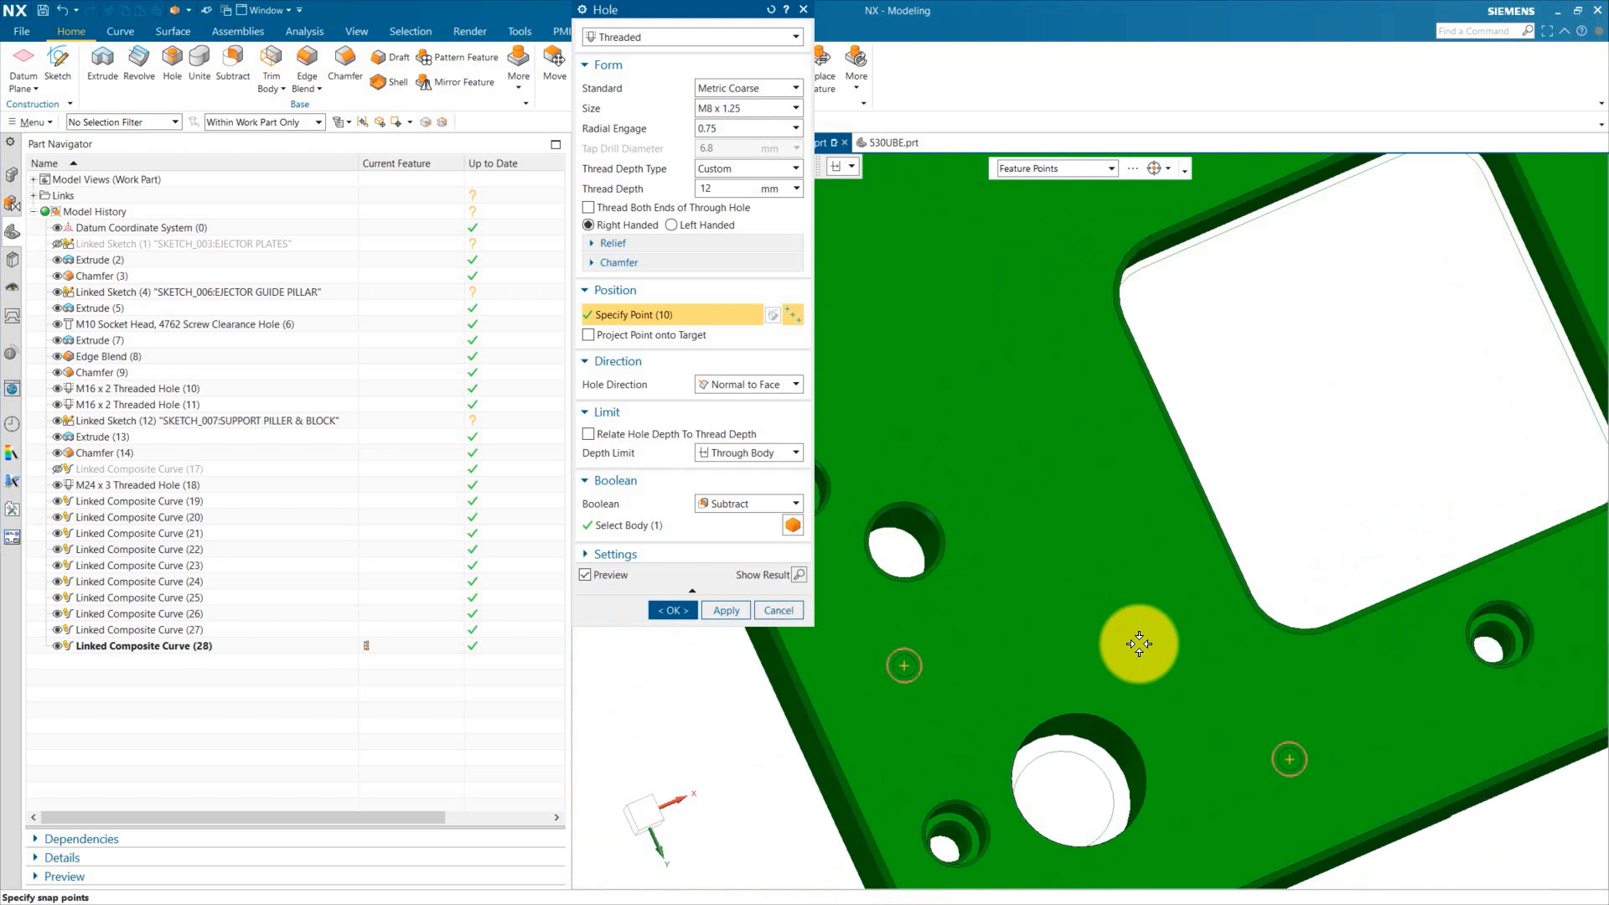
scroll(1138, 641, "down", 5)
scroll(1155, 410, "down", 3)
scroll(1160, 281, "up", 3)
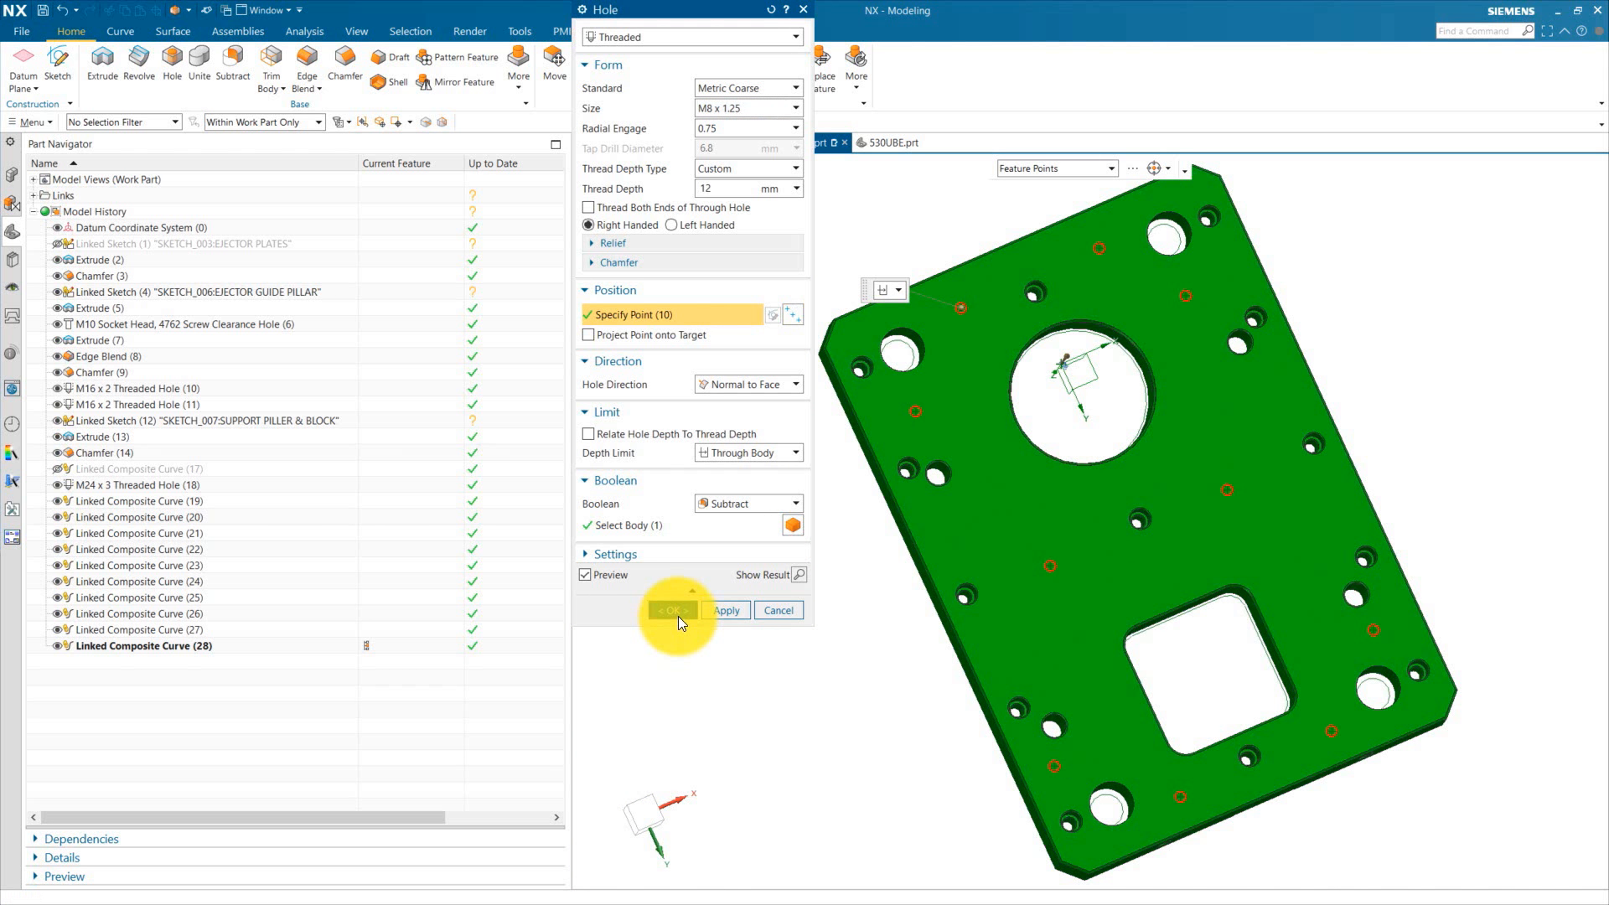
left_click(675, 615)
Step: Edit the M8 threaded hole: set depth limit to Value, thread depth 20 mm and hole depth 25 mm
scroll(963, 546, "up", 6)
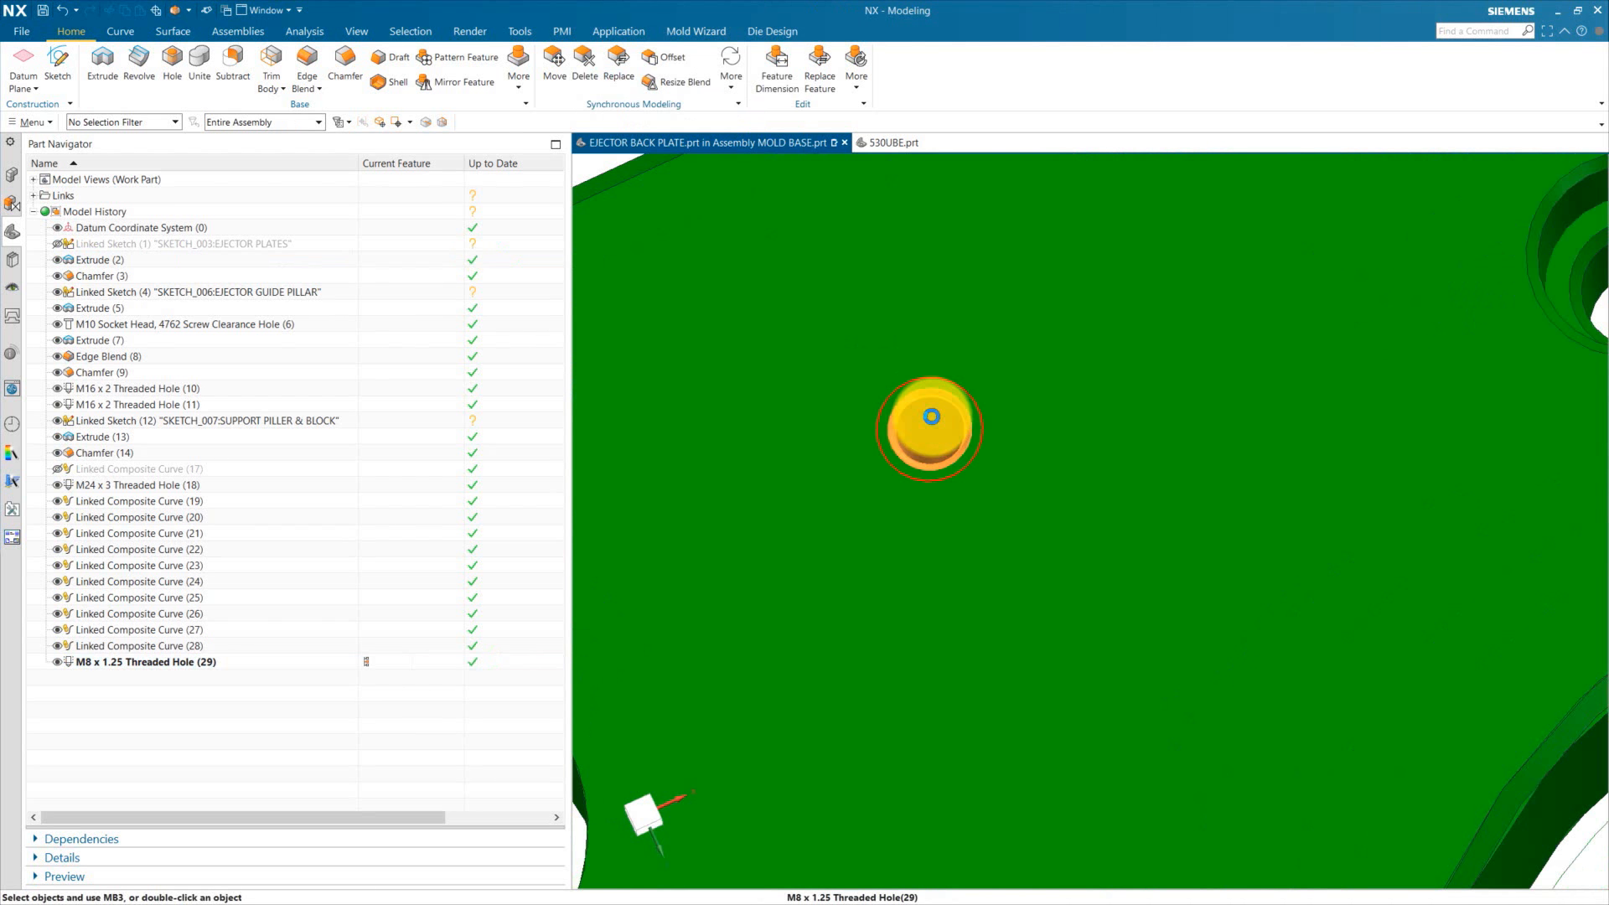
double_click(928, 397)
scroll(1032, 373, "down", 4)
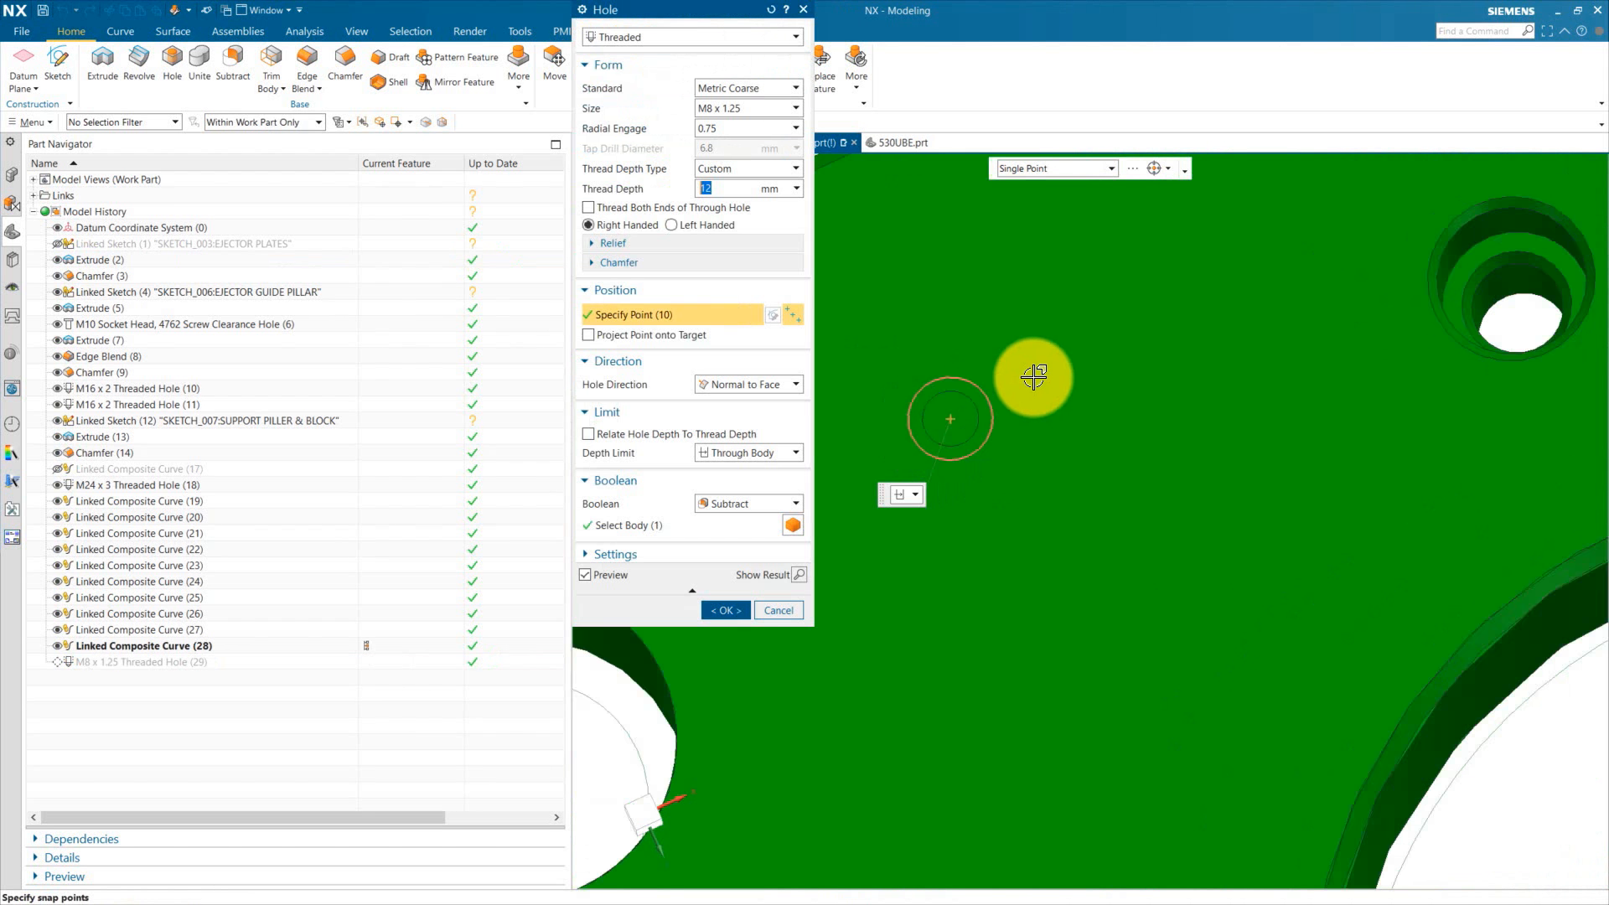
left_click(731, 471)
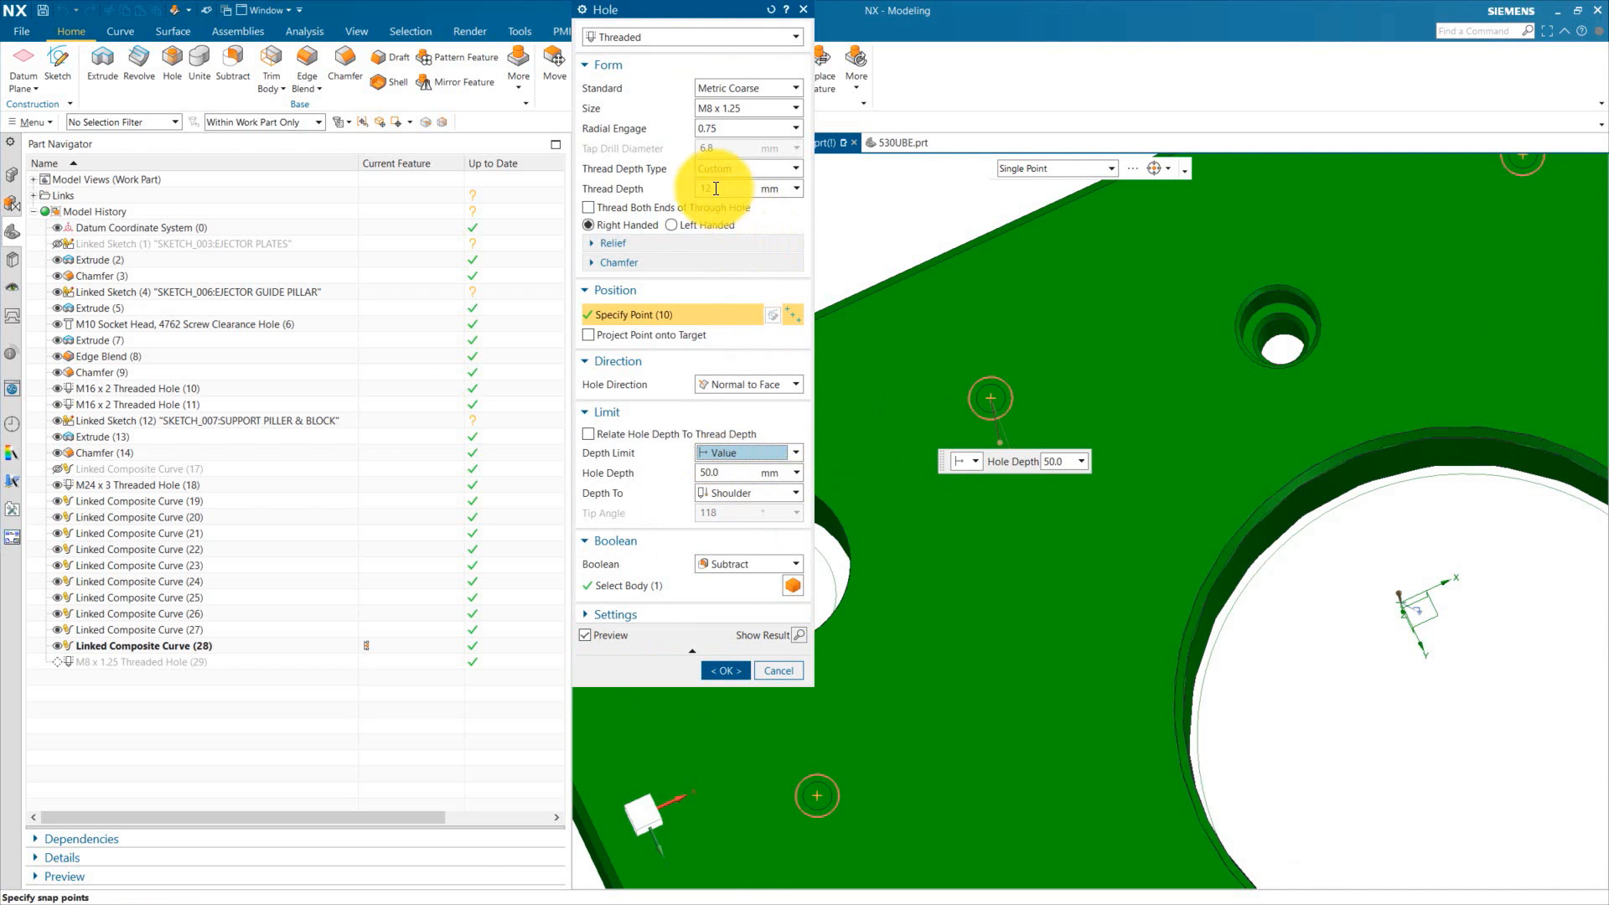
type("20")
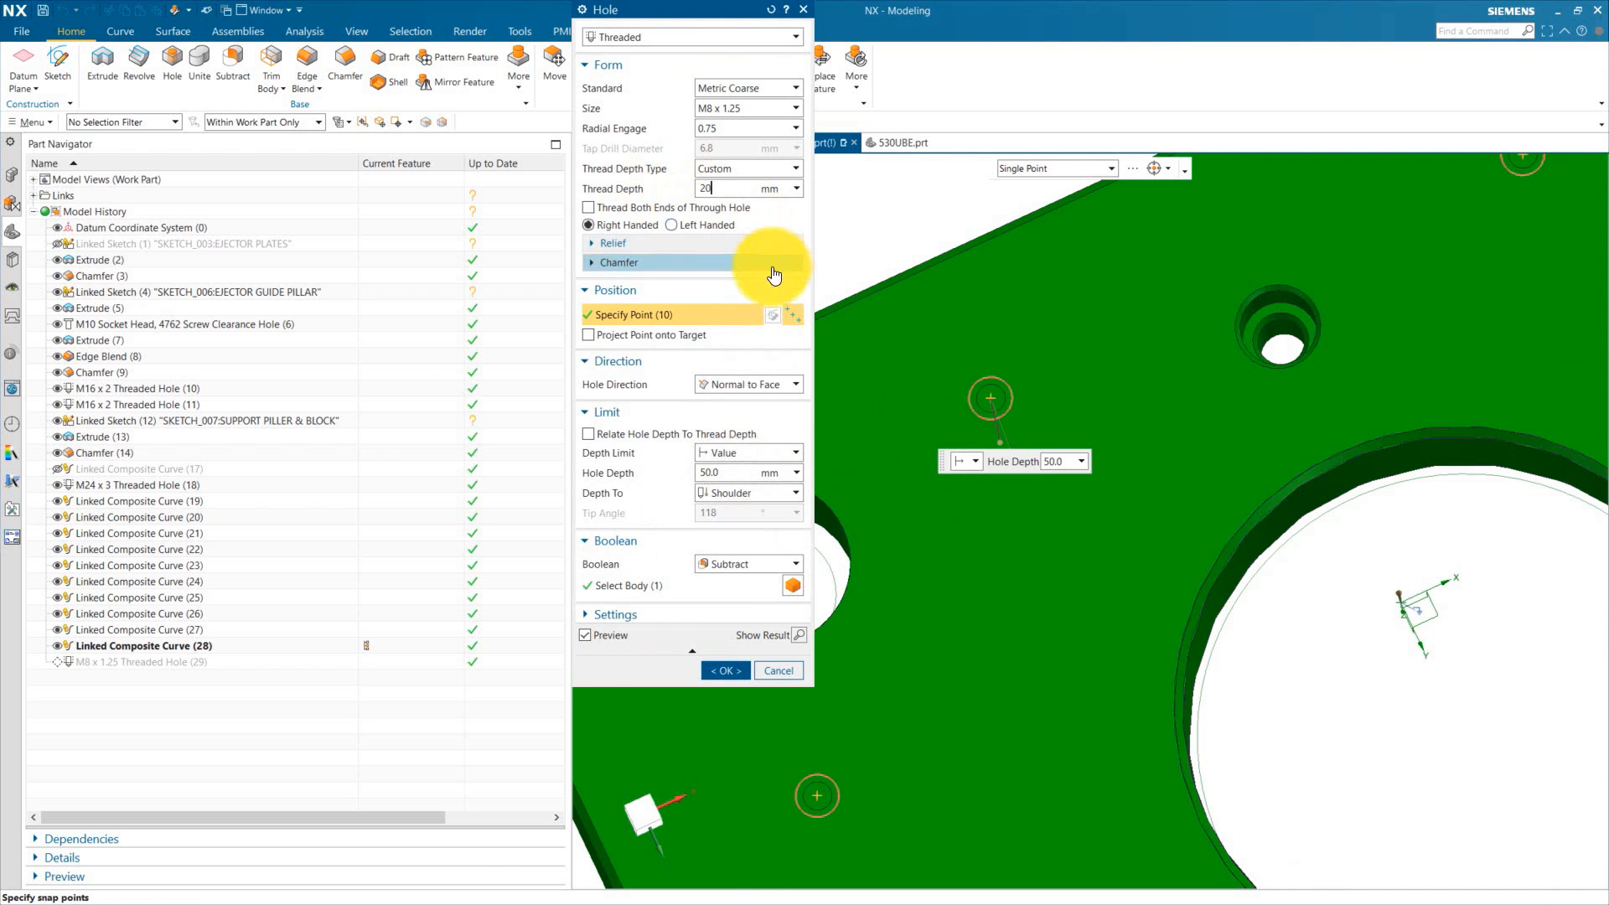
left_click(734, 467)
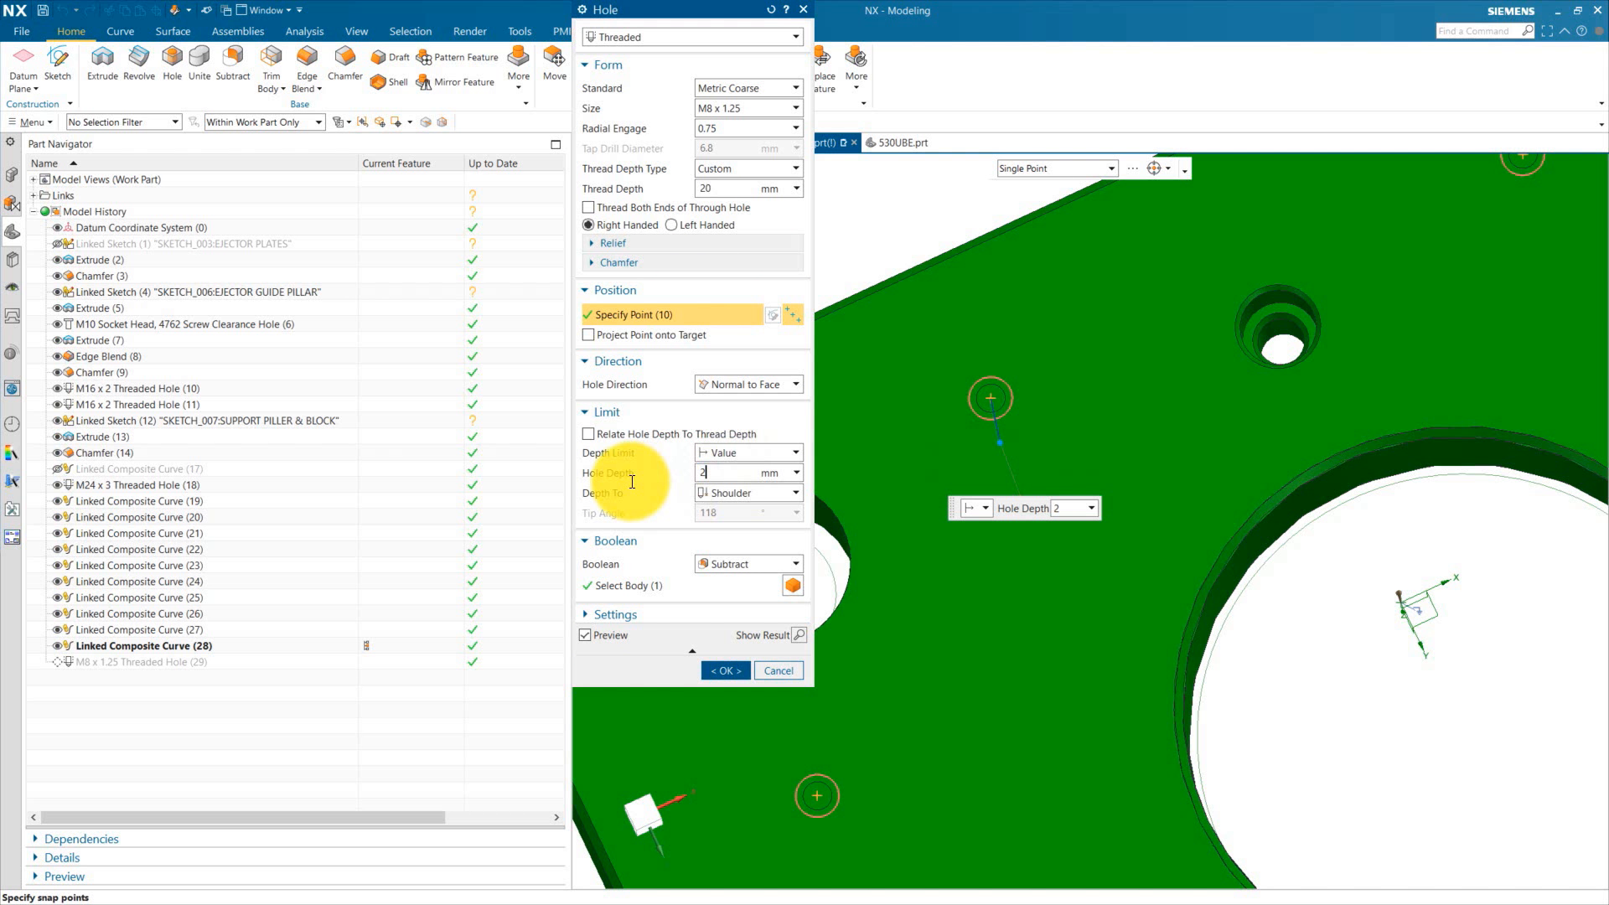
key("Return")
left_click(725, 670)
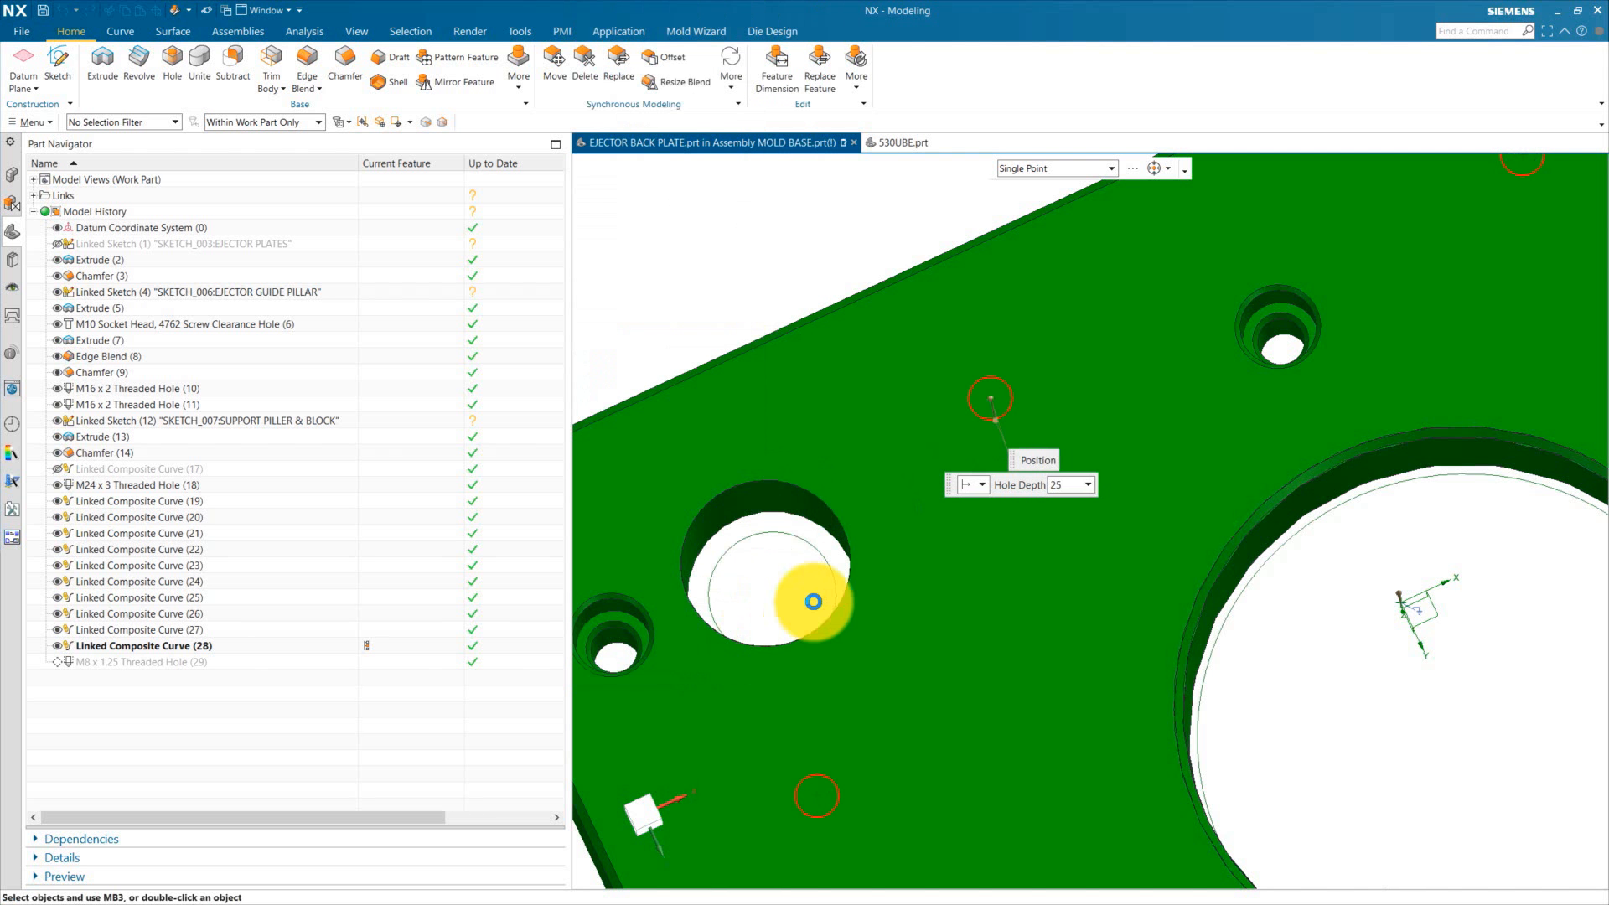
Step: Make the MOLD BASE assembly the displayed work part
scroll(923, 453, "down", 5)
middle_click_drag(923, 453, 1067, 779)
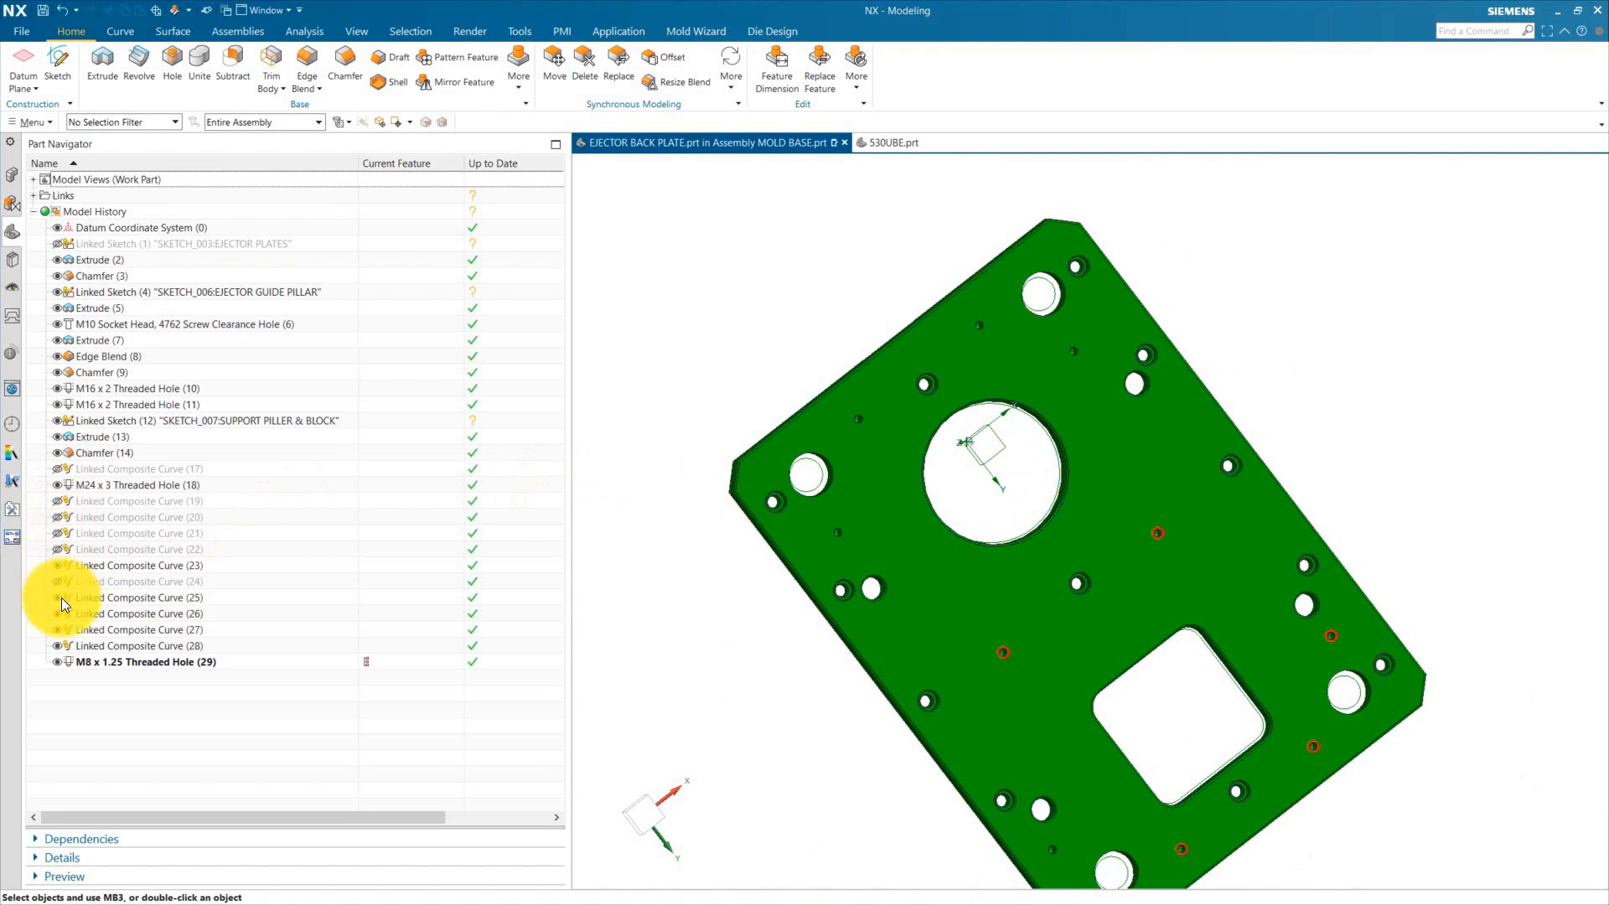
left_click(12, 176)
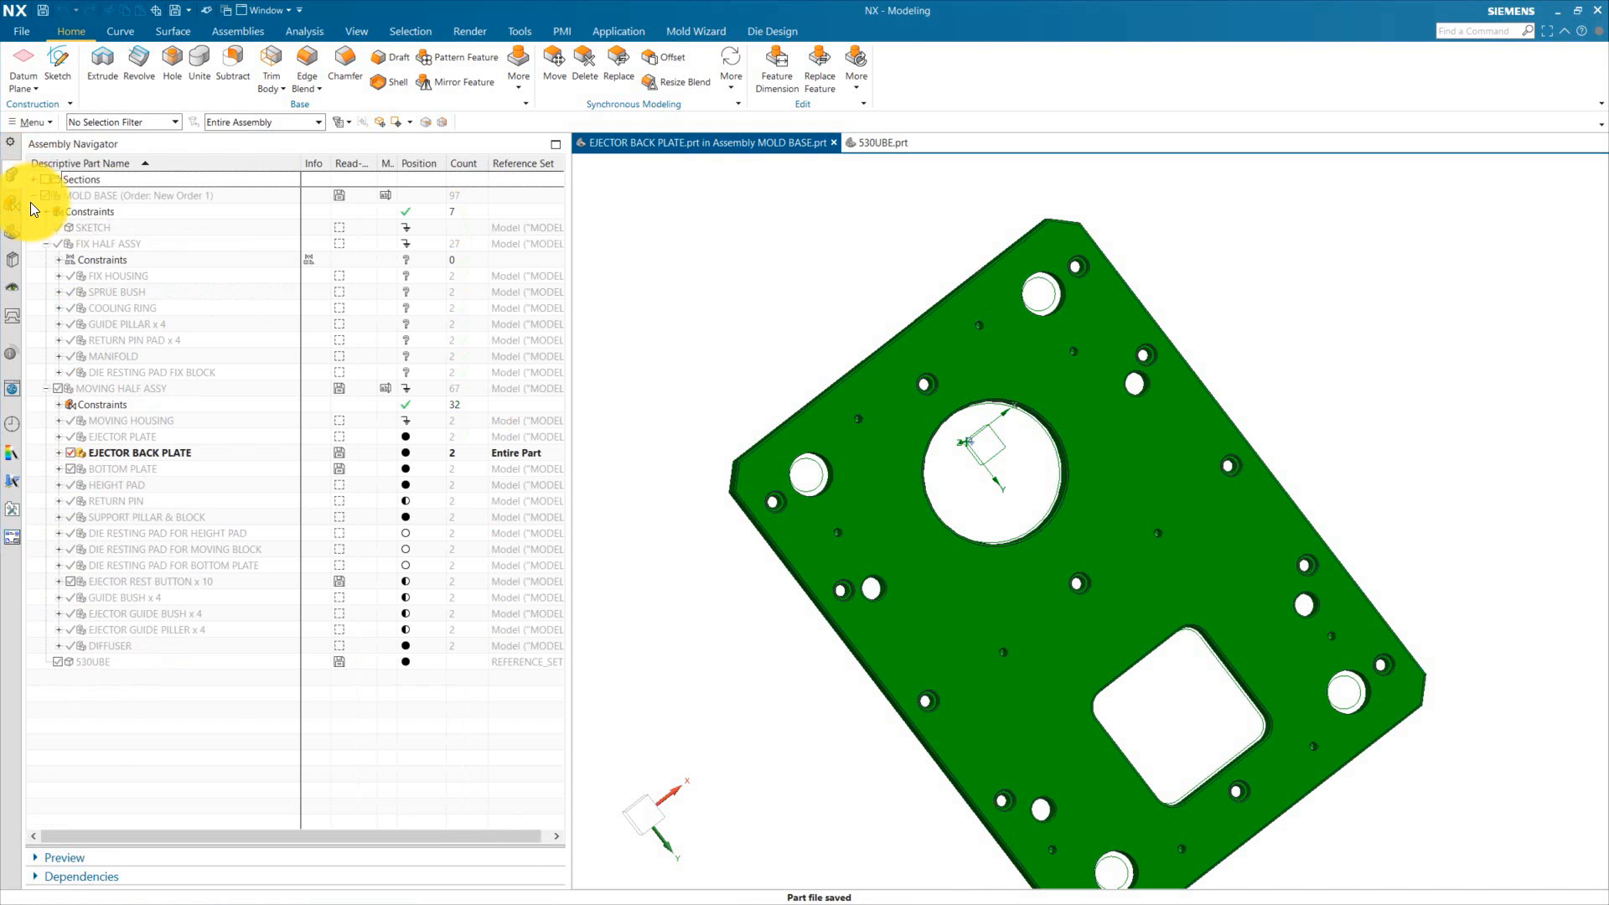
double_click(84, 194)
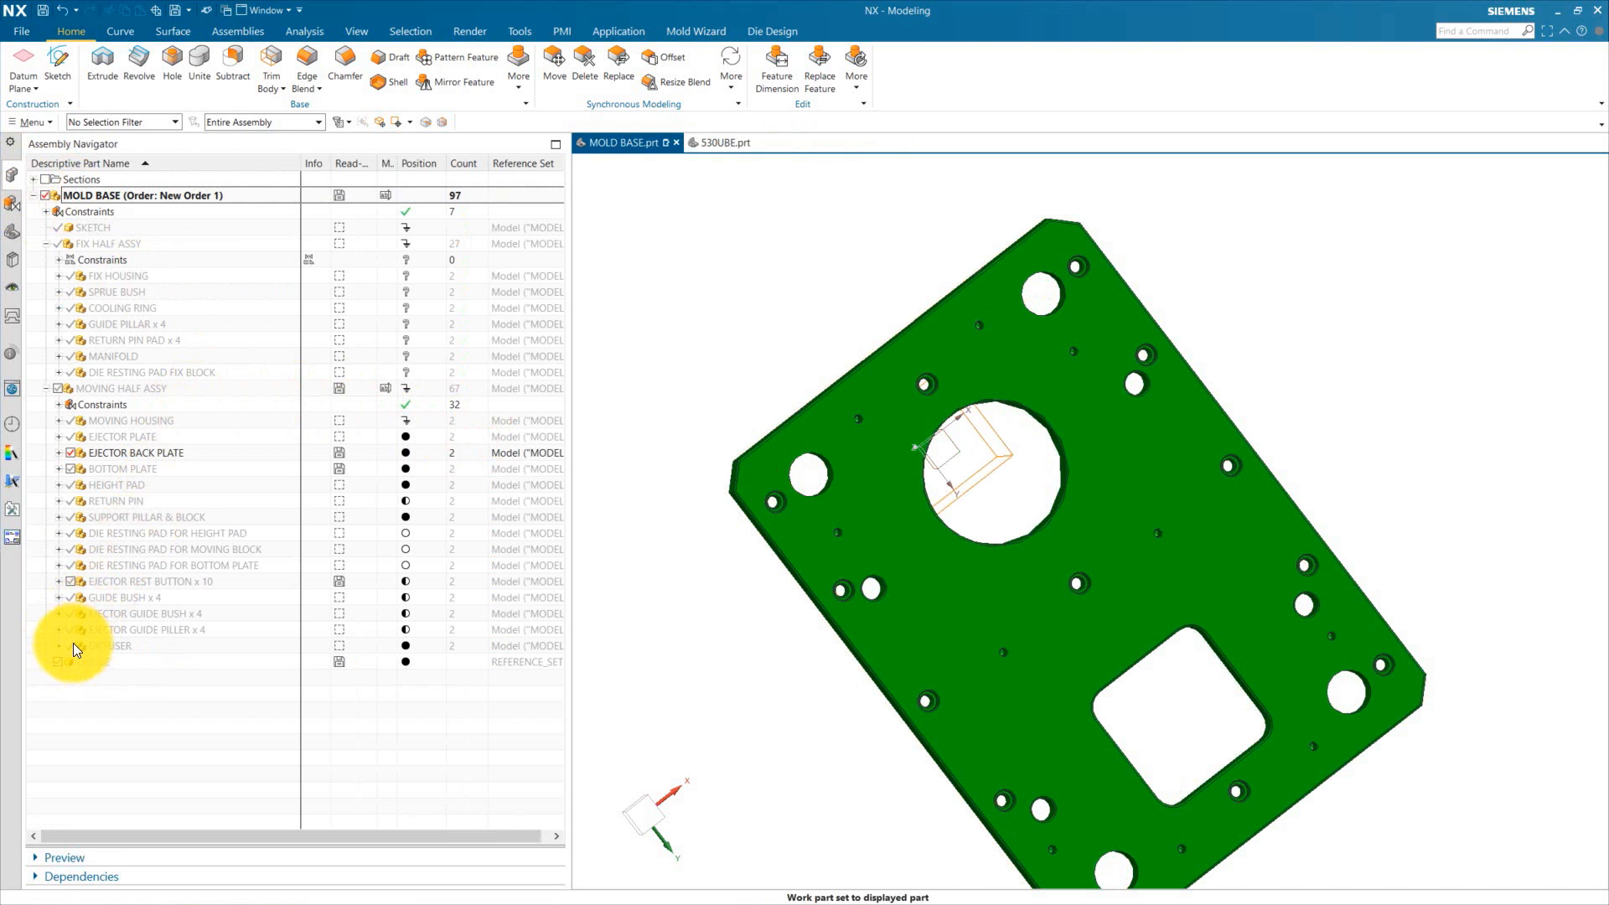
Step: Show the ejector rest buttons and the moving half assembly components
left_click(70, 582)
scroll(906, 475, "up", 4)
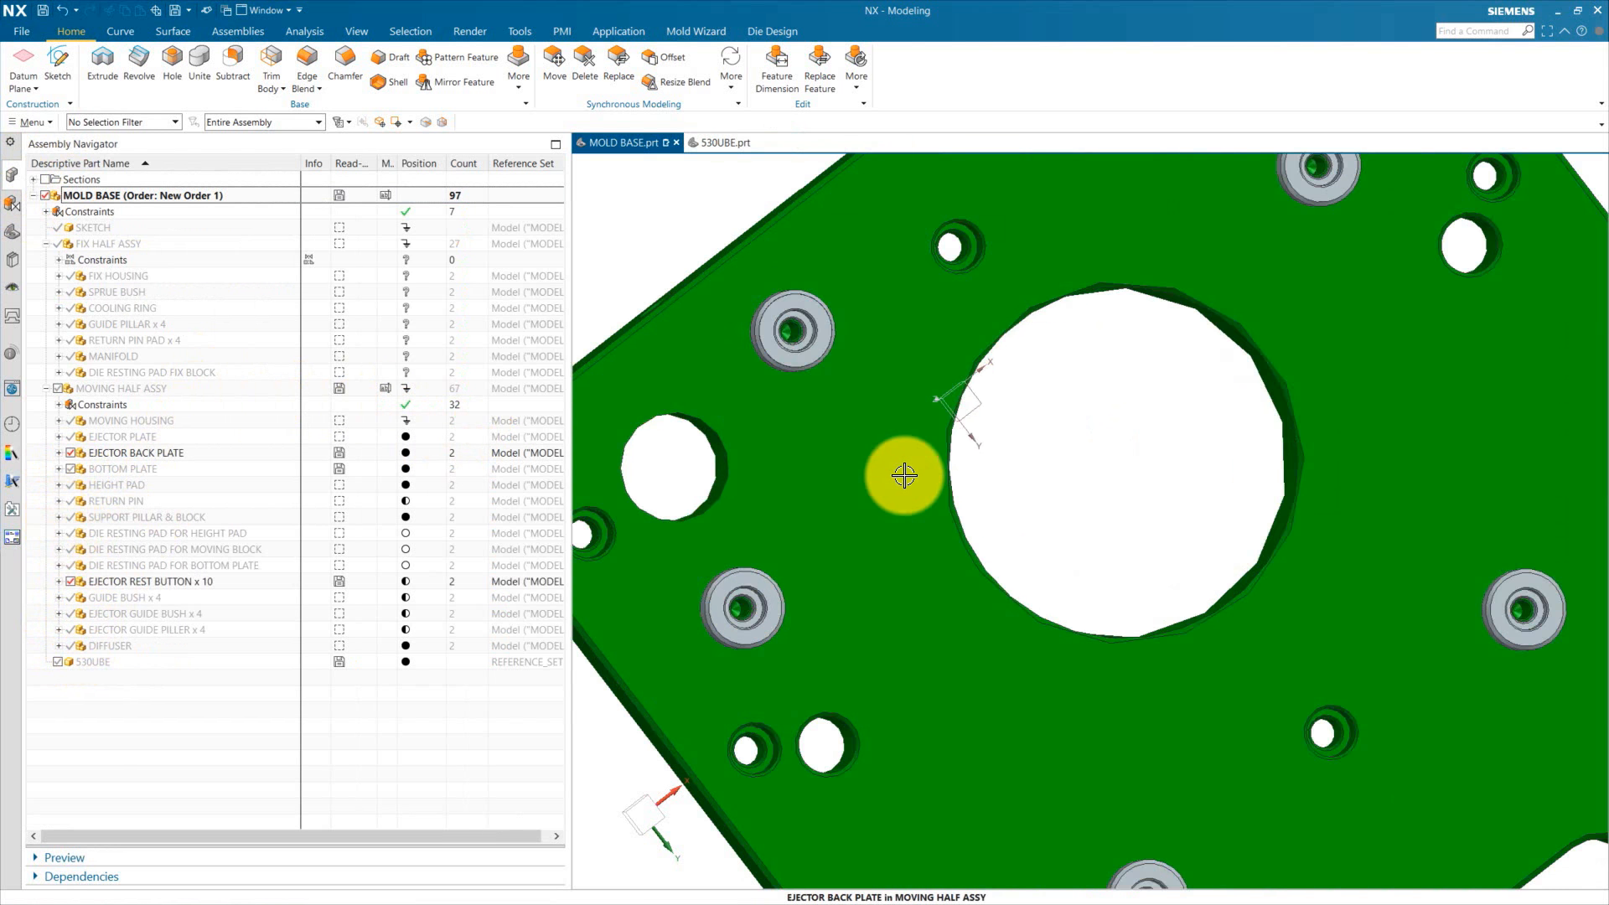
scroll(870, 491, "down", 5)
left_click(58, 388)
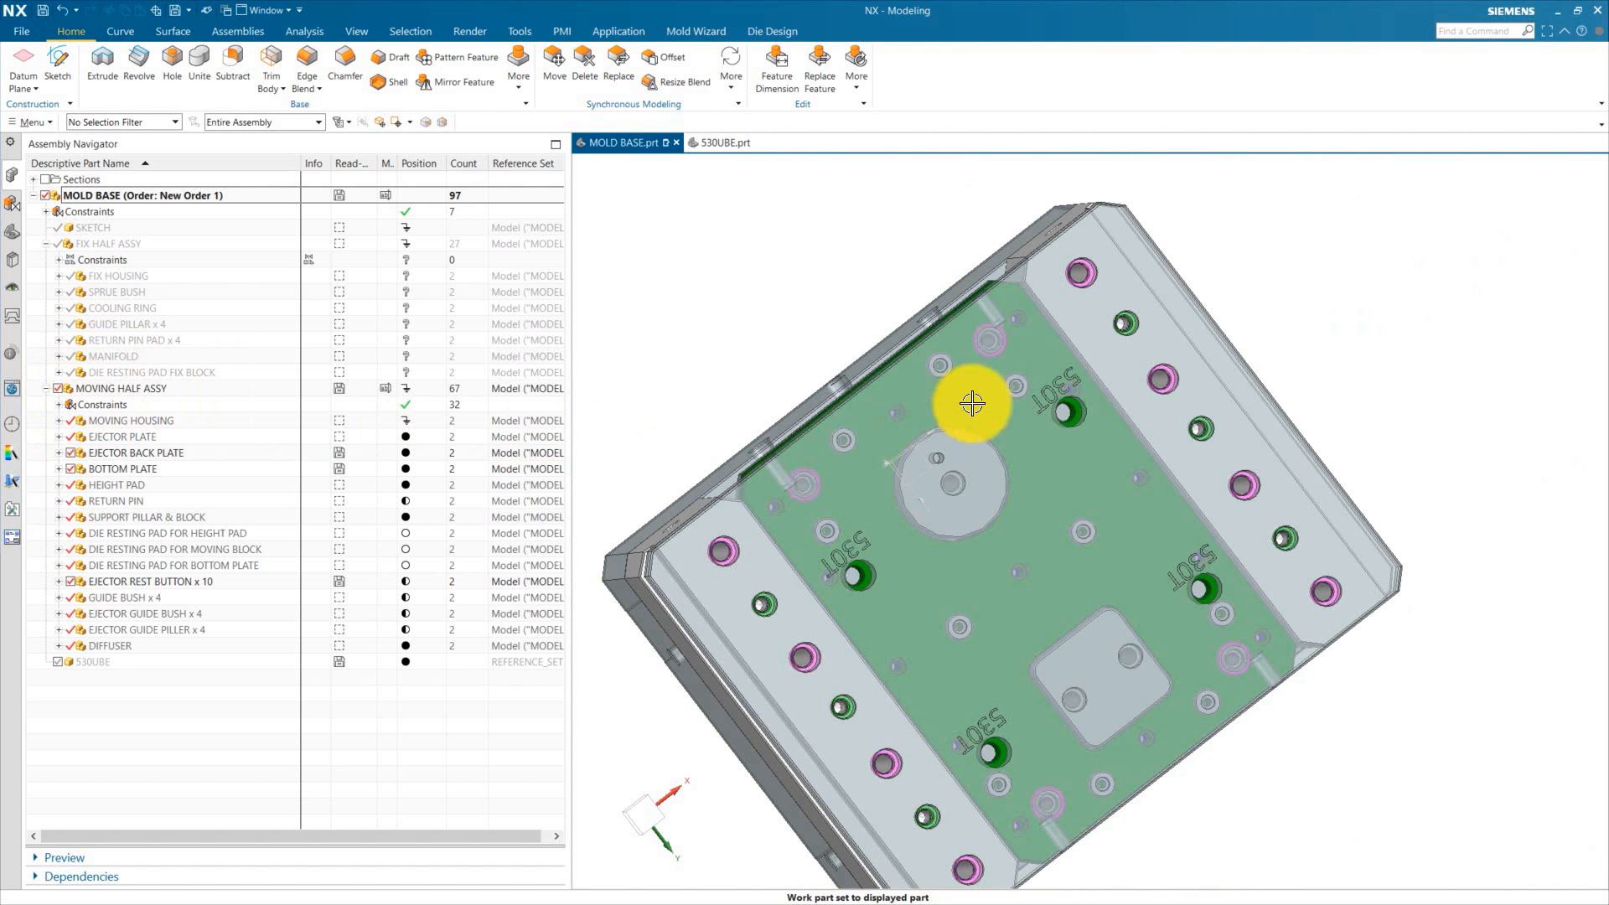
left_click(1052, 287)
Step: Hide the bottom plate and switch to a straight top view of the plate
left_click(71, 469)
key("F8")
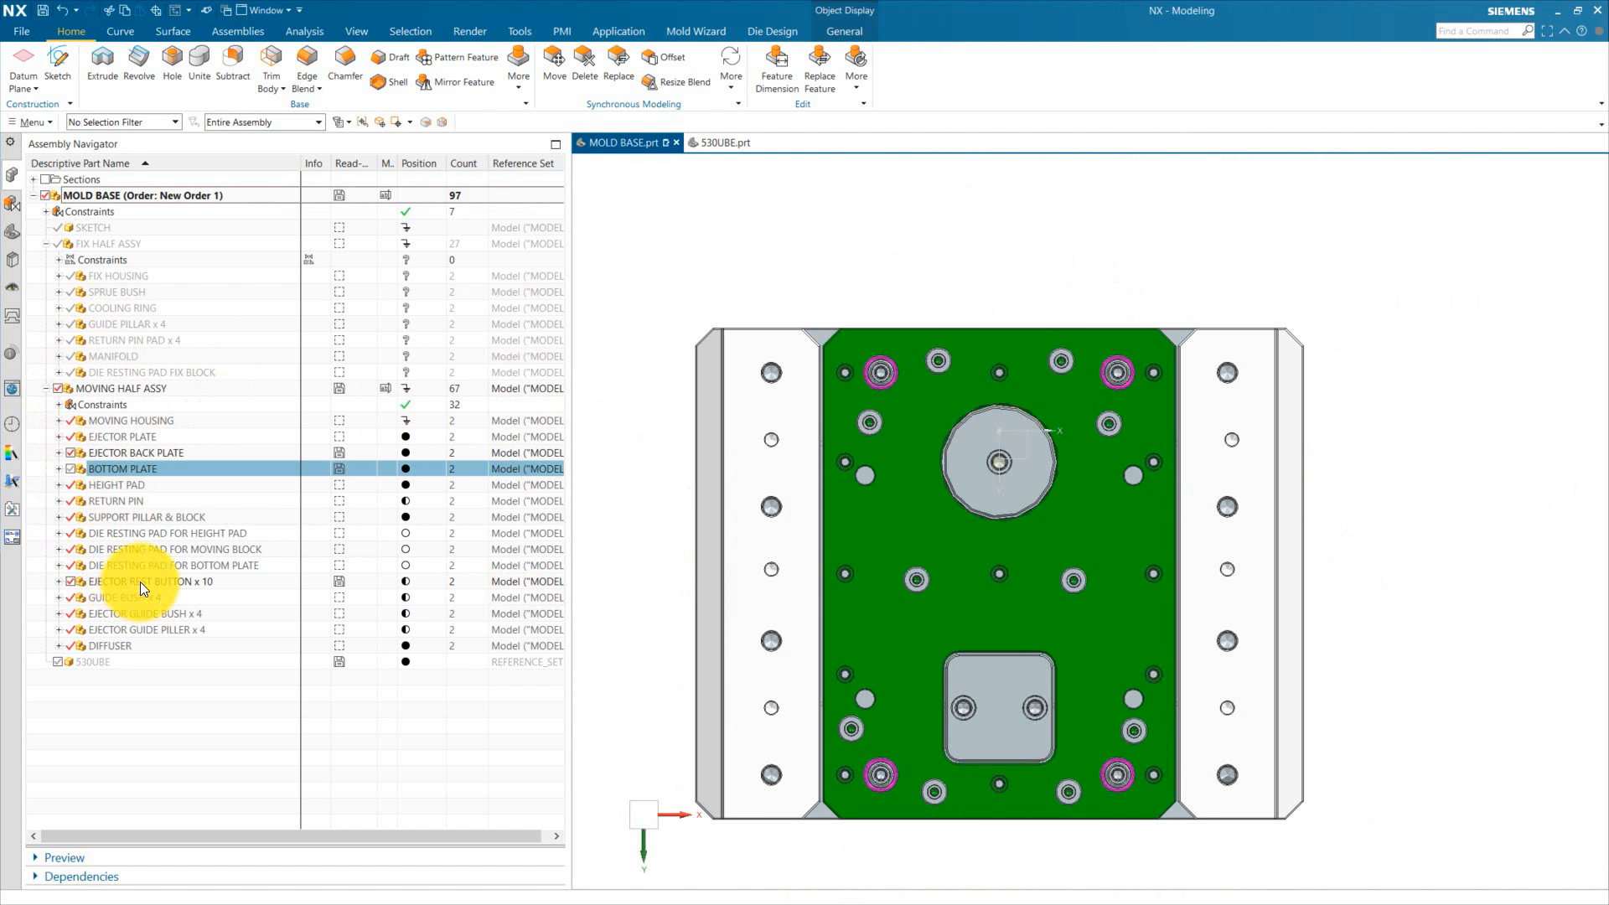
Step: Unpack the ejector rest button x 10 entry into ten individual components
right_click(139, 582)
left_click(219, 365)
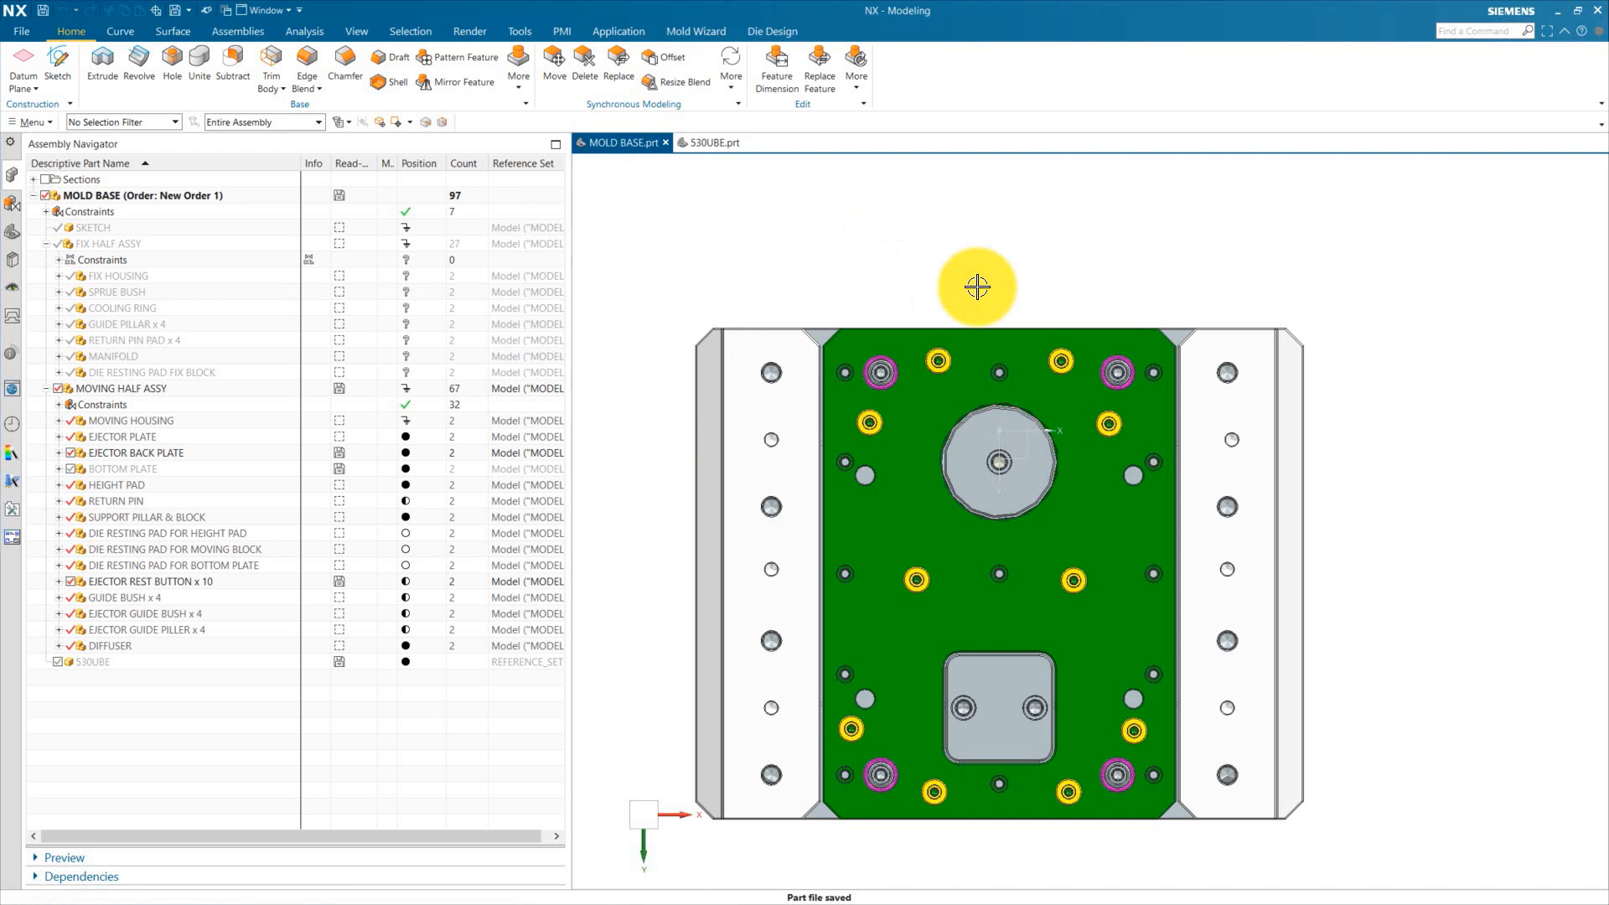
scroll(963, 379, "up", 2)
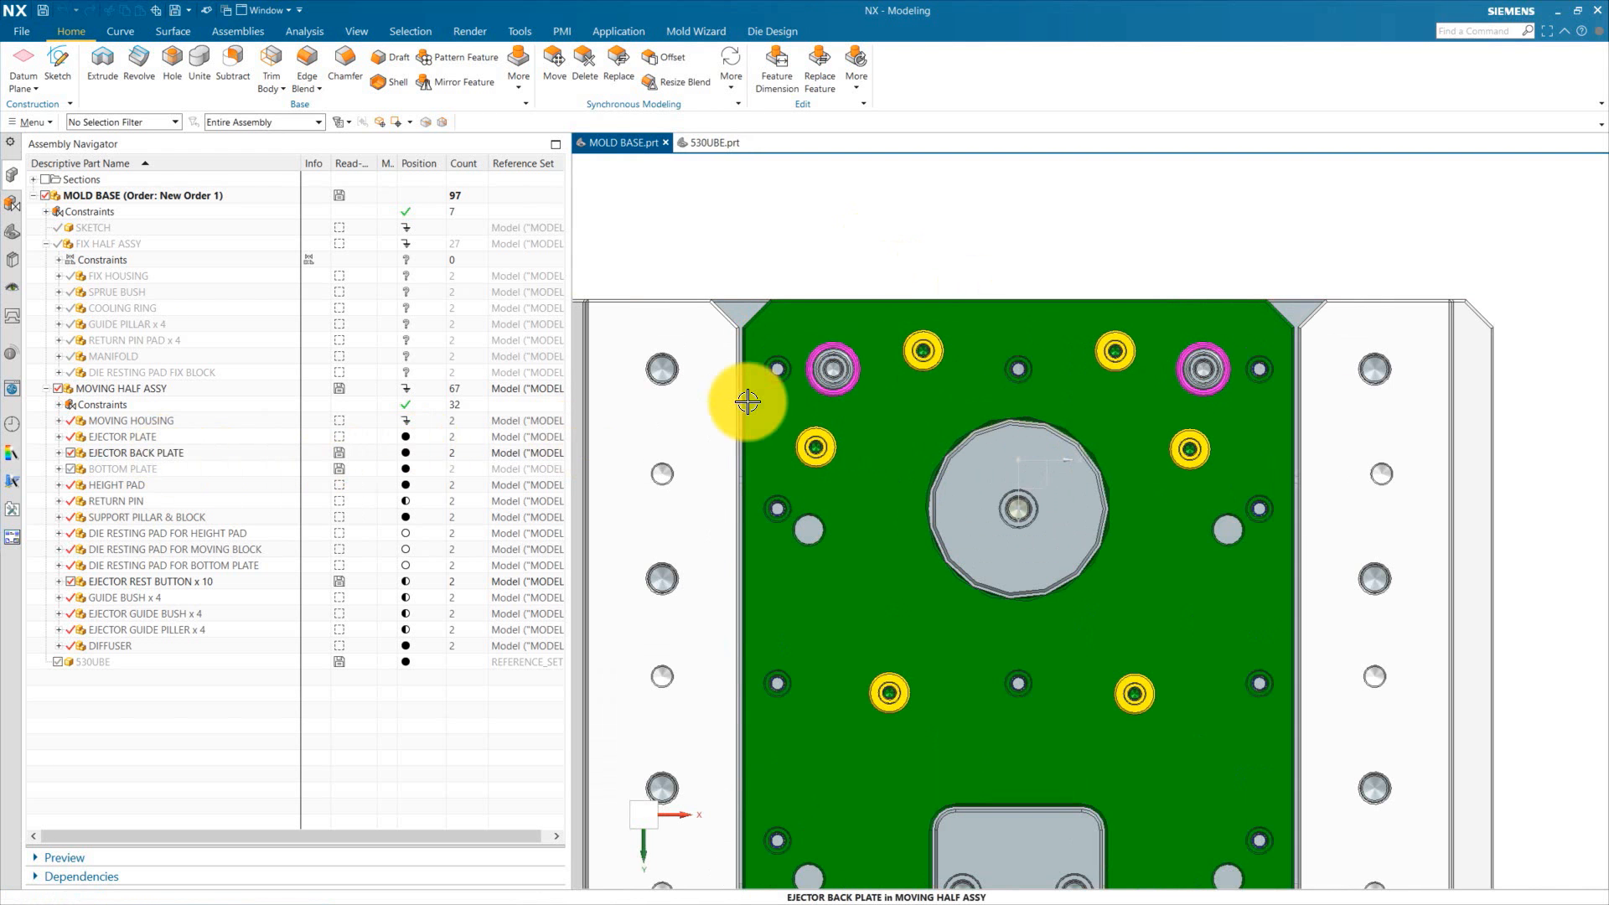
scroll(812, 442, "up", 4)
scroll(834, 449, "down", 4)
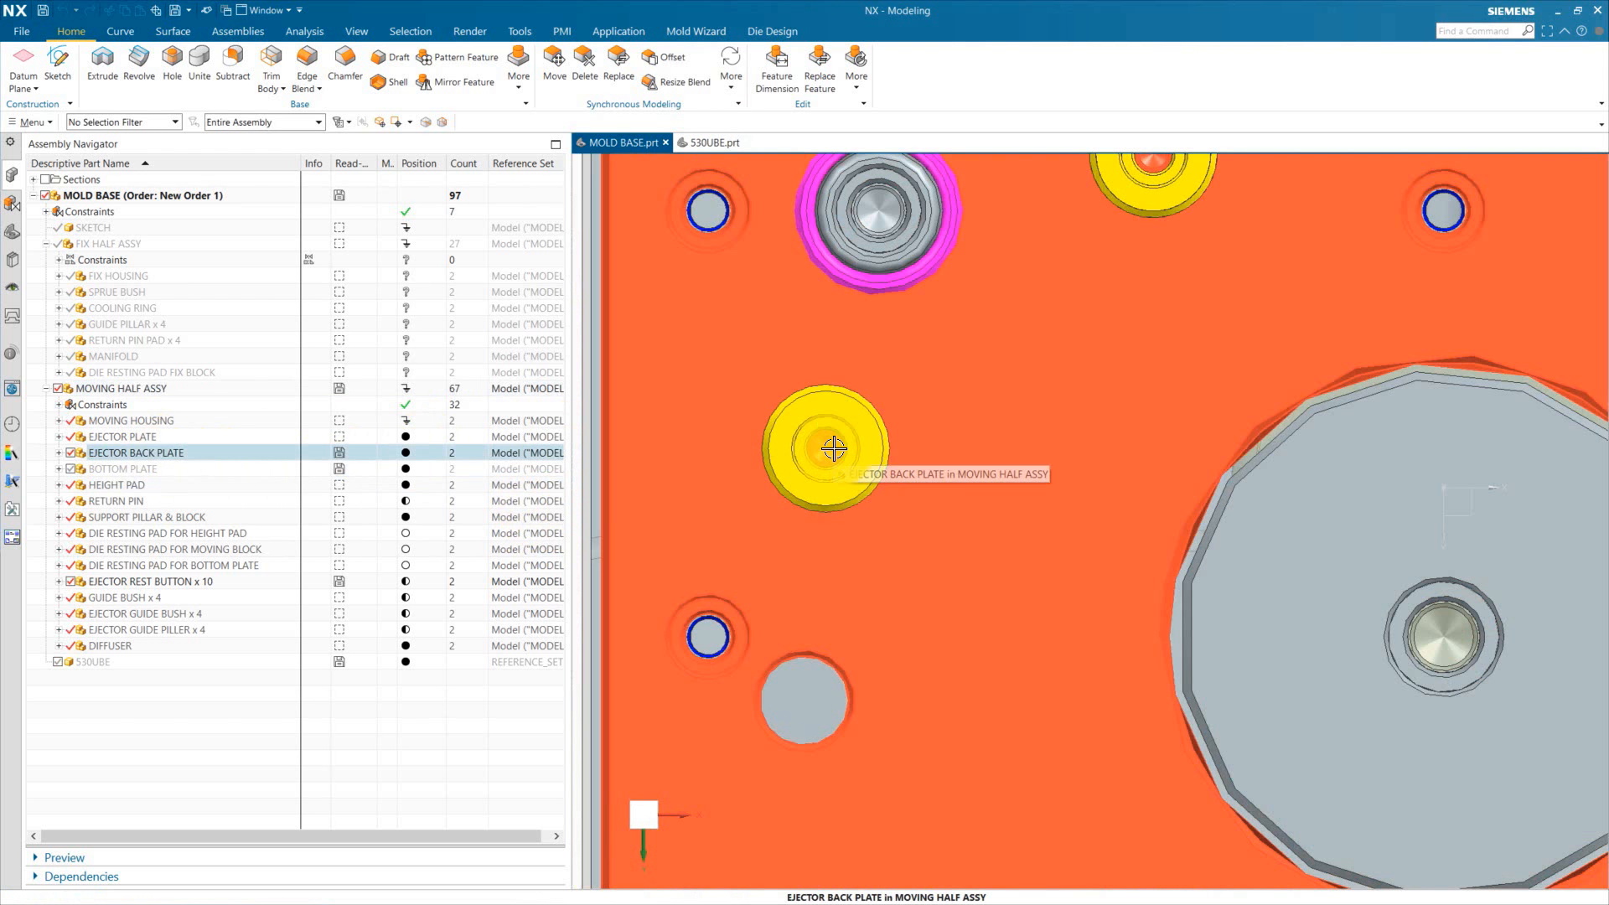
left_click(139, 581)
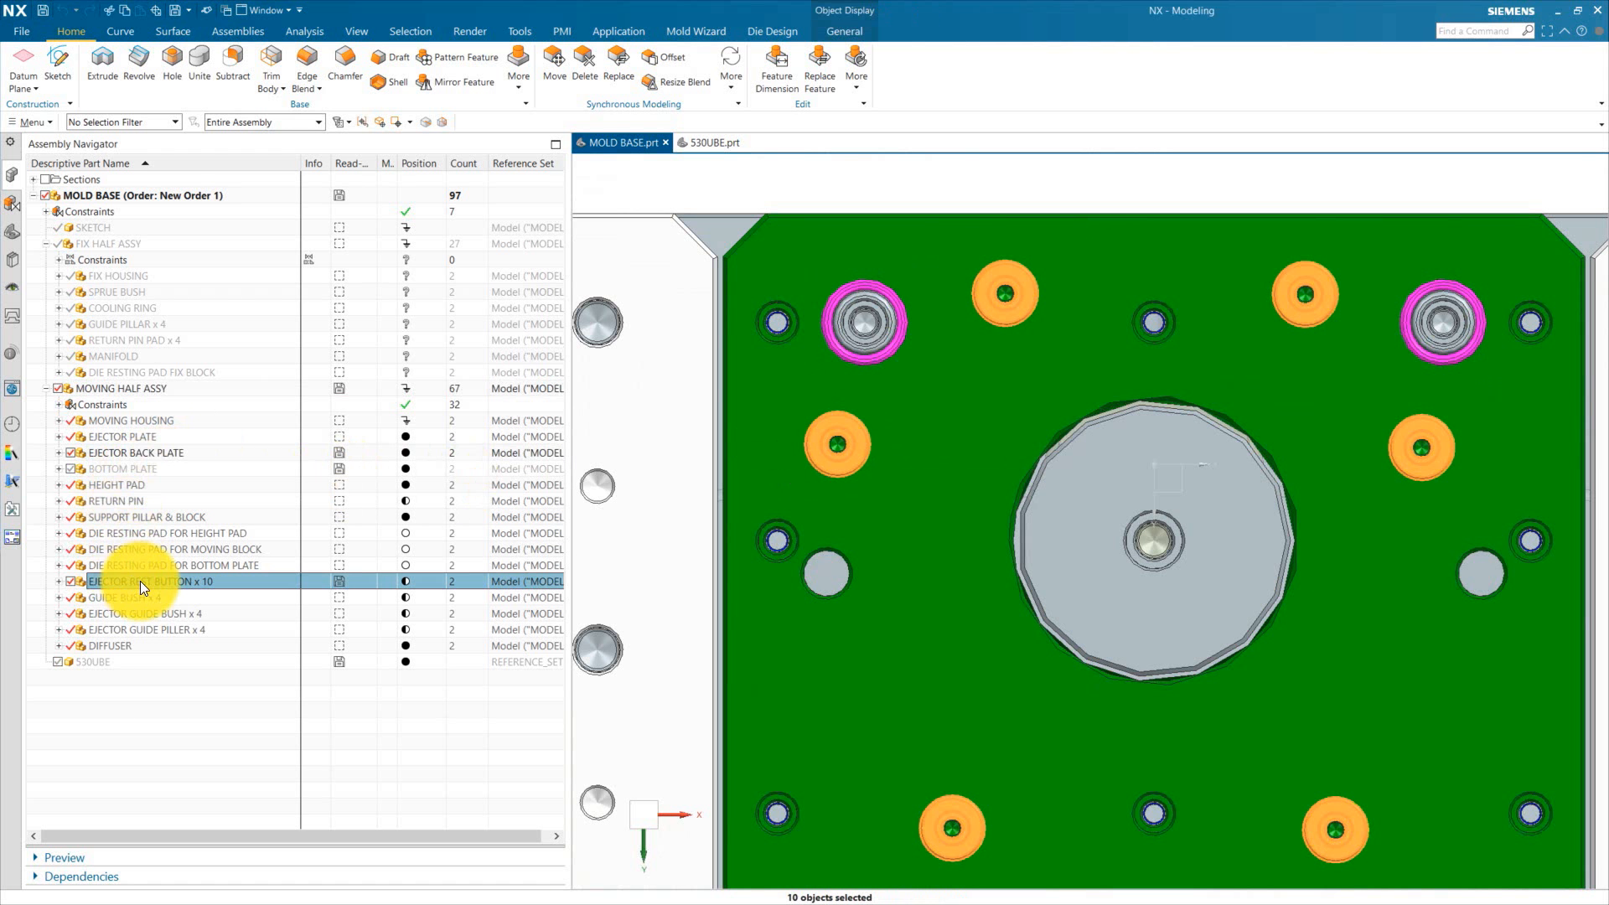
right_click(118, 581)
left_click(154, 176)
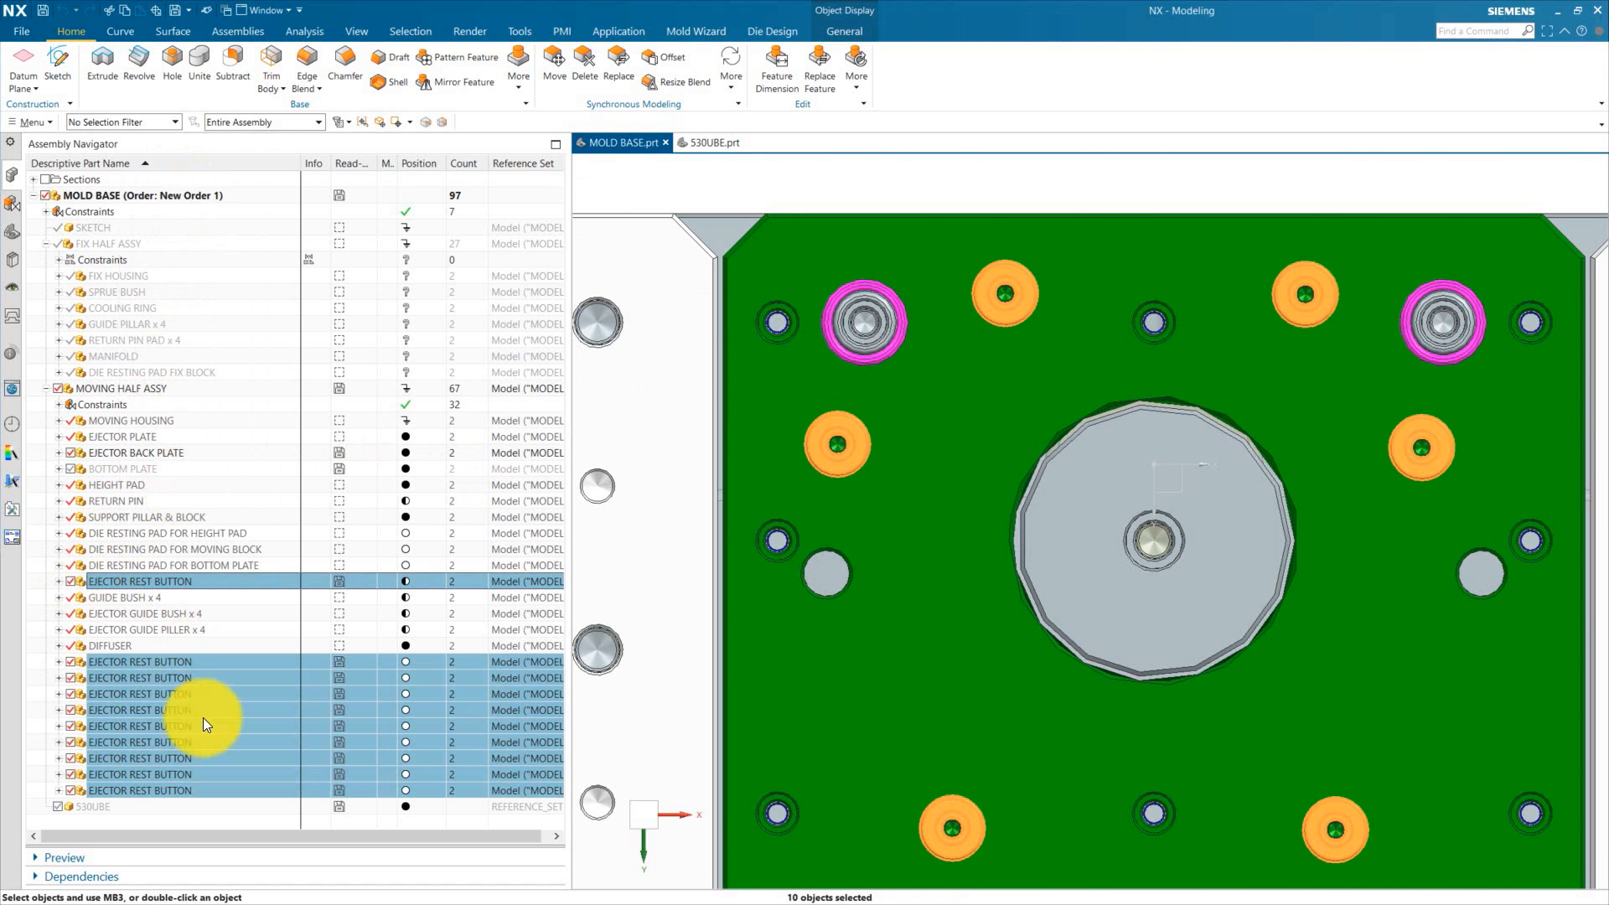
left_click(148, 850)
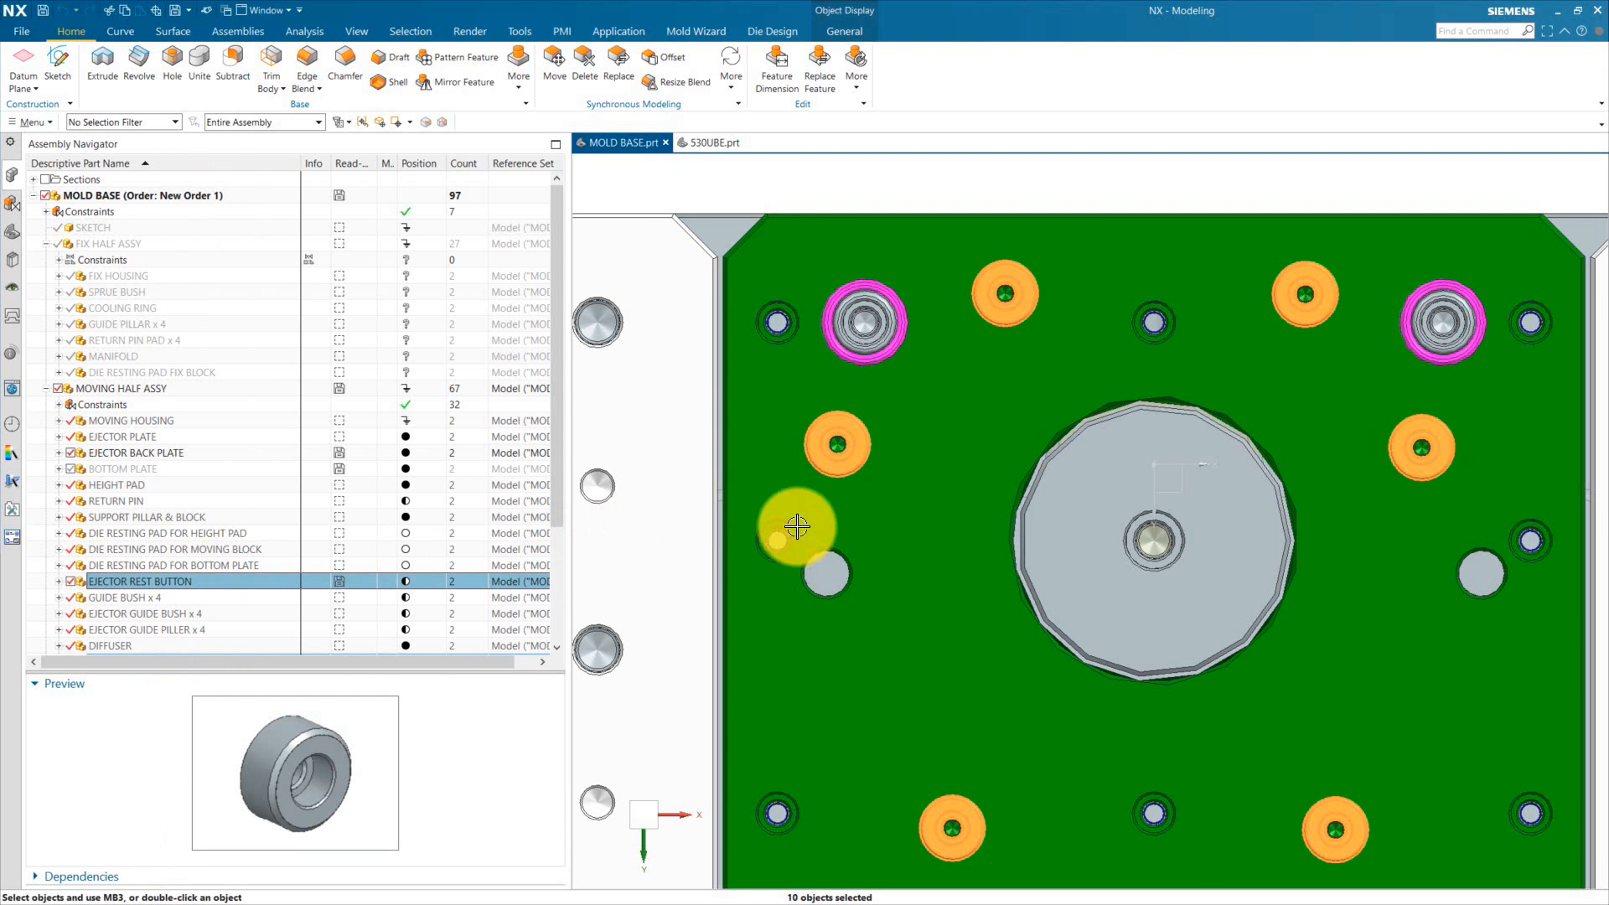
Step: Move the ejector rest button right of the central boss downward with Move Component
scroll(909, 387, "down", 4)
key("Escape")
scroll(935, 375, "up", 2)
scroll(925, 411, "down", 3)
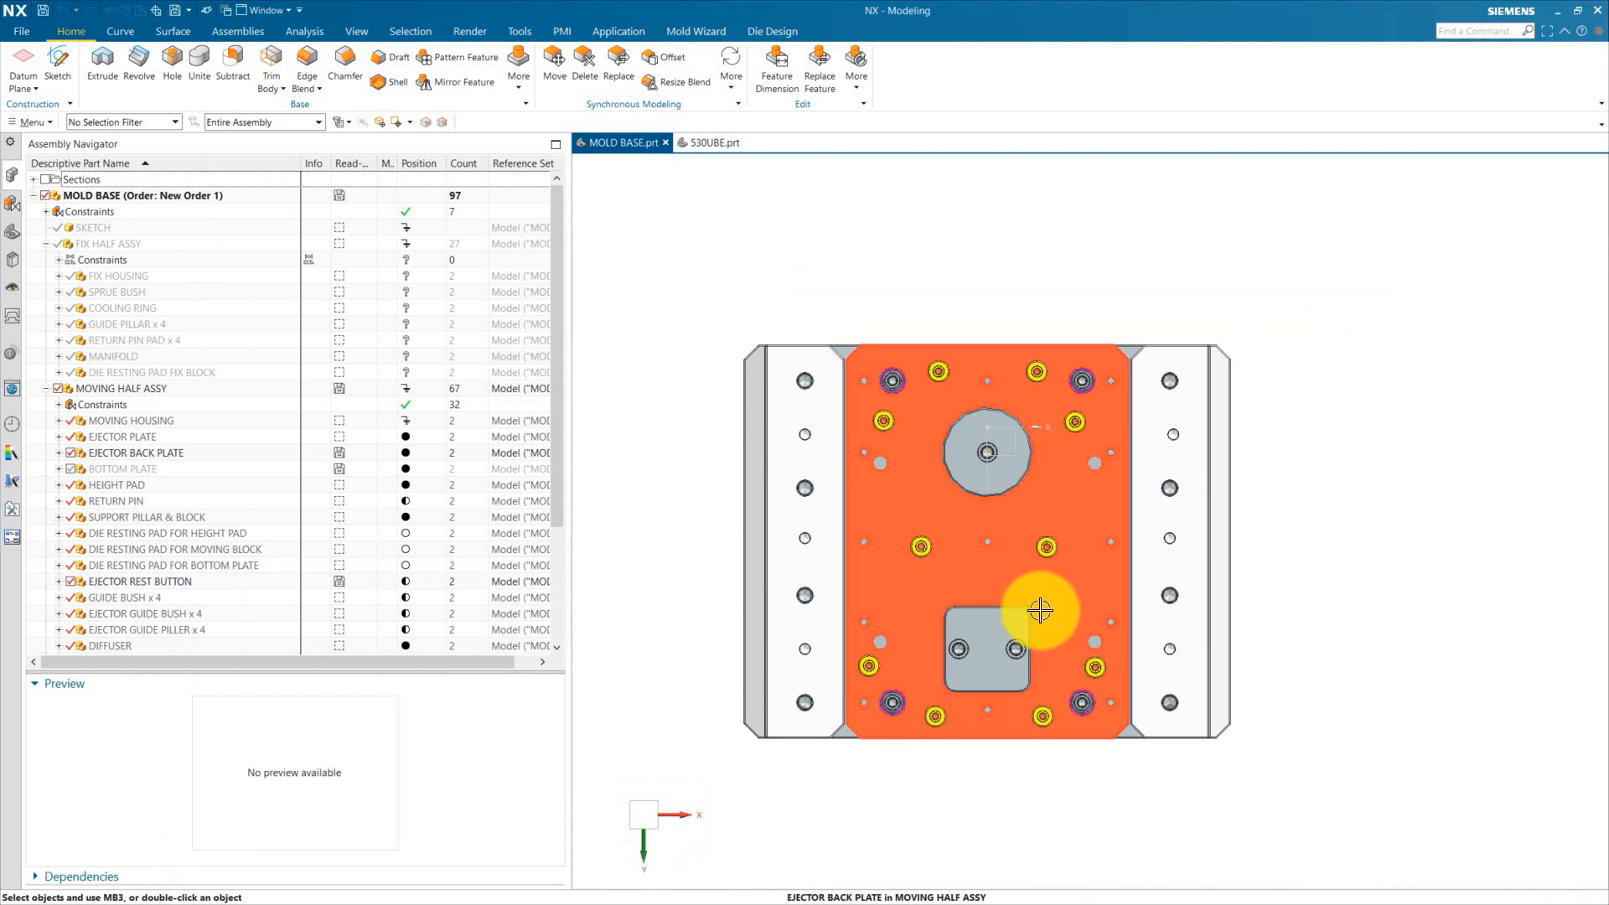
scroll(1040, 611, "up", 5)
scroll(1060, 367, "down", 3)
right_click(1071, 364)
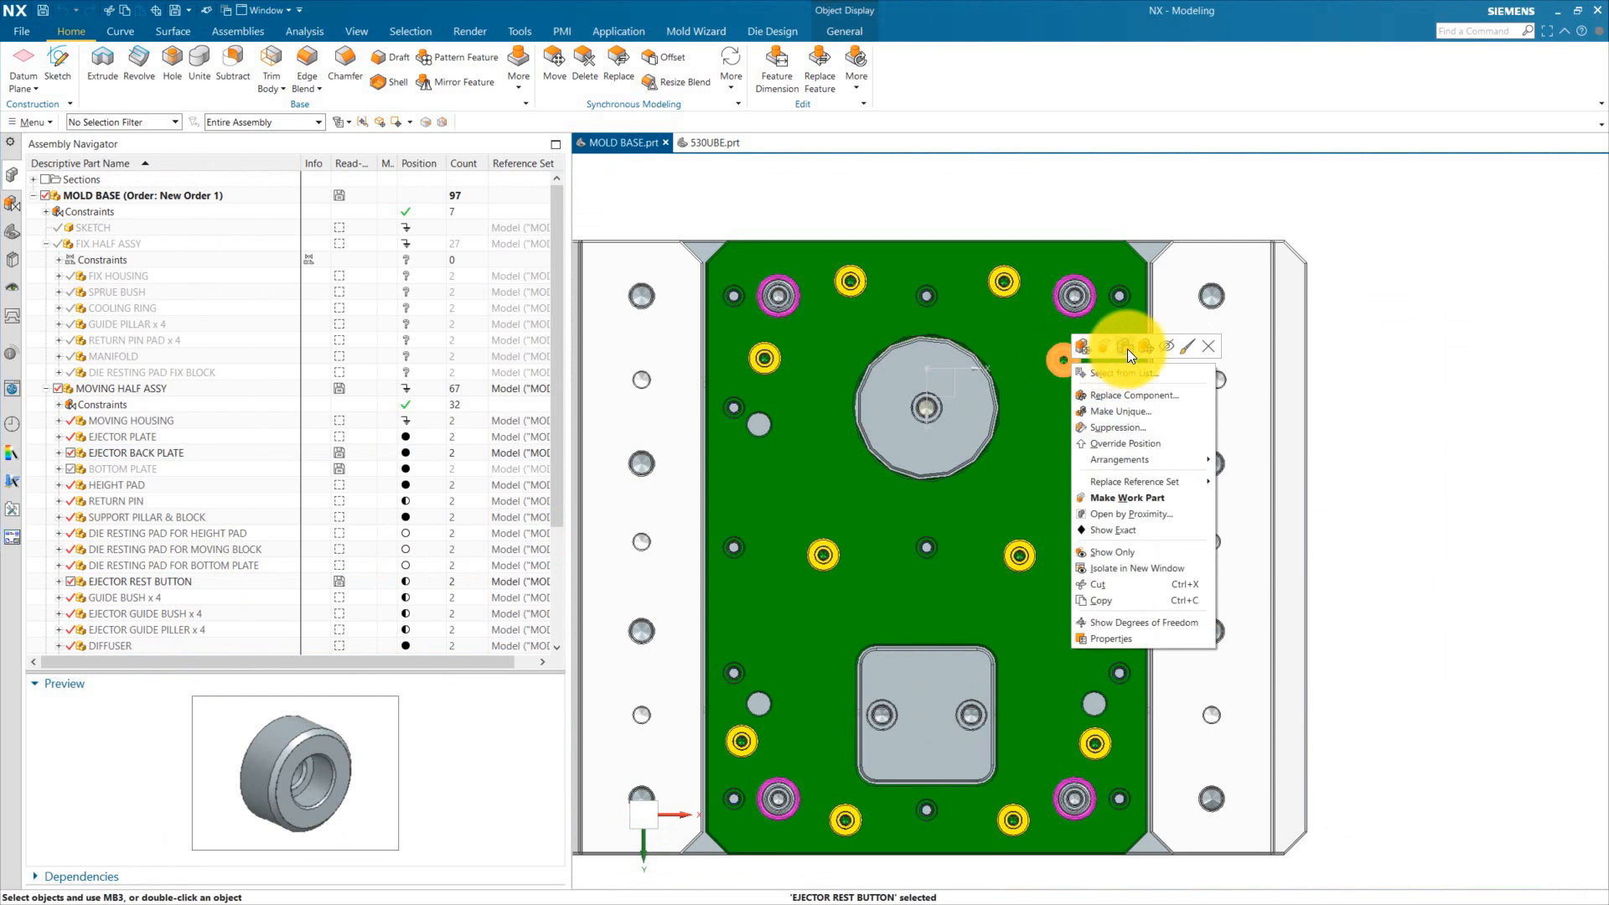
key("Escape")
scroll(1072, 360, "up", 3)
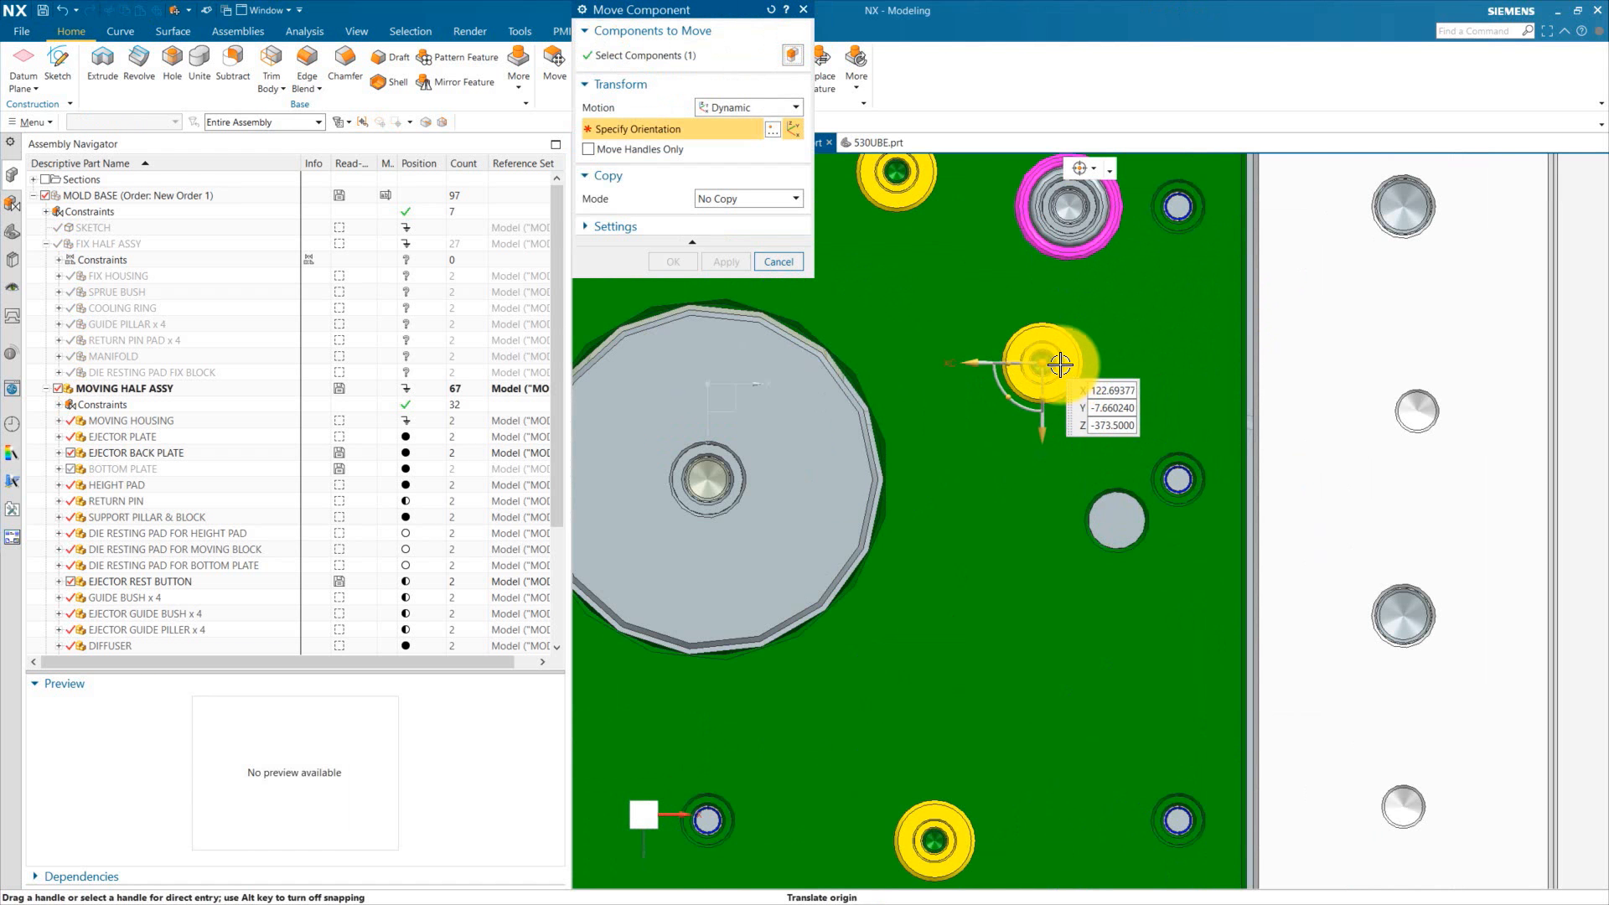
left_click_drag(1046, 365, 1038, 429)
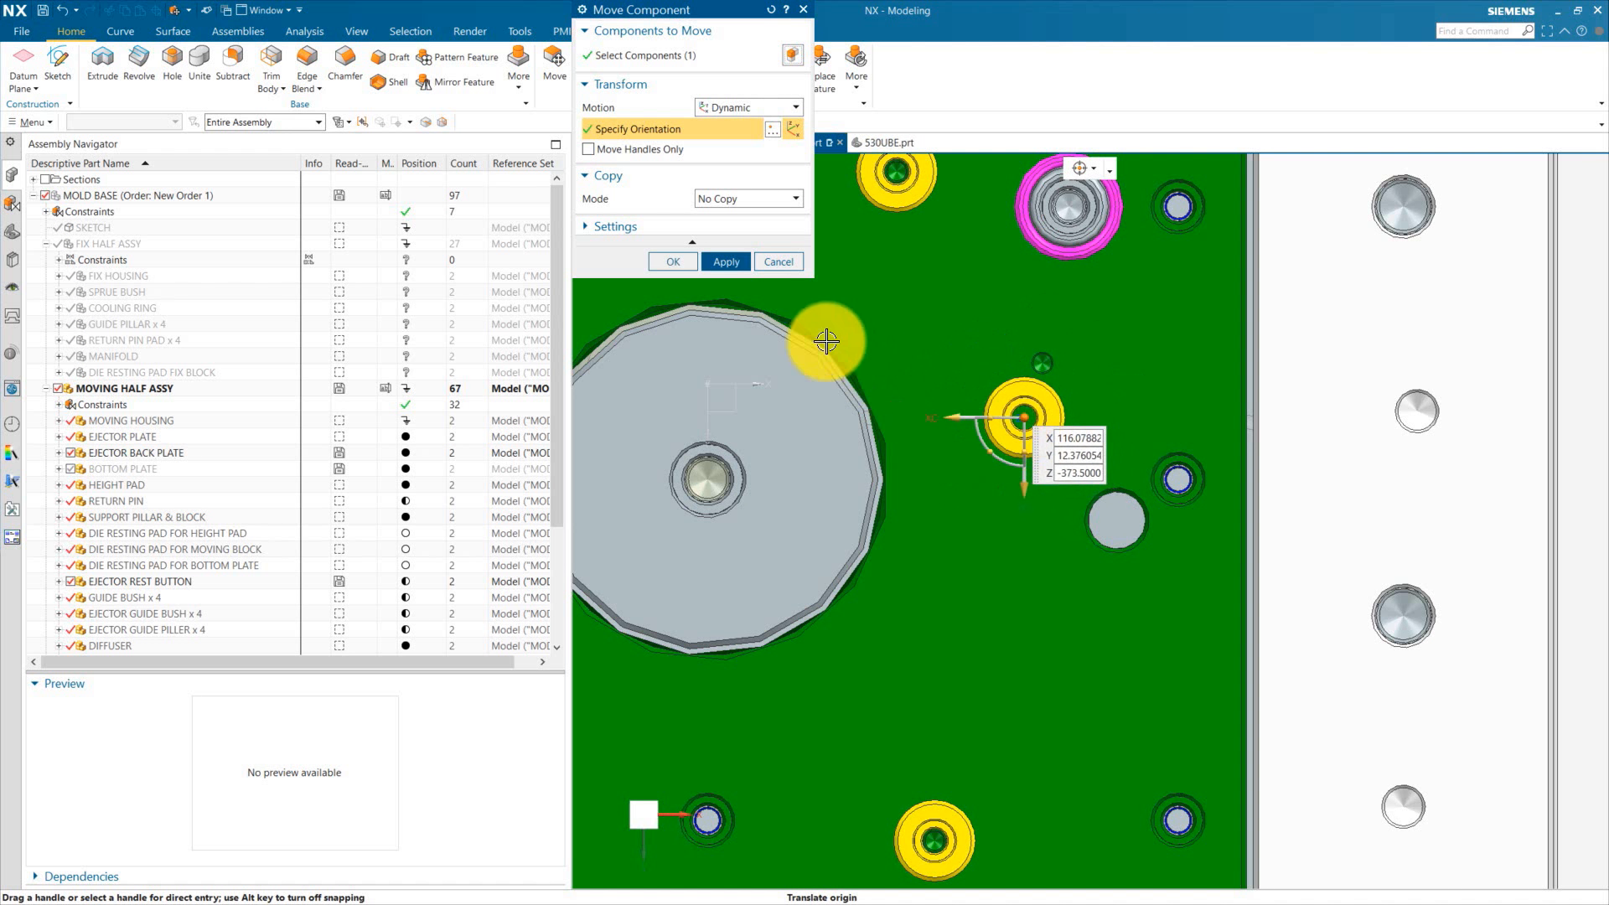
left_click(673, 261)
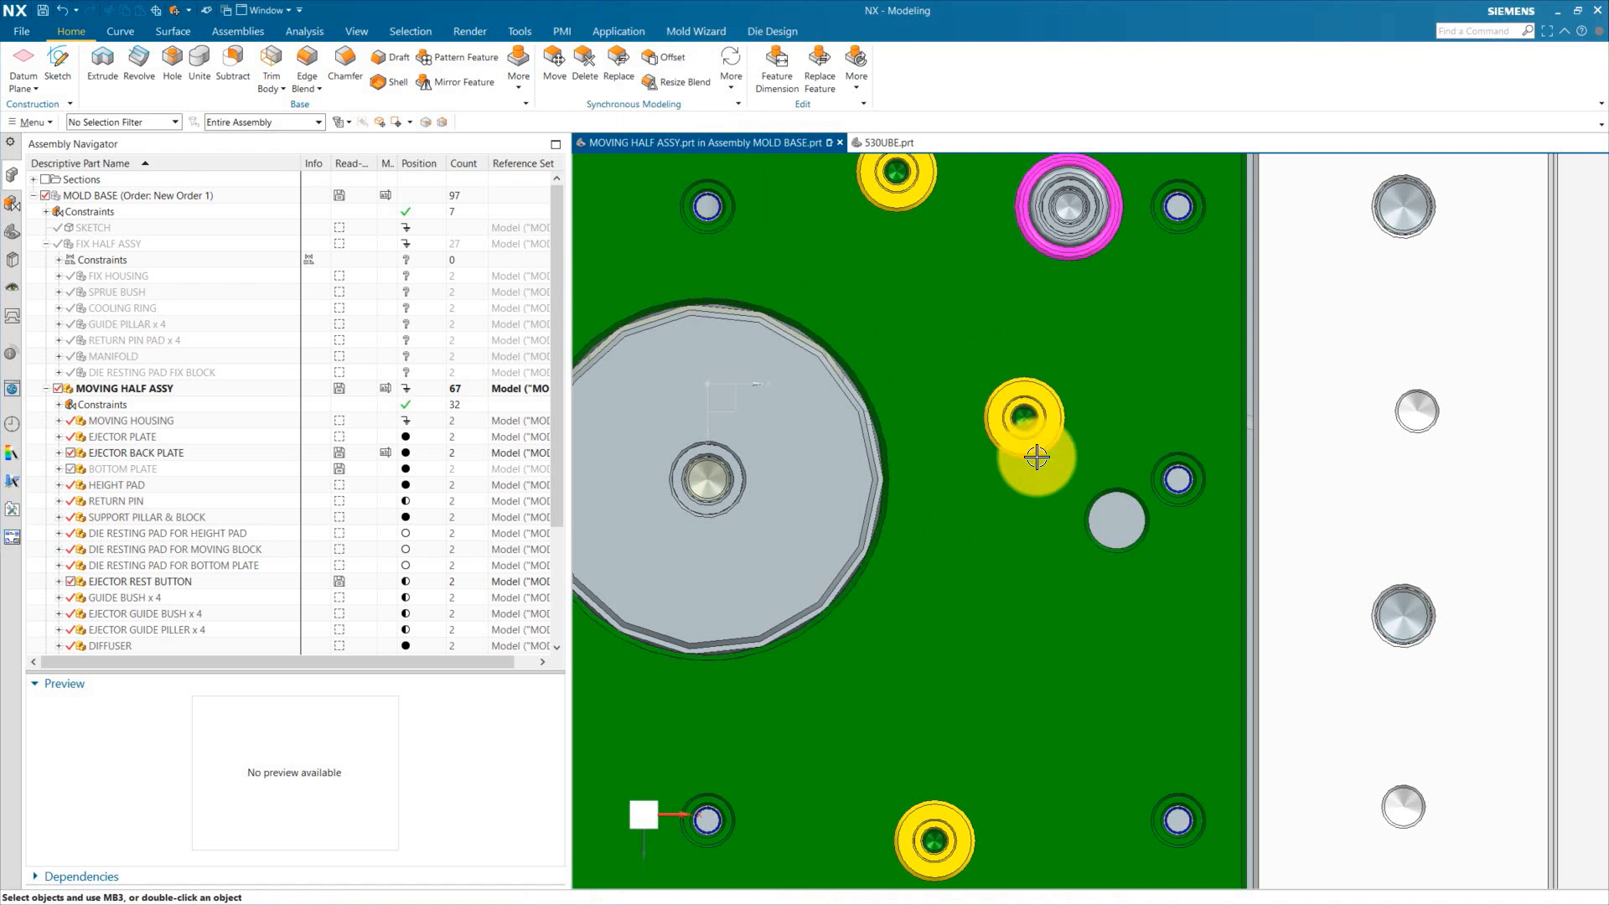
scroll(1047, 435, "down", 3)
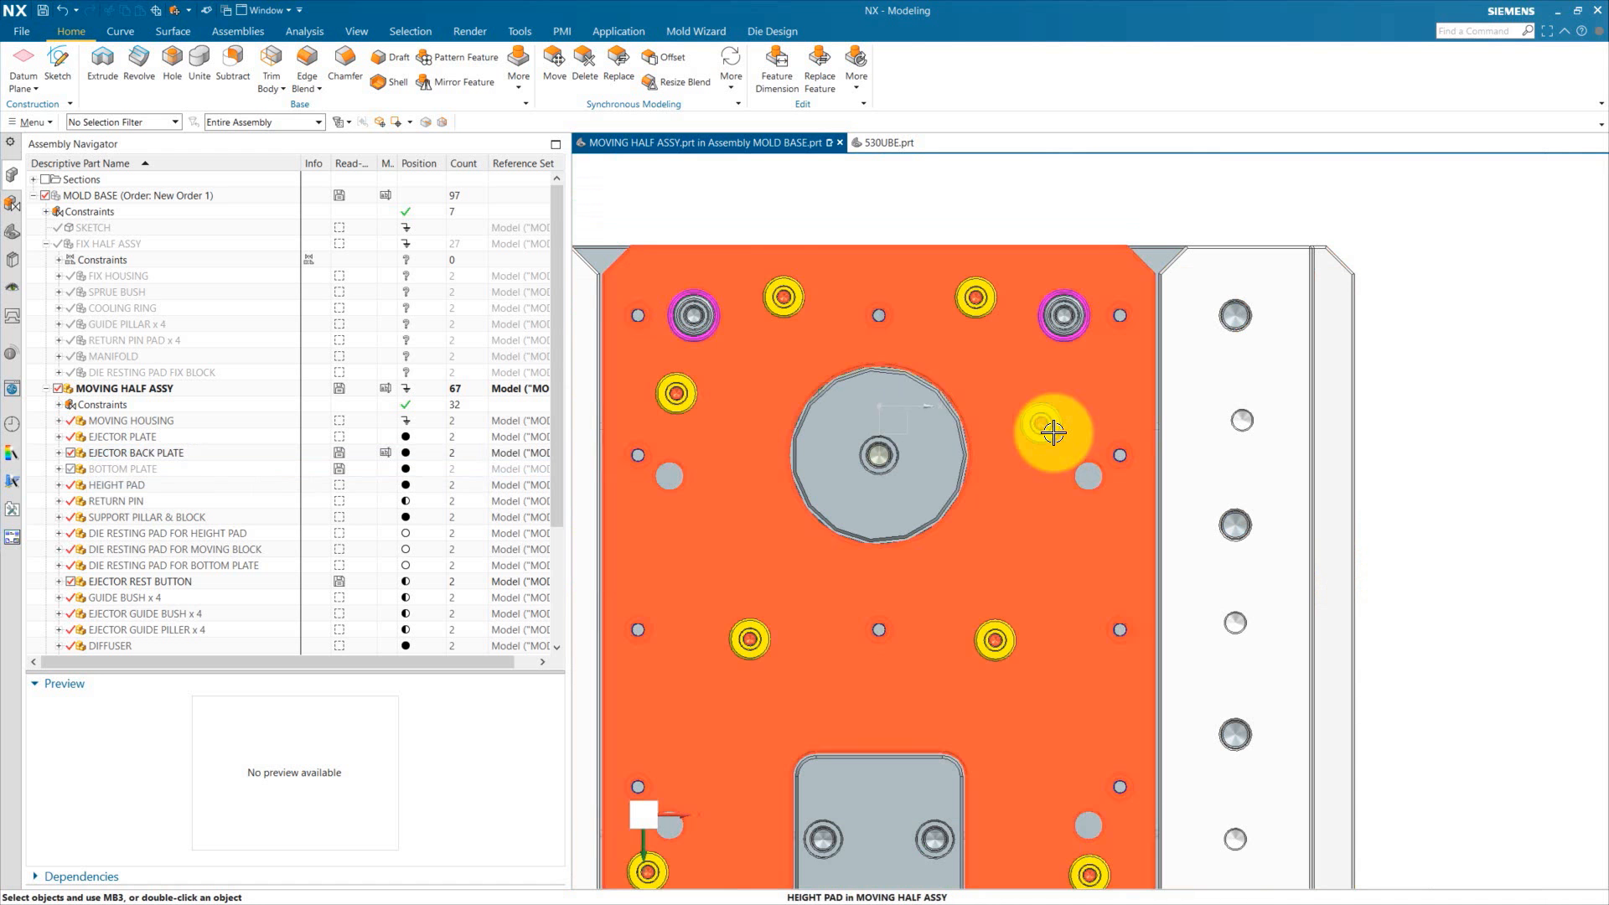
right_click(1049, 431)
left_click(1119, 414)
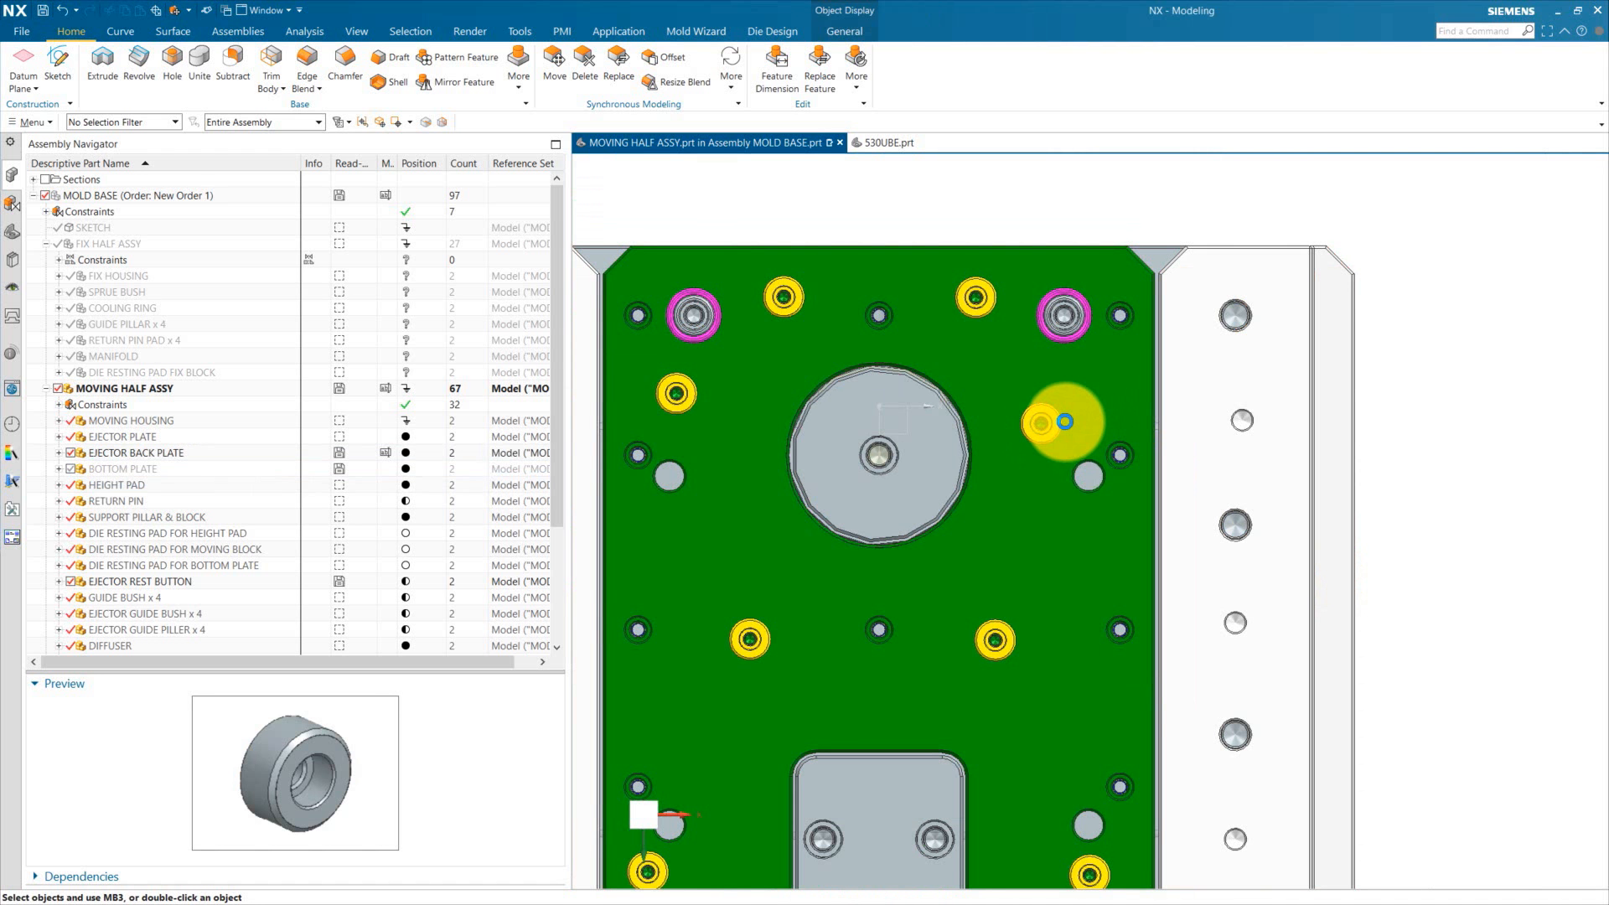
Step: Cancel the Move Component command and return to an isometric view of the mold
scroll(1064, 422, "up", 3)
scroll(1064, 423, "down", 1)
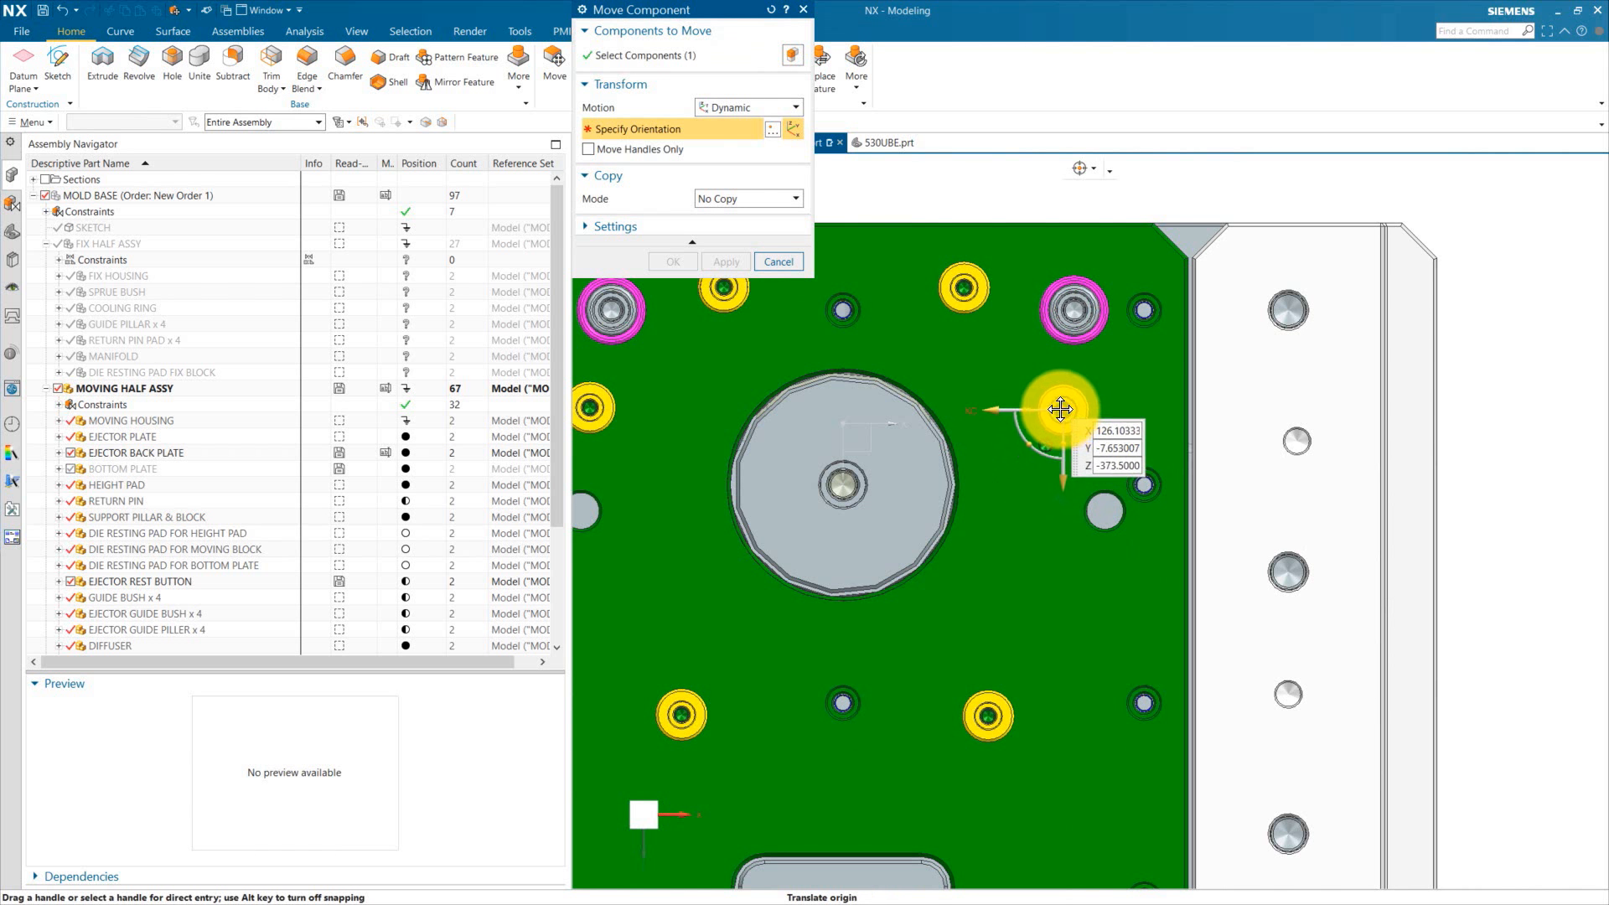
left_click(776, 261)
scroll(838, 395, "down", 3)
middle_click_drag(838, 395, 966, 527)
scroll(932, 407, "down", 3)
scroll(936, 409, "up", 3)
scroll(1054, 385, "down", 3)
scroll(994, 593, "down", 1)
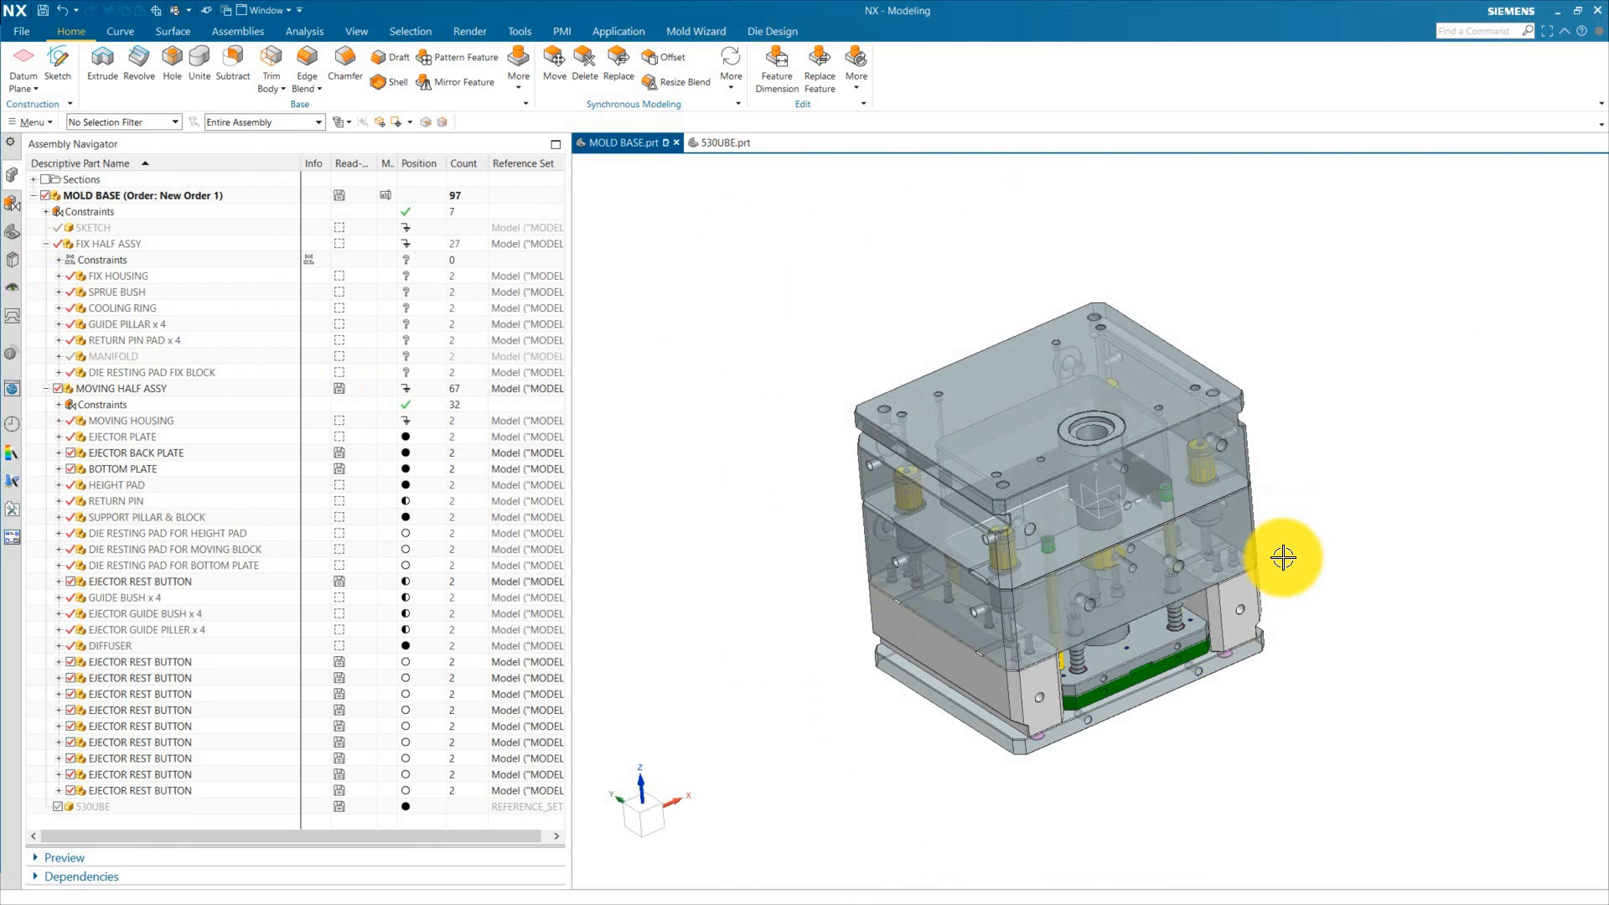
Step: Edit the fix housing's M30 x 3.5 threaded hole, setting its position sketch dimensions to 150 and 120 mm
scroll(1173, 624, "up", 1)
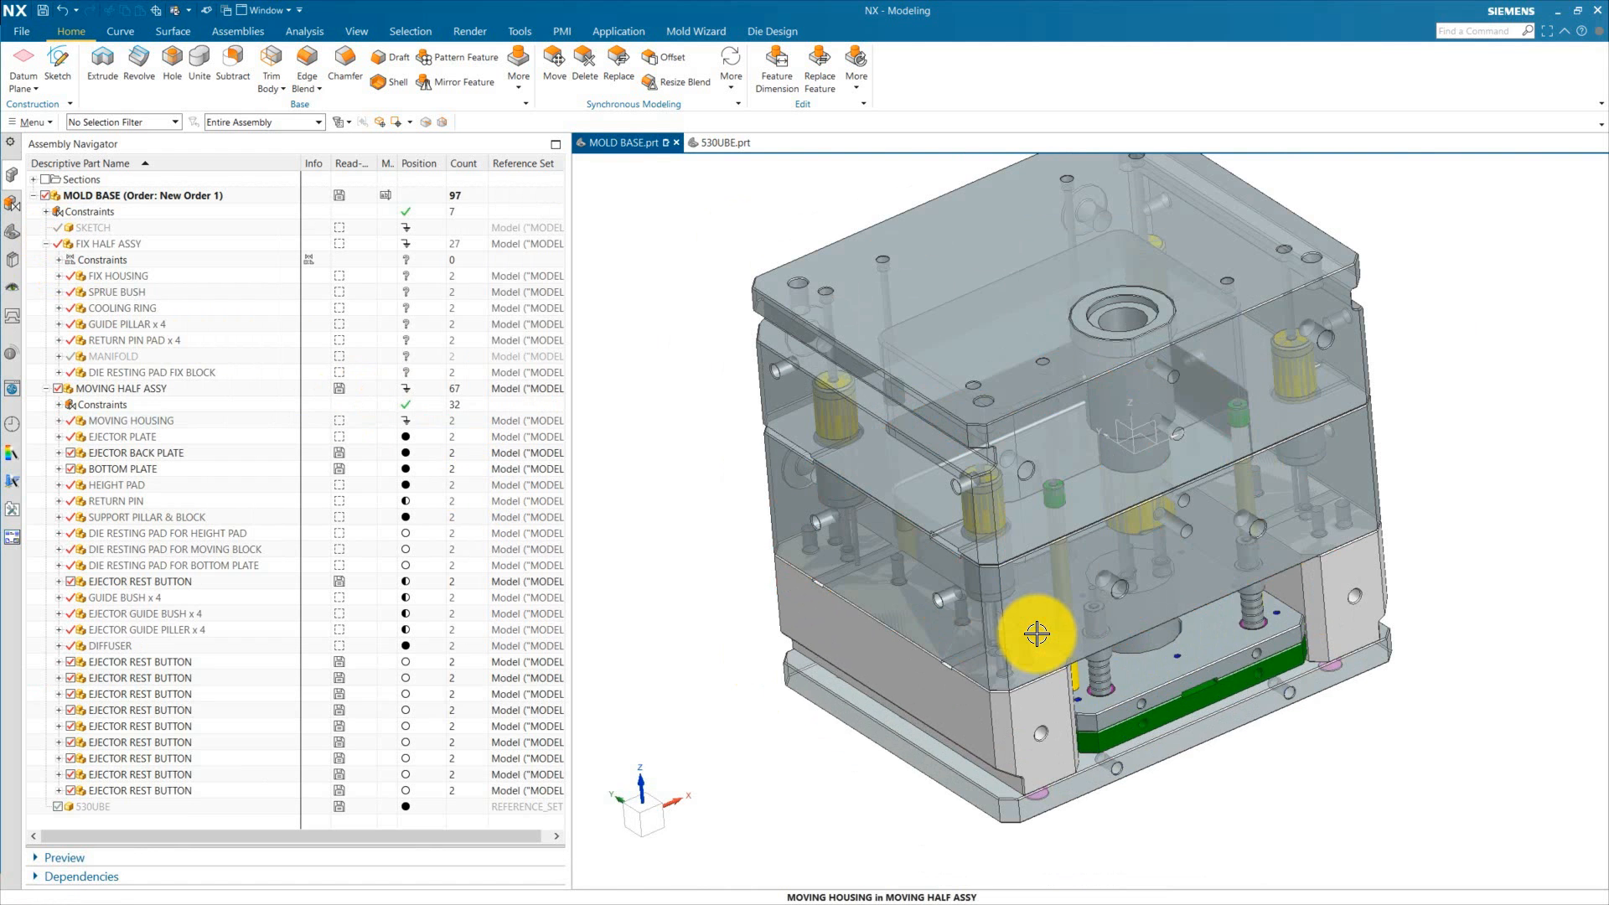
scroll(1140, 641, "down", 2)
scroll(1042, 729, "up", 5)
scroll(1031, 666, "down", 1)
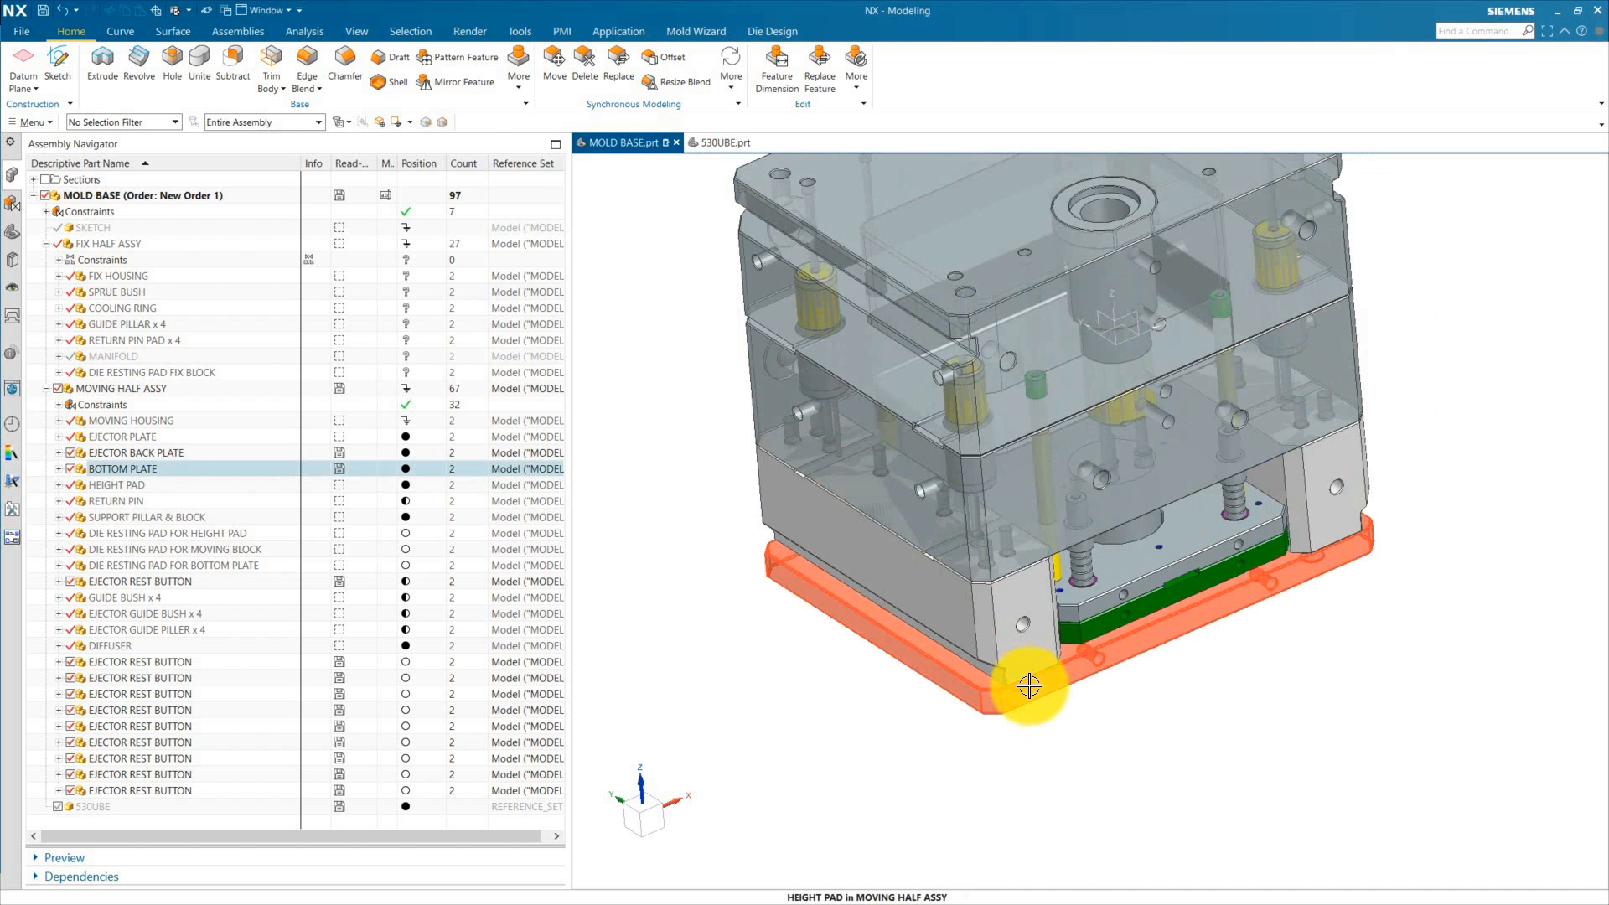
scroll(1024, 687, "down", 3)
scroll(1173, 510, "up", 3)
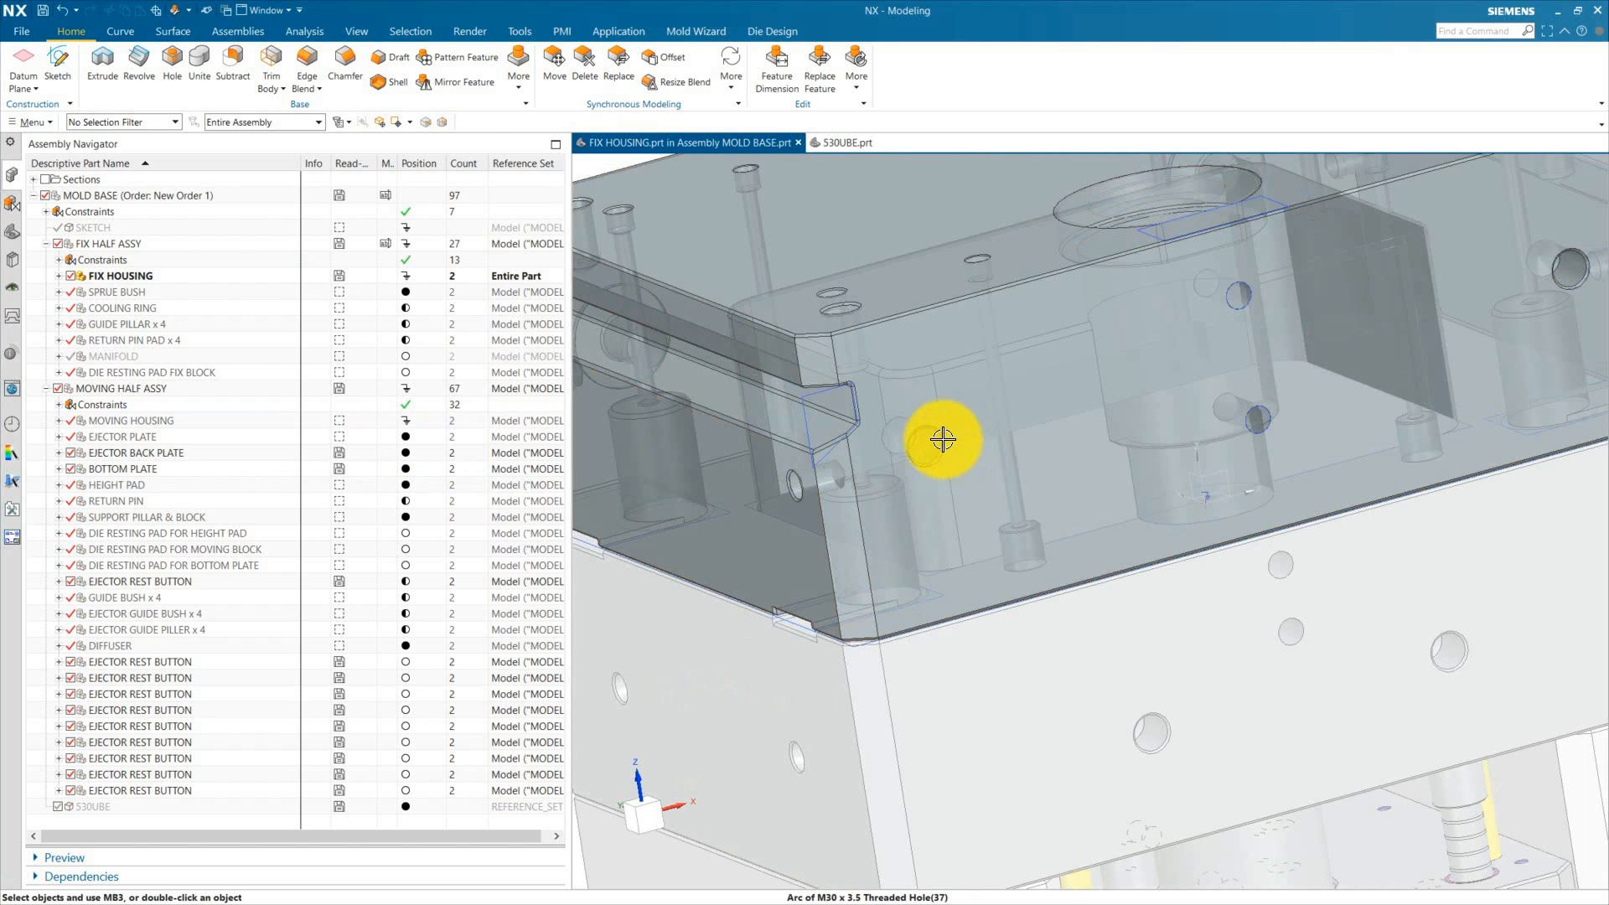
scroll(939, 442, "up", 3)
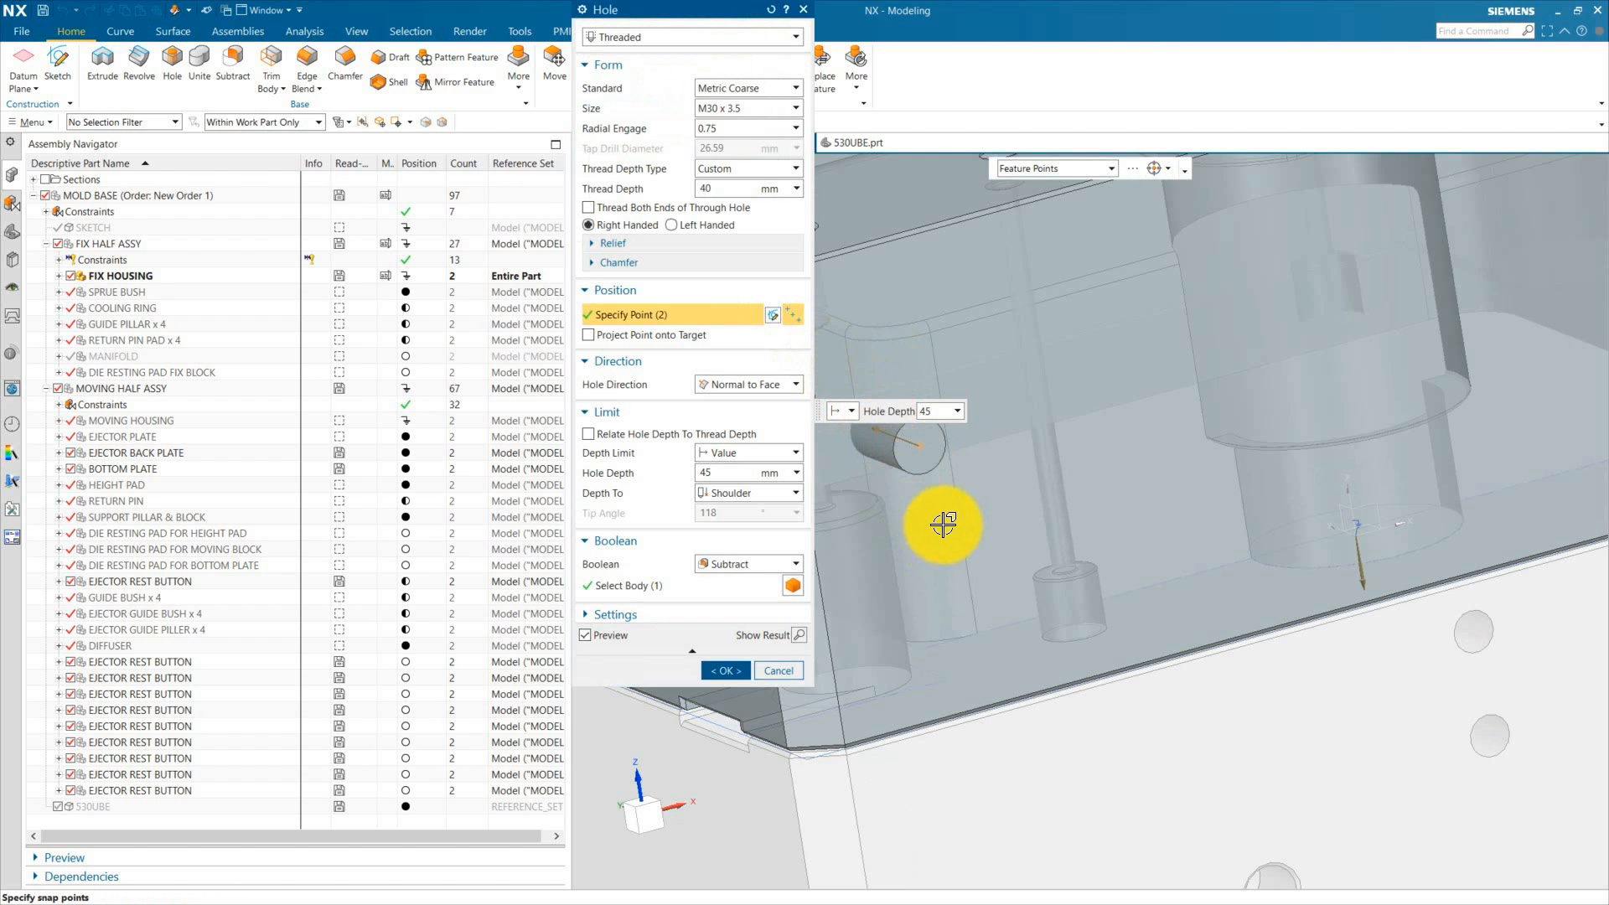
left_click(775, 316)
double_click(996, 389)
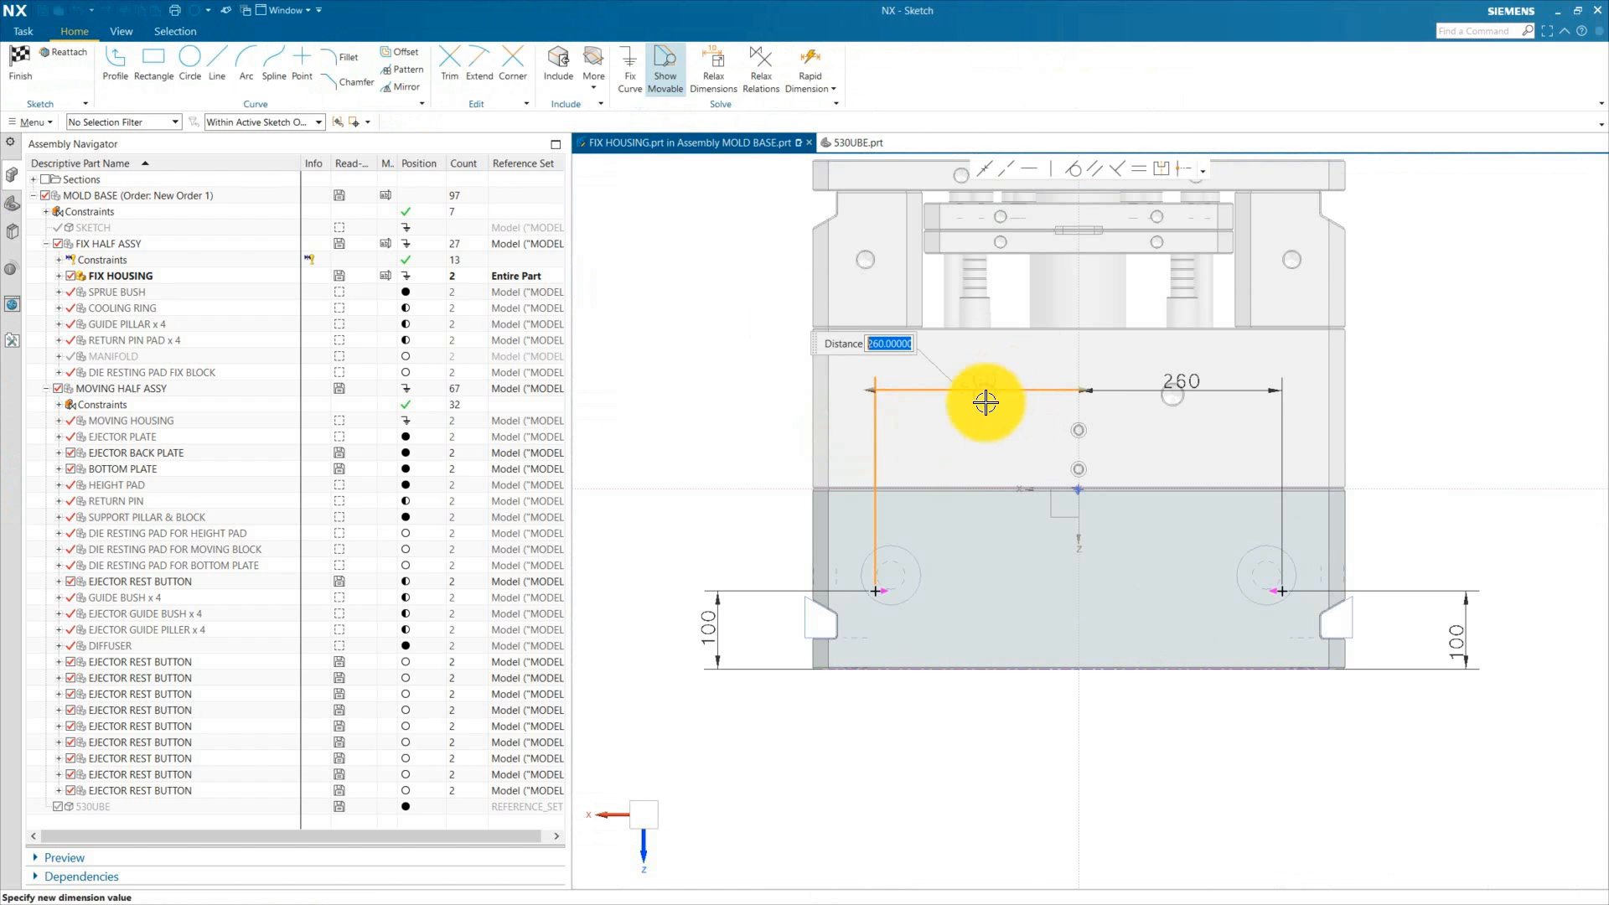
type("150")
key("Return")
type("120")
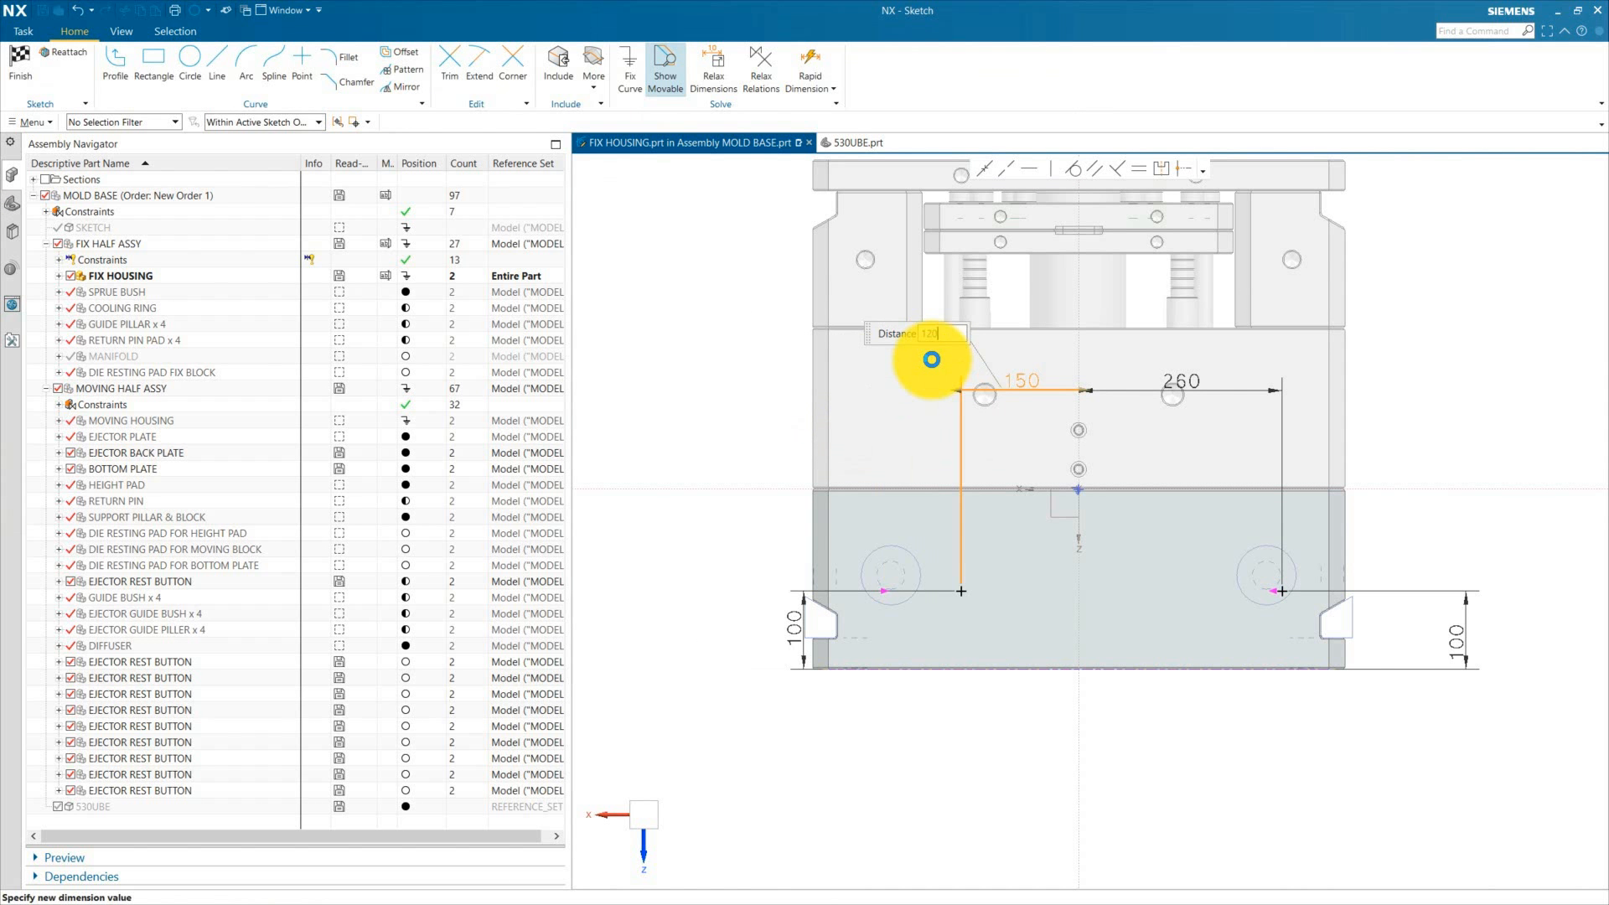
key("Return")
double_click(1183, 382)
type("12")
key("Return")
left_click(28, 73)
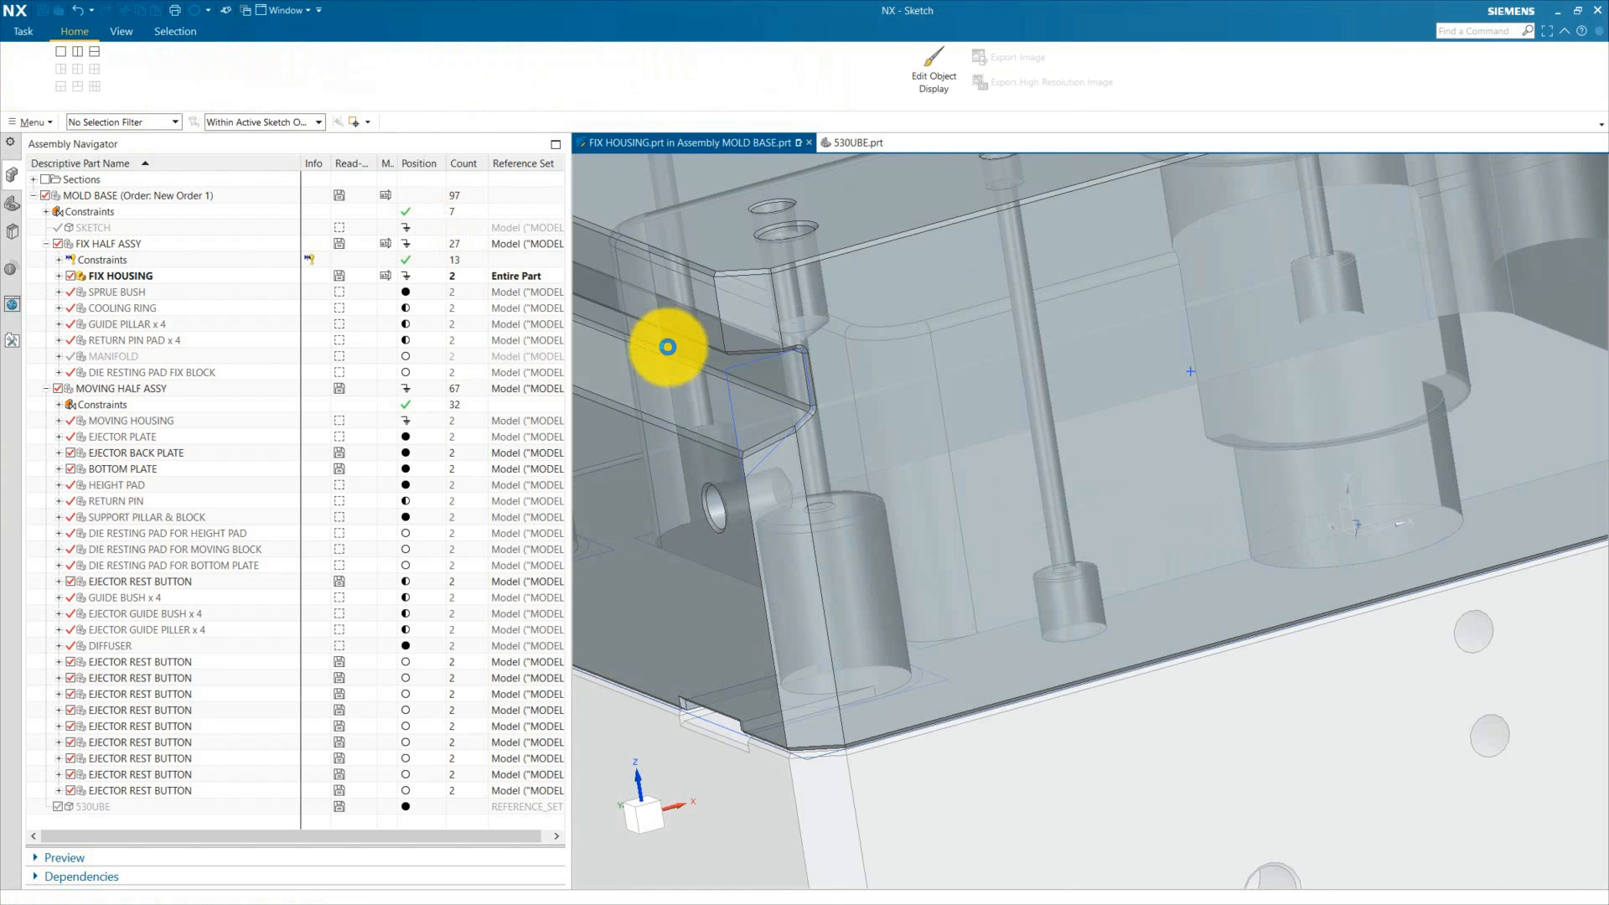
mouse_move(987, 618)
middle_mouse_down()
mouse_move(900, 613)
mouse_move(898, 650)
mouse_move(1084, 524)
mouse_move(1182, 556)
middle_mouse_up()
left_click(726, 671)
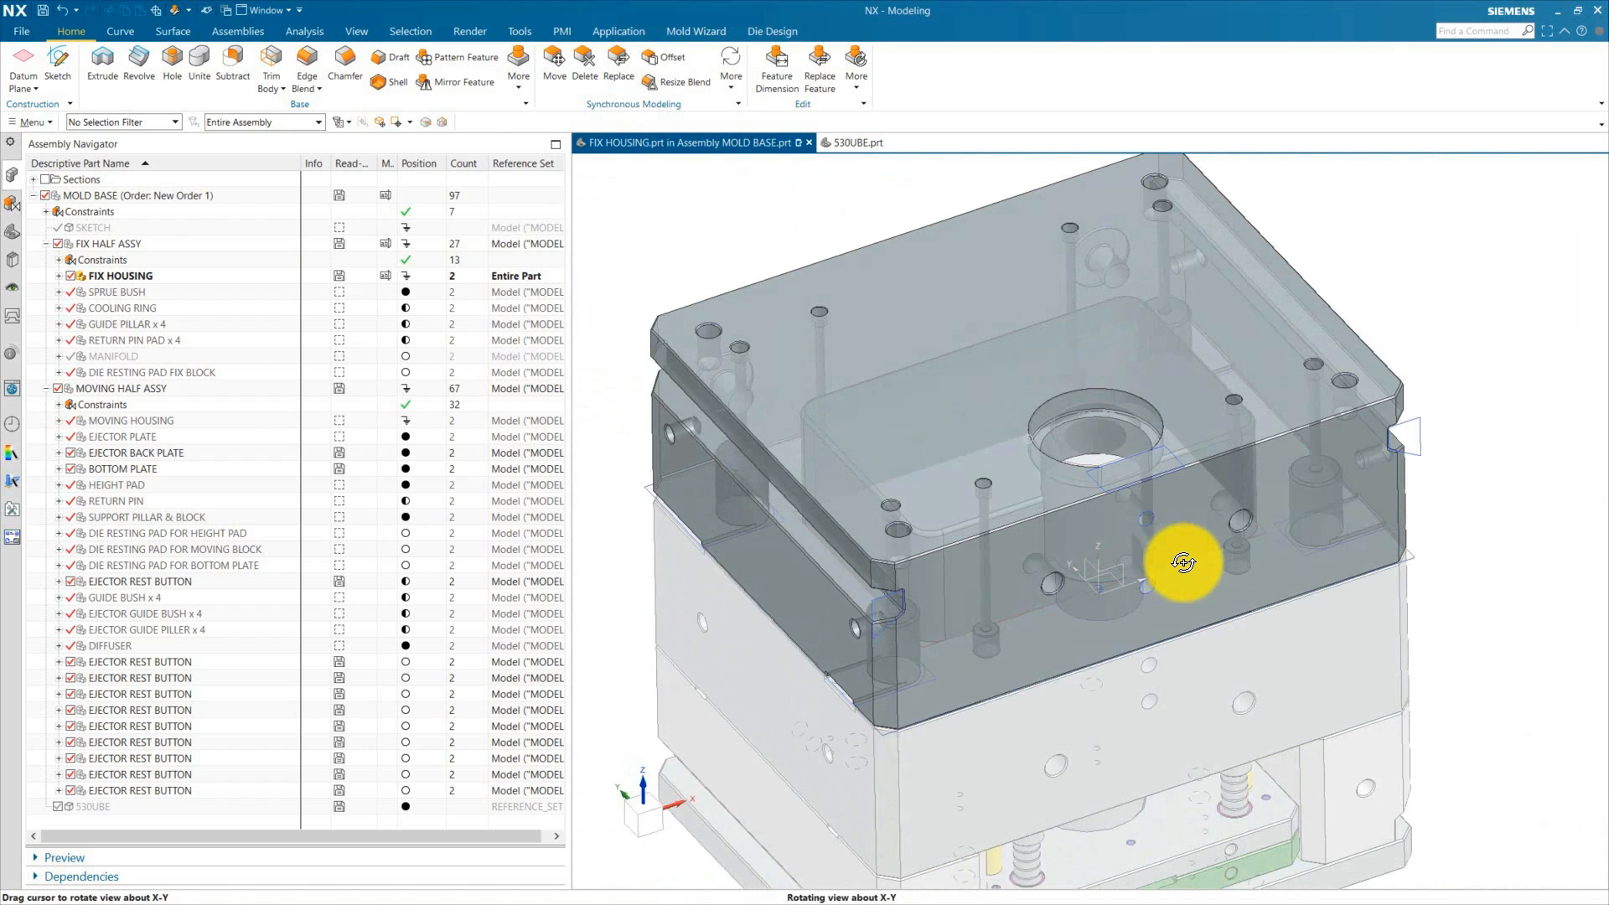
Step: Dismiss the save reminder and orbit around the mold to inspect the fix housing's holes
scroll(908, 477, "down", 5)
scroll(867, 328, "up", 6)
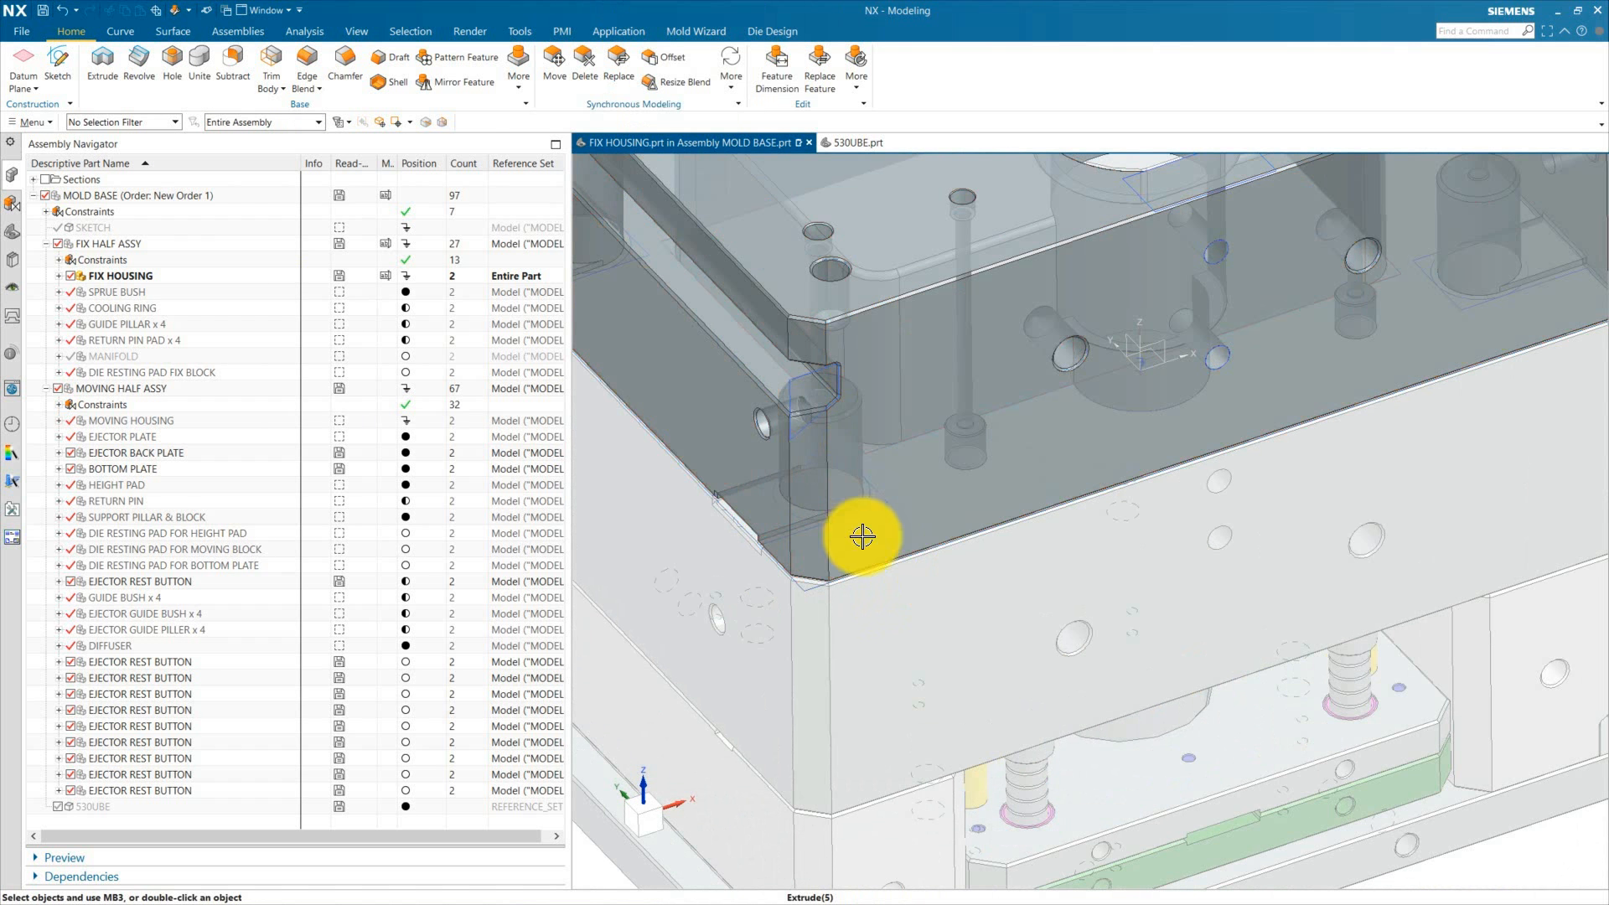
middle_click_drag(1336, 370, 988, 539)
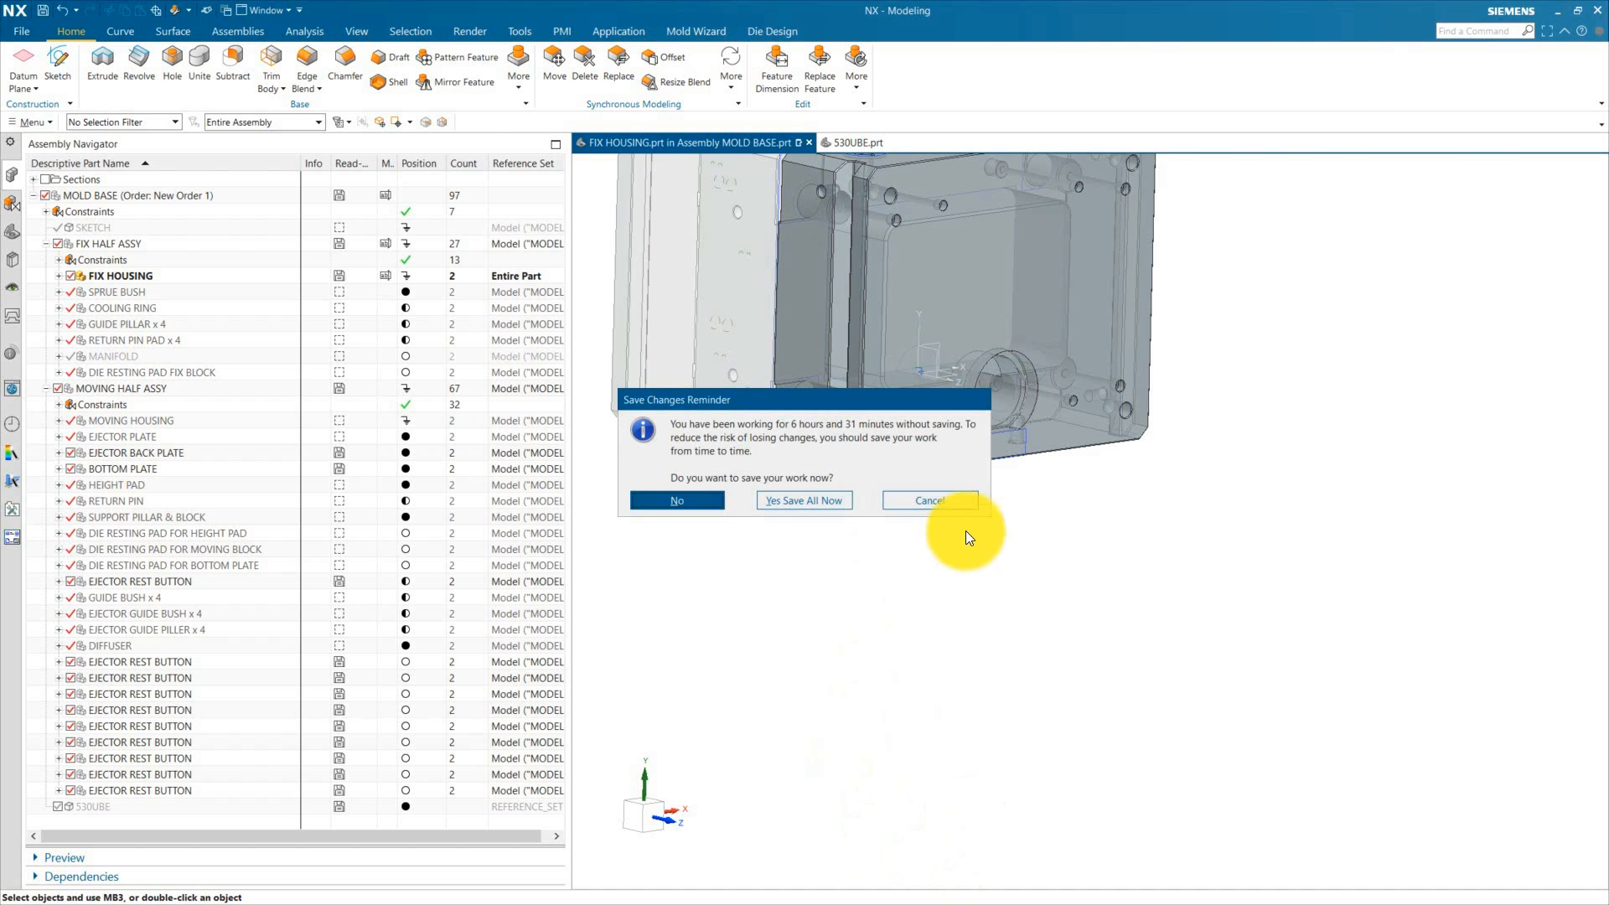
left_click(945, 516)
scroll(1000, 594, "up", 3)
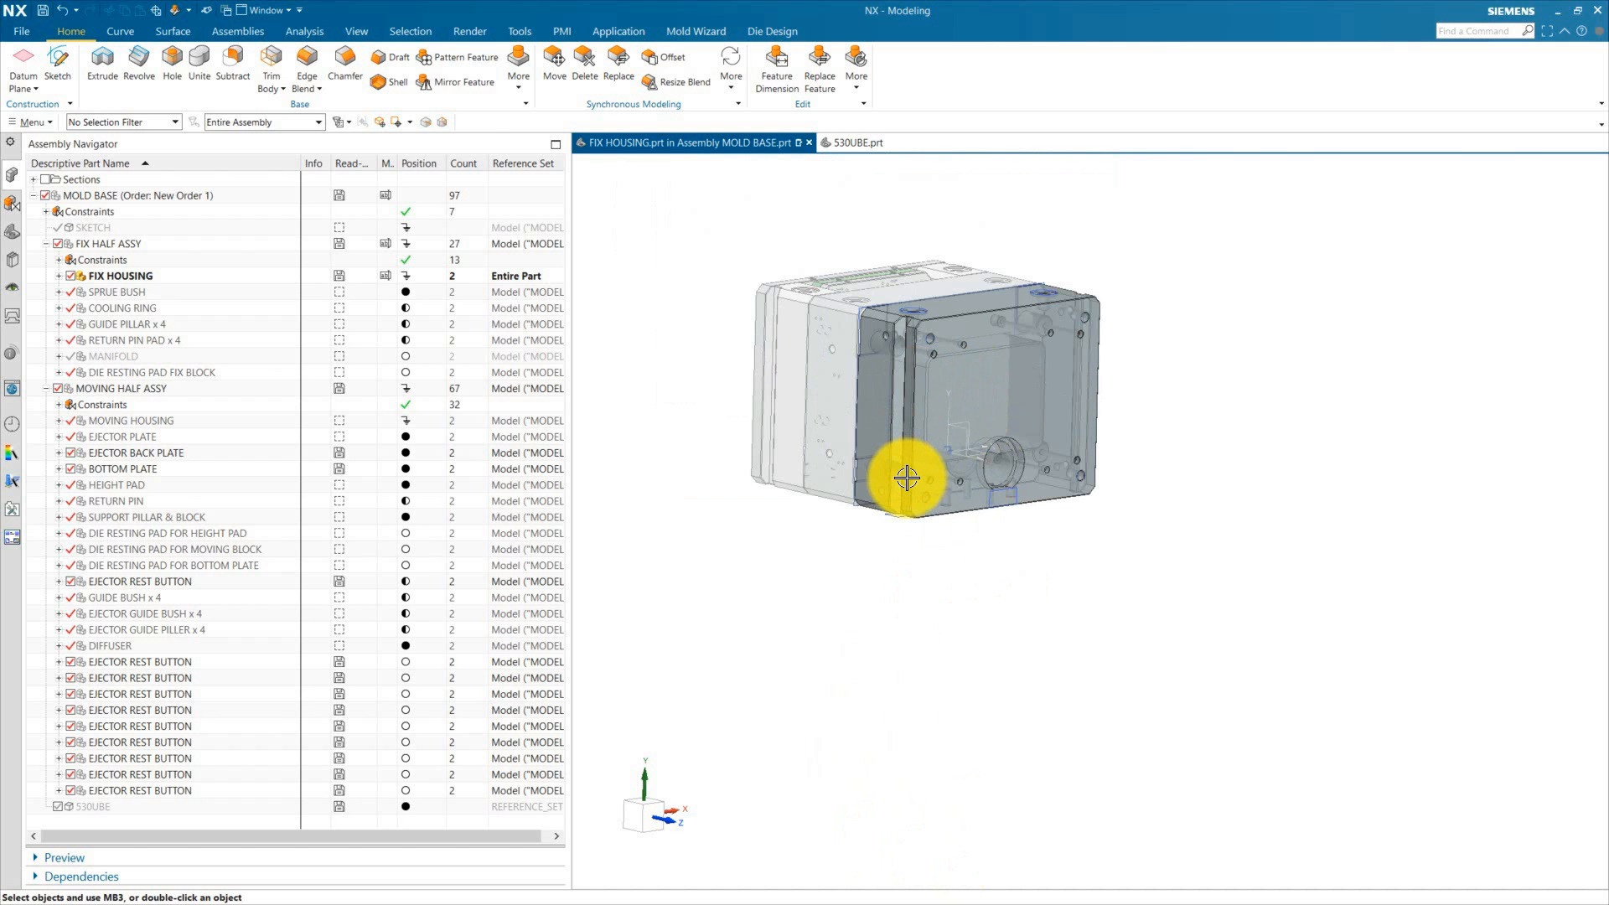
scroll(914, 474, "down", 3)
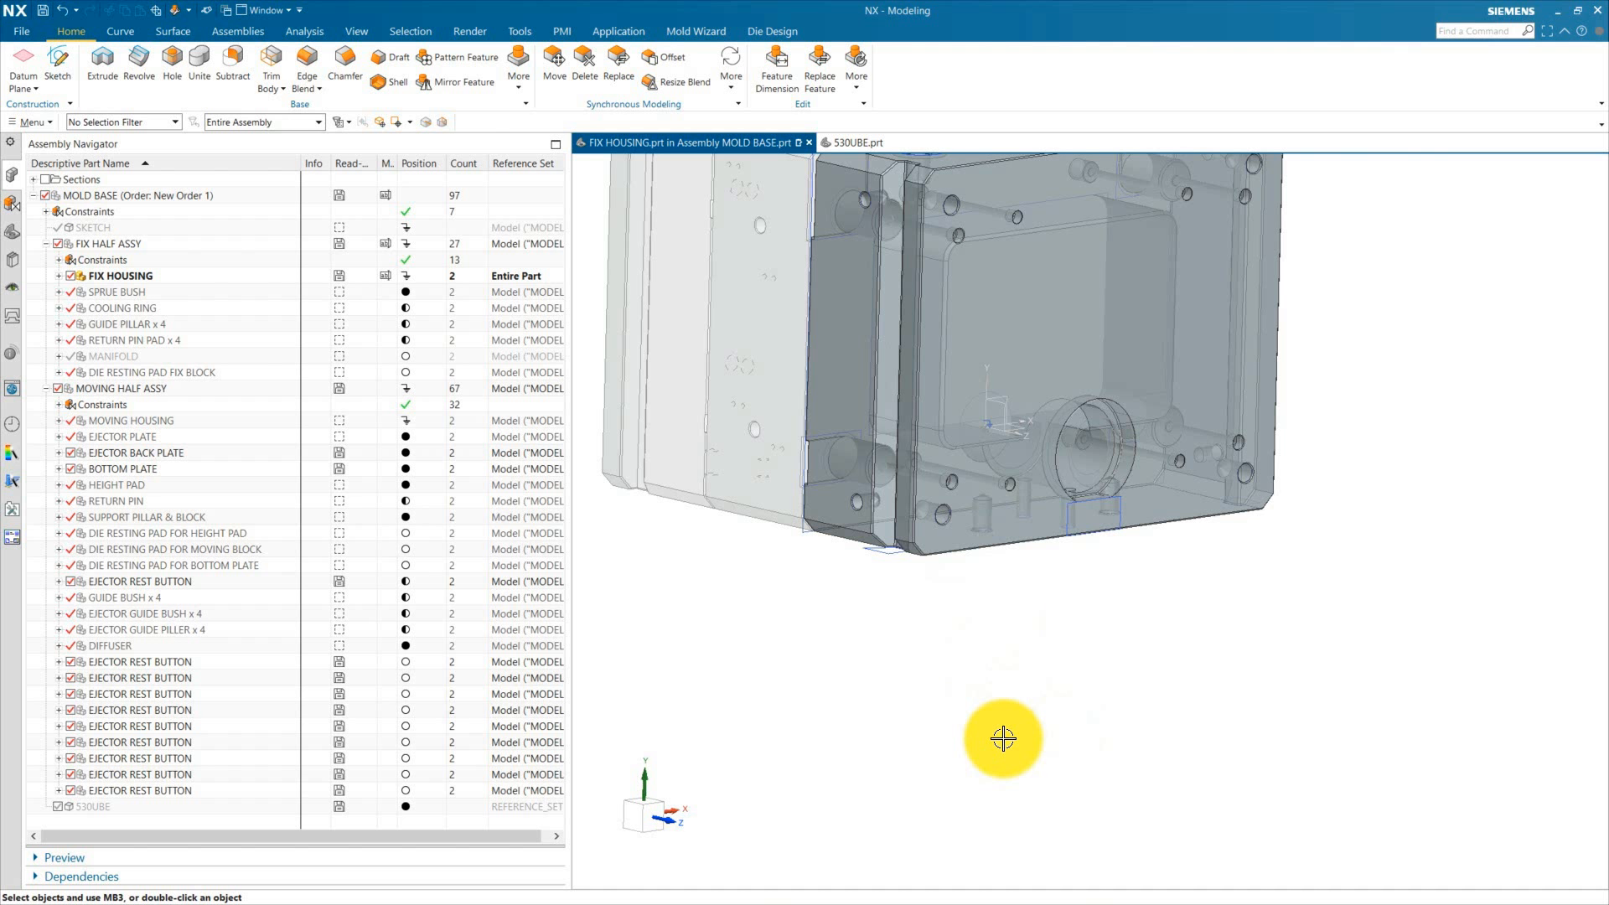
scroll(1003, 738, "up", 1)
middle_click_drag(1003, 738, 978, 647)
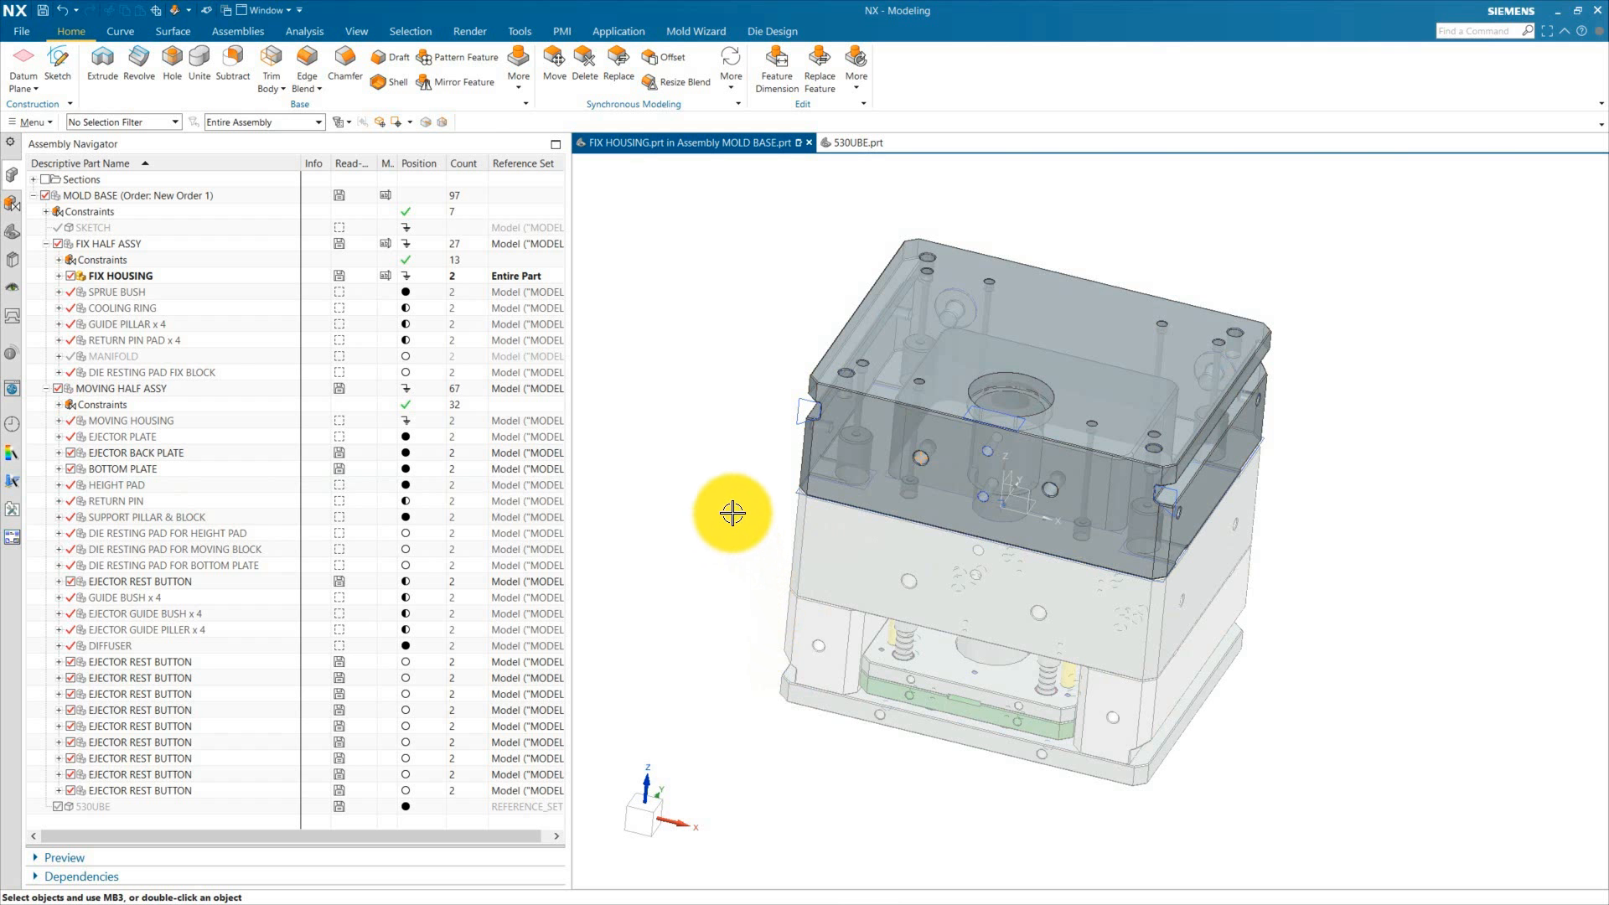
scroll(656, 556, "down", 4)
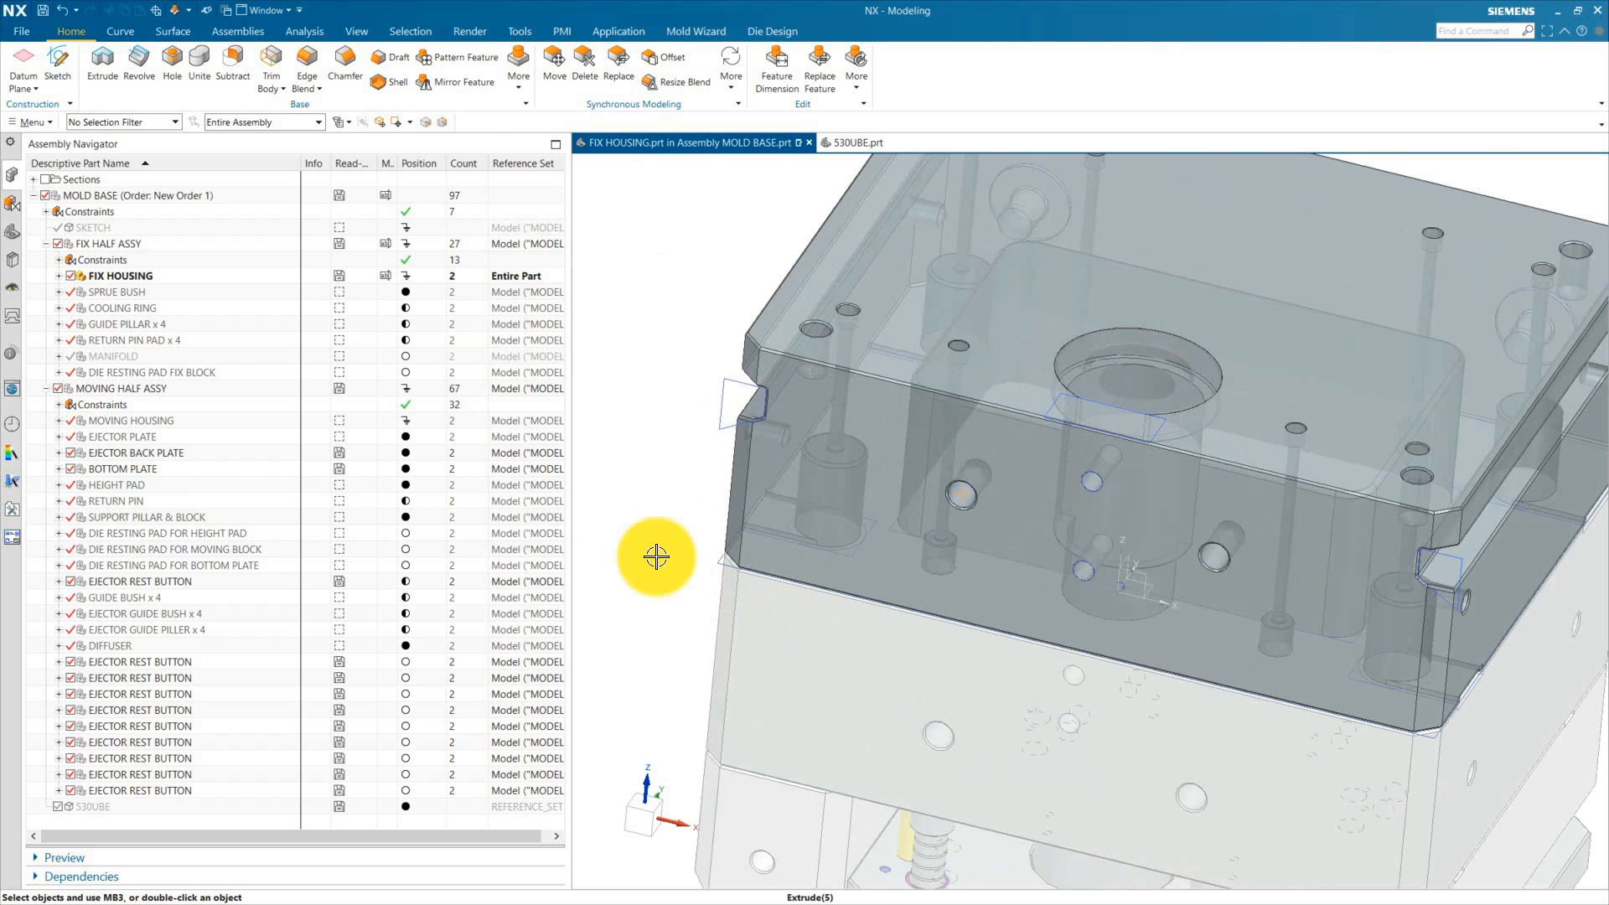
Step: Hide the moving half assembly so only the fix half components remain displayed
left_click(57, 389)
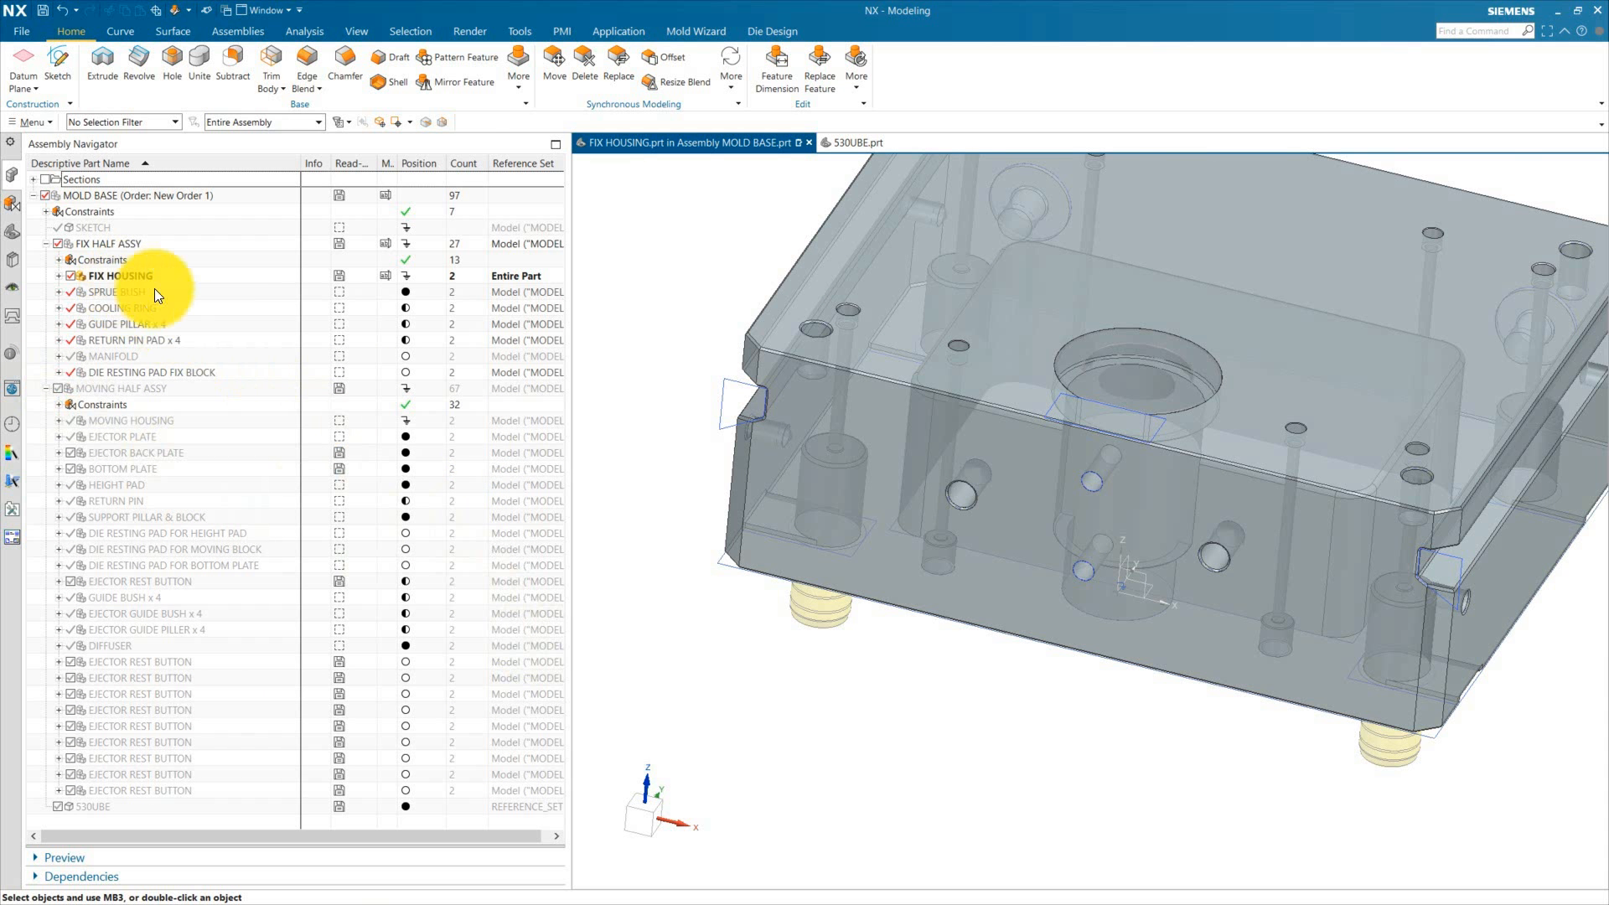
scroll(791, 657, "up", 3)
middle_click_drag(790, 657, 850, 567)
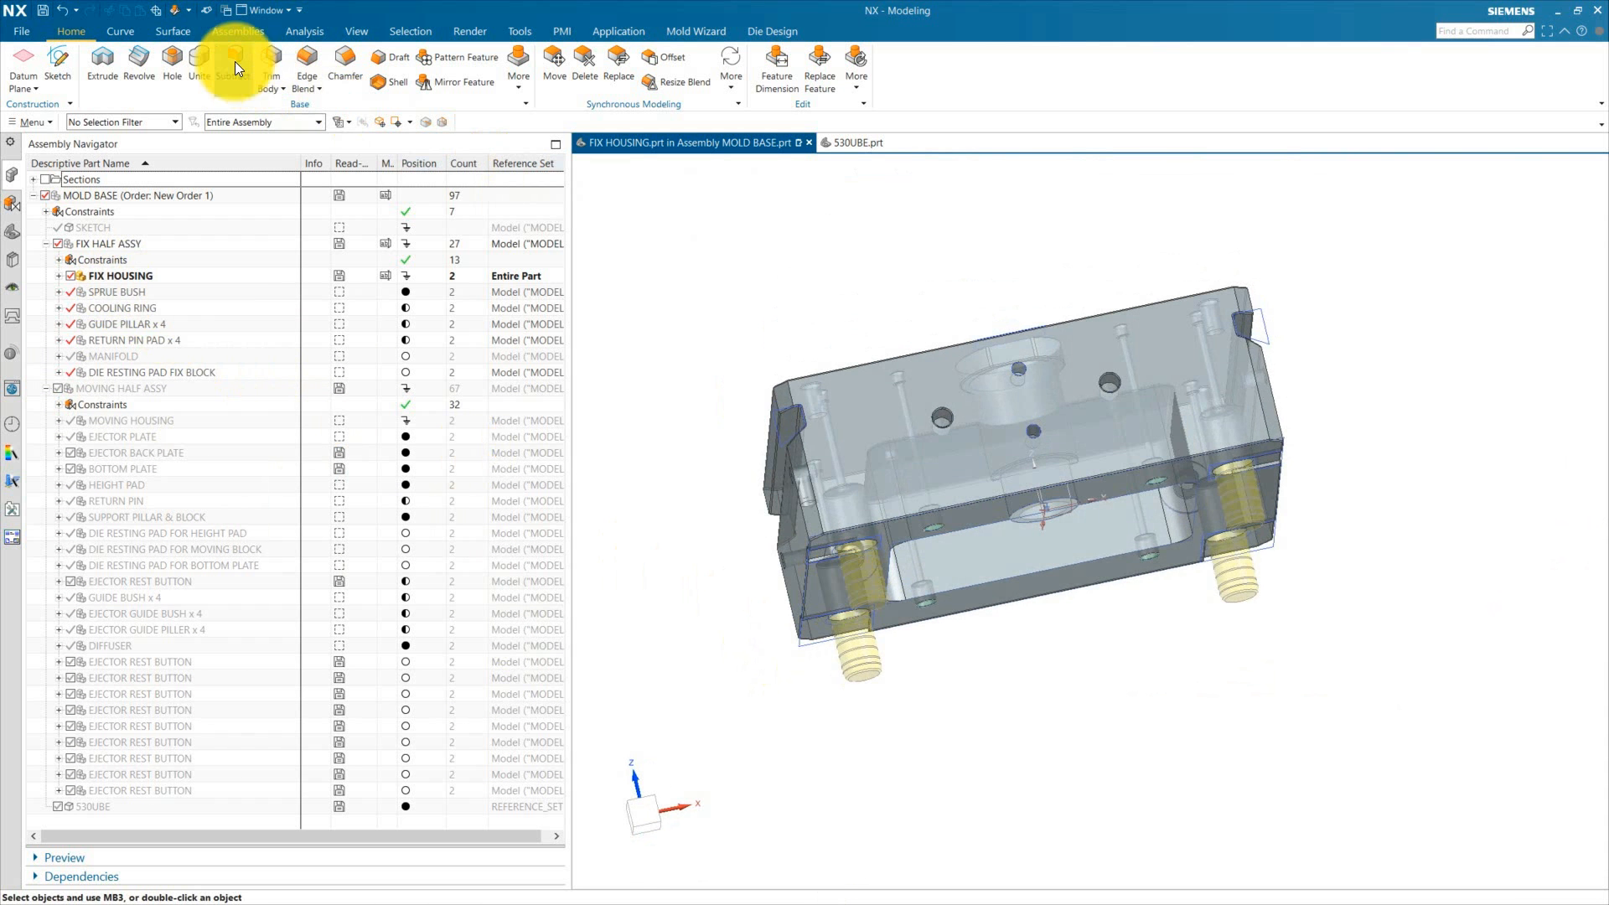
Step: Measure between a vector and faces of the fix housing with the Measure tool, then close it
left_click(299, 30)
left_click(26, 64)
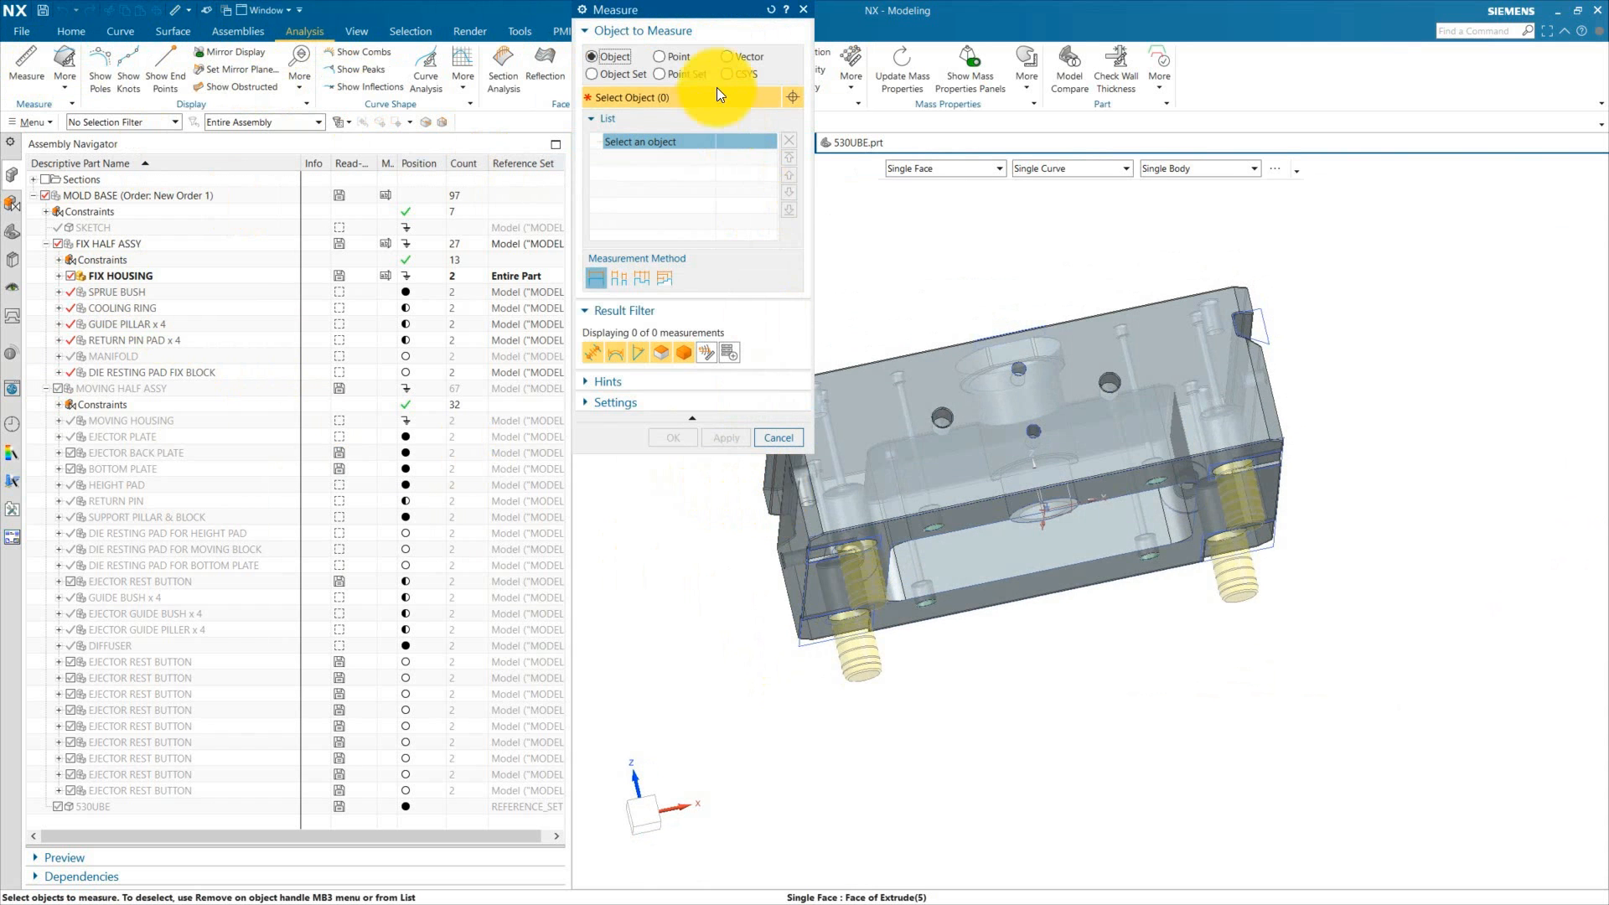
left_click(741, 56)
scroll(959, 521, "down", 2)
left_click(1123, 546)
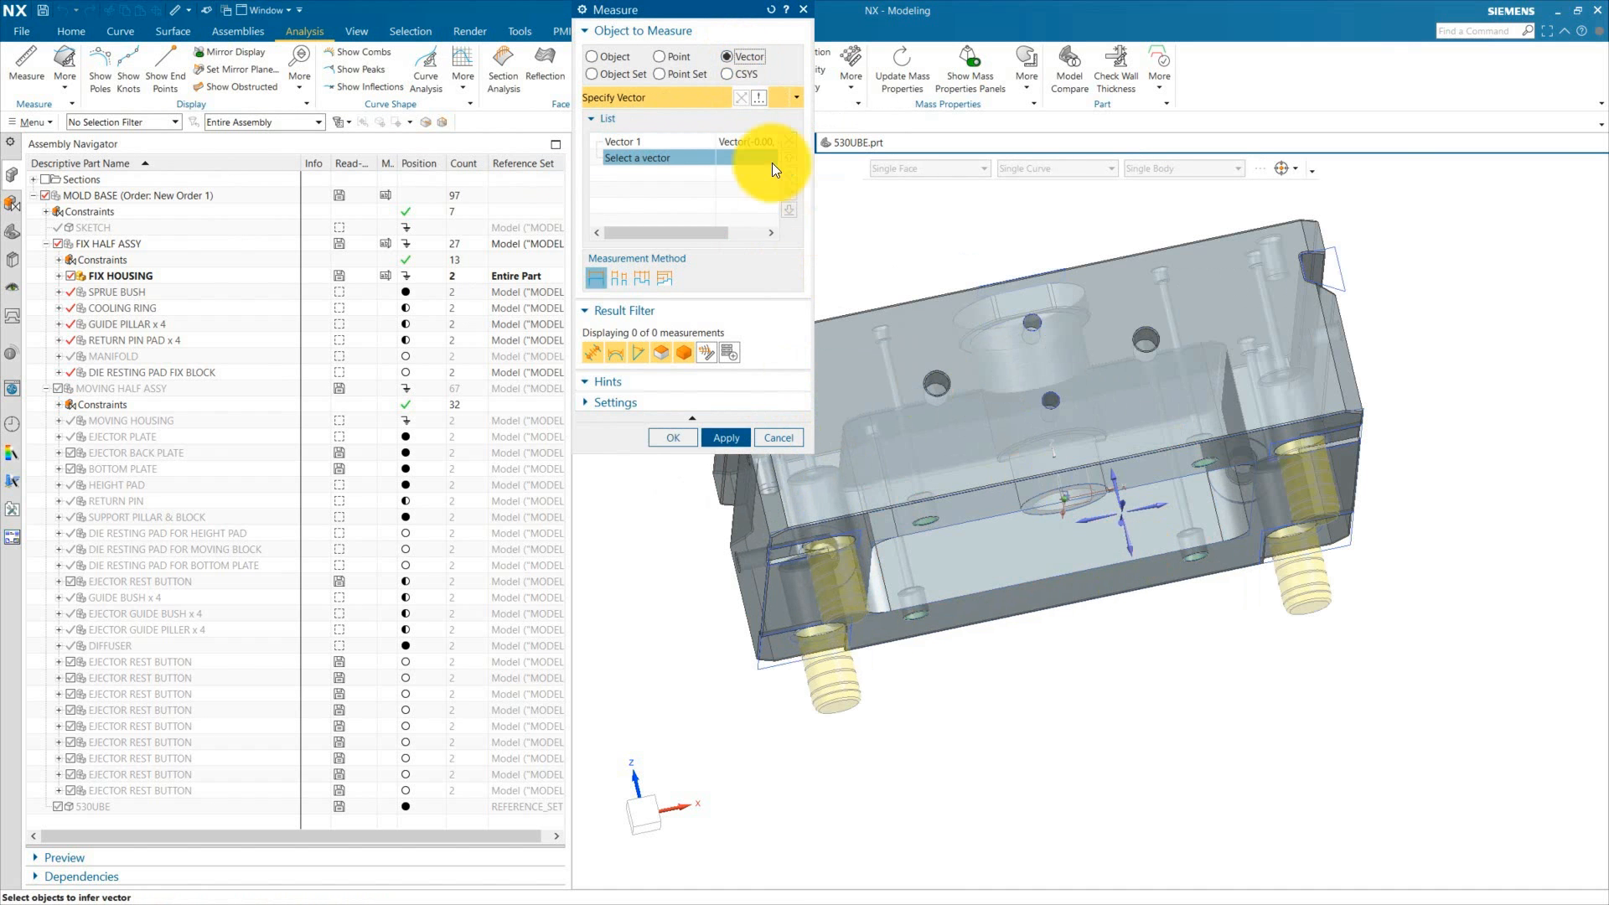
left_click(613, 58)
scroll(912, 503, "down", 2)
left_click(927, 532)
scroll(998, 737, "up", 4)
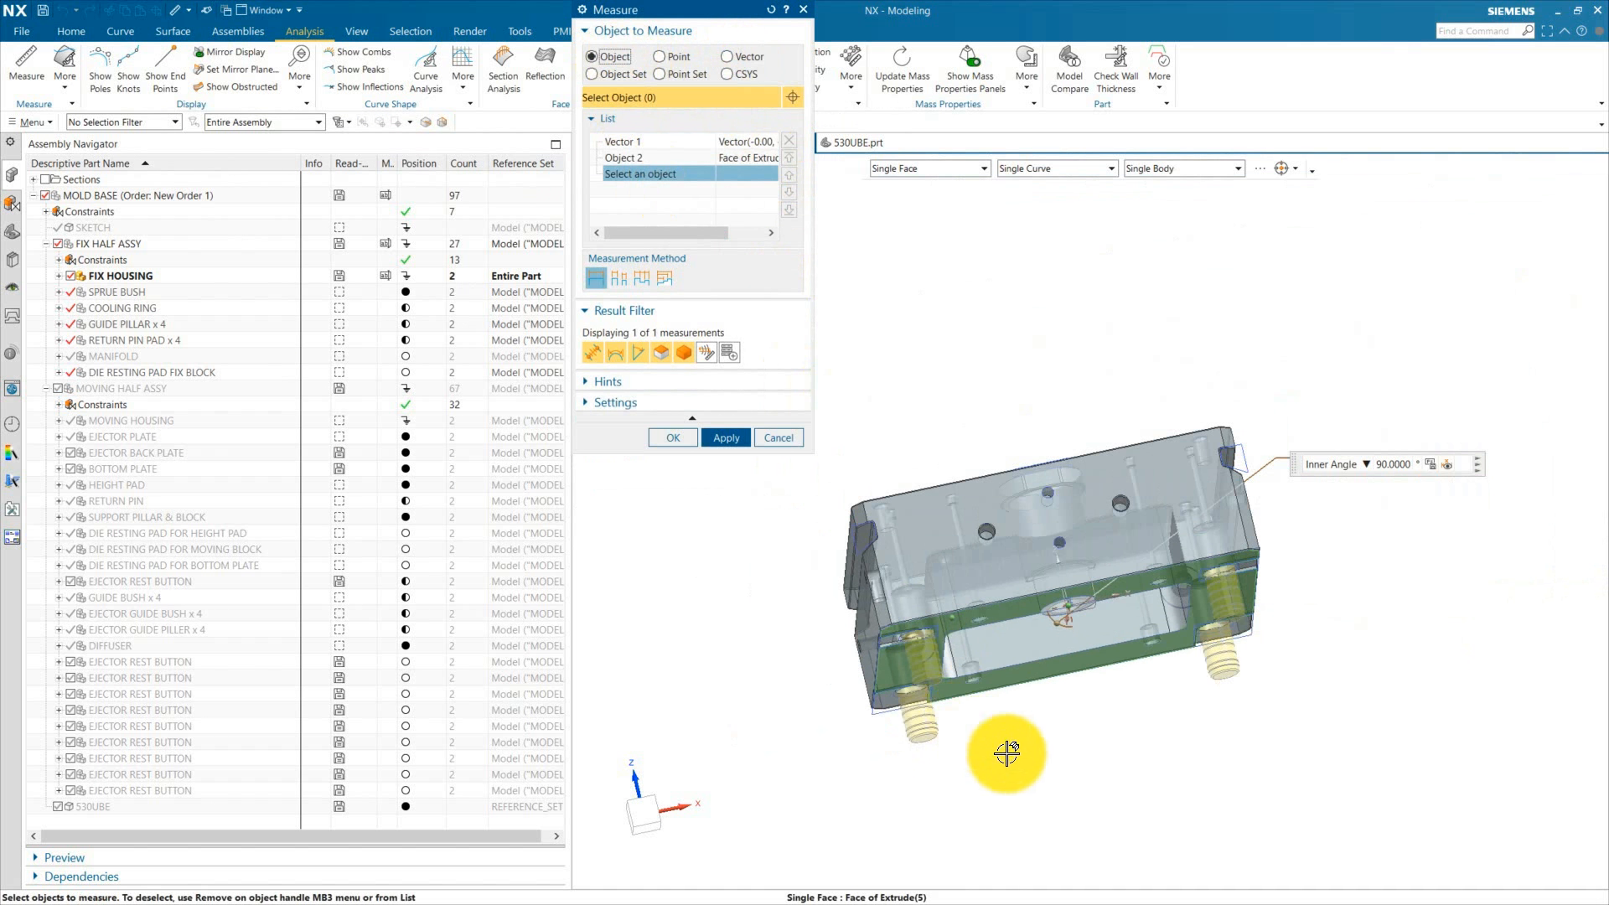
middle_click_drag(998, 737, 963, 550)
left_click(963, 550)
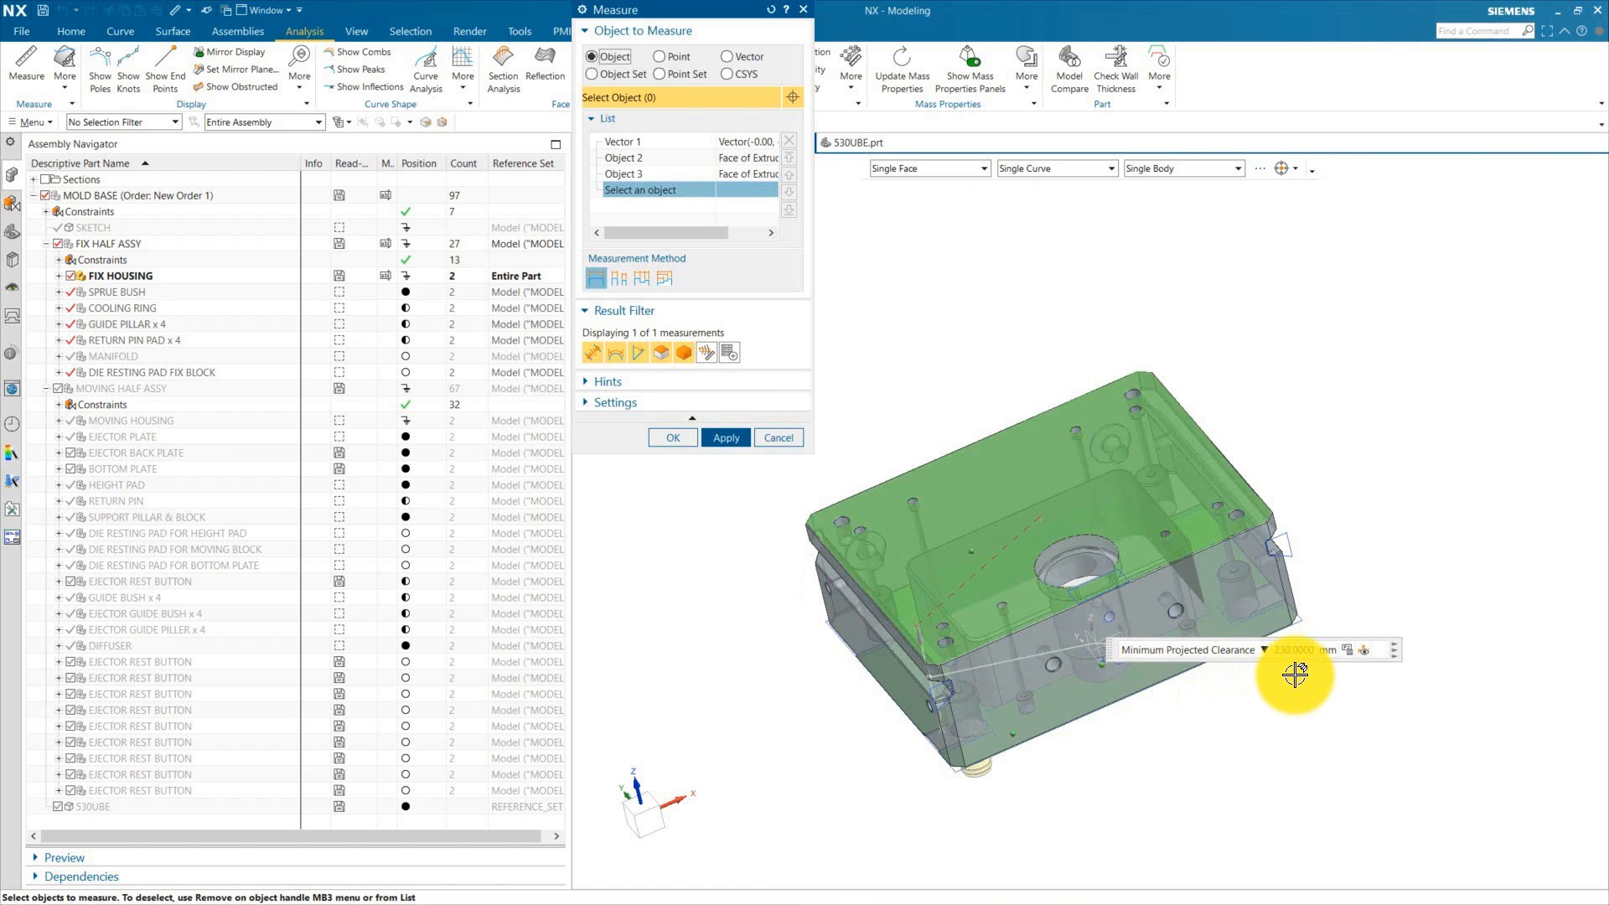
left_click(767, 435)
Step: Make the die resting pad fix block the work part and display it together with the fix housing
scroll(812, 379, "down", 5)
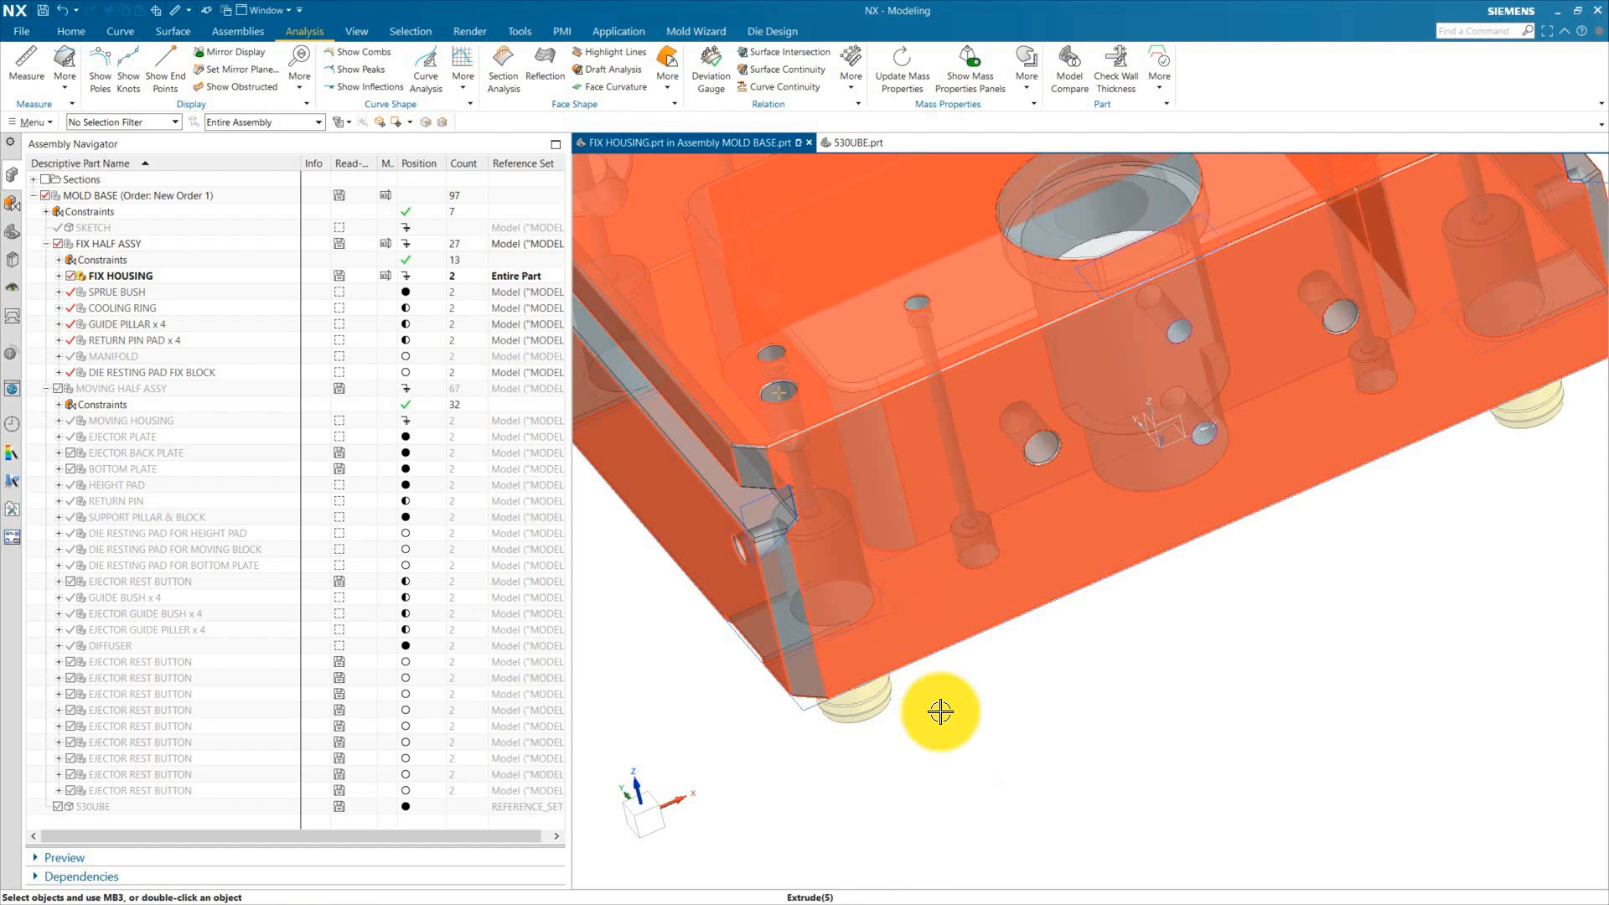
scroll(649, 570, "up", 2)
left_click(120, 372)
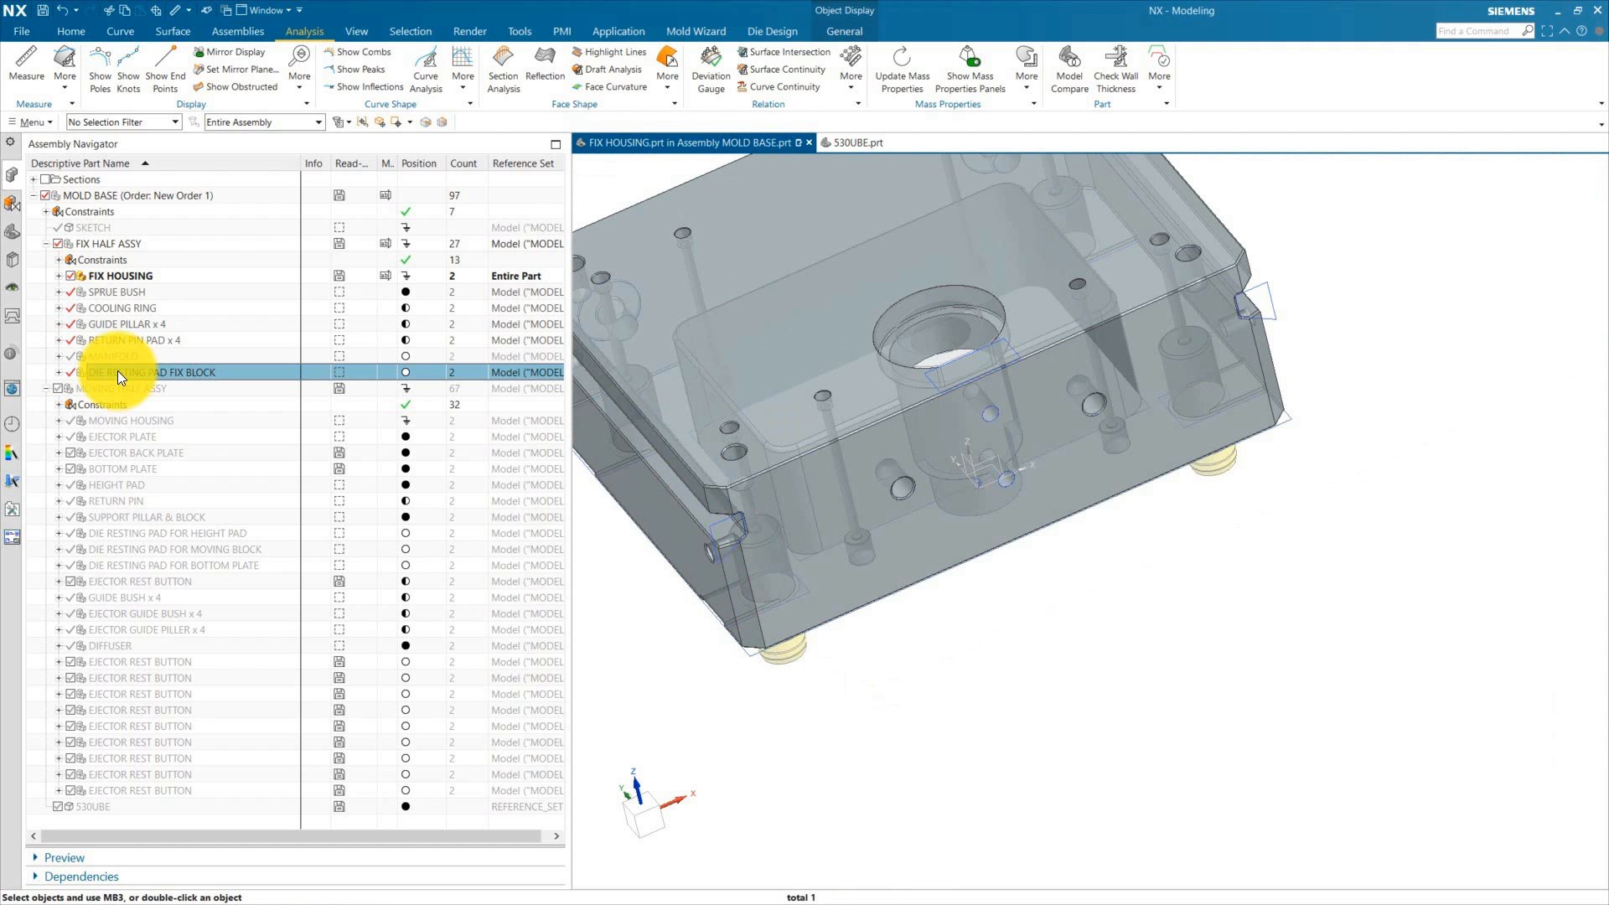
double_click(197, 372)
left_click(13, 230)
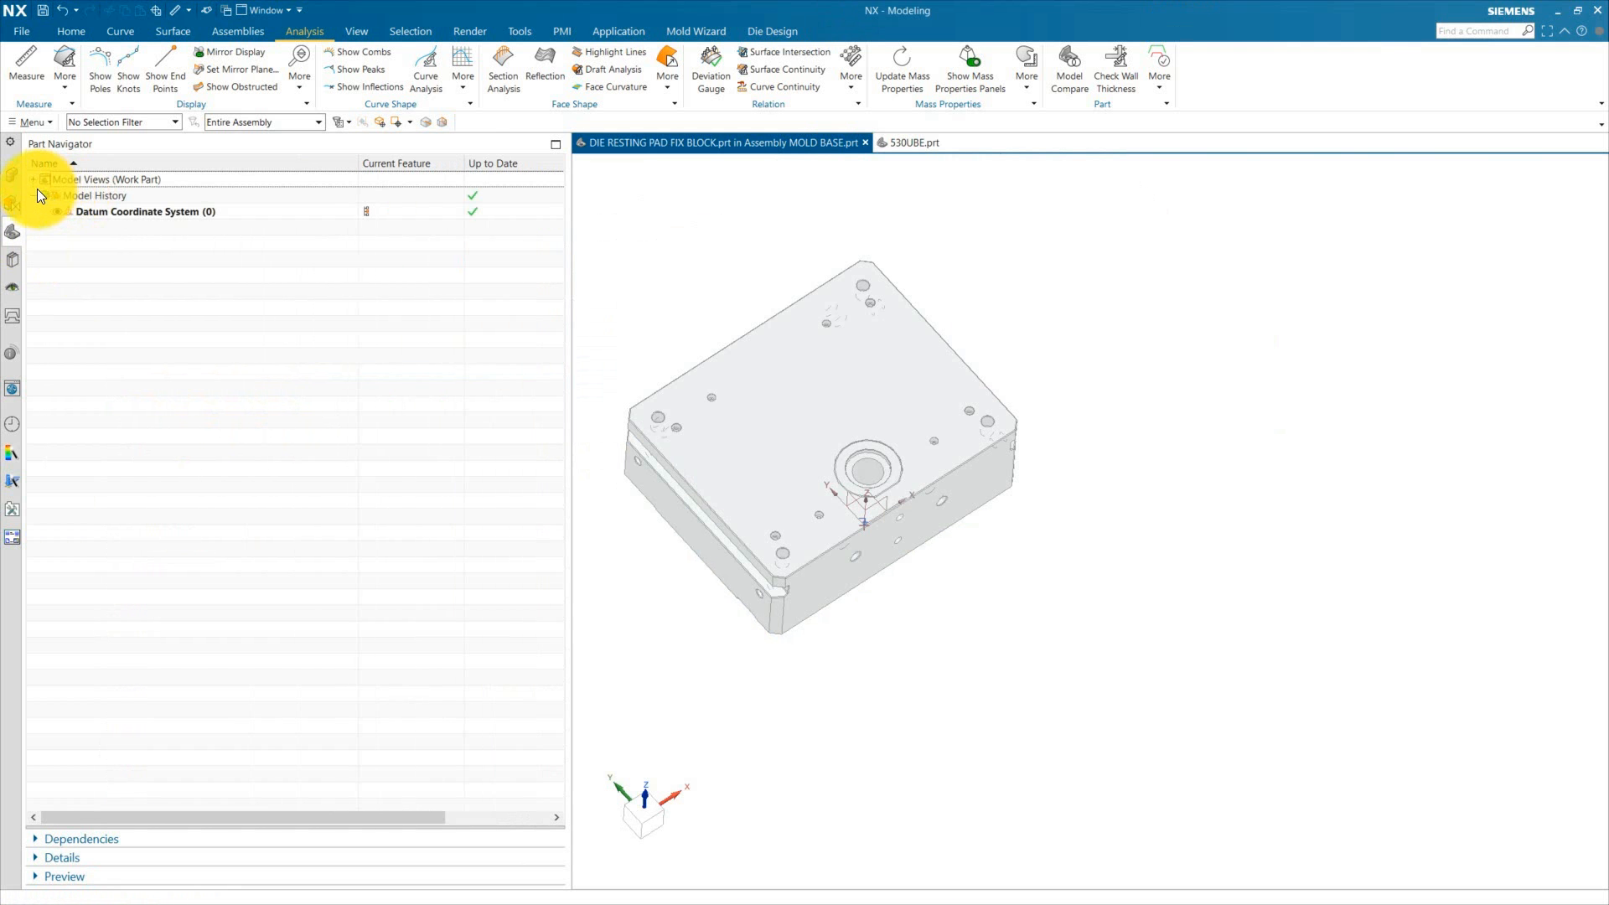
left_click(11, 176)
left_click(58, 244)
left_click(124, 375)
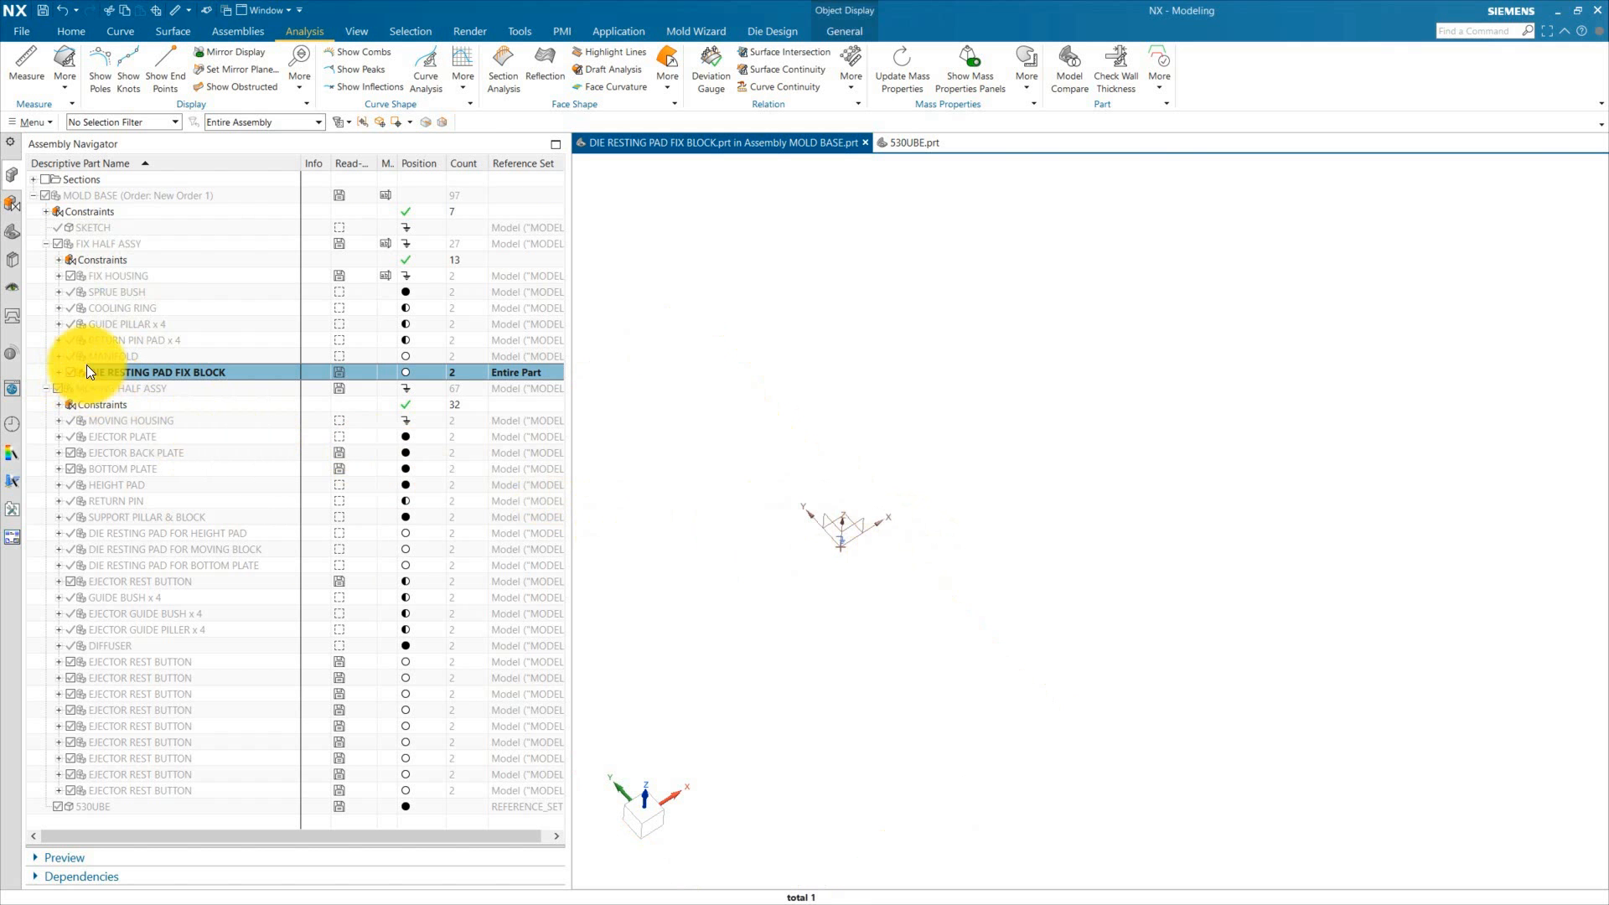
left_click(70, 276)
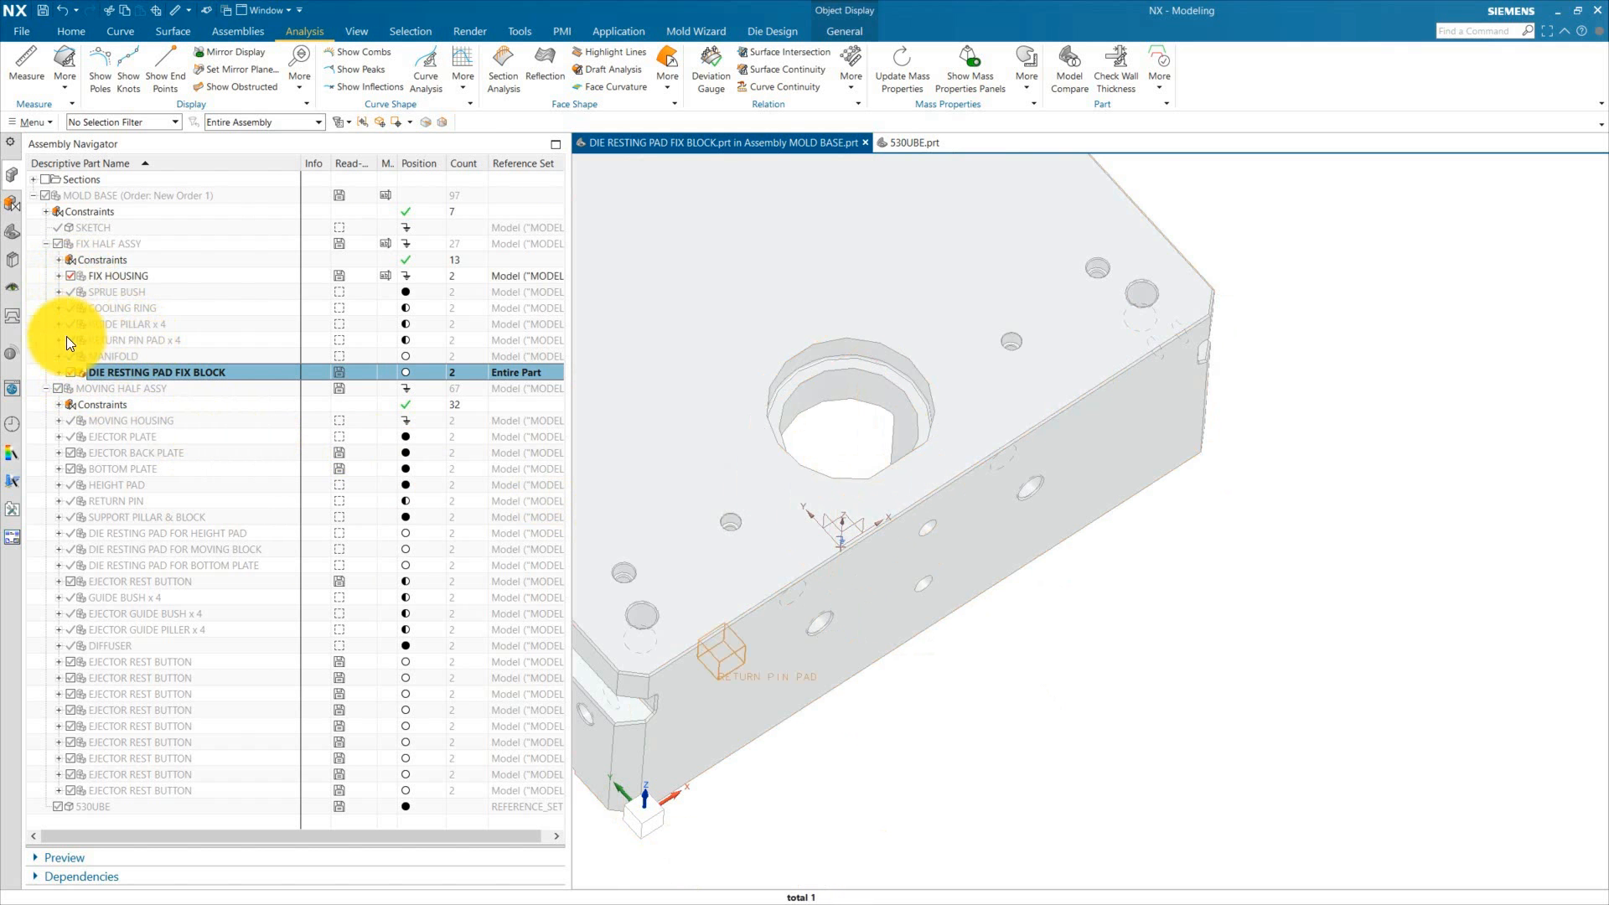
key("Escape")
middle_click_drag(696, 687, 850, 555)
Step: Start a new sketch on the top face of the die resting pad fix block with a horizontal reference
left_click(77, 31)
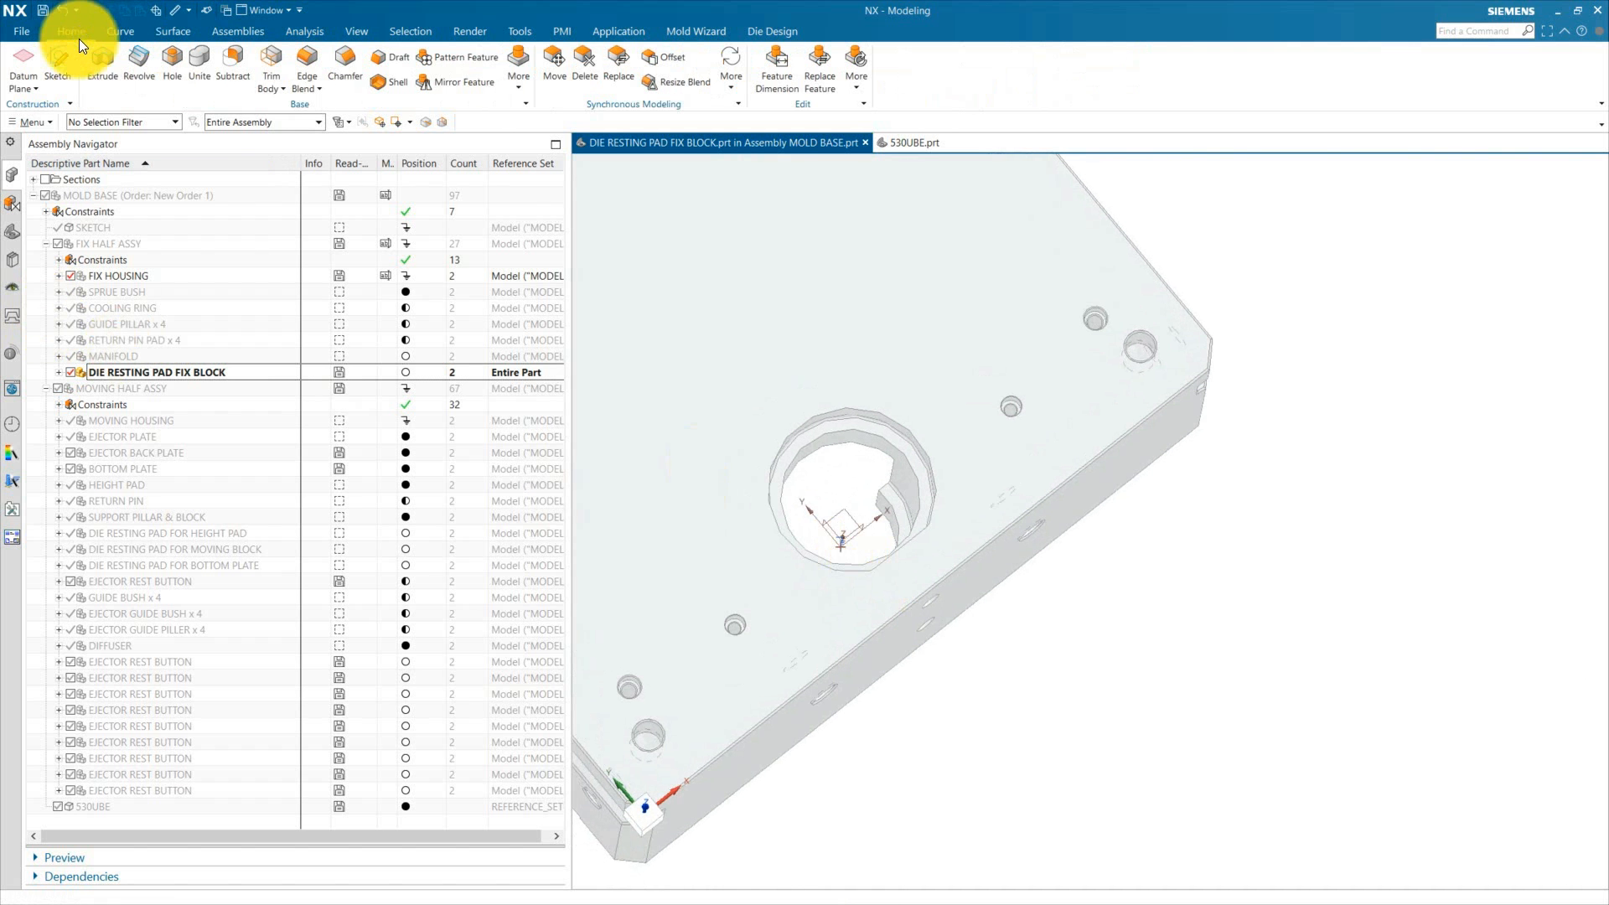
left_click(59, 67)
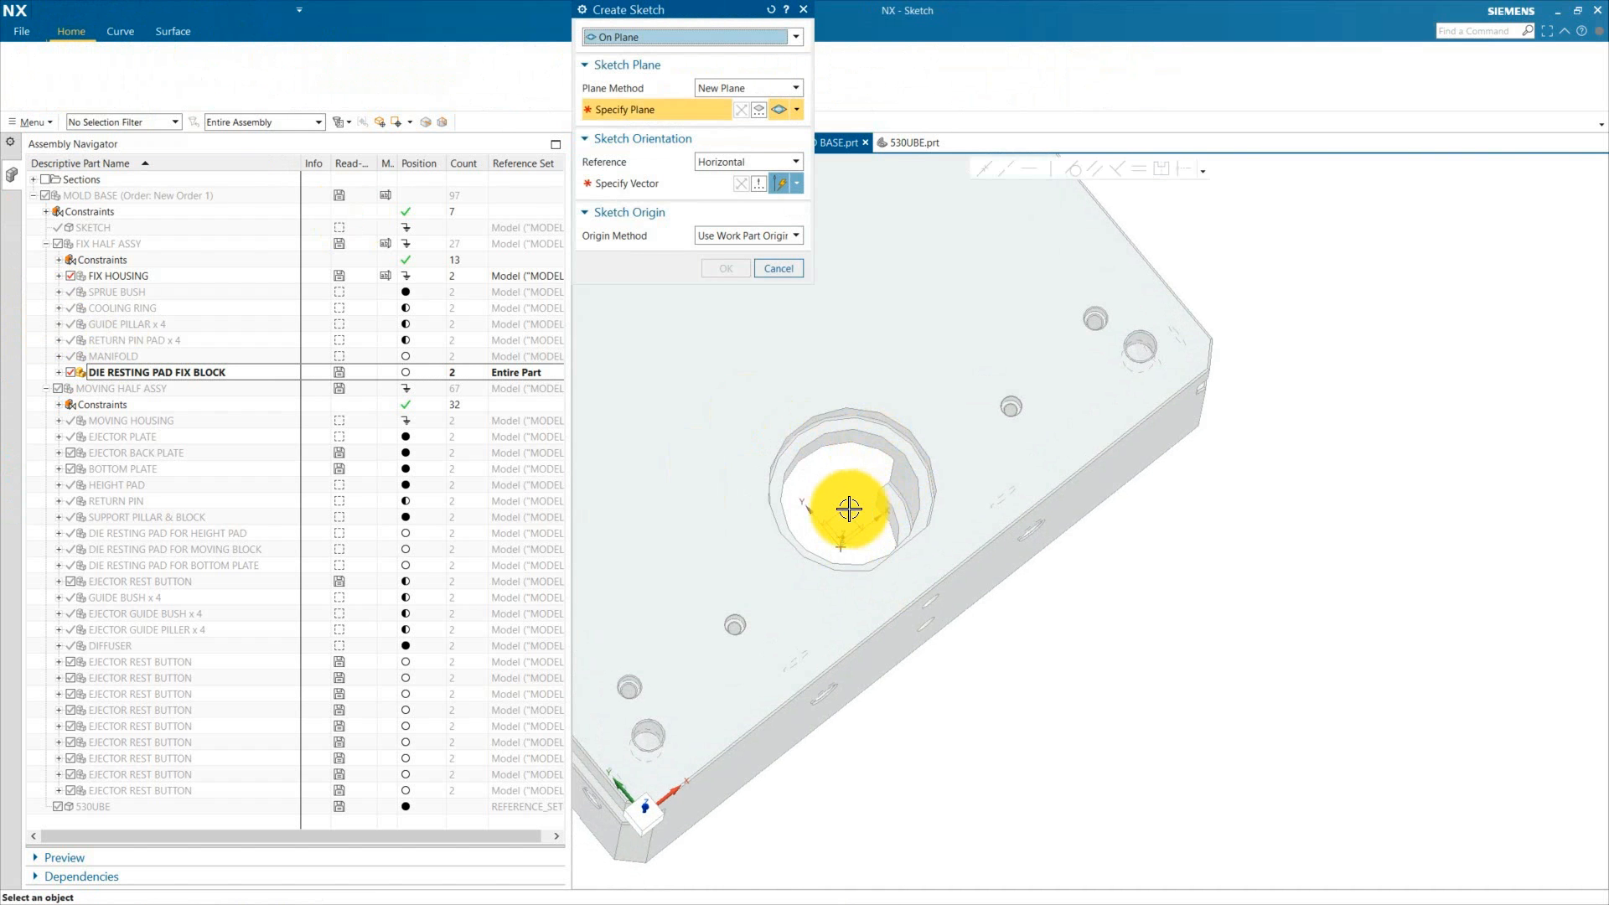
left_click(869, 498)
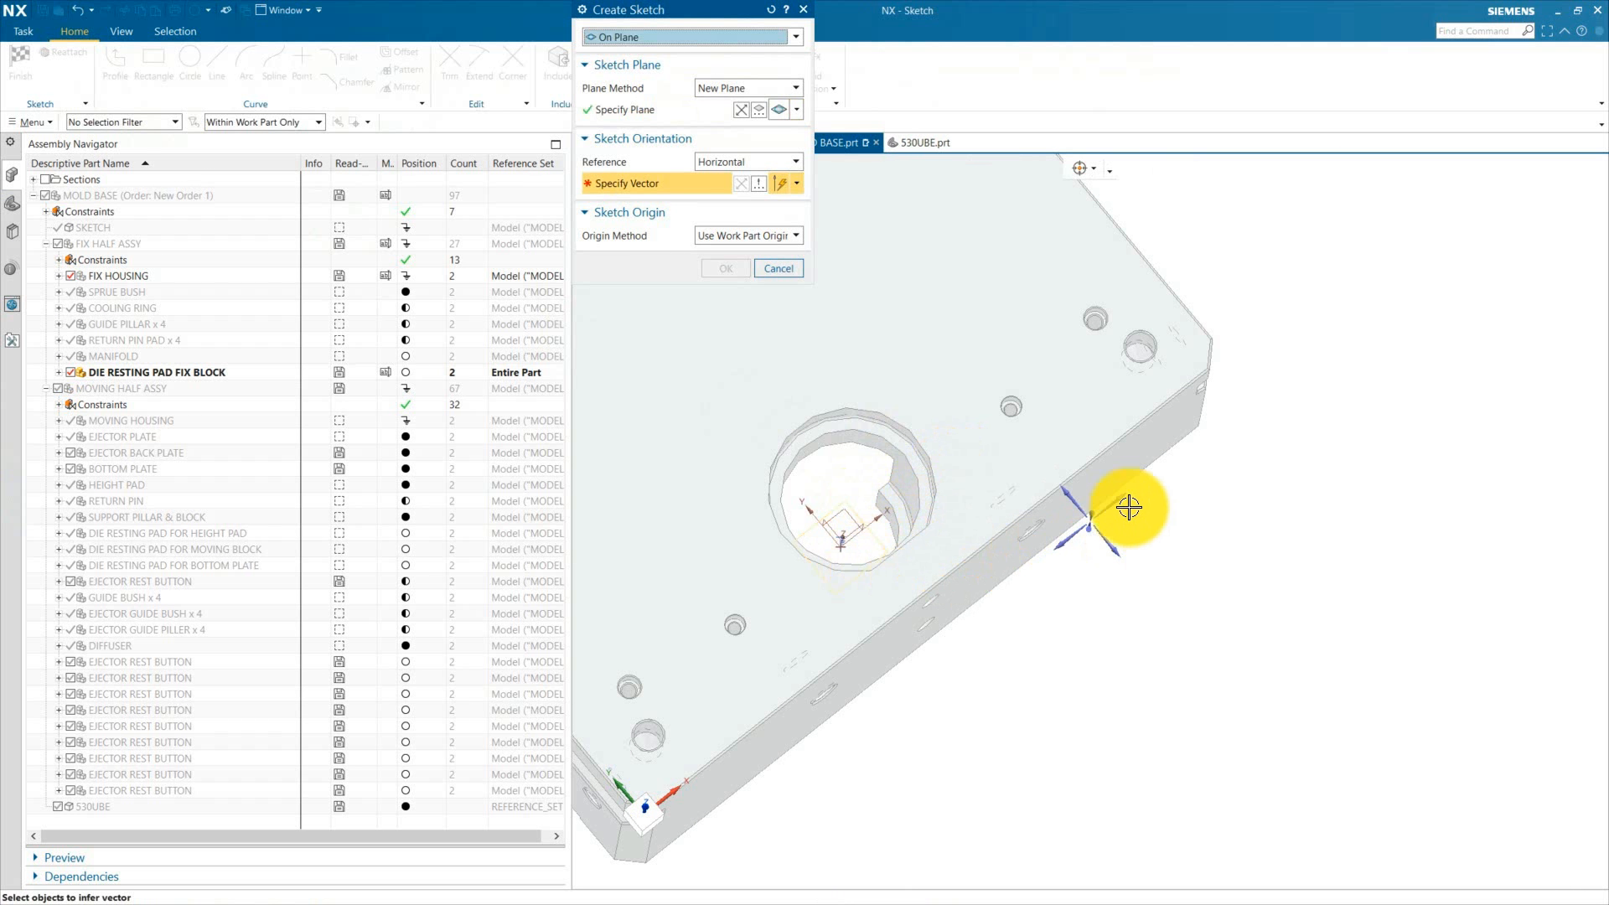
left_click(728, 268)
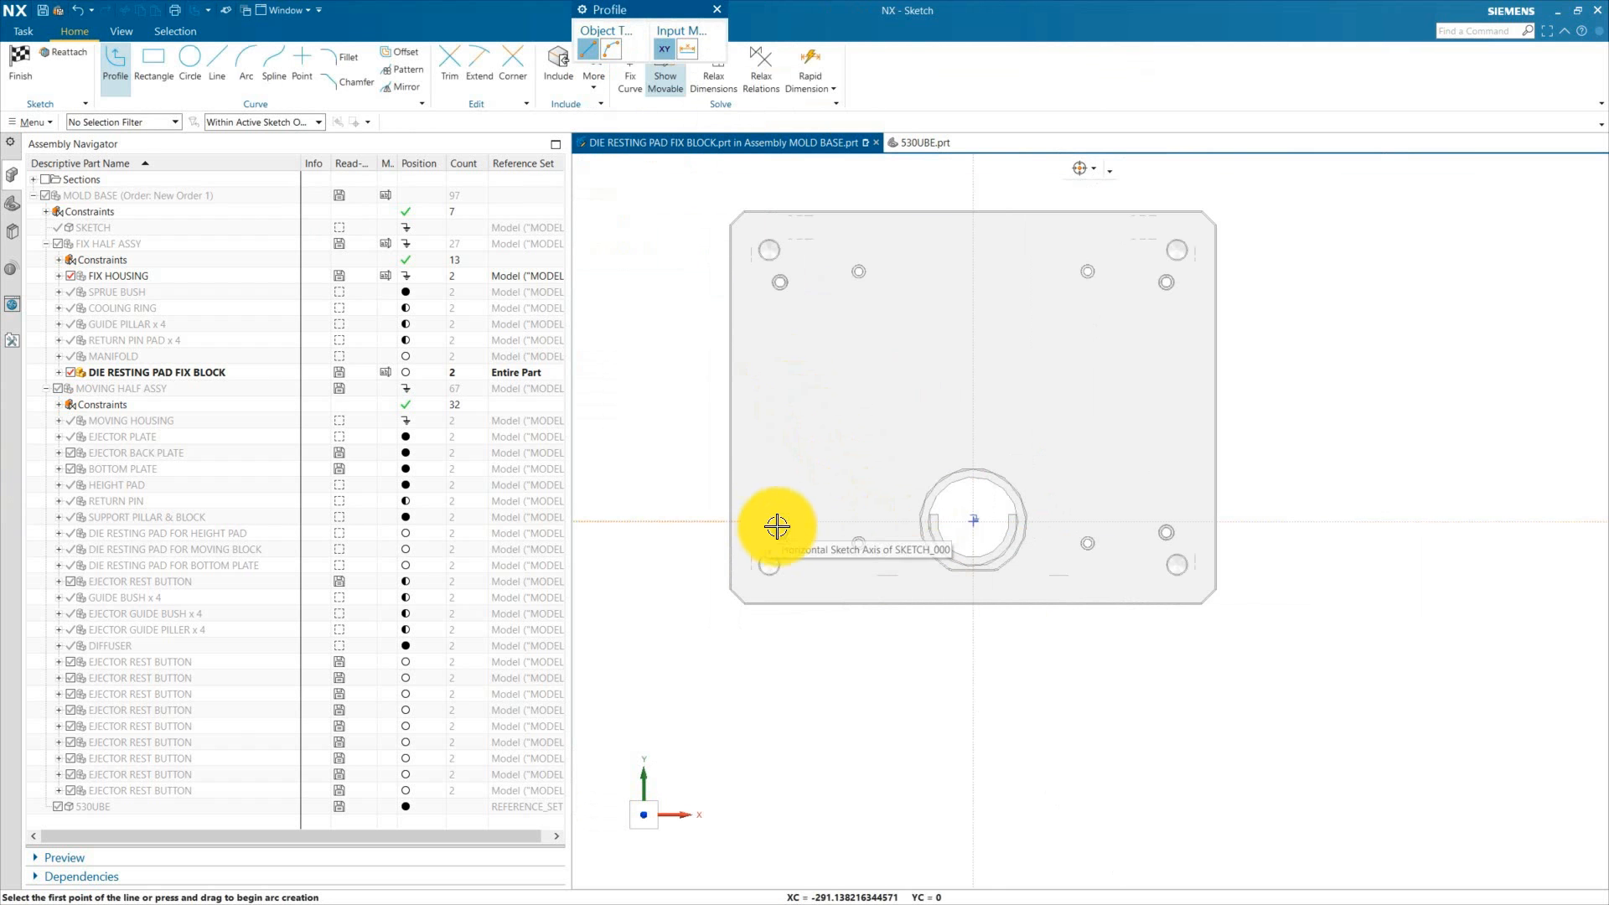
Step: Hide the fix housing so only the die resting pad fix block shows in the sketch
left_click(69, 276)
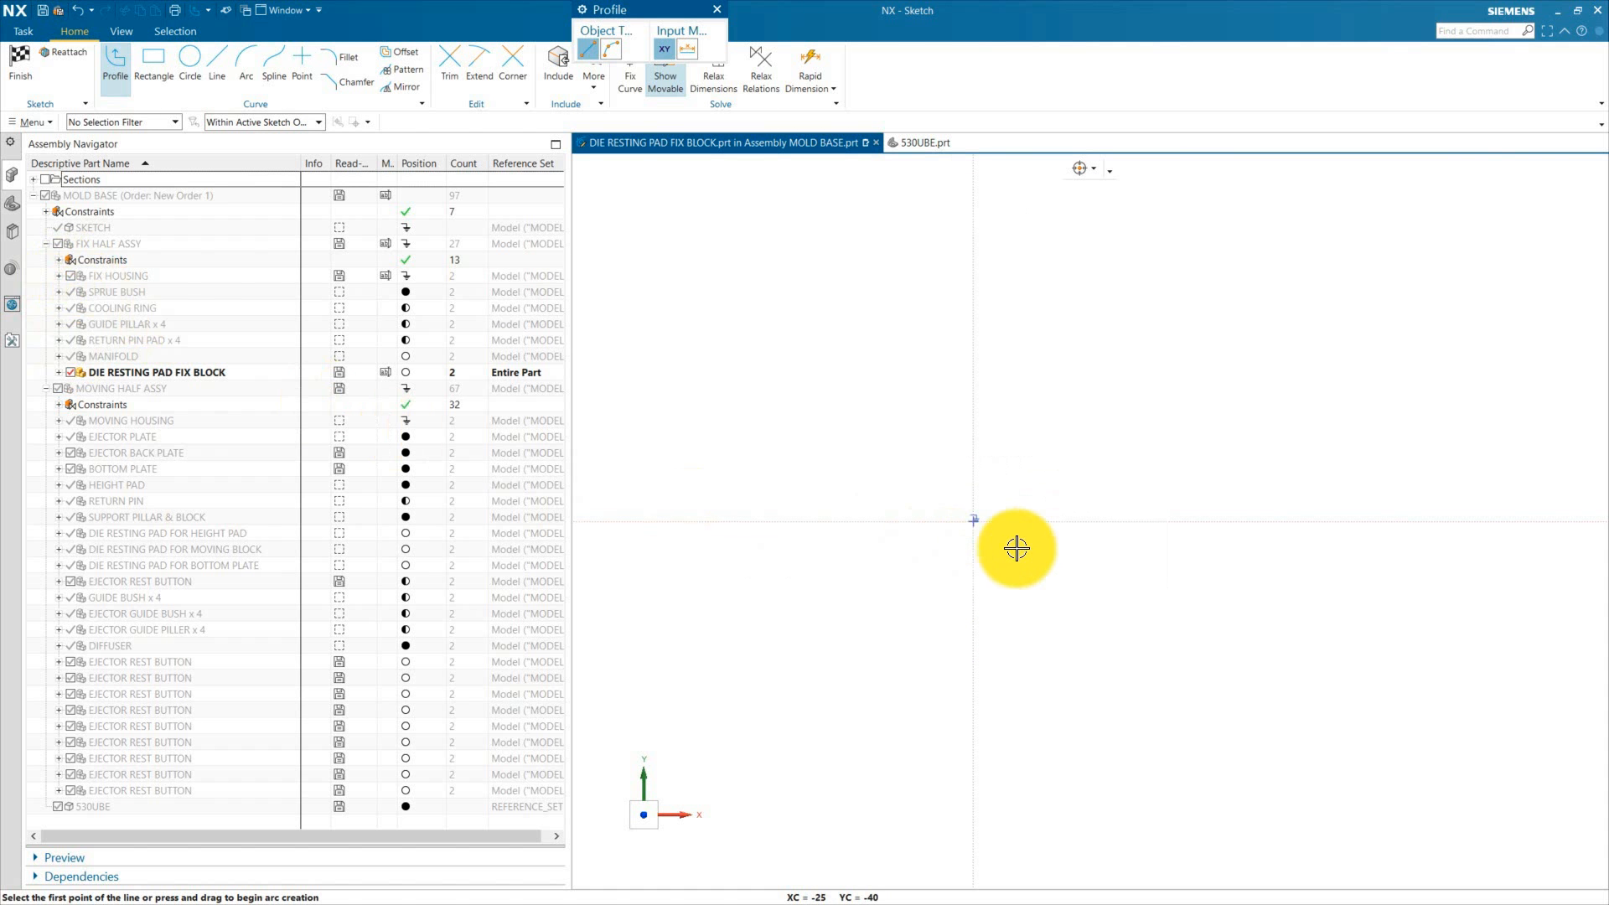
scroll(979, 518, "up", 4)
key("Escape")
Step: Draw a center-point rectangle at the sketch origin, about 111 mm wide and 82 mm tall
left_click(158, 58)
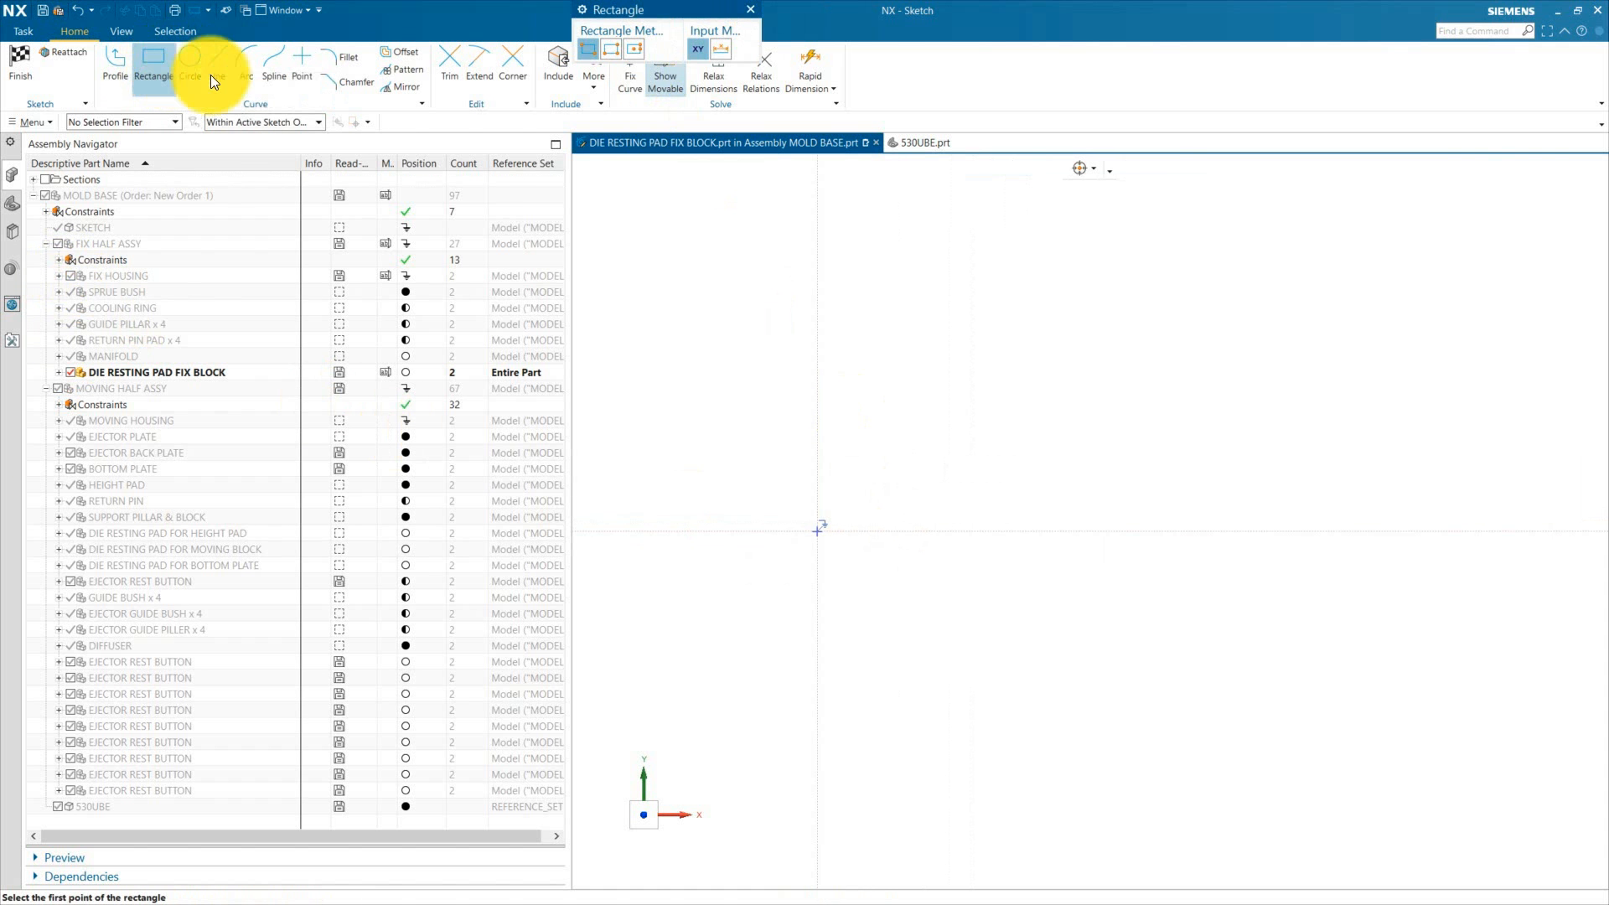
left_click(634, 49)
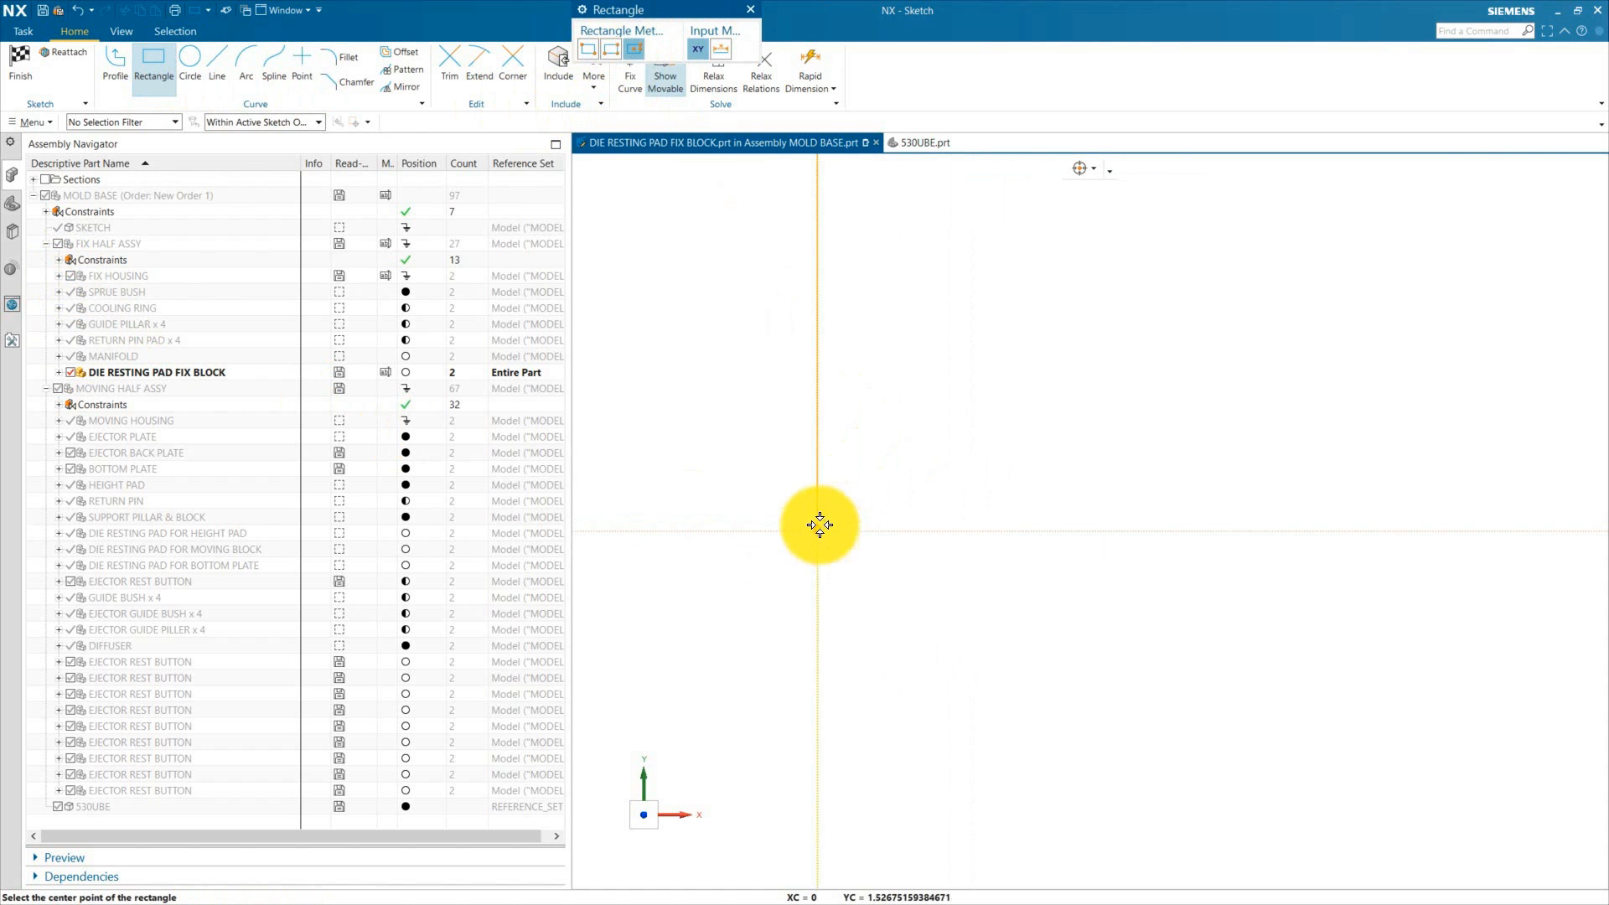
left_click(820, 526)
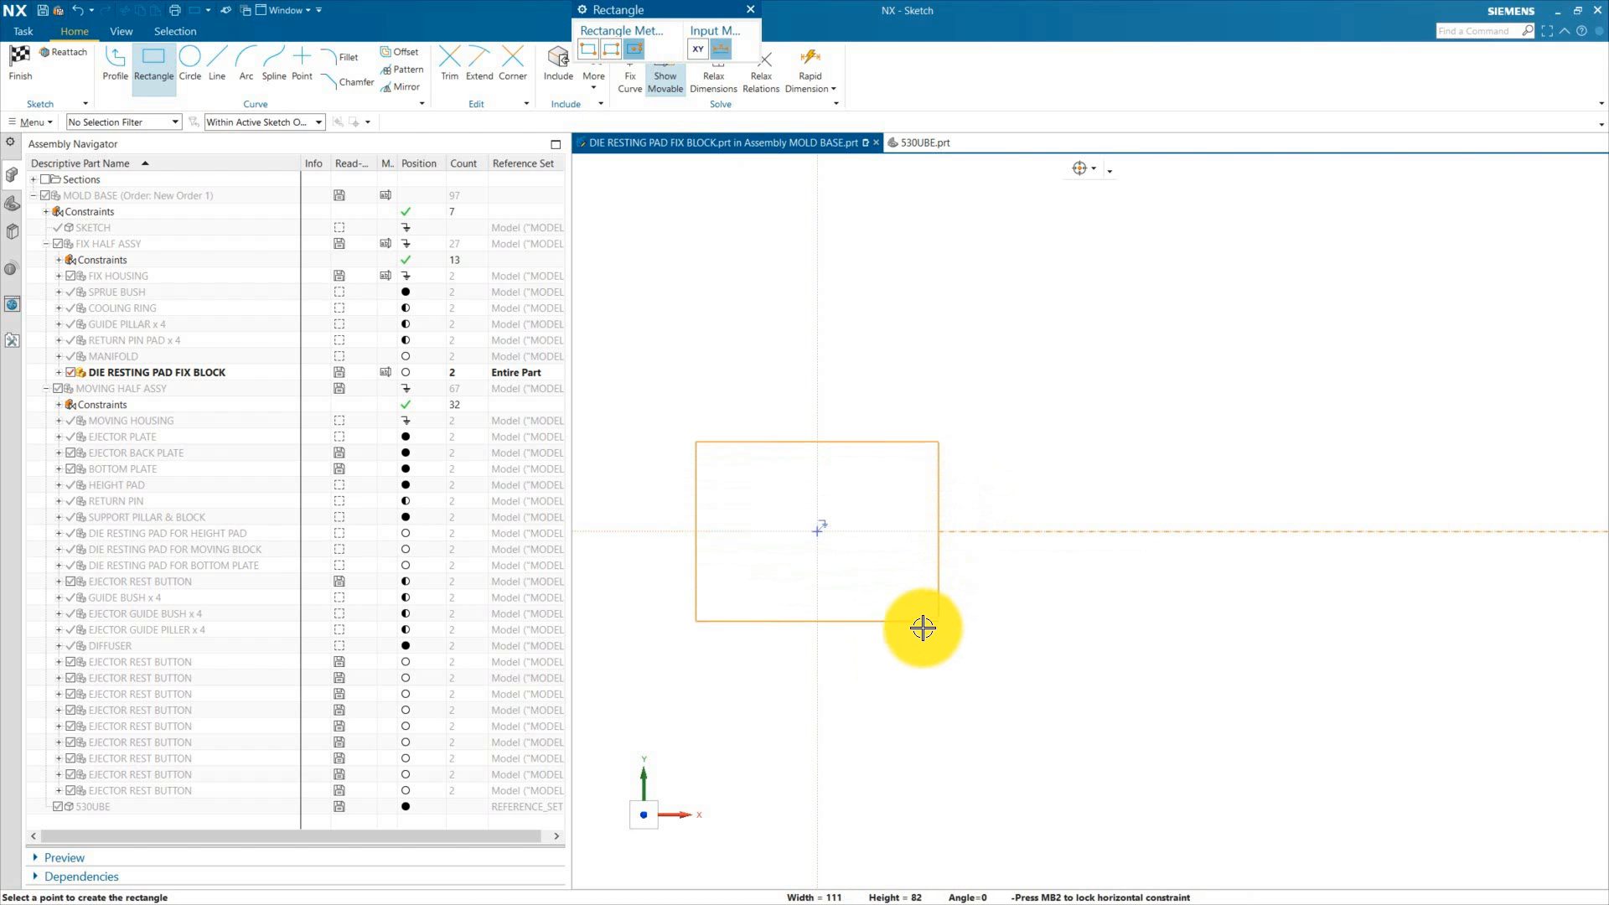
left_click(937, 657)
key("Escape")
Step: Dimension the rectangle to 70 mm wide and 70 mm tall, then finish the sketch
left_click(868, 405)
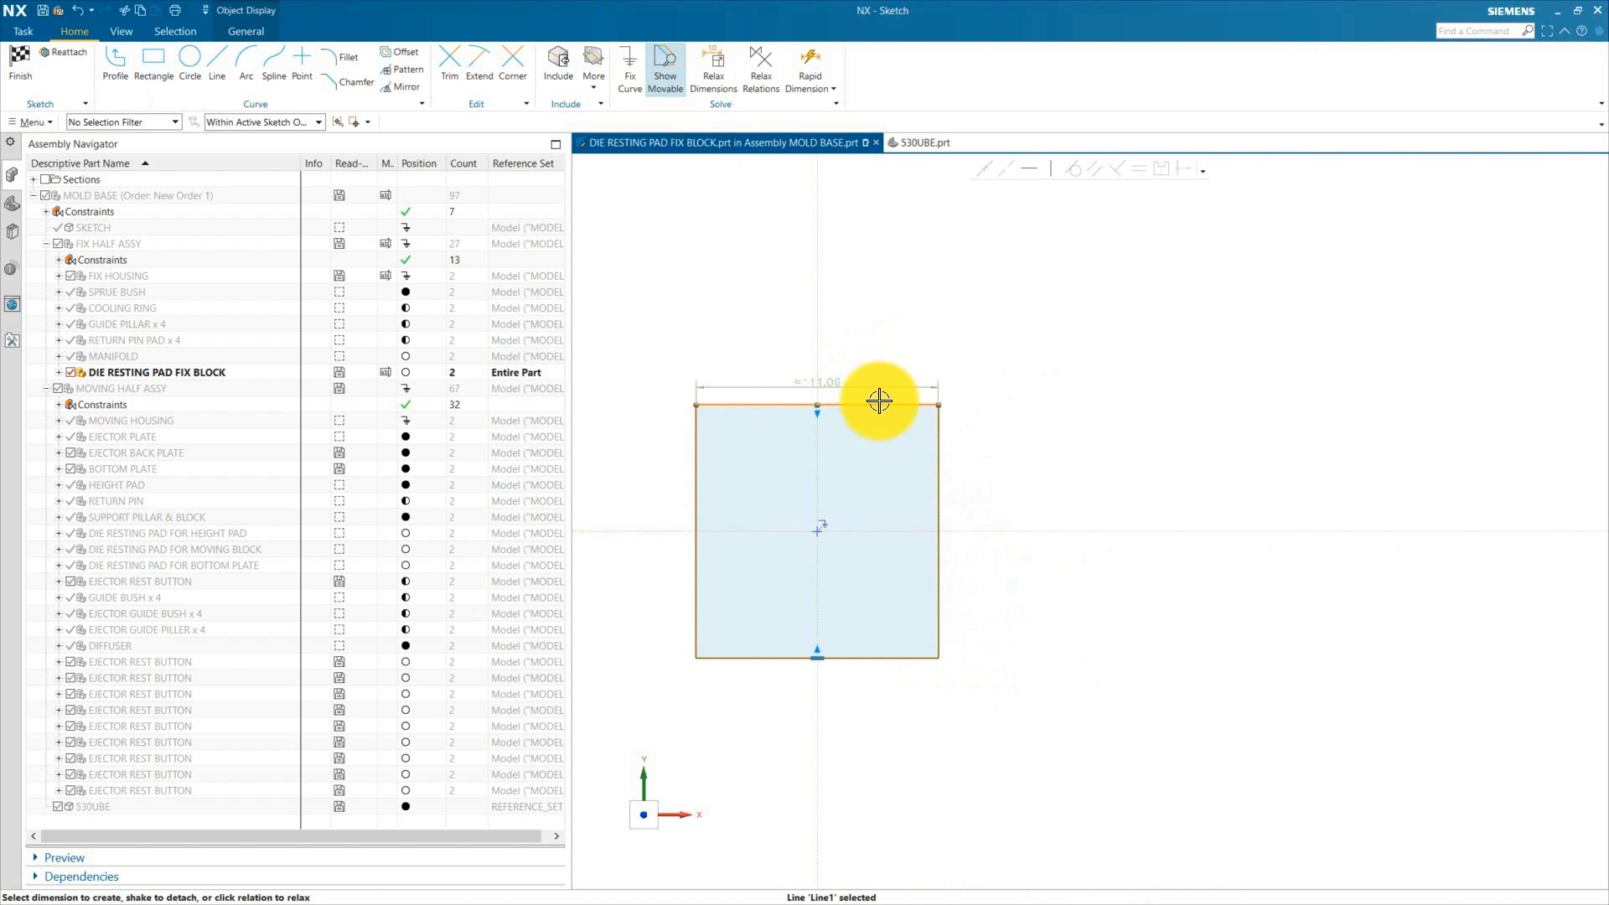
left_click(829, 355)
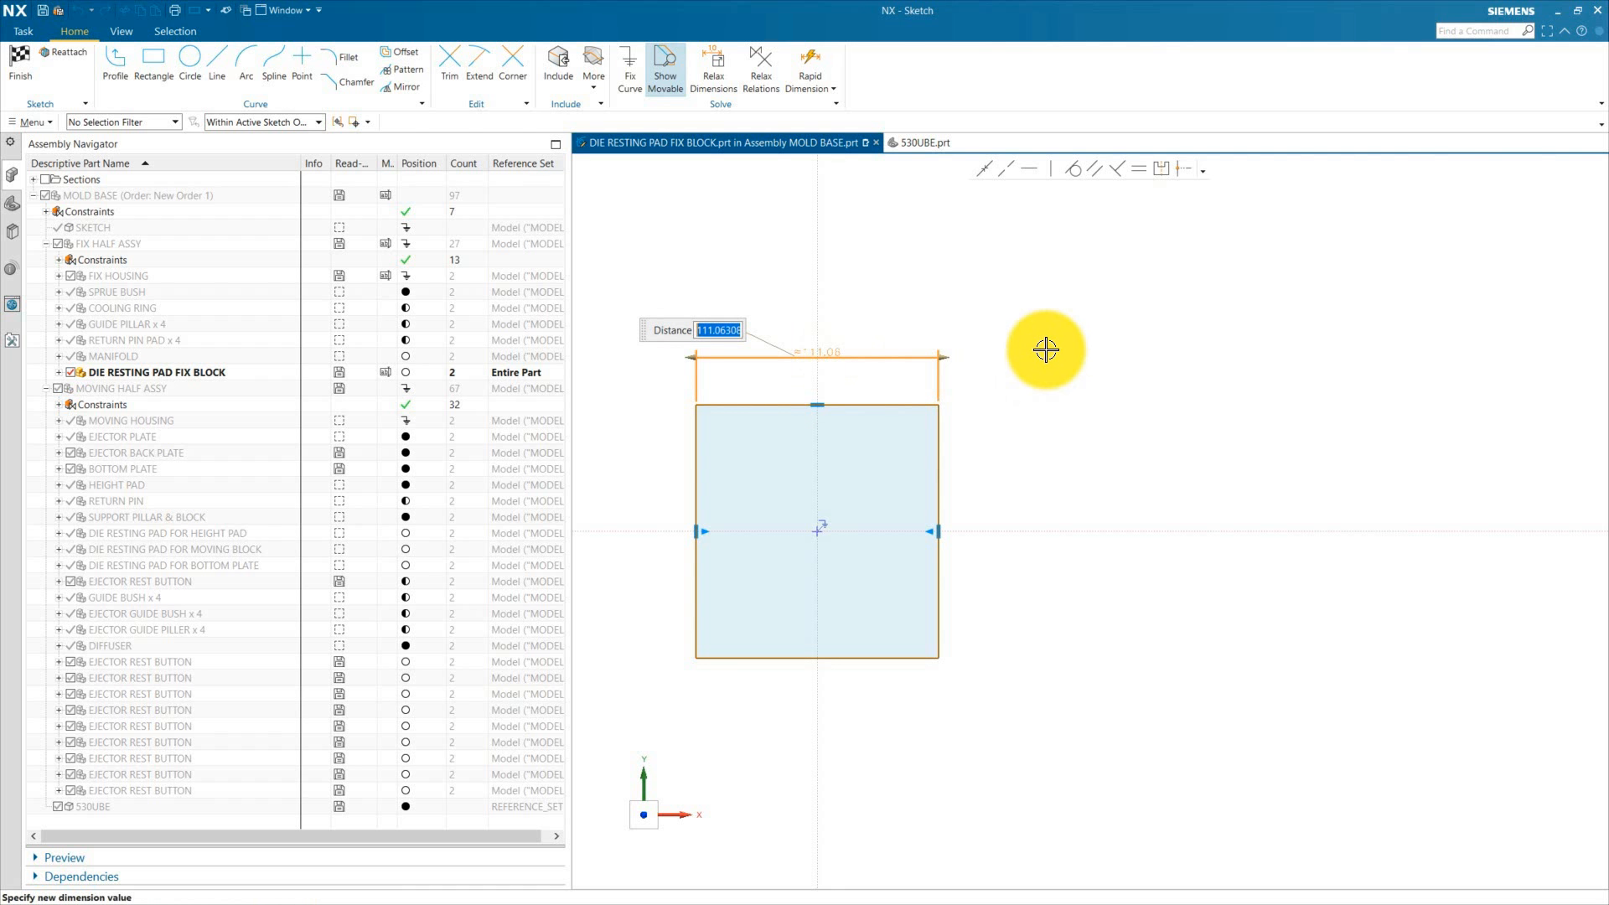
type("7")
type("0")
key("Return")
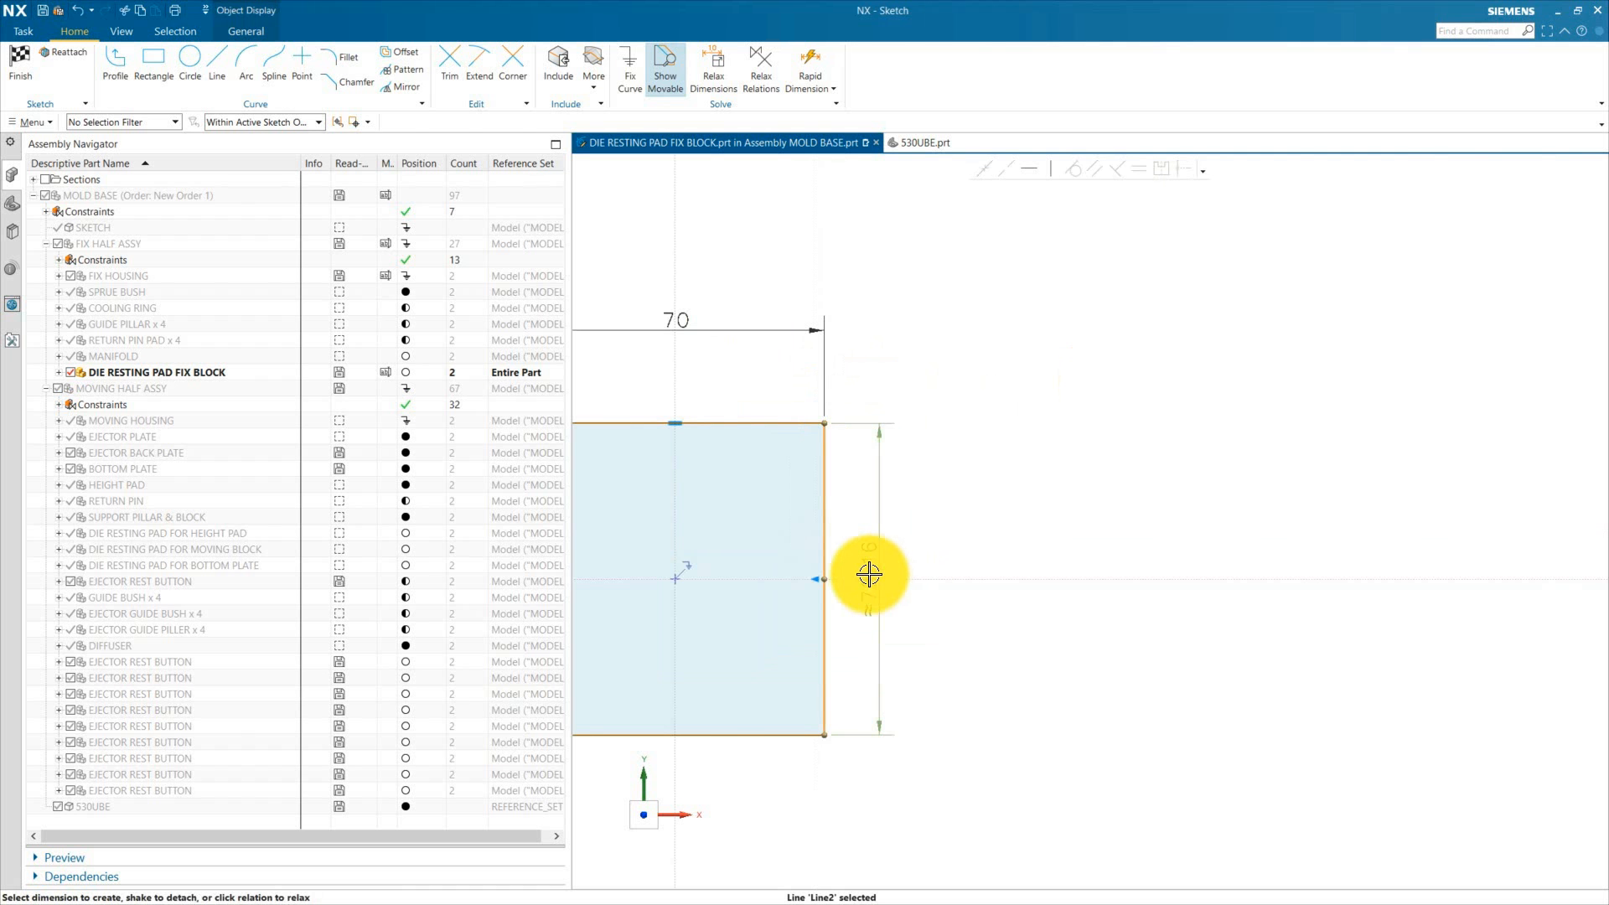
left_click(869, 575)
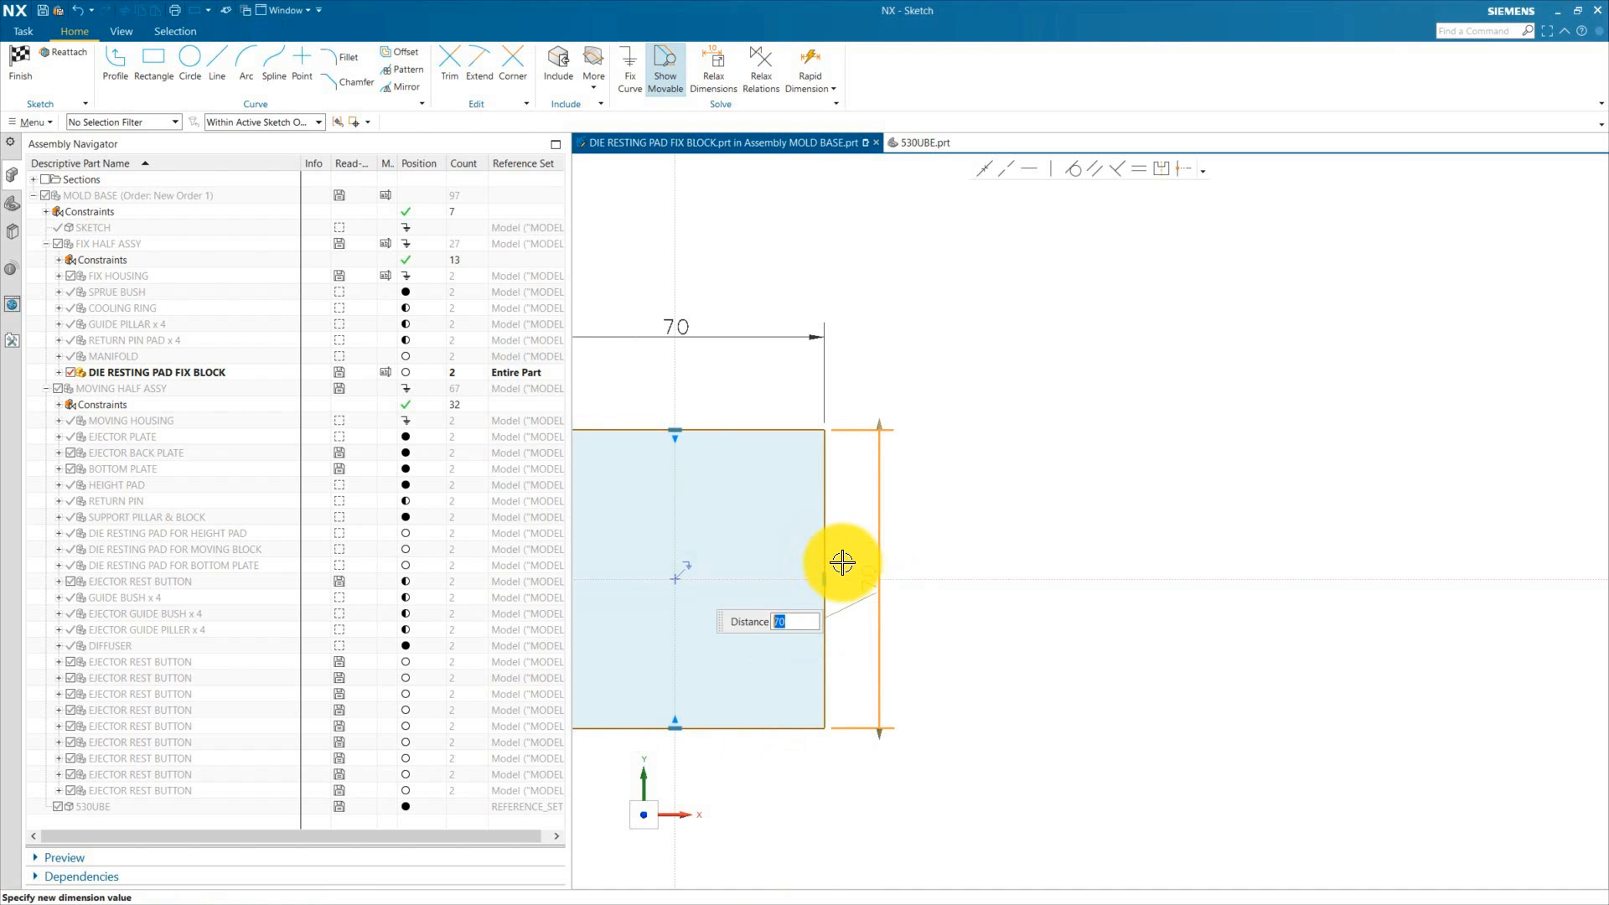
key("Return")
scroll(1140, 422, "down", 1)
scroll(1140, 422, "down", 1)
scroll(736, 595, "up", 2)
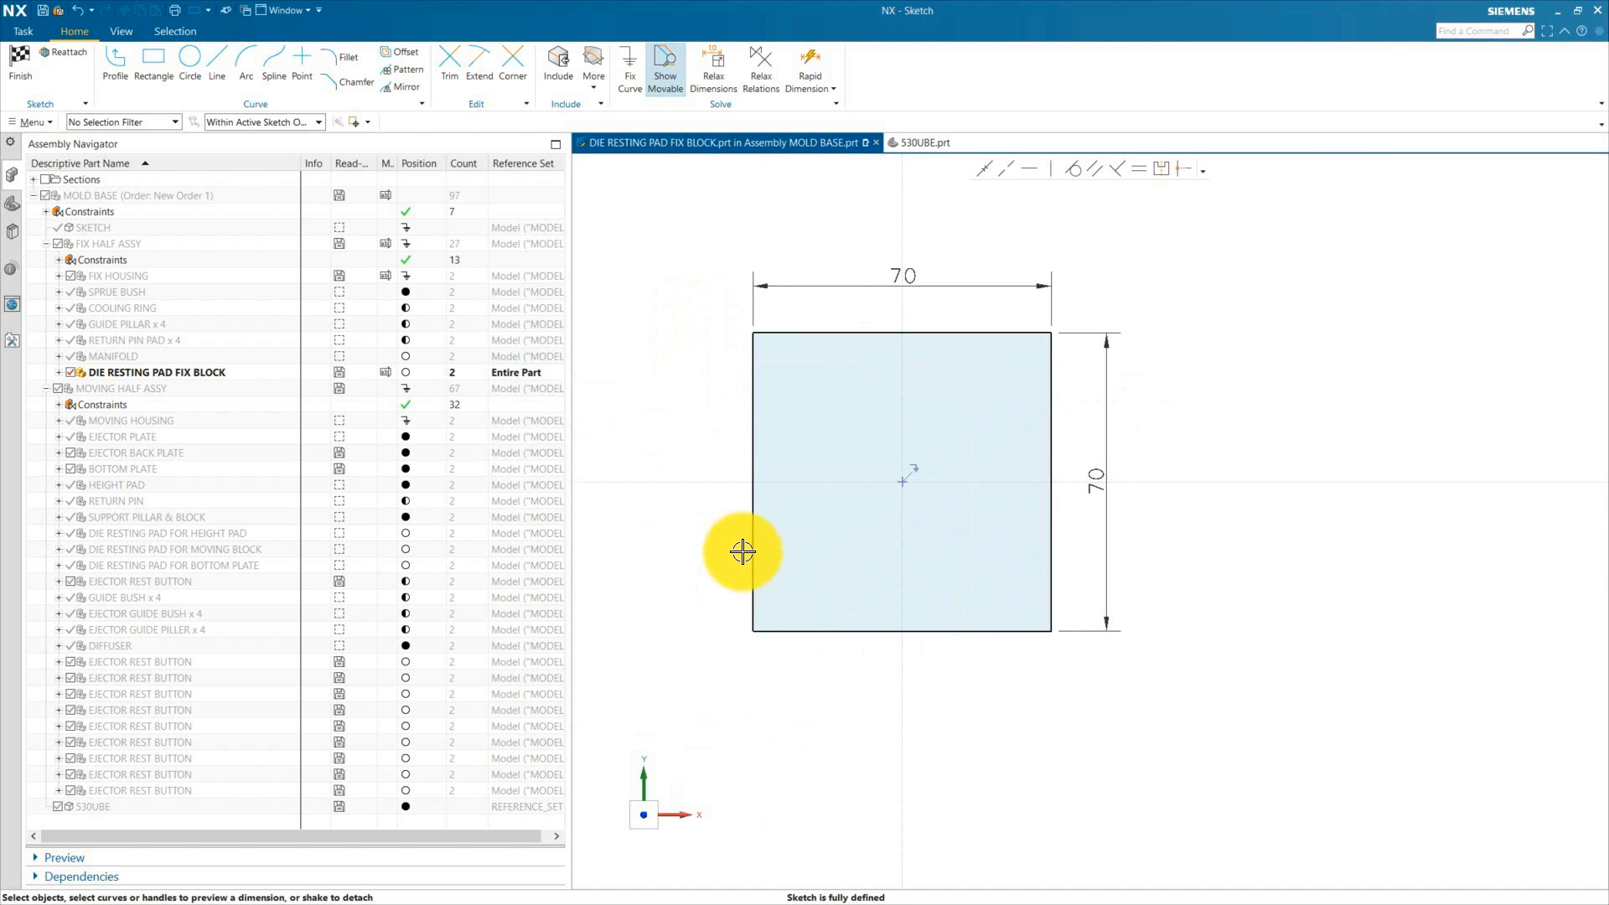
left_click(30, 65)
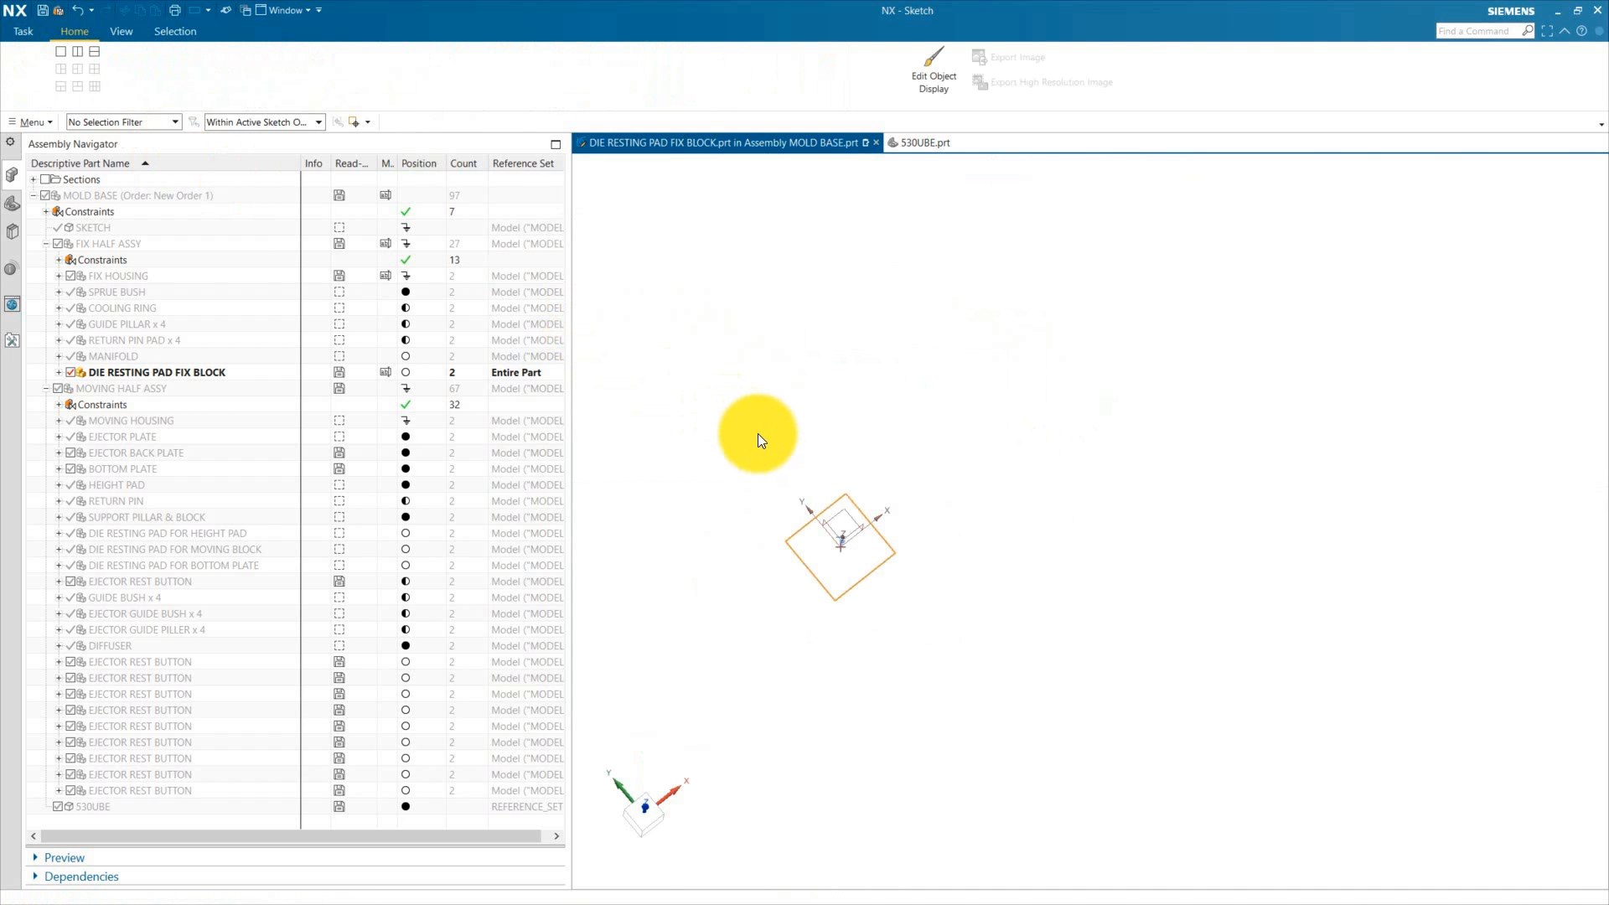
Step: Extrude the square sketch 210 mm into a solid block
left_click(117, 70)
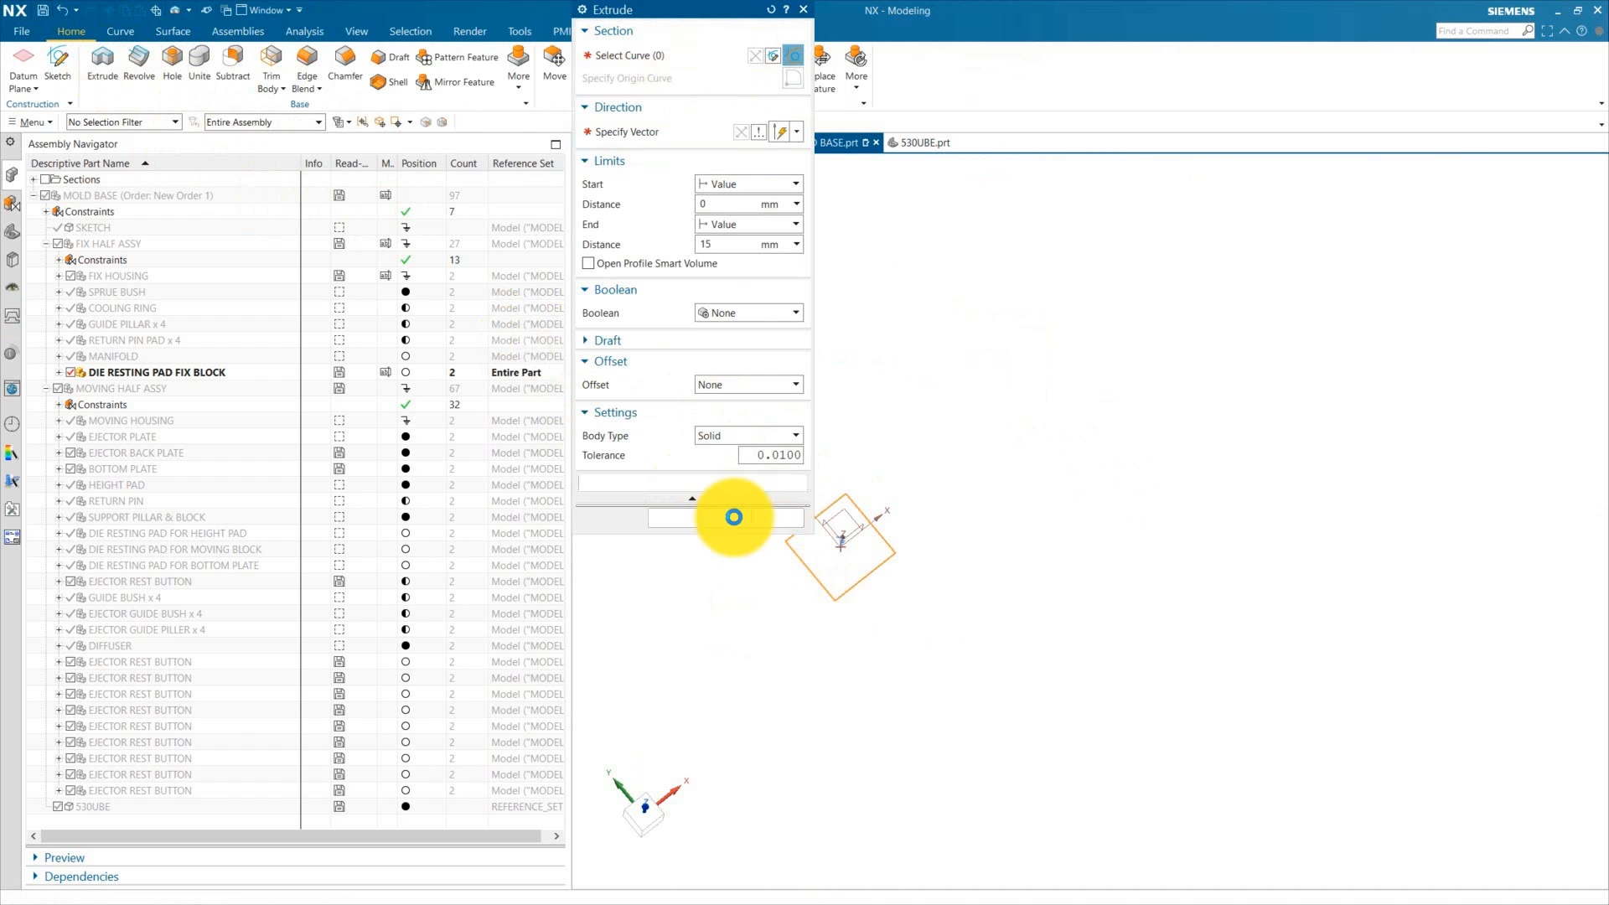
mouse_move(1067, 625)
middle_mouse_down()
mouse_move(1037, 683)
mouse_move(910, 607)
middle_mouse_up()
left_click_drag(909, 608, 1034, 377)
type("210")
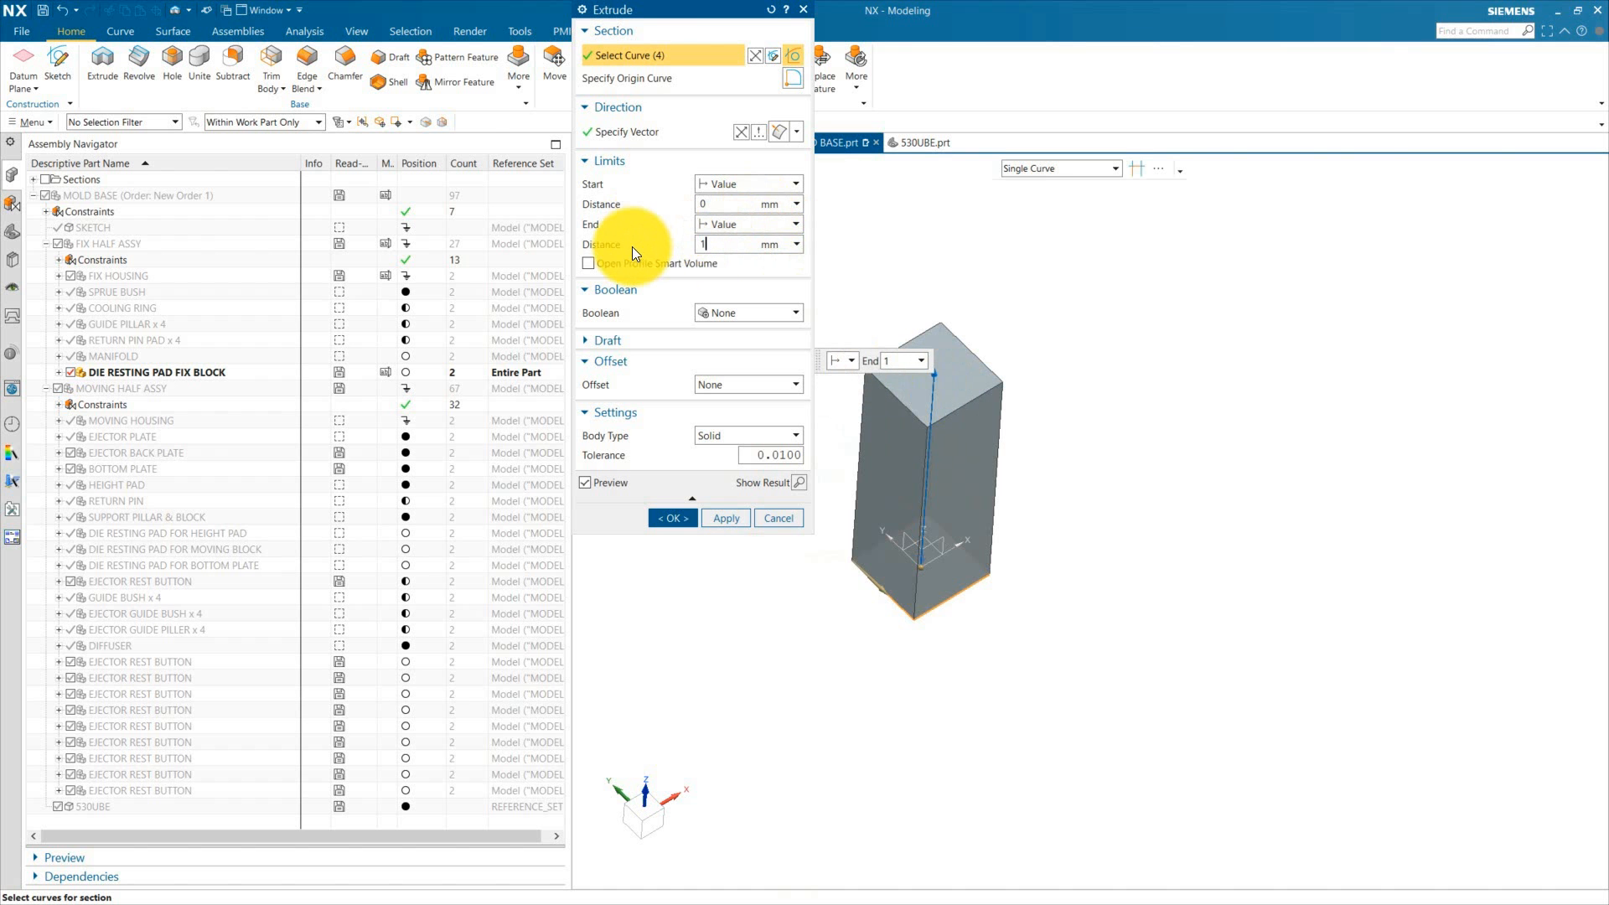
key("Return")
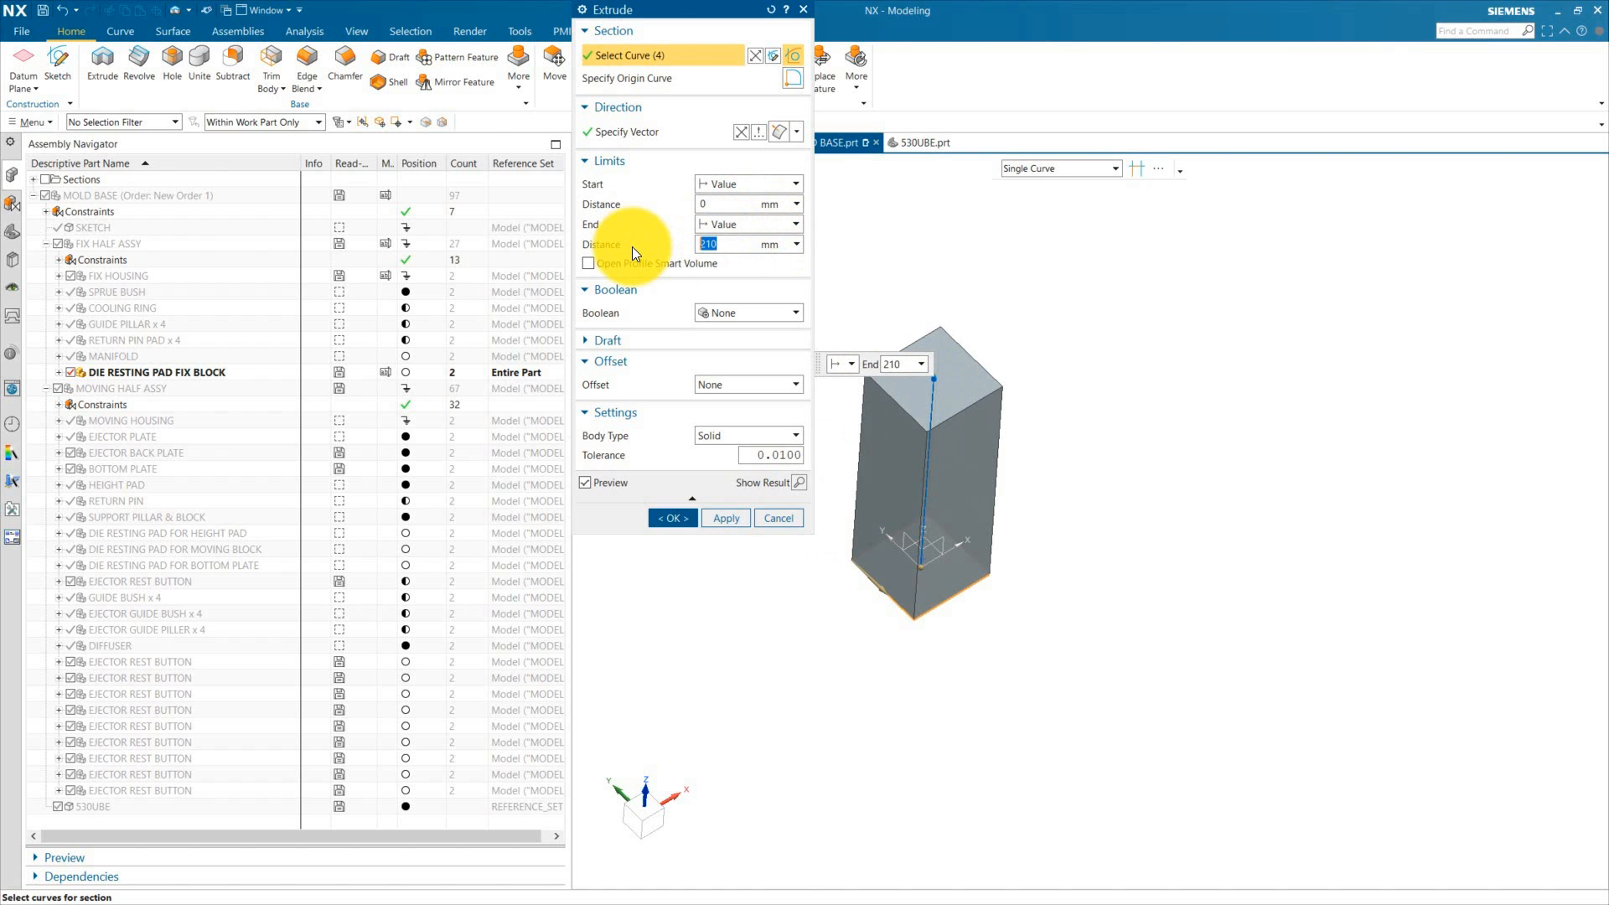
left_click(678, 519)
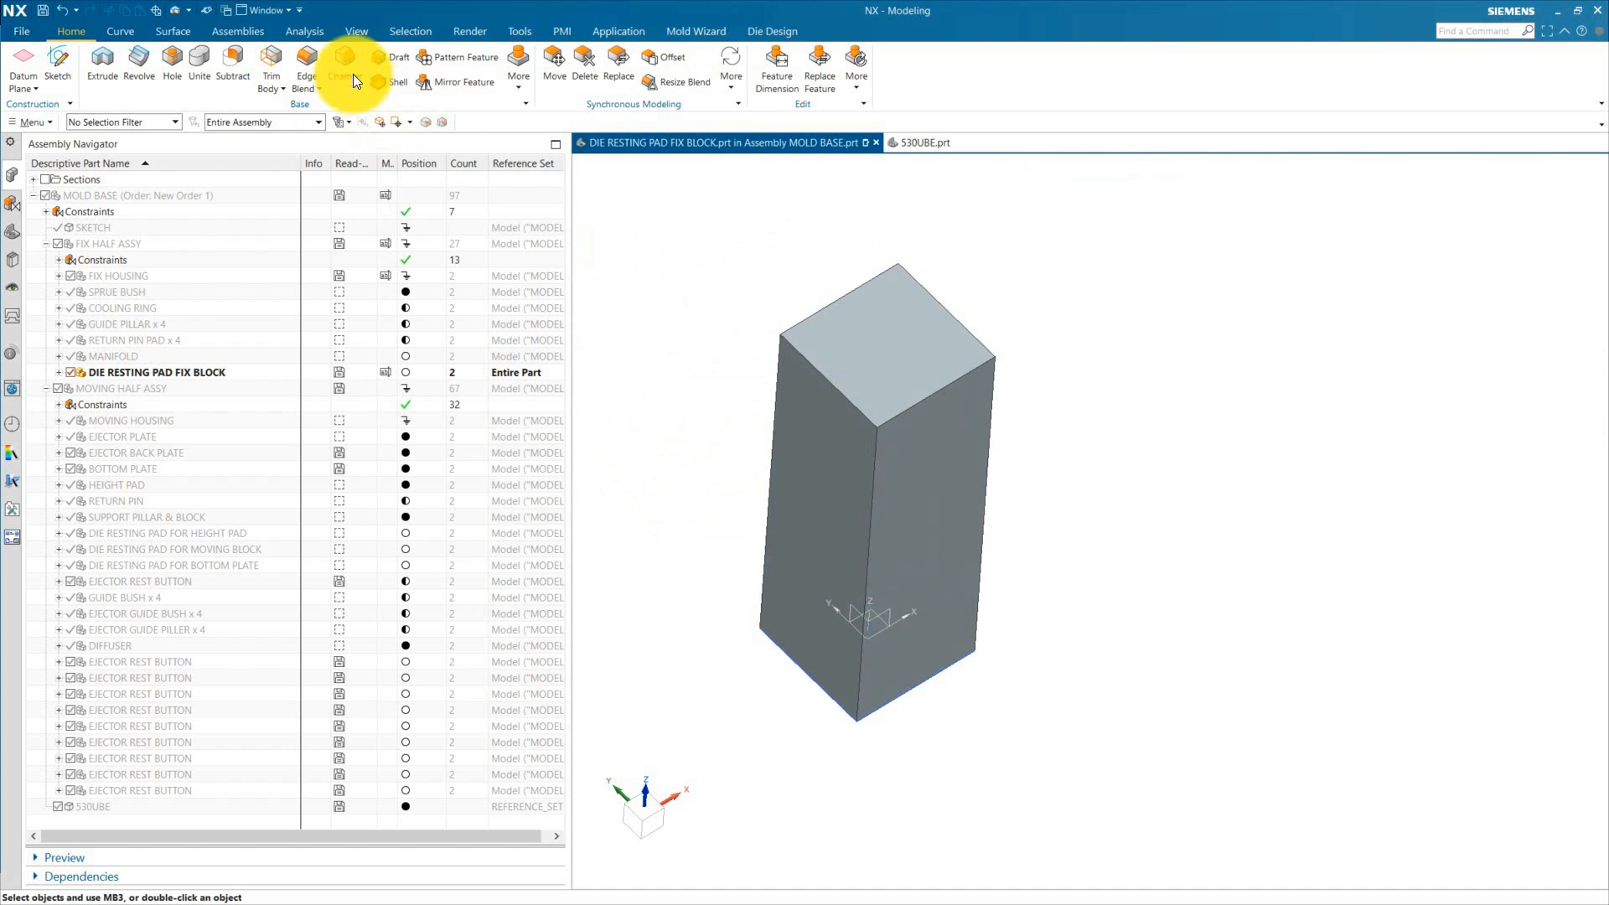
Step: Chamfer the four top edges of the extruded block
left_click(818, 362)
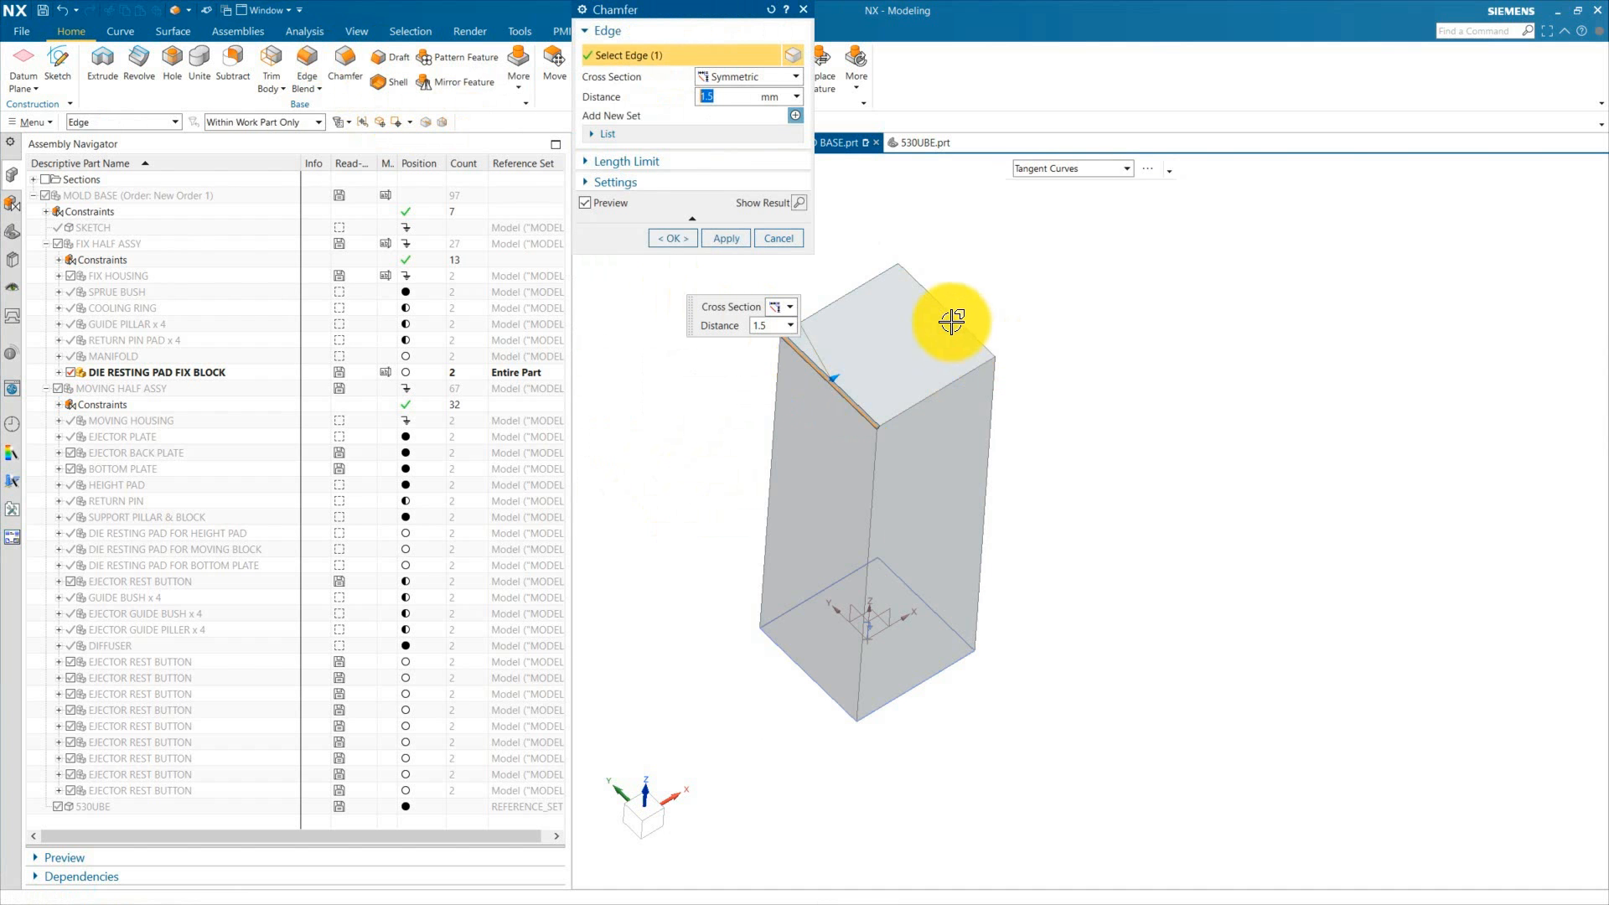
left_click(948, 317)
left_click(804, 675)
middle_click_drag(1002, 748, 942, 772)
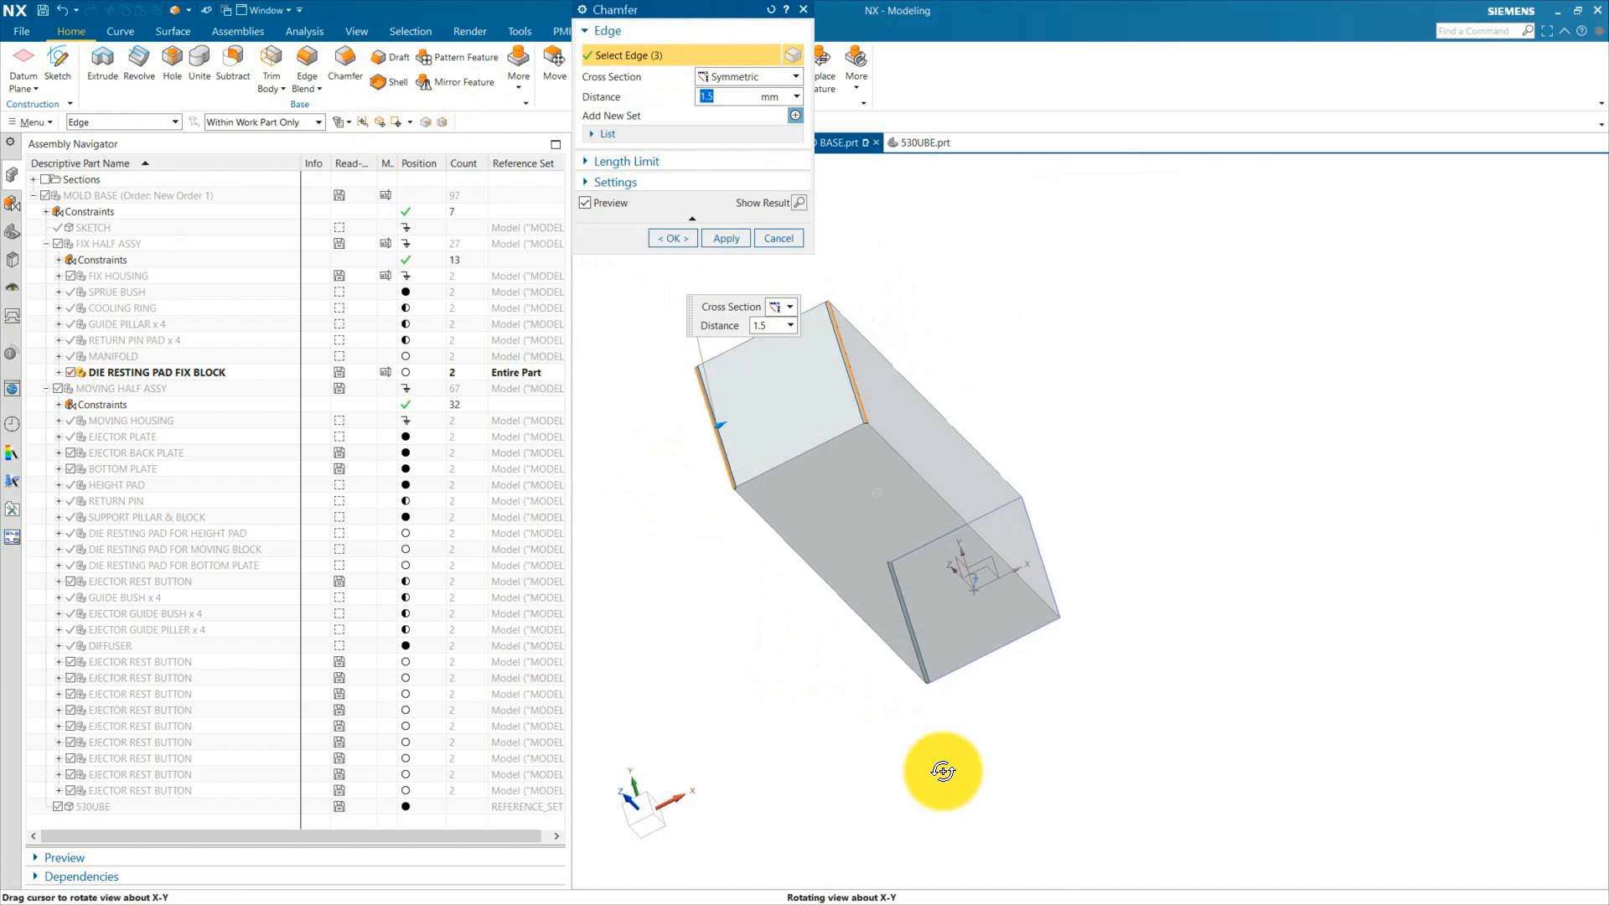
left_click(1045, 568)
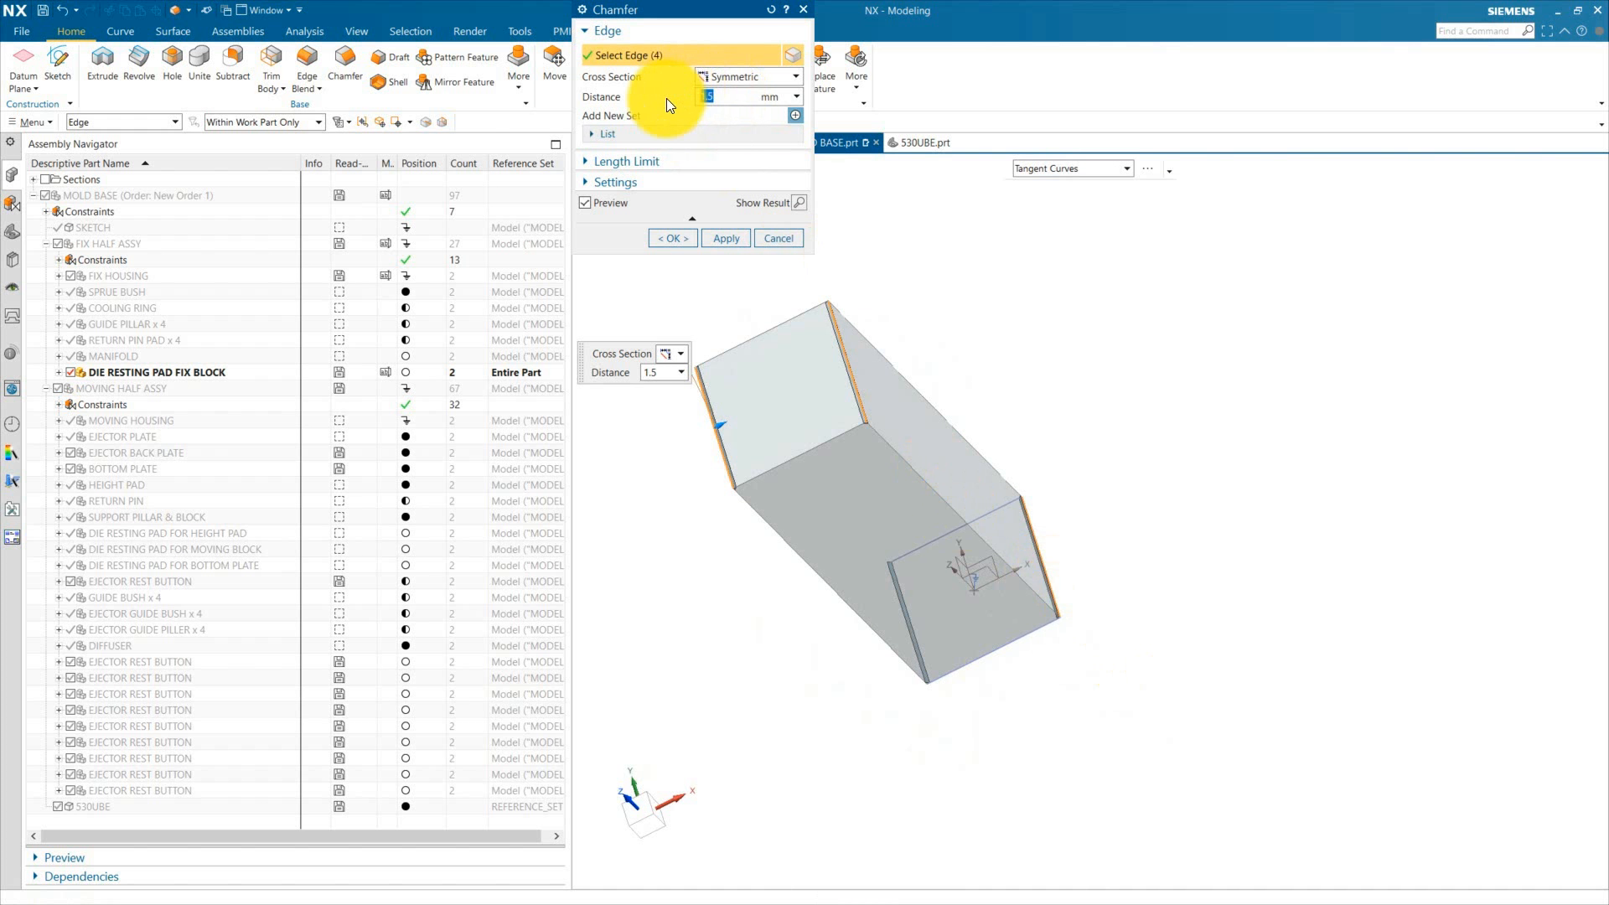
left_click(679, 238)
Step: Hide the first sketch in the part's model history
middle_click_drag(682, 370, 722, 345)
left_click(11, 231)
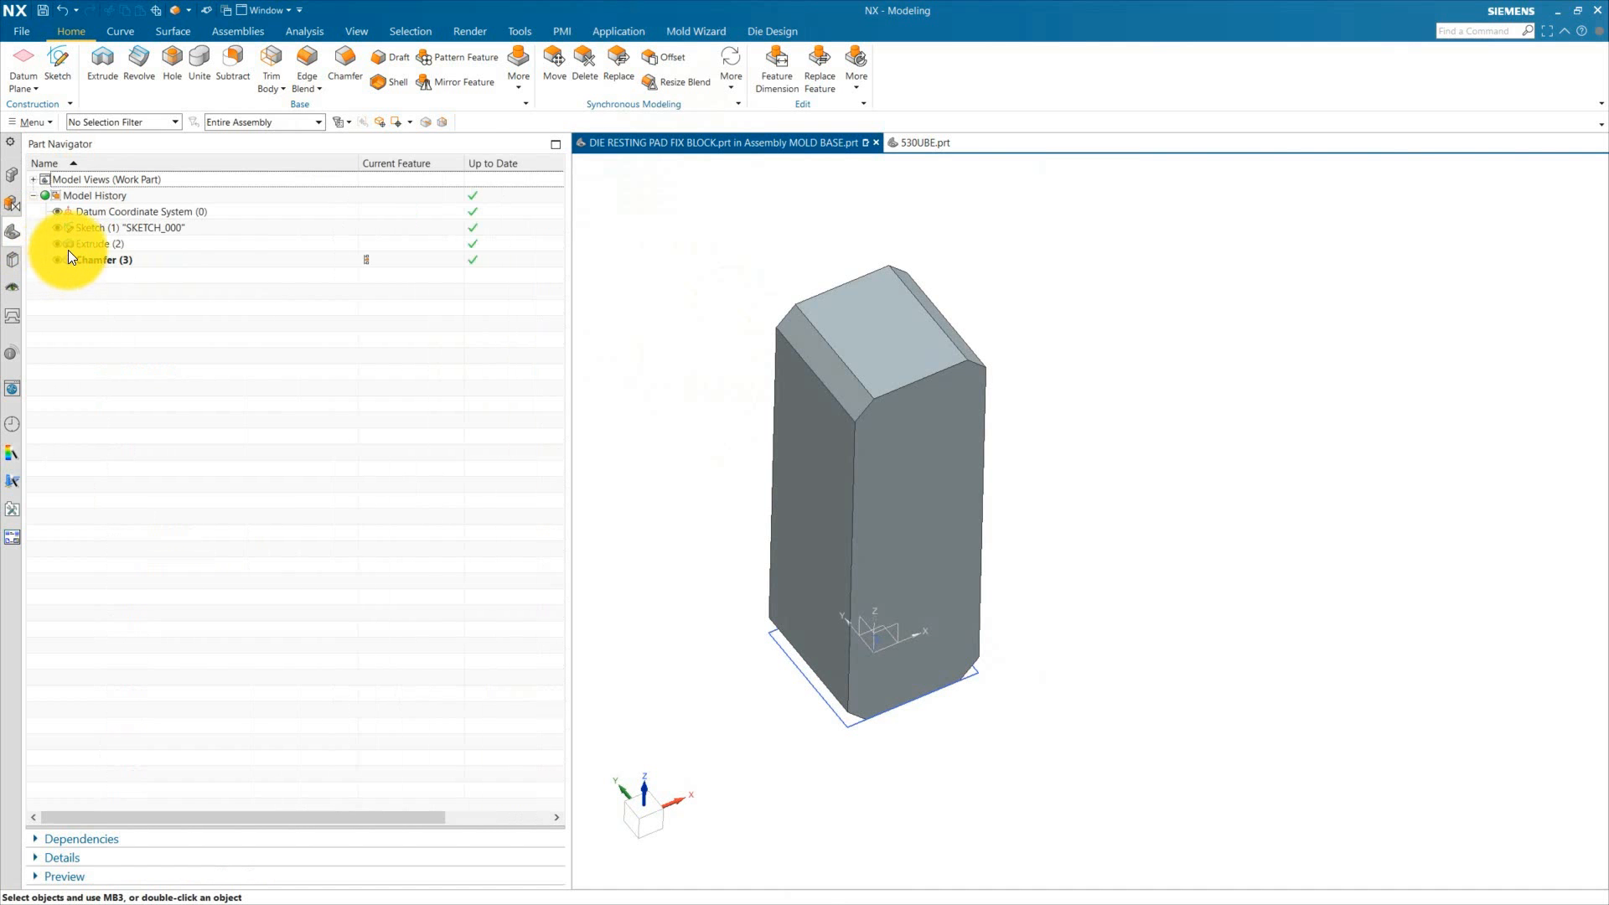
left_click(57, 226)
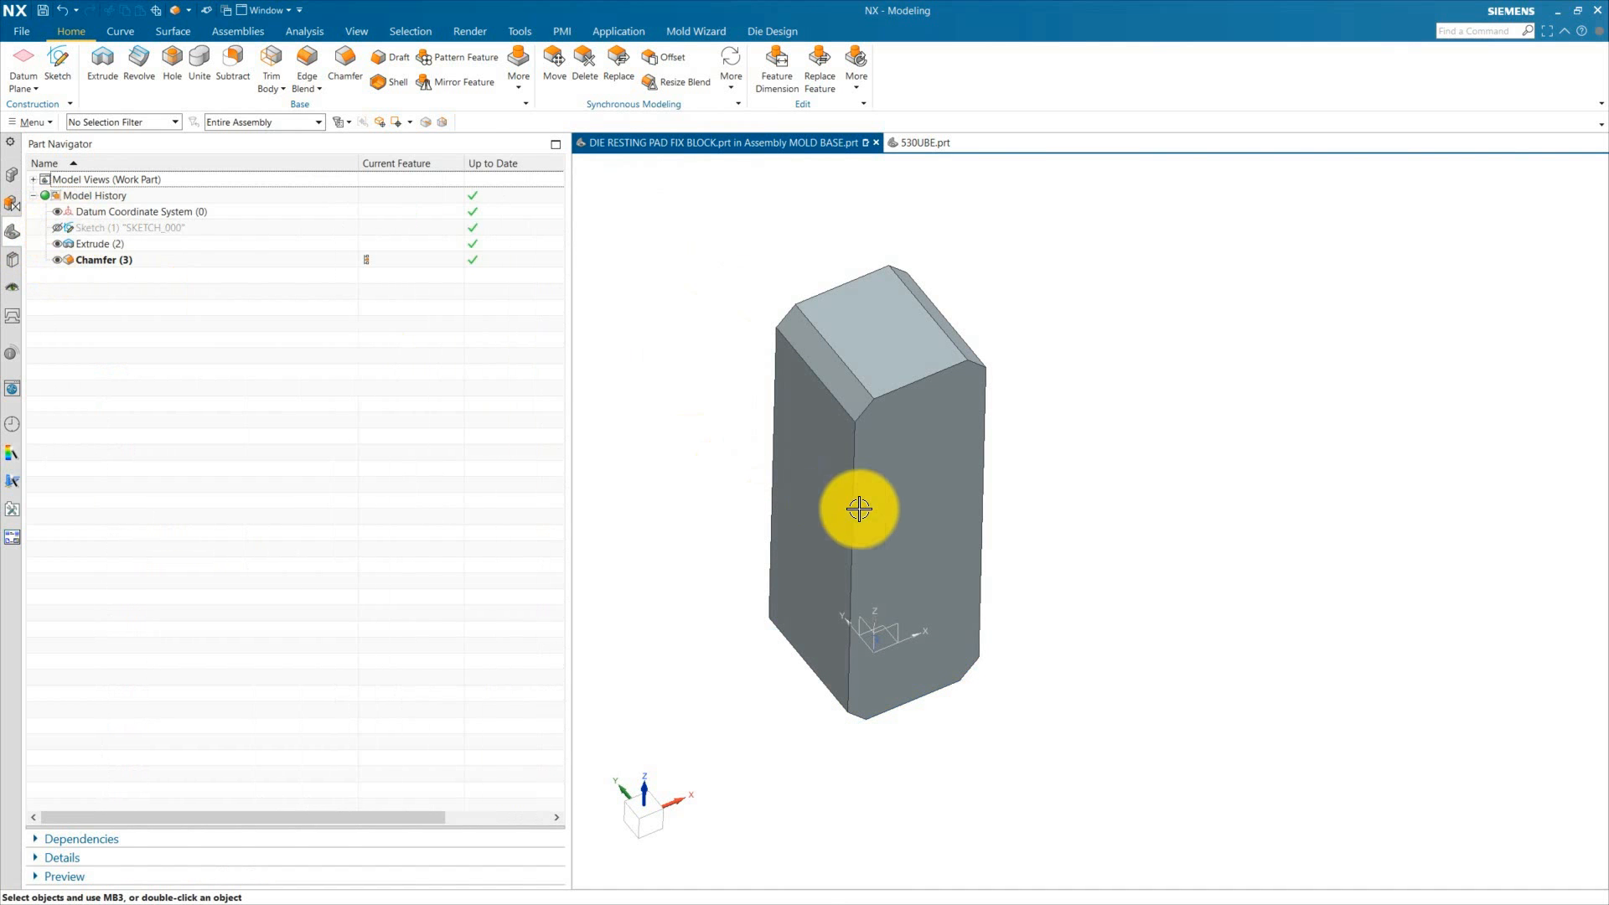
Step: Chamfer all remaining vertical, bottom and top-face edges of the block with a 2 mm symmetric chamfer
left_click(359, 55)
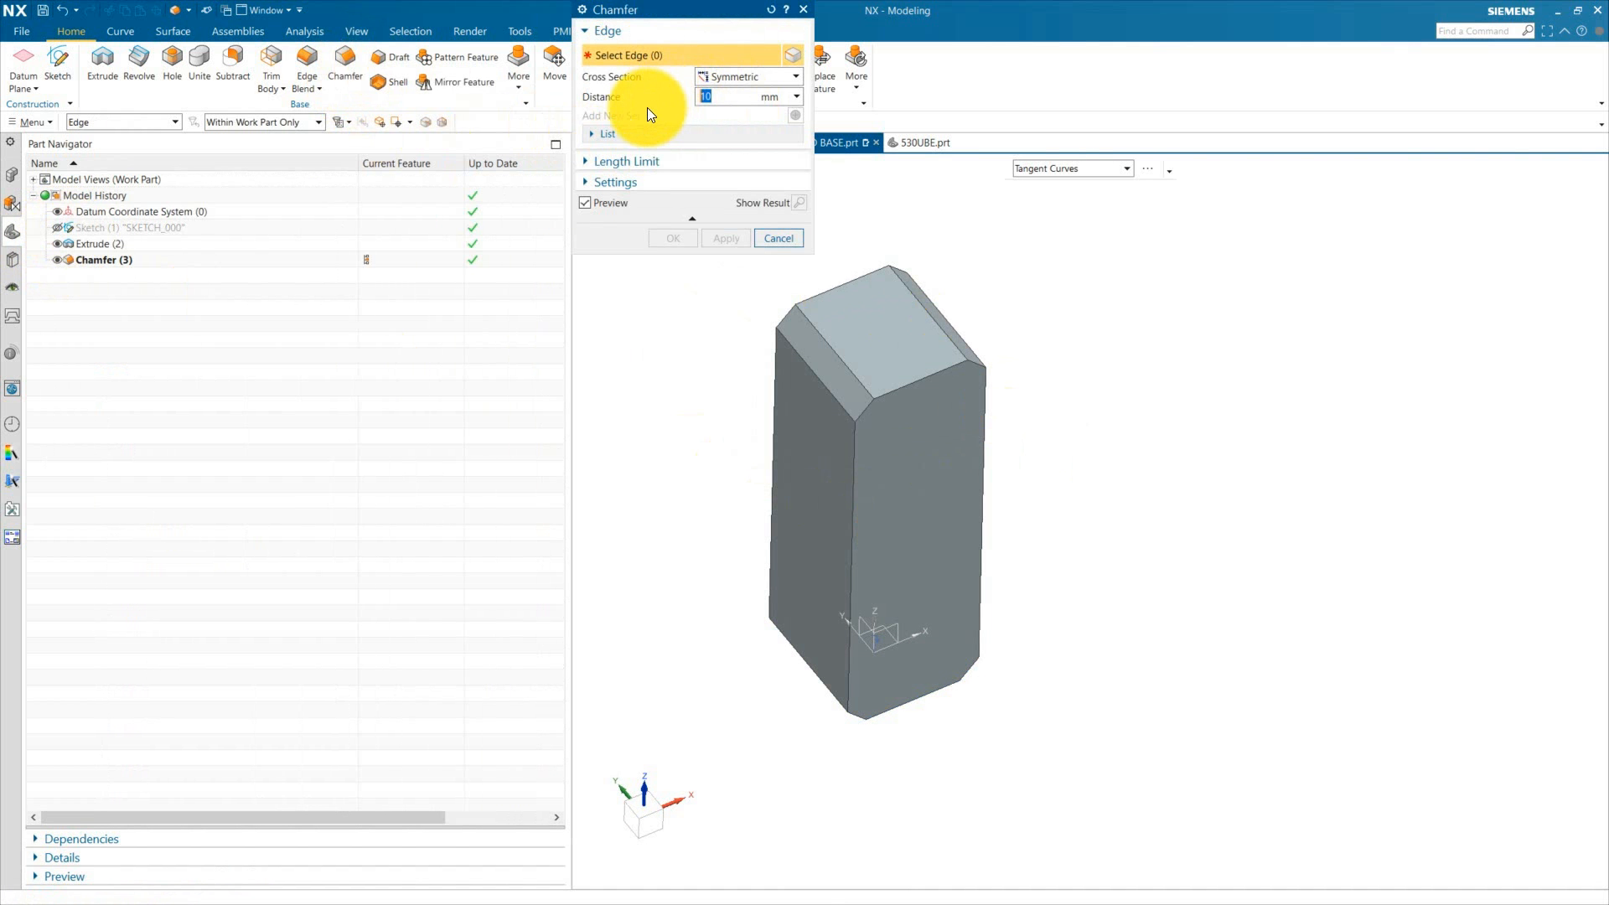
type("2")
left_click(940, 367)
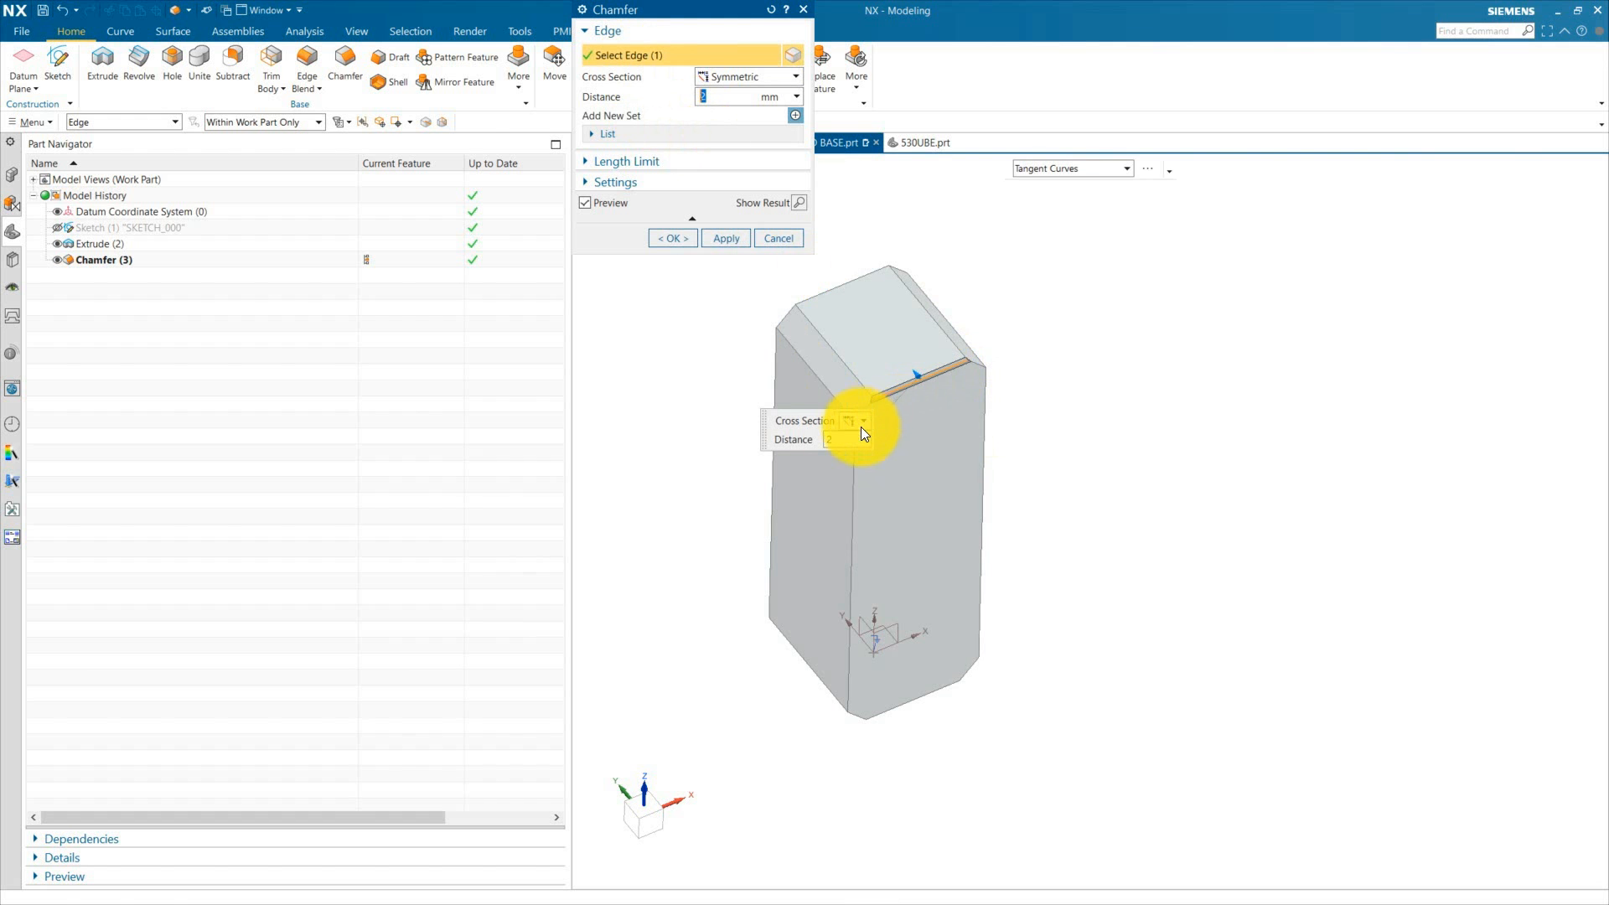
scroll(861, 433, "up", 4)
left_click(876, 424)
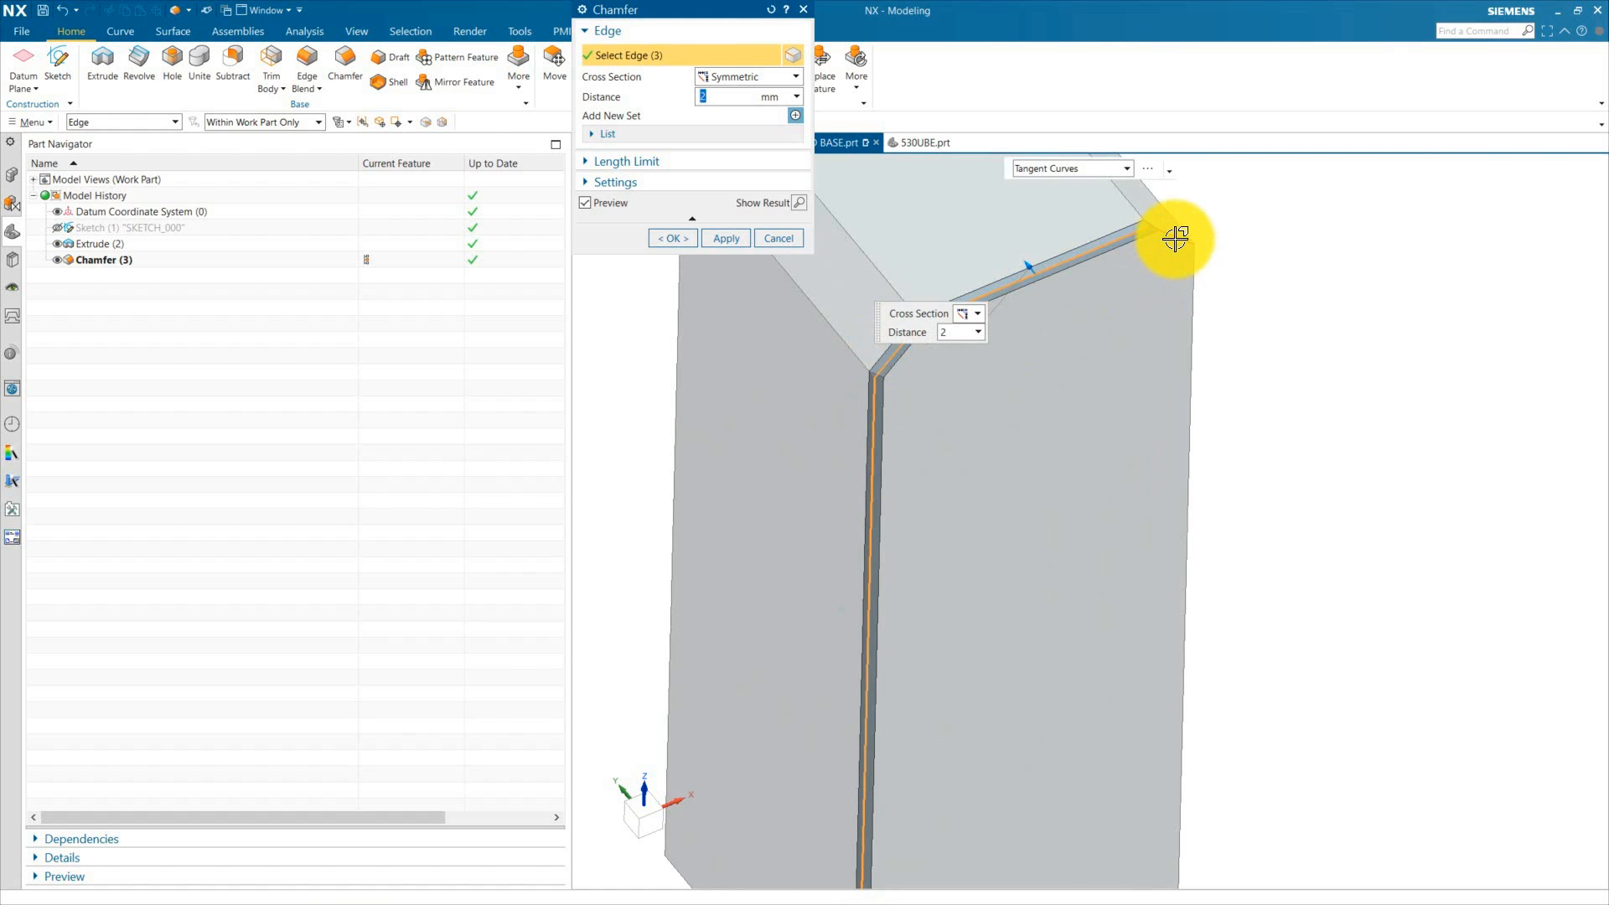
left_click(1175, 239)
scroll(1084, 374, "down", 4)
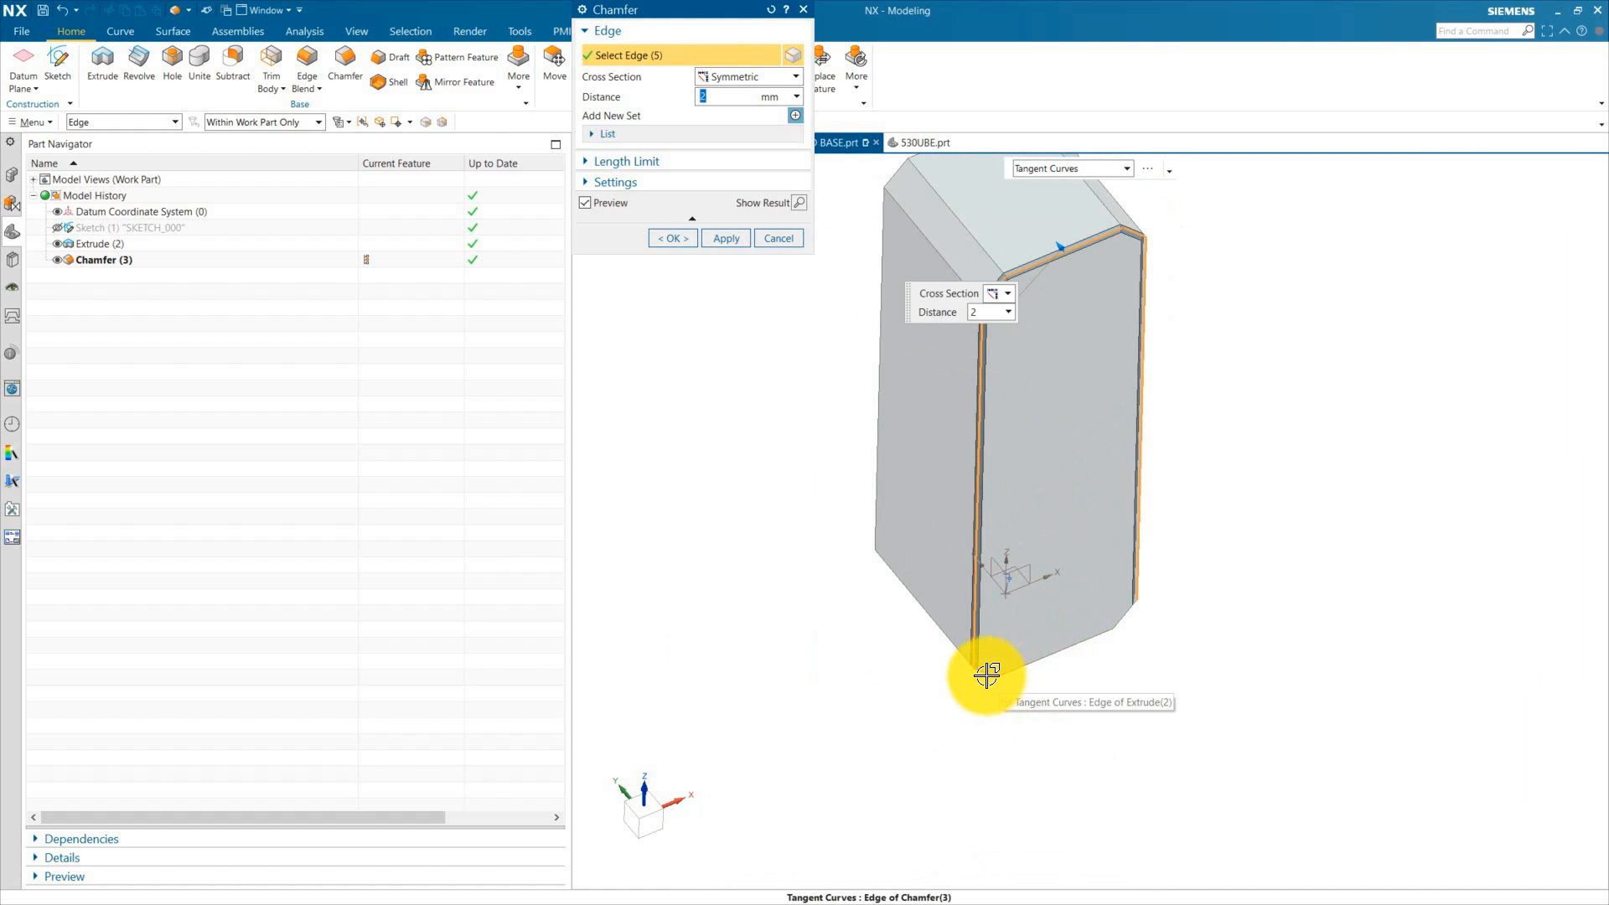
left_click(986, 676)
left_click(1045, 657)
left_click(1128, 617)
scroll(930, 727, "down", 2)
middle_click_drag(844, 711, 953, 814)
left_click(1044, 237)
left_click(842, 503)
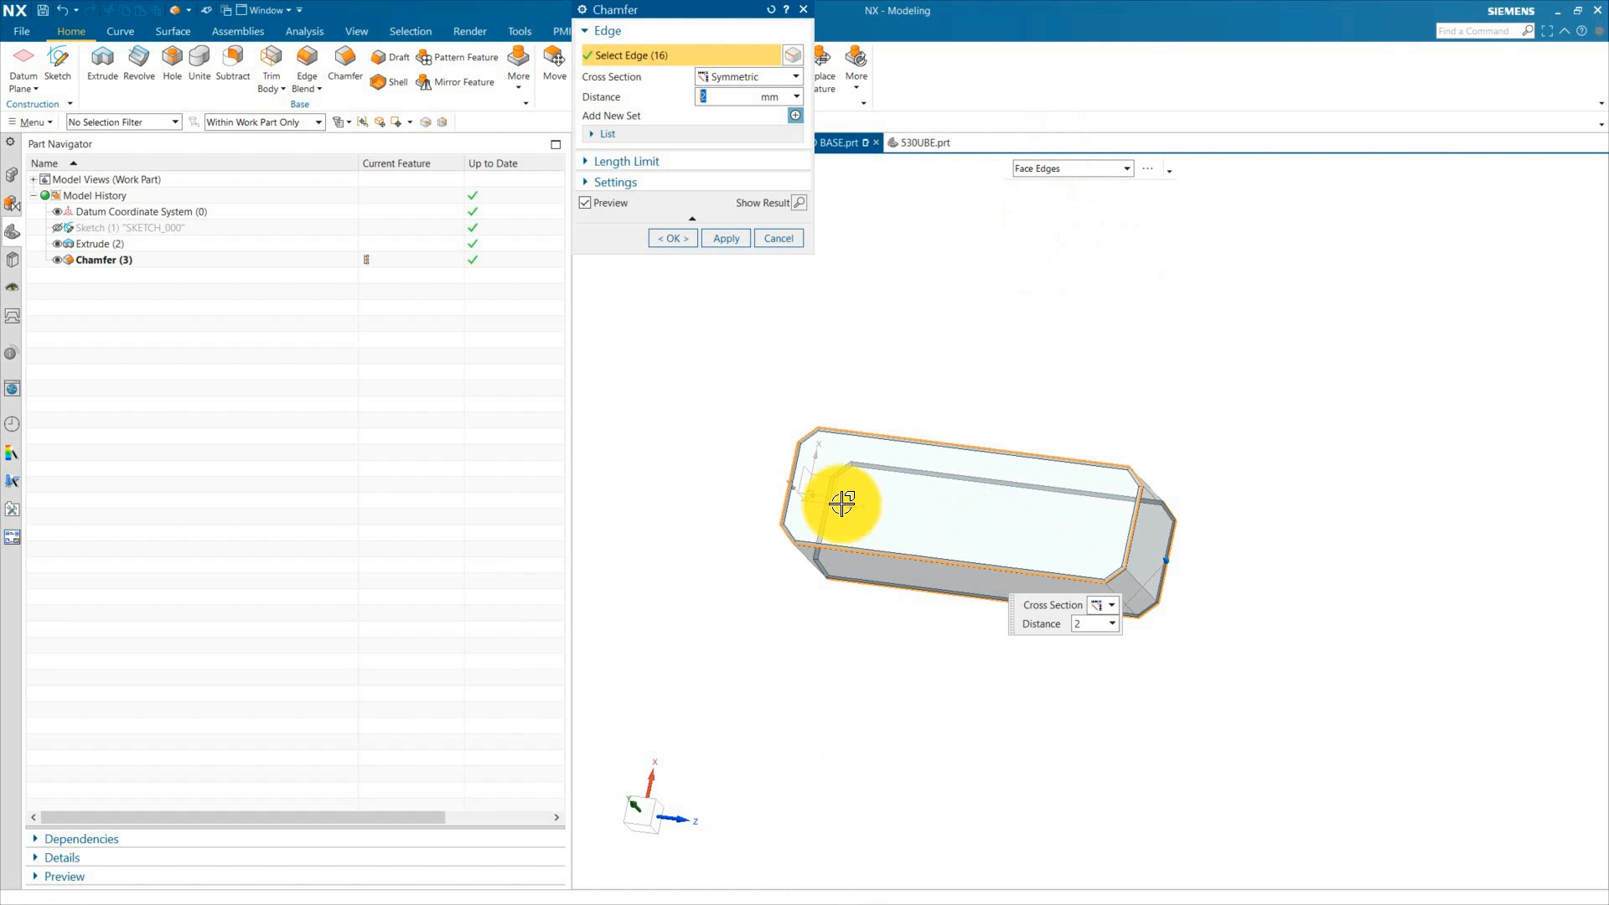
left_click(678, 238)
middle_click_drag(1170, 559, 1096, 284)
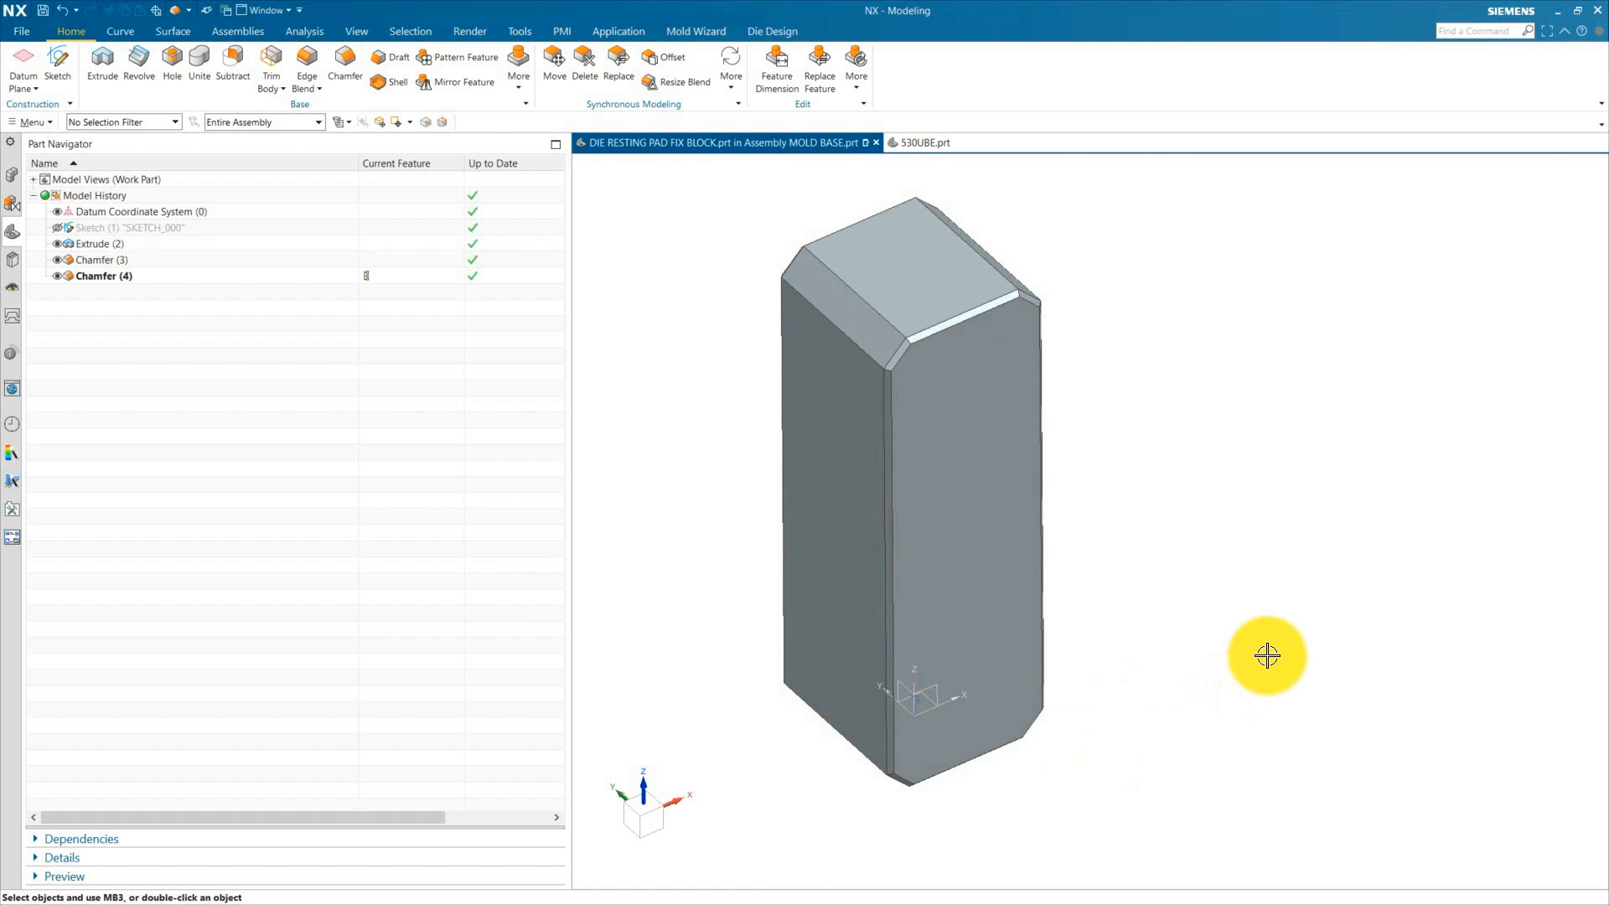
Step: Start a new sketch on the block's side face with a horizontal reference
left_click(190, 75)
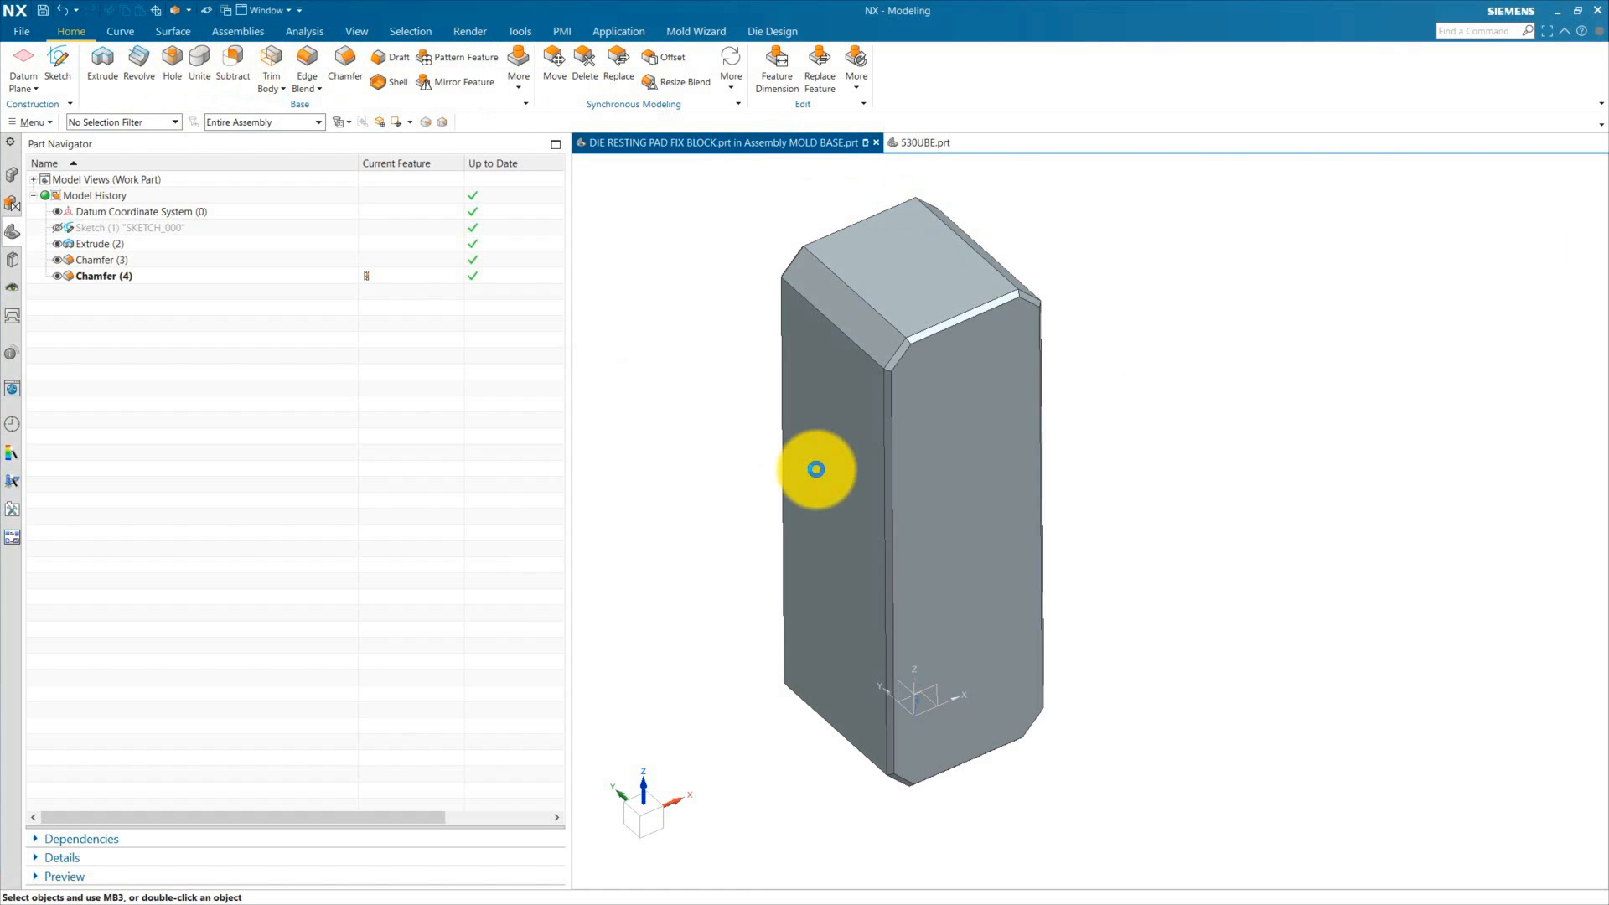
mouse_move(1240, 528)
middle_mouse_down()
mouse_move(1265, 682)
mouse_move(1160, 537)
mouse_move(1190, 530)
middle_mouse_up()
scroll(1173, 528, "up", 1)
left_click(979, 435)
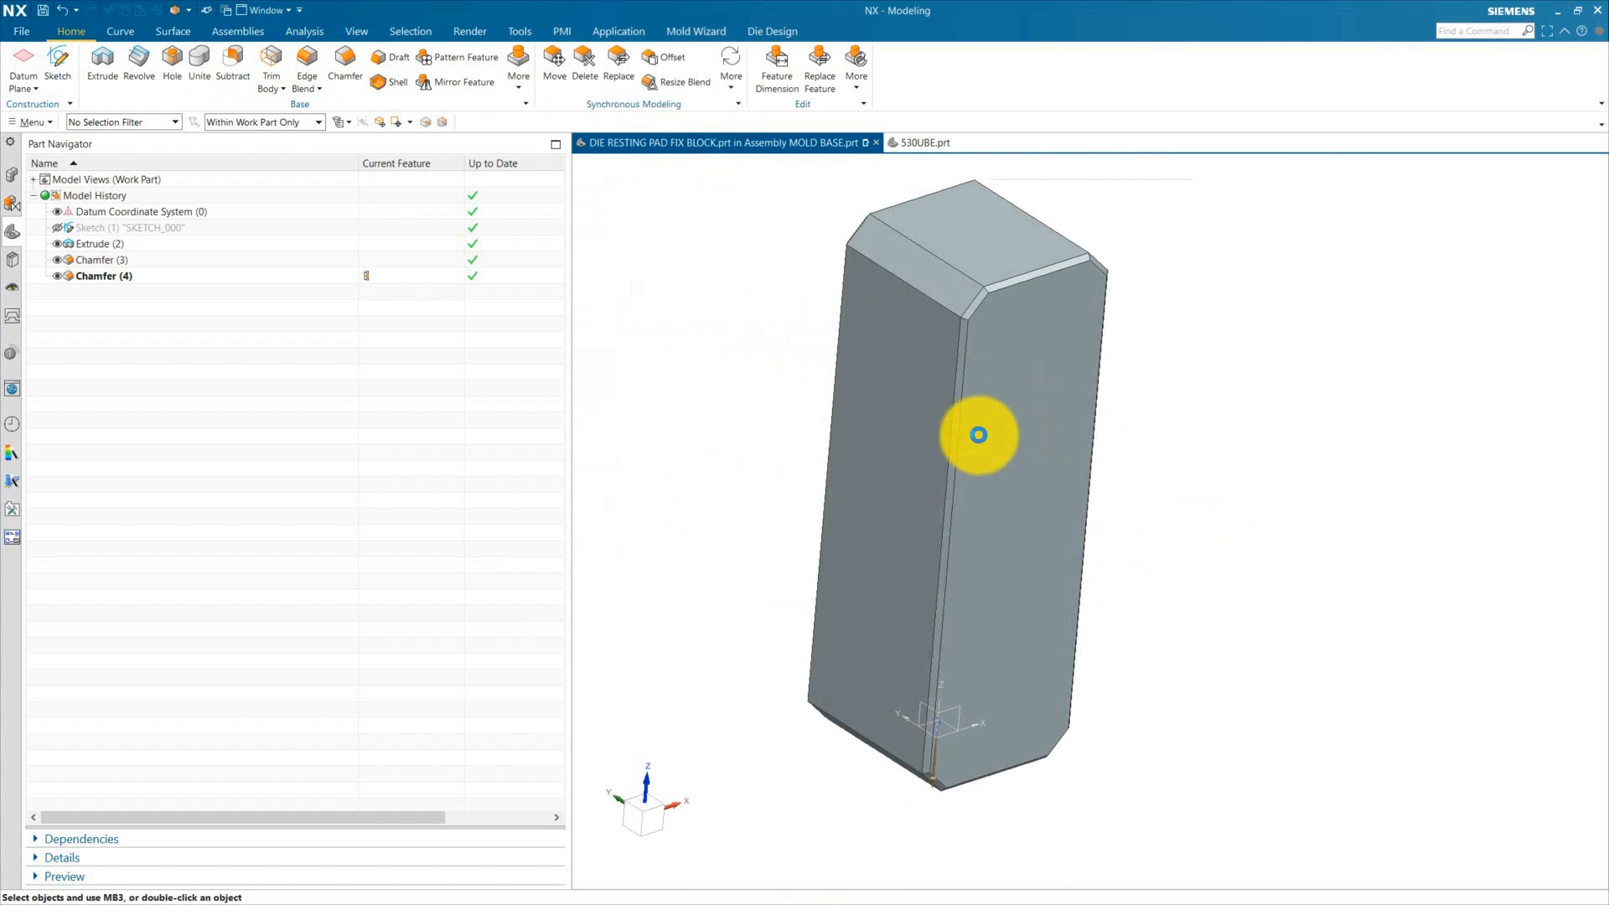
left_click(1028, 449)
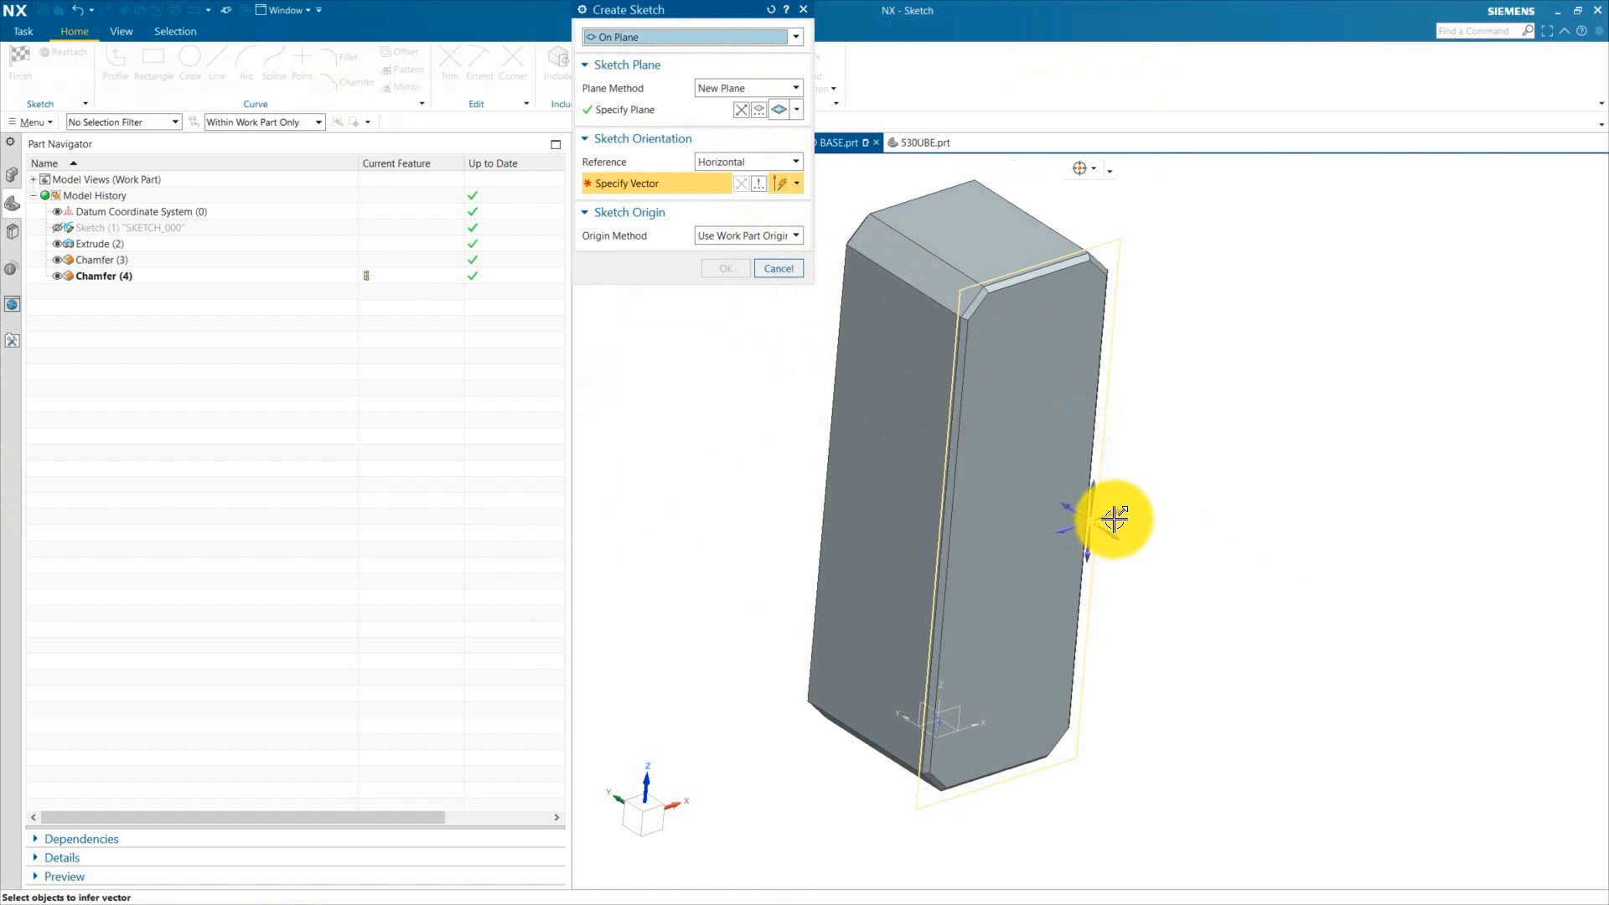
left_click(1098, 514)
left_click(736, 268)
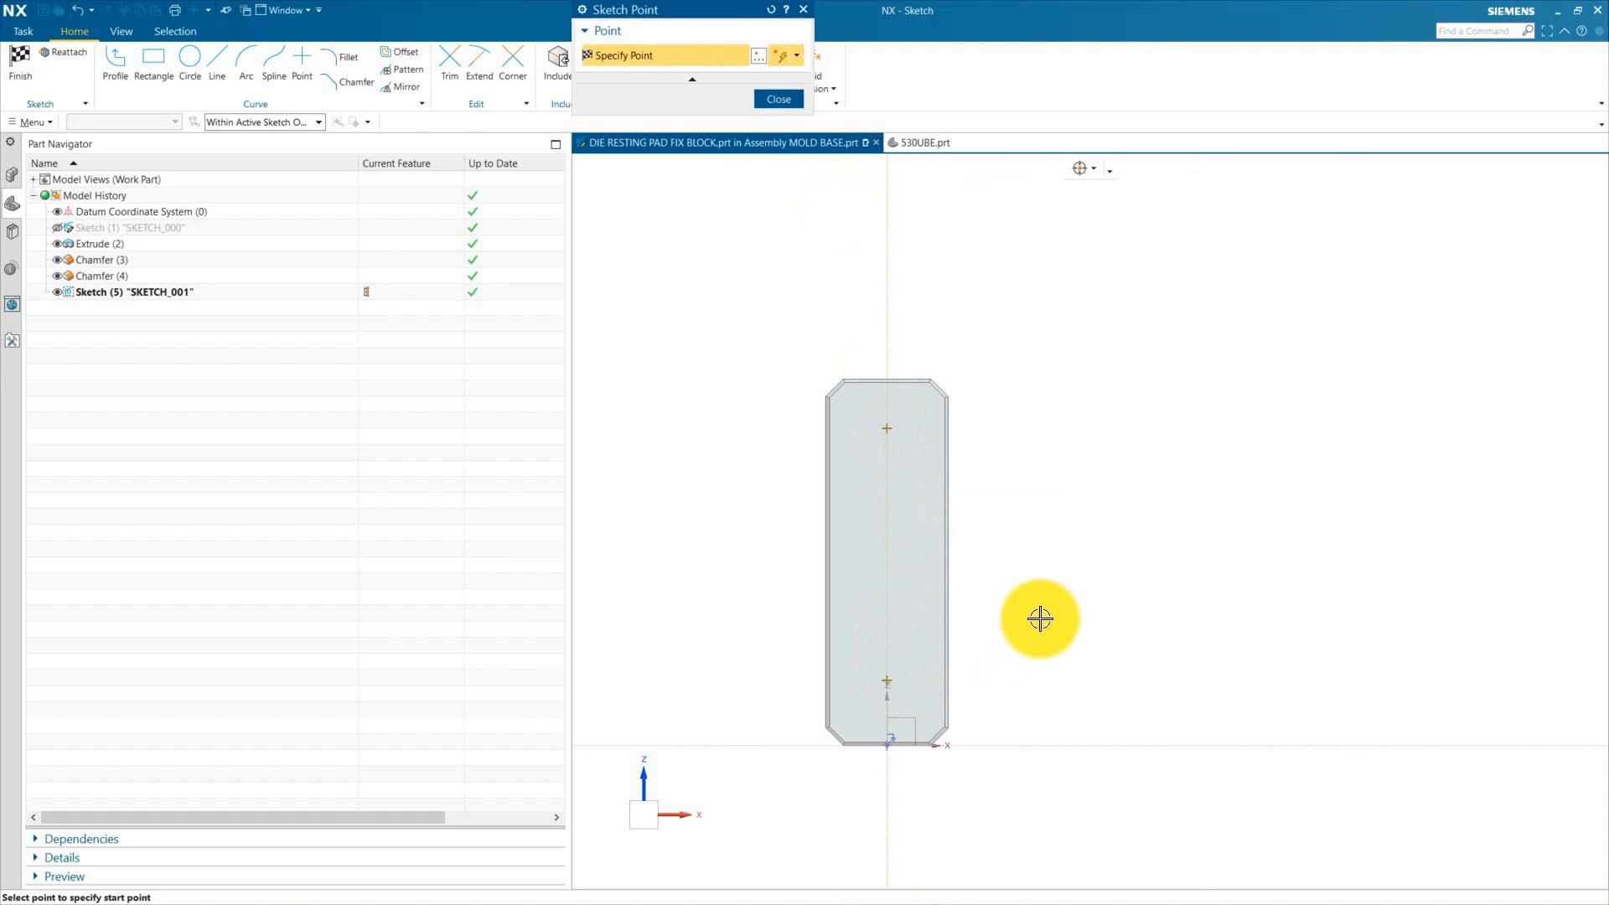
Step: Dimension the sketch point 30 mm below the top edge and 35 mm from the left edge
key("Escape")
scroll(912, 394, "up", 3)
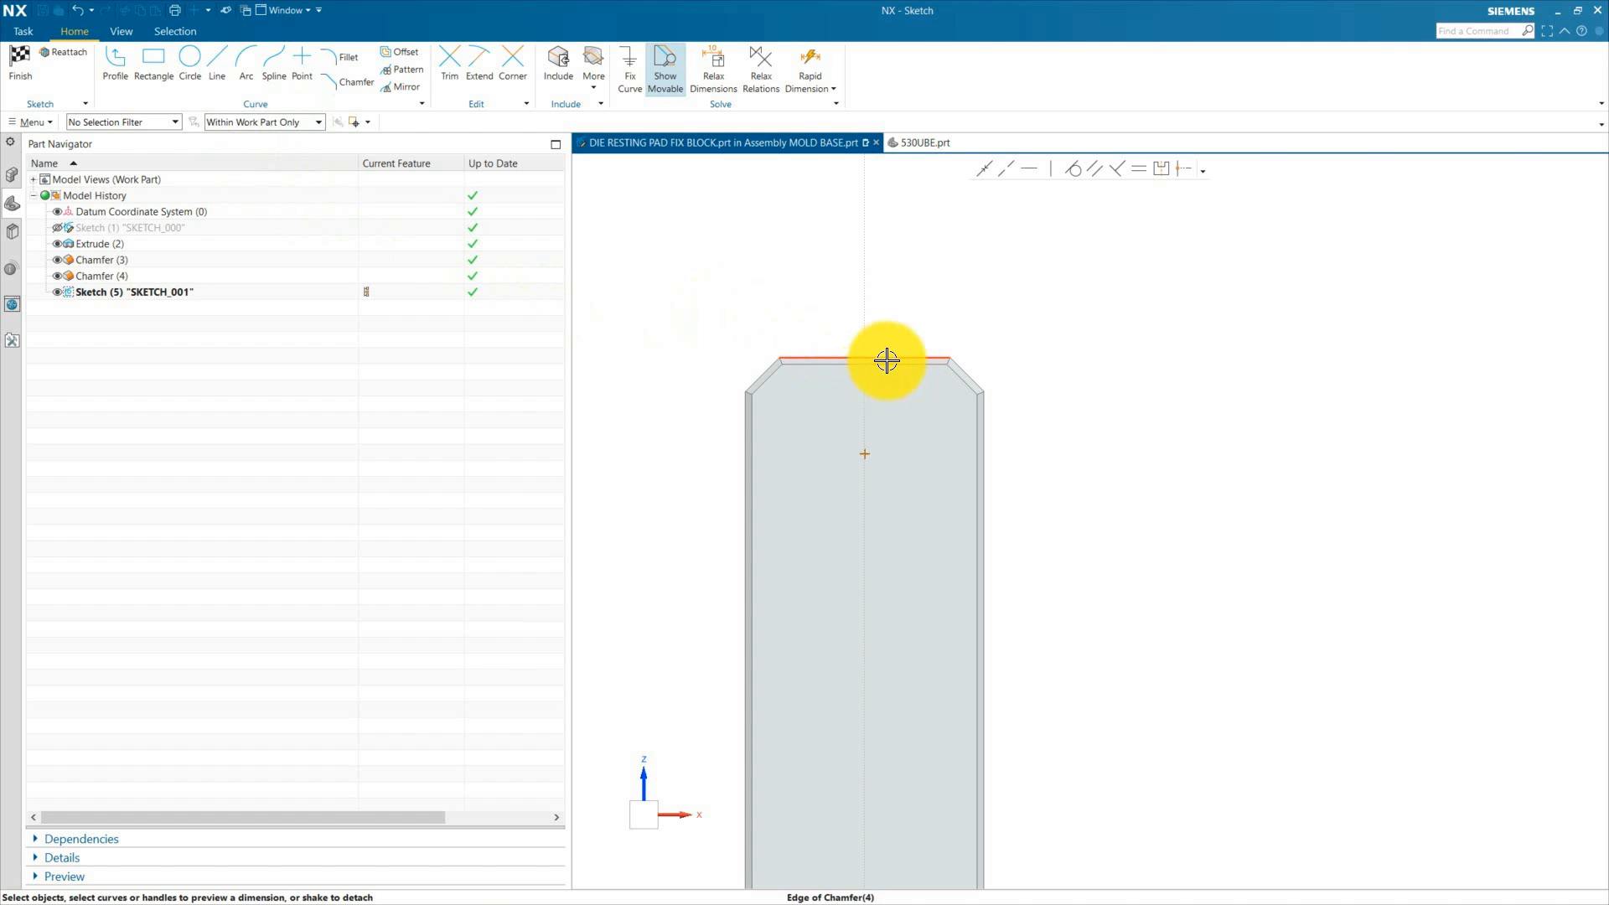
left_click(654, 441)
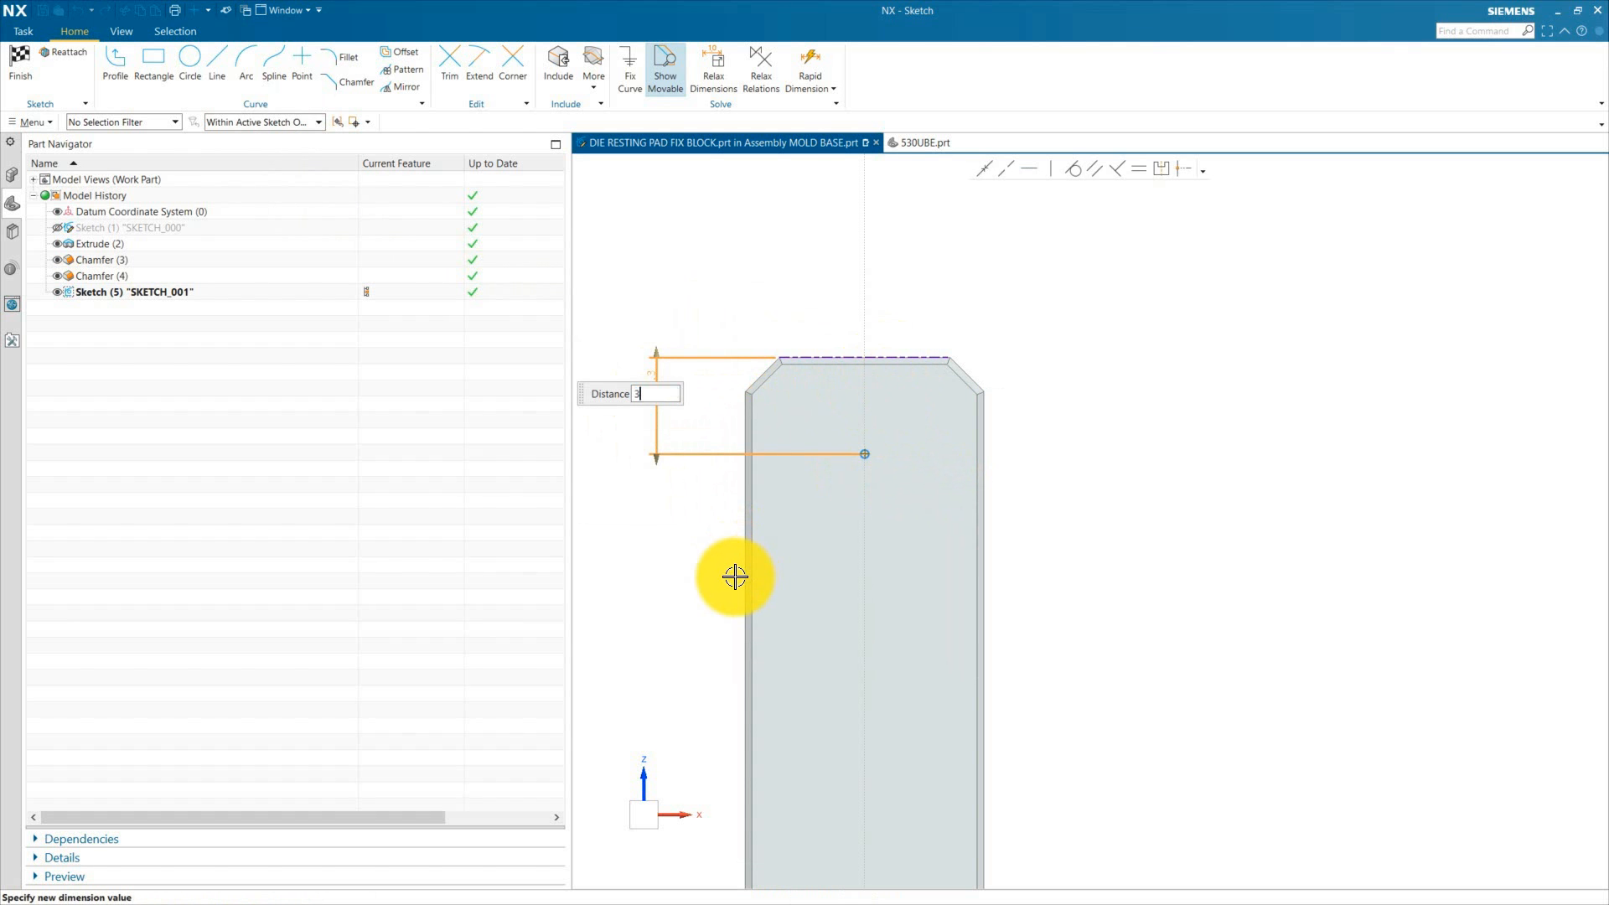
key("Return")
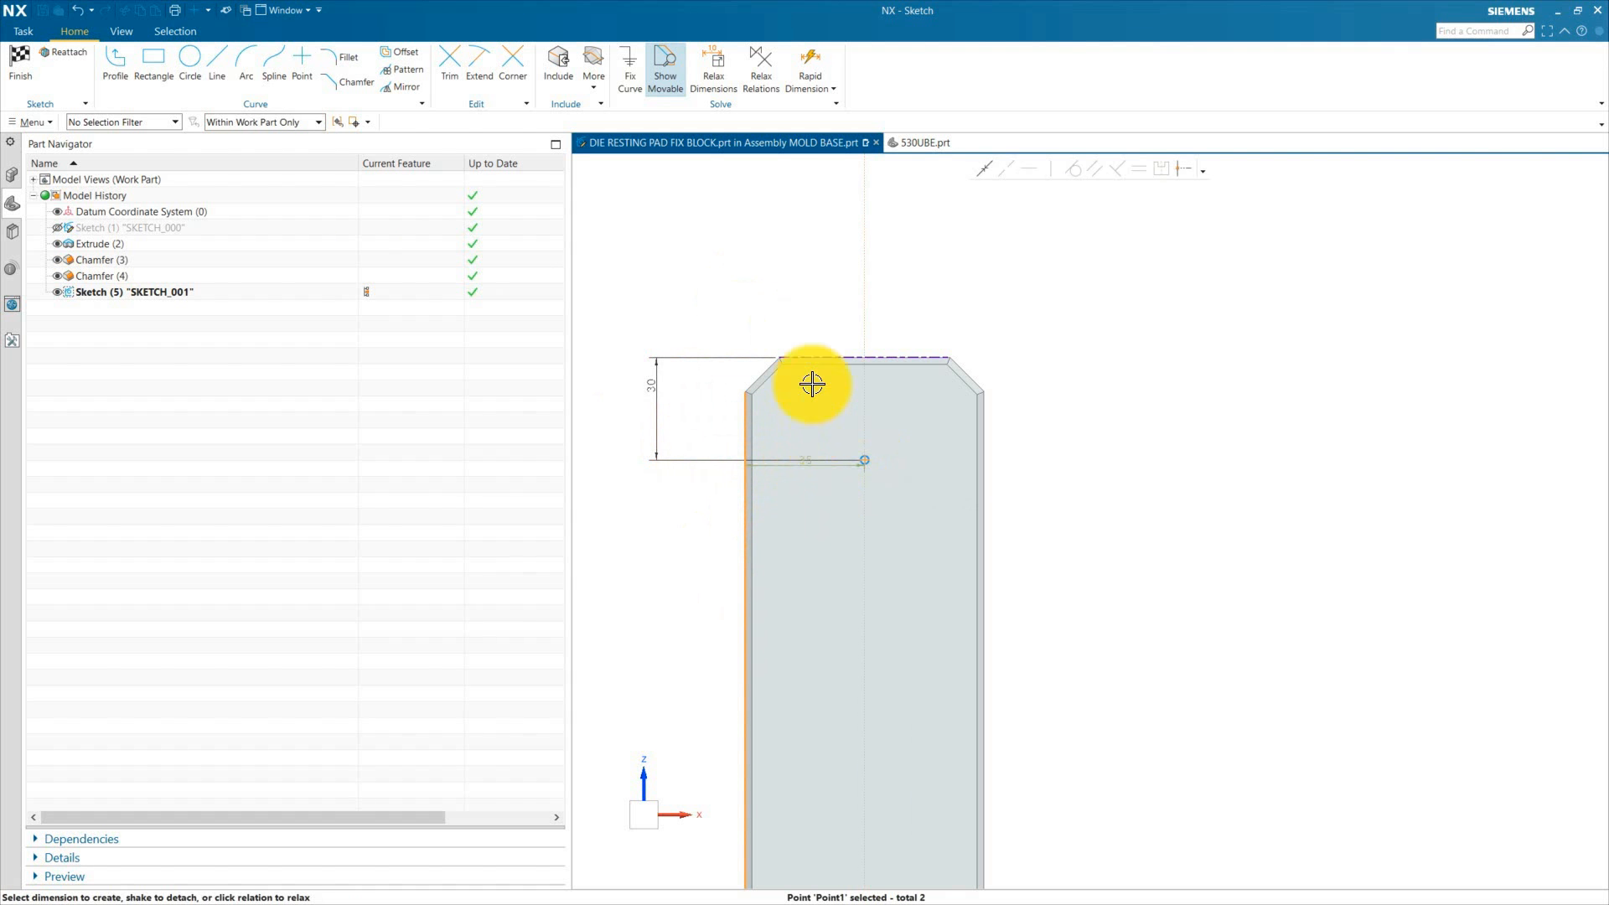
left_click(942, 305)
key("Return")
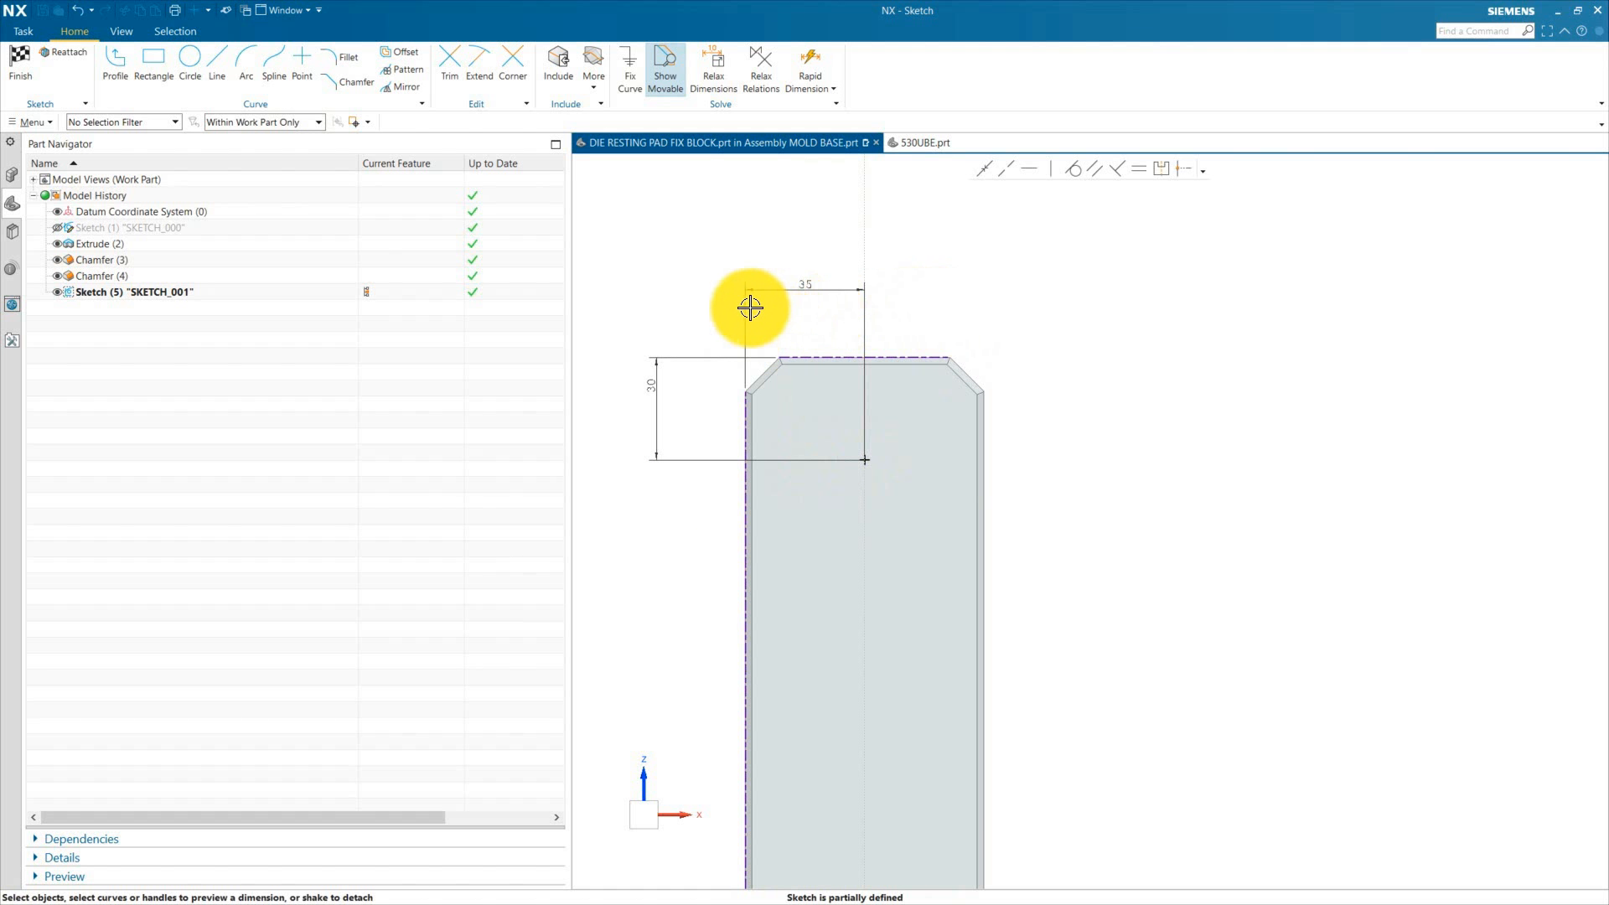
Step: Increase the sketch dimension text size
scroll(689, 345, "down", 2)
scroll(722, 60, "down", 1)
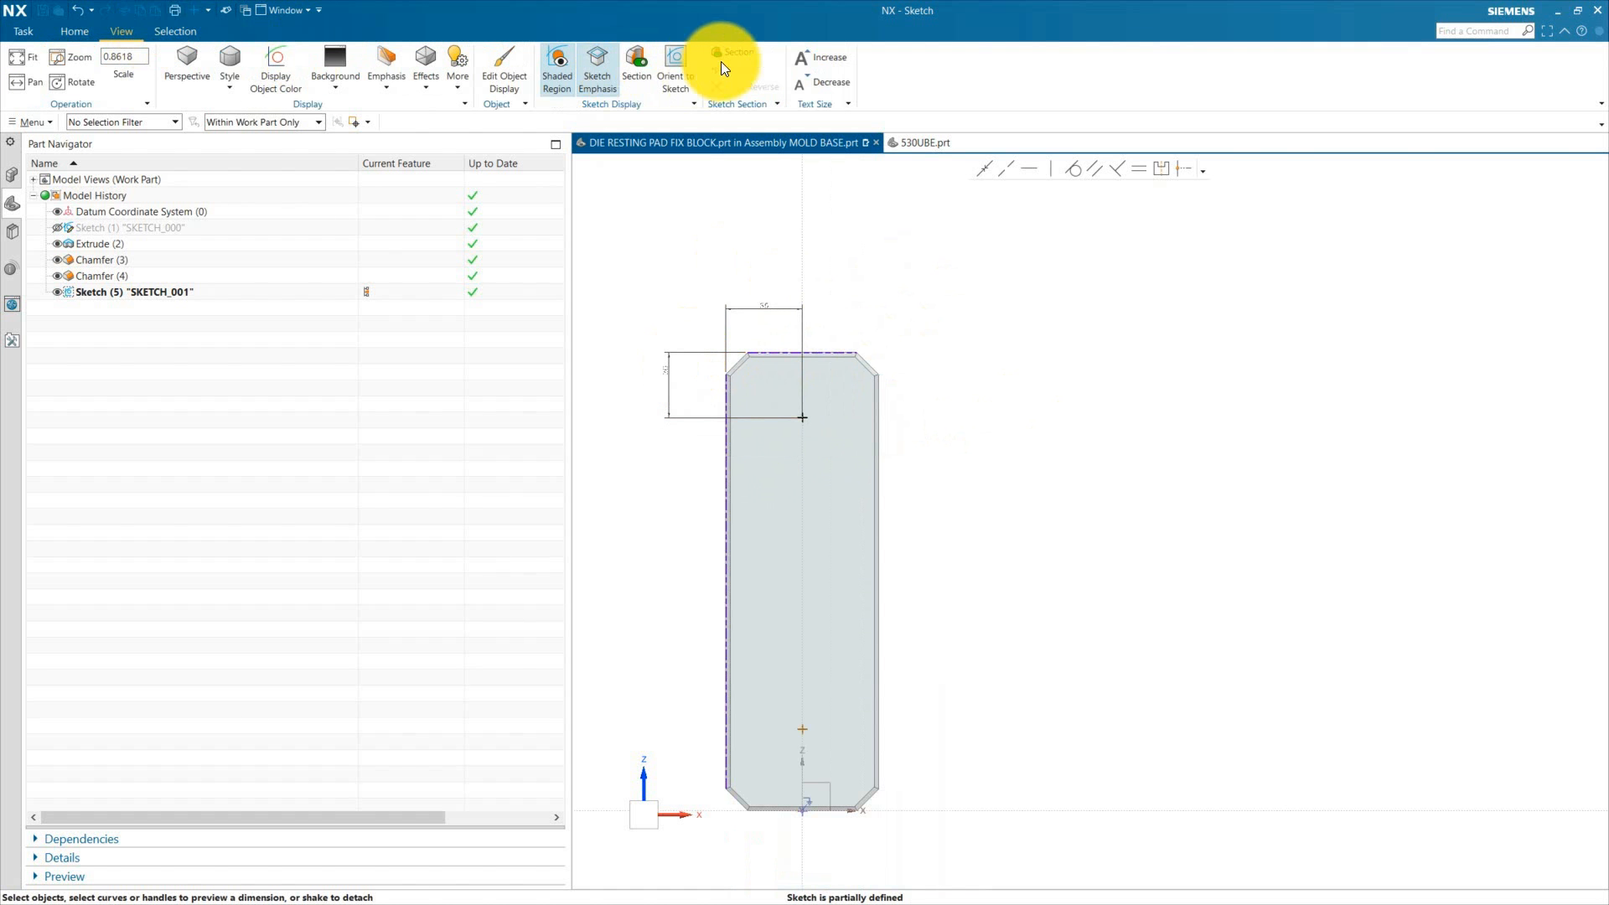
left_click(821, 55)
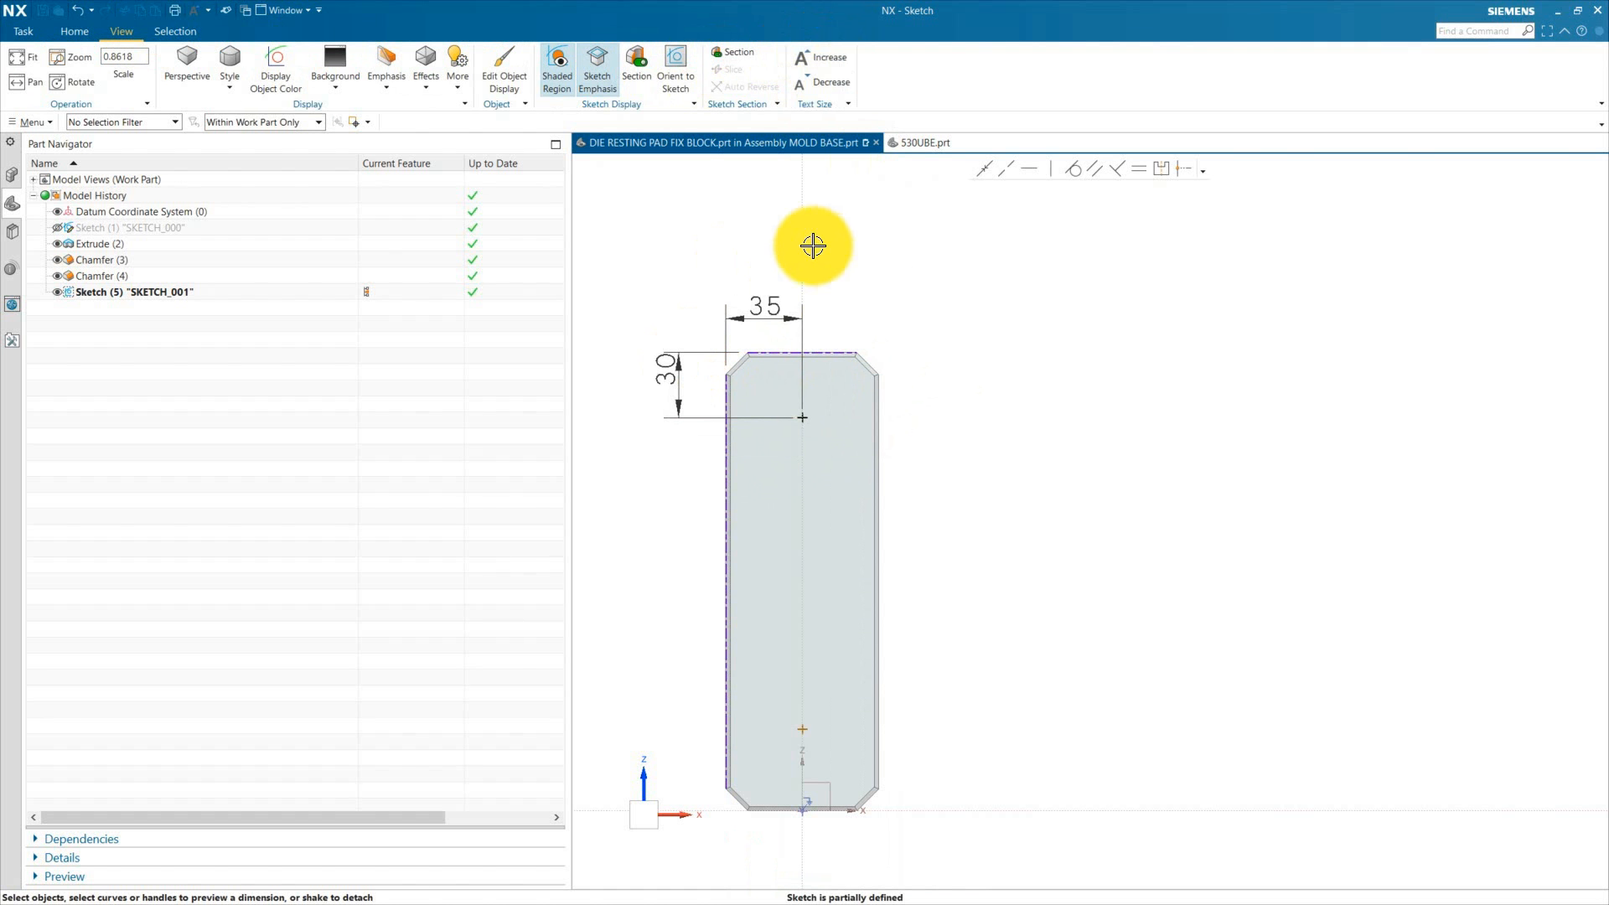
left_click(75, 33)
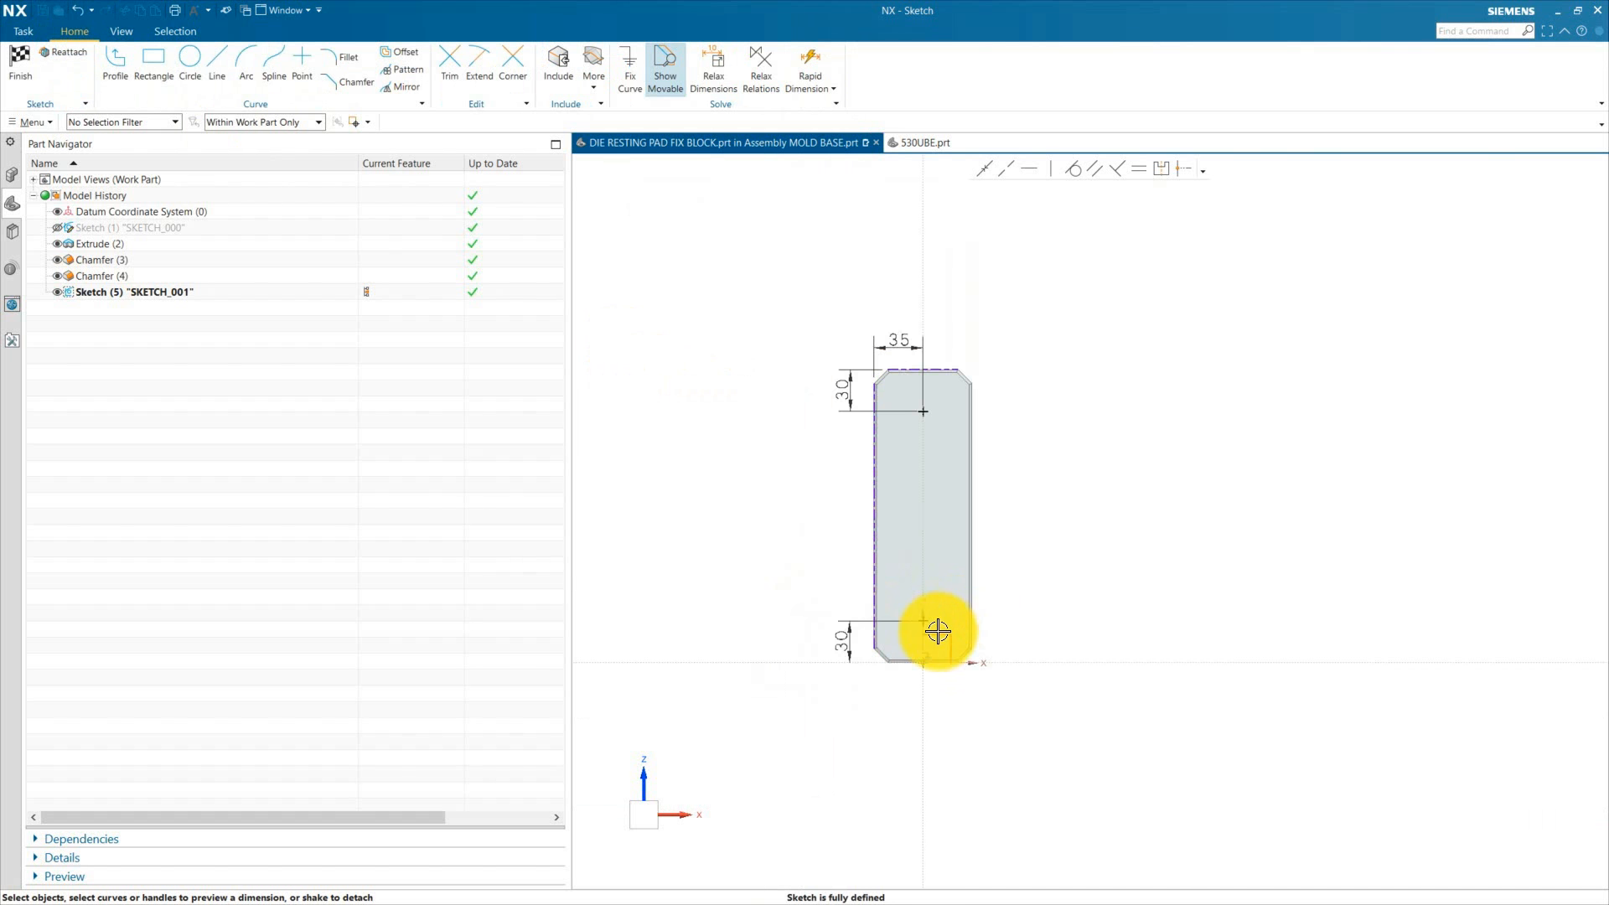
Step: Finish the fully defined sketch with the two hole points
scroll(937, 632, "up", 4)
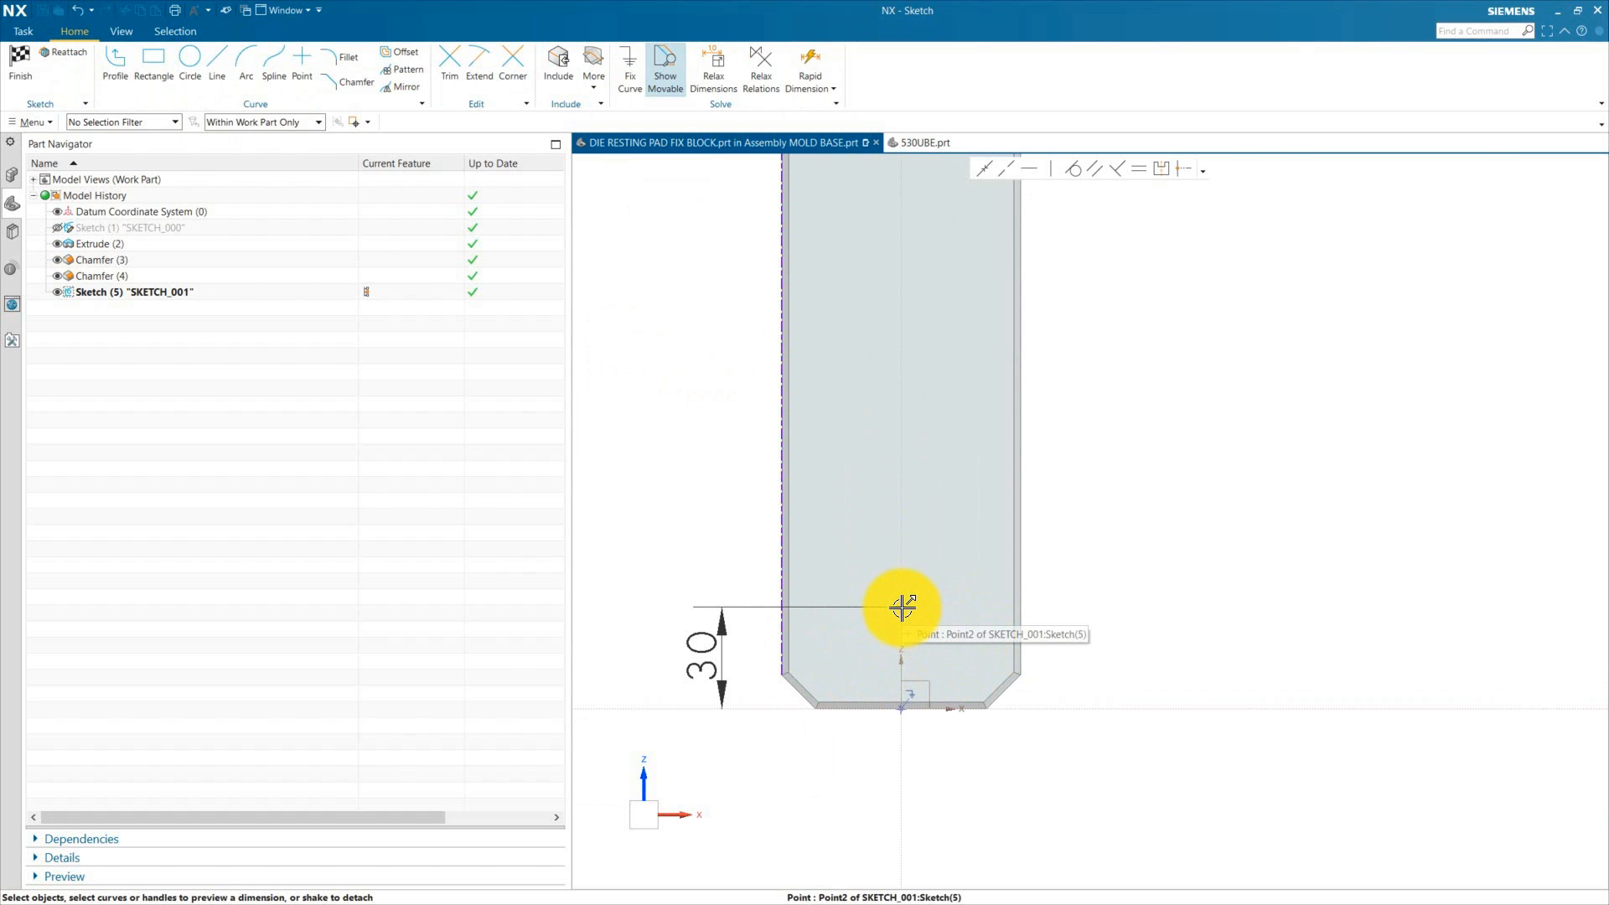
scroll(902, 607, "down", 4)
scroll(916, 625, "up", 4)
scroll(938, 622, "down", 2)
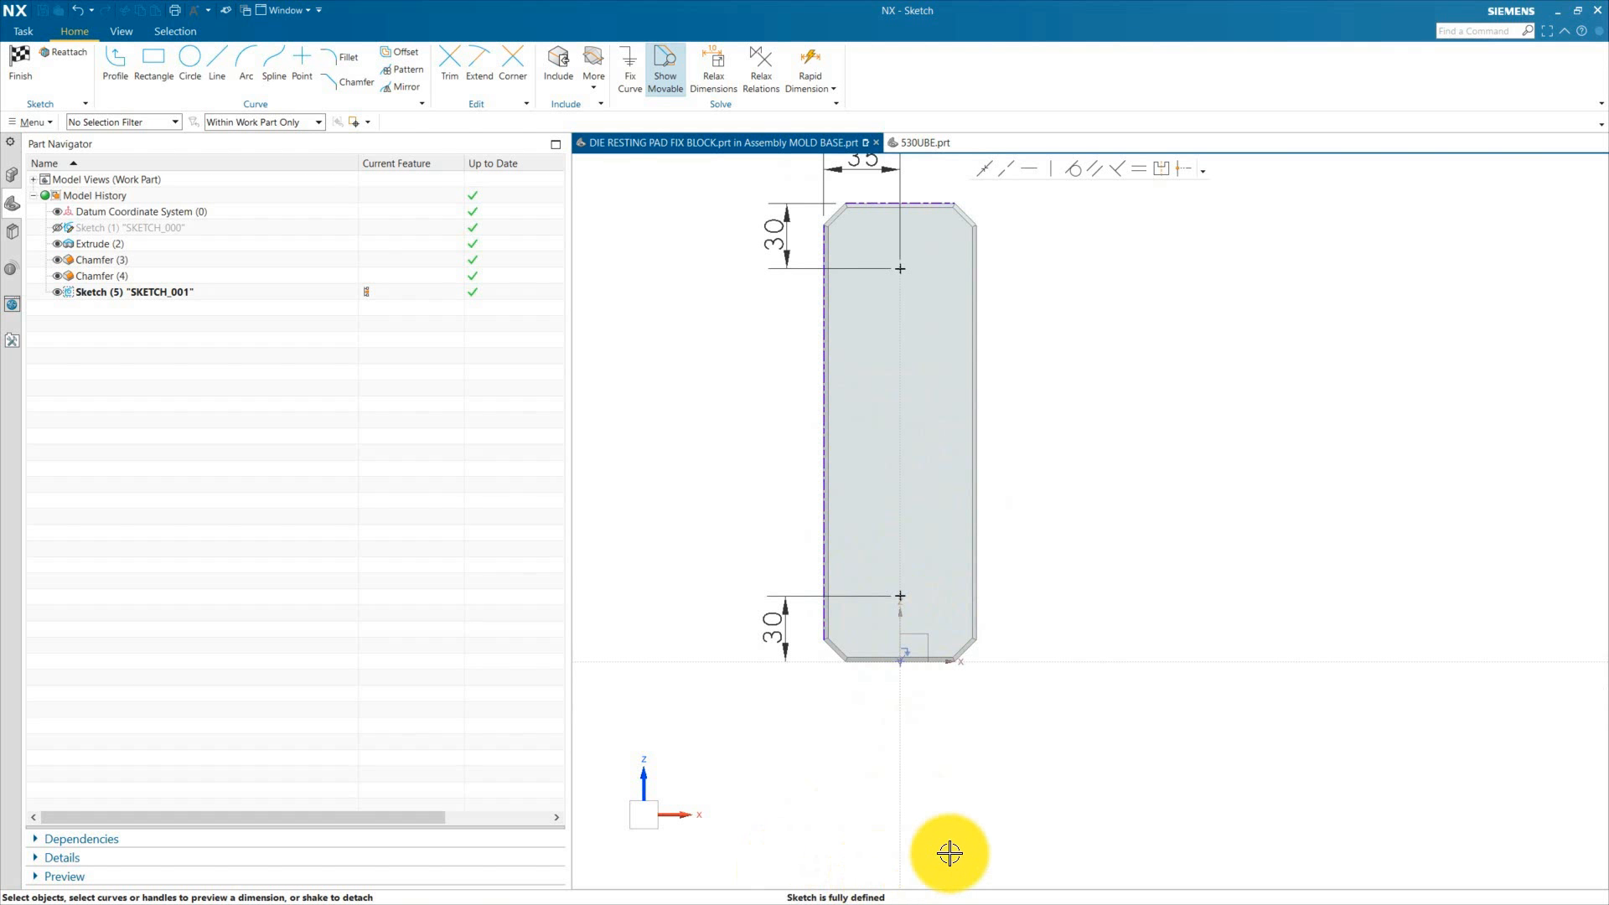
scroll(786, 797, "down", 2)
left_click(23, 56)
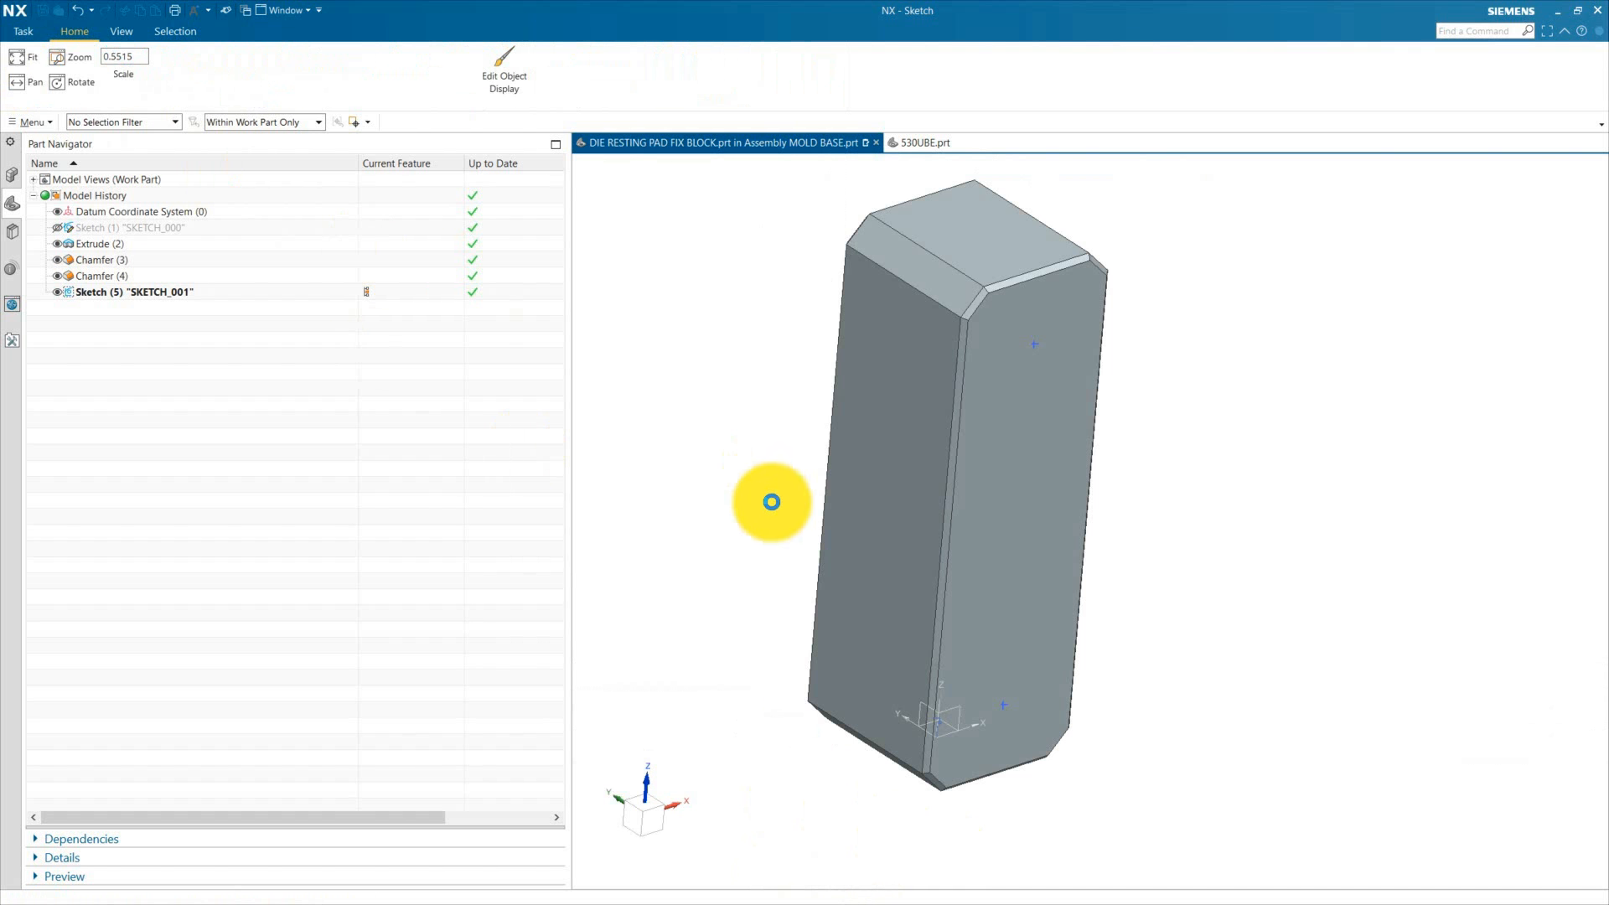
Step: Create counterbored holes at the sketch points using ISO screw clearance for an M16 socket head screw, through the body
left_click(650, 37)
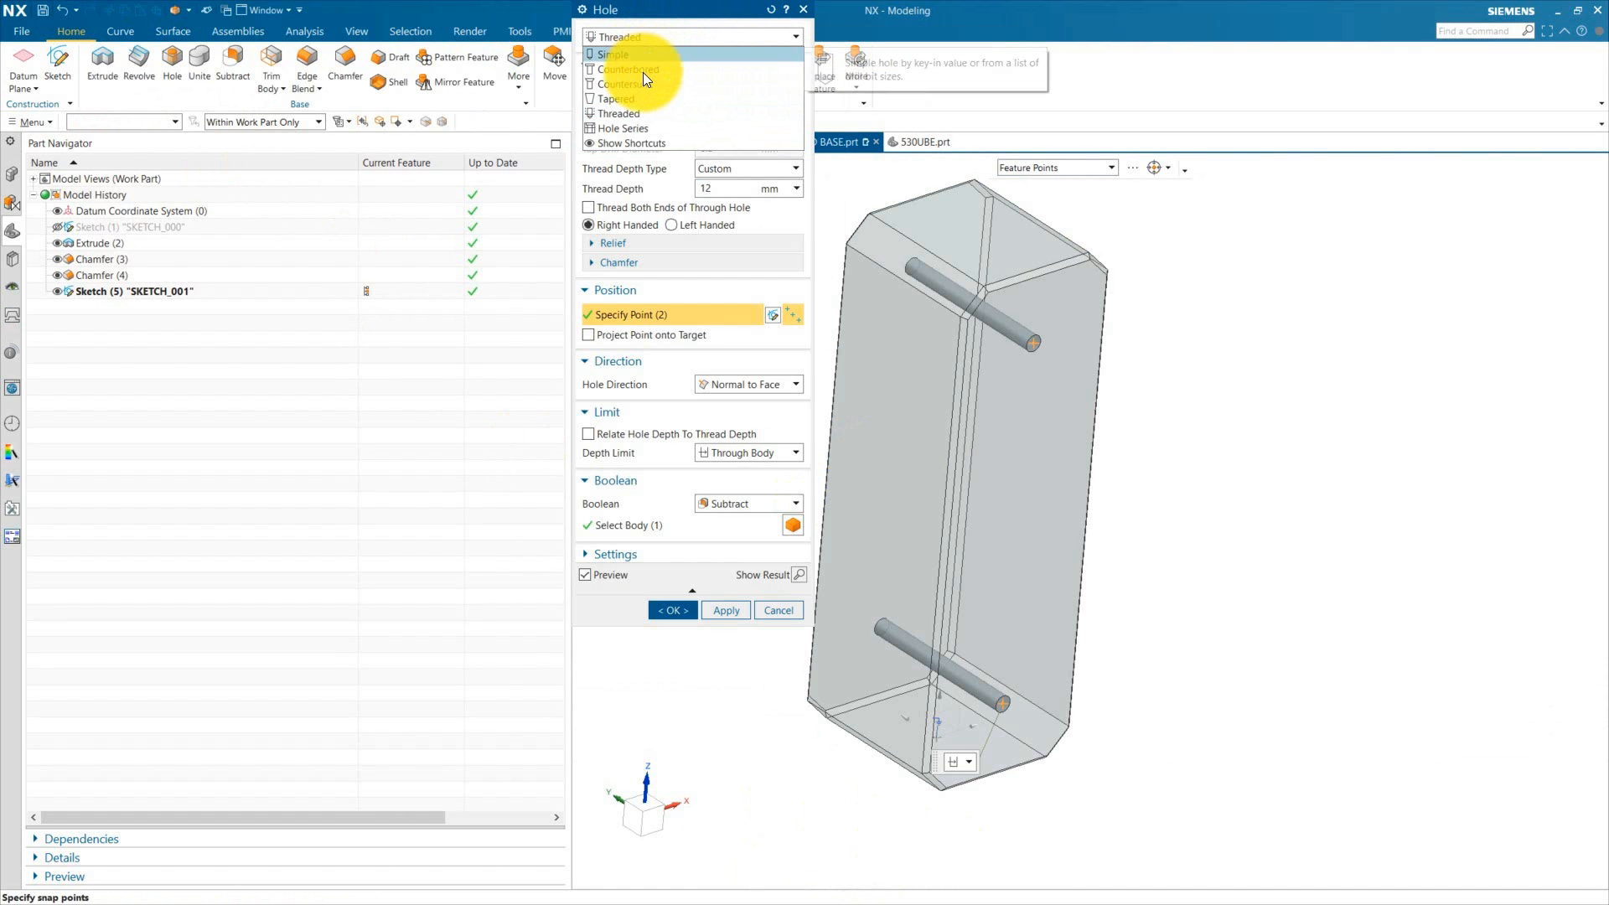
left_click(642, 71)
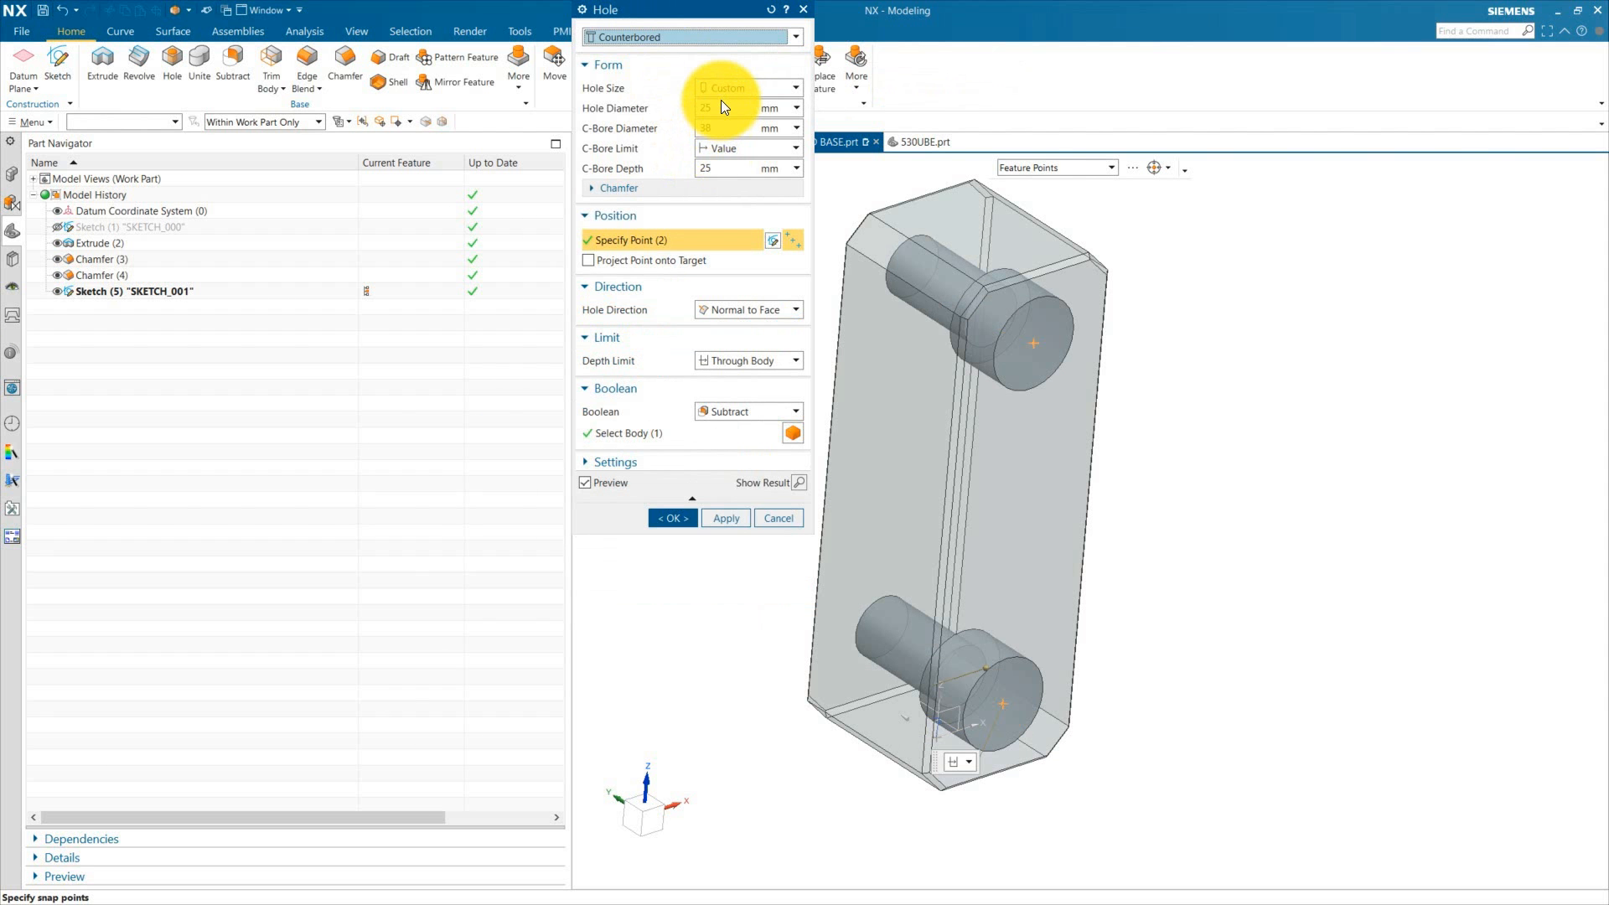
left_click(737, 88)
left_click(741, 117)
left_click(734, 148)
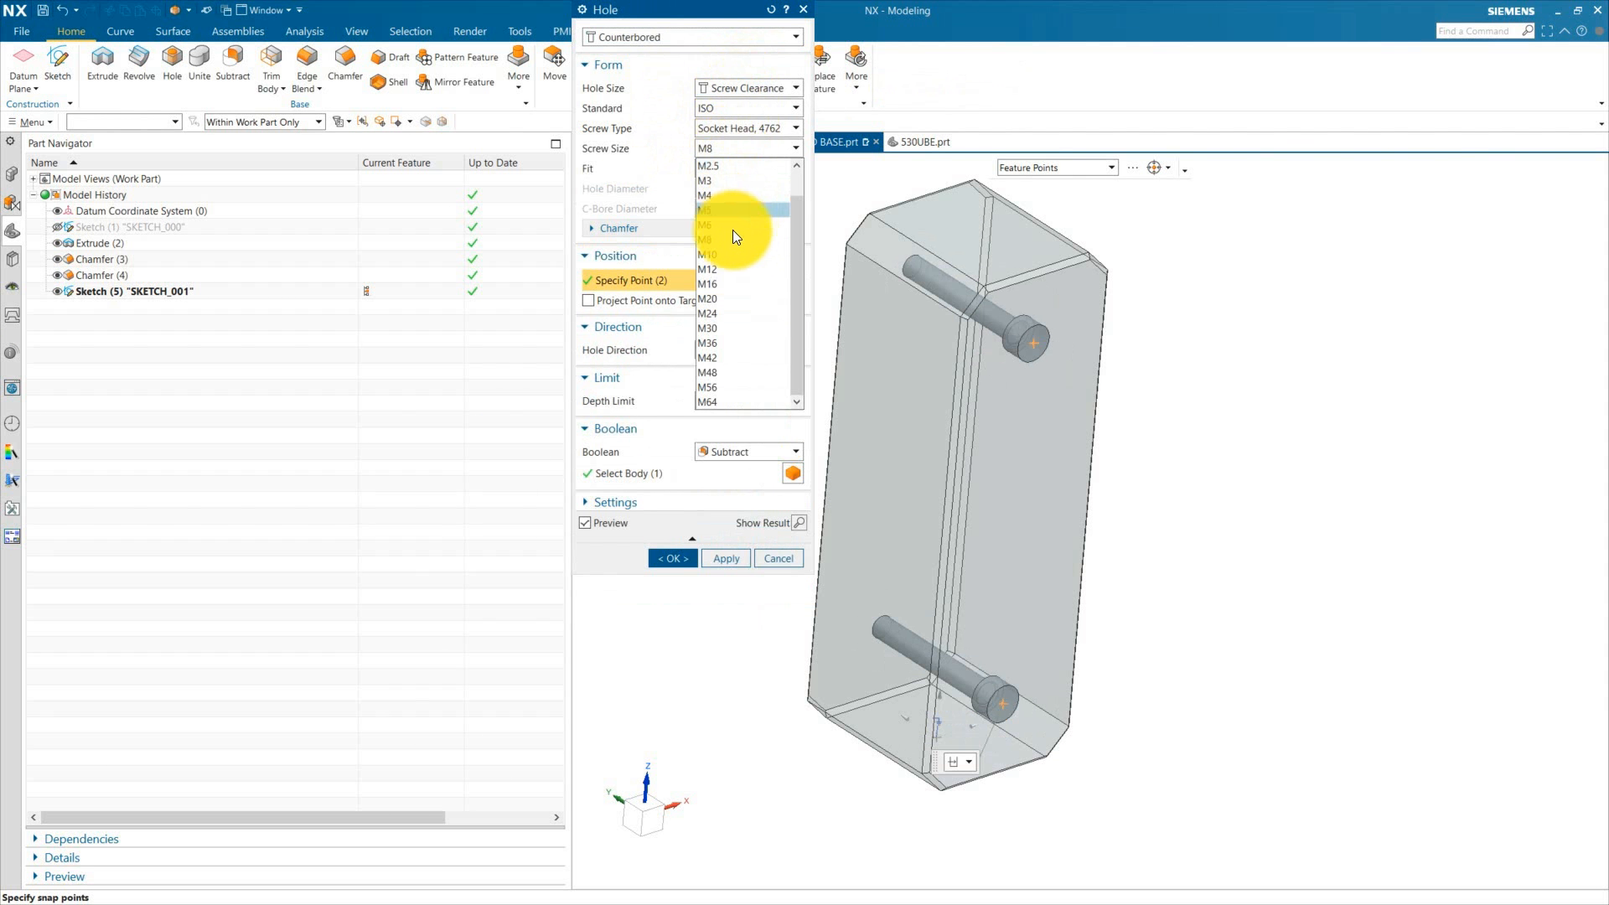
left_click(723, 288)
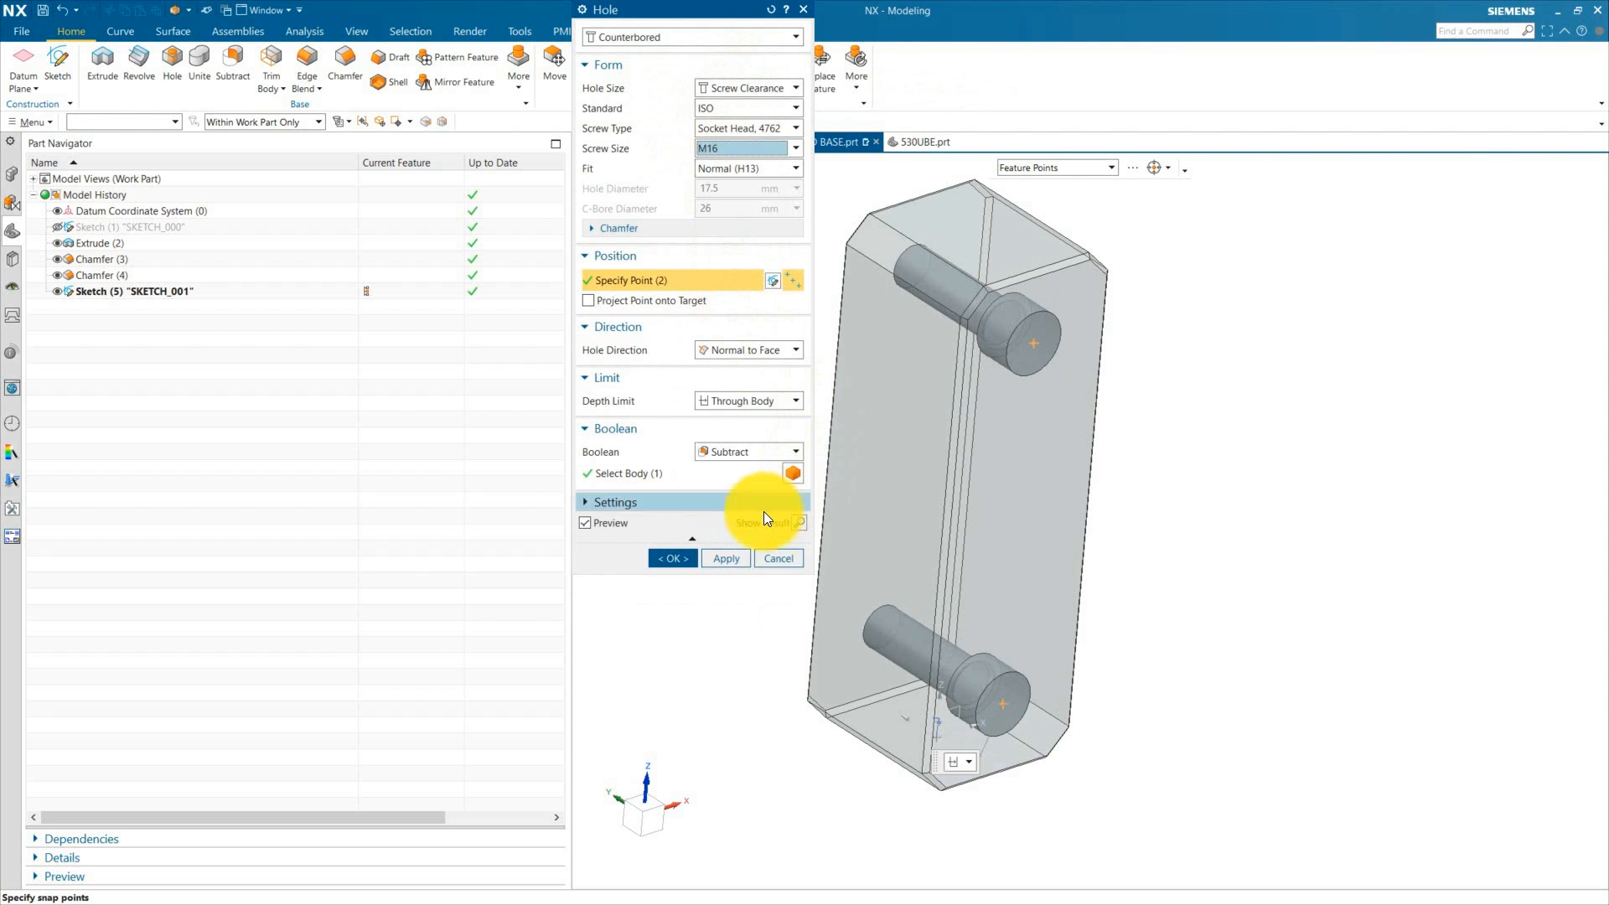
left_click(675, 558)
Step: Make FIX HALF ASSY the displayed assembly from the assembly navigator
left_click(12, 173)
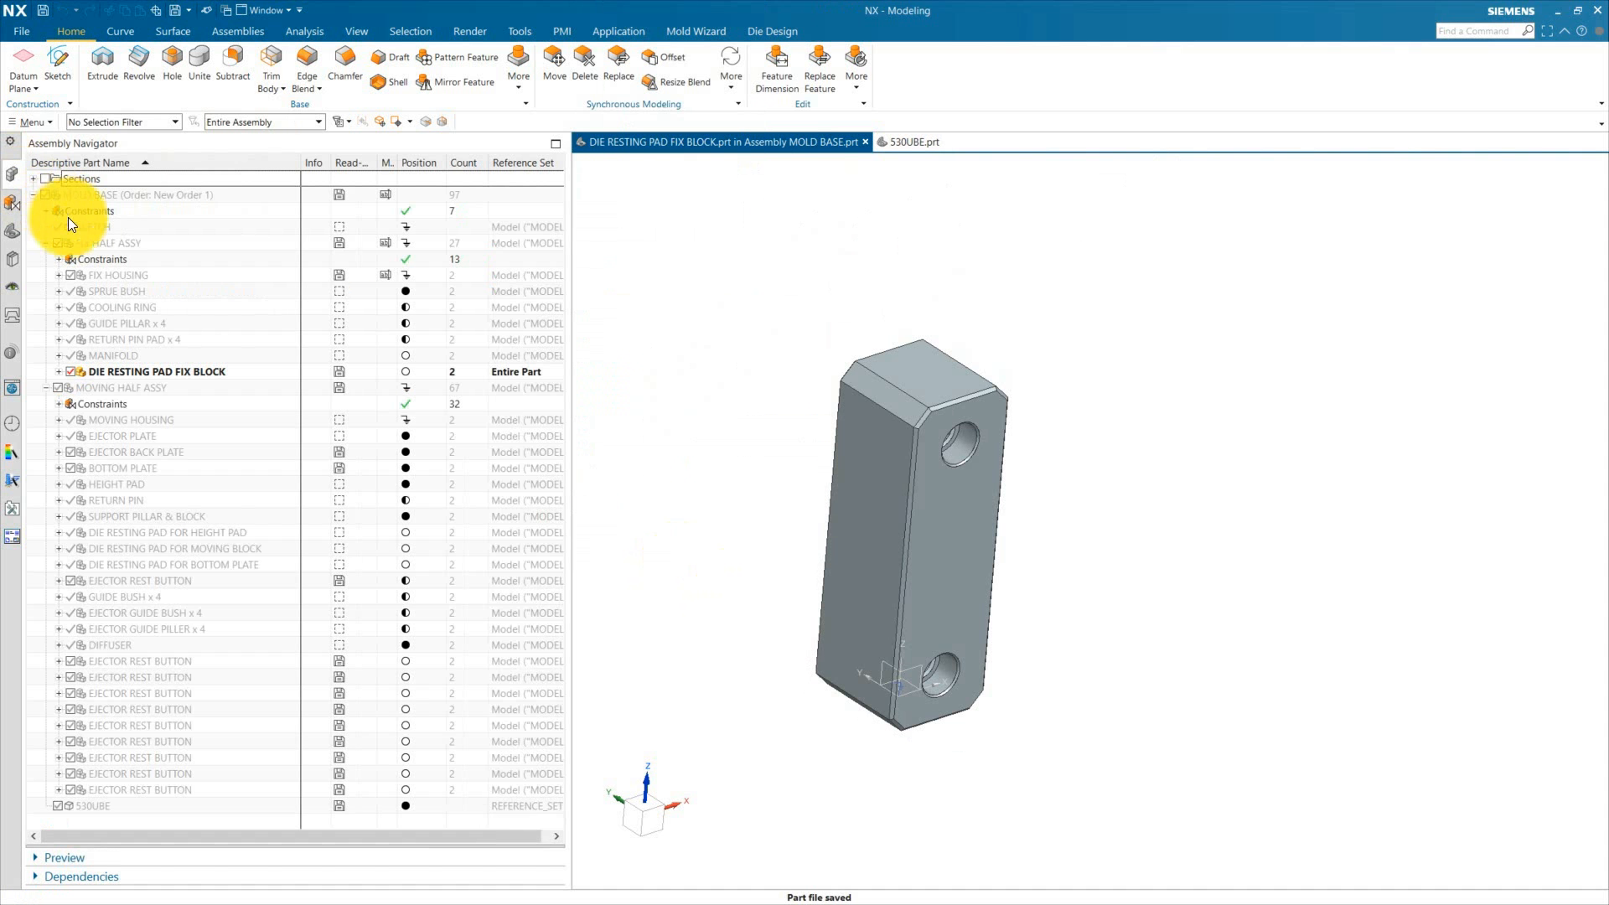
left_click(76, 279)
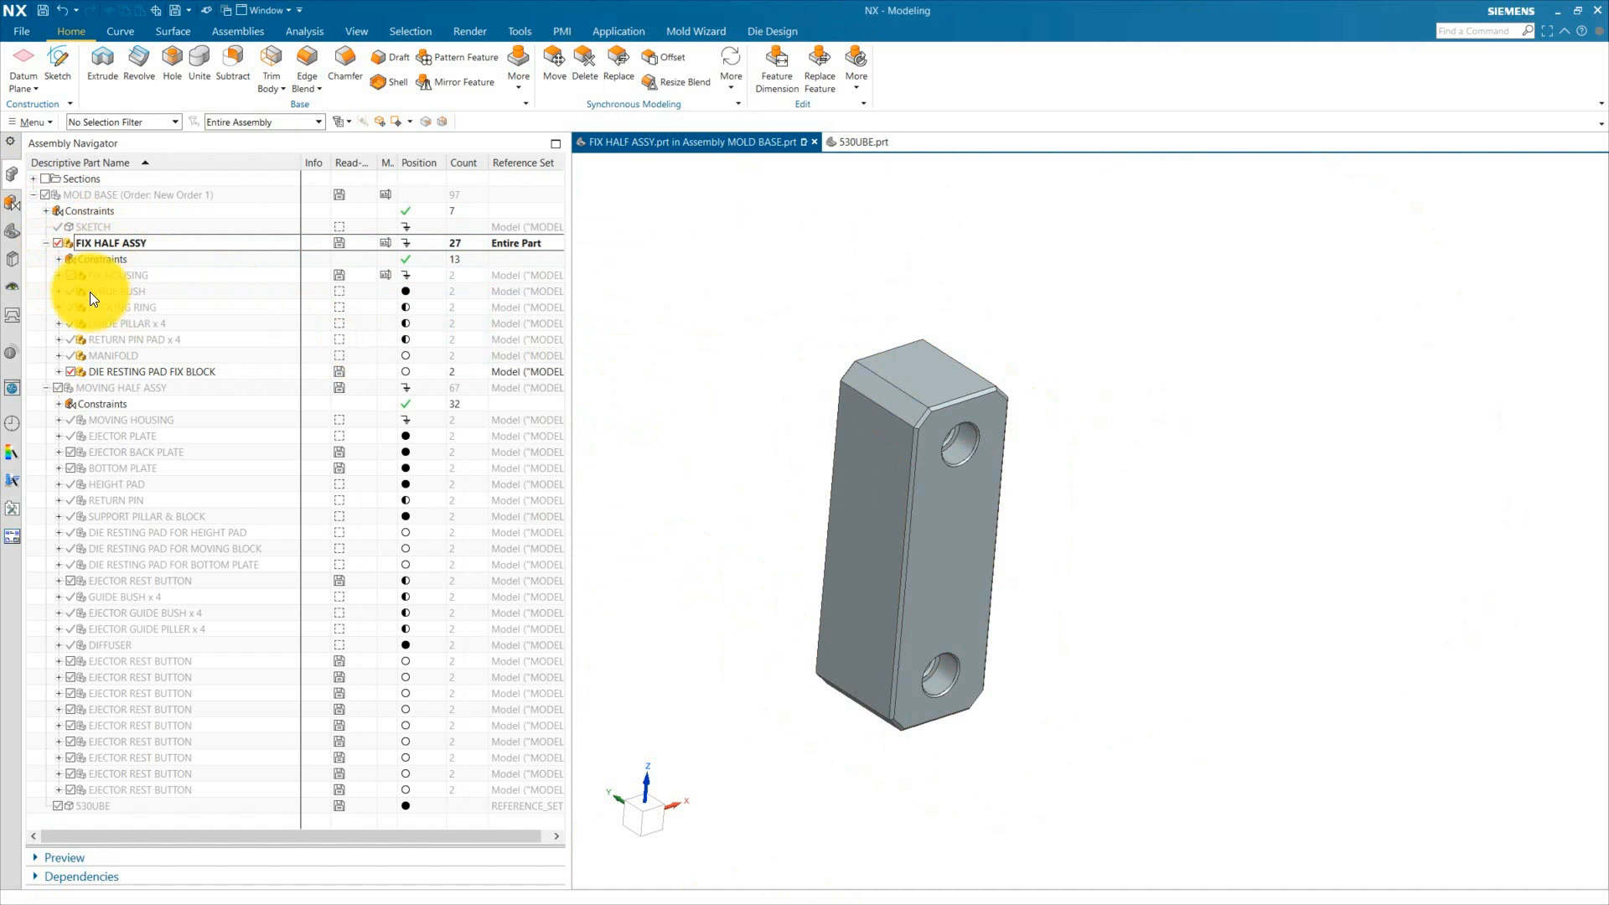
left_click(69, 275)
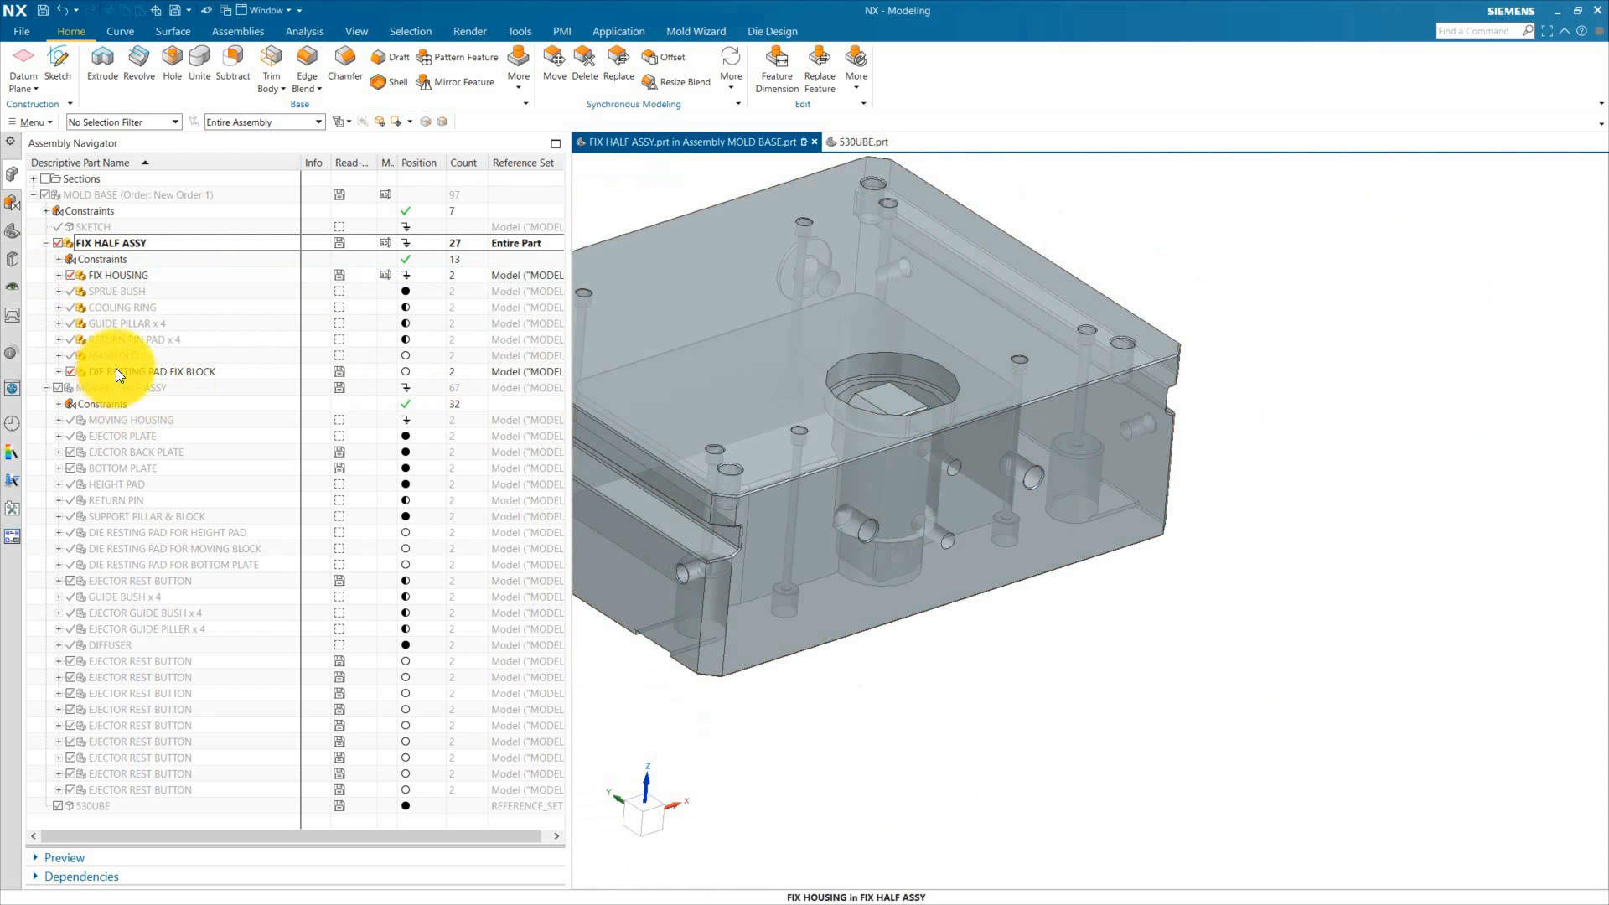
Step: Move the DIE RESTING PAD FIX BLOCK out beside the fix housing to X -340, Y -330, Z 155
right_click(122, 373)
left_click(194, 353)
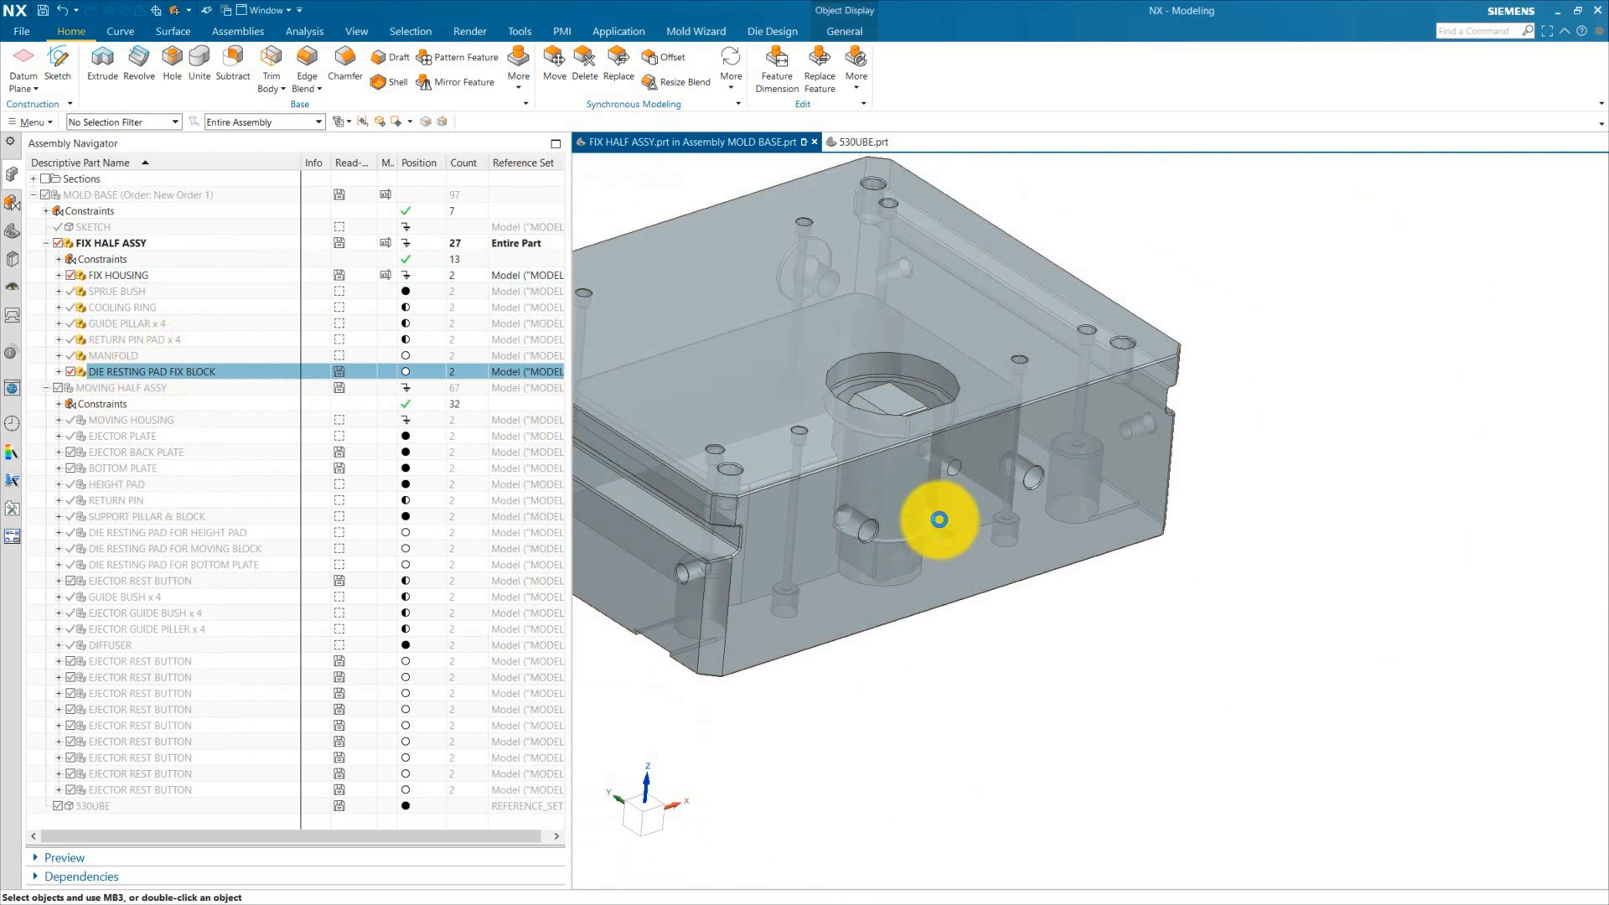
left_click_drag(941, 438, 887, 665)
middle_click_drag(924, 760, 955, 744, "shift")
left_click_drag(882, 603, 883, 567)
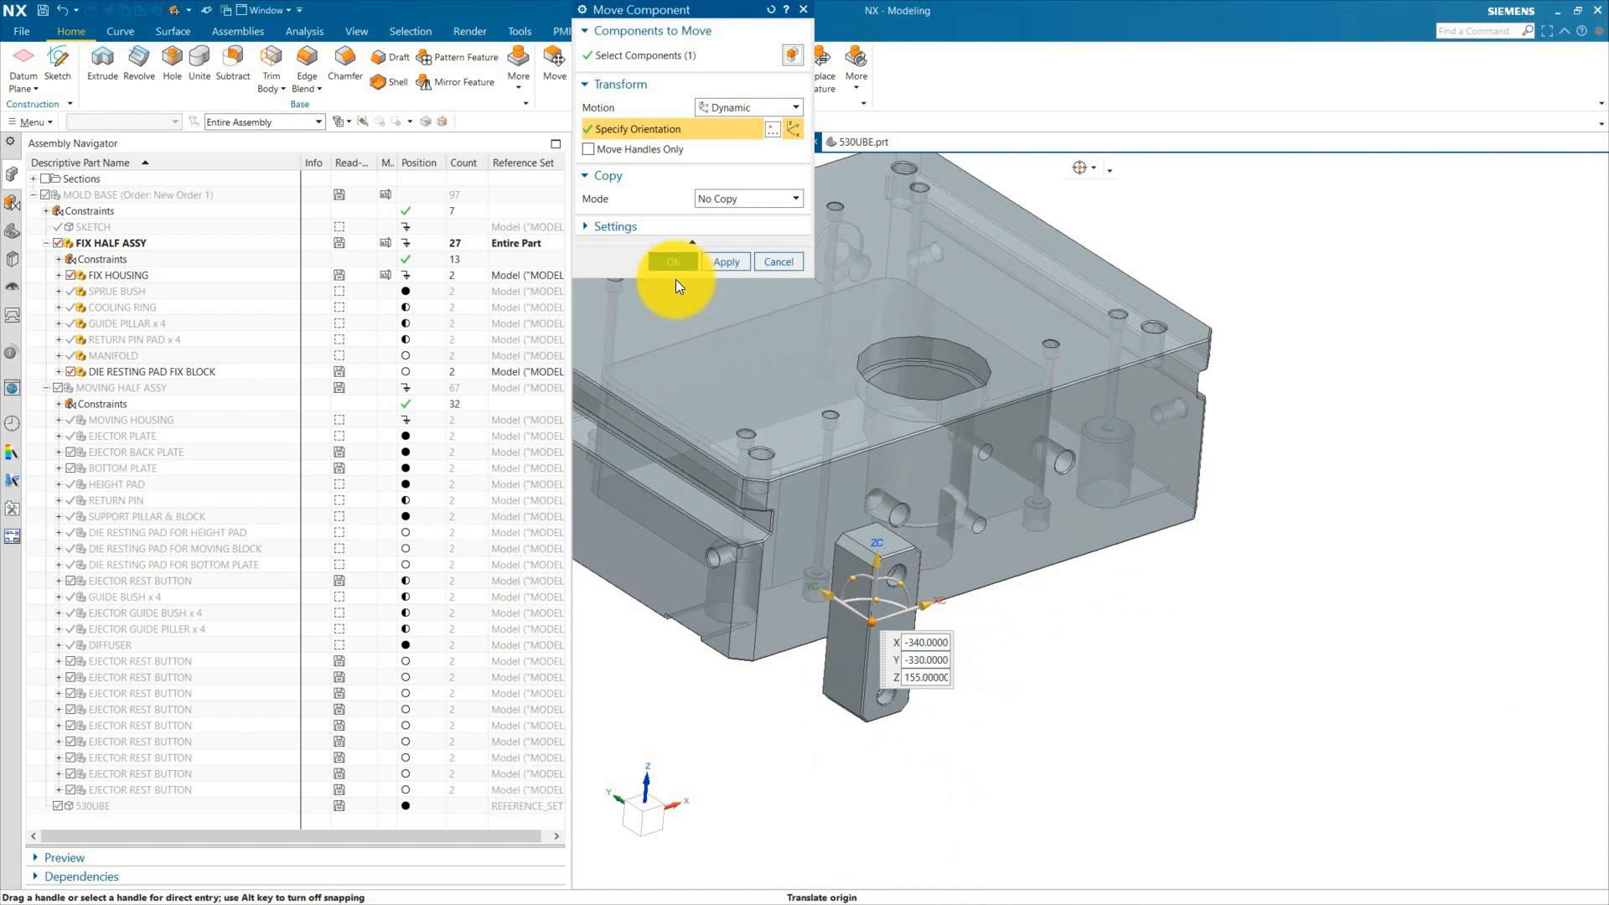
left_click(673, 262)
Step: Add a Touch constraint between the block's face and the fix housing's side face
scroll(989, 743, "down", 3)
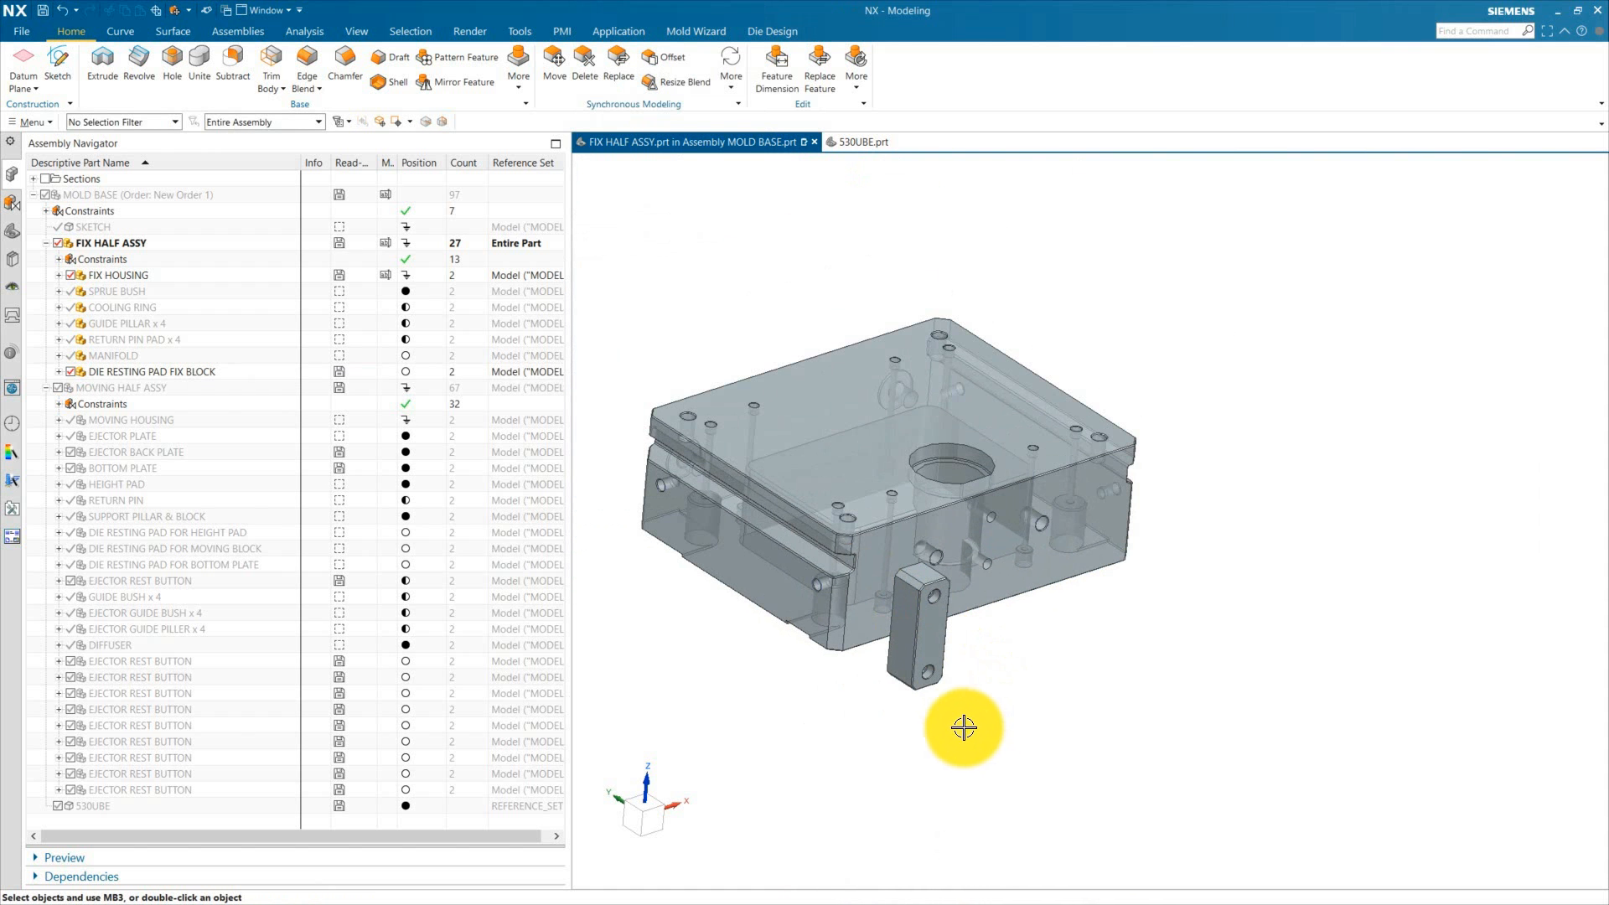
middle_click_drag(964, 727, 901, 709)
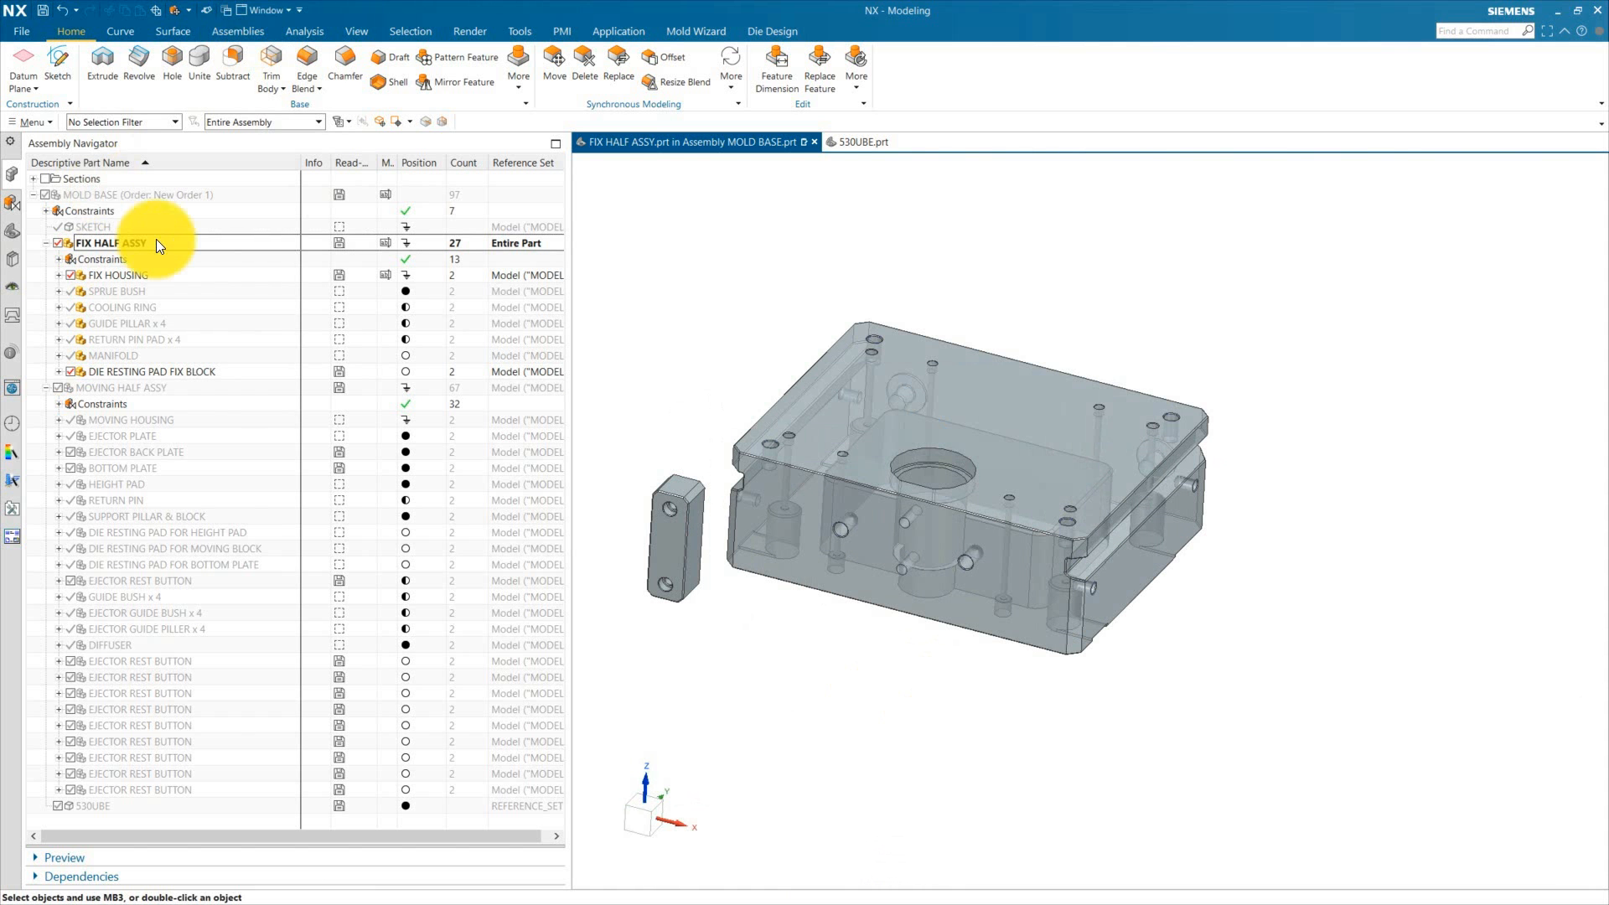
left_click(243, 32)
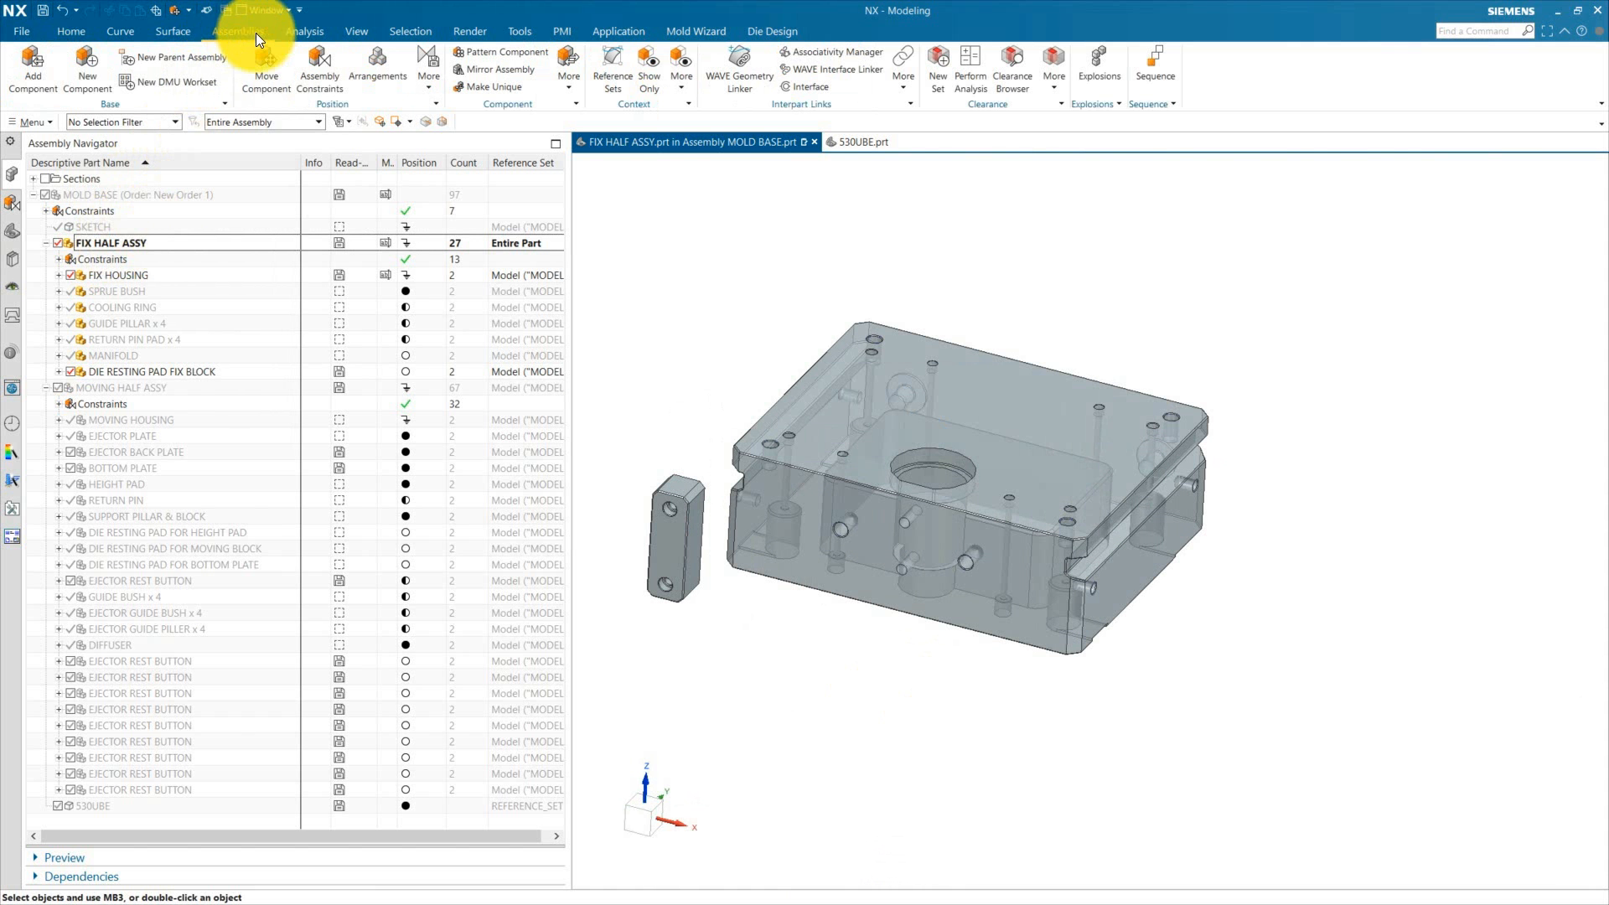
left_click(320, 72)
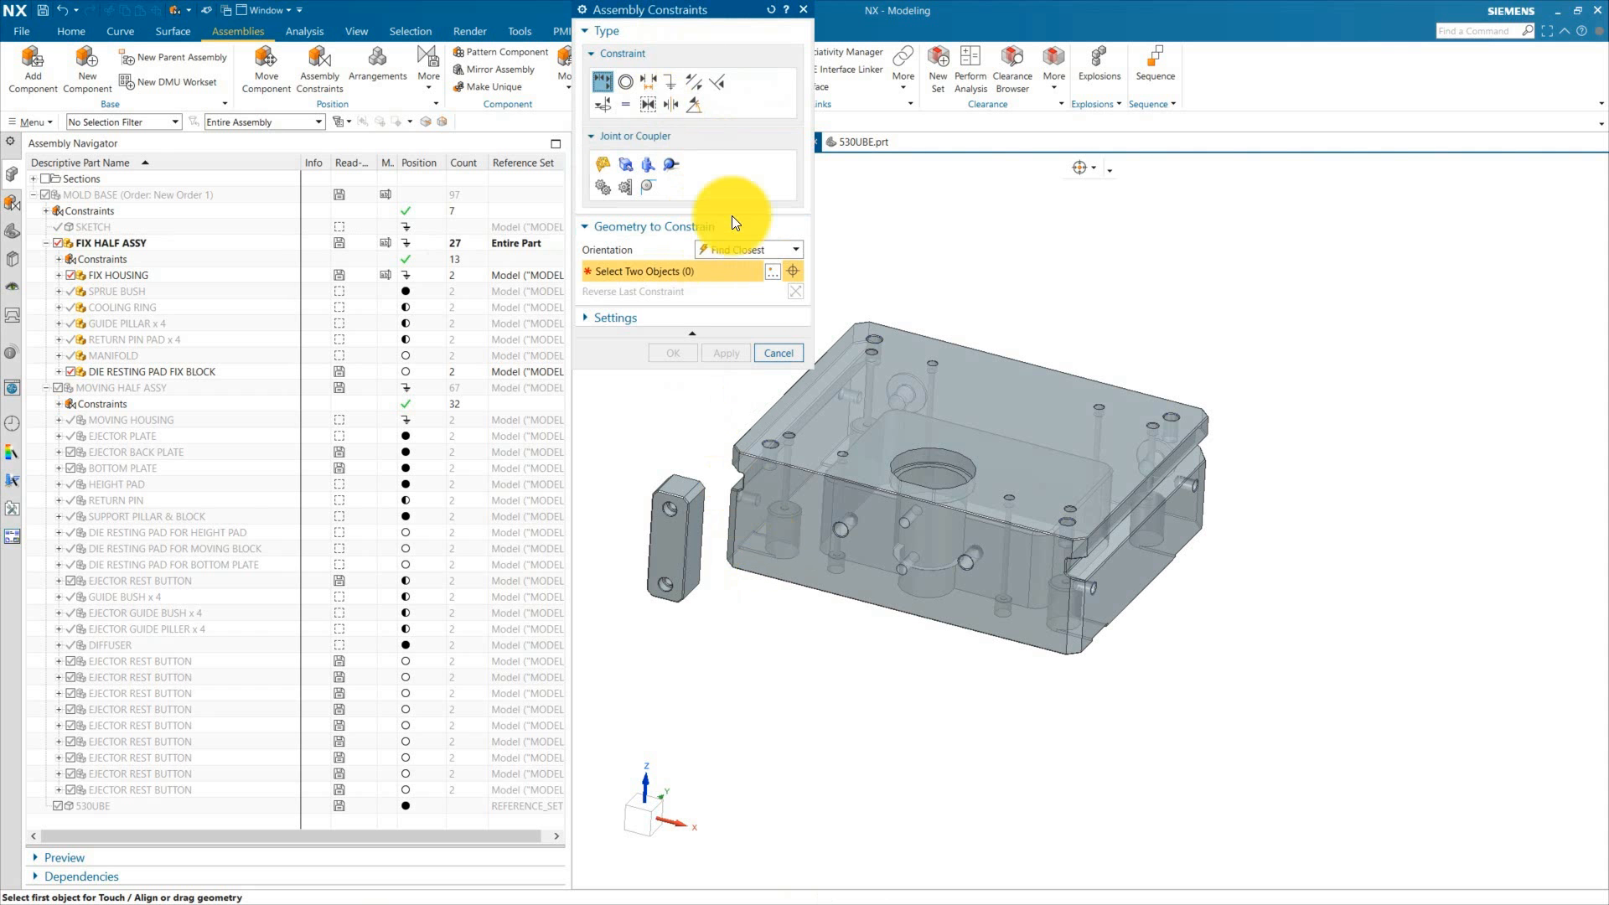
left_click(809, 519)
middle_click_drag(822, 691, 740, 704)
scroll(756, 384, "up", 2)
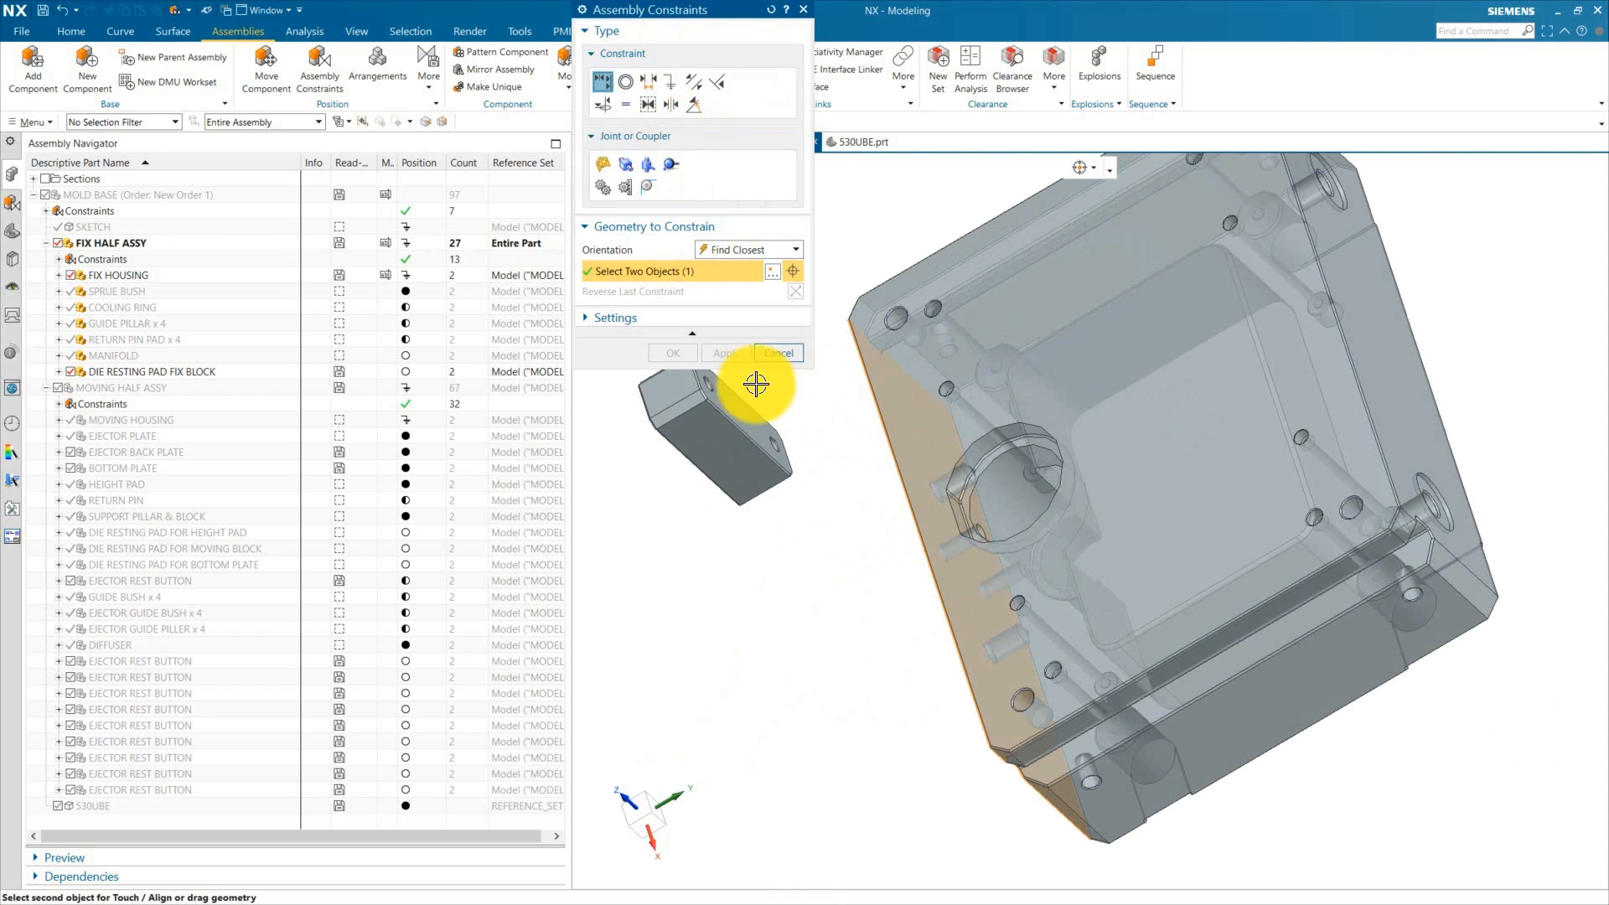
left_click(736, 412)
left_click(674, 353)
Step: Constrain the top face of the fix housing and the top face of the block together
scroll(818, 583, "down", 2)
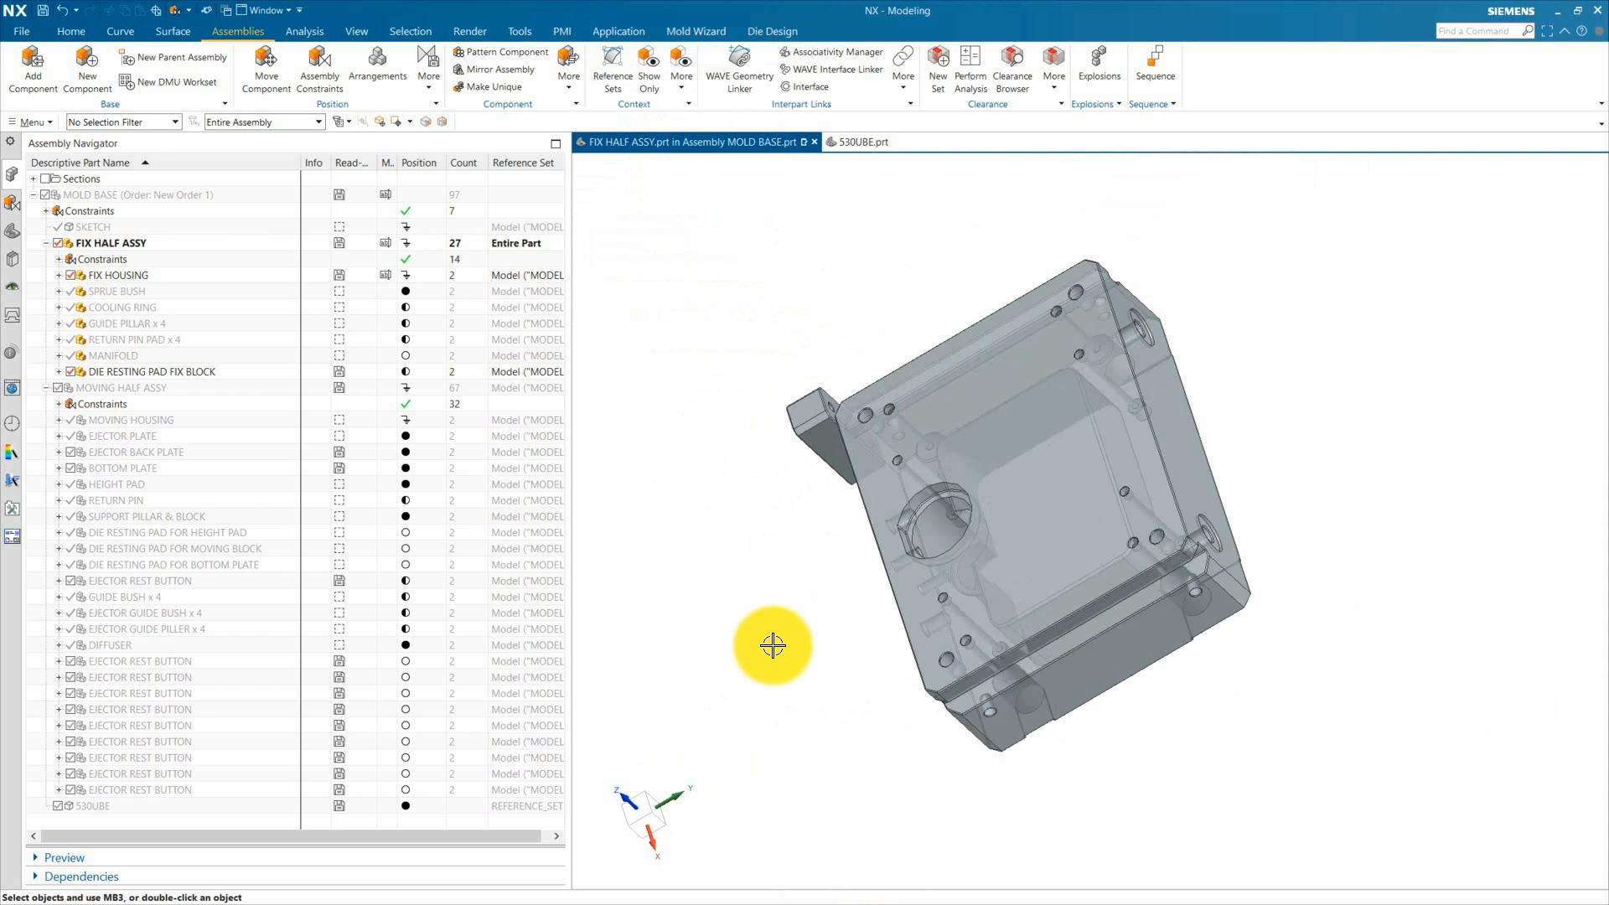
middle_click_drag(772, 646, 646, 693)
scroll(729, 636, "up", 2)
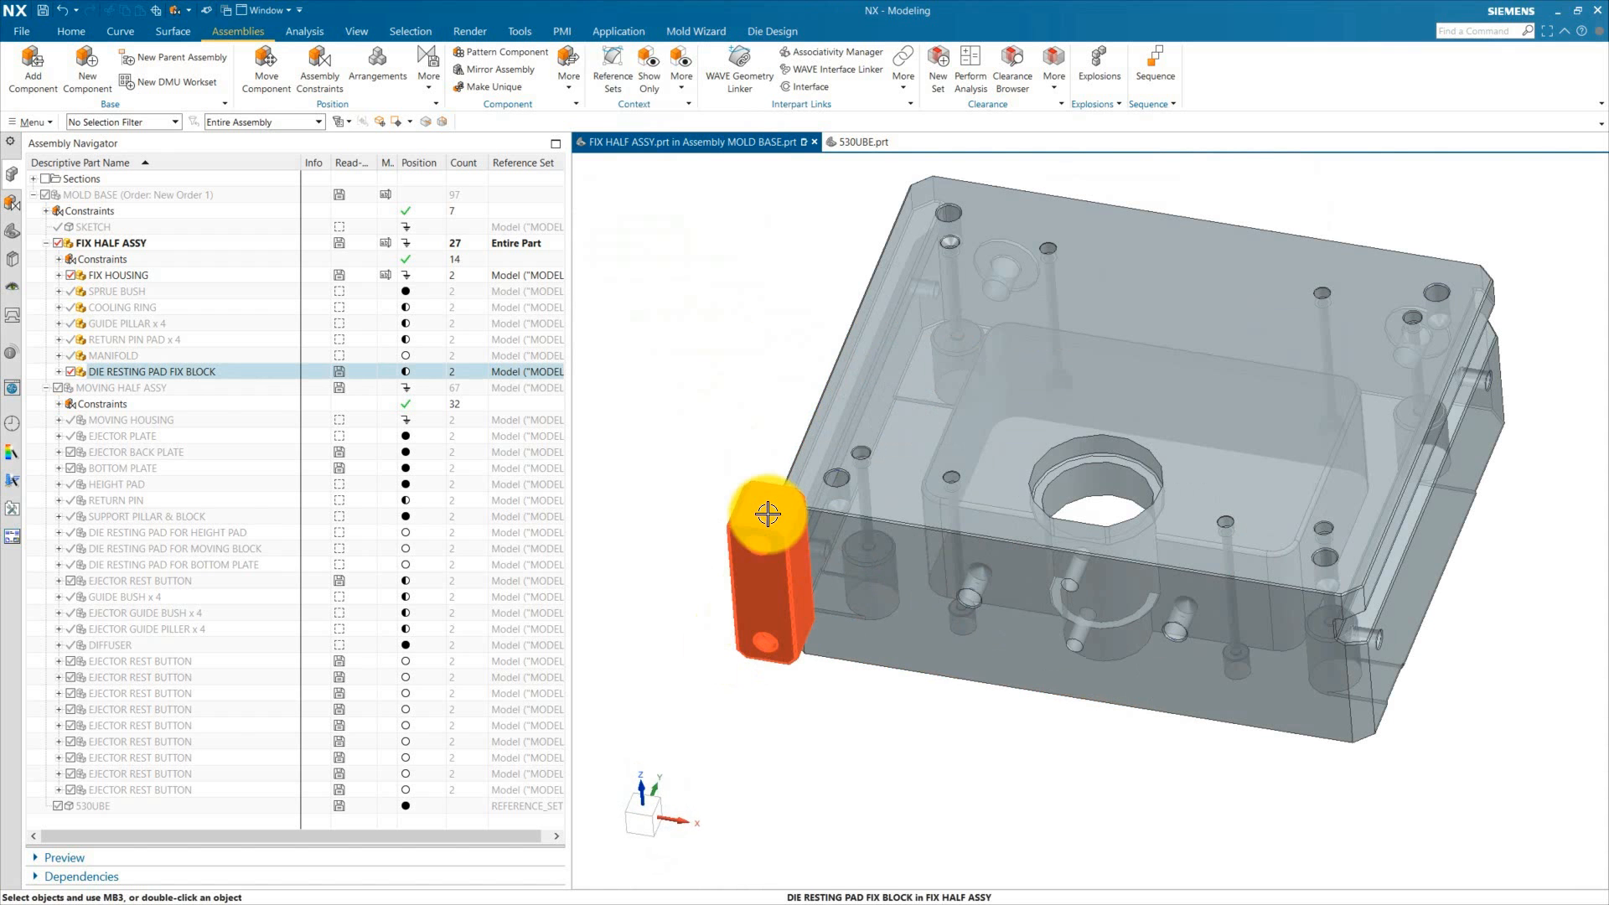
left_click(320, 72)
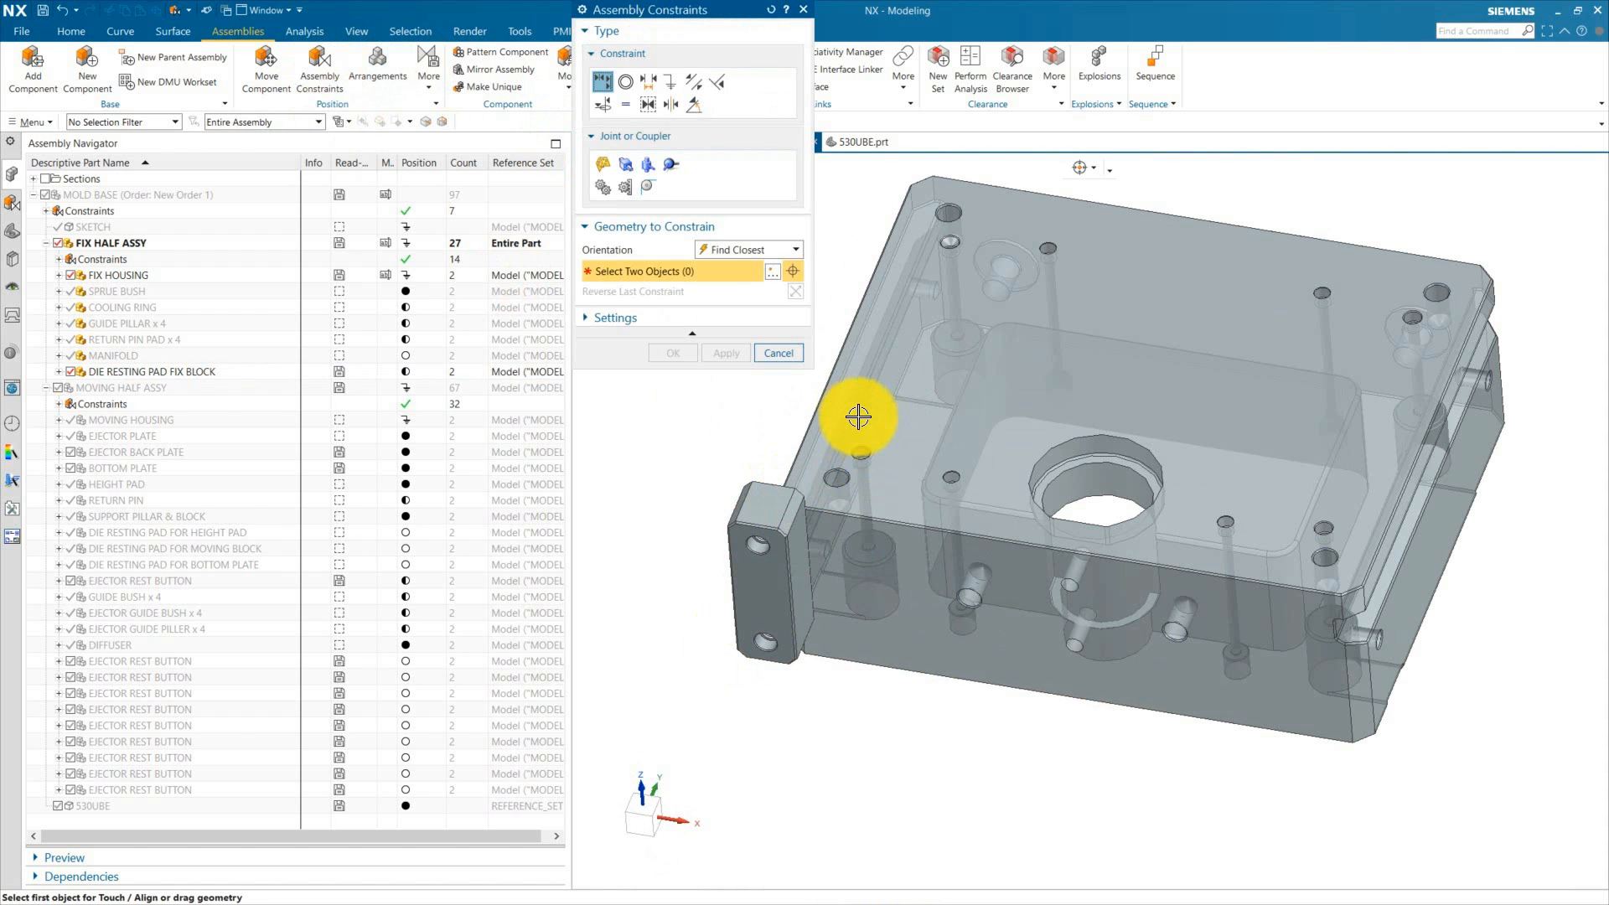
left_click(900, 485)
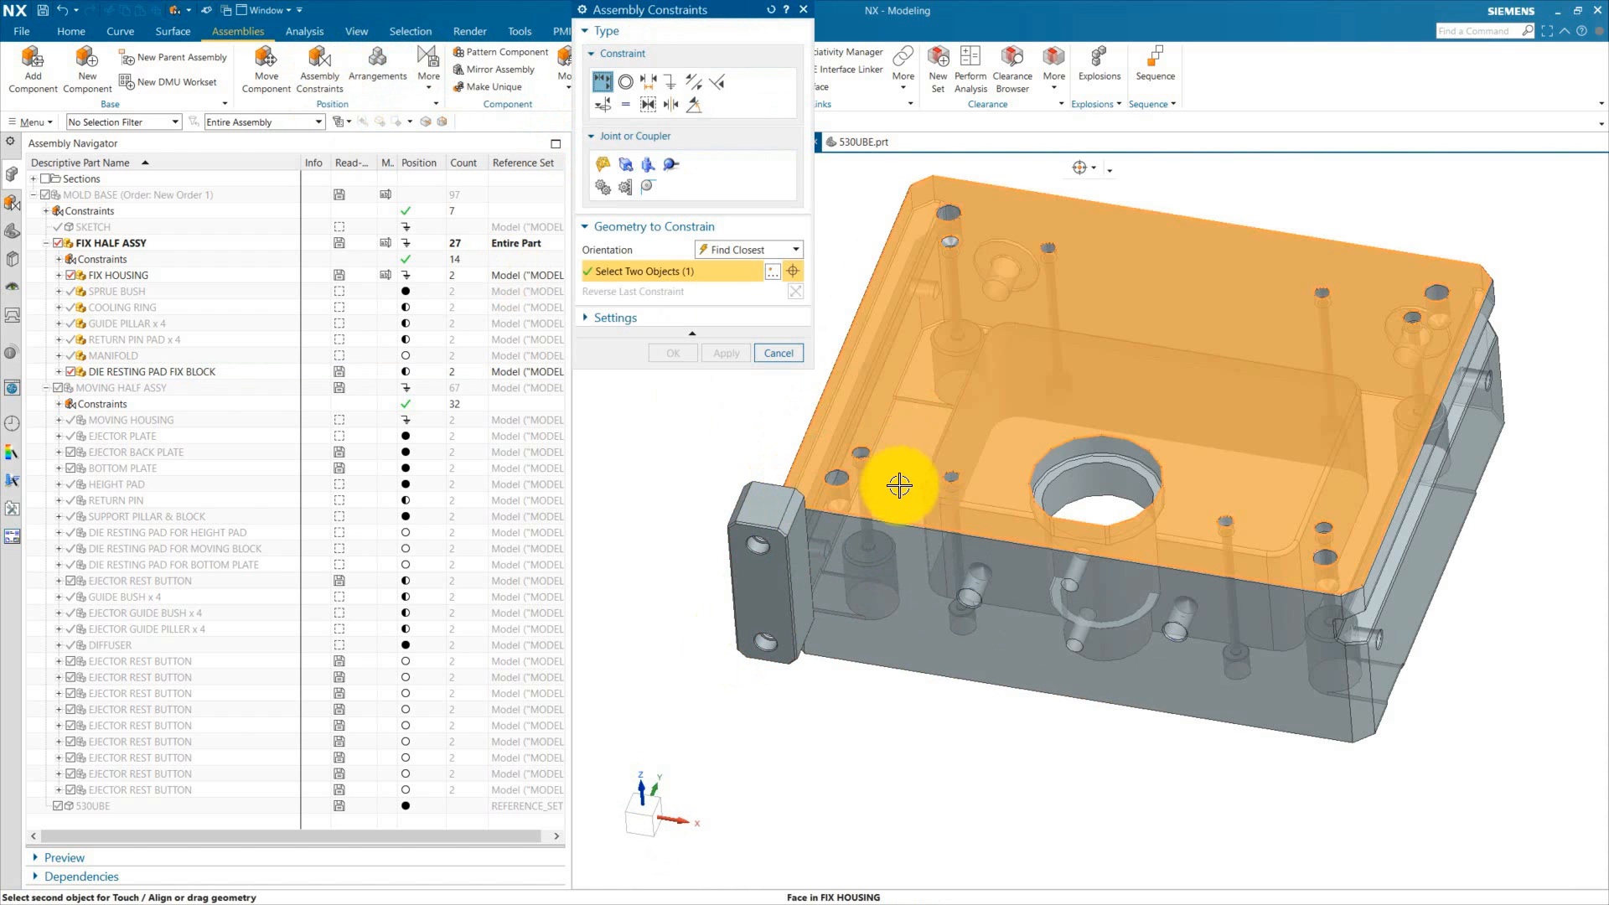
left_click(754, 506)
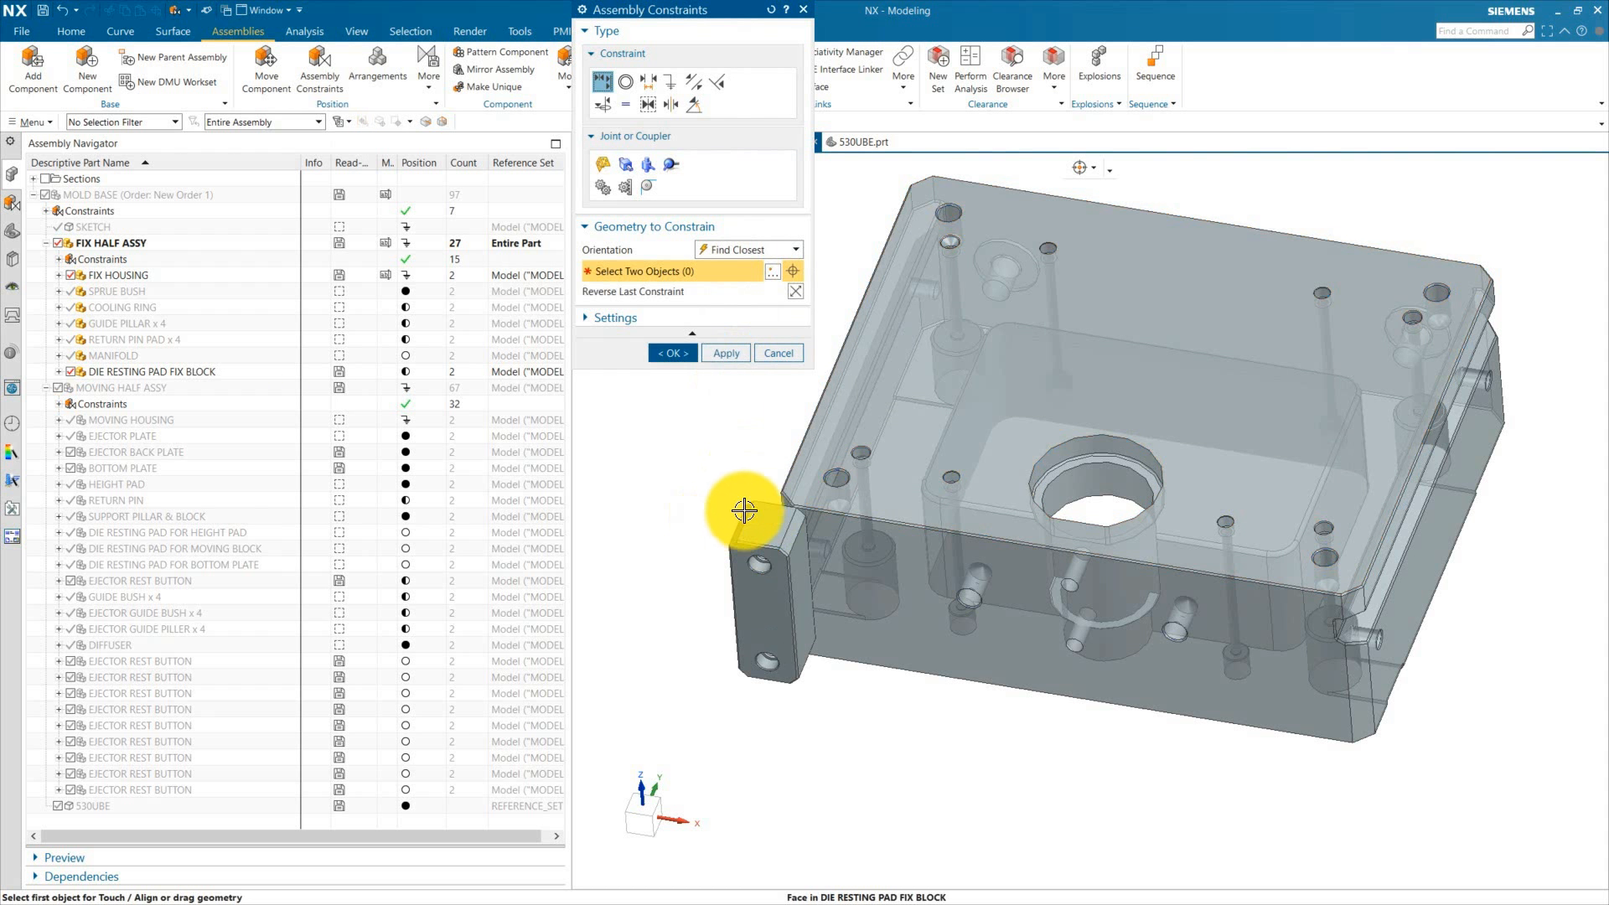
left_click(790, 354)
Step: Convert the Align constraint between FIX HOUSING and DIE RESTING PAD FIX BLOCK into a Distance constraint
left_click(913, 487)
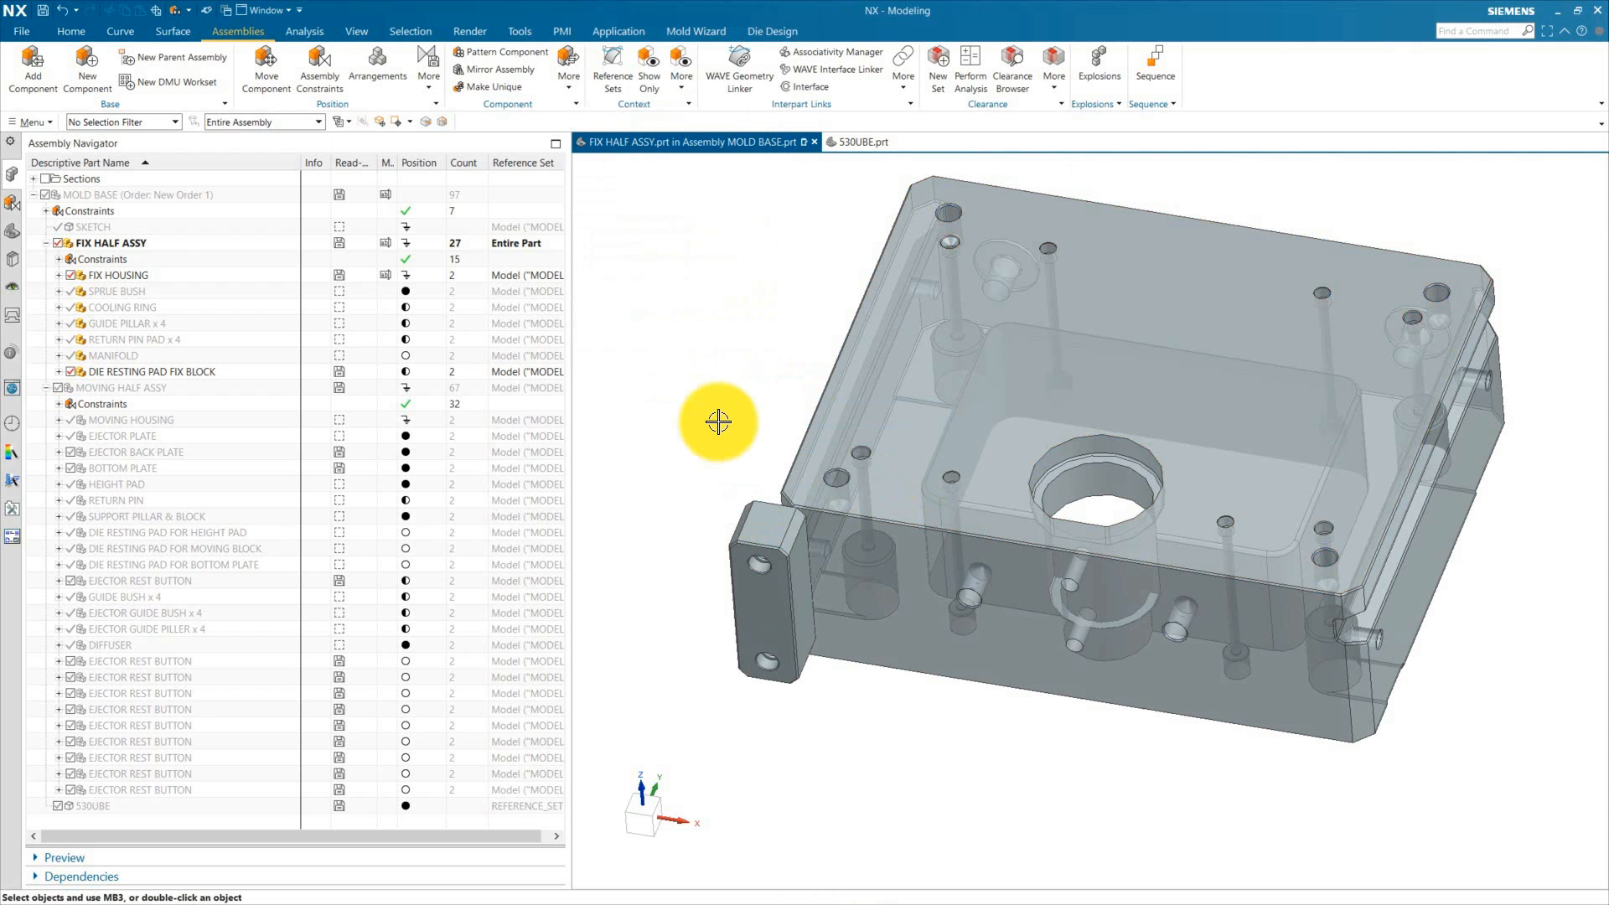
left_click(58, 259)
left_click(166, 275)
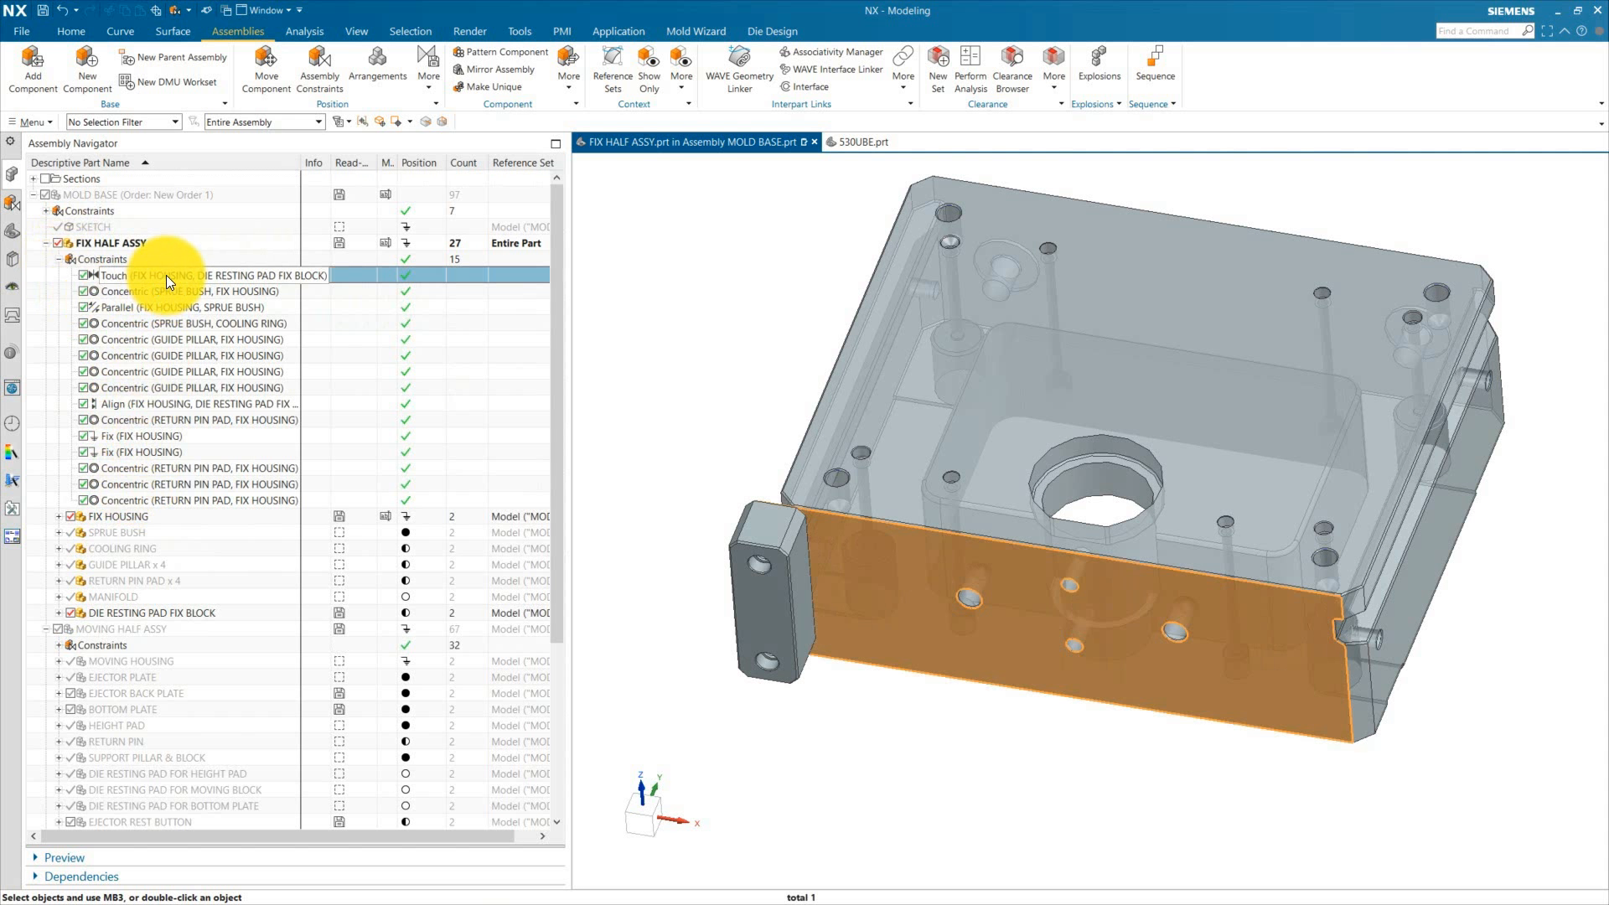
left_click(143, 291)
left_click(139, 307)
left_click(657, 416)
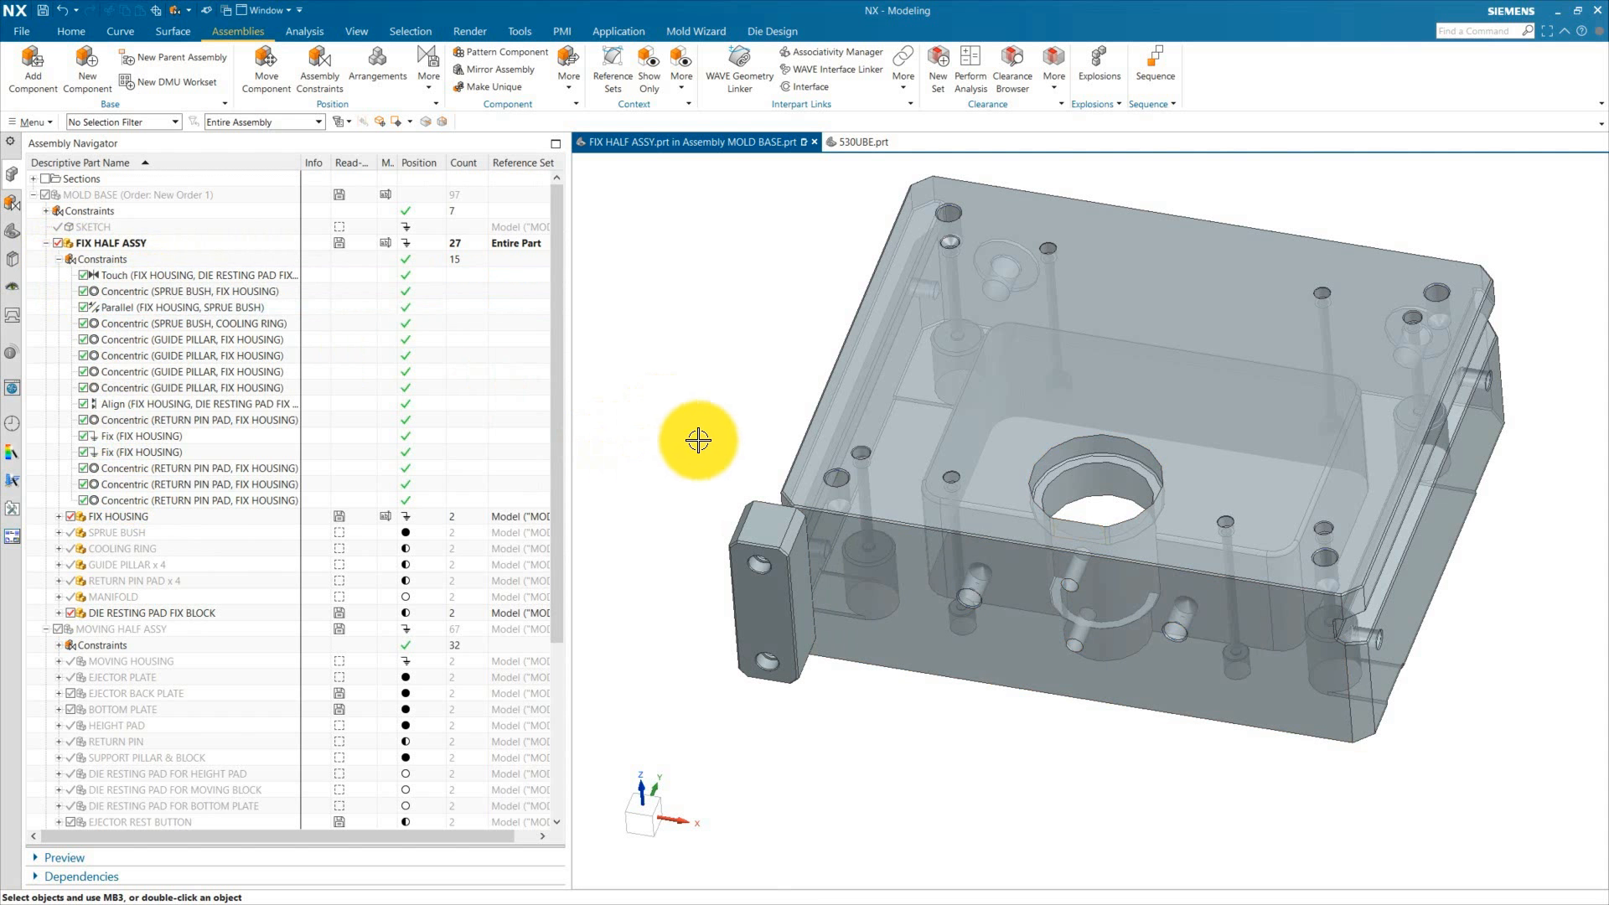
left_click(167, 410)
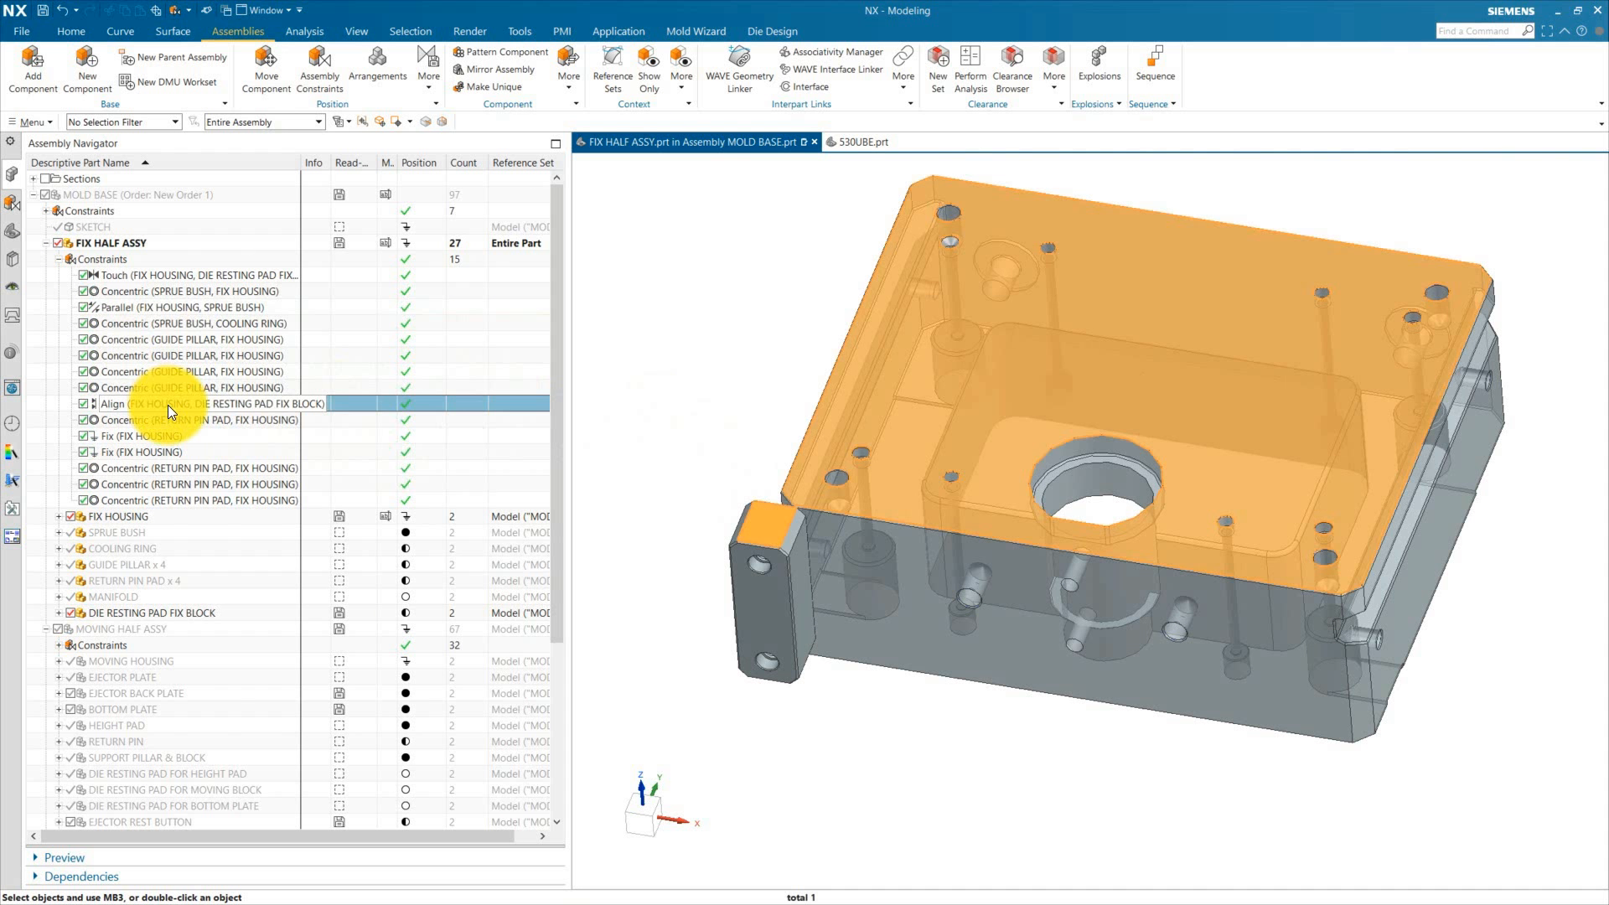
right_click(169, 405)
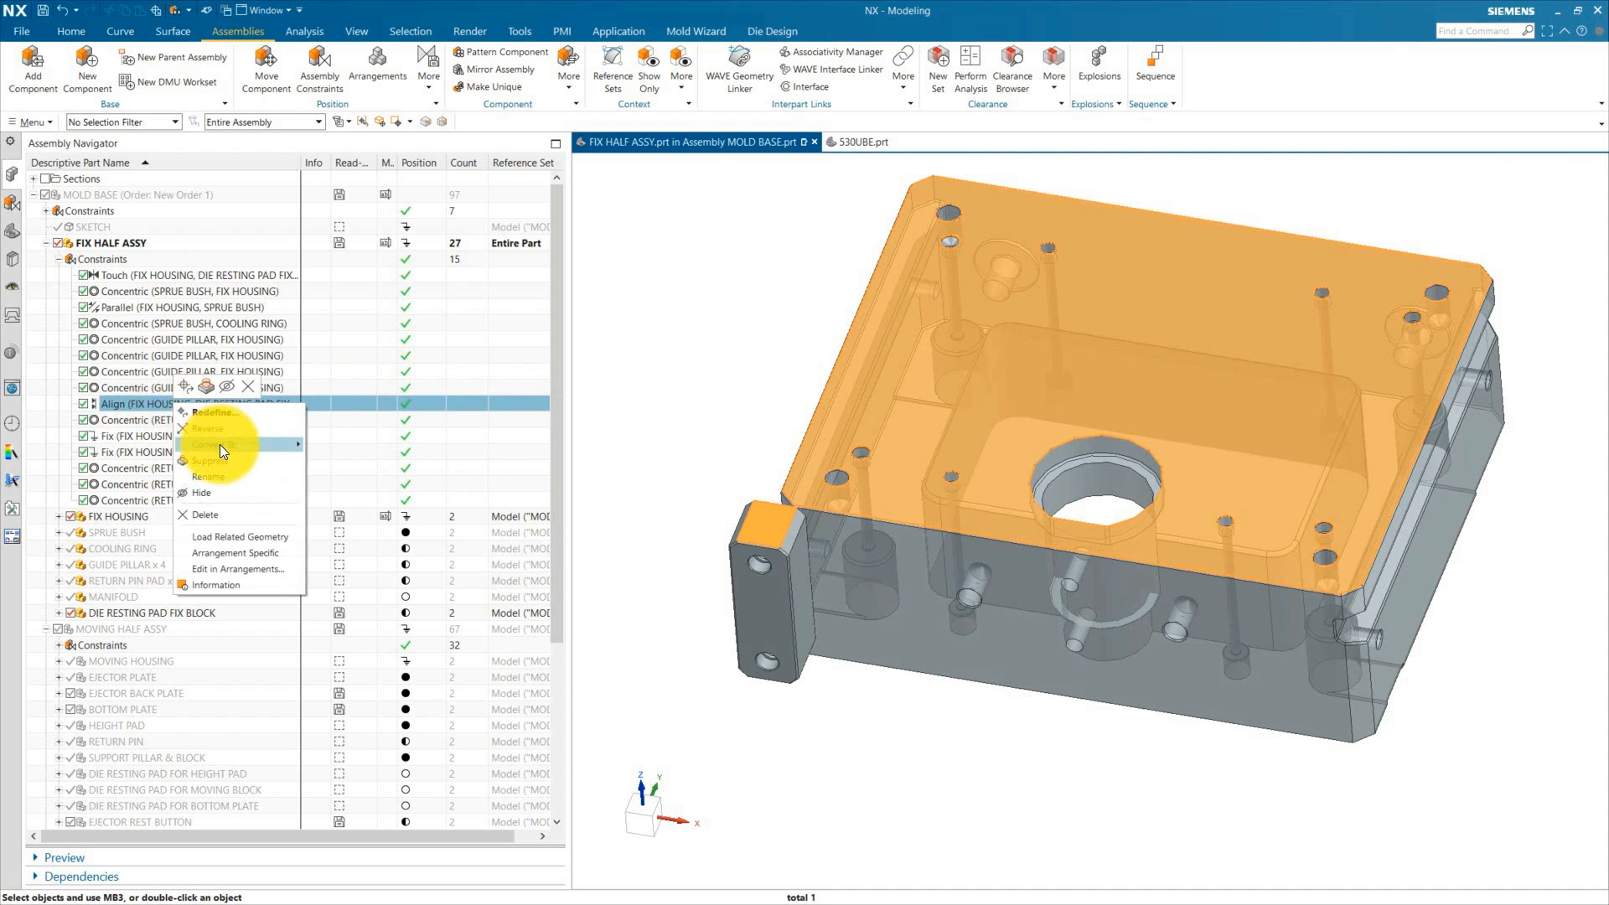
mouse_move(219, 444)
left_click(340, 449)
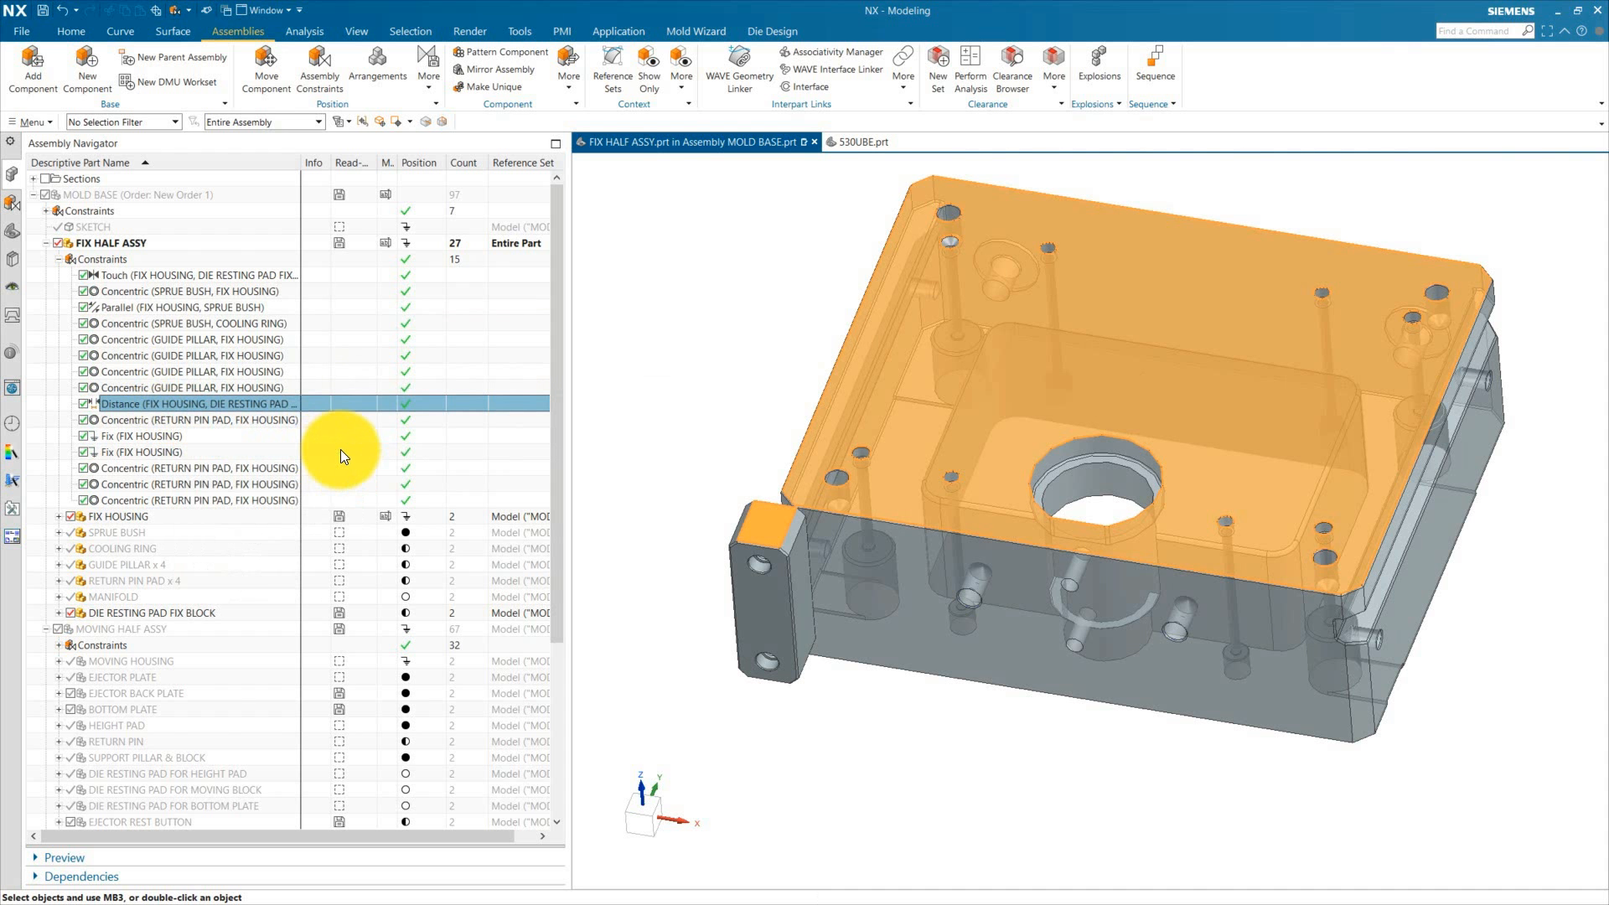
Step: Set the Distance constraint between the housing and block top faces to 10 mm
left_click(213, 405)
double_click(212, 405)
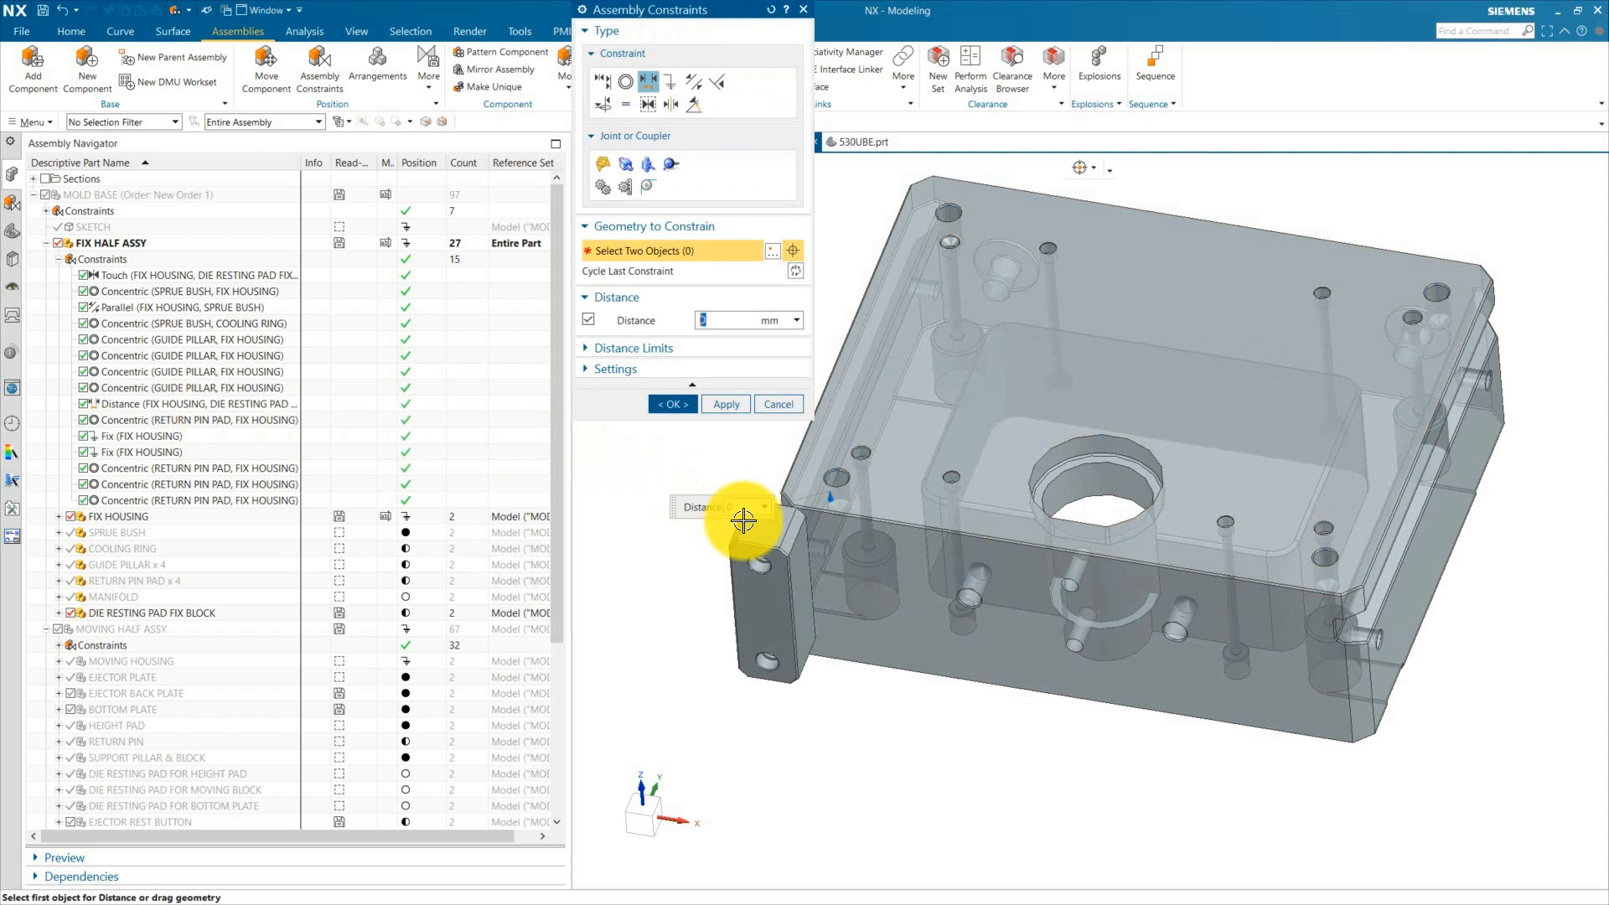
type("1")
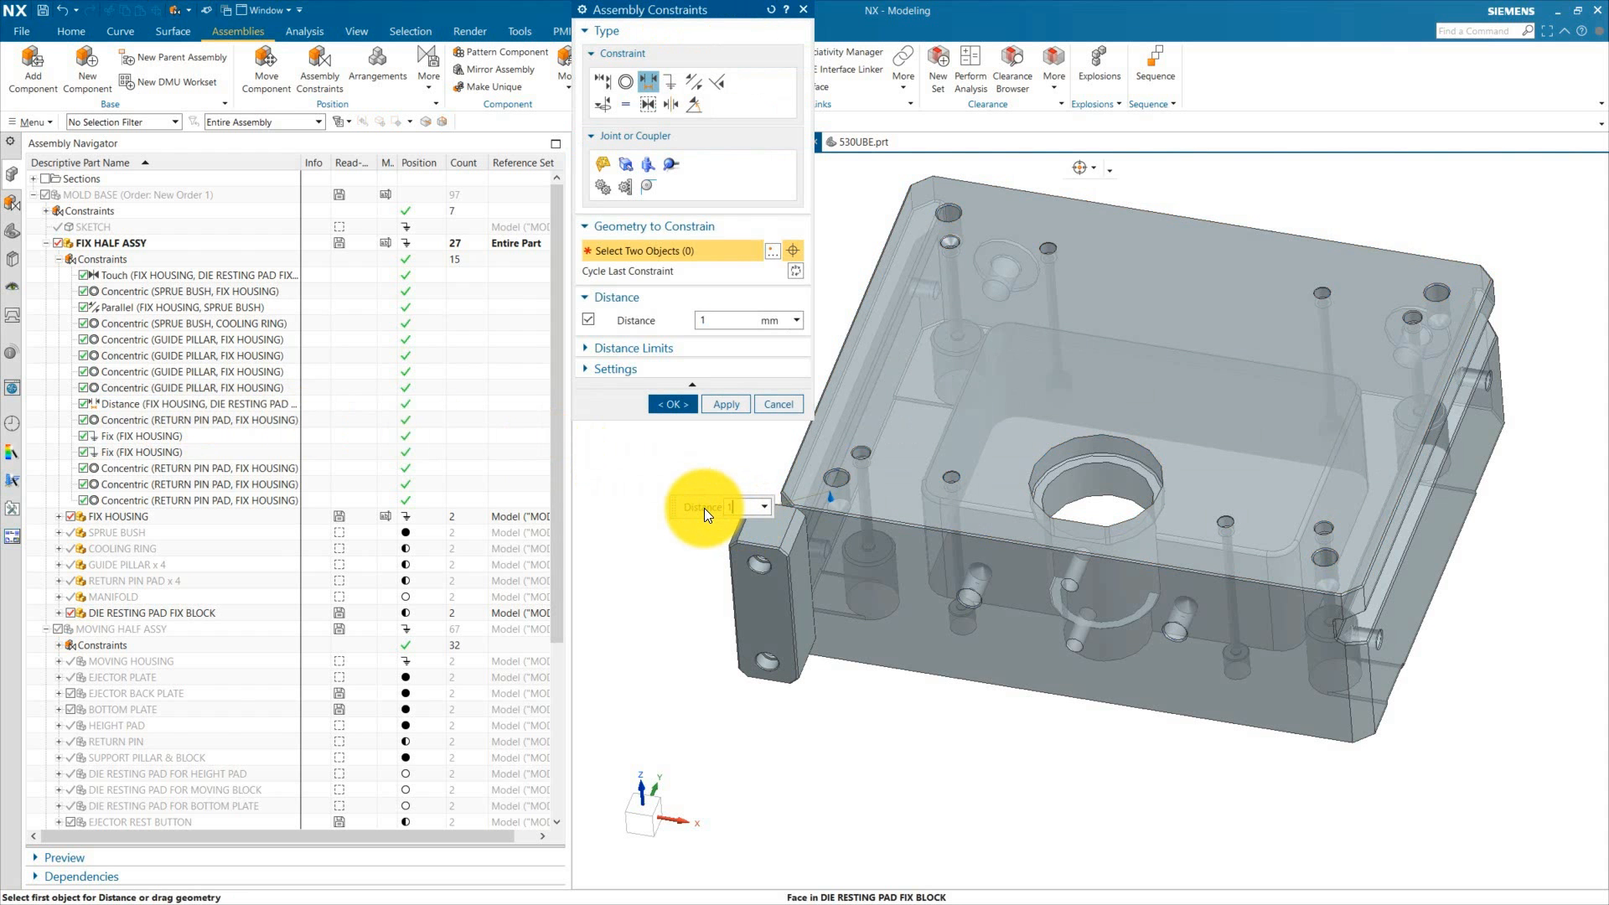
type("0")
key("Return")
middle_click(865, 702)
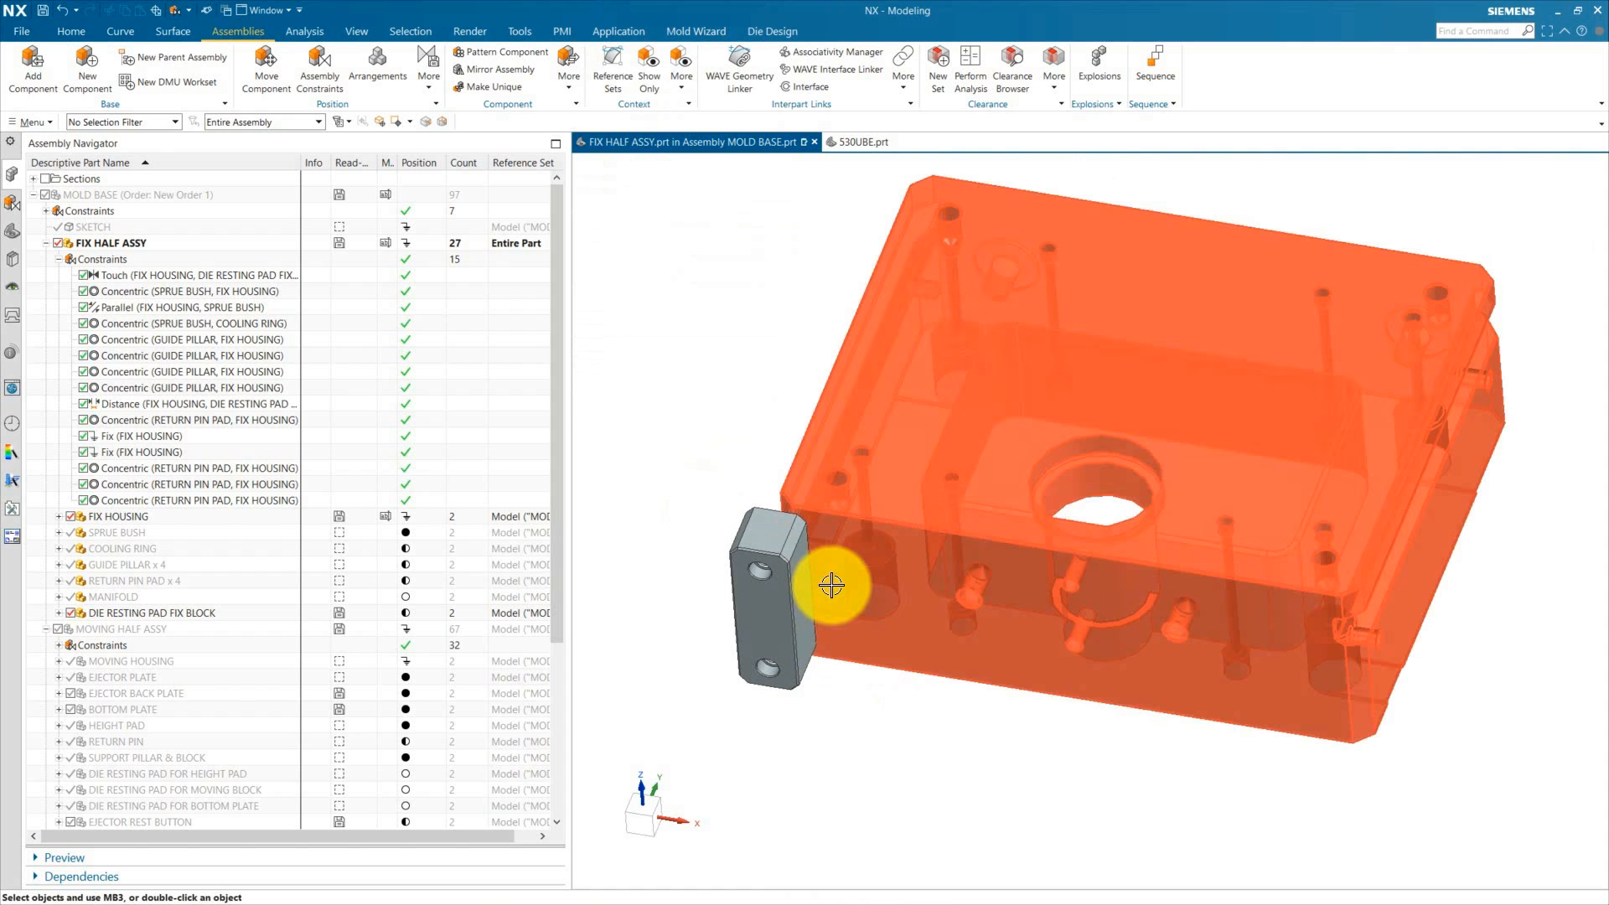
Step: Move the fix block along X to -250 mm, keeping Y -150 and Z 115
scroll(737, 667, "up", 2)
left_click(867, 567)
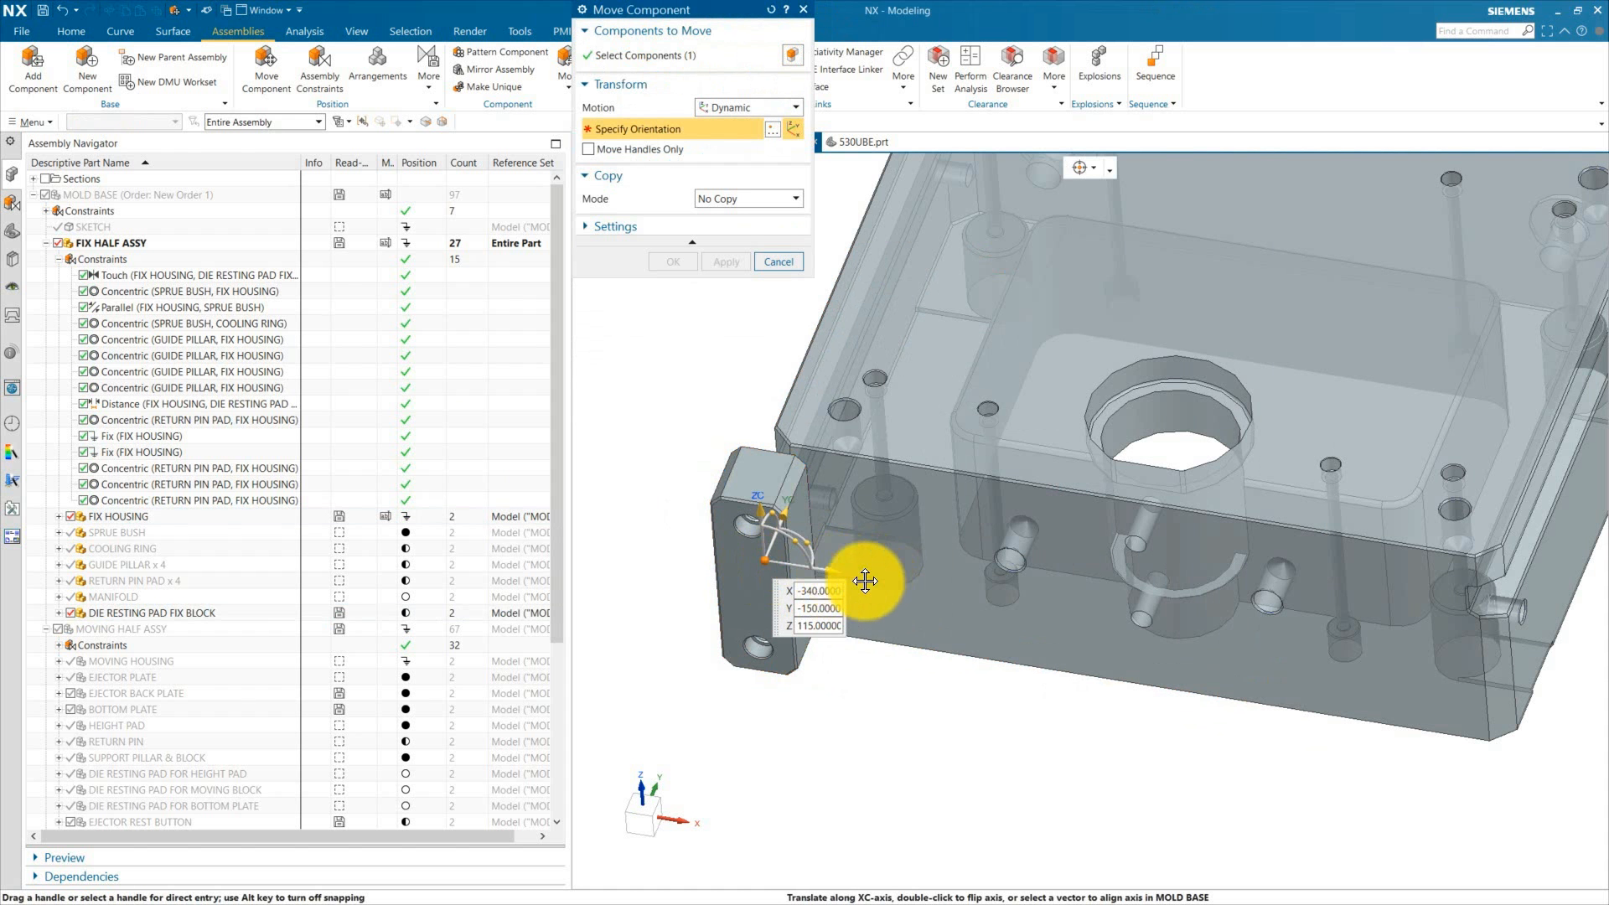
left_click_drag(865, 580, 927, 600)
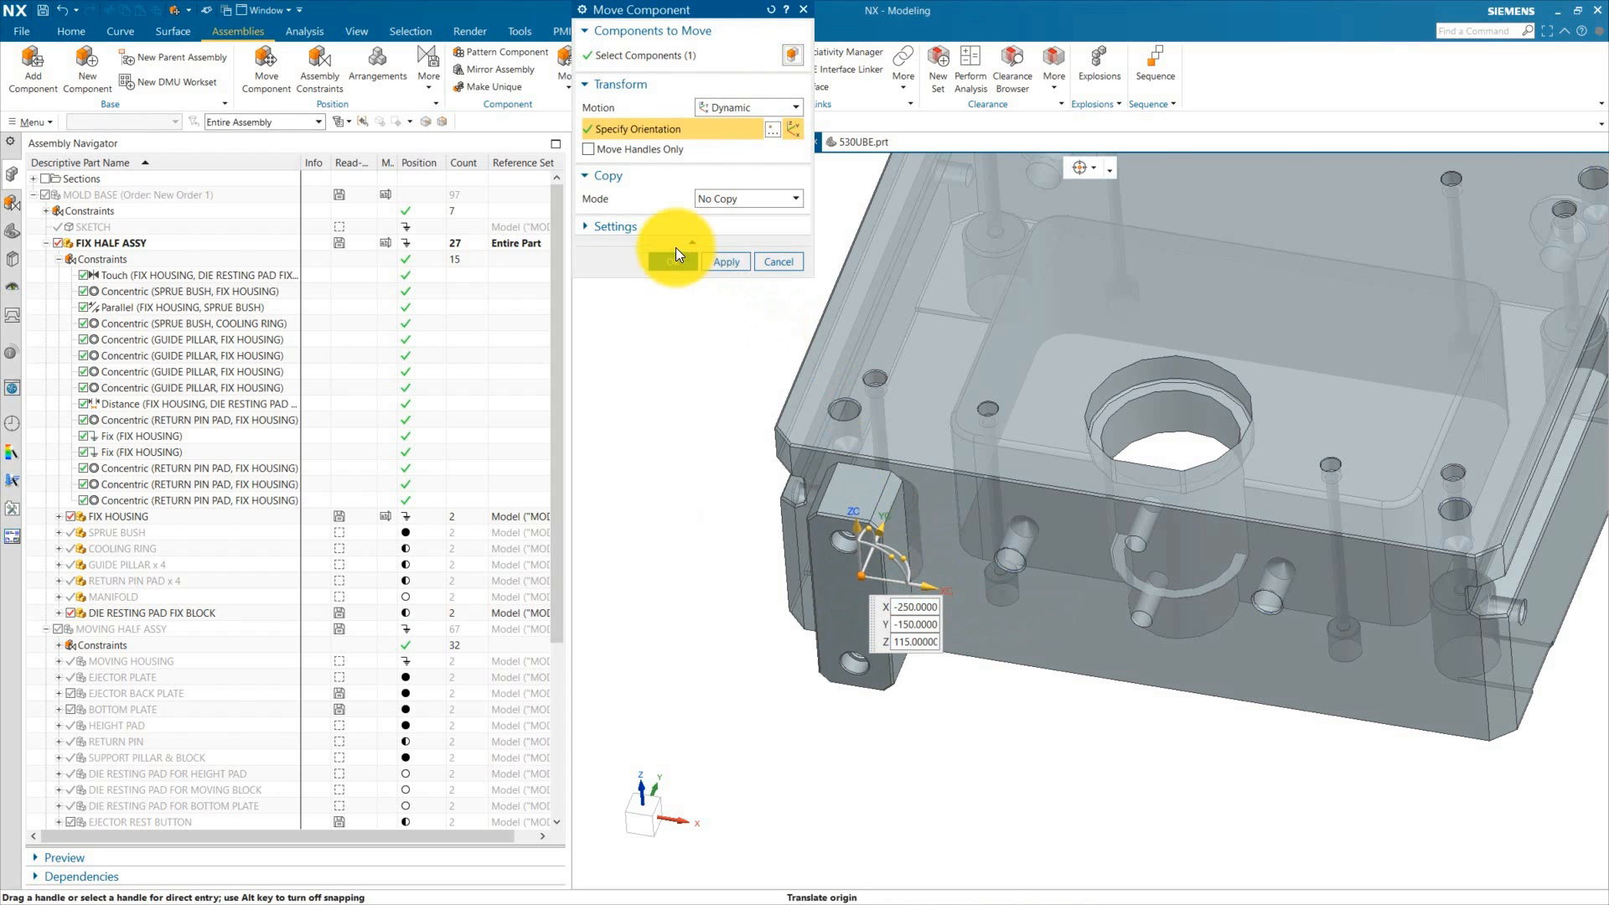
left_click(676, 254)
Step: Add a 40 mm Distance constraint between the fix housing's side face and the fix block's side face
middle_click_drag(712, 546, 808, 450)
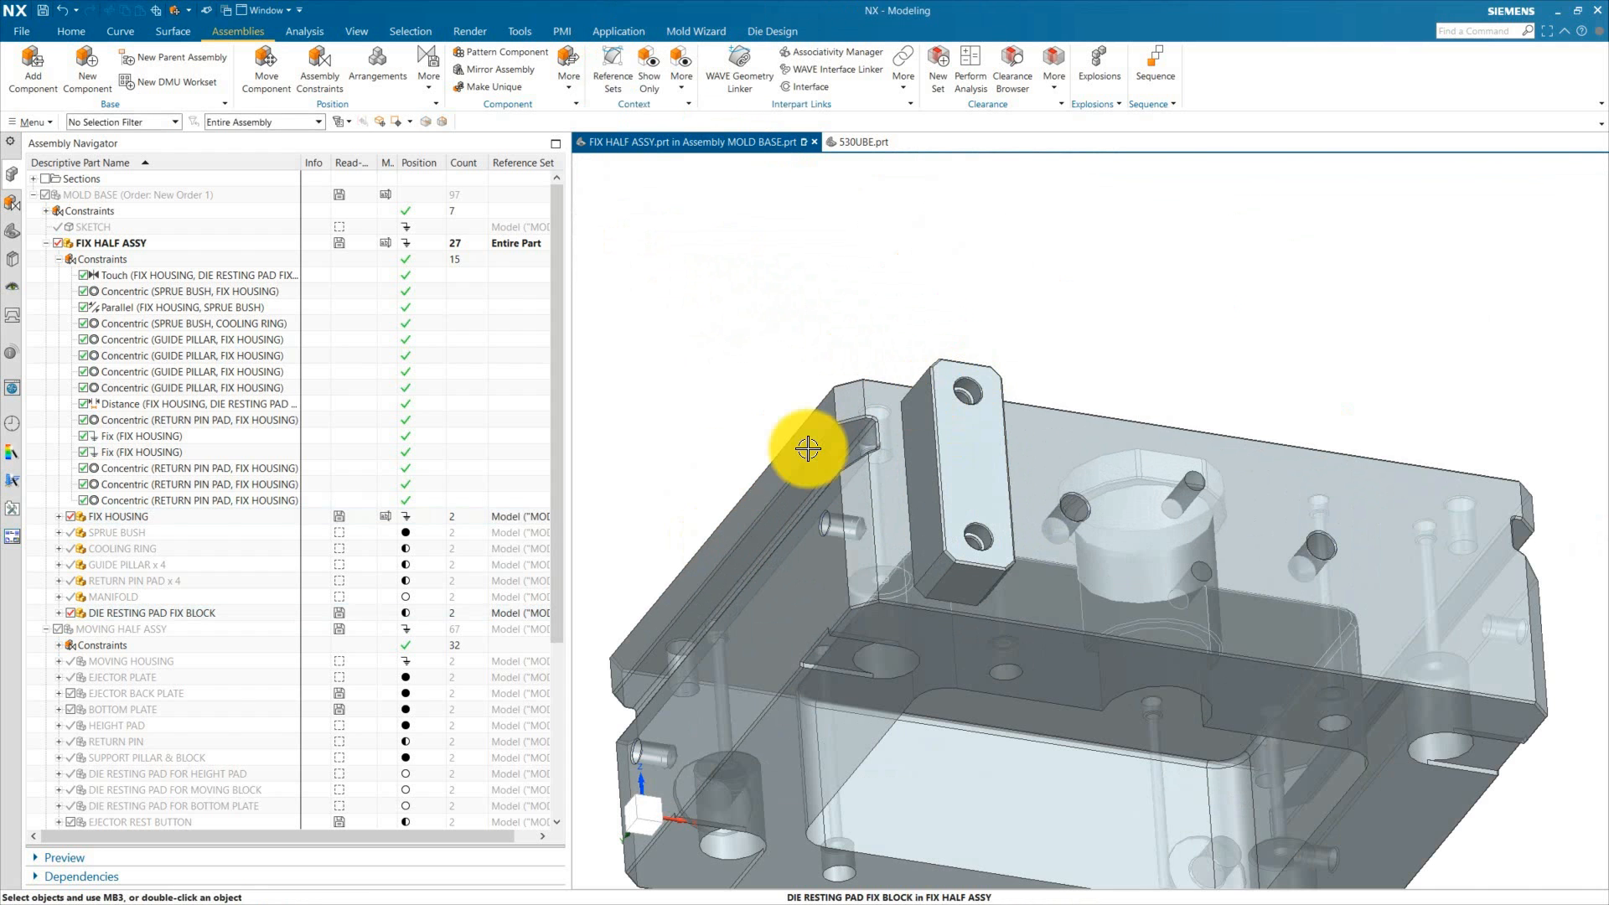
left_click(317, 64)
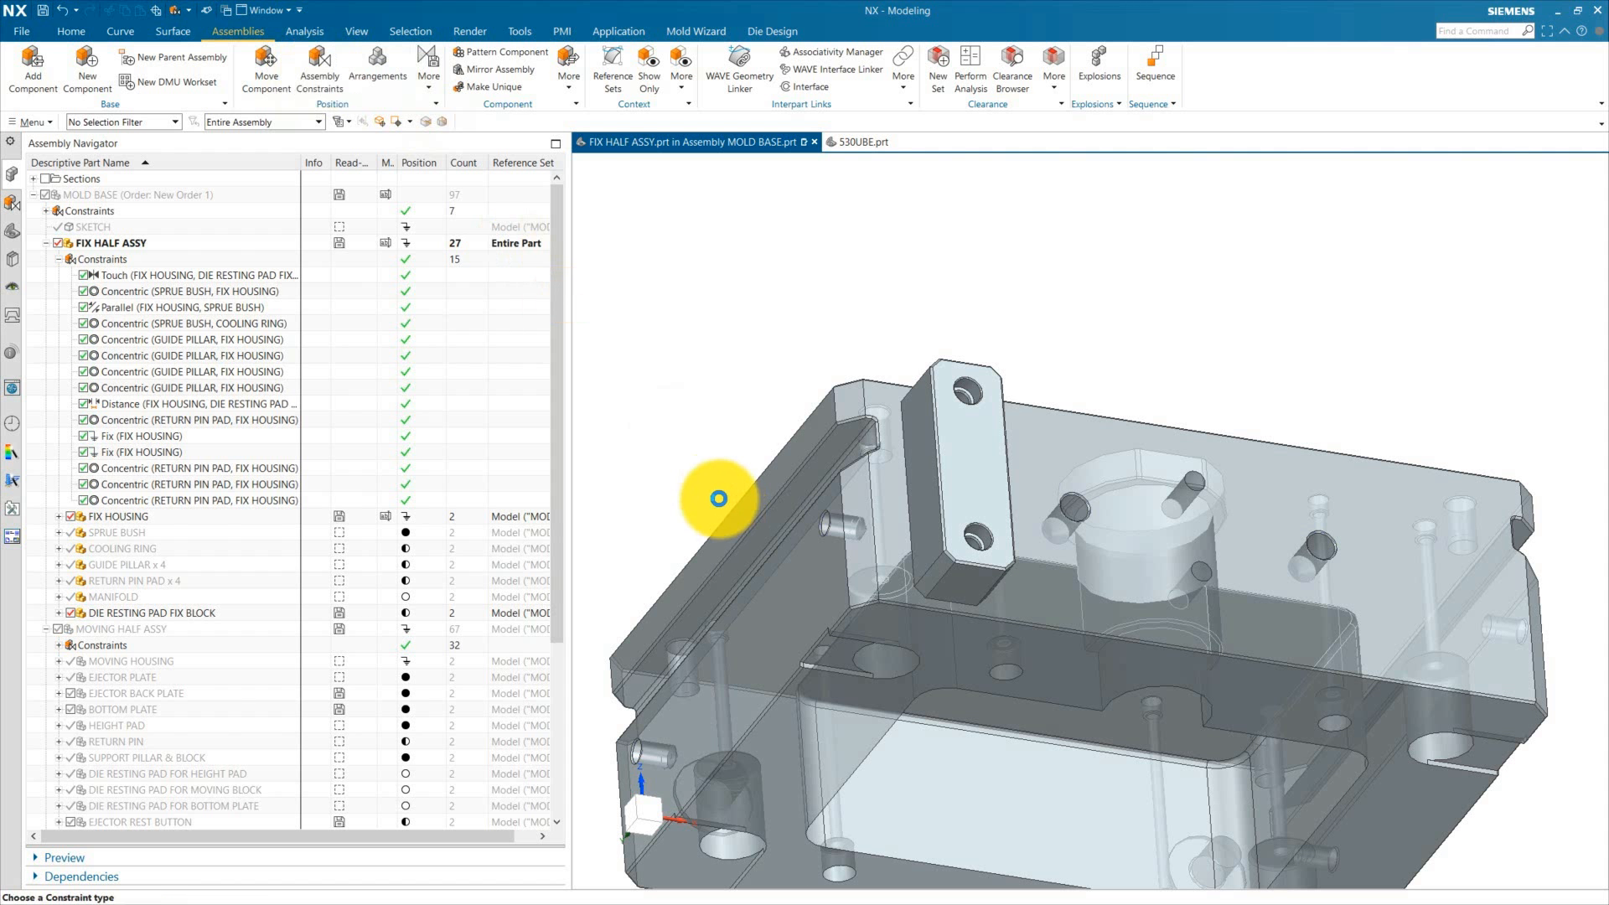
left_click(648, 81)
left_click(783, 611)
scroll(838, 475, "up", 3)
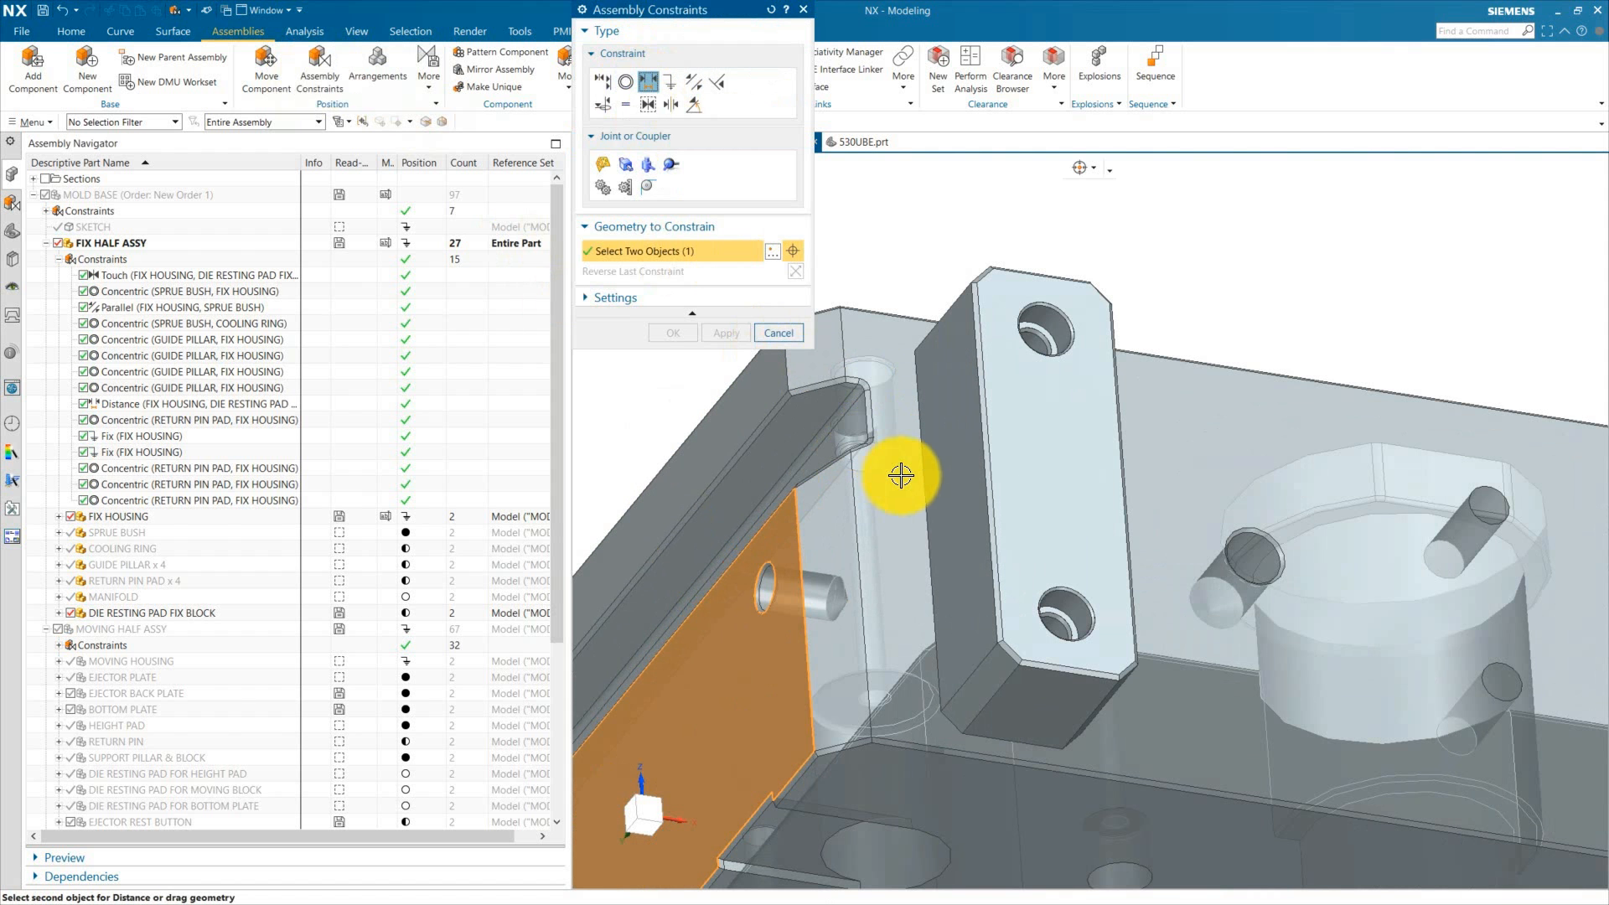
left_click(948, 503)
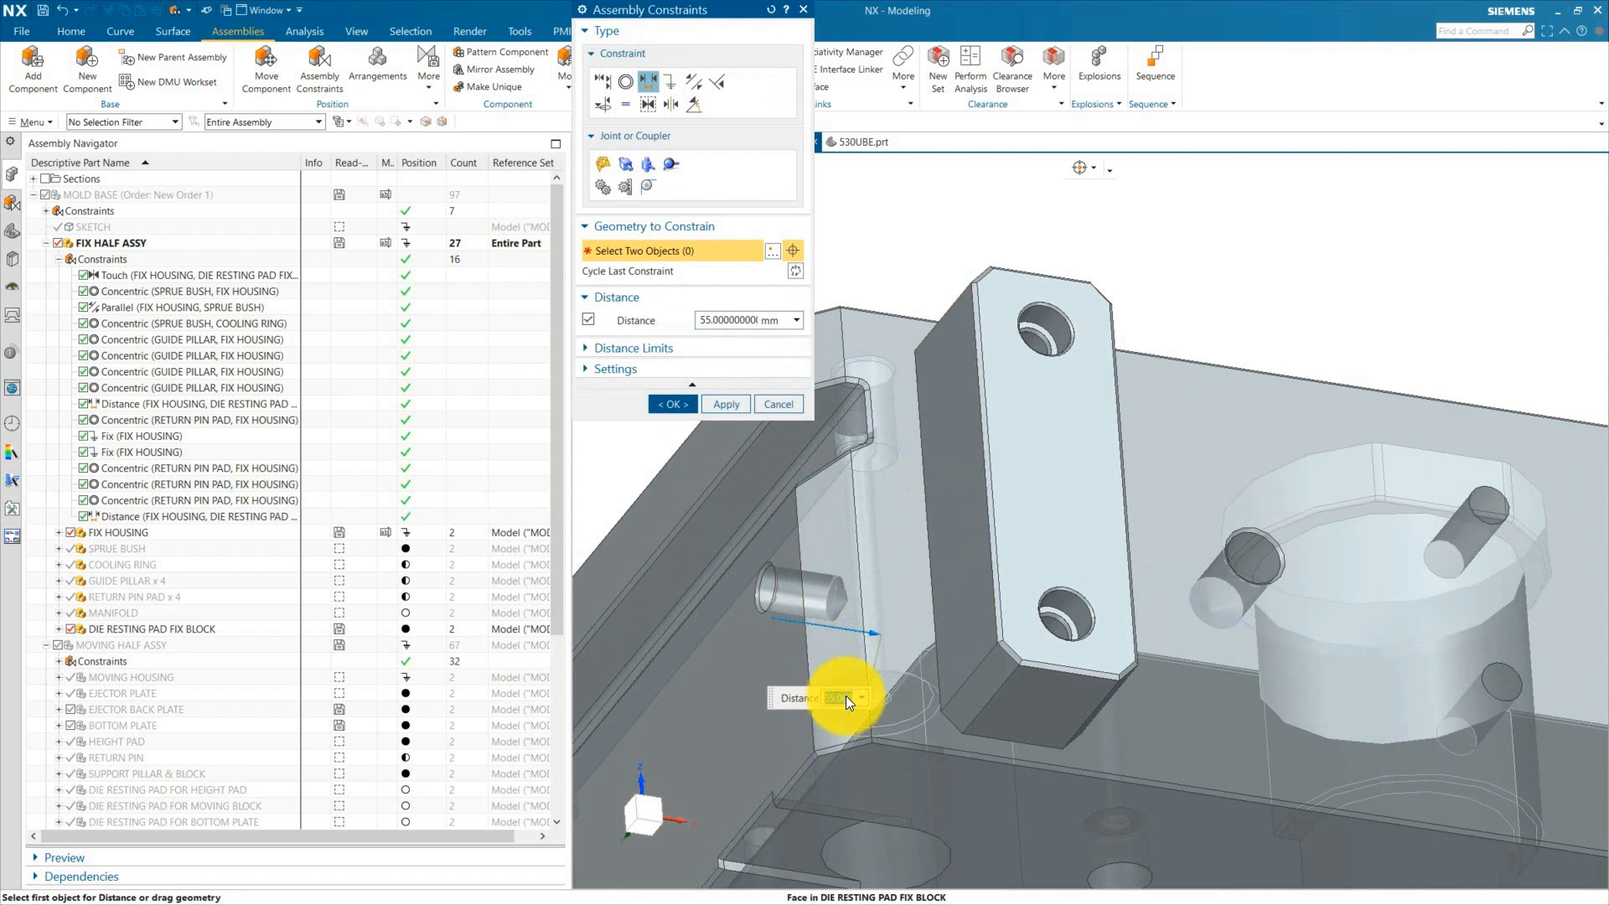
type("40")
key("Return")
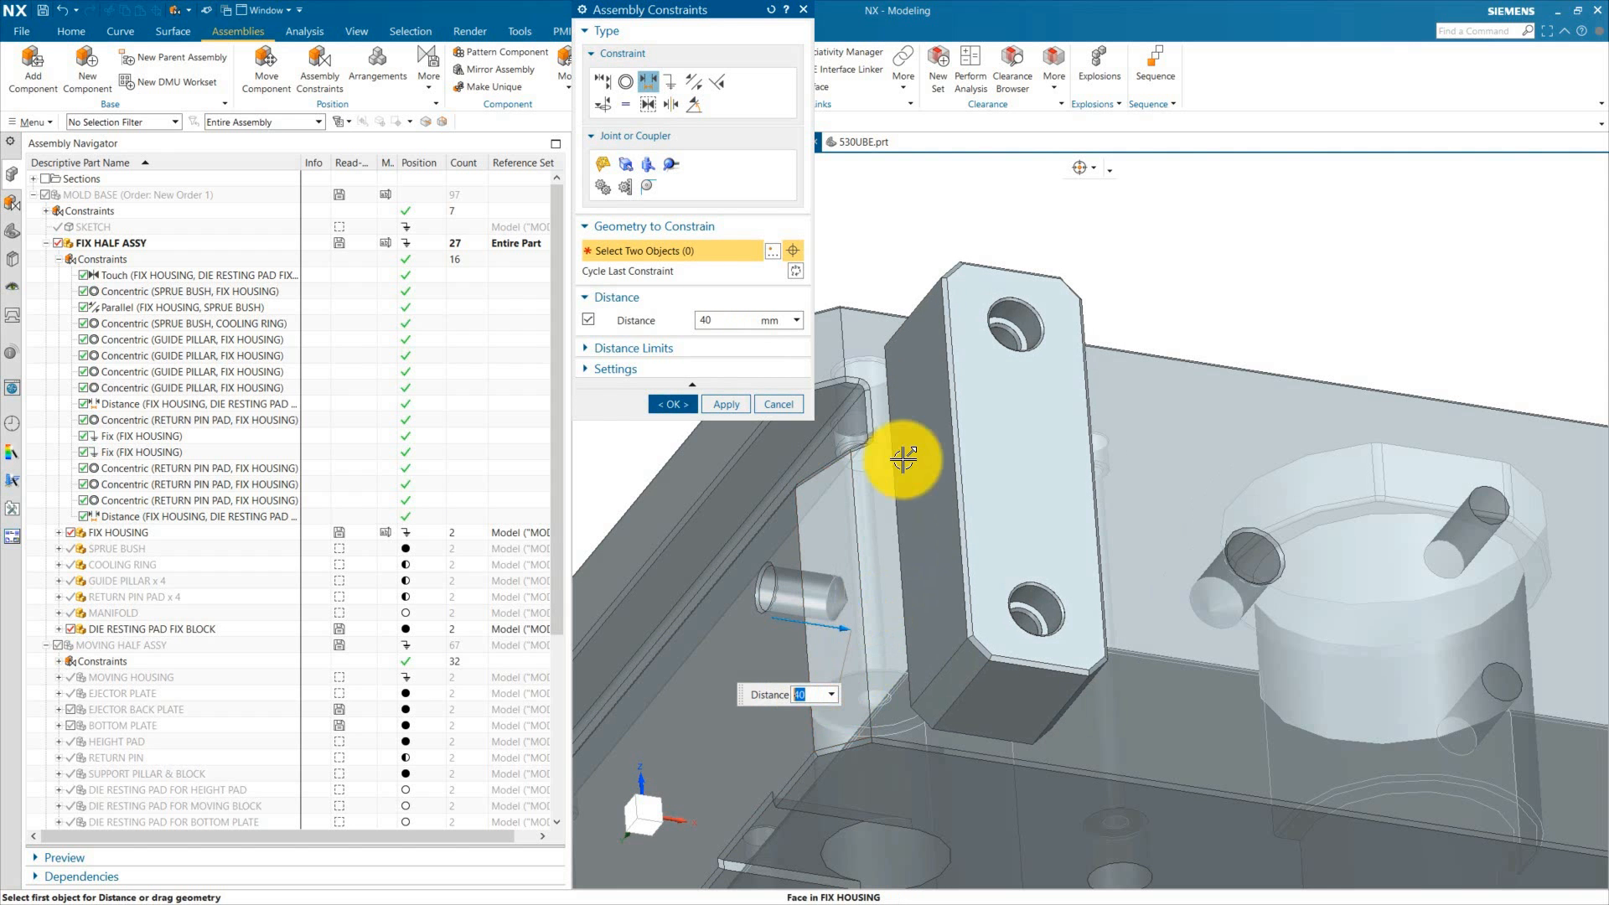
middle_click(928, 215)
Step: Copy the fix block to the opposite side of the housing, moving the copy about 510 mm
scroll(902, 285, "down", 4)
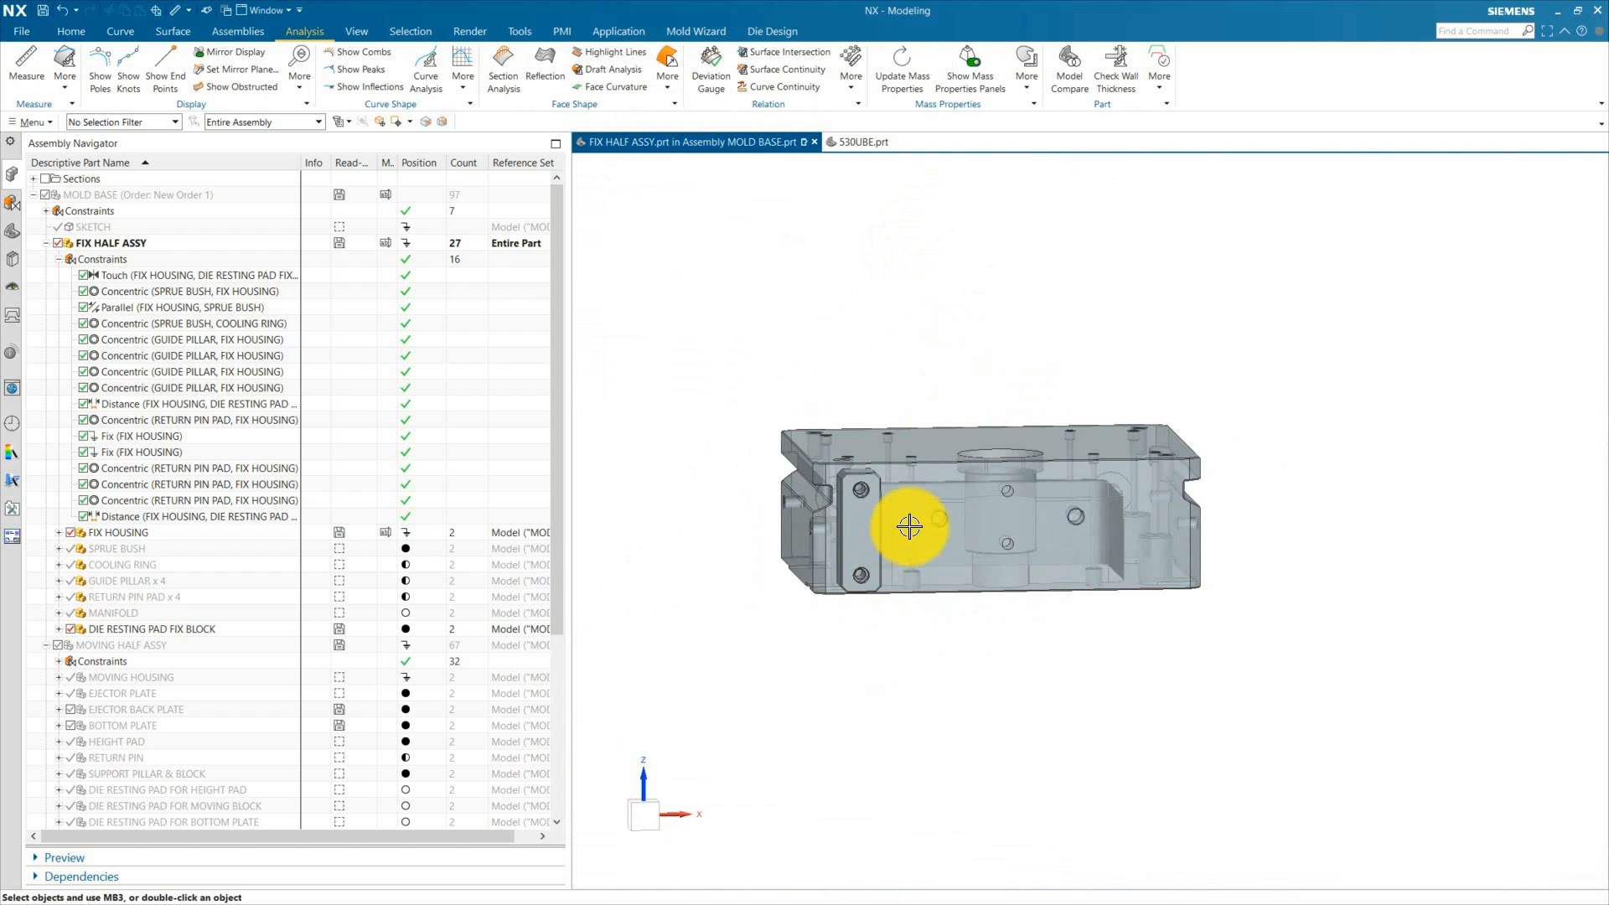
scroll(887, 593, "up", 1)
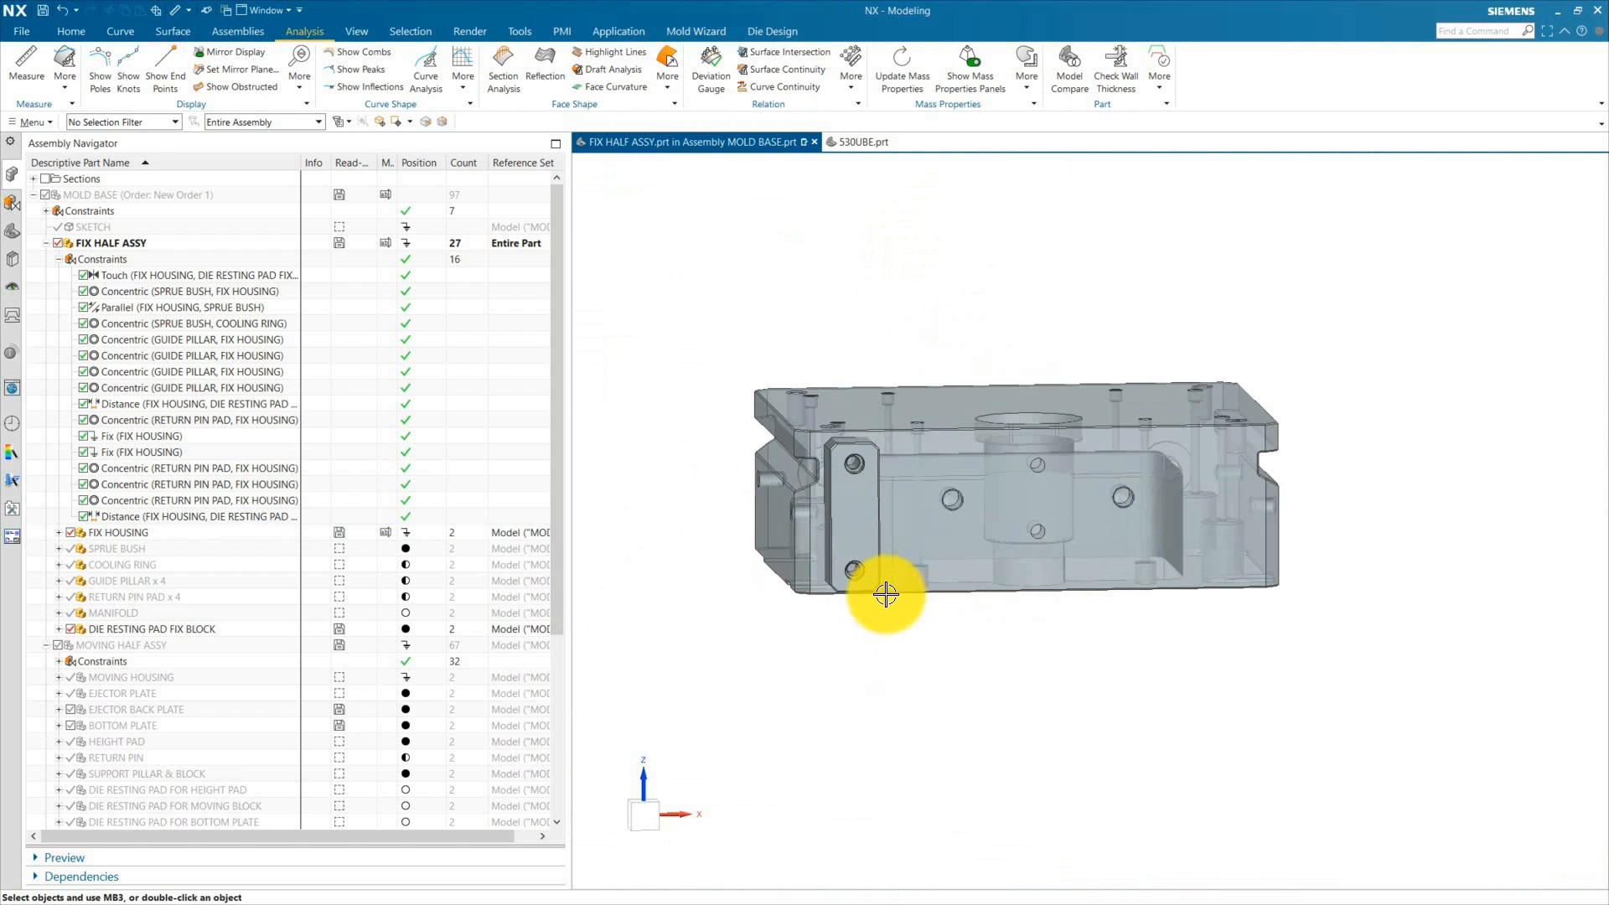
scroll(885, 599, "down", 1)
middle_click_drag(930, 658, 1110, 698)
scroll(1110, 698, "up", 3)
left_click(1023, 603)
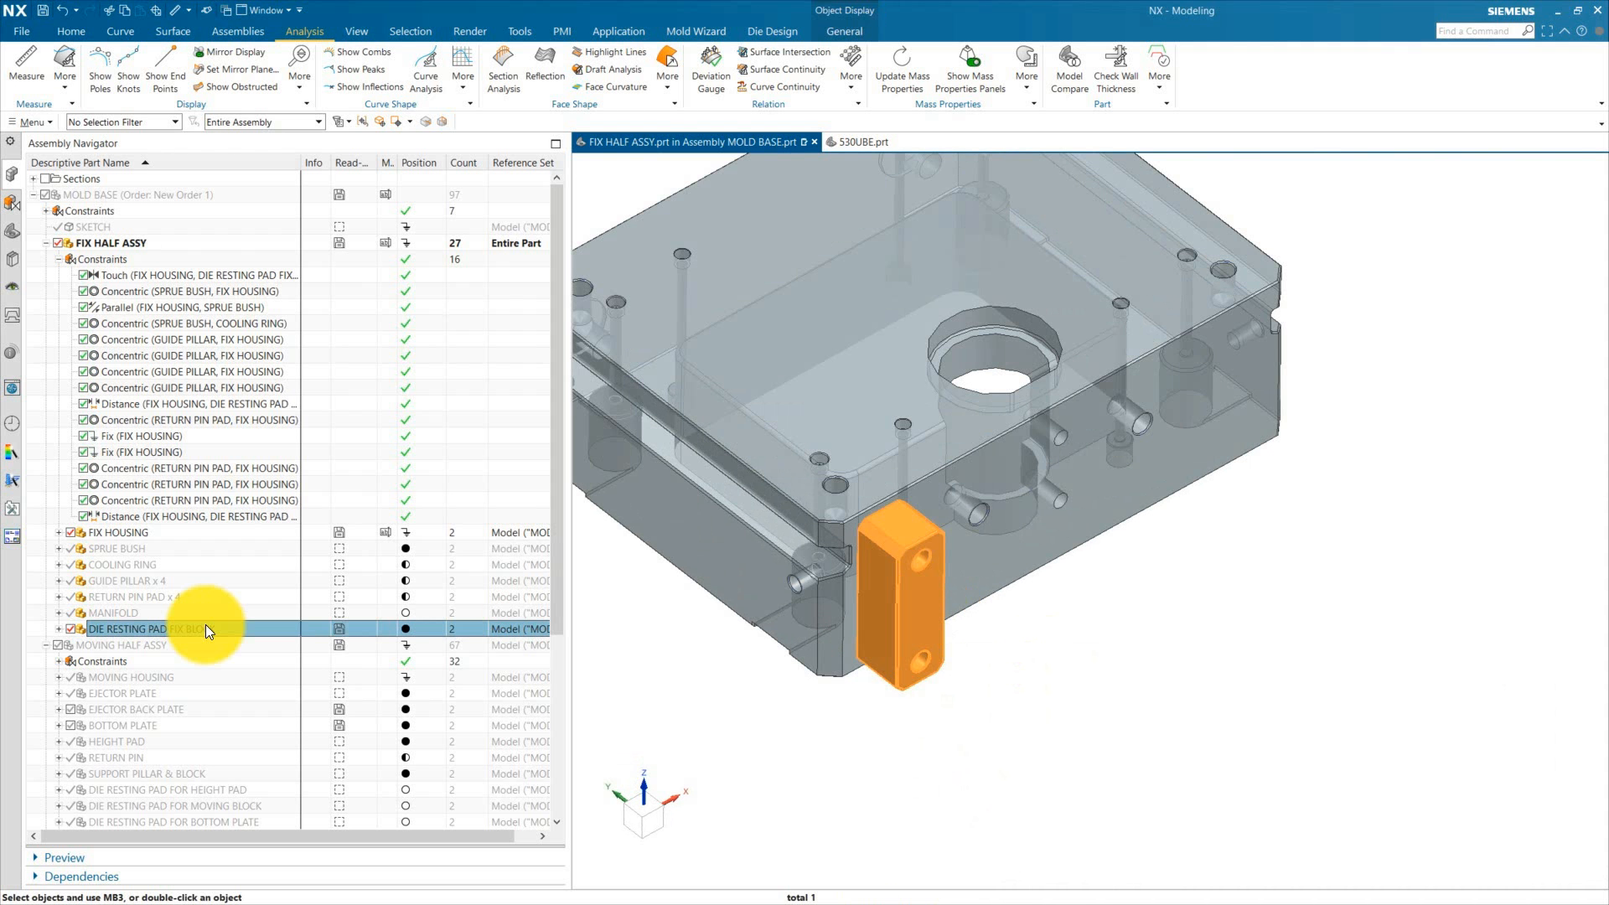
right_click(204, 625)
left_click(276, 641)
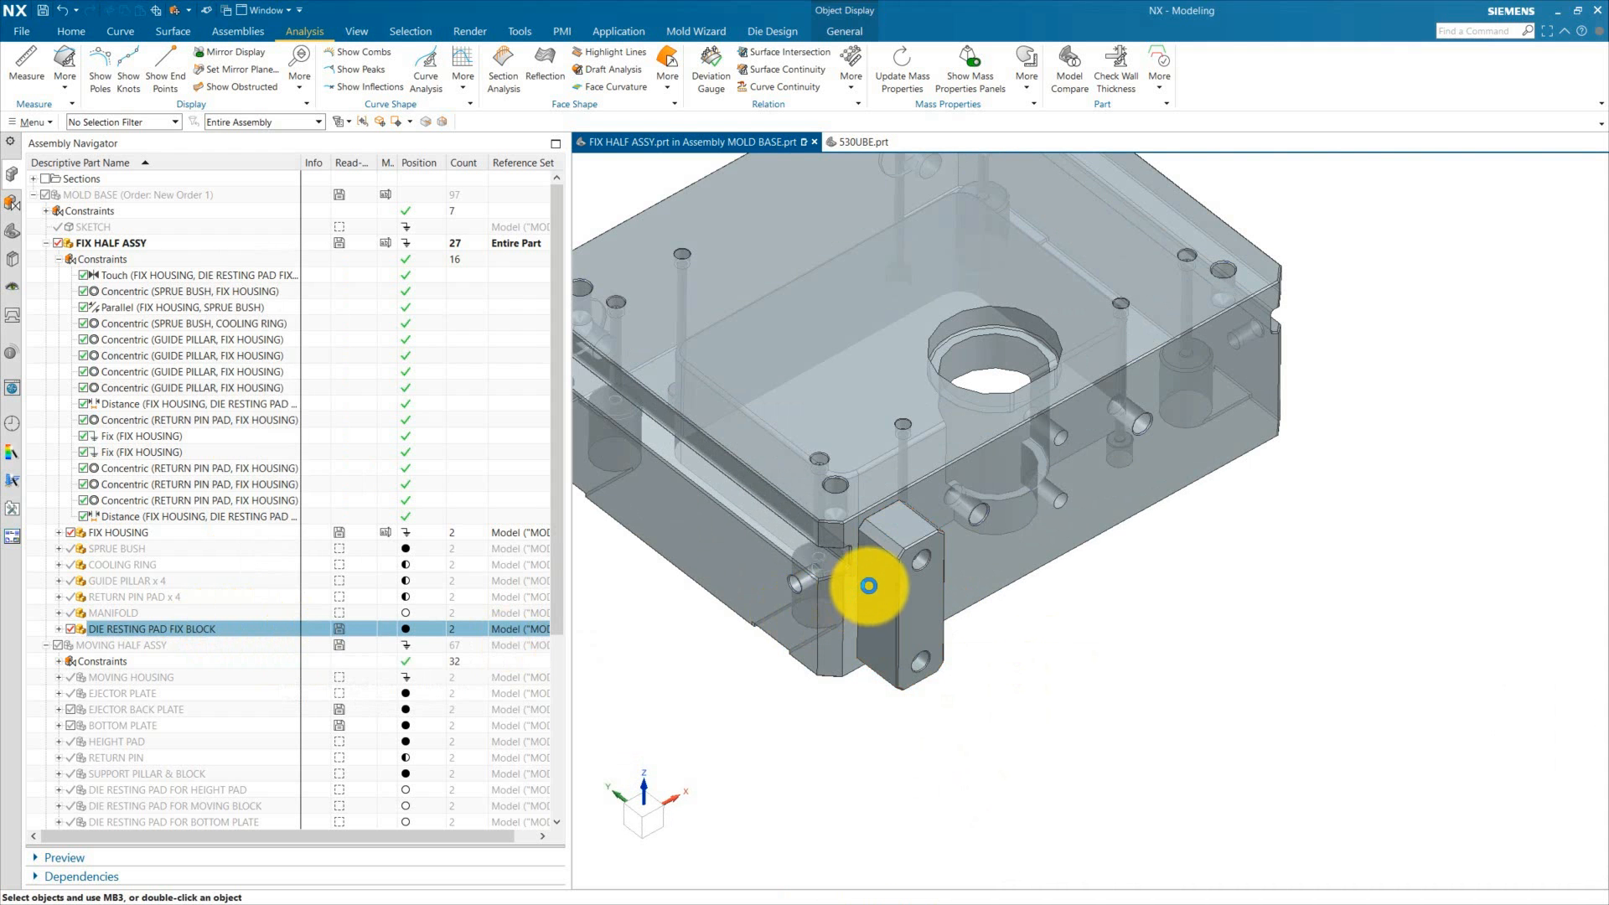
left_click(721, 229)
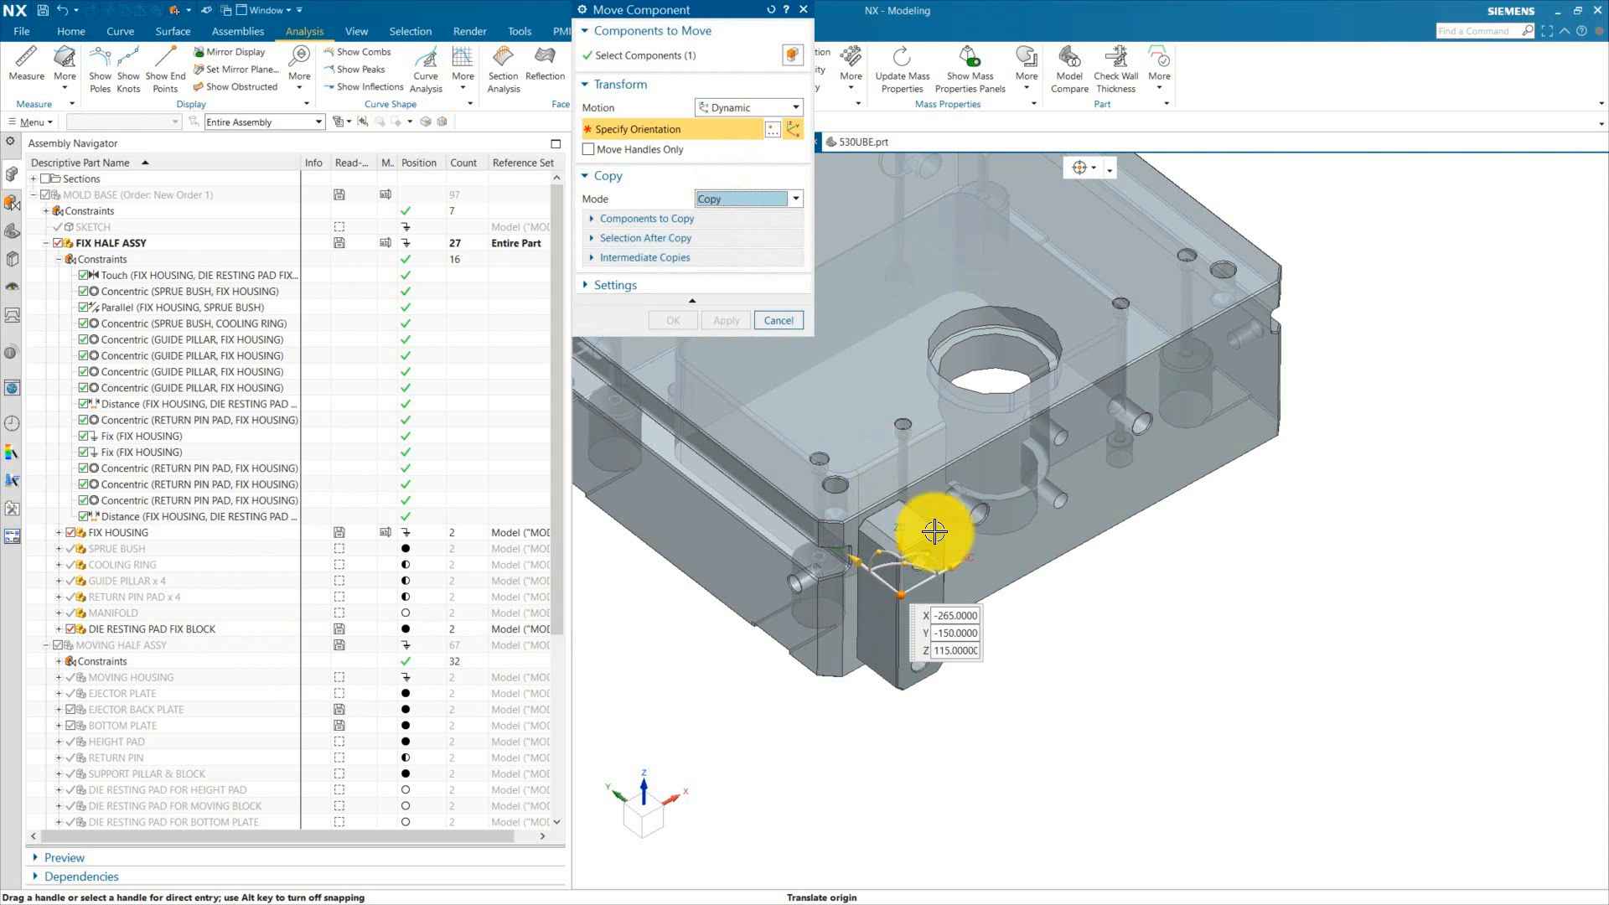
left_click_drag(968, 558, 1315, 400)
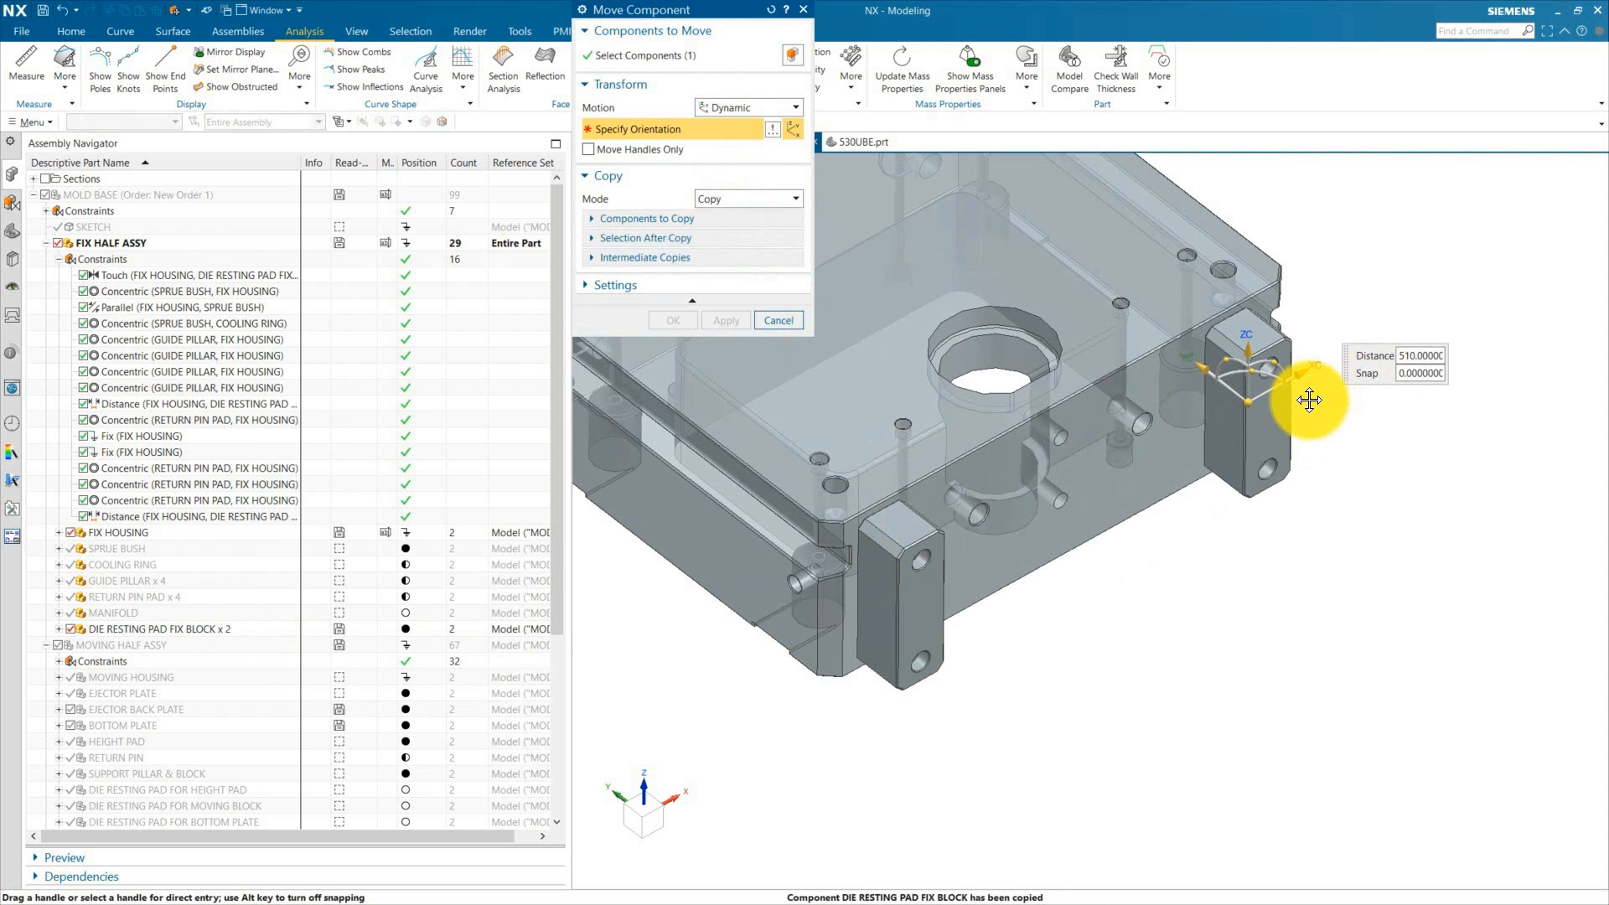
left_click(673, 320)
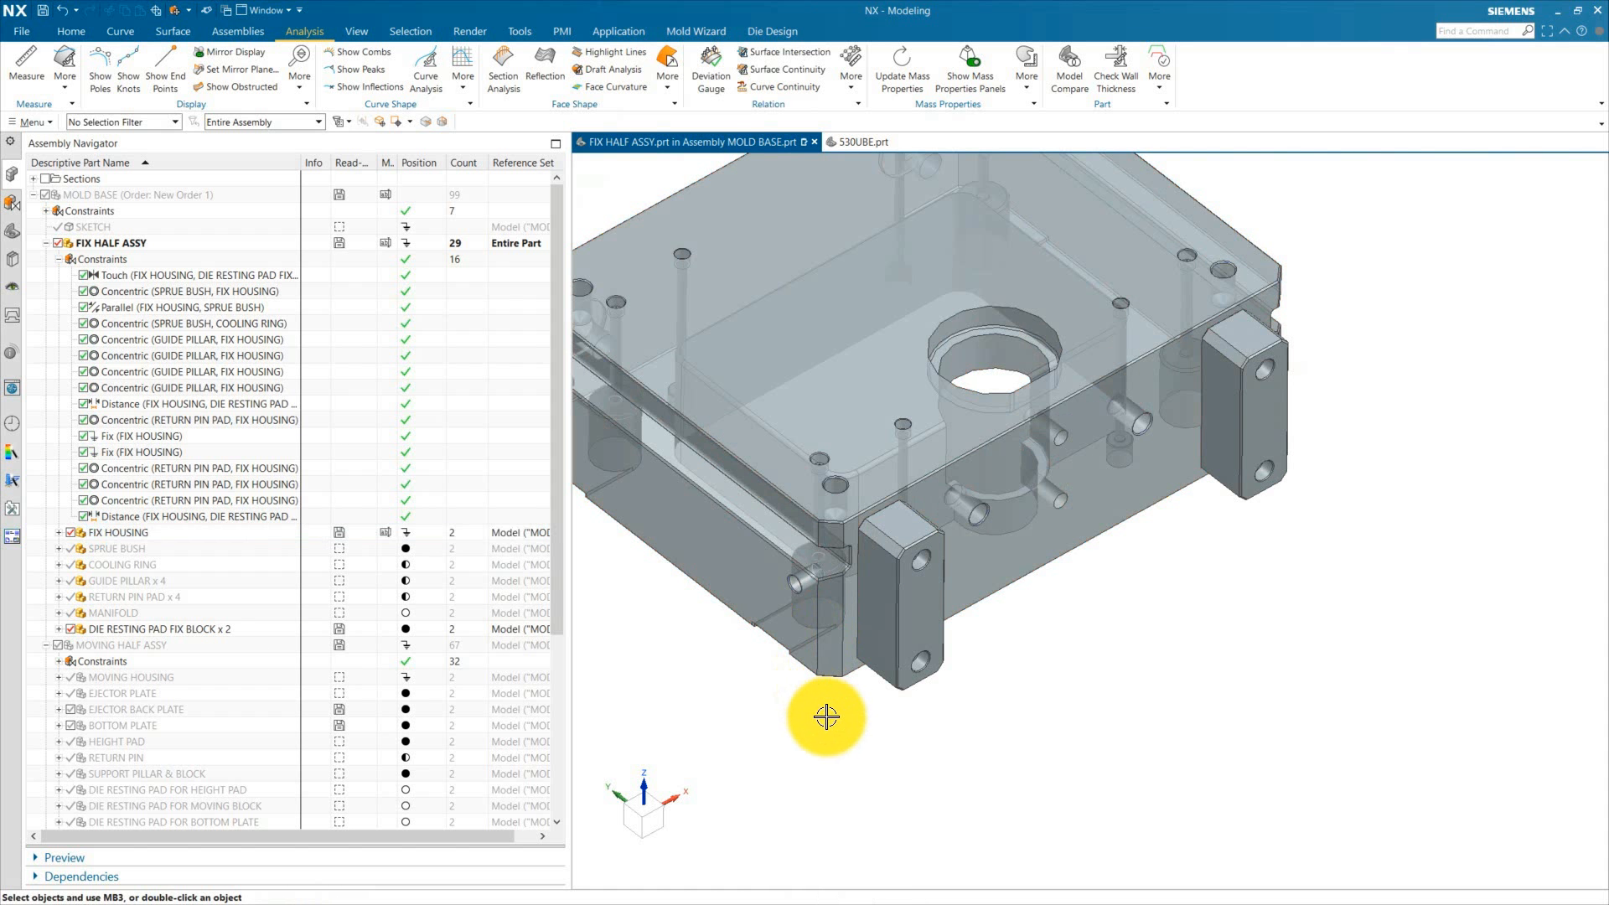
key("ctrl+f")
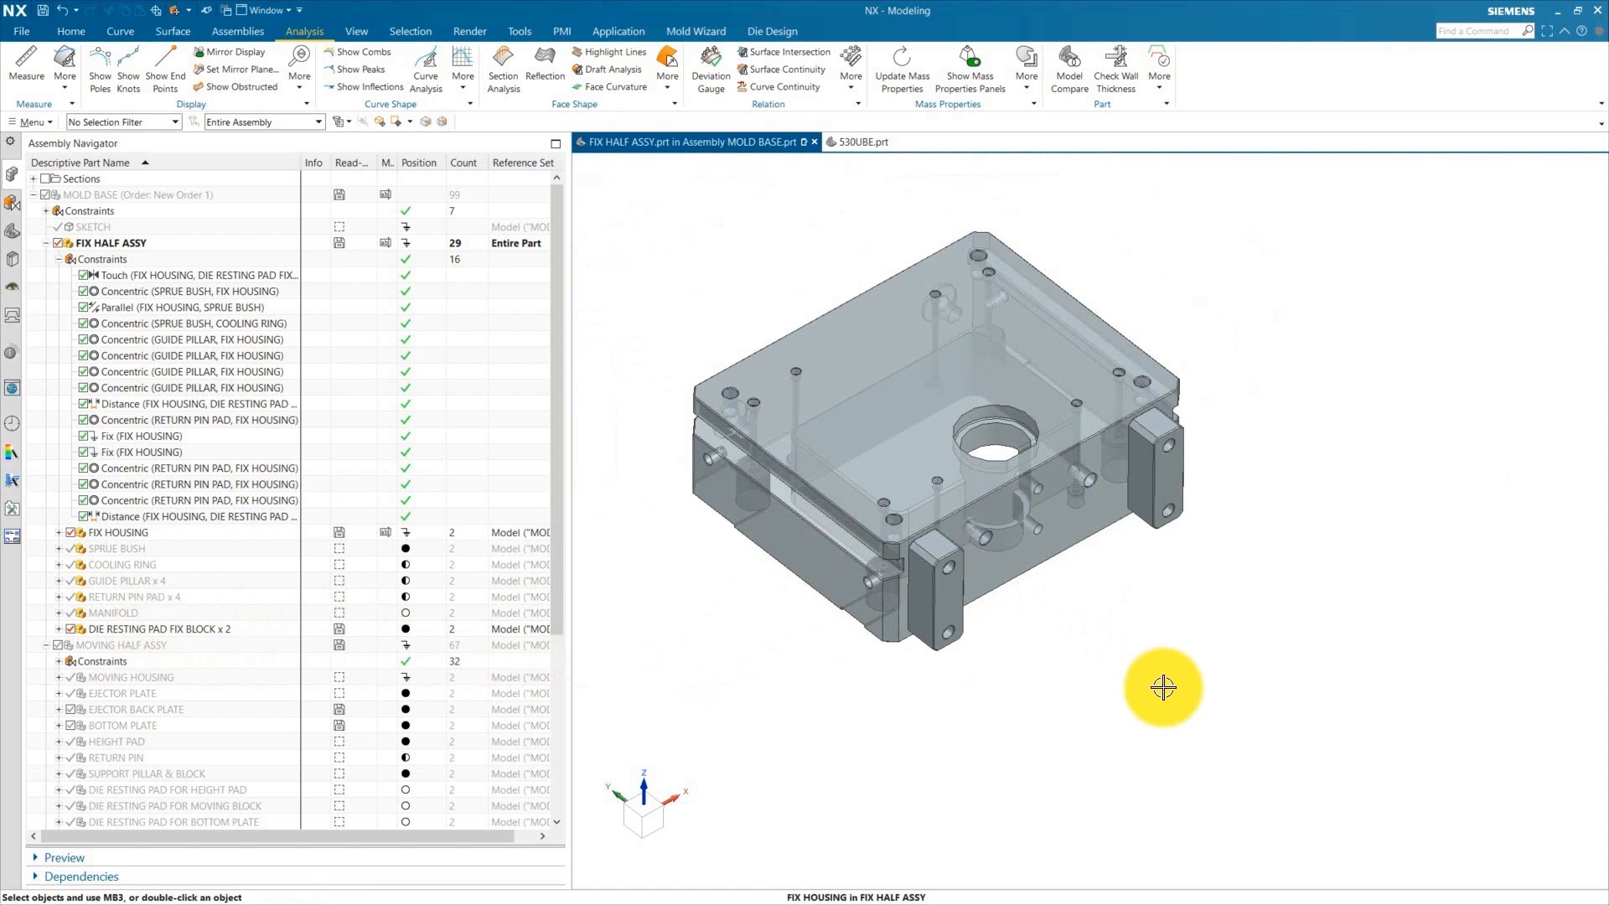
middle_click_drag(1153, 637, 1024, 630)
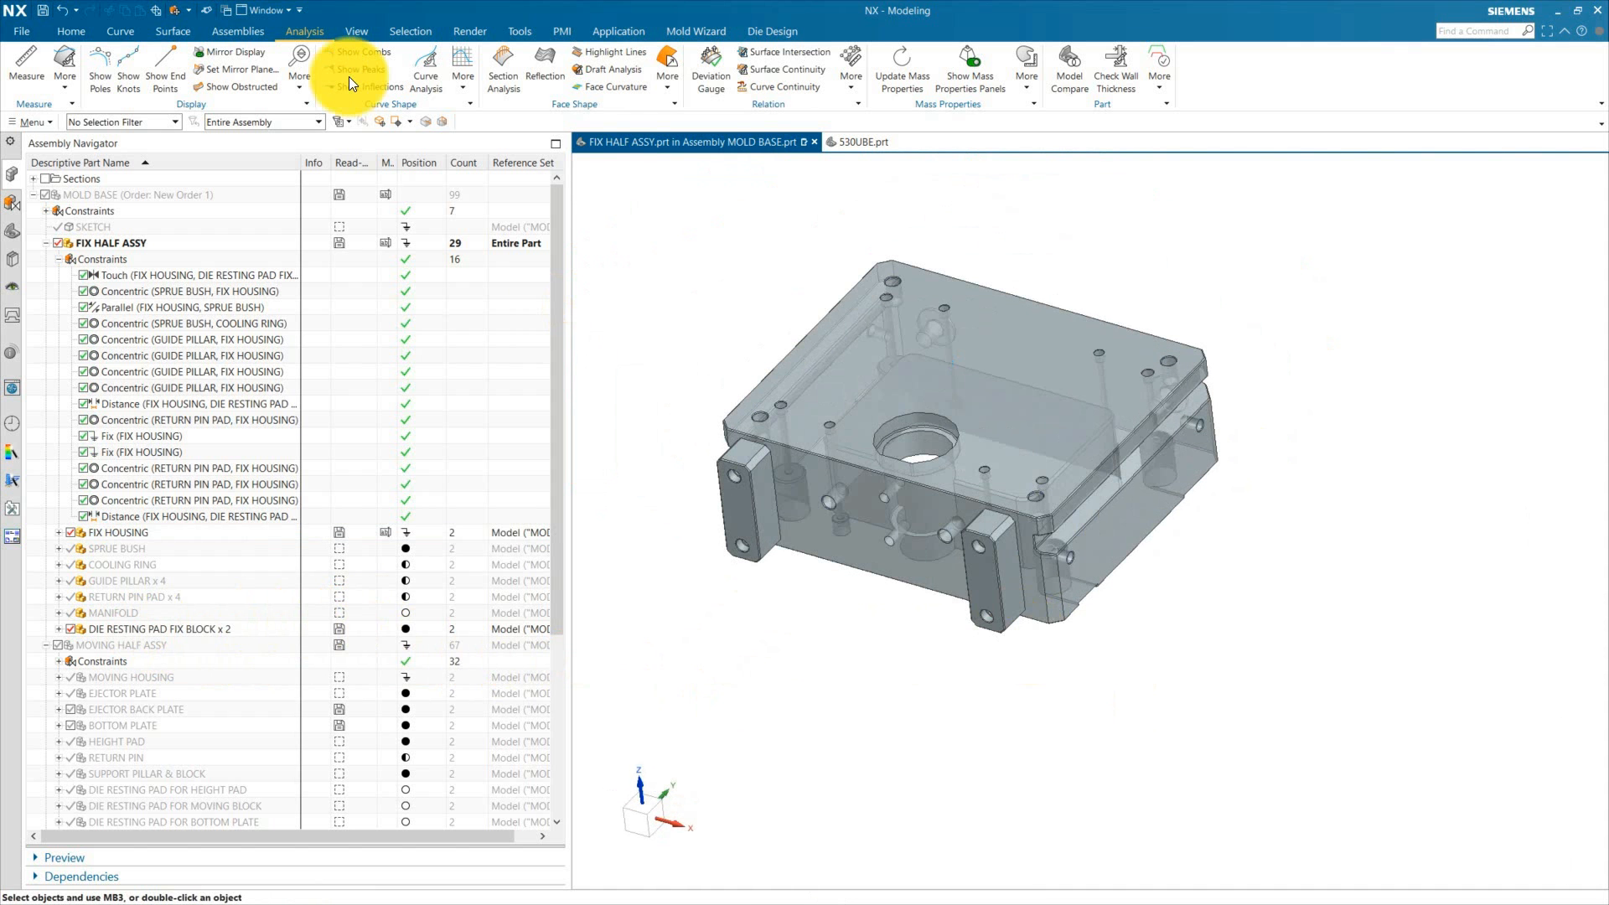
left_click(234, 29)
left_click(319, 67)
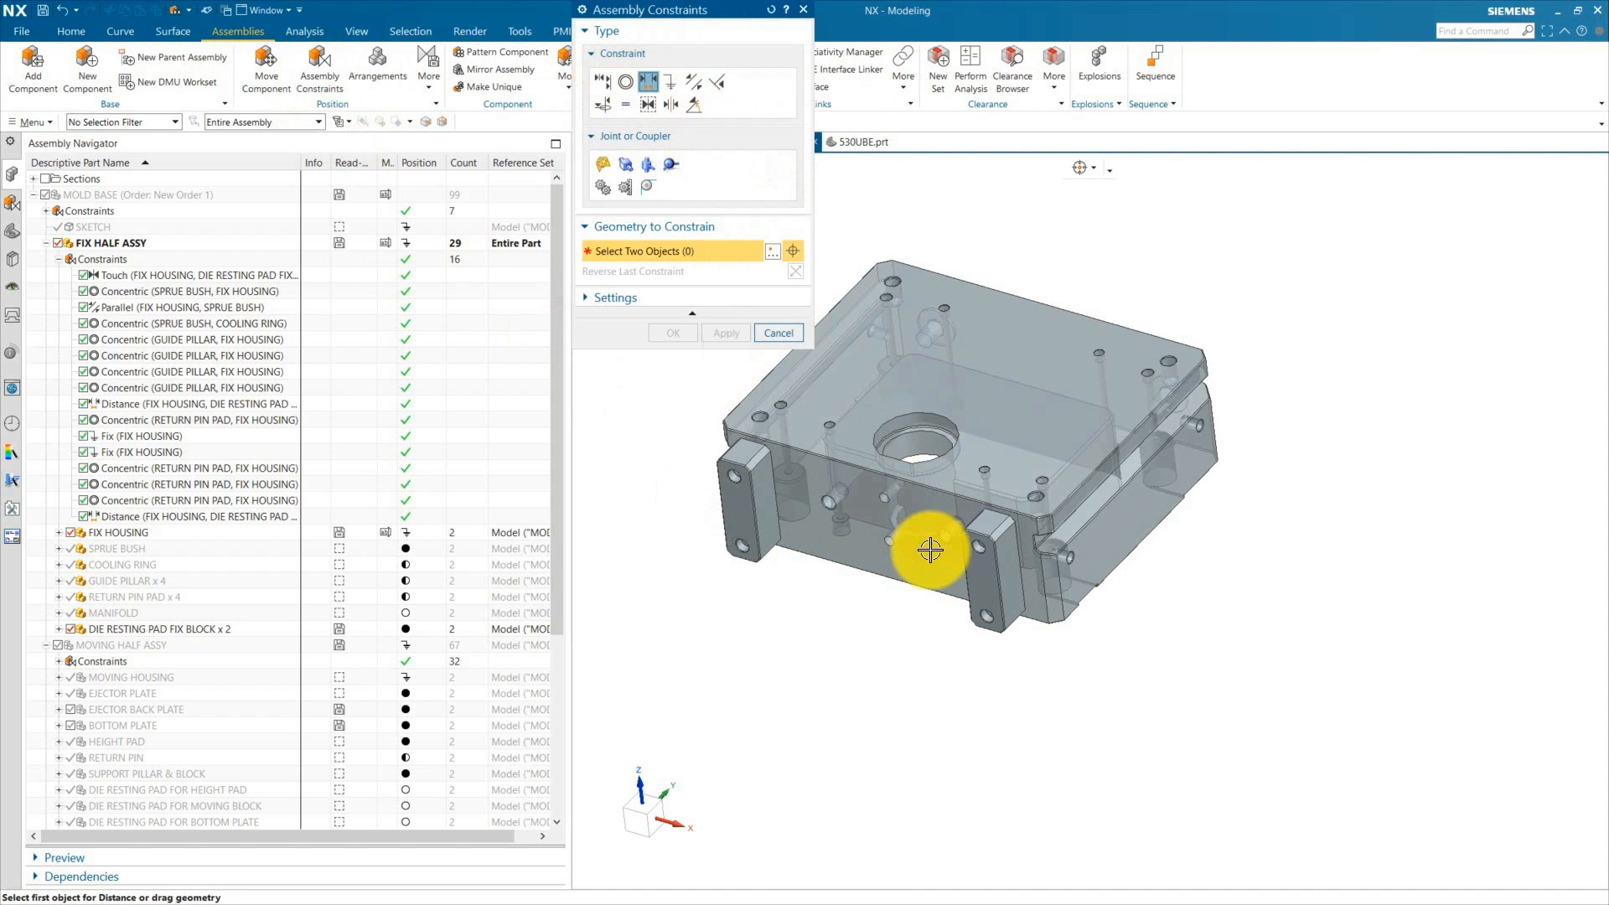
key("Escape")
left_click(989, 580)
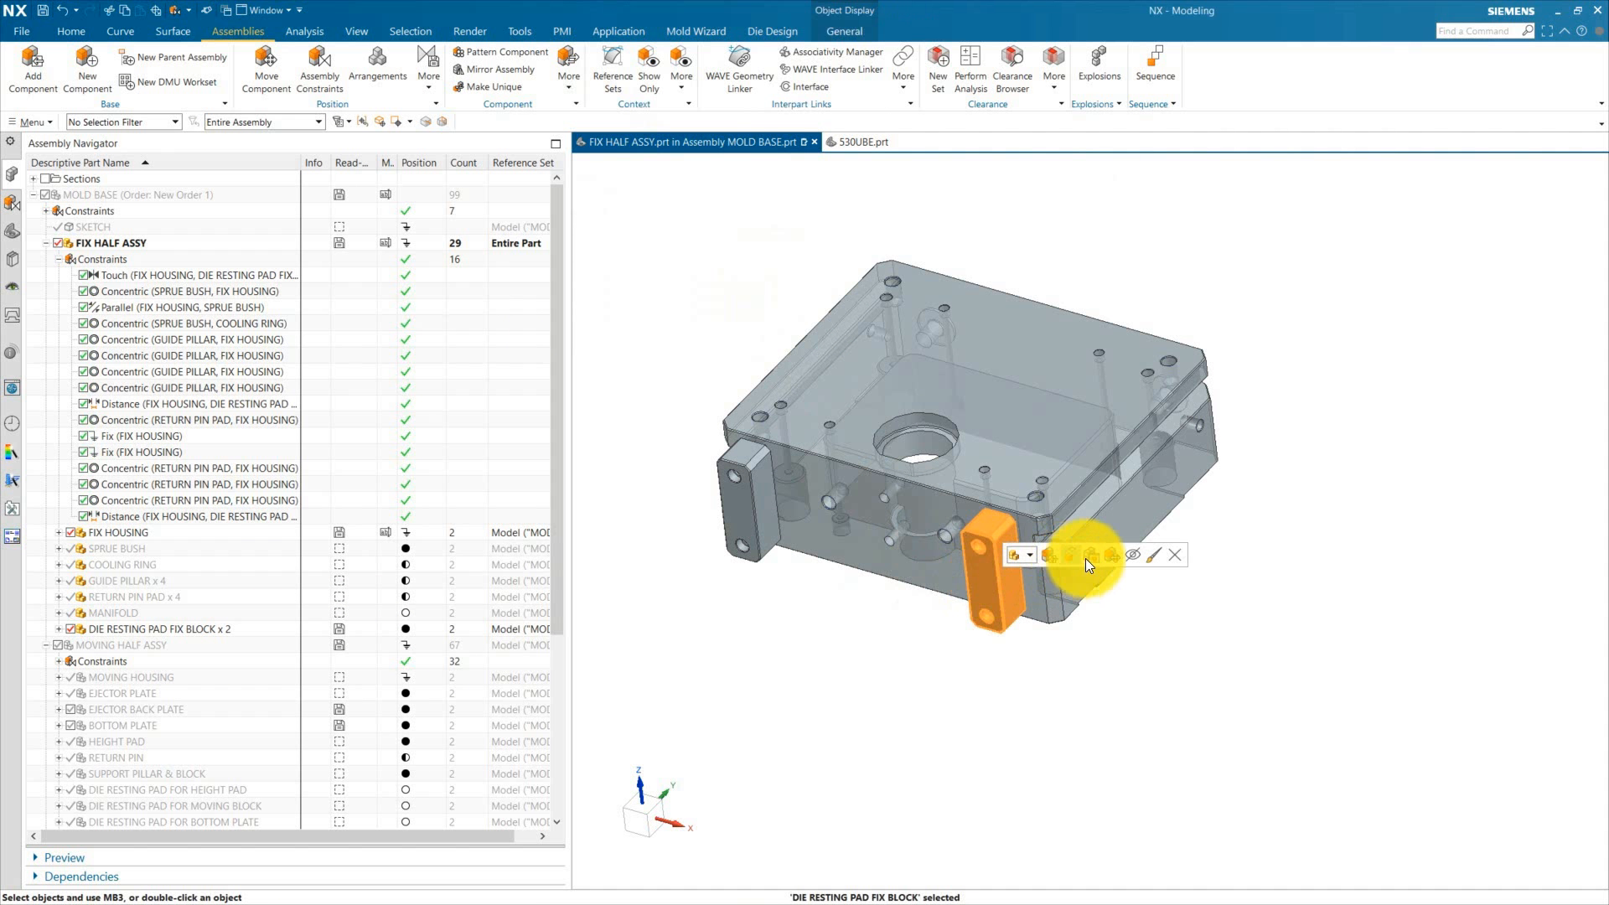
left_click(1124, 555)
key("ctrl+z")
Step: Drag the front fix block away from the housing
left_click(1008, 588)
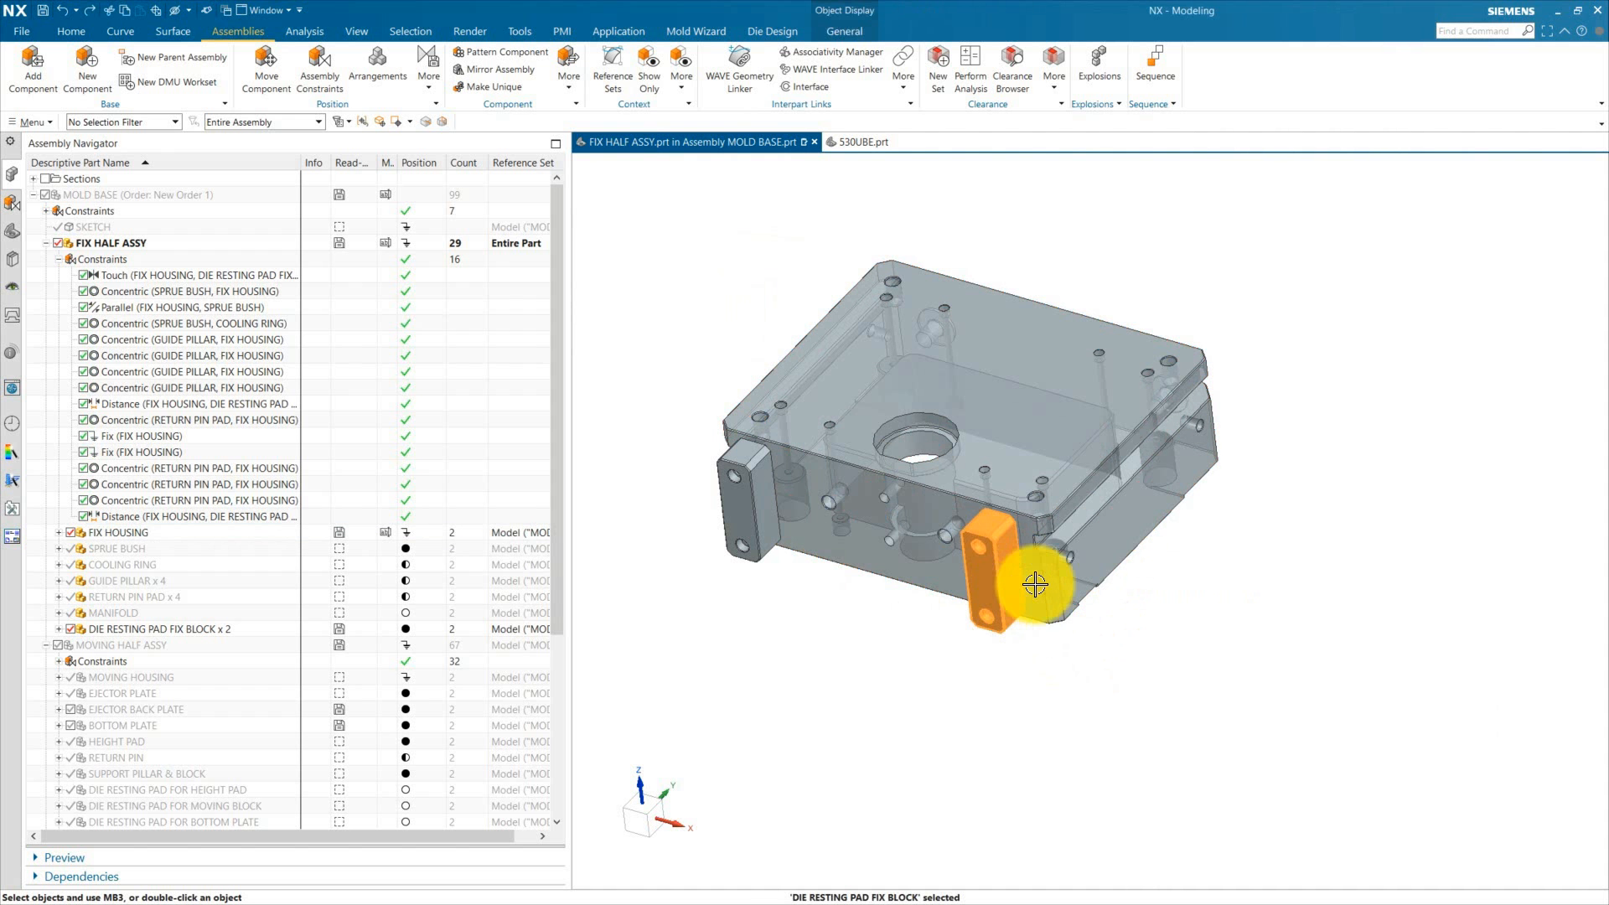
left_click(1145, 566)
left_click_drag(1060, 529, 933, 656)
left_click(676, 260)
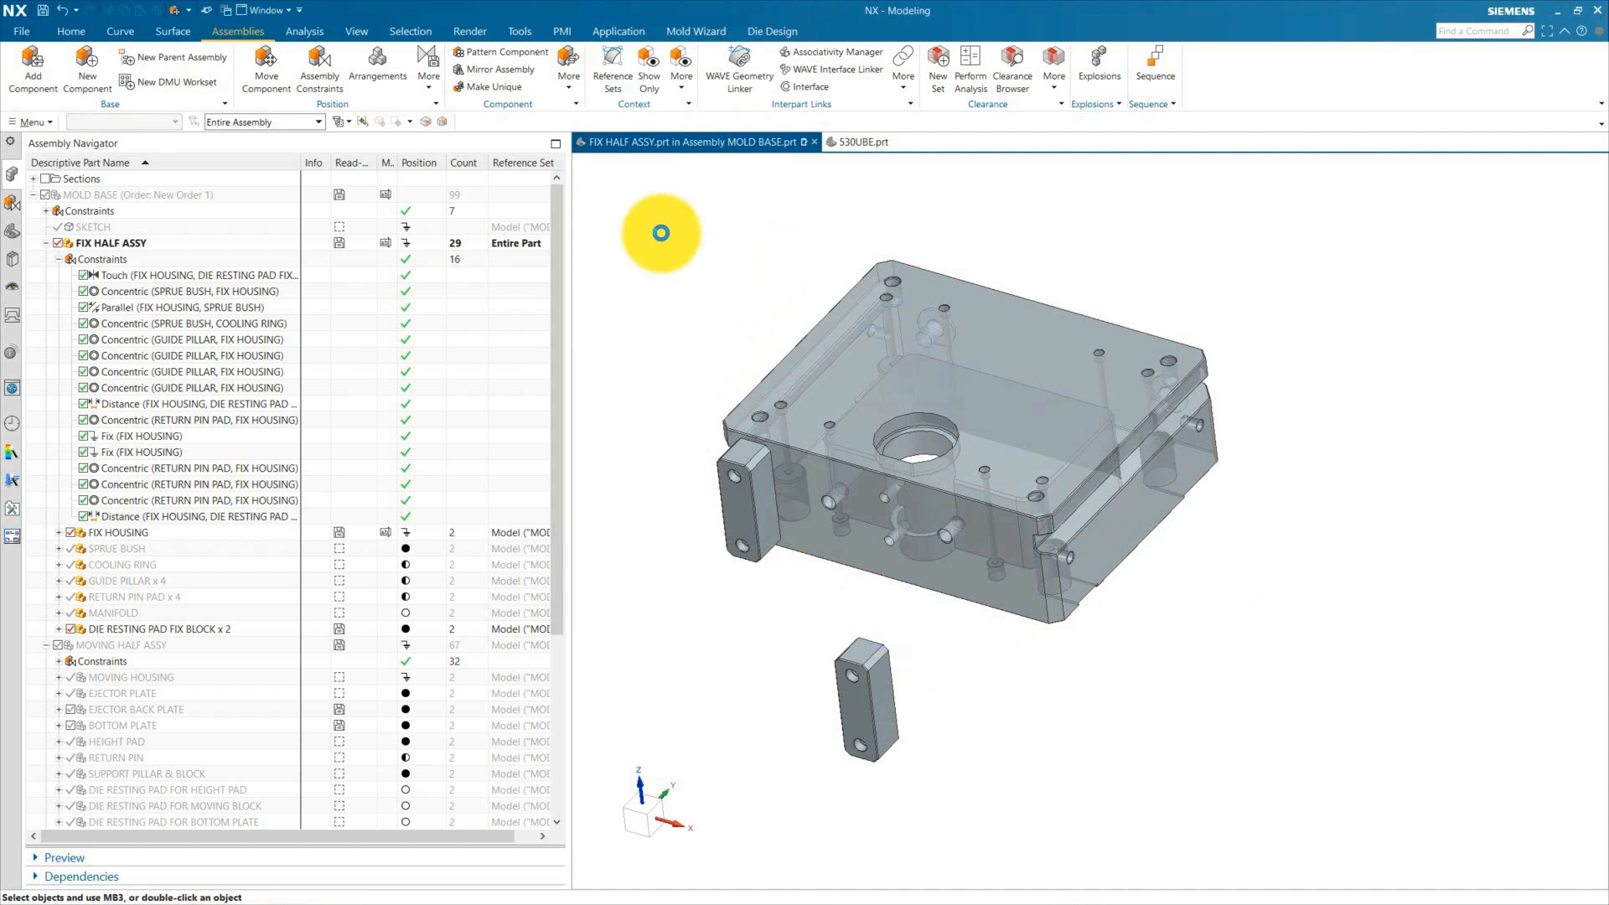
Step: Add a Touch constraint between the housing's side face and the front fix block's inner face
left_click(321, 60)
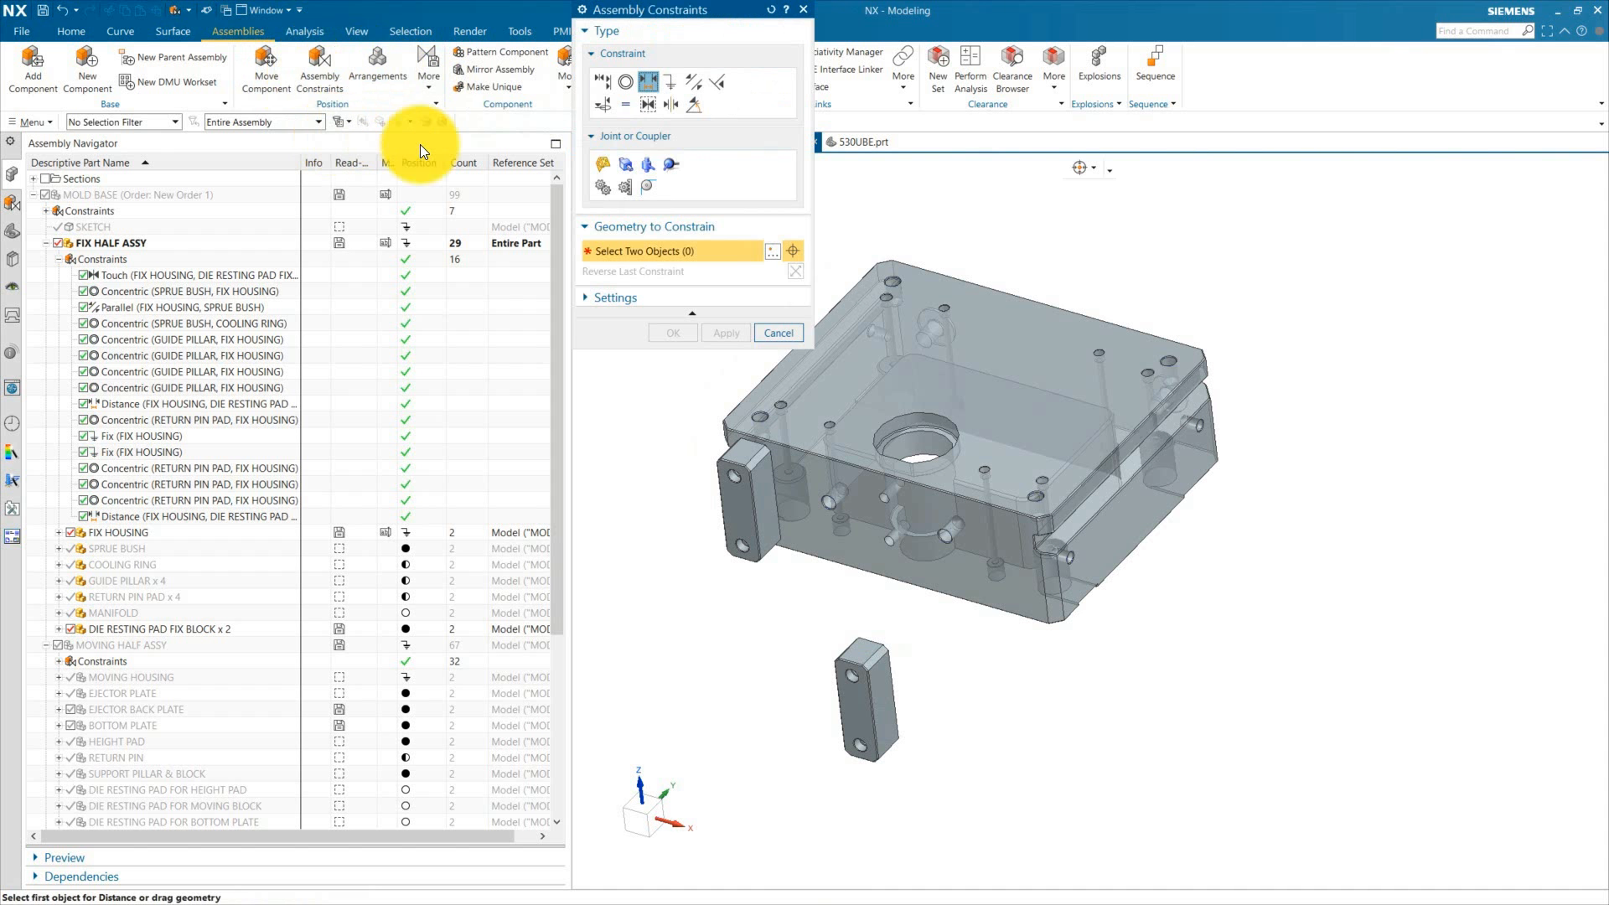
left_click(969, 581)
middle_click_drag(1049, 733, 962, 681)
left_click(888, 715)
left_click(673, 353)
Step: Add a 40 mm Distance constraint between the housing's side face and the front fix block's side face
left_click(319, 67)
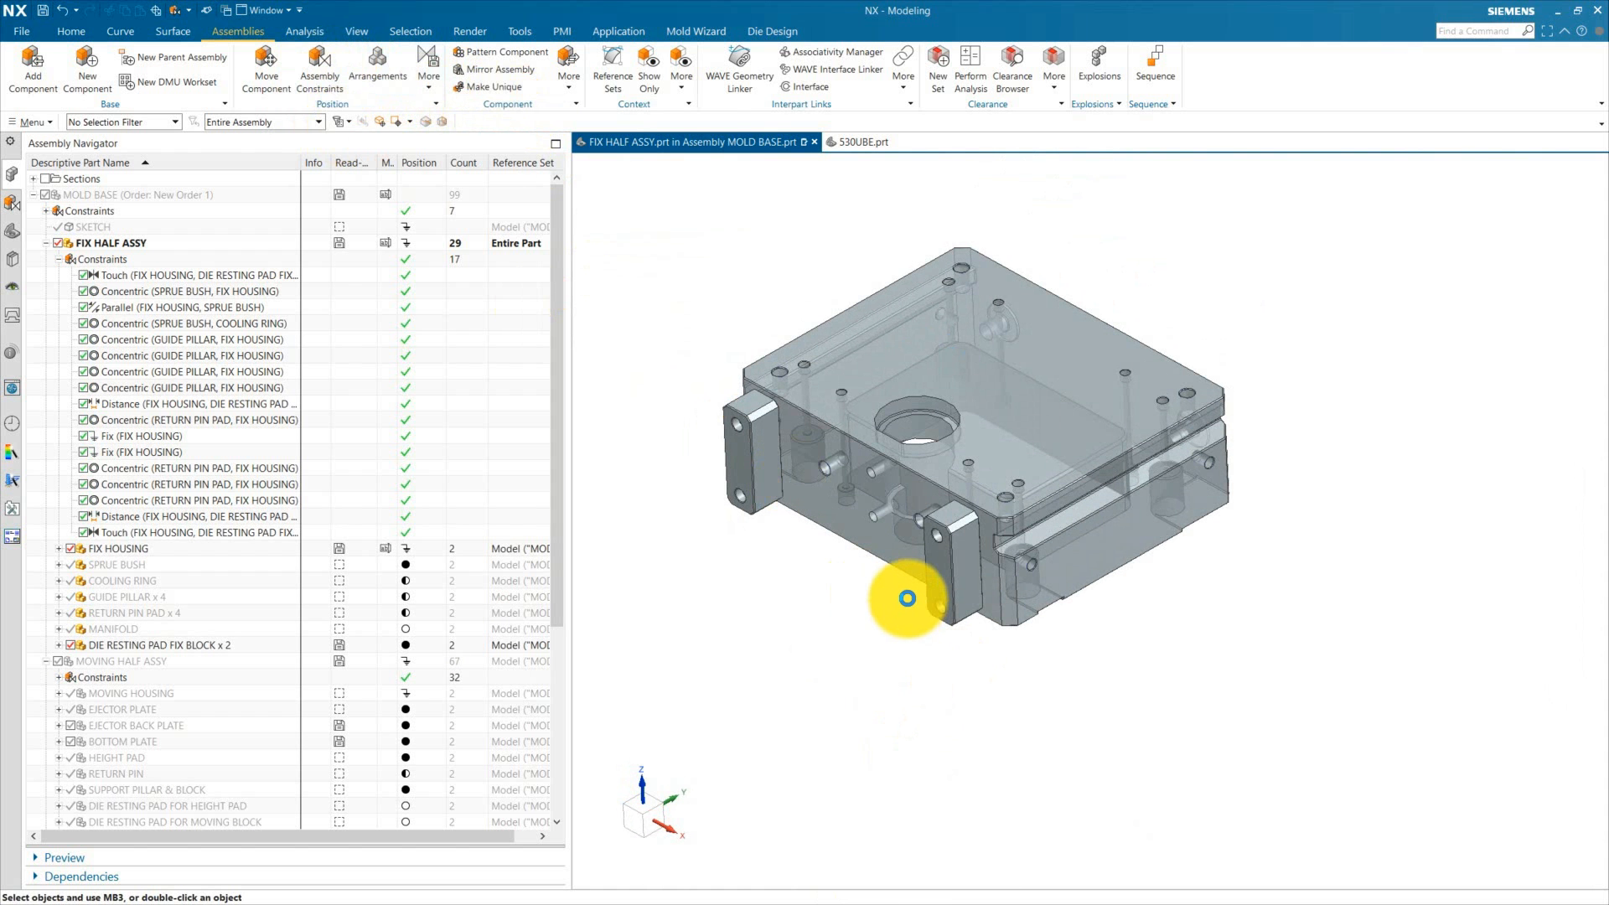
left_click(645, 83)
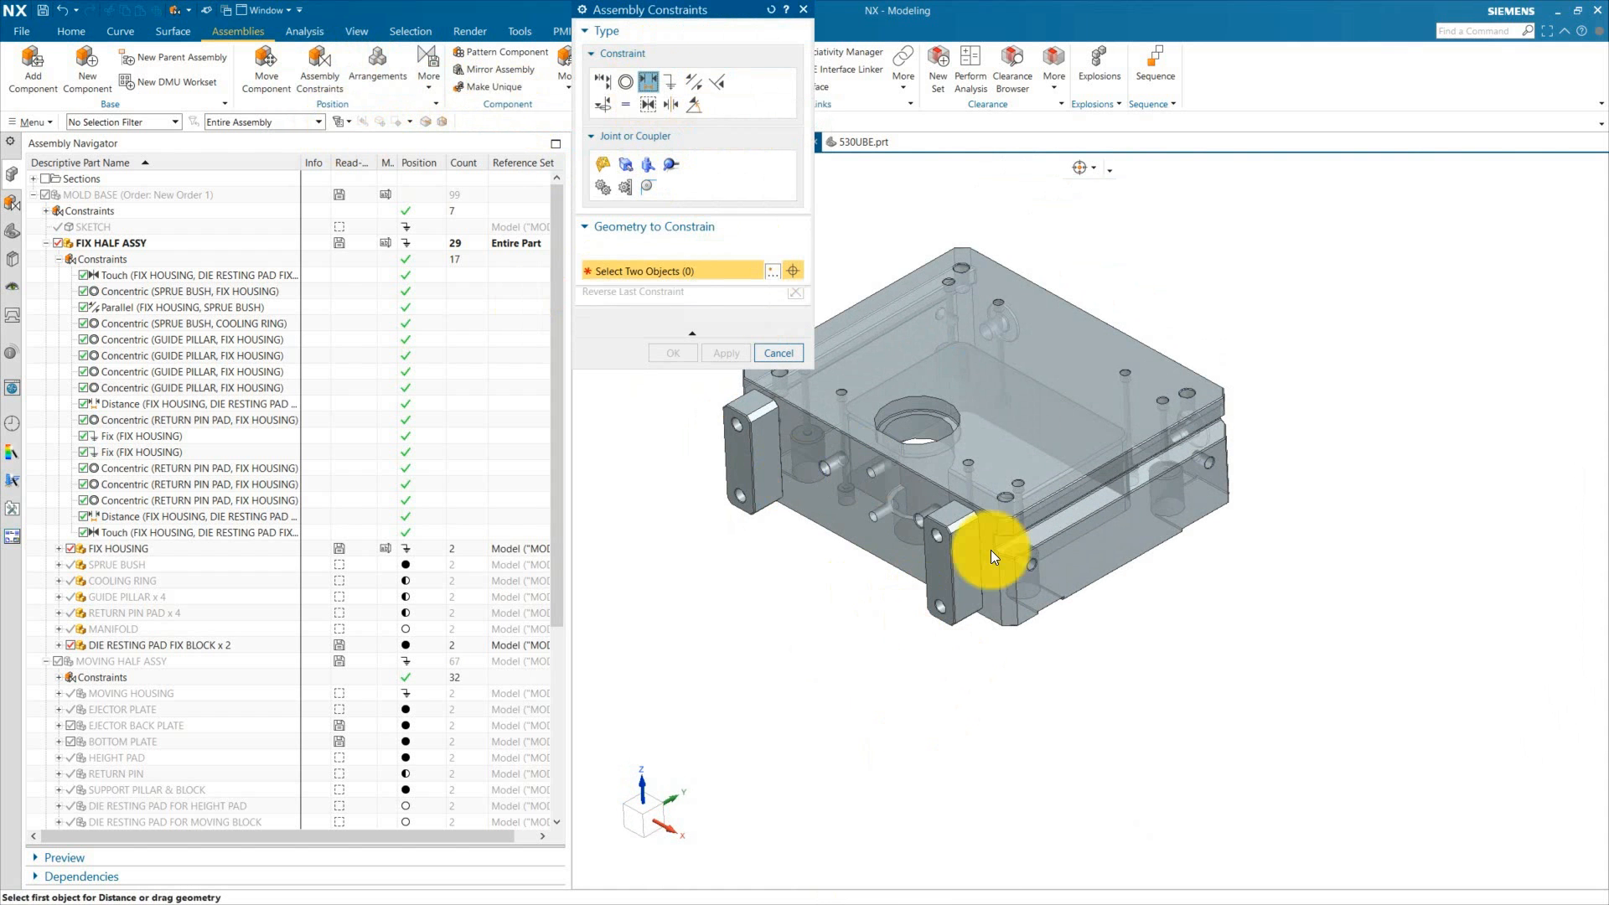
scroll(963, 545, "down", 5)
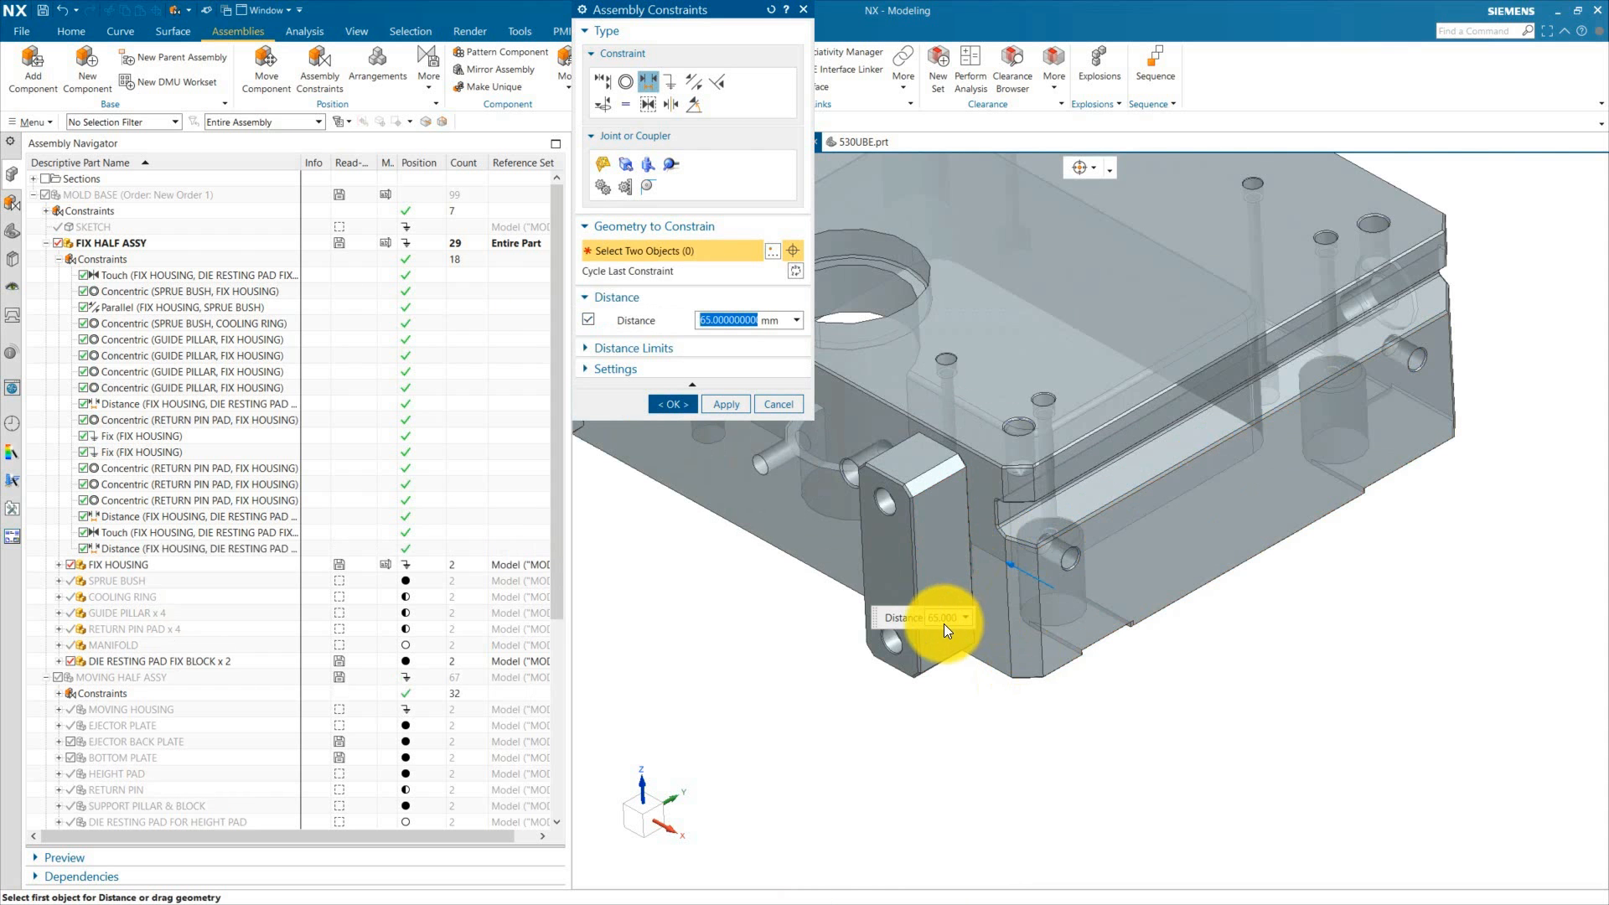
key("Return")
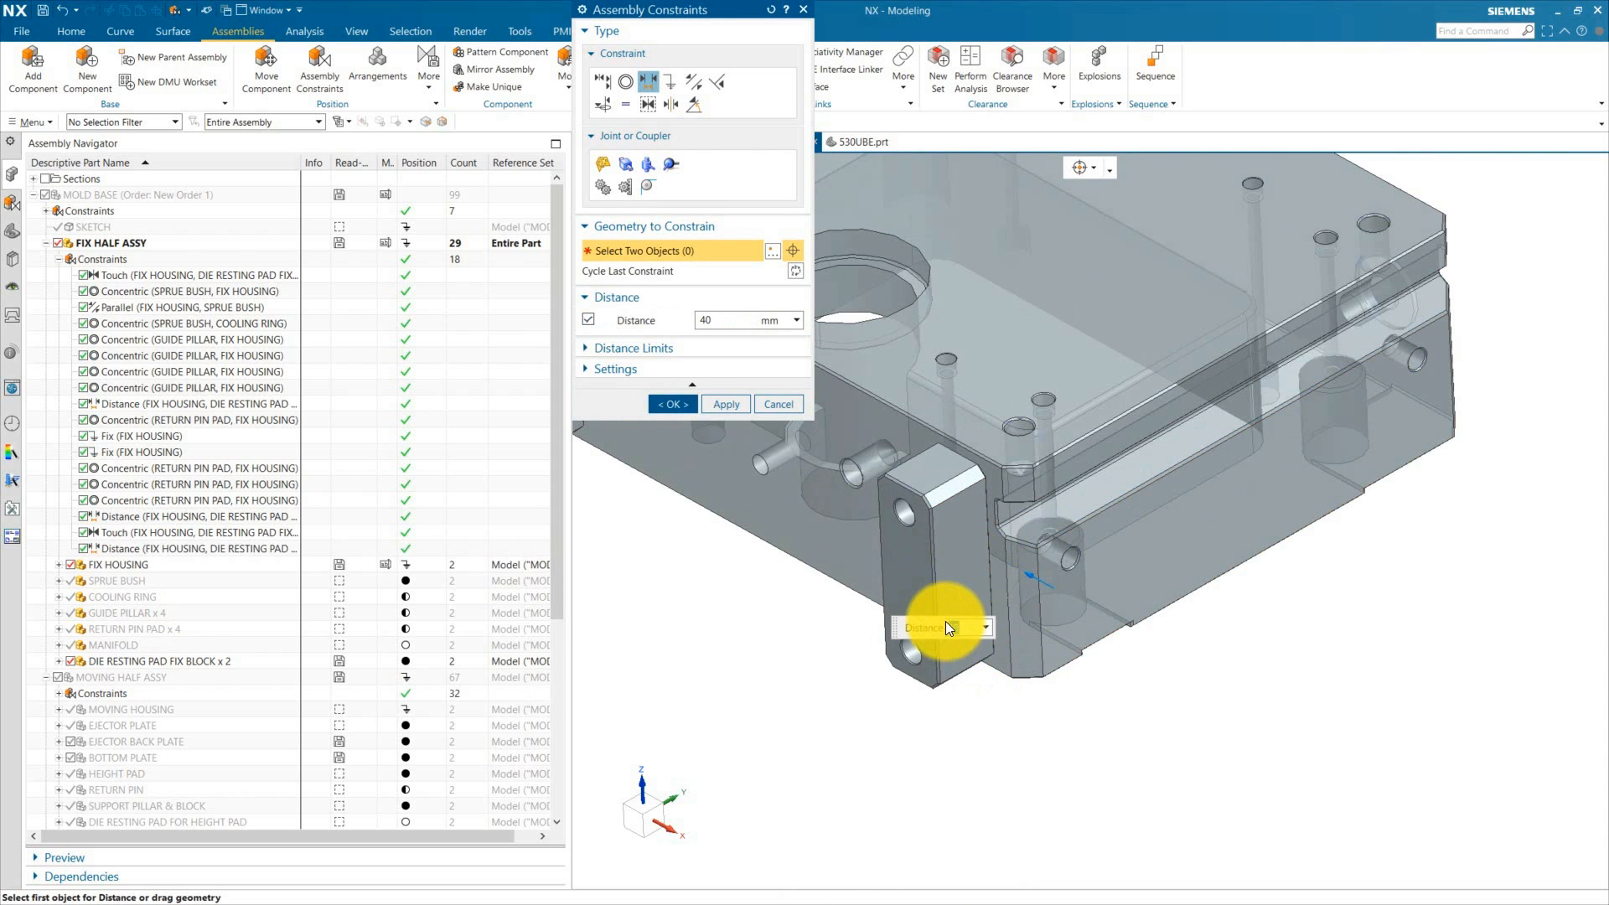
left_click(681, 404)
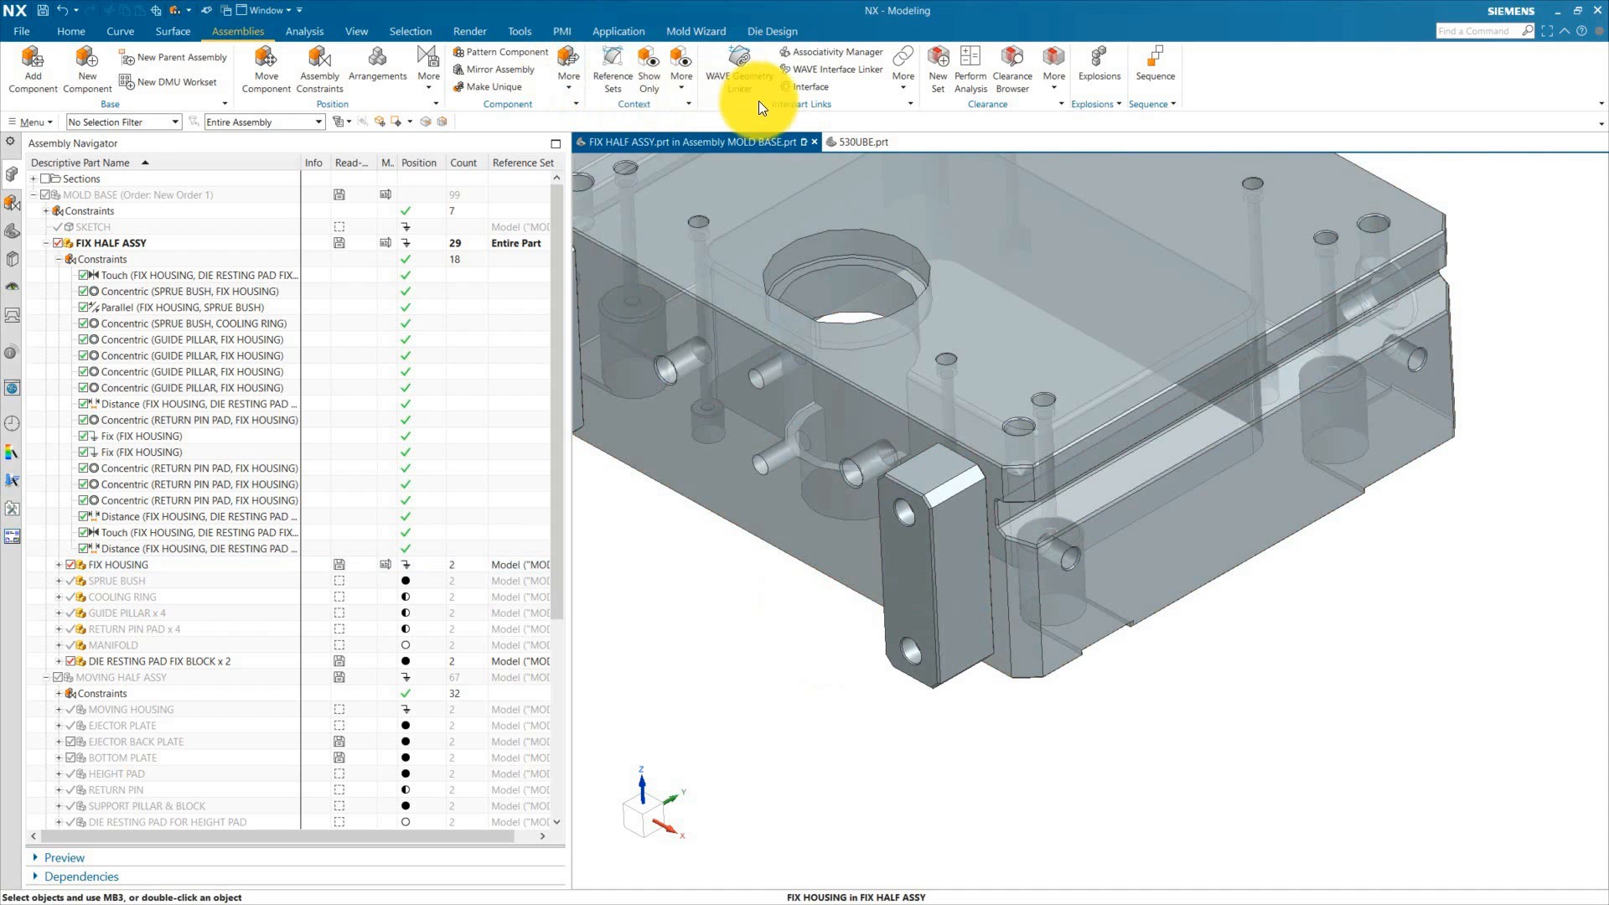
Step: Add a 10 mm Distance constraint between the housing's top face and the front fix block's top face
left_click(325, 71)
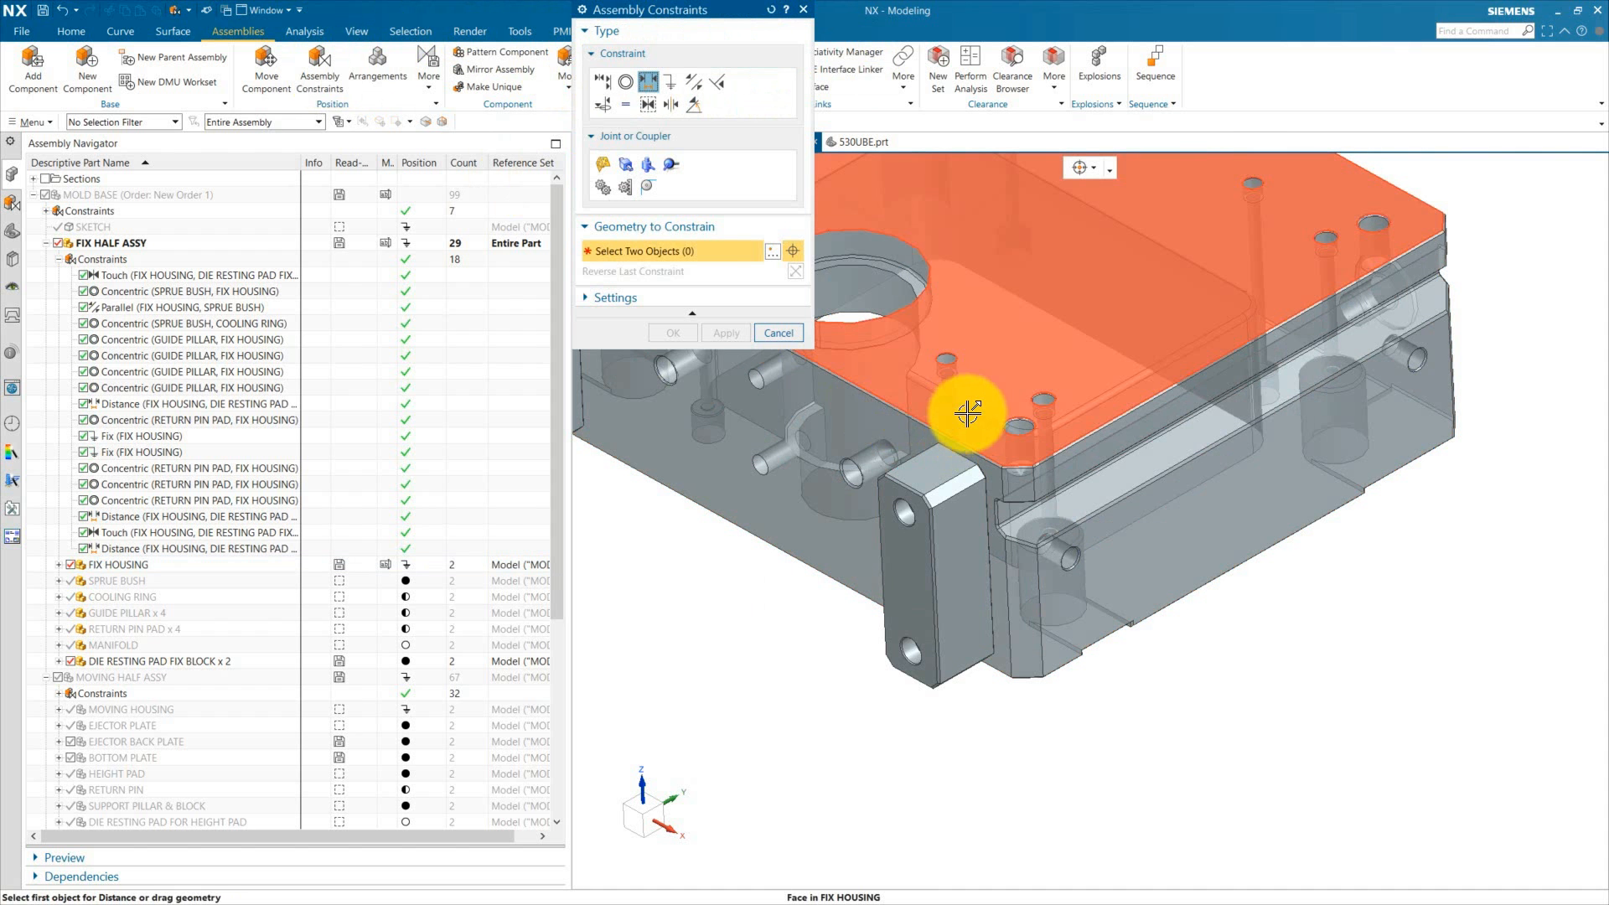
left_click(953, 432)
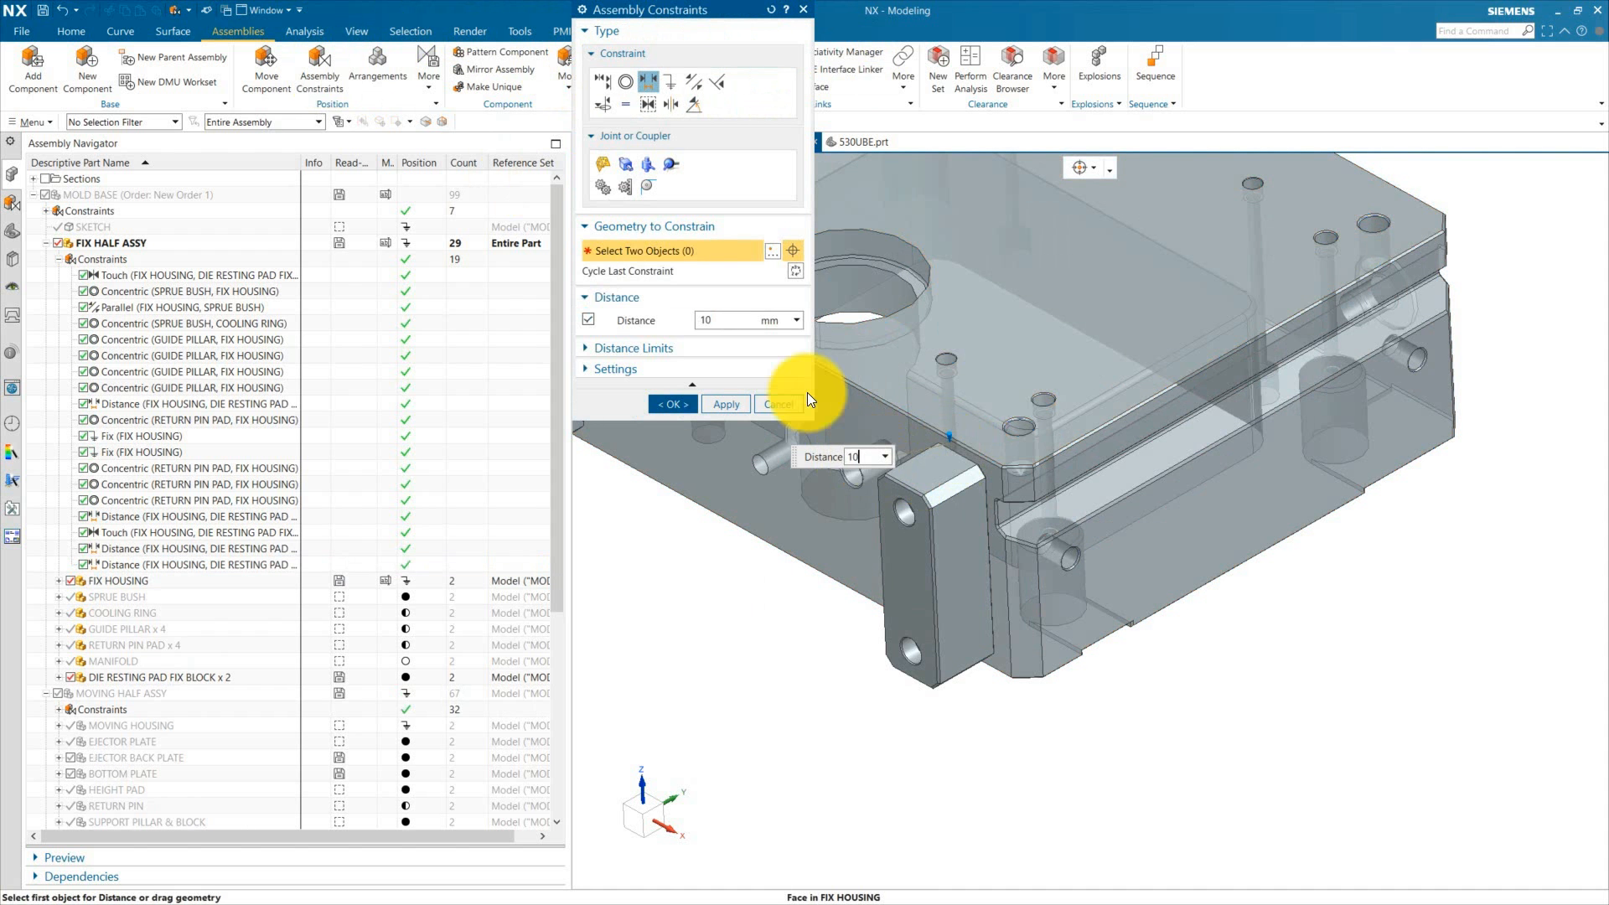
left_click(676, 401)
Step: Show the degrees of freedom for each of the two fix blocks
scroll(892, 531, "down", 5)
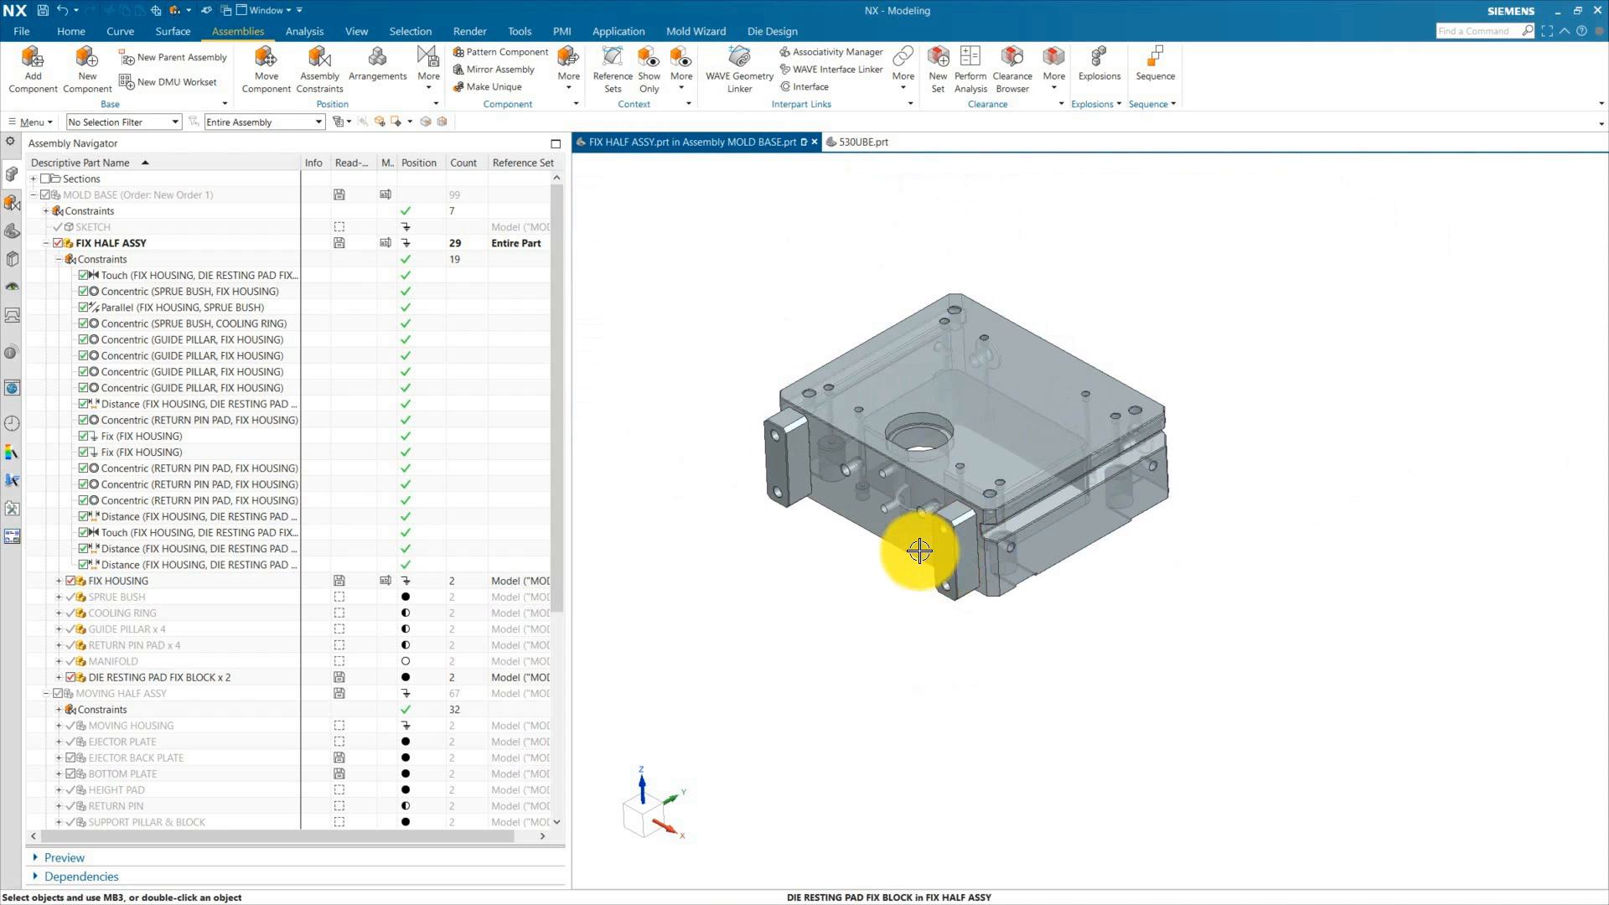
right_click(786, 448)
left_click(859, 695)
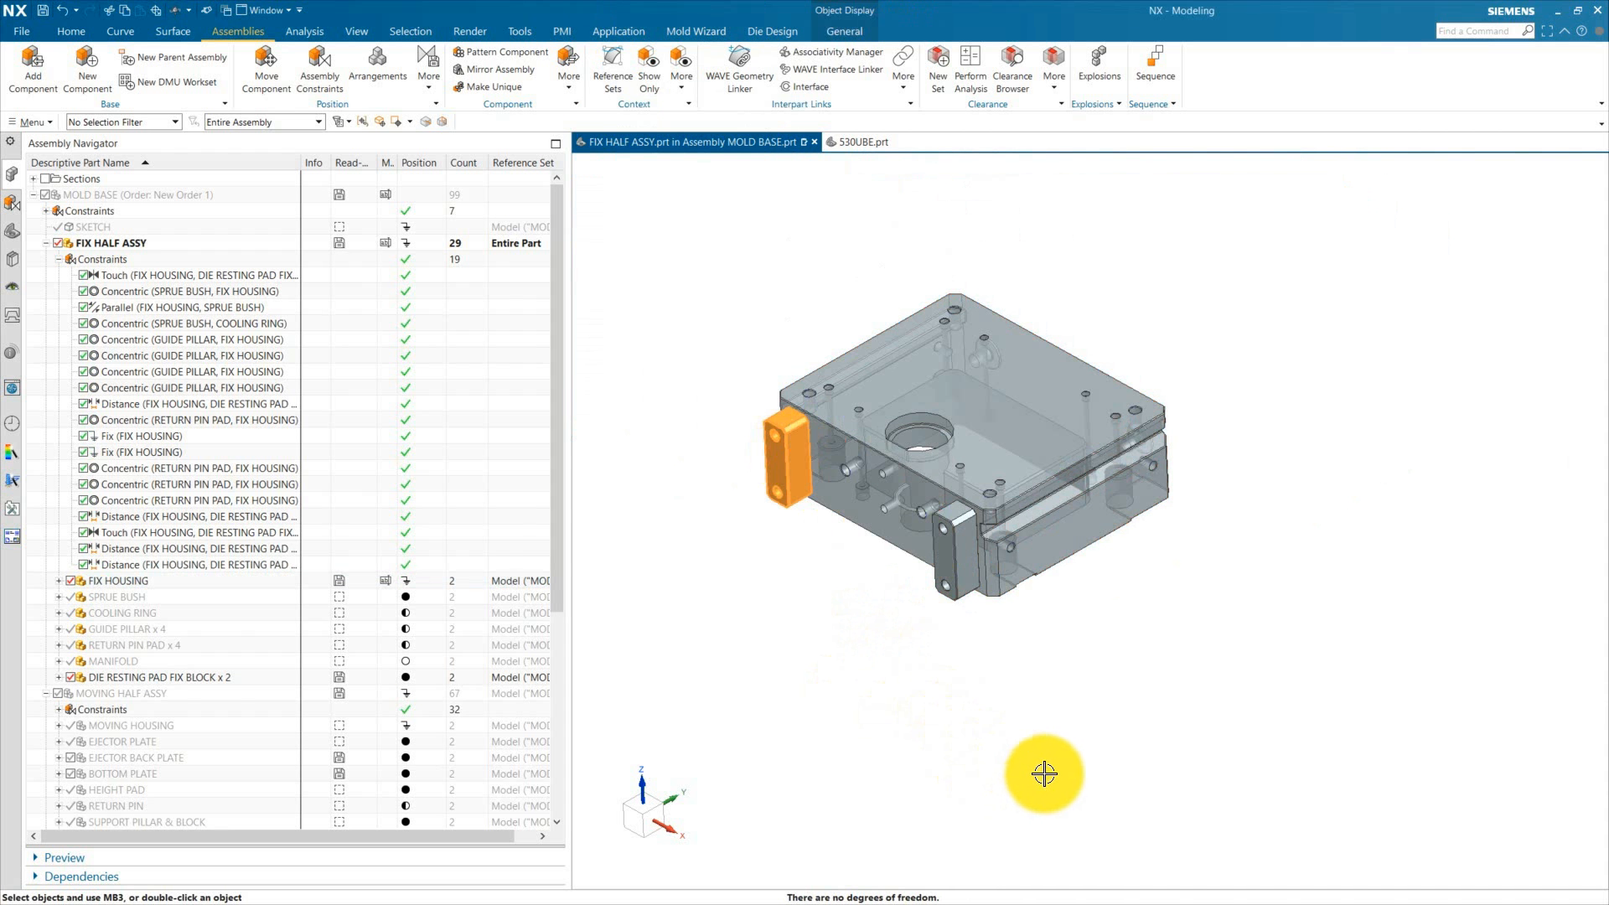
right_click(955, 538)
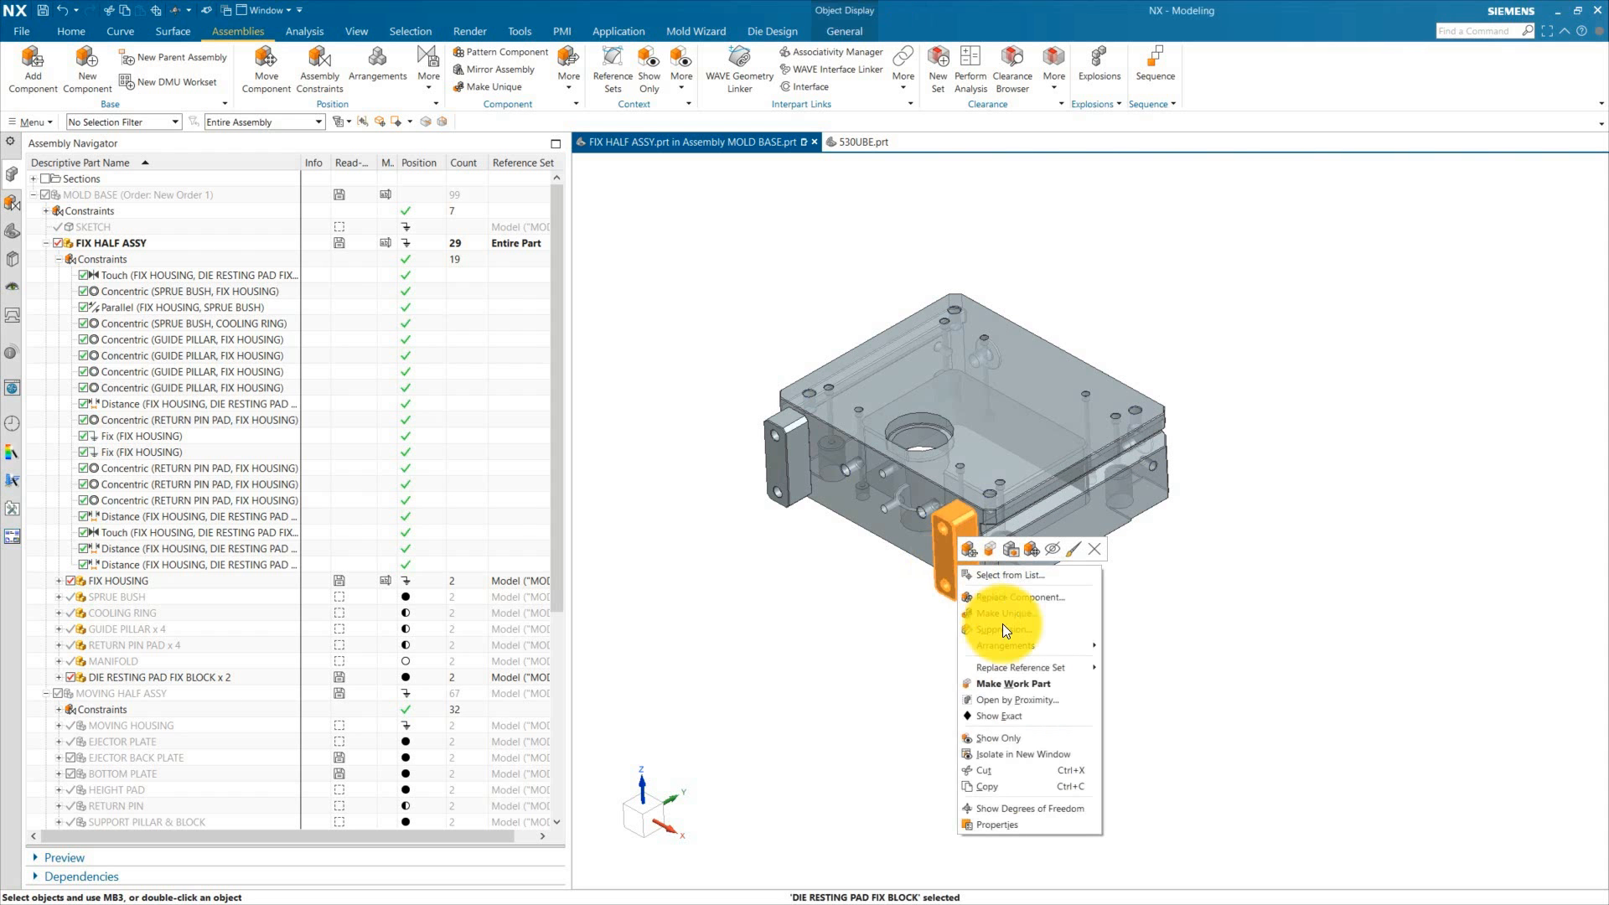
left_click(1018, 808)
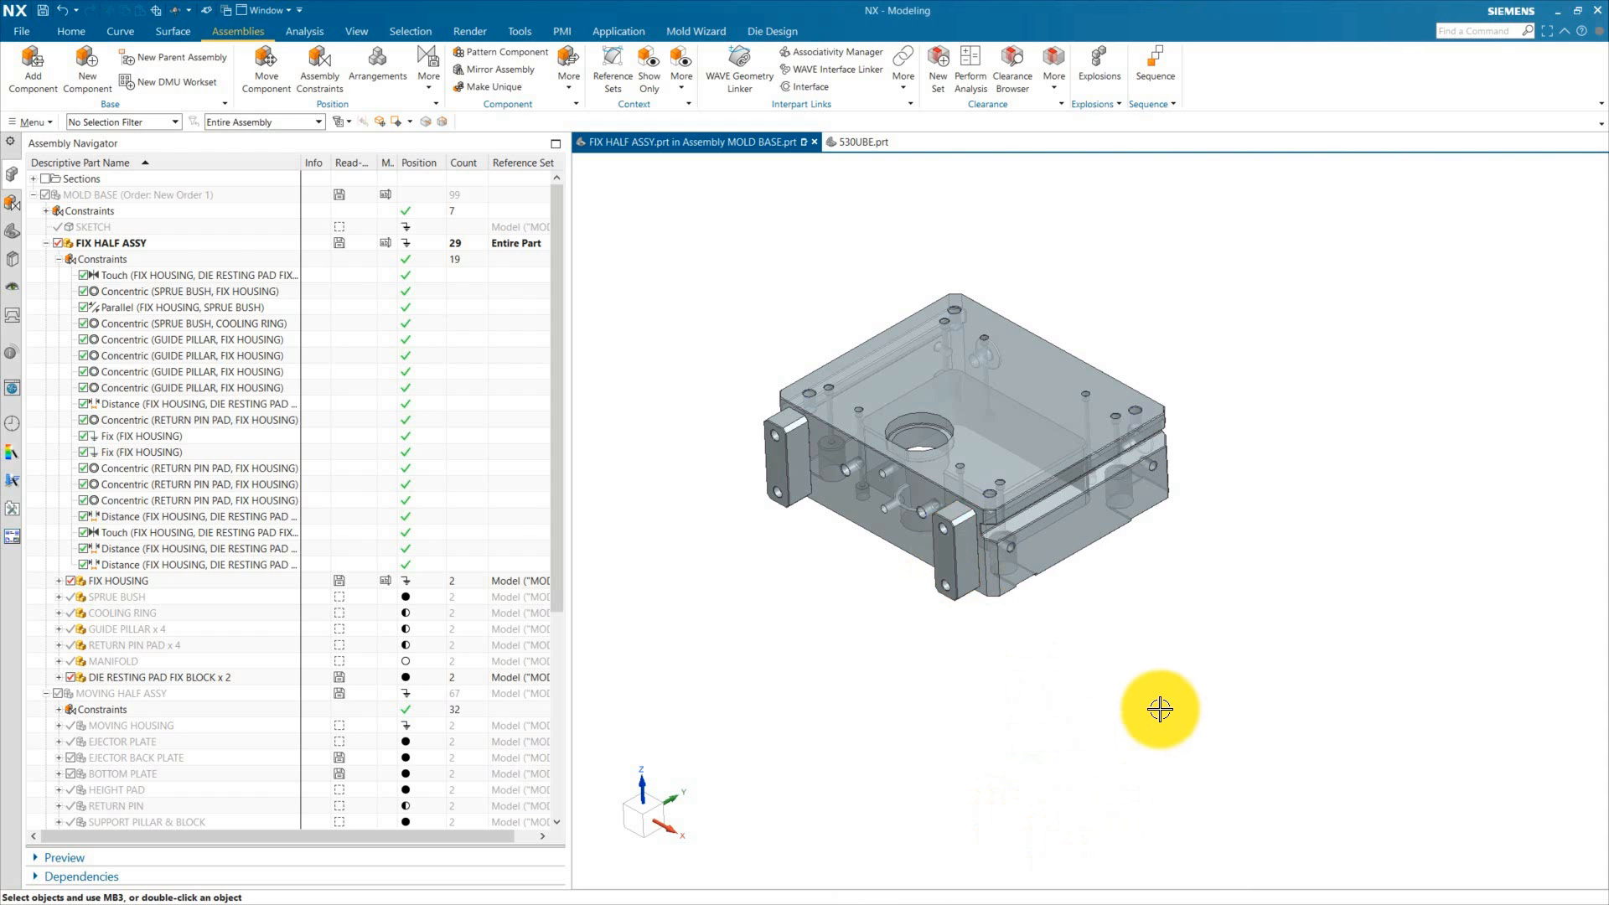
Step: Make the die resting pad fix block the work part
scroll(939, 483, "down", 1)
scroll(914, 398, "up", 1)
scroll(741, 495, "up", 1)
scroll(822, 571, "down", 1)
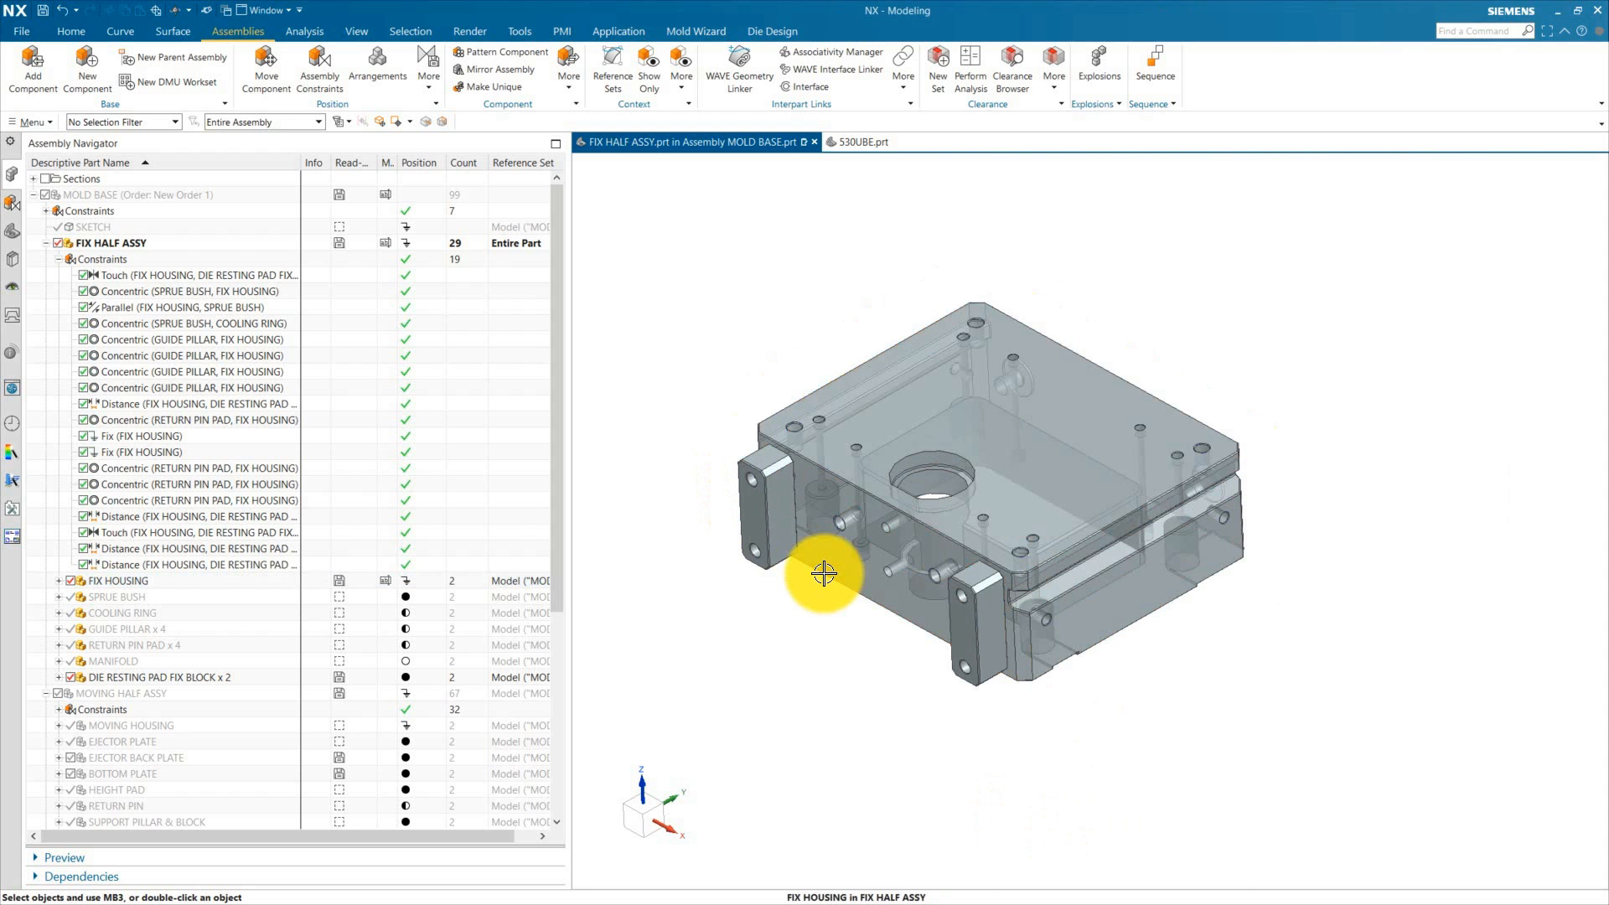
middle_click_drag(783, 495, 908, 707)
scroll(855, 600, "up", 3)
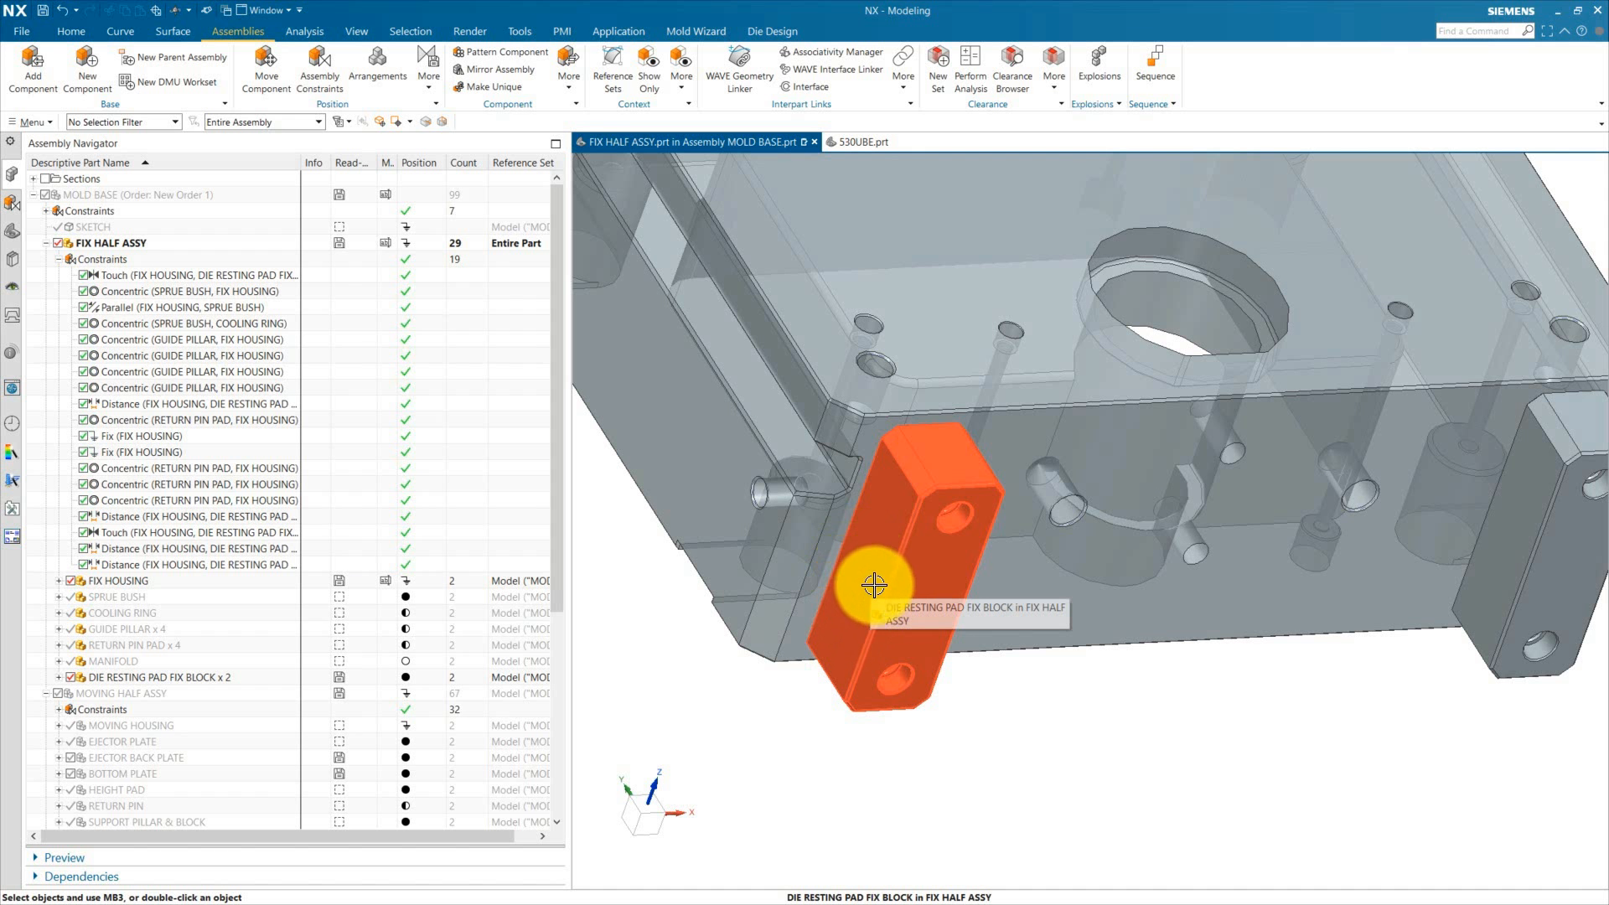
scroll(863, 628, "down", 5)
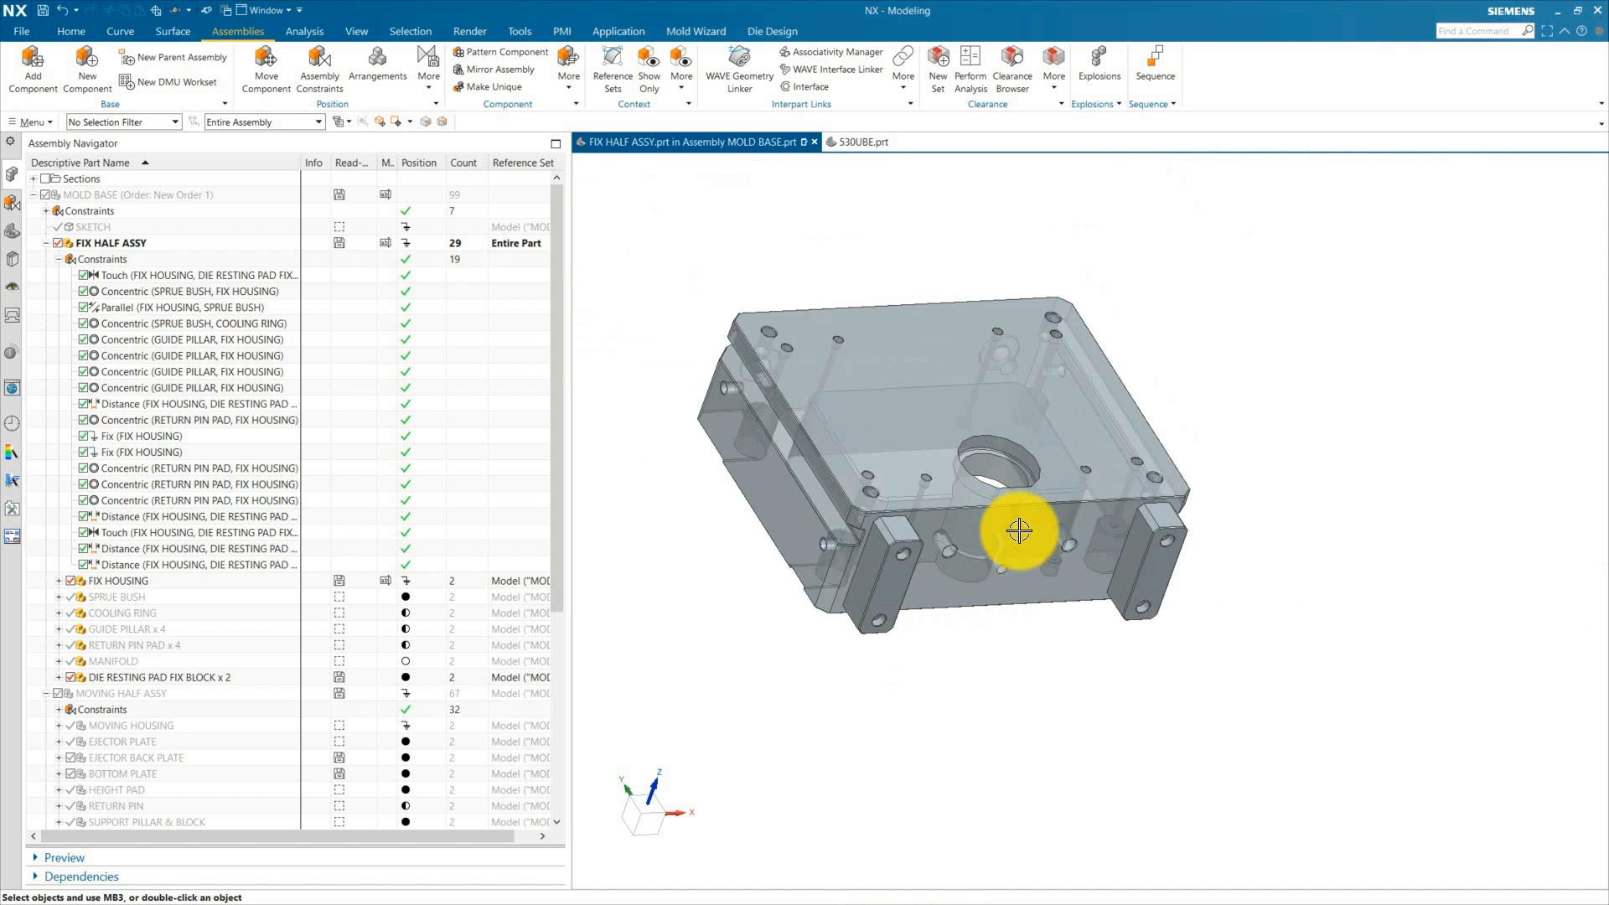
scroll(854, 553, "up", 5)
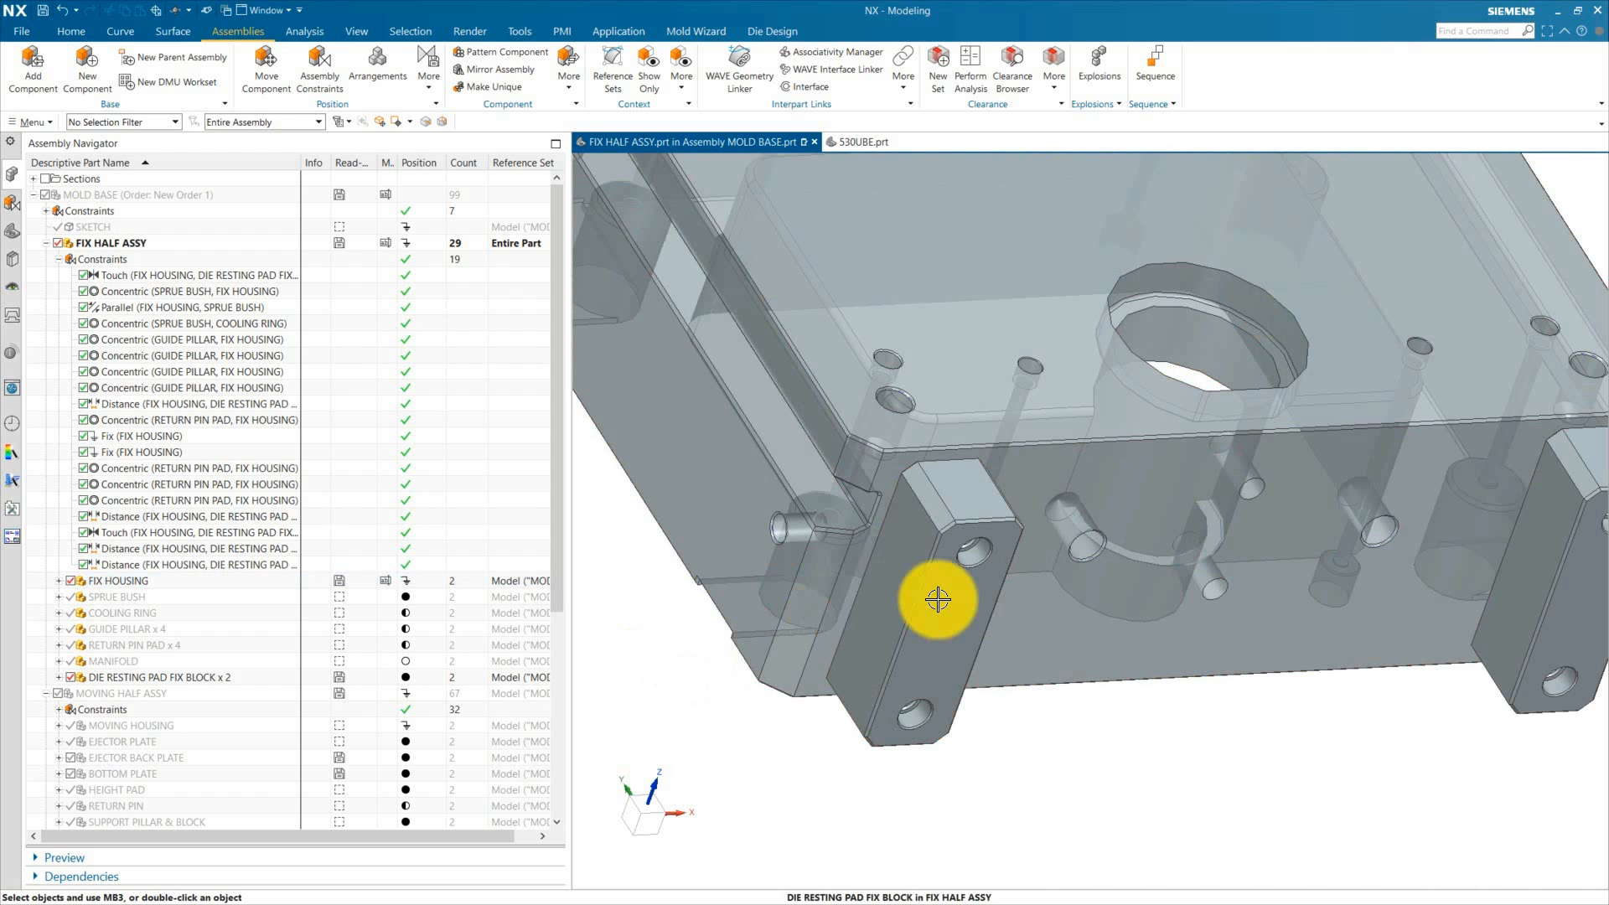
scroll(928, 596, "down", 5)
scroll(880, 567, "up", 5)
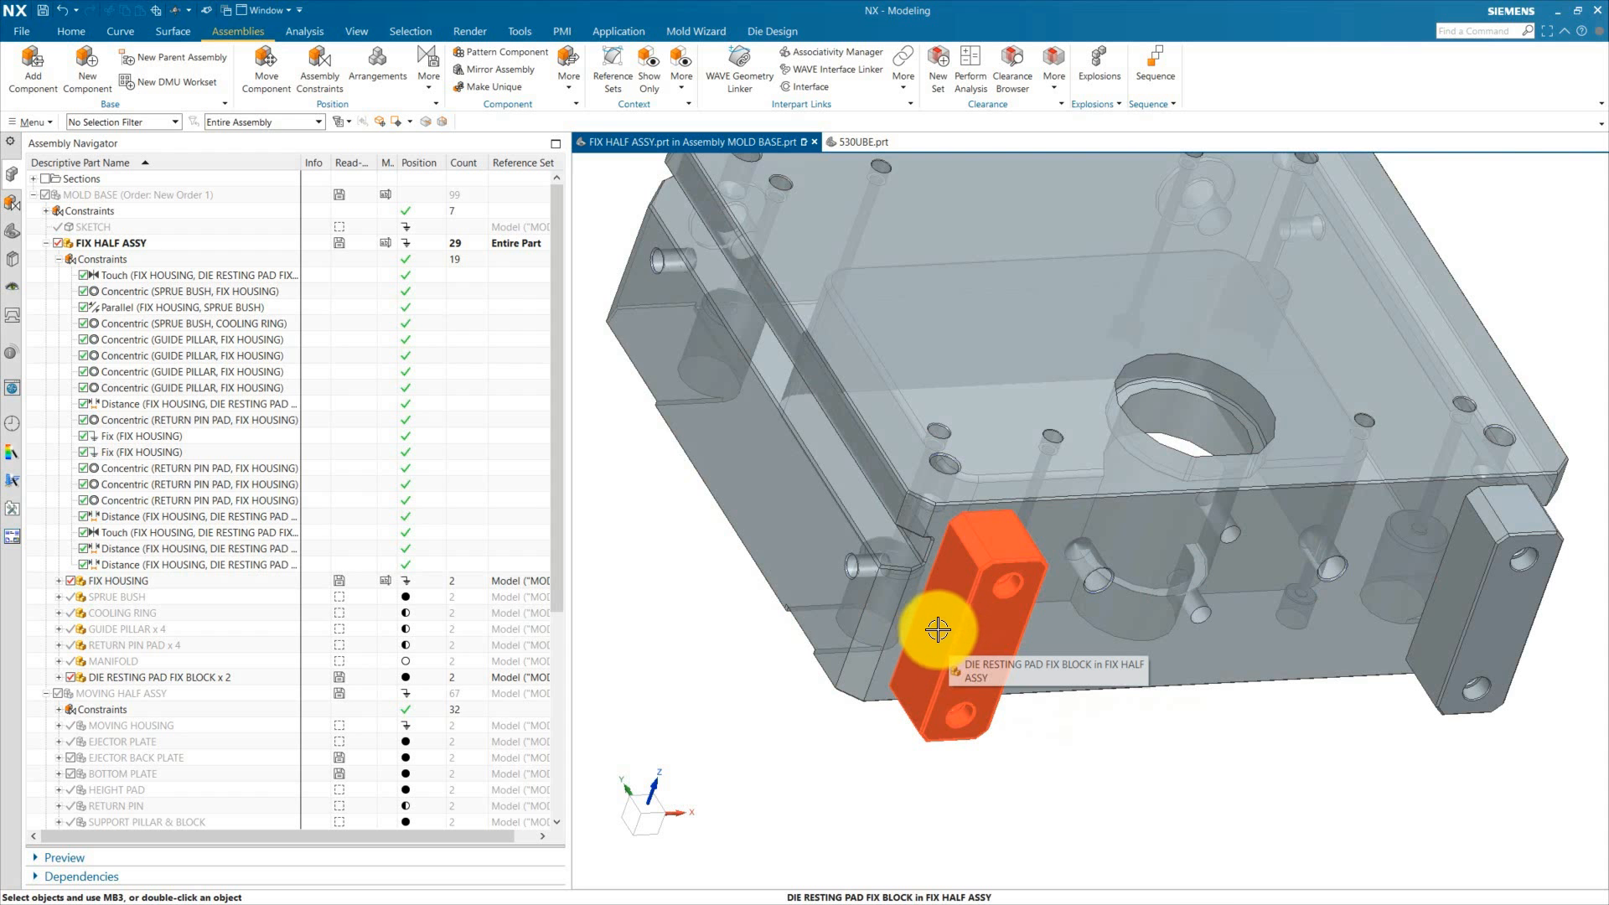
double_click(977, 637)
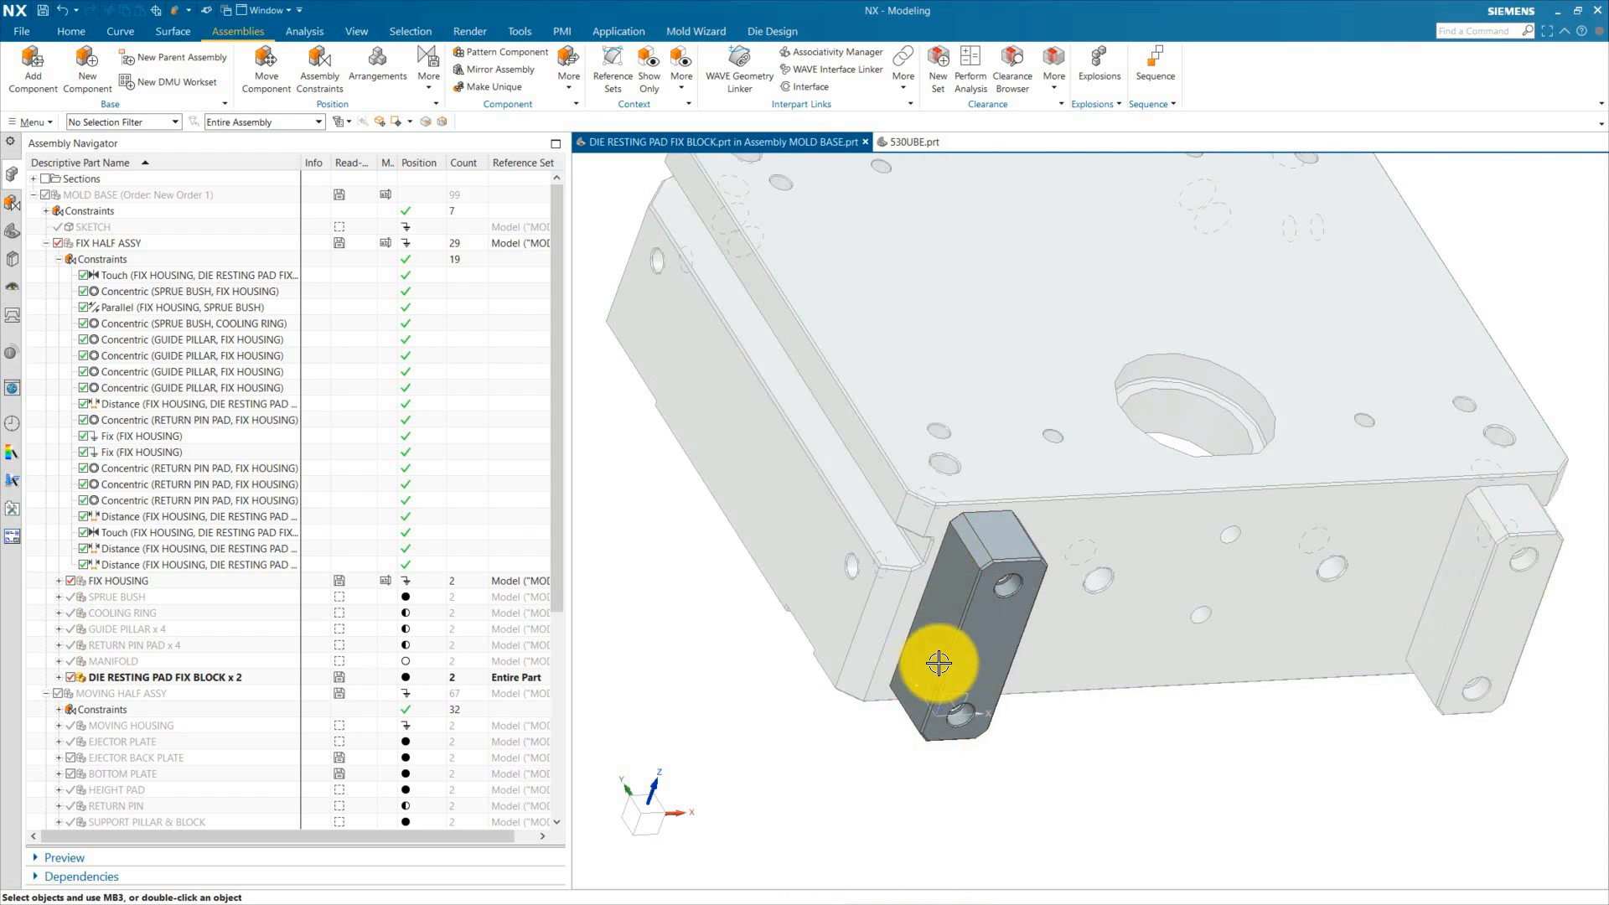
Step: Start a new sketch on the outer side face of the die resting pad fix block
left_click(17, 229)
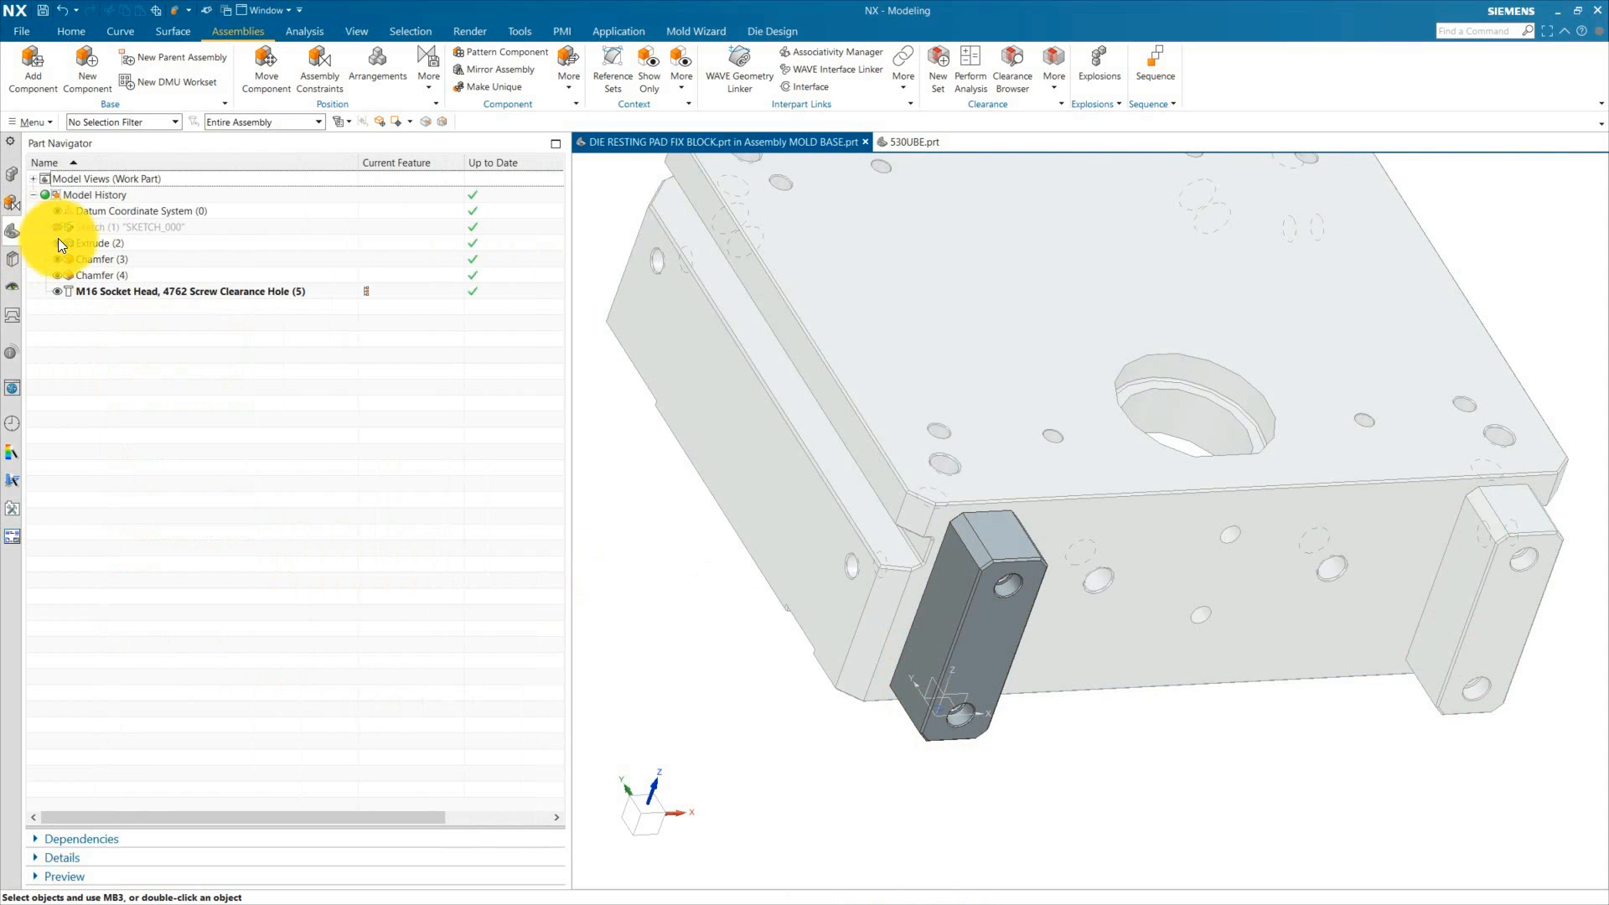
scroll(903, 543, "down", 2)
middle_click_drag(880, 741, 918, 738)
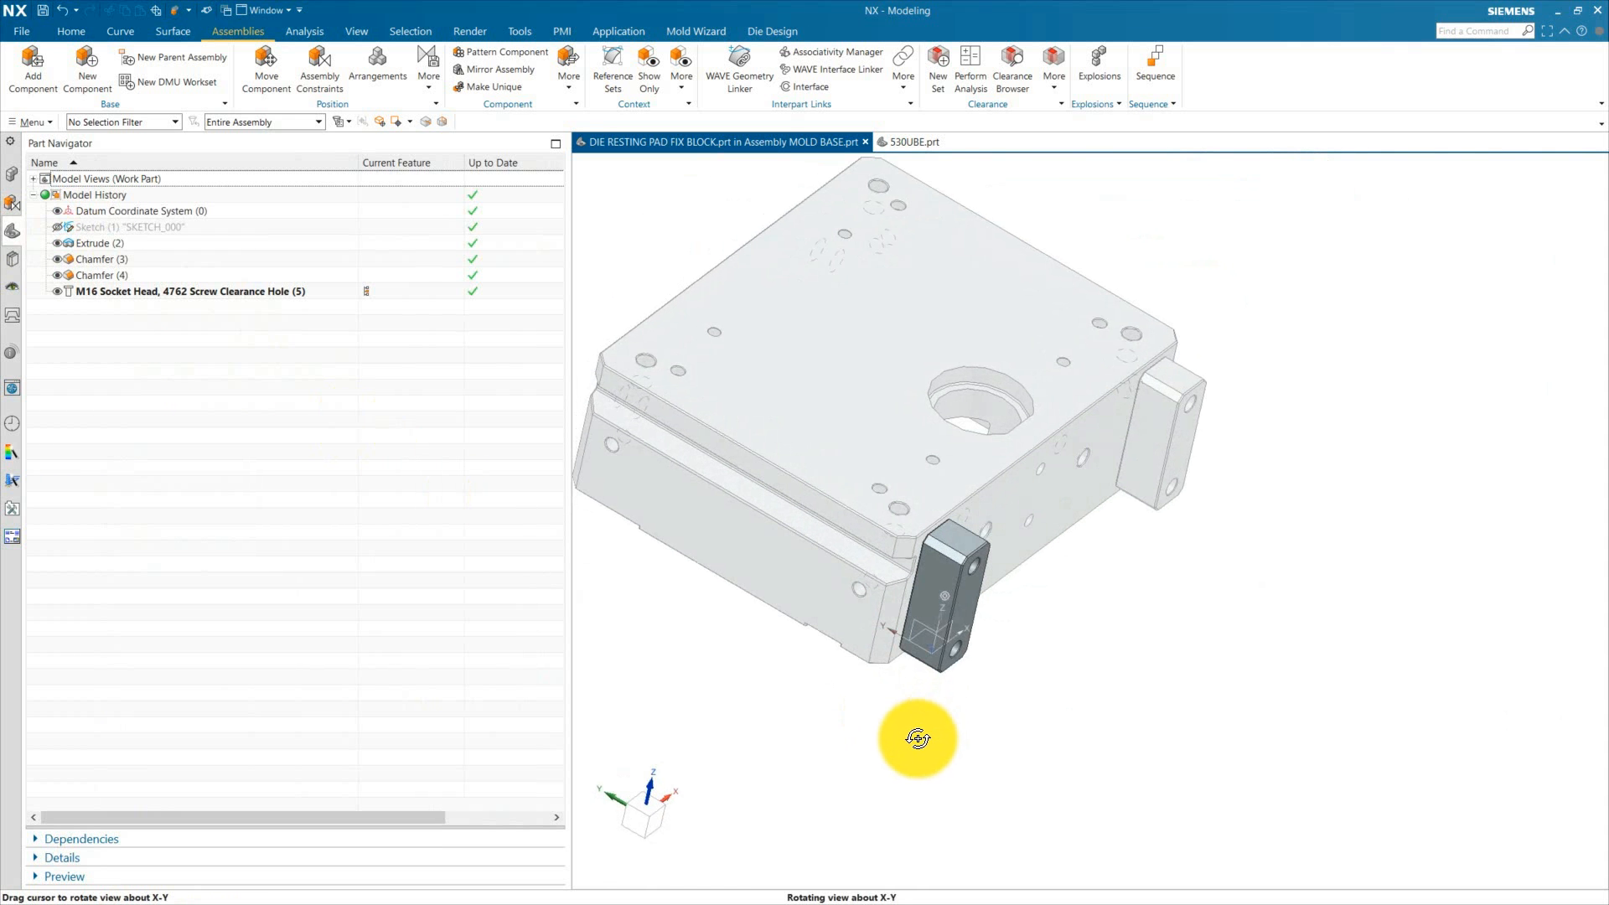
scroll(887, 727, "up", 2)
left_click(118, 29)
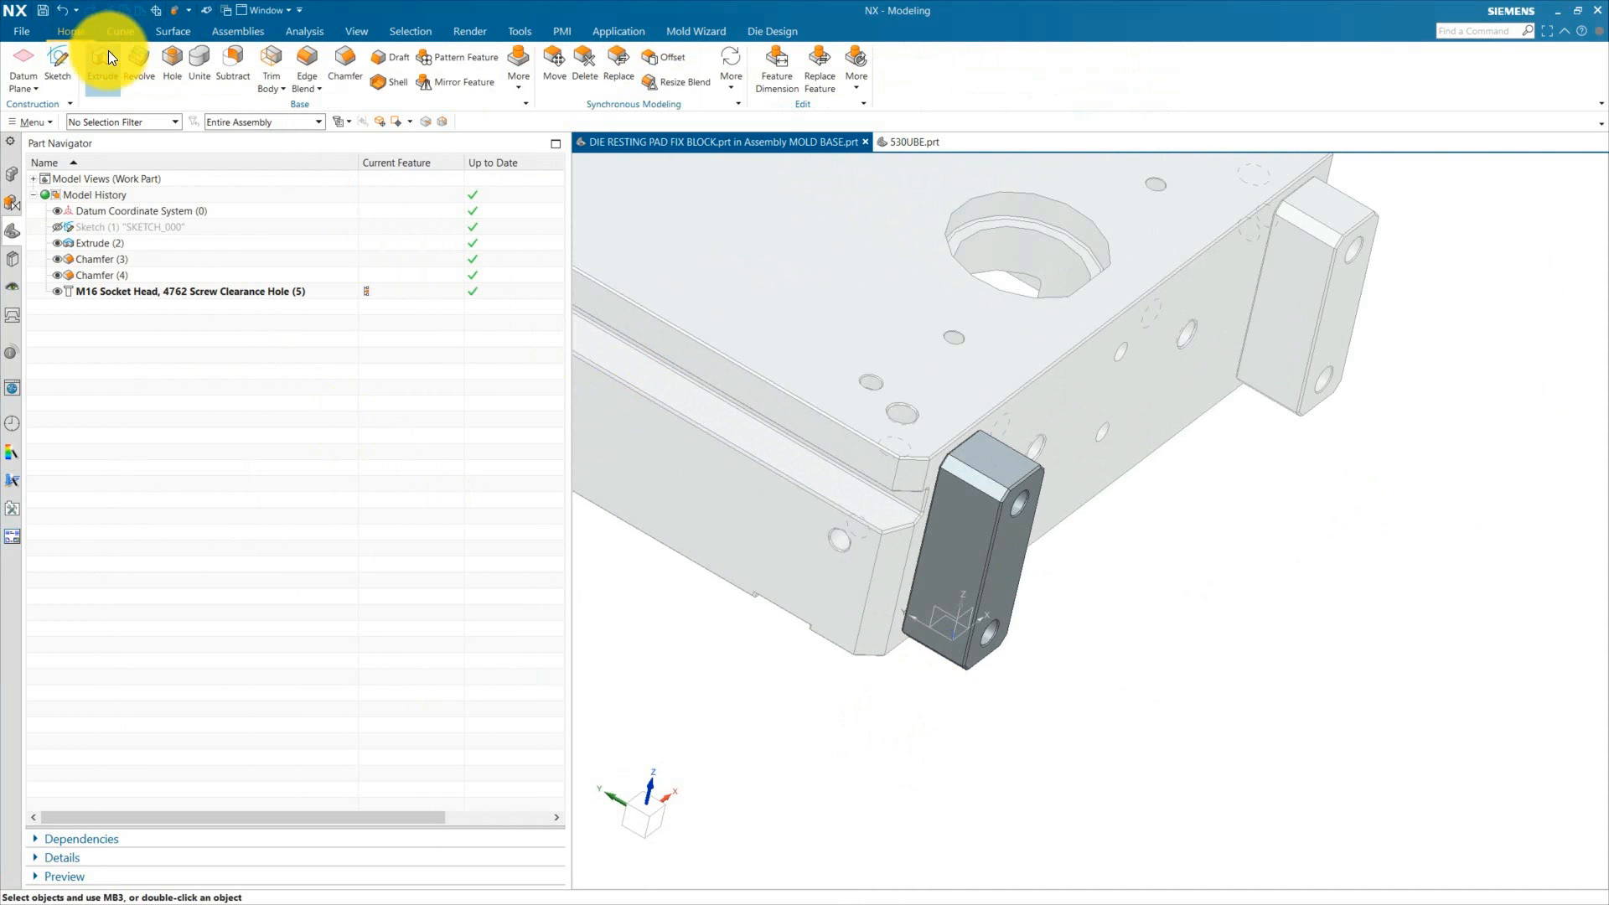
left_click(109, 54)
left_click(954, 556)
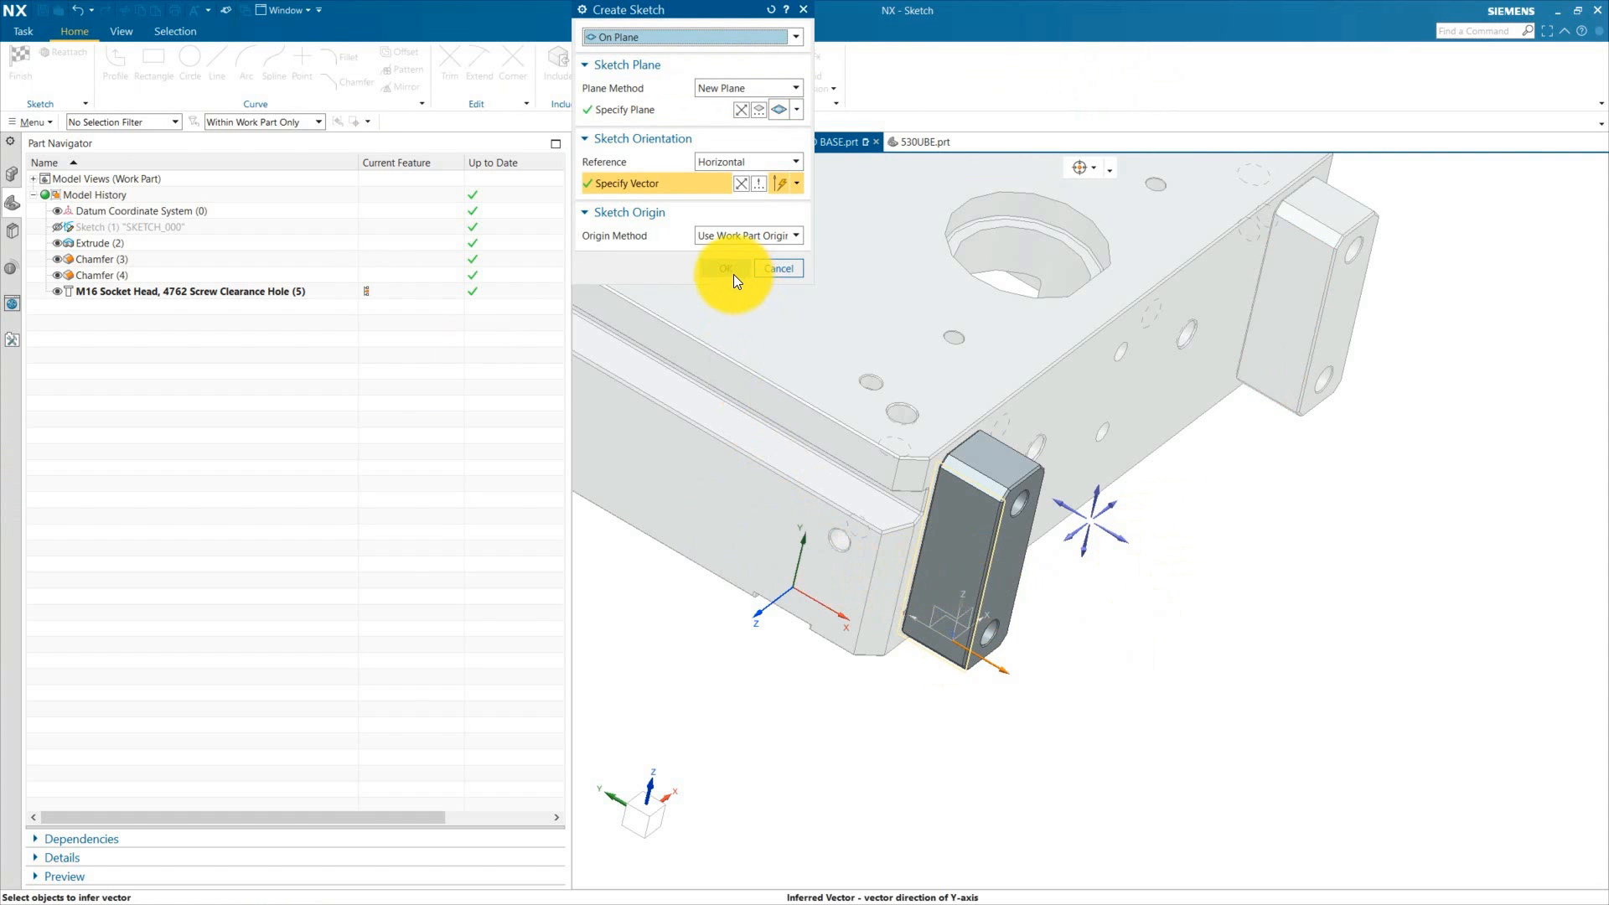
left_click(726, 269)
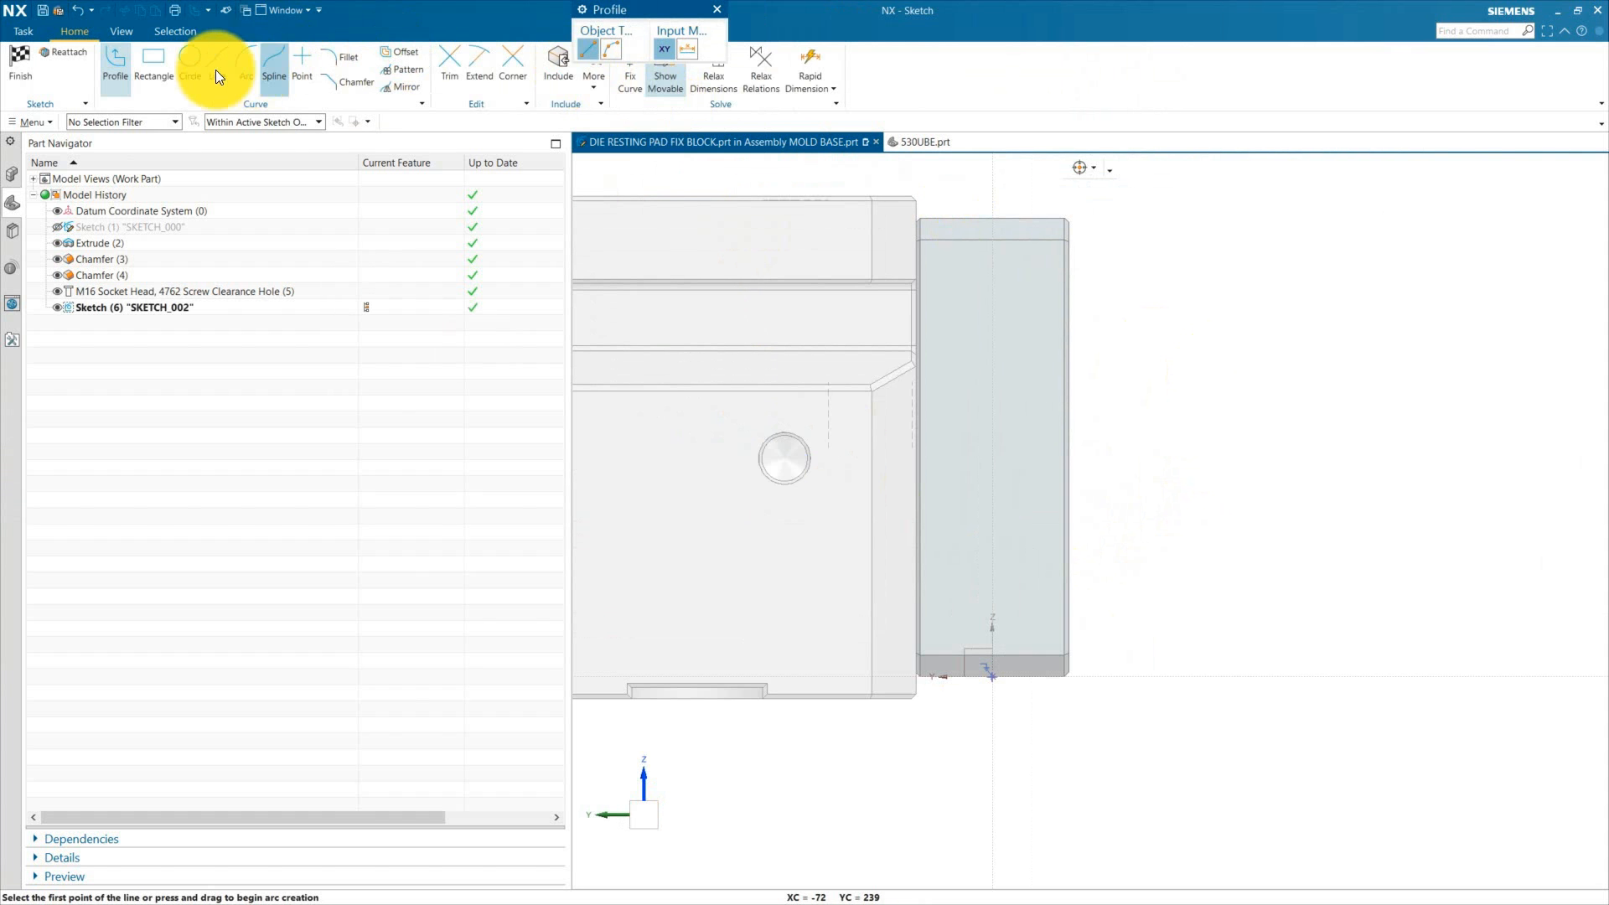
Step: Sketch a circle of 25 mm diameter centred on the vertical sketch axis of the block face
left_click(190, 63)
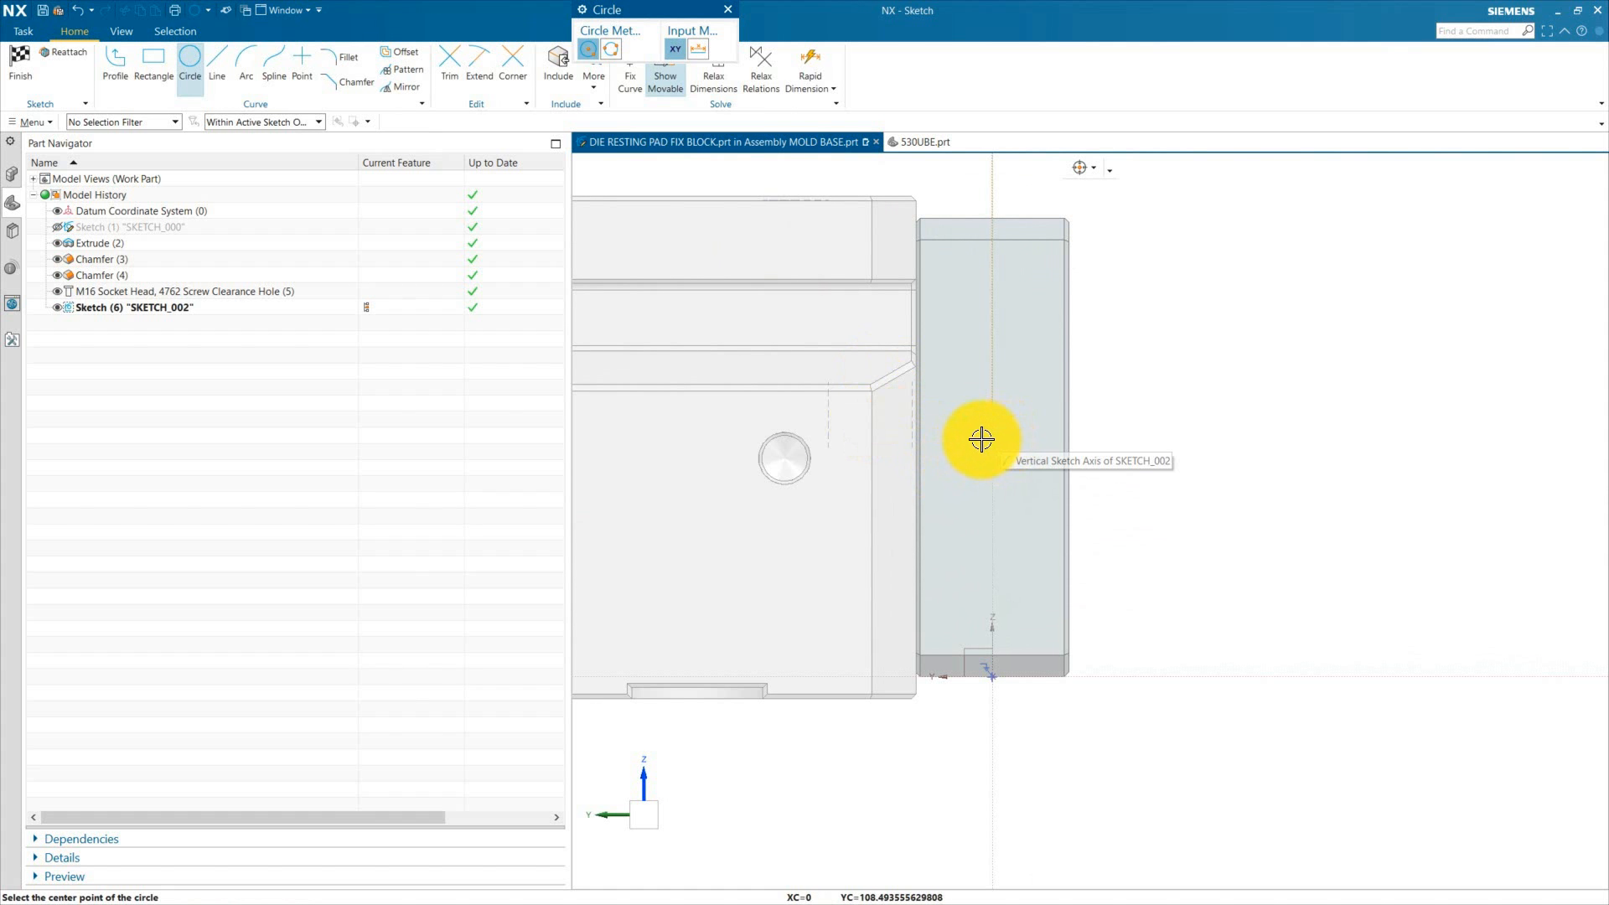
left_click(965, 472)
key("Escape")
left_click(1017, 425)
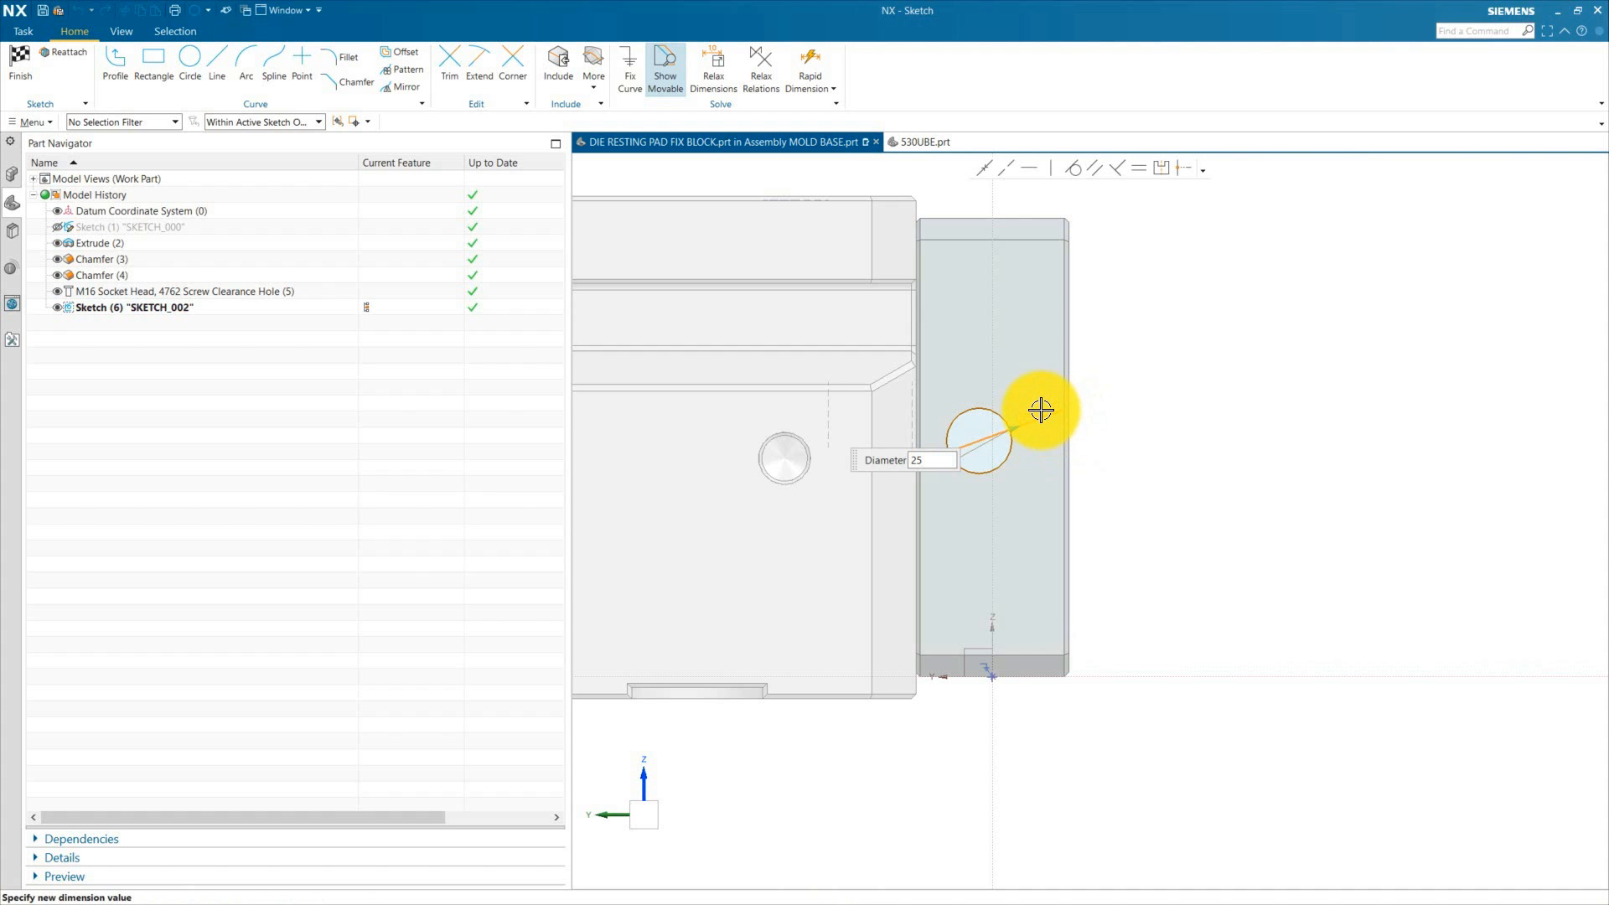
key("Return")
Step: Dimension the circle's centre from the block's top edge as 210/2
scroll(998, 673, "up", 1)
scroll(977, 535, "down", 1)
scroll(1017, 388, "up", 1)
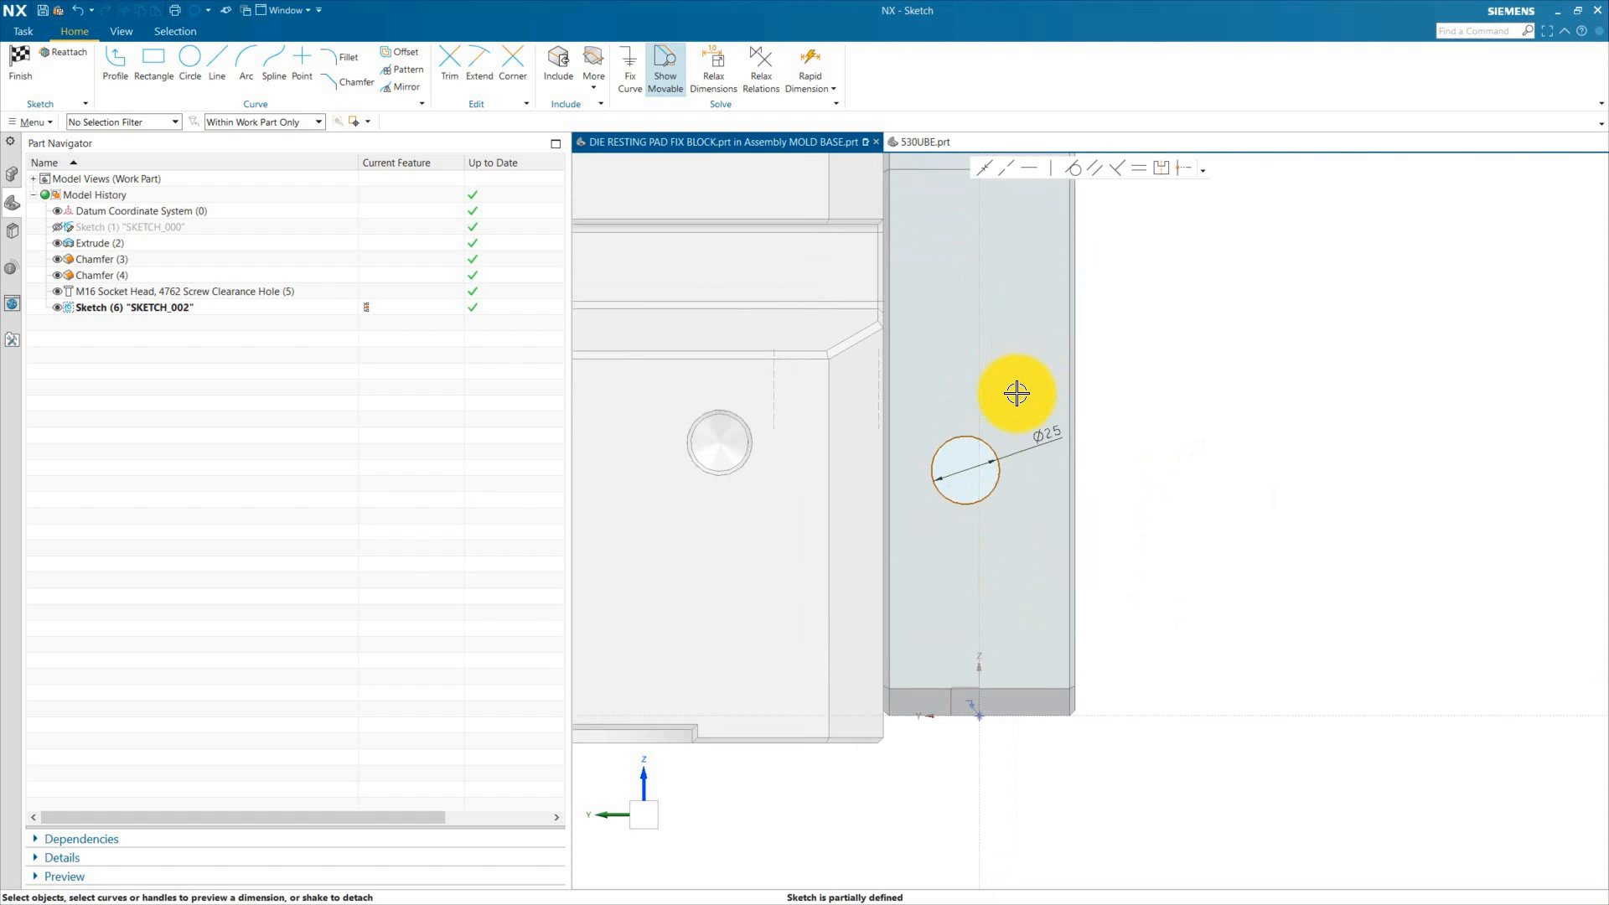
scroll(993, 529, "down", 1)
scroll(971, 466, "up", 1)
scroll(986, 428, "down", 2)
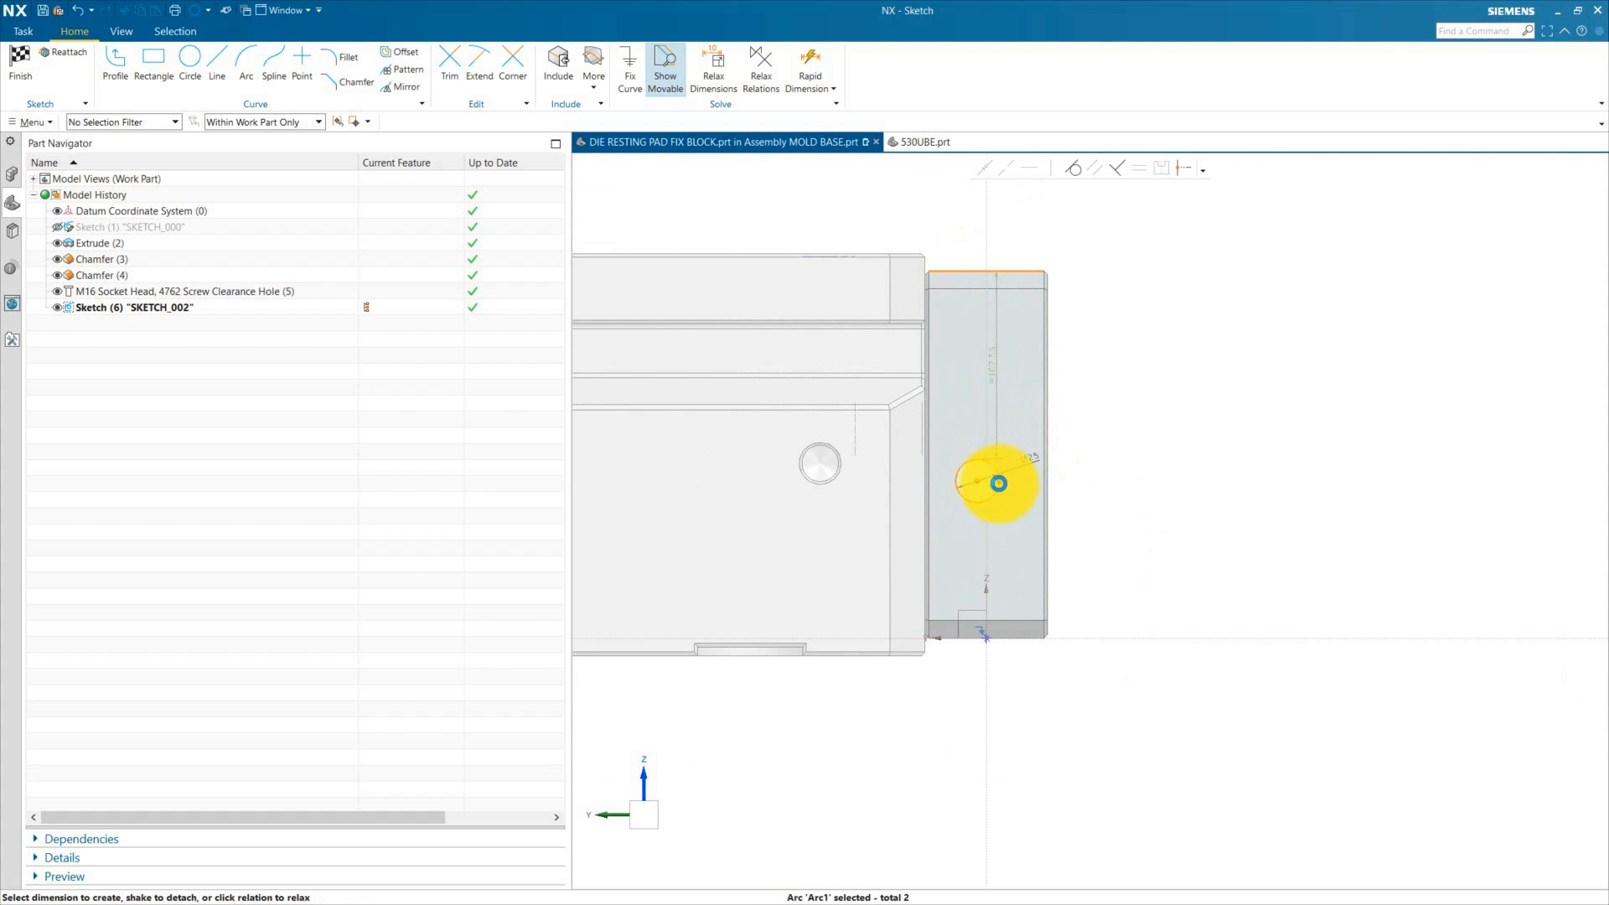
left_click(1122, 394)
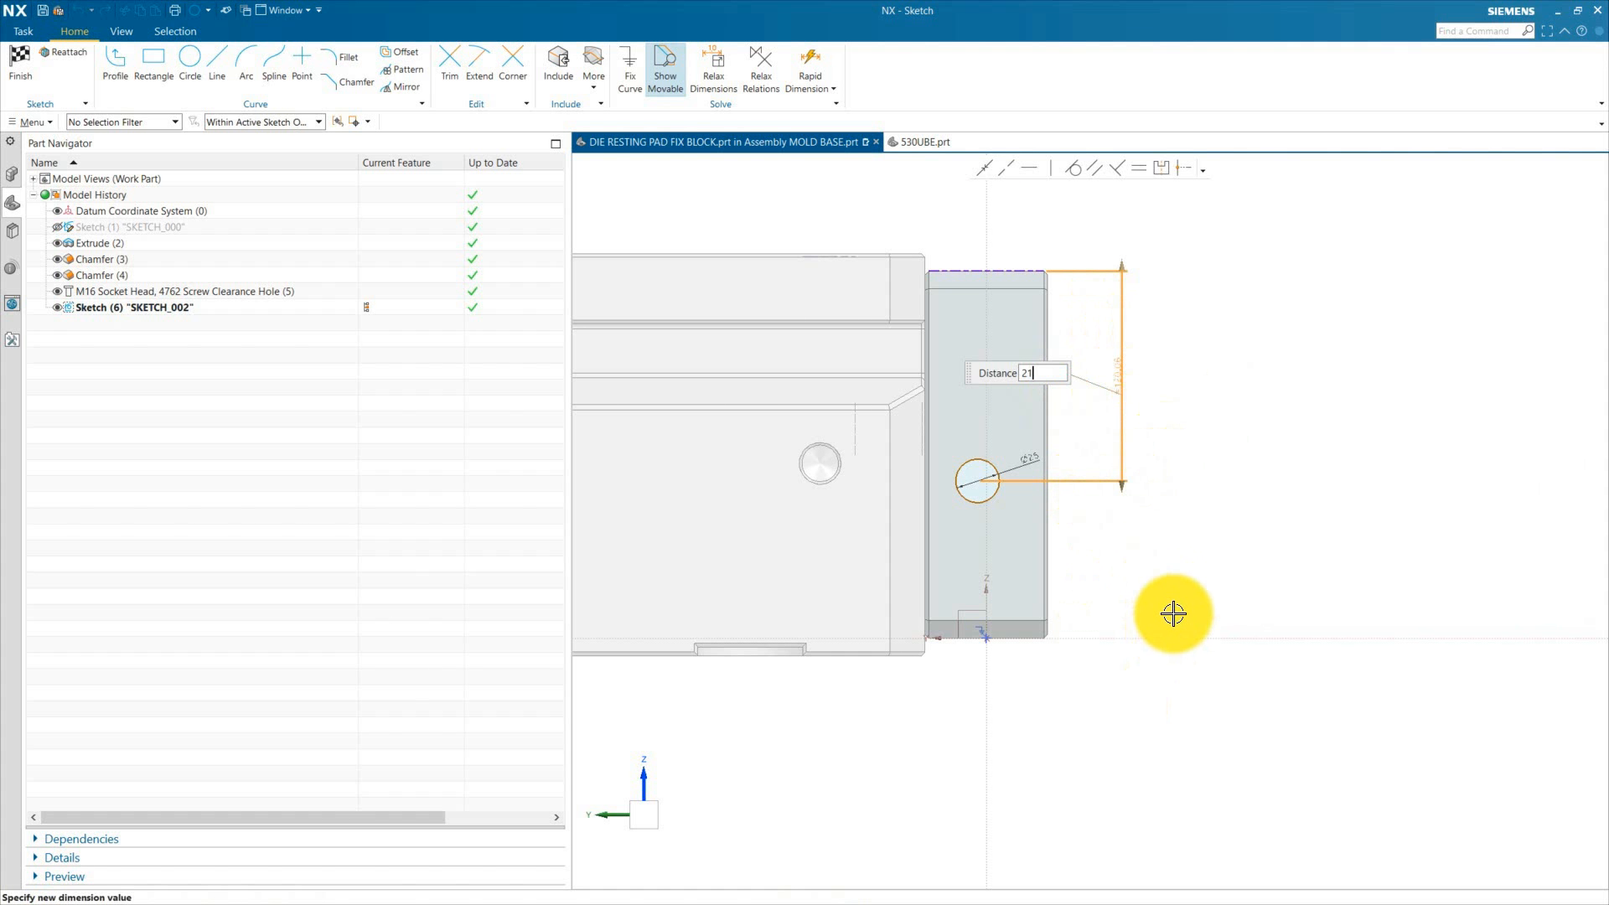
type("210/2")
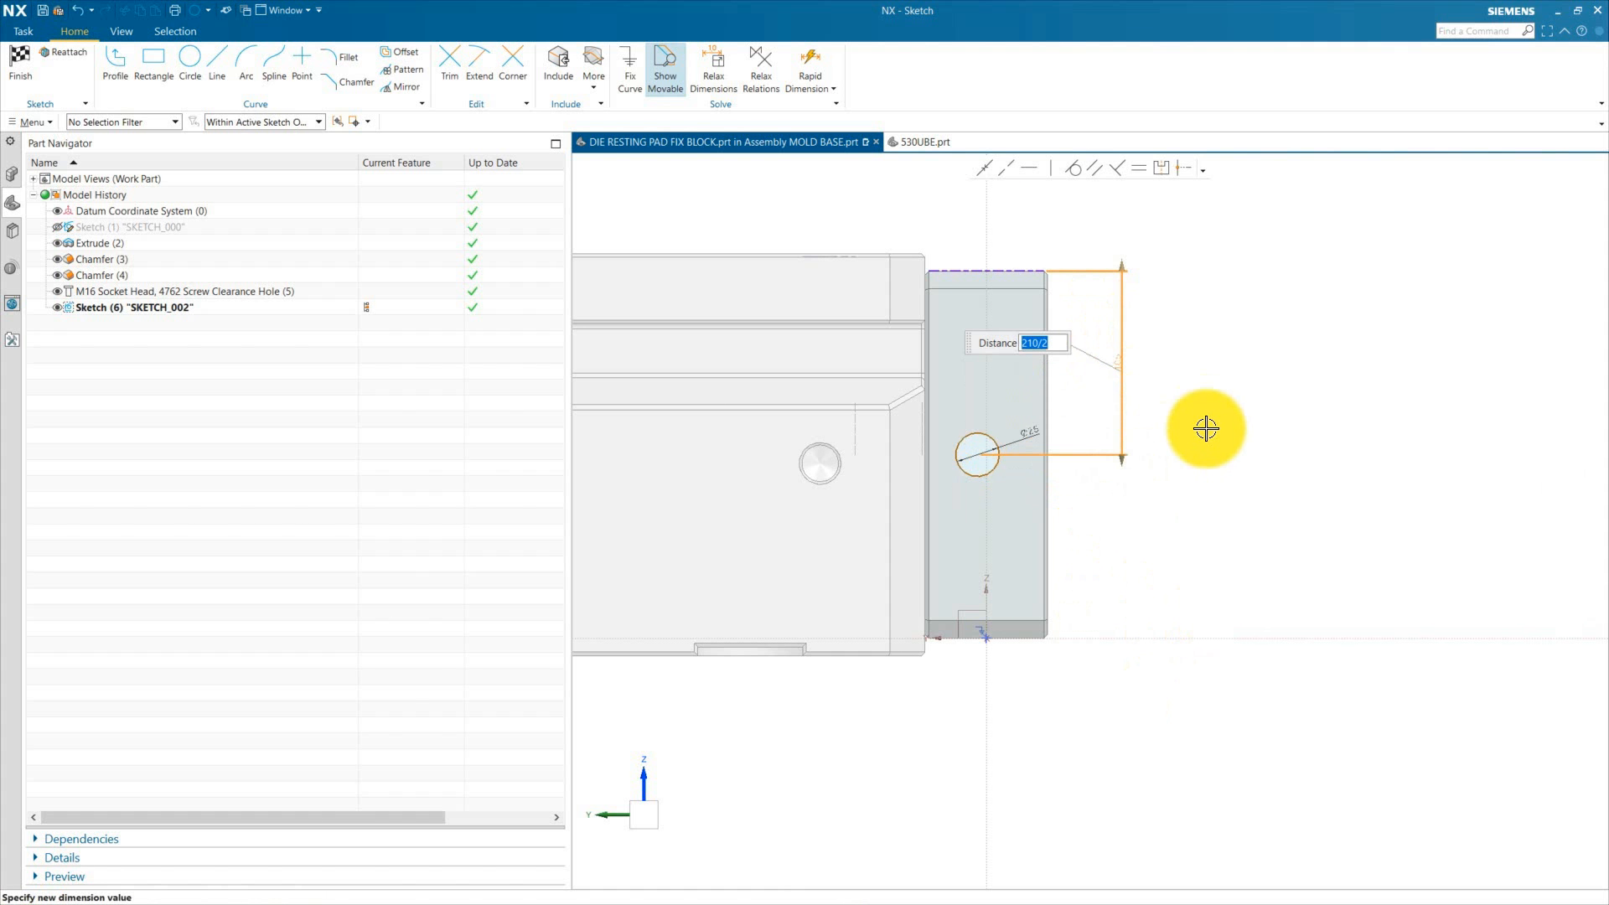
key("Return")
Step: Dimension the circle's centre from the block's side edge as 25 mm
scroll(1054, 430, "up", 1)
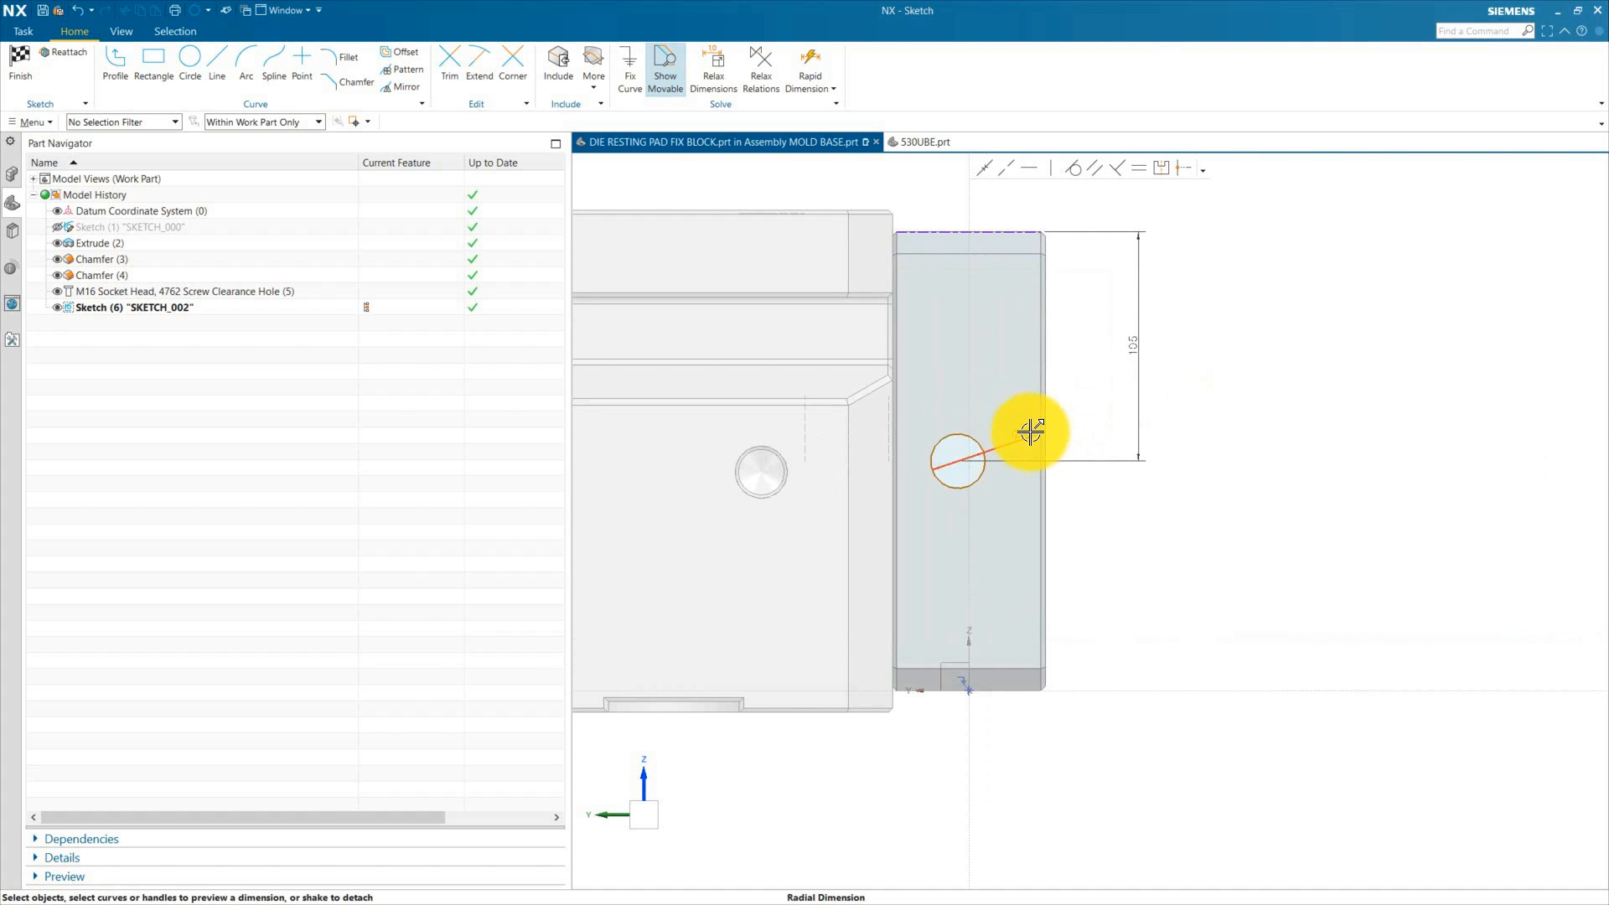
left_click(986, 456)
left_click(958, 462)
left_click(892, 654)
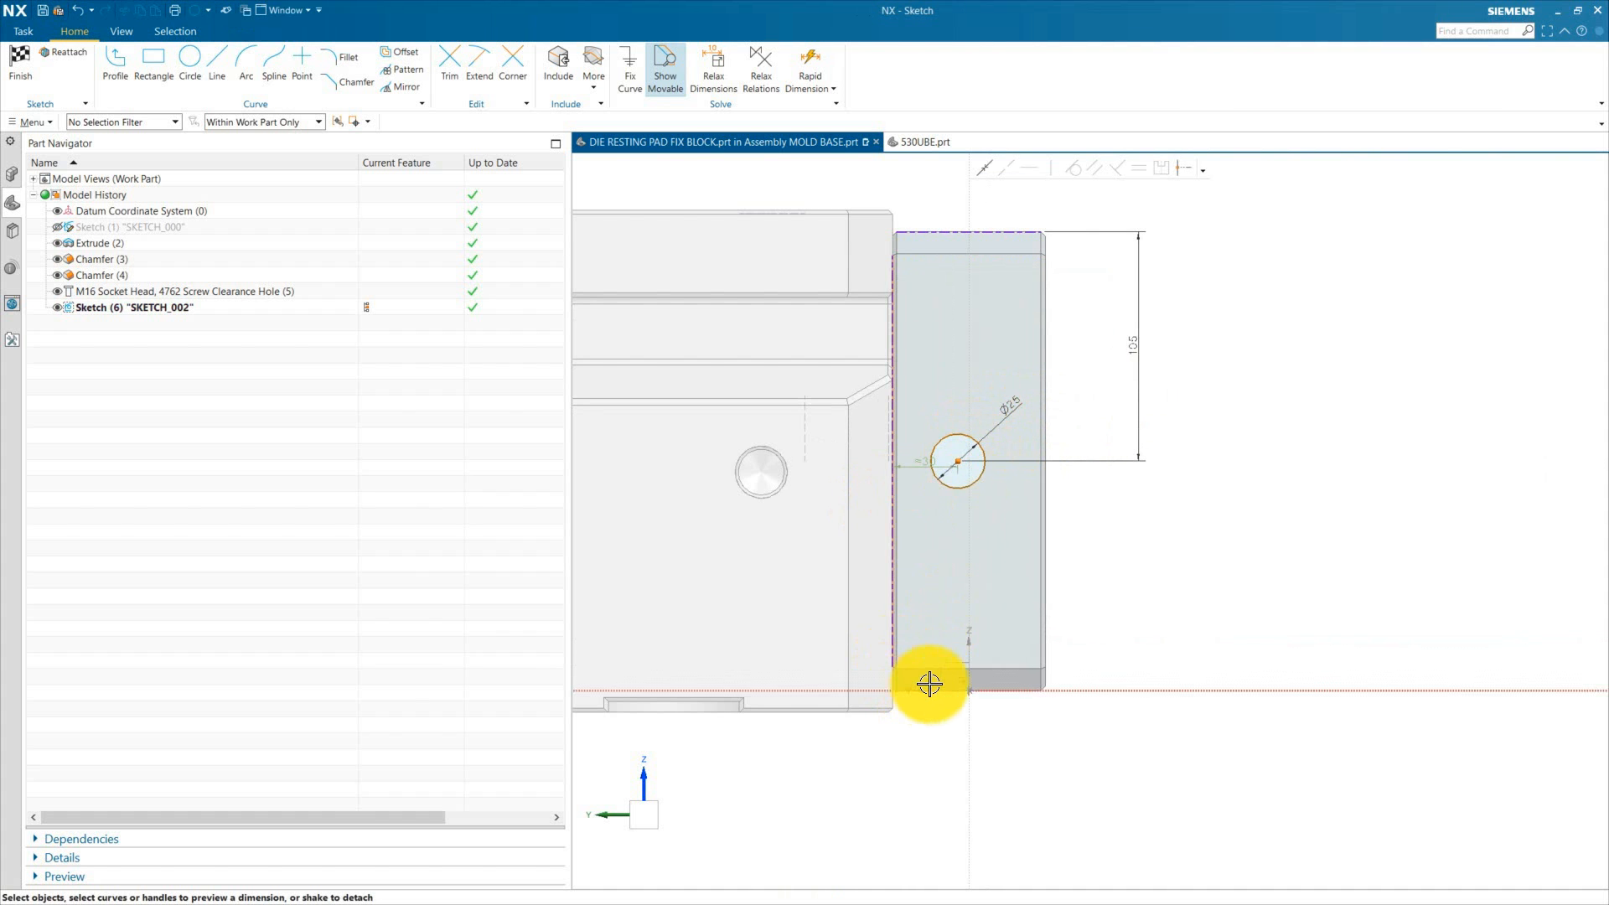
left_click(963, 734)
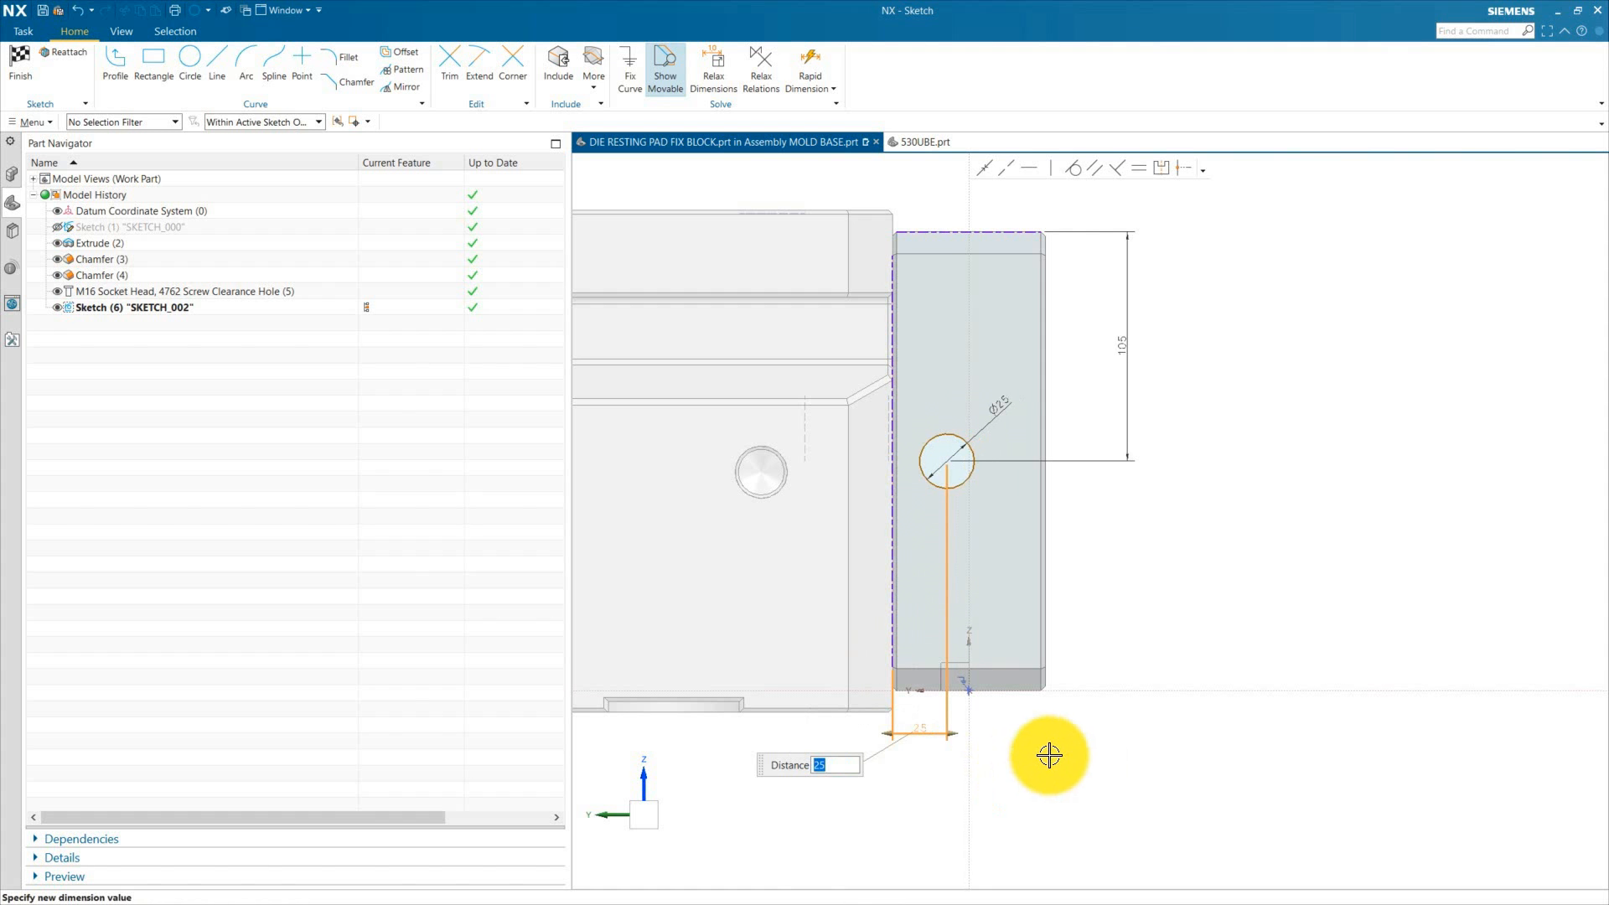
middle_click(1057, 730)
Step: Enlarge the sketch dimension text size and finish the sketch
scroll(1003, 632, "down", 1)
left_click(121, 32)
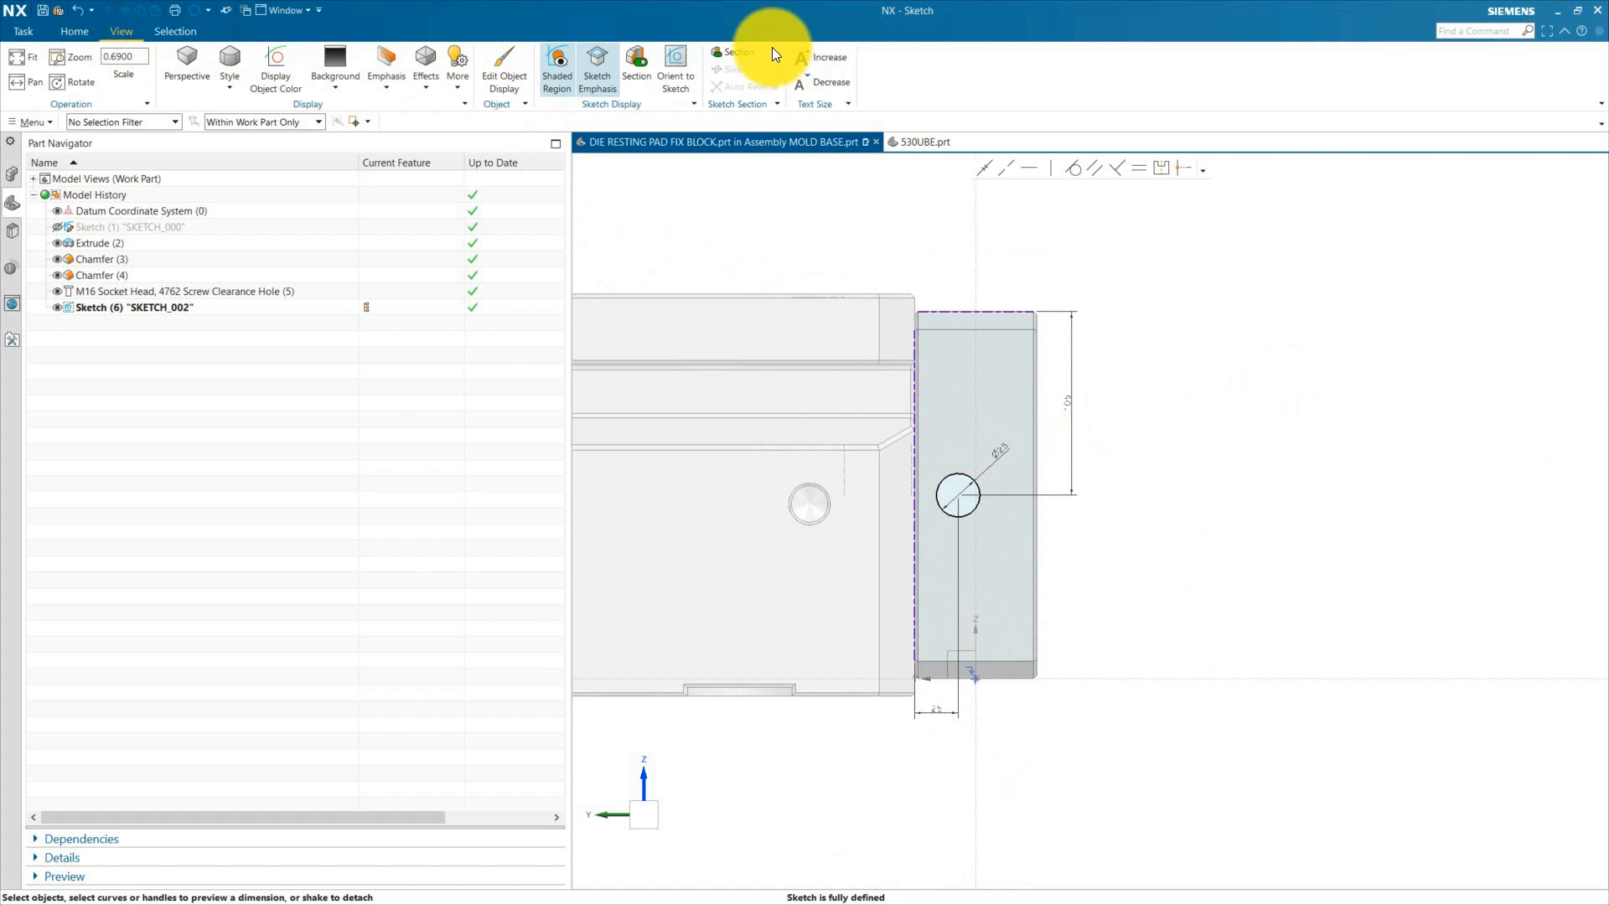
left_click(821, 57)
left_click(70, 34)
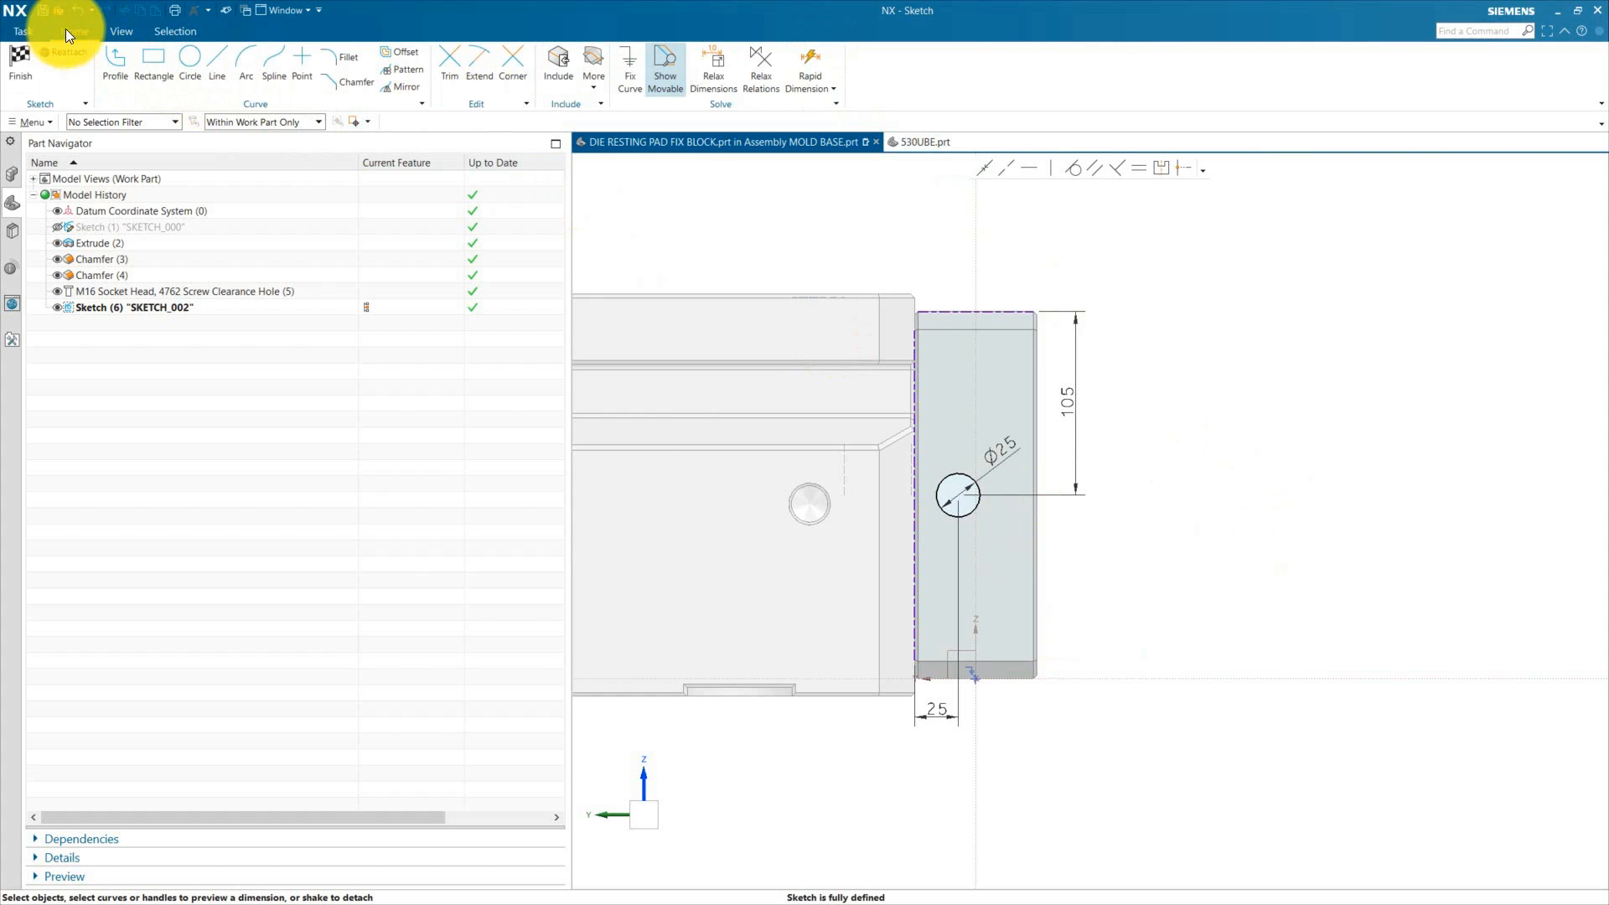
key("ctrl+q")
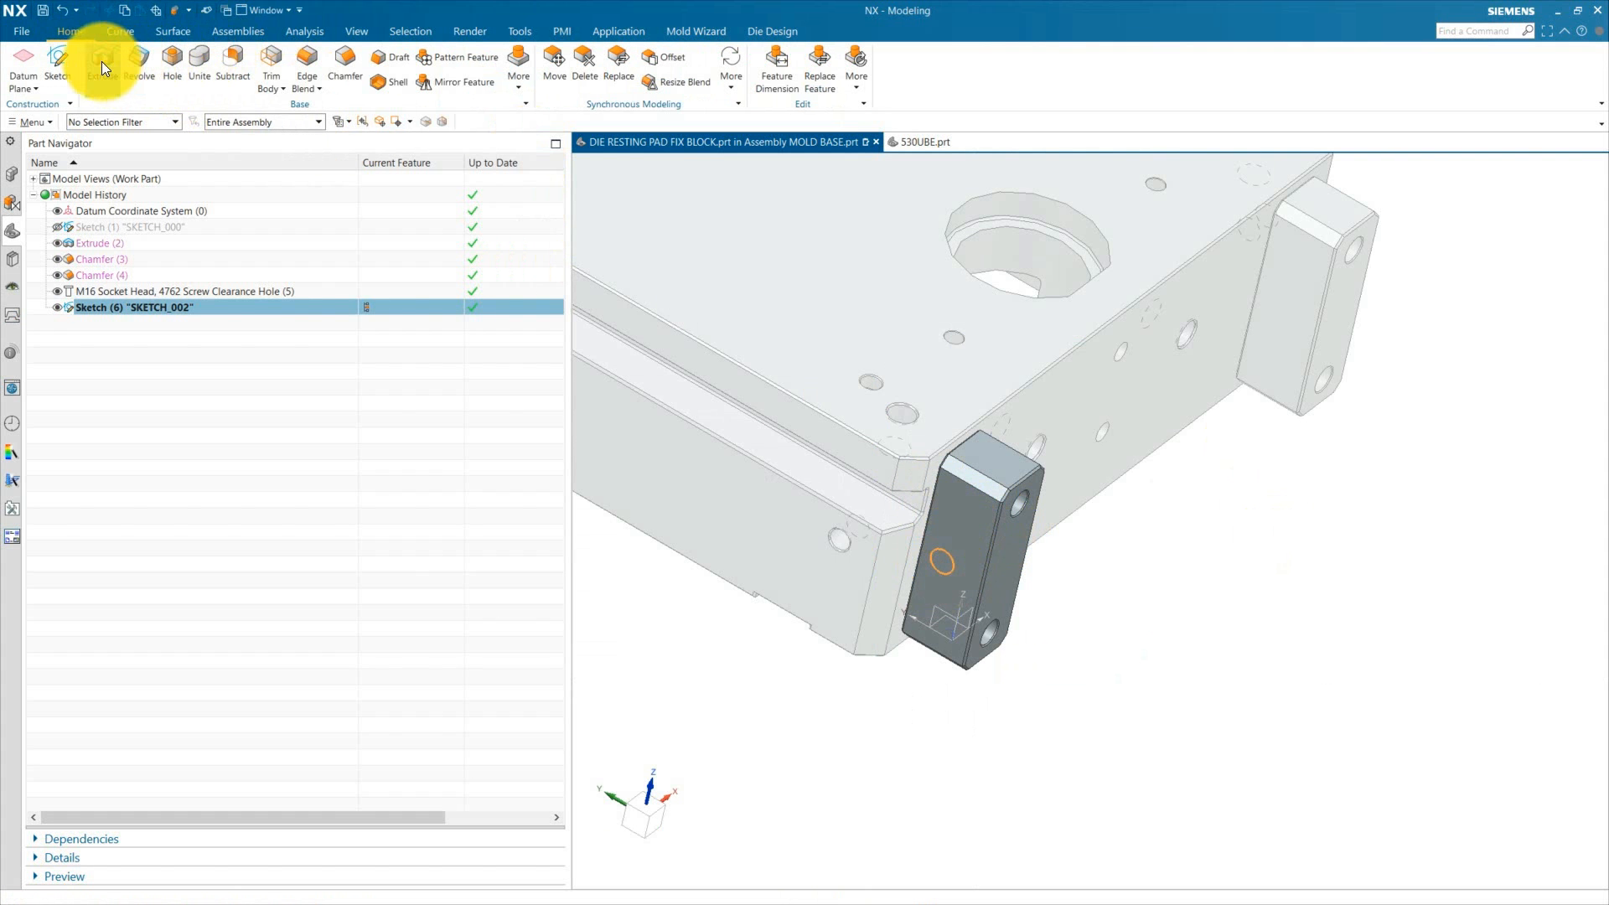
Step: Extrude the circle Through All, subtracting it from the fix block body to cut a hole
left_click(102, 62)
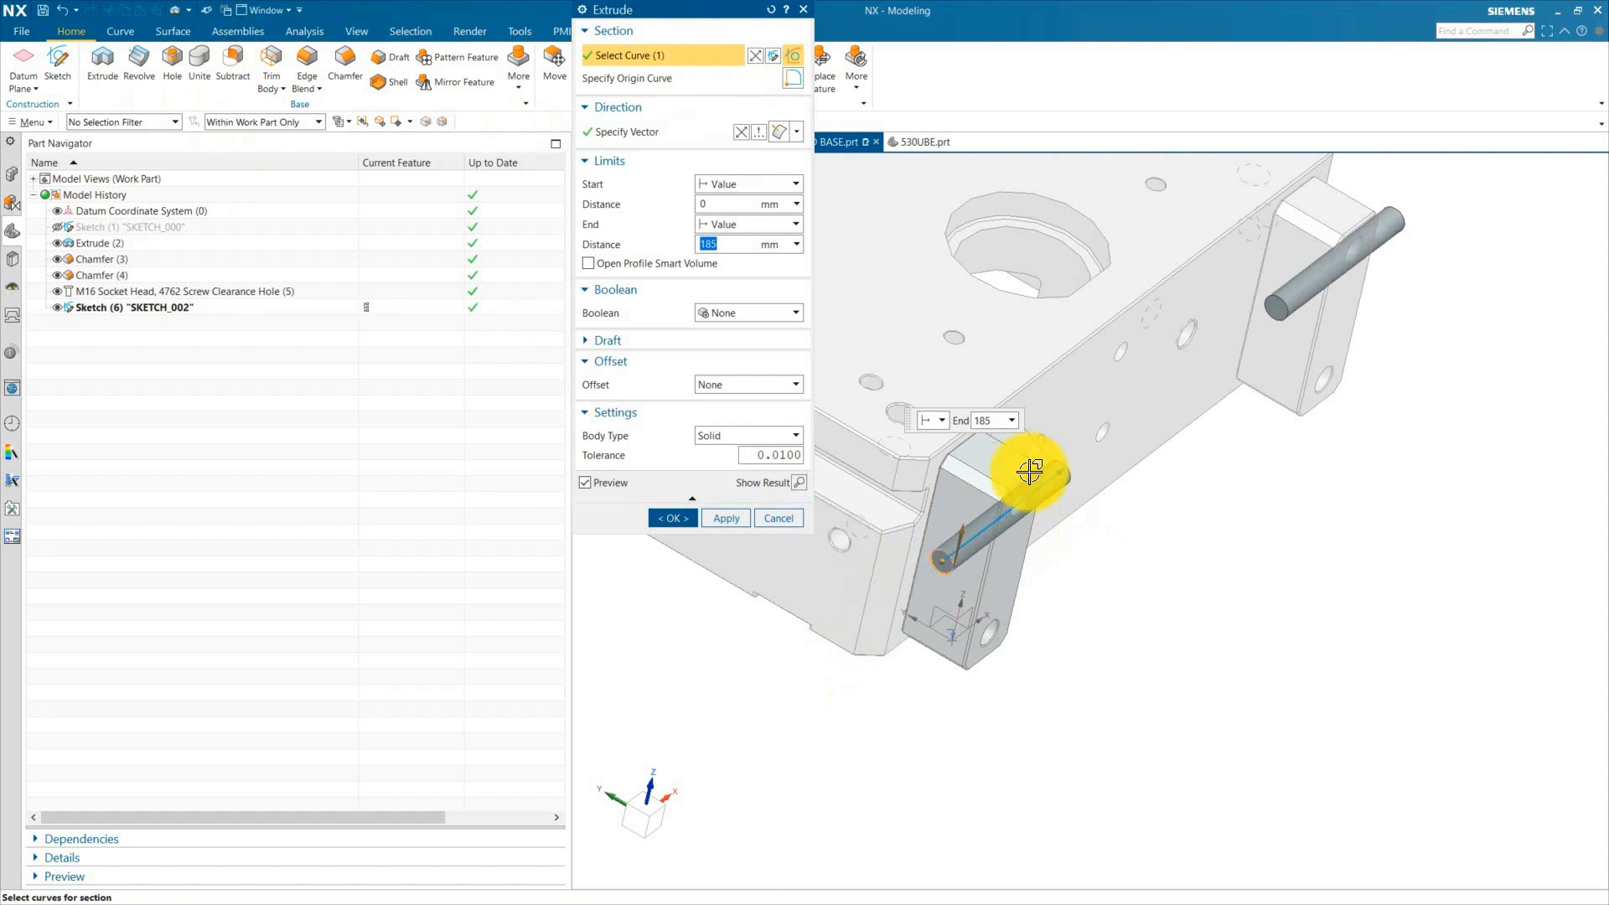
left_click(736, 313)
left_click(721, 356)
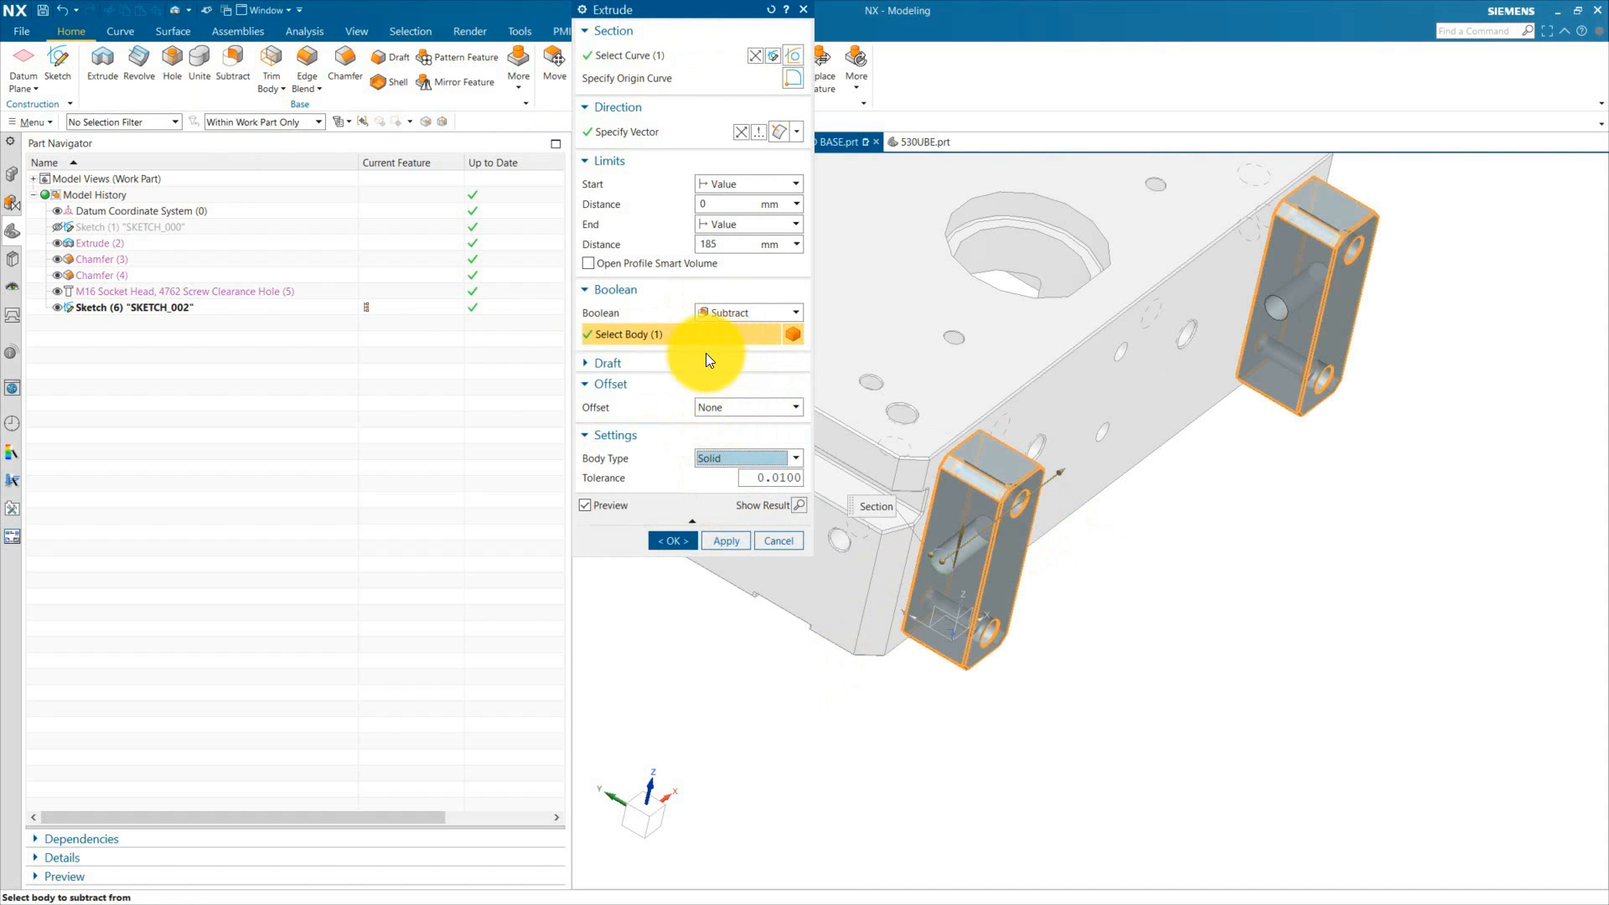
left_click(741, 223)
left_click(733, 345)
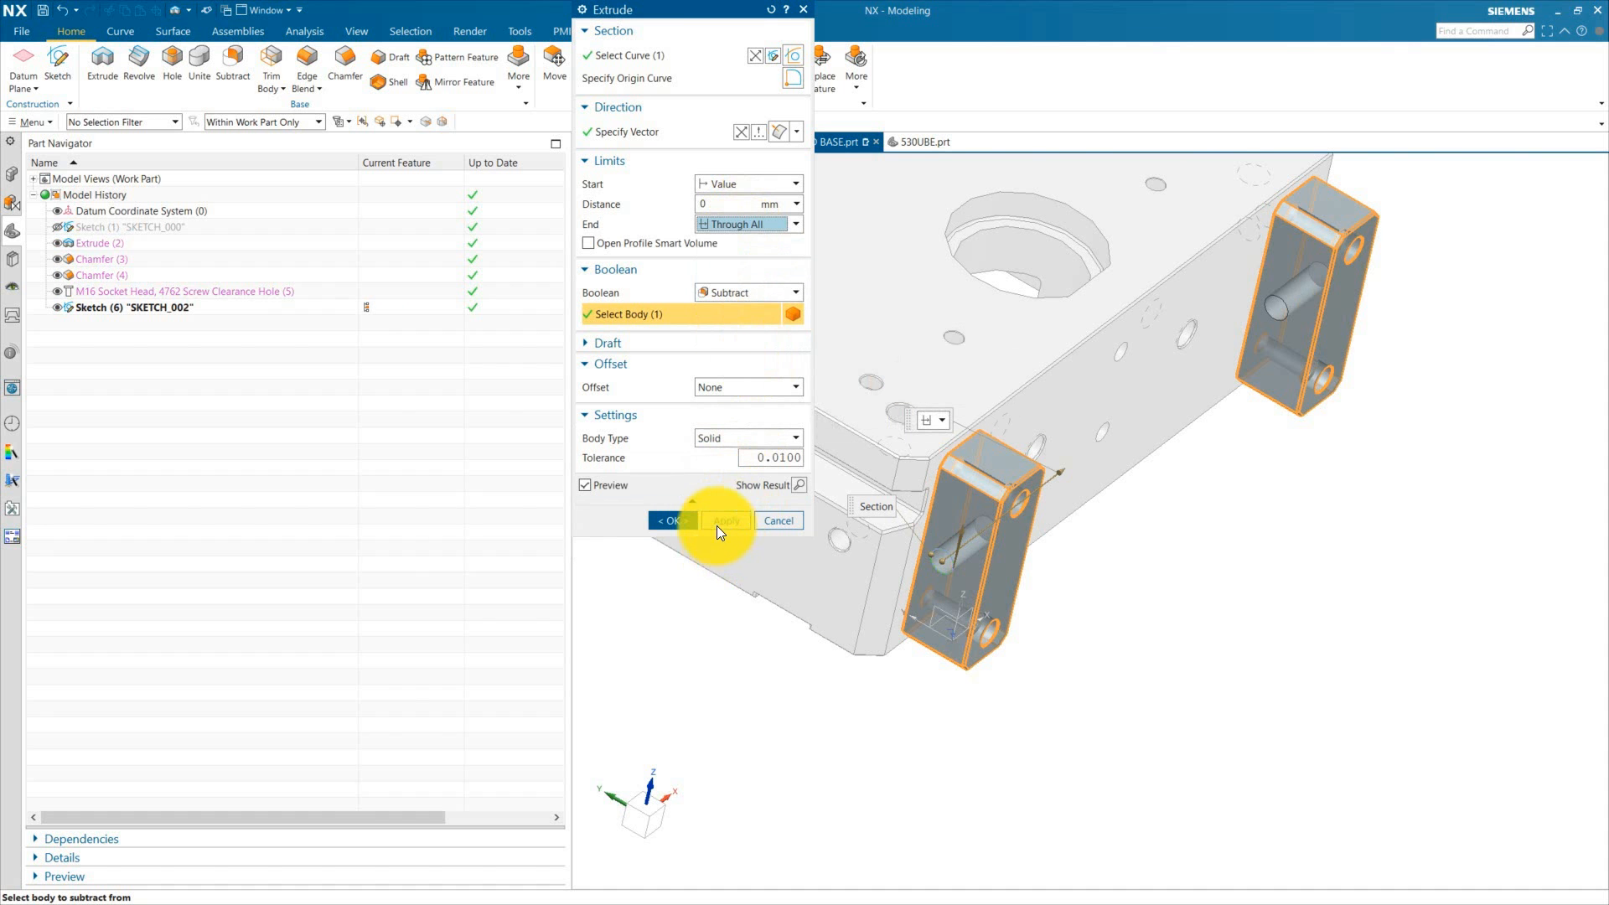
left_click(681, 525)
Step: Make the MOLD BASE assembly the work part again
left_click(15, 174)
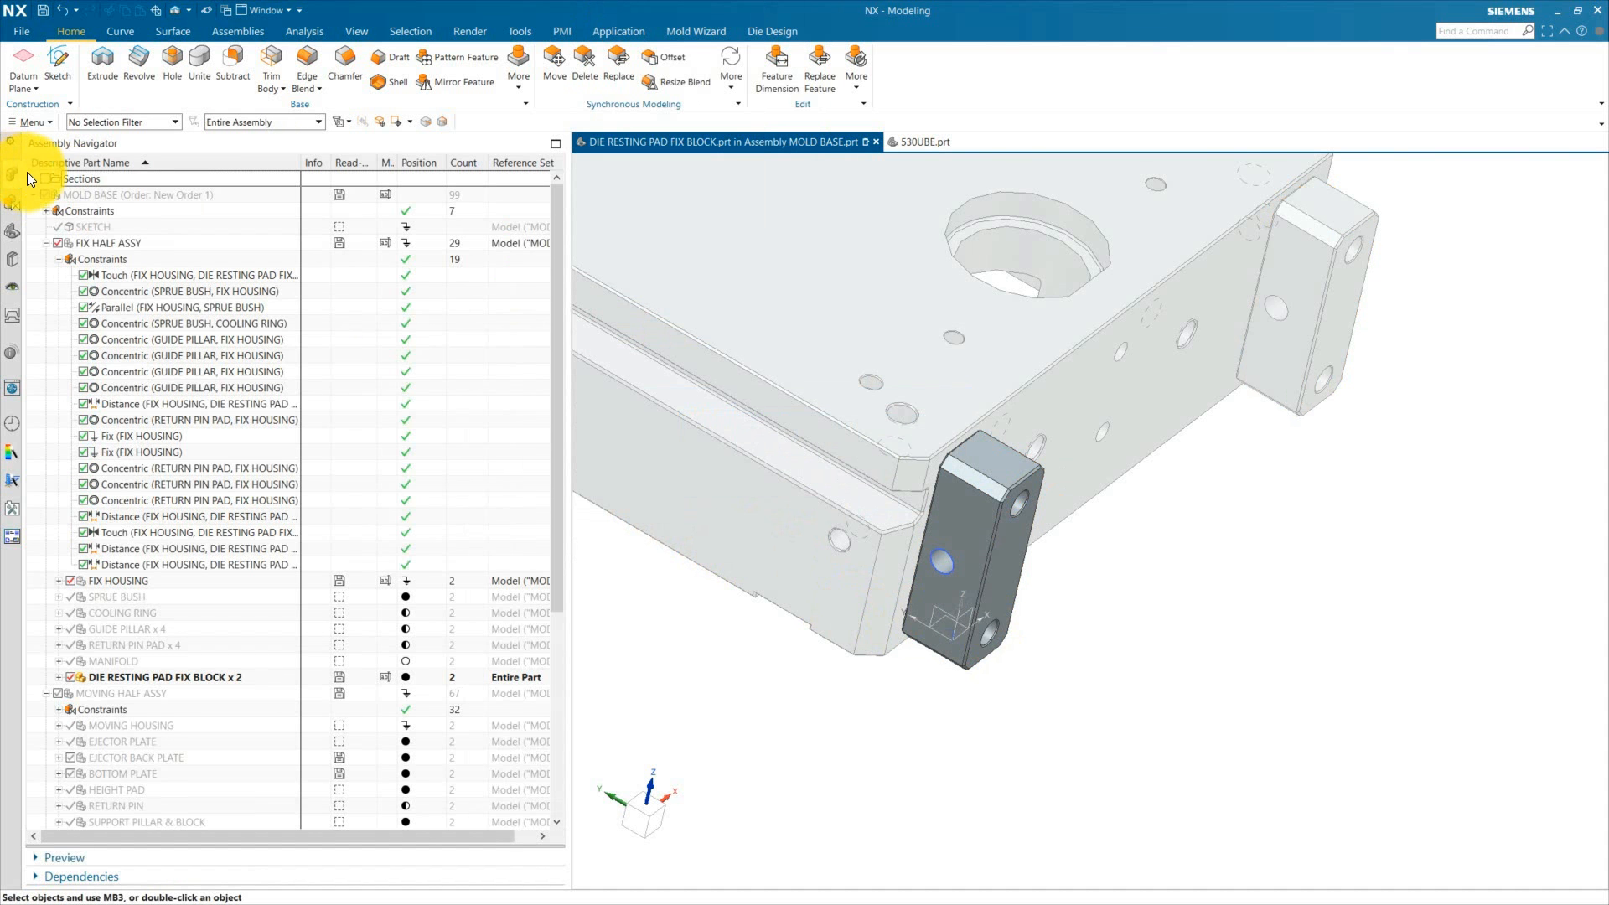
double_click(107, 194)
scroll(992, 603, "down", 3)
middle_click_drag(1154, 662, 1118, 668)
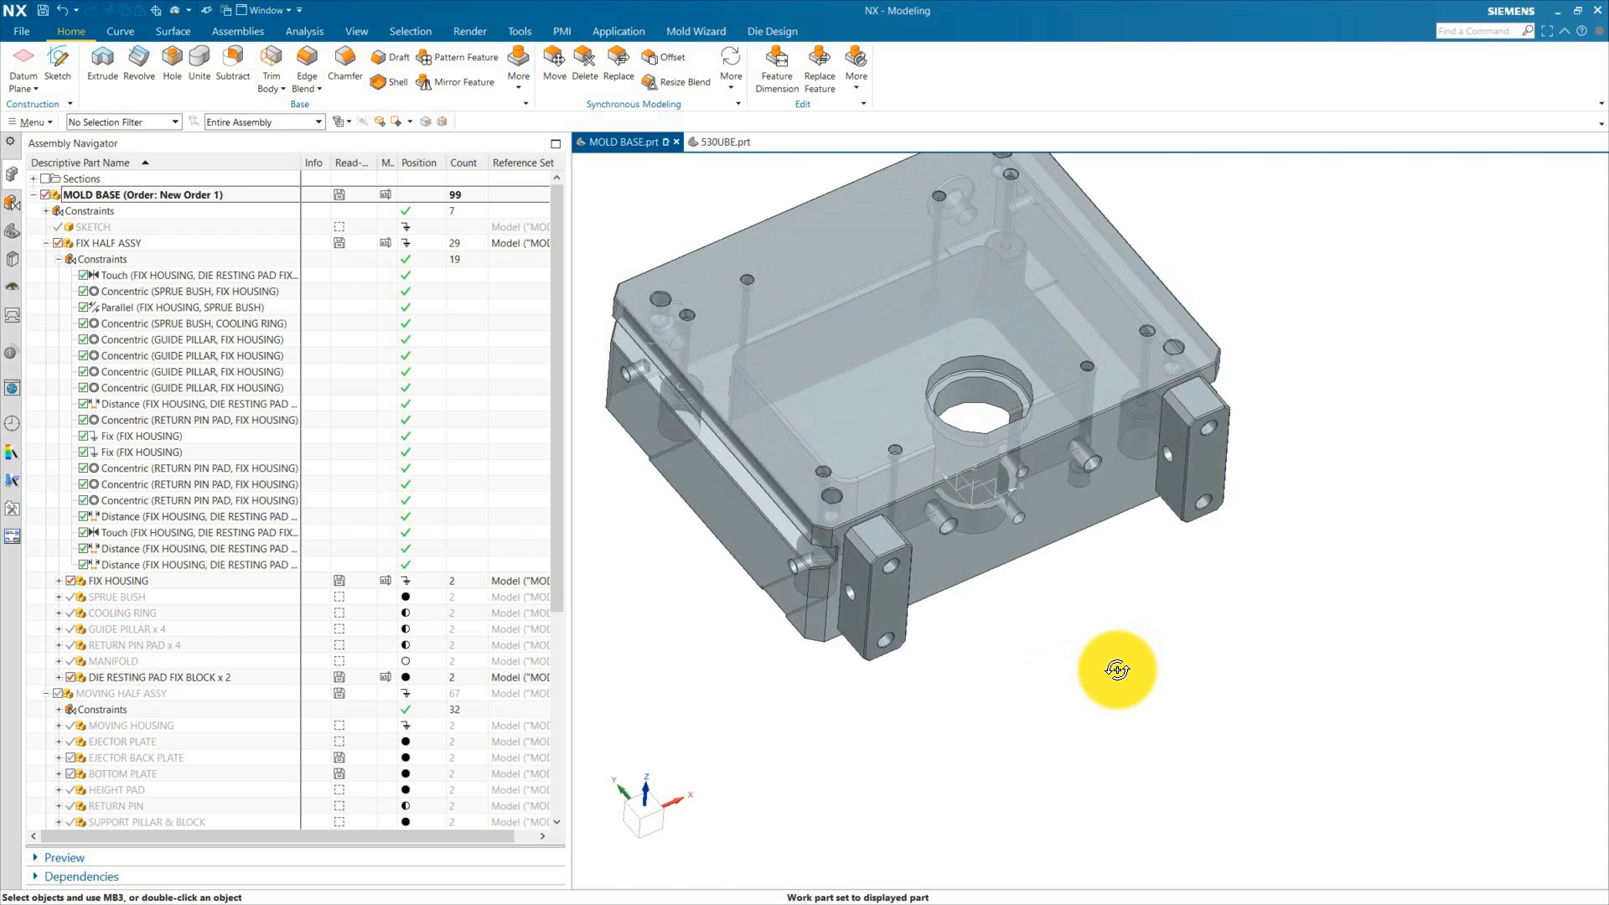
Step: Expand the moving half assembly and orbit around the whole mold to inspect it
scroll(858, 567, "up", 5)
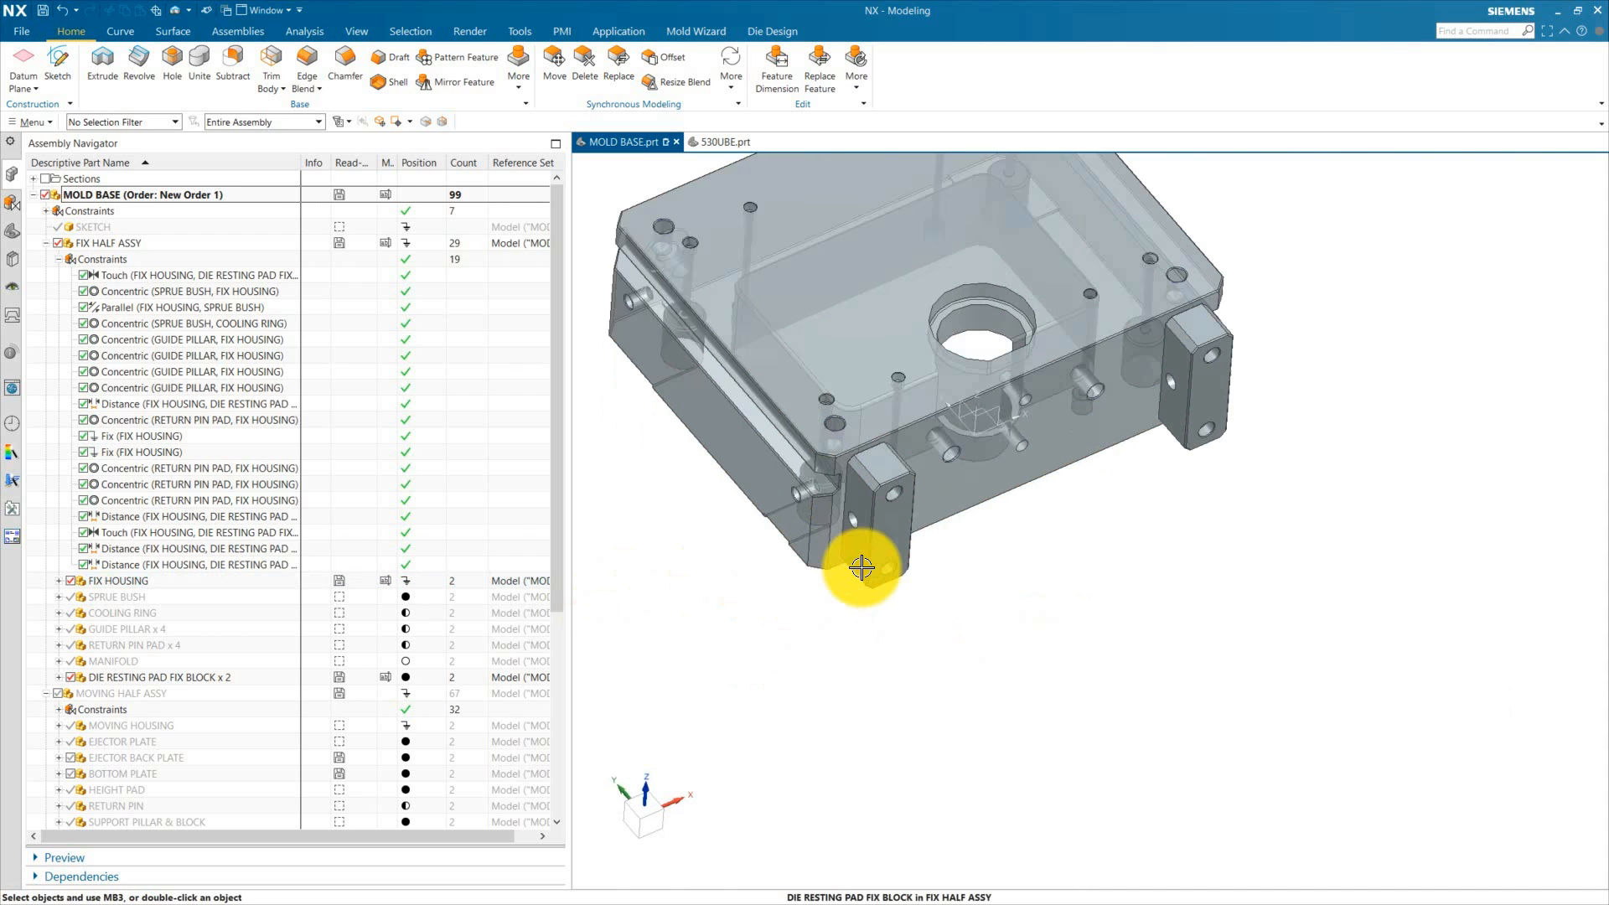
left_click(58, 693)
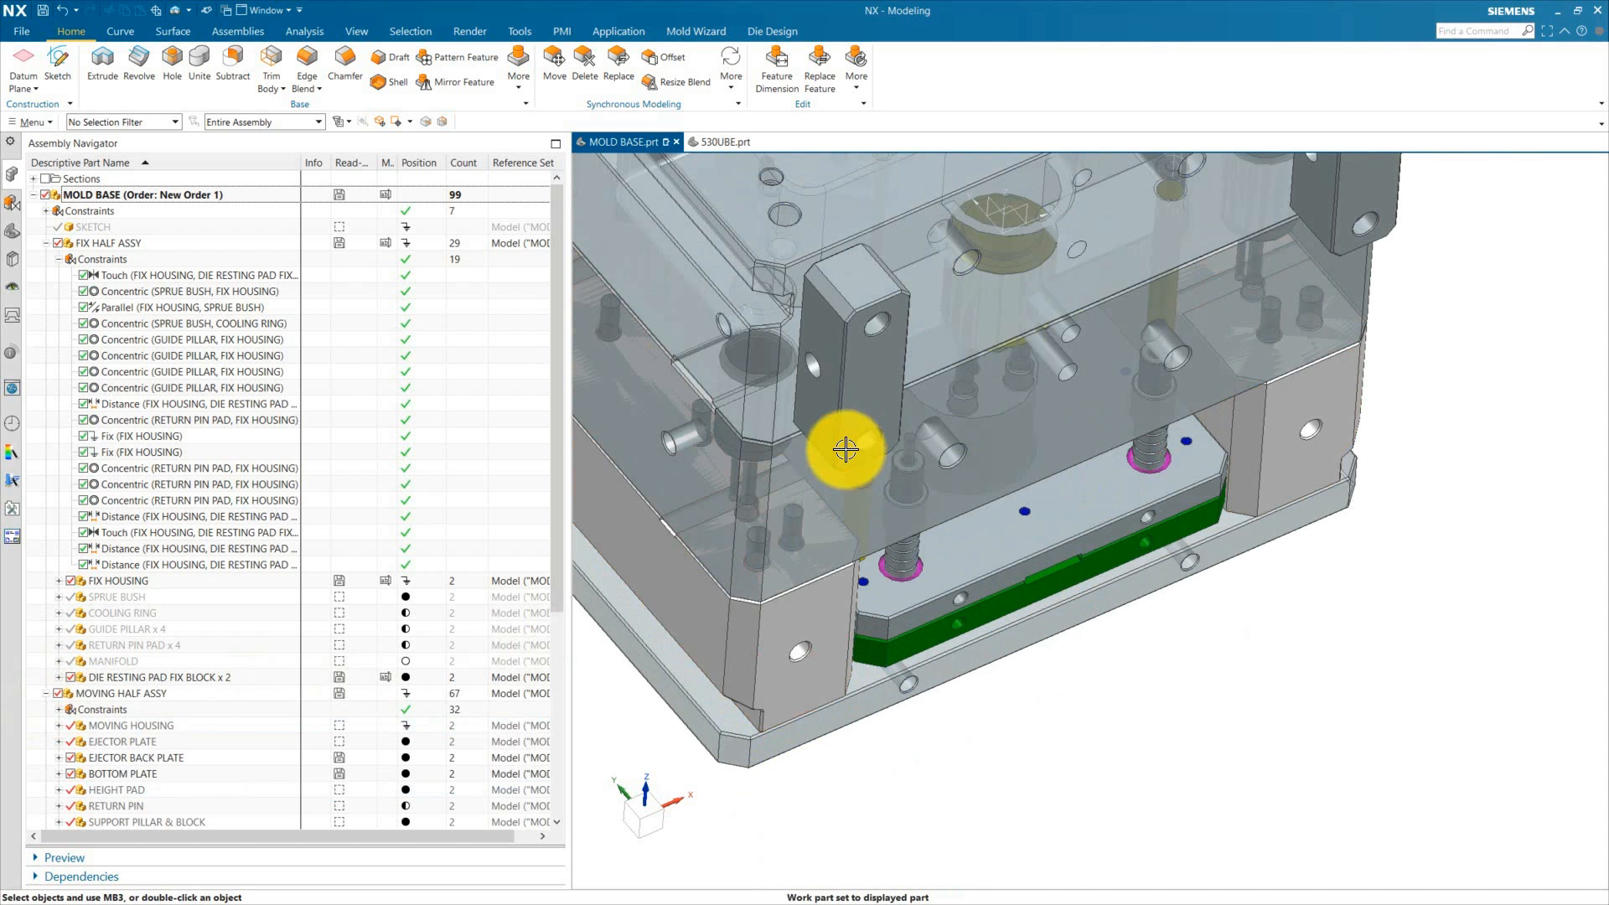
scroll(830, 603, "down", 1)
middle_click_drag(829, 603, 755, 420)
scroll(841, 455, "down", 2)
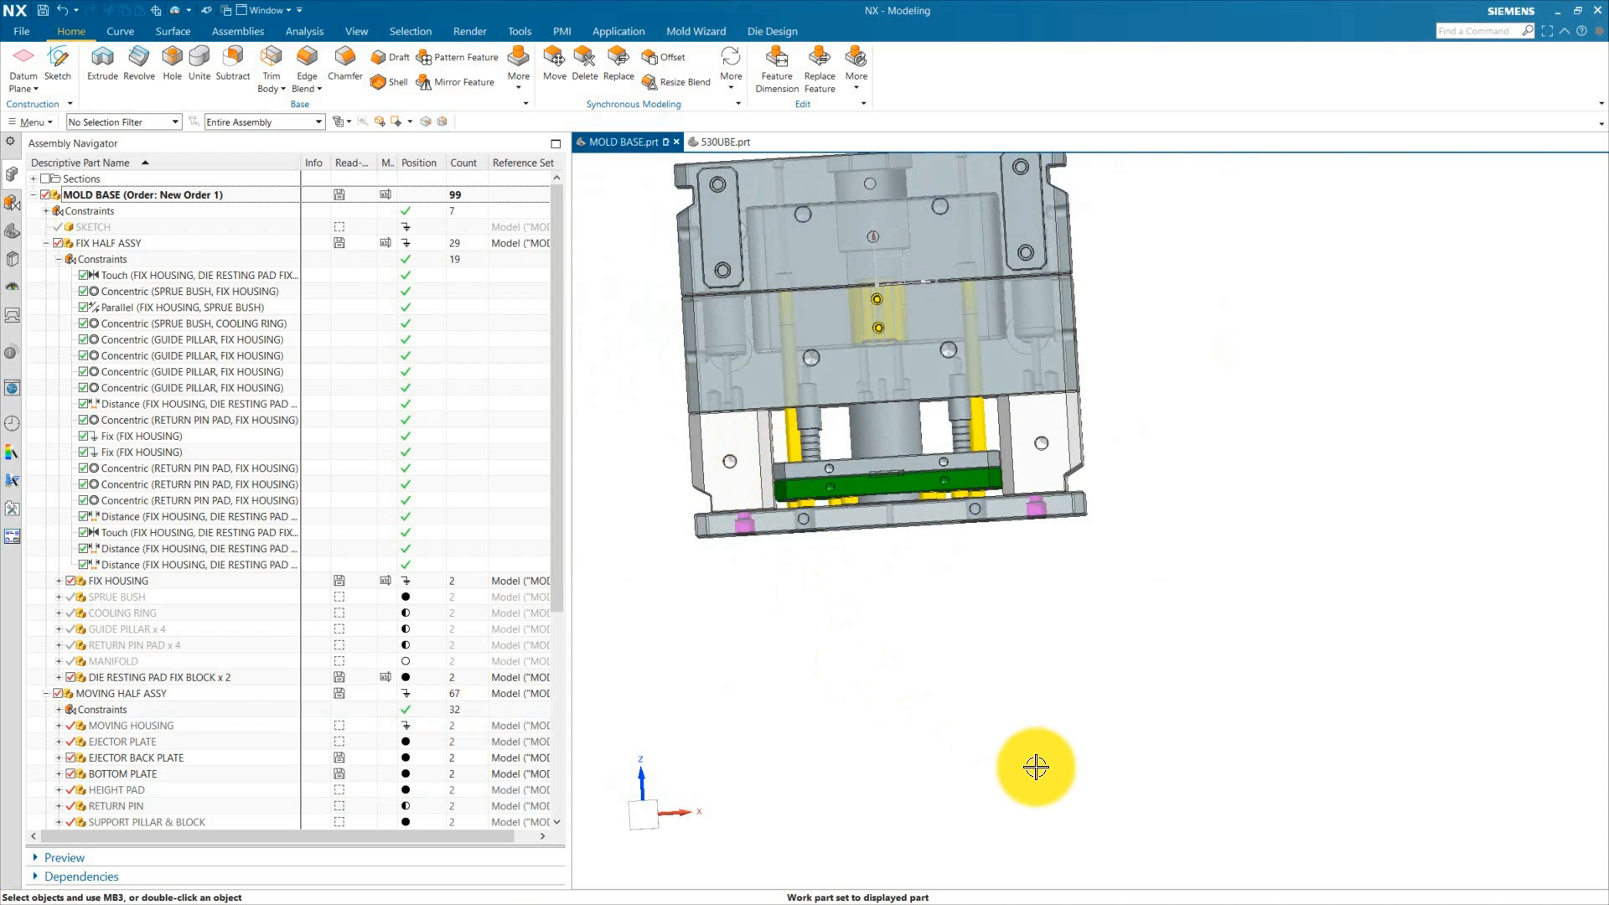
scroll(1098, 577, "down", 2)
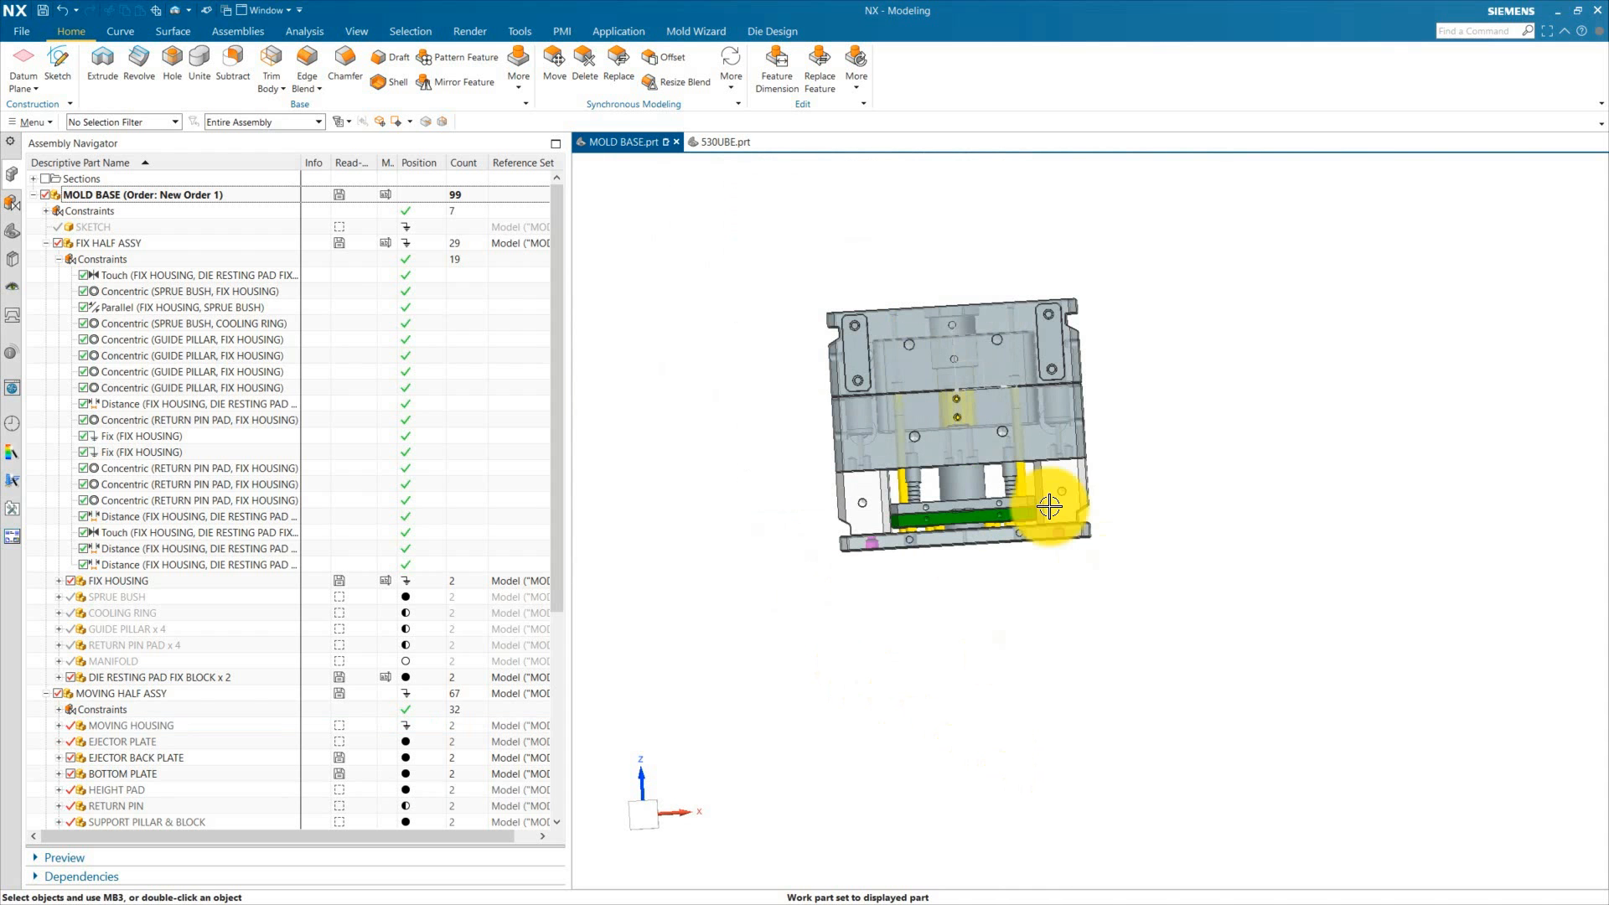
scroll(918, 382, "up", 2)
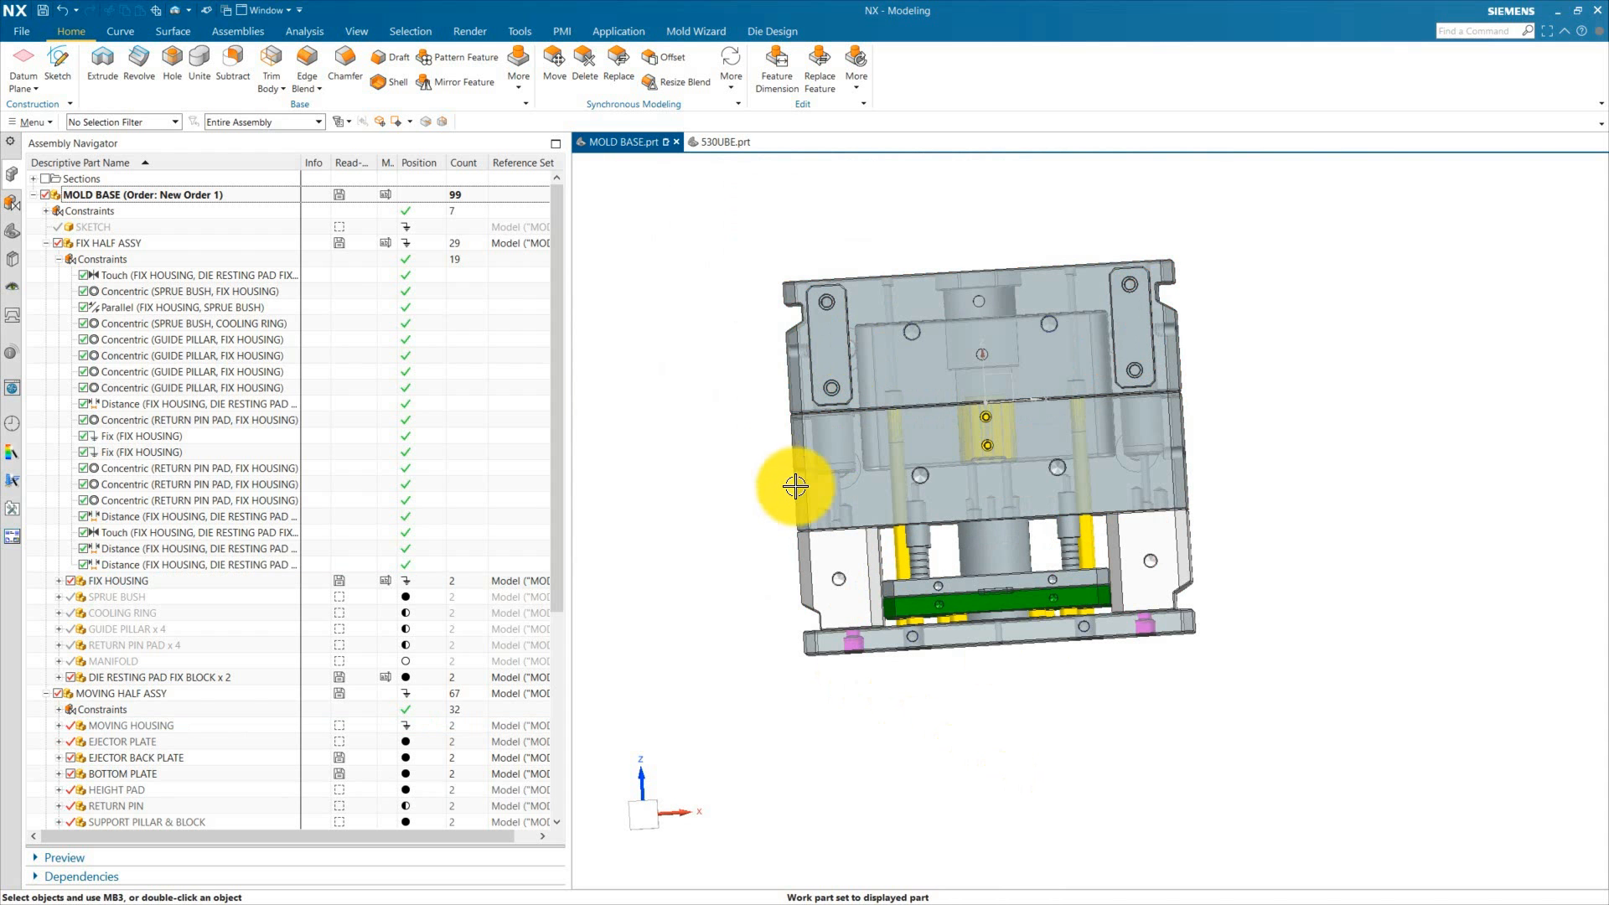
middle_click_drag(795, 486, 812, 511)
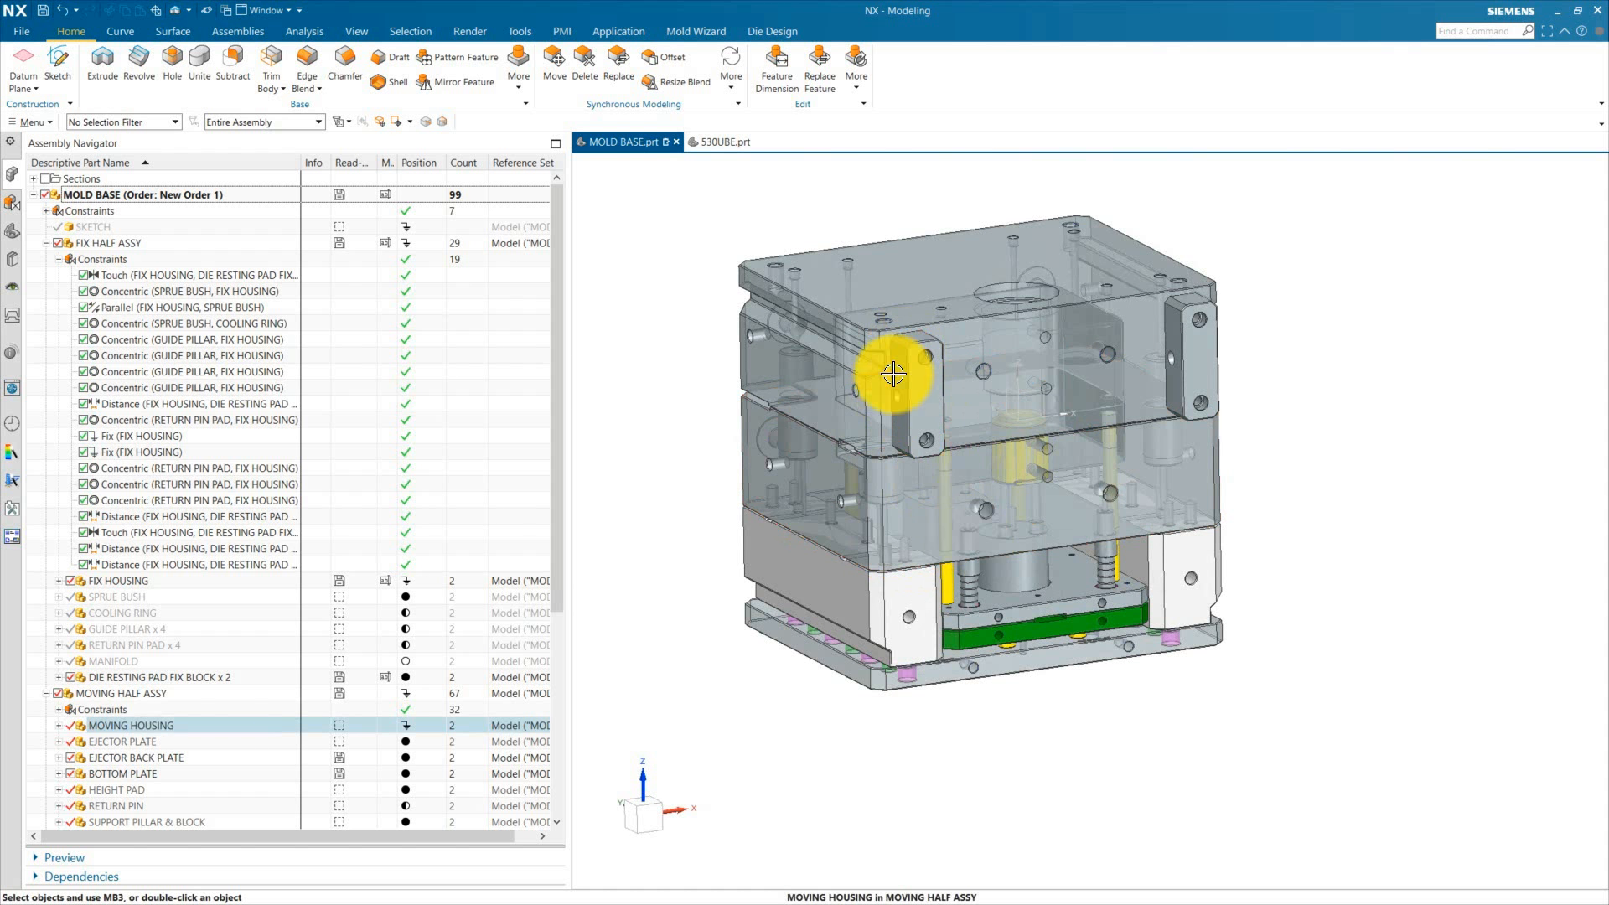
middle_click_drag(956, 495, 862, 514)
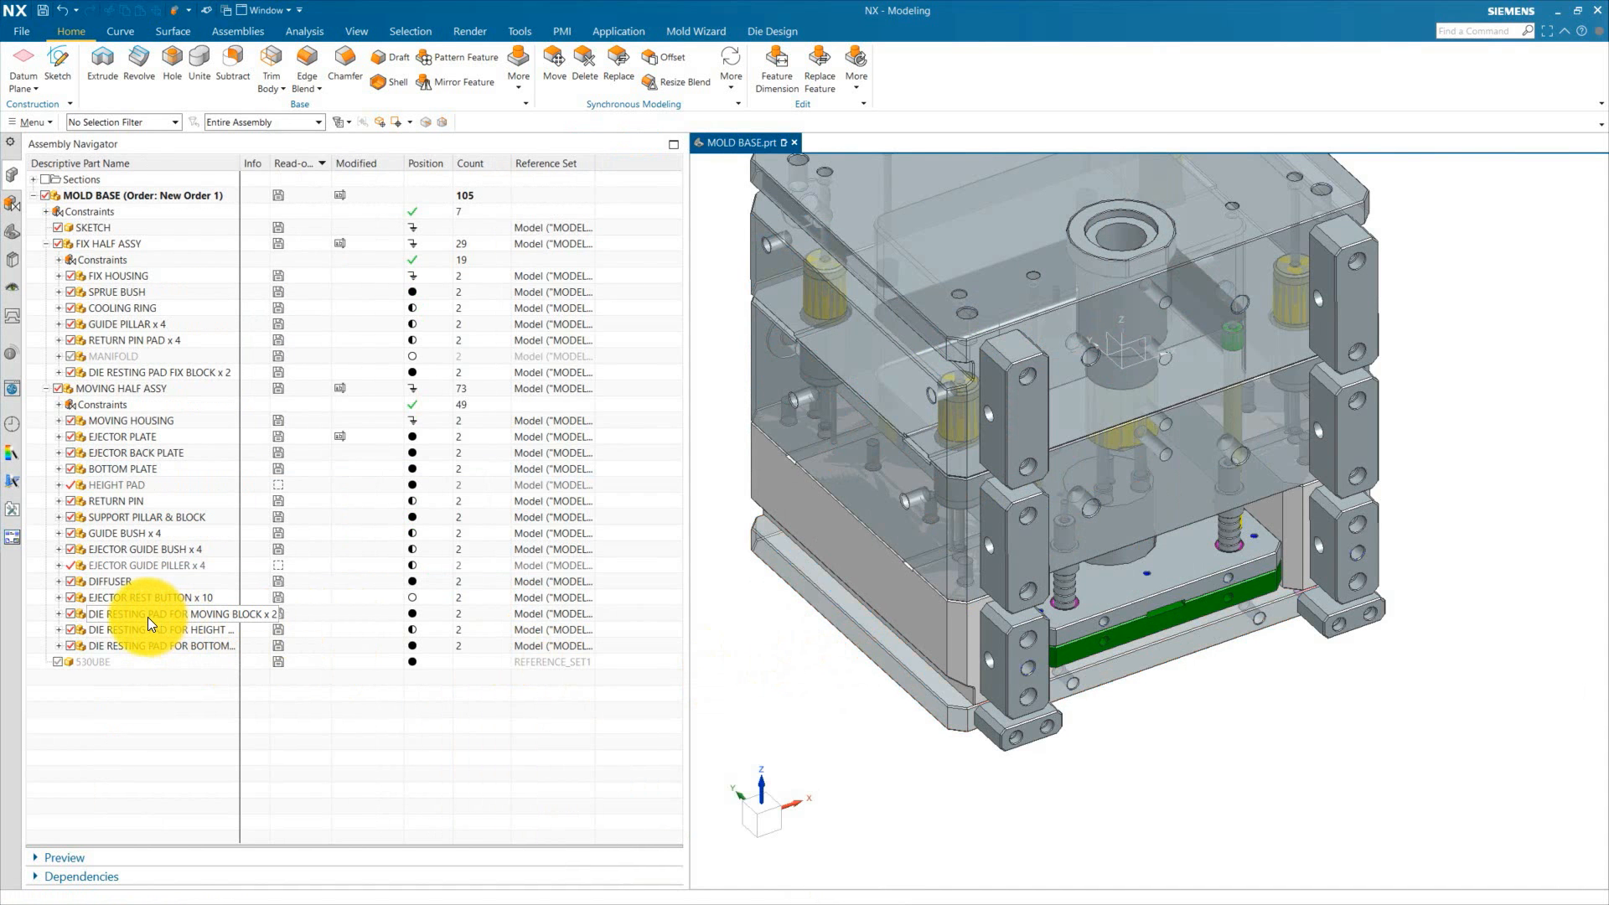
Step: Highlight the die resting pads for the moving block, height pad and bottom plate in the assembly tree
left_click(147, 616)
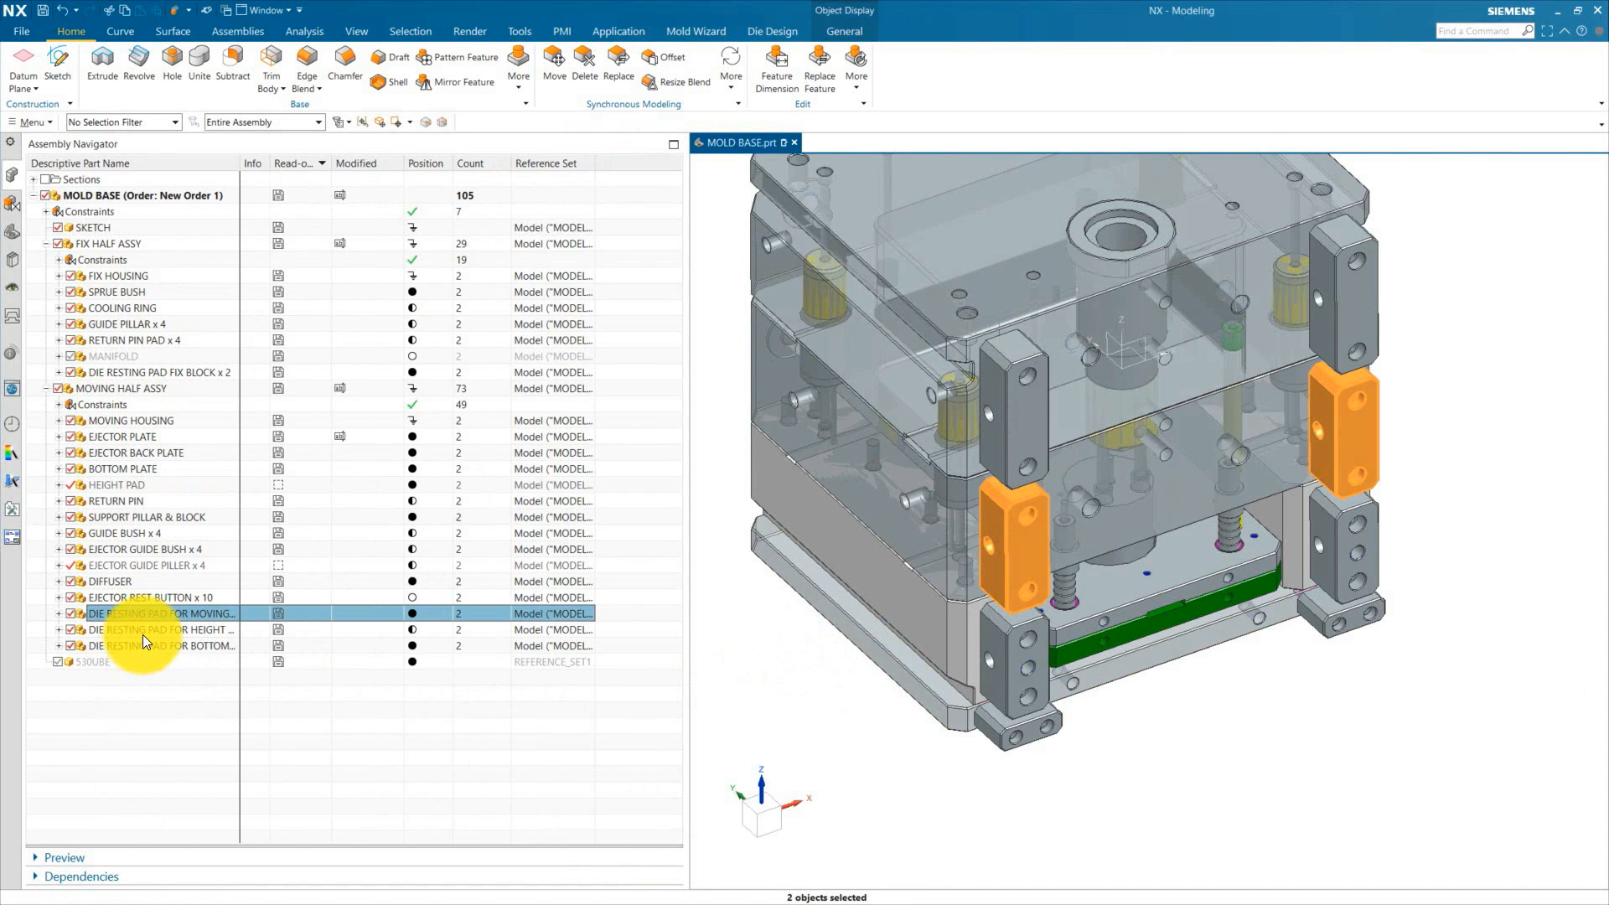
left_click(142, 636)
left_click(164, 647)
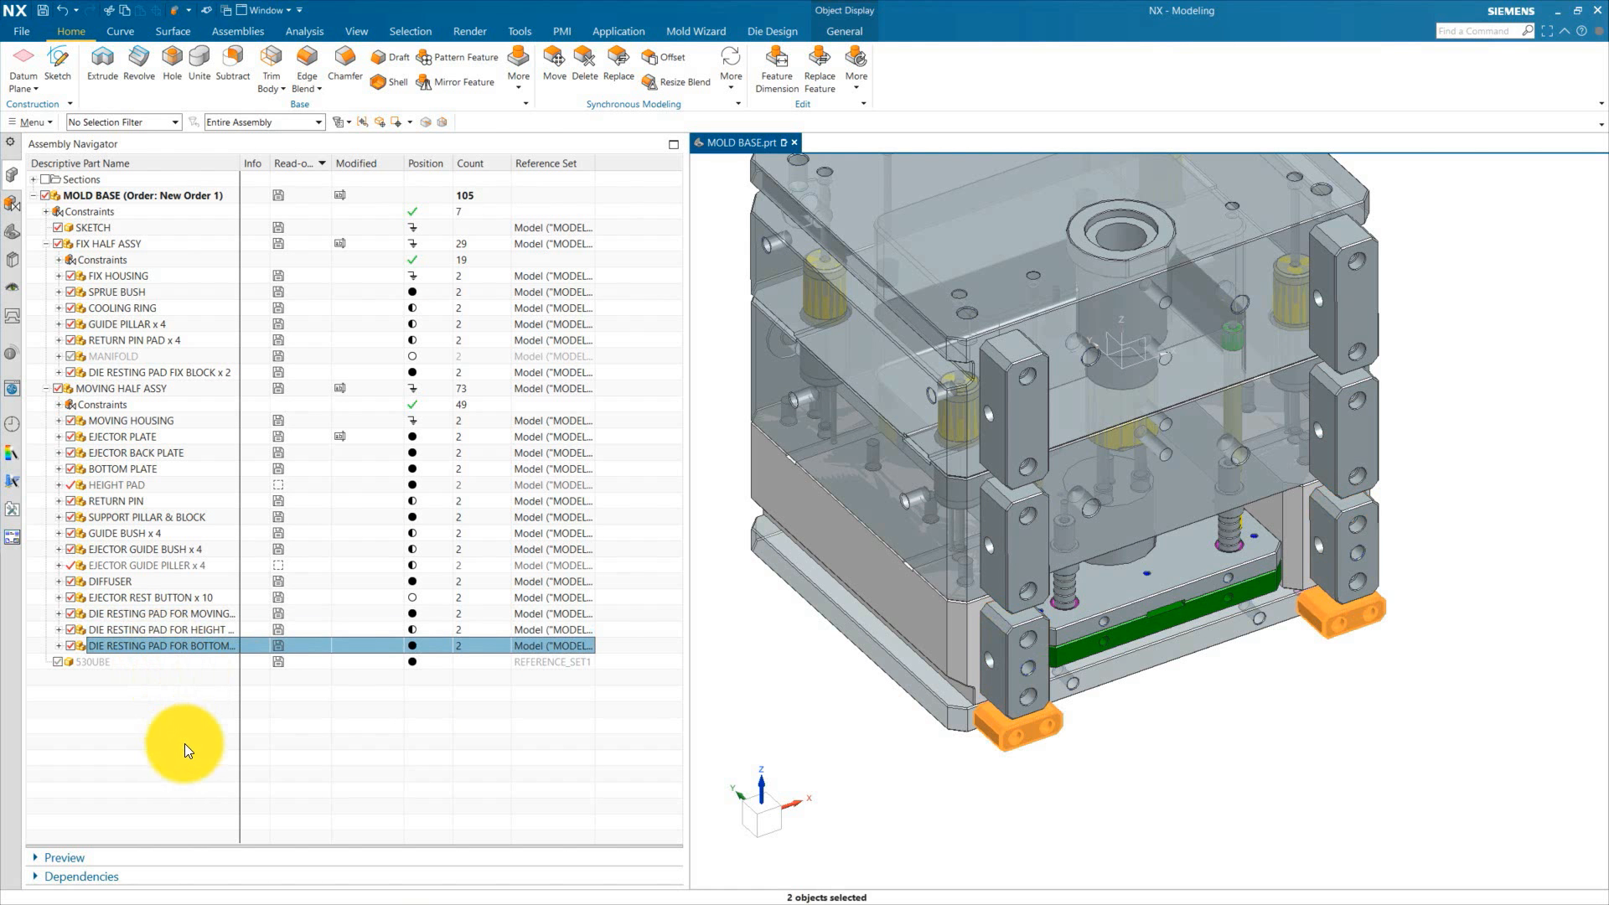
left_click(176, 765)
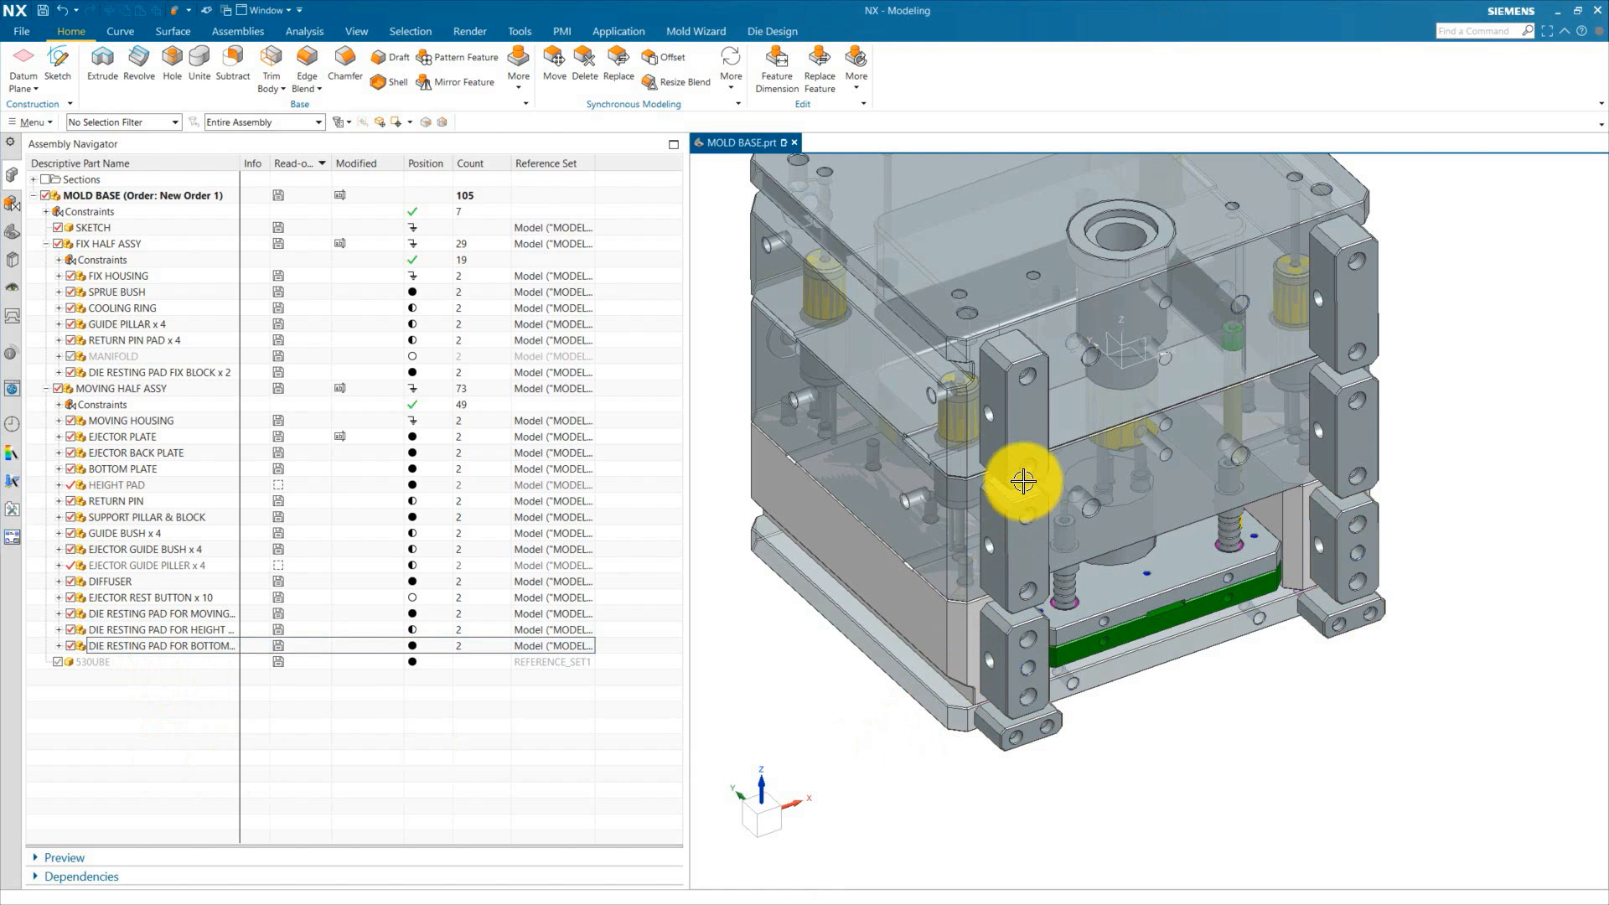
Step: Open the middle hole feature on the die resting pad for the height pad to review its parameters, then close it
scroll(1021, 639, "up", 3)
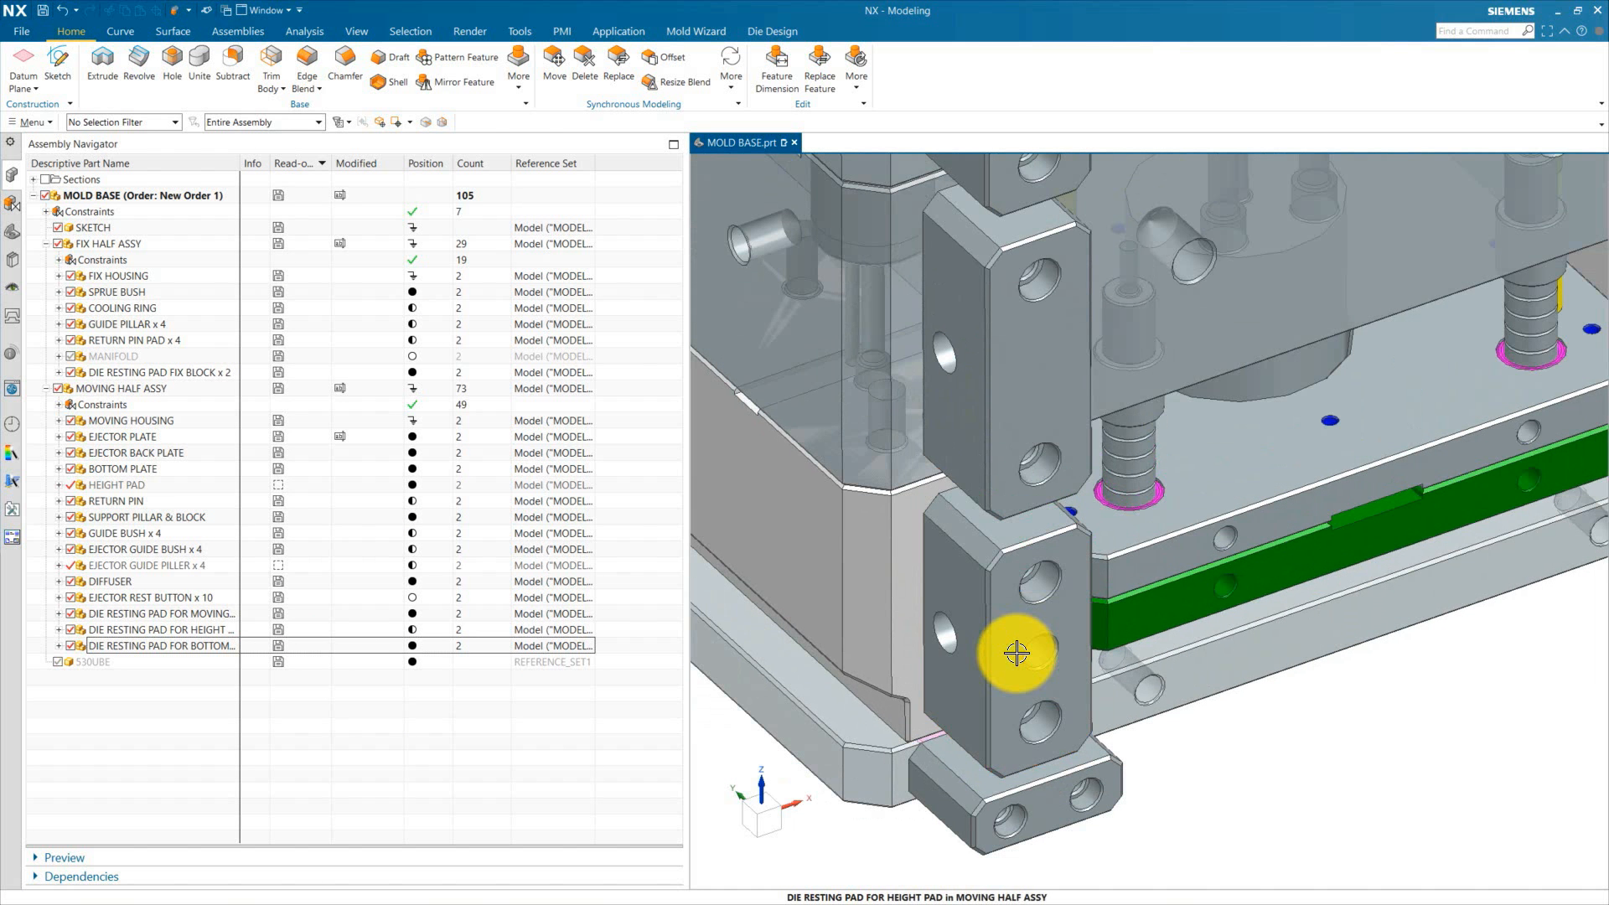
scroll(1019, 664, "up", 3)
middle_click_drag(972, 679, 914, 553)
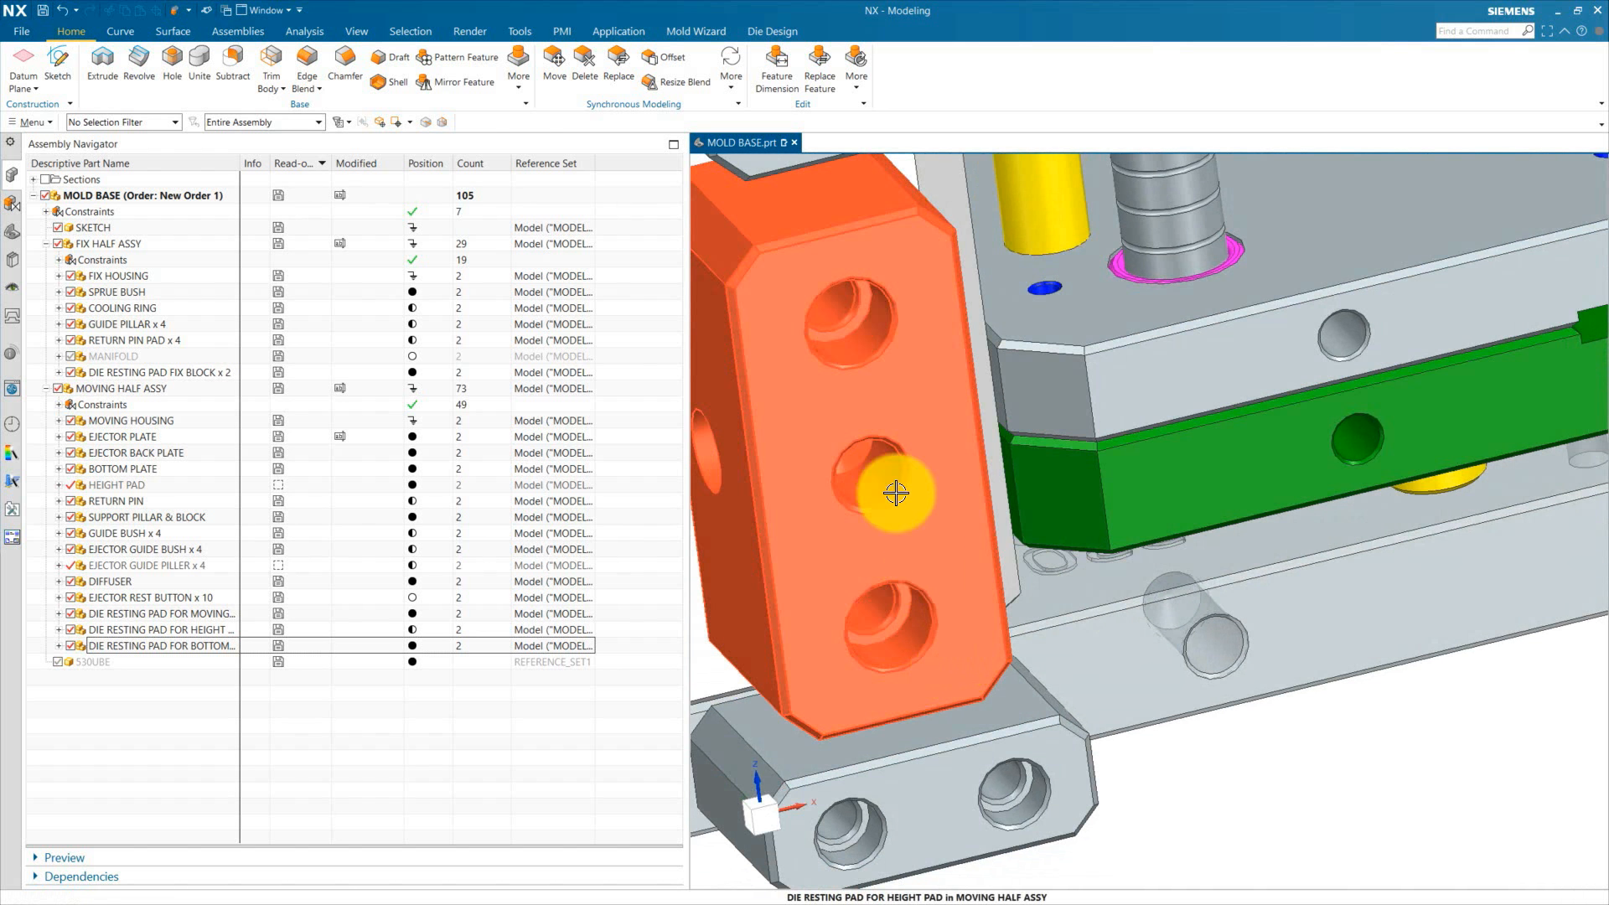
scroll(897, 490, "up", 1)
double_click(905, 482)
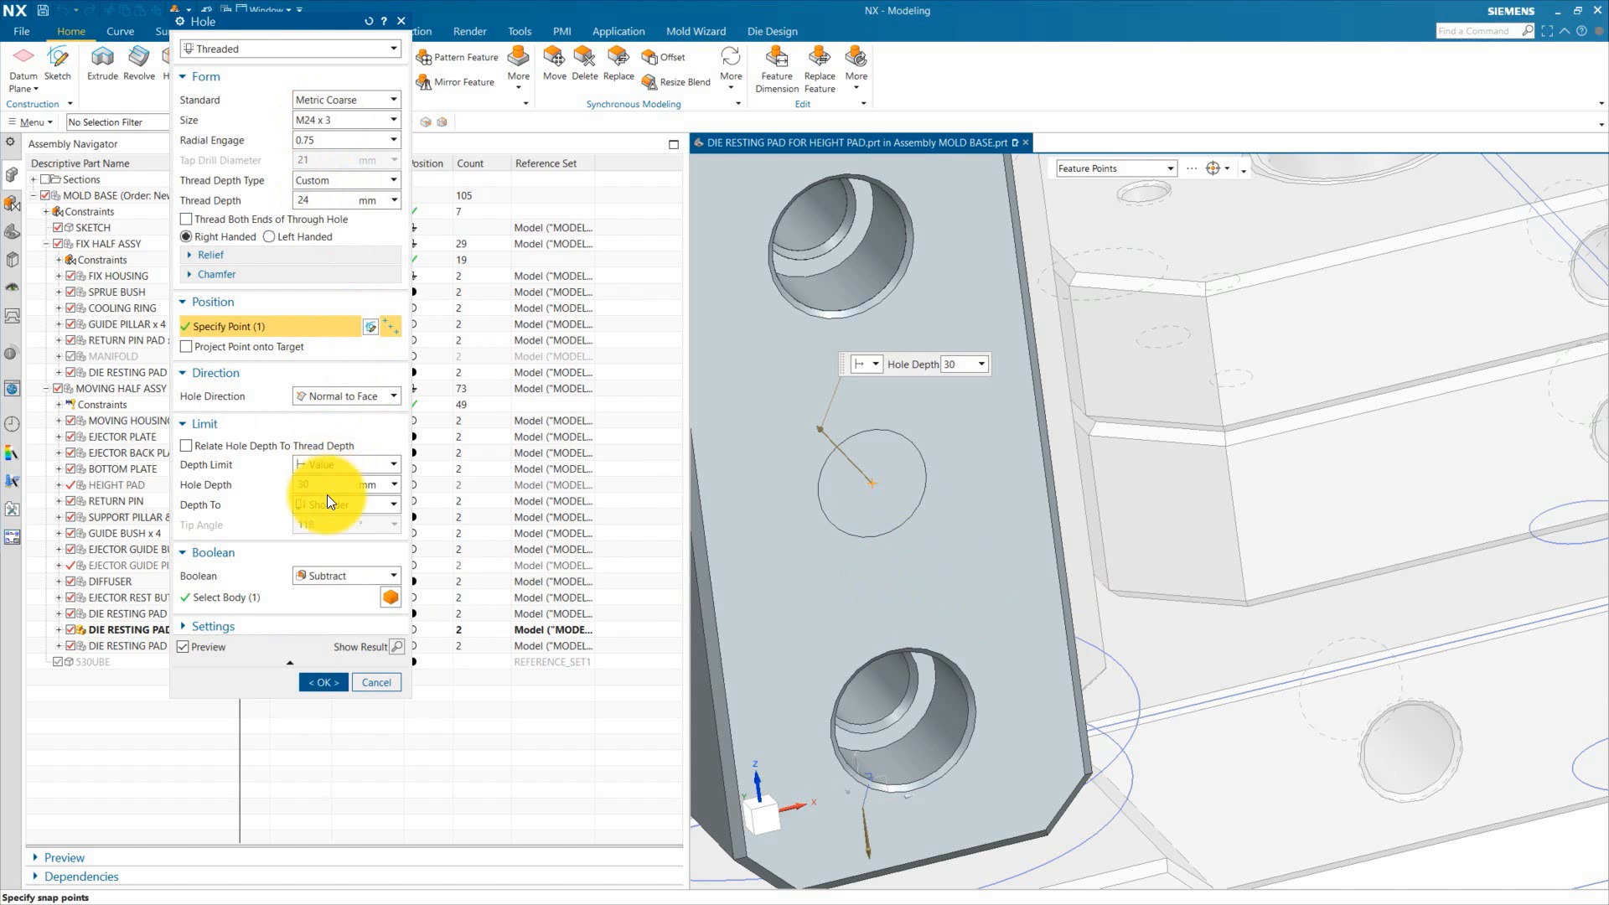
left_click(323, 681)
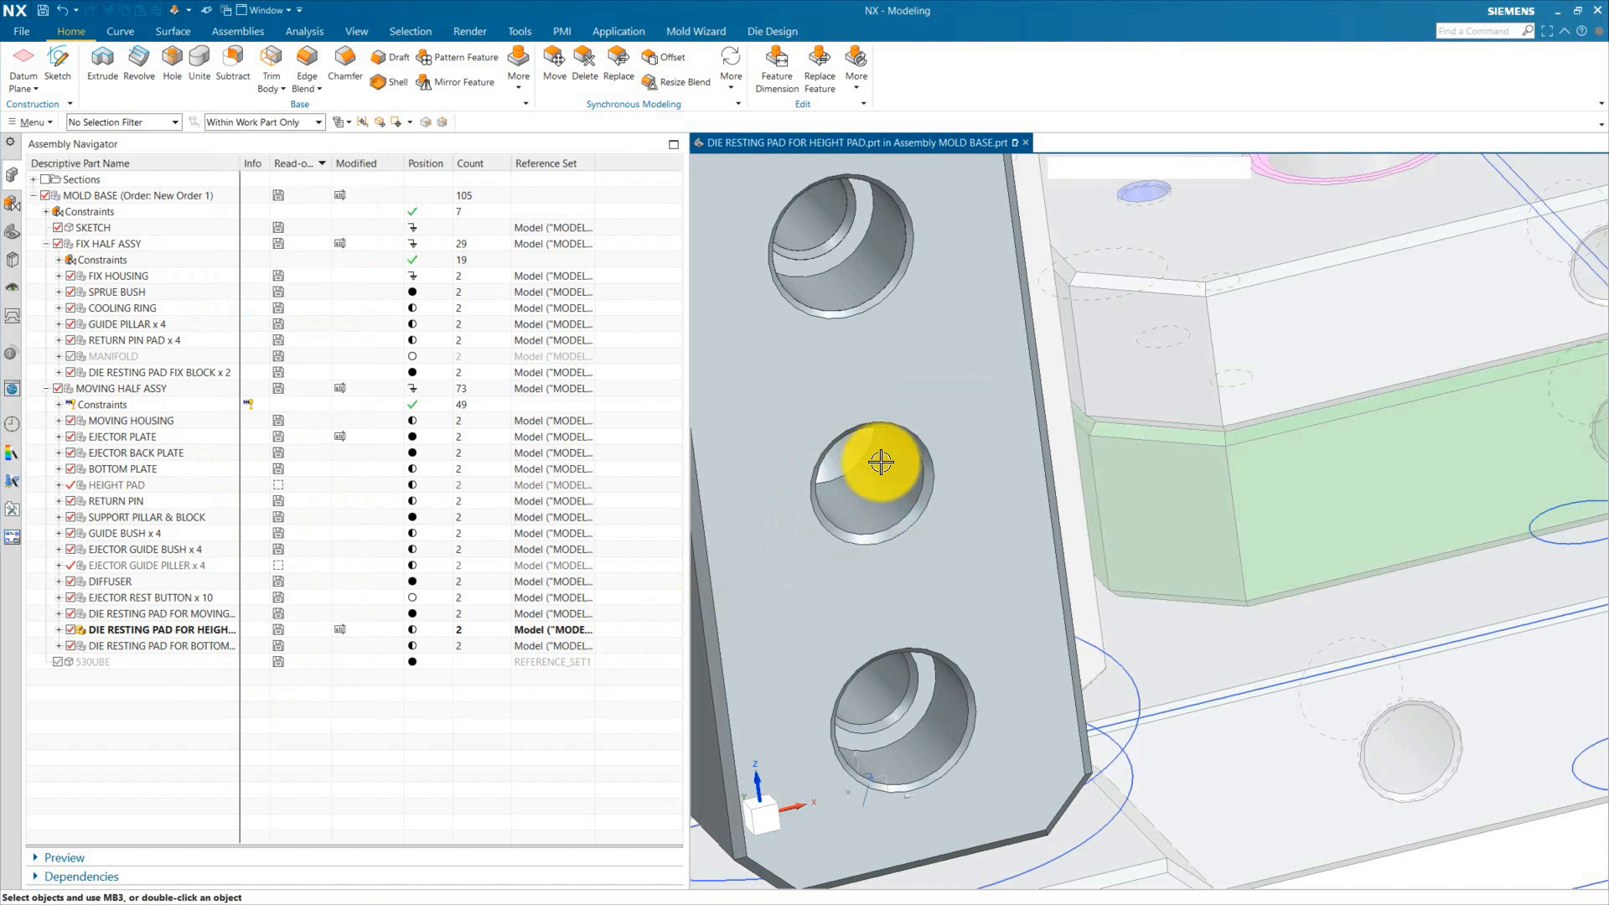
Step: Hide the height-pad die resting pad and make the HEIGHT PAD the work part to inspect its holes
scroll(880, 460, "down", 3)
middle_click_drag(897, 496, 955, 573)
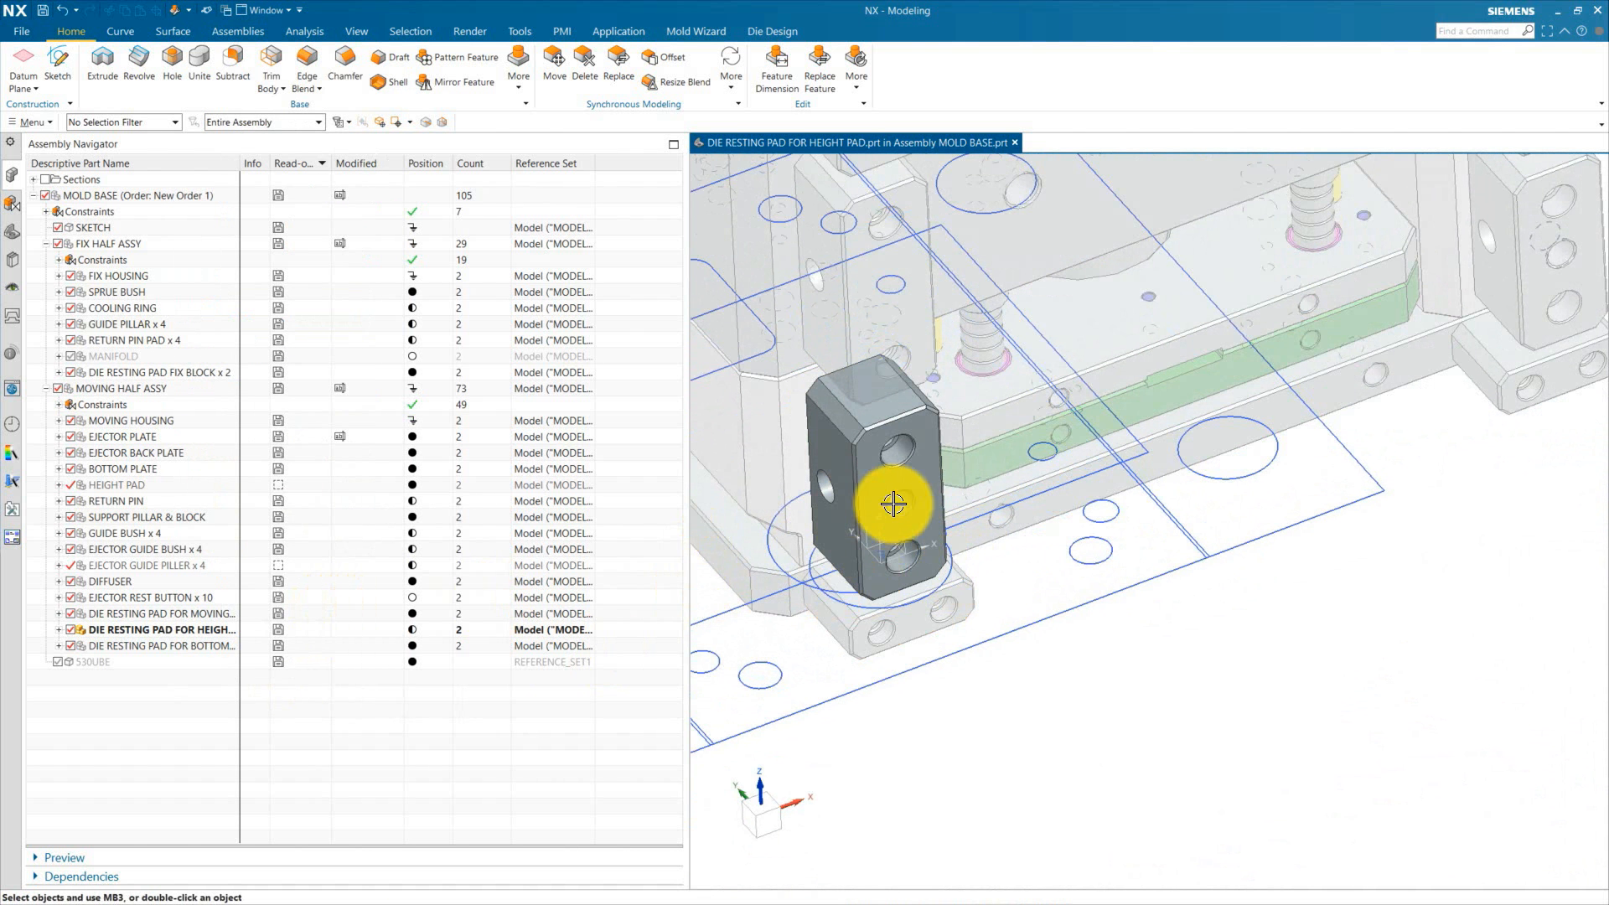
left_click(72, 629)
scroll(839, 429, "up", 1)
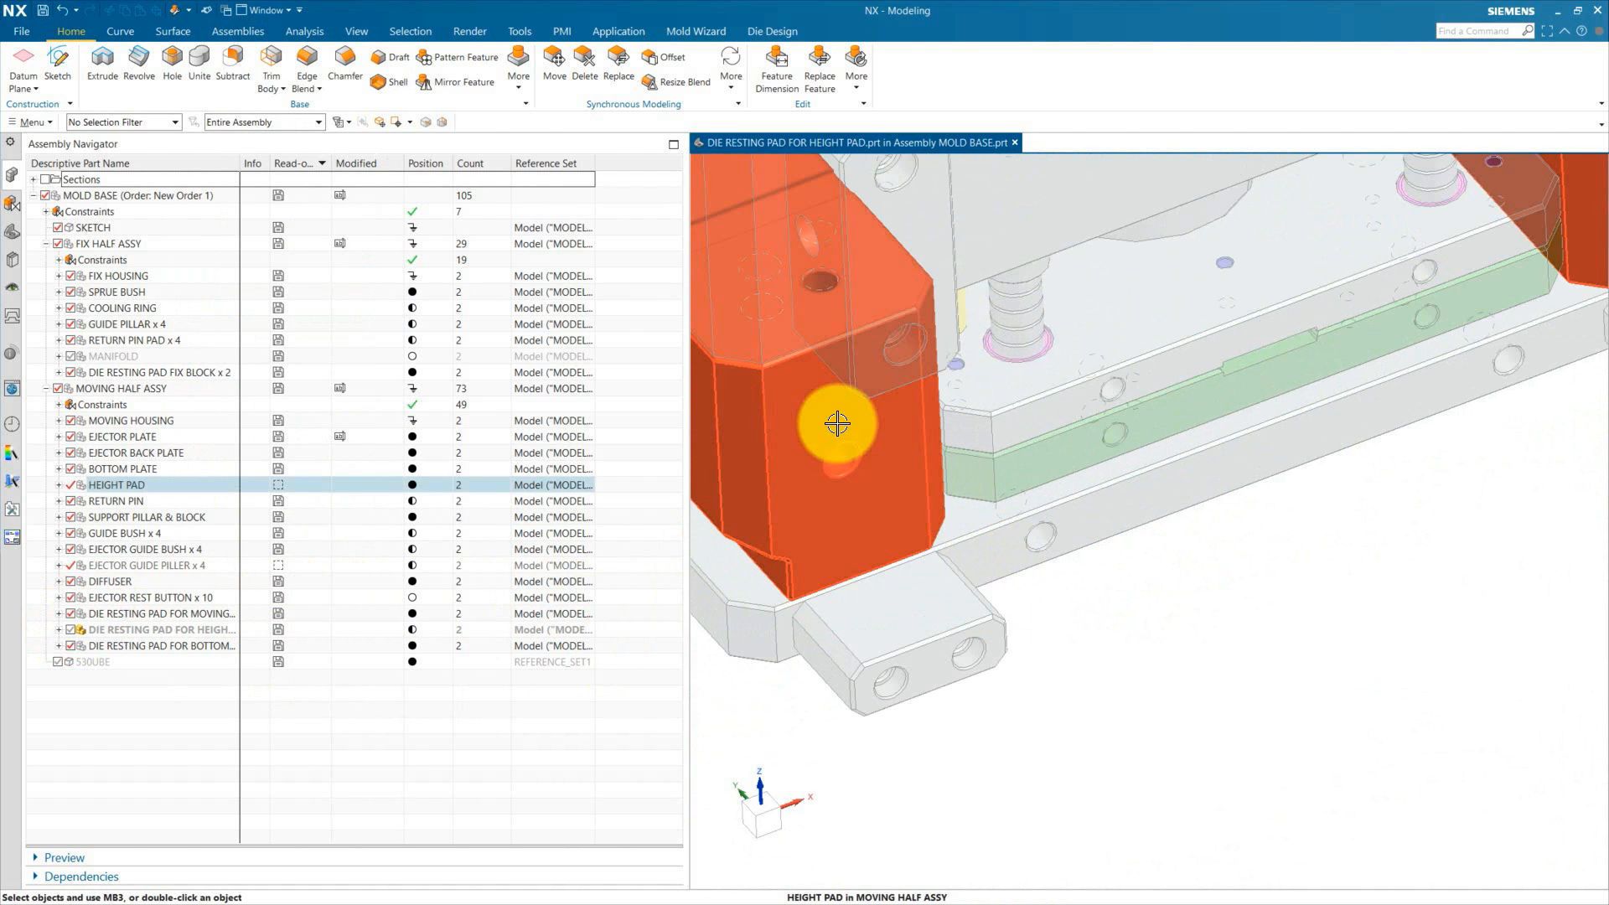
scroll(869, 450, "up", 1)
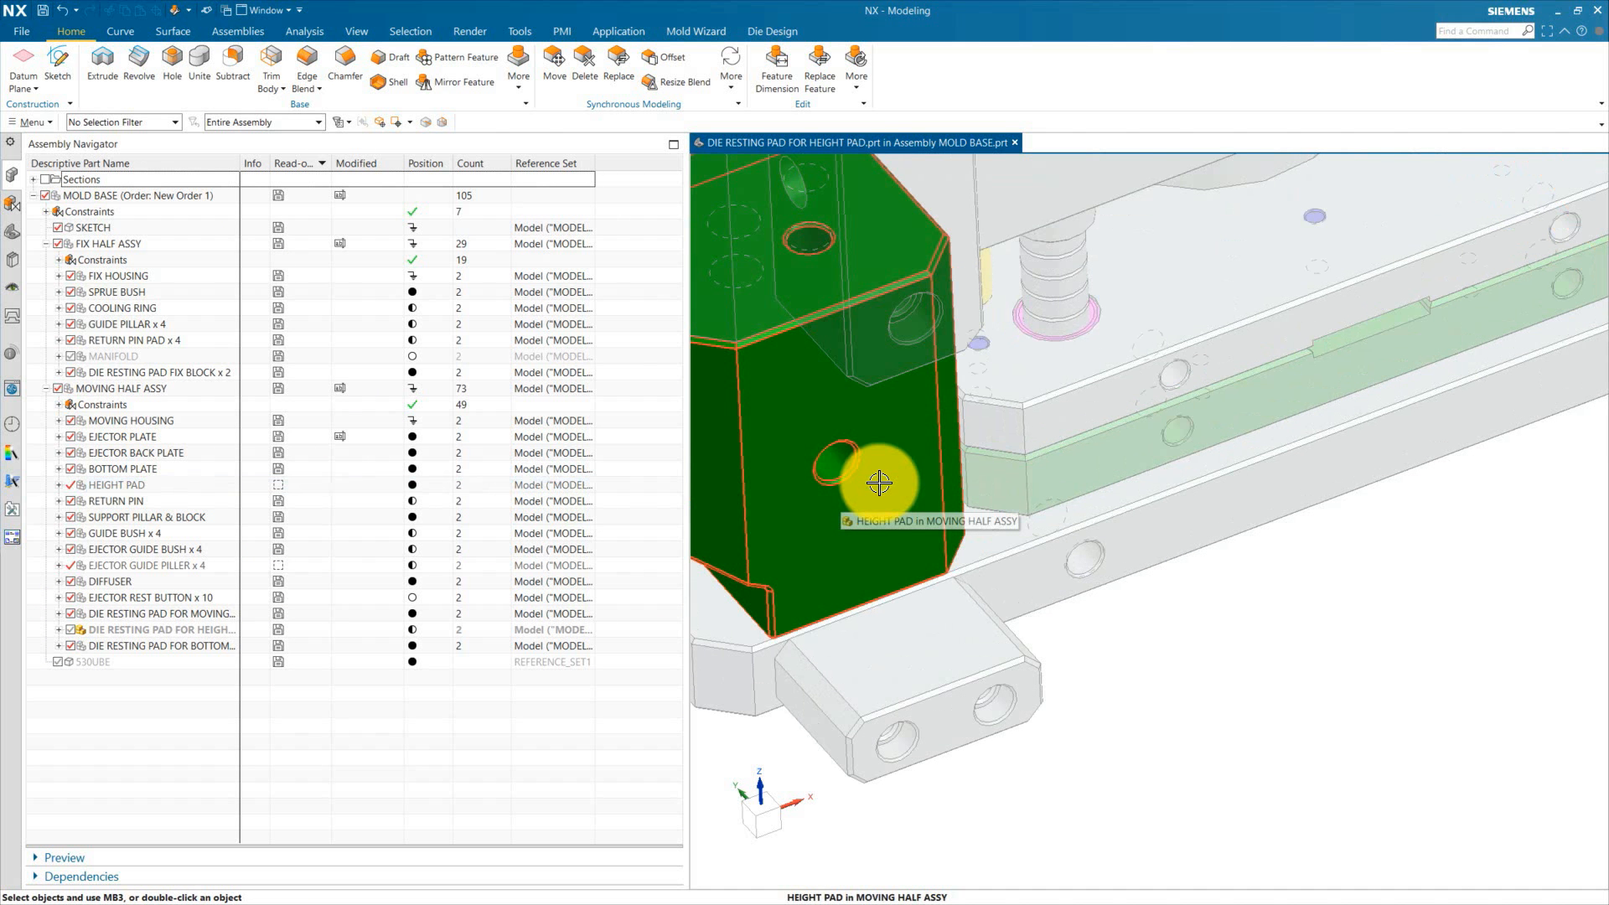
double_click(878, 479)
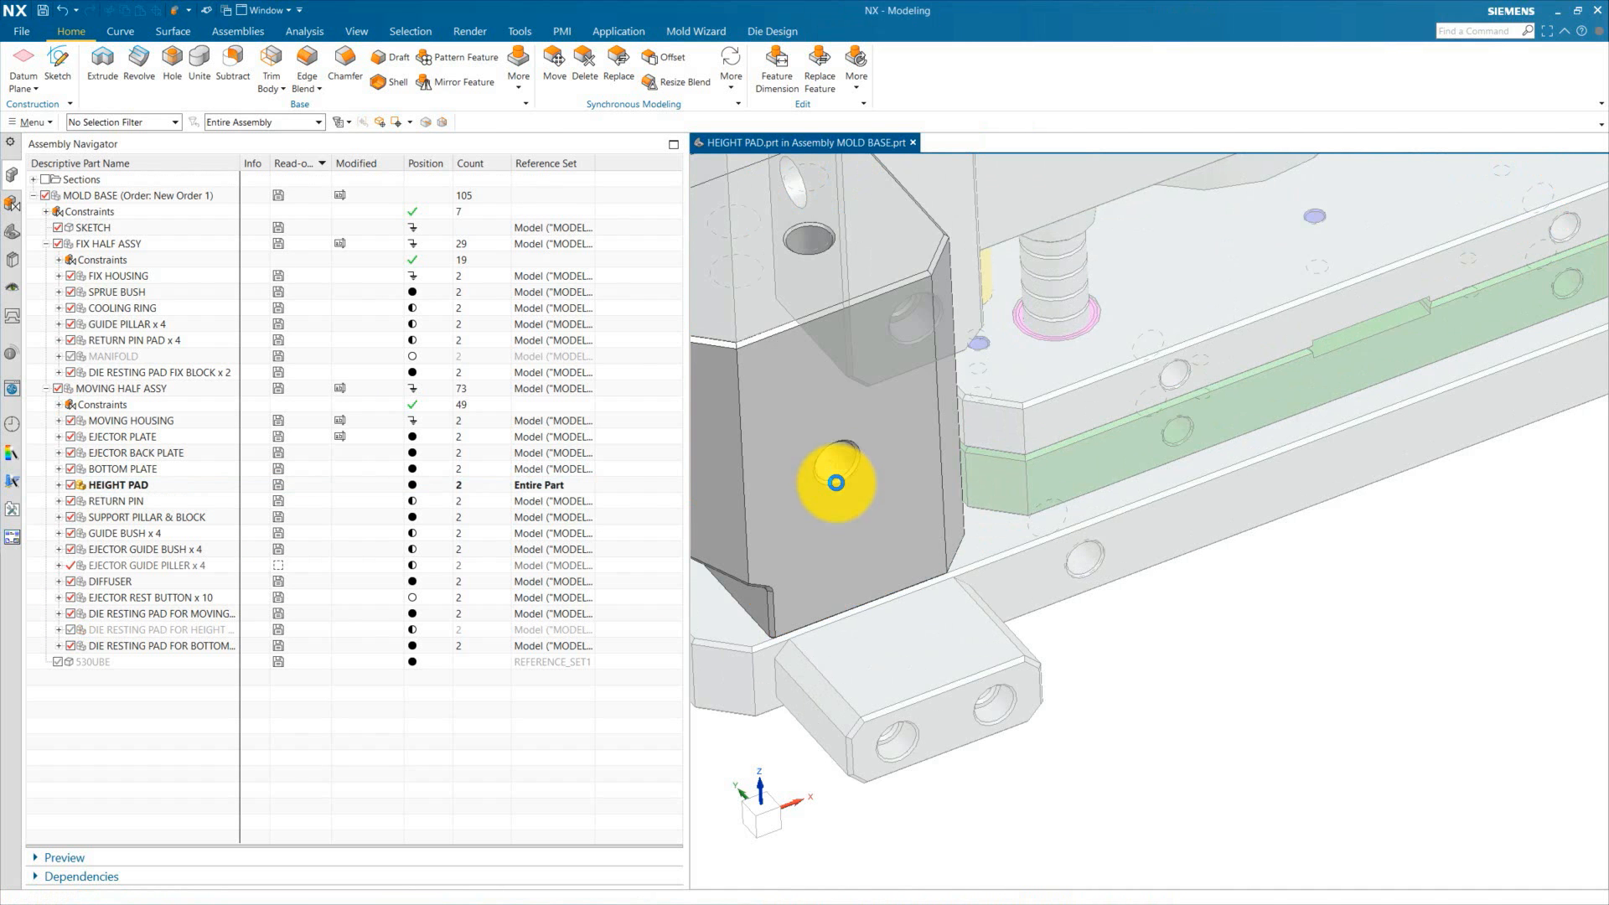
scroll(846, 454, "up", 3)
scroll(870, 561, "down", 4)
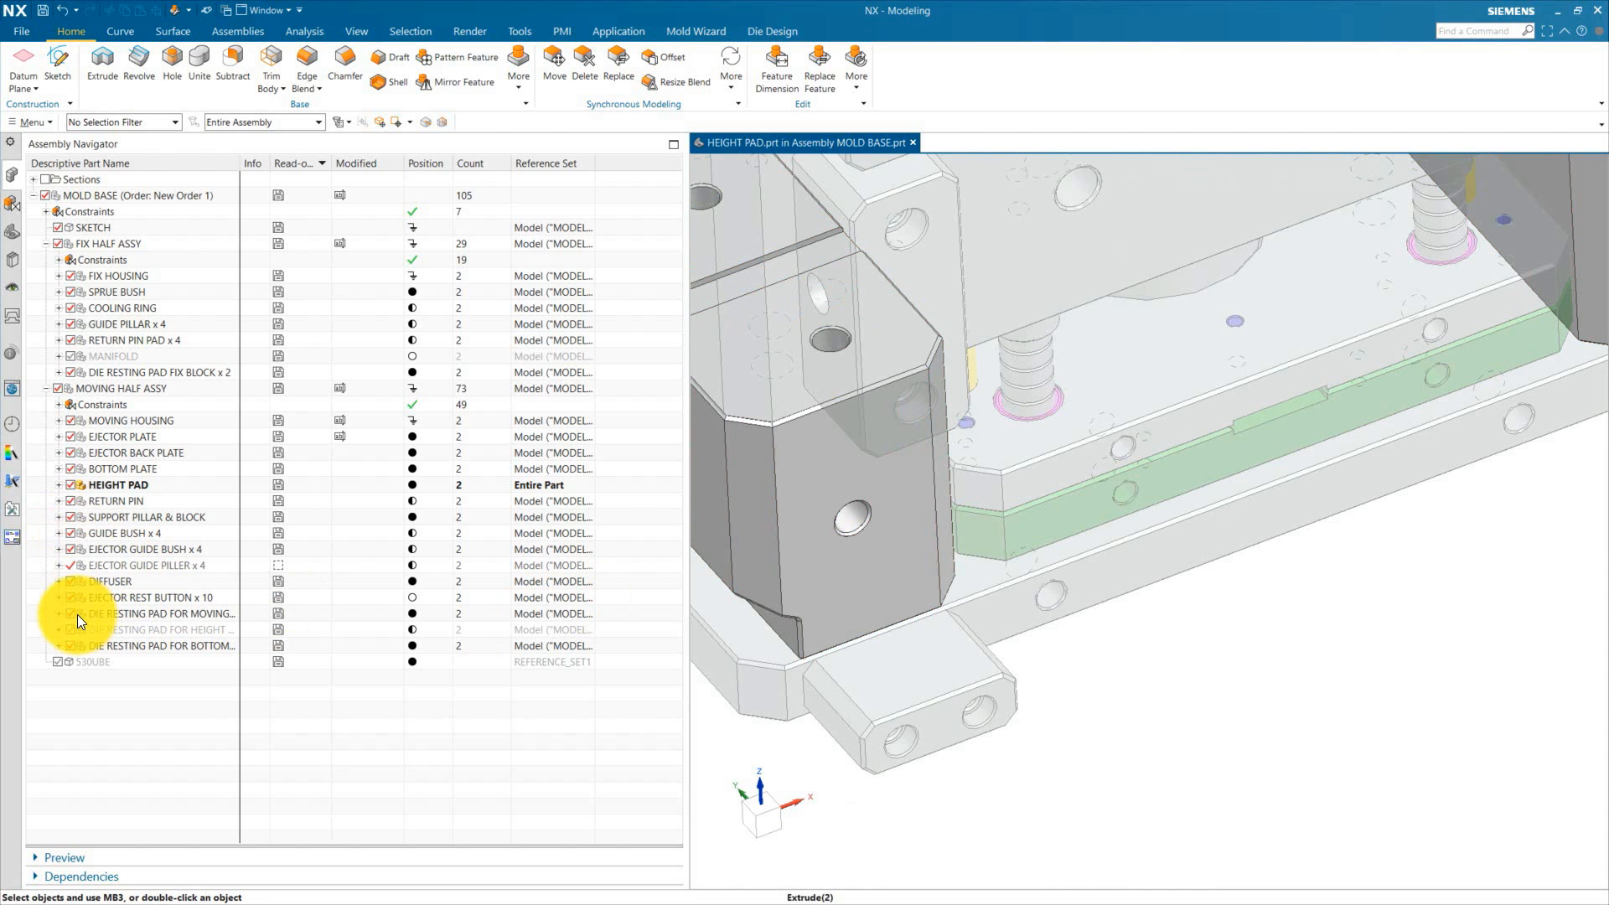
Step: Make the height-pad die resting pad the work part, then return MOLD BASE as the work part
double_click(148, 630)
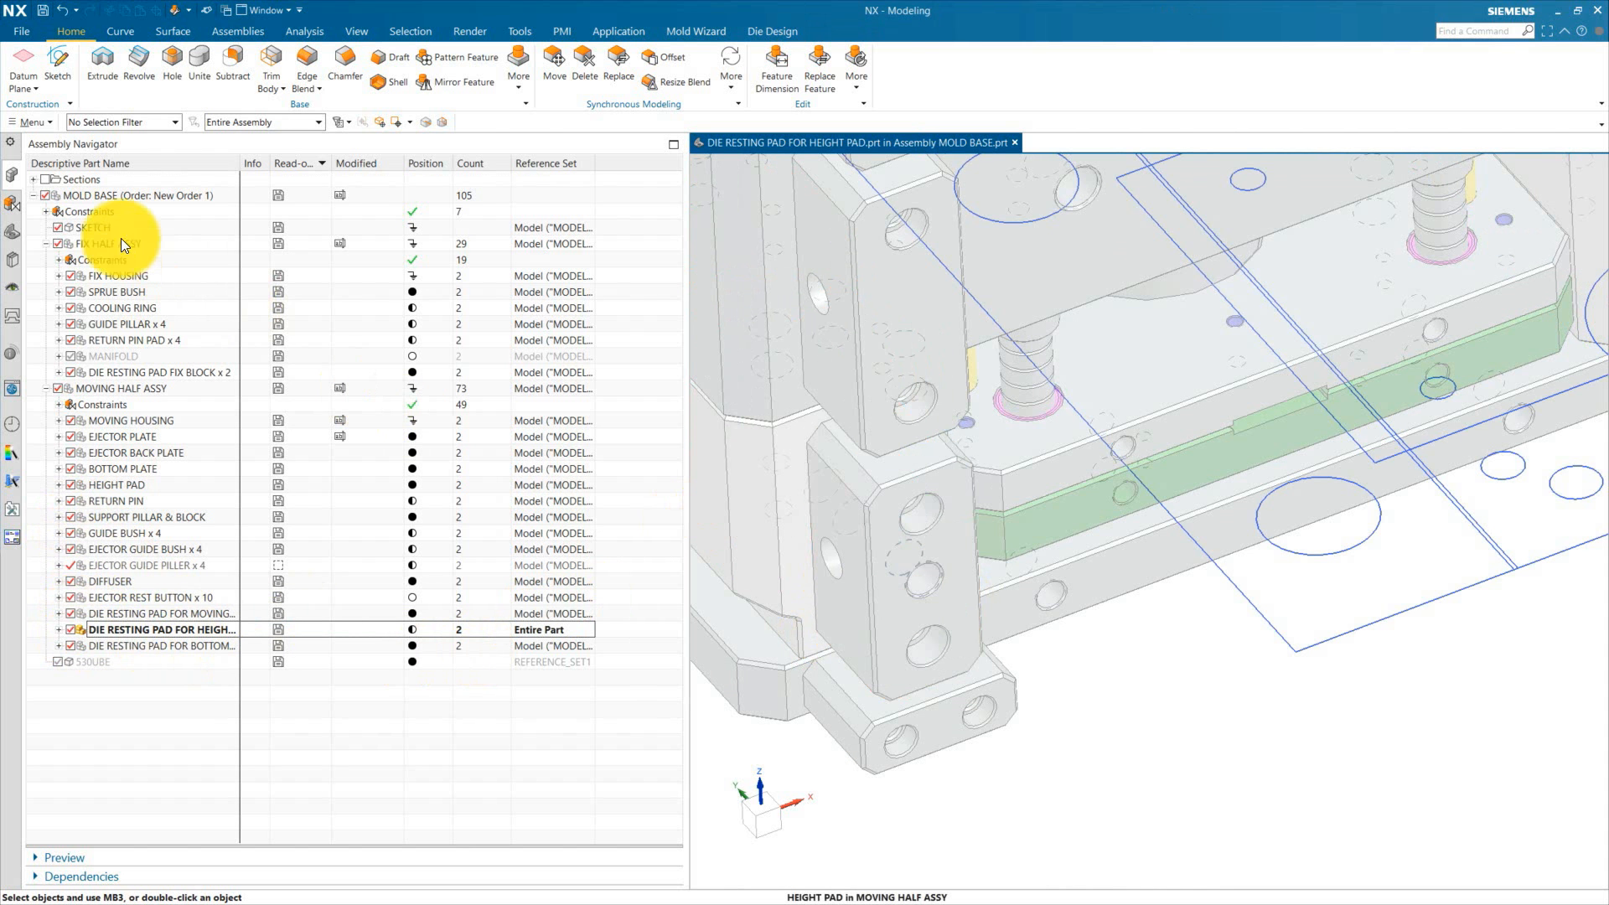
double_click(102, 194)
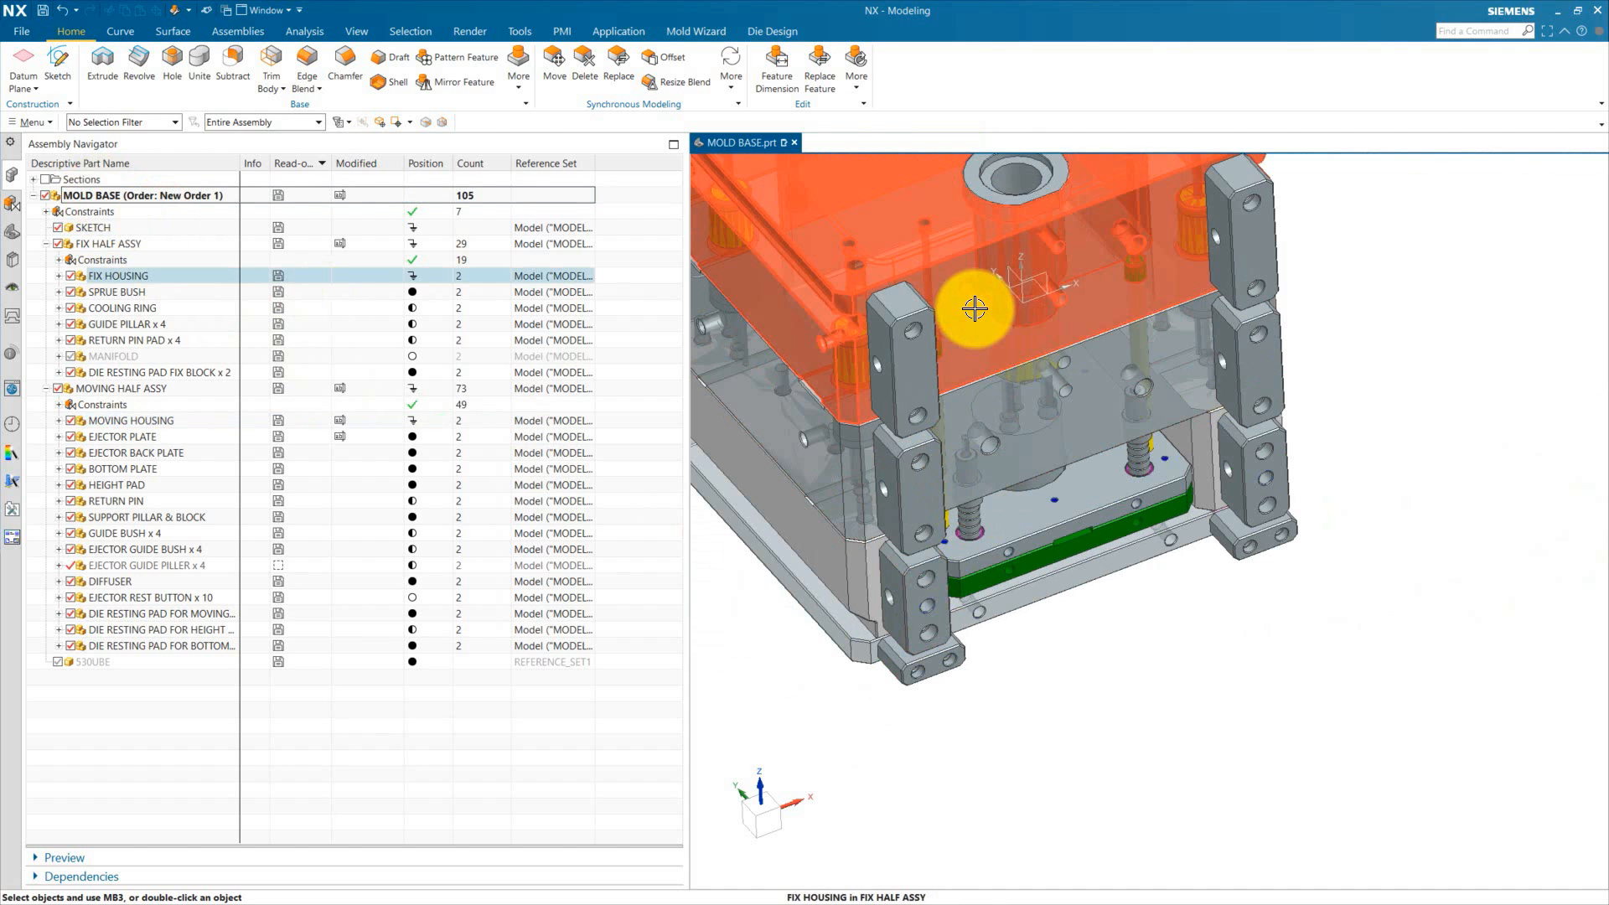
Step: Zoom around the die resting pads at the mold corners to compare their holes
scroll(974, 308, "up", 6)
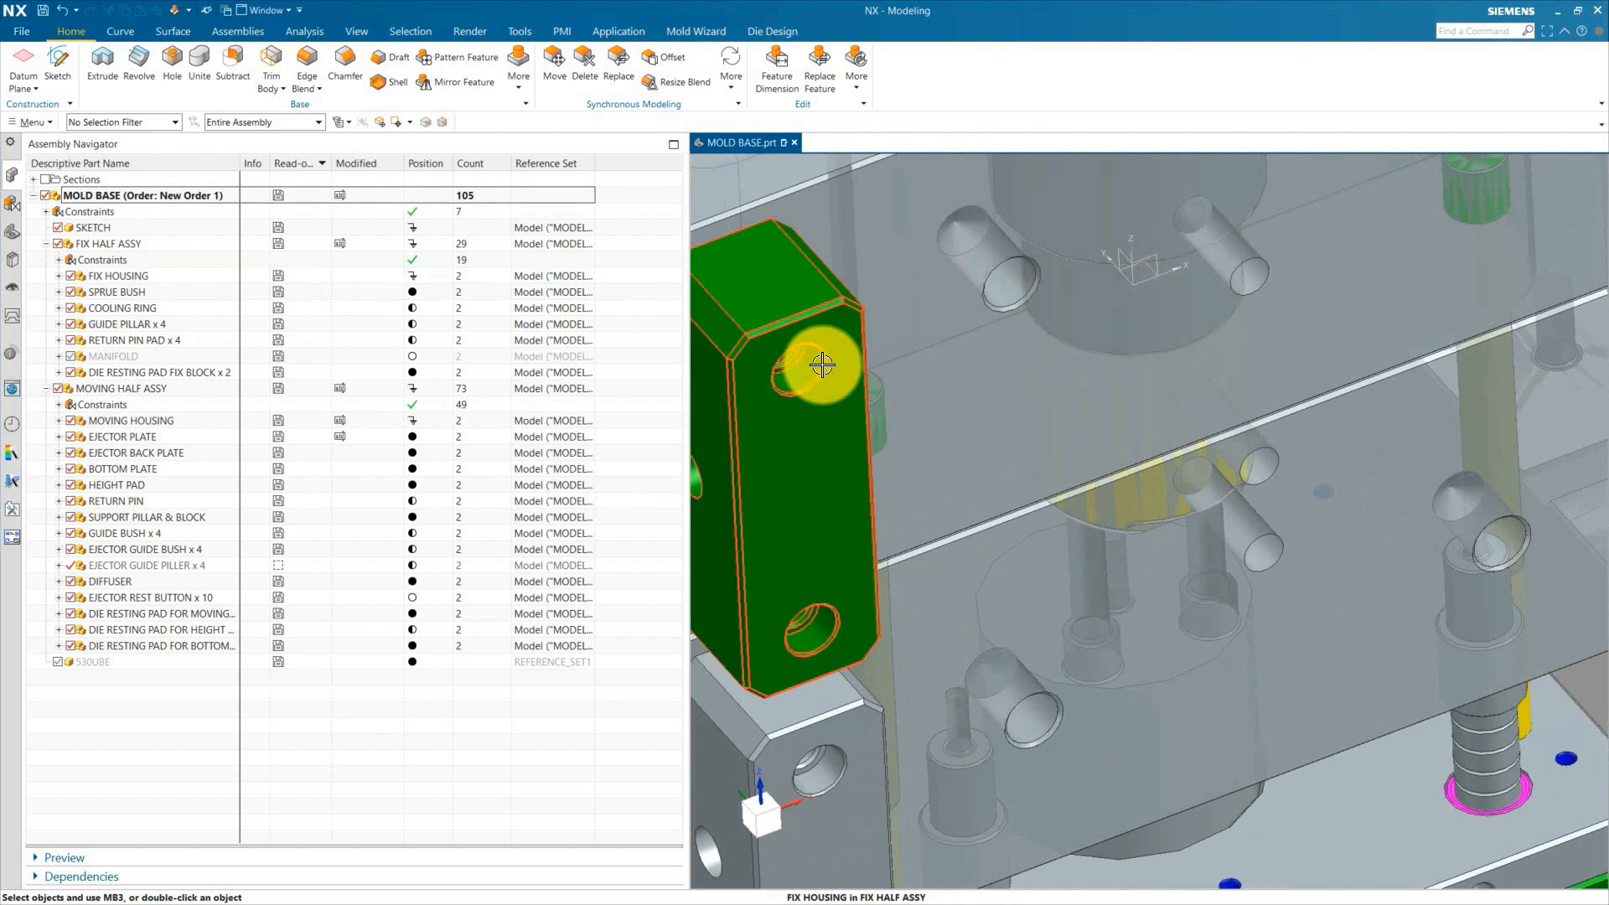
scroll(994, 342, "down", 5)
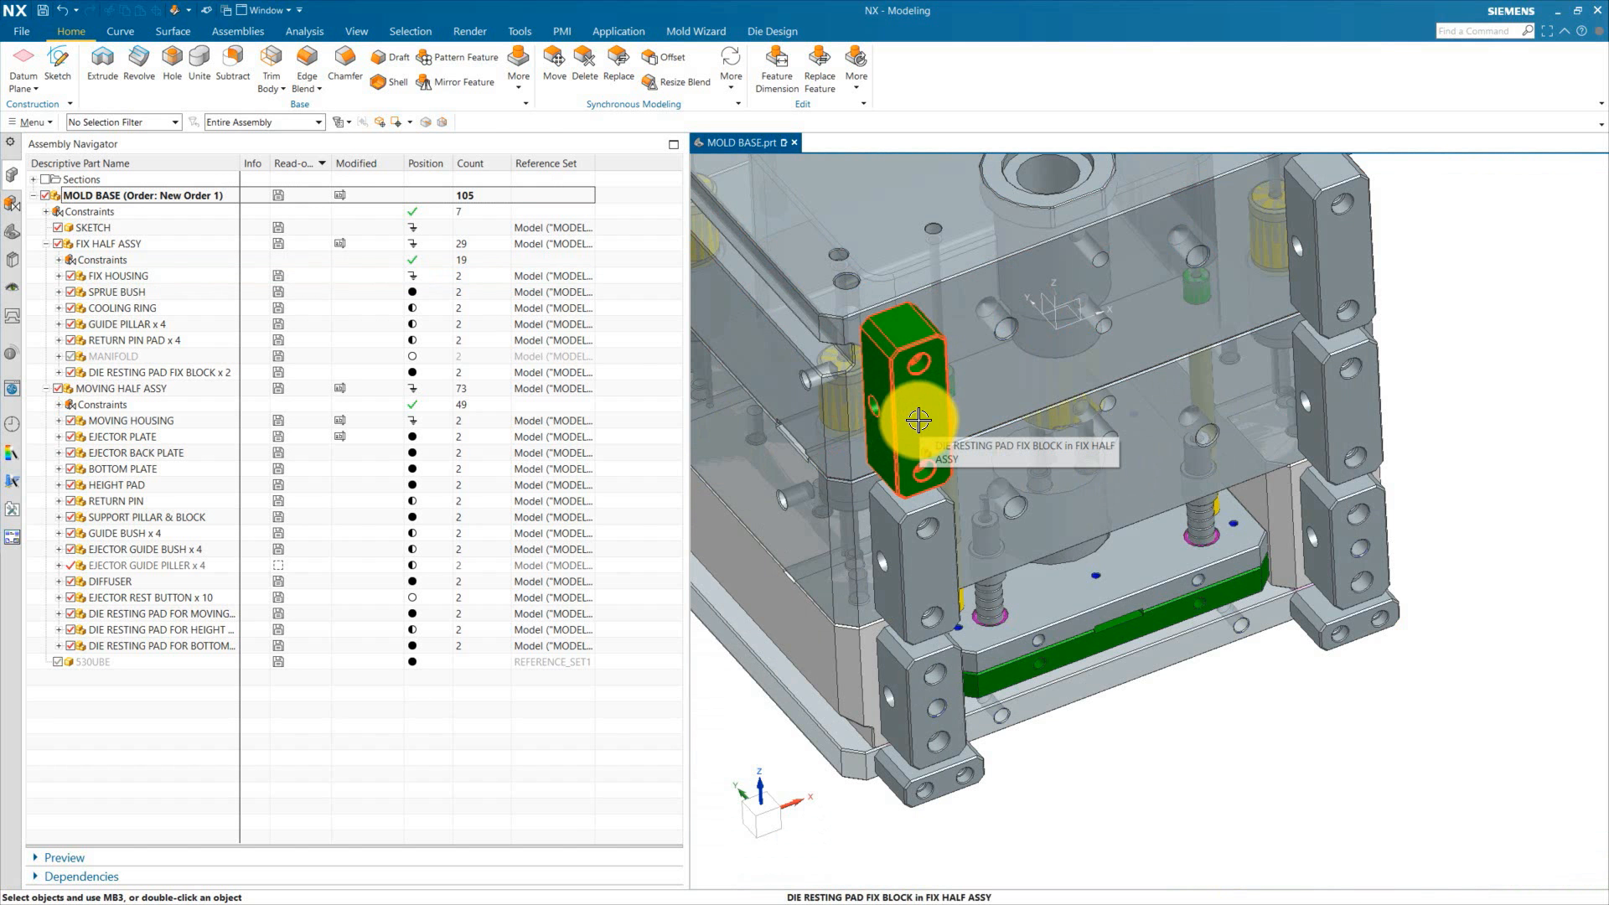
scroll(926, 471, "down", 3)
scroll(922, 567, "up", 8)
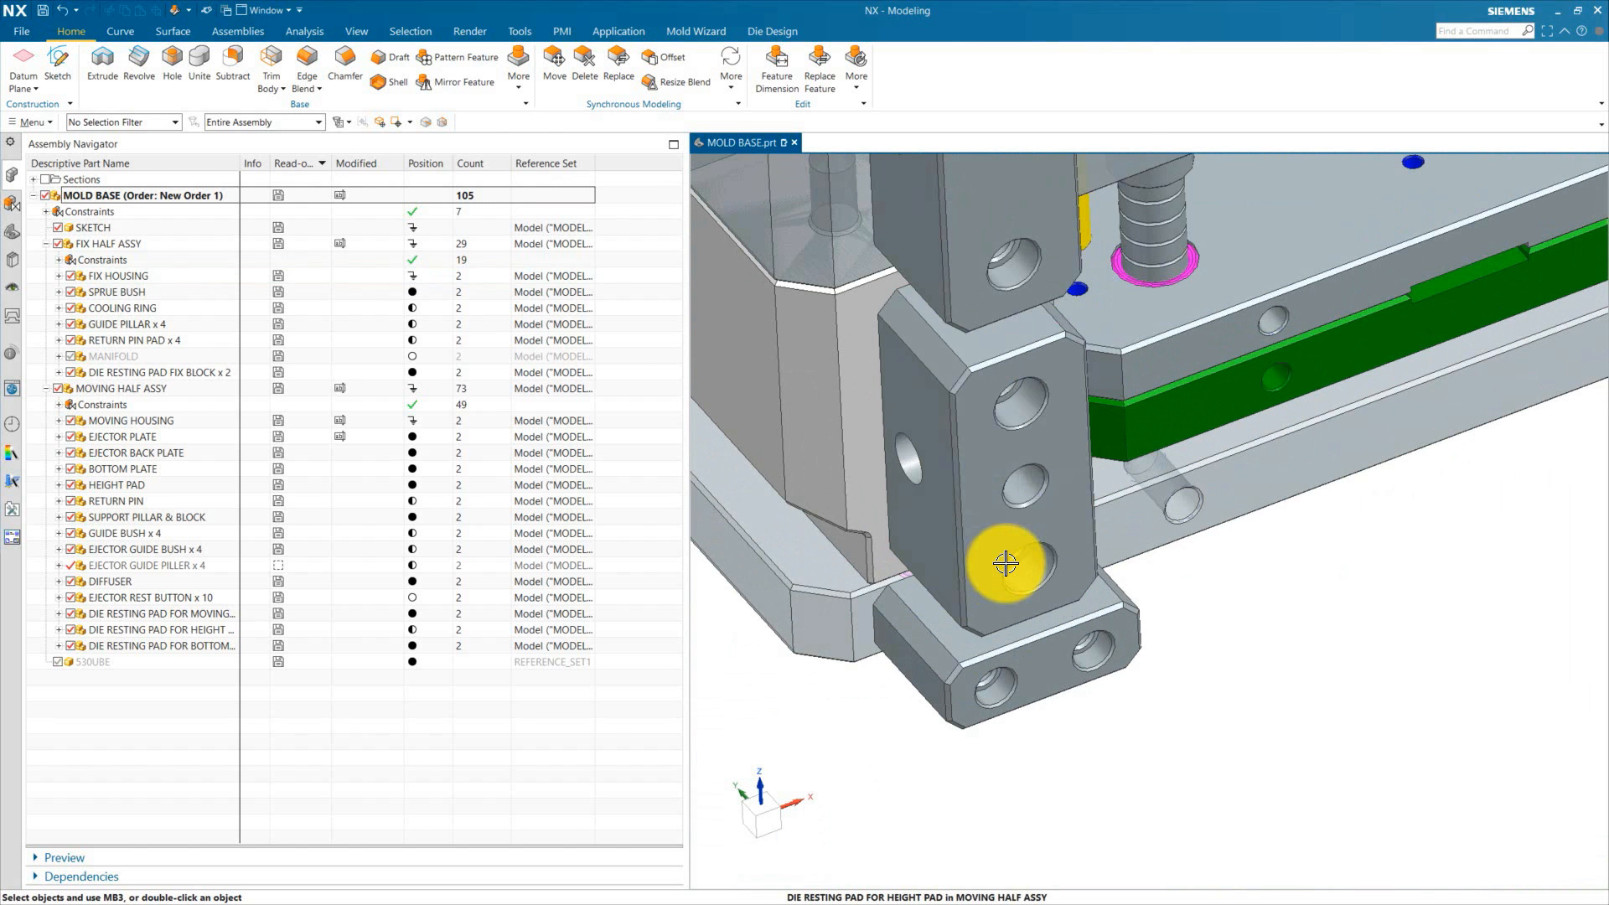
scroll(1017, 507, "down", 4)
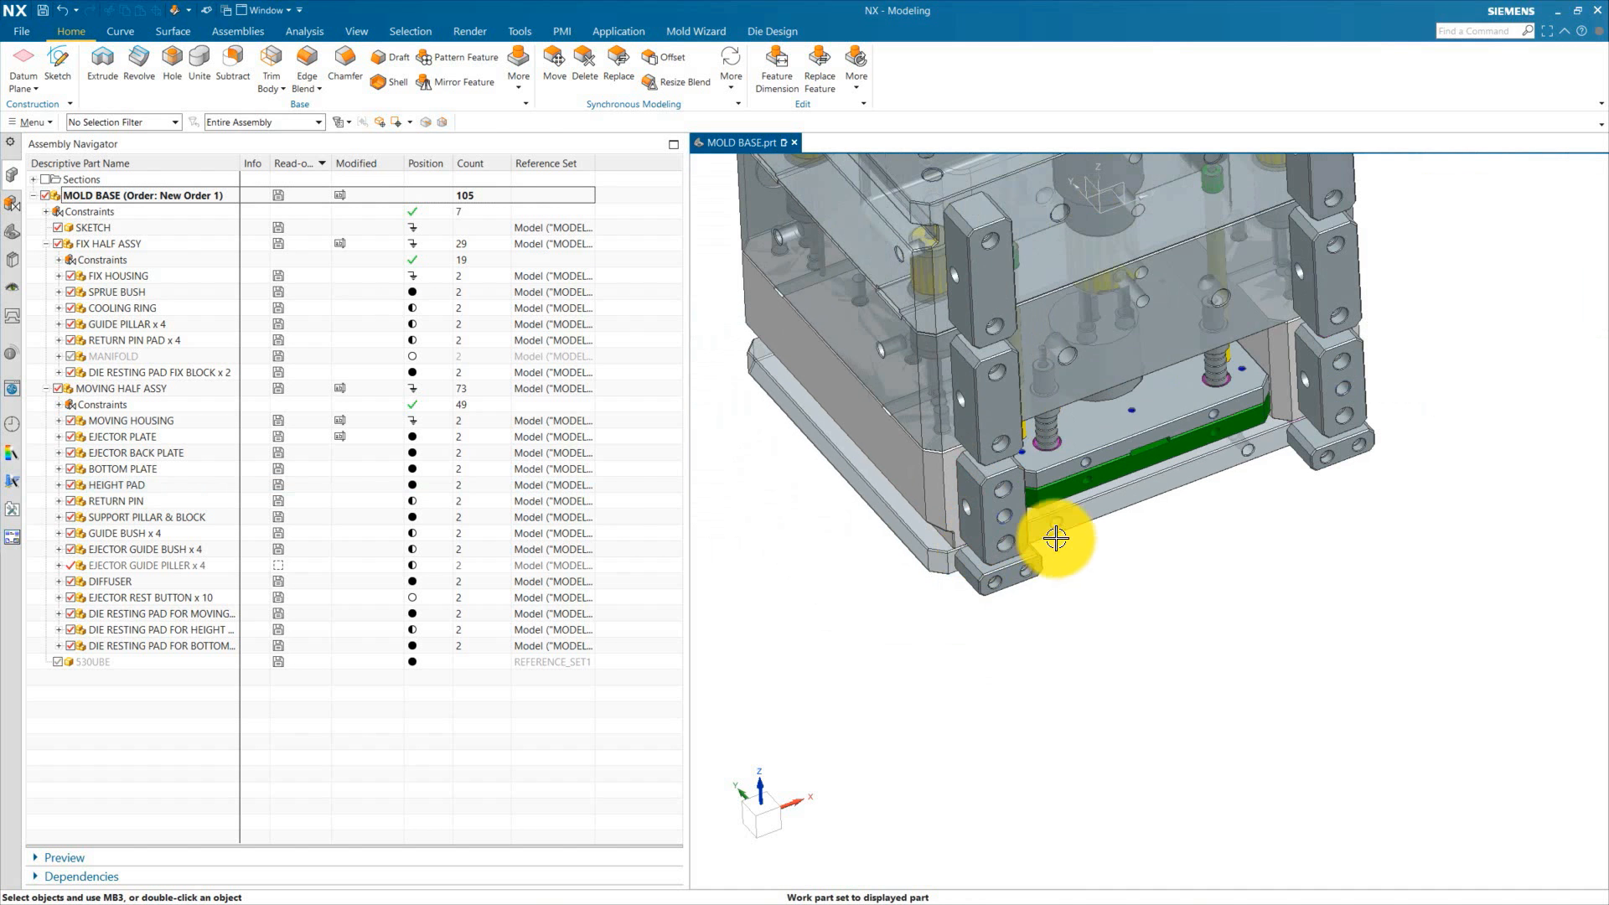
scroll(1004, 511, "up", 1)
scroll(1004, 512, "up", 3)
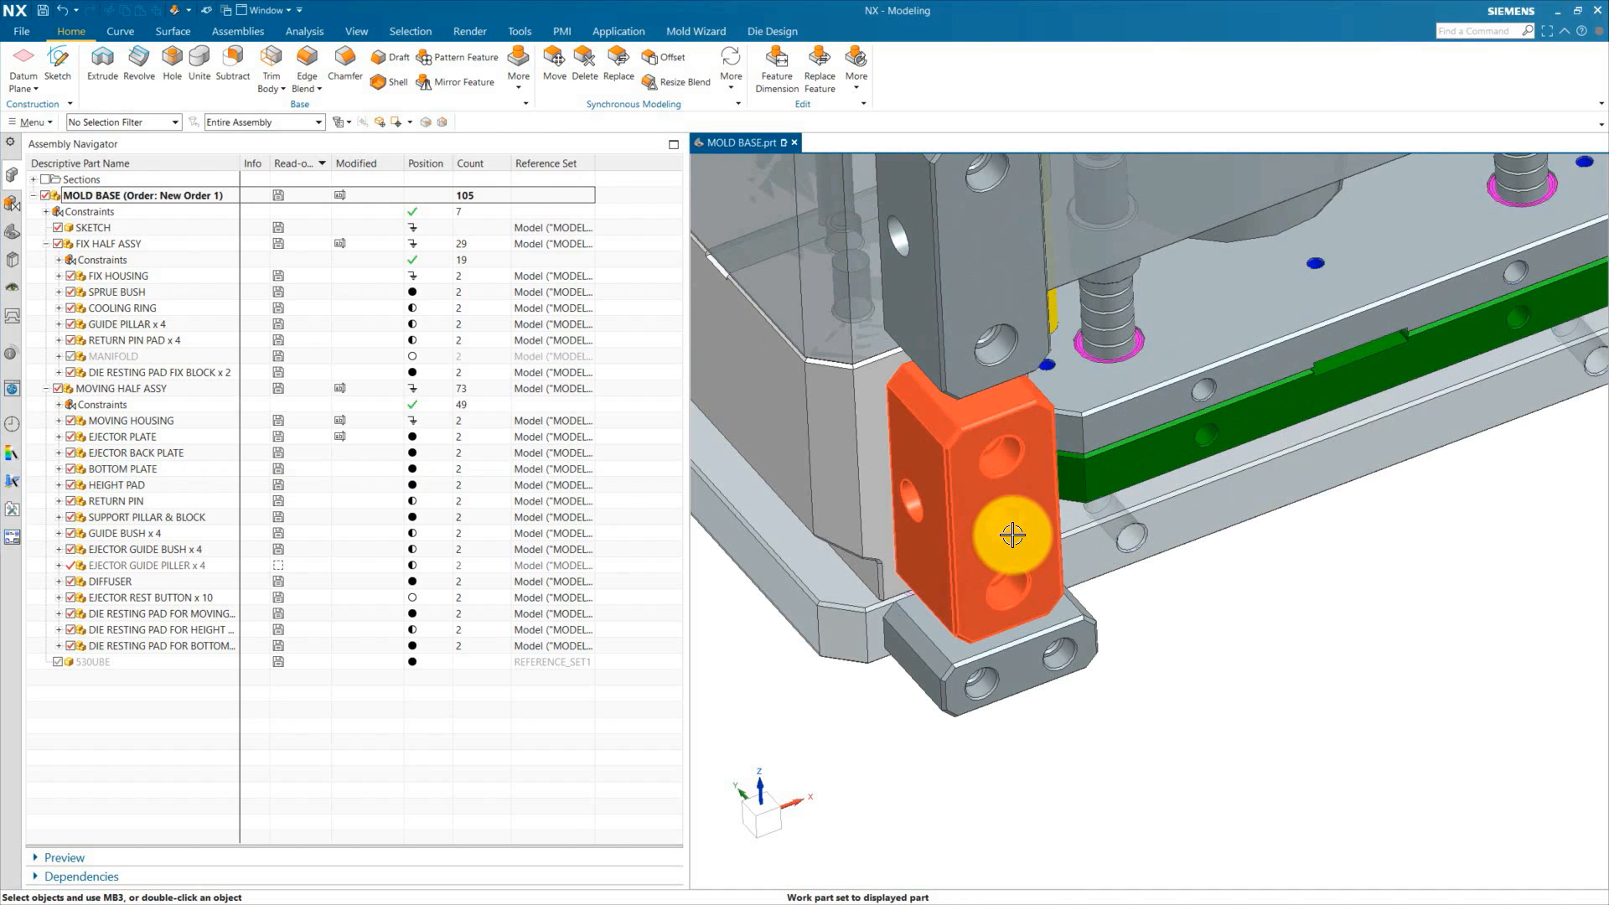
scroll(1017, 525, "down", 4)
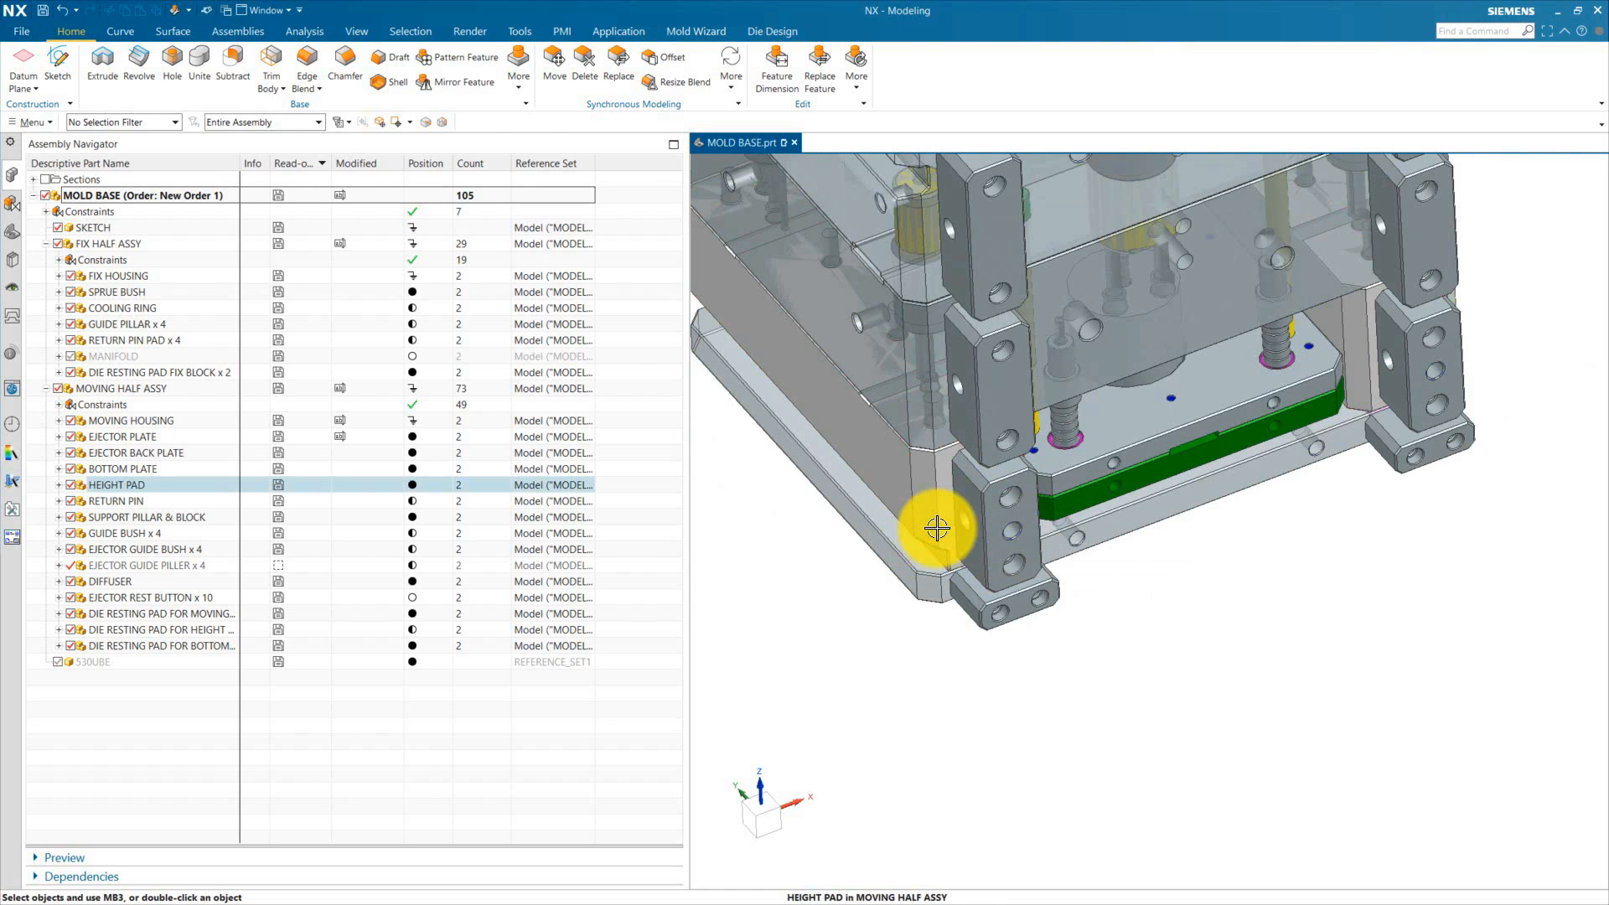
scroll(934, 525, "up", 4)
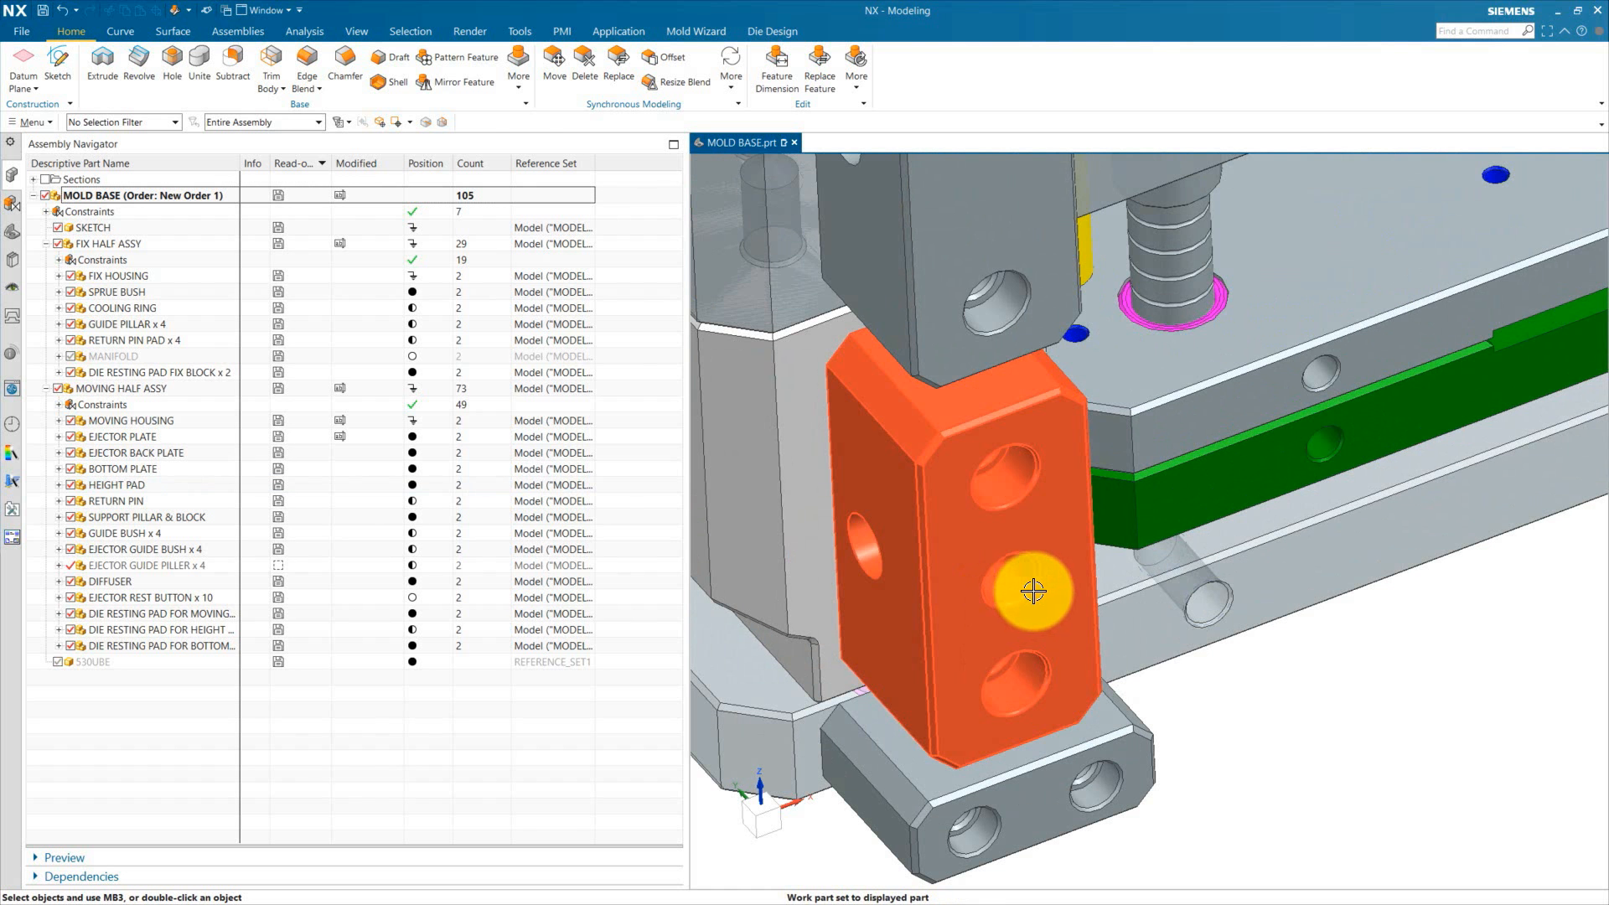
scroll(1022, 605, "down", 5)
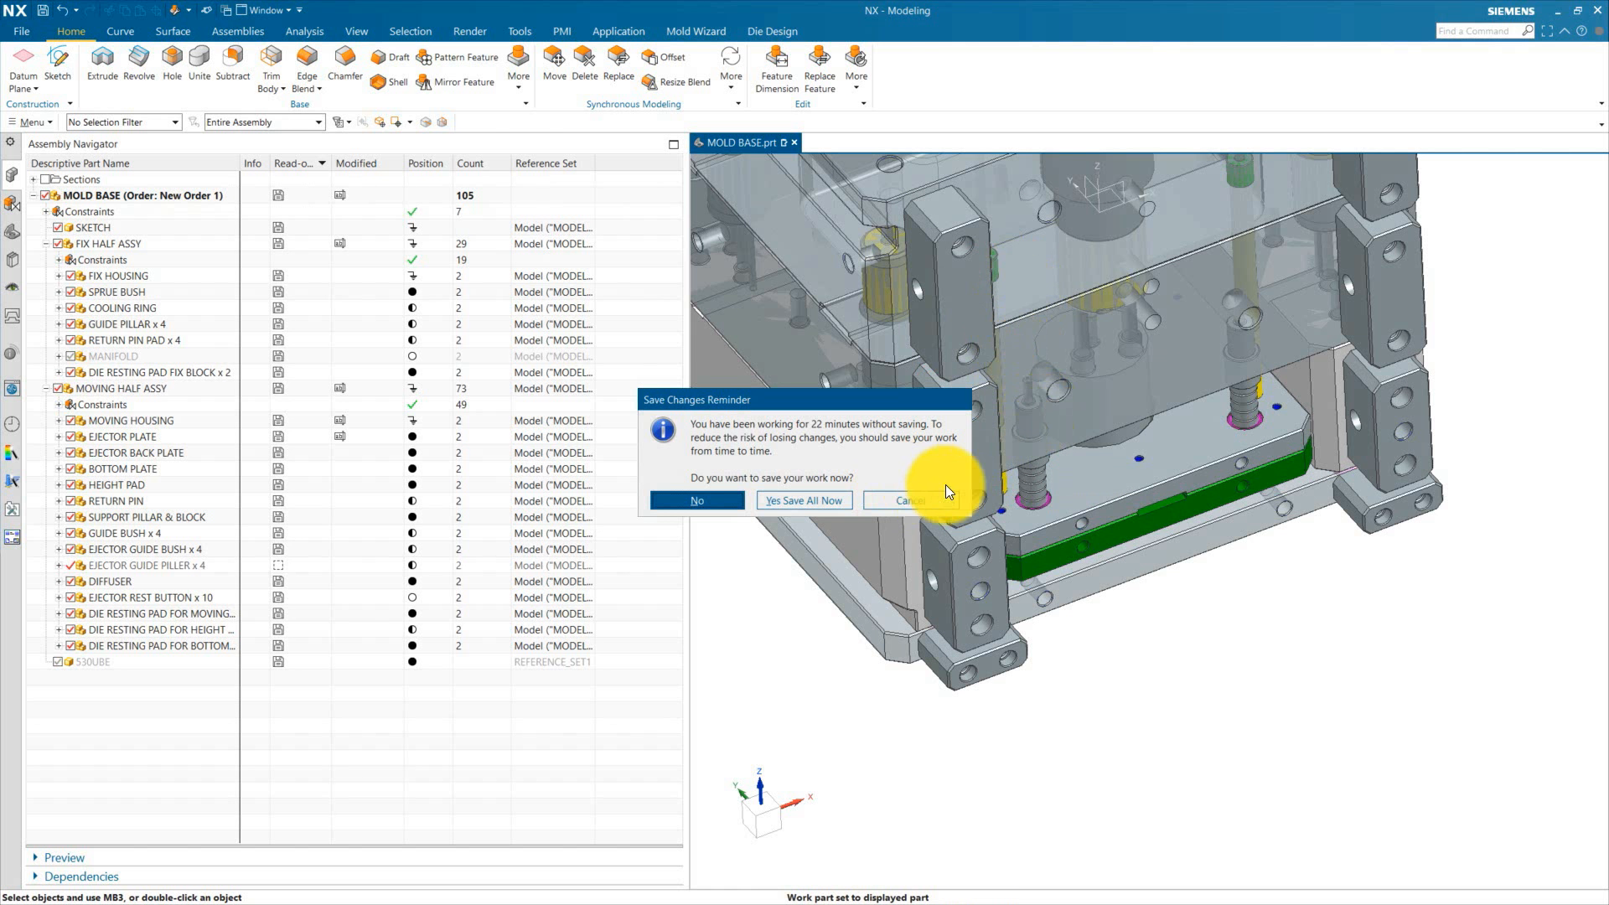
Step: Dismiss the save-changes reminder without saving and zoom to the bottom-plate die resting pad
left_click(945, 498)
scroll(1135, 330, "up", 8)
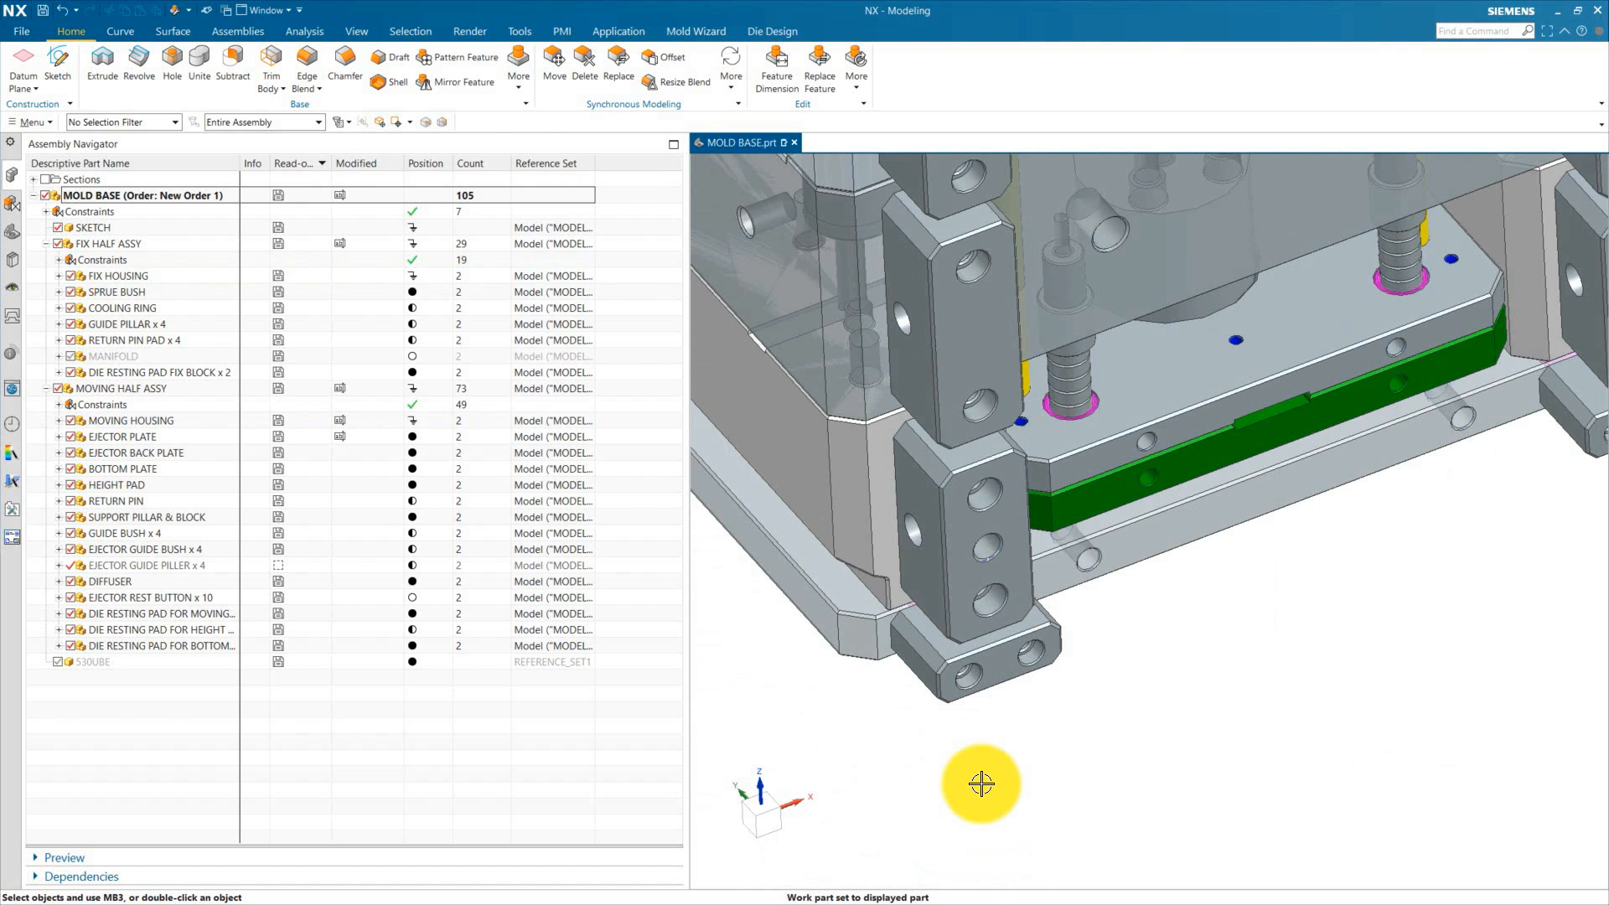
scroll(968, 712, "up", 3)
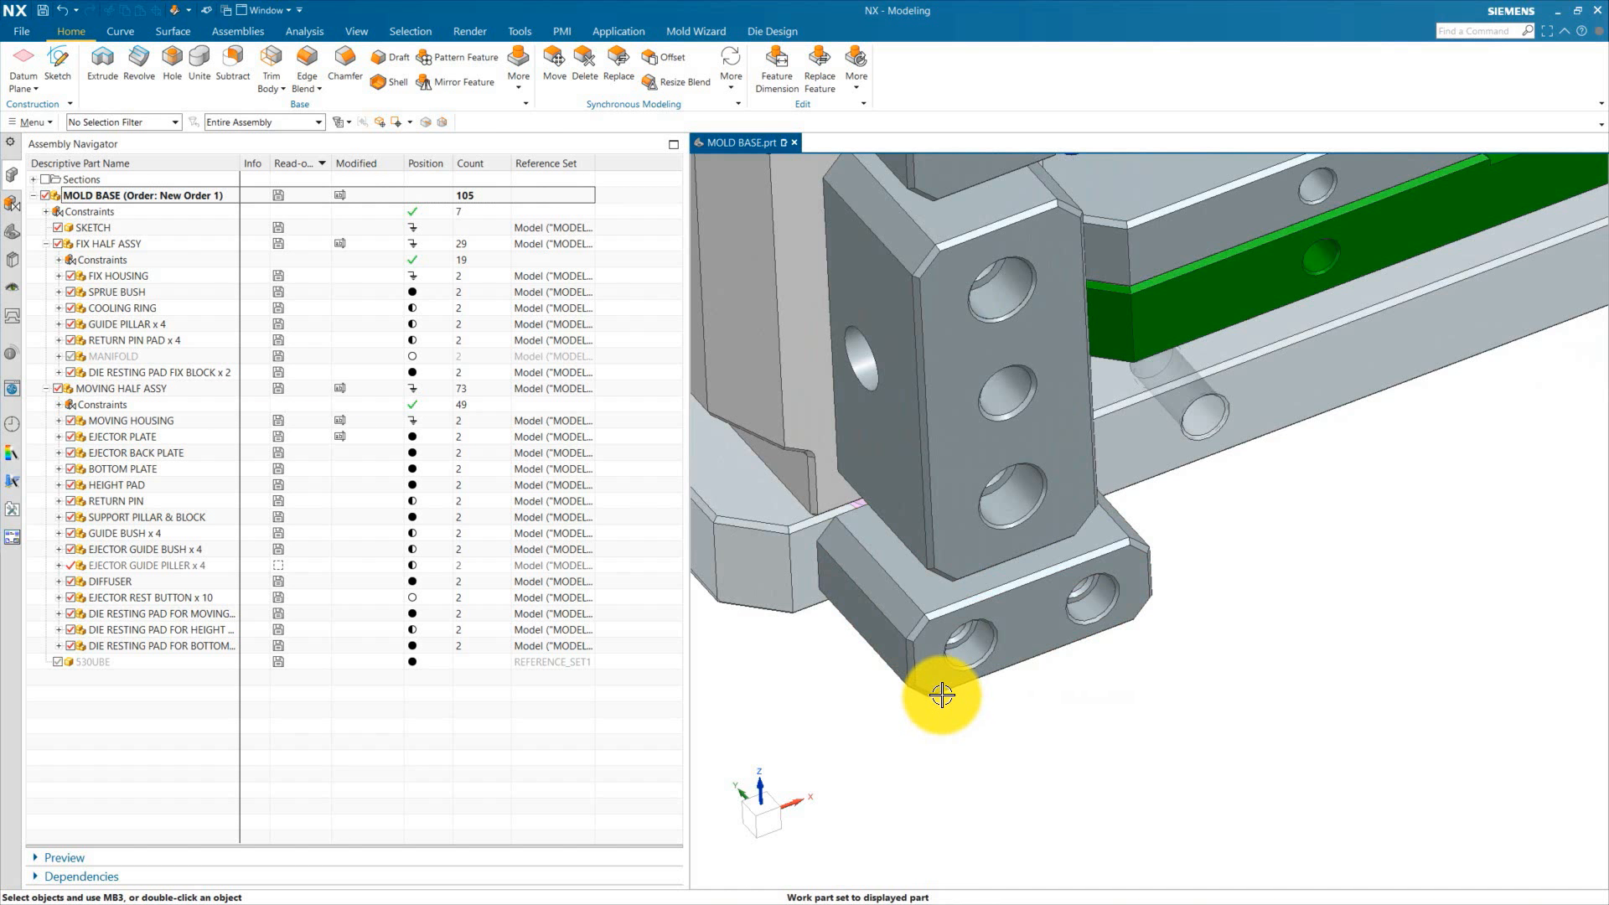
scroll(1010, 658, "down", 3)
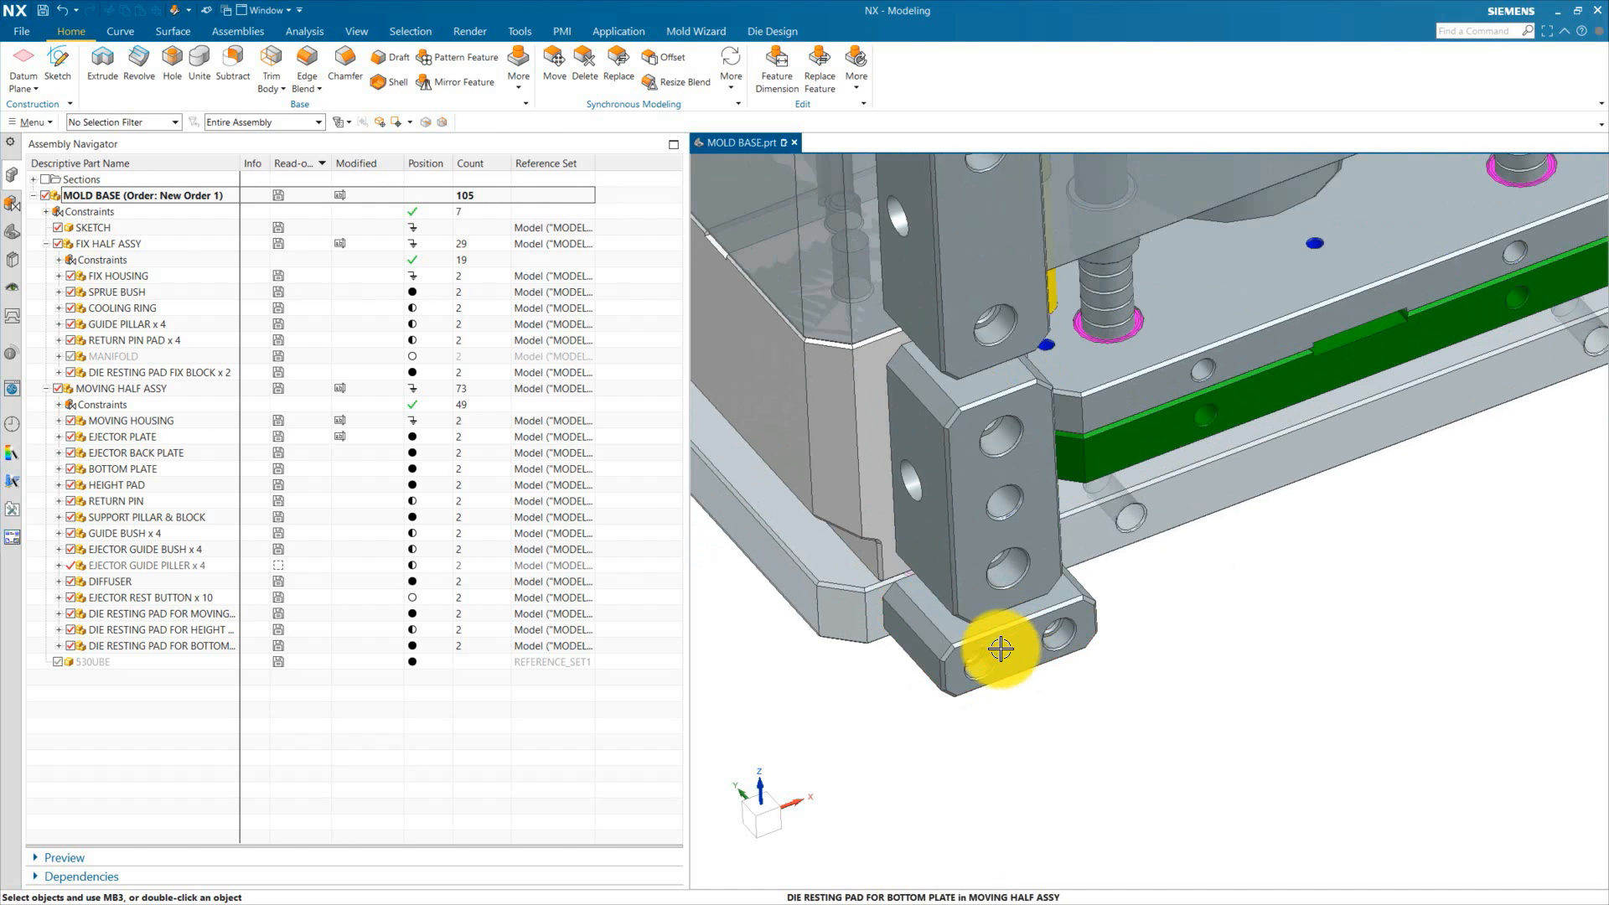
Step: Try to extrude a profile on the die resting pad for the bottom plate
double_click(1001, 651)
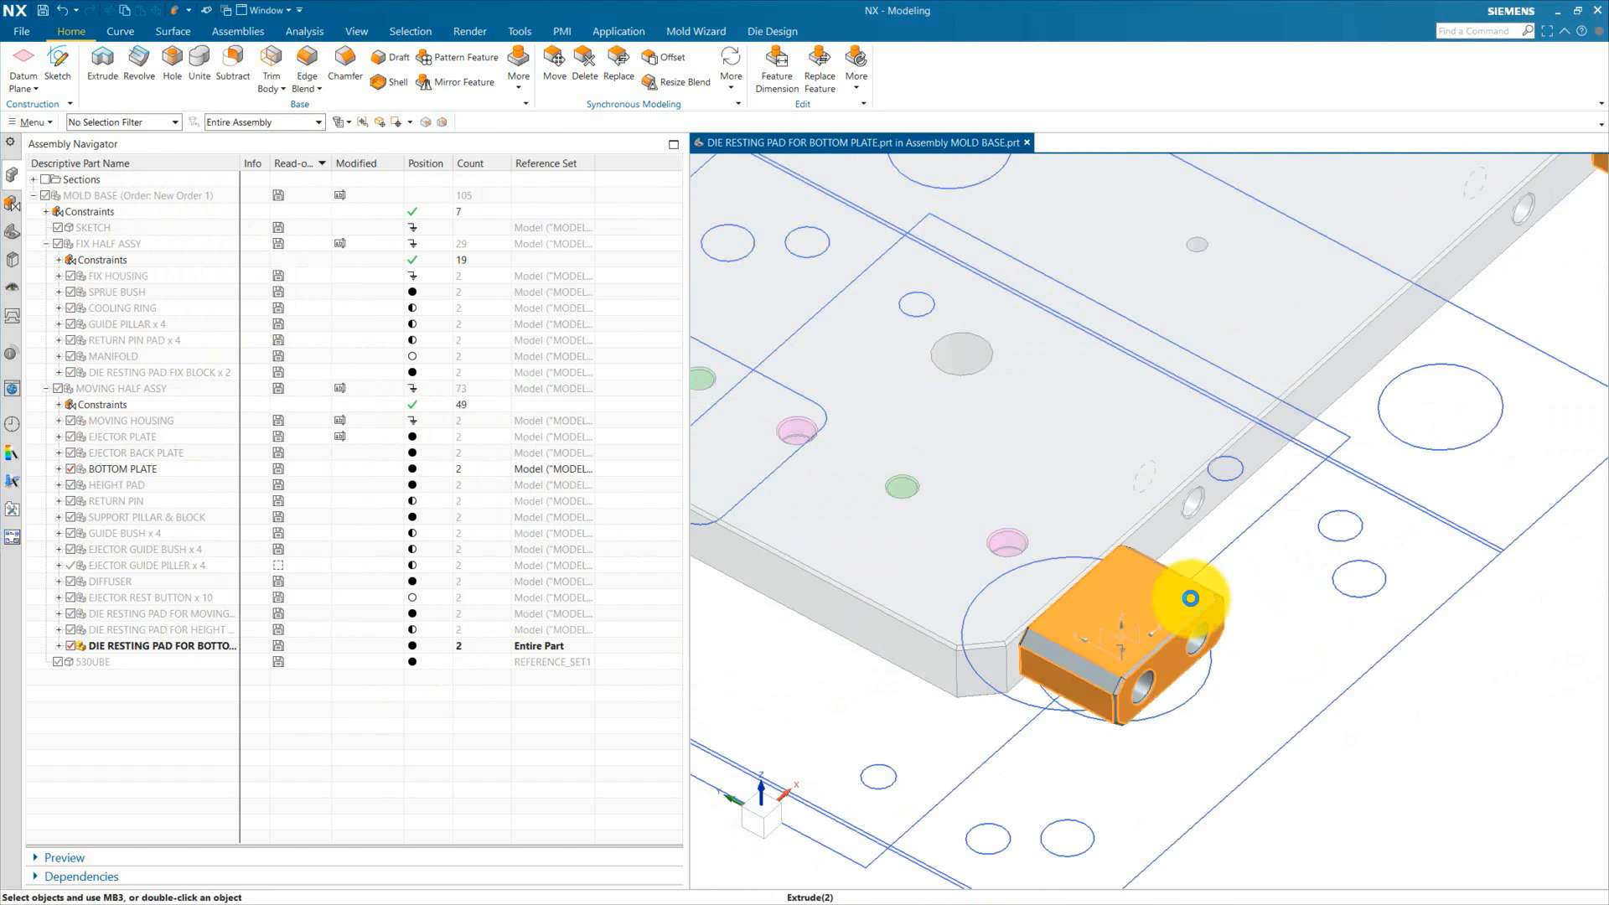
key("x")
left_click(338, 256)
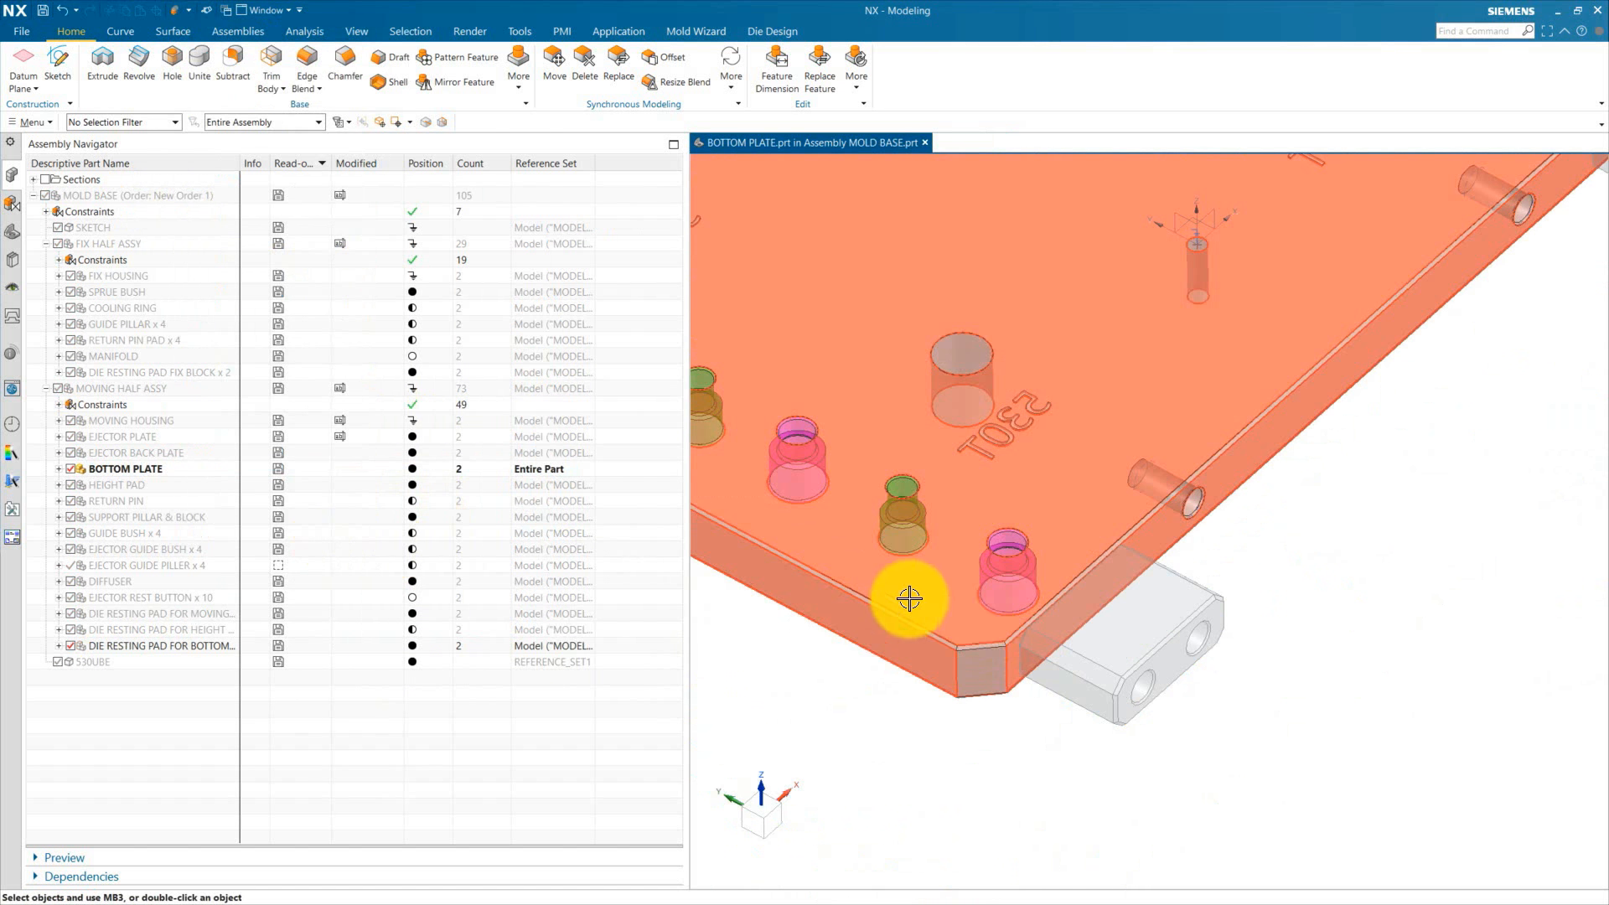
double_click(910, 694)
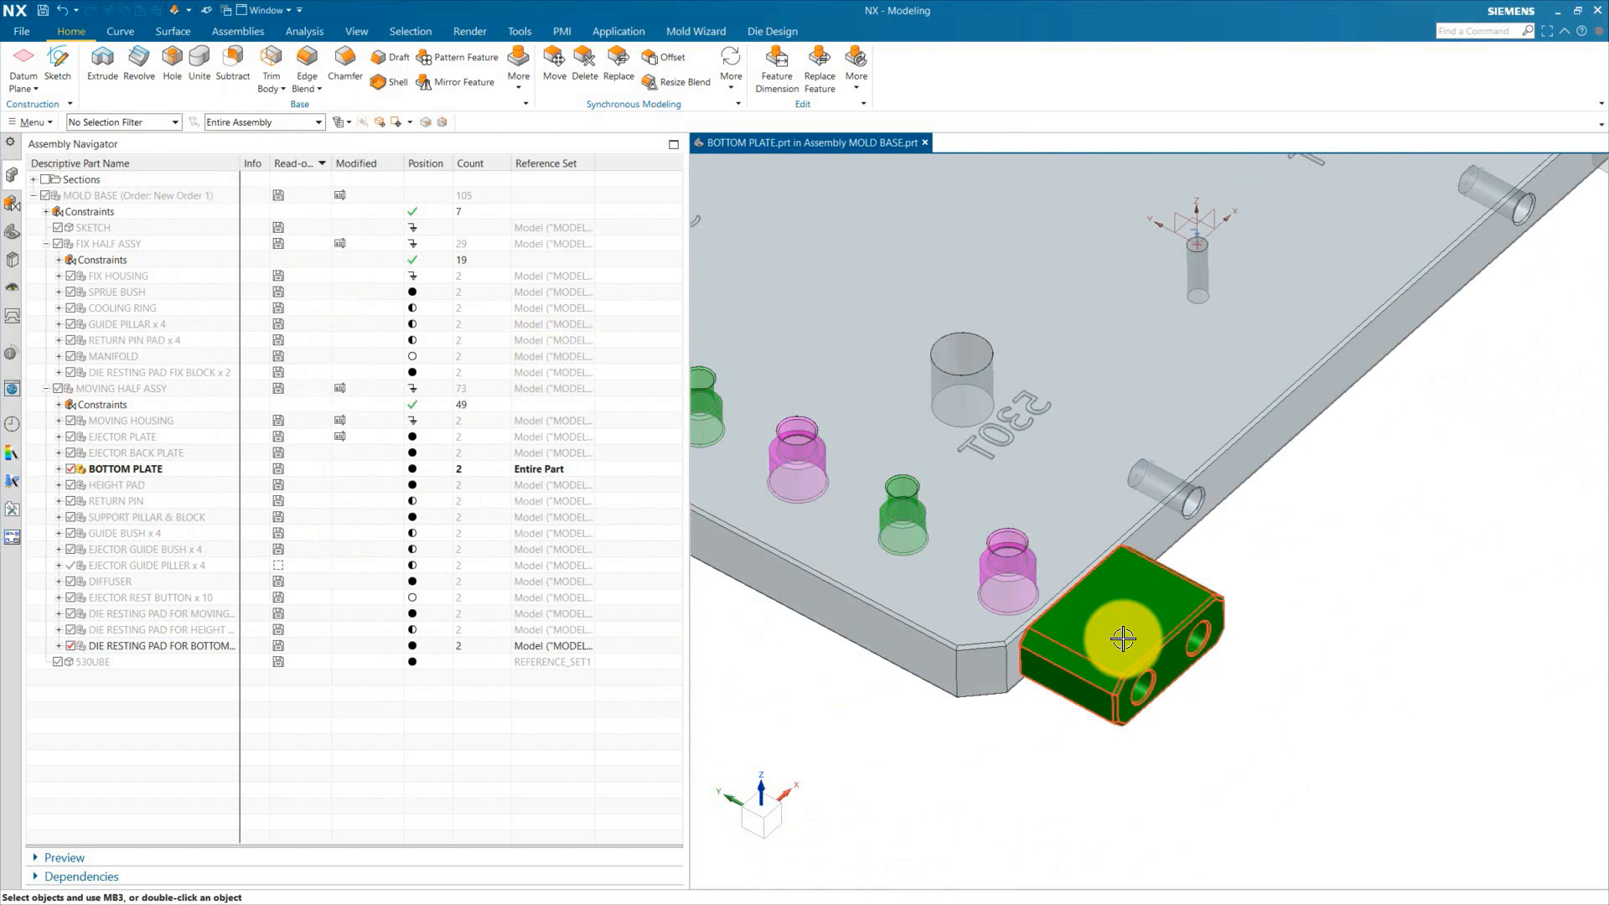
scroll(1124, 639, "up", 3)
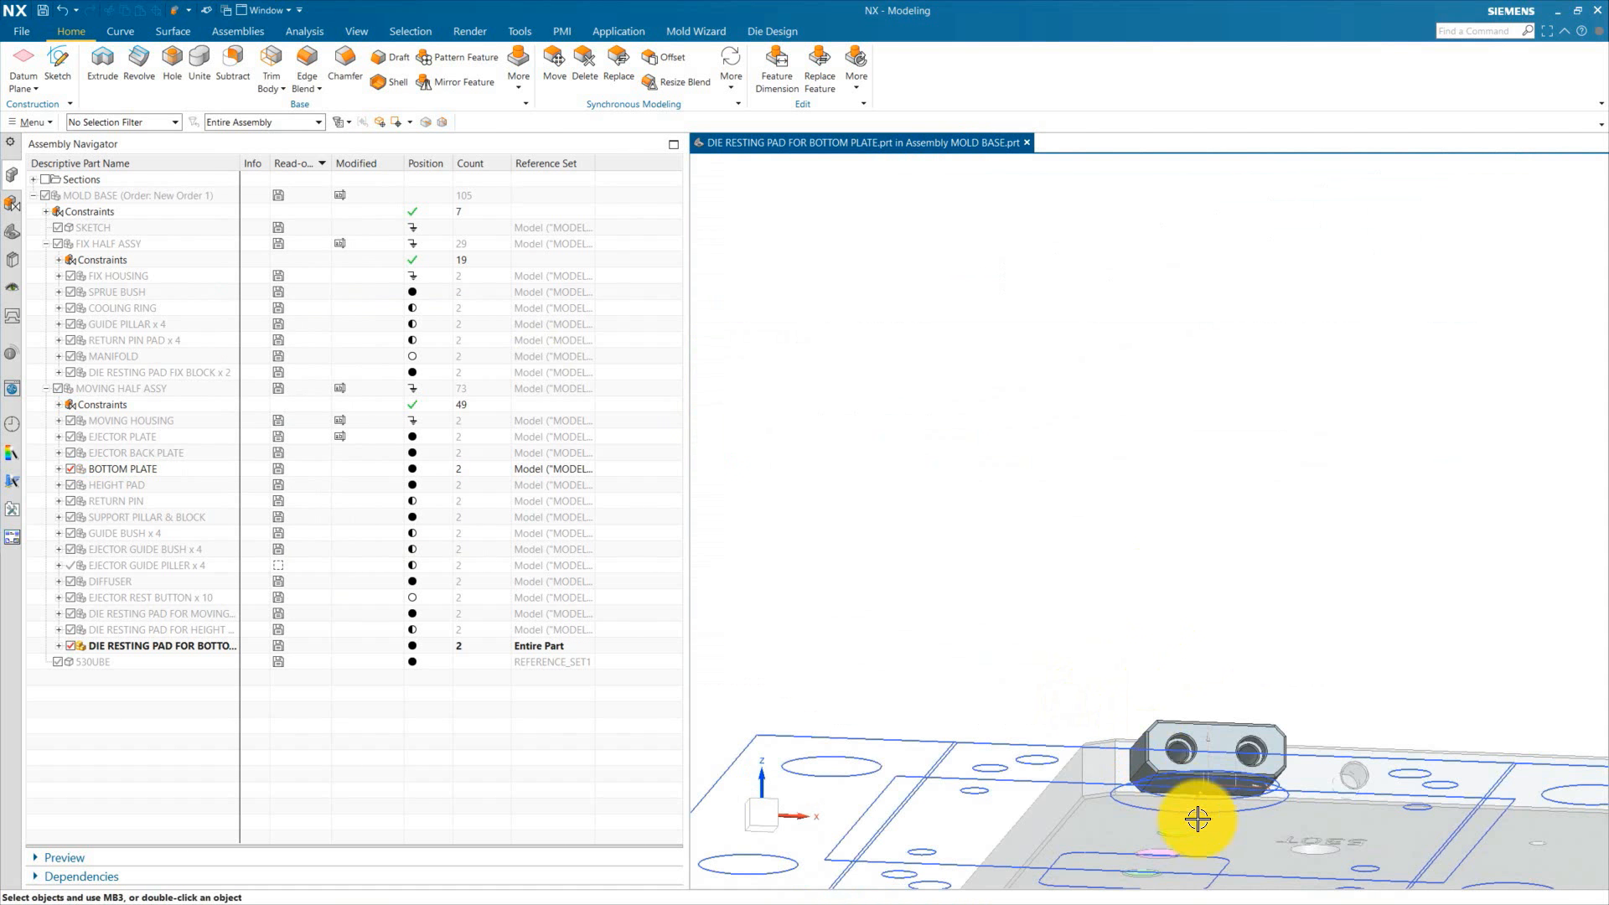
scroll(1199, 820, "up", 6)
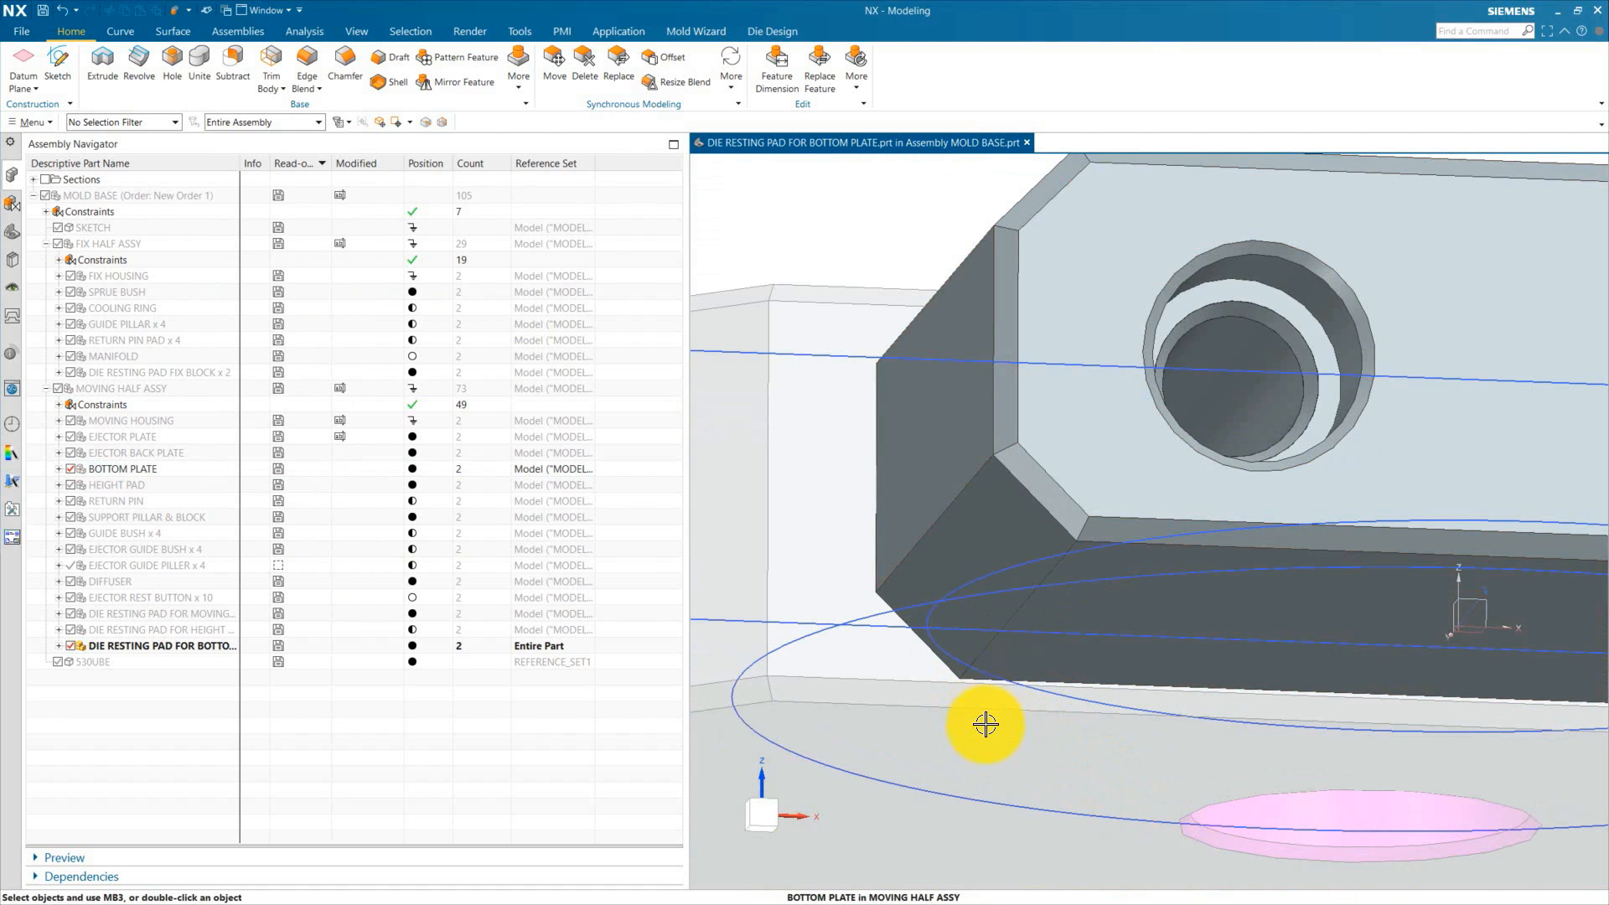
scroll(952, 545, "down", 8)
middle_click_drag(952, 542, 1009, 608)
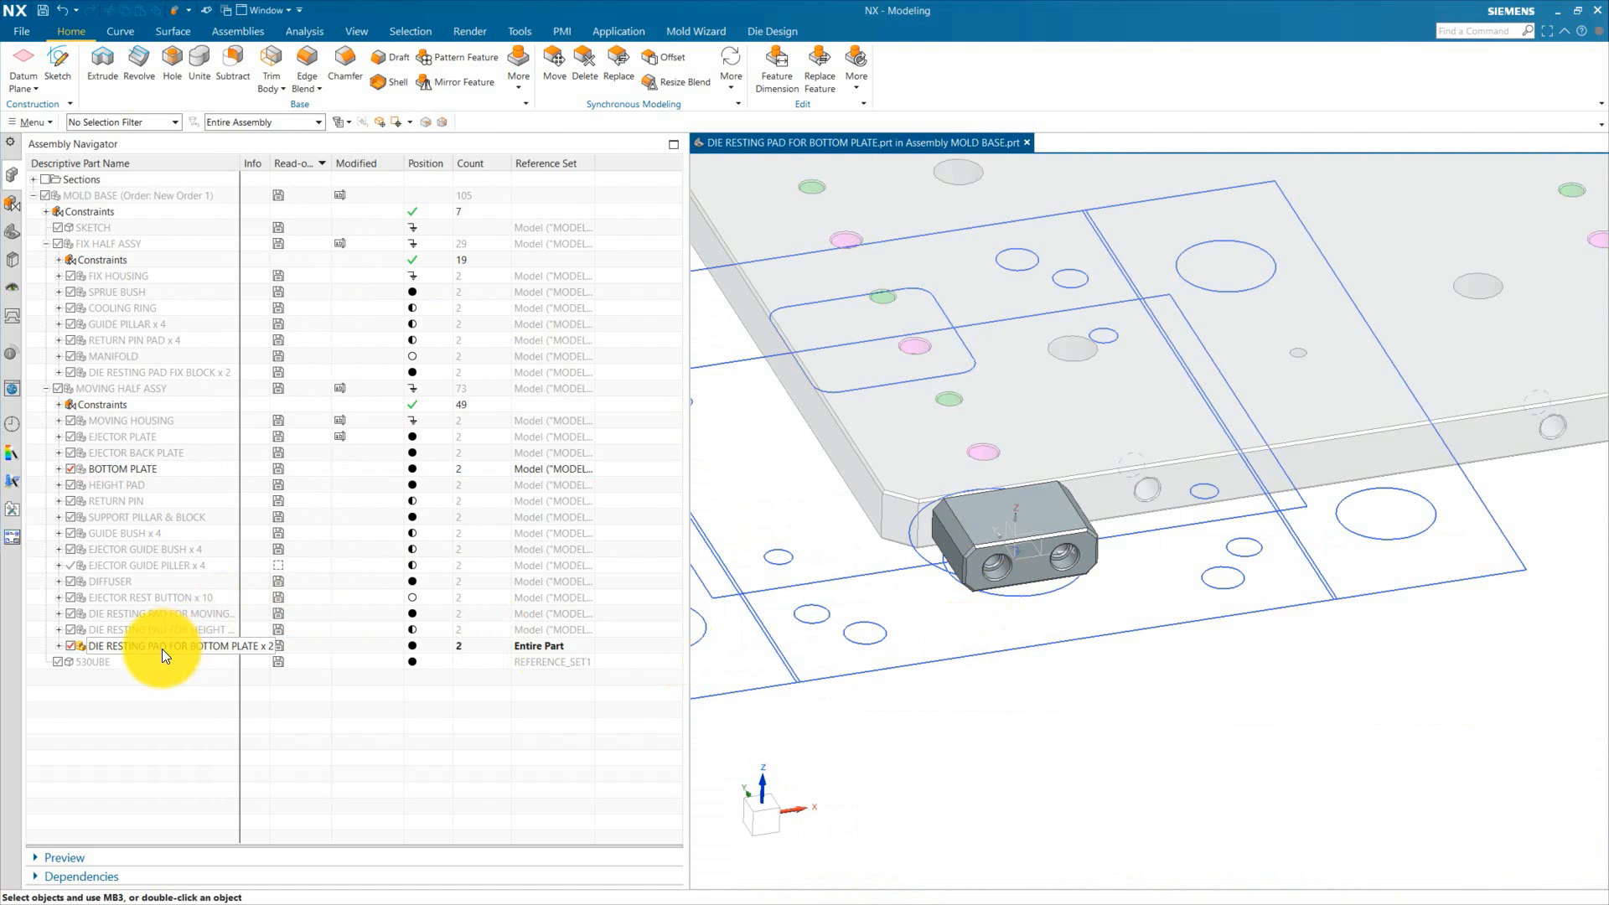
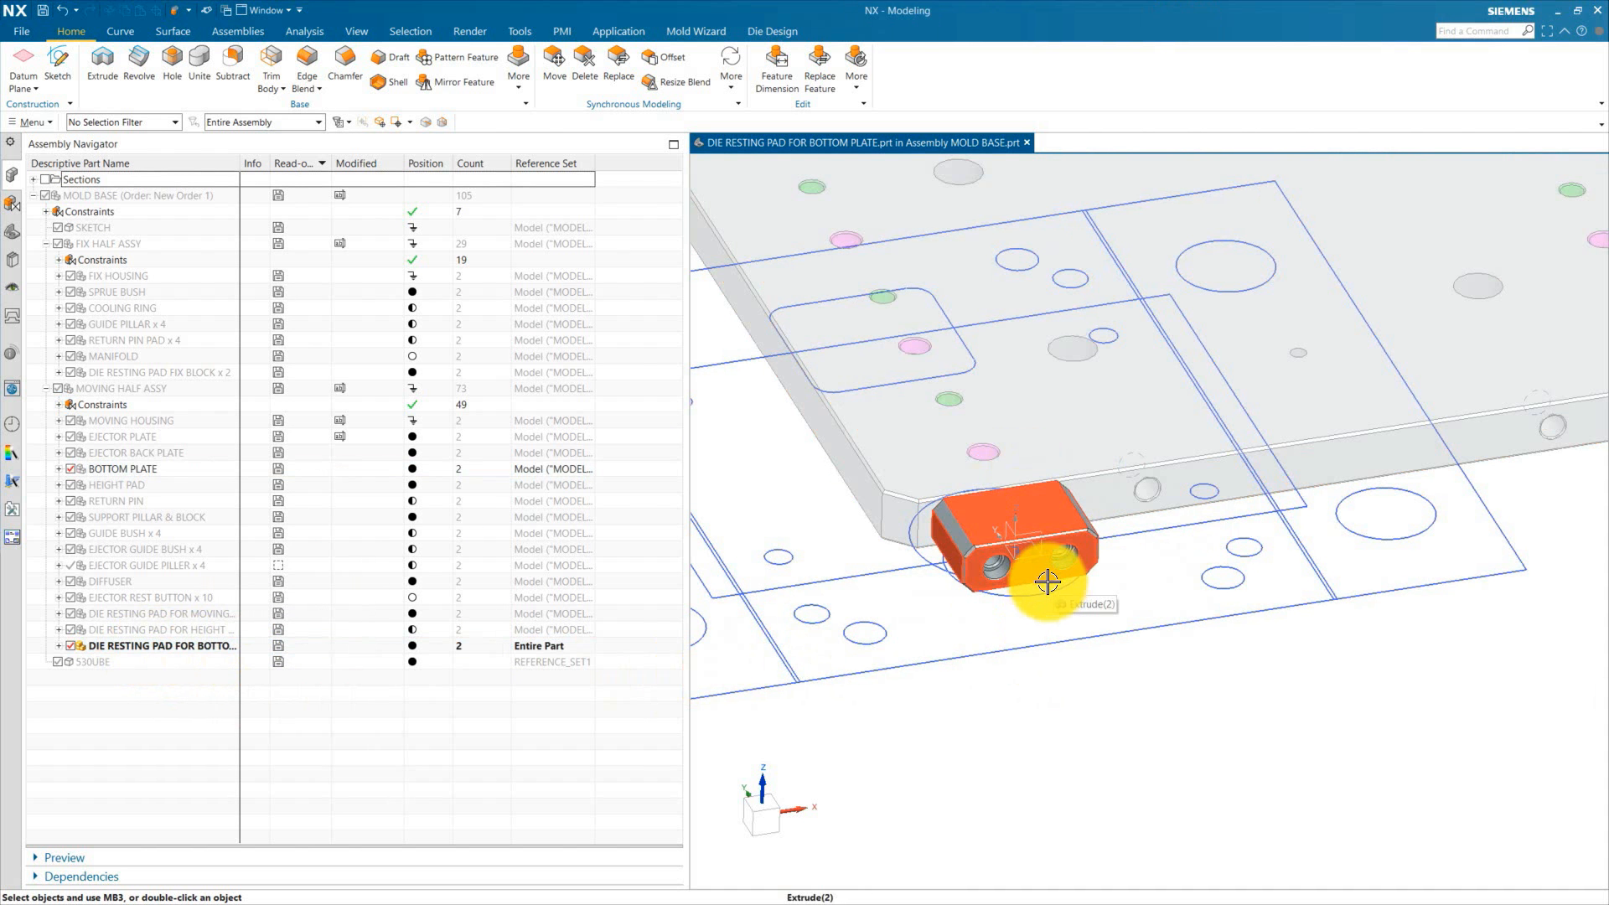
Step: Open the bottom-plate die resting pad's sketch, zoom in to inspect it, and finish the sketch
left_click(194, 646)
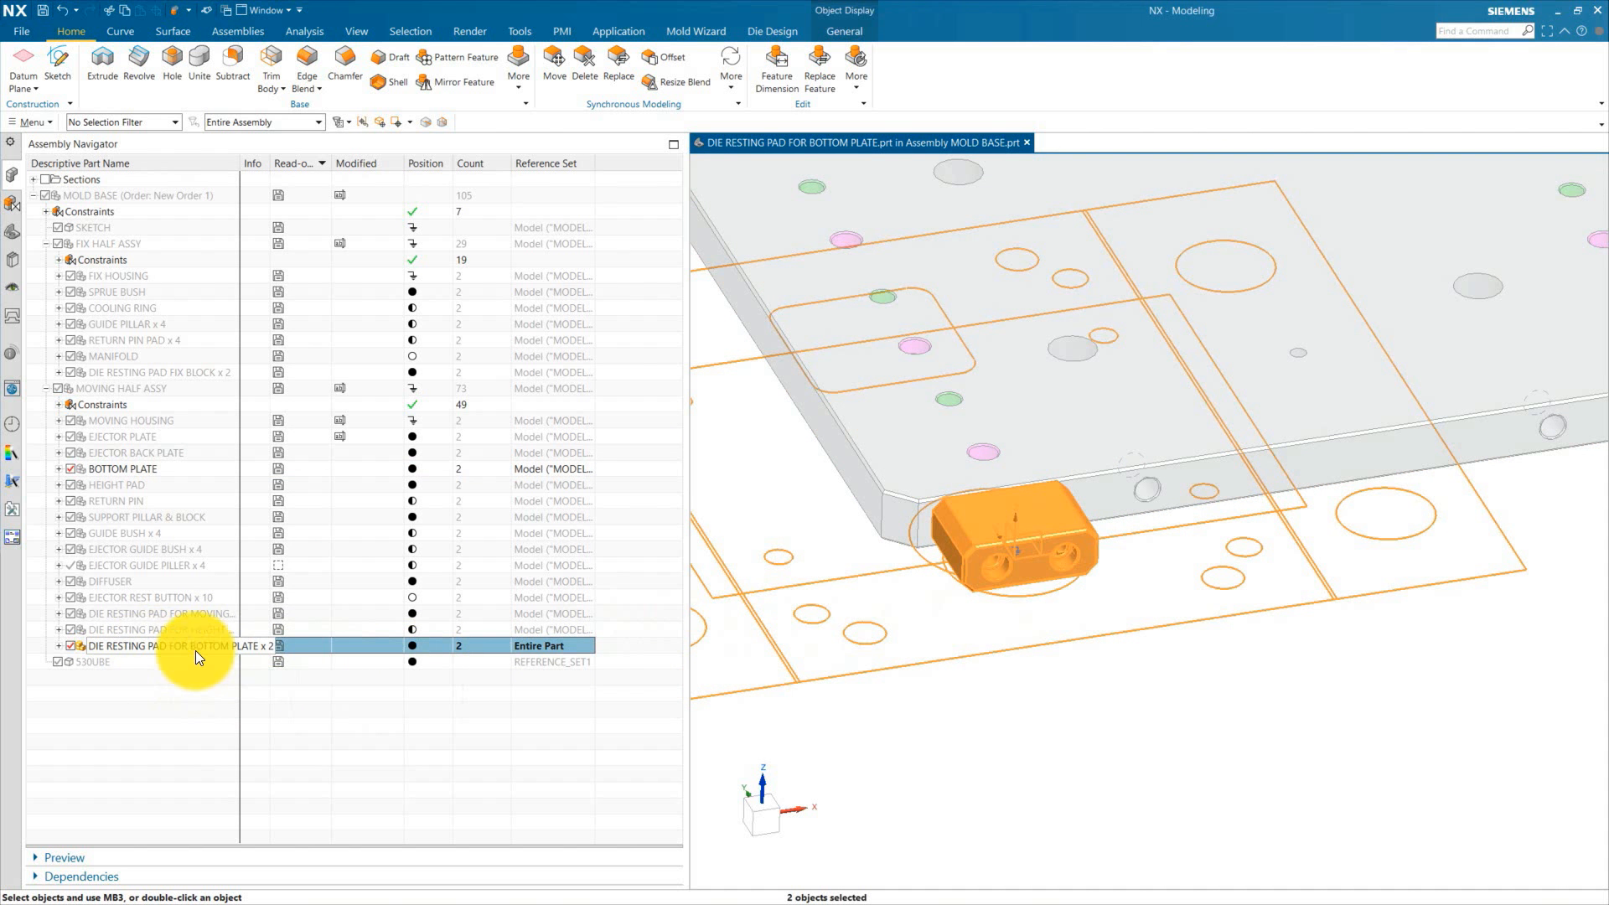
left_click(12, 231)
scroll(1044, 490, "down", 8)
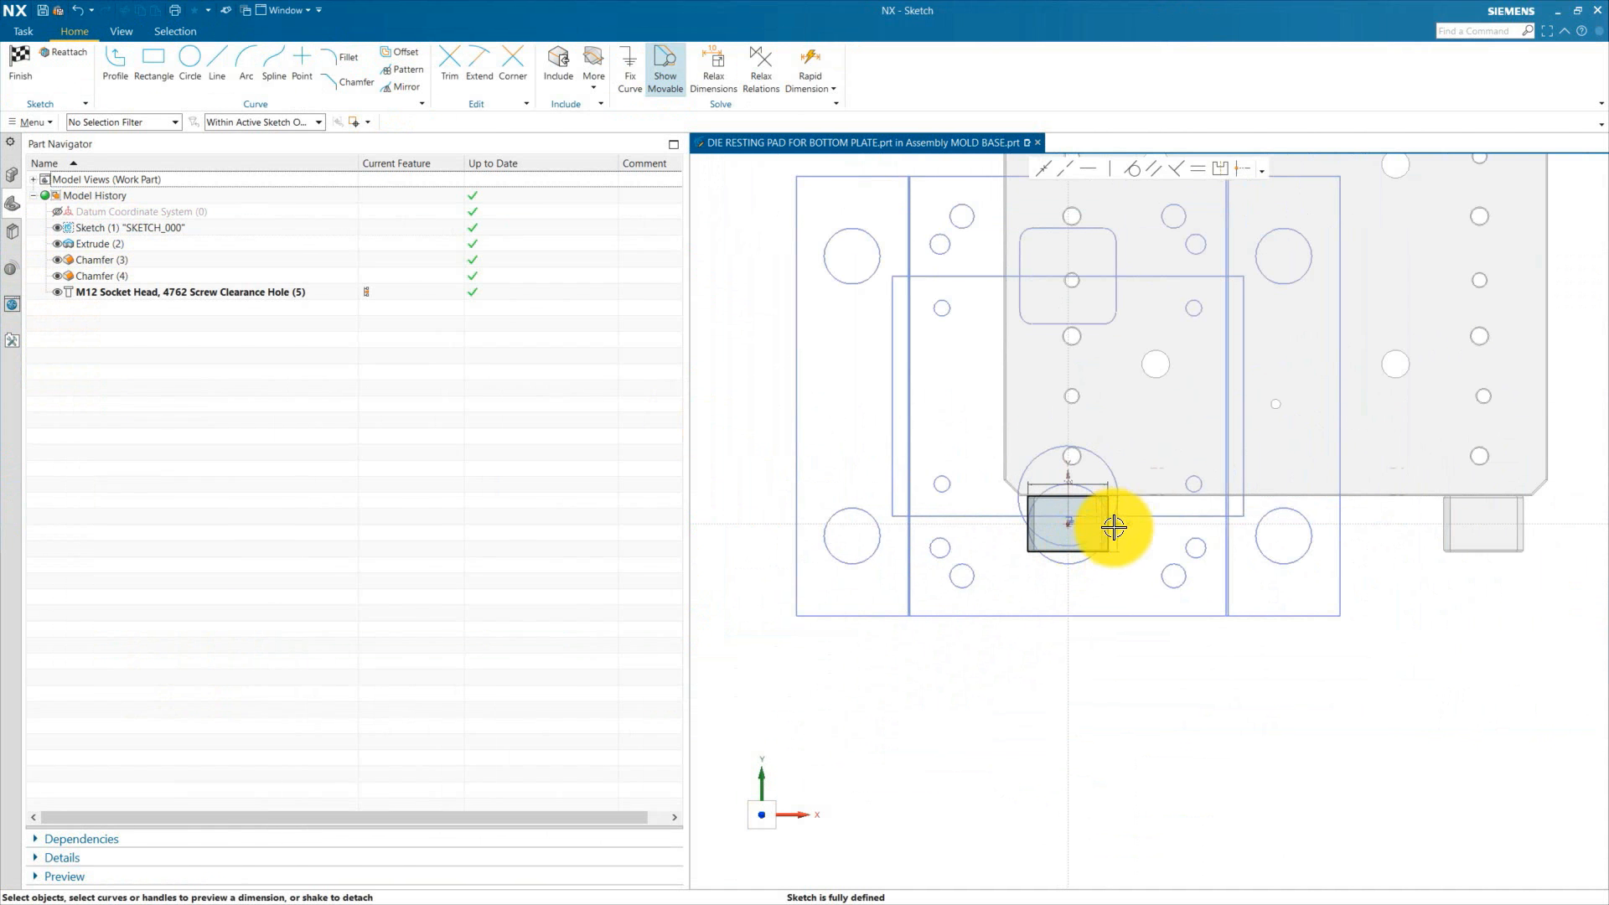
scroll(1098, 461, "up", 4)
scroll(1010, 617, "down", 3)
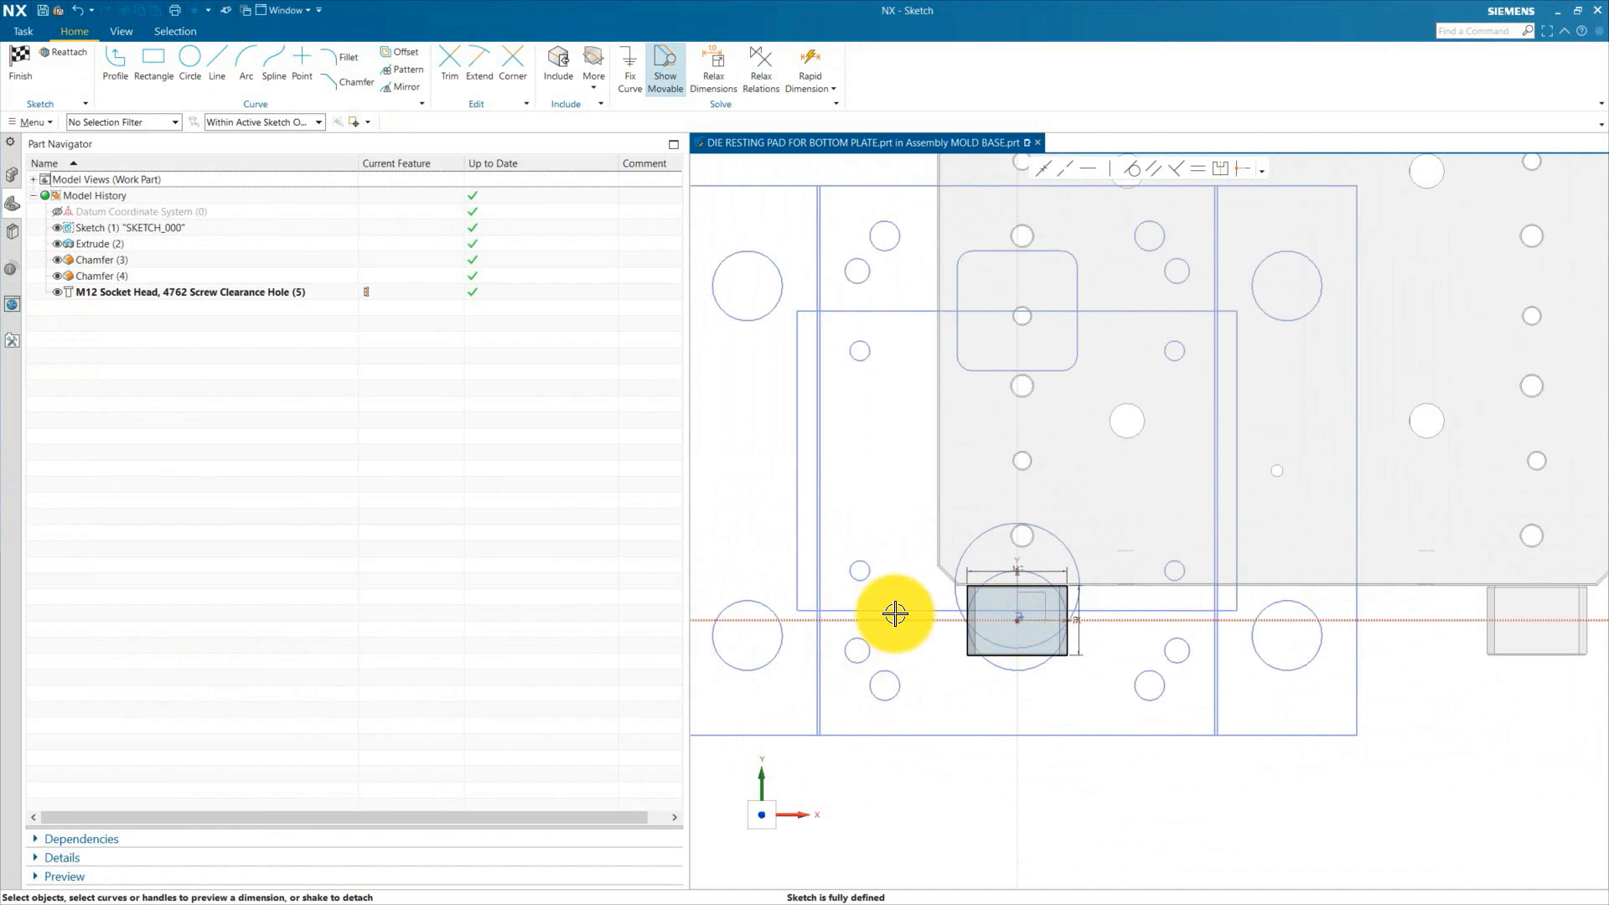
key("ctrl+q")
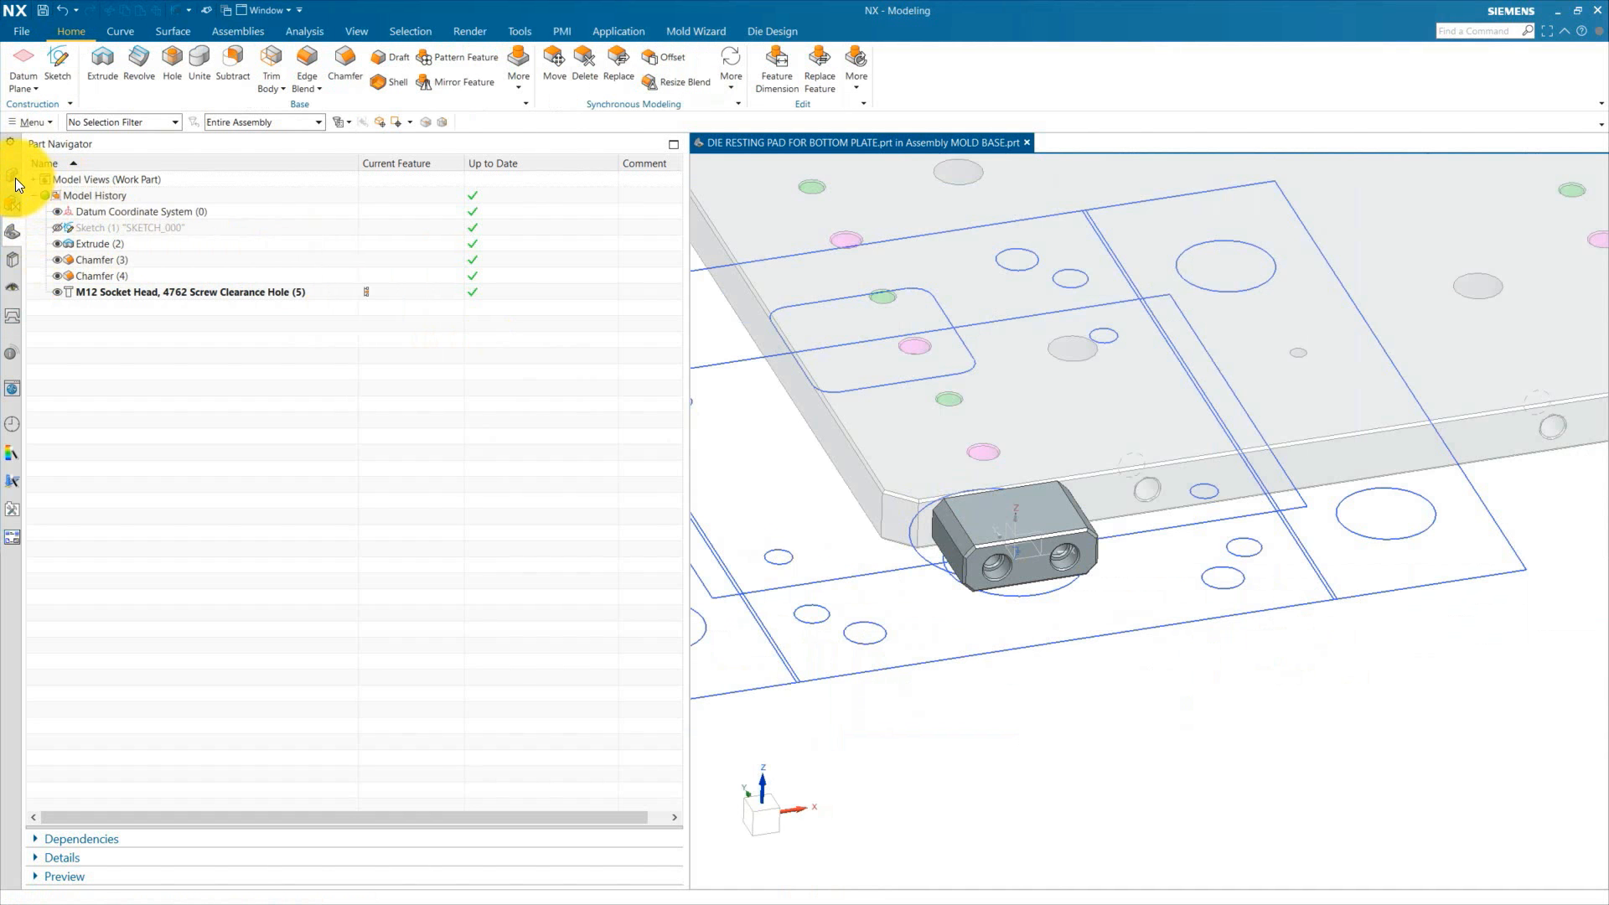
Step: Select the moving-half and height-pad die resting pads in the assembly to inspect them in the model
left_click(13, 176)
left_click(76, 616)
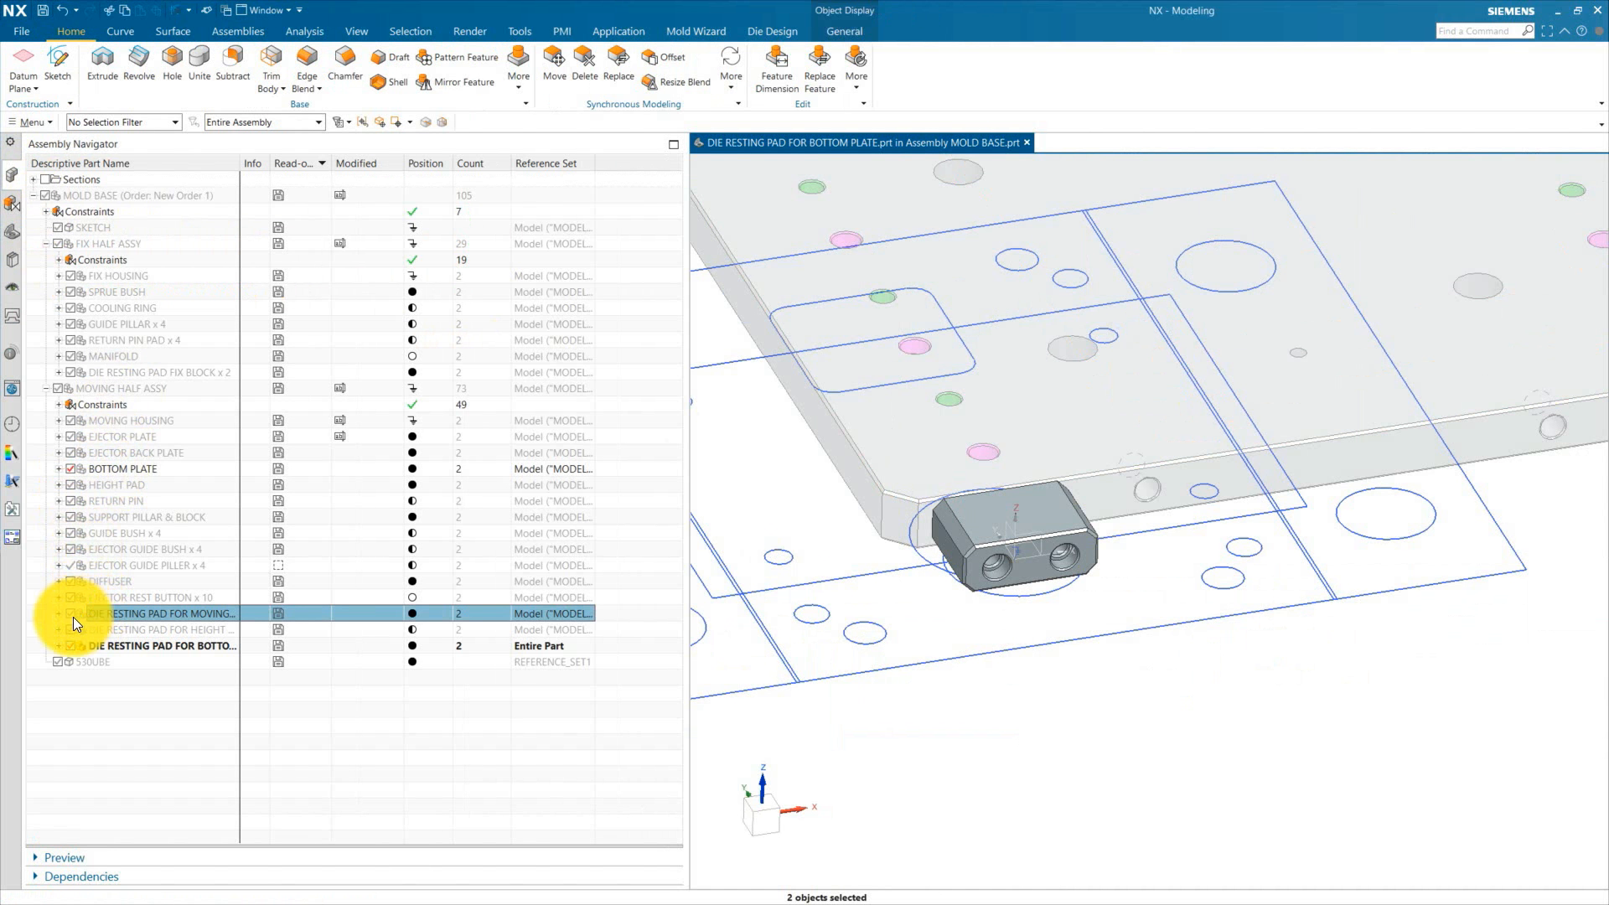
left_click(69, 616)
left_click(70, 630)
scroll(761, 656, "down", 3)
scroll(876, 322, "up", 3)
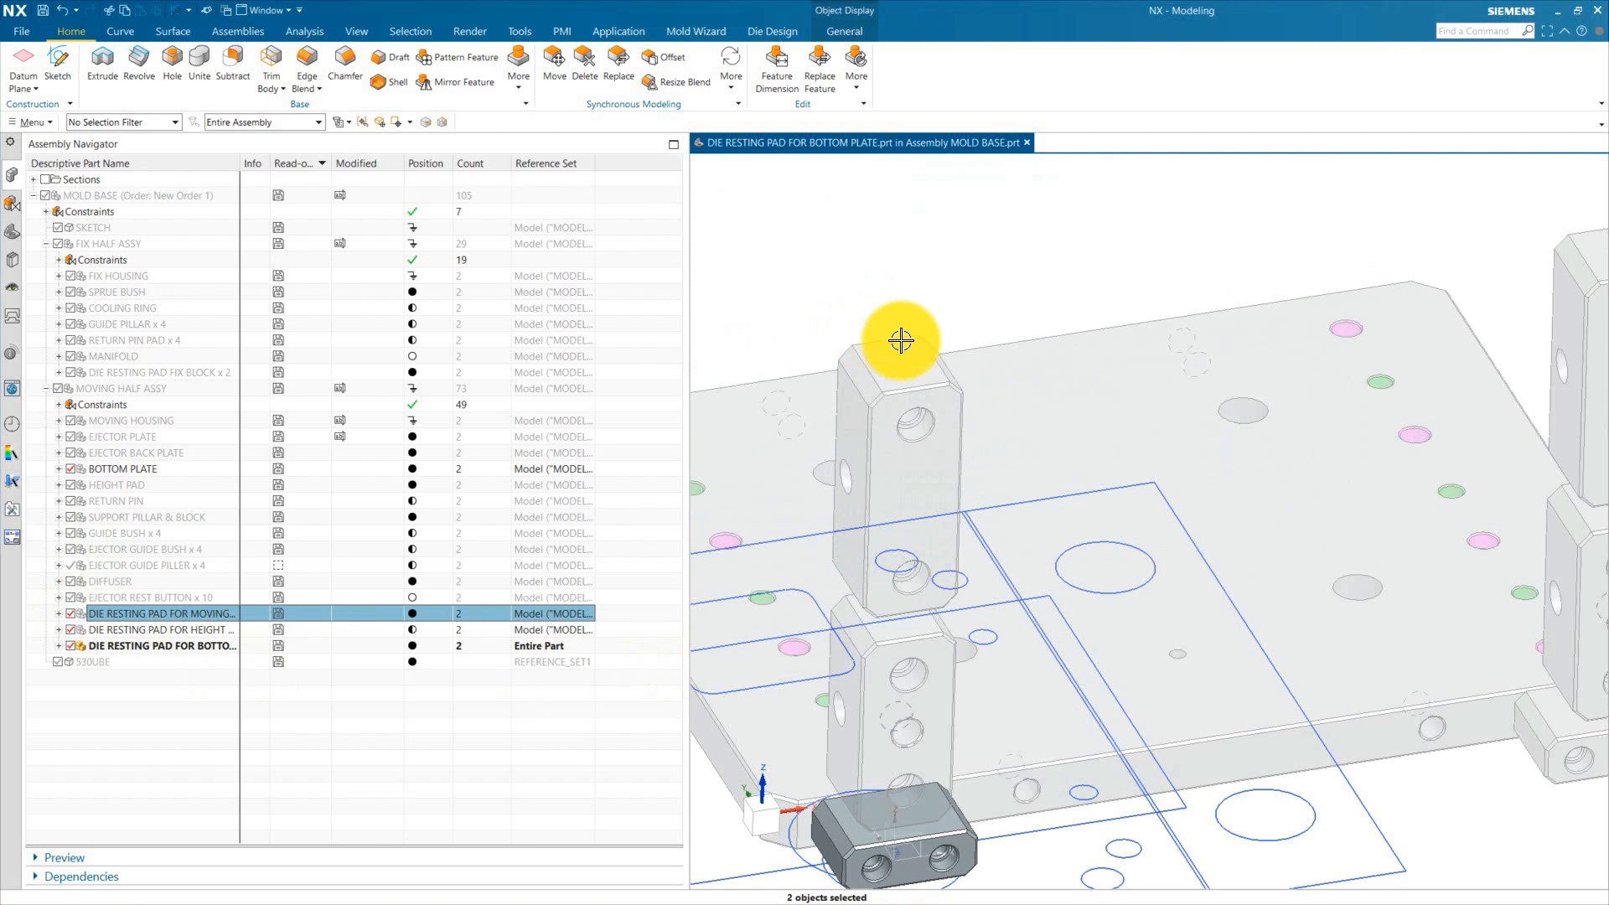
scroll(993, 451, "down", 2)
Step: Make MOLD BASE the work part and hide the 530UBE component
double_click(43, 194)
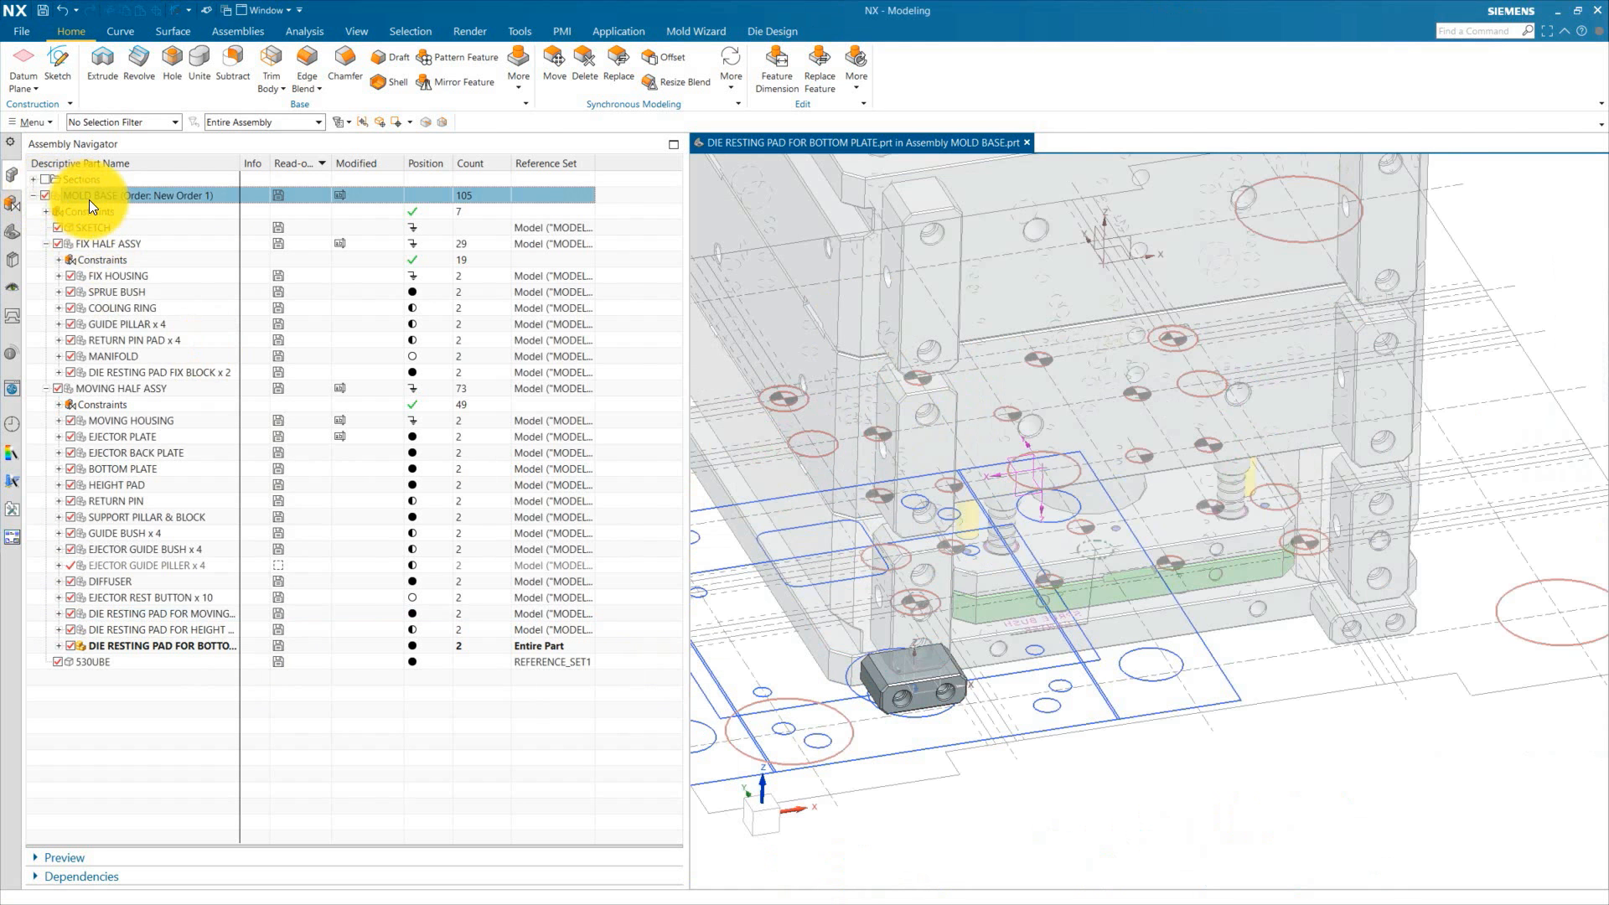
scroll(783, 664, "down", 3)
left_click(59, 662)
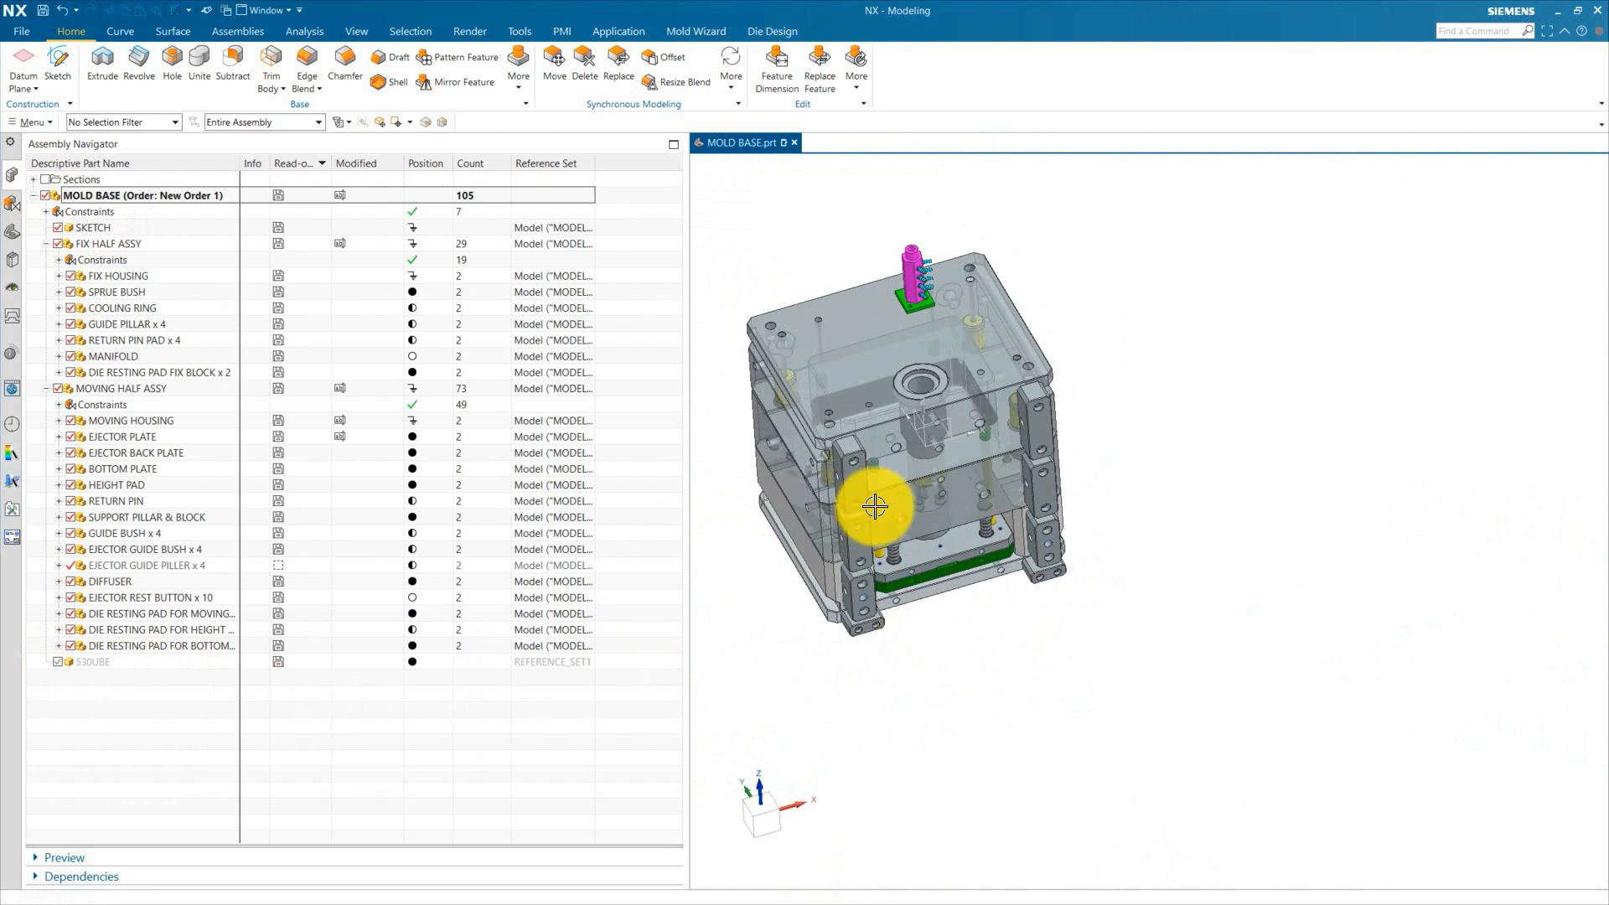
Step: Measure the clearances between the die resting pad faces and the fix housing and bottom plate faces
scroll(889, 461, "up", 5)
scroll(1005, 483, "down", 4)
mouse_move(1007, 486)
middle_mouse_down()
mouse_move(1044, 590)
mouse_move(1149, 662)
mouse_move(942, 460)
mouse_move(1131, 647)
middle_mouse_up()
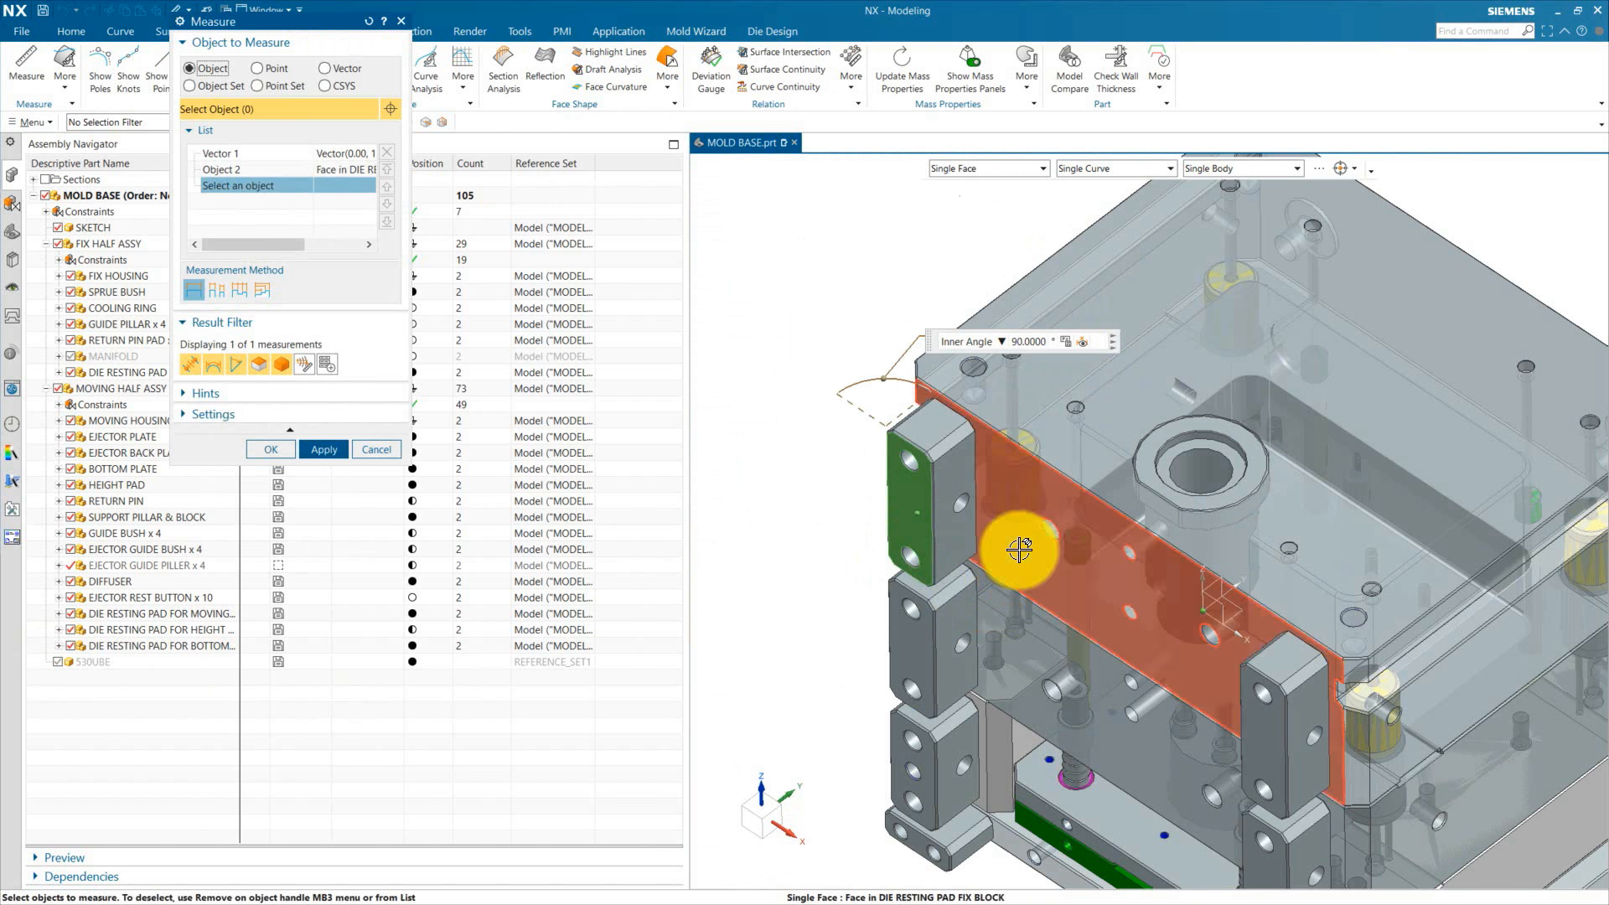
left_click(1019, 549)
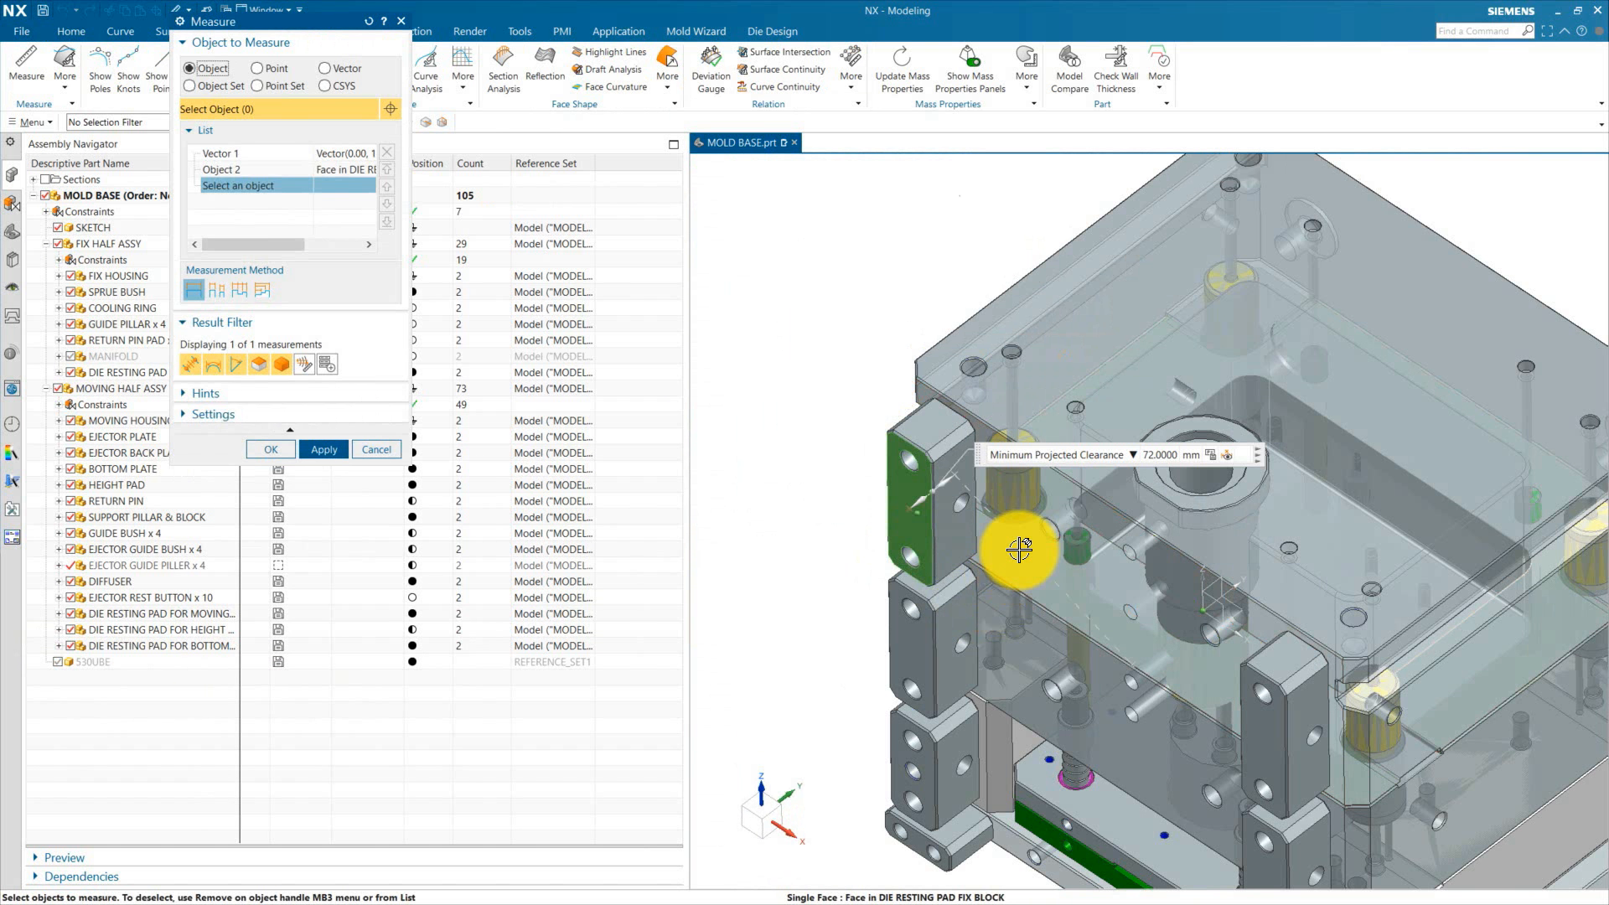
left_click(1110, 590)
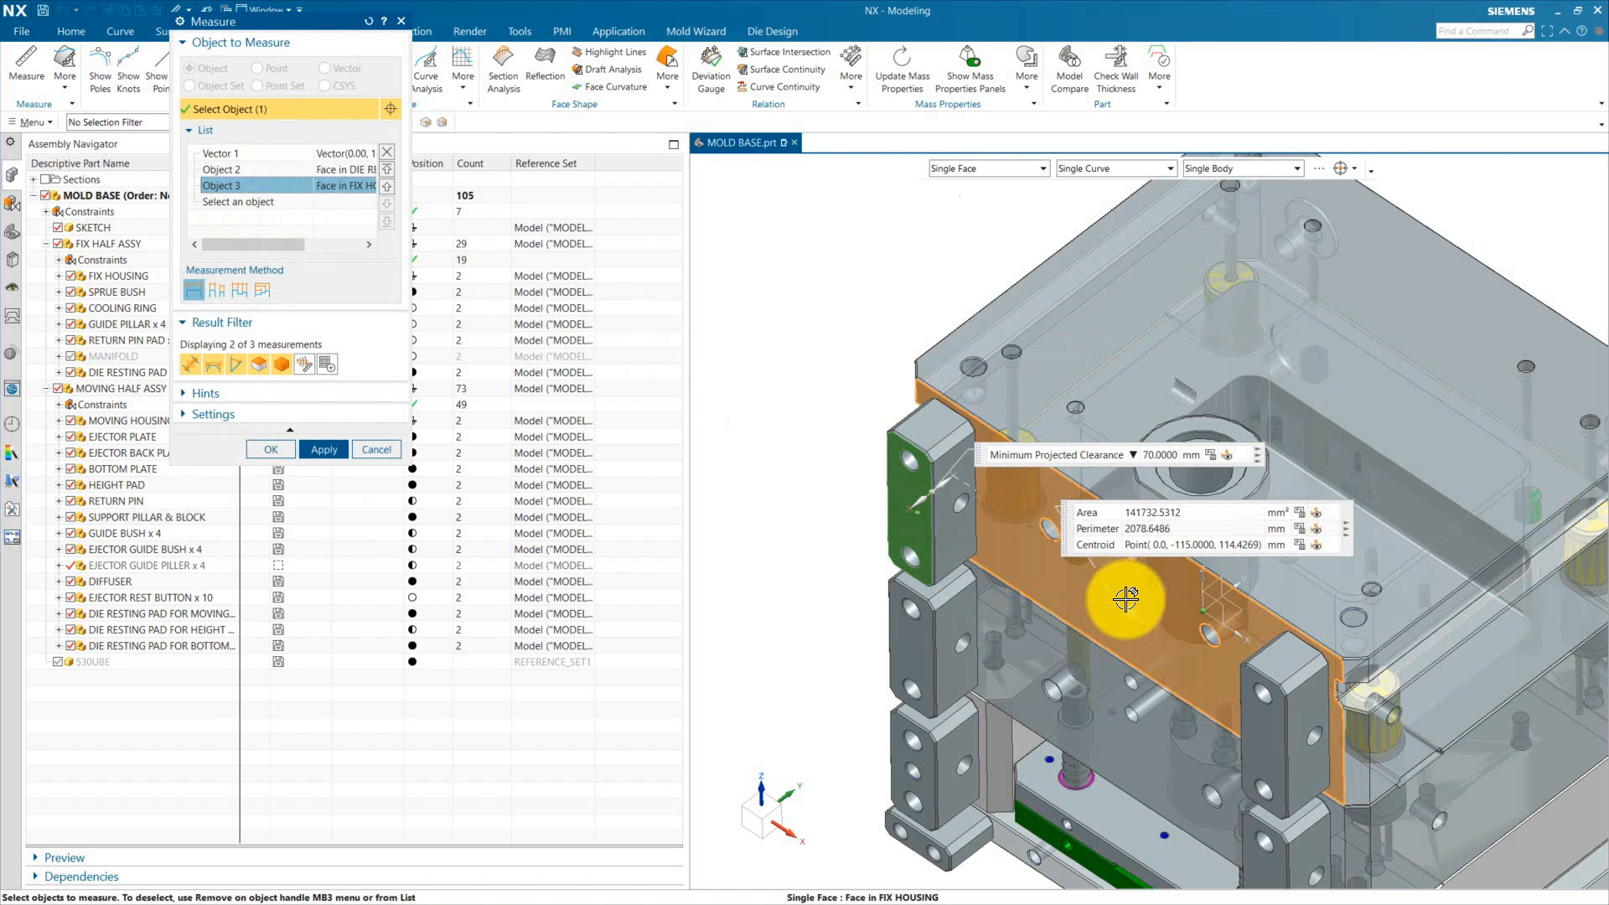
left_click(231, 169)
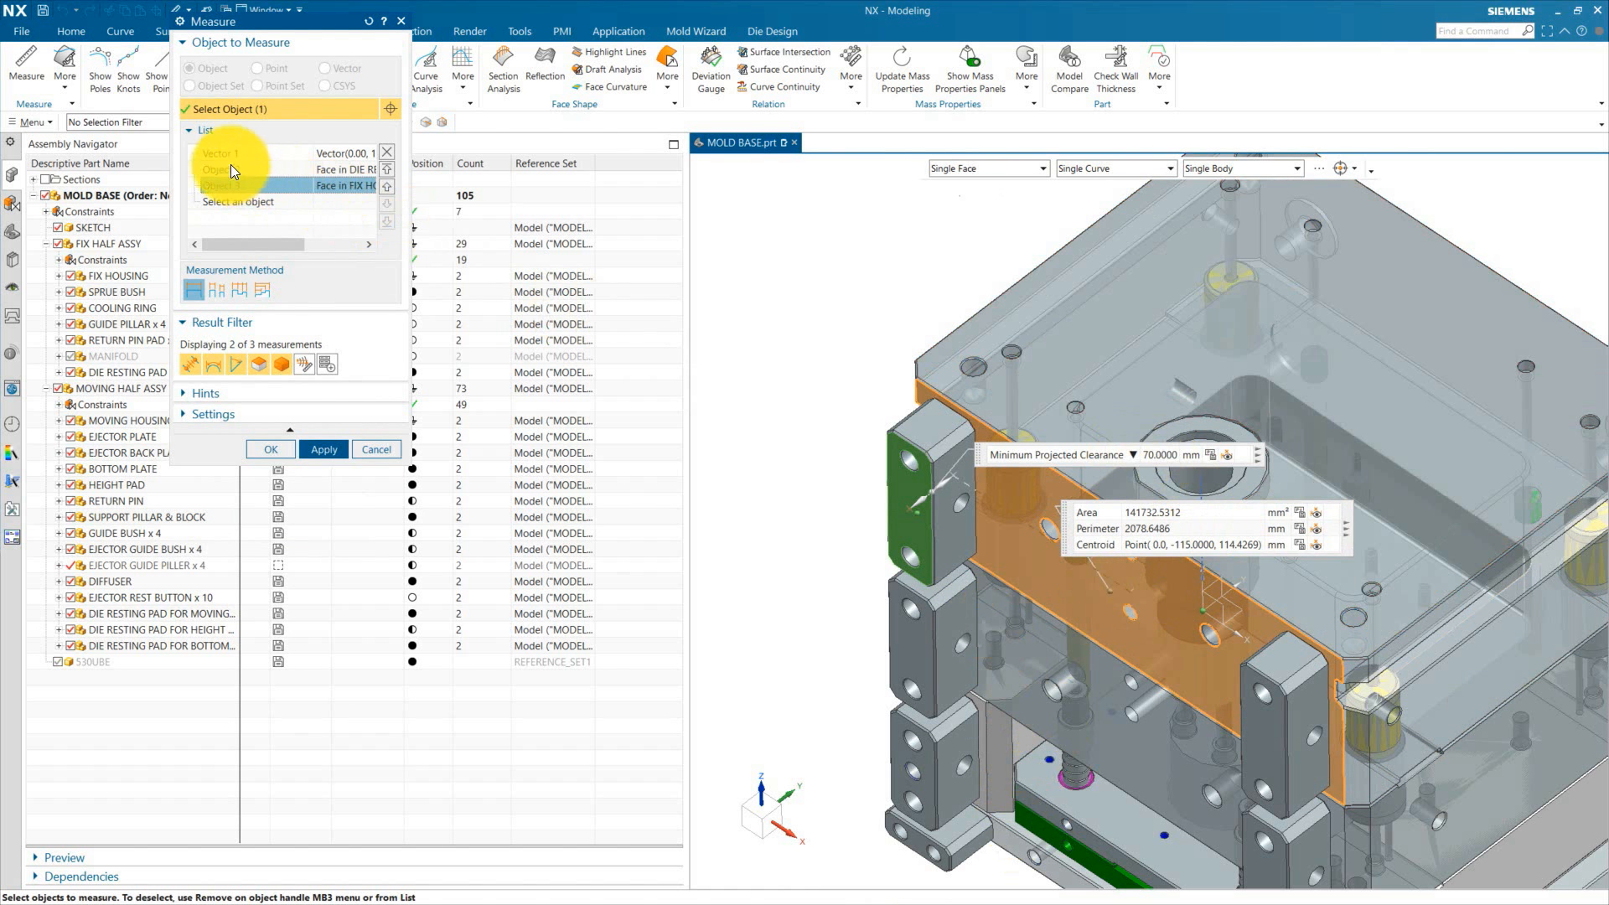
left_click(922, 637)
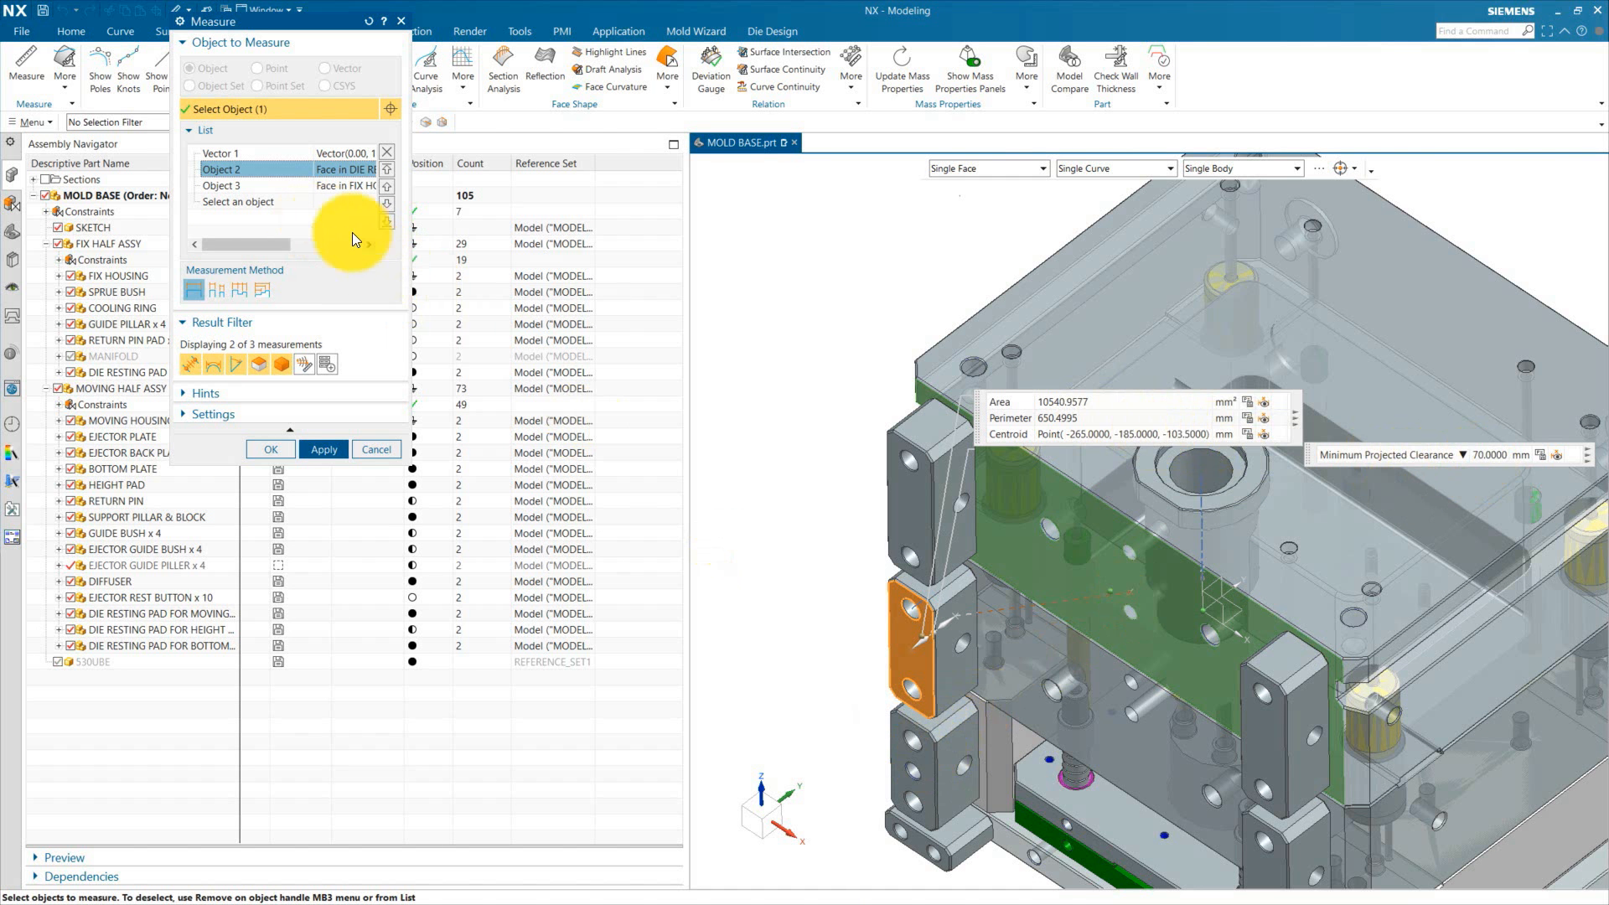
left_click(246, 189)
left_click(229, 170)
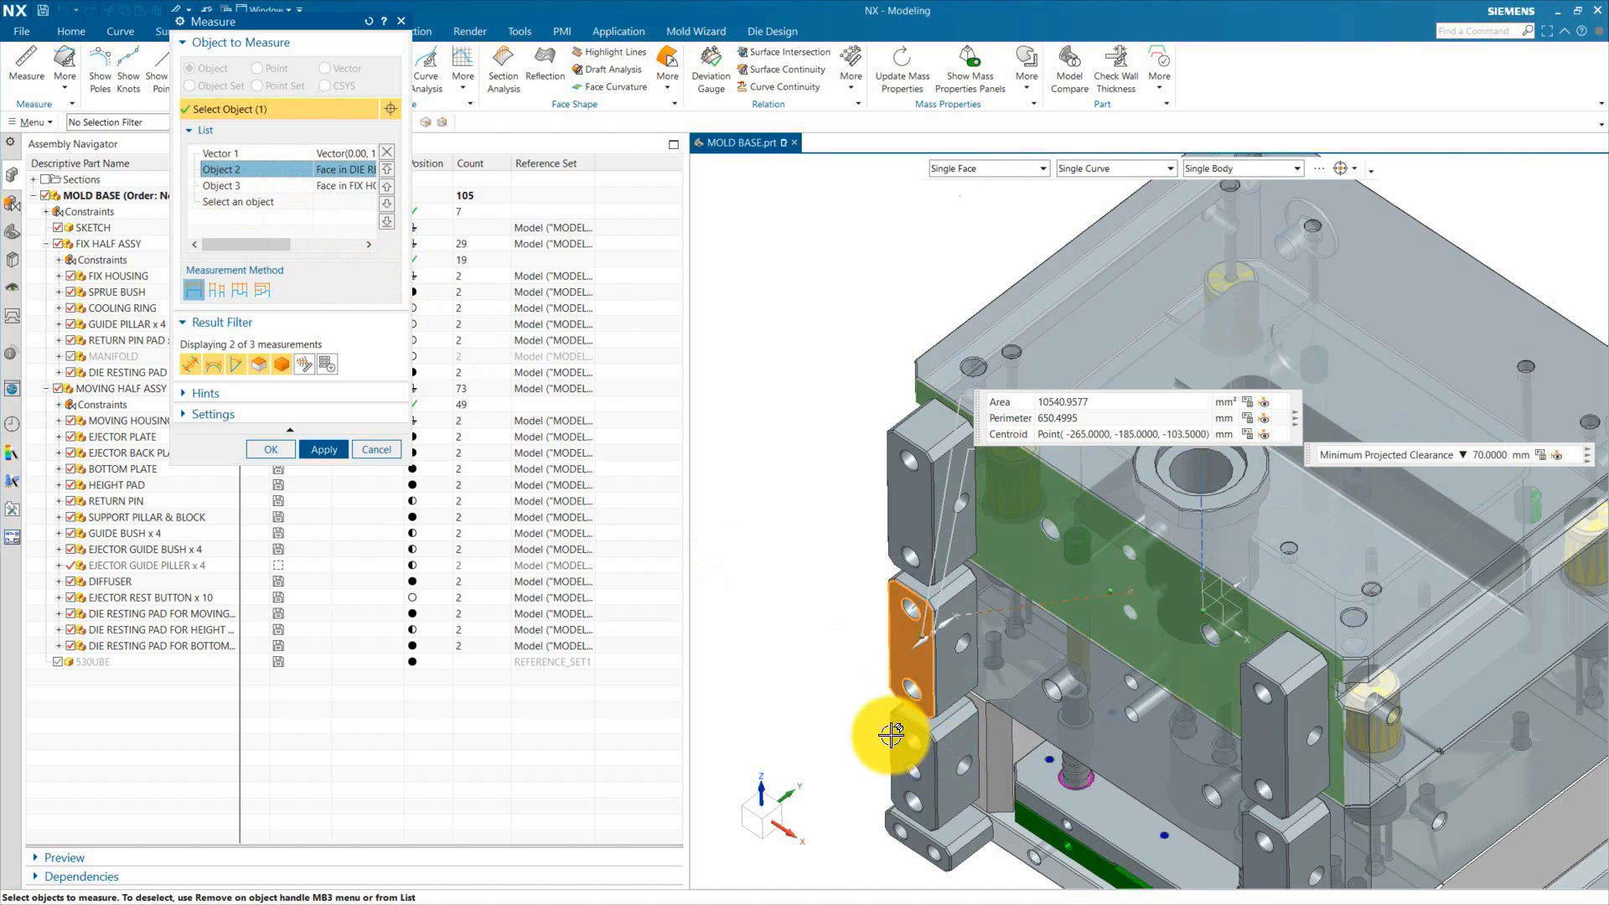
left_click(931, 768)
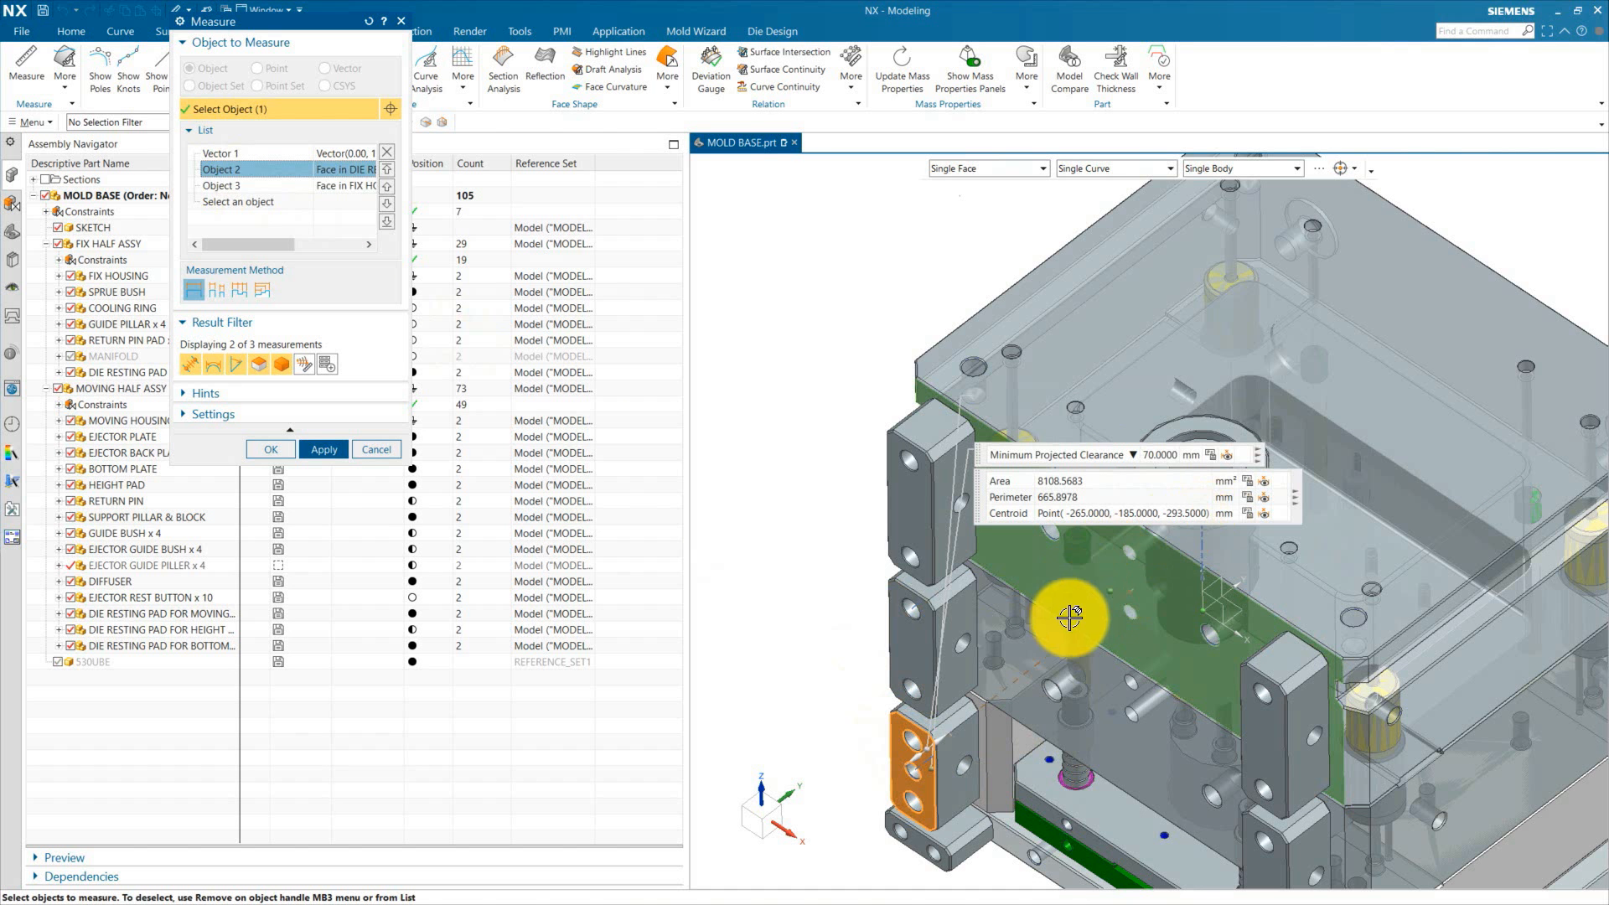
left_click(919, 845)
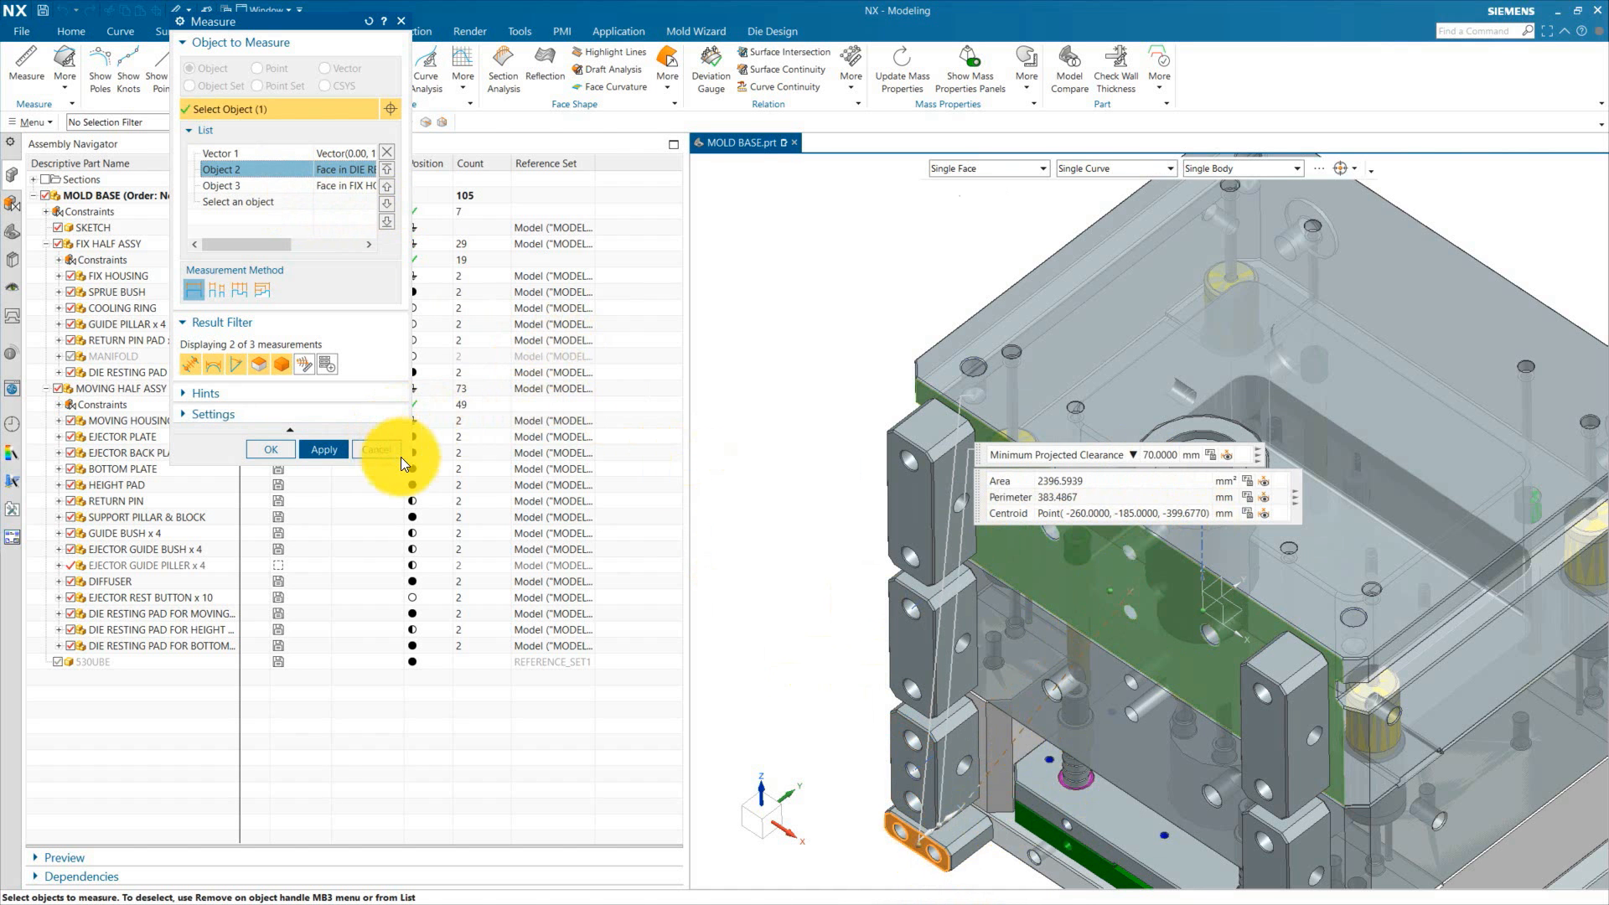
left_click(382, 453)
Step: Orbit and zoom around the mold base to examine the die resting pads and their holes on each plate
scroll(816, 481, "down", 4)
middle_click_drag(913, 744, 915, 336)
scroll(913, 329, "up", 3)
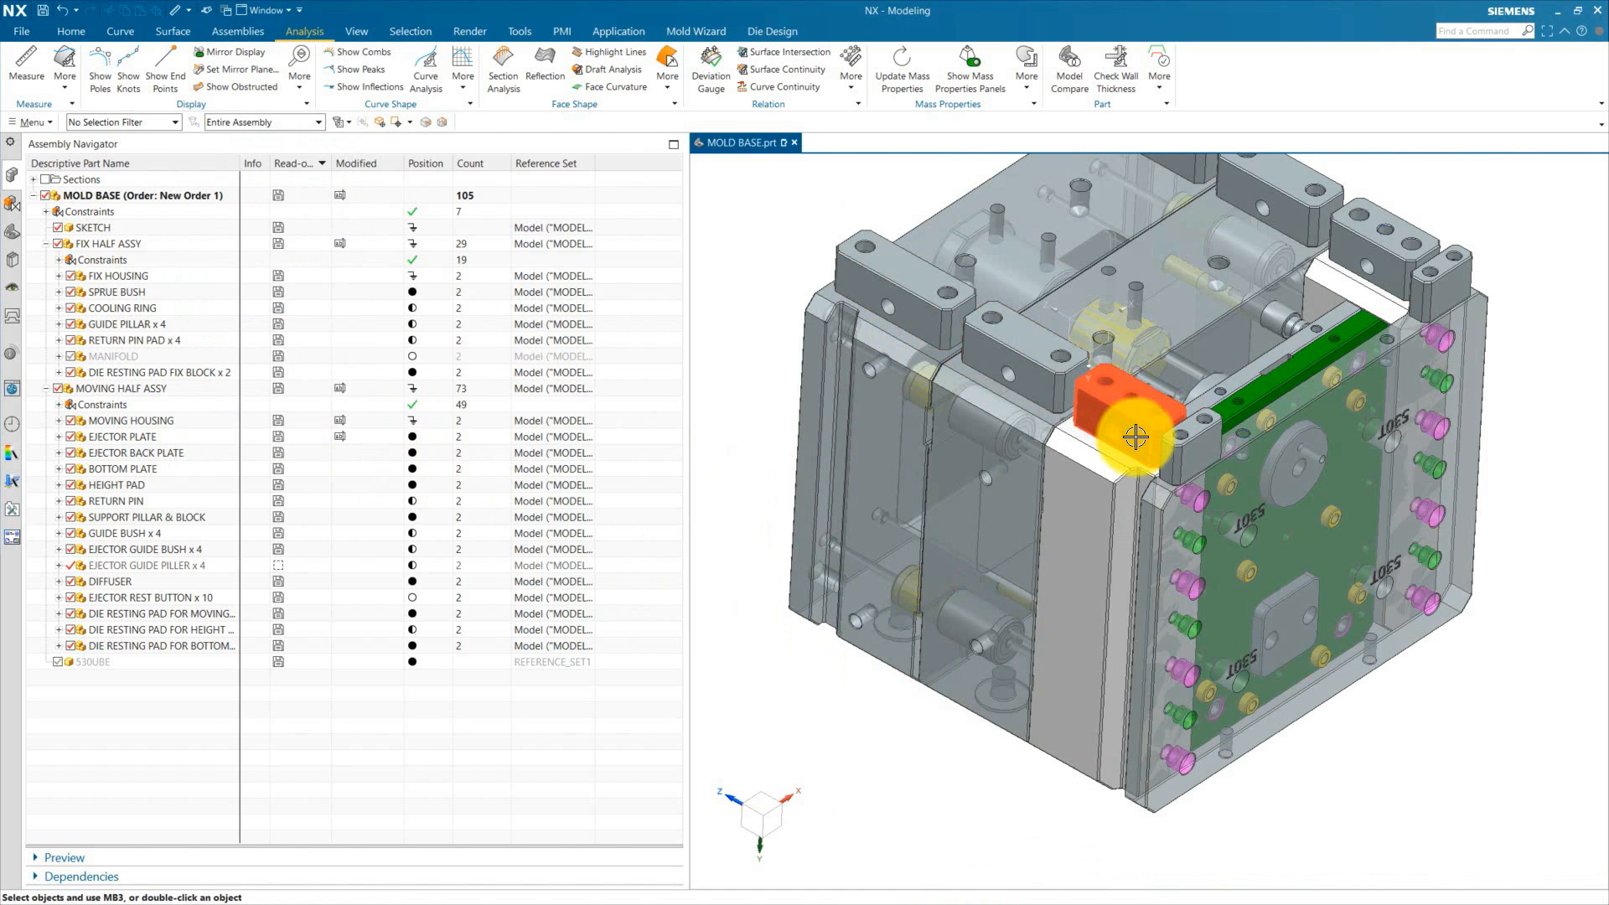
scroll(1136, 446, "up", 3)
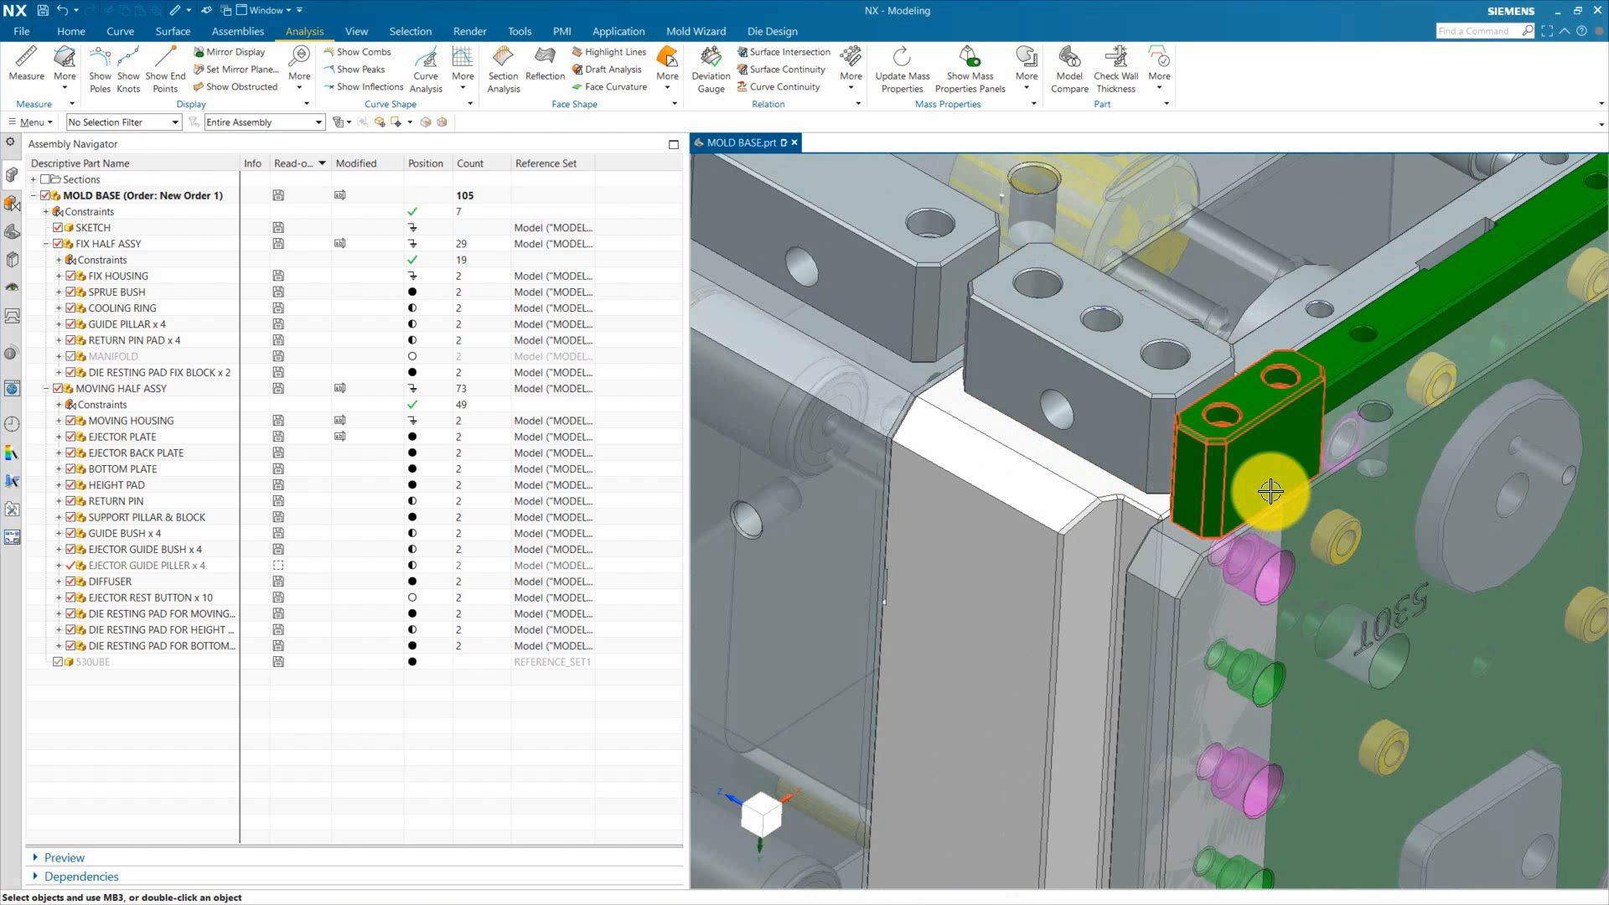
scroll(1291, 486, "down", 4)
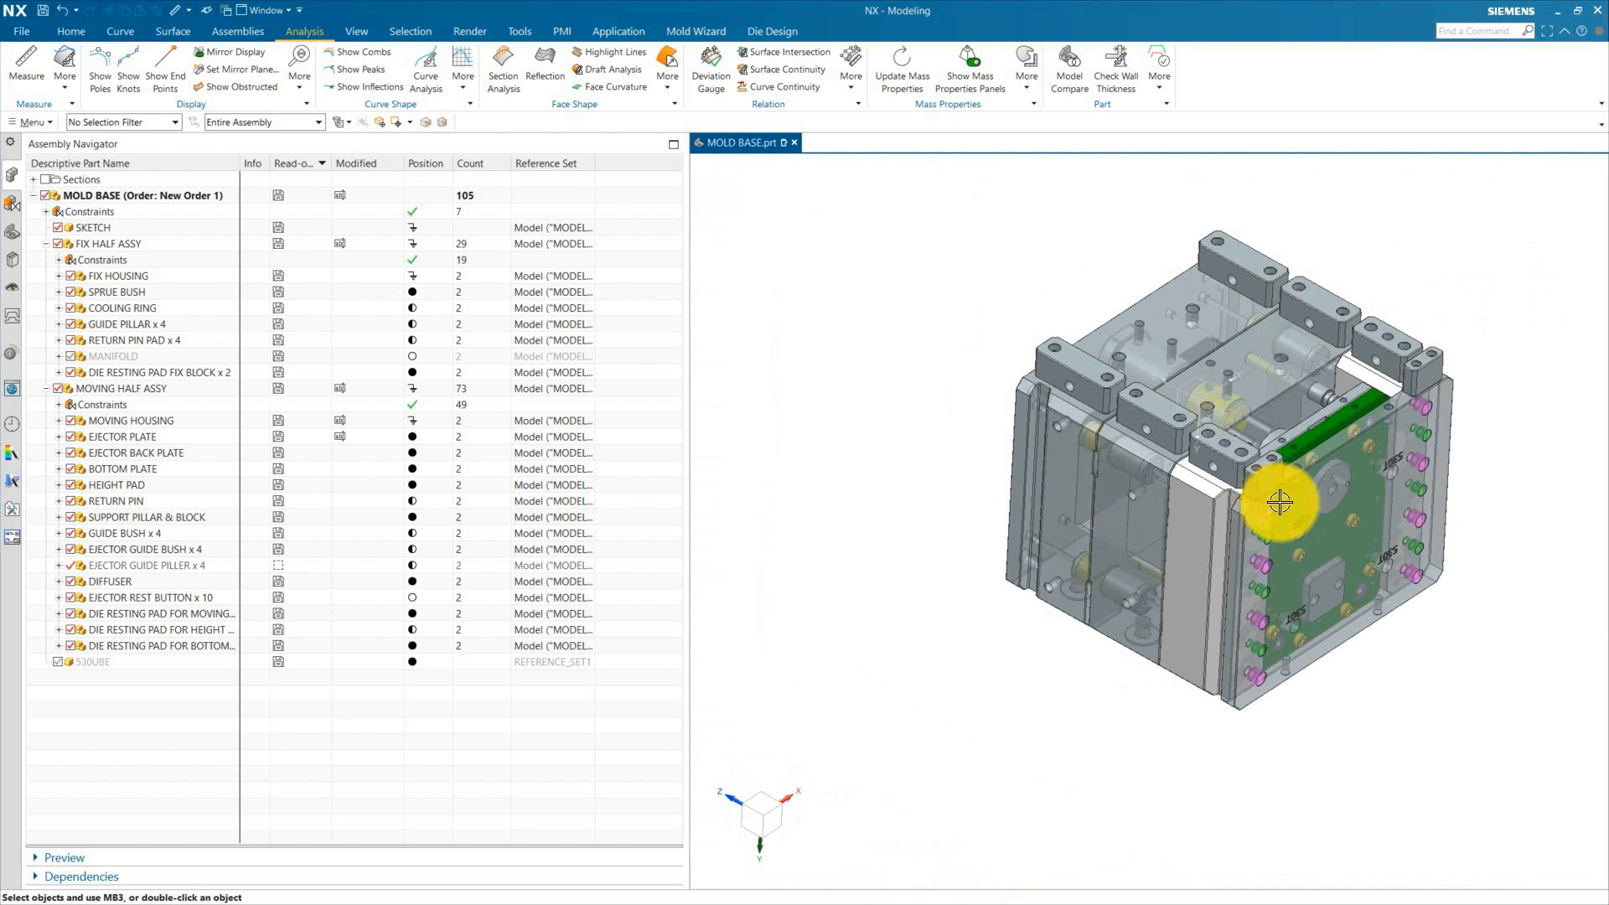
middle_click_drag(1491, 363, 1199, 670)
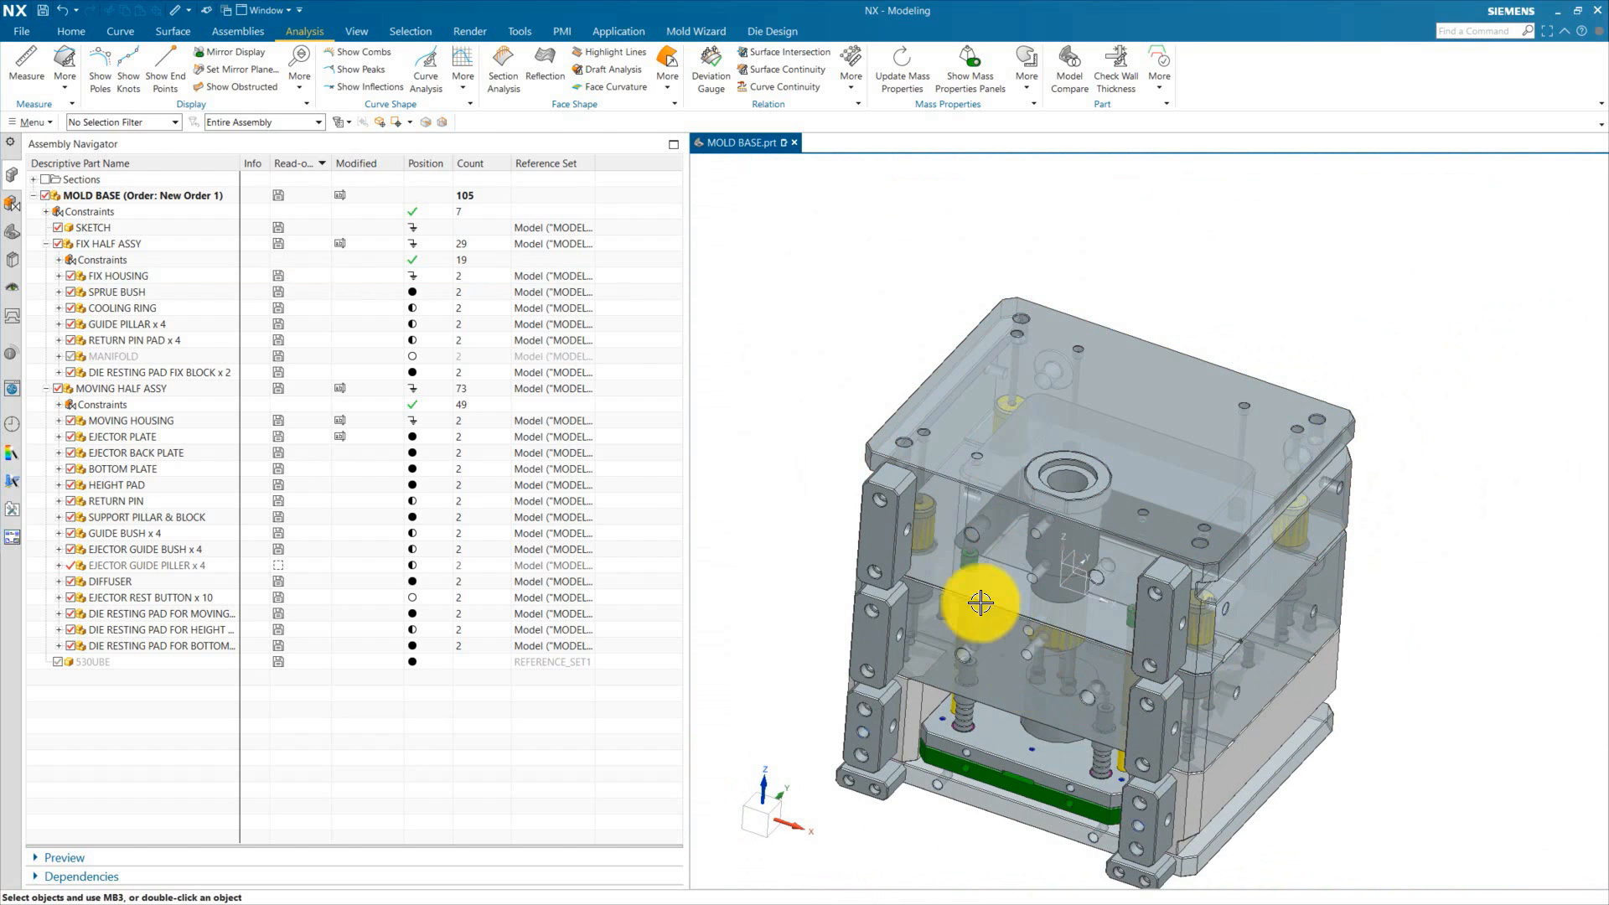
scroll(880, 485, "up", 3)
middle_click_drag(880, 485, 953, 556)
scroll(998, 190, "up", 4)
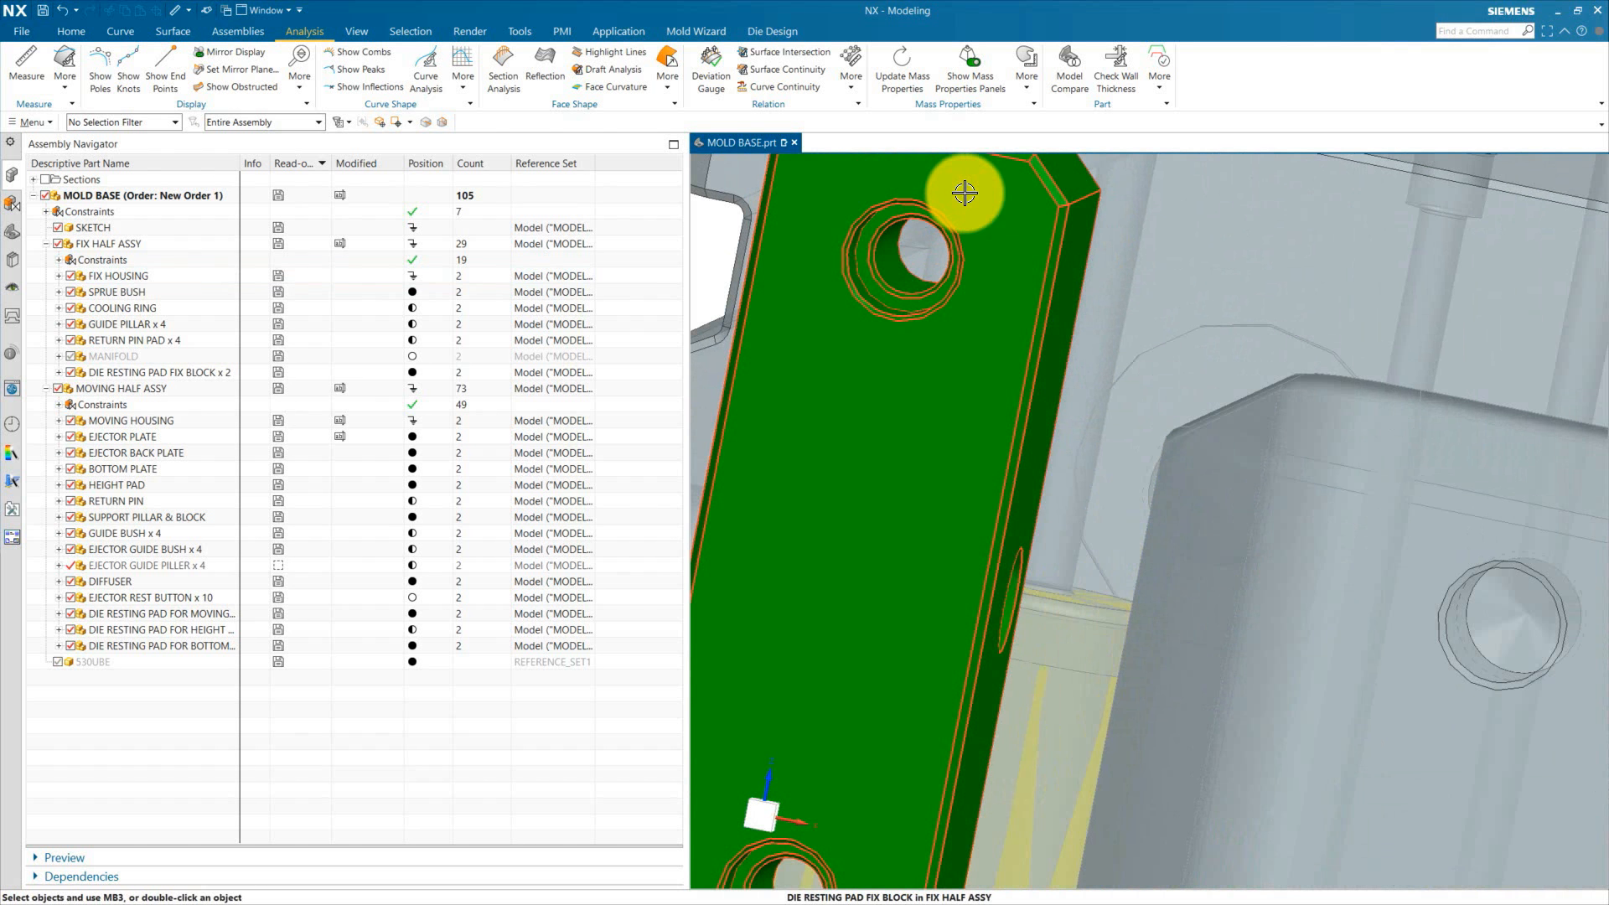
scroll(1017, 287, "down", 4)
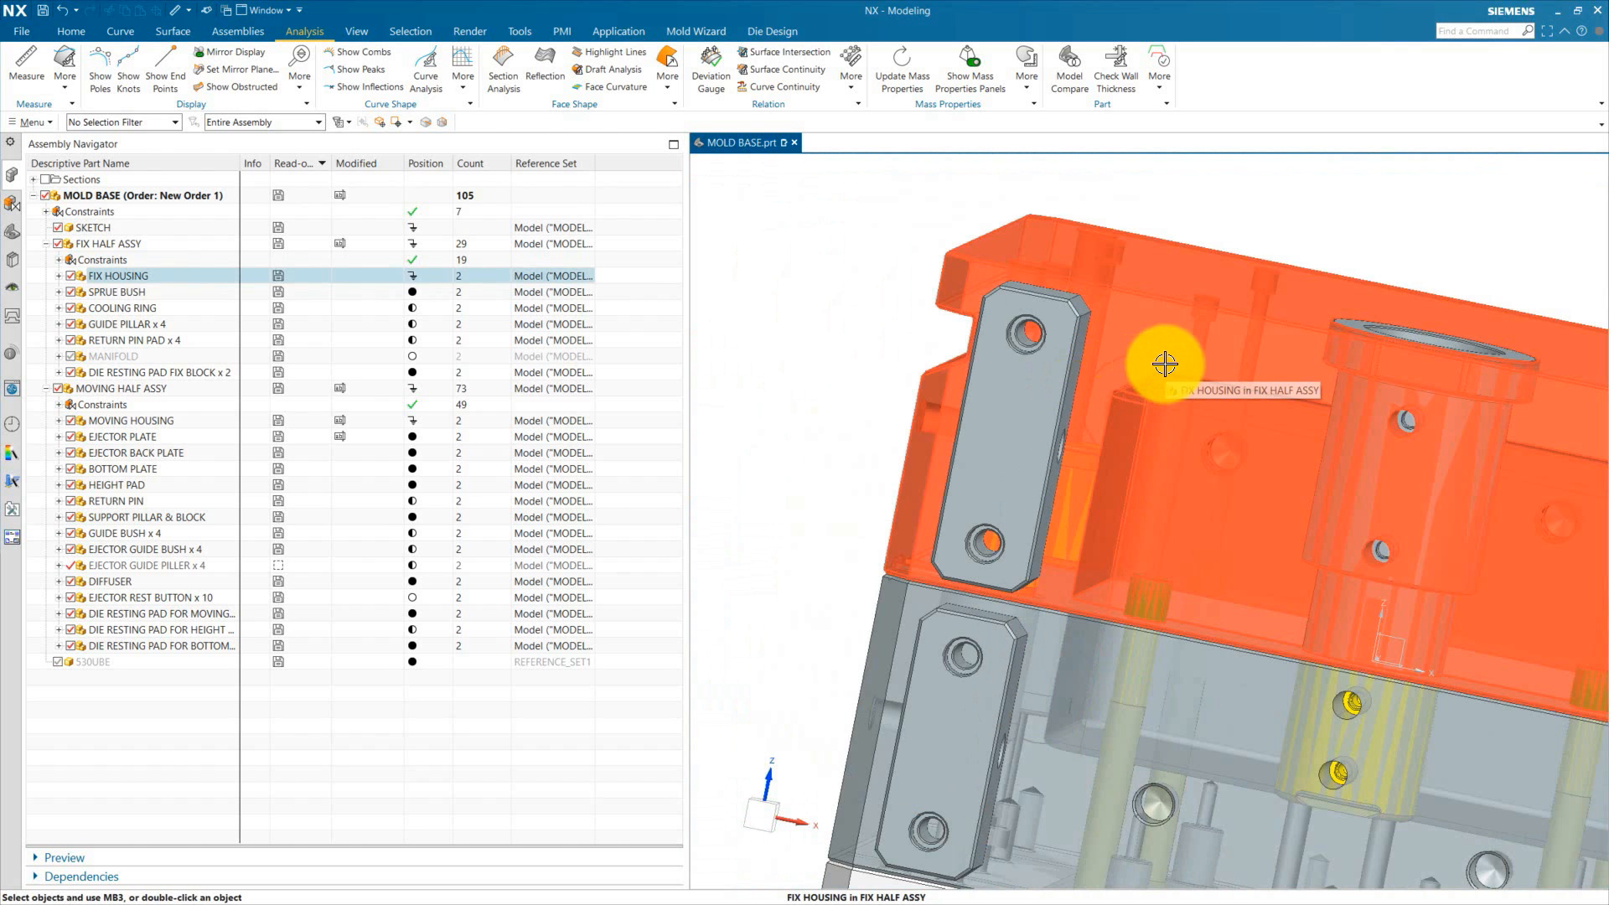
scroll(1151, 391, "down", 4)
scroll(1016, 855, "up", 2)
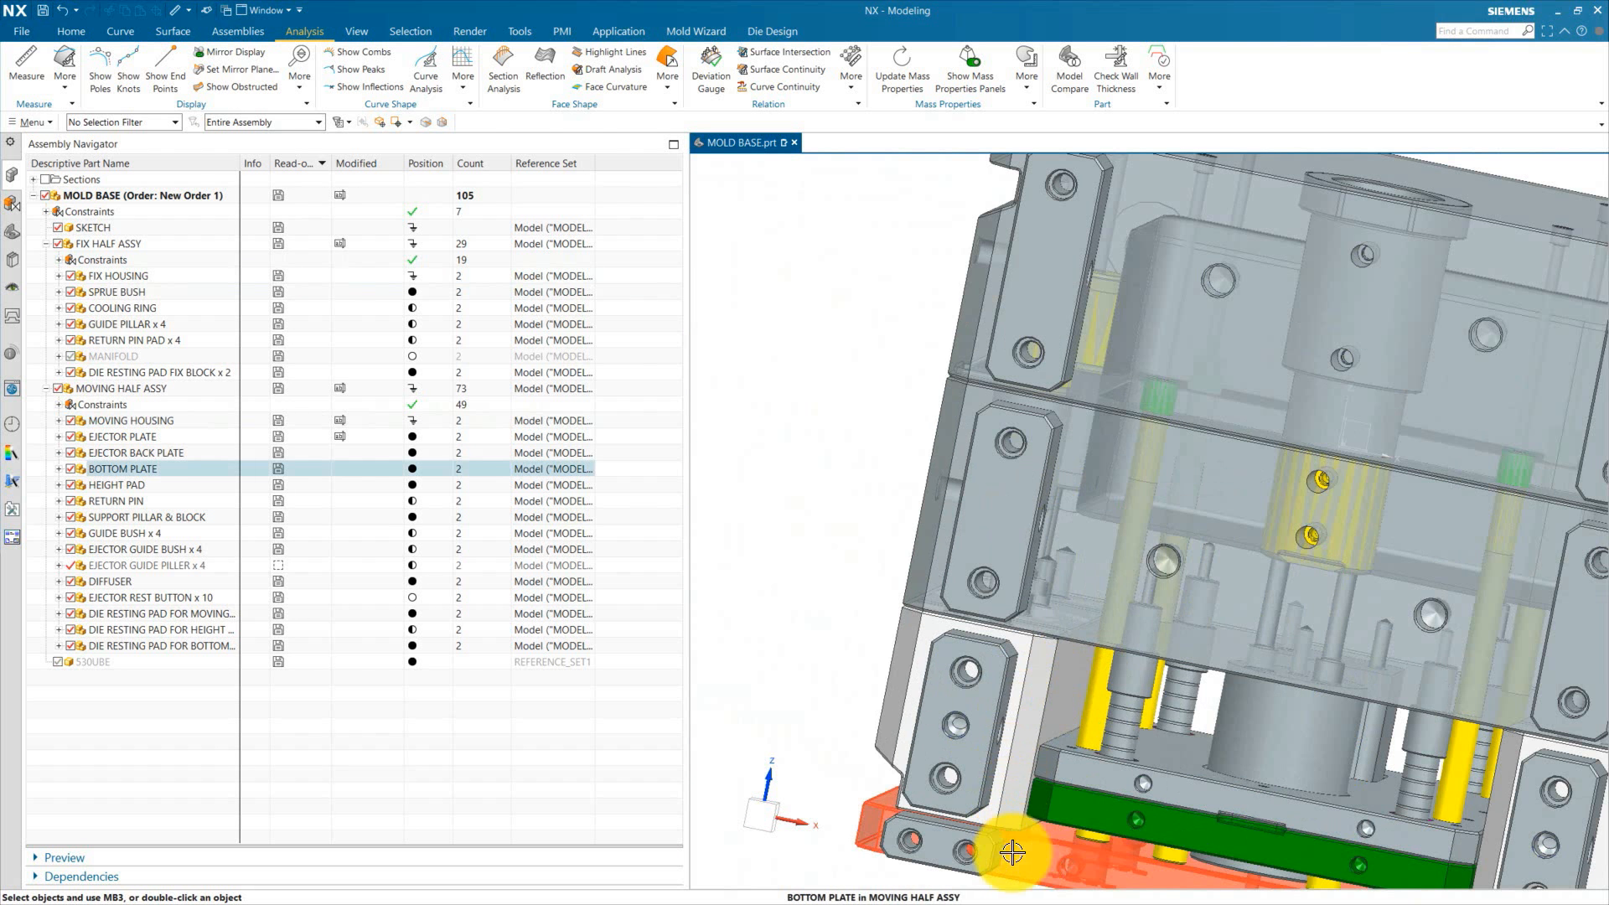
scroll(888, 704, "down", 3)
scroll(892, 569, "up", 5)
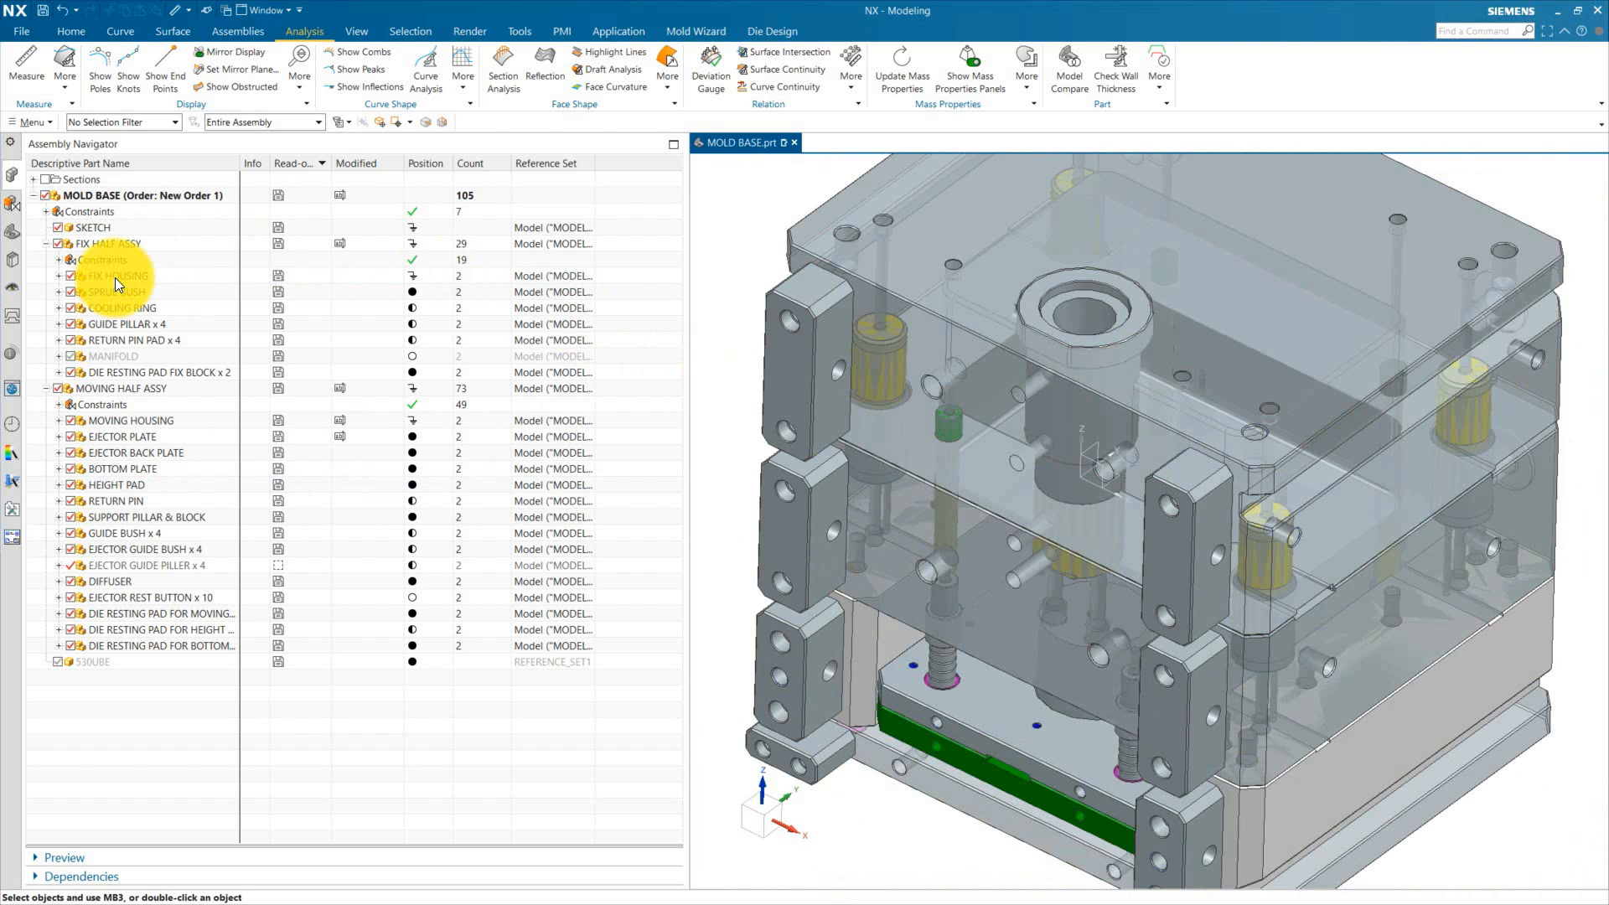
Step: Make FIX HOUSING the work part, show the fix-block die resting pads, and hide the housing body
double_click(114, 275)
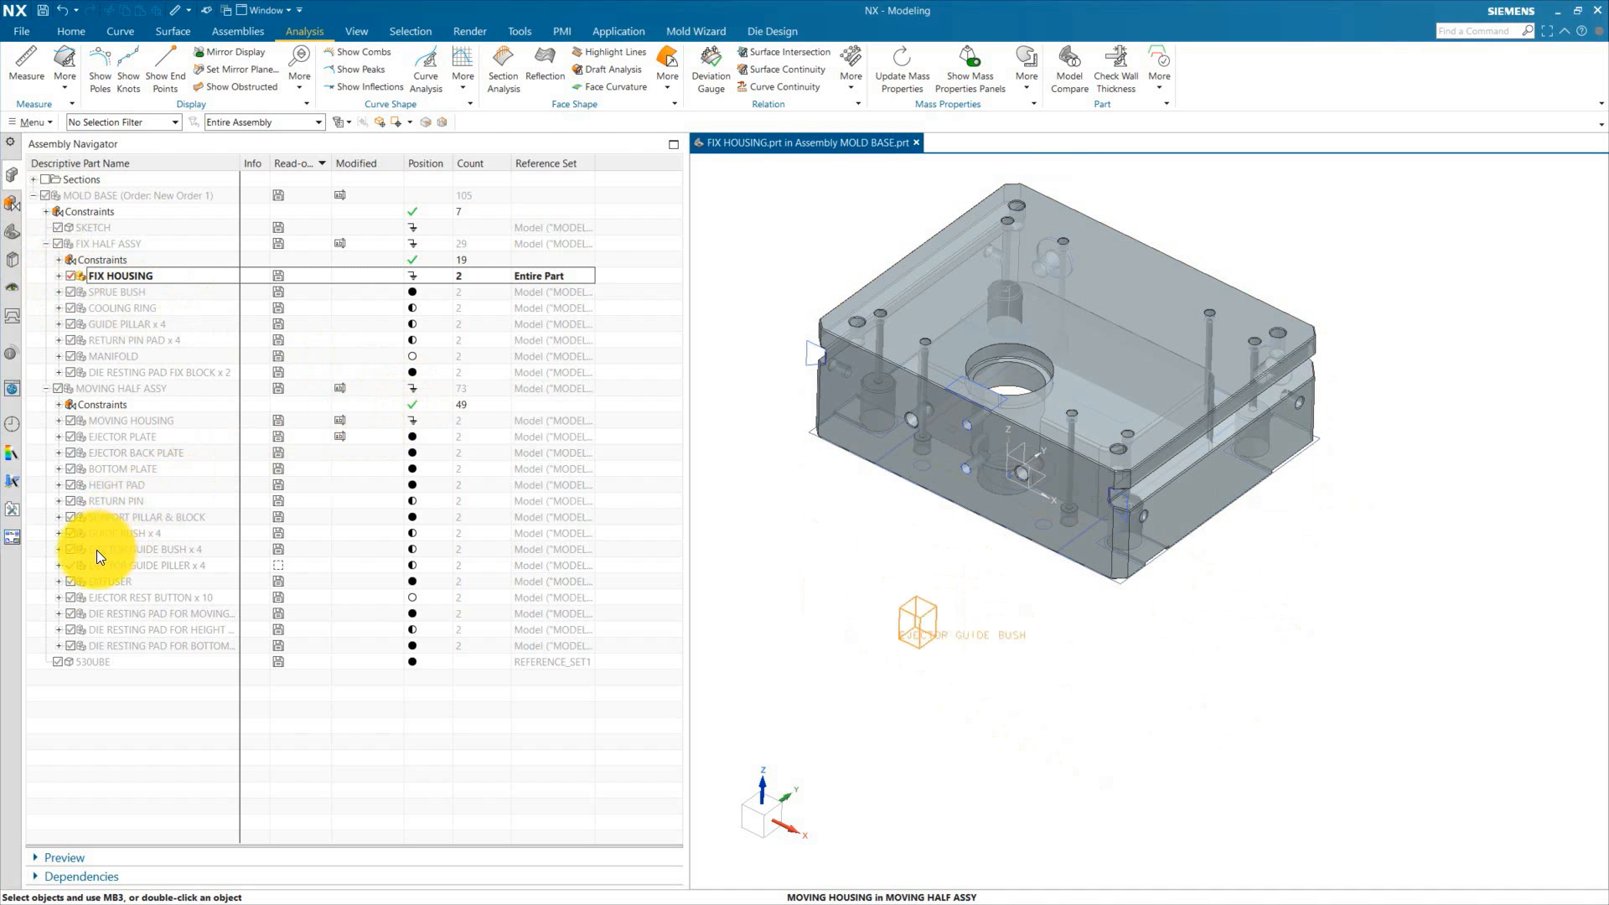
left_click(72, 374)
scroll(841, 330, "up", 3)
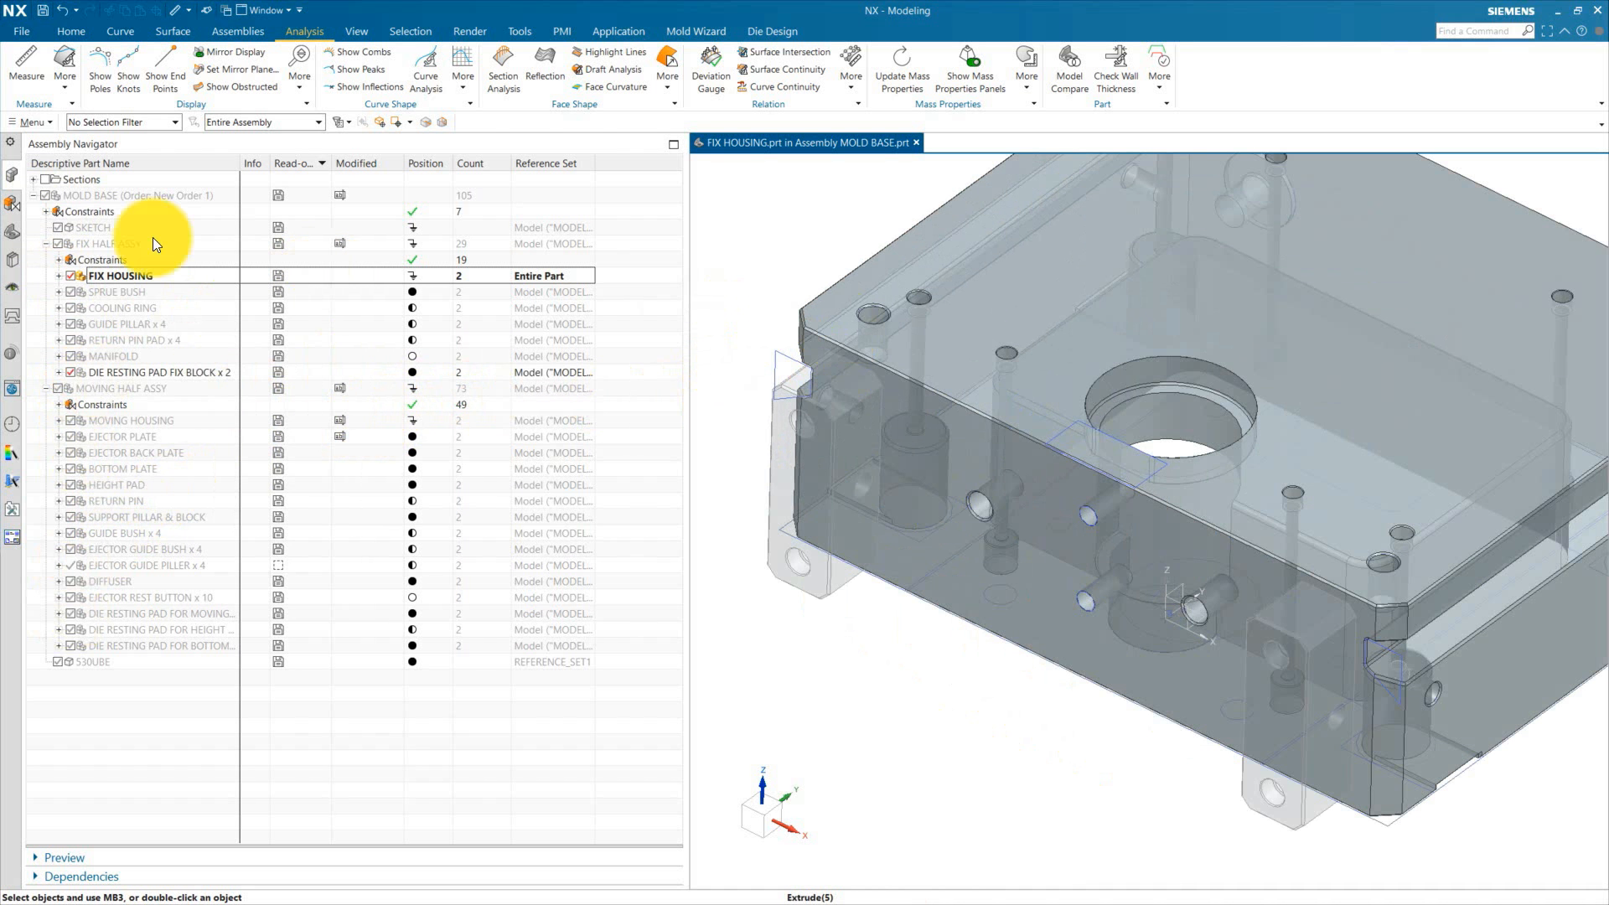
left_click(13, 229)
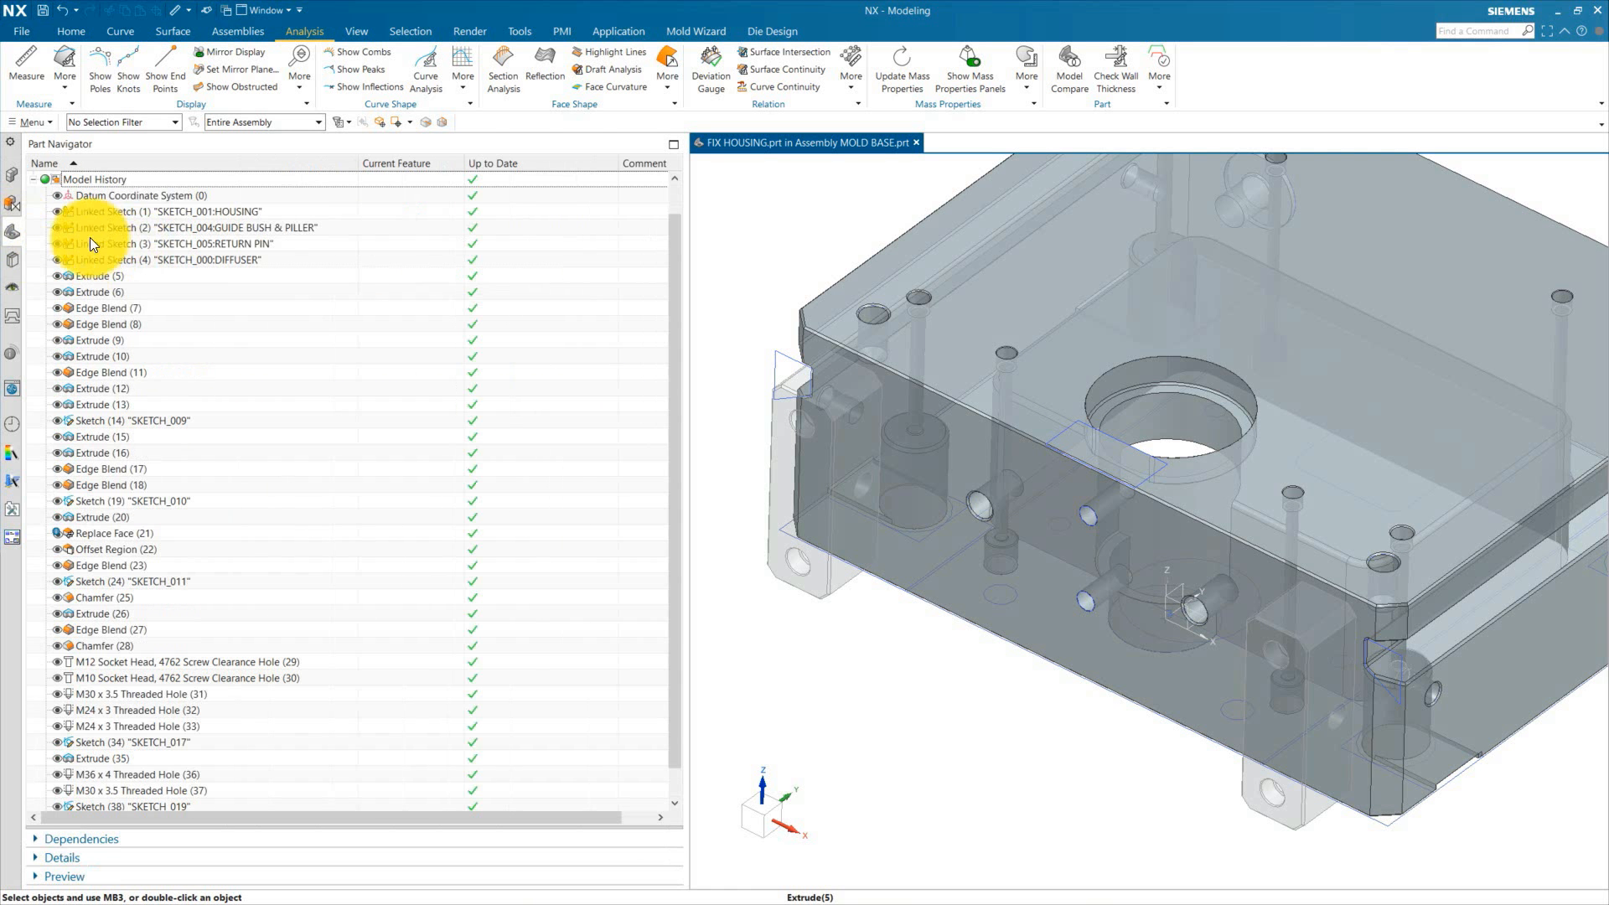
left_click(58, 279)
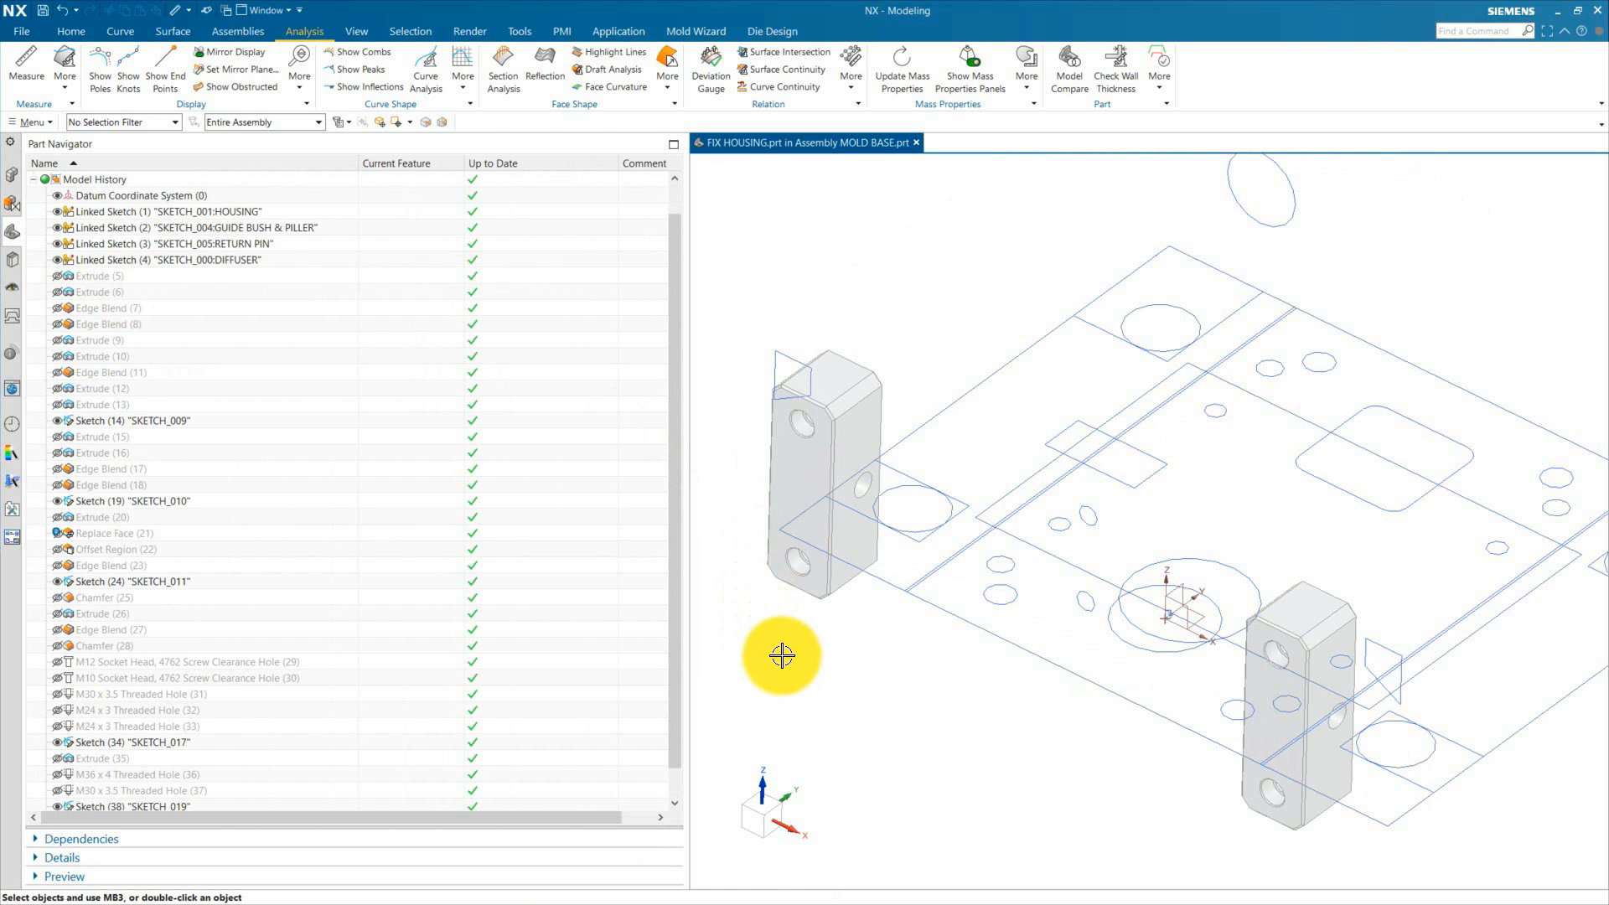
middle_click_drag(878, 735, 815, 777)
scroll(1106, 557, "up", 3)
scroll(1100, 388, "up", 3)
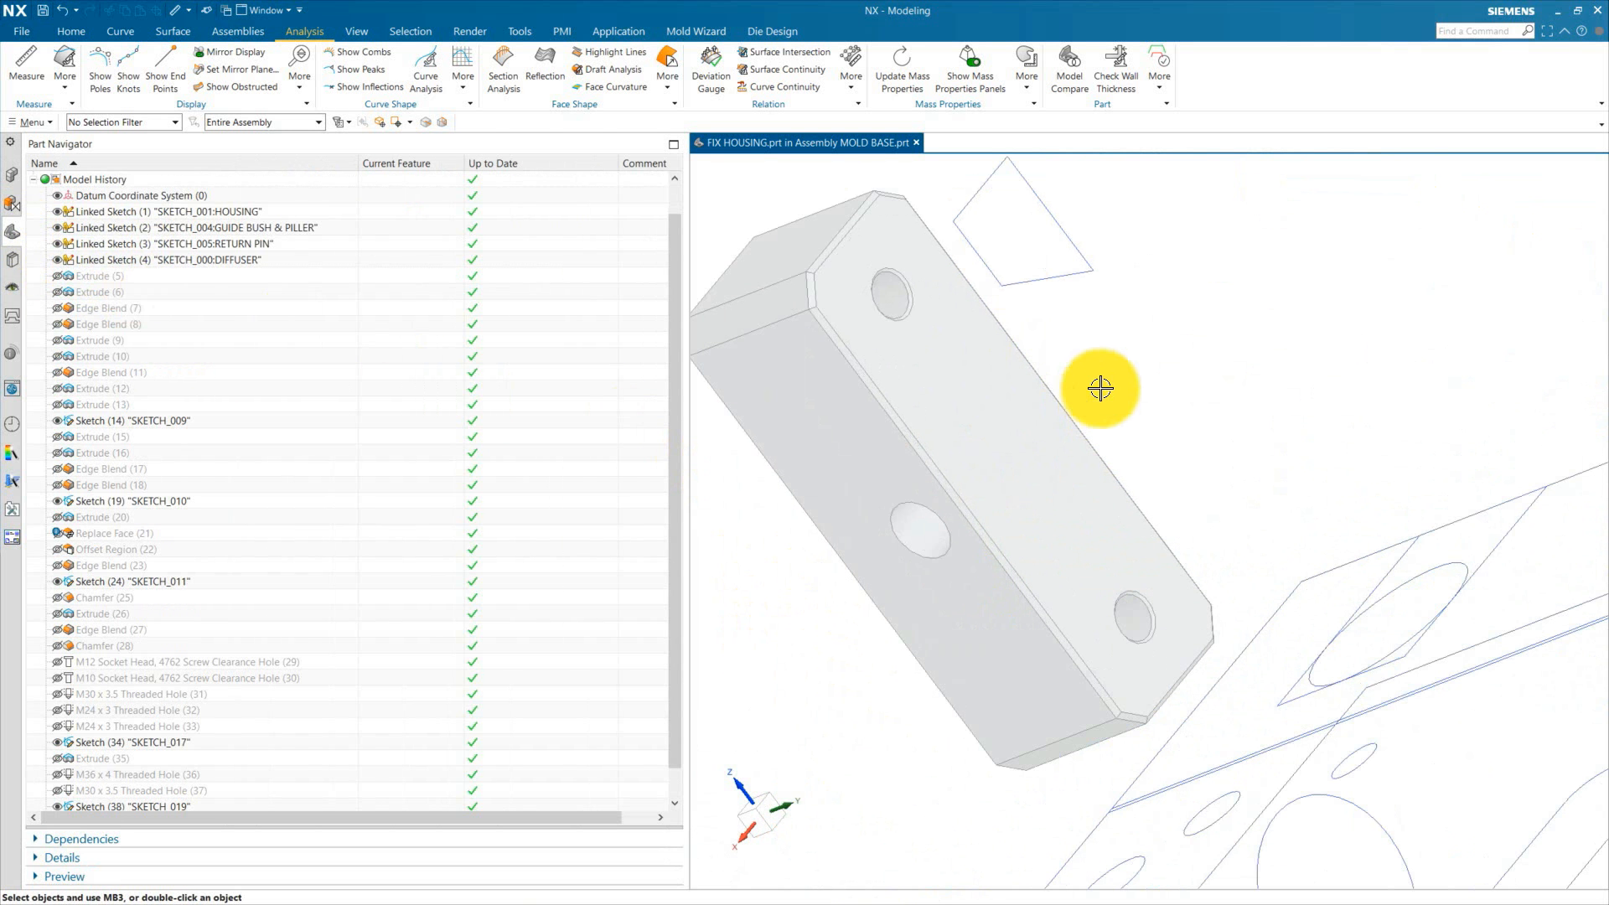
Step: Link the fix-block pads' hole edges into the housing as composite curves with WAVE Geometry Linker, then hide the fix blocks
left_click(253, 30)
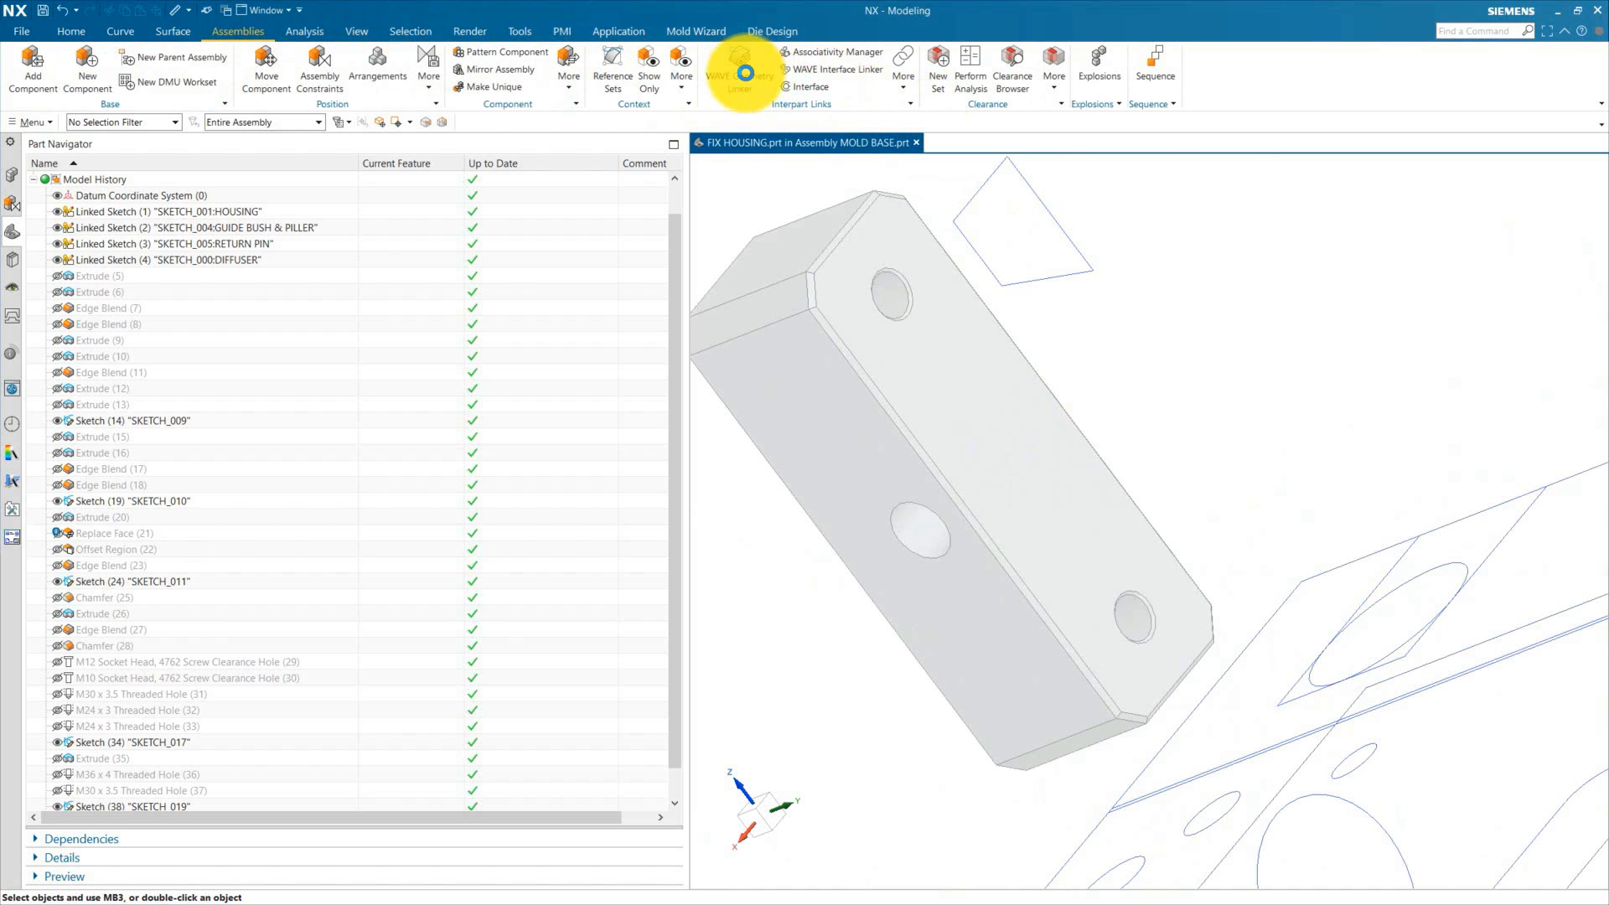
left_click(745, 73)
left_click(273, 47)
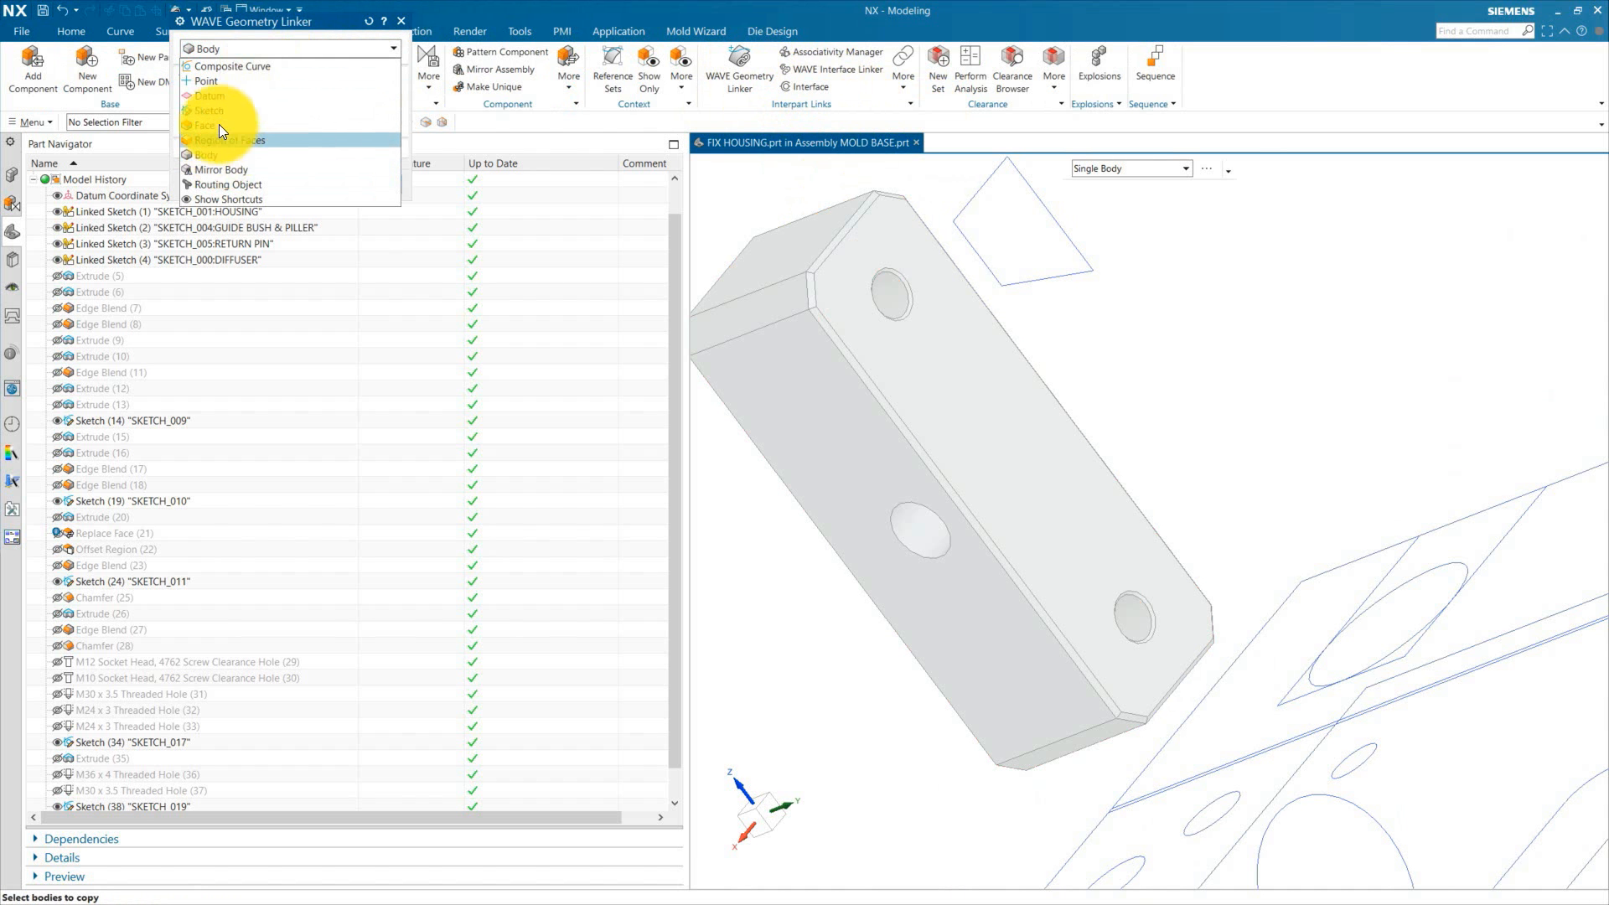
left_click(230, 67)
scroll(867, 222, "up", 5)
left_click(945, 348)
scroll(962, 256, "down", 5)
scroll(1226, 578, "up", 3)
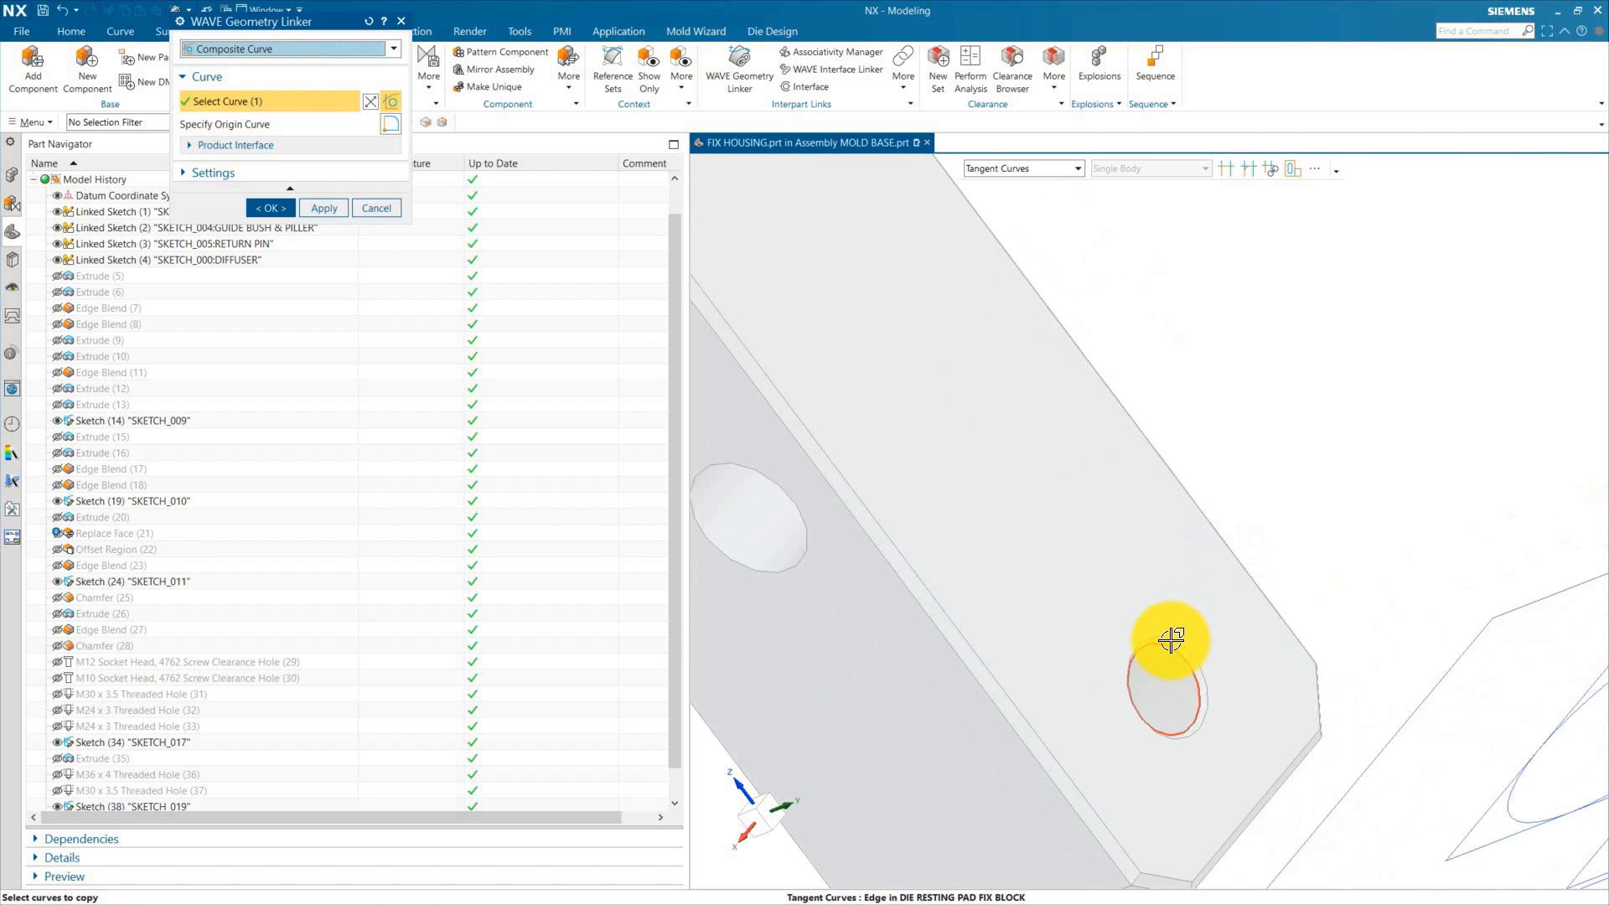
left_click(1175, 637)
scroll(1090, 507, "down", 5)
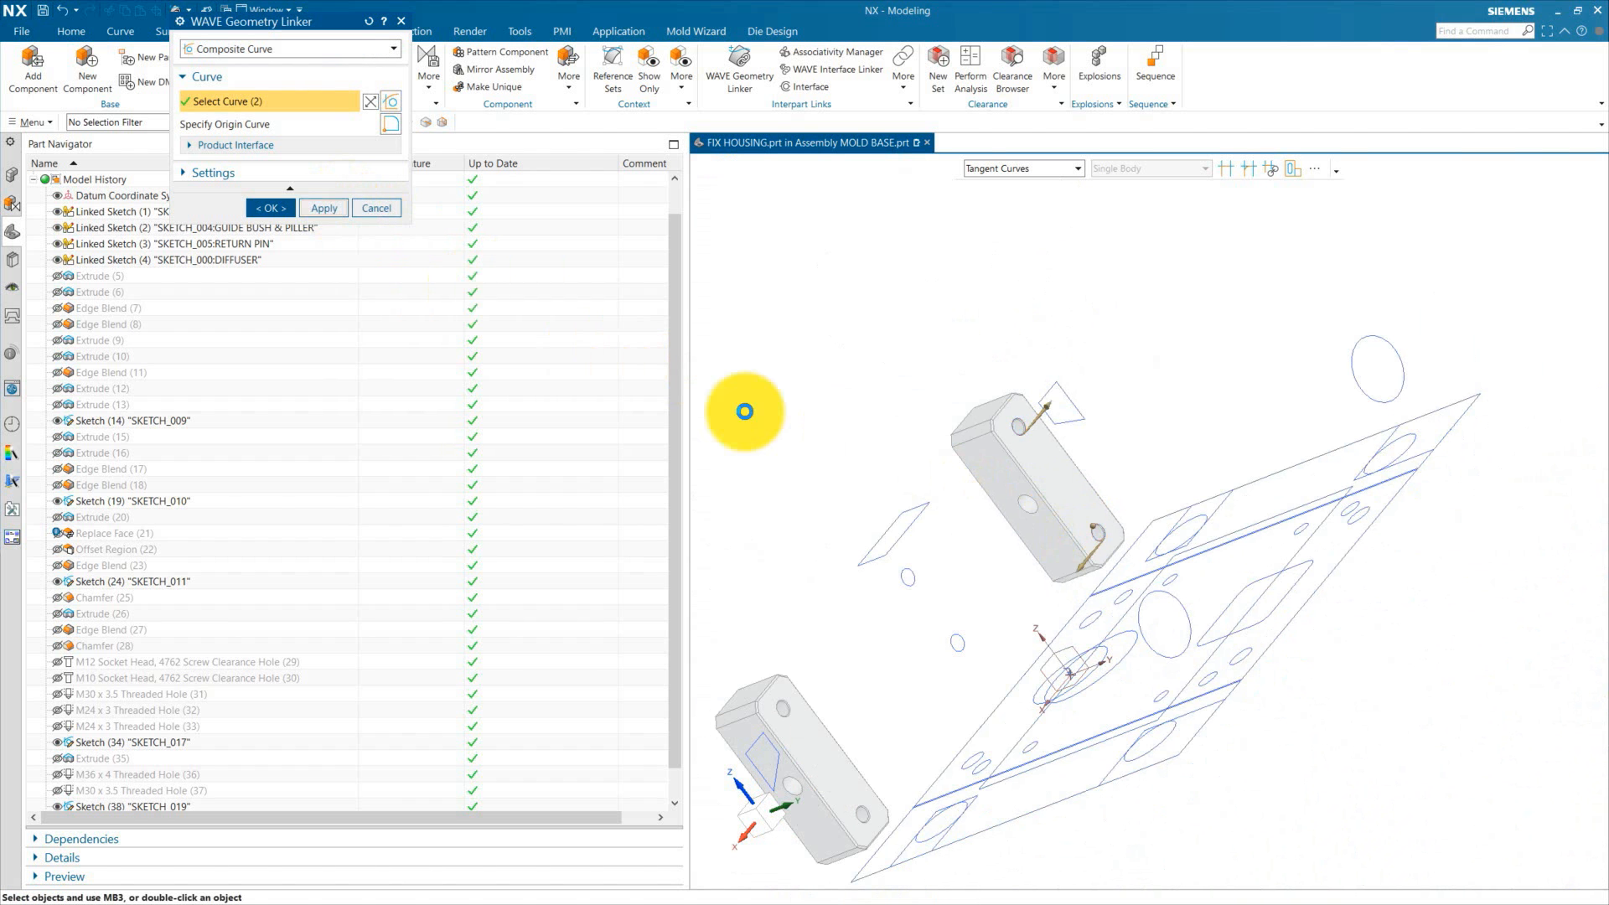
scroll(833, 724, "up", 4)
left_click(737, 651)
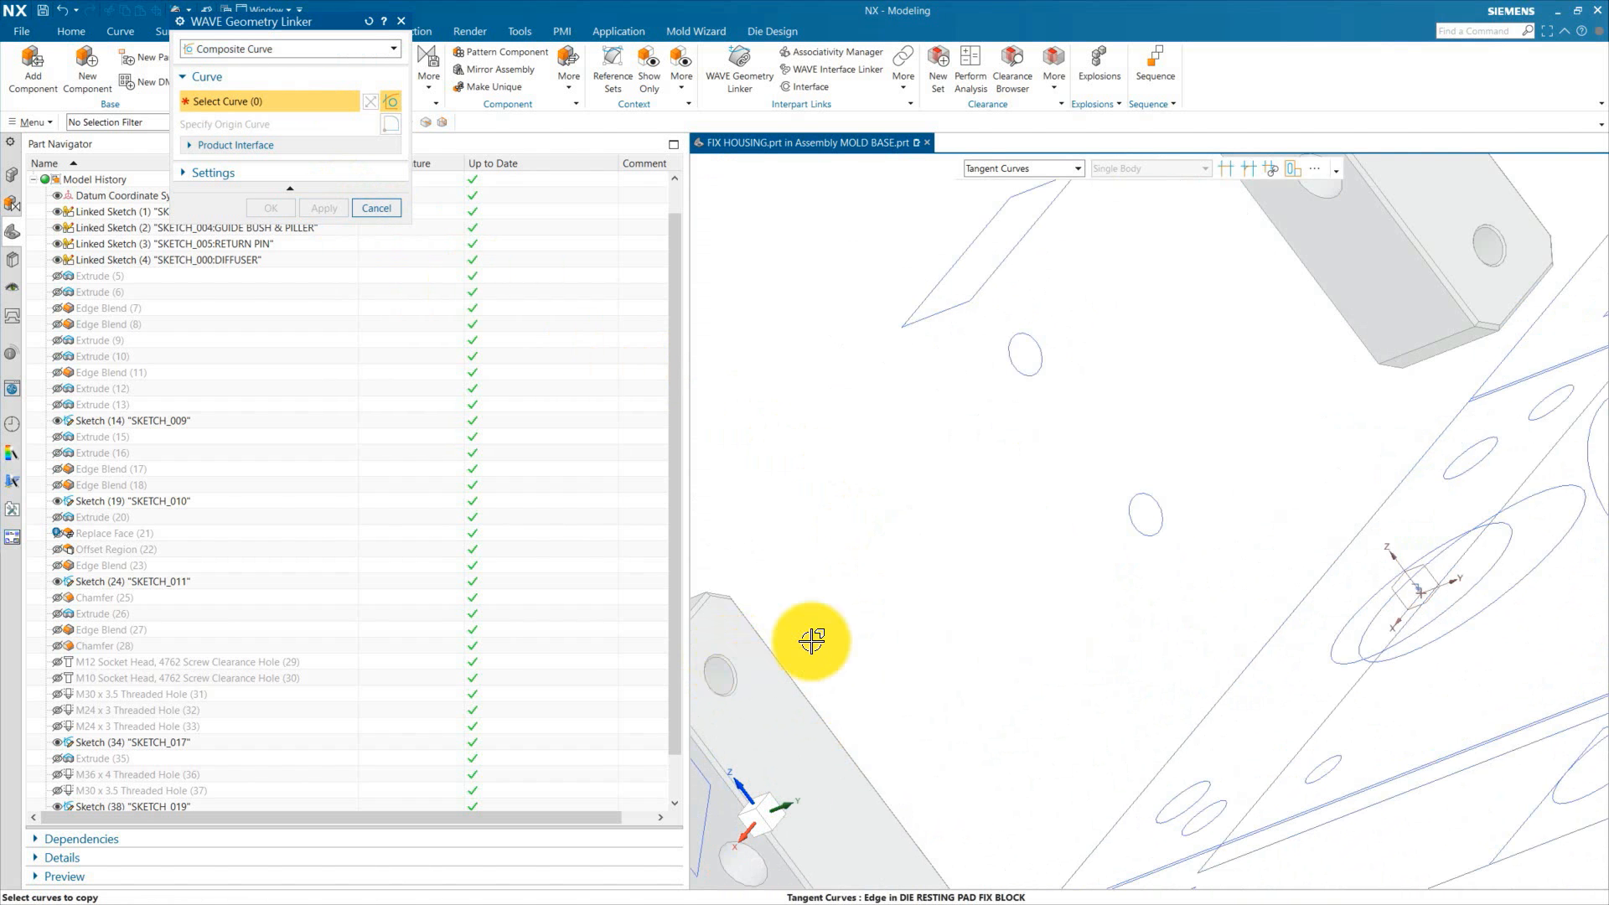
scroll(814, 641, "down", 5)
scroll(884, 776, "up", 4)
left_click(271, 208)
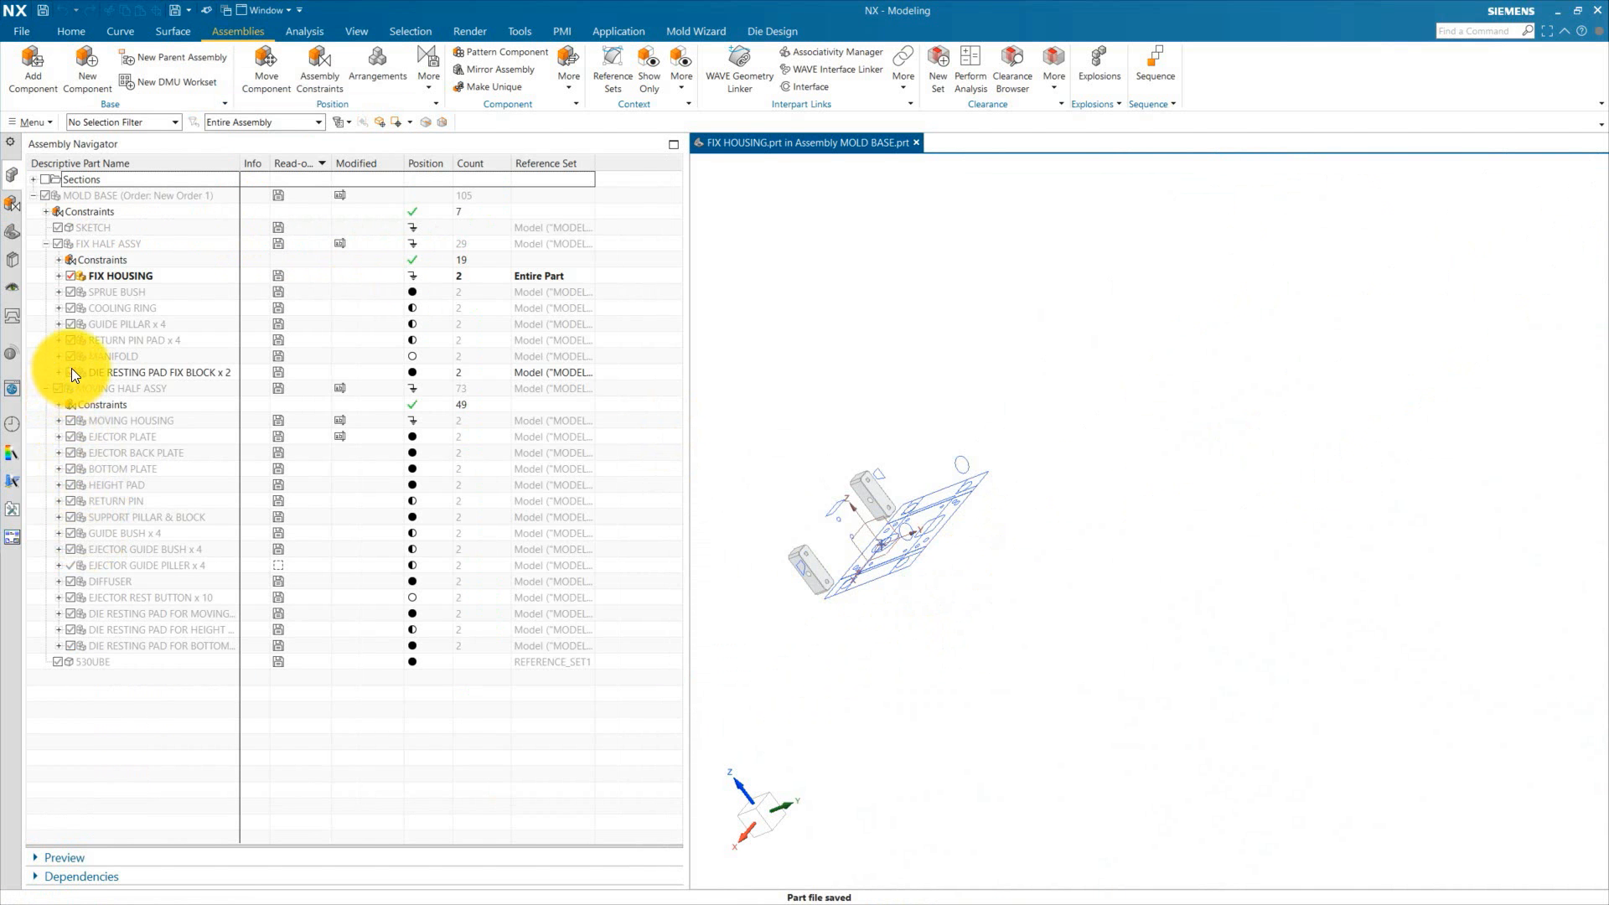
left_click(71, 373)
left_click(15, 238)
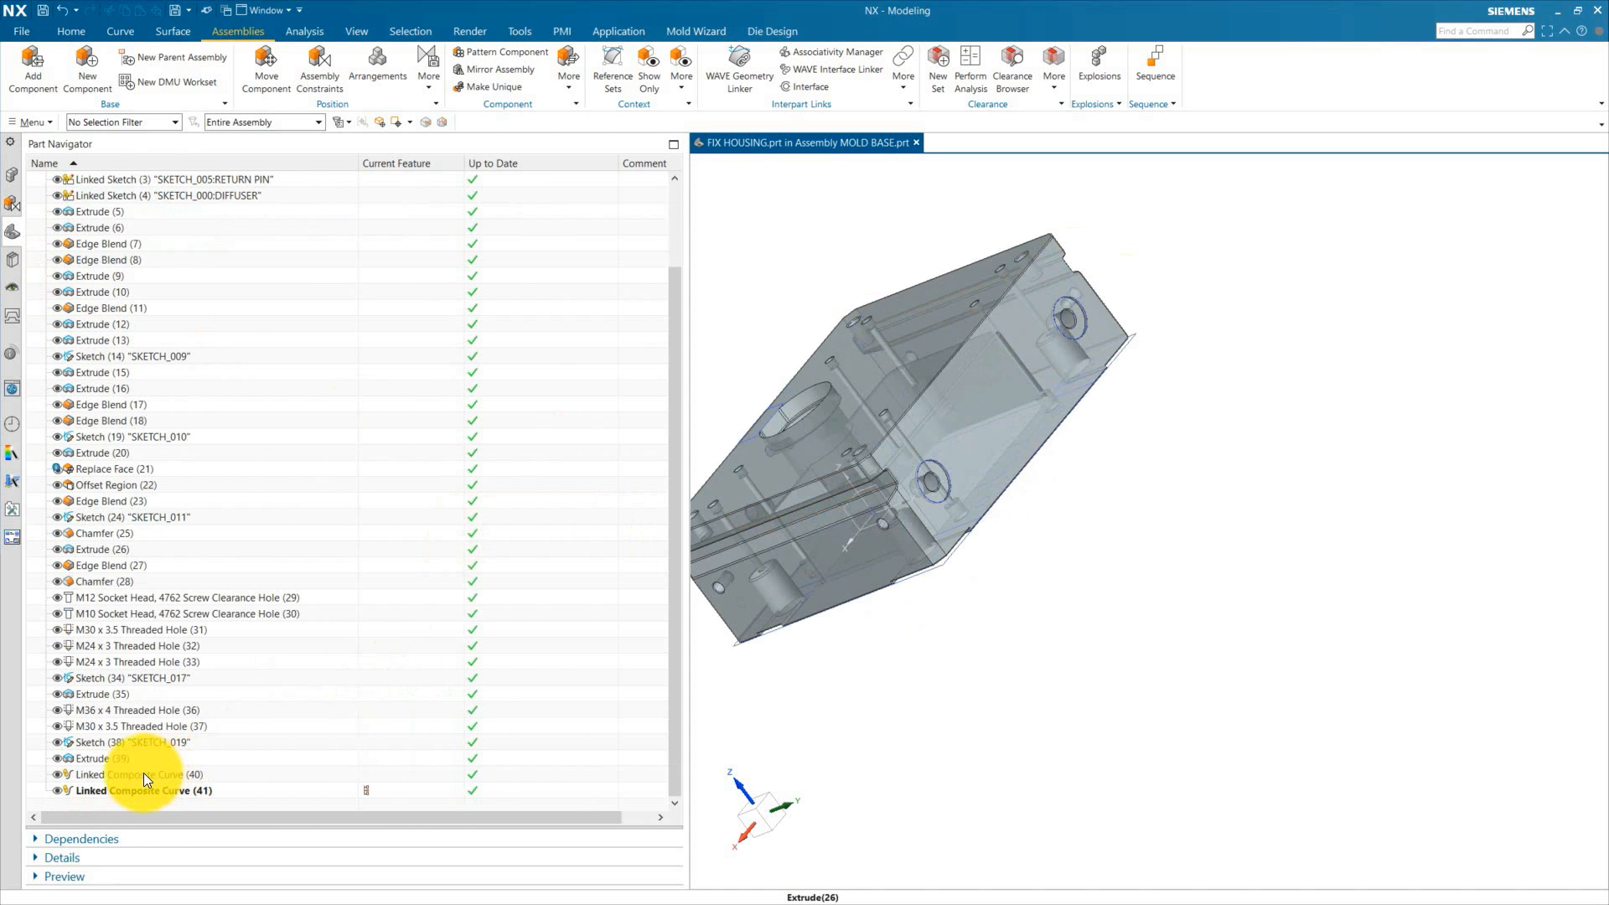
Step: Orbit and zoom around the fix housing to inspect the linked composite curves at the pad locations
middle_click_drag(1036, 442, 1160, 535)
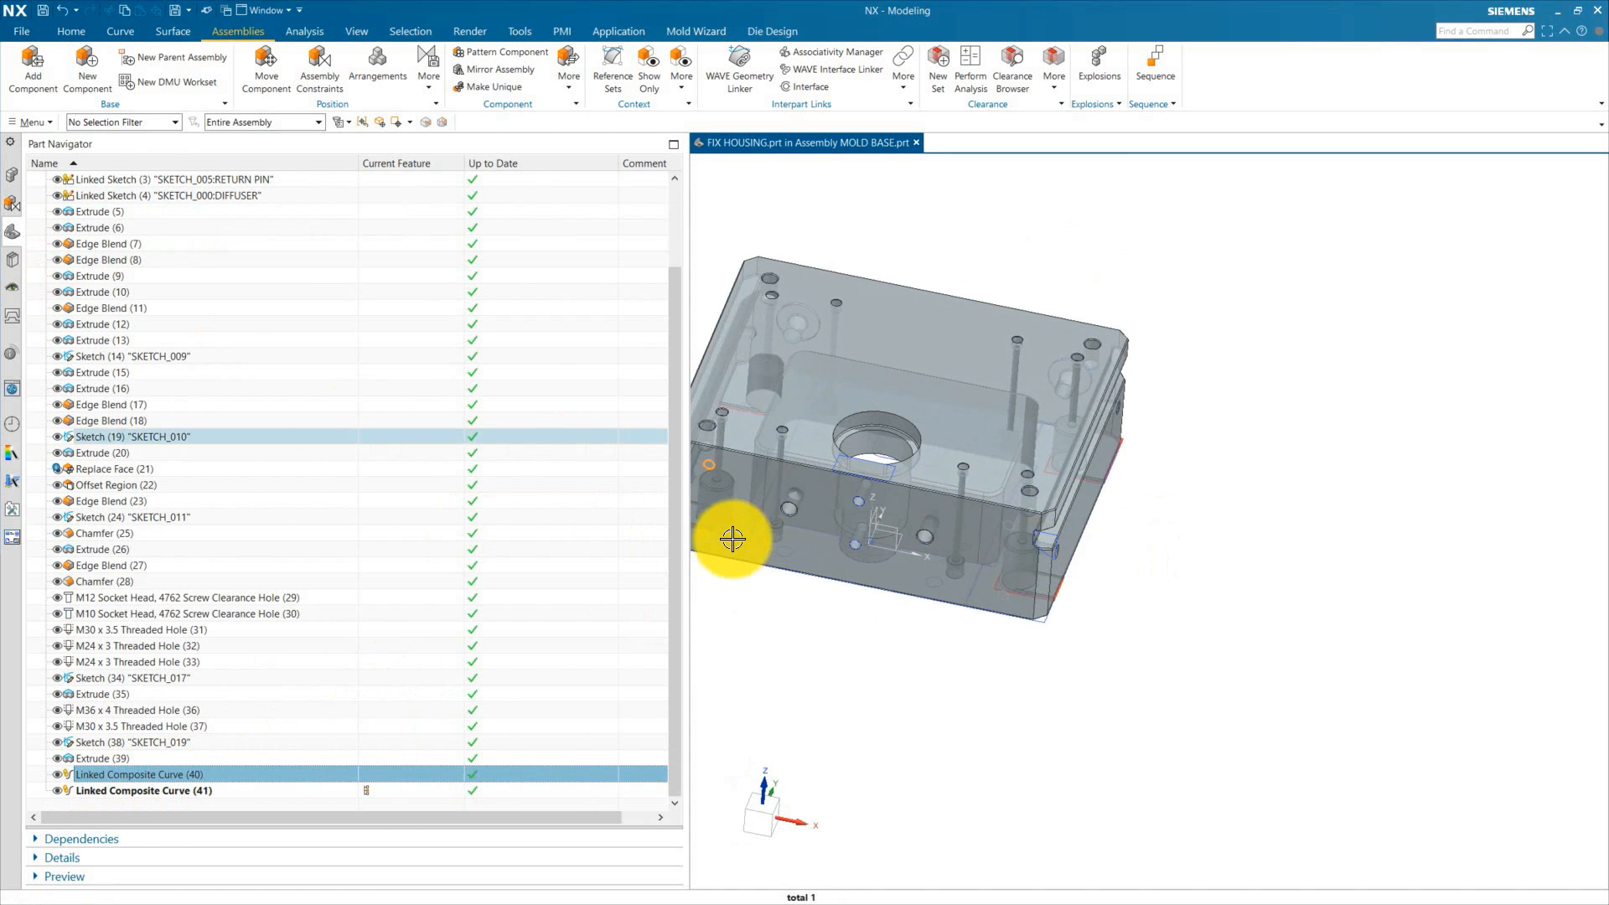
left_click(144, 791)
scroll(763, 591, "up", 2)
middle_click_drag(762, 592, 1088, 734, "shift")
scroll(1088, 734, "up", 1)
key("Escape")
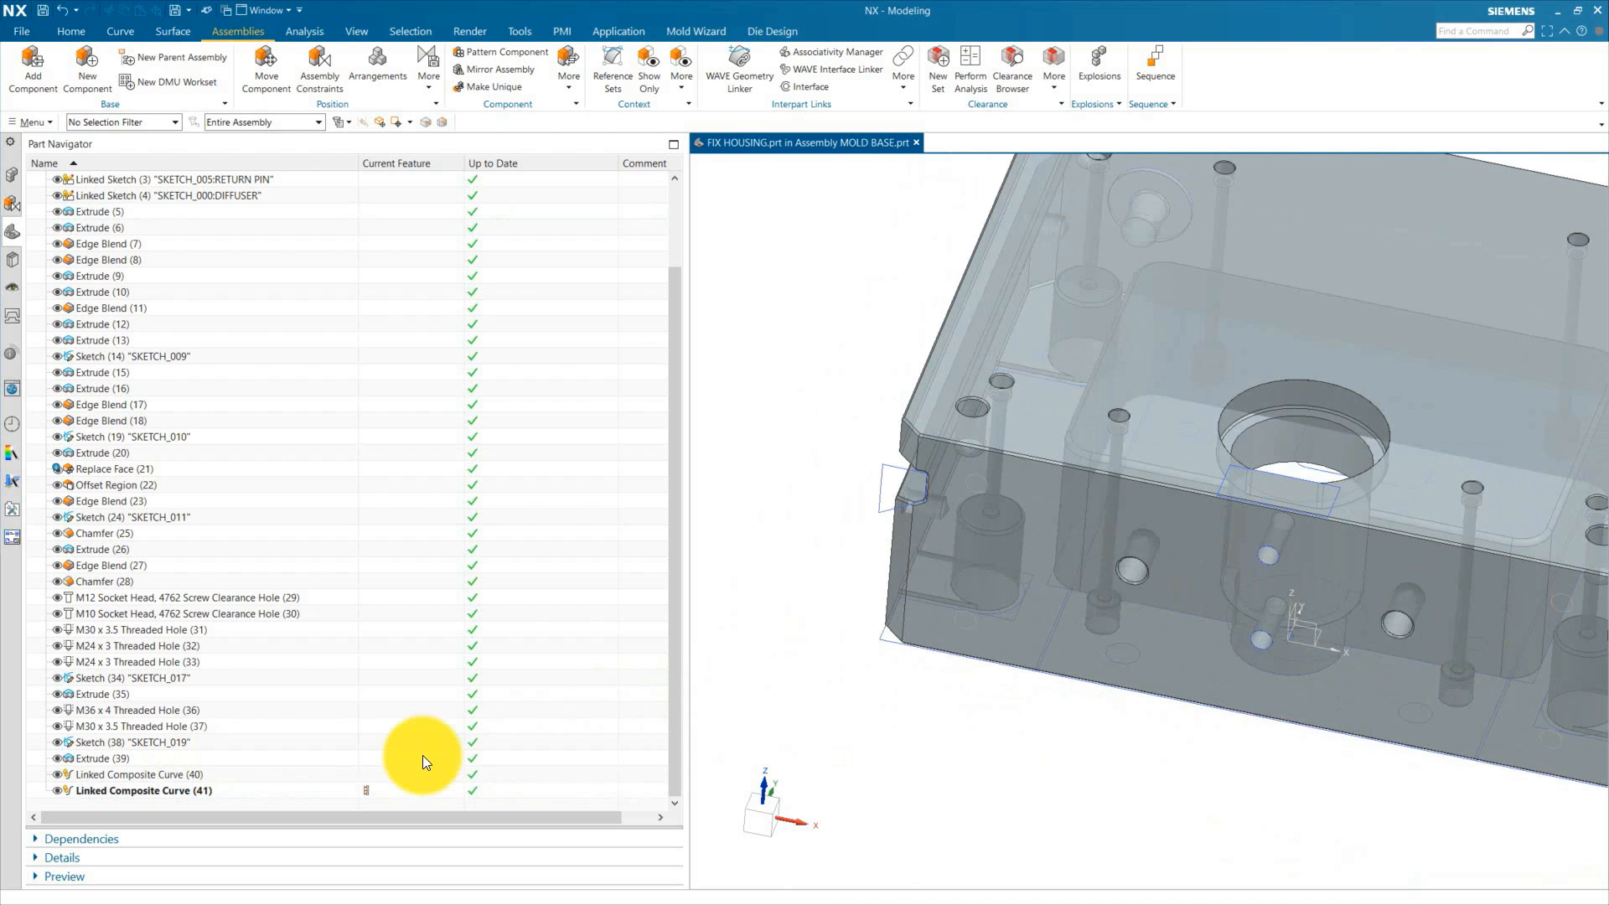
left_click(288, 774)
left_click(48, 803)
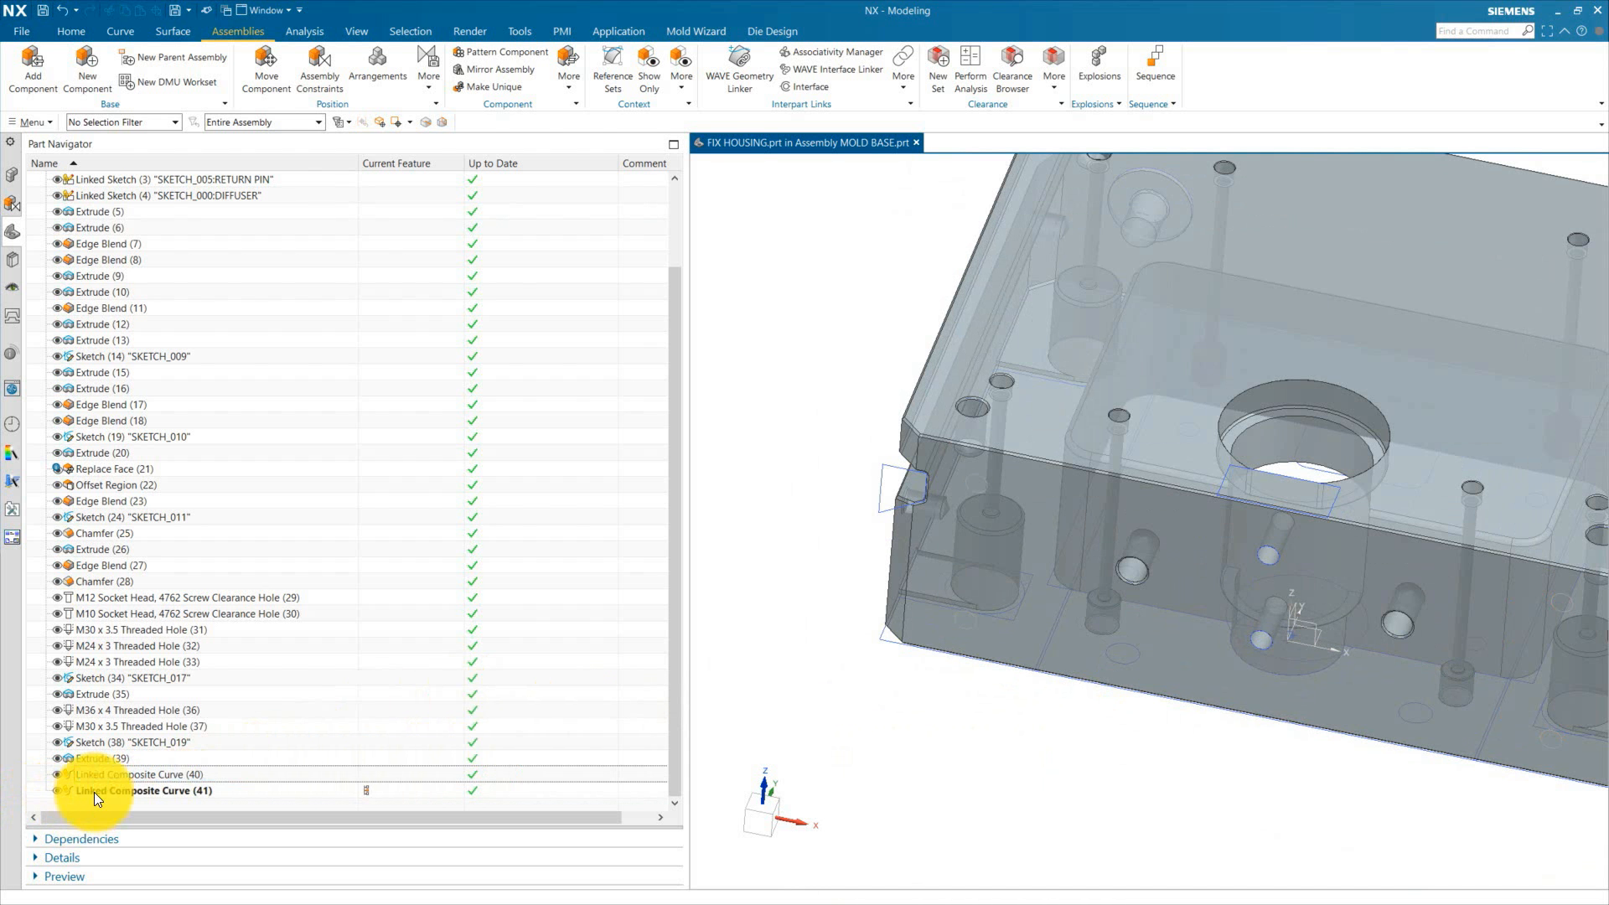
Step: Start a Threaded hole in the fix housing with Metric Coarse standard and M16 x 2 size
left_click(71, 31)
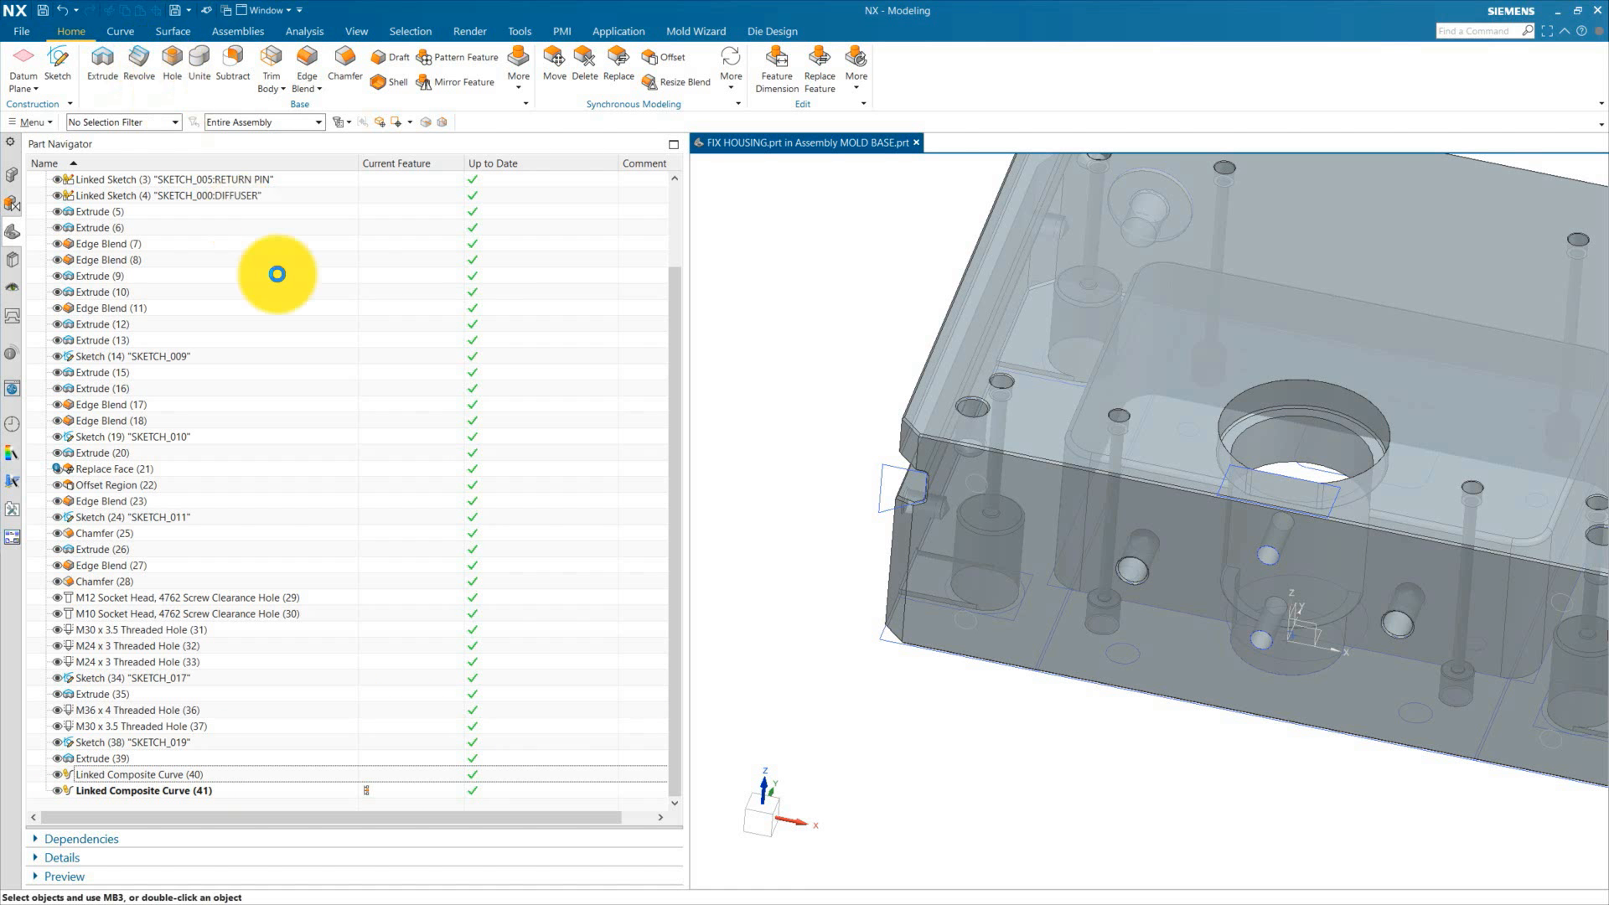
left_click(253, 49)
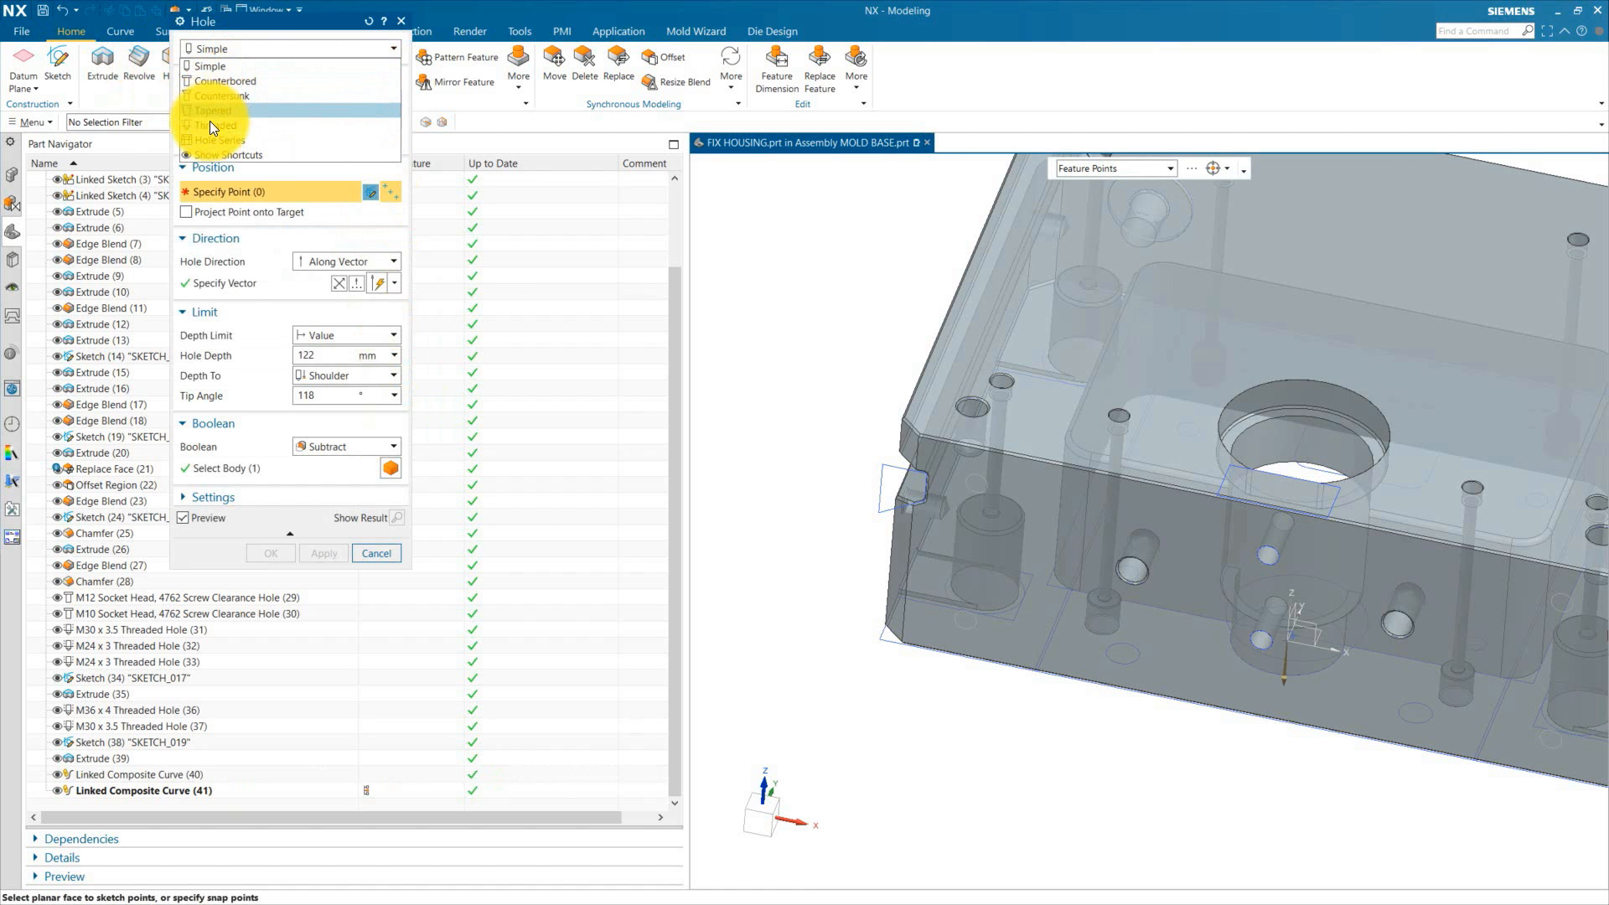
left_click(228, 140)
scroll(345, 118, "up", 3)
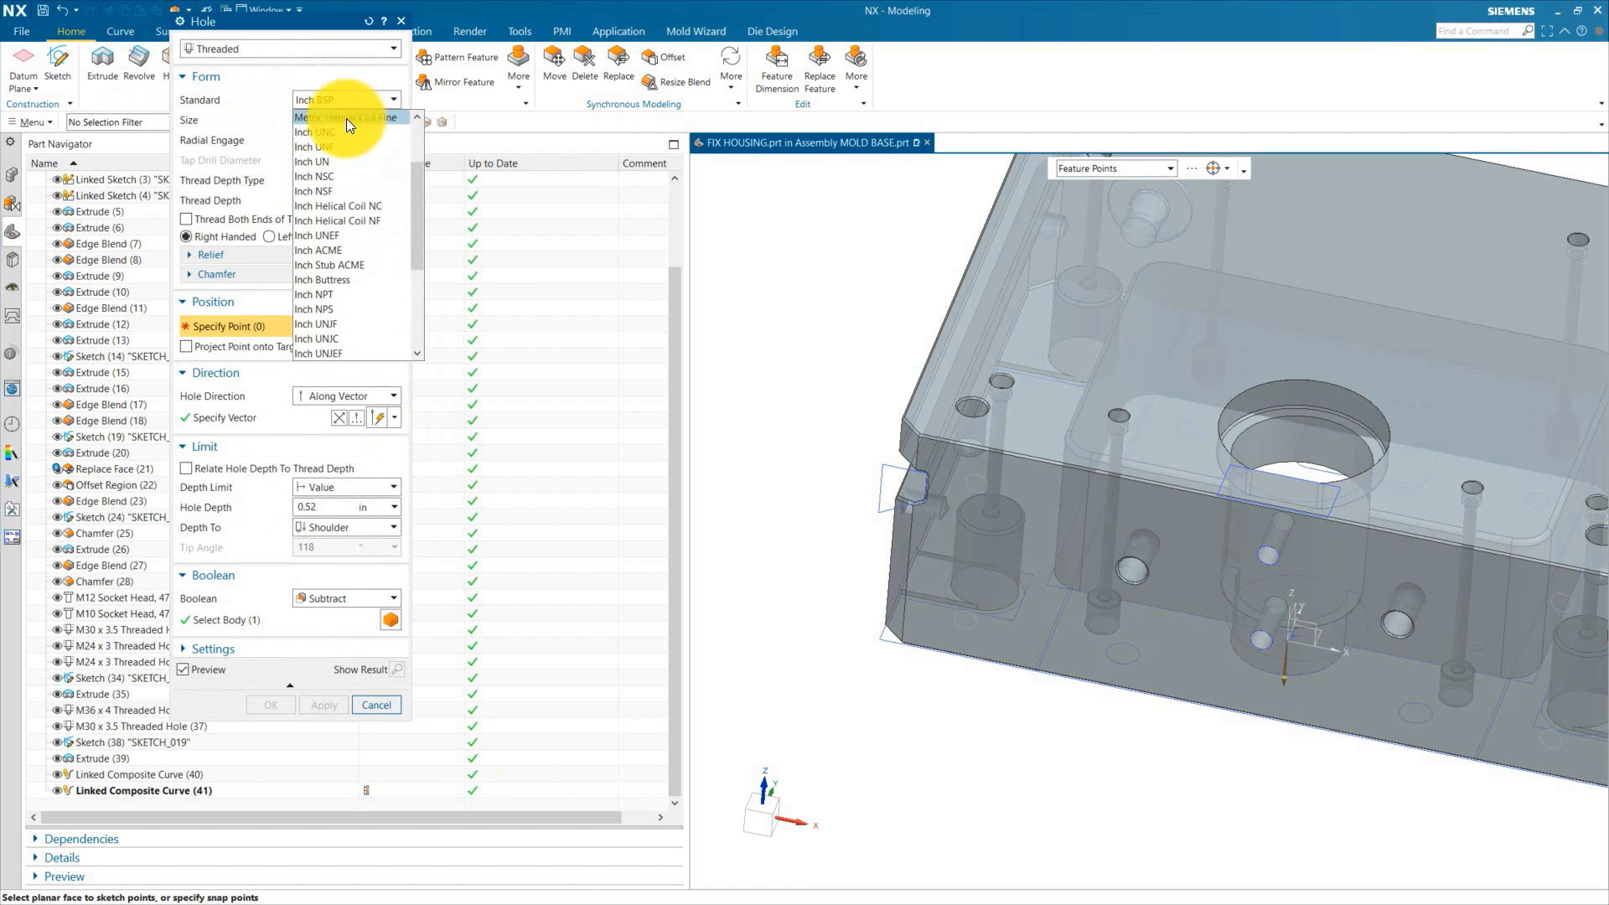
left_click(355, 114)
left_click(348, 120)
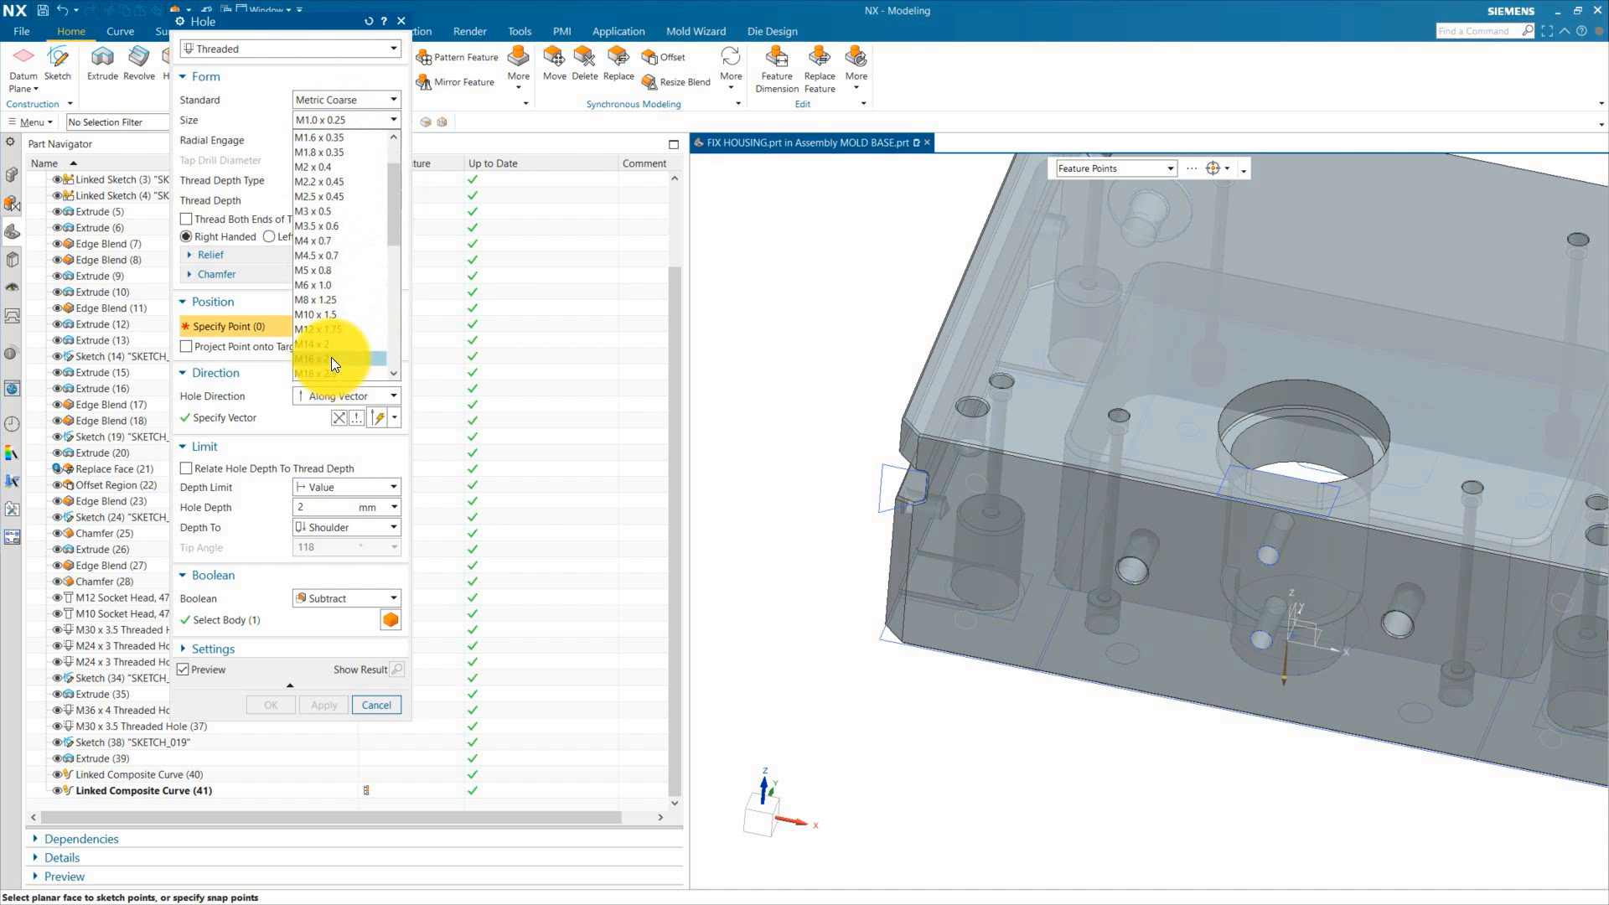
left_click(329, 359)
scroll(1011, 444, "up", 3)
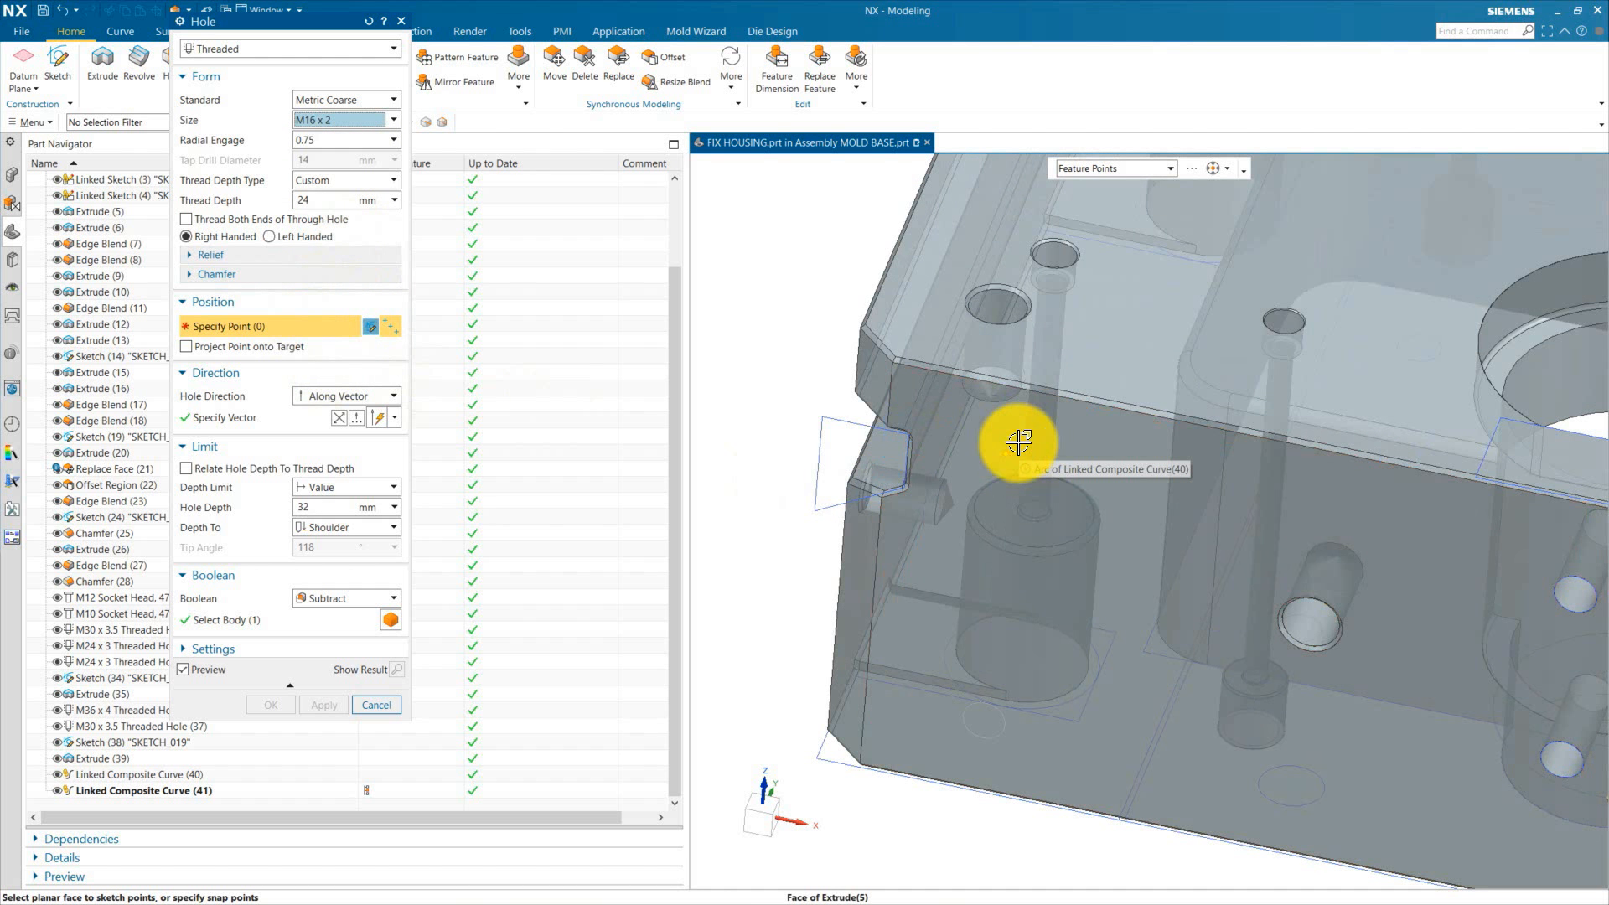
Step: Place holes at the four linked pad-hole centres, normal to the face, with a 30 mm thread depth
left_click(1011, 444)
left_click(1007, 719)
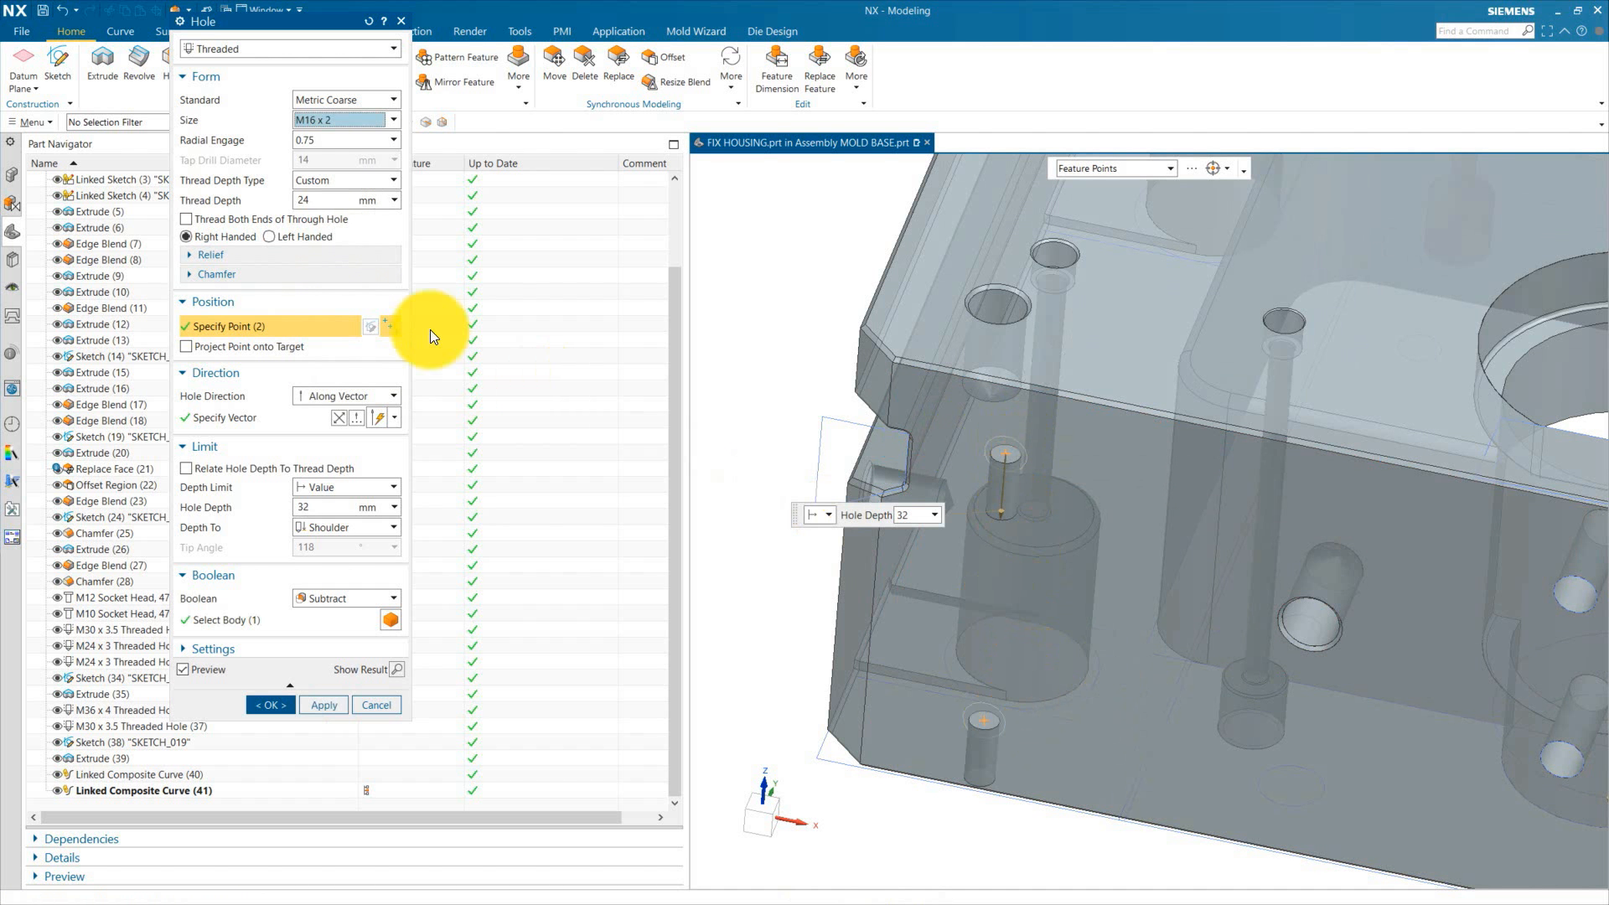
left_click(339, 414)
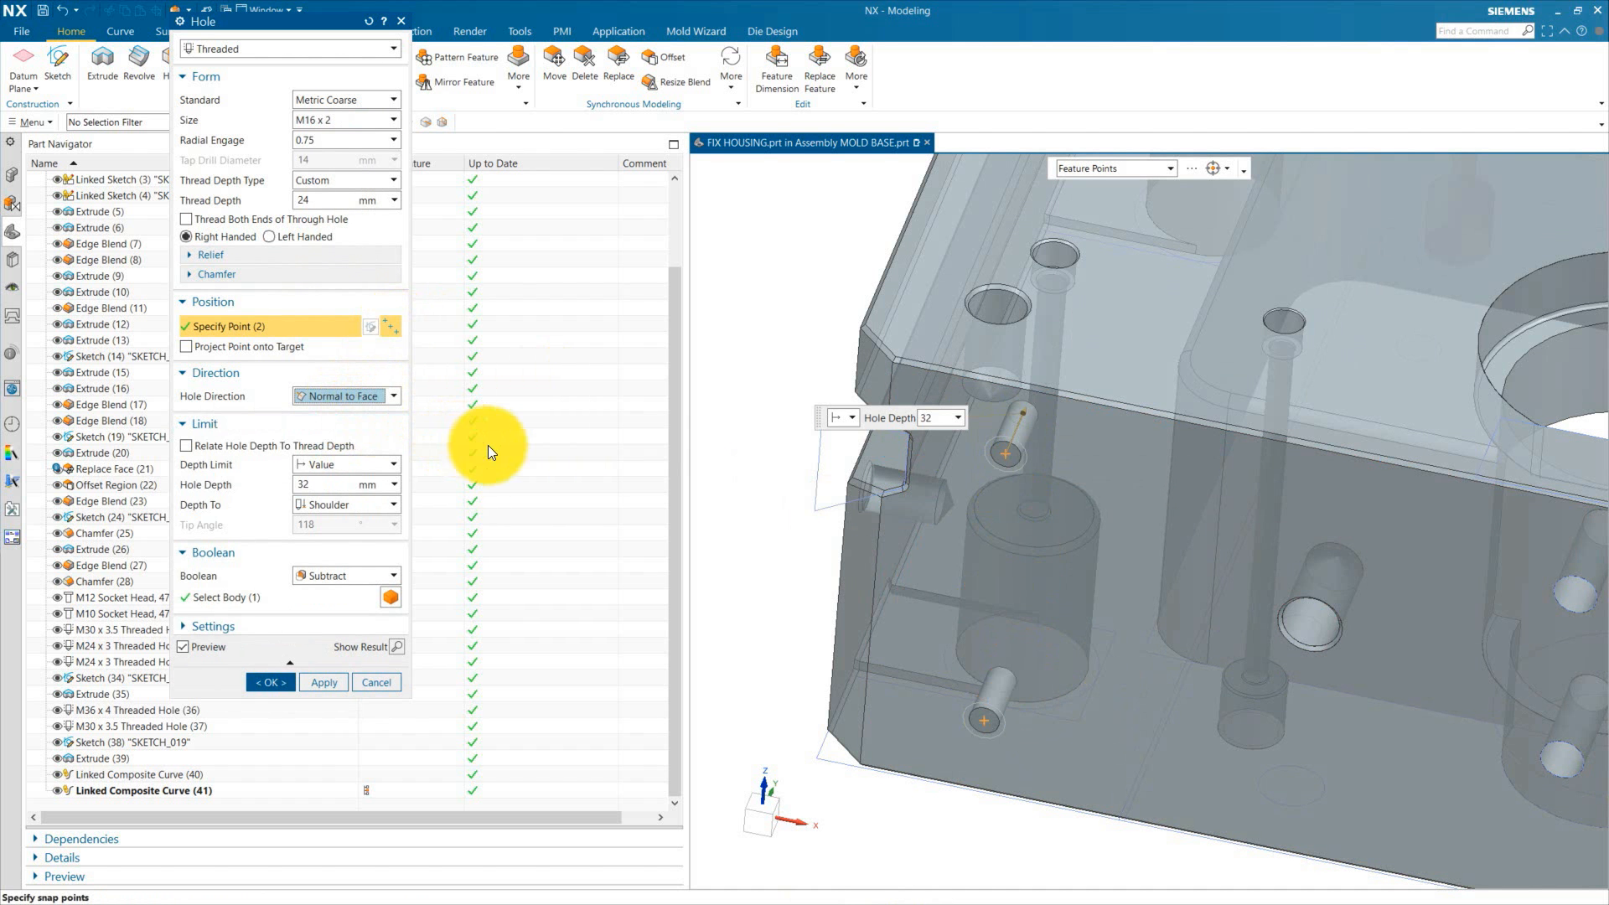
scroll(797, 424, "down", 4)
scroll(1425, 513, "up", 3)
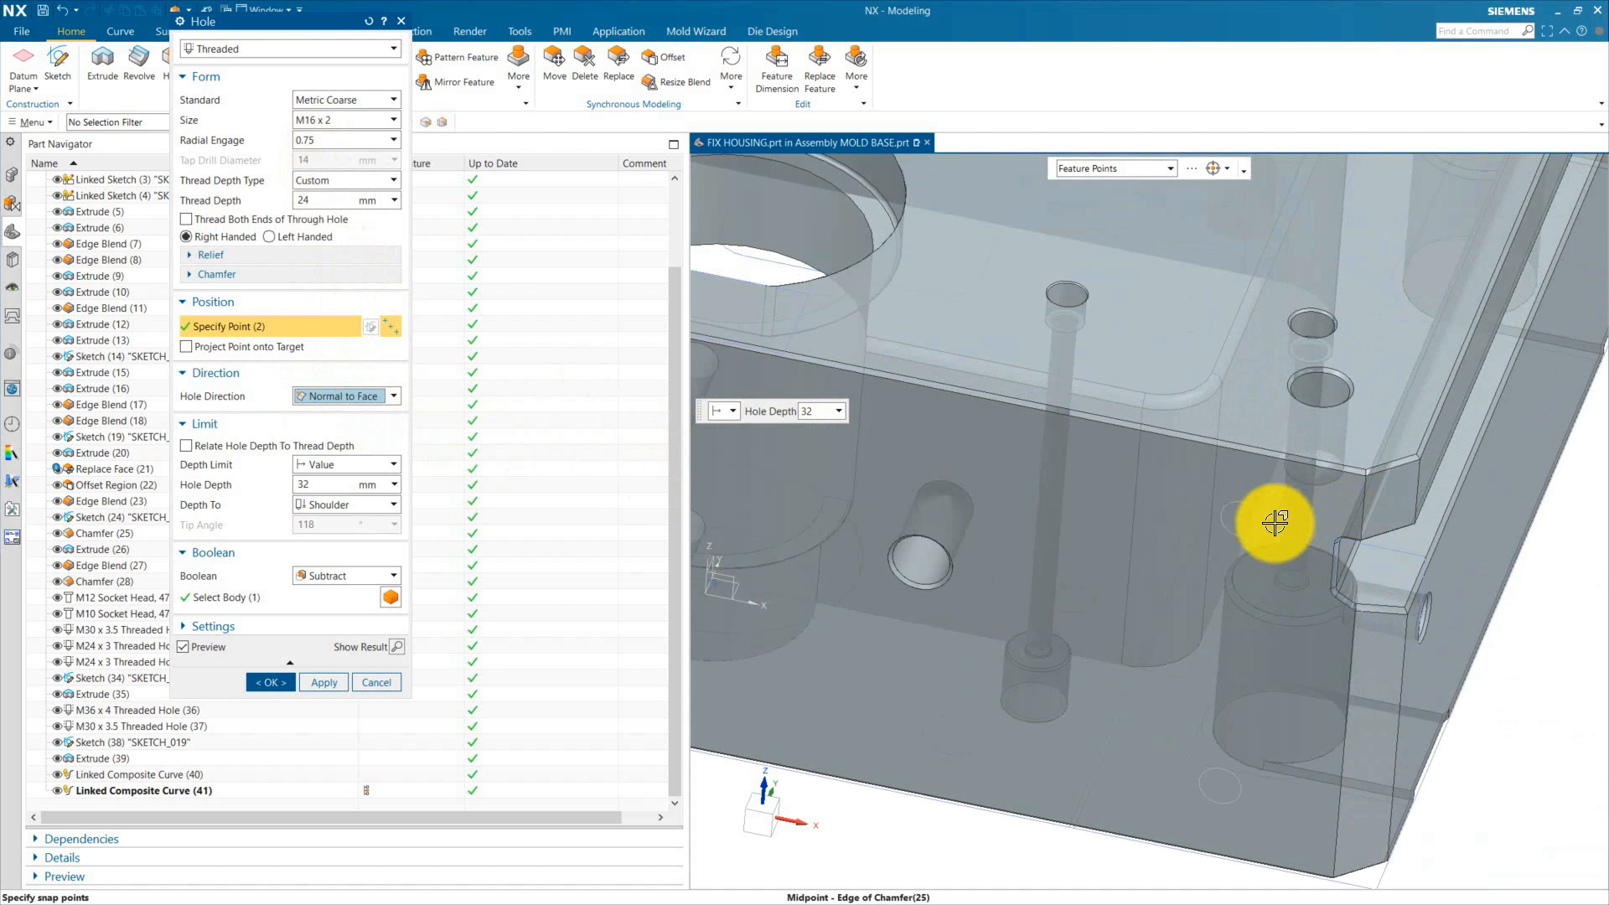
left_click(1252, 510)
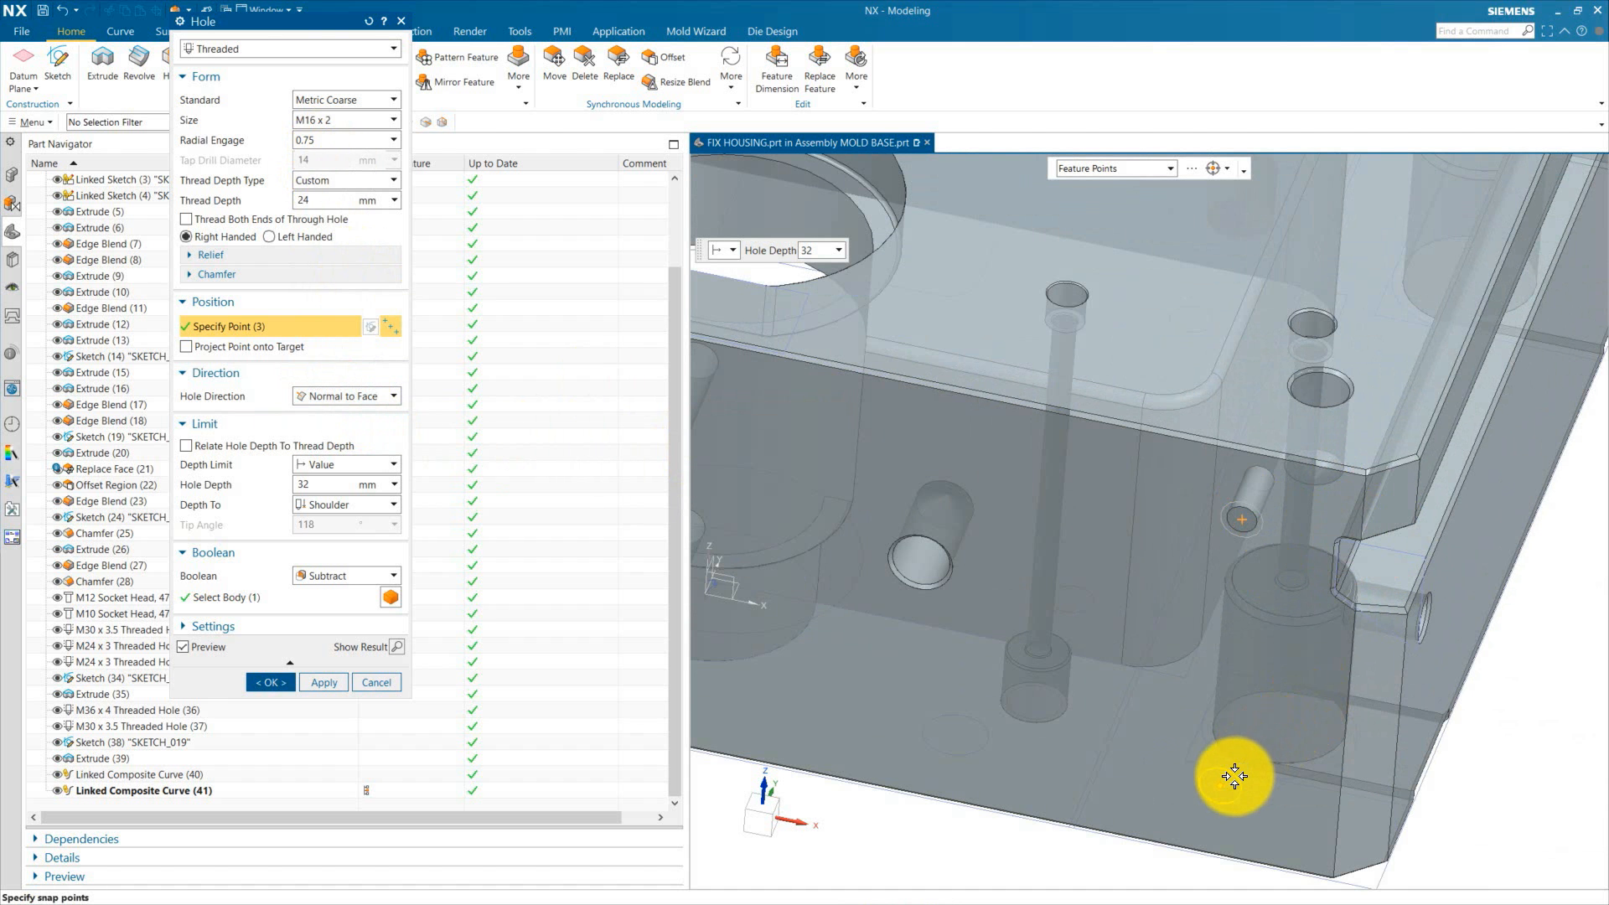
left_click(1235, 776)
left_click_drag(327, 202, 269, 192)
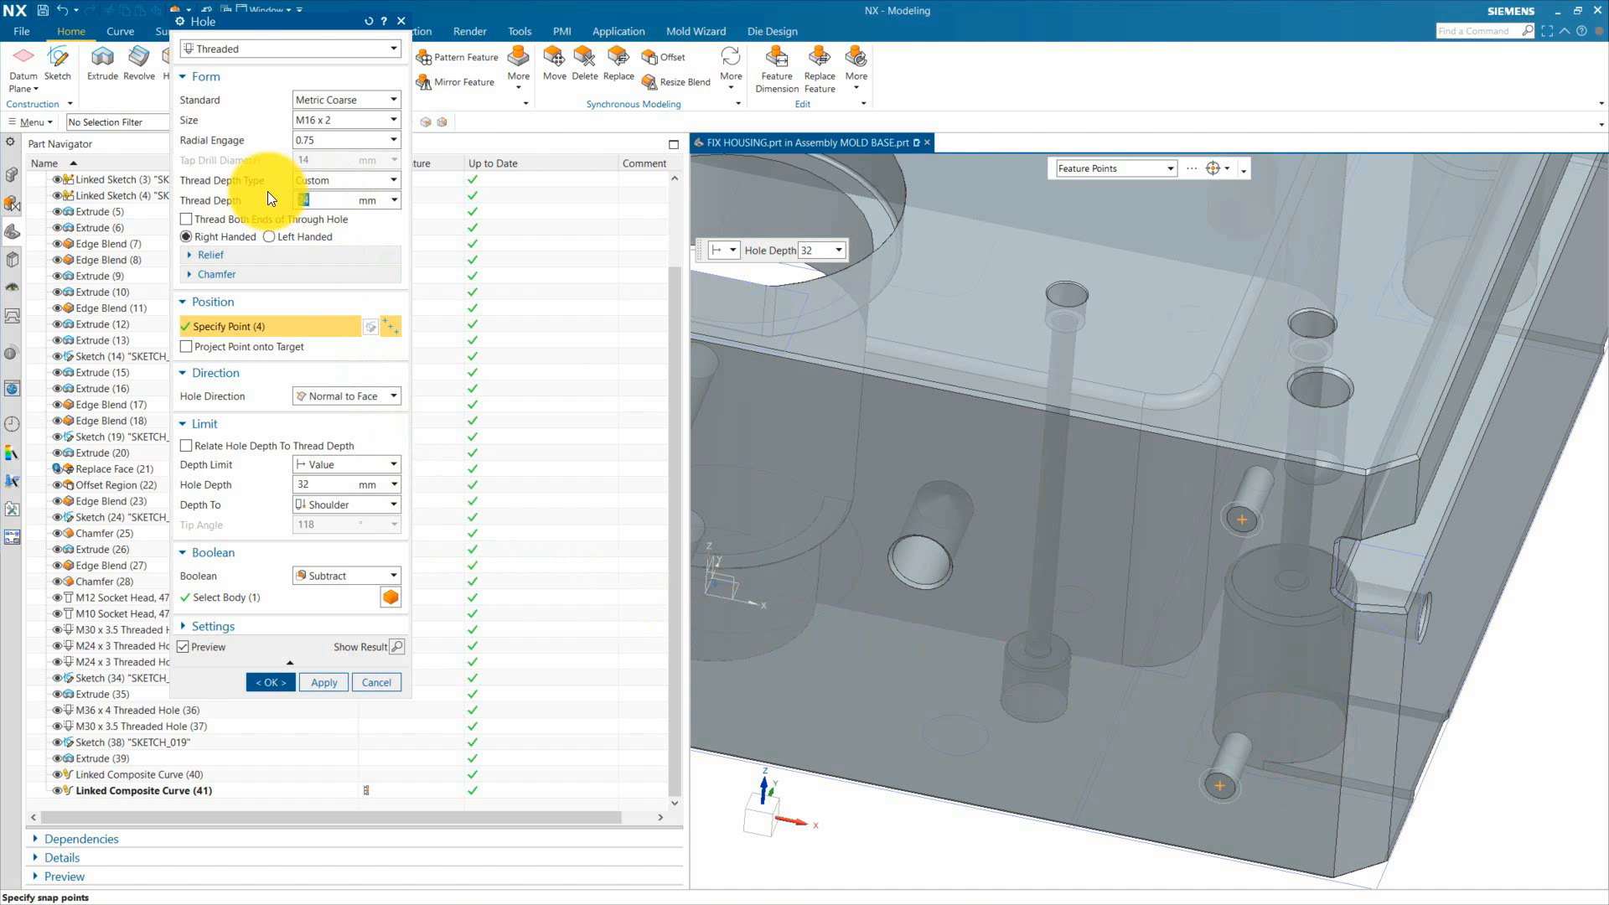
type("30")
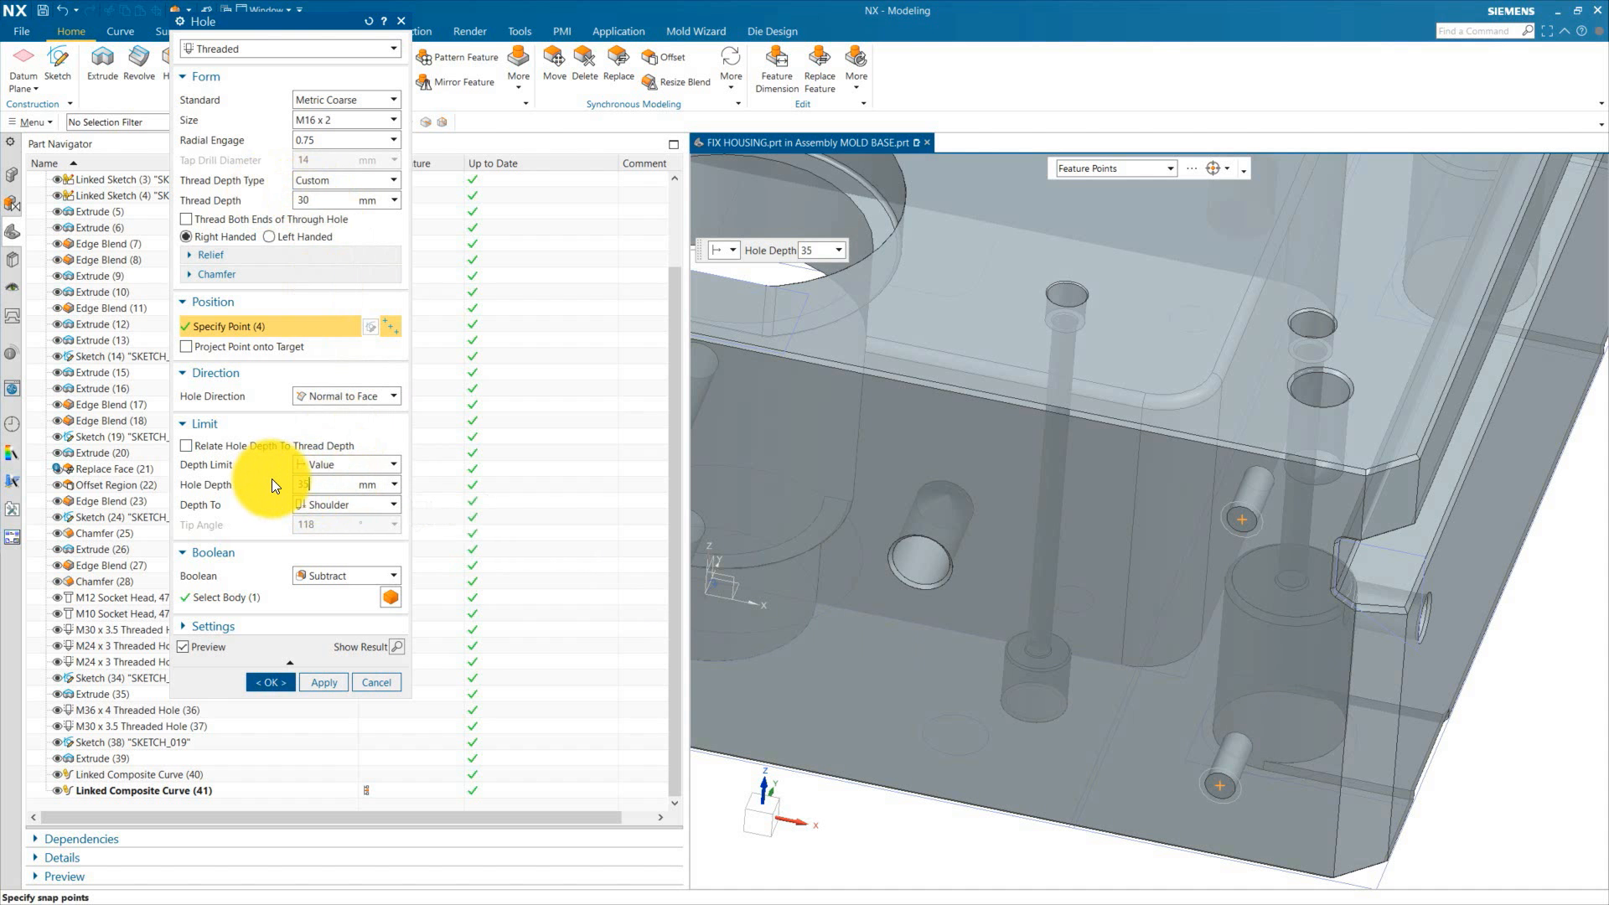
left_click(398, 646)
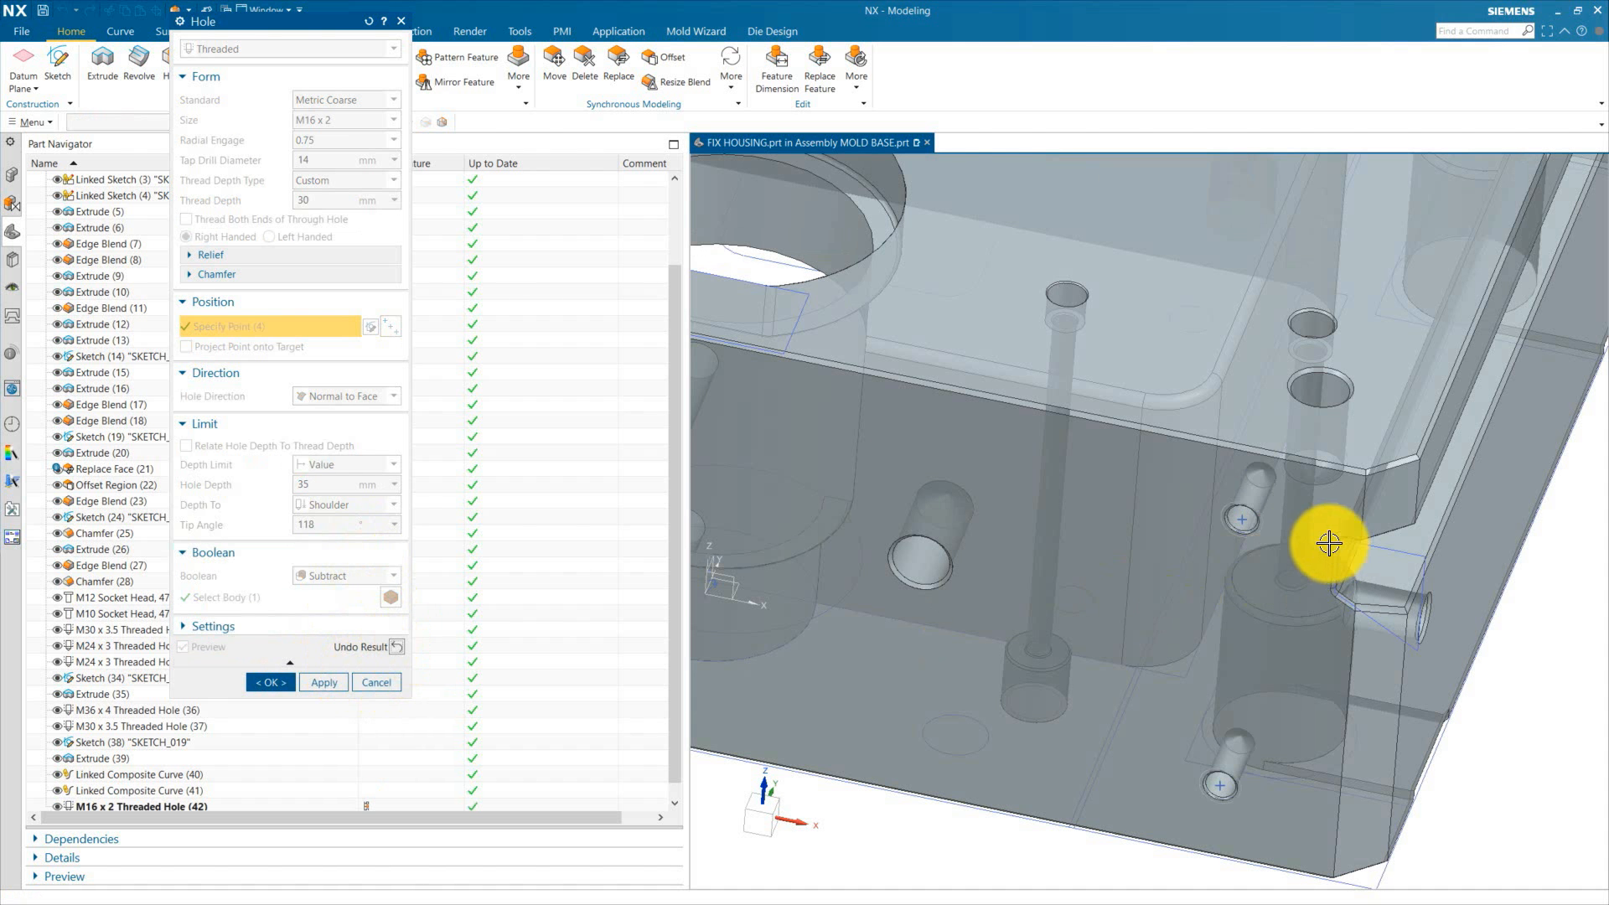
left_click(283, 680)
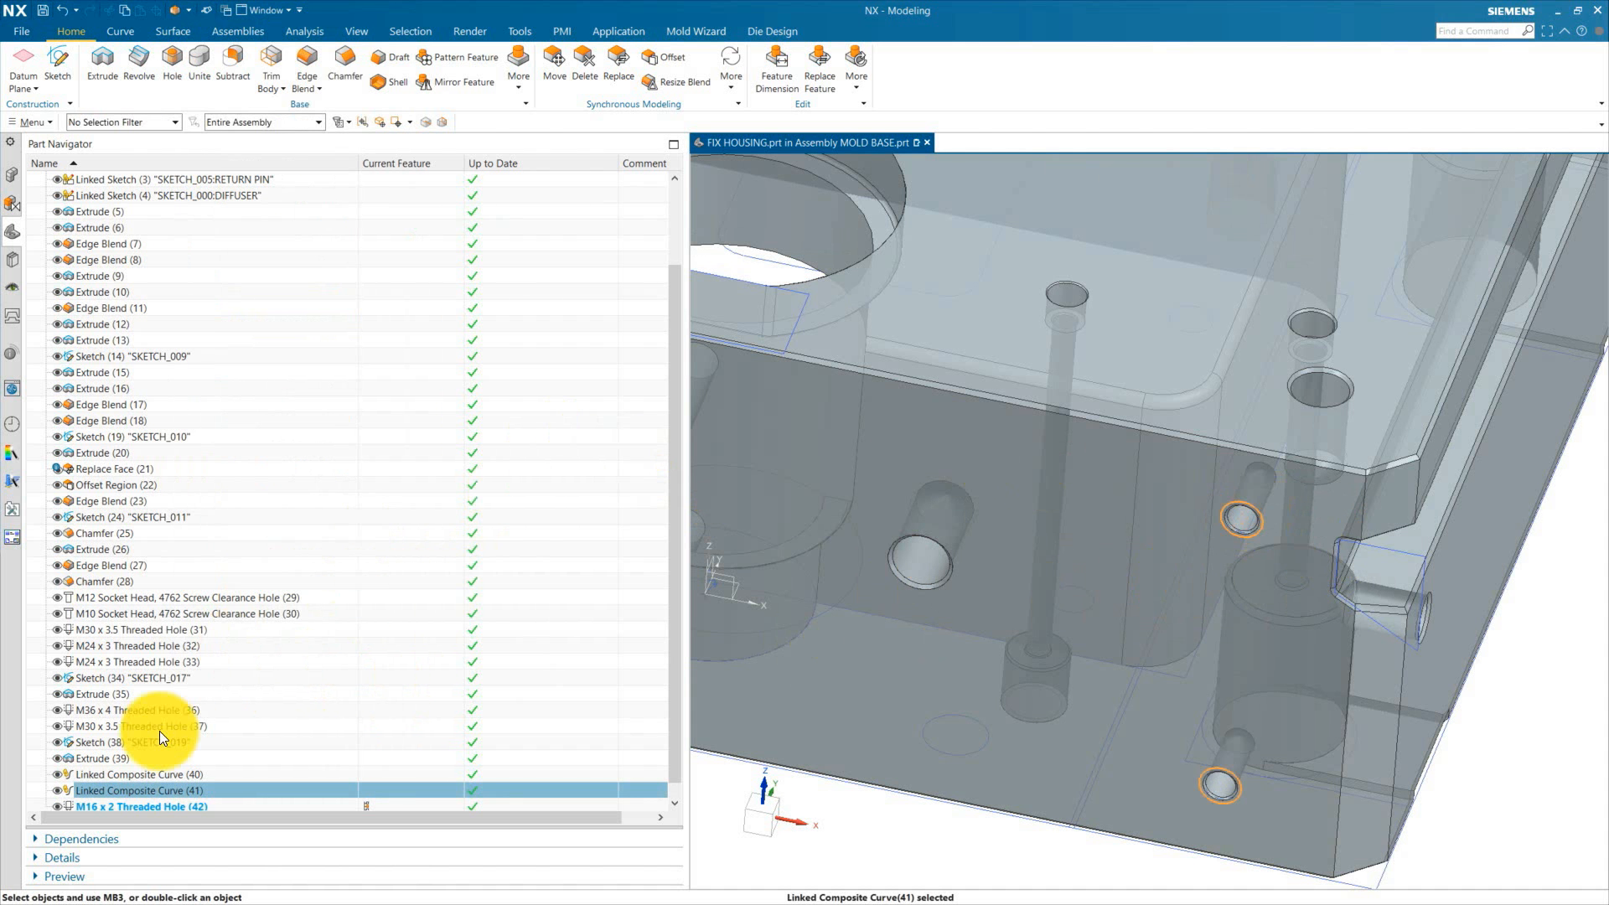
Step: Hide both linked composite curves and make MOLD BASE the work part again
left_click(62, 778)
left_click(57, 790)
scroll(1059, 557, "down", 5)
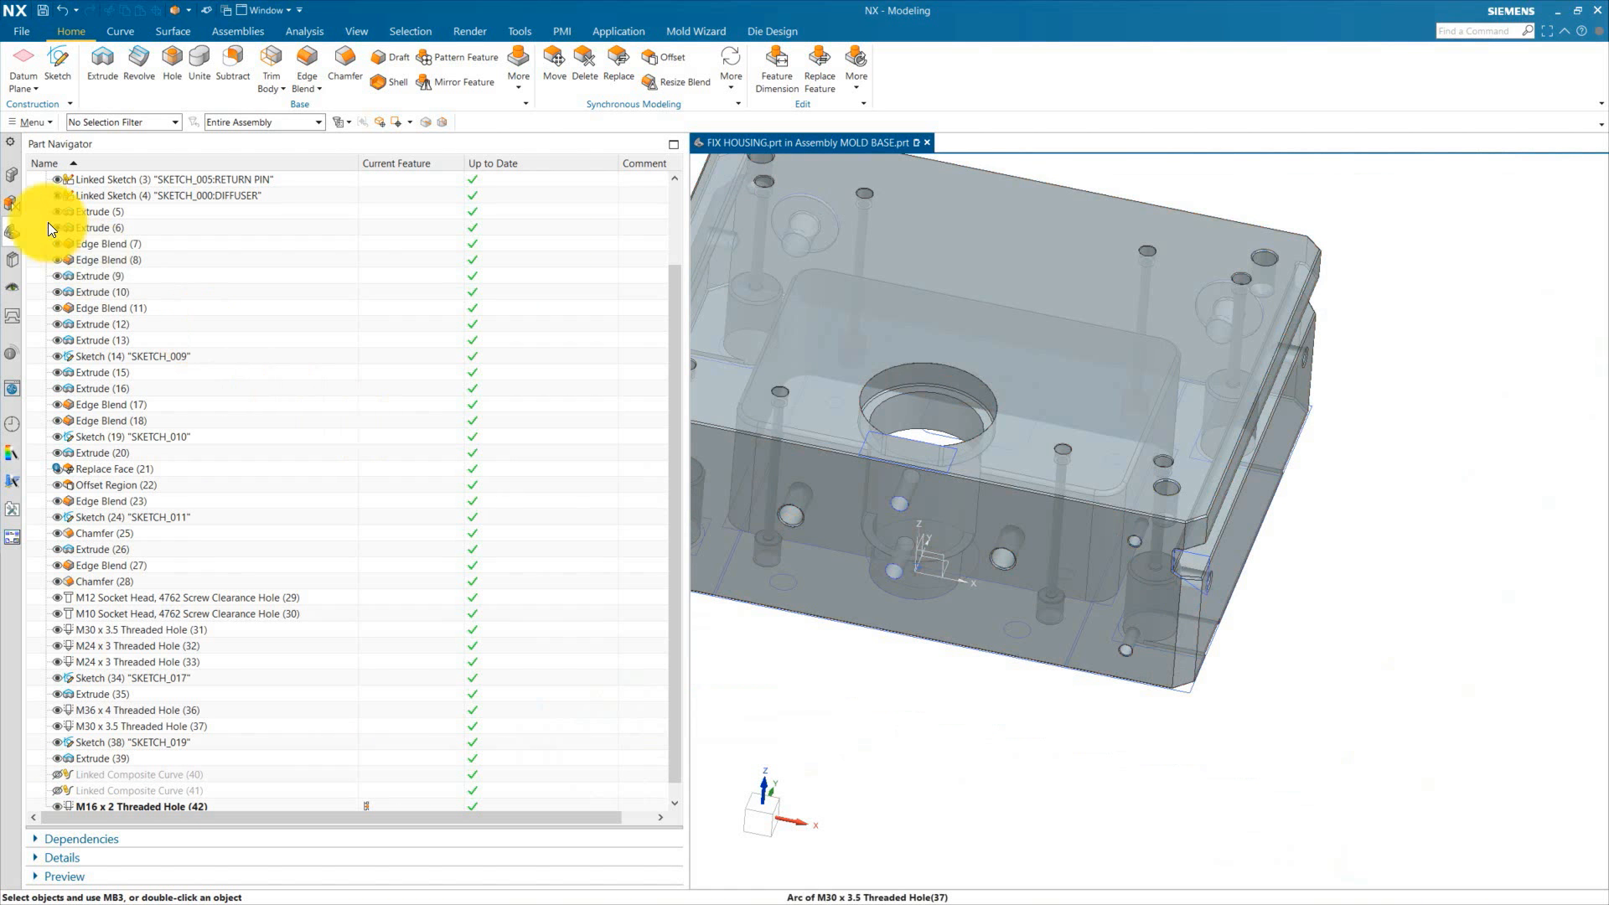
left_click(11, 204)
left_click(109, 194)
double_click(109, 195)
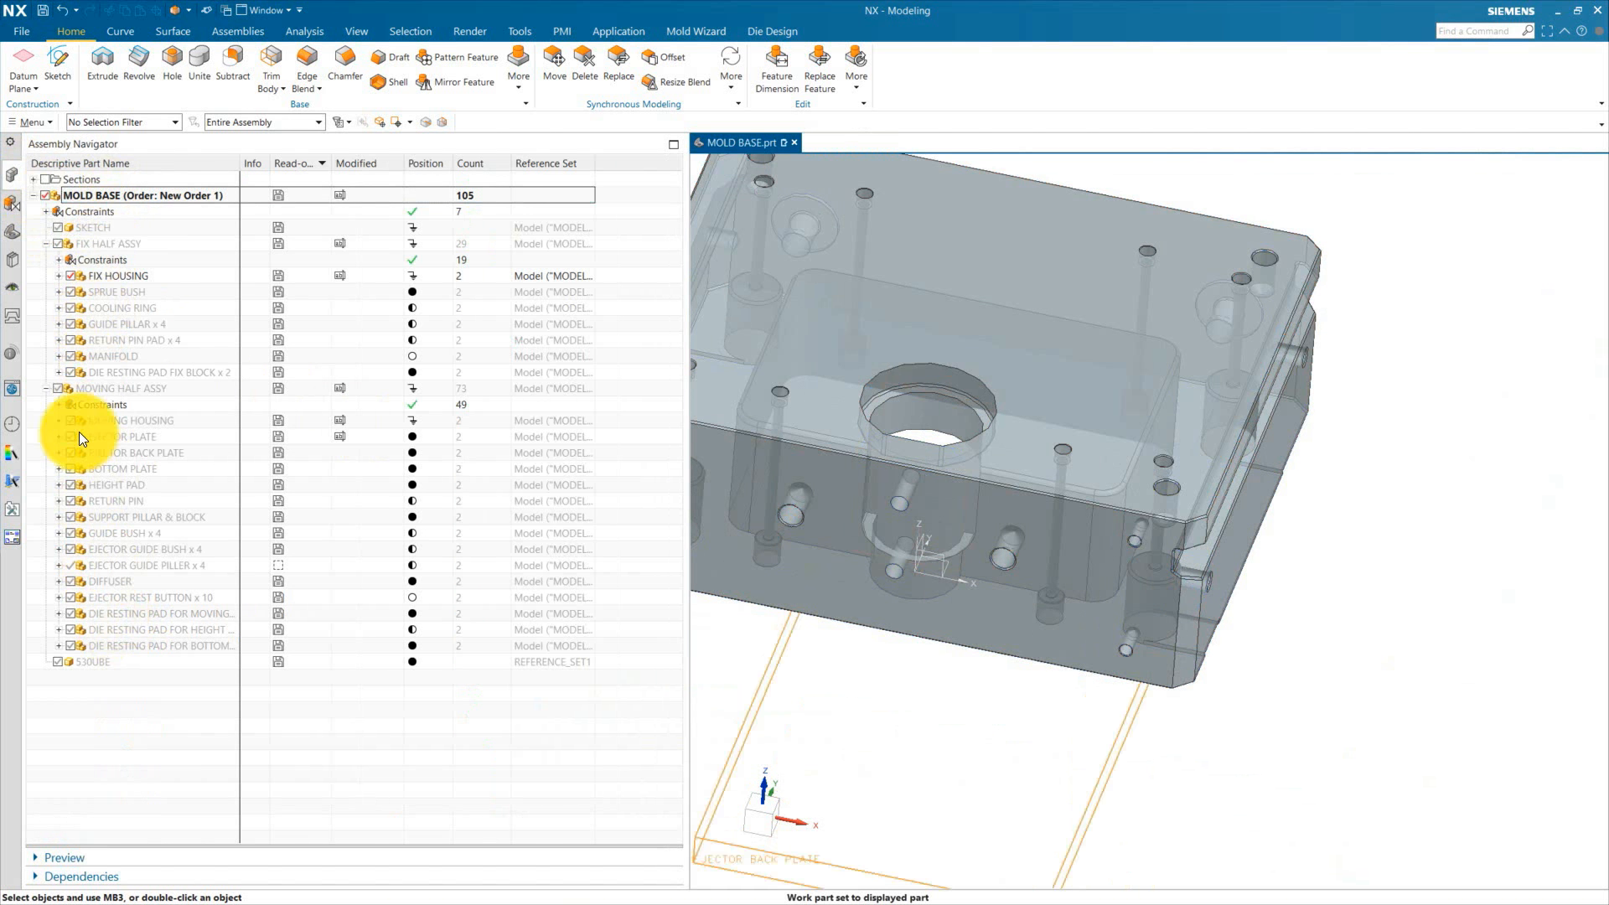
Step: Hide the fix housing and fix-block pads, and show the moving housing with its moving-side die resting pads
left_click(70, 372)
scroll(1092, 644, "up", 5)
middle_click_drag(1093, 644, 1124, 586)
scroll(1254, 349, "up", 5)
scroll(1289, 369, "down", 7)
middle_click_drag(1381, 471, 1388, 528)
scroll(1391, 528, "down", 3)
left_click(70, 276)
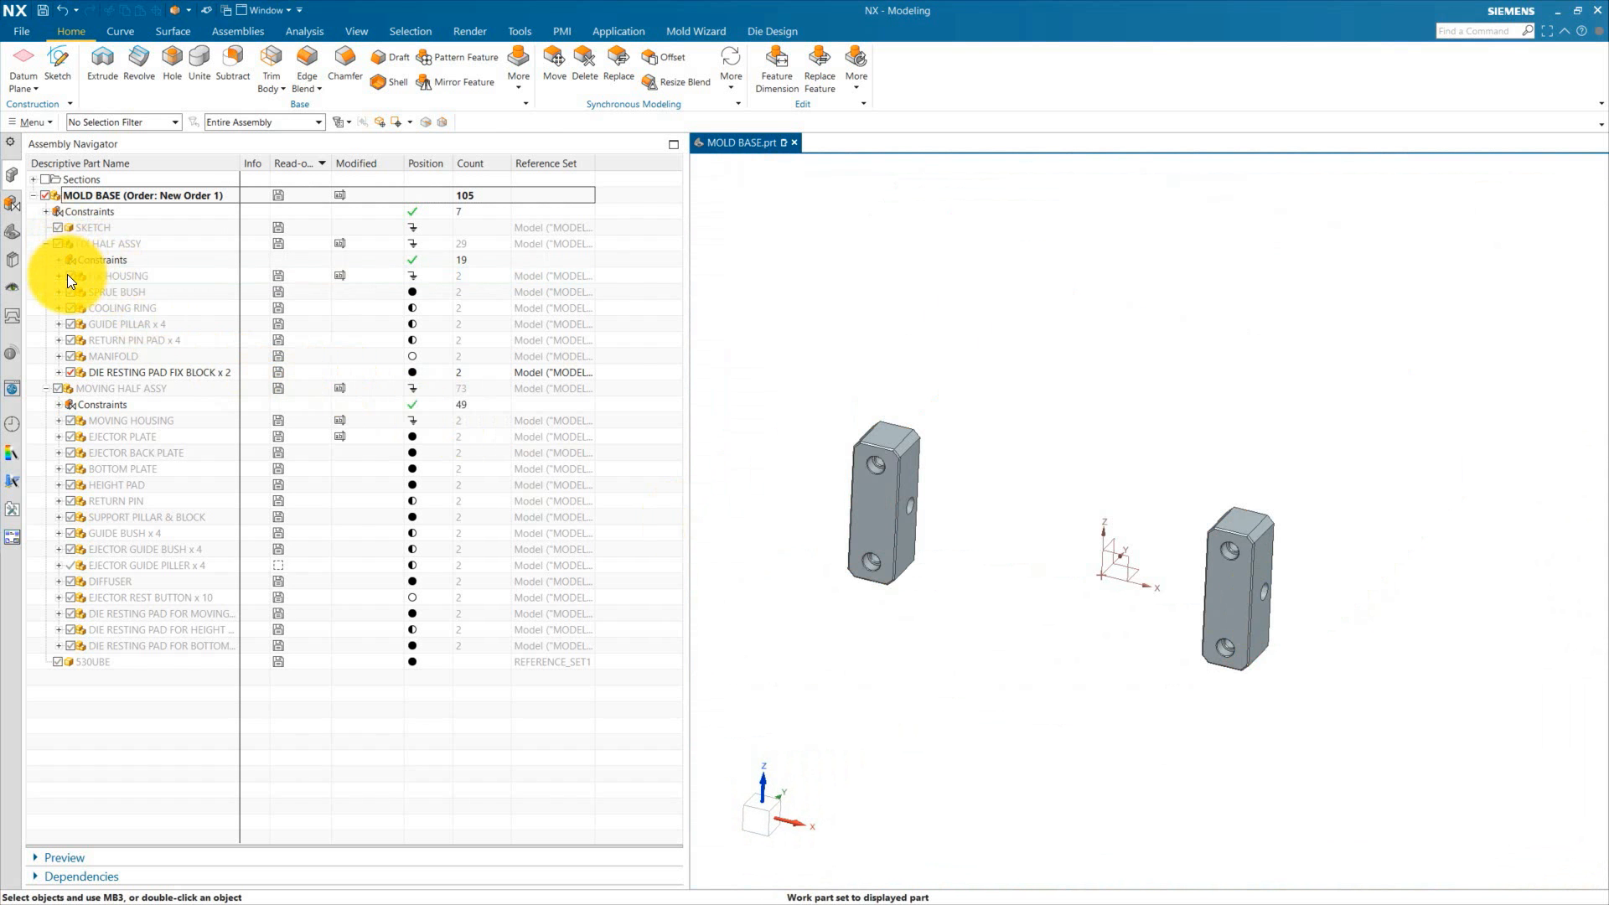
left_click(71, 420)
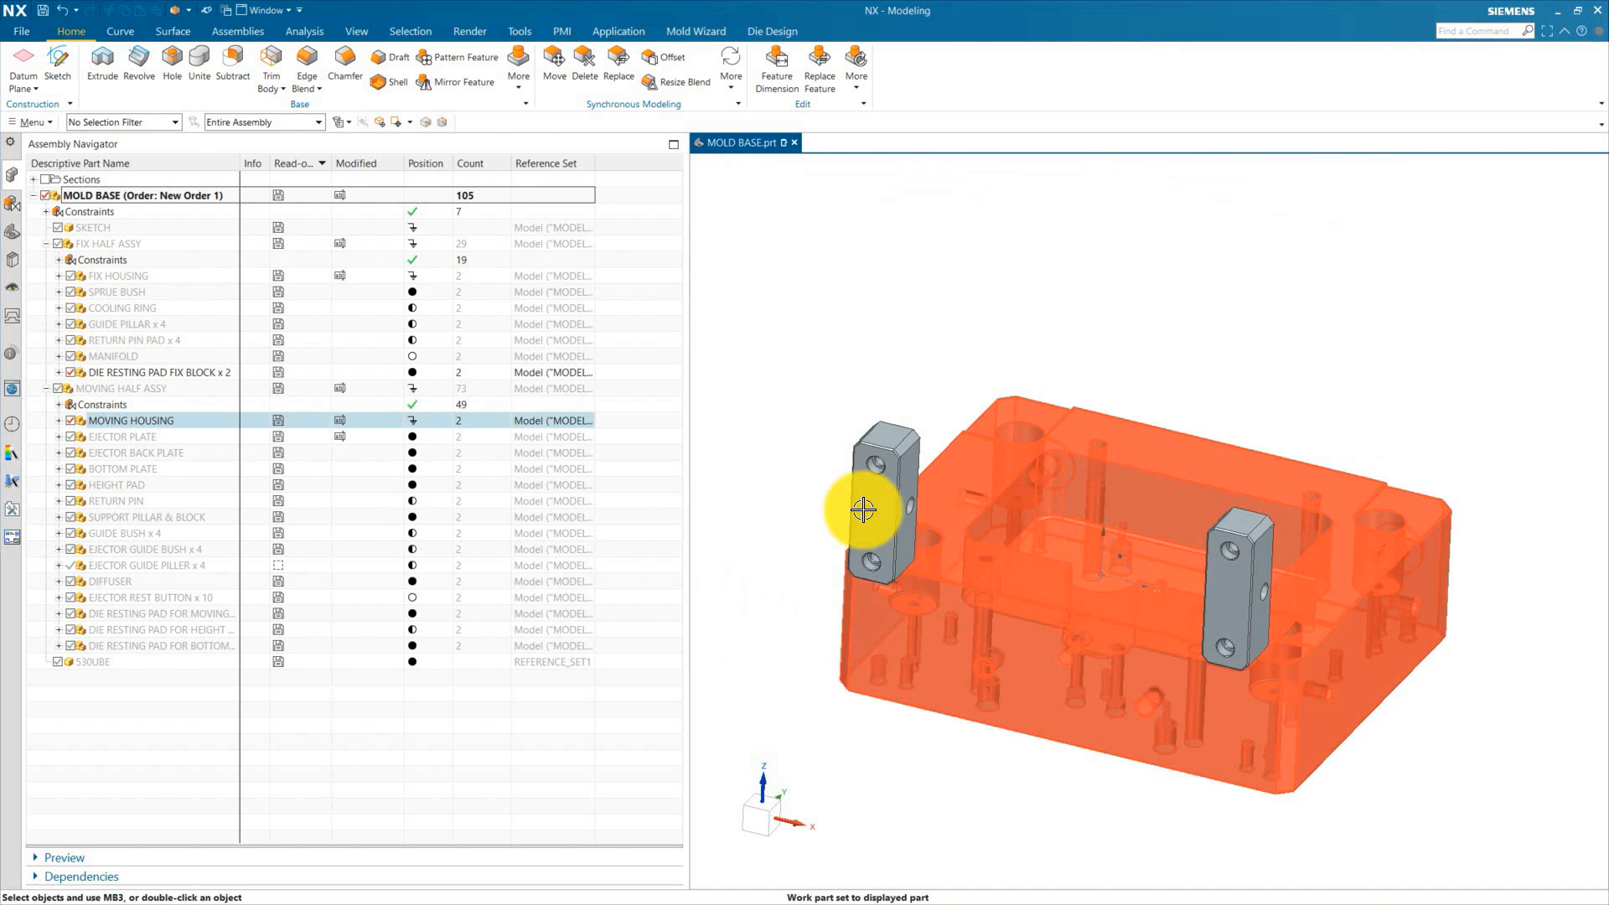
left_click(70, 372)
scroll(888, 662, "up", 3)
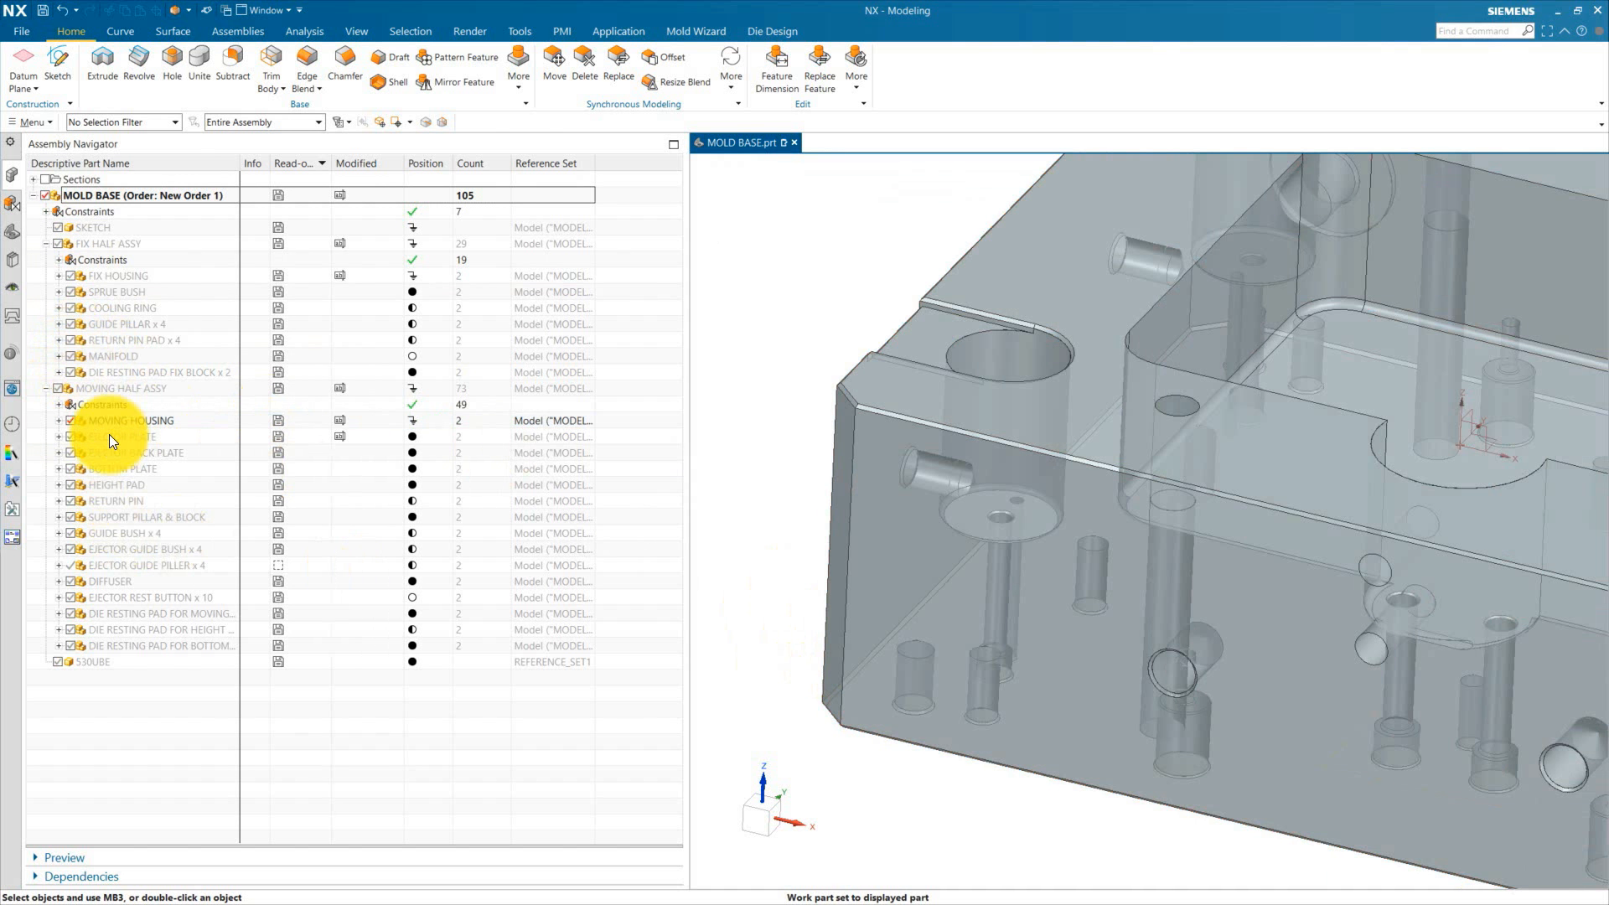
left_click(70, 613)
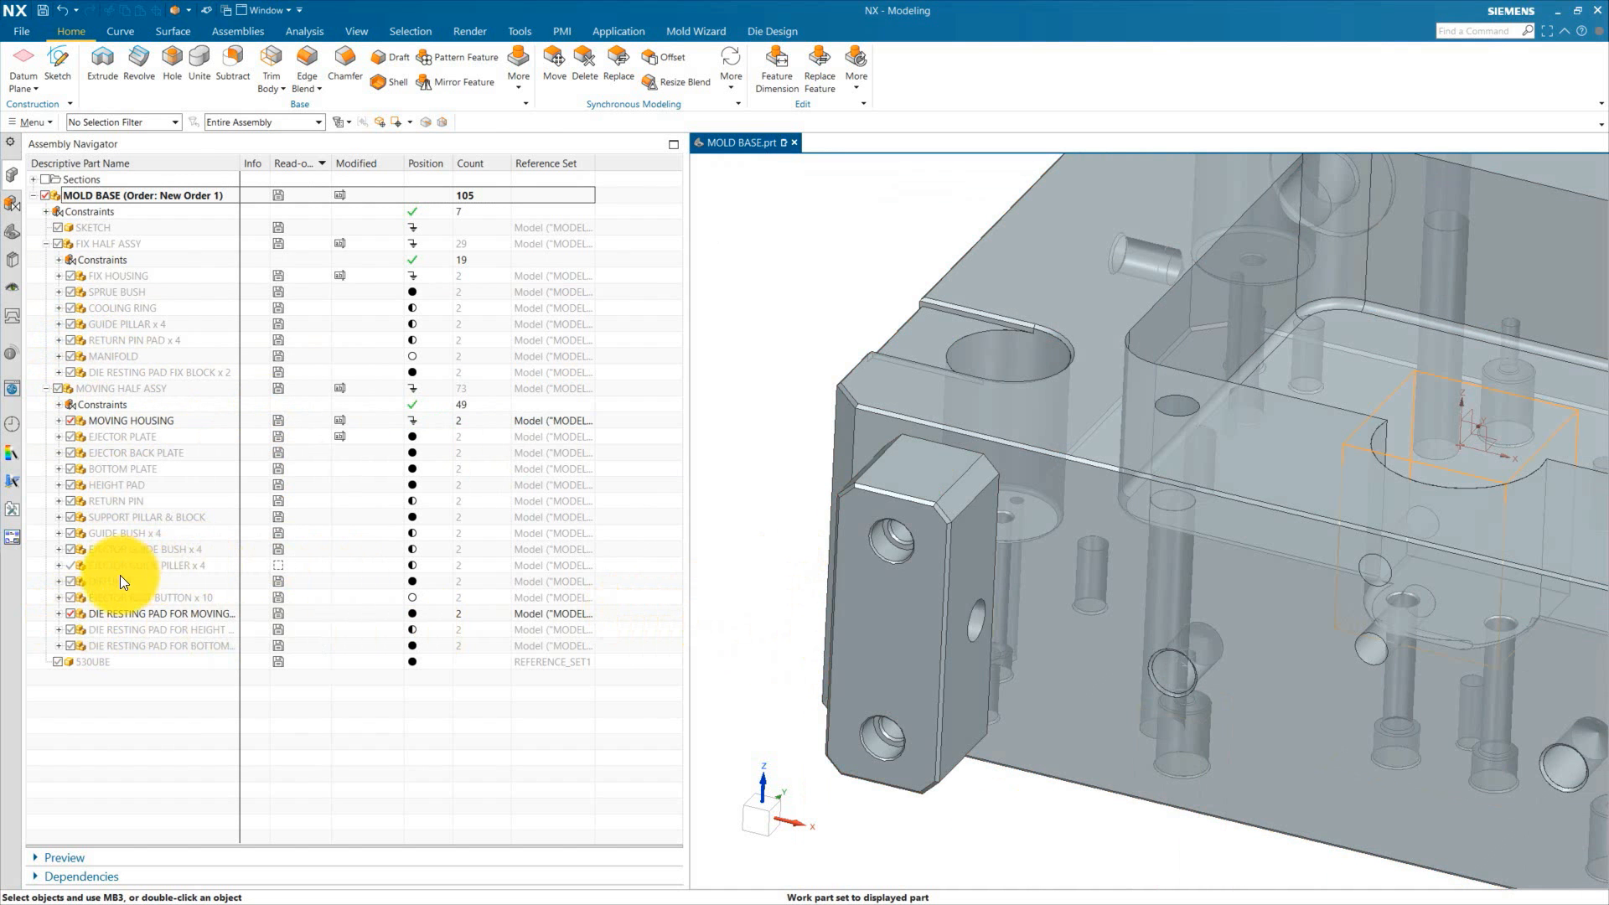
Step: Make MOVING HOUSING the work part, hide the pads, and show the housing with its linked pad-hole curves
left_click(1167, 498)
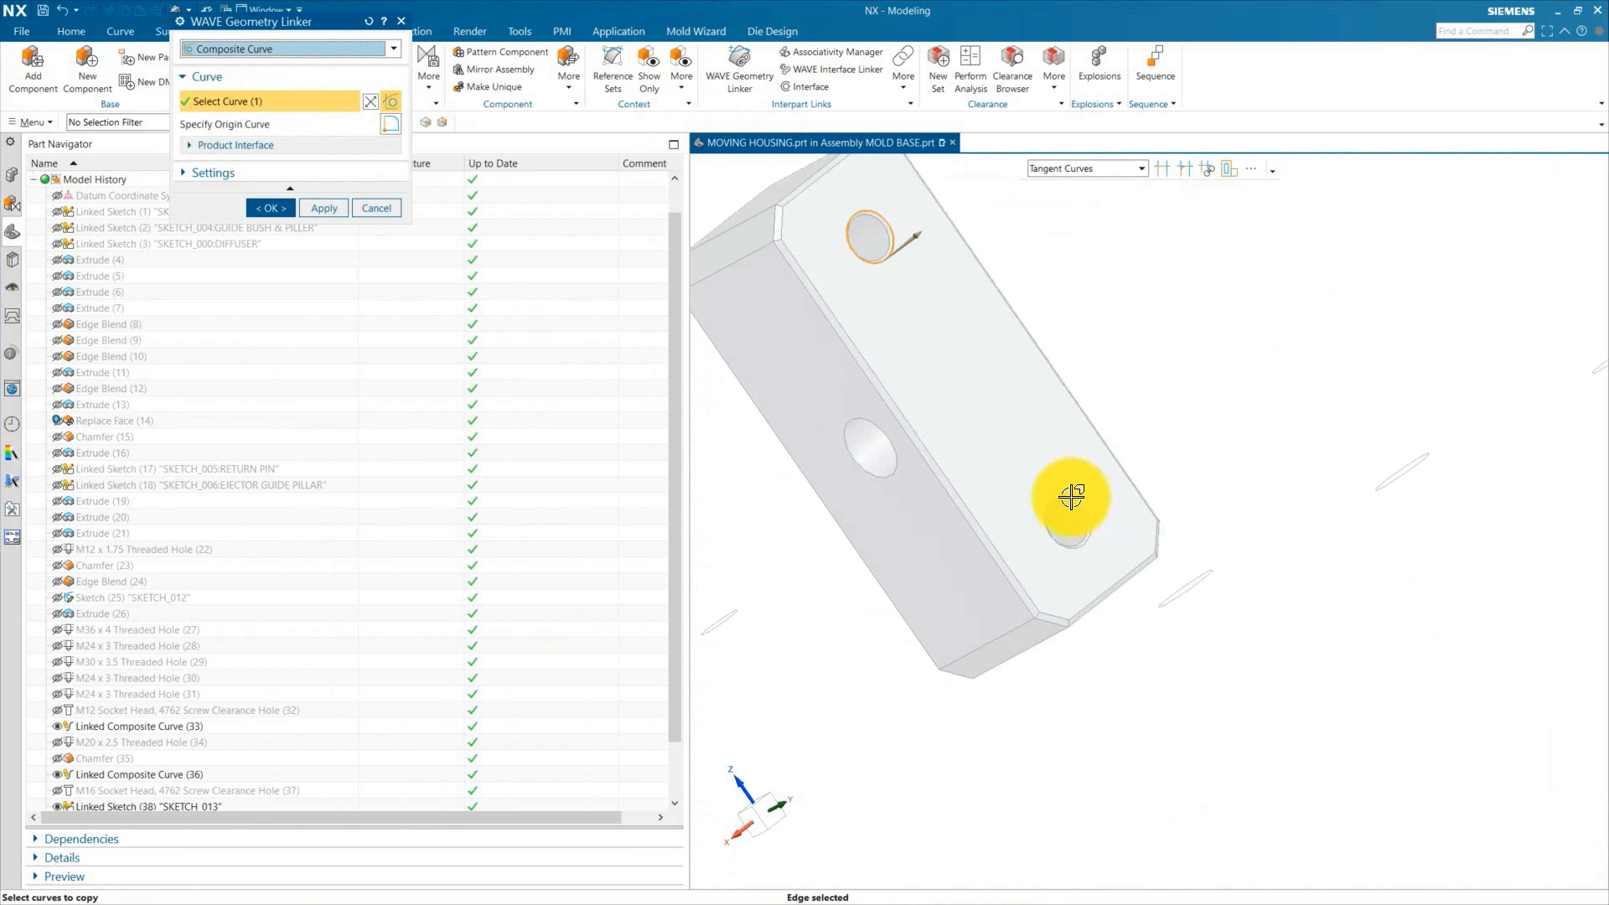
left_click(1071, 499)
left_click(751, 572)
left_click(271, 209)
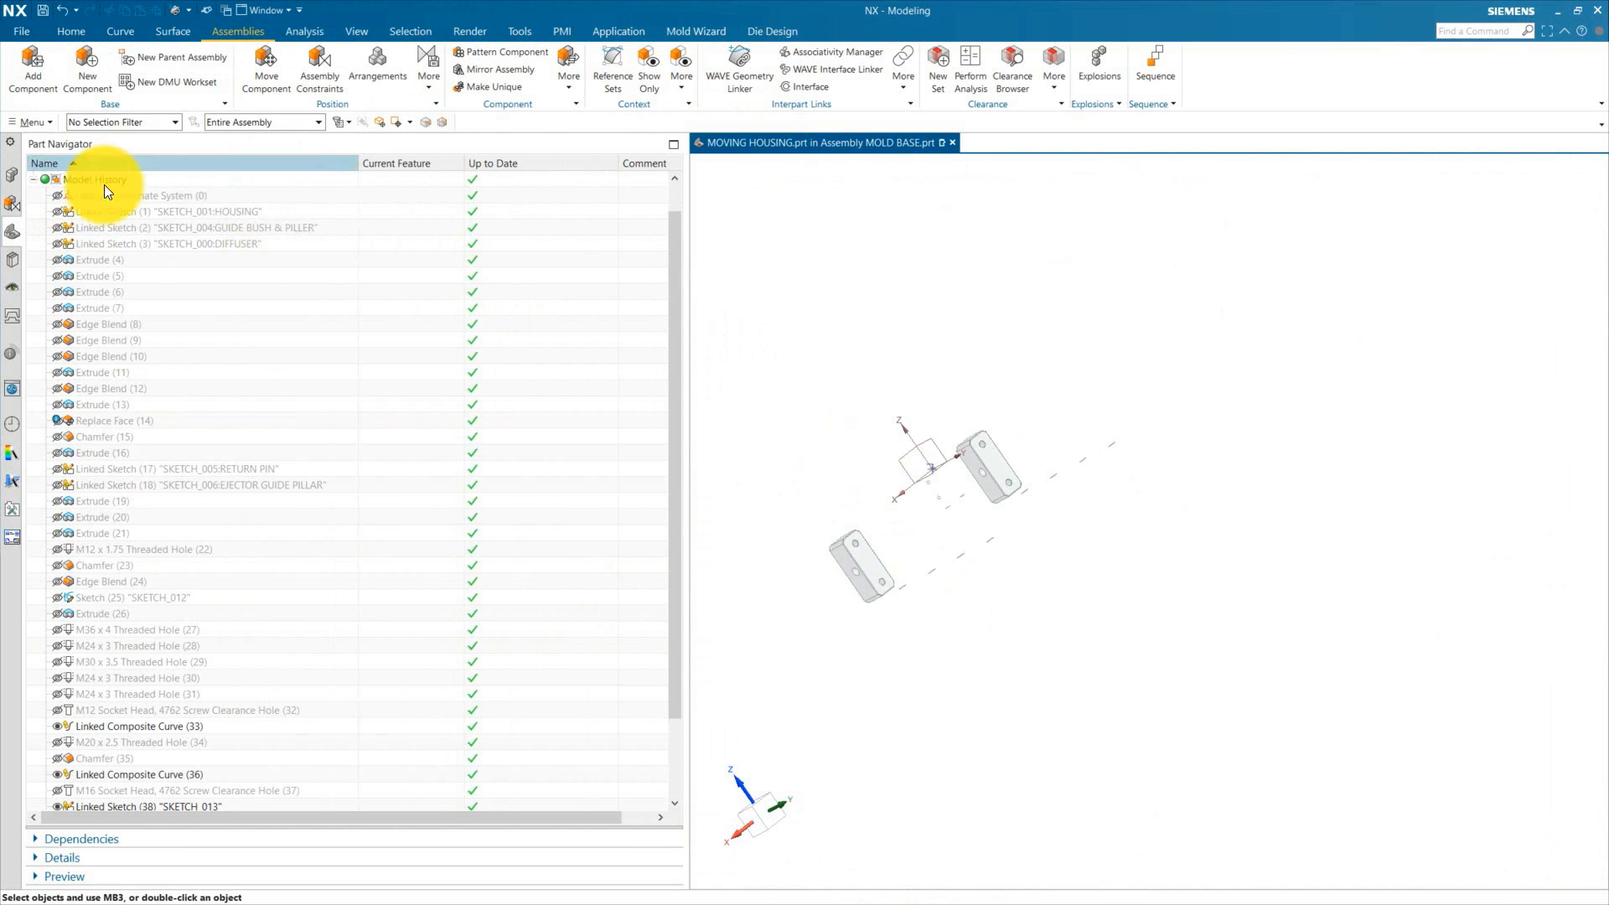
left_click(12, 175)
left_click(71, 613)
left_click(12, 231)
left_click(57, 259)
scroll(159, 738, "down", 3)
left_click(164, 775)
scroll(1106, 503, "up", 3)
middle_click_drag(1106, 503, 1078, 602)
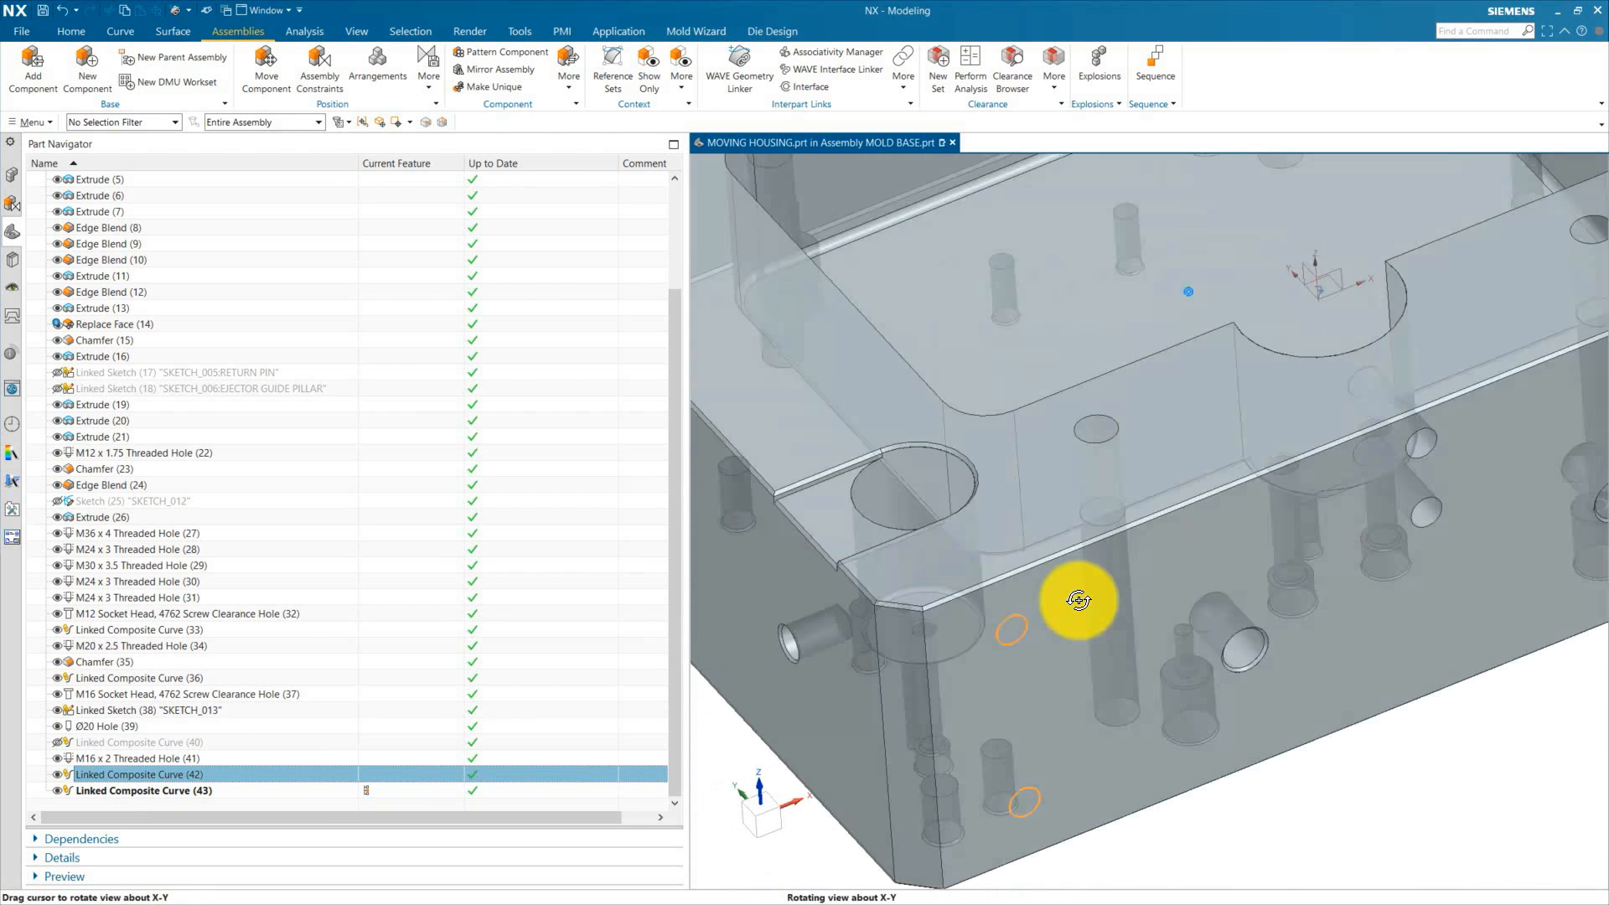
Step: Add M16 x 2 threaded holes, 30 mm thread depth, at the four linked pad-hole centres in the moving housing
scroll(1047, 603, "up", 1)
left_click(71, 32)
left_click(173, 83)
scroll(866, 374, "up", 3)
left_click(866, 374)
left_click(523, 183)
left_click(1160, 528)
key("Delete")
middle_click_drag(1221, 564, 1308, 612)
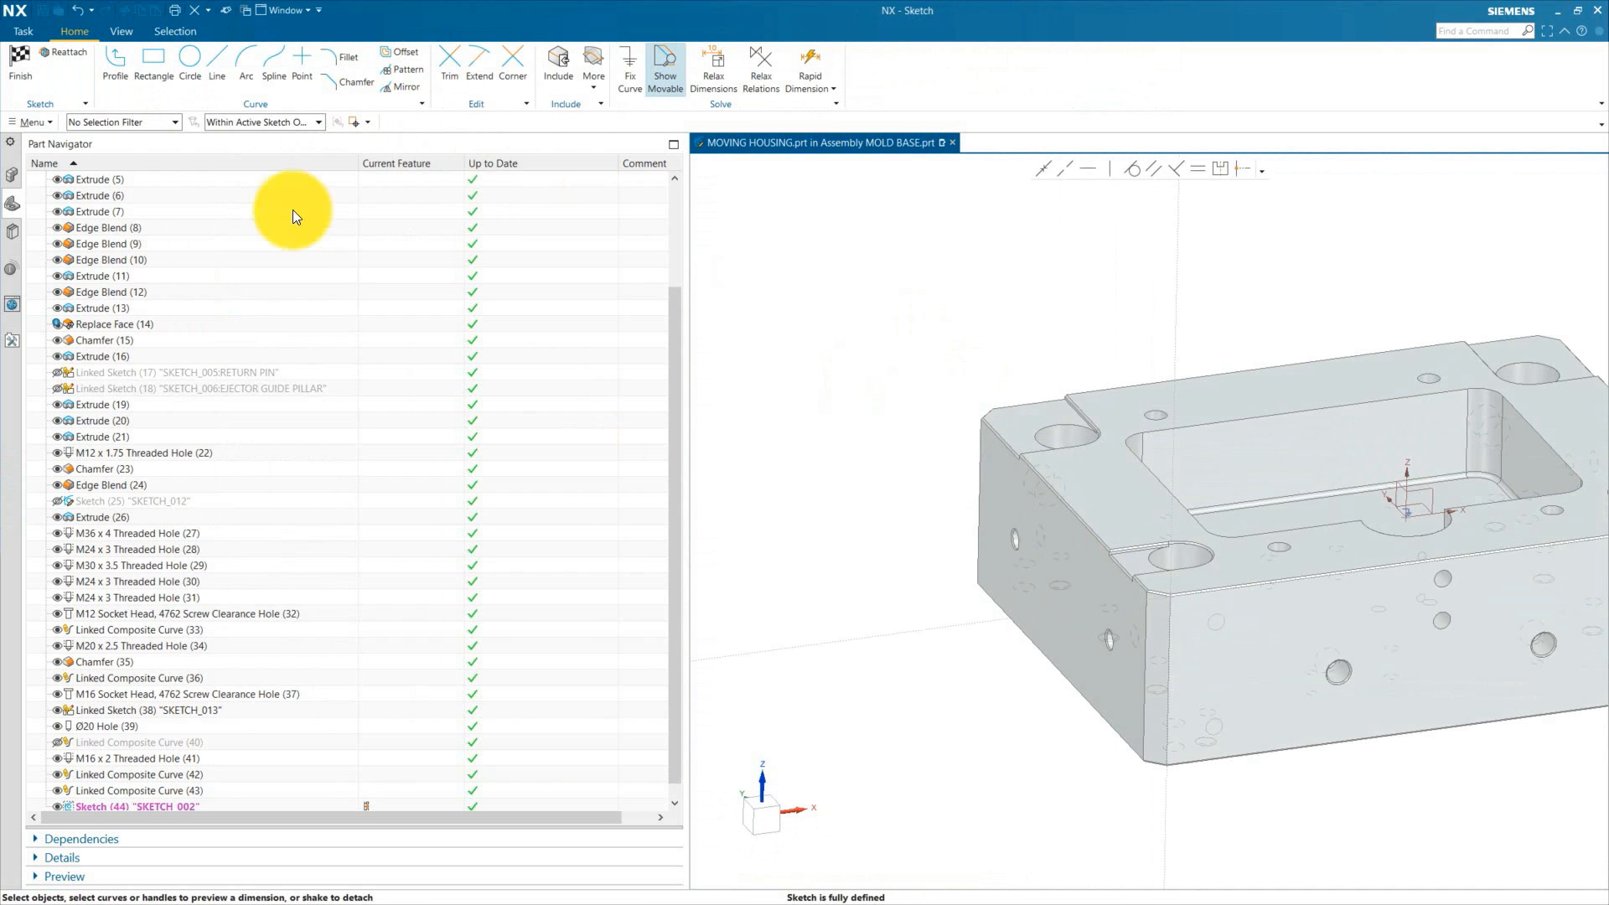
left_click(20, 64)
left_click(1038, 503)
scroll(1123, 503, "down", 3)
left_click(1372, 524)
scroll(1425, 532, "up", 2)
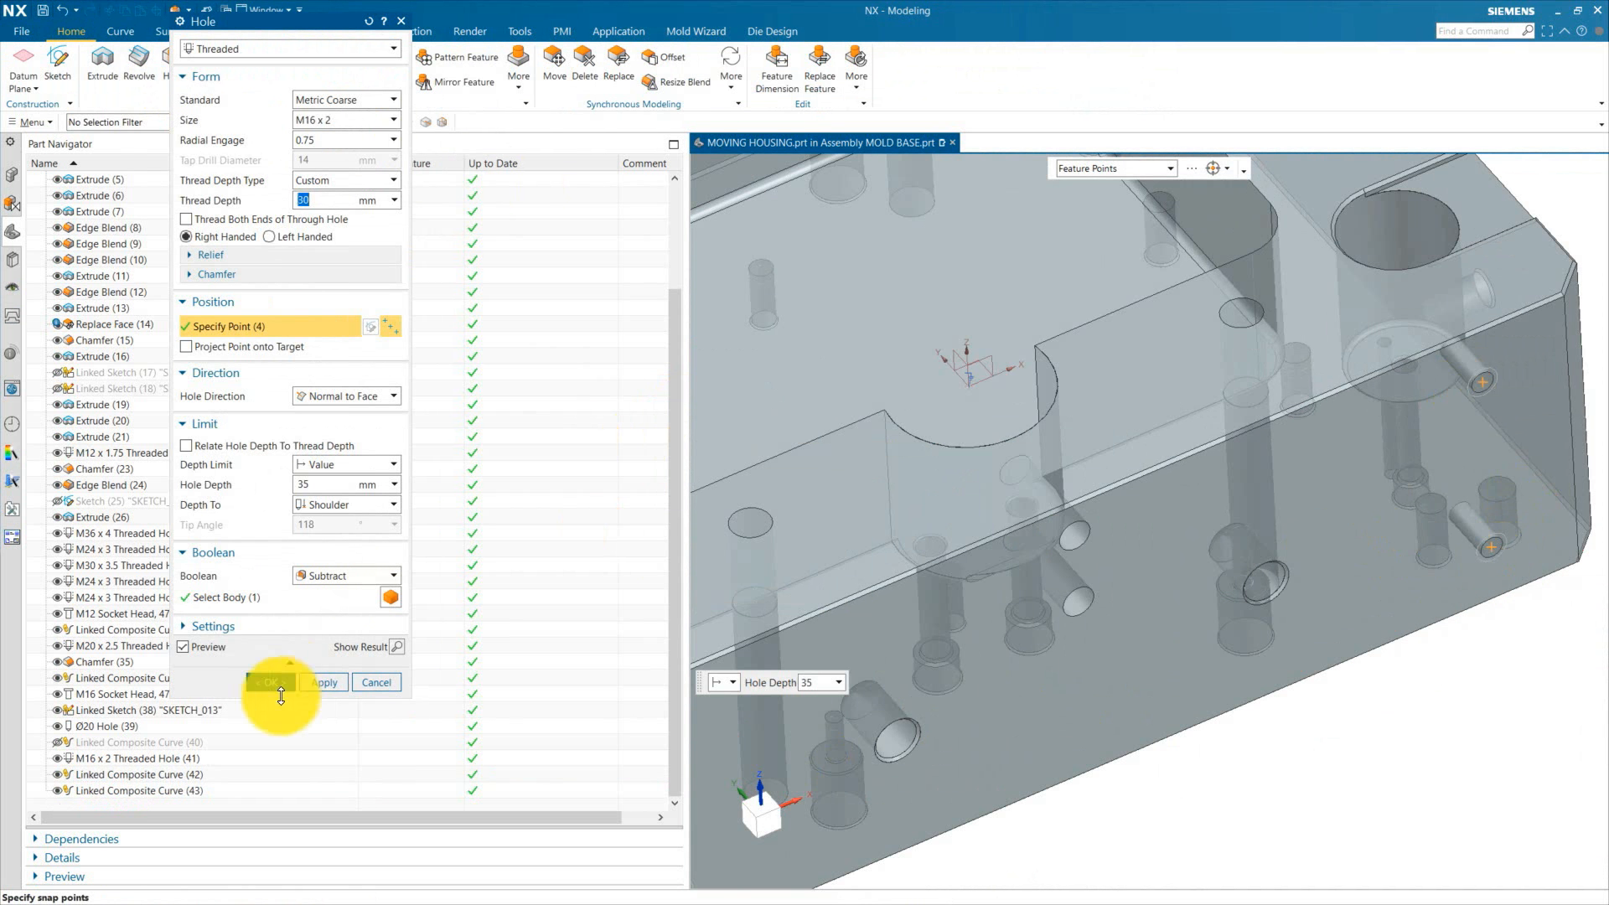
left_click(273, 683)
Step: Save, then show the height pad with its die resting pads and make HEIGHT PAD the work part
scroll(1123, 503, "down", 2)
left_click(43, 11)
left_click(12, 175)
double_click(139, 195)
scroll(1048, 419, "down", 2)
left_click(71, 421)
left_click(70, 486)
left_click(70, 630)
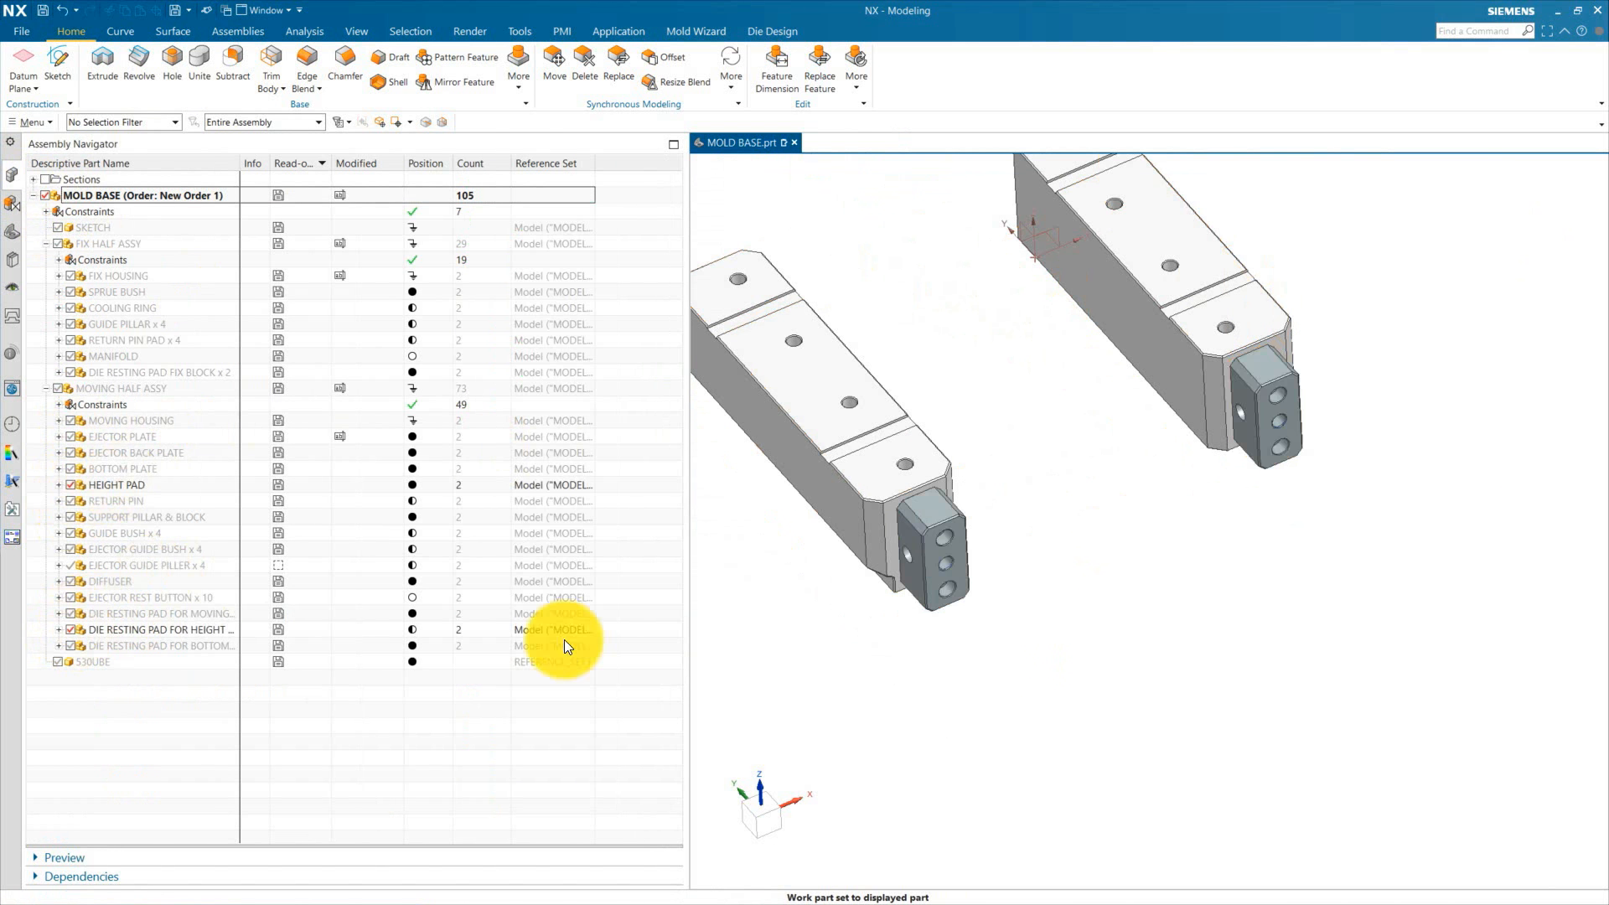
scroll(893, 490, "up", 3)
double_click(893, 520)
left_click(12, 232)
middle_click_drag(1048, 586, 1182, 708)
Step: Link the height-side pads' hole edges into the height pad as composite curves with WAVE Geometry Linker, then hide the pads
left_click(238, 32)
left_click(740, 71)
left_click(1282, 252)
left_click(1012, 570)
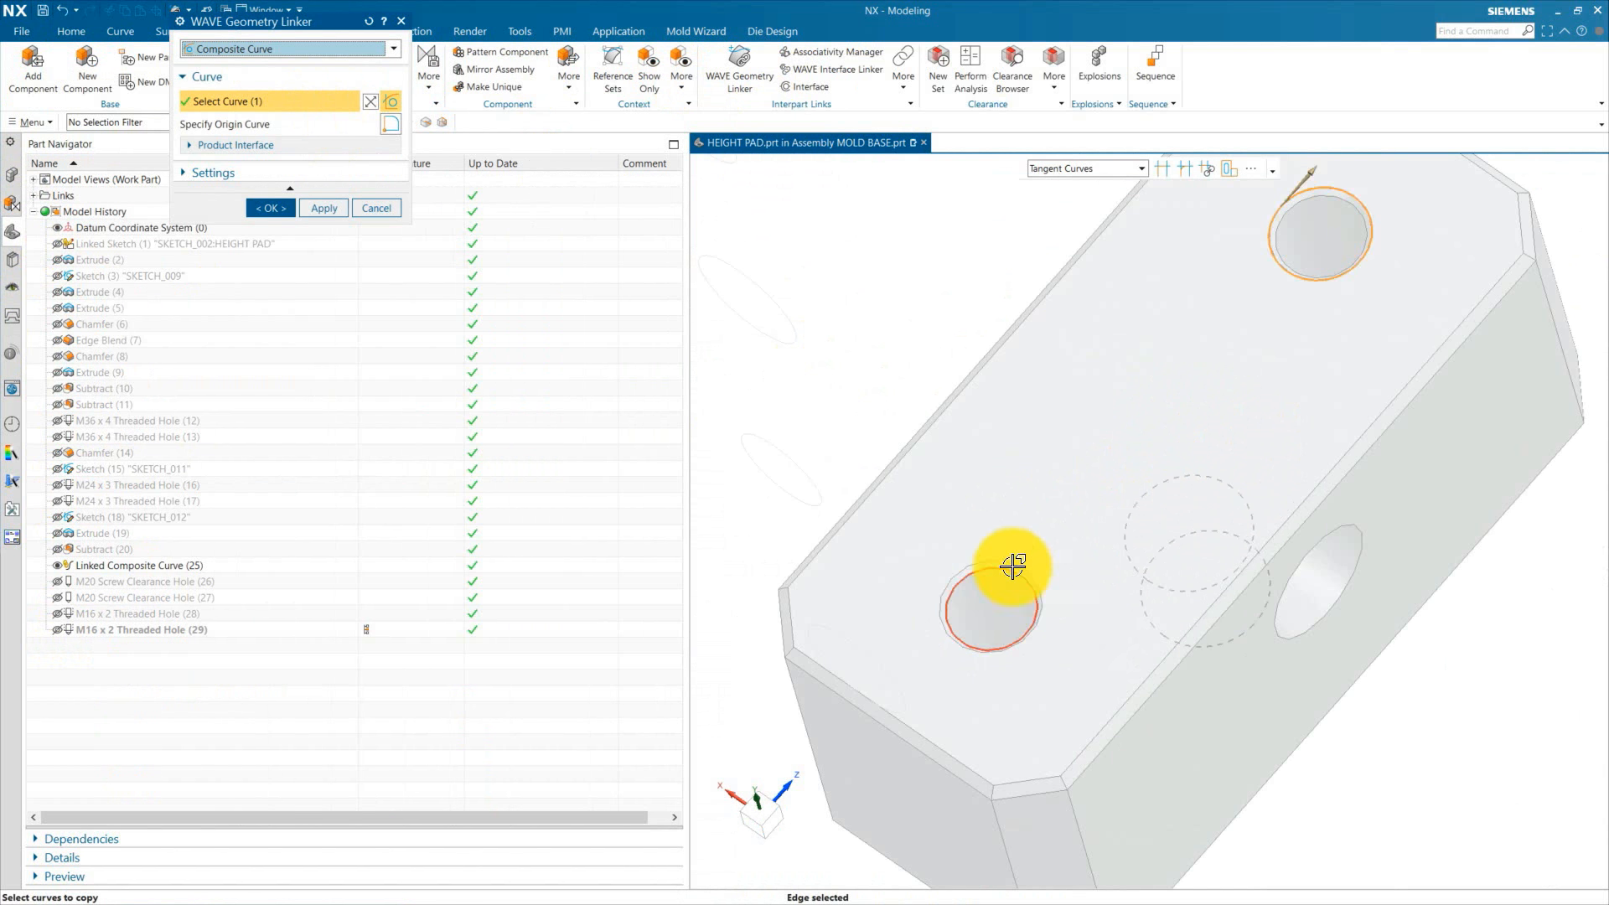
left_click(331, 209)
scroll(1225, 585, "down", 5)
scroll(1010, 496, "up", 5)
left_click(1295, 251)
left_click(1006, 545)
left_click(272, 208)
left_click(11, 175)
left_click(70, 629)
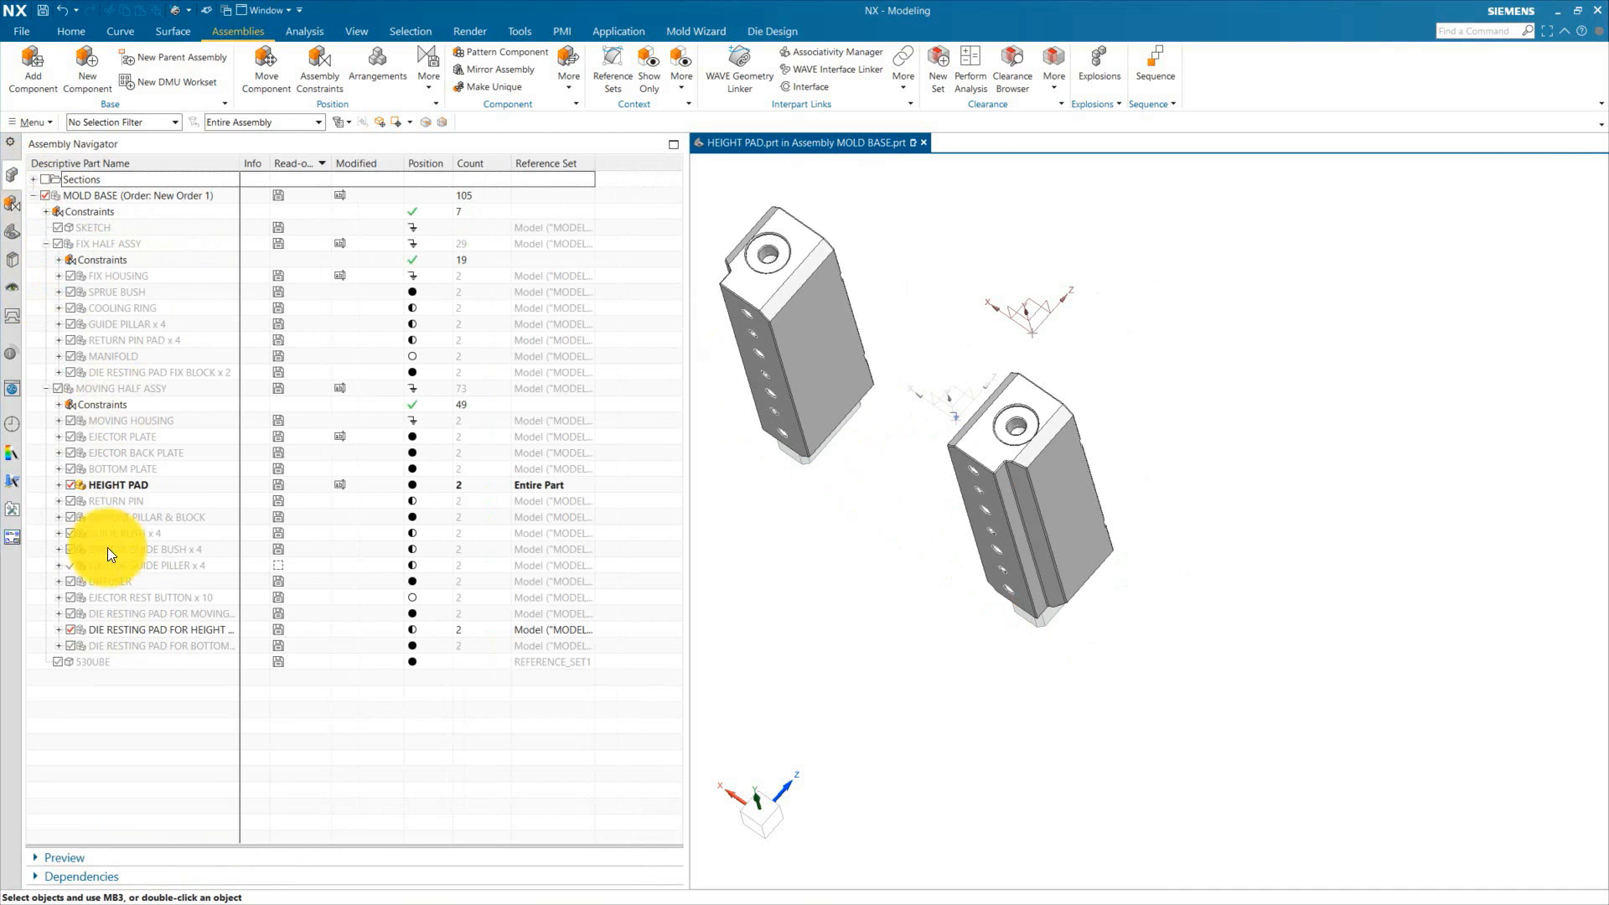
Step: Add M16 x 2 threaded holes at the linked pad-hole centres on both ends of the height pad
scroll(818, 381, "up", 4)
middle_click_drag(1006, 469, 912, 503)
left_click(12, 232)
left_click(72, 31)
left_click(172, 64)
left_click(870, 453)
left_click(912, 621)
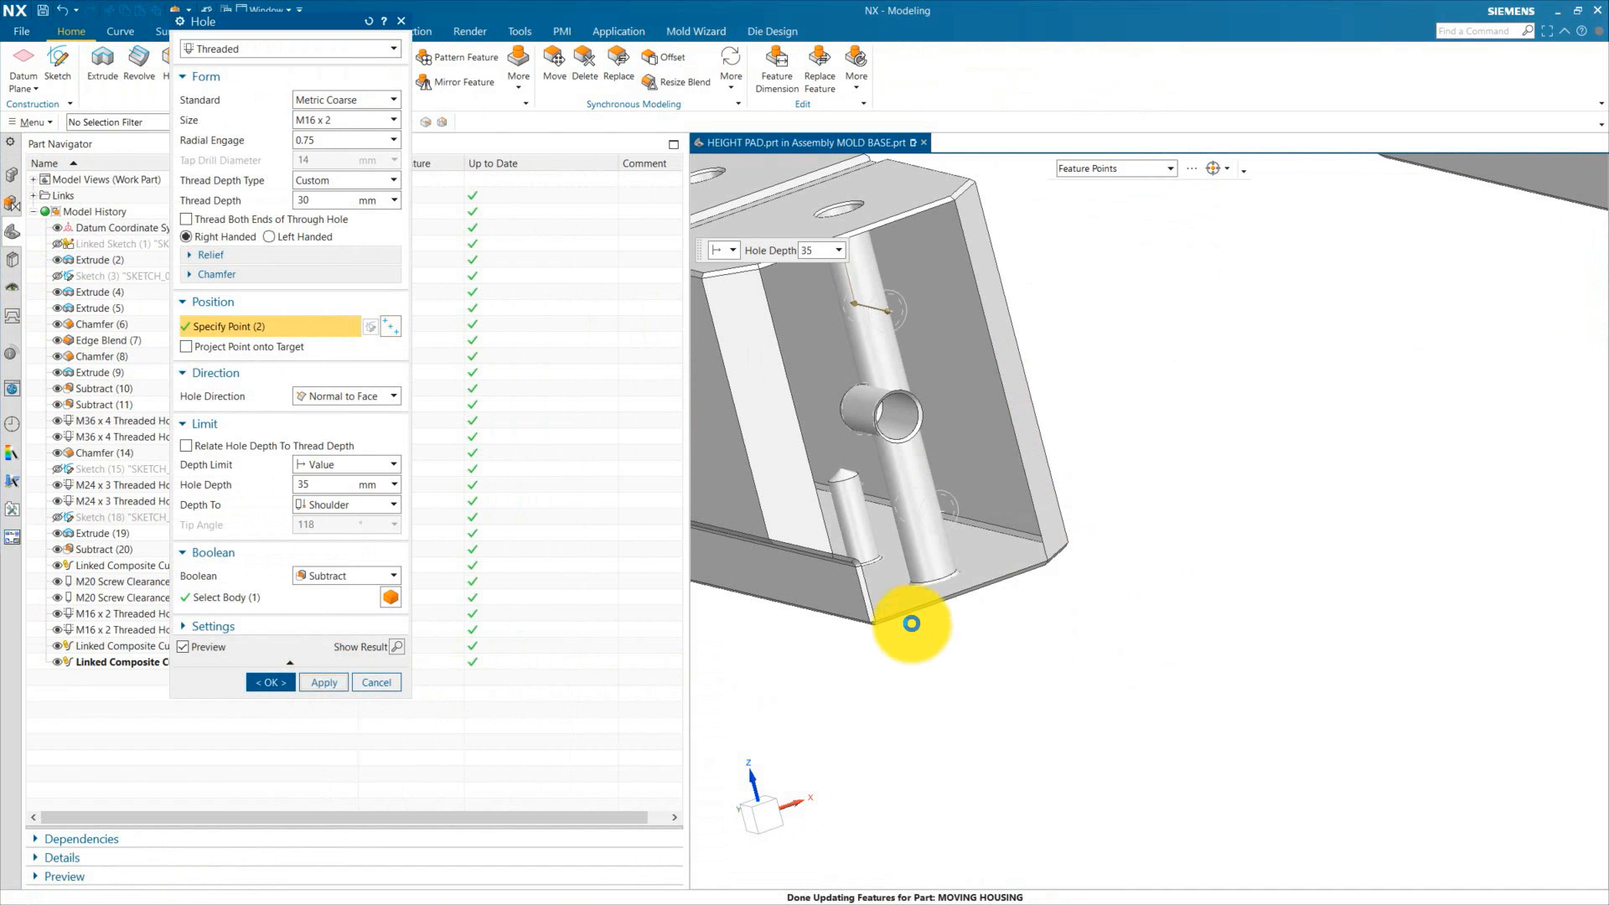
left_click(324, 683)
scroll(1207, 399, "down", 3)
left_click(1192, 423)
left_click(1247, 630)
left_click(271, 682)
Step: Save, show the bottom plate with its die resting pads, make BOTTOM PLATE the work part, and hide its body
left_click(43, 10)
left_click(11, 175)
double_click(101, 196)
left_click(71, 485)
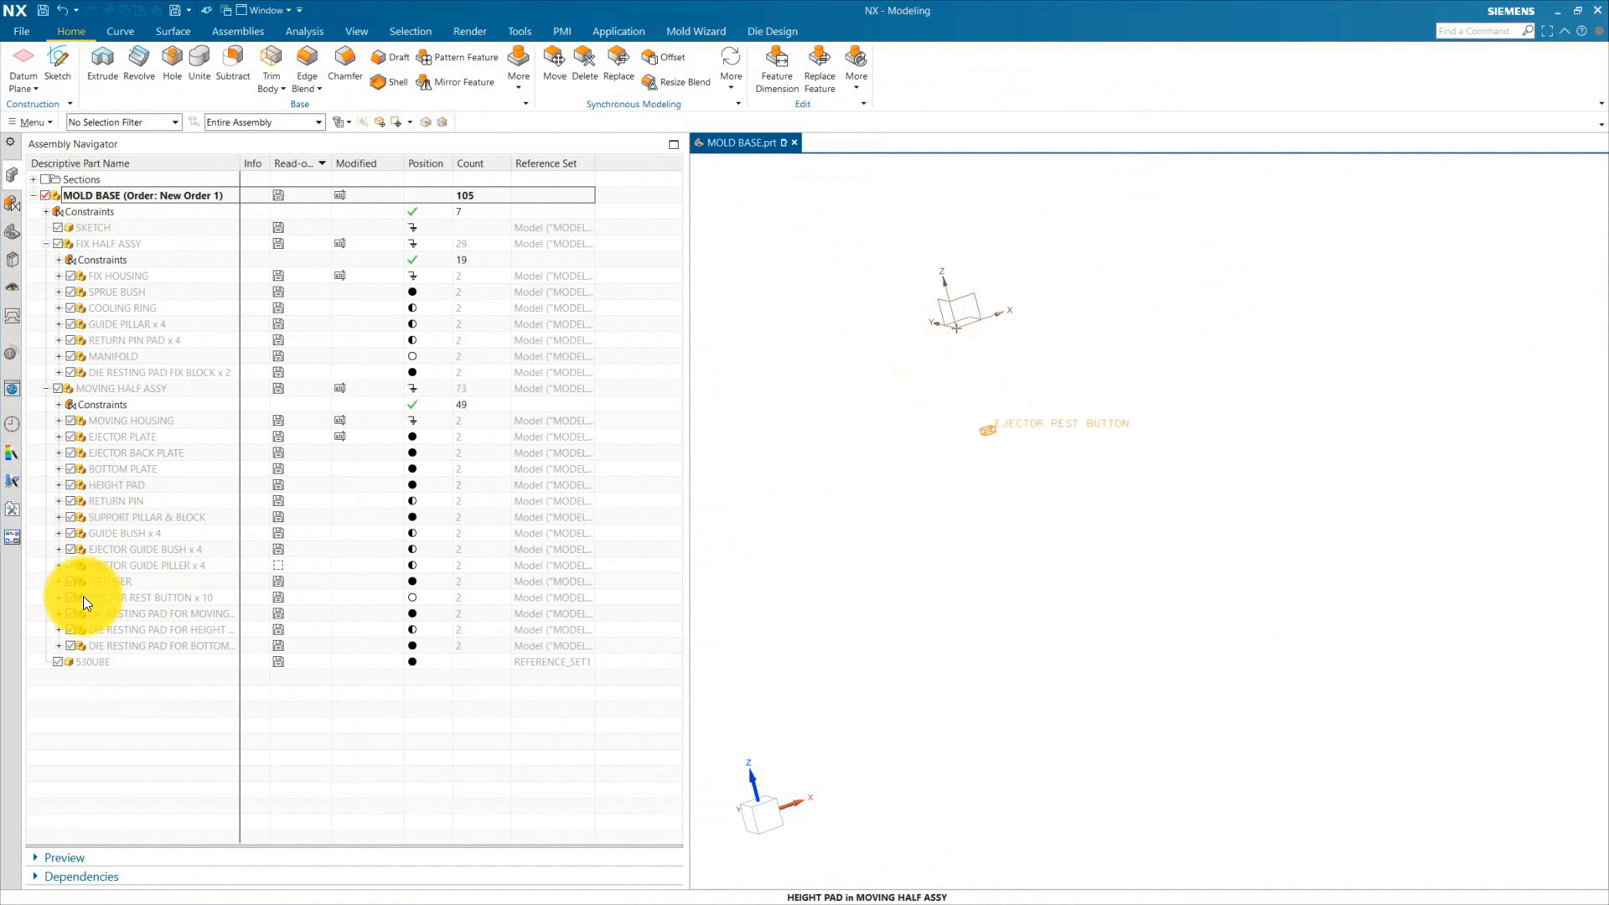
left_click(71, 469)
left_click(70, 646)
scroll(1090, 546, "up", 2)
double_click(142, 468)
left_click(12, 232)
left_click(57, 501)
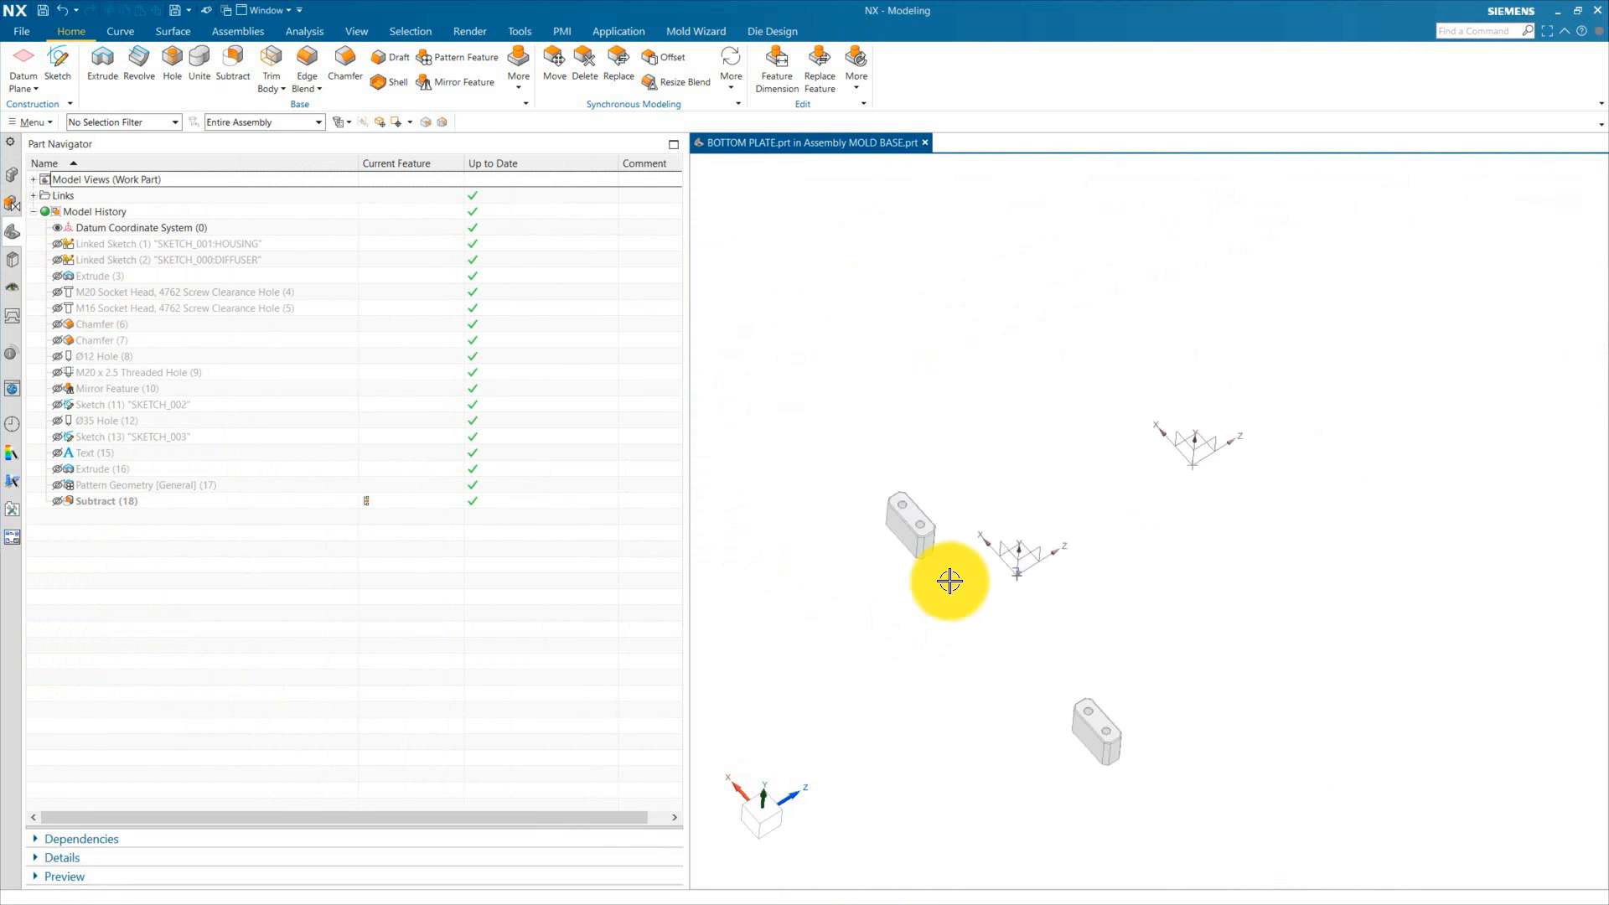
Step: Link the bottom pads' hole edges into the bottom plate as composite curves with WAVE Geometry Linker
left_click(238, 32)
left_click(739, 63)
left_click(868, 444)
left_click(324, 208)
left_click(905, 460)
left_click(1074, 646)
middle_click(1074, 646)
scroll(1077, 658, "down", 8)
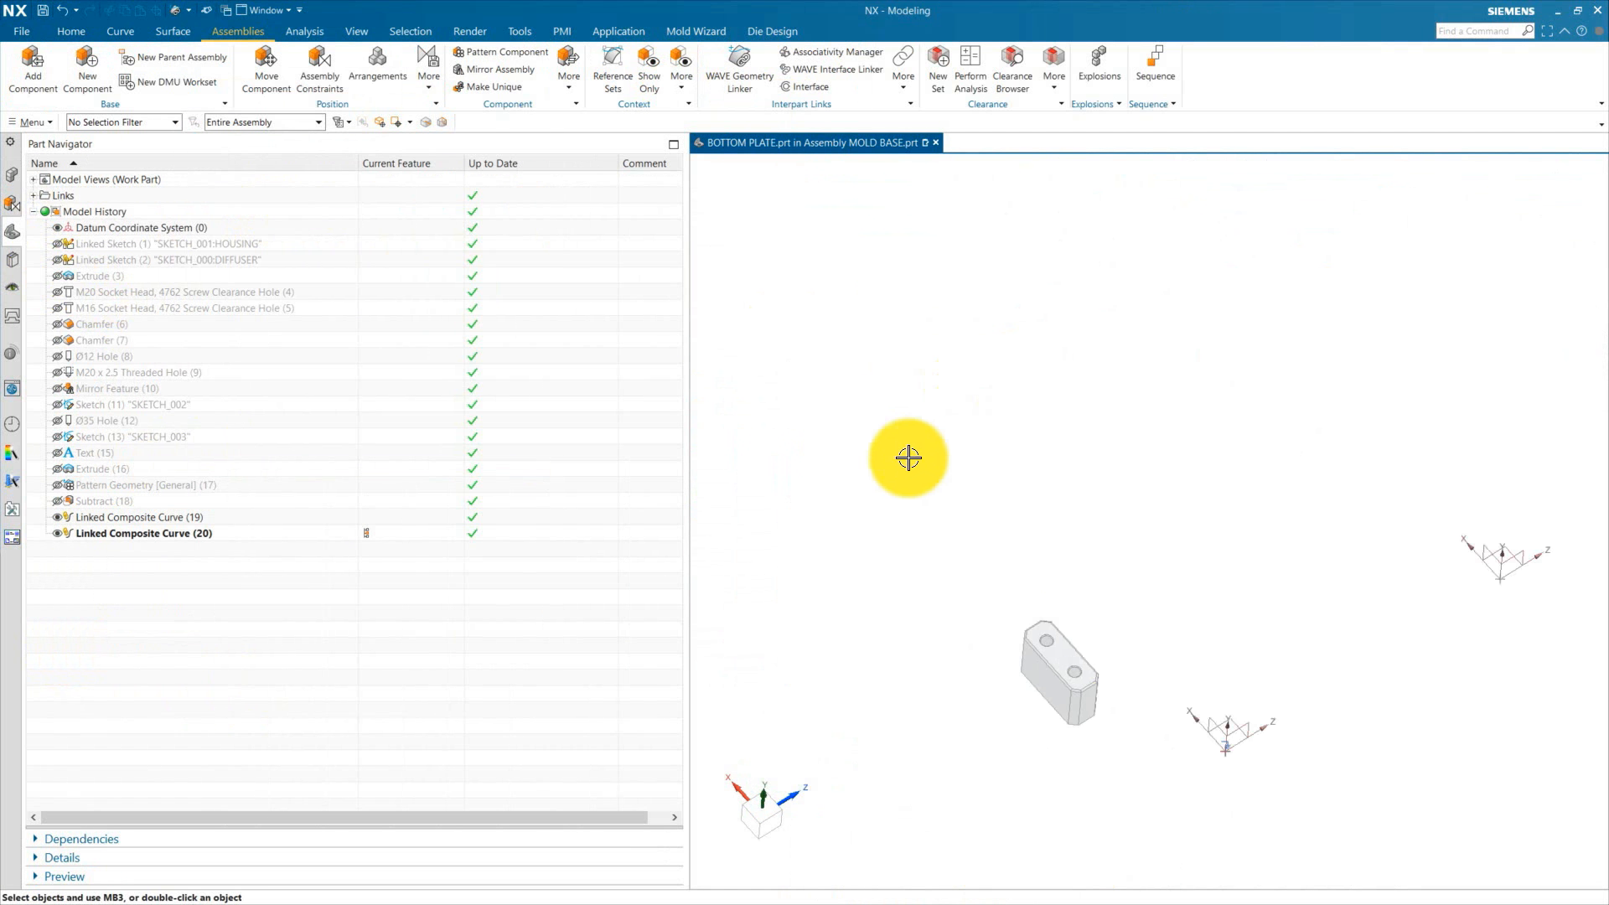
Step: Hide the bottom pads and show the bottom plate body together with the first linked curve
left_click(12, 175)
left_click(70, 645)
left_click(12, 233)
left_click(57, 276)
left_click(139, 518)
middle_click_drag(872, 574, 890, 469)
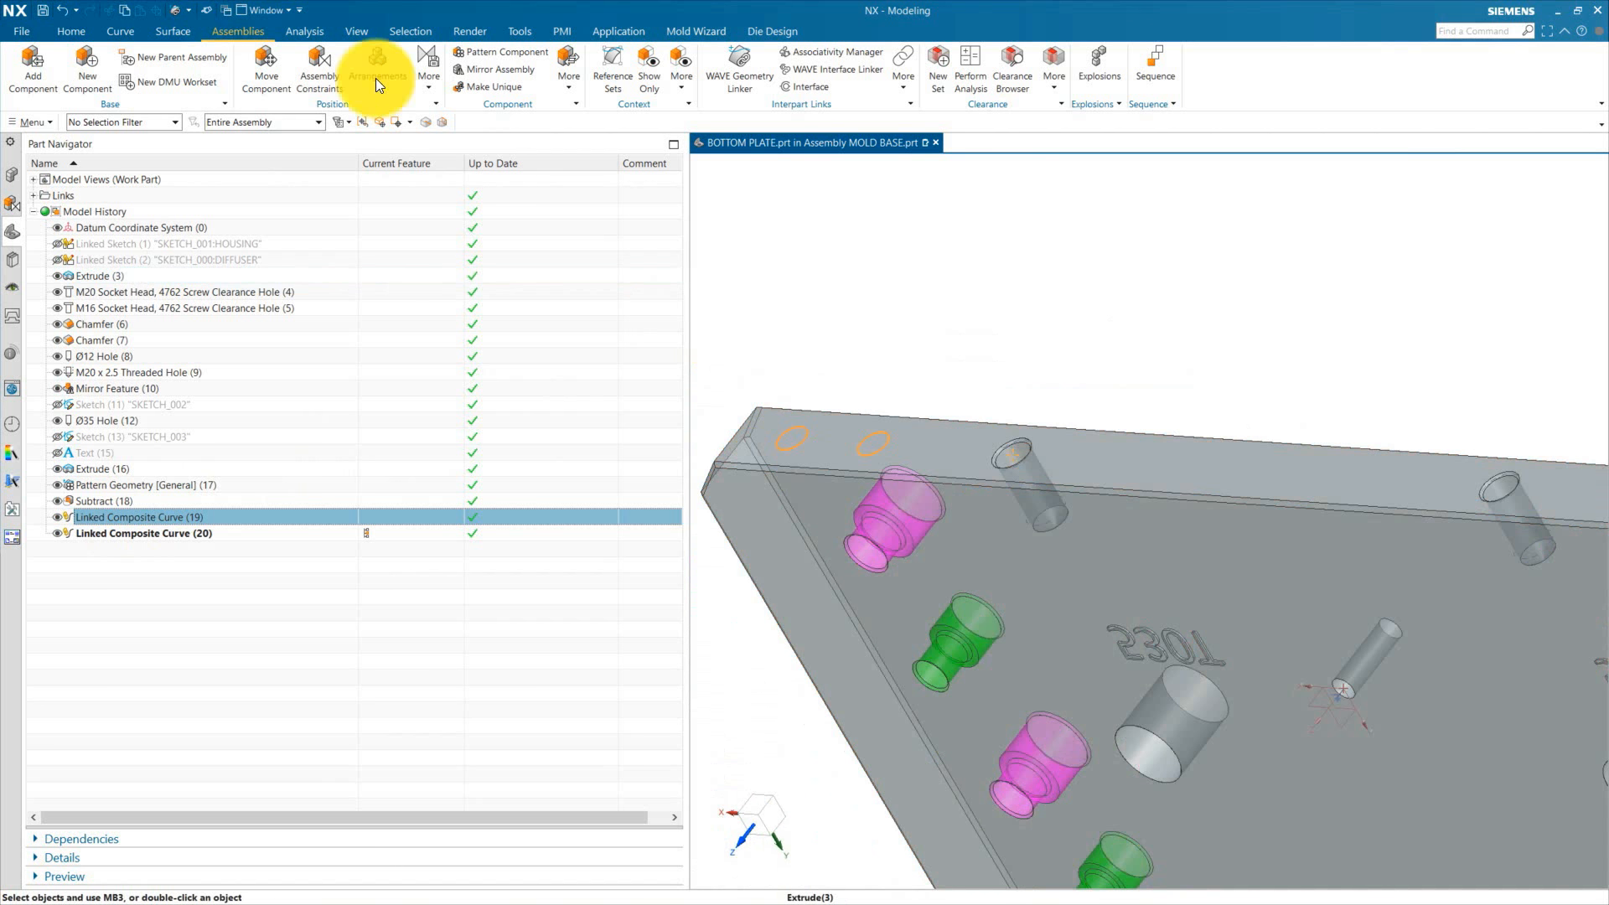
Step: Add threaded holes at the linked pad-hole centres on the bottom plate with a hole depth of 25 mm
left_click(71, 32)
left_click(175, 64)
left_click(801, 437)
left_click(880, 441)
left_click(1124, 456)
left_click(1333, 471)
middle_click_drag(1081, 469, 1093, 536)
left_click(339, 119)
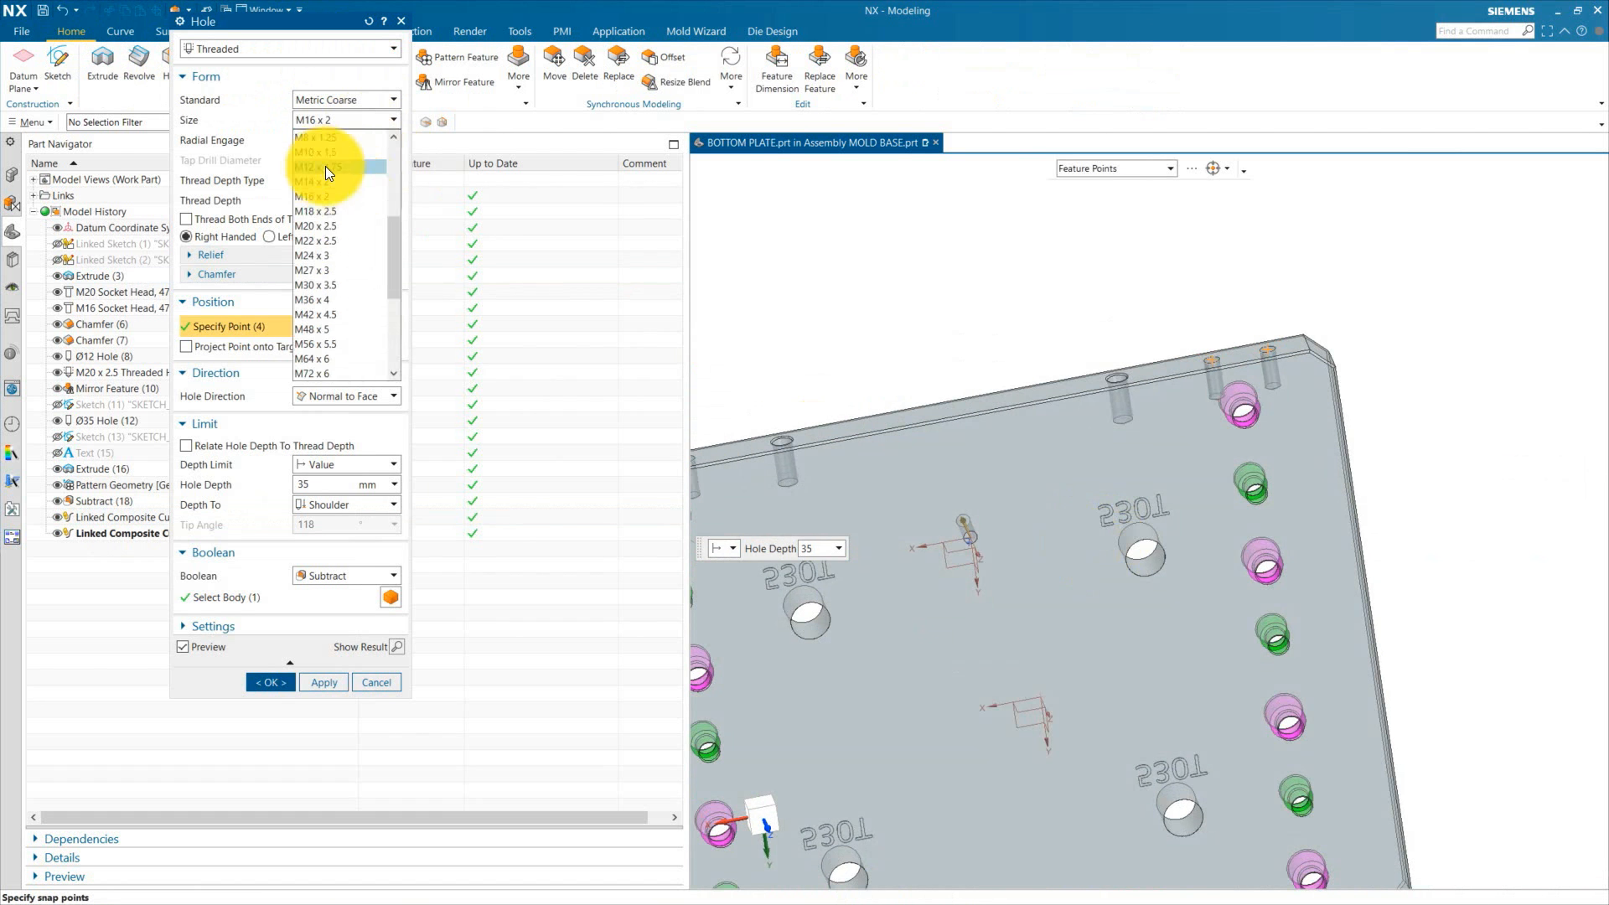
left_click(323, 202)
type("25")
middle_click(992, 388)
Step: Make MOLD BASE the work part and show all components except the manifold and the 530UBE
left_click(12, 175)
double_click(143, 195)
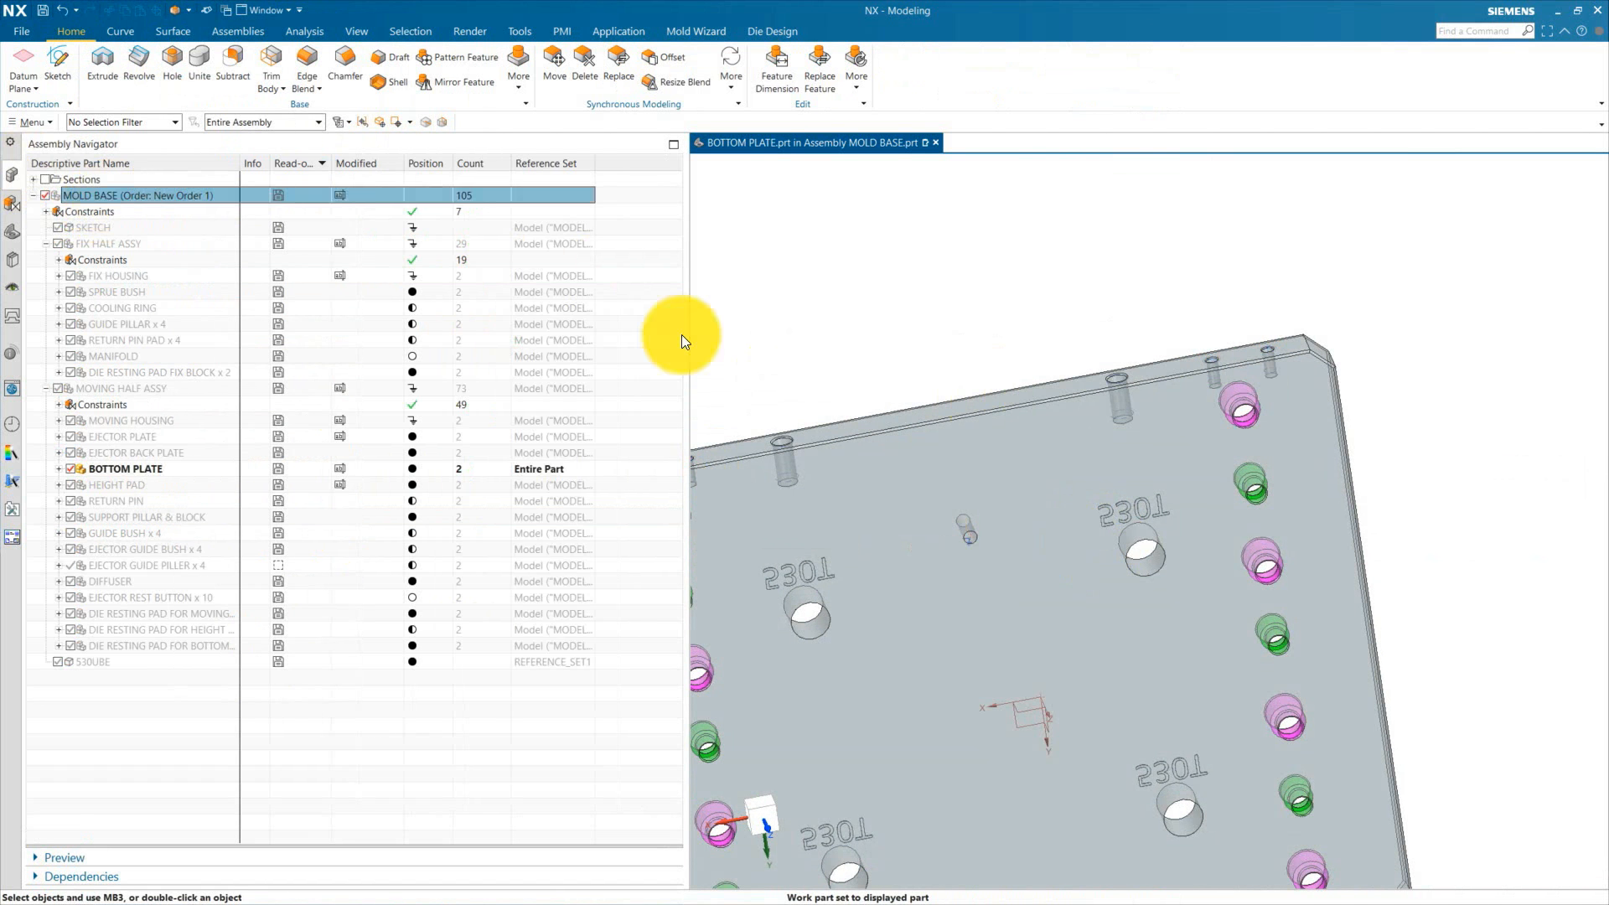
left_click(45, 195)
left_click(45, 195)
middle_click_drag(970, 380, 997, 503)
left_click(71, 356)
left_click(57, 662)
scroll(1162, 701, "down", 4)
middle_click_drag(1162, 701, 1196, 642)
key("F8")
scroll(963, 440, "up", 4)
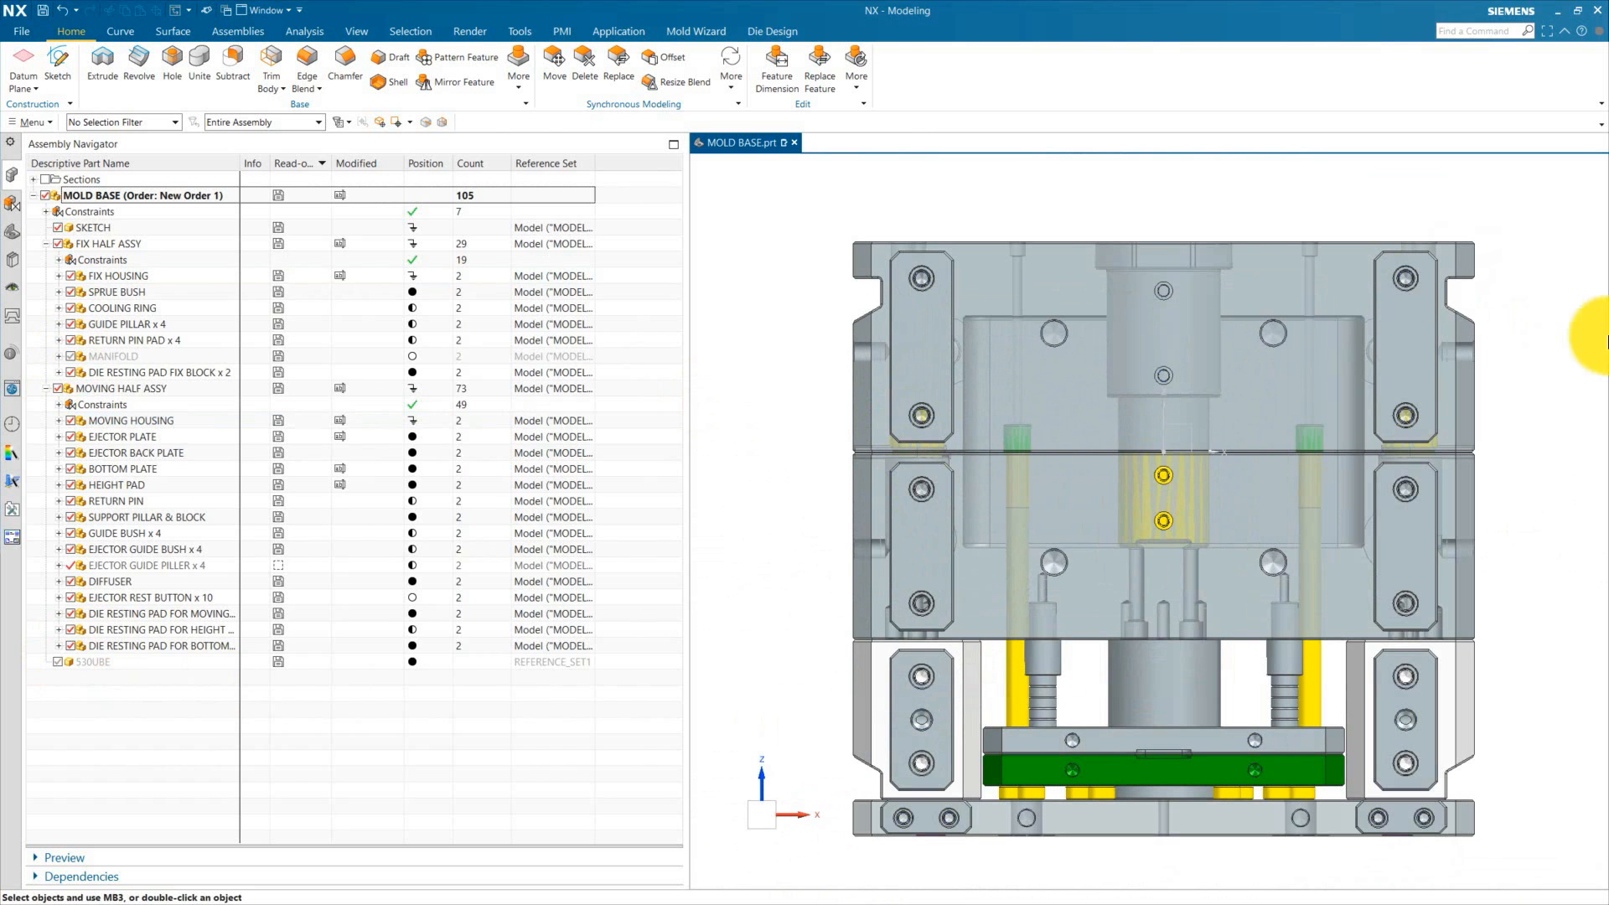
Step: Inspect the assembled mold base from the front and in an isometric view
scroll(919, 567, "up", 6)
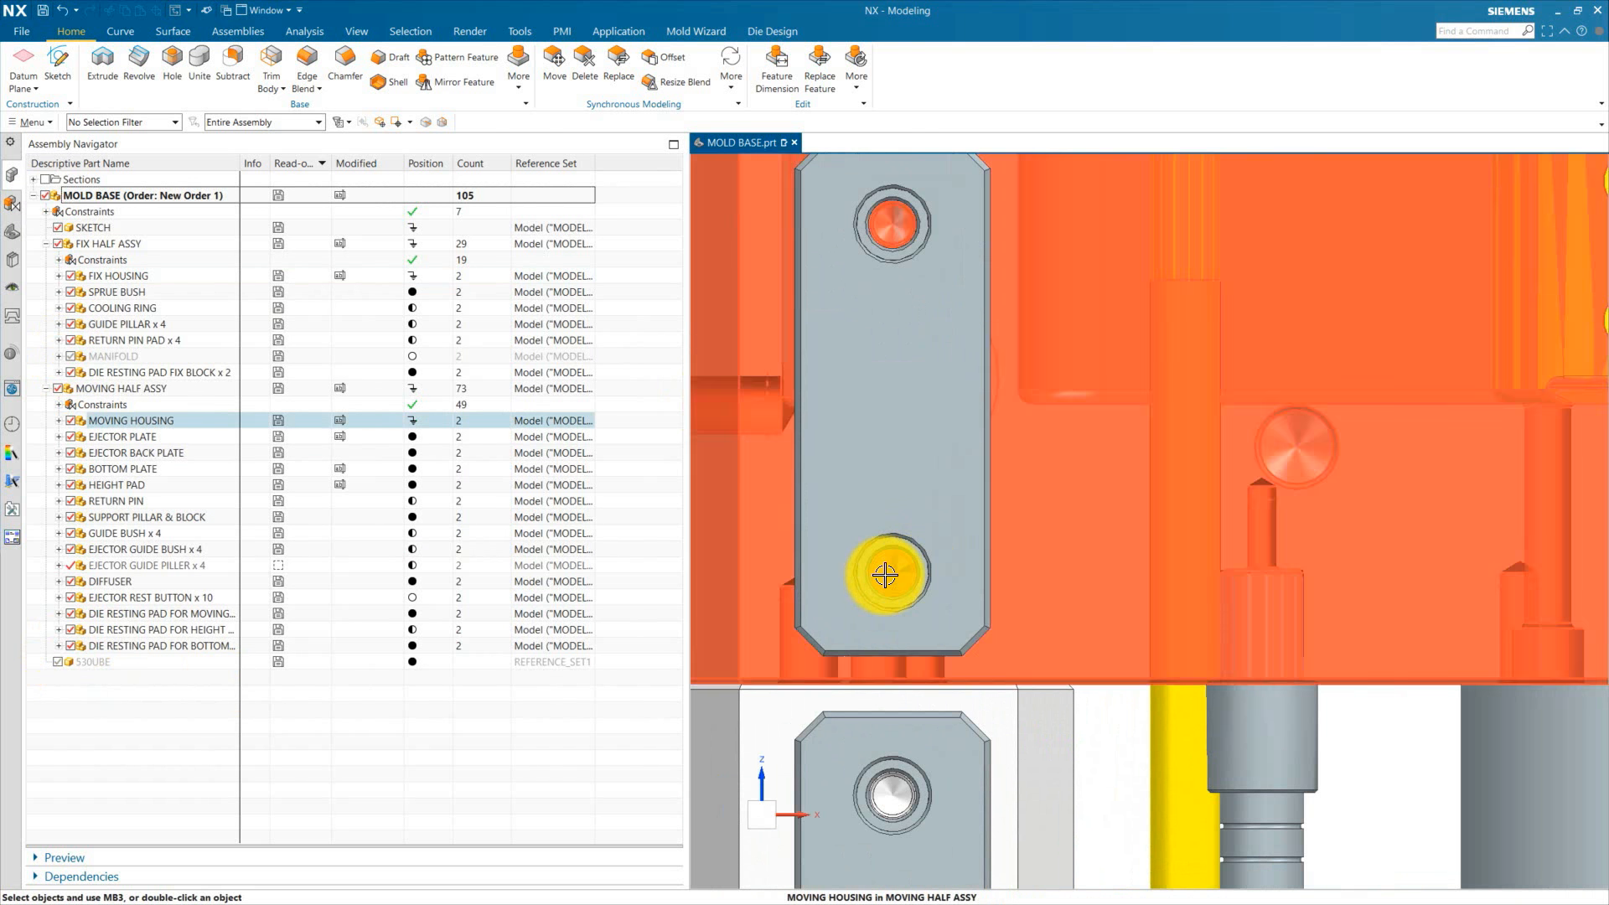
scroll(894, 546, "down", 5)
scroll(887, 635, "up", 4)
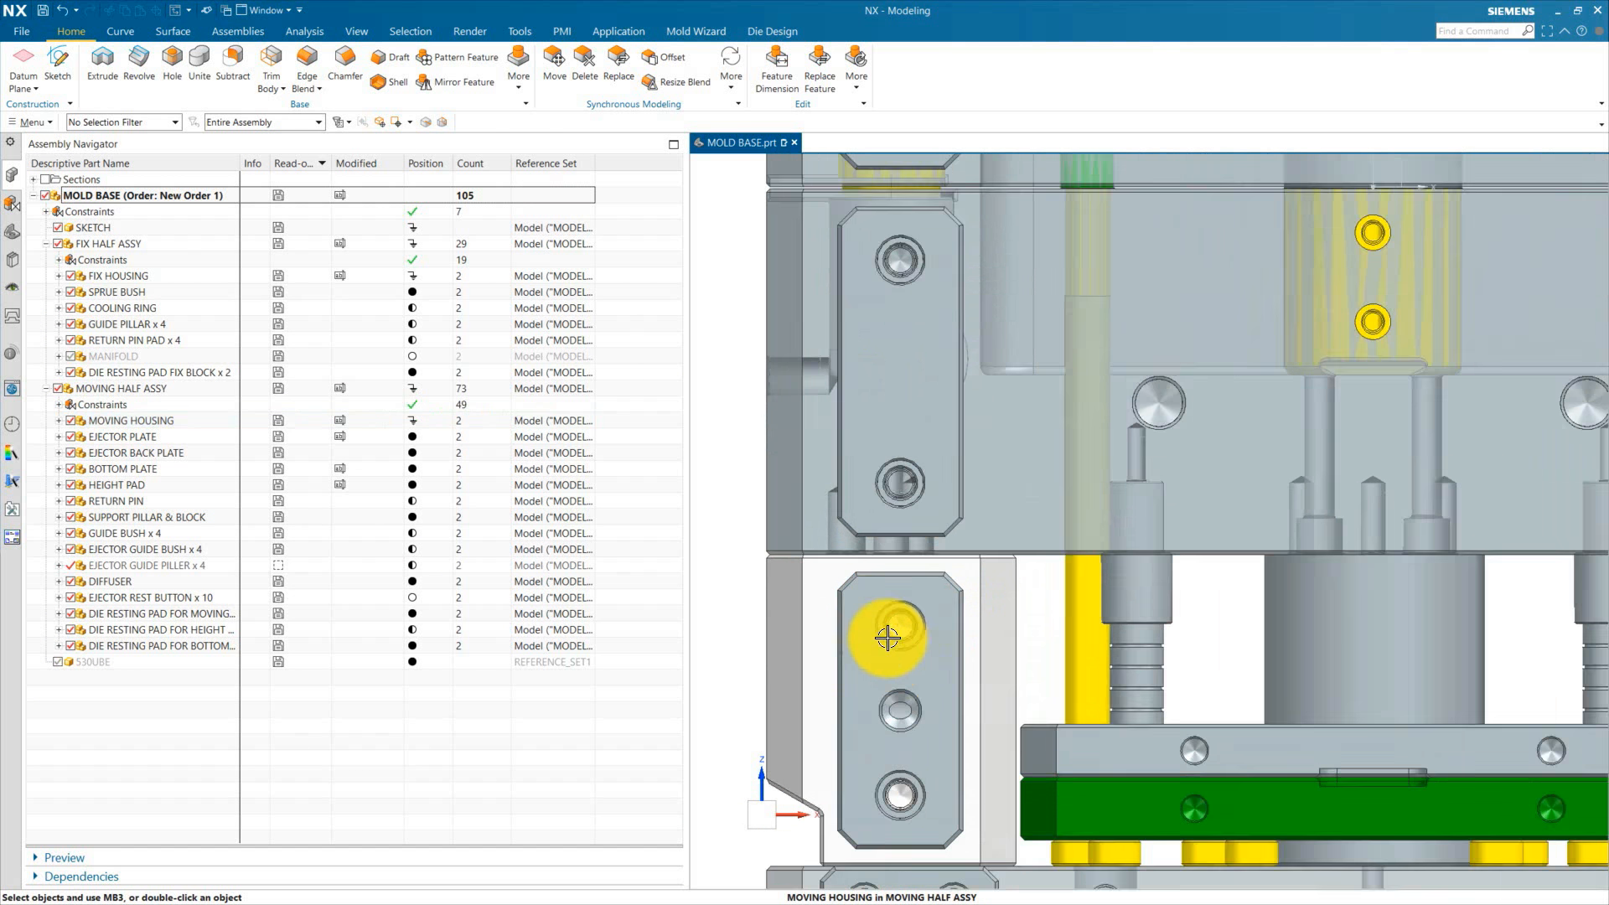
scroll(967, 577, "down", 5)
scroll(967, 577, "up", 4)
scroll(970, 668, "down", 6)
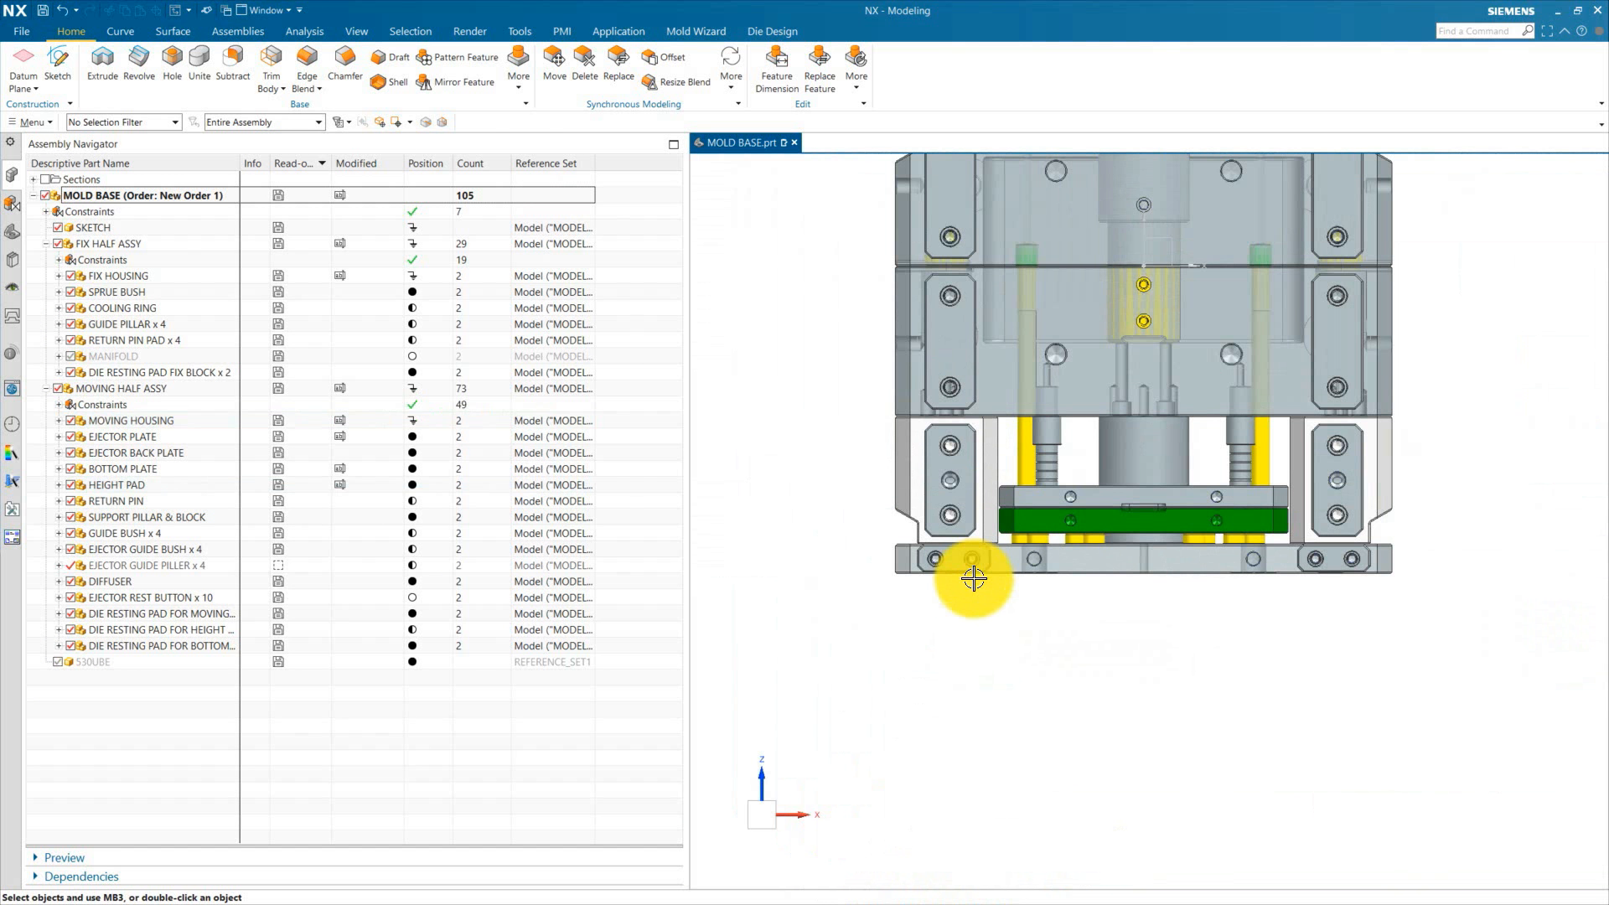
middle_click_drag(992, 687, 1285, 559)
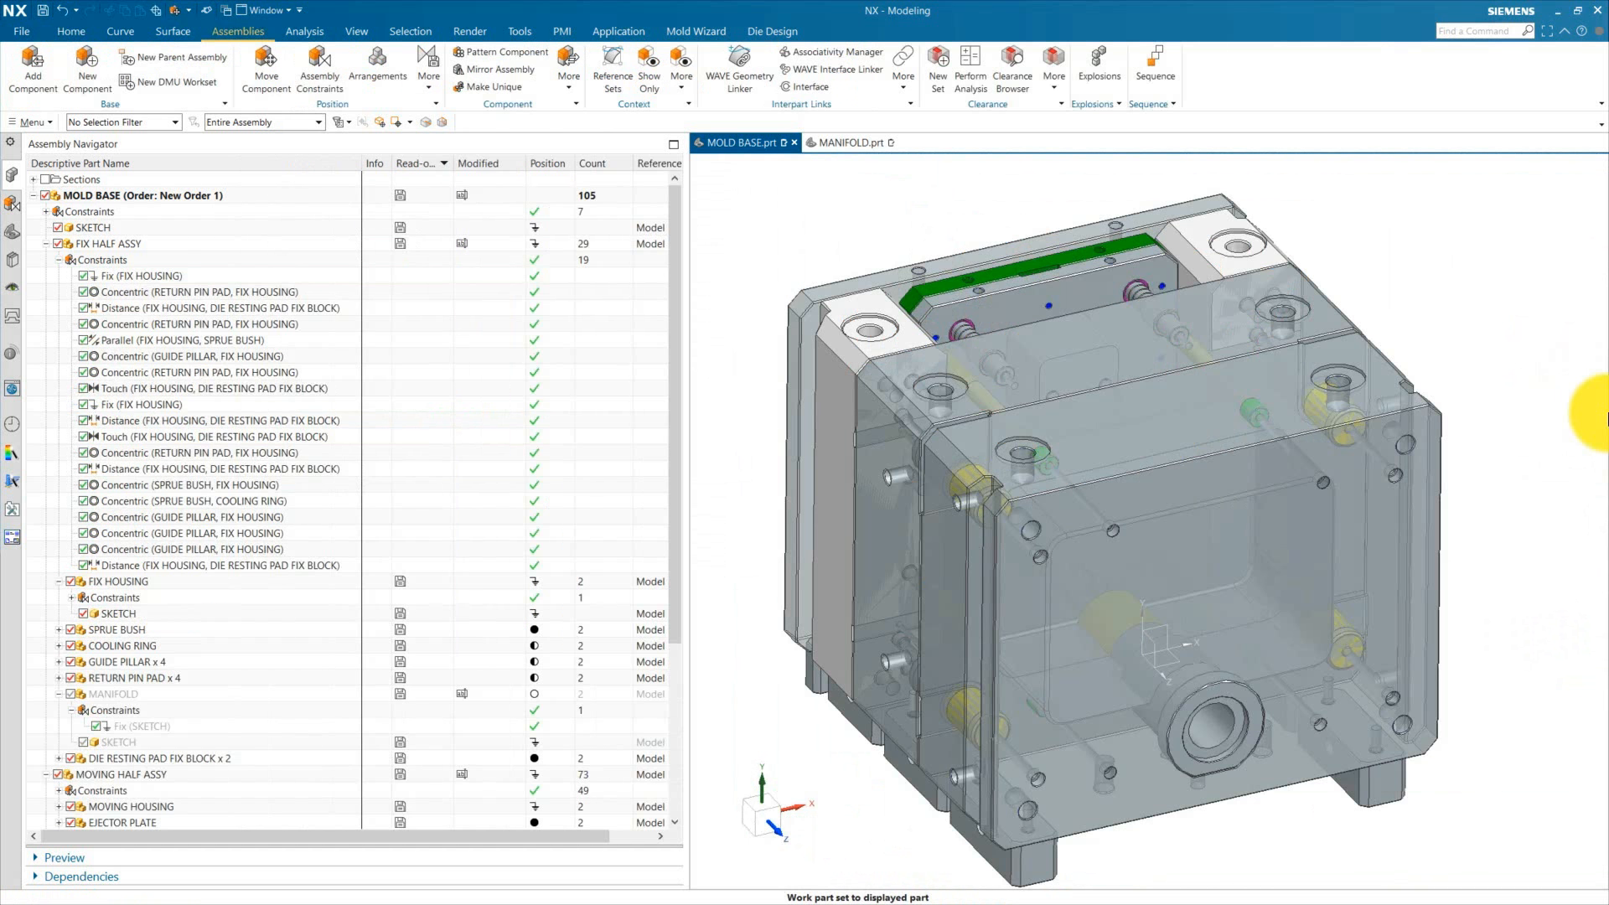
scroll(844, 402, "down", 3)
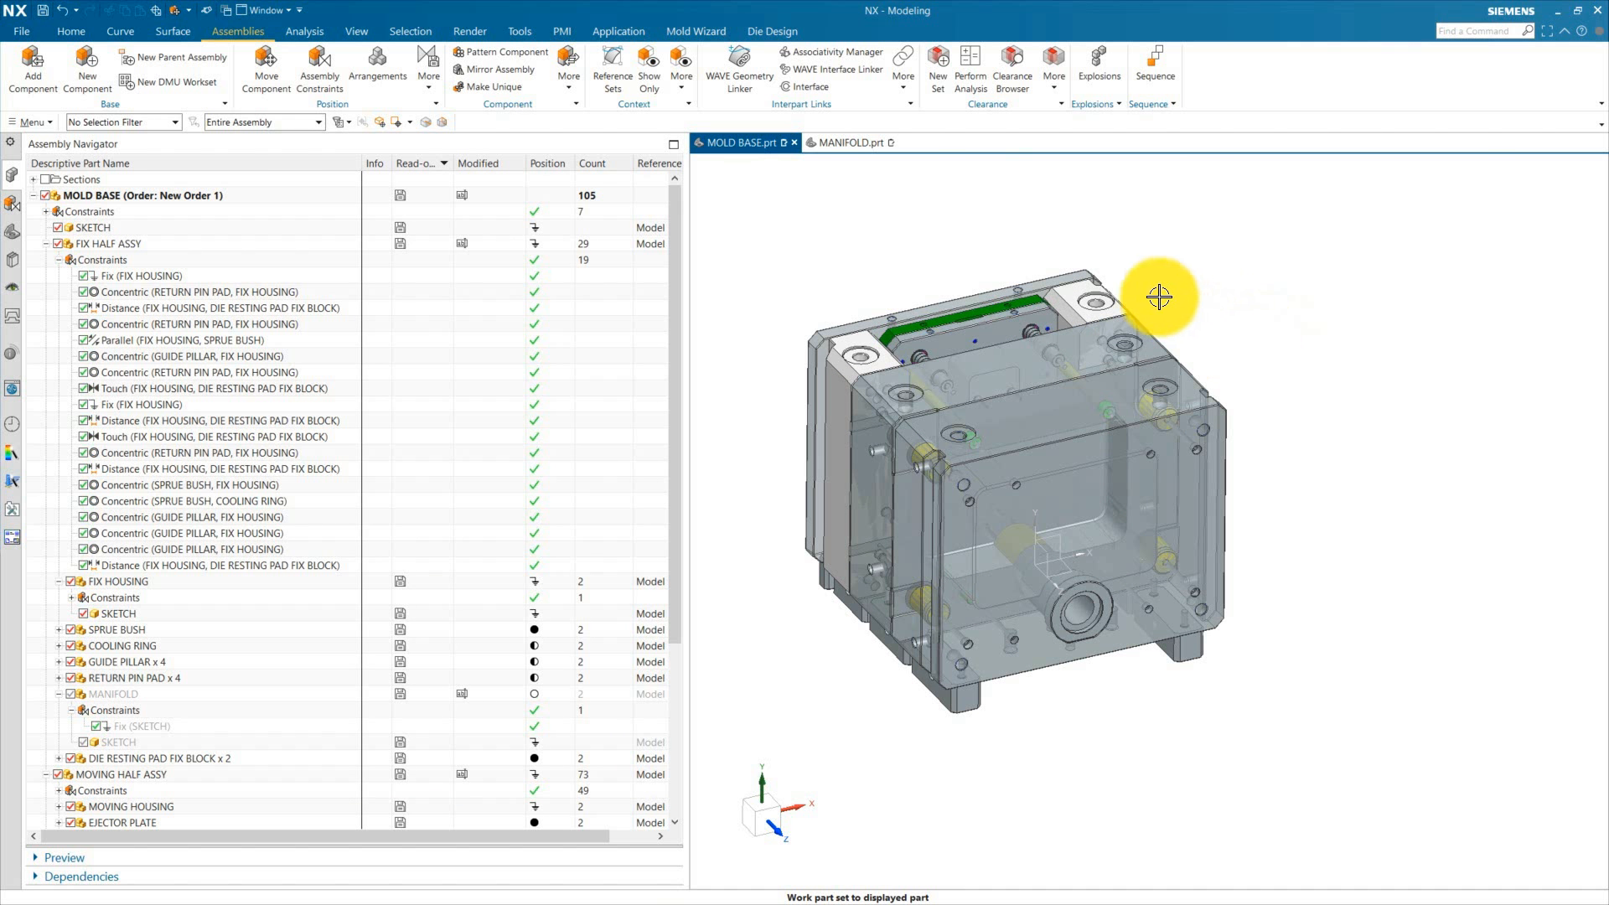
scroll(1123, 303, "up", 4)
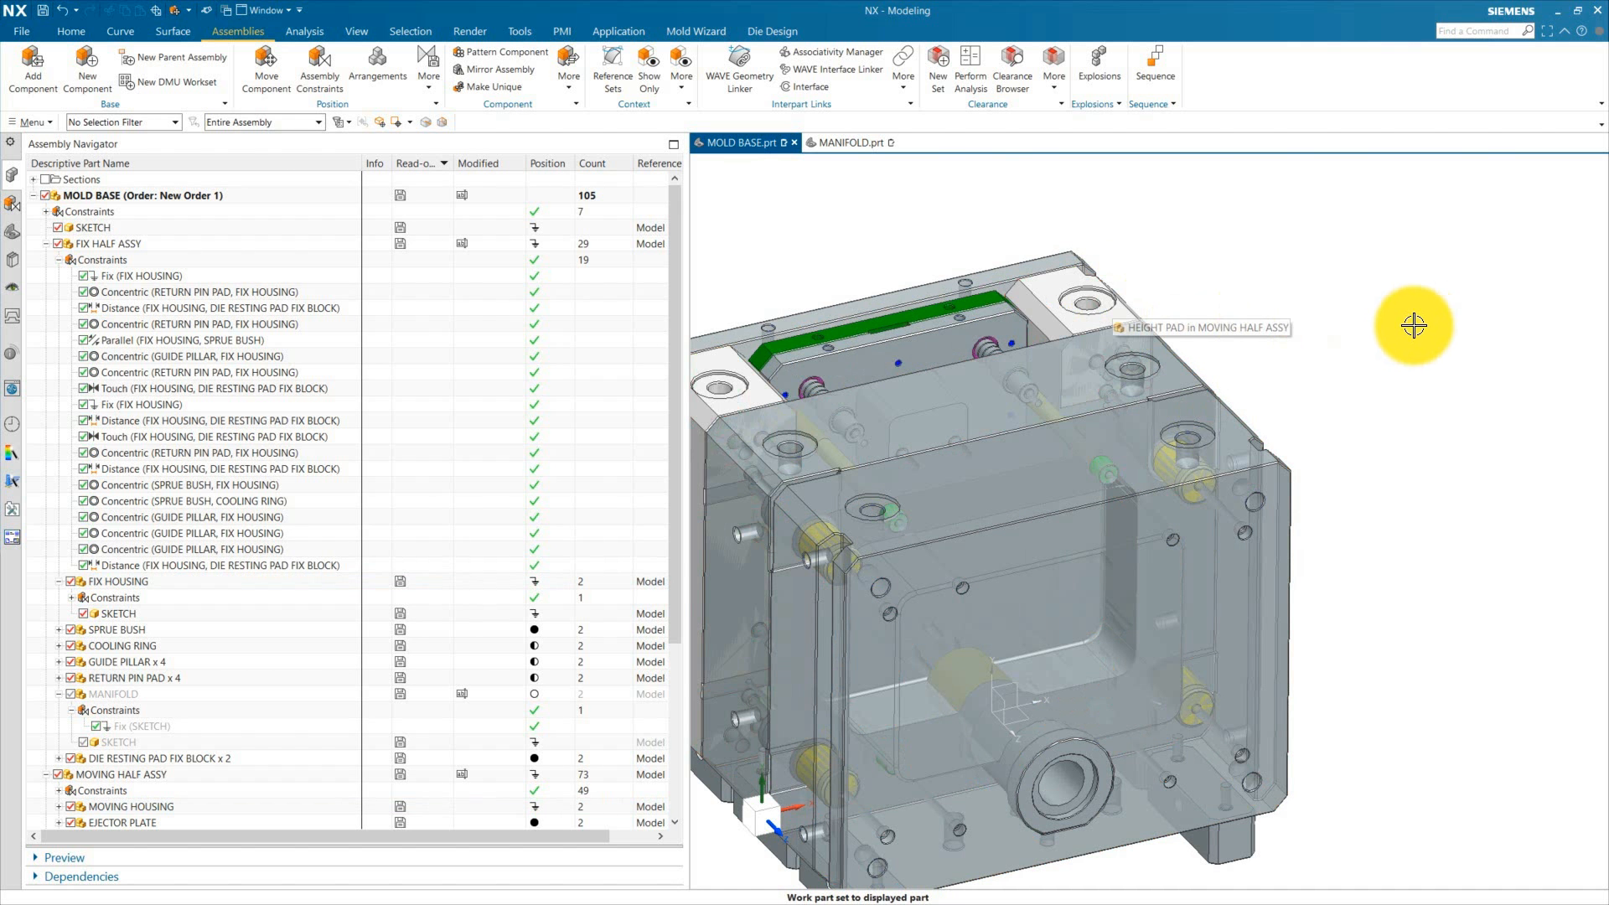
scroll(977, 342, "down", 2)
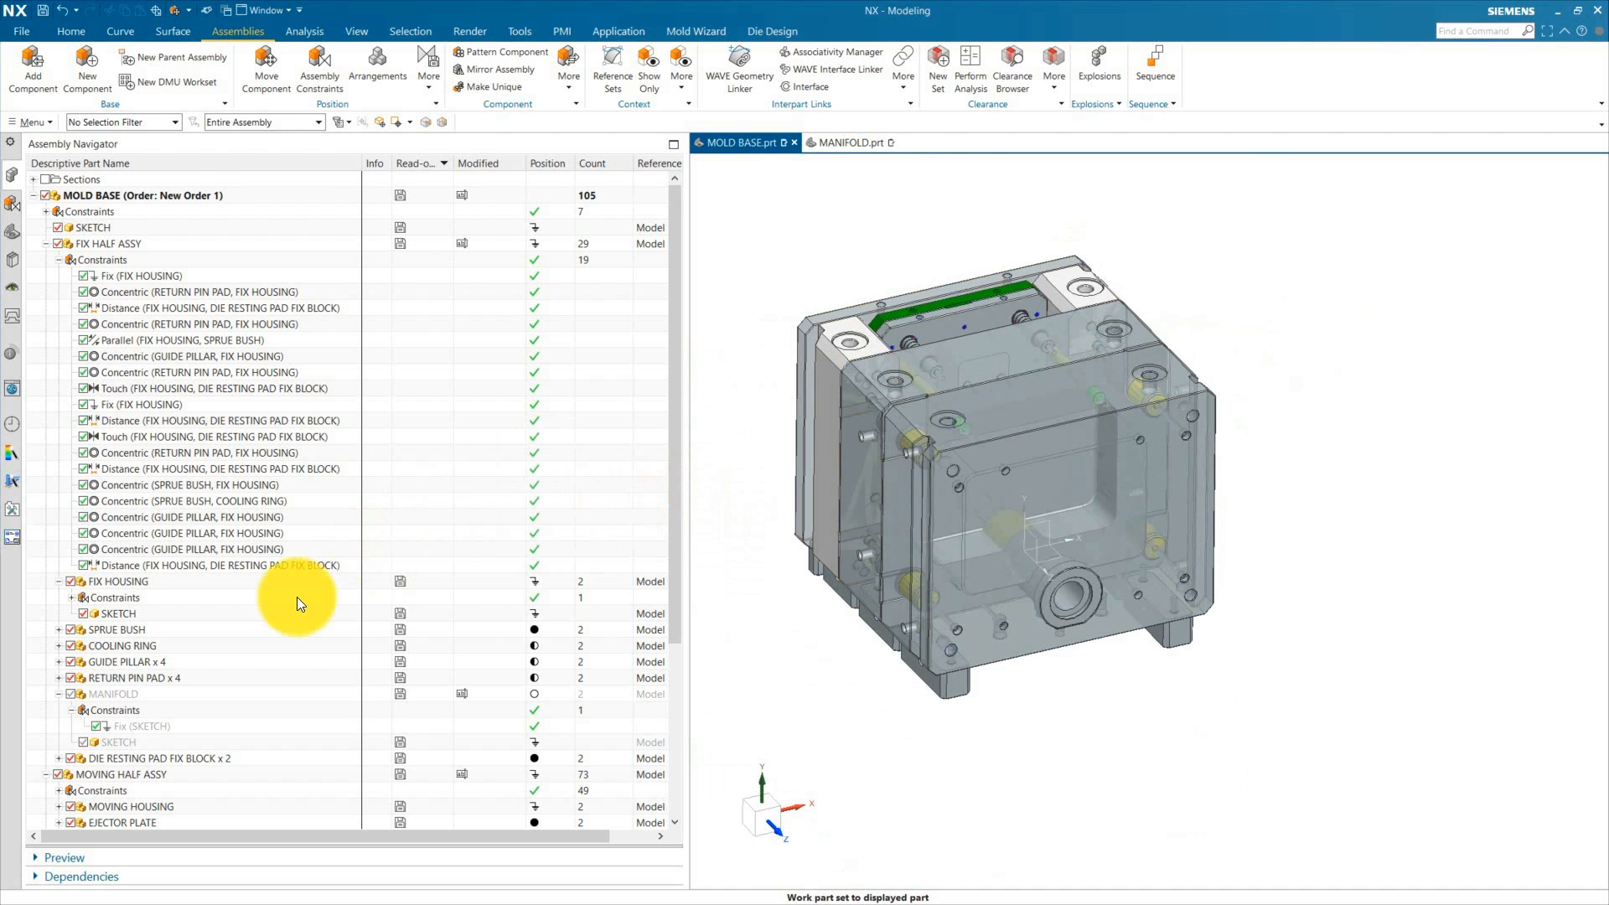
Step: Show the manifold component and open it as the displayed part, dismissing the save reminder
left_click(65, 694)
scroll(797, 772, "down", 1)
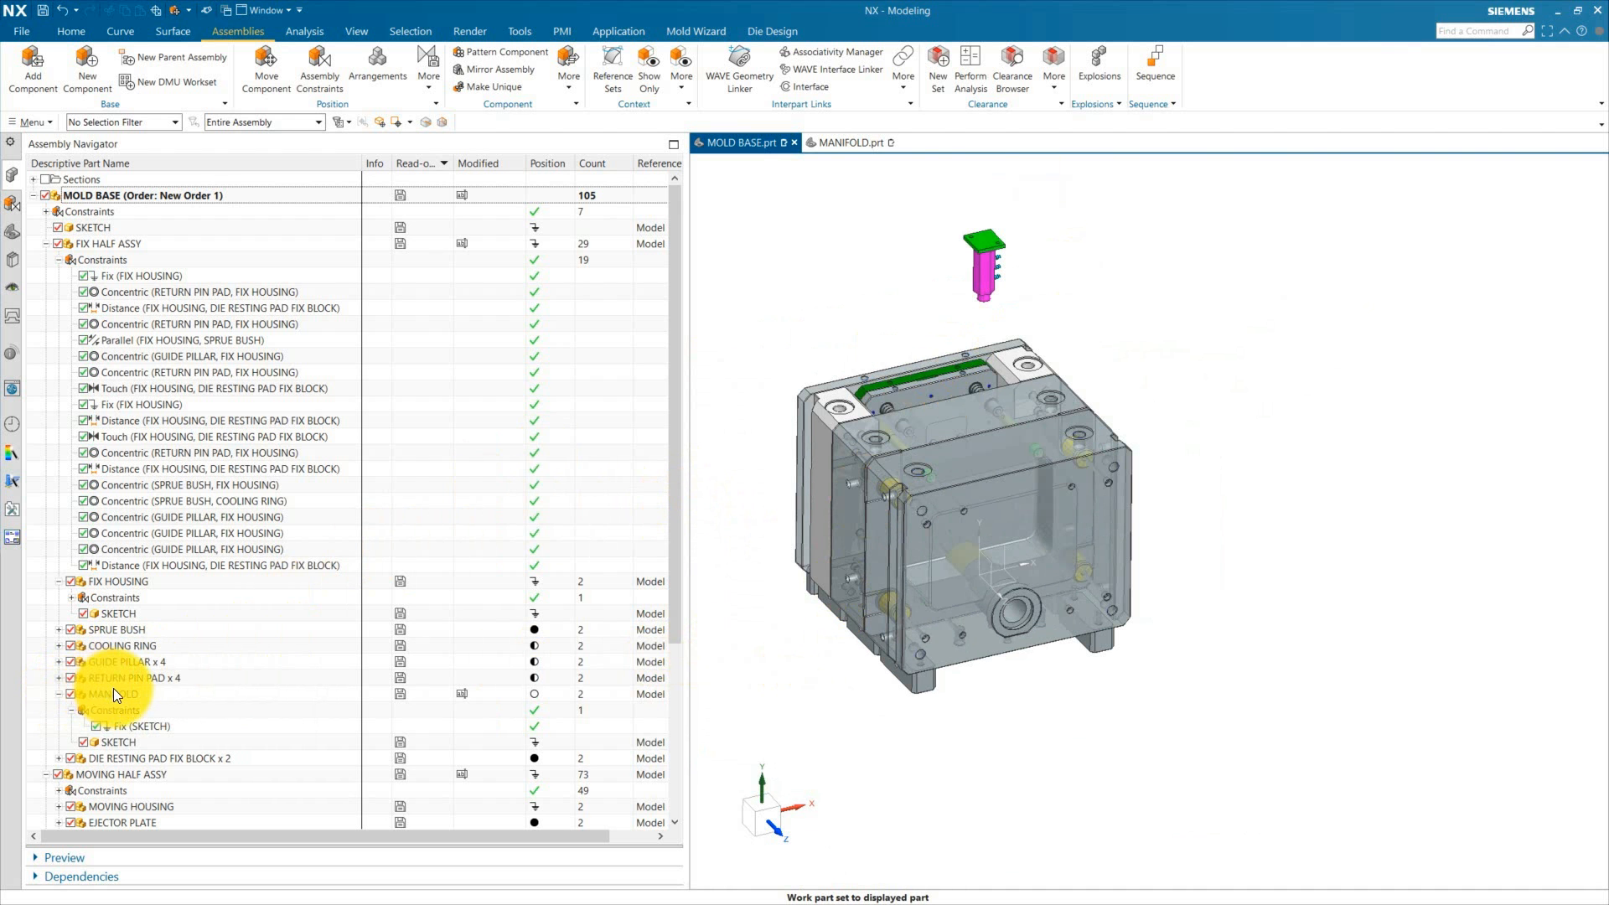
right_click(113, 687)
left_click(164, 706)
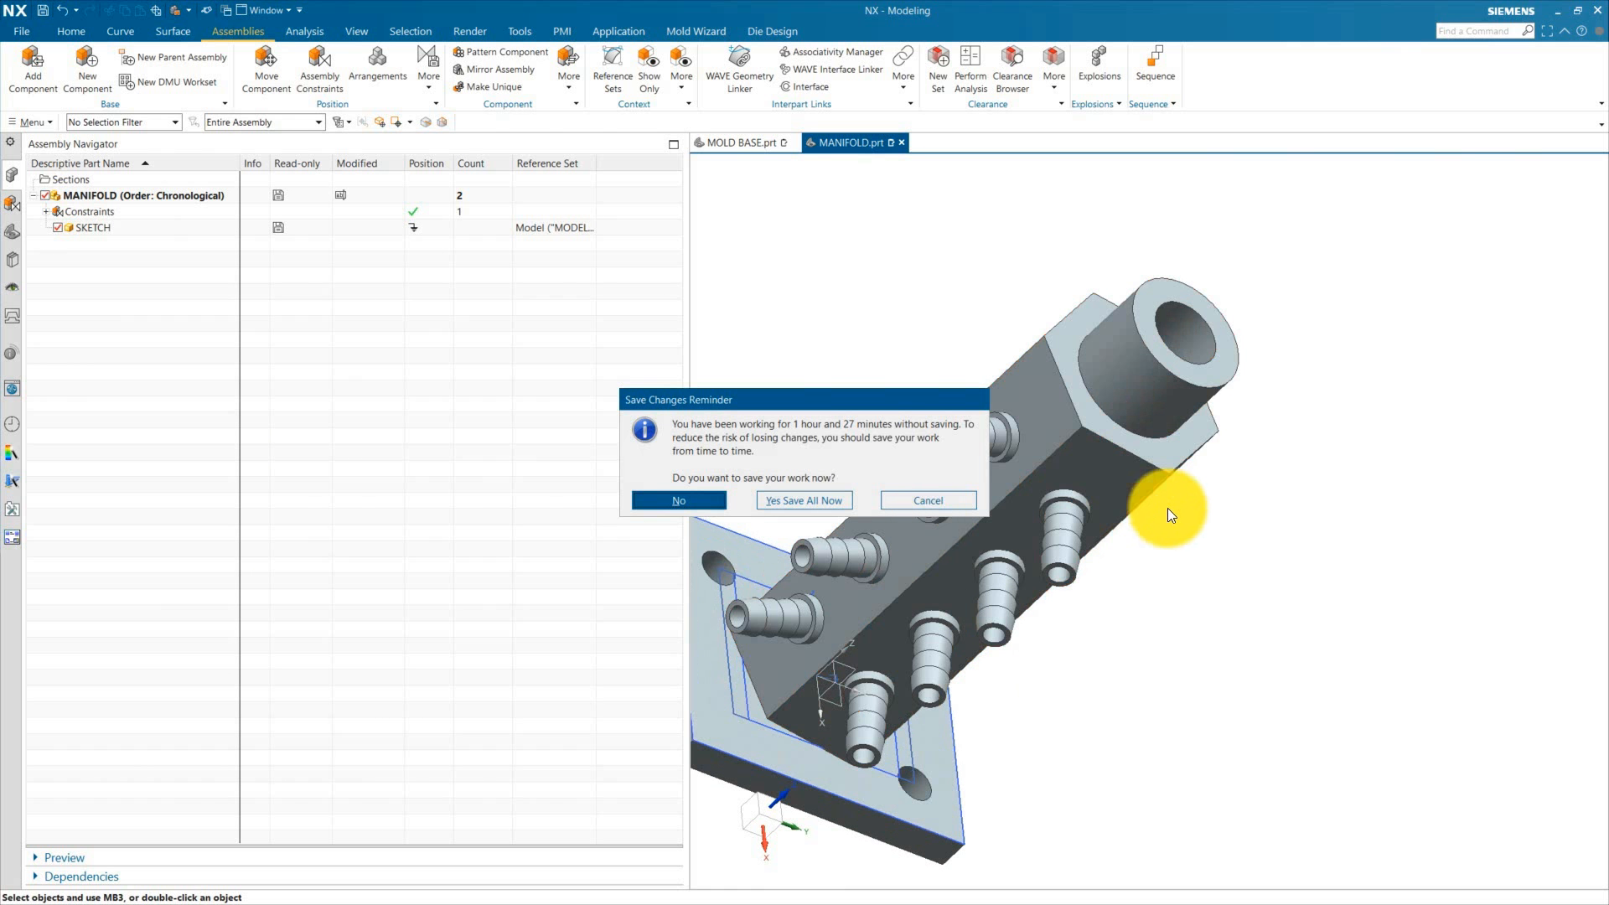
left_click(935, 509)
Step: Roll the manifold's history back to its first extrude and review the base plate sketch
left_click(12, 232)
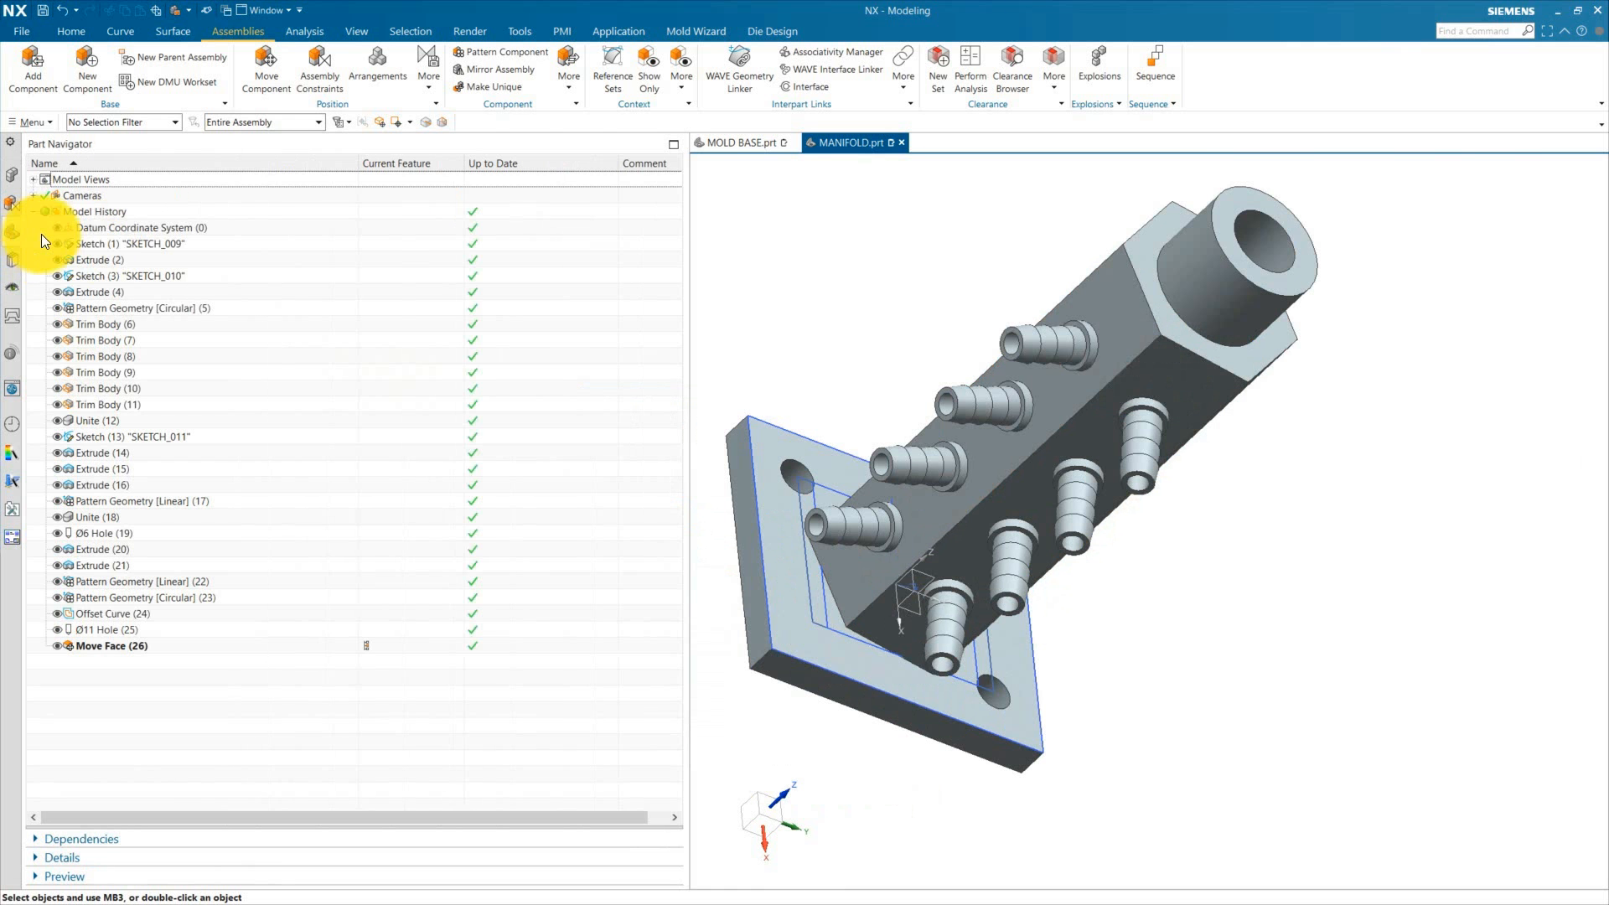
left_click(381, 243)
left_click(380, 257)
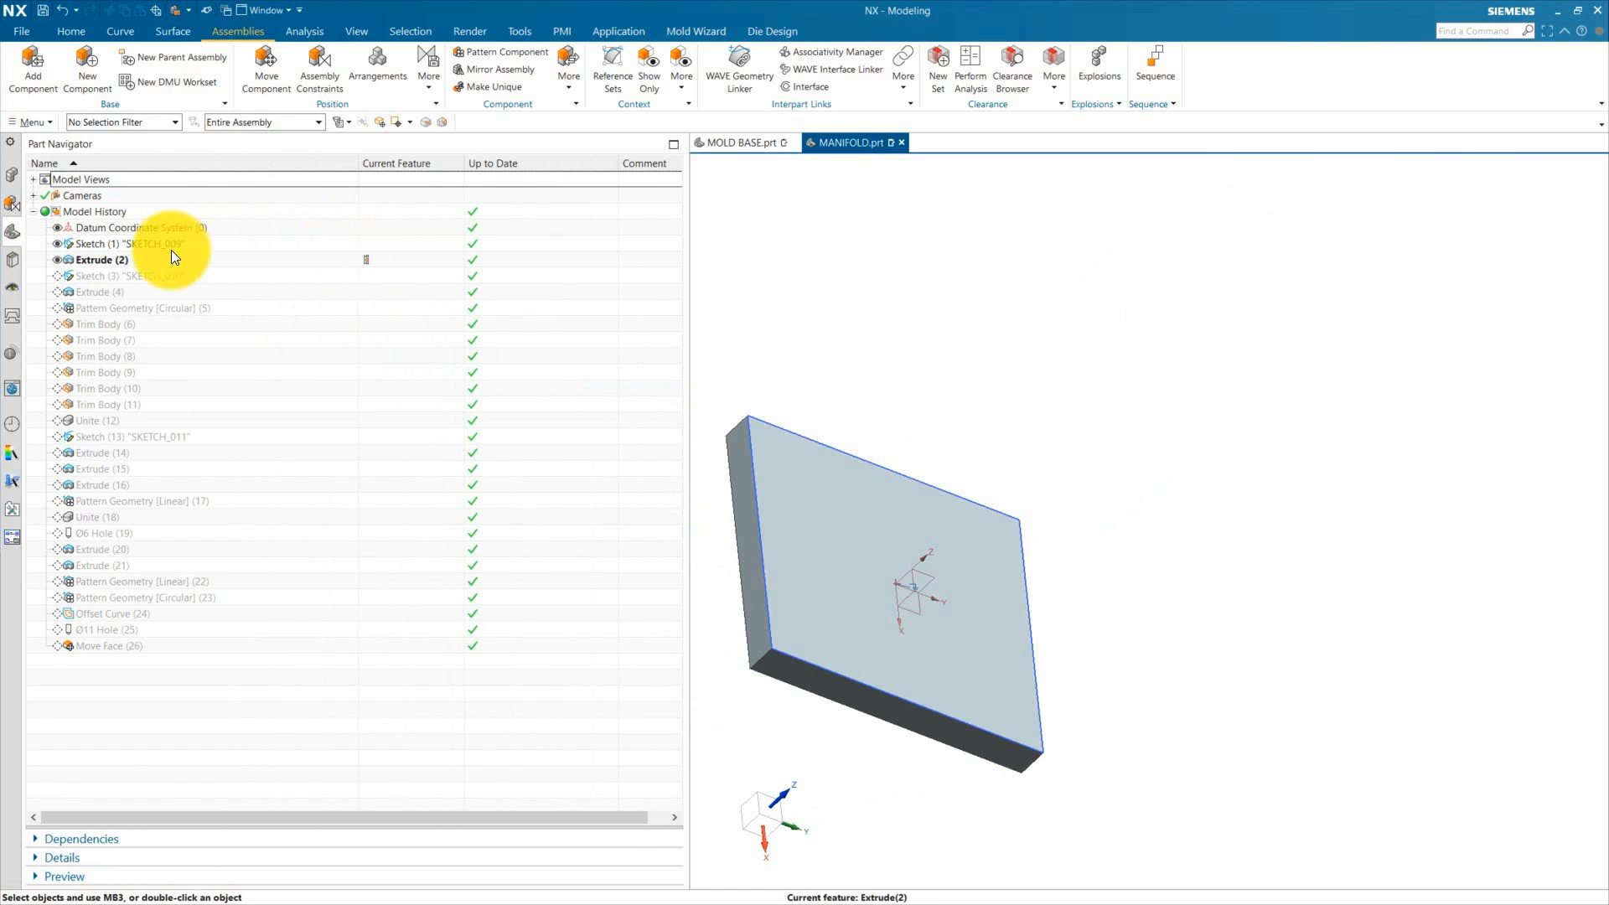
double_click(171, 247)
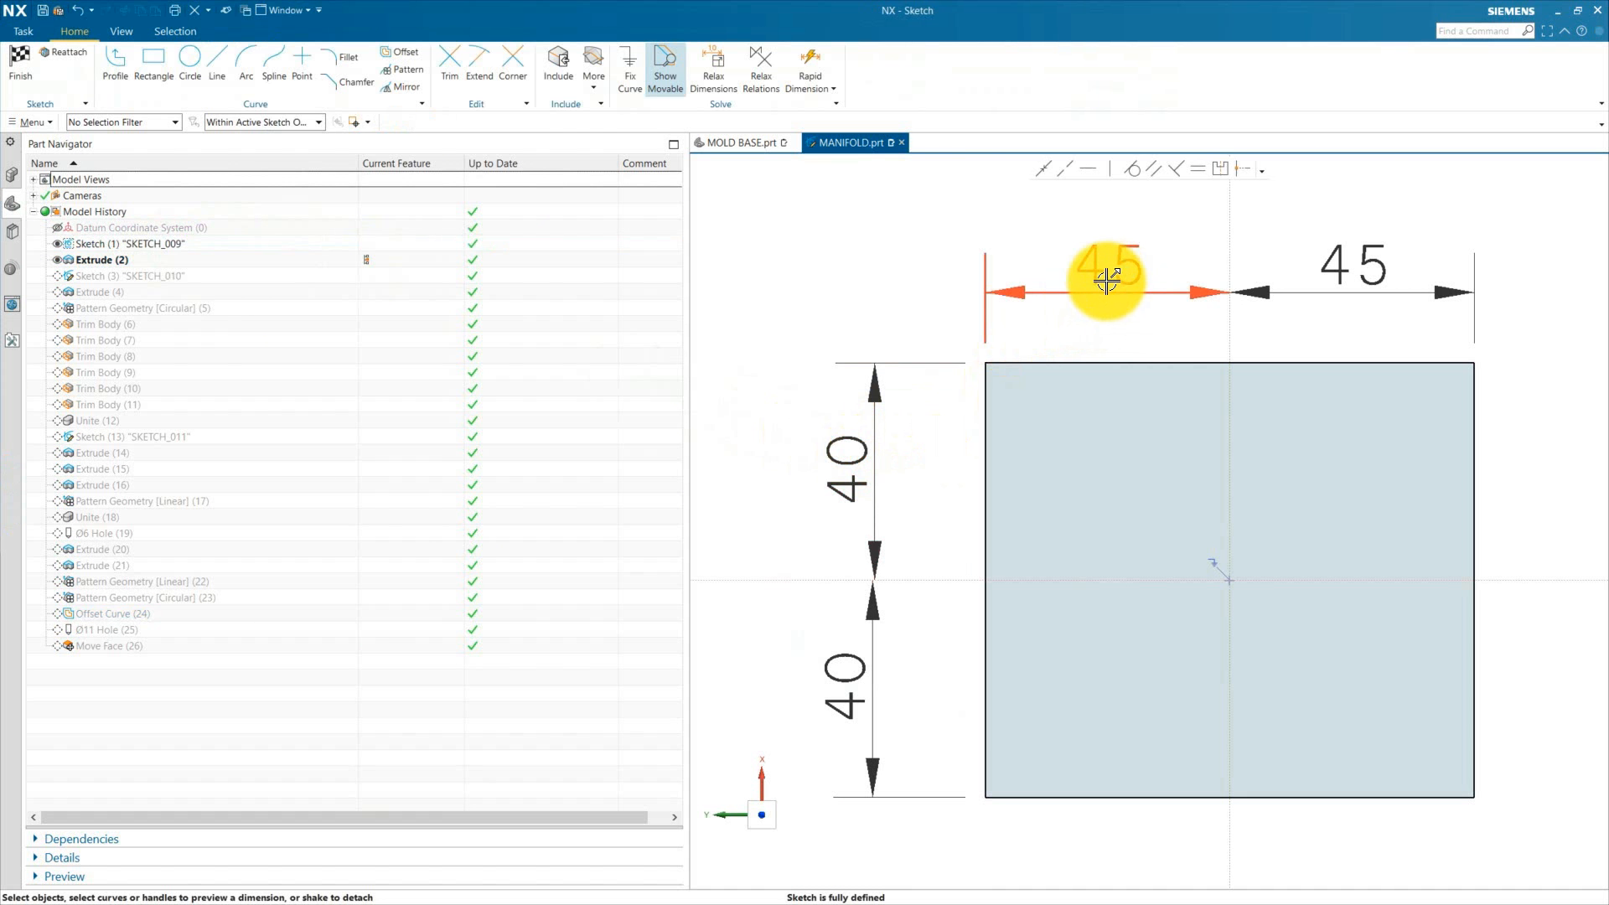
scroll(928, 483, "down", 2)
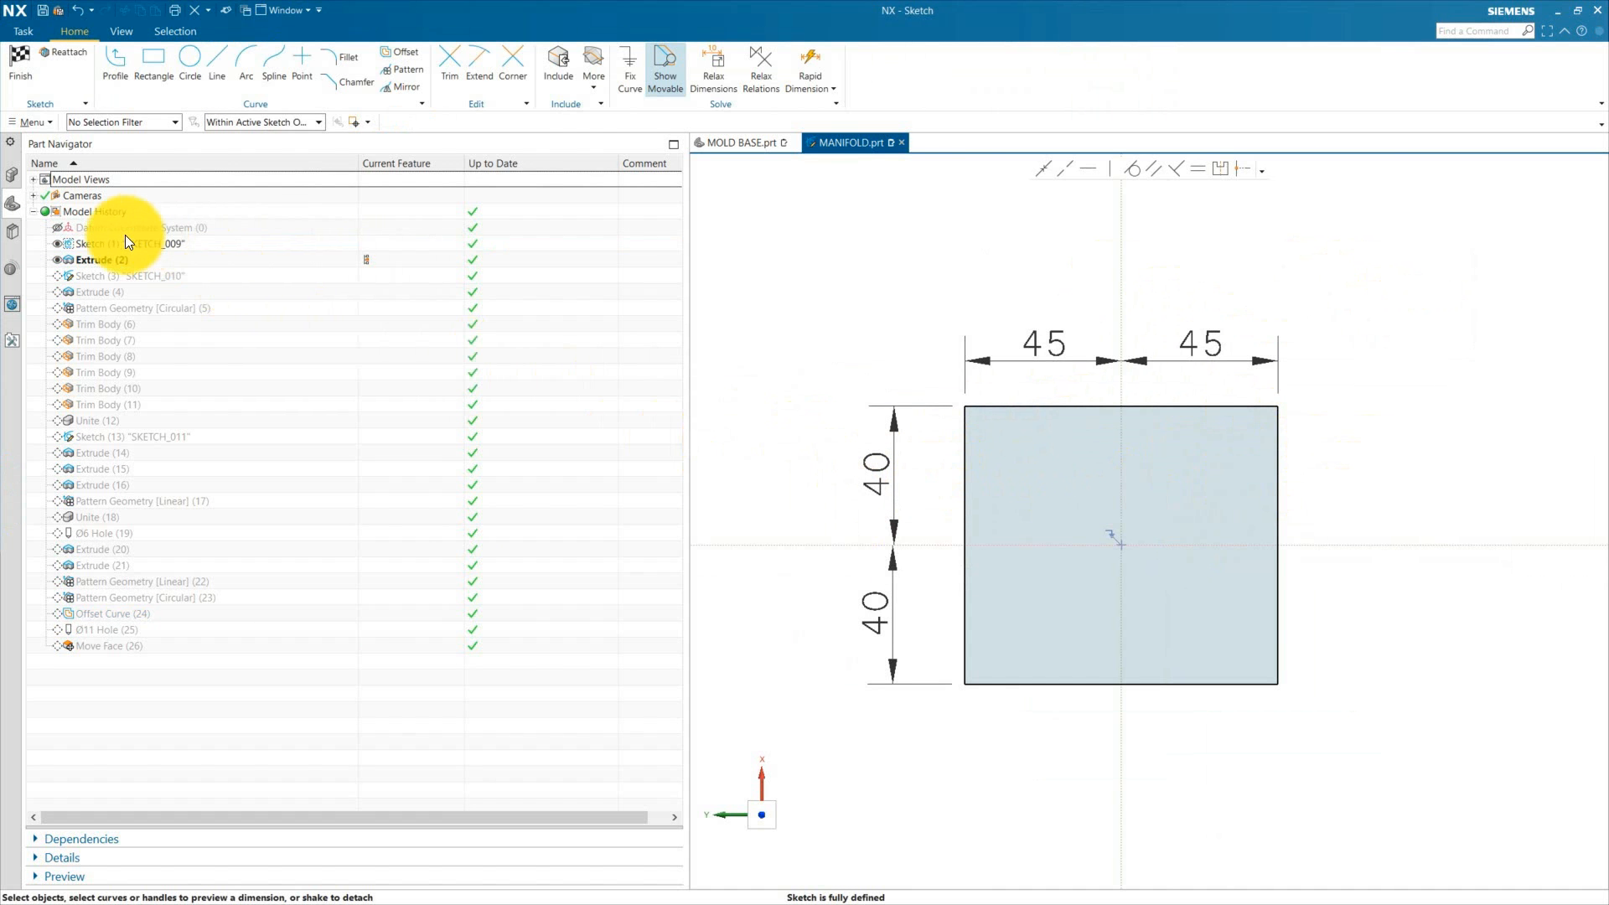
left_click(27, 77)
Step: Step the manifold history forward through the extrude, circular pattern, trim and unite features
left_click(368, 276)
left_click(369, 291)
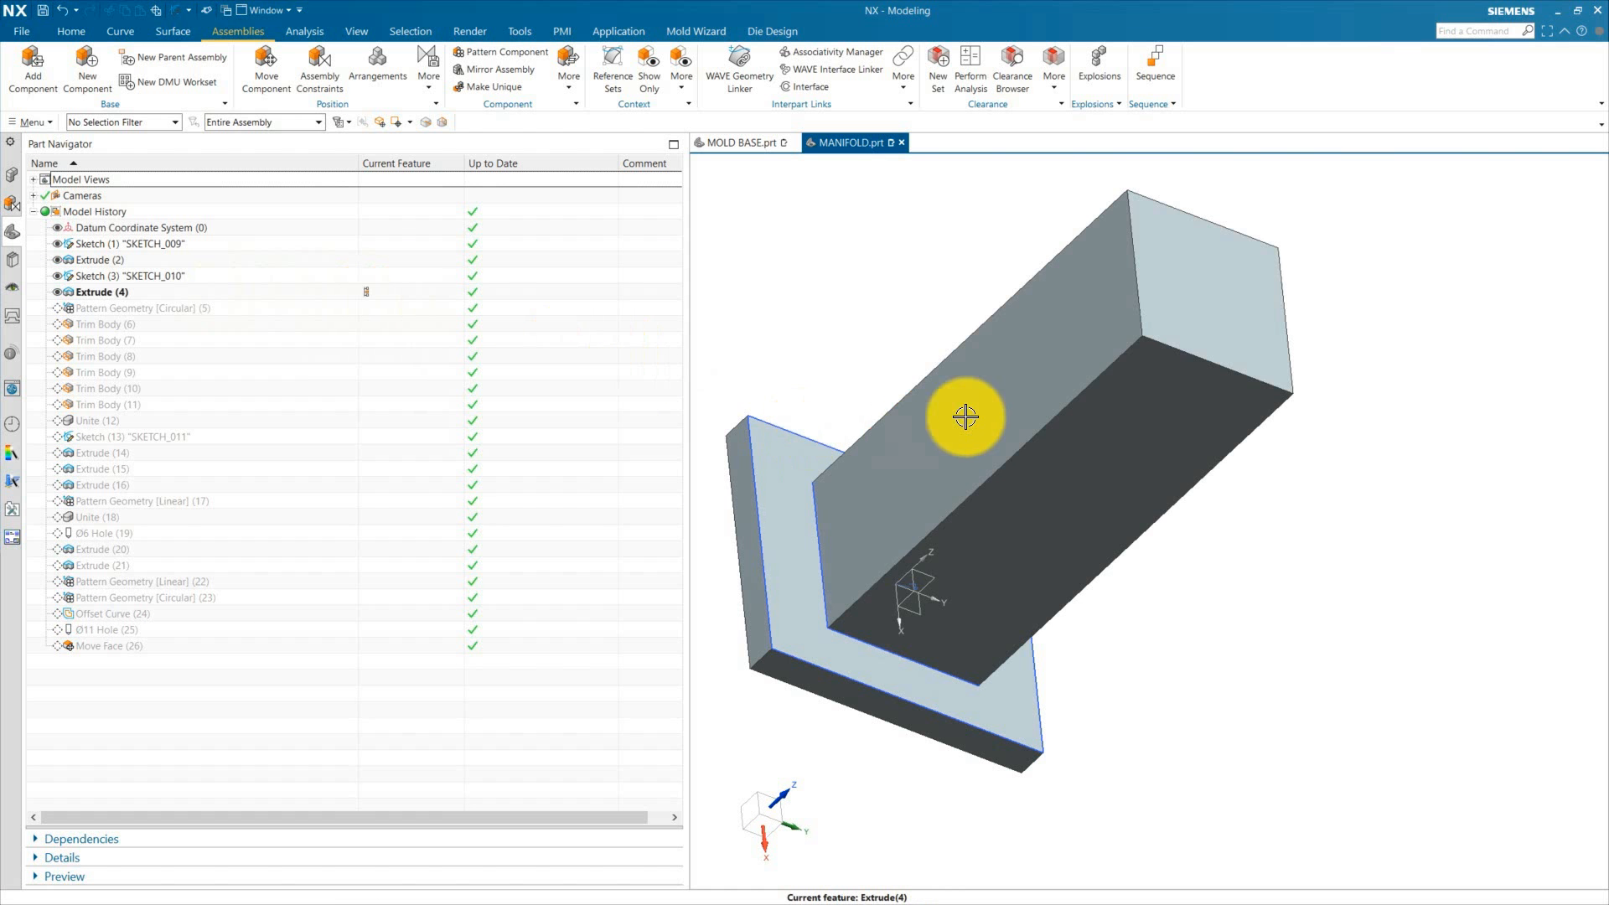
left_click(374, 313)
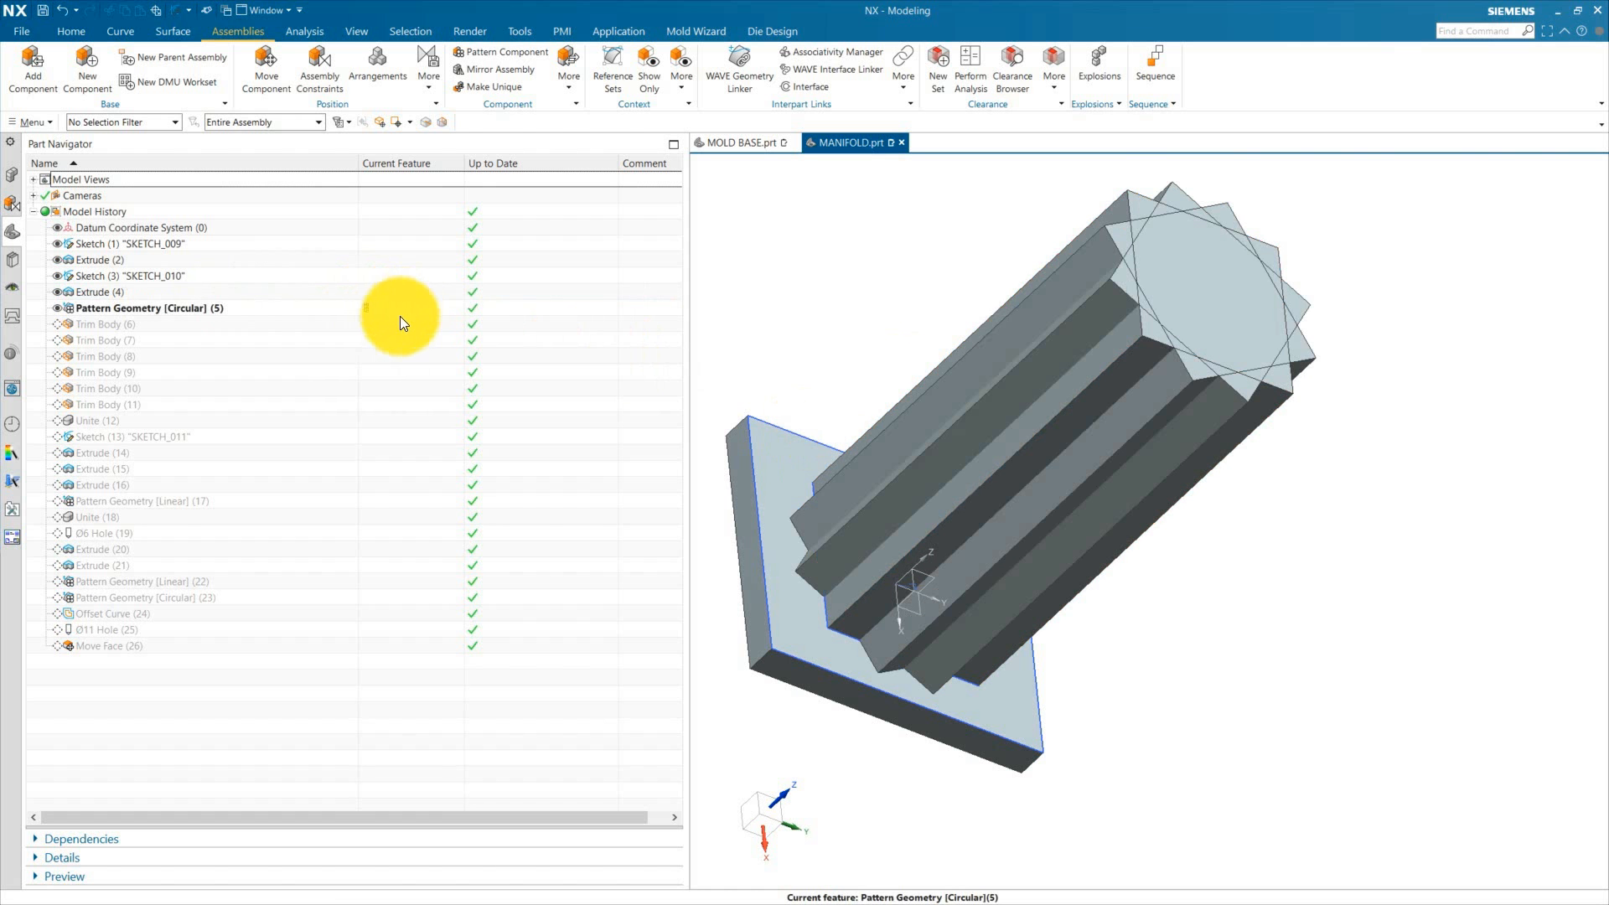
middle_click_drag(1106, 440, 1005, 498)
double_click(138, 305)
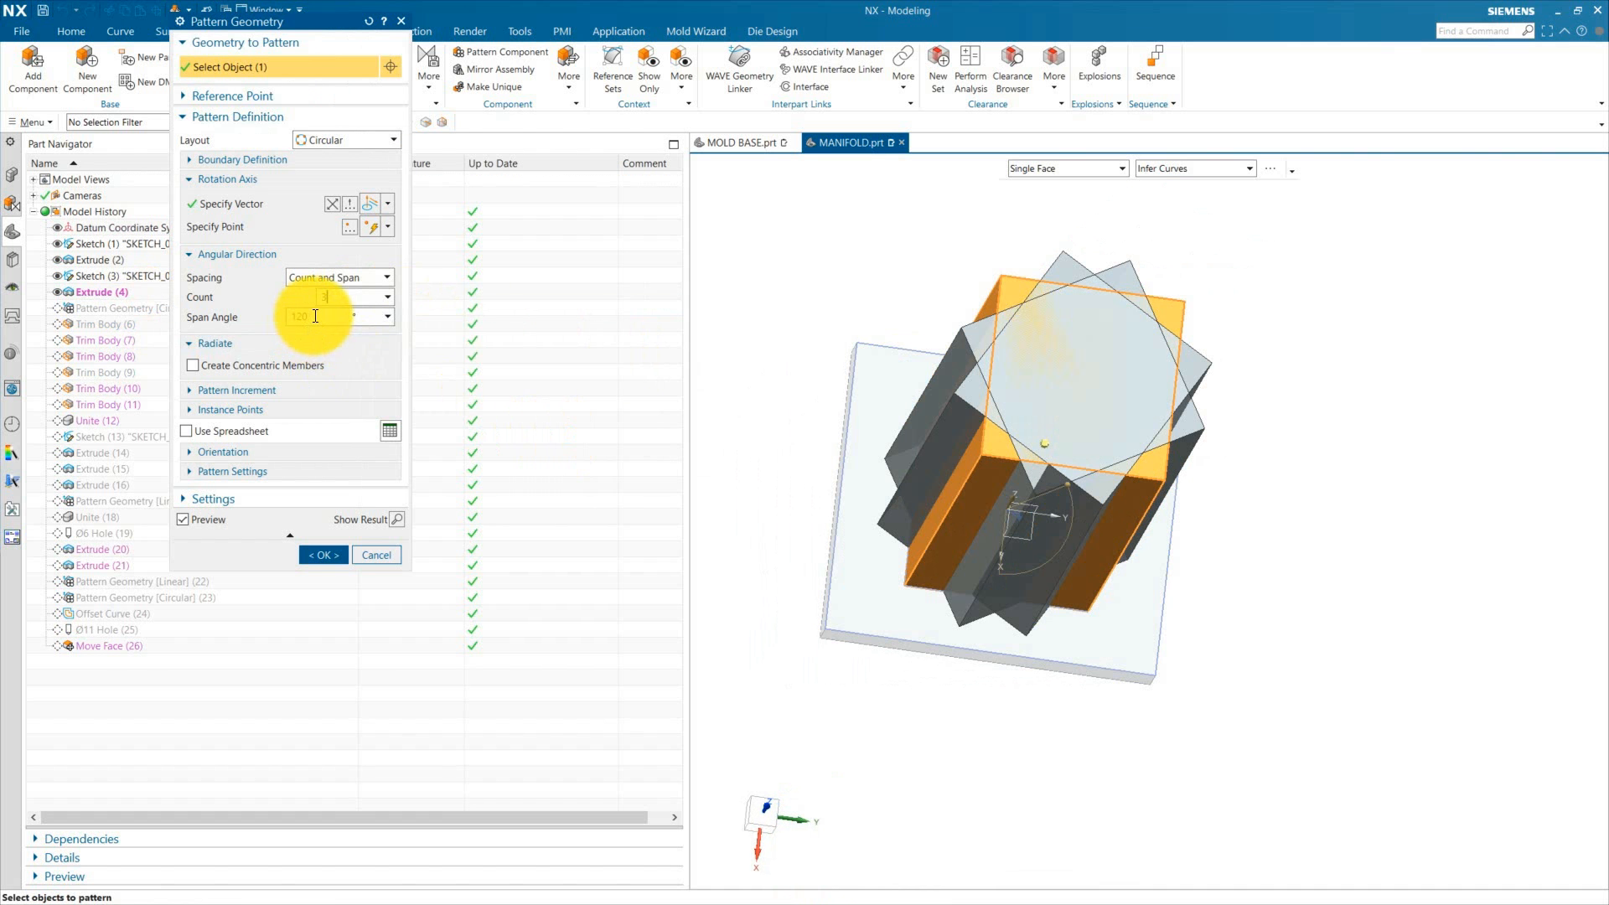
left_click(325, 554)
left_click(388, 330)
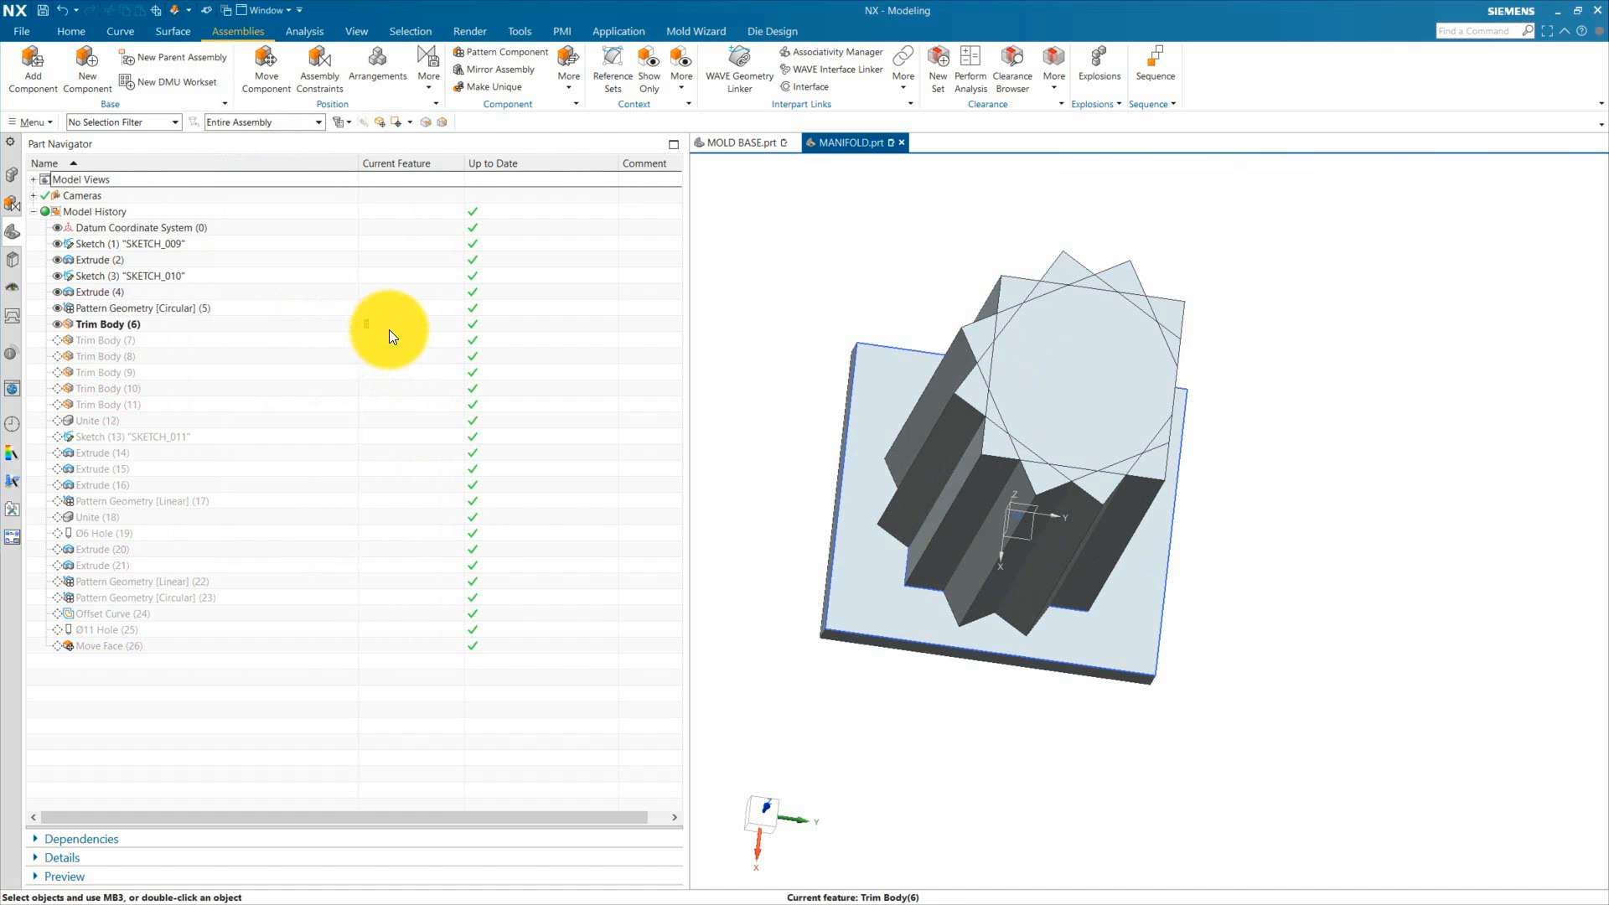
middle_click_drag(1165, 560, 1005, 467)
left_click(376, 340)
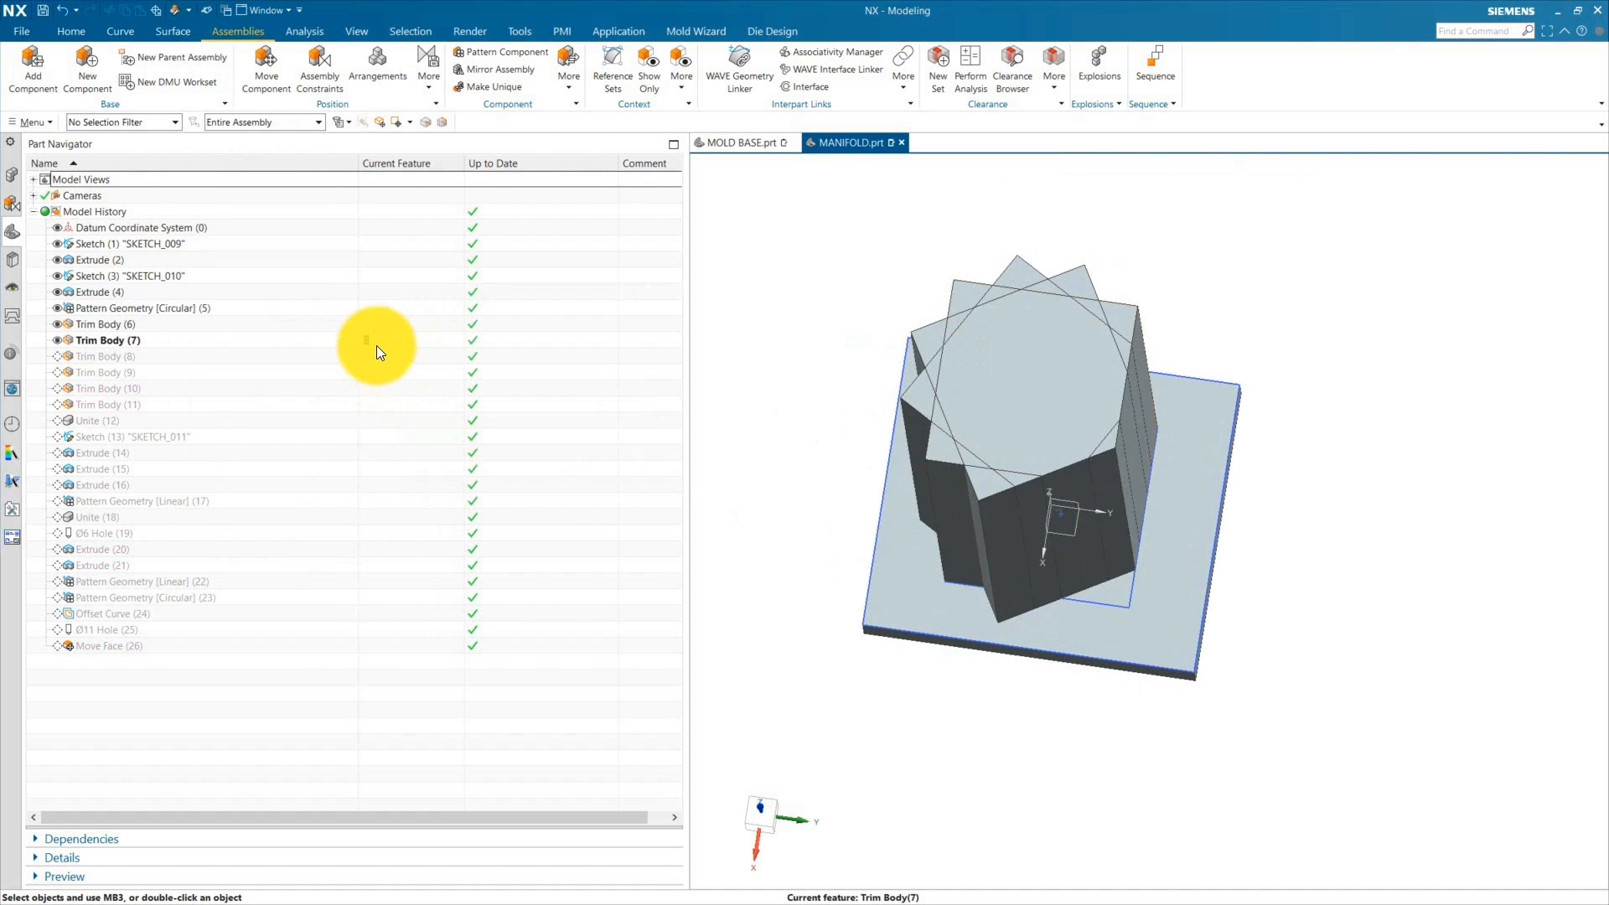
left_click(371, 404)
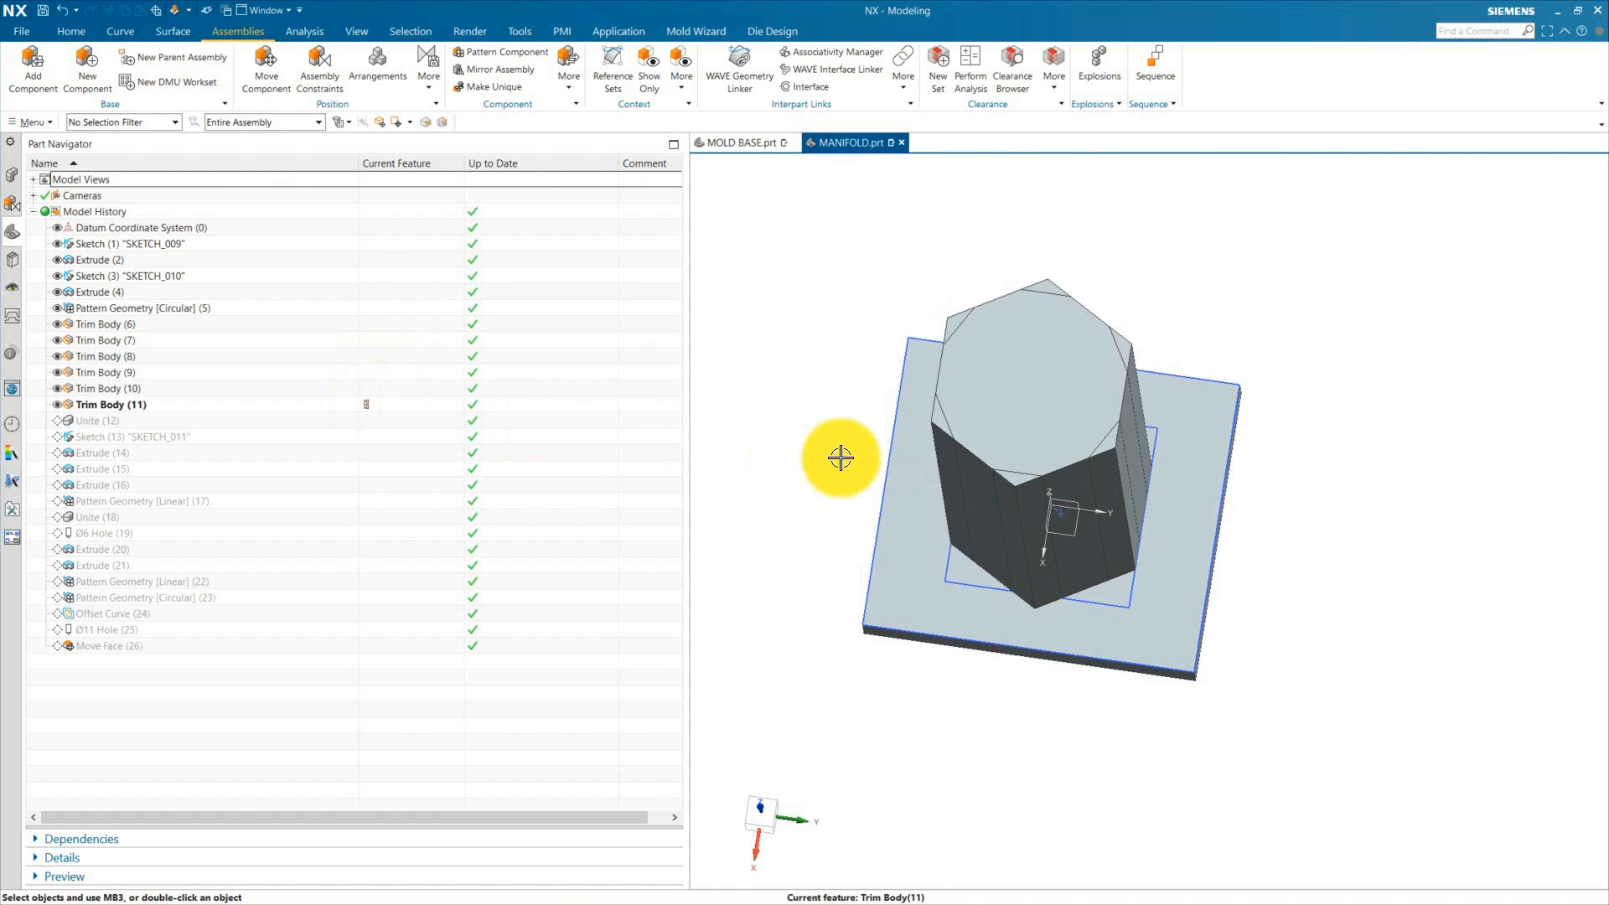
left_click(374, 421)
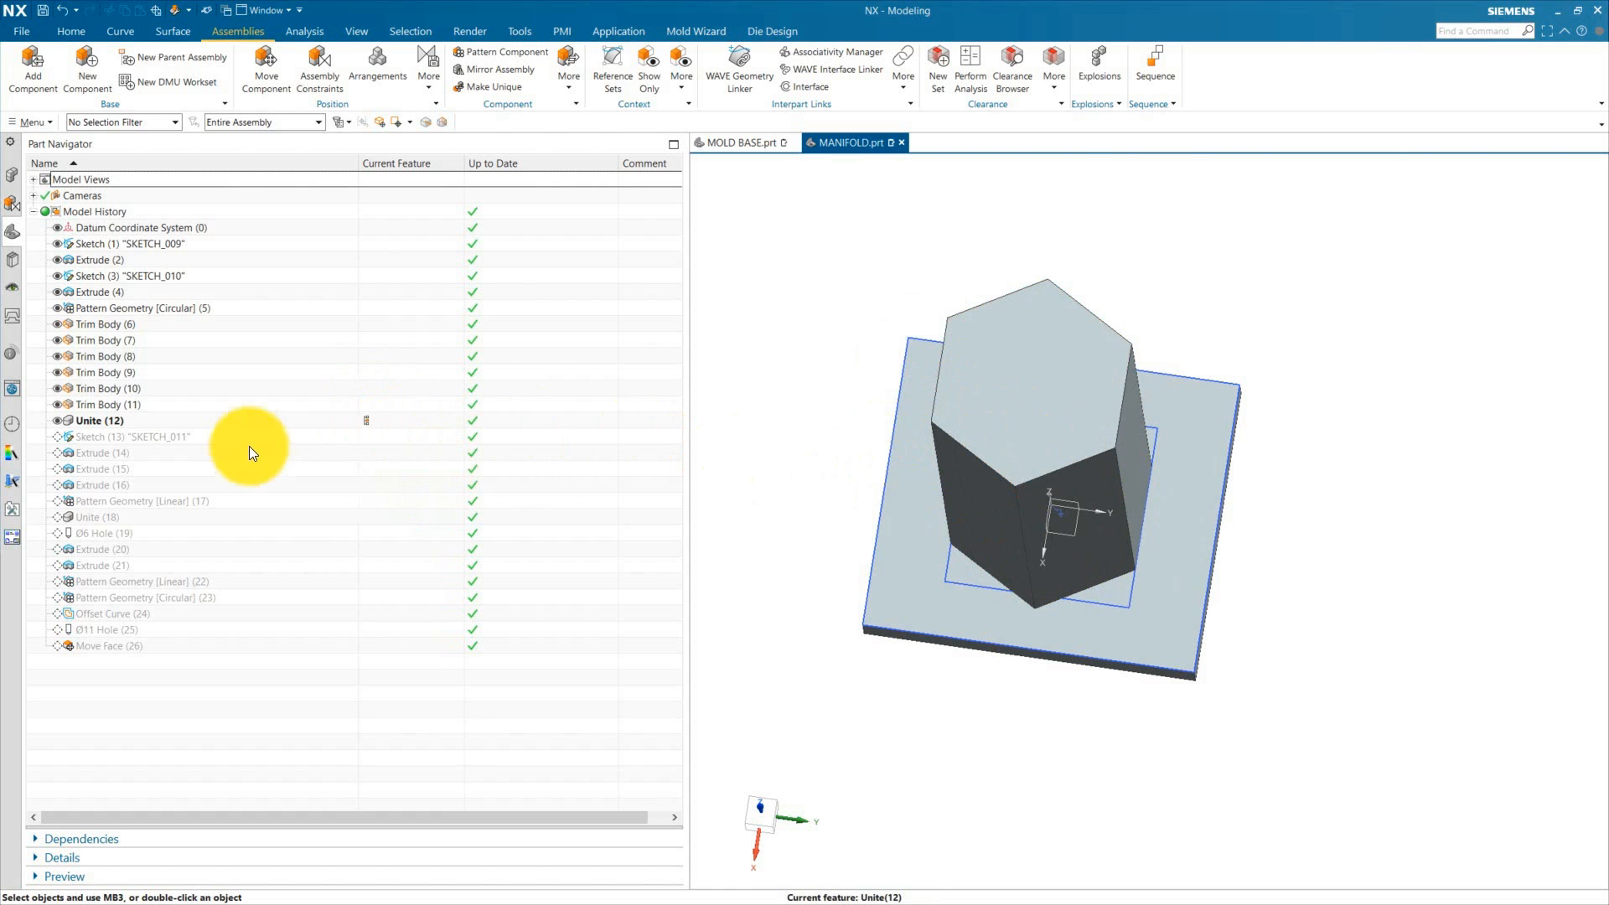
Step: Review SKETCH_011 and step through the remaining manifold features up to Move Face (26)
double_click(384, 436)
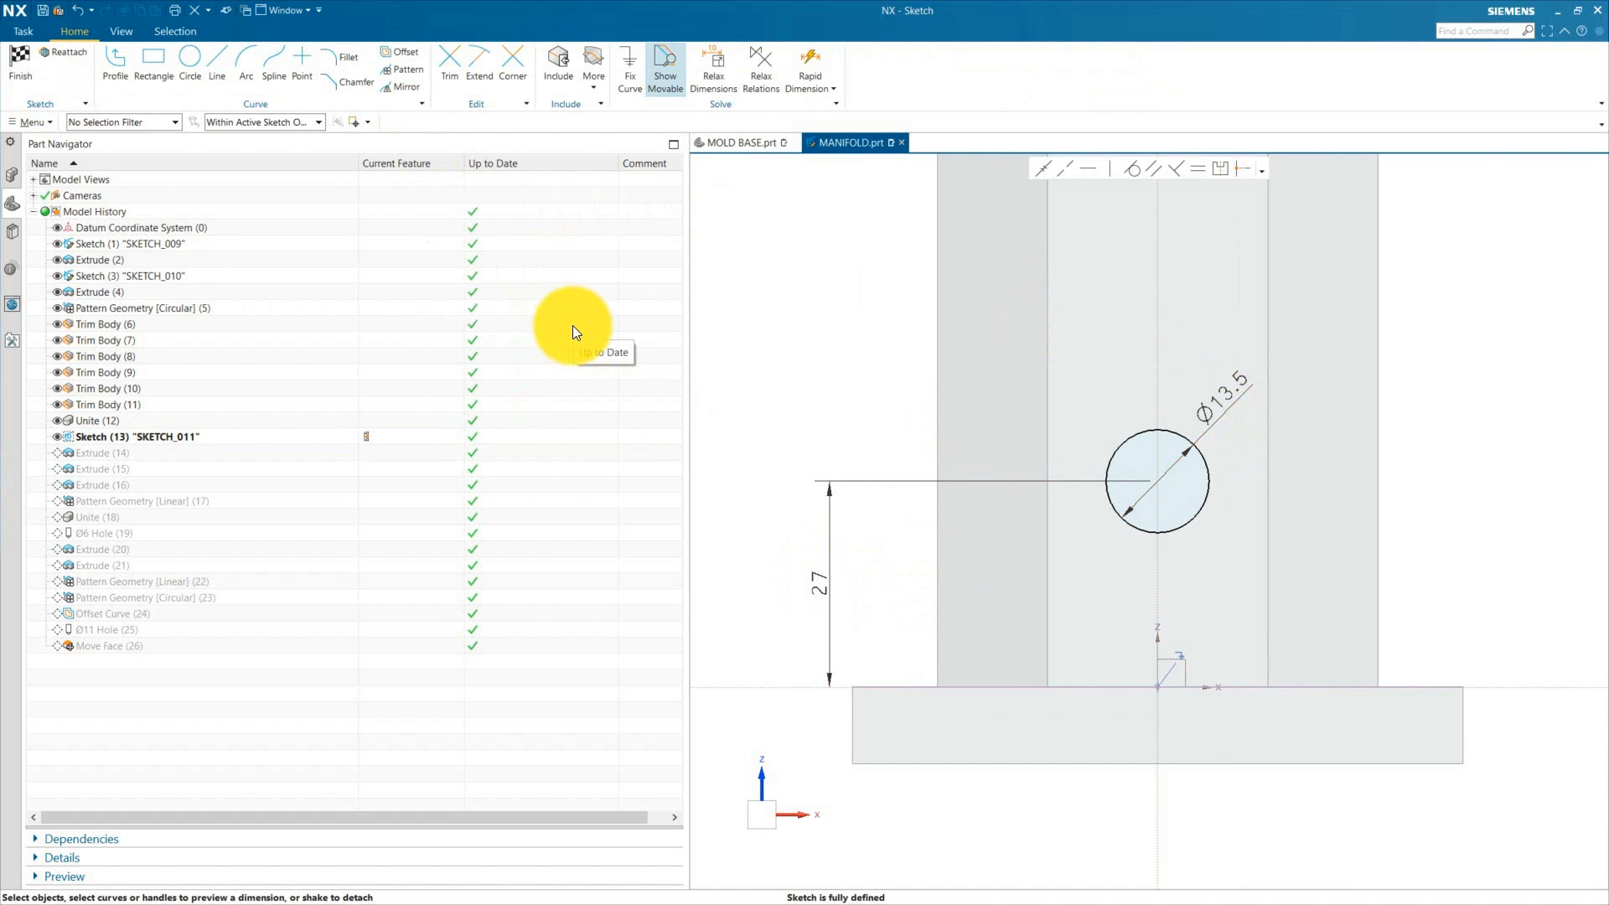
left_click(21, 65)
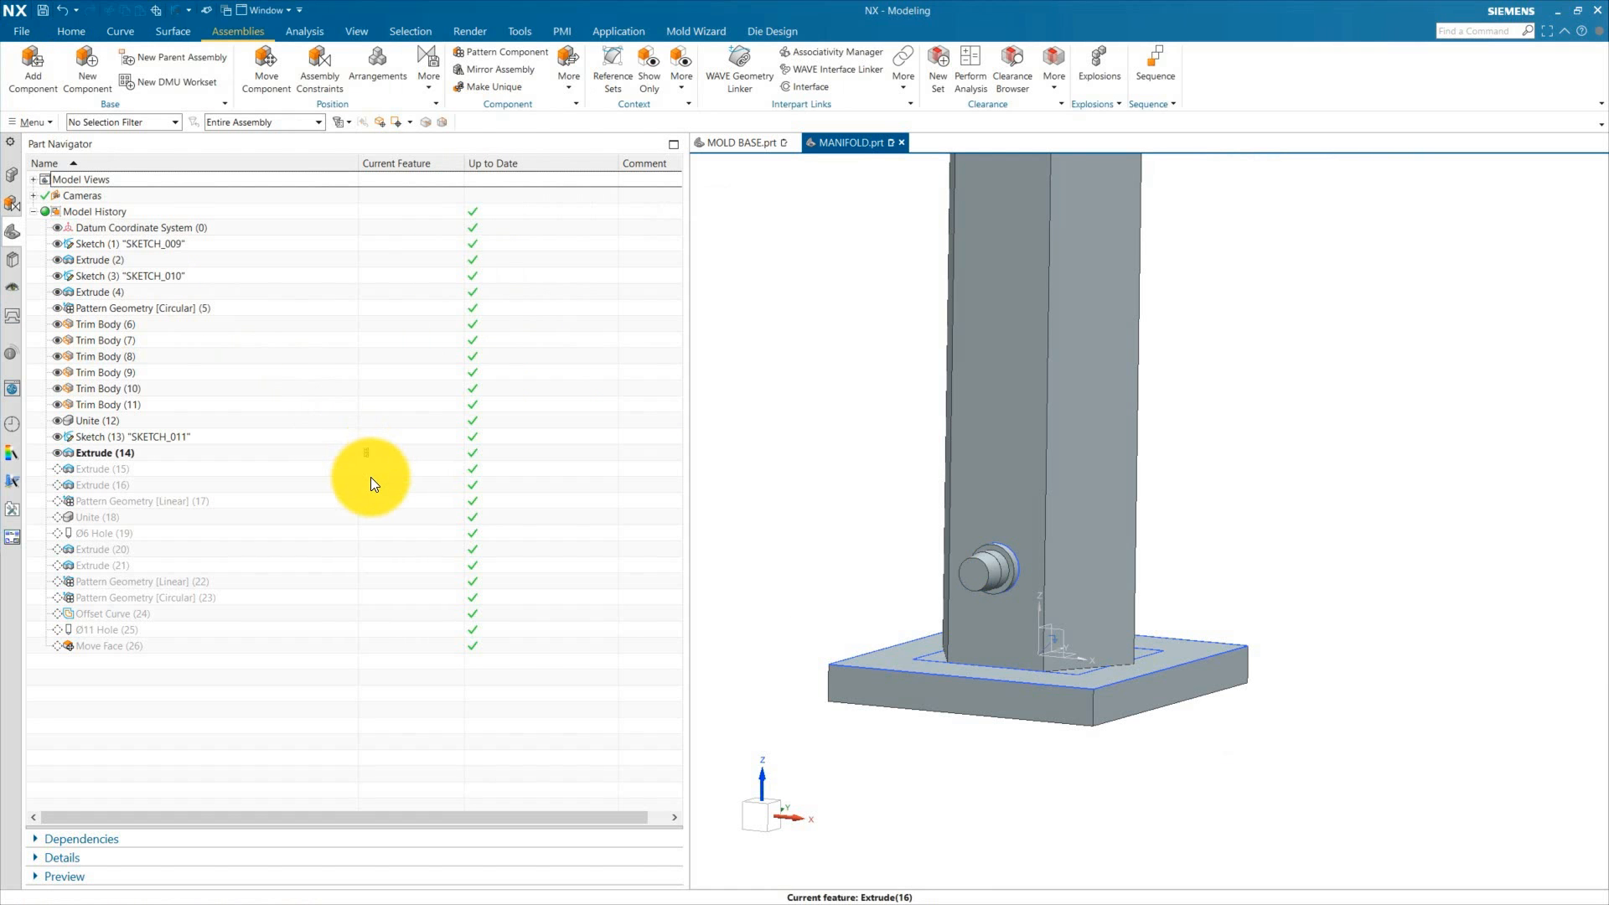
left_click(370, 479)
middle_click_drag(1097, 558, 1236, 553)
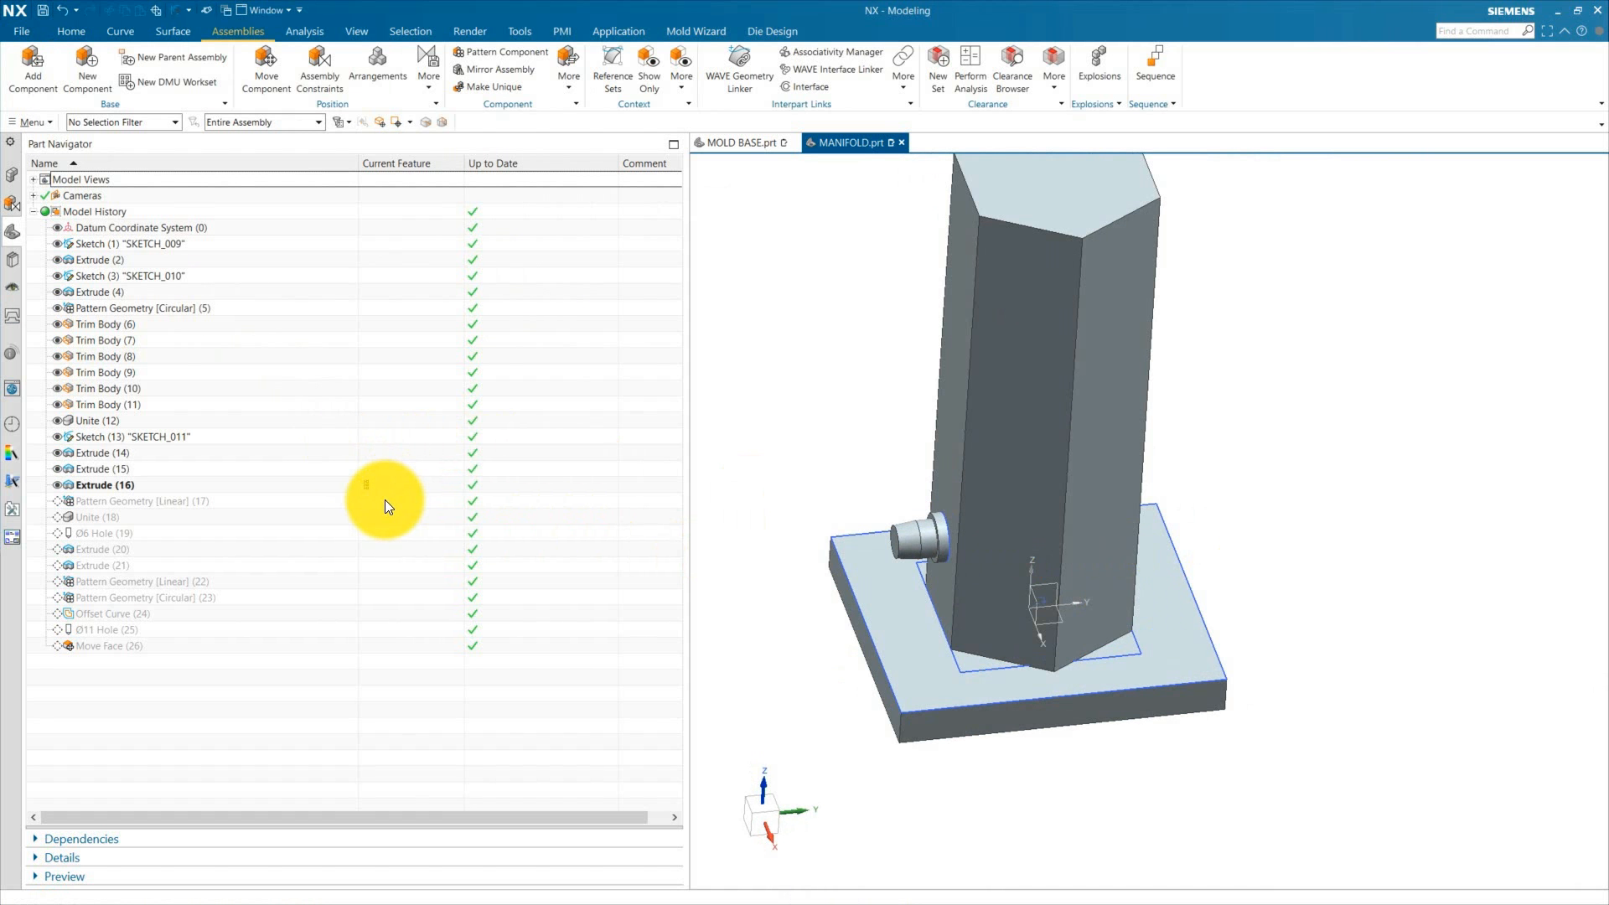
left_click(385, 499)
left_click(404, 596)
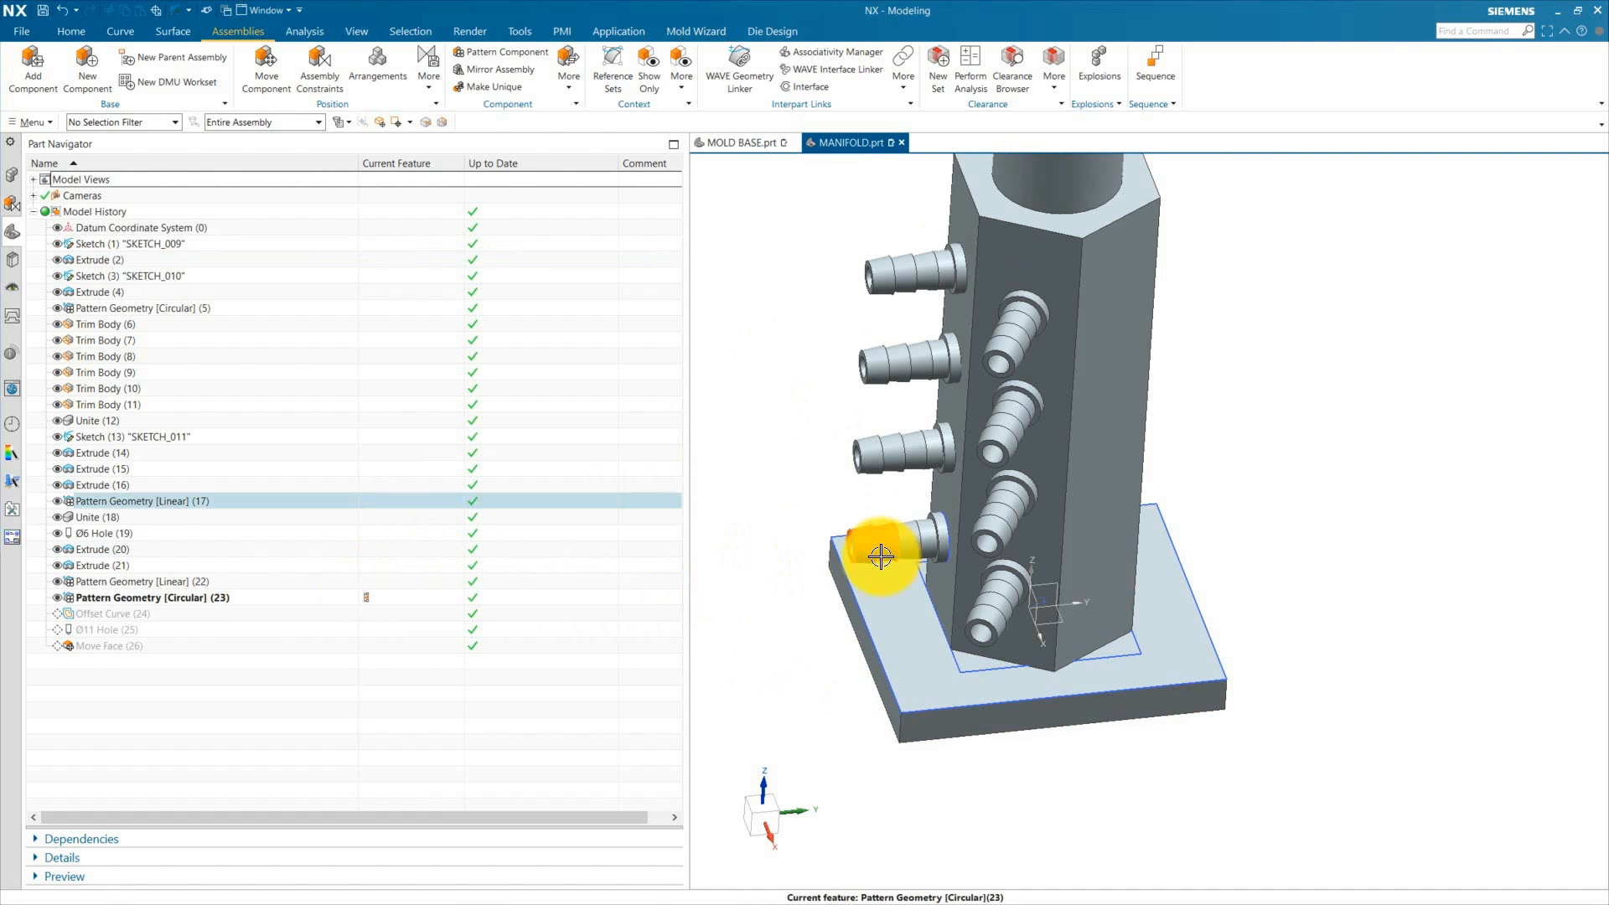
left_click(386, 581)
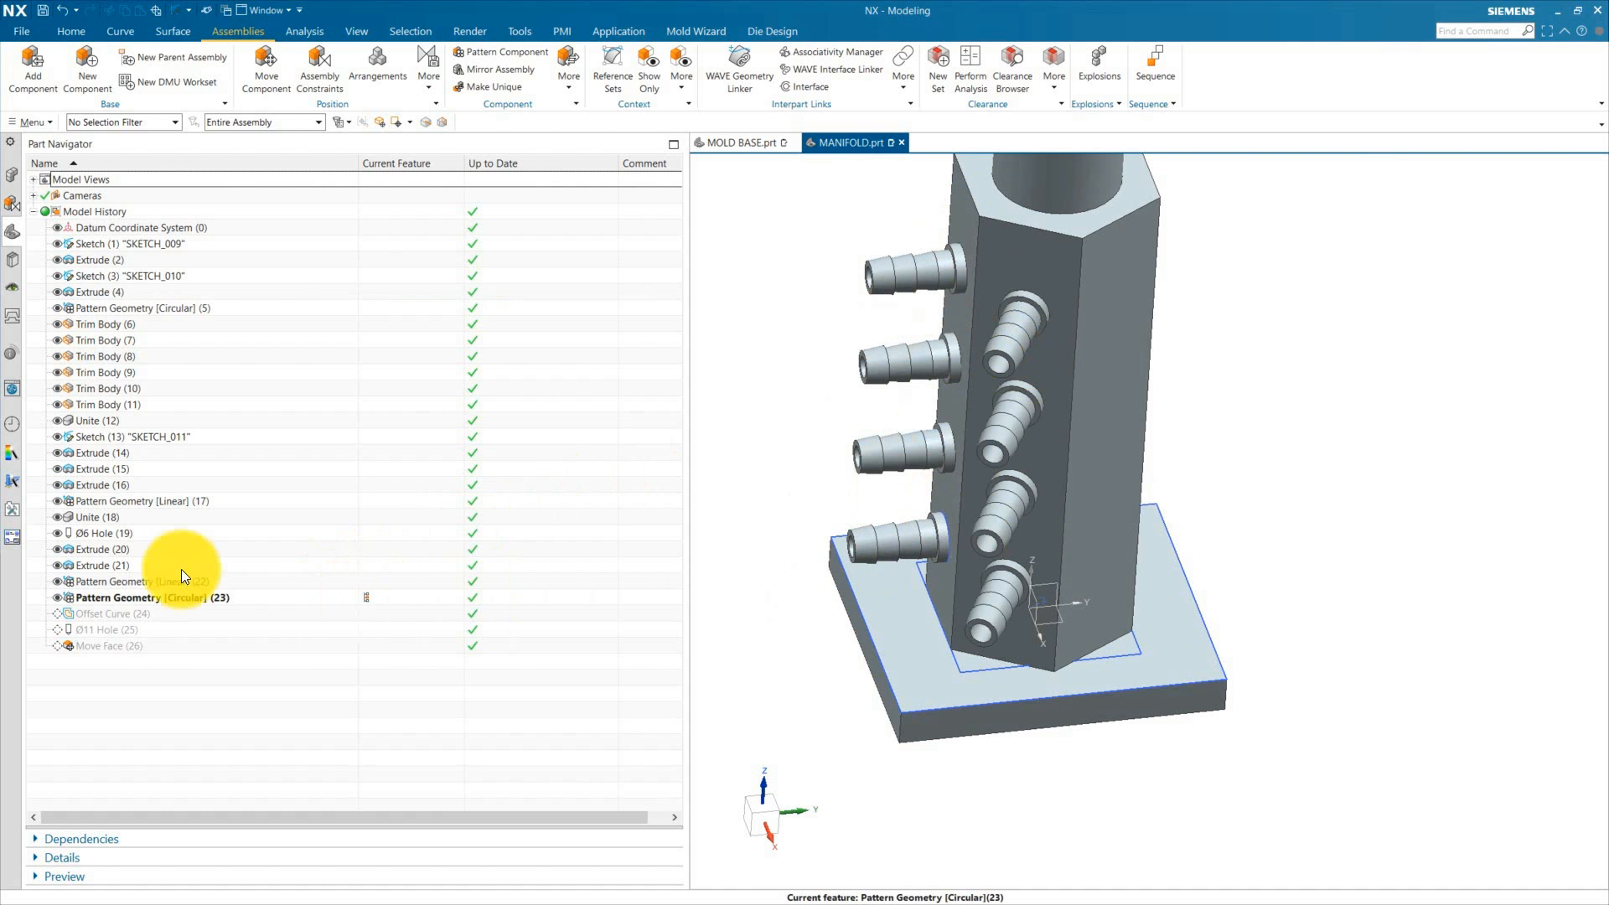
double_click(167, 597)
left_click(327, 555)
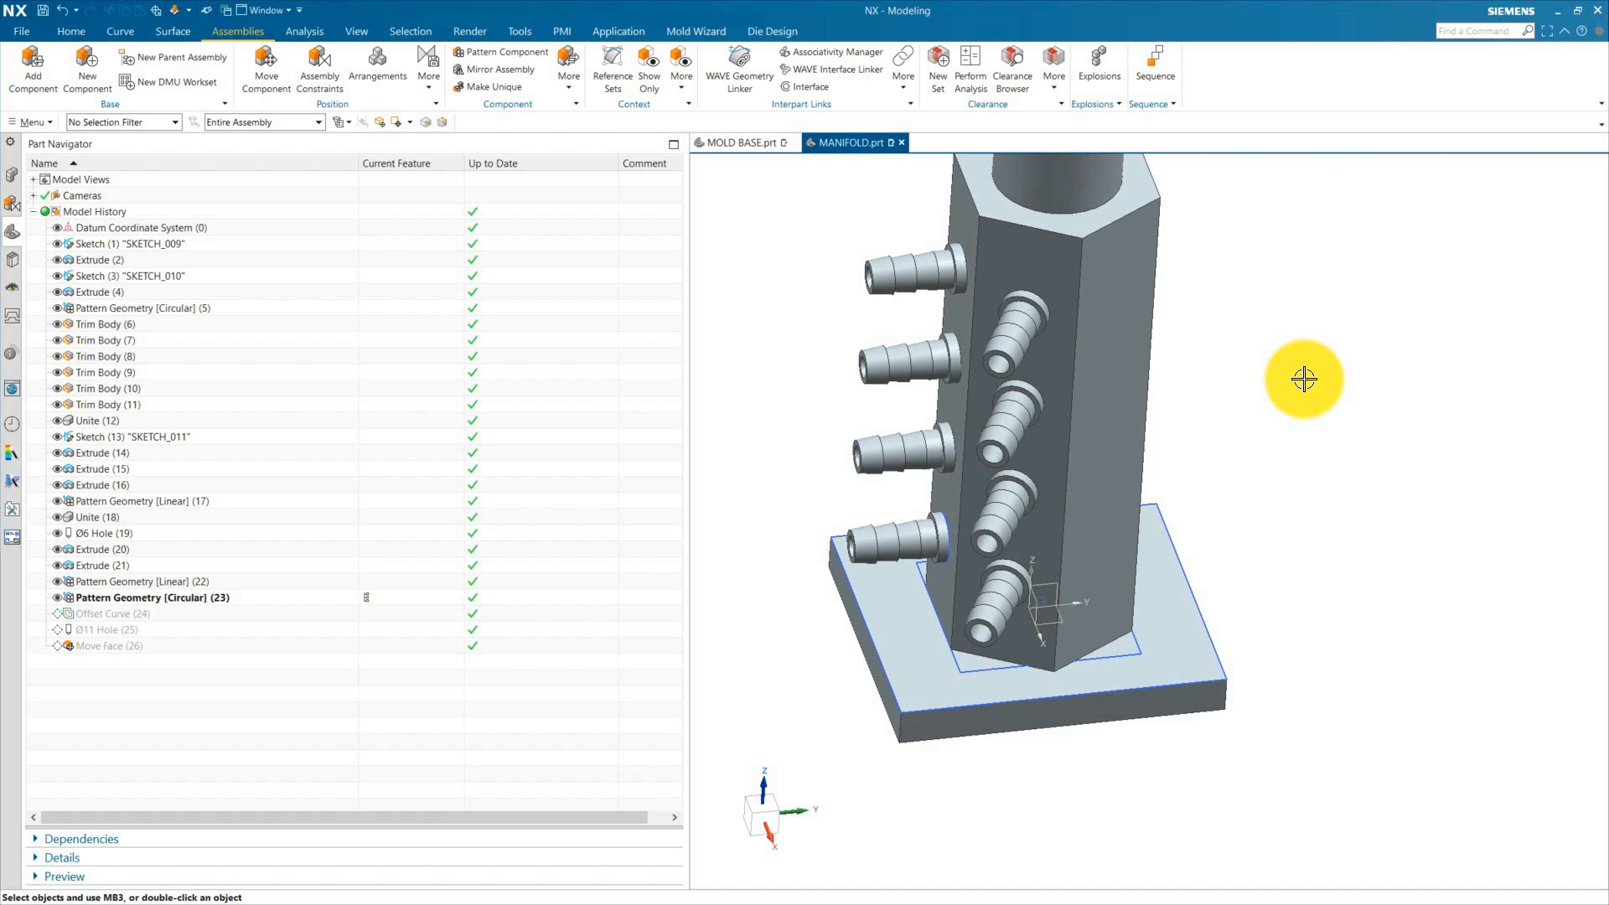
scroll(981, 293, "down", 3)
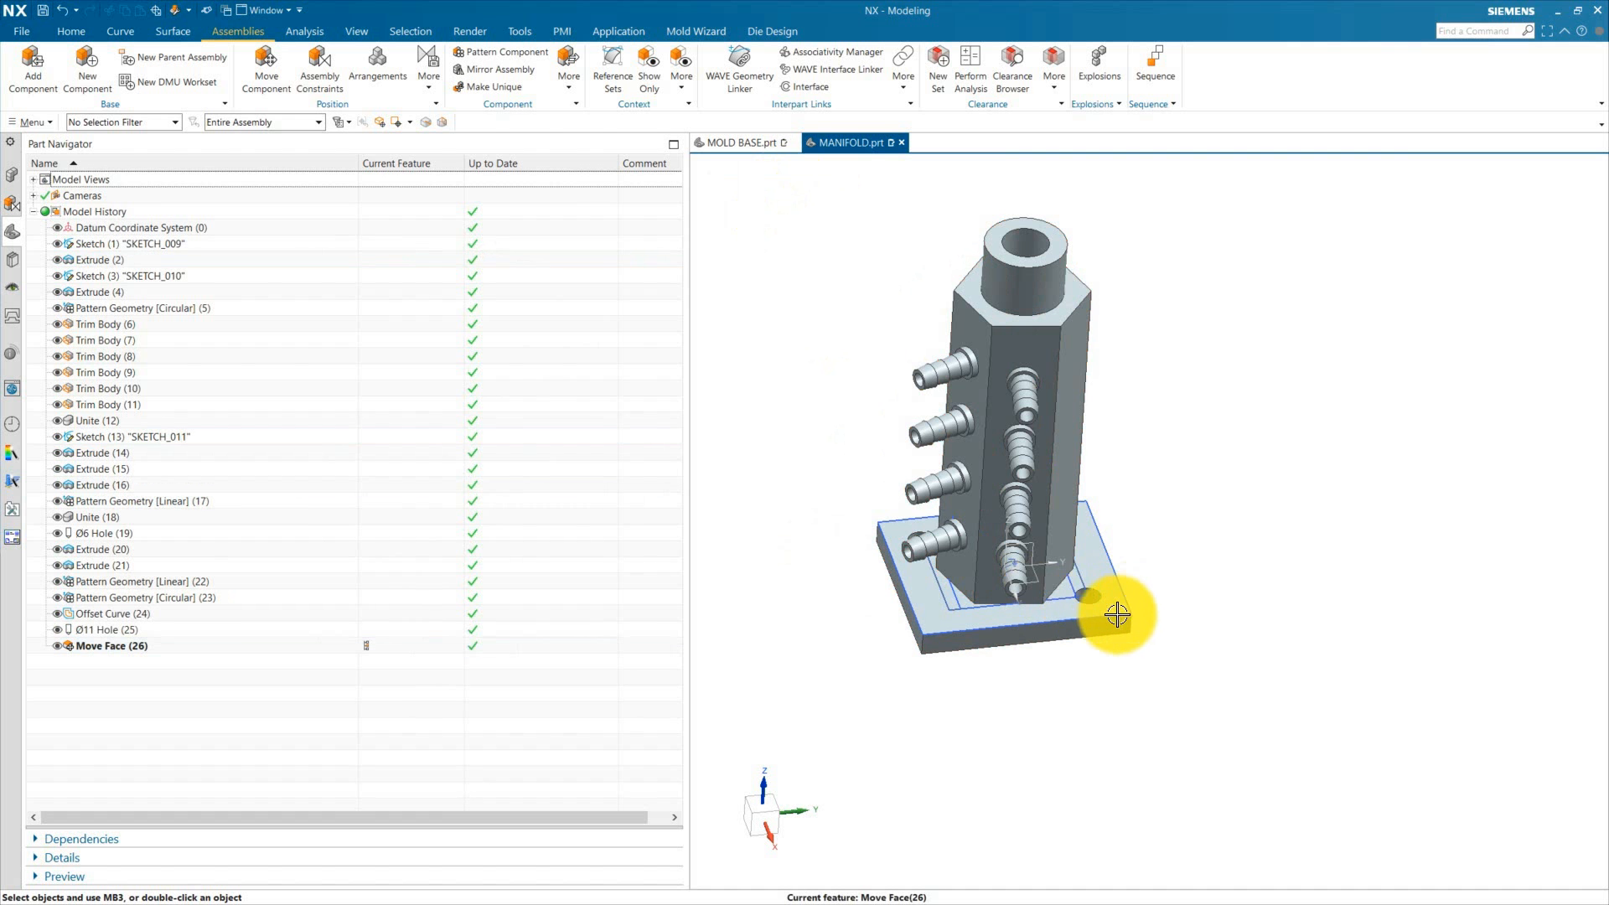
Step: Orbit around the finished manifold, then return to the MOLD BASE assembly and its navigator
scroll(1095, 614, "up", 1)
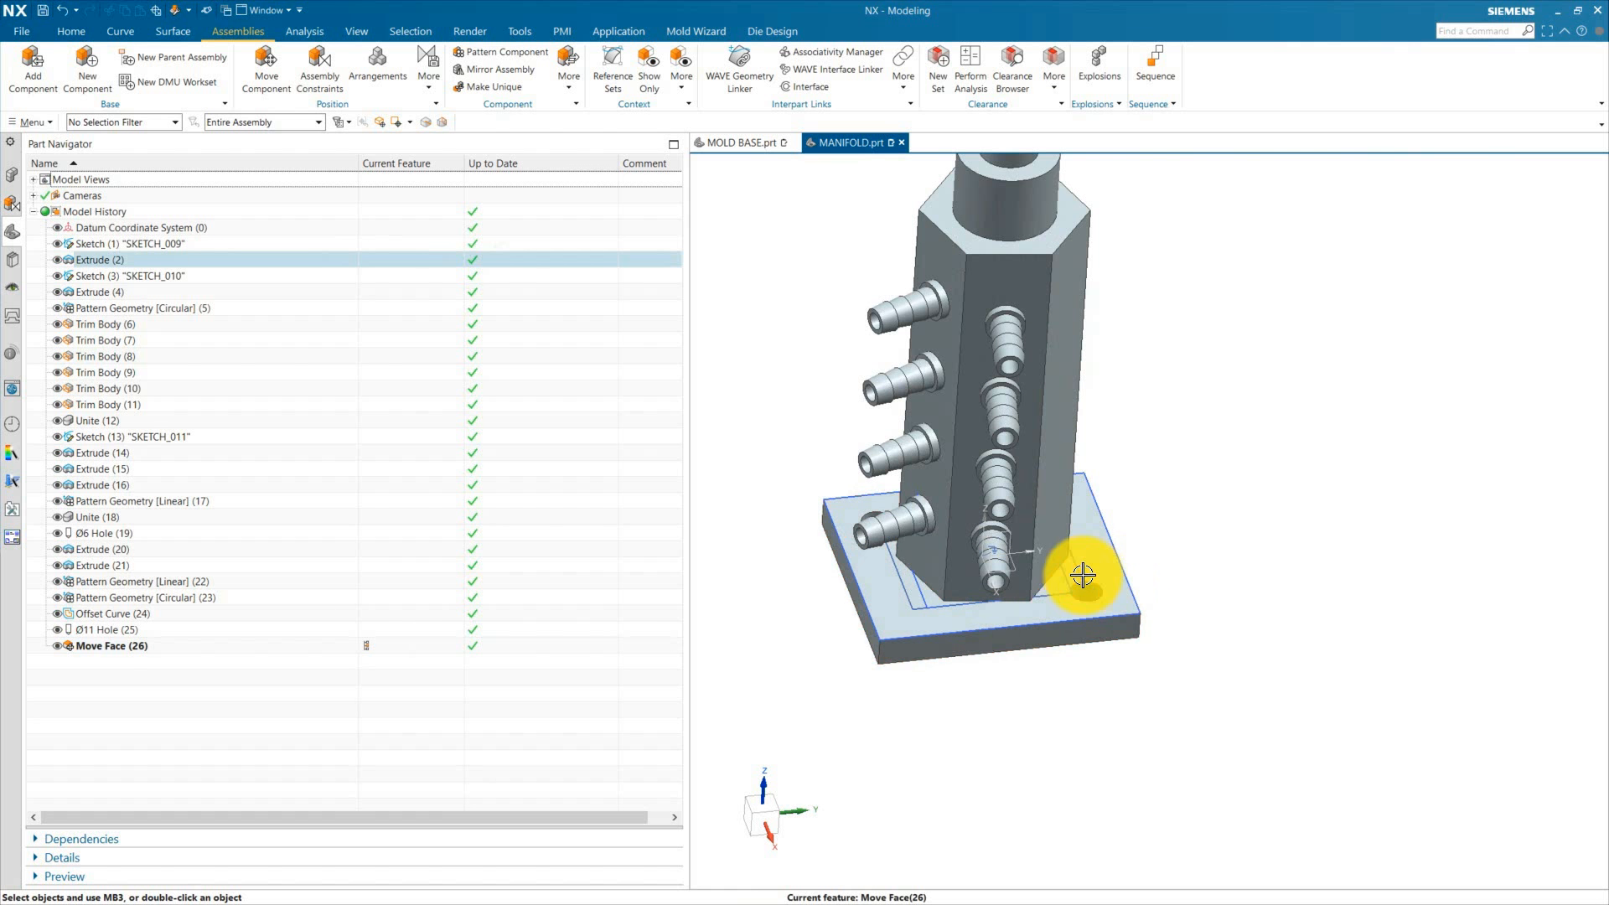
middle_click_drag(1084, 675, 914, 545)
scroll(868, 453, "up", 3)
scroll(867, 453, "down", 3)
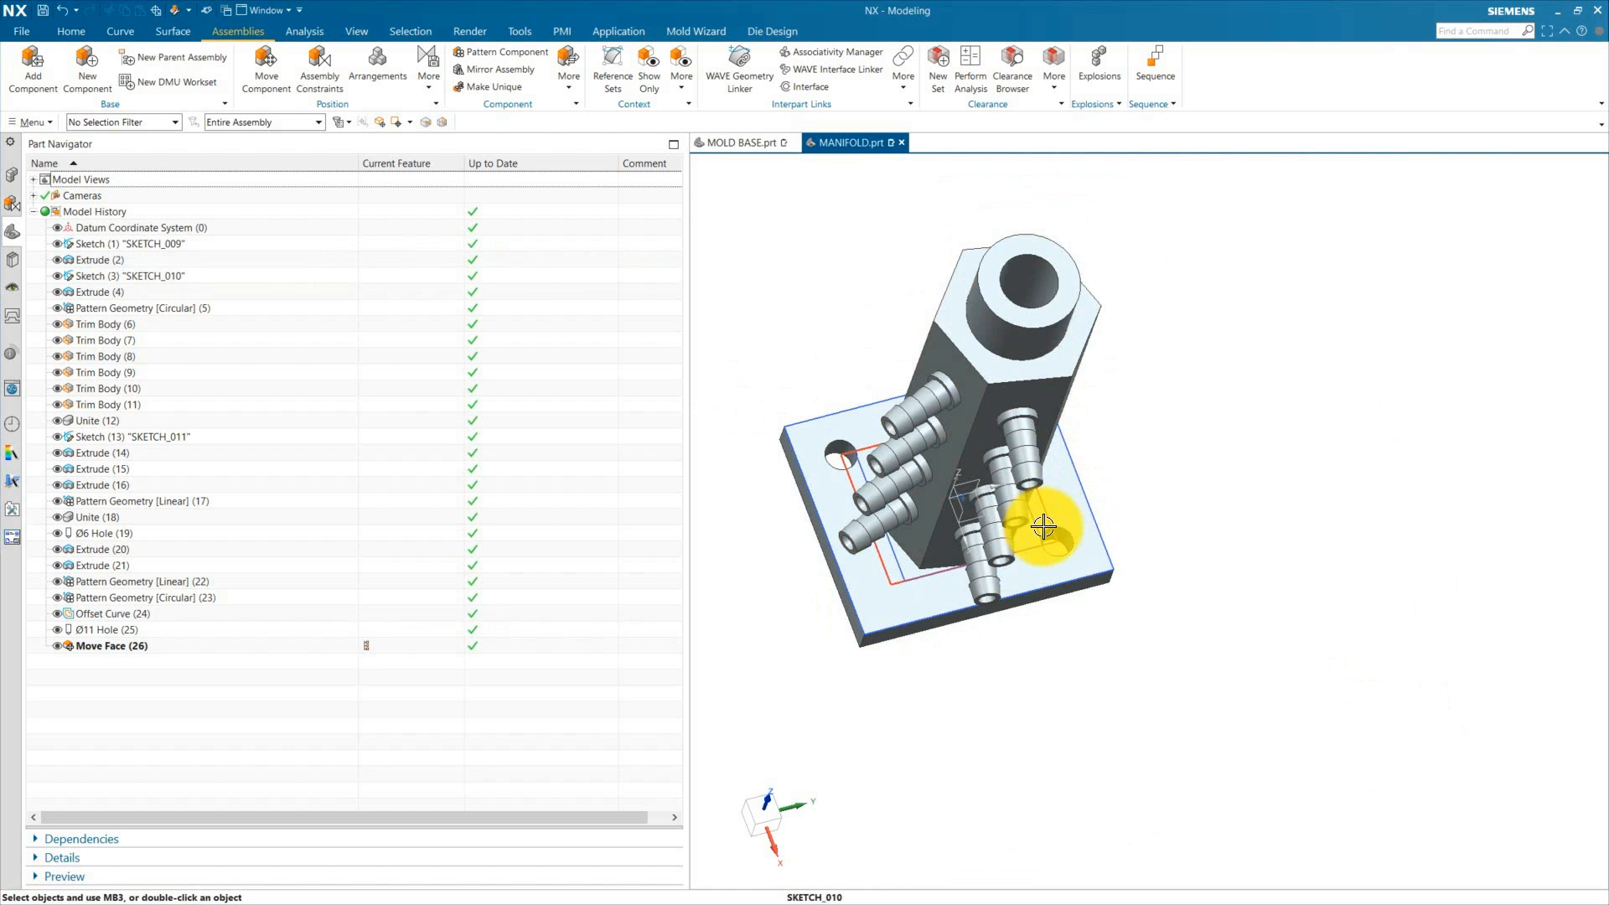
middle_click_drag(1078, 754, 1048, 712)
middle_click_drag(1048, 483, 729, 514)
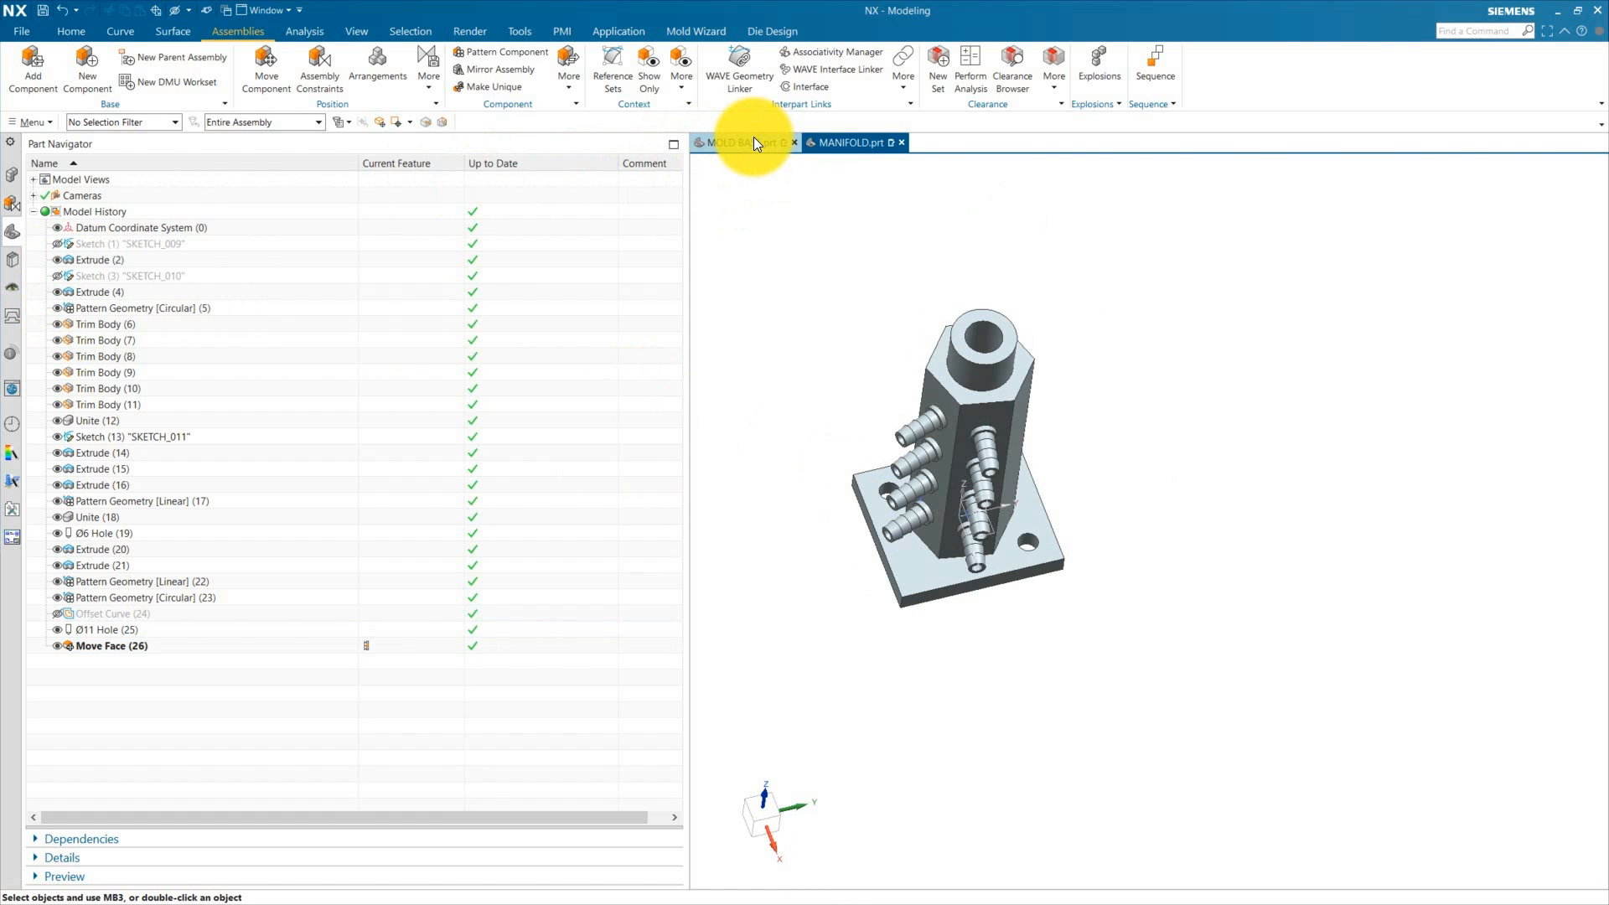
left_click(755, 140)
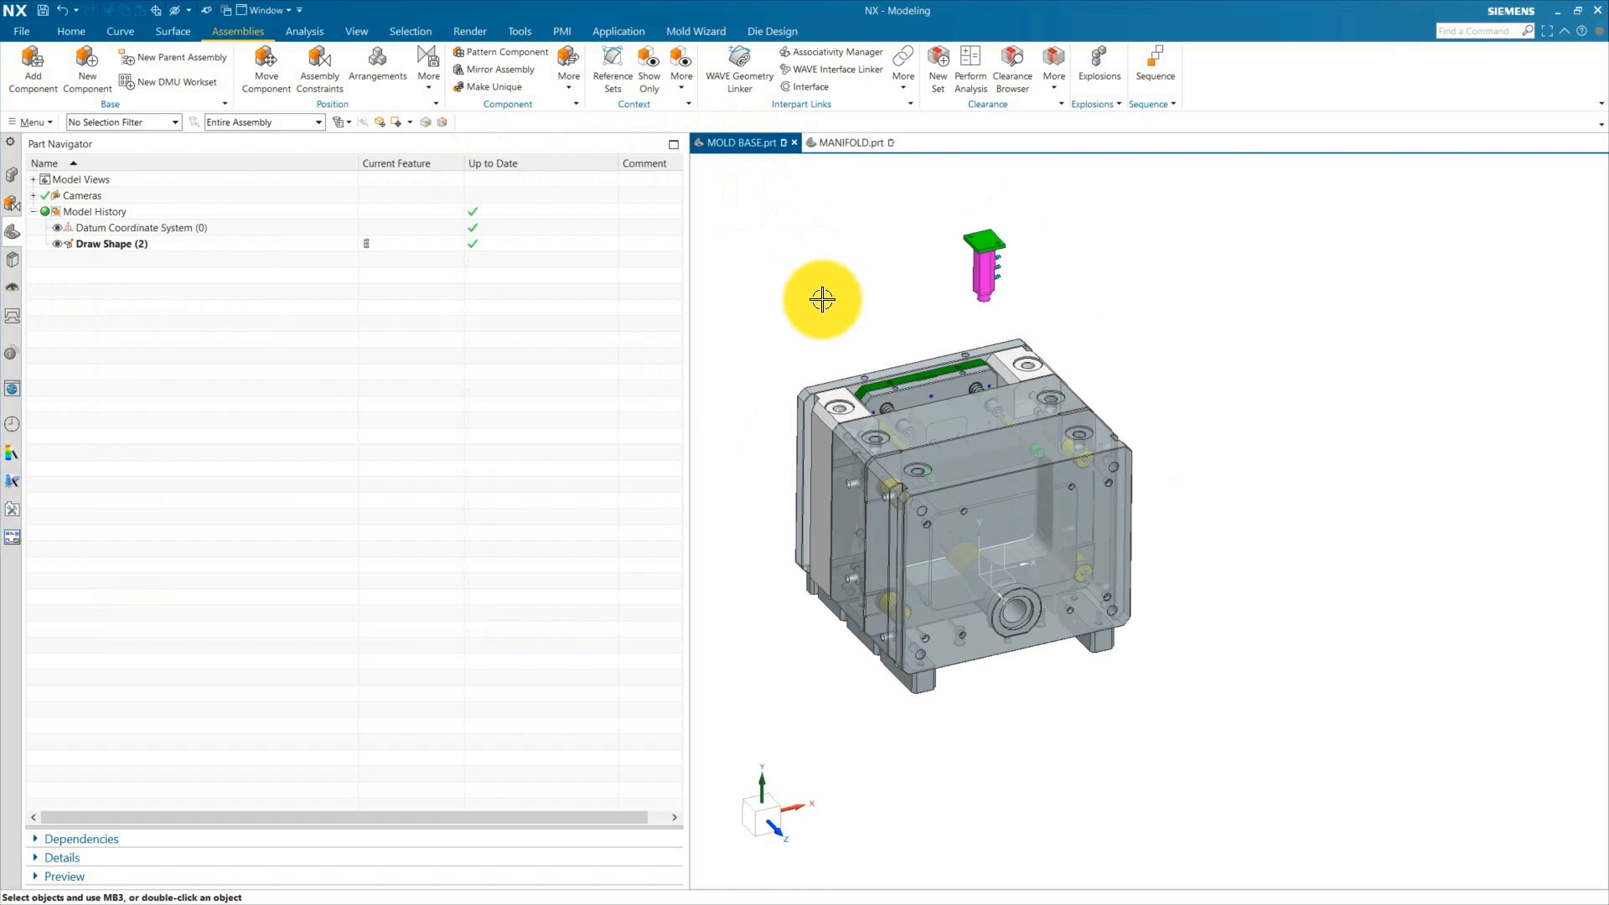
left_click(12, 175)
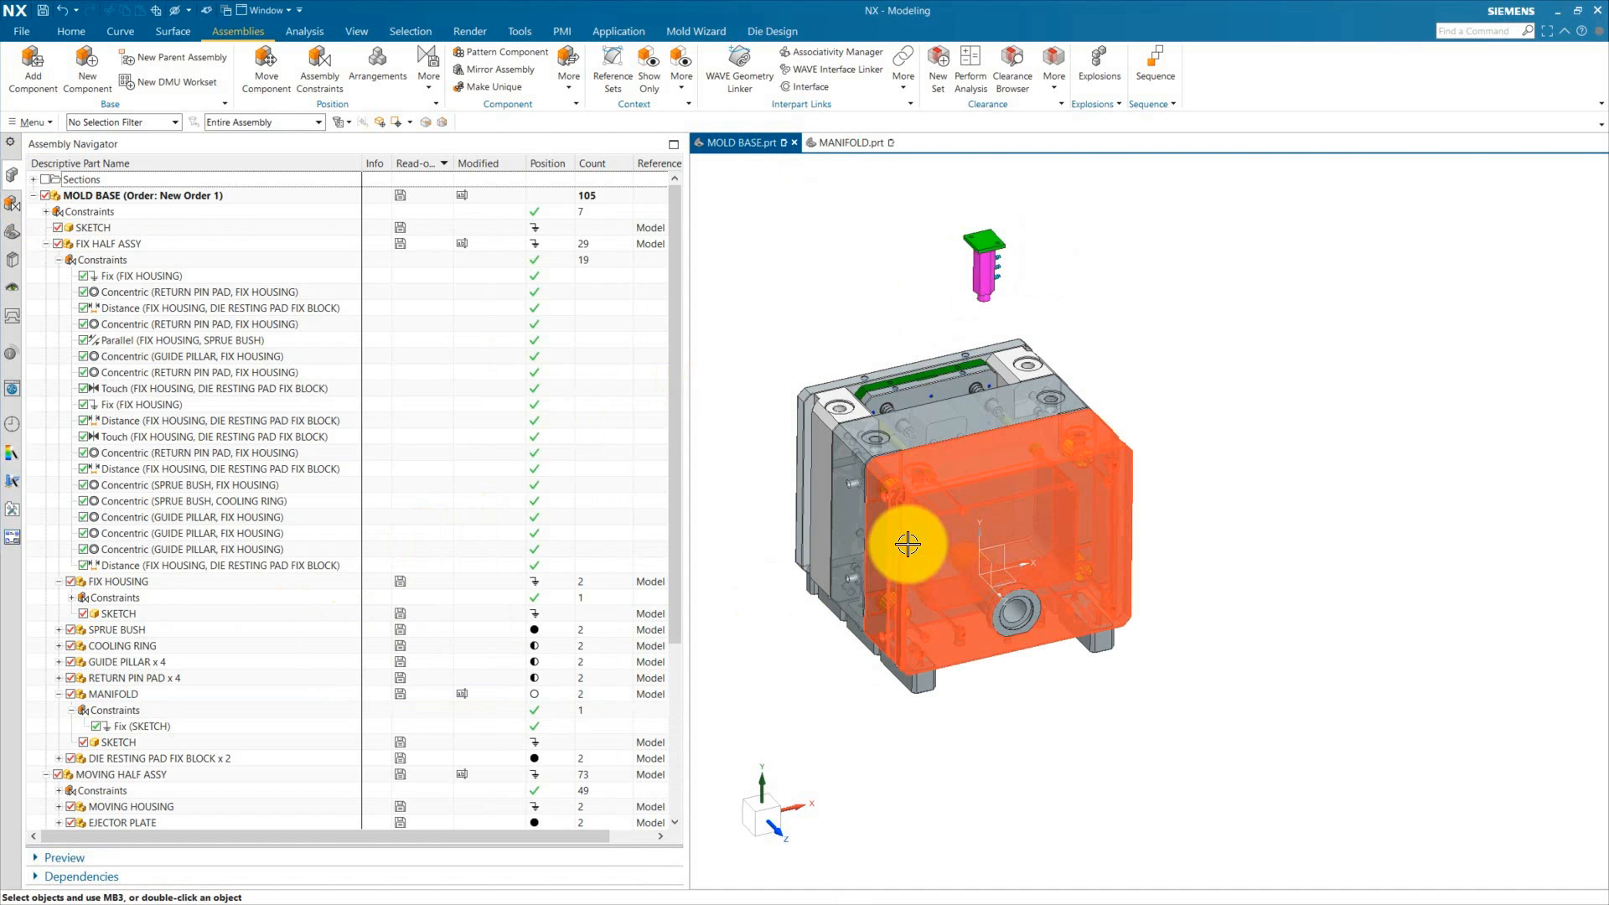
Step: Hide the MOVING HALF ASSY so only the fix half of the mold is displayed
scroll(835, 596, "up", 2)
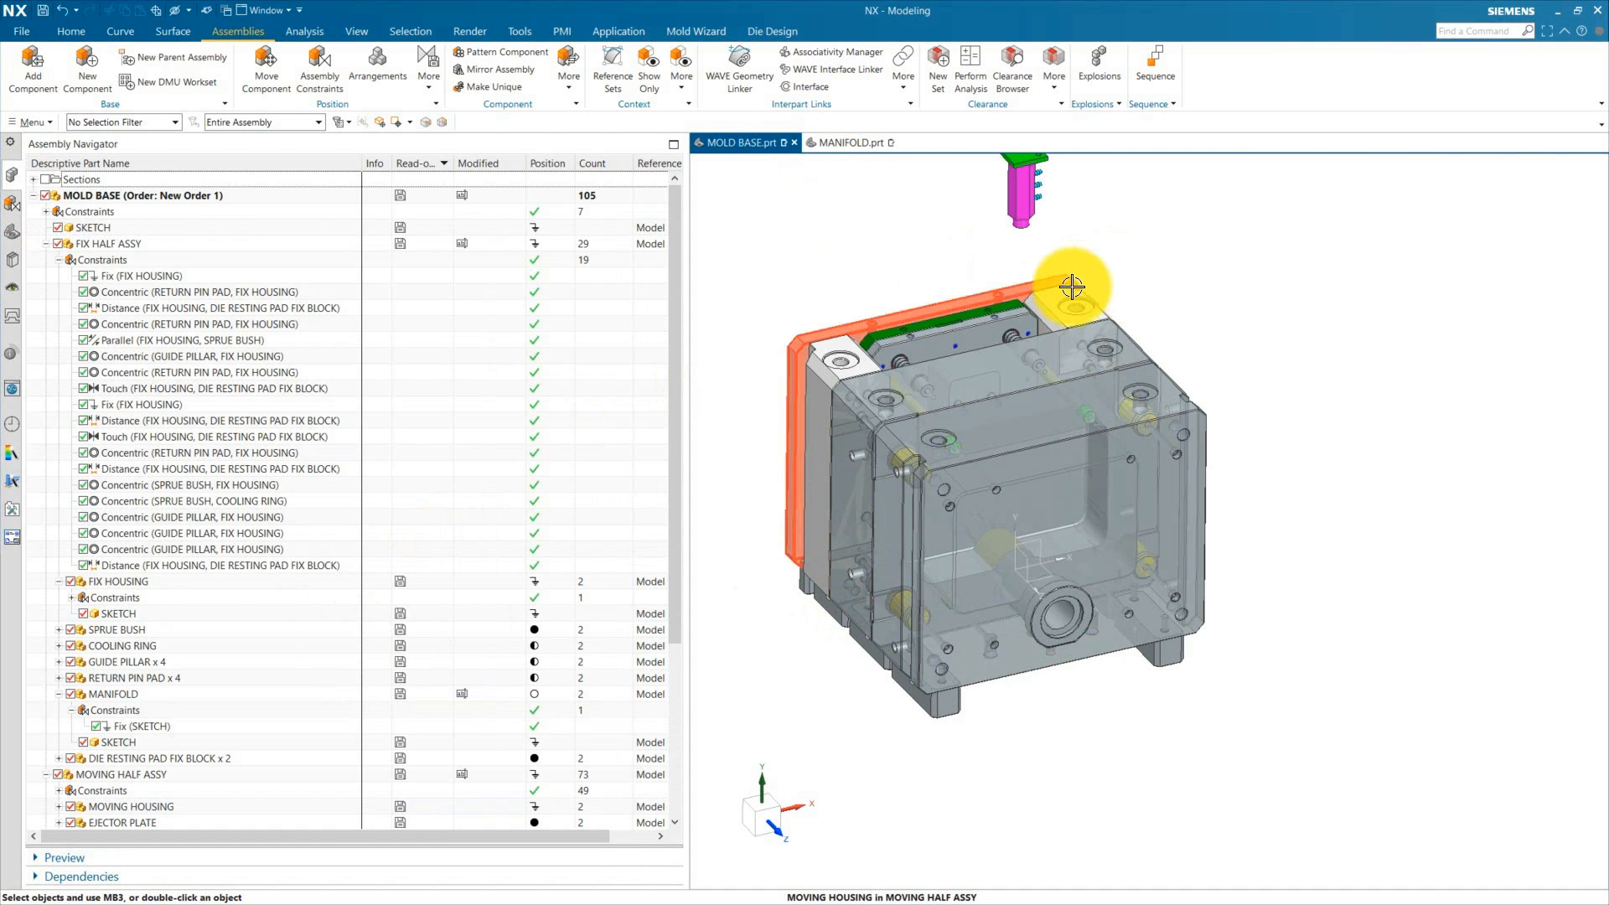
scroll(927, 610, "down", 3)
scroll(67, 637, "down", 3)
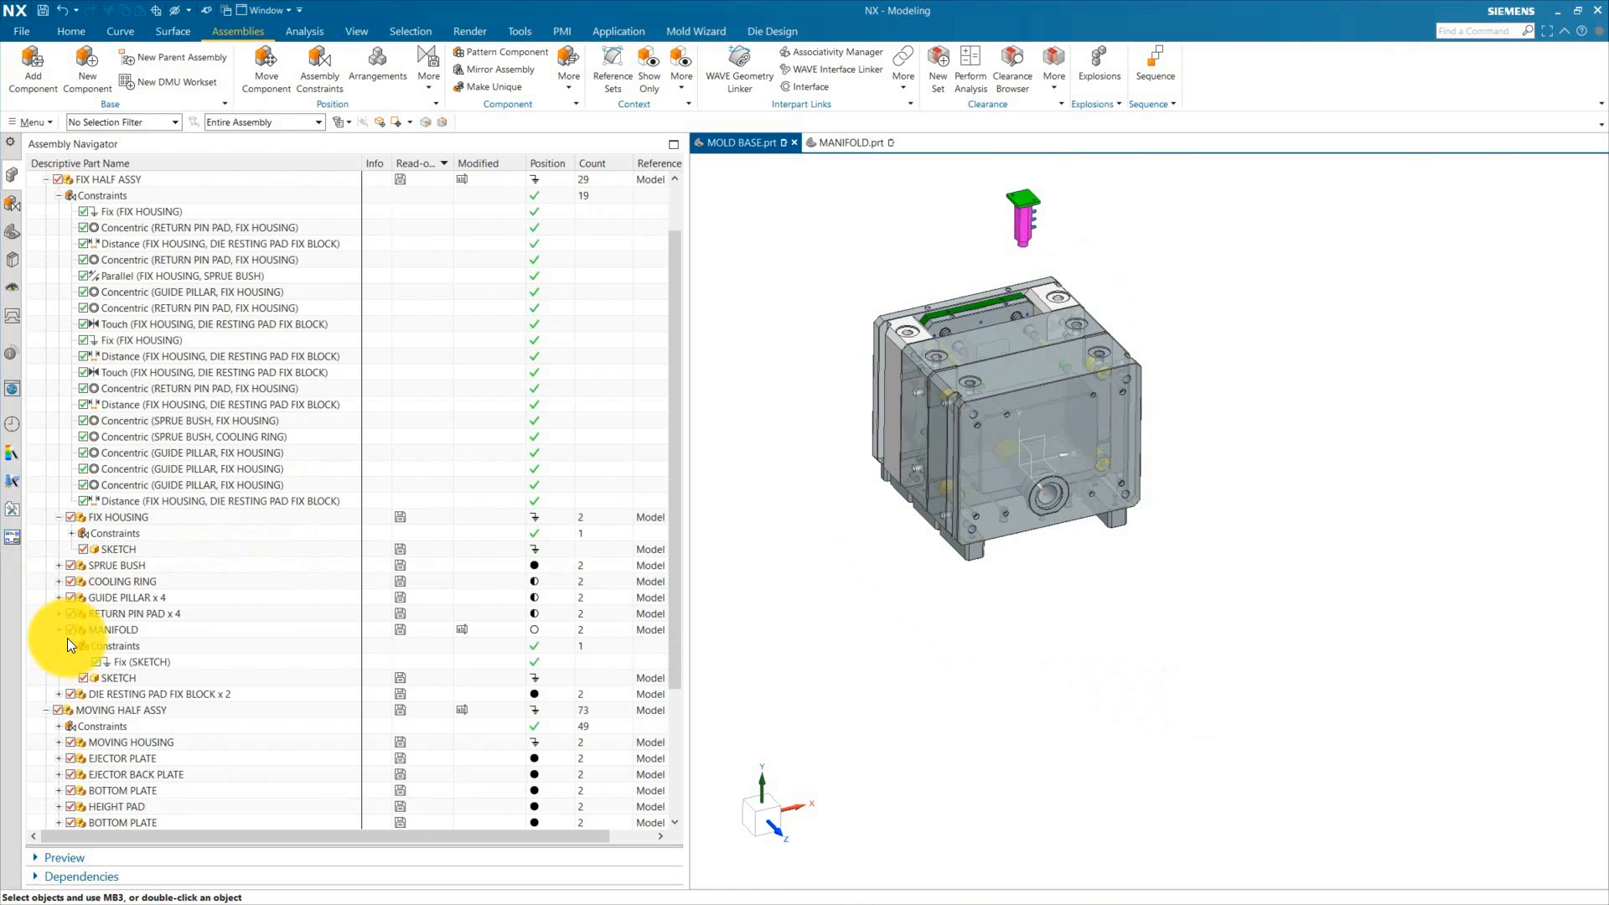
left_click(56, 680)
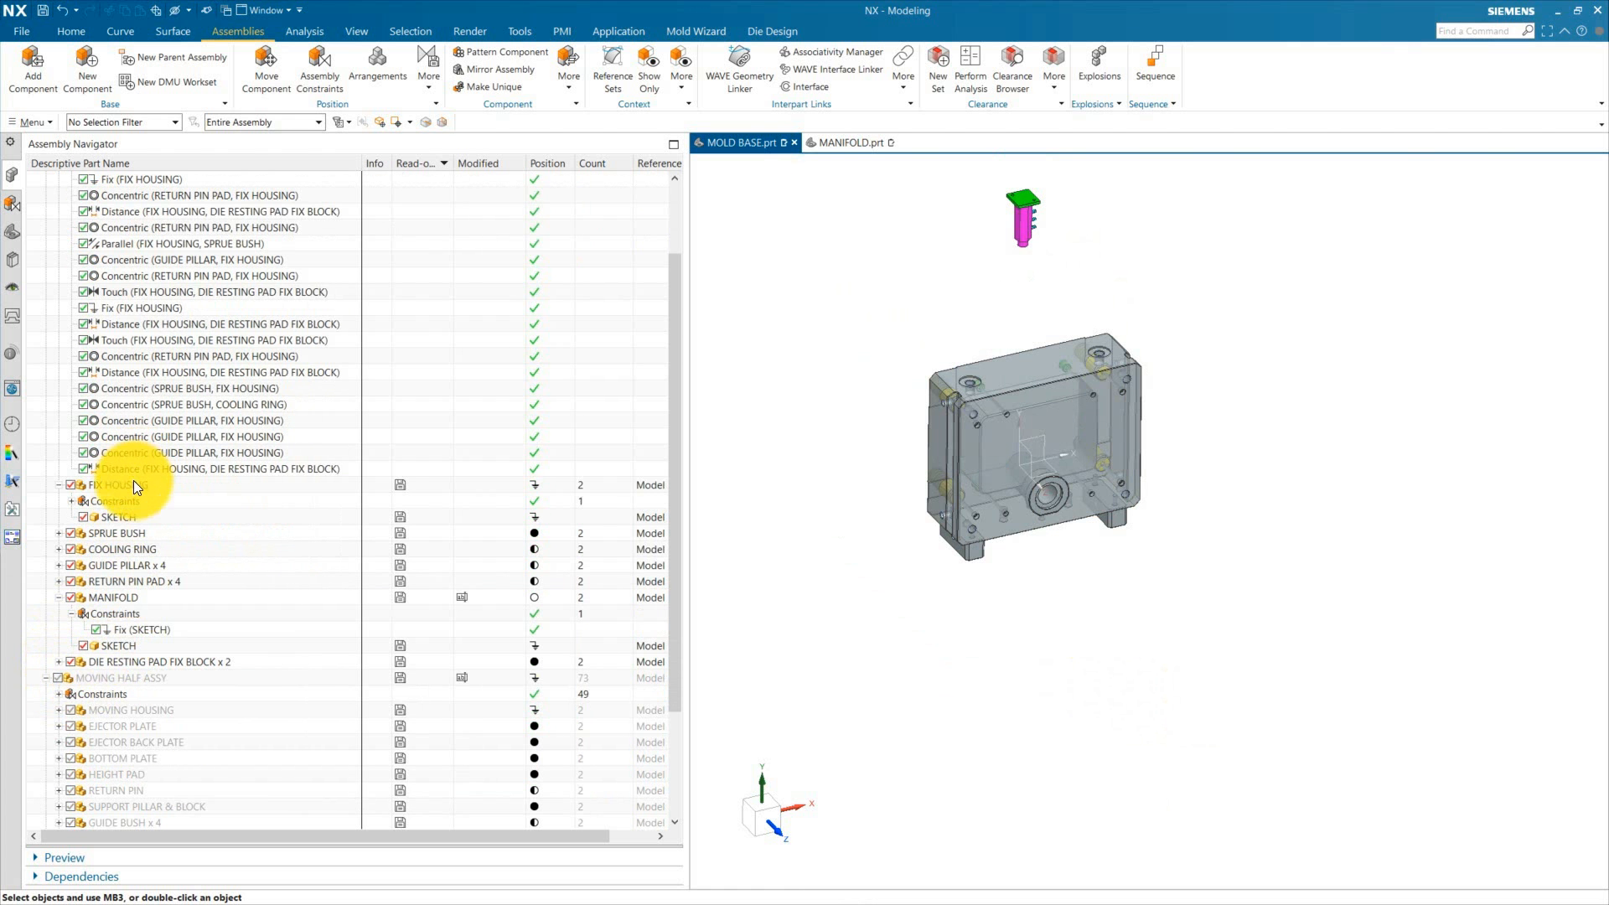
Step: Rename the MANIFOLD component to FIX MANIFOLD with Rename and Export Component, deleting the old component
left_click(119, 598)
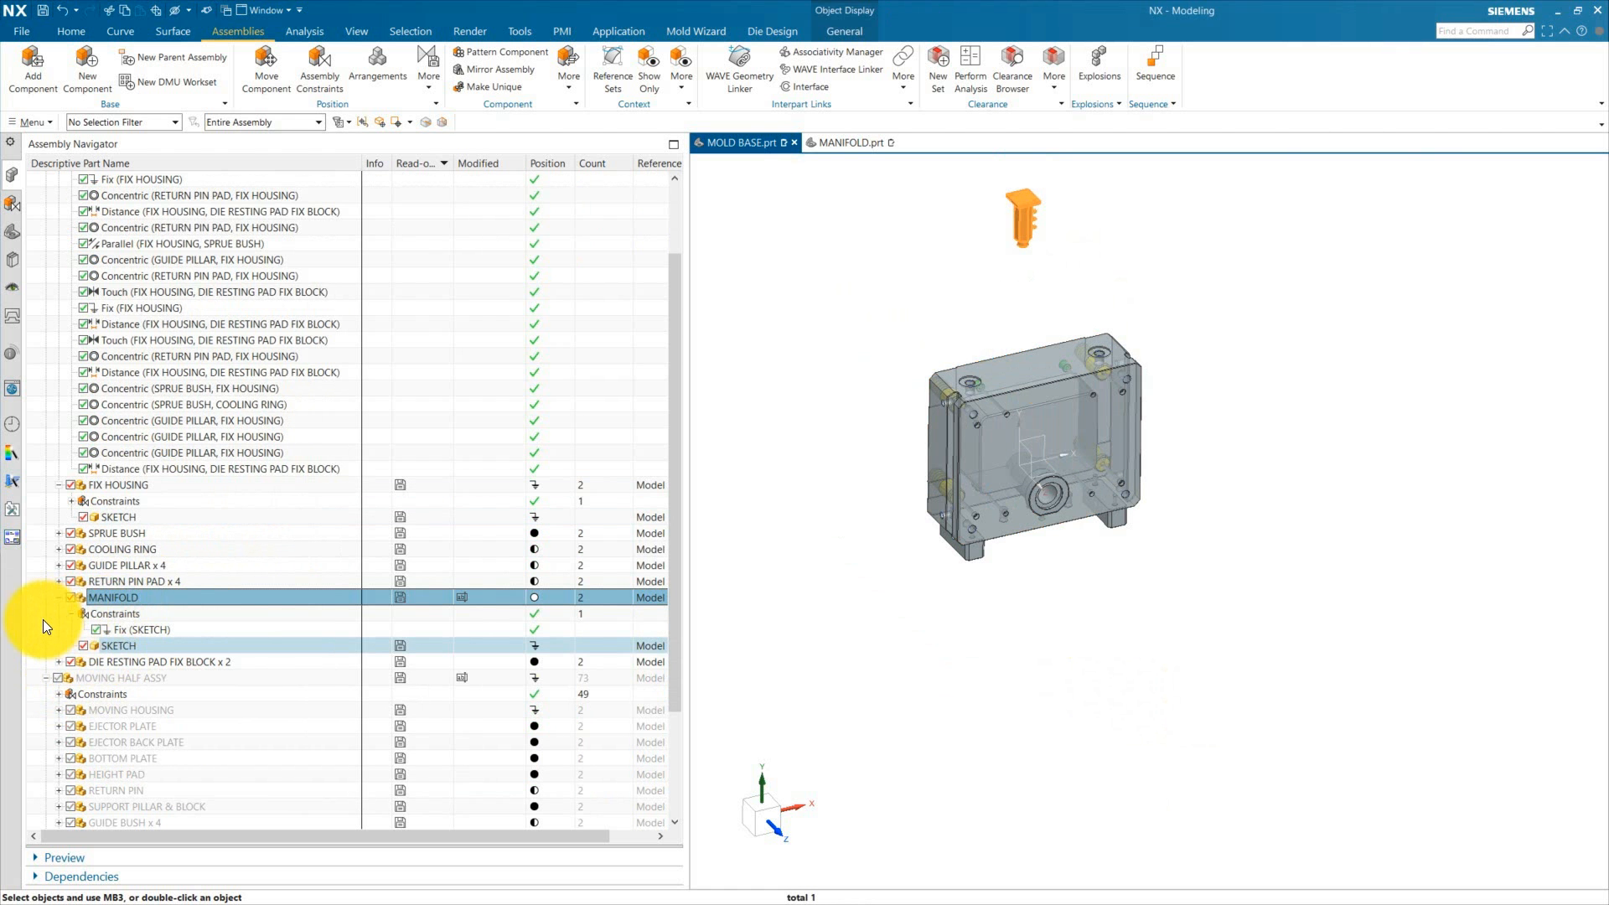
key("Escape")
left_click(693, 30)
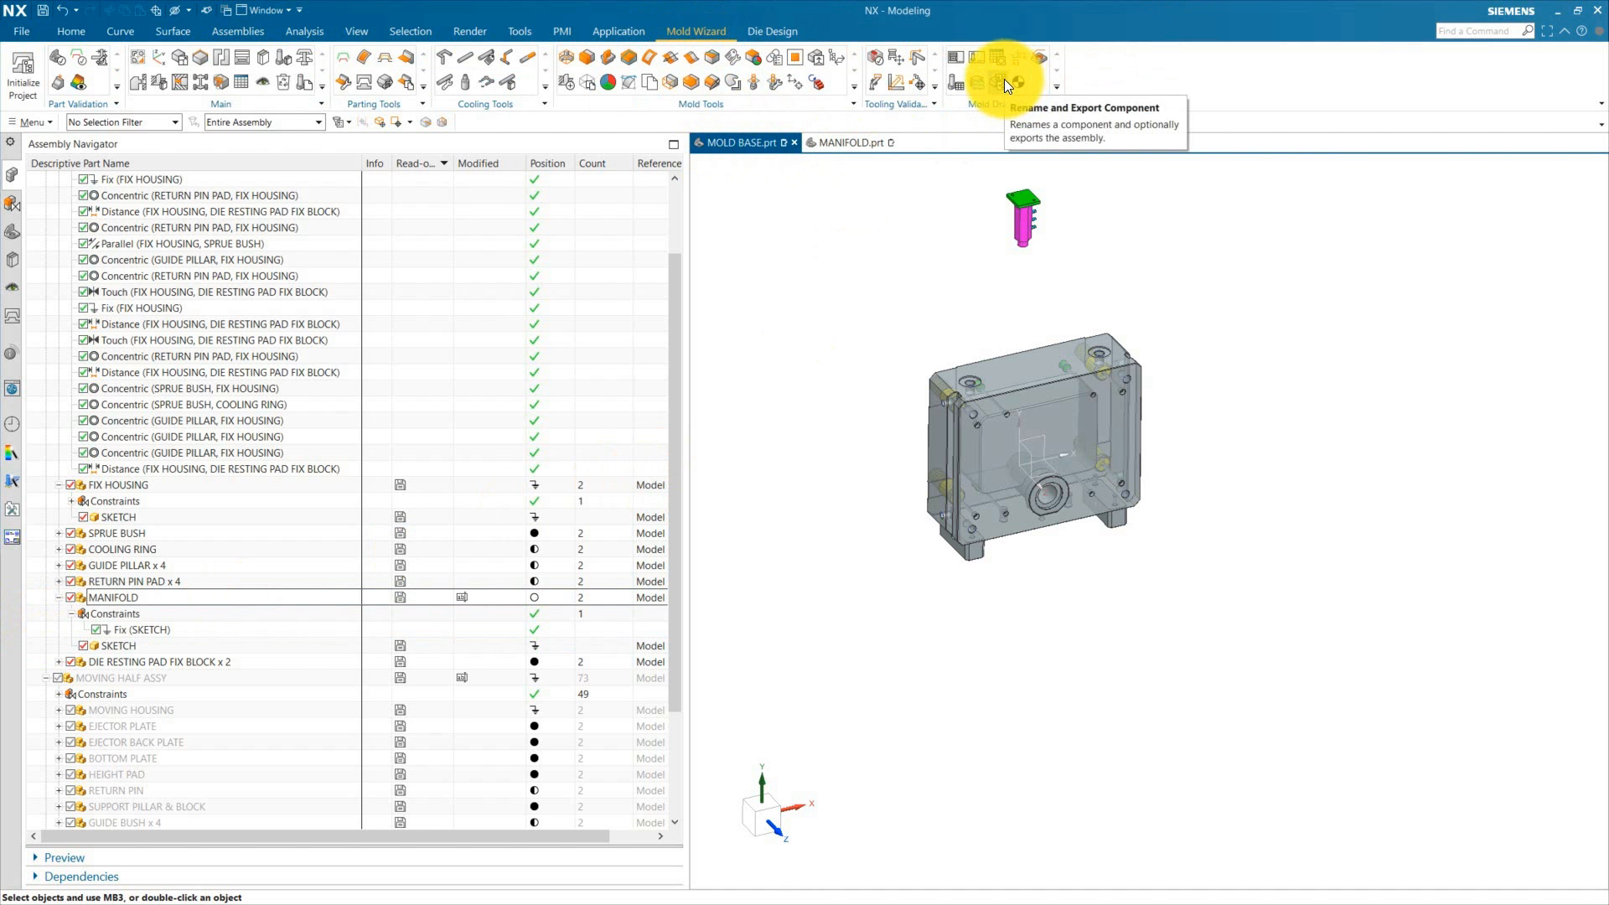
left_click(1004, 79)
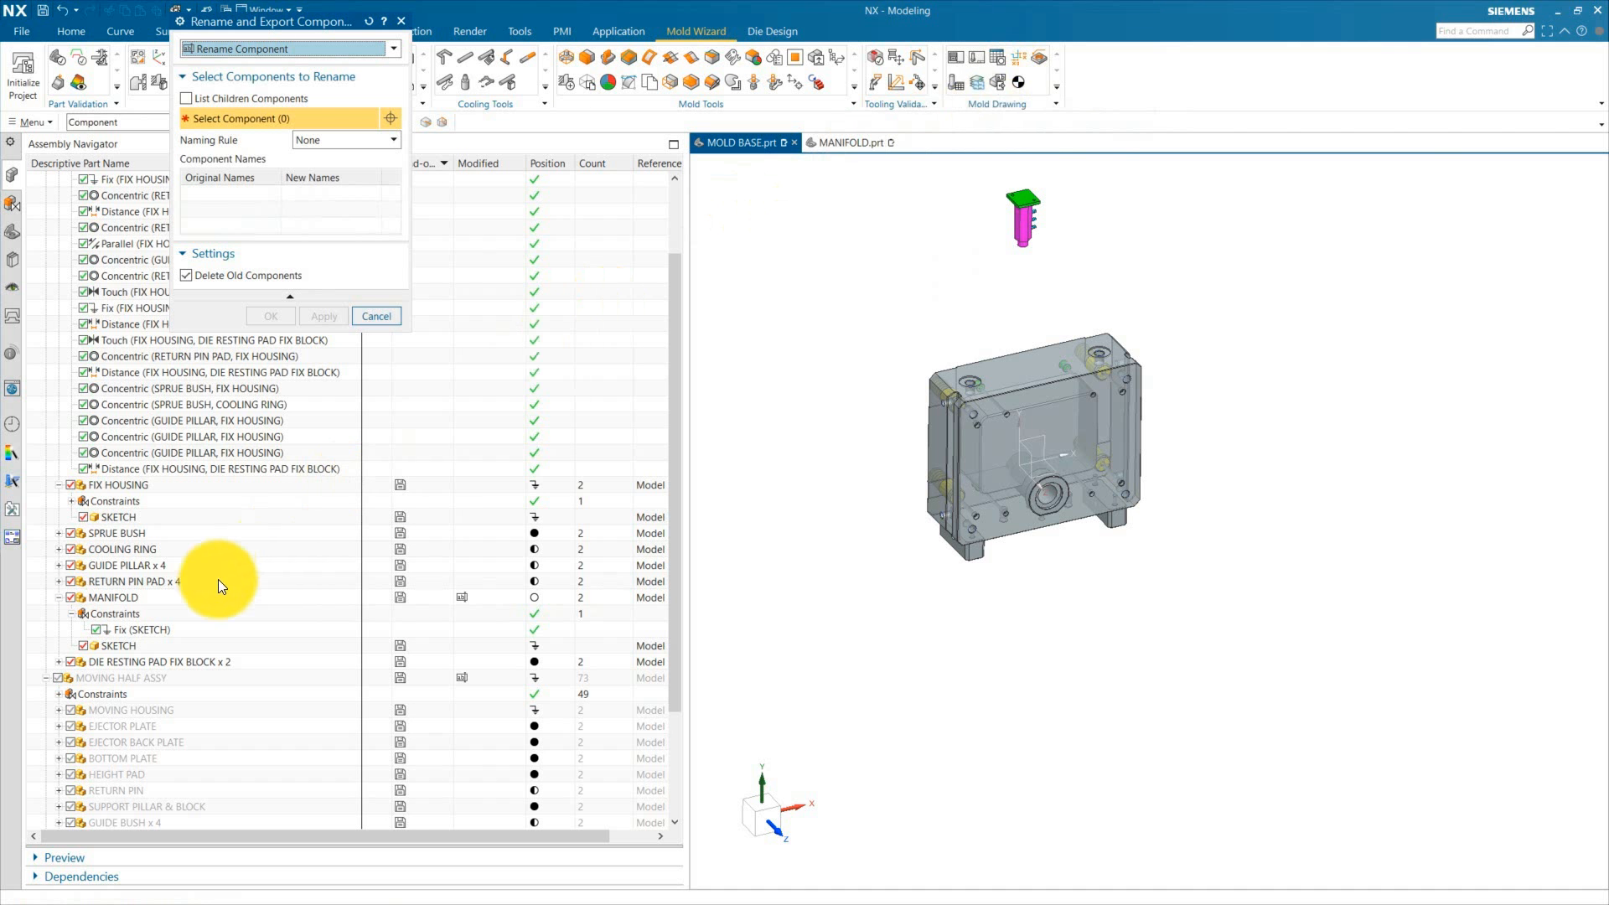
left_click(127, 599)
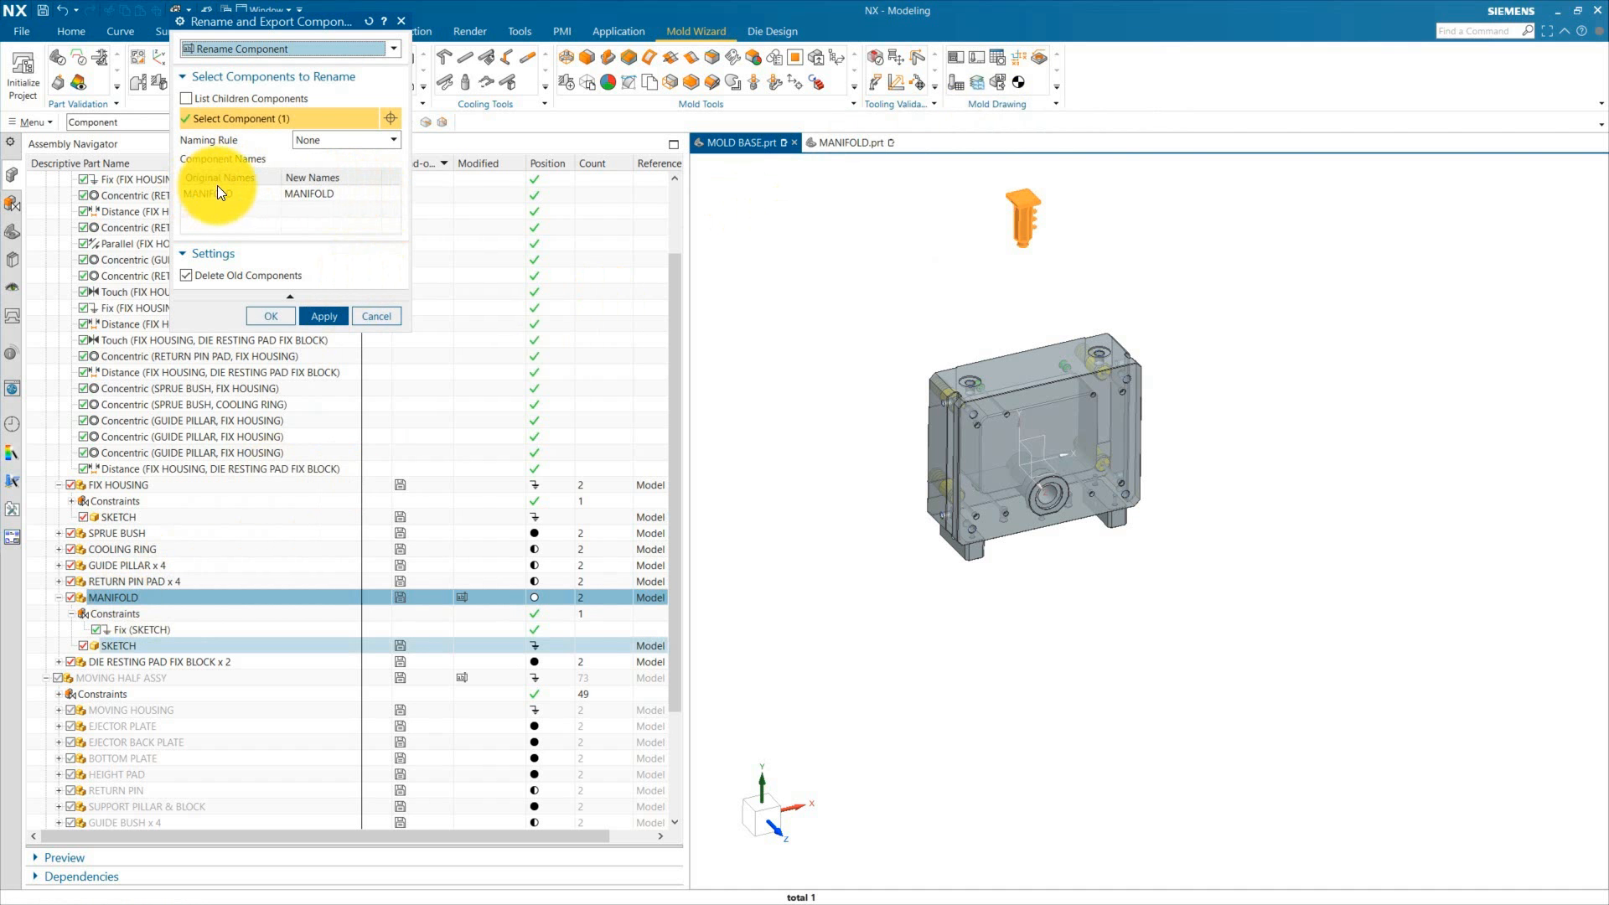
left_click(327, 194)
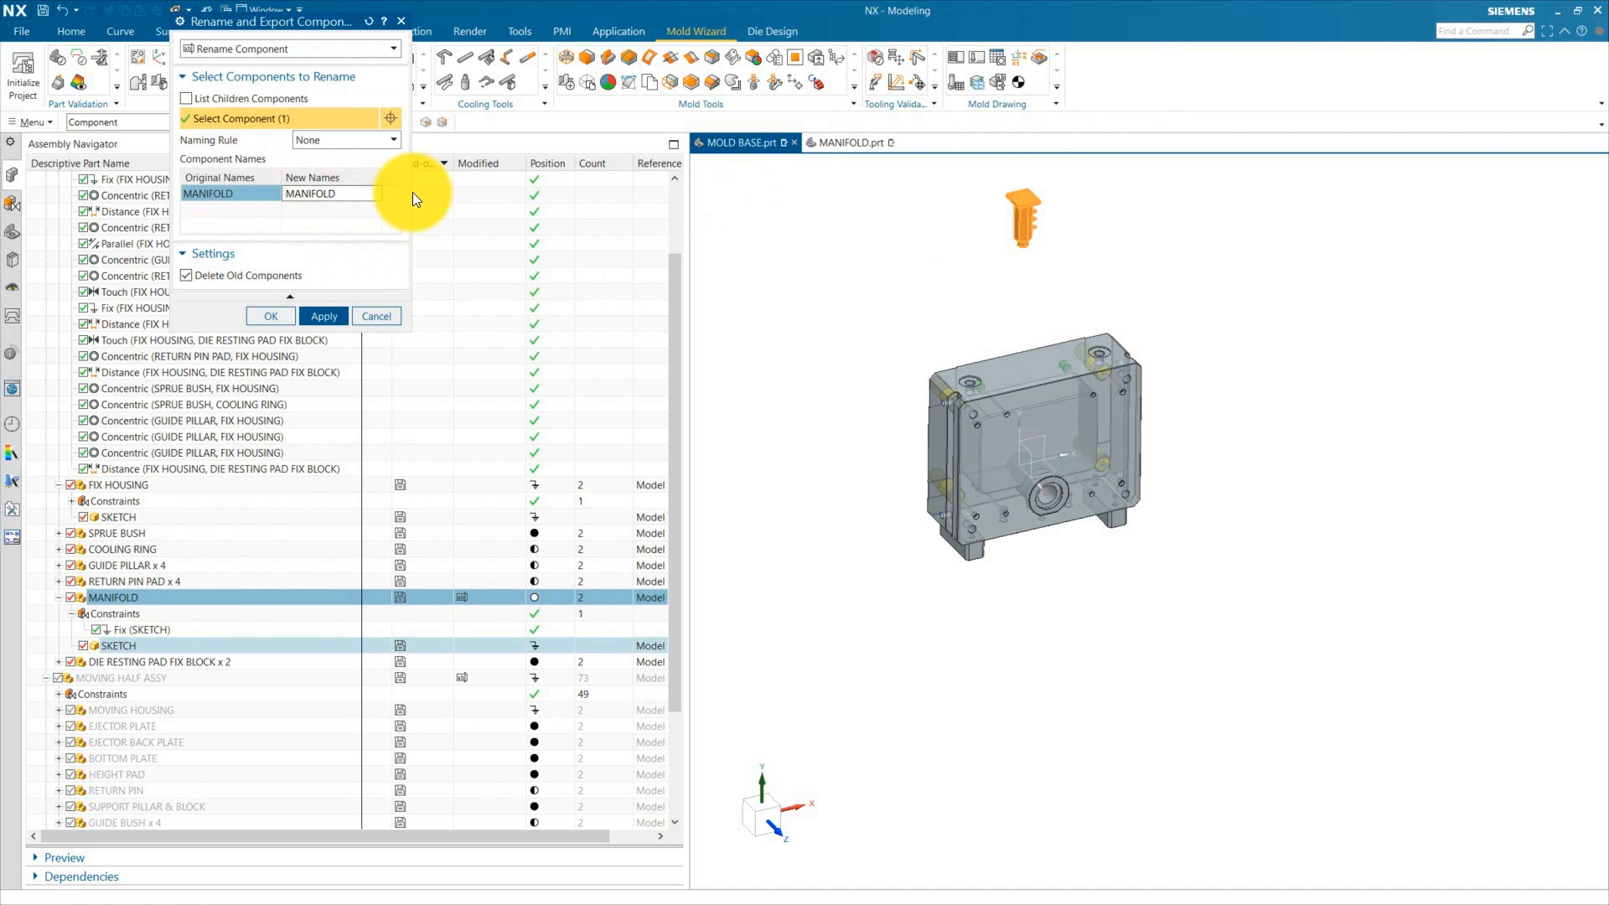
type("FIX")
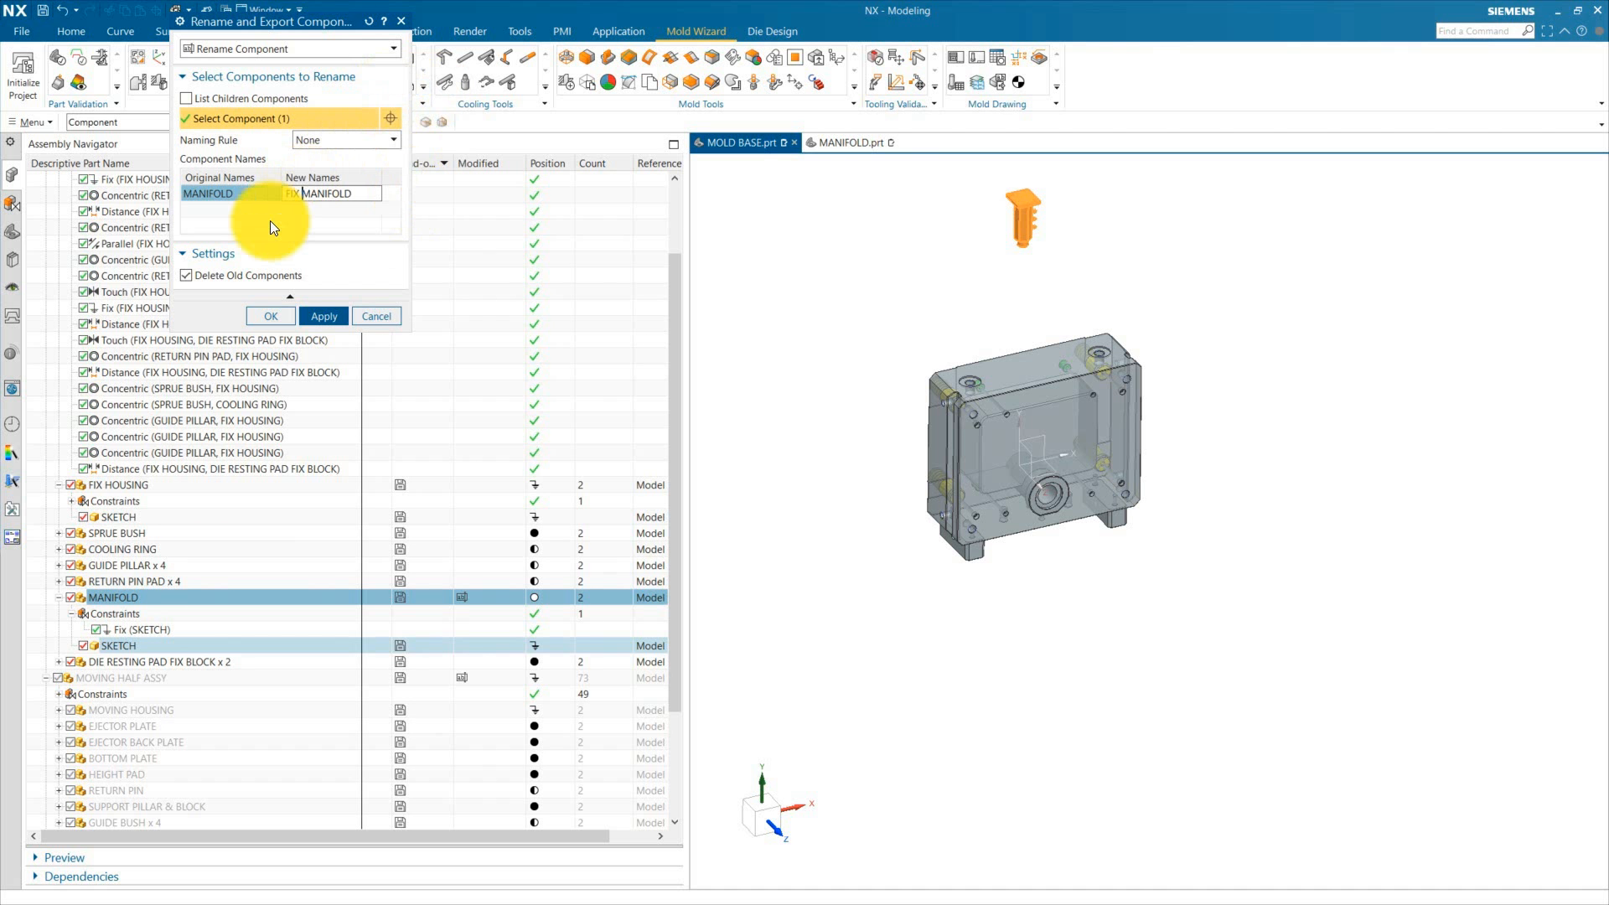
left_click(272, 318)
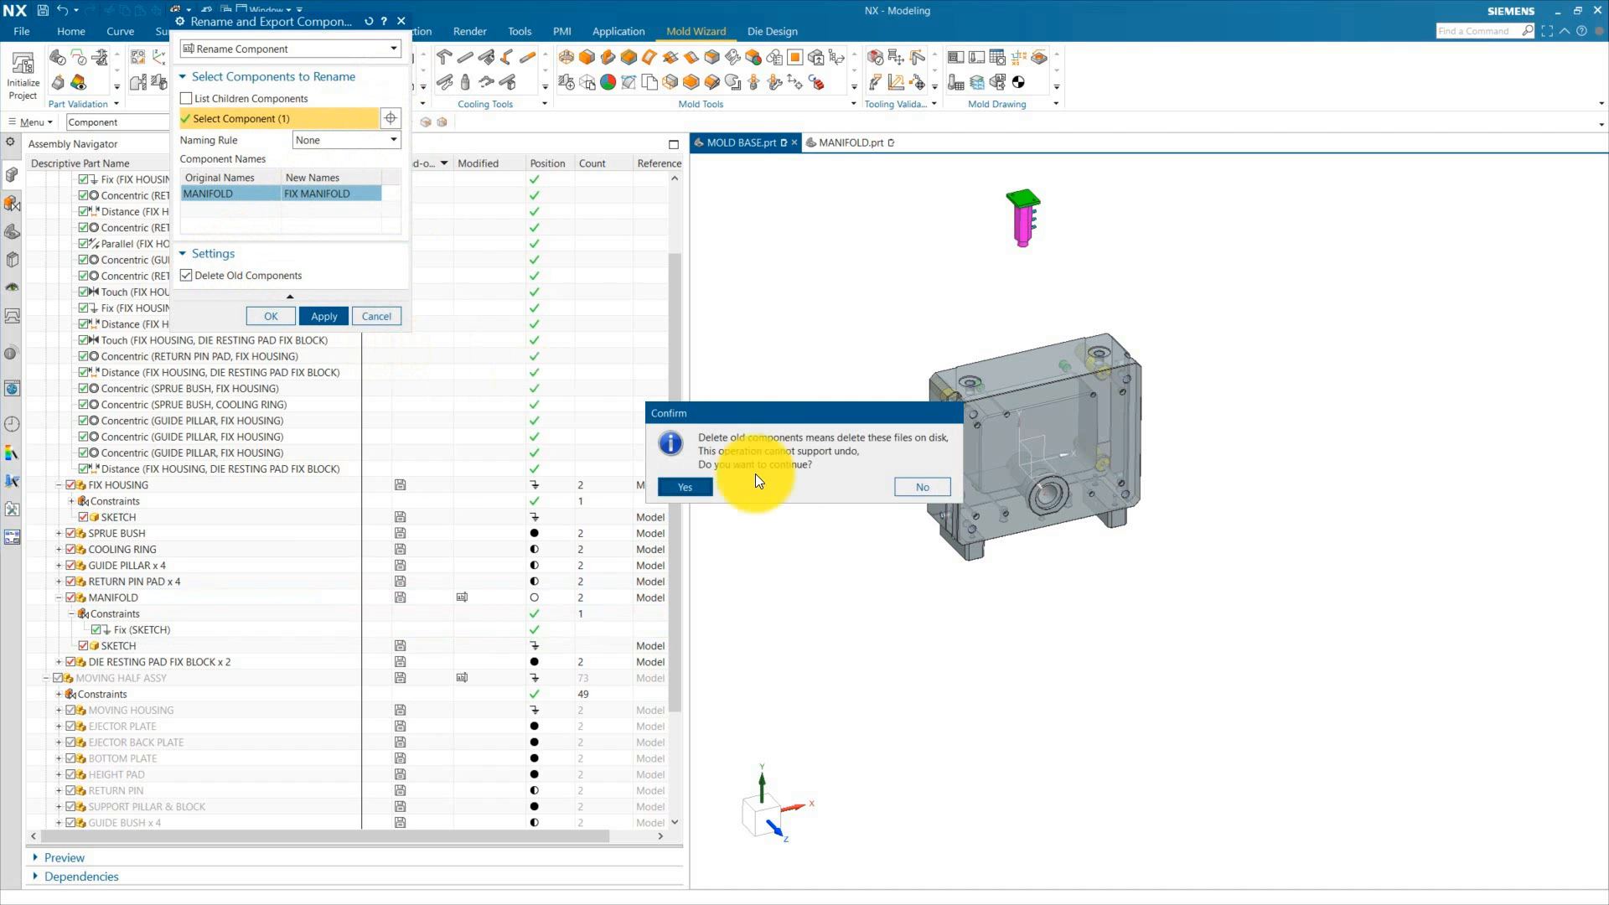
left_click(692, 486)
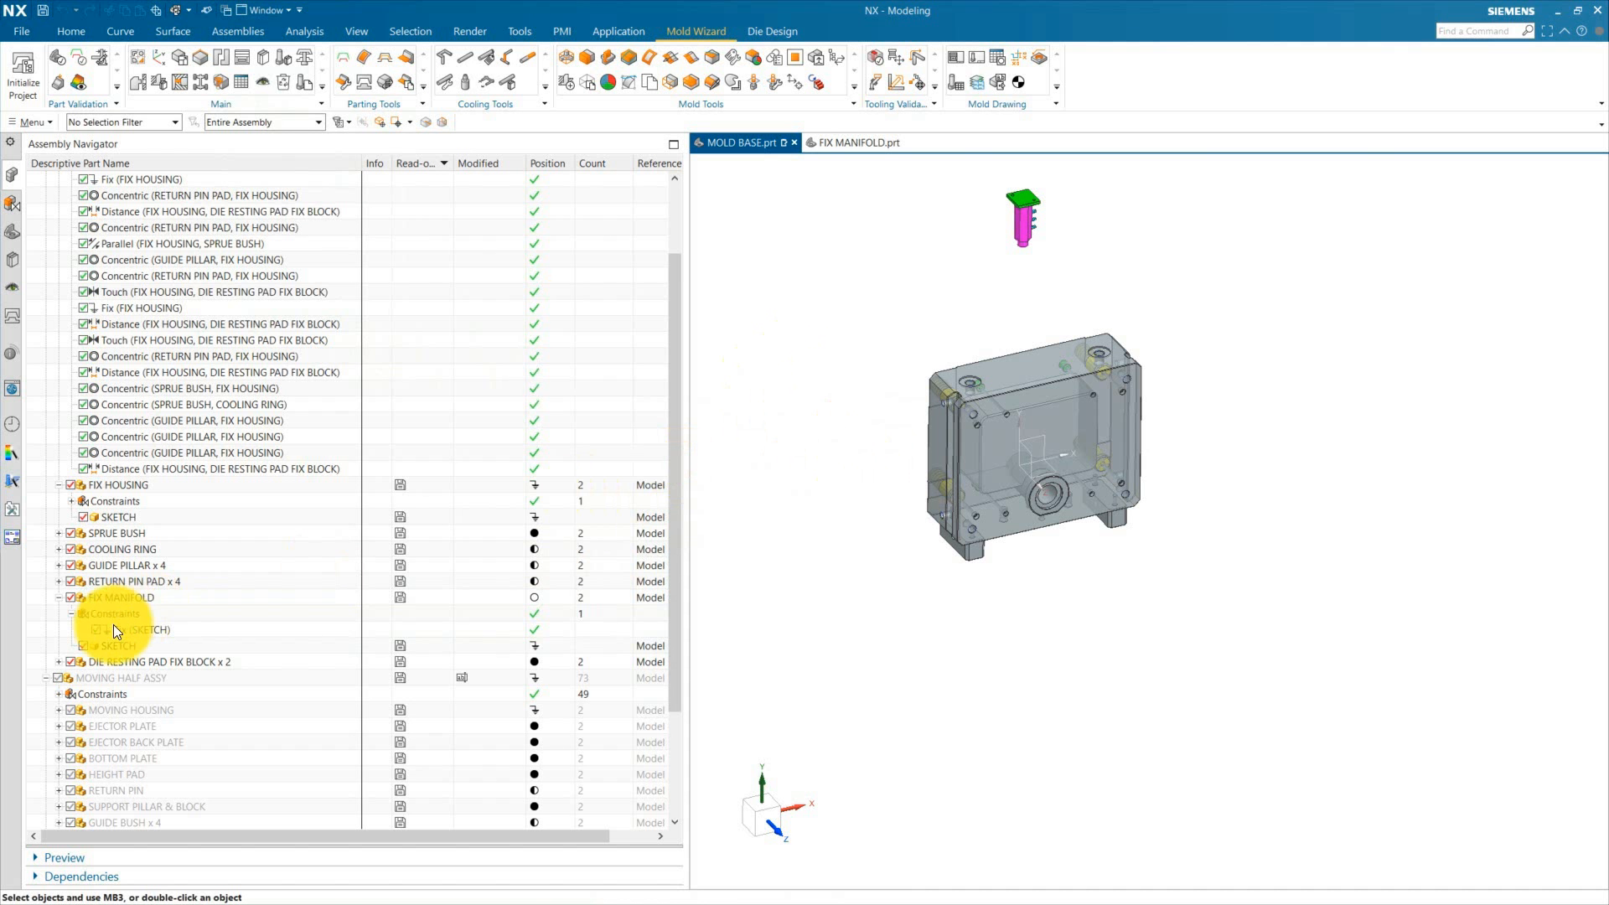
Step: Hide the manifold's sketch and reposition FIX MANIFOLD above the fix housing with Move Component
left_click(124, 601)
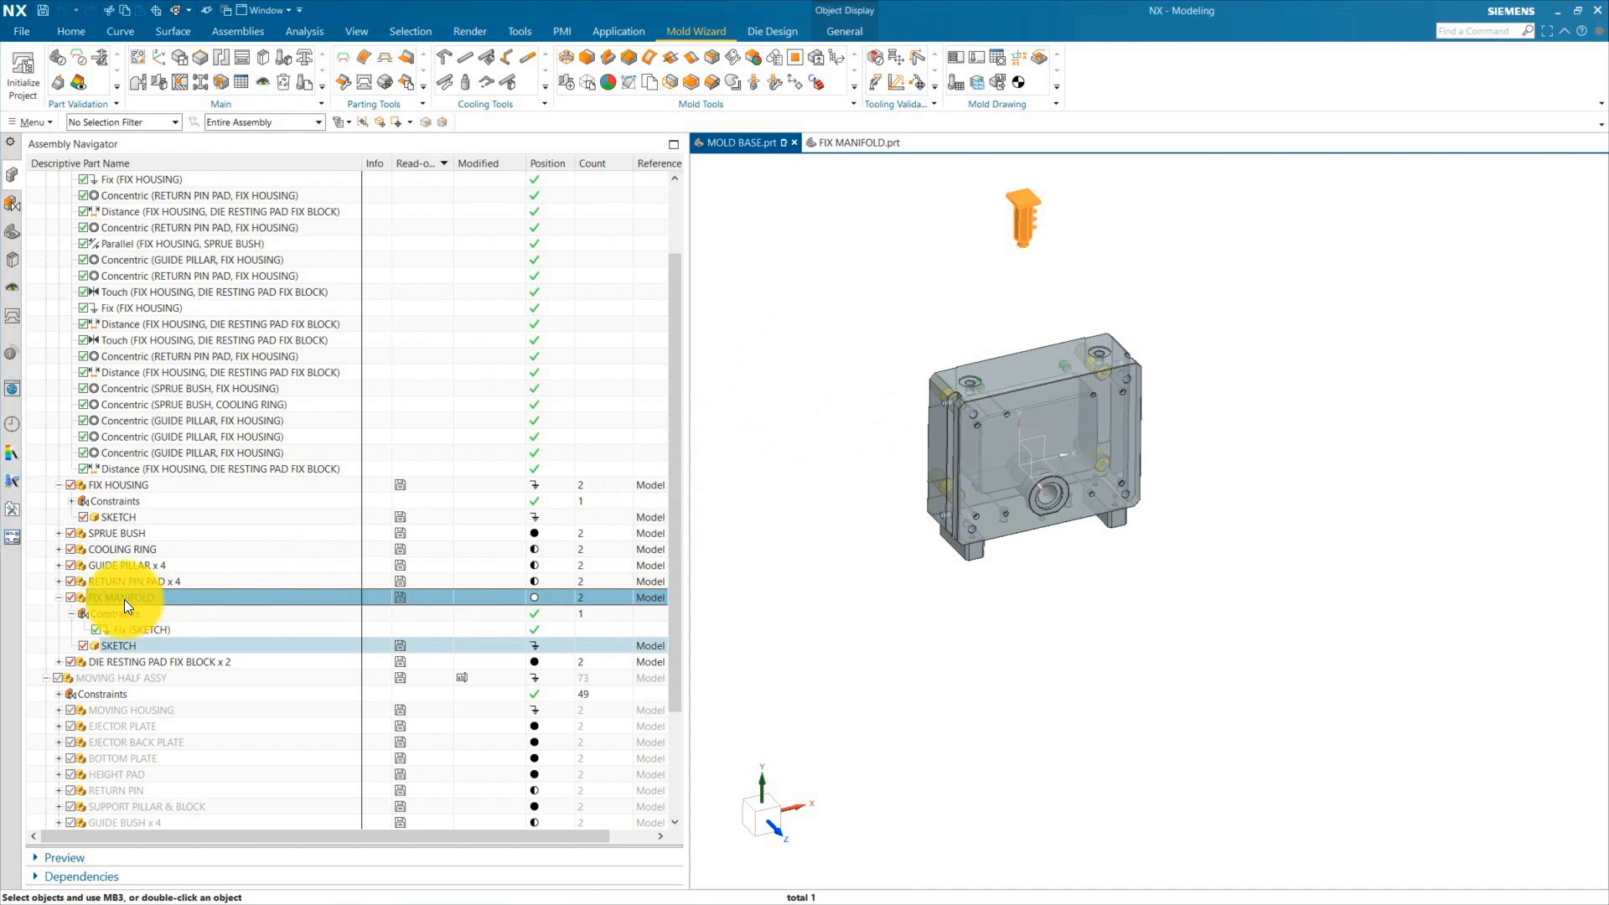
left_click(82, 647)
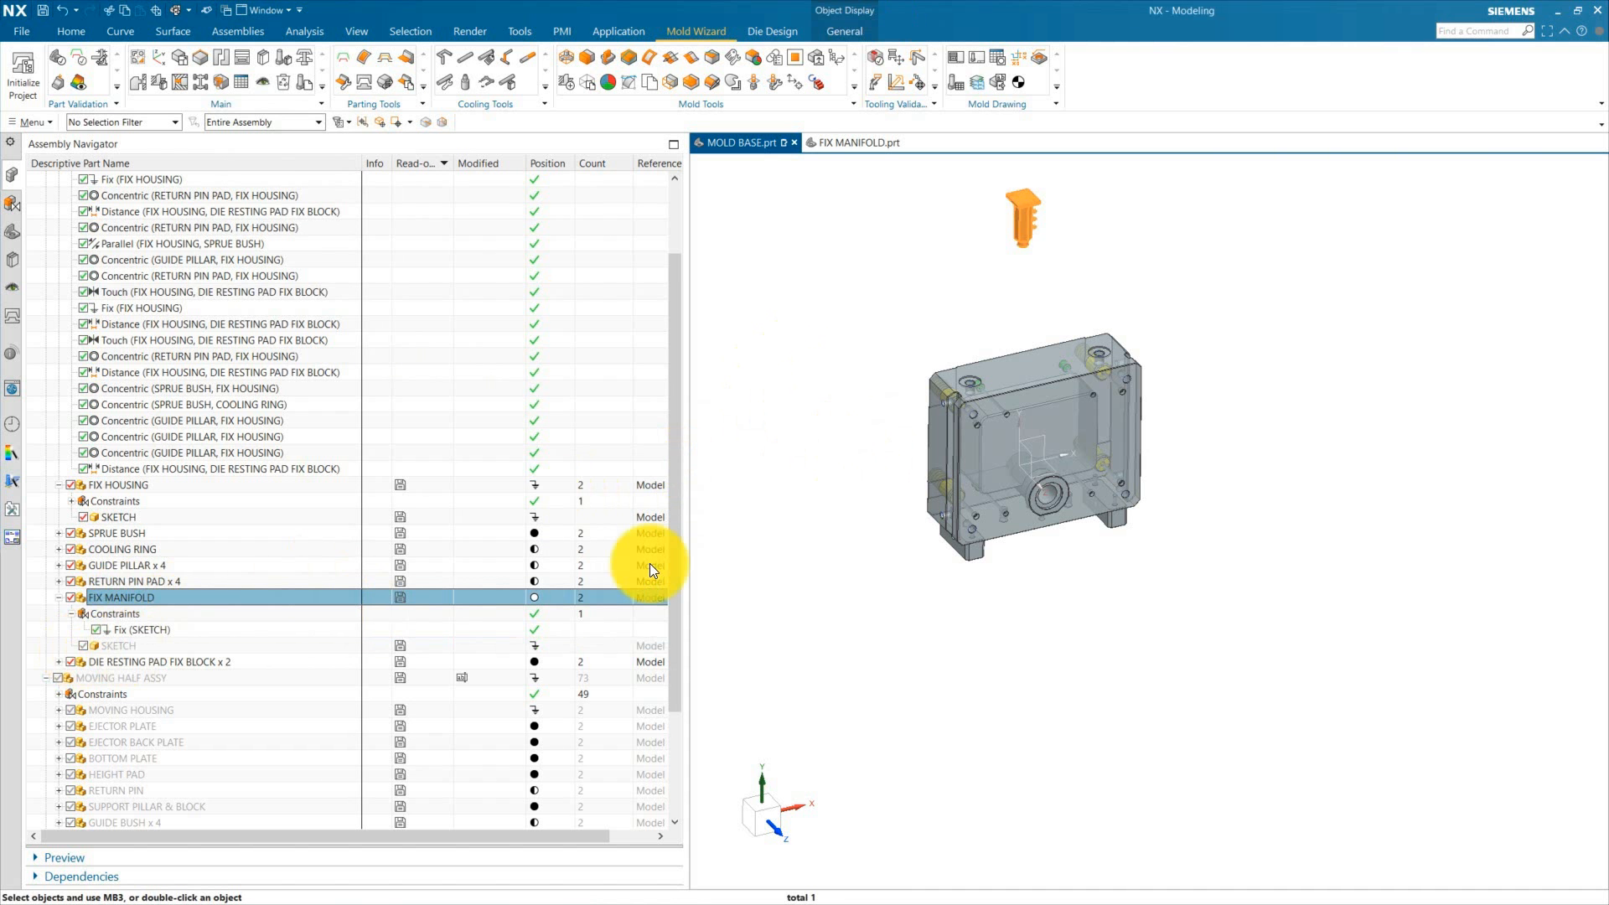
left_click(1028, 218)
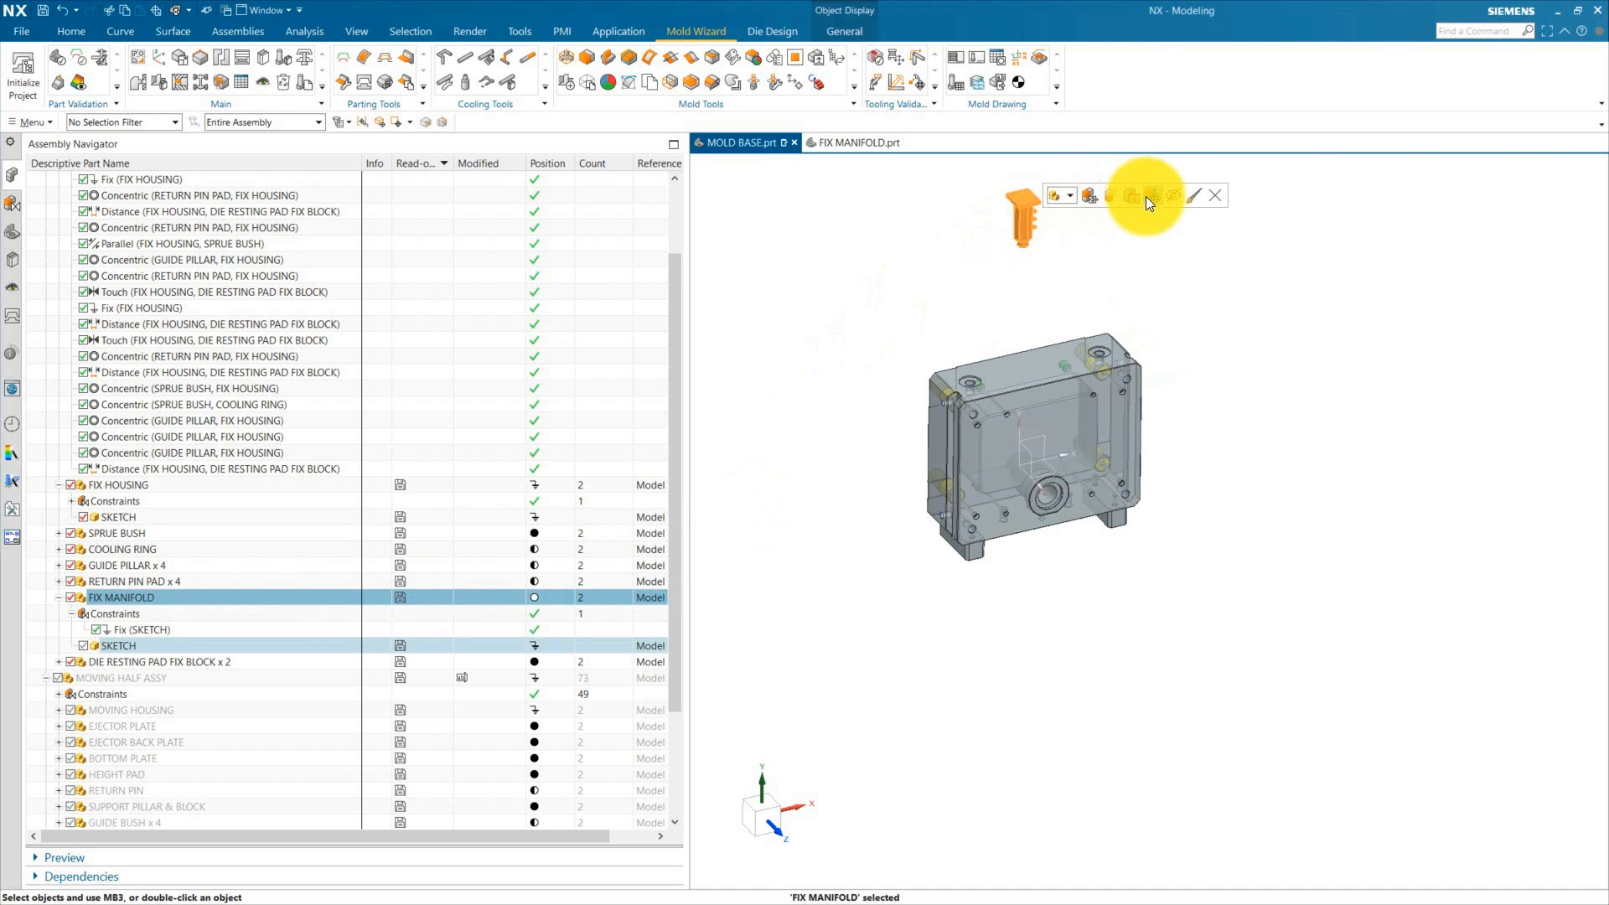
left_click(1148, 197)
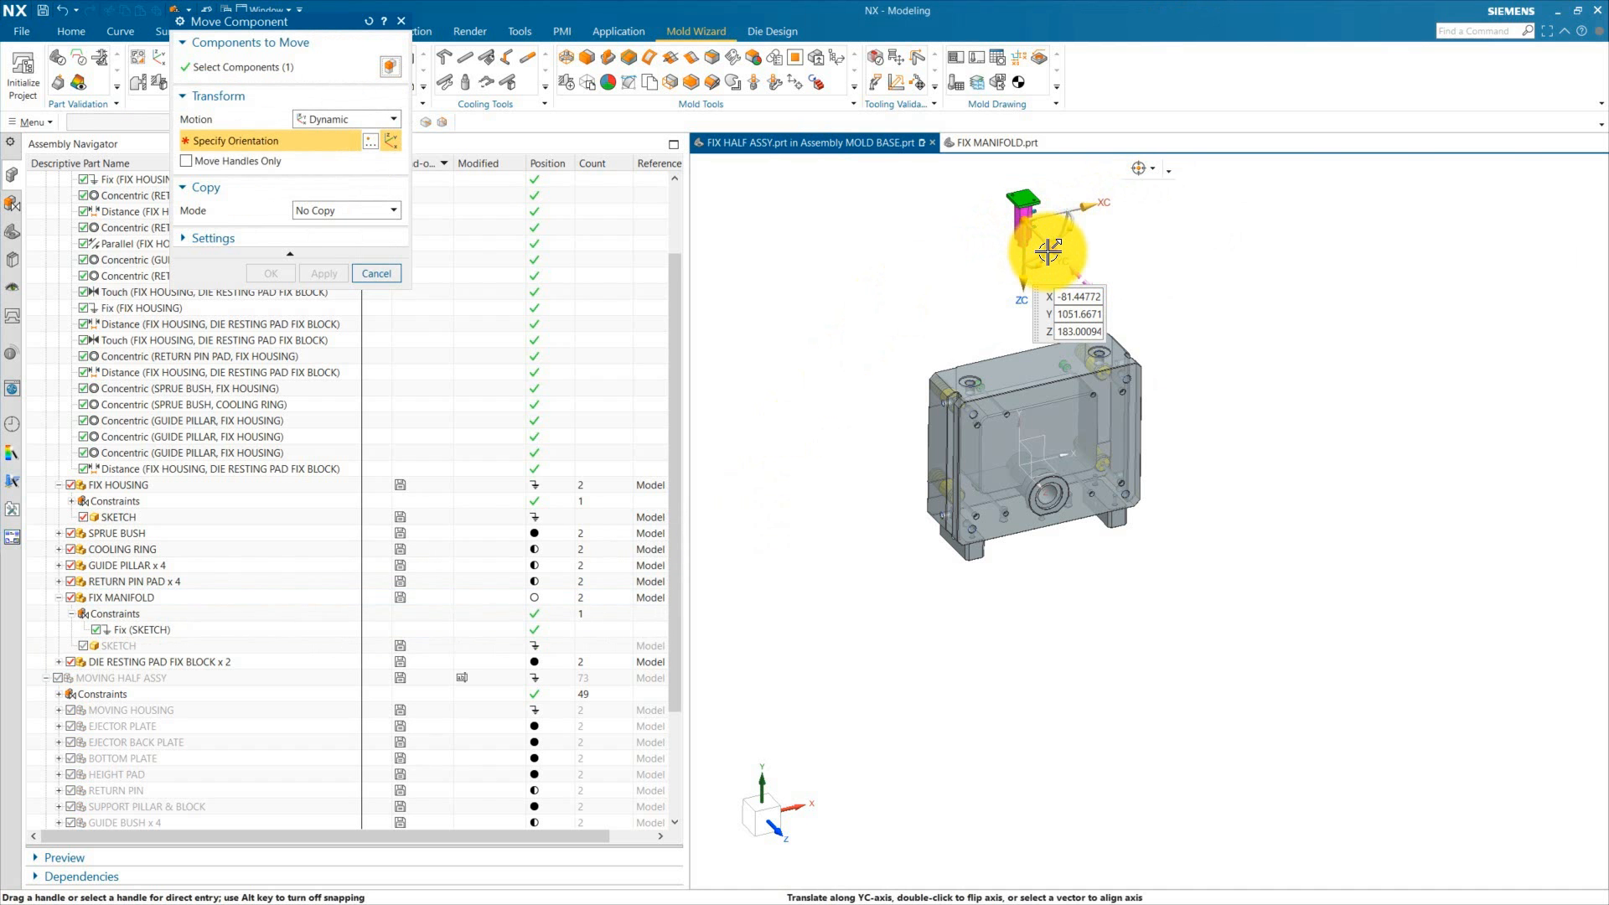
left_click_drag(1064, 239, 996, 206)
middle_click_drag(1179, 290, 1174, 370)
scroll(1074, 360, "up", 3)
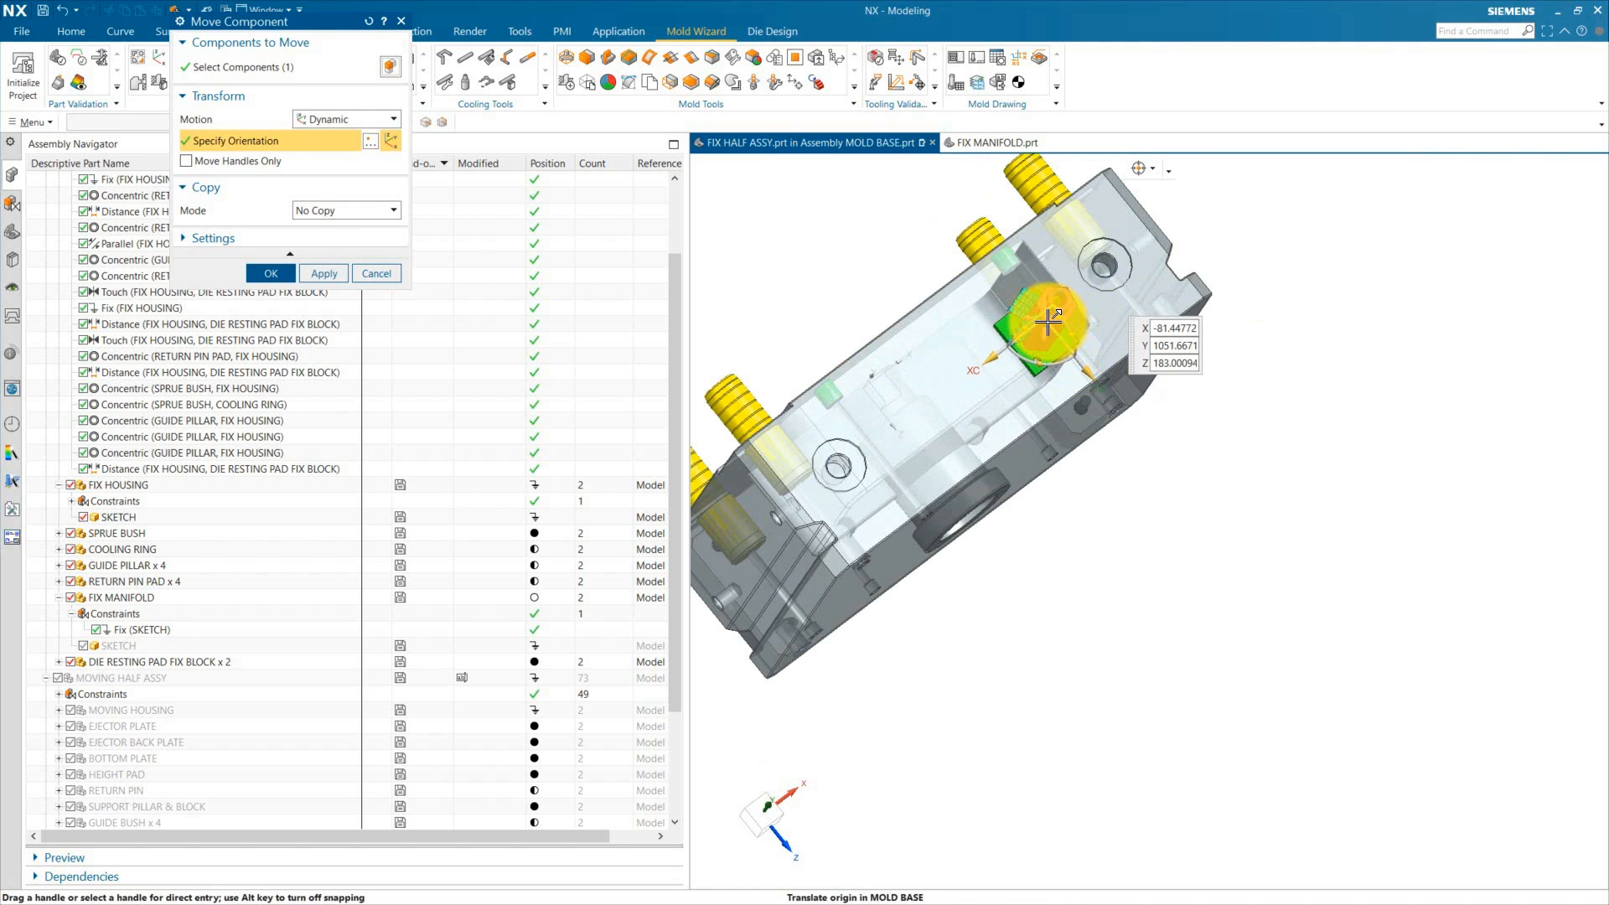
left_click_drag(1049, 322, 1094, 323)
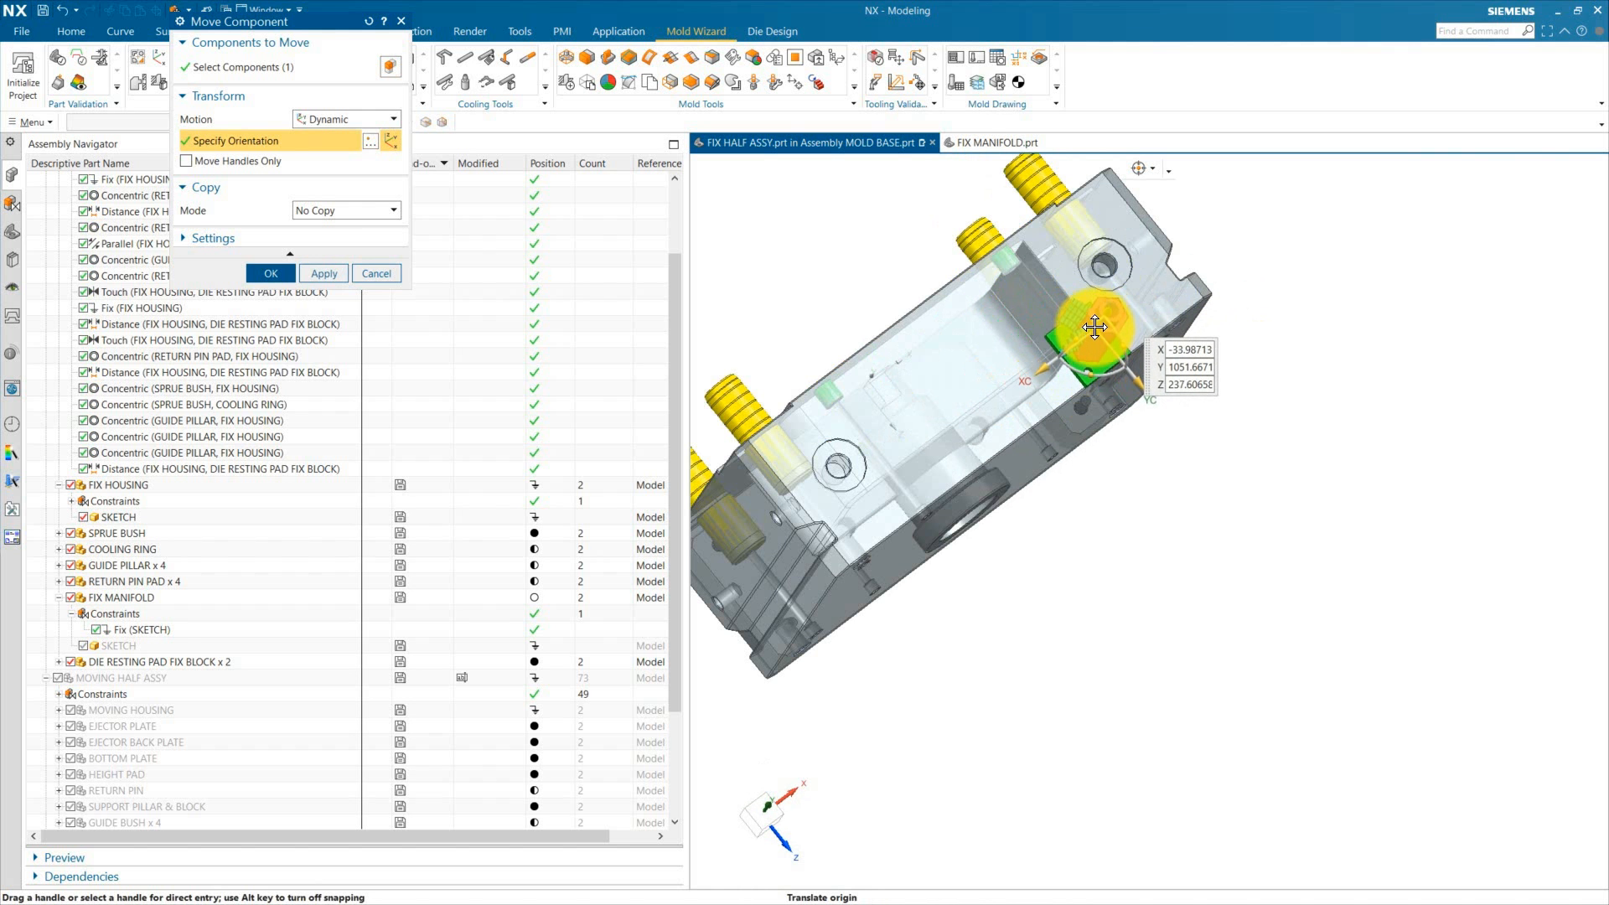
left_click(271, 273)
Step: Orbit and zoom around the fix half assembly to inspect where the manifold sits relative to the housing
middle_click_drag(1019, 400, 1035, 486)
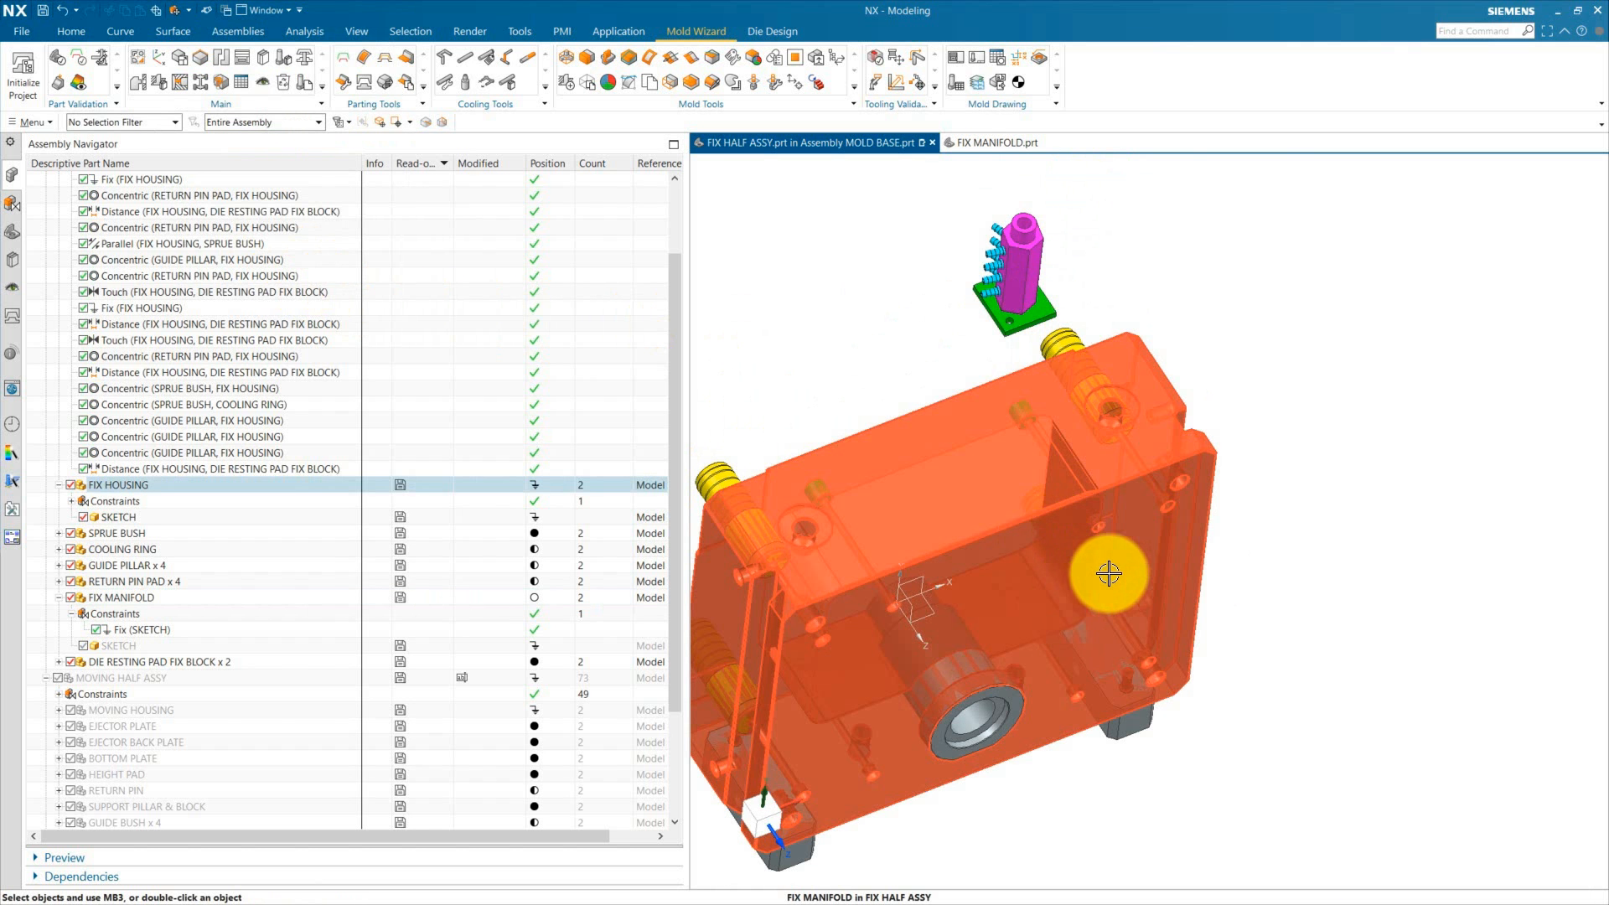
scroll(1117, 516, "down", 1)
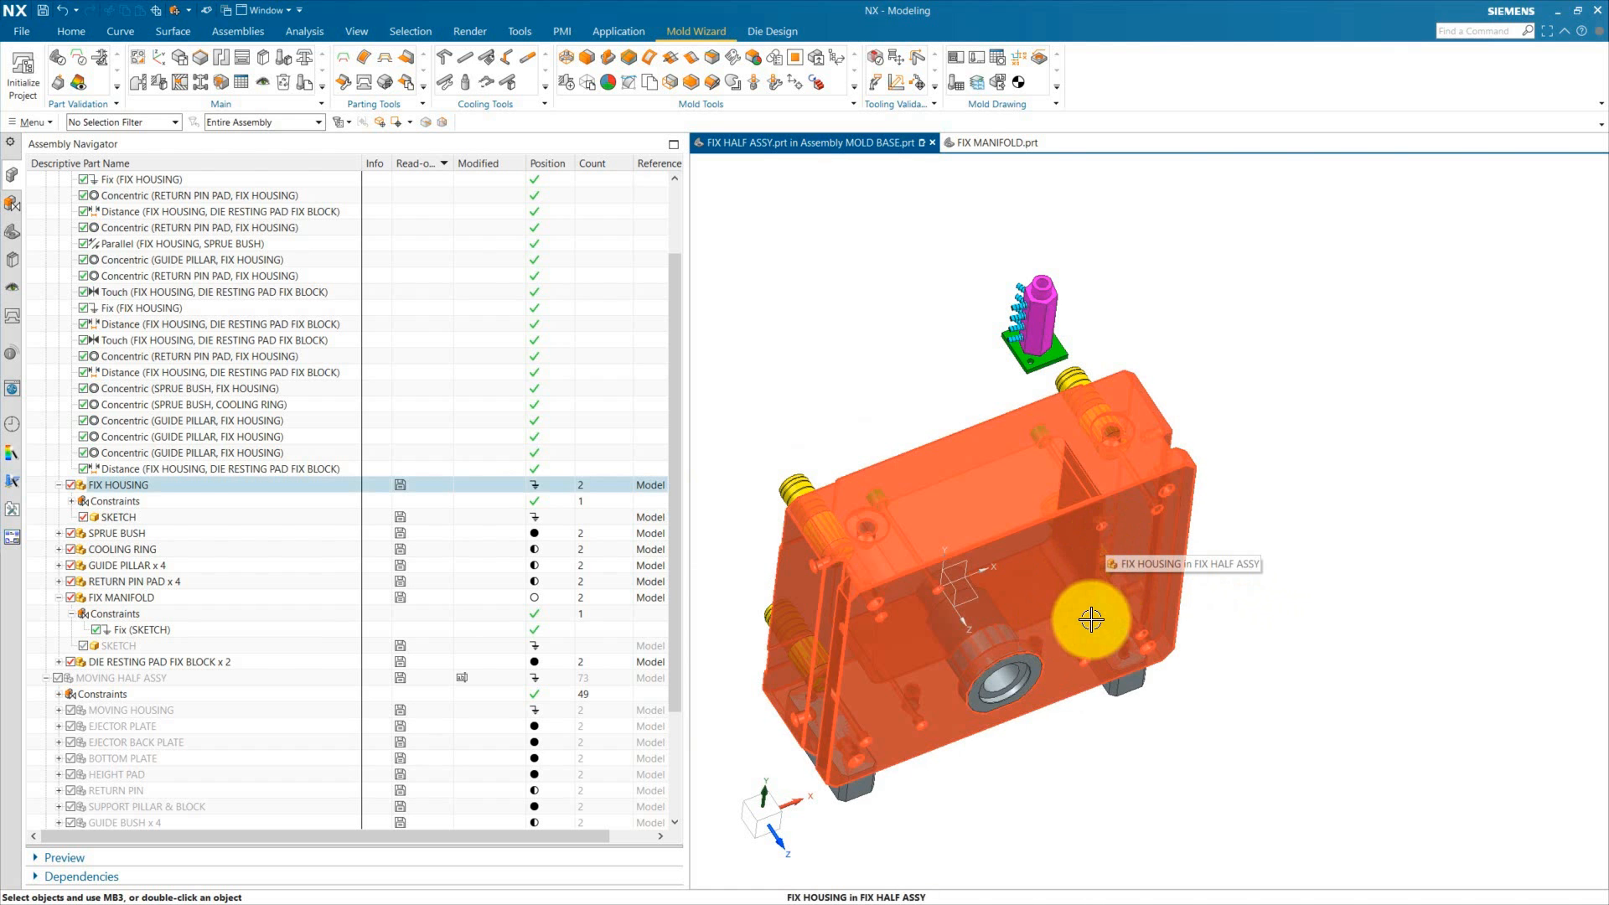
scroll(956, 515, "down", 2)
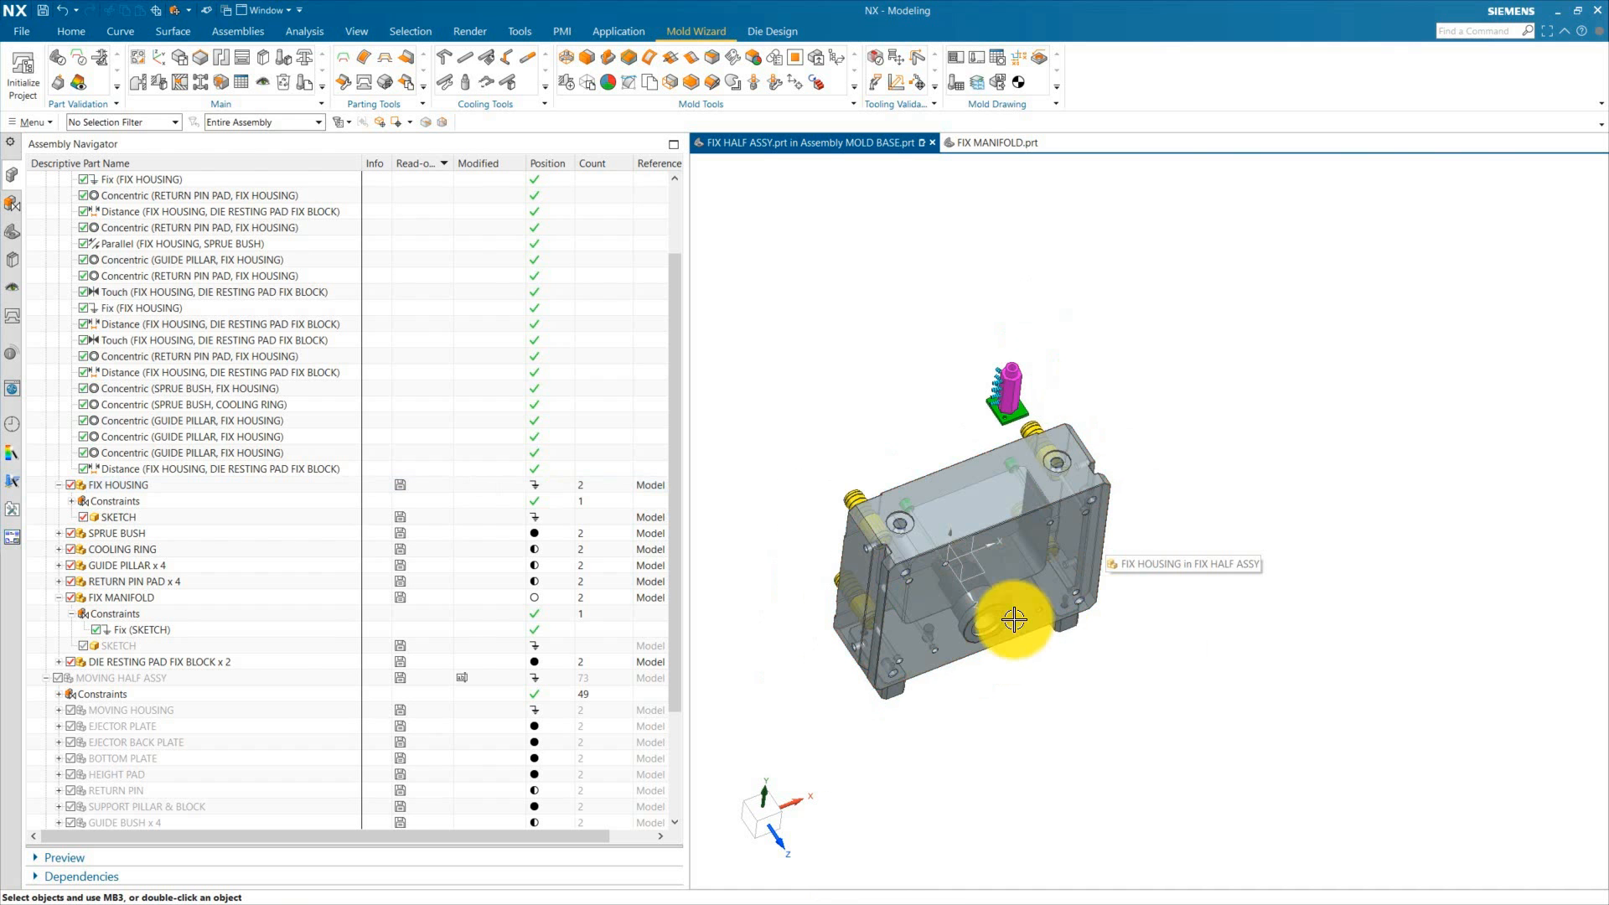
middle_click_drag(1075, 689, 1090, 680)
scroll(841, 625, "up", 4)
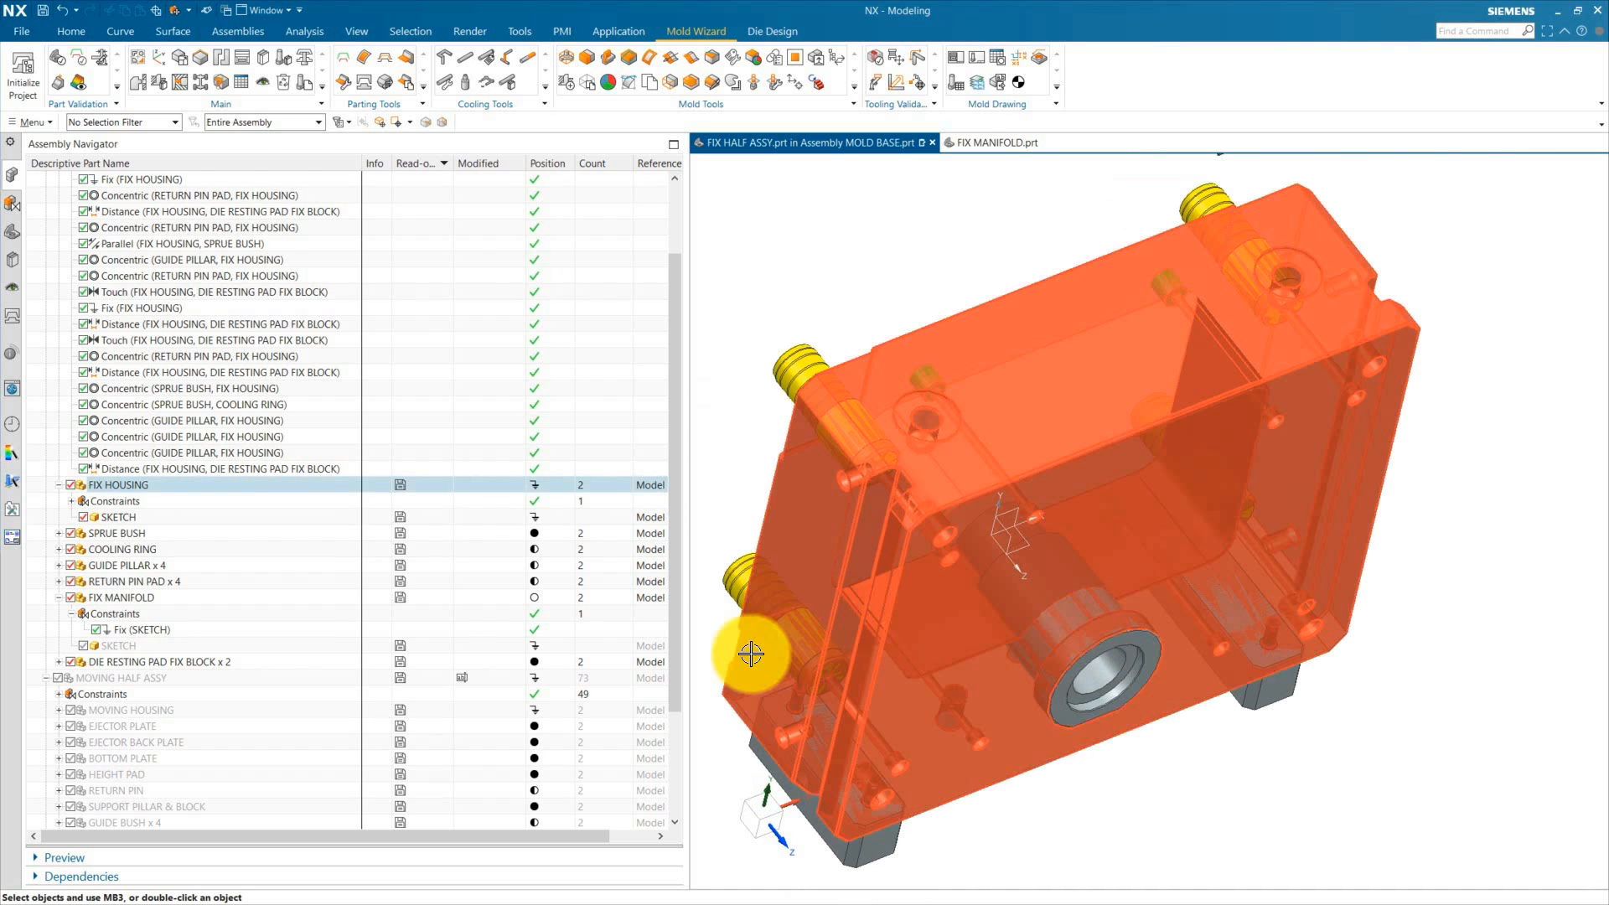
scroll(909, 600, "down", 3)
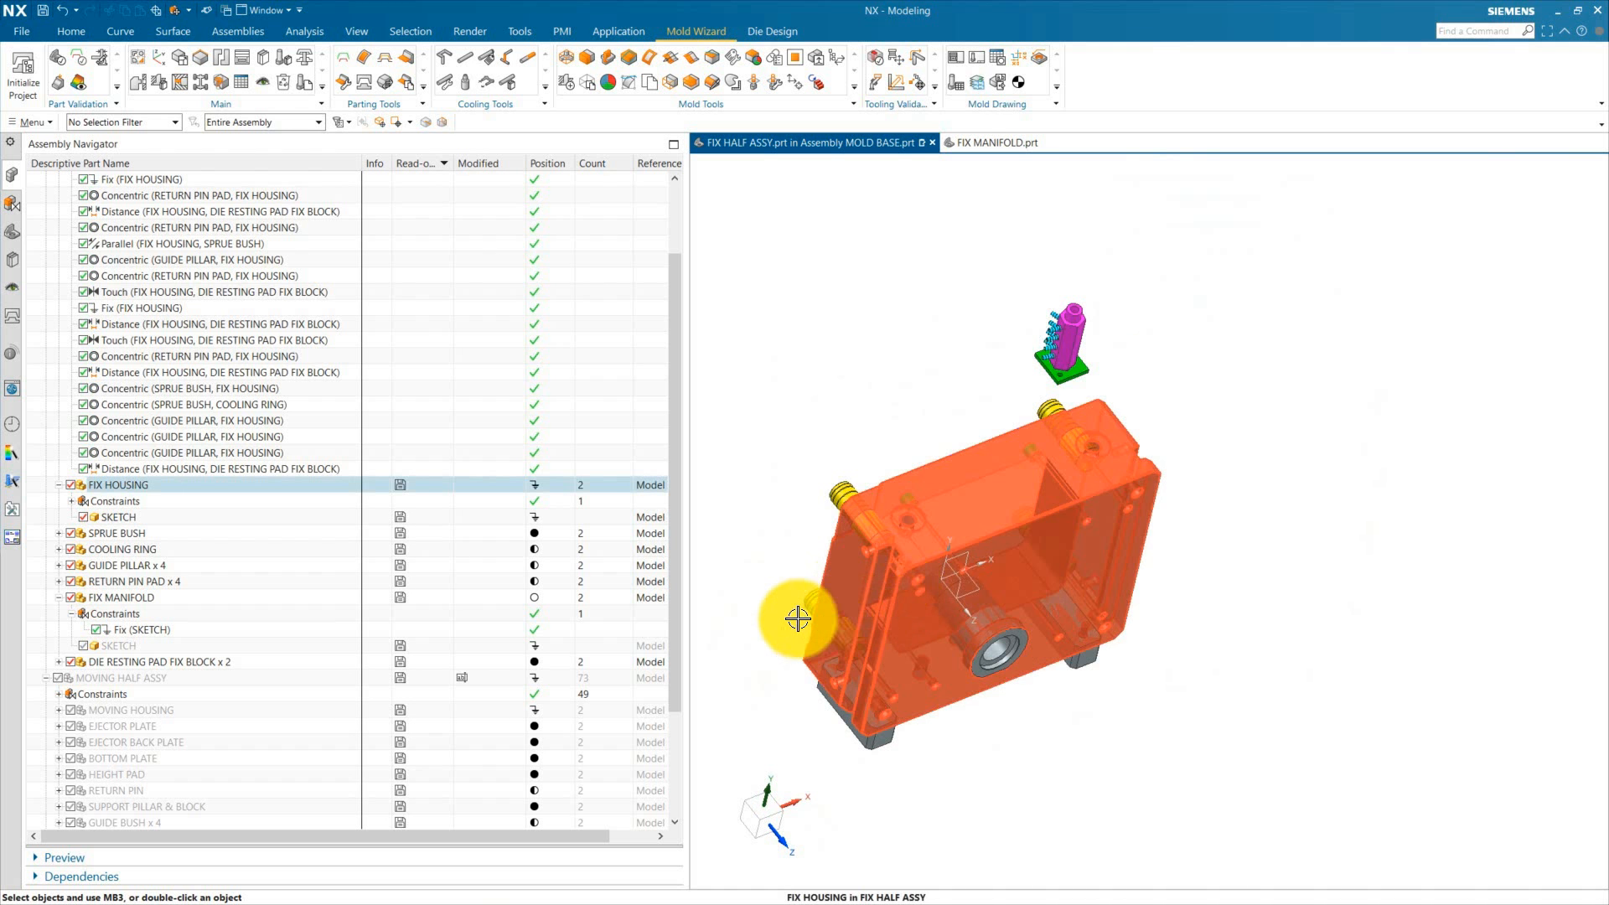
scroll(1063, 352, "up", 5)
scroll(994, 390, "down", 5)
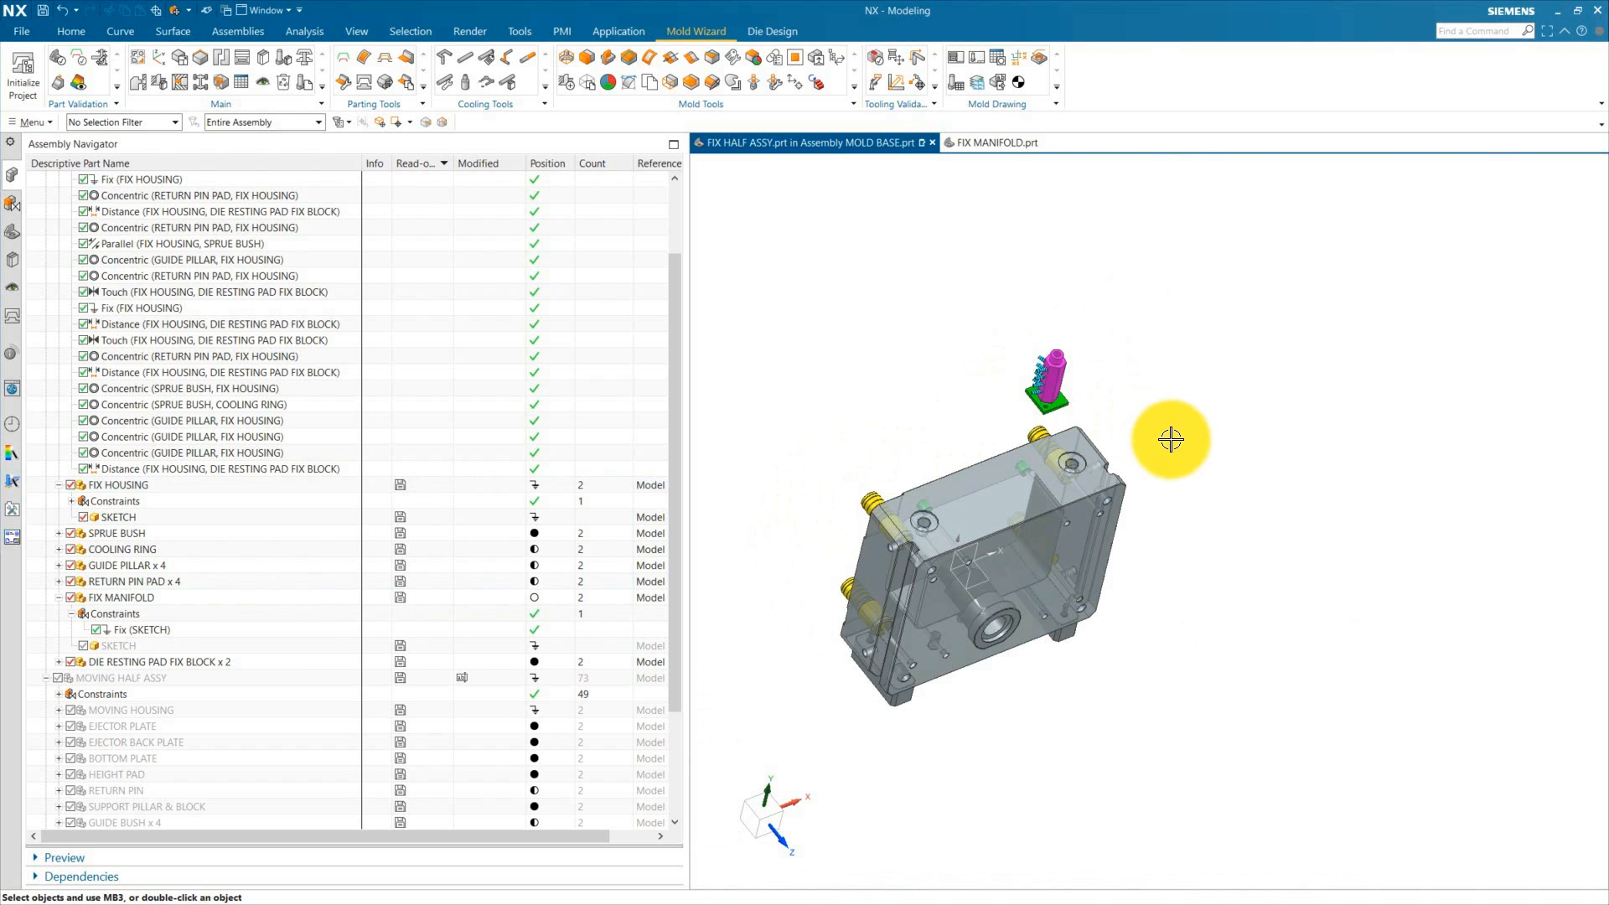
scroll(1071, 381, "up", 5)
scroll(1043, 361, "down", 4)
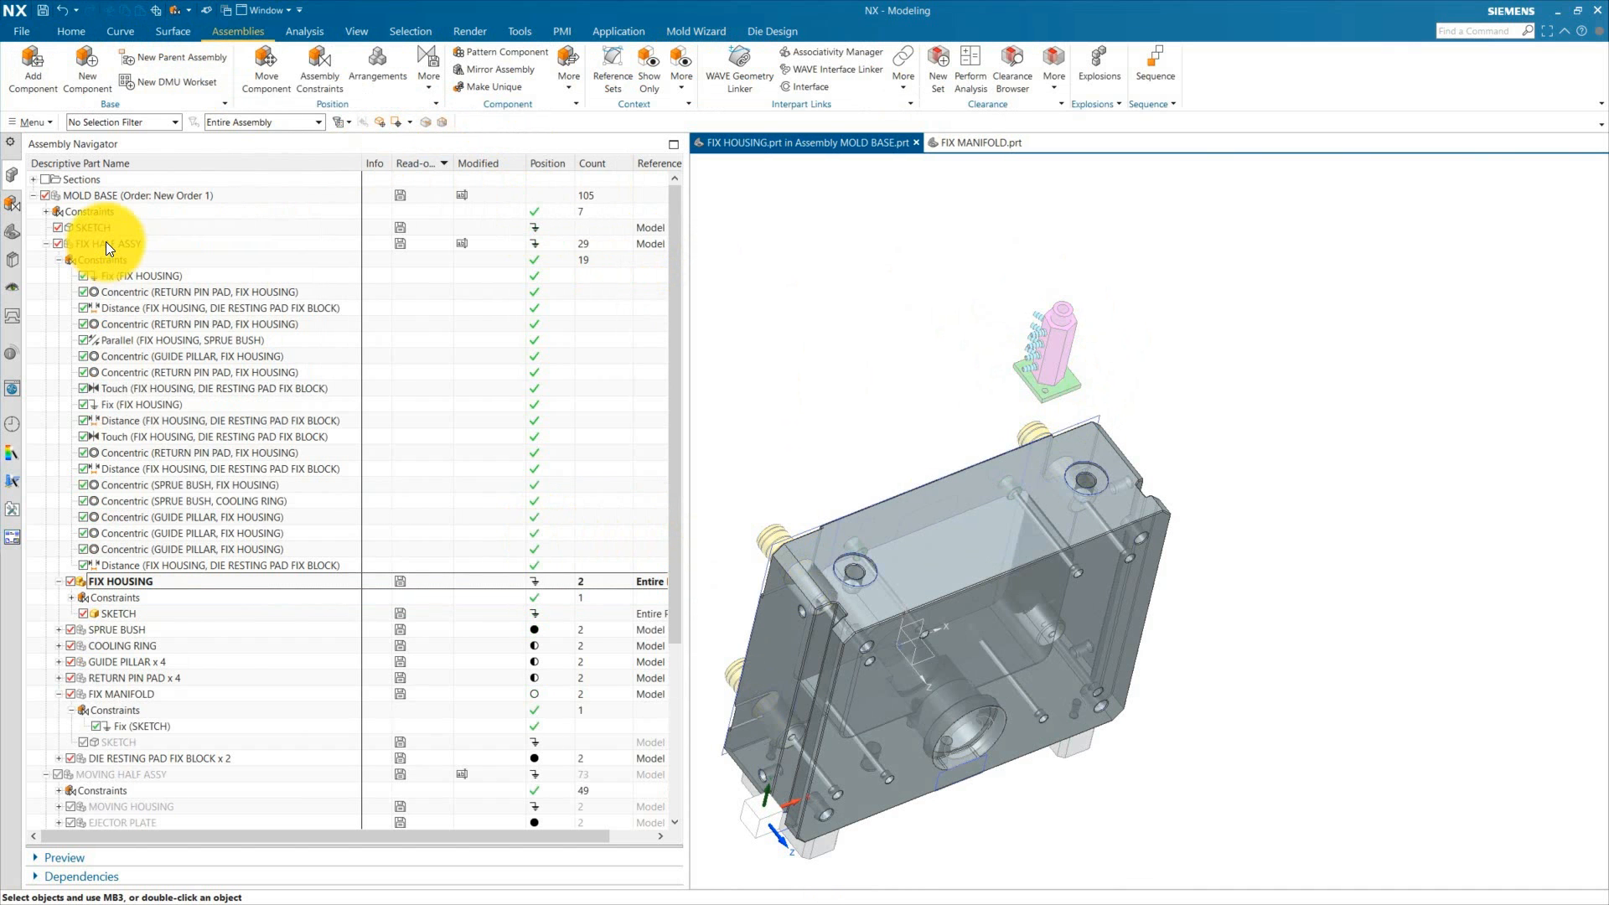
Step: Make FIX HALF ASSY the work part and add a Touch constraint between the manifold's base and the fix housing's top face
double_click(106, 244)
scroll(848, 364, "down", 4)
scroll(922, 445, "up", 4)
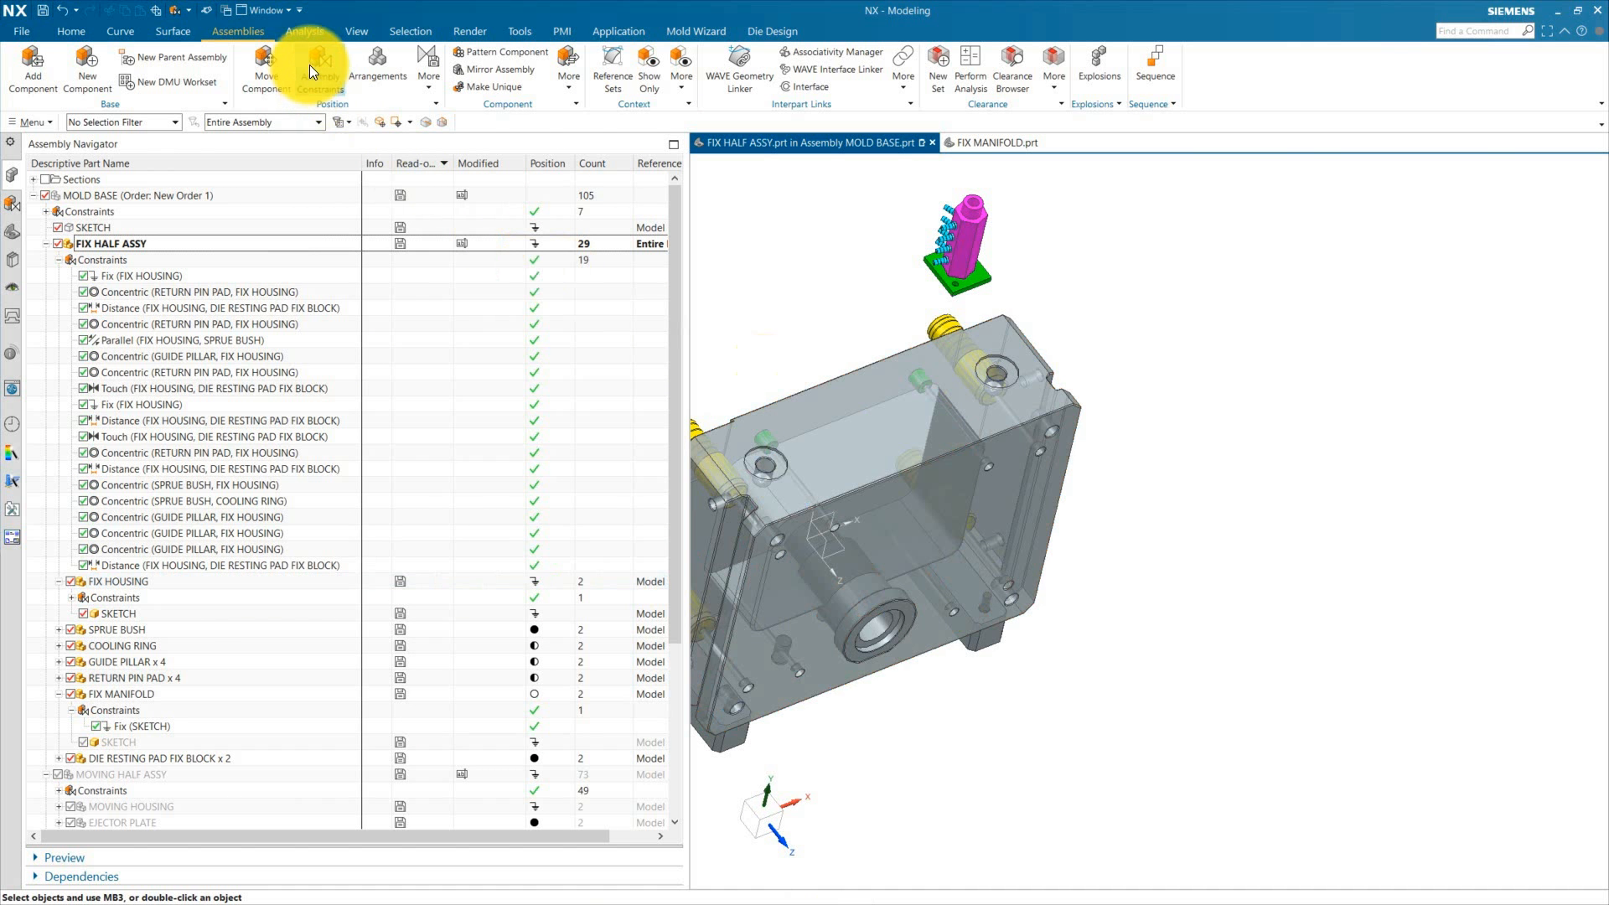
left_click(201, 94)
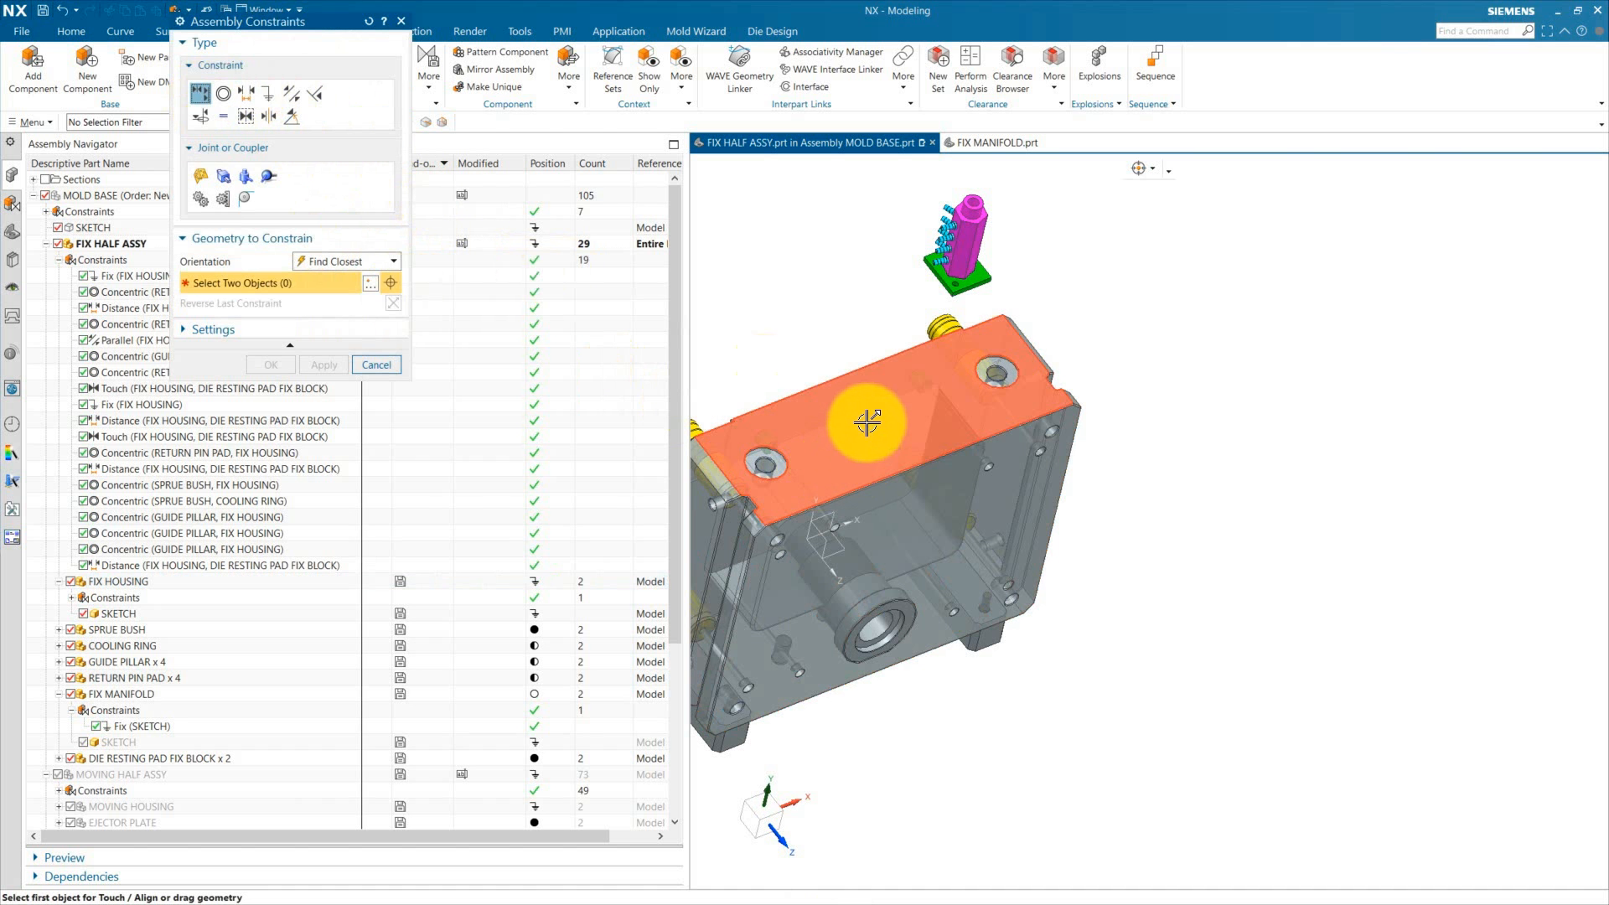
left_click(902, 378)
middle_click_drag(1059, 600, 1133, 485)
left_click(989, 340)
left_click(274, 363)
scroll(1030, 377, "down", 4)
scroll(1053, 528, "up", 3)
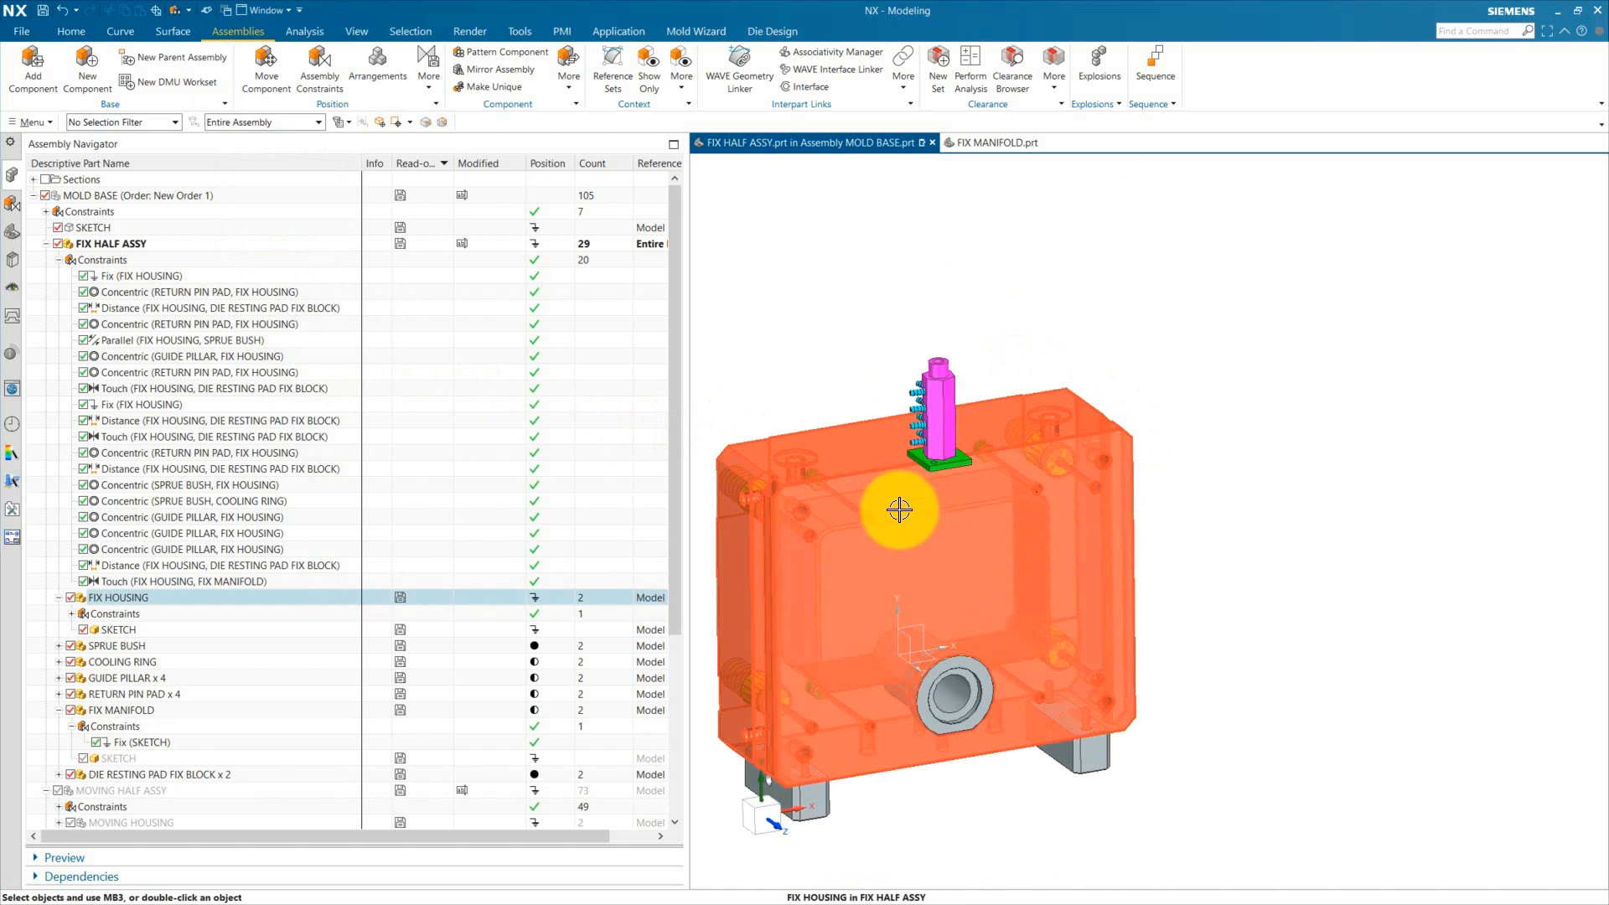
Step: Add a Distance constraint of 115 mm between a side face of FIX MANIFOLD and the fix housing's side face
middle_click_drag(1071, 719, 861, 823)
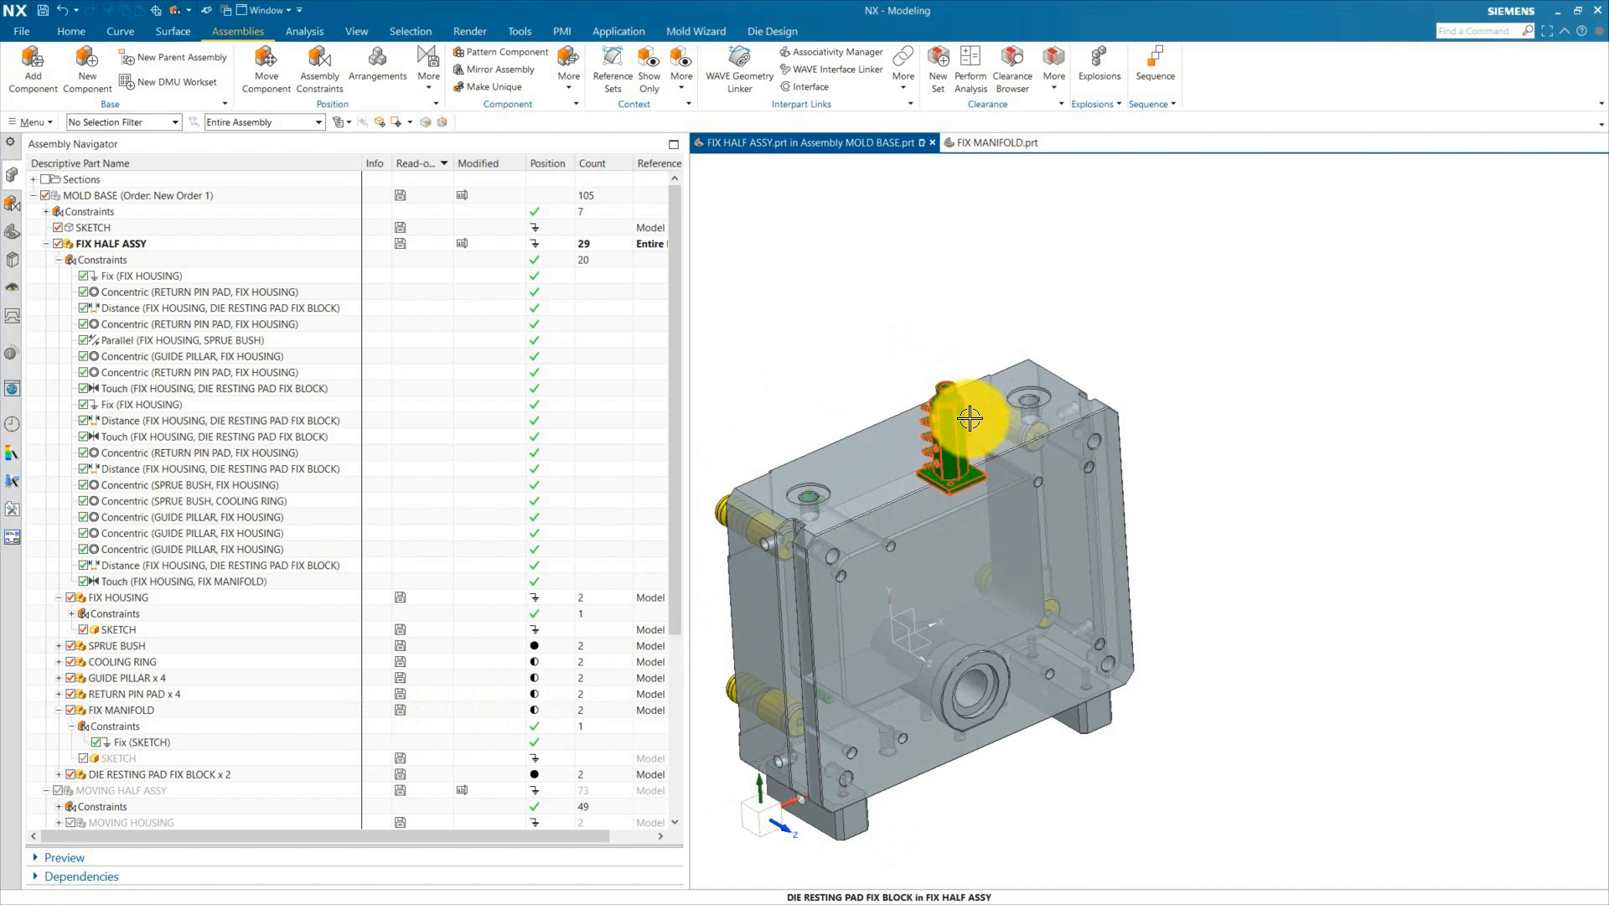
scroll(969, 419, "up", 3)
scroll(1059, 498, "down", 3)
scroll(1032, 517, "up", 3)
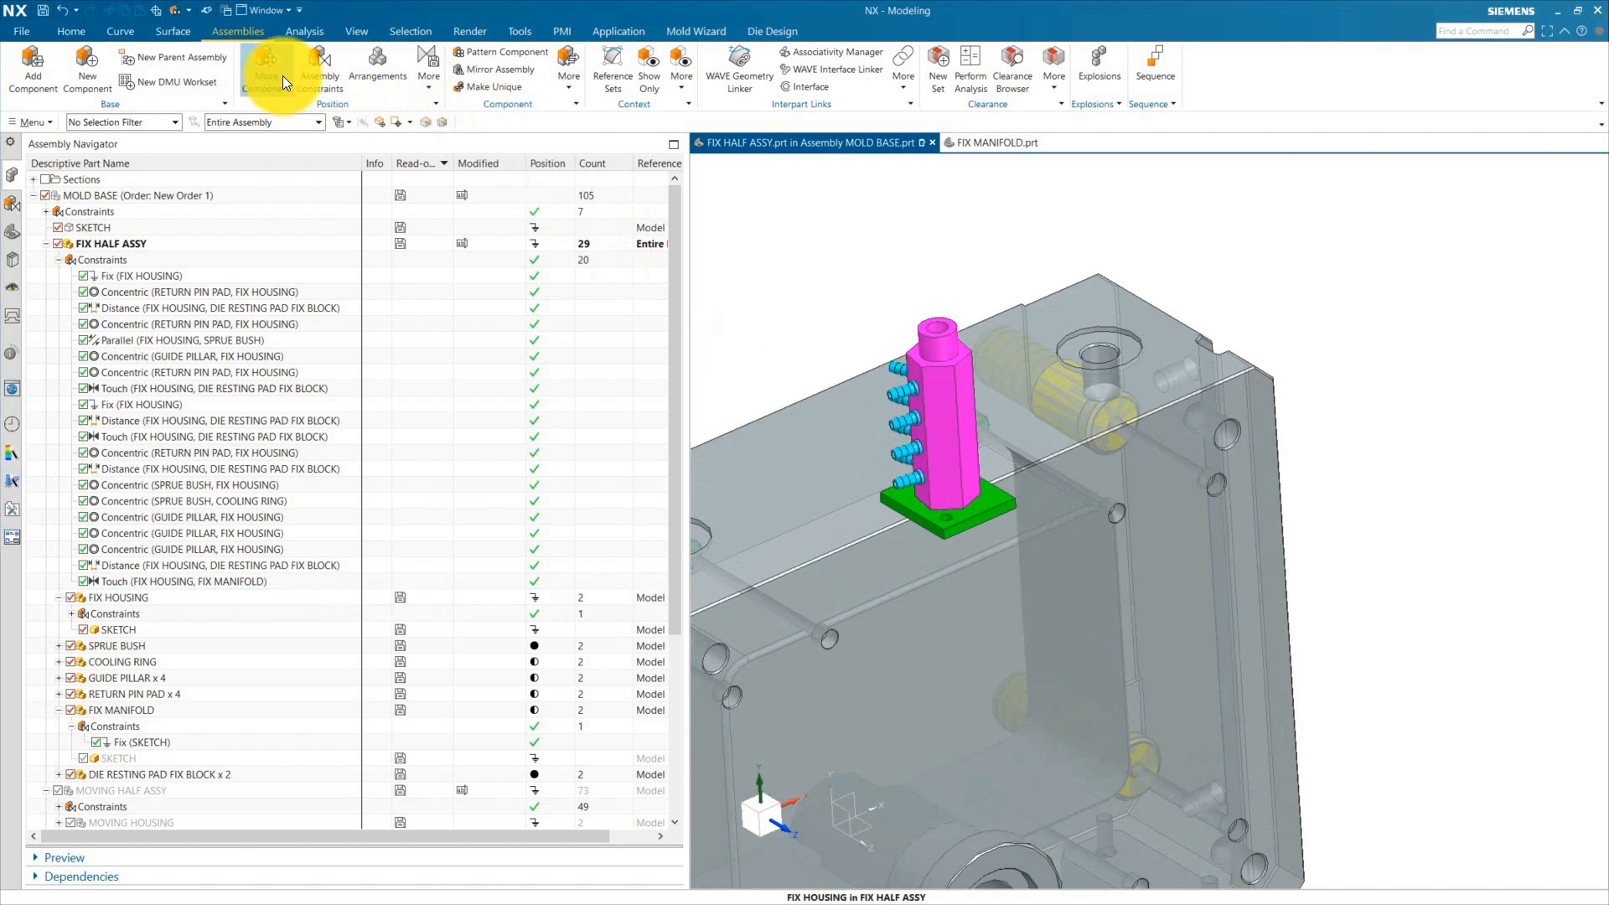
left_click(319, 72)
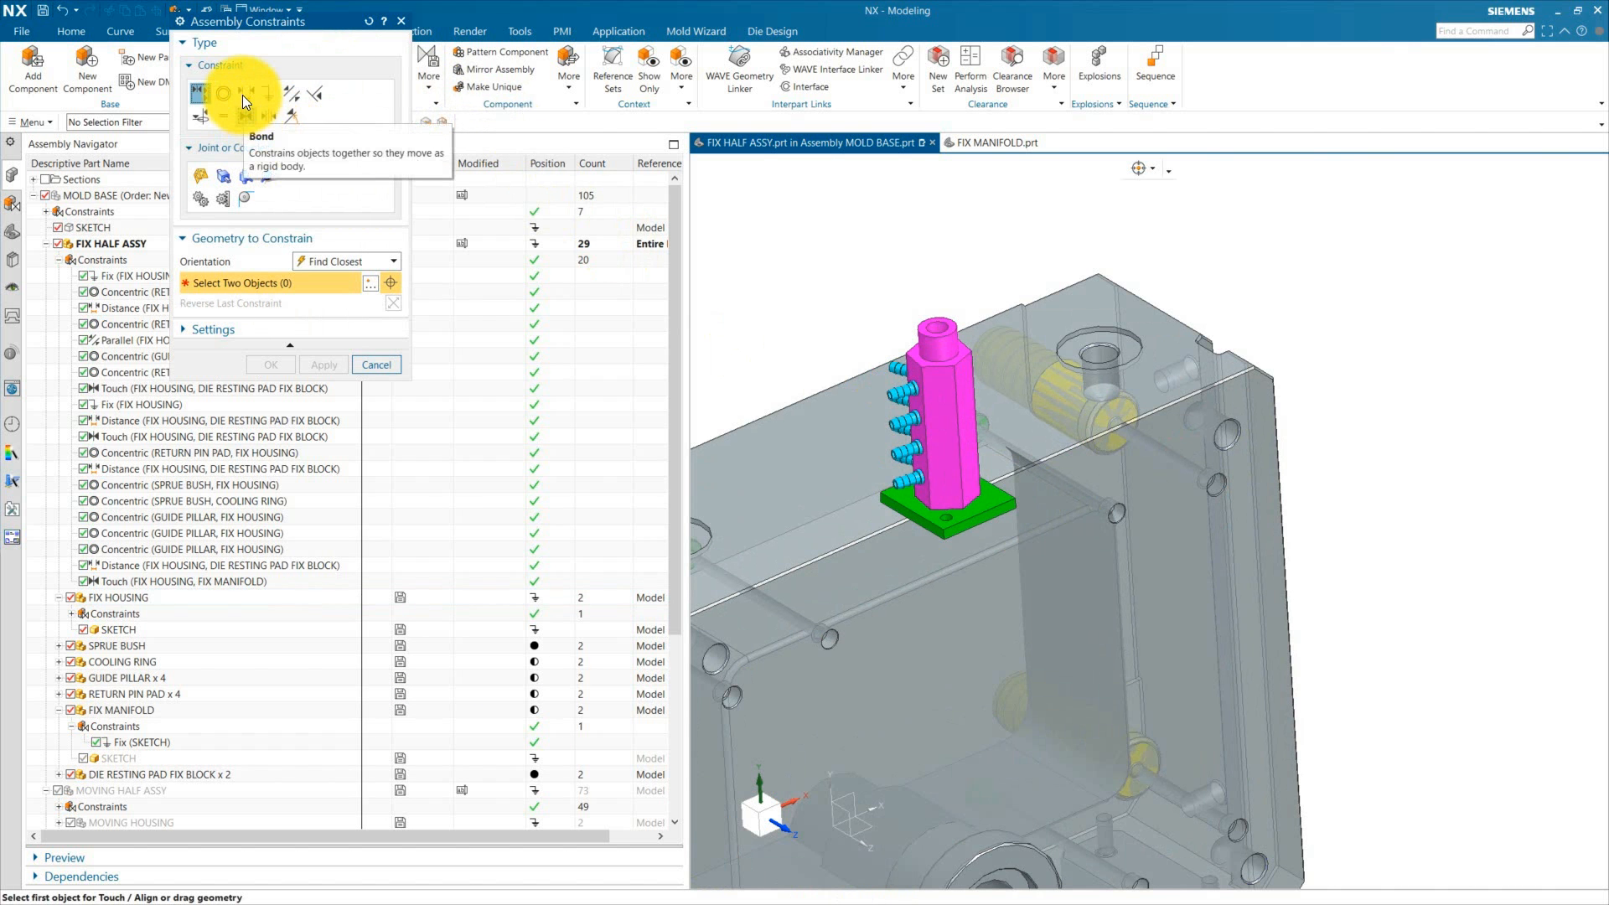
left_click(246, 93)
scroll(970, 531, "up", 6)
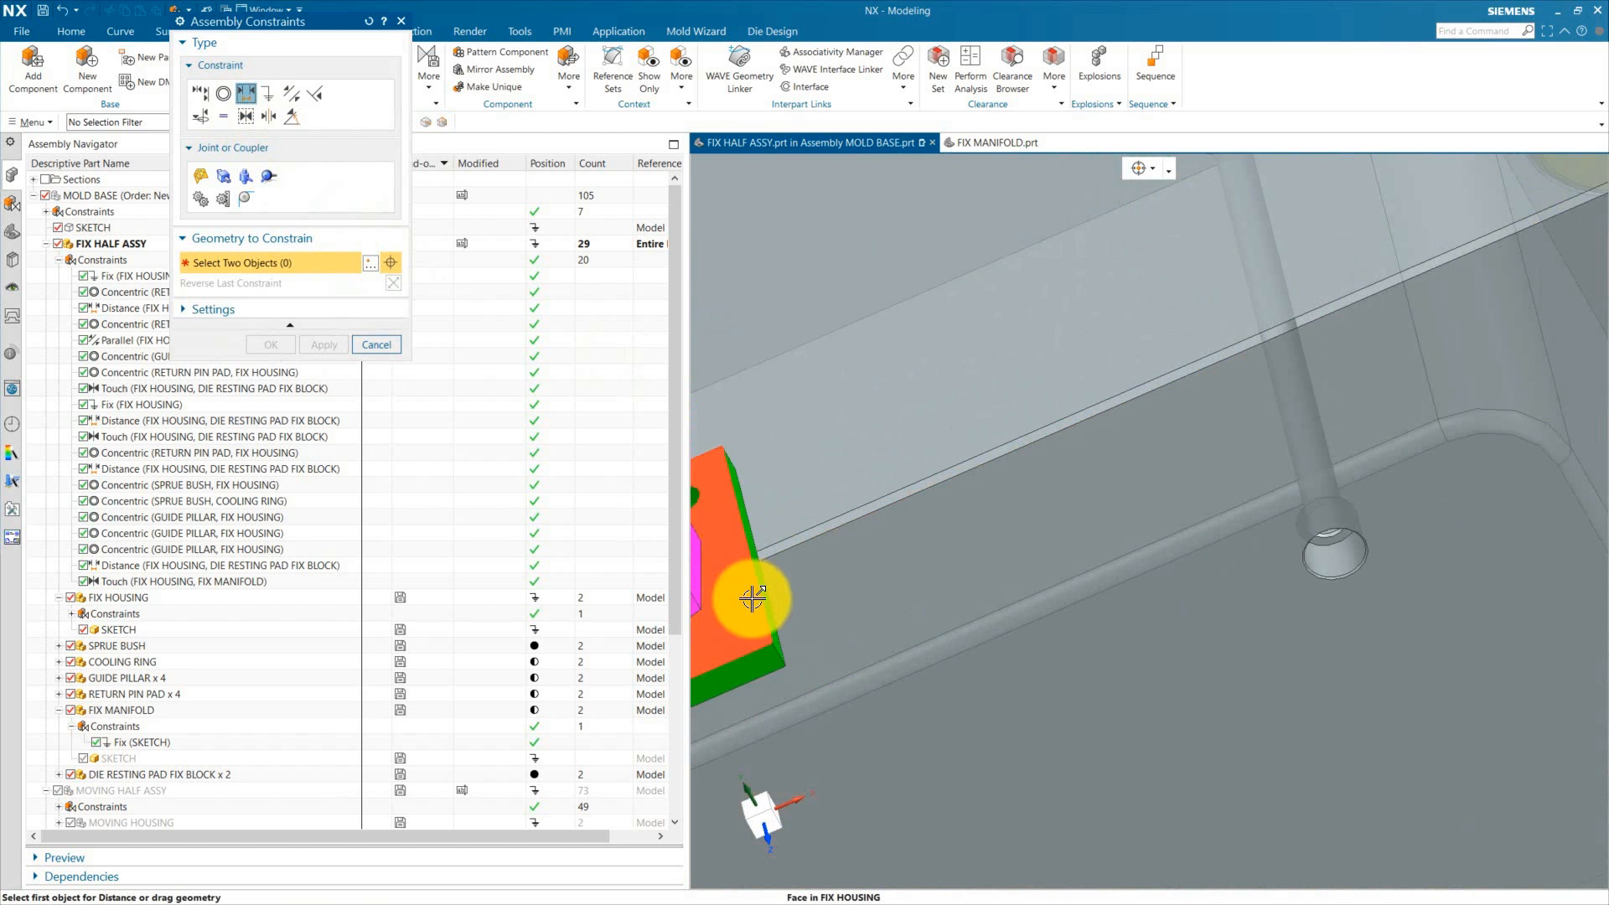
left_click(751, 598)
scroll(762, 654, "down", 4)
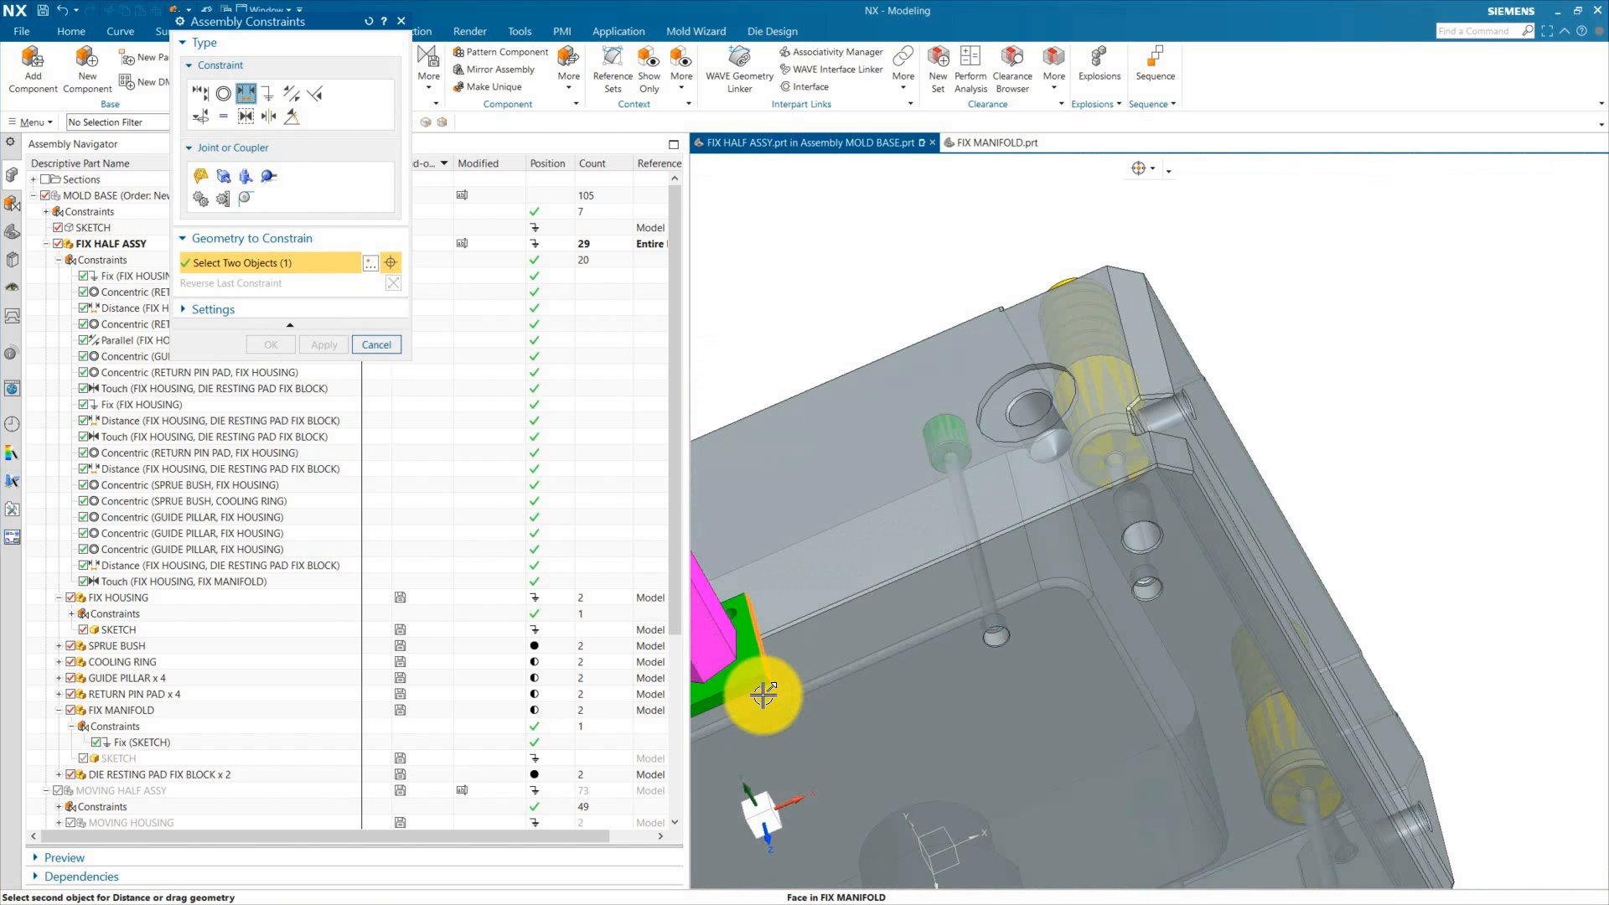
left_click(1218, 434)
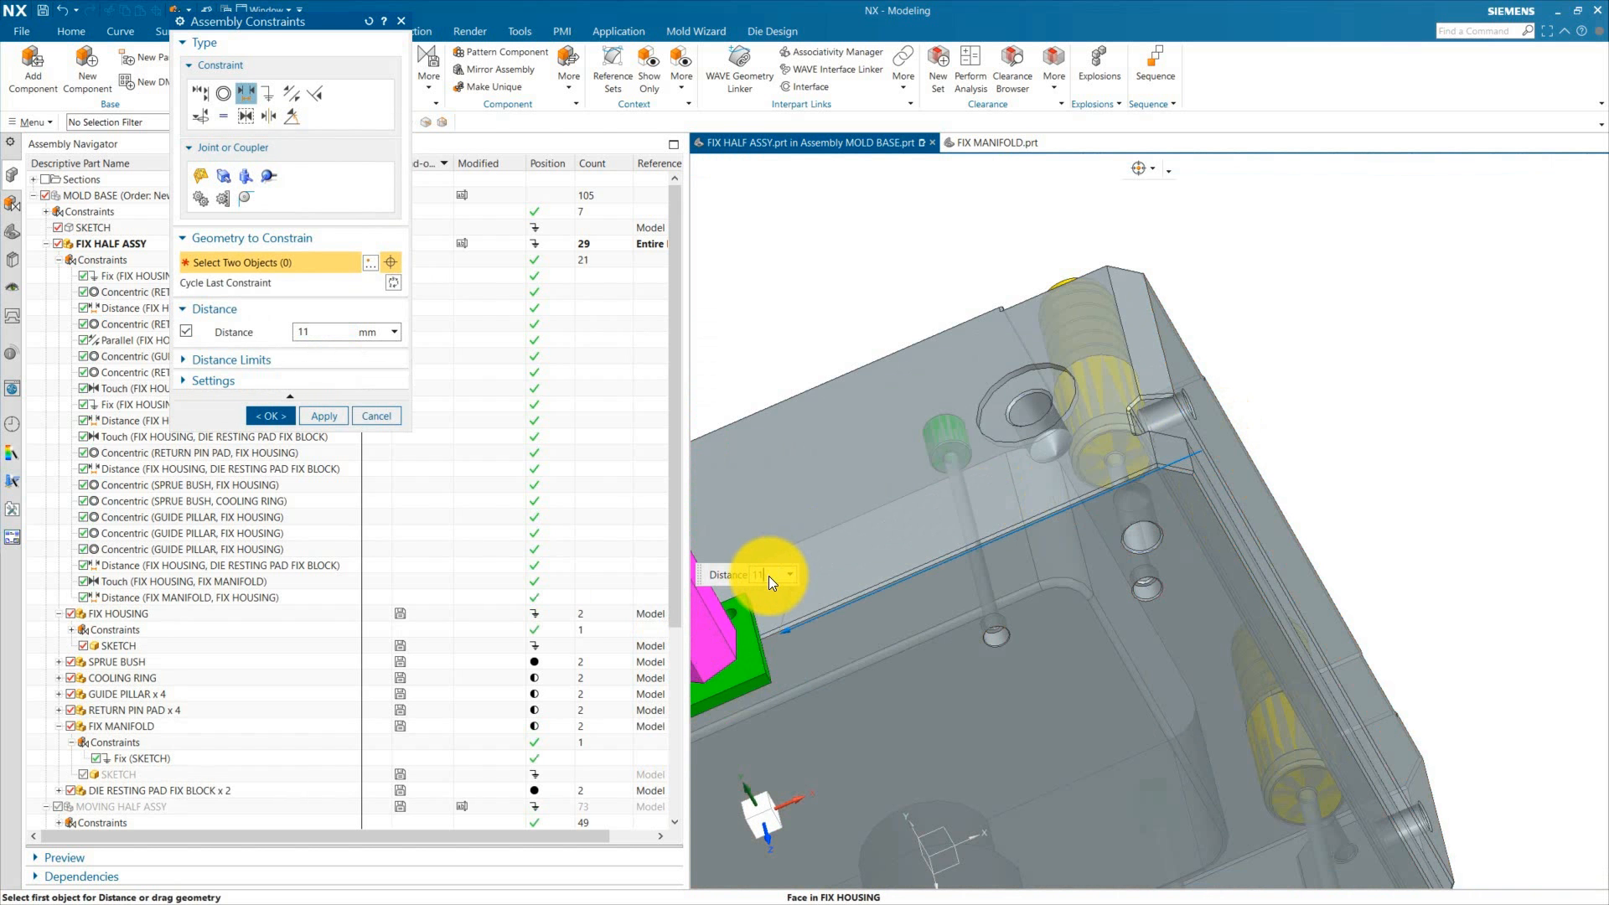
key("Return")
scroll(1089, 469, "down", 3)
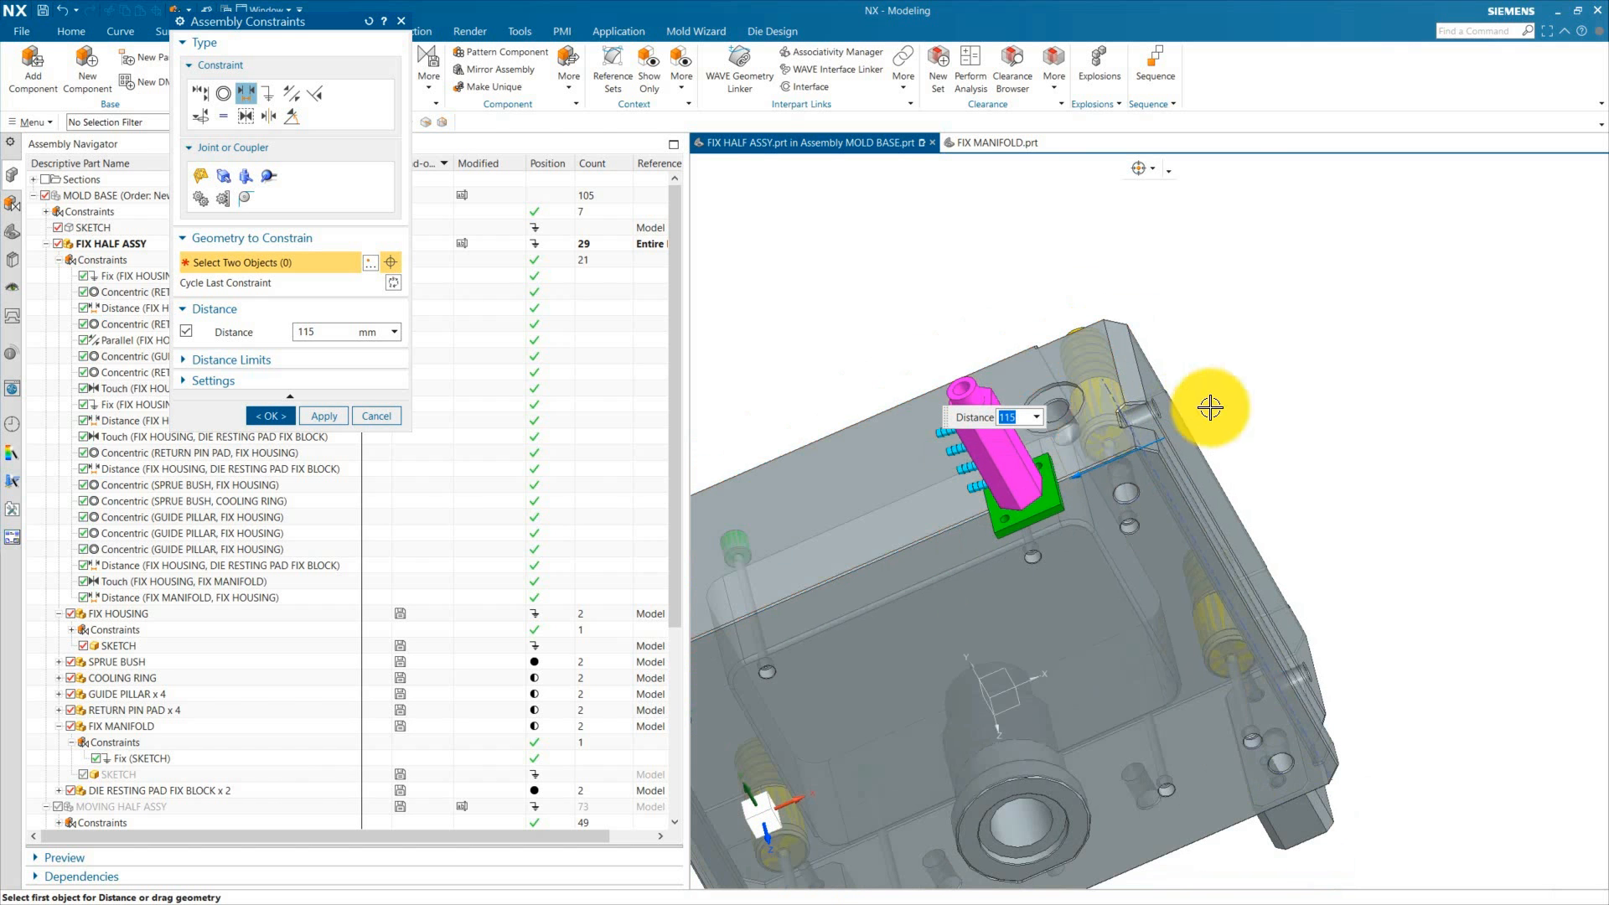
scroll(1002, 469, "up", 3)
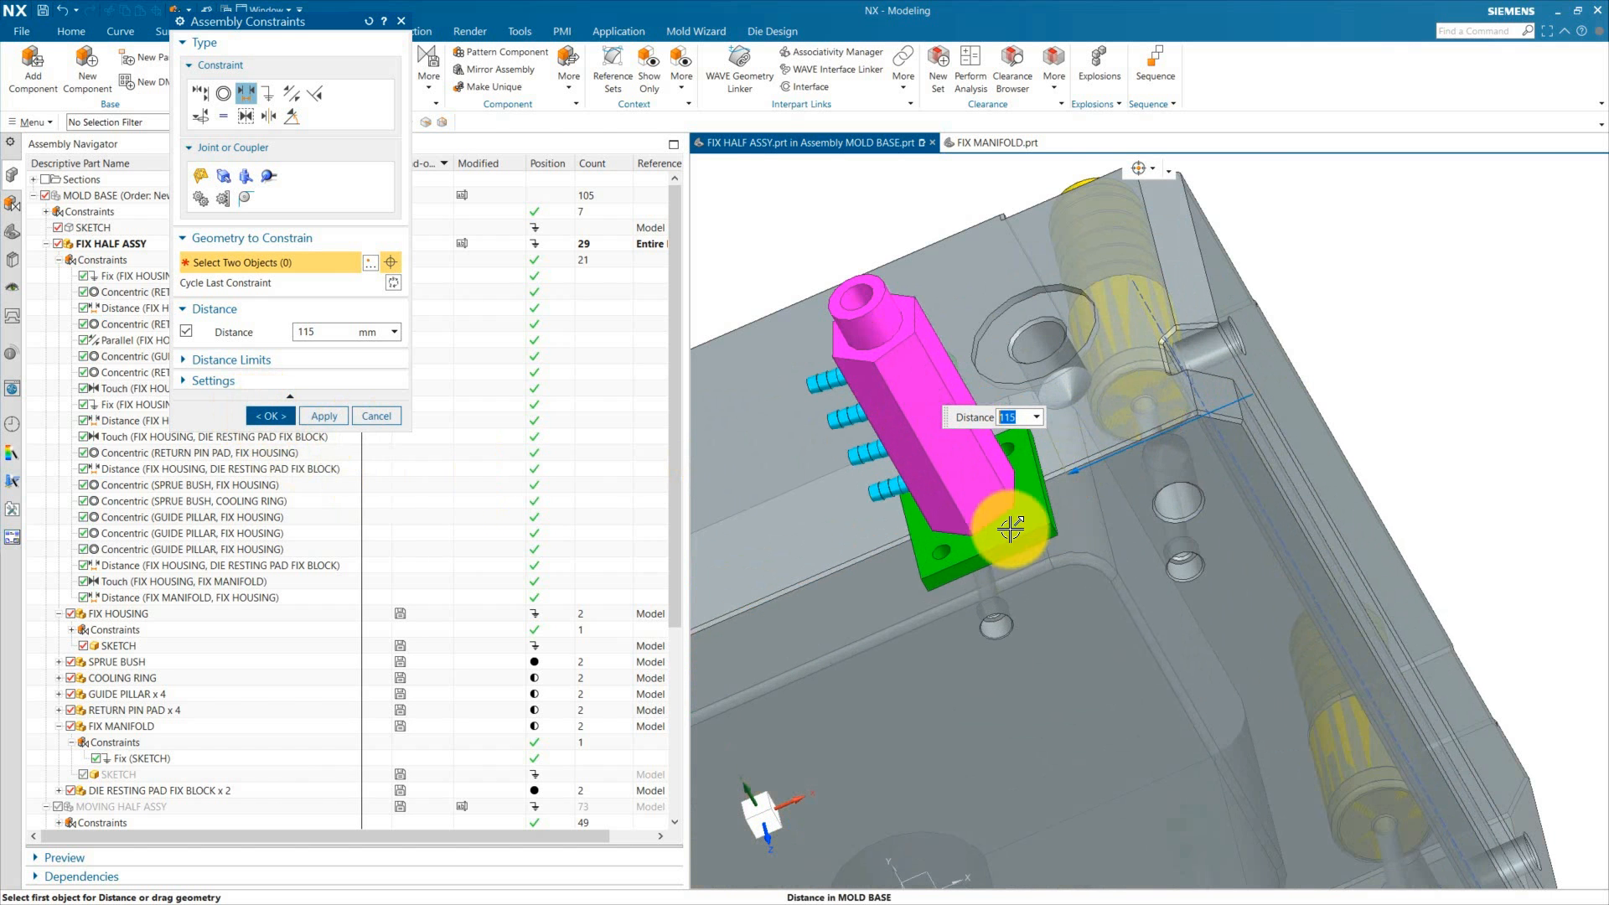
left_click(274, 417)
Step: Add a second Distance constraint of 0 mm between the manifold's base plate edge face and the housing's inner face
middle_click_drag(913, 488, 1024, 475)
left_click(315, 68)
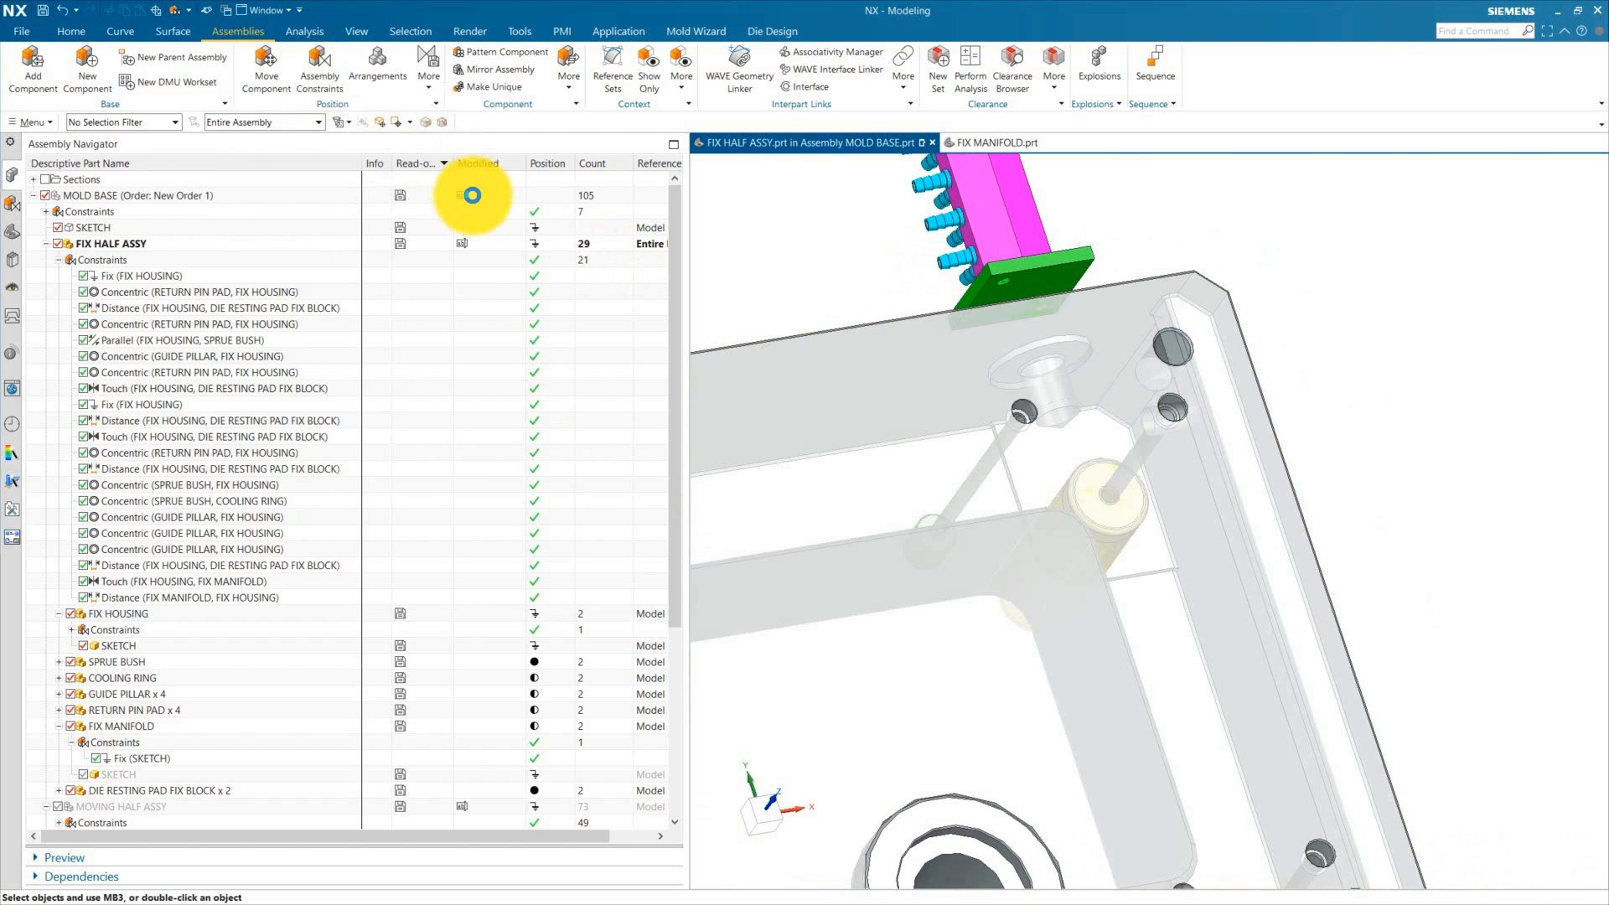
scroll(1035, 260, "up", 2)
left_click(1060, 249)
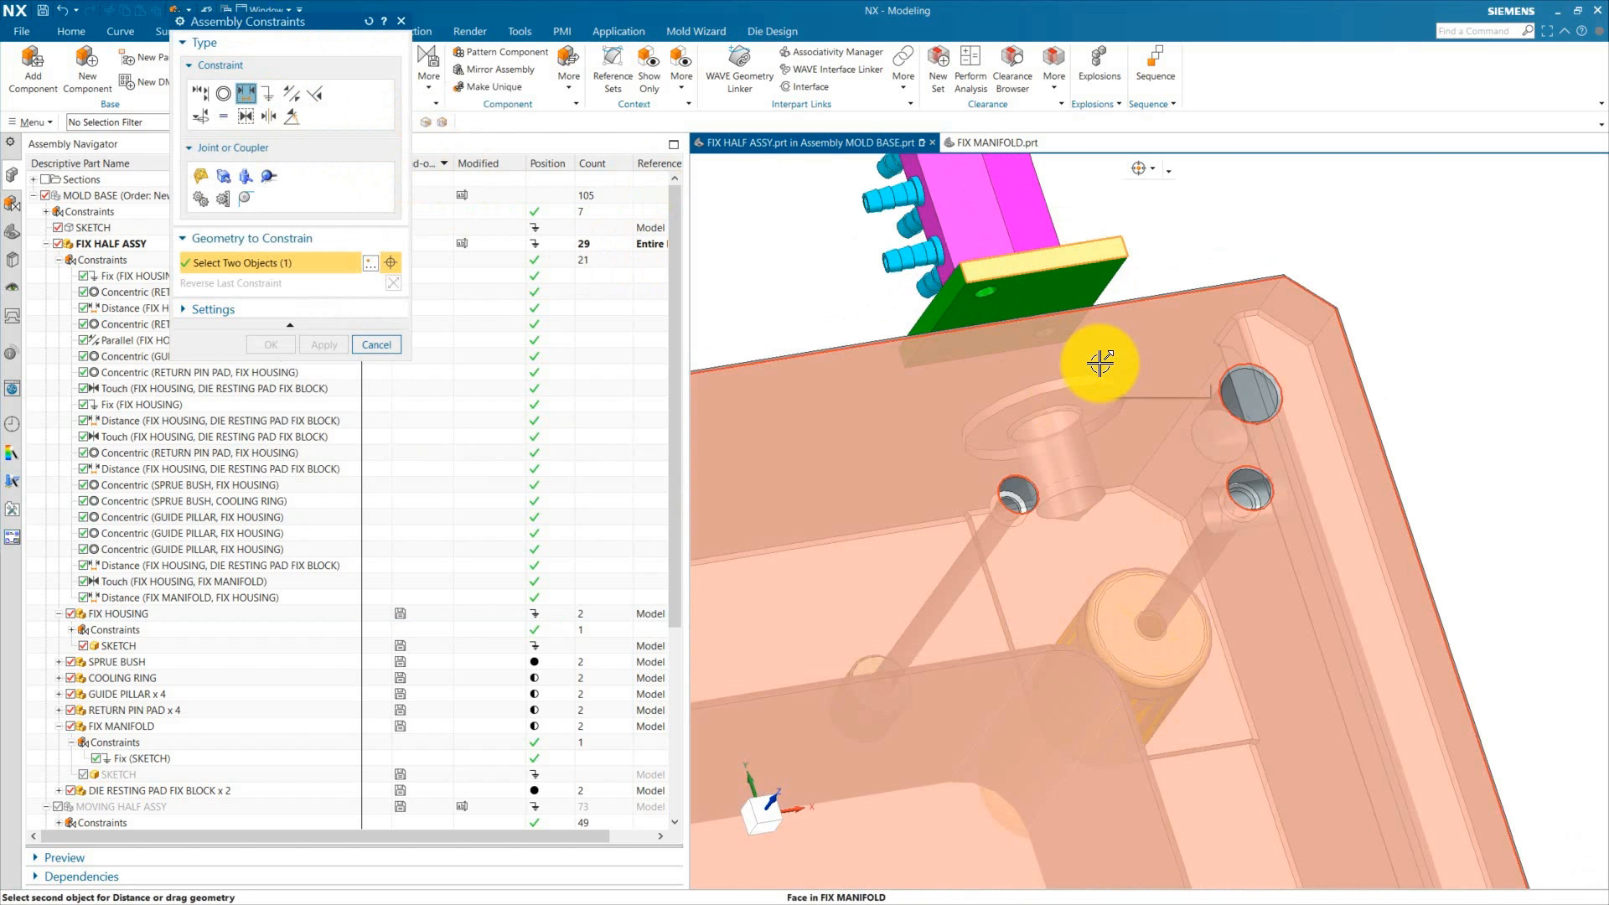
left_click(1102, 362)
type("0")
key("Return")
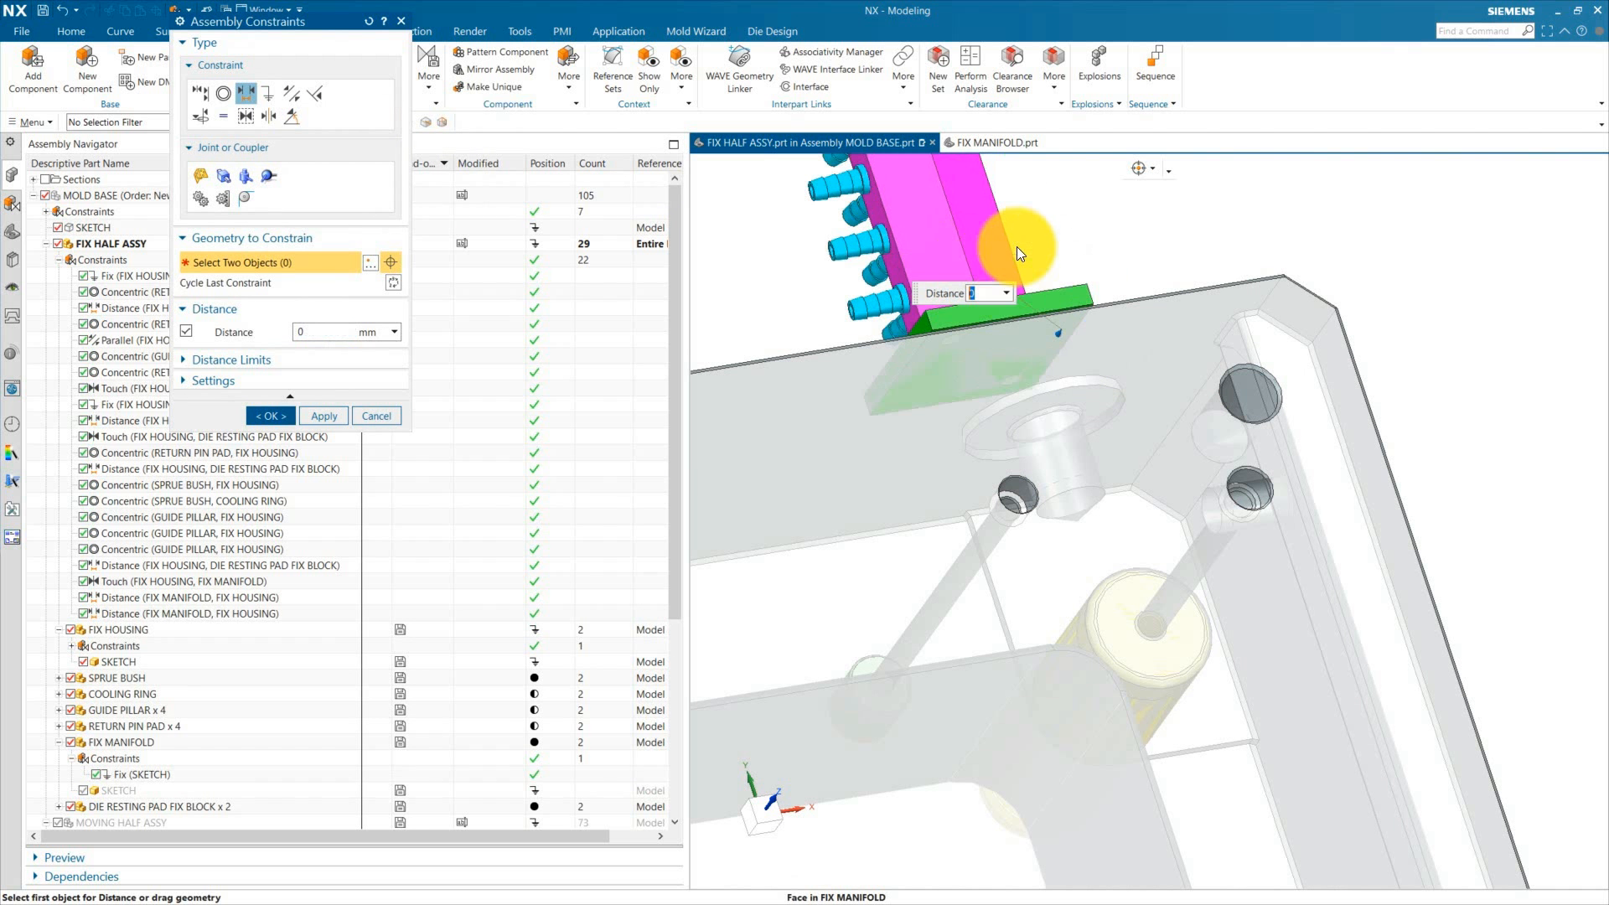
scroll(1036, 328, "down", 3)
left_click(286, 417)
Step: Orbit around the fix half and select the manifold and its constraints in the navigator to inspect them
scroll(1120, 324, "down", 3)
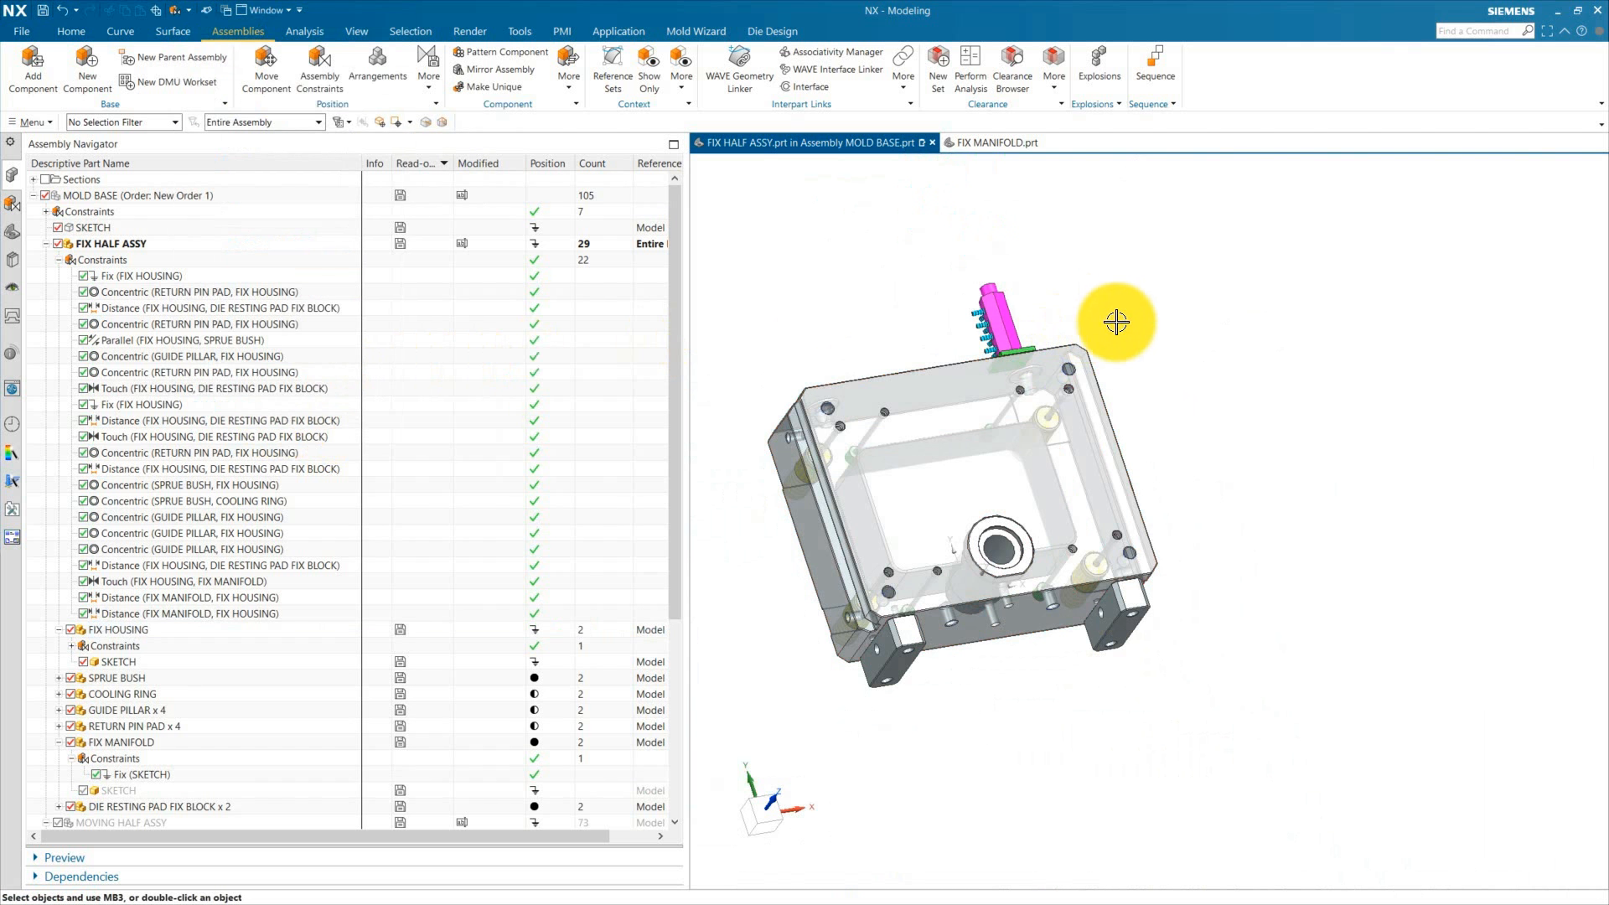
middle_click_drag(1121, 324, 1175, 472)
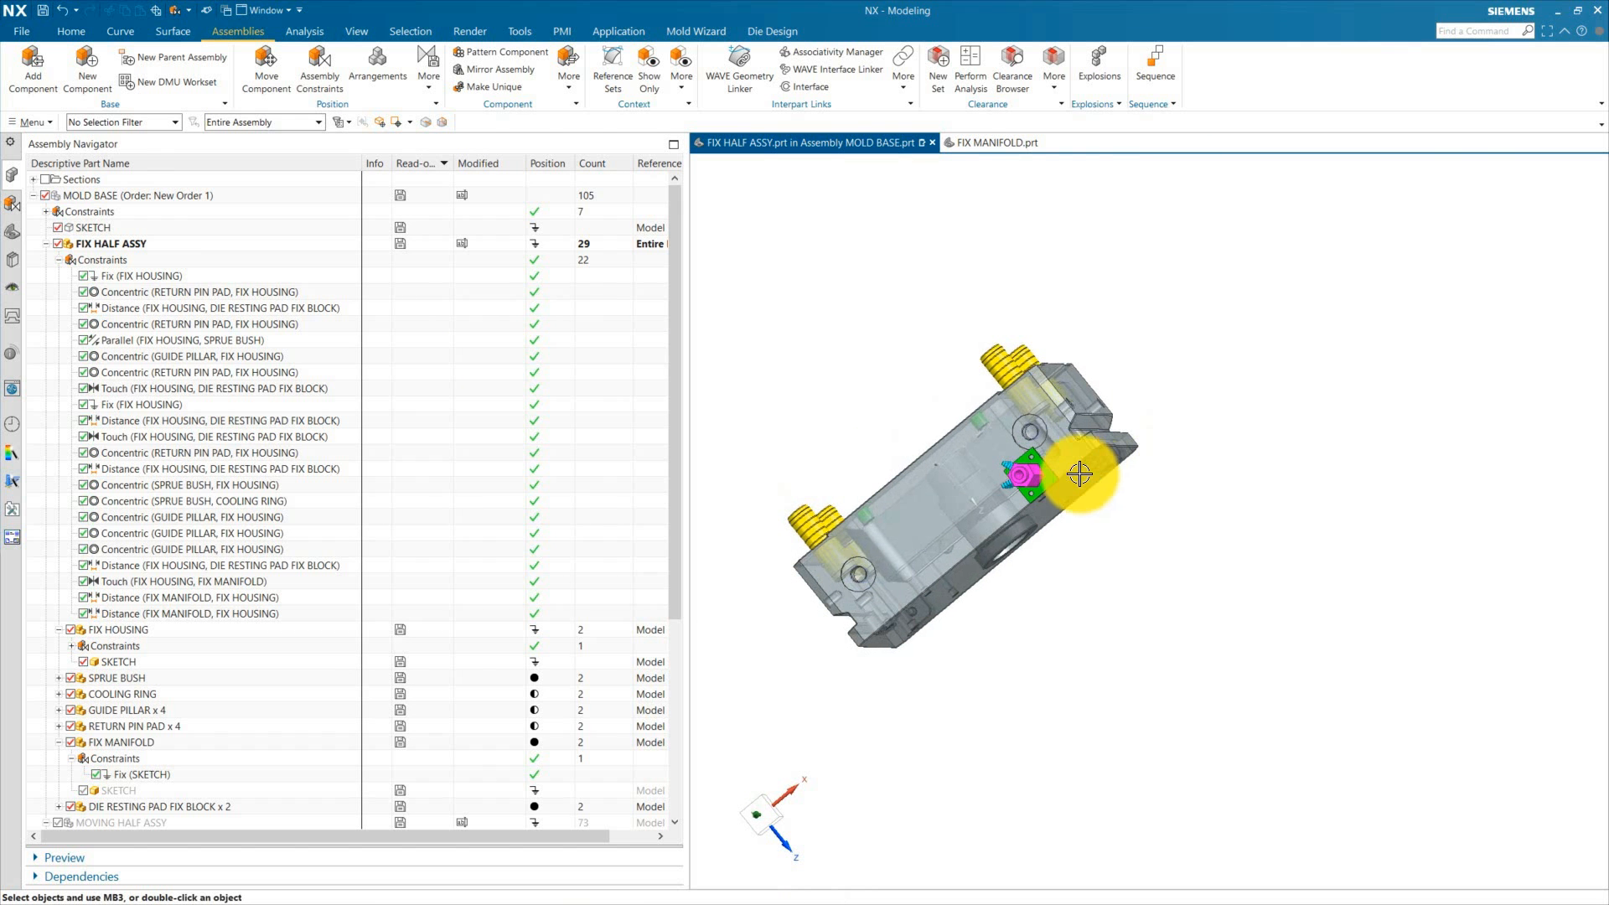
scroll(1035, 468, "up", 4)
left_click(915, 471)
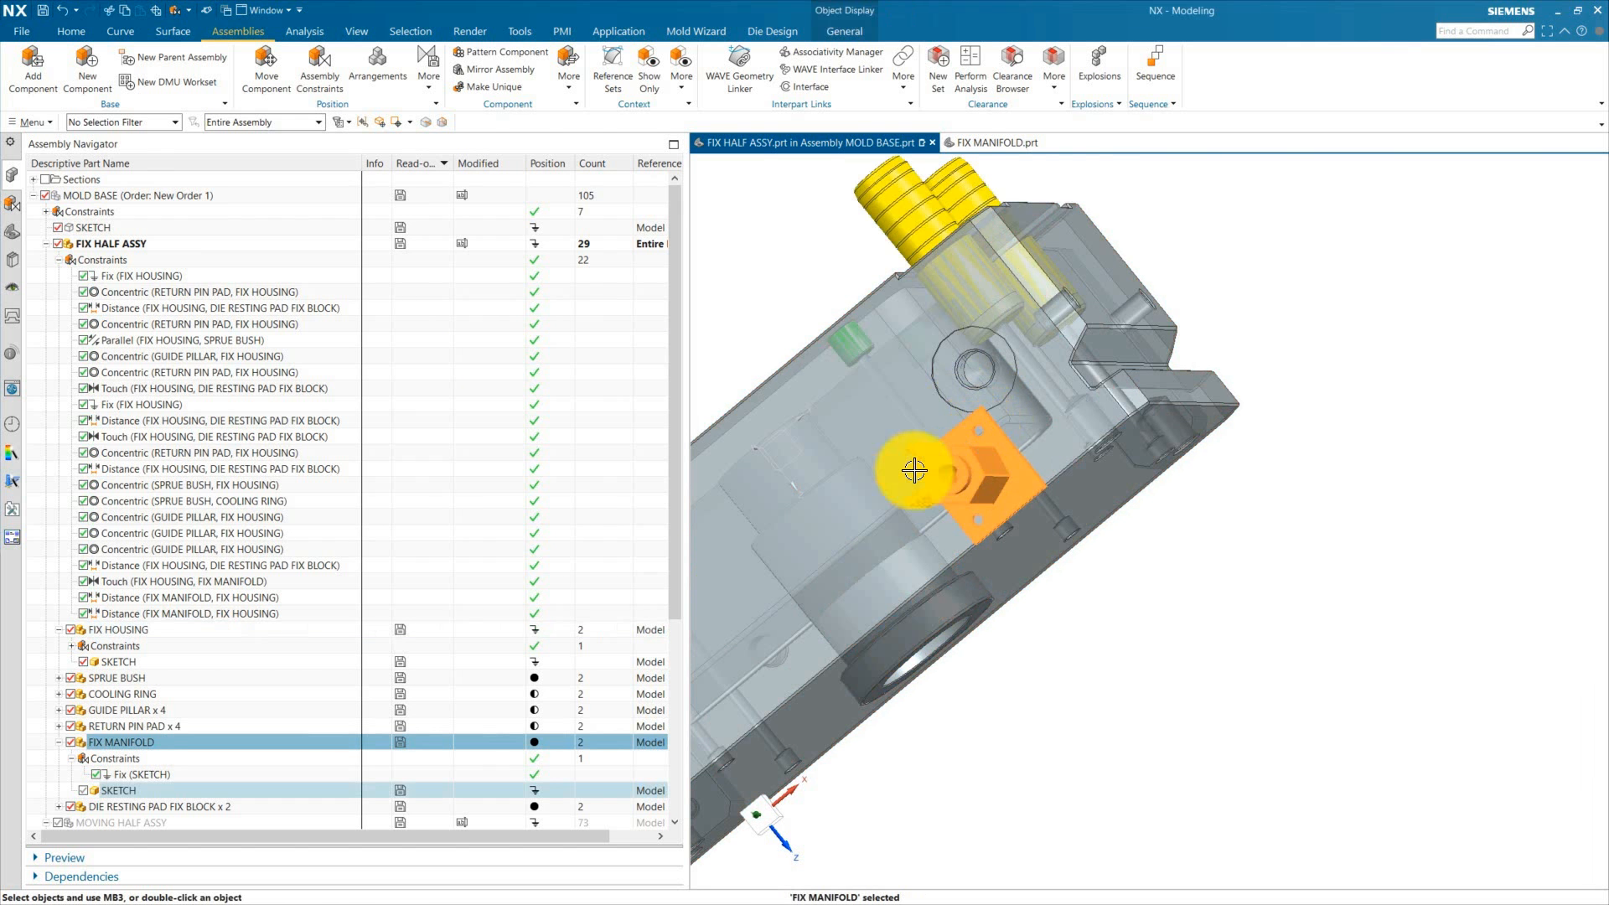
left_click(139, 315)
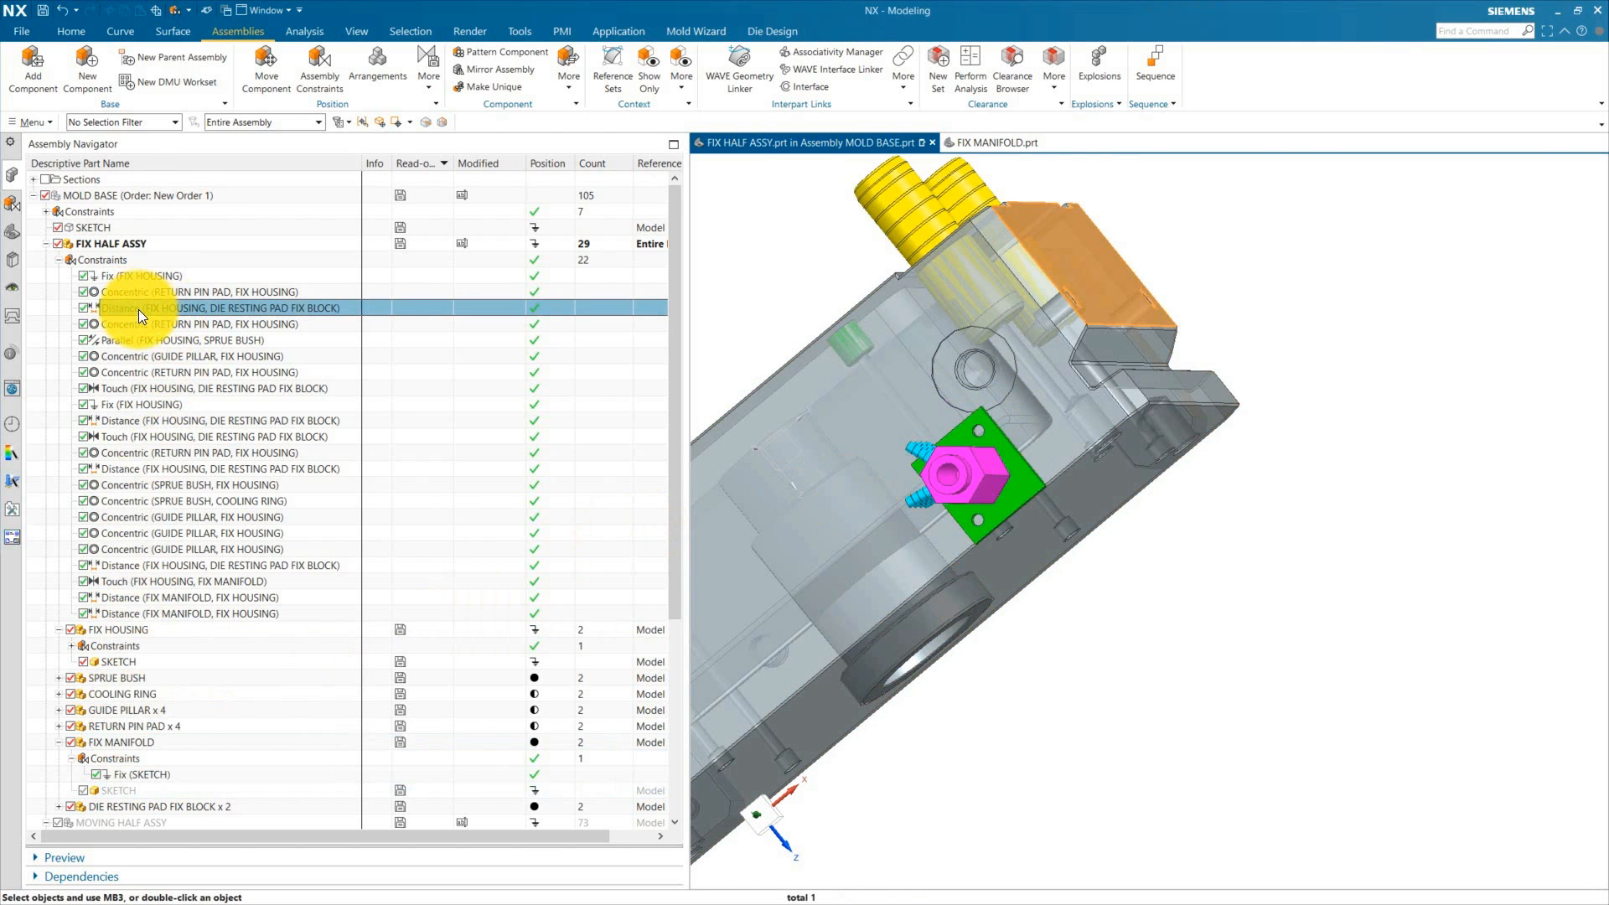
scroll(1127, 377, "down", 4)
middle_click_drag(1238, 522, 1122, 483)
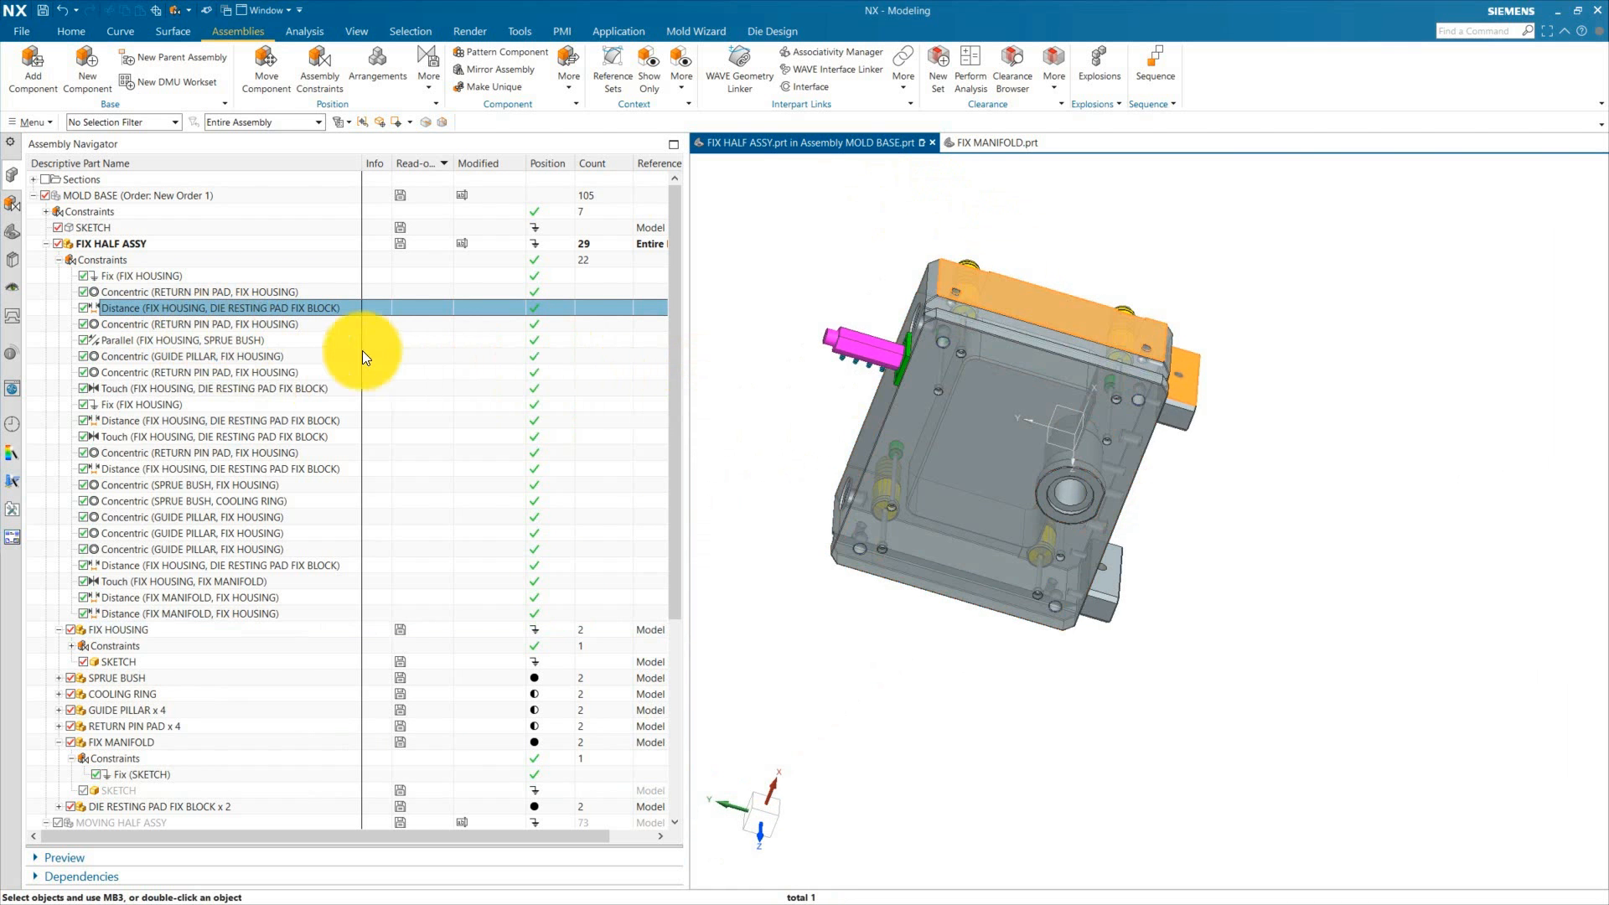
left_click(158, 614)
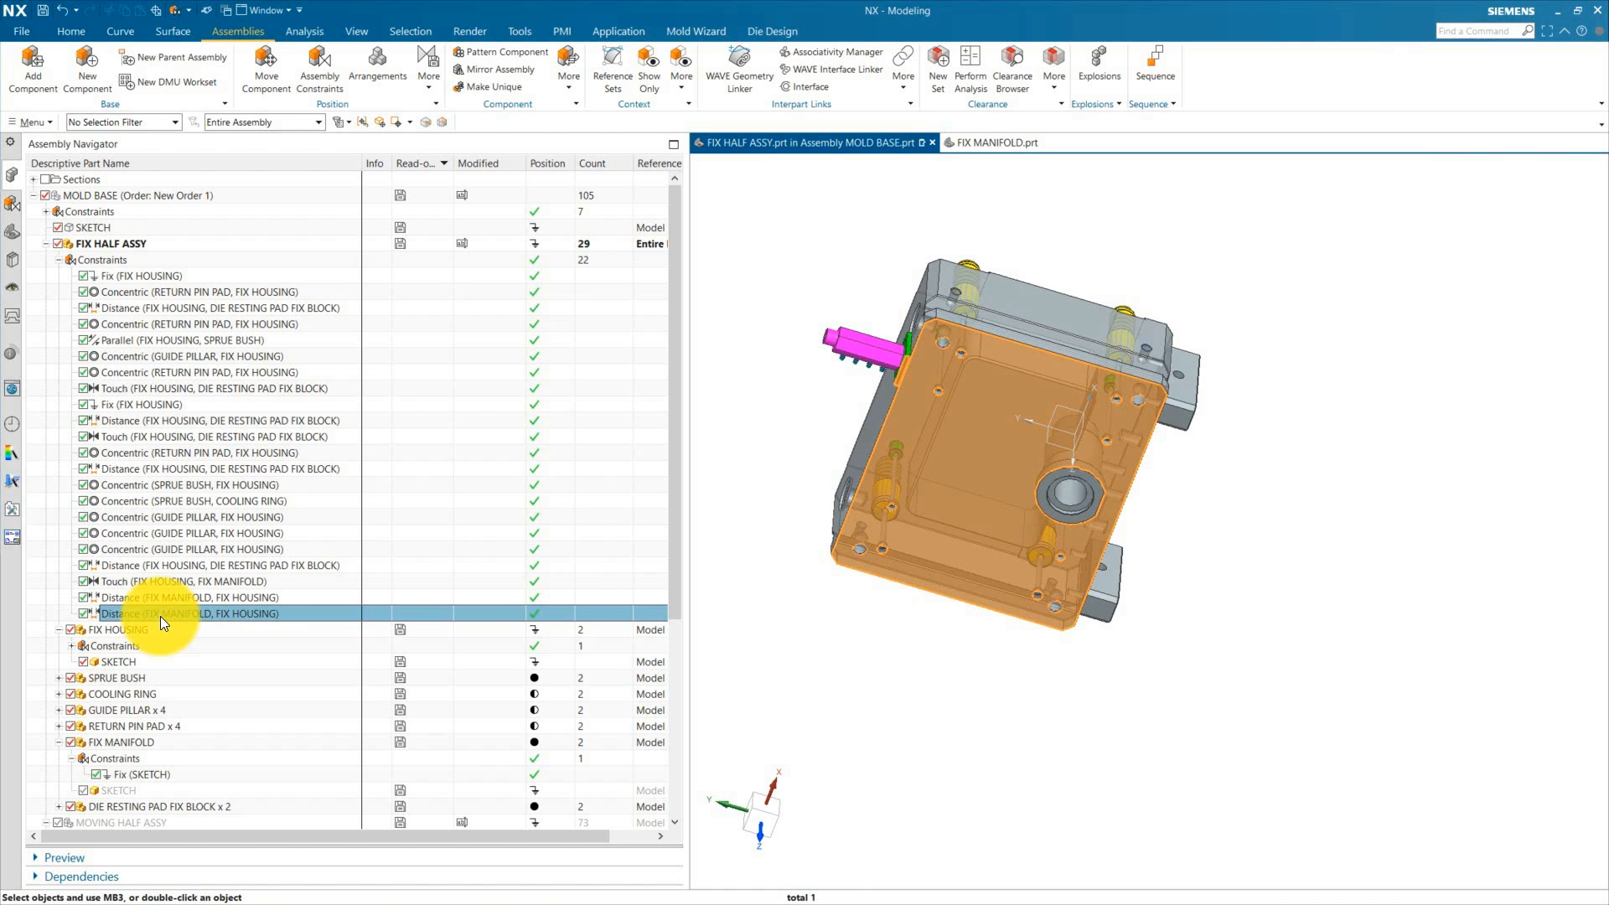
left_click(163, 598)
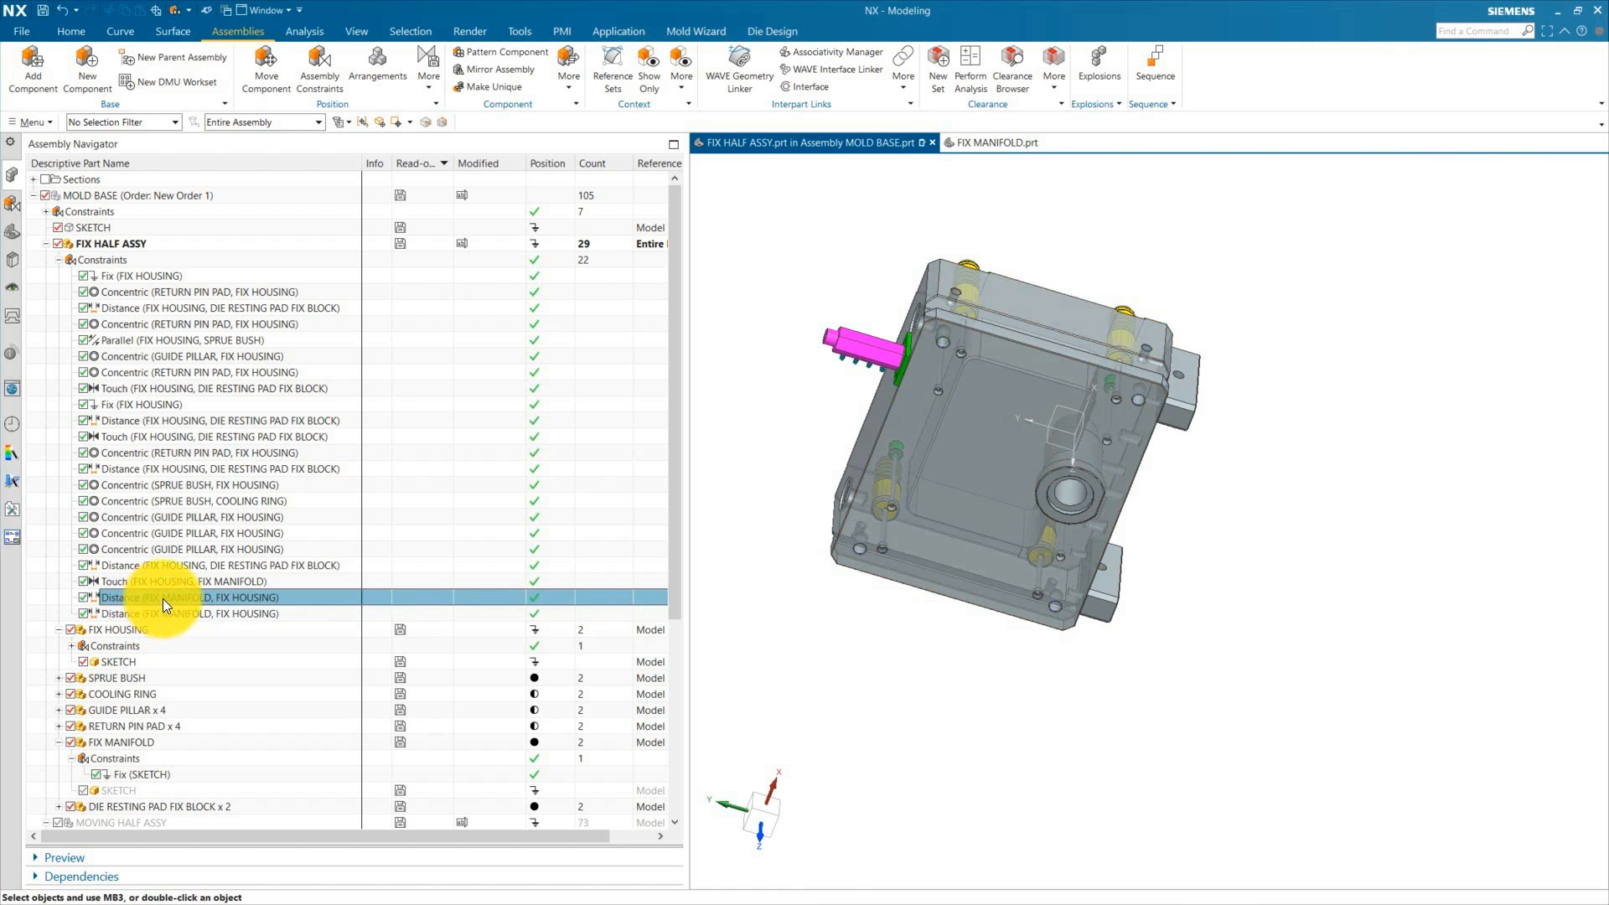
Step: Edit the FIX MANIFOLD to FIX HOUSING Distance constraint and set it to 130 mm
double_click(163, 598)
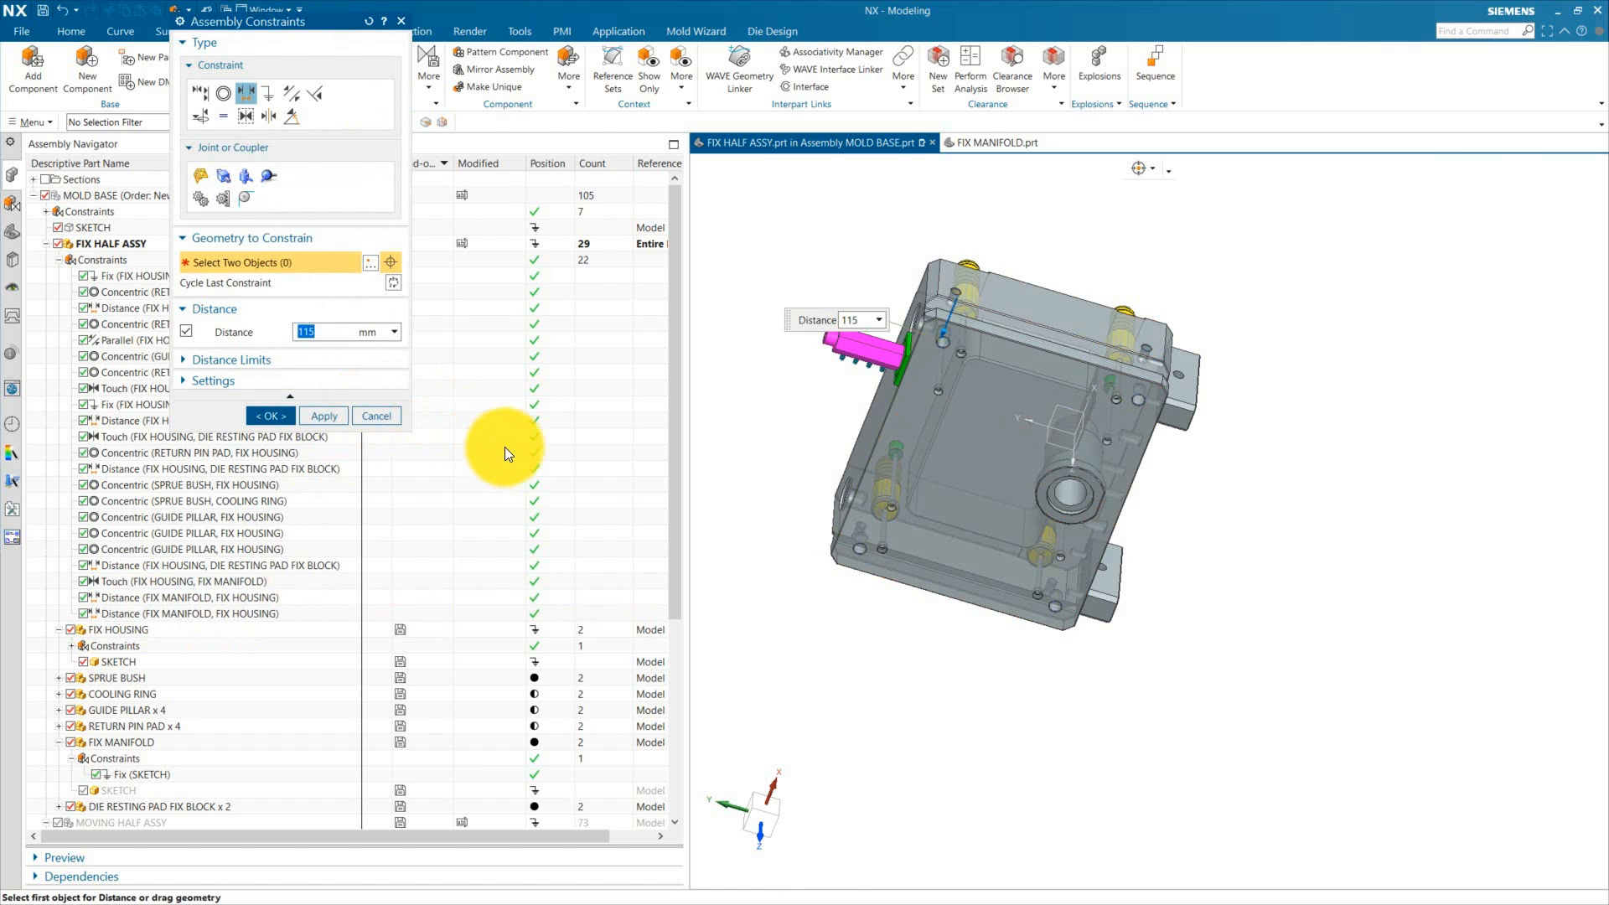
scroll(905, 377, "up", 5)
middle_click_drag(927, 424, 986, 457)
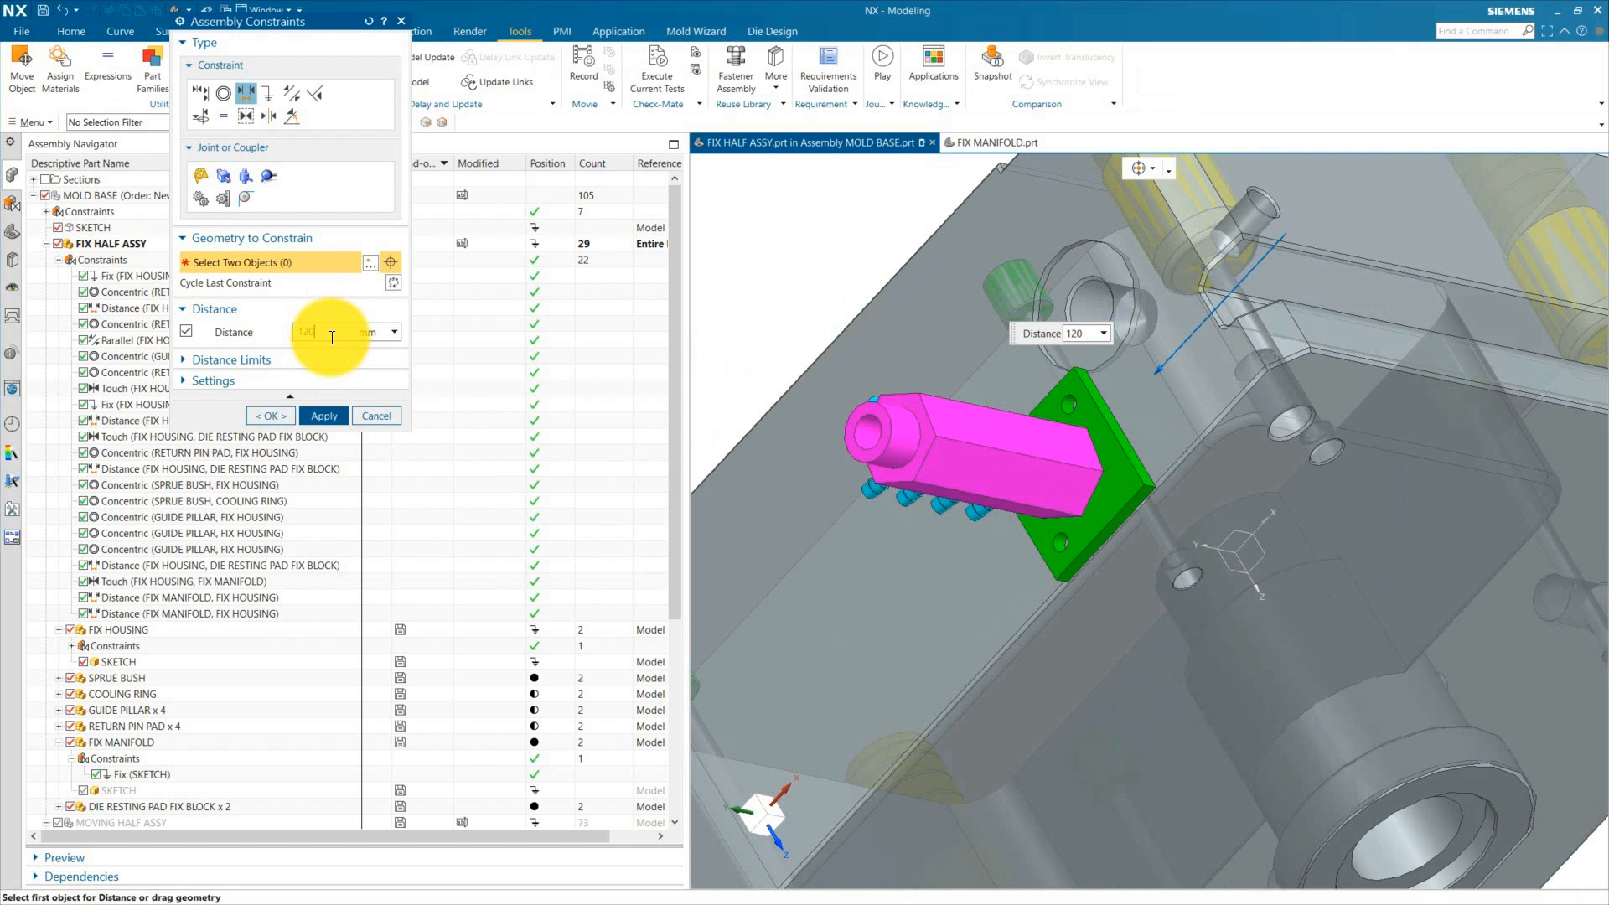
key("Return")
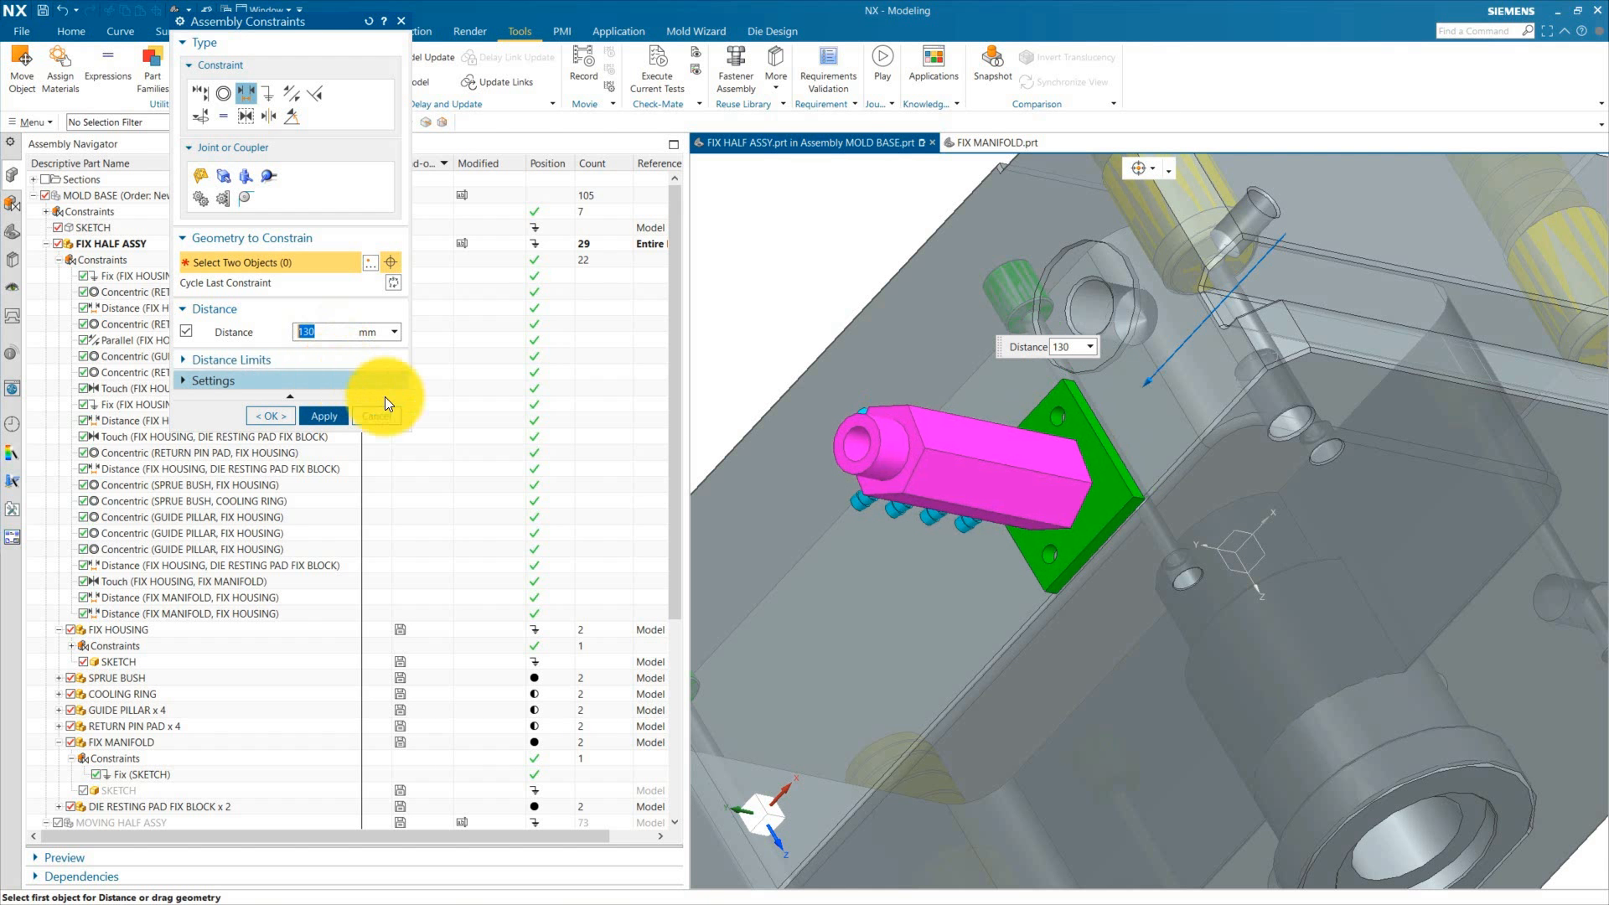
left_click(275, 415)
Step: Orbit and zoom around the fix housing to examine the manifold's constrained position
middle_click_drag(927, 470, 960, 543)
scroll(1053, 426, "up", 4)
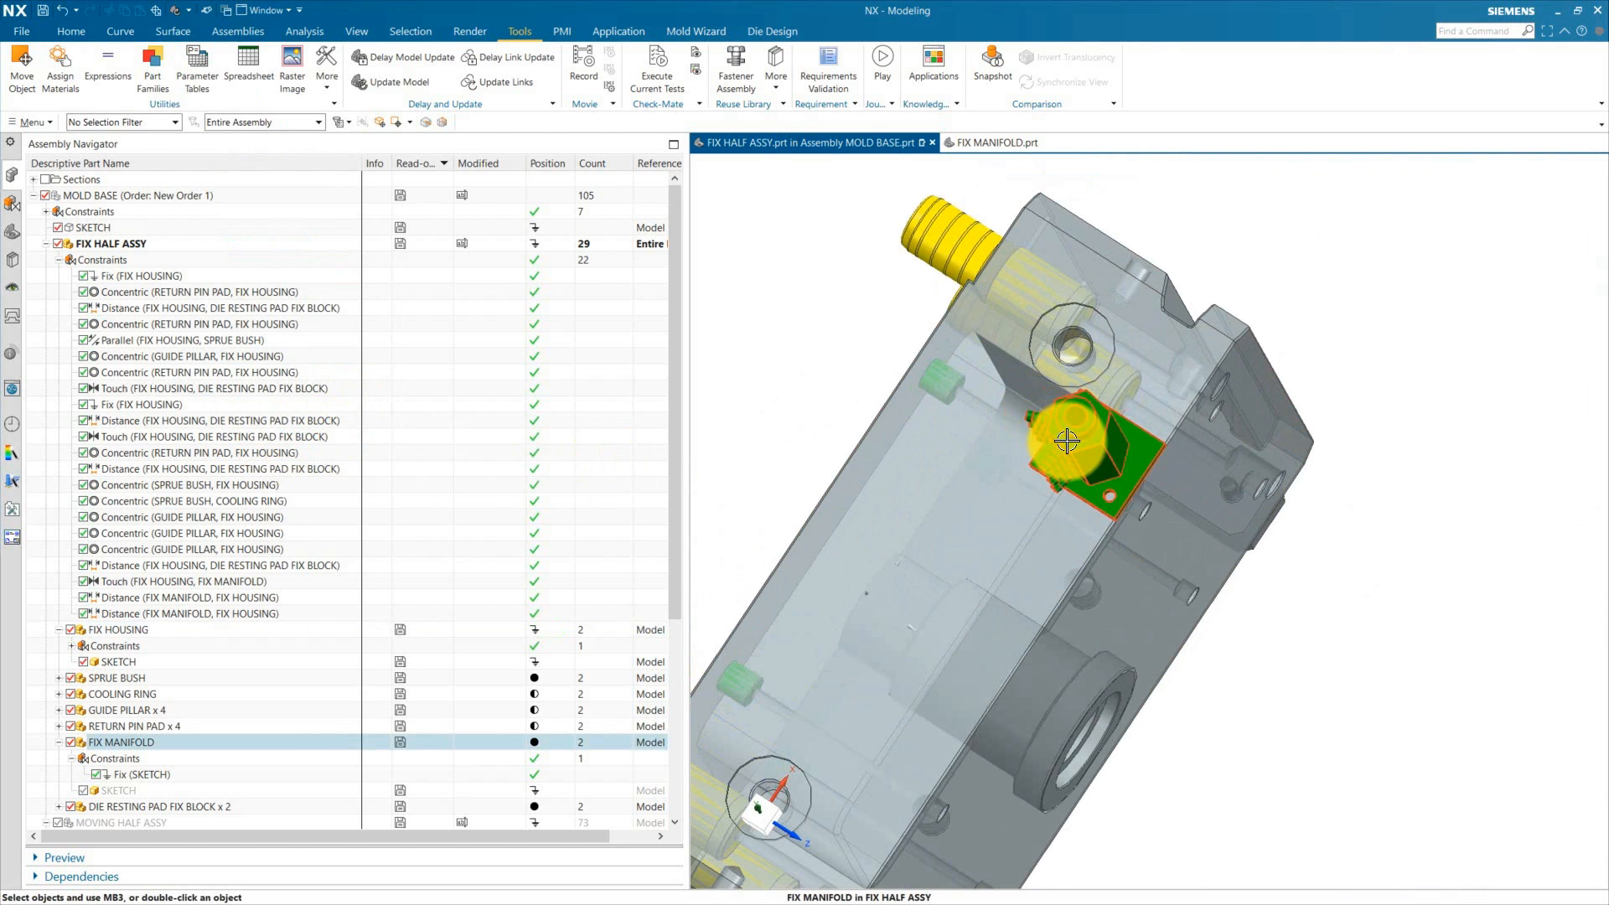
scroll(1044, 447, "down", 3)
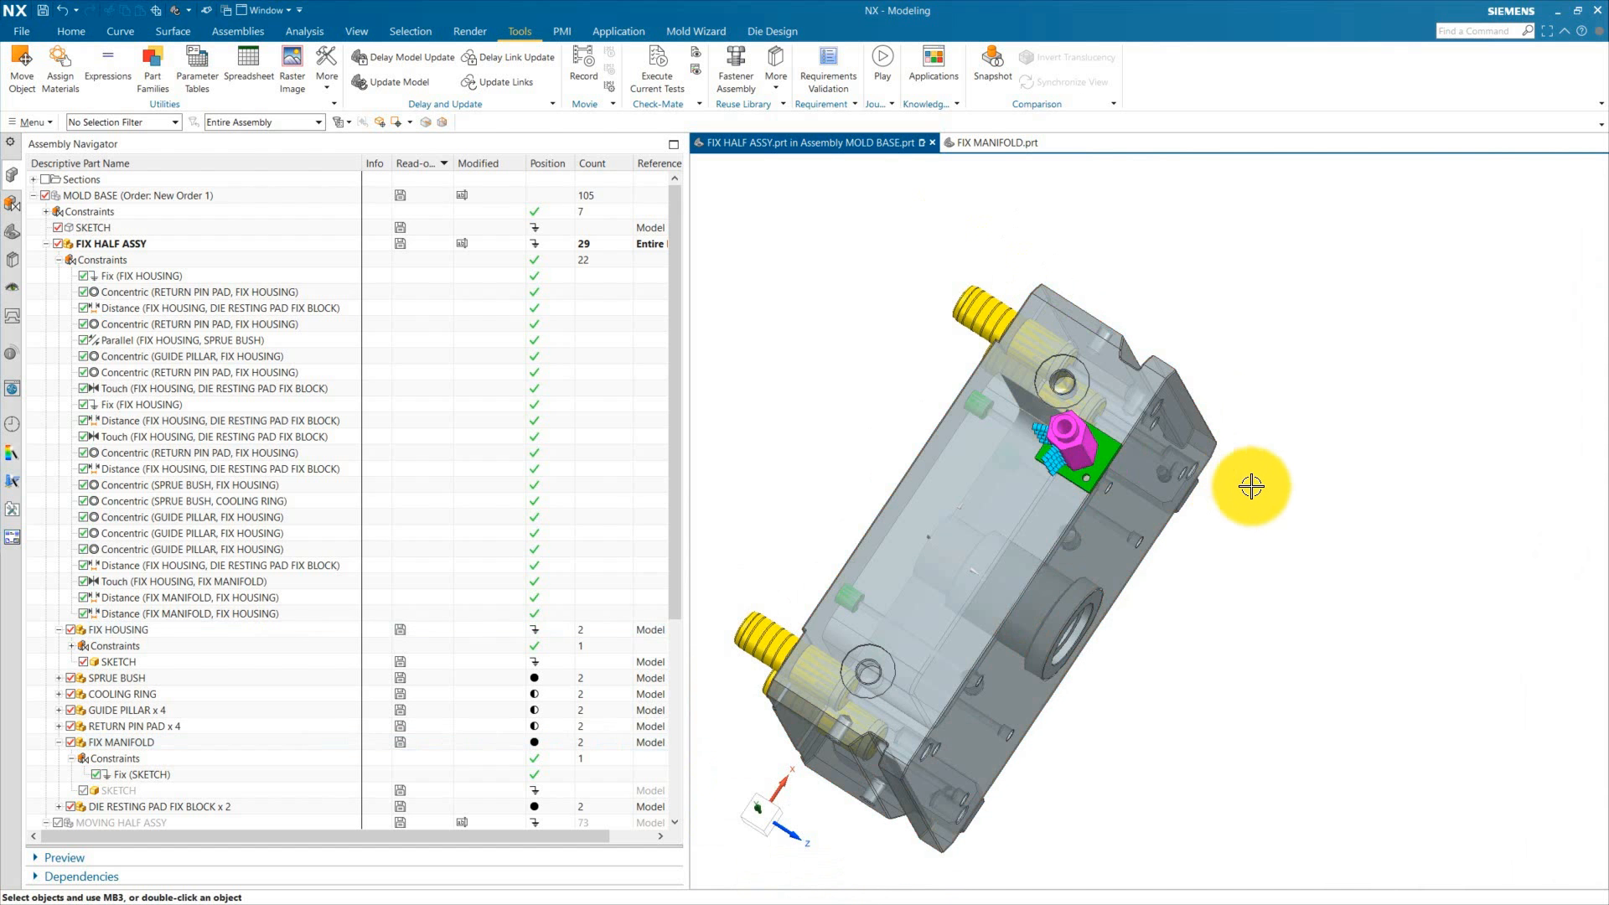
scroll(1048, 486, "up", 5)
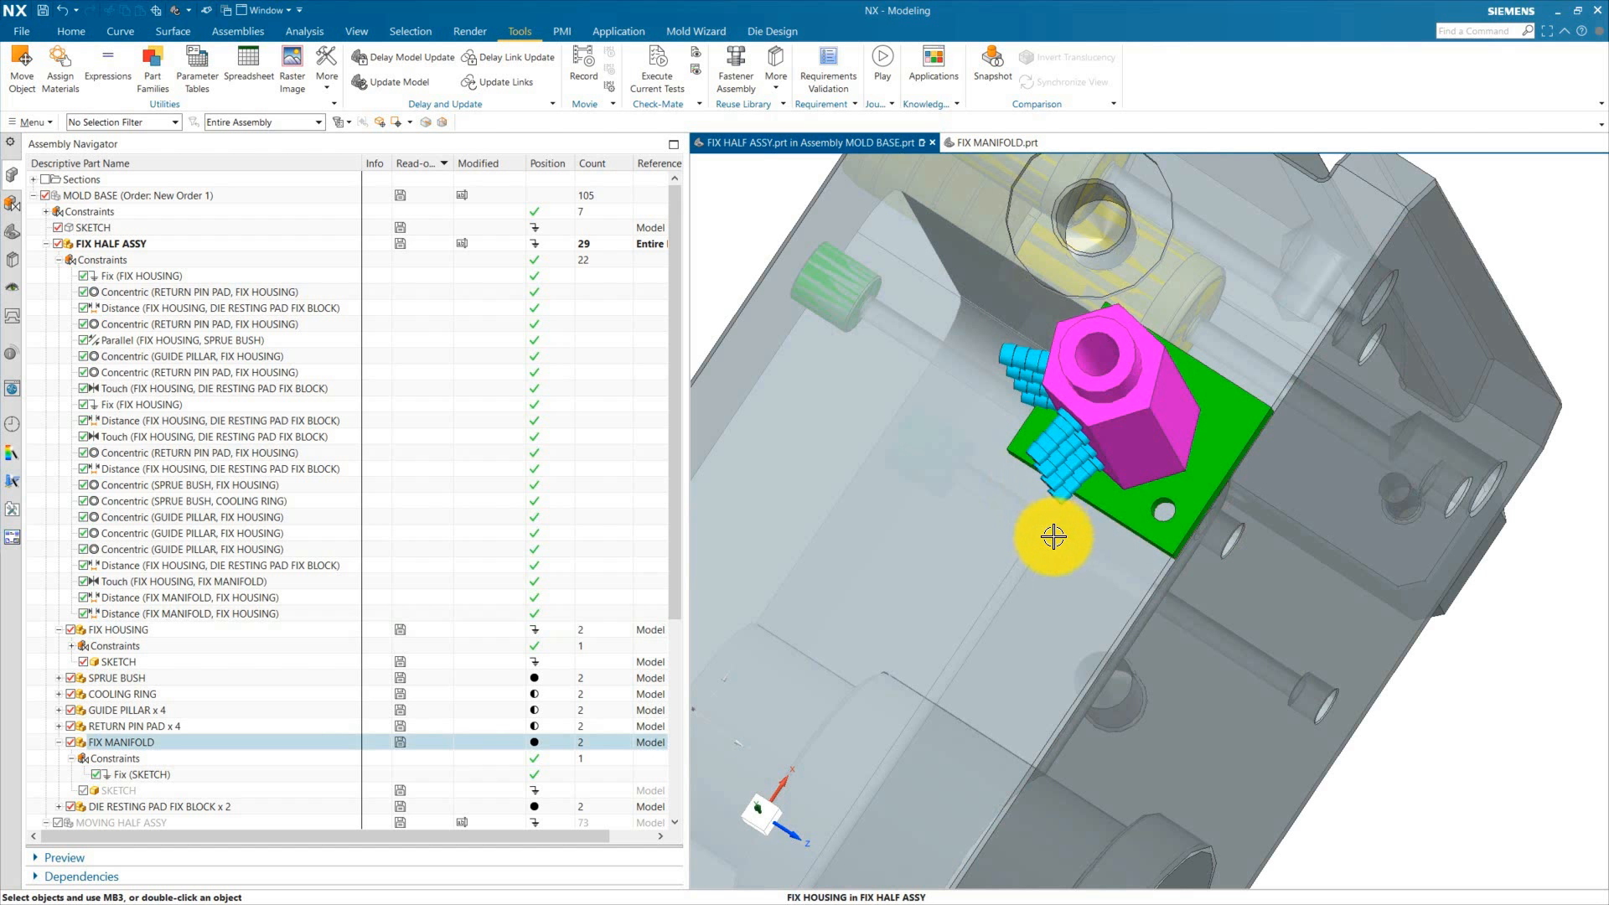
scroll(1090, 512, "down", 3)
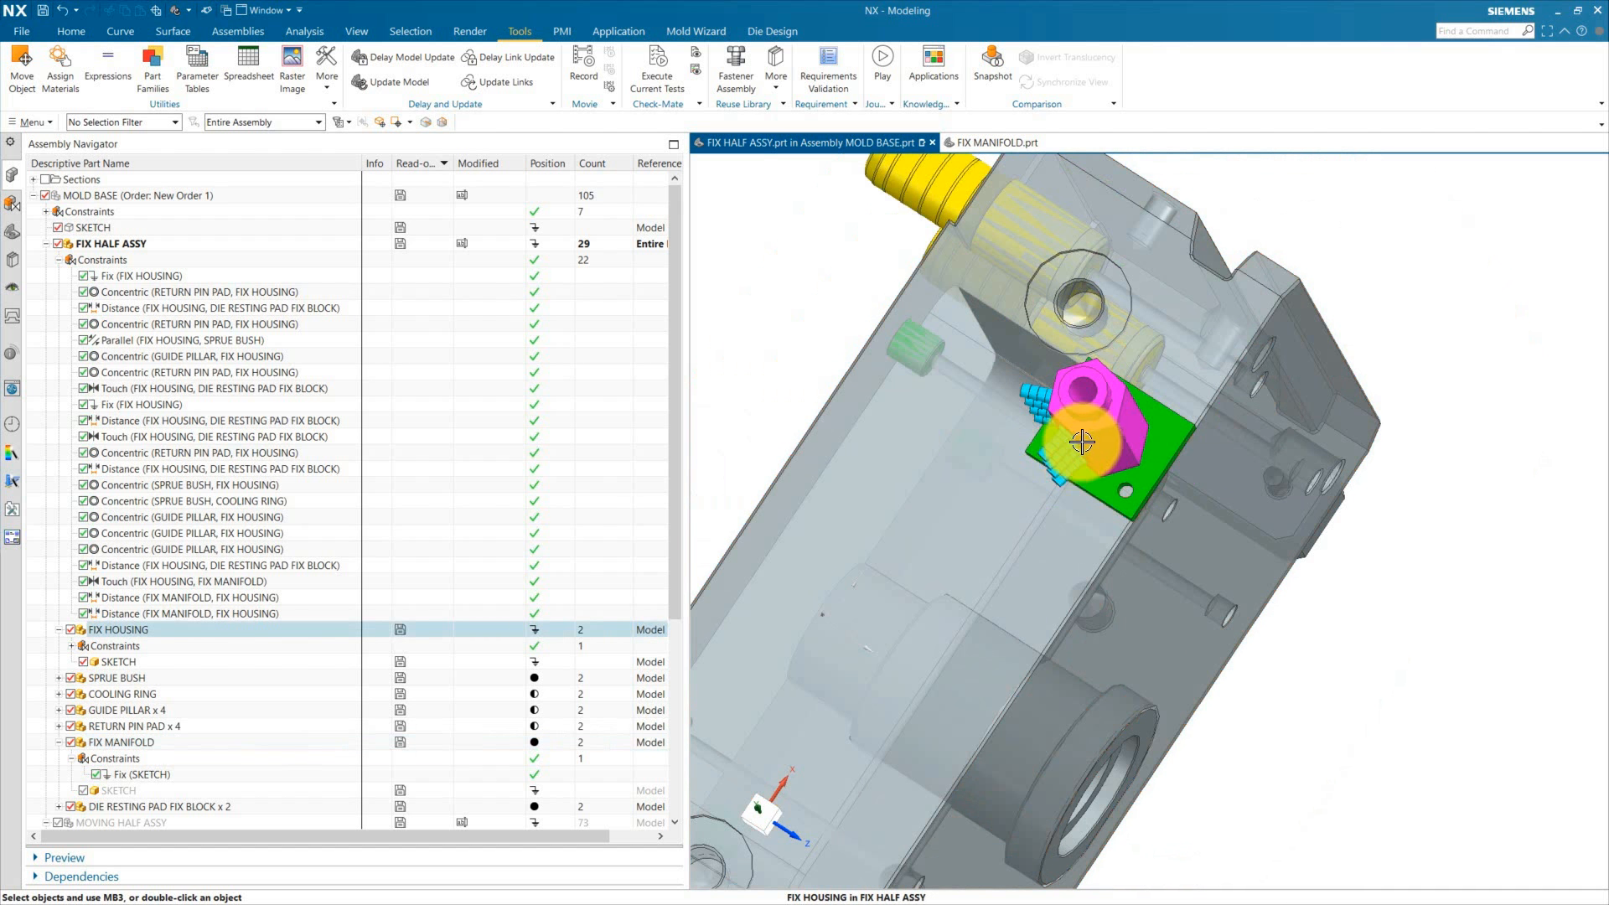
middle_click_drag(1056, 445, 1075, 419)
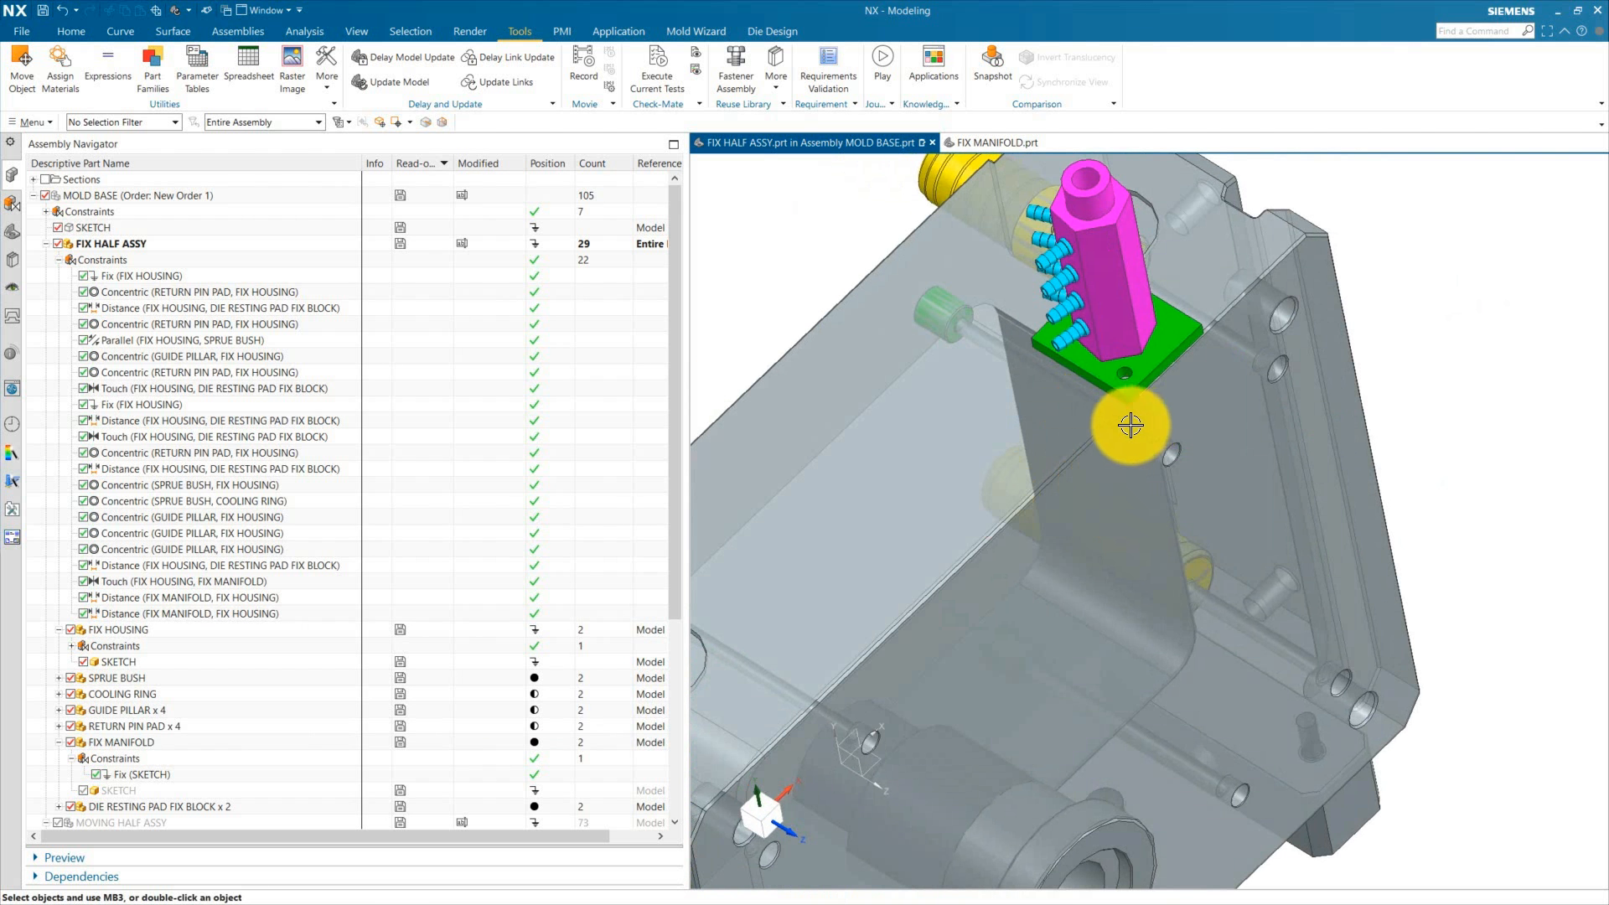
scroll(1132, 419, "down", 4)
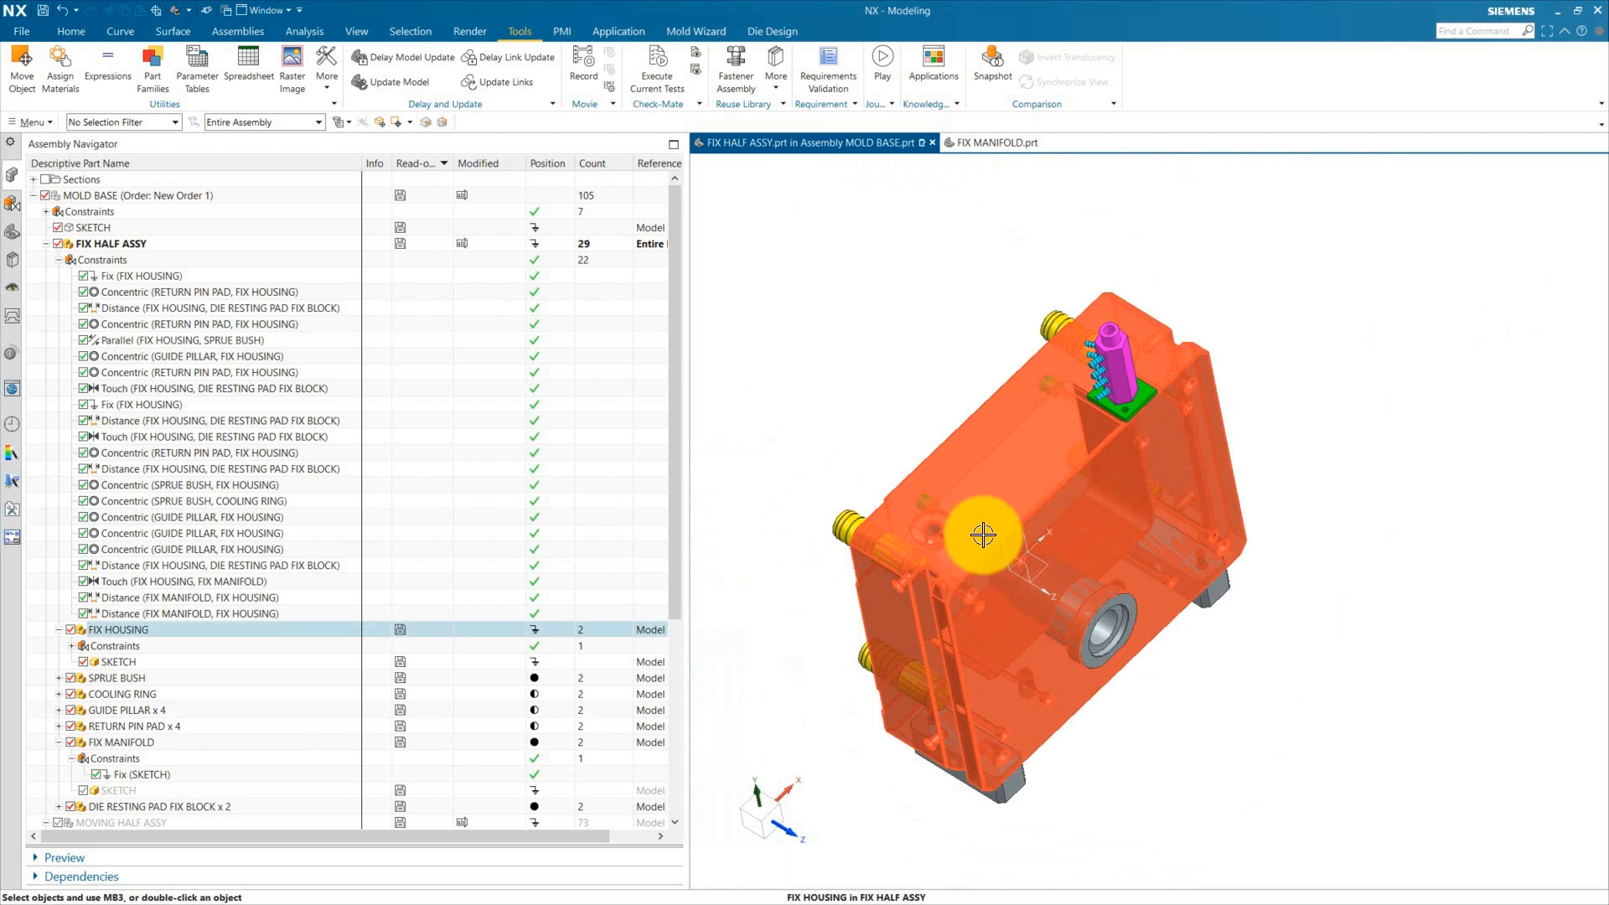
right_click(1128, 383)
left_click(1183, 627)
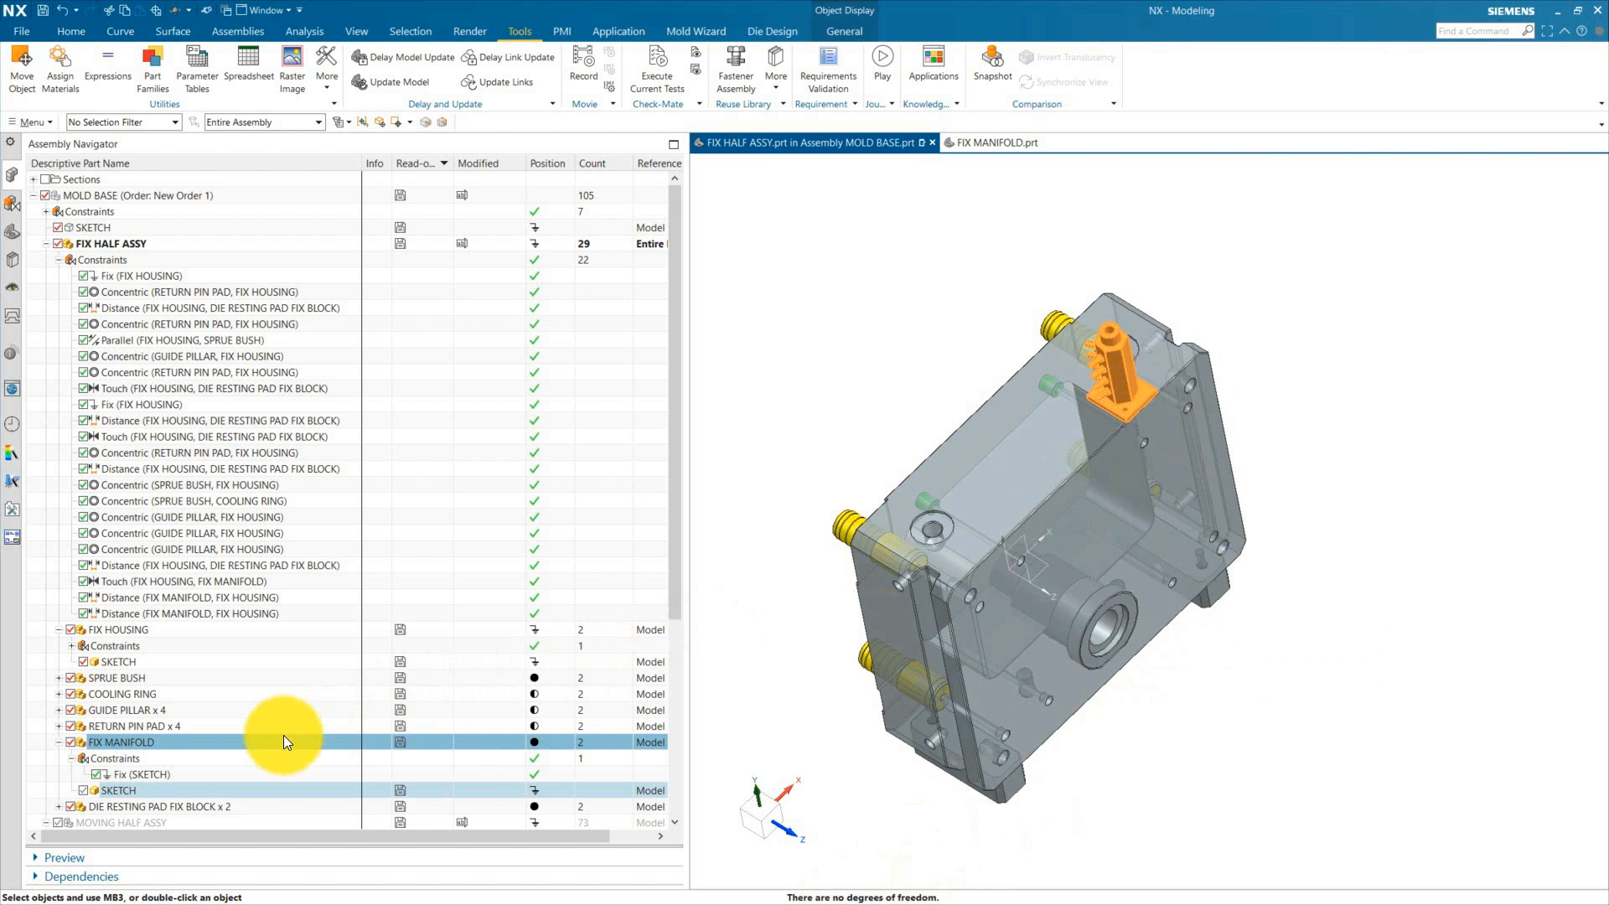
key("Escape")
Step: Copy FIX MANIFOLD with Move Component in Copy mode, dragging the copy to a second spot on the housing top
left_click(134, 741)
right_click(134, 741)
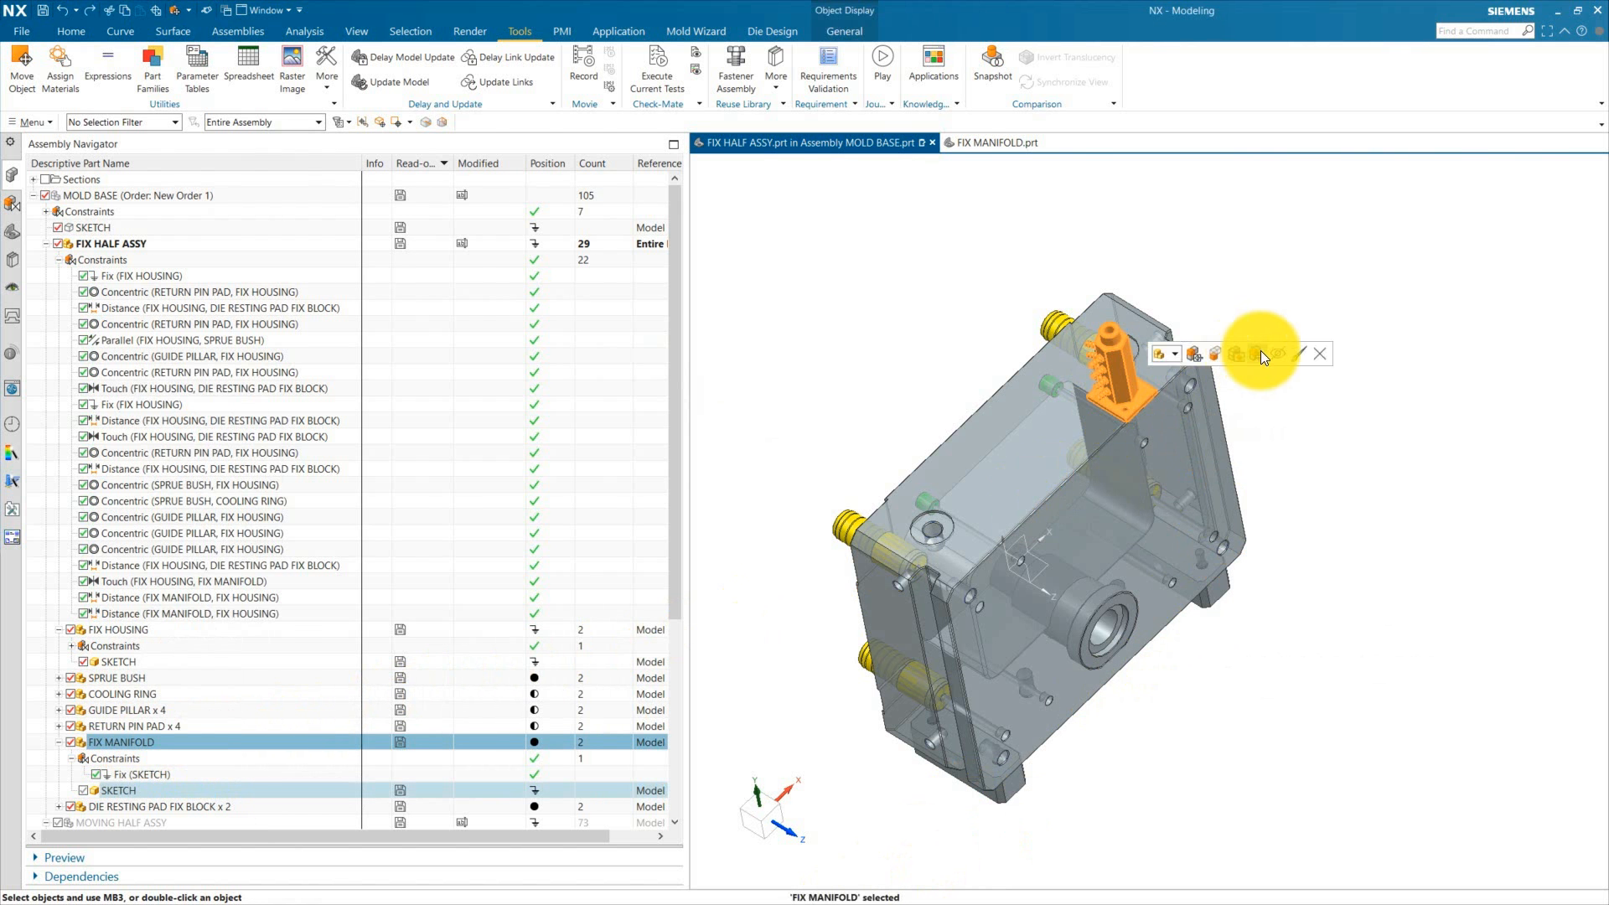
left_click(1259, 355)
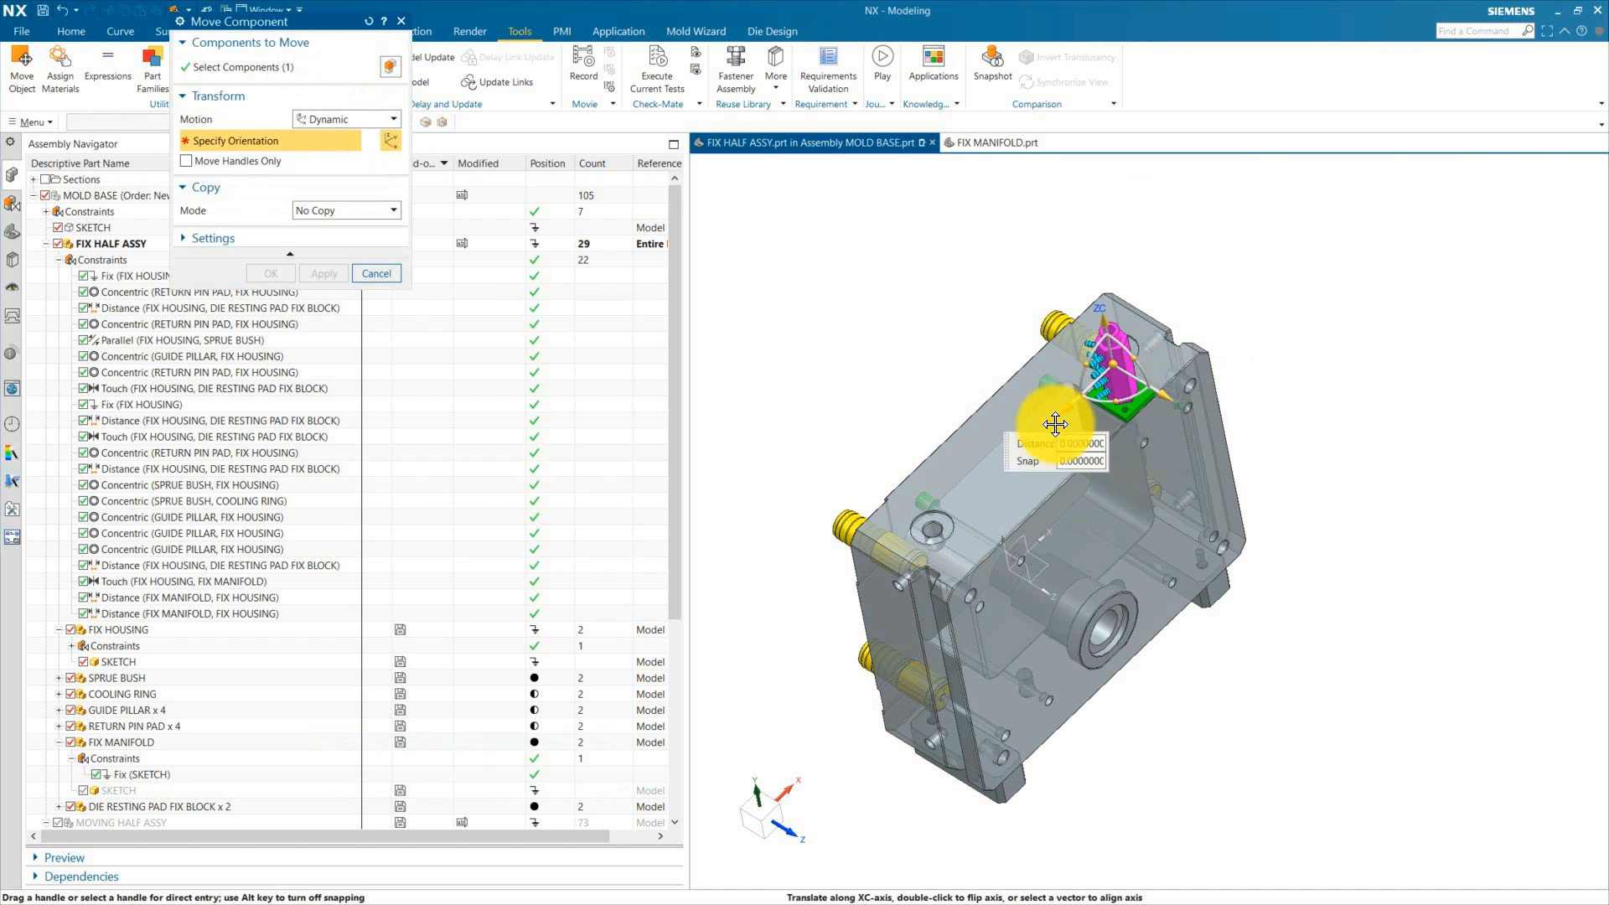
left_click(341, 210)
left_click(329, 241)
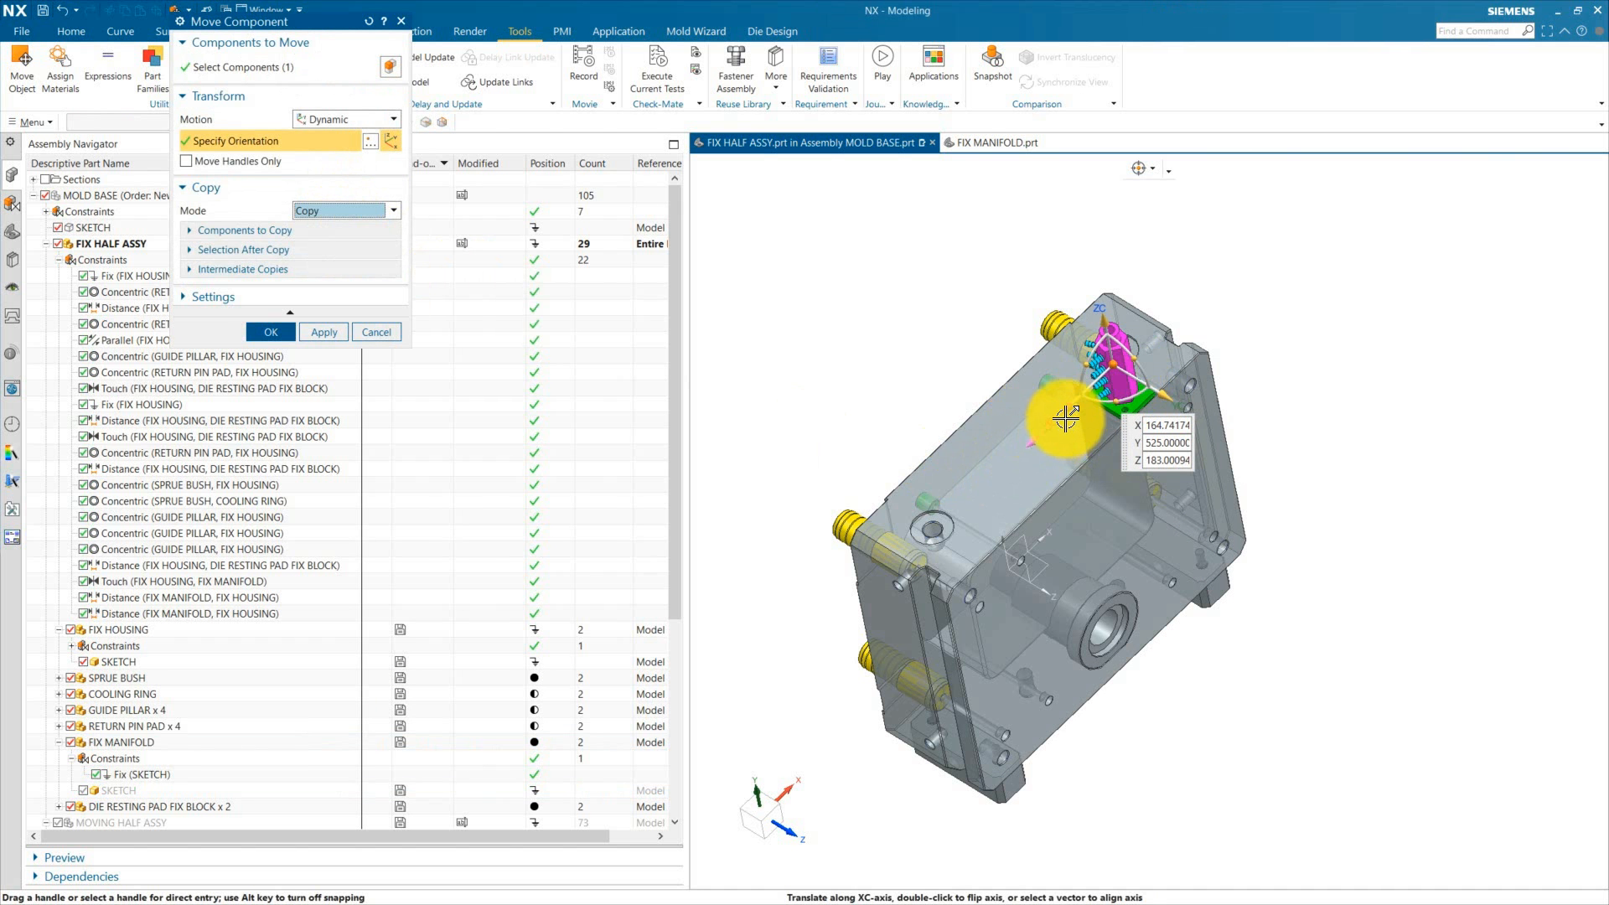
left_click_drag(1048, 420, 947, 522)
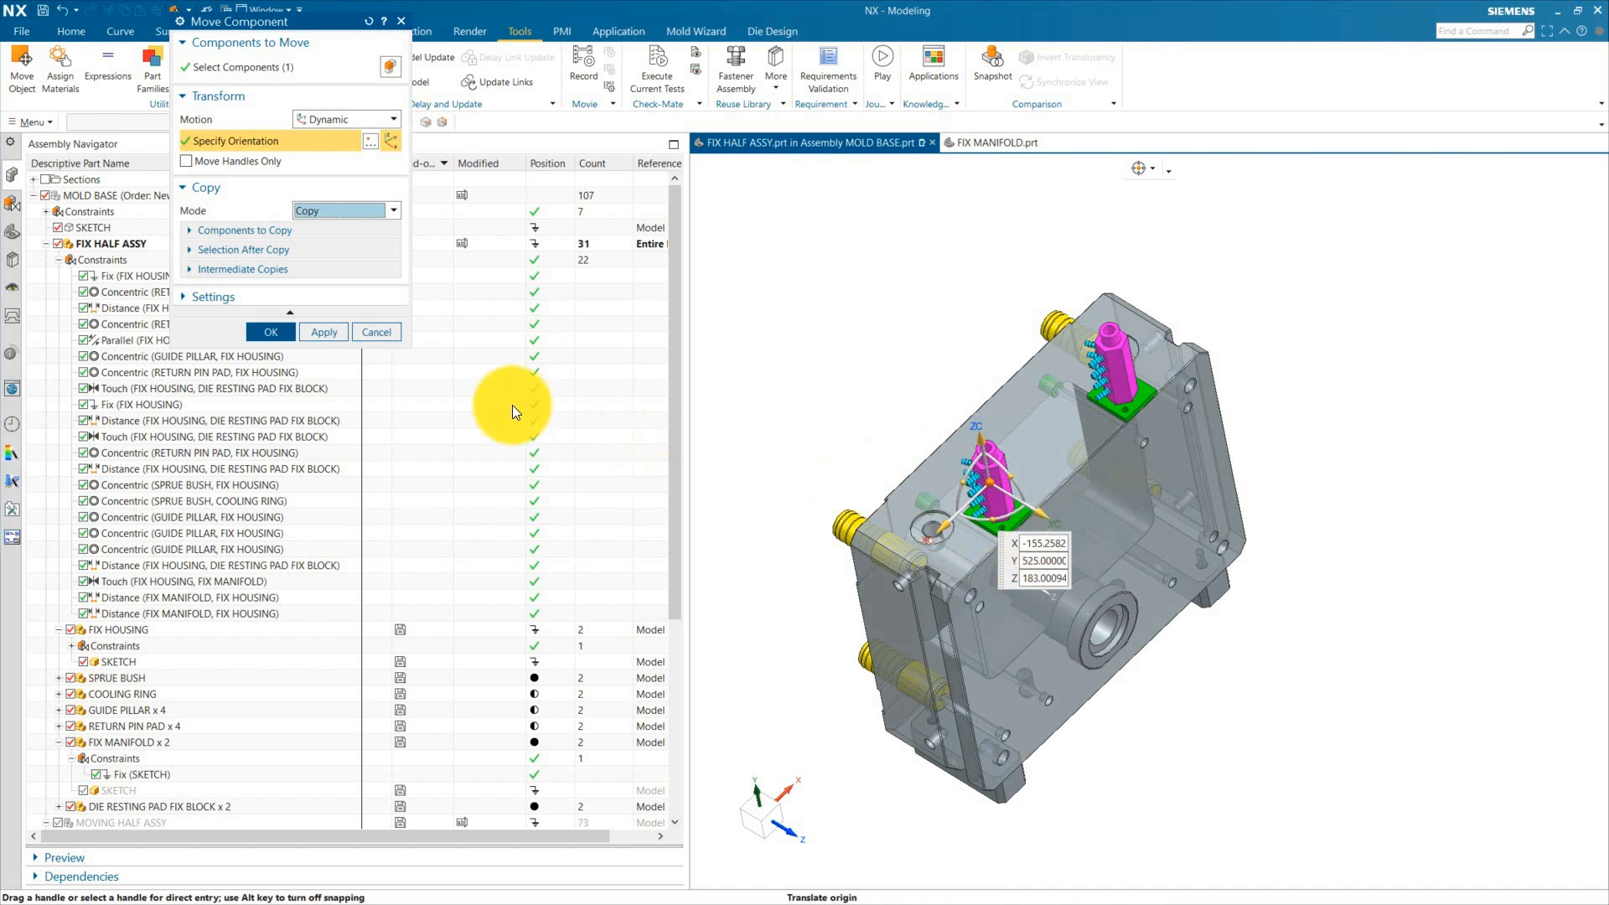
Step: Switch Move Component to No Copy and rotate the manifold copy 90 degrees about ZC
left_click(339, 210)
left_click(325, 225)
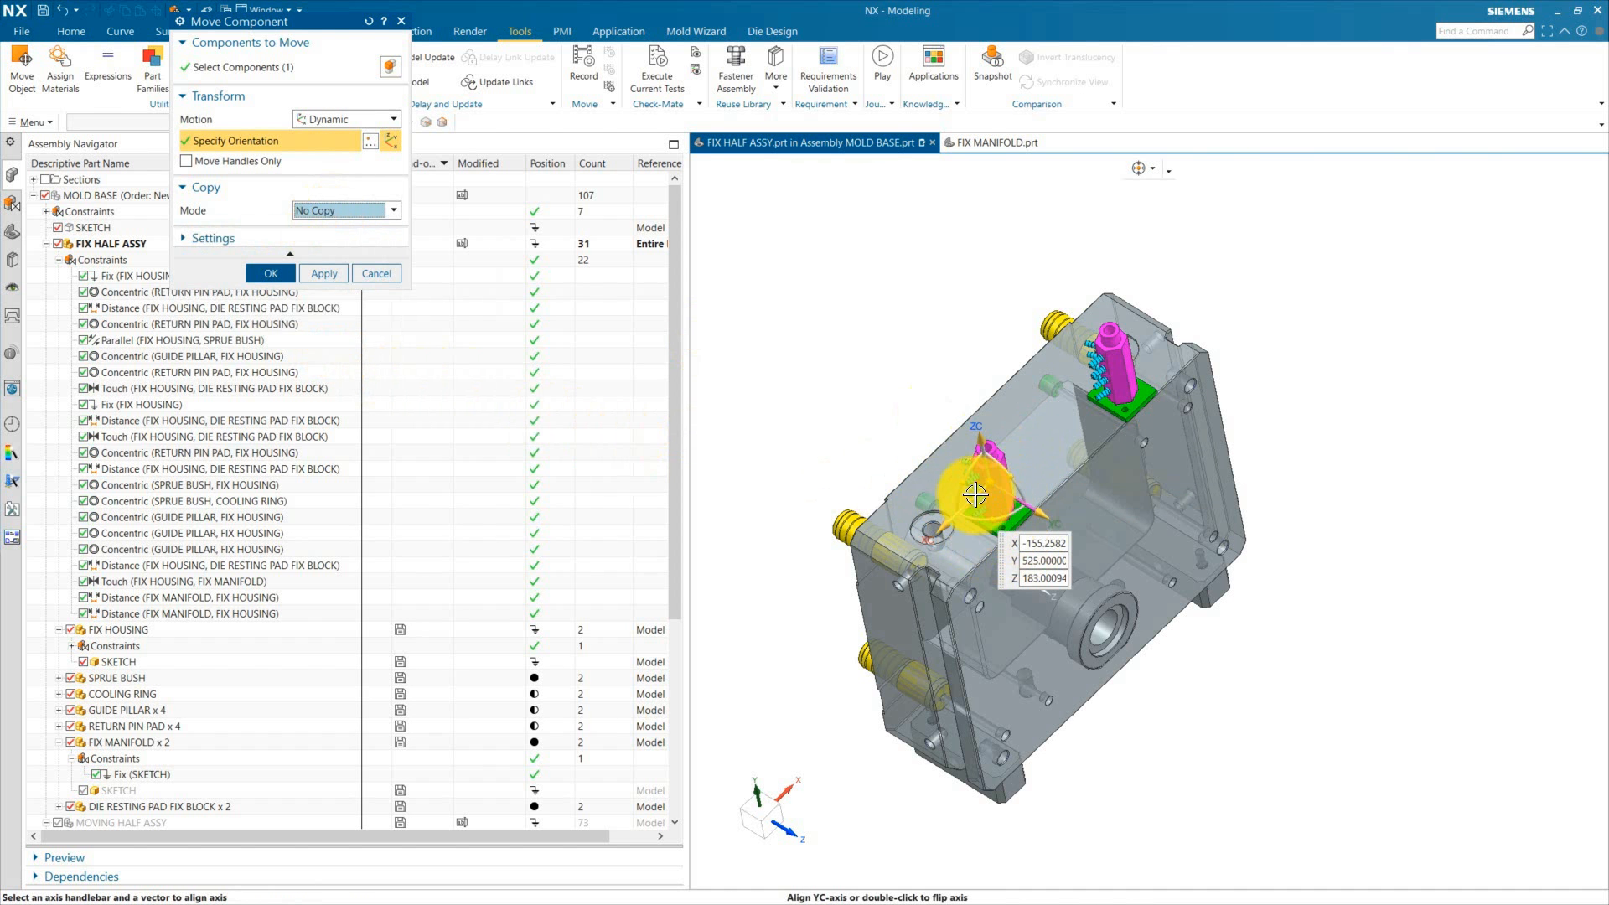
left_click(994, 520)
type("90")
key("Return")
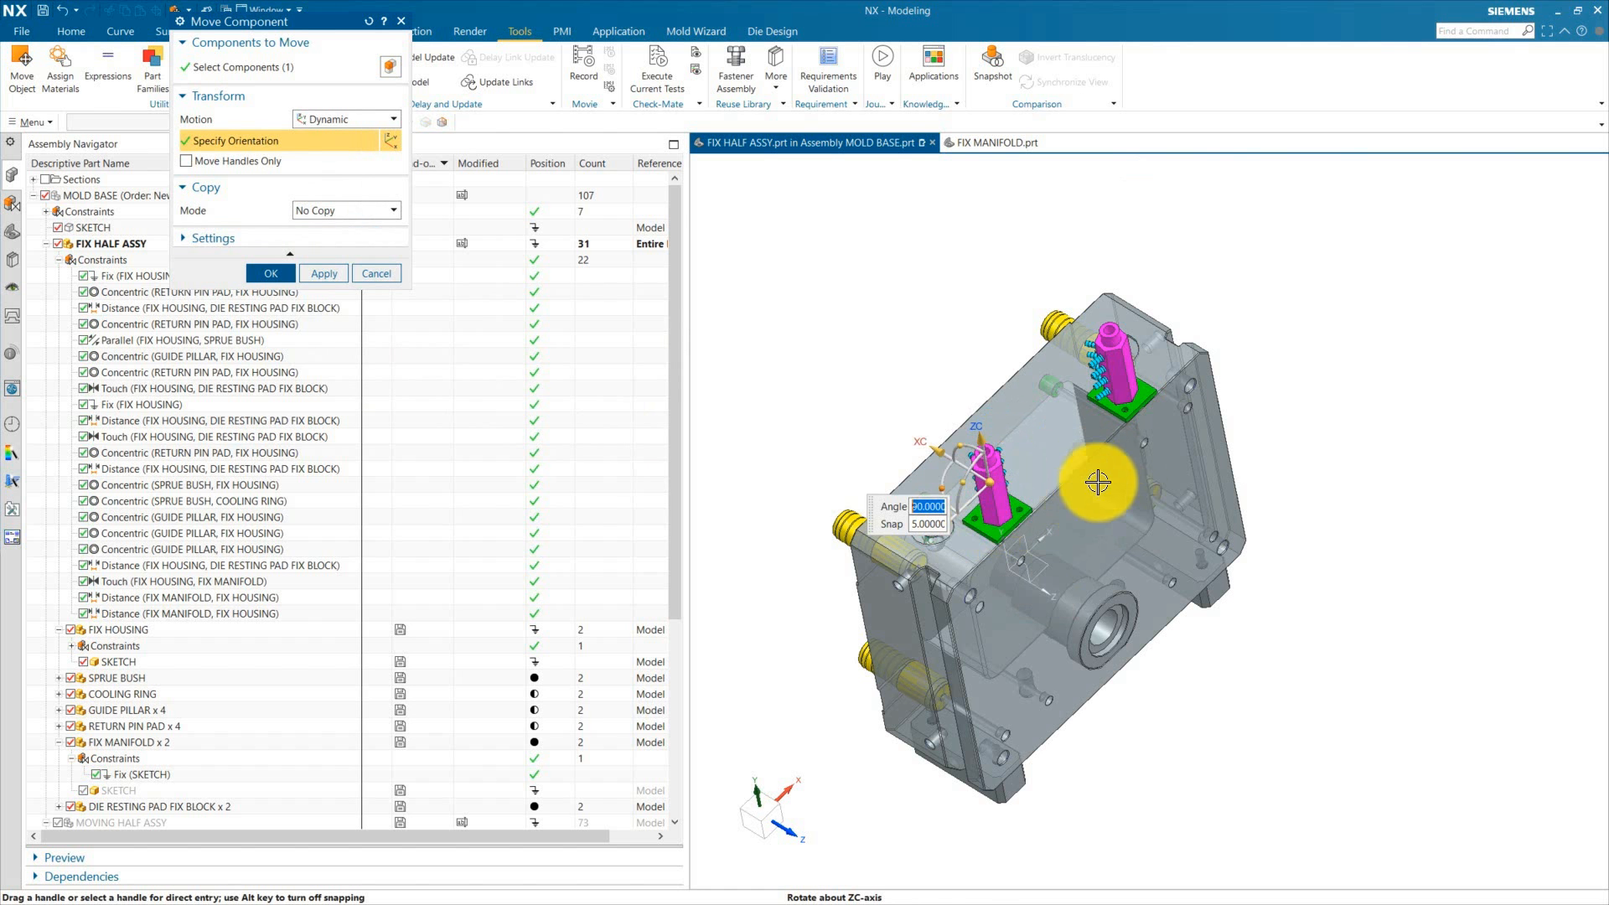
left_click(279, 274)
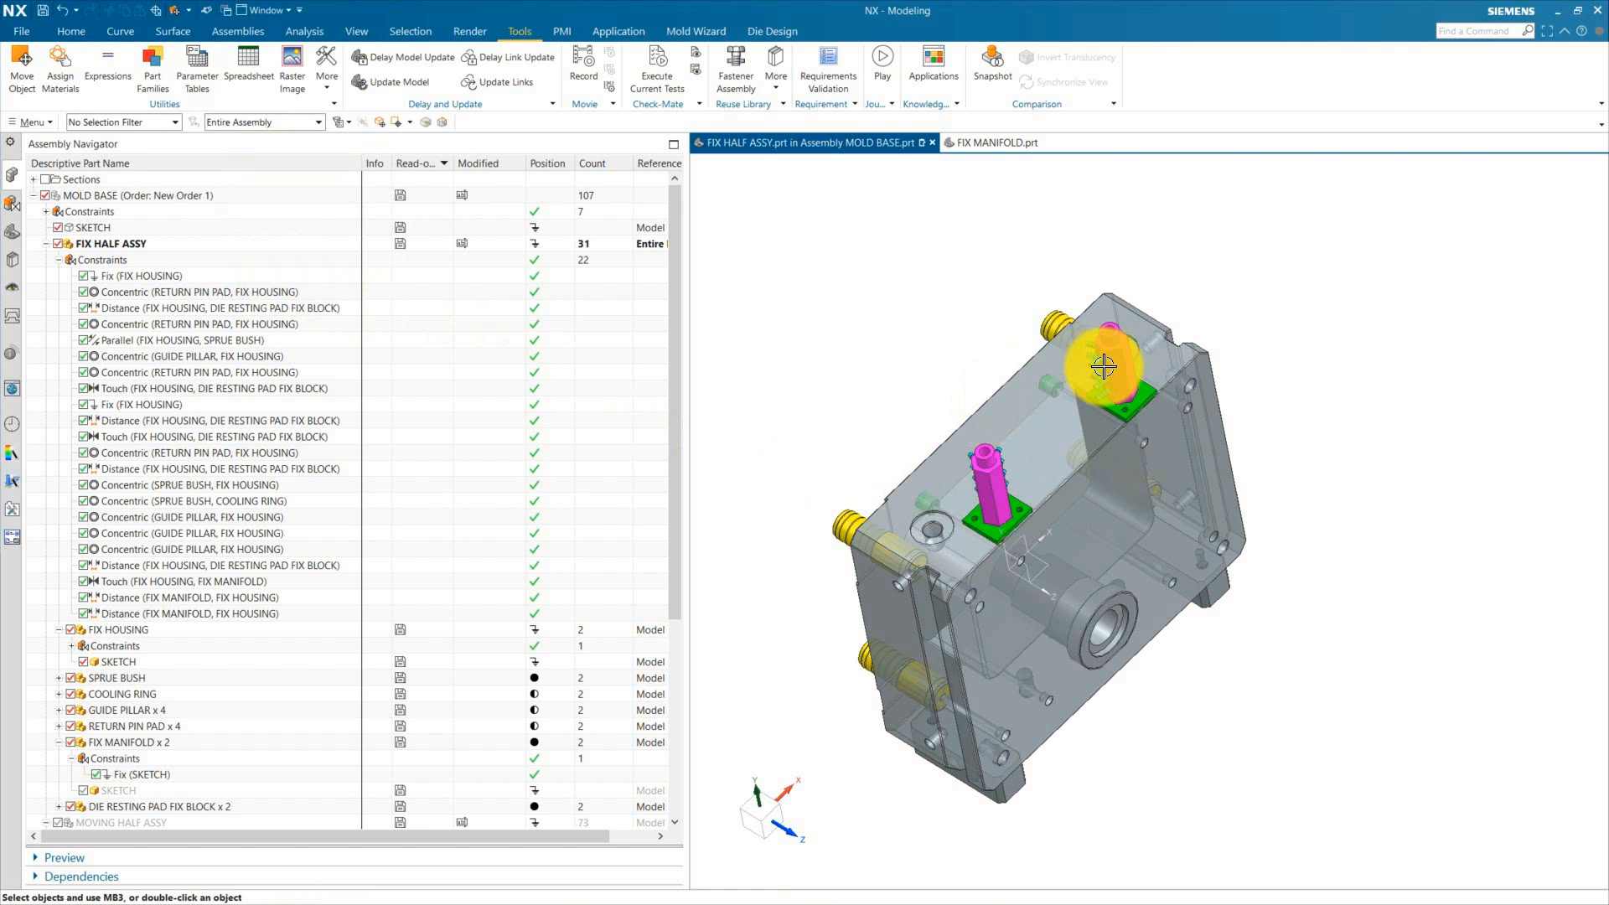
Step: Orbit around the fix housing and display the degrees of freedom of the copied FIX MANIFOLD, then clear the display
middle_click_drag(1123, 411, 1124, 484)
scroll(1125, 483, "up", 3)
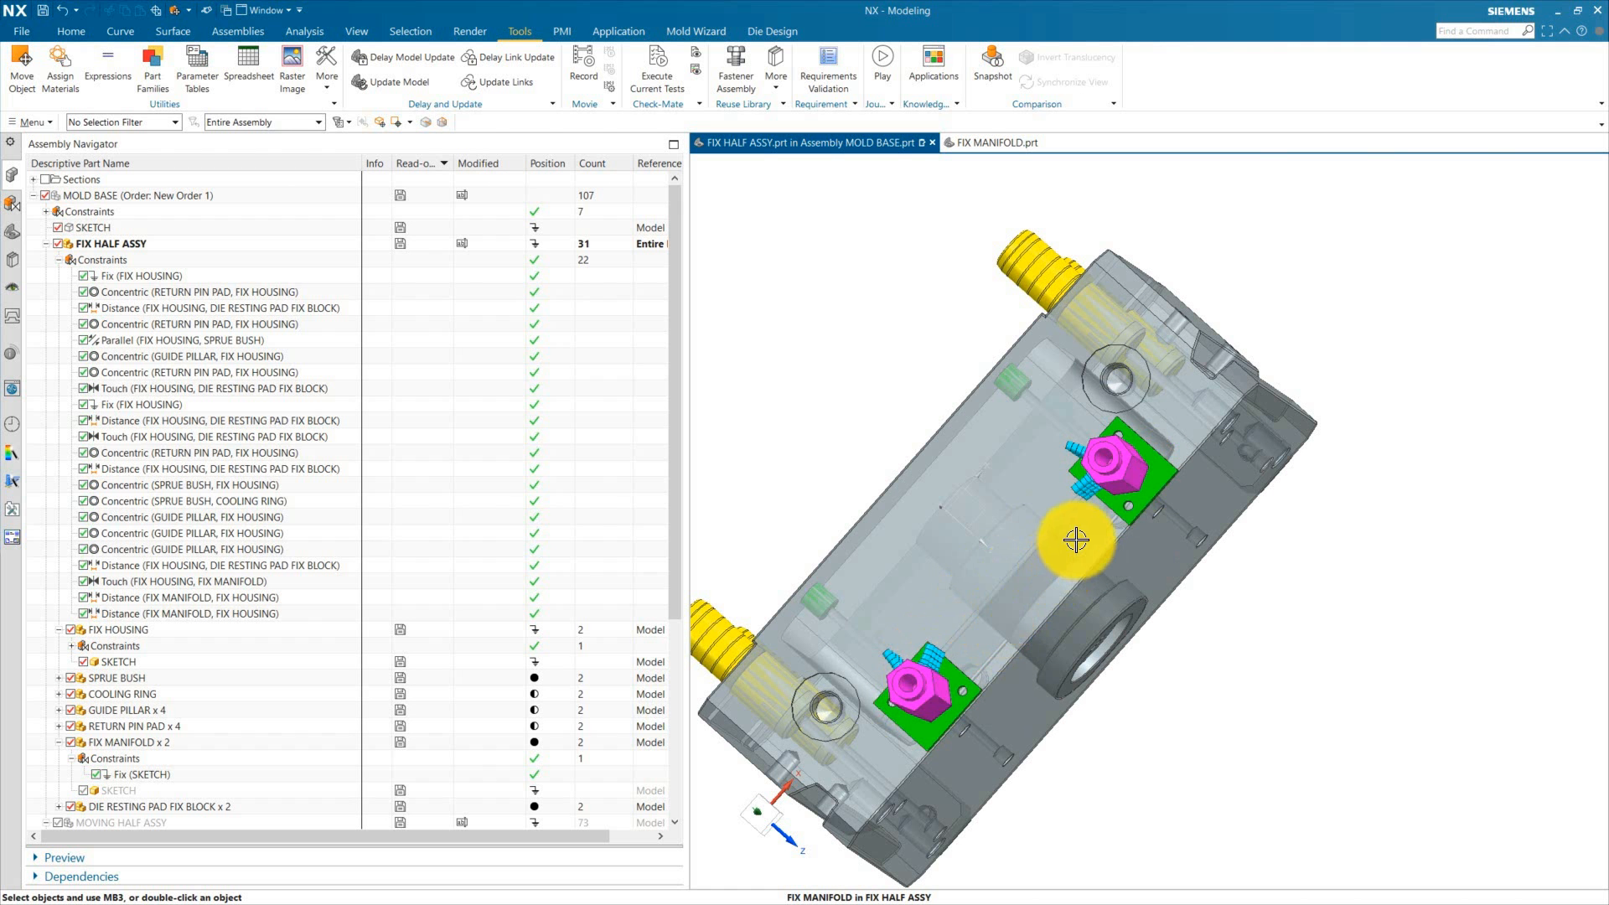
scroll(1011, 644, "down", 3)
middle_click_drag(1075, 614, 1063, 704)
scroll(1085, 584, "up", 3)
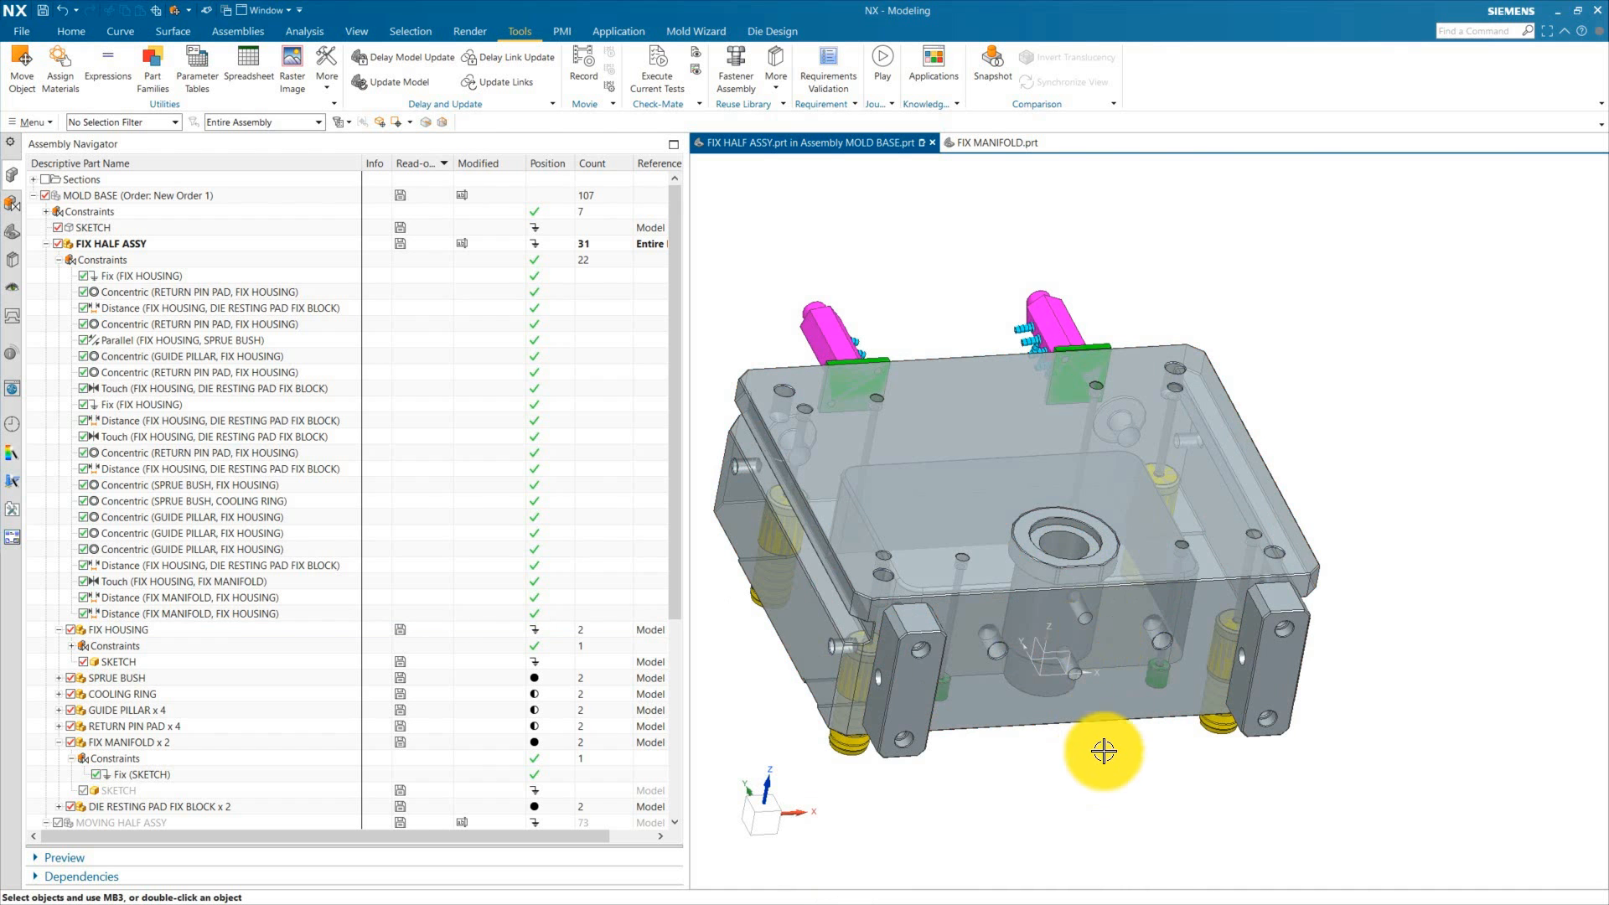
middle_click_drag(1299, 405, 1326, 505)
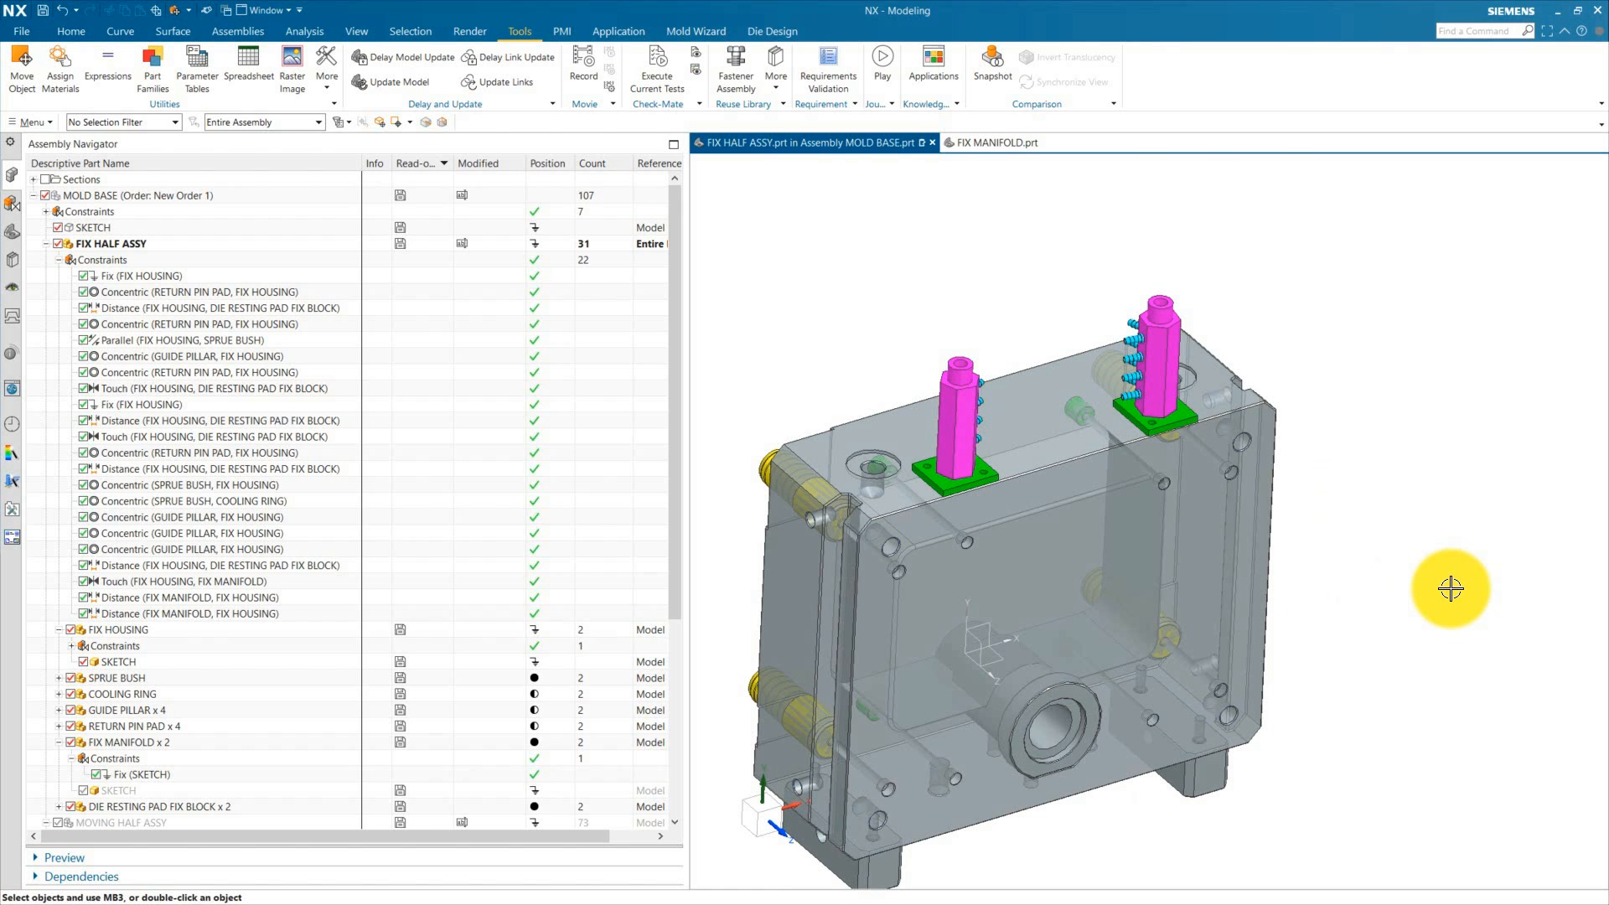
middle_click_drag(1451, 589, 966, 437)
right_click(965, 438)
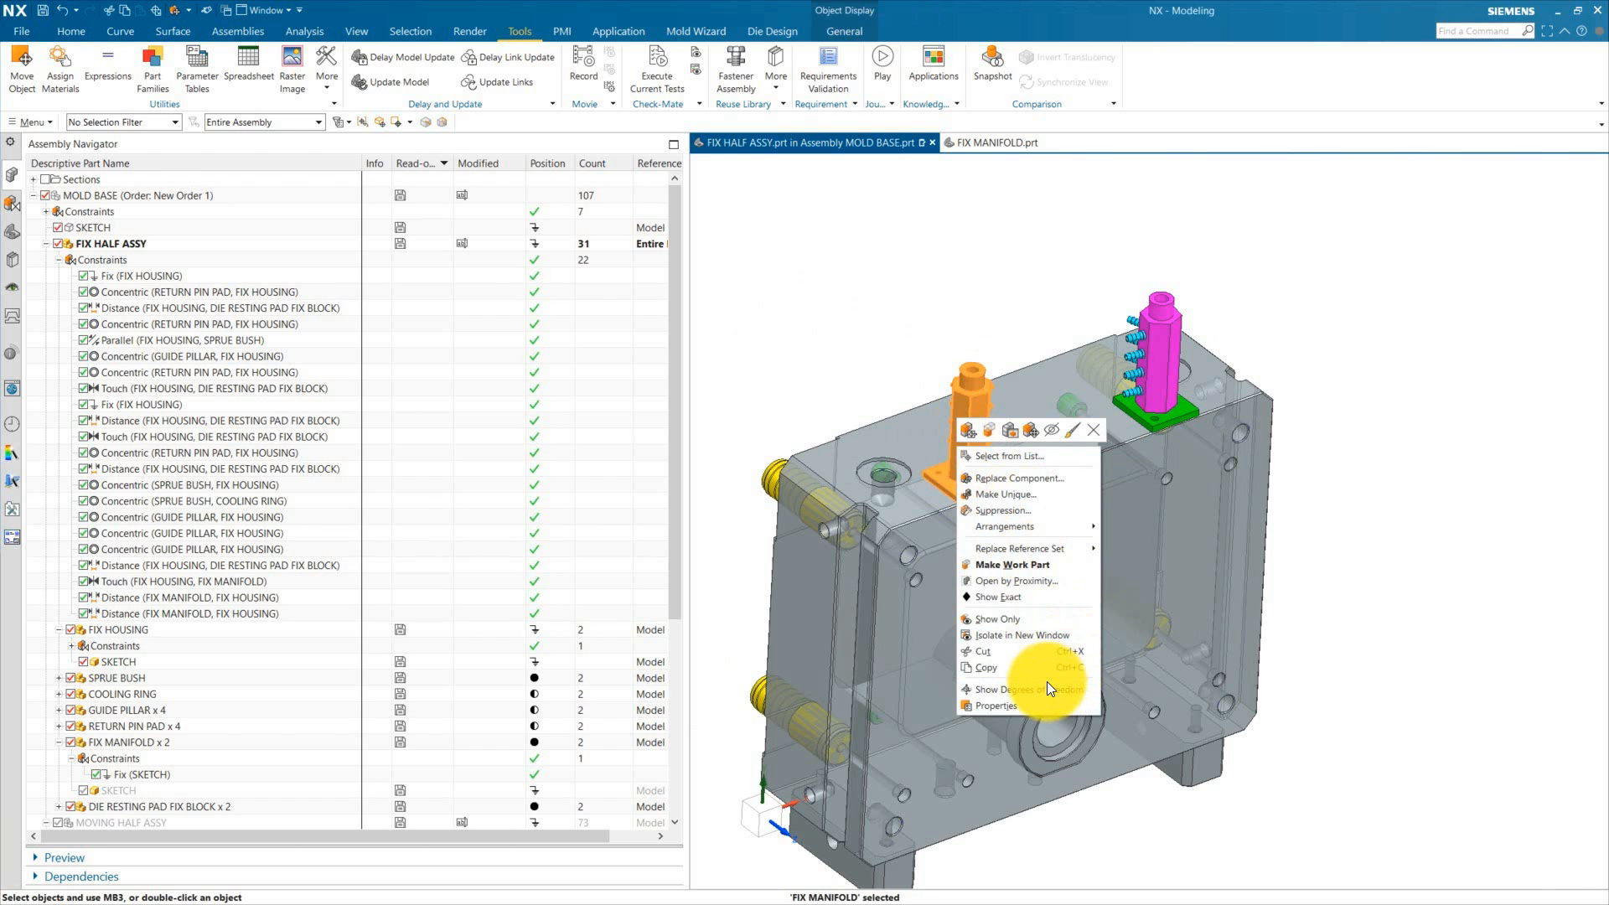
left_click(1020, 692)
left_click(1391, 540)
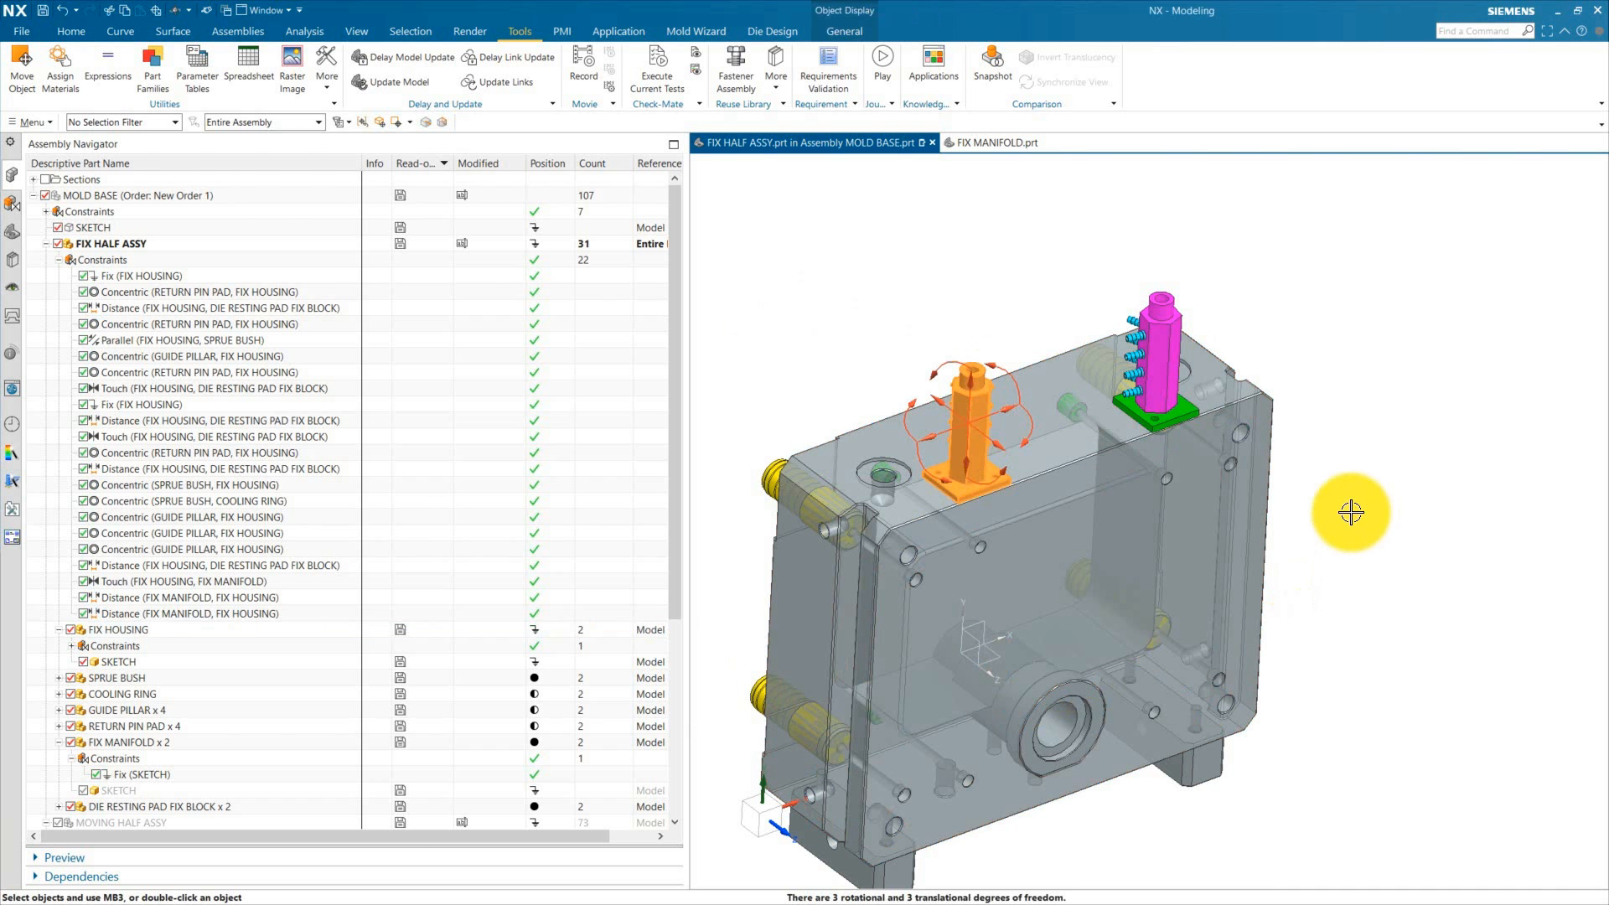
right_click(840, 257)
left_click(894, 369)
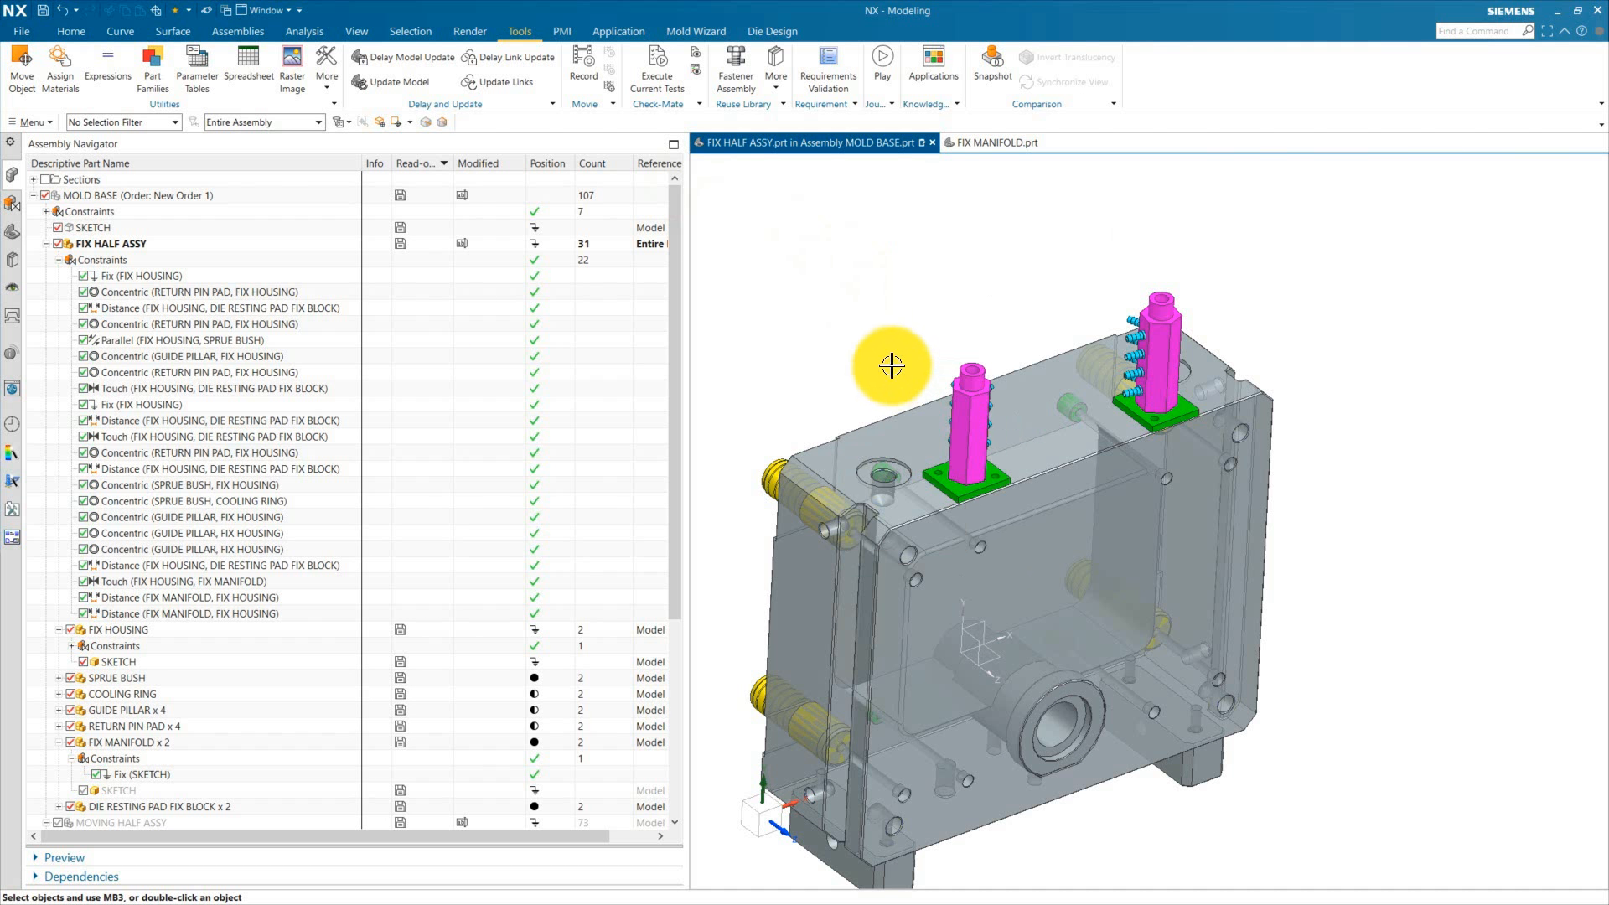
Step: Add a Touch Align constraint between the copied manifold's base plate and the fix housing's top face
left_click(238, 31)
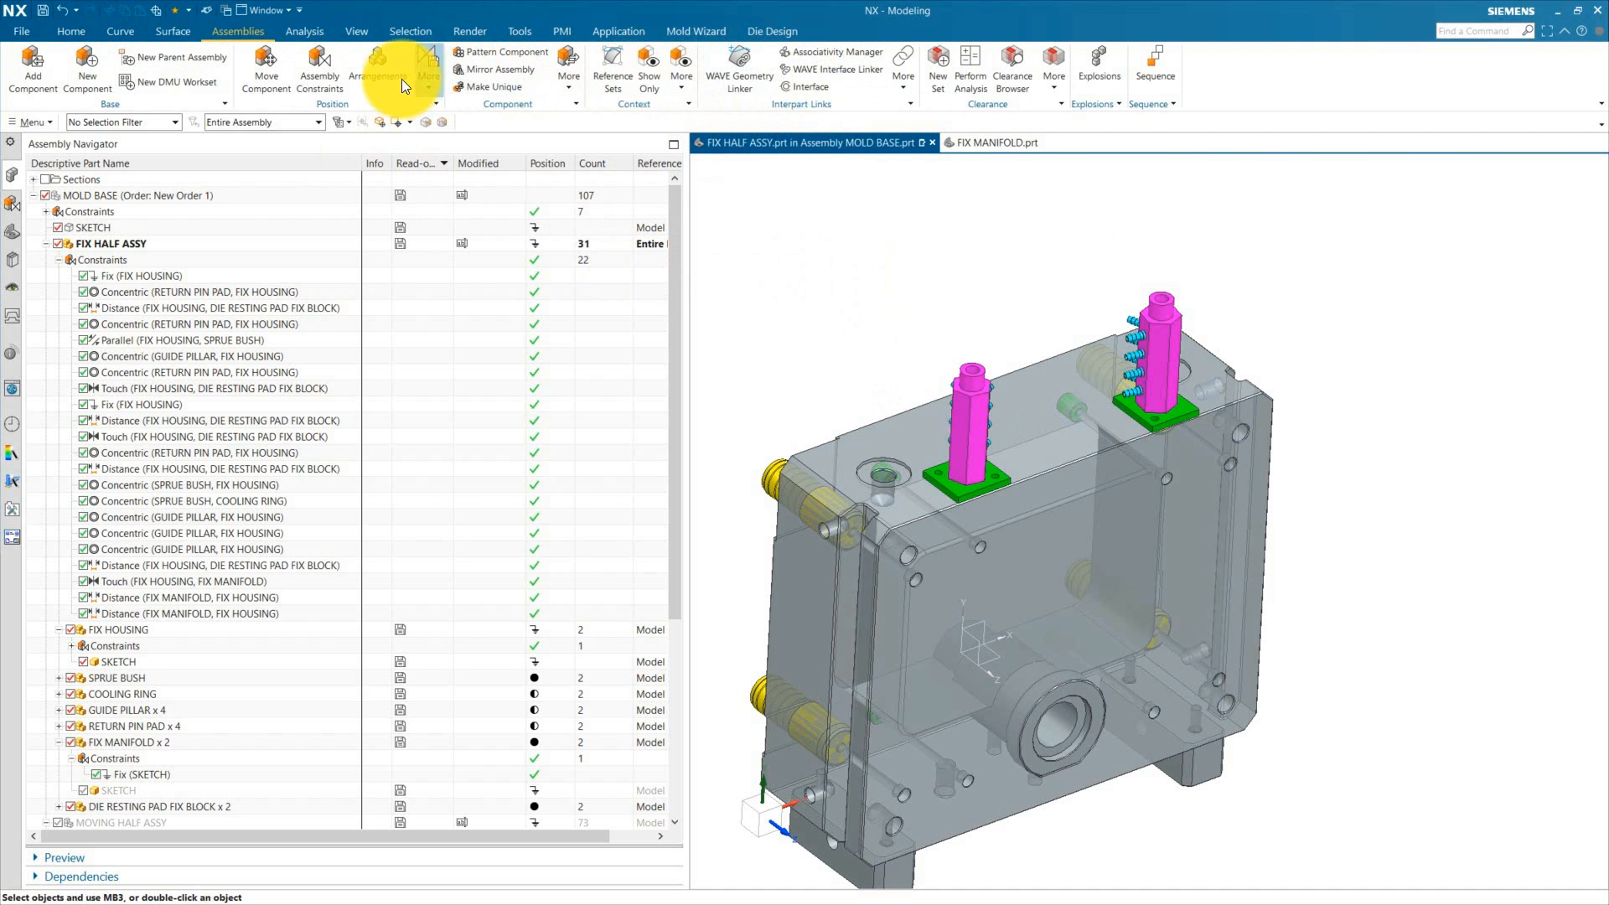
left_click(331, 70)
left_click(202, 95)
scroll(949, 482, "up", 4)
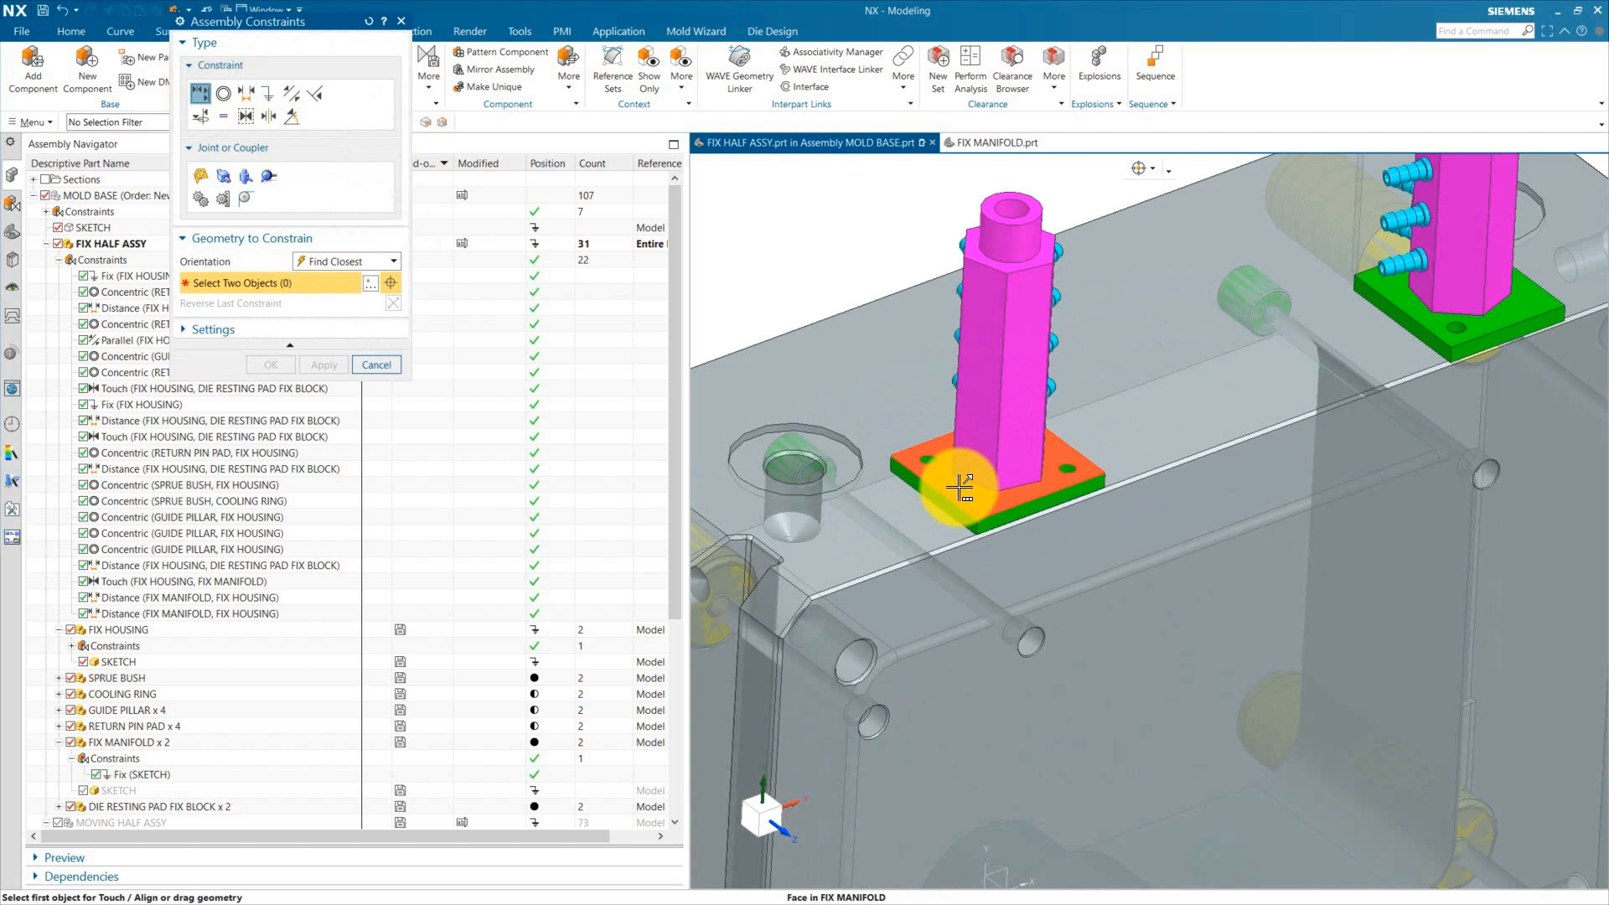
left_click(960, 486)
left_click(1415, 209)
left_click(1174, 336)
left_click(271, 364)
Step: Add a Distance constraint between the copied manifold and a fix housing face
left_click(331, 70)
left_click(246, 94)
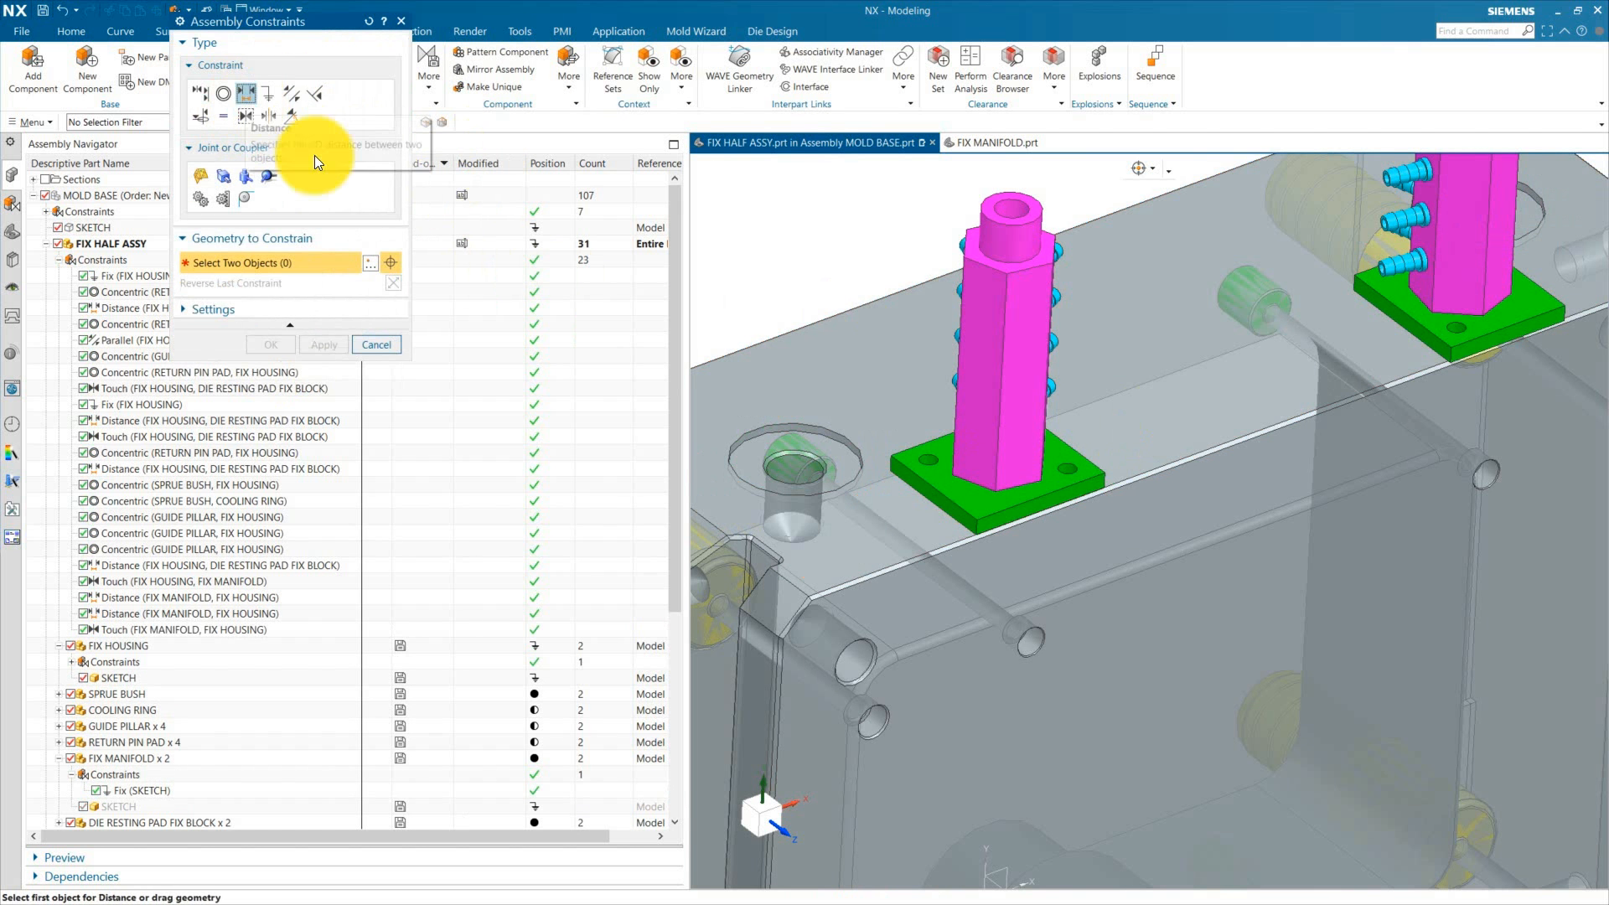
left_click(933, 500)
scroll(932, 503, "down", 1)
left_click(932, 485)
middle_click(712, 424)
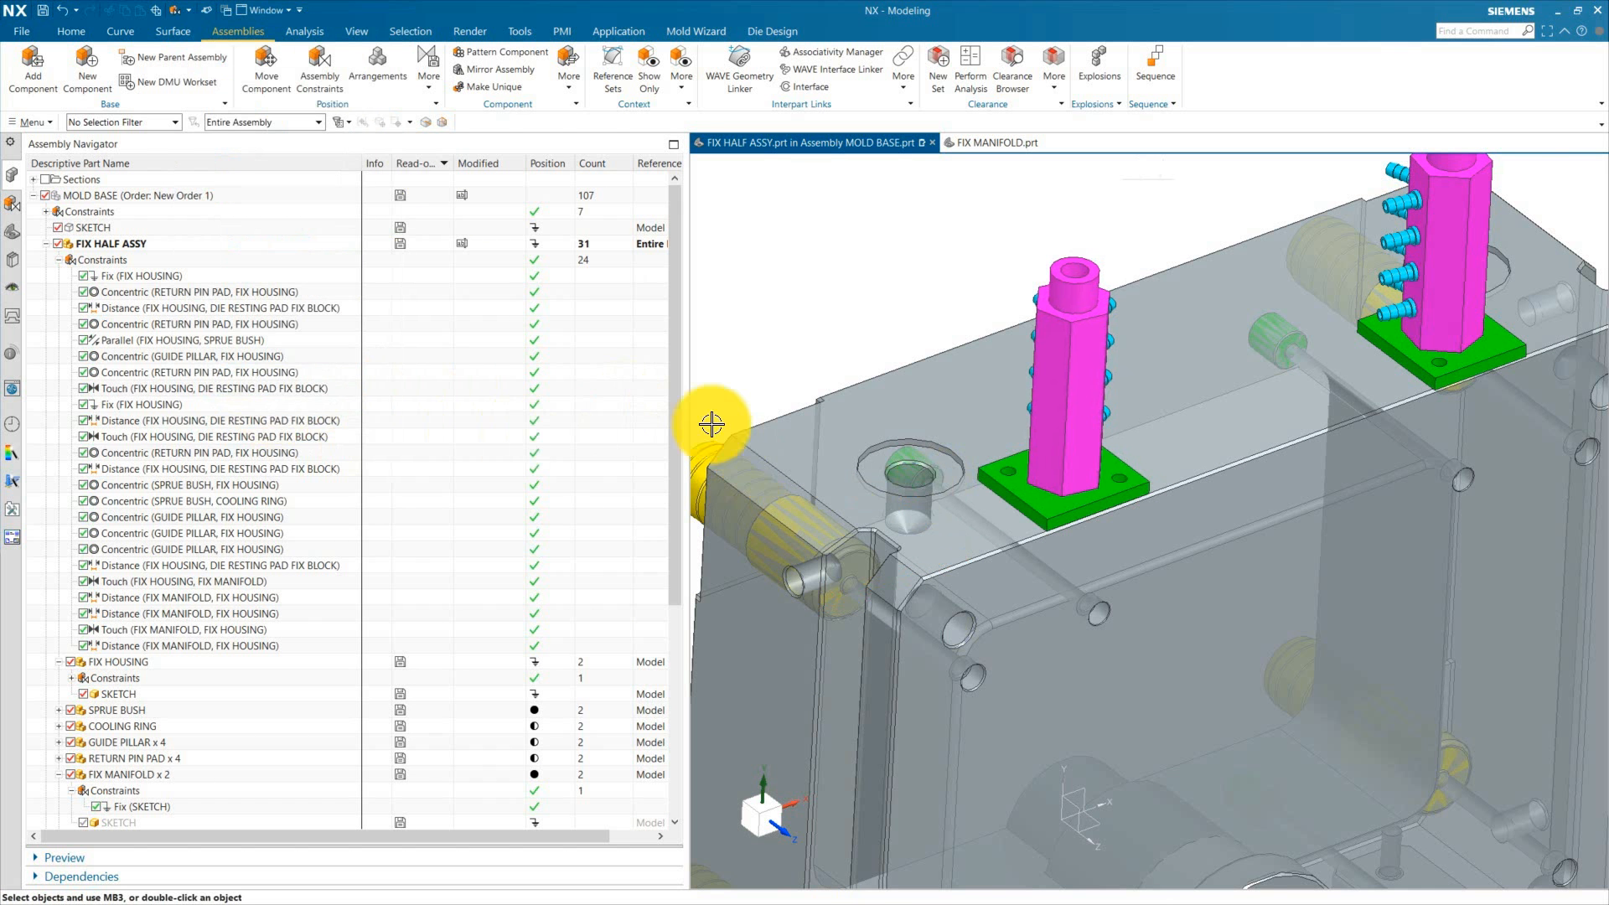
Step: Add a second Distance constraint between the copied manifold and another fix housing face
left_click(327, 71)
left_click(1097, 506)
left_click(1092, 570)
type("5")
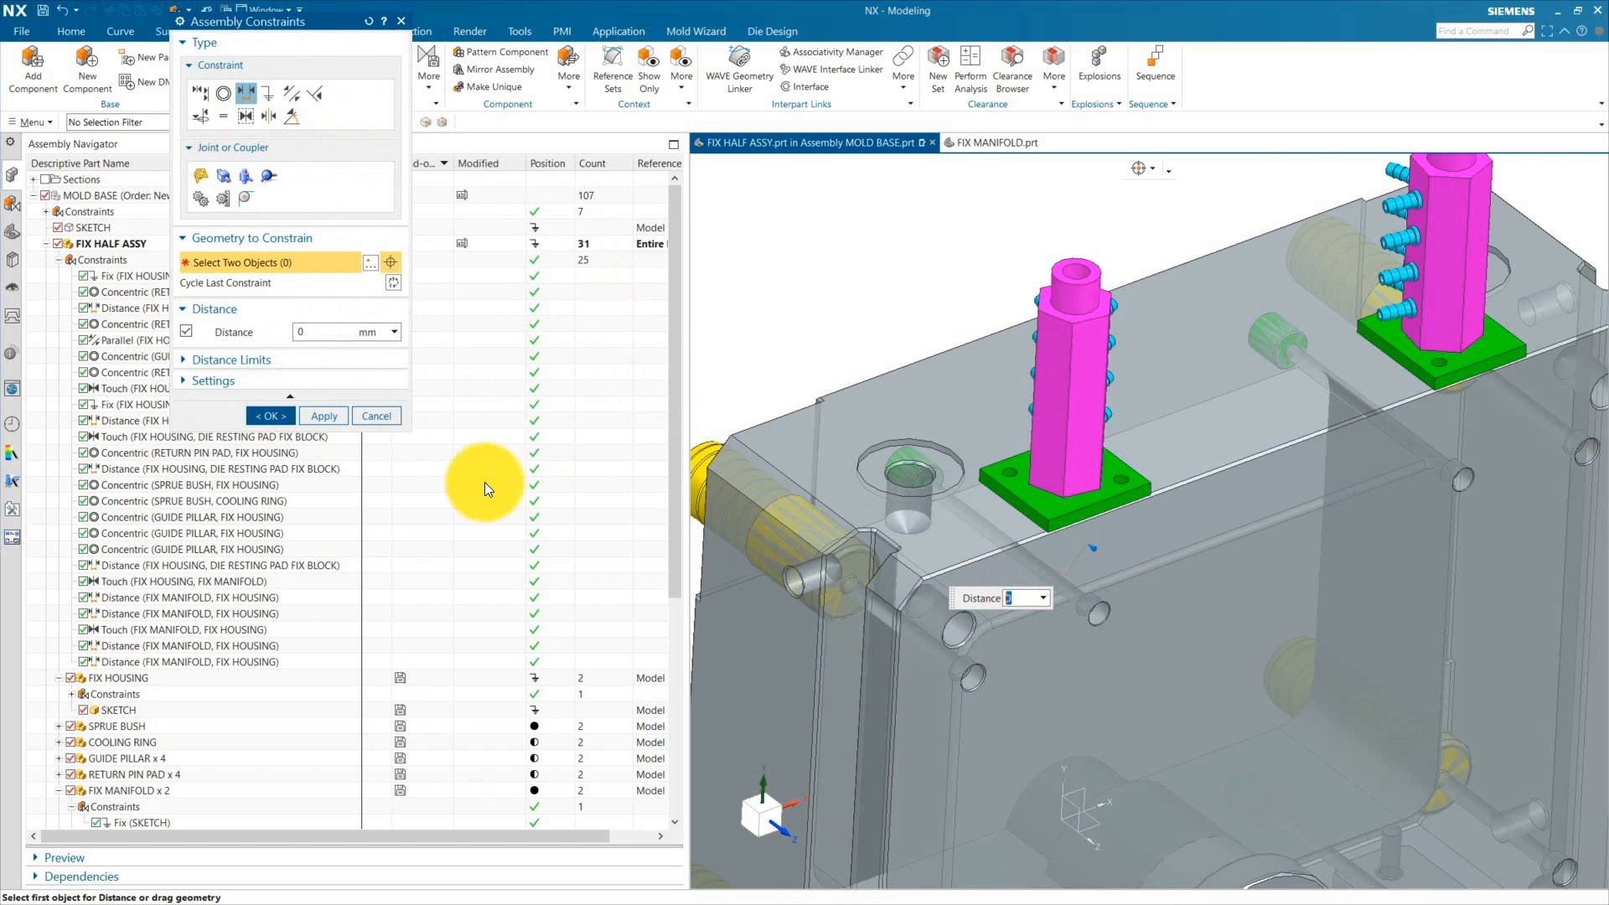
middle_click(475, 475)
Step: Switch to the top view and zoom in to inspect both manifolds' positions on the fix housing
scroll(1090, 469, "down", 4)
middle_click_drag(1119, 419, 1193, 712)
key("F8")
scroll(926, 546, "up", 5)
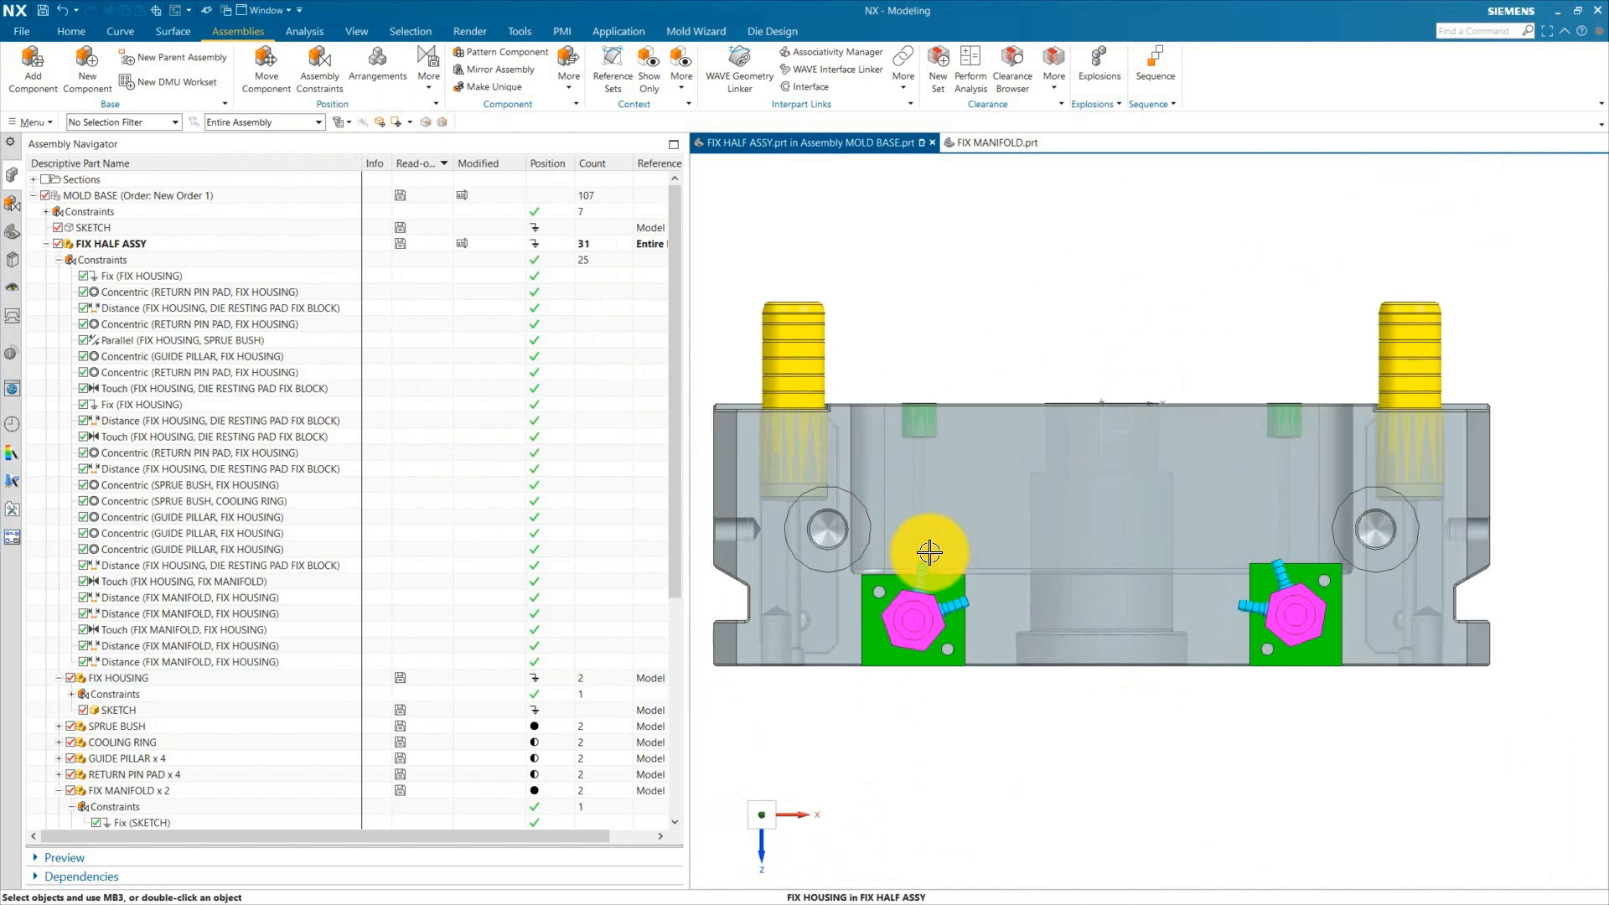
scroll(911, 604, "up", 3)
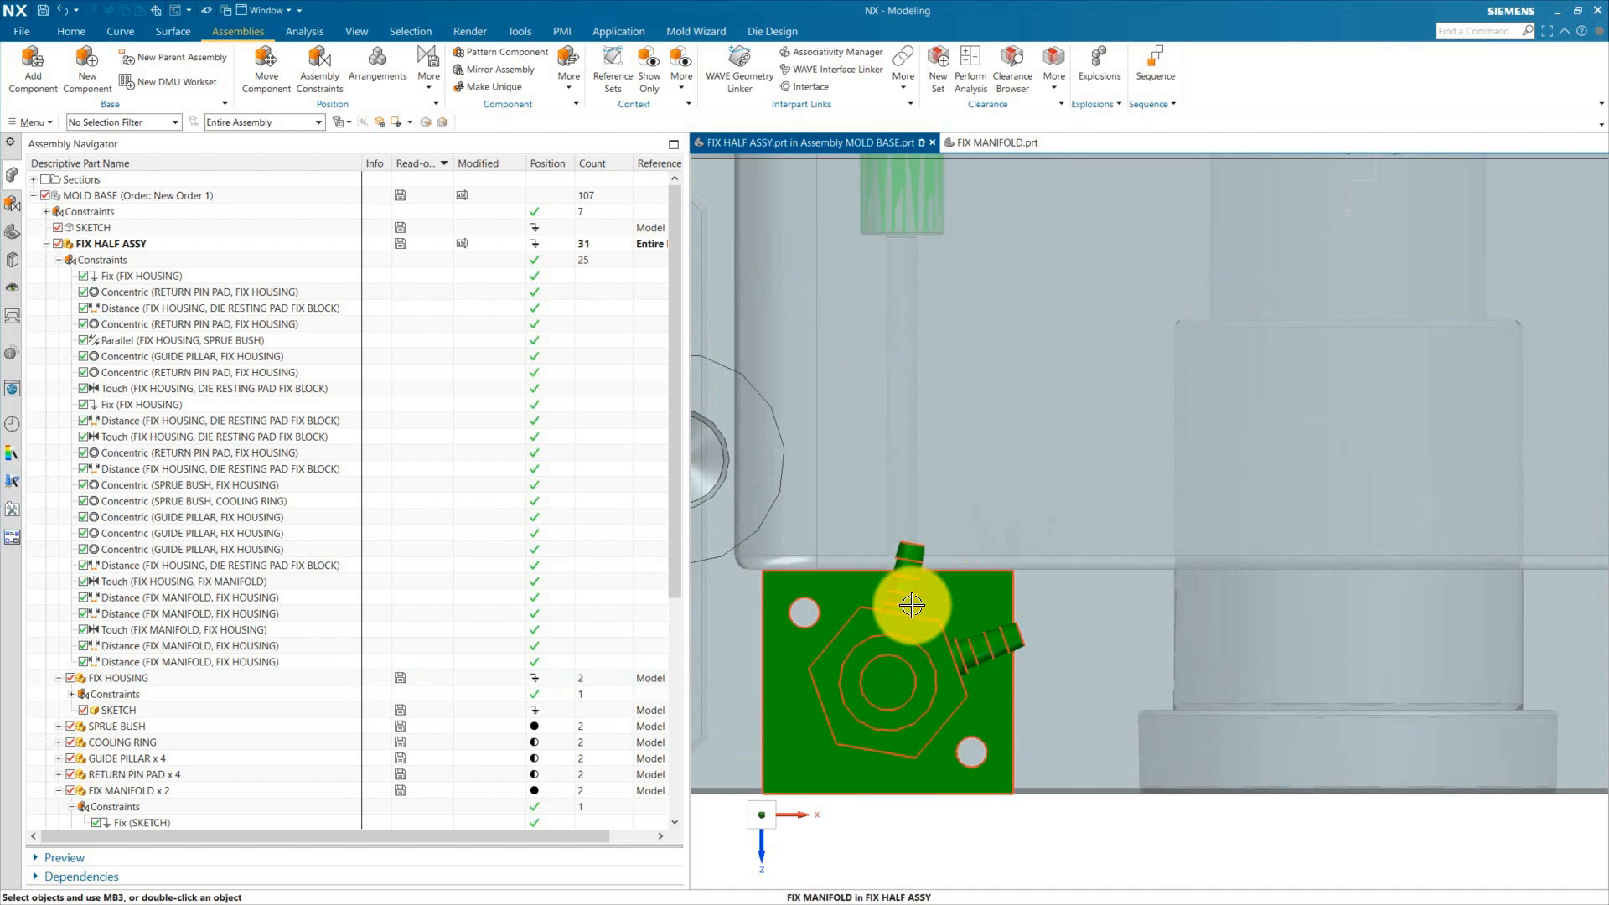
scroll(916, 582, "down", 3)
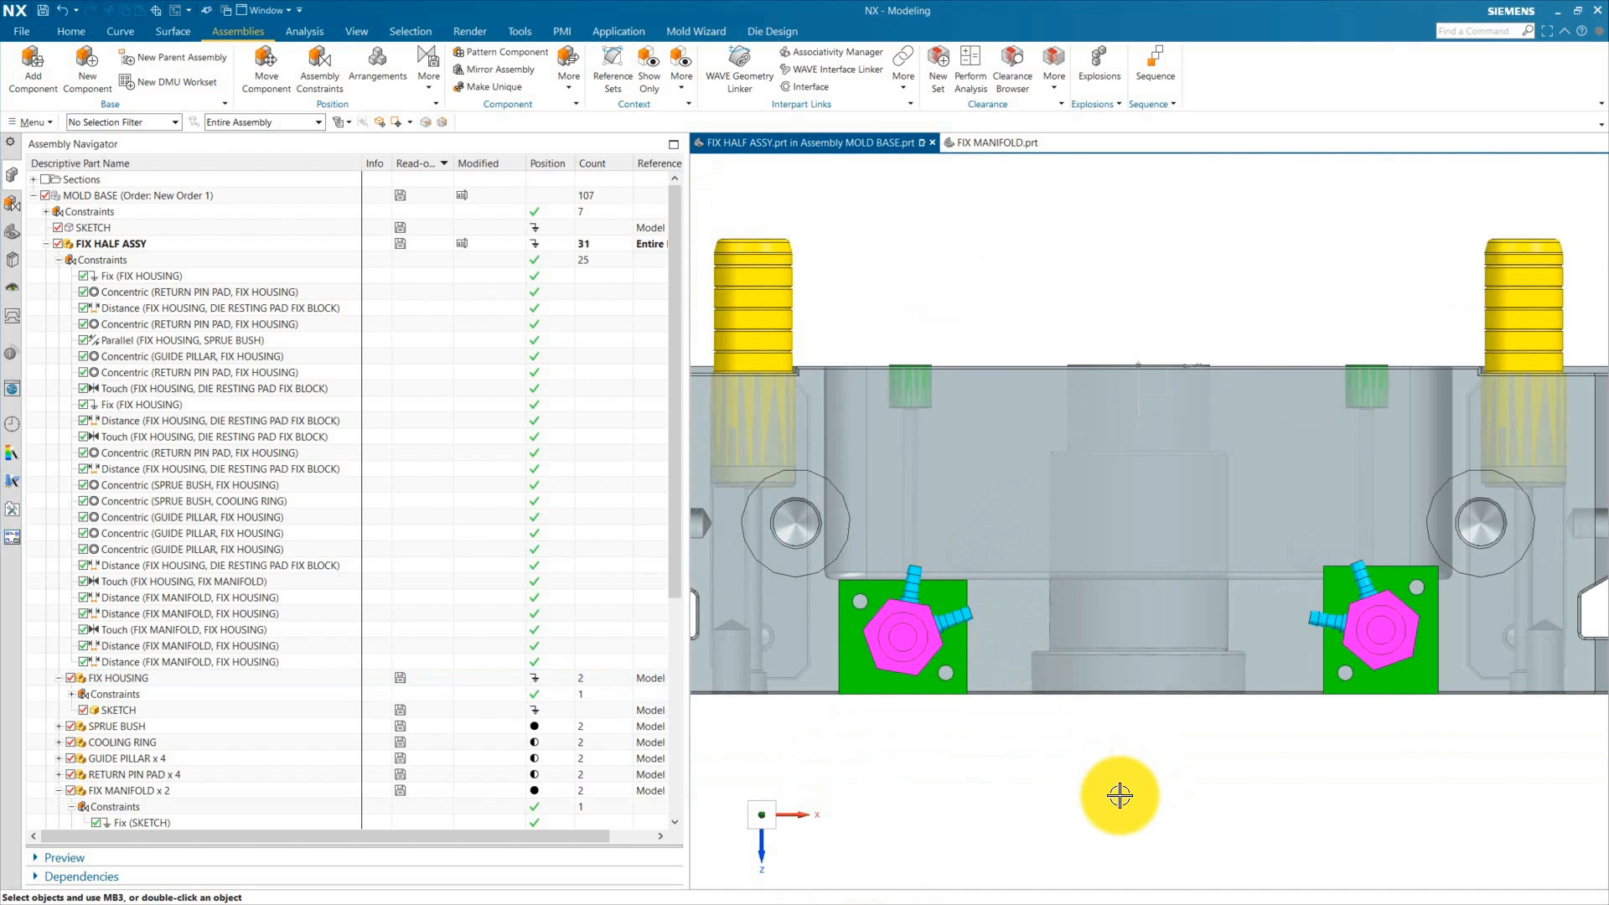
scroll(1106, 581, "down", 3)
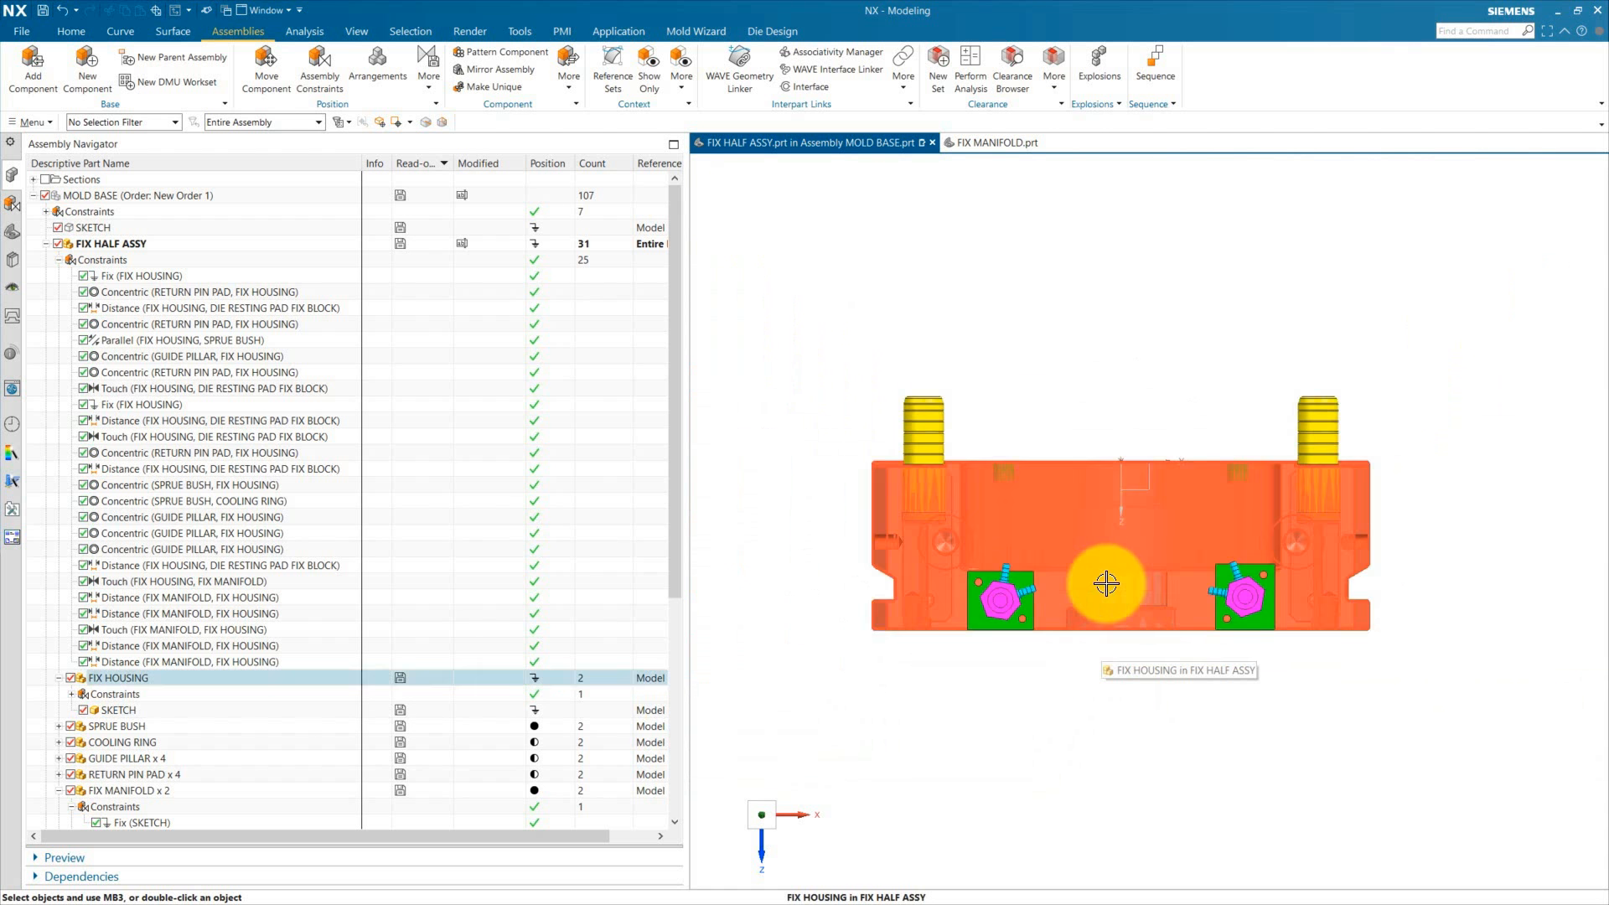
middle_click_drag(1106, 582, 1314, 718)
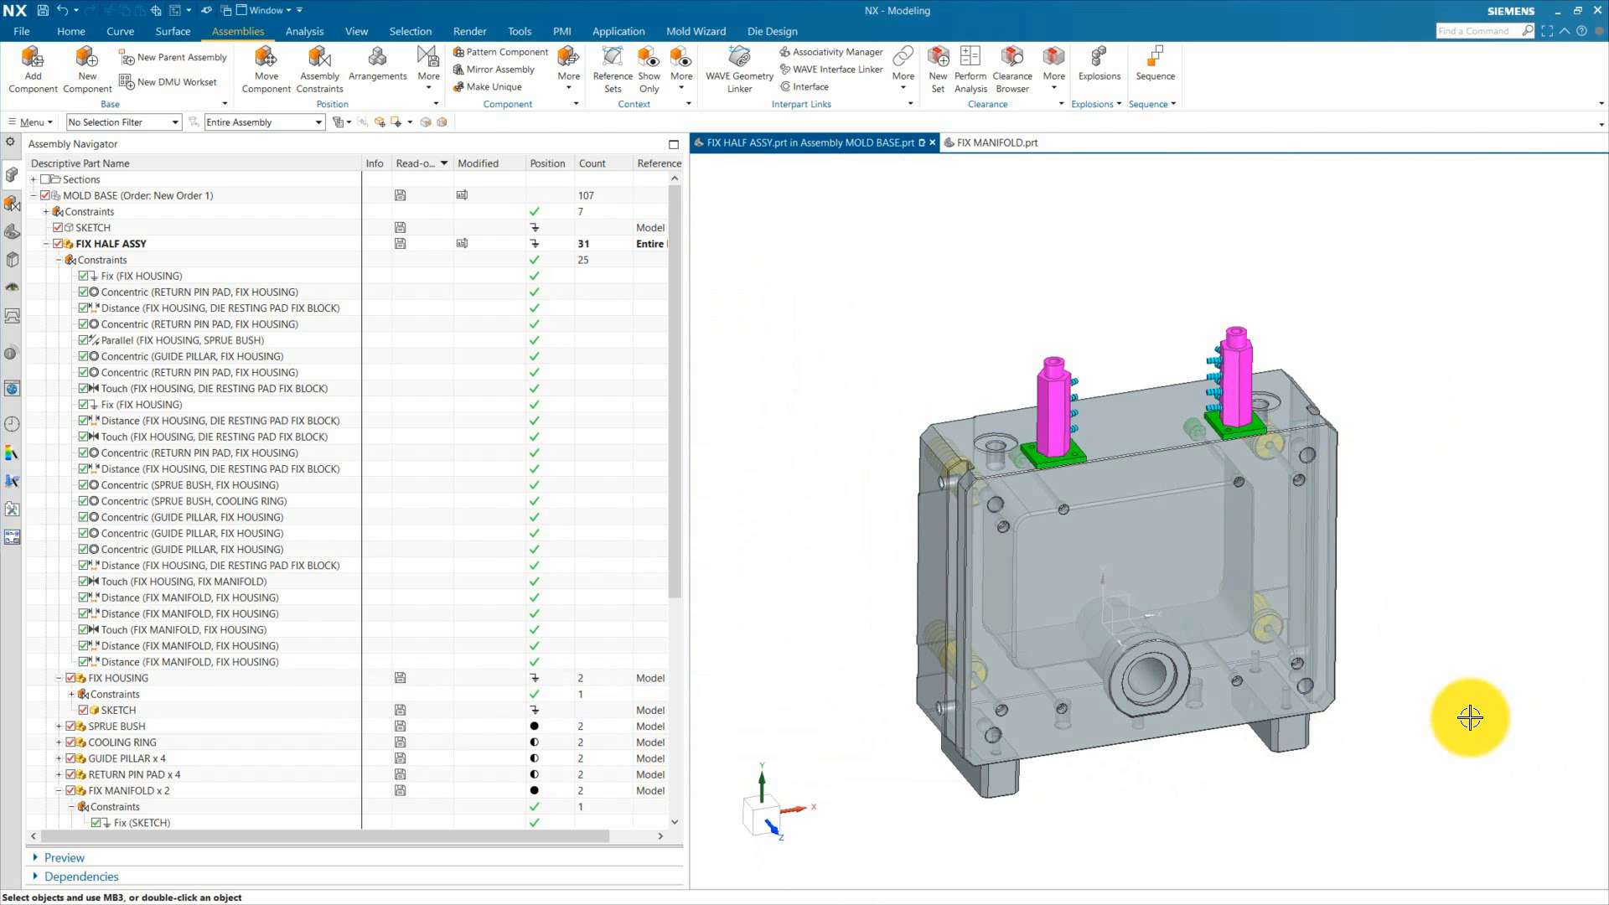
Step: Save the assembly and make MOVING HALF ASSY the work part
left_click(43, 11)
left_click(58, 244)
scroll(163, 596, "down", 6)
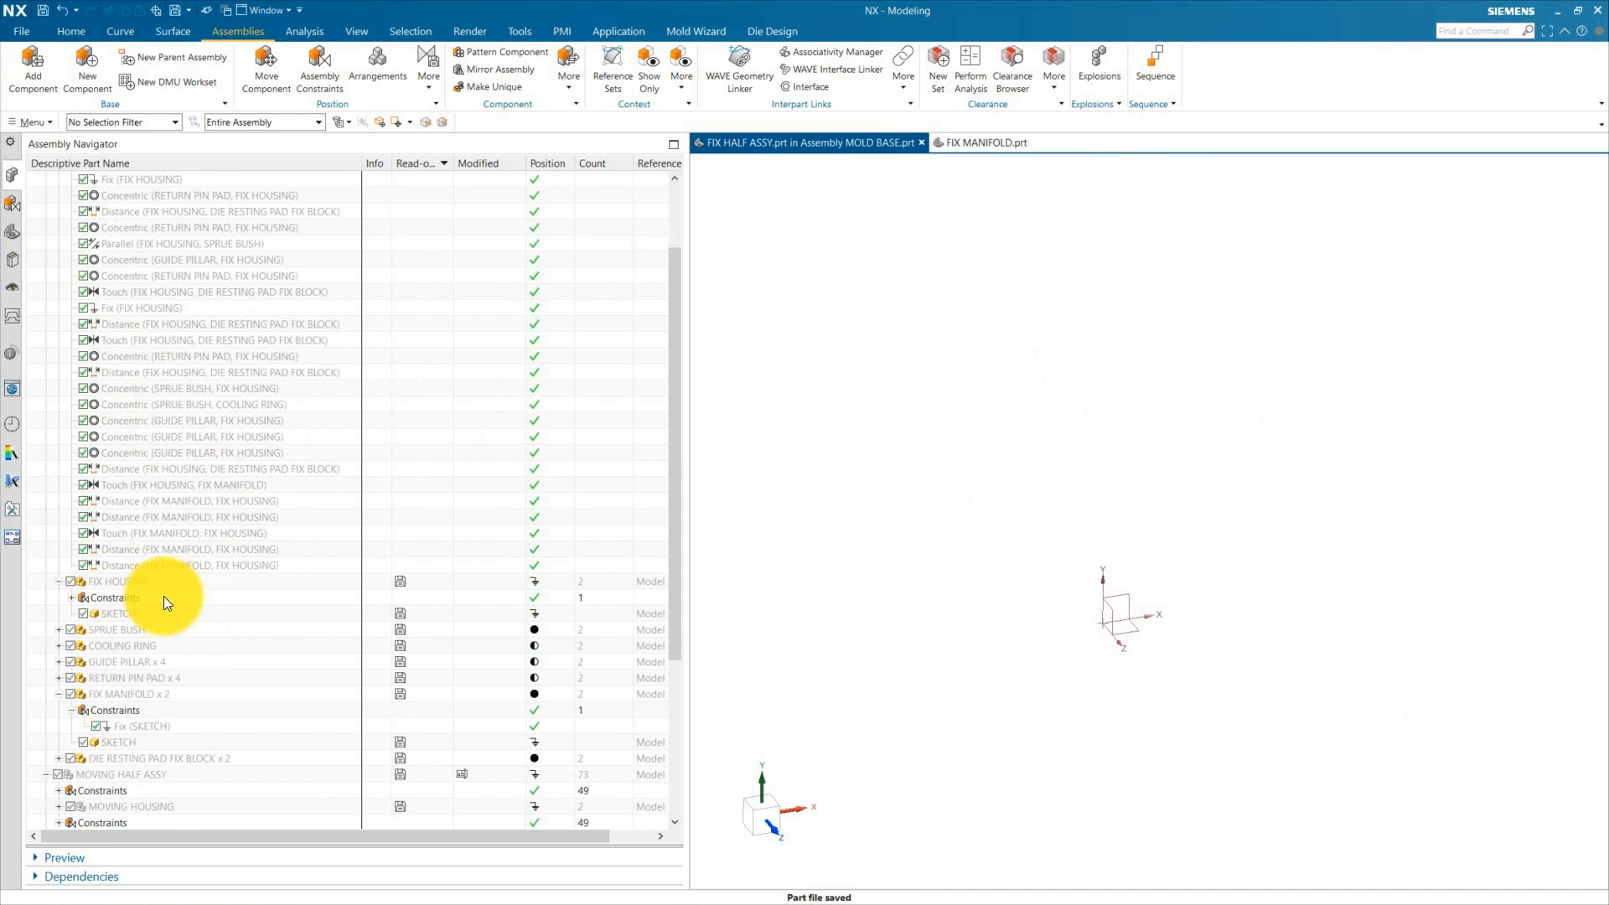
left_click(58, 581)
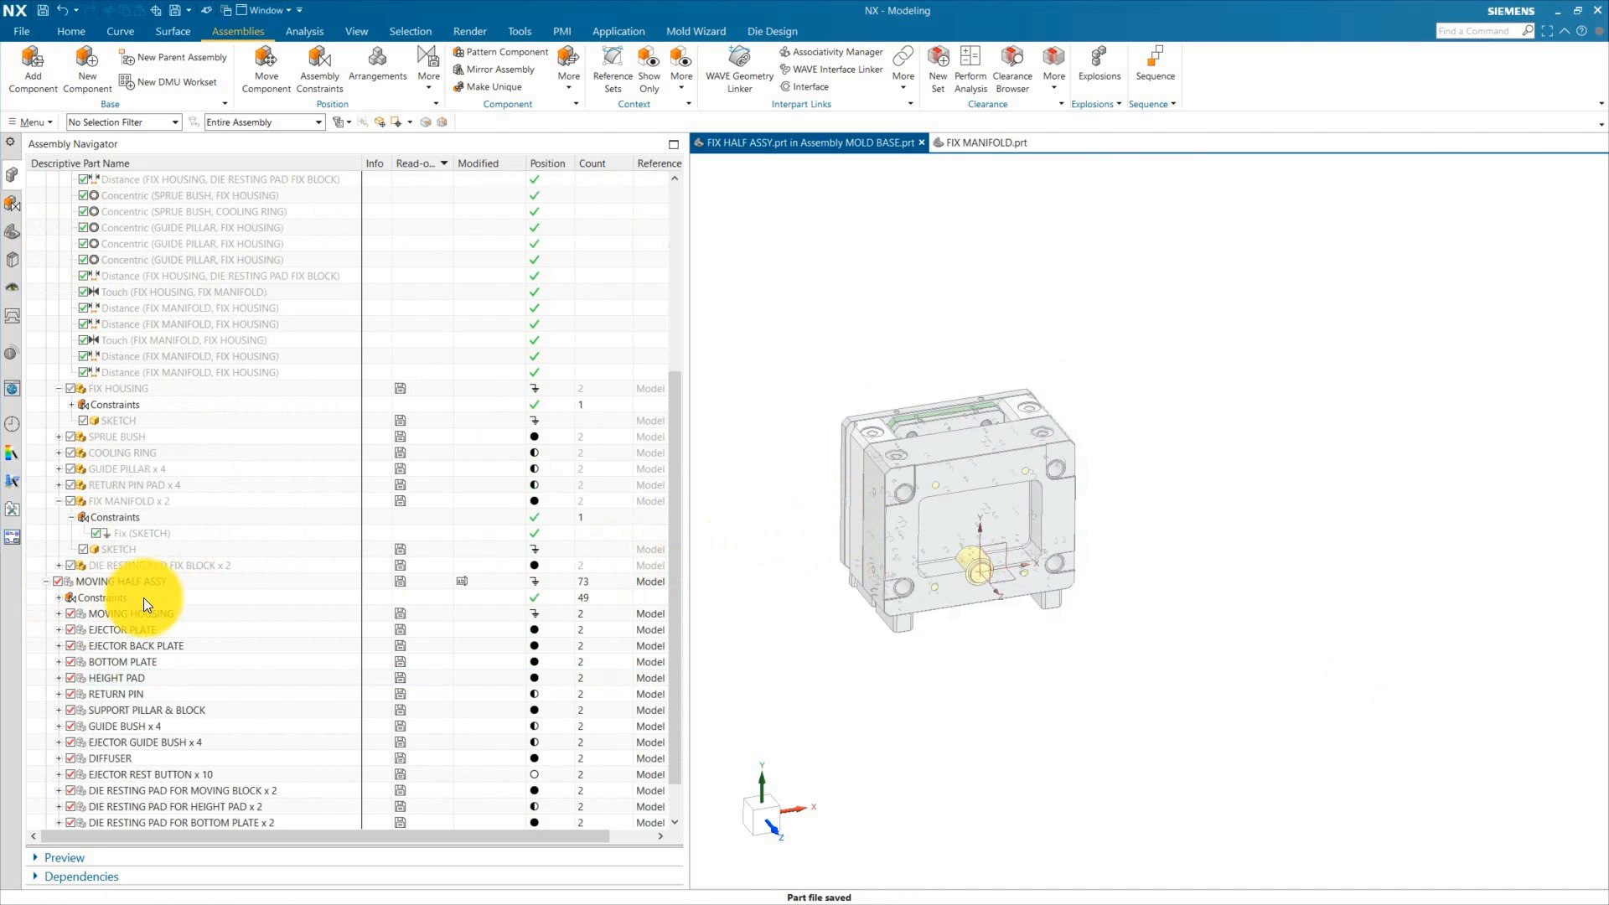
double_click(126, 581)
scroll(148, 728, "down", 1)
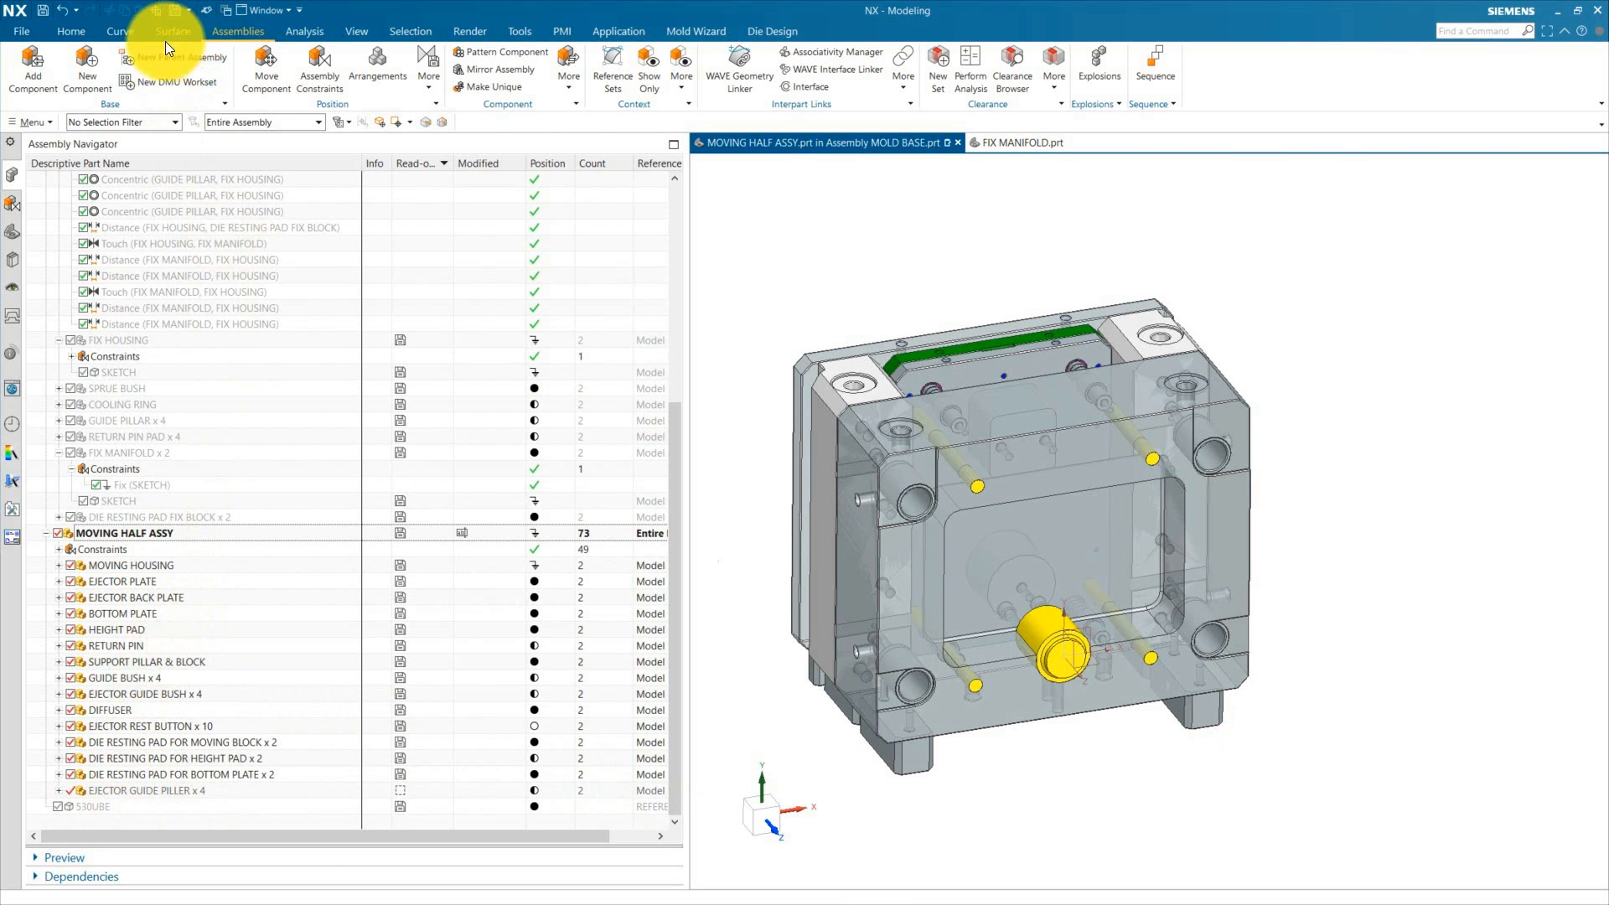
Step: Add the MANIFOLD - Copy part as a component of the moving half assembly
left_click(221, 30)
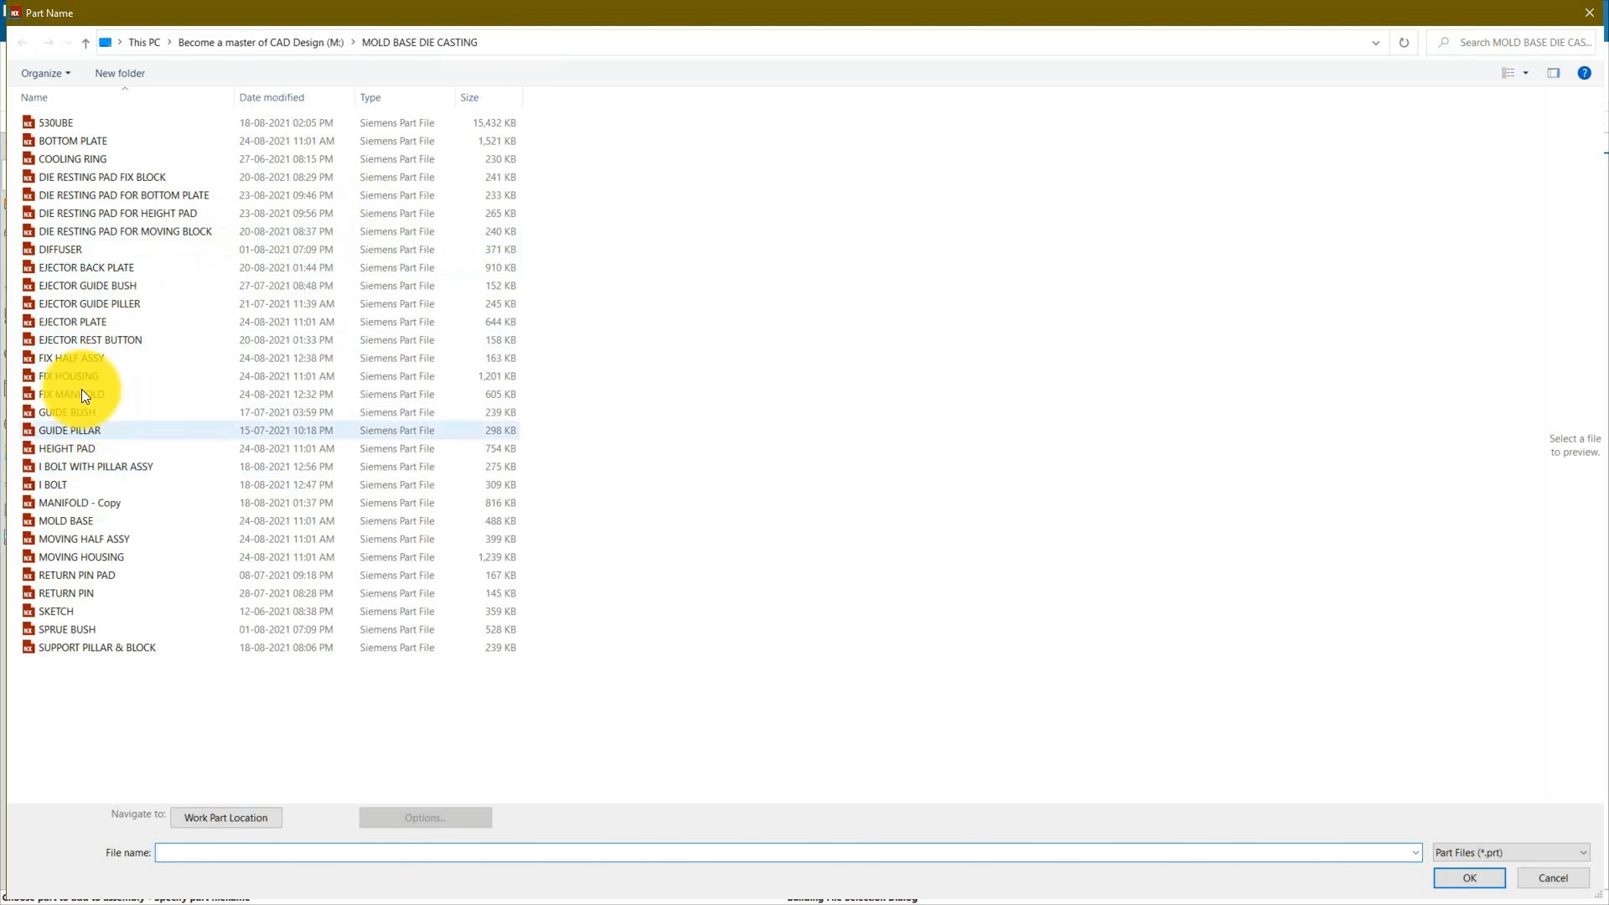
left_click(1469, 886)
left_click(269, 503)
mouse_move(1119, 673)
middle_mouse_down()
mouse_move(1103, 657)
mouse_move(1129, 694)
middle_mouse_up()
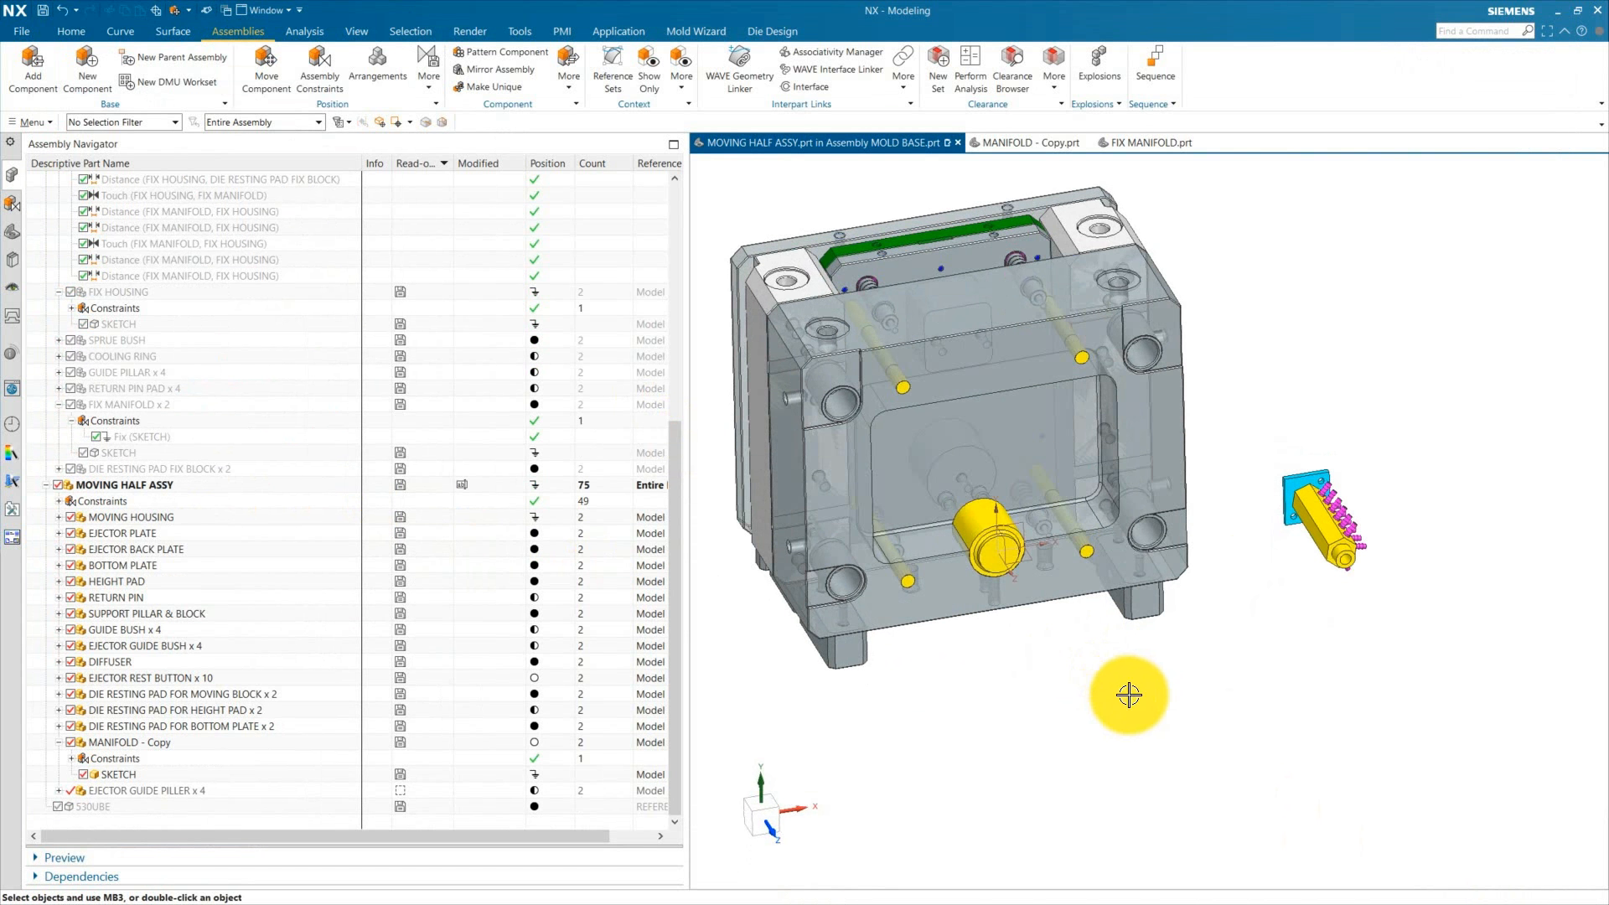
Step: Rotate the MANIFOLD - Copy component 90 degrees about XC and 90 degrees about ZC with Move Component
middle_click_drag(1283, 573, 1324, 713)
left_click(1333, 503)
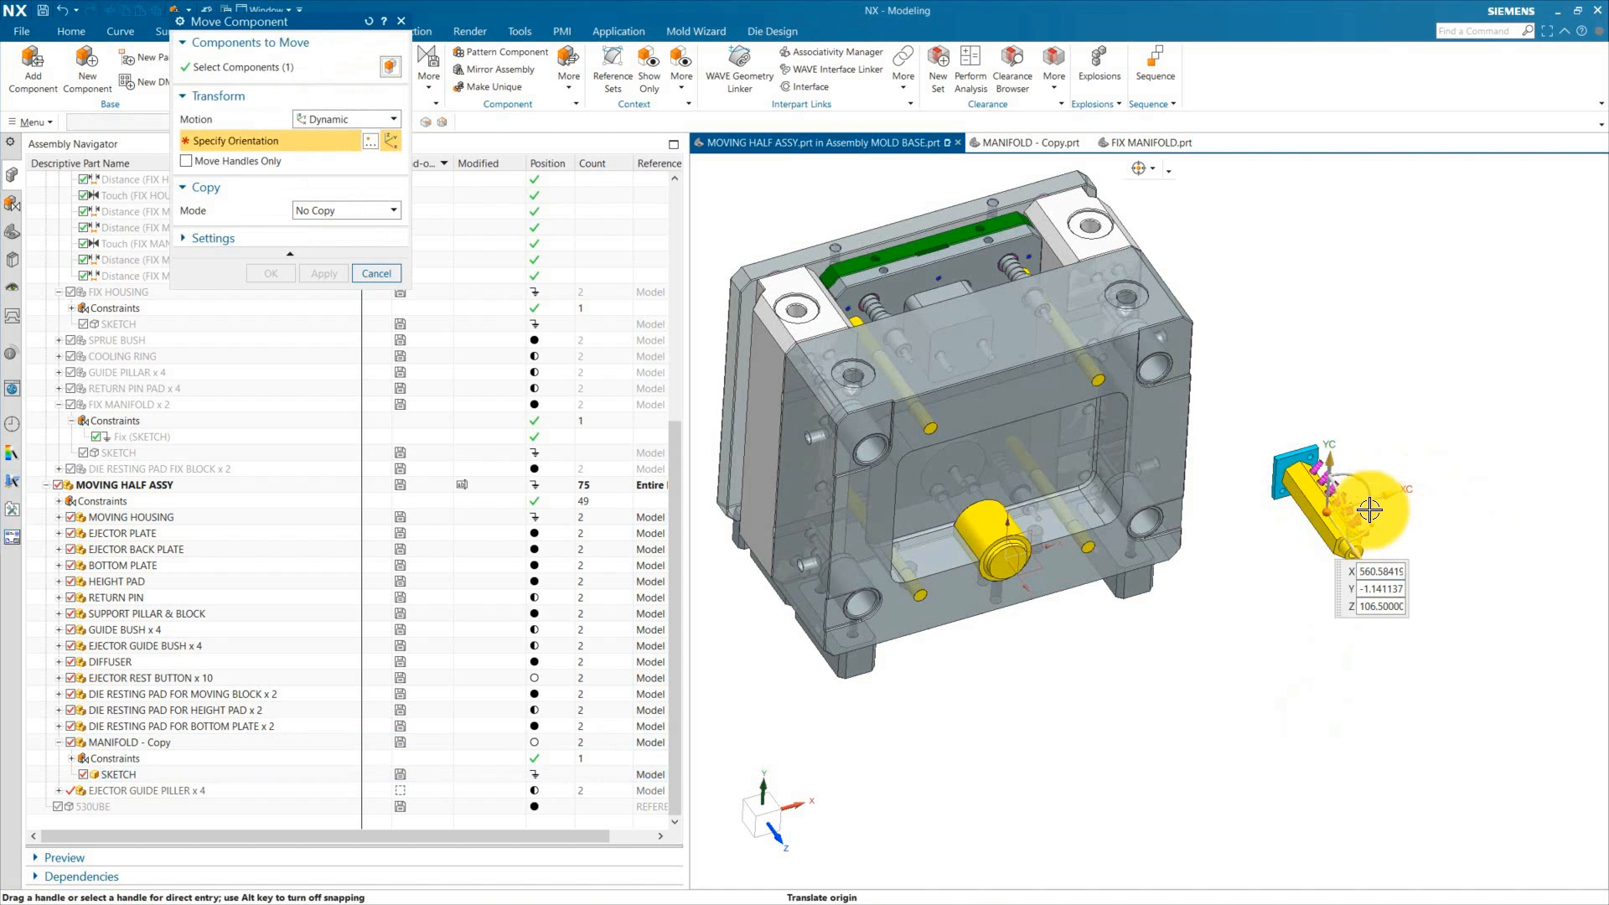
left_click_drag(1325, 465, 1348, 277)
key("Return")
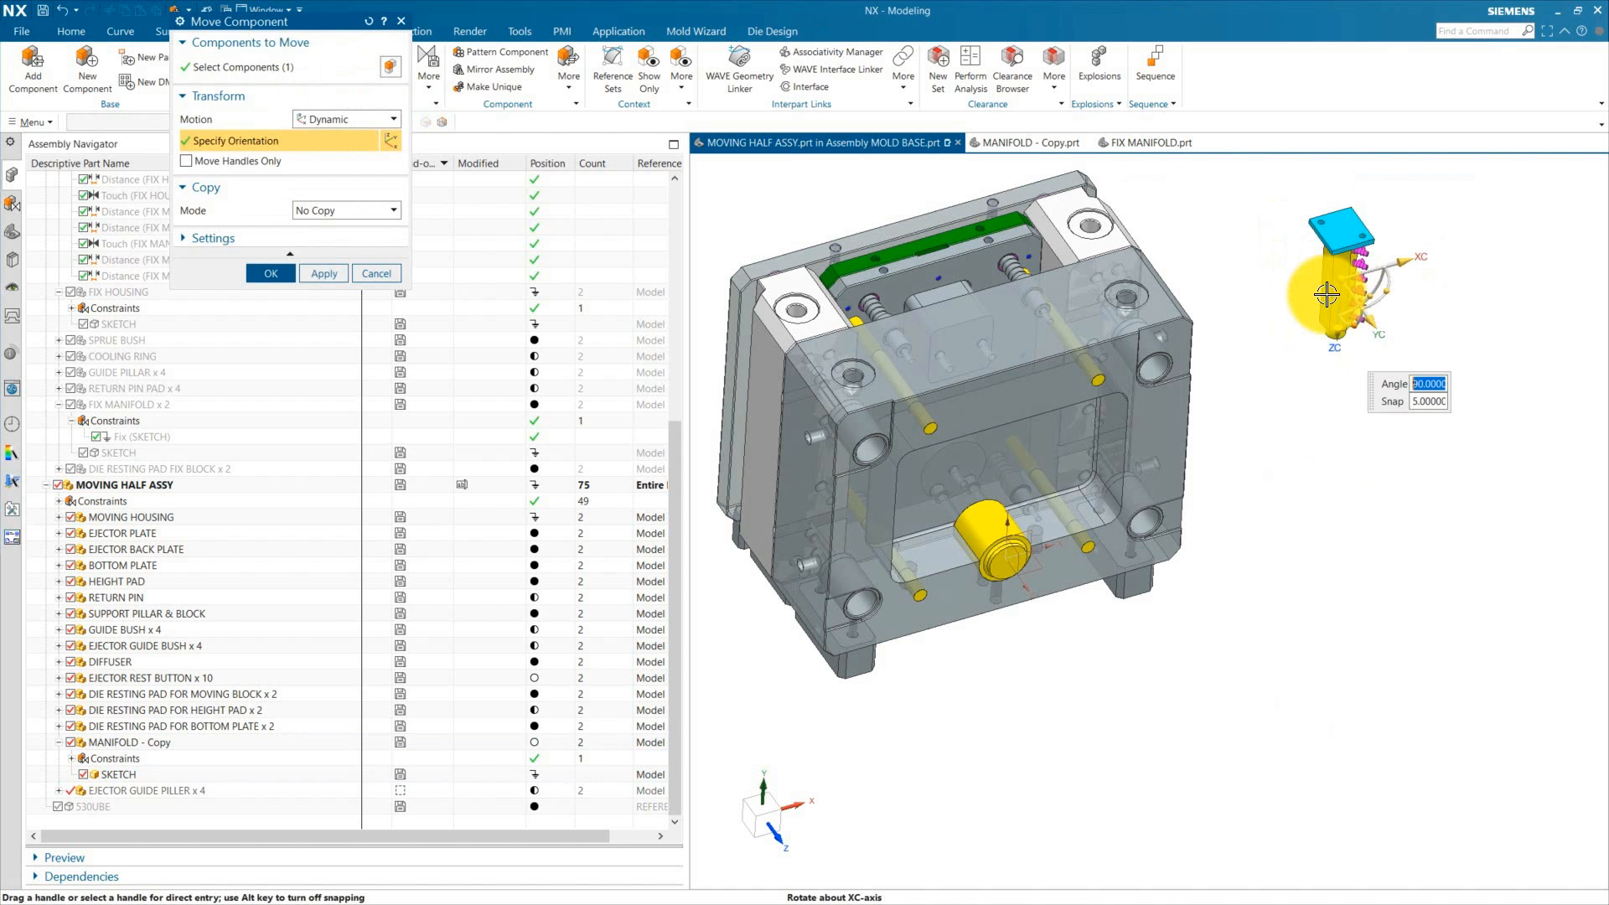
key("Return")
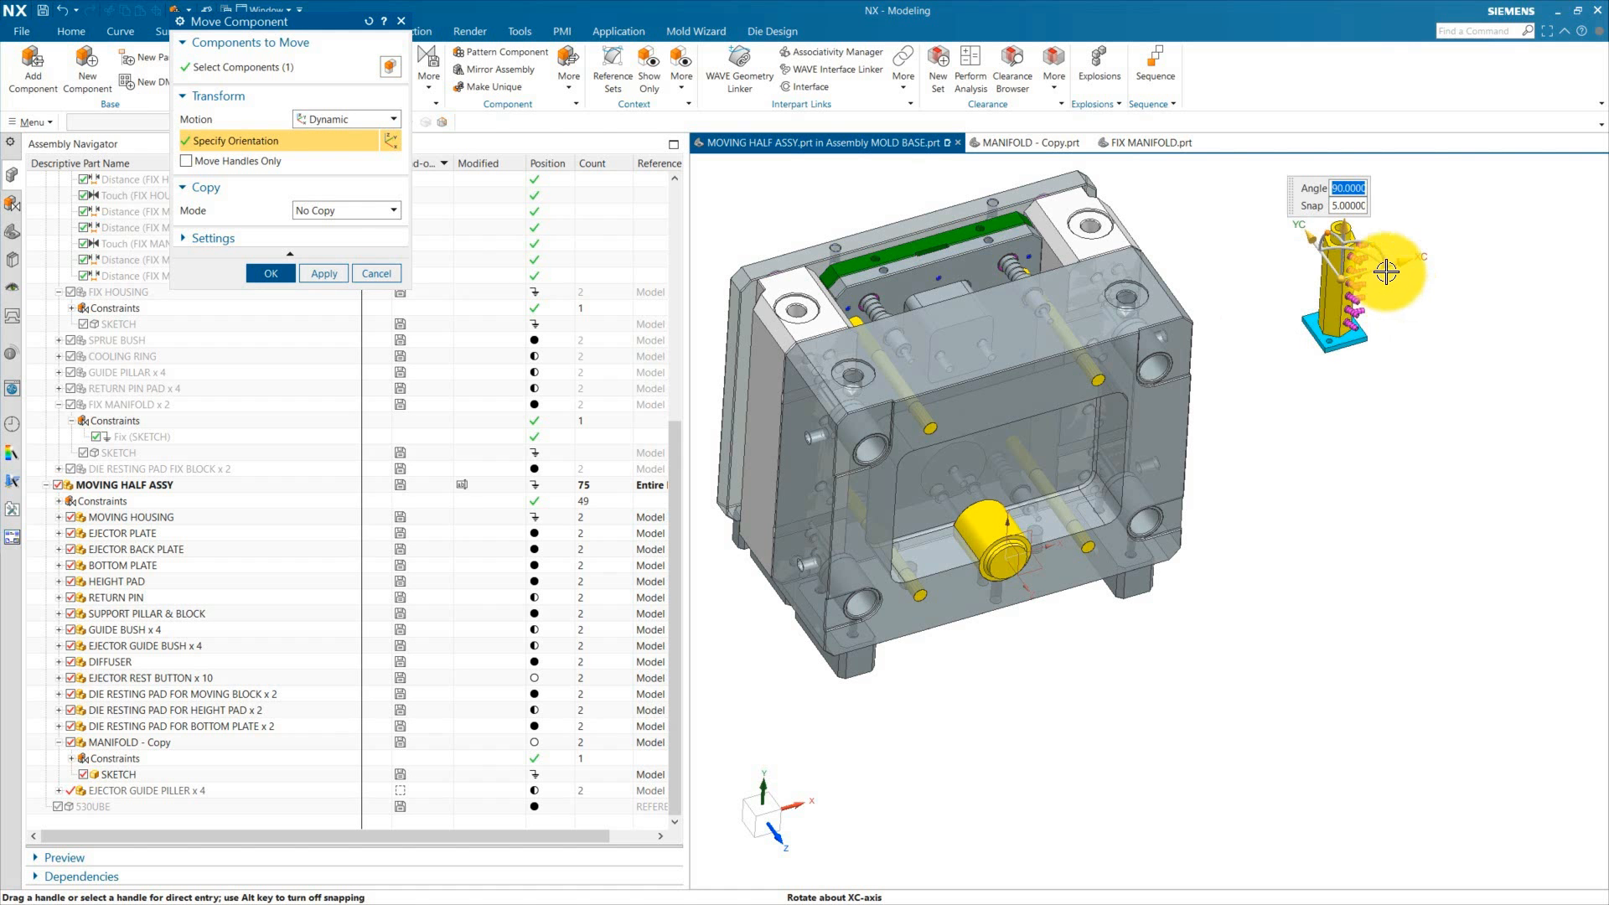
left_click_drag(1362, 251, 1393, 333)
type("9")
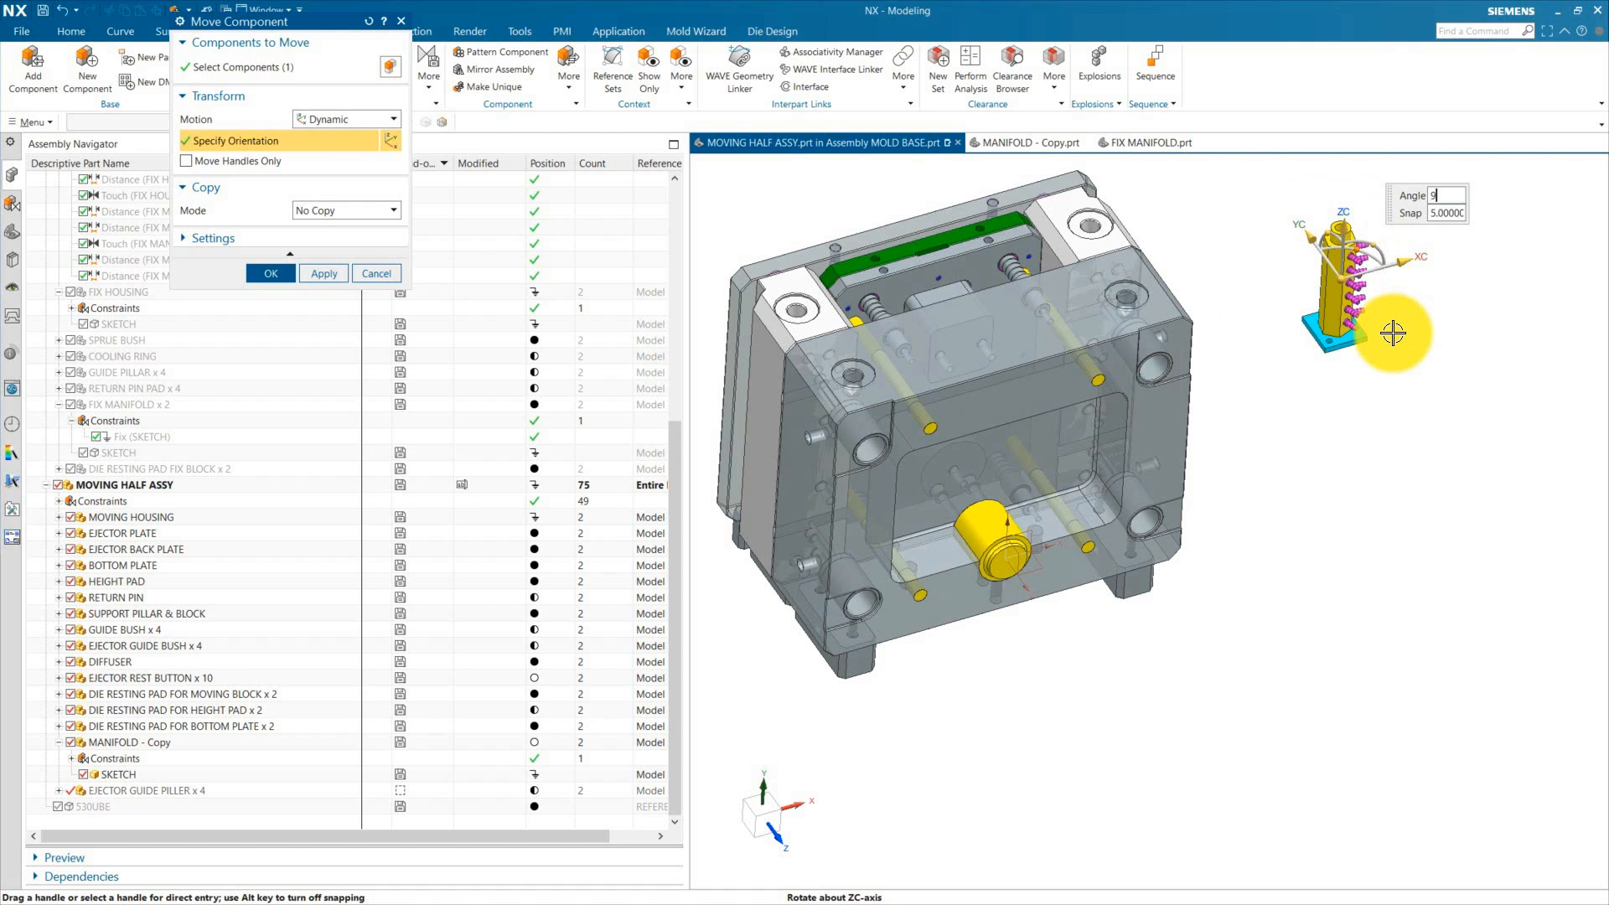
type("0")
key("Return")
middle_click(1427, 318)
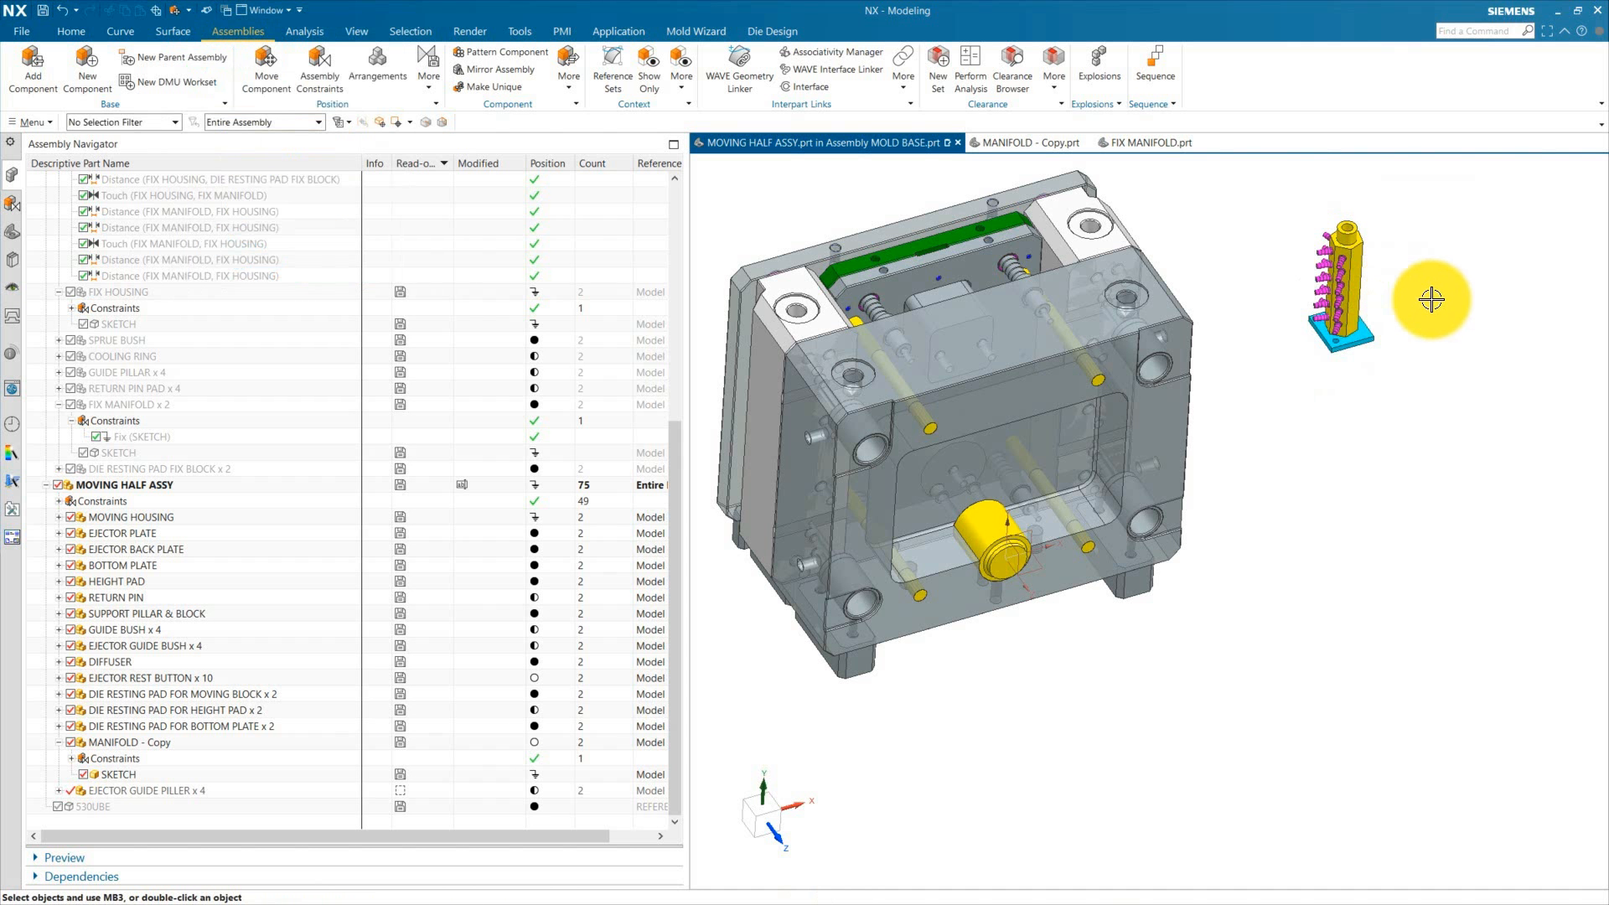
Step: Orbit and zoom around the moving half to examine where the manifold copy should sit
mouse_move(1427, 403)
middle_mouse_down()
mouse_move(1433, 453)
mouse_move(1439, 408)
mouse_move(1455, 405)
mouse_move(1455, 460)
mouse_move(1445, 387)
mouse_move(1439, 405)
middle_mouse_up()
scroll(1359, 300, "up", 2)
scroll(1332, 410, "down", 3)
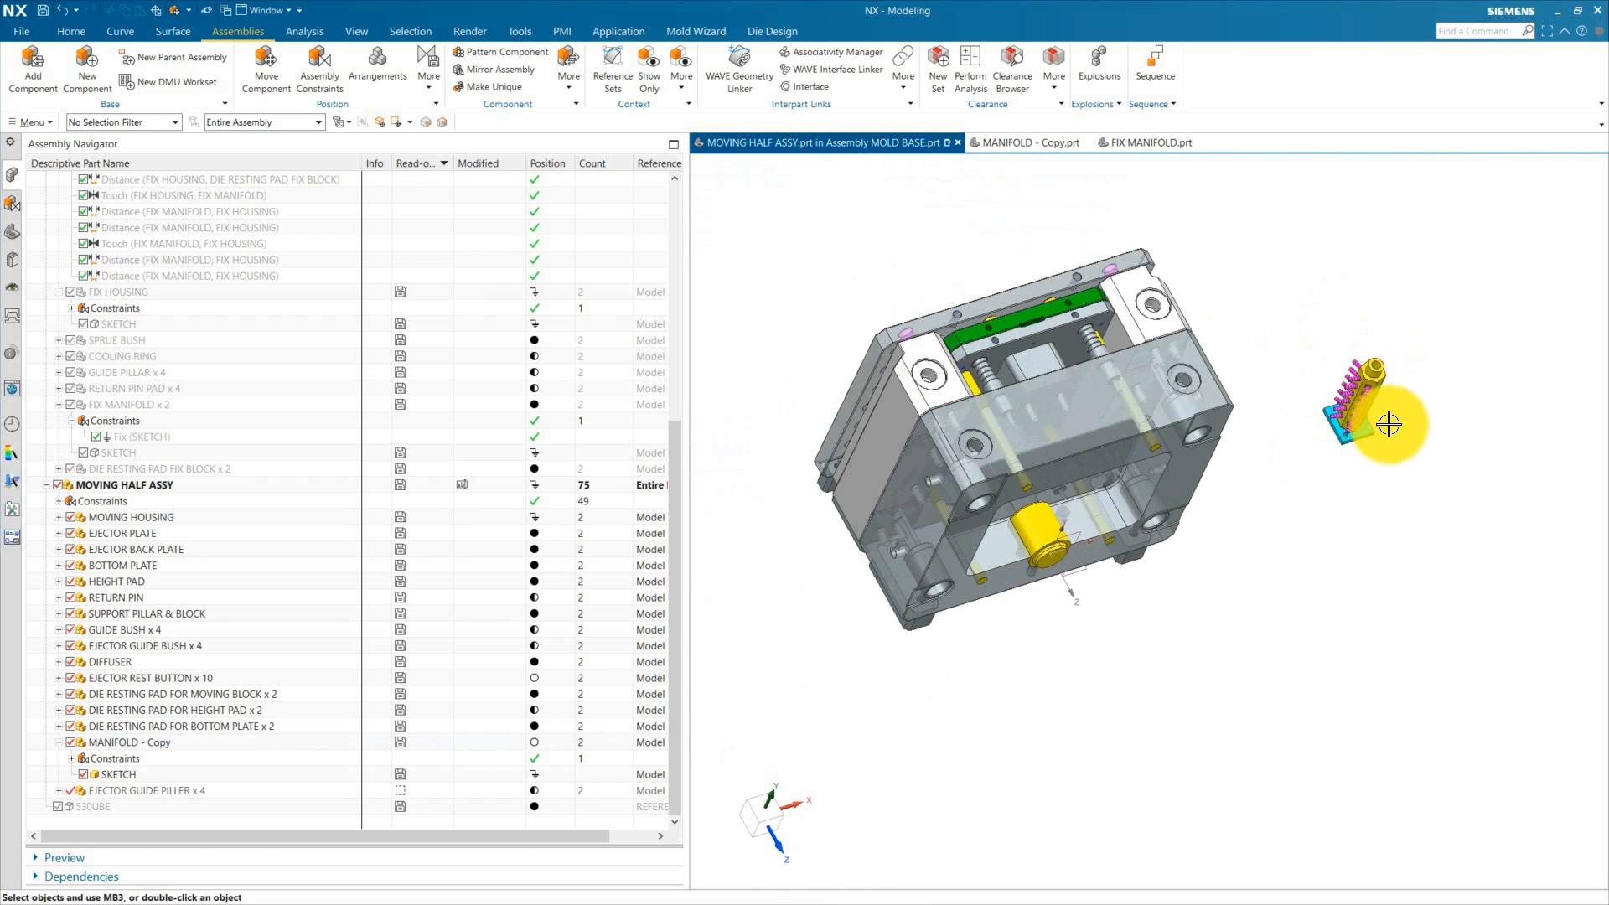
scroll(1389, 425, "up", 4)
scroll(1375, 469, "down", 3)
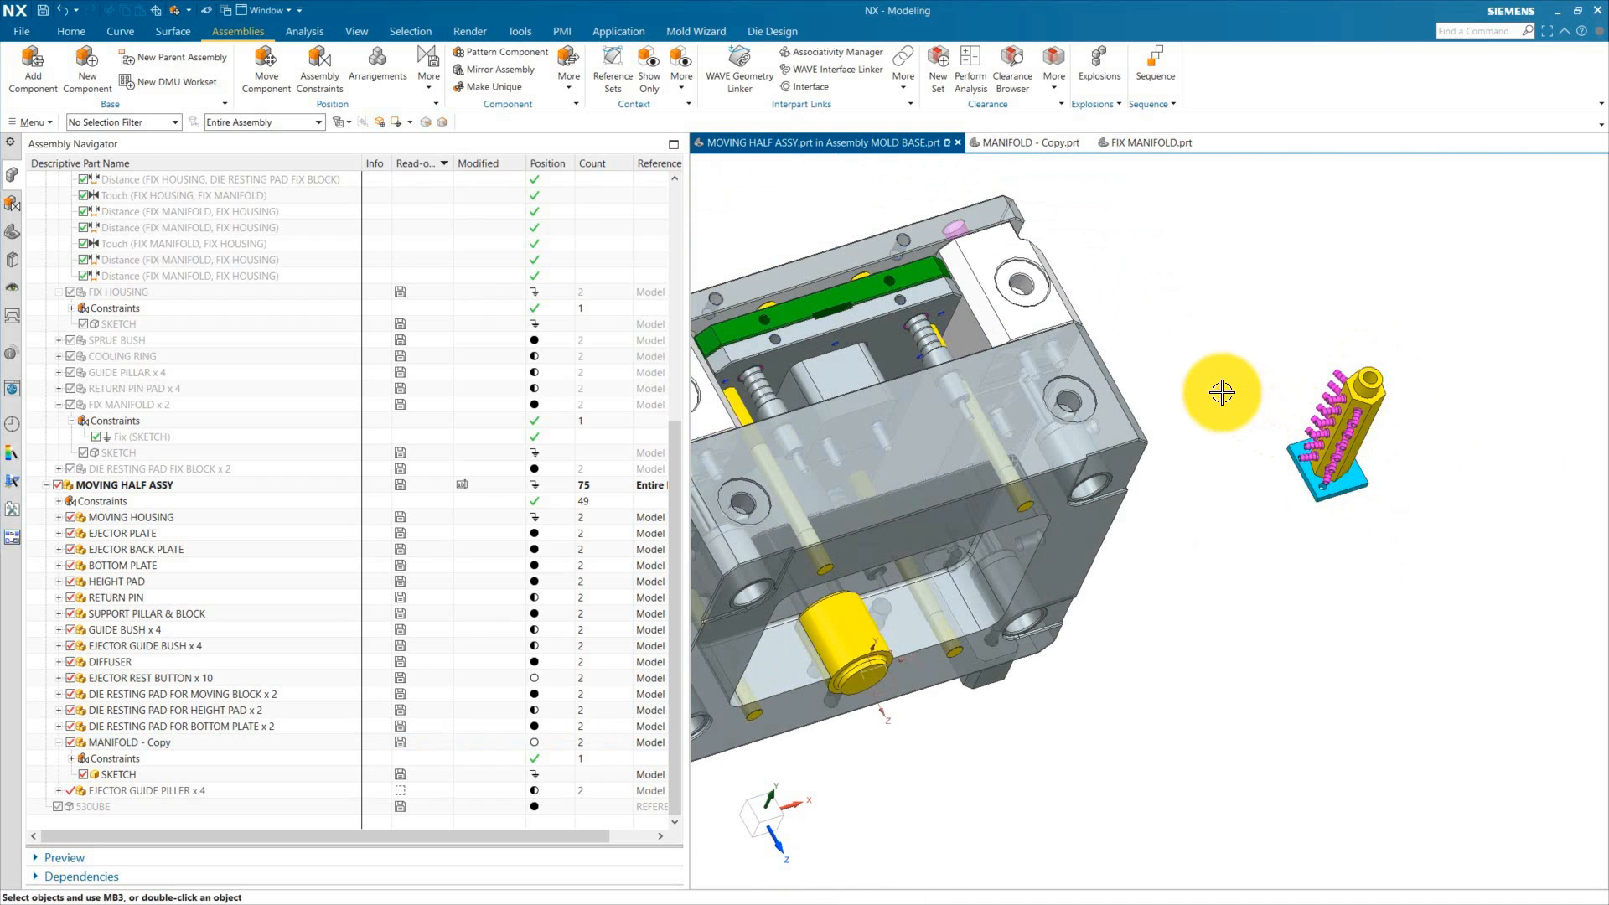
middle_click_drag(1222, 392, 1135, 467)
scroll(1124, 438, "up", 3)
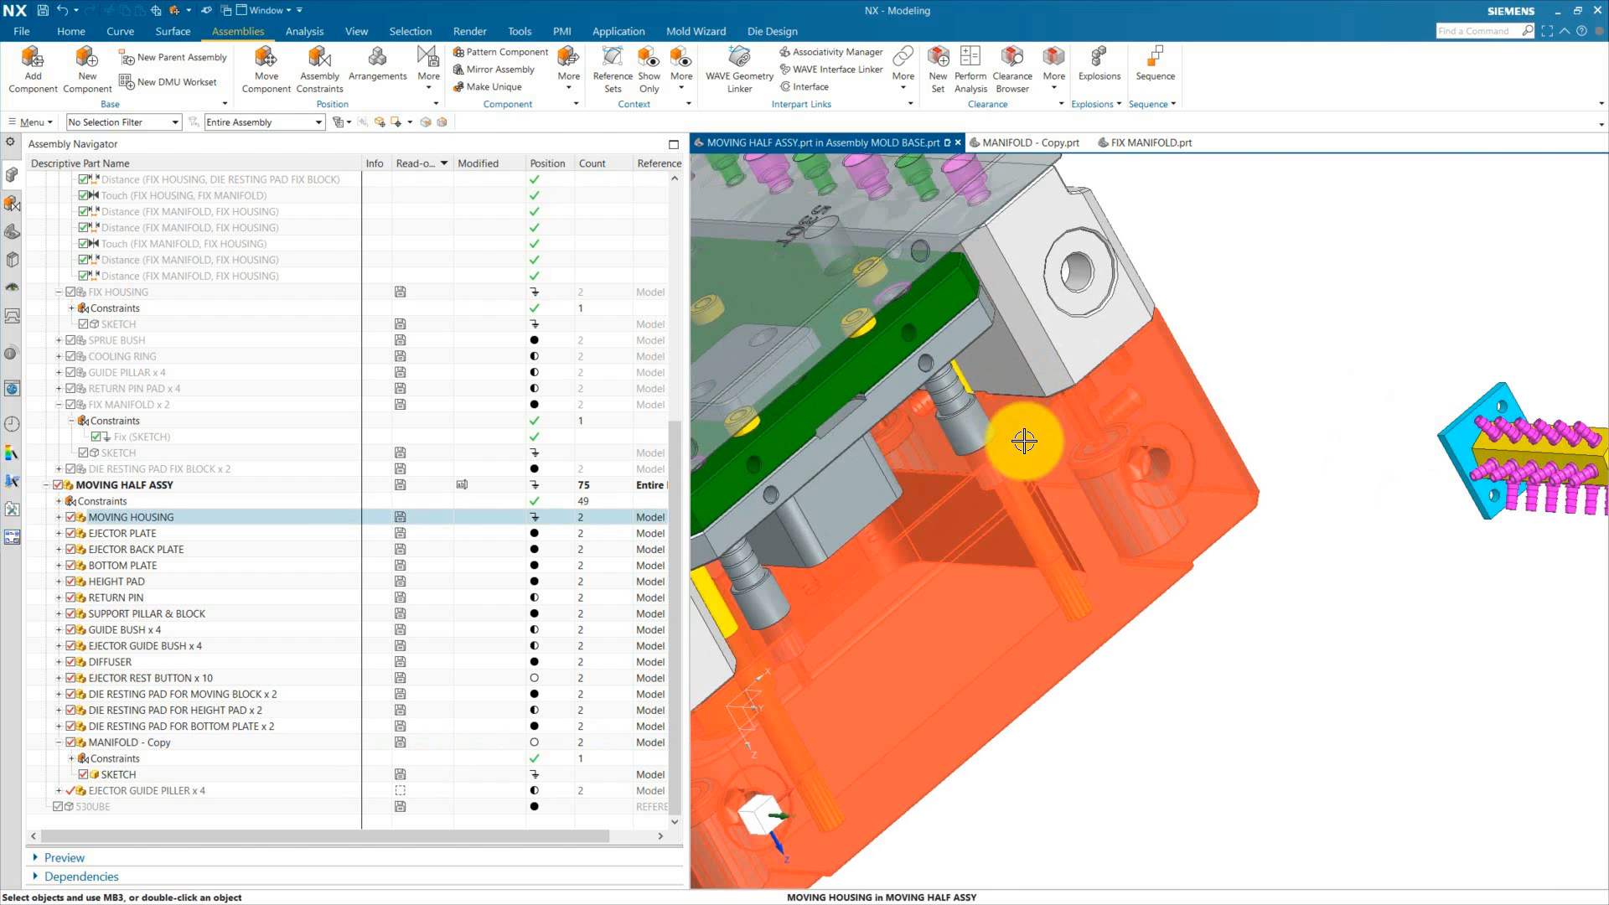
scroll(1189, 559, "down", 3)
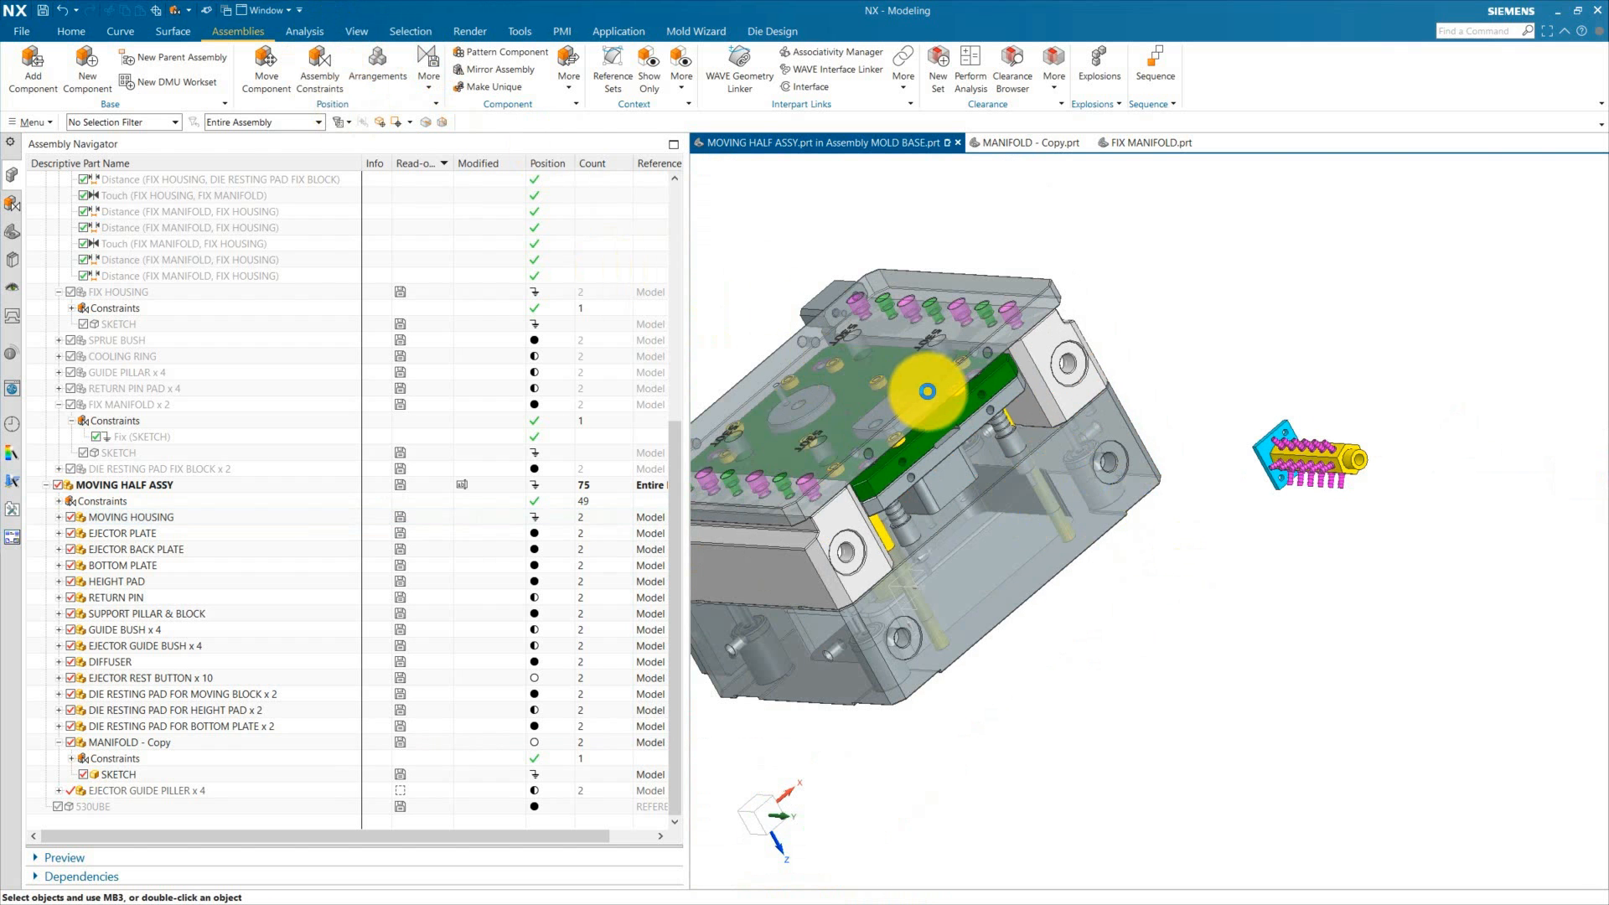
Step: Add a Touch Align constraint between the MANIFOLD - Copy face and the moving housing's side face
scroll(1066, 394, "up", 3)
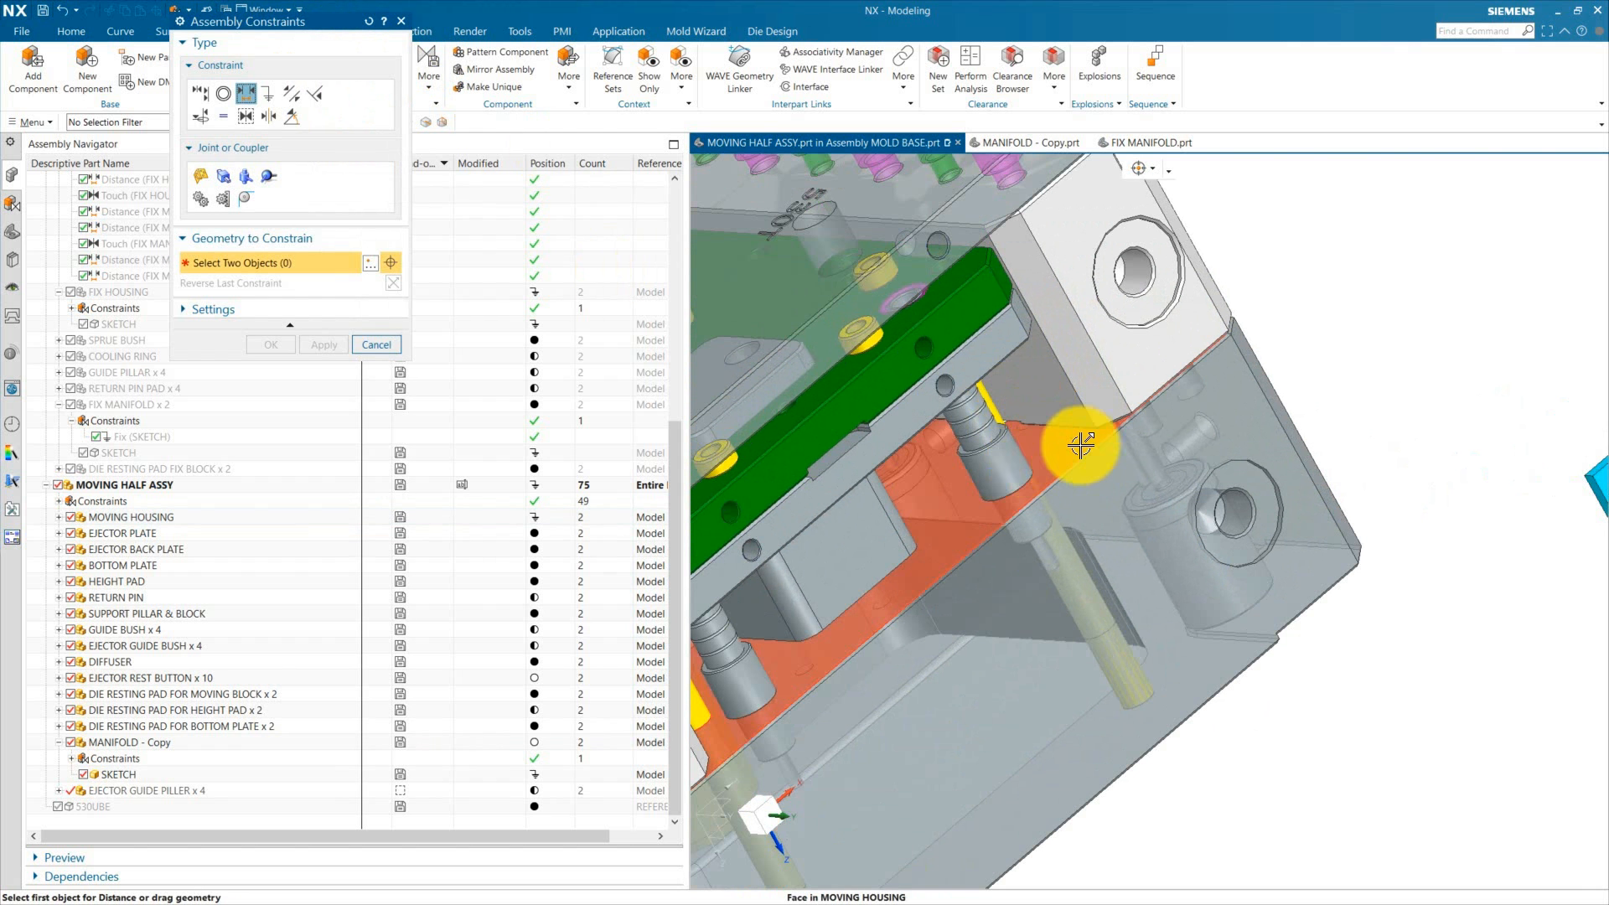
scroll(1081, 446, "down", 5)
left_click(207, 96)
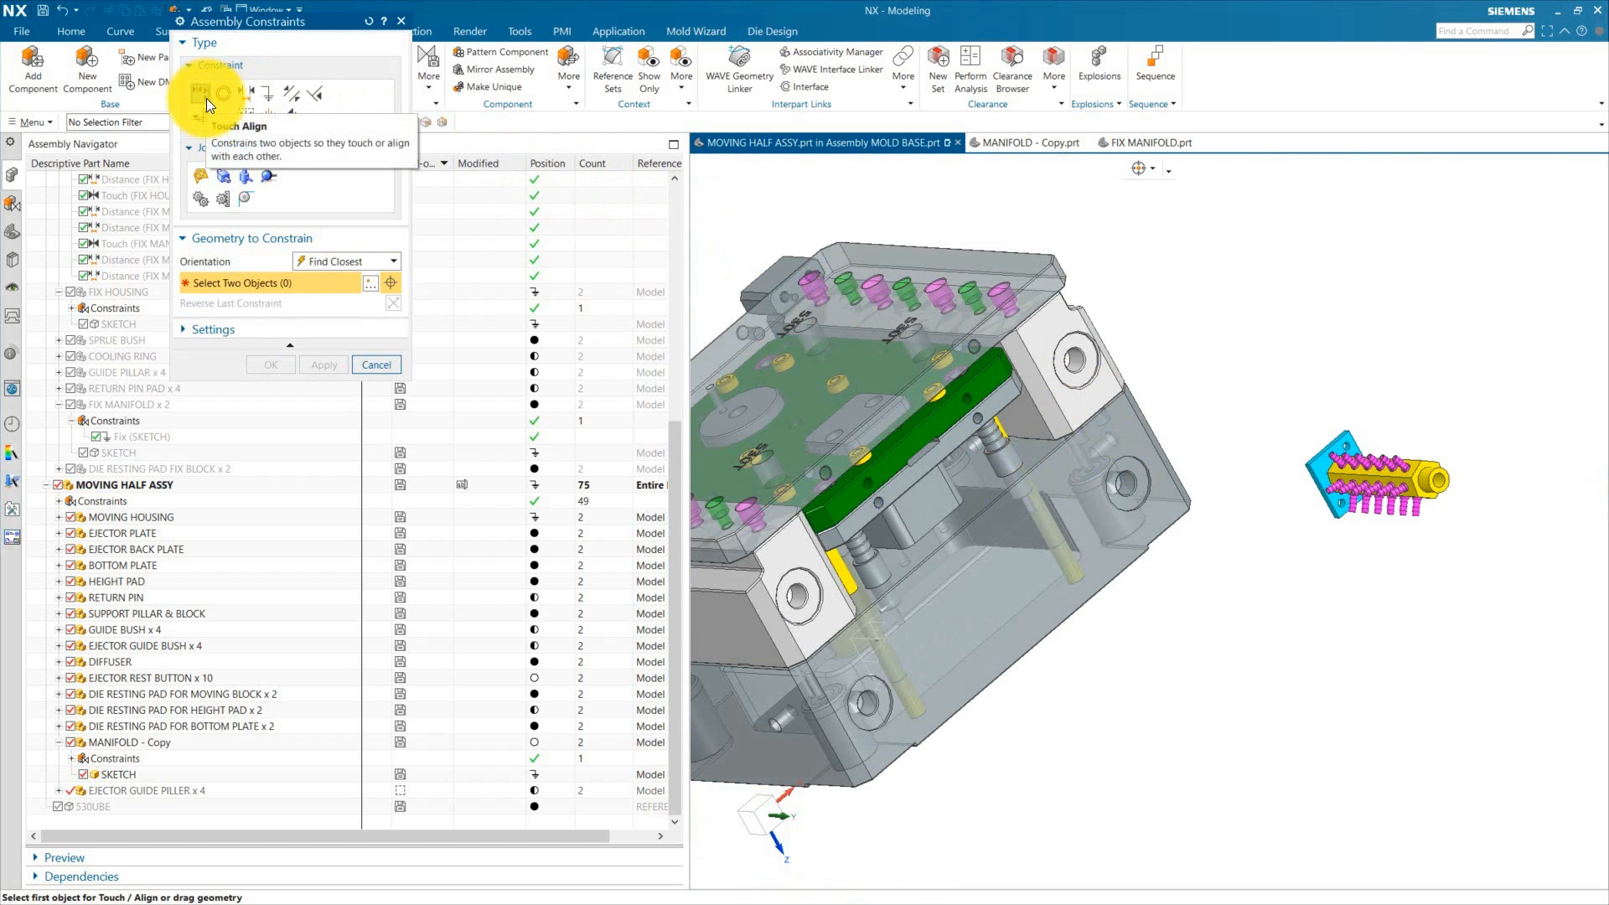
left_click(1178, 571)
middle_click_drag(1179, 570, 1313, 704)
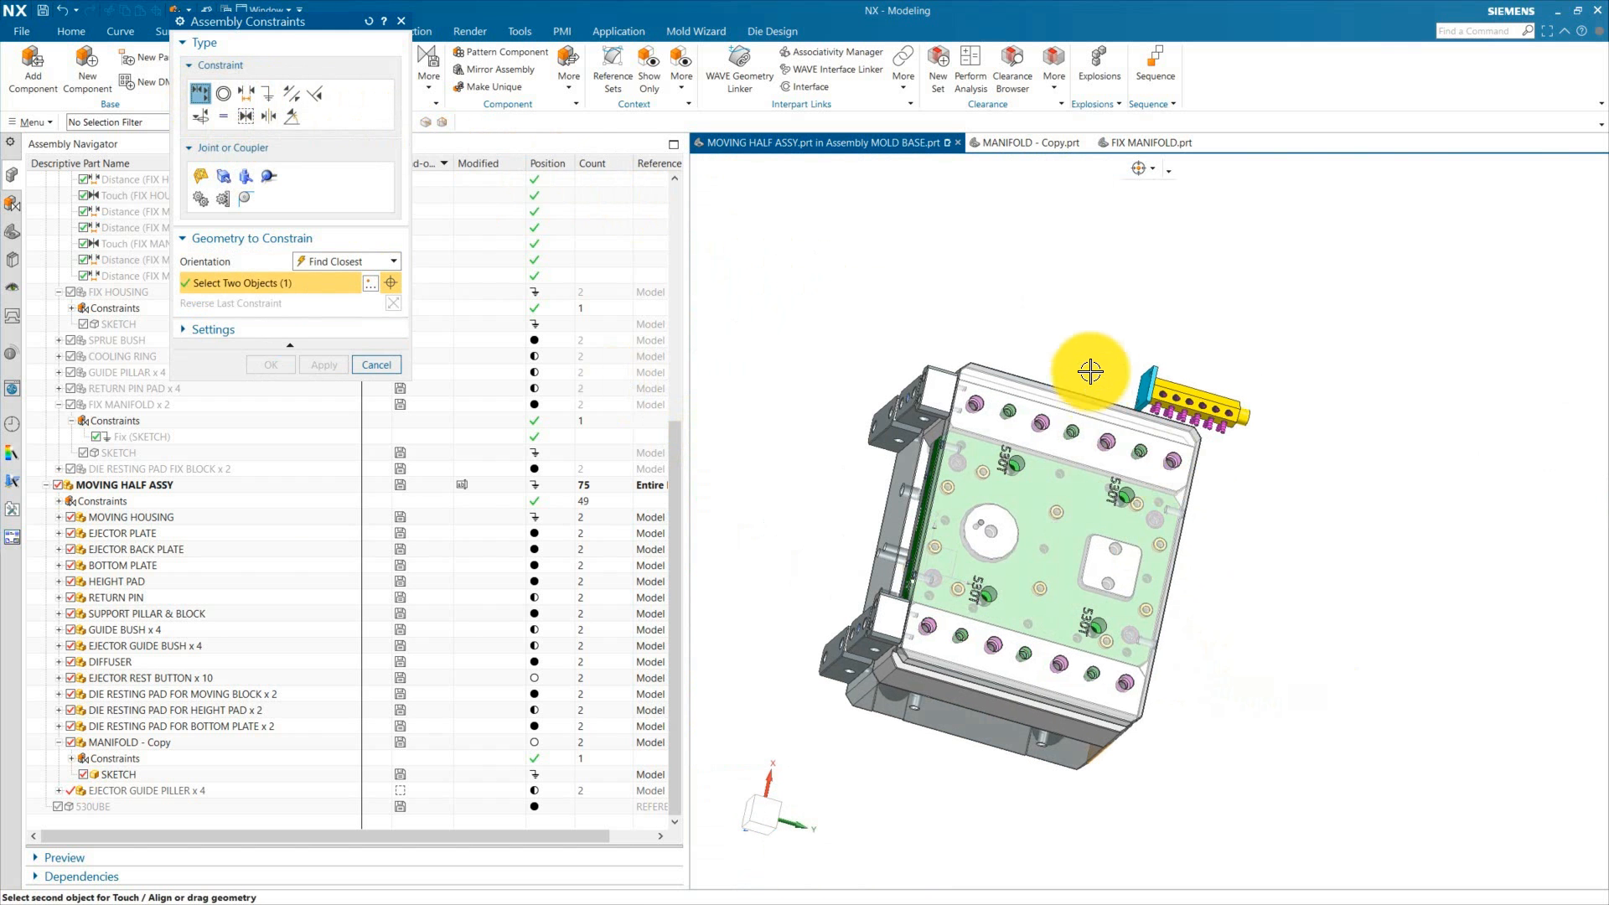
scroll(1098, 371, "up", 4)
left_click(1187, 426)
left_click(272, 365)
scroll(1220, 379, "down", 3)
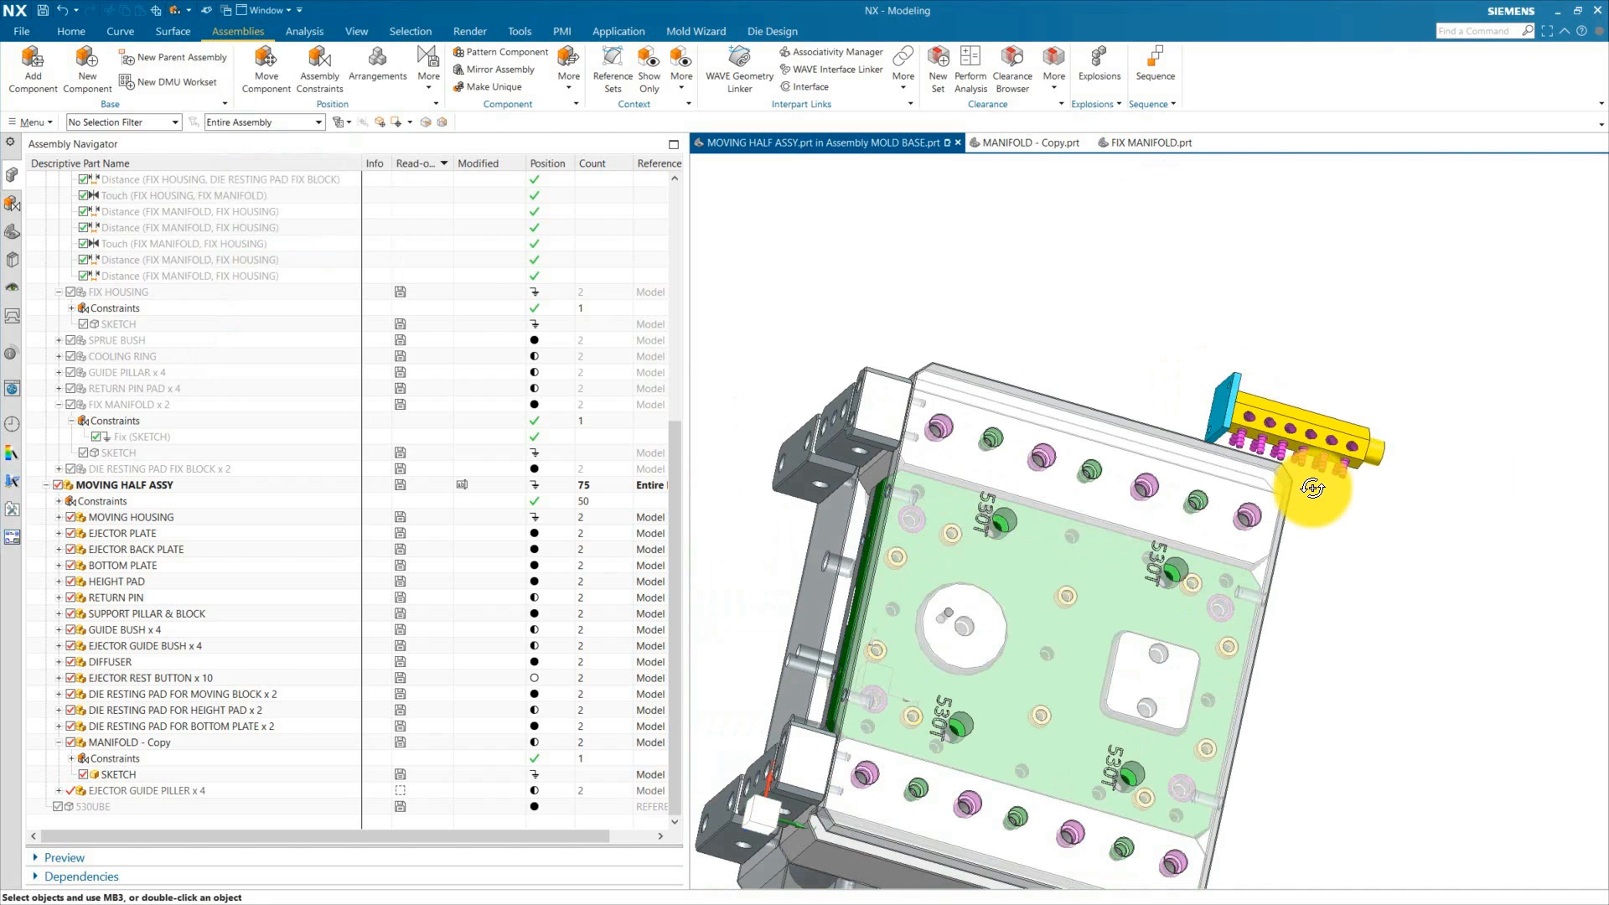
middle_click_drag(1318, 485, 1292, 496)
scroll(1509, 627, "up", 5)
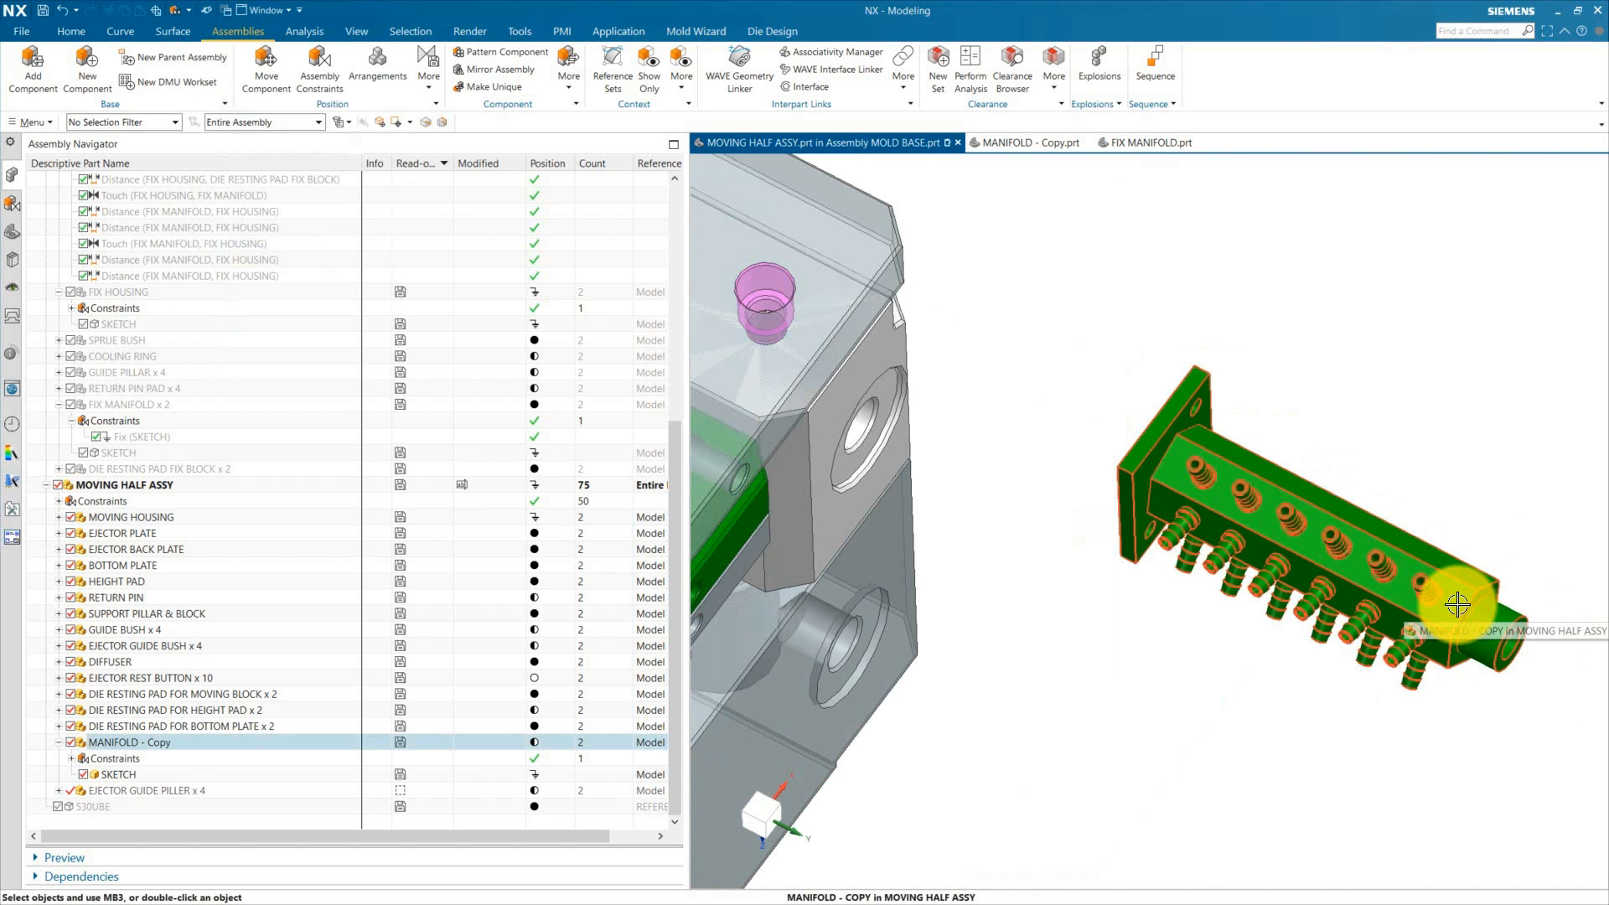
Step: Add a Distance constraint of 0 mm between a face of the manifold copy and a face of the moving housing
scroll(1425, 577, "down", 5)
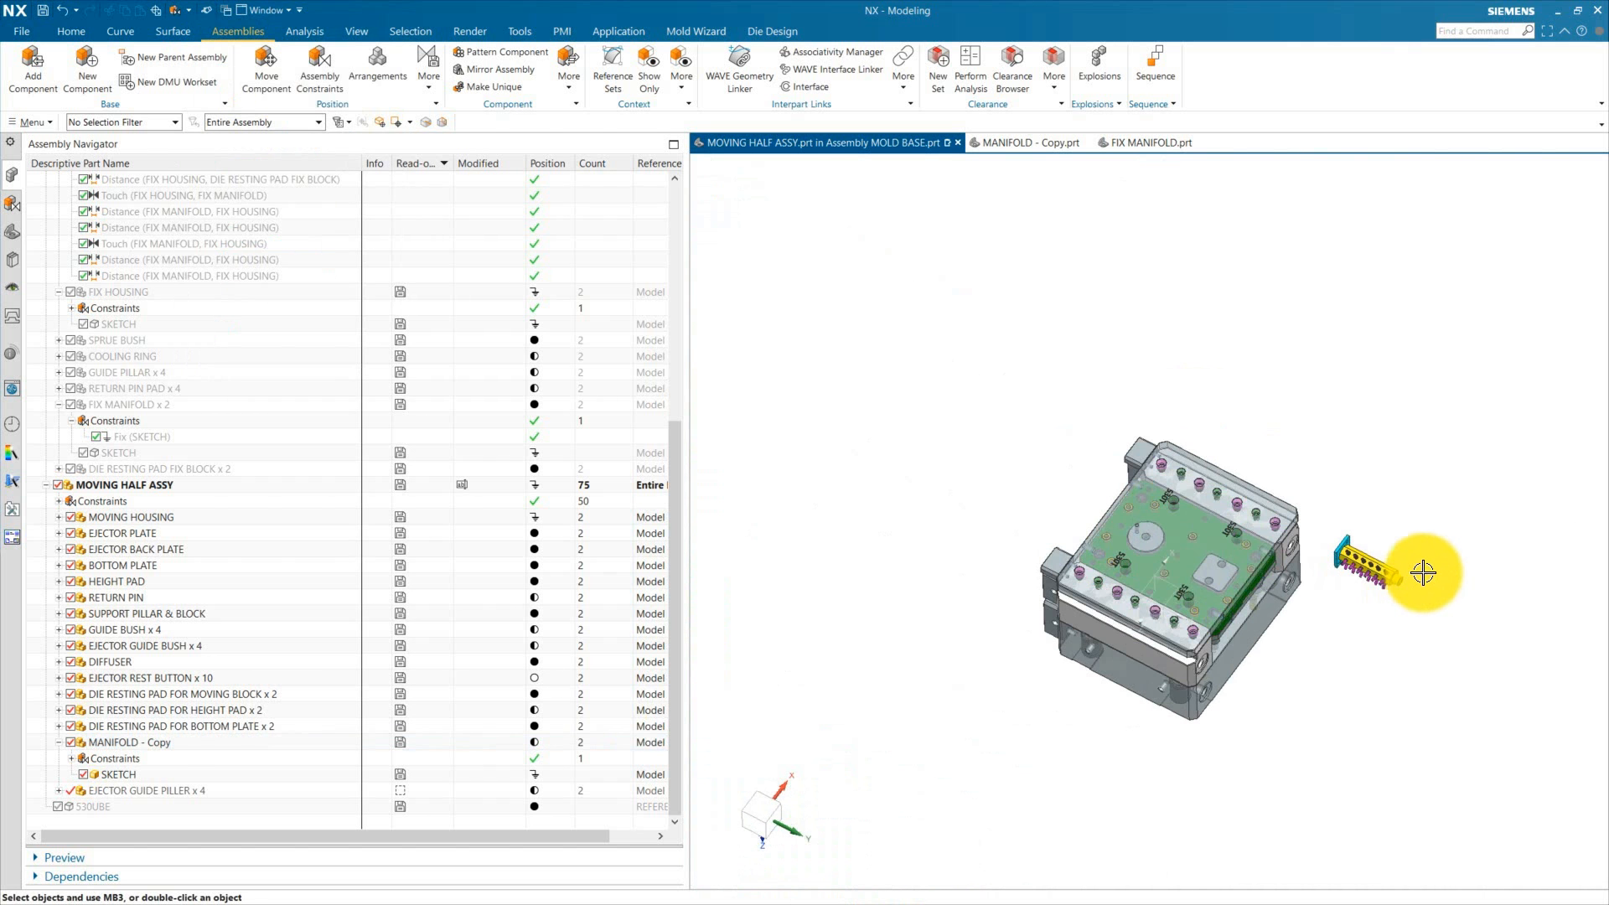
scroll(1423, 572, "up", 5)
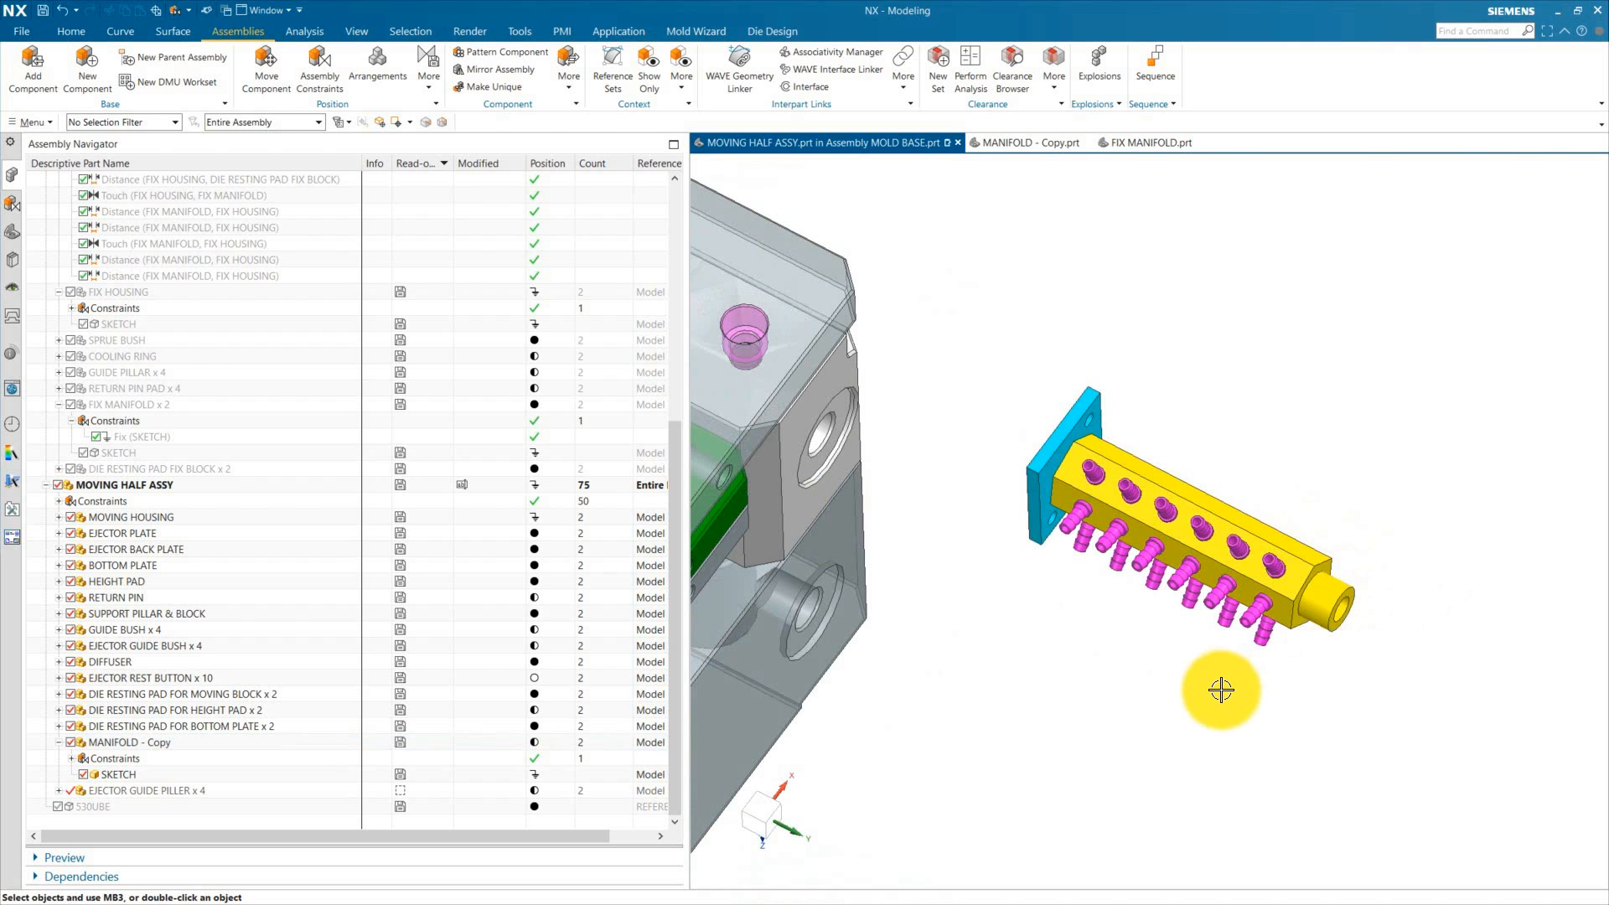
middle_click_drag(1221, 690, 1232, 536)
scroll(1321, 568, "down", 2)
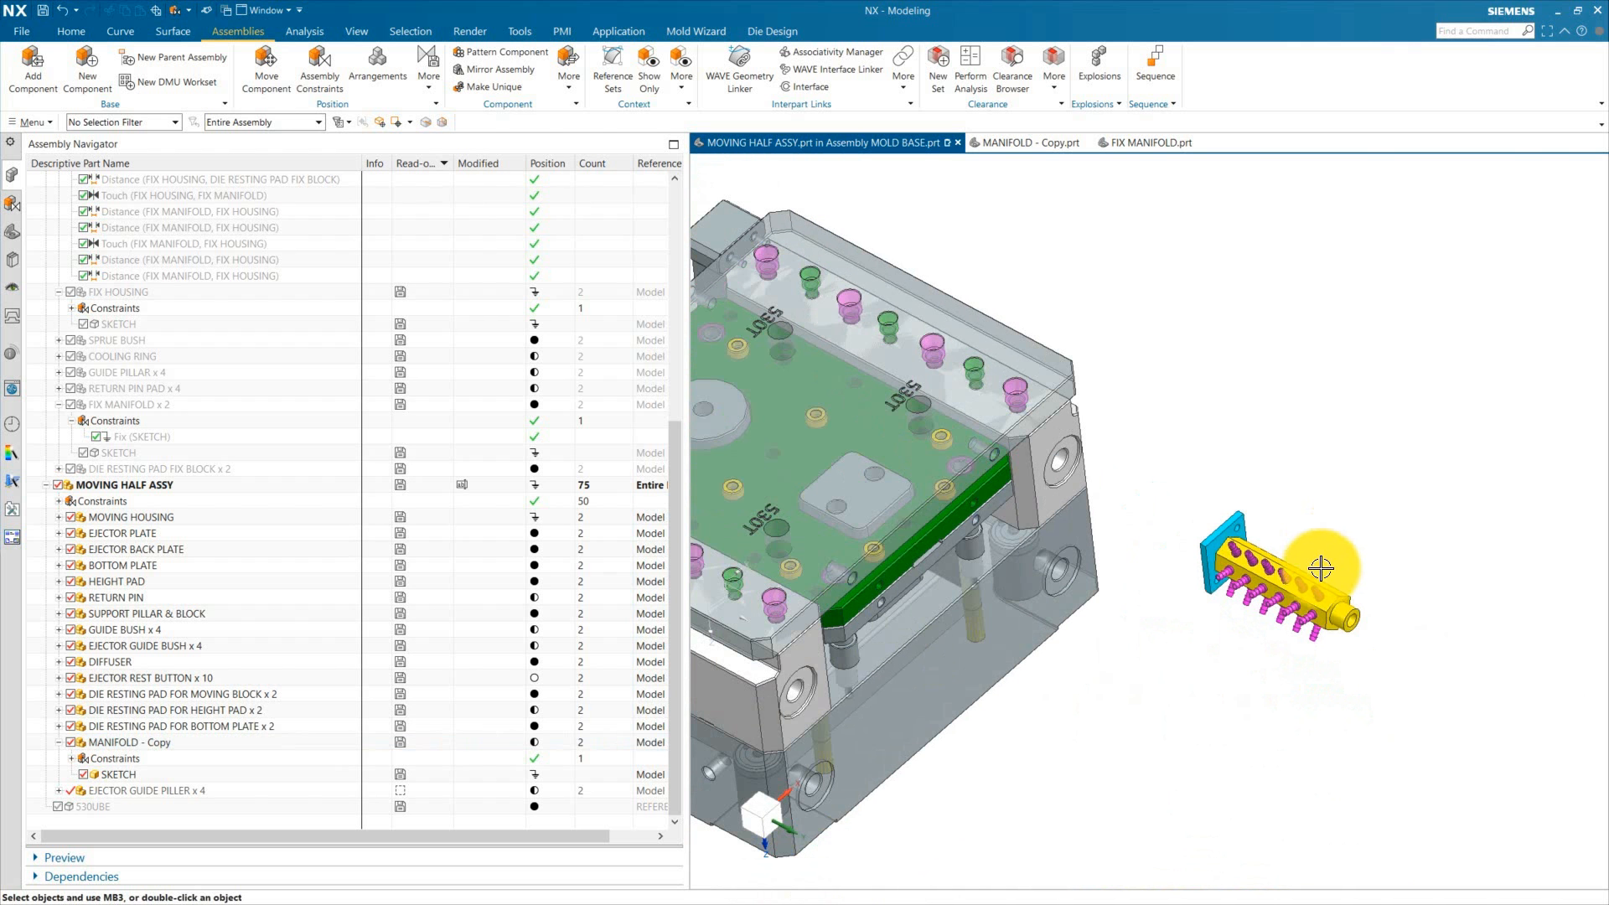
left_click(1332, 593)
key("Escape")
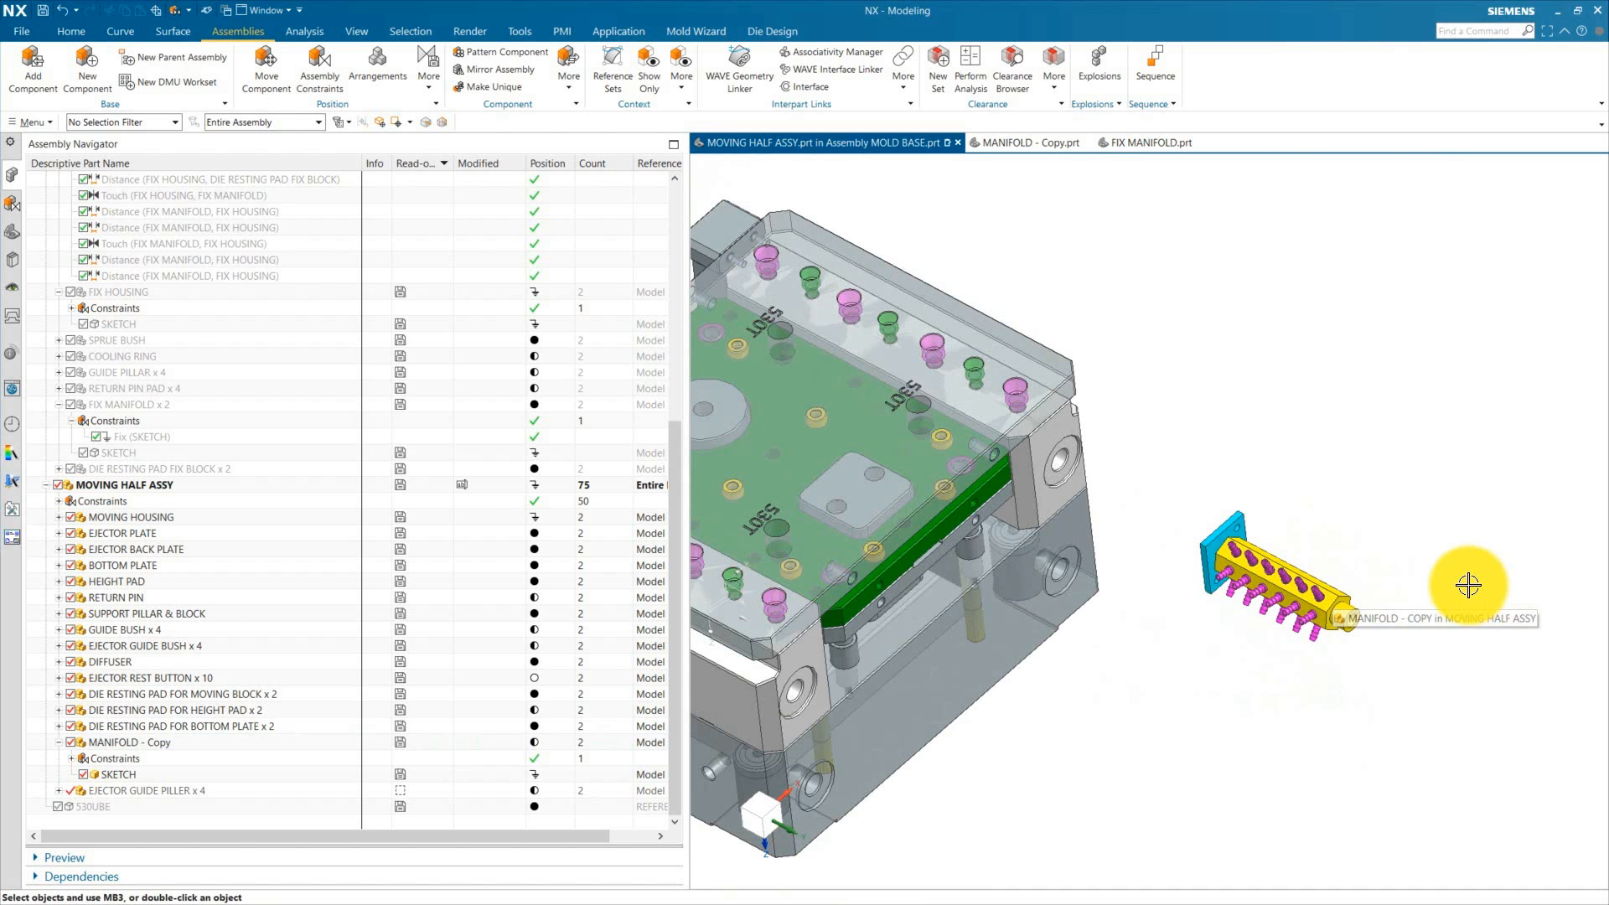
middle_click_drag(1436, 657, 785, 301)
scroll(1333, 478, "up", 5)
scroll(1357, 536, "down", 1)
scroll(1257, 540, "down", 3)
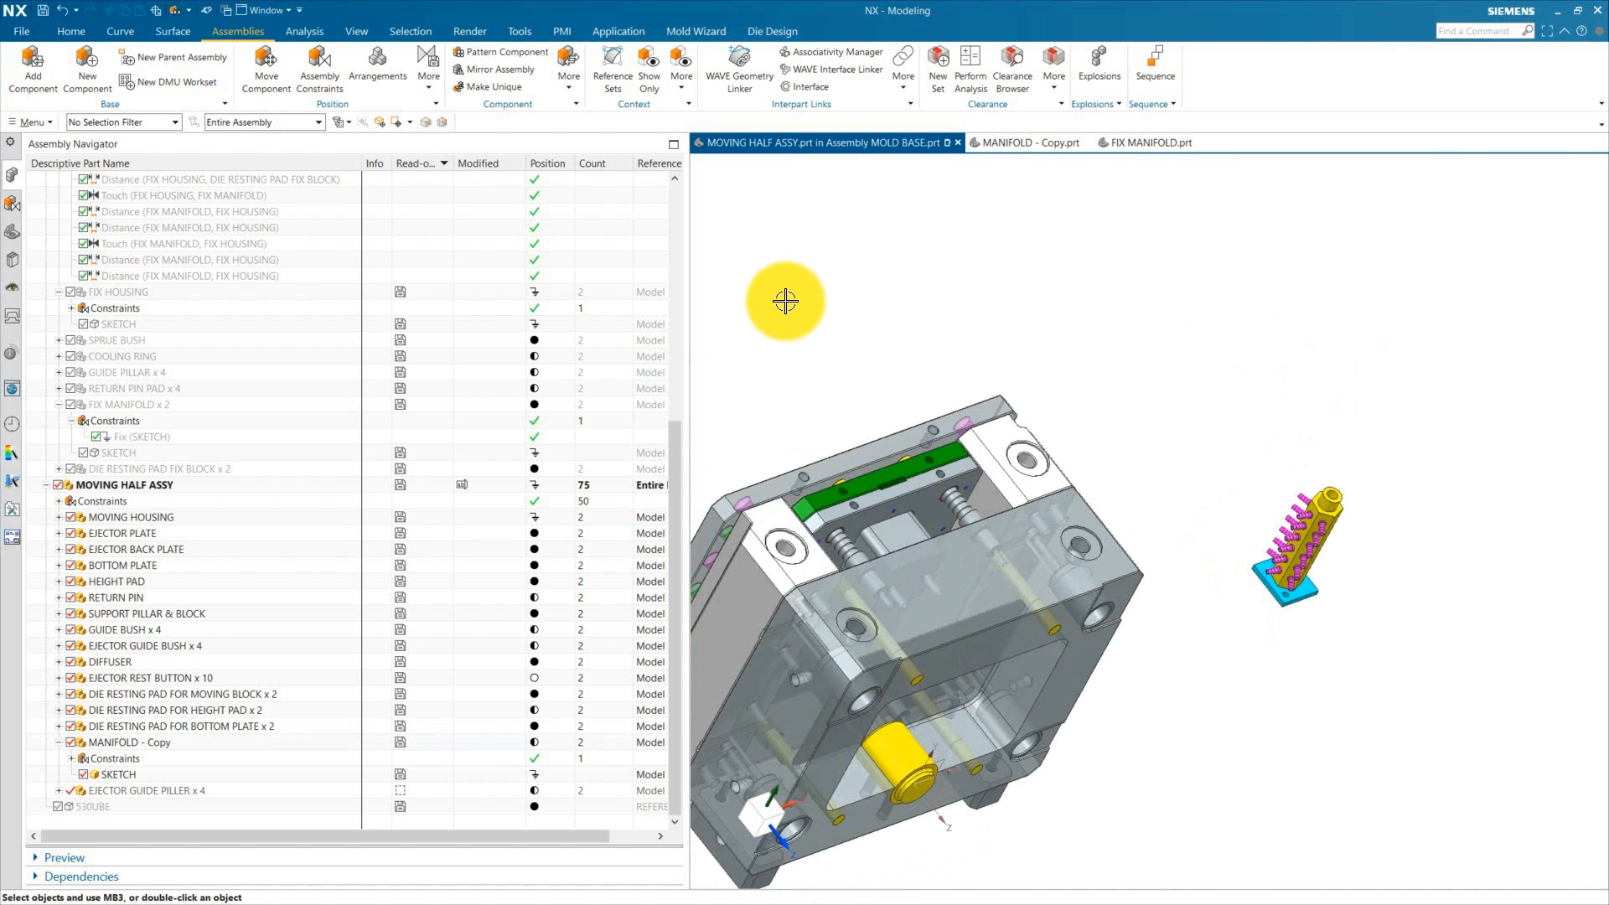
left_click(333, 74)
middle_click_drag(1020, 334, 1211, 493)
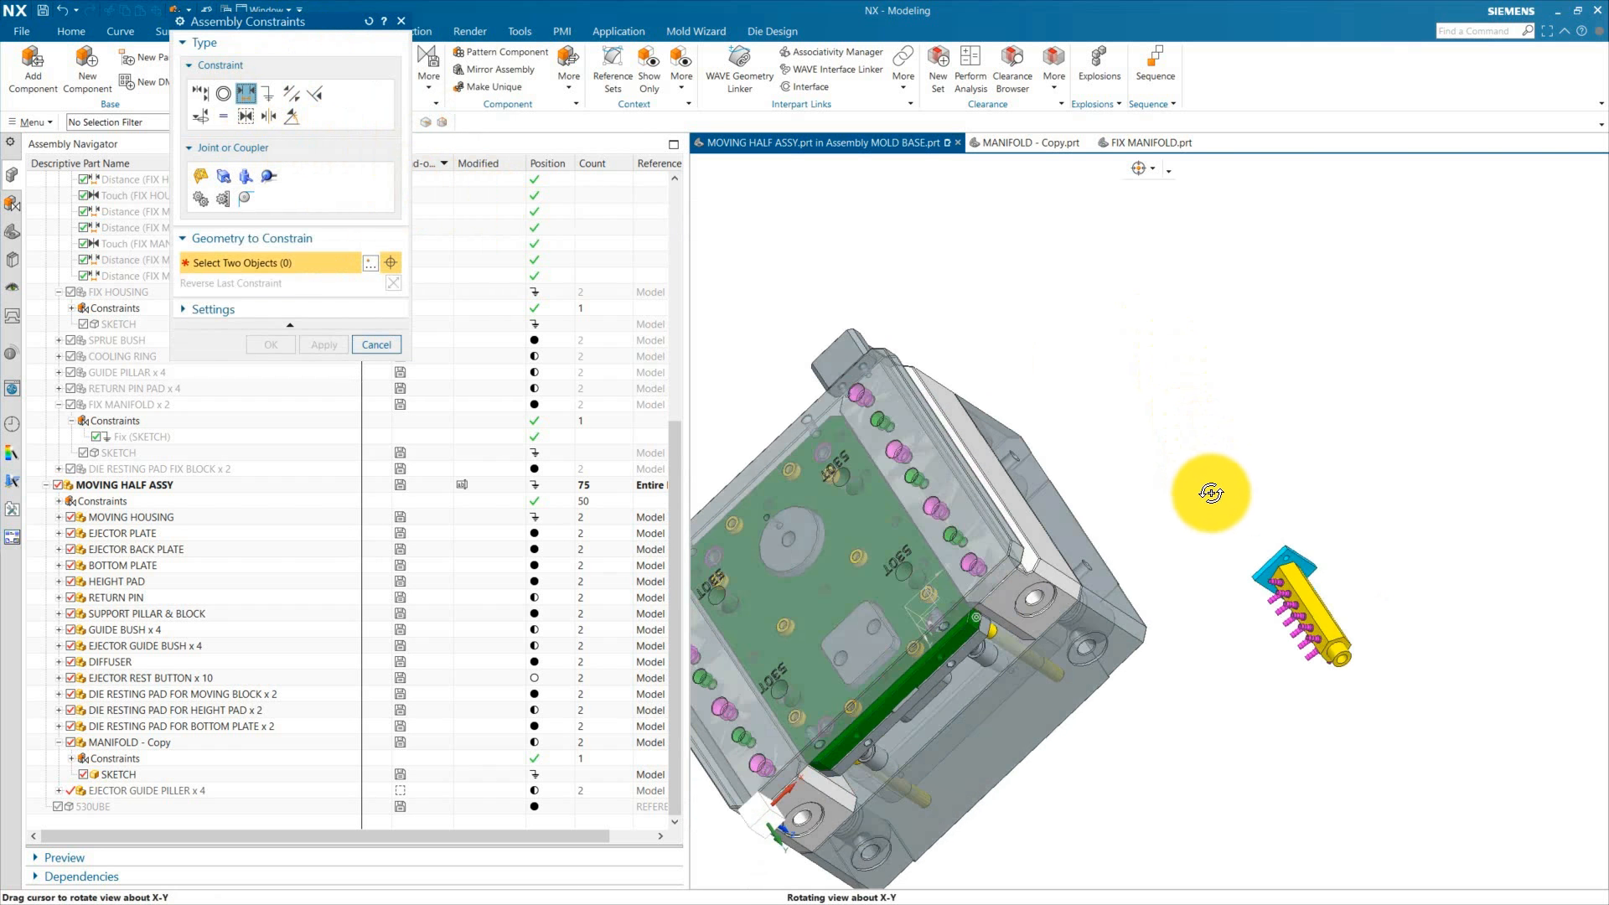
scroll(1257, 507, "up", 4)
left_click(1246, 499)
scroll(1031, 708, "down", 5)
scroll(1046, 637, "up", 8)
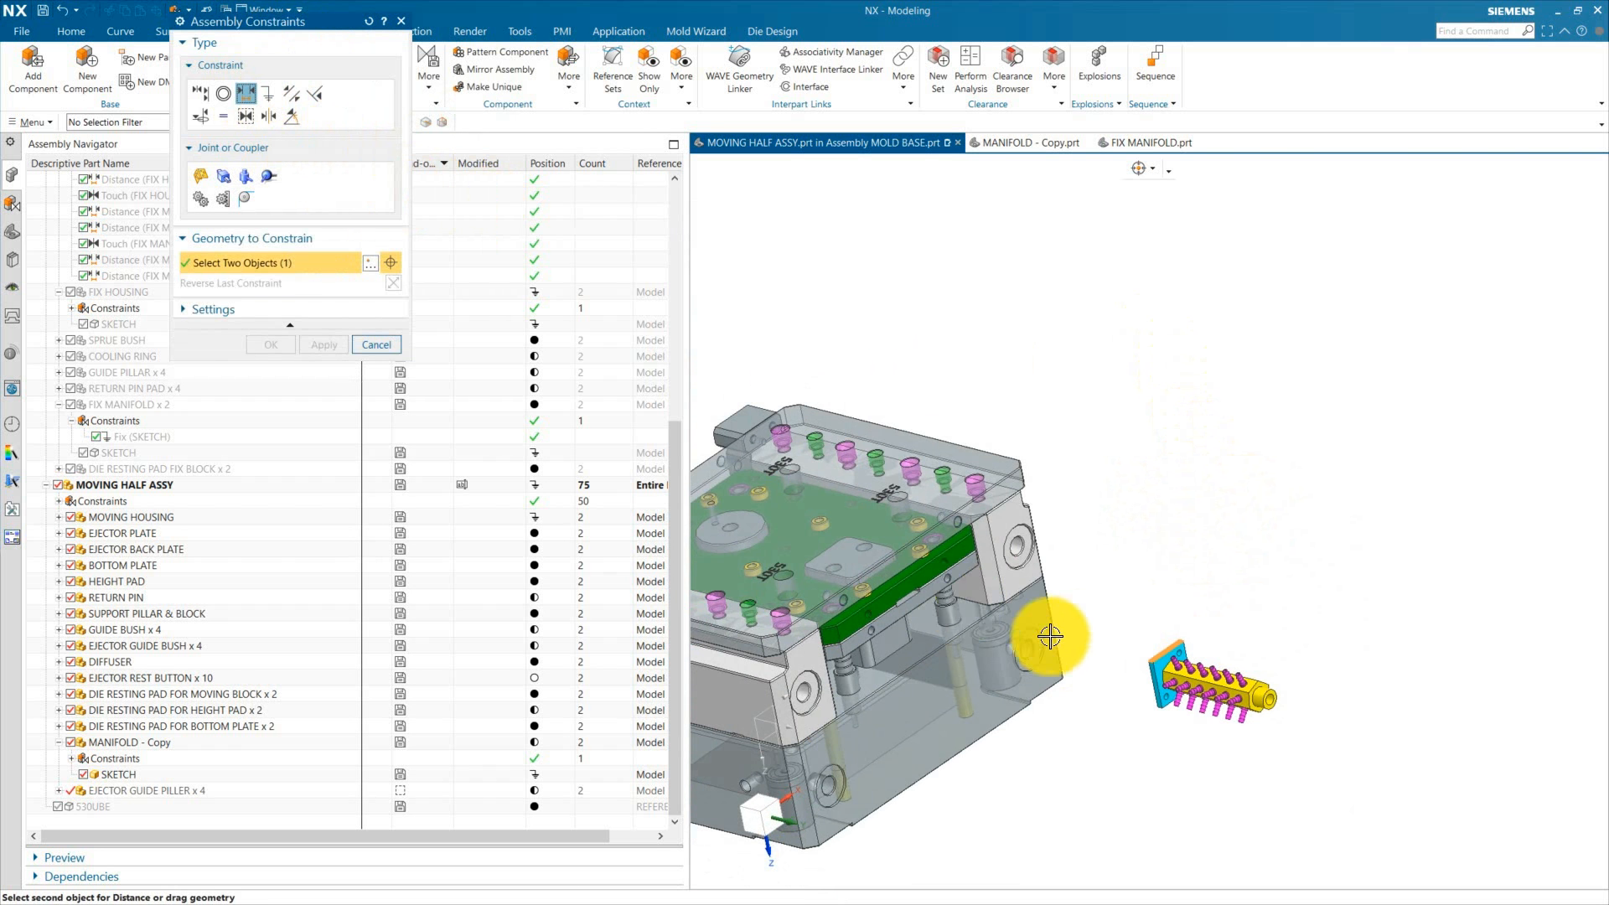
left_click(1157, 568)
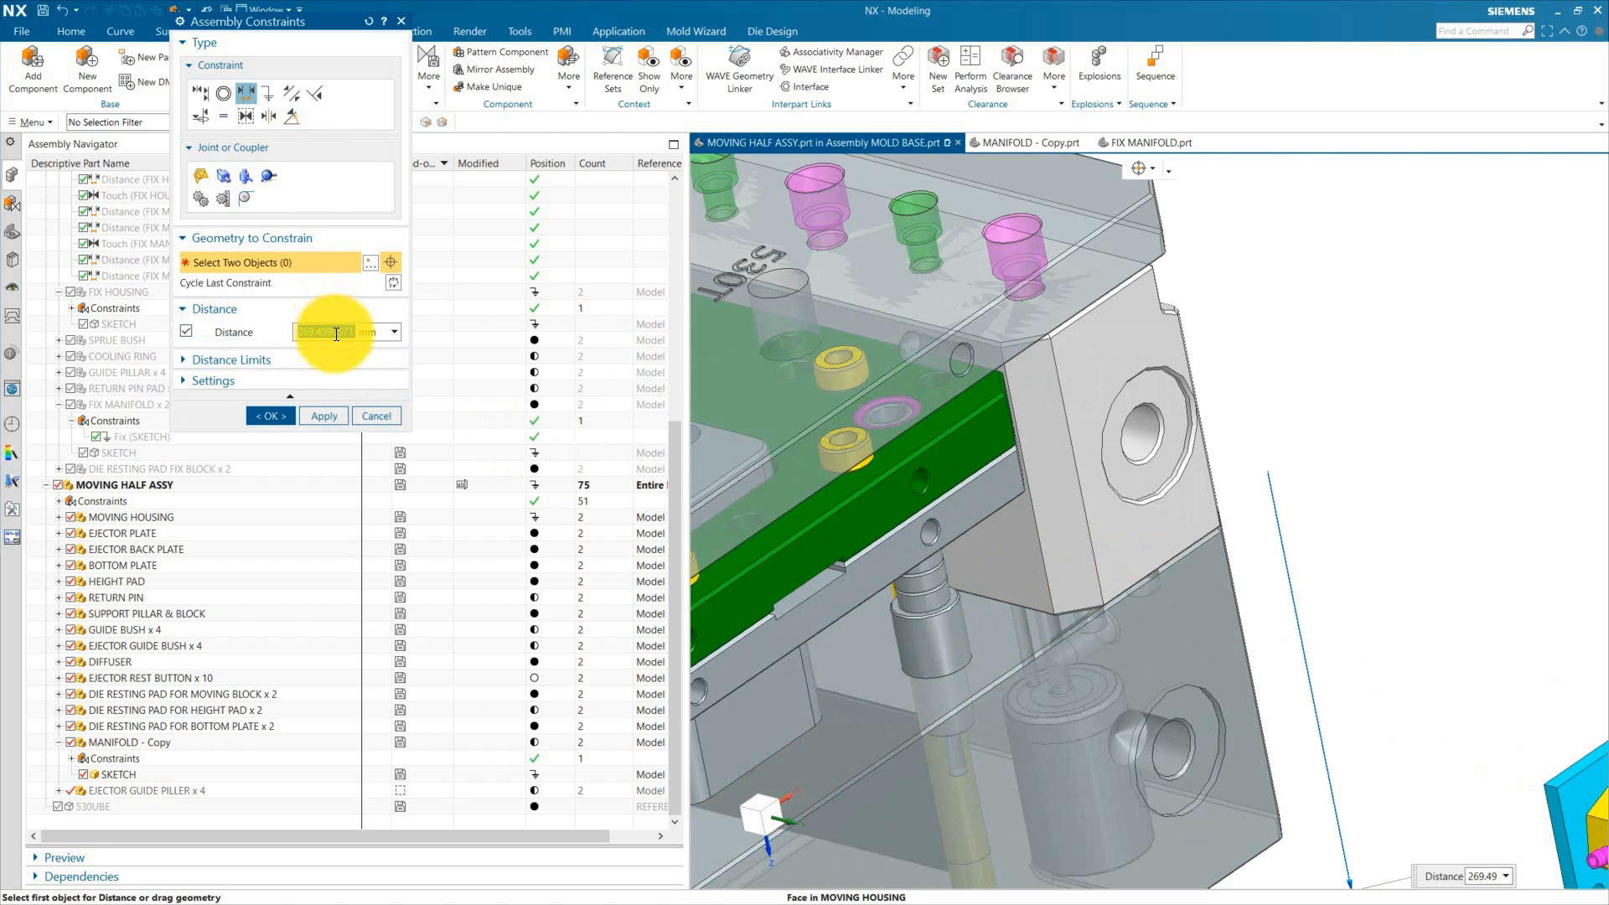
type("0")
left_click(322, 417)
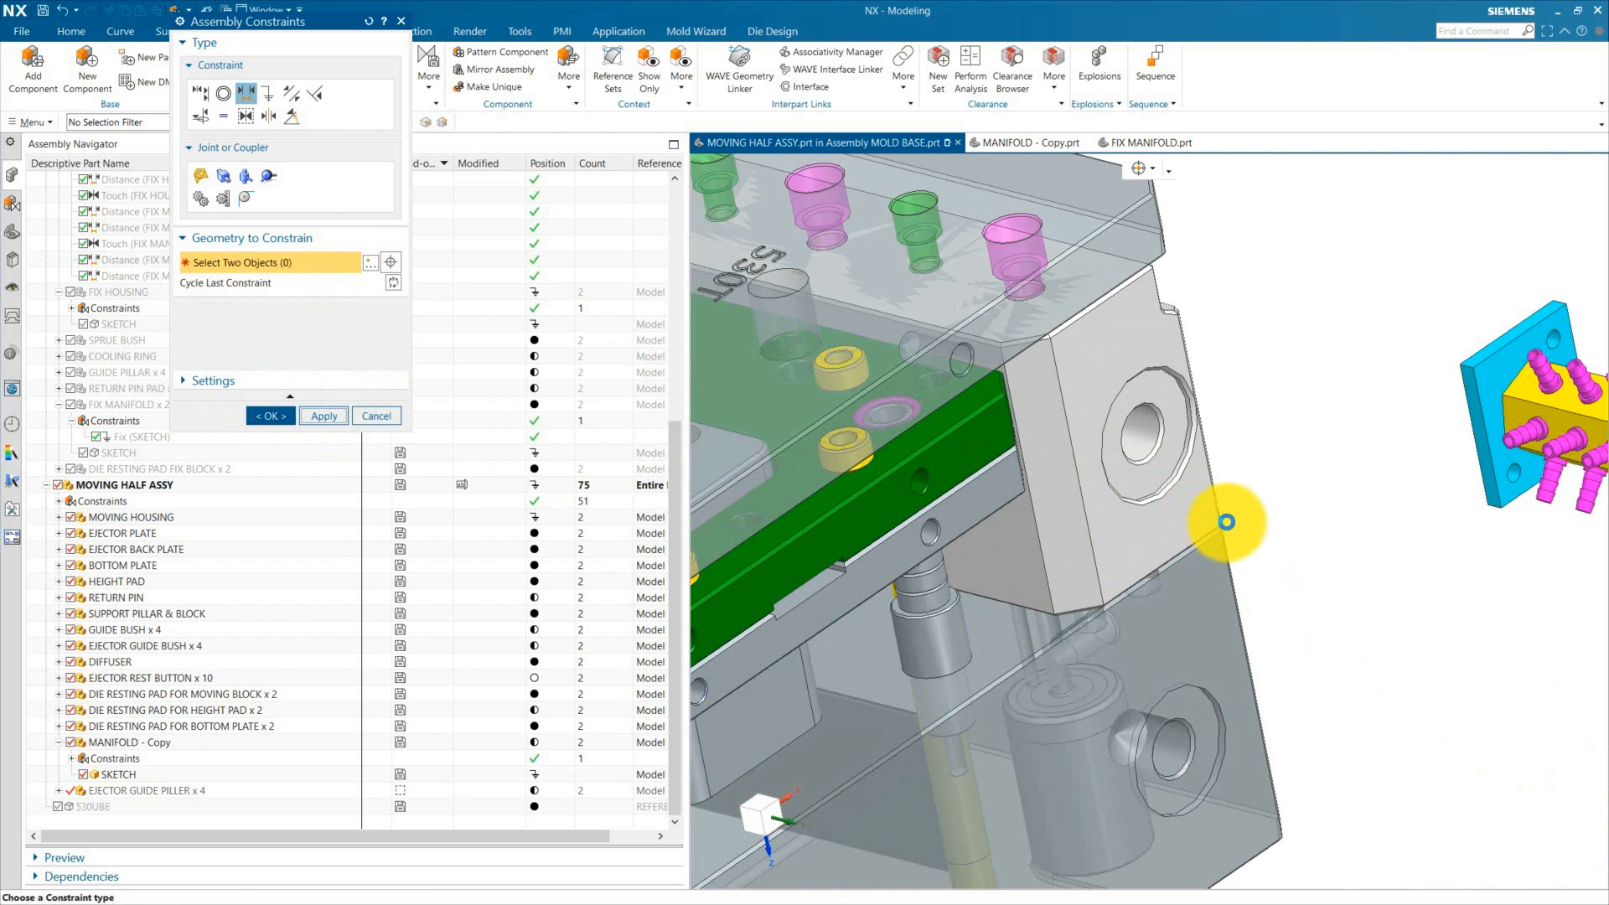
Step: Add a 130 mm Distance constraint between another manifold copy face and the moving housing, and close the constraints dialog
scroll(1241, 525, "down", 5)
middle_click_drag(1269, 590, 1189, 632)
scroll(1204, 508, "up", 4)
left_click(1224, 461)
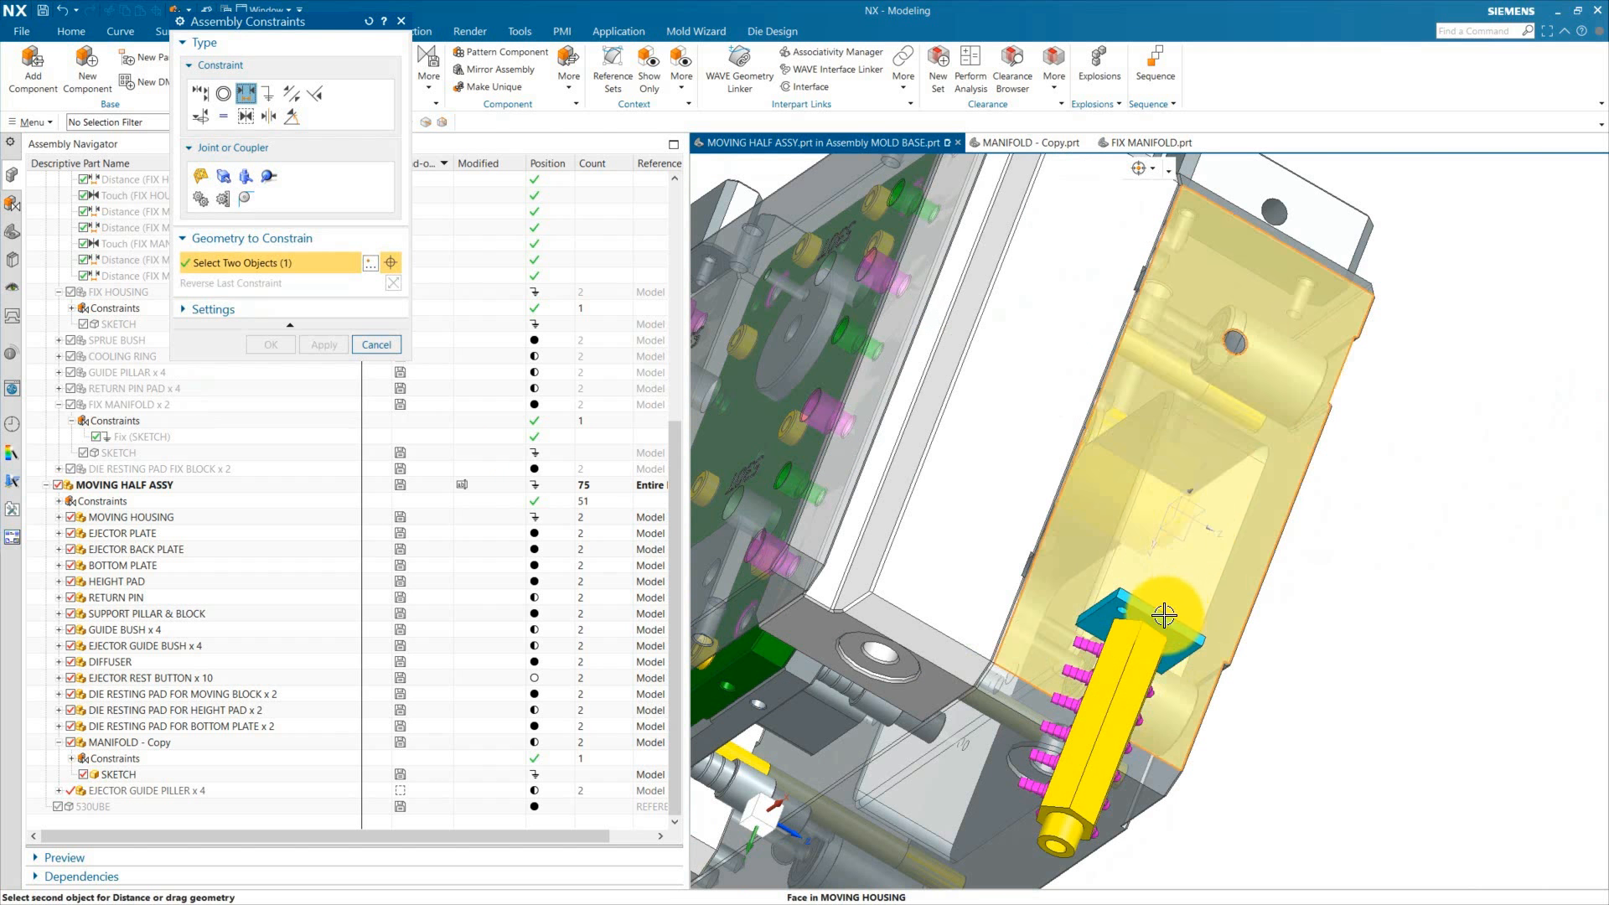
scroll(1165, 615, "up", 2)
left_click(1127, 590)
scroll(1310, 267, "up", 3)
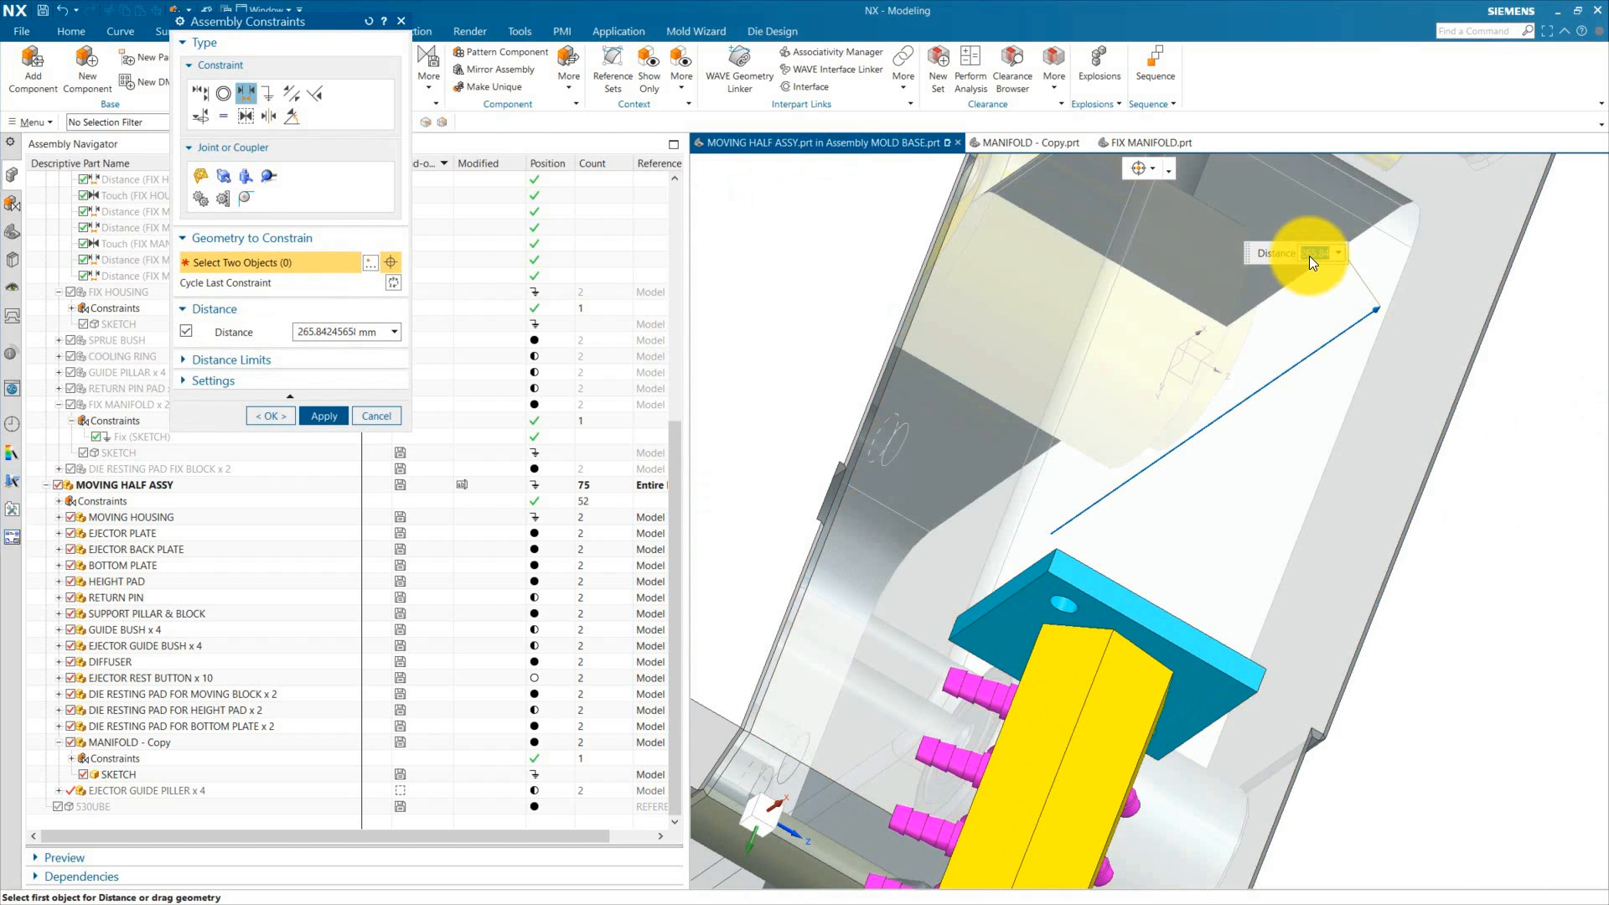
type("130")
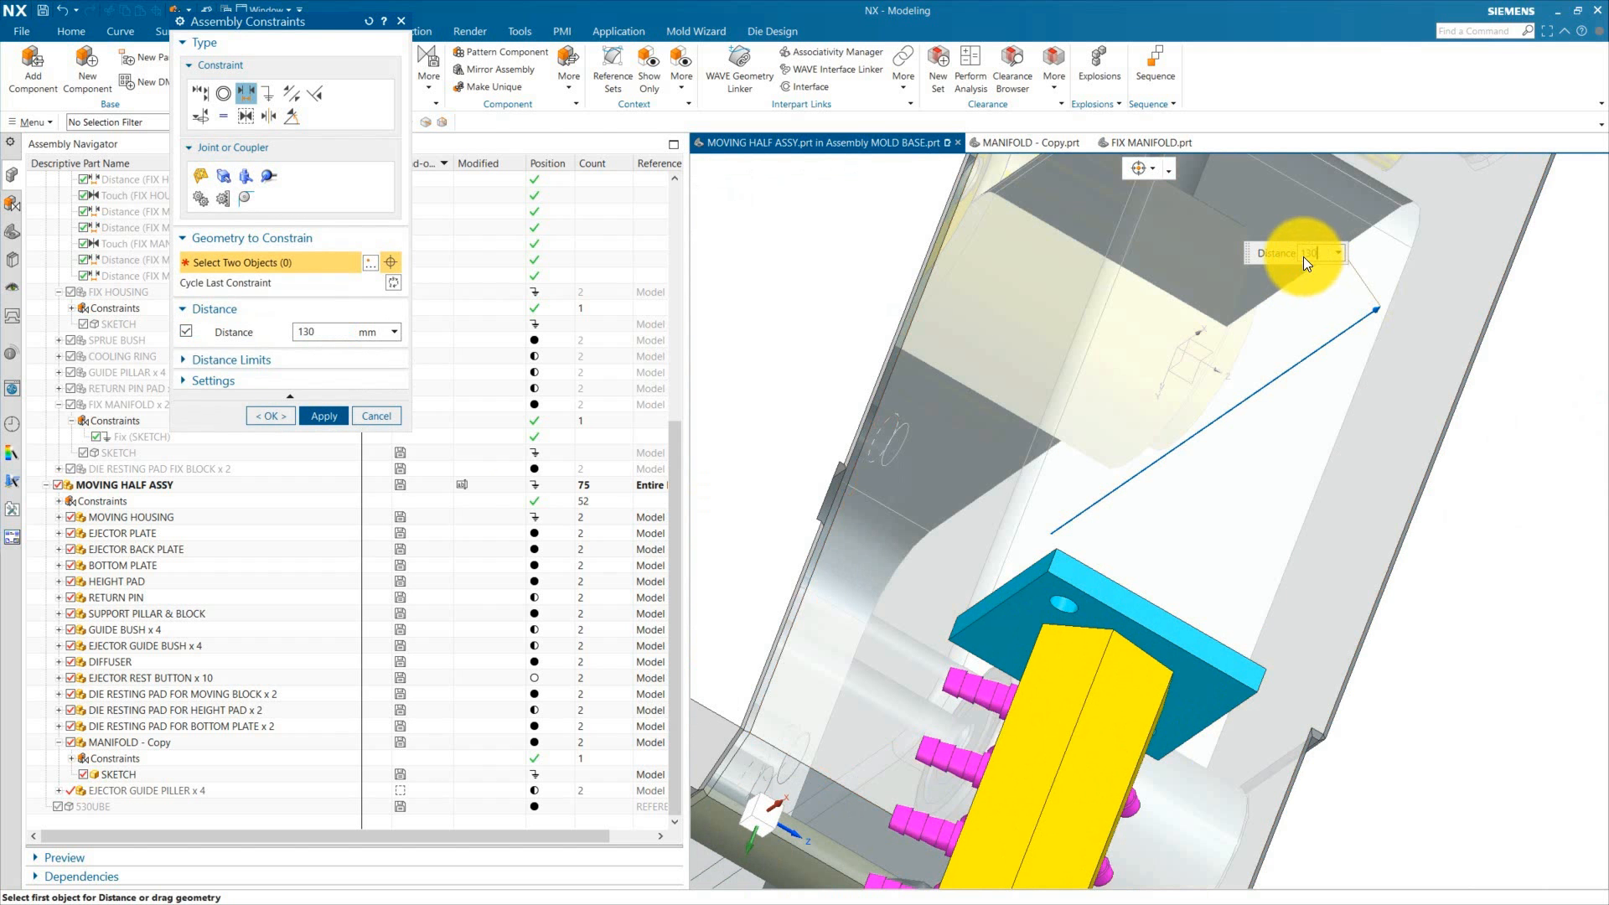
key("Return")
scroll(1233, 354, "down", 6)
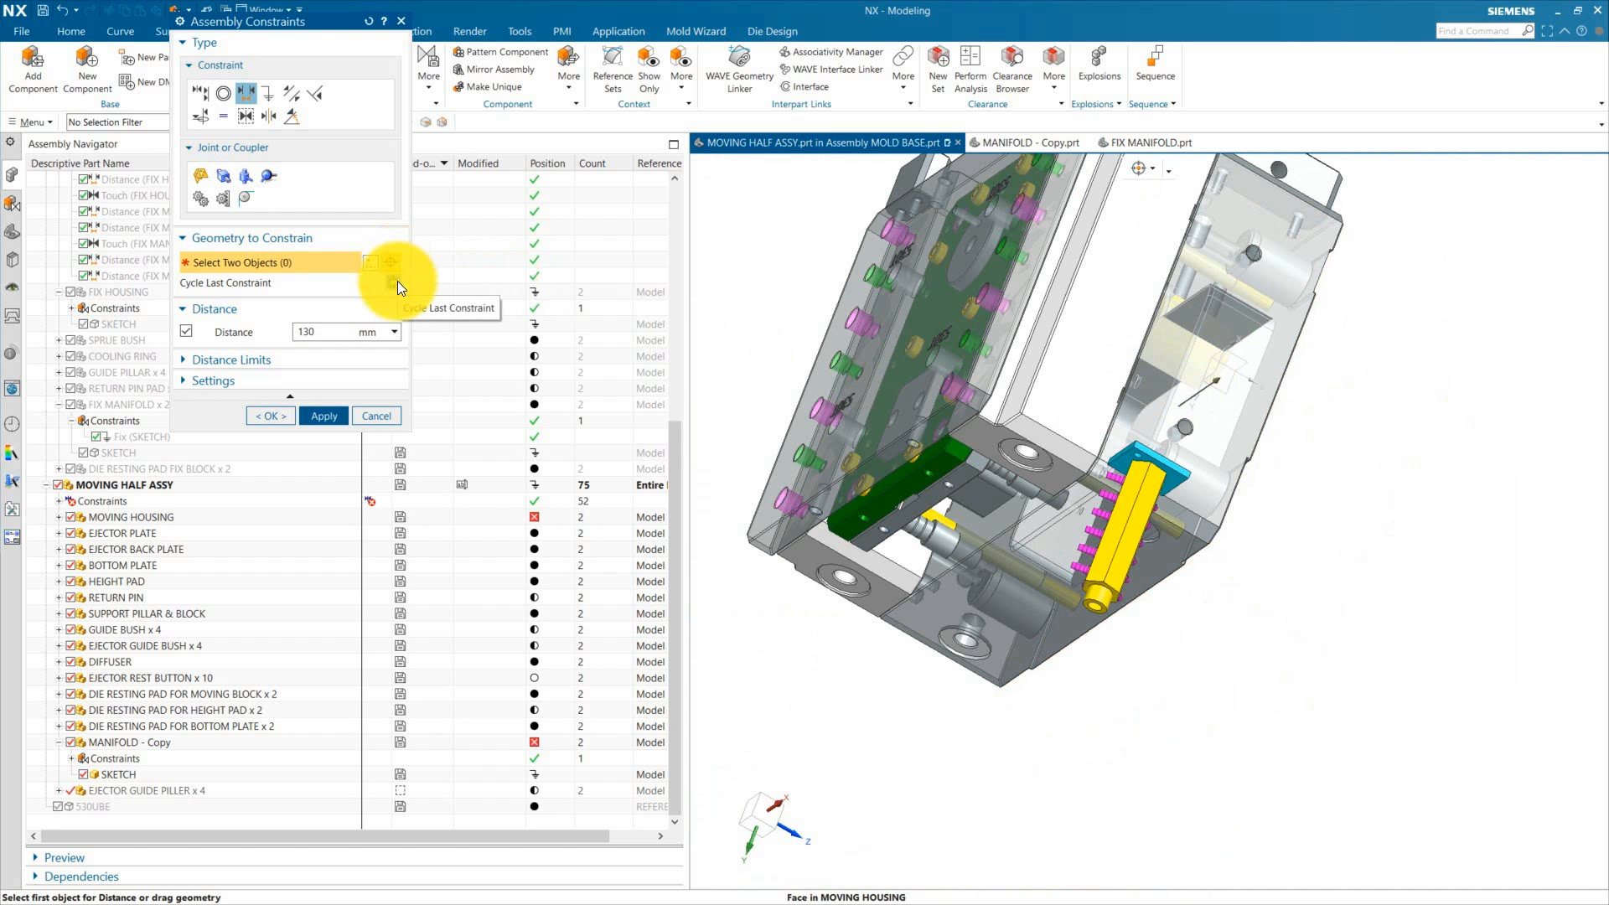
middle_click_drag(1322, 575, 1350, 469)
left_click(272, 415)
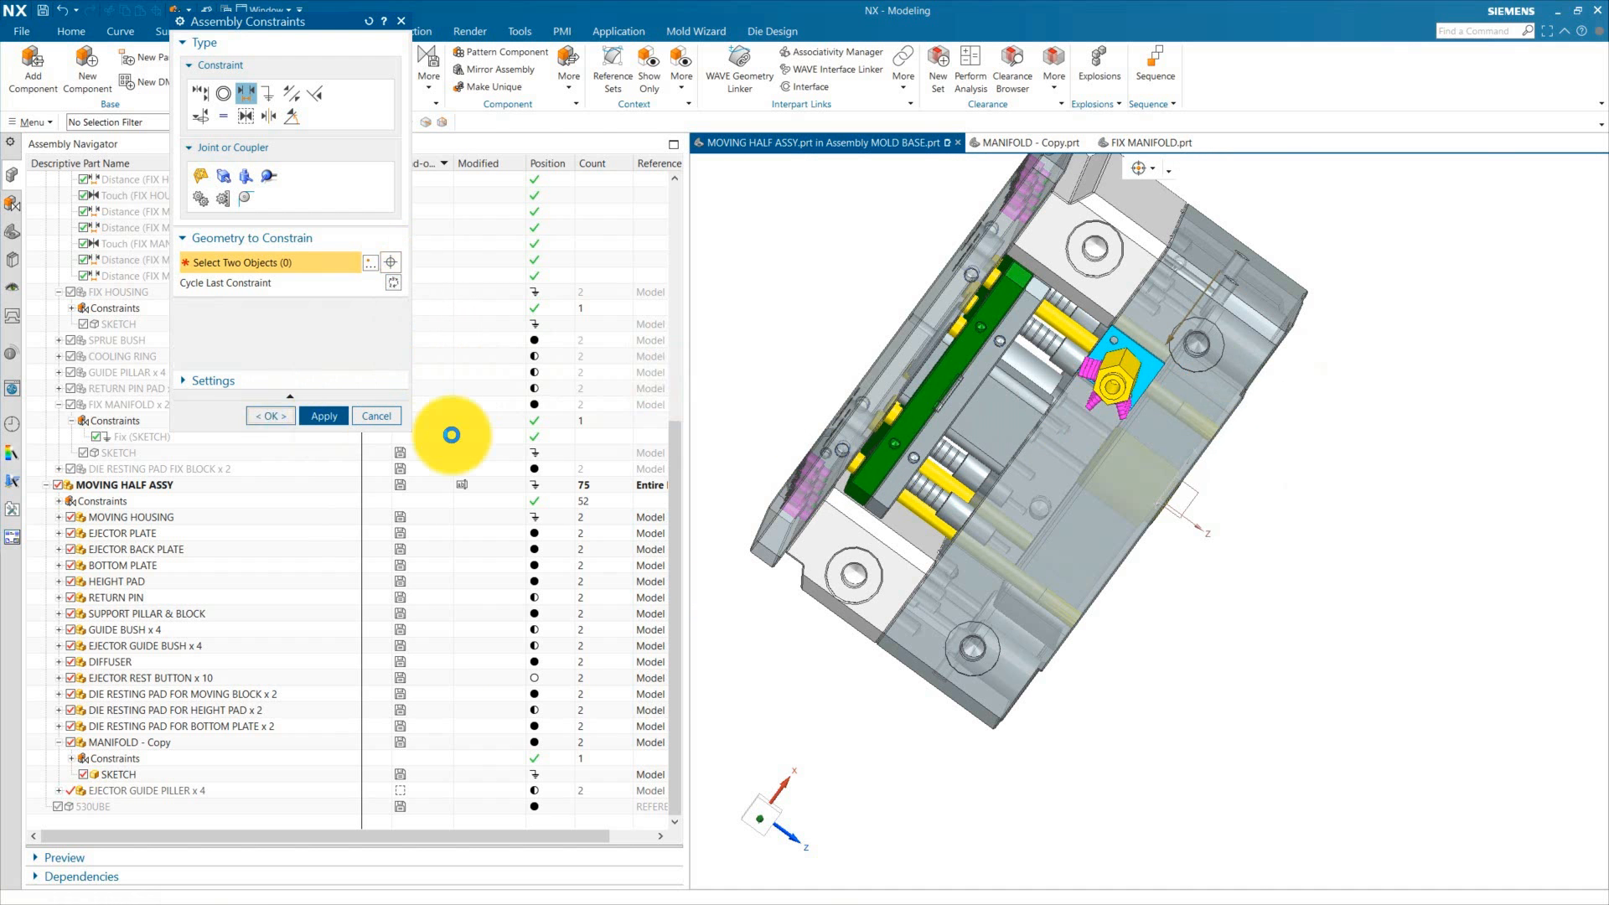
Step: Display the degrees of freedom of the manifold copy
right_click(1148, 374)
left_click(1207, 618)
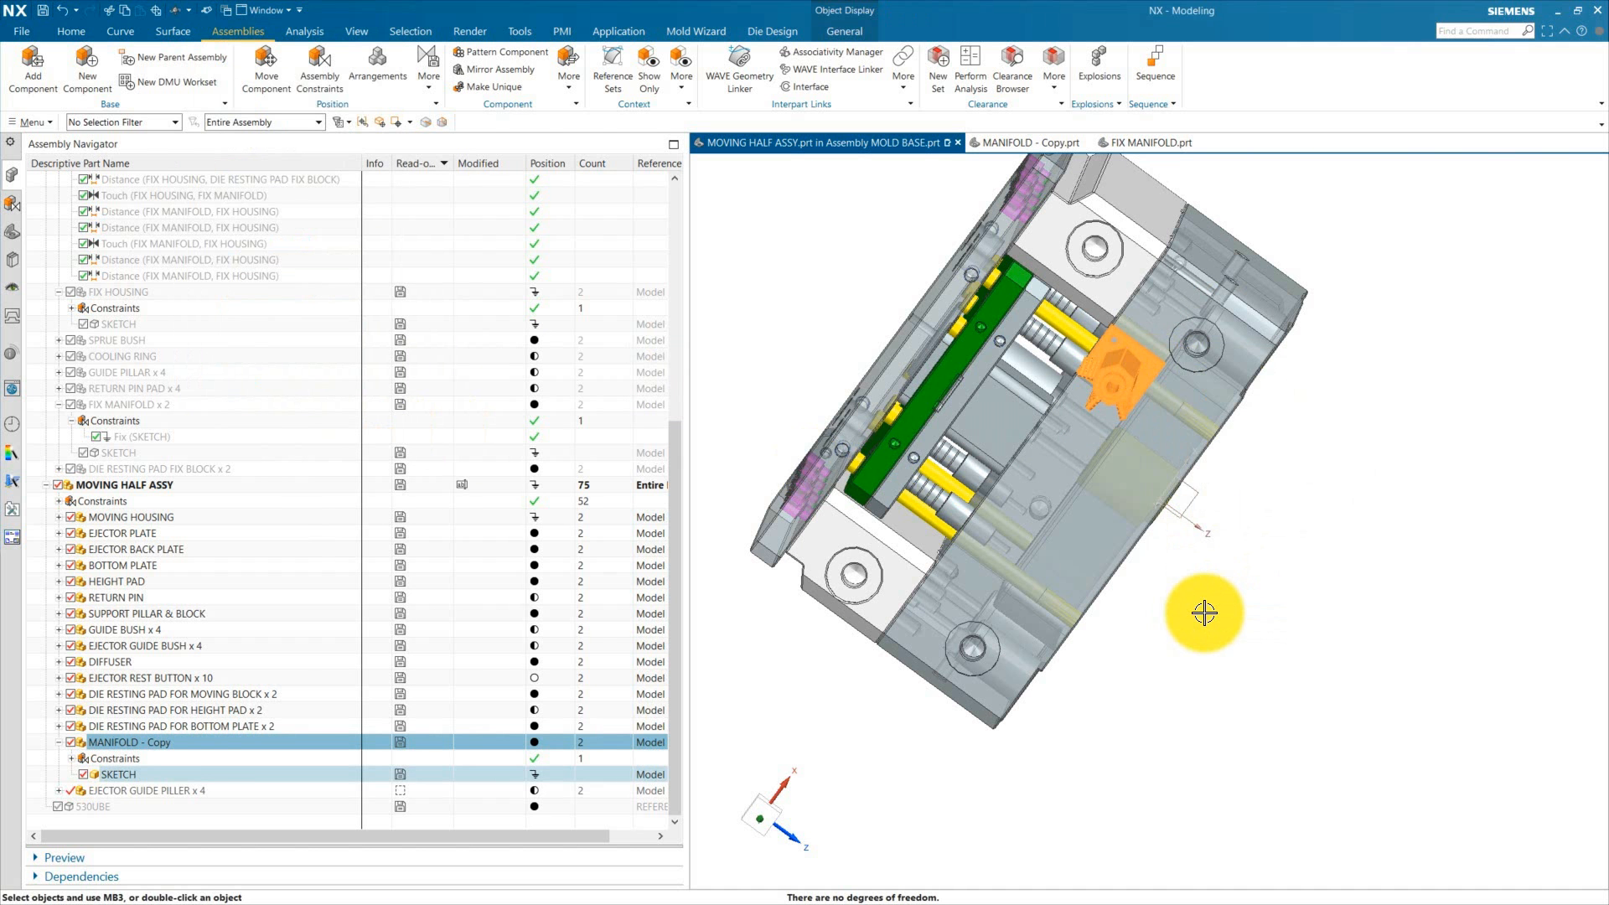
middle_click_drag(1204, 611, 917, 500)
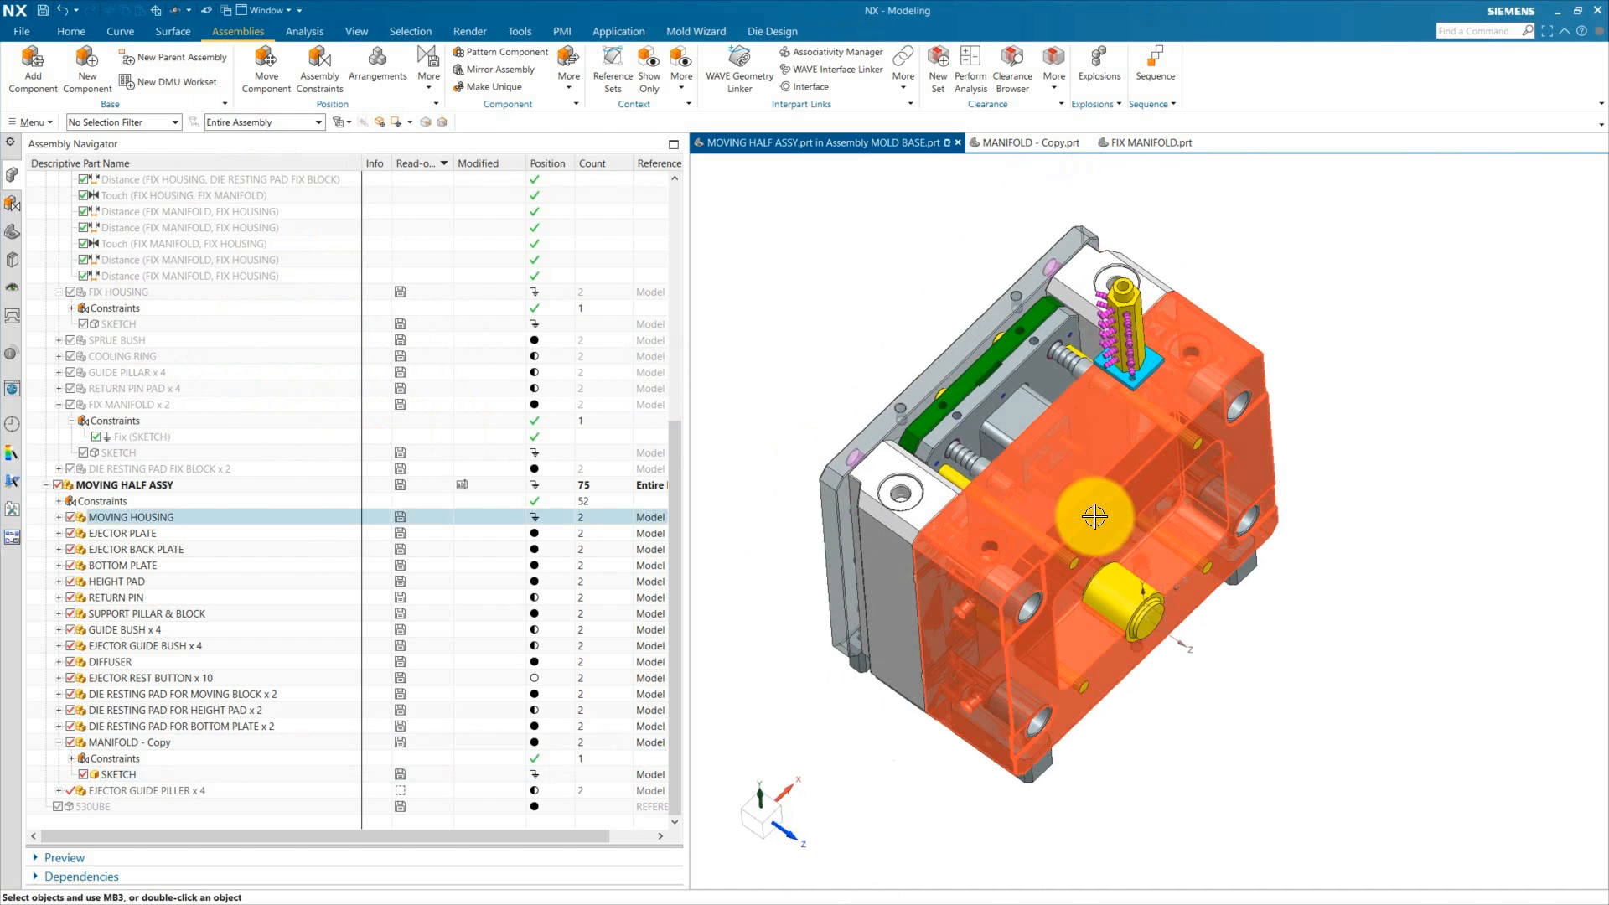
Step: Duplicate the manifold copy with Move Component in Copy mode, dragging the new copy along the housing, then return to No Copy
left_click(1124, 360)
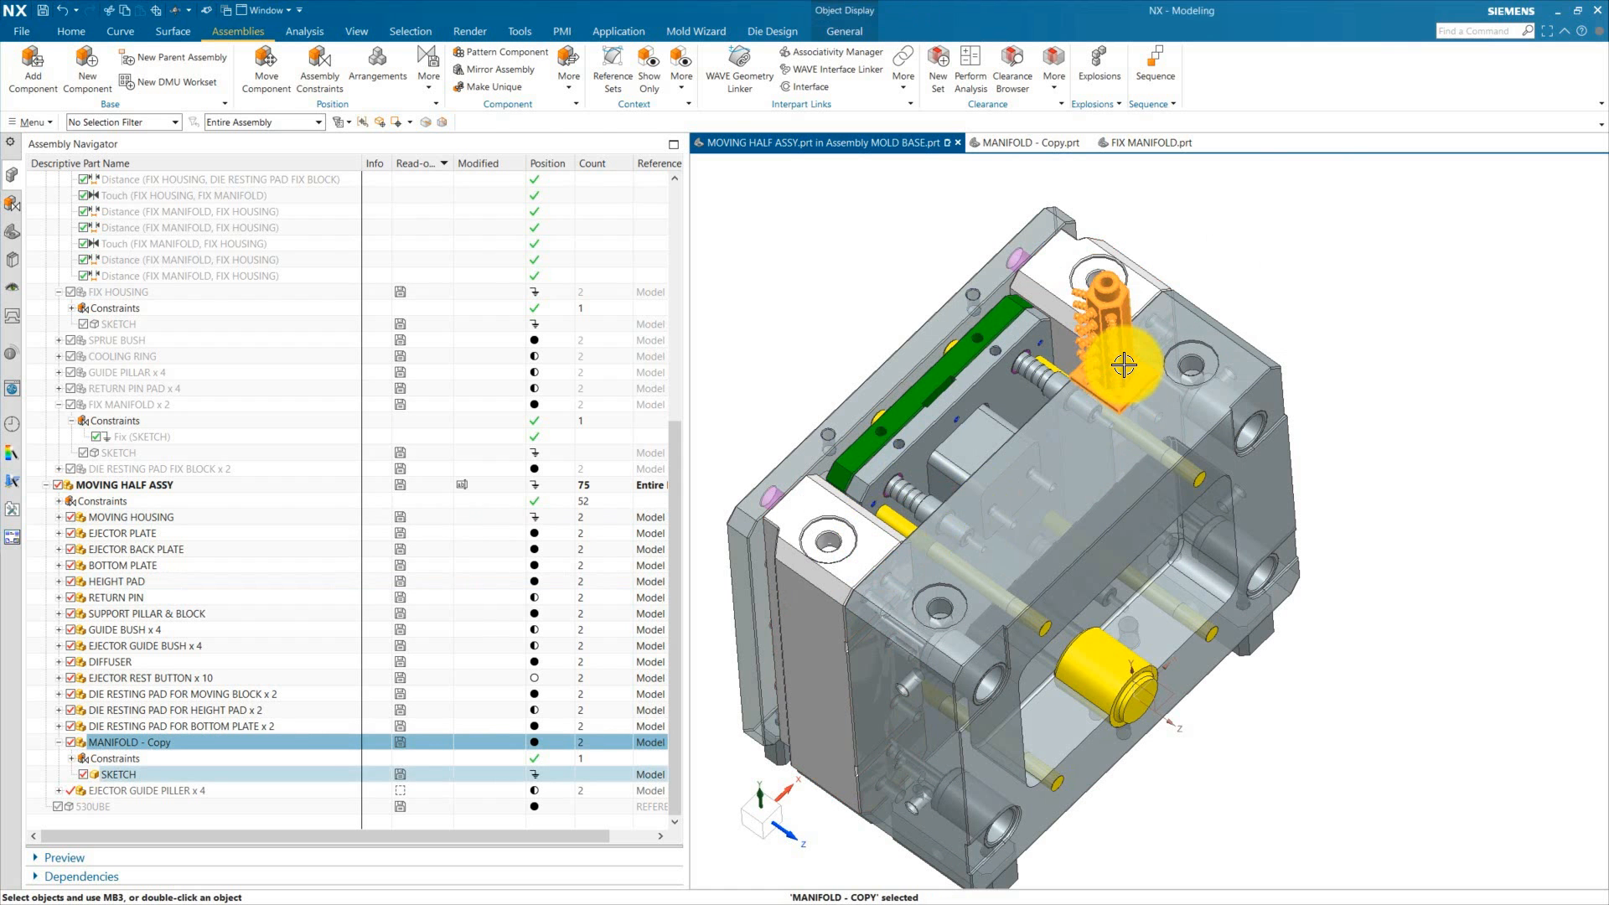
right_click(1202, 360)
left_click(1200, 356)
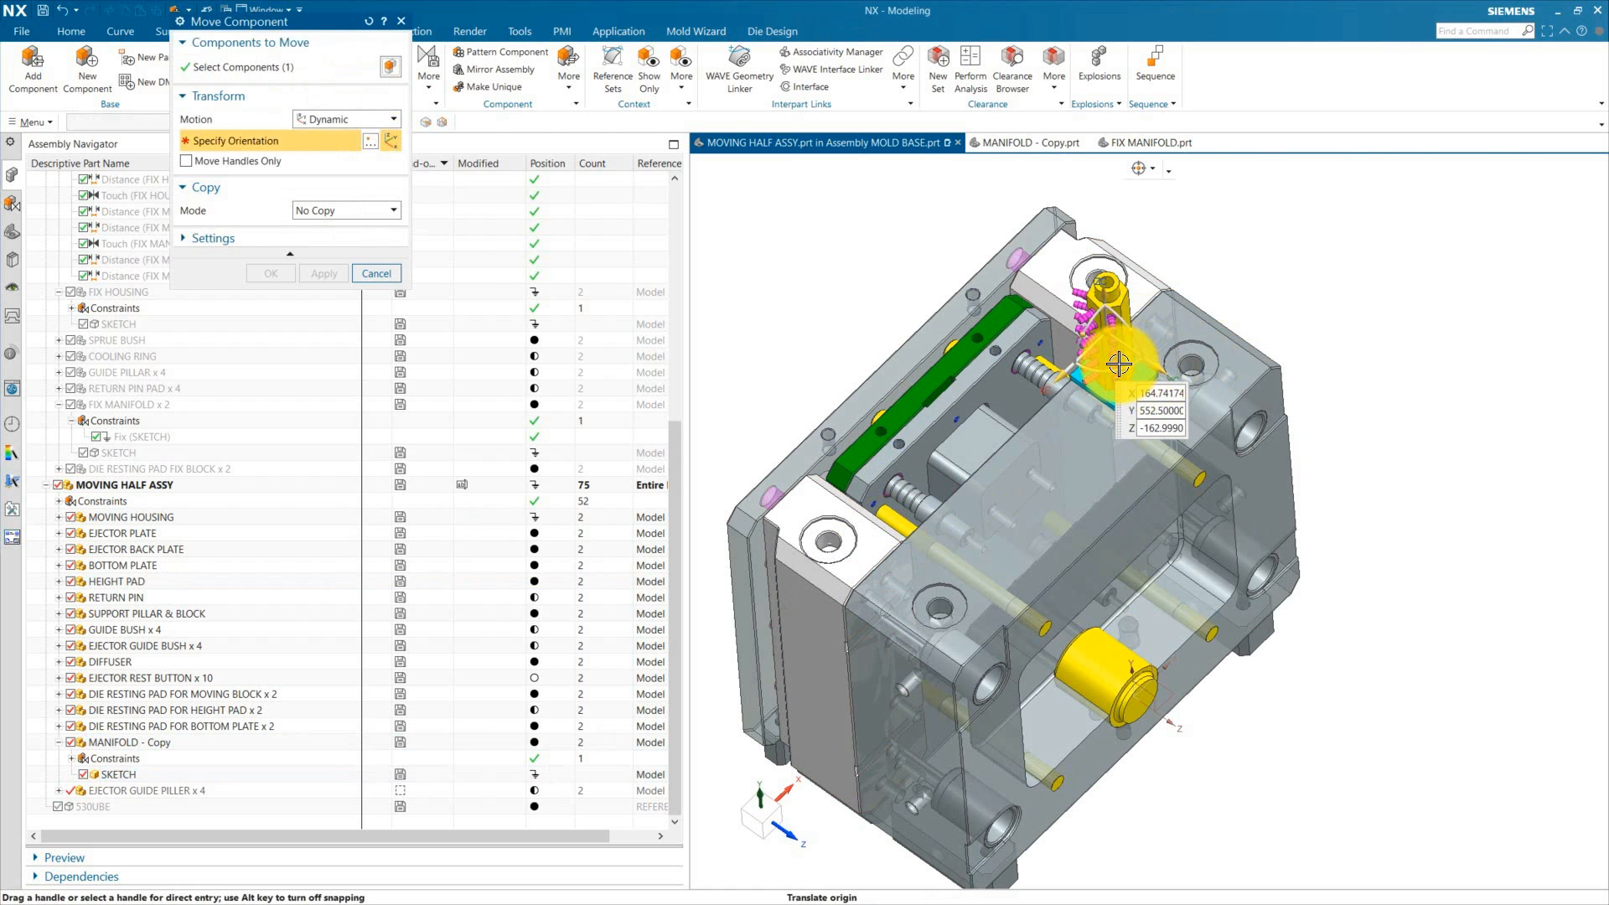
left_click(354, 247)
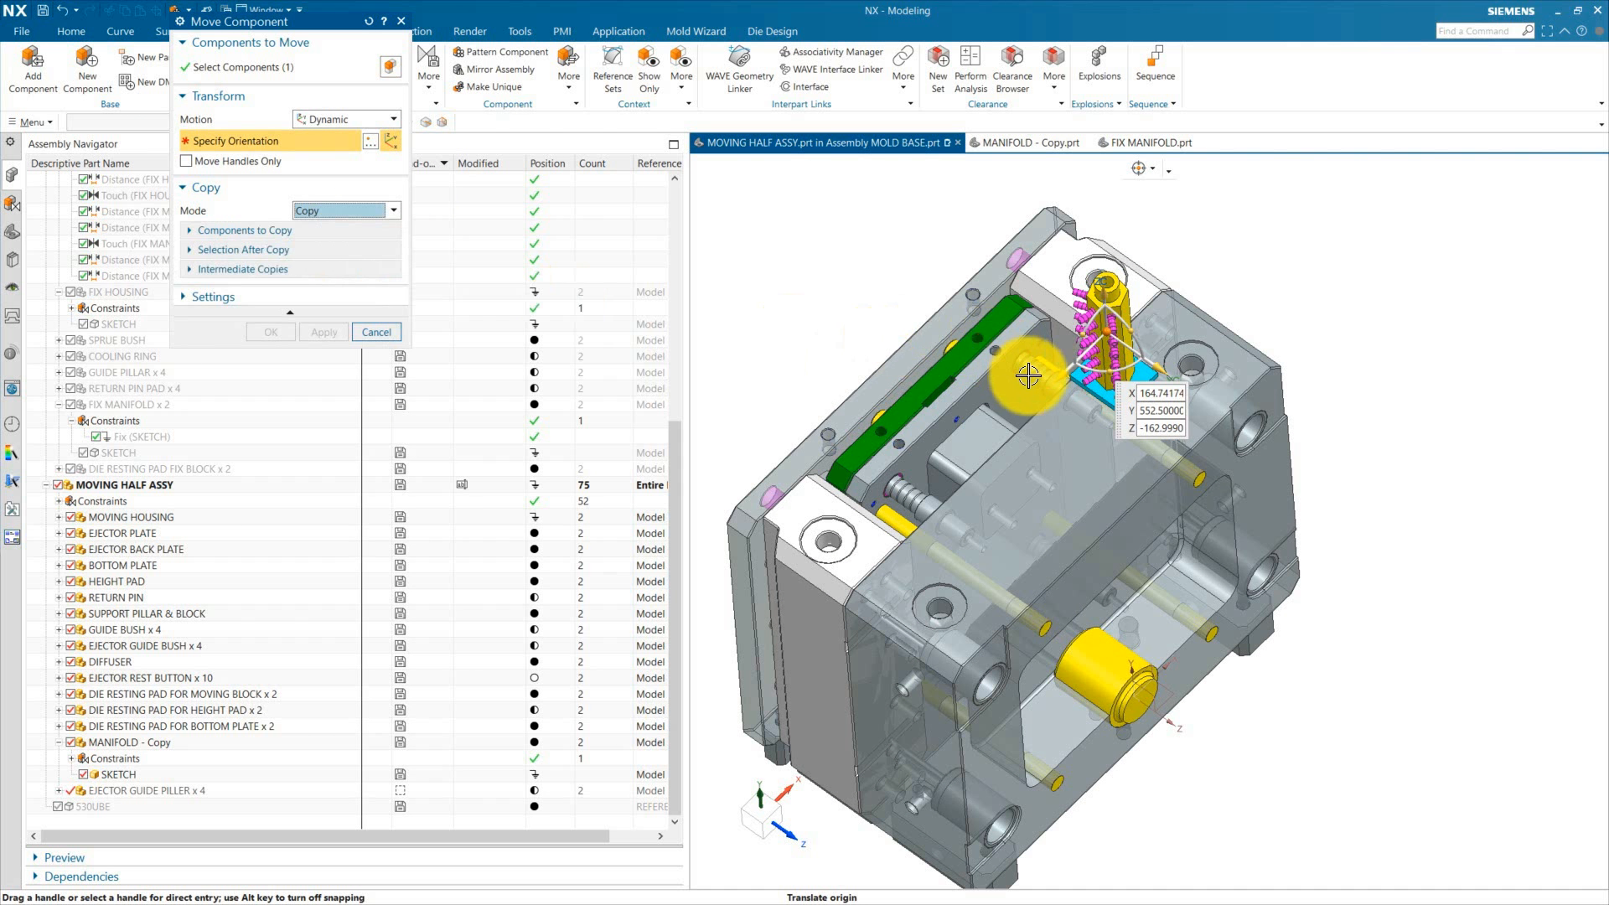
left_click_drag(1039, 377, 916, 529)
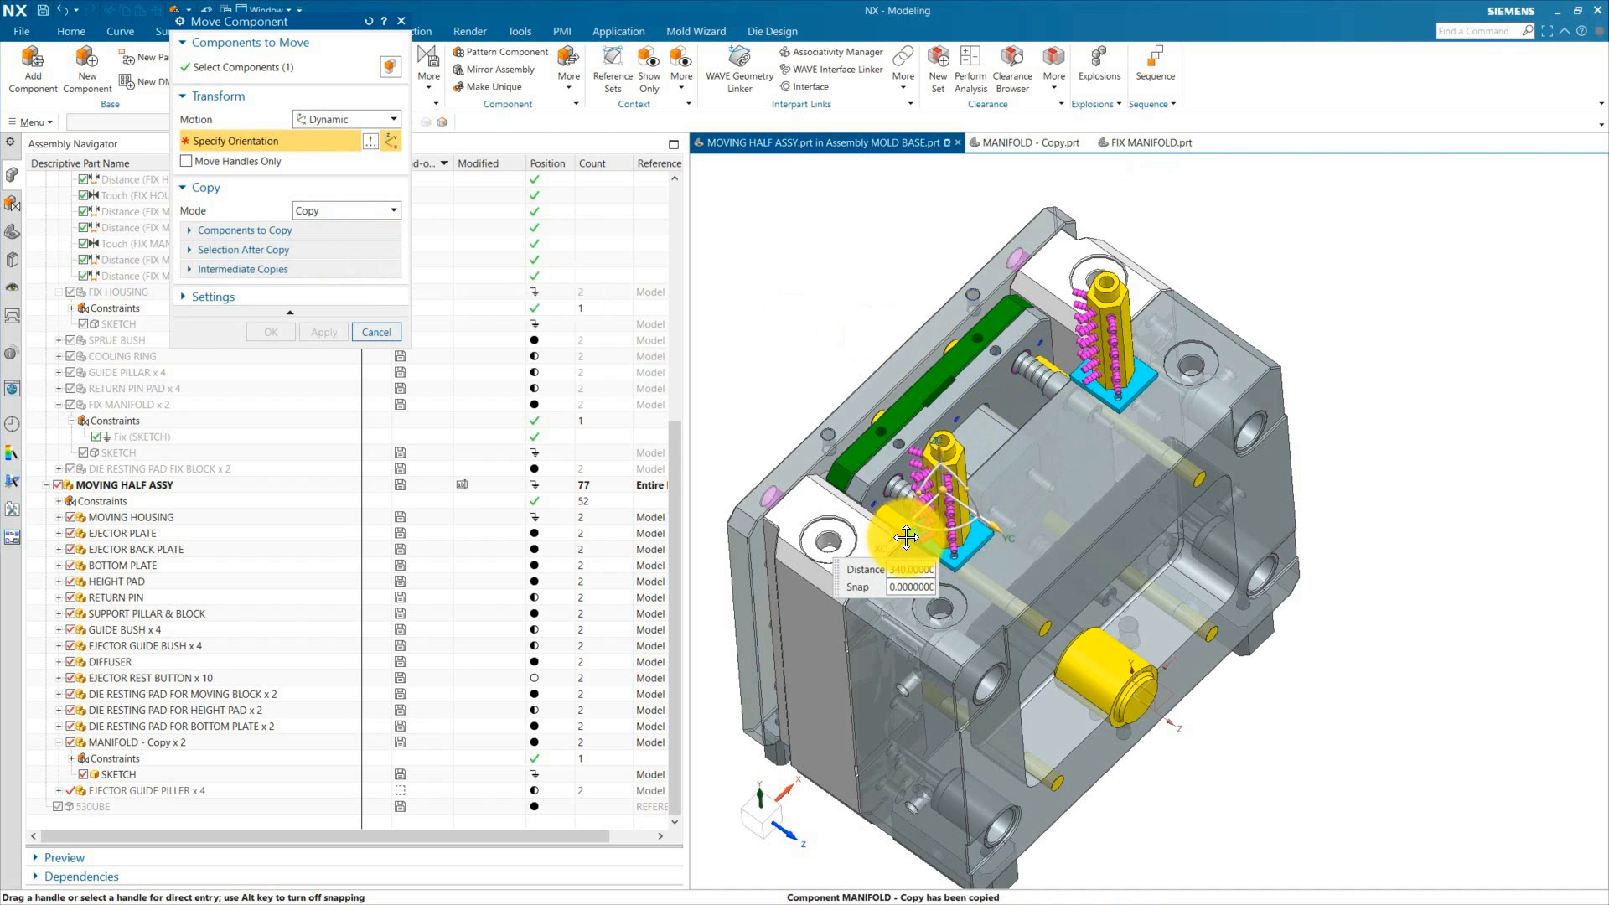
left_click(369, 210)
left_click(317, 228)
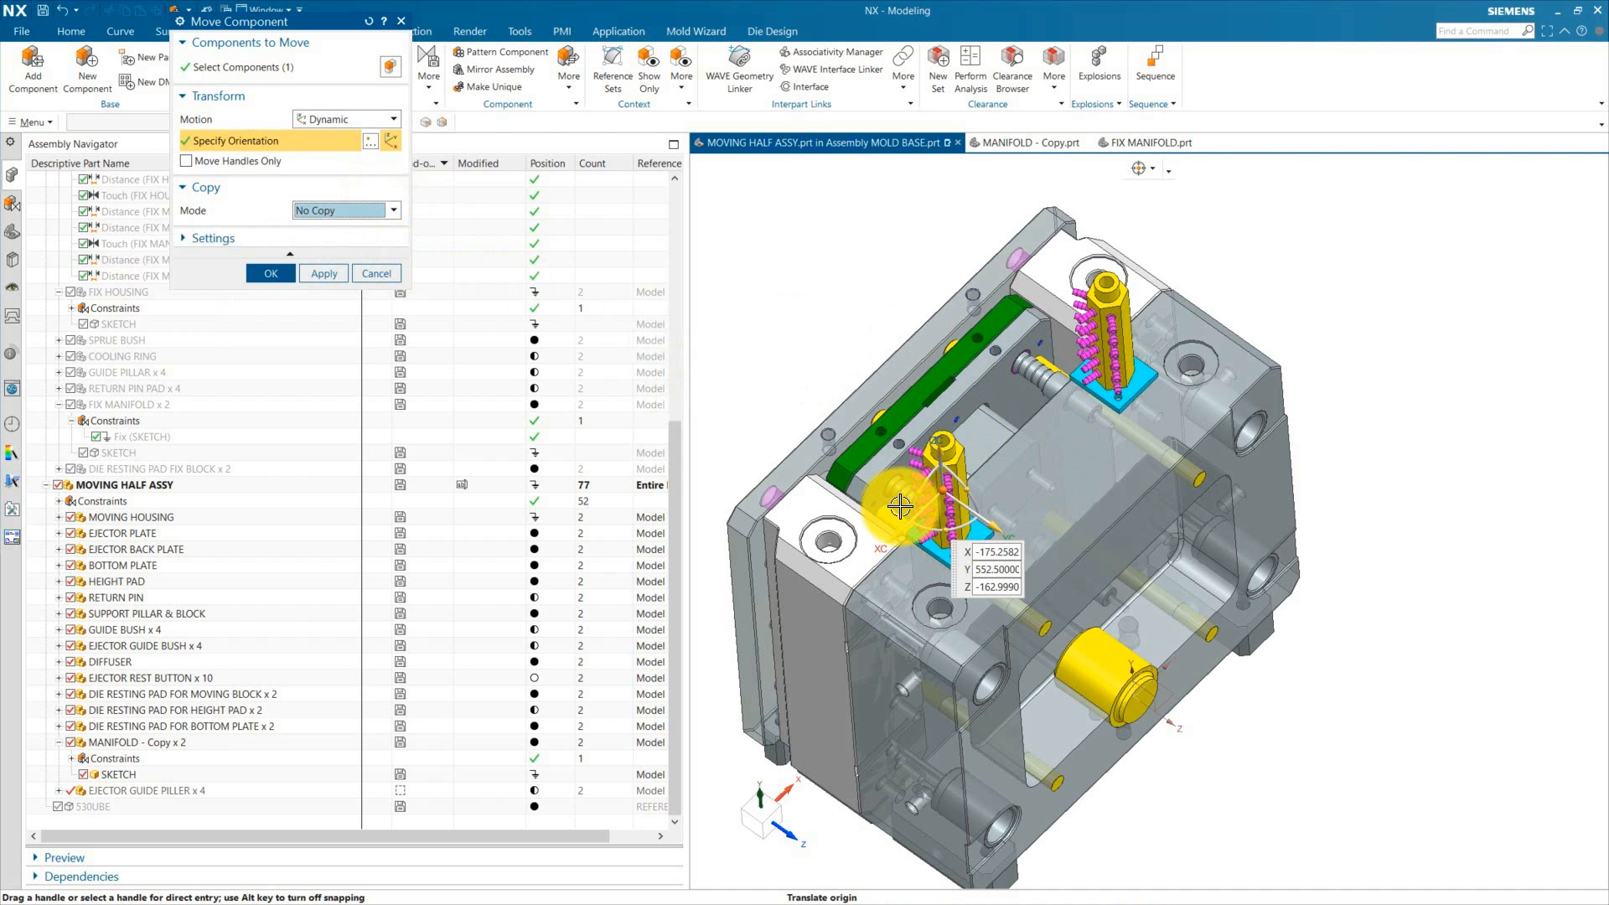
Step: Rotate the new manifold copy 90 degrees about ZC and finish the move
left_click(949, 534)
type("90")
key("Return")
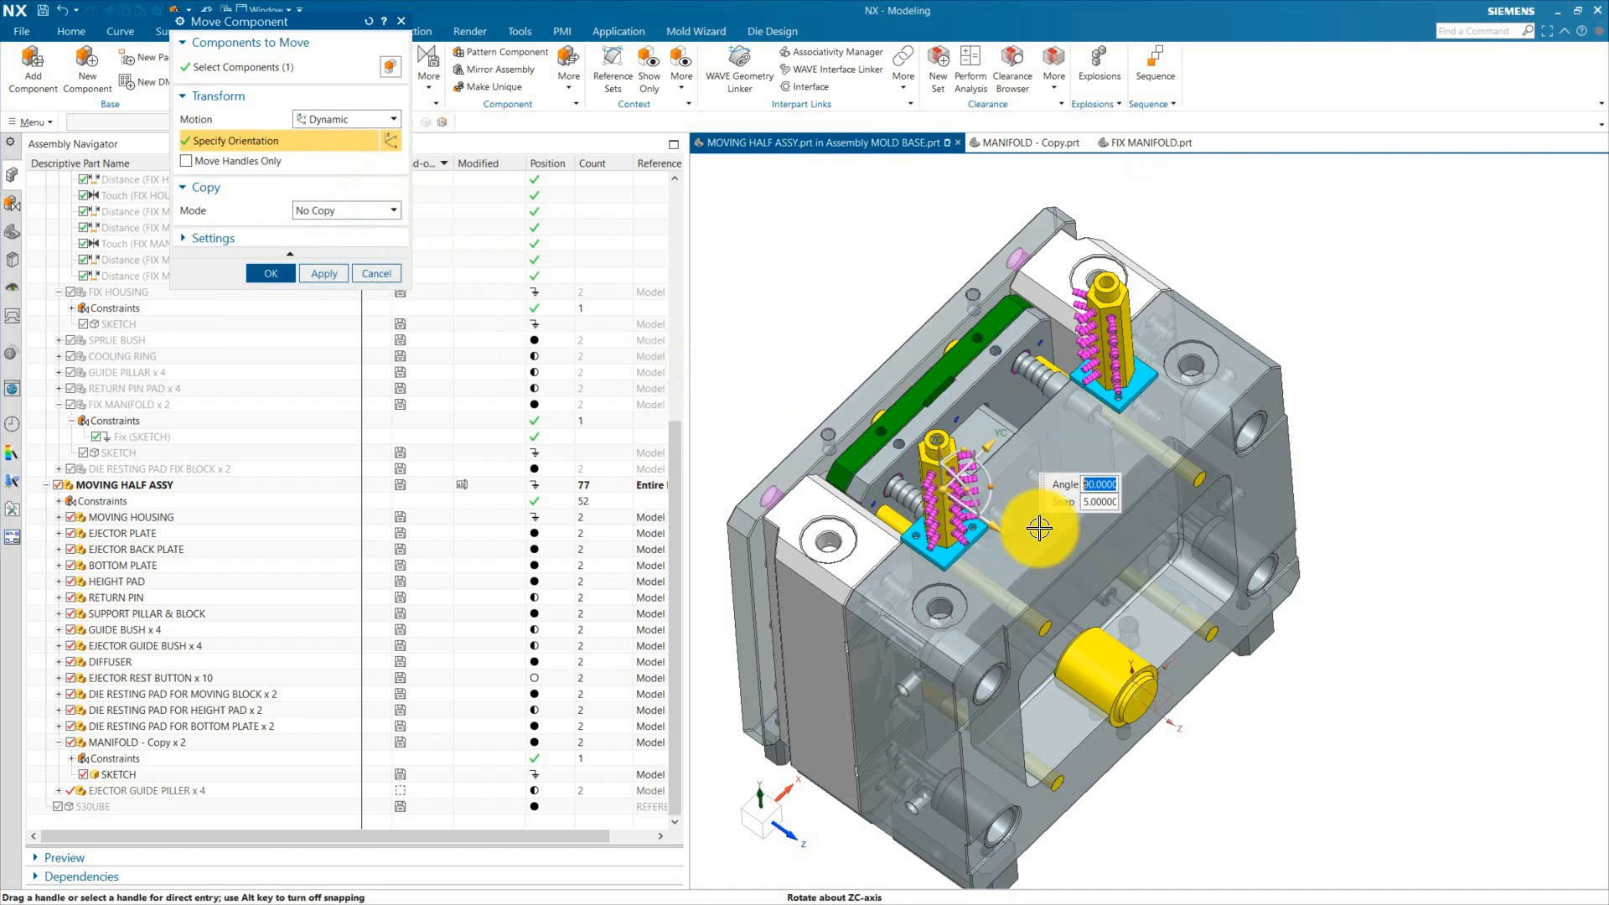
key("Return")
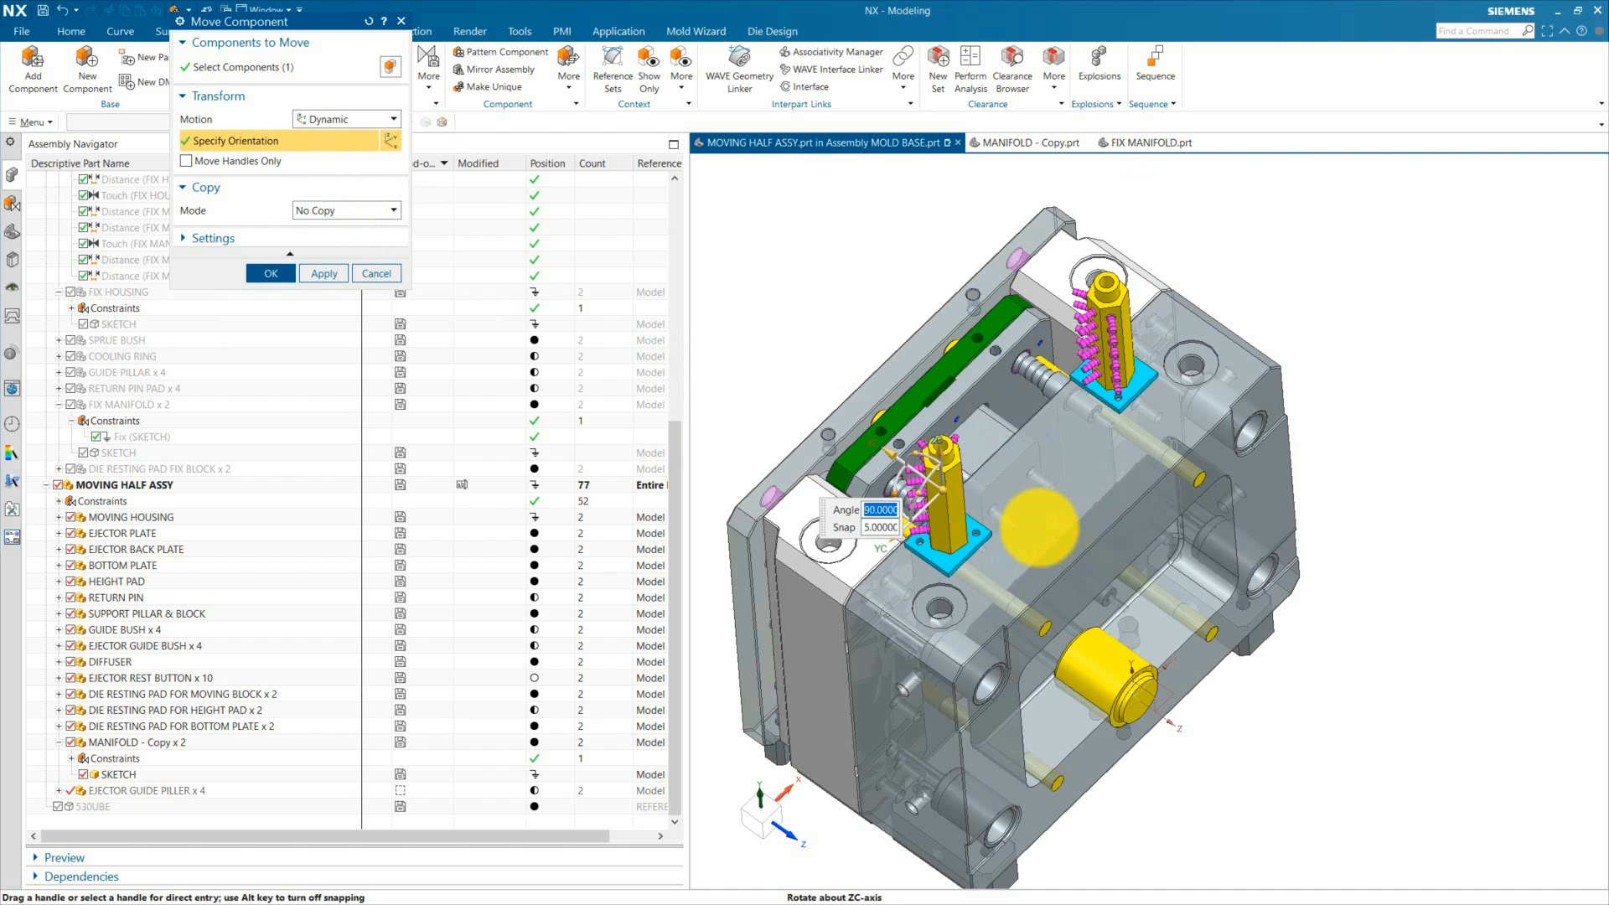
left_click(271, 273)
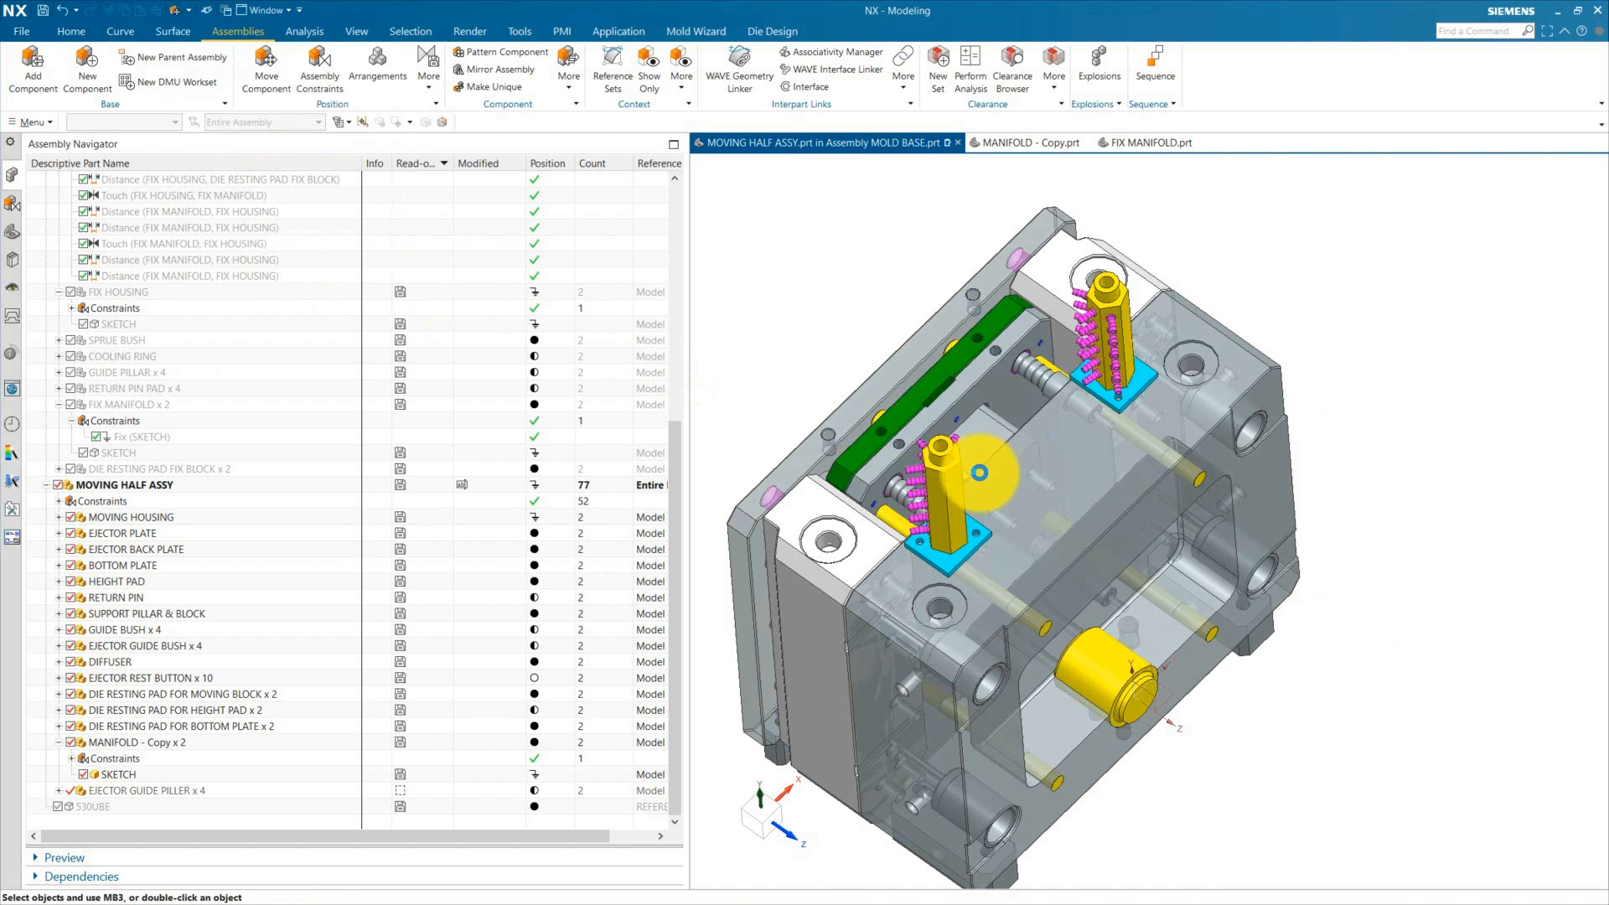
Step: Rotate the new manifold copy another 90 degrees about ZC with Move Component
middle_click_drag(980, 473, 980, 535)
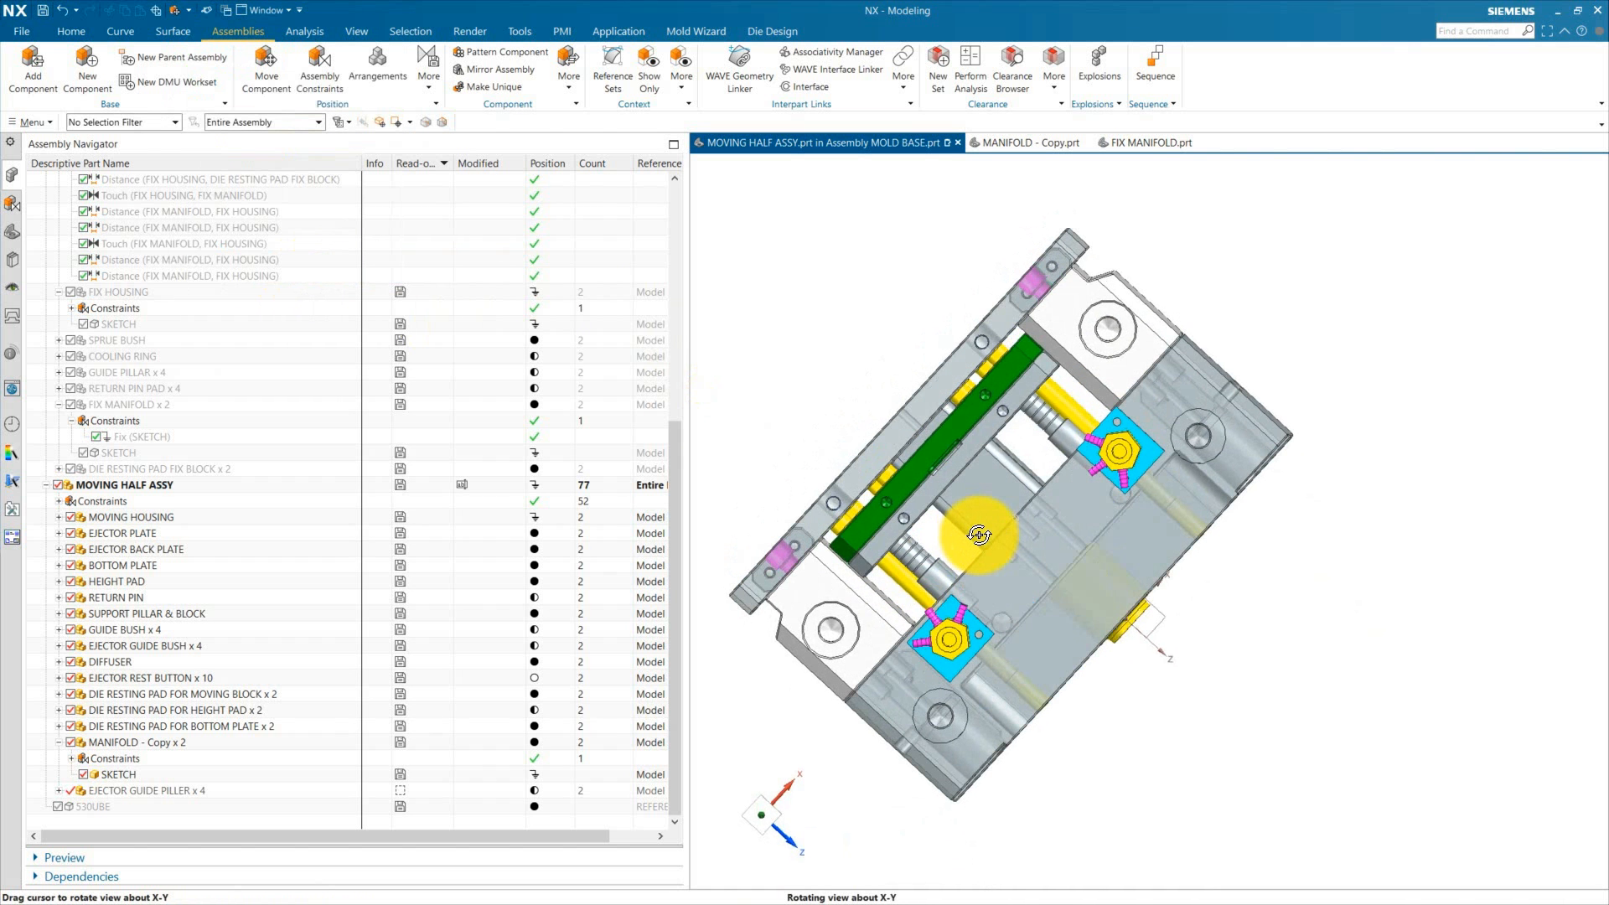
left_click(1000, 615)
left_click(1138, 592)
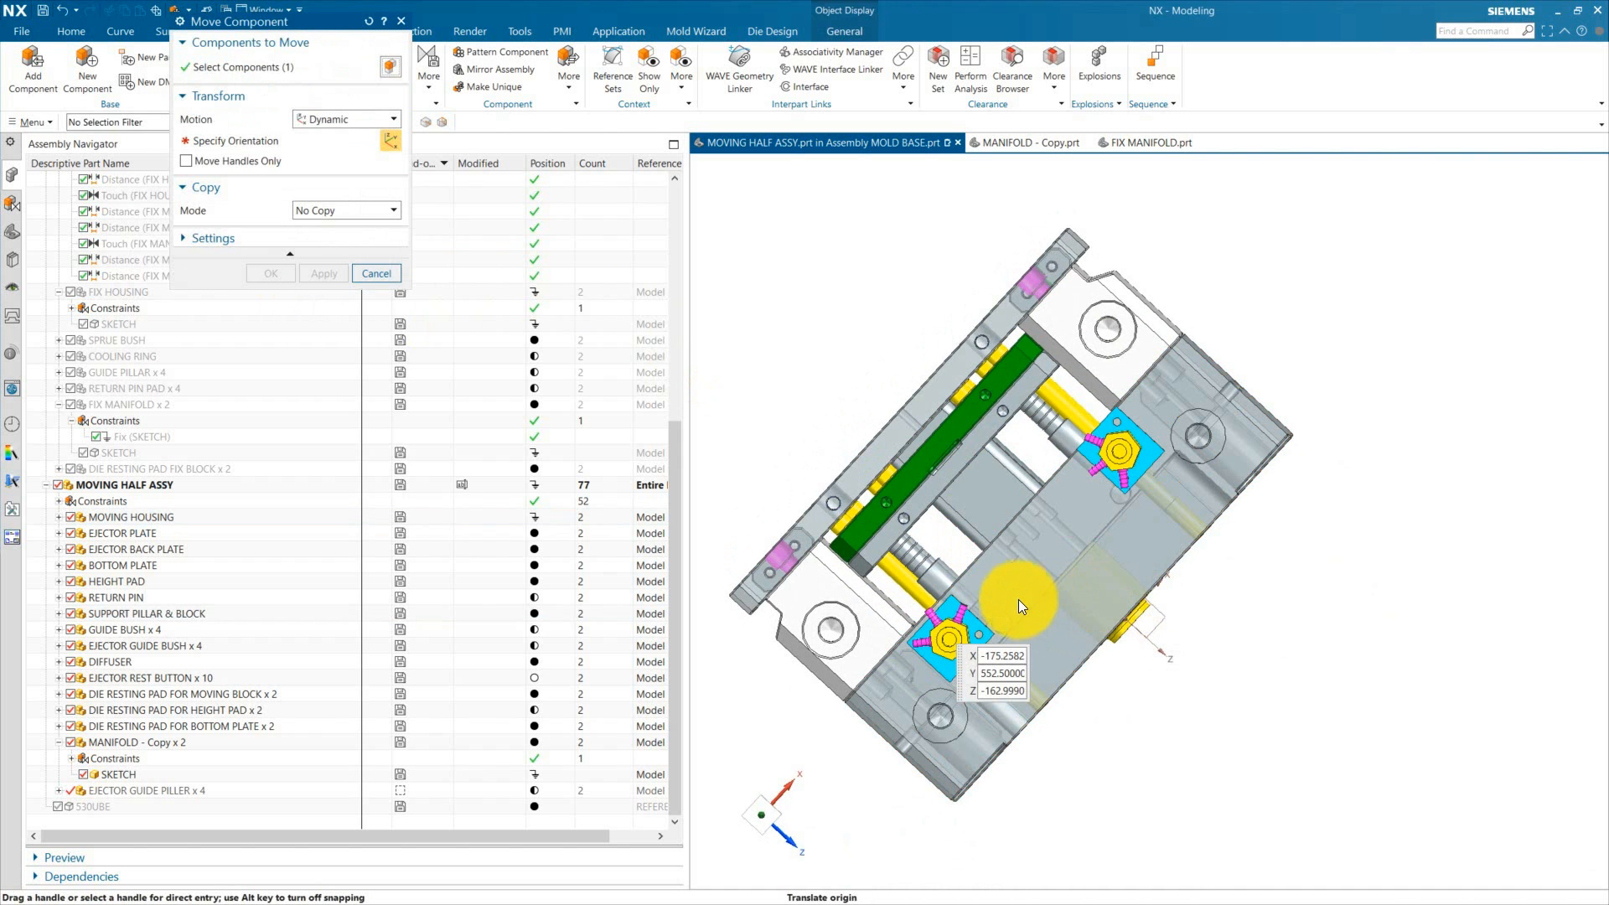
left_click(926, 614)
type("90")
key("Return")
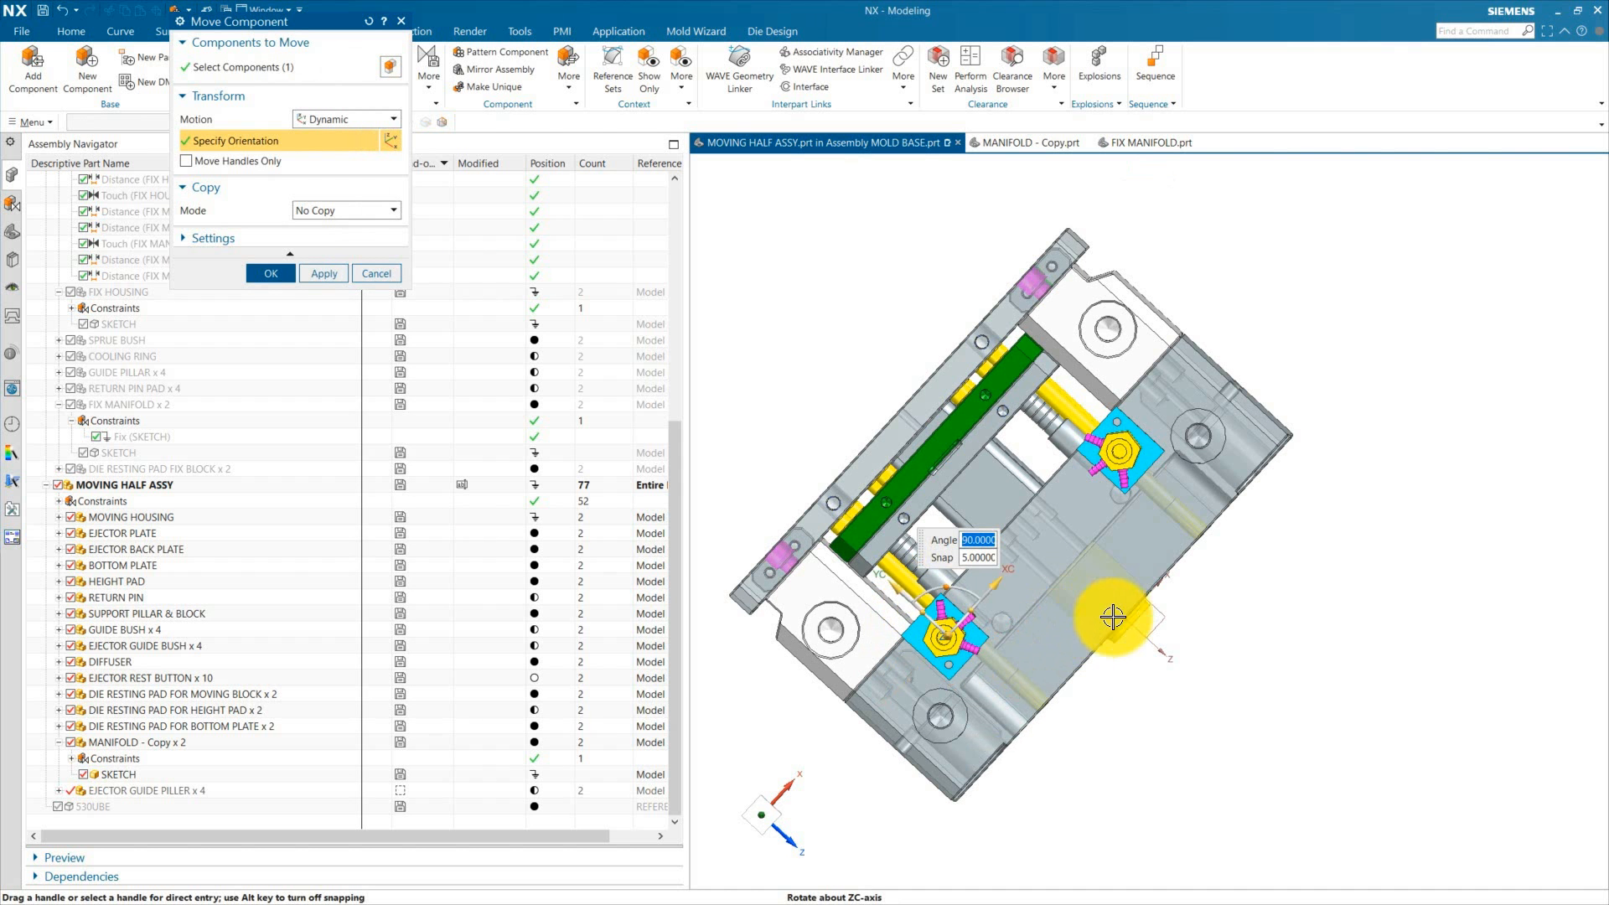
scroll(973, 599, "down", 1)
middle_click_drag(1064, 702, 1081, 617)
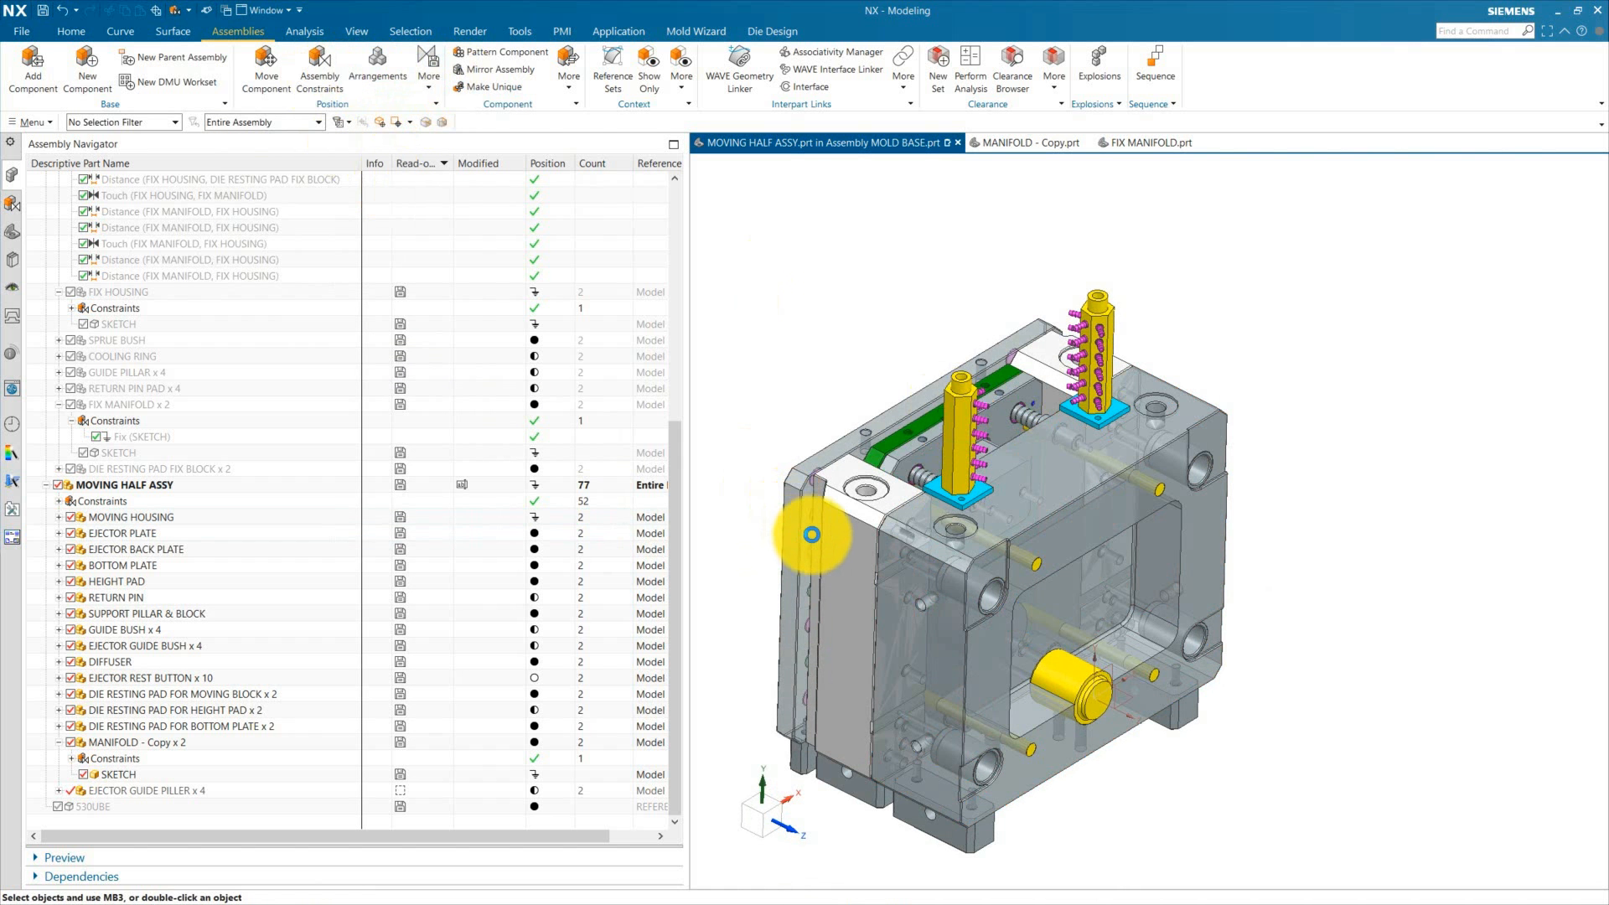
Step: Add a Touch Align constraint between the new manifold copy's base face and the moving housing's top face
left_click(319, 66)
left_click(203, 94)
scroll(967, 494, "up", 3)
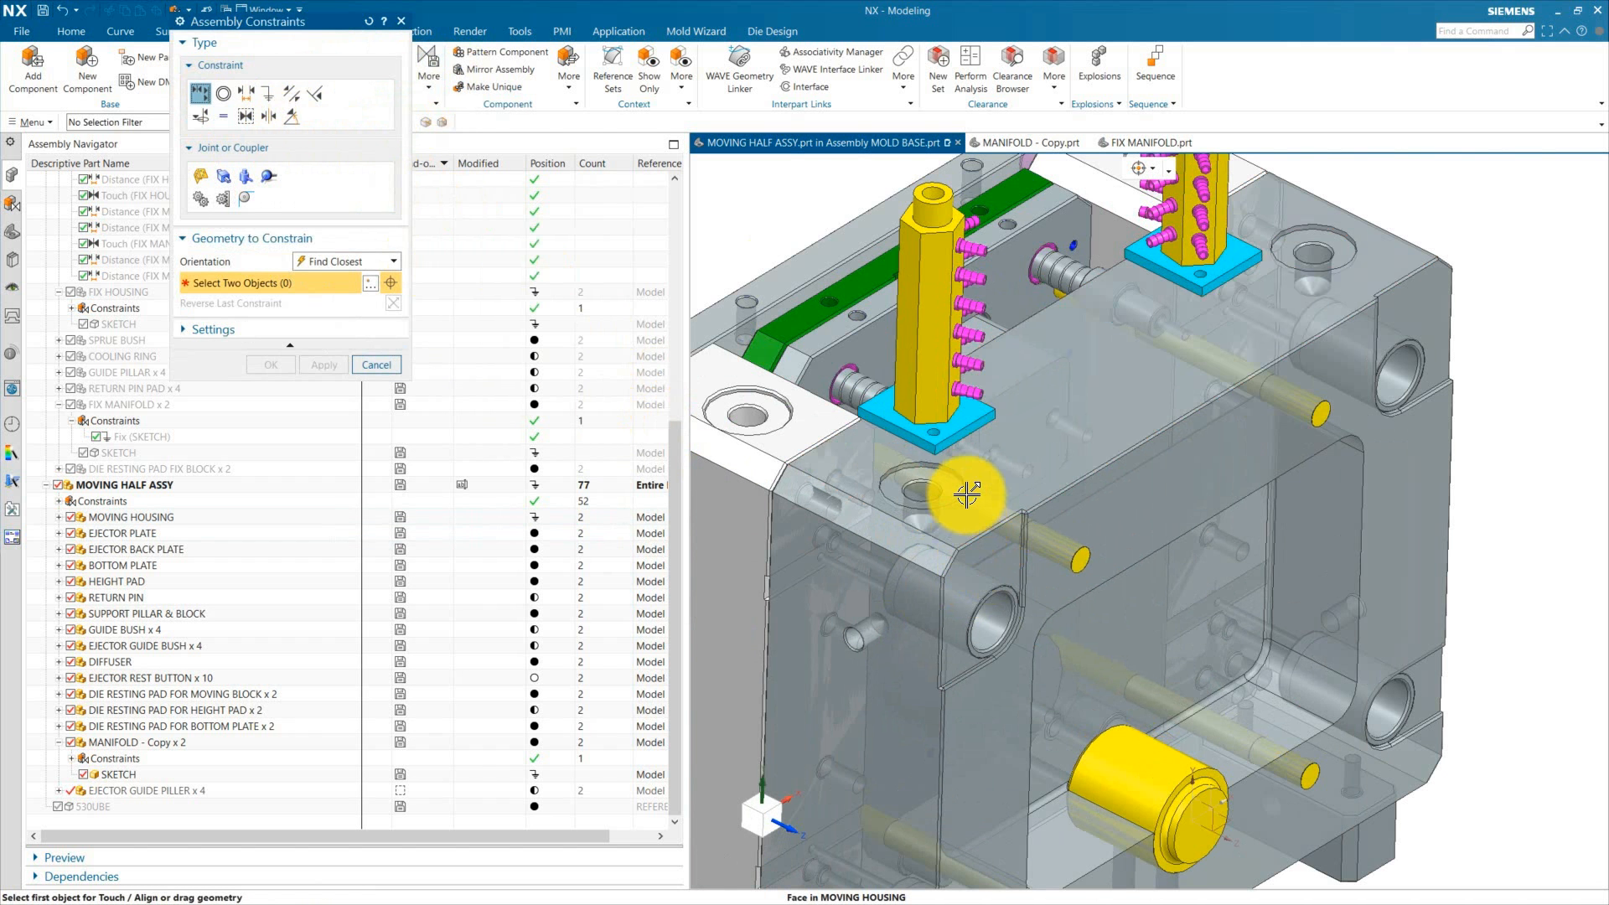
scroll(964, 425, "up", 2)
left_click(1446, 208)
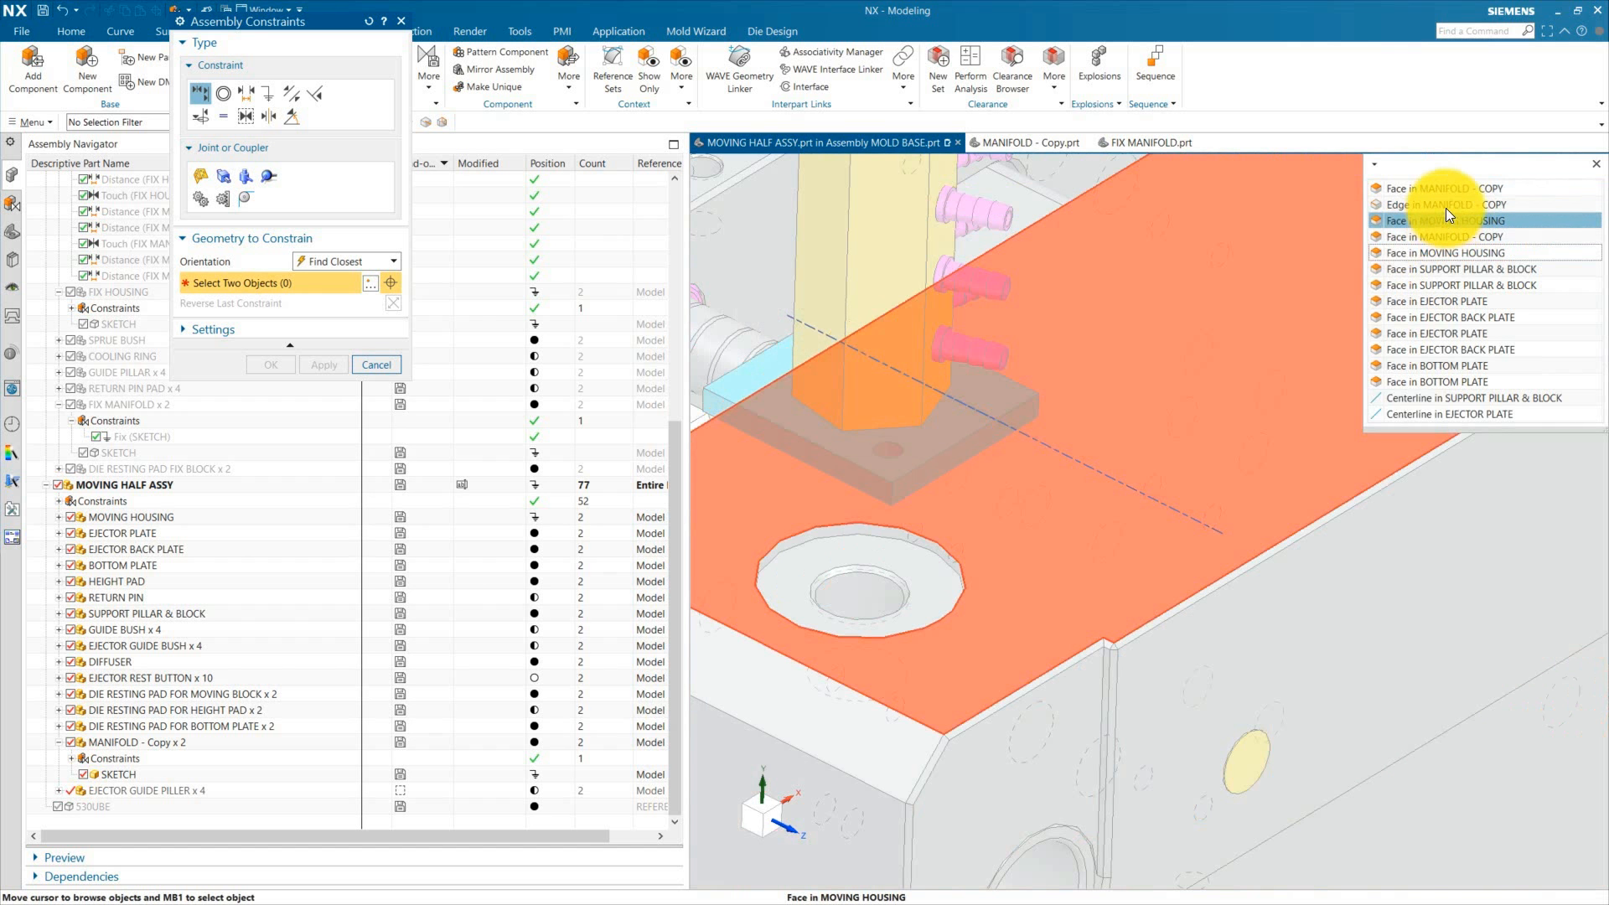
left_click(1443, 230)
left_click(1257, 285)
left_click(269, 366)
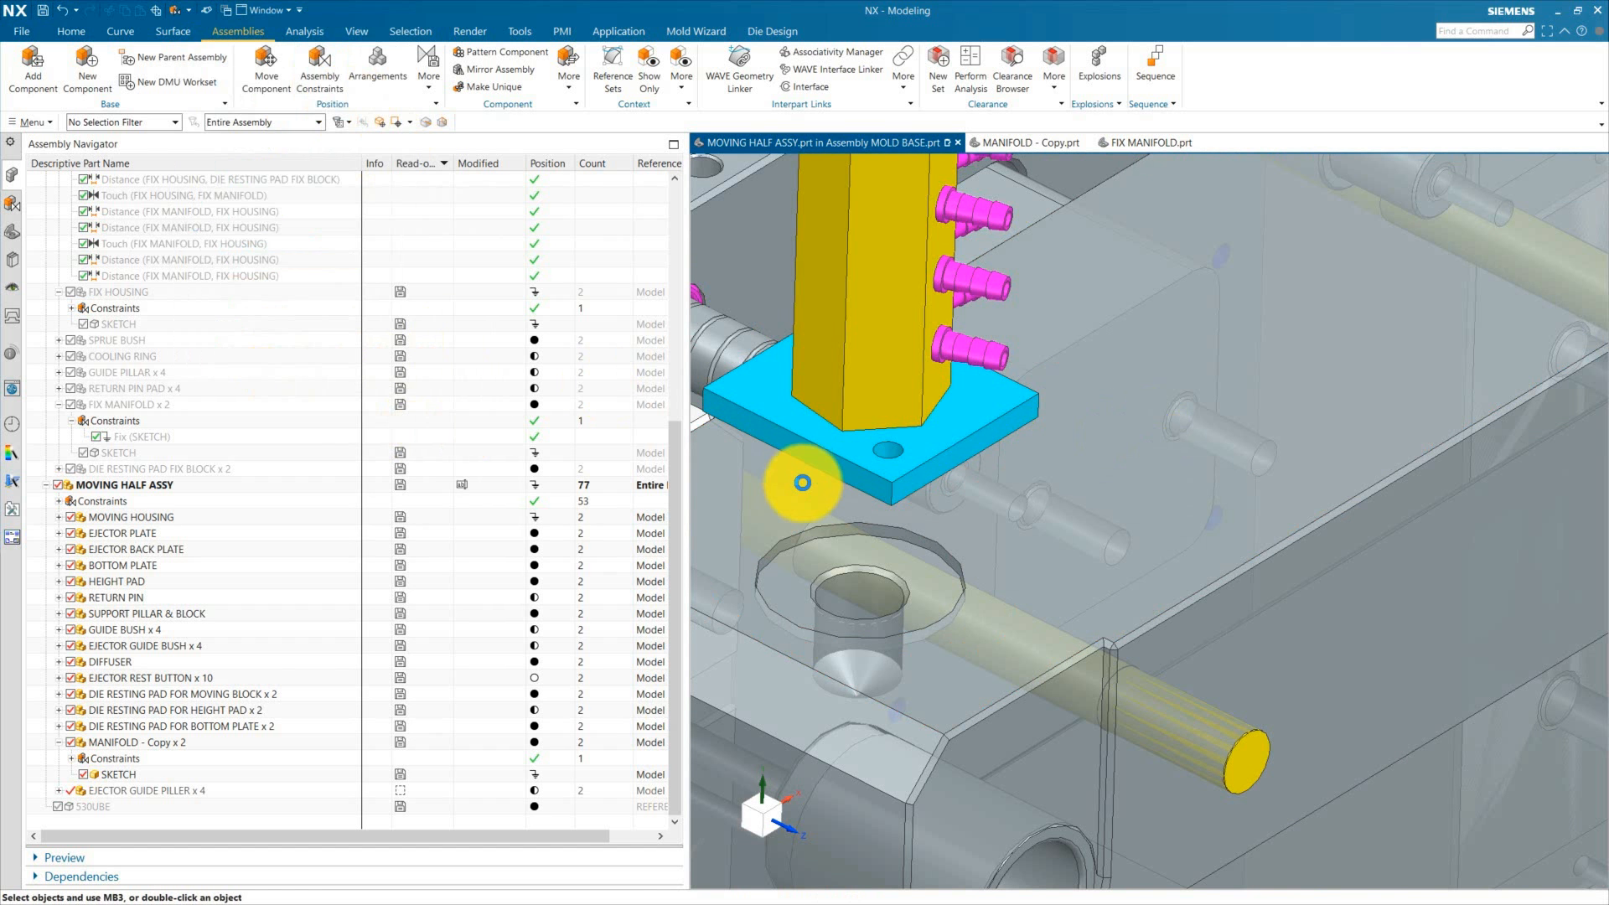
Step: Add a 13 mm Distance constraint between the new manifold copy and a moving housing face
left_click(319, 65)
left_click(247, 94)
left_click(818, 463)
scroll(1073, 499, "down", 5)
left_click(952, 591)
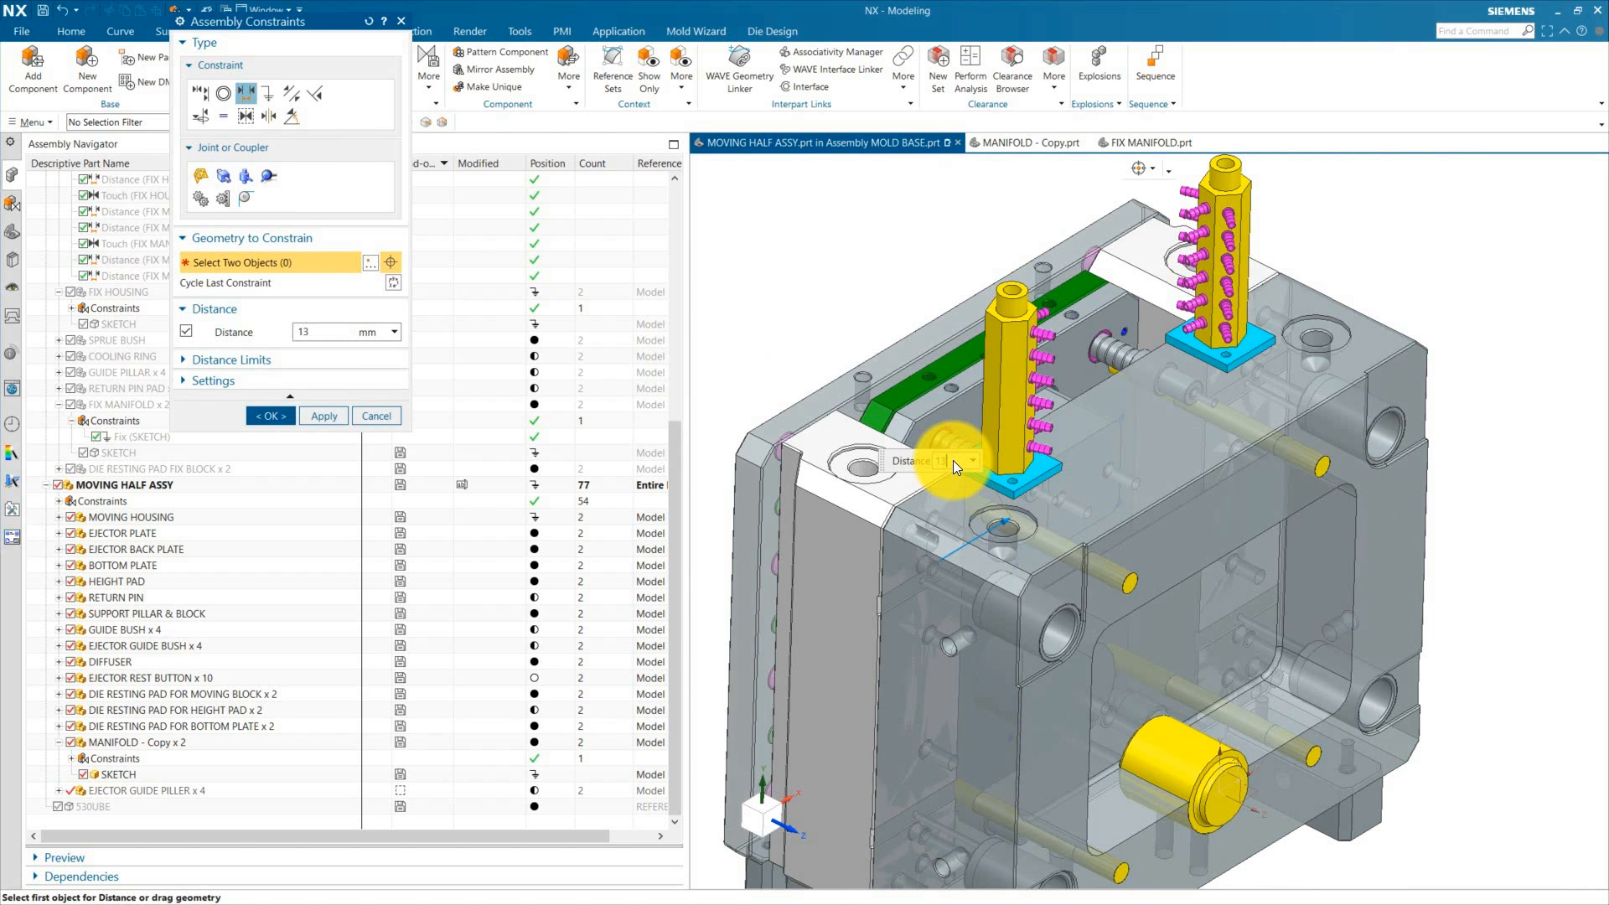
left_click(269, 414)
Step: Add a 0 mm Distance constraint between another face of the new manifold copy and the moving housing
left_click(320, 65)
scroll(1103, 499, "up", 5)
middle_click_drag(989, 419, 1123, 604)
left_click(1103, 499)
scroll(1124, 662, "up", 3)
left_click(1124, 675)
double_click(1212, 413)
type("0")
key("Return")
left_click(270, 416)
Step: Display the degrees of freedom of the new manifold copy
scroll(1042, 568, "down", 7)
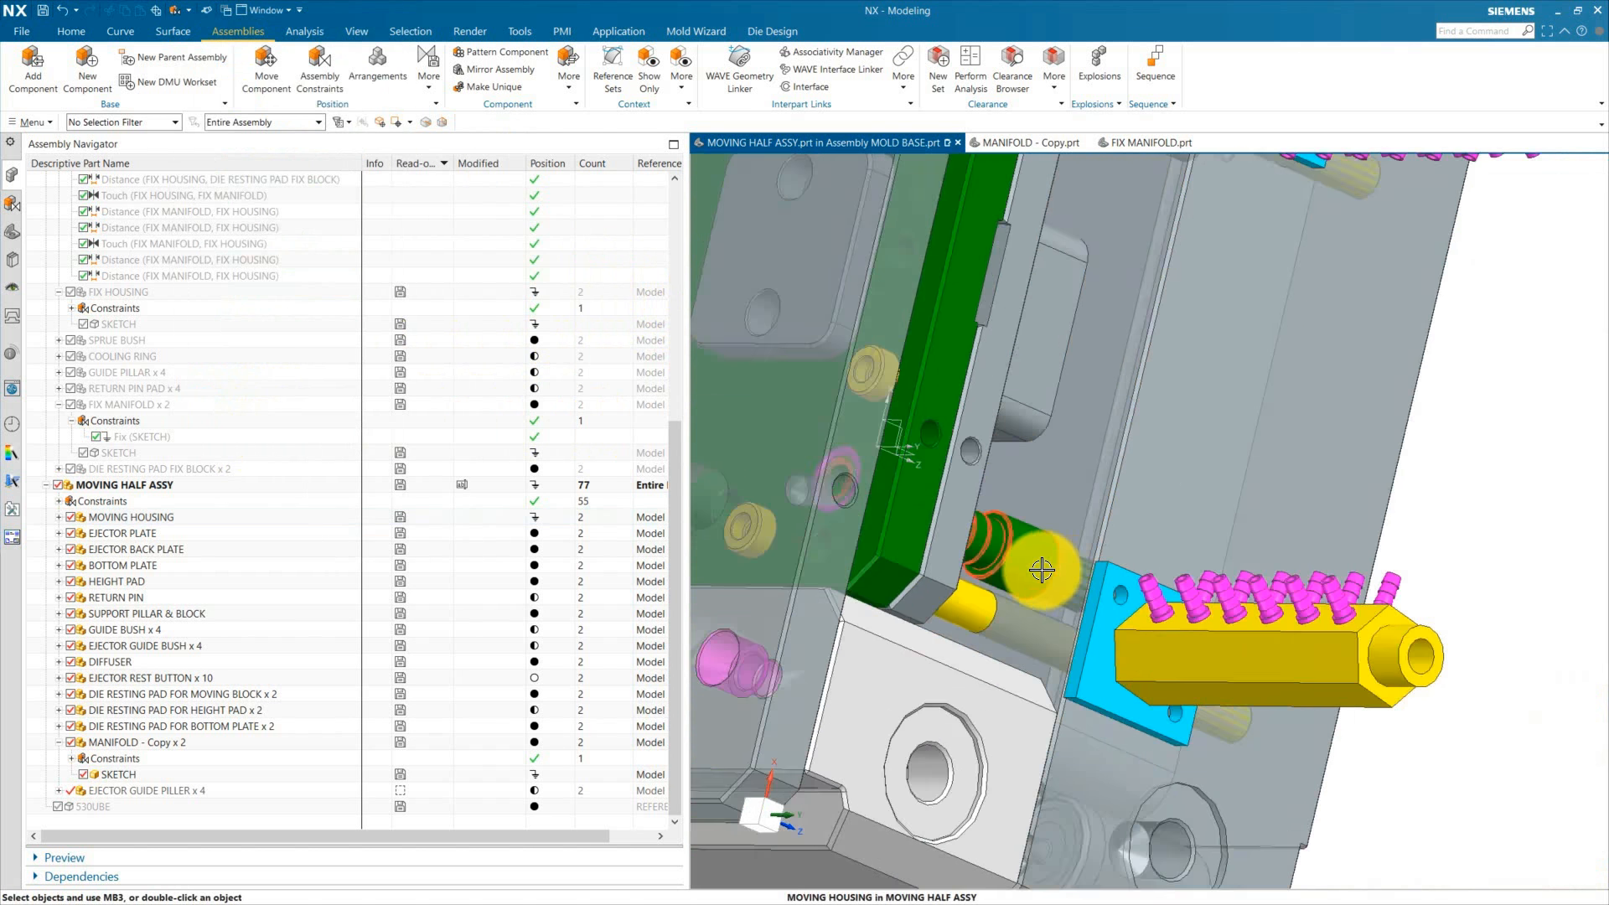
middle_click_drag(1041, 567, 1165, 561)
scroll(1014, 439, "up", 3)
right_click(1015, 440)
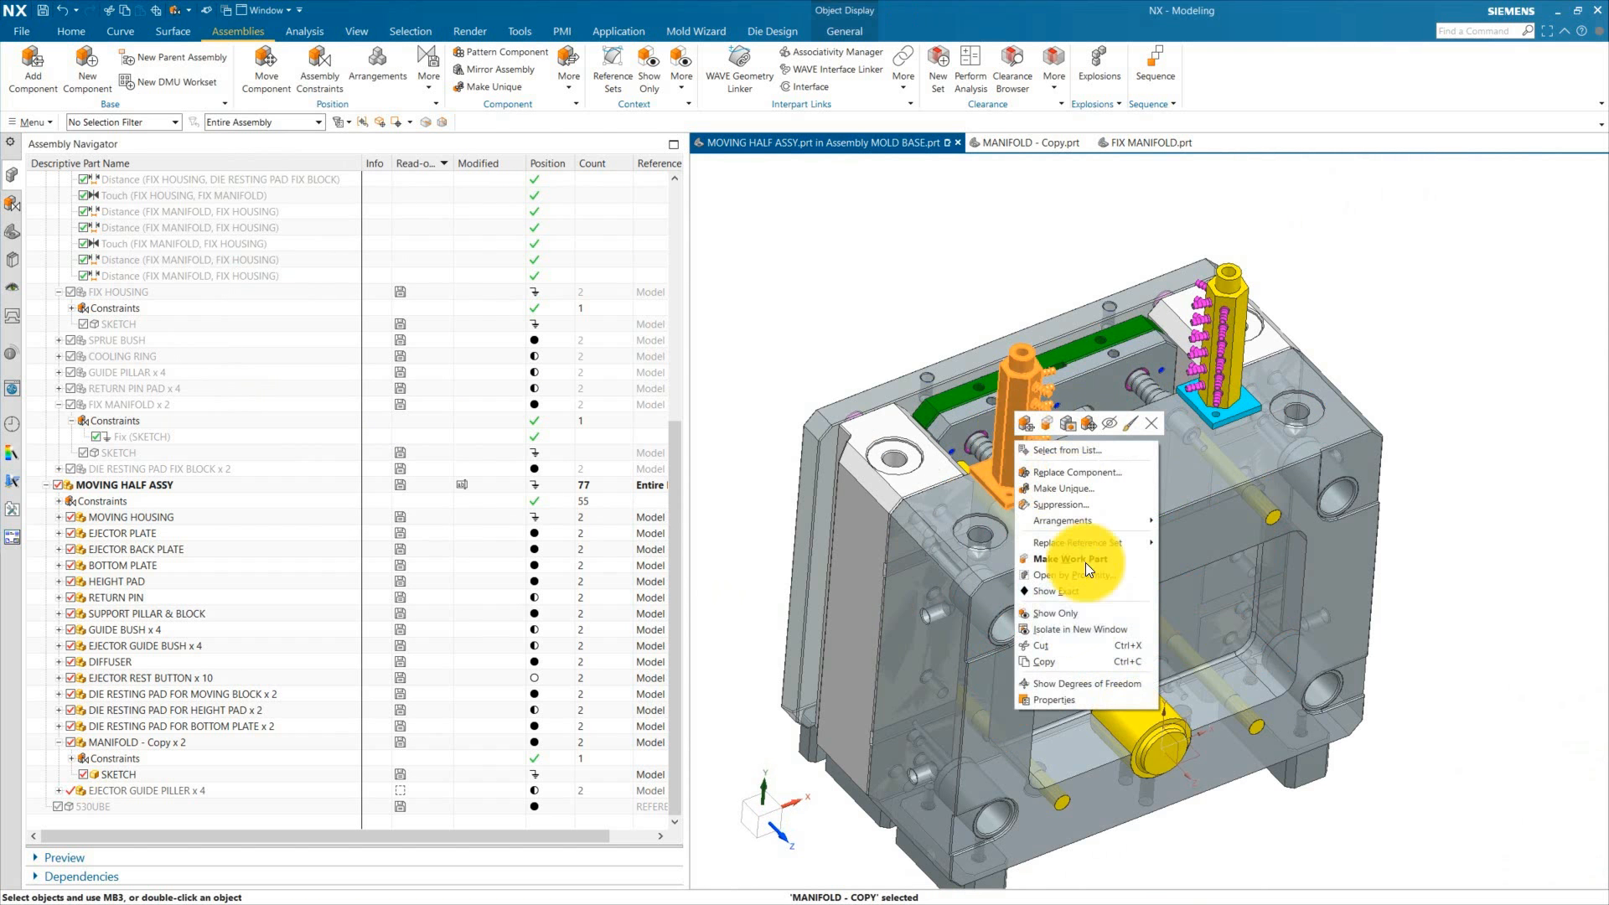
left_click(1067, 682)
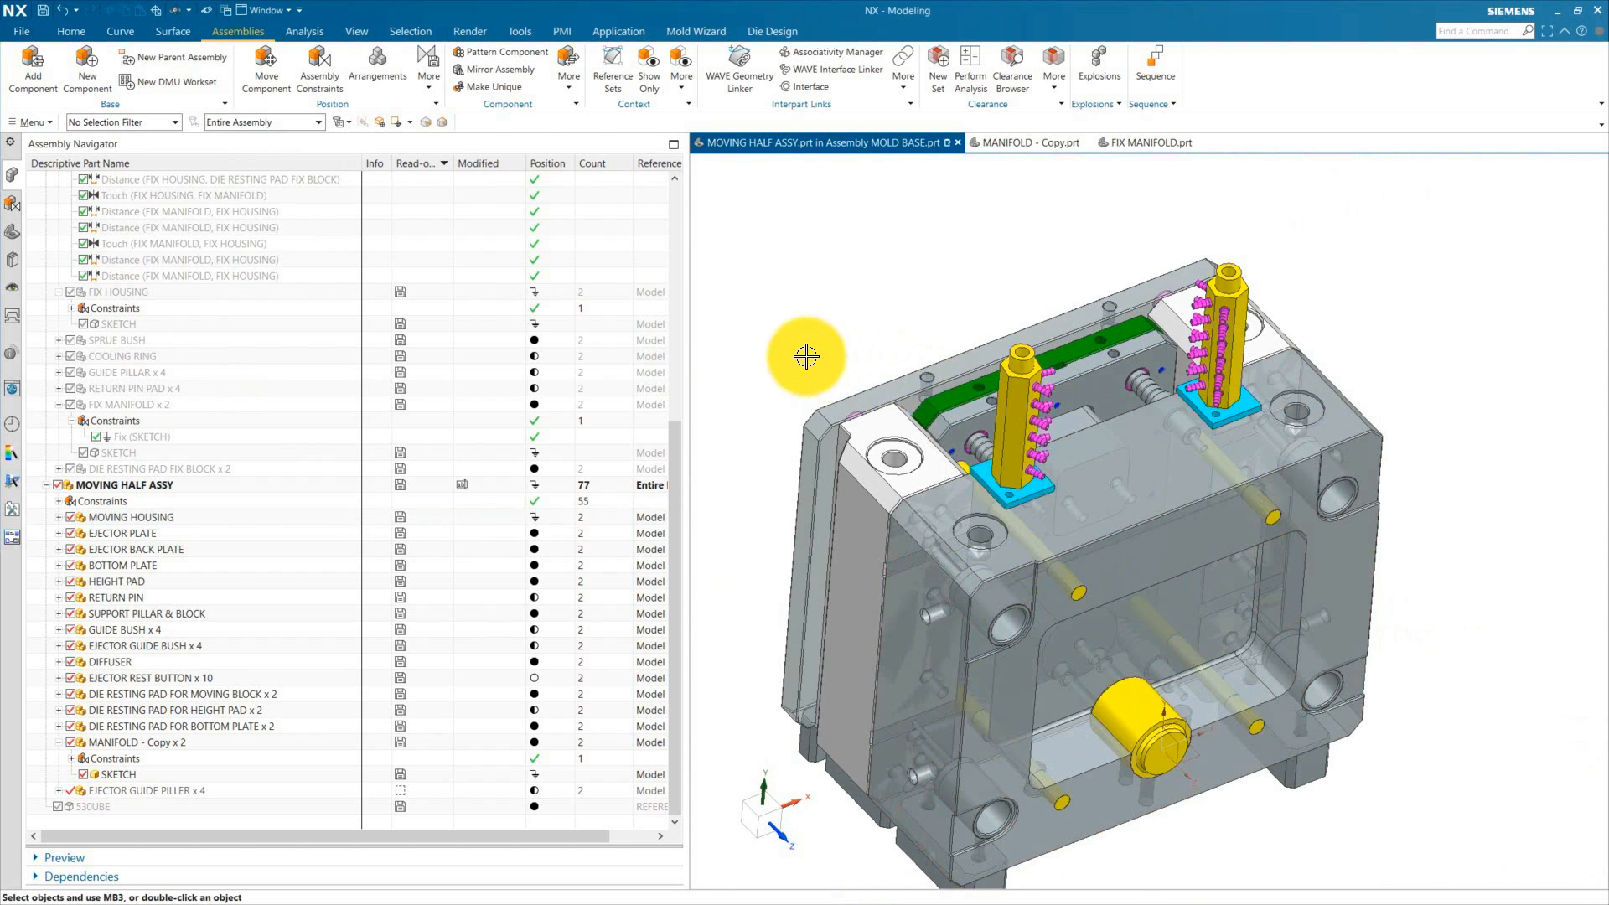
Step: Make the MOLD BASE top assembly the work part
scroll(134, 265, "up", 8)
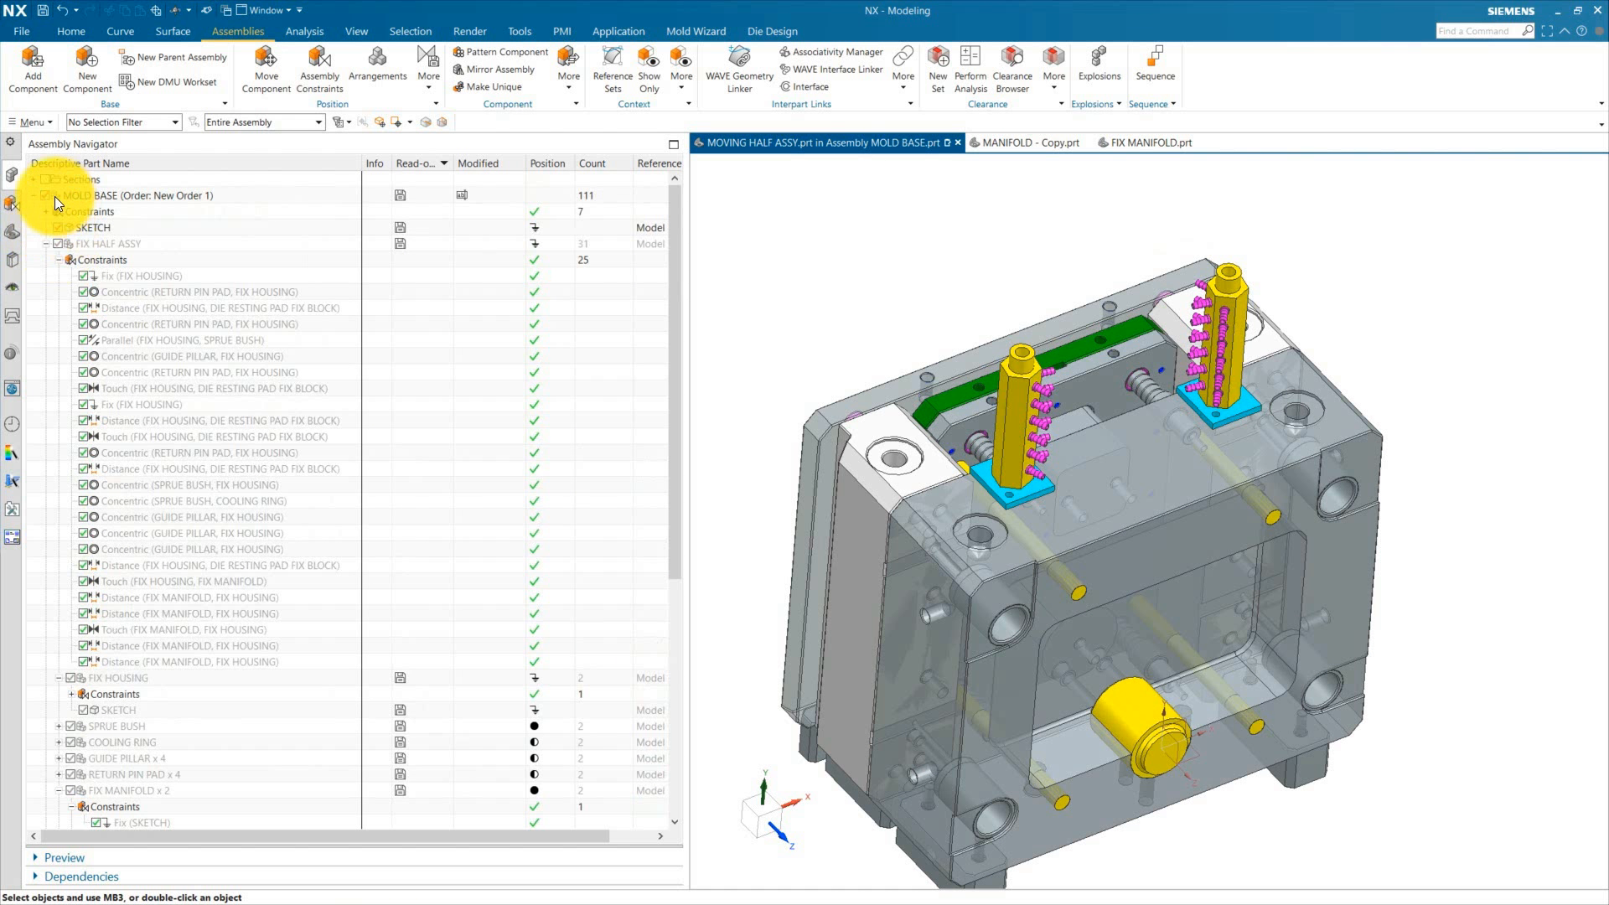
left_click(47, 195)
scroll(199, 671, "down", 7)
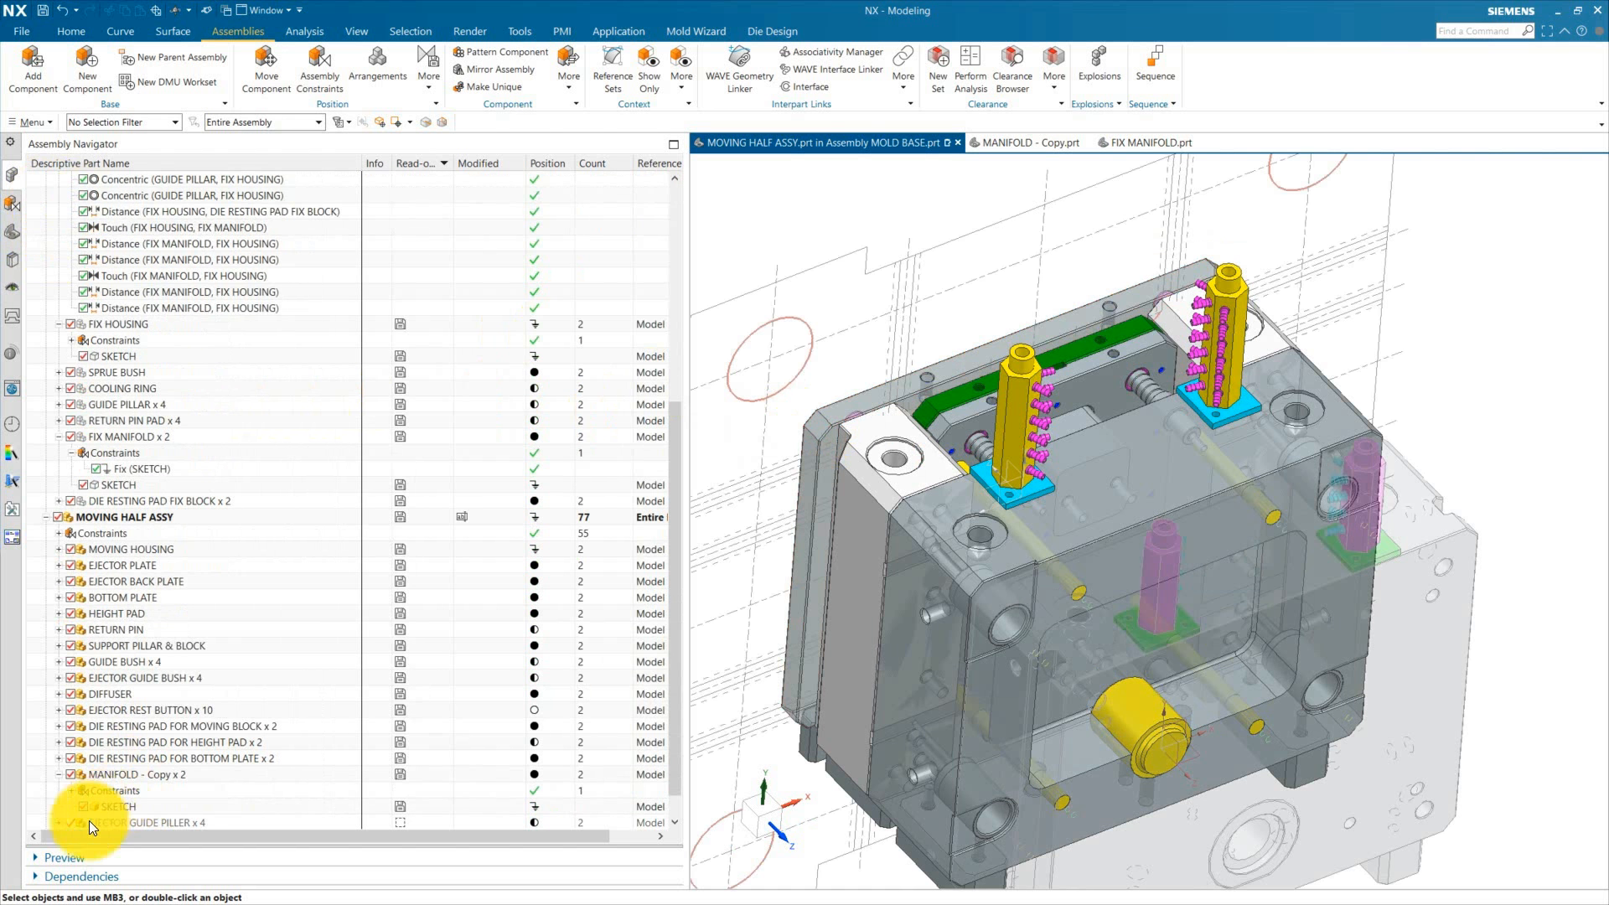
scroll(89, 821, "down", 1)
left_click(60, 805)
scroll(913, 540, "down", 2)
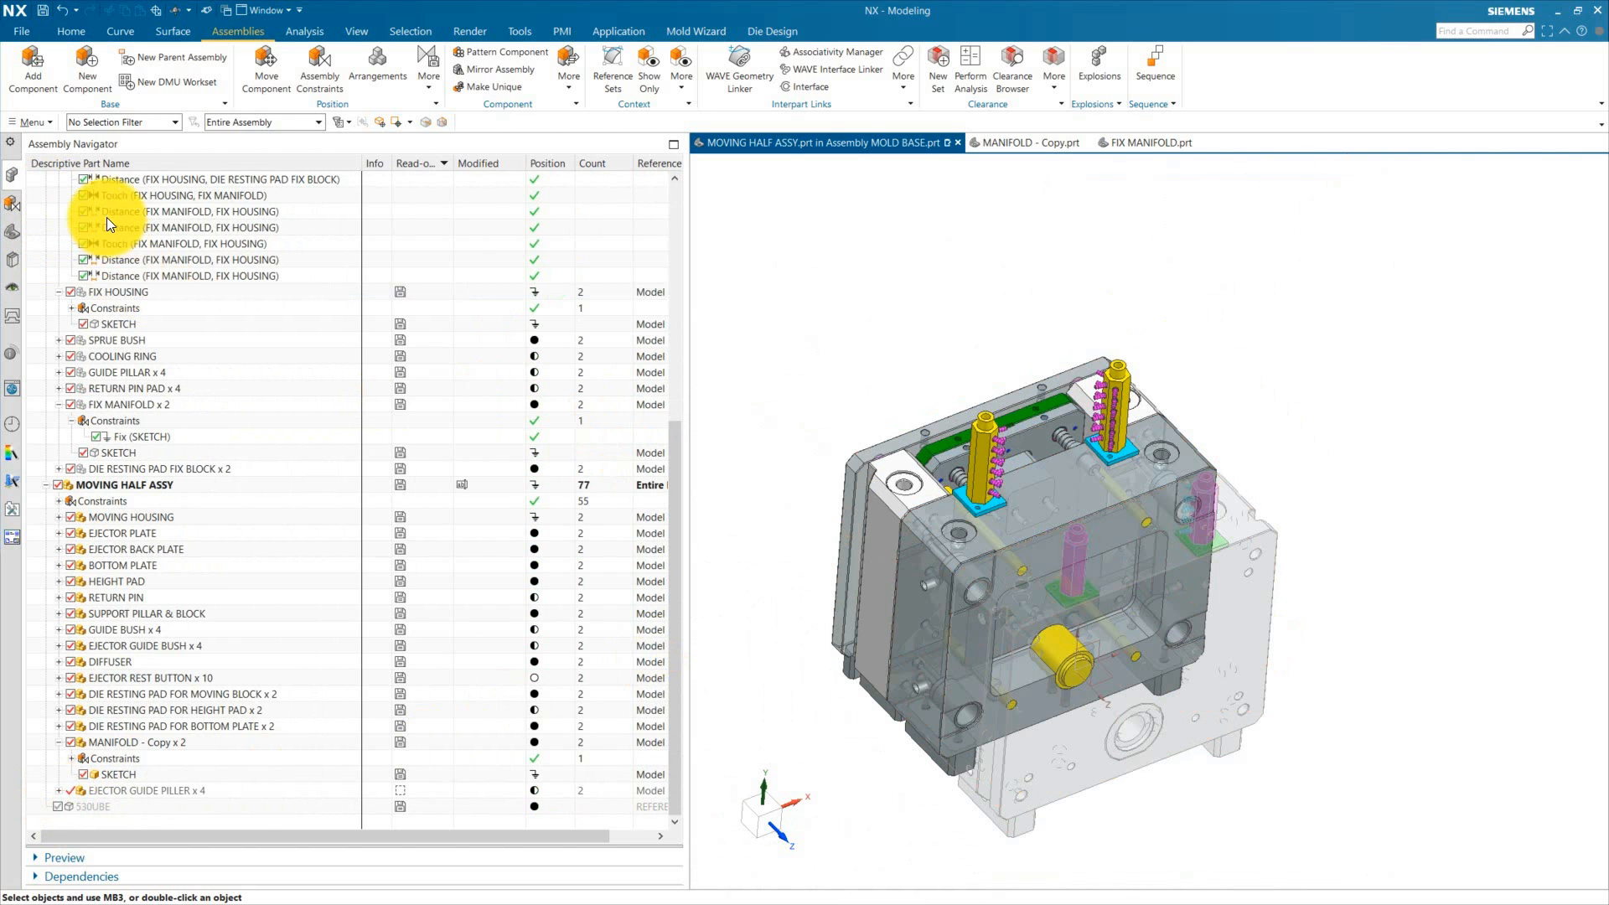
scroll(107, 218, "up", 8)
double_click(126, 195)
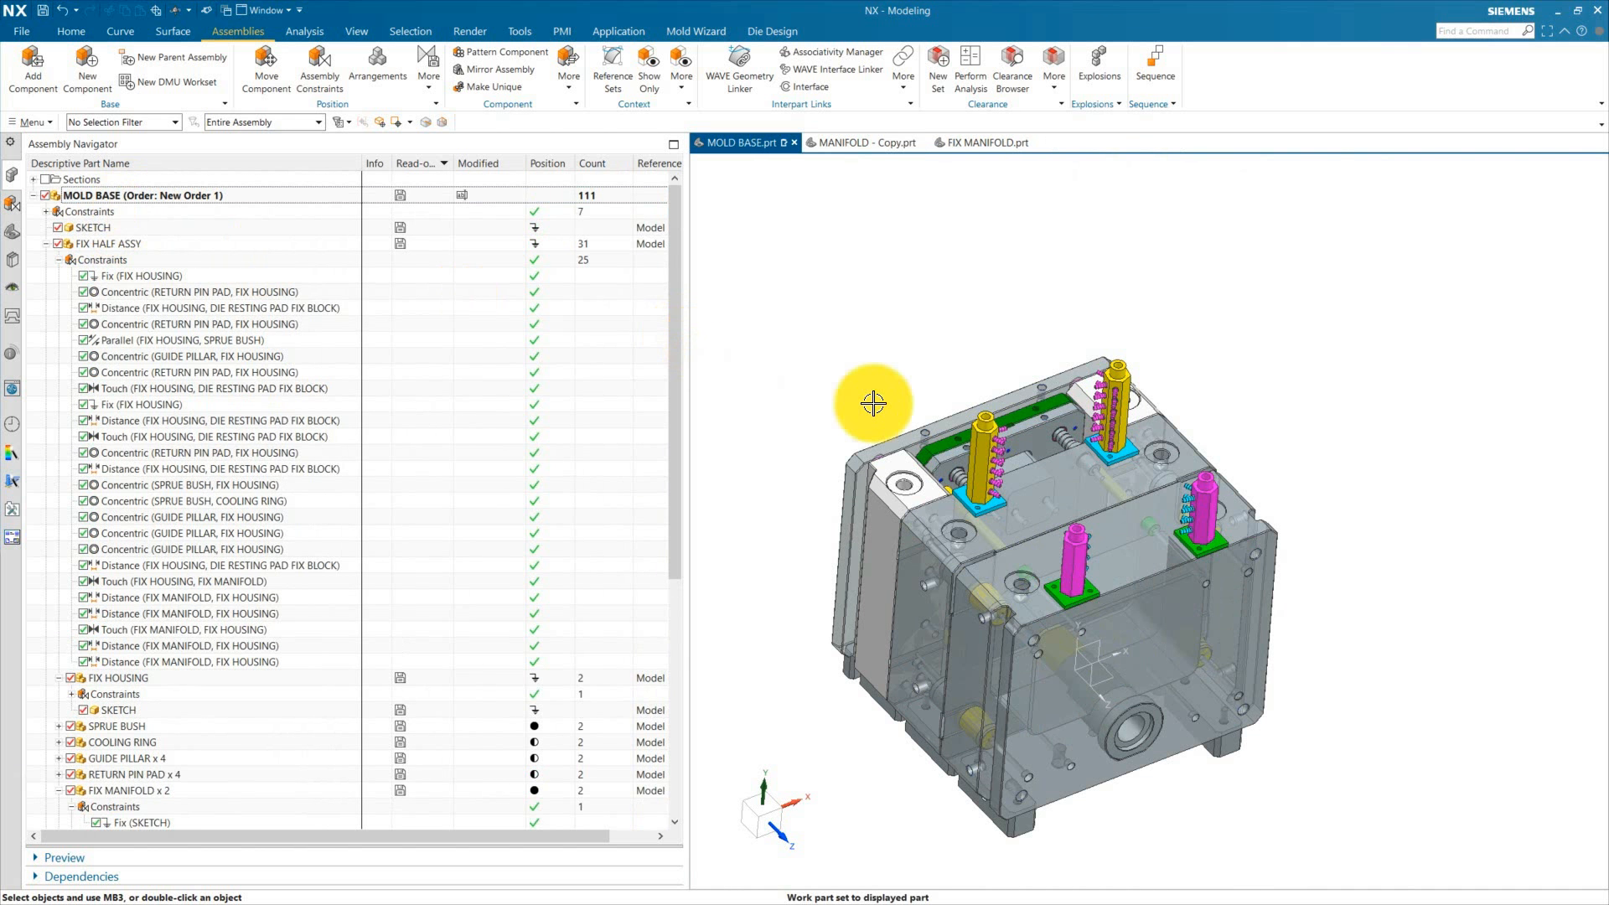
Step: Save the mold base assembly
middle_click_drag(872, 403, 1039, 521)
scroll(828, 553, "up", 2)
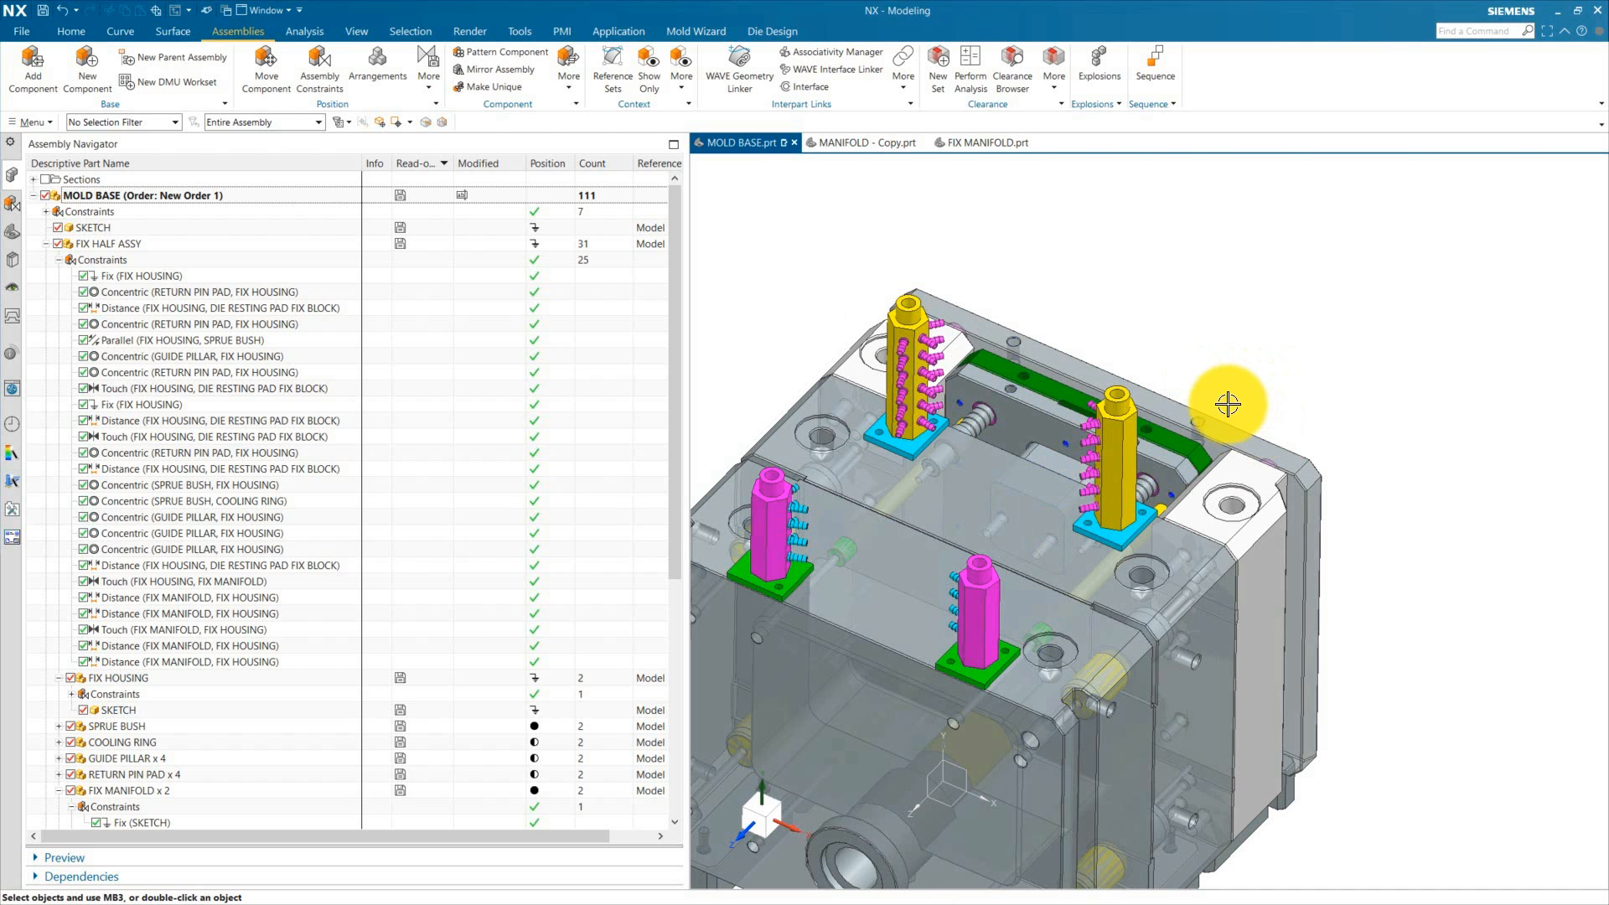
scroll(1198, 393, "down", 1)
middle_click_drag(1198, 392, 1266, 325, "shift")
key("ctrl+s")
scroll(191, 567, "down", 8)
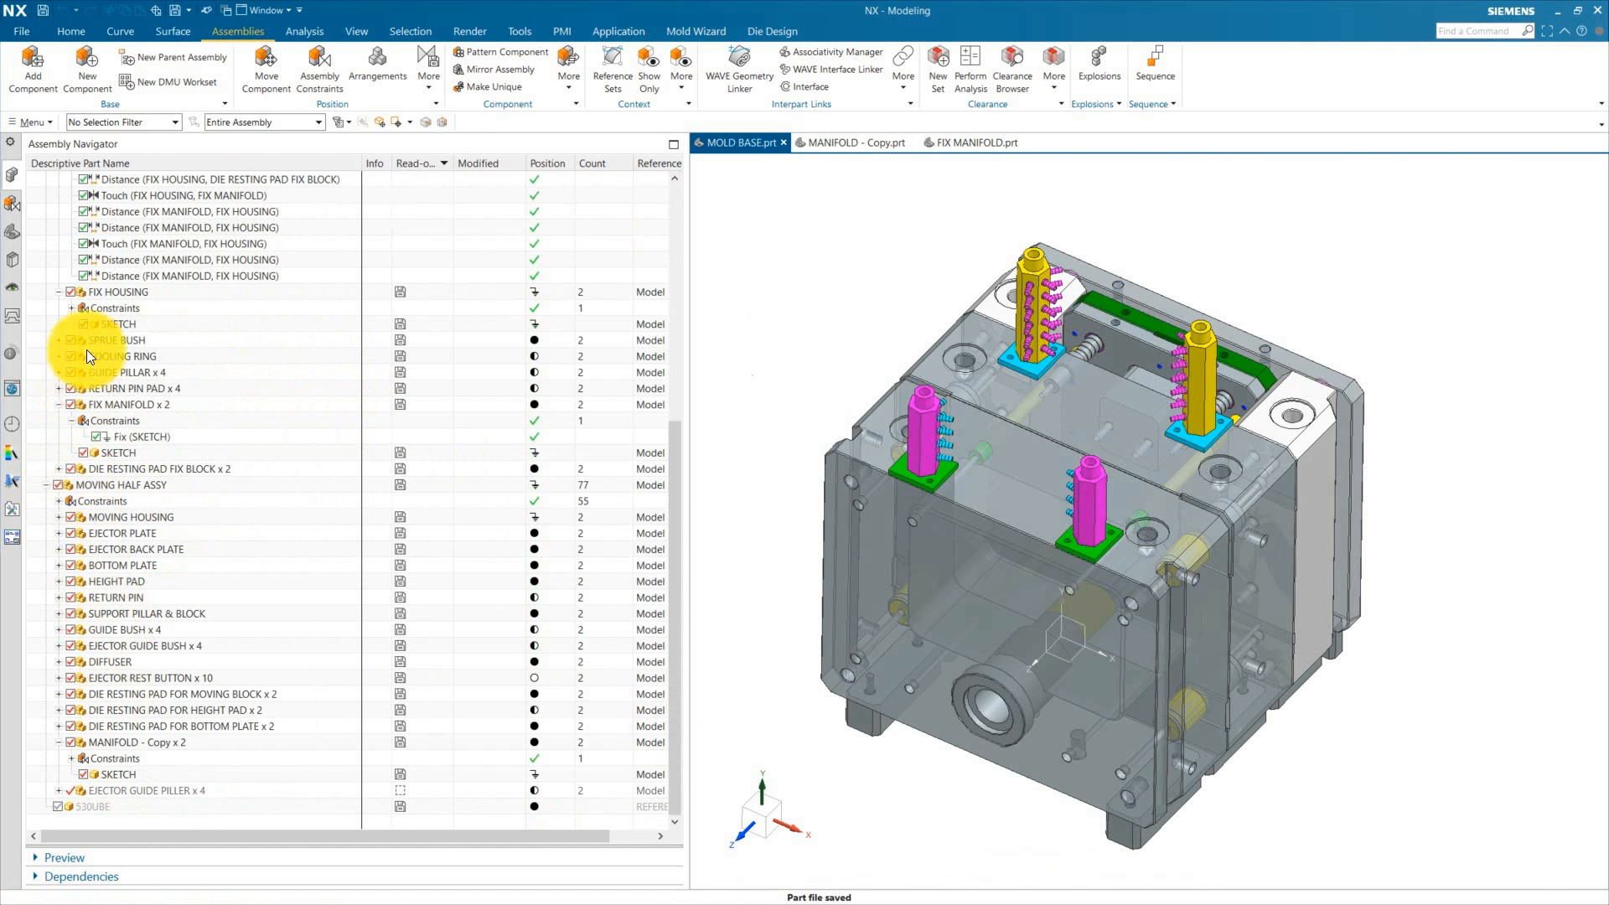
Step: Make the FIX HALF ASSY the work part
scroll(101, 409, "up", 3)
left_click(104, 453)
scroll(117, 452, "up", 3)
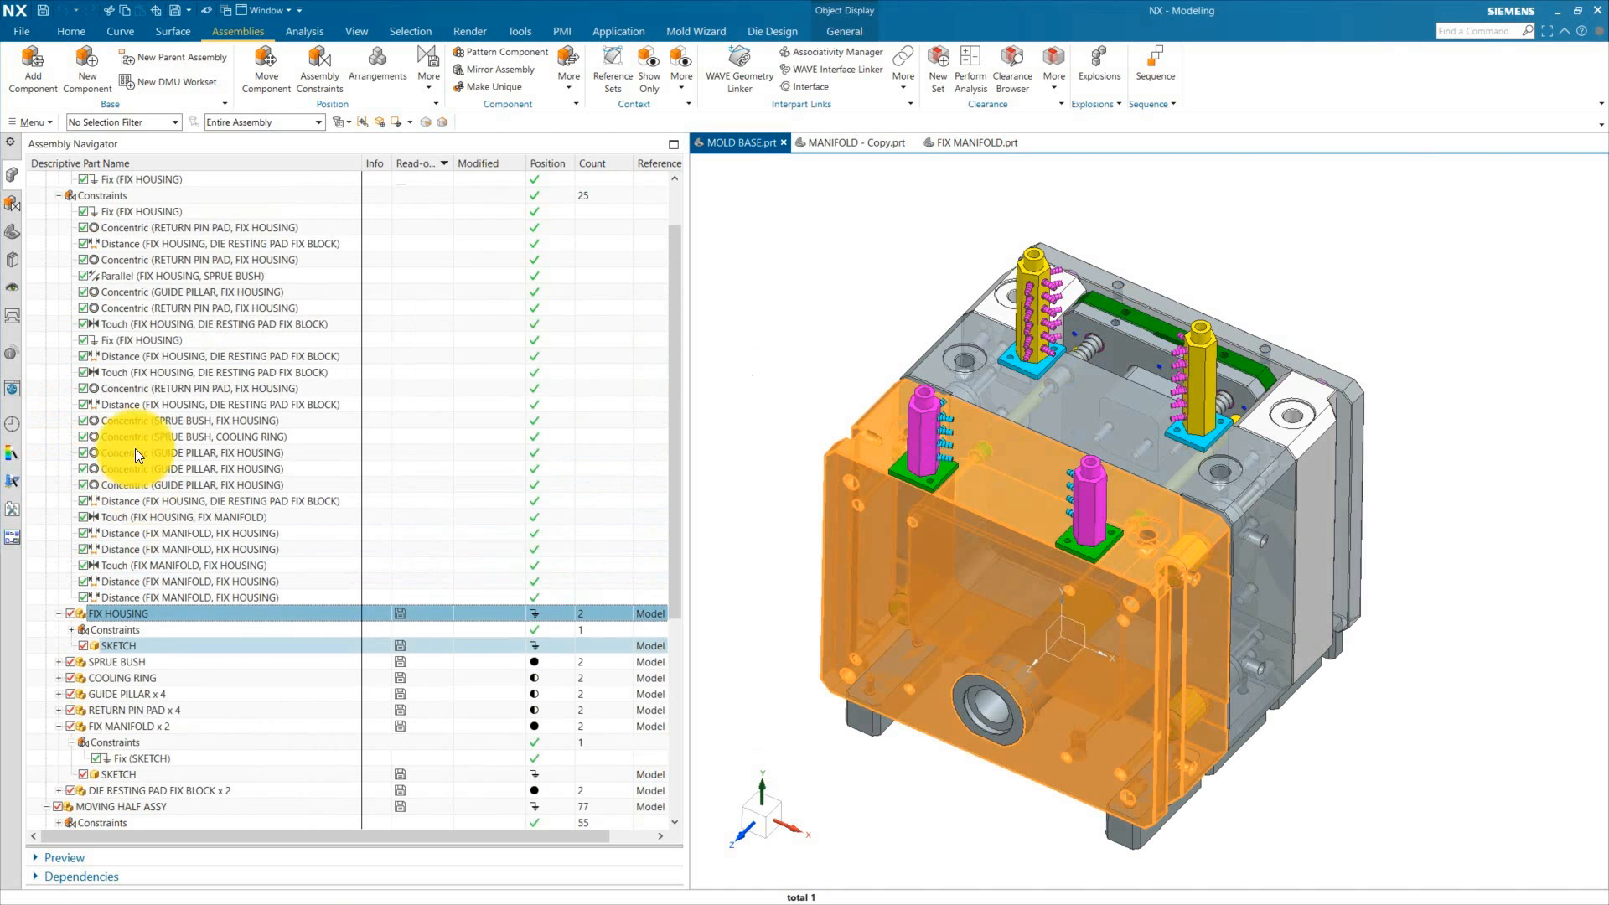
scroll(139, 310, "up", 2)
double_click(112, 242)
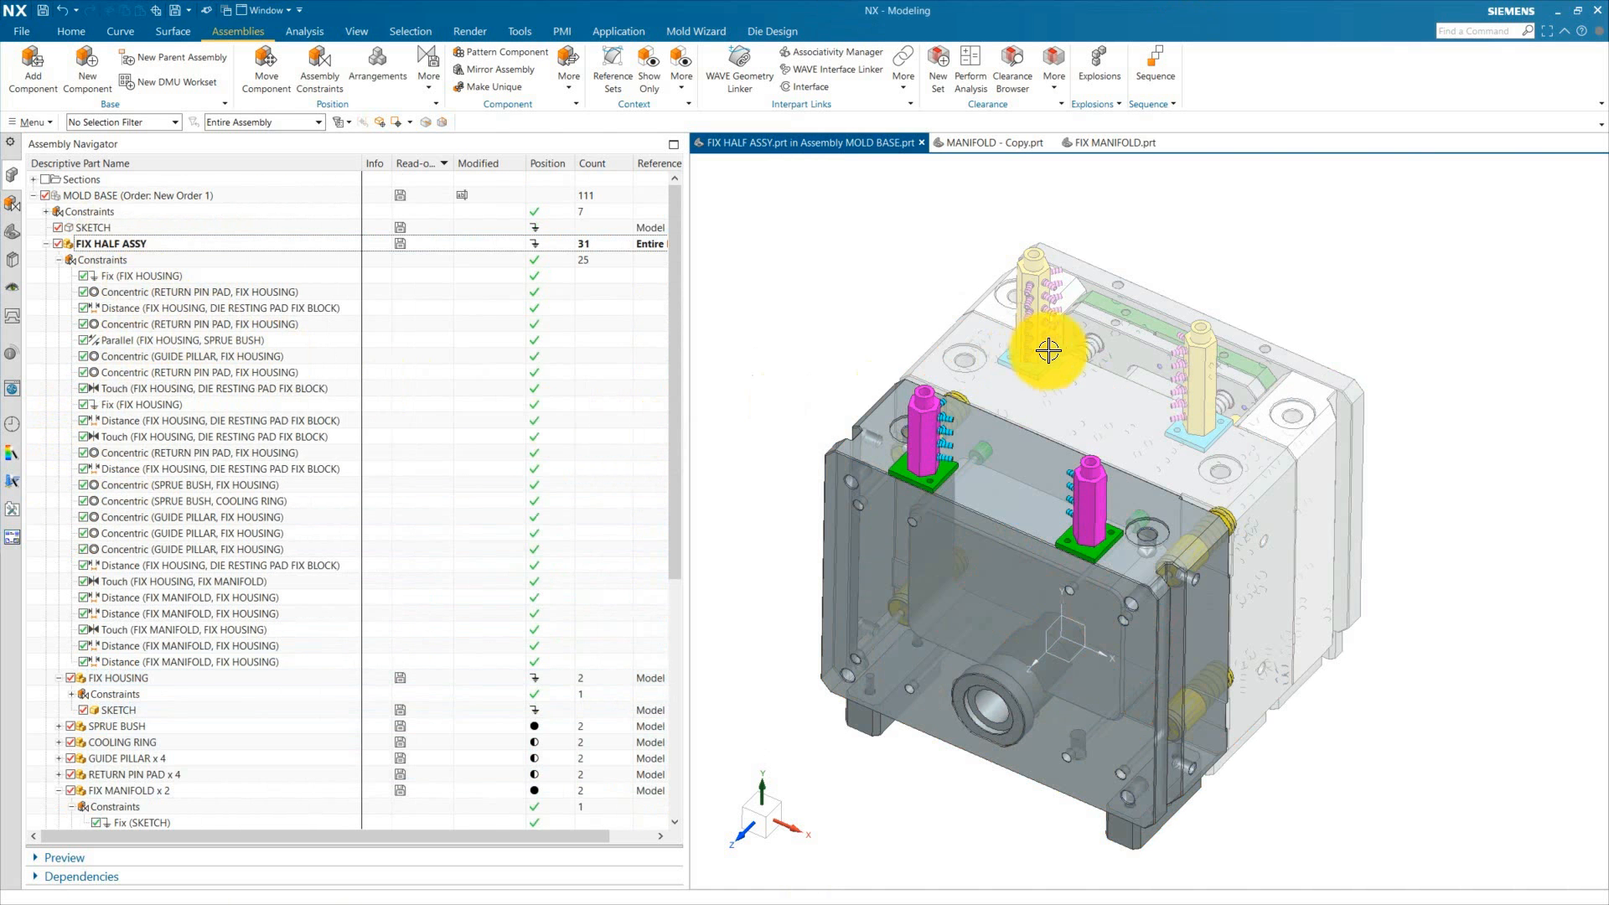
Step: Add the I BOLT WITH PILLAR ASSY part as a new component of the fix half assembly
scroll(1049, 350, "down", 3)
scroll(1144, 395, "up", 3)
scroll(1330, 532, "down", 1)
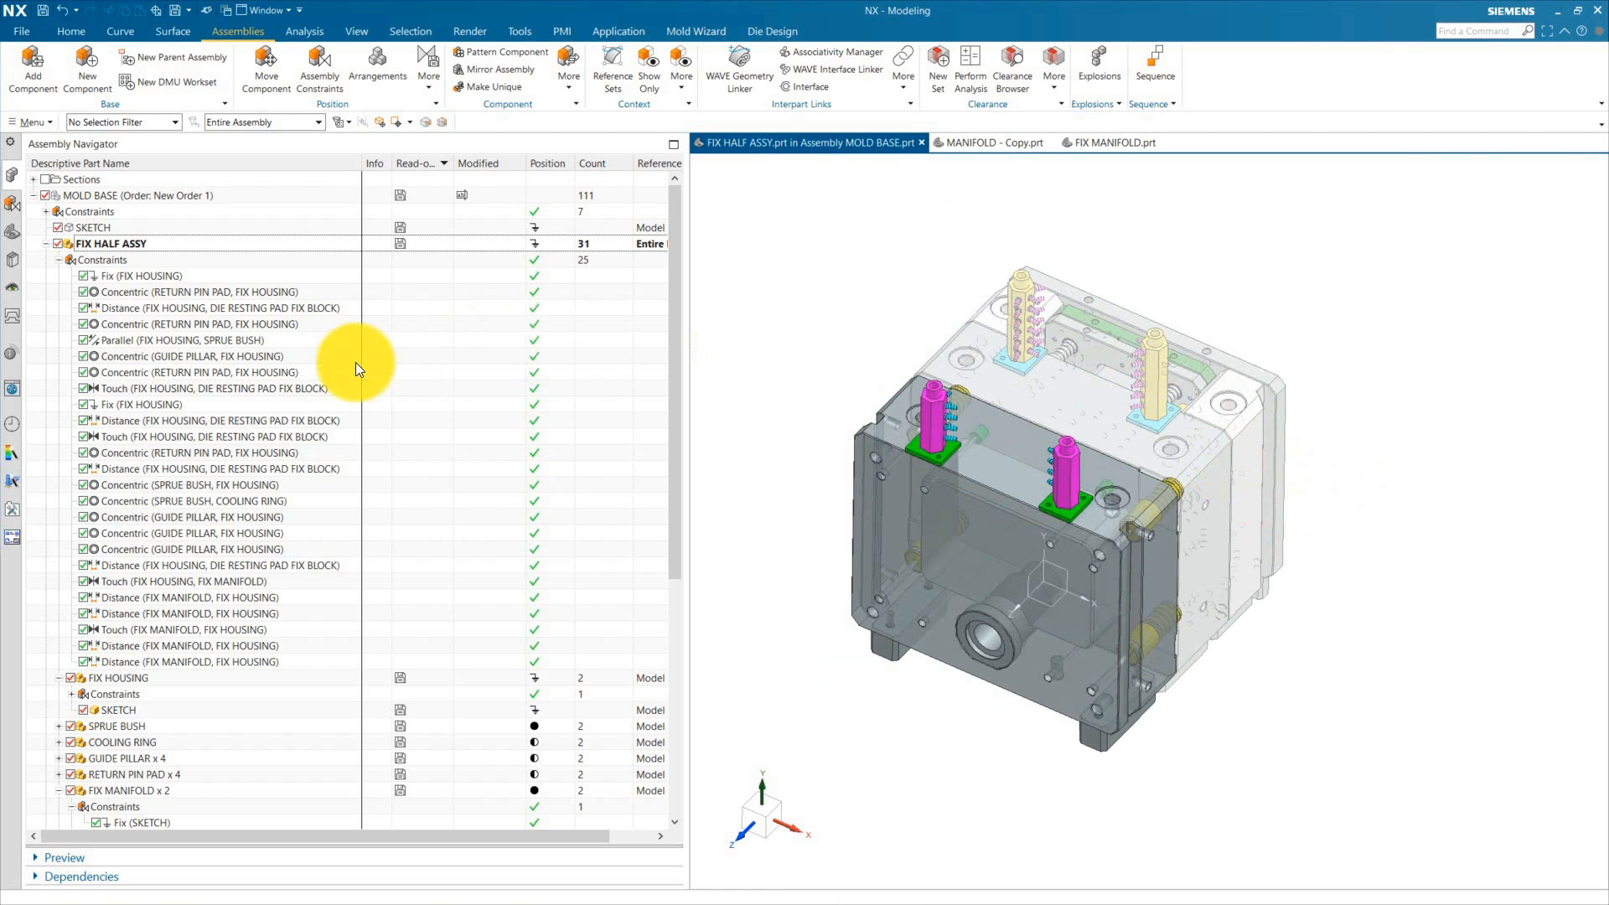
middle_click_drag(999, 514, 1064, 603)
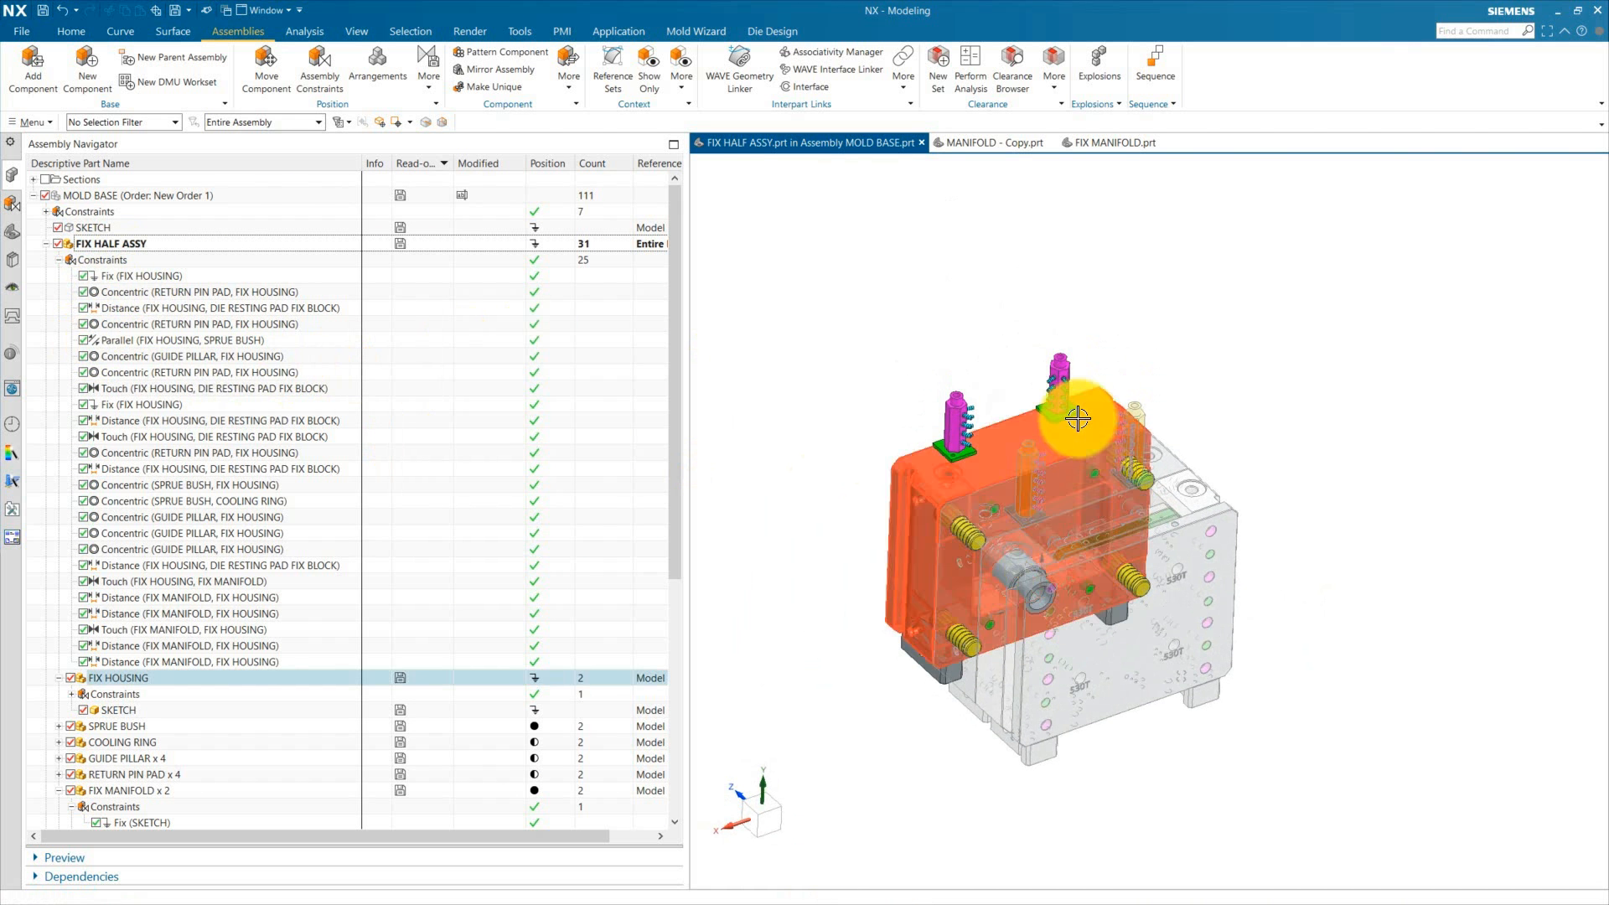
scroll(1067, 416, "up", 2)
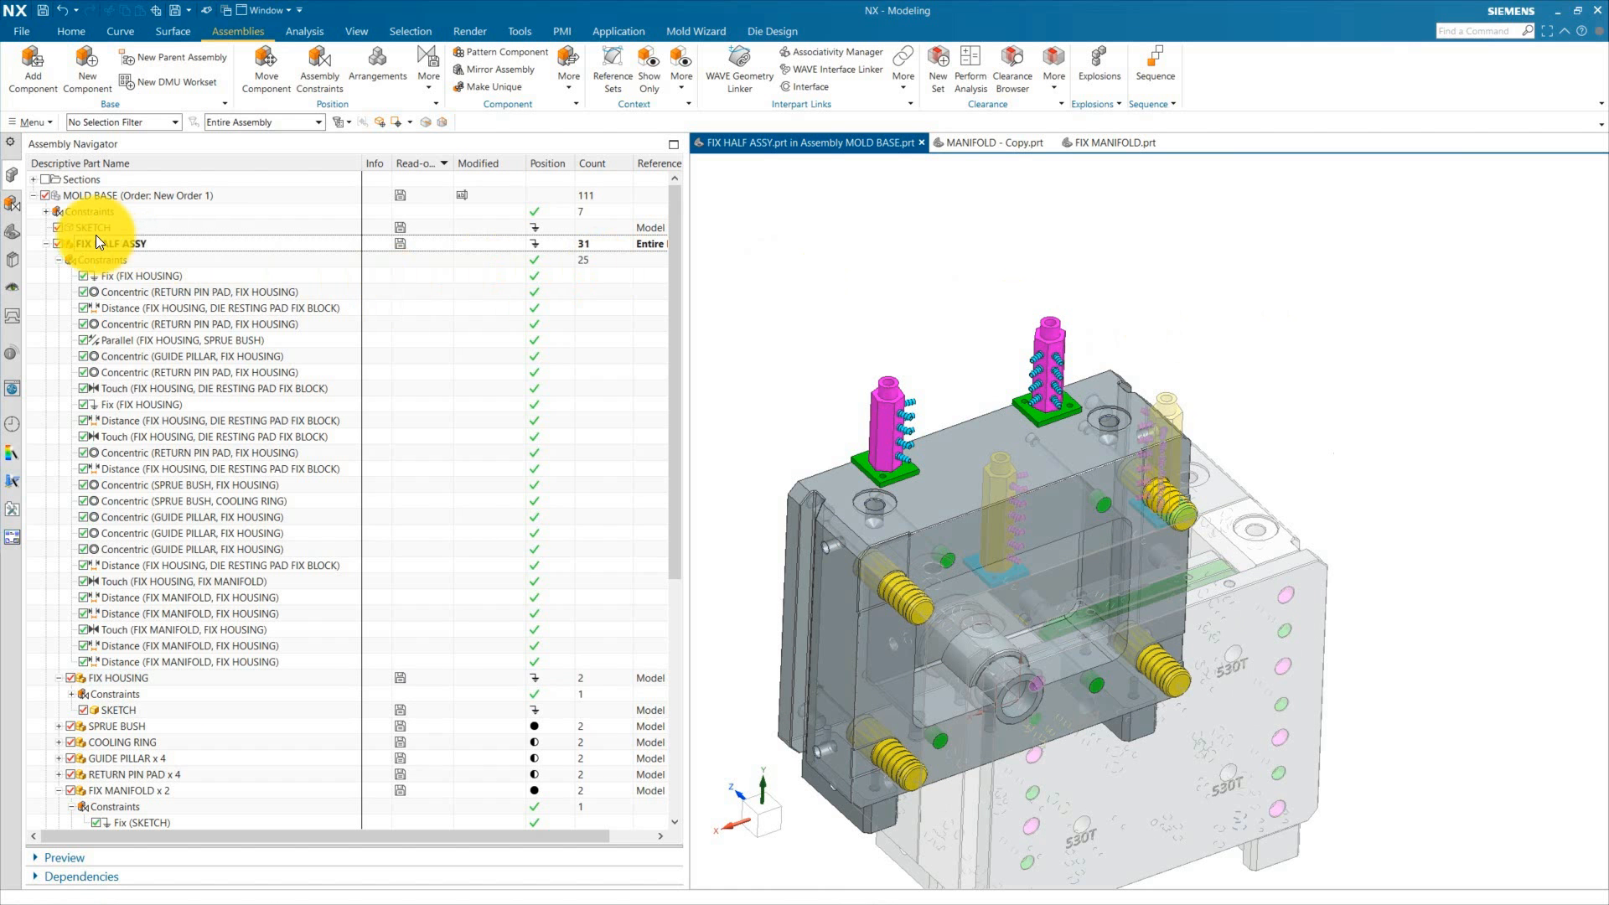
left_click(36, 75)
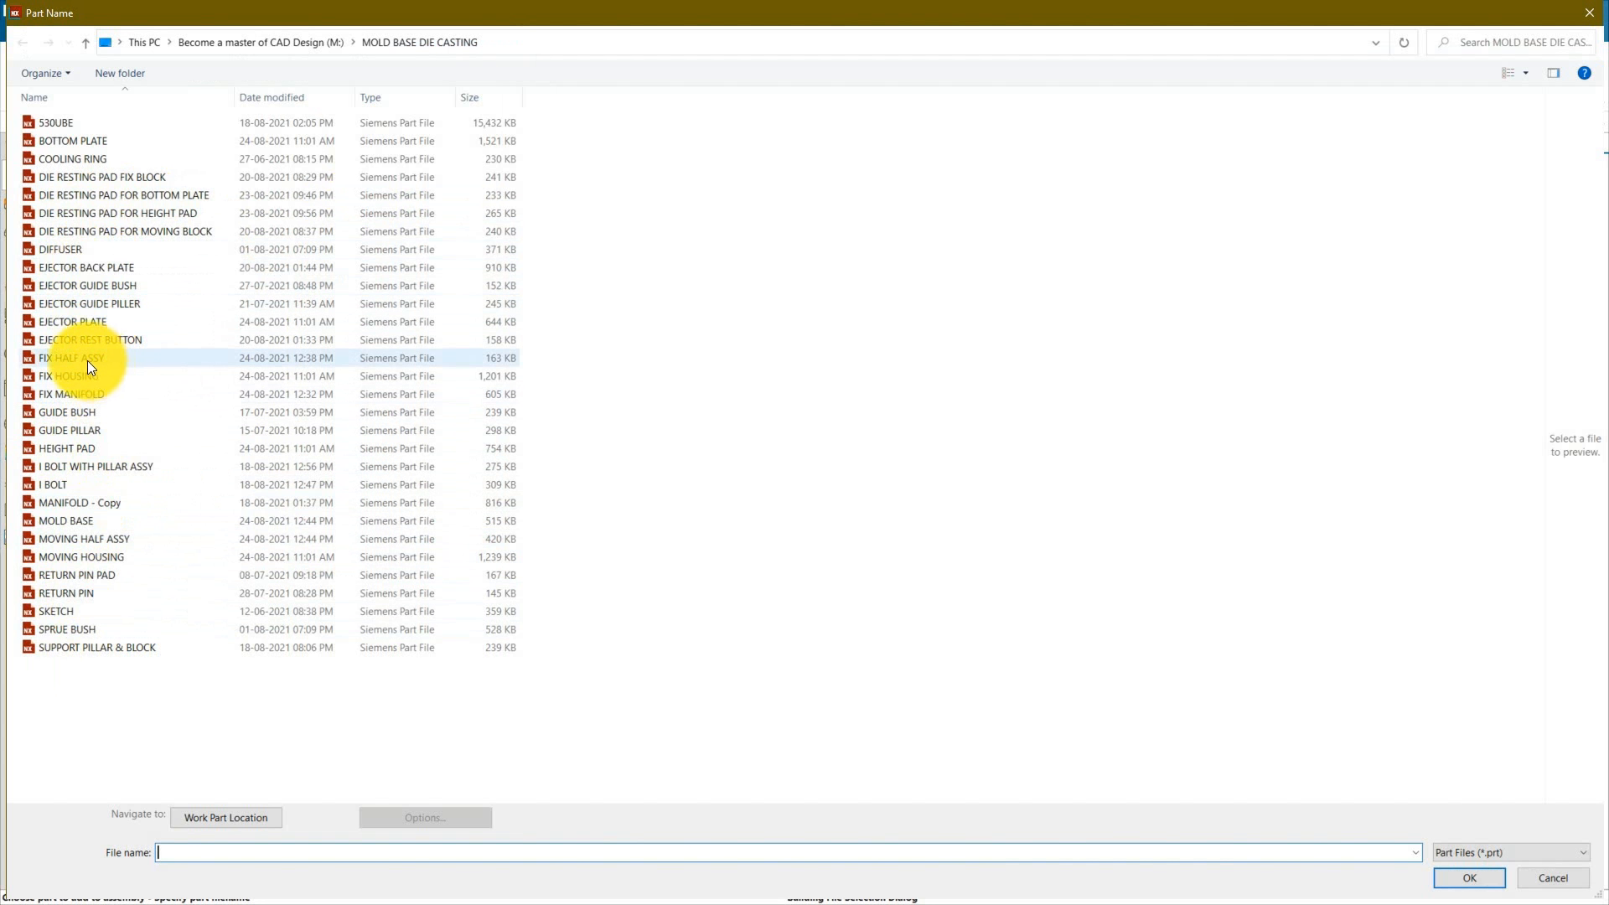
left_click(119, 469)
left_click(1462, 879)
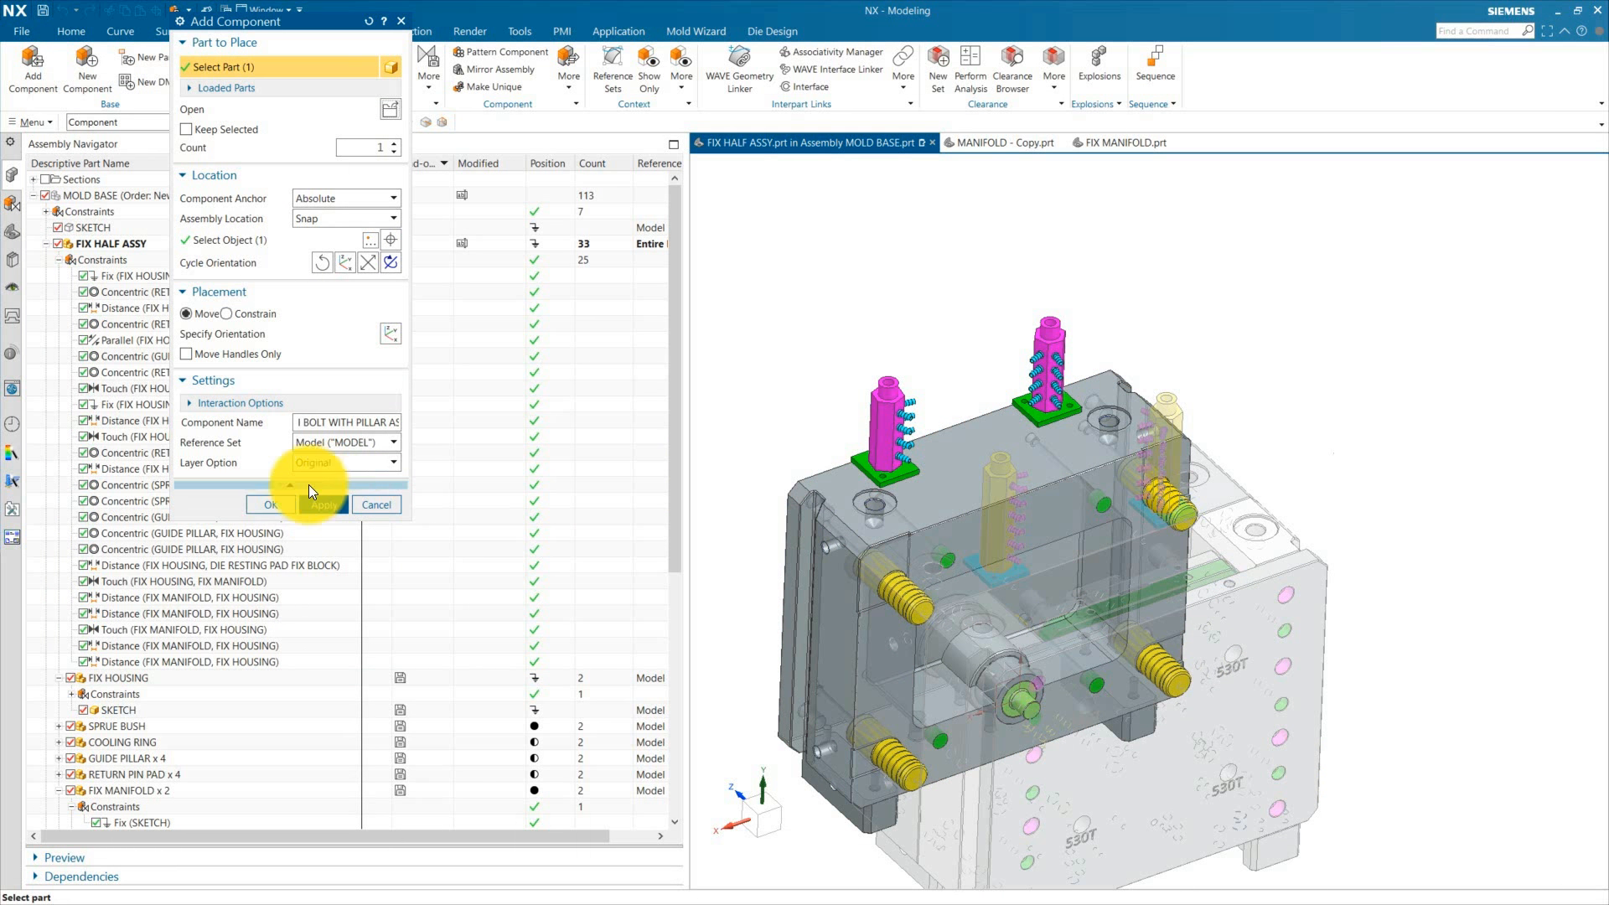
left_click(265, 507)
Step: Move the I BOLT WITH PILLAR ASSY component up and away from the mold with the dynamic handle
scroll(178, 675, "down", 7)
left_click(114, 547)
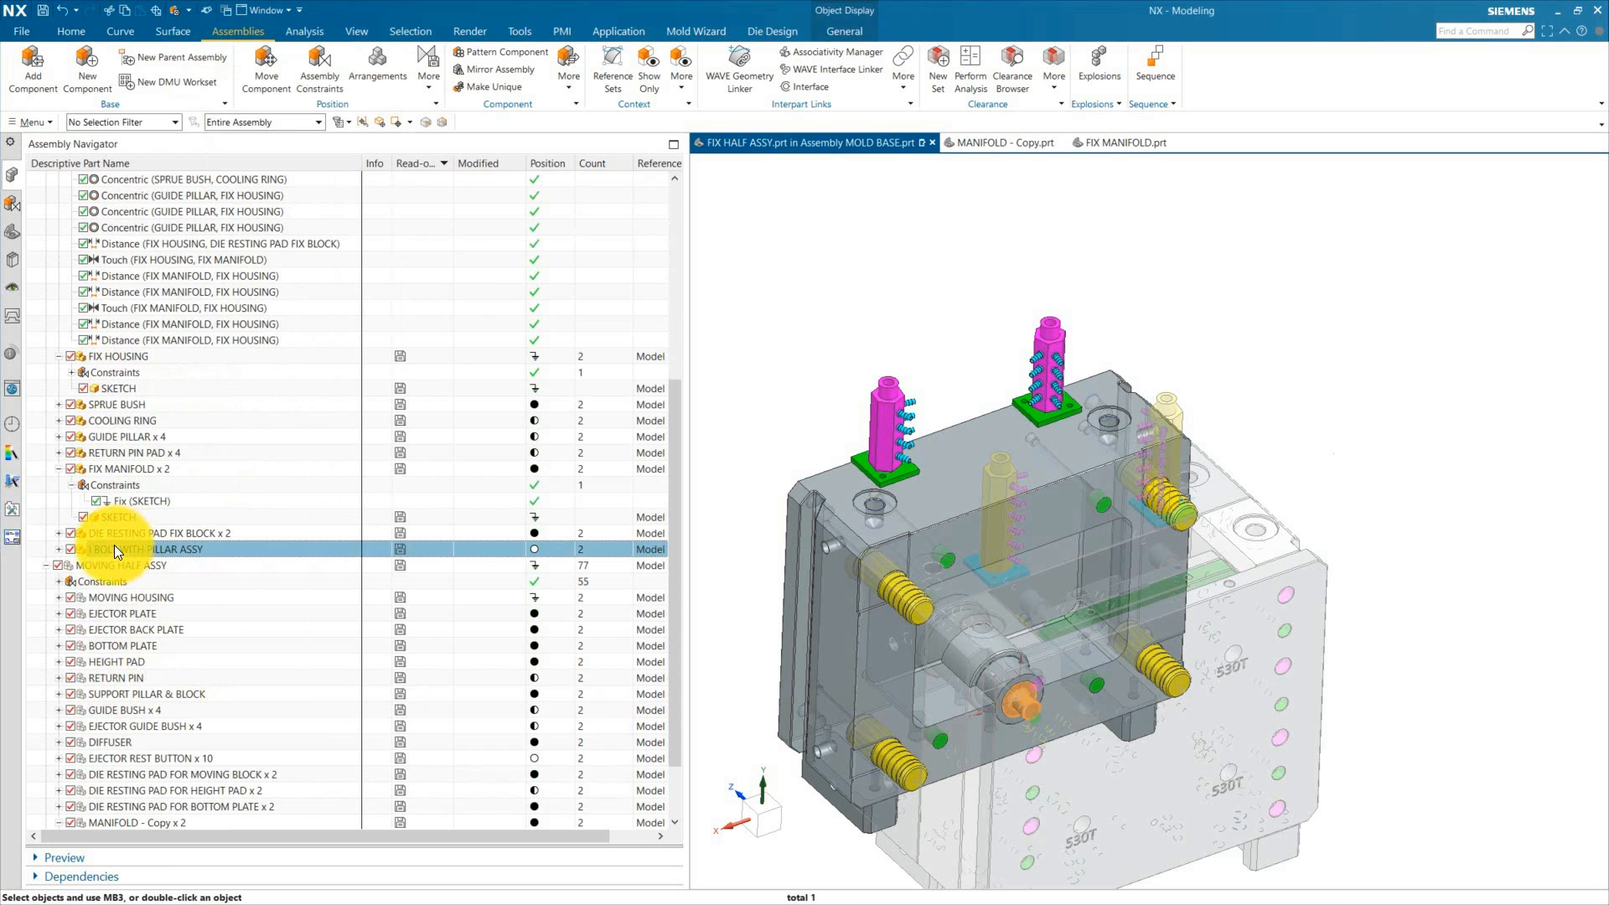
scroll(710, 533, "down", 3)
right_click(166, 544)
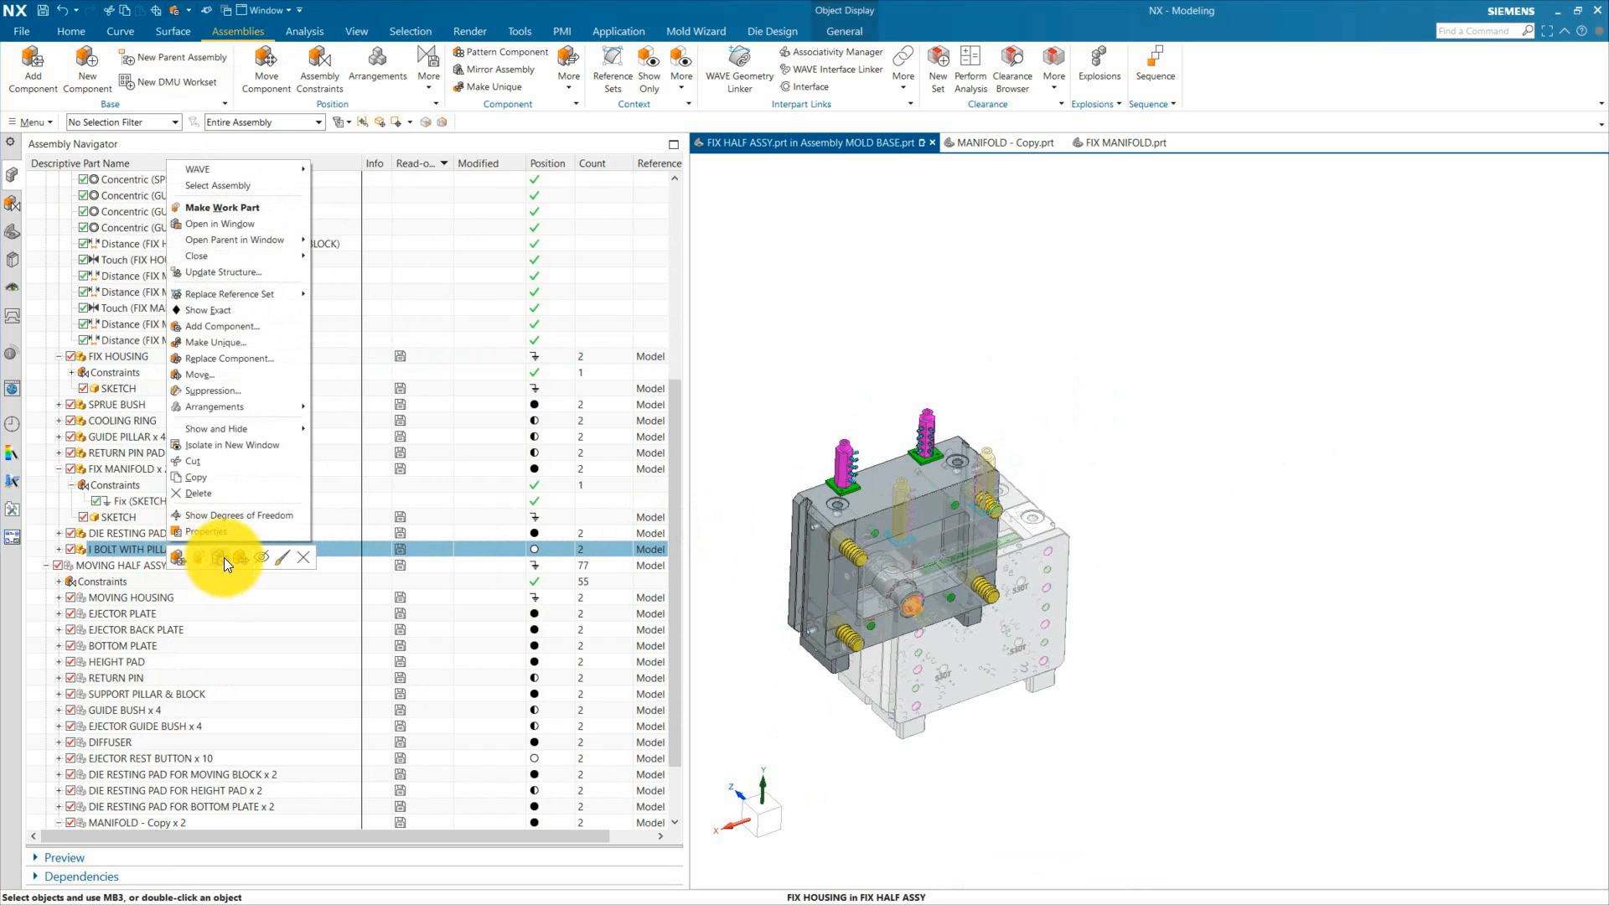
left_click(241, 558)
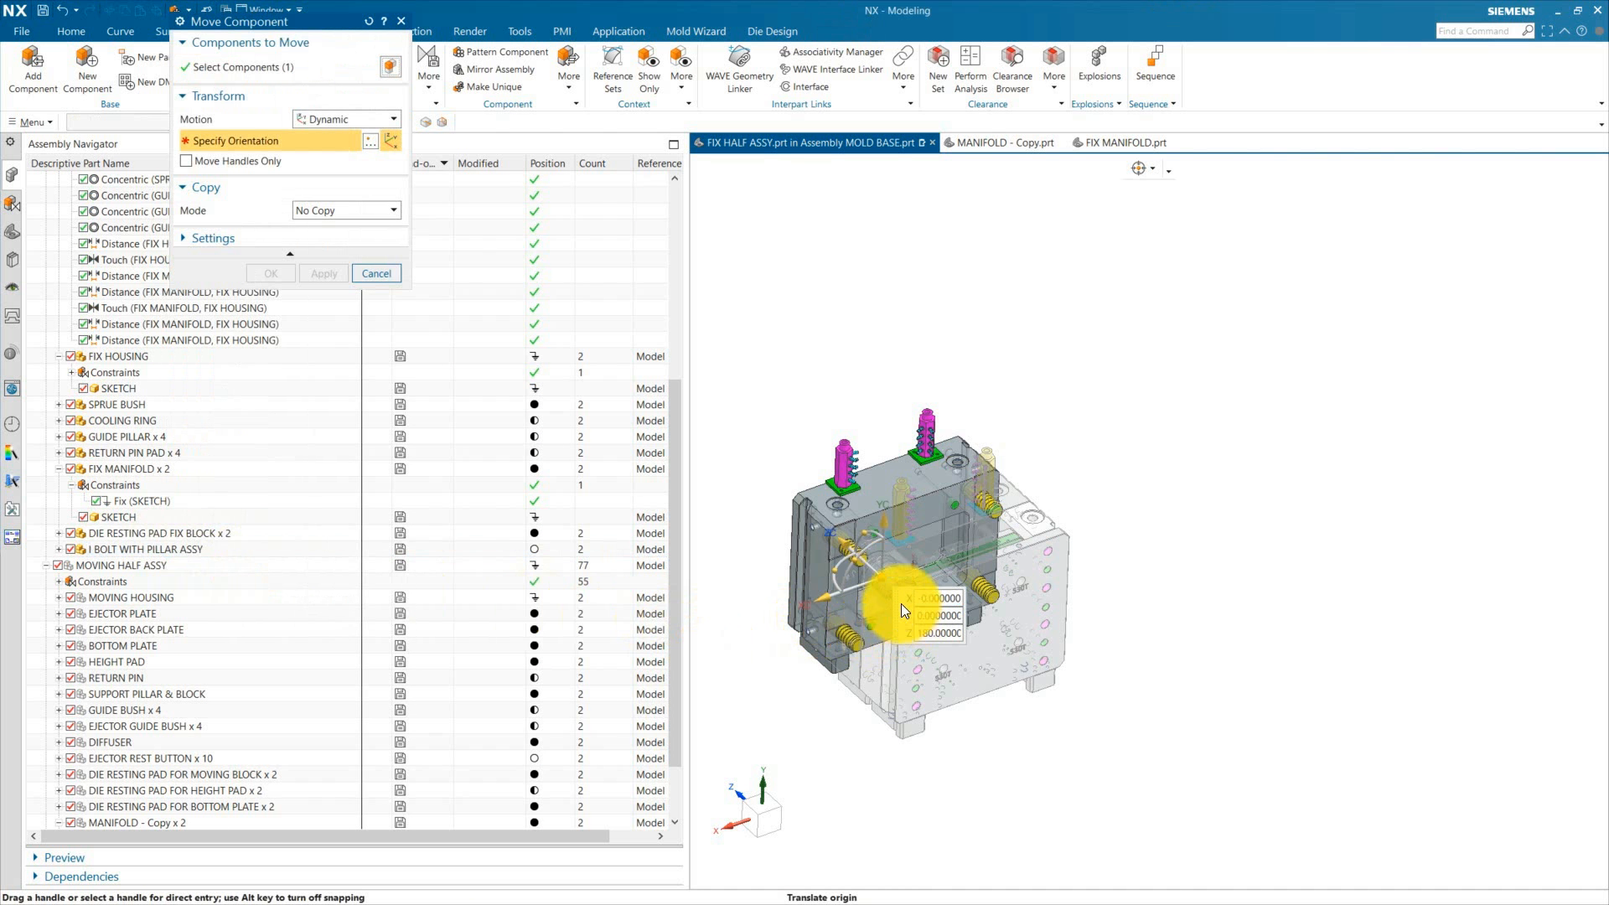
left_click_drag(883, 578, 1062, 315)
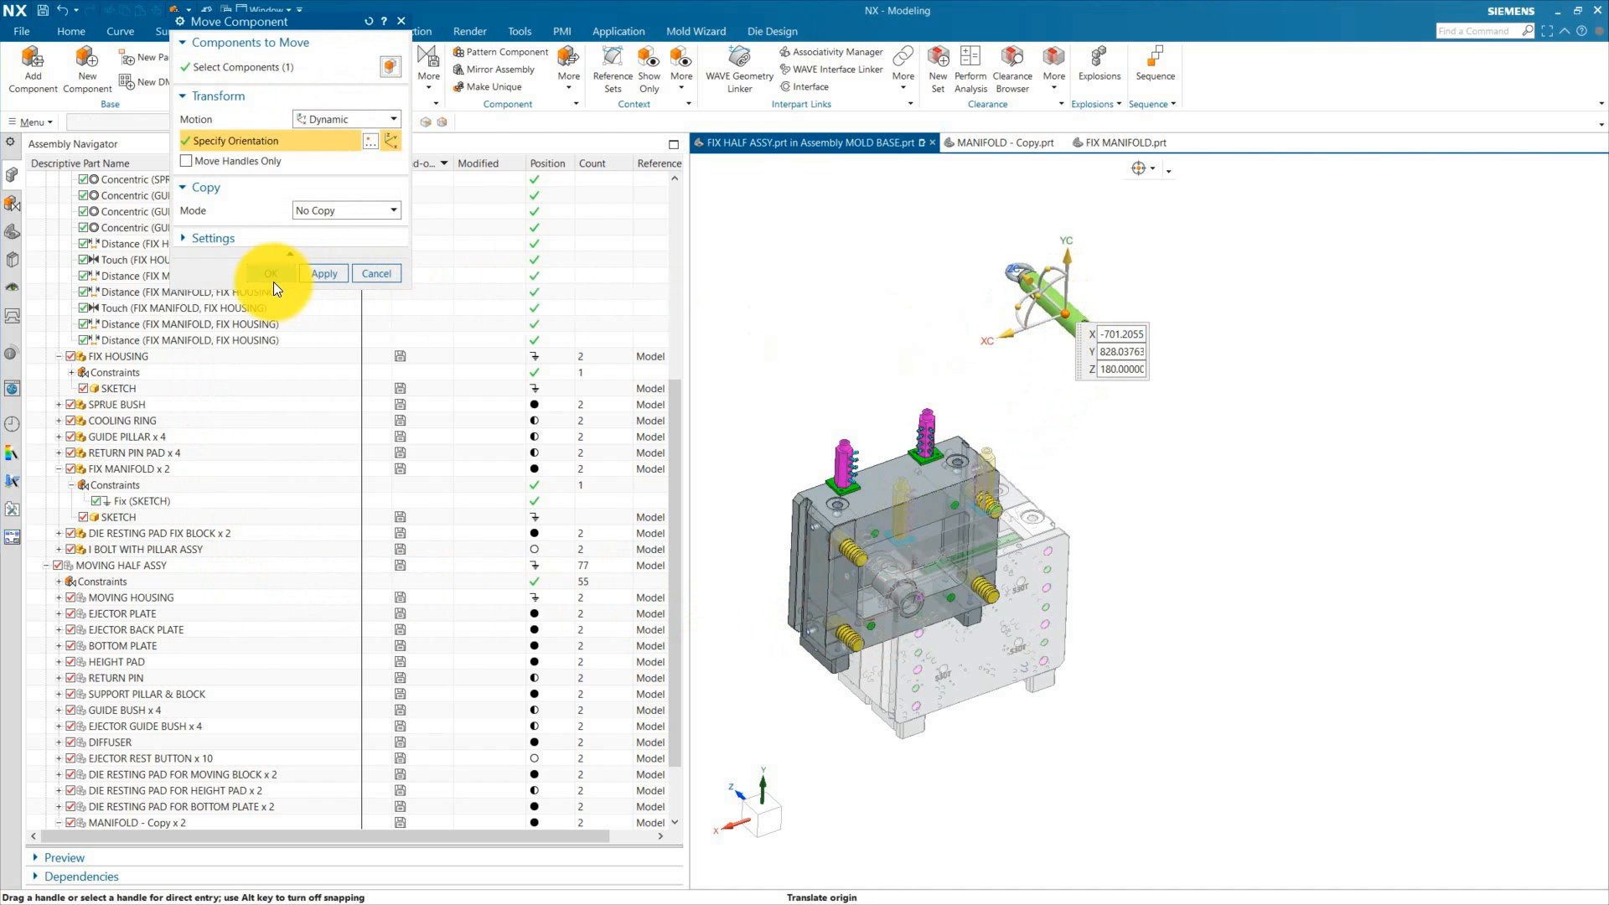
left_click(273, 280)
Step: Open the I BOLT WITH PILLAR ASSY in its own window, hide the I BOLT, and show the part navigator
right_click(159, 546)
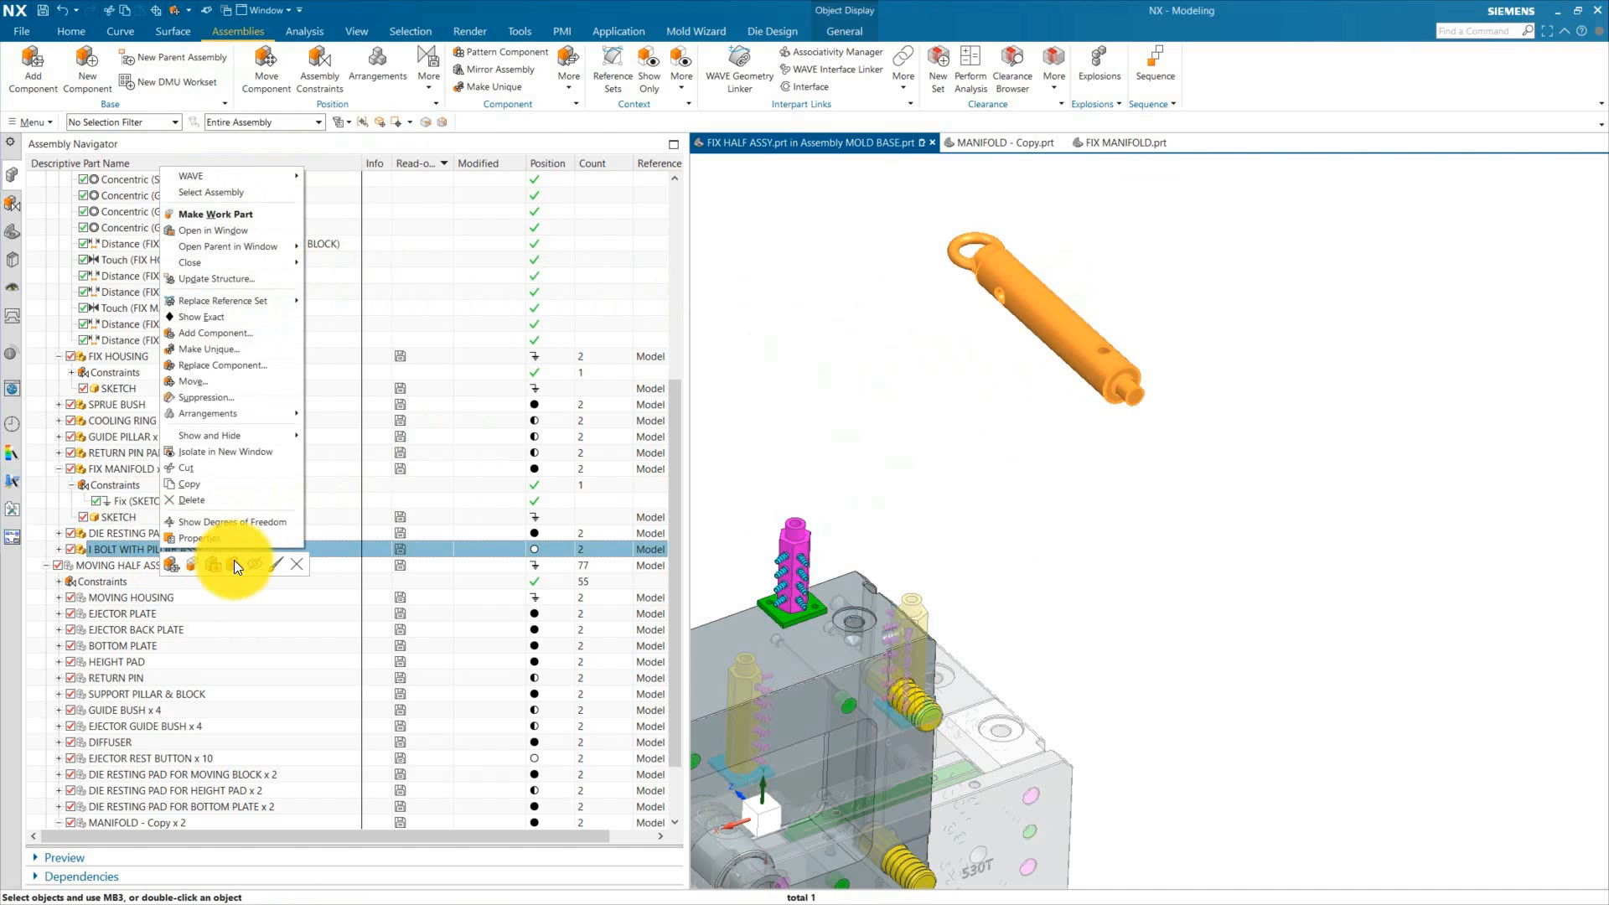
left_click(214, 565)
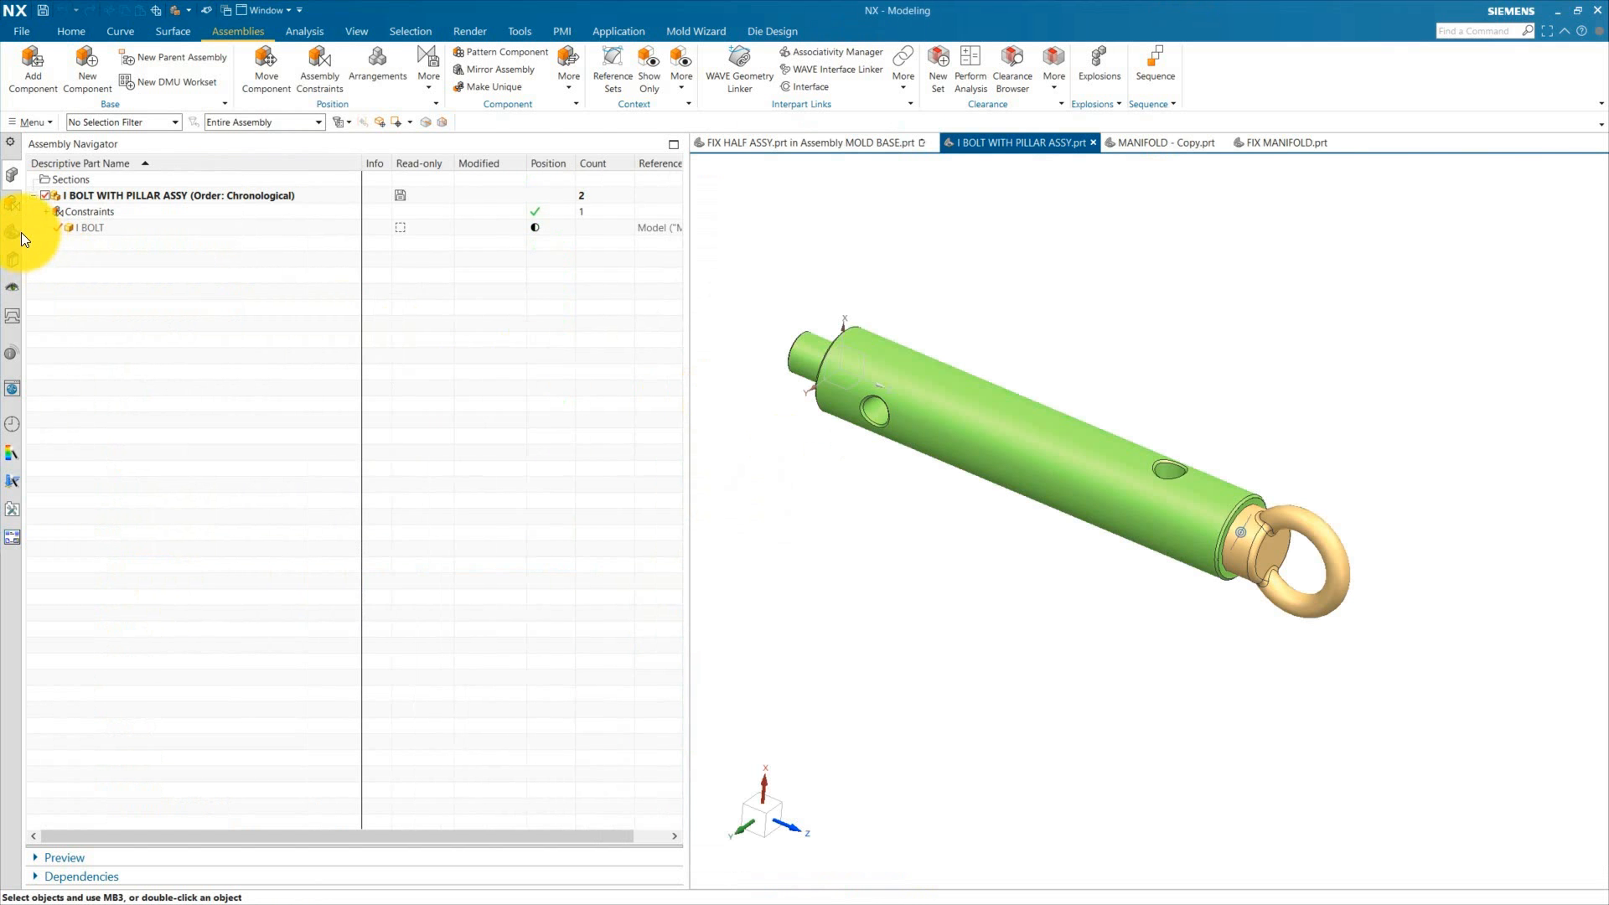
left_click(15, 235)
left_click(14, 177)
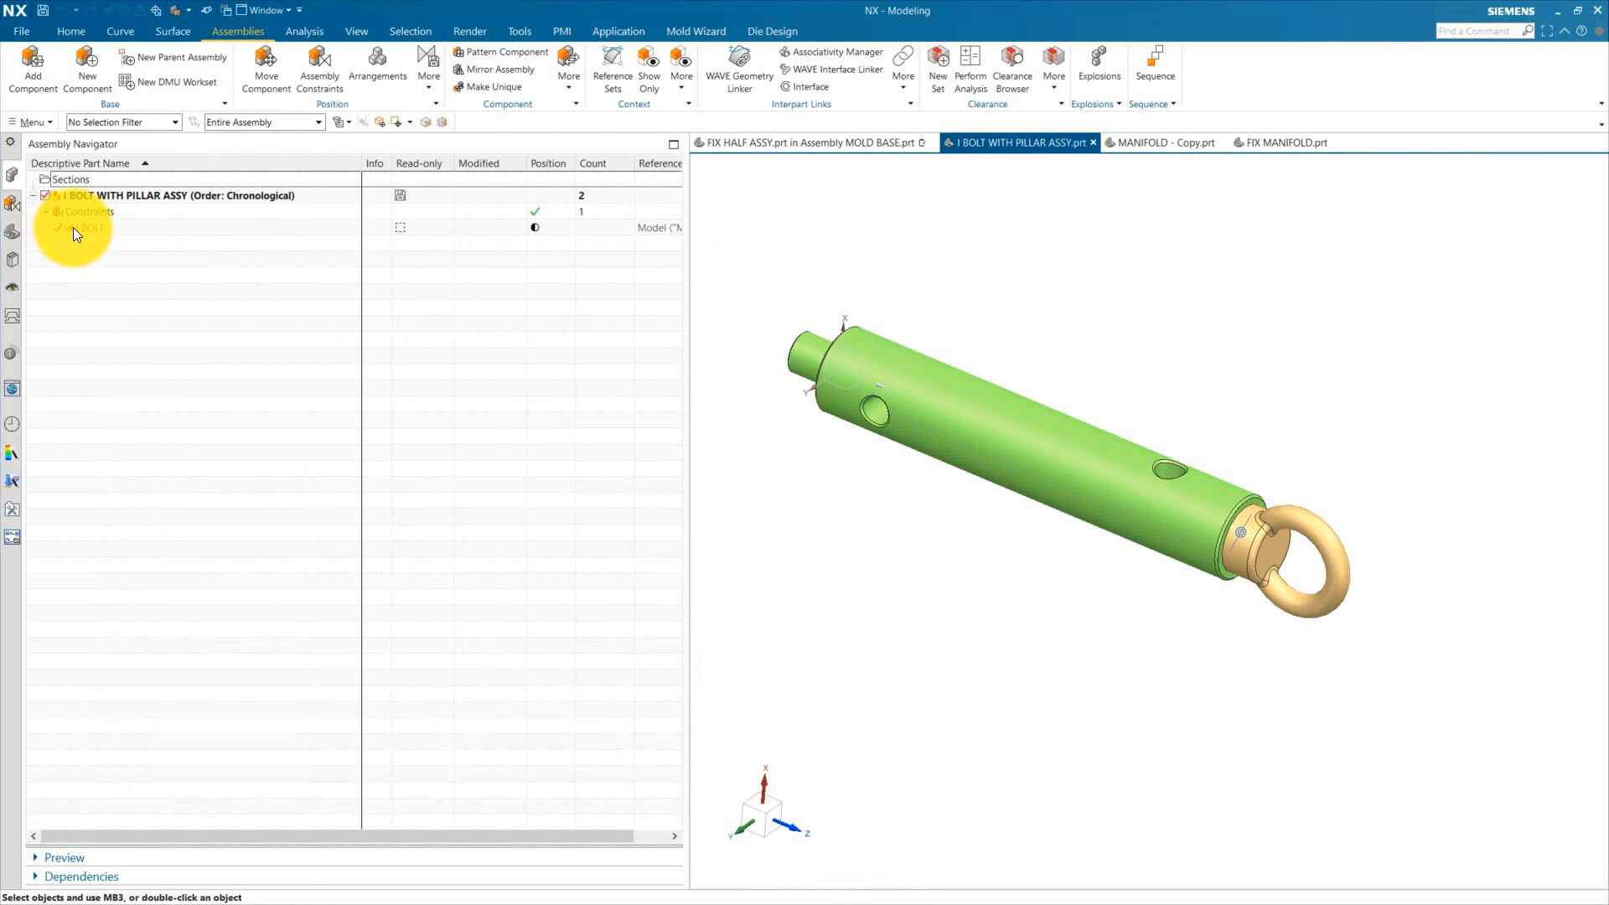
left_click(57, 228)
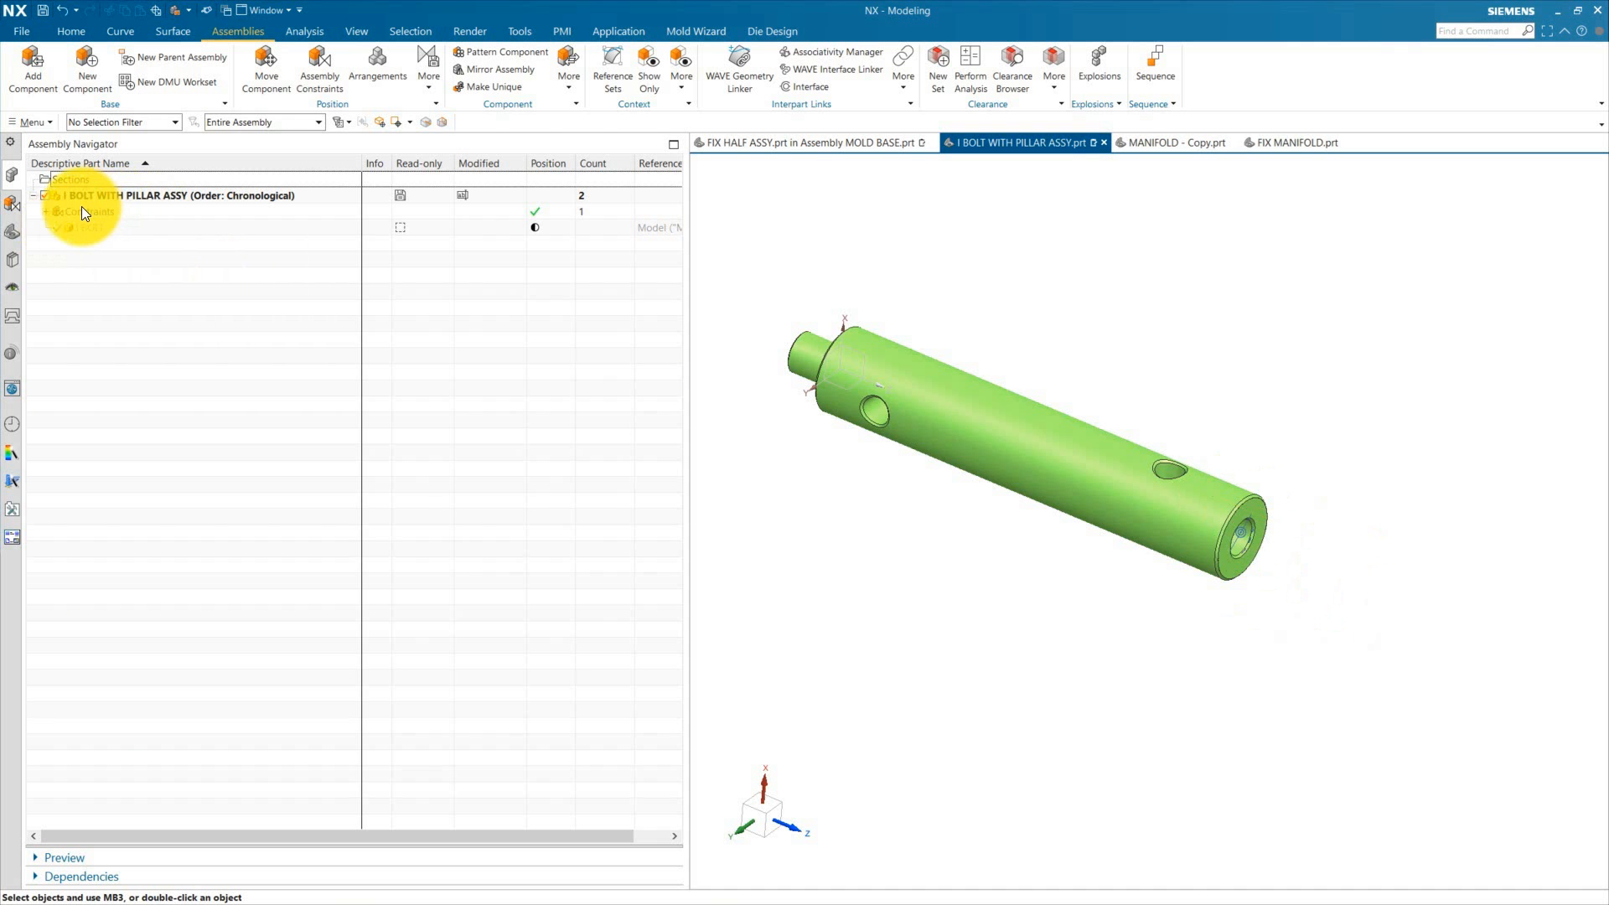
left_click(18, 234)
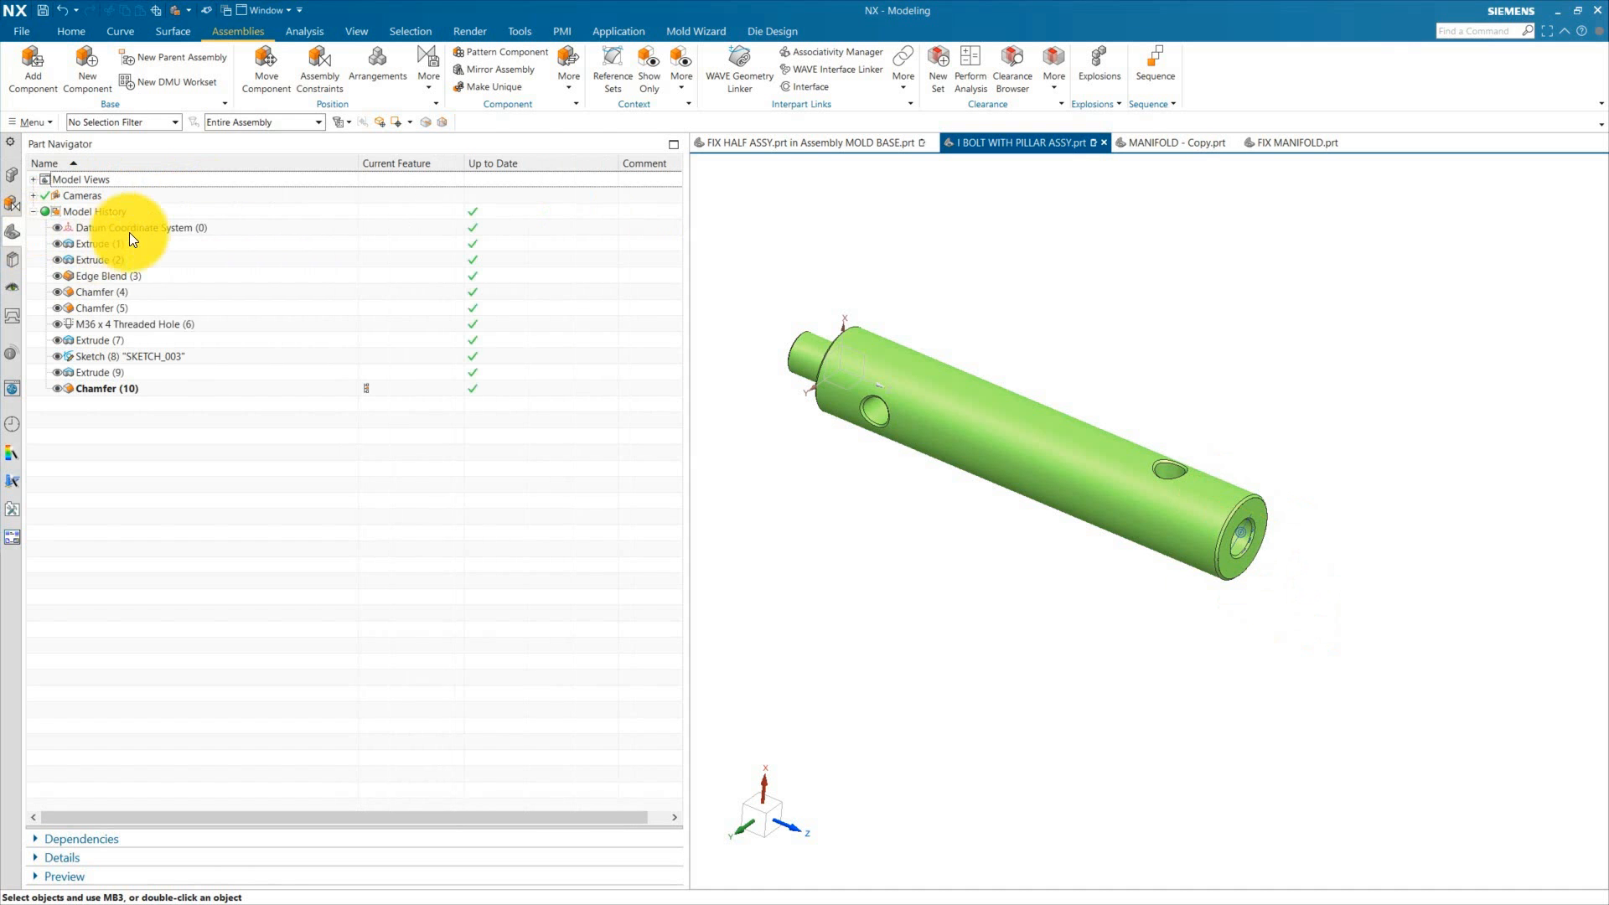
Step: Roll the pillar's model history back to Extrude (1) and open its section sketch
left_click(378, 243)
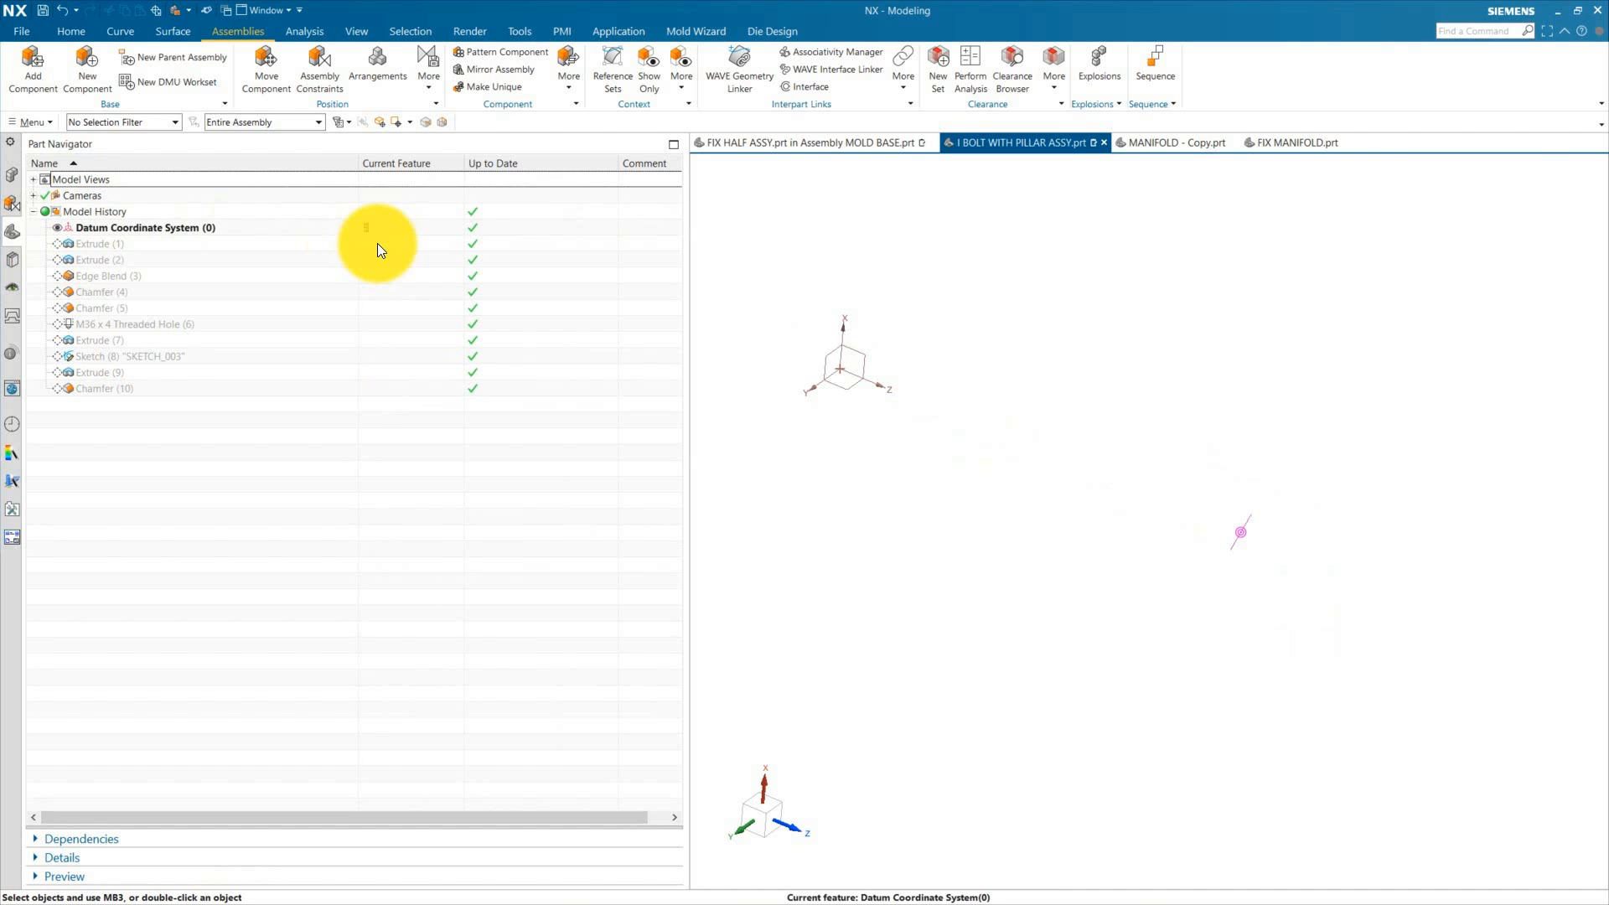
double_click(109, 244)
left_click(393, 68)
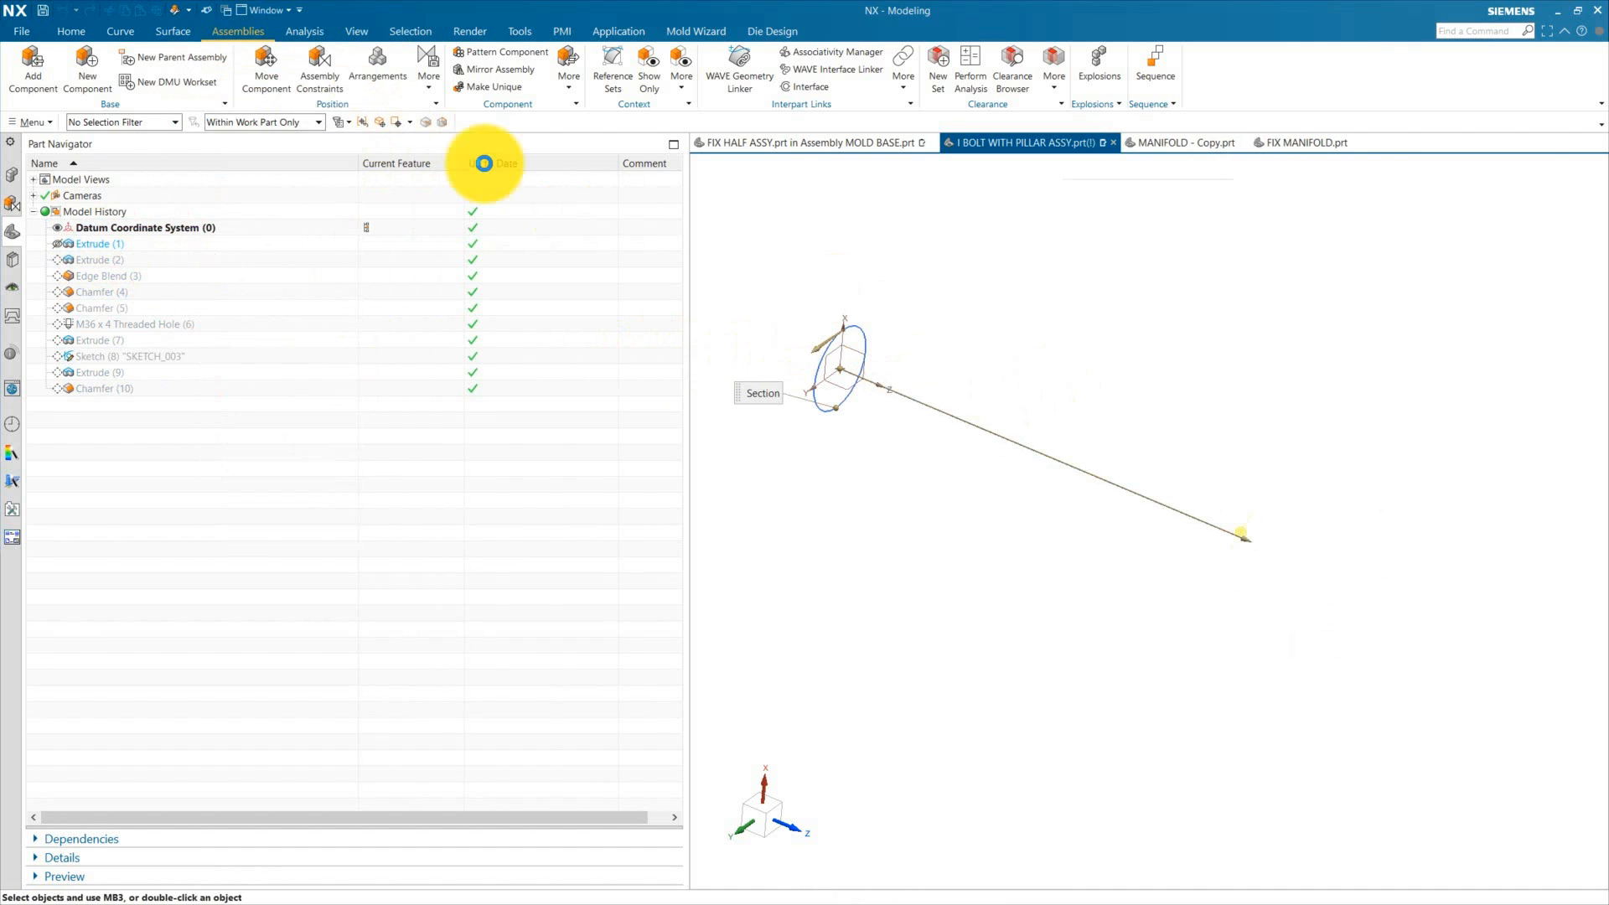
left_click(19, 69)
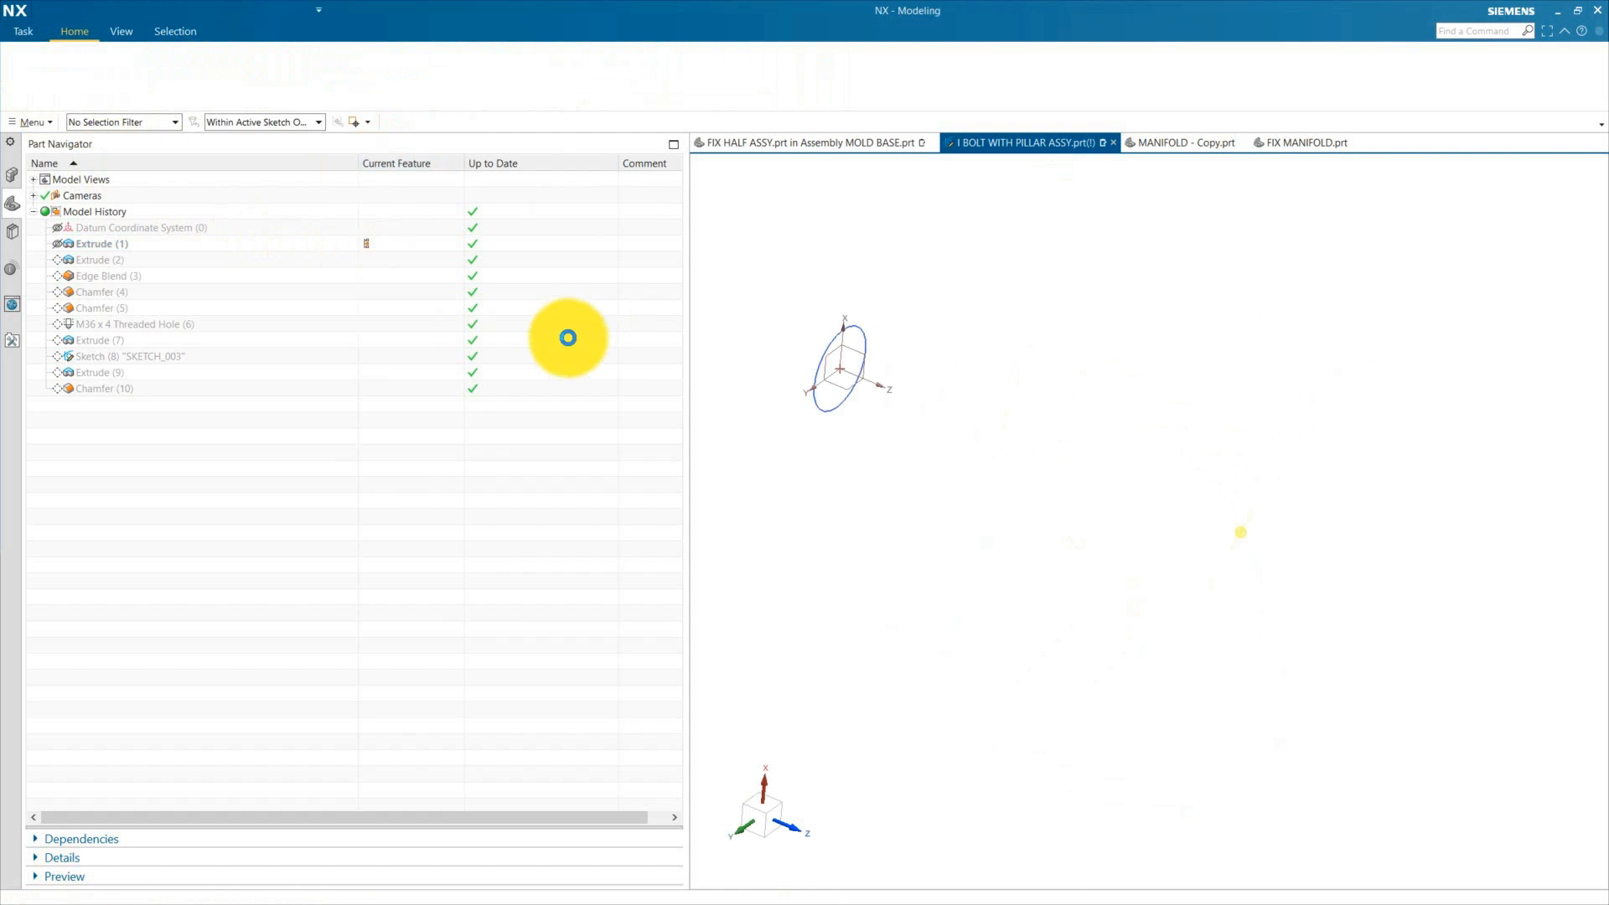
left_click(369, 523)
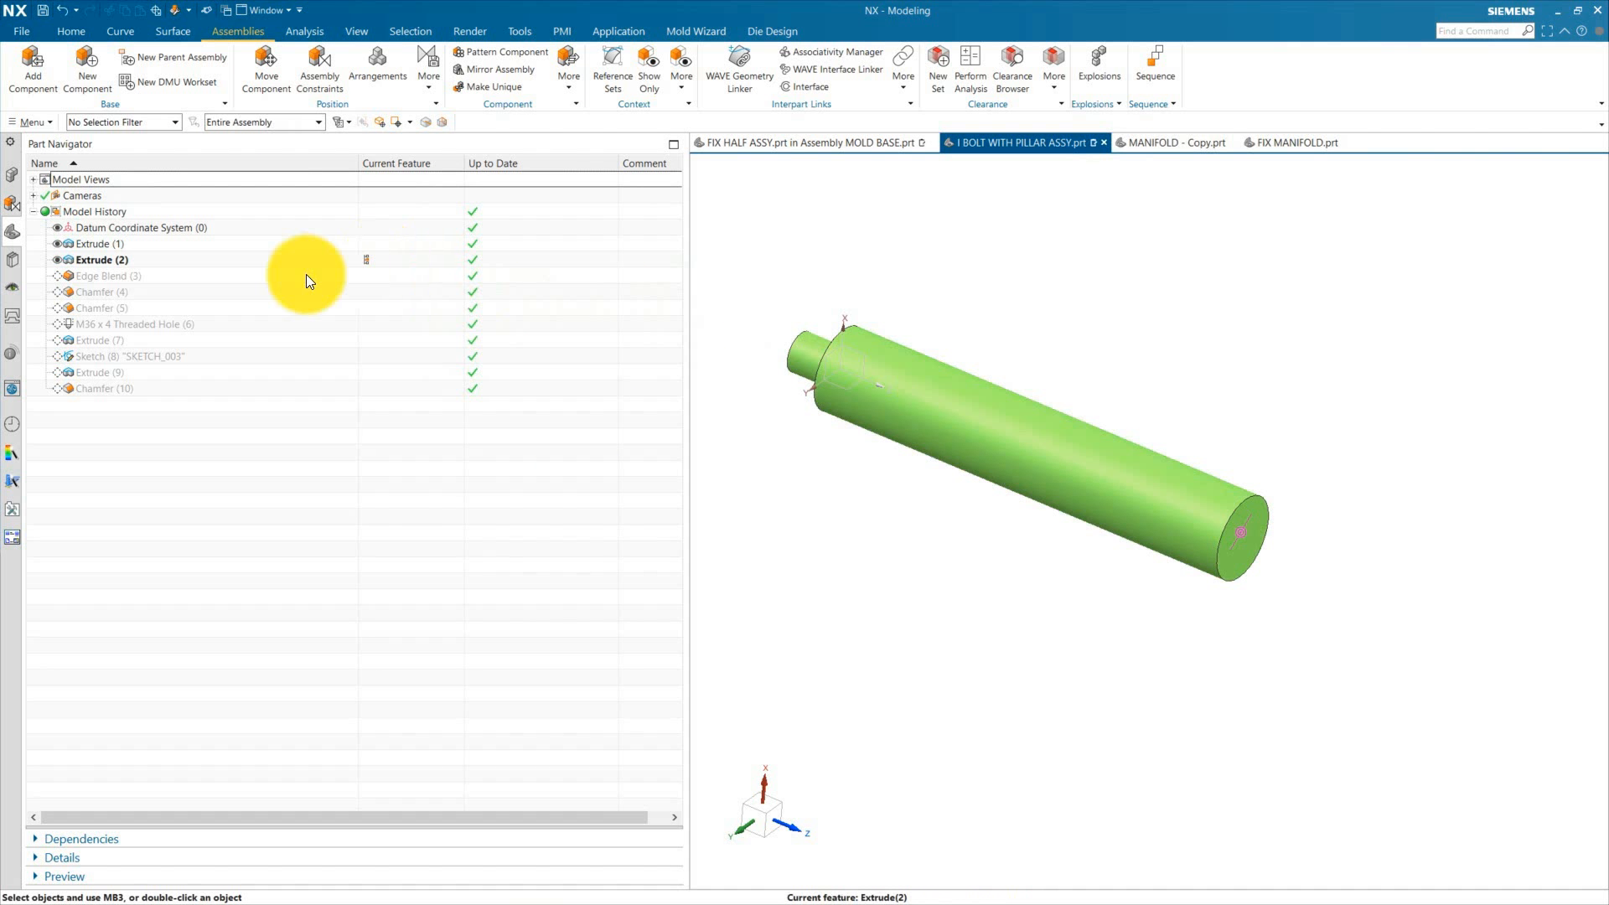
Step: Open the Extrude (2) feature to review its 0 to 40 mm limits and close it
double_click(100, 260)
left_click(356, 254)
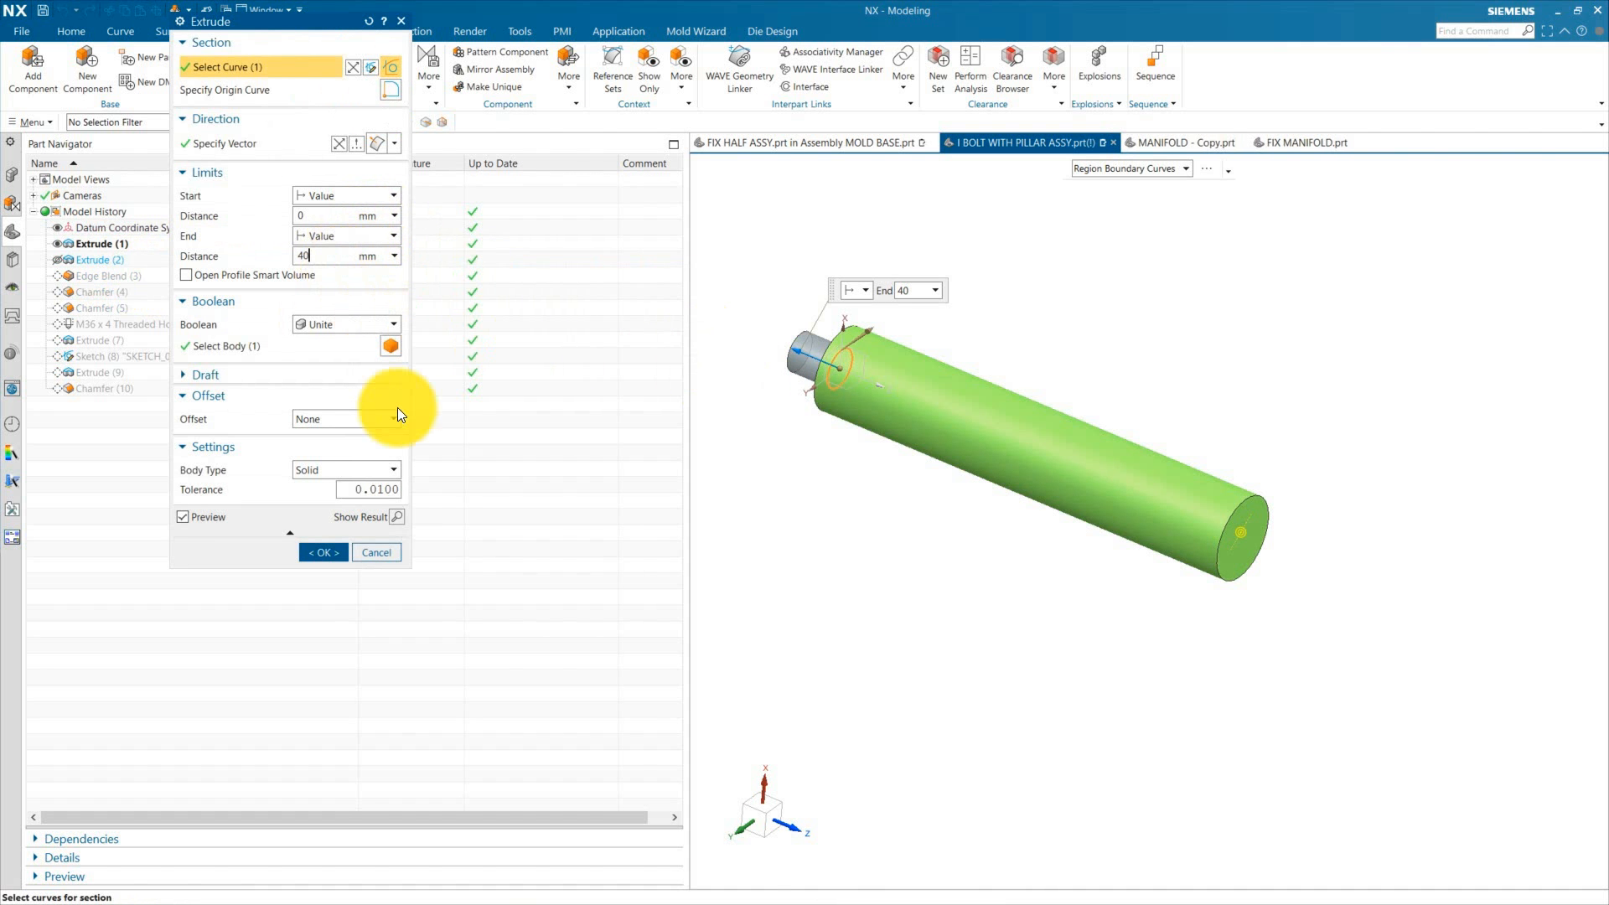
left_click(322, 550)
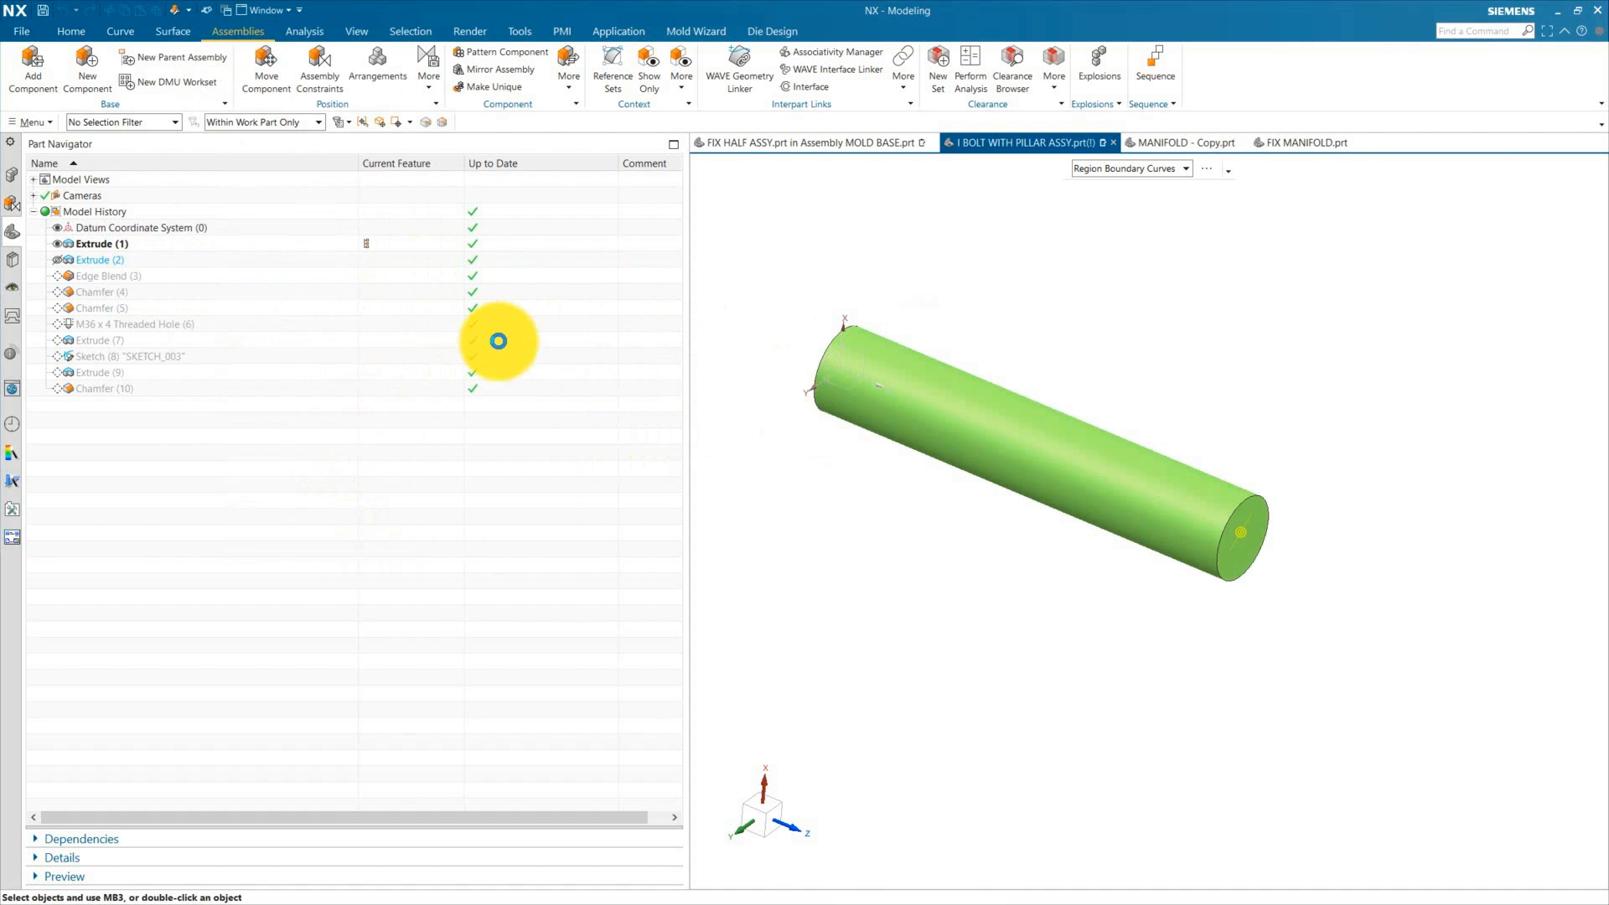
scroll(802, 389, "up", 5)
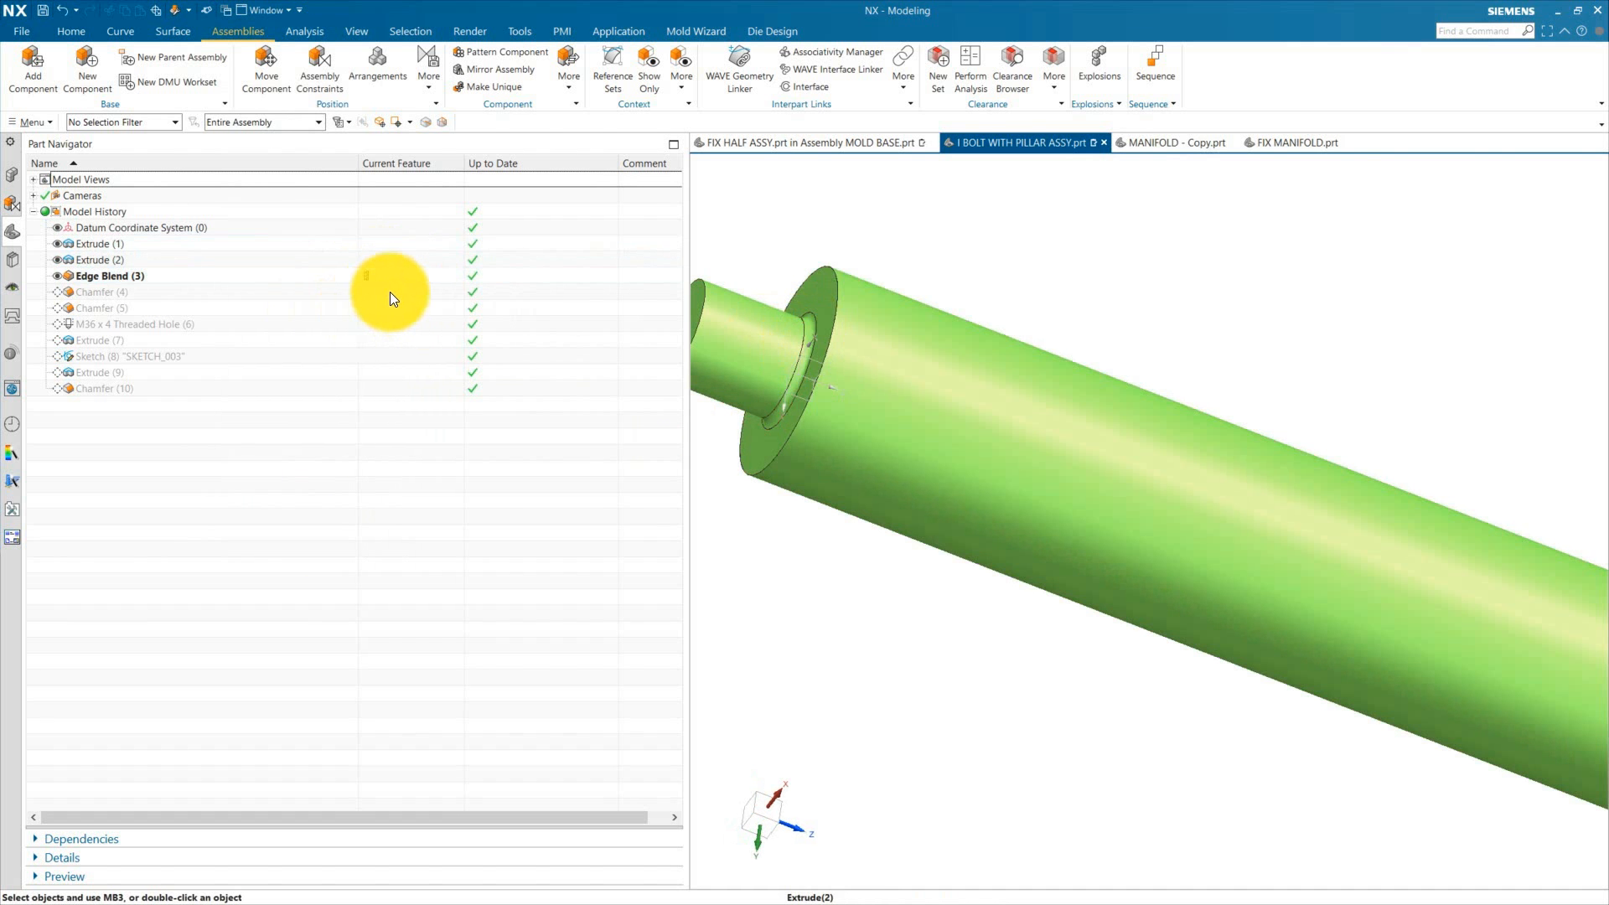
Step: Step the model history forward to Extrude (7) and inspect the M36 x 4 Threaded Hole feature
double_click(389, 340)
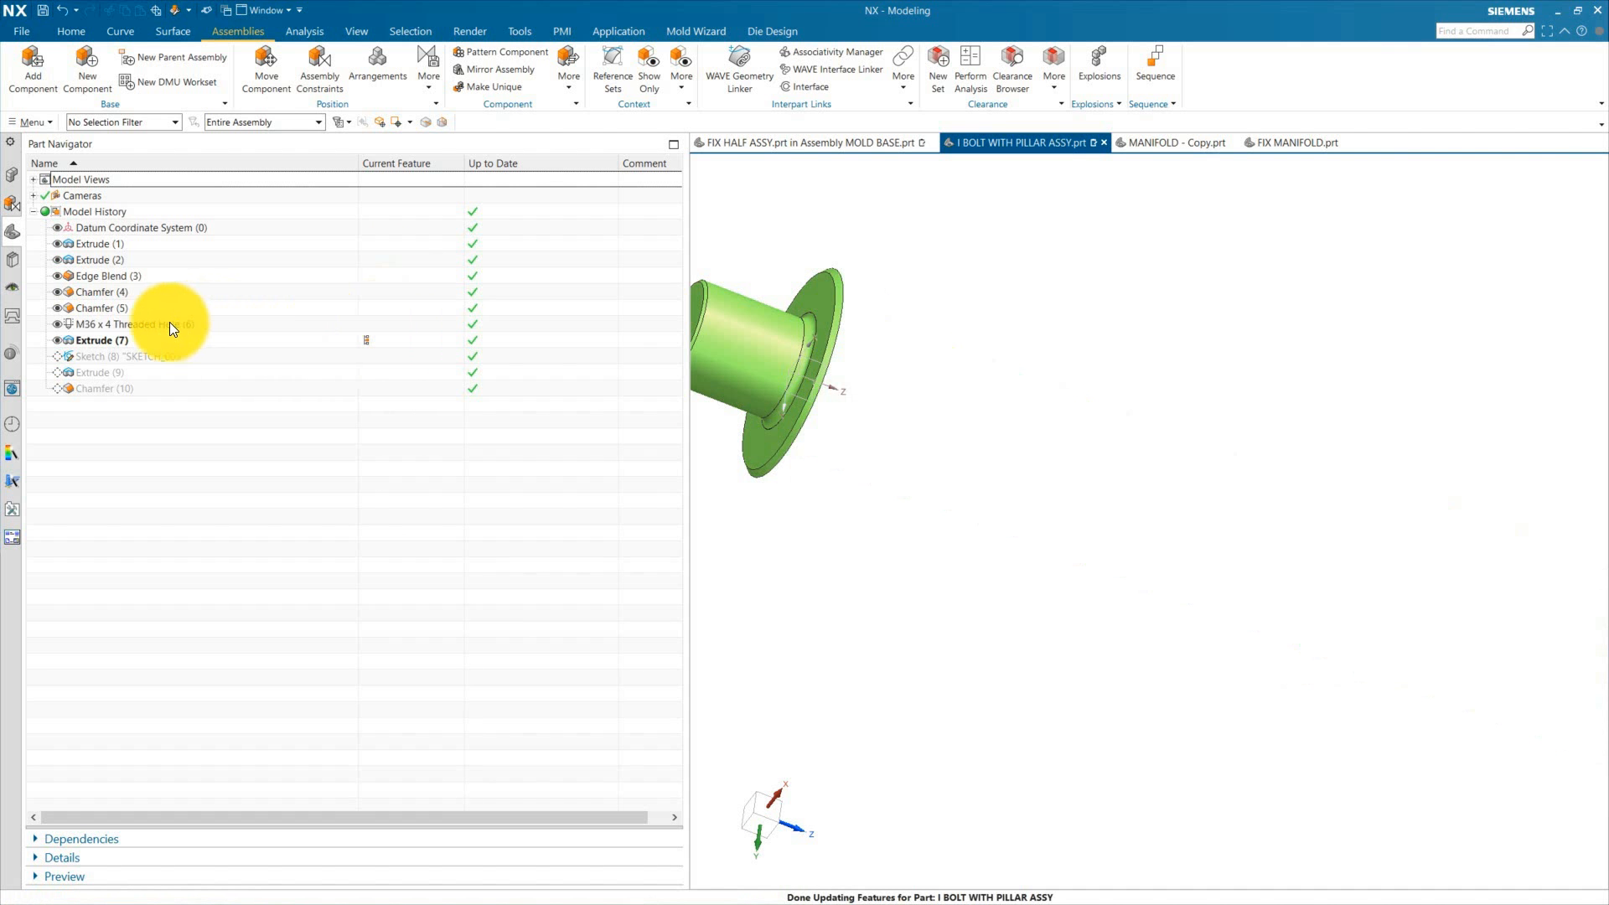
double_click(139, 324)
scroll(760, 407, "down", 4)
middle_click_drag(1027, 484, 901, 494)
scroll(960, 494, "up", 6)
scroll(983, 473, "down", 3)
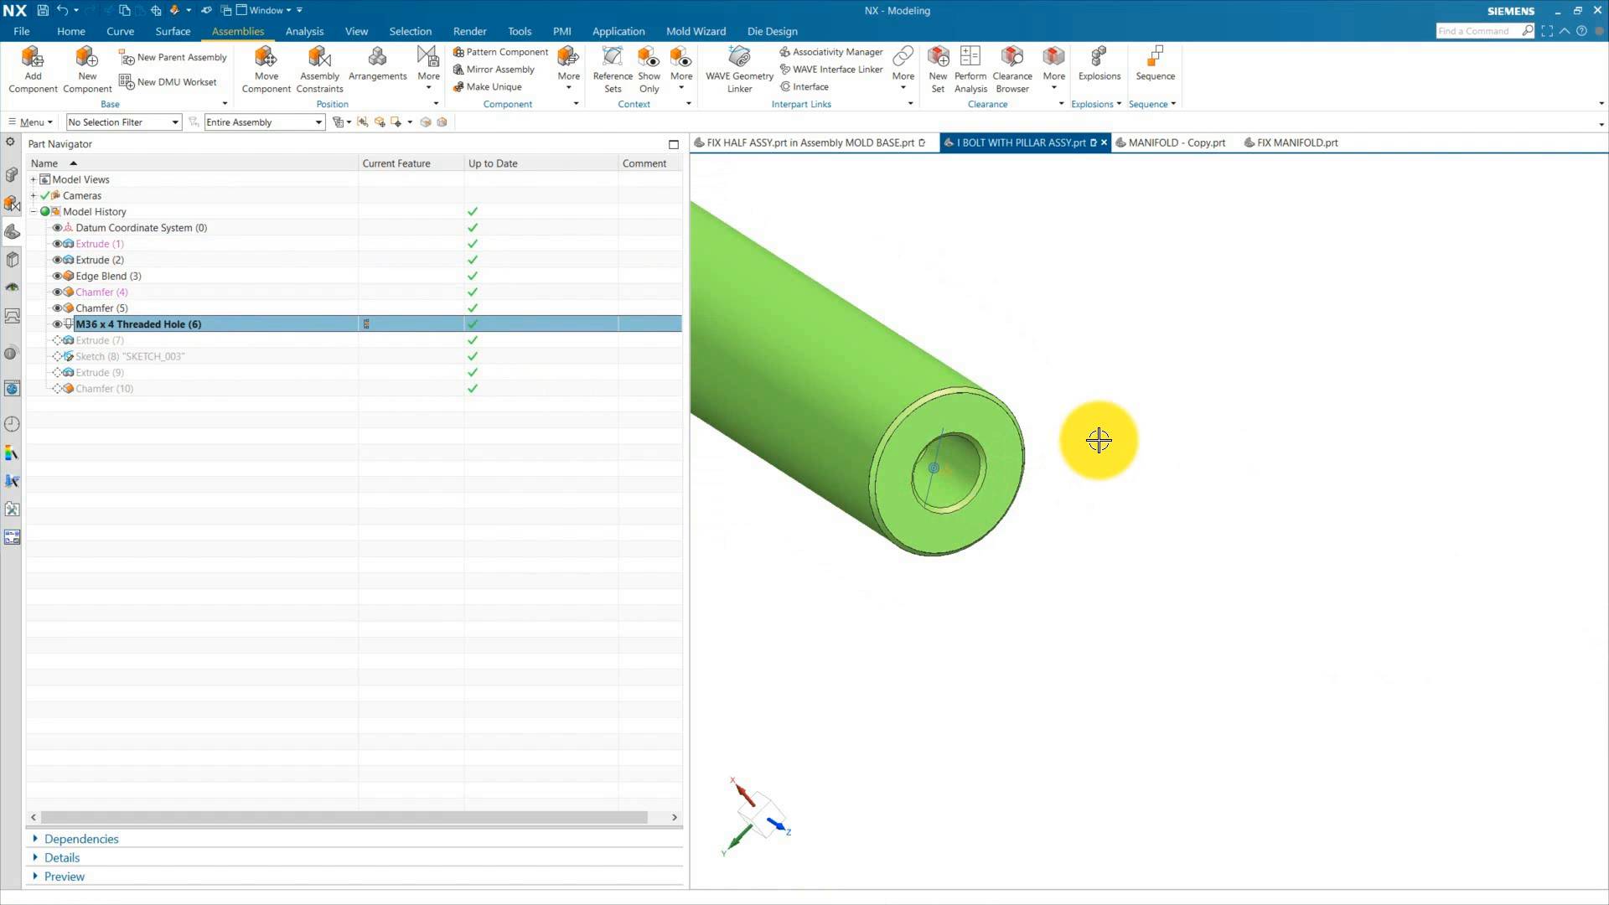
left_click(1099, 440)
Step: Advance the model history through Extrude (9) to Chamfer (10), inspecting the pillar at each stage
left_click(389, 344)
scroll(898, 500, "down", 5)
scroll(866, 470, "up", 4)
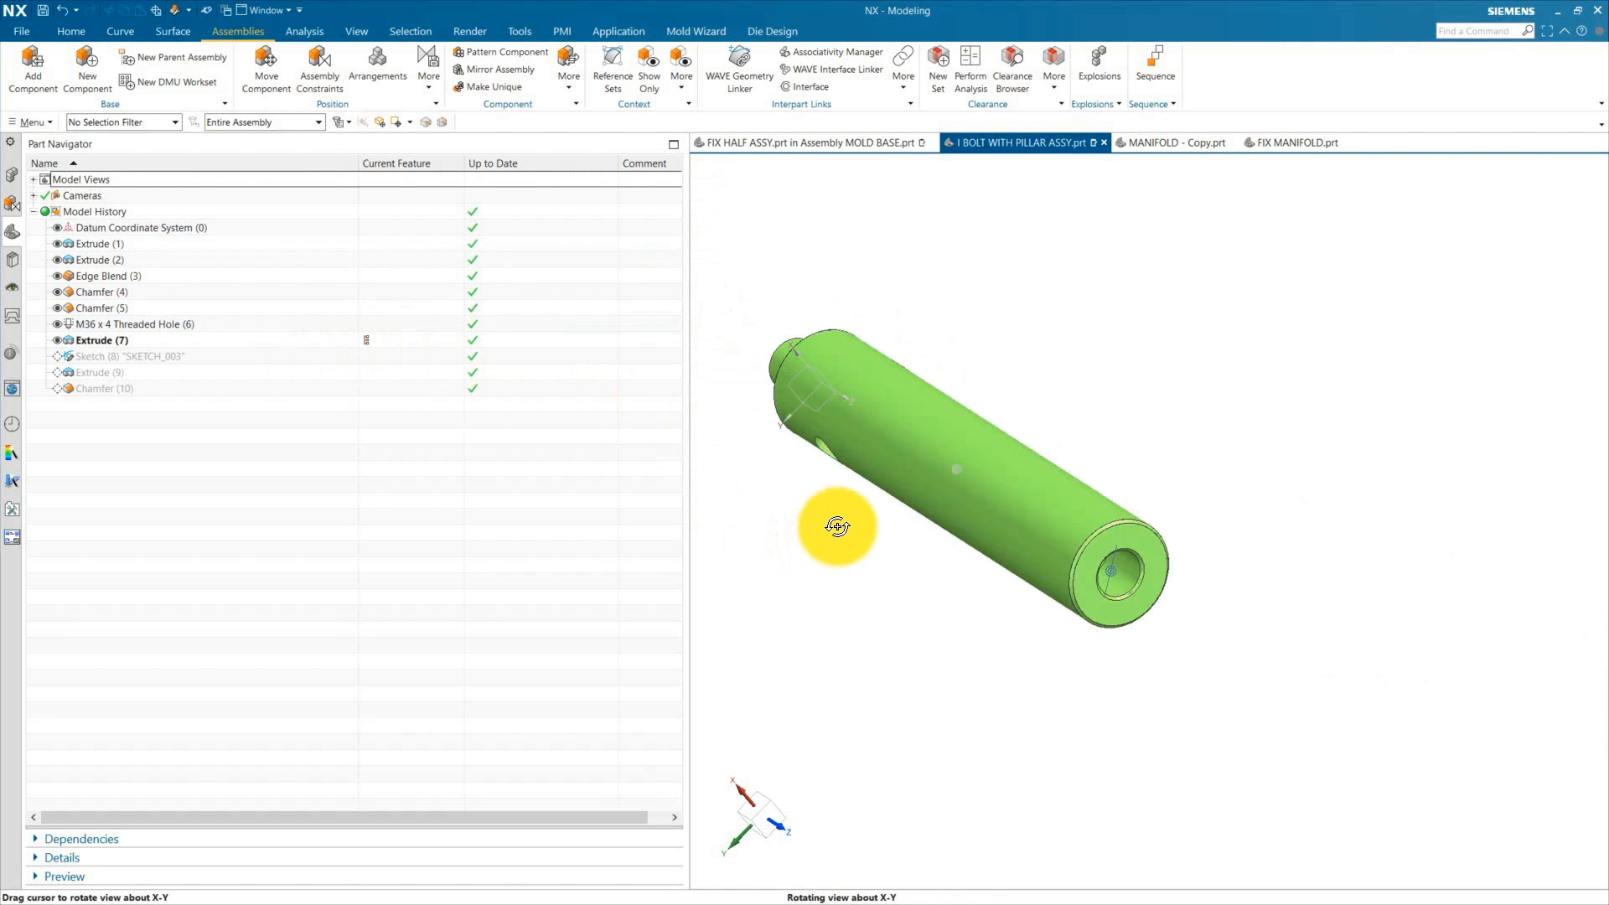
middle_click_drag(838, 526, 844, 522)
scroll(760, 478, "up", 3)
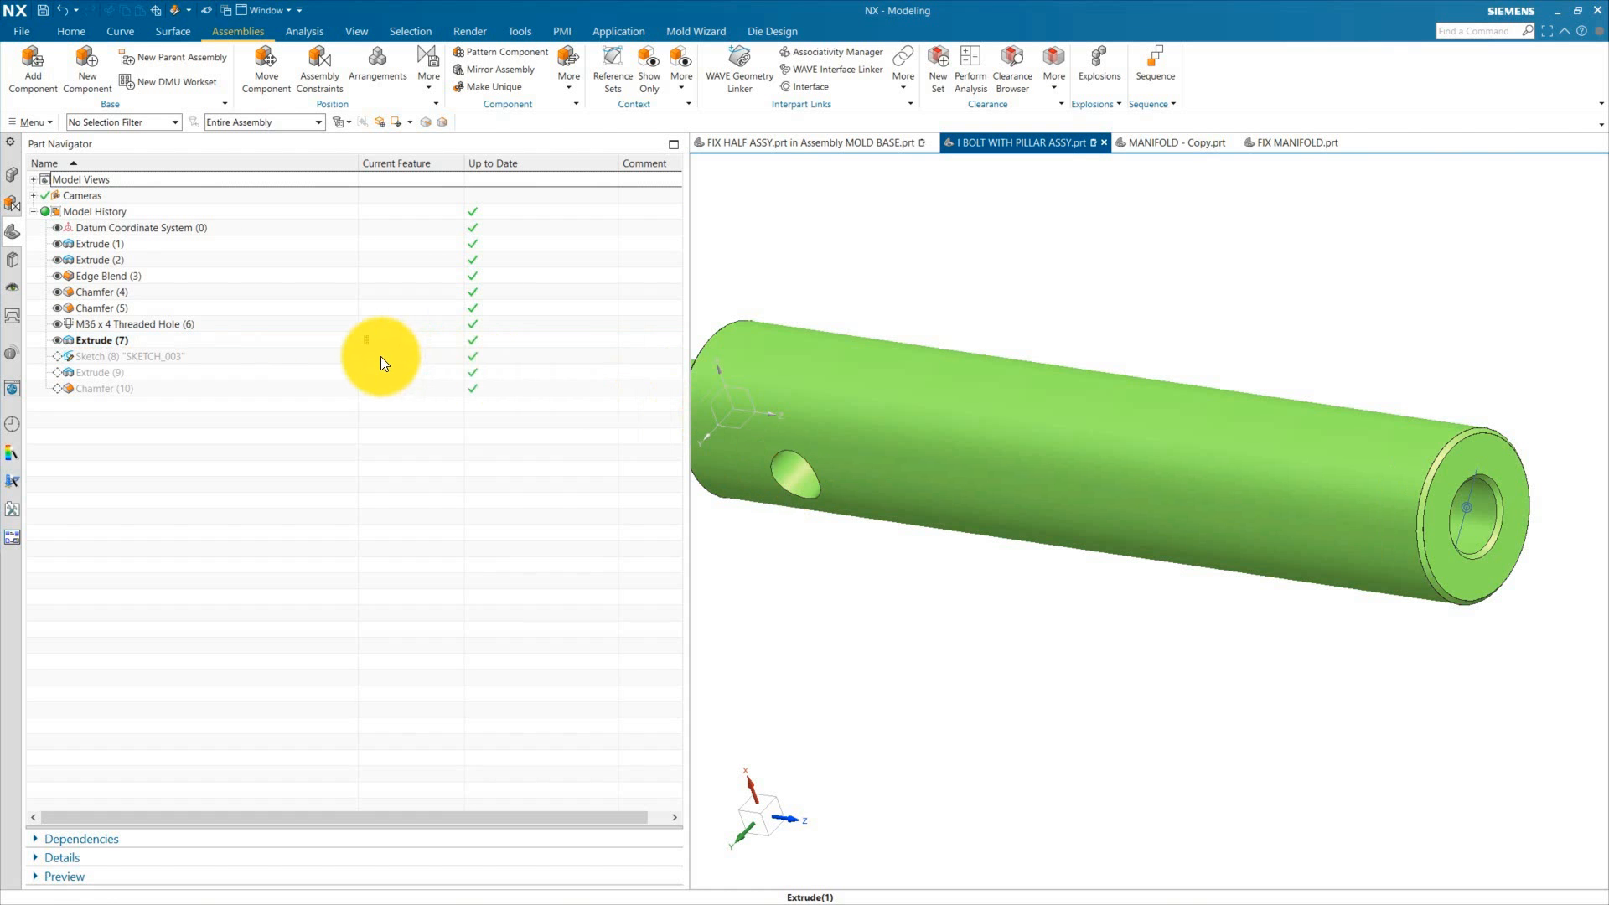
scroll(978, 497, "down", 2)
middle_click_drag(1139, 391, 1013, 559)
left_click(384, 367)
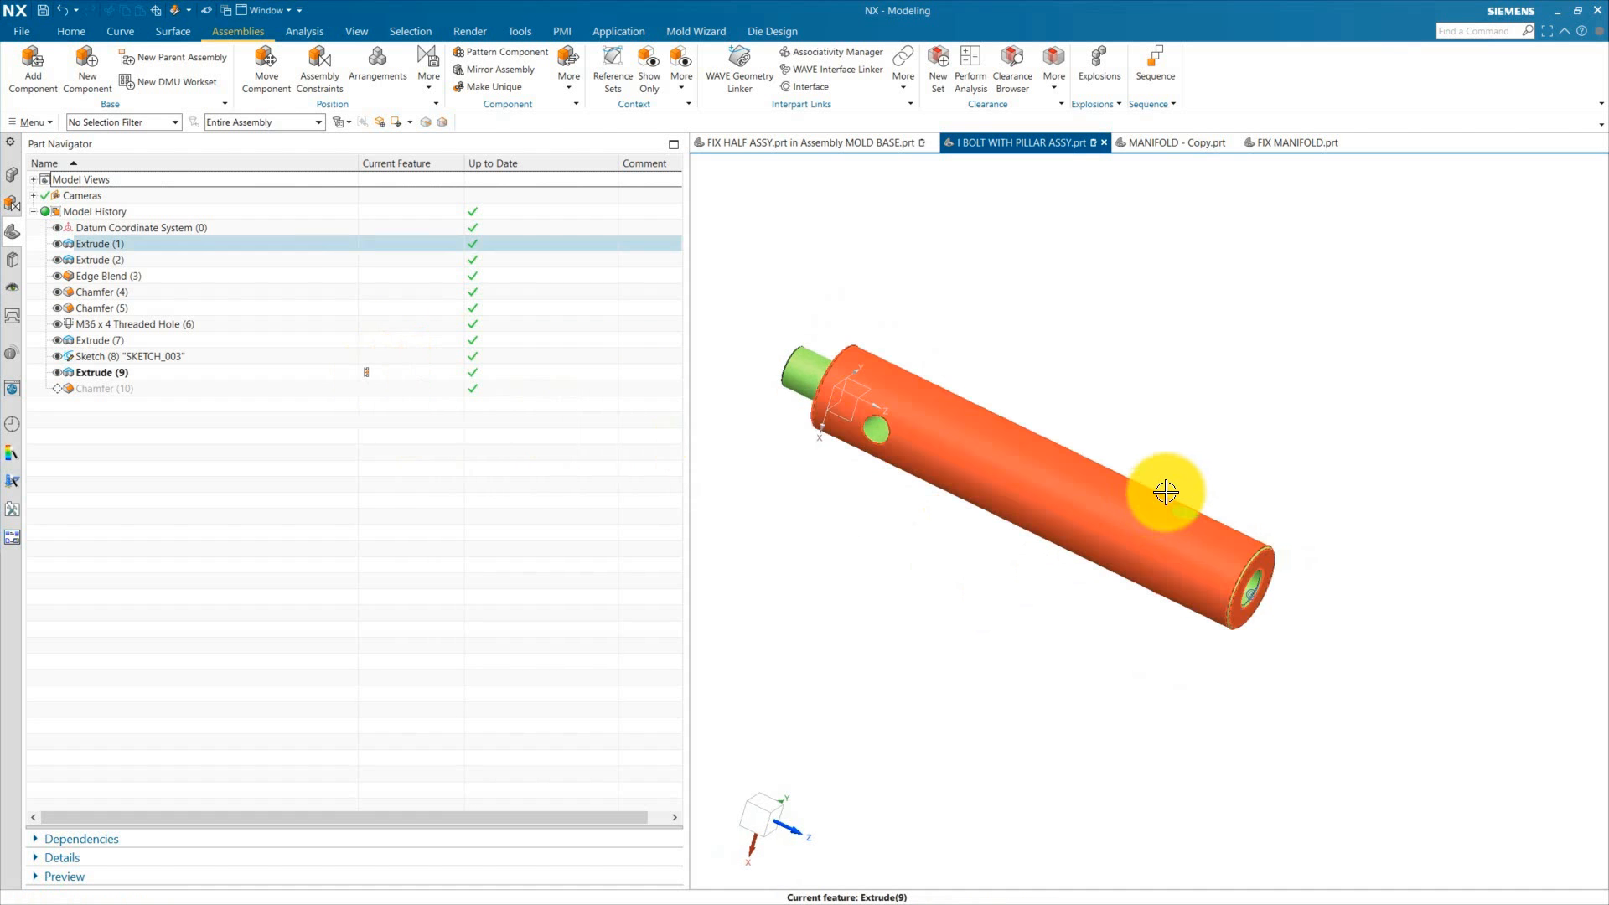
left_click(392, 389)
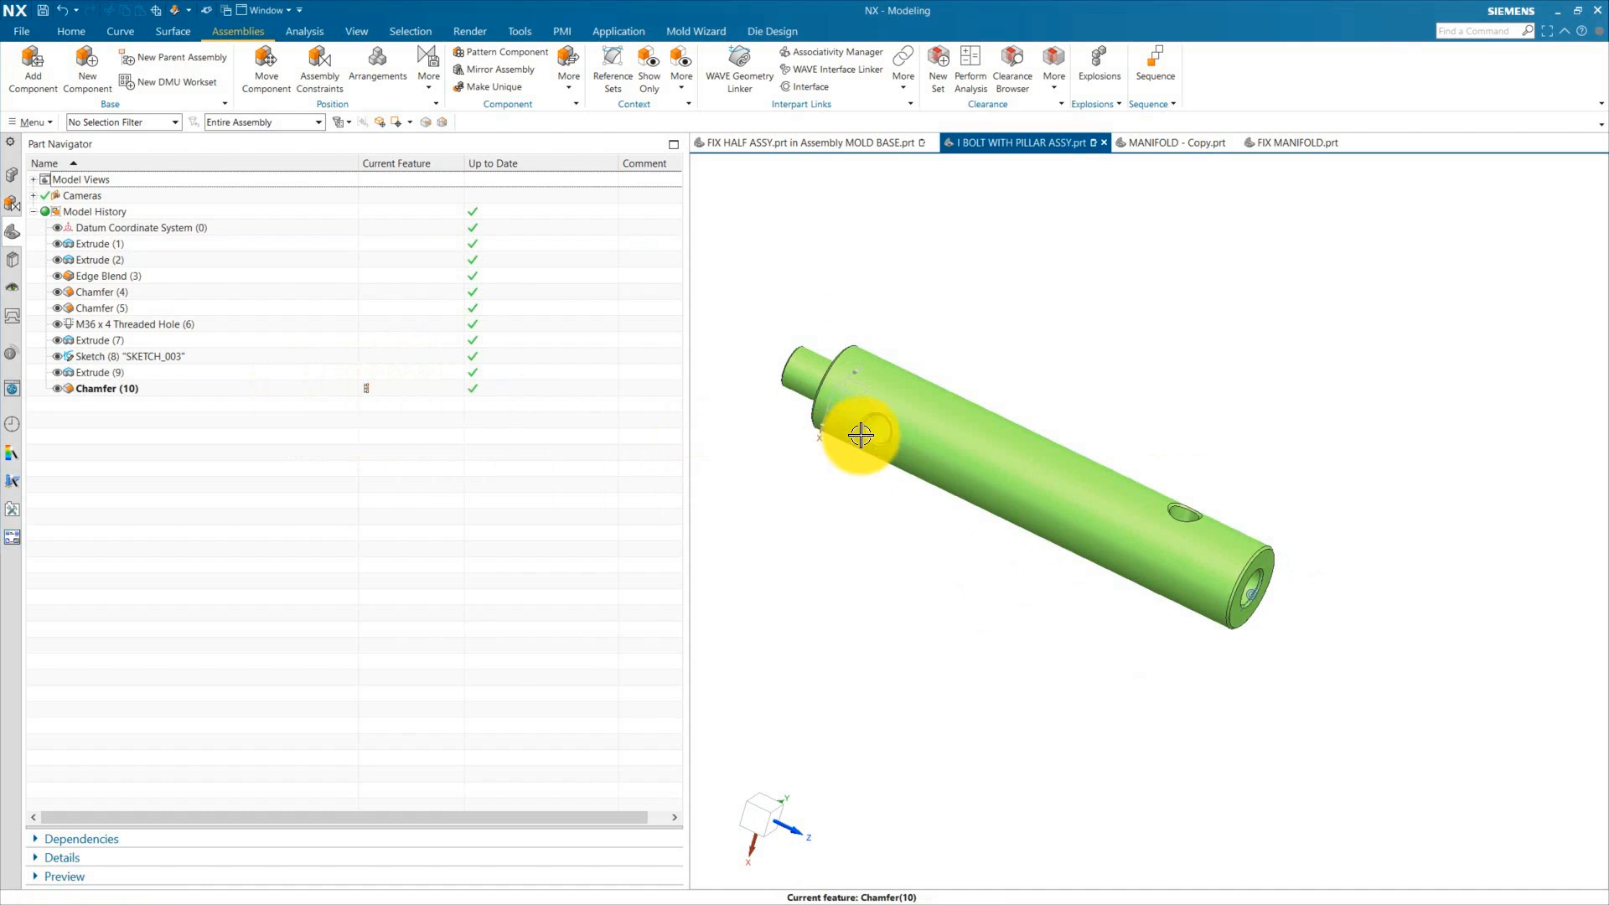
scroll(833, 442, "up", 4)
scroll(833, 442, "down", 4)
Step: Switch to the I BOLT part within the I BOLT WITH PILLAR ASSY assembly and show its model history
left_click(13, 176)
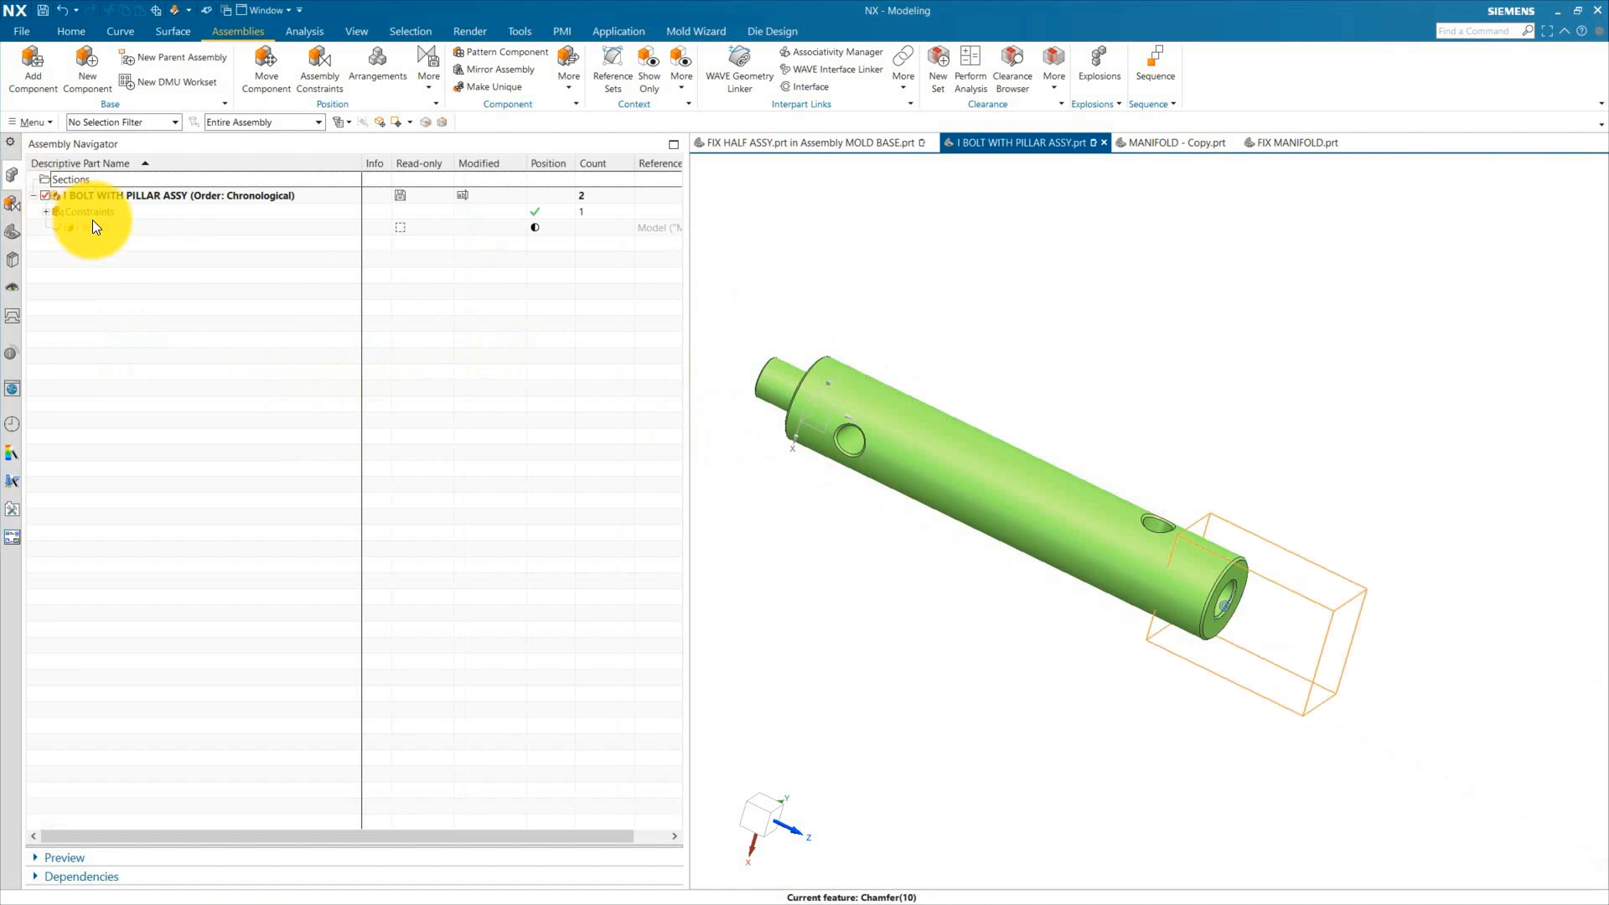
left_click(96, 227)
left_click(10, 235)
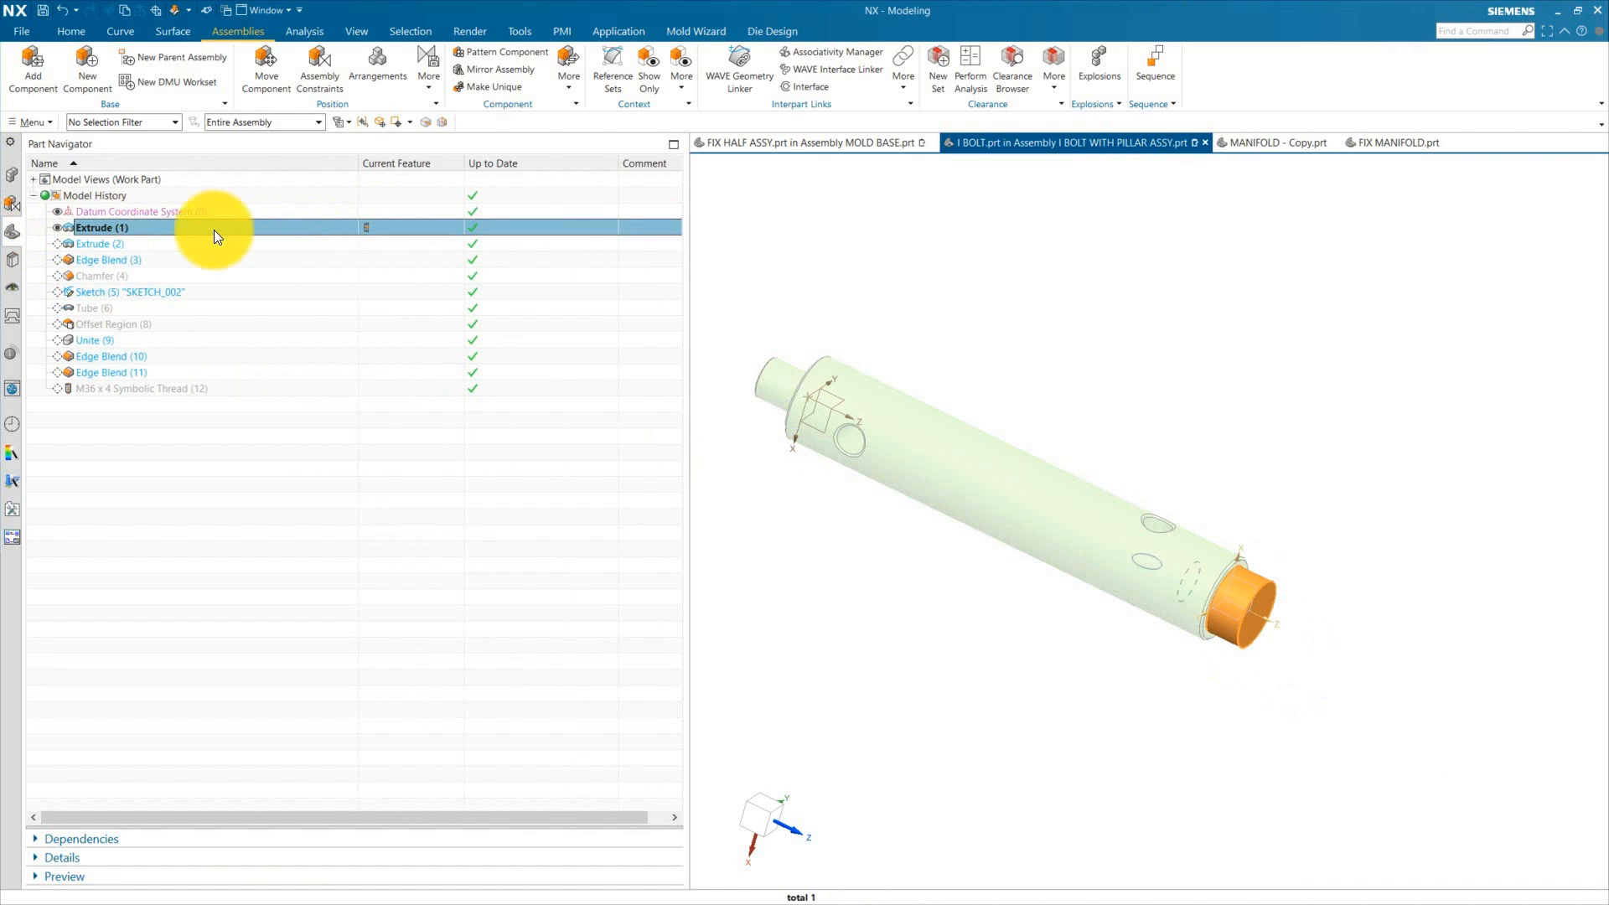
Step: Open the I BOLT's Extrude (1) feature to review its 0 to 30 mm limits and close it
double_click(179, 230)
left_click(324, 258)
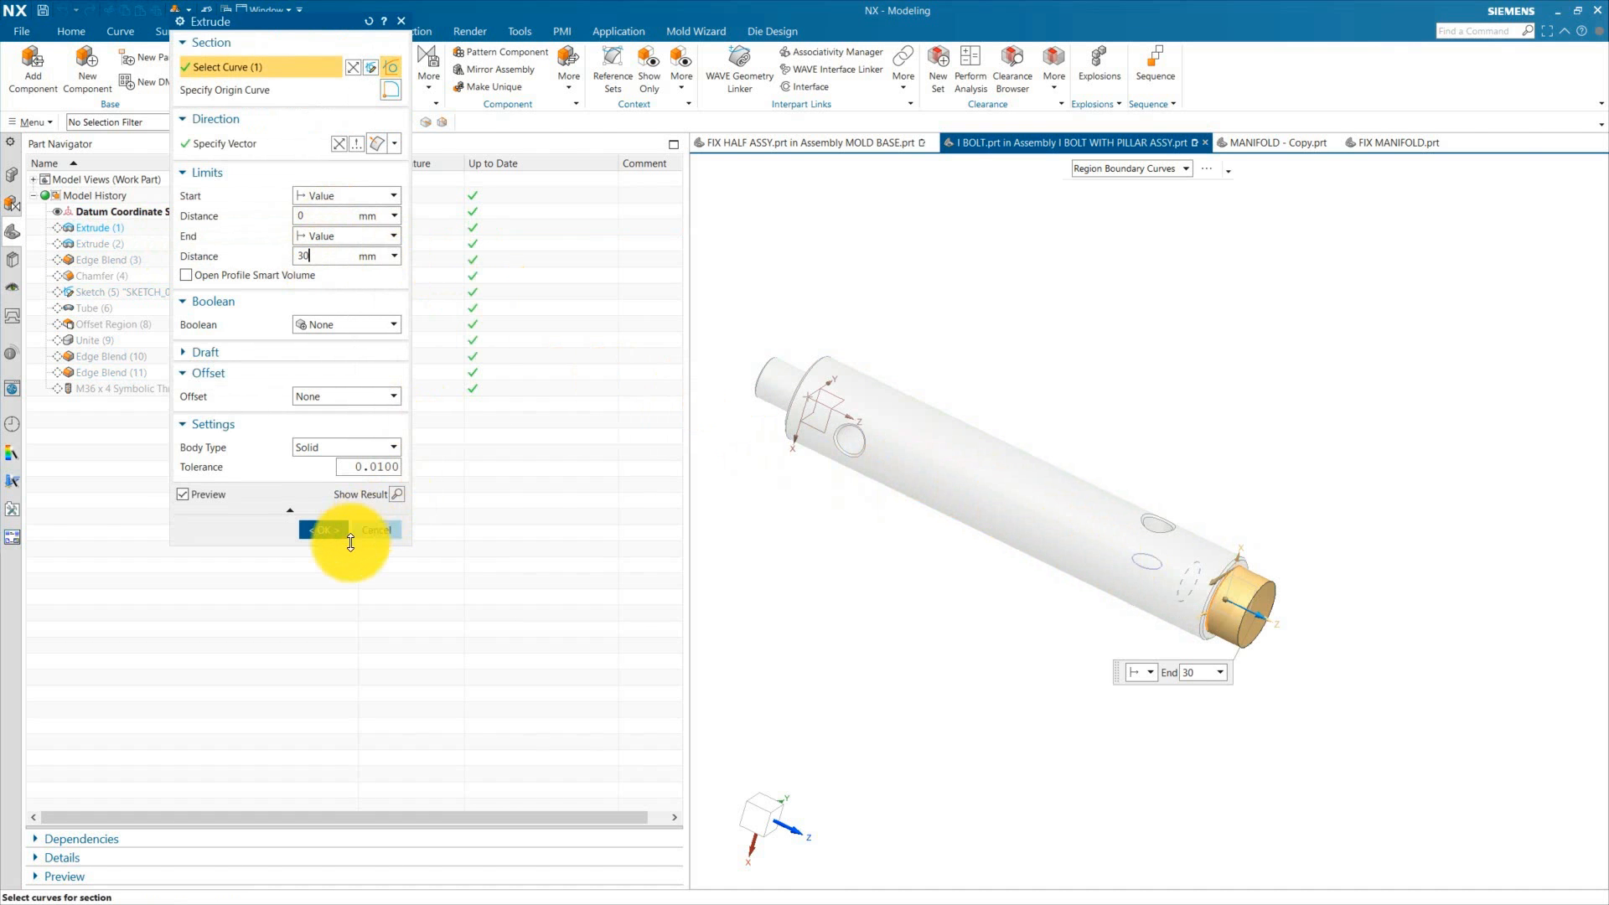
left_click(326, 529)
Step: Roll the I BOLT history to Extrude (2) and review its 0 to 45 mm Unite extrusion before closing it
left_click(381, 242)
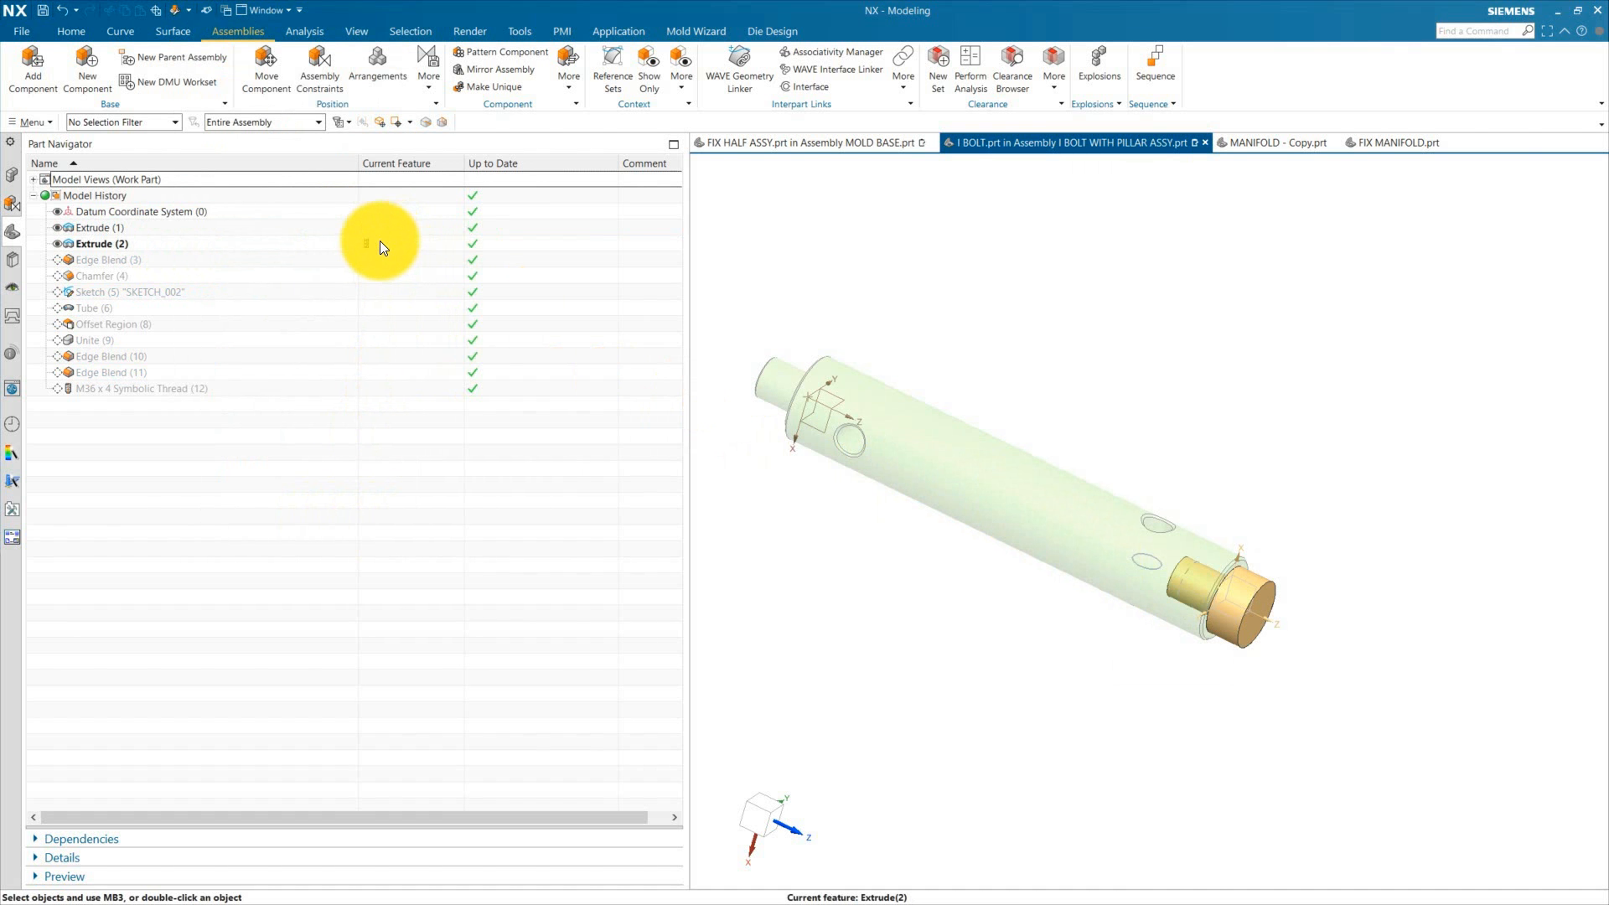
double_click(109, 244)
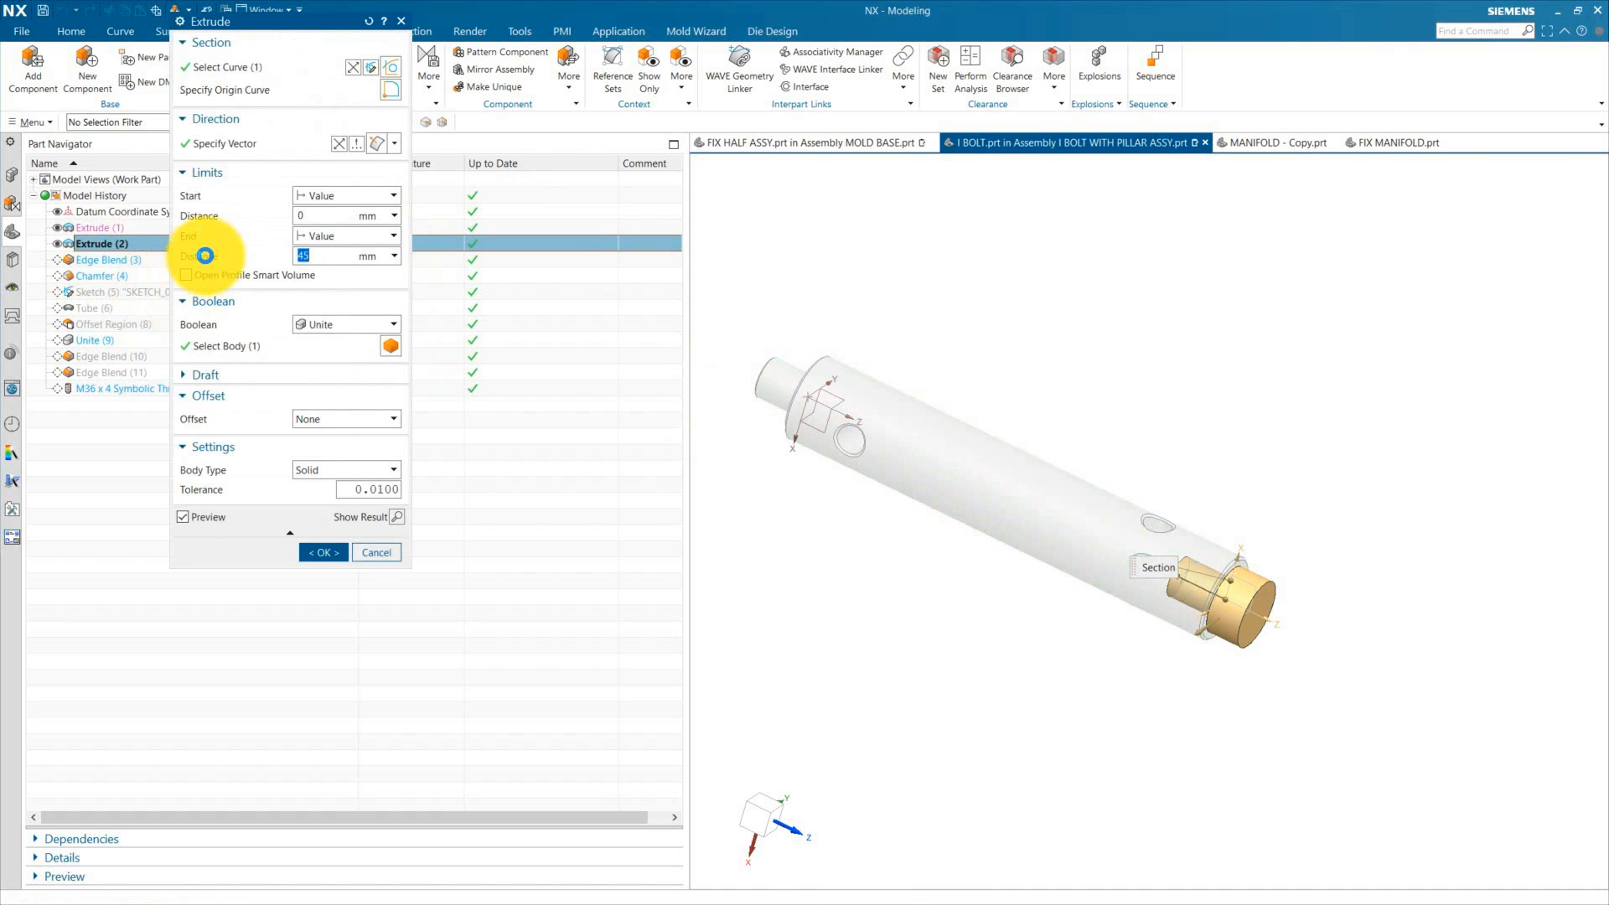
left_click(321, 256)
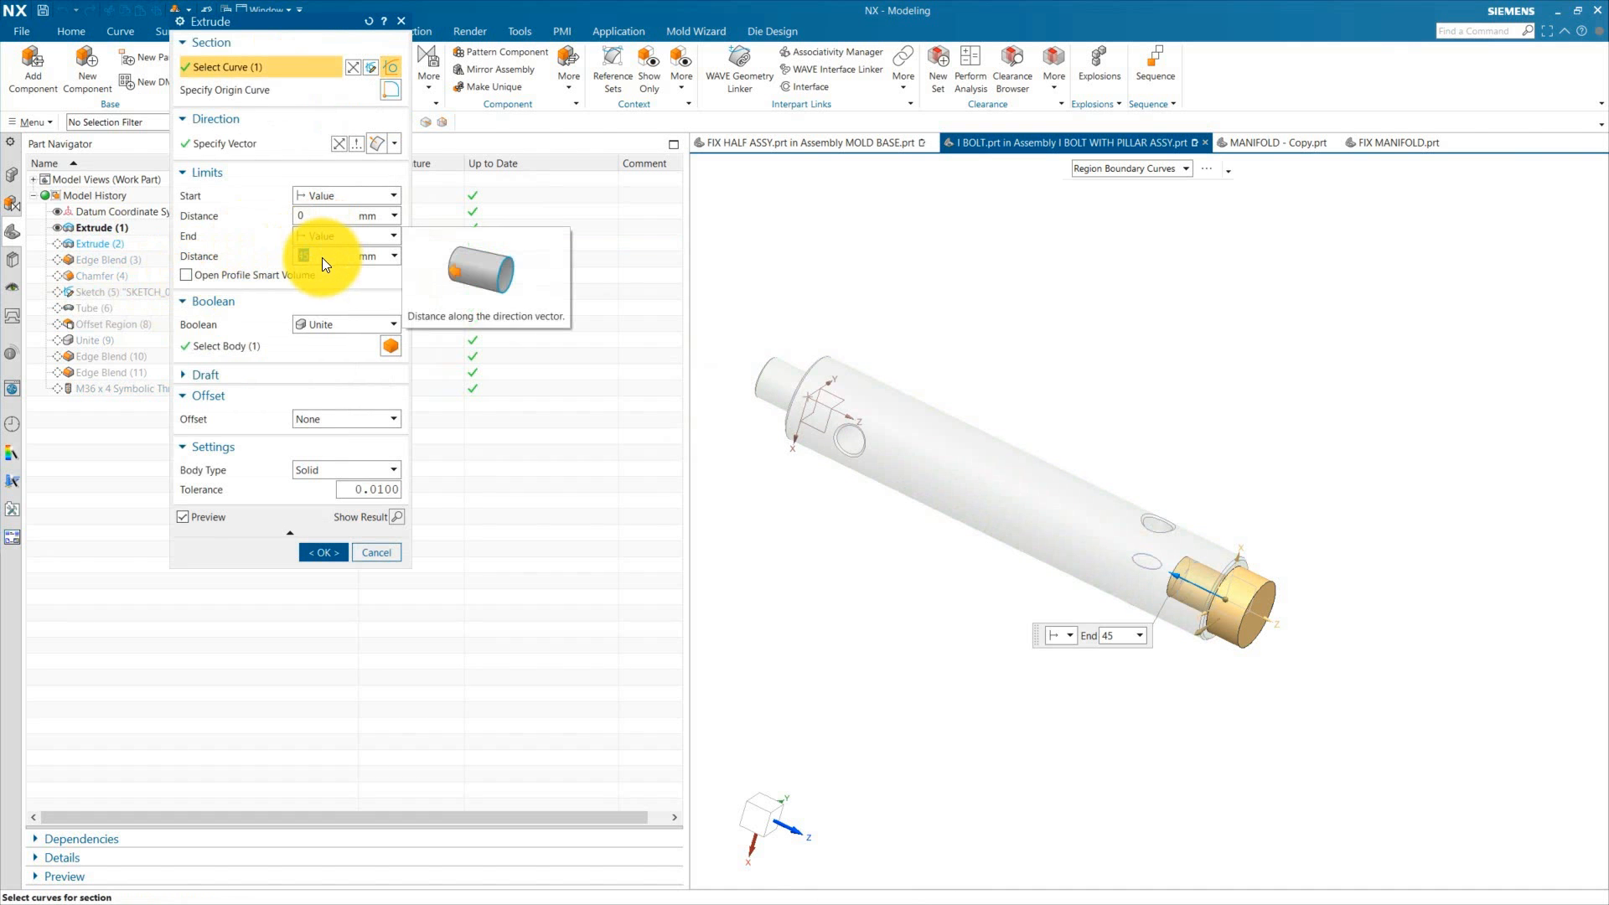
left_click(324, 552)
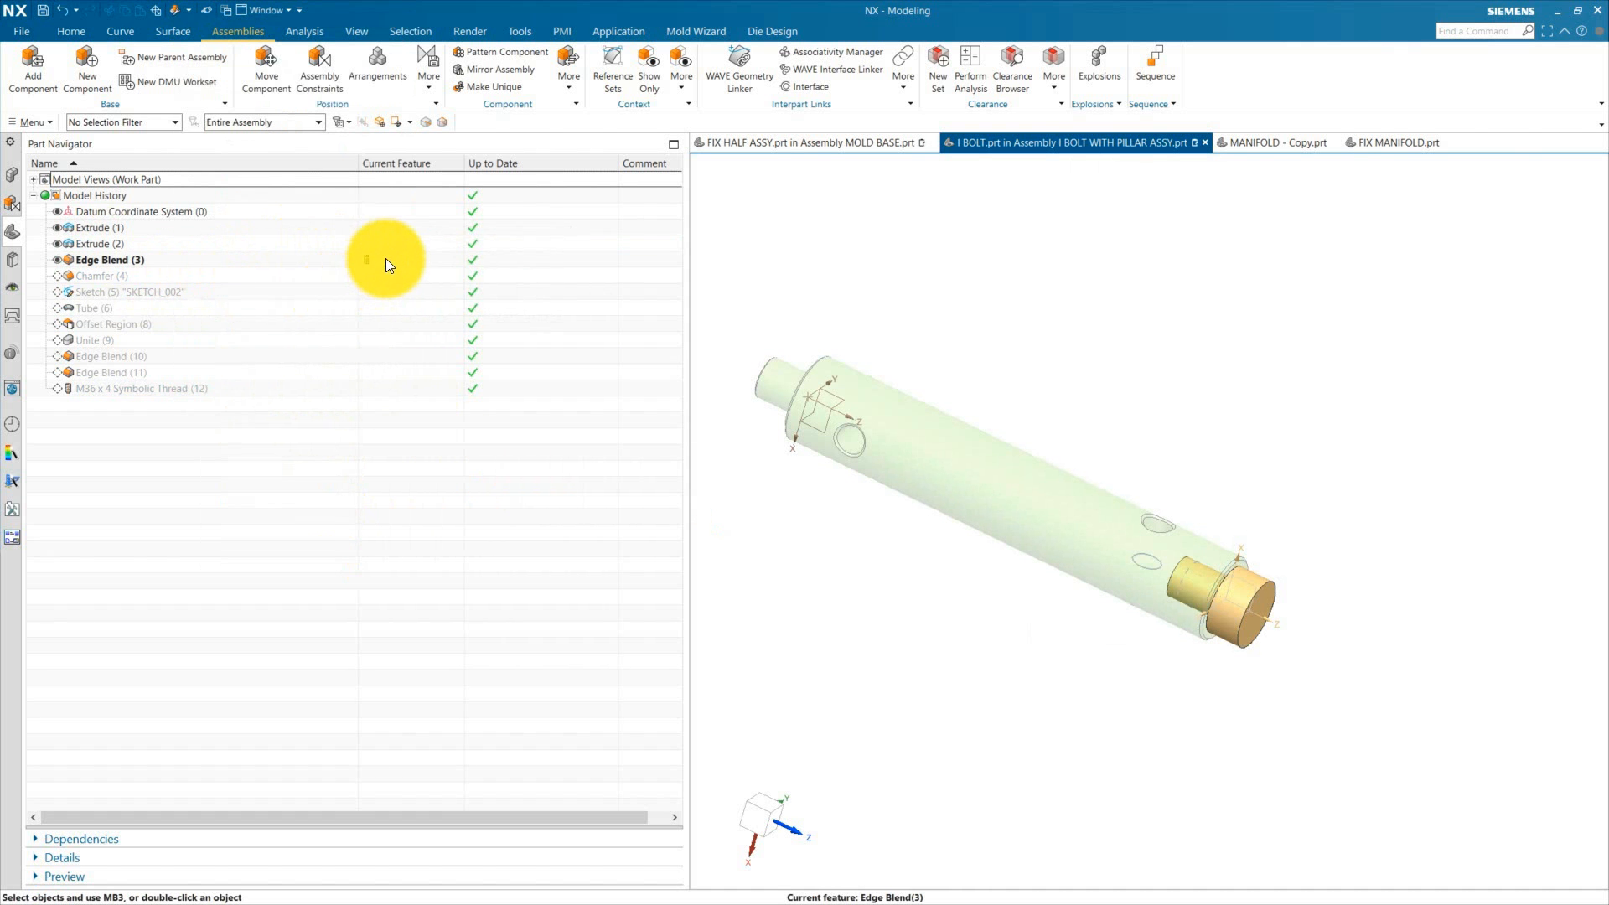
Step: Roll the I BOLT history forward to Tube (6) and open the Sketch (5) feature
scroll(1235, 585, "up", 4)
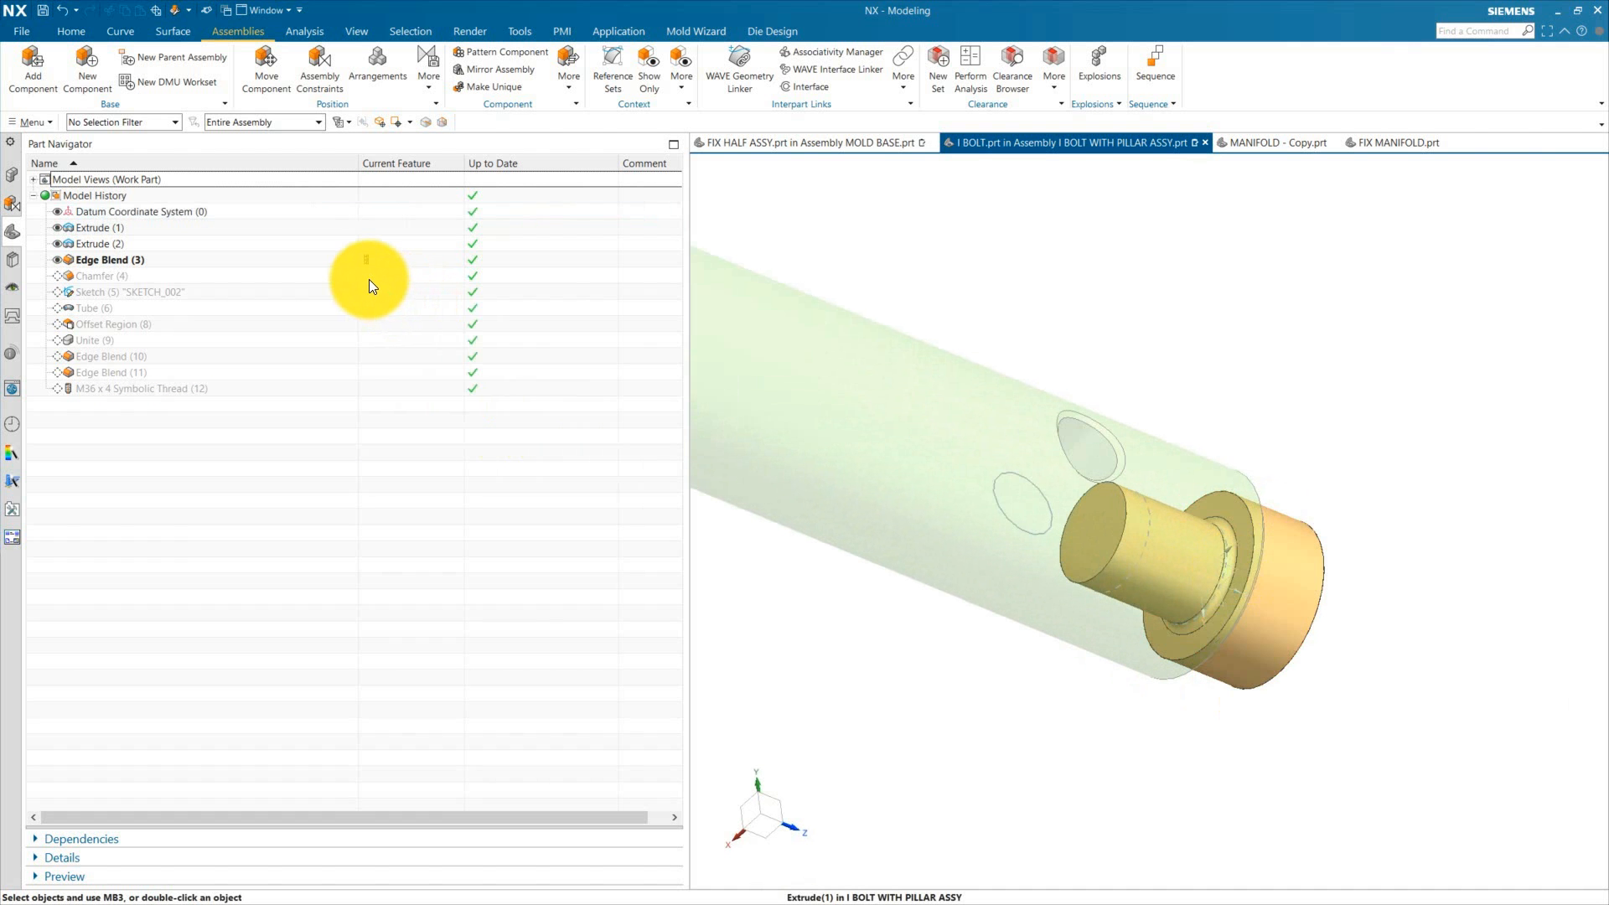
left_click(380, 308)
double_click(141, 295)
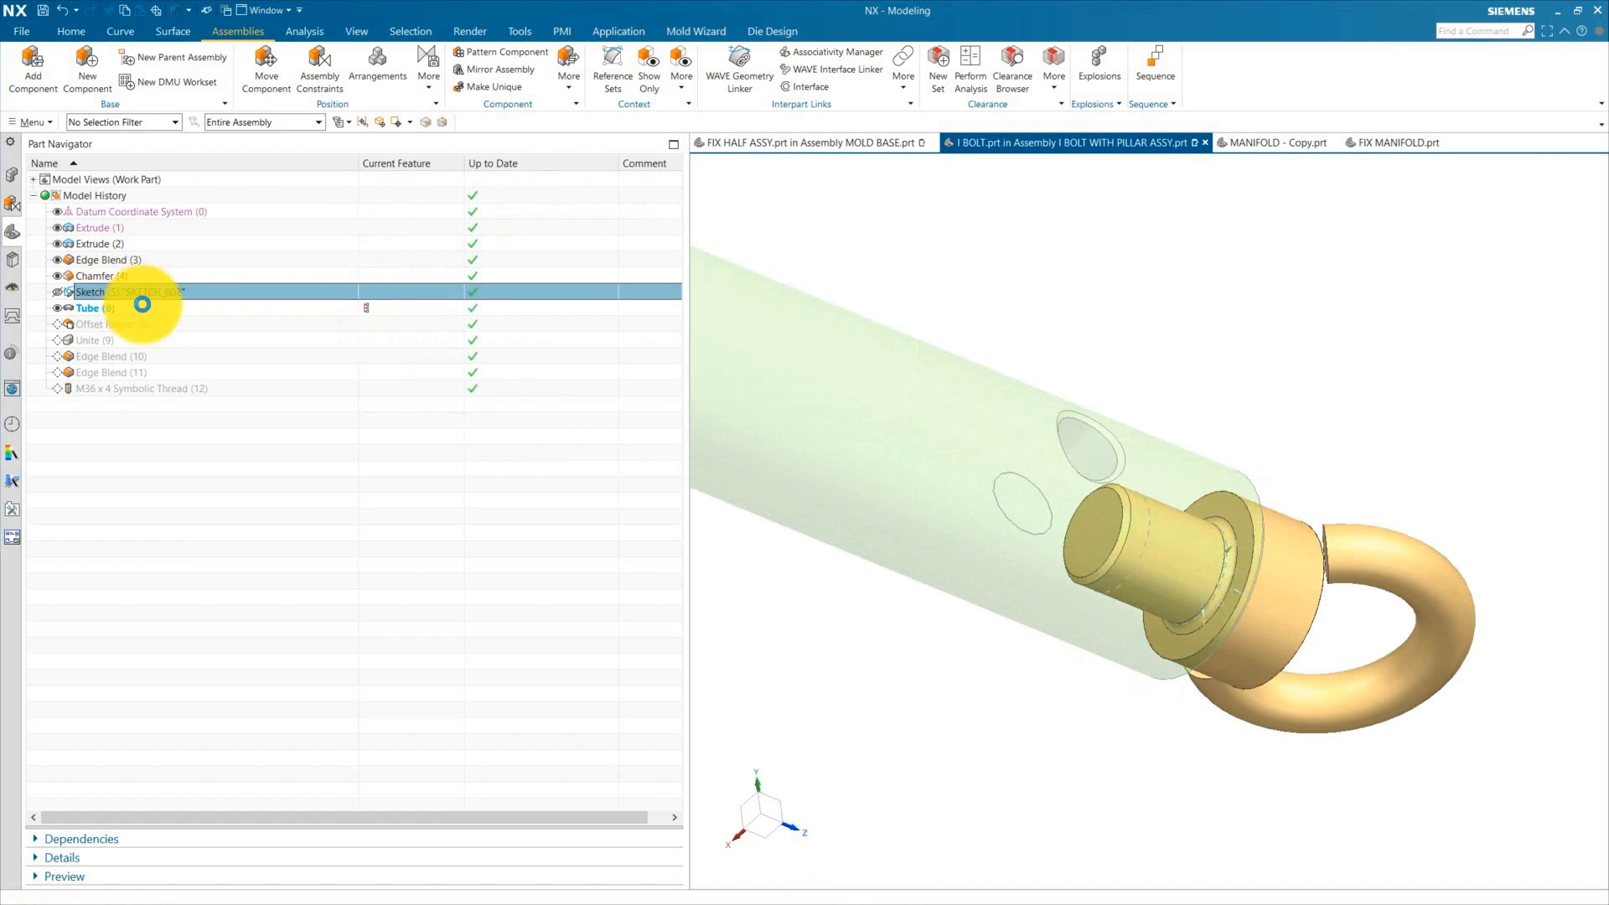
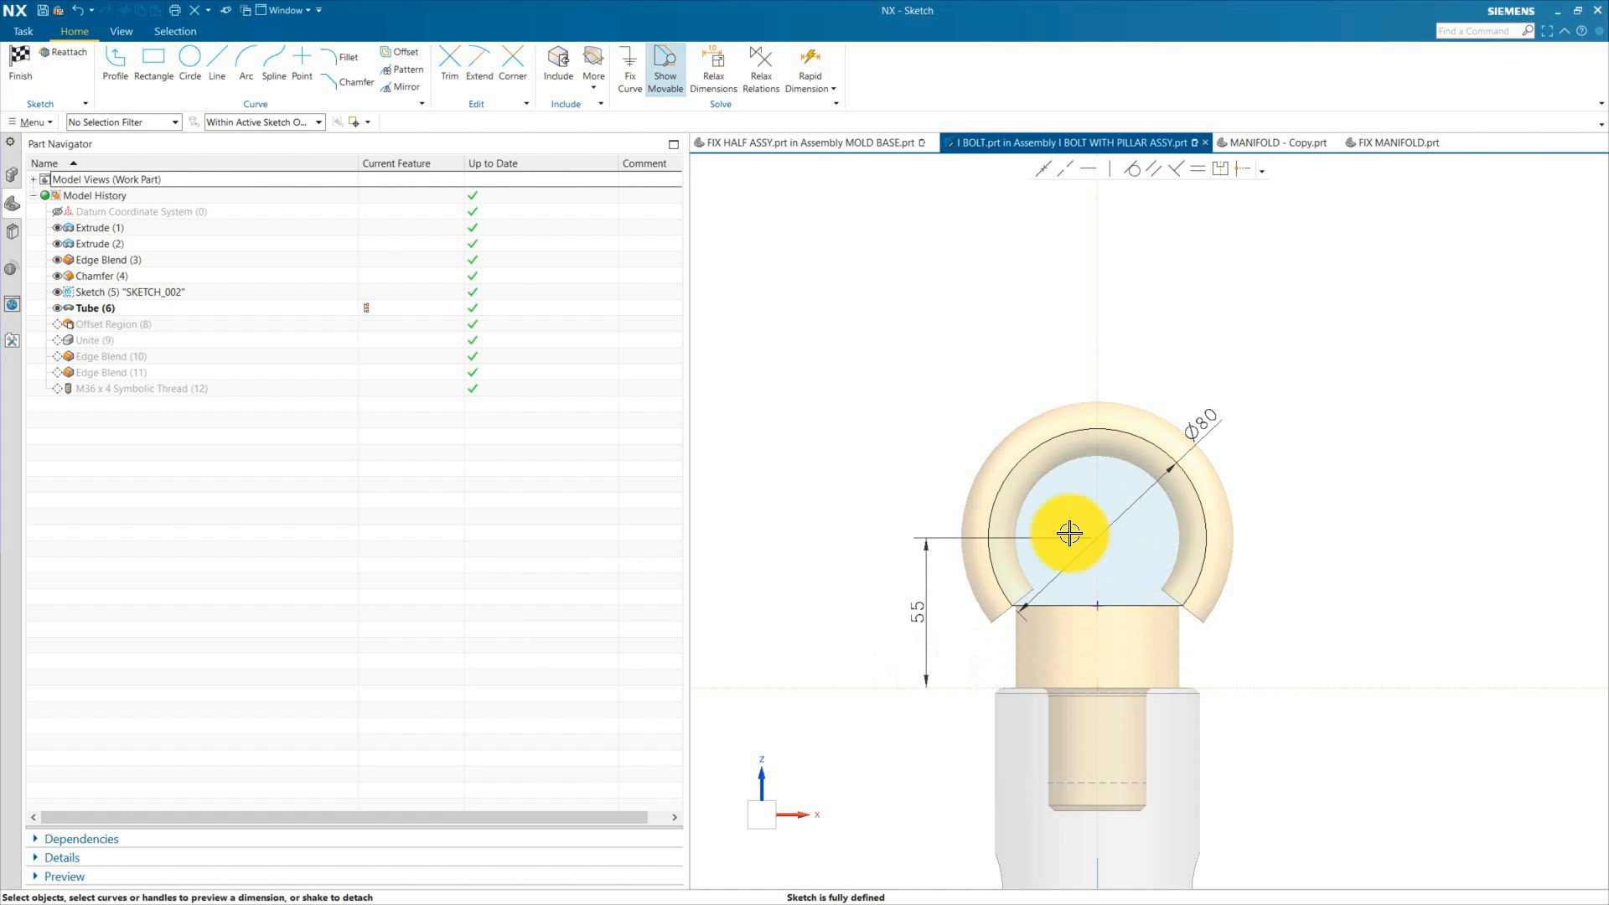
Step: Finish the sketch and reapply the Tube feature so it rebuilds along the edited path
left_click(20, 62)
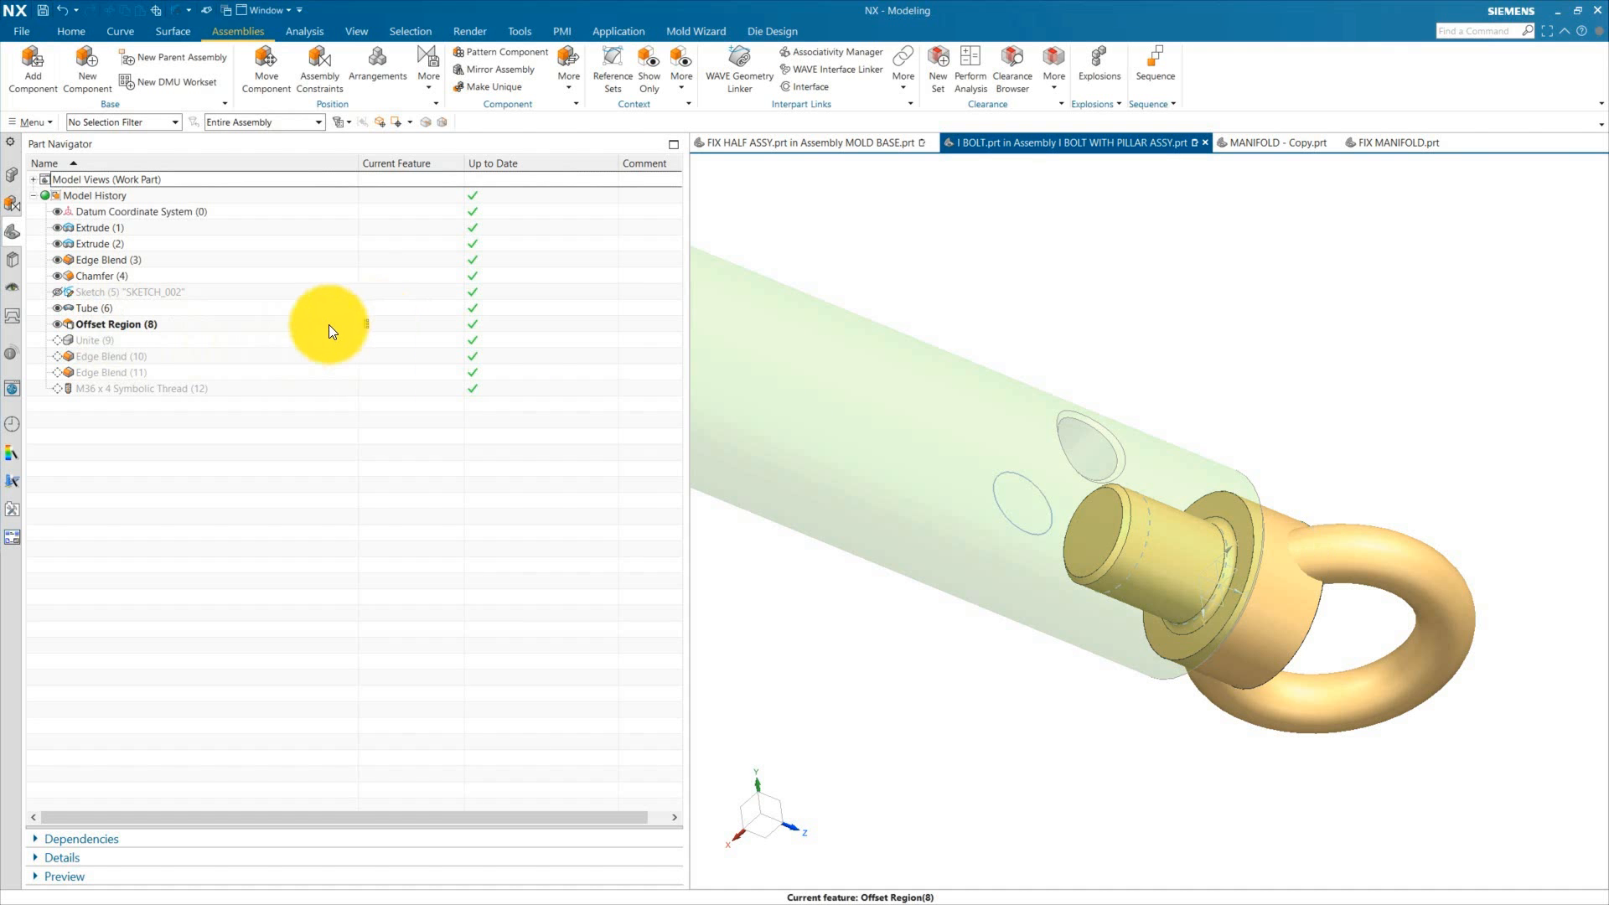
double_click(115, 308)
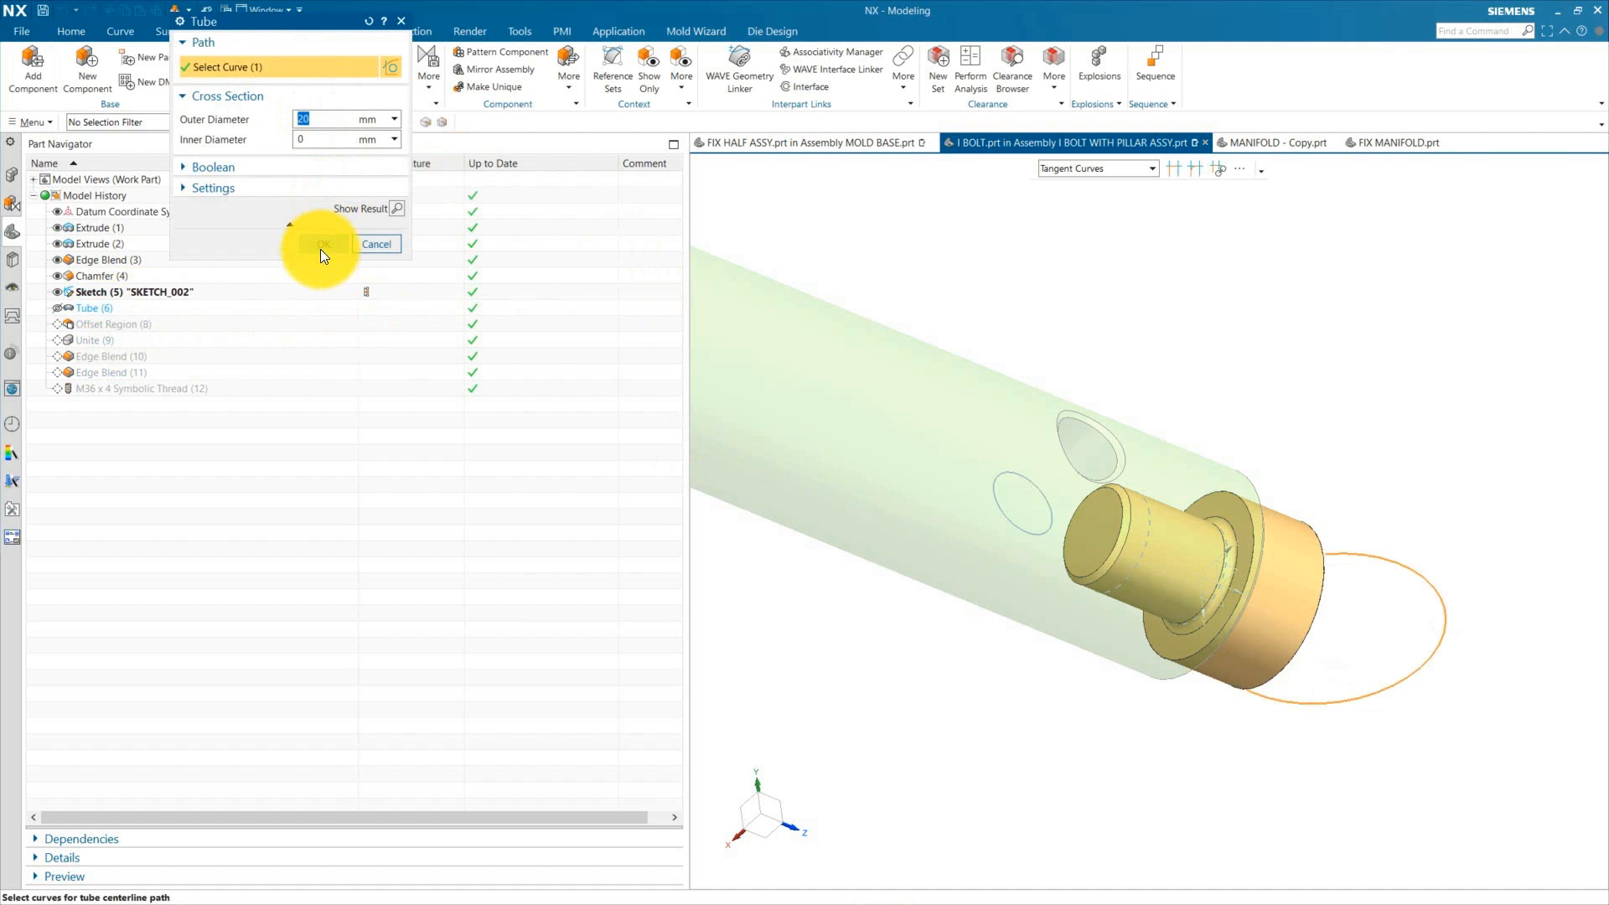
left_click(324, 244)
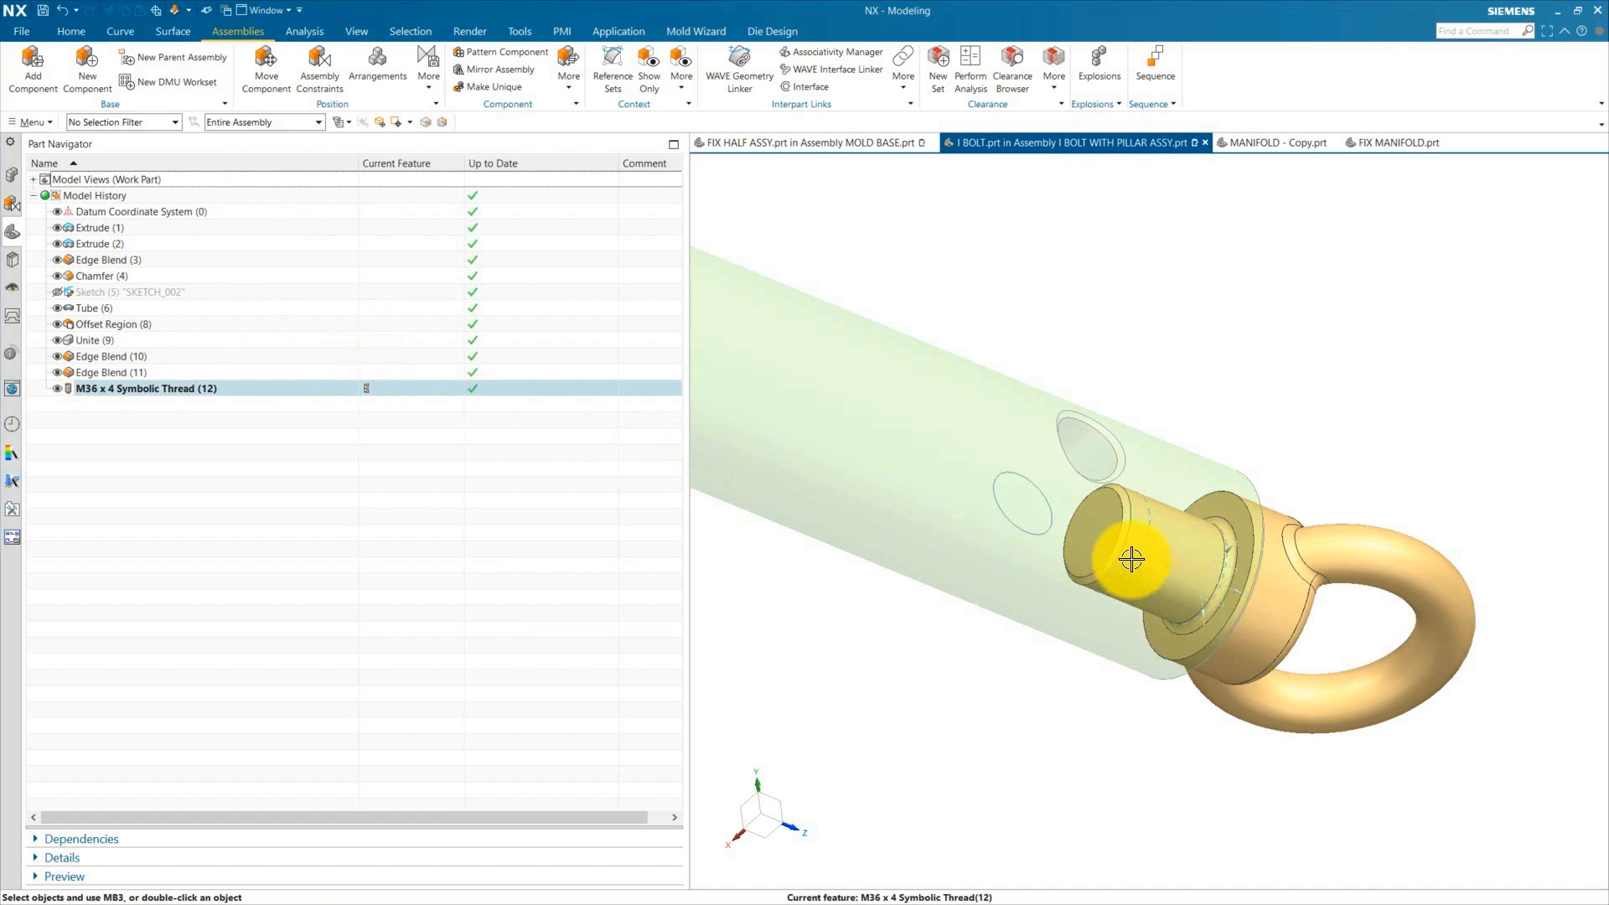
Step: Reopen and reapply the M36 x 4 Symbolic Thread feature on the bolt shank
double_click(134, 388)
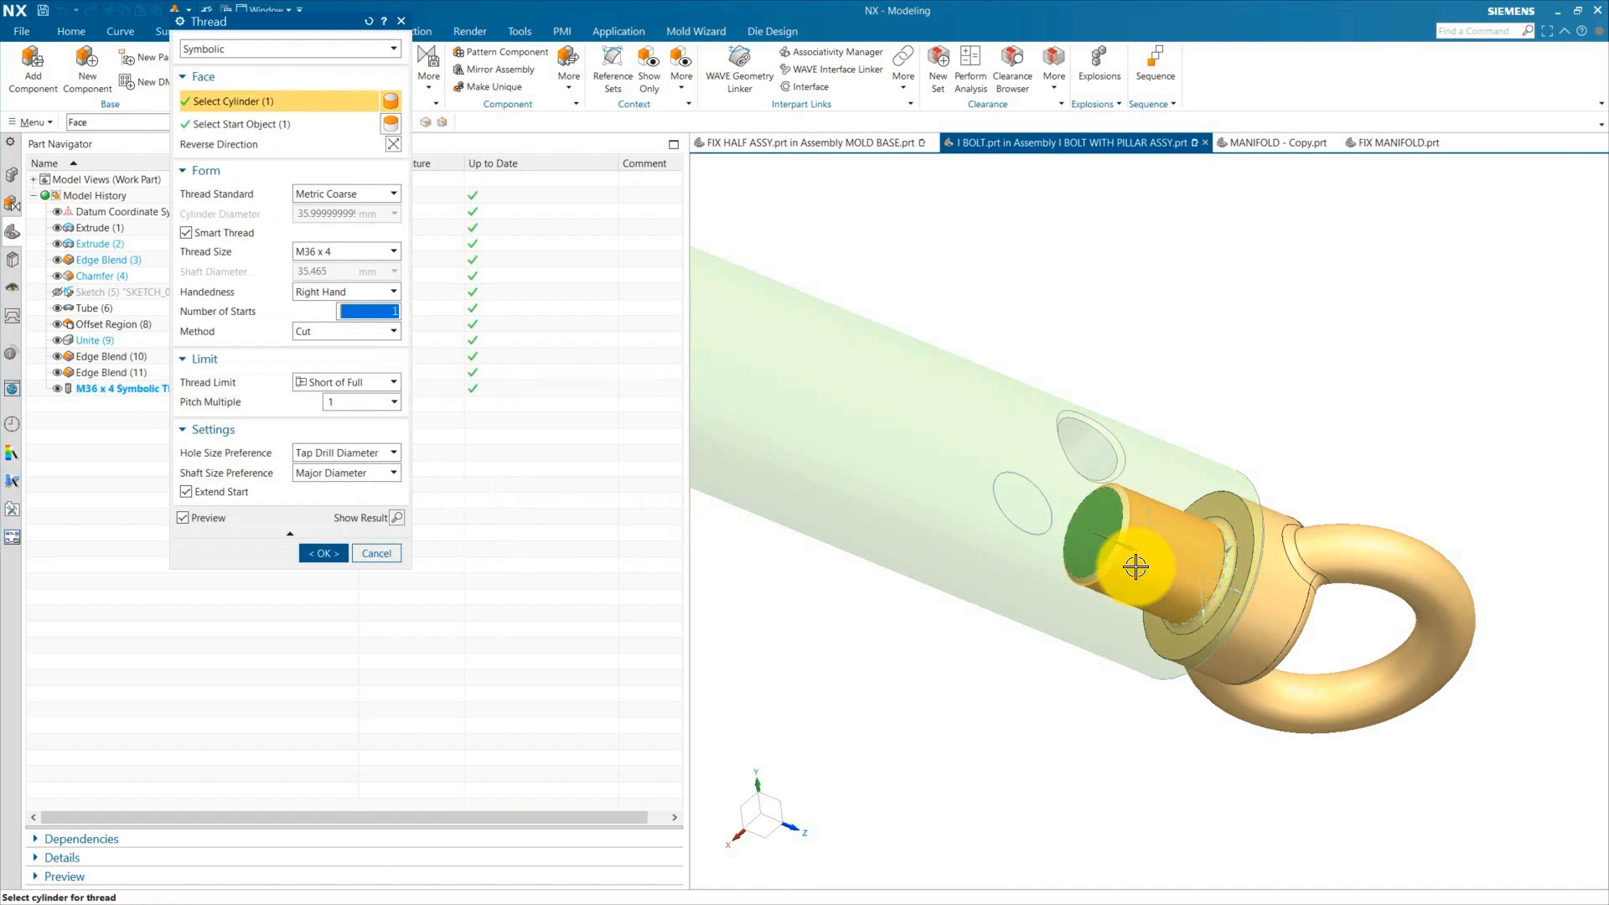
left_click(324, 554)
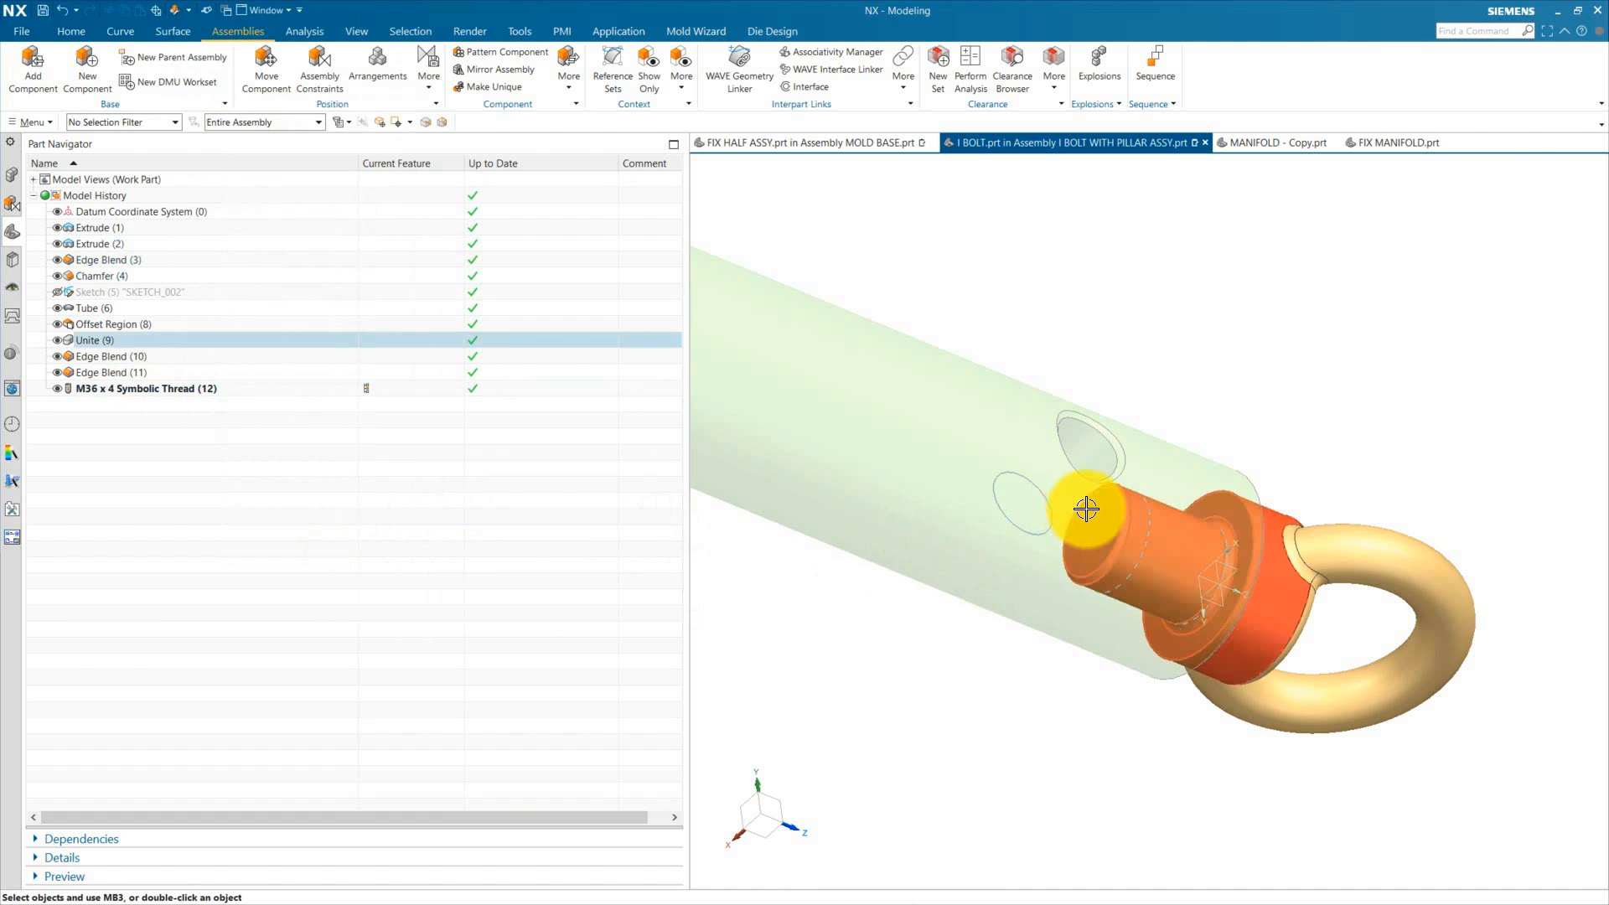
middle_click_drag(1077, 503, 677, 469)
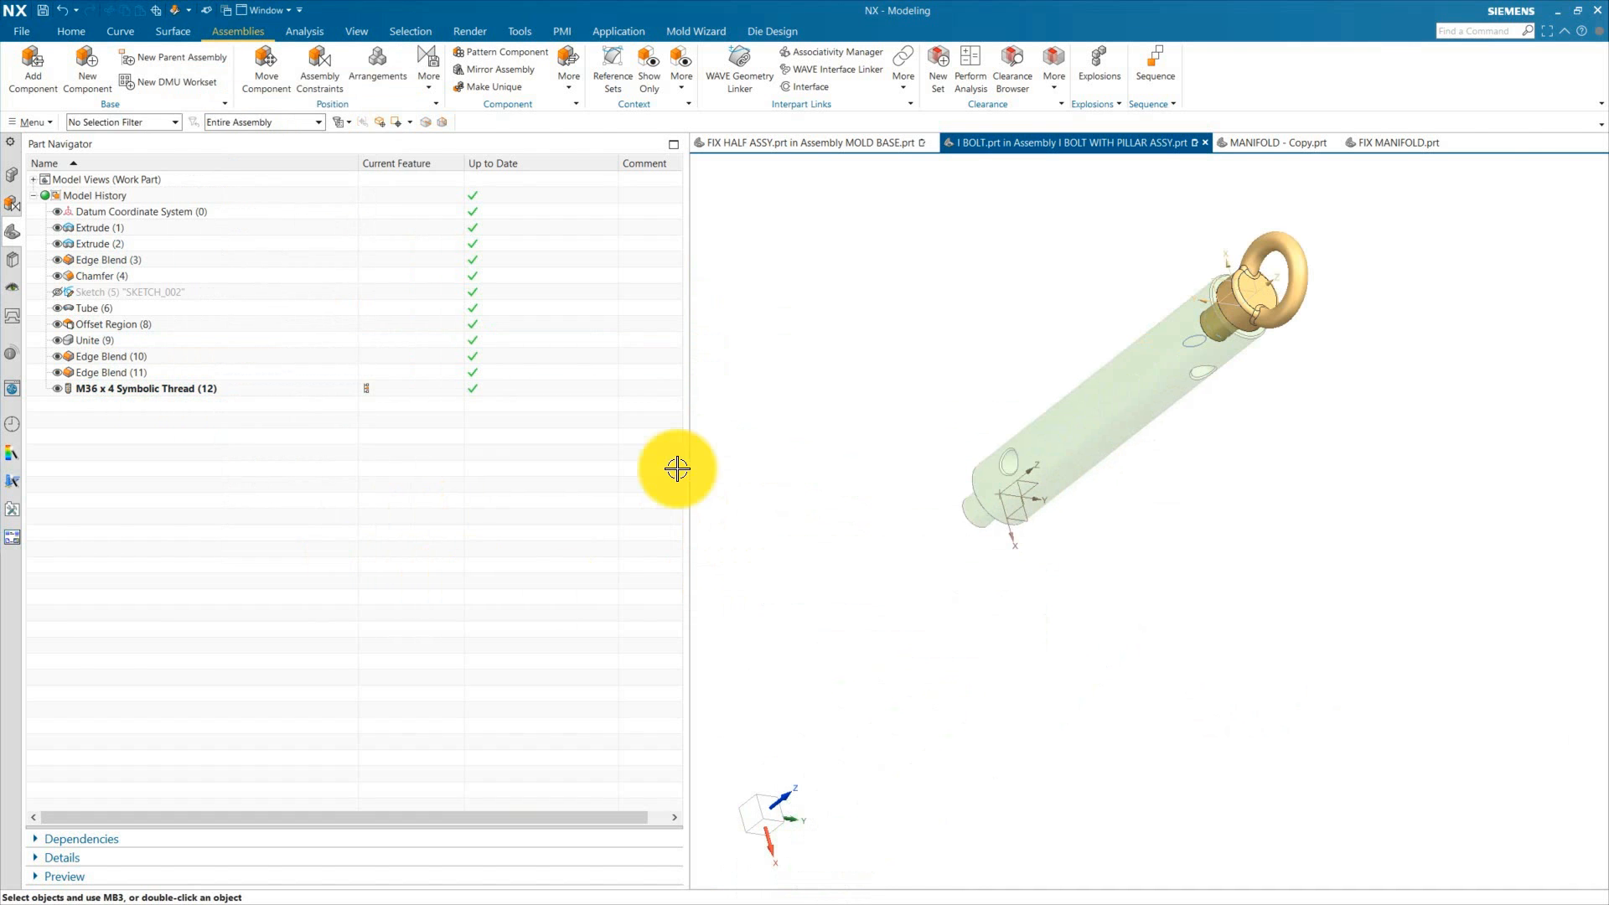
Step: Set the I BOLT WITH PILLAR ASSY as work part and switch to the FIX HALF ASSY in MOLD BASE window
left_click(10, 176)
double_click(109, 195)
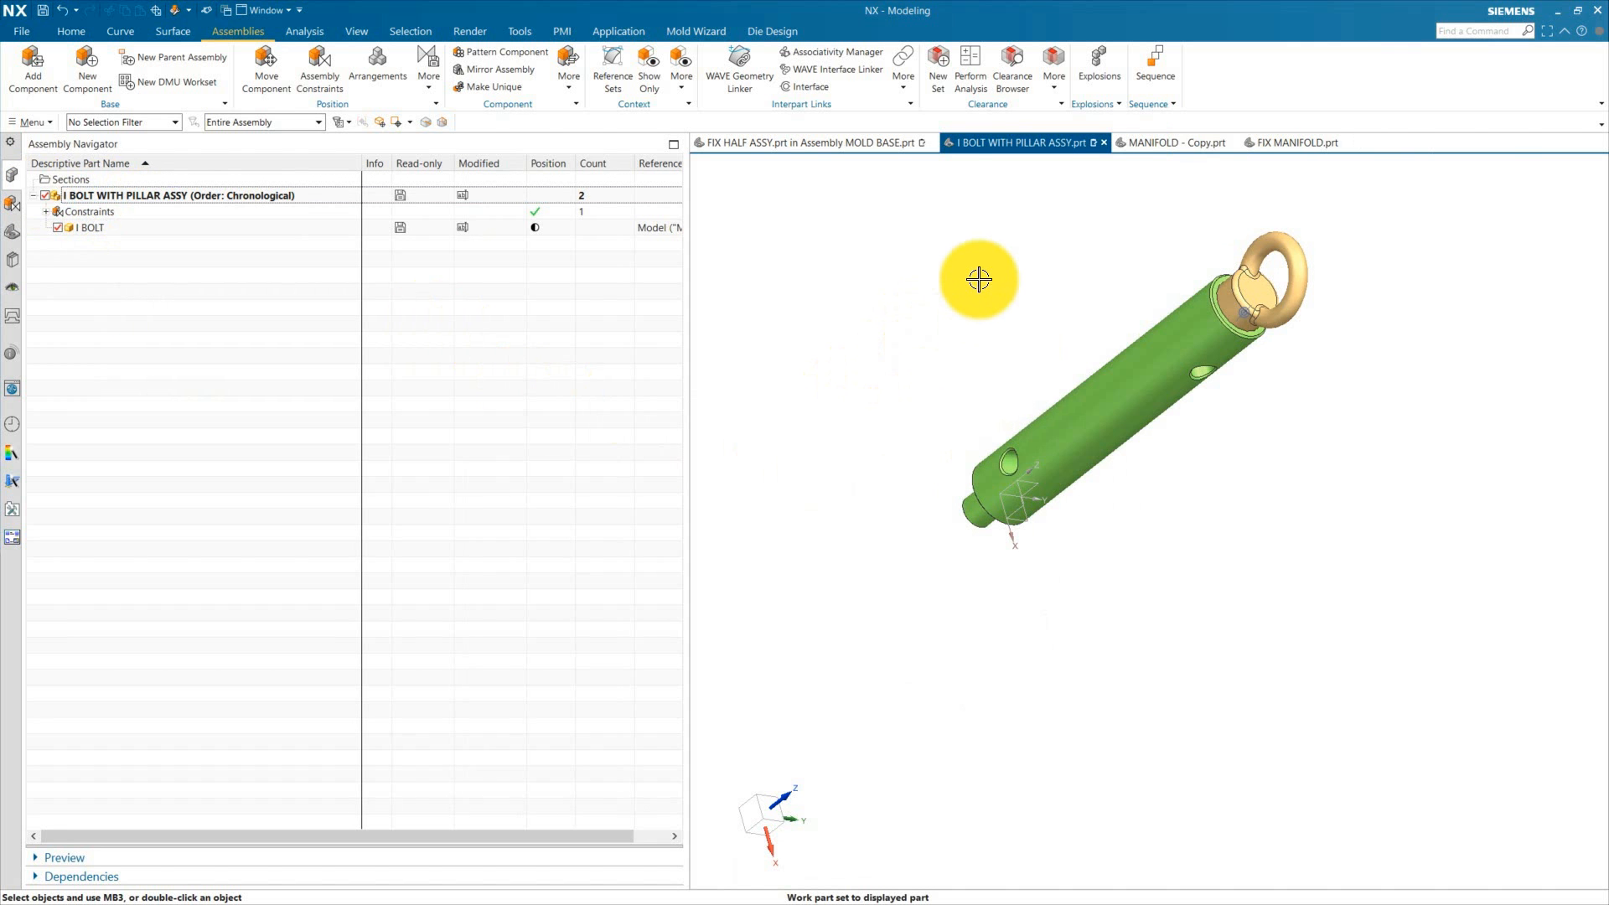
left_click(832, 144)
scroll(972, 394, "down", 5)
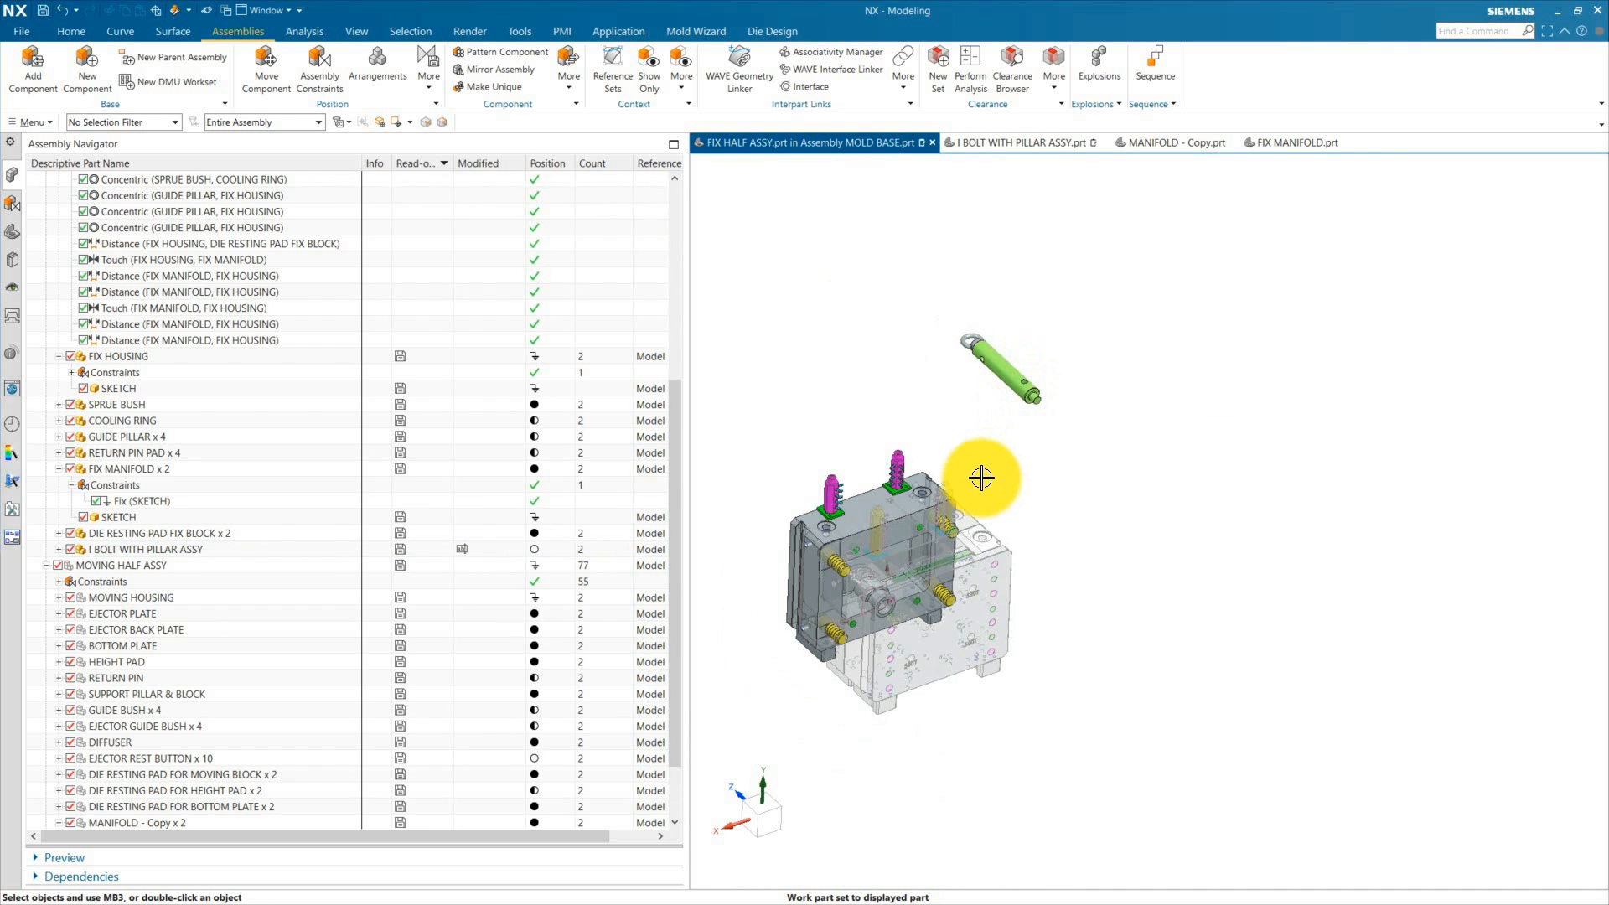
scroll(923, 485, "up", 2)
scroll(914, 520, "down", 1)
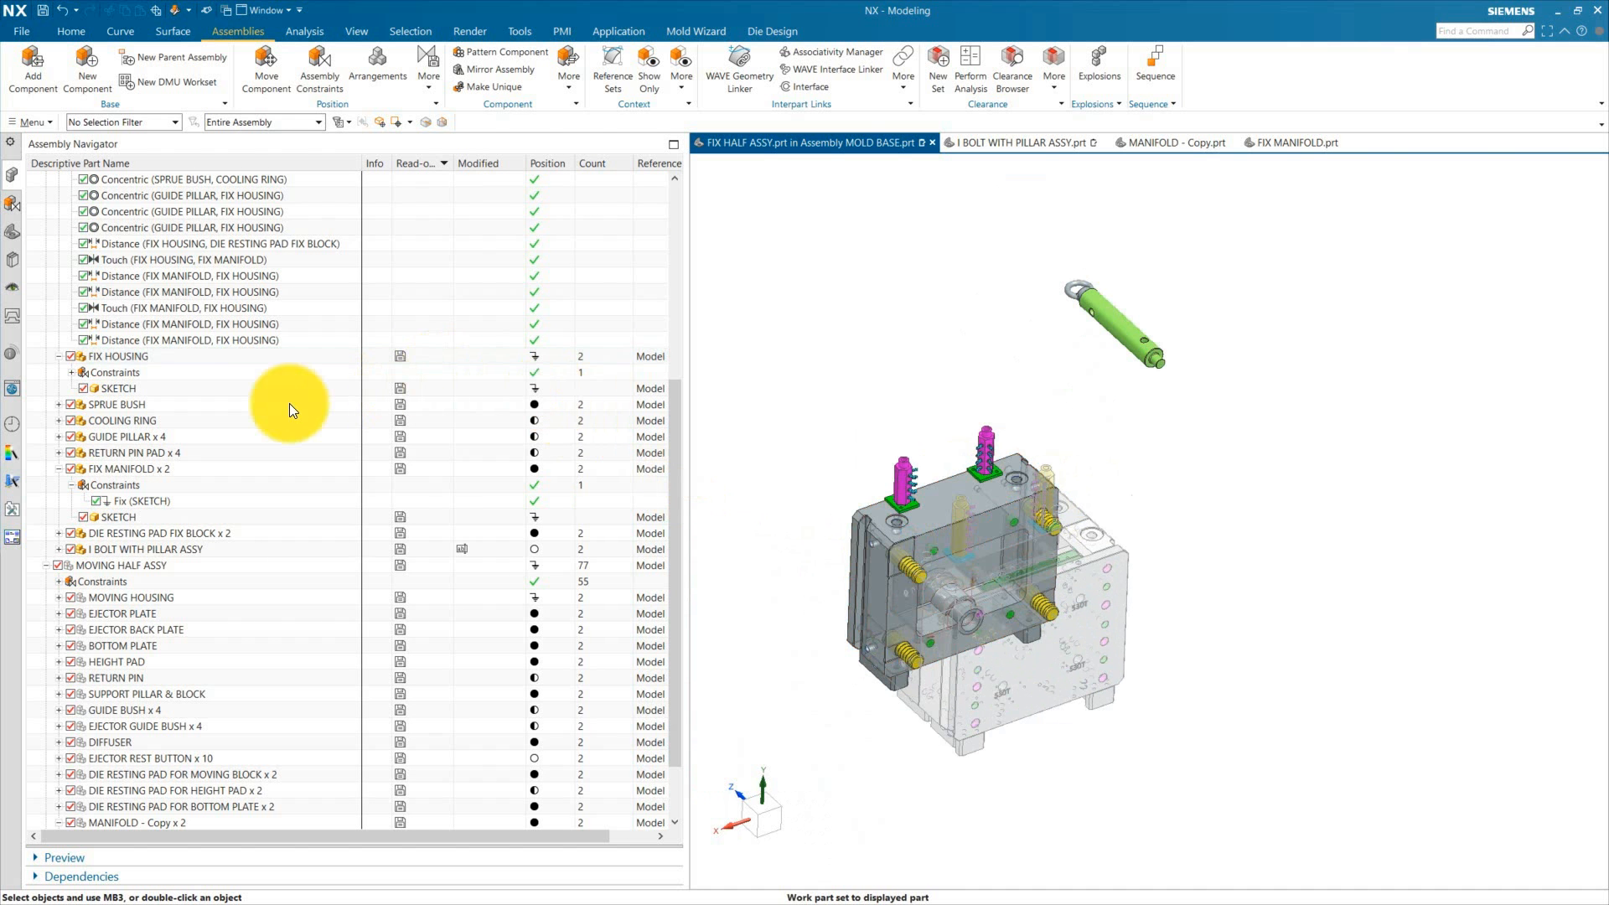
scroll(193, 383, "up", 3)
scroll(182, 377, "up", 3)
Step: Examine the FIX HALF ASSY and where the bolt sits relative to the fix housing
left_click(104, 249)
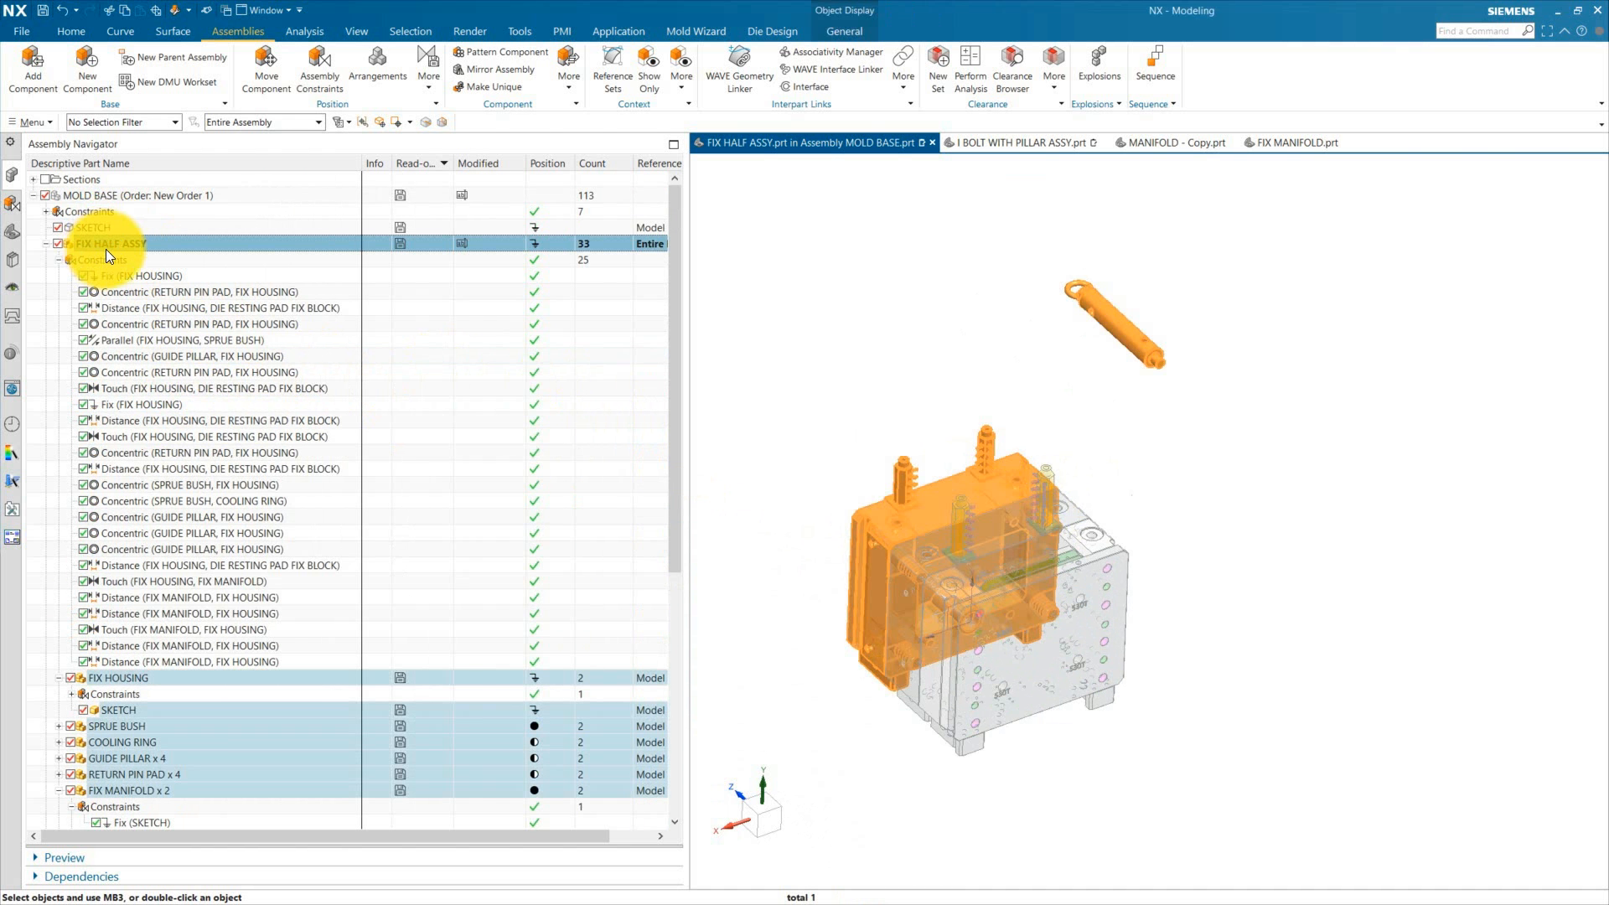
key("Escape")
scroll(939, 469, "down", 1)
scroll(955, 536, "up", 2)
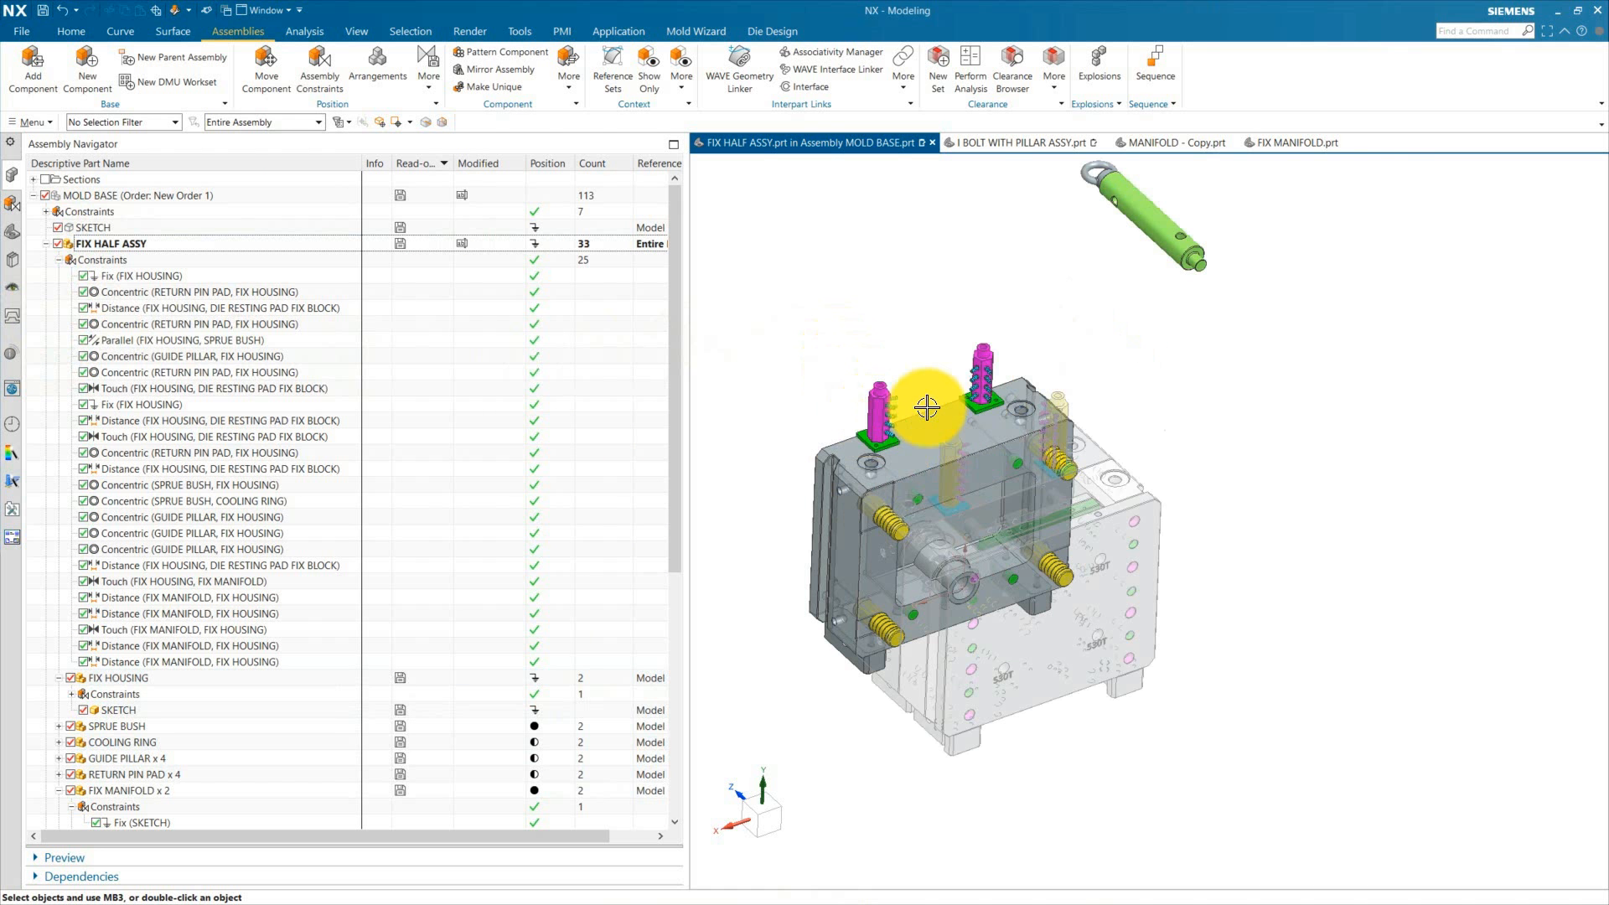
scroll(1131, 339, "up", 1)
scroll(1084, 384, "down", 1)
scroll(1194, 261, "up", 2)
scroll(1160, 262, "down", 1)
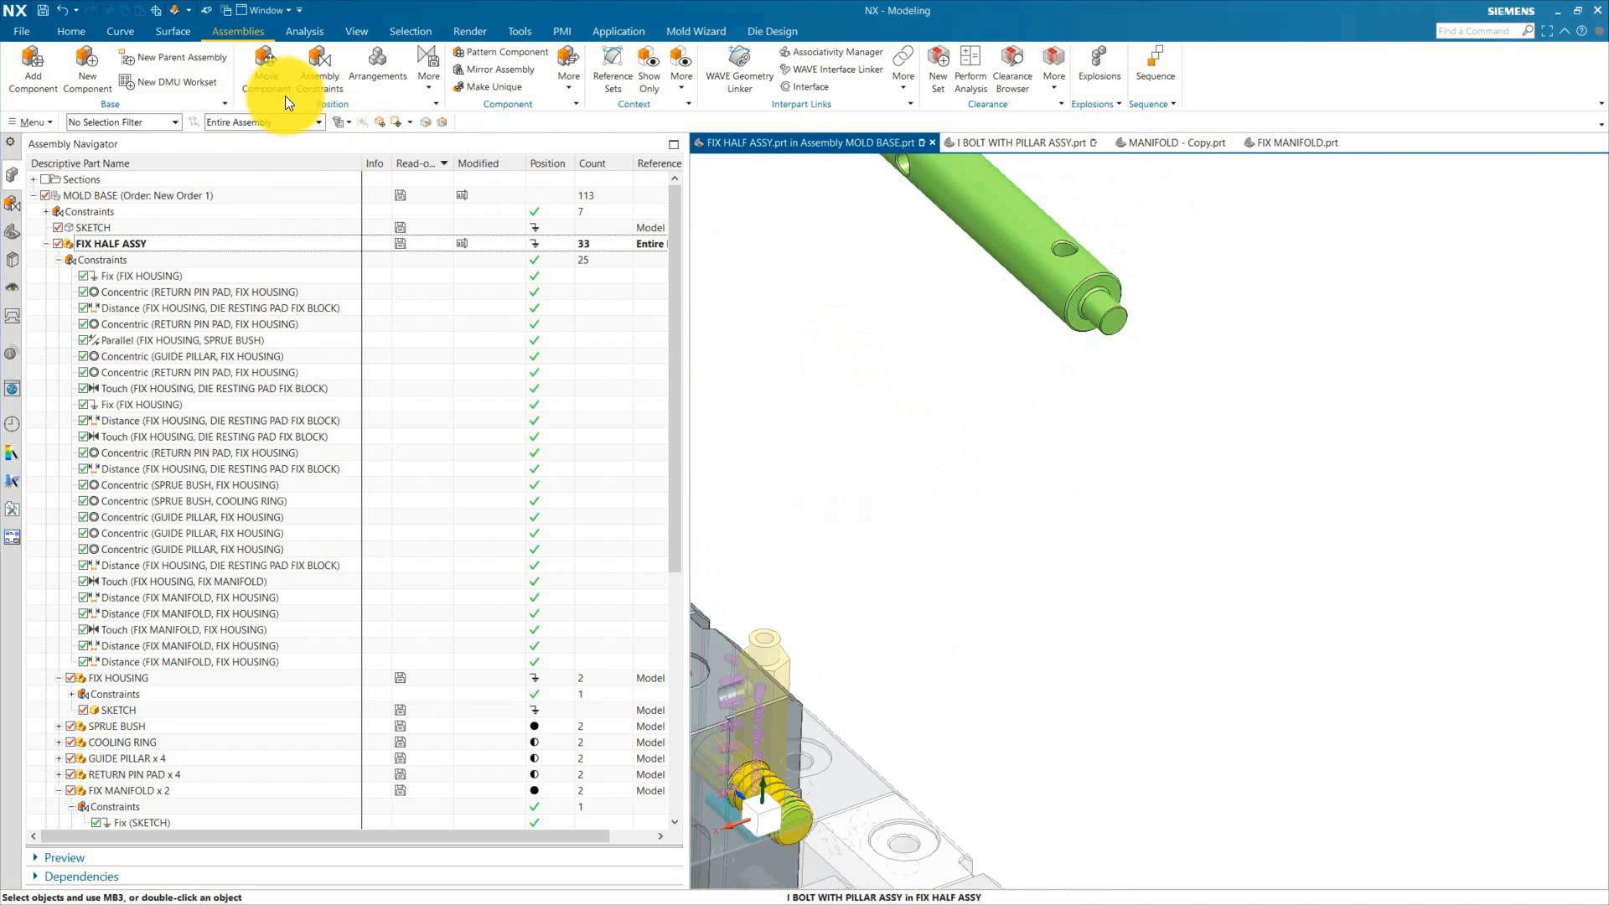
Step: Add a Concentric constraint between the bolt's shoulder edge and a hole edge in the FIX HOUSING
left_click(309, 65)
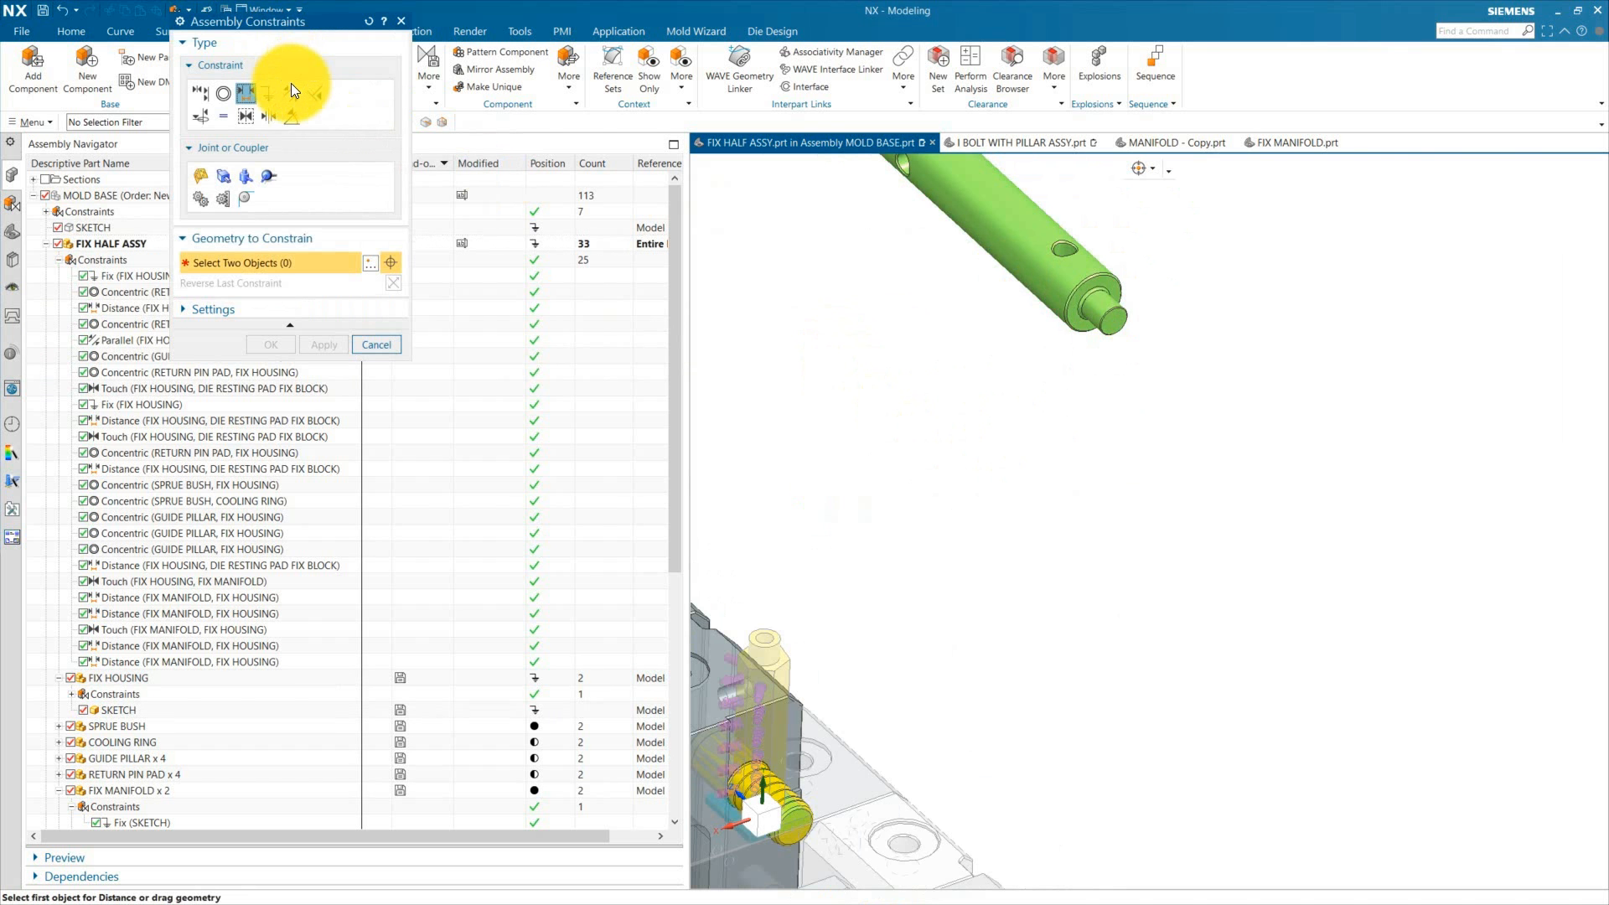
left_click(223, 93)
scroll(1136, 303, "down", 2)
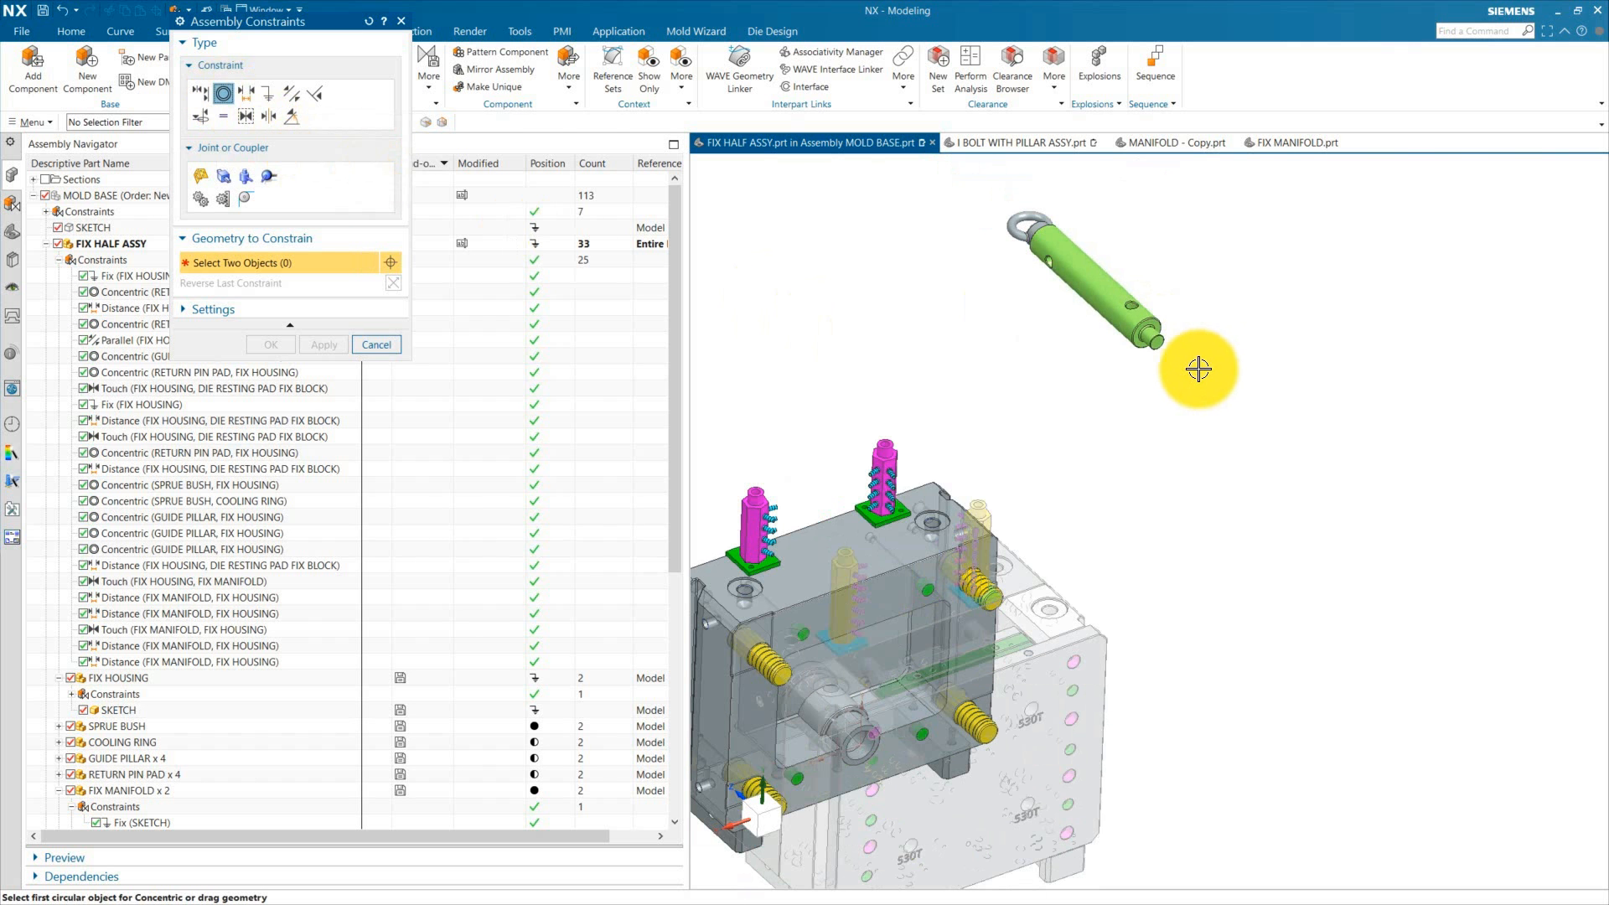
scroll(1179, 339, "up", 4)
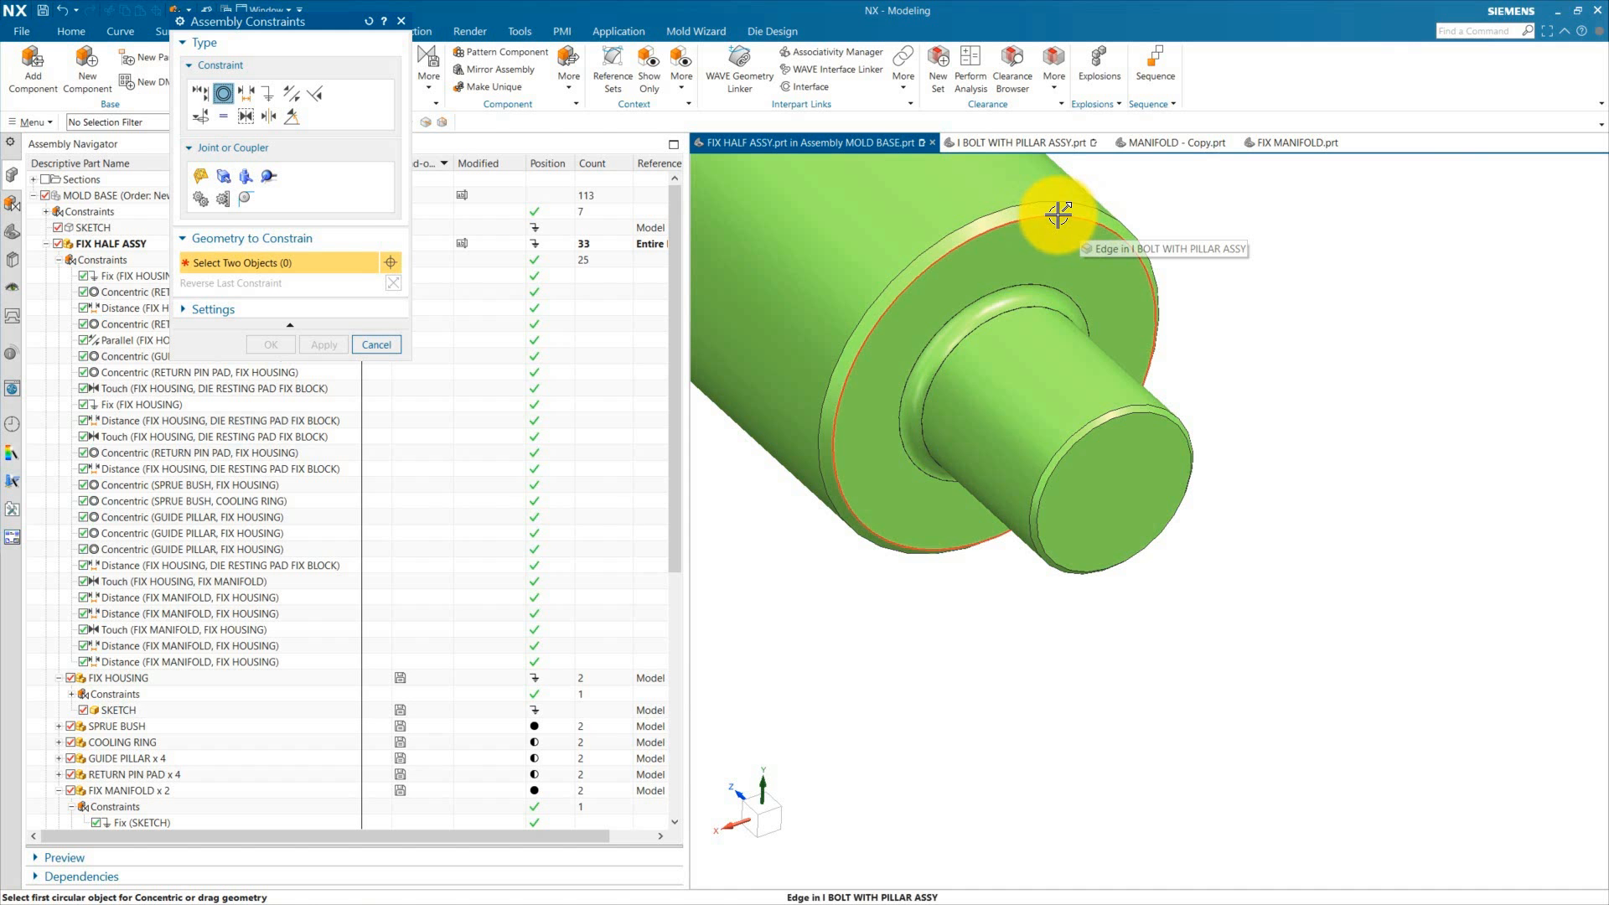
left_click(1058, 215)
scroll(1157, 352, "down", 4)
scroll(956, 470, "up", 5)
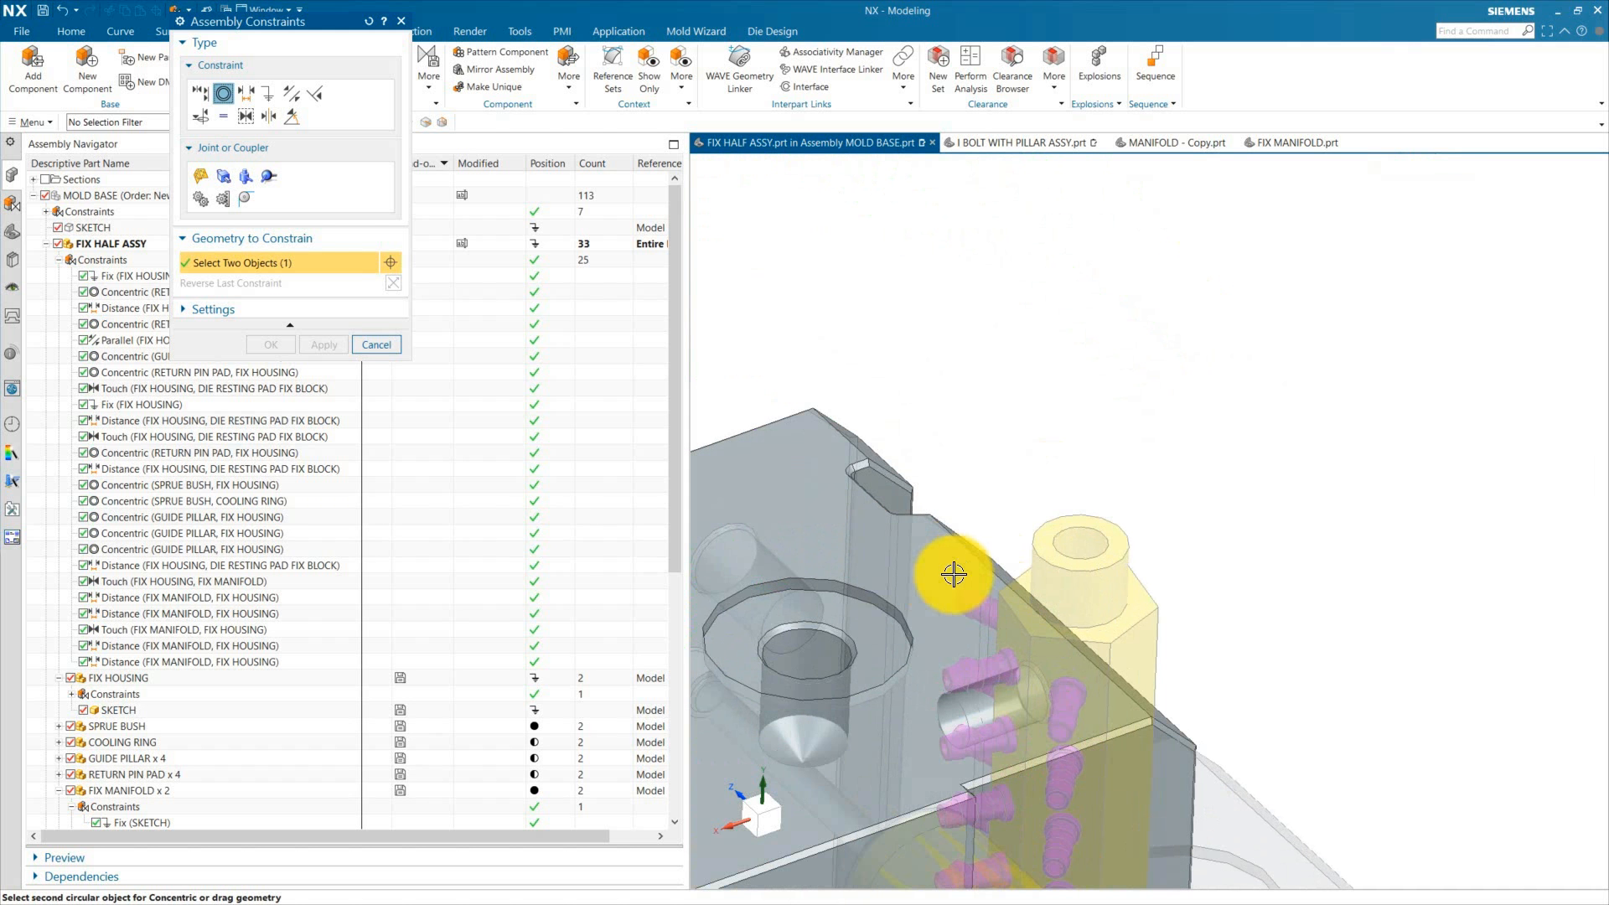
left_click(817, 592)
scroll(1193, 349, "down", 5)
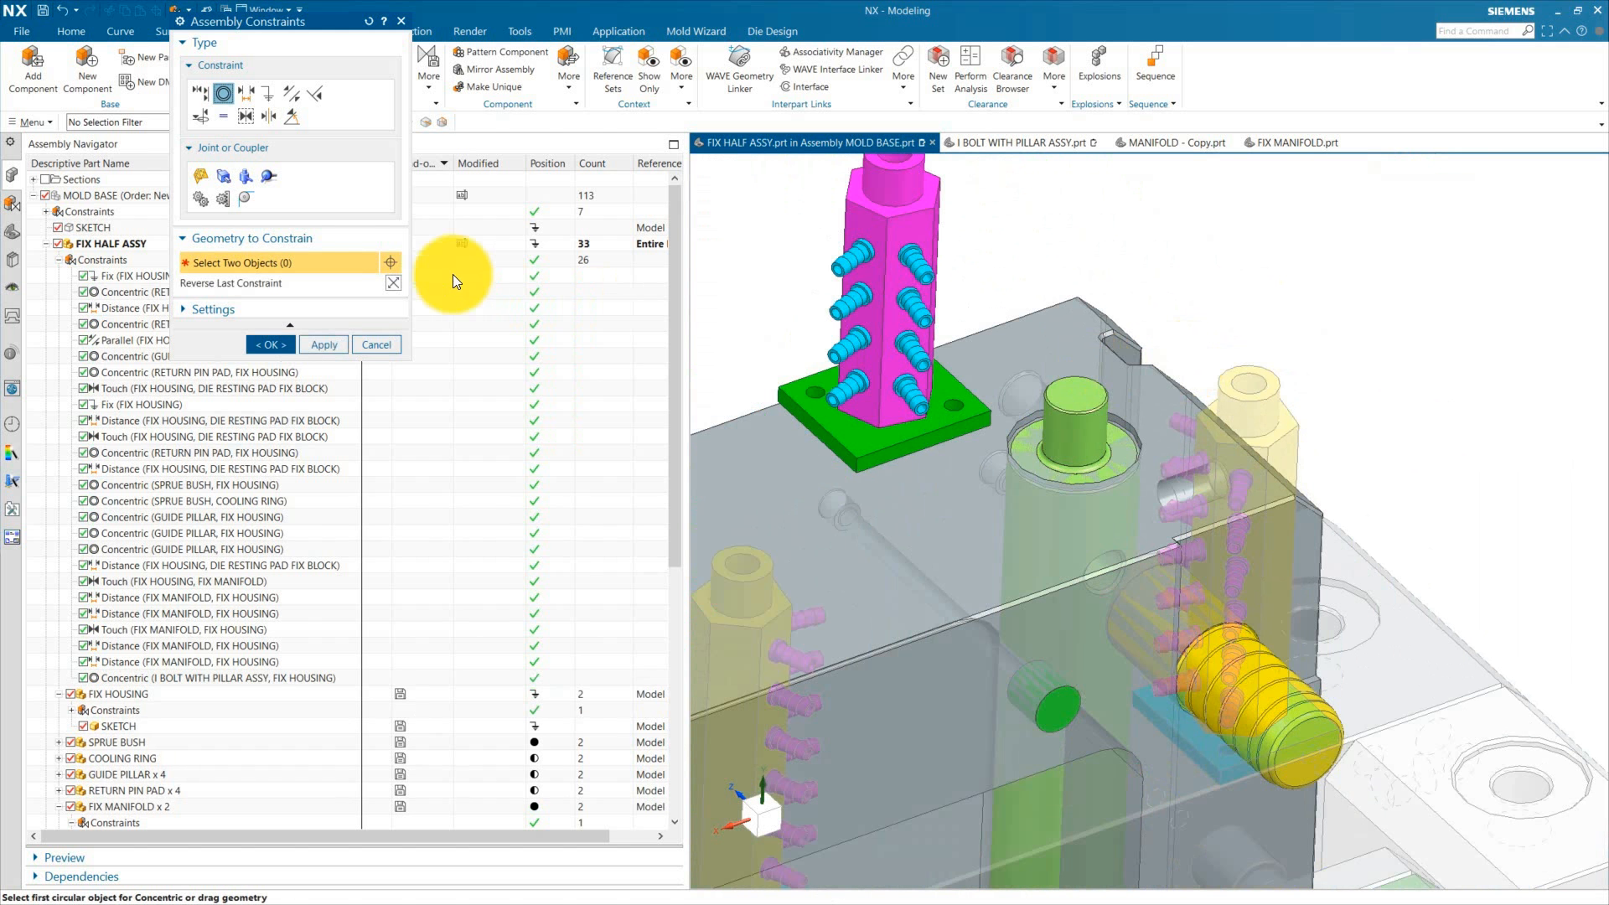
scroll(1105, 477, "down", 5)
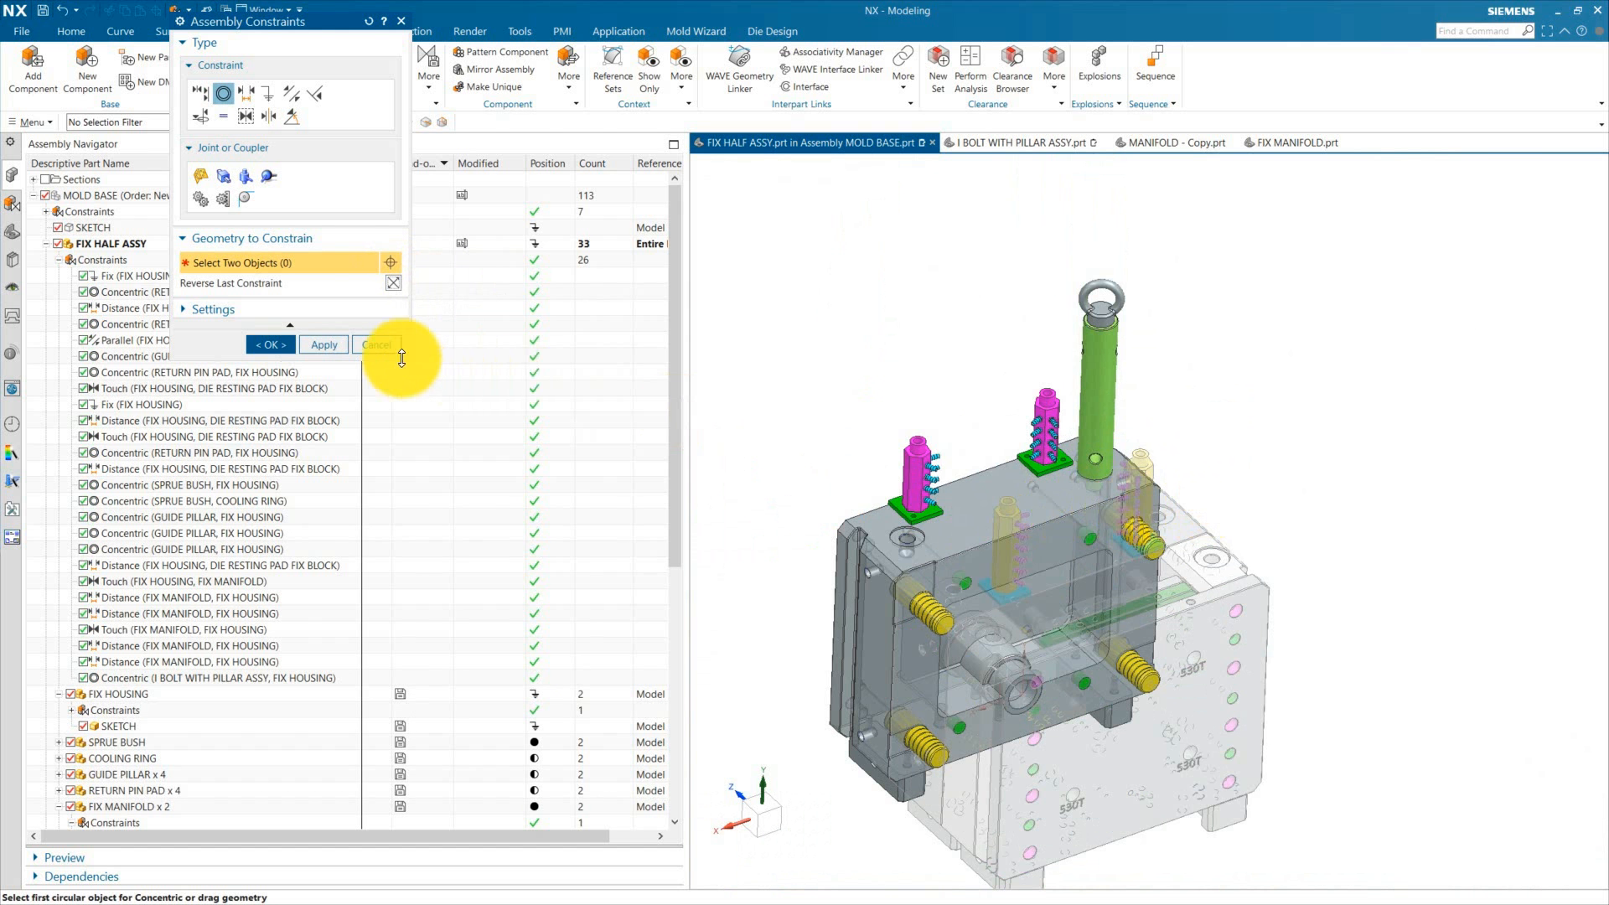
left_click(382, 349)
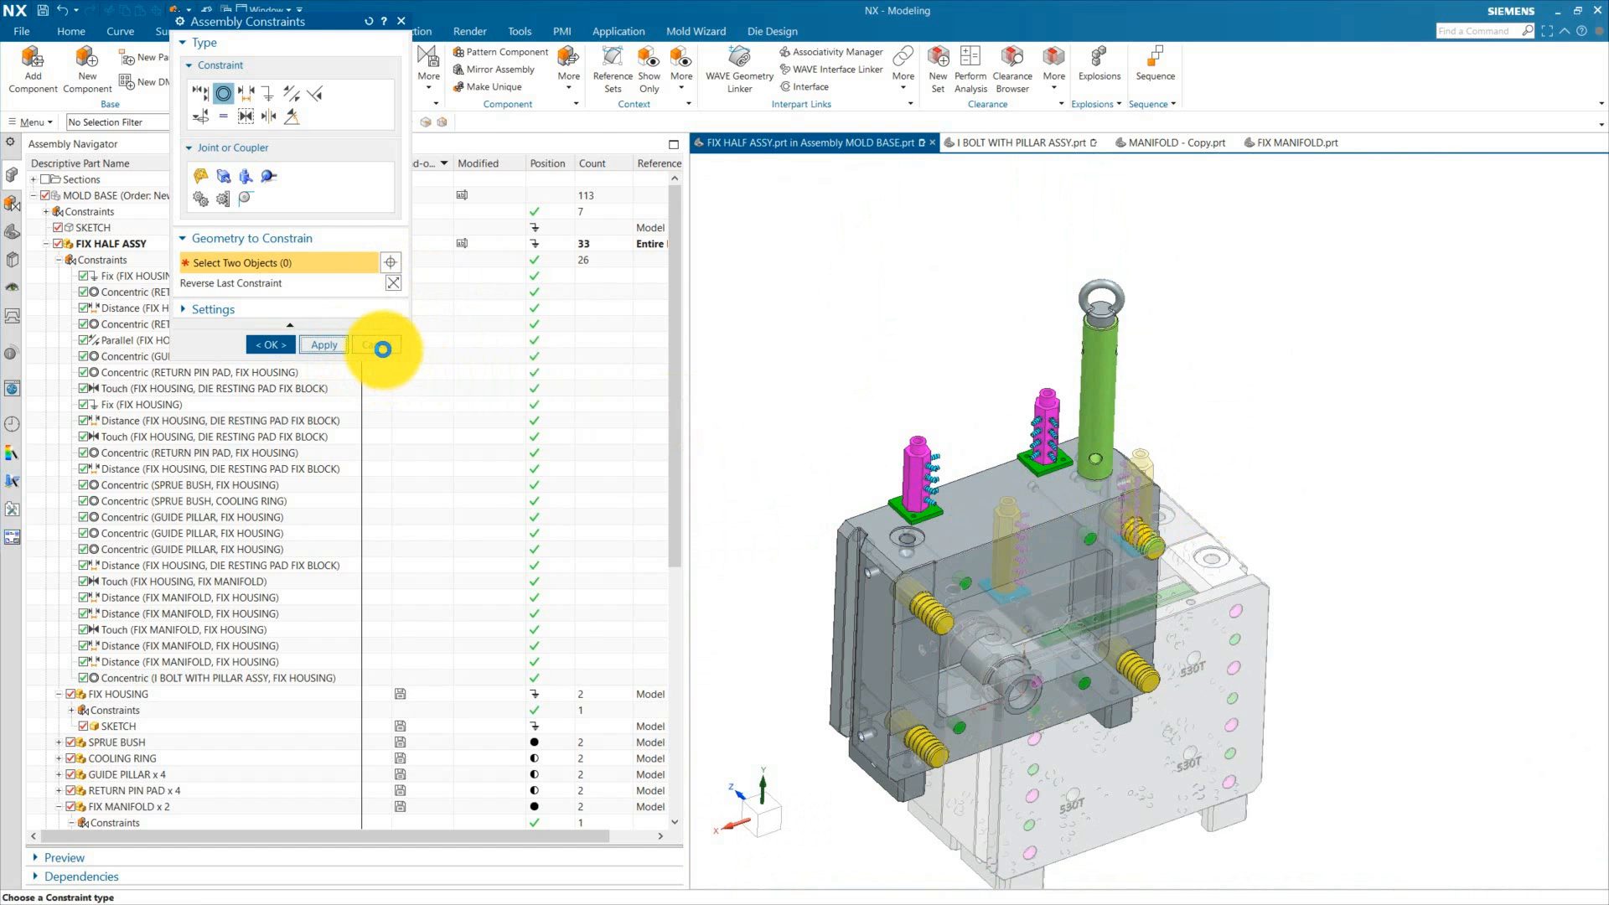
Step: Copy the I BOLT WITH PILLAR ASSY with Move Component, placing the copy beside the mold
left_click(1093, 402)
right_click(1093, 402)
left_click(1174, 380)
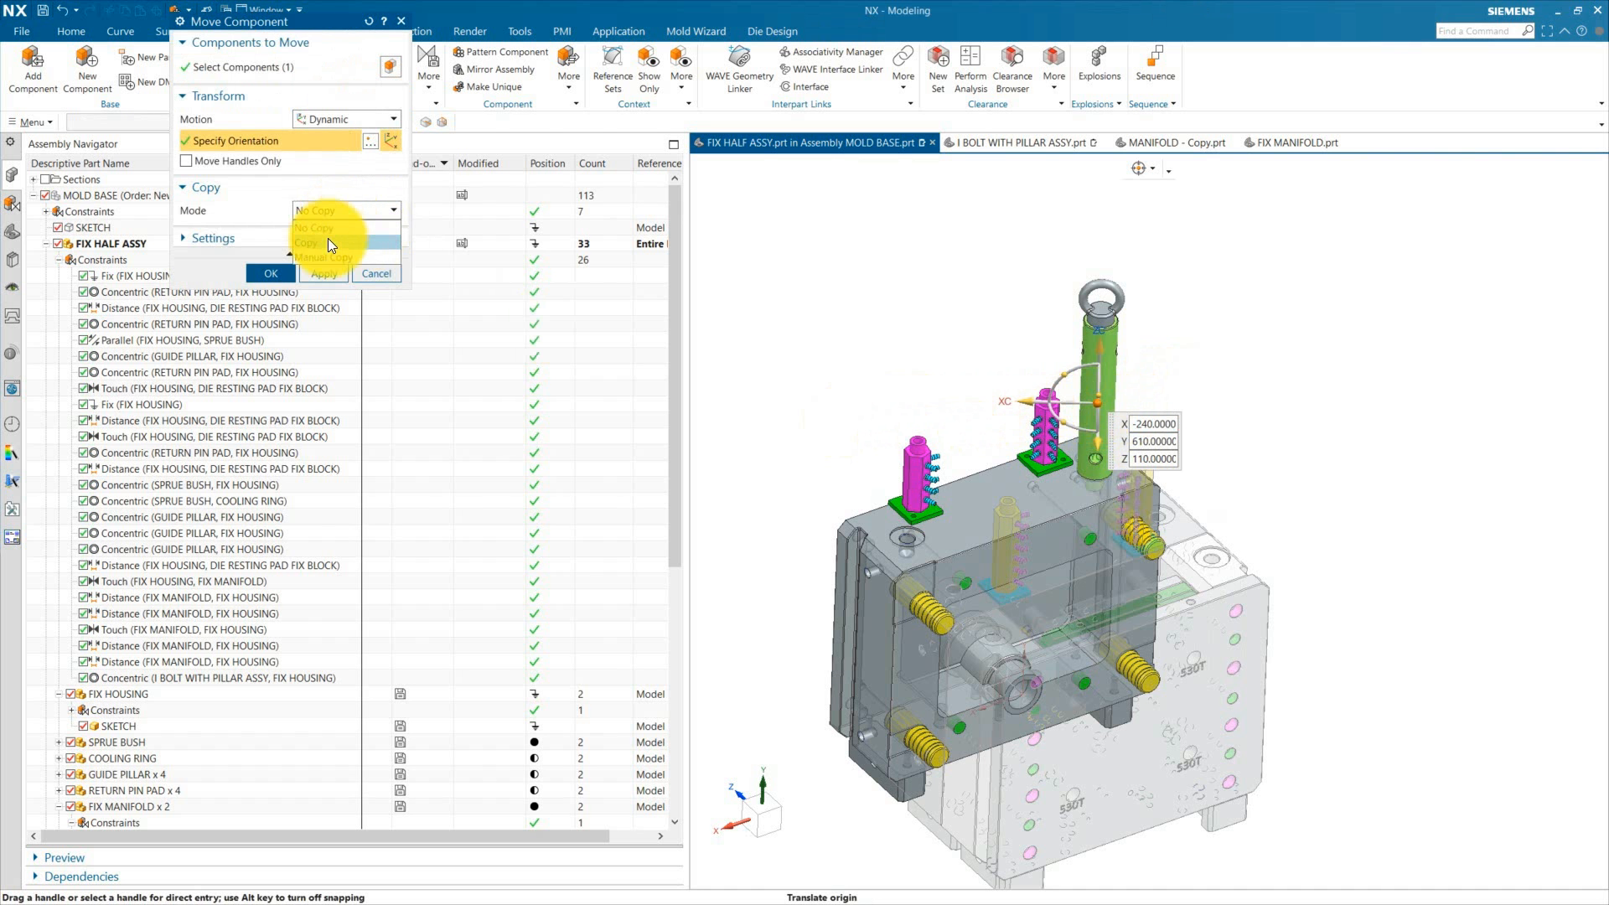
left_click(329, 243)
left_click_drag(1089, 401, 509, 354)
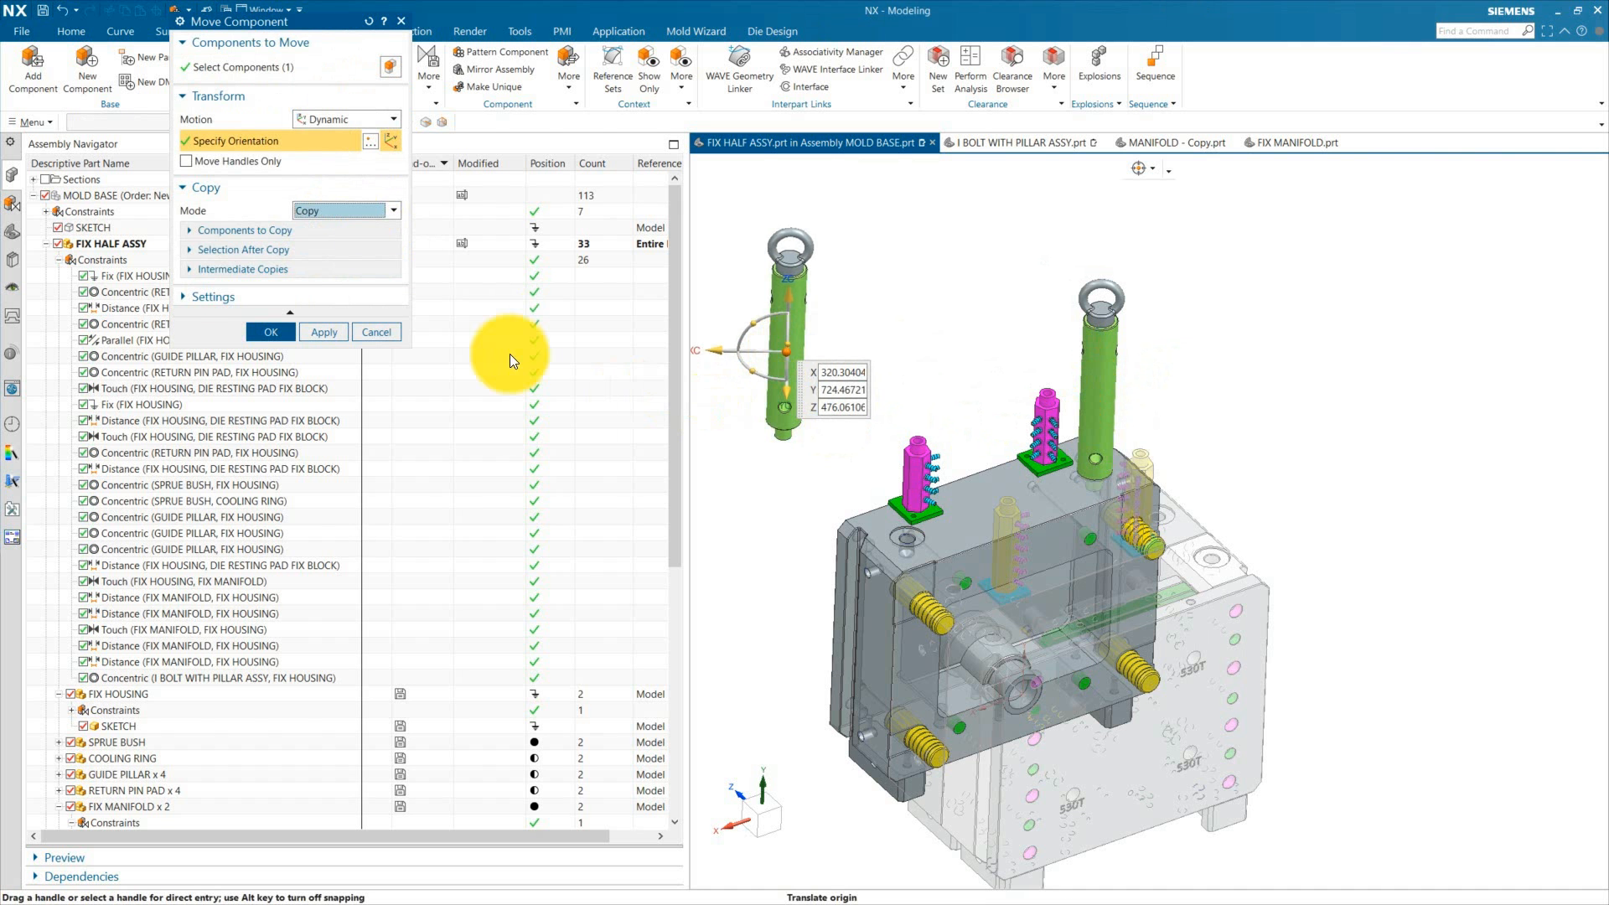
left_click(278, 329)
Step: Constrain the bolt copy concentric with the second hole edge in the FIX HOUSING
left_click(310, 85)
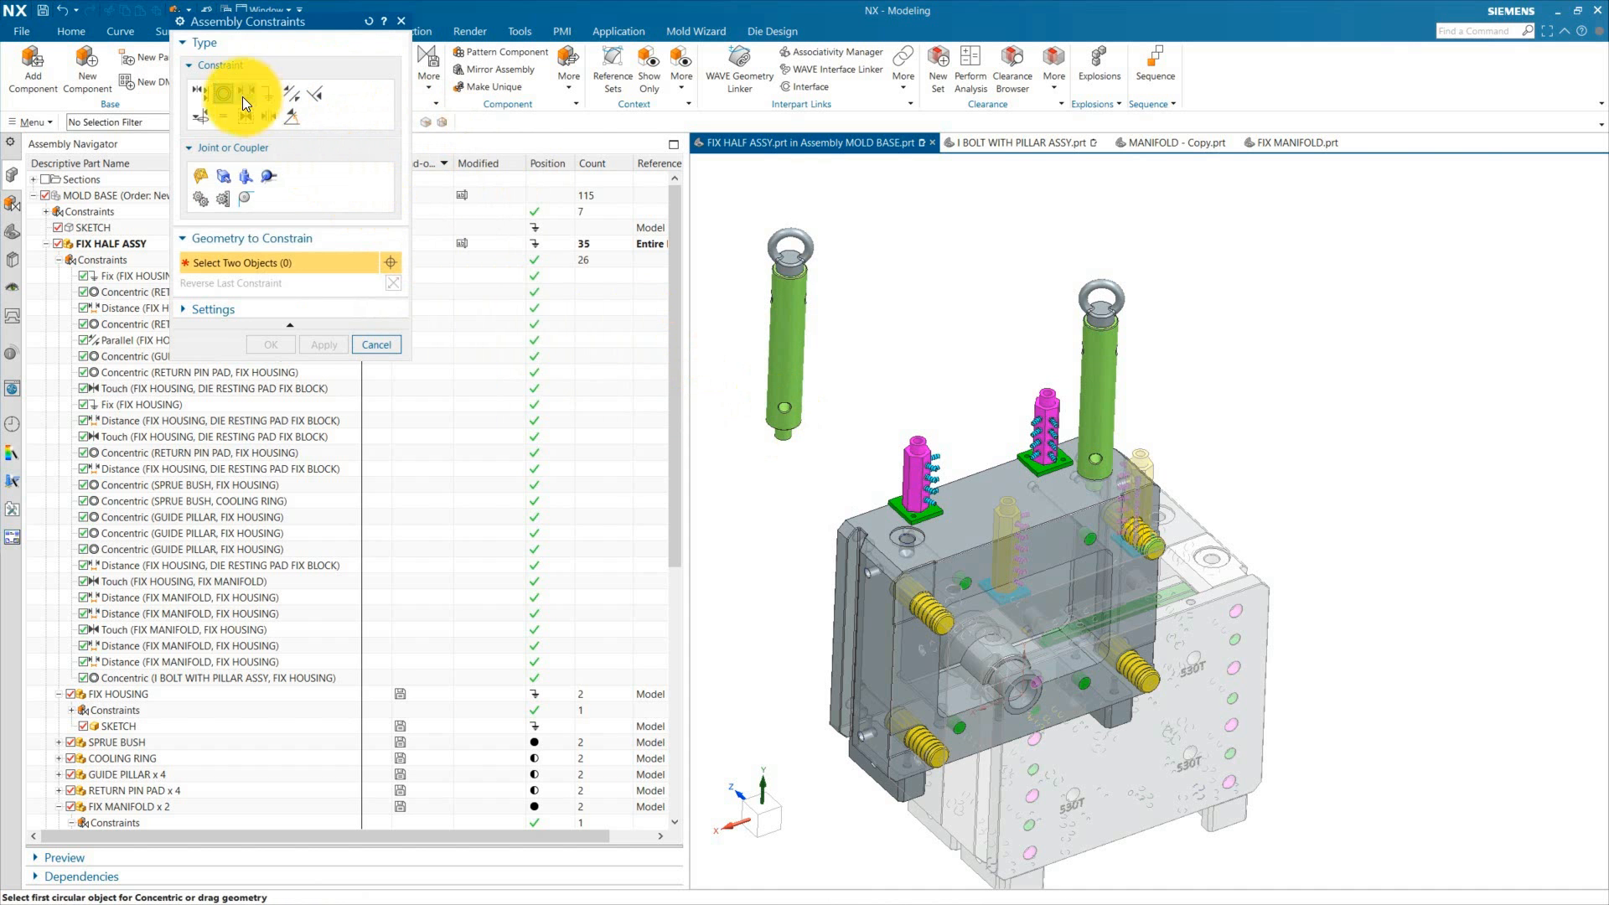
middle_click_drag(833, 402, 871, 352)
scroll(829, 364, "up", 7)
left_click(799, 324)
scroll(952, 359, "down", 7)
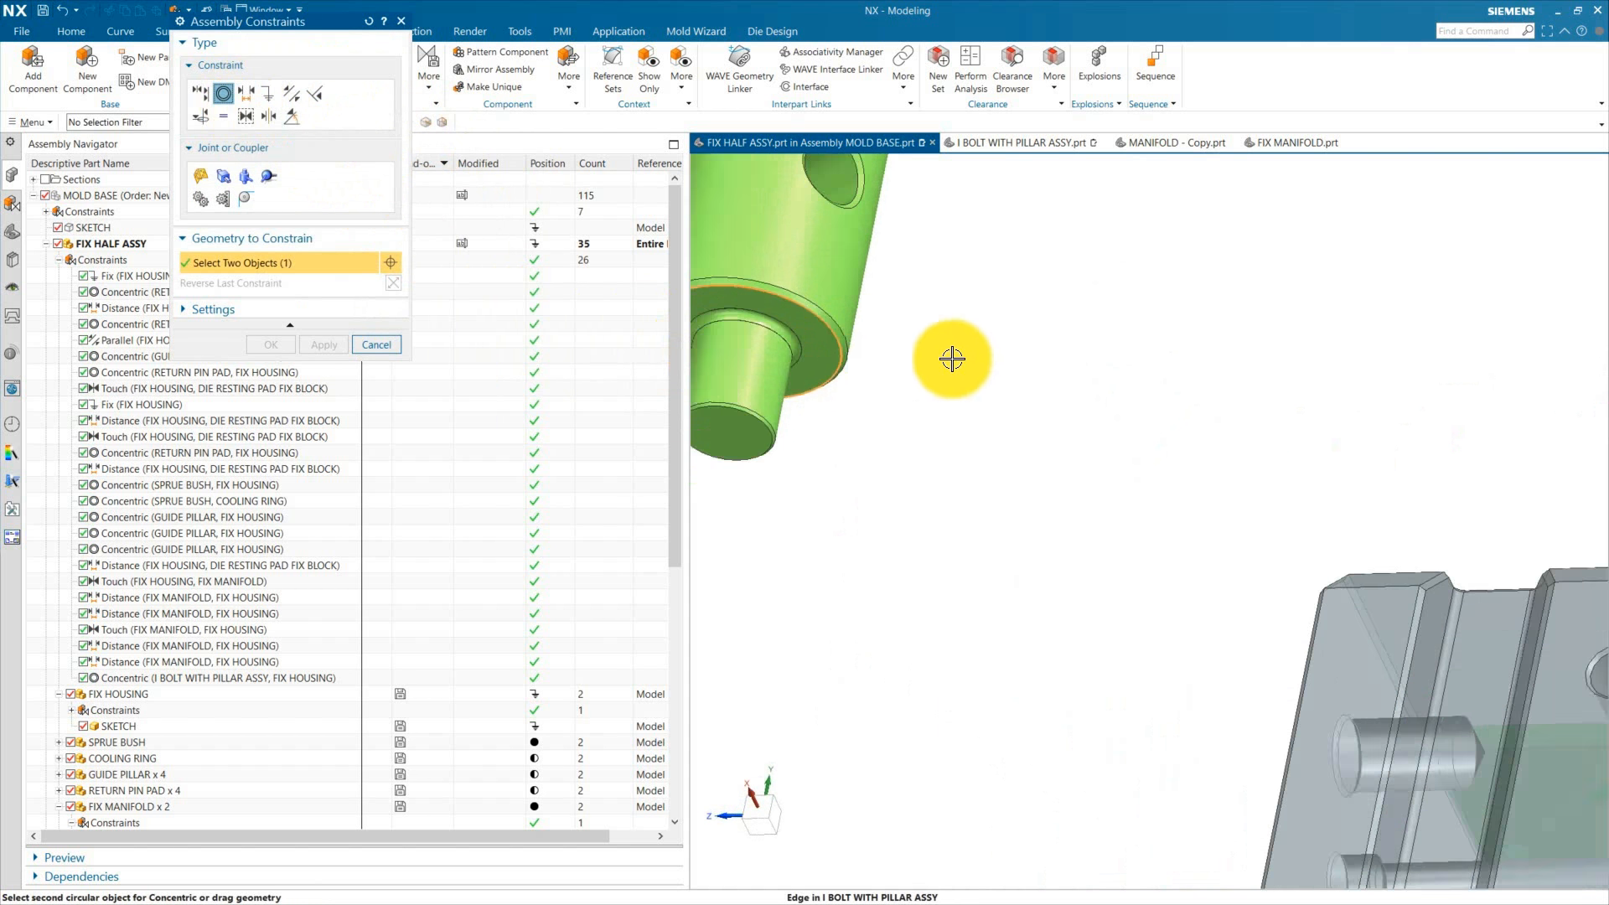
middle_click_drag(1061, 410, 982, 524)
scroll(983, 524, "up", 6)
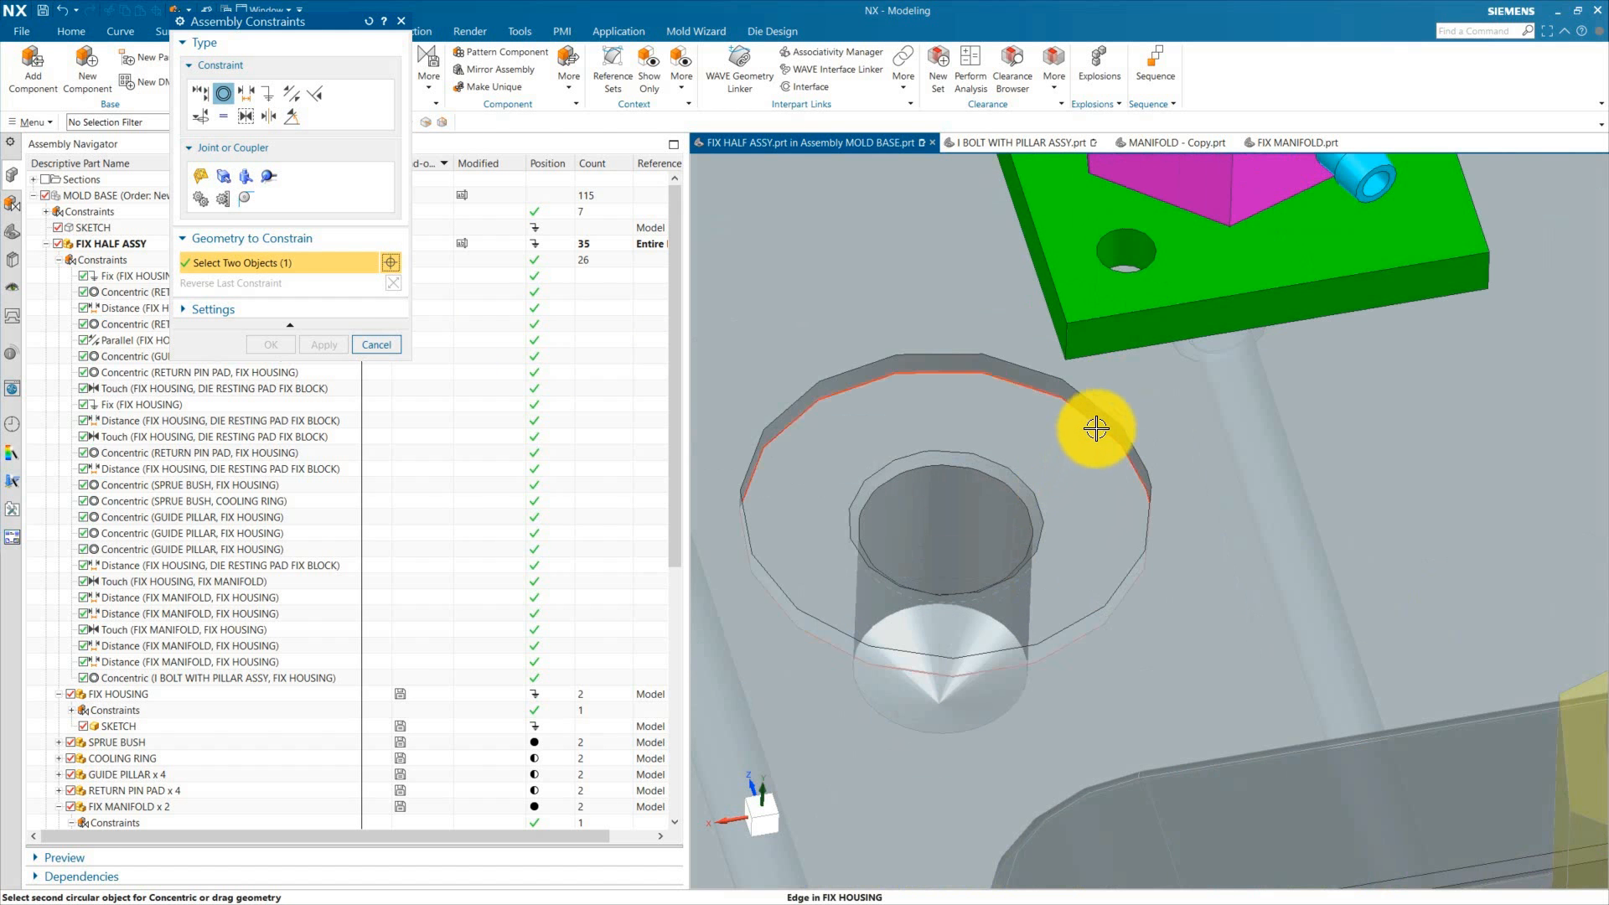
left_click(1095, 424)
scroll(765, 492, "down", 3)
left_click(275, 345)
Step: Inspect both bolts in the fix half from several angles
scroll(877, 481, "down", 8)
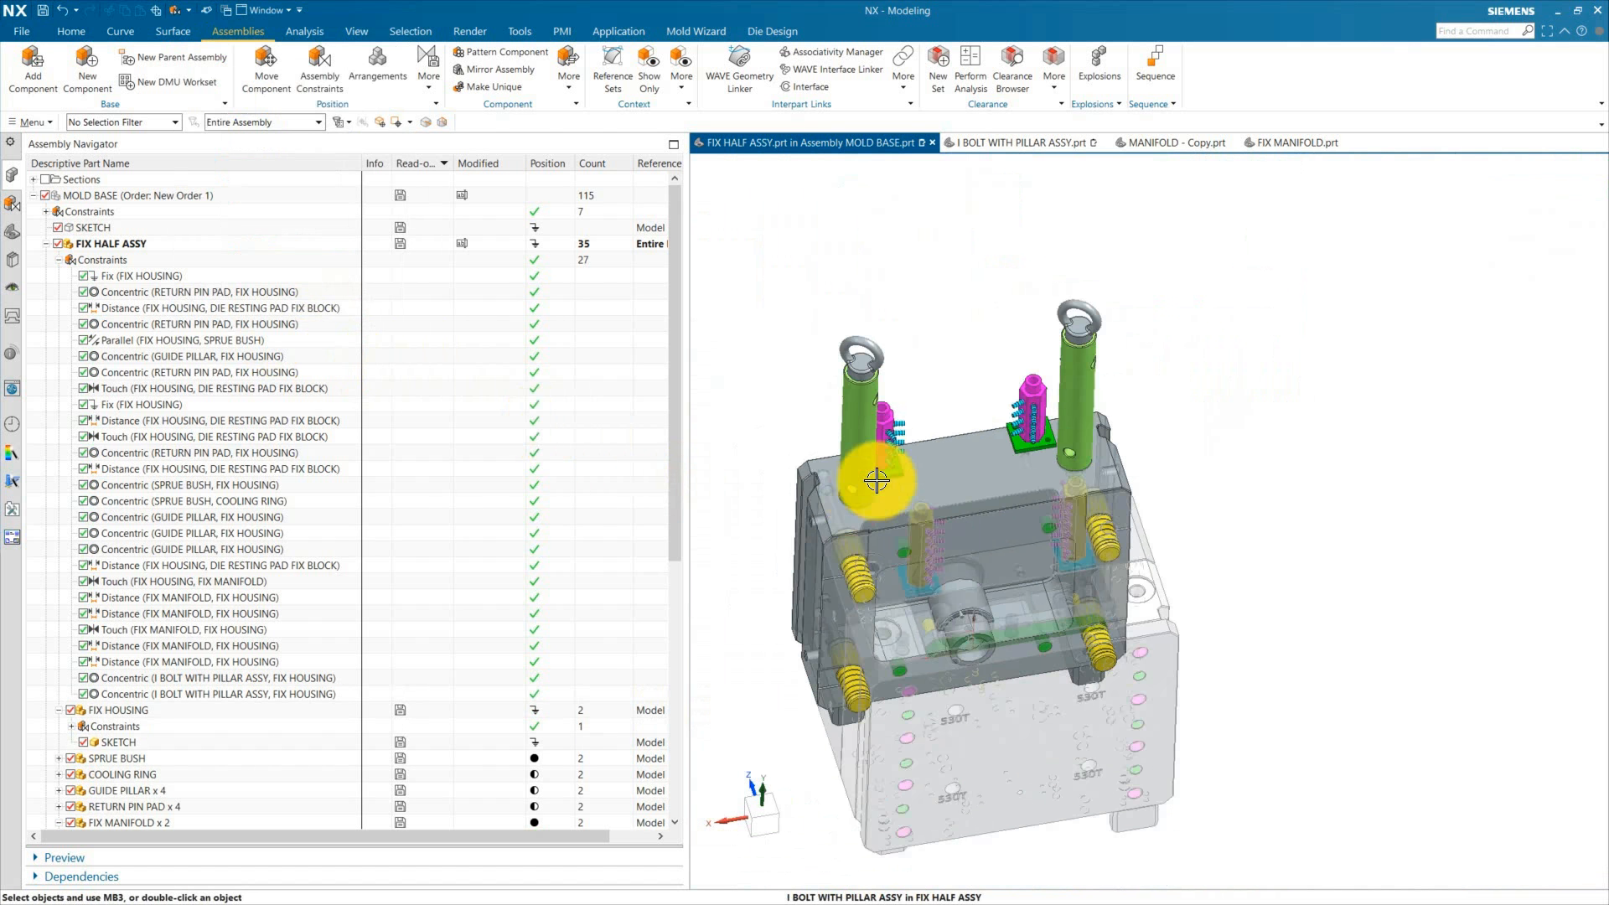
middle_click_drag(1144, 495, 1226, 516)
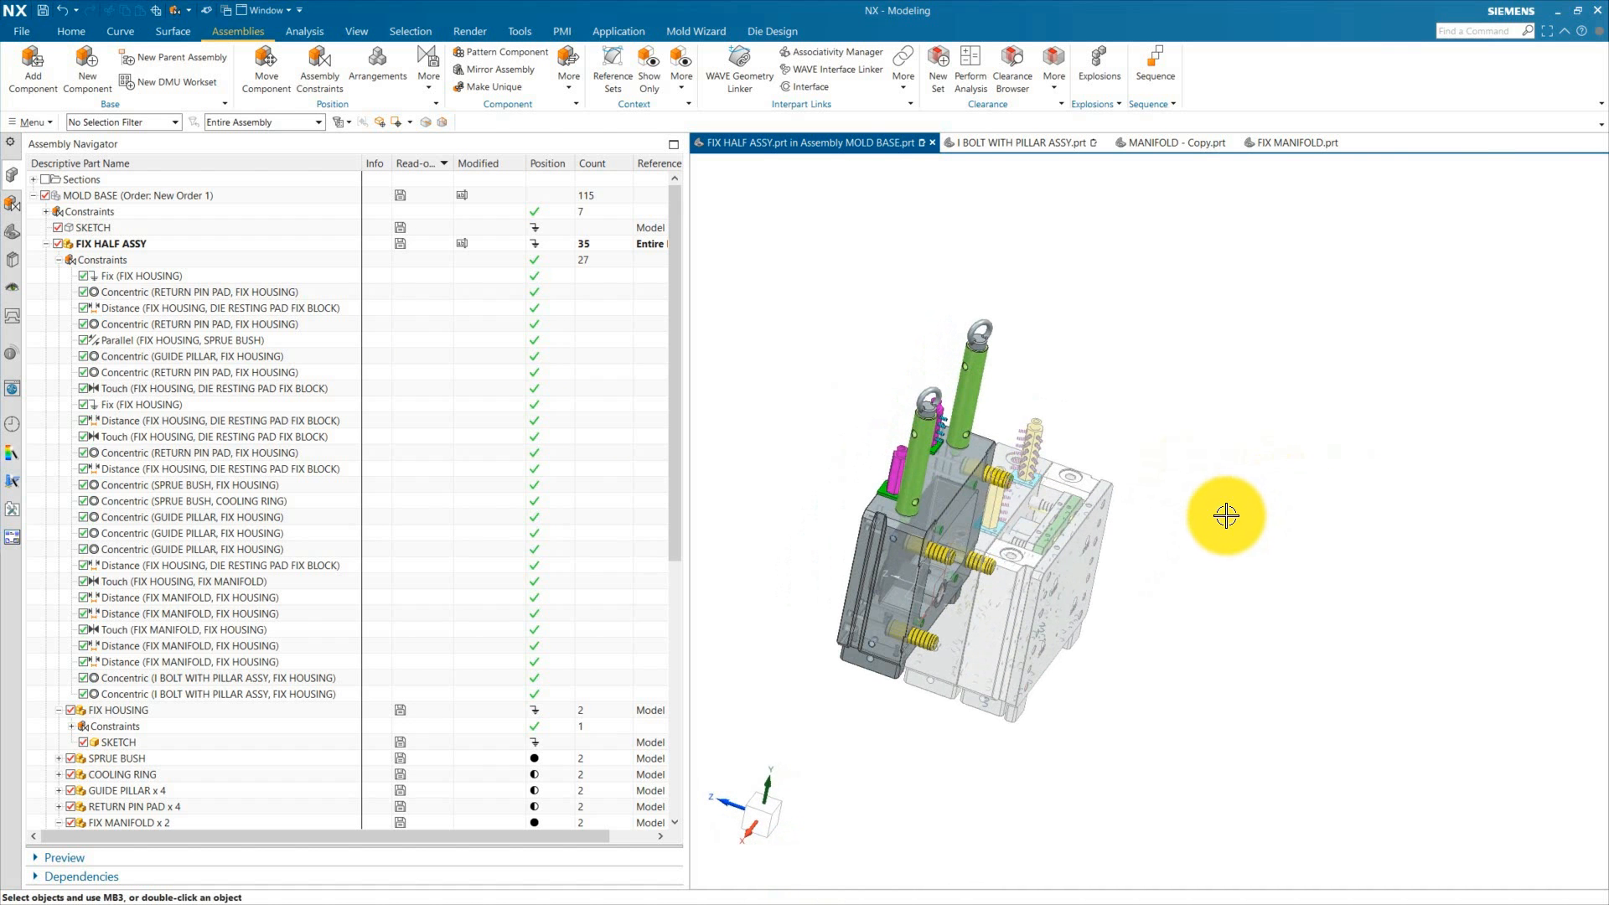
scroll(1064, 406, "up", 3)
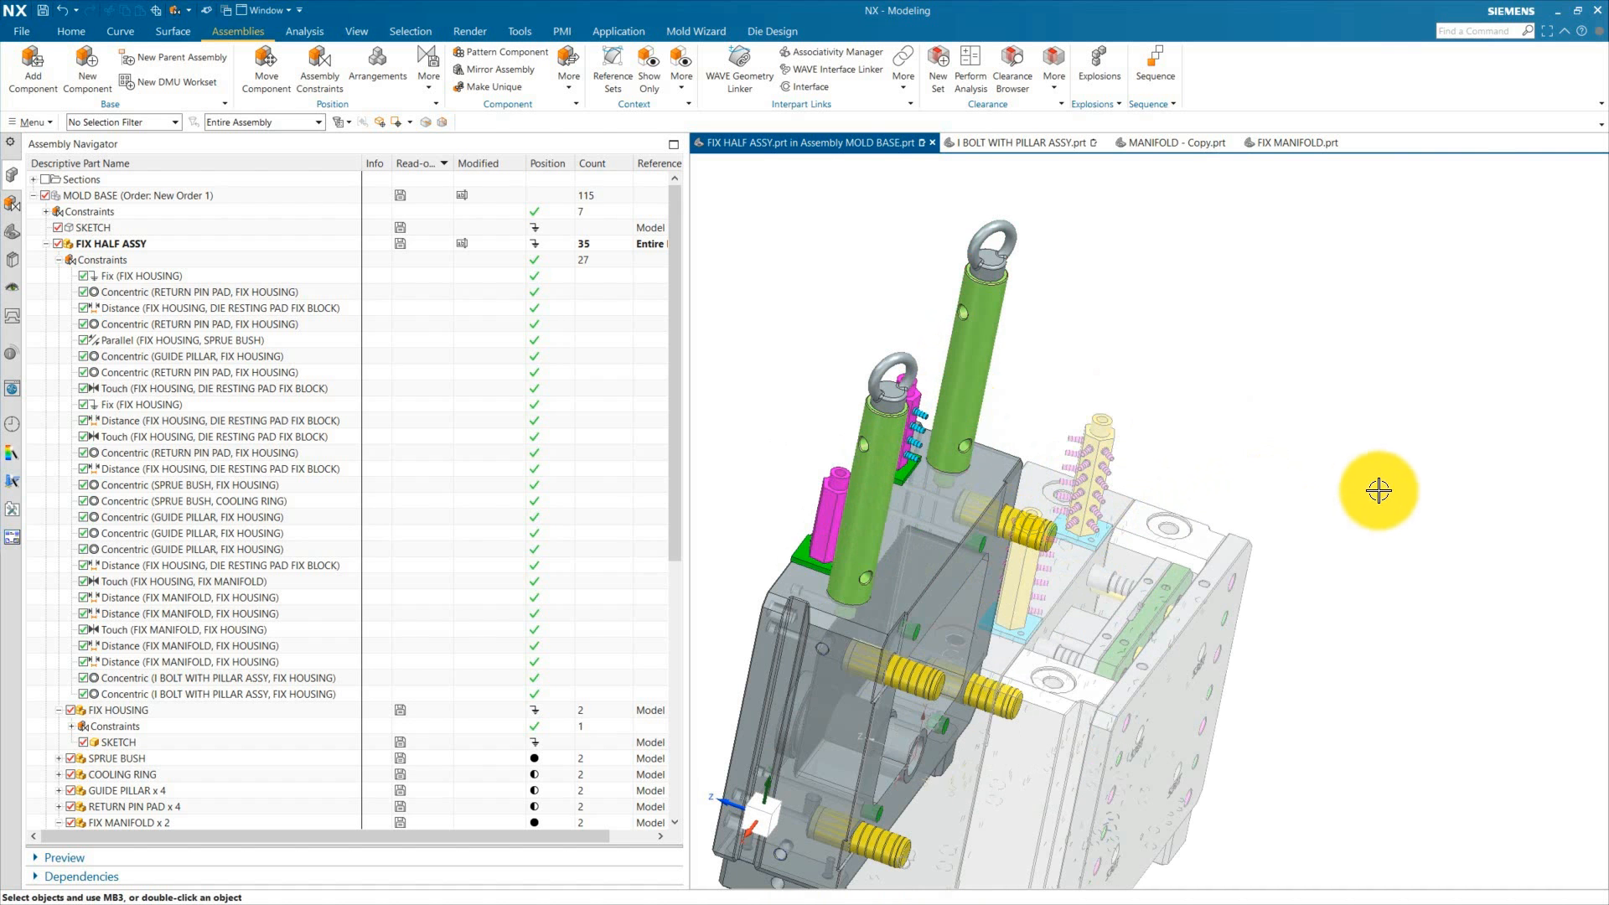
middle_click_drag(1372, 489, 1328, 479)
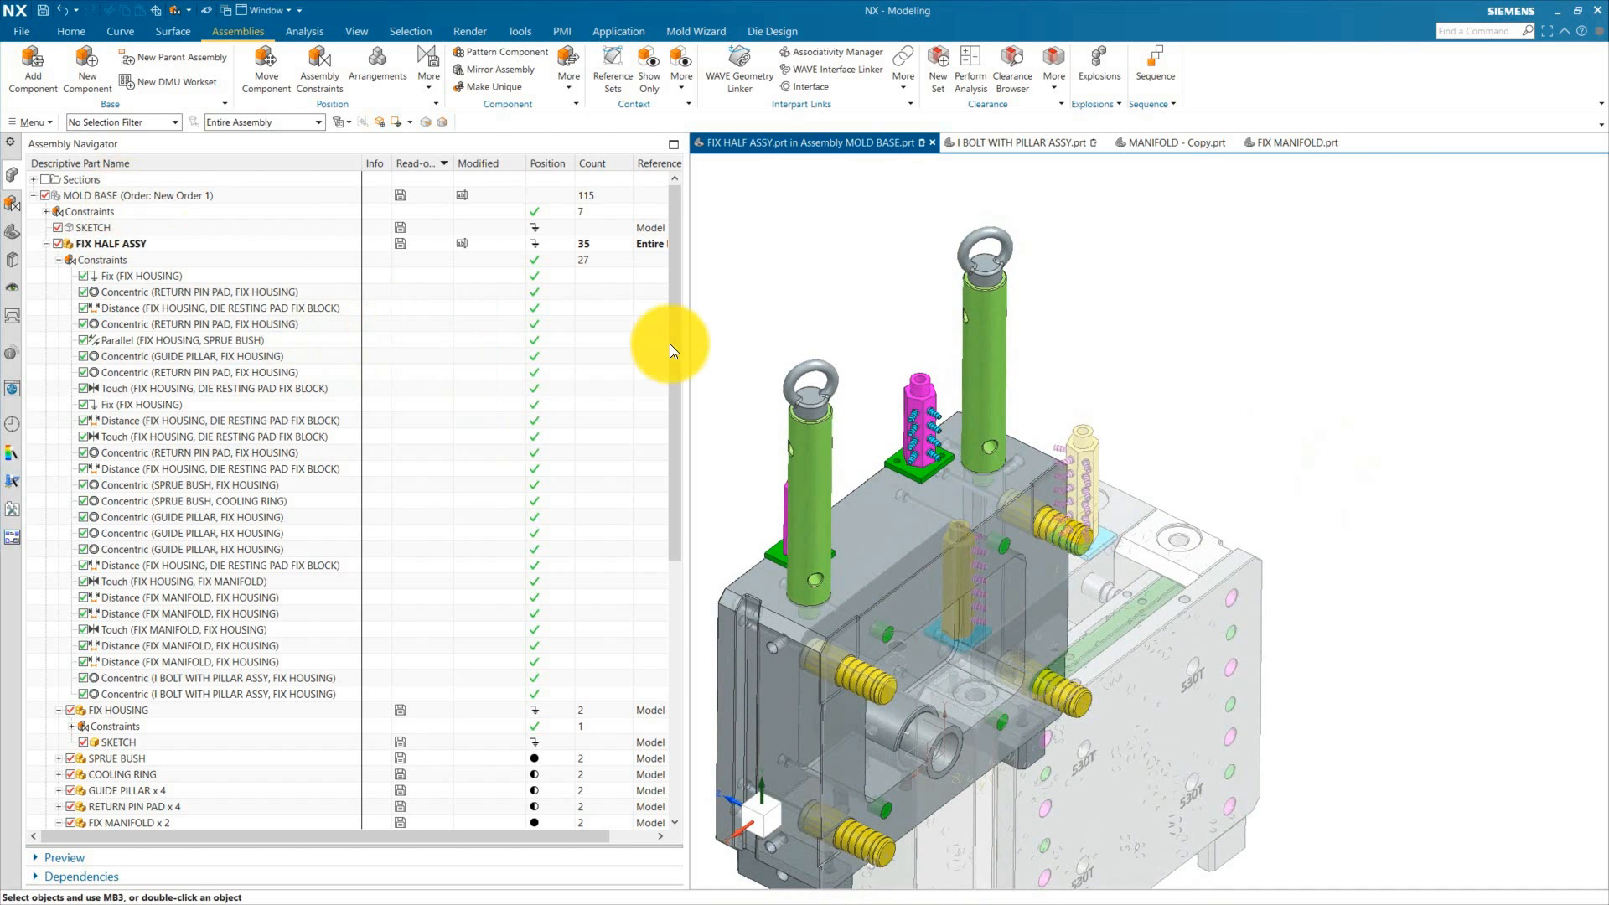
key("ctrl+f")
scroll(113, 651, "down", 8)
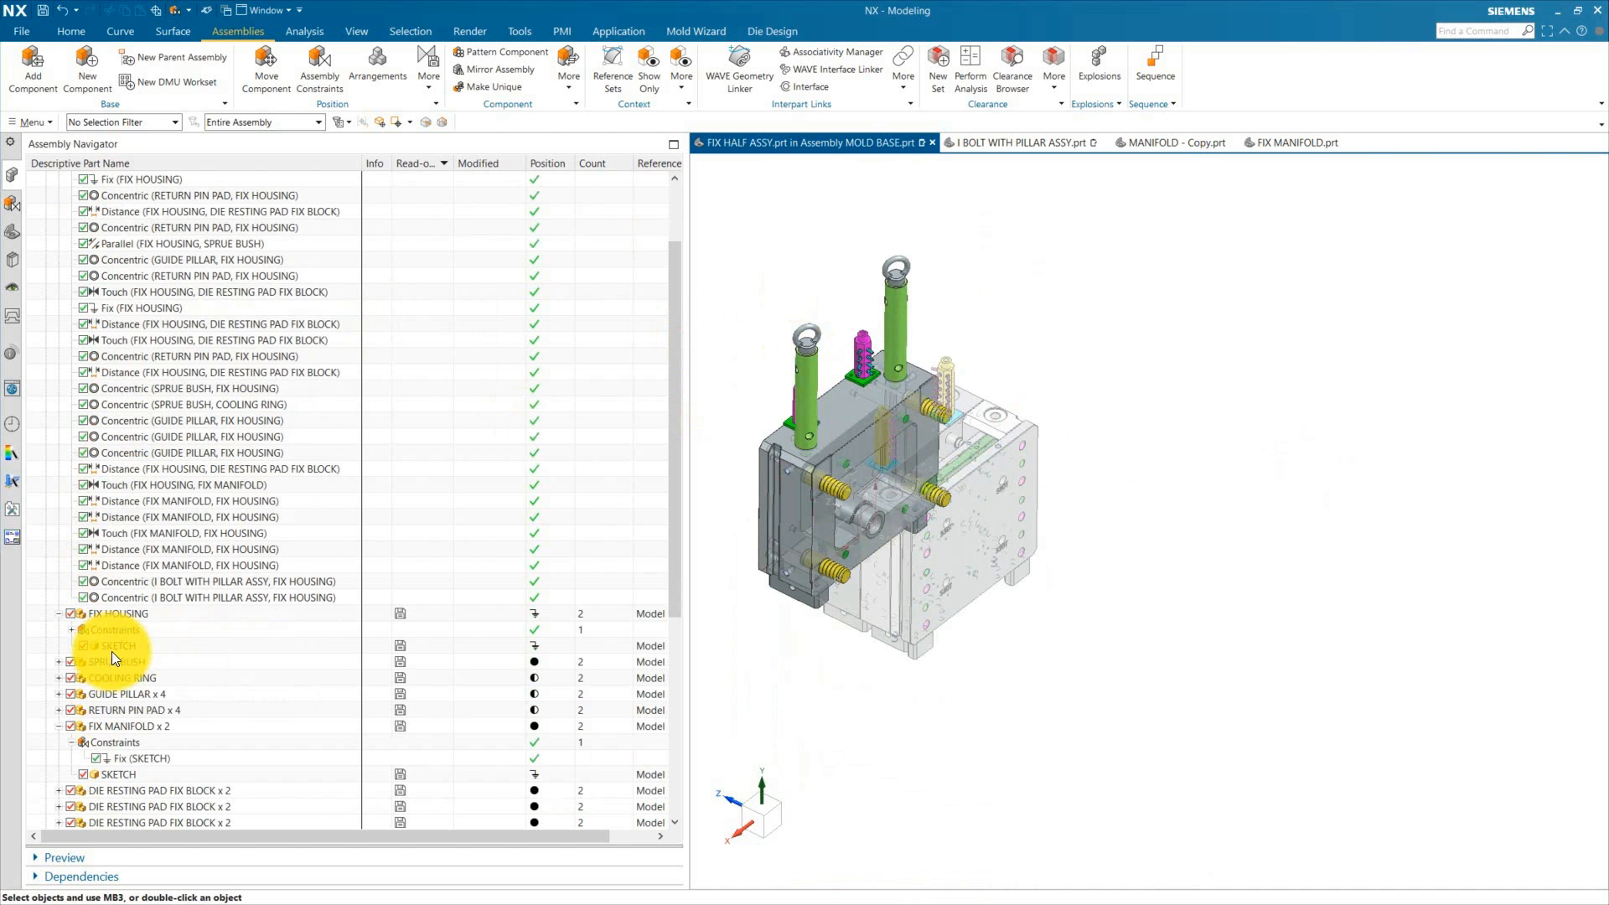
Step: Make MOVING HALF ASSY the work part in the assembly navigator
double_click(124, 533)
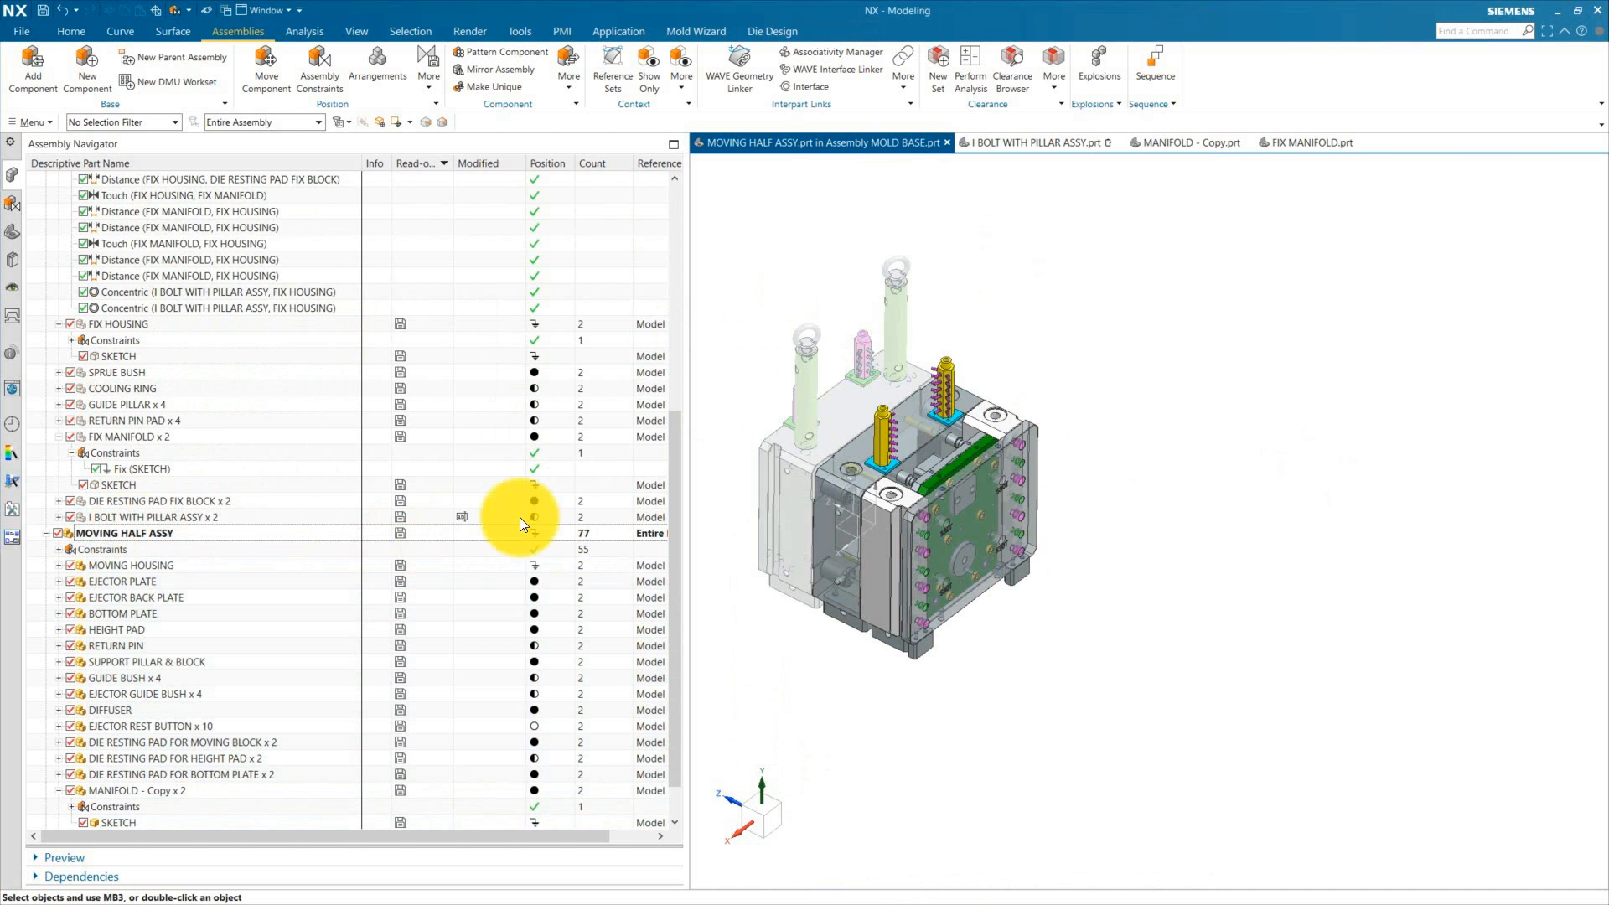
scroll(92, 332, "up", 6)
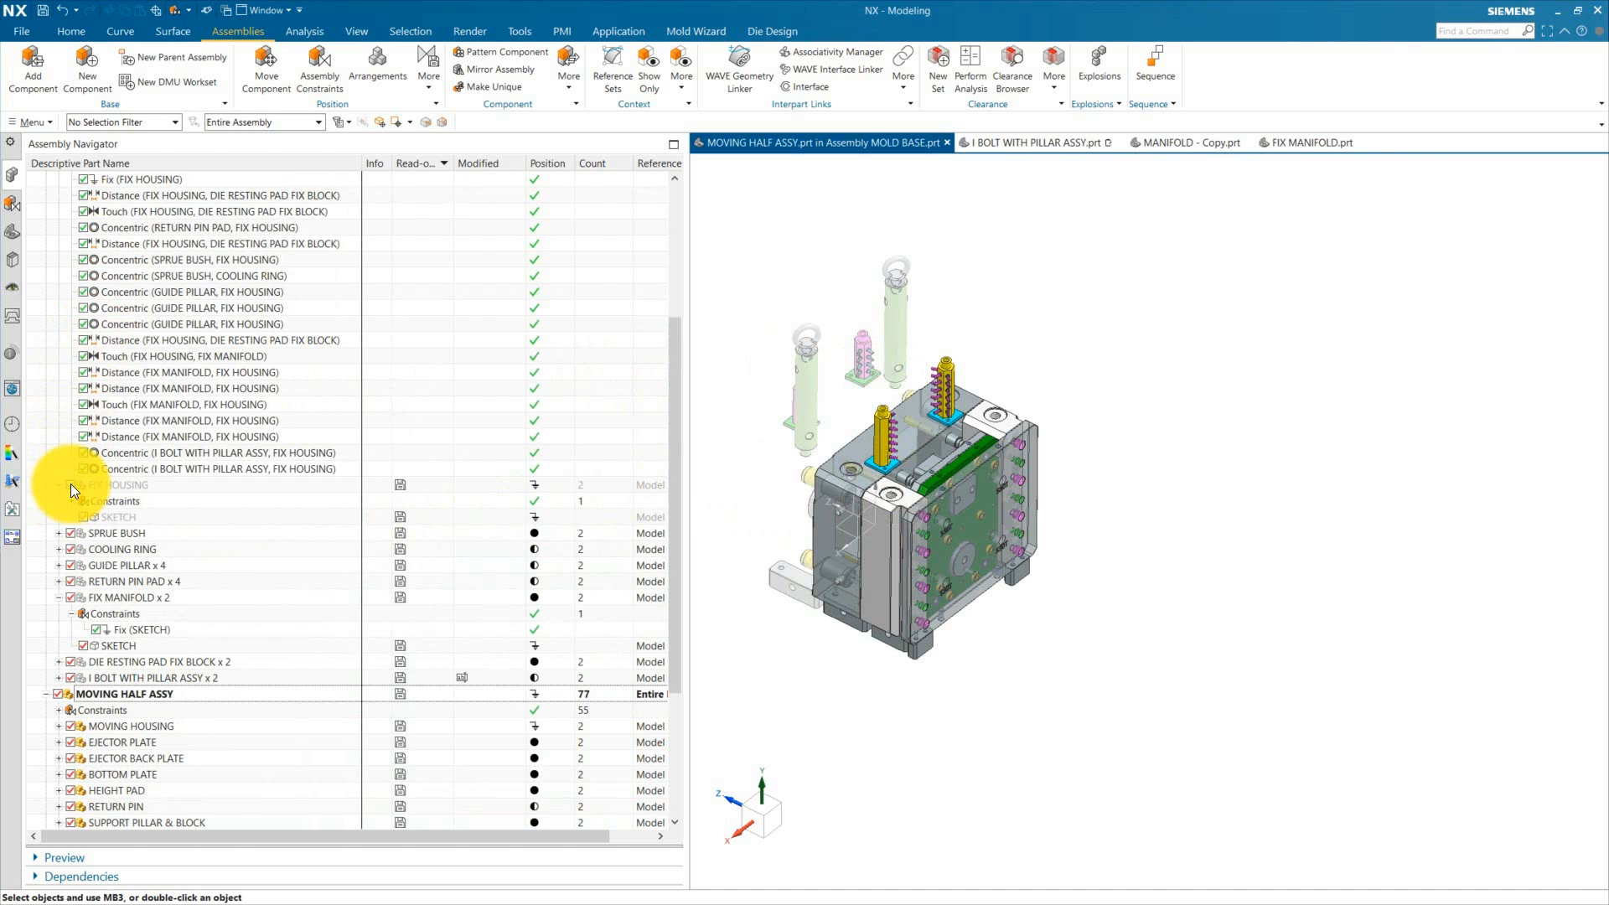
scroll(84, 318, "up", 2)
scroll(958, 354, "up", 4)
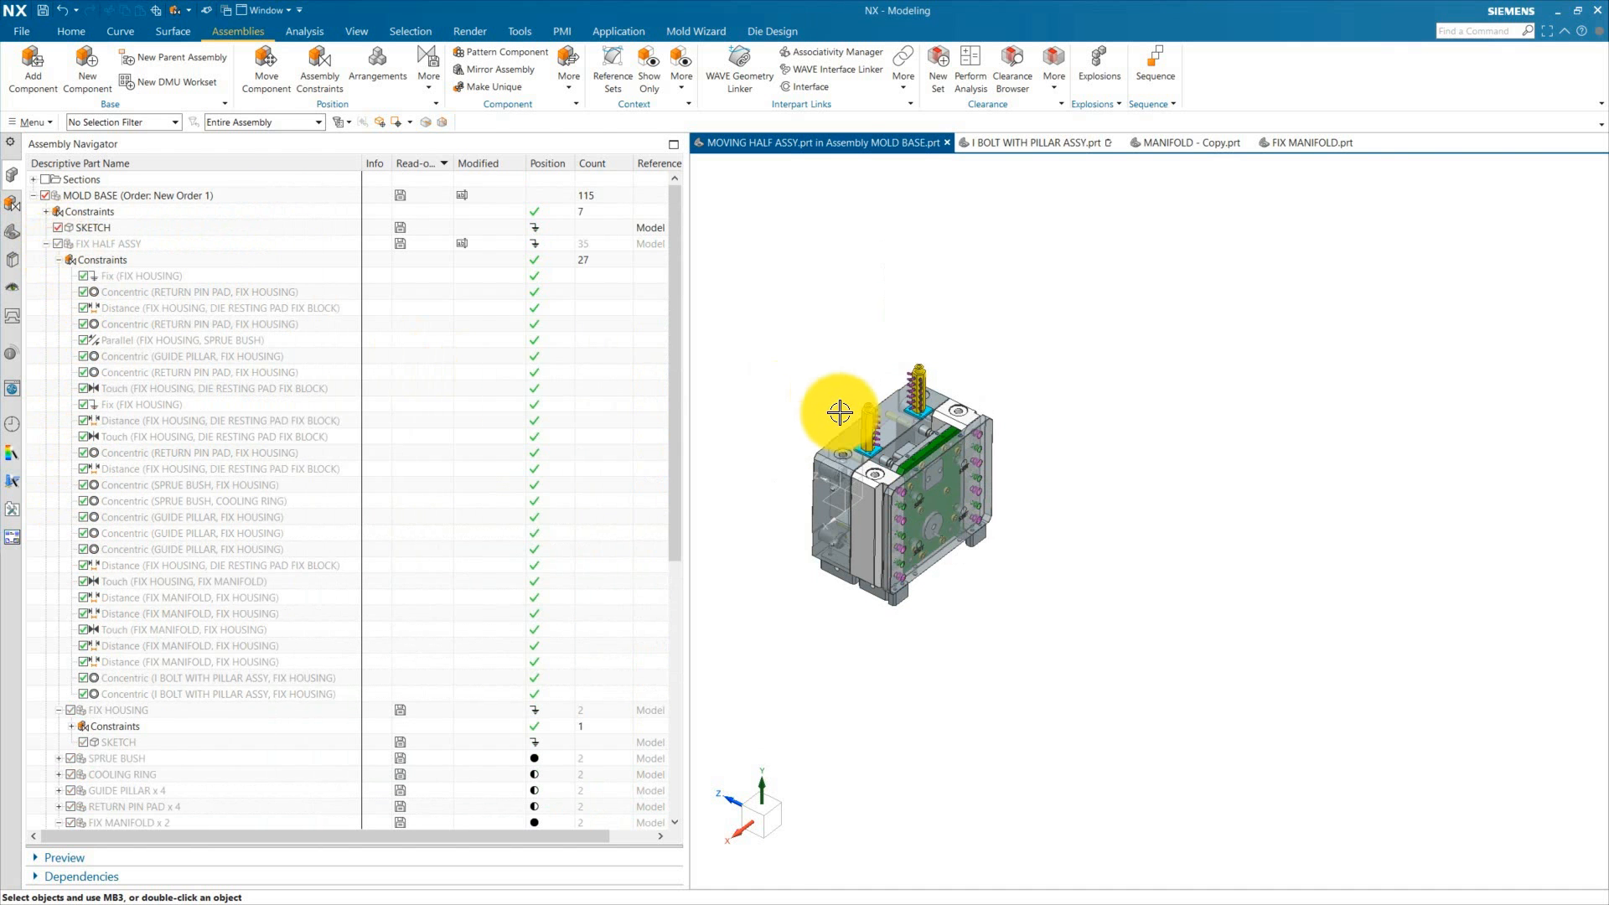
Step: Examine the moving half's housing and height pads up close
scroll(1089, 372, "down", 5)
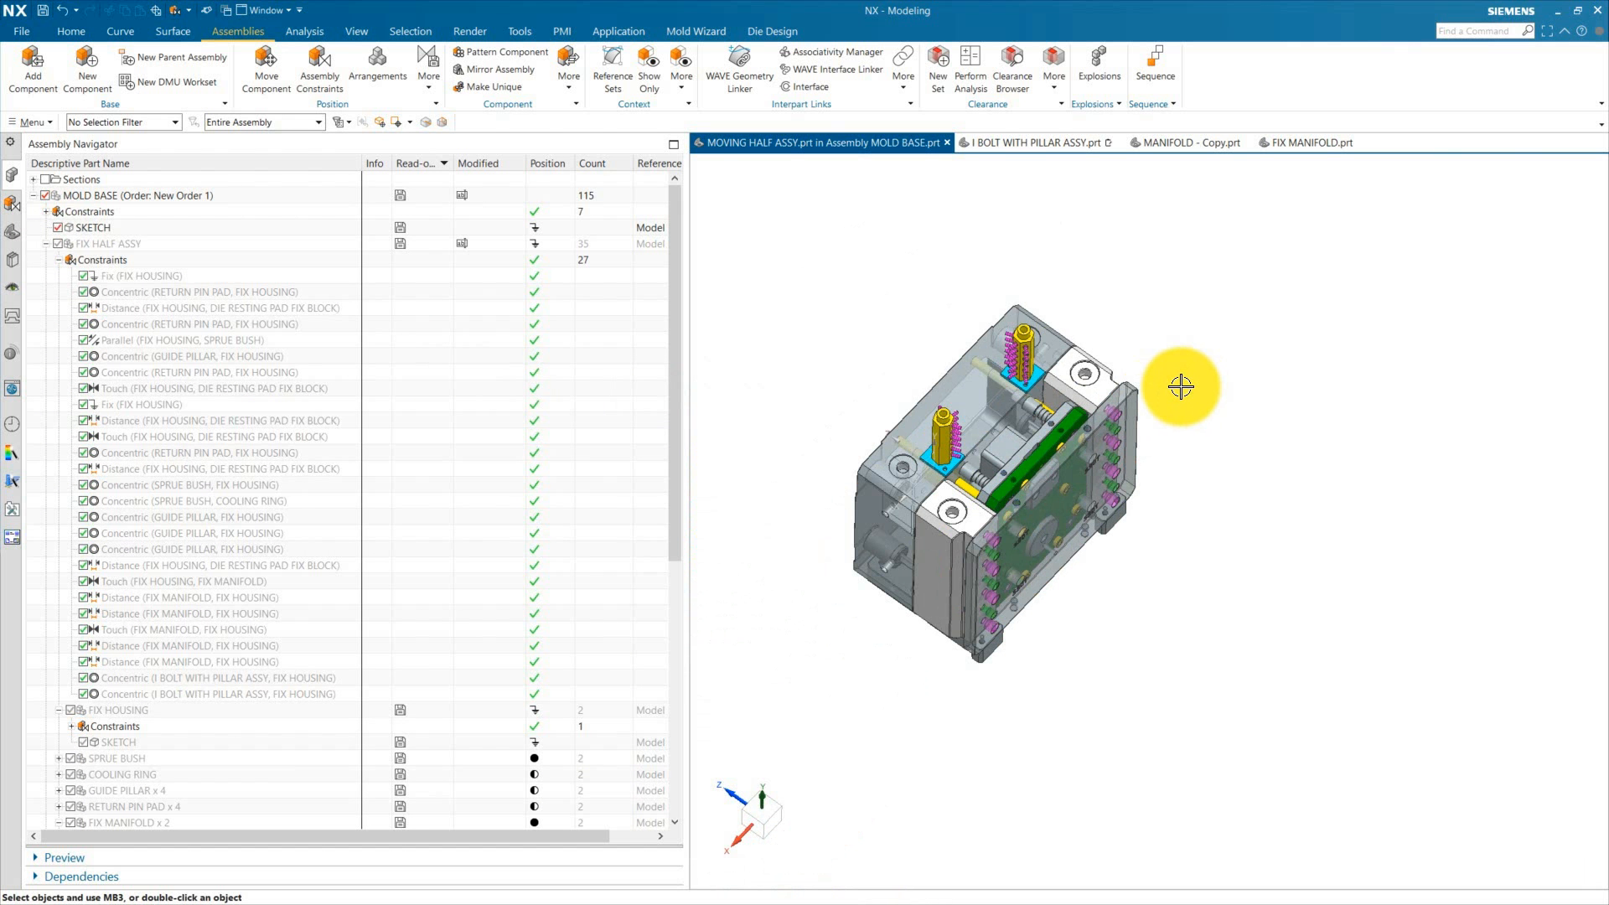
scroll(1042, 316, "up", 4)
mouse_move(1160, 316)
middle_mouse_down()
mouse_move(1149, 359)
mouse_move(1172, 329)
middle_mouse_up()
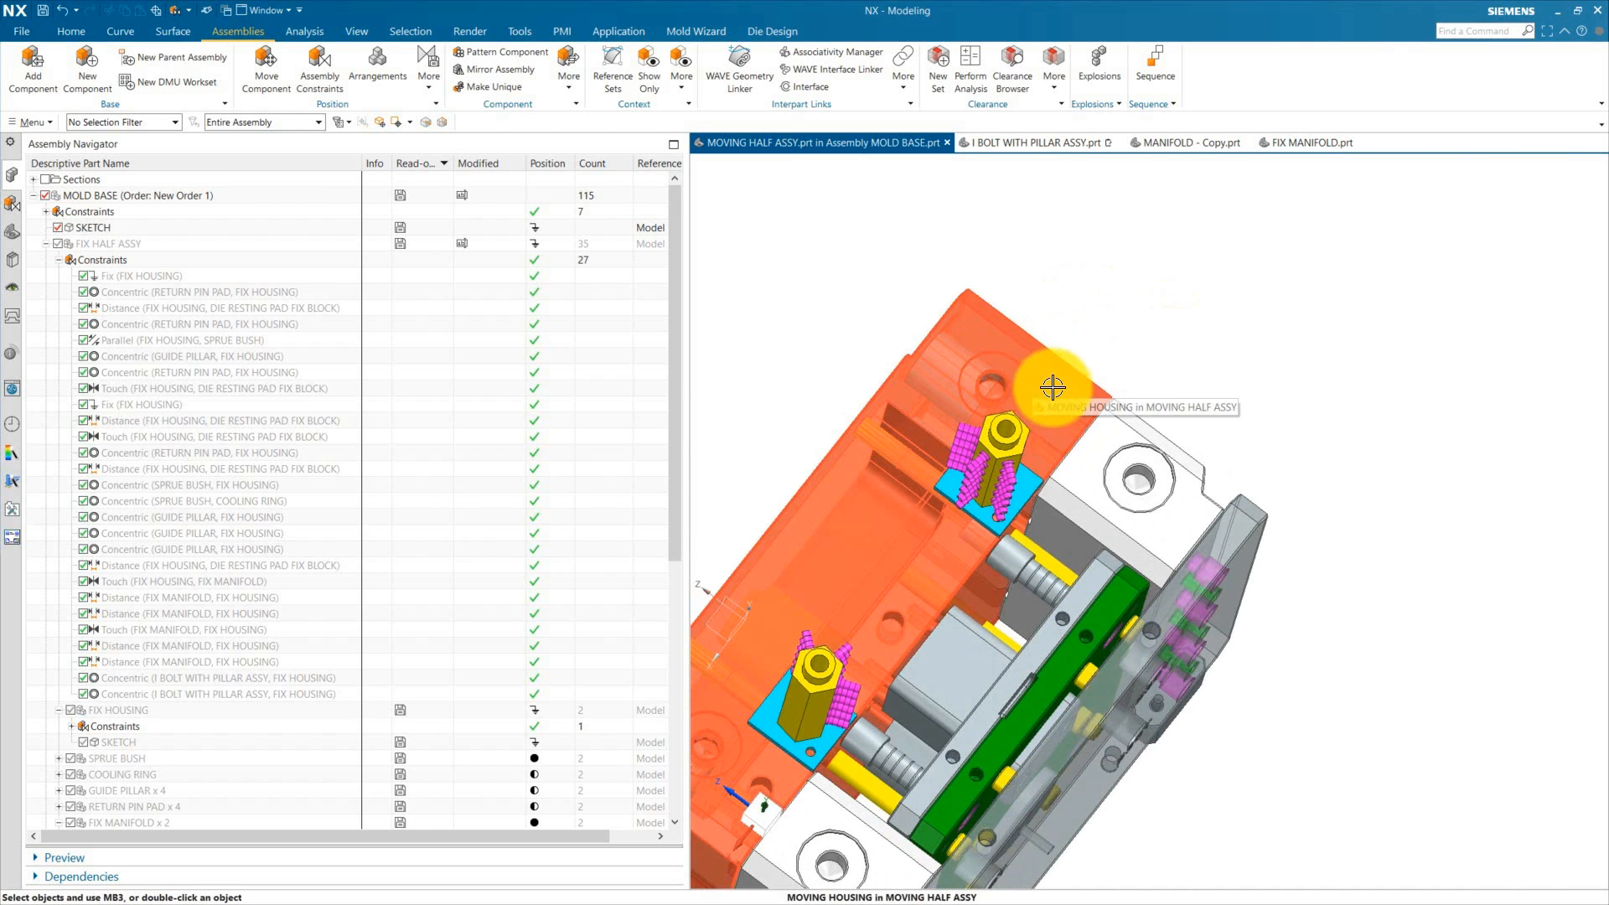
scroll(1089, 369, "down", 4)
scroll(1123, 416, "up", 7)
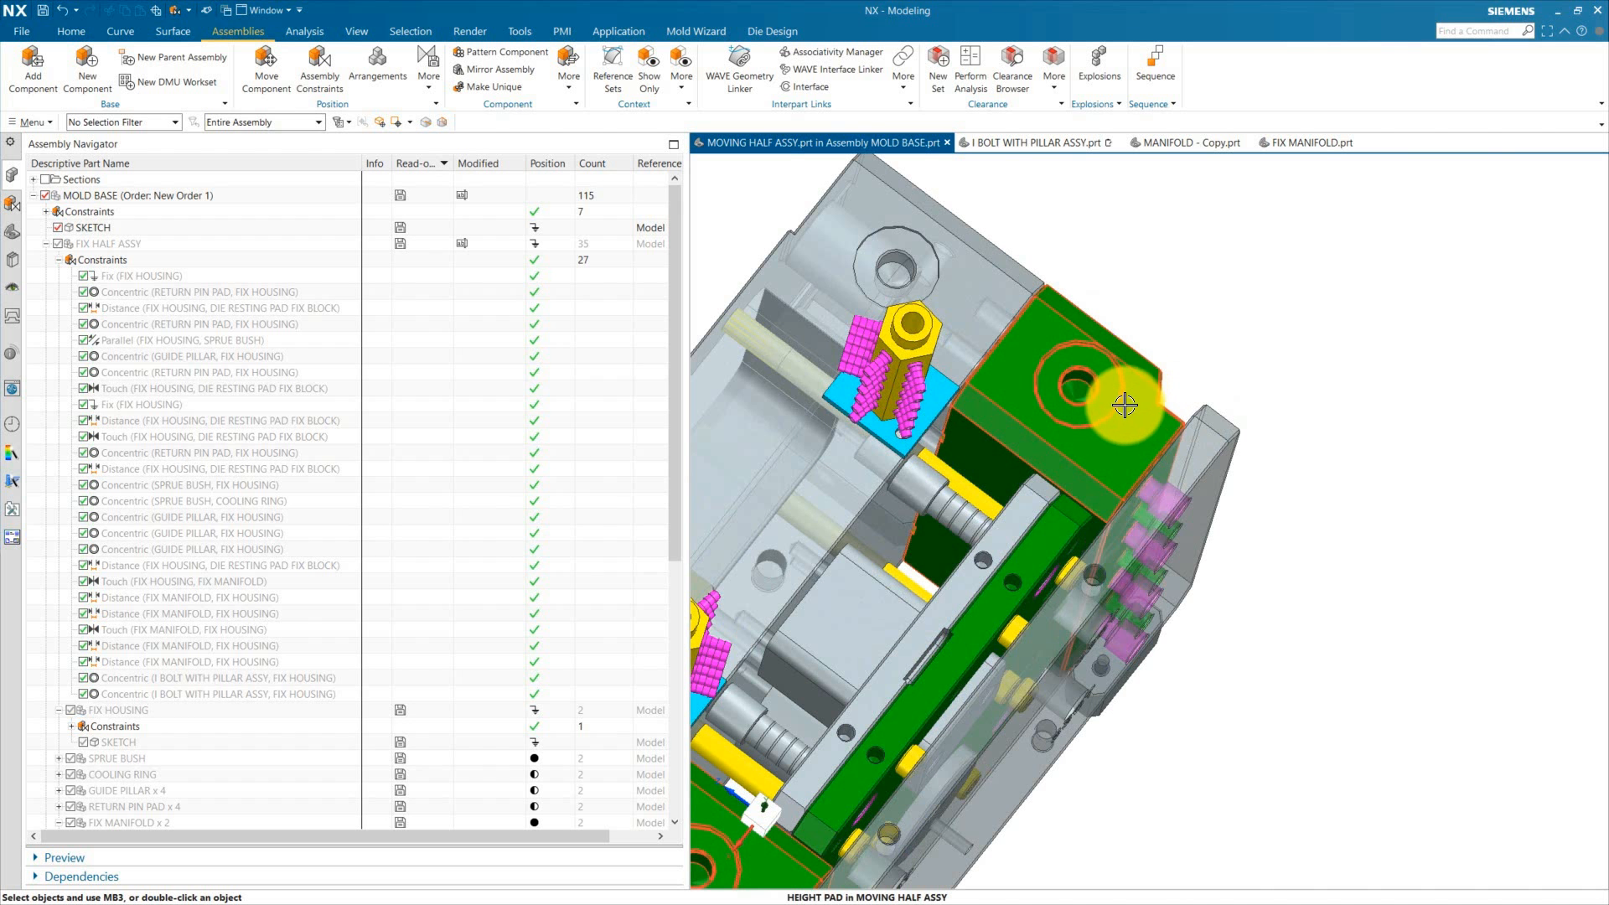
Step: Add the I BOLT WITH PILLAR ASSY component to the moving half assembly and place it beside the mold
scroll(1125, 404, "down", 4)
middle_click_drag(1174, 589, 1131, 547)
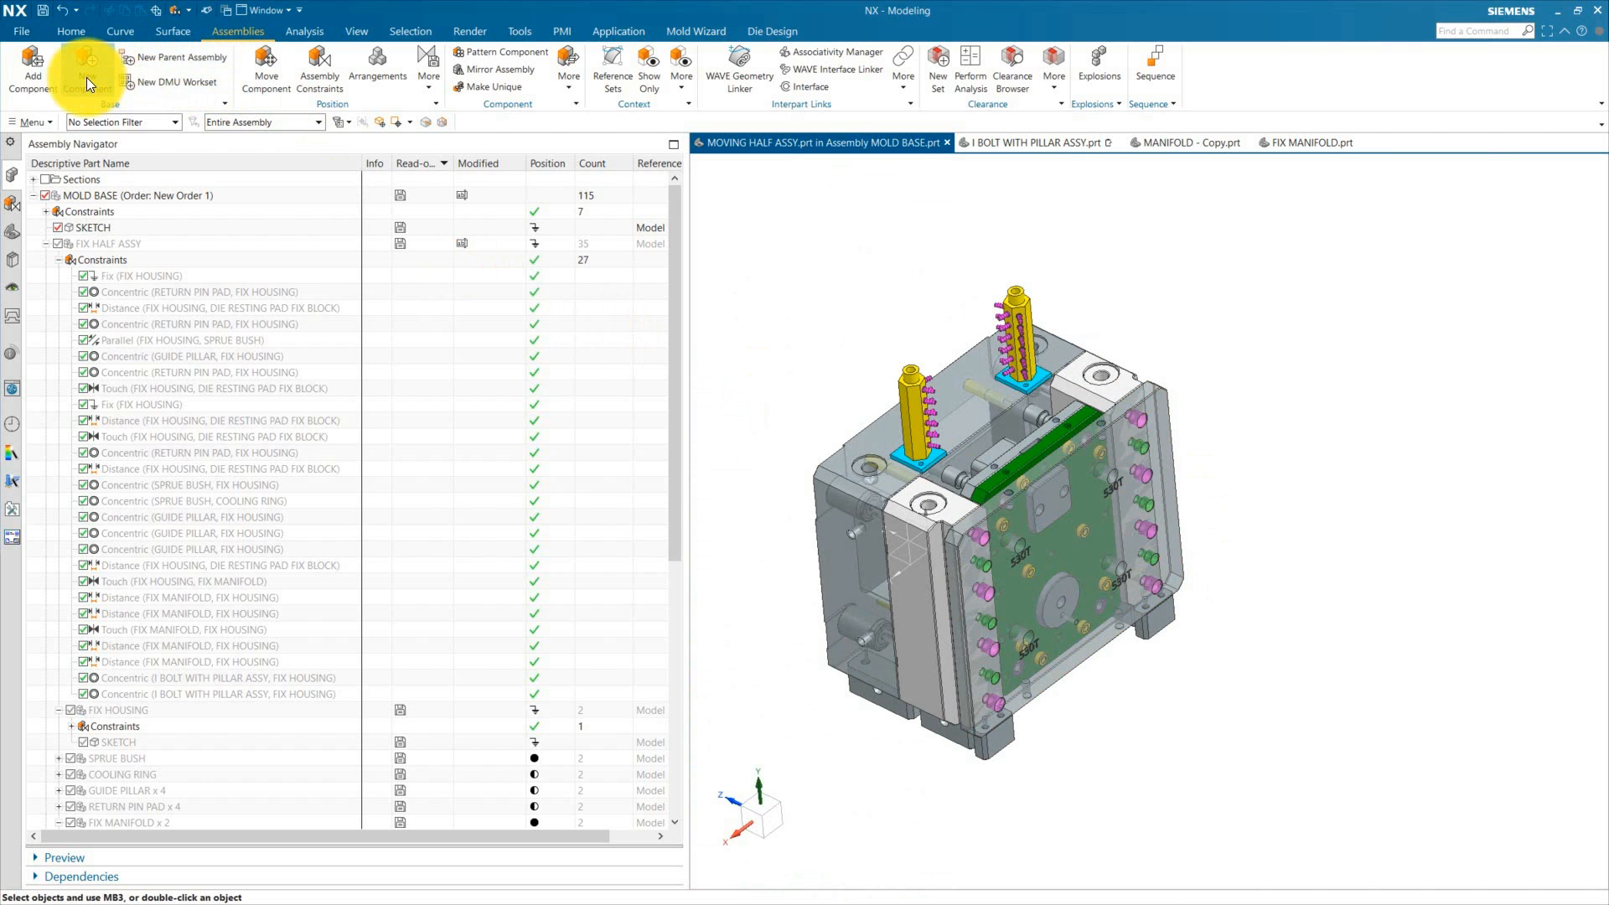
left_click(39, 74)
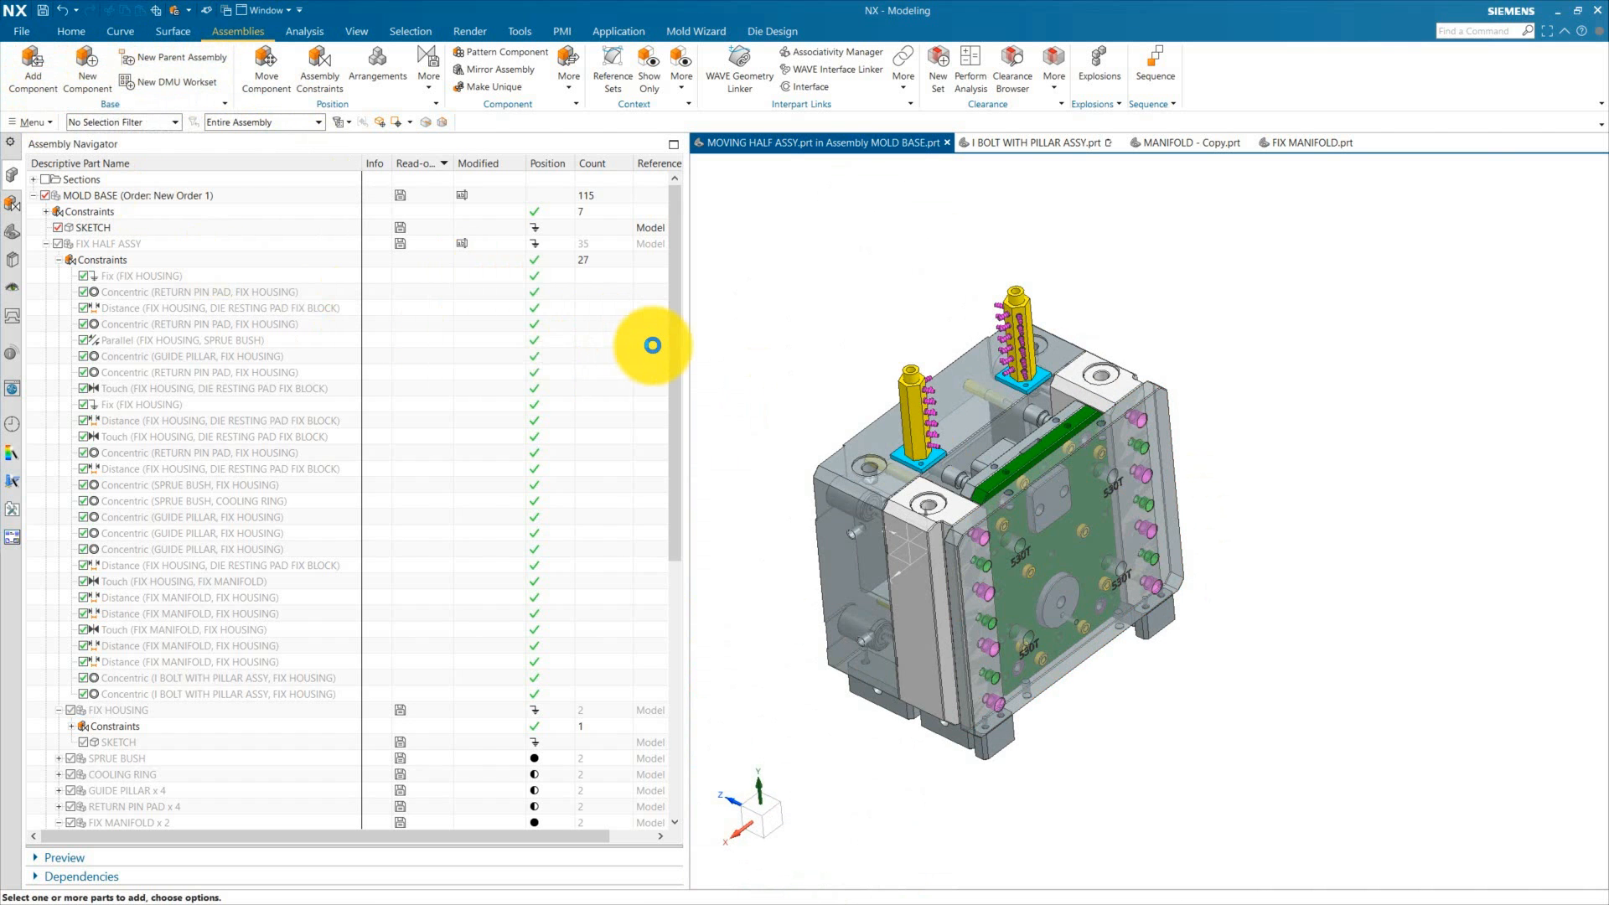
left_click(387, 111)
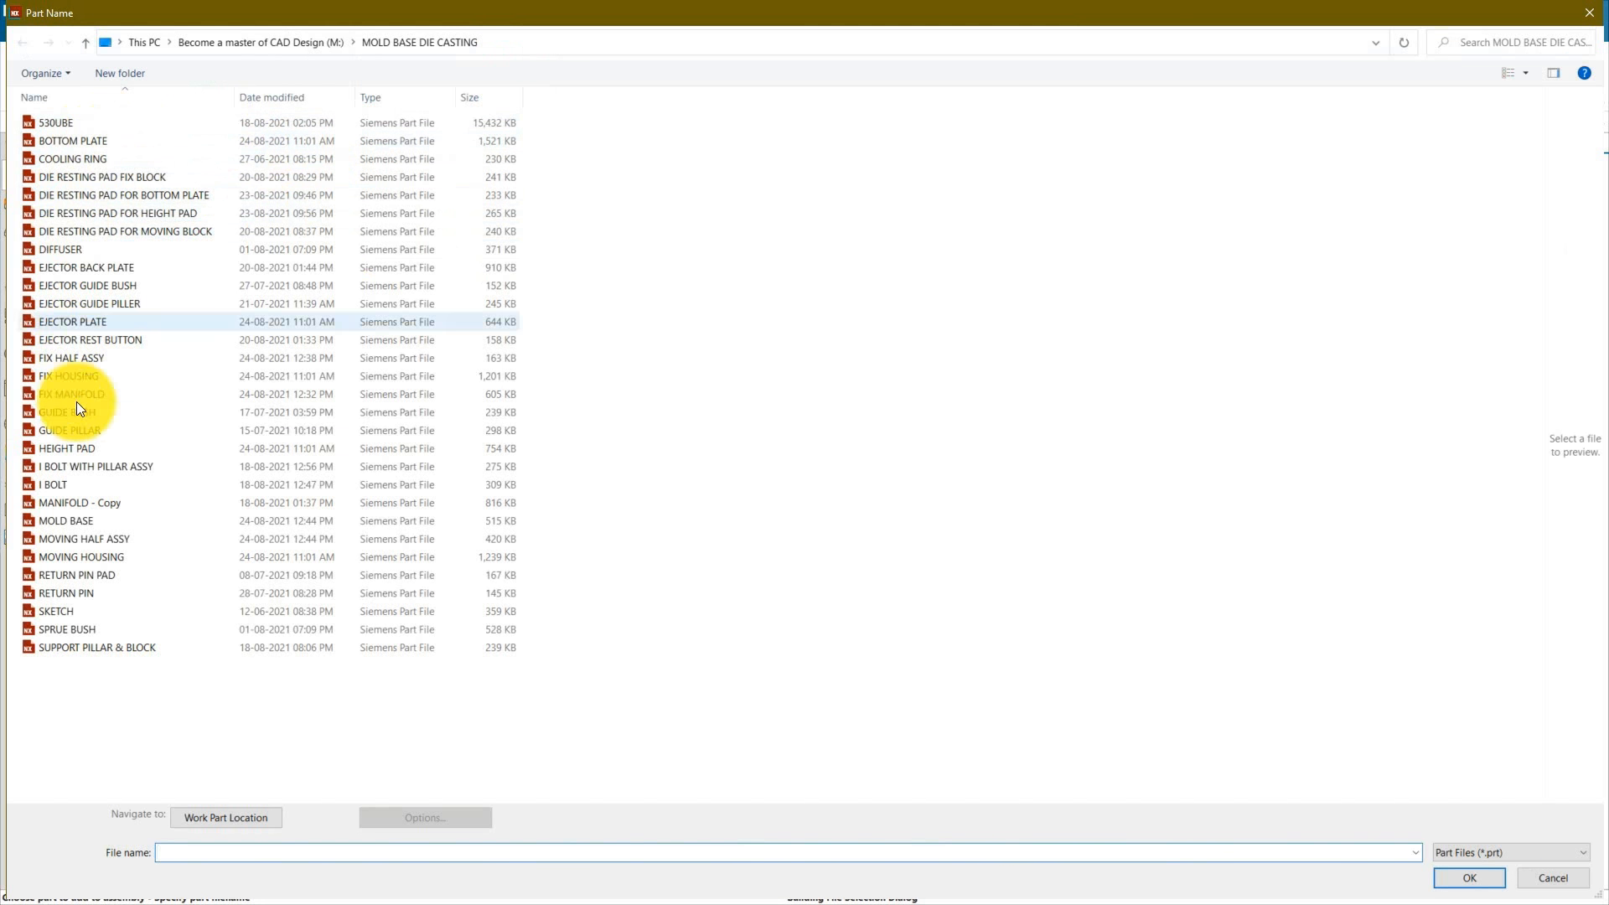
left_click(107, 466)
left_click(1469, 878)
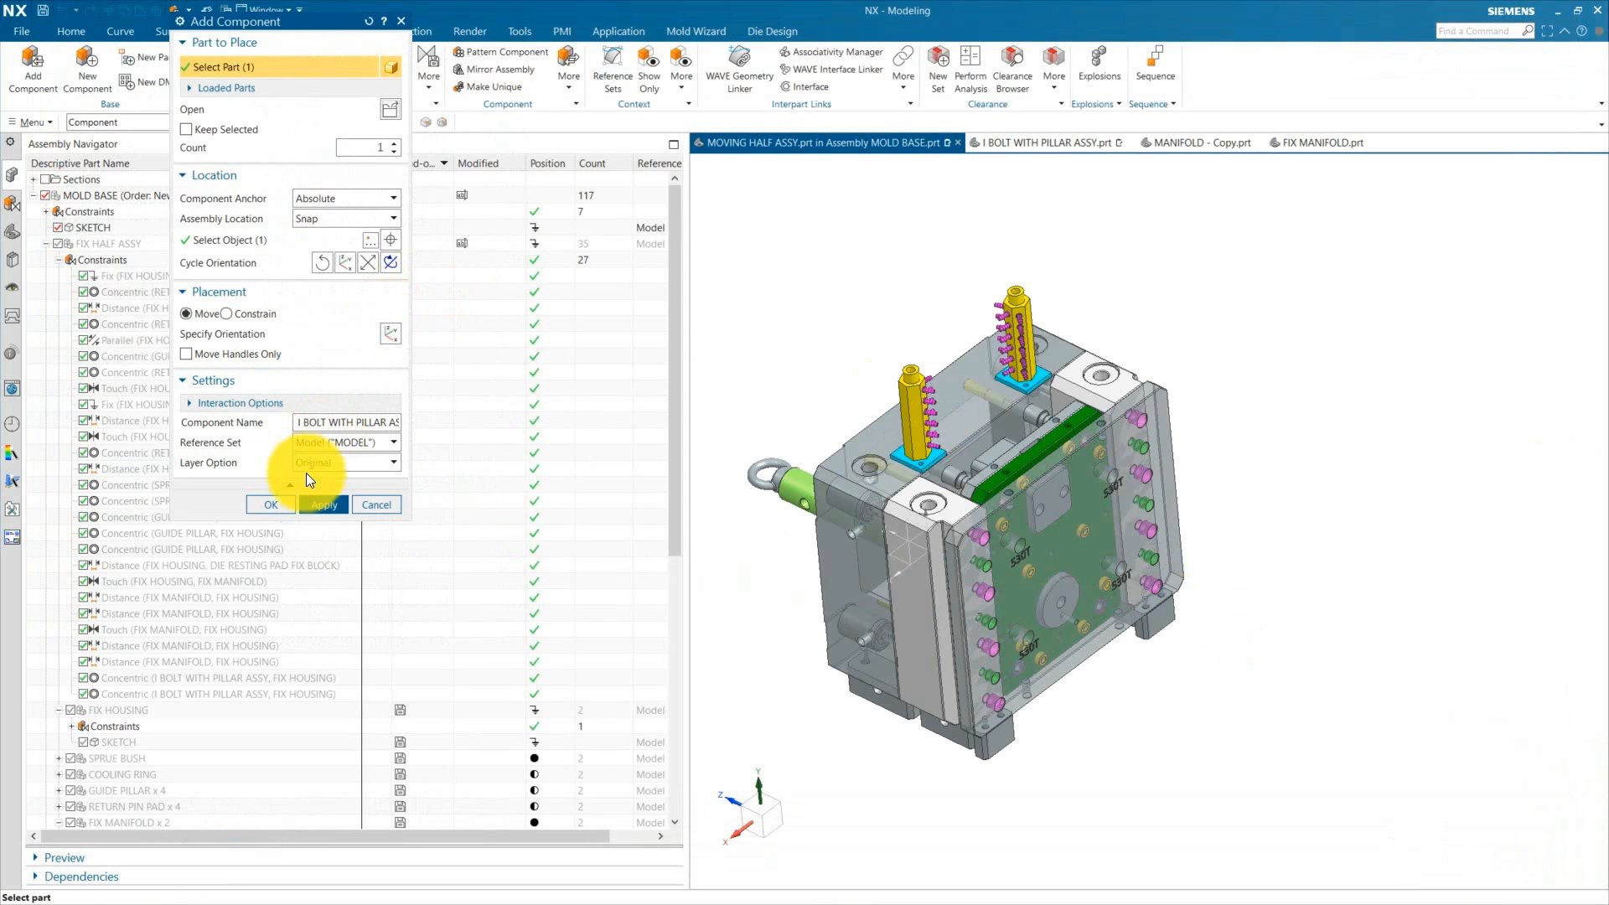
left_click(276, 503)
left_click(783, 485)
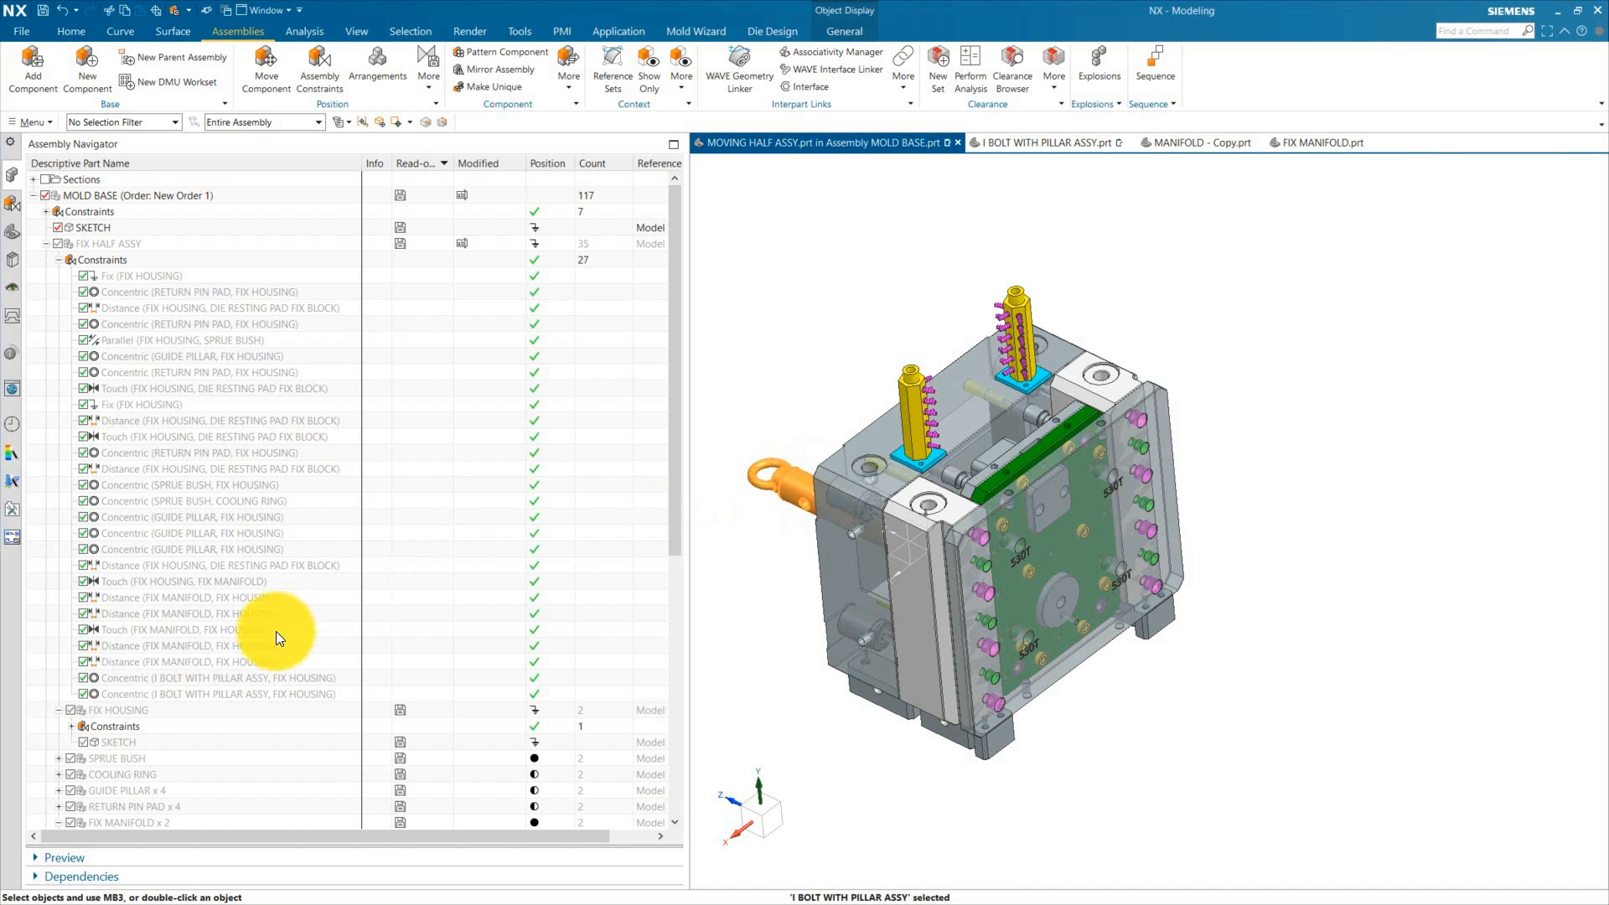
Step: Move the new bolt with Move Component, switching to Copy mode to create three more bolt copies along the XC axis
scroll(273, 633, "down", 7)
right_click(807, 494)
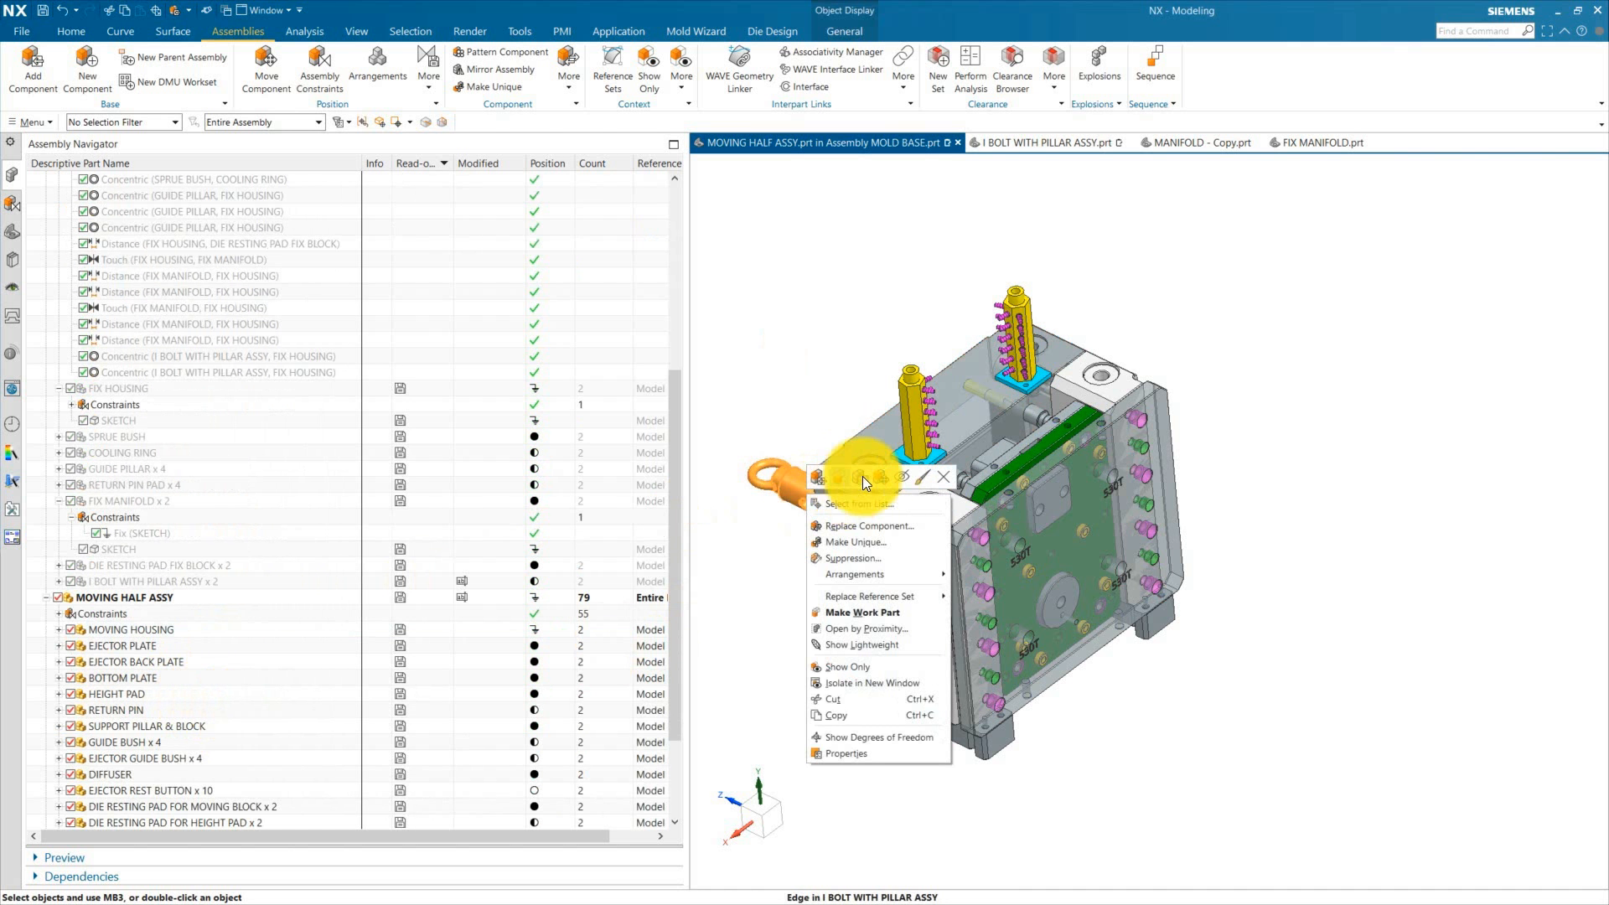
left_click(865, 478)
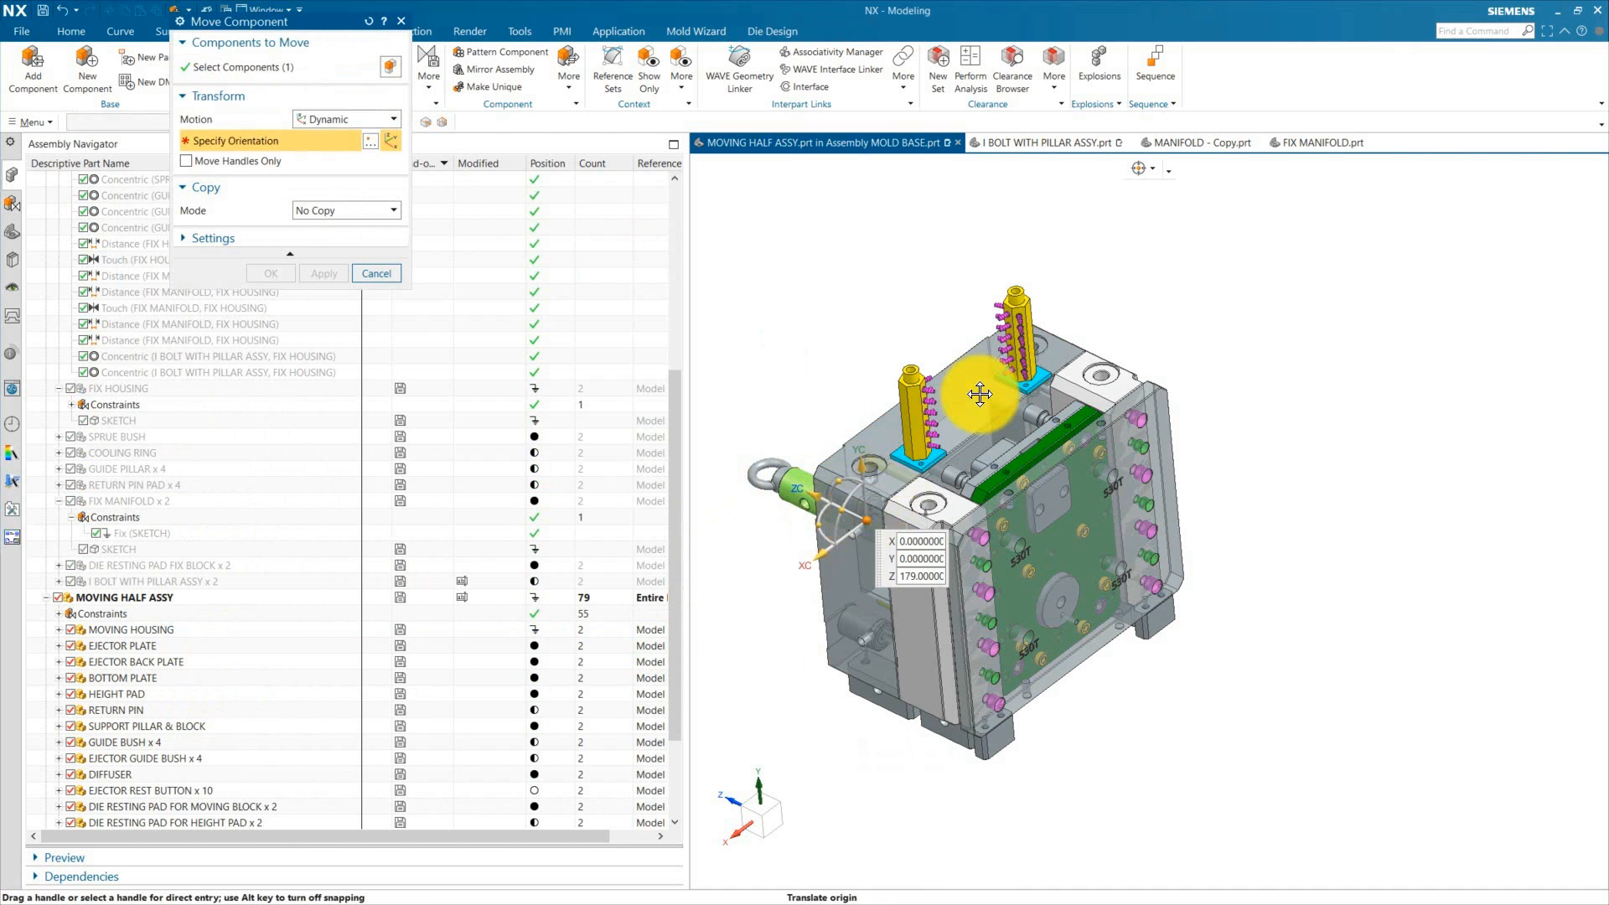
left_click_drag(980, 394, 1167, 270)
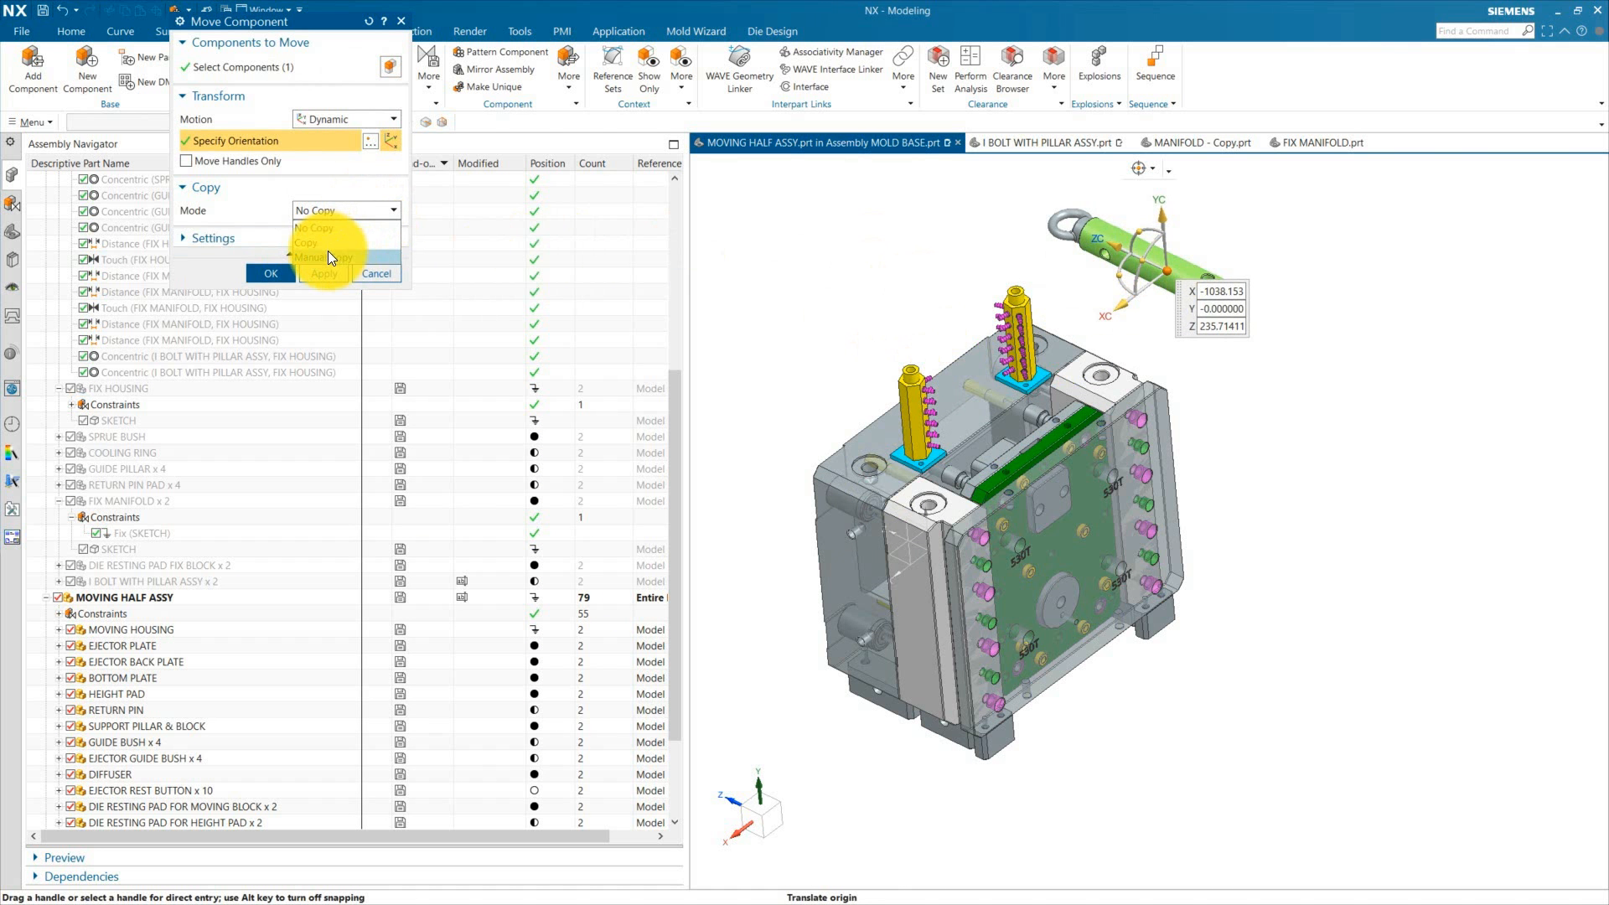
left_click(336, 243)
scroll(1092, 349, "down", 1)
scroll(1092, 349, "up", 2)
left_click_drag(1015, 383, 1205, 262)
scroll(1182, 289, "down", 3)
scroll(1180, 292, "up", 3)
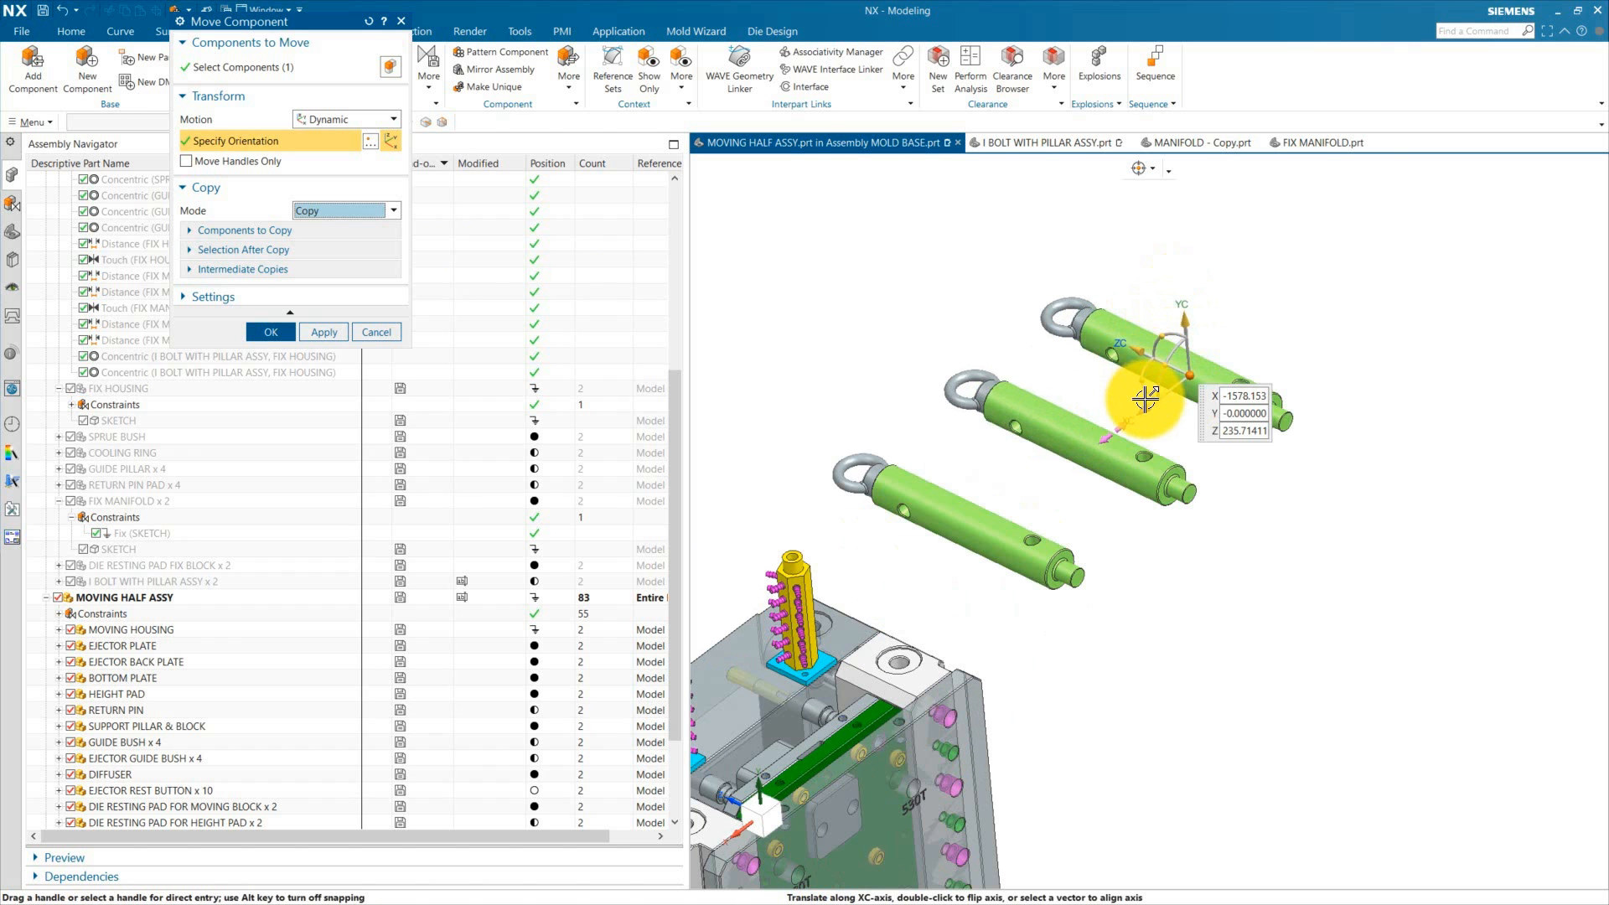
left_click_drag(1145, 400, 1222, 352)
left_click(271, 332)
Step: Constrain the first bolt concentric with a lifting hole on top of the MOVING HOUSING
scroll(1304, 368, "down", 3)
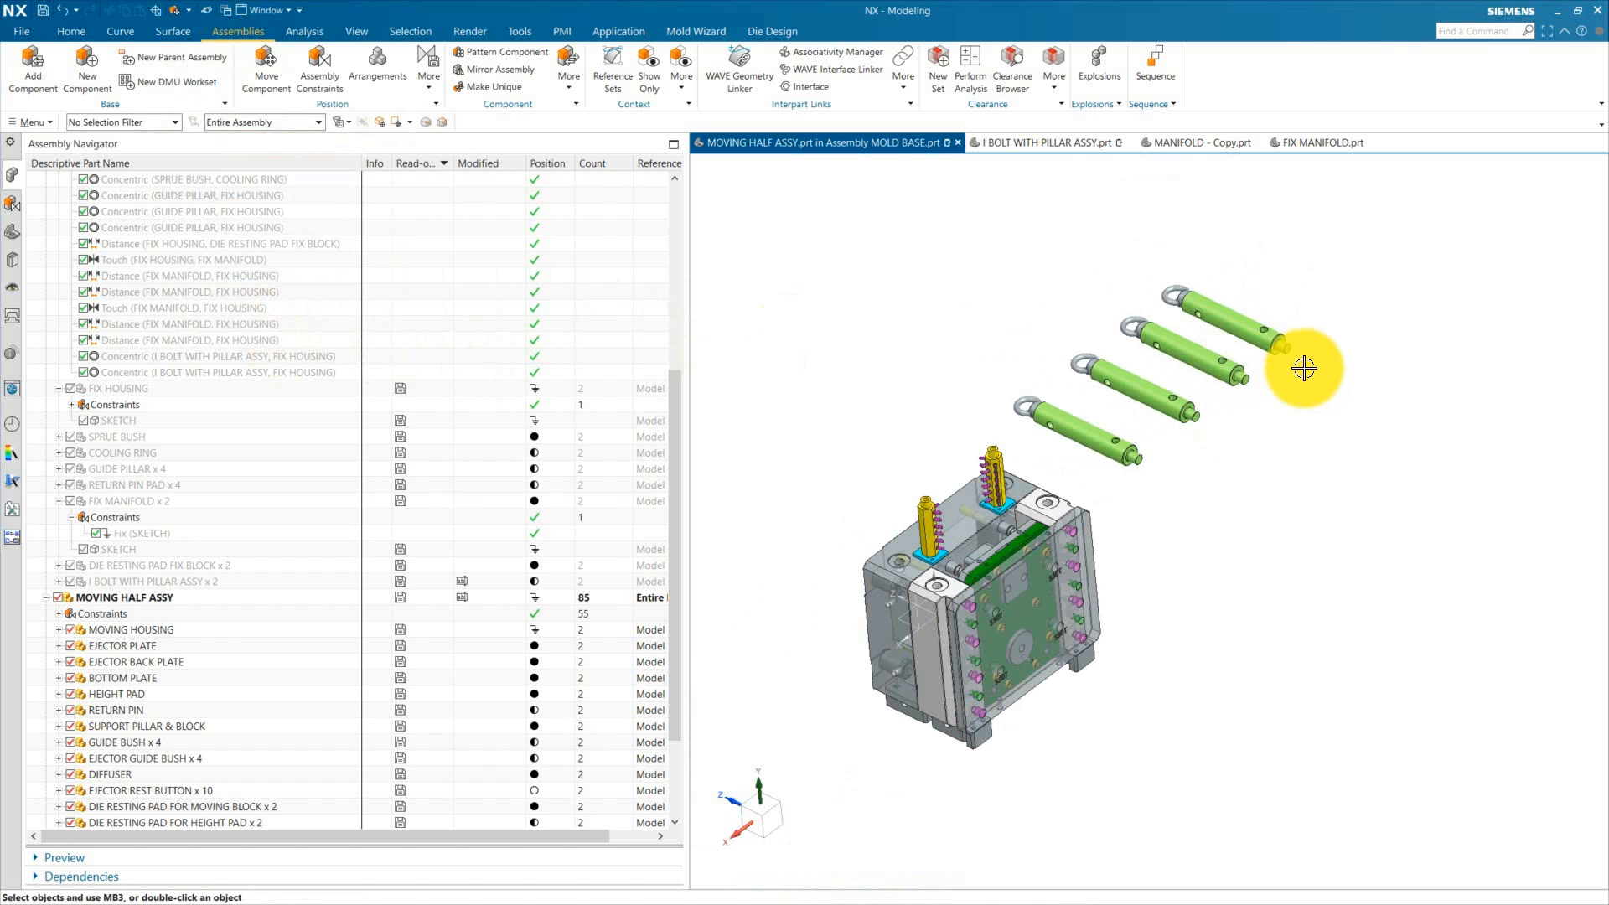
left_click(320, 69)
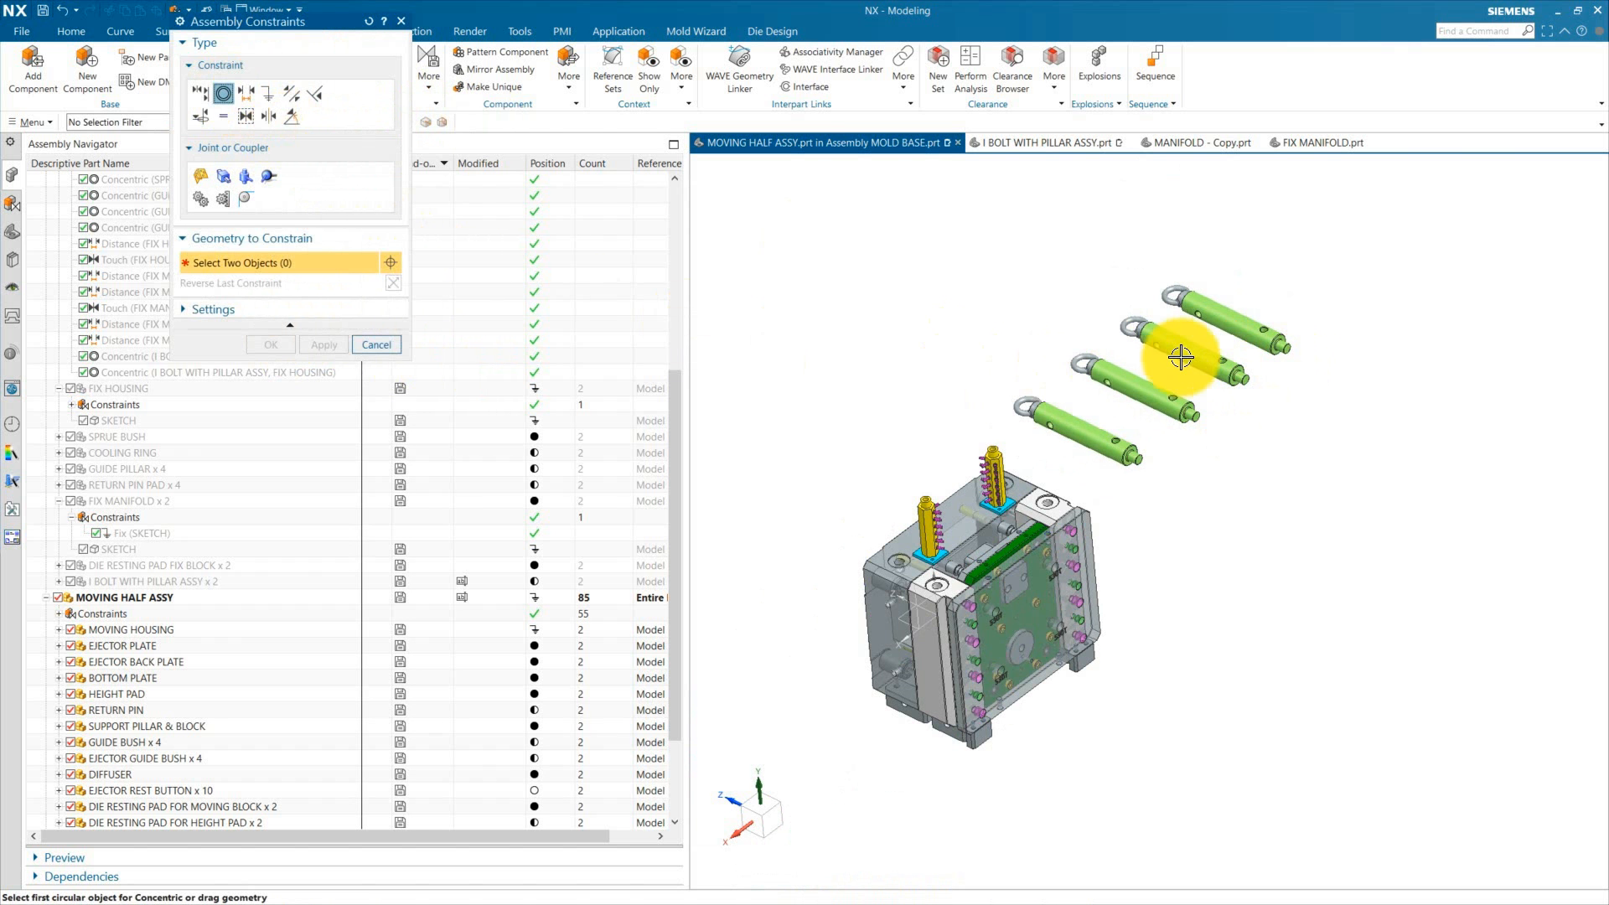
scroll(1160, 349, "up", 6)
left_click(1098, 440)
scroll(1173, 419, "down", 6)
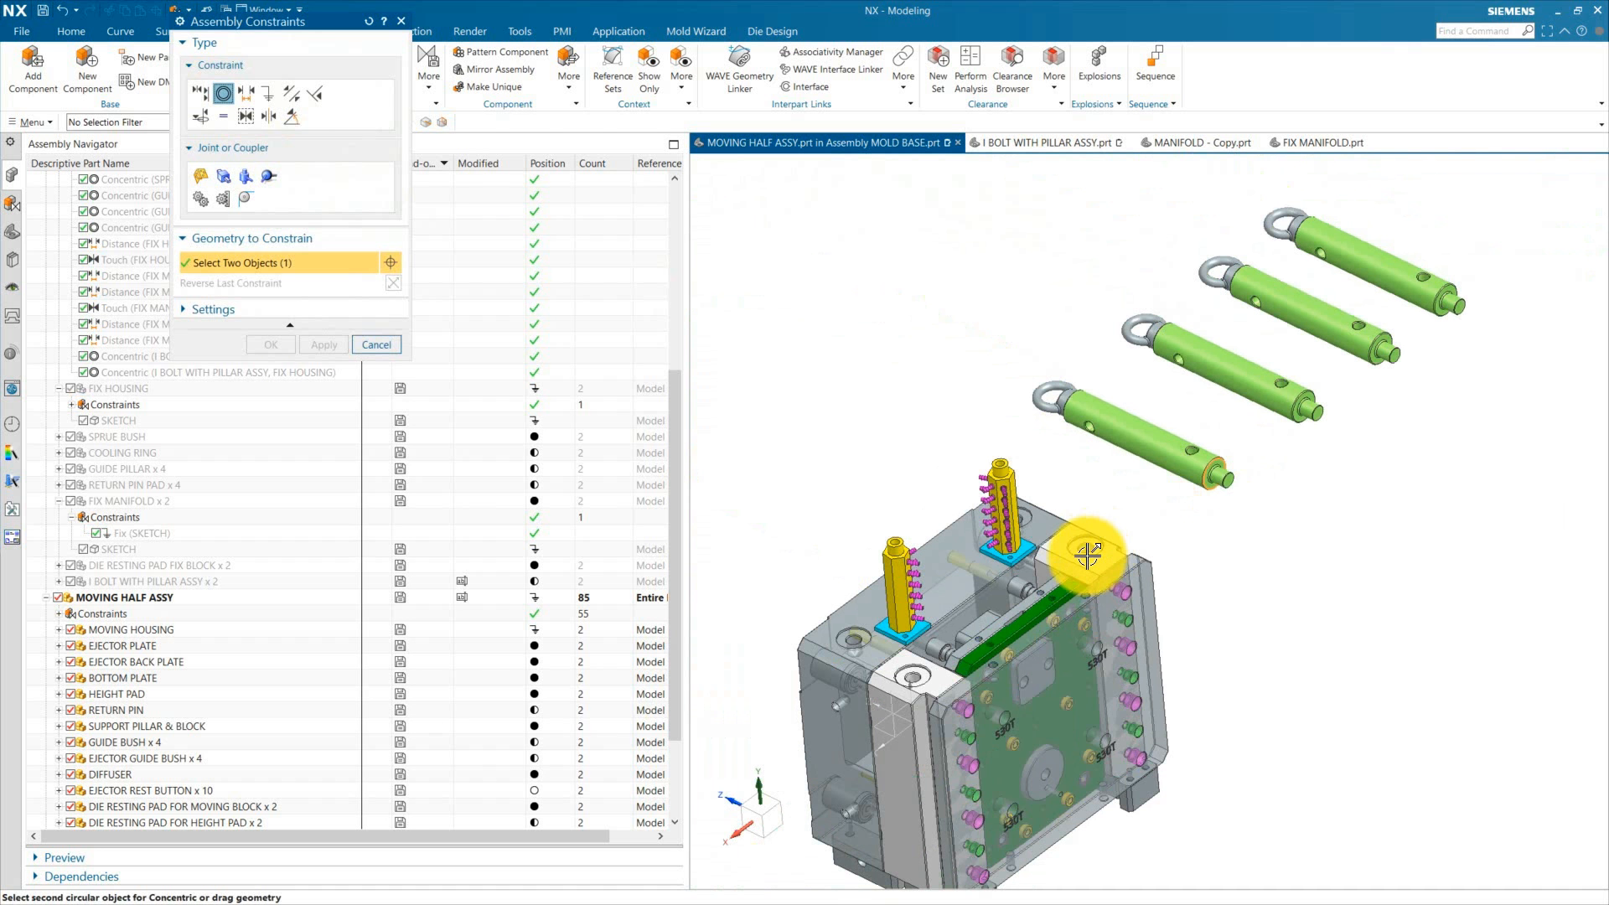
scroll(1131, 426, "up", 8)
left_click(1159, 391)
Step: Constrain the second bolt concentric with the next housing hole and reverse the last constraint
scroll(1085, 467, "down", 3)
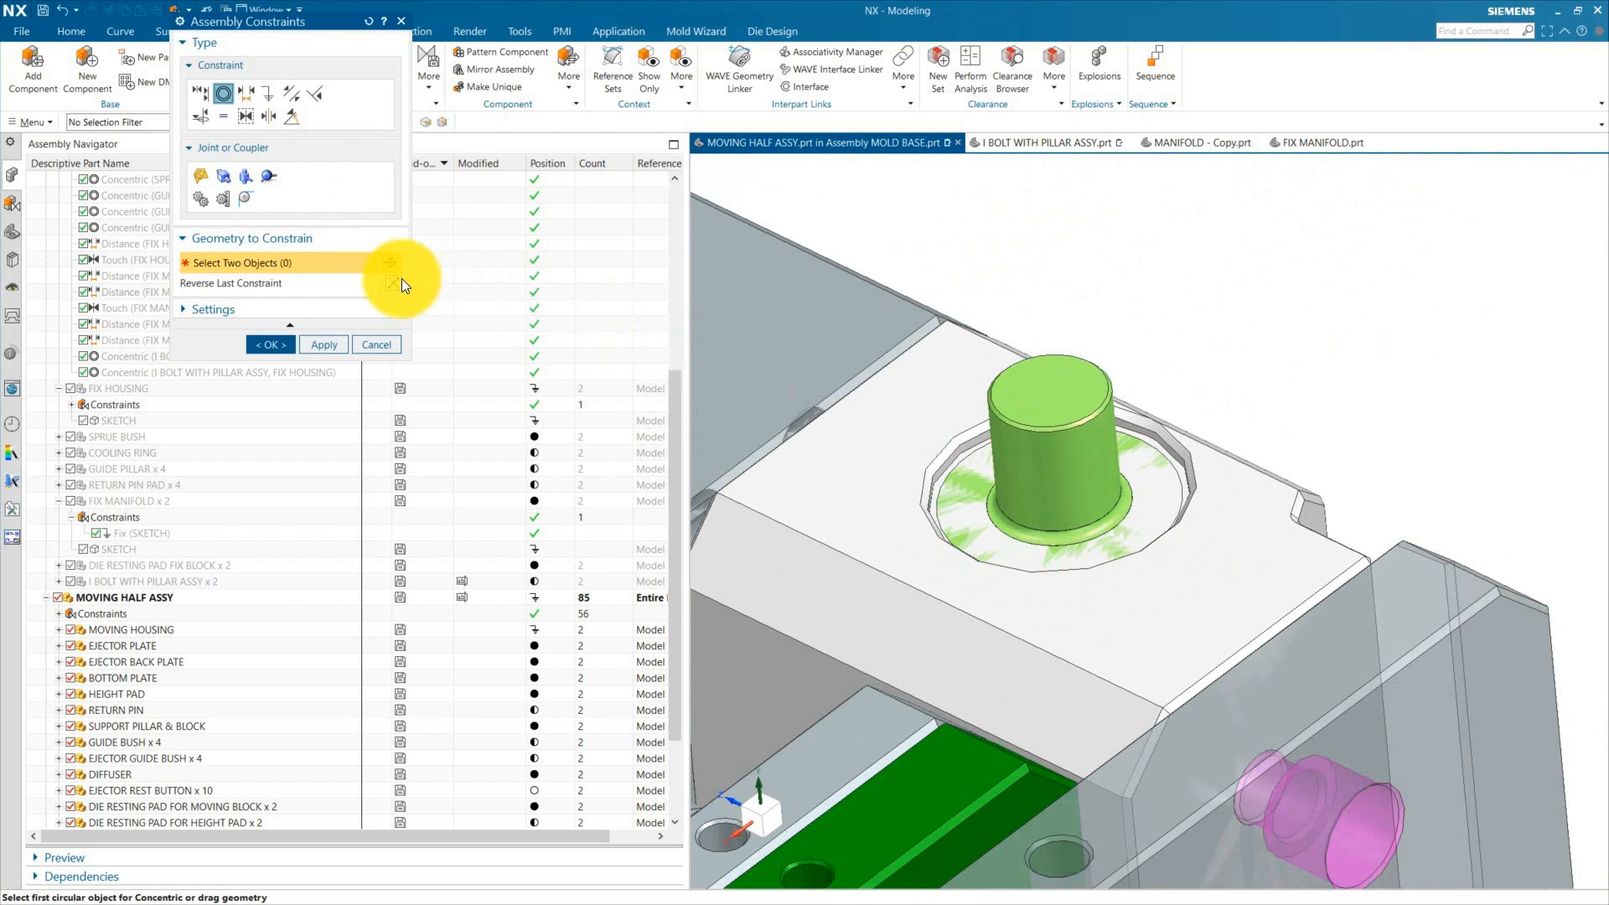
scroll(957, 495, "down", 6)
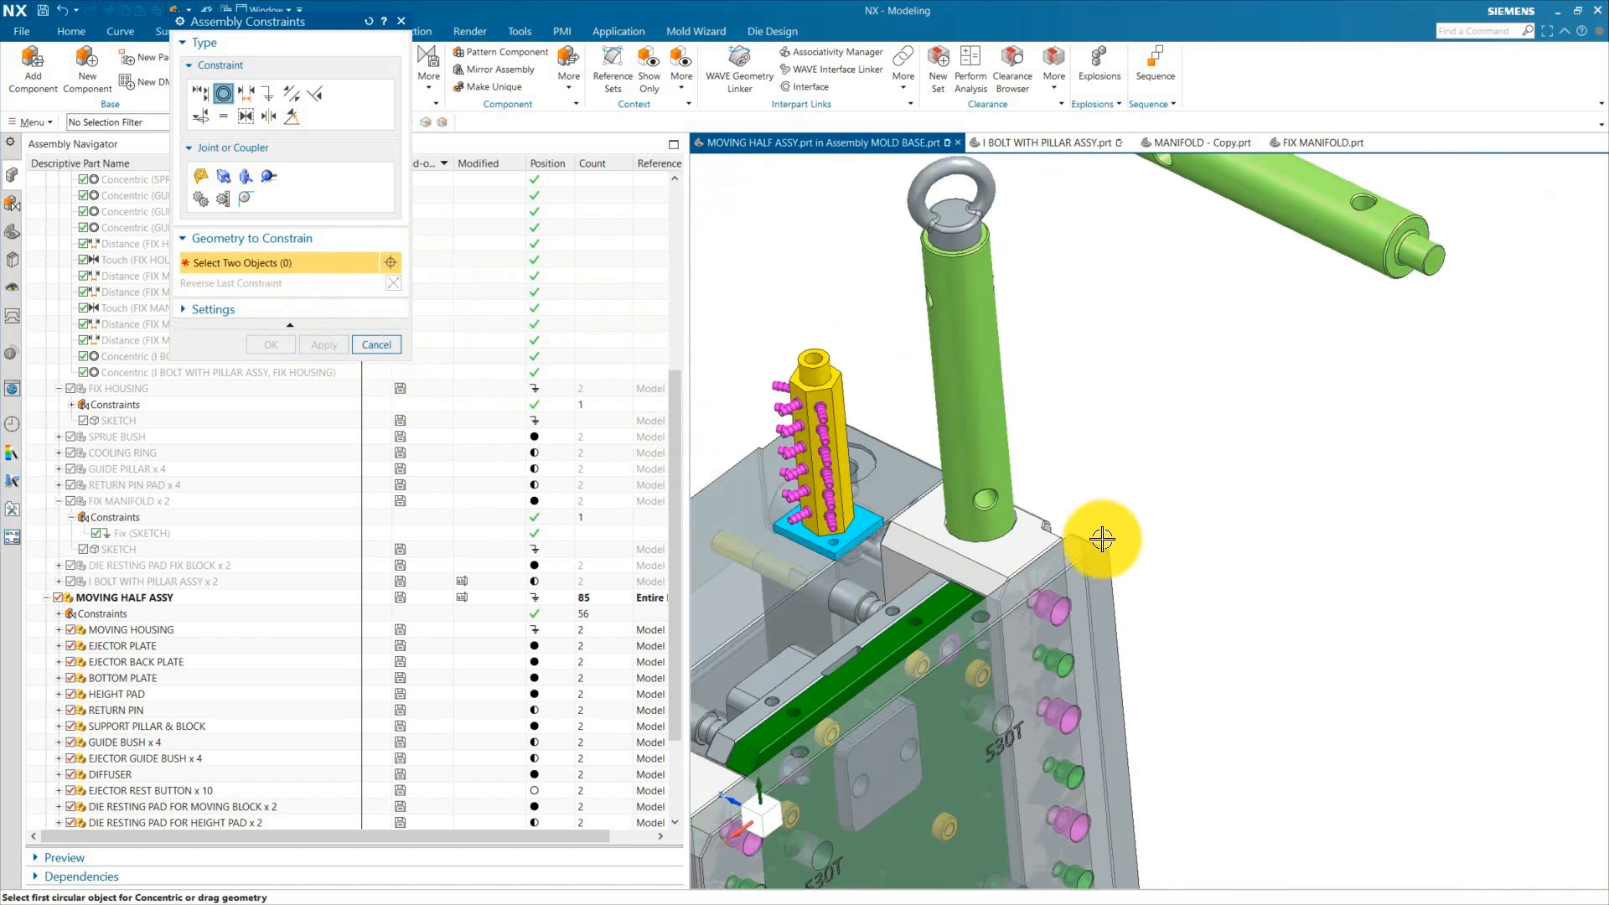
scroll(1206, 369, "up", 7)
left_click(1167, 356)
scroll(1161, 365, "down", 8)
scroll(986, 569, "up", 3)
scroll(972, 580, "up", 5)
left_click(959, 587)
left_click(394, 284)
middle_click(934, 579)
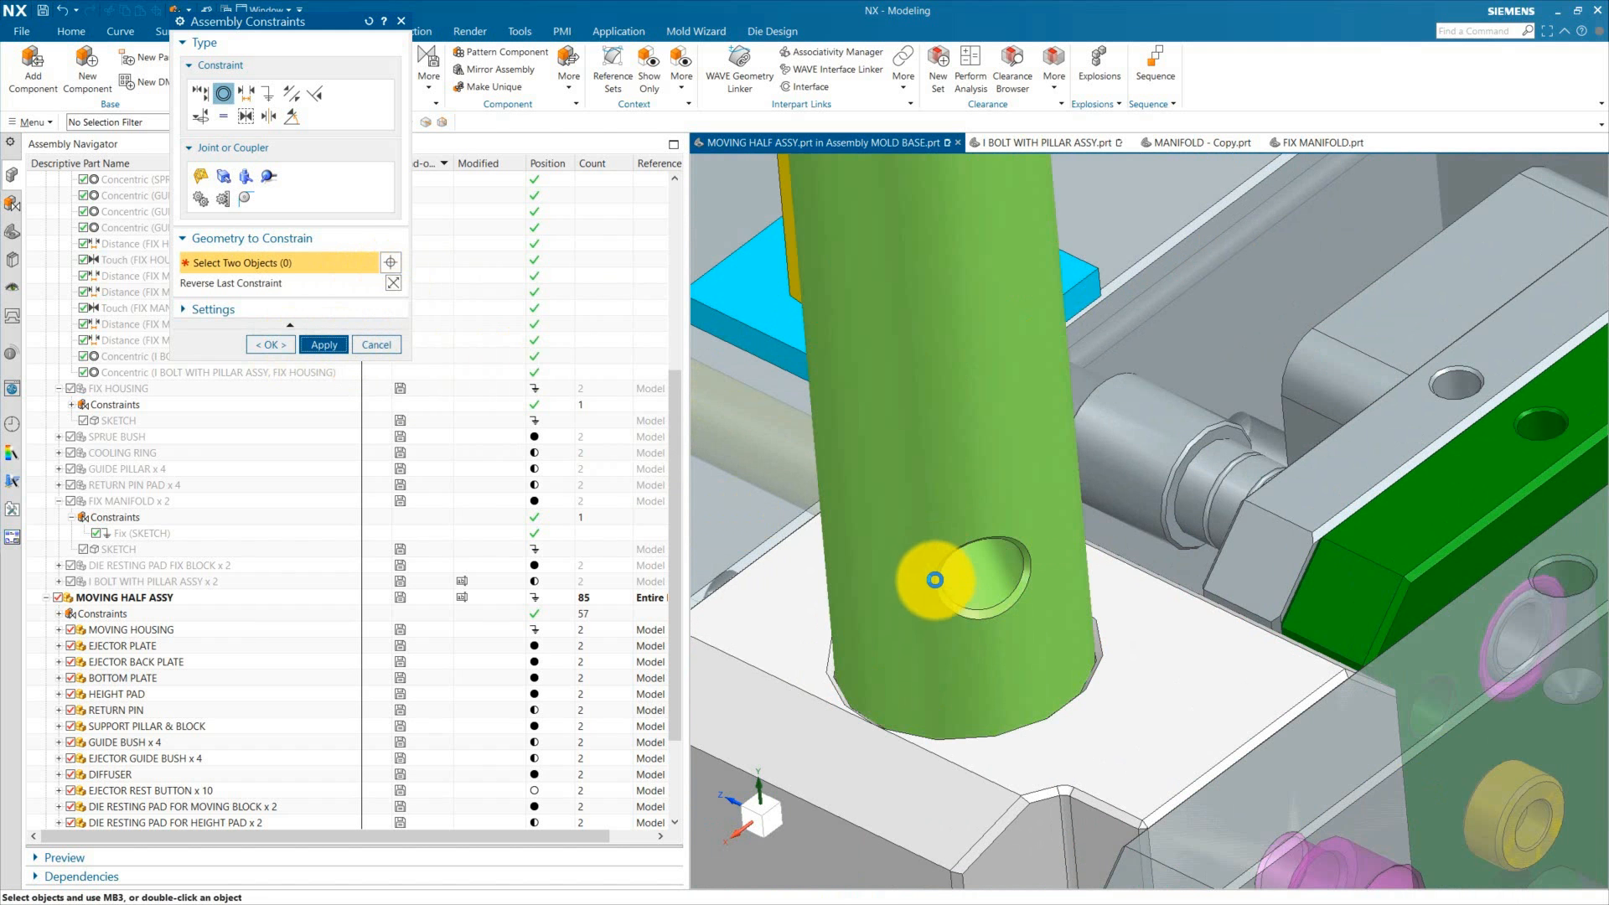
Step: Constrain the third bolt concentric with another housing hole and reverse the last constraint
scroll(938, 579, "down", 8)
scroll(1337, 399, "up", 8)
left_click(1341, 397)
scroll(1333, 419, "down", 8)
scroll(1006, 670, "up", 6)
left_click(1010, 629)
scroll(1010, 603, "down", 3)
left_click(394, 285)
middle_click(563, 437)
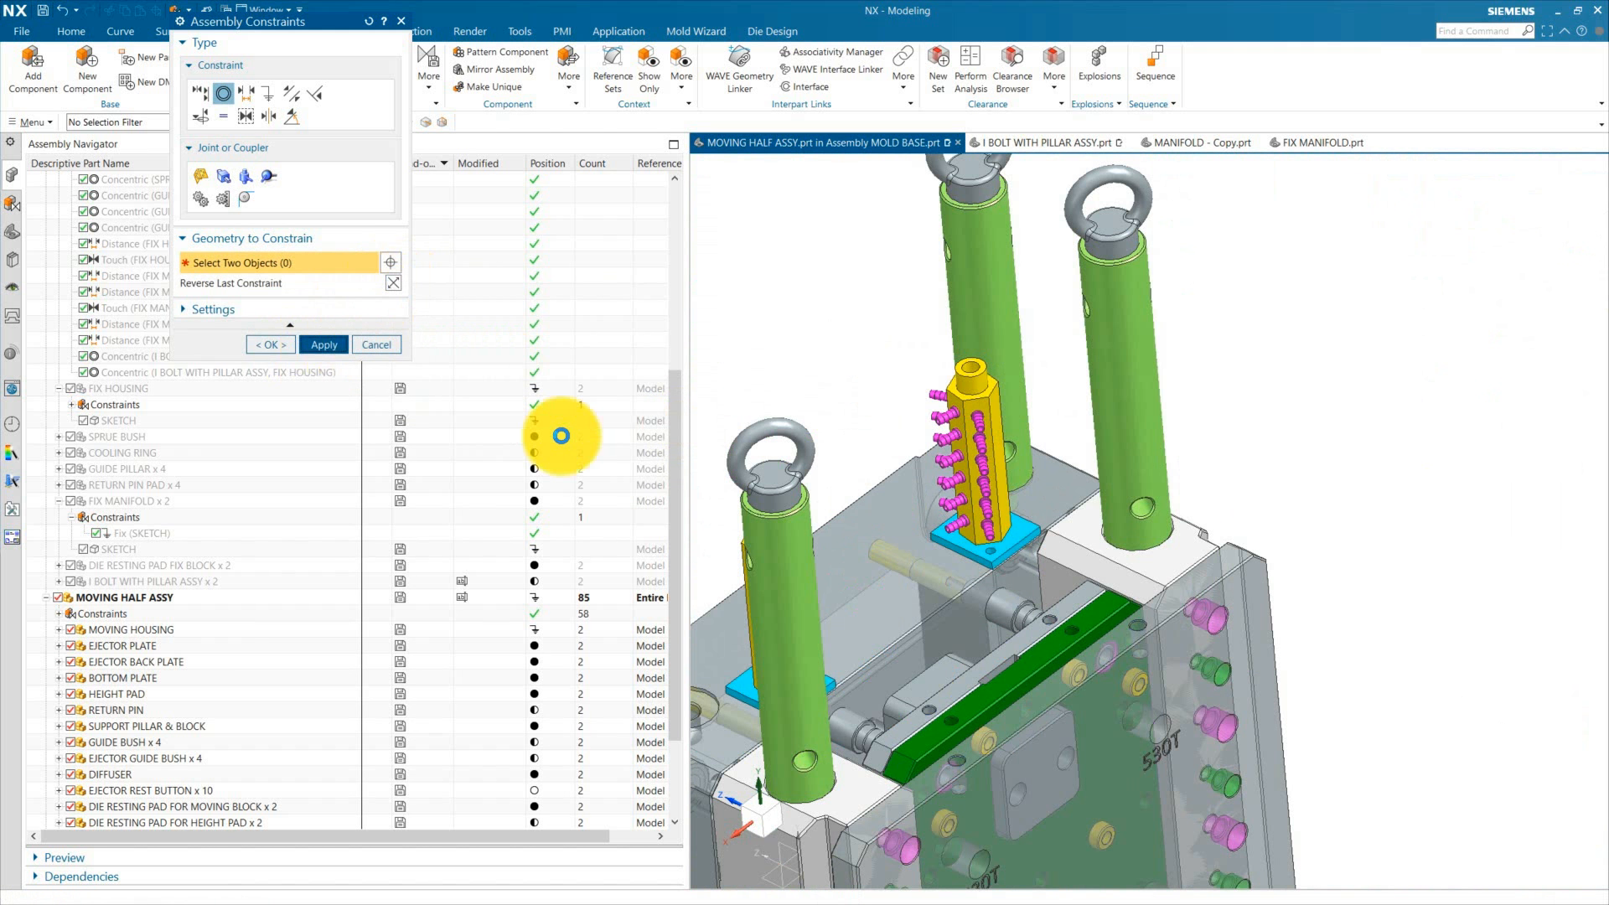
Step: Constrain the fourth bolt concentric with the remaining housing hole, reverse the constraint, and close the dialog
scroll(1003, 543, "down", 6)
scroll(1111, 419, "up", 9)
left_click(1041, 337)
scroll(1266, 398, "down", 9)
scroll(955, 561, "up", 7)
left_click(947, 560)
left_click(394, 284)
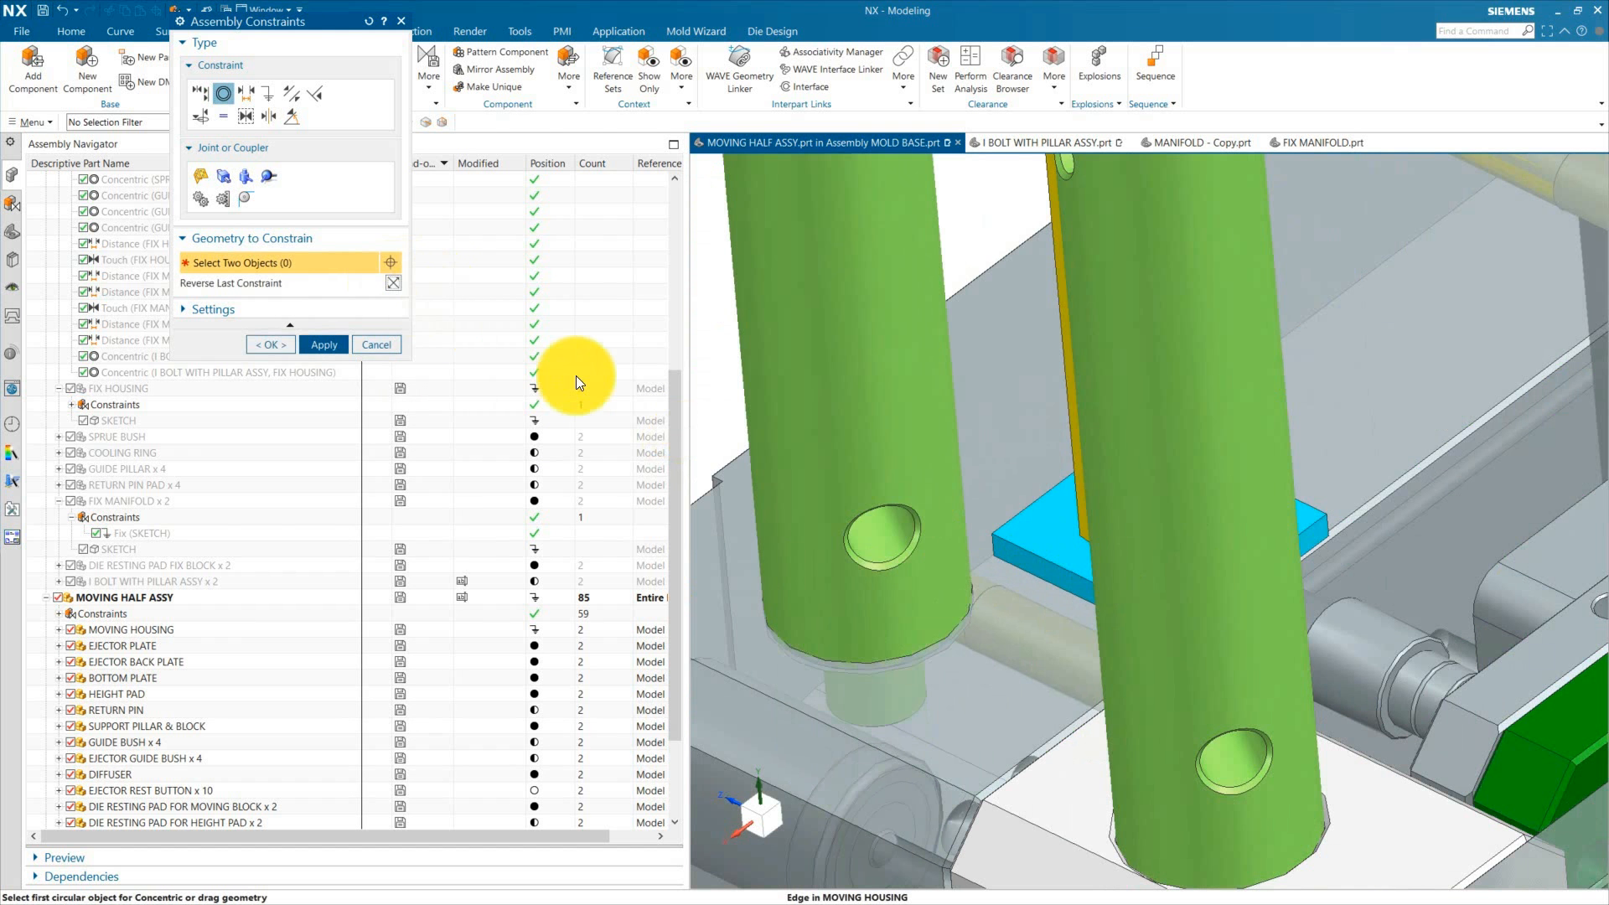
middle_click(578, 378)
scroll(927, 449, "down", 8)
left_click(376, 345)
Step: Review the four bolts on the moving half and close the save-changes reminder
scroll(1115, 469, "down", 3)
scroll(1187, 484, "down", 5)
scroll(1148, 535, "up", 5)
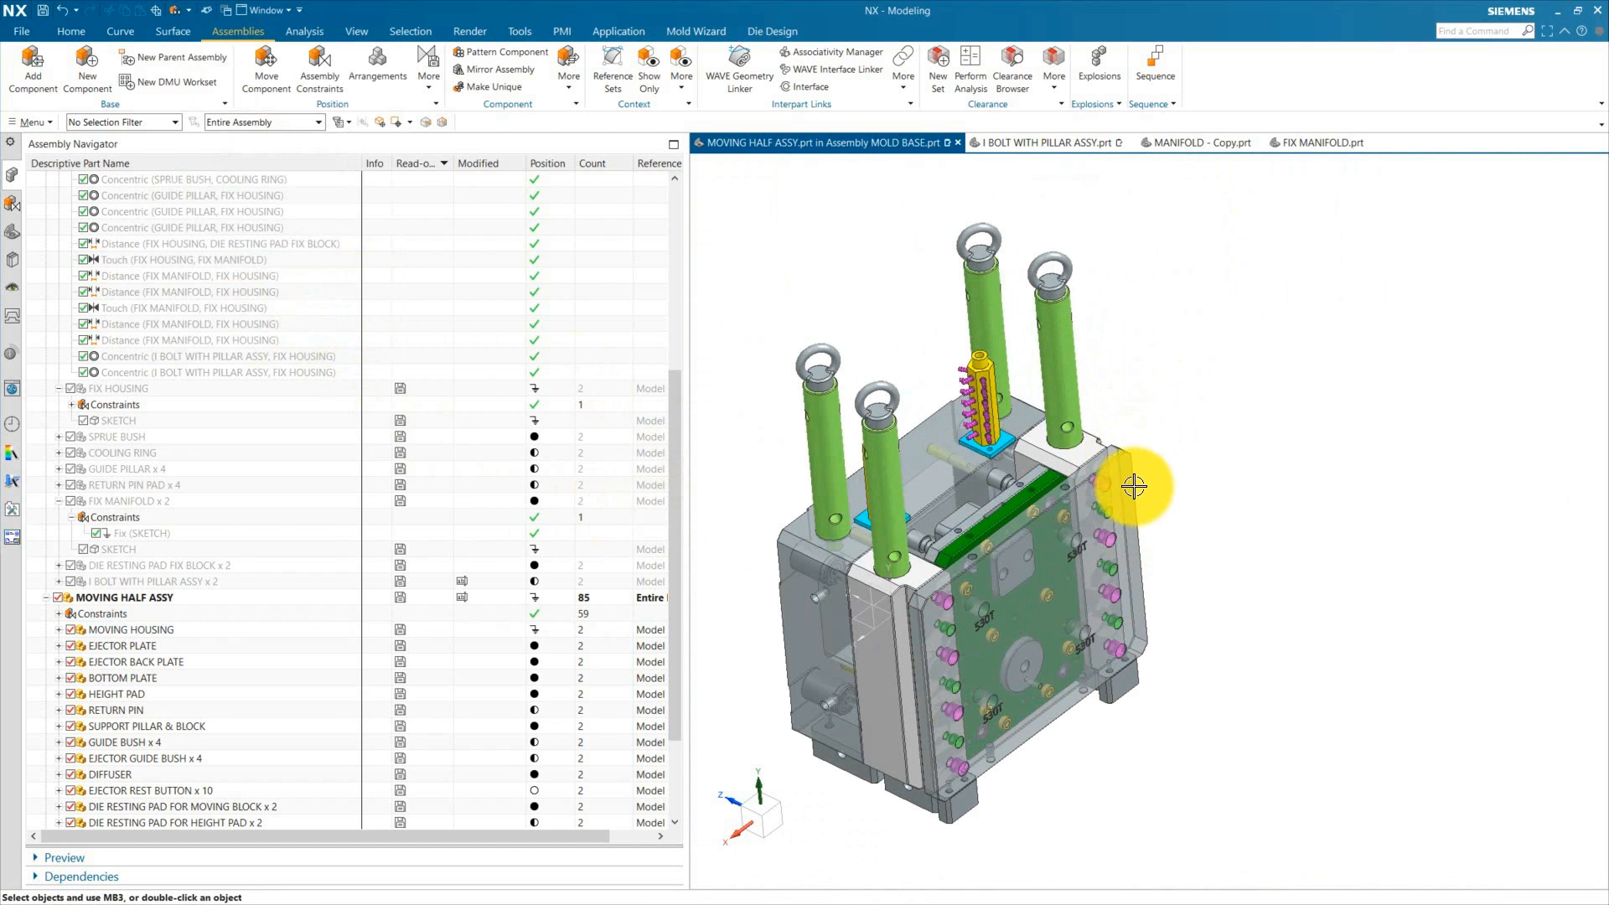
middle_click_drag(1199, 553, 1325, 592)
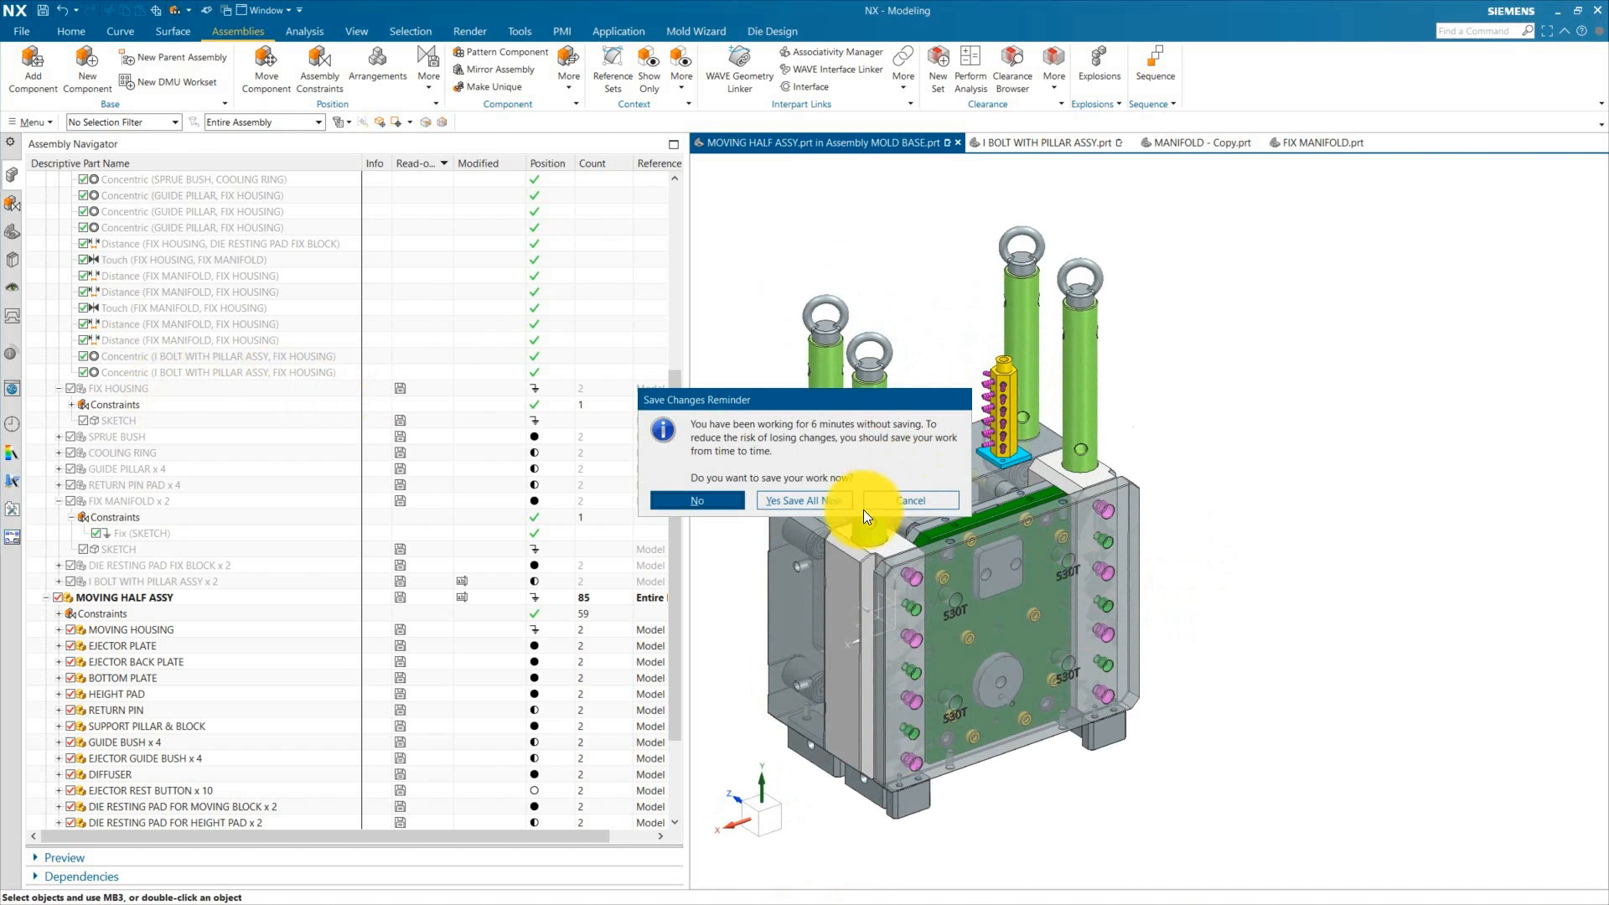
left_click(865, 503)
Step: Make the top-level MOLD BASE assembly the work part
scroll(712, 503, "down", 5)
scroll(84, 260, "up", 7)
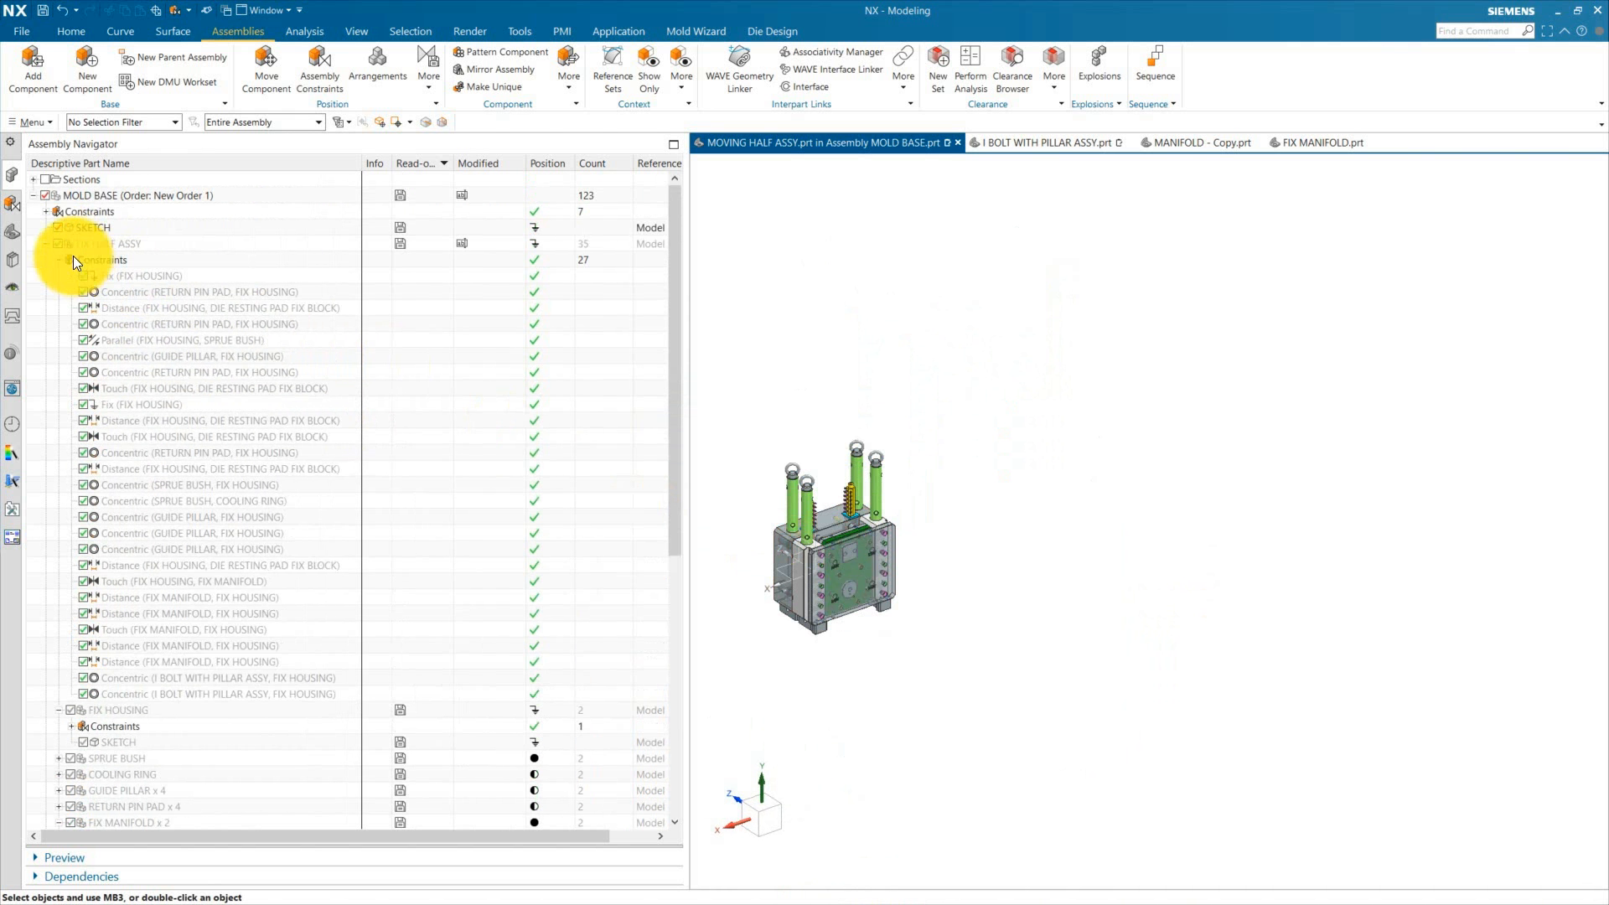
double_click(46, 196)
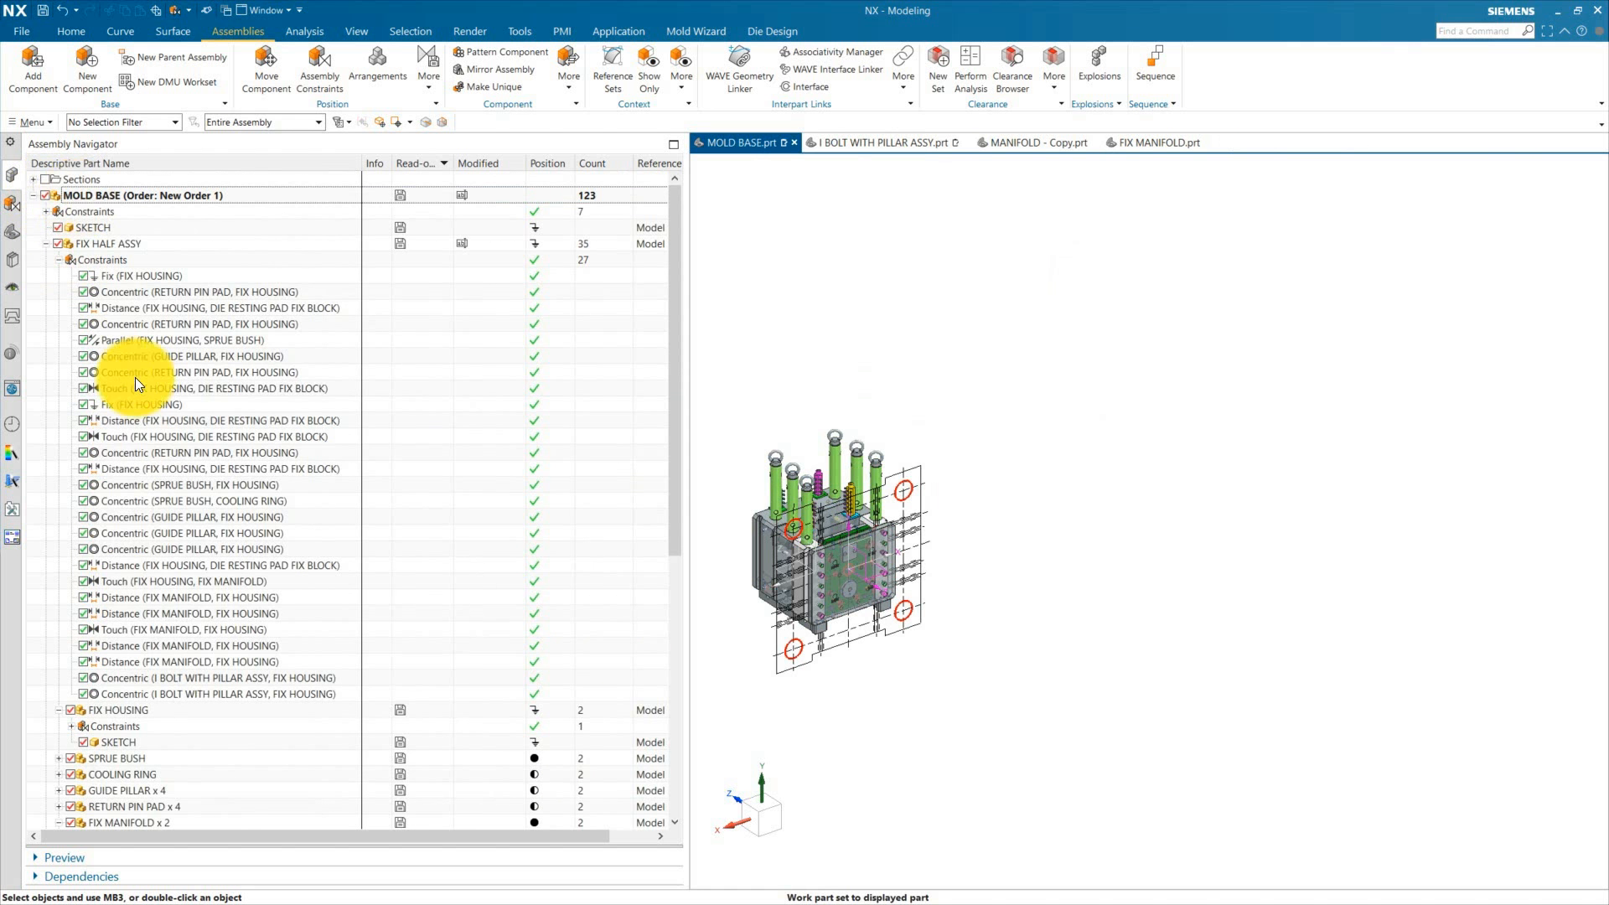
Step: Inspect the complete mold base with all lifting bolts from several angles
scroll(134, 377, "down", 9)
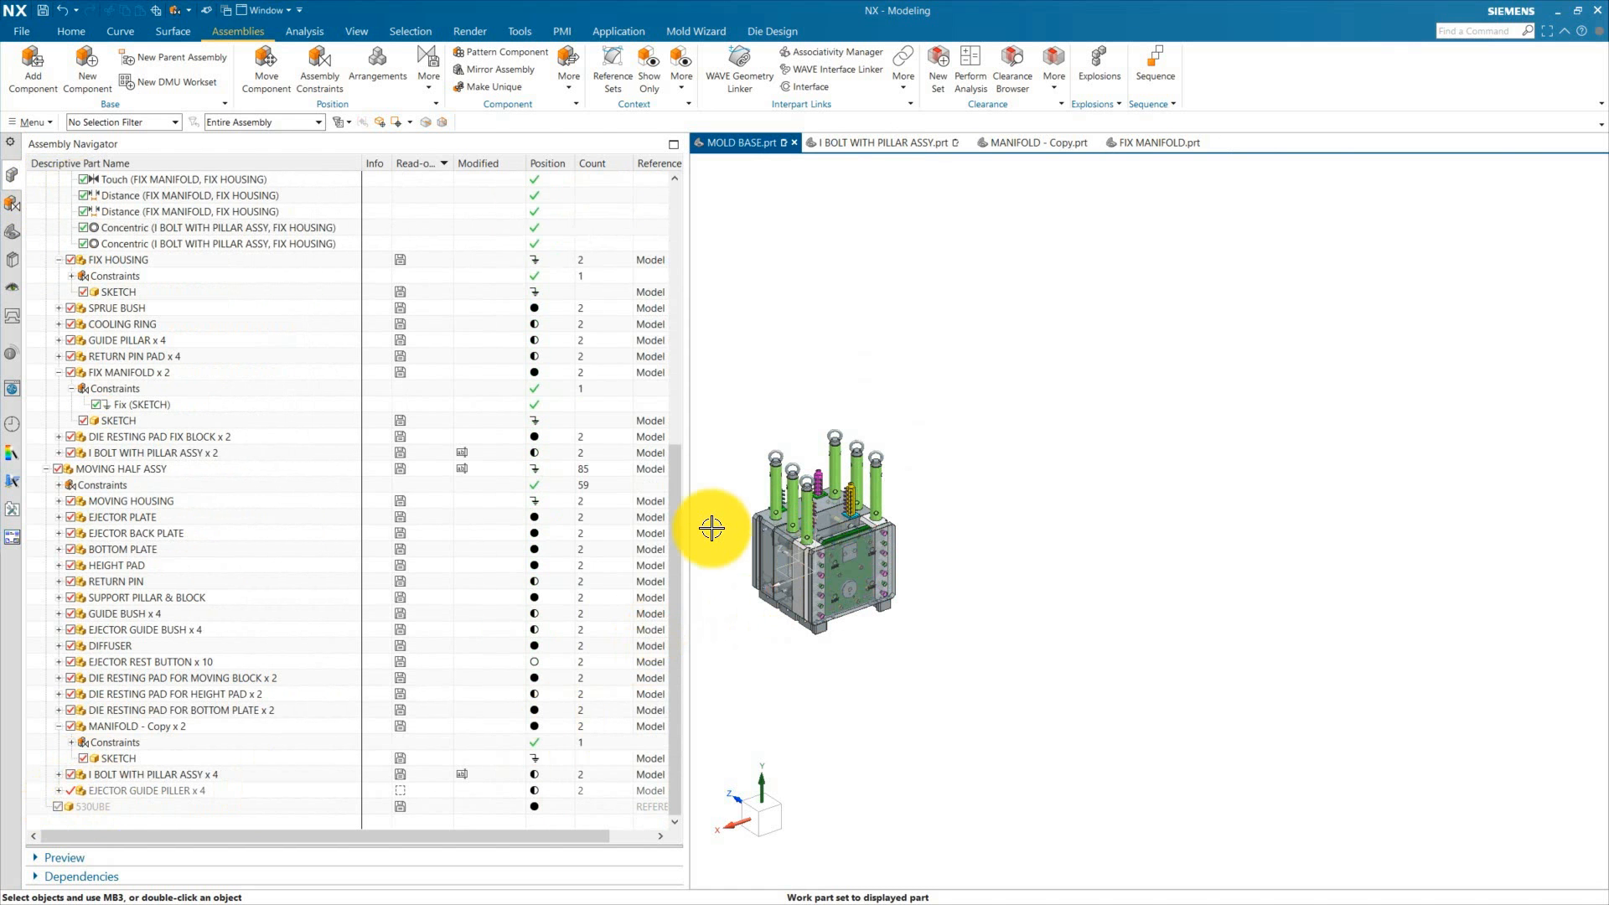
scroll(712, 528, "up", 5)
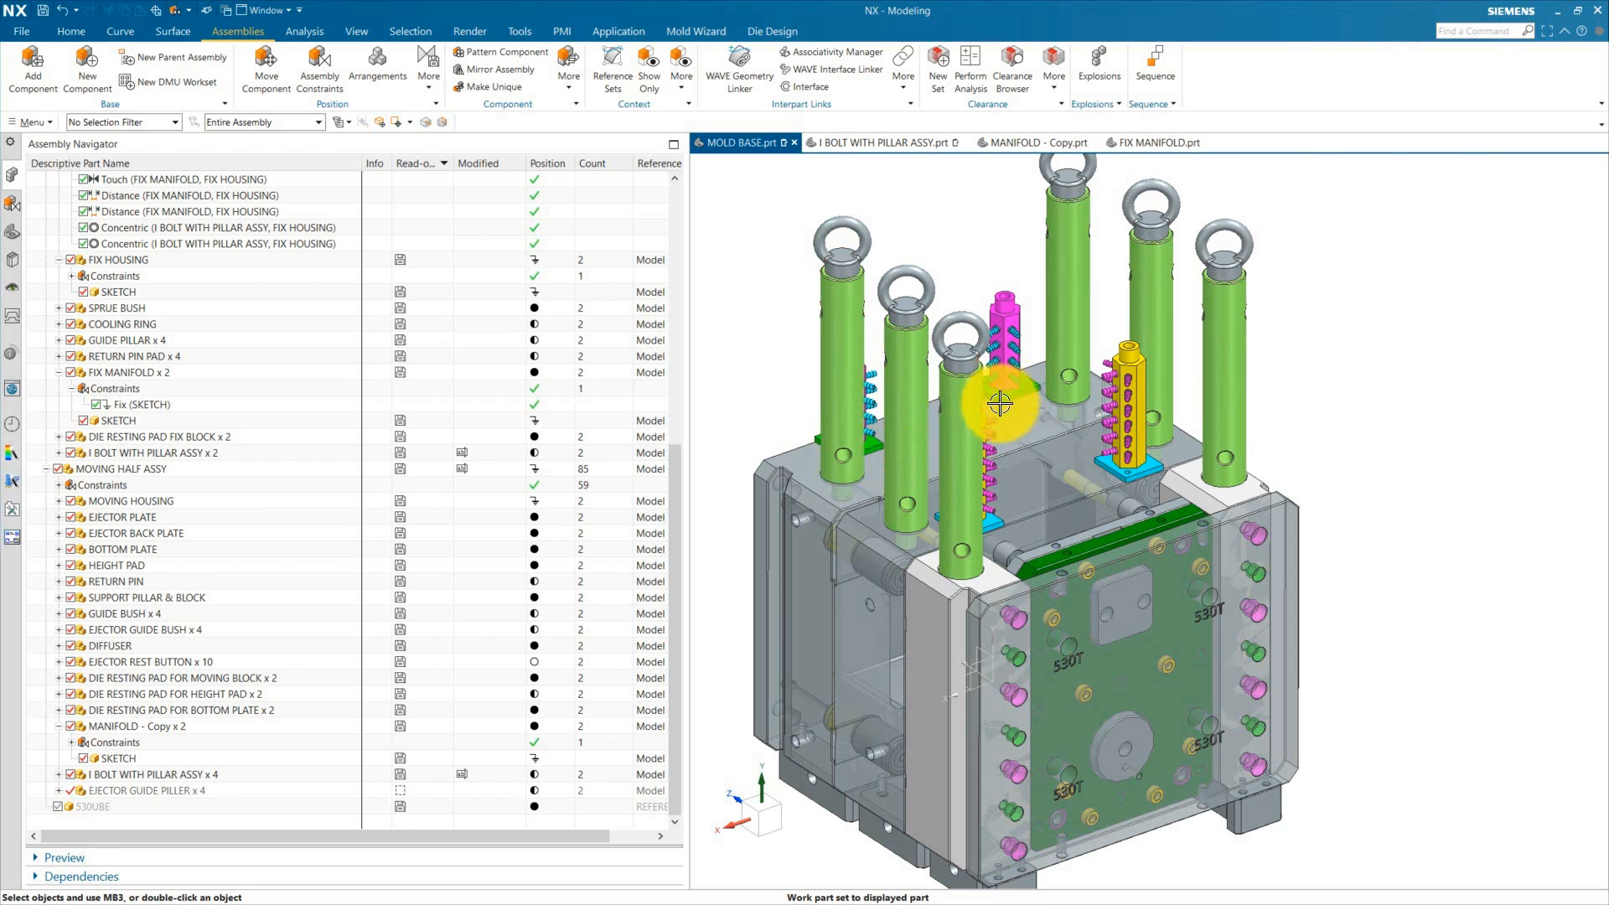
middle_click_drag(1000, 404, 987, 454)
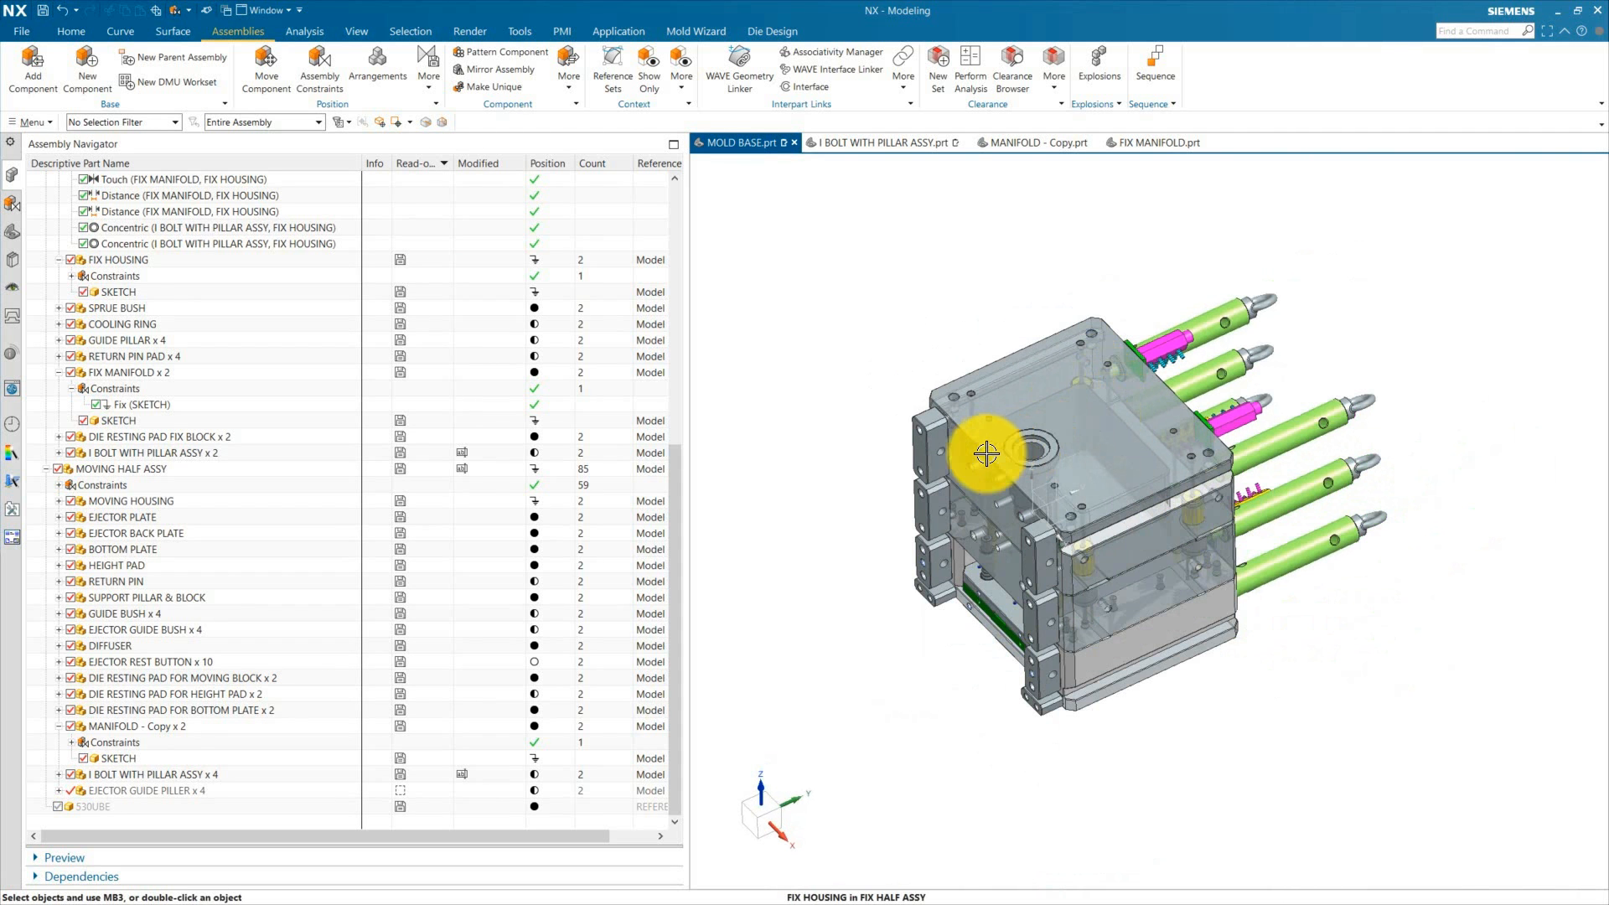
scroll(1037, 415, "up", 3)
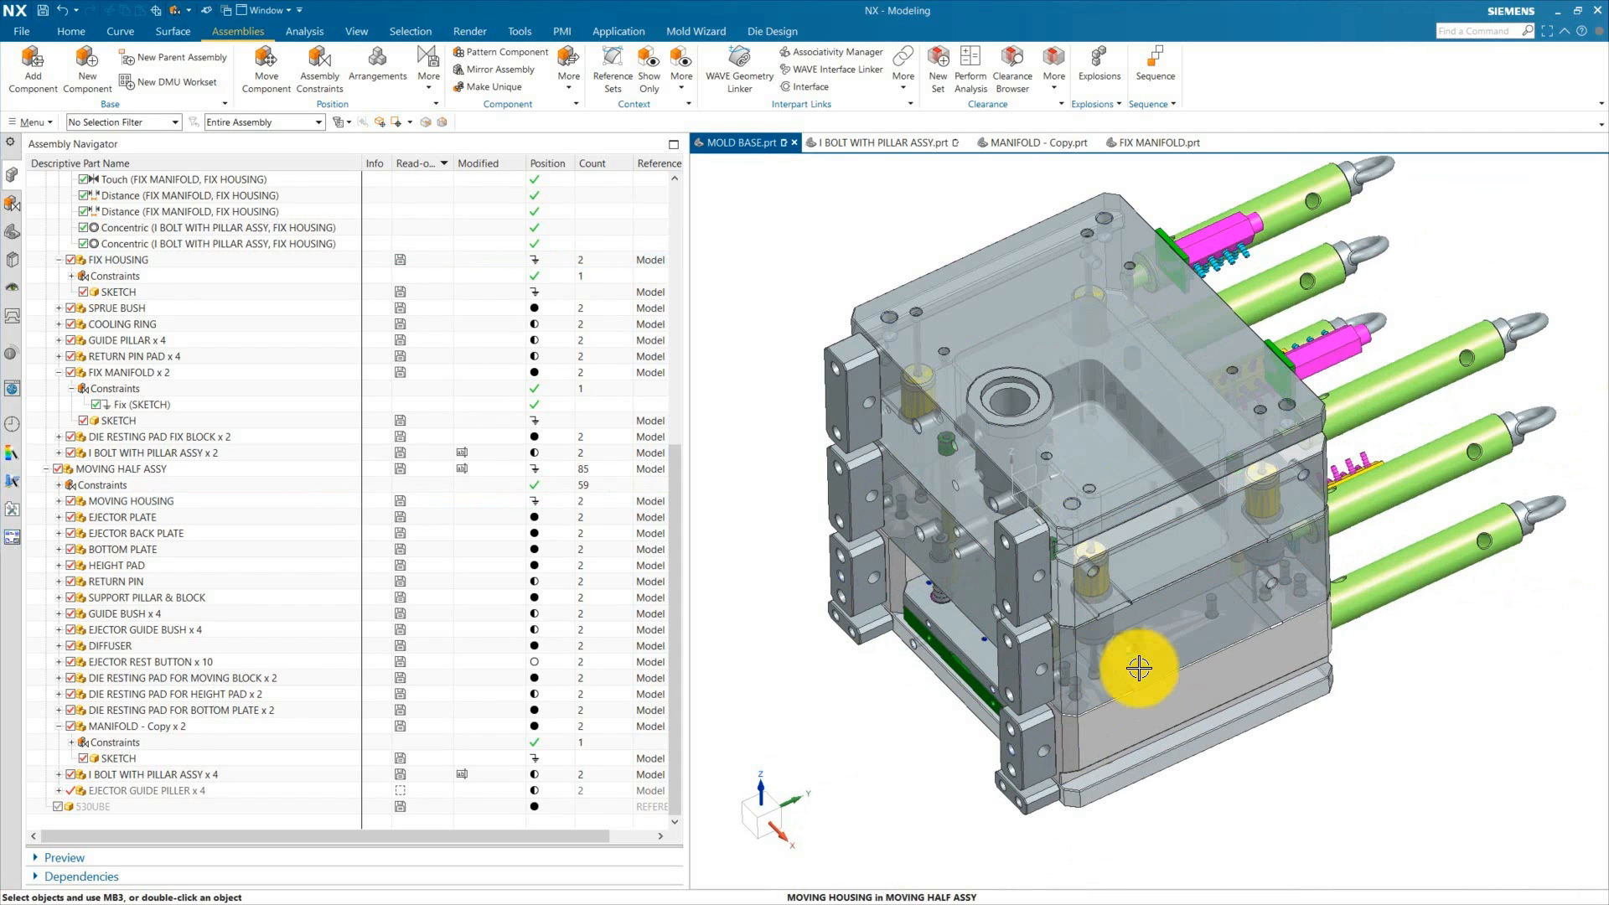
middle_click_drag(1139, 668, 1268, 730)
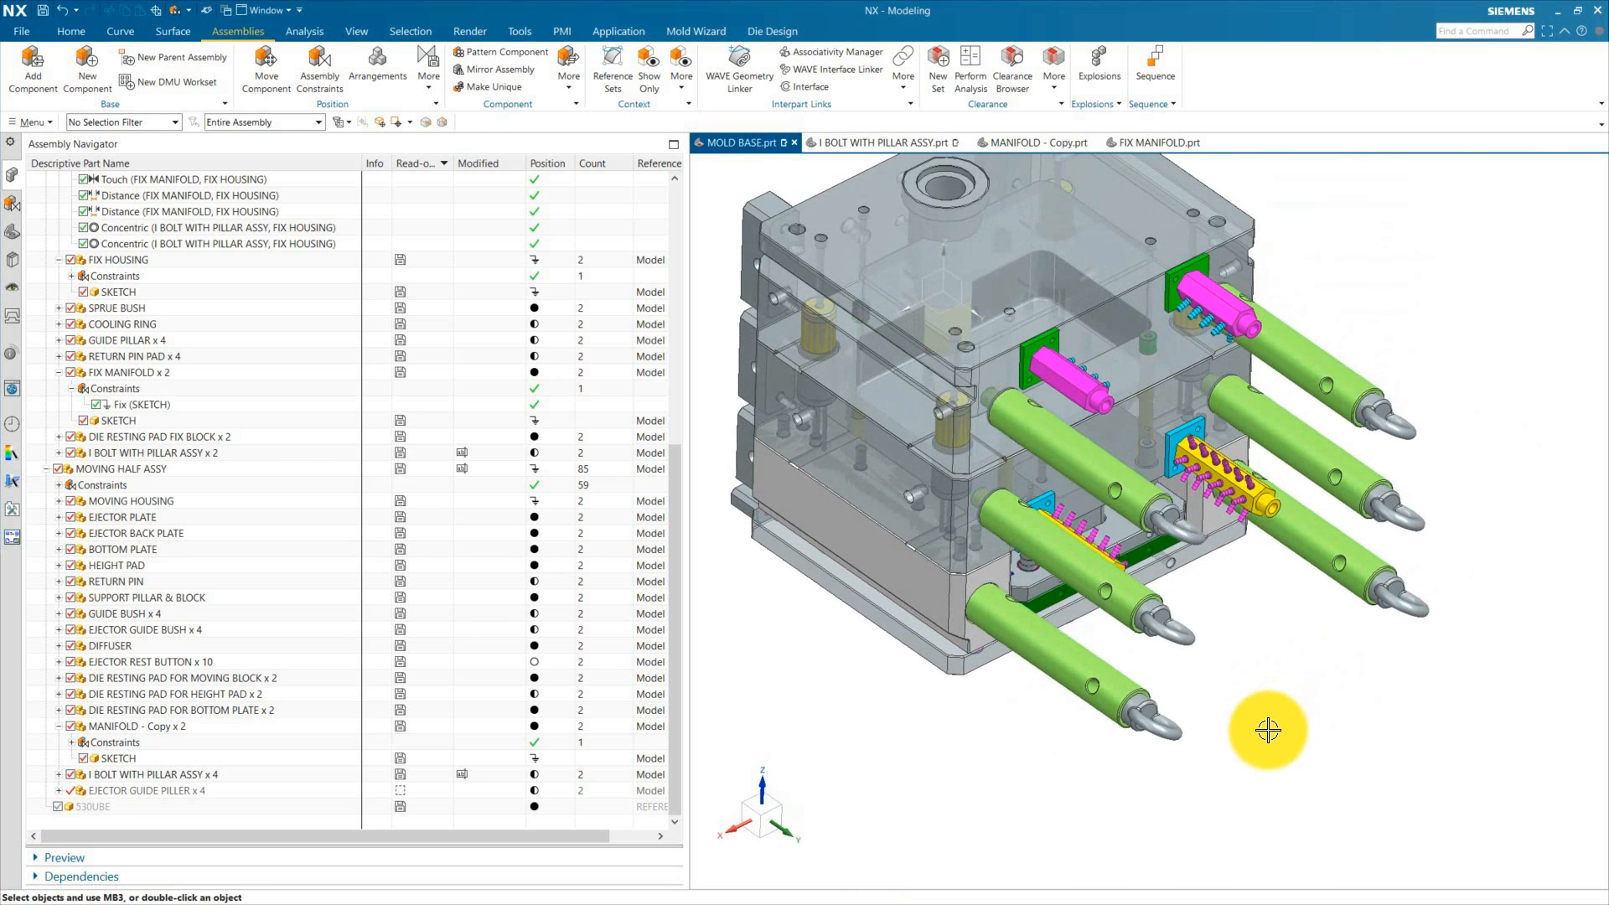
scroll(1265, 722, "down", 2)
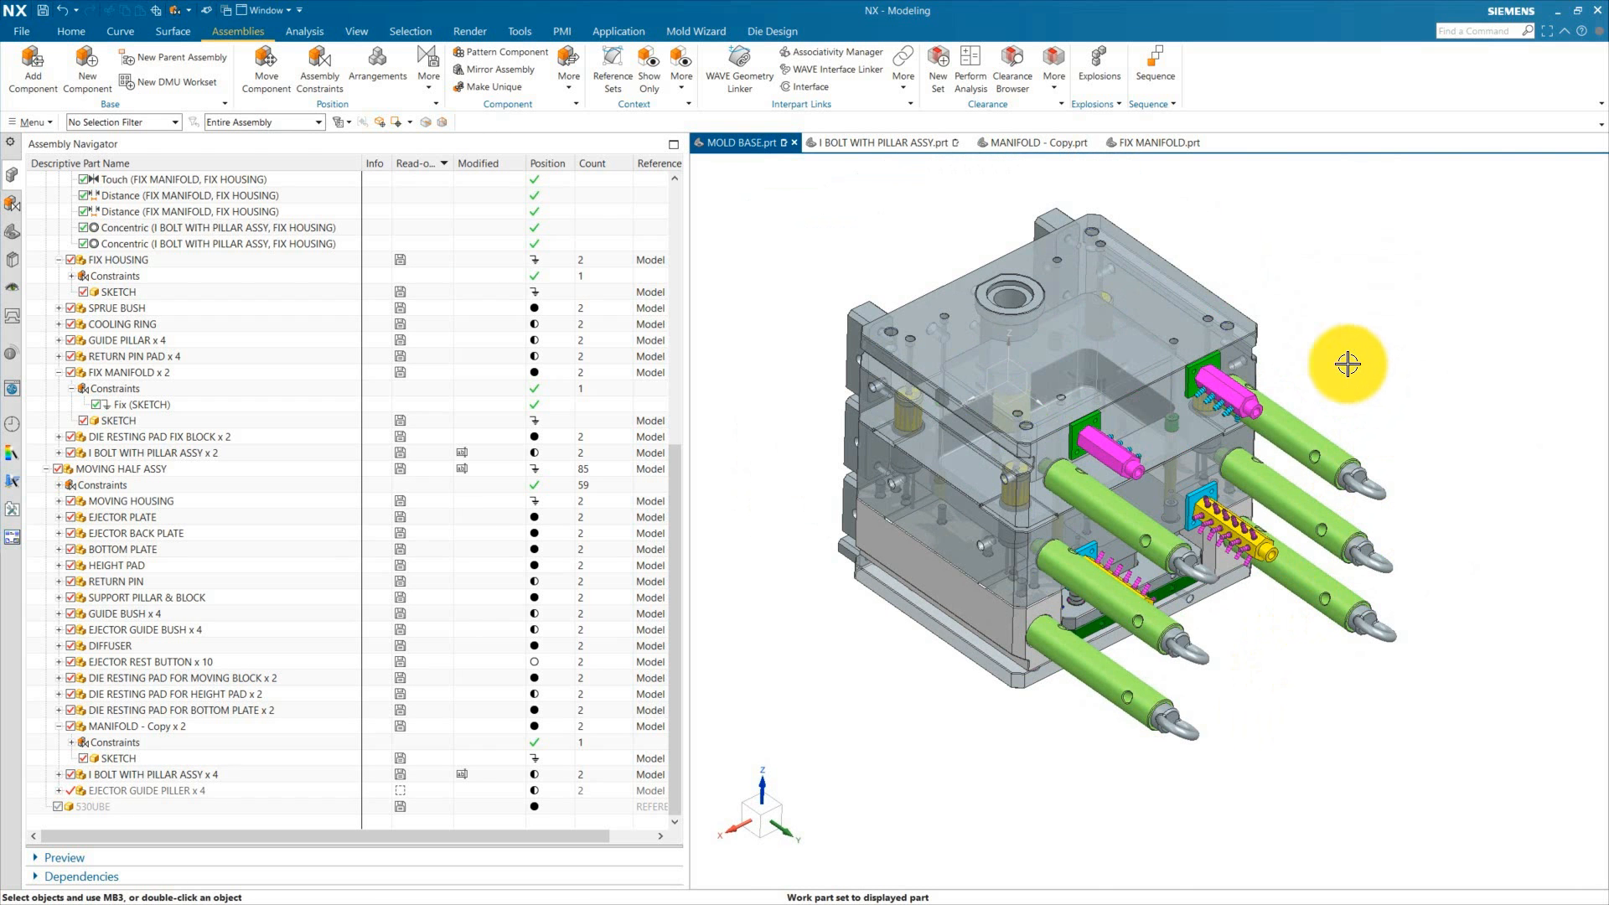
scroll(1287, 320, "up", 1)
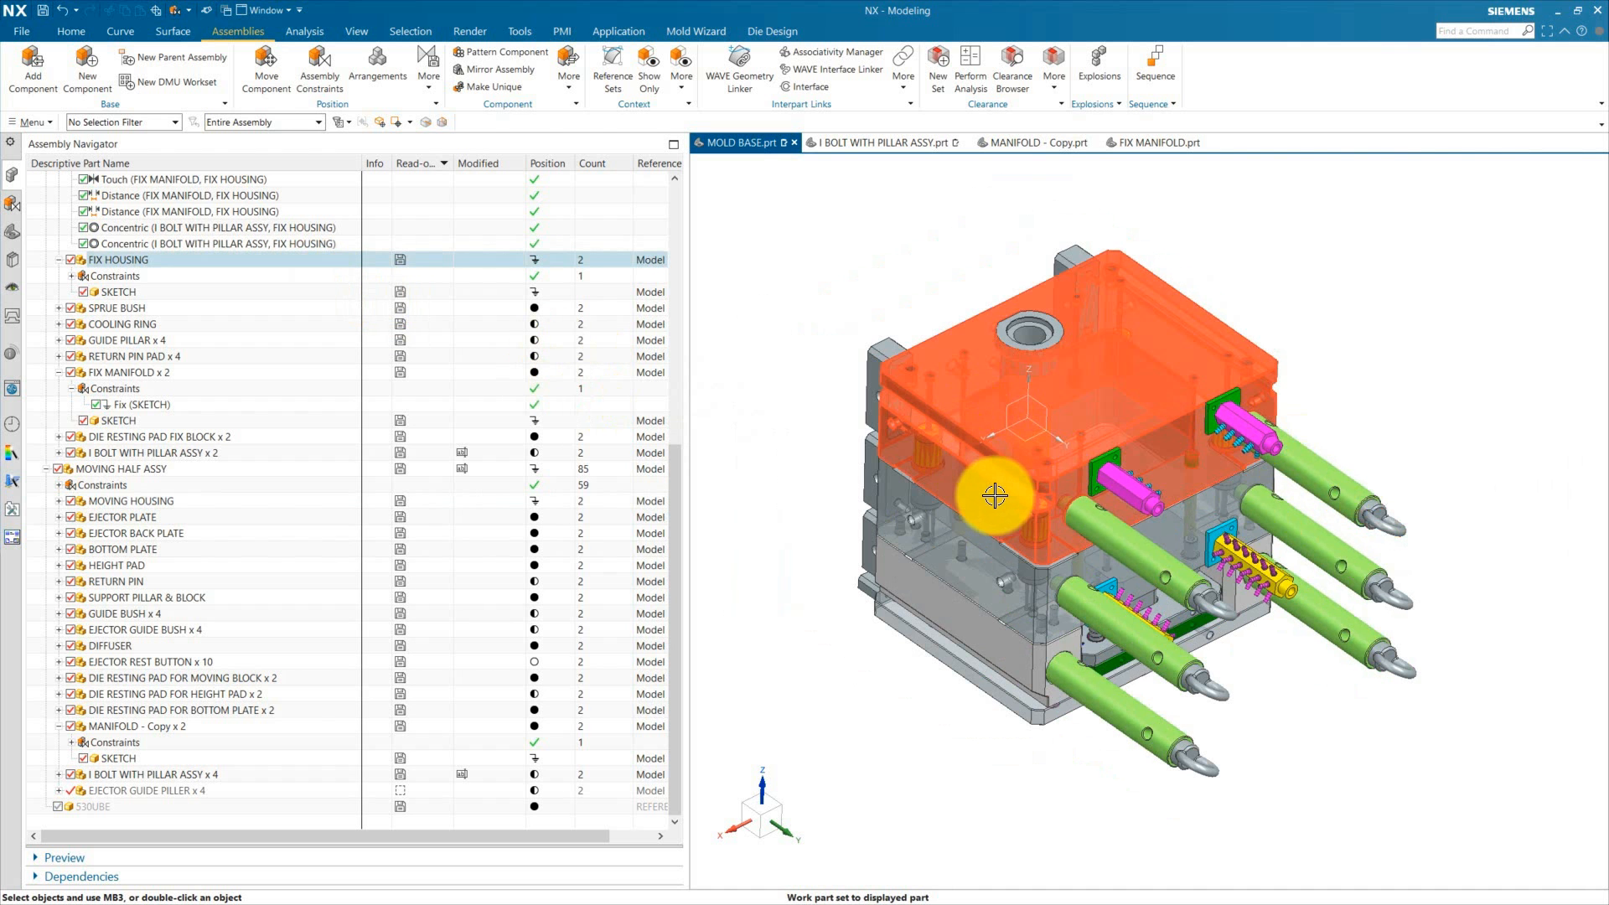
middle_click_drag(1293, 803, 1185, 715)
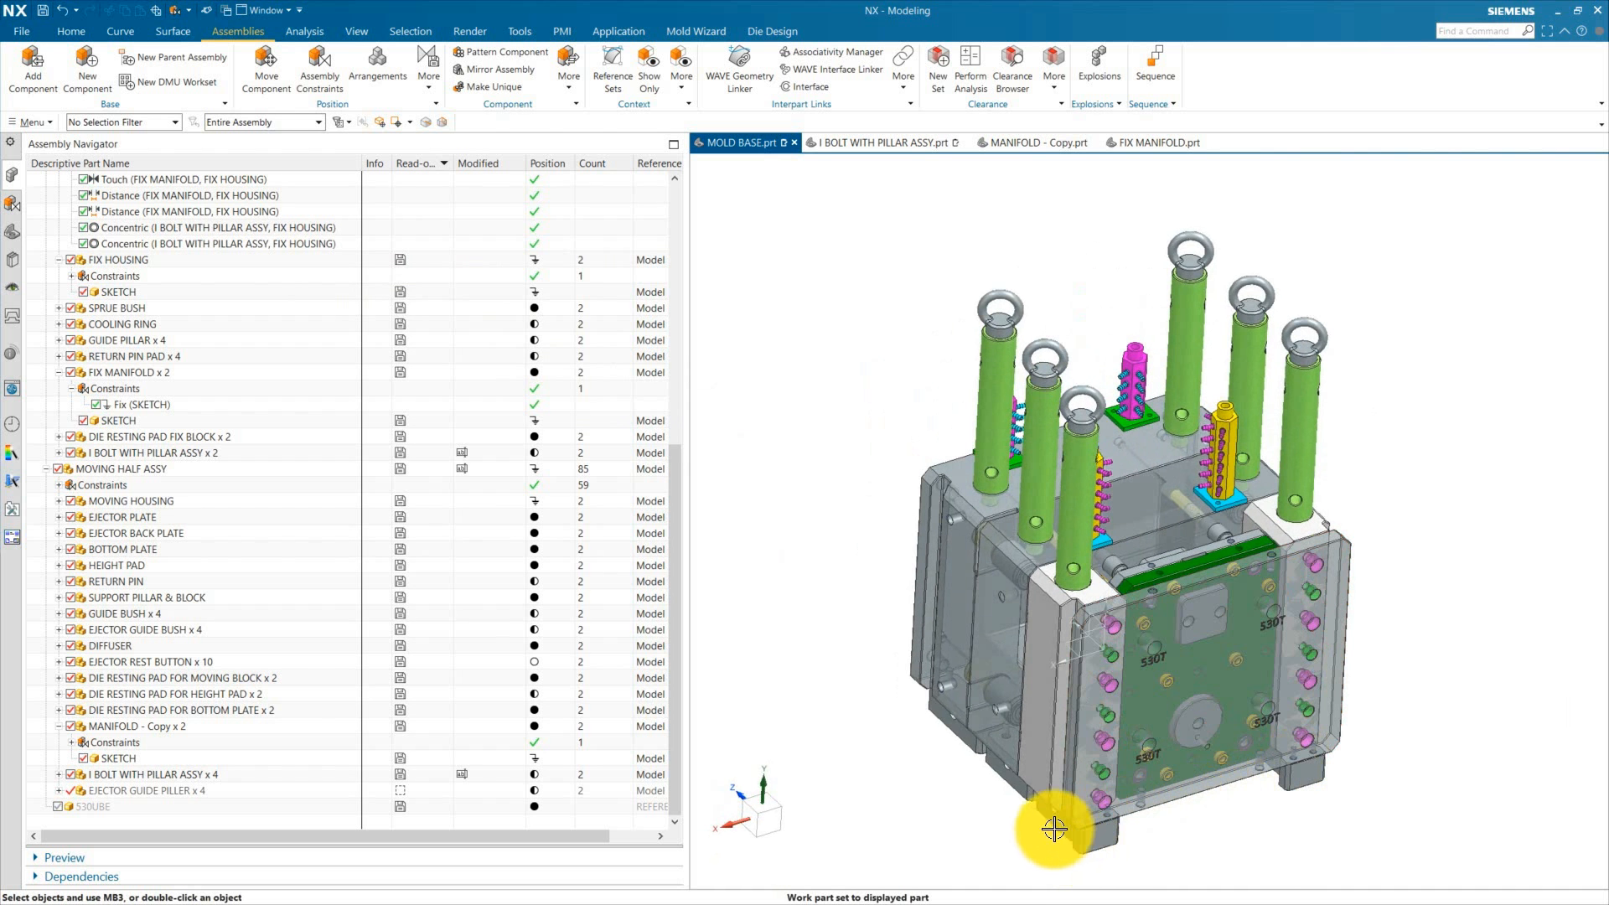
scroll(1088, 852, "up", 2)
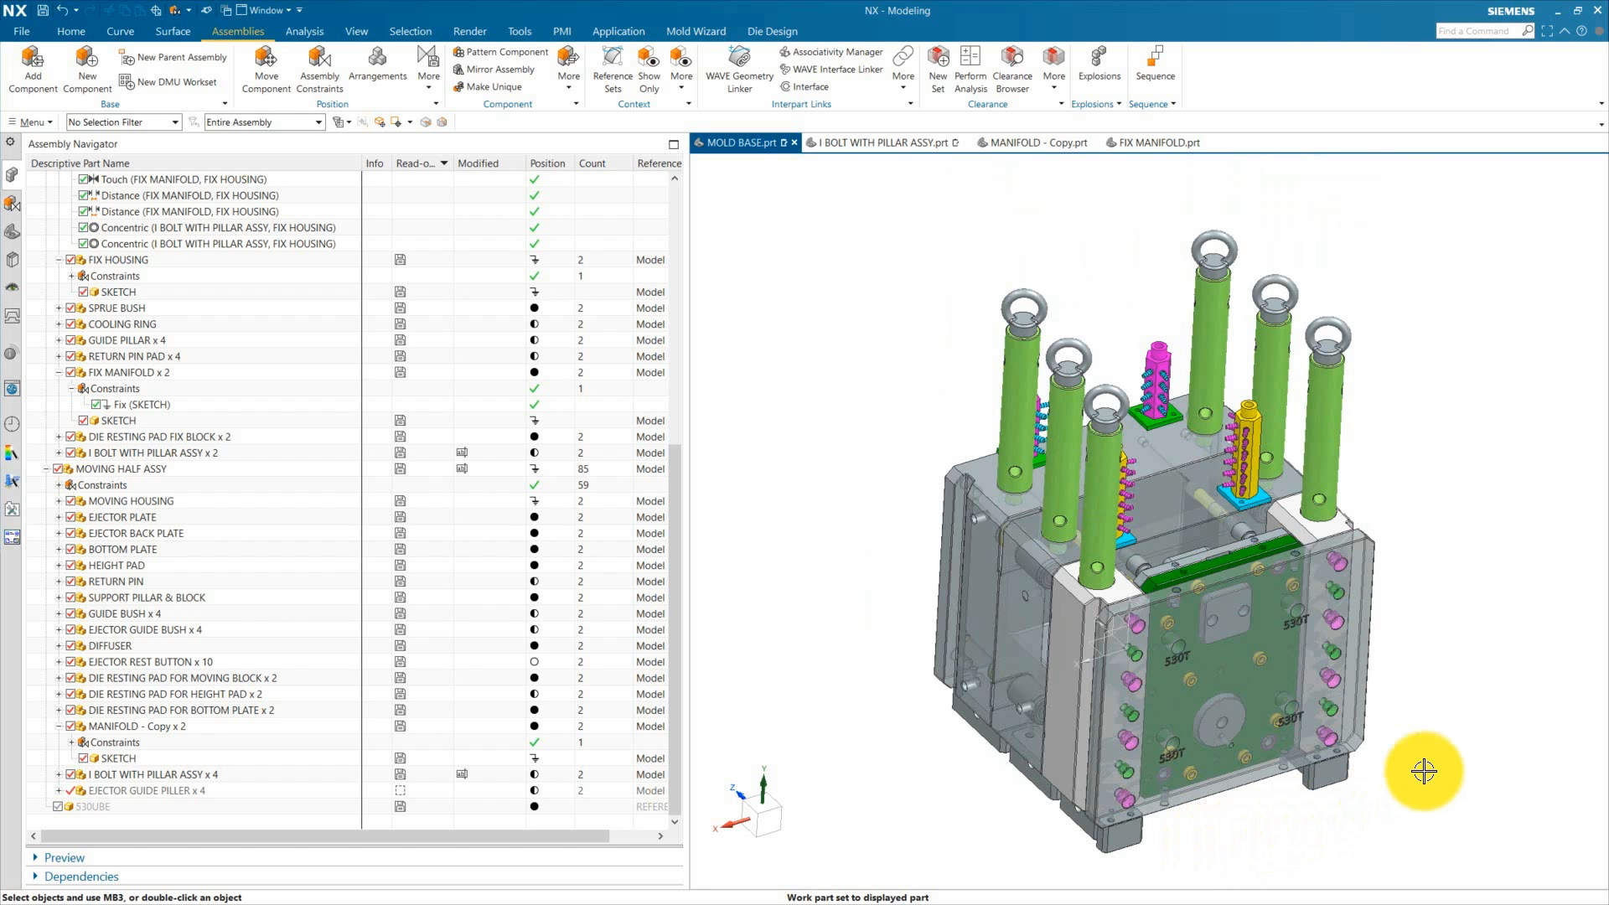
middle_click_drag(1425, 769, 1436, 673)
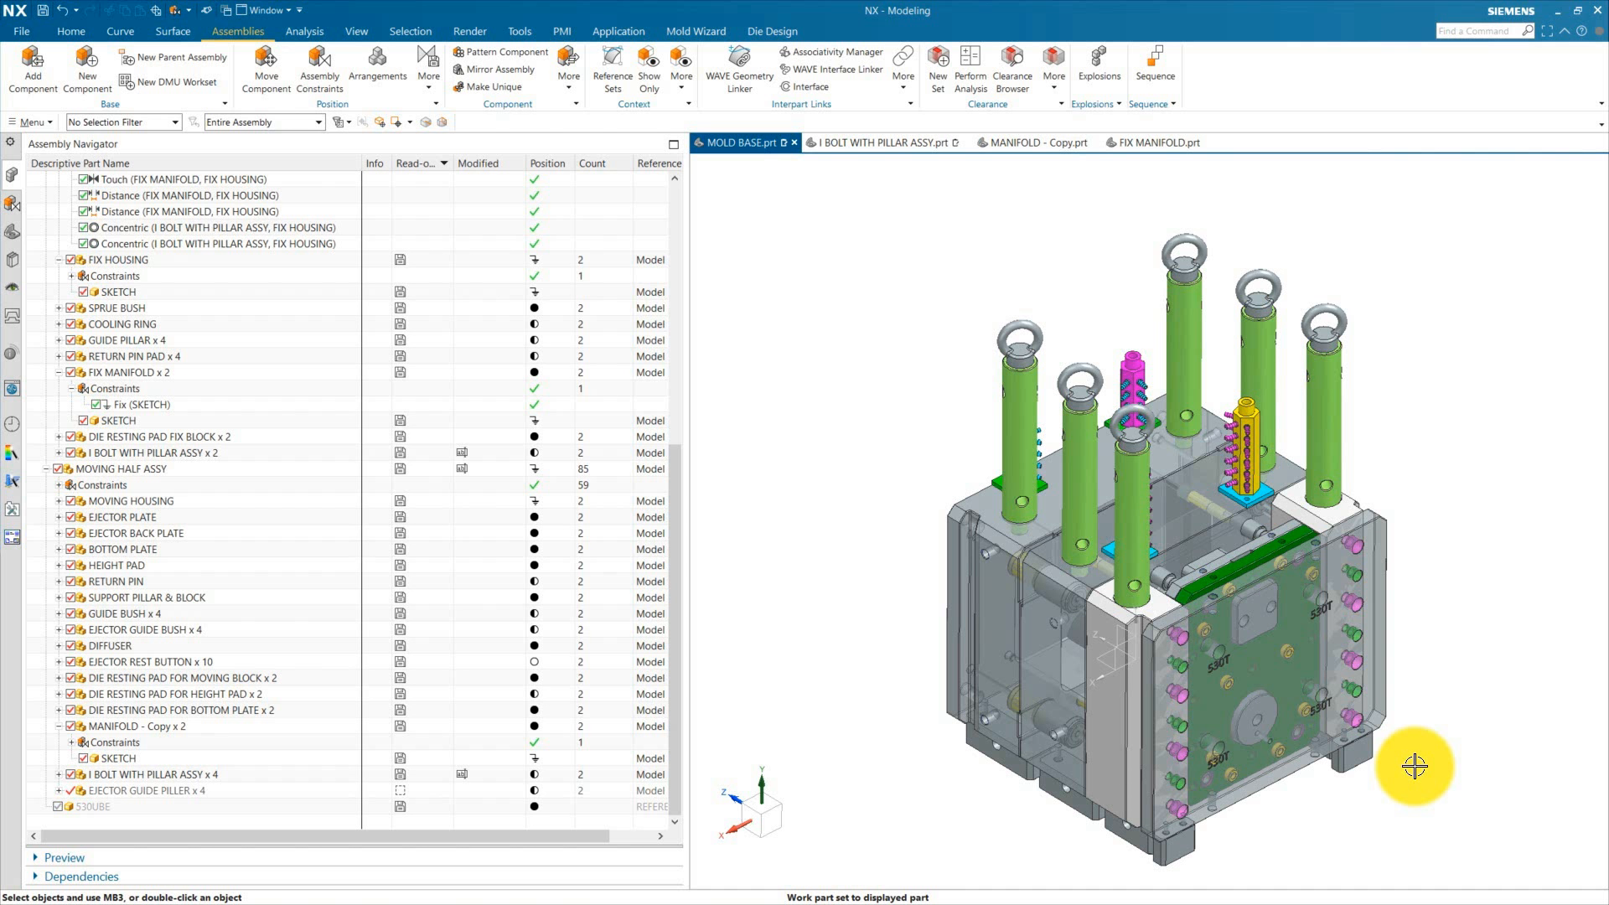
middle_click_drag(1431, 763, 1420, 750)
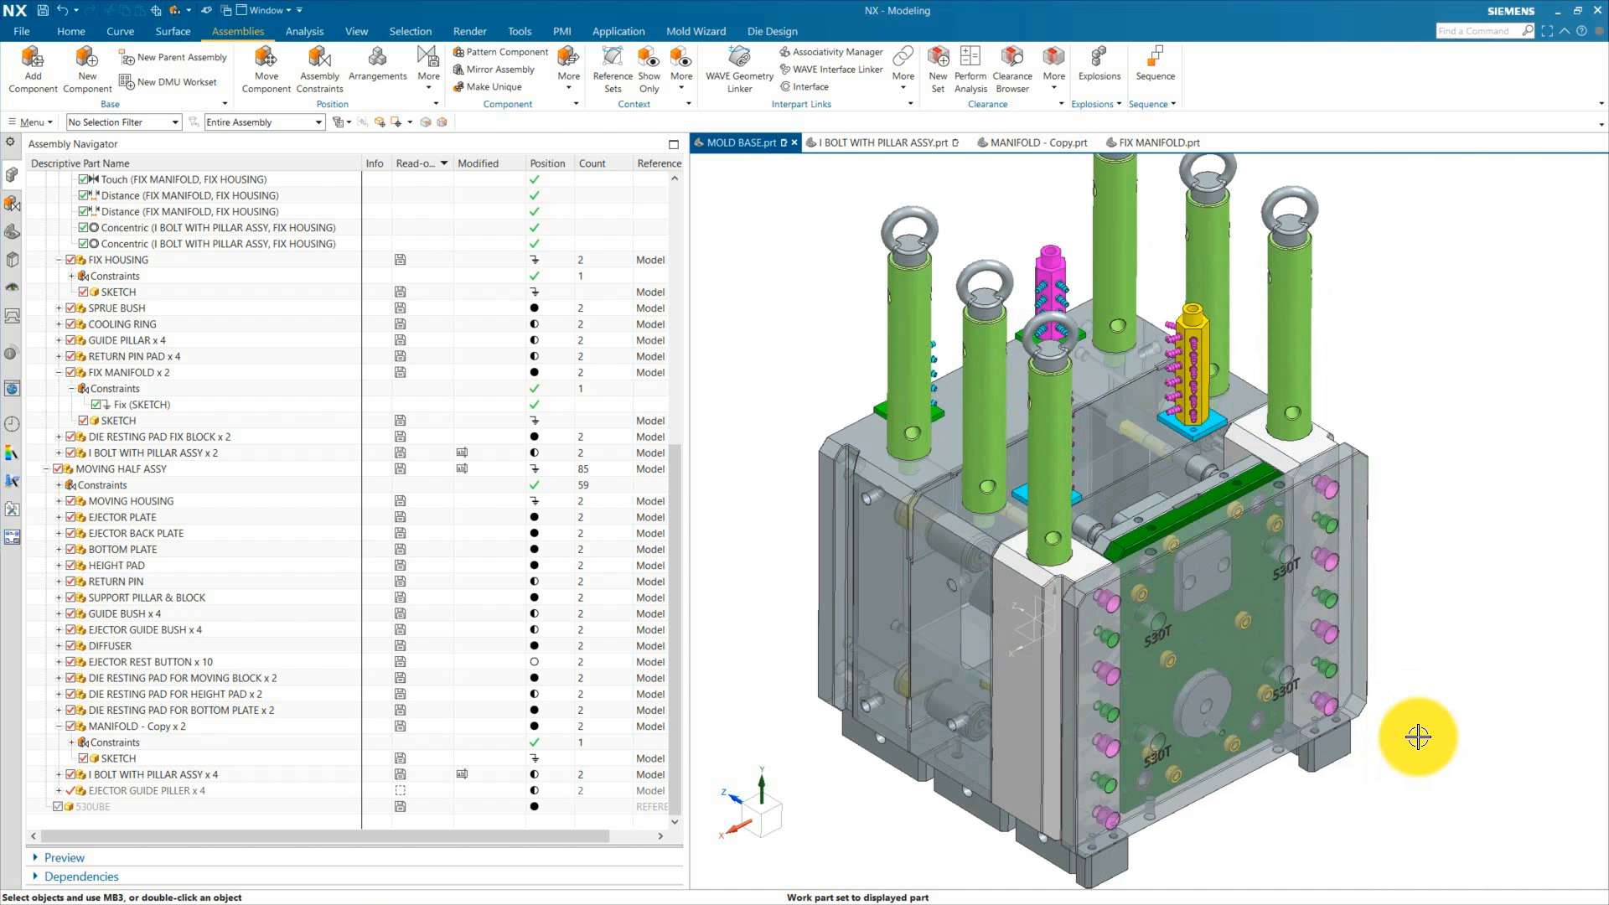
scroll(1418, 736, "up", 2)
scroll(1412, 711, "down", 1)
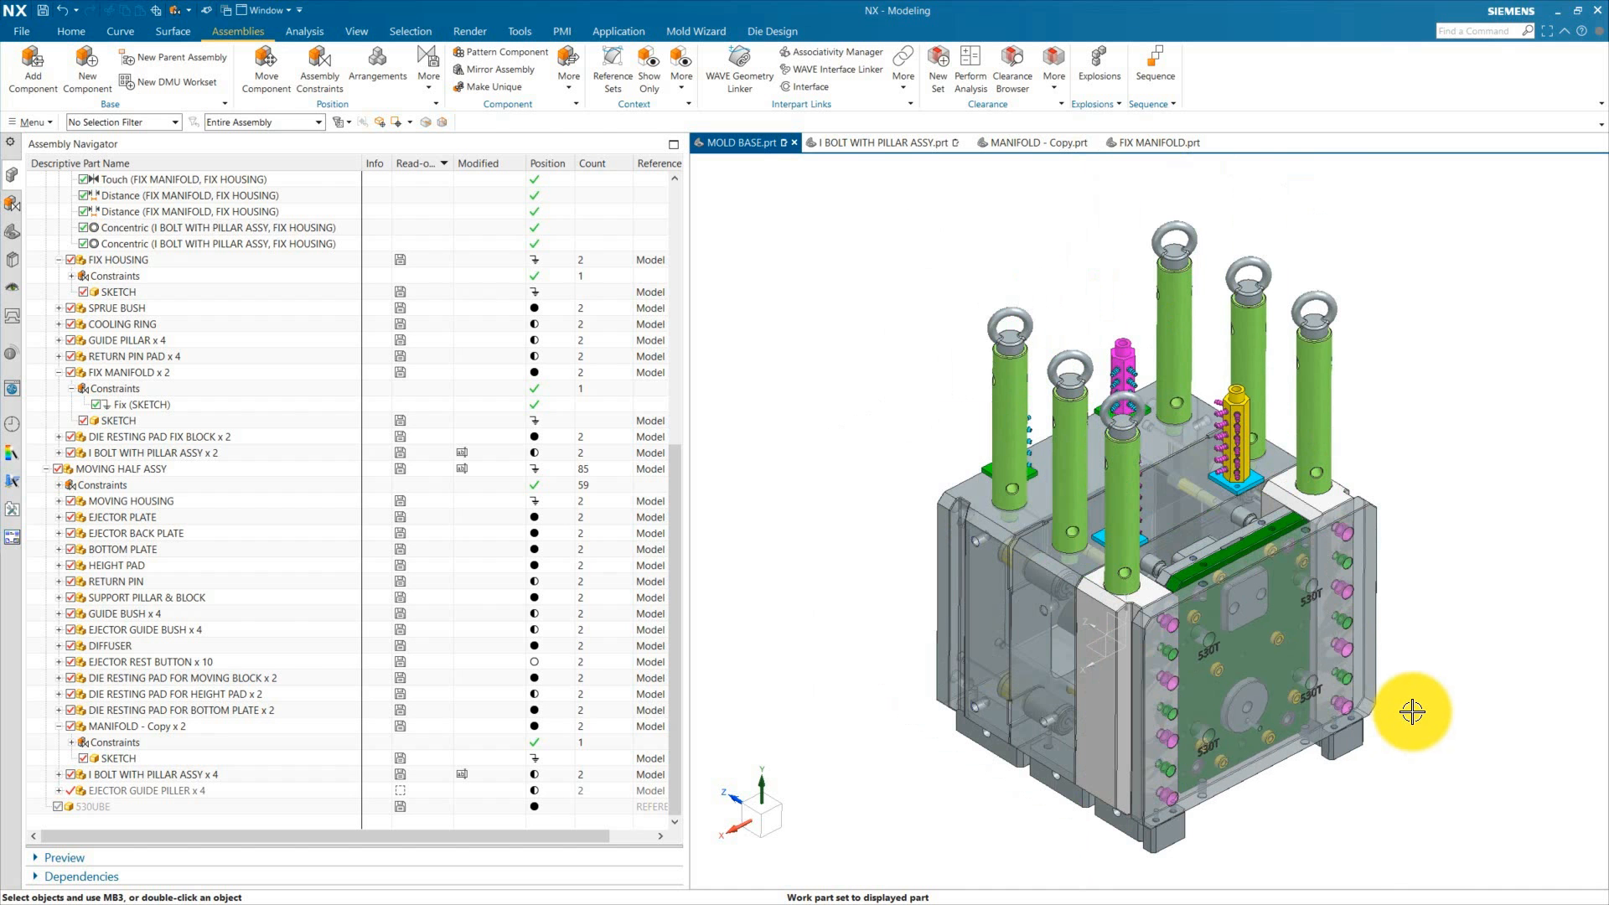
middle_click_drag(1413, 712, 1490, 706)
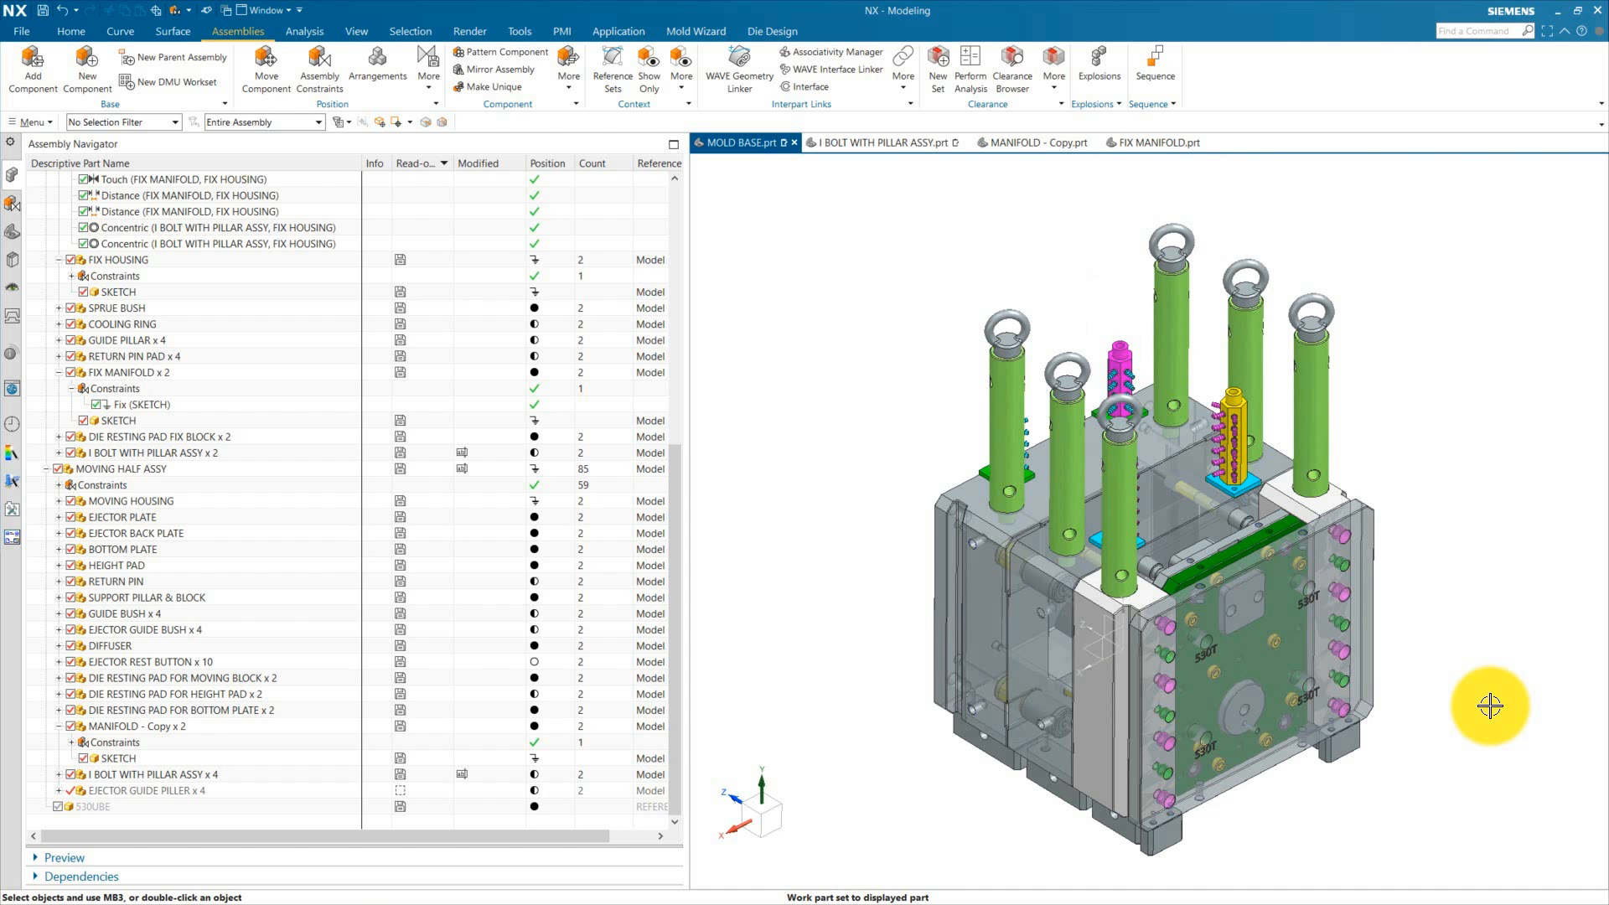